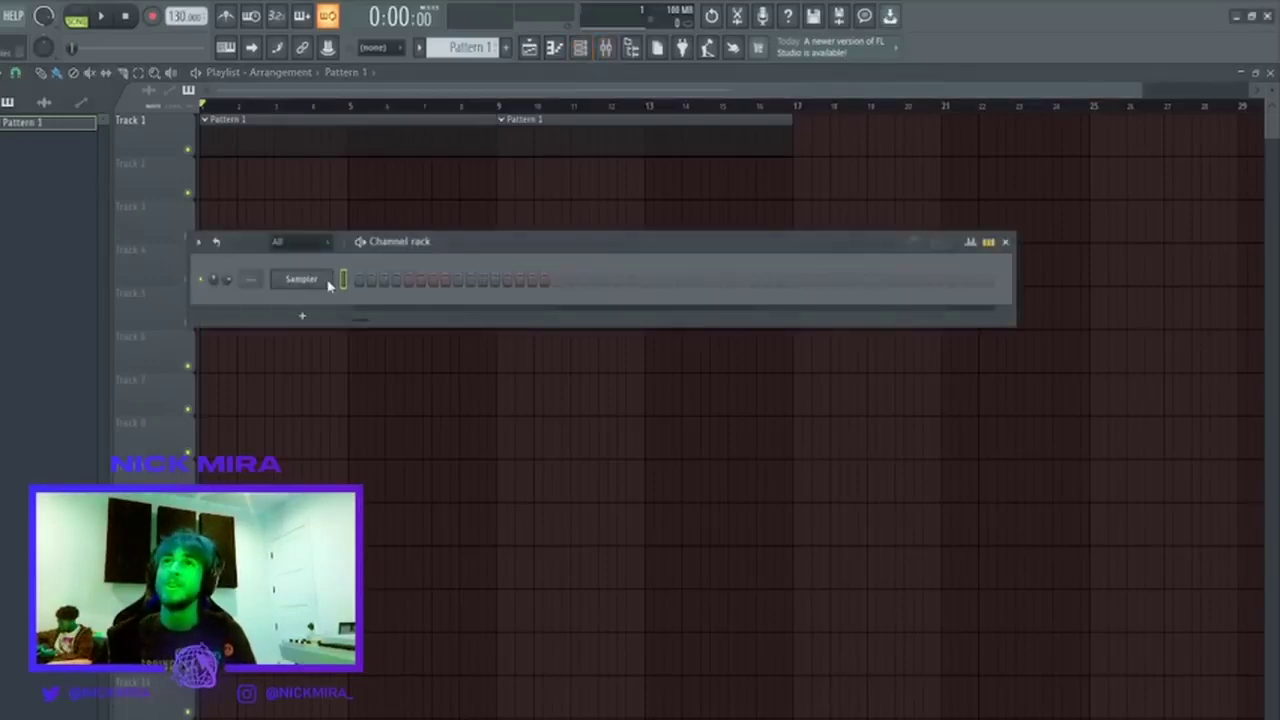
Move the channel rack aside and route the Sampler channel to mixer track 4.
{"action": "right_click", "coordinate": [326, 283]}
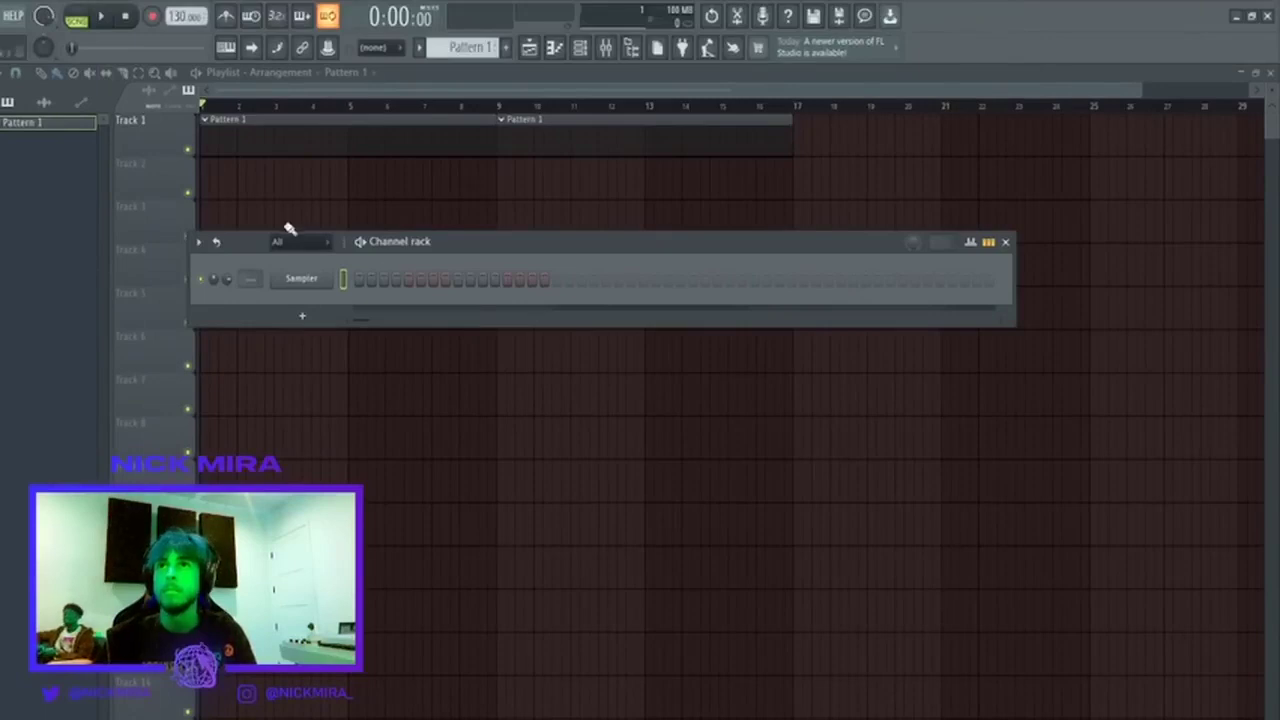
{"action": "left_click_drag", "start_coordinate": [491, 246], "coordinate": [686, 231]}
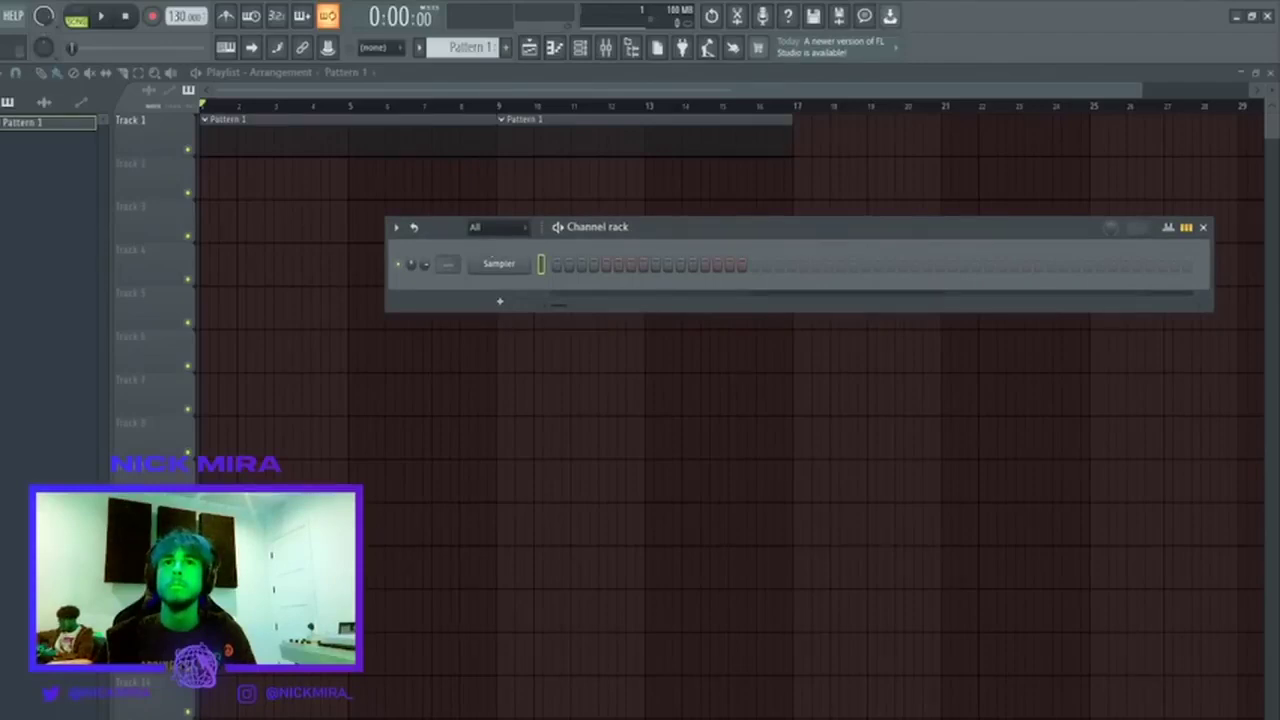
{"action": "left_click", "coordinate": [499, 263]}
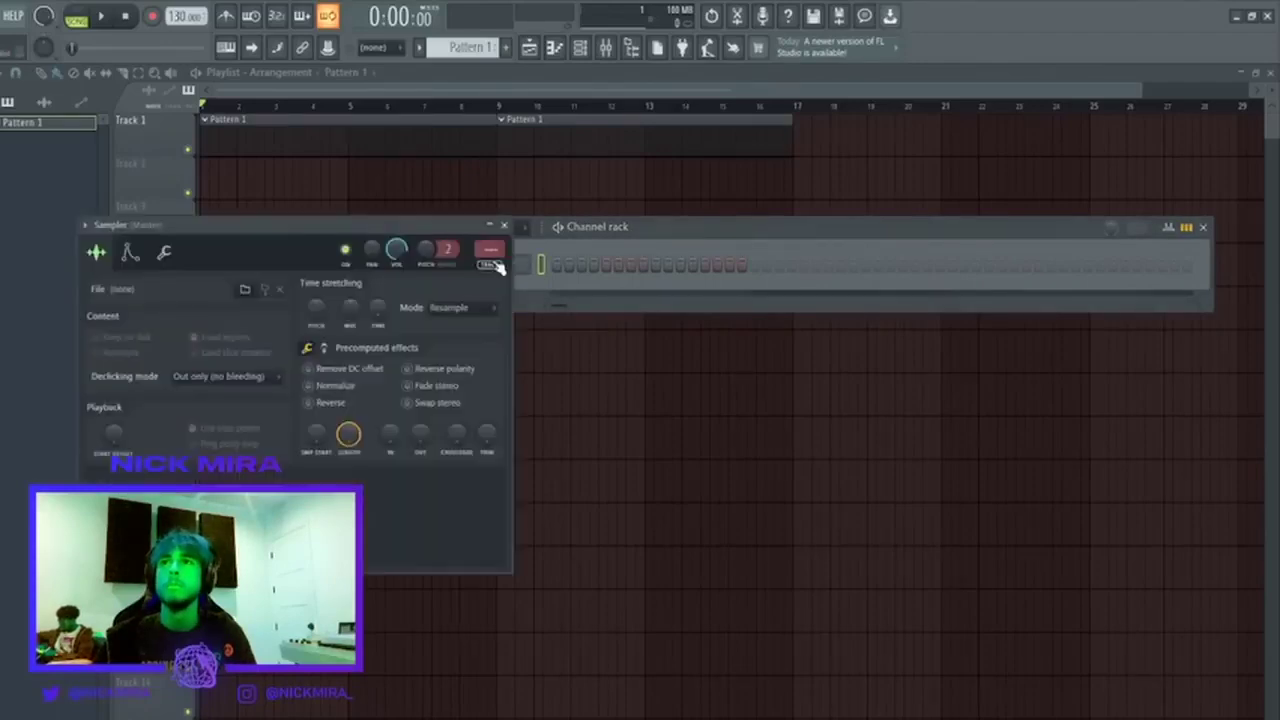
{"action": "left_click", "coordinate": [494, 262]}
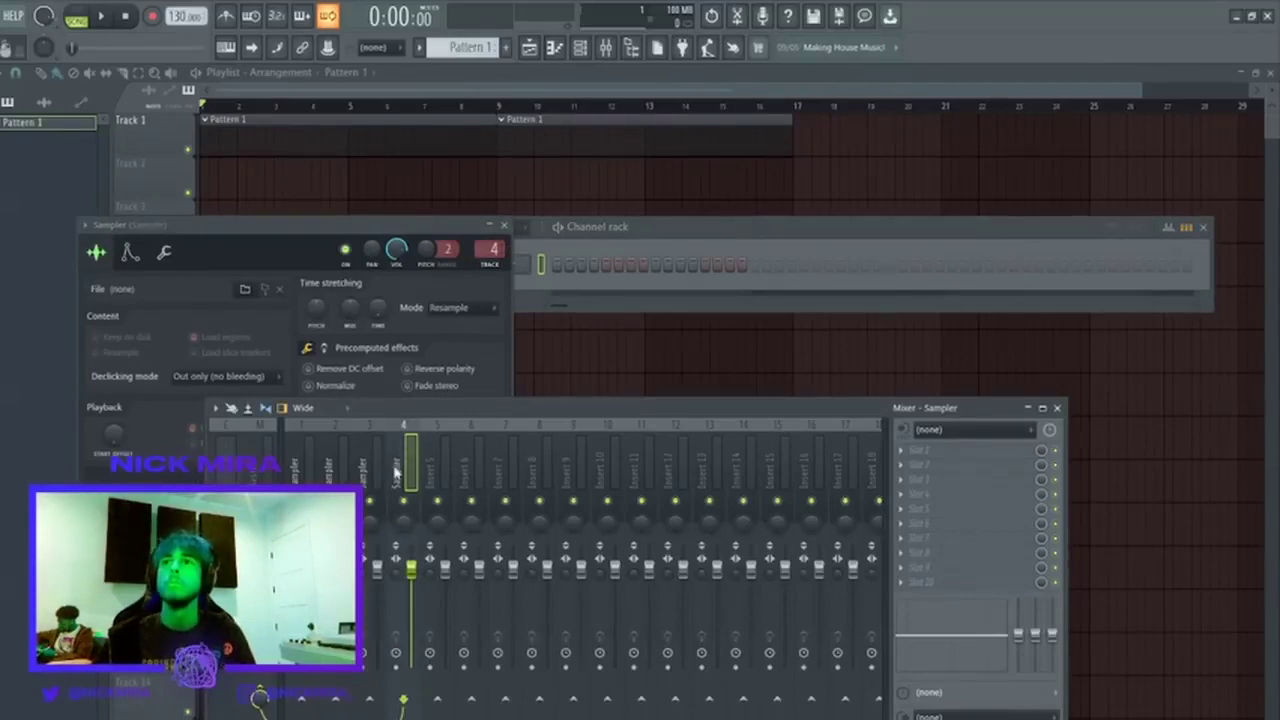
{"action": "left_click", "coordinate": [348, 466]}
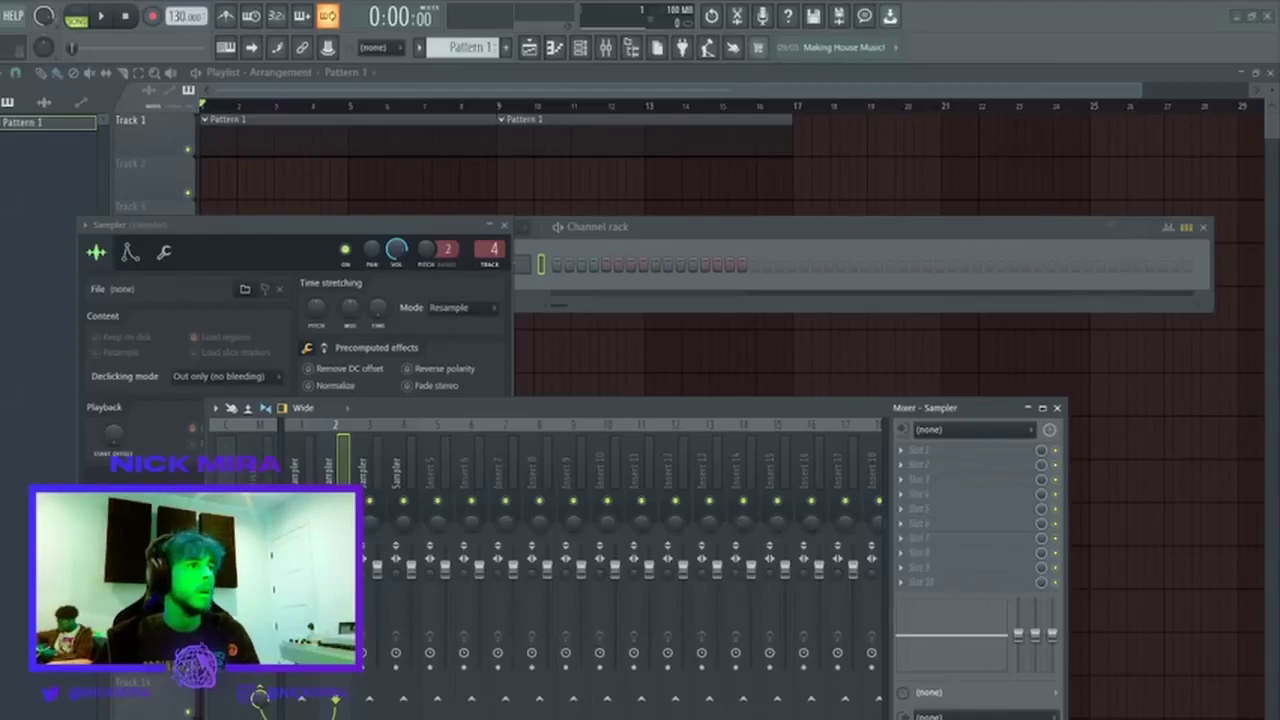
{"action": "key", "text": "Escape"}
{"action": "key", "text": "Escape"}
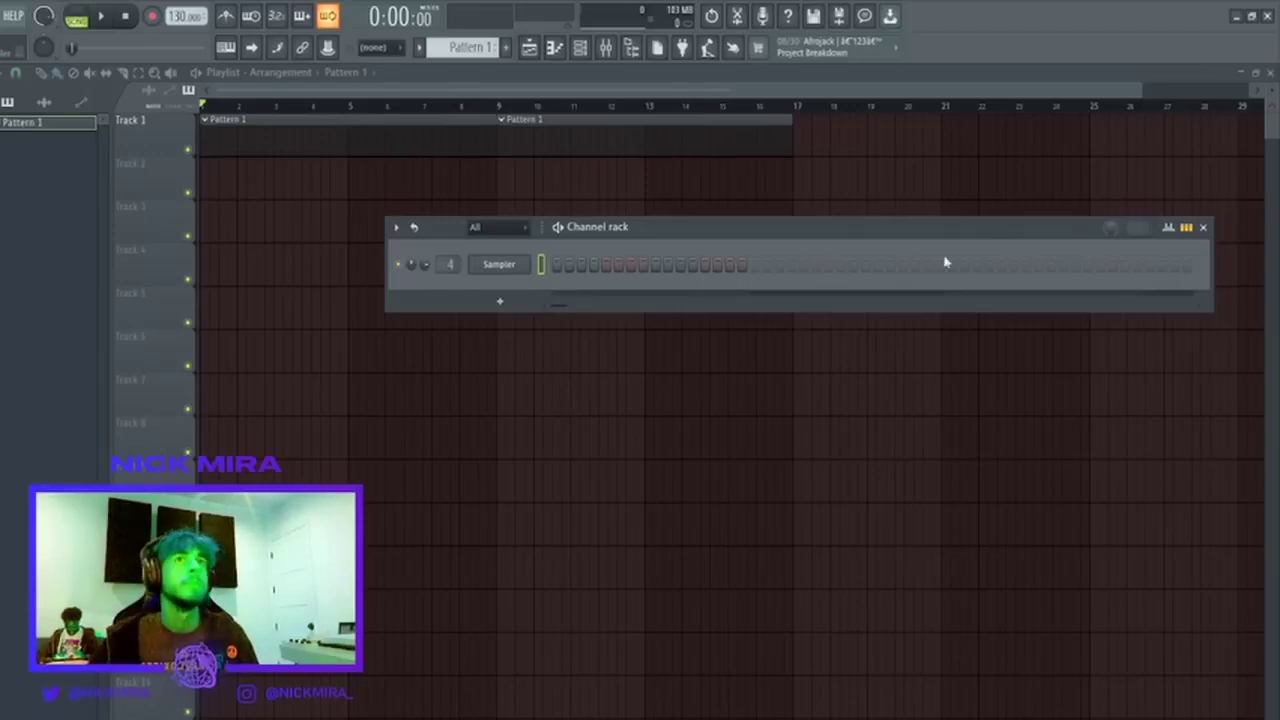
Try Zebralette as the instrument on the Sampler channel and close its window.
{"action": "left_click", "coordinate": [1184, 151]}
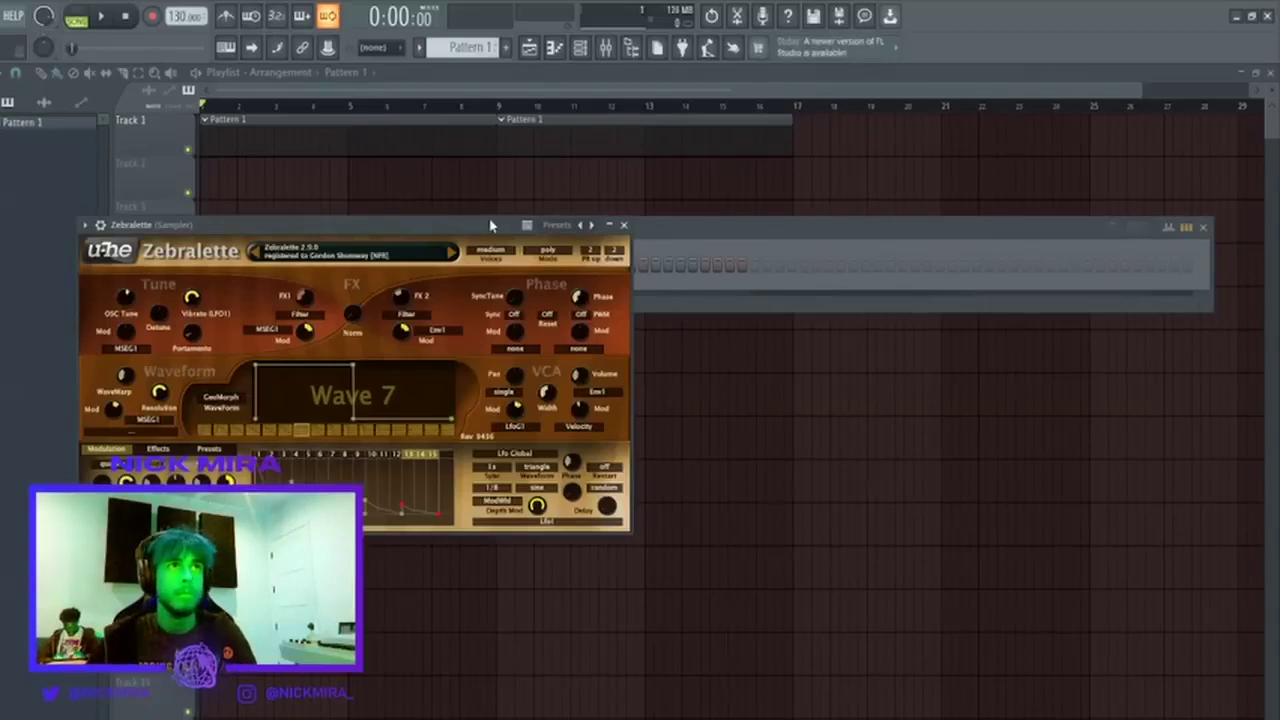
{"action": "left_click_drag", "start_coordinate": [491, 226], "coordinate": [541, 379]}
{"action": "left_click", "coordinate": [672, 380]}
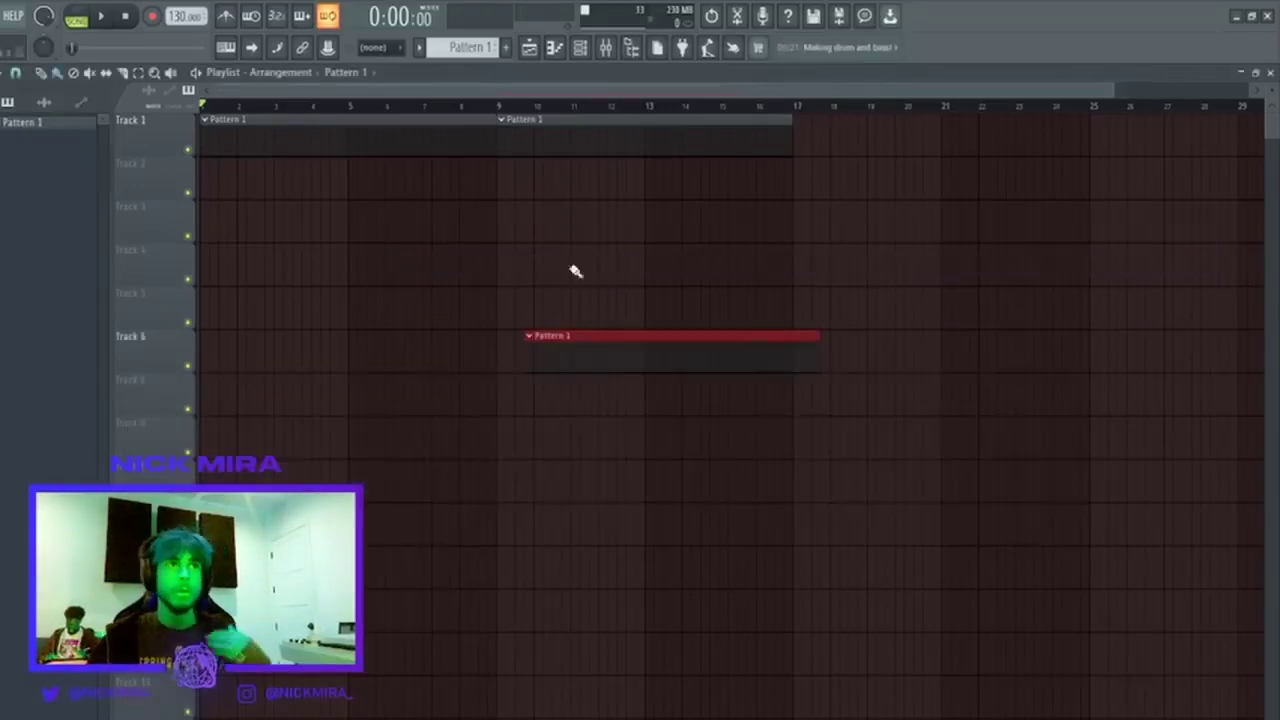
Show the channel rack and step through the SRX STRINGS patches to 047 Pizz Sect.
{"action": "left_click", "coordinate": [580, 47]}
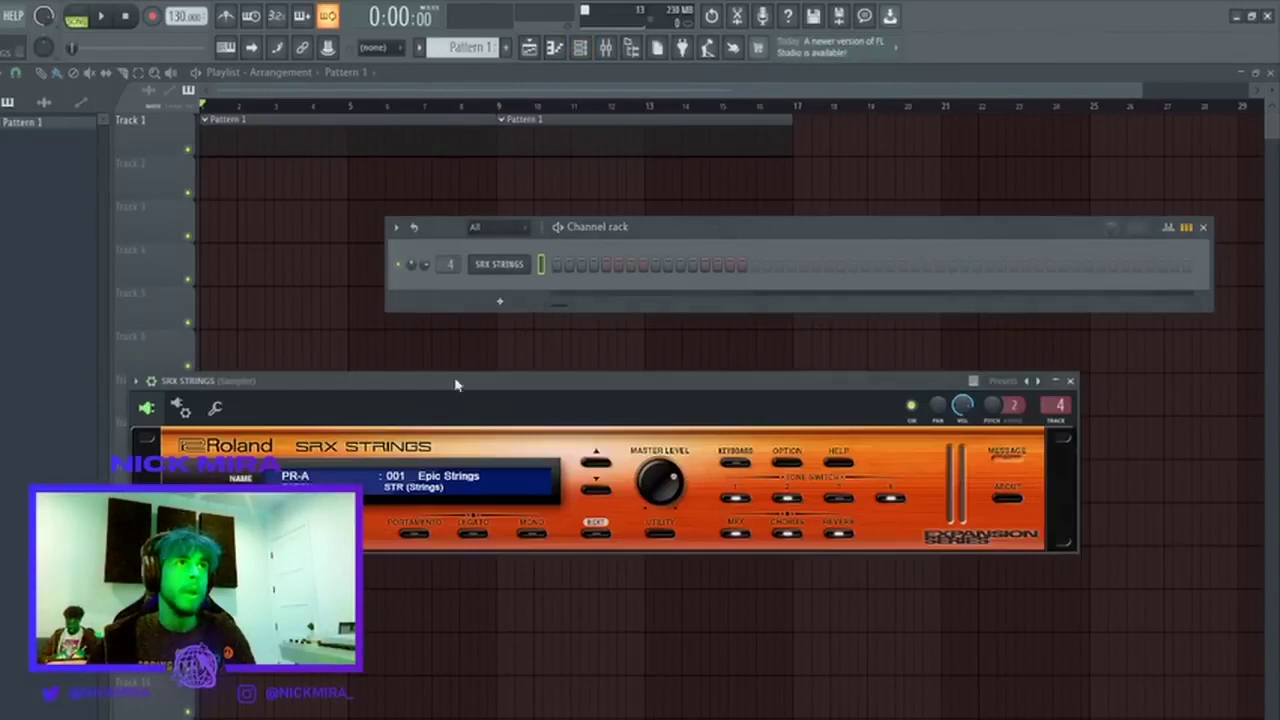
{"action": "left_click", "coordinate": [598, 490]}
{"action": "left_click", "coordinate": [598, 490]}
{"action": "left_click", "coordinate": [598, 490]}
{"action": "left_click", "coordinate": [598, 490]}
{"action": "left_click", "coordinate": [598, 490]}
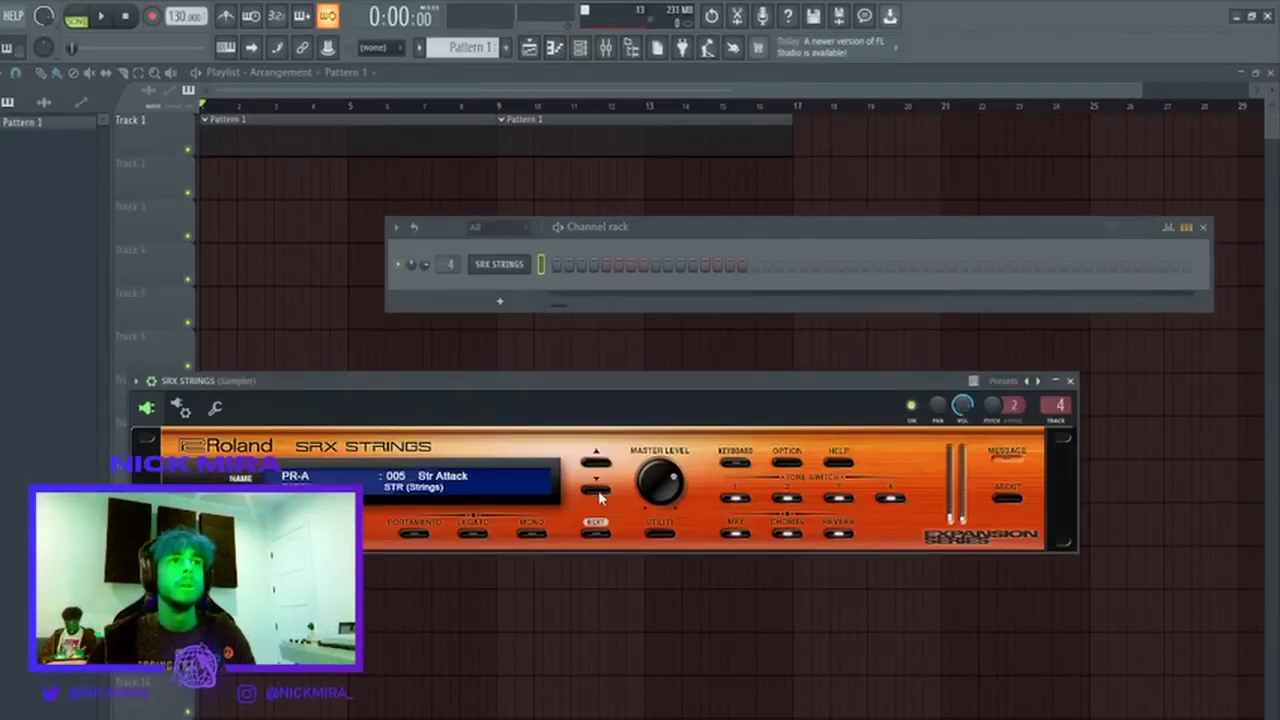
{"action": "left_click", "coordinate": [598, 490]}
{"action": "left_click", "coordinate": [598, 492]}
{"action": "left_click", "coordinate": [598, 490]}
{"action": "left_click", "coordinate": [598, 490]}
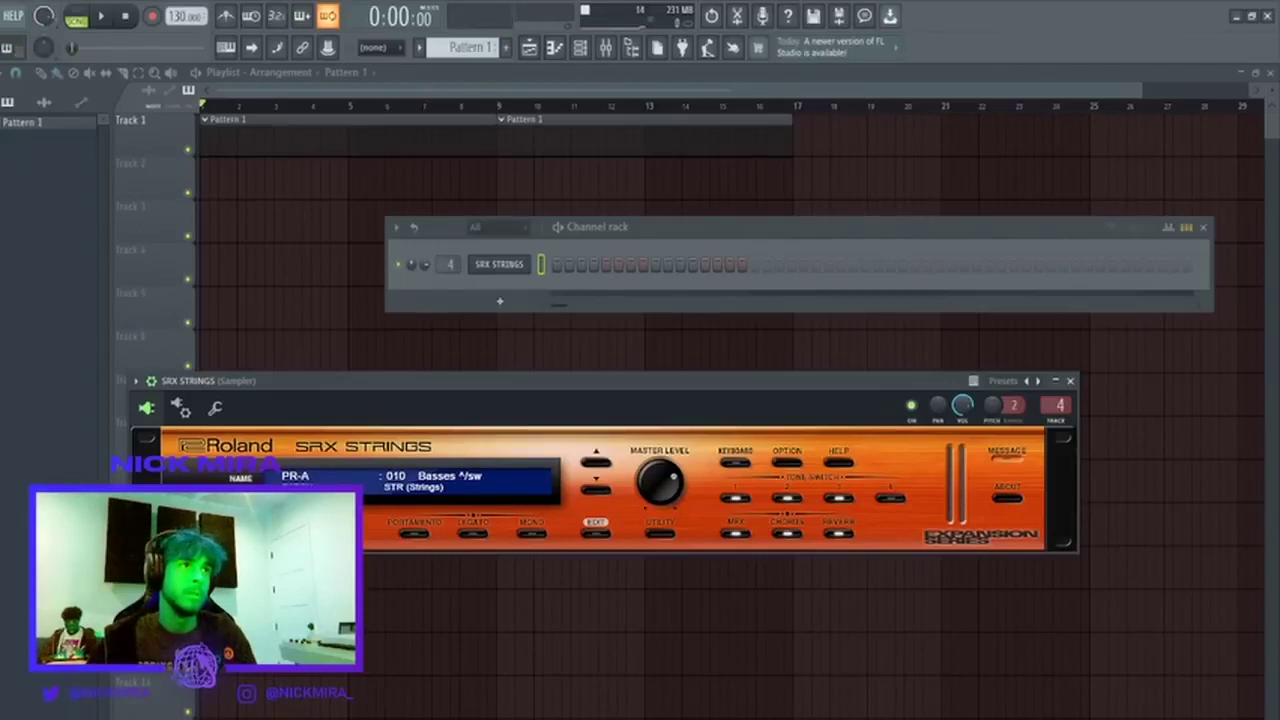
{"action": "left_click", "coordinate": [394, 536]}
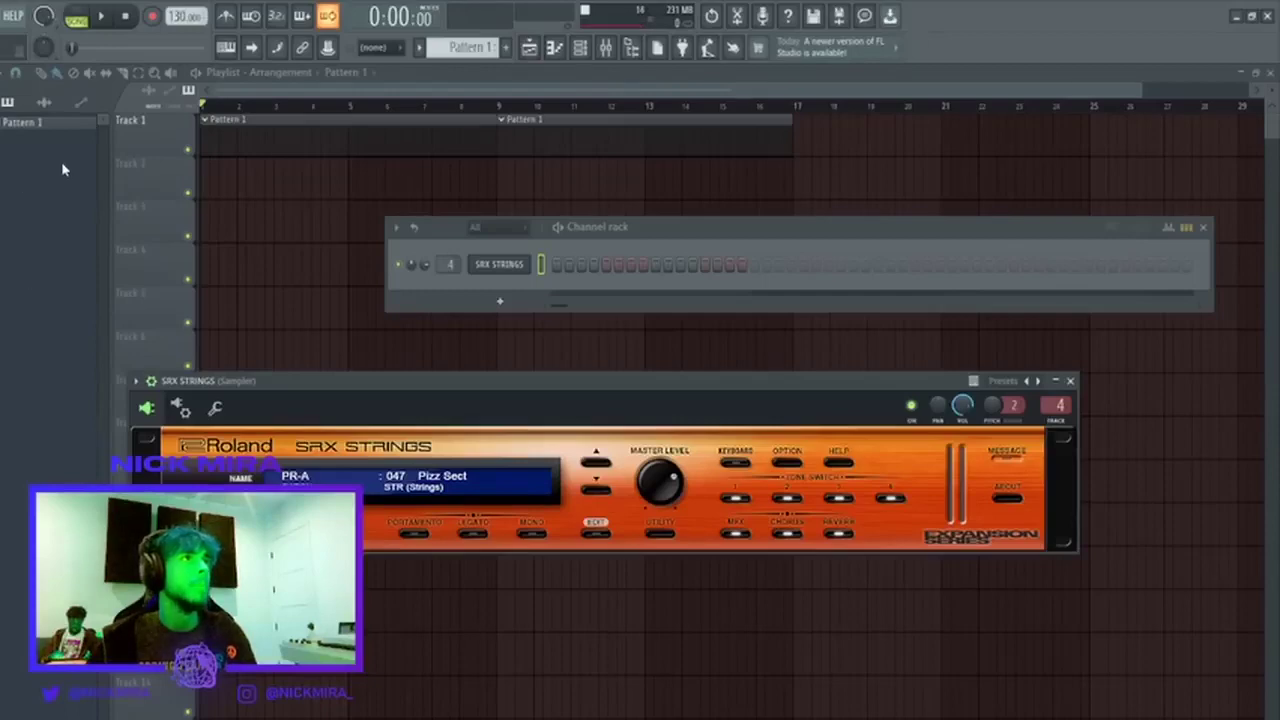
Open the SRX STRINGS channel's piano roll and examine the notes across the whole pattern.
{"action": "left_click", "coordinate": [190, 165]}
{"action": "left_click", "coordinate": [604, 262]}
{"action": "scroll", "coordinate": [586, 112], "scroll_direction": "down", "scroll_amount": 5}
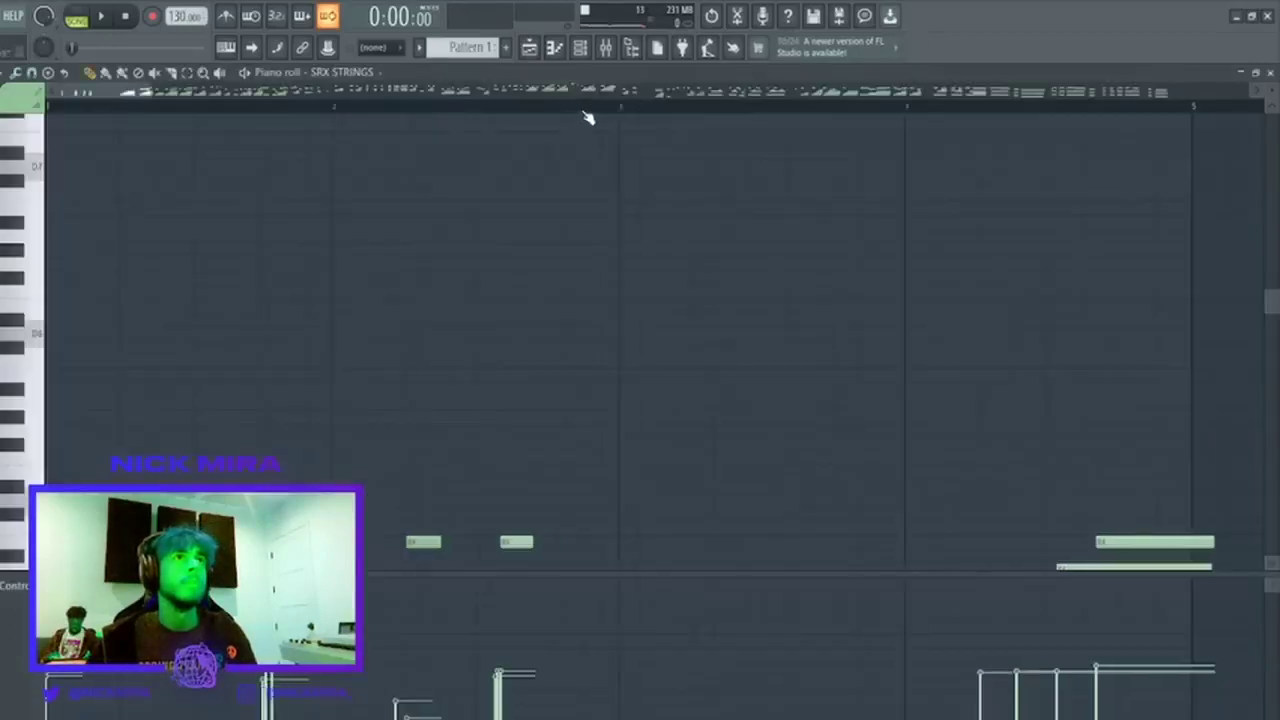
{"action": "scroll", "coordinate": [590, 117], "scroll_direction": "down", "scroll_amount": 5}
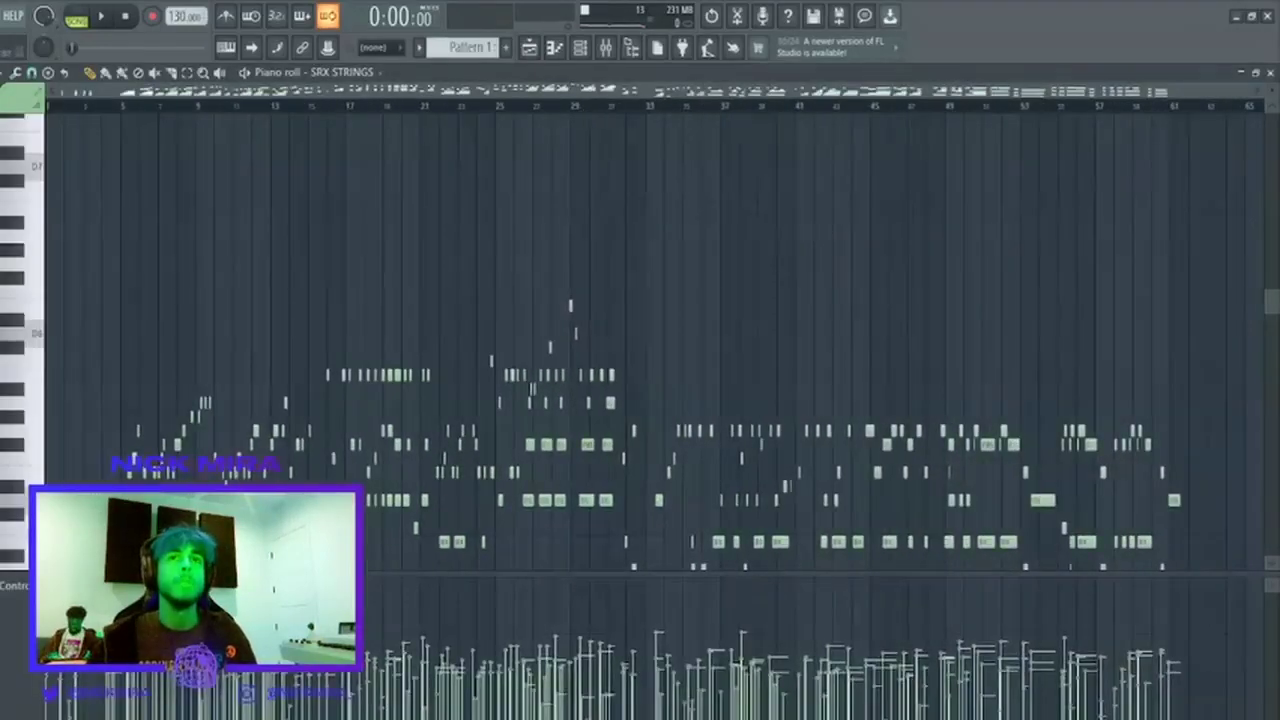
{"action": "scroll", "coordinate": [1152, 271], "scroll_direction": "down", "scroll_amount": 4}
{"action": "scroll", "coordinate": [1150, 270], "scroll_direction": "down", "scroll_amount": 2}
{"action": "scroll", "coordinate": [1233, 110], "scroll_direction": "up", "scroll_amount": 6}
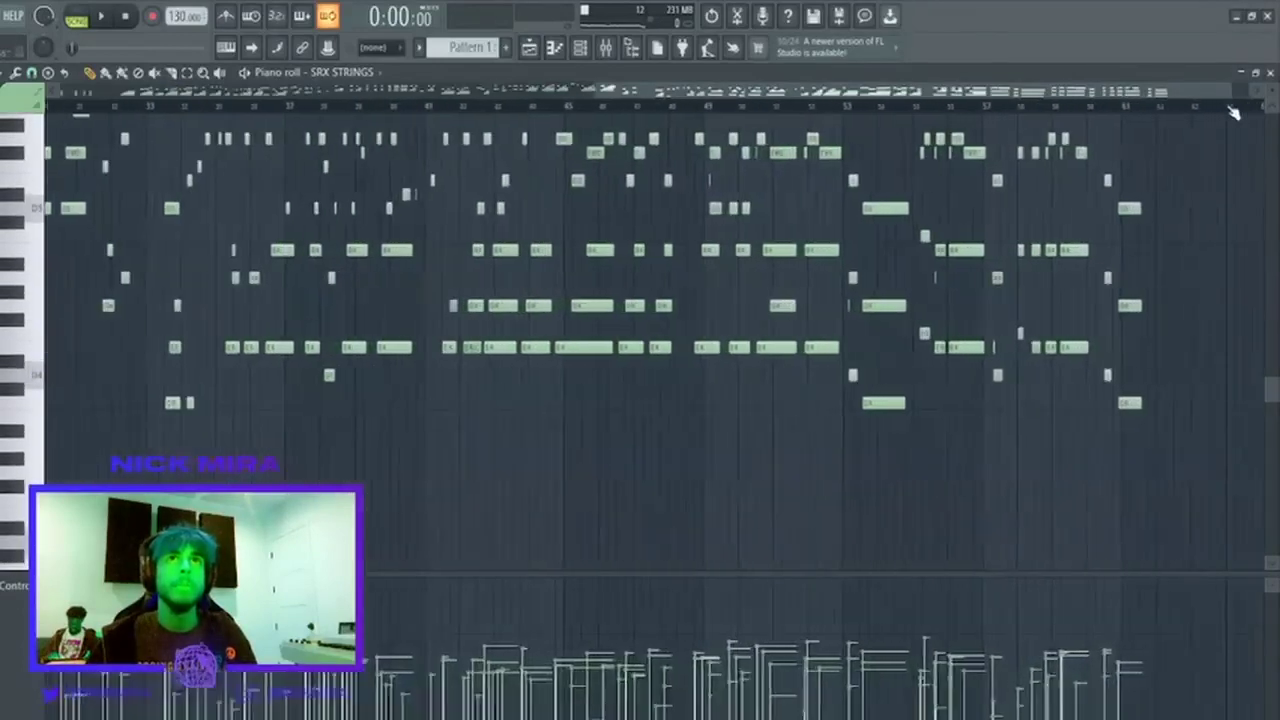
{"action": "scroll", "coordinate": [1233, 110], "scroll_direction": "down", "scroll_amount": 5}
{"action": "scroll", "coordinate": [1140, 385], "scroll_direction": "up", "scroll_amount": 2}
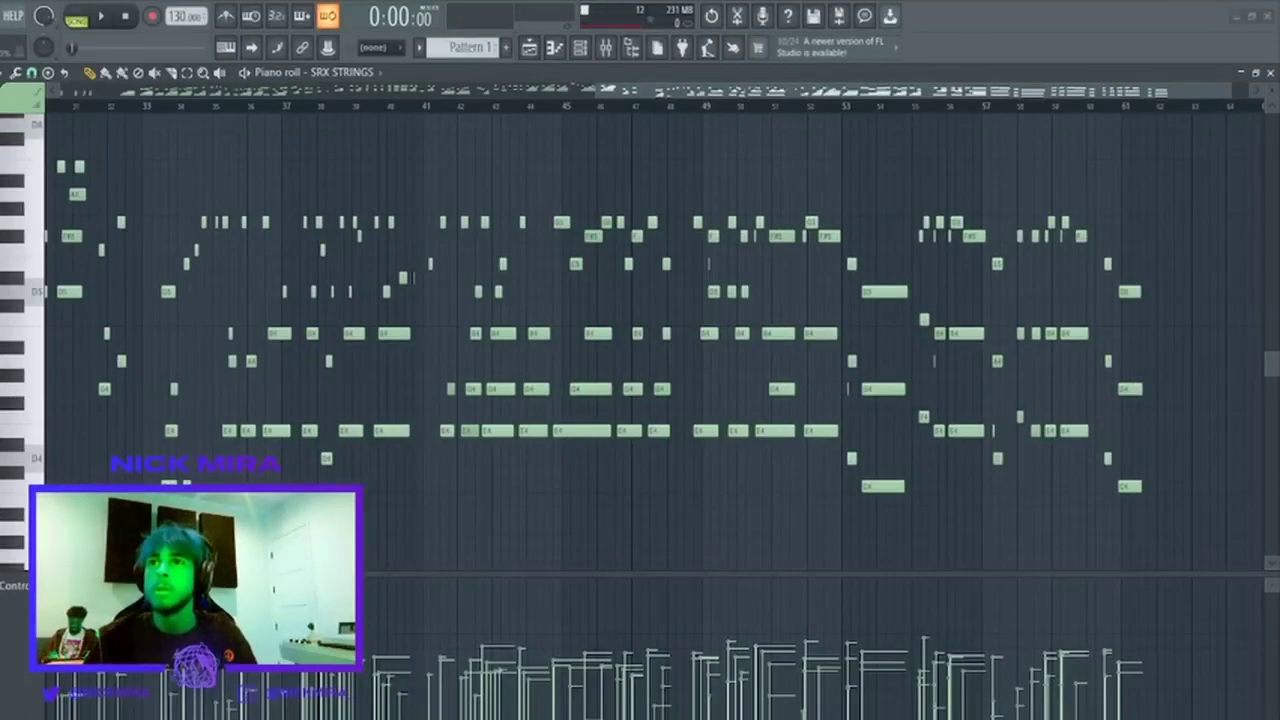
Switch to the web browser, open the Miratouch store's home page and enlarge the browser window.
{"action": "key", "text": "alt+Tab"}
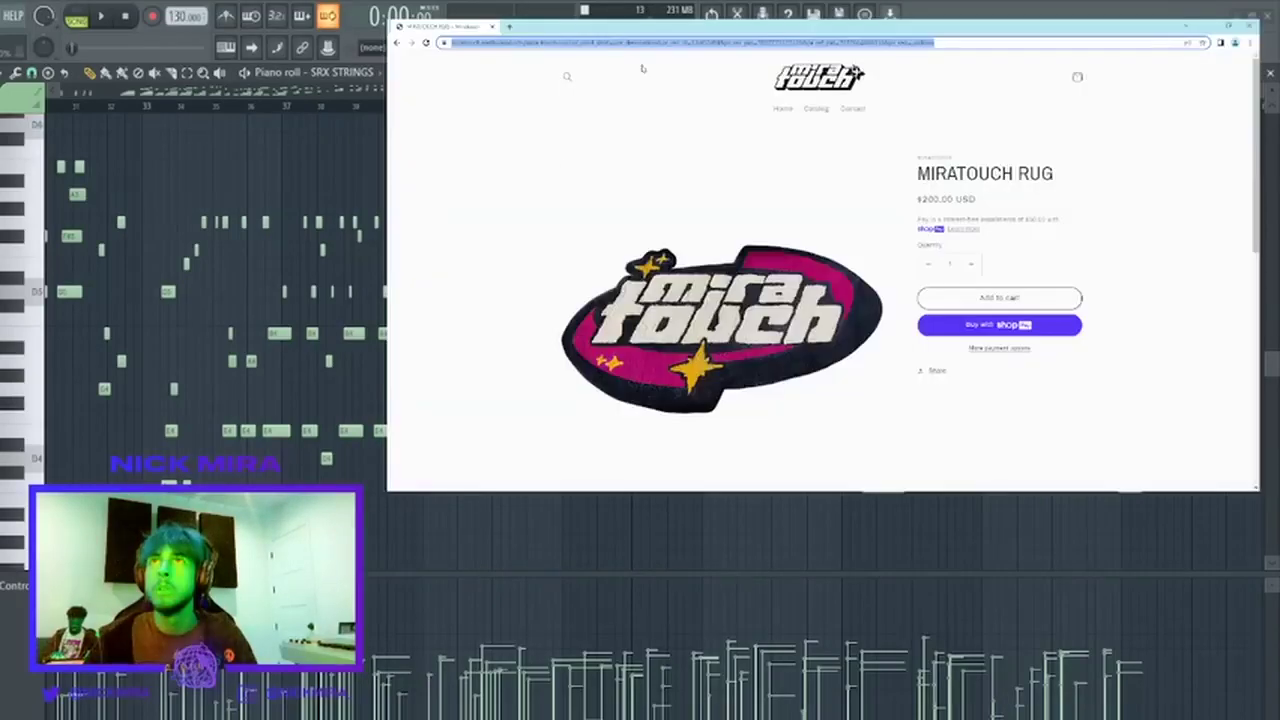
{"action": "left_click_drag", "start_coordinate": [635, 24], "coordinate": [600, 41]}
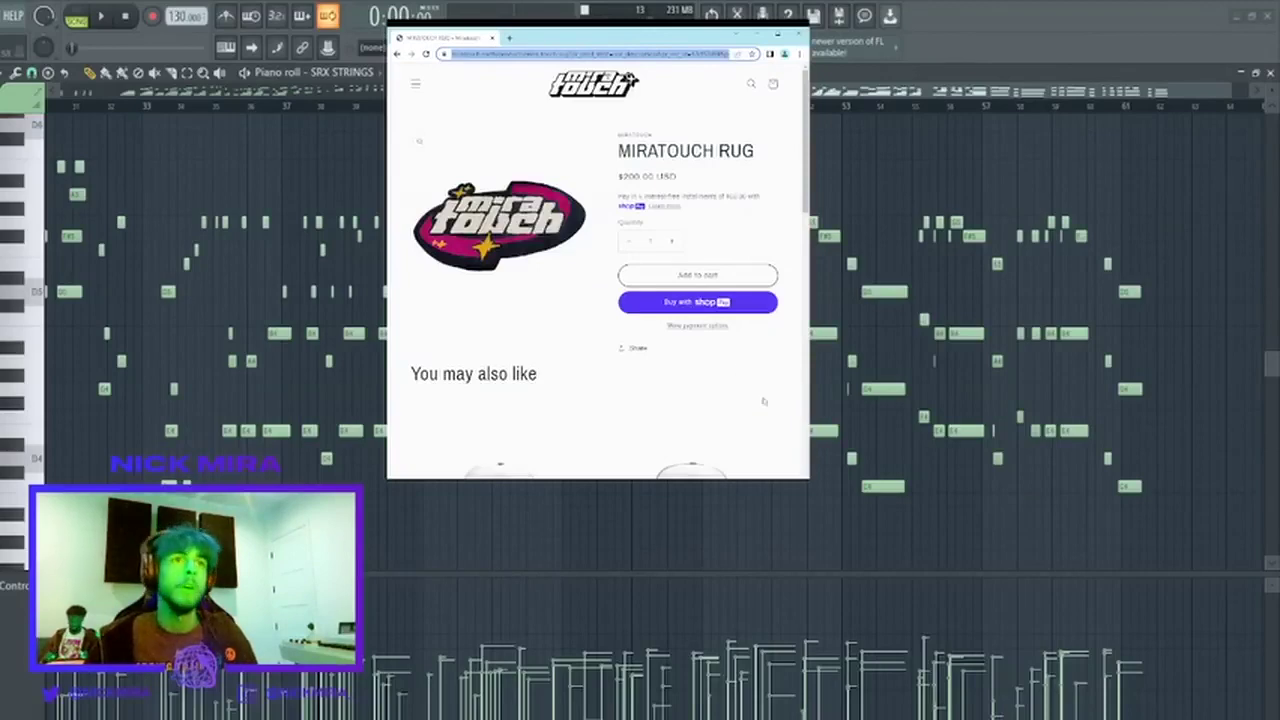
{"action": "scroll", "coordinate": [419, 141], "scroll_direction": "down", "scroll_amount": 3}
{"action": "scroll", "coordinate": [419, 141], "scroll_direction": "up", "scroll_amount": 3}
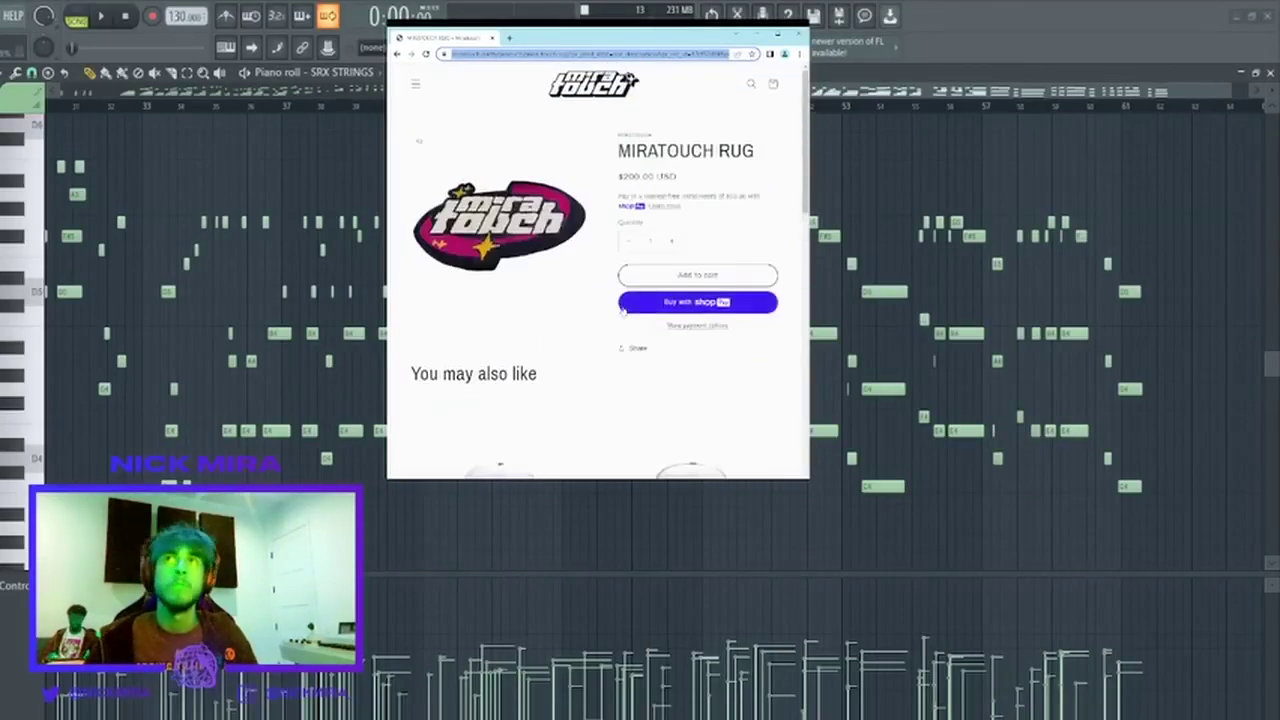
{"action": "left_click", "coordinate": [418, 86]}
{"action": "left_click", "coordinate": [607, 85]}
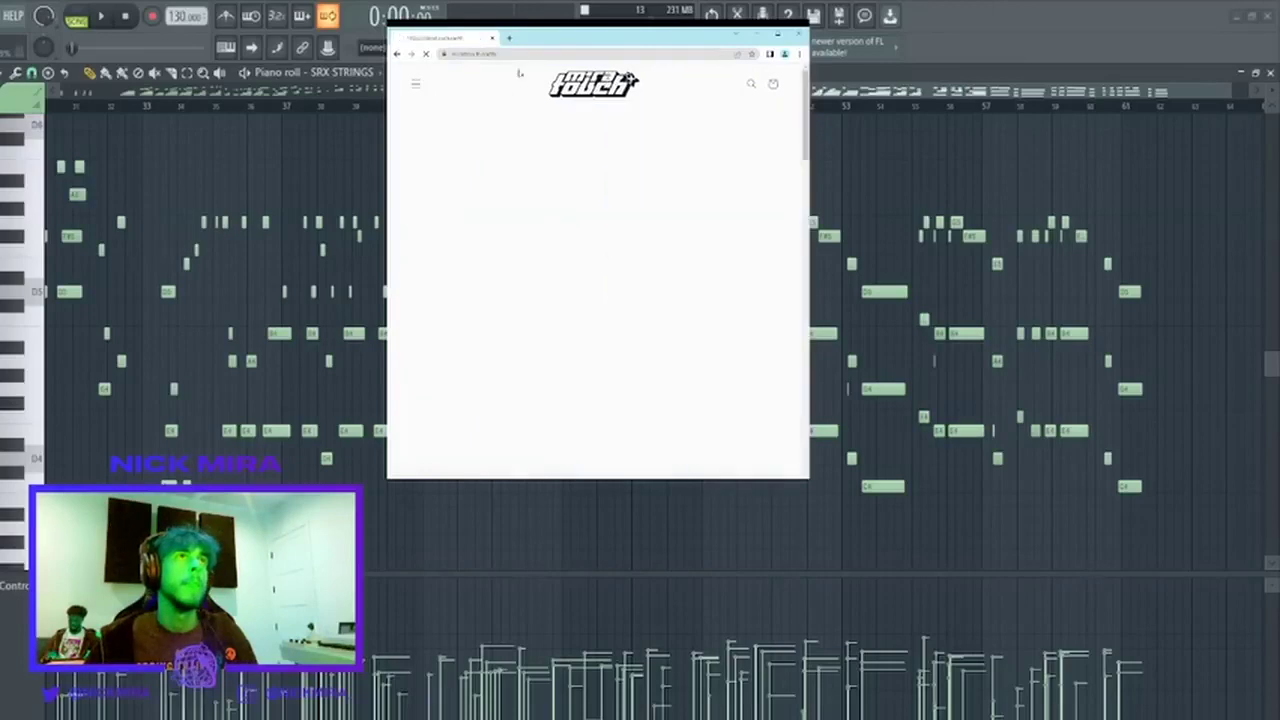
{"action": "double_click", "coordinate": [605, 44]}
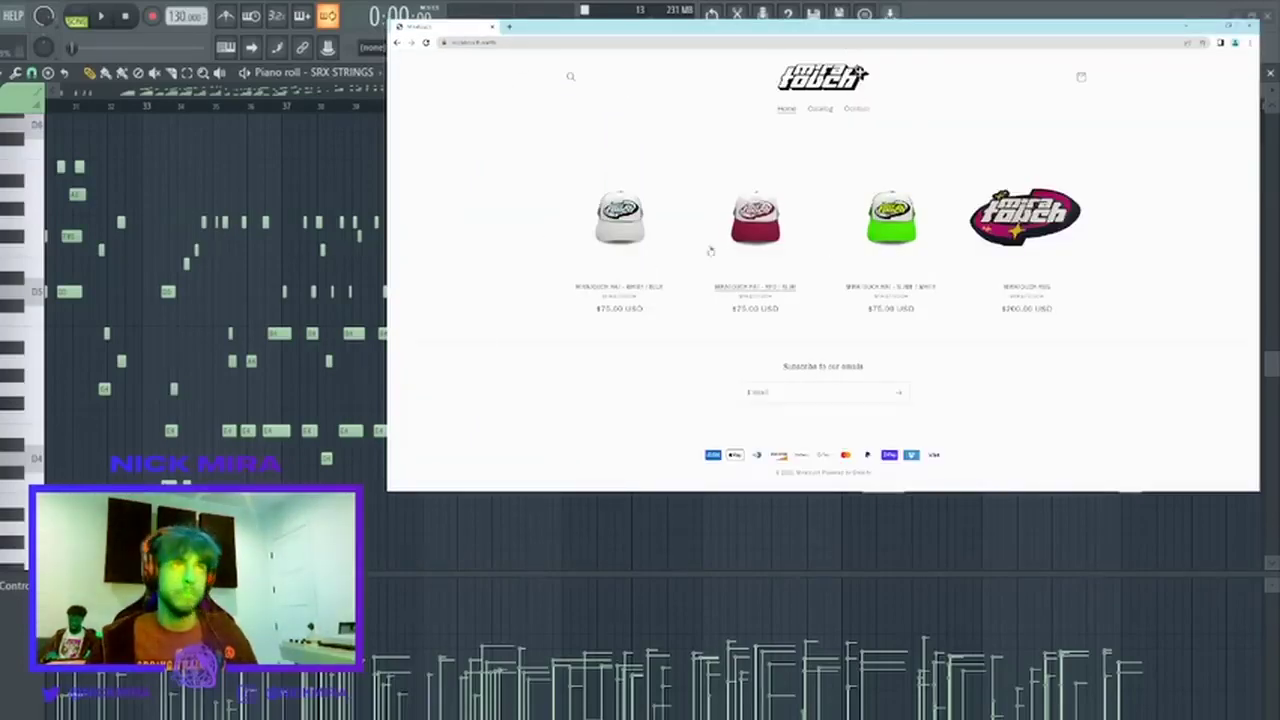
{"action": "left_click", "coordinate": [532, 43]}
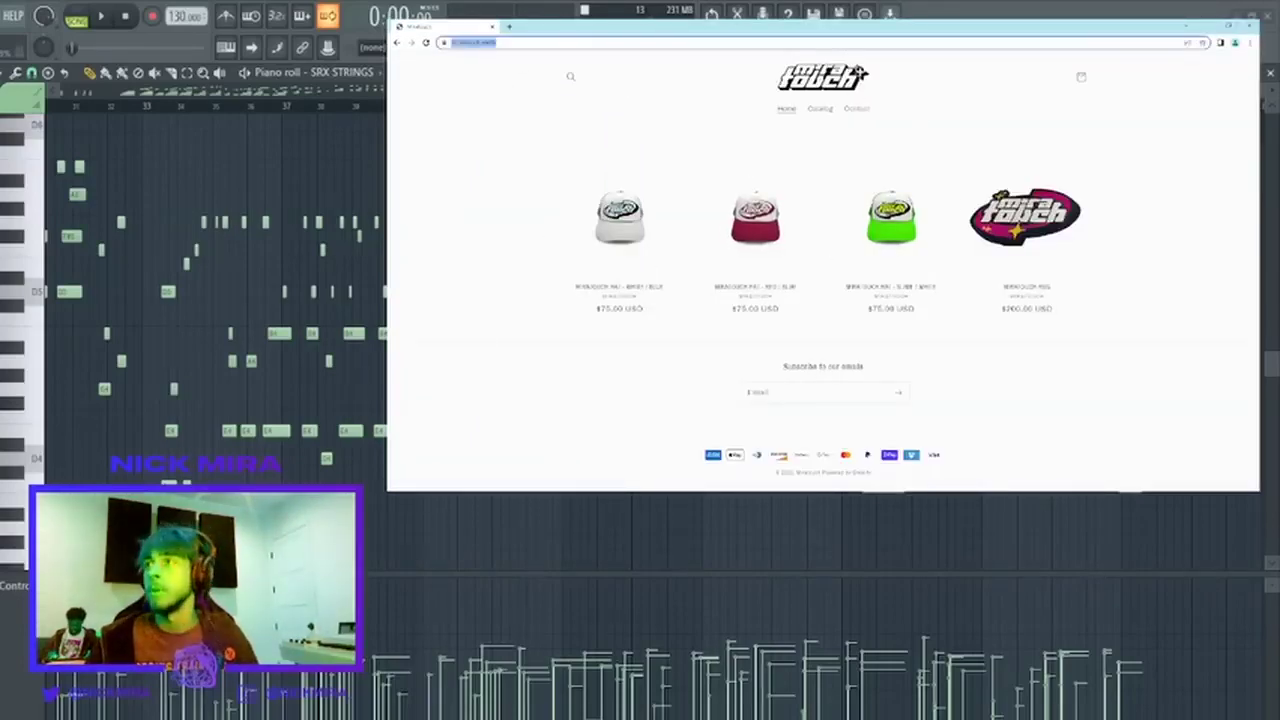
{"action": "left_click", "coordinate": [520, 140]}
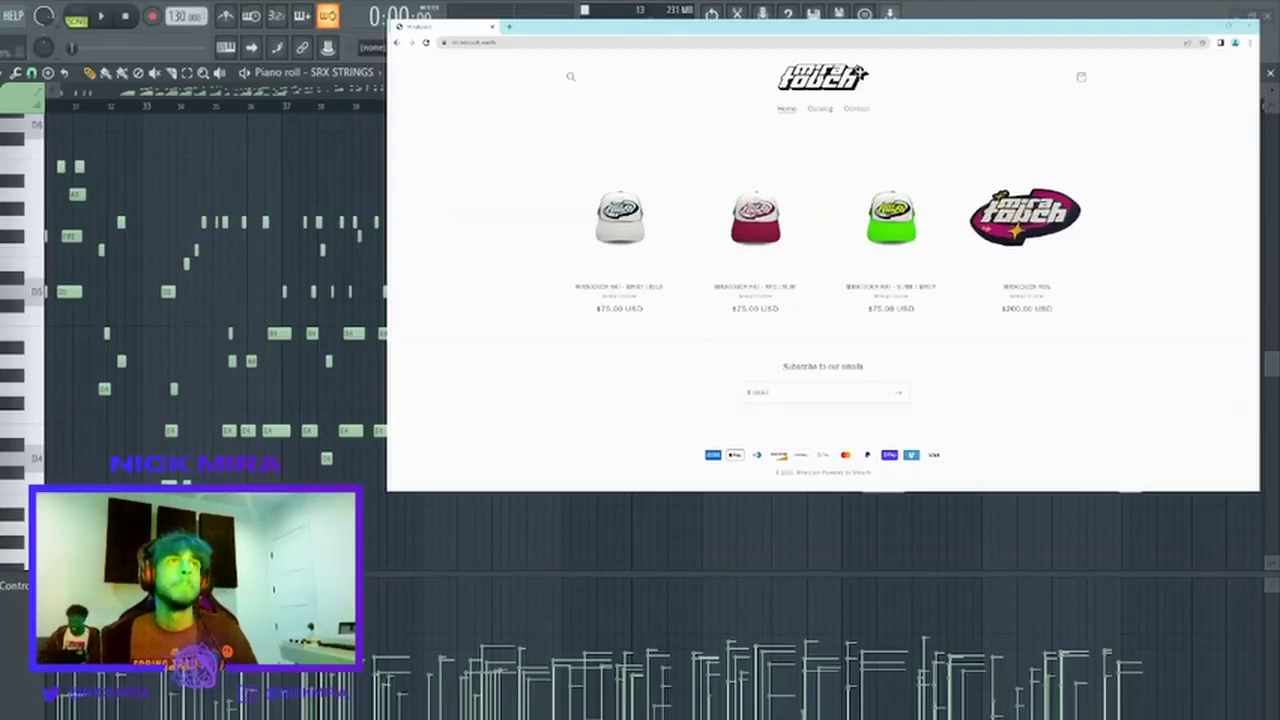
Open the Miratouch store's catalog, and start and stop the song playback.
{"action": "left_click", "coordinate": [820, 108]}
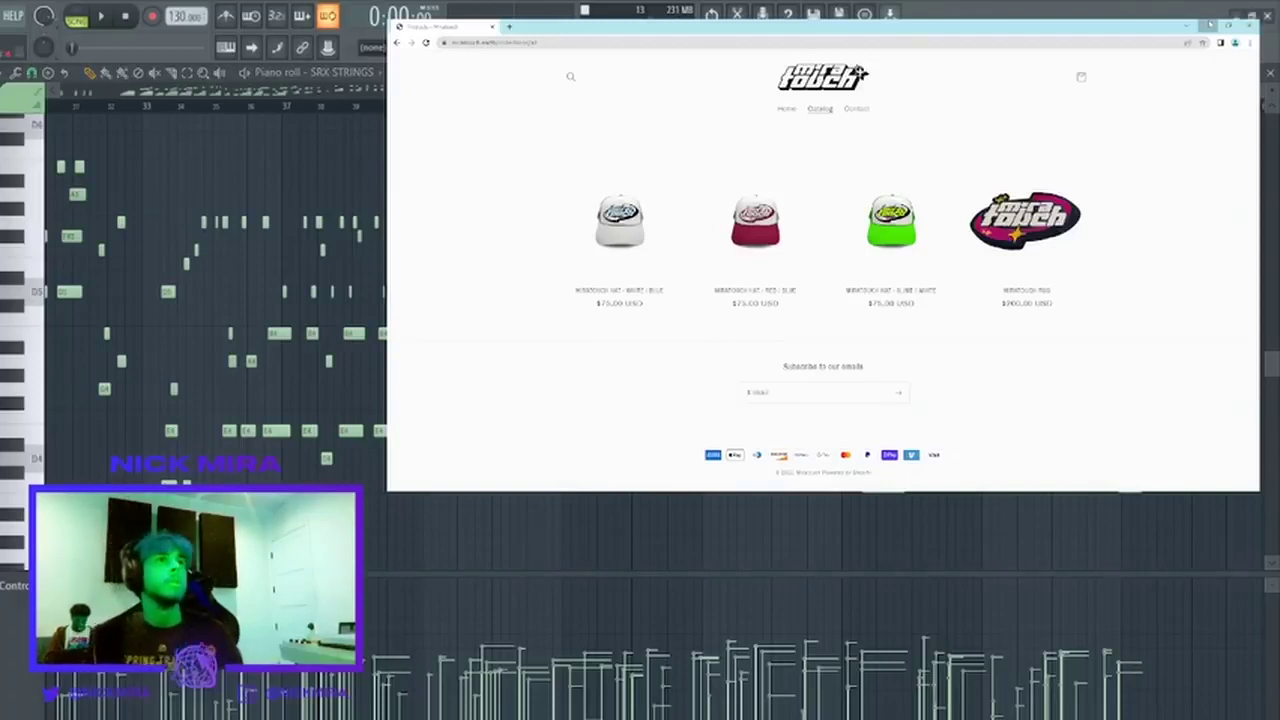
{"action": "key", "text": "space"}
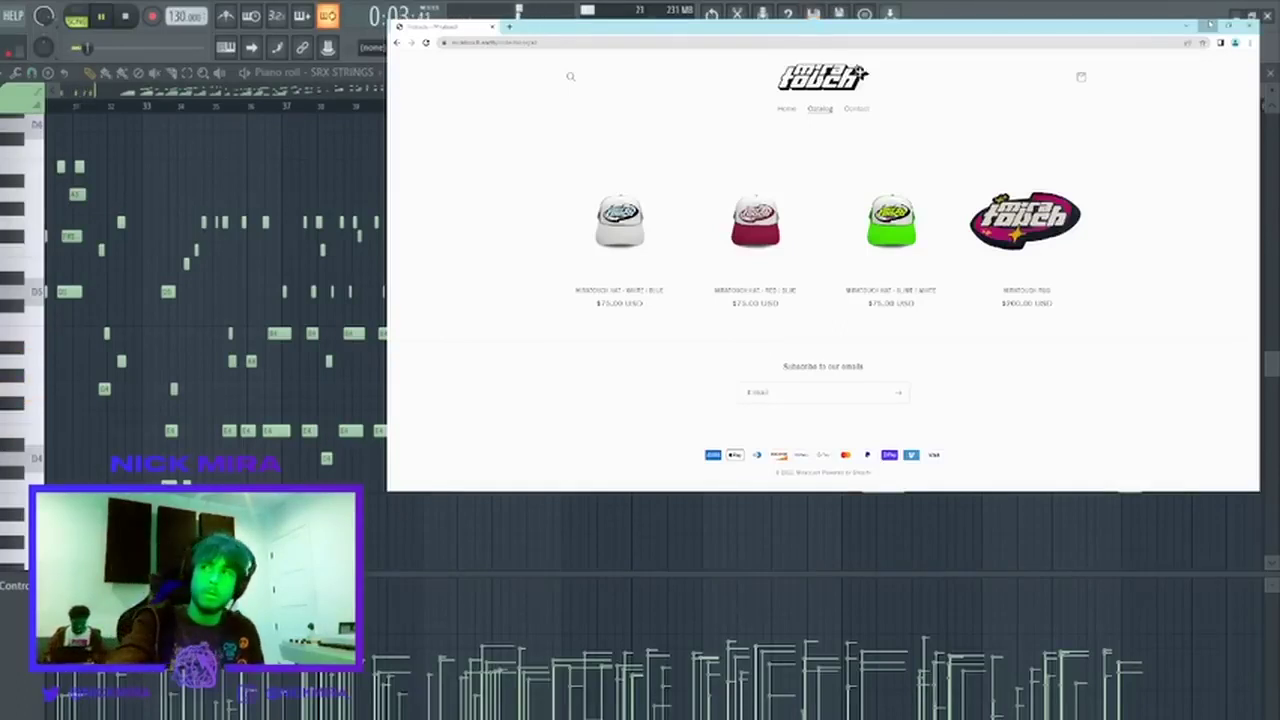
{"action": "key", "text": "space"}
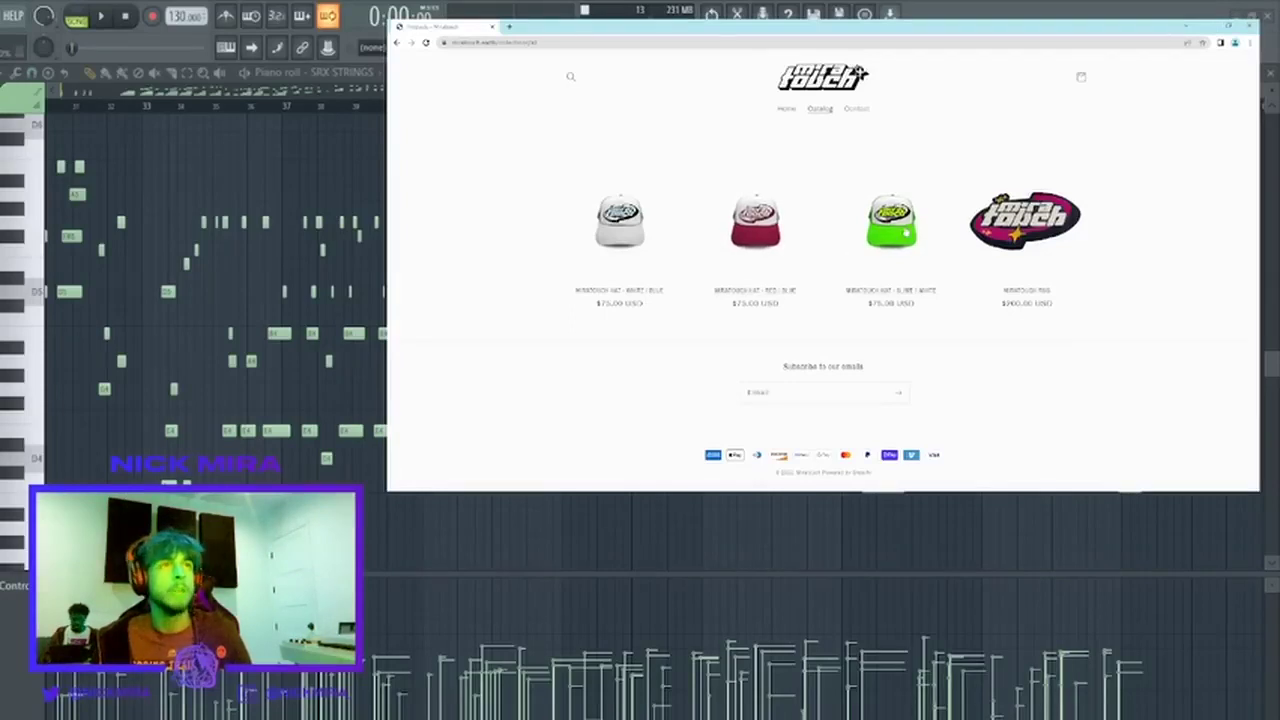
Open the Miratouch Hat - Slime / White product page and look through its details and related products.
{"action": "left_click", "coordinate": [893, 232]}
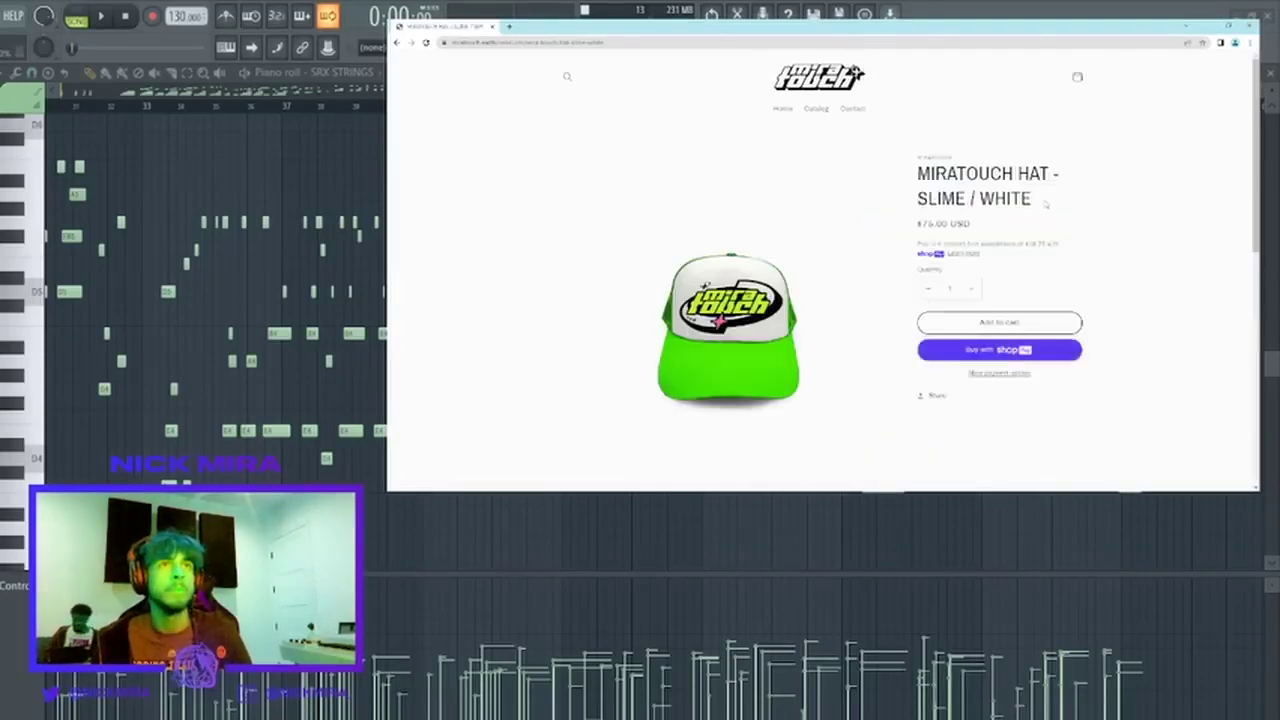
{"action": "scroll", "coordinate": [1046, 204], "scroll_direction": "down", "scroll_amount": 2}
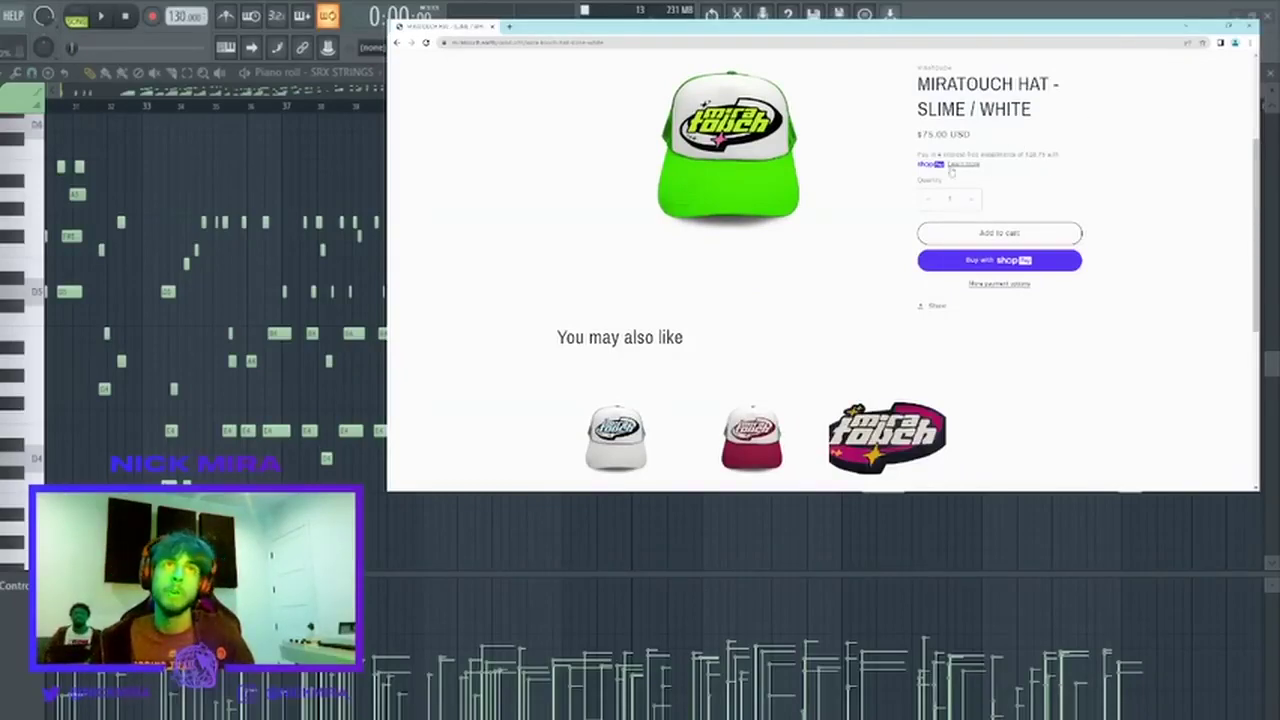
{"action": "scroll", "coordinate": [1002, 225], "scroll_direction": "down", "scroll_amount": 3}
{"action": "scroll", "coordinate": [1001, 222], "scroll_direction": "down", "scroll_amount": 1}
{"action": "scroll", "coordinate": [980, 218], "scroll_direction": "up", "scroll_amount": 5}
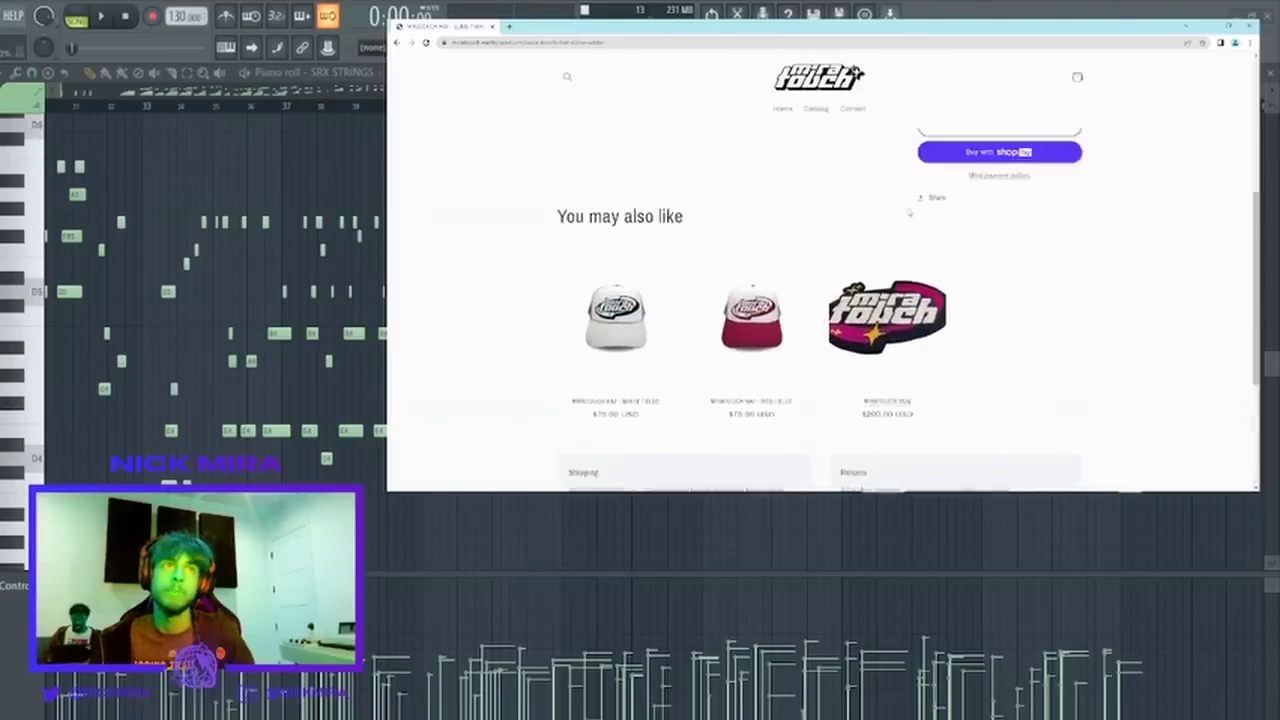
{"action": "scroll", "coordinate": [850, 270], "scroll_direction": "down", "scroll_amount": 3}
View the Miratouch Hat - Red / Blue product page from the related products and look through it.
{"action": "left_click", "coordinate": [755, 300]}
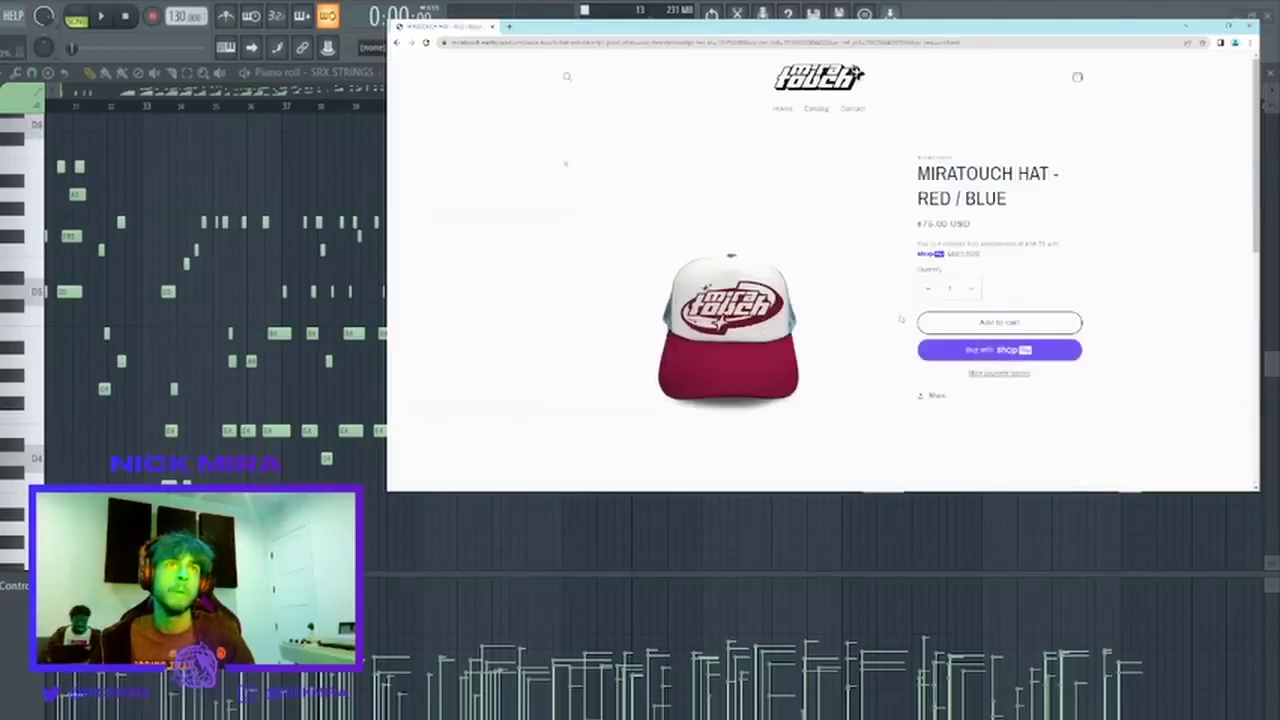
{"action": "scroll", "coordinate": [884, 270], "scroll_direction": "down", "scroll_amount": 1}
{"action": "scroll", "coordinate": [884, 270], "scroll_direction": "down", "scroll_amount": 3}
{"action": "scroll", "coordinate": [884, 270], "scroll_direction": "up", "scroll_amount": 3}
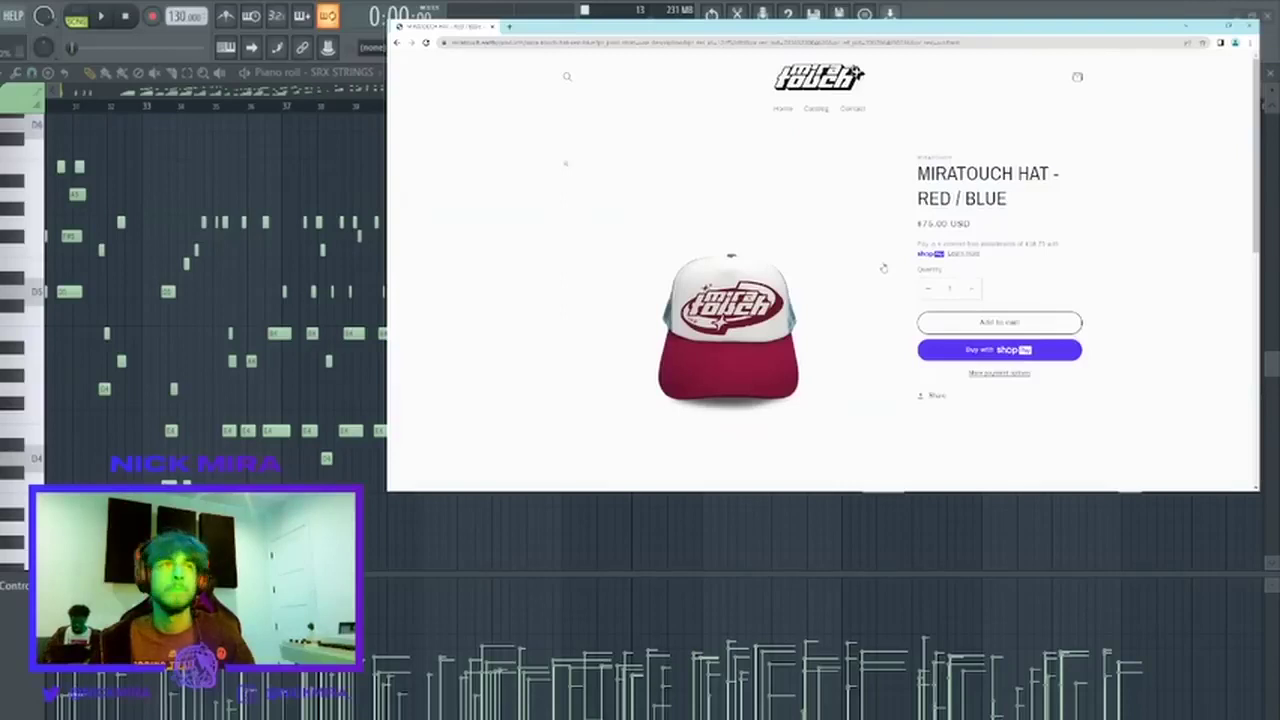
{"action": "scroll", "coordinate": [884, 268], "scroll_direction": "down", "scroll_amount": 1}
{"action": "scroll", "coordinate": [884, 268], "scroll_direction": "down", "scroll_amount": 3}
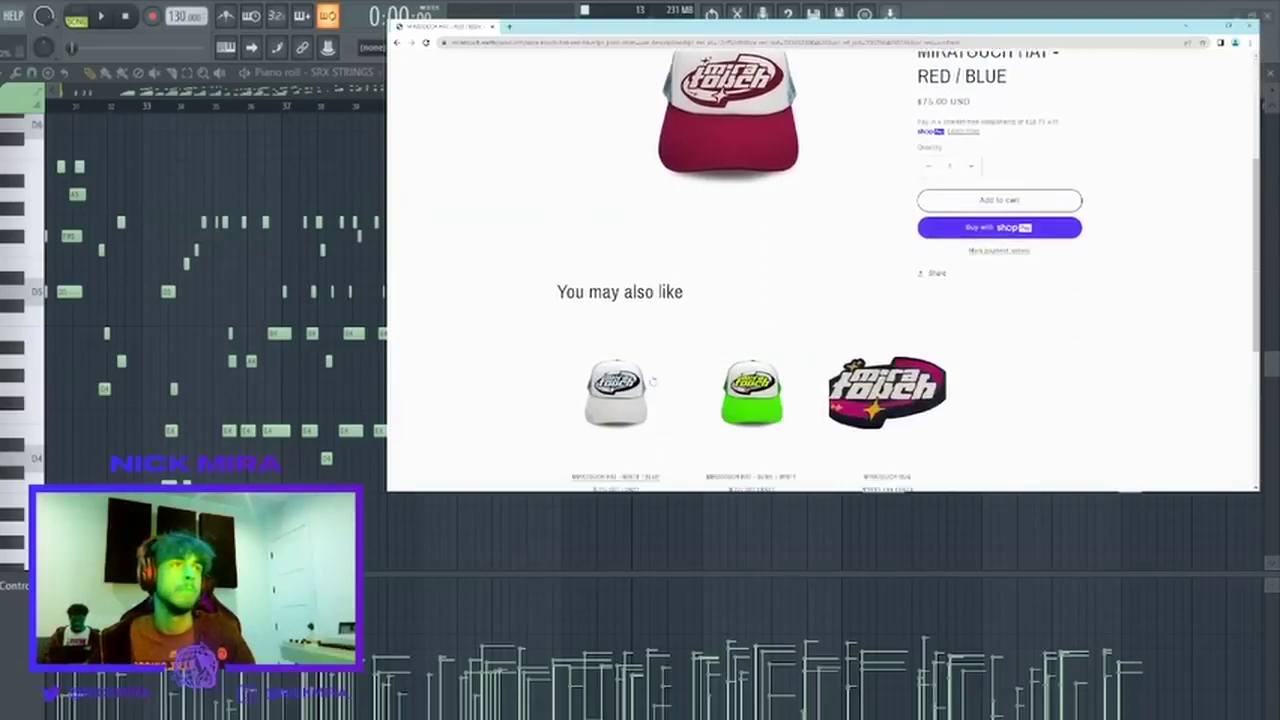
View the Miratouch Hat - White / Blue product page and return to the Red / Blue hat through the related products.
{"action": "left_click", "coordinate": [615, 395]}
{"action": "scroll", "coordinate": [928, 277], "scroll_direction": "down", "scroll_amount": 2}
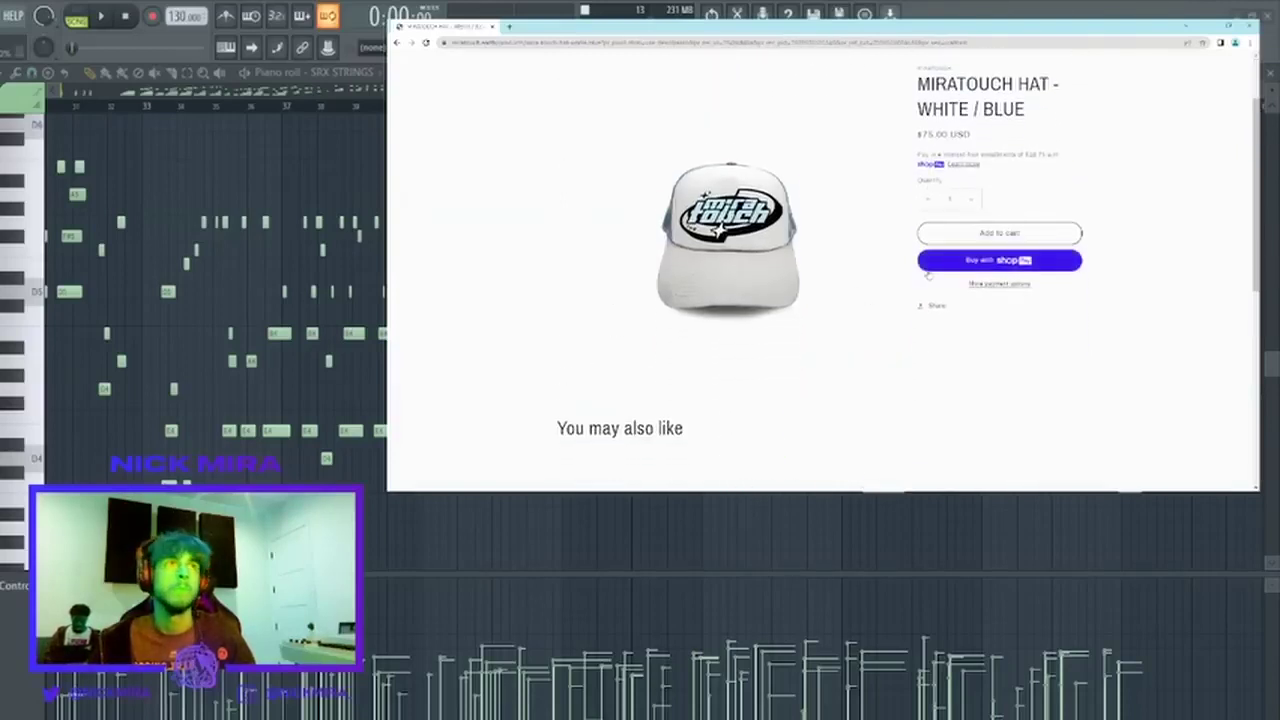
{"action": "scroll", "coordinate": [928, 277], "scroll_direction": "down", "scroll_amount": 4}
{"action": "left_click", "coordinate": [609, 362]}
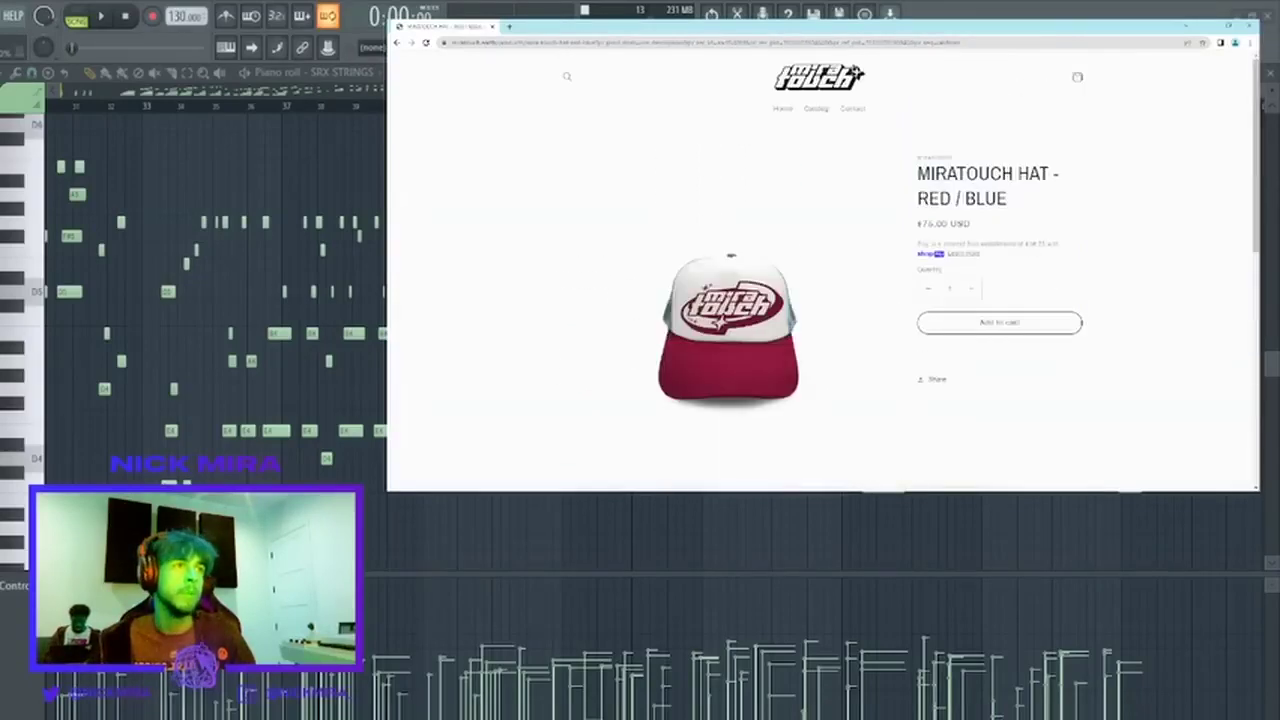
{"action": "scroll", "coordinate": [822, 270], "scroll_direction": "down", "scroll_amount": 2}
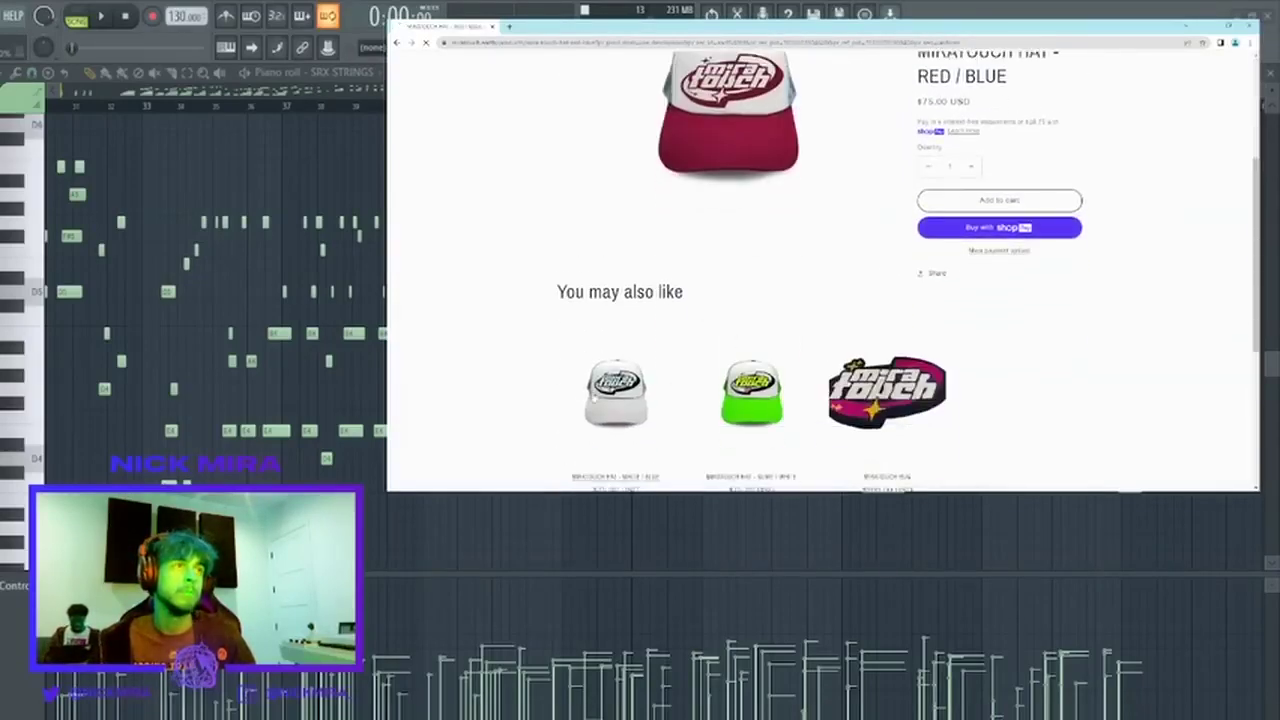
View the Miratouch White / Blue and Slime / White hat product pages, moving between them through the related products.
{"action": "left_click", "coordinate": [616, 390]}
{"action": "scroll", "coordinate": [822, 270], "scroll_direction": "down", "scroll_amount": 3}
{"action": "left_click", "coordinate": [737, 394]}
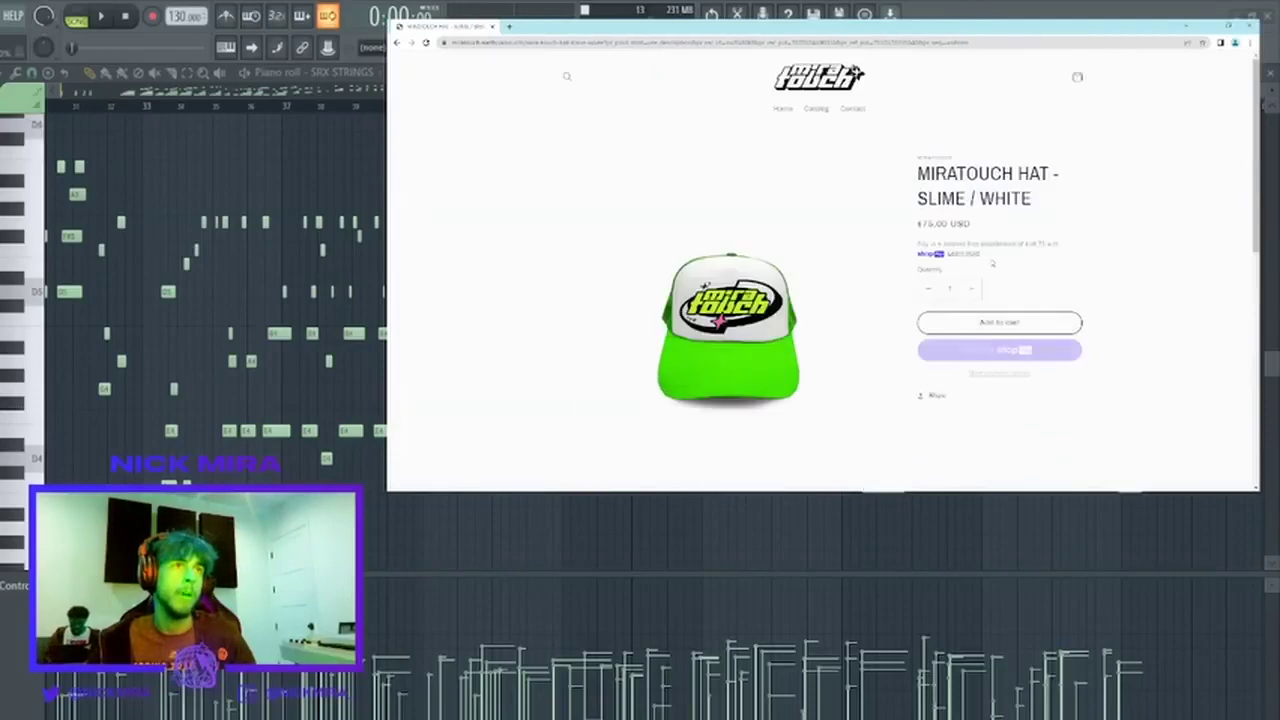
{"action": "scroll", "coordinate": [992, 263], "scroll_direction": "down", "scroll_amount": 4}
Open the Miratouch Rug product page from the related products and look through its details.
{"action": "left_click", "coordinate": [878, 340]}
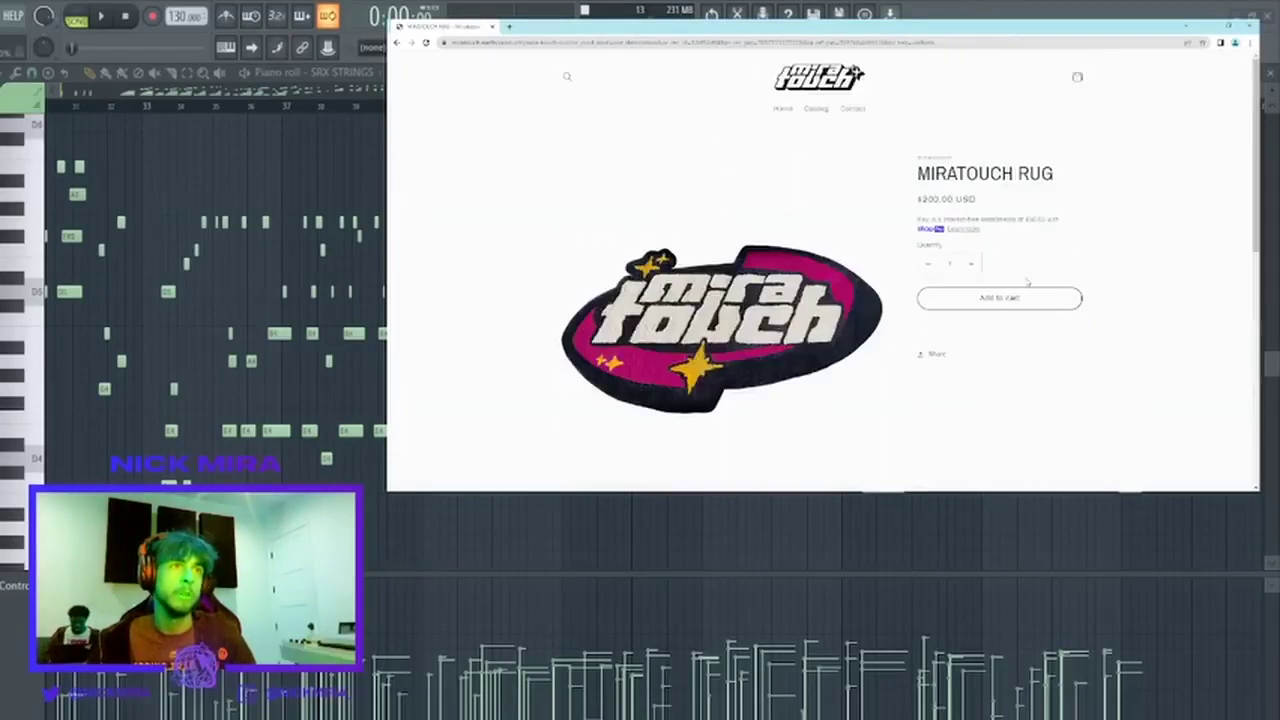
{"action": "scroll", "coordinate": [990, 260], "scroll_direction": "down", "scroll_amount": 3}
{"action": "scroll", "coordinate": [885, 215], "scroll_direction": "up", "scroll_amount": 3}
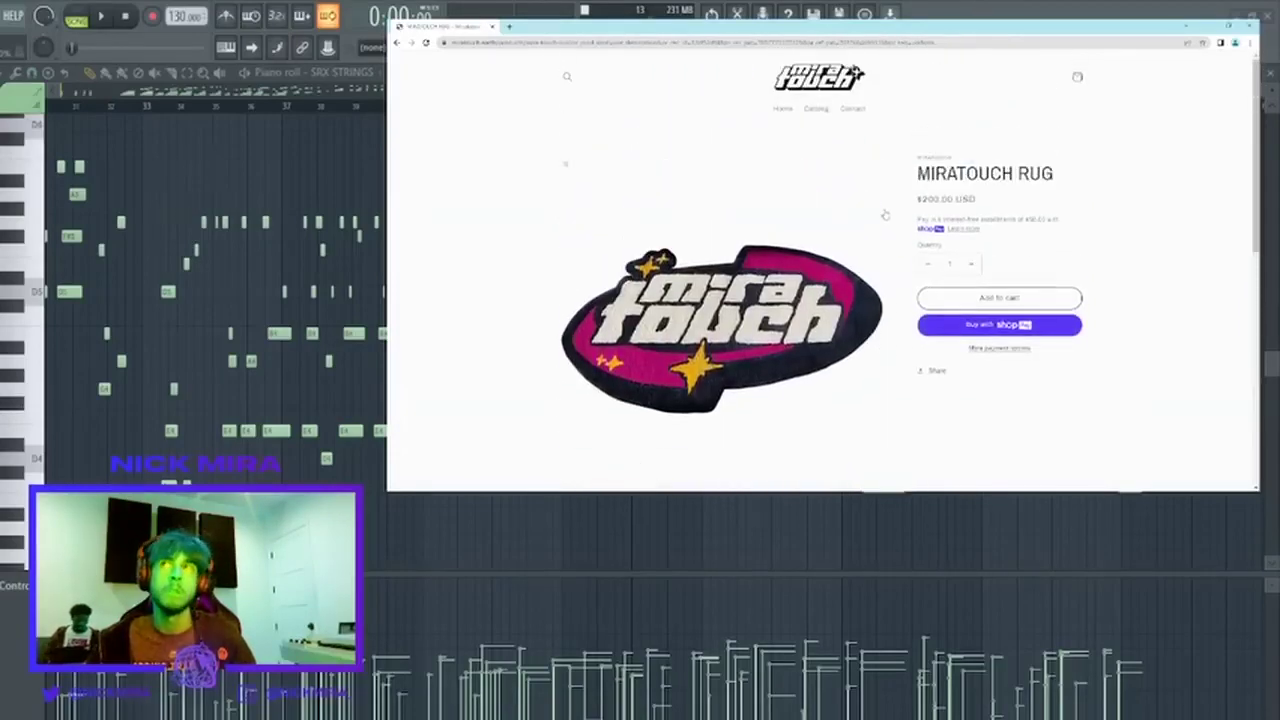
{"action": "scroll", "coordinate": [885, 215], "scroll_direction": "down", "scroll_amount": 3}
{"action": "scroll", "coordinate": [877, 209], "scroll_direction": "up", "scroll_amount": 3}
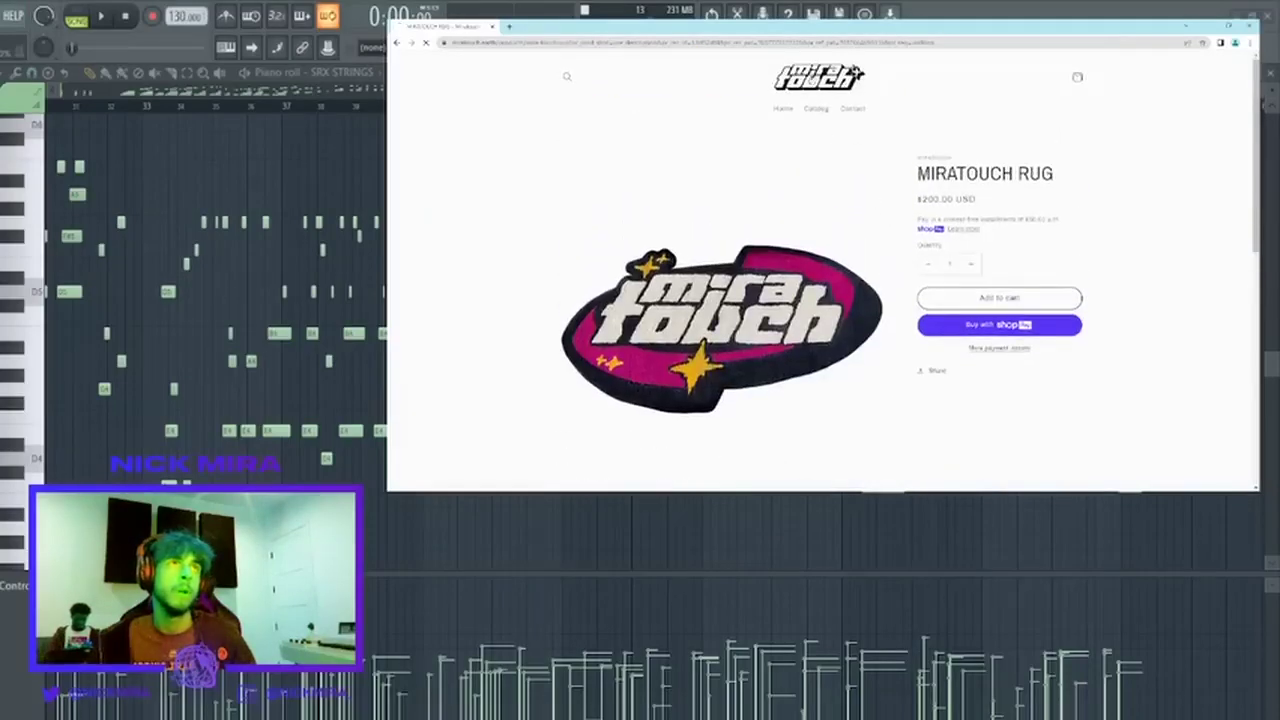
Return to the Miratouch store's home page, and switch back to FL Studio.
{"action": "left_click", "coordinate": [480, 43]}
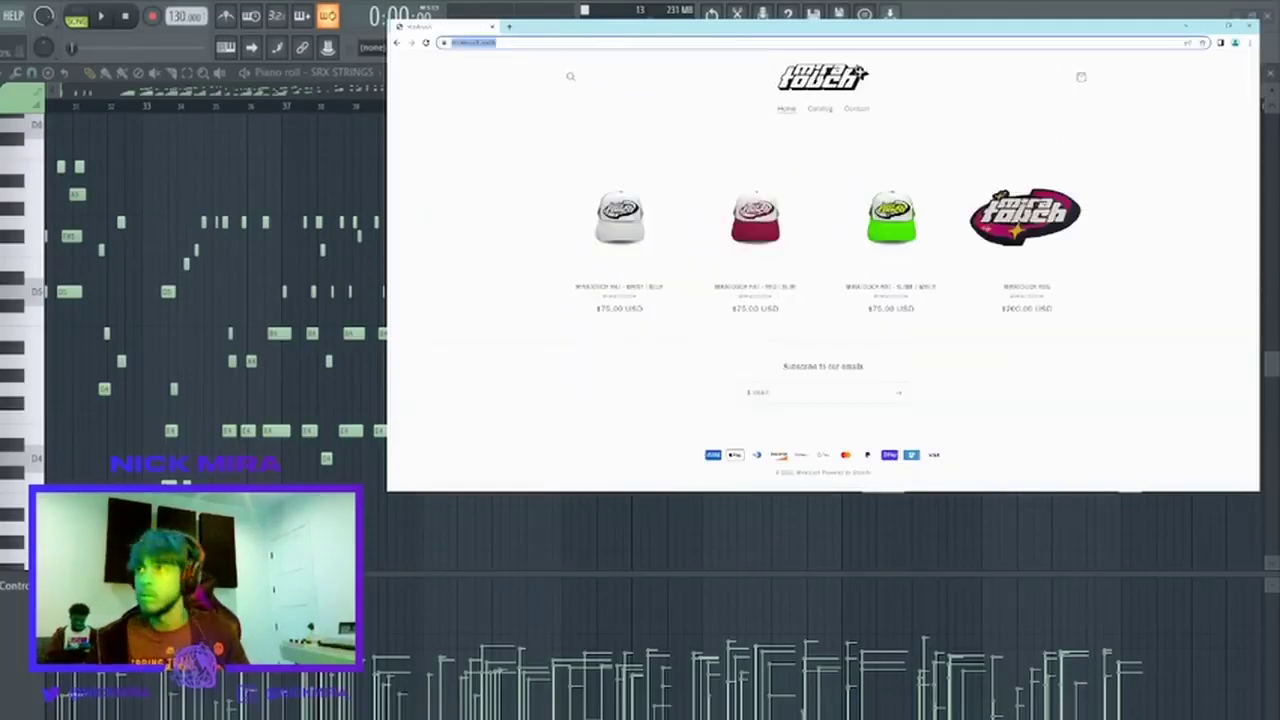
{"action": "left_click", "coordinate": [823, 150]}
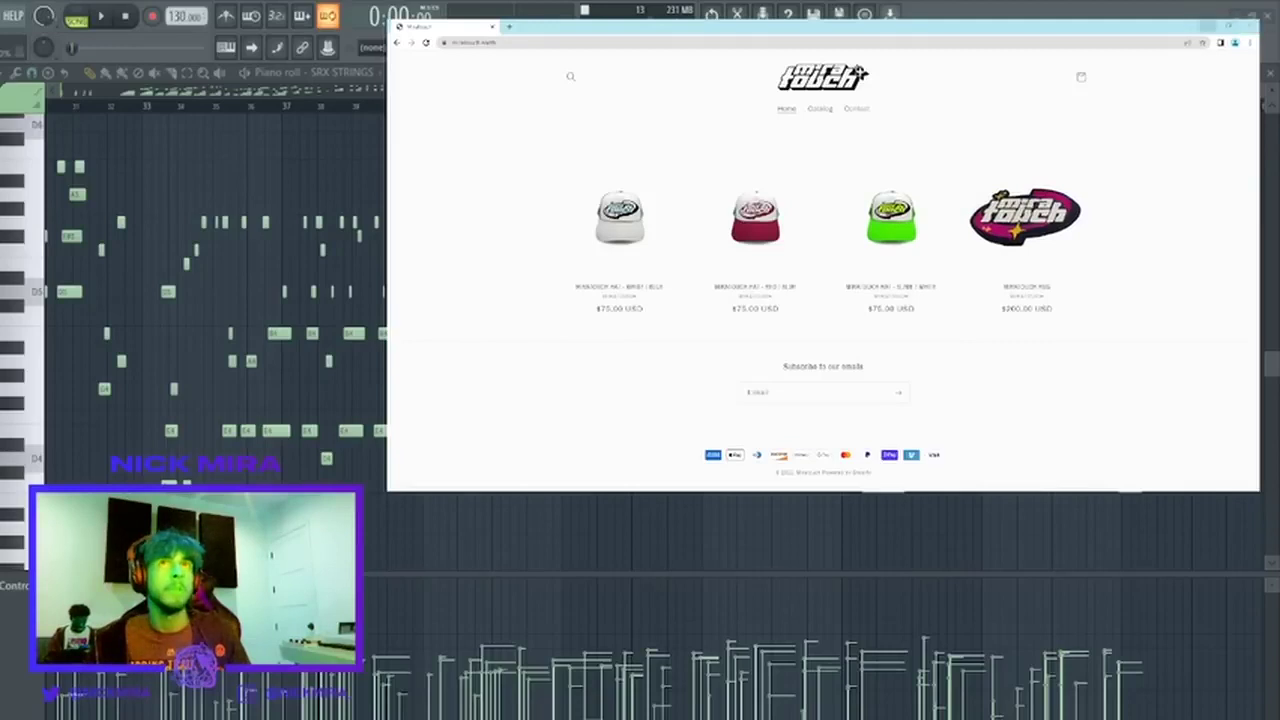
{"action": "key", "text": "alt+Tab"}
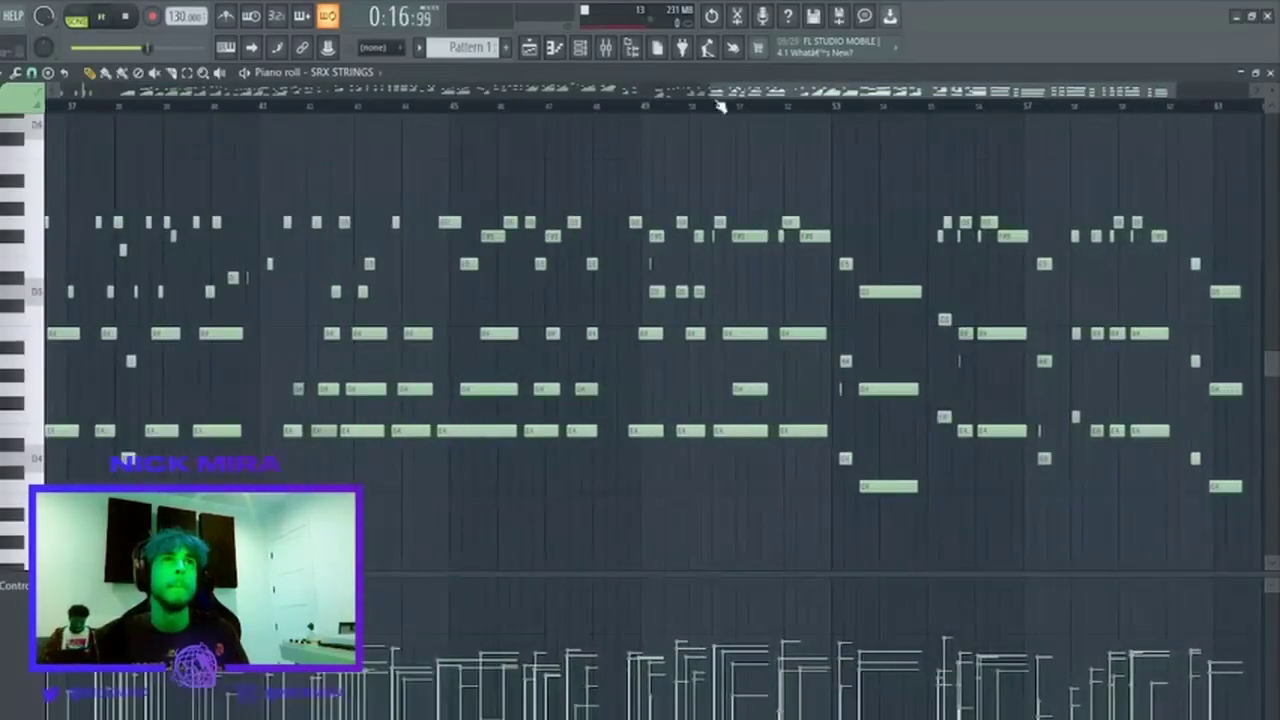
Switch playback to pattern mode and play the SRX Strings notes from about bar 58.
{"action": "key", "text": "l"}
{"action": "left_click", "coordinate": [1080, 107]}
{"action": "key", "text": "space"}
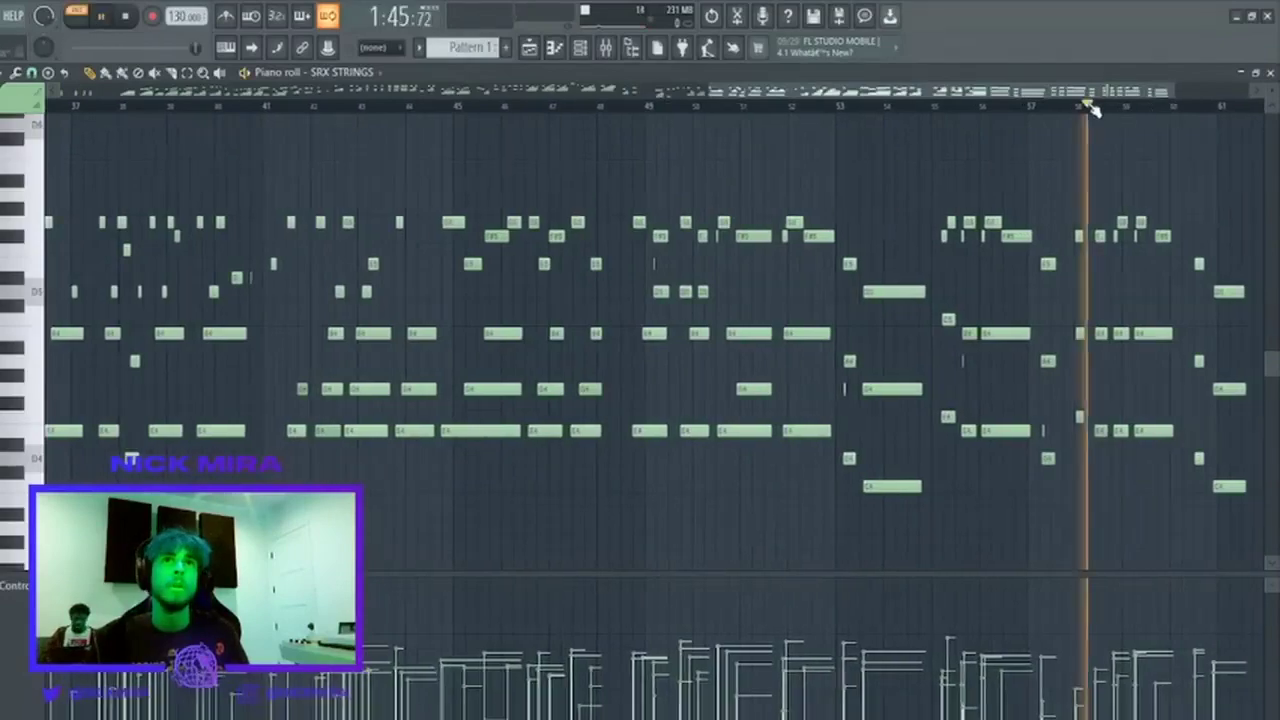
{"action": "scroll", "coordinate": [1135, 110], "scroll_direction": "down", "scroll_amount": 5}
{"action": "scroll", "coordinate": [1215, 110], "scroll_direction": "up", "scroll_amount": 1}
{"action": "scroll", "coordinate": [1215, 110], "scroll_direction": "up", "scroll_amount": 8}
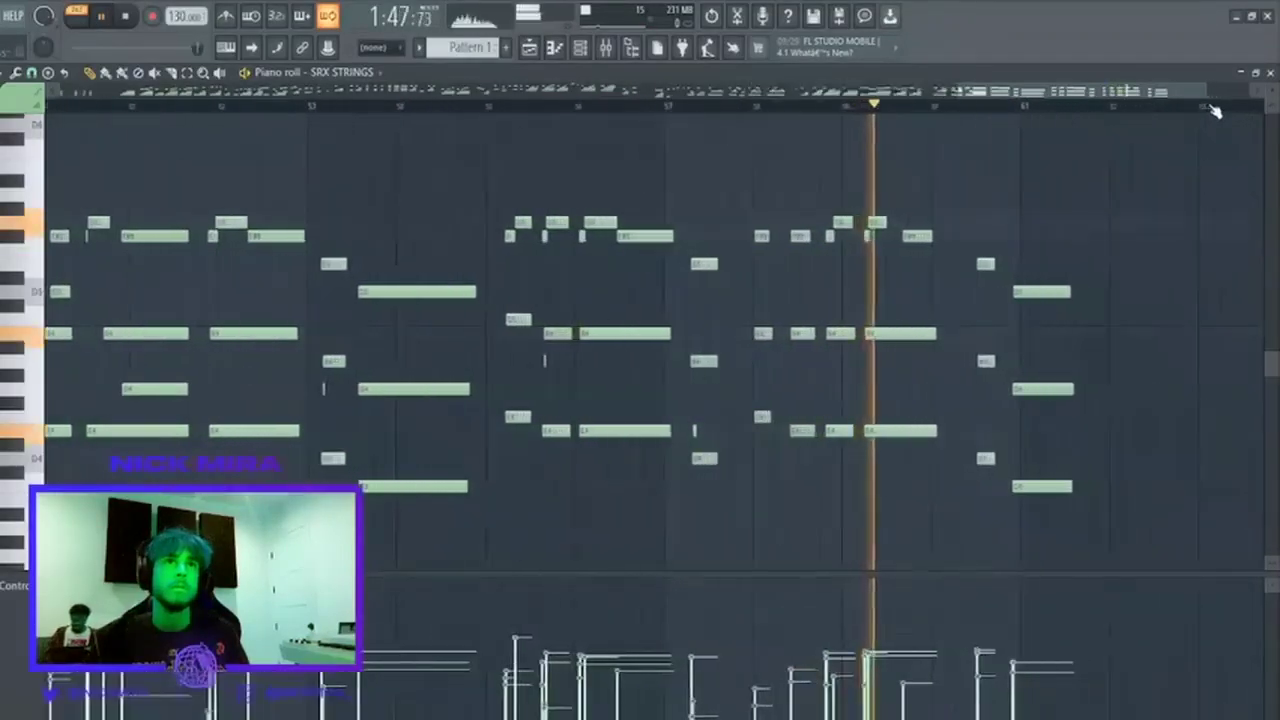
Cut the final strings phrase spanning bars 59 to 61 and delete all remaining notes in the pattern.
{"action": "left_click_drag", "start_coordinate": [569, 189], "coordinate": [1080, 466]}
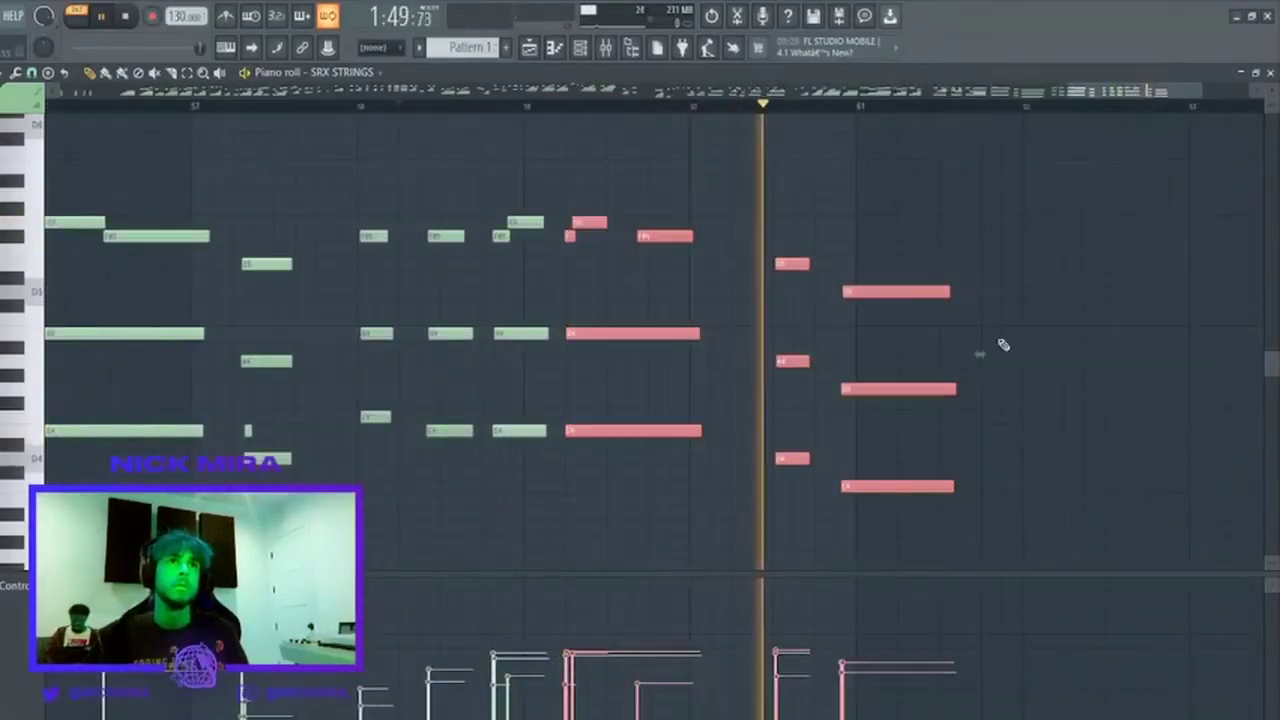
{"action": "scroll", "coordinate": [868, 120], "scroll_direction": "down", "scroll_amount": 4}
{"action": "key", "text": "space"}
{"action": "key", "text": "ctrl+x"}
{"action": "key", "text": "ctrl+a"}
{"action": "key", "text": "Delete"}
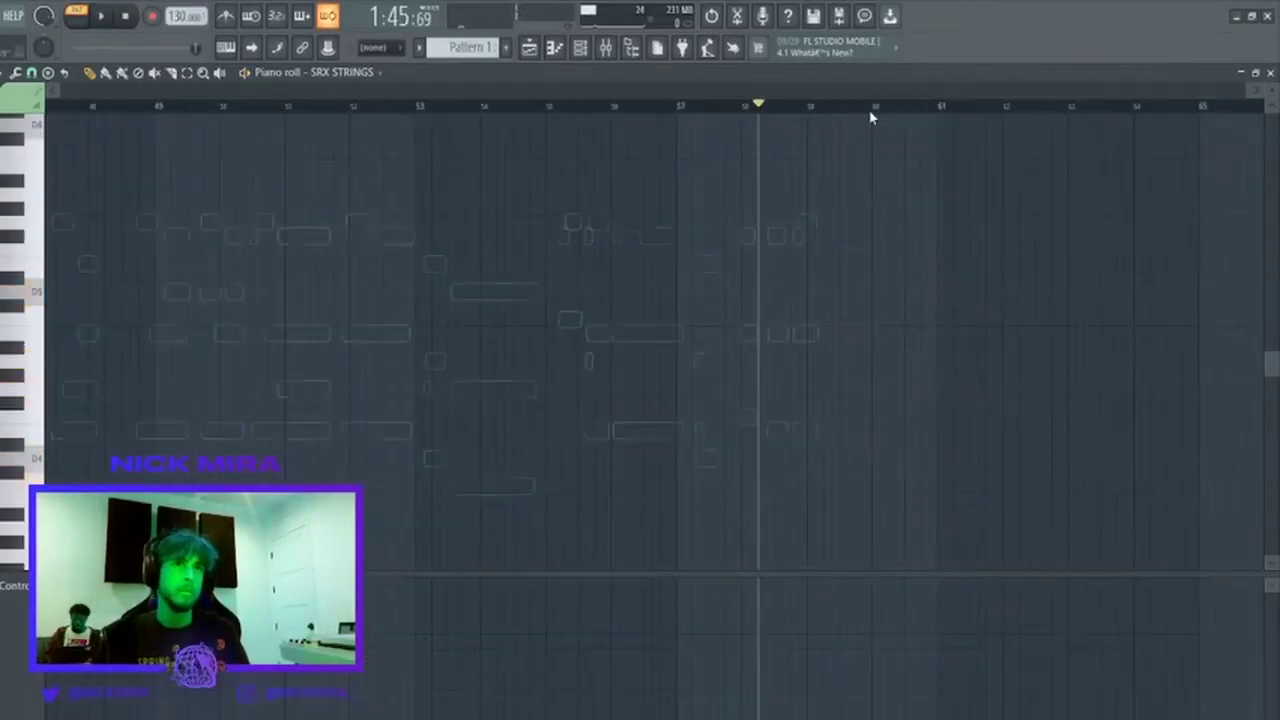
Paste the cut phrase into the empty pattern, align its first notes with bar 1 and play it.
{"action": "scroll", "coordinate": [897, 112], "scroll_direction": "down", "scroll_amount": 2}
{"action": "key", "text": "ctrl+v"}
{"action": "left_click_drag", "start_coordinate": [220, 237], "coordinate": [160, 237]}
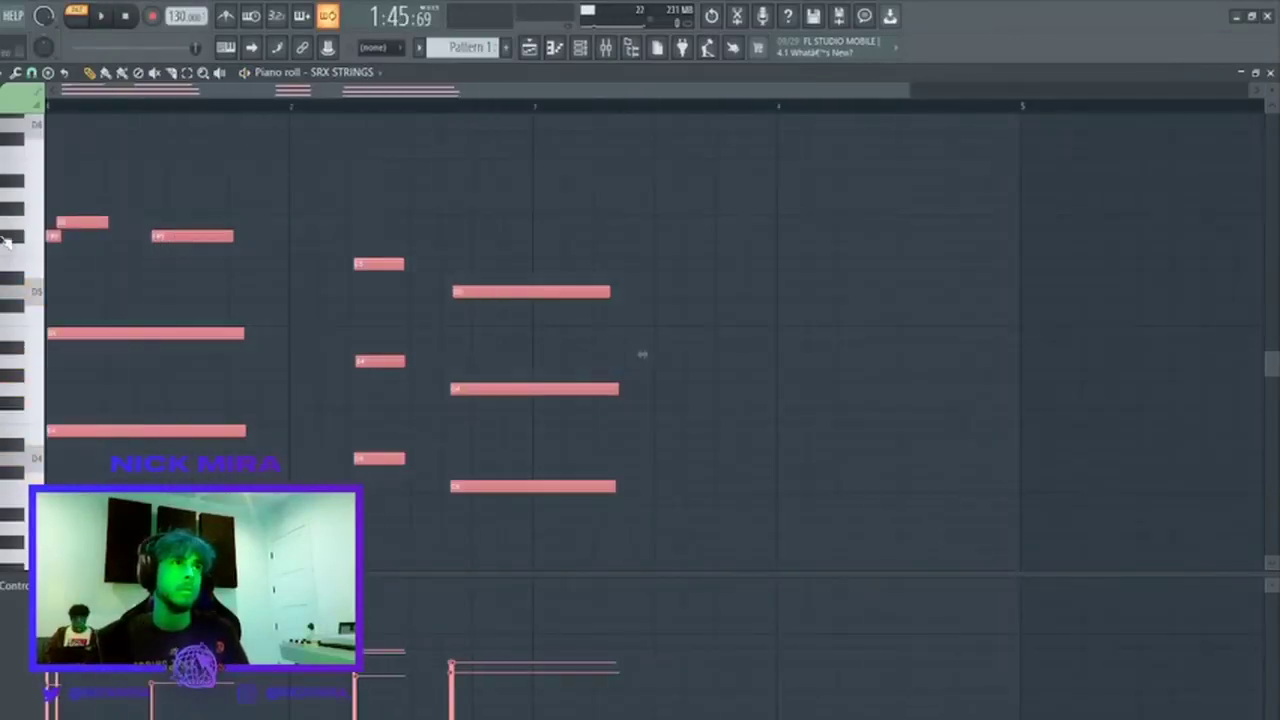
{"action": "key", "text": "space"}
{"action": "left_click", "coordinate": [127, 376], "text": "ctrl"}
{"action": "key", "text": "space"}
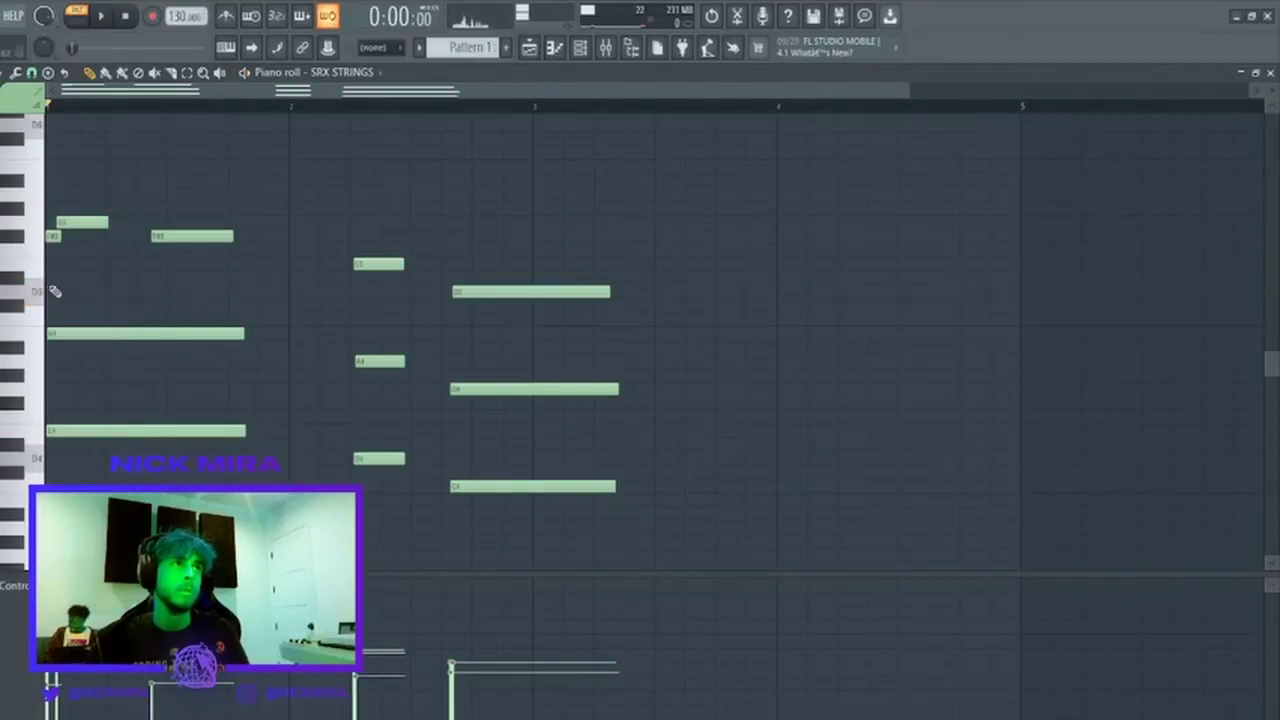
Add a D5 note about three beats long to the opening chord and play it.
{"action": "left_click_drag", "start_coordinate": [52, 285], "coordinate": [230, 290]}
{"action": "key", "text": "space"}
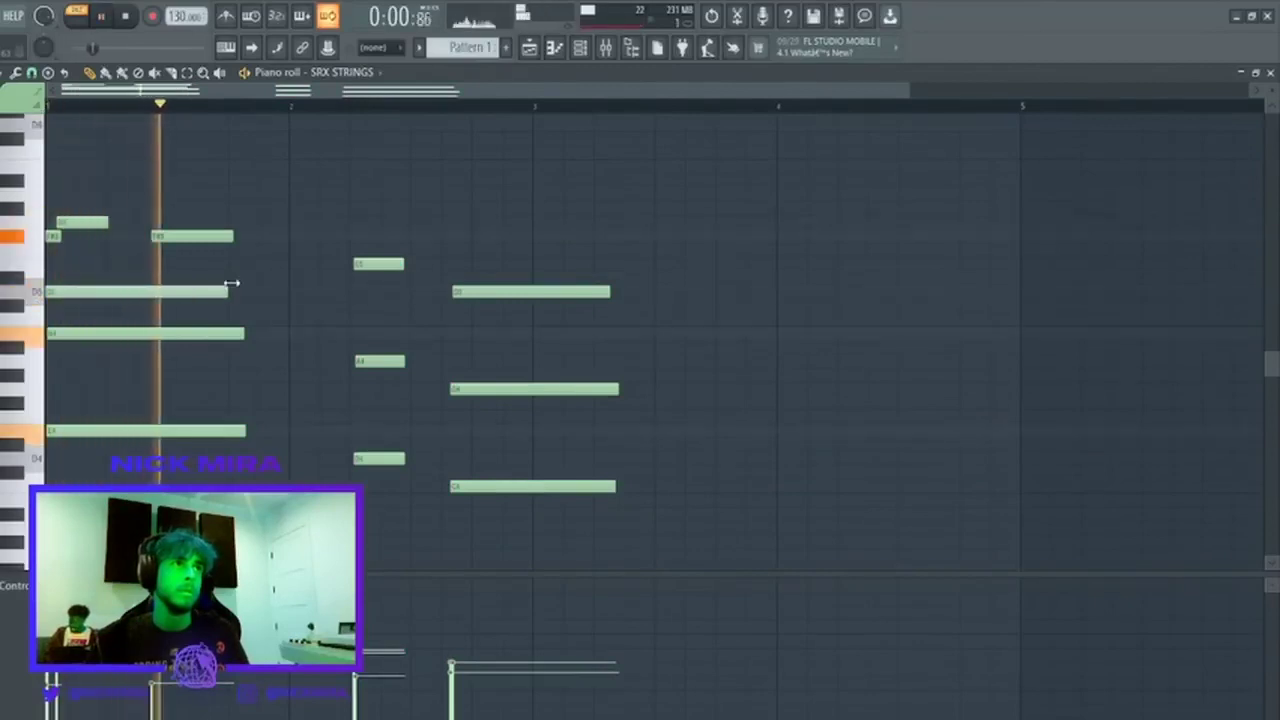
{"action": "key", "text": "space"}
{"action": "left_click_drag", "start_coordinate": [352, 331], "coordinate": [288, 332]}
{"action": "key", "text": "space"}
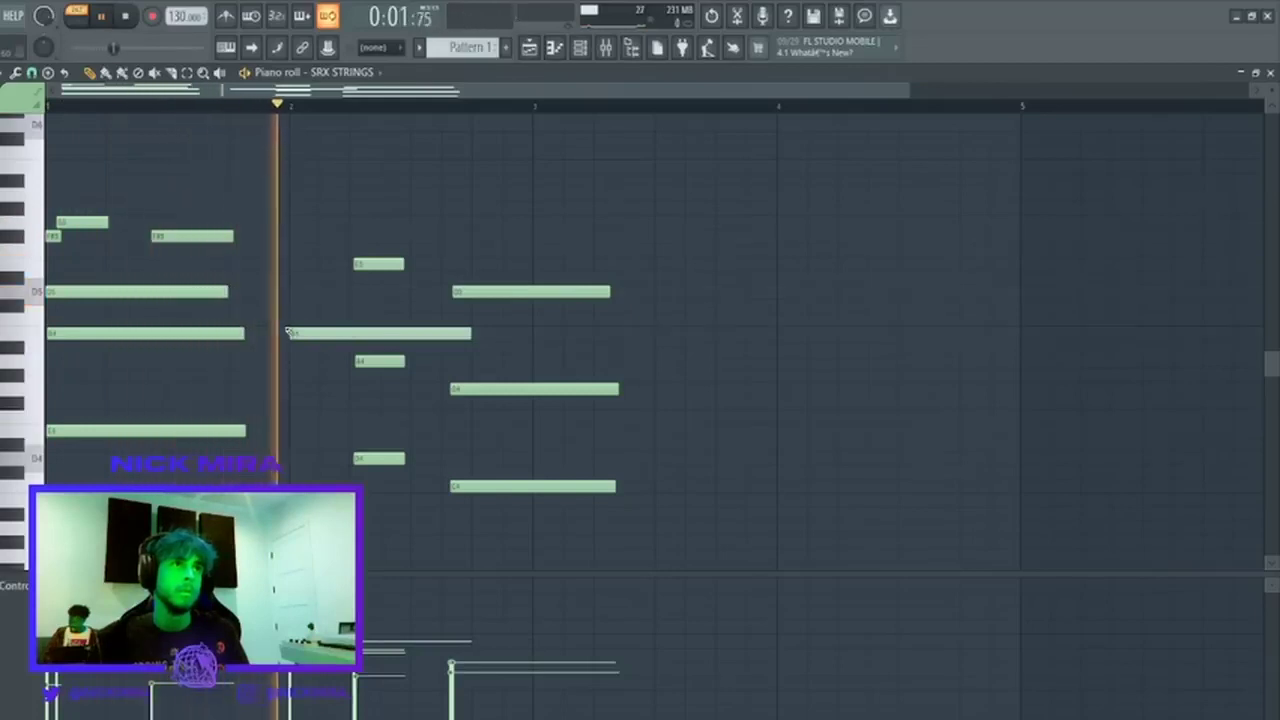
{"action": "right_click", "coordinate": [290, 332]}
Select all the phrase's notes, turn on the metronome and set the tempo to 151 BPM.
{"action": "left_click_drag", "start_coordinate": [657, 506], "coordinate": [52, 135]}
{"action": "key", "text": "space"}
{"action": "left_click", "coordinate": [226, 19]}
{"action": "left_click_drag", "start_coordinate": [173, 17], "coordinate": [173, 2]}
{"action": "key", "text": "space"}
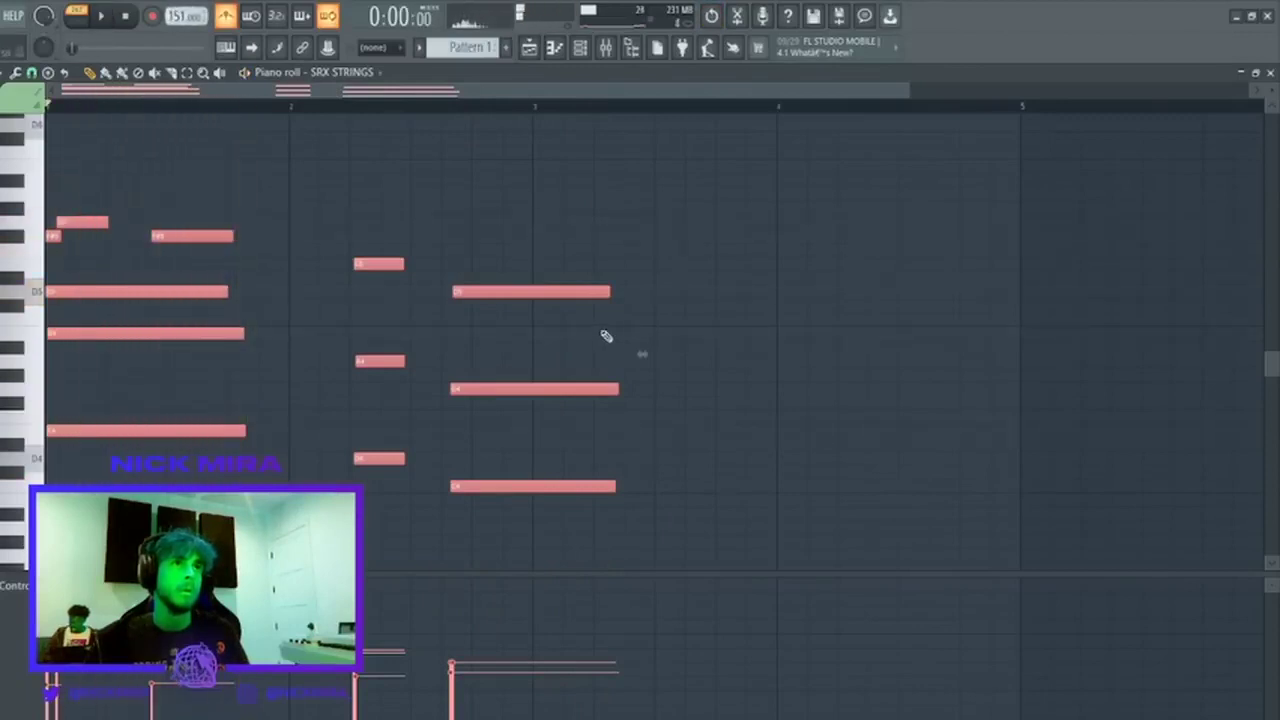
Compress the selected phrase in time so its last chord starts at bar 2, and quantize the notes.
{"action": "left_click_drag", "start_coordinate": [637, 354], "coordinate": [412, 353]}
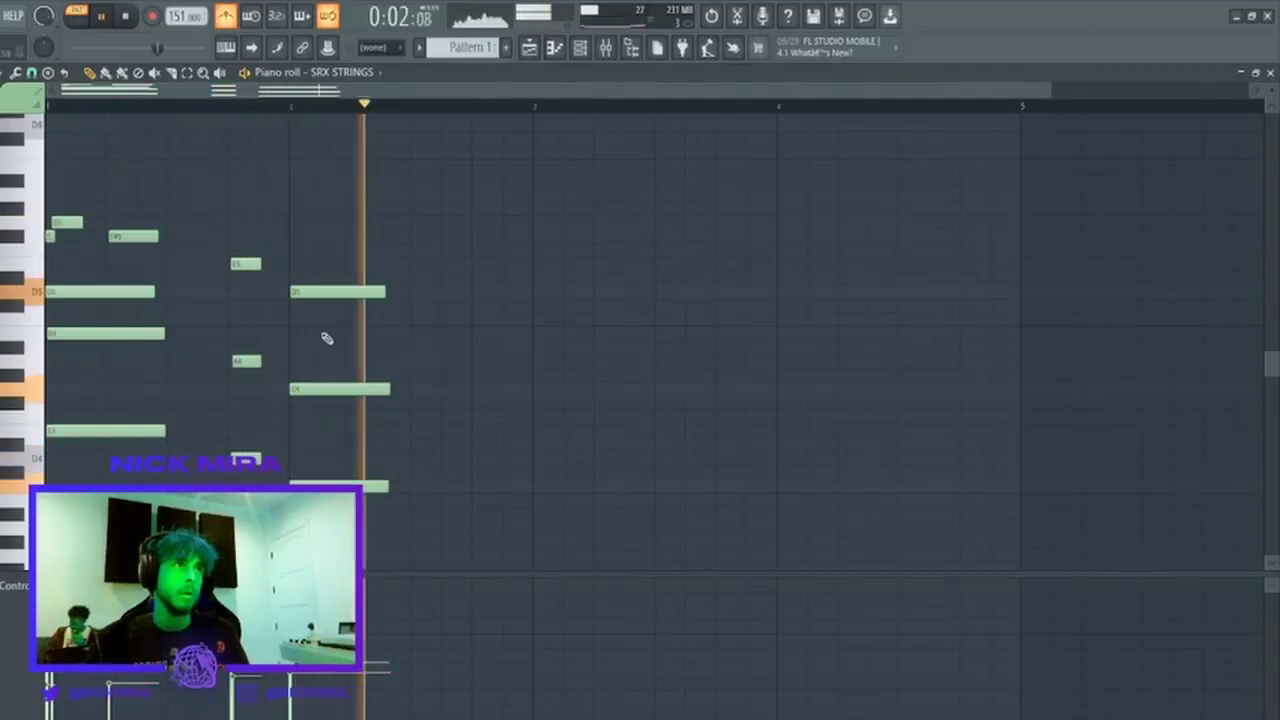
{"action": "left_click_drag", "start_coordinate": [422, 199], "coordinate": [126, 528]}
{"action": "key", "text": "ctrl+q"}
{"action": "key", "text": "ctrl+d"}
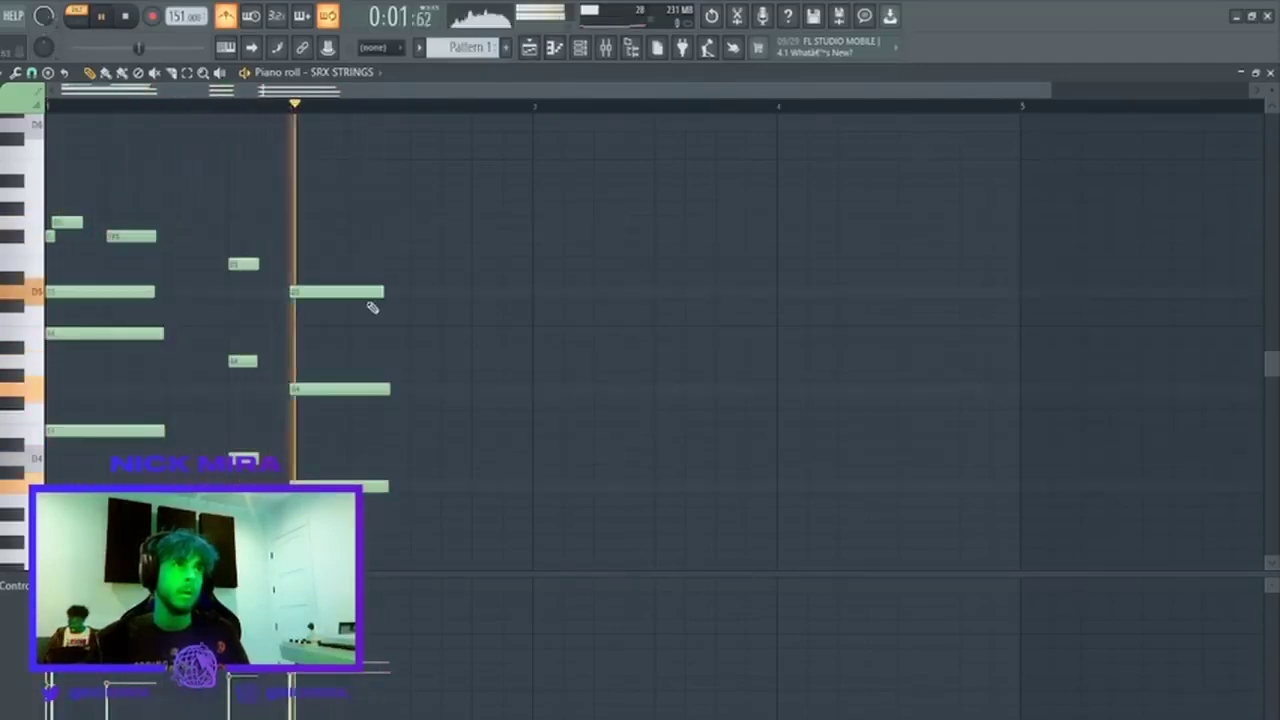
{"action": "key", "text": "space"}
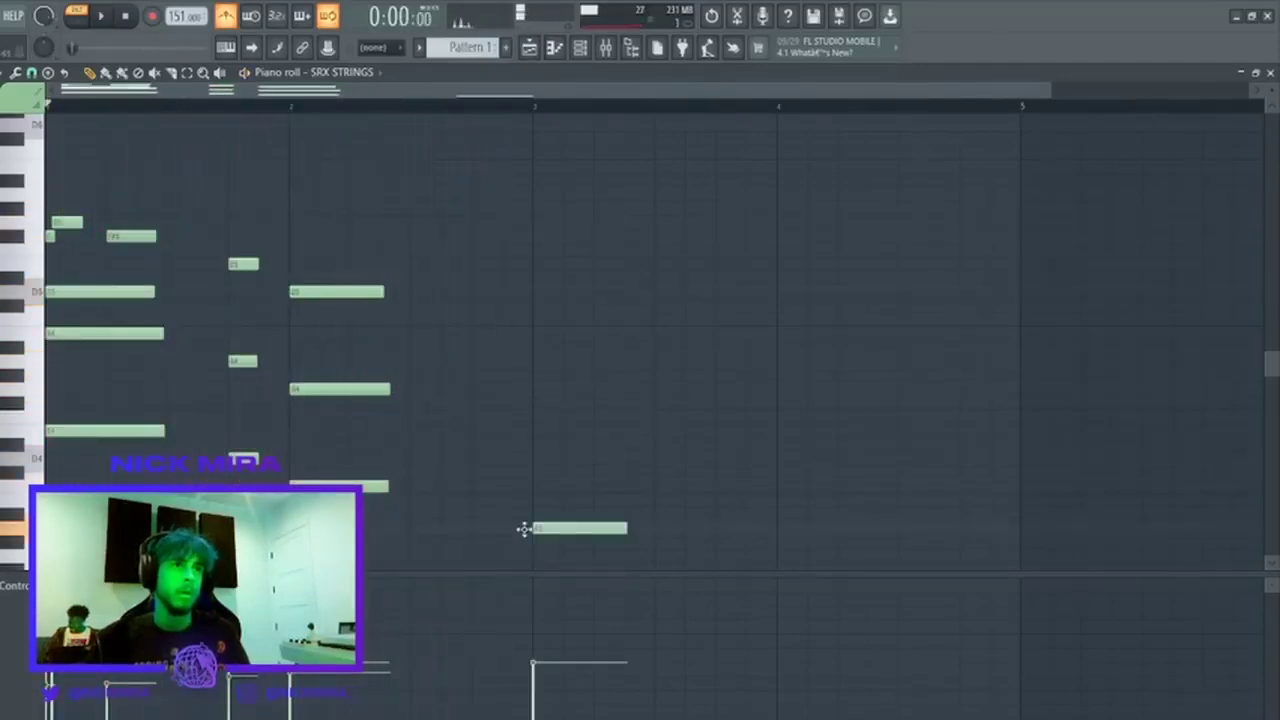
{"action": "key", "text": "space"}
{"action": "left_click_drag", "start_coordinate": [531, 528], "coordinate": [531, 486]}
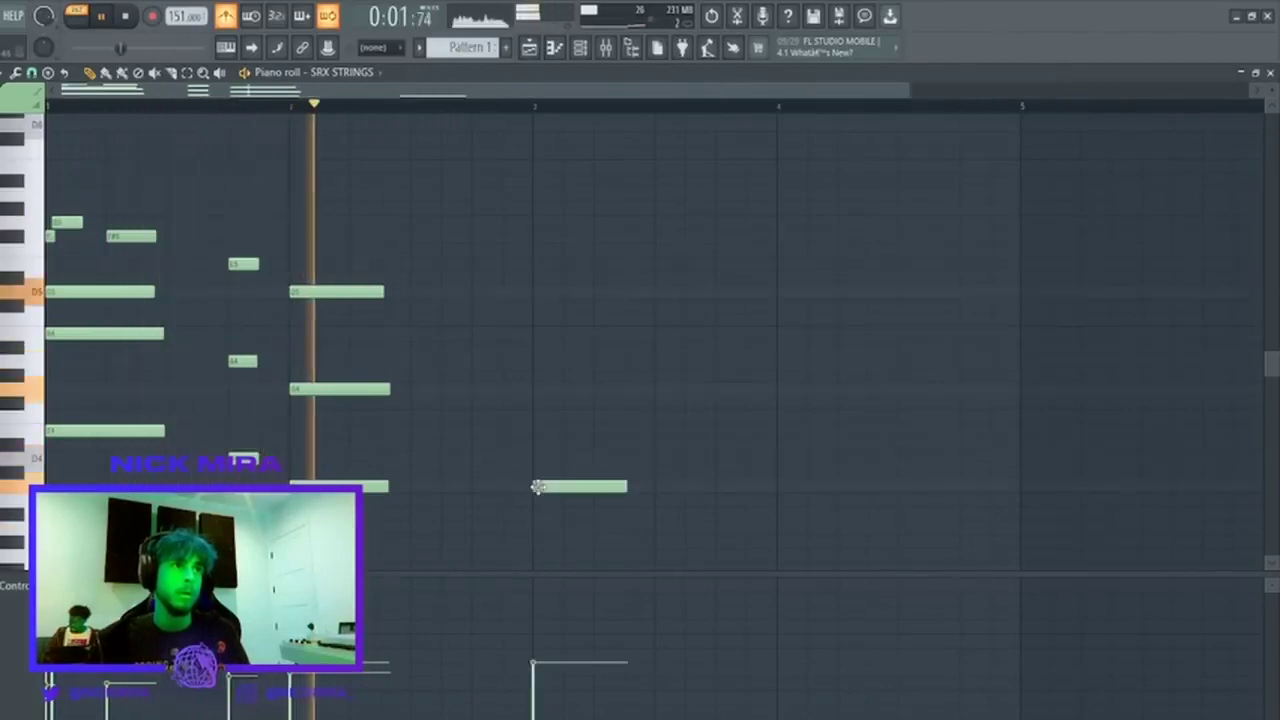
{"action": "left_click", "coordinate": [538, 443]}
{"action": "key", "text": "space"}
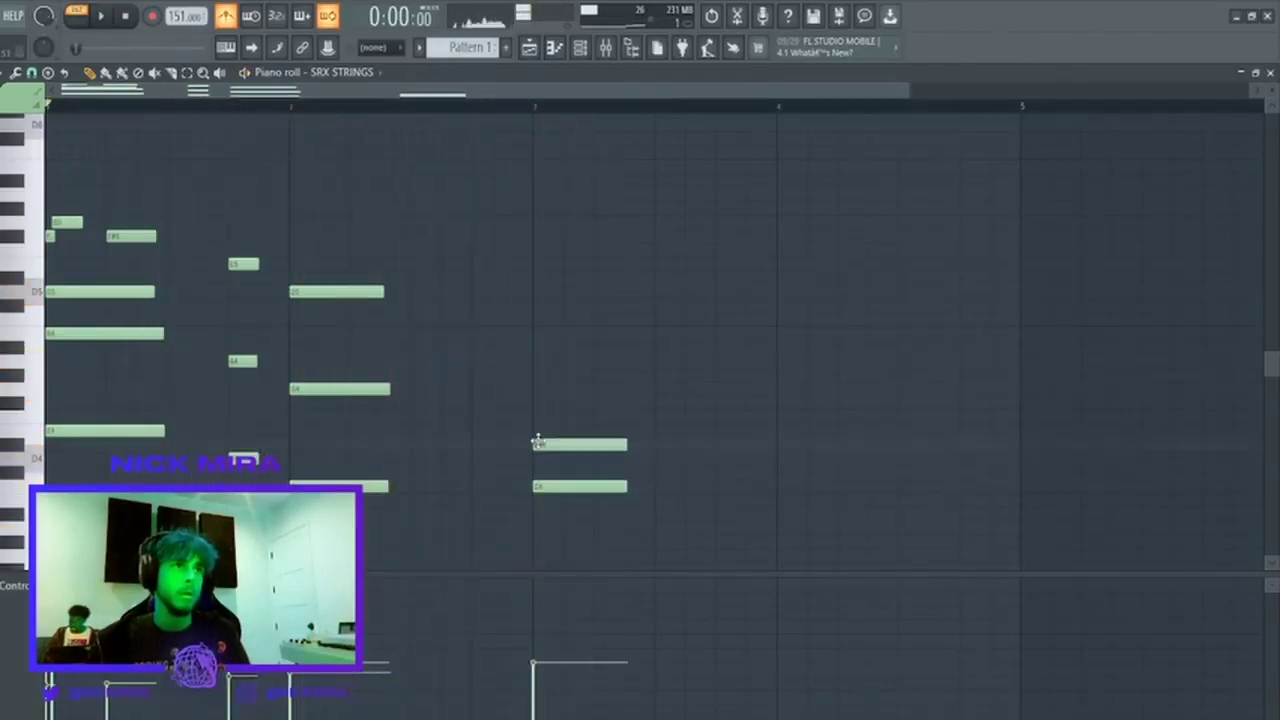
{"action": "key", "text": "space"}
{"action": "right_click", "coordinate": [550, 389]}
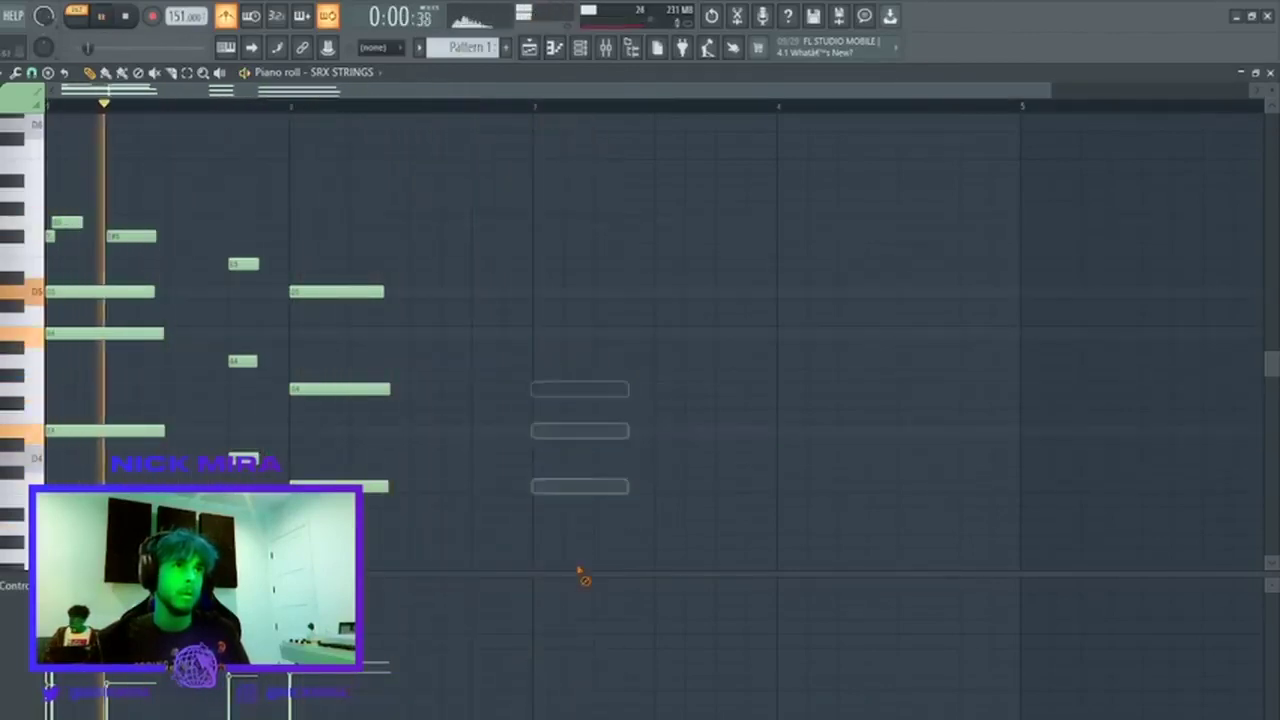
Copy the bar 2 chord to bar 3 and replace its top note with B4 and F#5.
{"action": "mouse_move", "coordinate": [436, 226]}
{"action": "left_mouse_down"}
{"action": "mouse_move", "coordinate": [312, 492]}
{"action": "mouse_move", "coordinate": [597, 490]}
{"action": "left_mouse_up"}
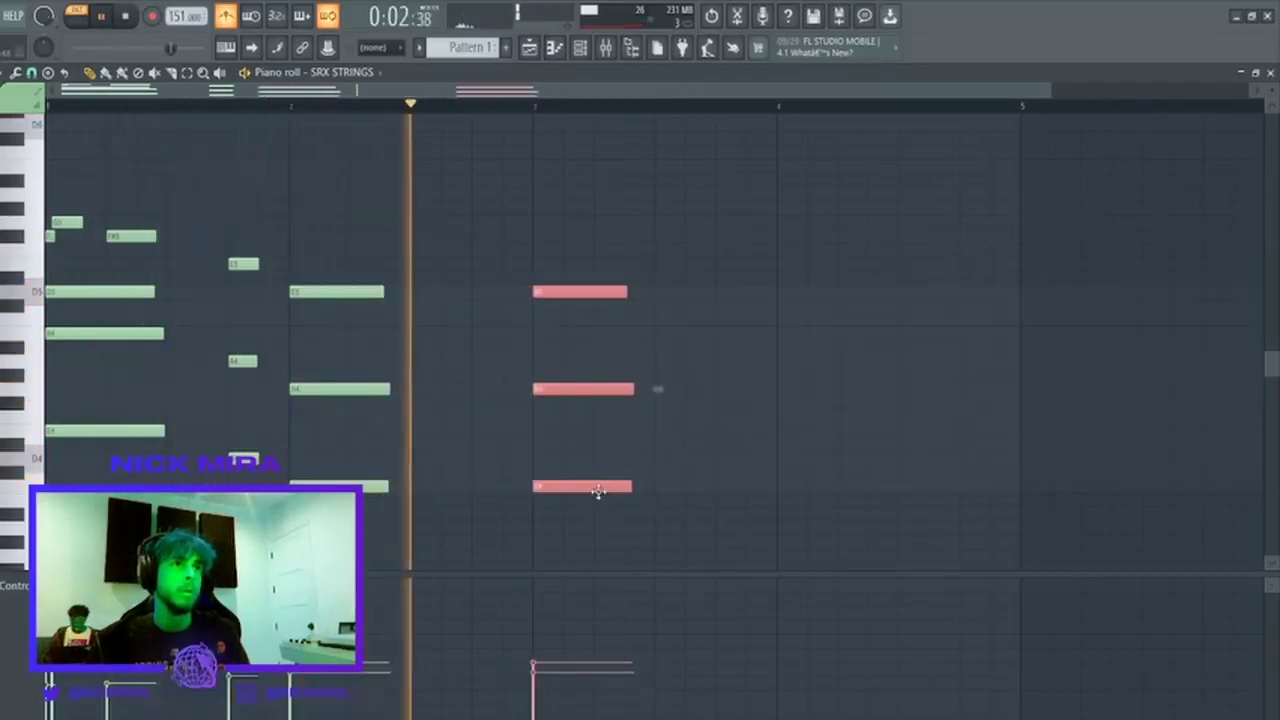
{"action": "left_click", "coordinate": [546, 368], "text": "ctrl"}
{"action": "left_click", "coordinate": [540, 320]}
{"action": "left_click_drag", "start_coordinate": [540, 322], "coordinate": [542, 335]}
{"action": "key", "text": "space"}
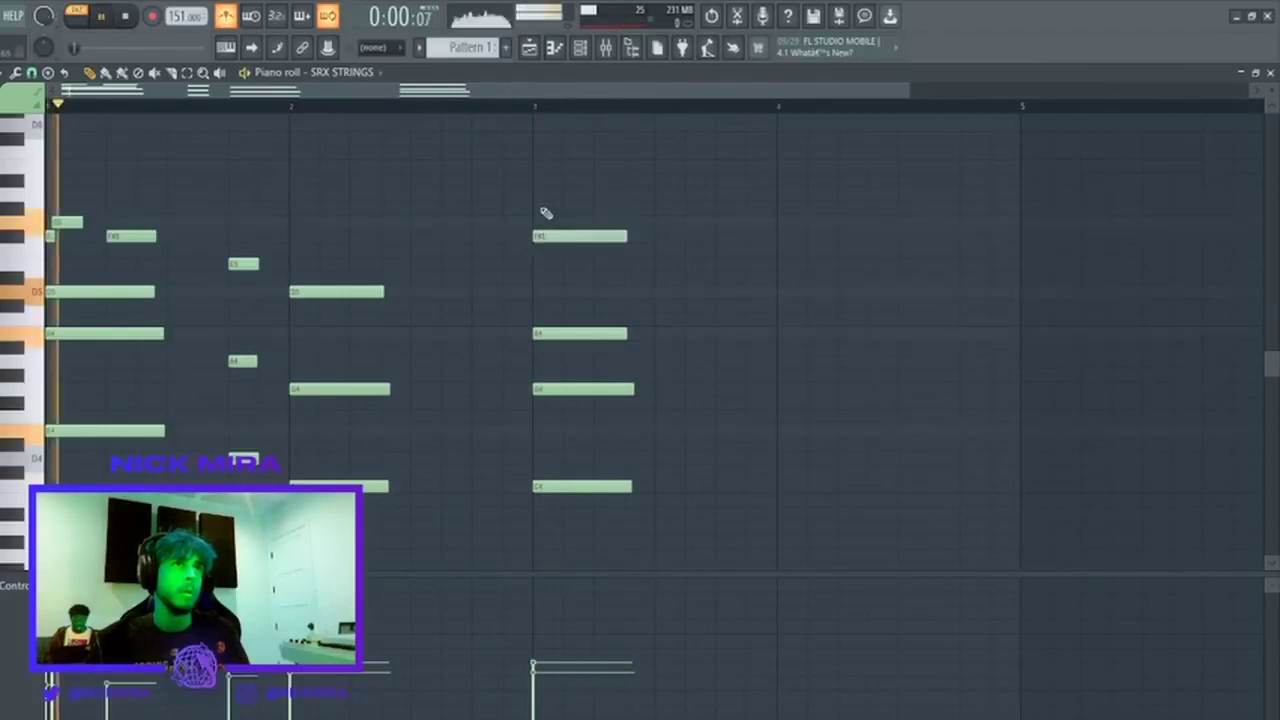
Set the playback start to bar 3 and replace the chord's F#5 note with D5.
{"action": "left_click", "coordinate": [538, 106]}
{"action": "key", "text": "space"}
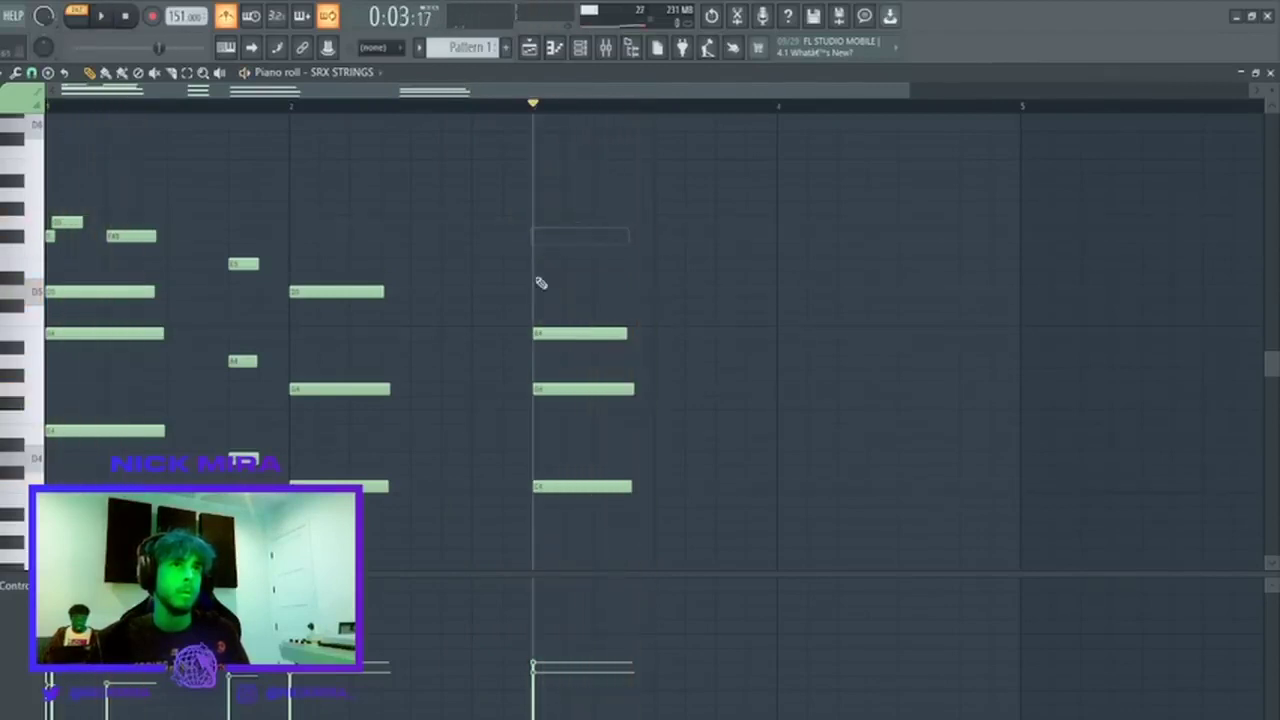
{"action": "key", "text": "space"}
Add a rising melody of E5, F#5 and G5 notes after the bar 3 chord.
{"action": "left_click", "coordinate": [608, 248]}
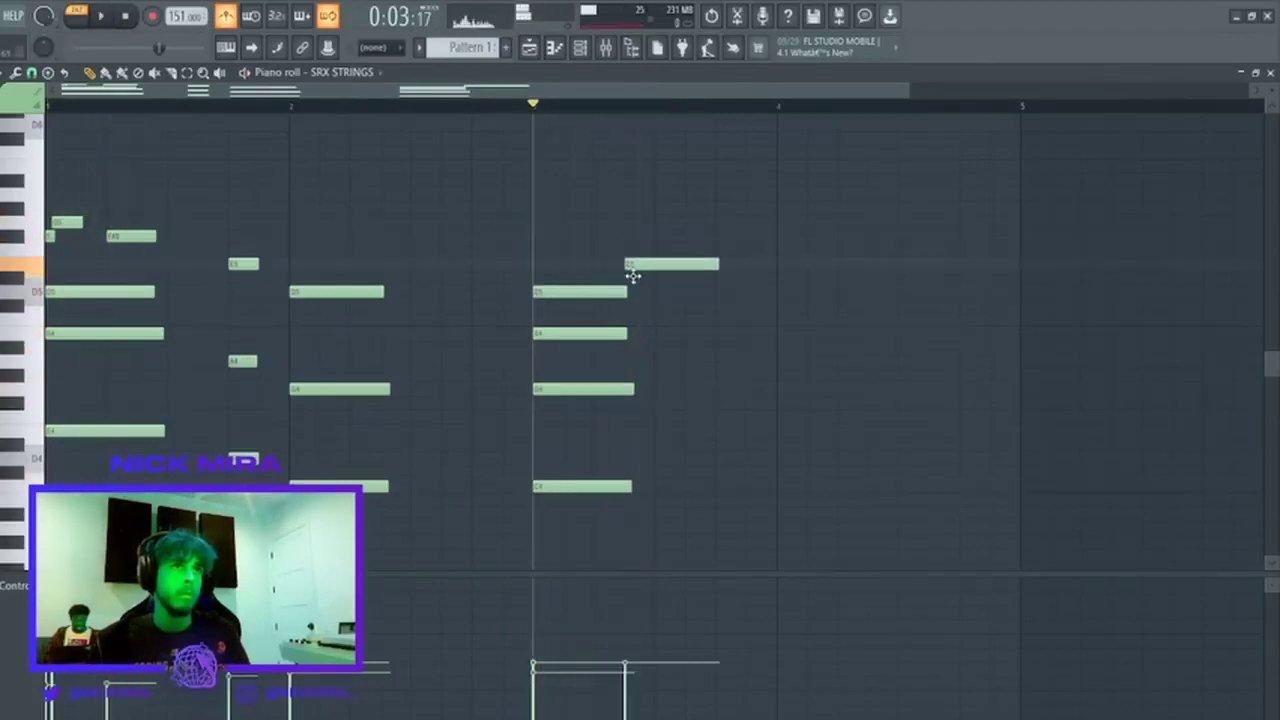
{"action": "key", "text": "space"}
{"action": "left_click_drag", "start_coordinate": [716, 236], "coordinate": [698, 234]}
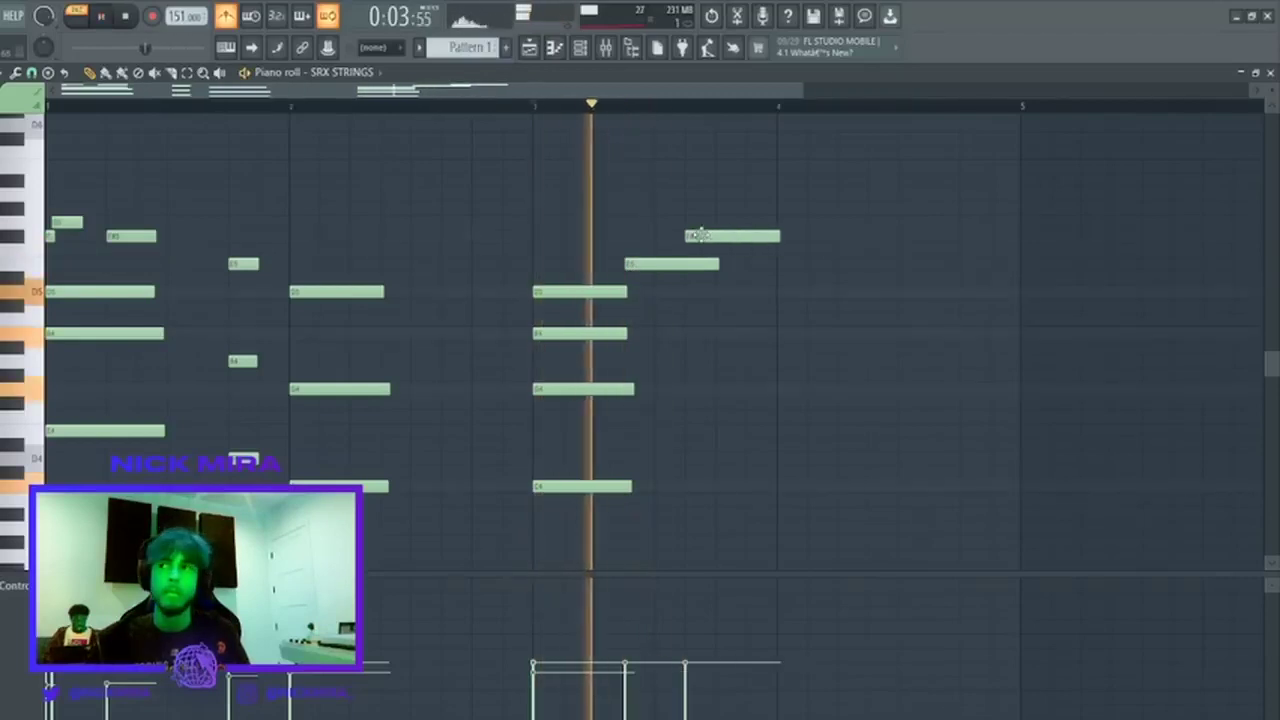
{"action": "key", "text": "space"}
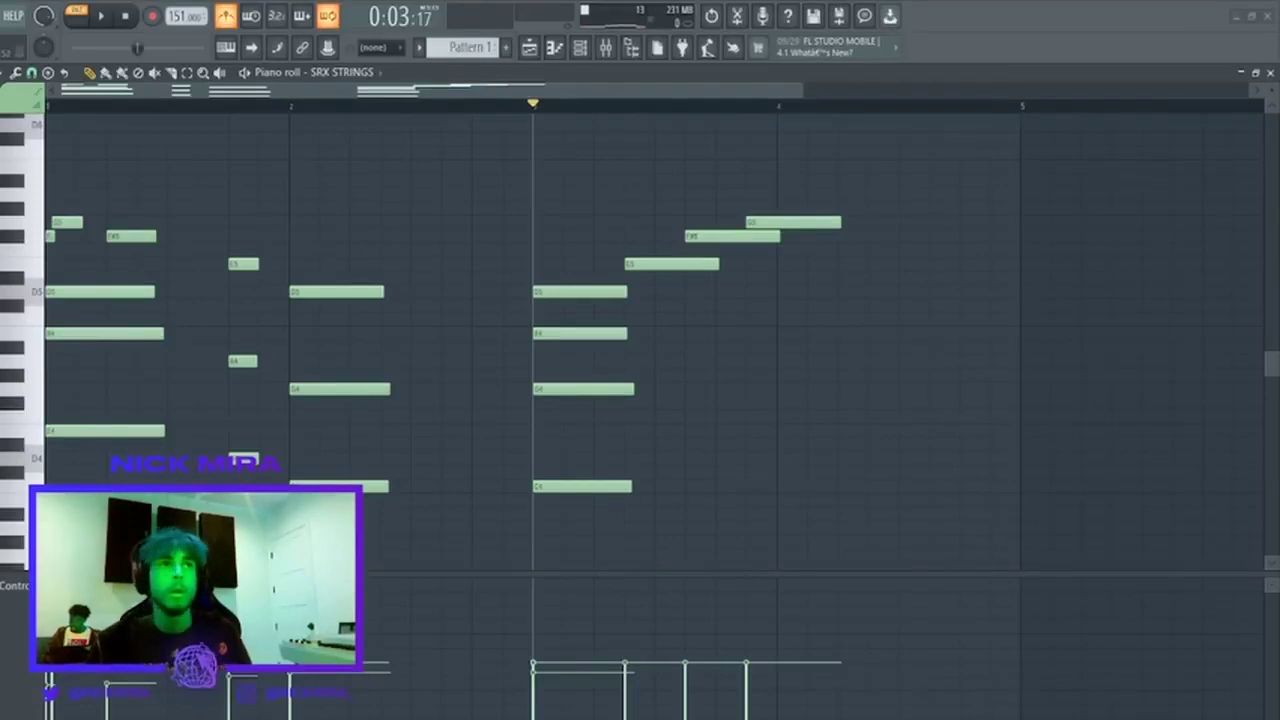
Play the pattern several times to check the bar 3 chord and the rising melody.
{"action": "key", "text": "space"}
{"action": "key", "text": "space"}
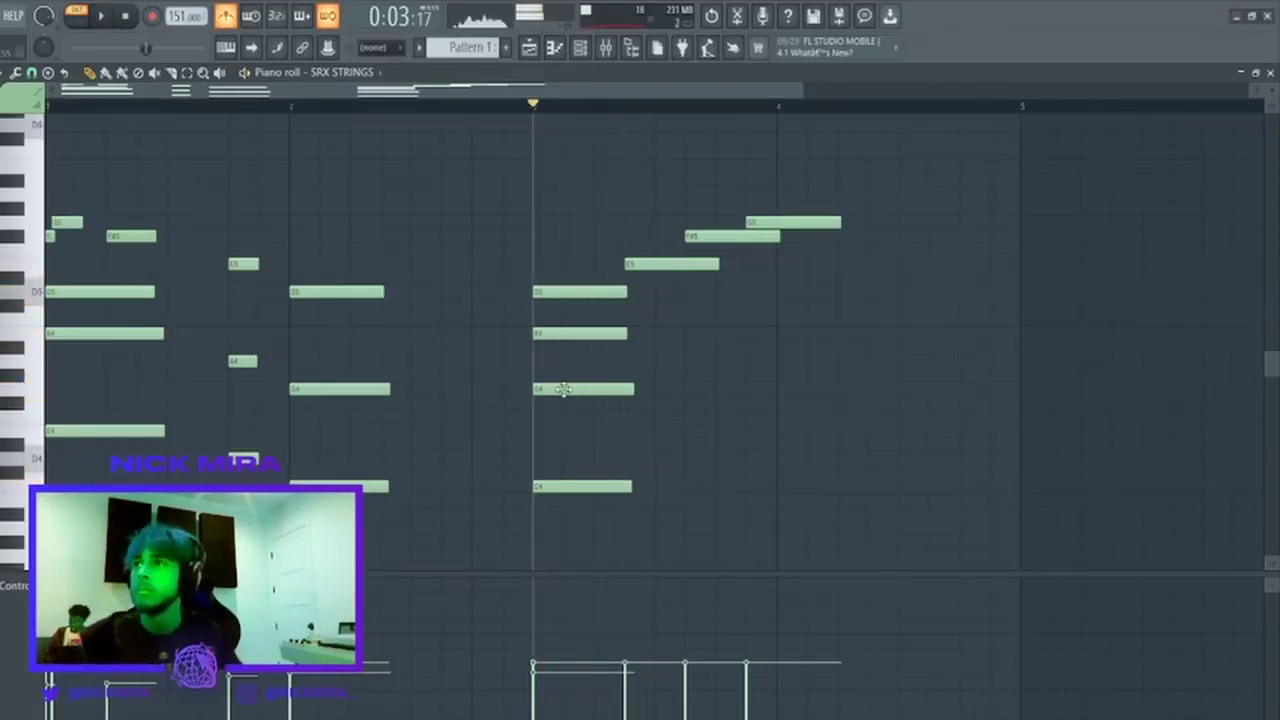
{"action": "key", "text": "space"}
{"action": "key", "text": "space"}
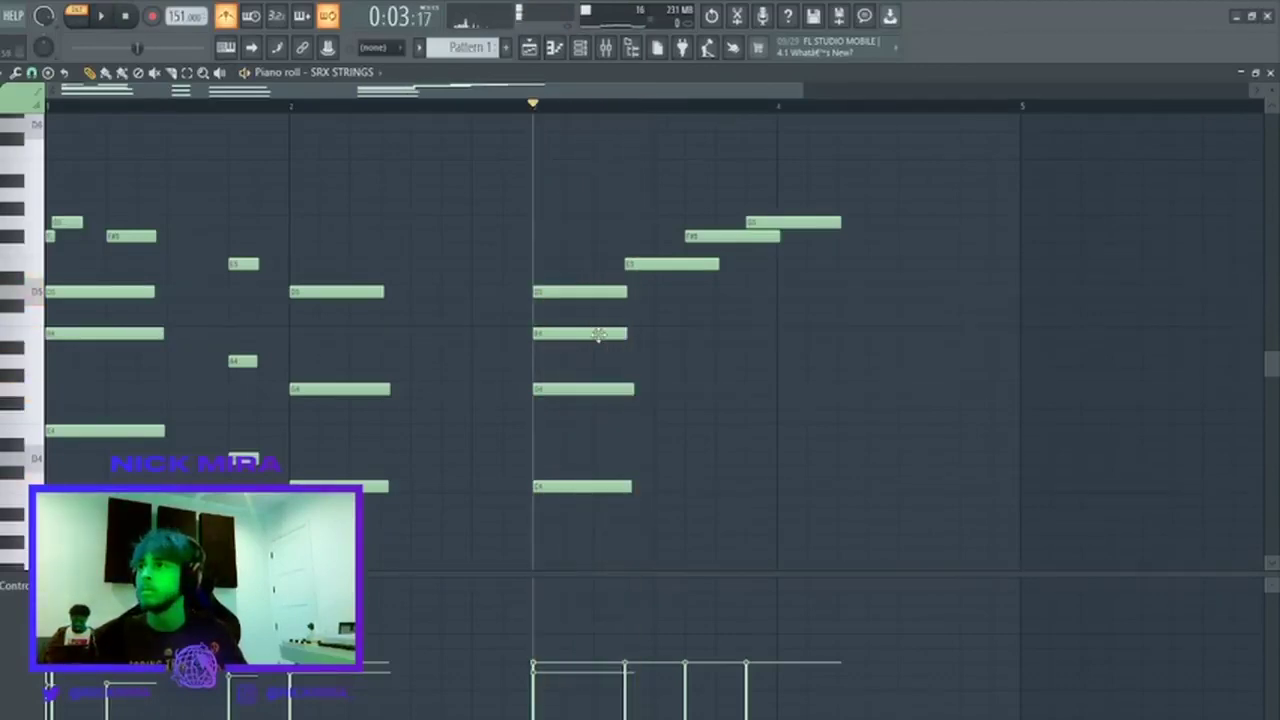
{"action": "key", "text": "space"}
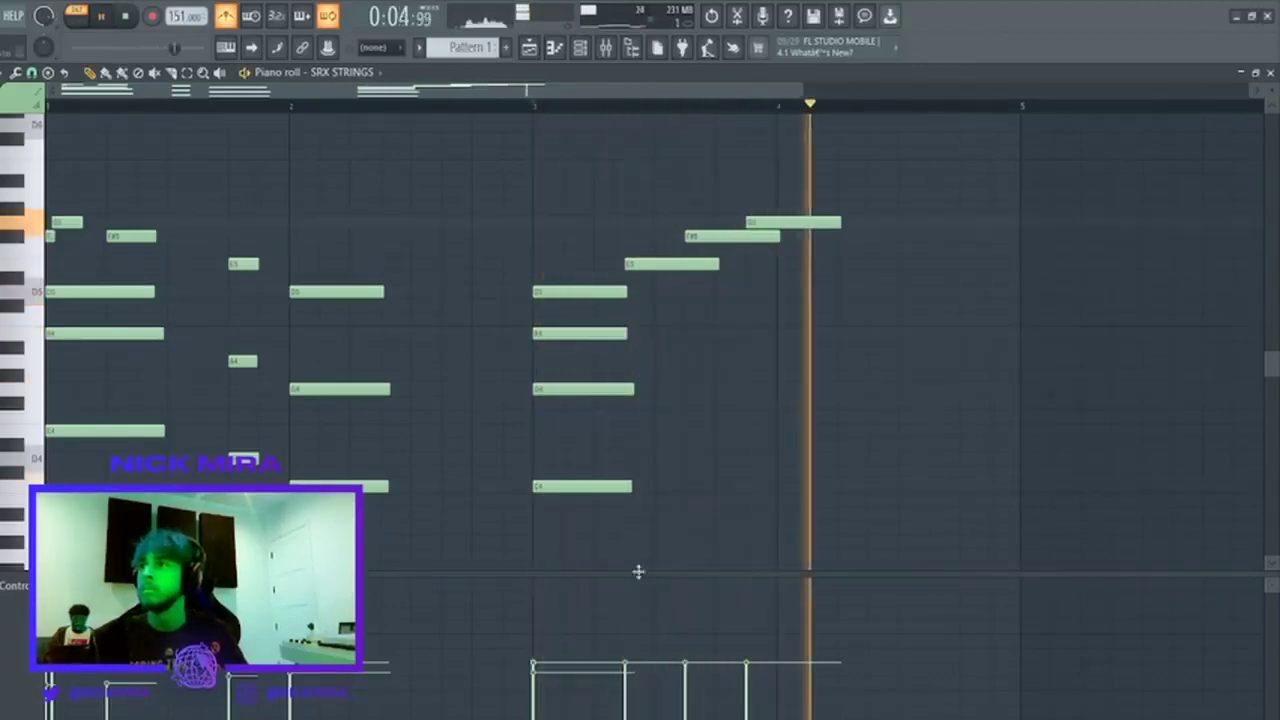
{"action": "key", "text": "space"}
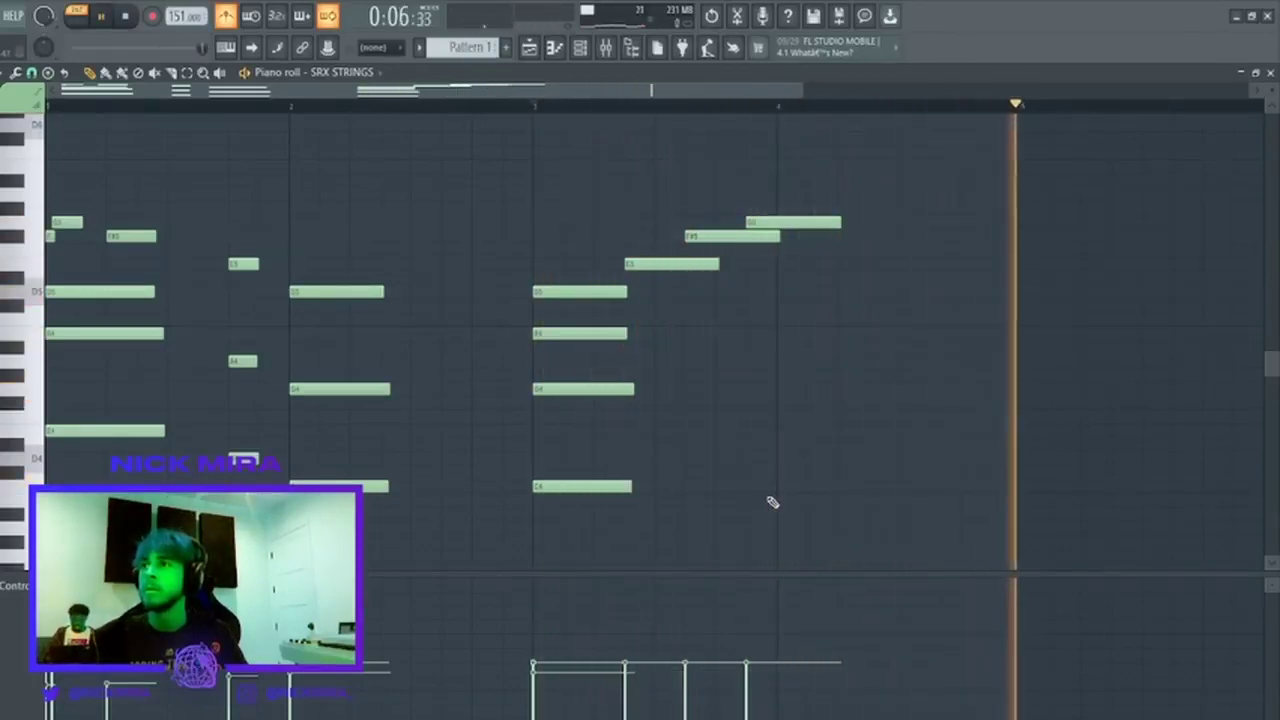
{"action": "key", "text": "space"}
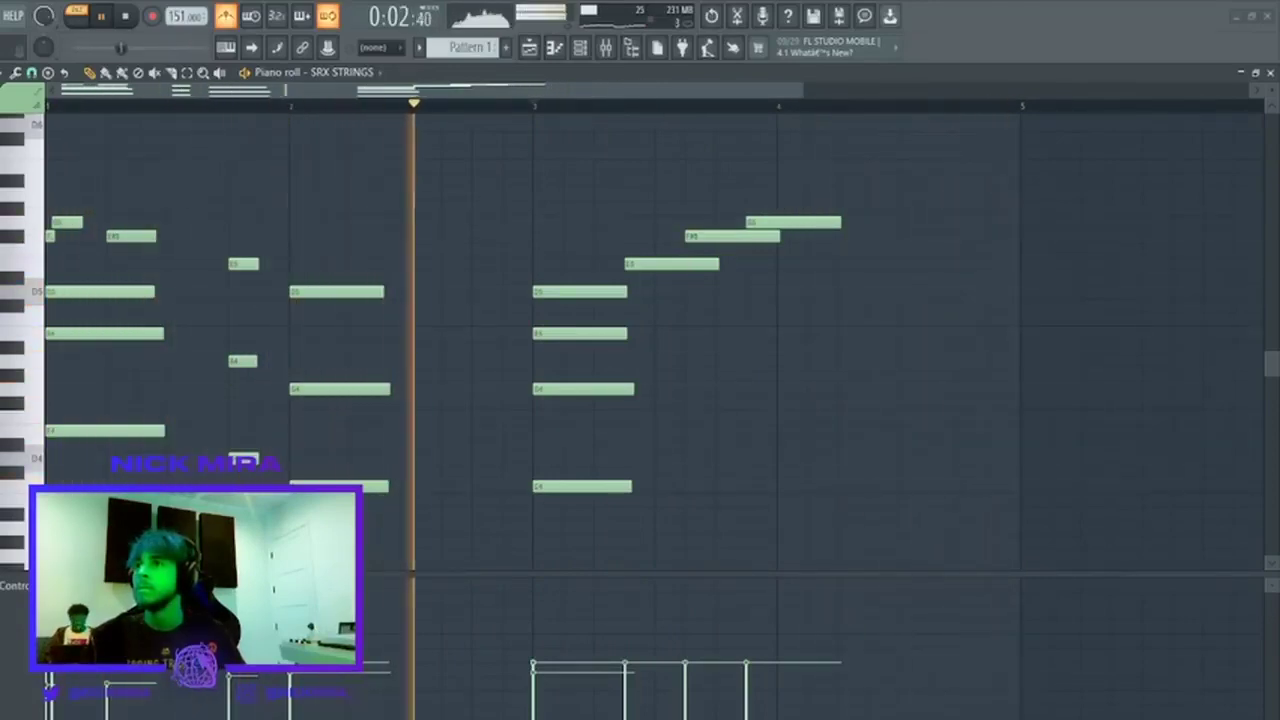
Open the Channel rack and reopen the SRX Strings notes in the piano roll.
{"action": "left_click", "coordinate": [581, 48]}
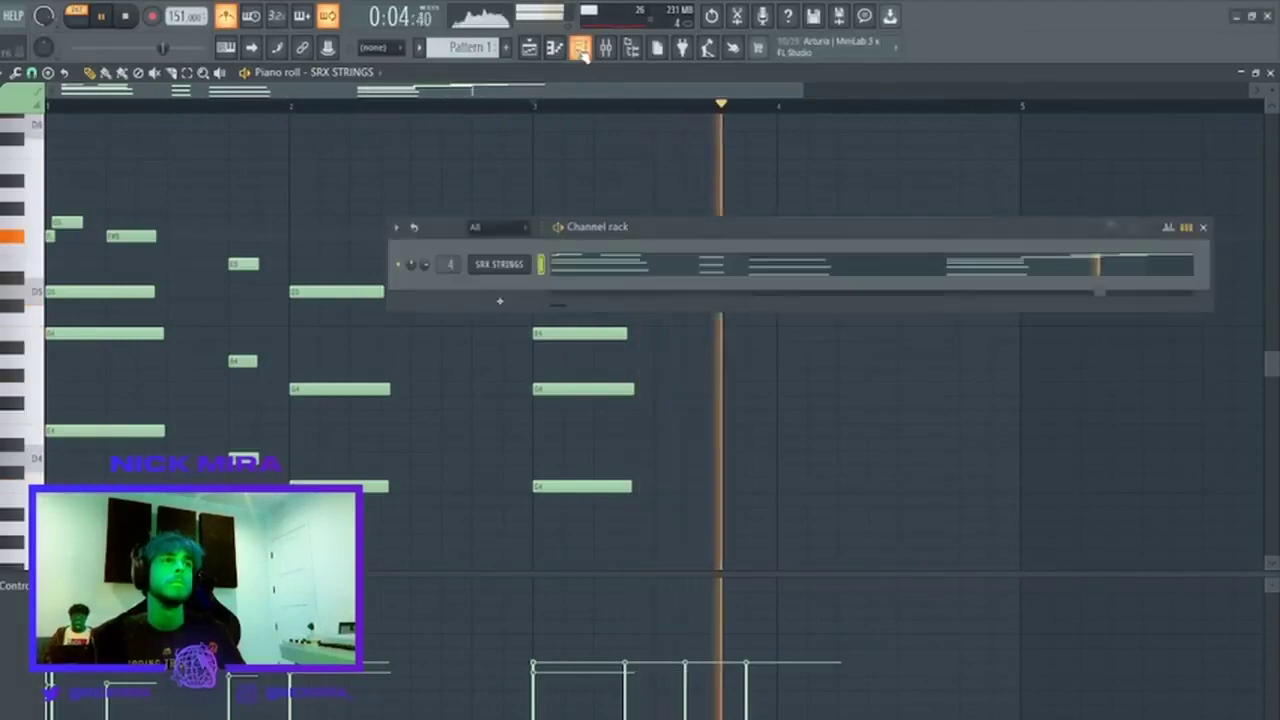
{"action": "left_click", "coordinate": [595, 261]}
{"action": "left_click", "coordinate": [595, 261]}
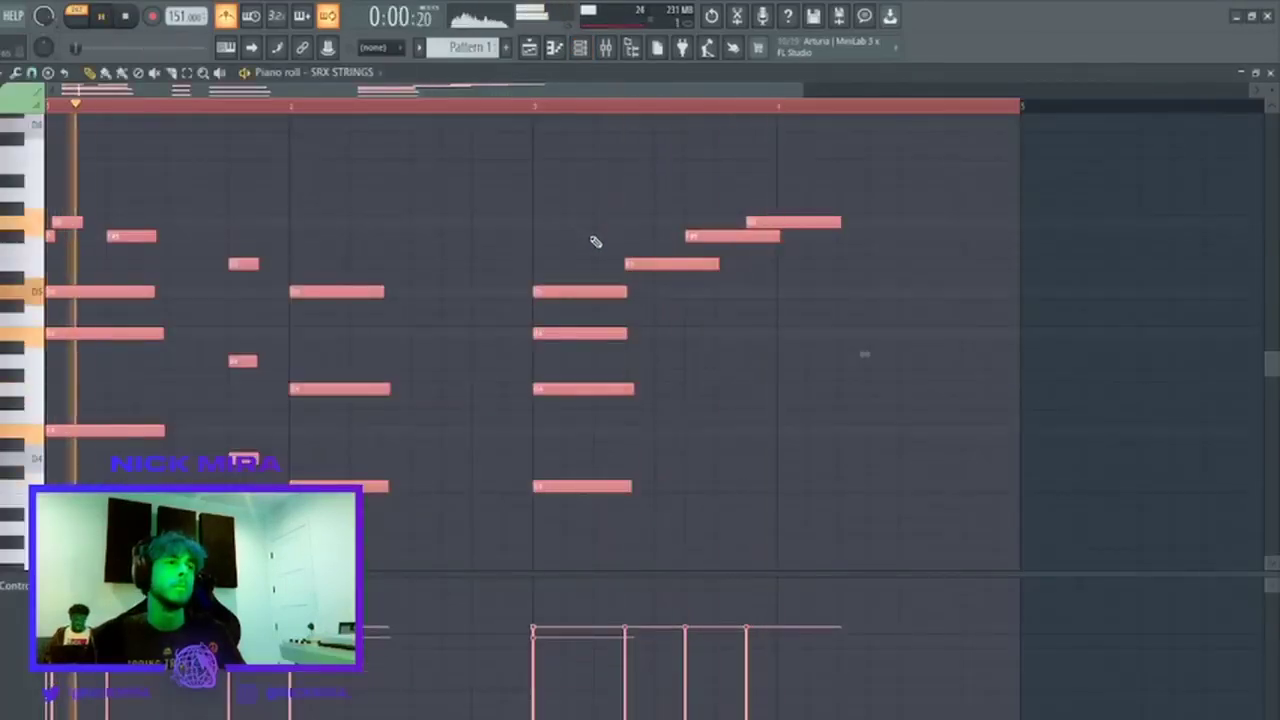
Deselect the notes, bring up the Channel rack, turn off the metronome and play the pattern.
{"action": "key", "text": "ctrl+d"}
{"action": "left_click", "coordinate": [605, 49]}
{"action": "left_click", "coordinate": [581, 48]}
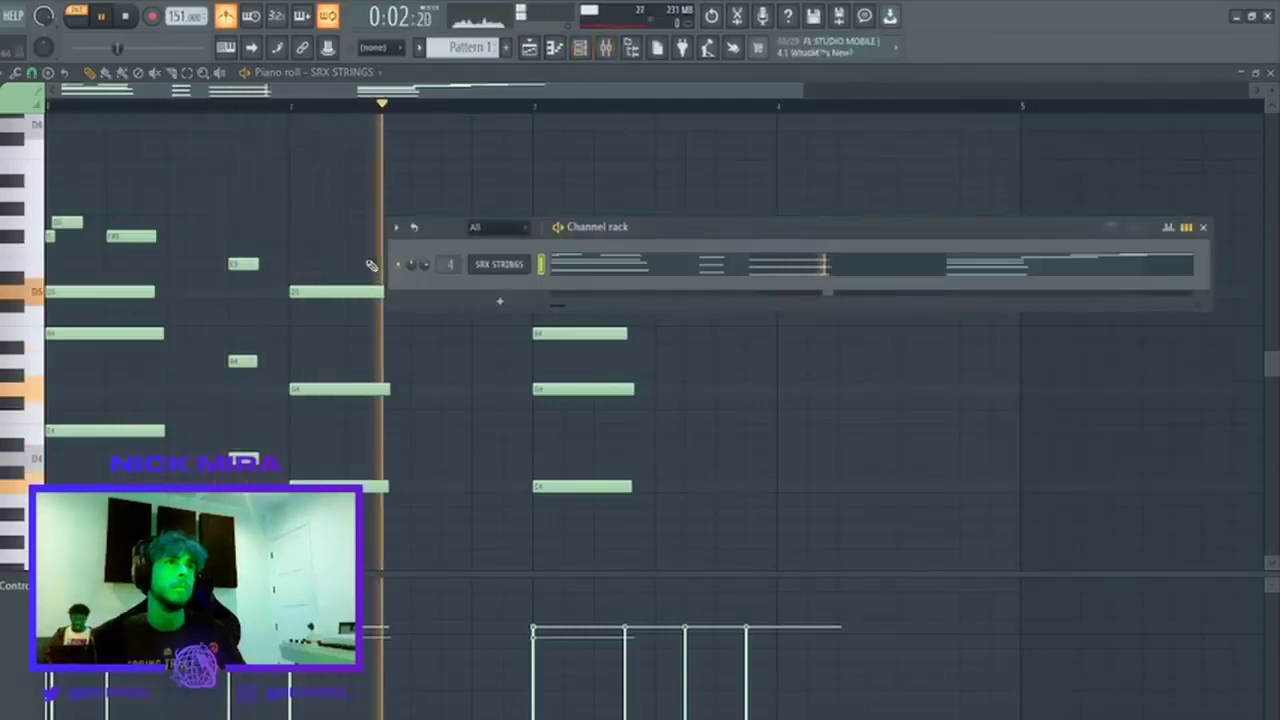
{"action": "left_click", "coordinate": [232, 16]}
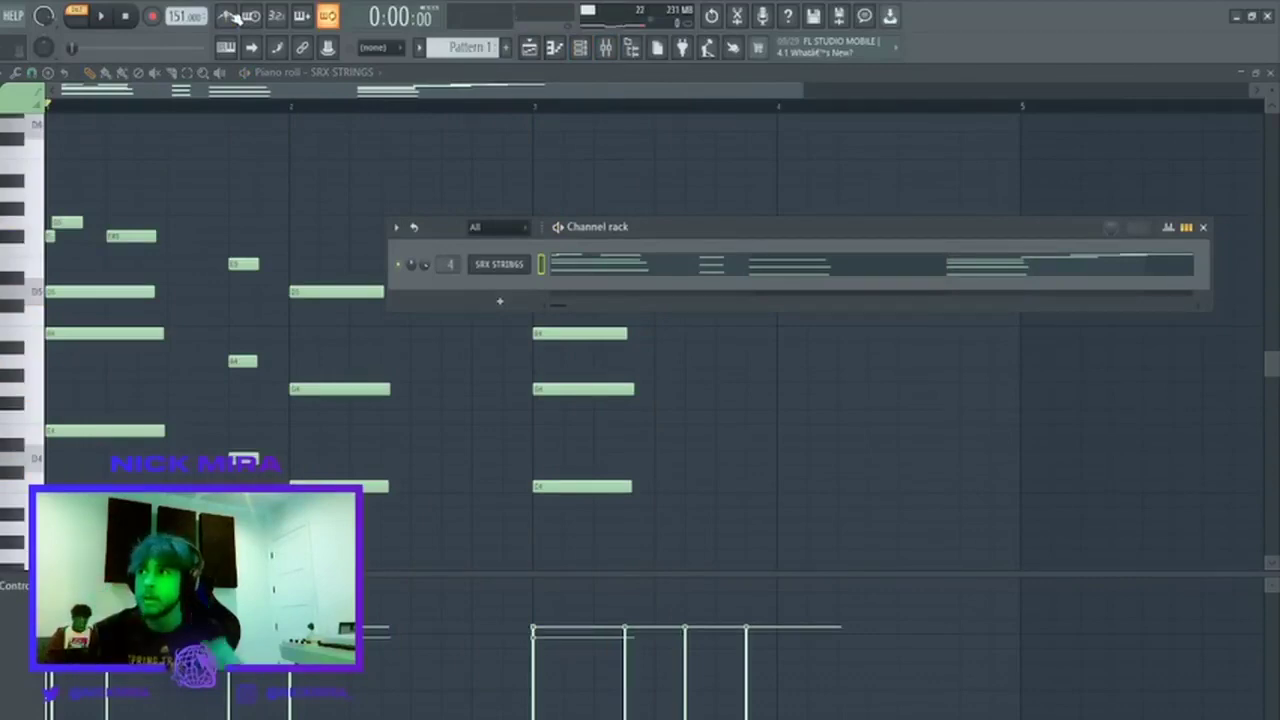
{"action": "key", "text": "space"}
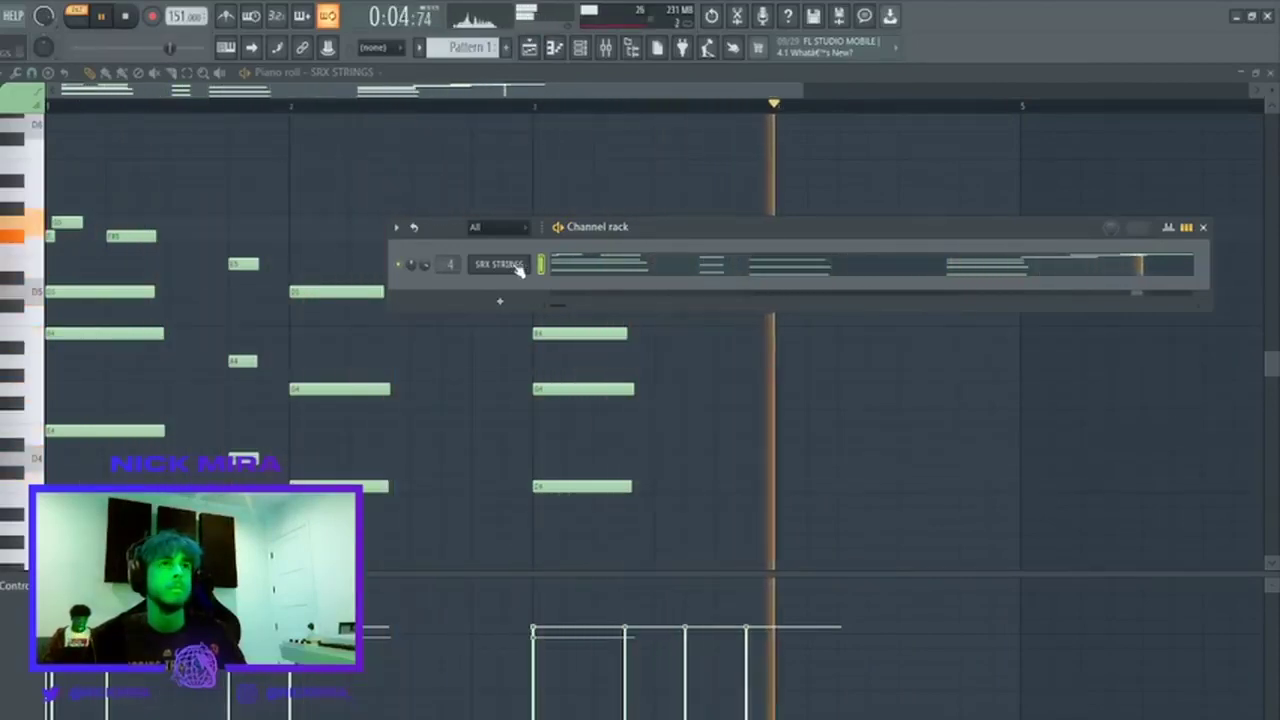
Reopen the SRX Strings notes, raise the bar 3 chord's G4 to G5, and lower the following E5 melody note to D5.
{"action": "left_click", "coordinate": [598, 268]}
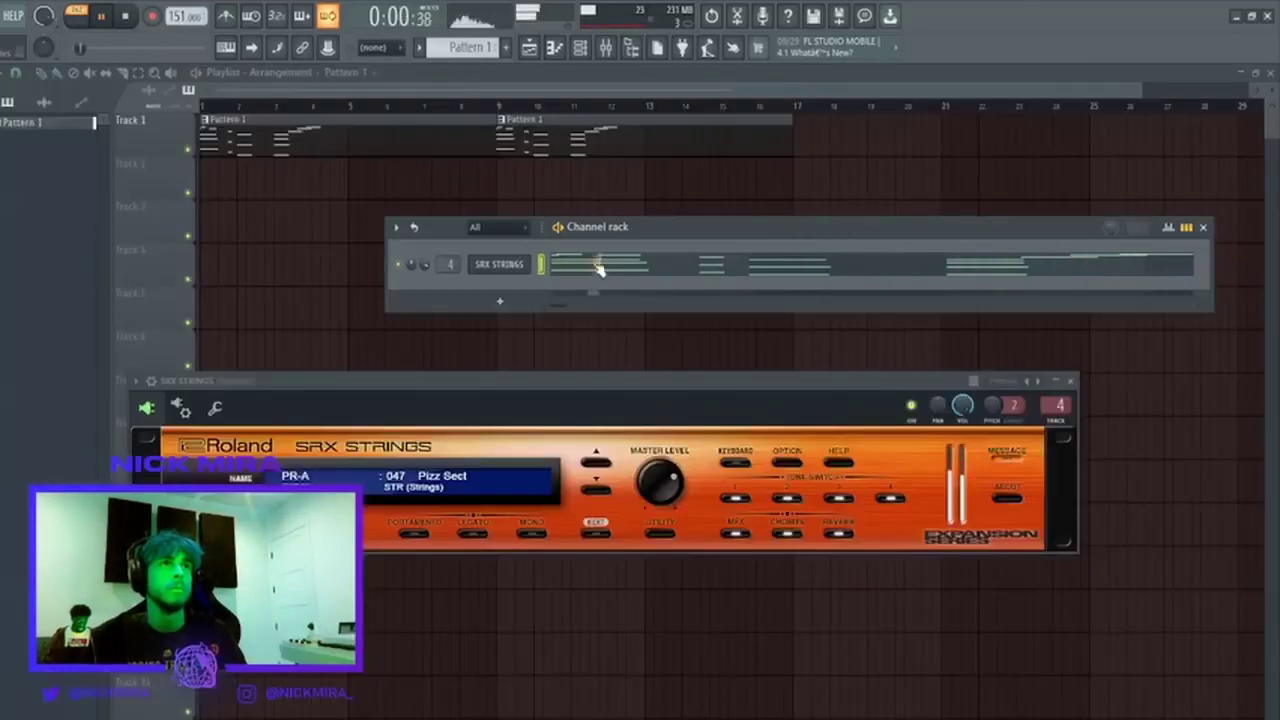
{"action": "left_click", "coordinate": [598, 268]}
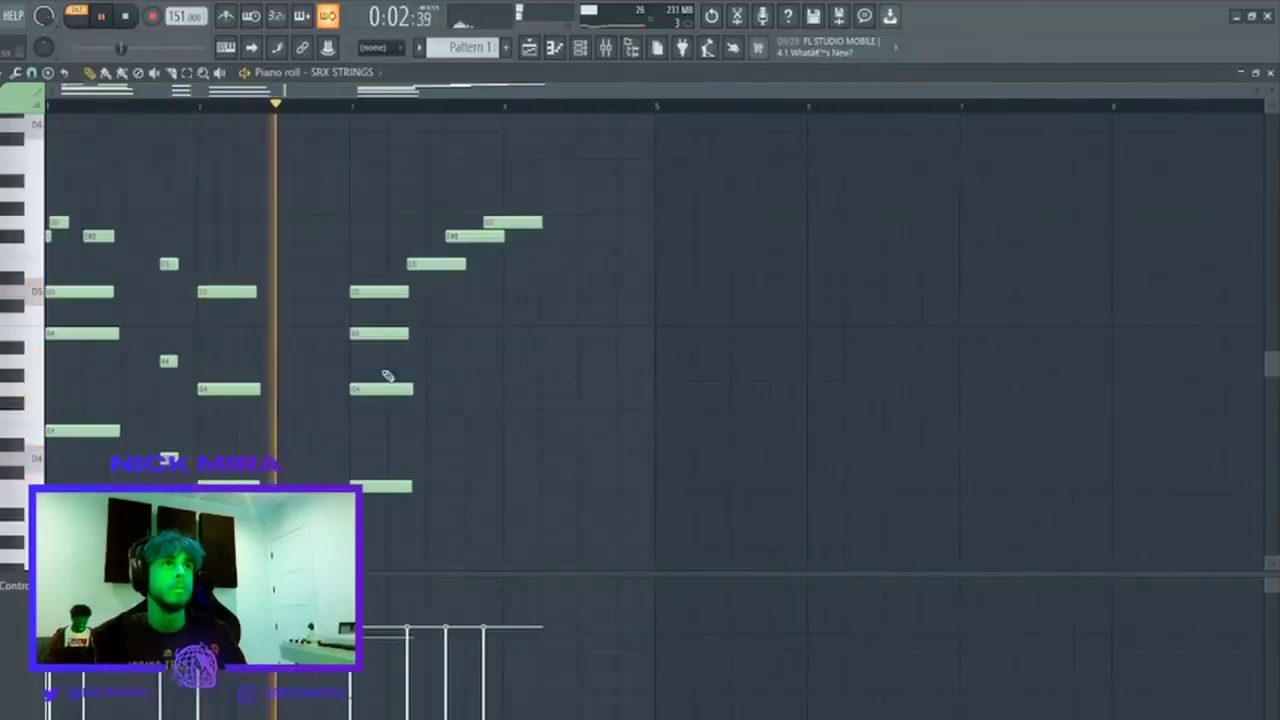
{"action": "left_click_drag", "start_coordinate": [384, 371], "coordinate": [416, 444]}
{"action": "key", "text": "ctrl+Up"}
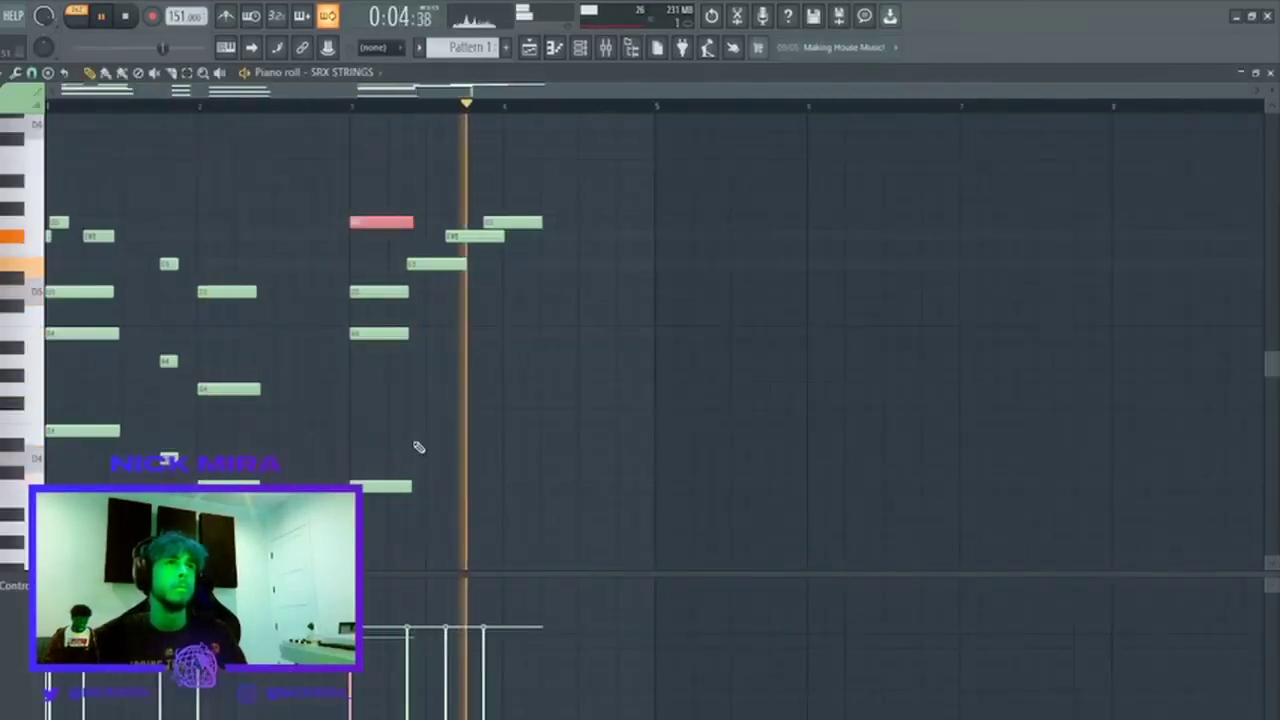
{"action": "left_click", "coordinate": [419, 447], "text": "ctrl"}
{"action": "key", "text": "space"}
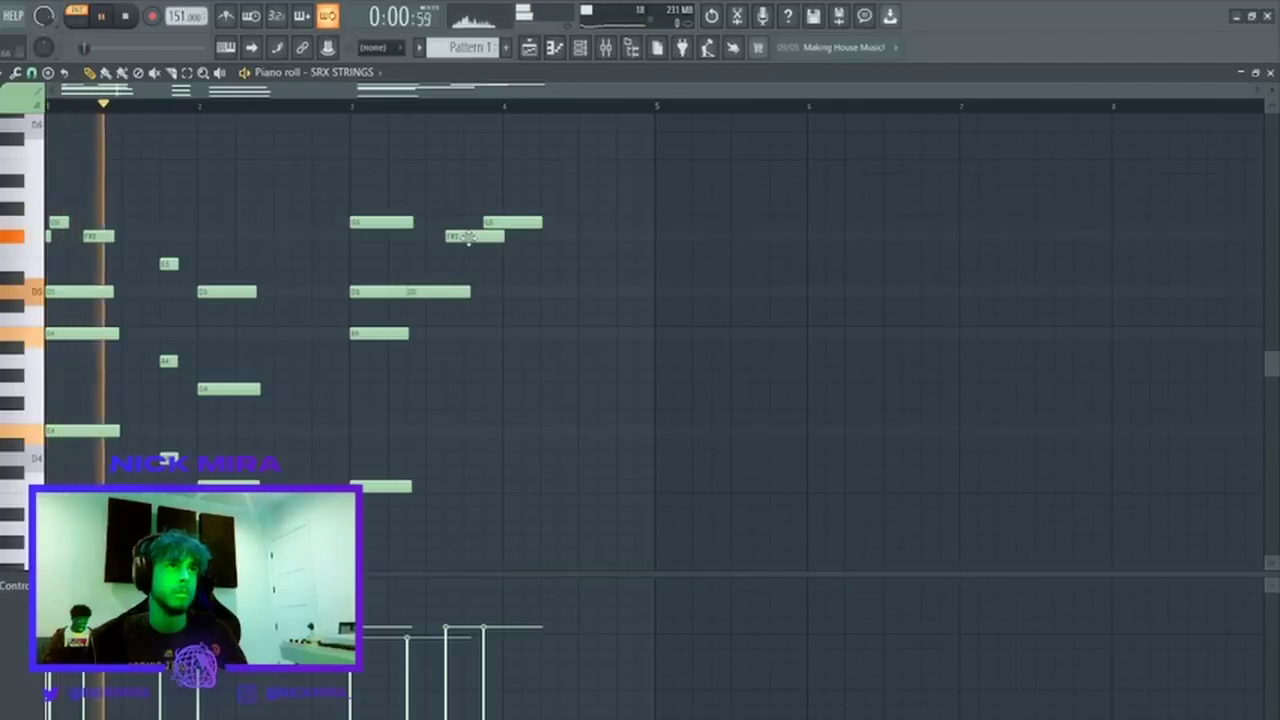
Play from bar 3 and stack E5, C5, A4, F#4, D4 and B3 notes into a chord just before bar 4.
{"action": "left_click_drag", "start_coordinate": [571, 162], "coordinate": [379, 533]}
{"action": "left_click", "coordinate": [384, 533], "text": "ctrl"}
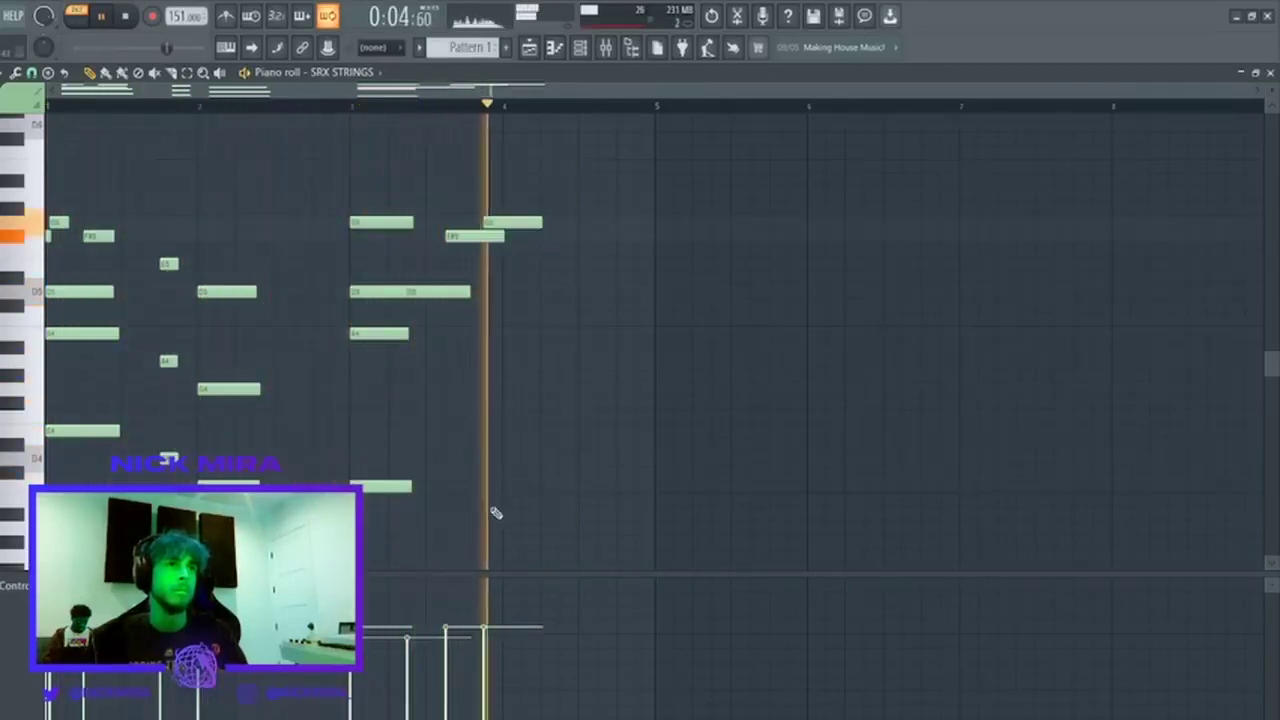
{"action": "left_click", "coordinate": [354, 107]}
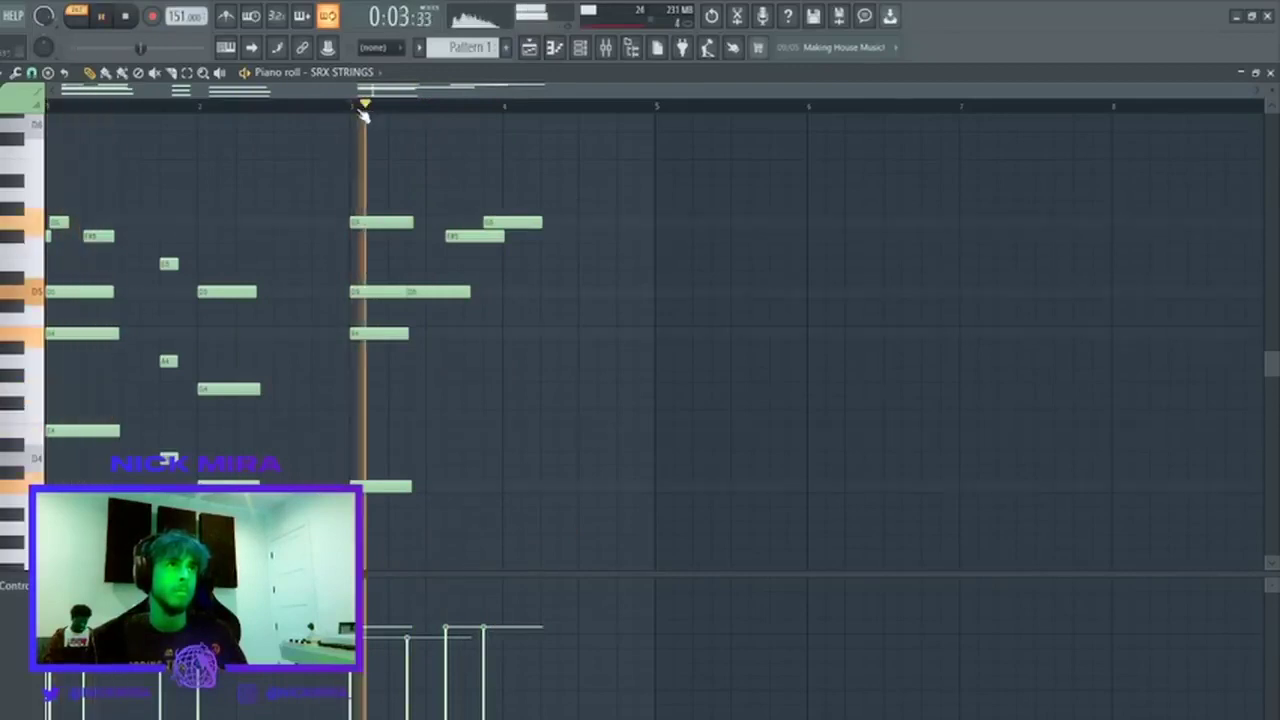
{"action": "left_click", "coordinate": [467, 515]}
{"action": "key", "text": "space"}
{"action": "key", "text": "space"}
{"action": "left_click_drag", "start_coordinate": [472, 512], "coordinate": [472, 499]}
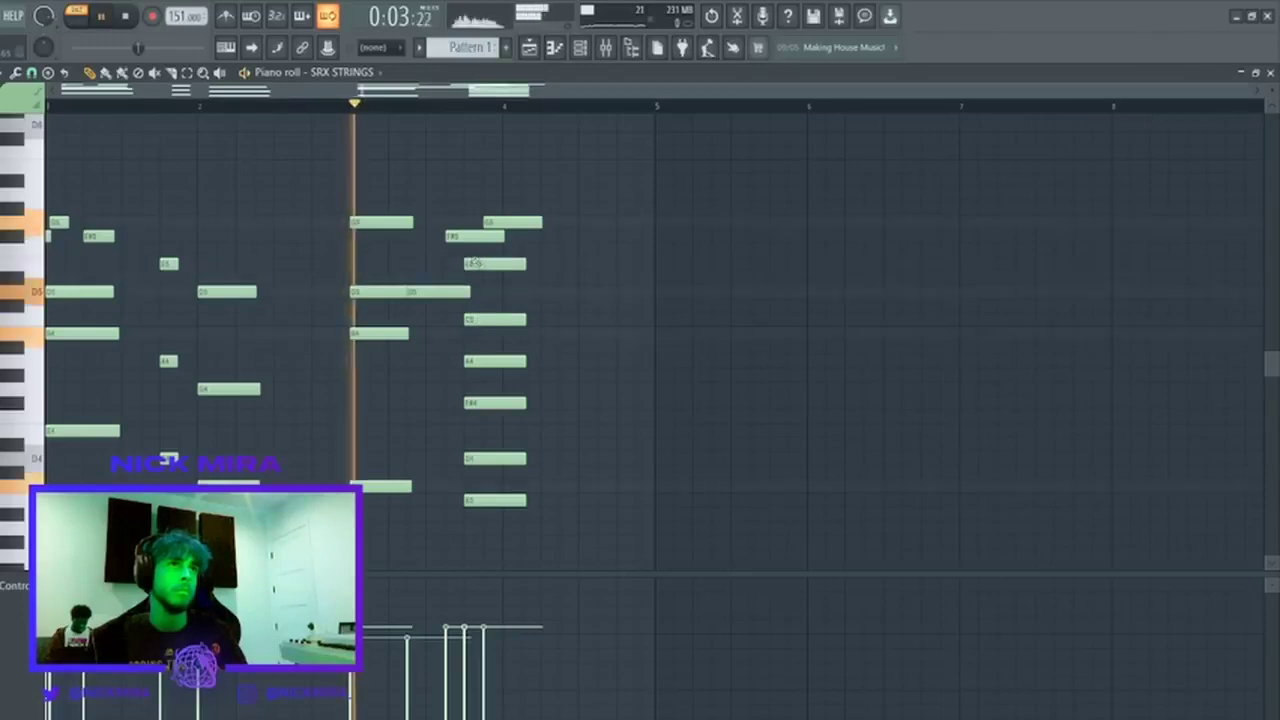
{"action": "key", "text": "space"}
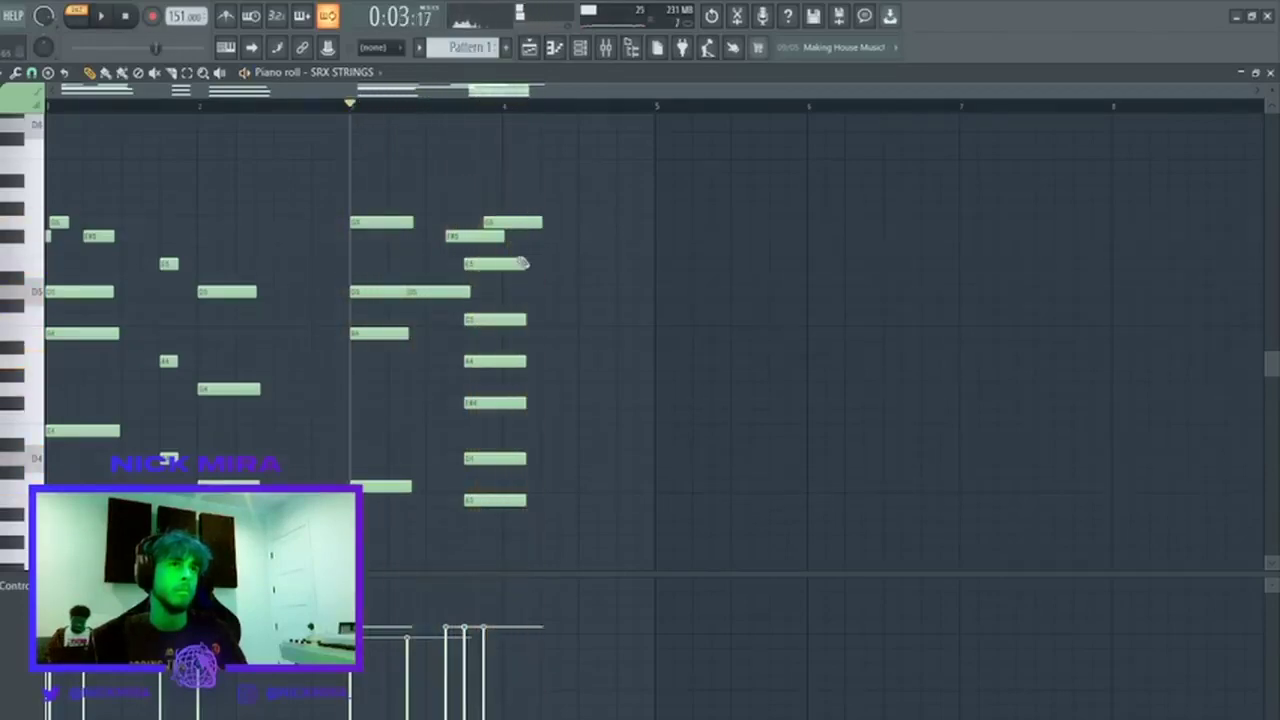
Reduce the chord just before bar 4 to D5, A4 and B3.
{"action": "right_click", "coordinate": [513, 321]}
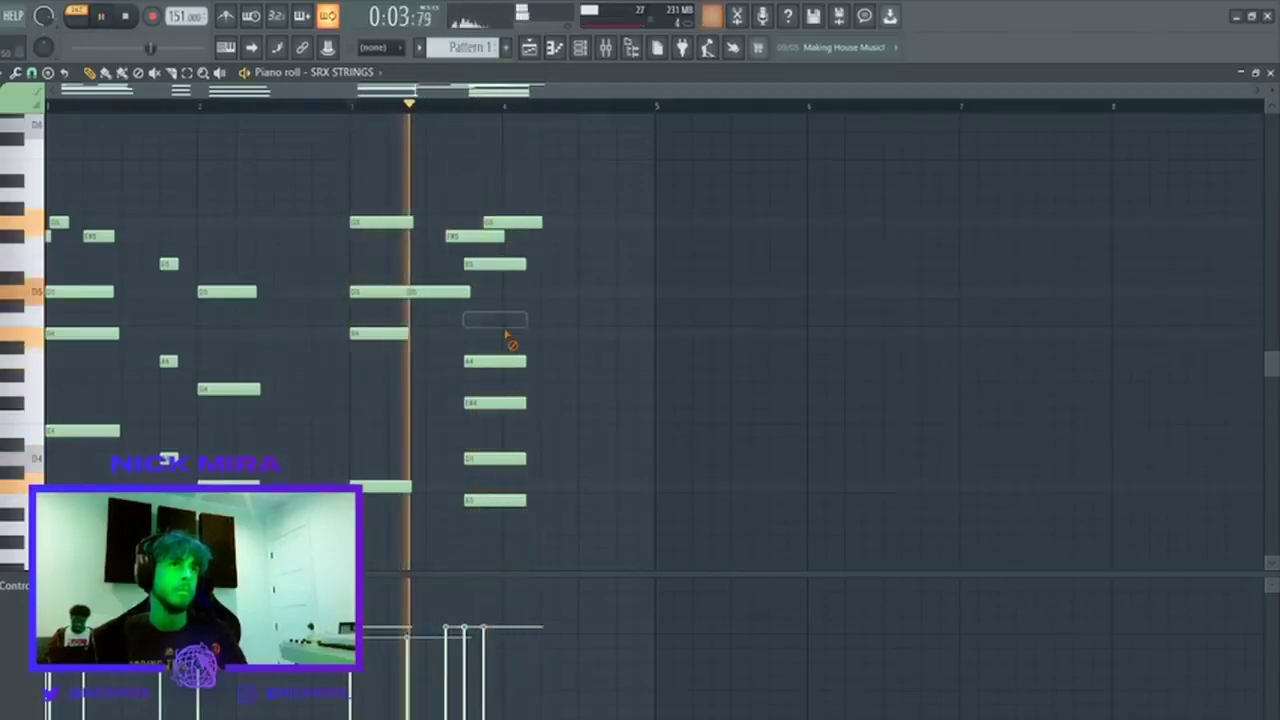
{"action": "left_click", "coordinate": [515, 457], "text": "ctrl"}
{"action": "key", "text": "ctrl+Up"}
{"action": "left_click", "coordinate": [512, 361], "text": "ctrl"}
{"action": "left_click", "coordinate": [512, 402], "text": "ctrl"}
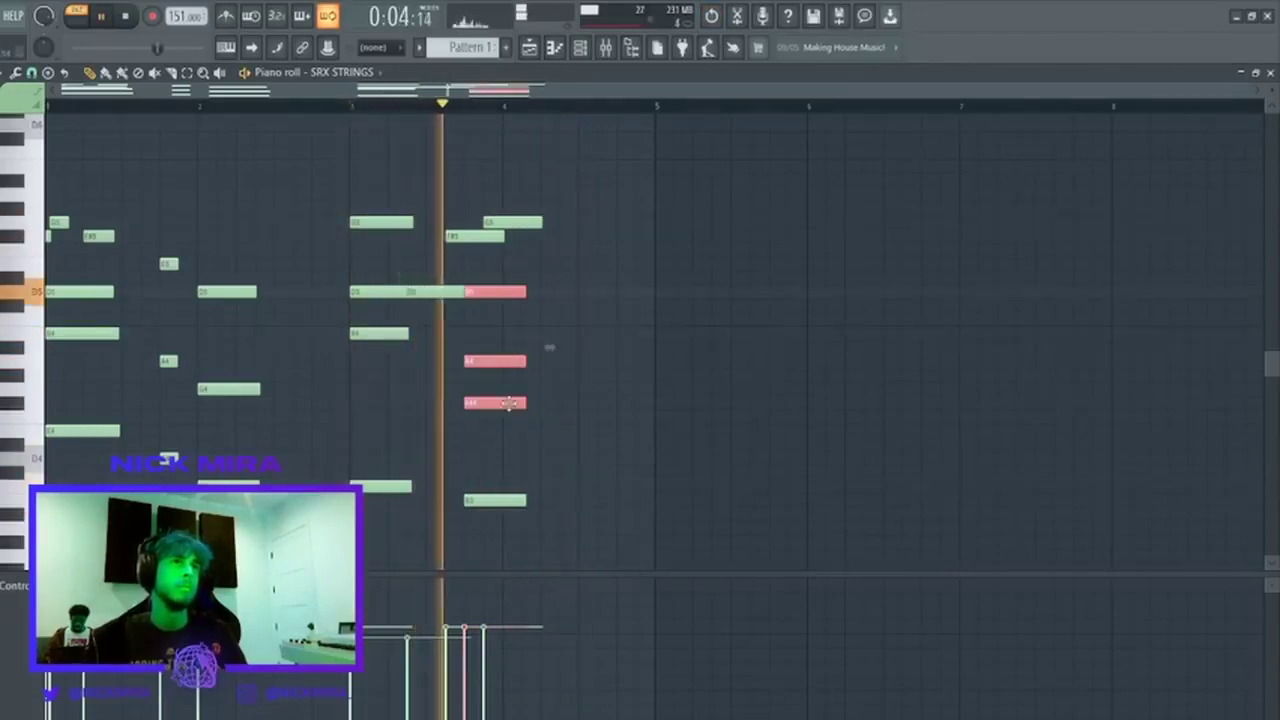
{"action": "key", "text": "ctrl+Up"}
{"action": "key", "text": "ctrl+Down"}
{"action": "key", "text": "ctrl+d"}
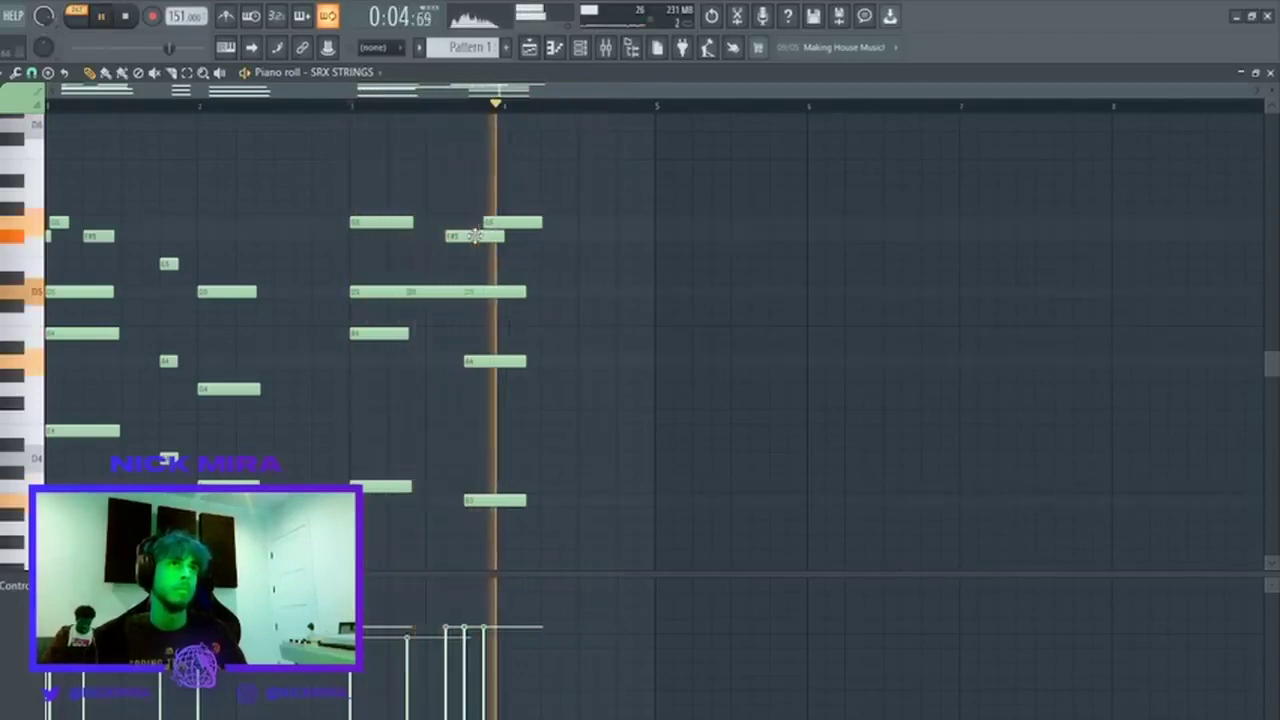
Remove the G5 melody note and the chord's D5 around bar 4, and delete the trial D5 note from bar 4's second half.
{"action": "left_click_drag", "start_coordinate": [507, 219], "coordinate": [598, 334]}
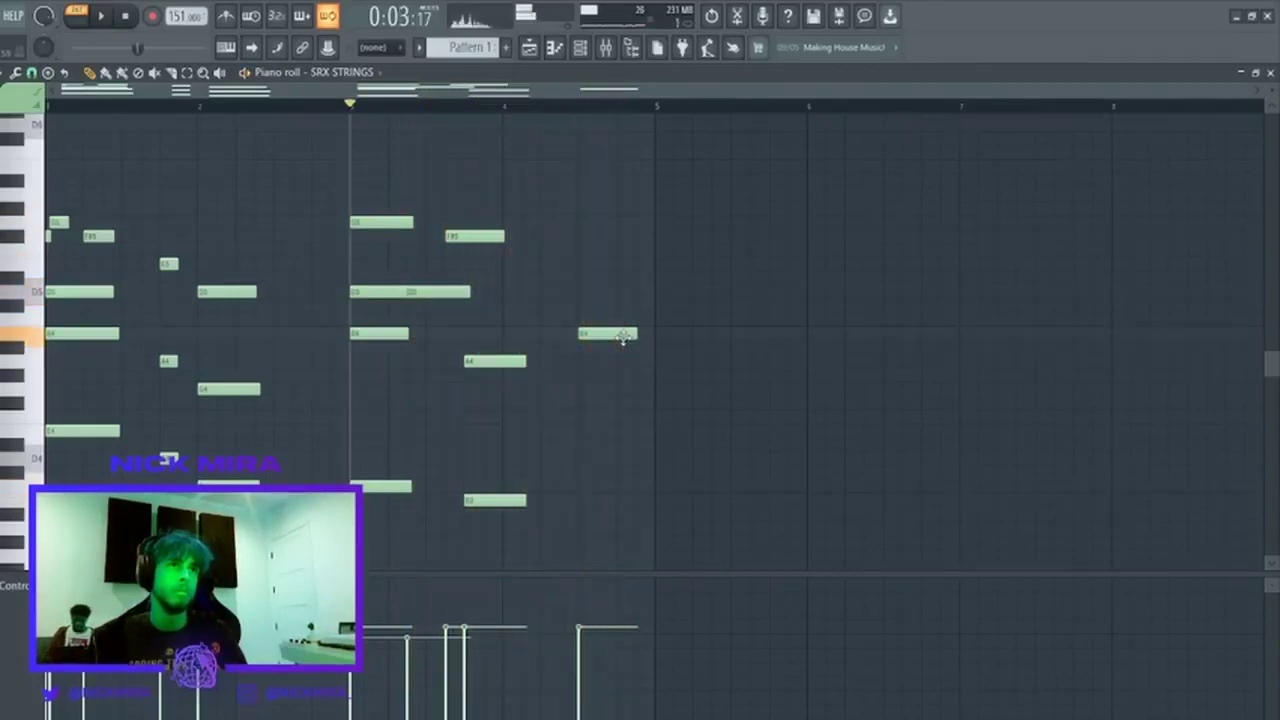
{"action": "left_click_drag", "start_coordinate": [620, 334], "coordinate": [628, 290]}
{"action": "key", "text": "space"}
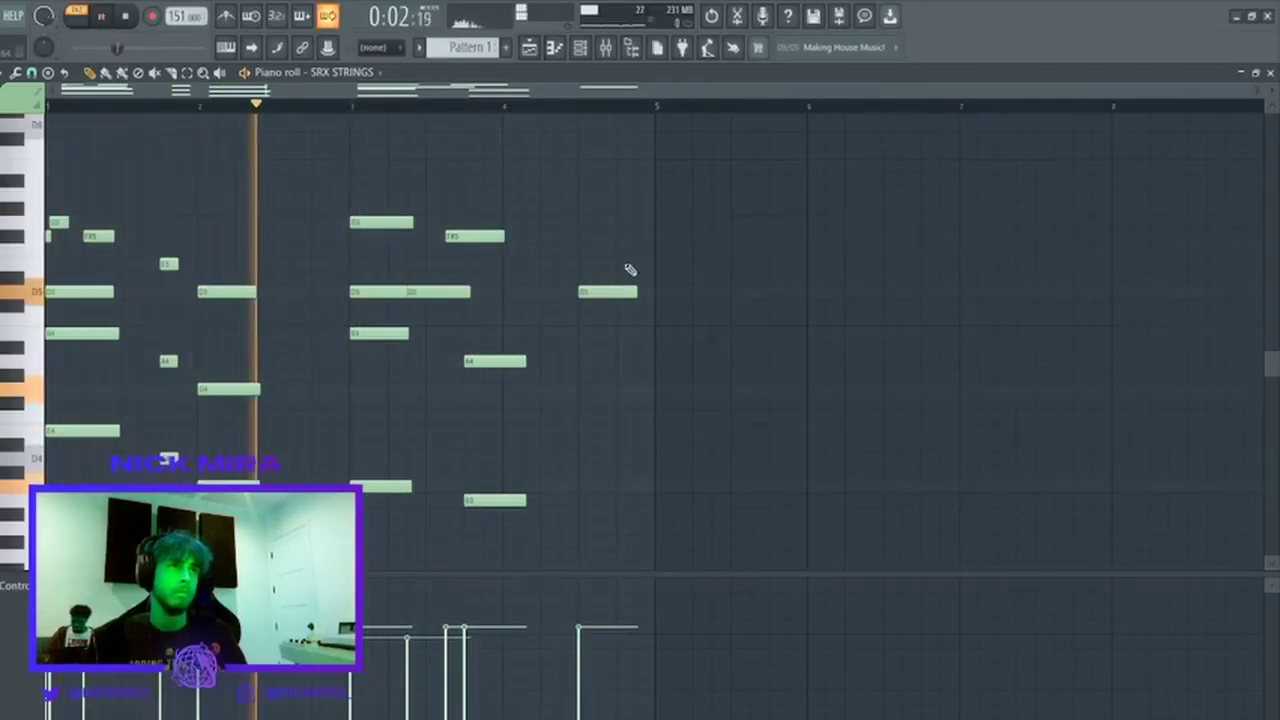
{"action": "right_click", "coordinate": [620, 291]}
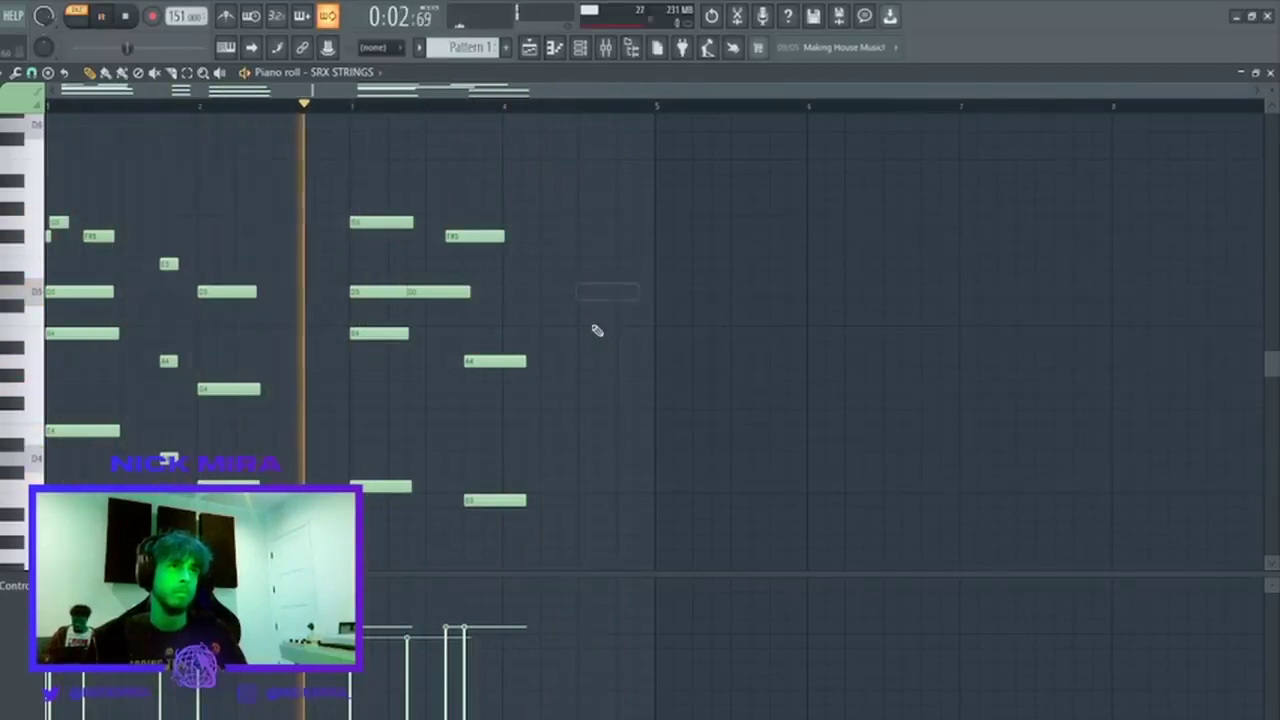
Add rising D5, F#5 and G5 notes across bar 4 and play the pattern.
{"action": "left_click", "coordinate": [510, 303]}
{"action": "key", "text": "space"}
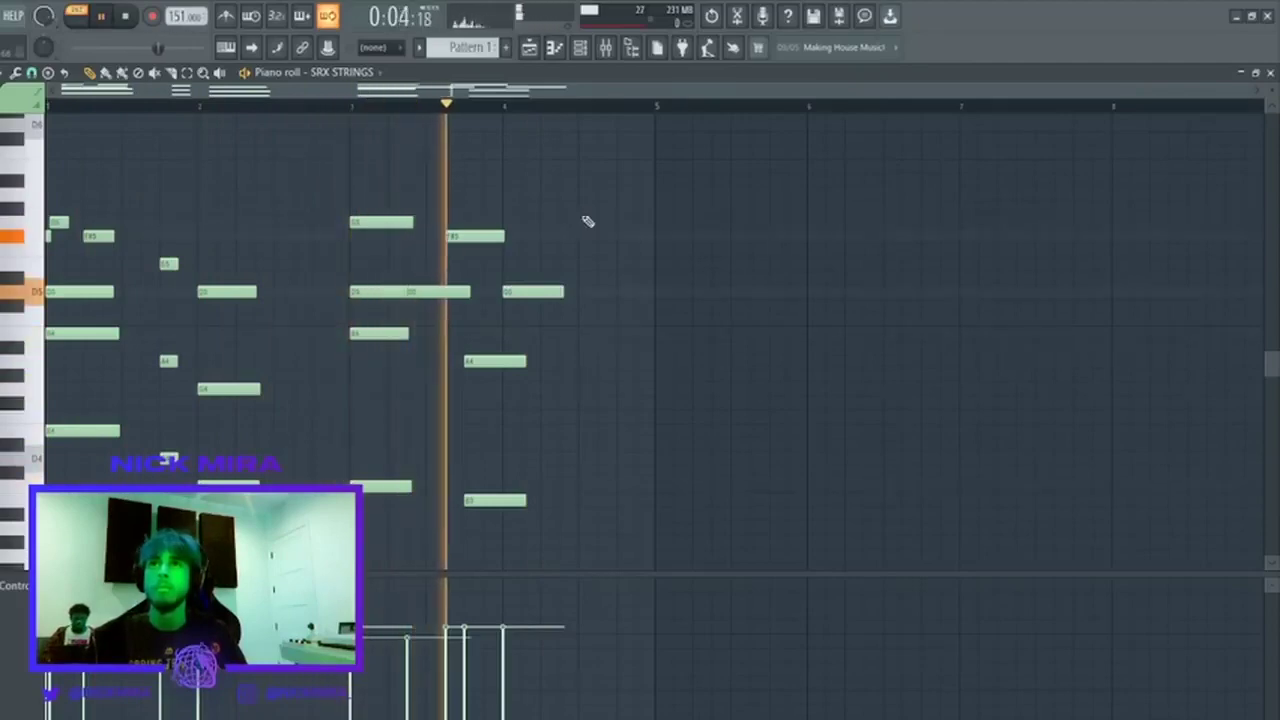
{"action": "key", "text": "space"}
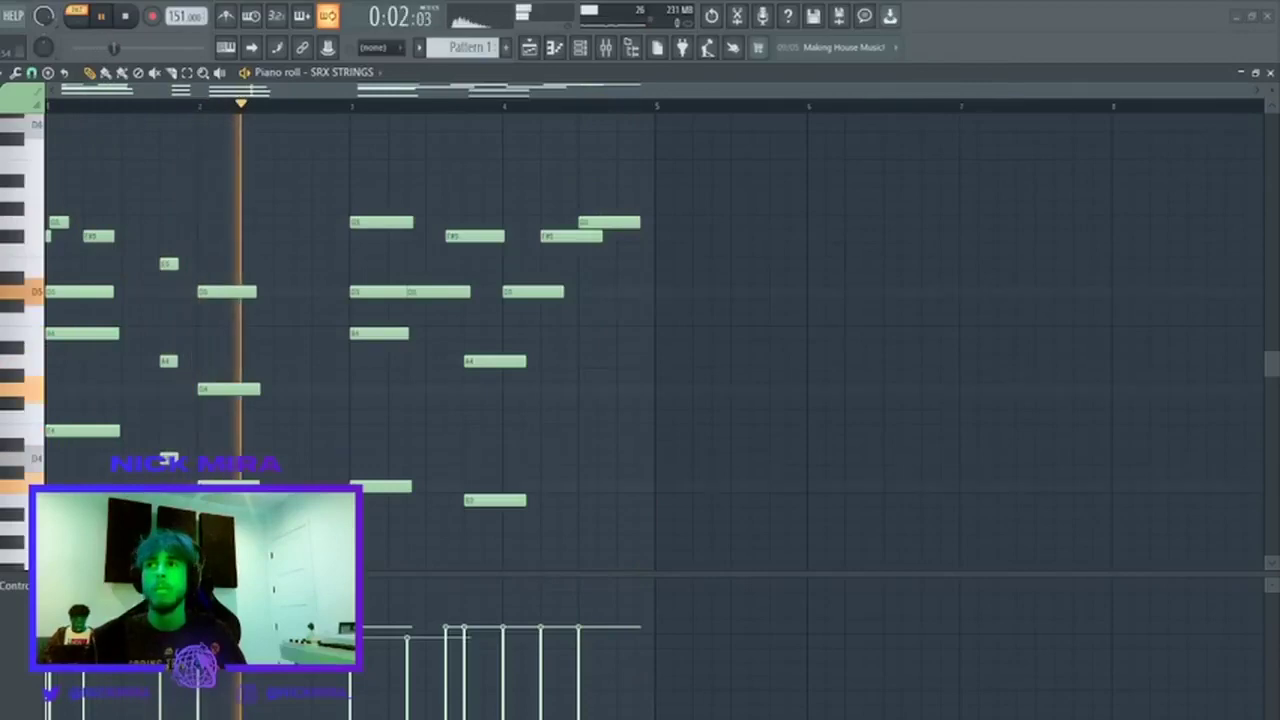
Replace the channel's SRX Strings instrument with Diva and turn on its Multicore option.
{"action": "key", "text": "F7"}
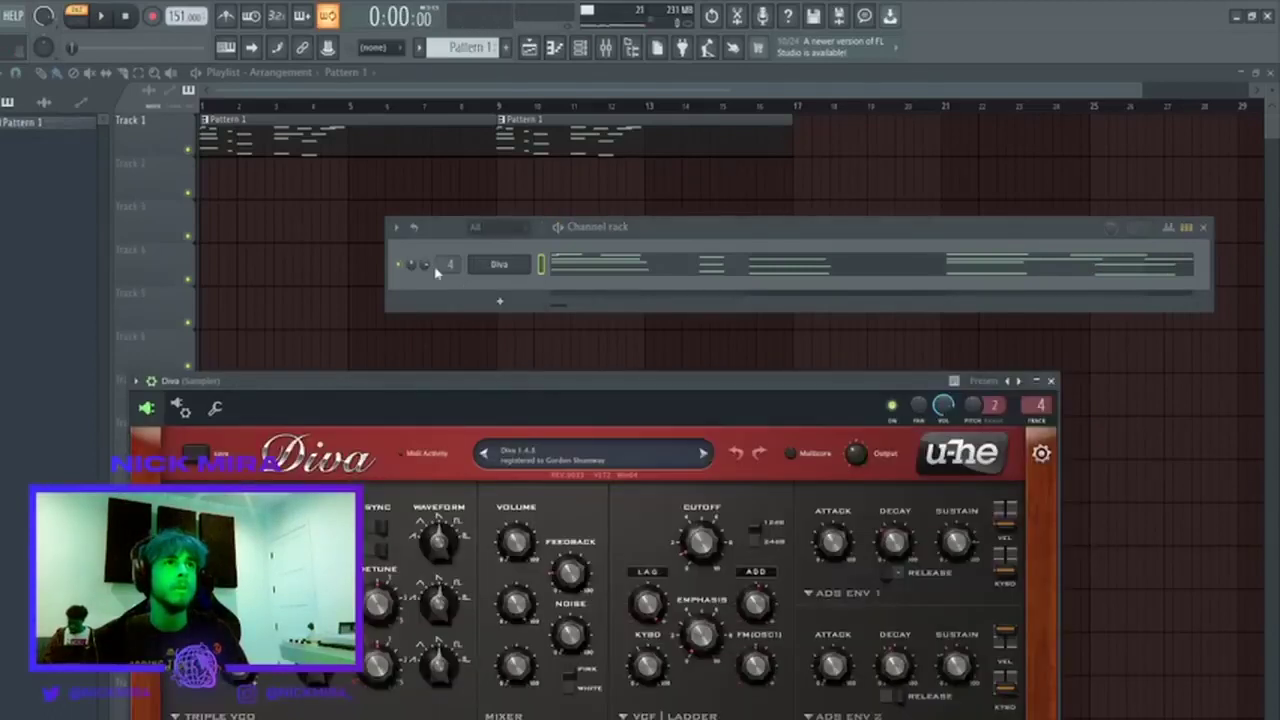
{"action": "left_click", "coordinate": [431, 267]}
{"action": "left_click_drag", "start_coordinate": [748, 380], "coordinate": [850, 284]}
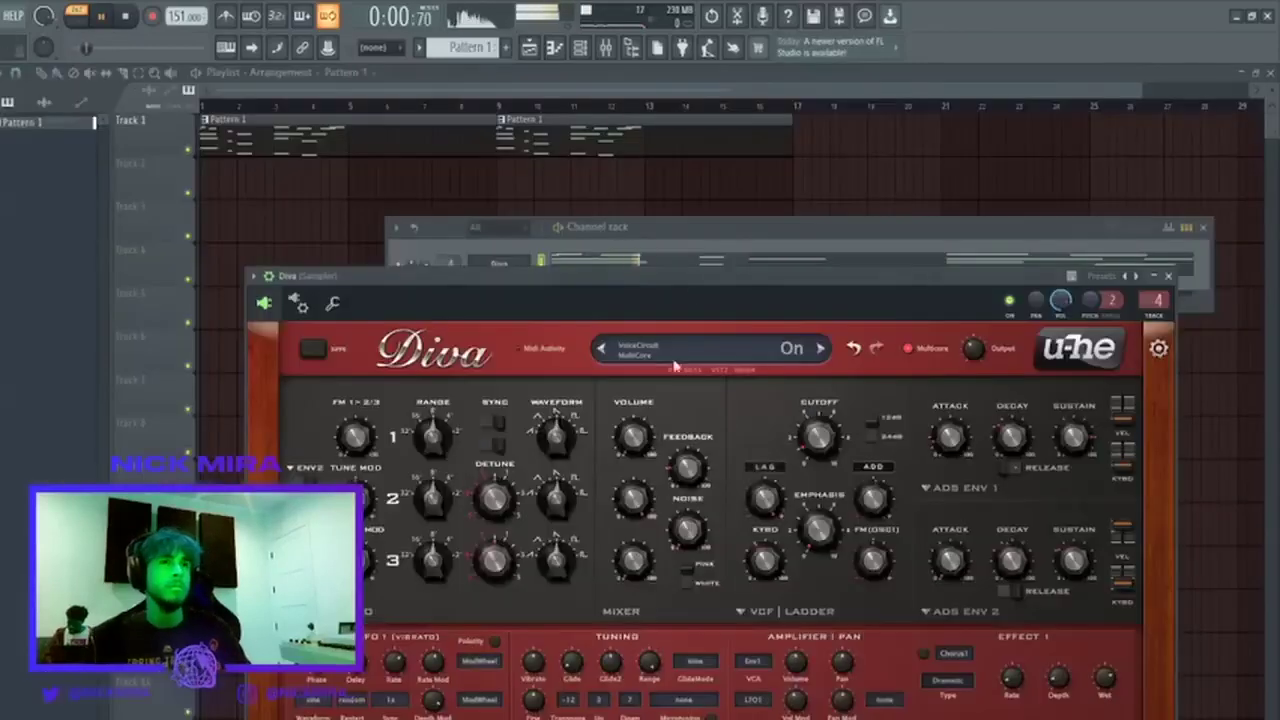
Move the Channel rack and Diva windows upward so Diva's lower controls come into reach.
{"action": "left_click_drag", "start_coordinate": [640, 280], "coordinate": [657, 153]}
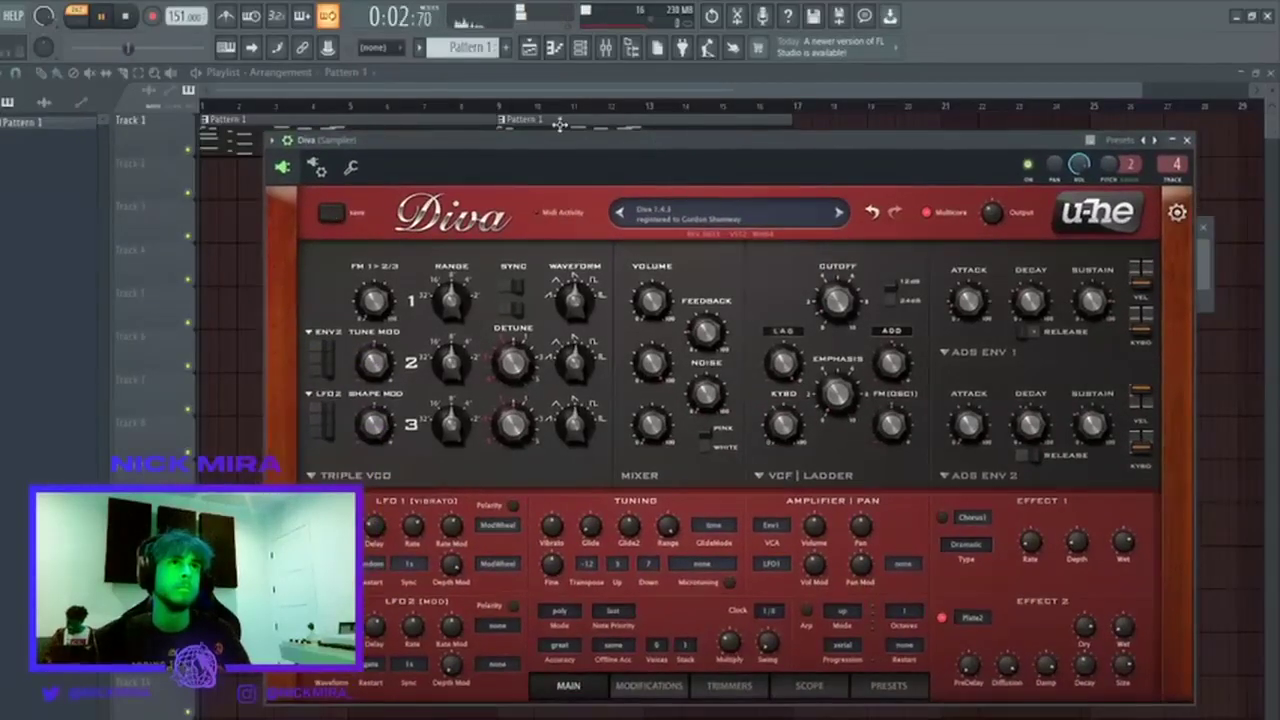
{"action": "left_click_drag", "start_coordinate": [560, 128], "coordinate": [529, 287]}
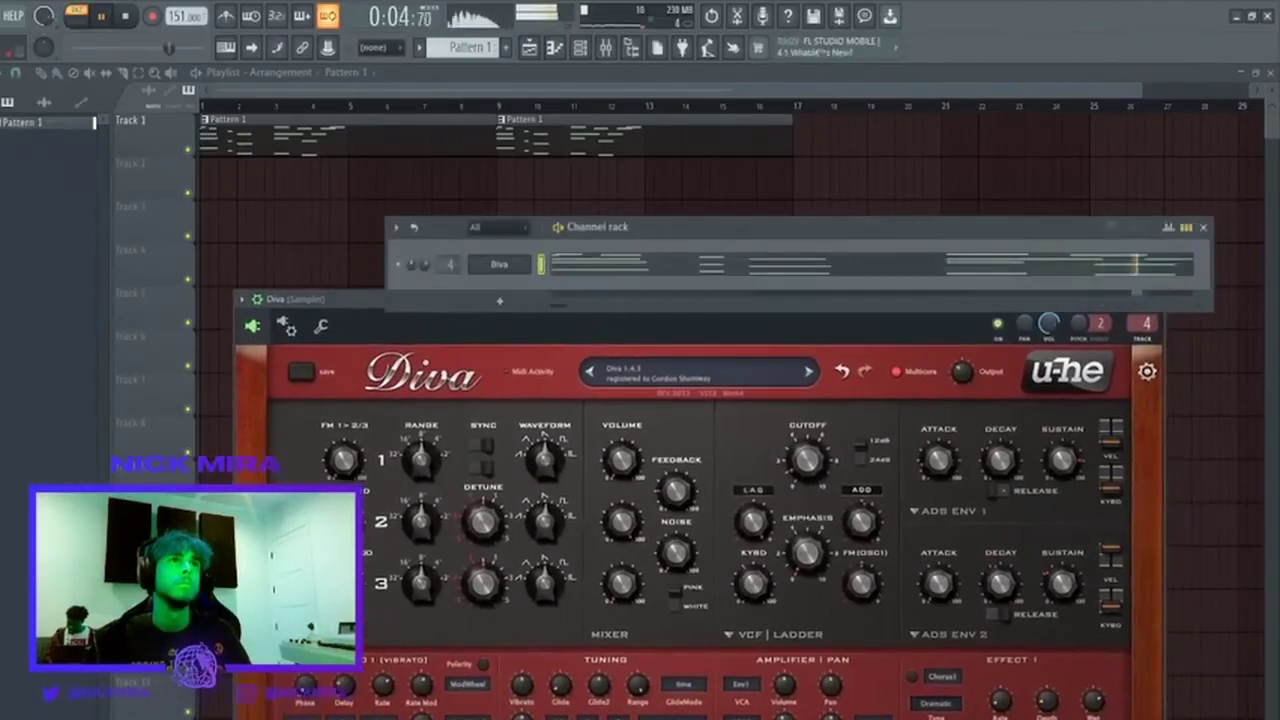
{"action": "left_click_drag", "start_coordinate": [448, 229], "coordinate": [299, 145]}
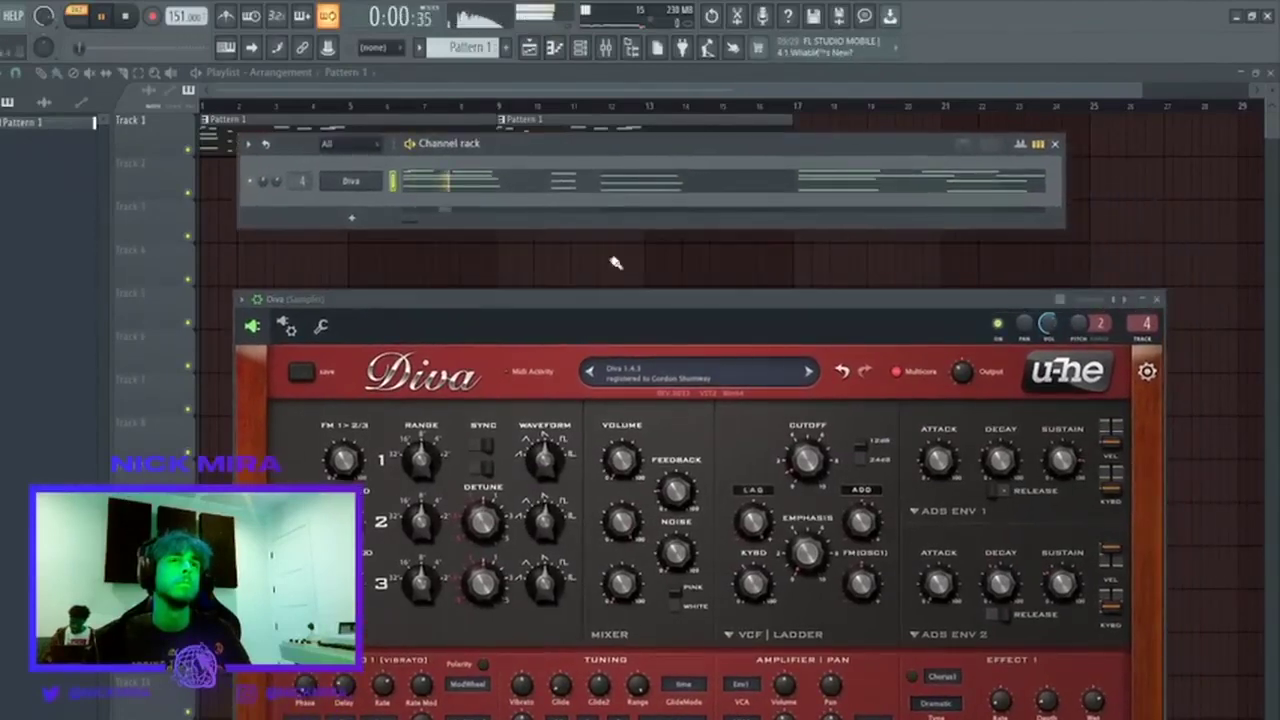
{"action": "left_click_drag", "start_coordinate": [826, 301], "coordinate": [862, 188]}
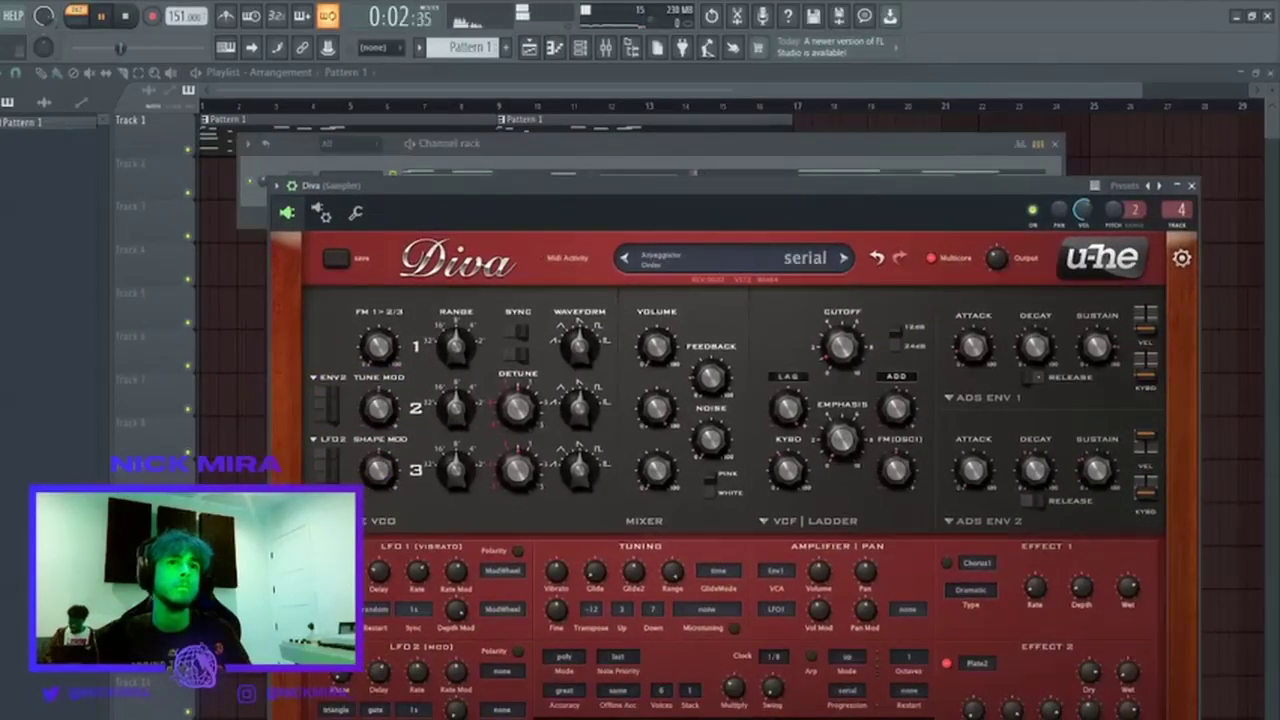
Audition Diva's local presets from HS Canterbury Creeper to HS Divanity and load HS Duduwap 1.
{"action": "left_click", "coordinate": [860, 719]}
{"action": "left_click", "coordinate": [612, 433]}
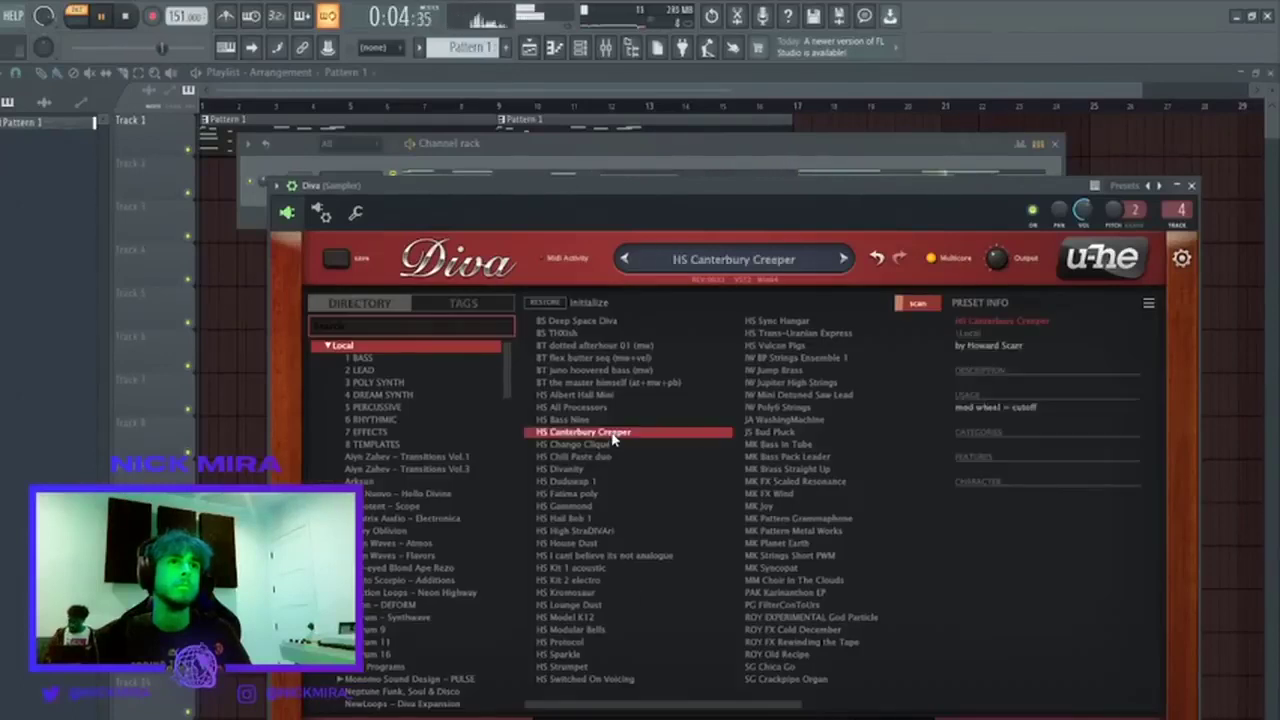
{"action": "left_click", "coordinate": [612, 457]}
{"action": "left_click", "coordinate": [610, 446]}
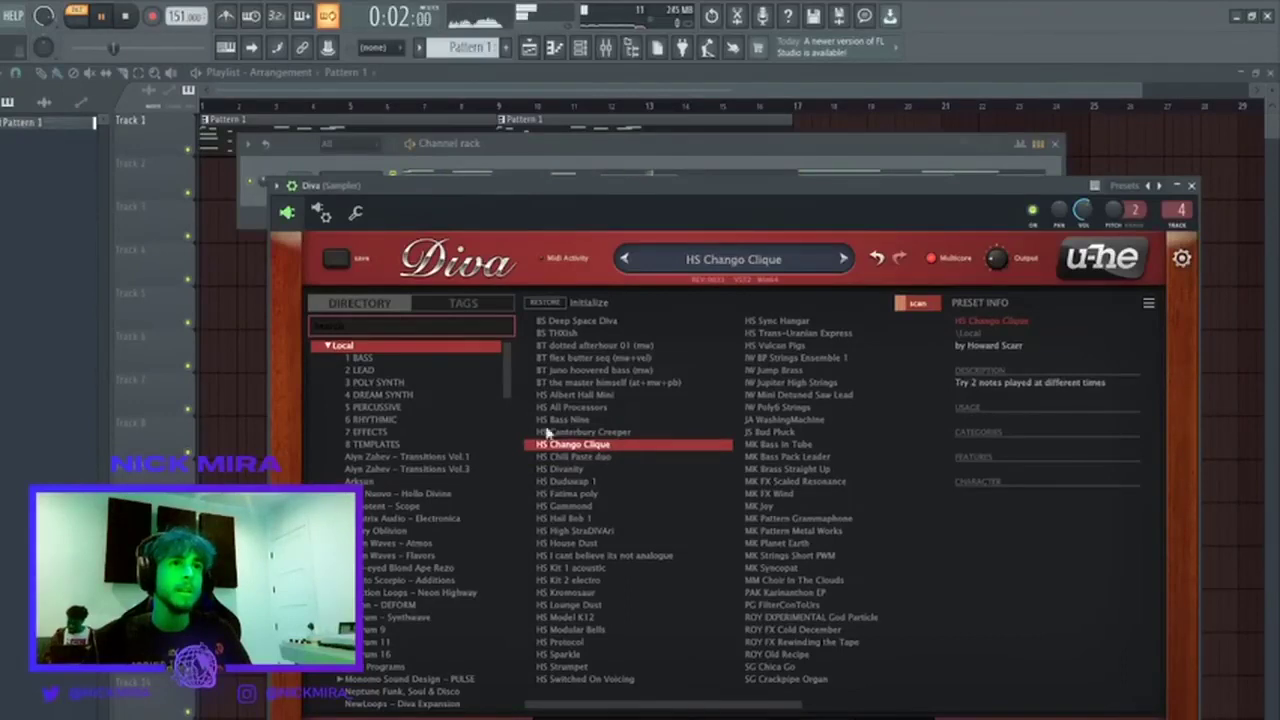
{"action": "left_click", "coordinate": [603, 458]}
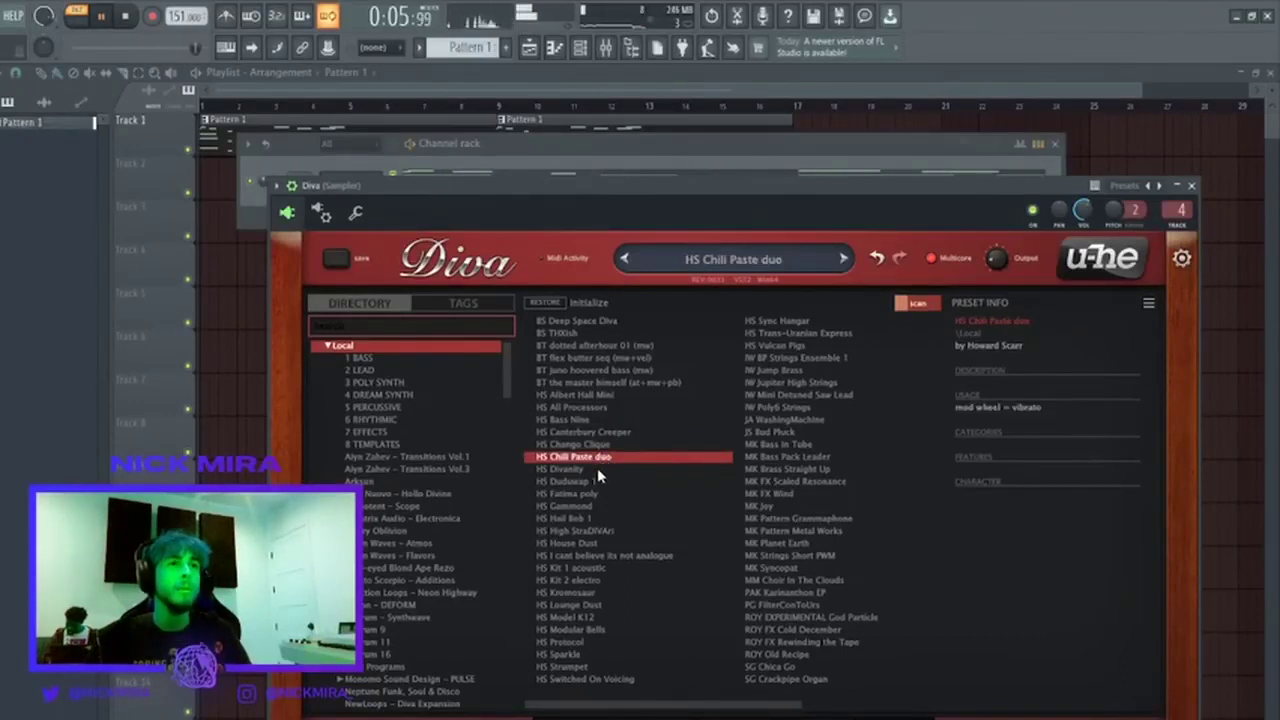
{"action": "left_click", "coordinate": [597, 468]}
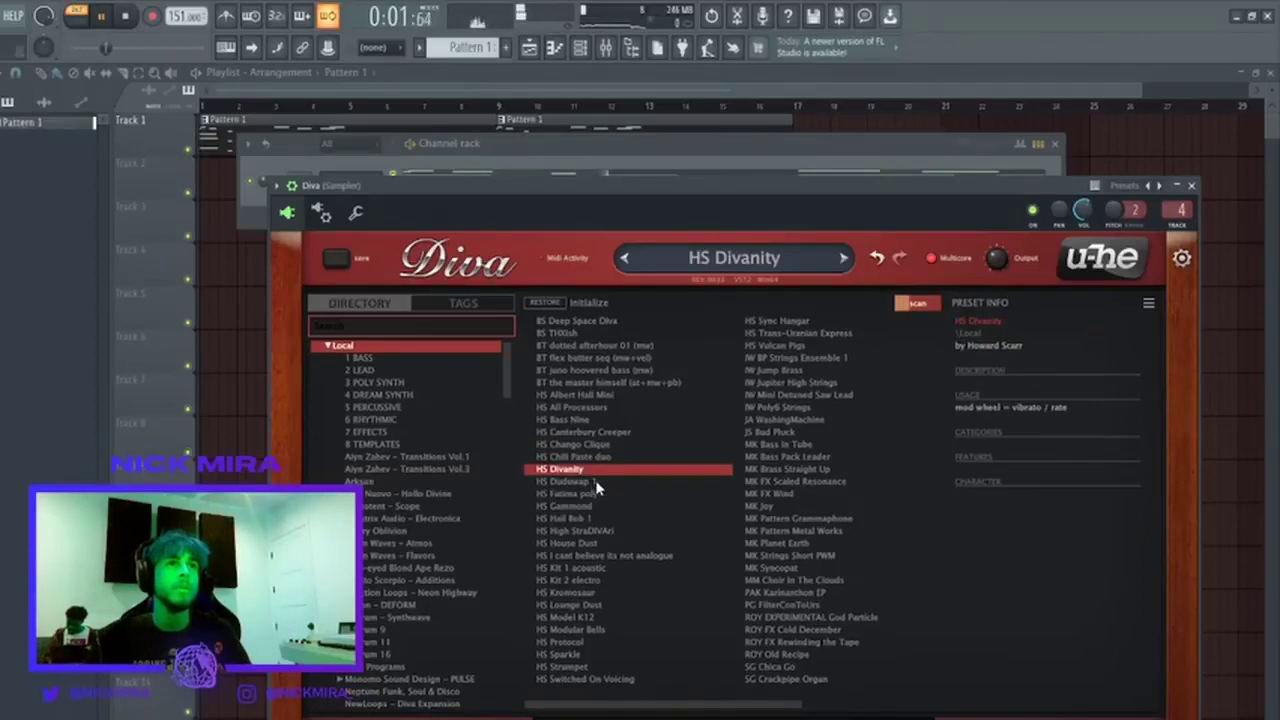
{"action": "left_click", "coordinate": [597, 482]}
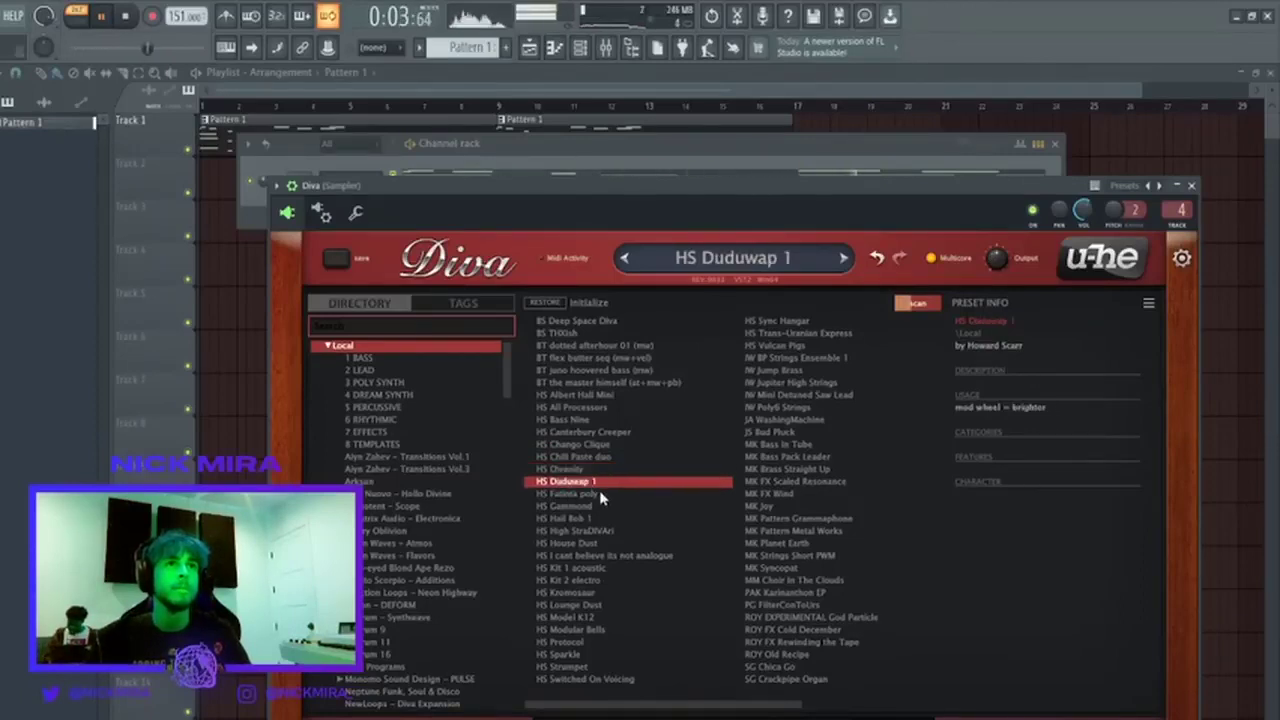
Open the Diva notes in the piano roll, raise them an octave and apply quick legato.
{"action": "left_click", "coordinate": [503, 160]}
{"action": "left_click", "coordinate": [515, 185]}
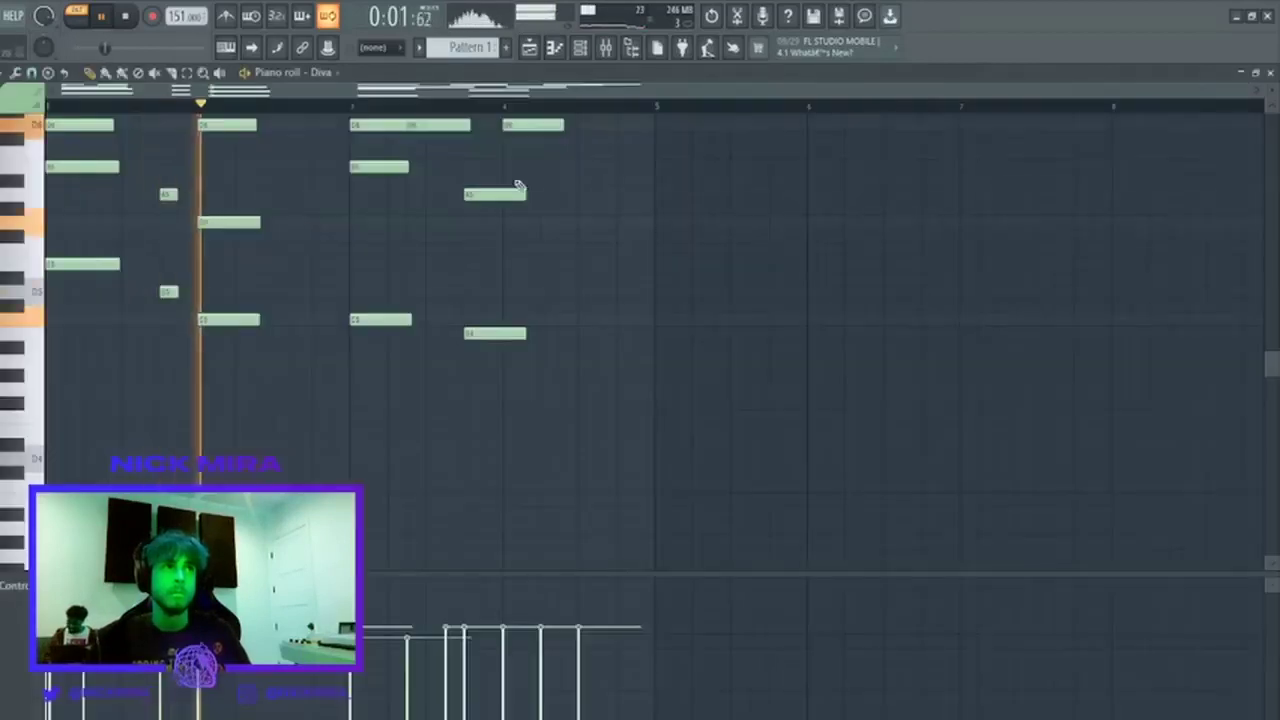
{"action": "scroll", "coordinate": [488, 274], "scroll_direction": "up", "scroll_amount": 3}
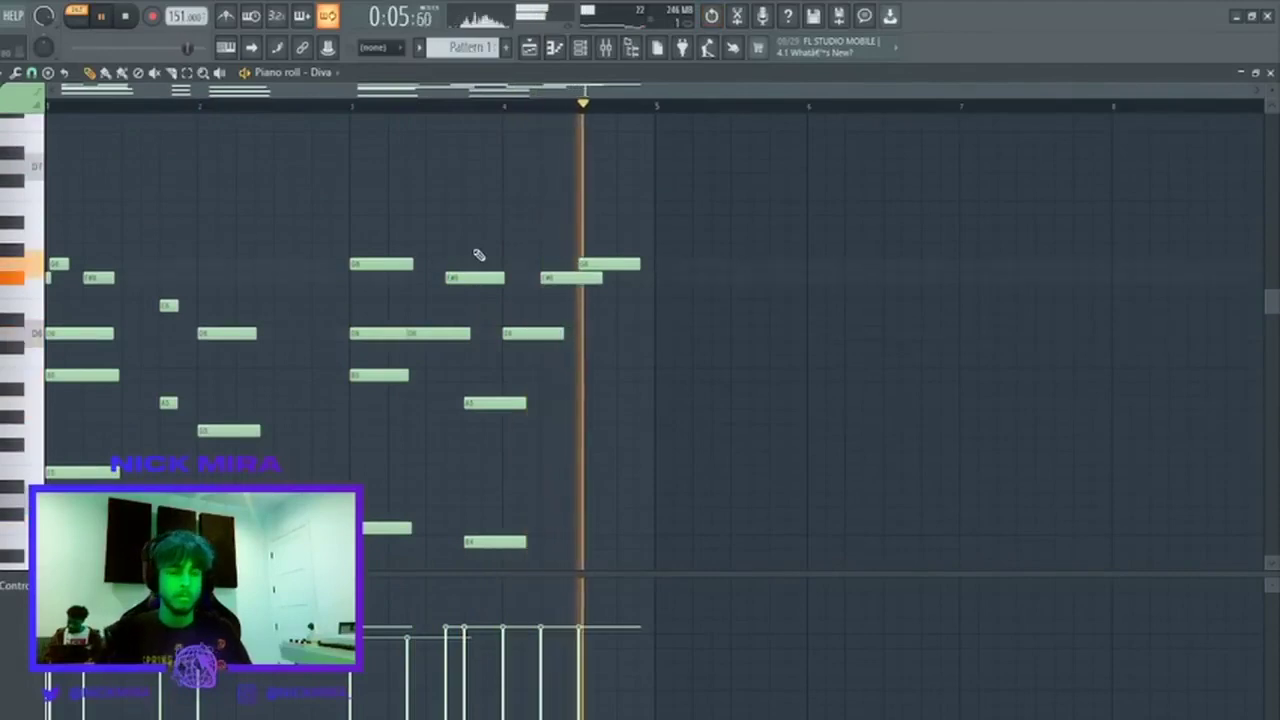
{"action": "key", "text": "ctrl+l"}
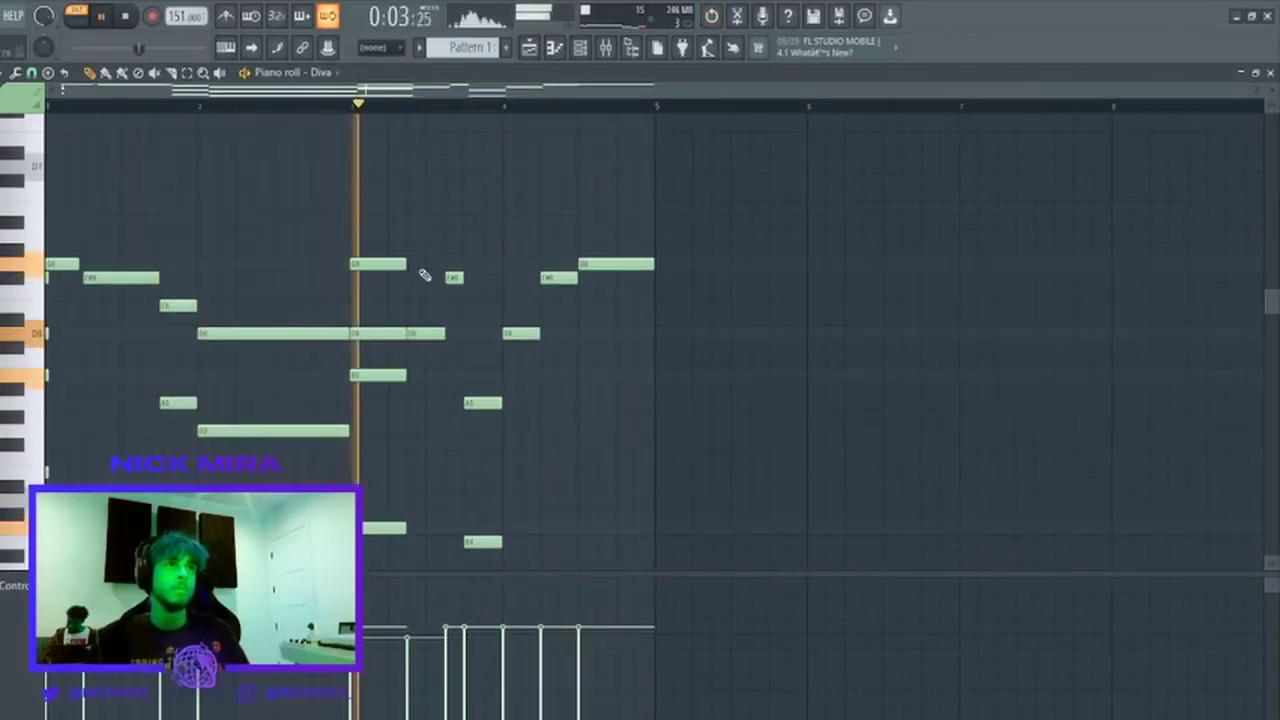
Transpose all the Diva notes up five semitones and play the pattern.
{"action": "key", "text": "ctrl+a"}
{"action": "scroll", "coordinate": [424, 275], "scroll_direction": "down", "scroll_amount": 6}
{"action": "key", "text": "space"}
{"action": "key", "text": "Down"}
{"action": "key", "text": "Down"}
{"action": "key", "text": "Down"}
{"action": "key", "text": "Down"}
{"action": "key", "text": "Down"}
{"action": "key", "text": "Down"}
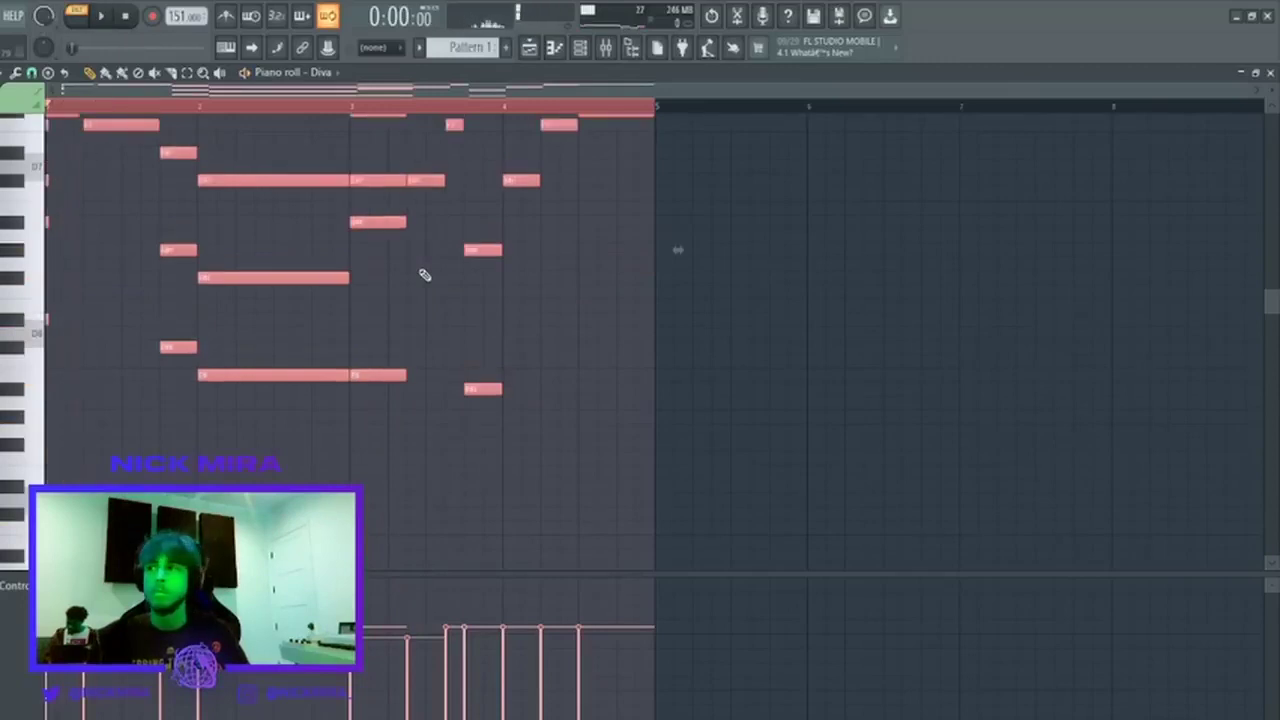
{"action": "key", "text": "space"}
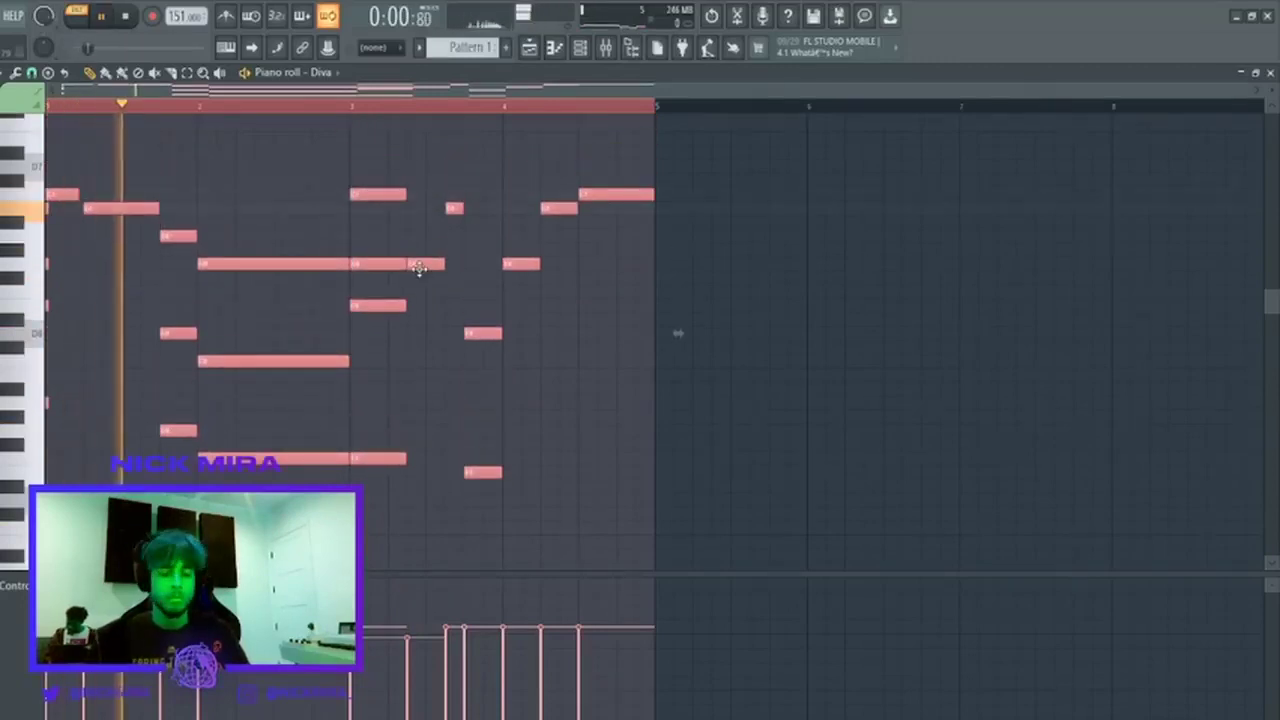
Deselect the Diva notes and duplicate the four-bar loop so it fills eight bars.
{"action": "key", "text": "Down"}
{"action": "key", "text": "ctrl+d"}
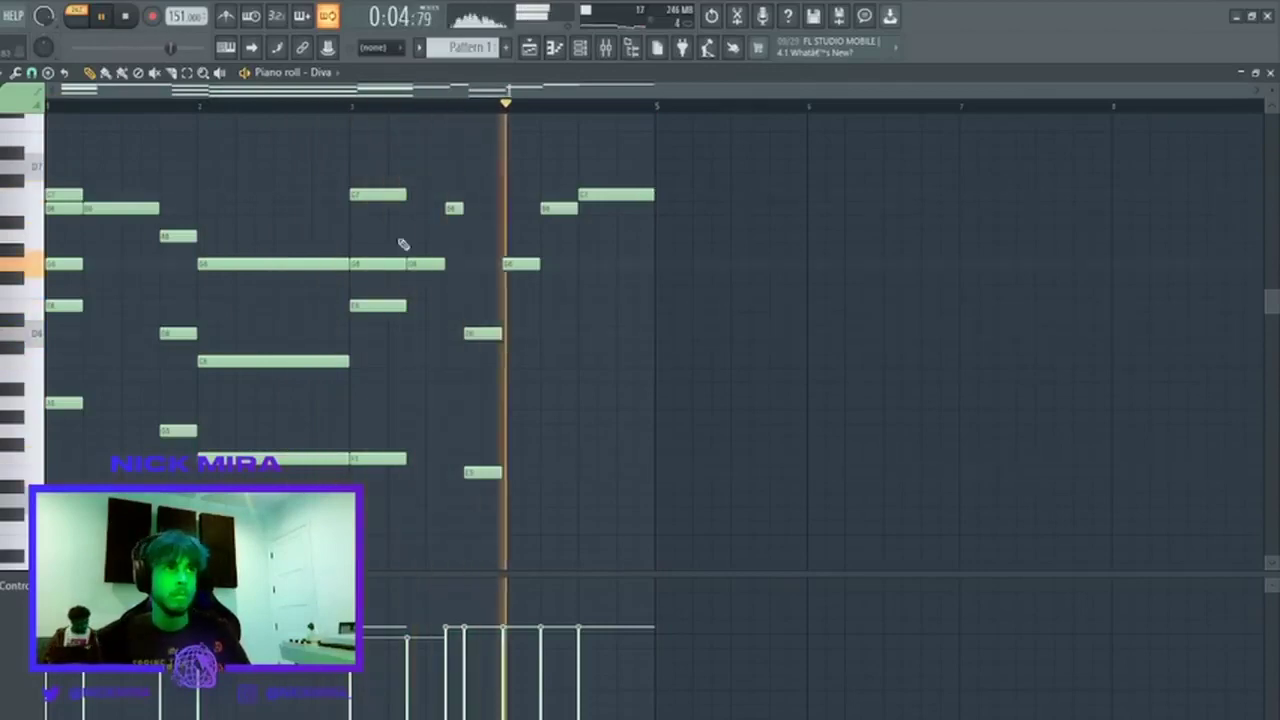
{"action": "key", "text": "ctrl+b"}
{"action": "key", "text": "ctrl+d"}
{"action": "key", "text": "Escape"}
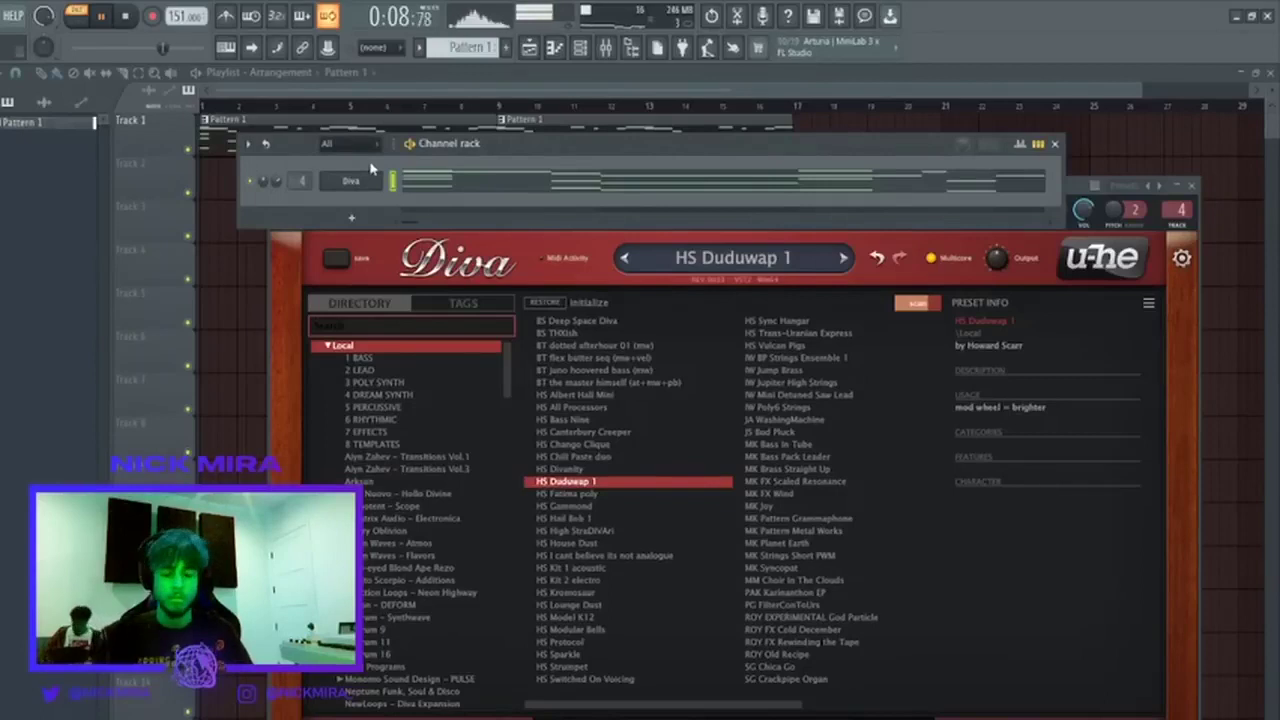
Load HalfTime into slot 2 of Diva's mixer track and select the master track.
{"action": "left_click", "coordinate": [609, 49]}
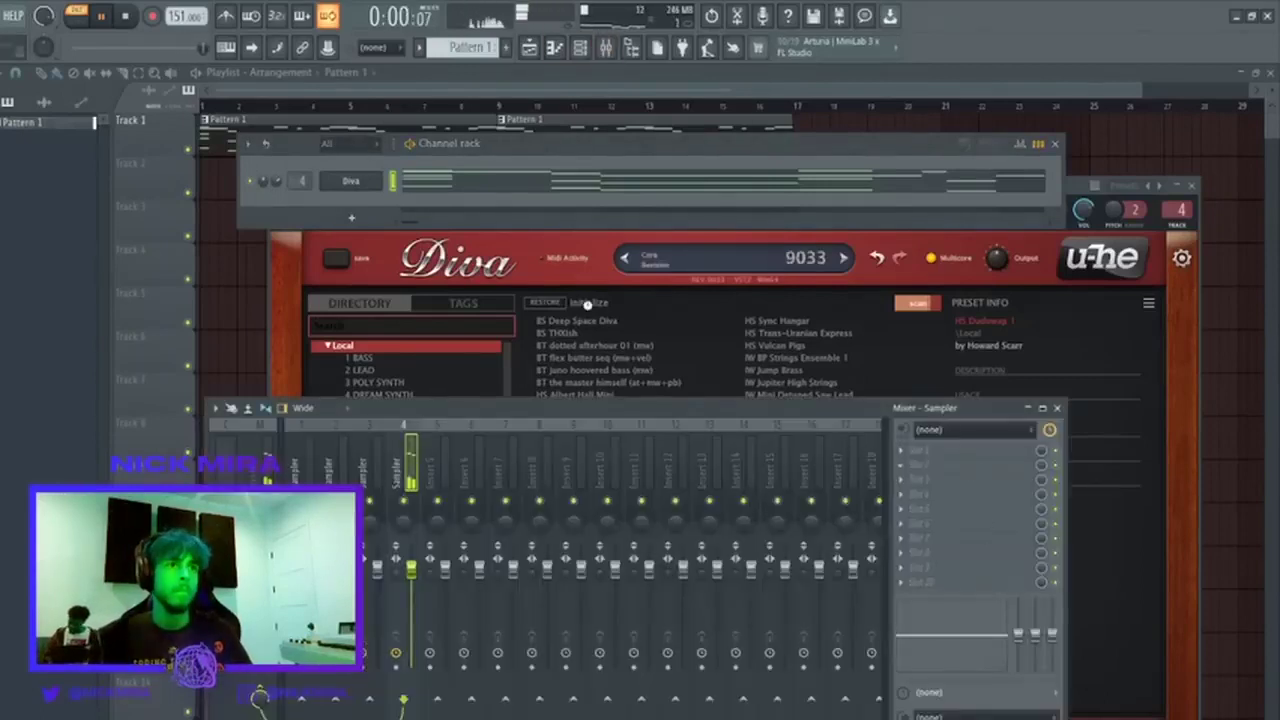
{"action": "left_click", "coordinate": [439, 205]}
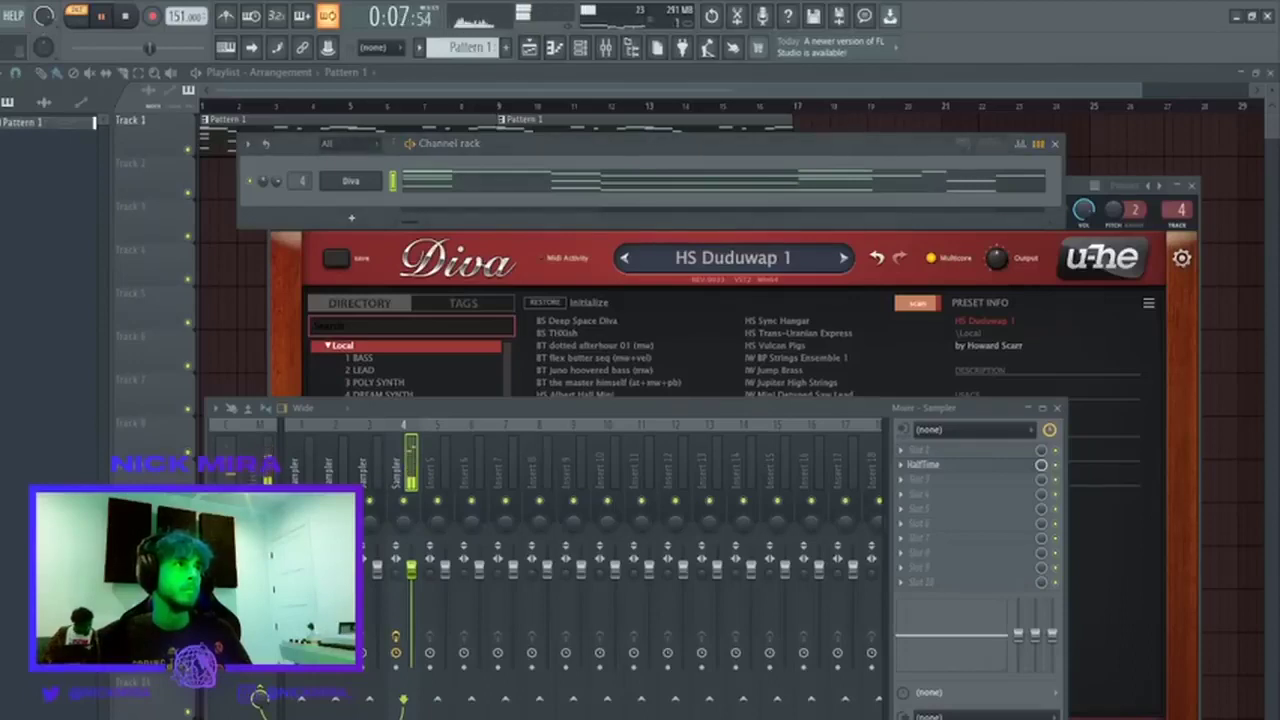
{"action": "left_click", "coordinate": [252, 455]}
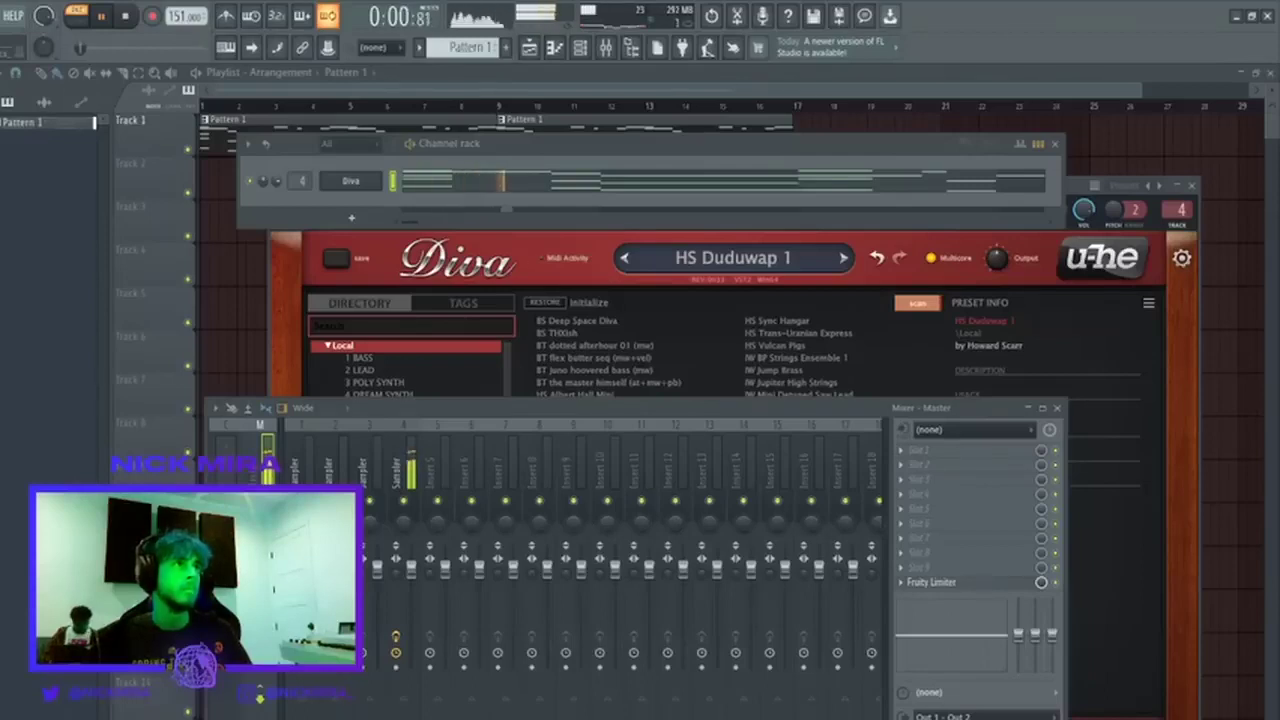
Add the Main Clap sample and place a clap on the third beat of each of the first three bars.
{"action": "left_click_drag", "start_coordinate": [391, 229], "coordinate": [369, 202]}
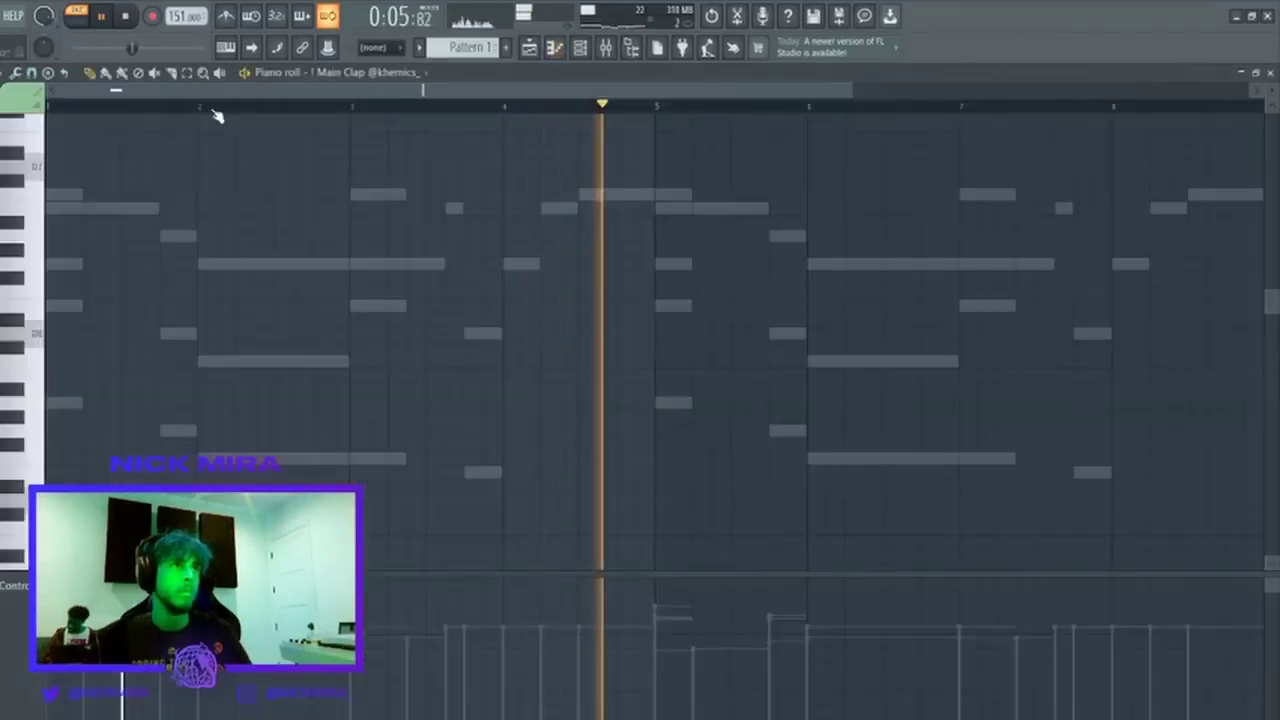
{"action": "left_click", "coordinate": [214, 105]}
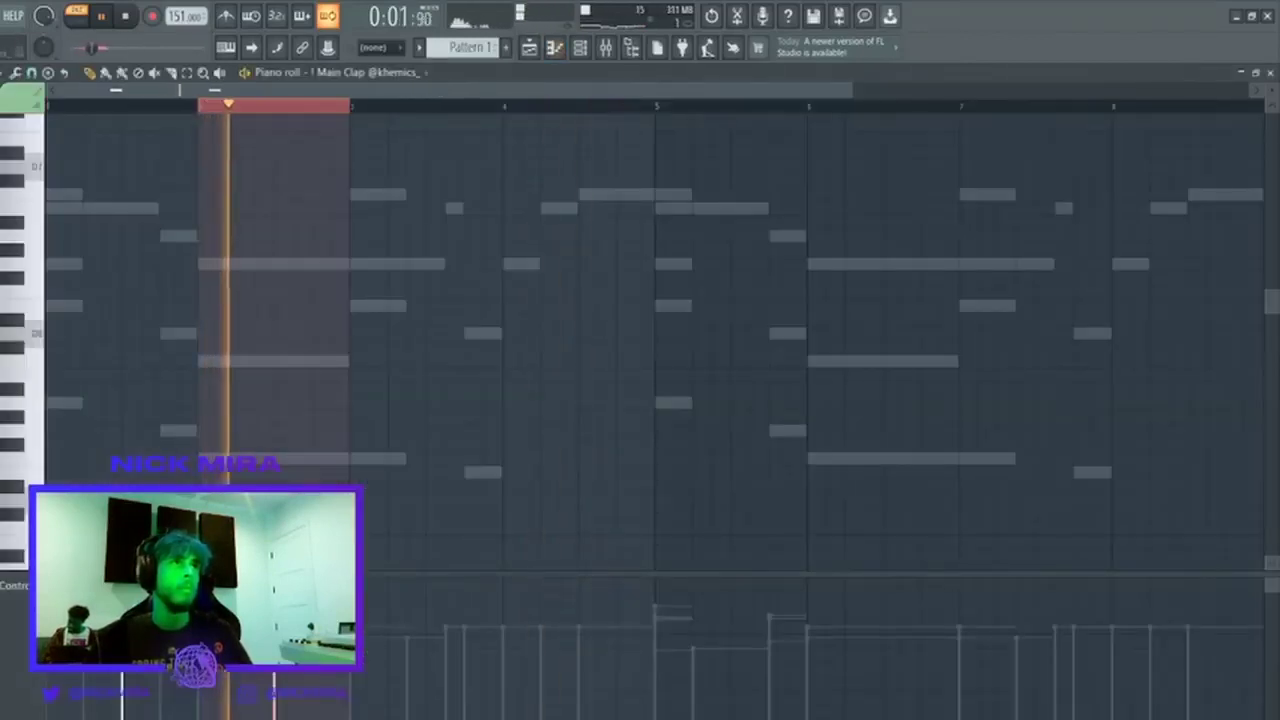
{"action": "key", "text": "ctrl+b"}
{"action": "key", "text": "ctrl+d"}
{"action": "key", "text": "space"}
{"action": "key", "text": "space"}
{"action": "key", "text": "ctrl+a"}
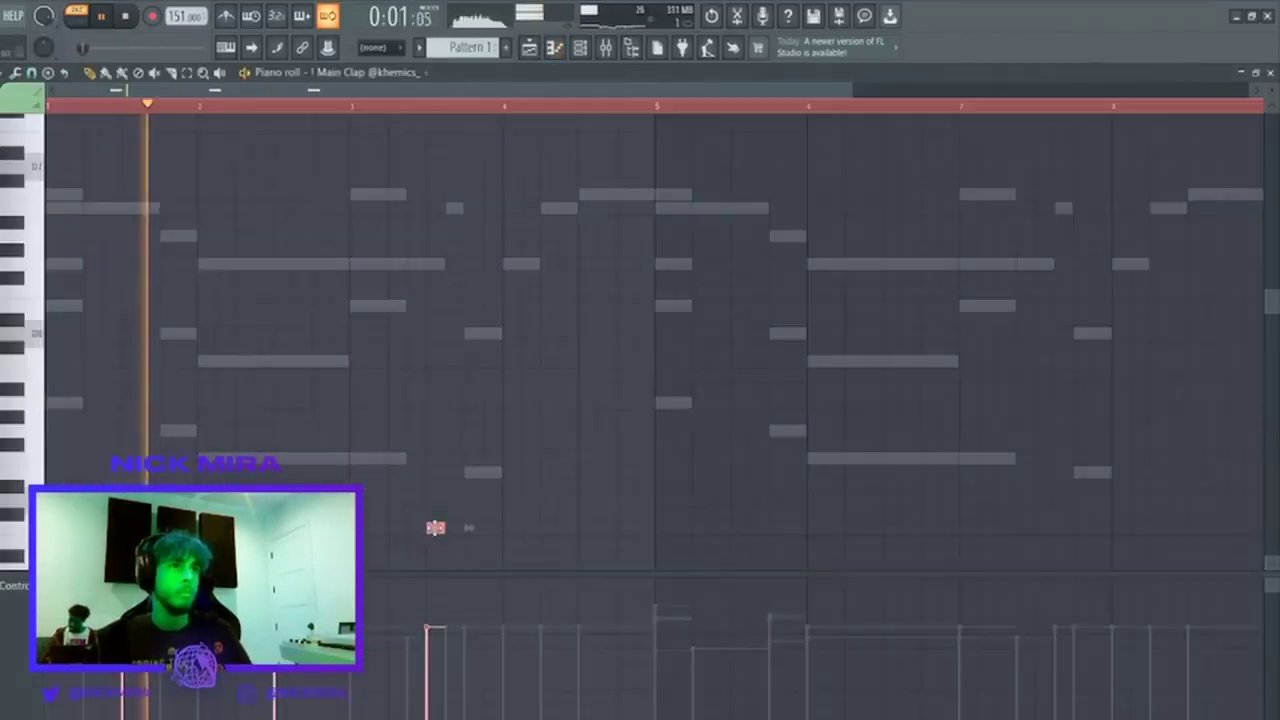
Add claps on bar 4's third beat and near its end, and repeat the four-bar clap pattern across bars 5 to 8.
{"action": "key", "text": "ctrl+d"}
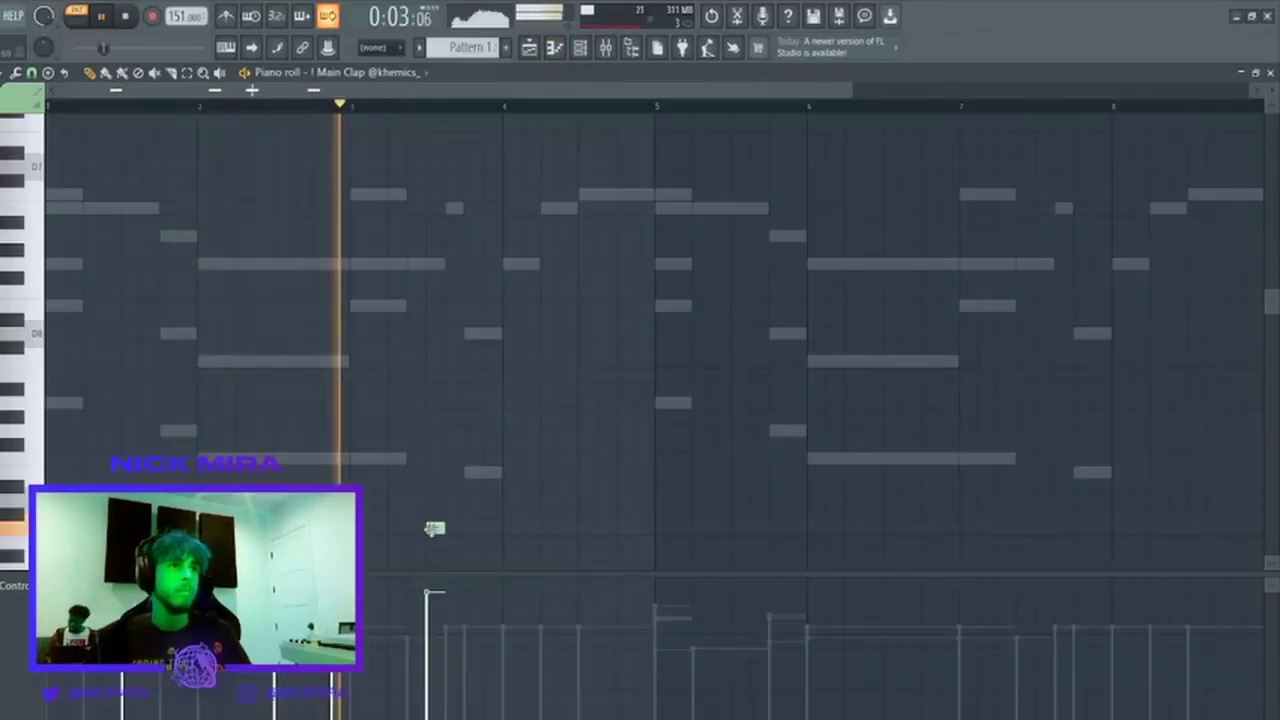
{"action": "left_click", "coordinate": [588, 529]}
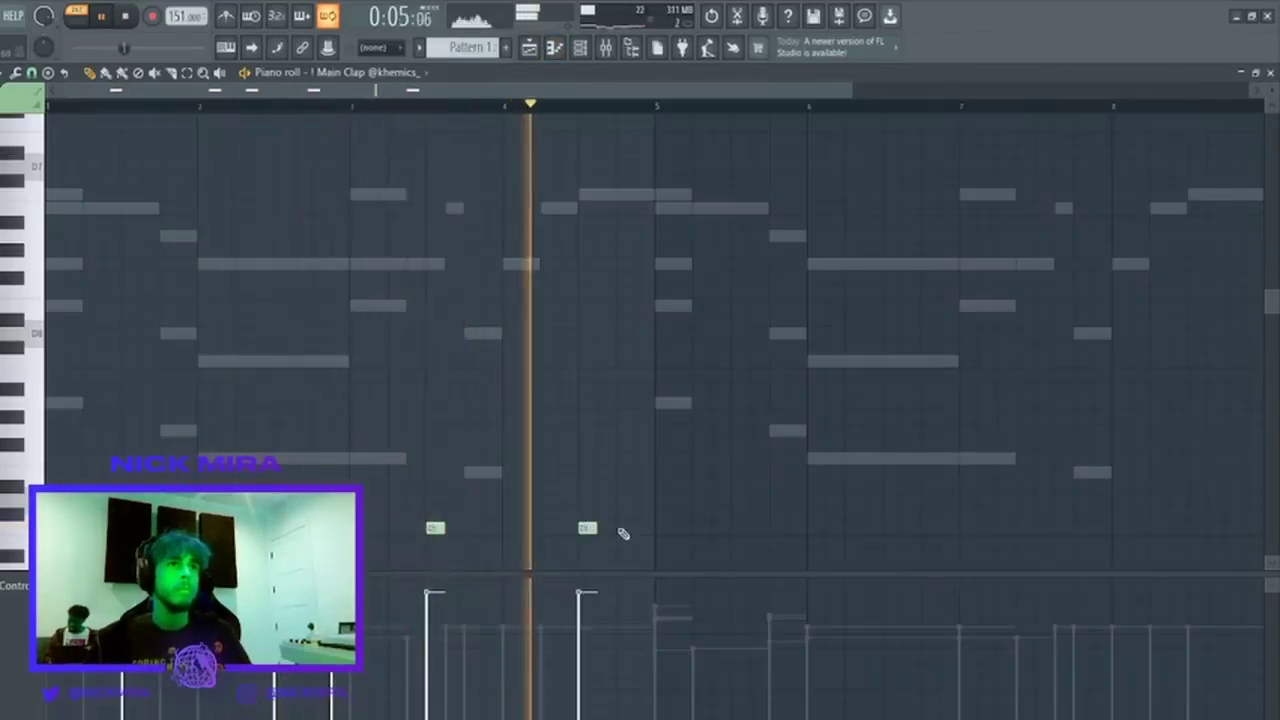
{"action": "left_click", "coordinate": [644, 528]}
{"action": "left_click_drag", "start_coordinate": [662, 105], "coordinate": [50, 134]}
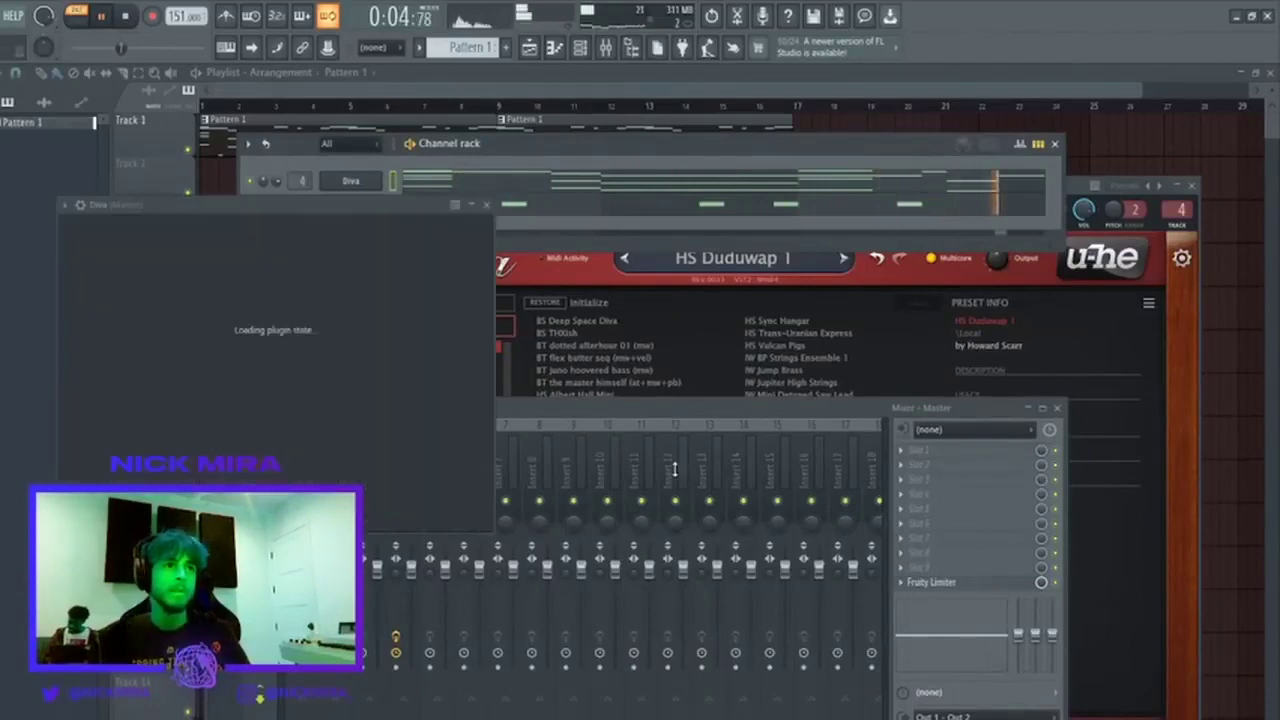
Browse the 3 POLY SYNTH presets in a second Diva, auditioning HS Baroquefort, HS Stabz and HS Steely Pan, and load HS Key Flutes.
{"action": "left_click", "coordinate": [712, 714]}
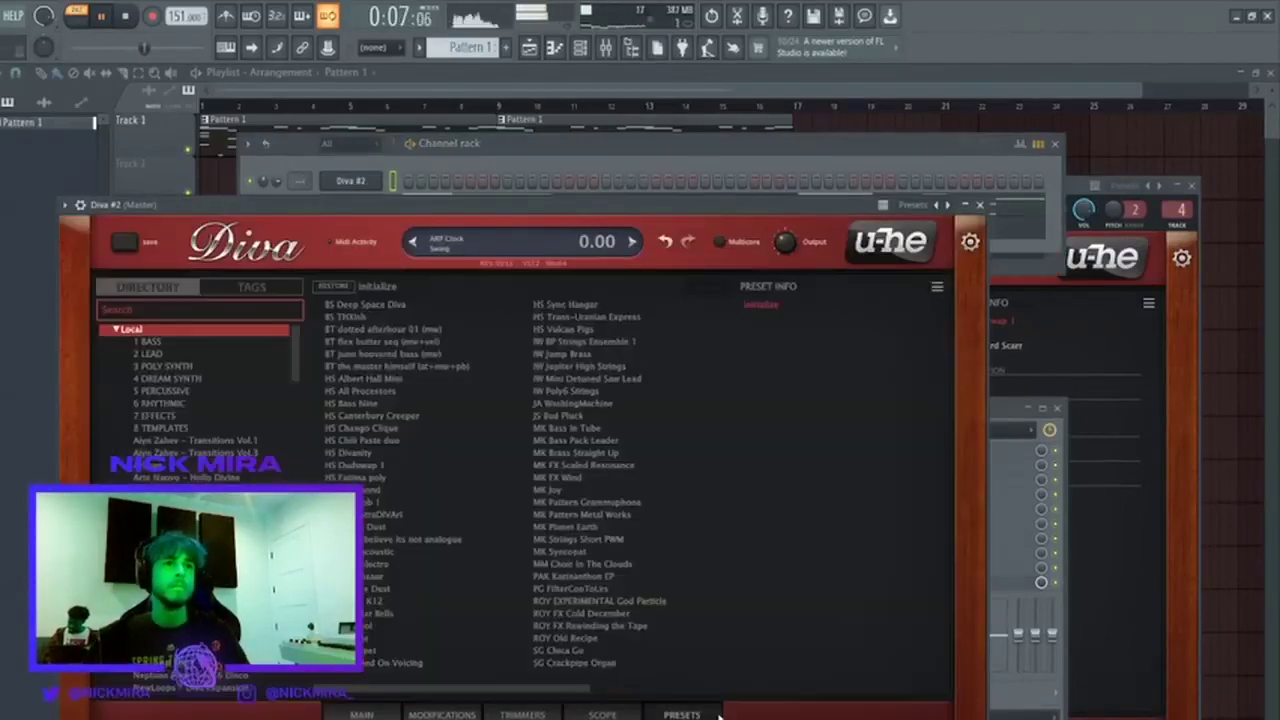
{"action": "left_click", "coordinate": [163, 366]}
{"action": "left_click", "coordinate": [421, 343]}
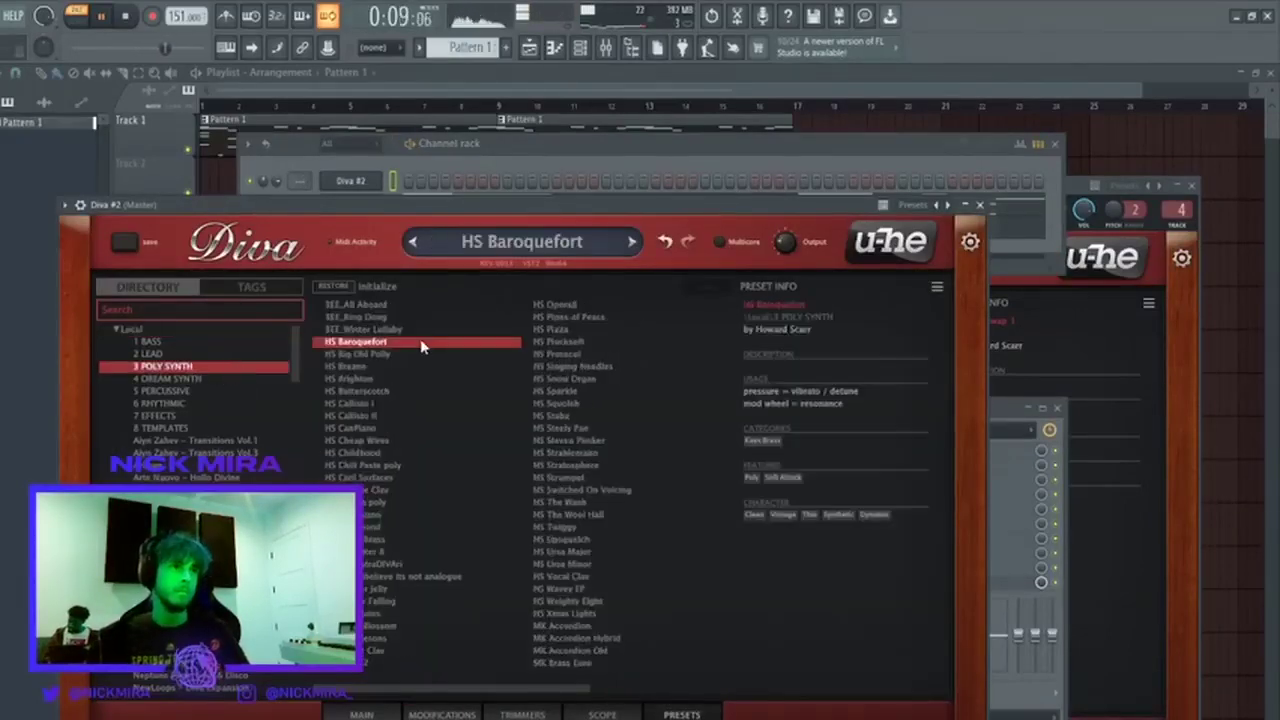
{"action": "left_click", "coordinate": [582, 417]}
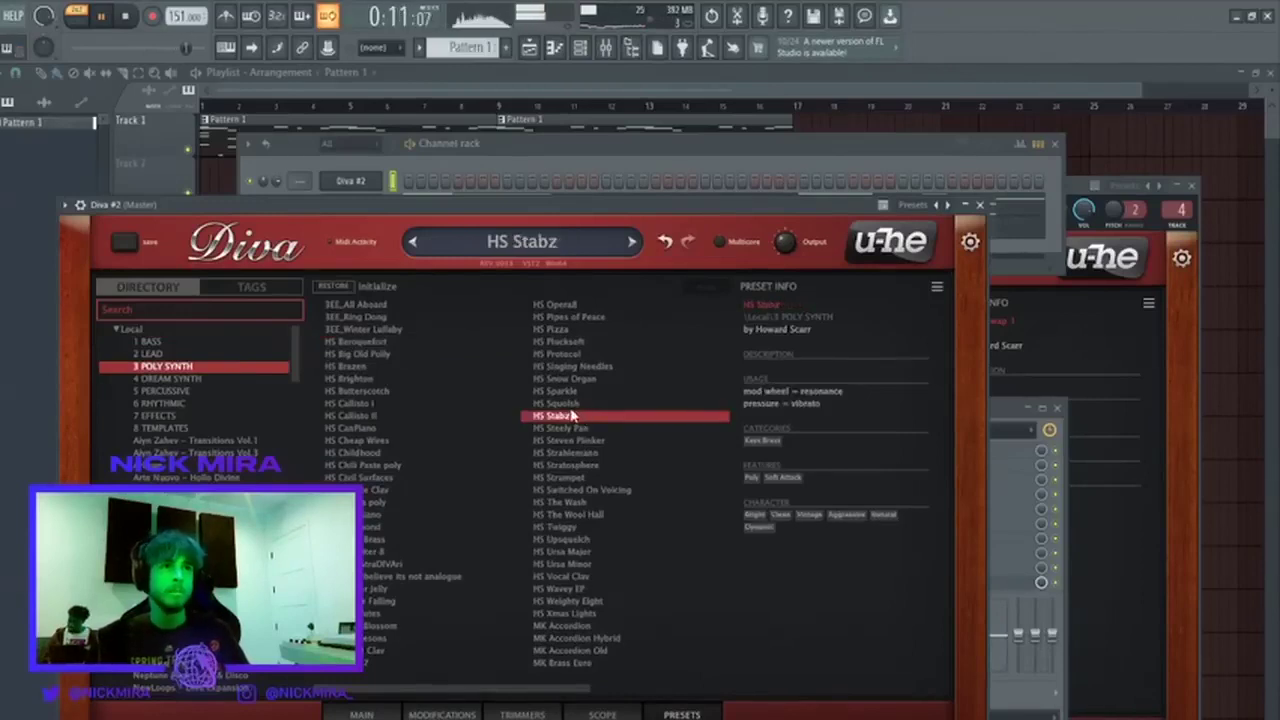
{"action": "left_click", "coordinate": [581, 429]}
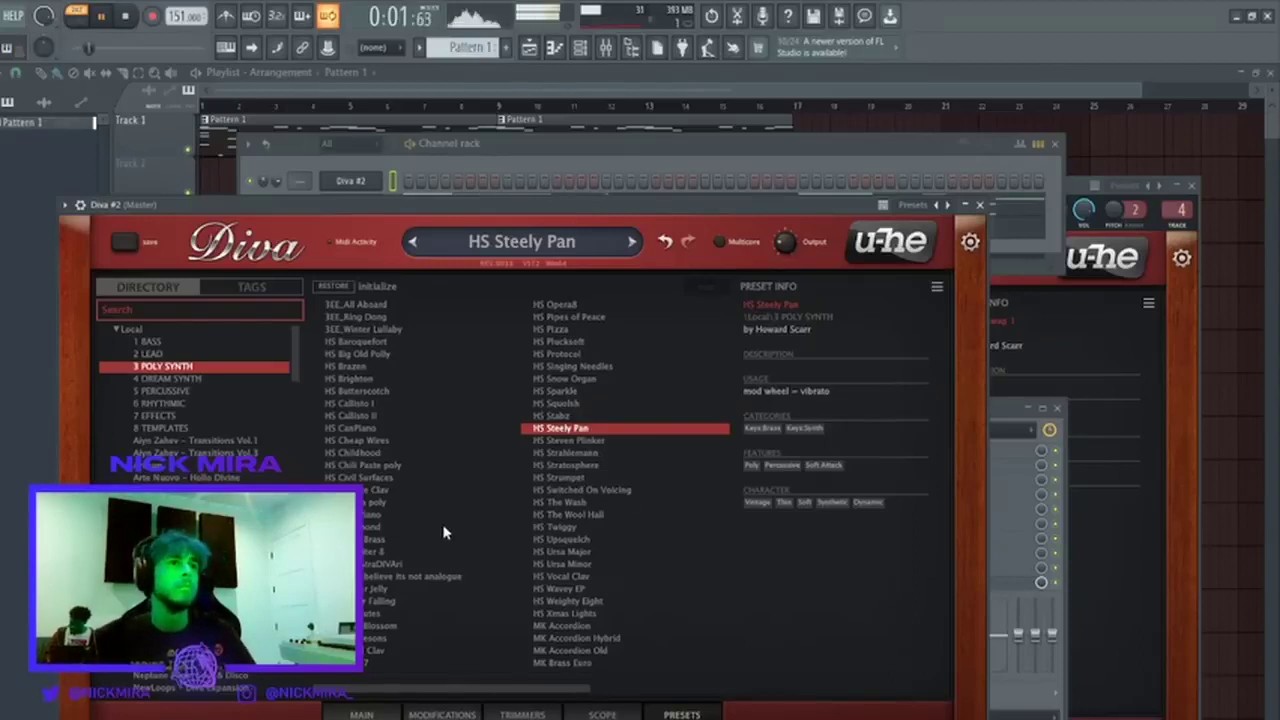
{"action": "left_click", "coordinate": [400, 614]}
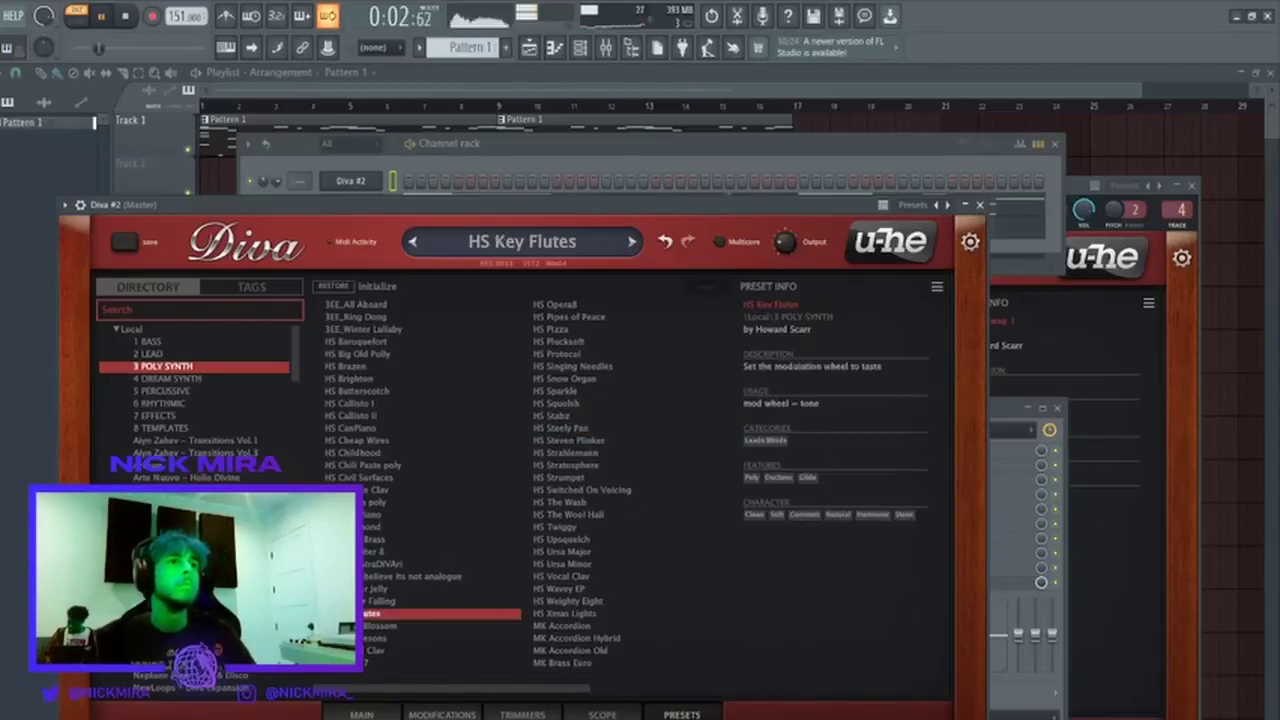
Open the second Diva's piano roll and write the short notes B6, G6, D6 and E6 across bar 1.
{"action": "left_click", "coordinate": [980, 206]}
{"action": "key", "text": "F7"}
{"action": "key", "text": "space"}
{"action": "left_click", "coordinate": [64, 191]}
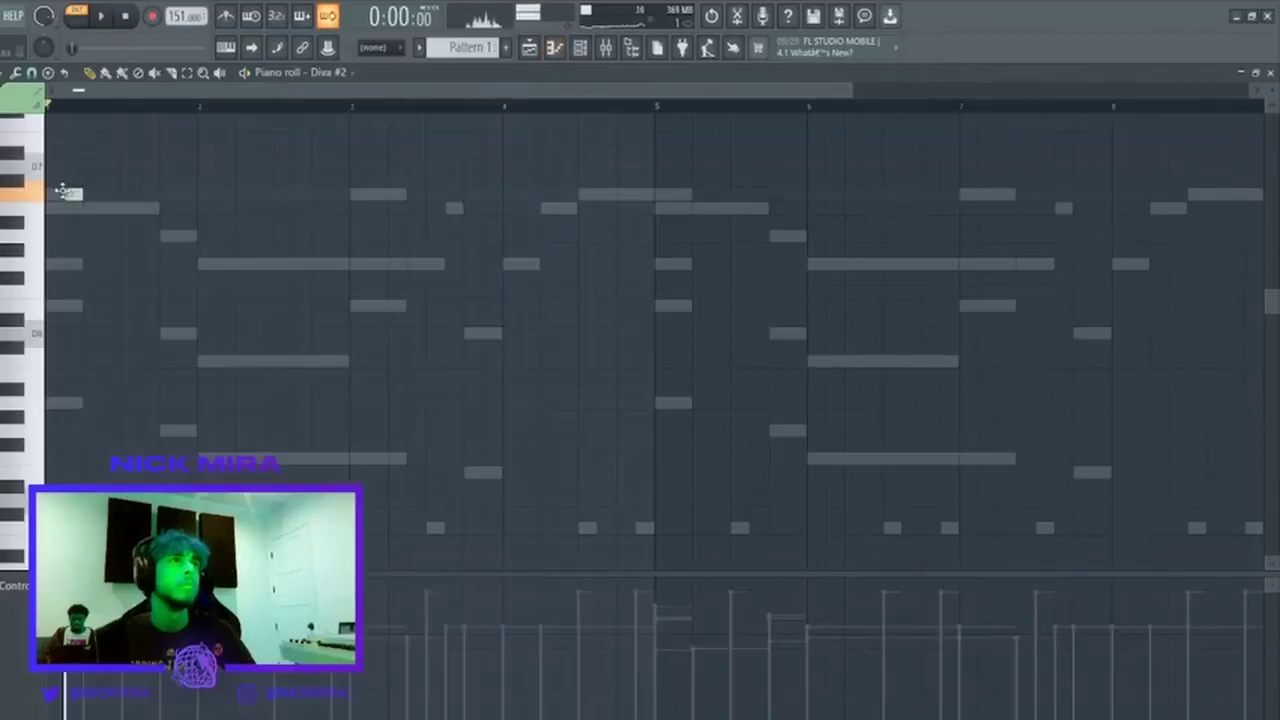
{"action": "left_click", "coordinate": [130, 333]}
{"action": "left_click", "coordinate": [157, 304]}
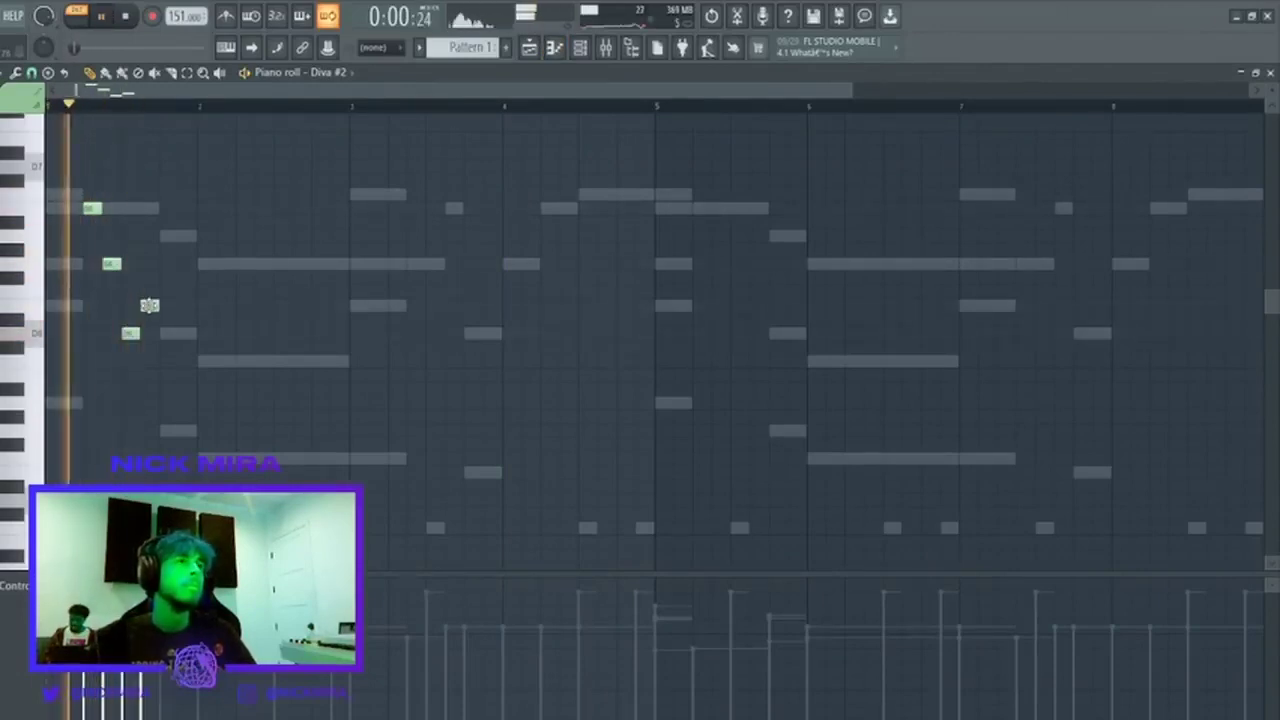
{"action": "left_click_drag", "start_coordinate": [149, 305], "coordinate": [187, 305]}
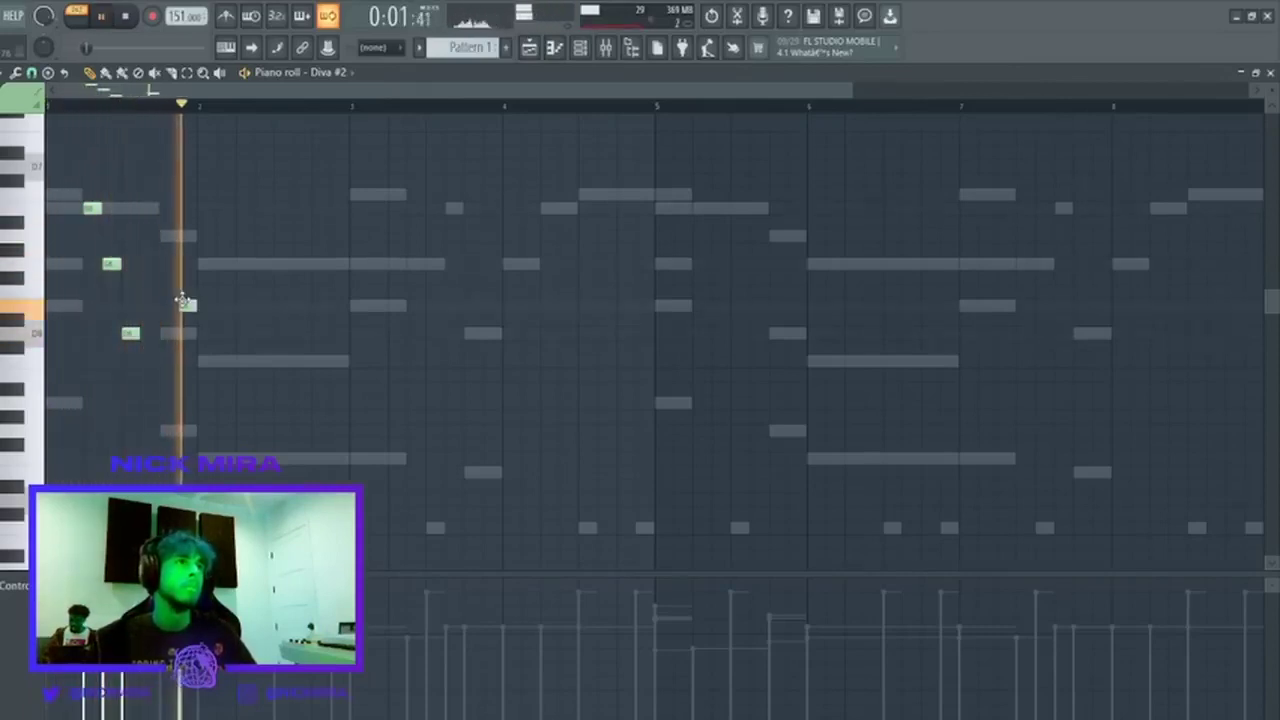
Shift the bar 1 E6 note slightly earlier and lower the four-note phrase by one octave.
{"action": "scroll", "coordinate": [108, 88], "scroll_direction": "up", "scroll_amount": 3}
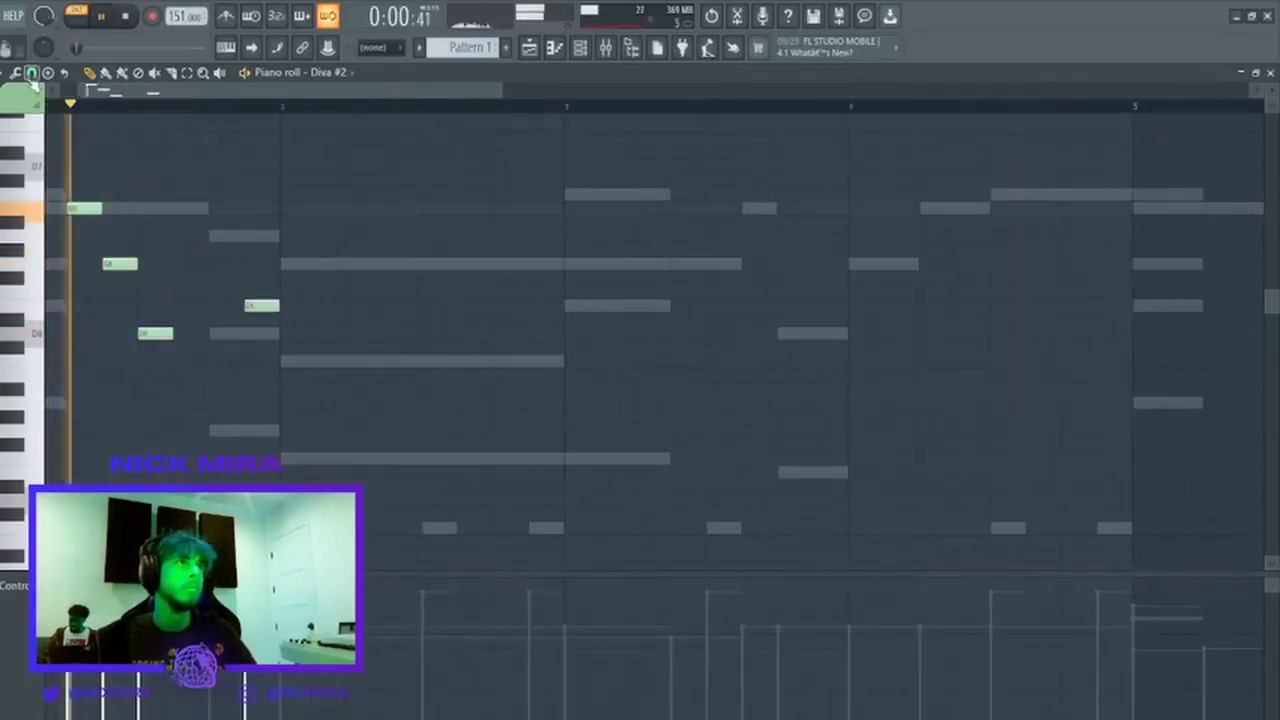
{"action": "key", "text": "space"}
{"action": "left_click", "coordinate": [200, 308]}
{"action": "right_click", "coordinate": [262, 308]}
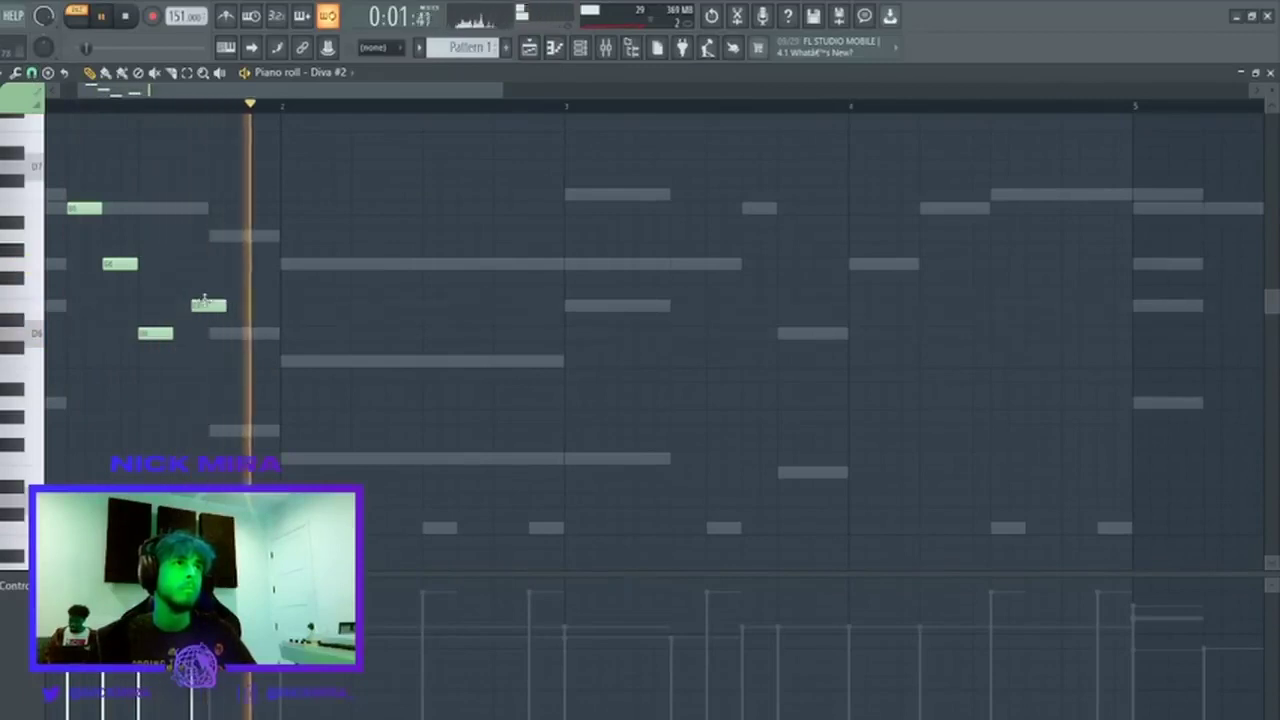
{"action": "key", "text": "ctrl+Down"}
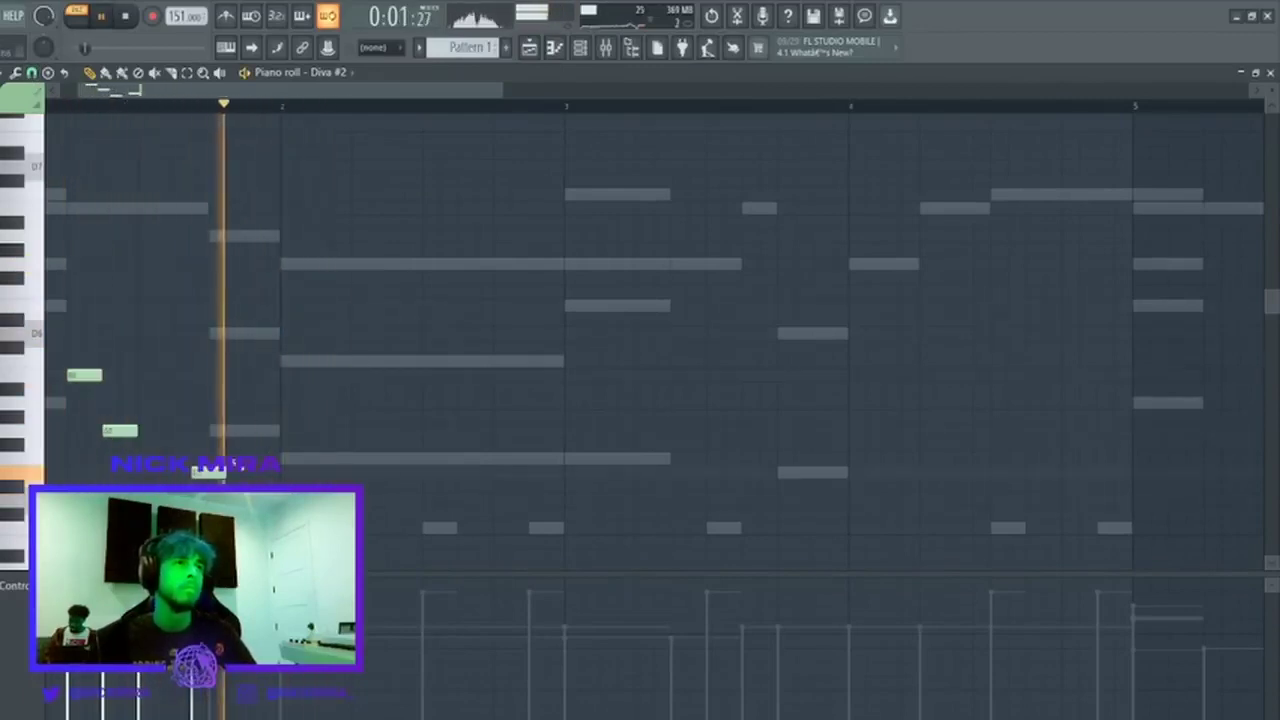
Place a G5 note on the third beat of bar 2 while testing it against playback.
{"action": "left_click", "coordinate": [358, 432]}
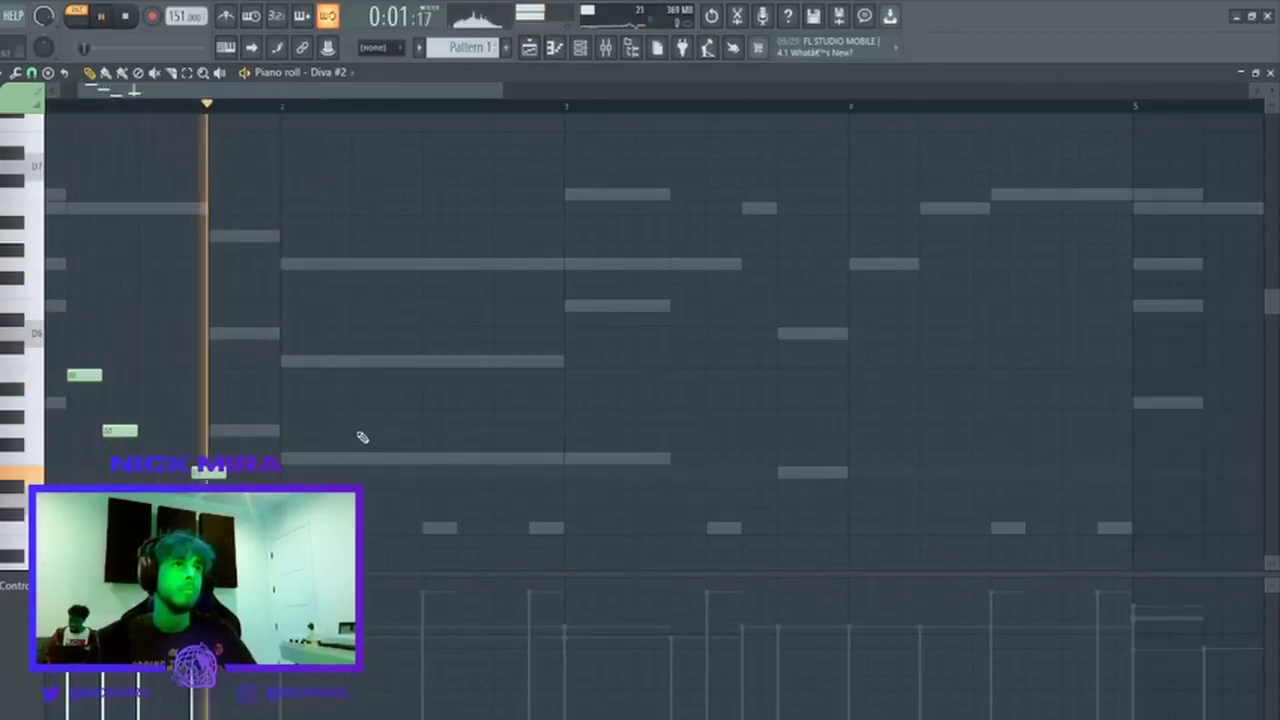
{"action": "right_click", "coordinate": [376, 430]}
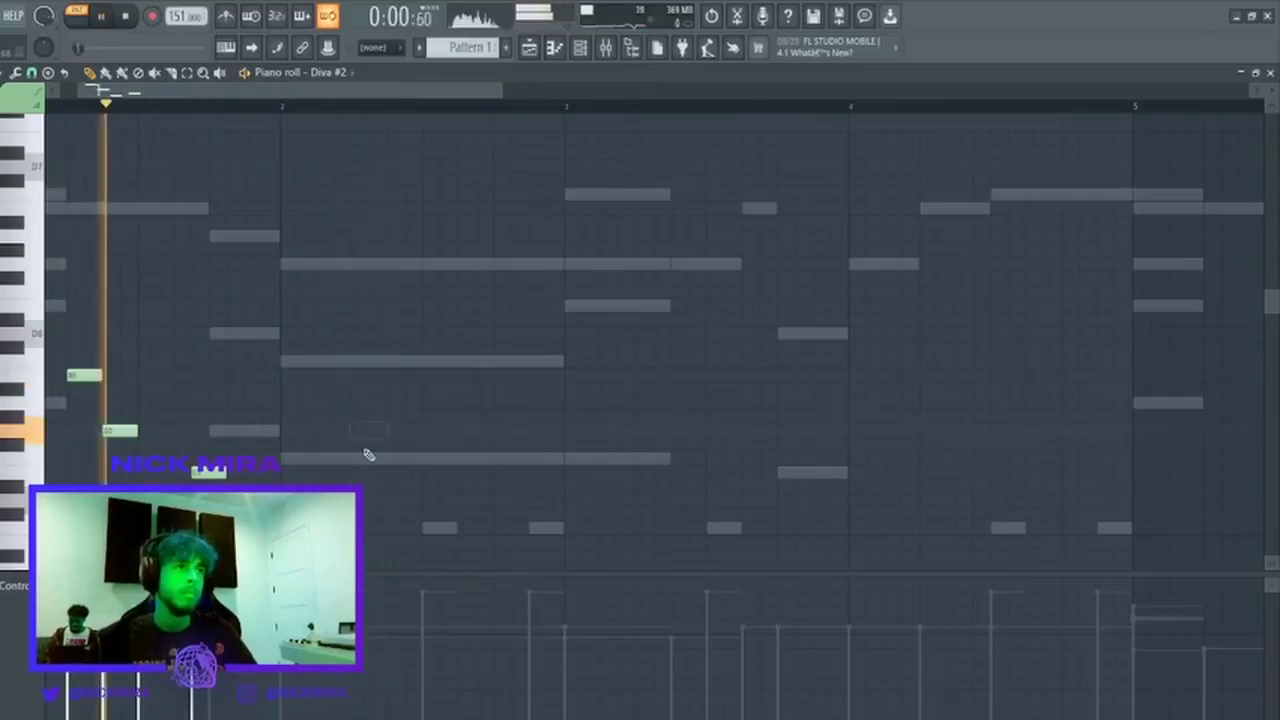
{"action": "left_click", "coordinate": [434, 473]}
{"action": "key", "text": "space"}
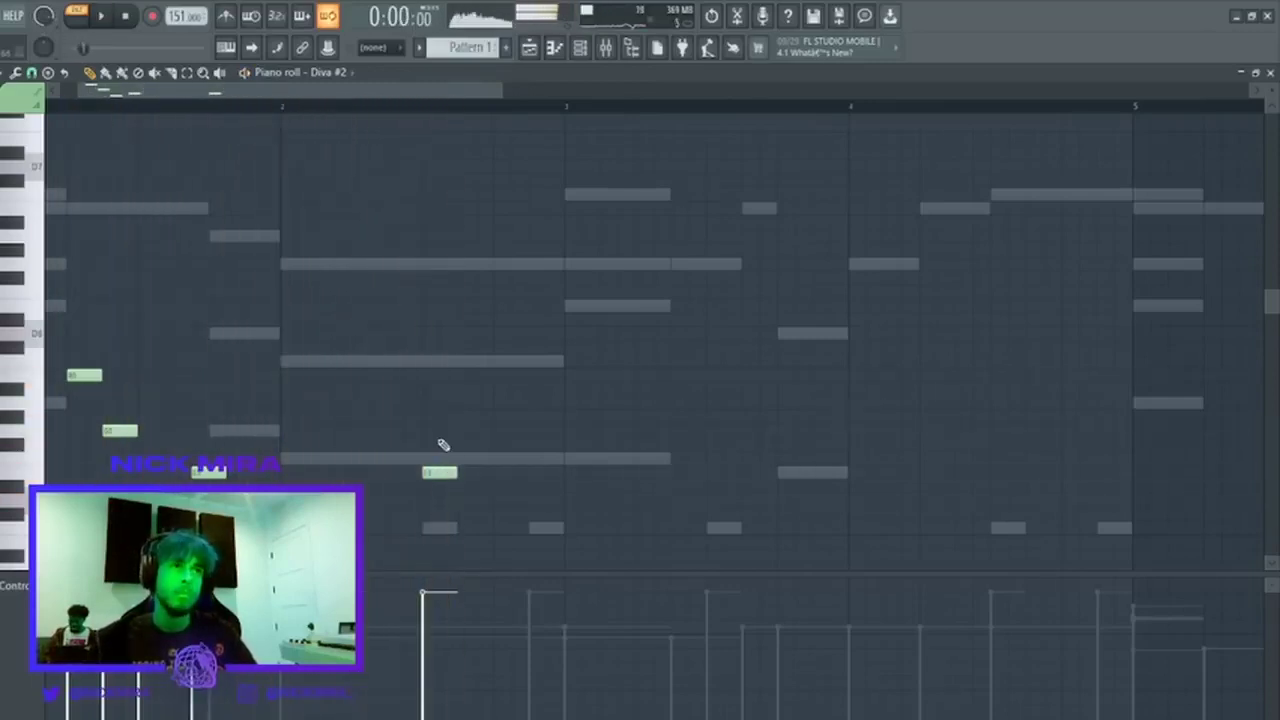
{"action": "key", "text": "space"}
{"action": "left_click_drag", "start_coordinate": [440, 472], "coordinate": [443, 417]}
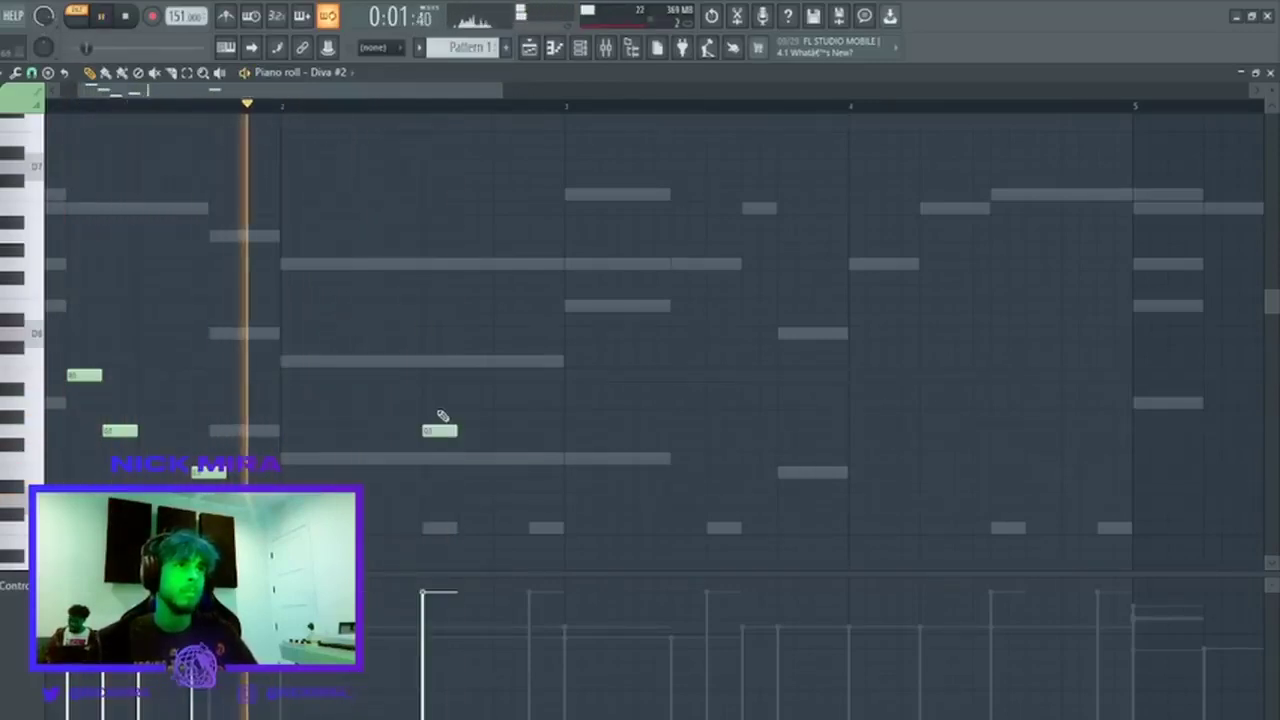
Add A5 and a second G5 right after the bar 2 G5, and trim the overlaps into quick grace notes.
{"action": "left_click", "coordinate": [436, 403]}
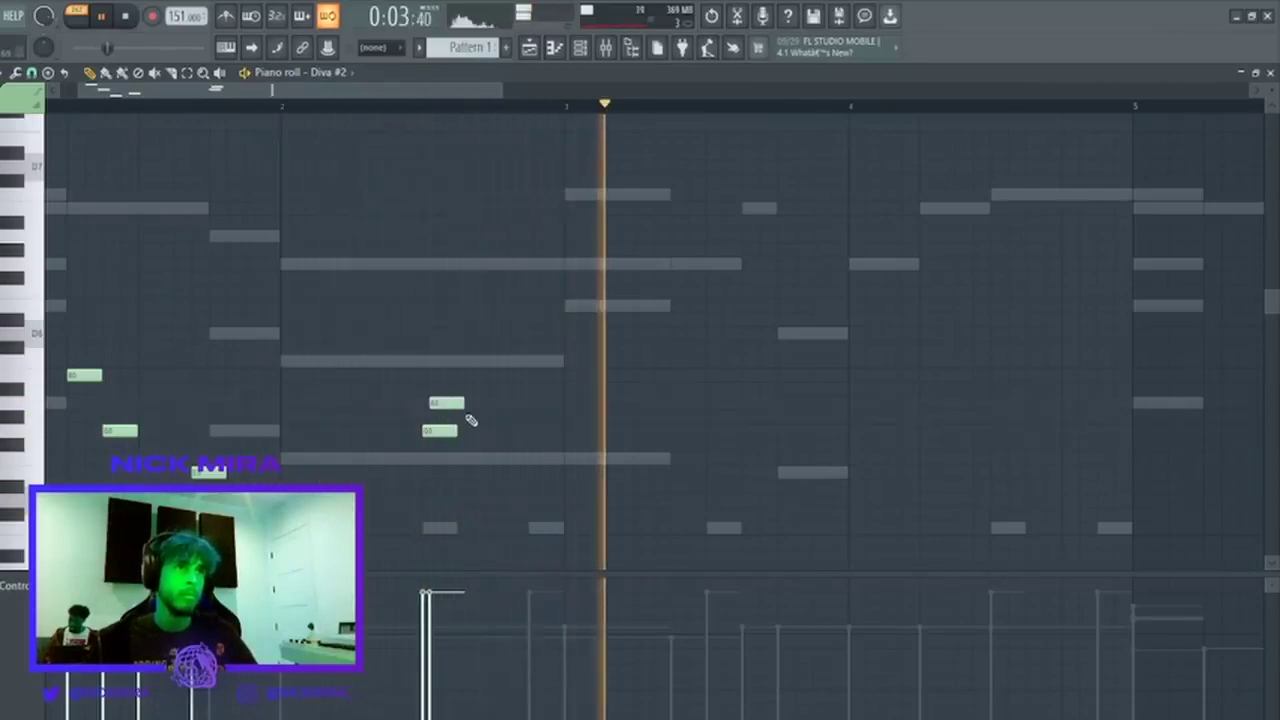
{"action": "left_click", "coordinate": [466, 417]}
{"action": "left_click_drag", "start_coordinate": [472, 450], "coordinate": [369, 362]}
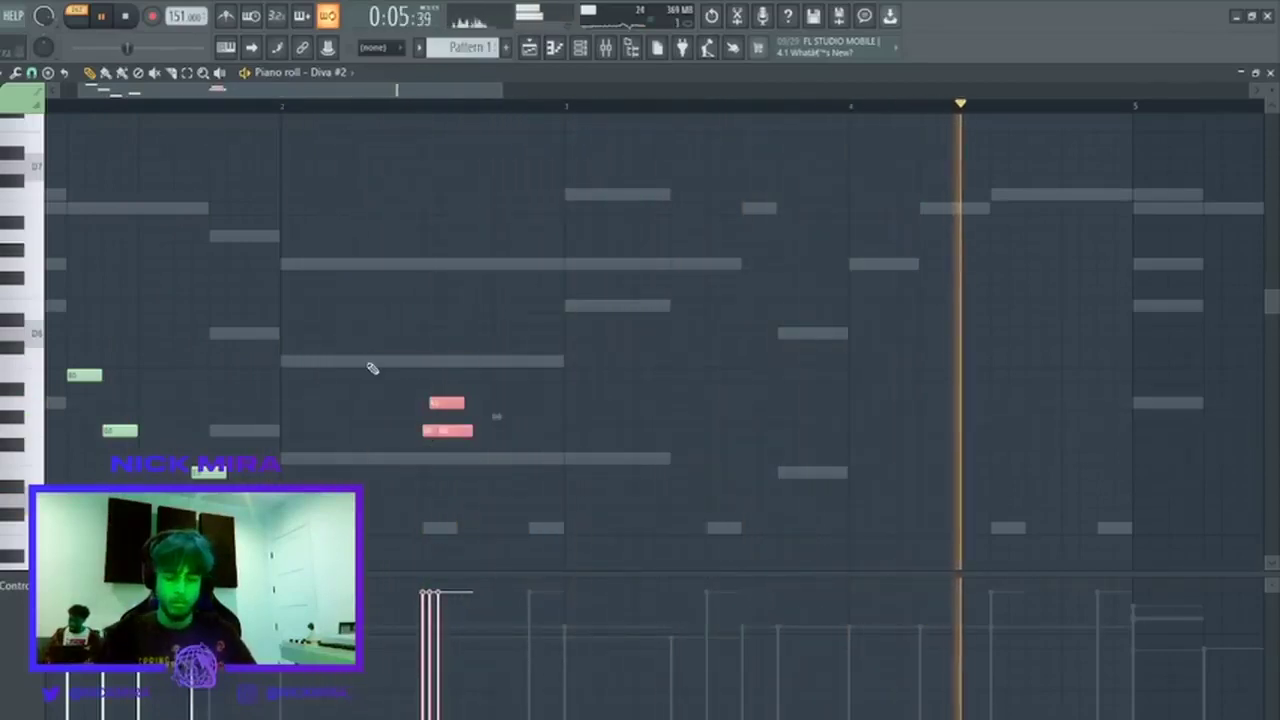
{"action": "left_click", "coordinate": [380, 367], "text": "ctrl"}
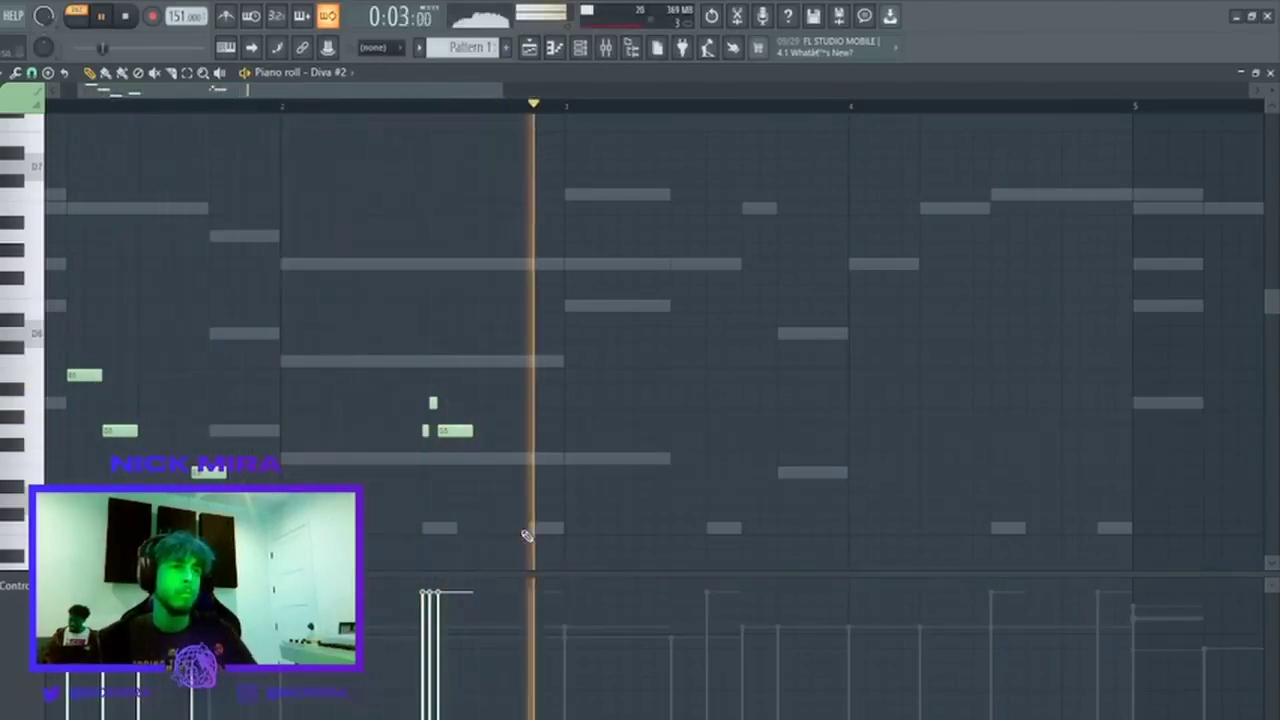
Stretch the three-note flourish in bar 2 slightly longer.
{"action": "left_click_drag", "start_coordinate": [473, 455], "coordinate": [388, 369]}
{"action": "left_click_drag", "start_coordinate": [495, 417], "coordinate": [513, 417]}
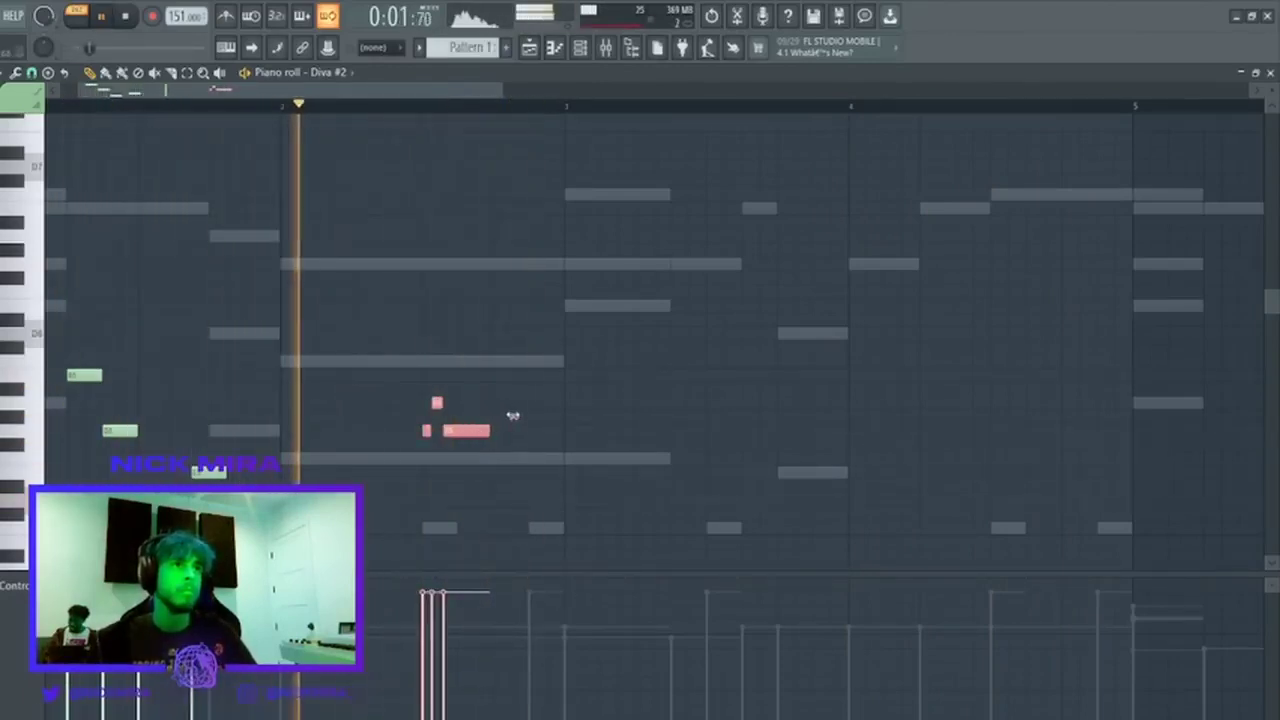
{"action": "left_click", "coordinate": [482, 470], "text": "ctrl"}
Continue the melody with C5 on bar 2's fourth beat, D5 at the start of bar 3 and C5 one beat after it.
{"action": "key", "text": "space"}
{"action": "left_click_drag", "start_coordinate": [534, 525], "coordinate": [507, 535]}
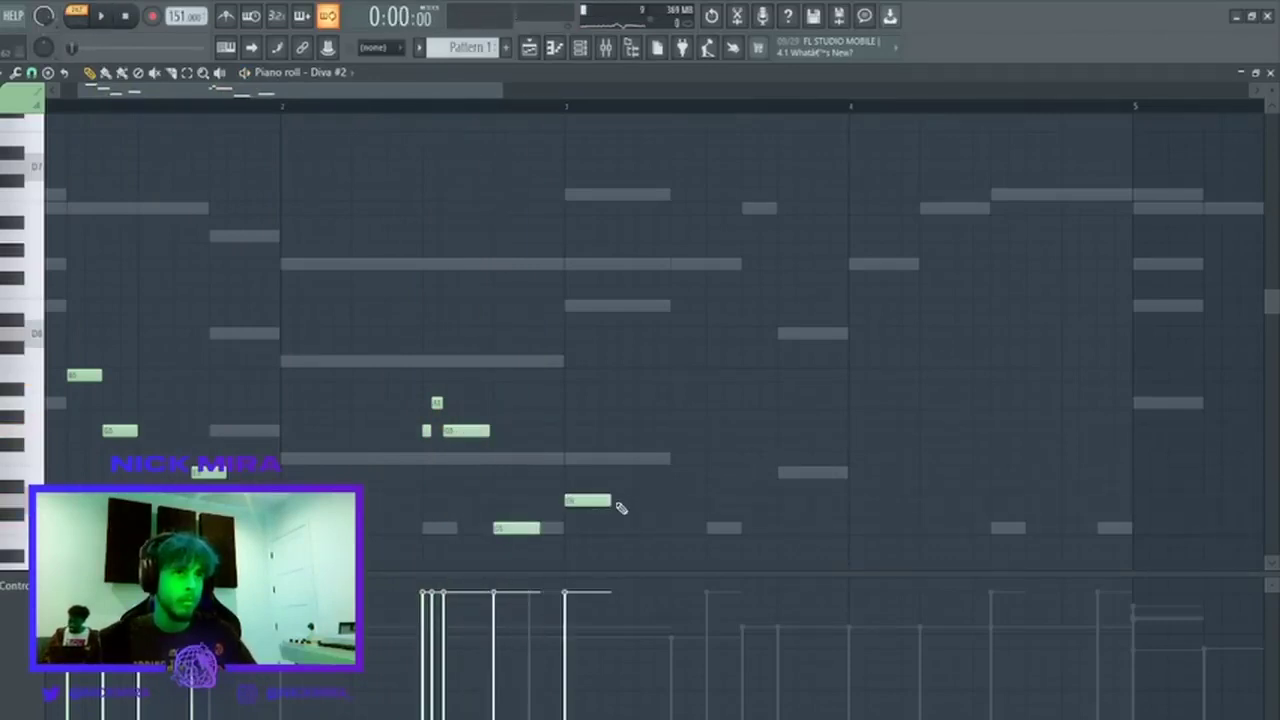
{"action": "key", "text": "space"}
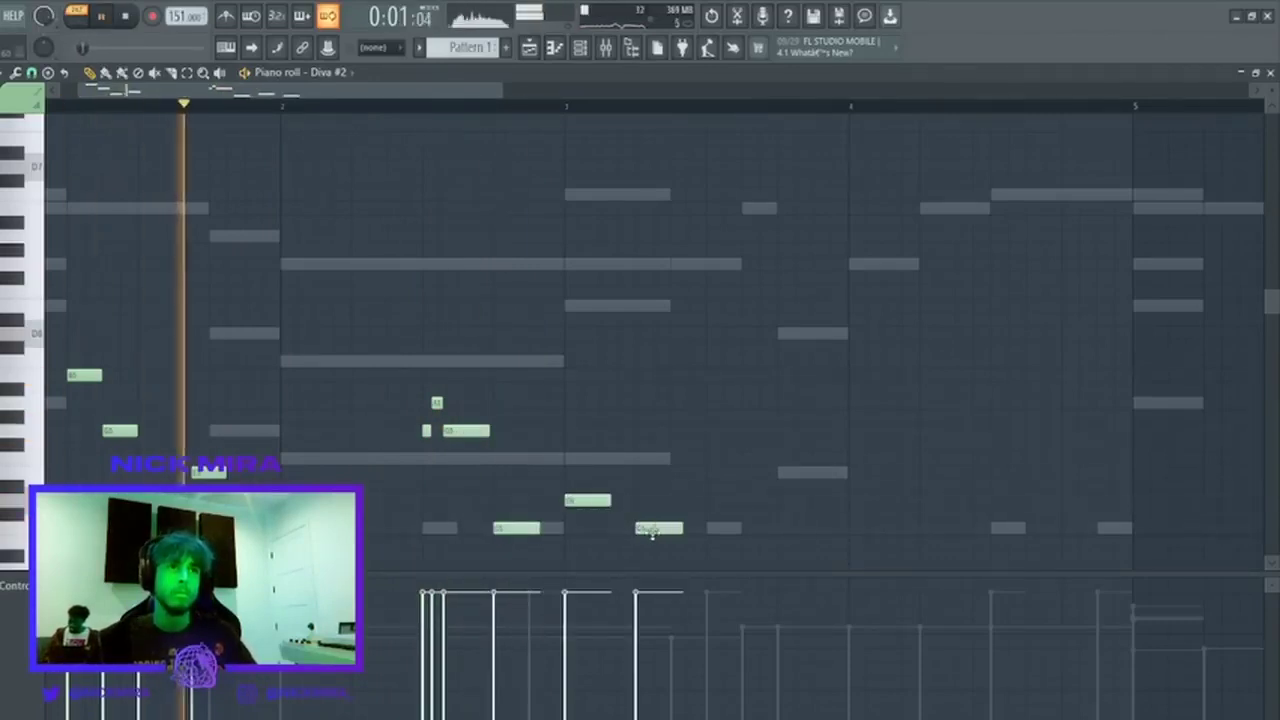
Apply quick legato to the melody notes from the bar 2 flourish through bar 3 and play the pattern.
{"action": "left_click_drag", "start_coordinate": [686, 550], "coordinate": [425, 409]}
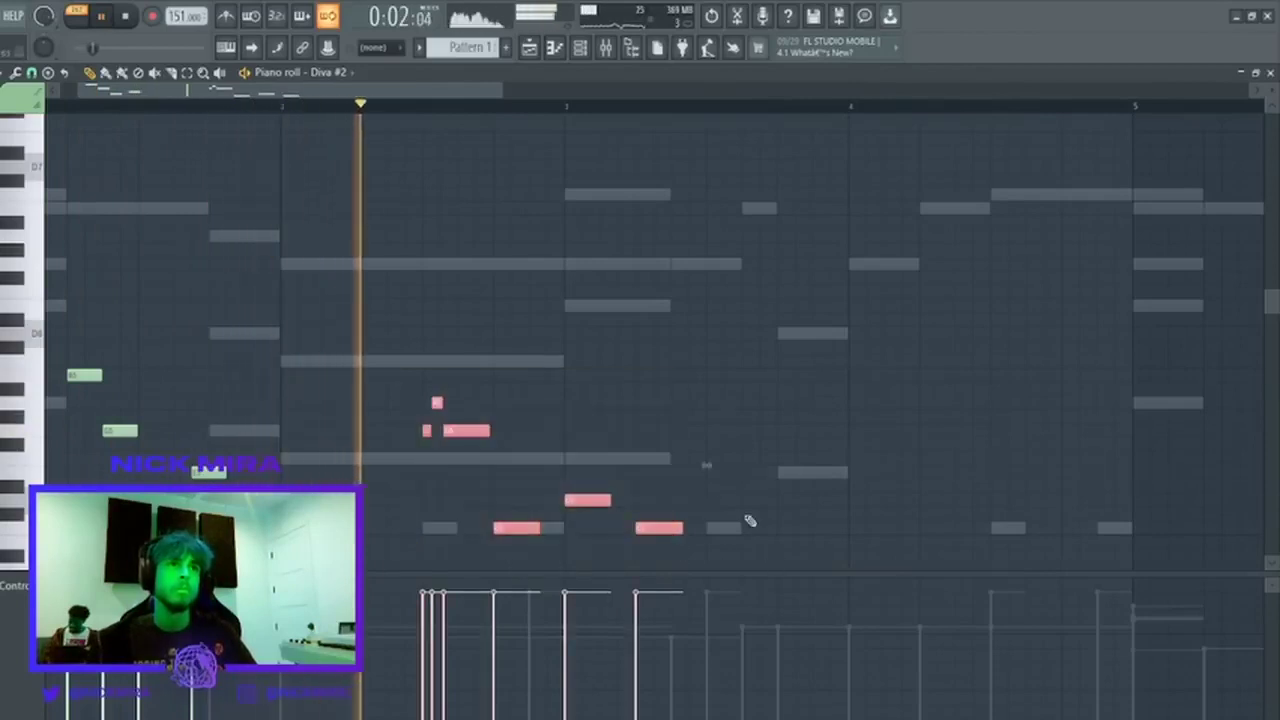
{"action": "key", "text": "ctrl+l"}
{"action": "left_click", "coordinate": [713, 563]}
{"action": "key", "text": "space"}
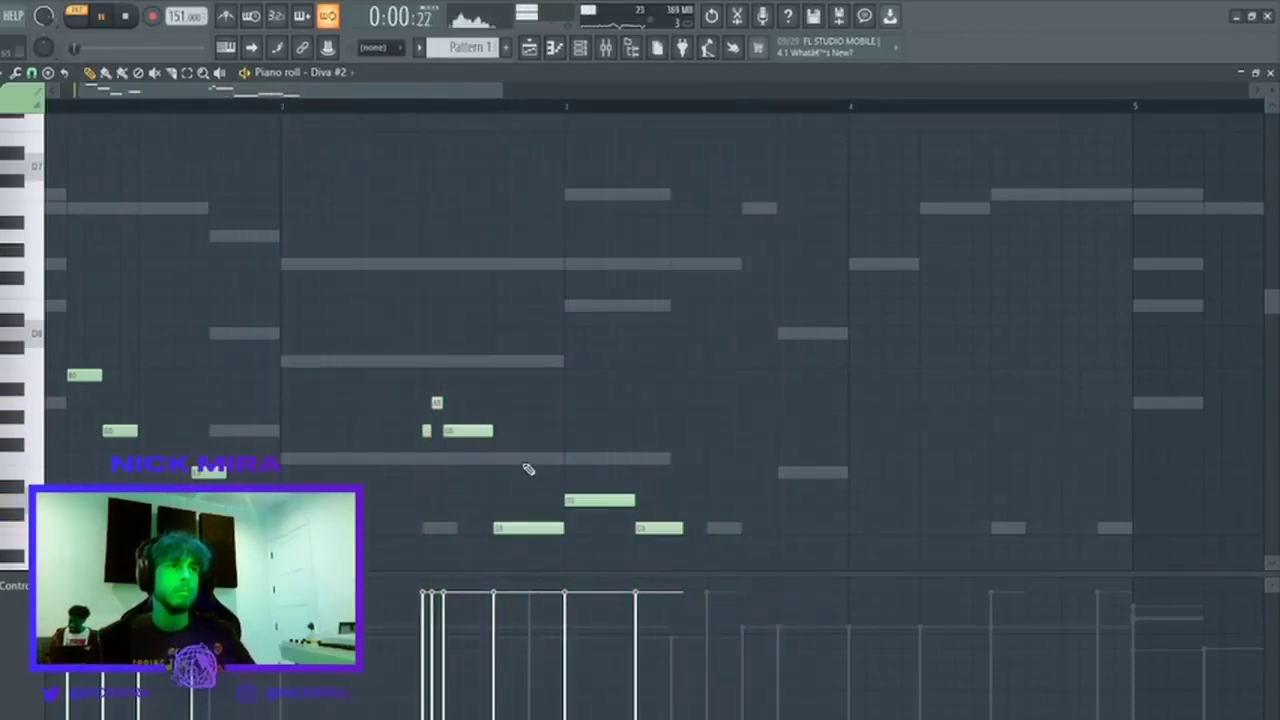
{"action": "key", "text": "space"}
{"action": "scroll", "coordinate": [518, 437], "scroll_direction": "down", "scroll_amount": 3}
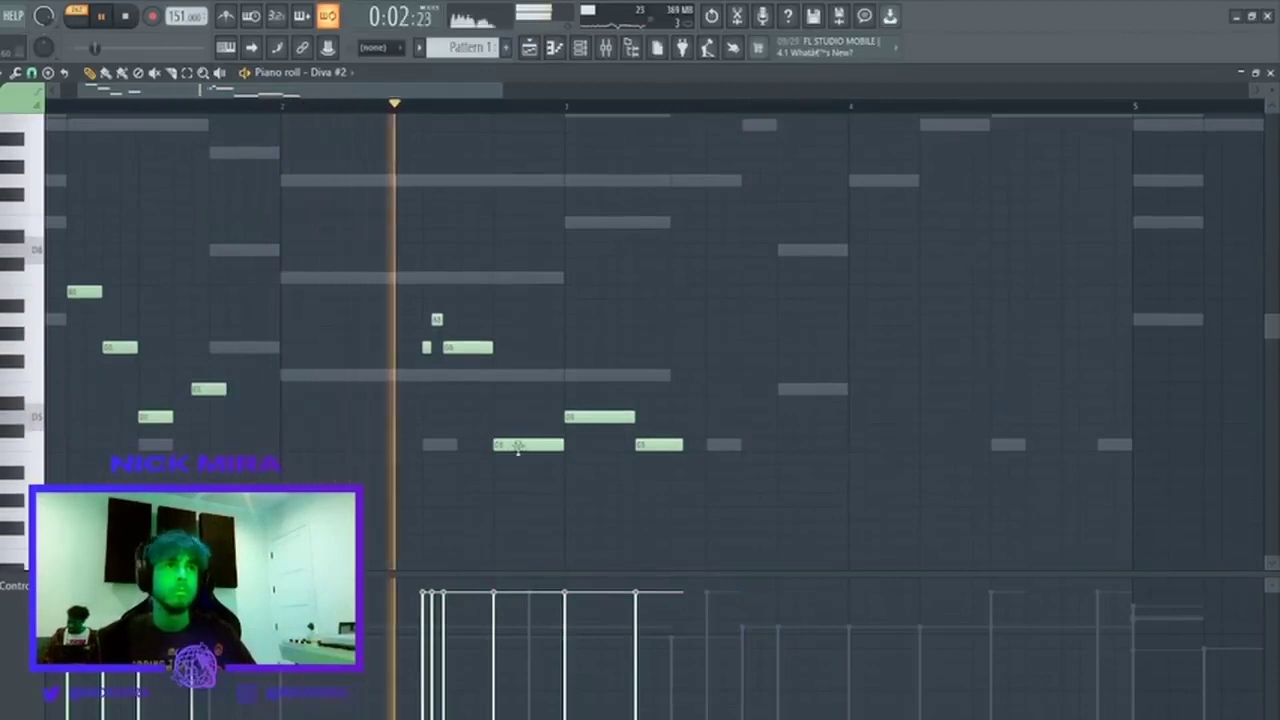
Shift the C5 and D5 melody notes around the start of bar 3 half a beat later and play the pattern.
{"action": "left_click_drag", "start_coordinate": [551, 444], "coordinate": [626, 419]}
{"action": "key", "text": "space"}
{"action": "key", "text": "space"}
{"action": "left_click_drag", "start_coordinate": [678, 452], "coordinate": [645, 449]}
{"action": "key", "text": "space"}
{"action": "key", "text": "space"}
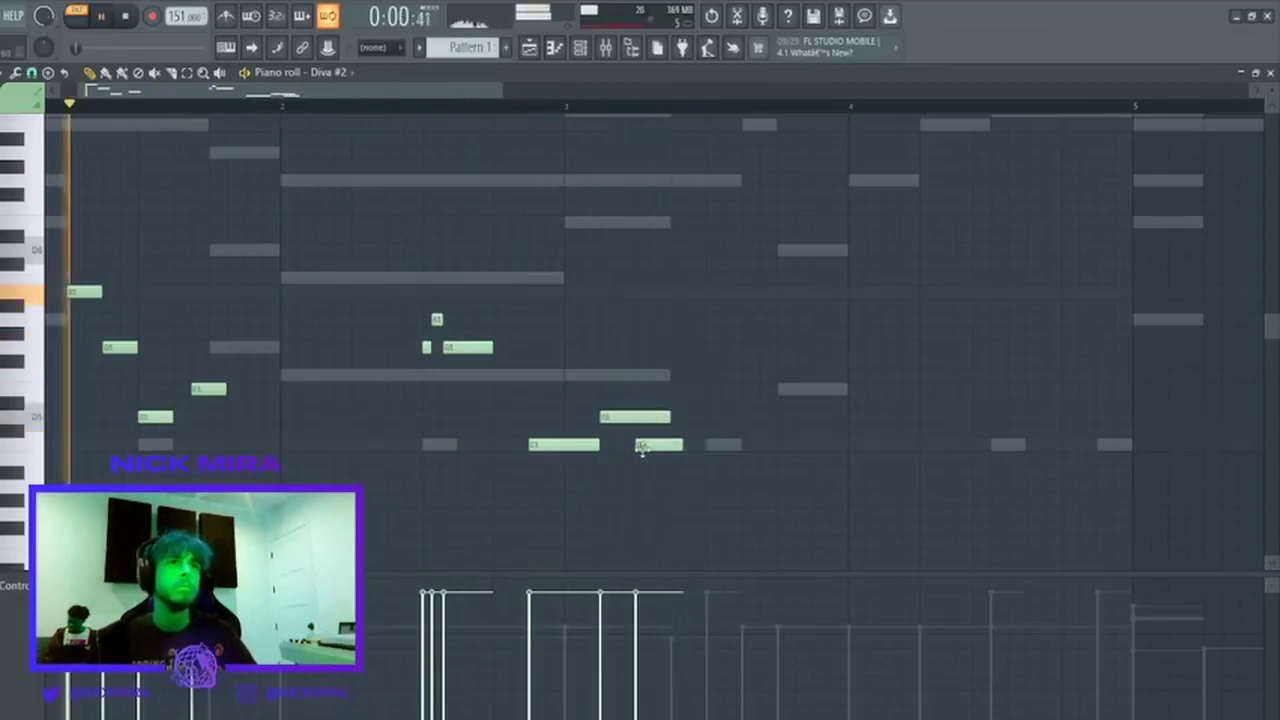
Apply quick legato to the notes from the bar 2 flourish through bar 3 and shorten the final C5.
{"action": "left_click_drag", "start_coordinate": [724, 491], "coordinate": [483, 288]}
{"action": "left_click", "coordinate": [432, 255], "text": "ctrl"}
{"action": "left_click_drag", "start_coordinate": [432, 255], "coordinate": [1114, 645]}
{"action": "key", "text": "ctrl+l"}
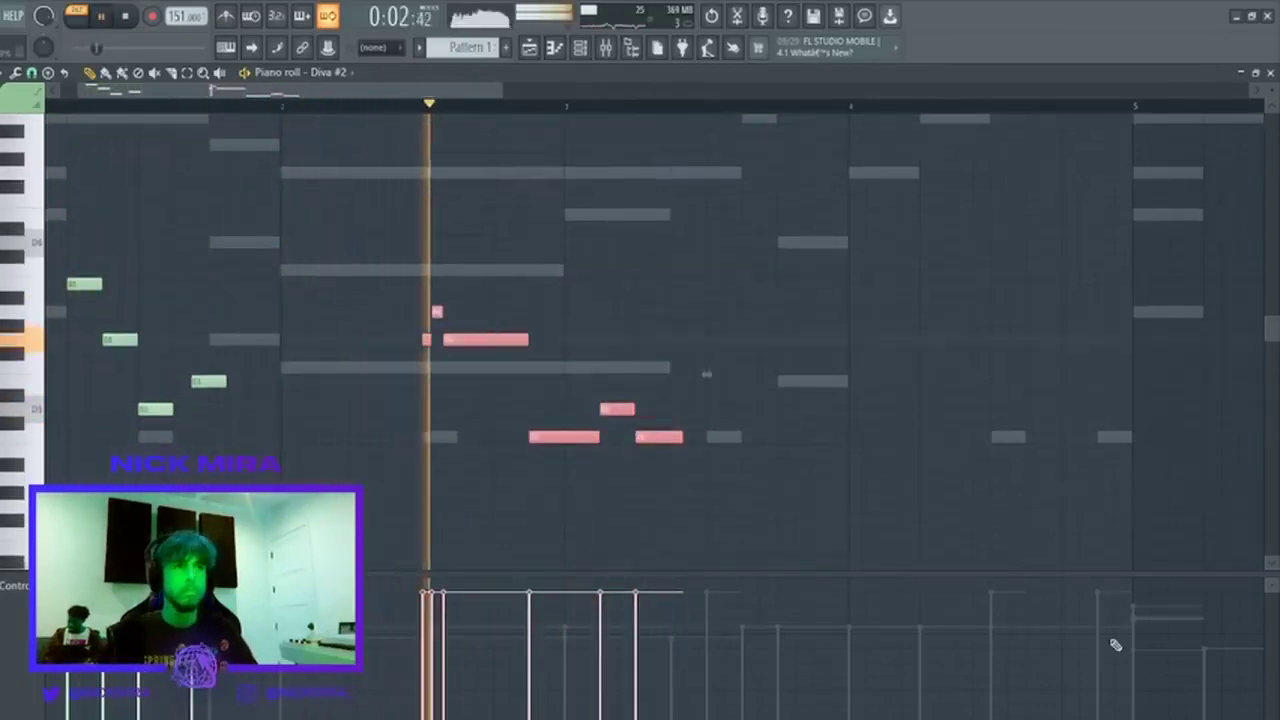
{"action": "key", "text": "ctrl+d"}
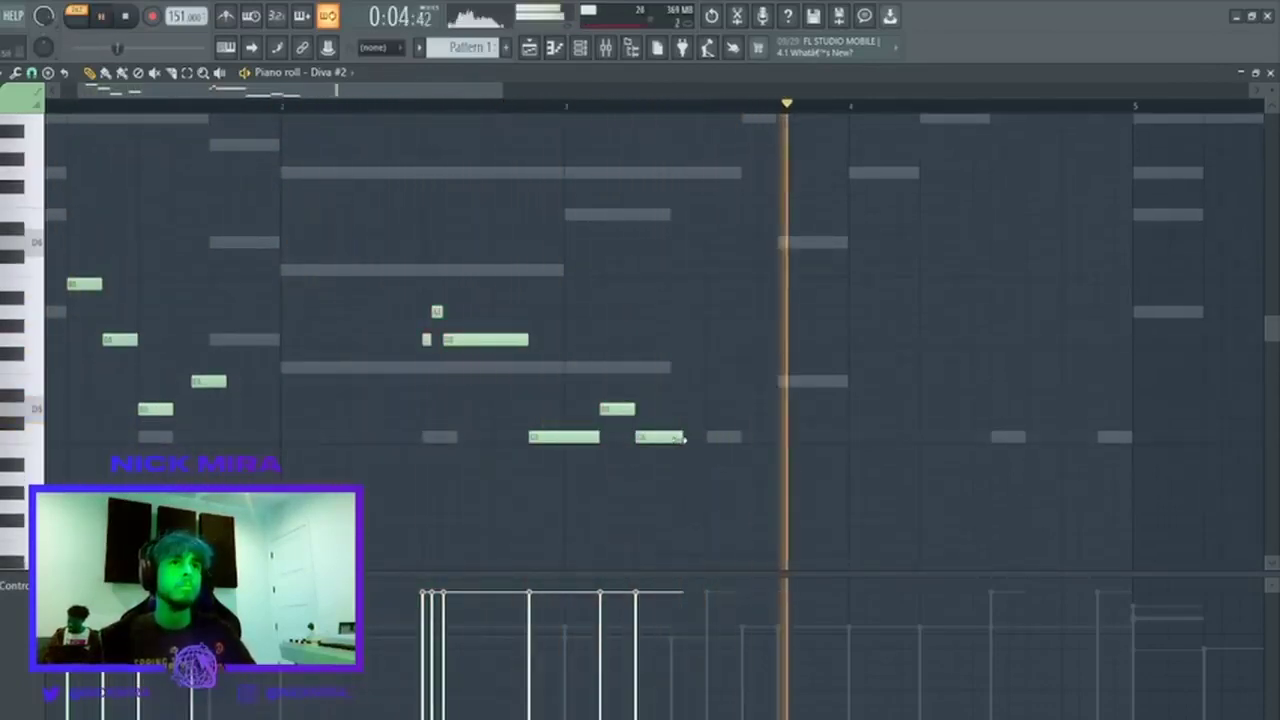
{"action": "left_click_drag", "start_coordinate": [682, 437], "coordinate": [665, 437]}
{"action": "key", "text": "space"}
Add an A5 grace note leading into B5 half a beat after the start of bar 4, joined with quick legato.
{"action": "left_click", "coordinate": [928, 266]}
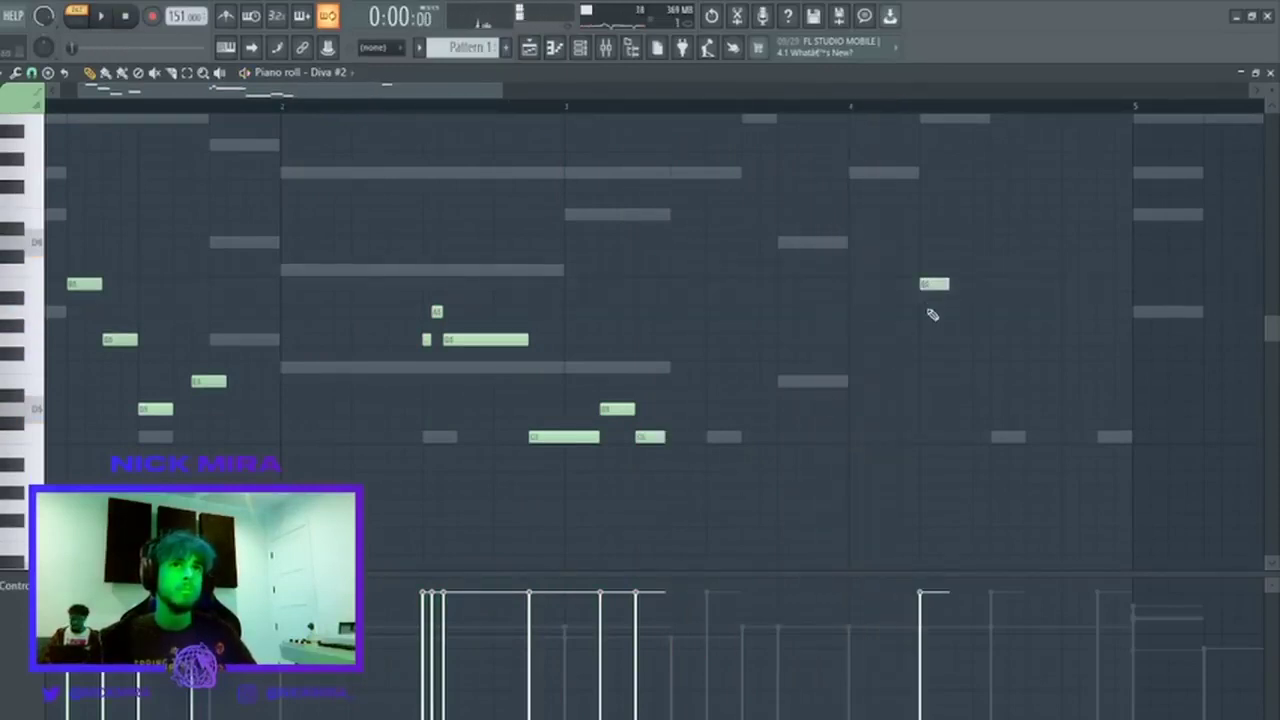
{"action": "left_click_drag", "start_coordinate": [935, 286], "coordinate": [941, 288]}
{"action": "key", "text": "space"}
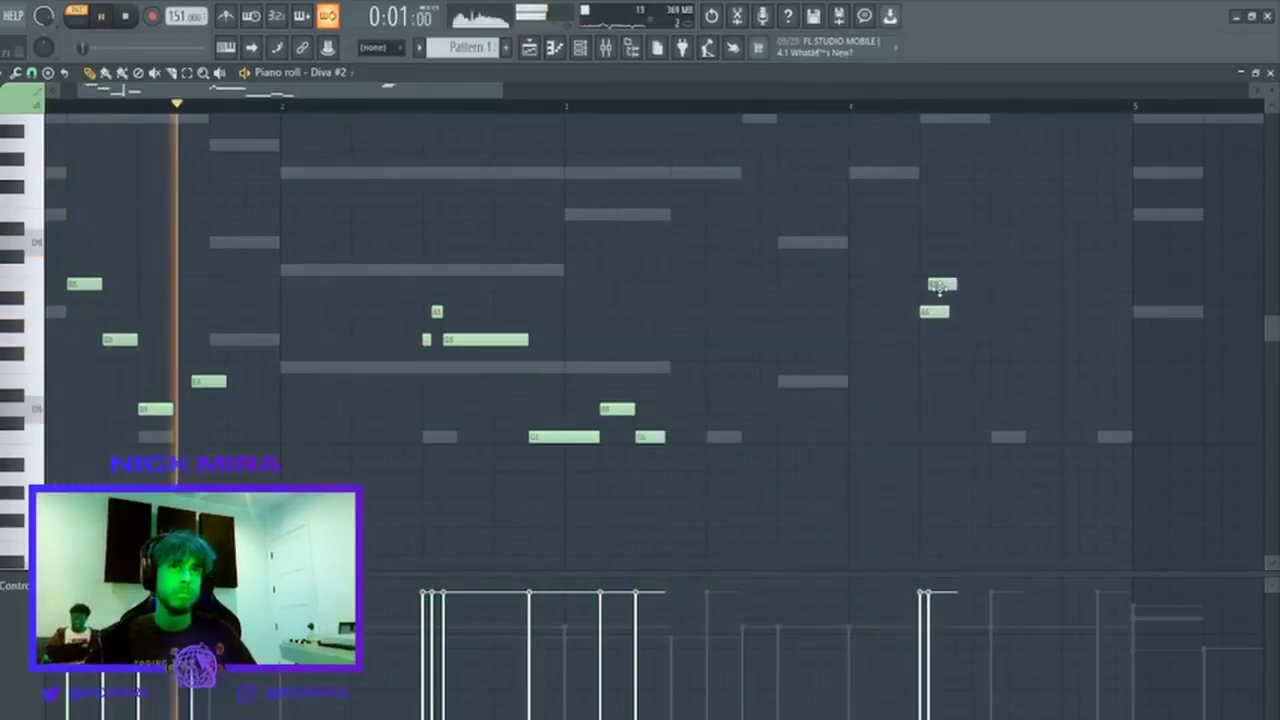
{"action": "left_click_drag", "start_coordinate": [992, 252], "coordinate": [881, 489]}
{"action": "key", "text": "shift+Left"}
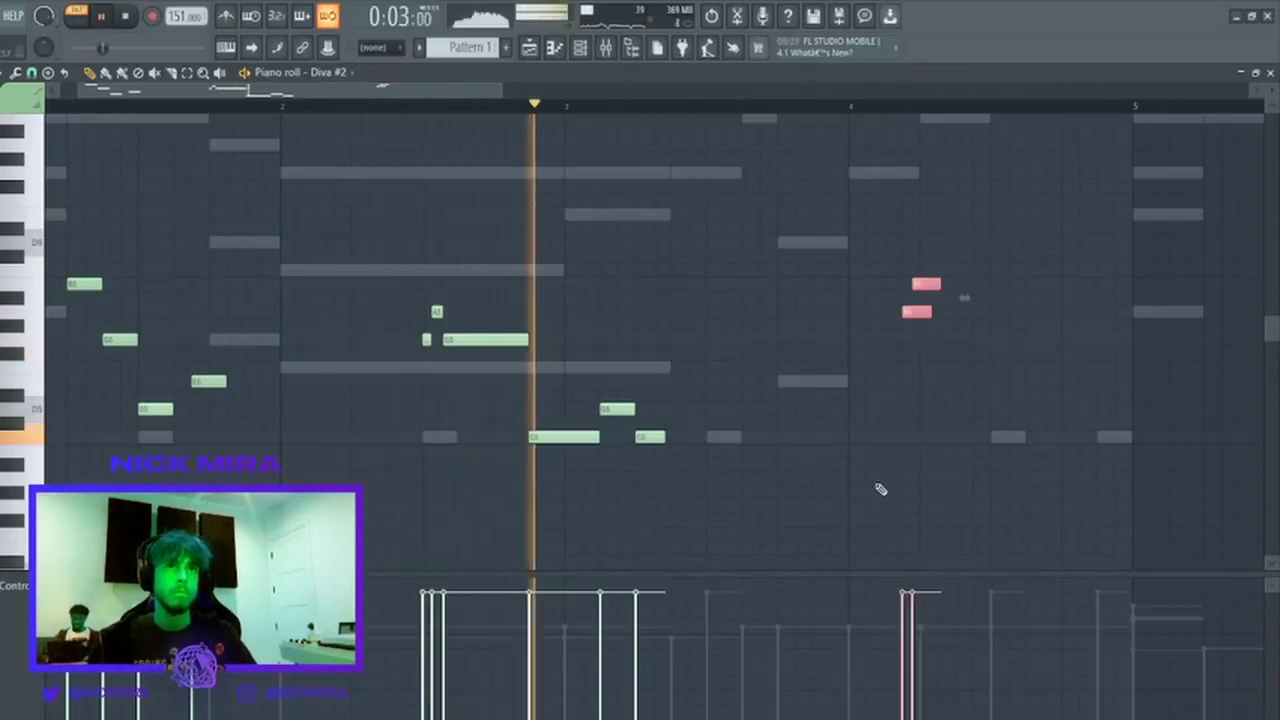
{"action": "key", "text": "shift+Left"}
{"action": "key", "text": "ctrl+l"}
{"action": "key", "text": "ctrl+d"}
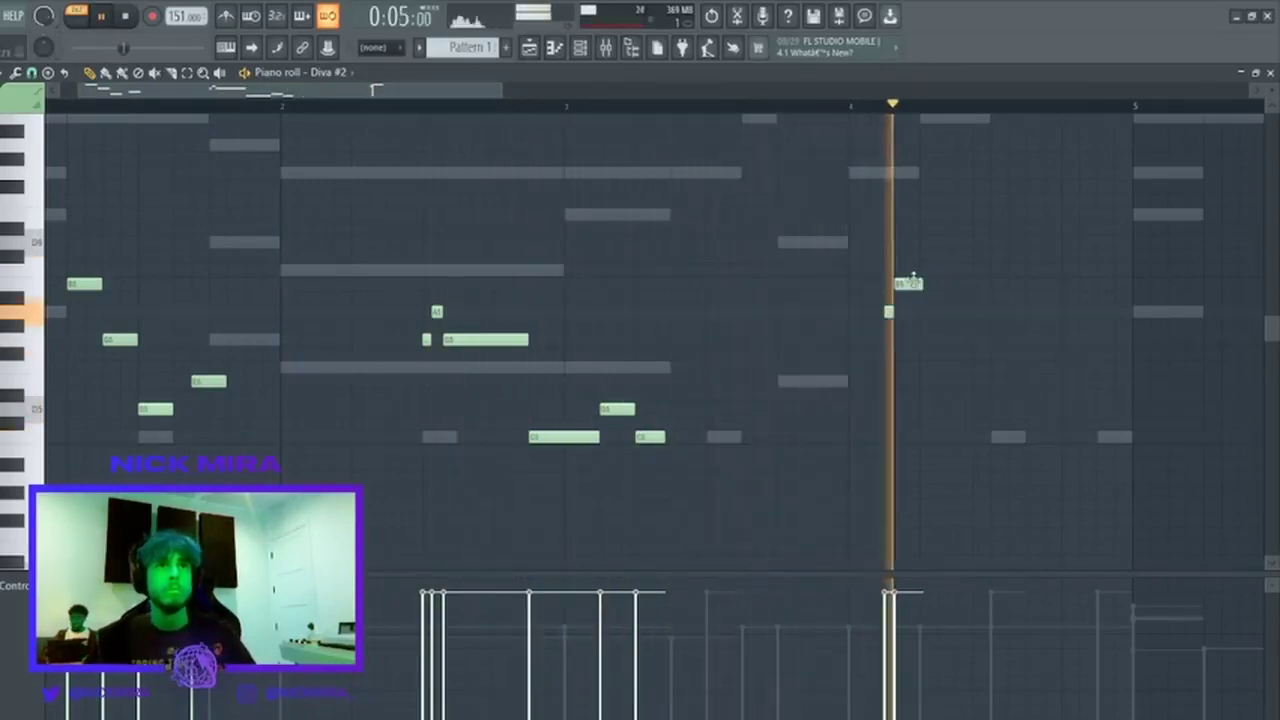
Add C6 on bar 4's third beat and D6 half a beat before bar 5, and apply quick legato to the bar 4 run.
{"action": "key", "text": "space"}
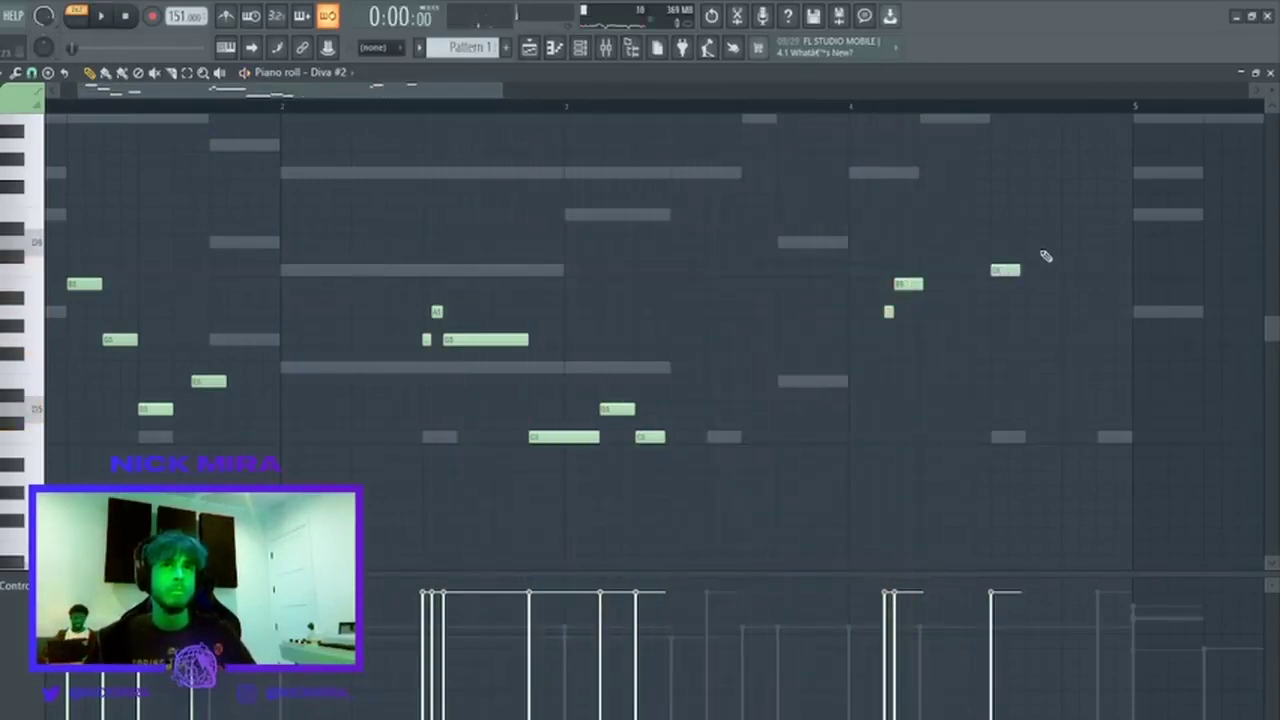
{"action": "left_click_drag", "start_coordinate": [1147, 229], "coordinate": [857, 366]}
{"action": "key", "text": "ctrl+l"}
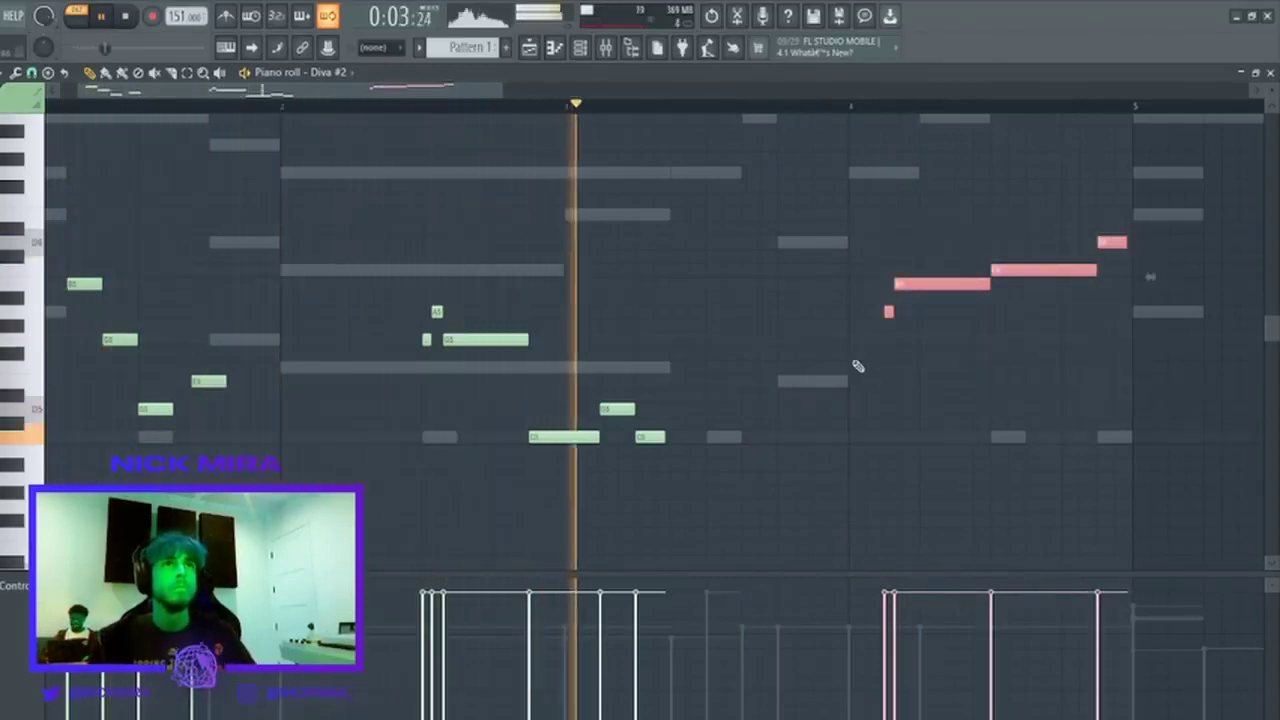
Transpose the bar 4 run down seven semitones to D5, E5, F5 and G5, and extend its last note to the end of the bar.
{"action": "key", "text": "Up"}
{"action": "key", "text": "Up"}
{"action": "key", "text": "Up"}
{"action": "key", "text": "Up"}
{"action": "key", "text": "Up"}
{"action": "key", "text": "ctrl+Down"}
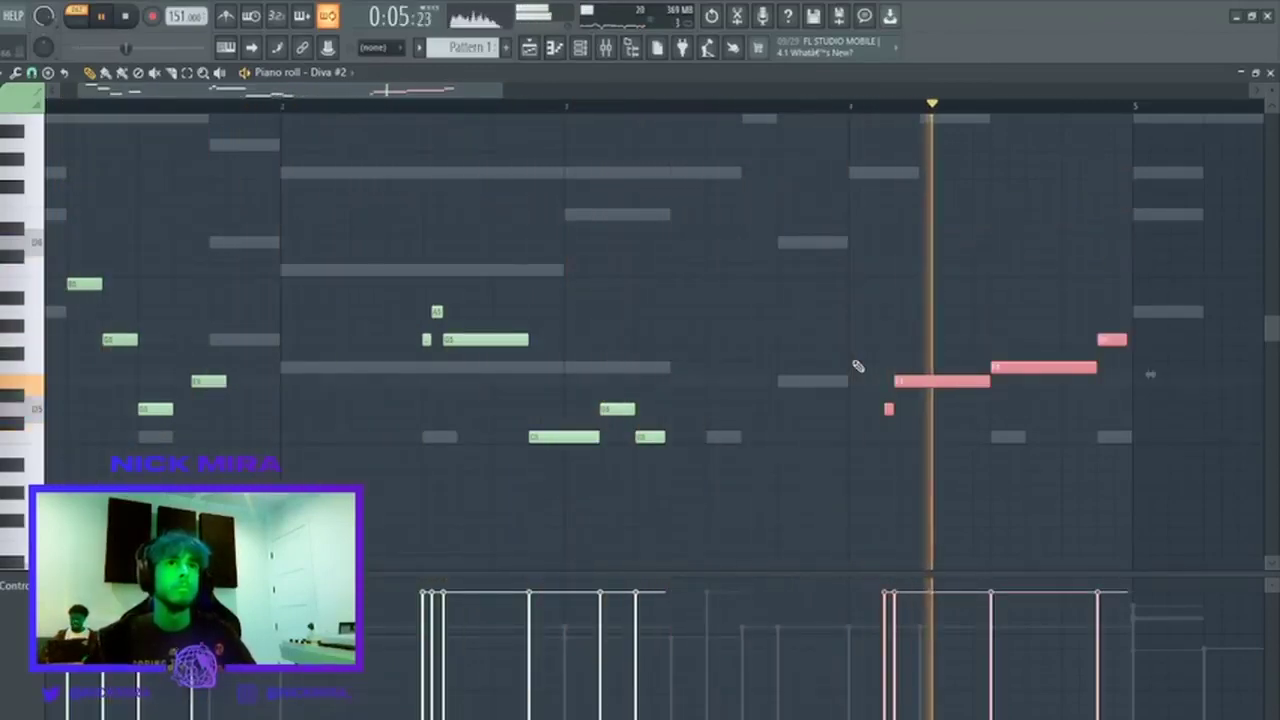
{"action": "left_click", "coordinate": [1060, 394], "text": "ctrl"}
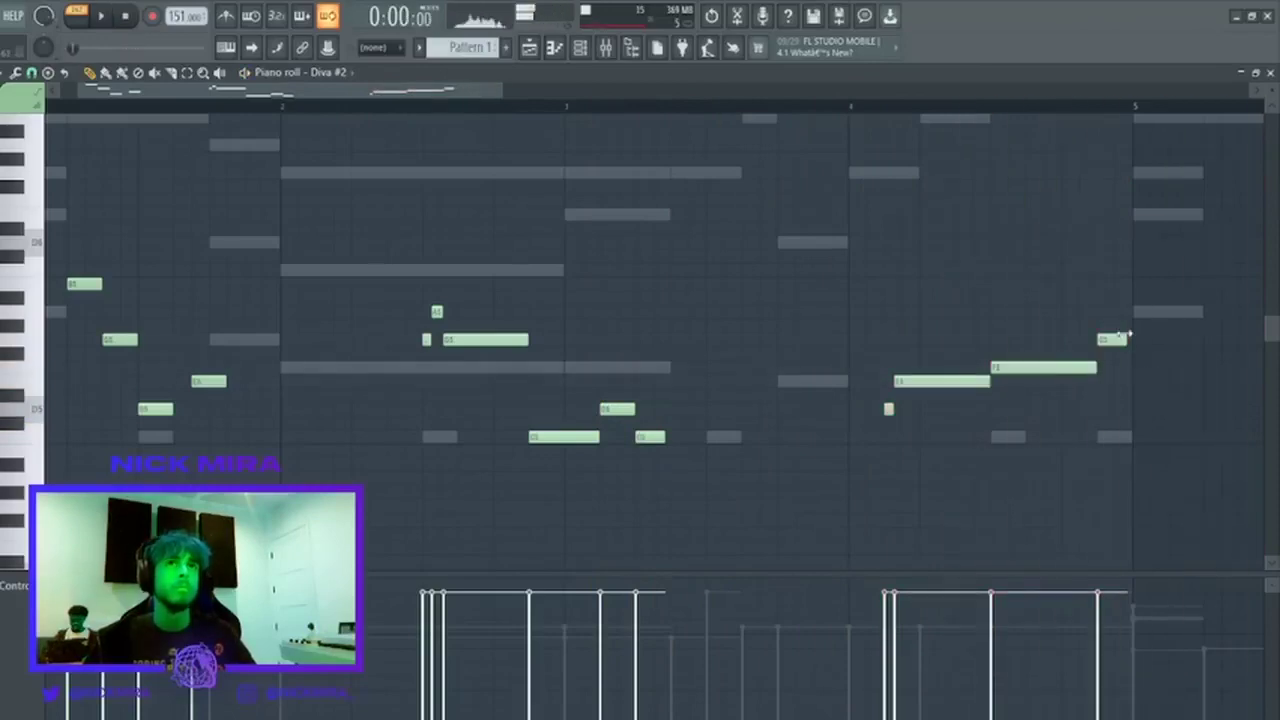
{"action": "left_click_drag", "start_coordinate": [1127, 321], "coordinate": [1107, 343]}
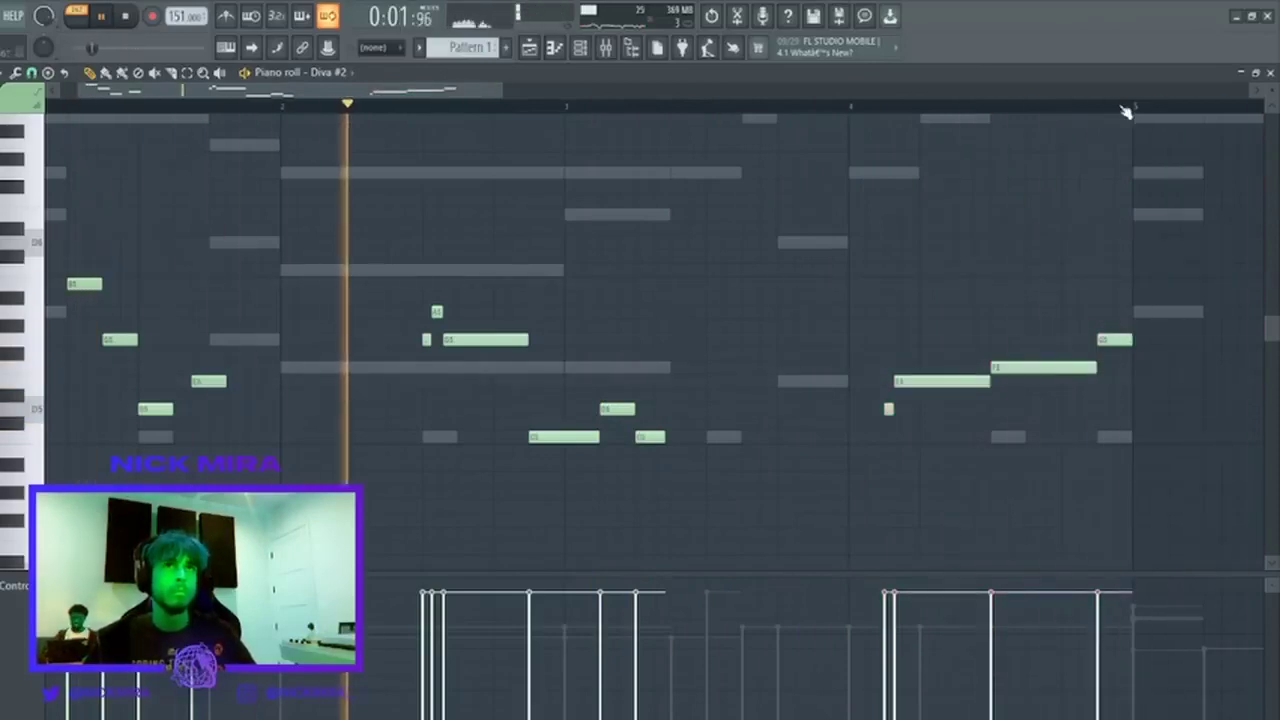
{"action": "left_click_drag", "start_coordinate": [1123, 107], "coordinate": [130, 275]}
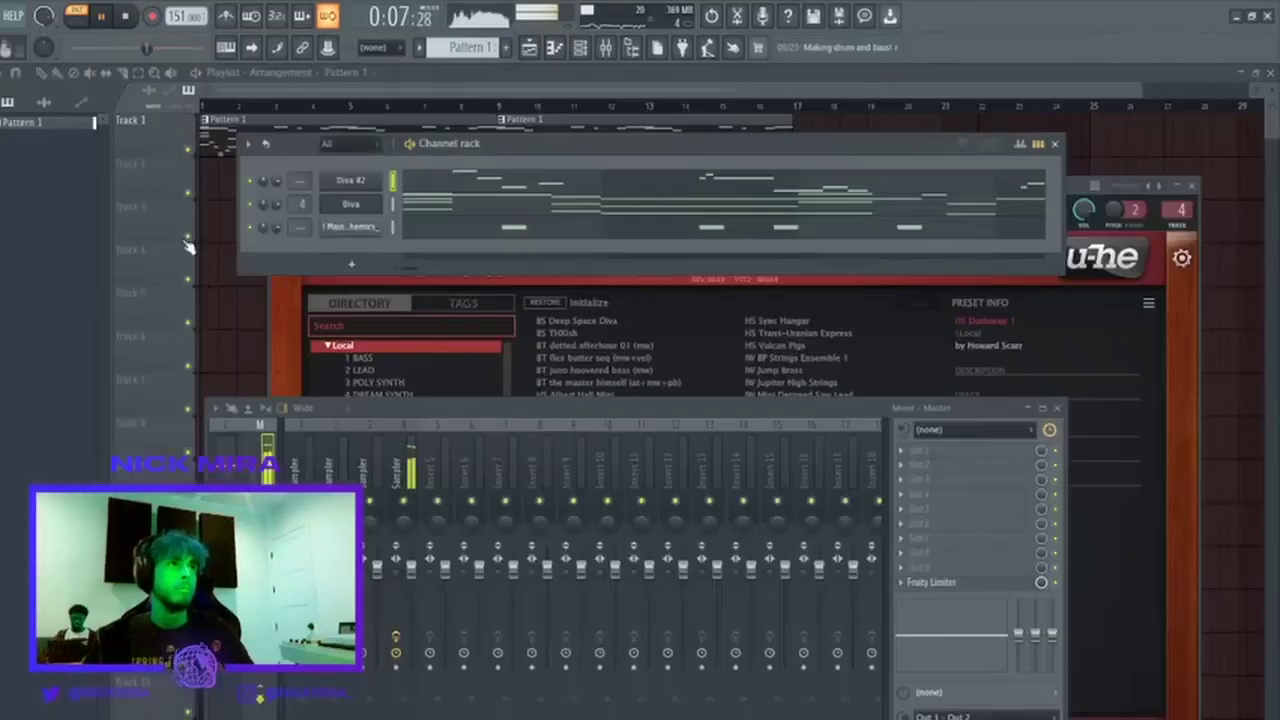
Bounce the soloed Diva #2 melody to audio and place the clip on Track 2 at bar 1.
{"action": "key", "text": "space"}
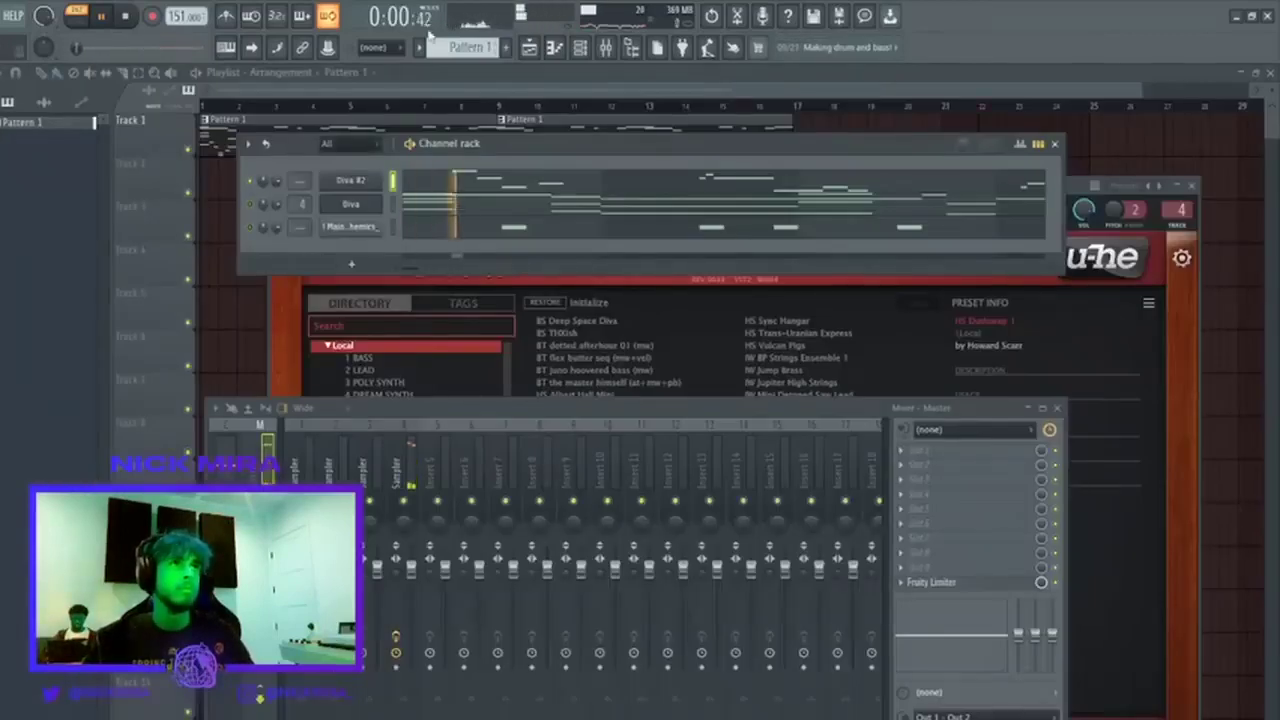
{"action": "left_click", "coordinate": [347, 204]}
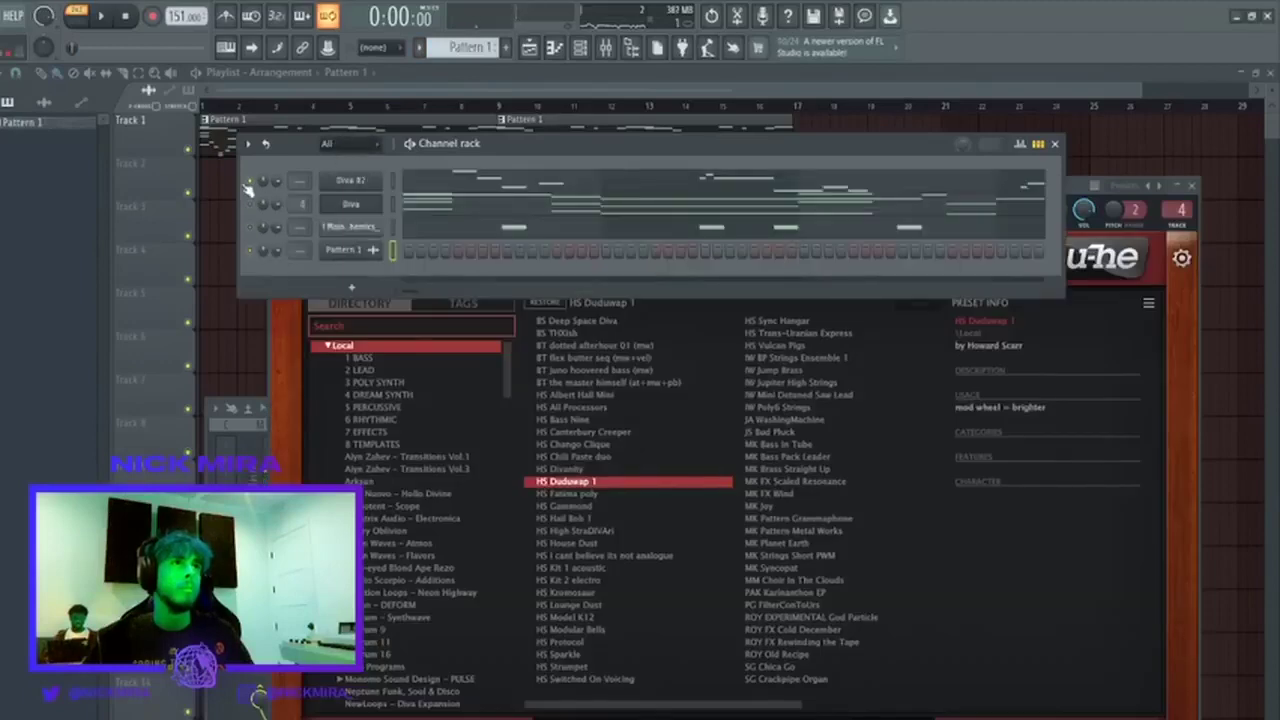
{"action": "key", "text": "space"}
{"action": "left_click", "coordinate": [211, 183]}
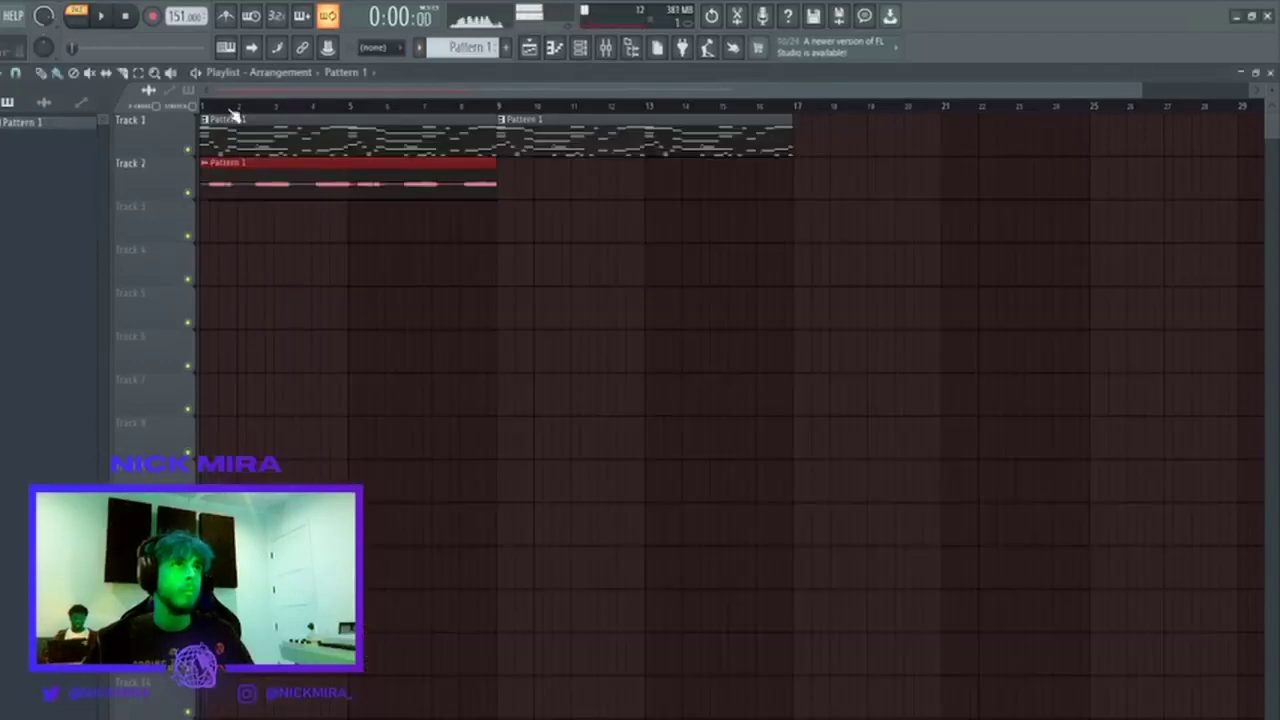
Switch playback to song mode and reverse the Track 2 audio clip.
{"action": "key", "text": "l"}
{"action": "key", "text": "space"}
{"action": "double_click", "coordinate": [303, 186]}
{"action": "left_click", "coordinate": [340, 404]}
{"action": "key", "text": "space"}
{"action": "key", "text": "space"}
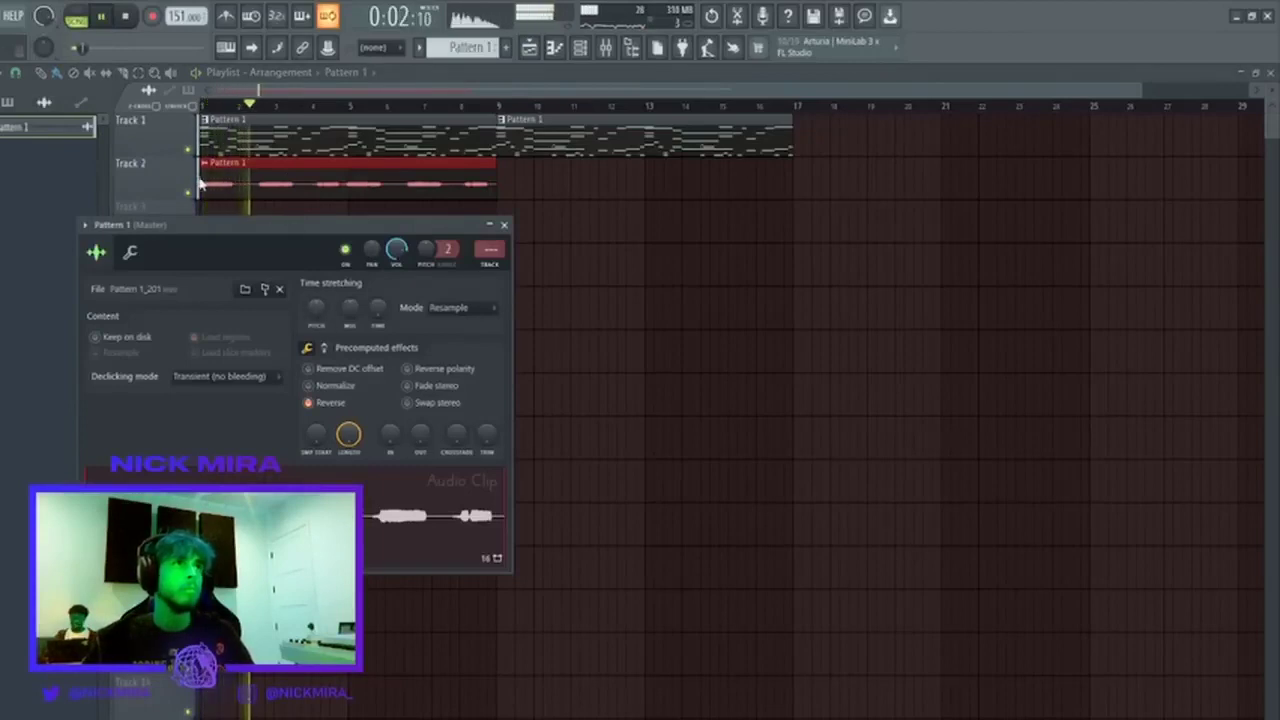
Trim about one and a half bars off the start of the reversed clip and align it to bar 1.
{"action": "mouse_move", "coordinate": [202, 182]}
{"action": "left_mouse_down"}
{"action": "mouse_move", "coordinate": [255, 175]}
{"action": "mouse_move", "coordinate": [225, 189]}
{"action": "left_mouse_up"}
{"action": "key", "text": "space"}
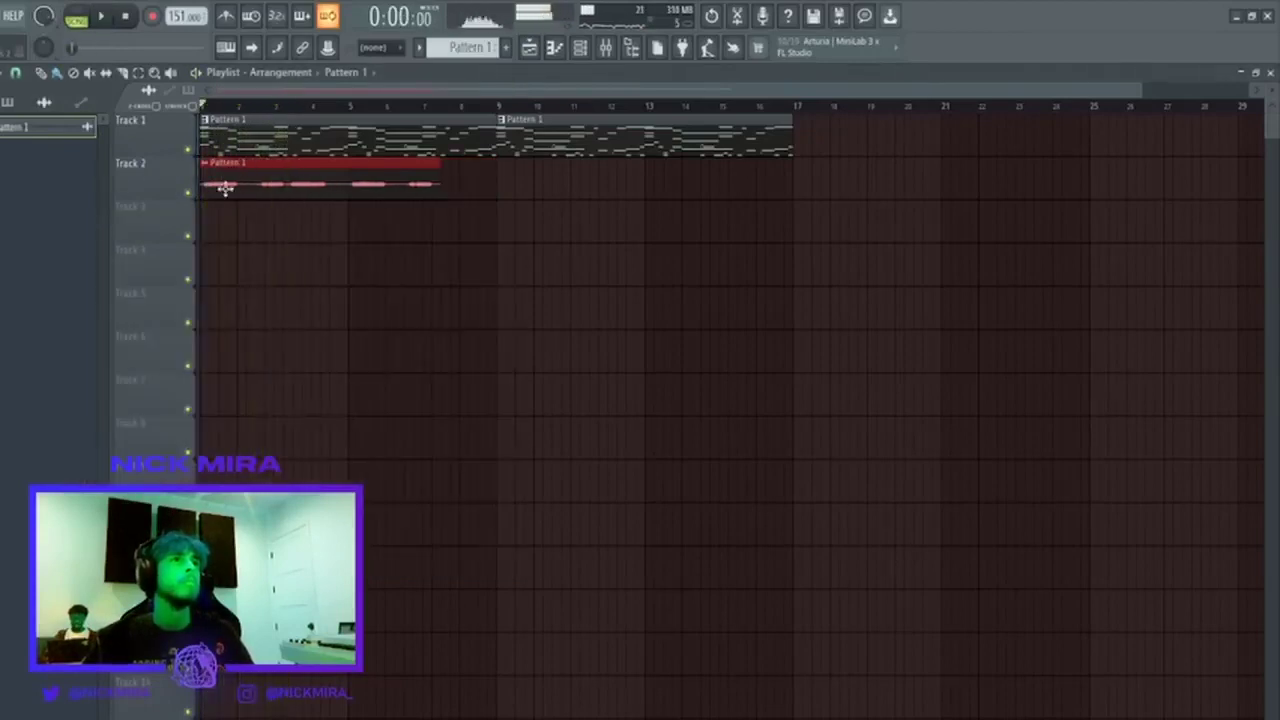
{"action": "key", "text": "space"}
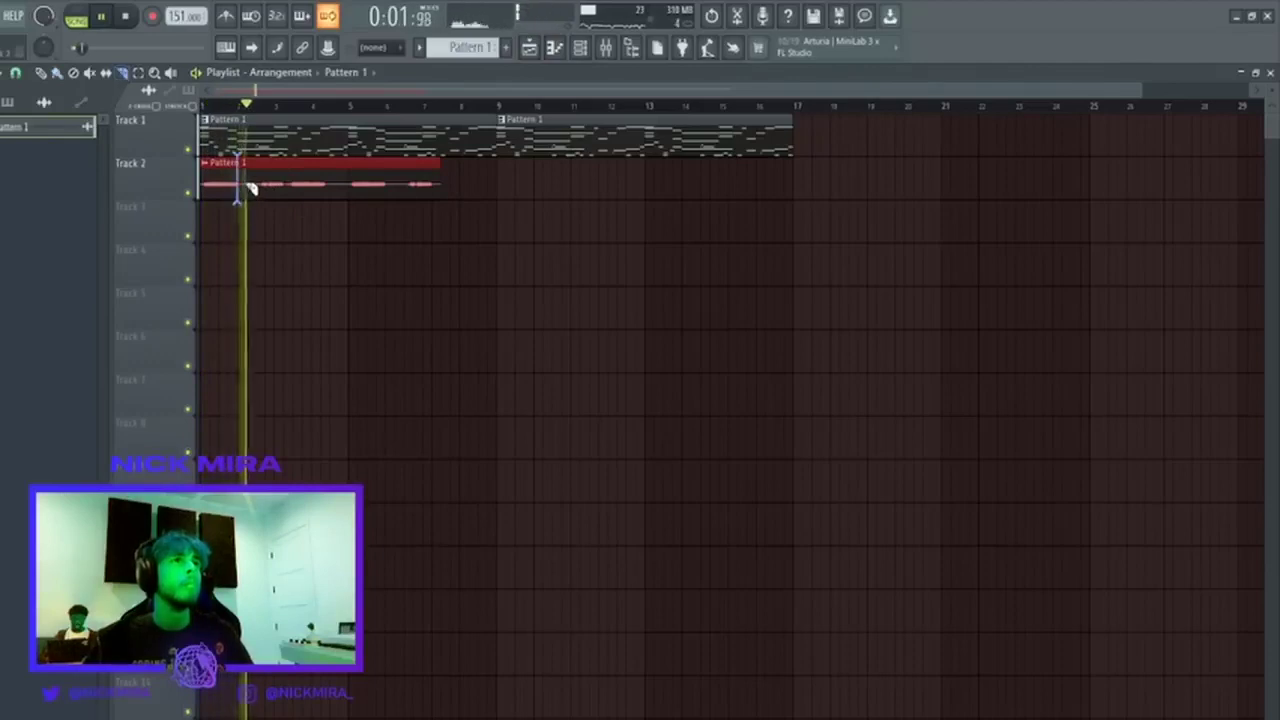
Slice the reversed clip at bars 2 and 5 and delete the piece between the cuts.
{"action": "left_click", "coordinate": [252, 188]}
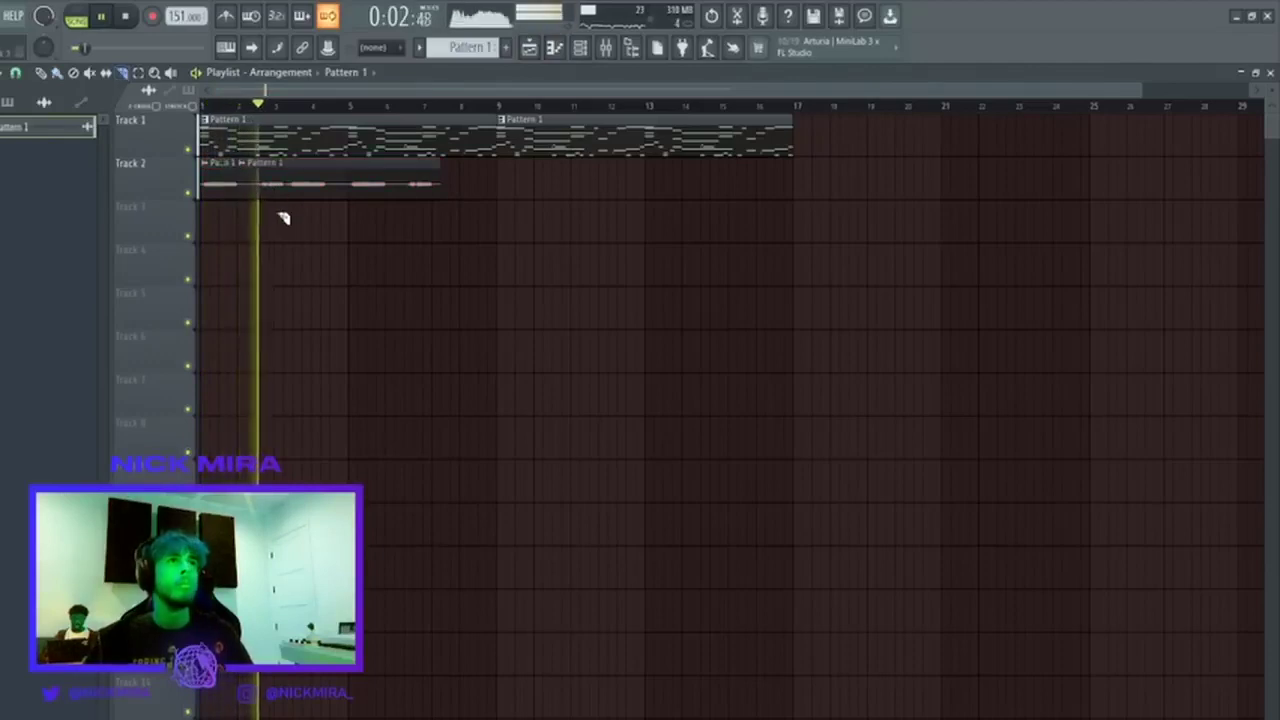
{"action": "left_click", "coordinate": [347, 188]}
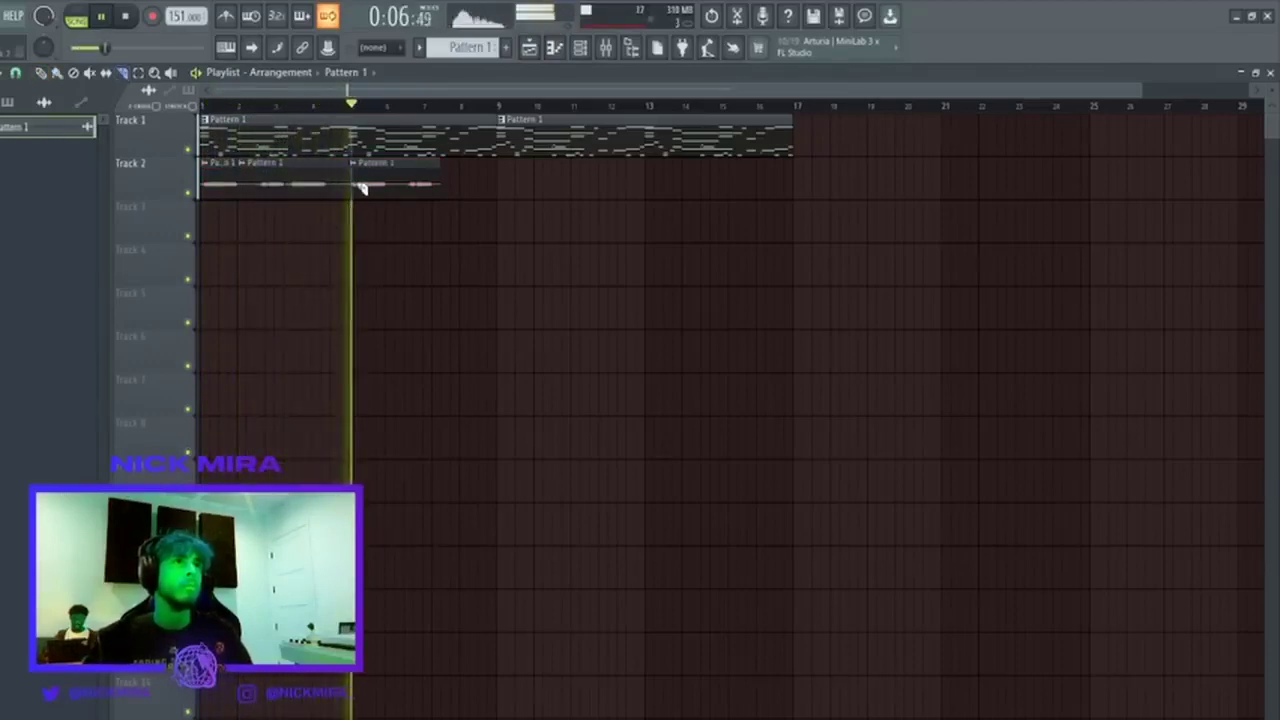
{"action": "right_click", "coordinate": [282, 187]}
Slice off and delete the tail of the bar 5 clip, and trim the remaining piece to one bar.
{"action": "left_click", "coordinate": [415, 188]}
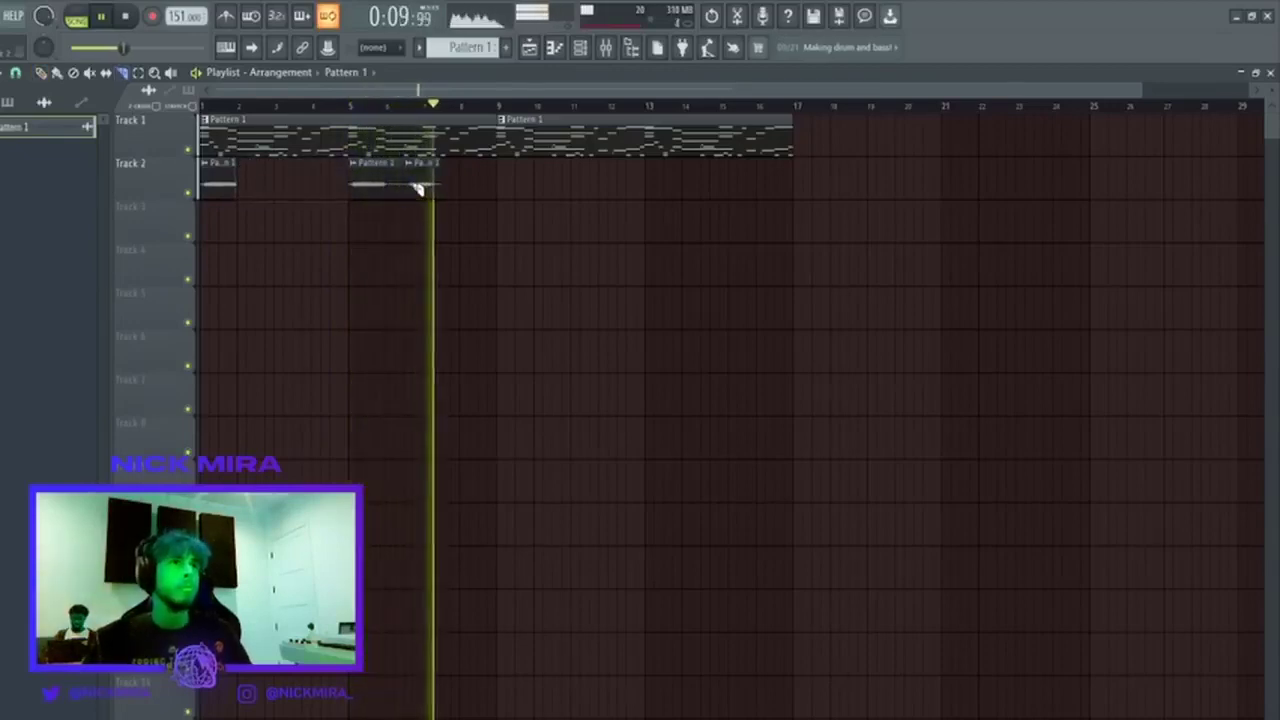
{"action": "key", "text": "p"}
{"action": "mouse_move", "coordinate": [423, 184]}
{"action": "left_mouse_down"}
{"action": "mouse_move", "coordinate": [514, 187]}
{"action": "mouse_move", "coordinate": [488, 187]}
{"action": "left_mouse_up"}
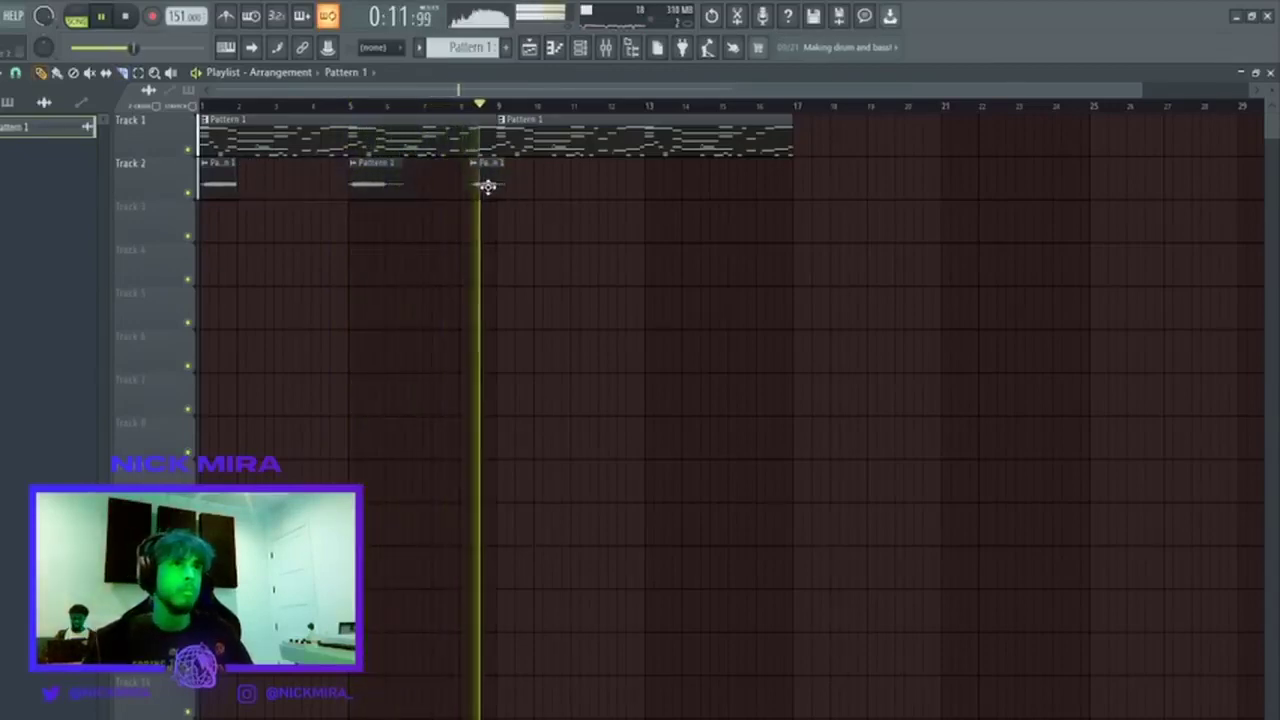
{"action": "right_click", "coordinate": [486, 192]}
{"action": "key", "text": "space"}
{"action": "key", "text": "space"}
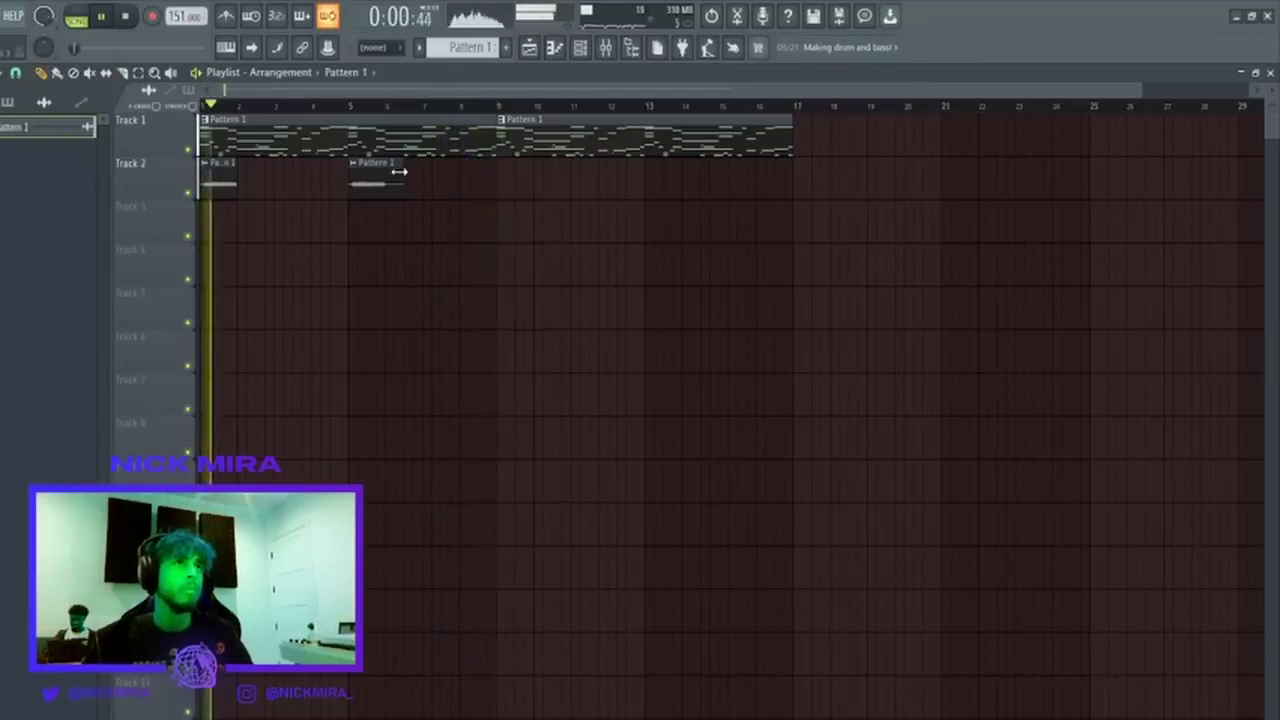
{"action": "left_click_drag", "start_coordinate": [399, 172], "coordinate": [383, 172]}
Set the reversed clip's time stretching mode to Stretch and route it to mixer insert 5 with HalfTime loaded.
{"action": "double_click", "coordinate": [371, 174]}
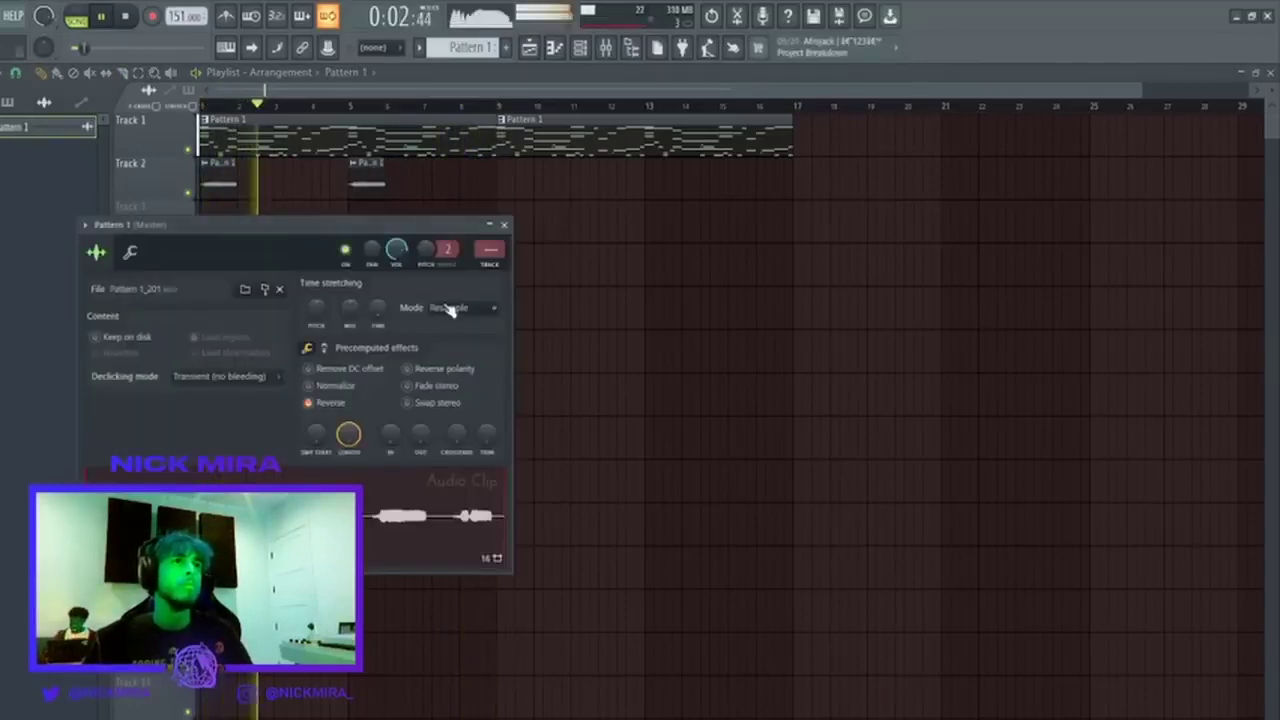
{"action": "left_click", "coordinate": [450, 310]}
{"action": "left_click", "coordinate": [456, 355]}
{"action": "key", "text": "ctrl+l"}
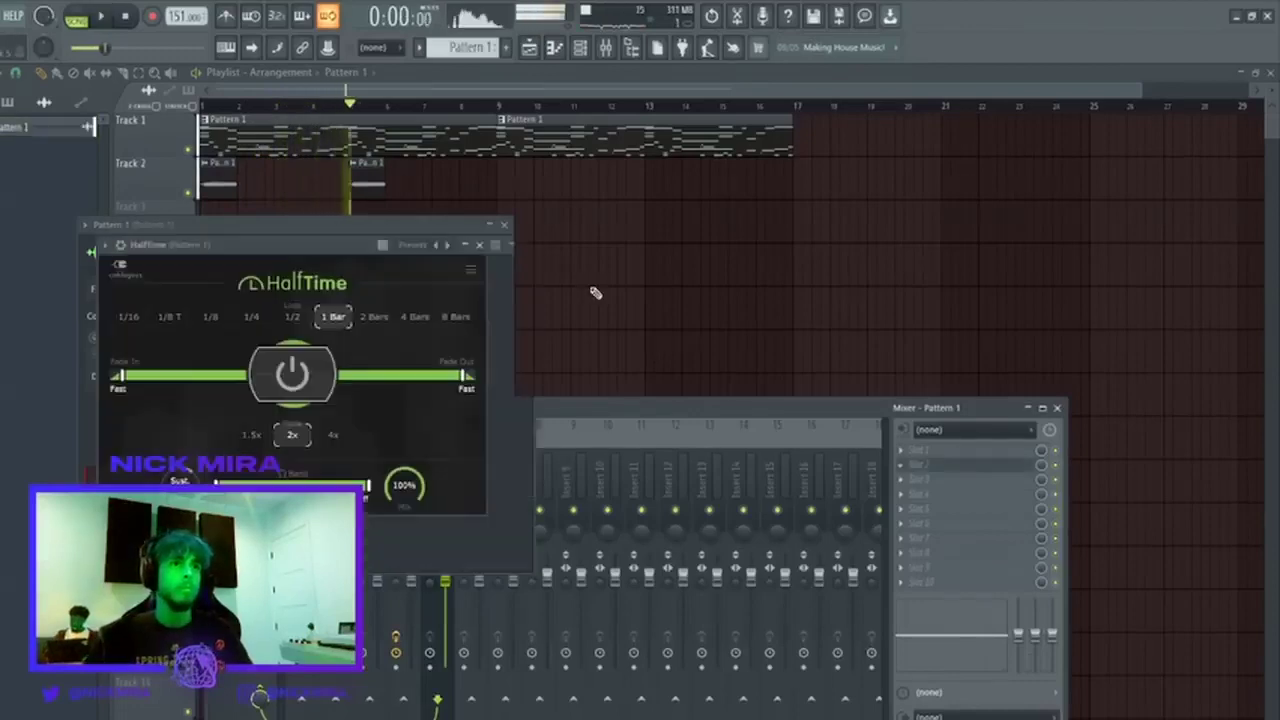
Add Fruity Reeverb 2 after HalfTime on insert 5 and cut the track's low frequencies with the mixer EQ.
{"action": "left_click", "coordinate": [968, 481]}
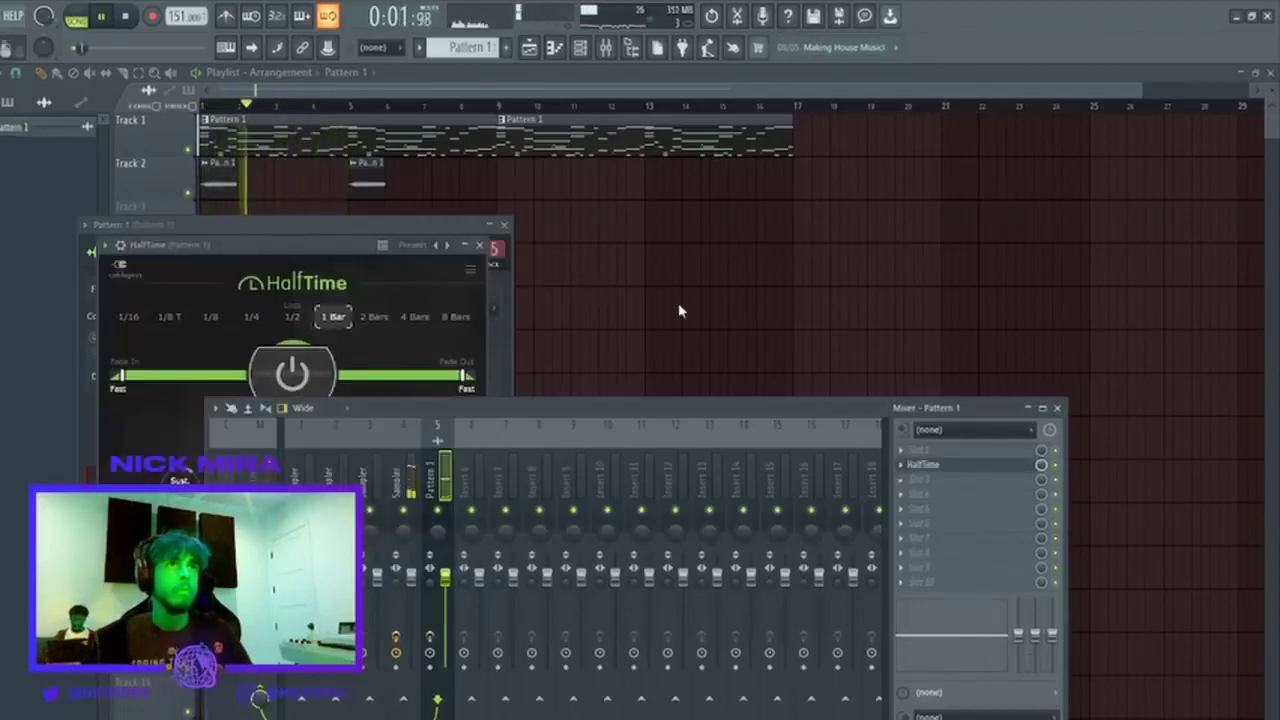
{"action": "left_click", "coordinate": [608, 321]}
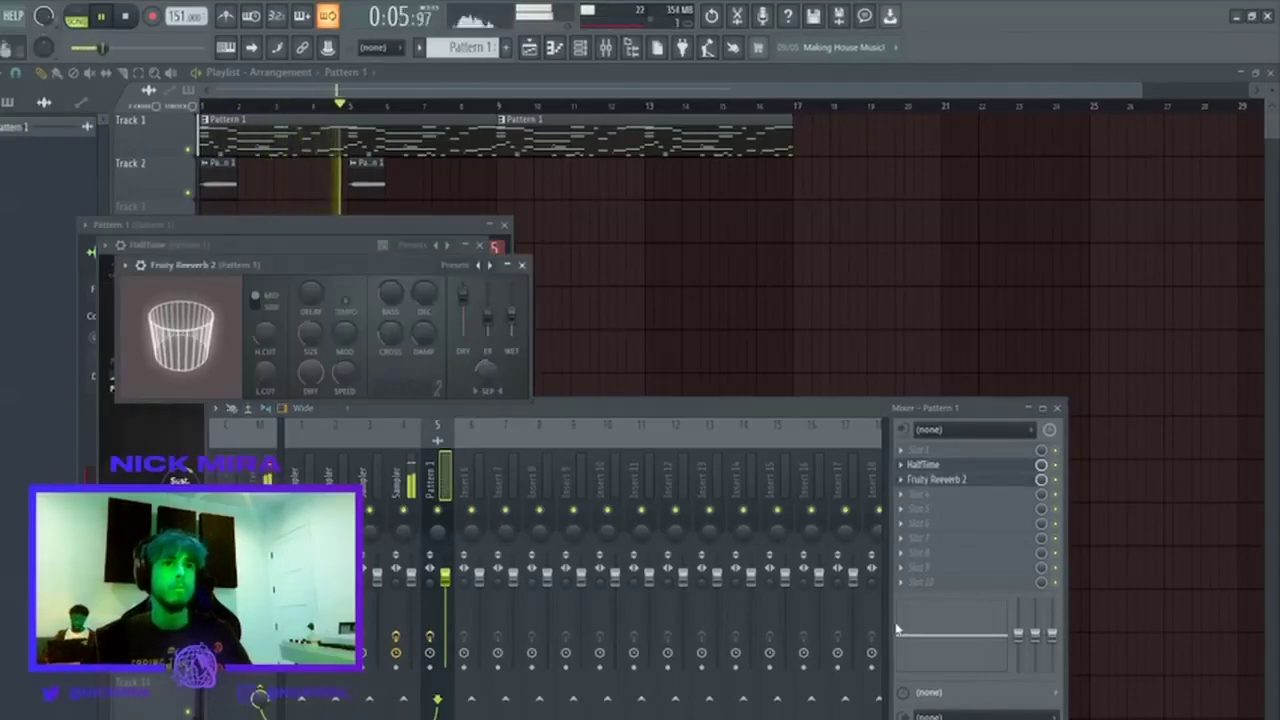
{"action": "left_click_drag", "start_coordinate": [898, 633], "coordinate": [916, 669]}
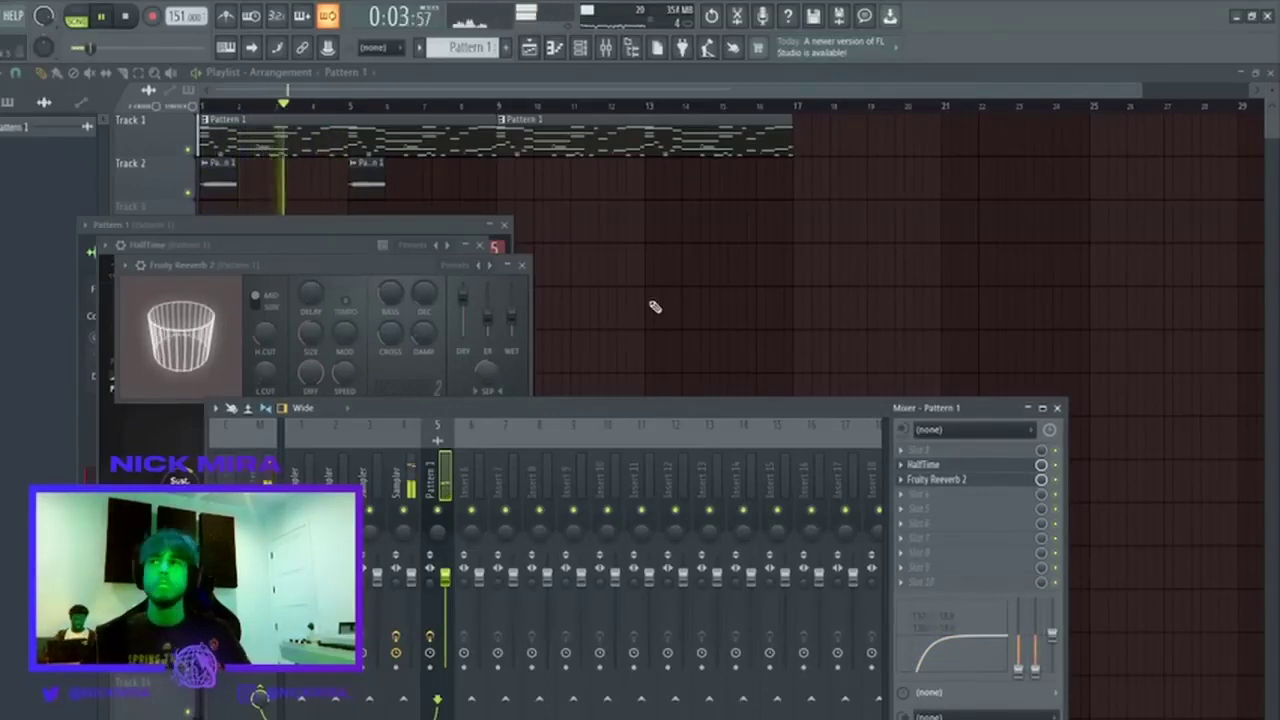
Close the plugin and mixer windows and copy the two reversed Track 2 clips to bars 9 and 13.
{"action": "key", "text": "Escape"}
{"action": "key", "text": "Escape"}
{"action": "key", "text": "Escape"}
{"action": "key", "text": "Escape"}
{"action": "left_click_drag", "start_coordinate": [460, 187], "coordinate": [520, 187]}
{"action": "left_click", "coordinate": [686, 266], "text": "ctrl"}
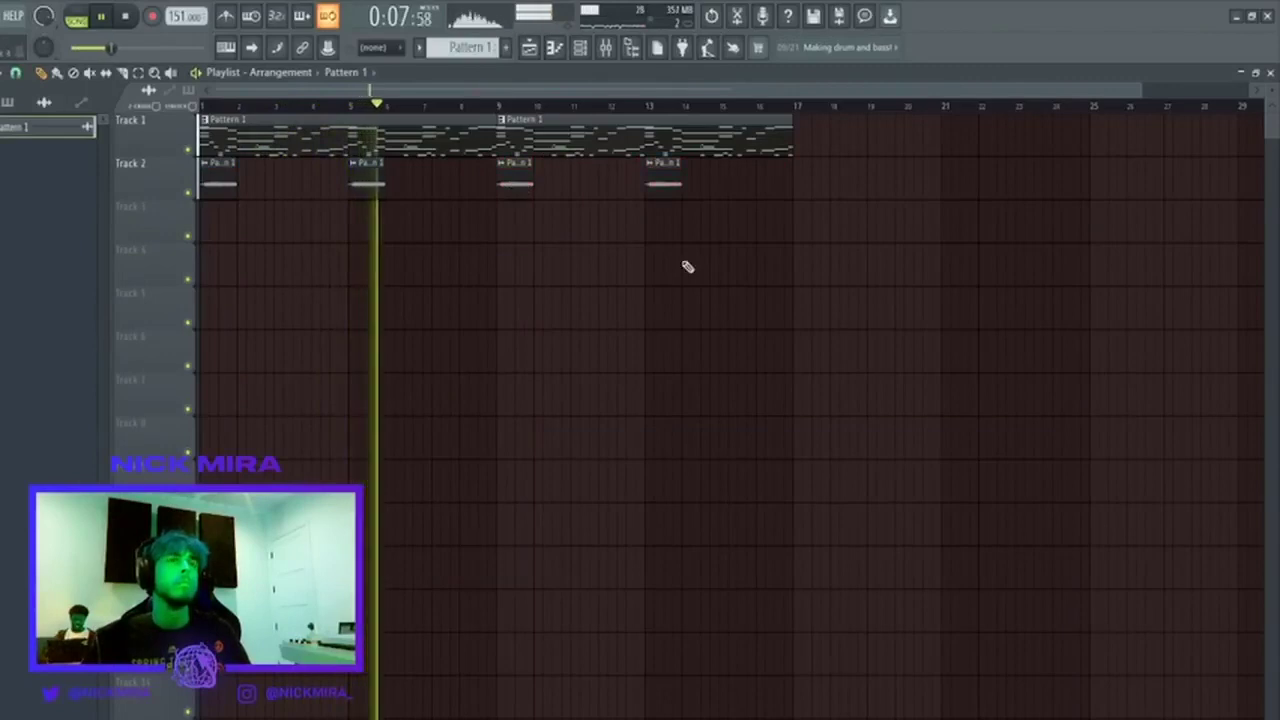
Try making the bar 9 clip unique and raising its time stretching pitch.
{"action": "double_click", "coordinate": [514, 183]}
{"action": "left_click_drag", "start_coordinate": [342, 332], "coordinate": [344, 290]}
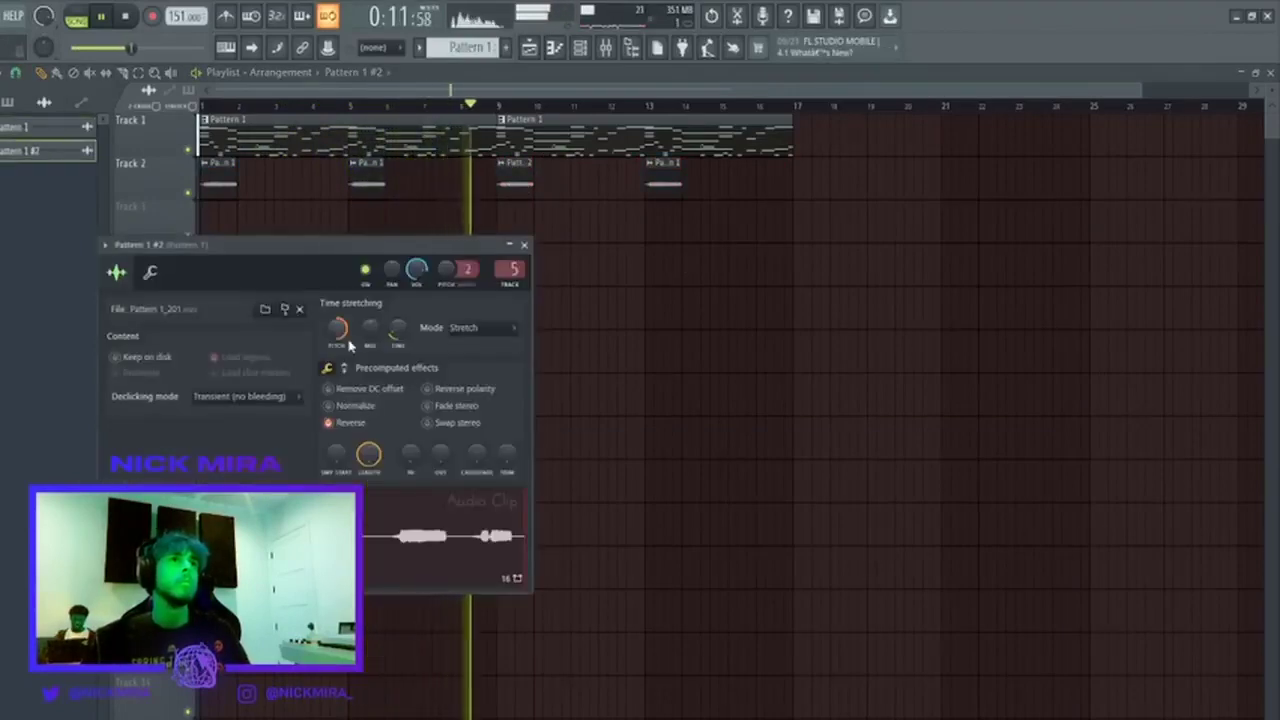
{"action": "left_click", "coordinate": [378, 424]}
{"action": "key", "text": "Escape"}
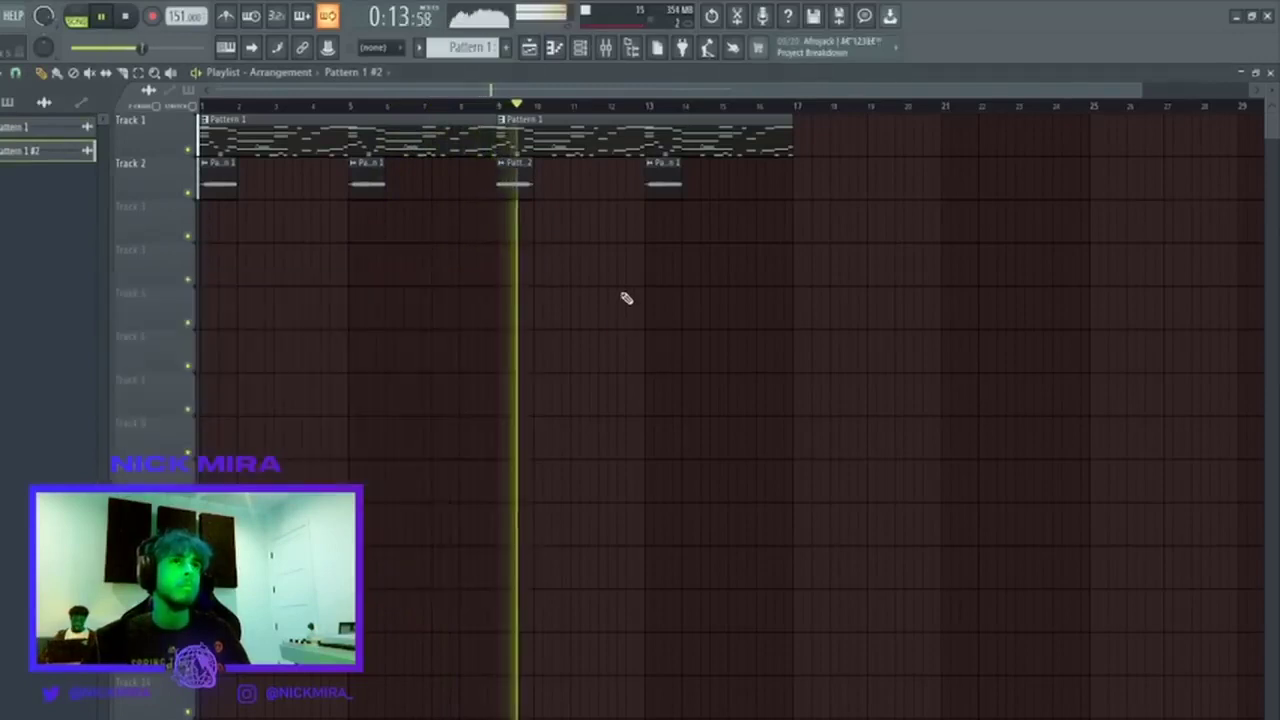
Re-place the Track 2 clip at bar 13 and replace the bar 9 clip with a lengthened copy of the bar 5 clip.
{"action": "right_click", "coordinate": [641, 184]}
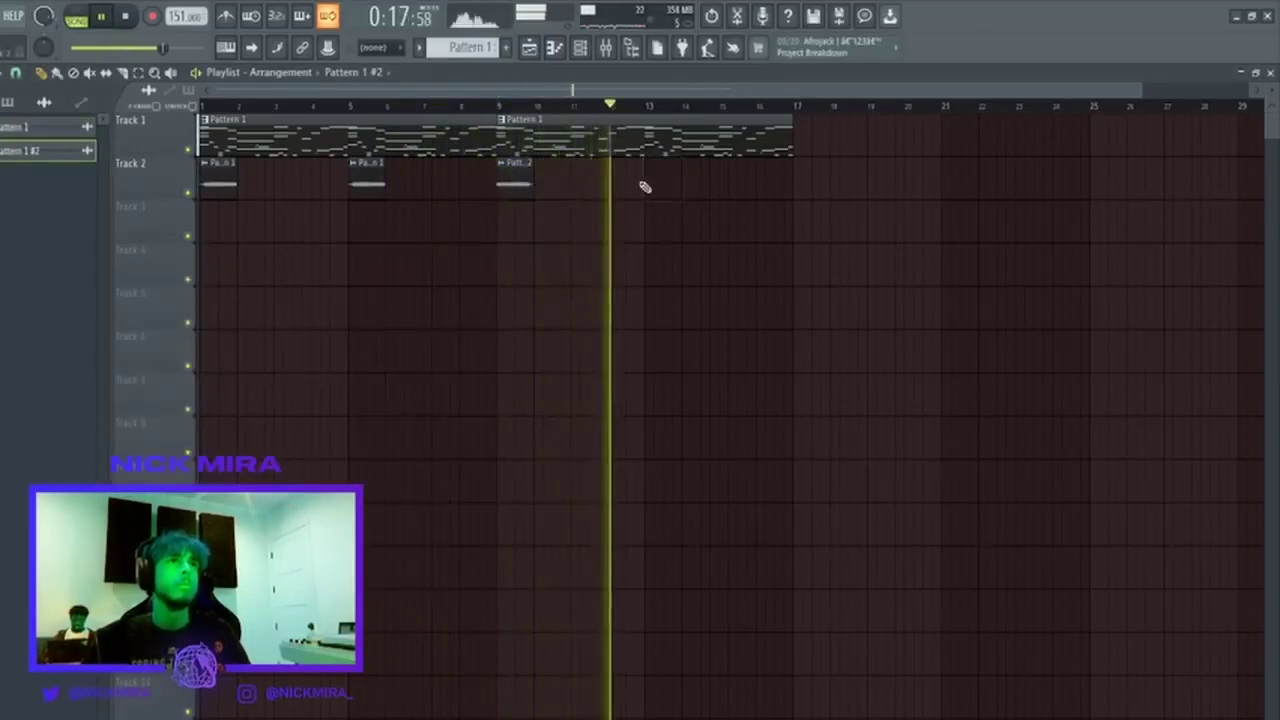
{"action": "left_click", "coordinate": [640, 186]}
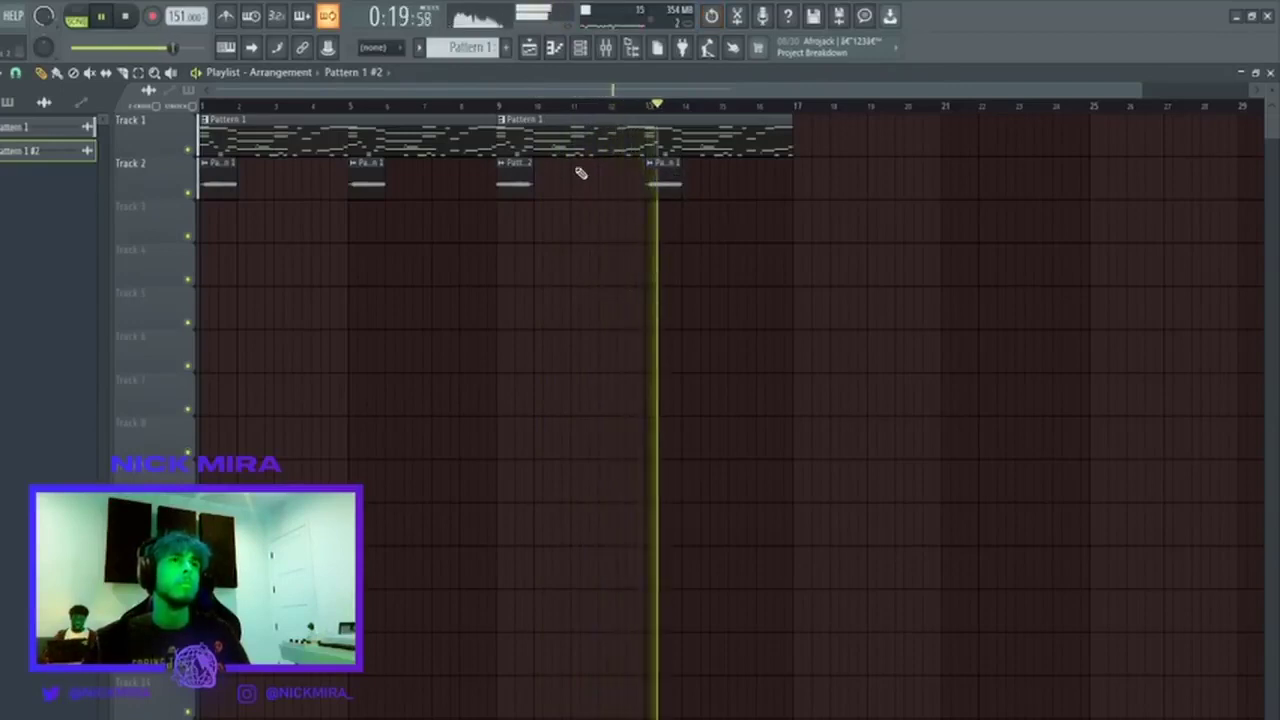
{"action": "right_click", "coordinate": [518, 181]}
{"action": "left_click_drag", "start_coordinate": [371, 184], "coordinate": [519, 182]}
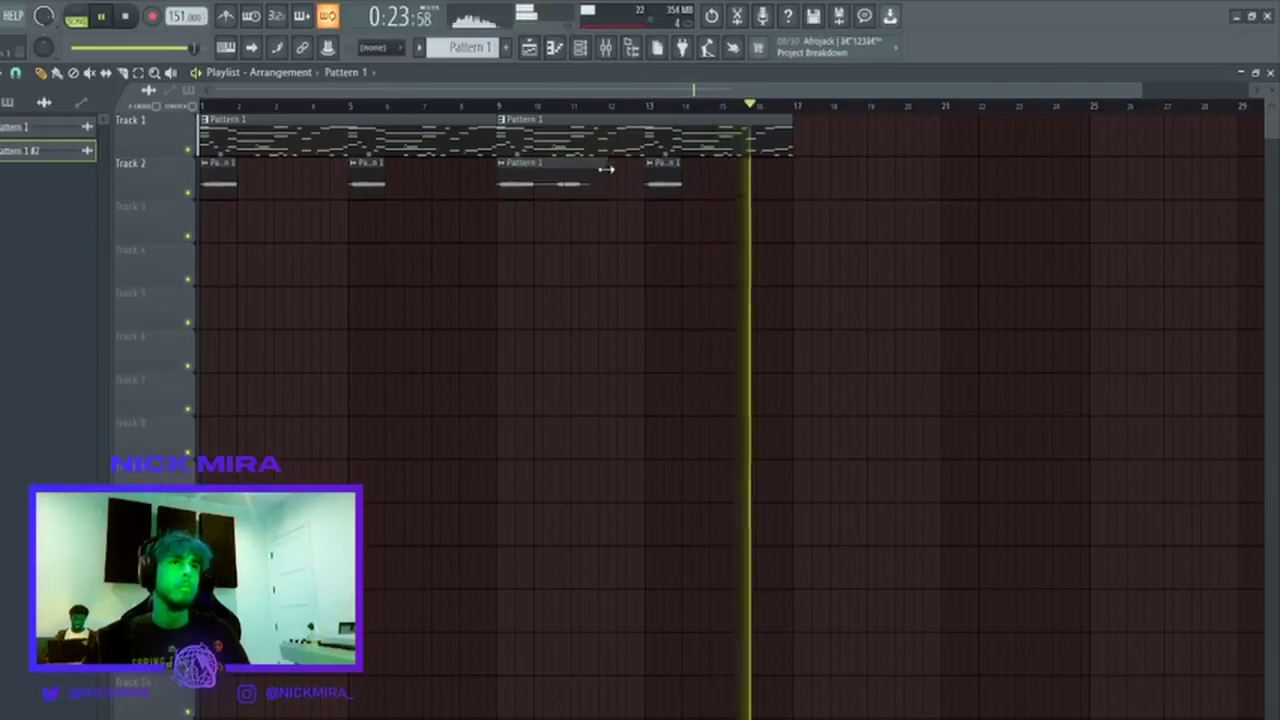
{"action": "mouse_move", "coordinate": [500, 171]}
{"action": "left_mouse_down"}
{"action": "mouse_move", "coordinate": [364, 164]}
{"action": "mouse_move", "coordinate": [504, 163]}
{"action": "left_mouse_up"}
{"action": "left_click", "coordinate": [507, 107]}
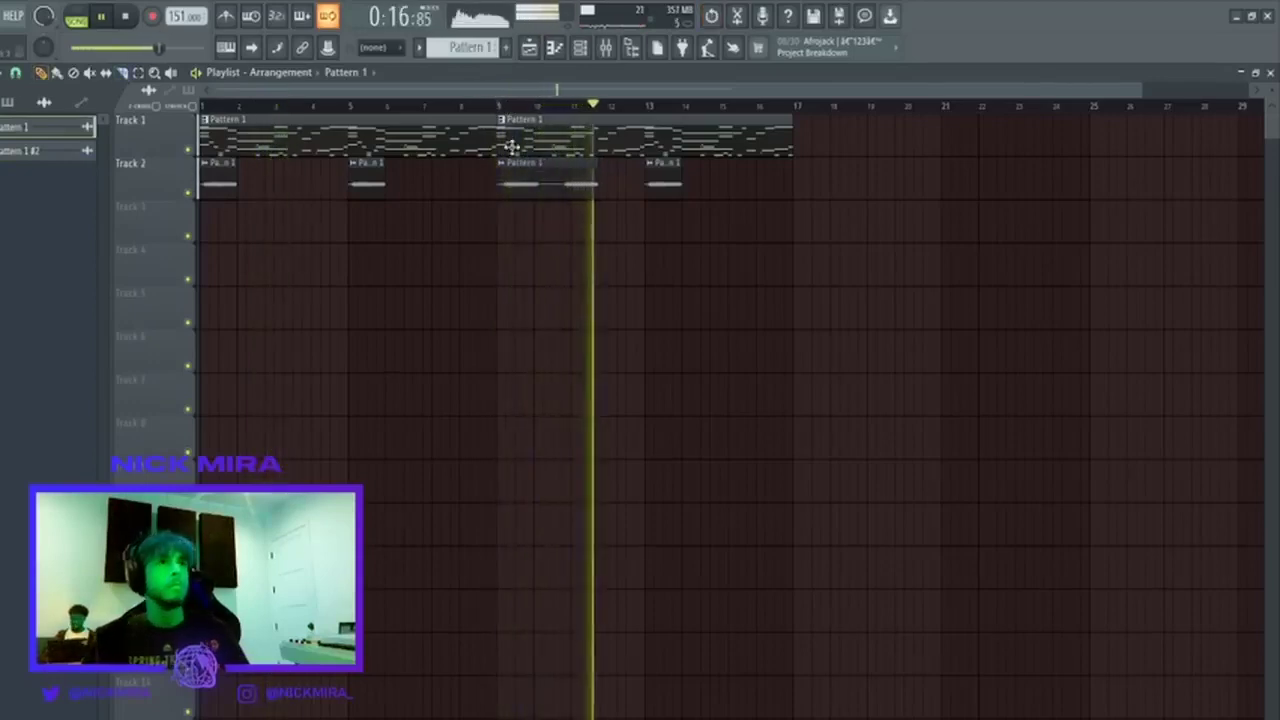
Move the lengthened Track 2 clip from bar 9 back to bar 7, auditioning its timing against the melody.
{"action": "left_click", "coordinate": [462, 107]}
{"action": "key", "text": "space"}
{"action": "left_click_drag", "start_coordinate": [551, 166], "coordinate": [491, 171]}
{"action": "key", "text": "space"}
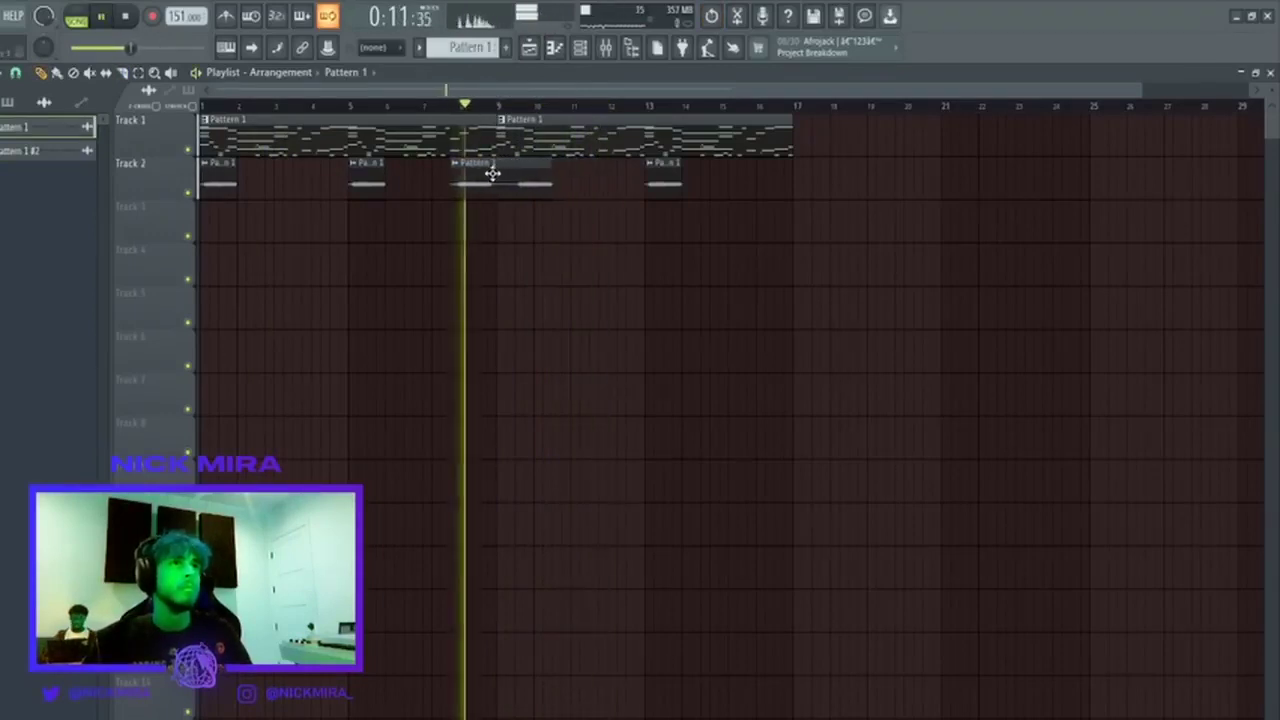
{"action": "left_click", "coordinate": [421, 106]}
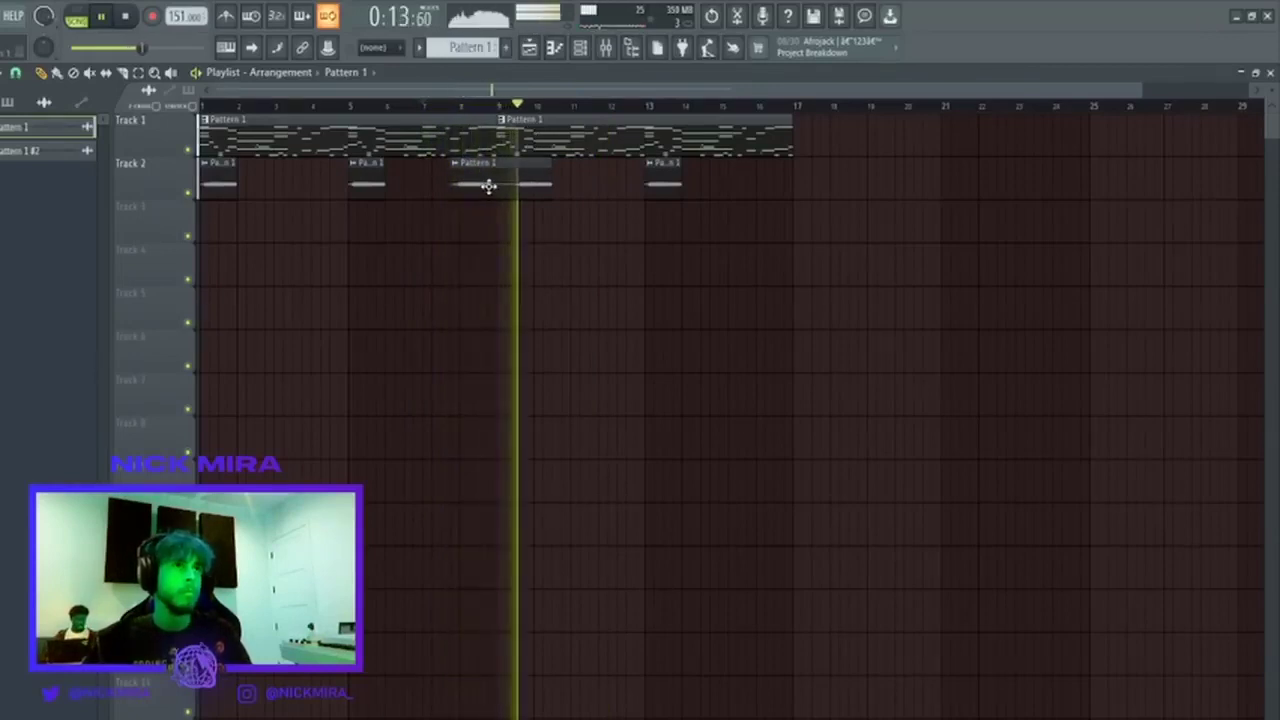
{"action": "left_click_drag", "start_coordinate": [489, 186], "coordinate": [471, 186]}
{"action": "key", "text": "space"}
{"action": "key", "text": "space"}
{"action": "key", "text": "space"}
{"action": "key", "text": "space"}
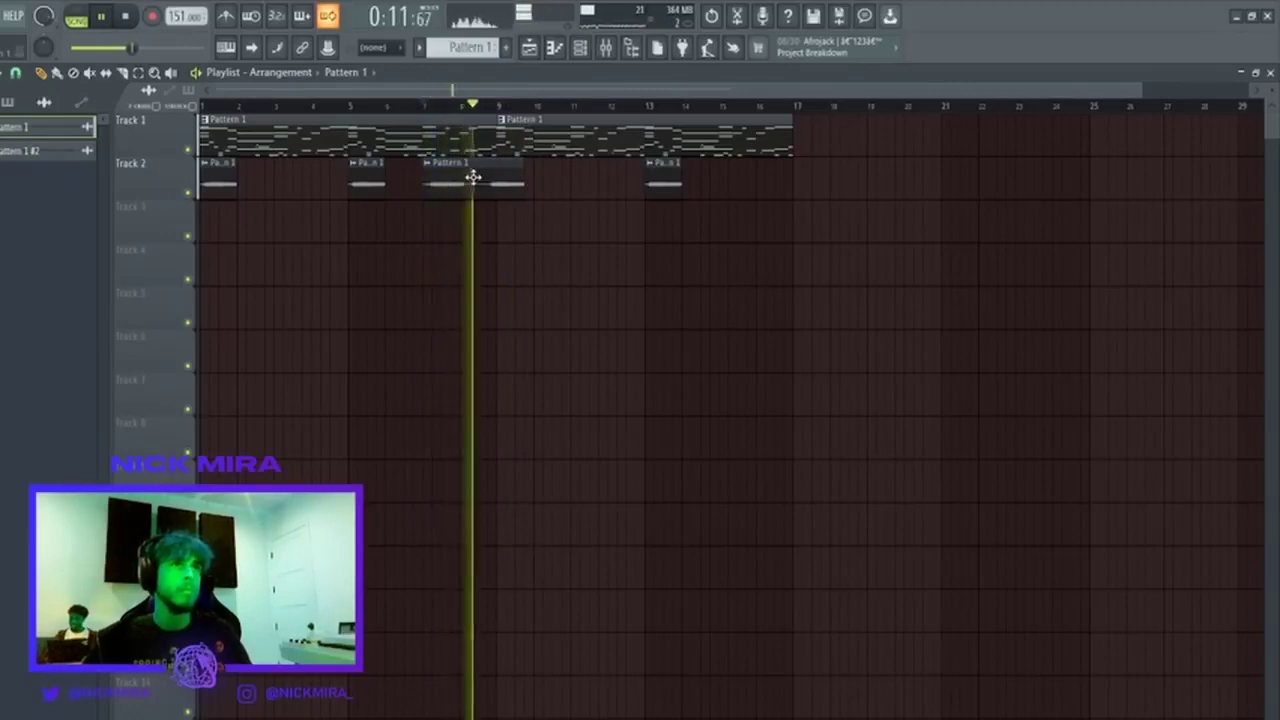
Slice off and delete the tail of the bar 7 clip on Track 2, and copy the shortened clip to bar 15.
{"action": "key", "text": "space"}
{"action": "key", "text": "space"}
{"action": "key", "text": "c"}
{"action": "right_click", "coordinate": [491, 180]}
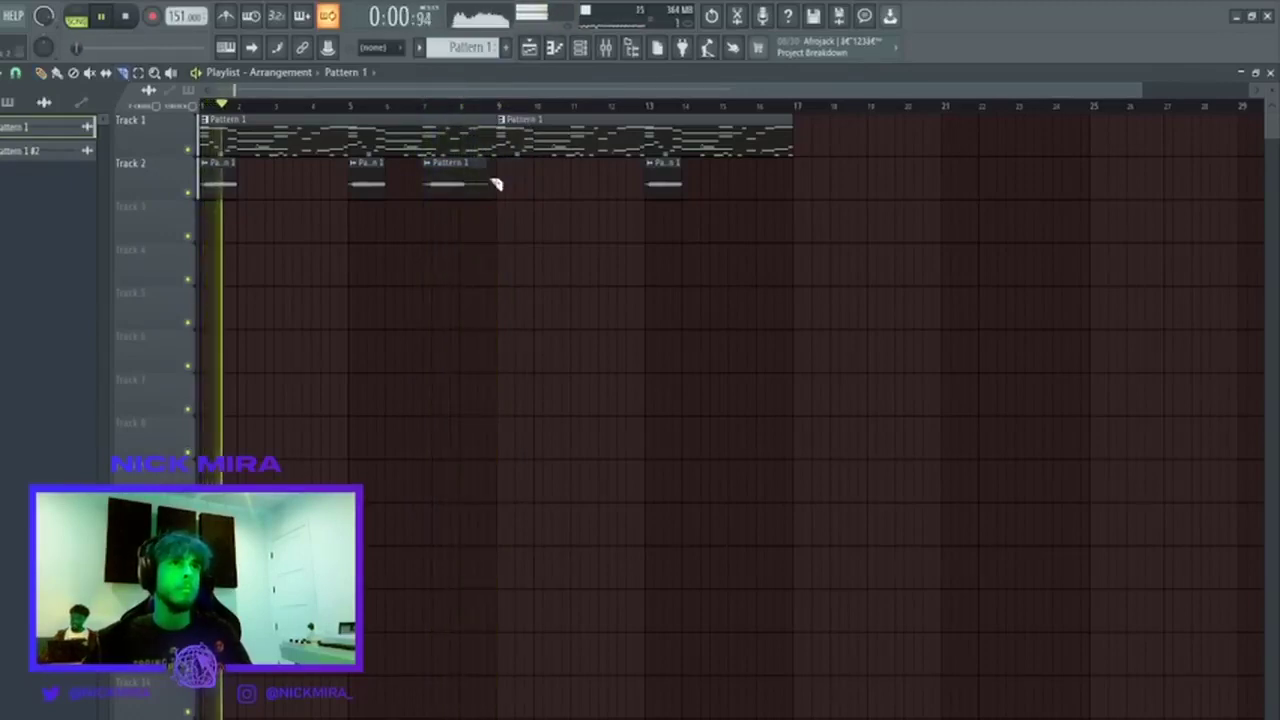
{"action": "key", "text": "p"}
{"action": "left_click_drag", "start_coordinate": [471, 173], "coordinate": [766, 171]}
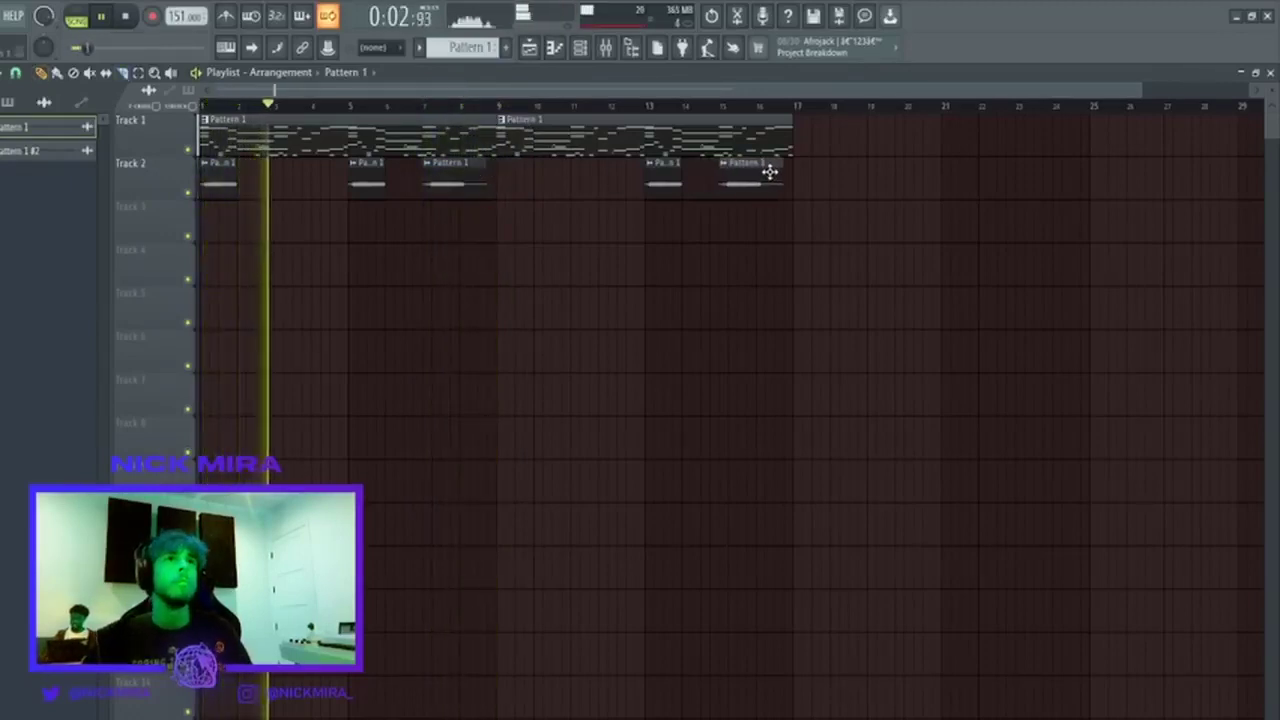
Clear the Diva #2 channel's notes from Pattern 1, stop playback and open the Diva #2 synth.
{"action": "left_click", "coordinate": [580, 47]}
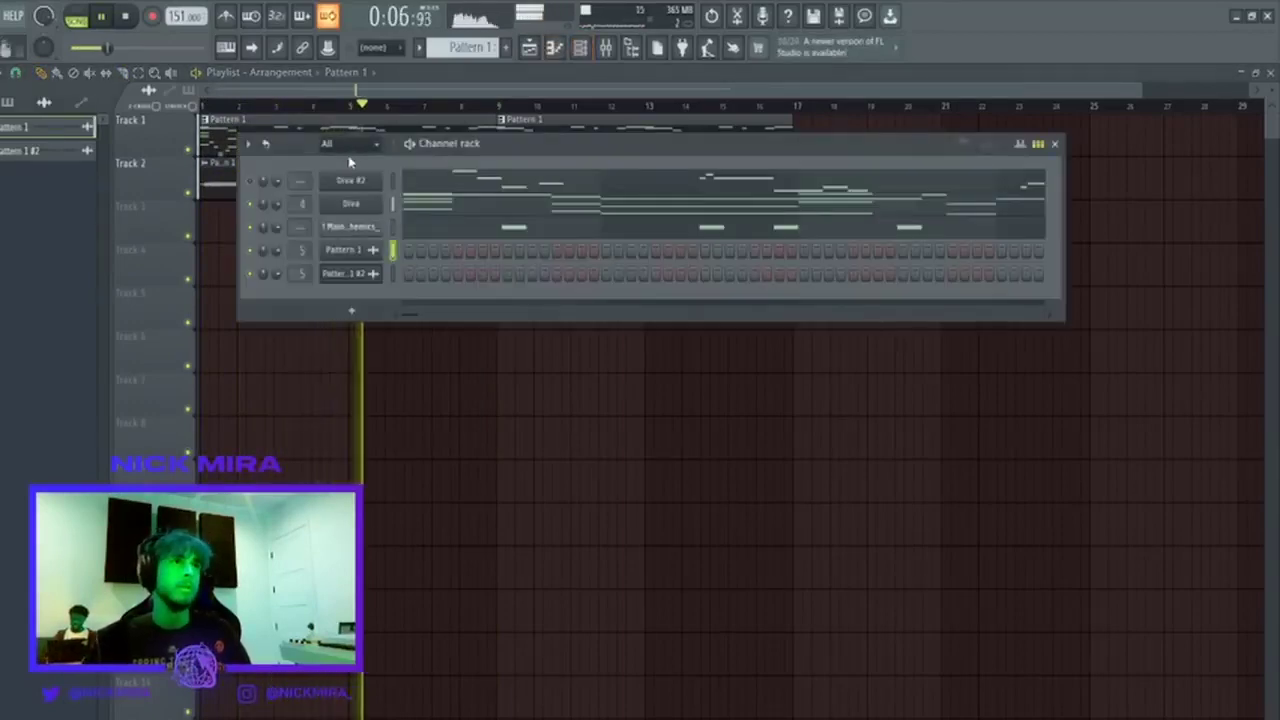
{"action": "left_click", "coordinate": [393, 181]}
{"action": "key", "text": "ctrl+x"}
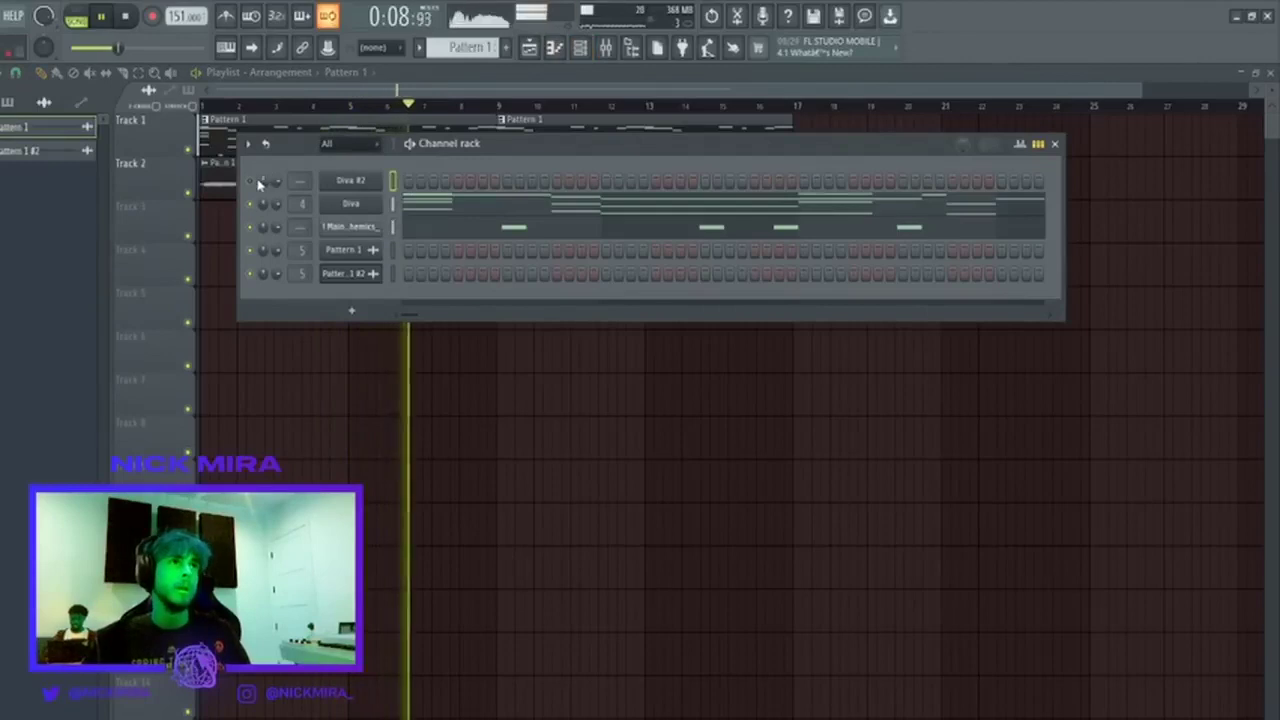
{"action": "key", "text": "space"}
{"action": "left_click", "coordinate": [364, 180]}
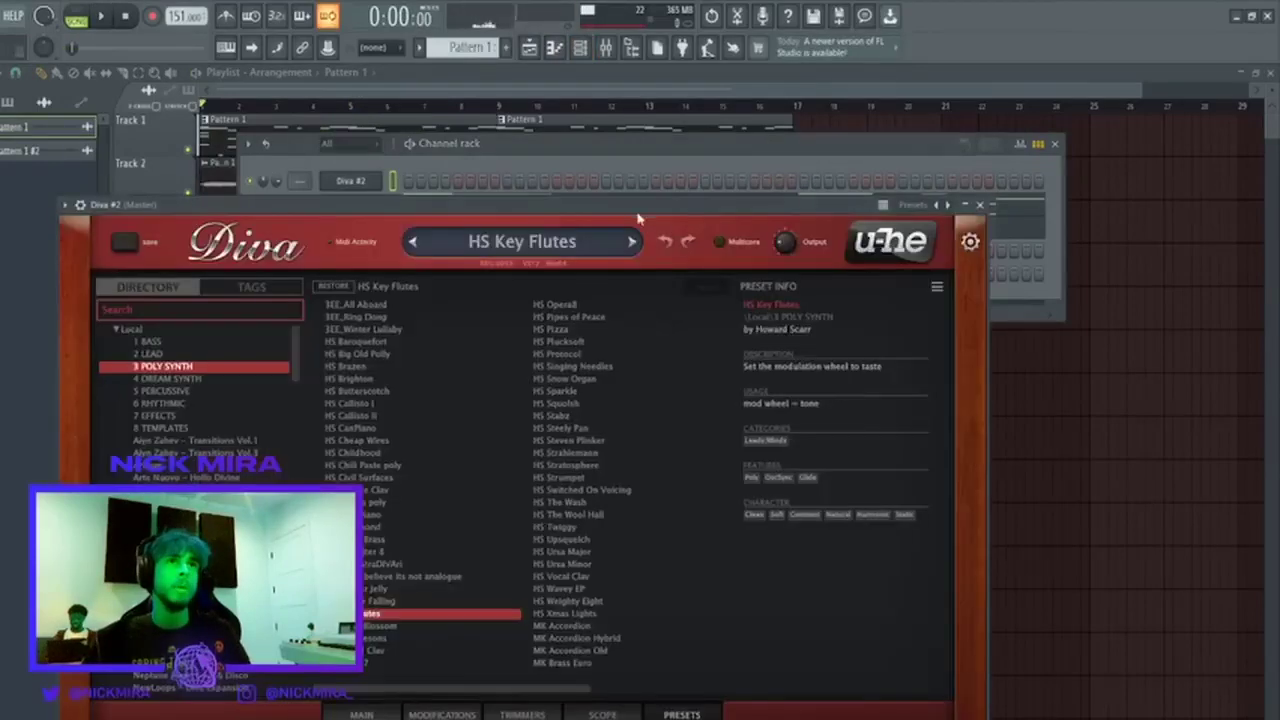
Audition the poly synth presets HS Callisto I, 3EE_All Aboard, HS Strumpet and HS Juniper Jelly in Diva #2.
{"action": "left_click", "coordinate": [470, 465]}
{"action": "left_click", "coordinate": [416, 405]}
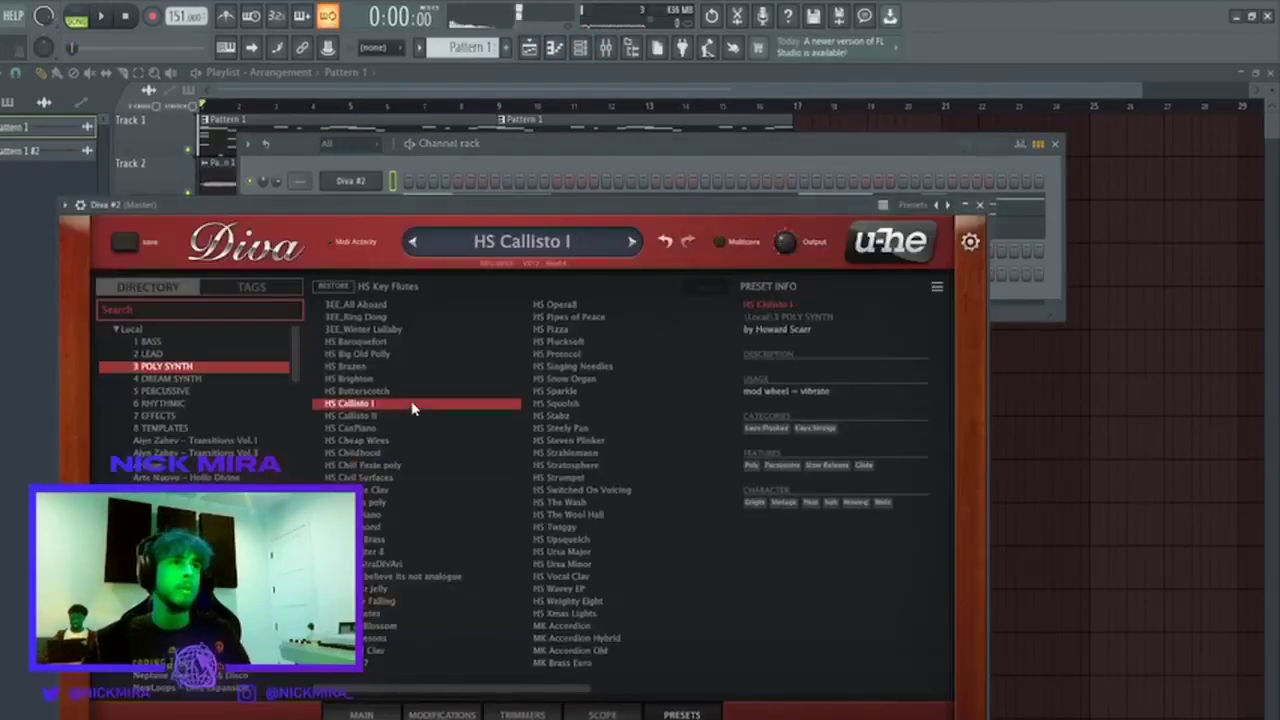
{"action": "left_click", "coordinate": [403, 305]}
{"action": "left_click_drag", "start_coordinate": [367, 207], "coordinate": [532, 274]}
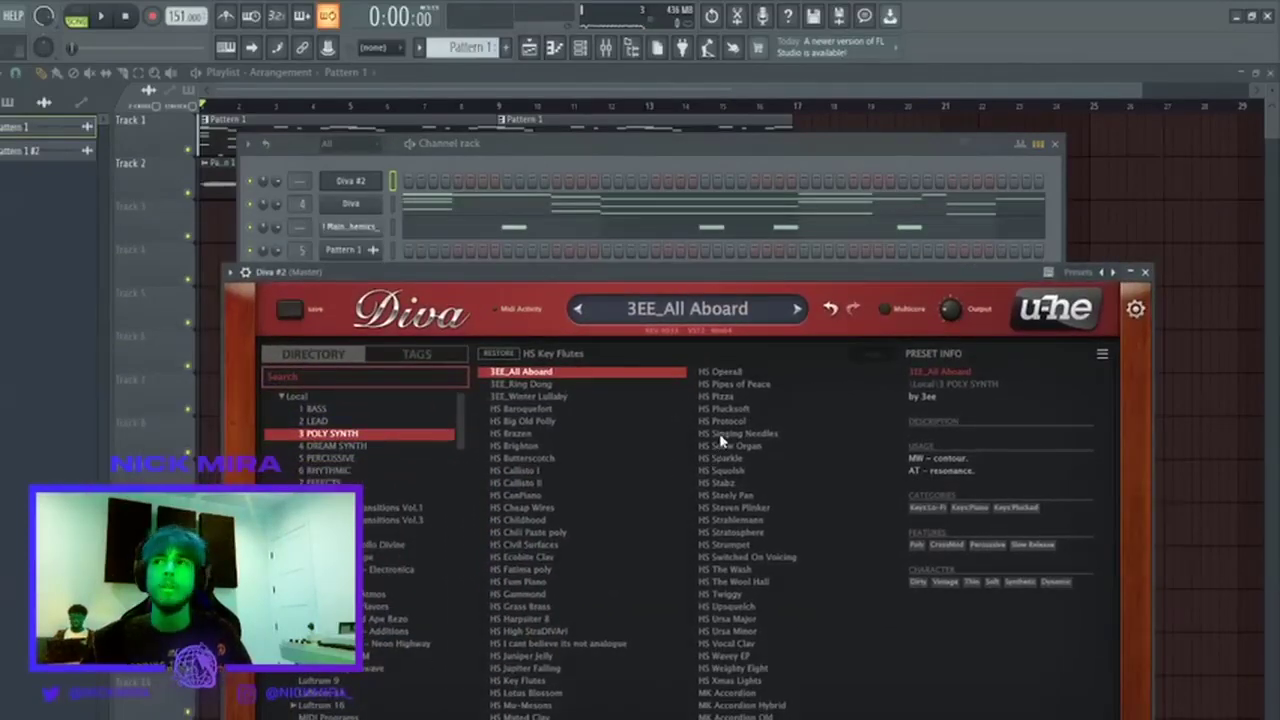
{"action": "left_click", "coordinate": [704, 545]}
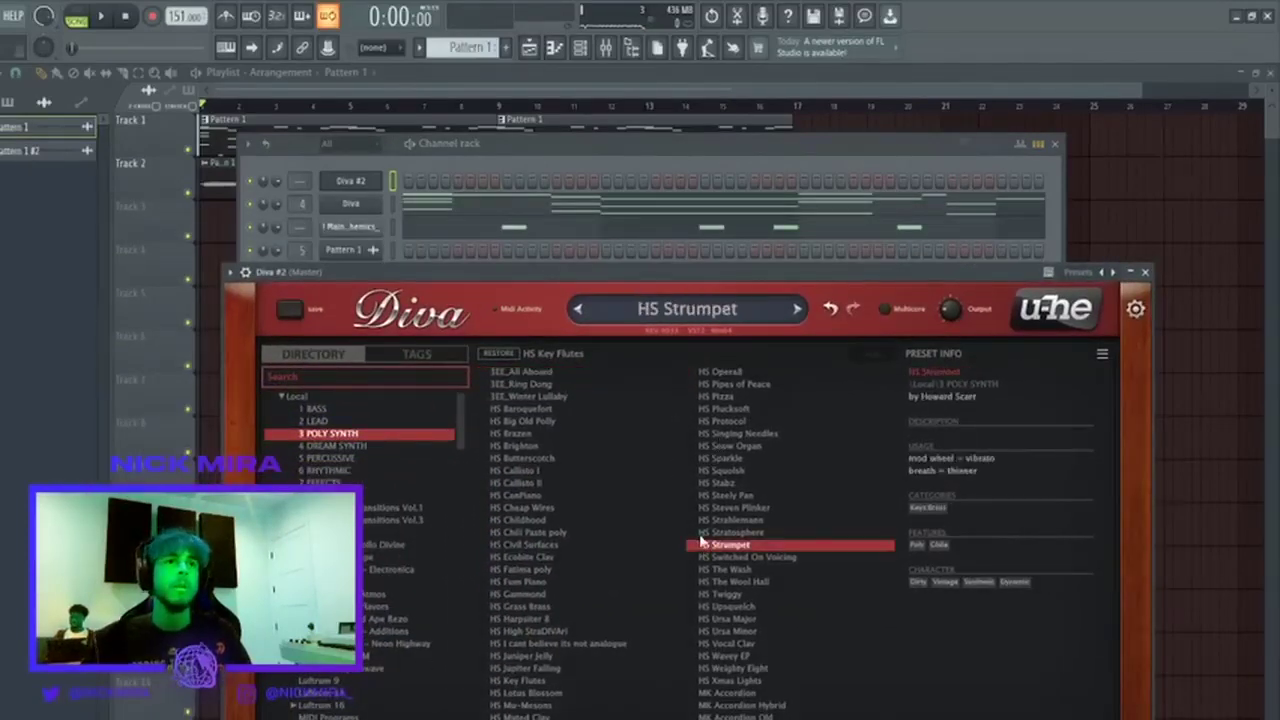
{"action": "left_click", "coordinate": [641, 632]}
{"action": "left_click", "coordinate": [586, 656]}
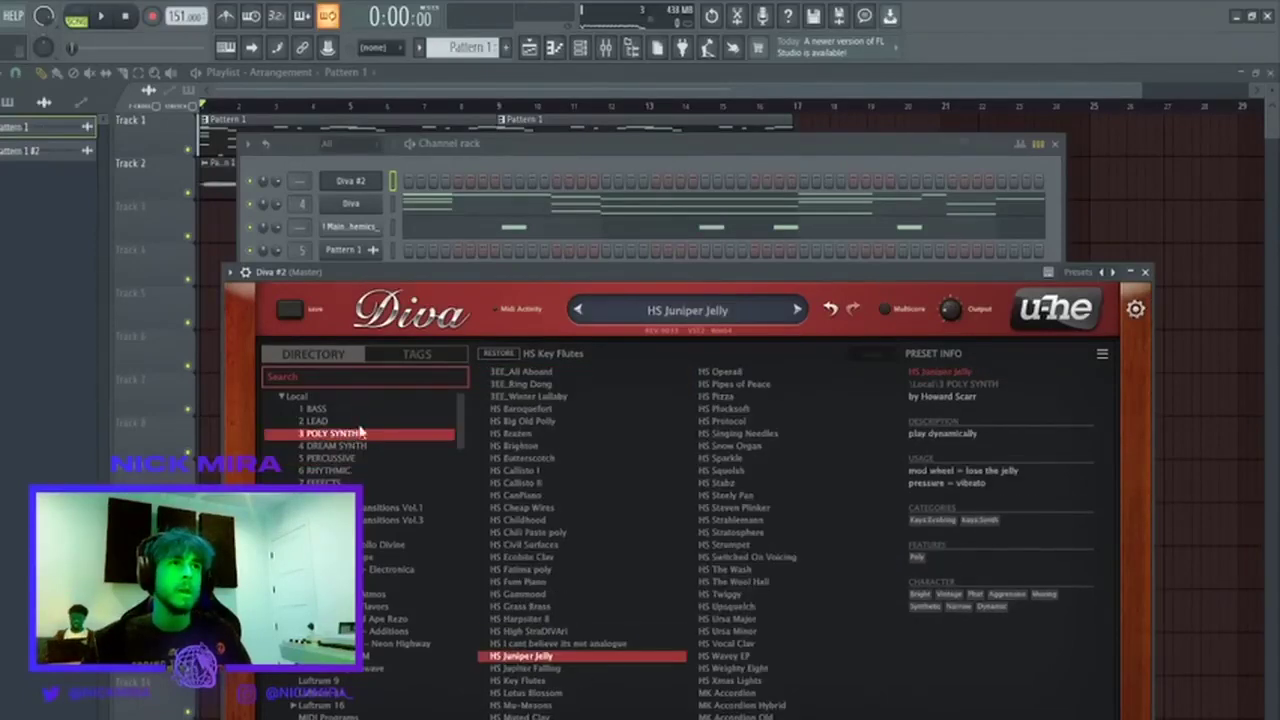
Search Diva's presets for "bell" and try the ARP Iconio and ARP Syro sounds.
{"action": "left_click", "coordinate": [363, 459]}
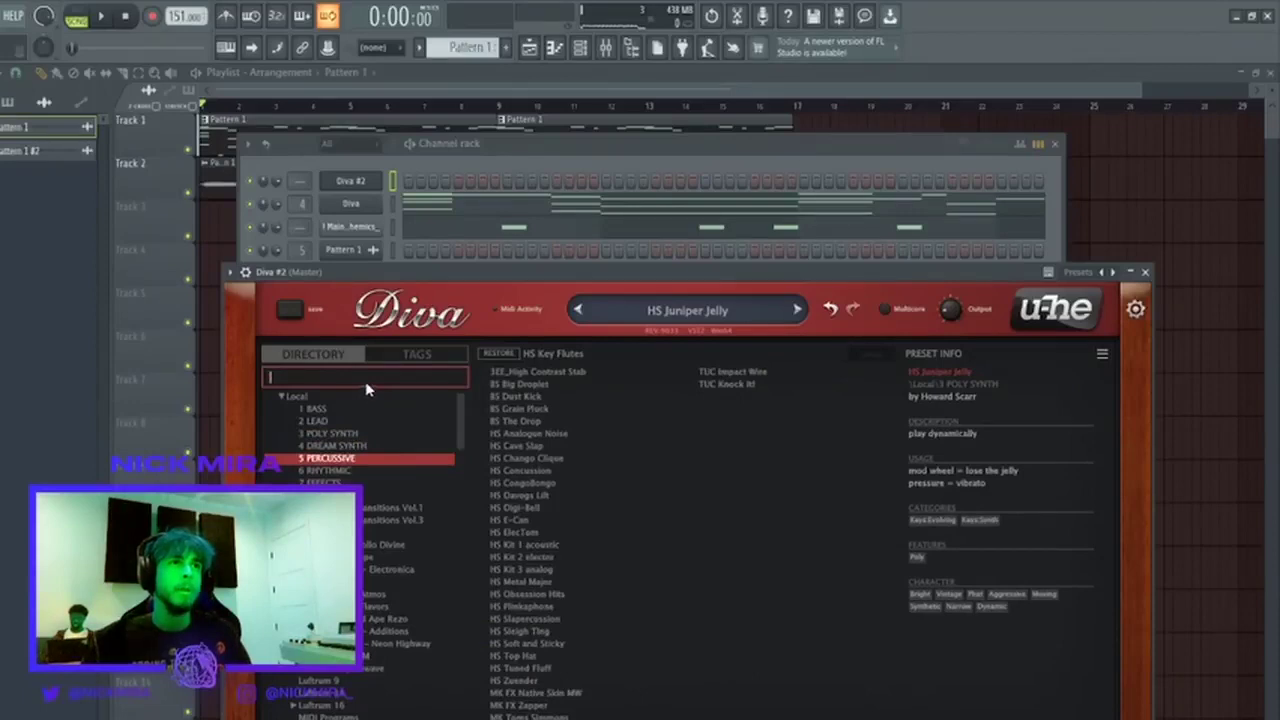
{"action": "left_click", "coordinate": [365, 378]}
{"action": "type", "text": "bel"}
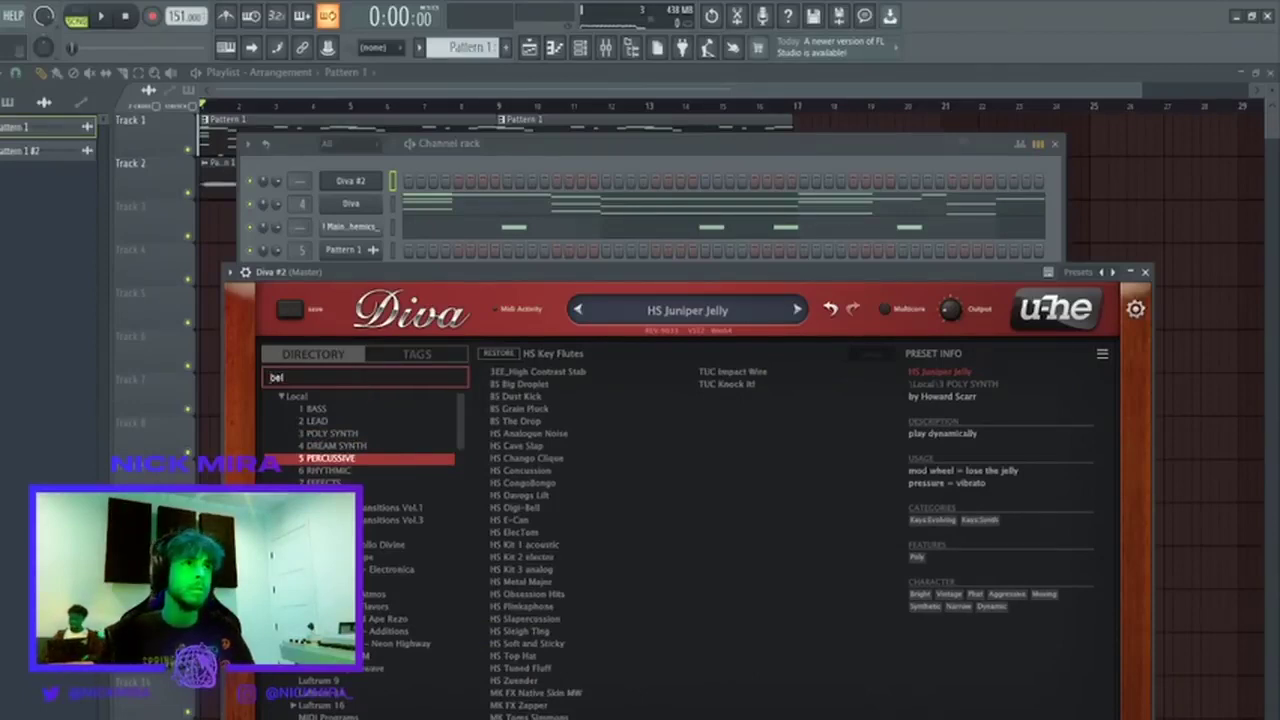
{"action": "type", "text": "l"}
{"action": "left_click", "coordinate": [520, 421]}
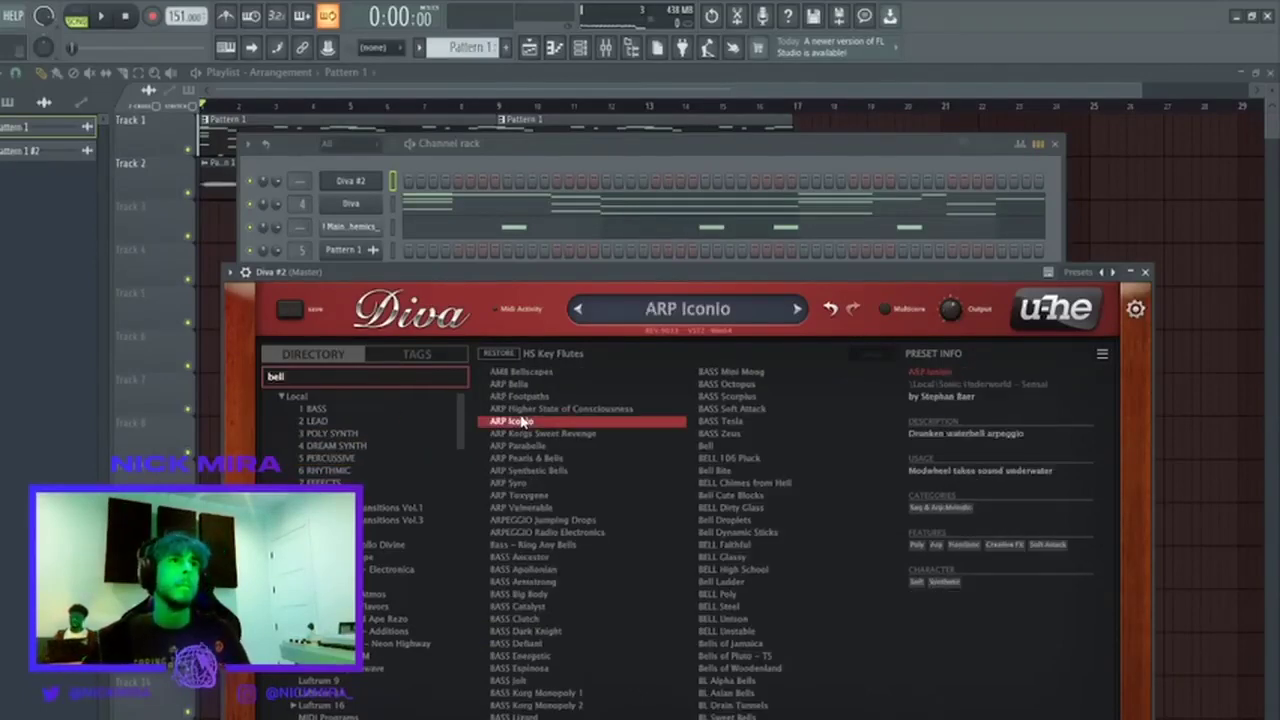
{"action": "left_click", "coordinate": [627, 482]}
Play the song and audition bell presets in Diva #2, including Bell, Bell Cute Blocks, BELL Faithful, Bell Droplets and BELL Dirty Glass.
{"action": "left_click", "coordinate": [389, 181]}
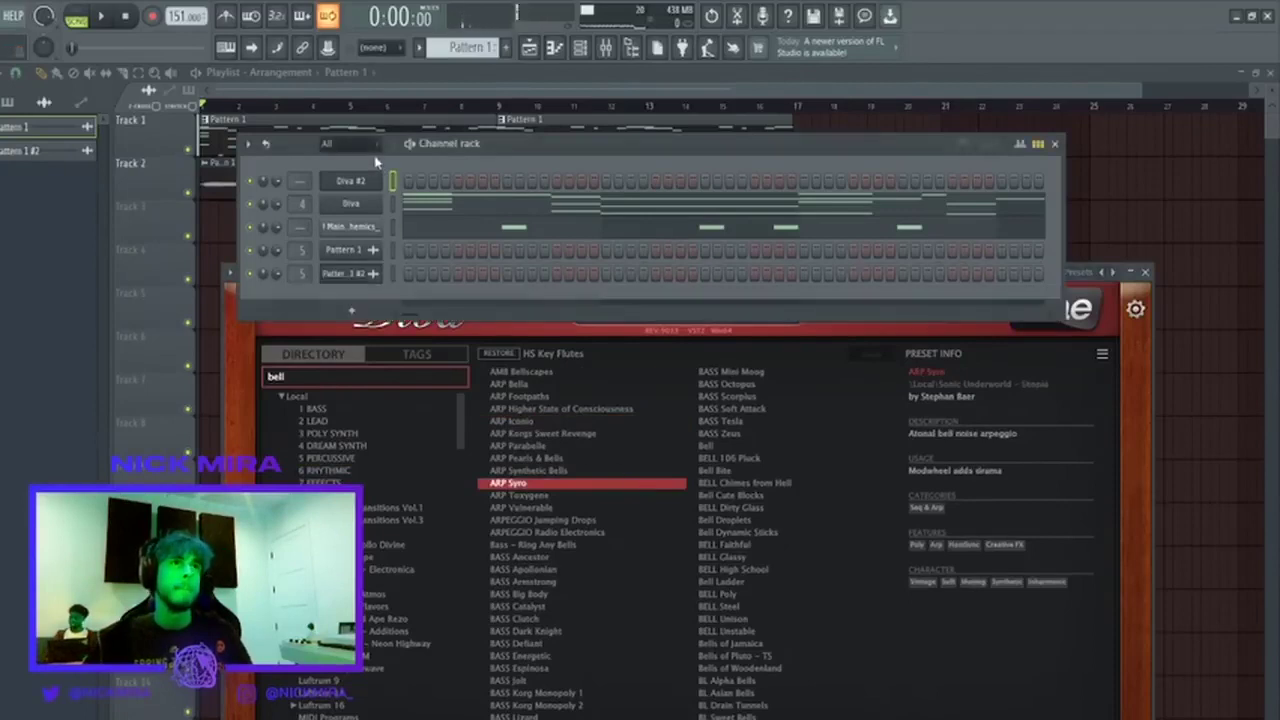
{"action": "key", "text": "space"}
{"action": "left_click", "coordinate": [738, 437]}
{"action": "left_click", "coordinate": [739, 448]}
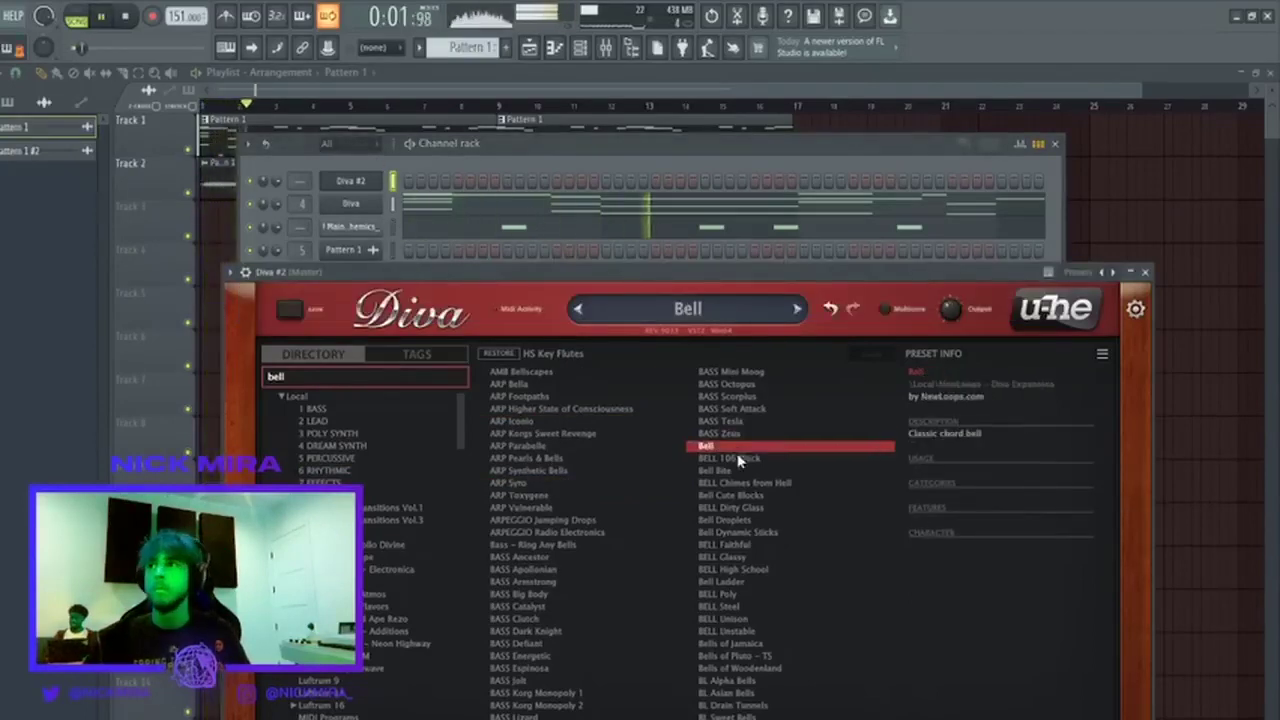
{"action": "left_click", "coordinate": [737, 495]}
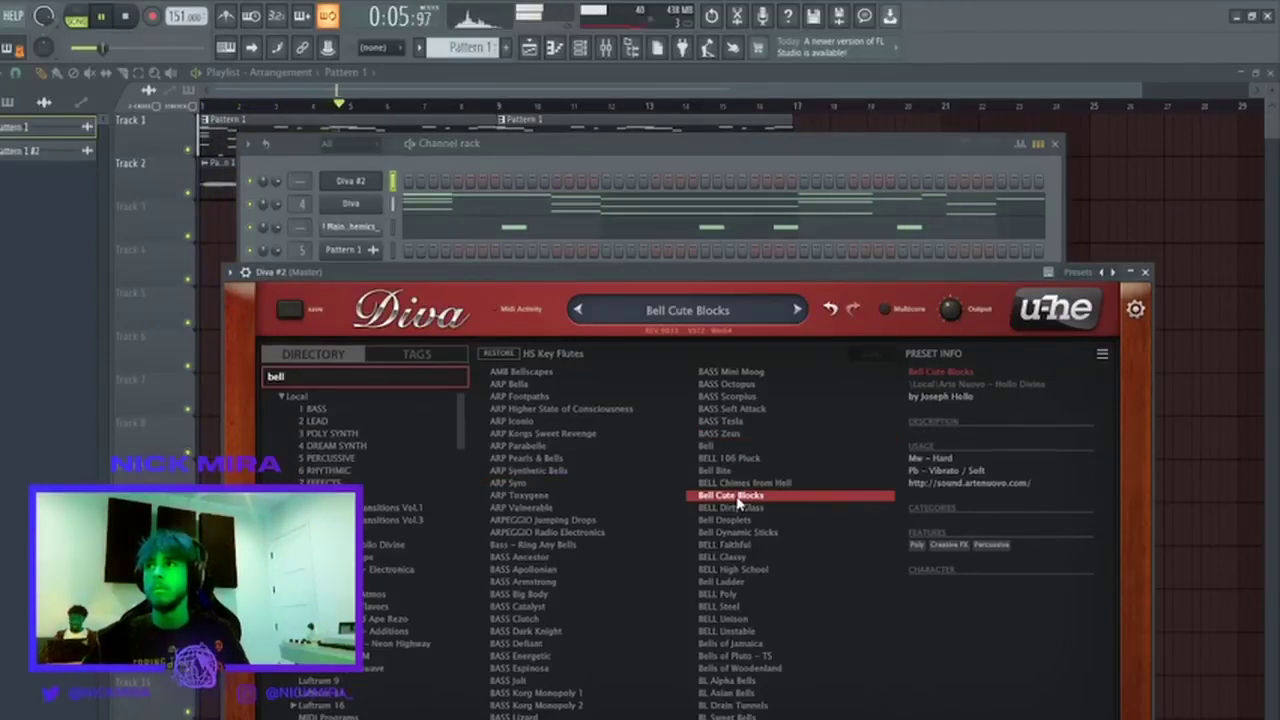
{"action": "left_click", "coordinate": [762, 546]}
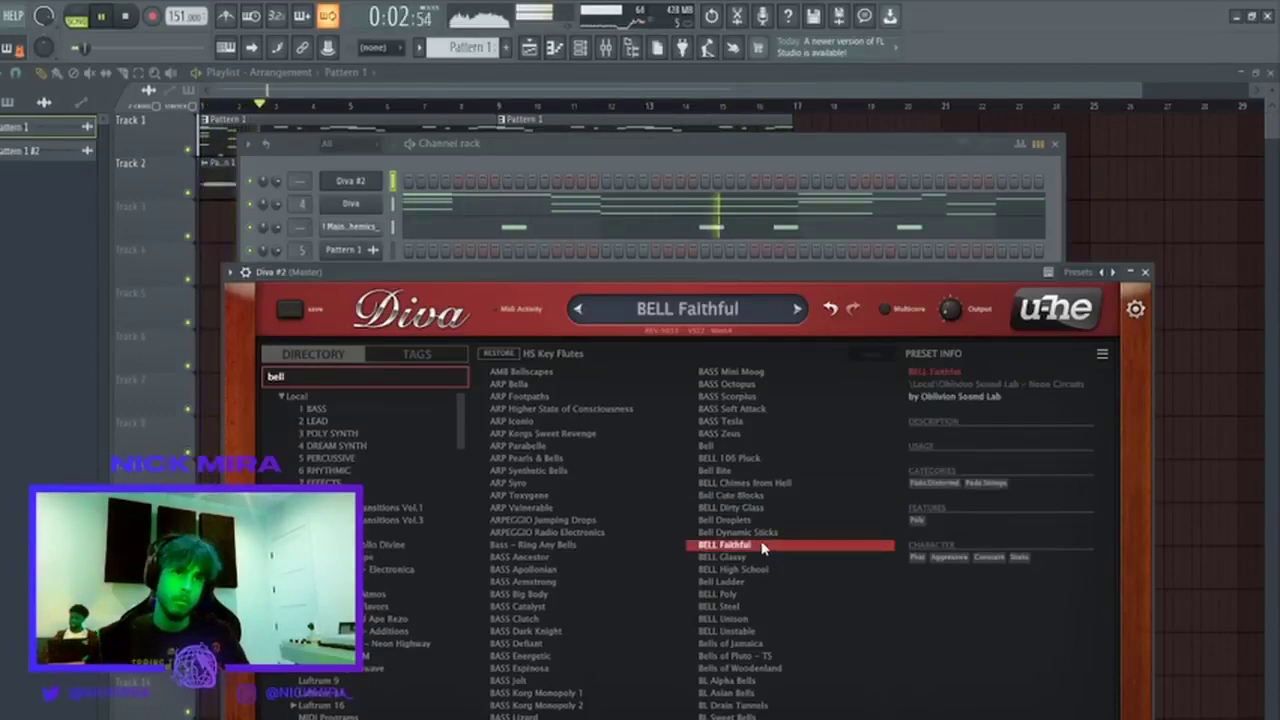
{"action": "left_click", "coordinate": [764, 533]}
{"action": "left_click", "coordinate": [758, 519]}
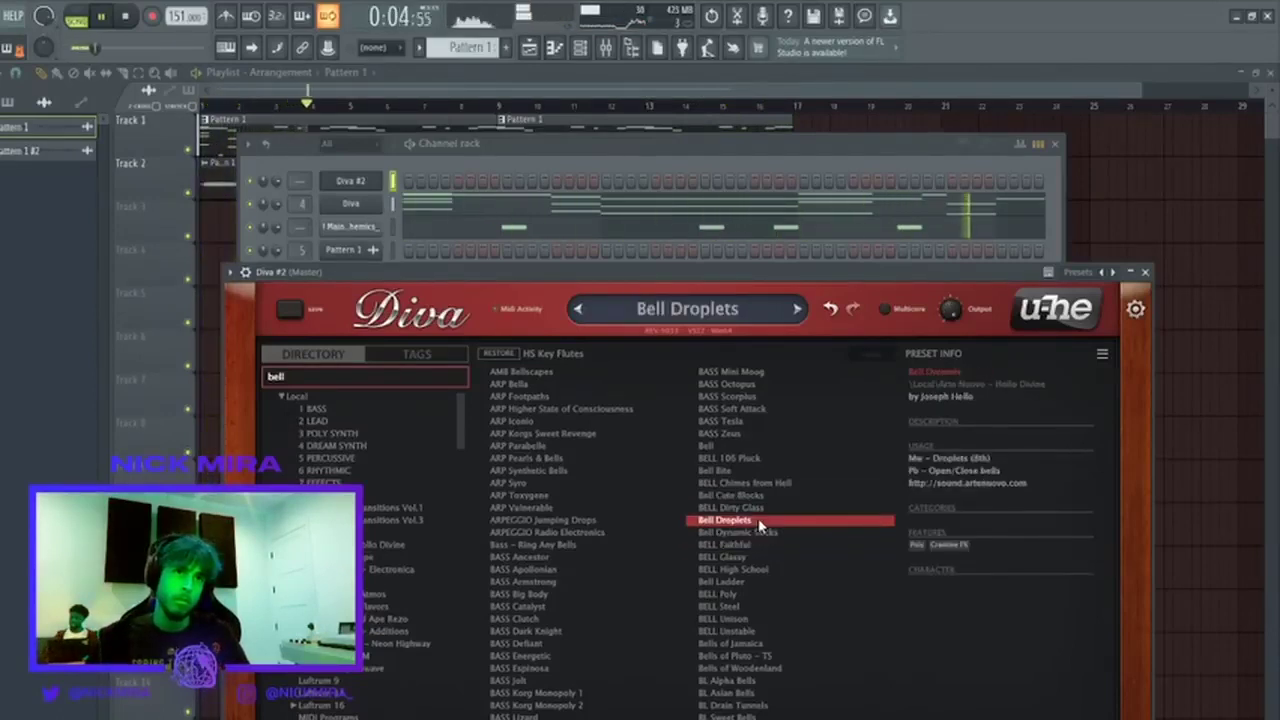
{"action": "left_click", "coordinate": [764, 509]}
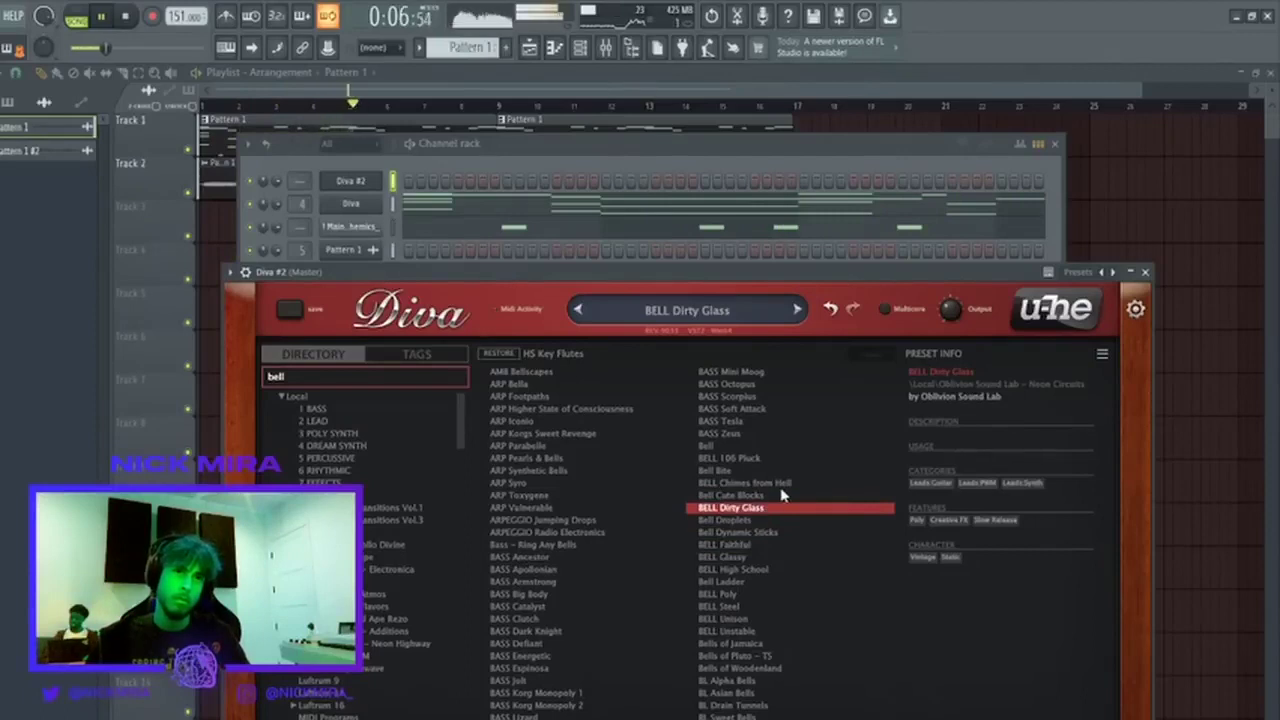
{"action": "left_click", "coordinate": [770, 485]}
Audition BELL Unstable, Bells of Woodenland, BL Asian Bells and BL Drain Tunnels, and settle on the Bell Bite preset.
{"action": "left_click", "coordinate": [775, 633]}
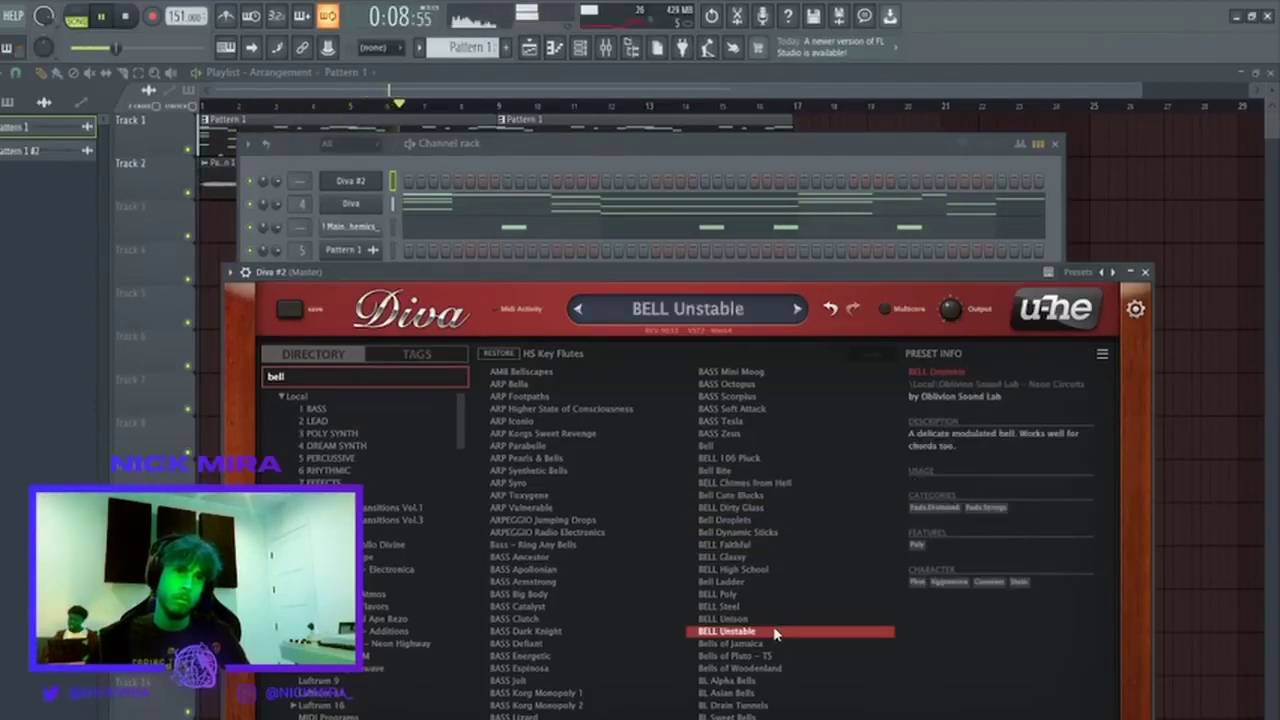
{"action": "left_click", "coordinate": [773, 646]}
{"action": "left_click", "coordinate": [773, 668]}
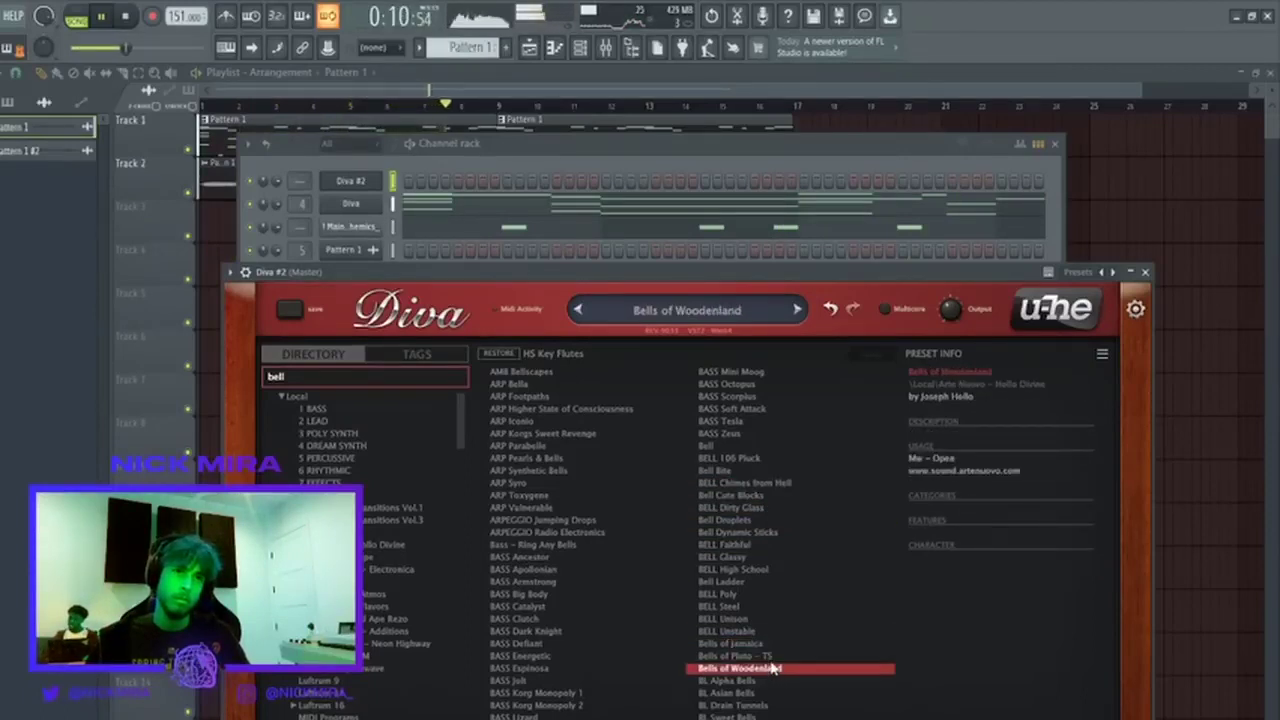
{"action": "left_click", "coordinate": [776, 656]}
{"action": "left_click", "coordinate": [774, 693]}
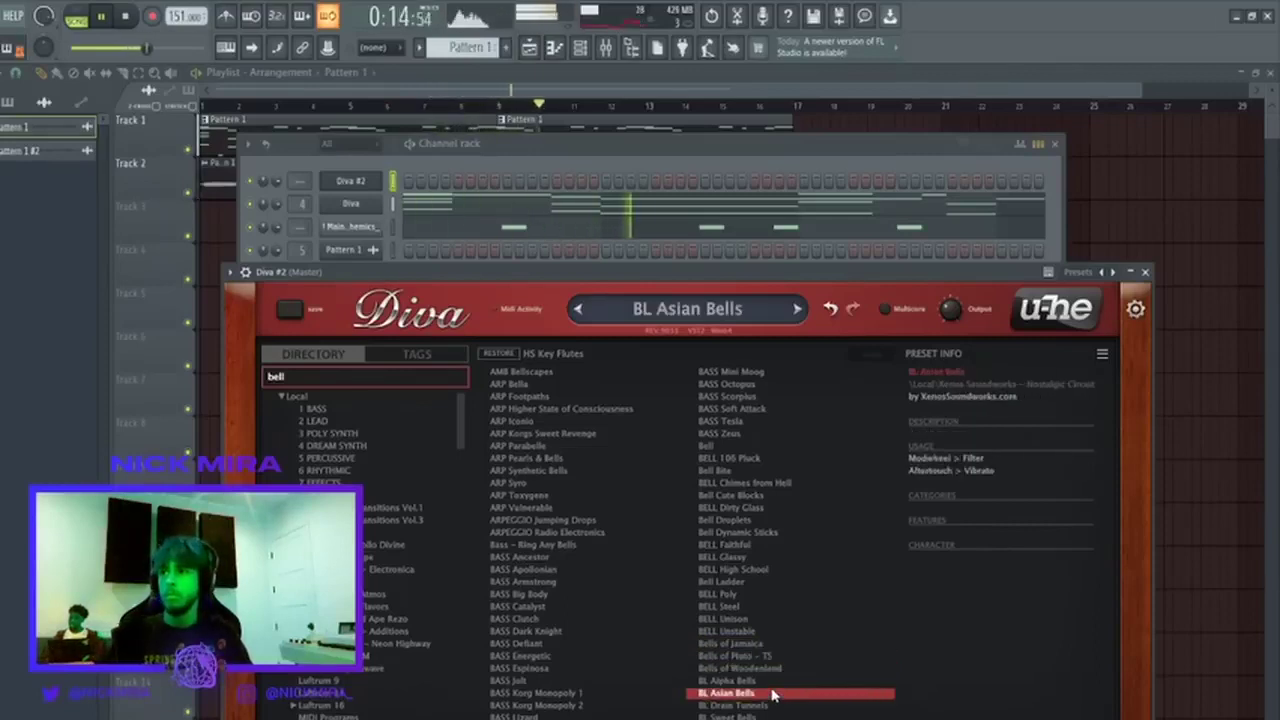
{"action": "left_click", "coordinate": [764, 706]}
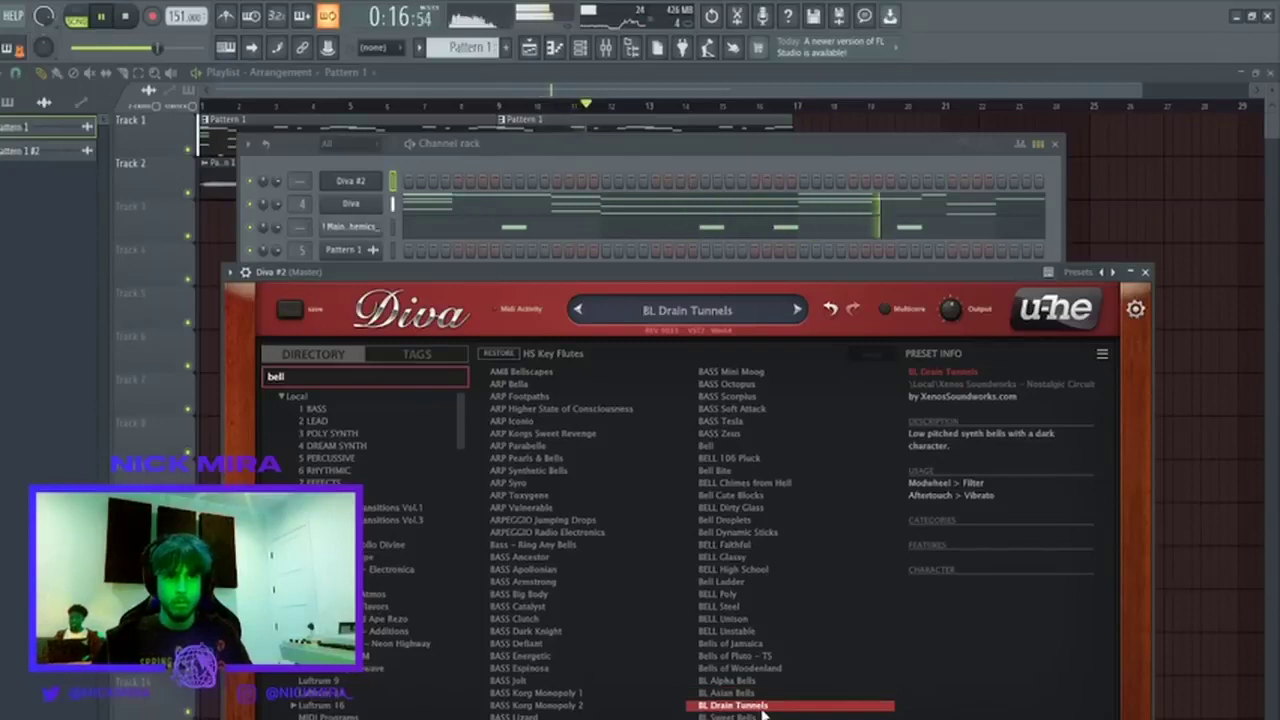
{"action": "left_click", "coordinate": [758, 719]}
{"action": "left_click", "coordinate": [781, 471]}
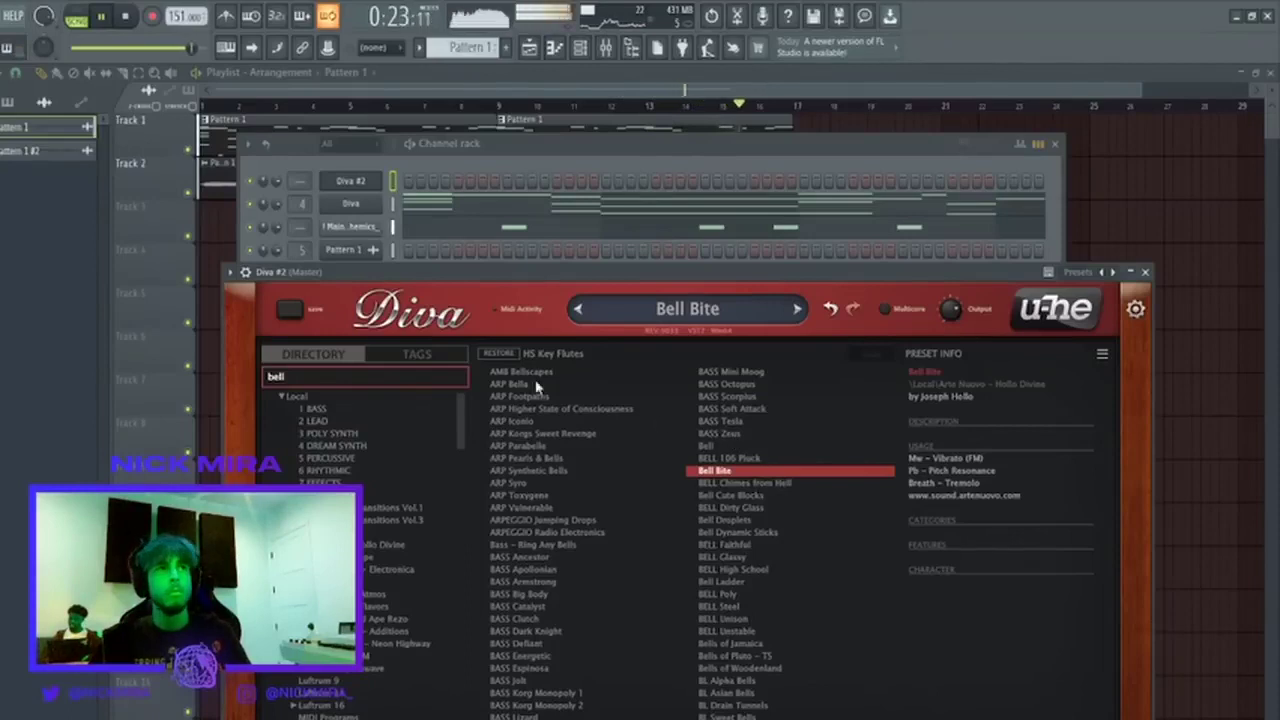
In Diva #2's piano roll, shift the four-note run slightly earlier so its long note starts at bar 3, and reselect the run.
{"action": "left_click", "coordinate": [353, 174]}
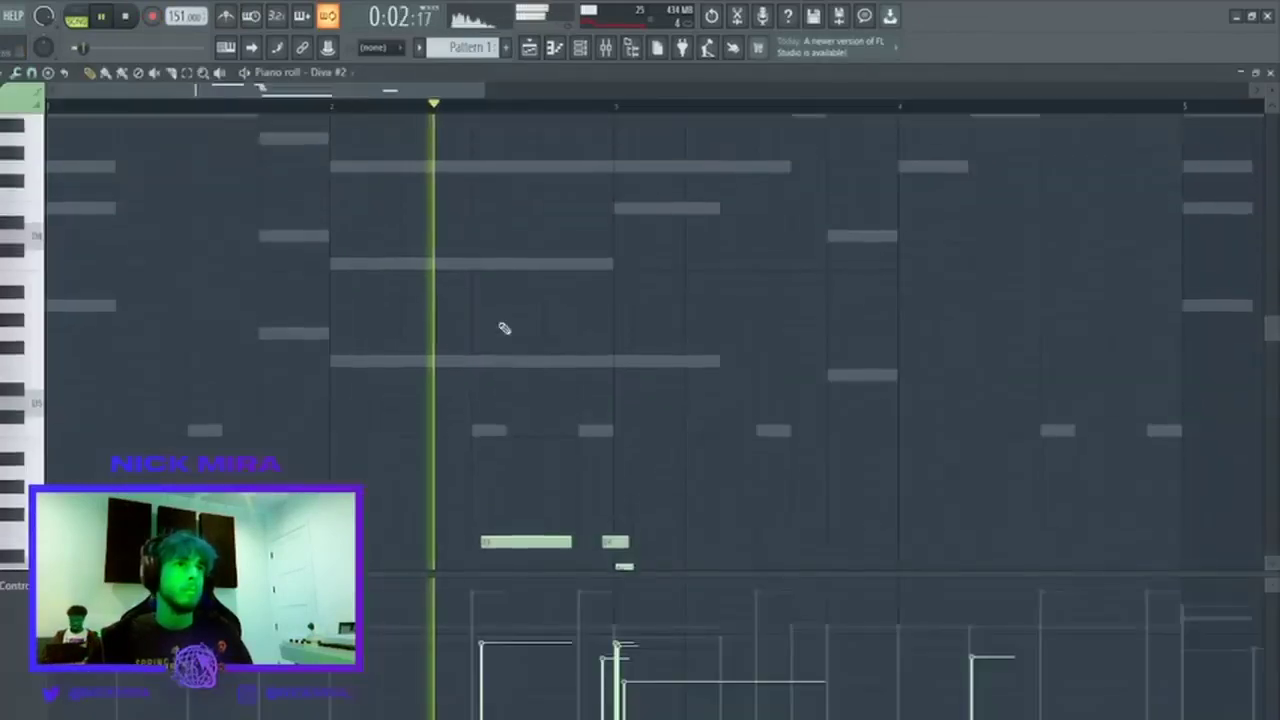
{"action": "scroll", "coordinate": [509, 320], "scroll_direction": "down", "scroll_amount": 5}
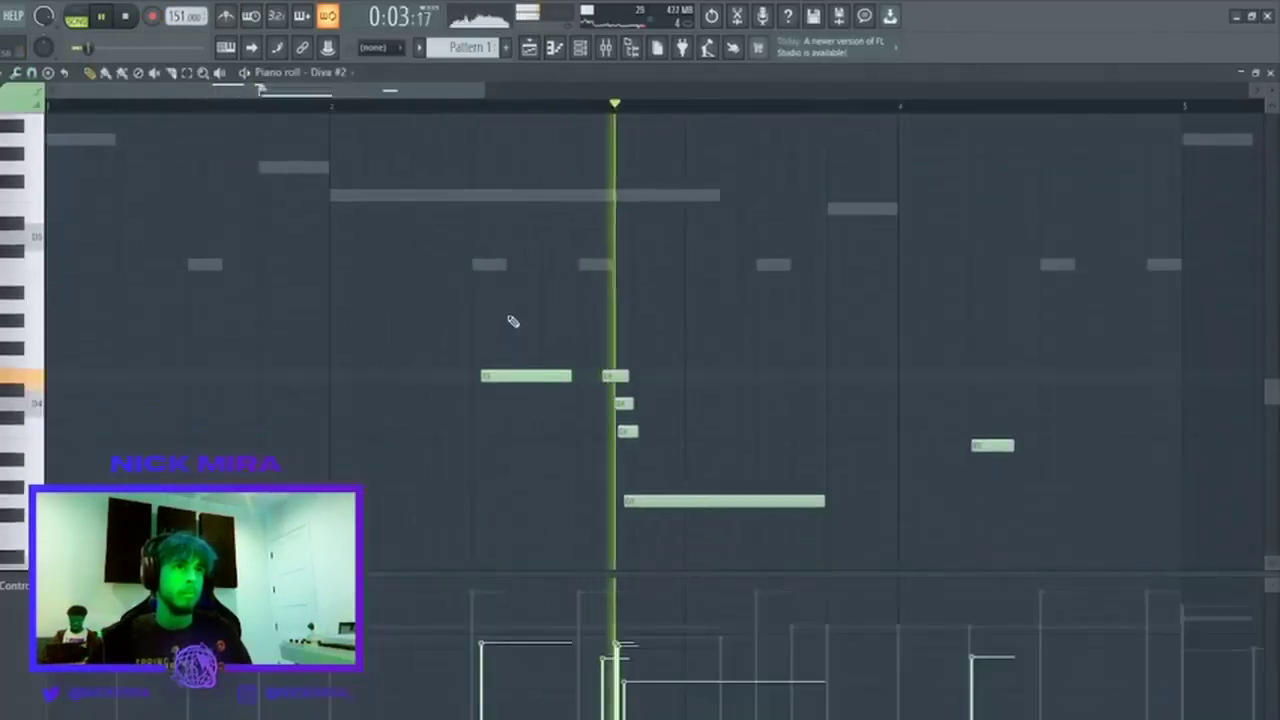
{"action": "left_click_drag", "start_coordinate": [836, 251], "coordinate": [606, 528]}
{"action": "left_click_drag", "start_coordinate": [658, 465], "coordinate": [648, 464]}
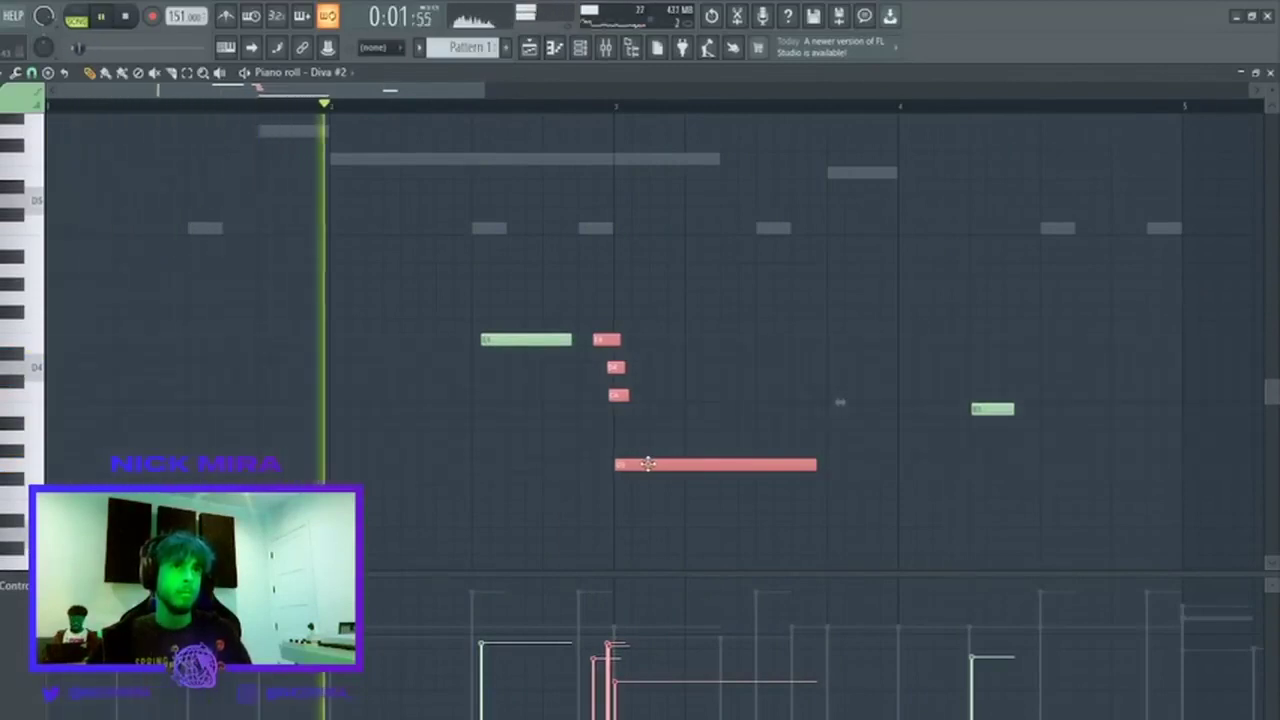
{"action": "key", "text": "ctrl+d"}
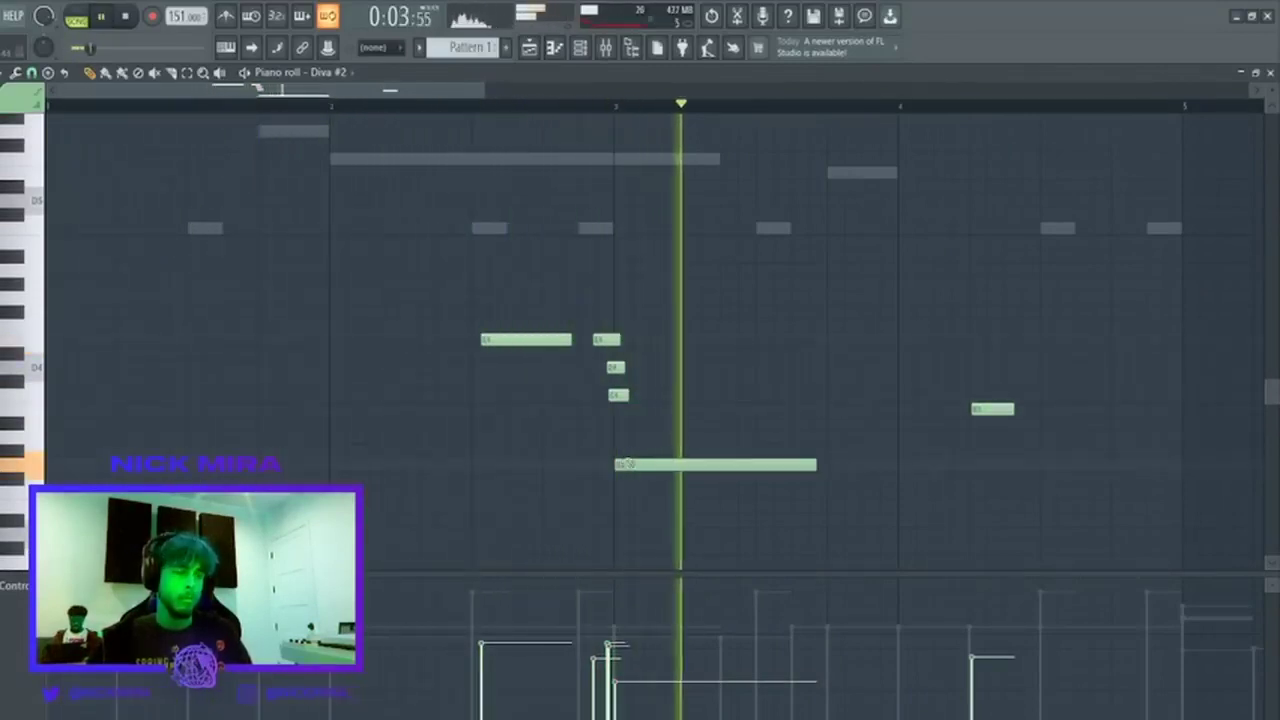
{"action": "left_click_drag", "start_coordinate": [654, 280], "coordinate": [596, 530]}
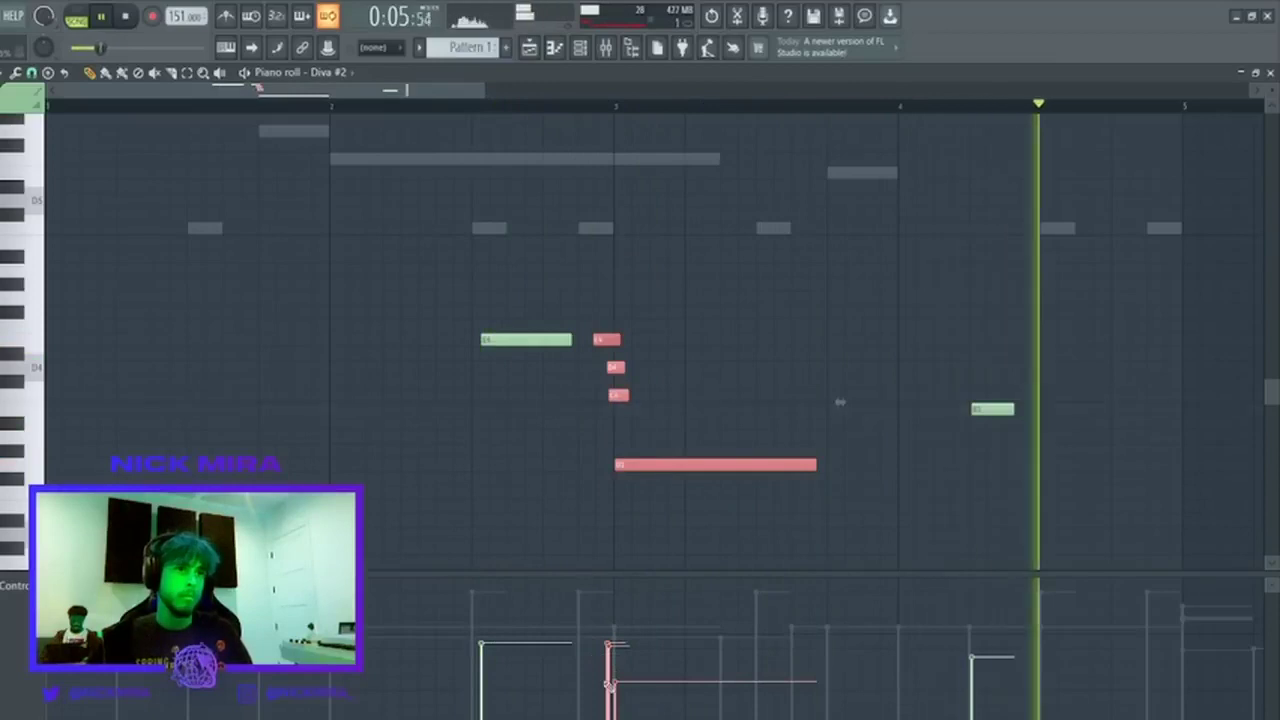
Snap the first bell note to the middle of bar 2 and duplicate the whole four-bar melody into bars 5 to 8.
{"action": "key", "text": "ctrl+d"}
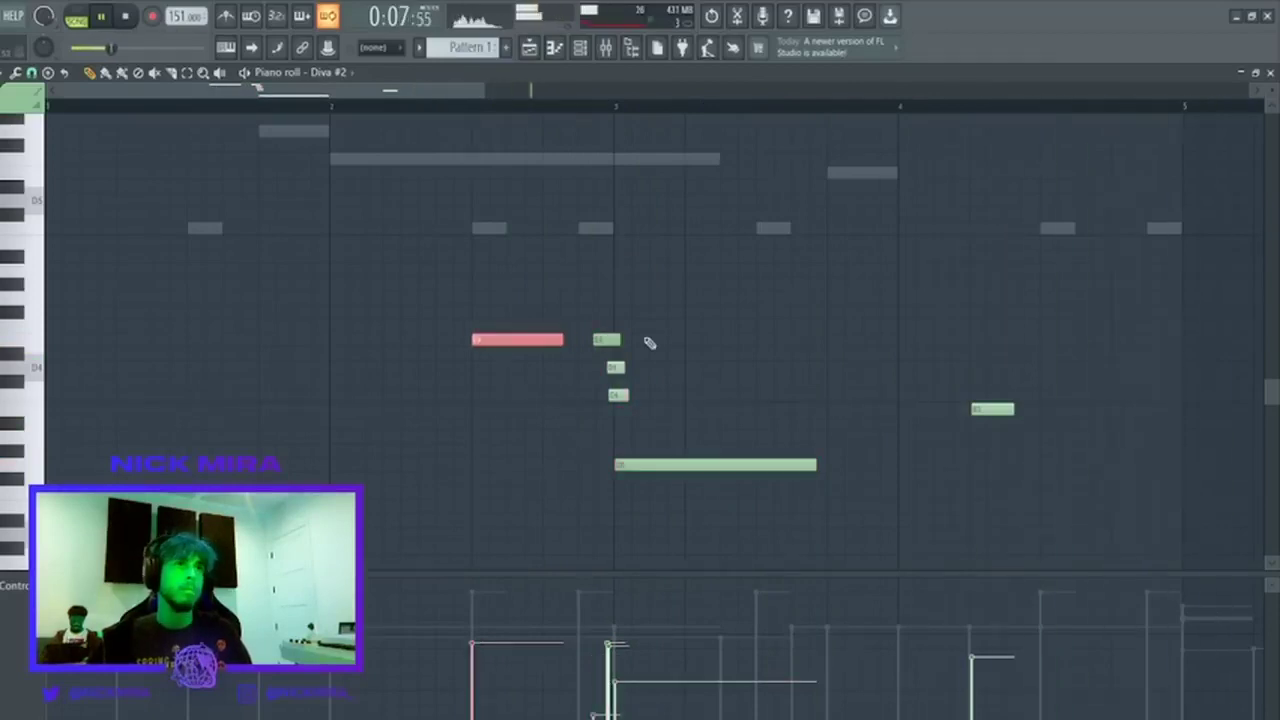
{"action": "scroll", "coordinate": [870, 100], "scroll_direction": "down", "scroll_amount": 2}
{"action": "key", "text": "ctrl+a"}
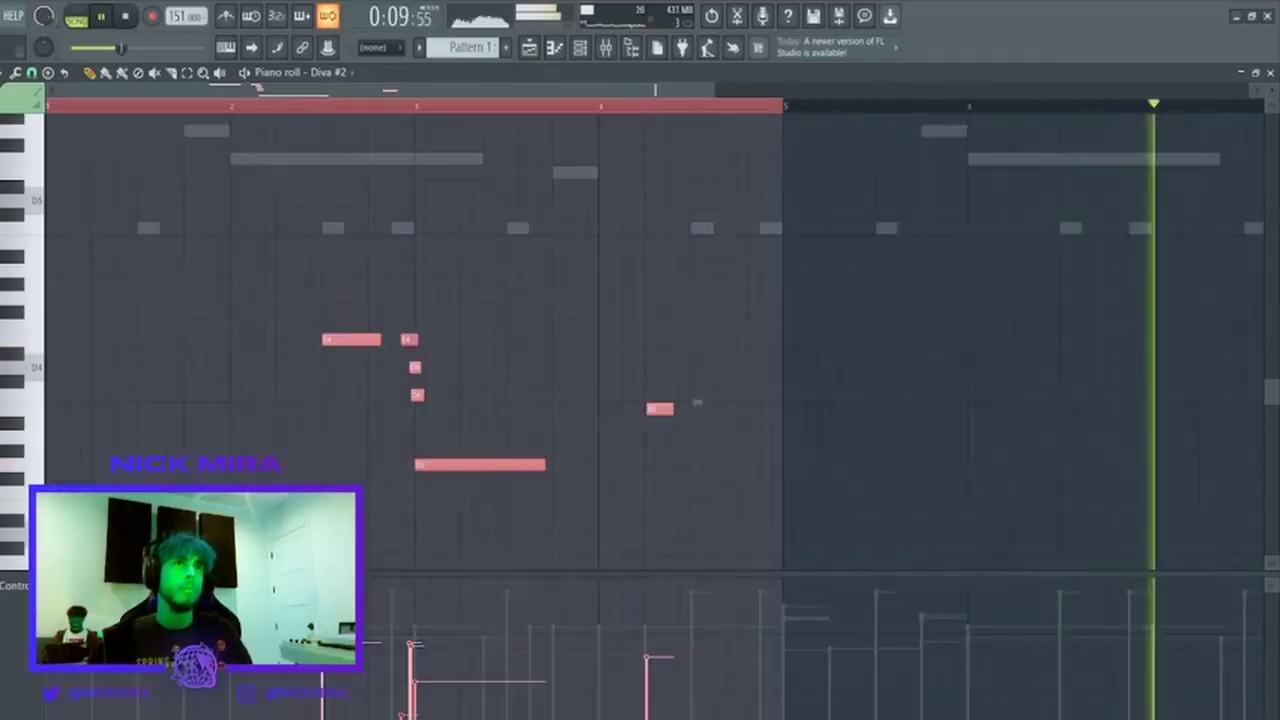
{"action": "key", "text": "ctrl+b"}
{"action": "left_click_drag", "start_coordinate": [737, 277], "coordinate": [1150, 590]}
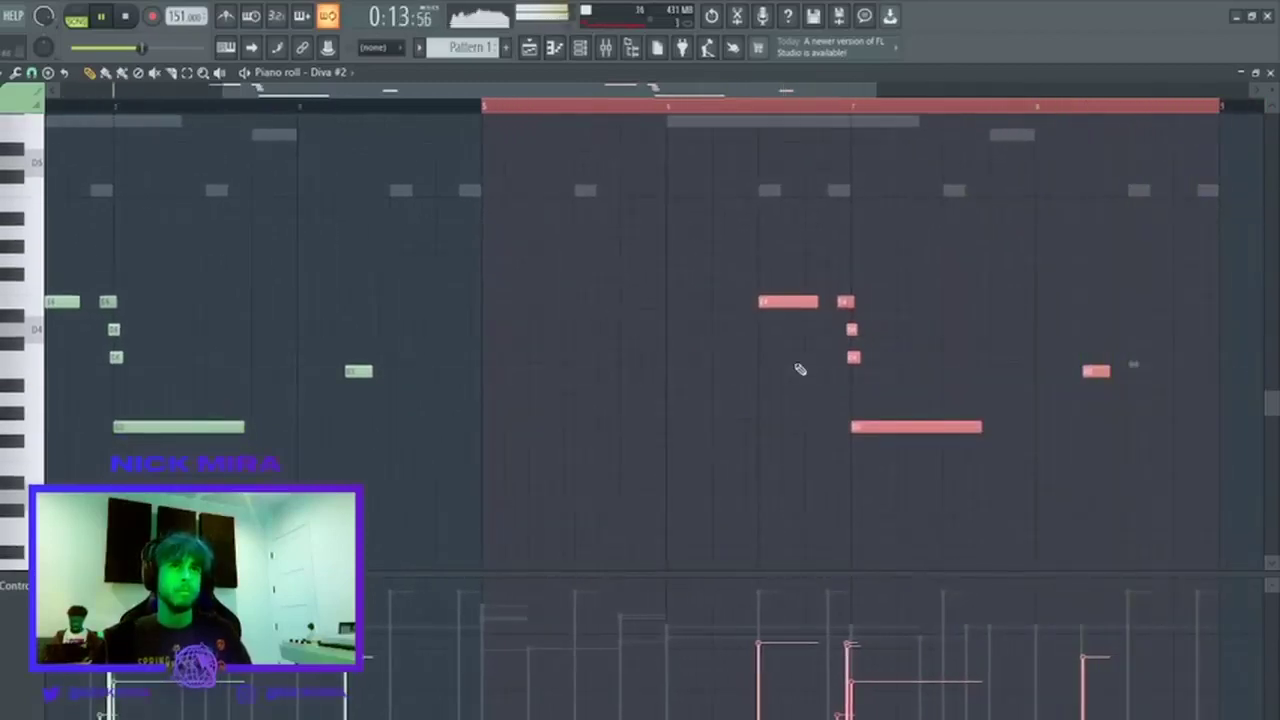
Transpose the duplicated phrase in bars 5 to 8 up five semitones and deselect it.
{"action": "key", "text": "Up"}
{"action": "key", "text": "Up"}
{"action": "key", "text": "Up"}
{"action": "key", "text": "Up"}
{"action": "key", "text": "Up"}
{"action": "left_click", "coordinate": [909, 143]}
Raise the copied phrase's long bar 7 note to E4 and play the passage from the phrase's first note.
{"action": "left_click", "coordinate": [765, 107]}
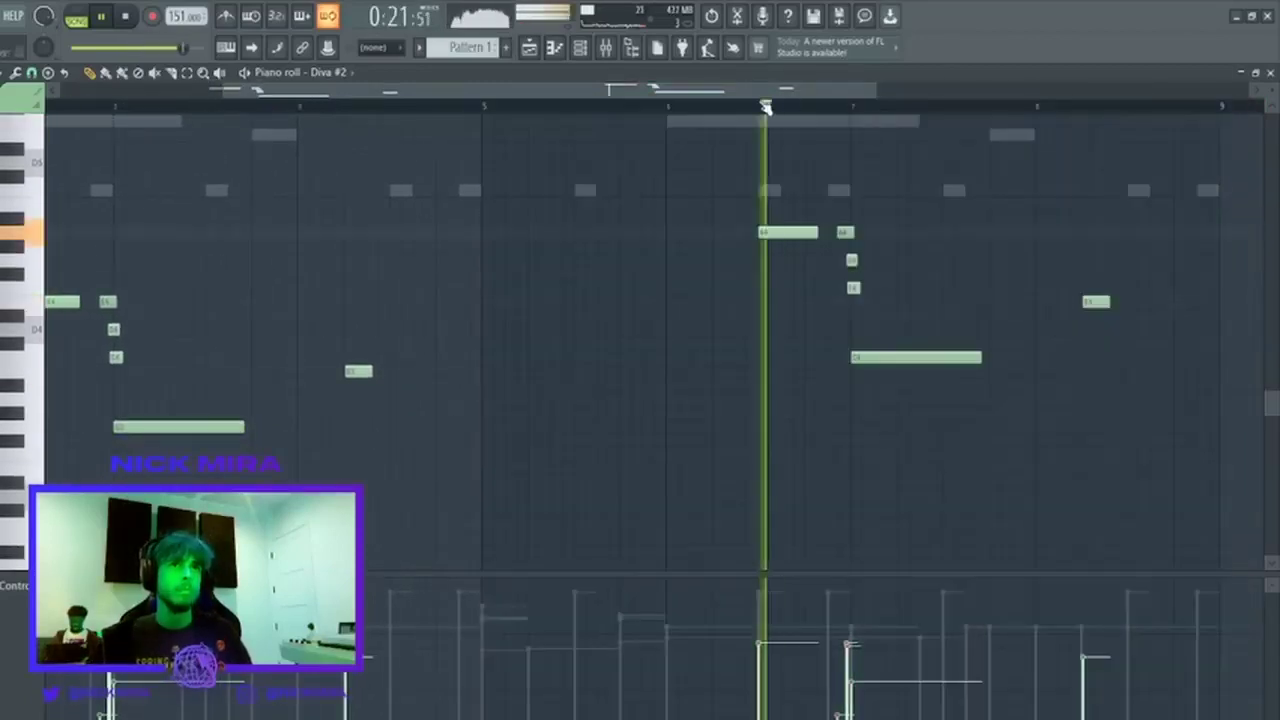
{"action": "key", "text": "space"}
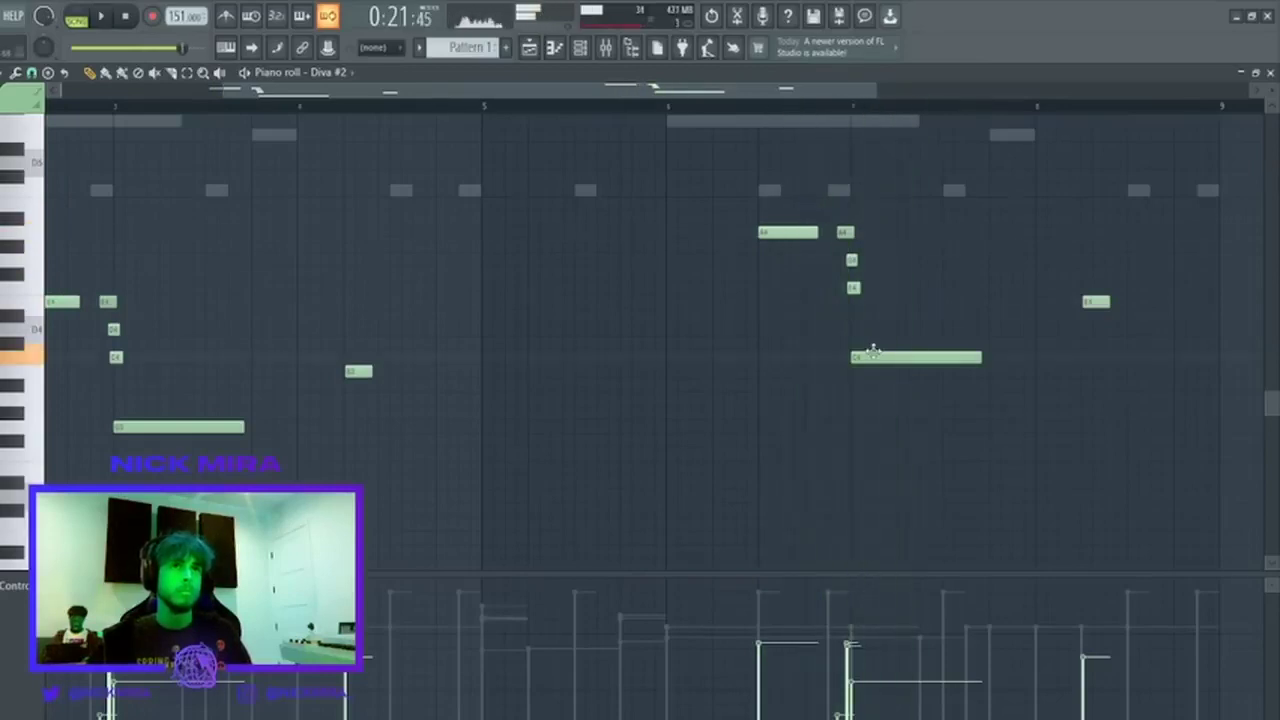
{"action": "key", "text": "space"}
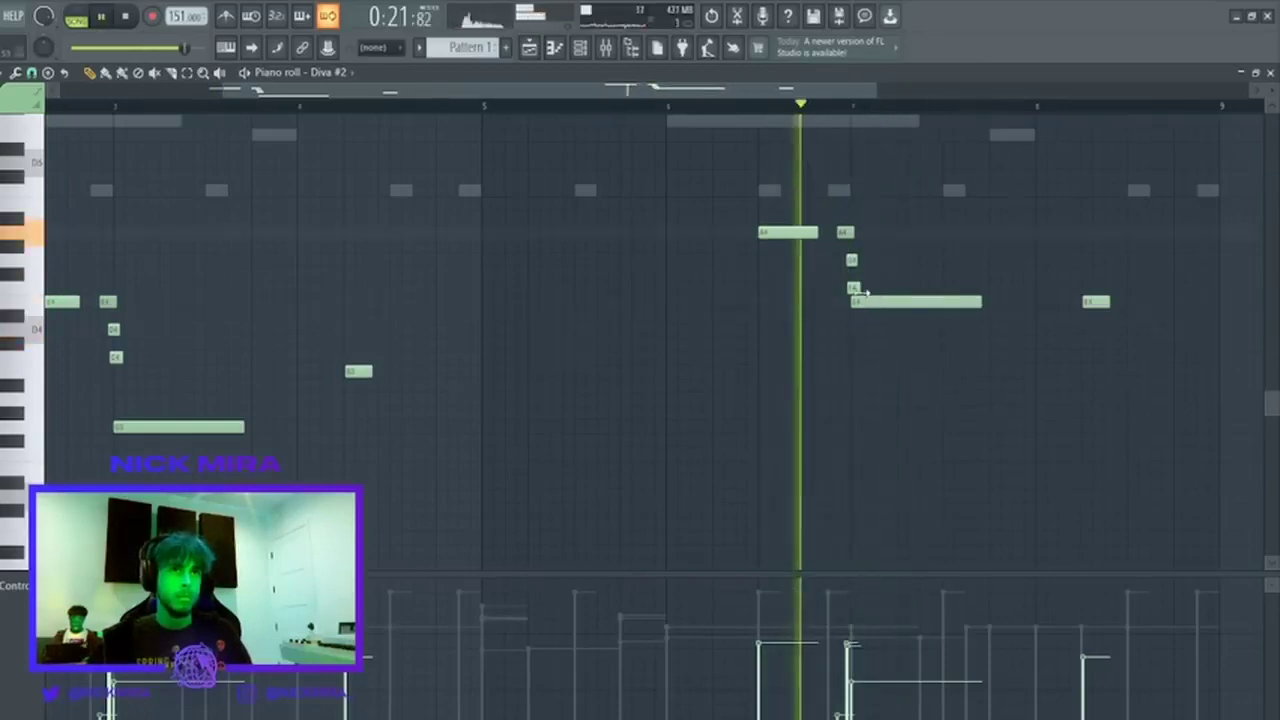
{"action": "key", "text": "space"}
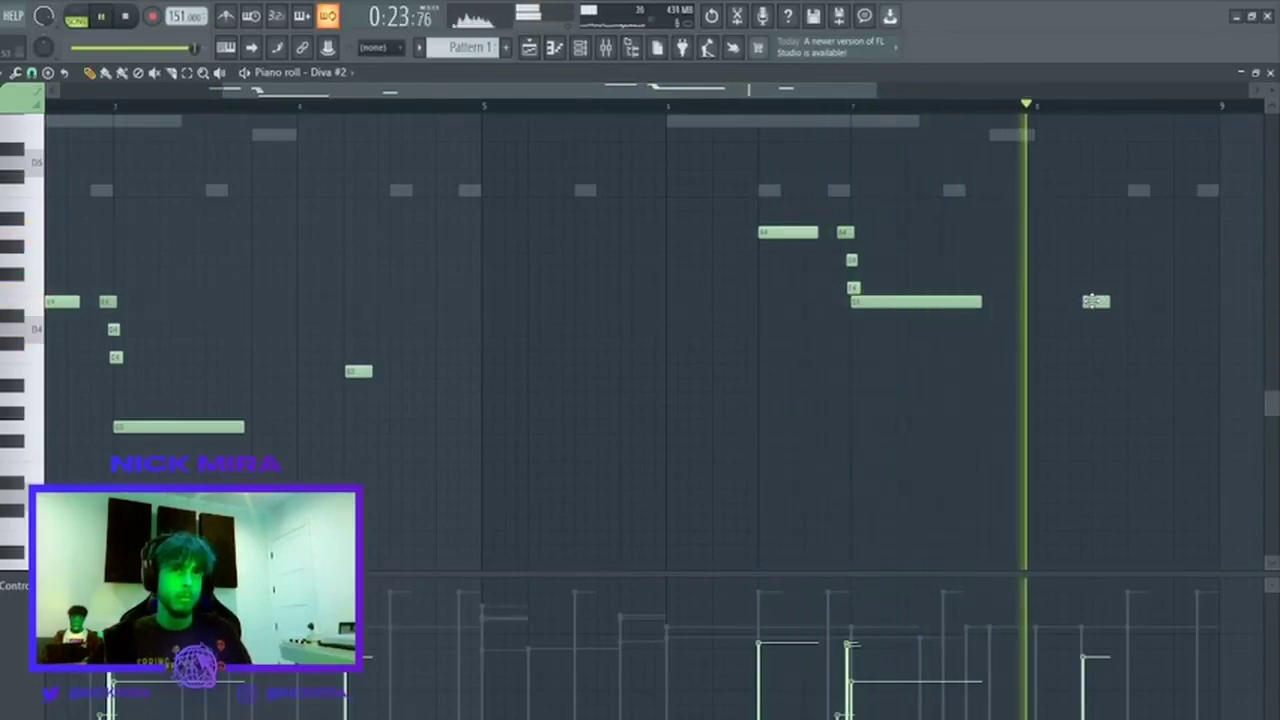
Try replacing the copied phrase's last note in bar 8 with F4, E4 and G3 notes at different positions.
{"action": "left_click", "coordinate": [1180, 288]}
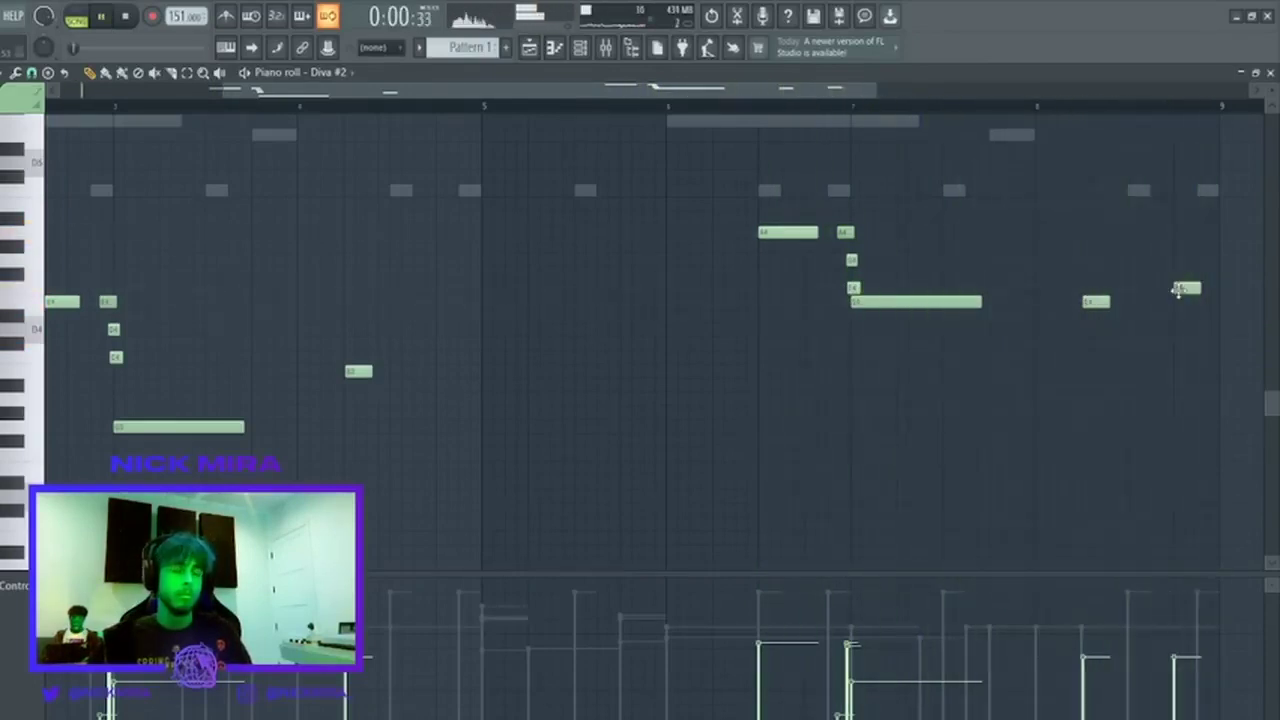
{"action": "right_click", "coordinate": [1098, 301]}
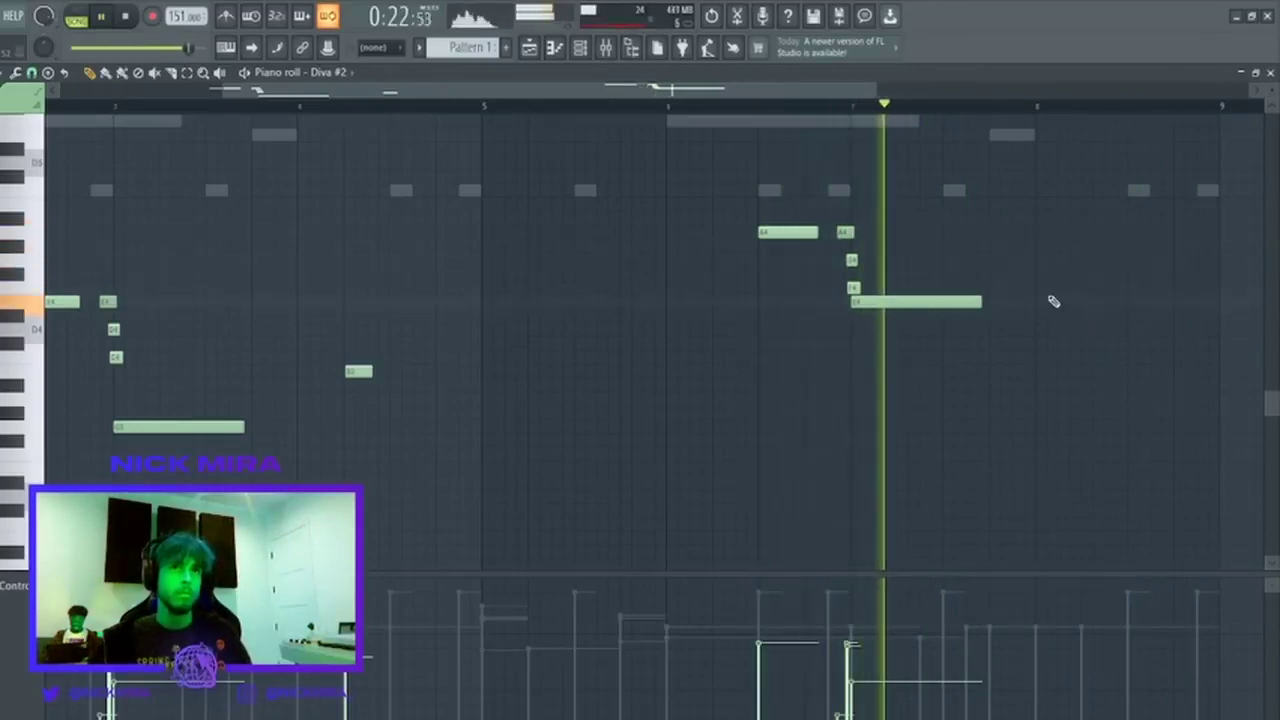
{"action": "left_click", "coordinate": [1040, 288]}
{"action": "left_click", "coordinate": [1138, 302]}
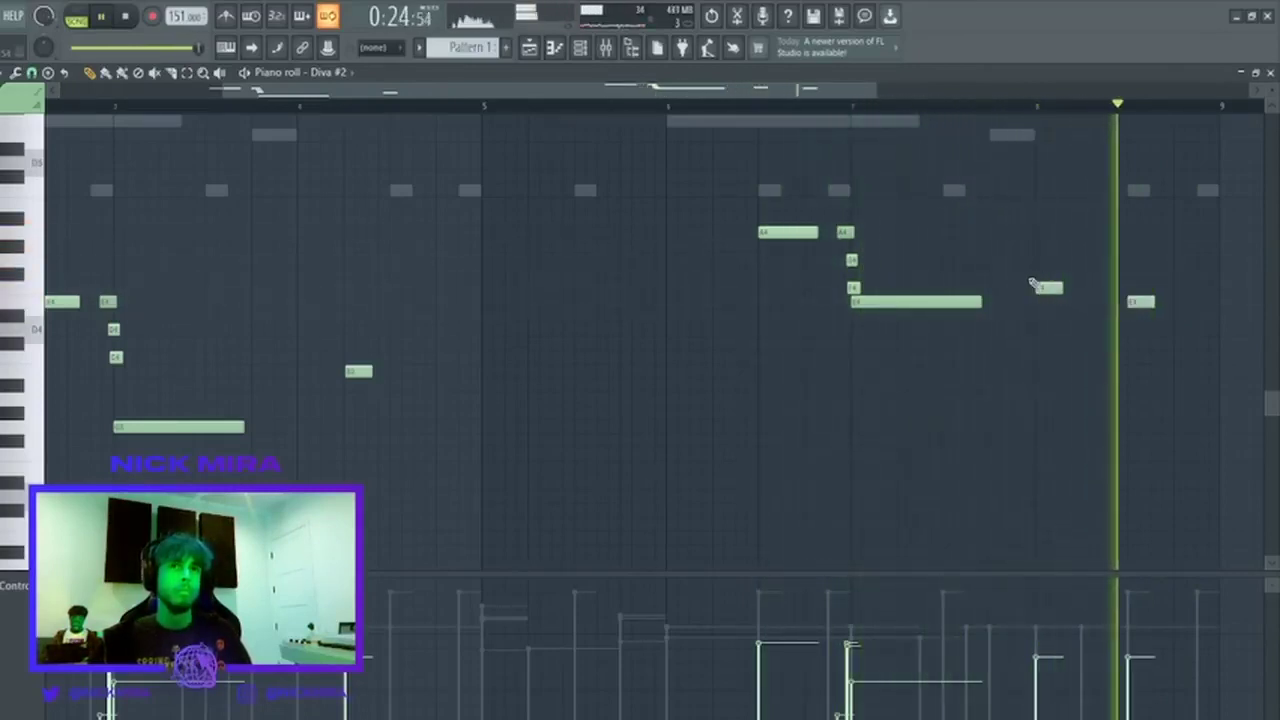
{"action": "right_click", "coordinate": [1048, 288]}
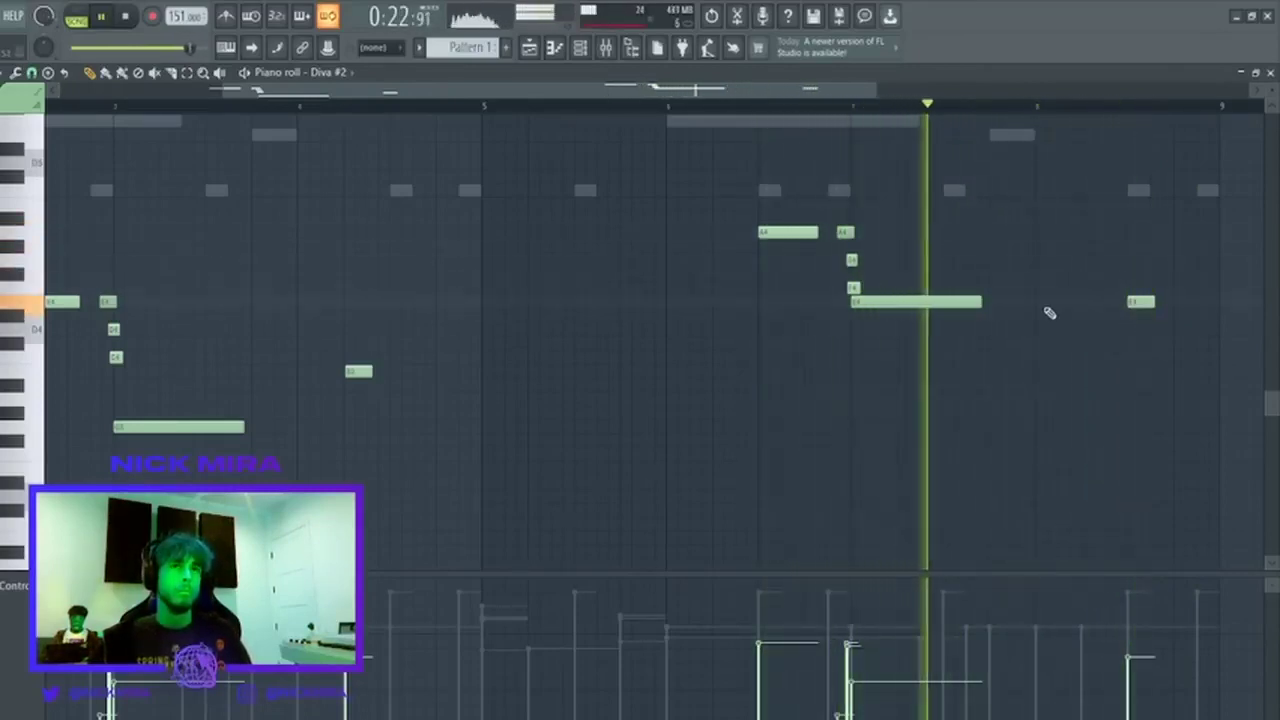
{"action": "right_click", "coordinate": [1148, 301]}
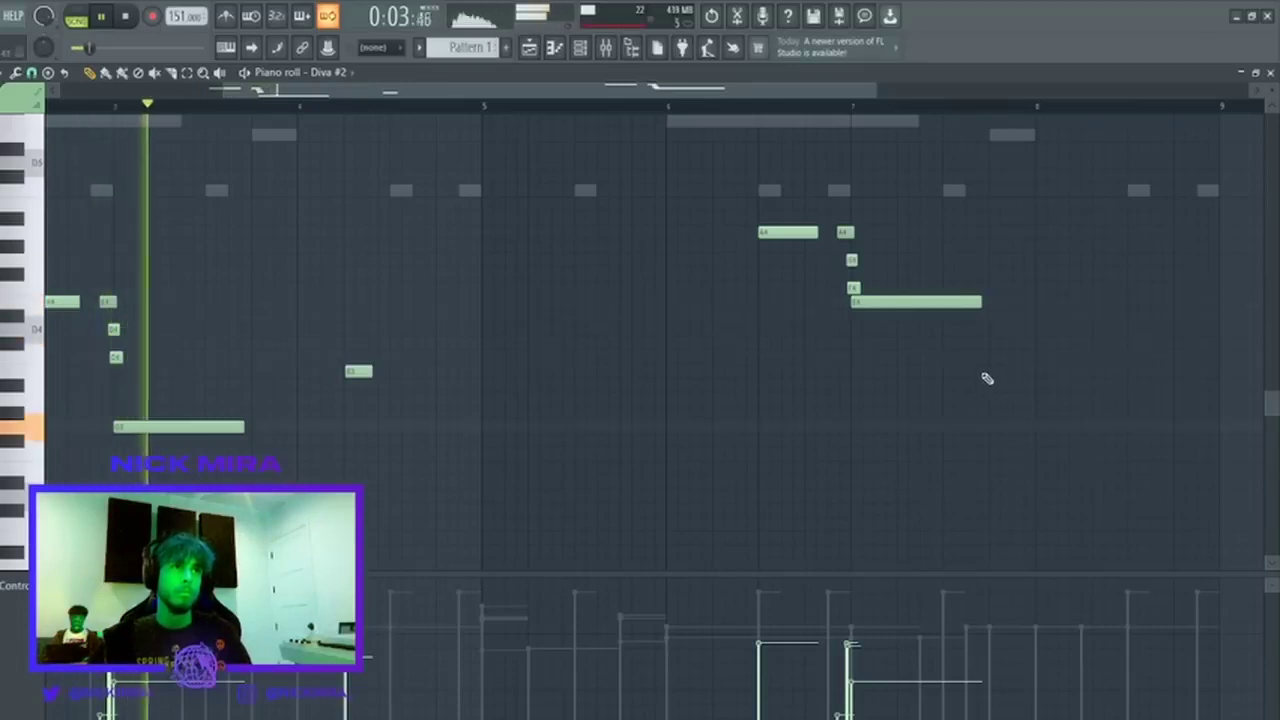
{"action": "left_click", "coordinate": [1082, 428]}
{"action": "right_click", "coordinate": [1090, 428]}
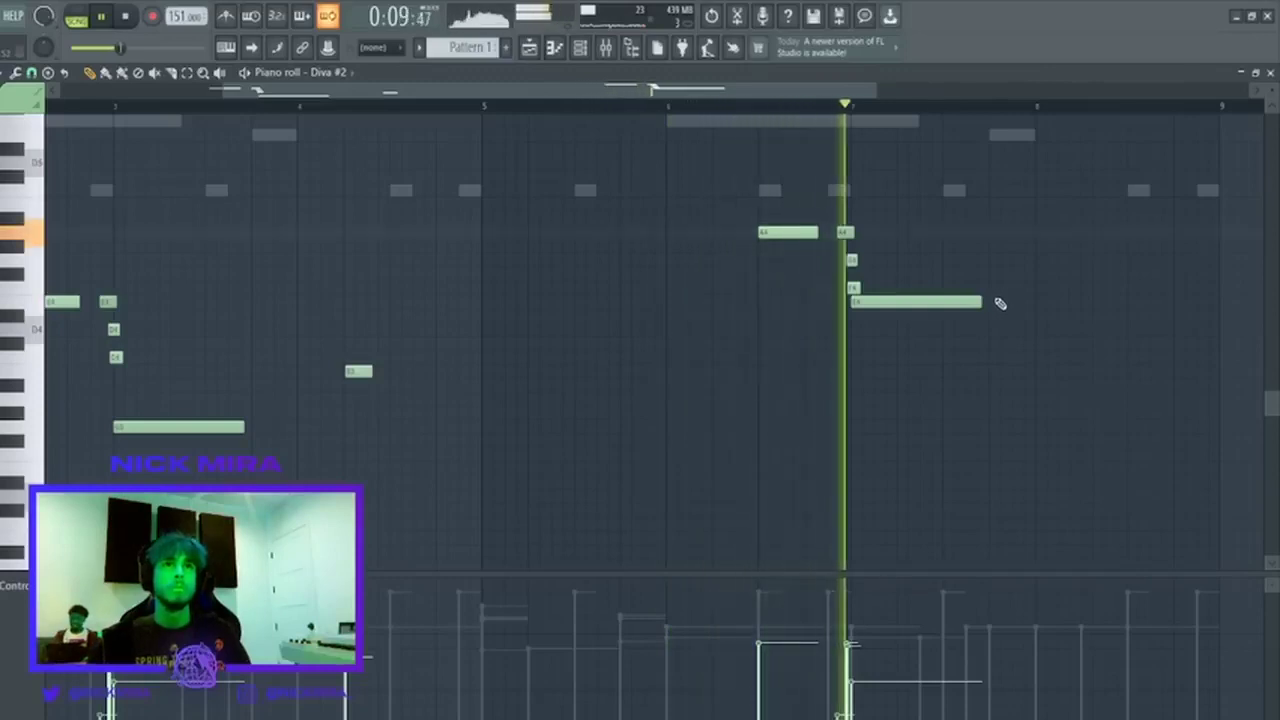
Place an E4 note on the second beat of bar 8 and try an F#4 note near the bar's end.
{"action": "left_click", "coordinate": [1094, 301]}
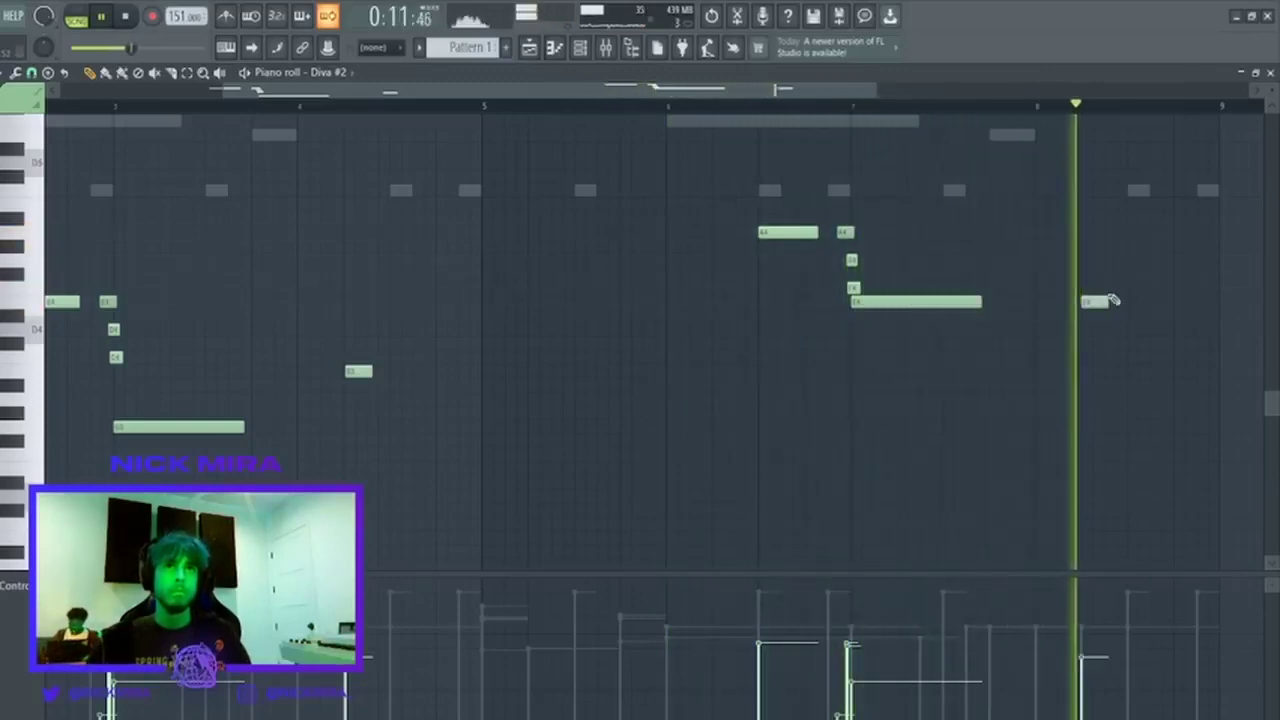
{"action": "left_click", "coordinate": [1194, 273]}
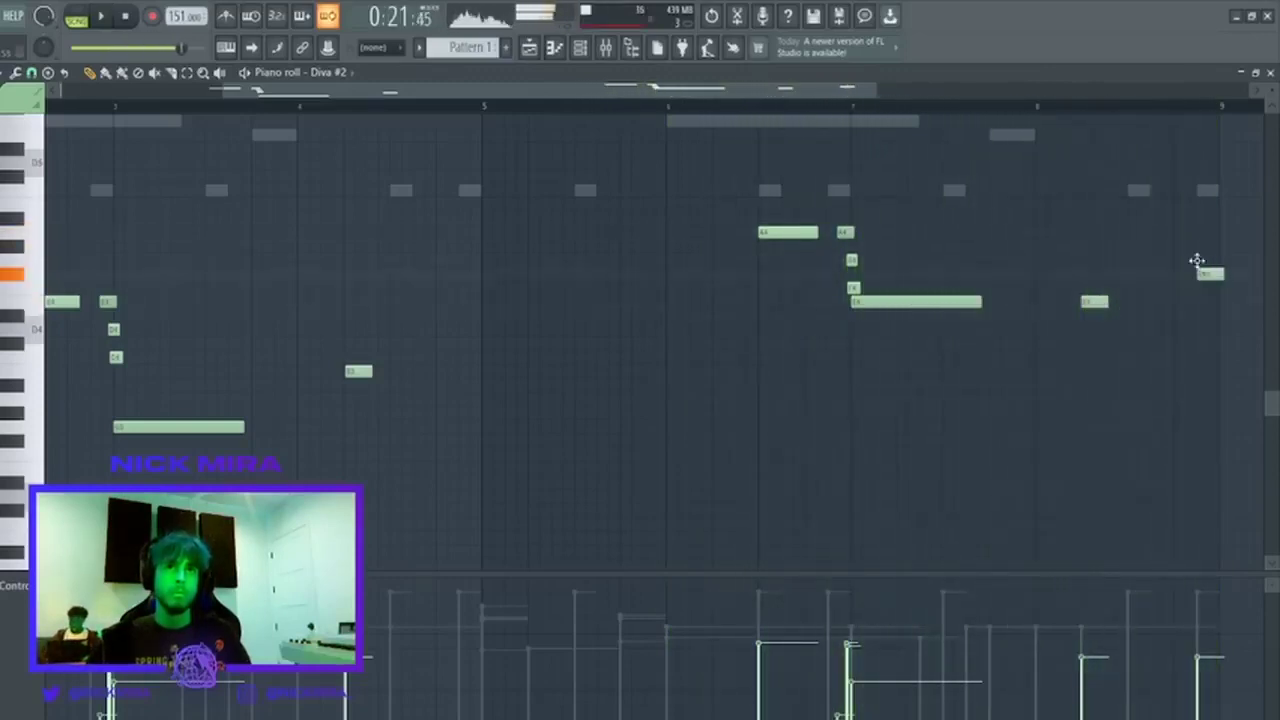
{"action": "right_click", "coordinate": [1199, 273]}
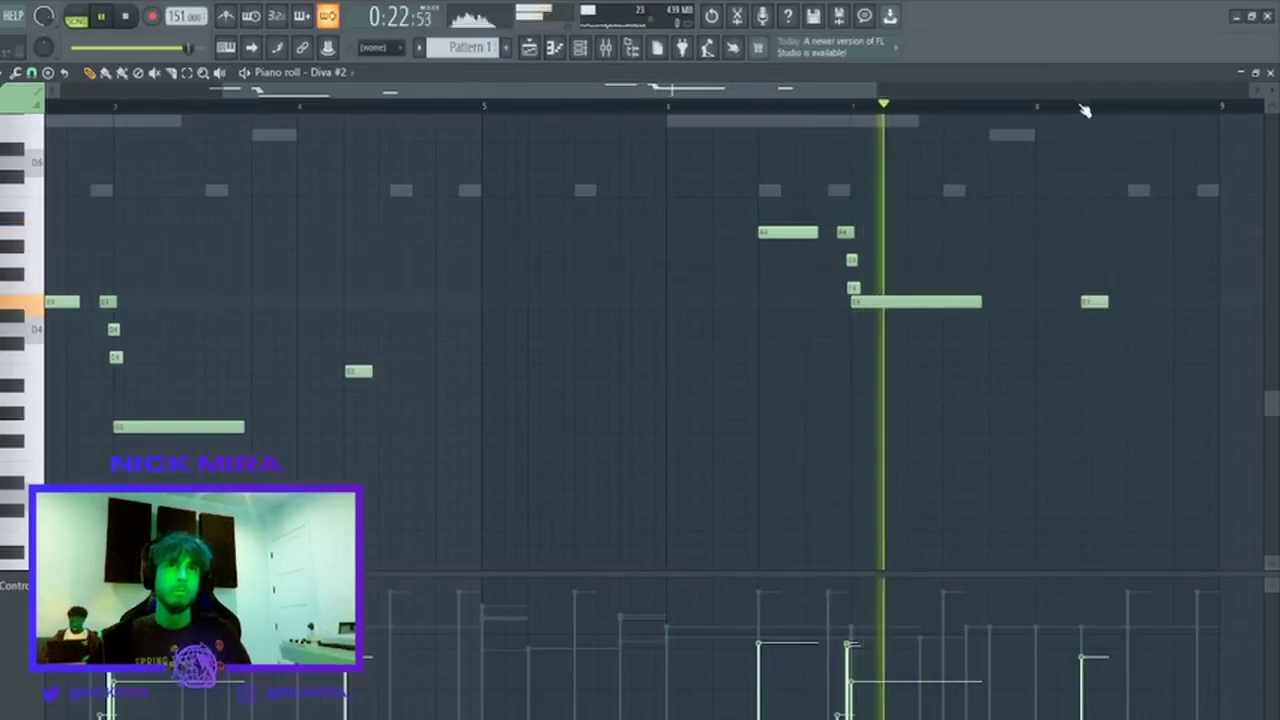
{"action": "left_click", "coordinate": [1110, 260]}
{"action": "key", "text": "space"}
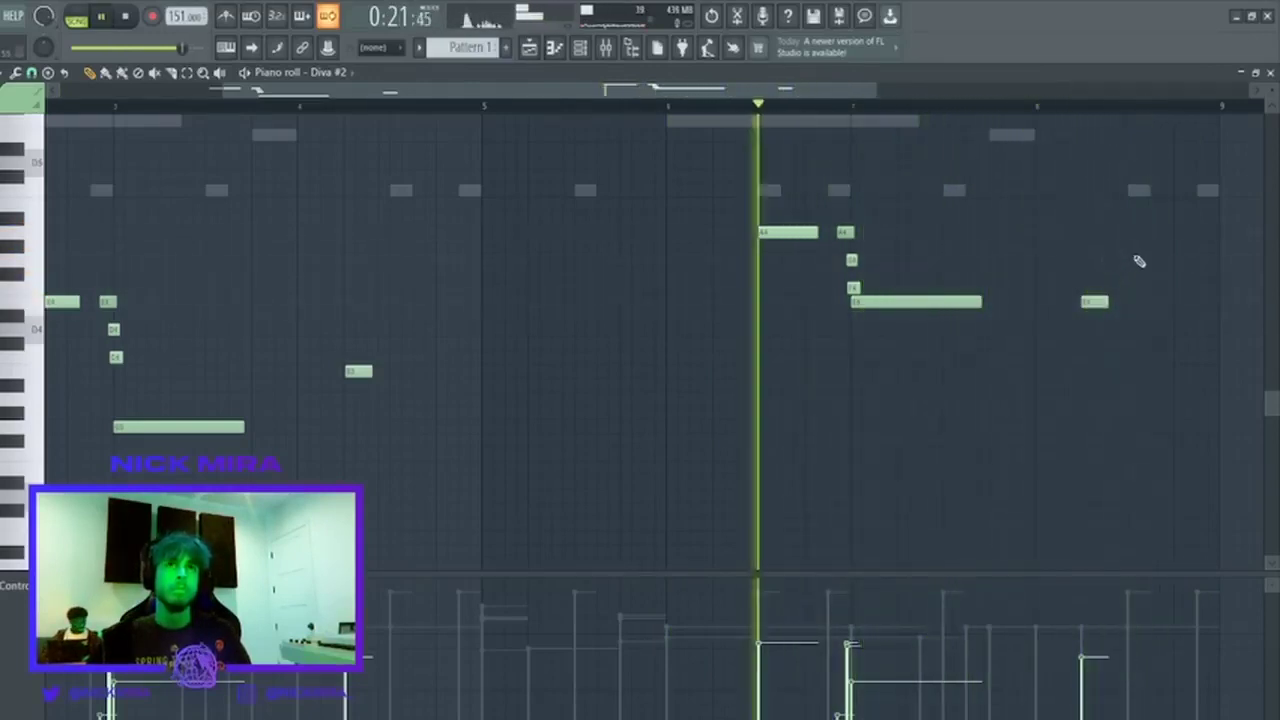
Extend the ending with F4 on bar 7's last beat, G4 midway through bar 8 and A4 at the end of bar 8.
{"action": "left_click", "coordinate": [1138, 261]}
{"action": "left_click", "coordinate": [1000, 288]}
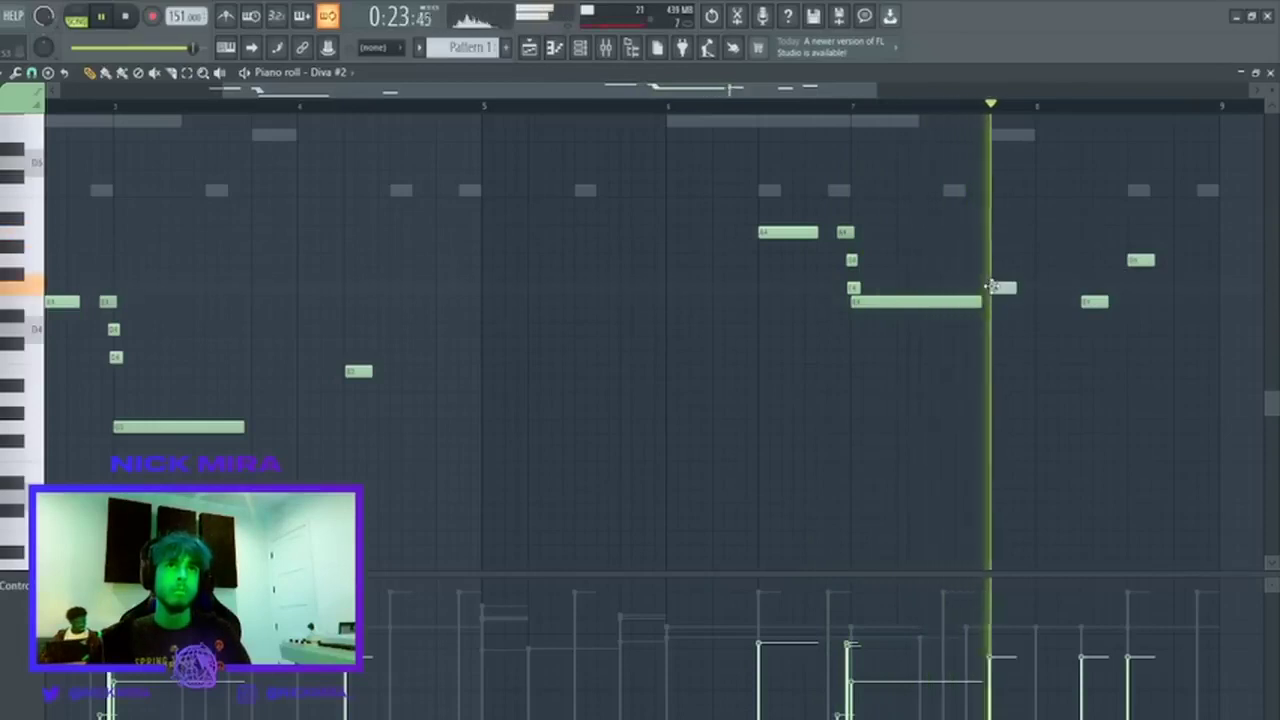
{"action": "key", "text": "space"}
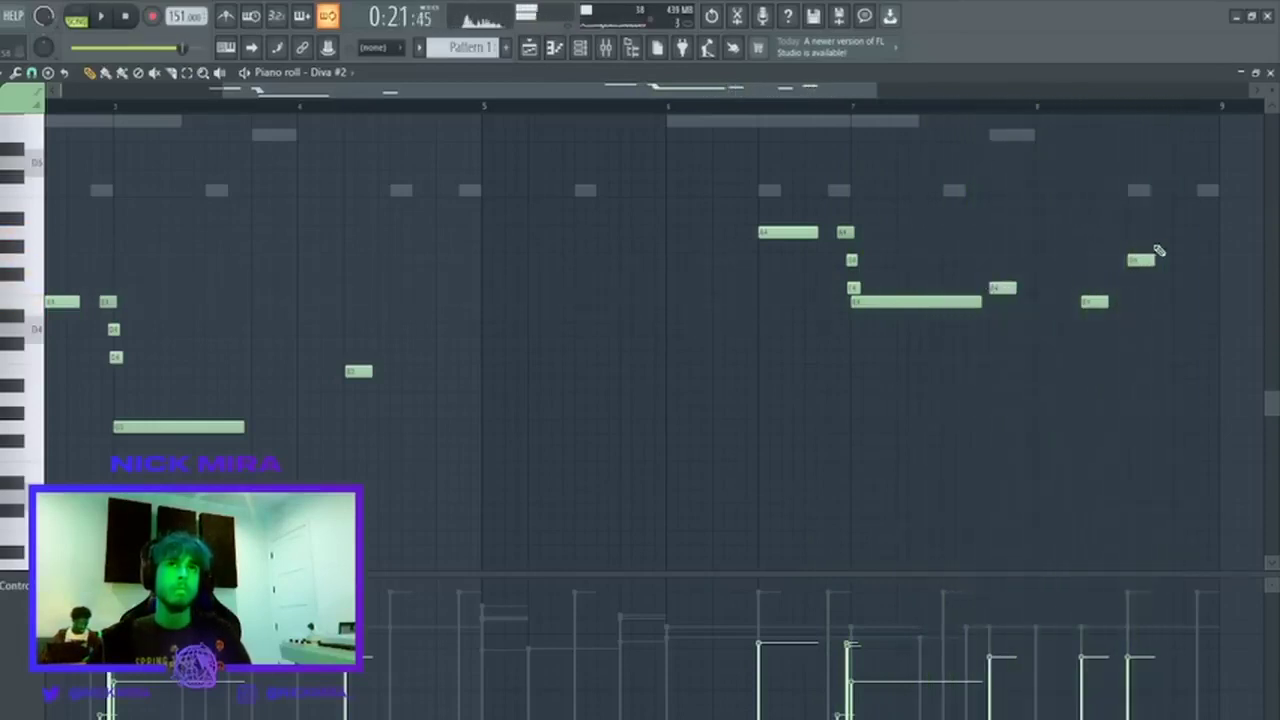
{"action": "left_click_drag", "start_coordinate": [1212, 198], "coordinate": [1124, 365]}
{"action": "left_click", "coordinate": [1108, 382], "text": "ctrl"}
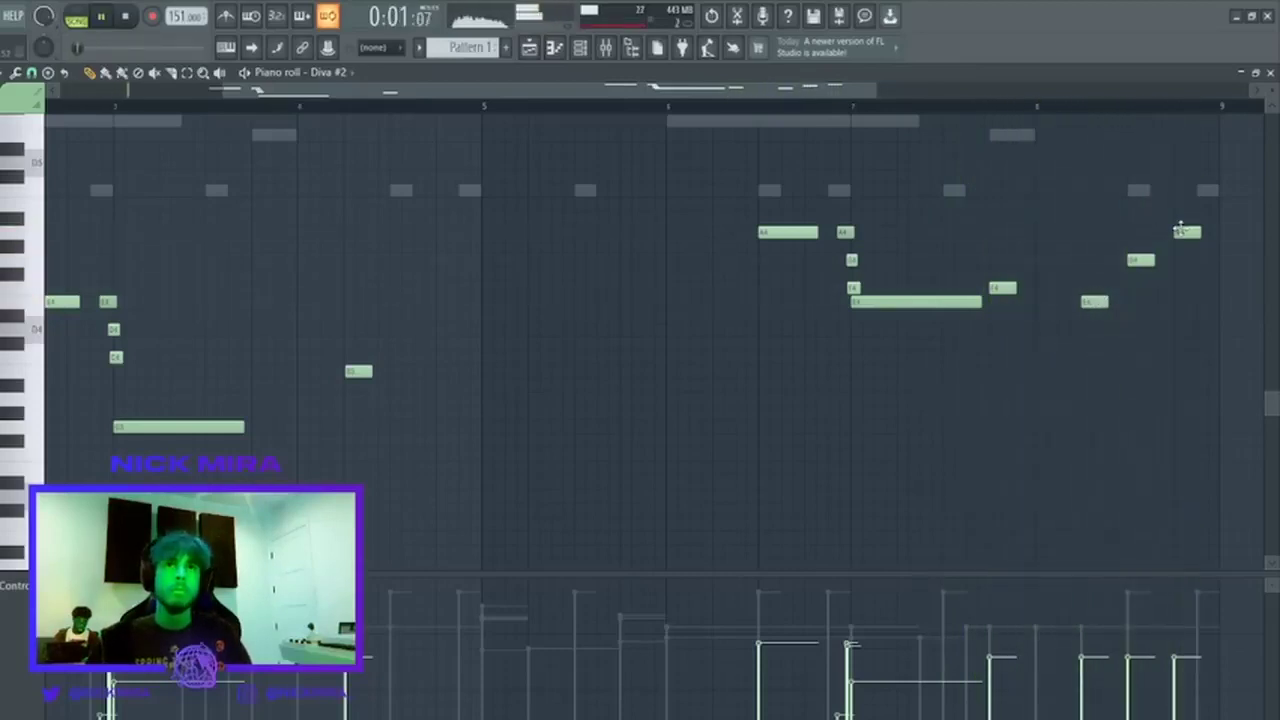
{"action": "left_click_drag", "start_coordinate": [1221, 232], "coordinate": [1211, 232]}
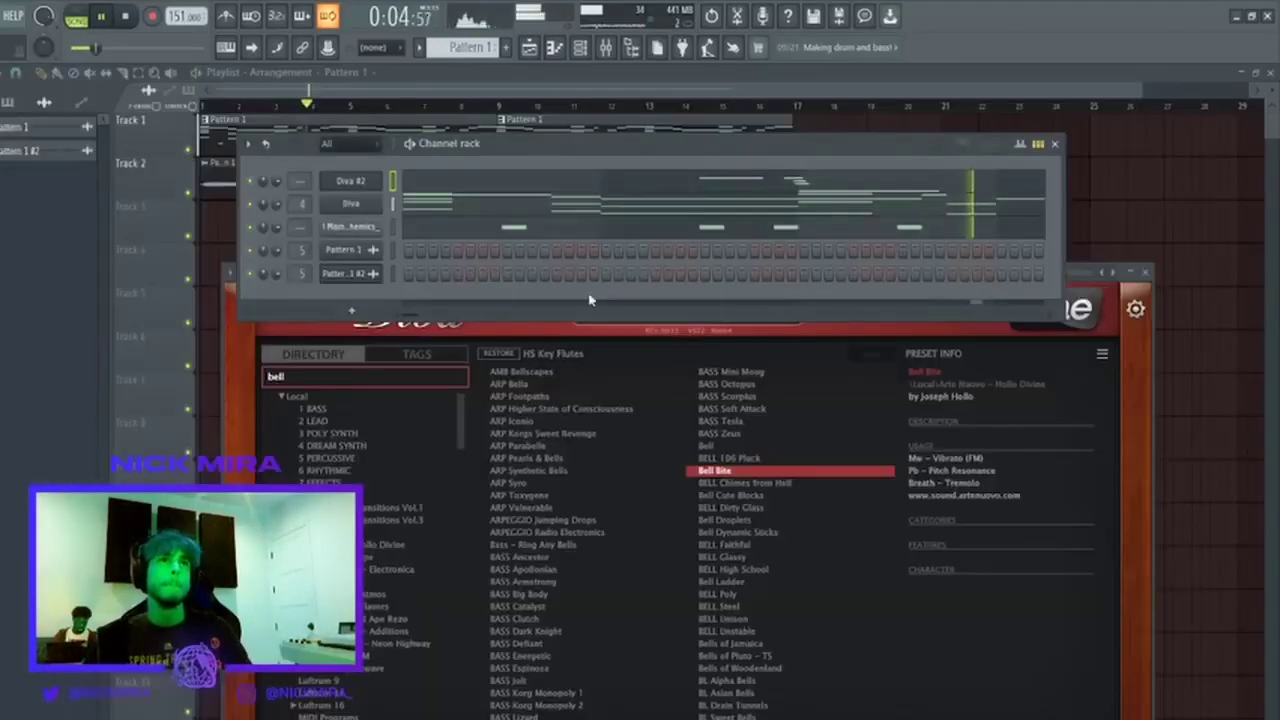
Try the BELL Dirty Glass and Bell Cute Blocks presets in Diva #2, and transpose its whole melody up one octave.
{"action": "left_click", "coordinate": [737, 508]}
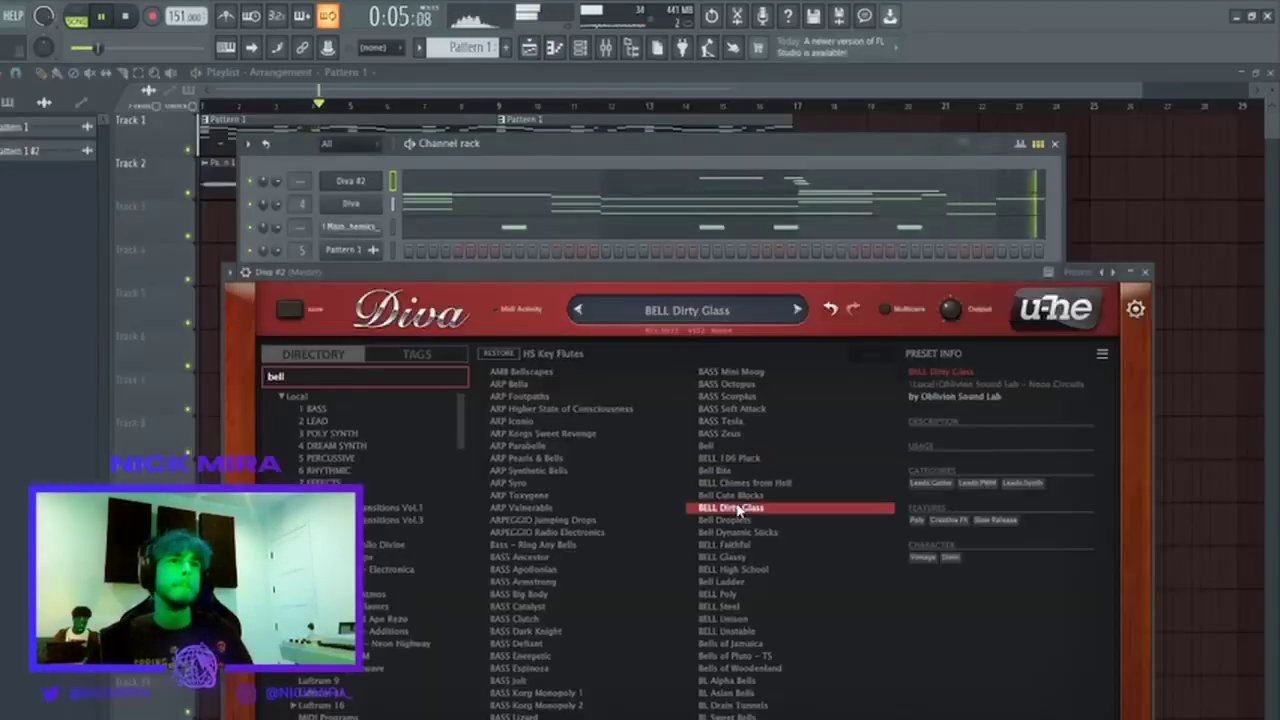
{"action": "left_click", "coordinate": [748, 496]}
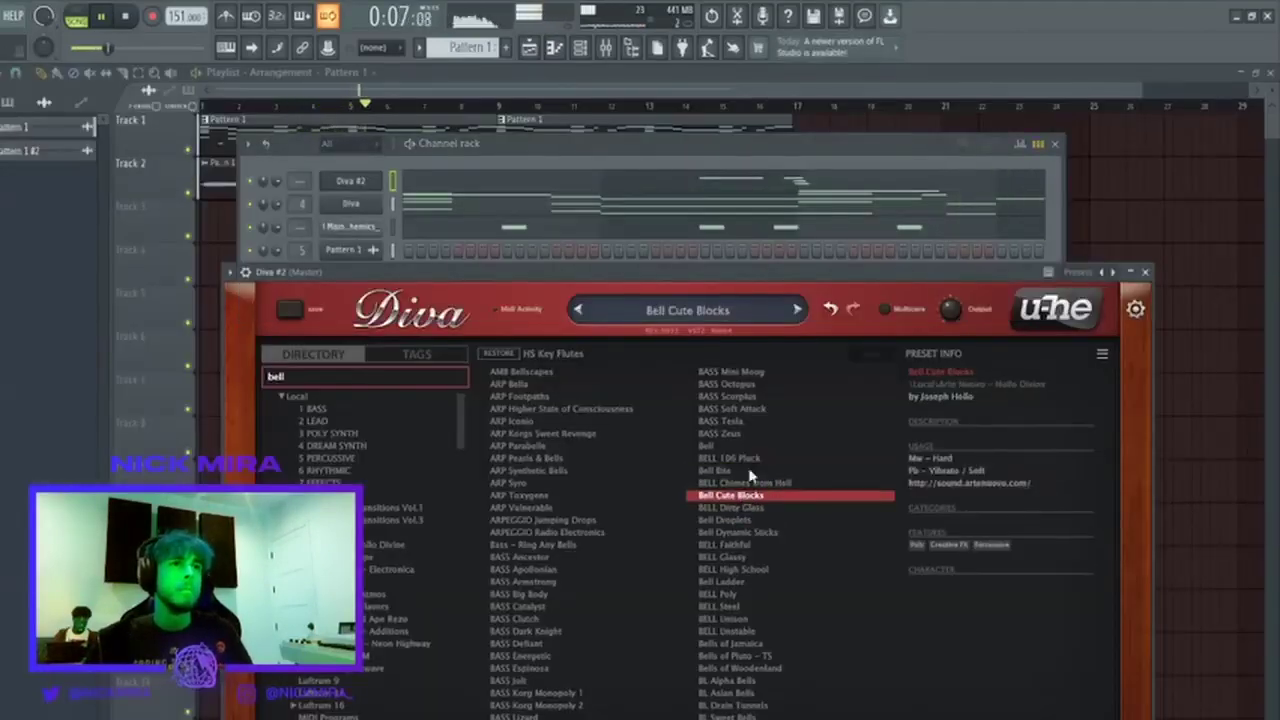
{"action": "left_click", "coordinate": [556, 189]}
{"action": "key", "text": "ctrl+Up"}
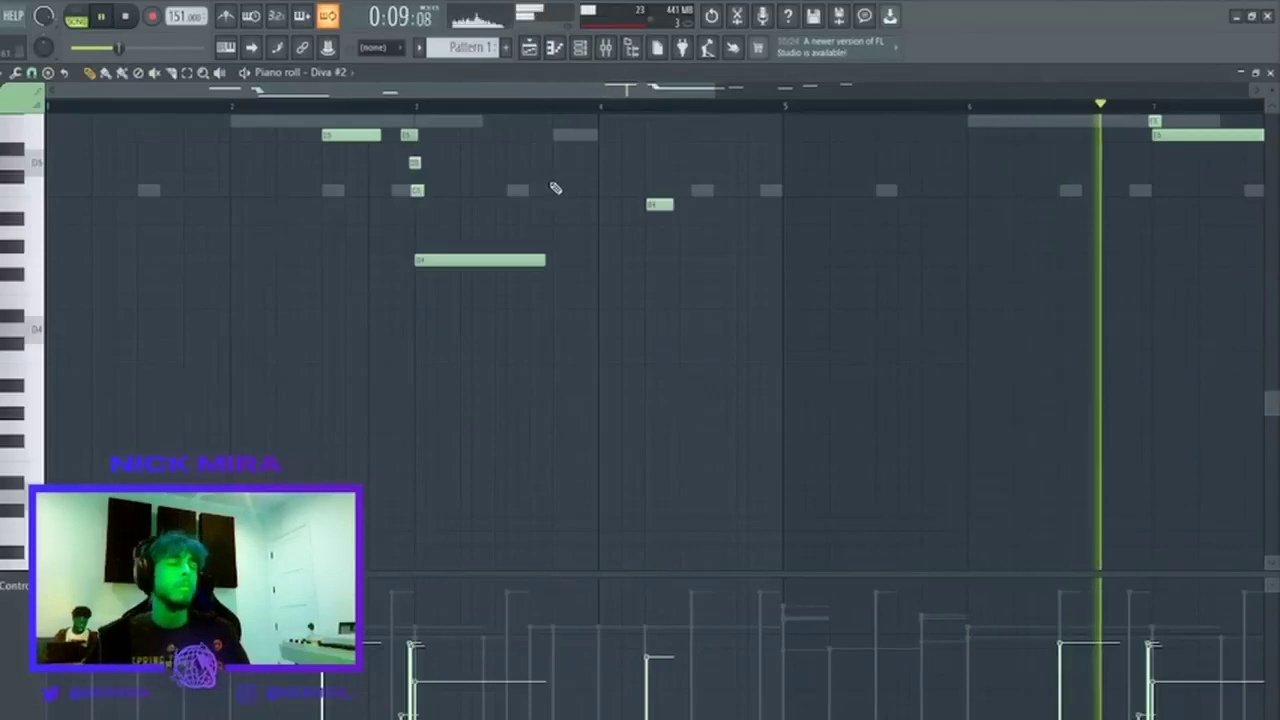
{"action": "key", "text": "Escape"}
Audition ARP Pearls & Bells, ARP Synthetic Bells and ARP Korgs Sweet Revenge in Diva #2 while the song plays.
{"action": "left_click", "coordinate": [591, 462]}
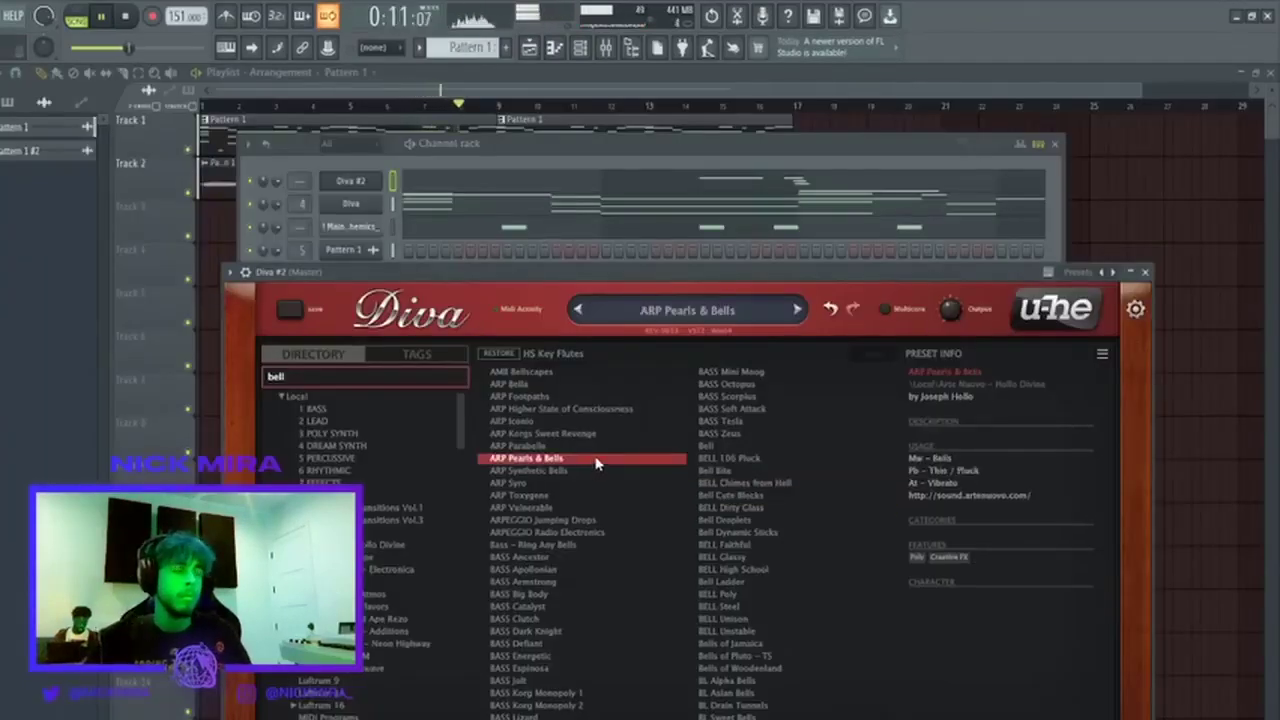
{"action": "scroll", "coordinate": [497, 400], "scroll_direction": "down", "scroll_amount": 5}
{"action": "scroll", "coordinate": [640, 444], "scroll_direction": "up", "scroll_amount": 5}
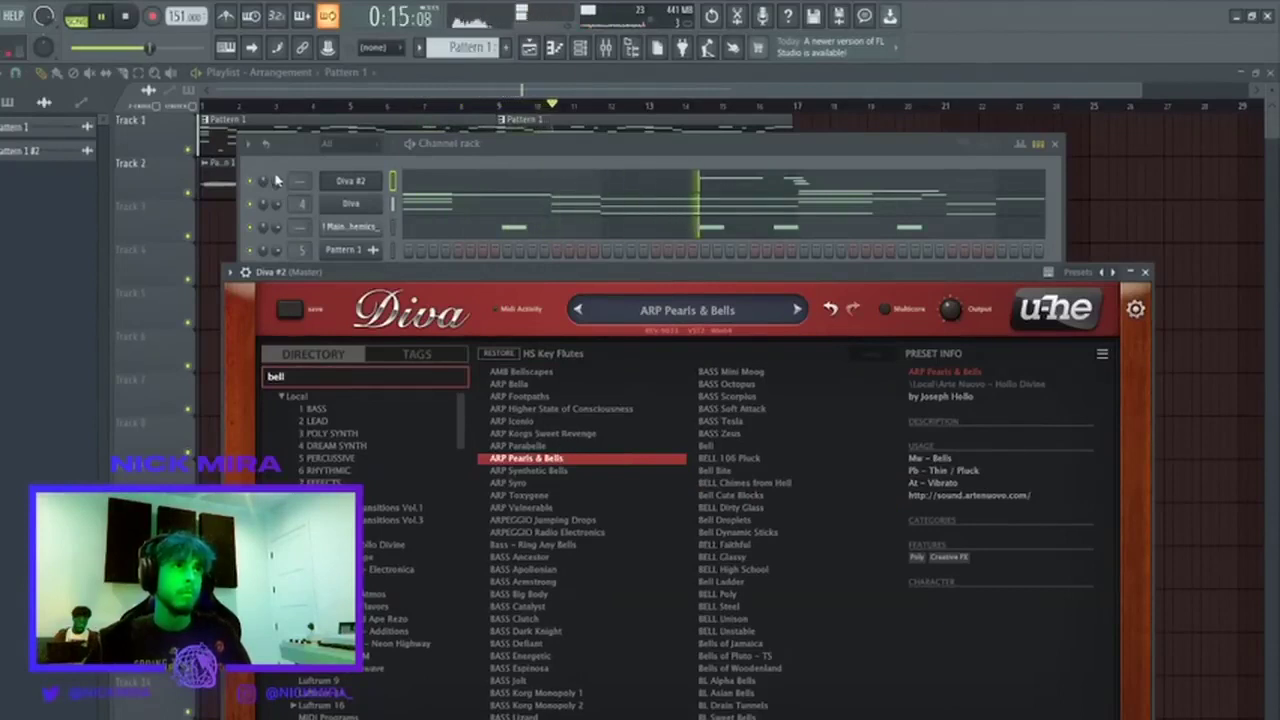
{"action": "left_click", "coordinate": [539, 472]}
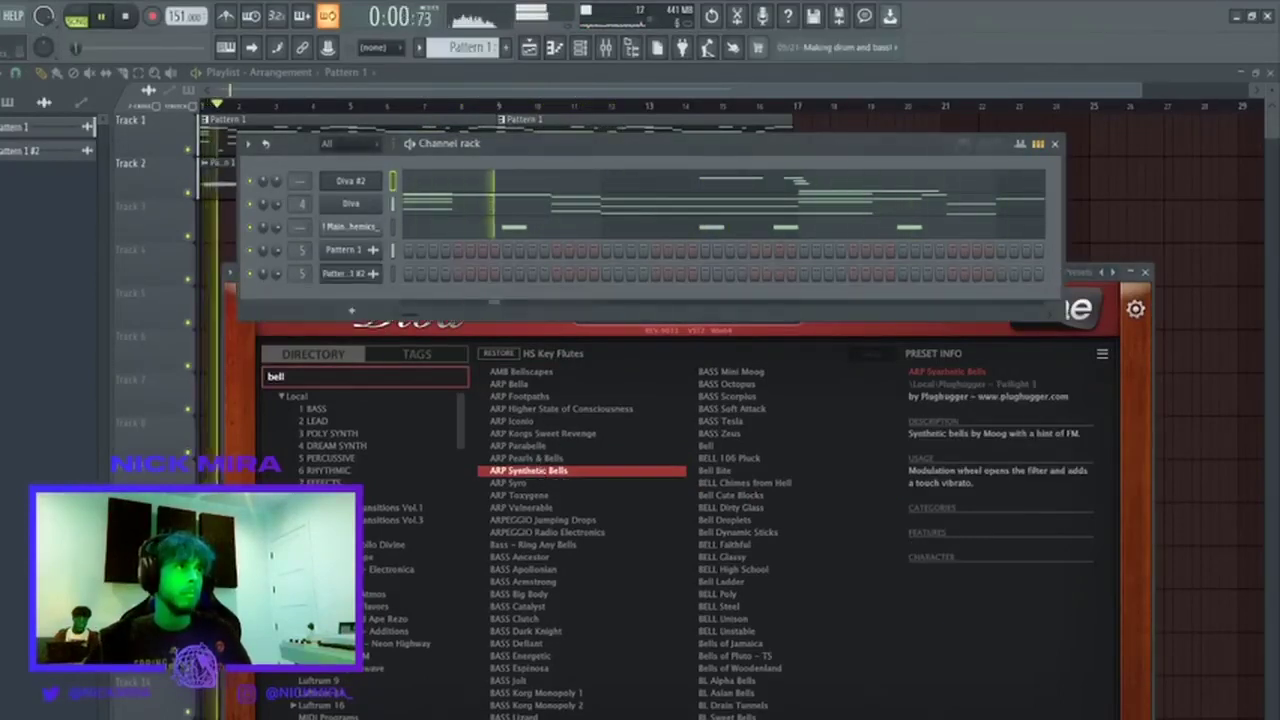
{"action": "left_click", "coordinate": [519, 435]}
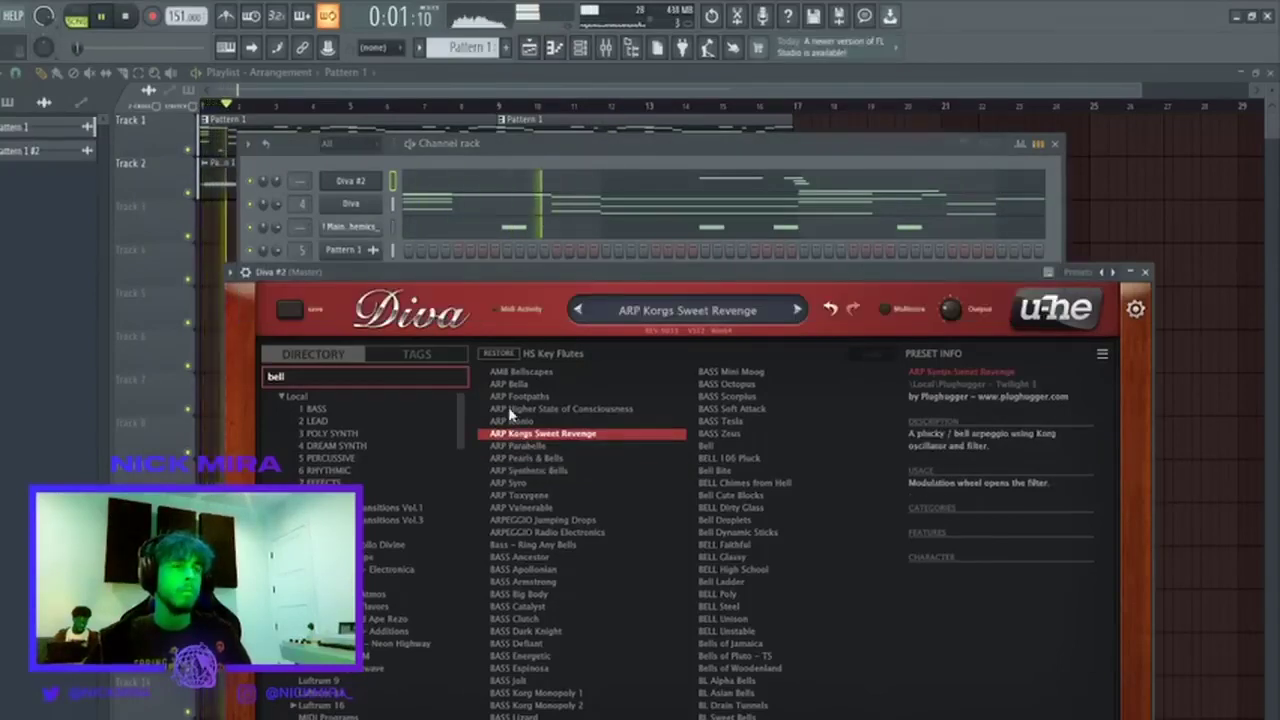
{"action": "left_click", "coordinate": [340, 165]}
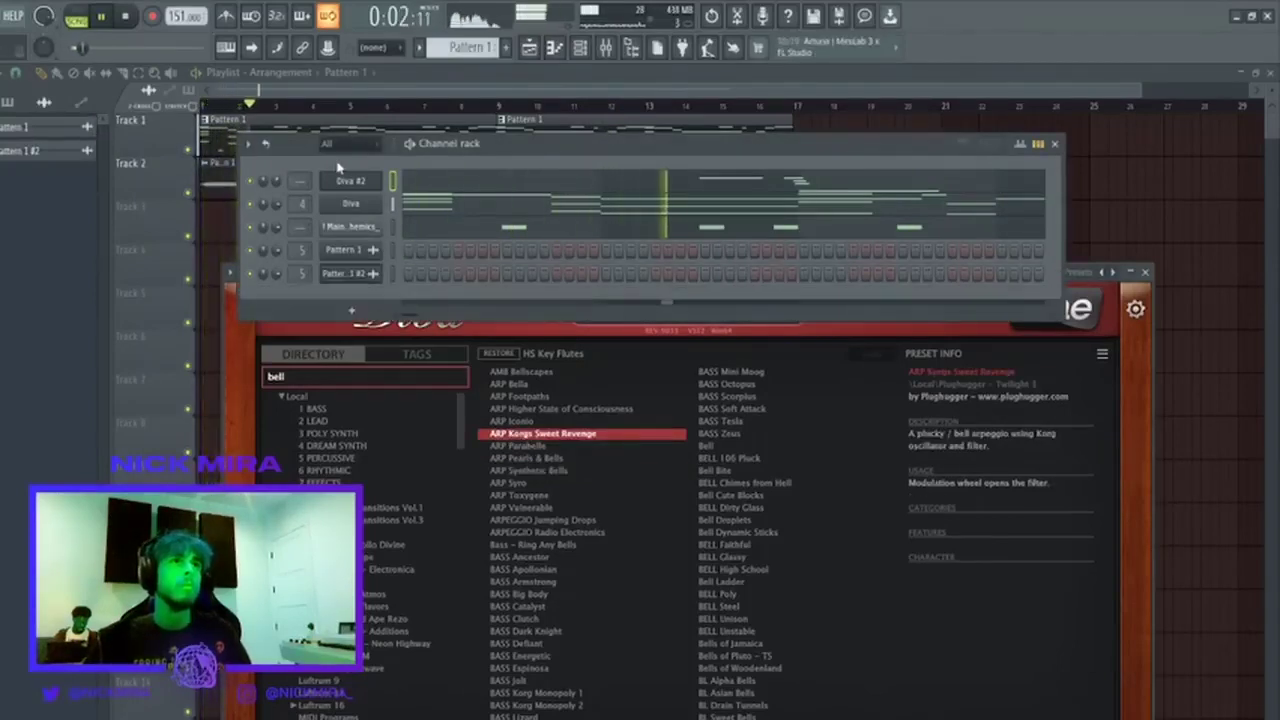
Audition the ARP Iconio and ARP Footpaths presets in Diva #2 against the song.
{"action": "left_click", "coordinate": [507, 421]}
{"action": "left_click", "coordinate": [560, 397]}
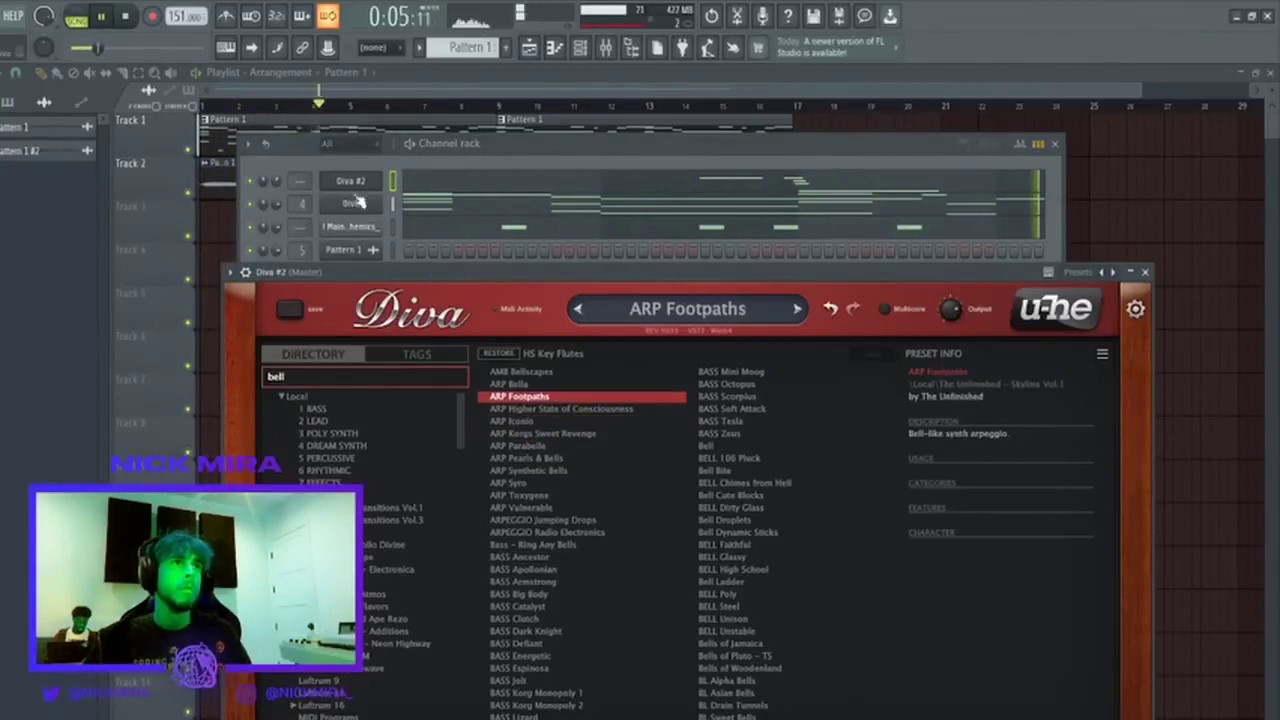
{"action": "left_click", "coordinate": [362, 168]}
{"action": "key", "text": "space"}
{"action": "key", "text": "space"}
{"action": "left_click", "coordinate": [474, 185]}
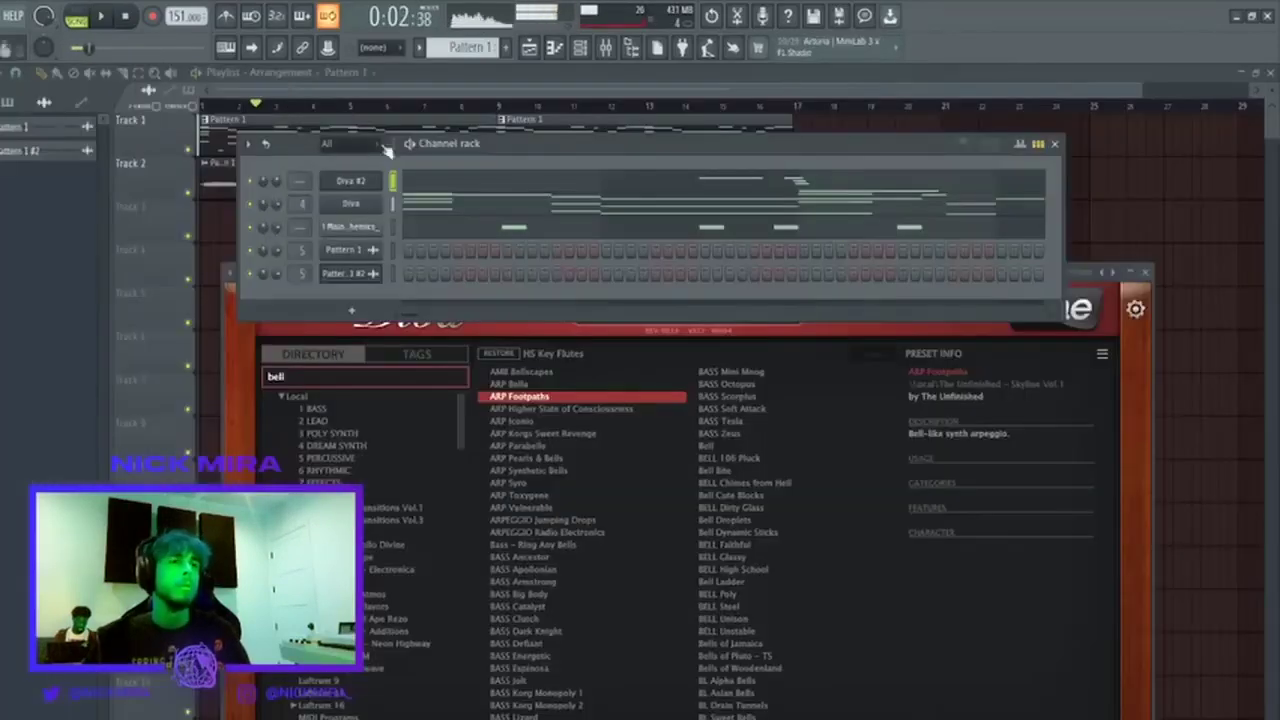
Try the BELL Faithful and BELL Unison presets in Diva #2.
{"action": "left_click", "coordinate": [592, 598]}
{"action": "left_click", "coordinate": [740, 545]}
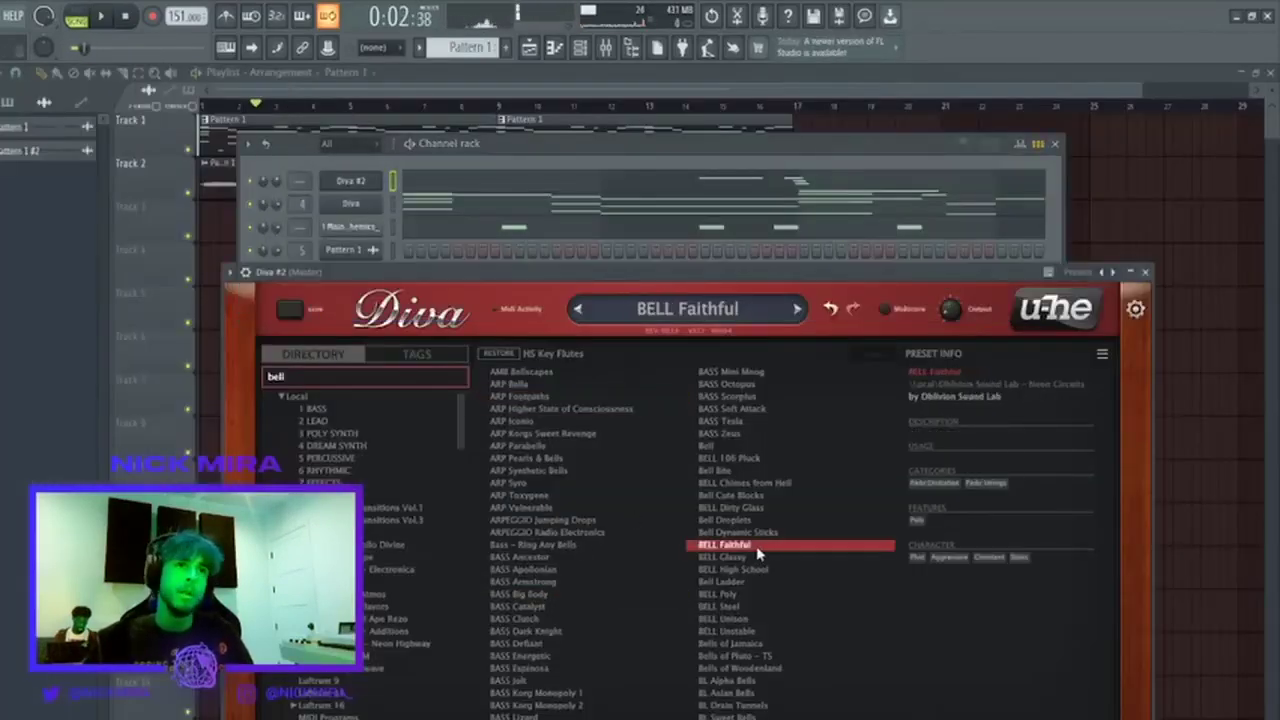
{"action": "left_click", "coordinate": [760, 619]}
Audition the PLUCK Tropical 2, PLUCK Catcher and PLUCK Turbulence presets in Diva #2.
{"action": "scroll", "coordinate": [775, 605], "scroll_direction": "down", "scroll_amount": 5}
{"action": "left_click", "coordinate": [735, 520]}
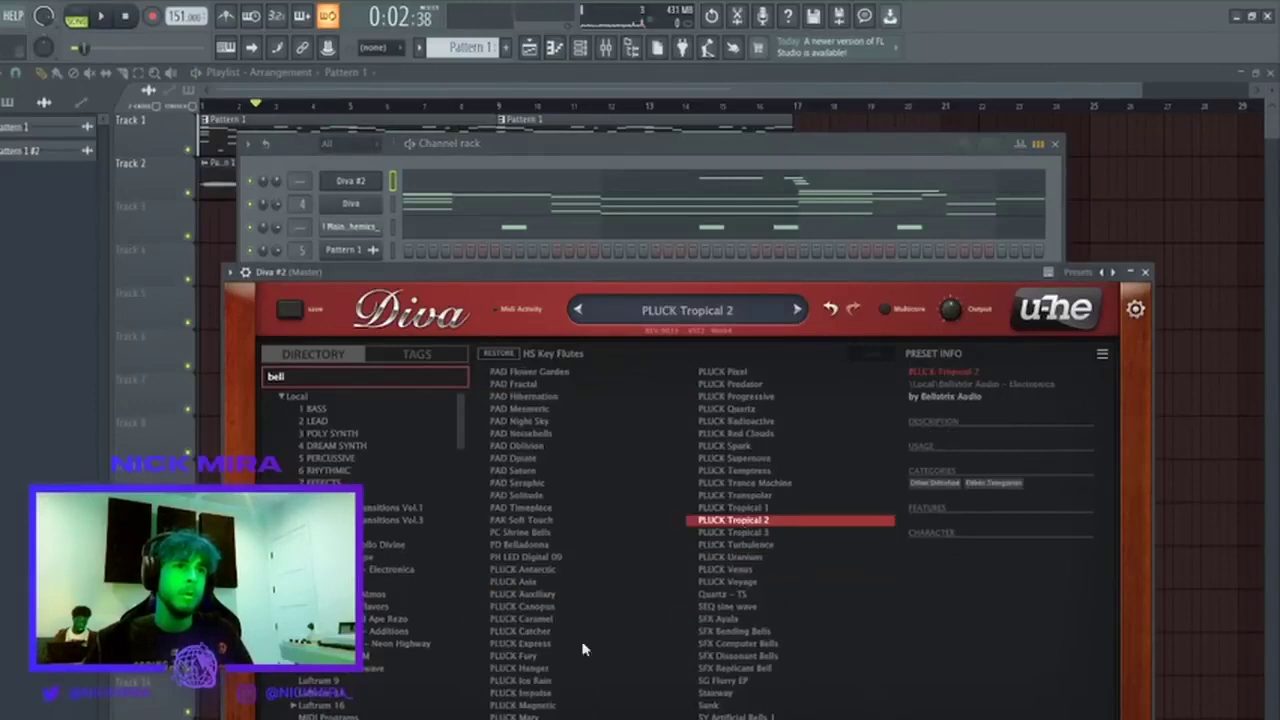
{"action": "left_click", "coordinate": [550, 631]}
{"action": "left_click", "coordinate": [364, 167]}
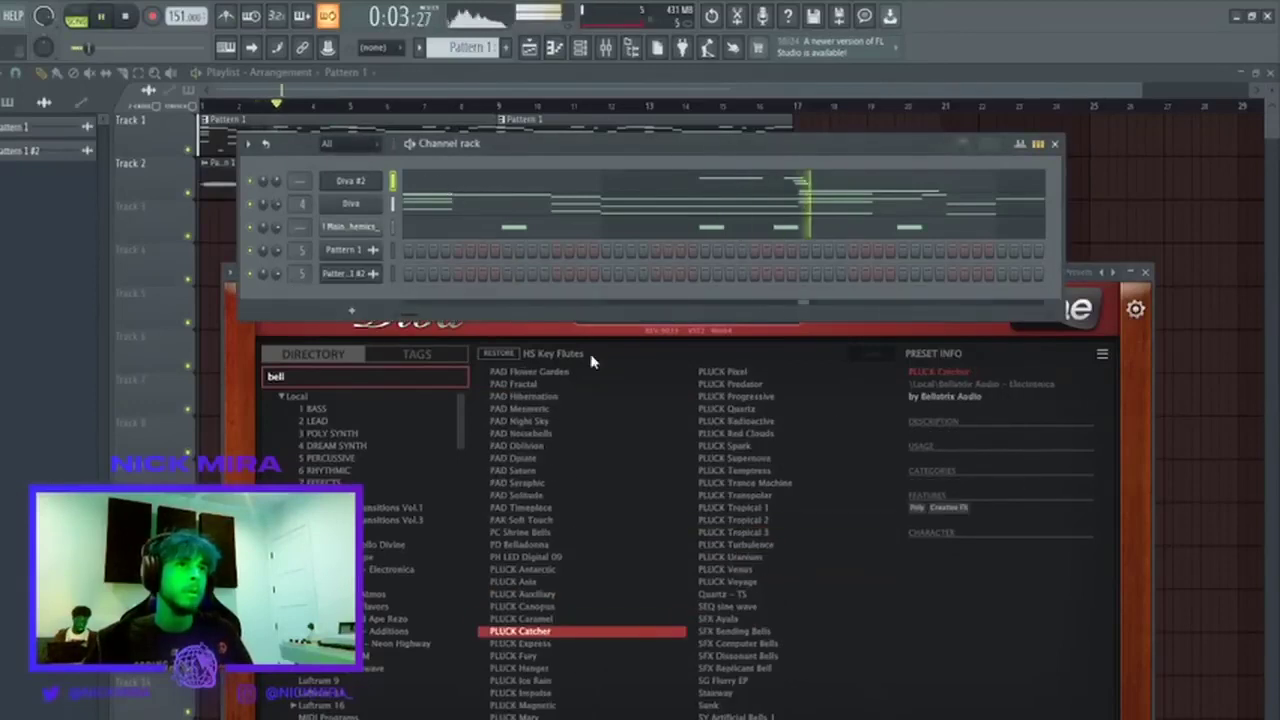
{"action": "left_click", "coordinate": [740, 545]}
{"action": "left_click", "coordinate": [410, 168]}
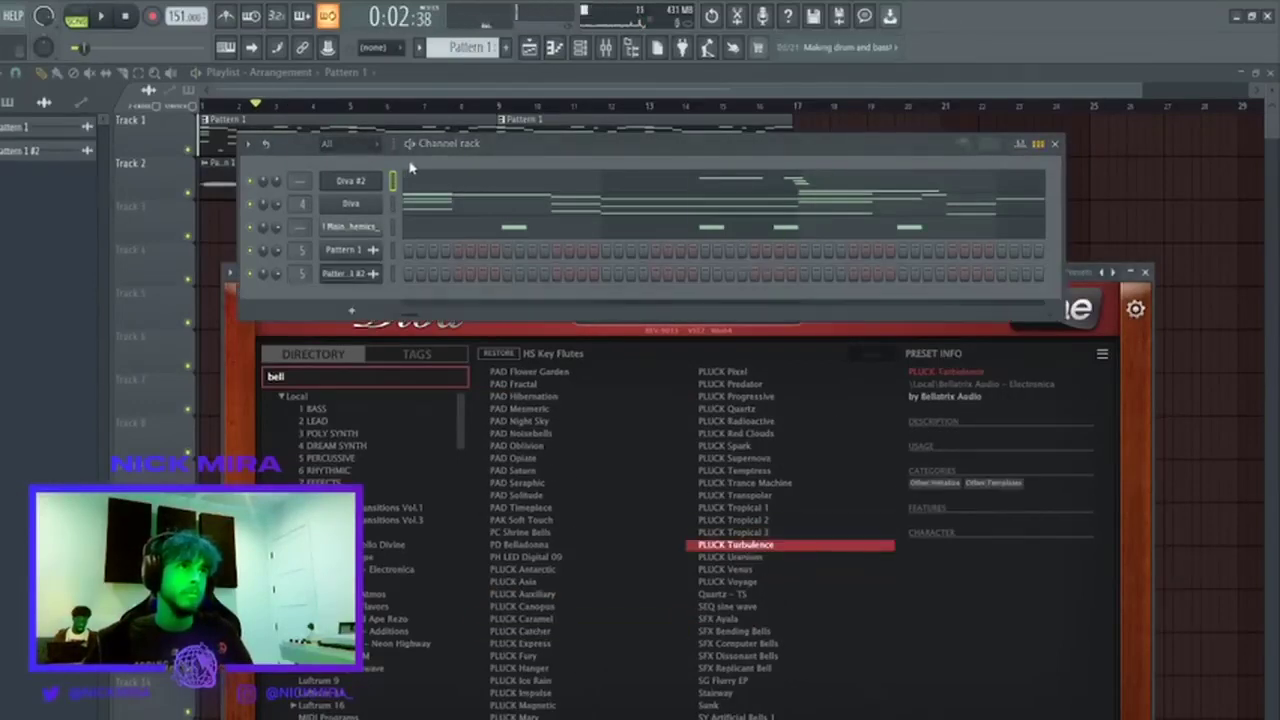
Load the PLUCK Tropical 1 preset in Diva #2 and play the song with it.
{"action": "left_click", "coordinate": [752, 509]}
{"action": "left_click", "coordinate": [716, 164]}
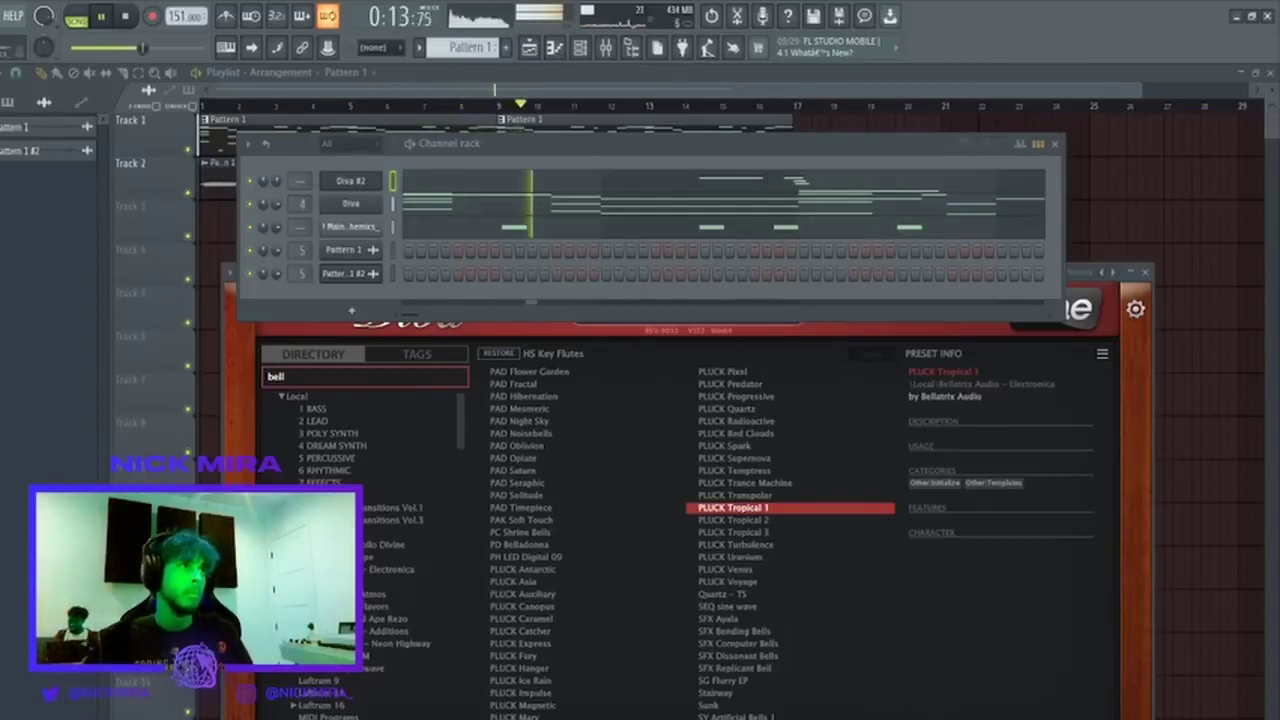
Add the Internet Money 808 sample as a new channel and open its empty piano roll.
{"action": "left_click_drag", "start_coordinate": [378, 300], "coordinate": [376, 300]}
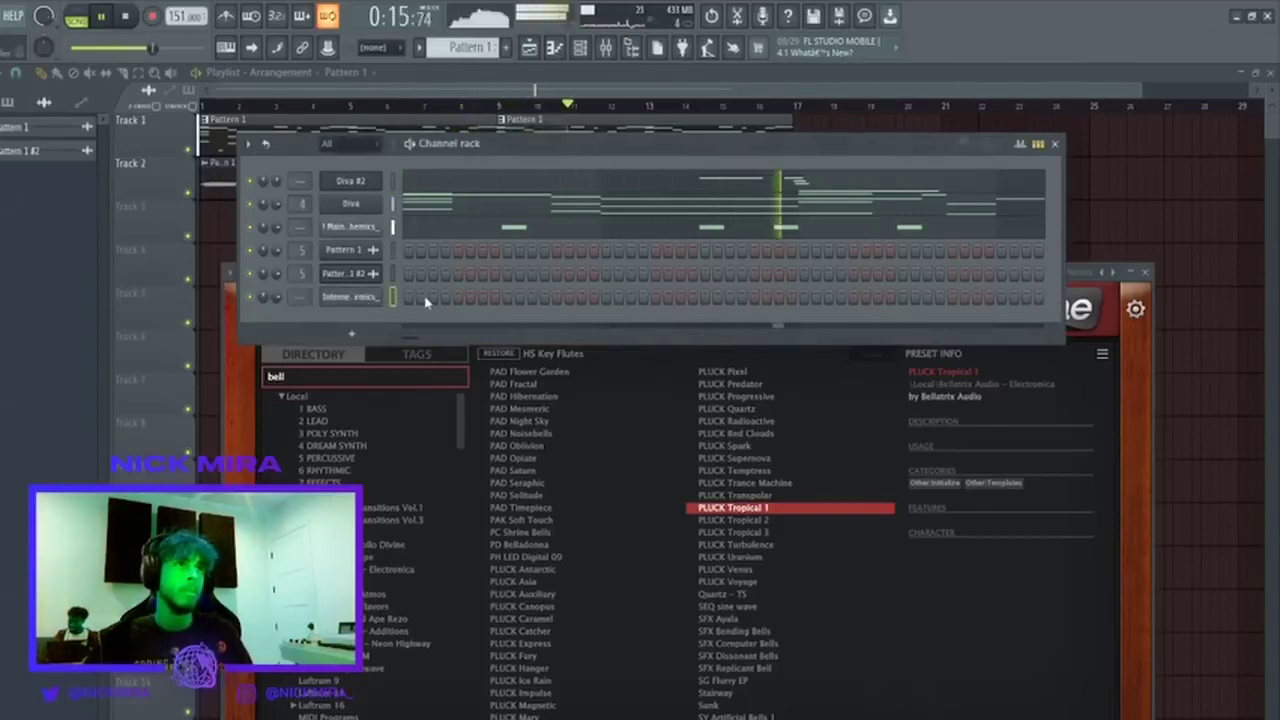
{"action": "key", "text": "F7"}
{"action": "scroll", "coordinate": [432, 325], "scroll_direction": "up", "scroll_amount": 3}
{"action": "key", "text": "space"}
{"action": "left_click", "coordinate": [212, 268]}
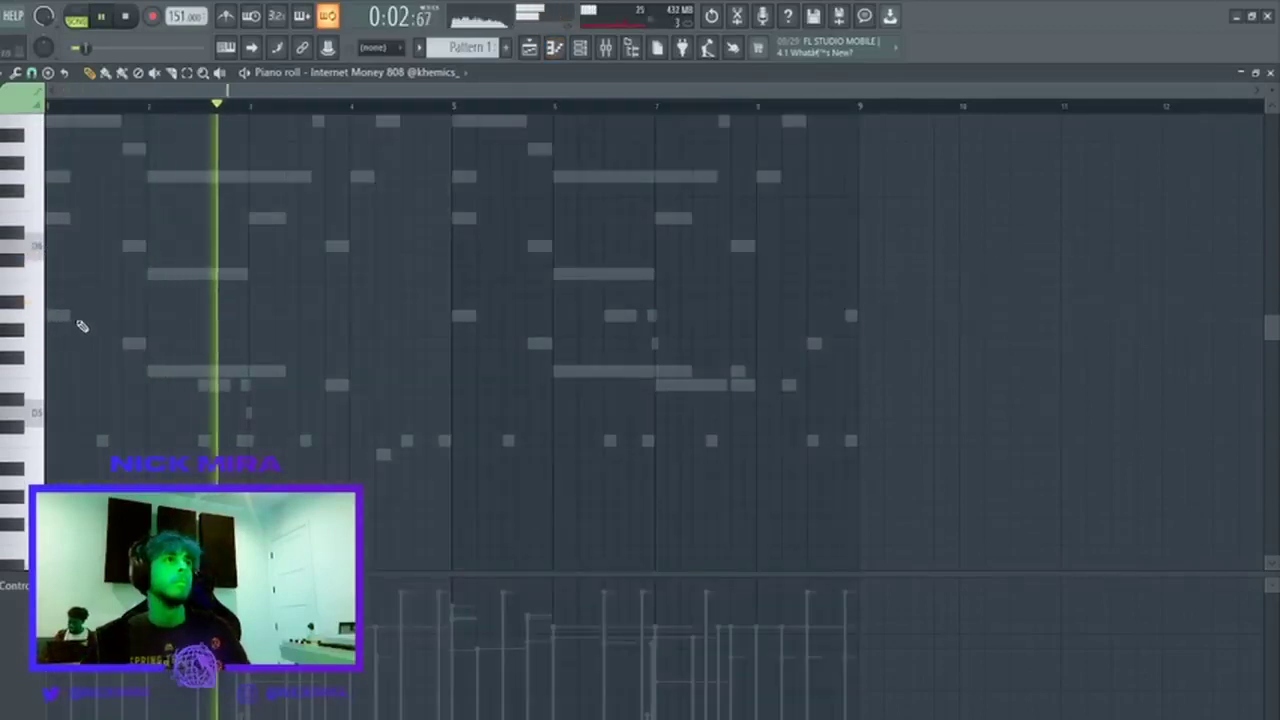
Copy the lowest chord notes from the Diva part and paste them into the Internet Money 808 piano roll.
{"action": "double_click", "coordinate": [162, 372]}
{"action": "scroll", "coordinate": [147, 329], "scroll_direction": "up", "scroll_amount": 2}
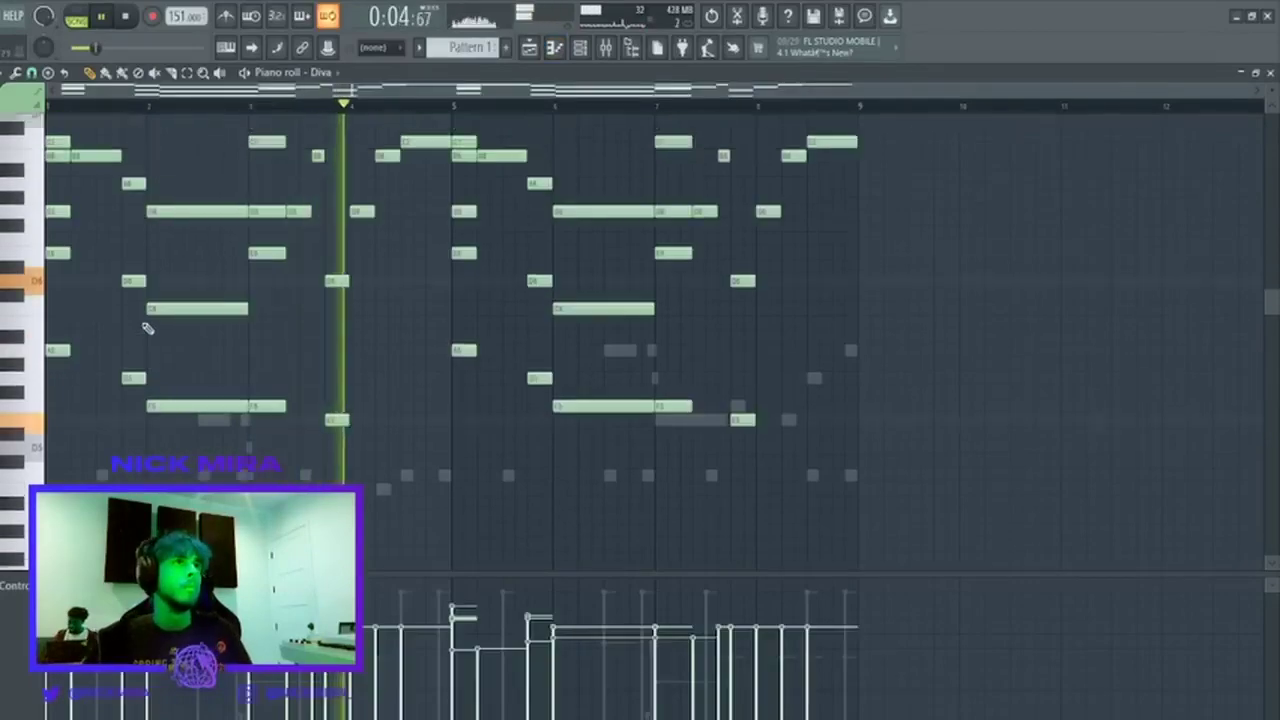
{"action": "left_click_drag", "start_coordinate": [63, 377], "coordinate": [785, 480]}
{"action": "key", "text": "Escape"}
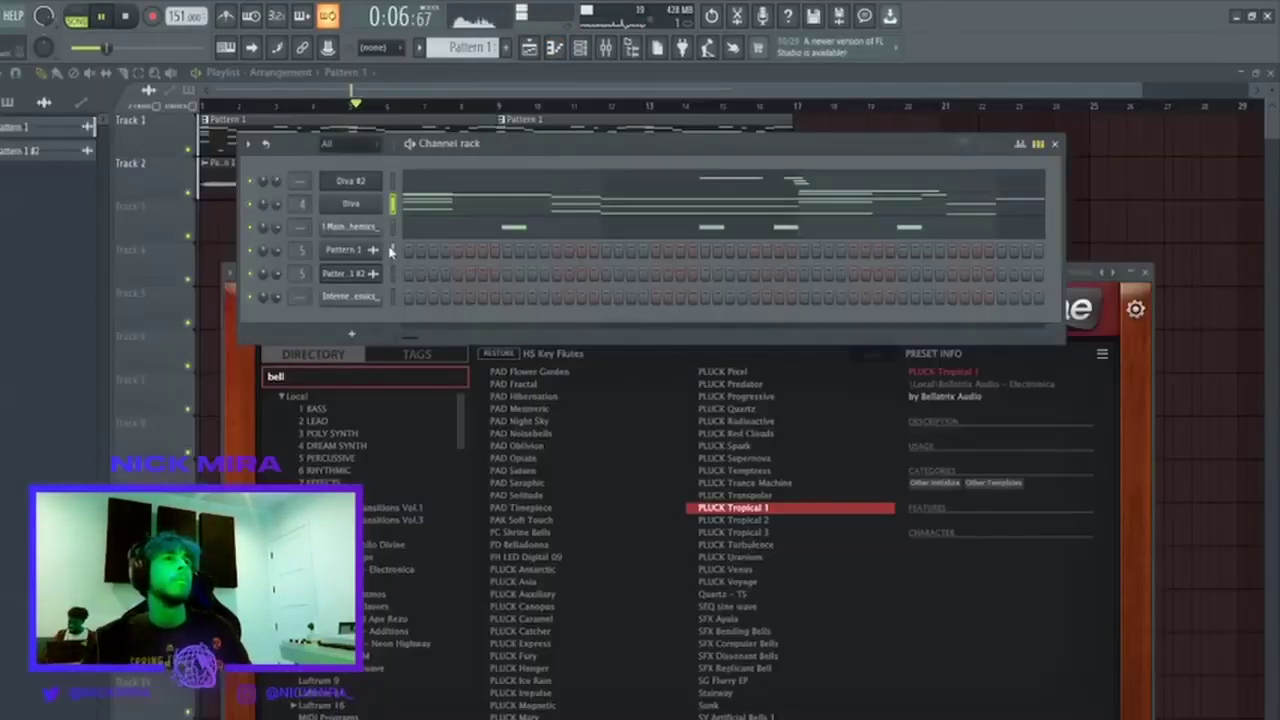
{"action": "left_click", "coordinate": [404, 303]}
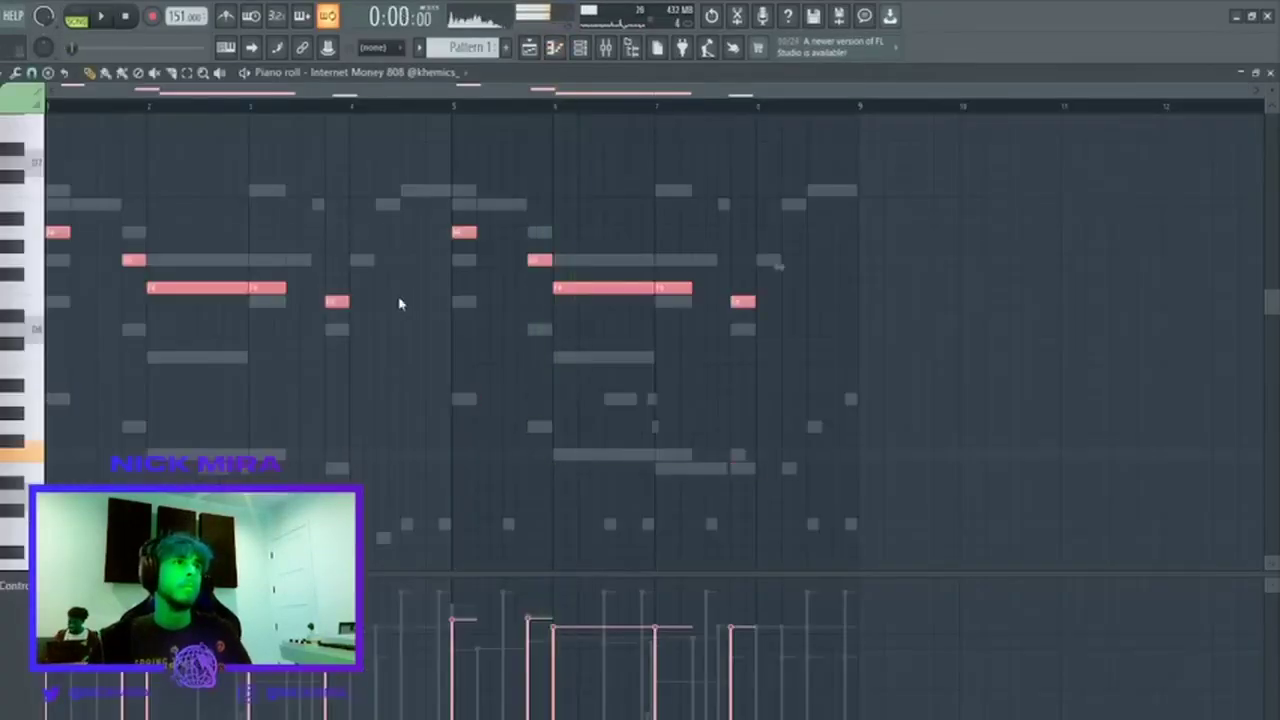
Make the pasted 808 notes legato and transpose them down one octave.
{"action": "key", "text": "ctrl+l"}
{"action": "key", "text": "space"}
{"action": "key", "text": "space"}
{"action": "key", "text": "ctrl+Down"}
{"action": "key", "text": "space"}
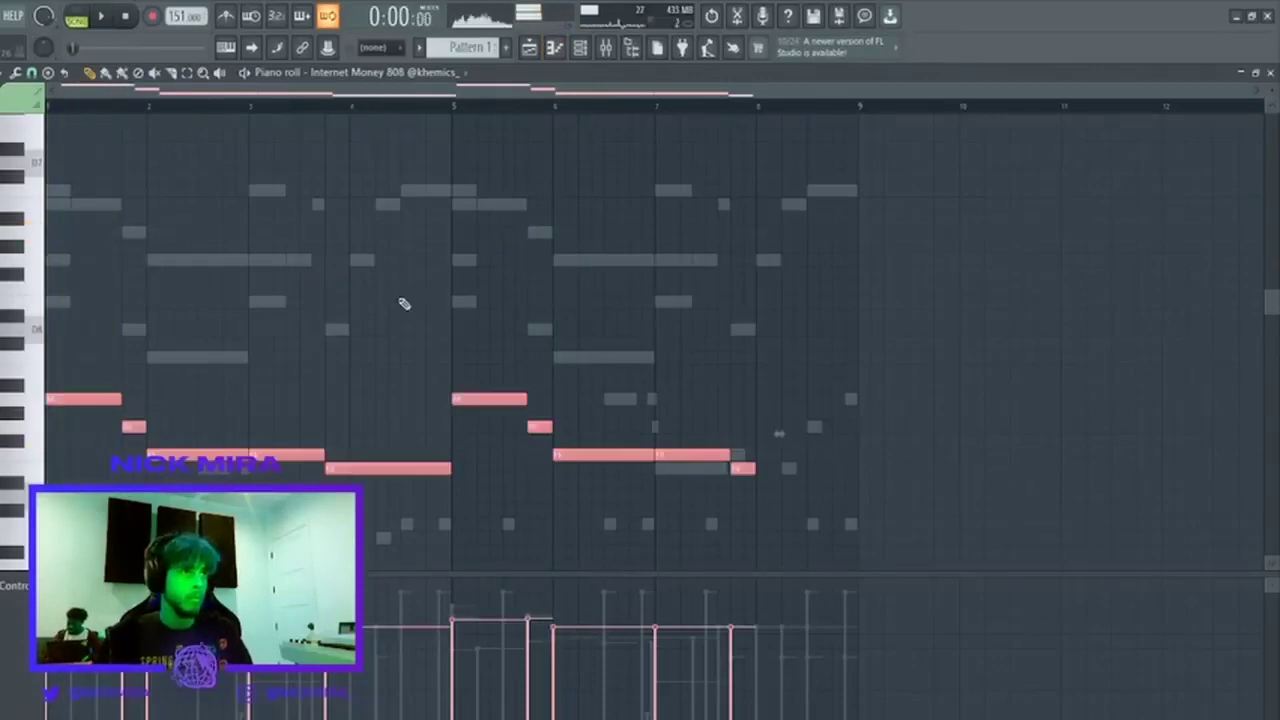
{"action": "key", "text": "space"}
{"action": "key", "text": "ctrl+d"}
{"action": "key", "text": "Escape"}
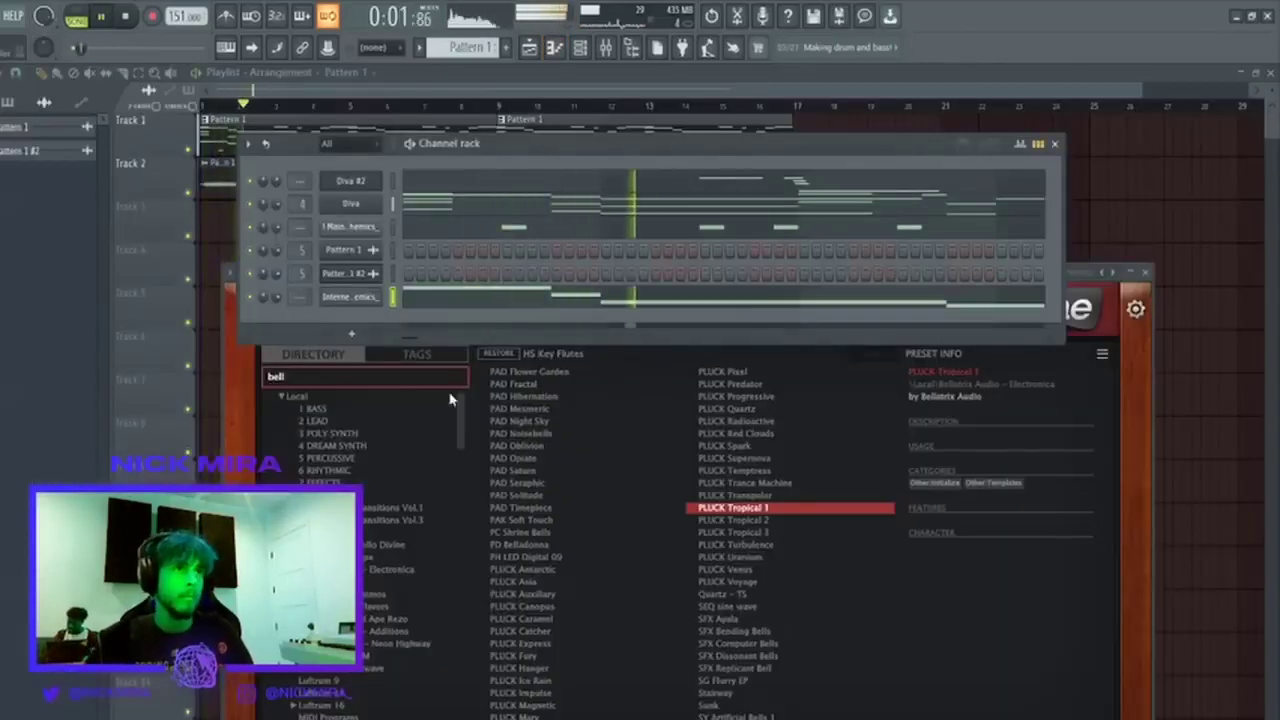
Slice the 808's long F5 and E5 notes in bars 2 to 4 into repeated hits and even out all note velocities.
{"action": "left_click", "coordinate": [423, 295]}
{"action": "key", "text": "space"}
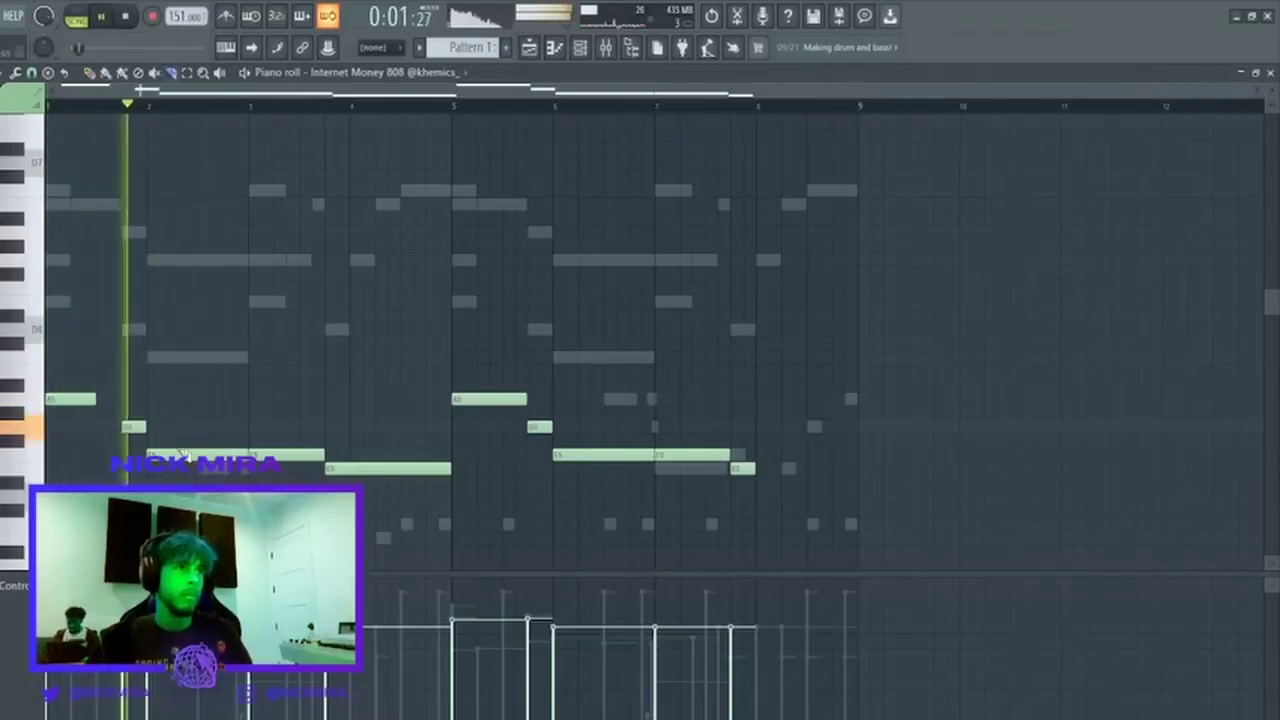
{"action": "left_click_drag", "start_coordinate": [211, 446], "coordinate": [212, 474]}
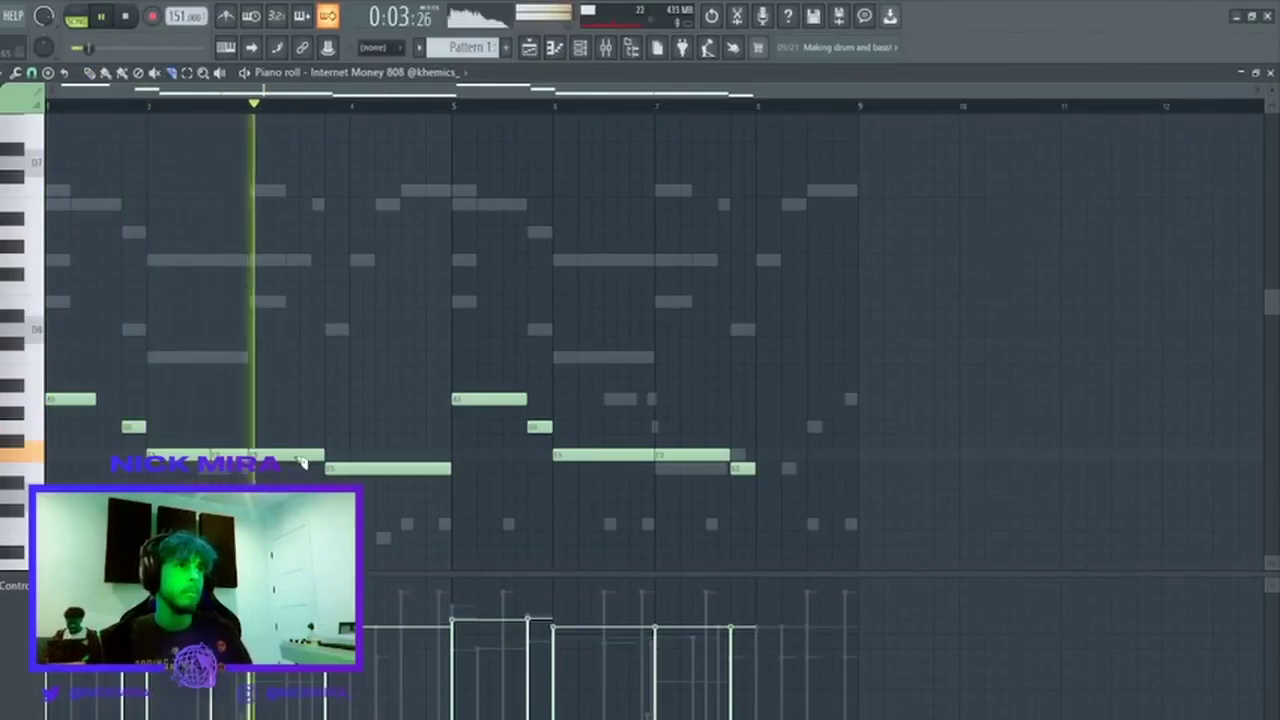
{"action": "left_click_drag", "start_coordinate": [287, 446], "coordinate": [290, 474]}
{"action": "left_click_drag", "start_coordinate": [375, 448], "coordinate": [377, 476]}
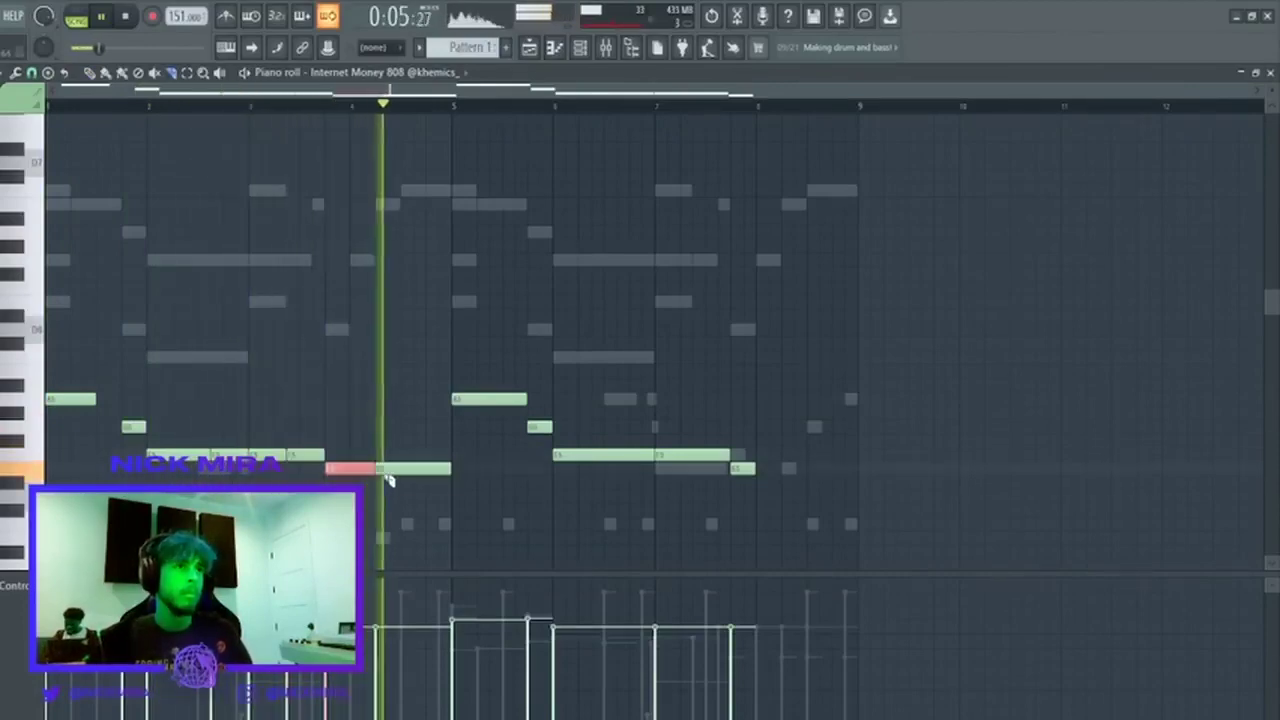
{"action": "key", "text": "space"}
{"action": "key", "text": "space"}
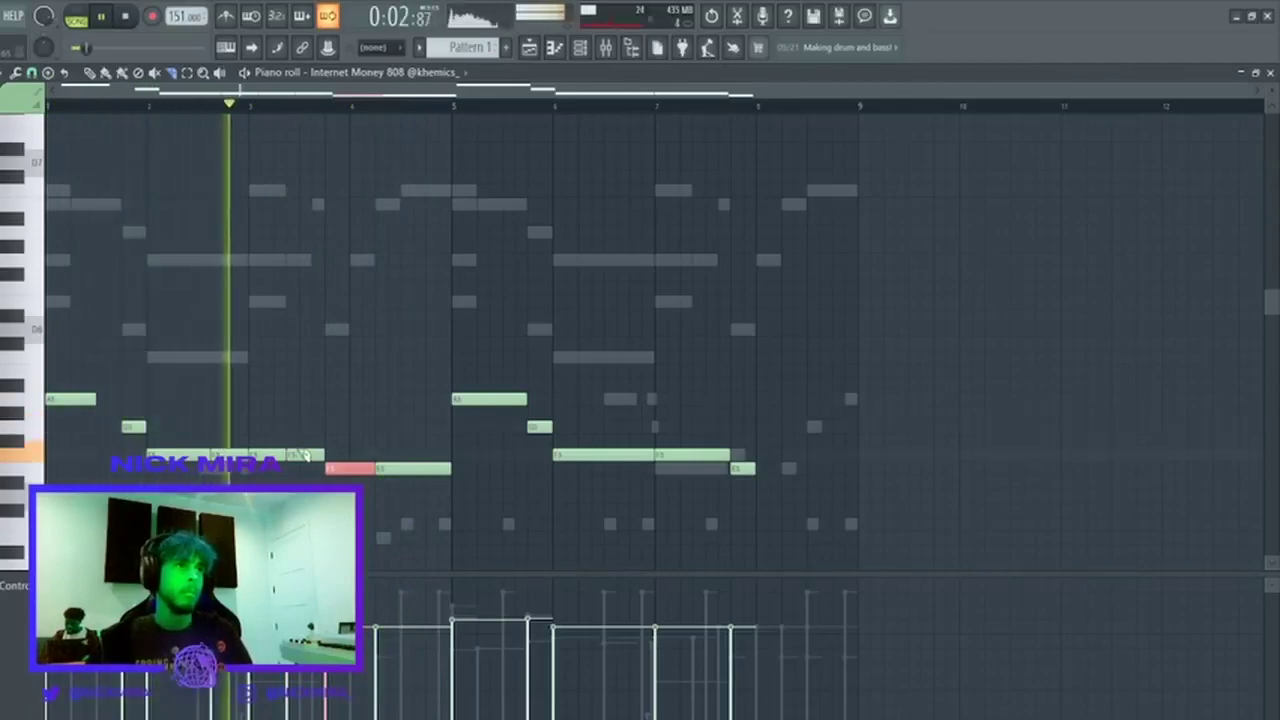
{"action": "left_click_drag", "start_coordinate": [321, 446], "coordinate": [353, 478]}
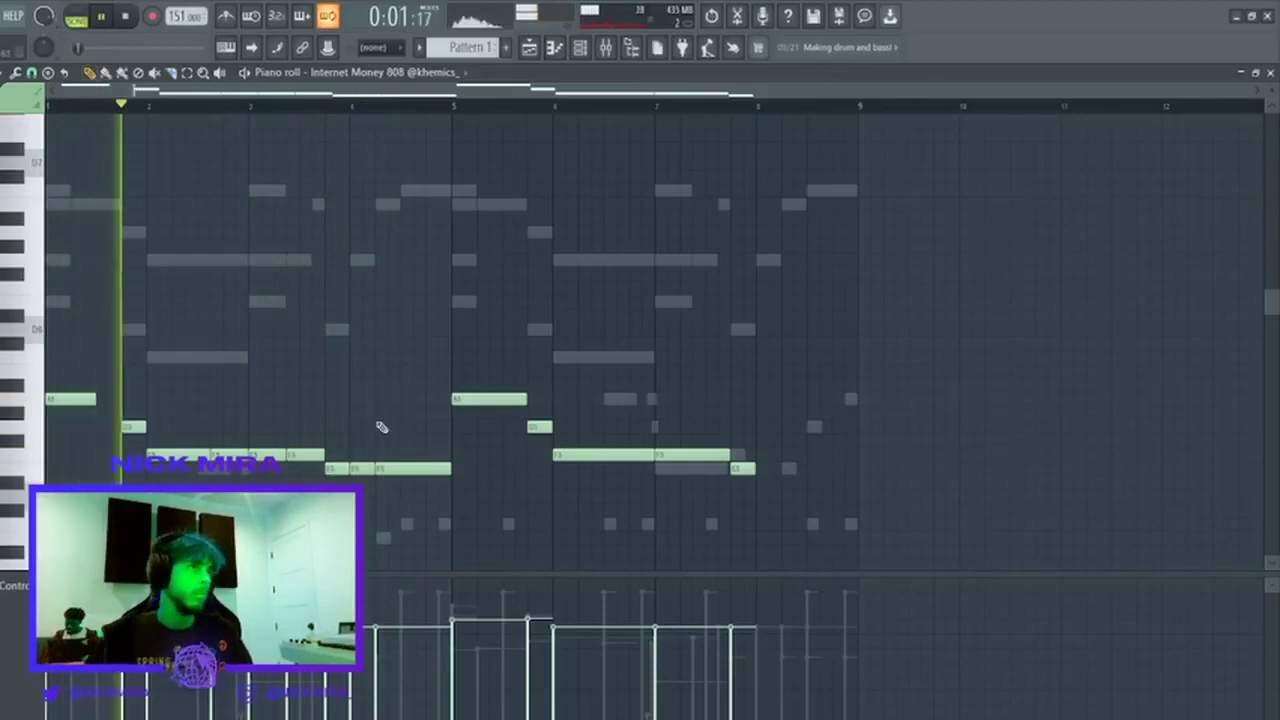
{"action": "key", "text": "ctrl+a"}
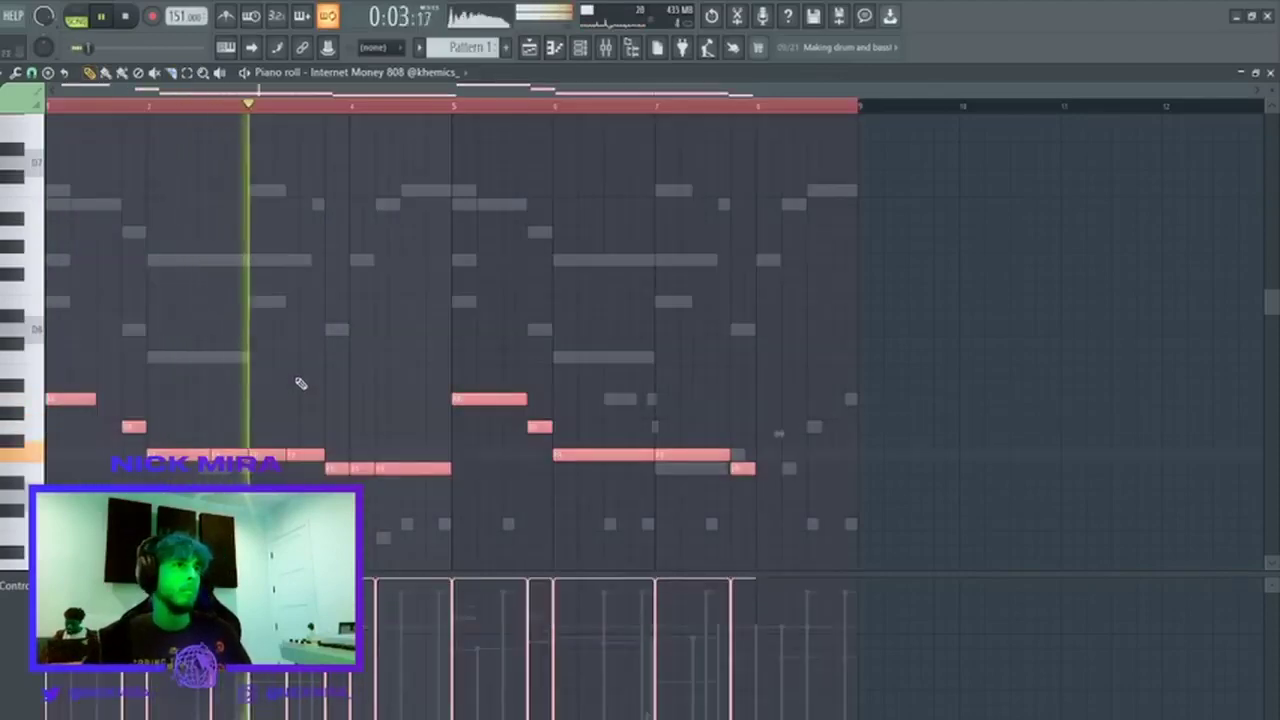
{"action": "key", "text": "ctrl+d"}
Rework the 808's E5 notes leading into and across bar 4 into a four-hit rhythm with legato note lengths.
{"action": "right_click", "coordinate": [363, 468]}
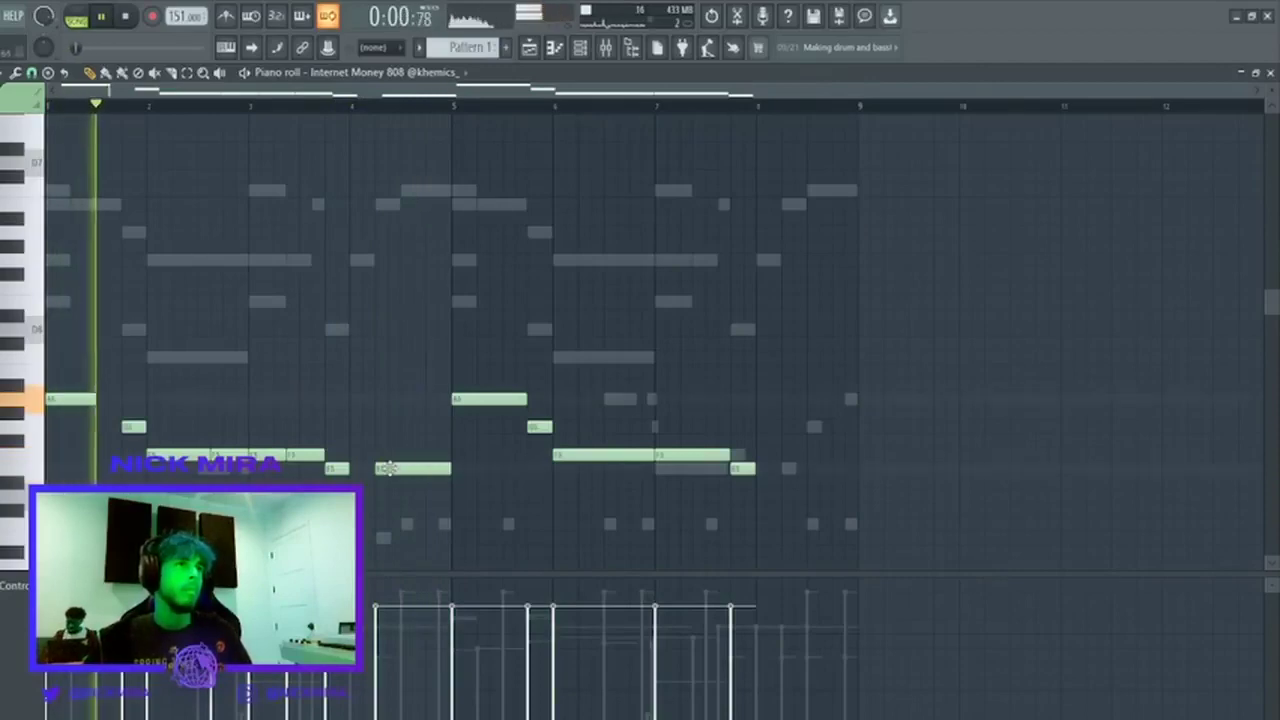
{"action": "left_click_drag", "start_coordinate": [393, 466], "coordinate": [366, 467]}
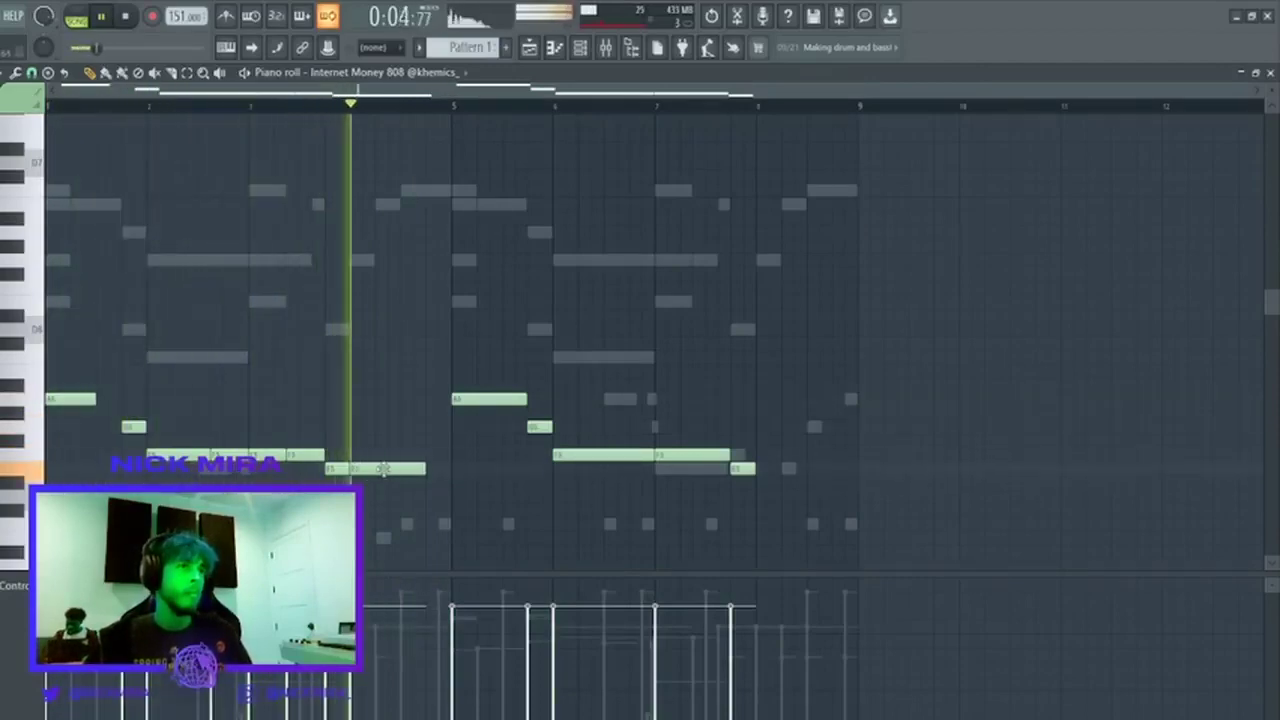
{"action": "key", "text": "shift+d"}
{"action": "left_click", "coordinate": [418, 471]}
{"action": "key", "text": "shift+d"}
{"action": "left_click", "coordinate": [379, 466]}
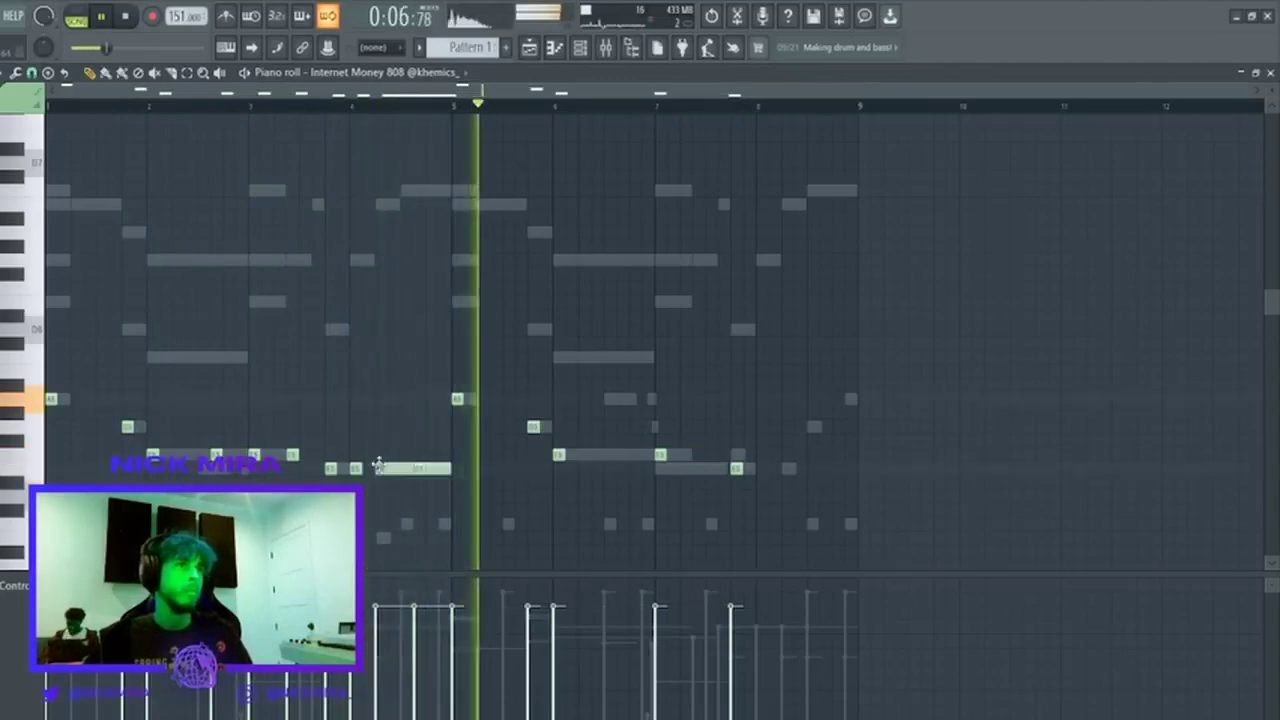
{"action": "key", "text": "shift+d"}
{"action": "left_click_drag", "start_coordinate": [353, 466], "coordinate": [366, 469]}
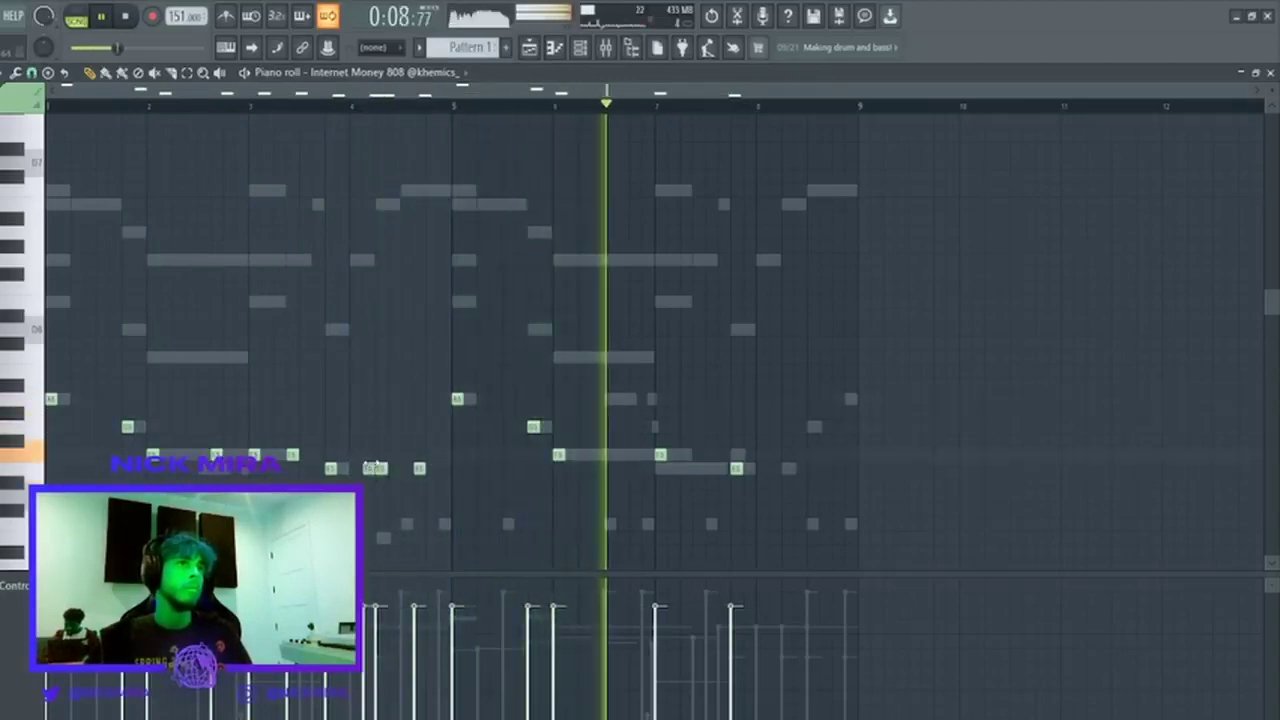
{"action": "key", "text": "space"}
{"action": "key", "text": "space"}
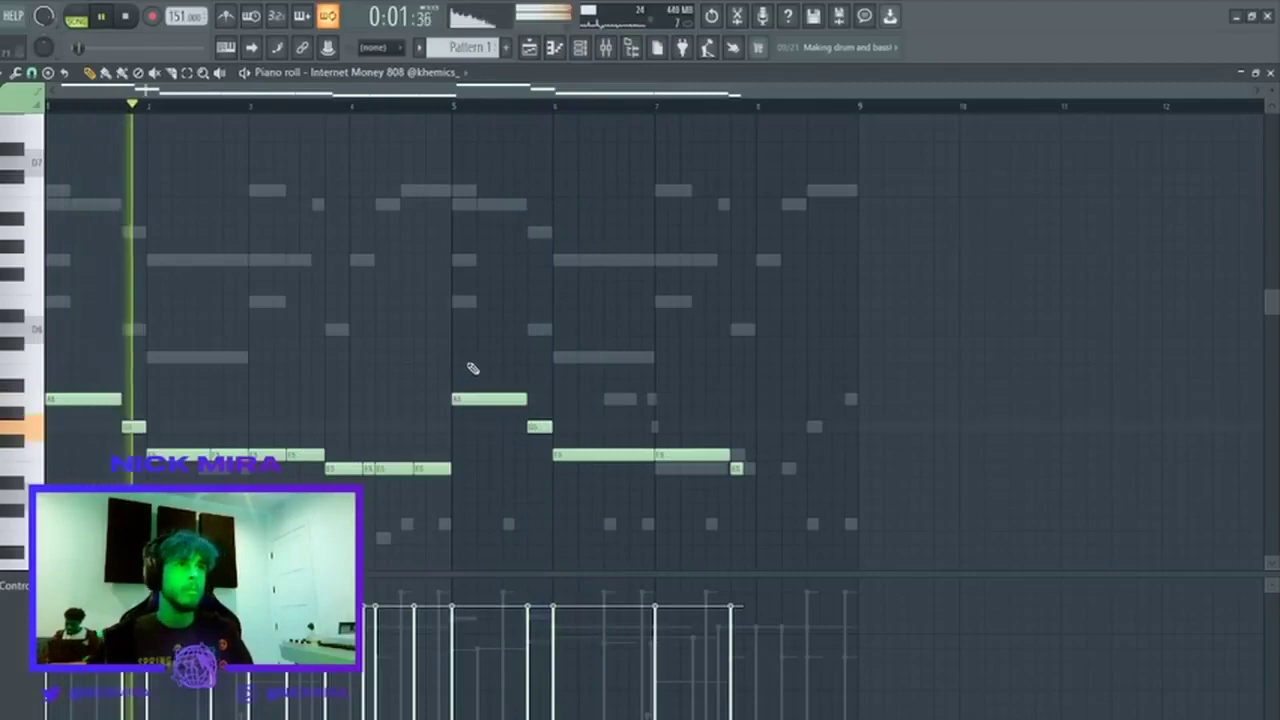
Replace the 808 notes in bars 5 to 8 with a copy of the notes from bars 1 to 4.
{"action": "left_click_drag", "start_coordinate": [471, 366], "coordinate": [837, 551]}
{"action": "left_click", "coordinate": [486, 452]}
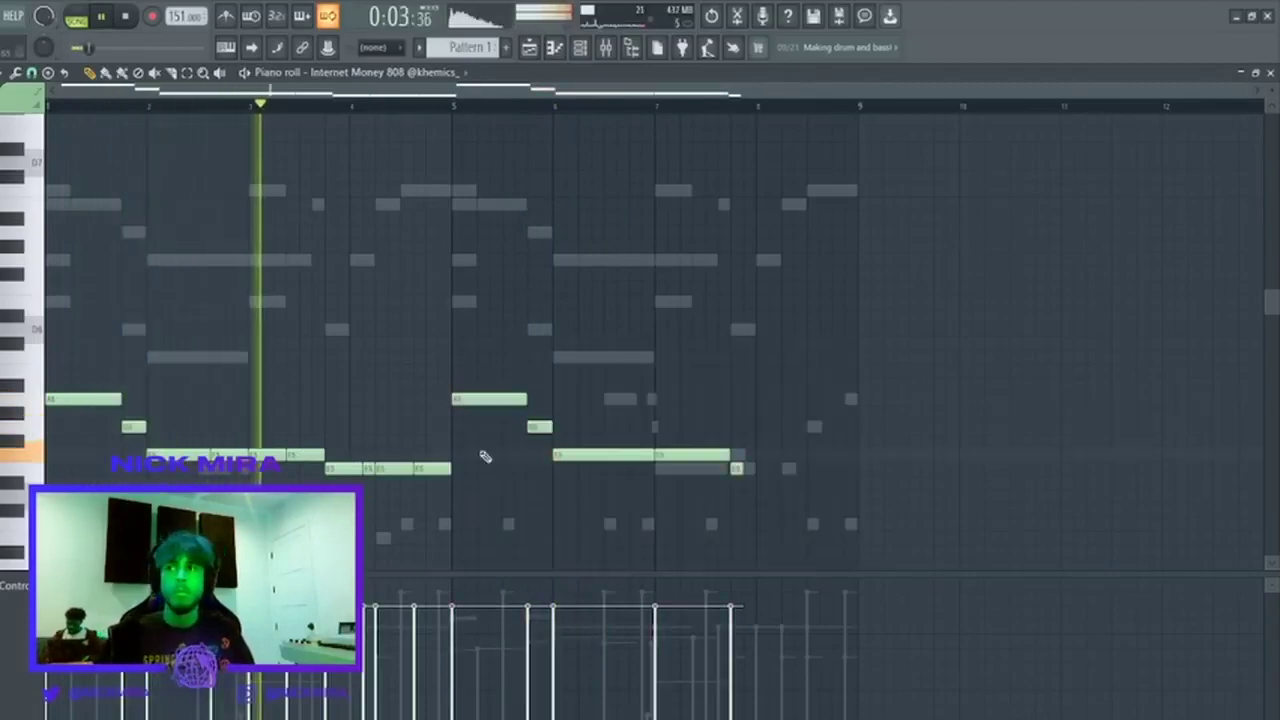
{"action": "left_click_drag", "start_coordinate": [475, 348], "coordinate": [1080, 635]}
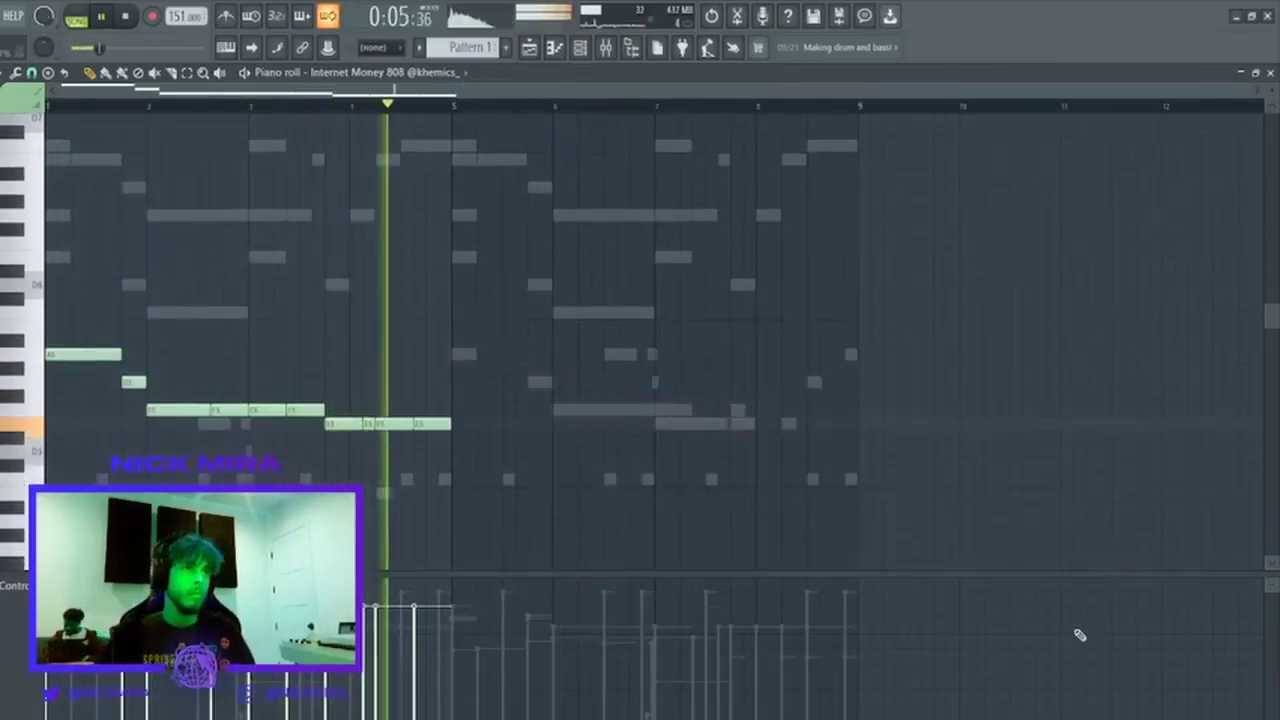
{"action": "key", "text": "ctrl+a"}
{"action": "left_click", "coordinate": [350, 343], "text": "ctrl"}
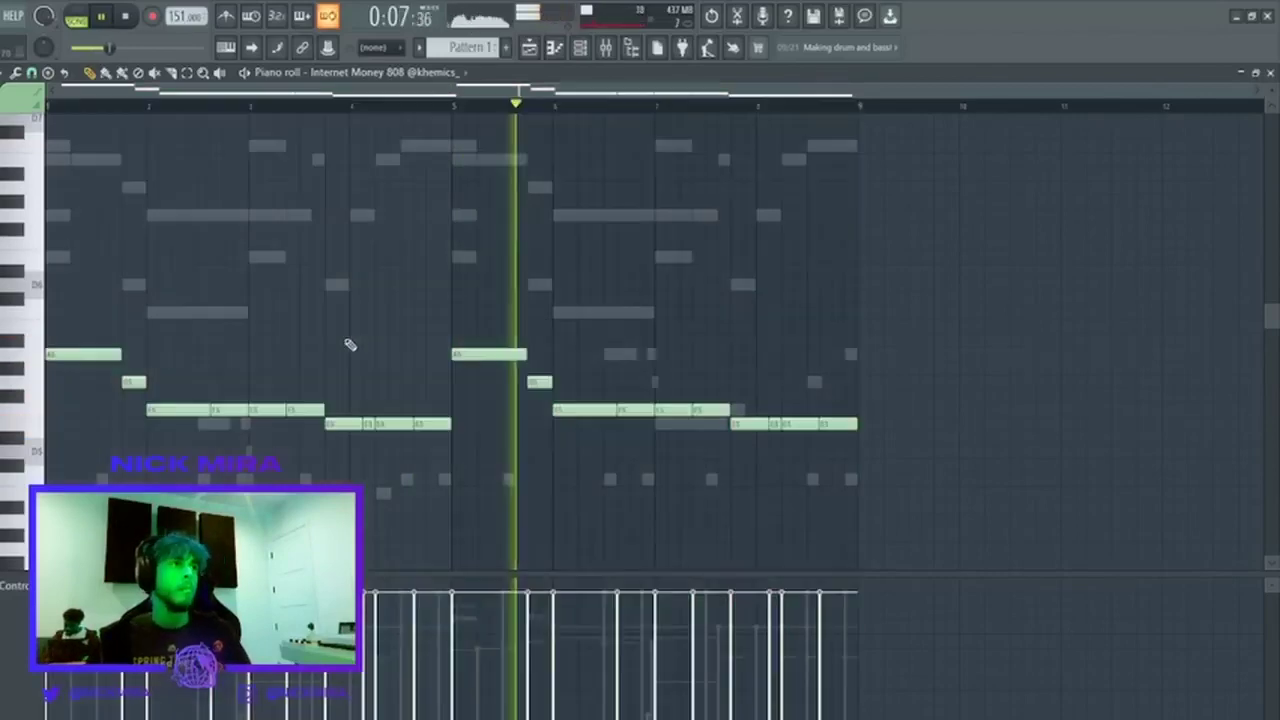
{"action": "key", "text": "Escape"}
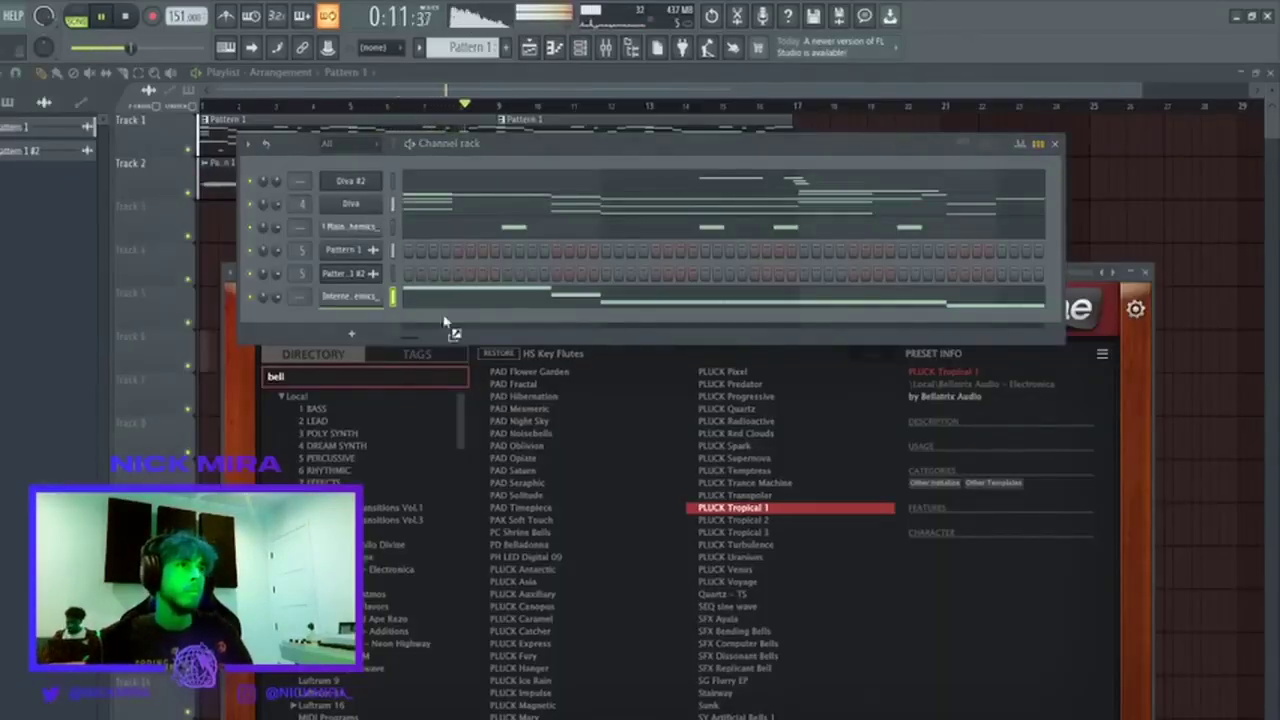
Add the Anxiety 3 HH sample as a new channel and program a syncopated hi-hat rhythm in its step row.
{"action": "left_click_drag", "start_coordinate": [447, 322], "coordinate": [365, 322]}
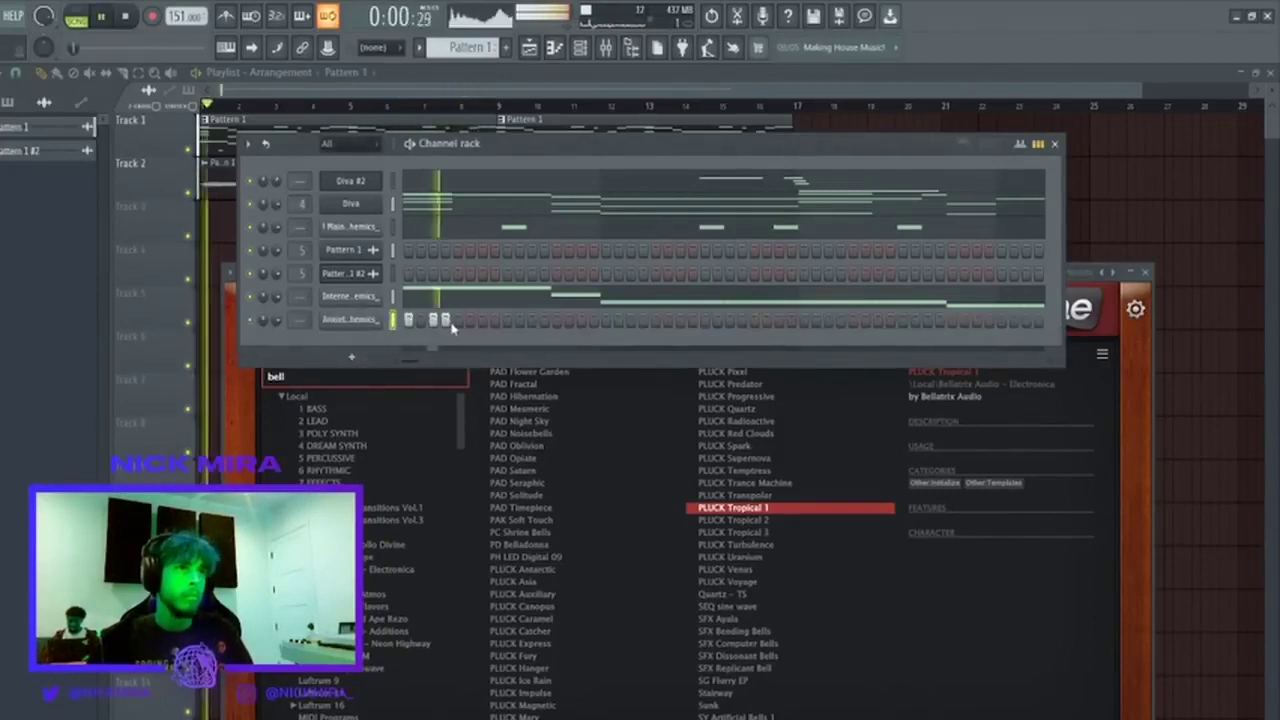
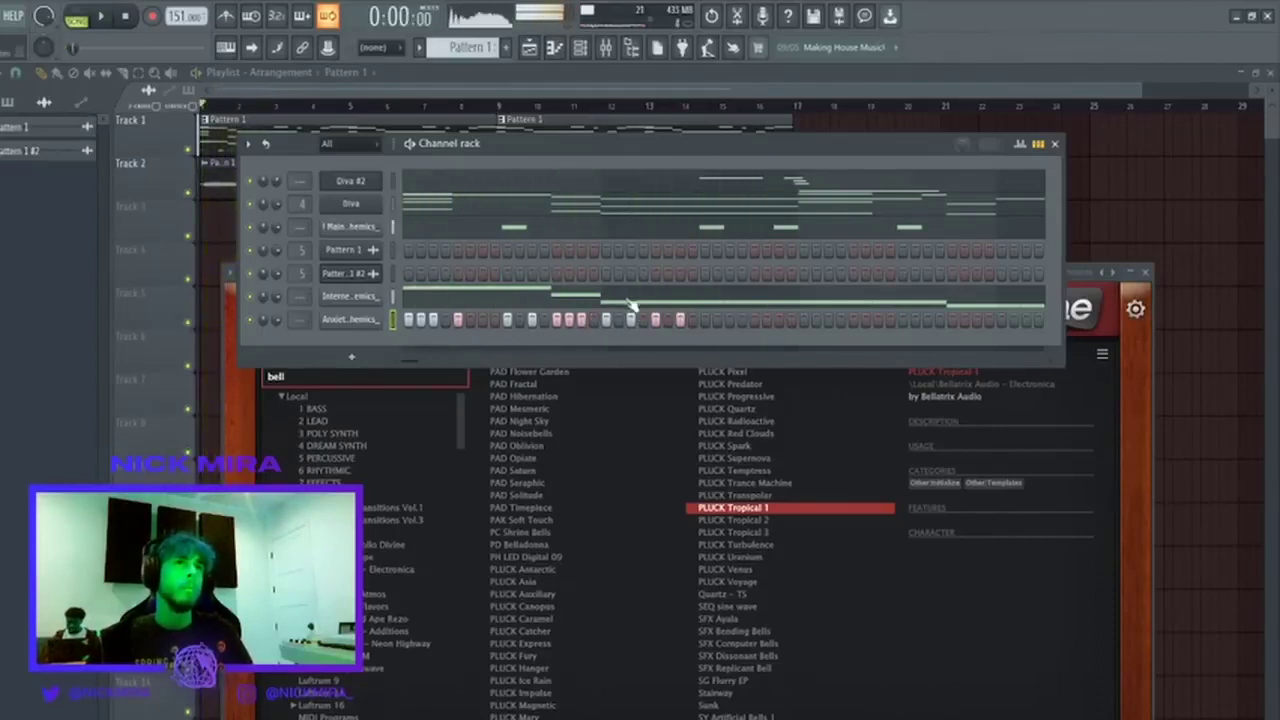
Try a different start for the 808's first F5 note in bar 2 and listen to the bass line.
{"action": "left_click", "coordinate": [631, 300]}
{"action": "key", "text": "space"}
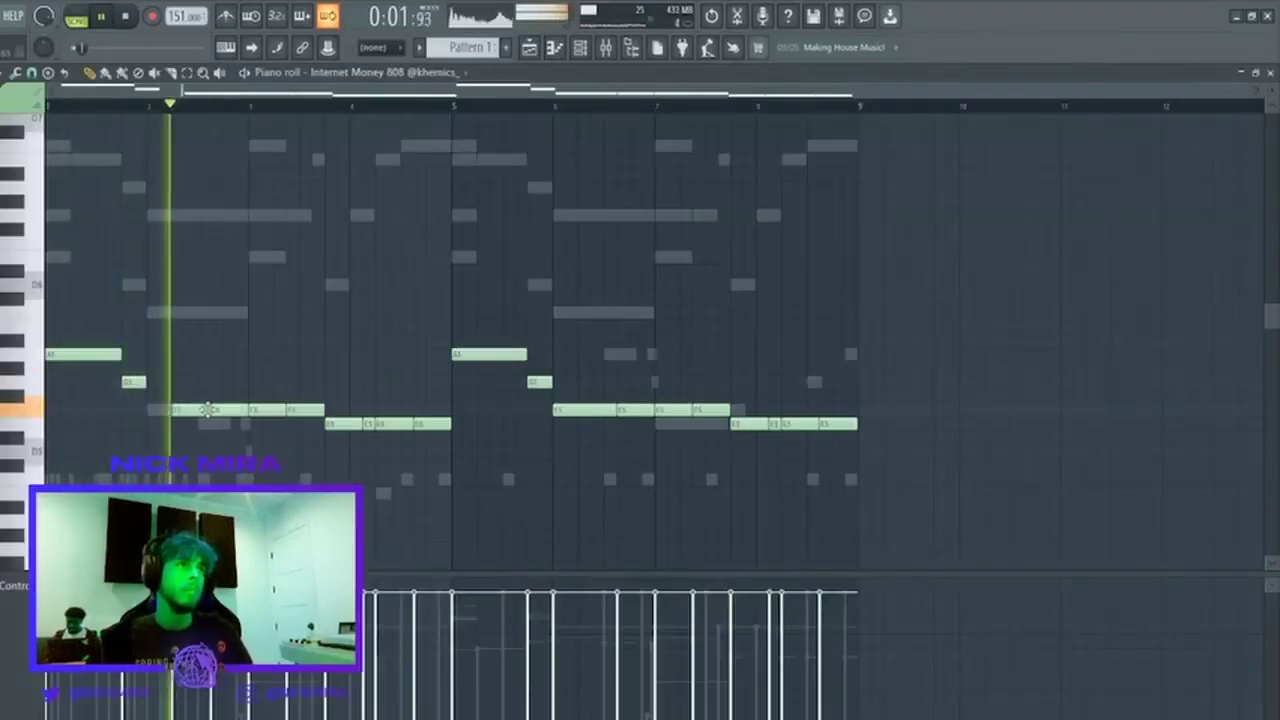
{"action": "left_click_drag", "start_coordinate": [207, 409], "coordinate": [184, 408]}
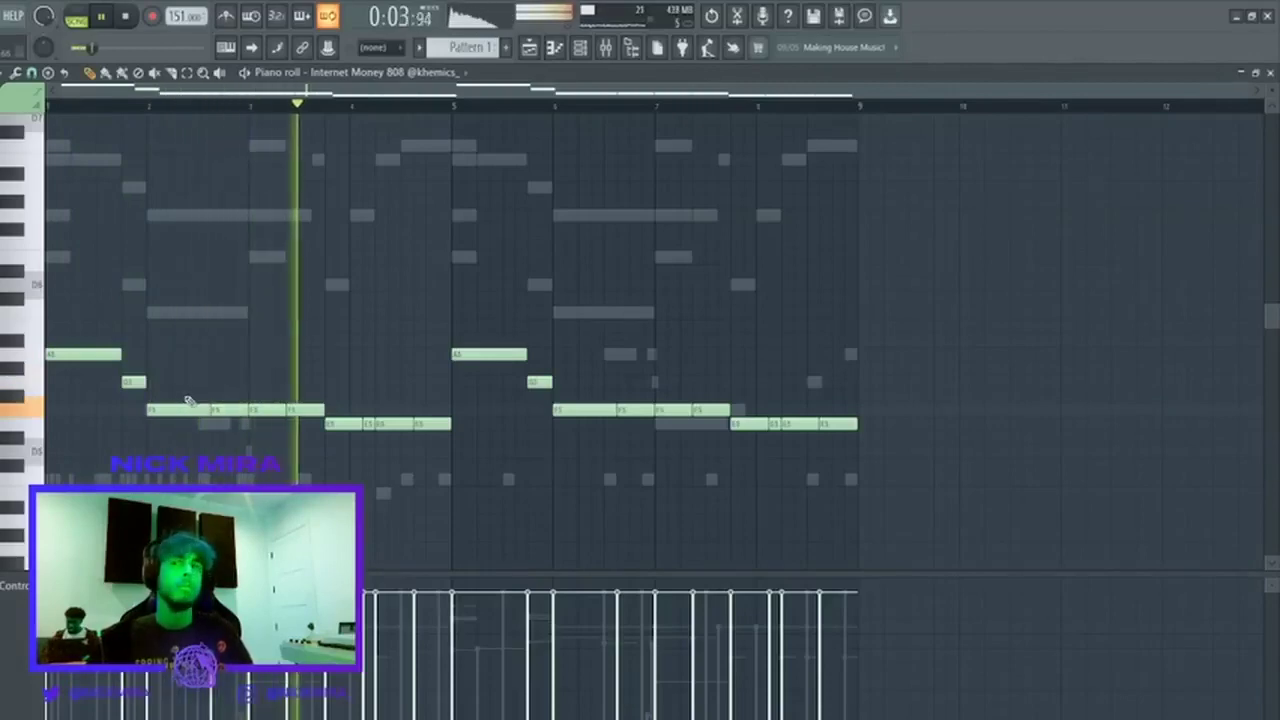
{"action": "key", "text": "space"}
{"action": "key", "text": "space"}
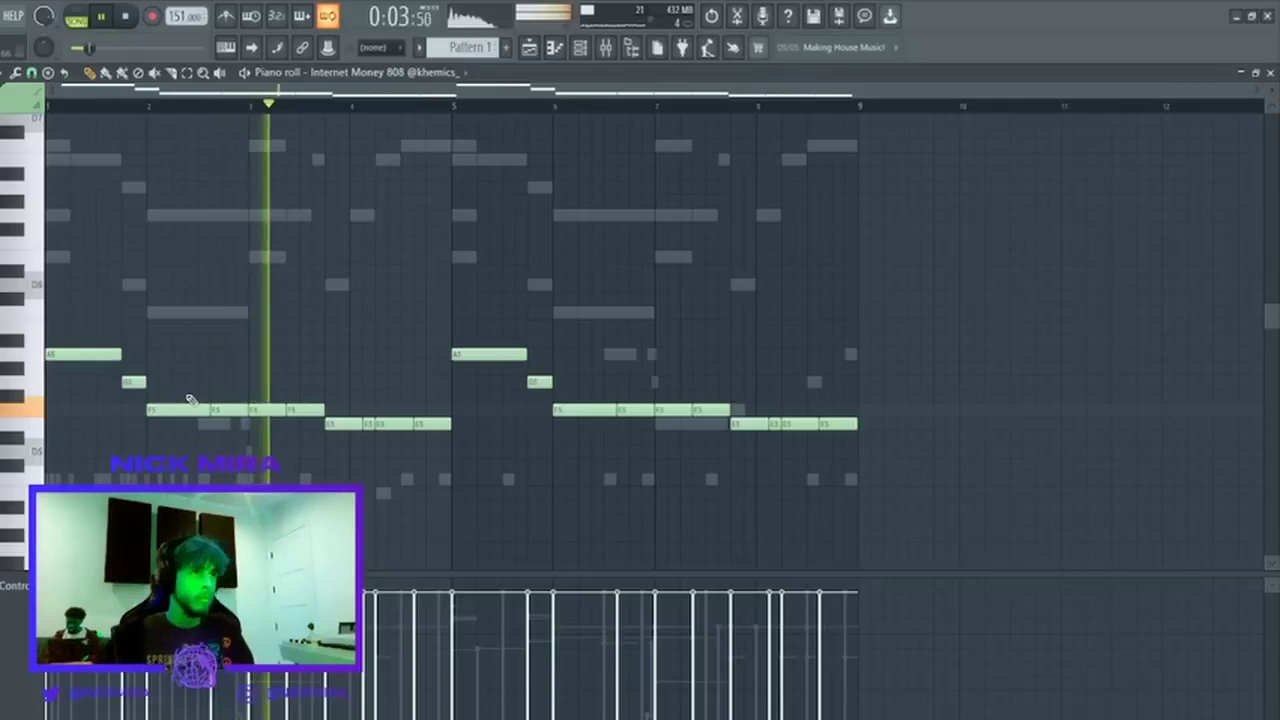
{"action": "key", "text": "Escape"}
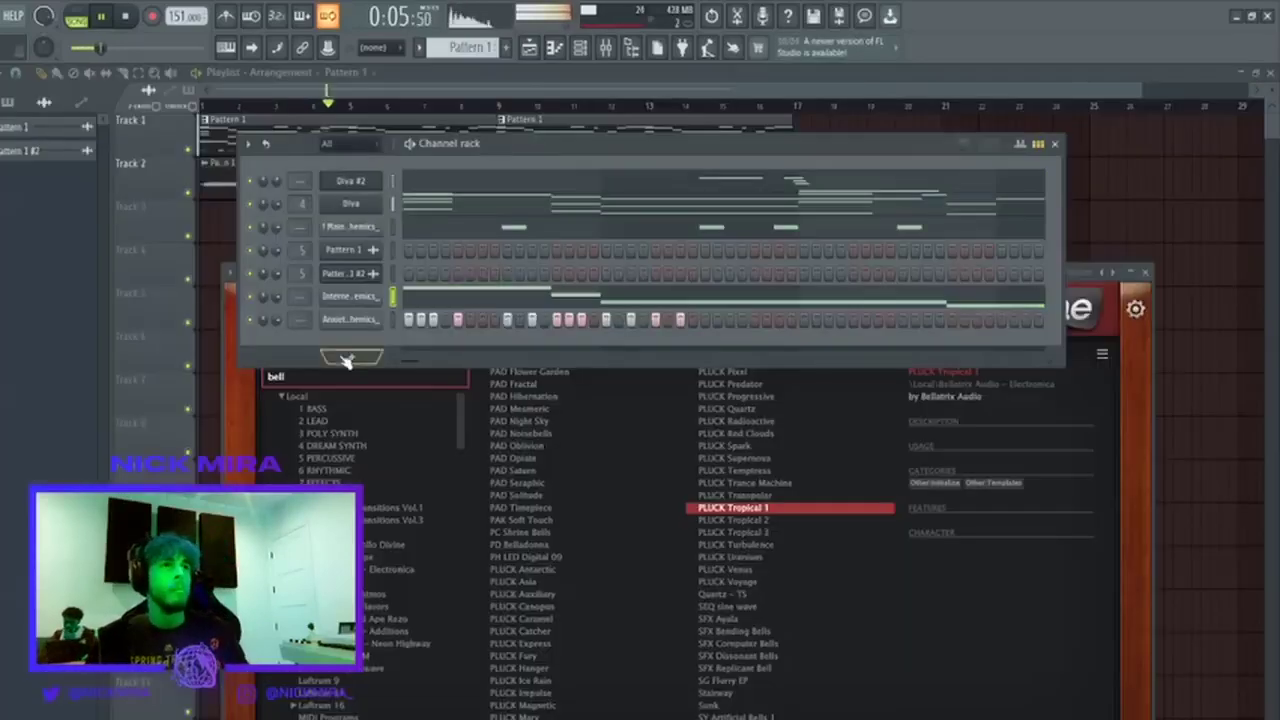
Convert the Anxiety 3 HH step pattern to piano roll notes and play it with the song.
{"action": "right_click", "coordinate": [373, 326]}
{"action": "left_click", "coordinate": [414, 333]}
{"action": "key", "text": "space"}
{"action": "key", "text": "space"}
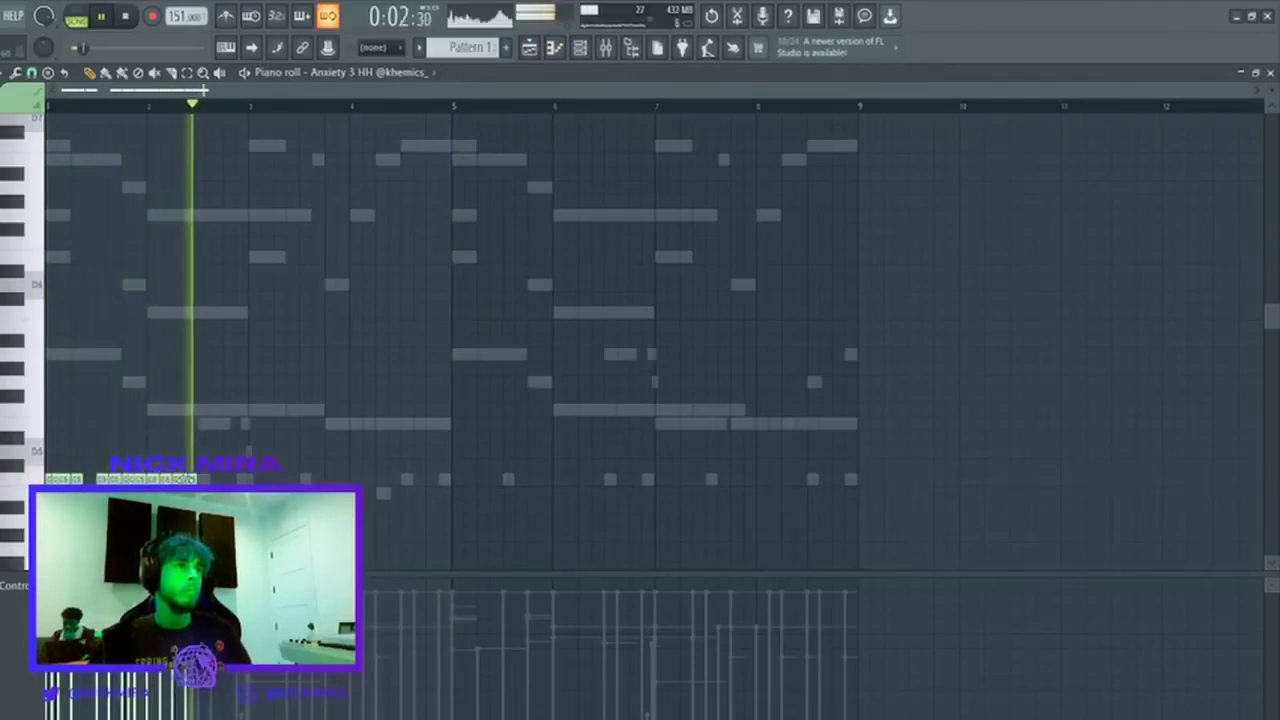
{"action": "key", "text": "space"}
{"action": "key", "text": "space"}
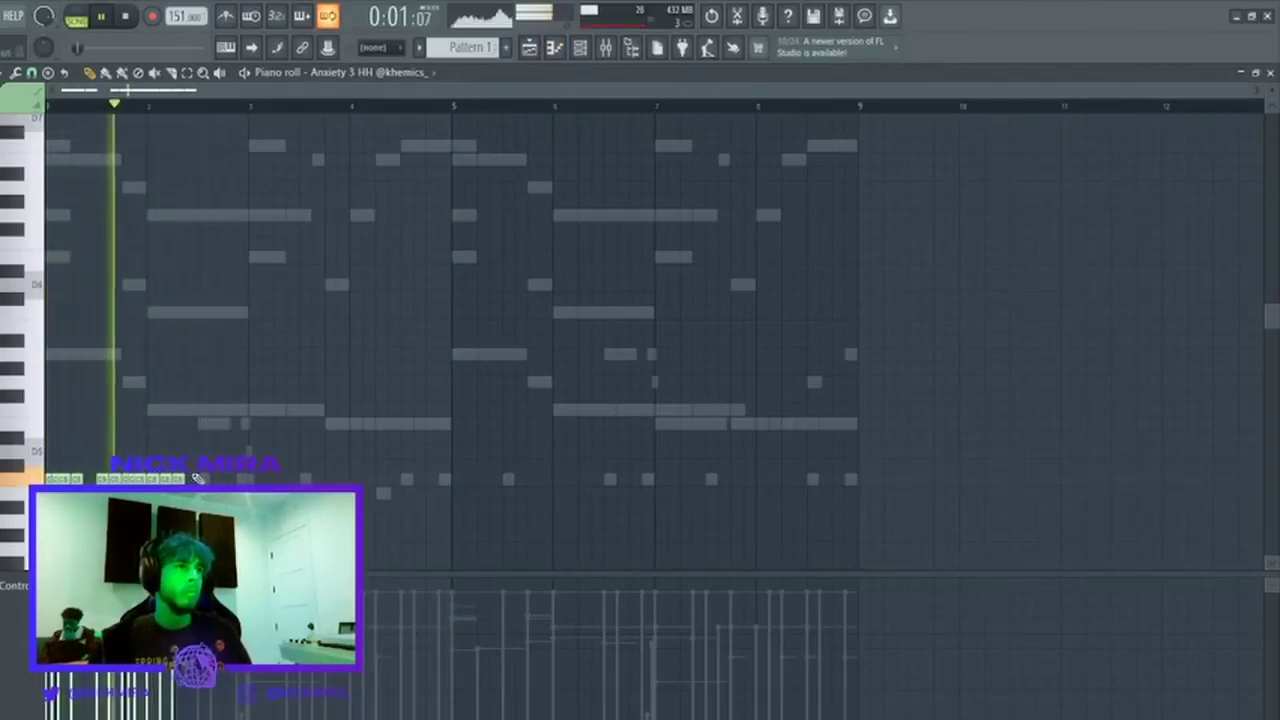
Select the first two bars of hi-hat notes and duplicate them three times to fill eight bars.
{"action": "left_click_drag", "start_coordinate": [254, 107], "coordinate": [48, 107]}
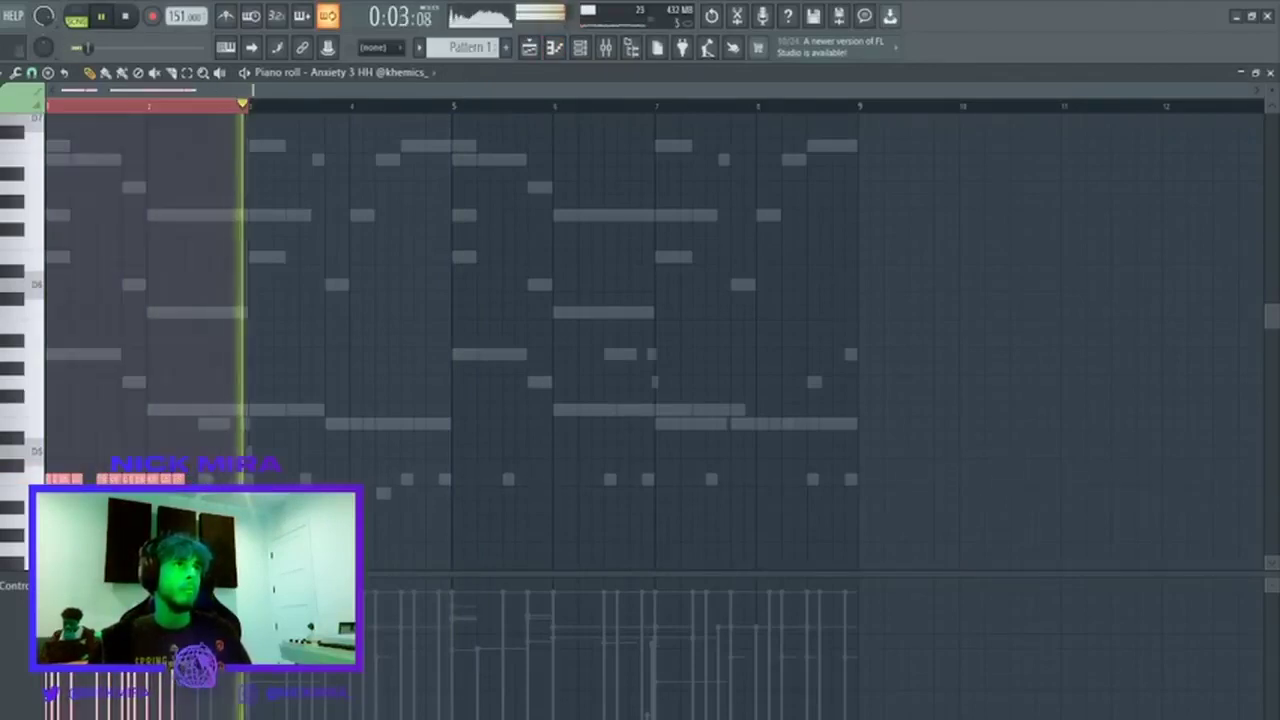
{"action": "key", "text": "ctrl+b"}
{"action": "key", "text": "ctrl+b"}
{"action": "key", "text": "ctrl+b"}
{"action": "key", "text": "ctrl+d"}
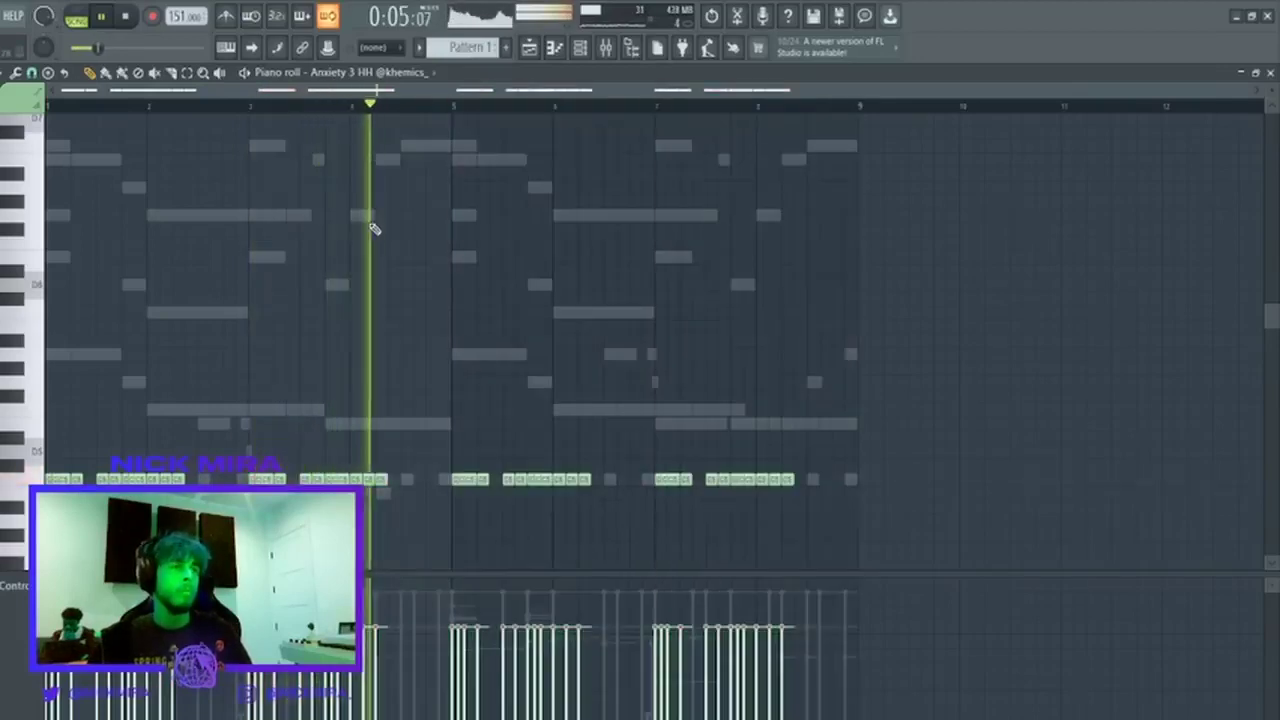
{"action": "key", "text": "F7"}
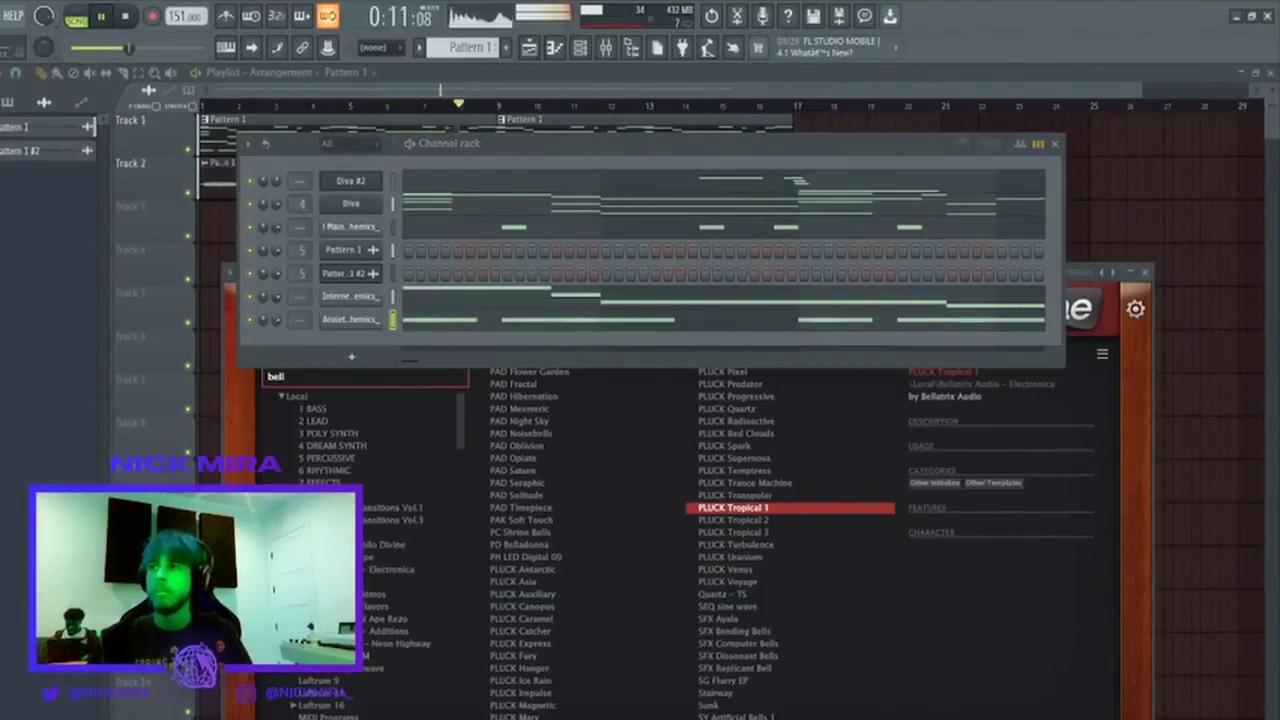
Add the sample whose name starts with "Anima" as a new channel below the hi-hat.
{"action": "left_click_drag", "start_coordinate": [337, 352], "coordinate": [340, 345]}
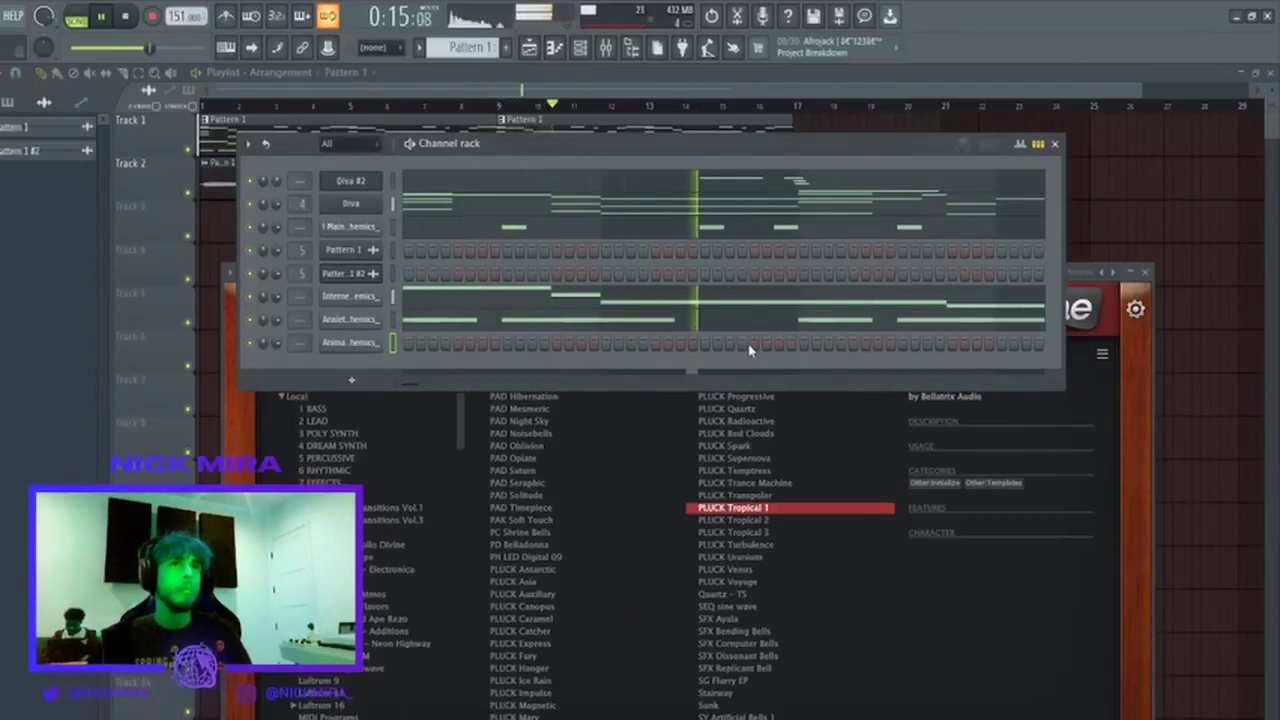
Add an Animal OH note late in bar 2 and duplicate the two-bar section three times to fill eight bars.
{"action": "key", "text": "F7"}
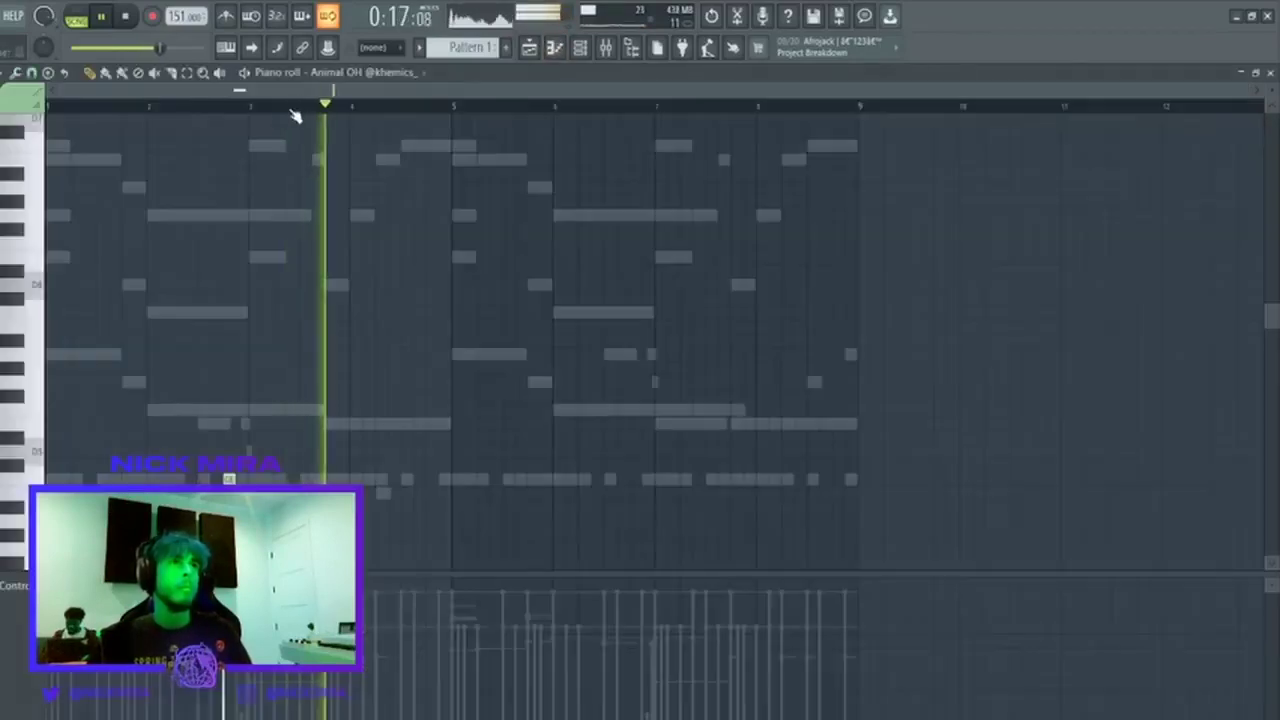
{"action": "left_click_drag", "start_coordinate": [292, 108], "coordinate": [40, 107]}
{"action": "key", "text": "ctrl+b"}
{"action": "key", "text": "ctrl+b"}
{"action": "key", "text": "ctrl+b"}
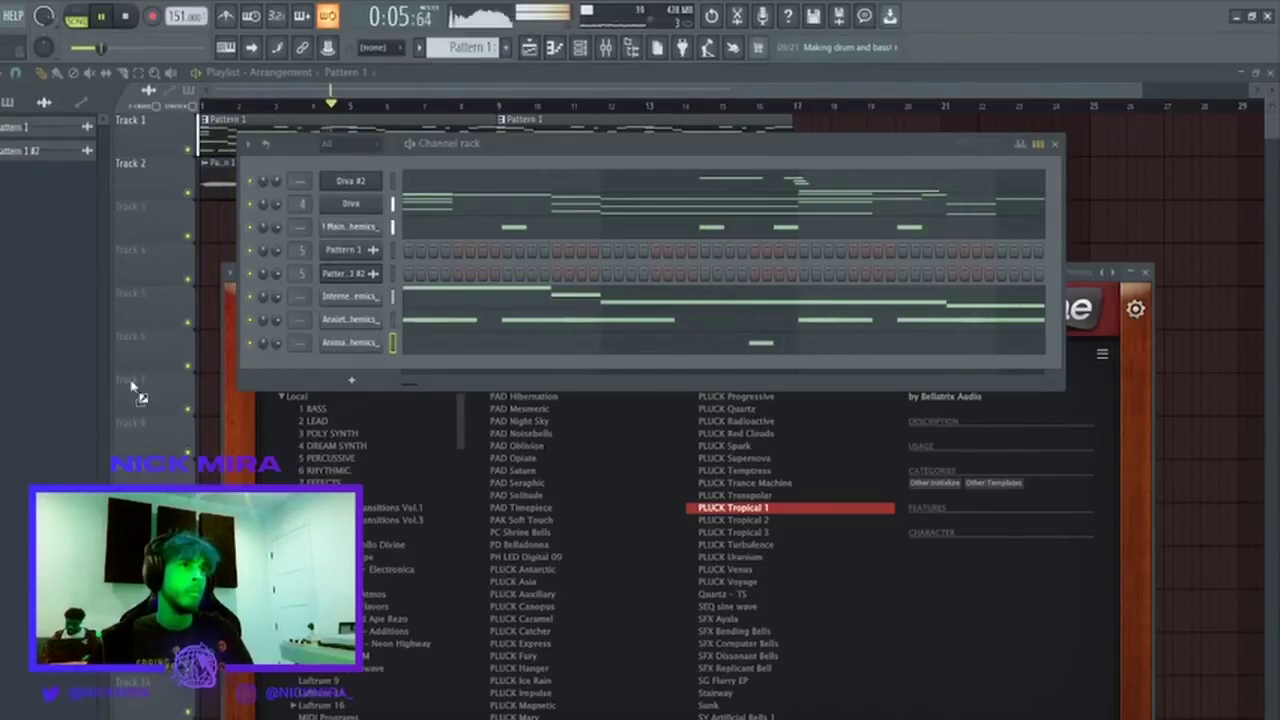
Increase the fade-out amount of the Animal OH sample in its channel settings.
{"action": "left_click", "coordinate": [350, 342]}
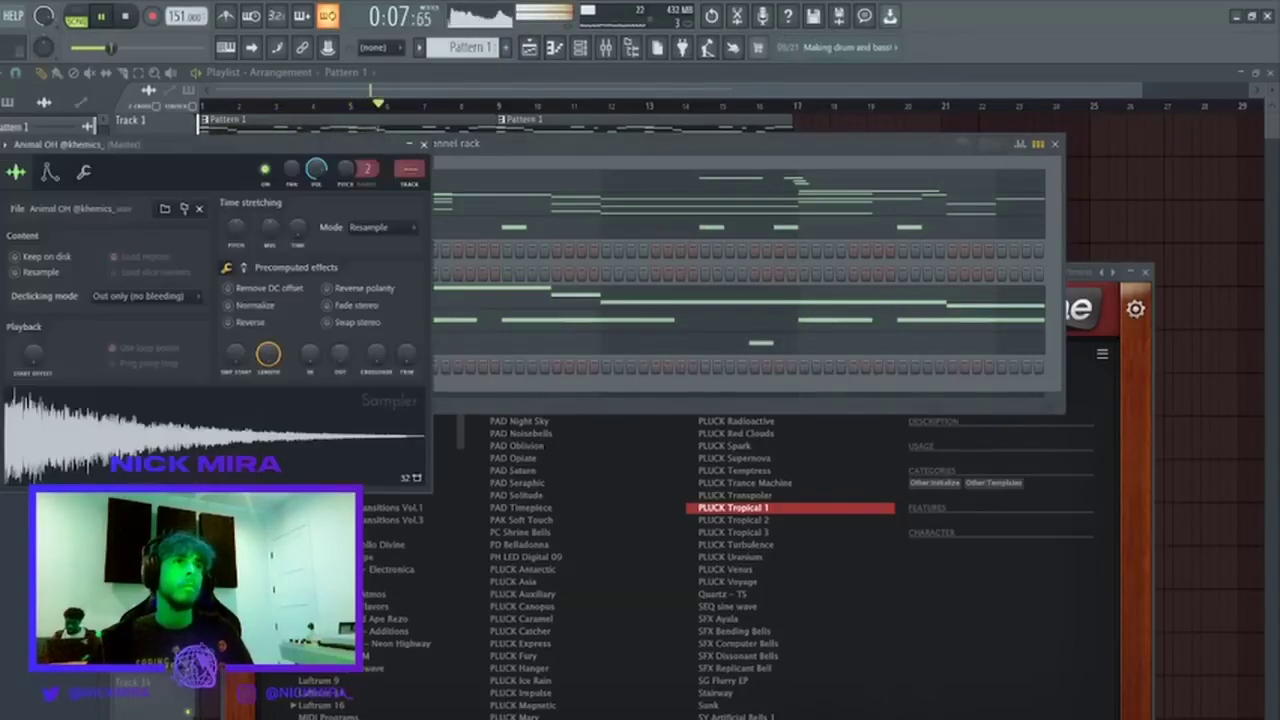
{"action": "left_click_drag", "start_coordinate": [342, 354], "coordinate": [342, 322]}
{"action": "key", "text": "Escape"}
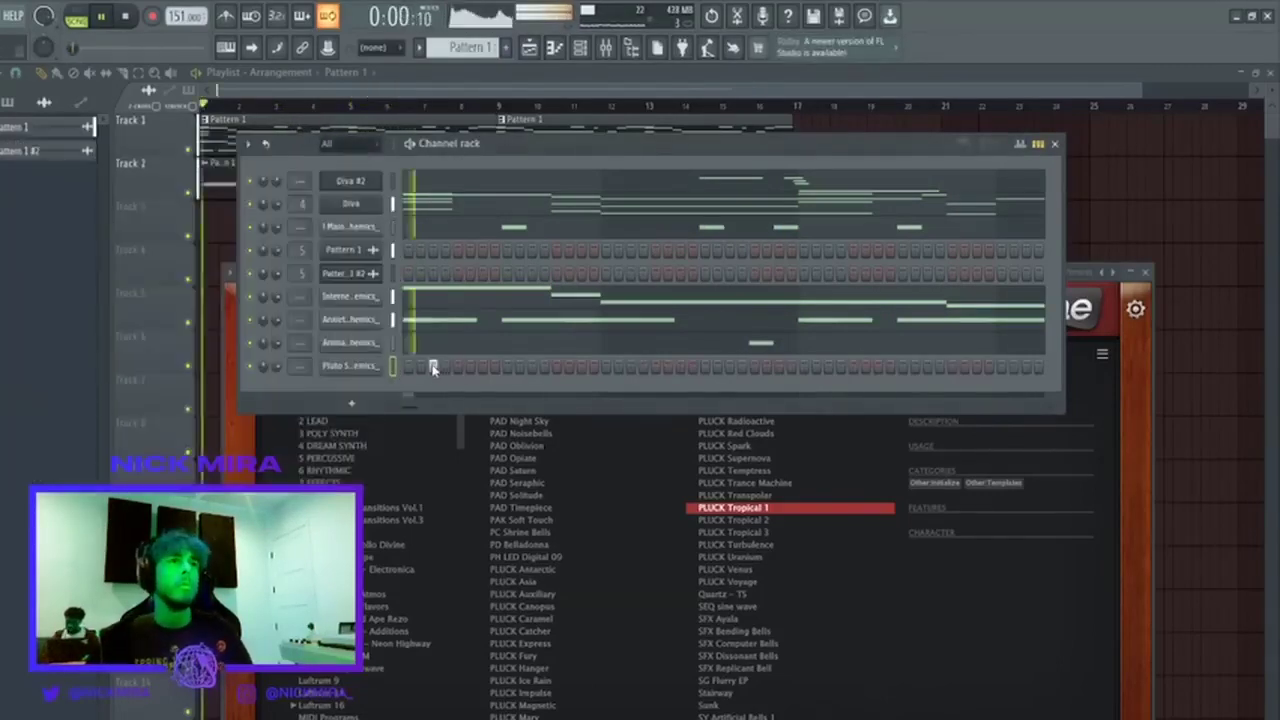
Try Pluto SN hits on step 19 and steps 21 to 23 against the playing song.
{"action": "left_click", "coordinate": [631, 366]}
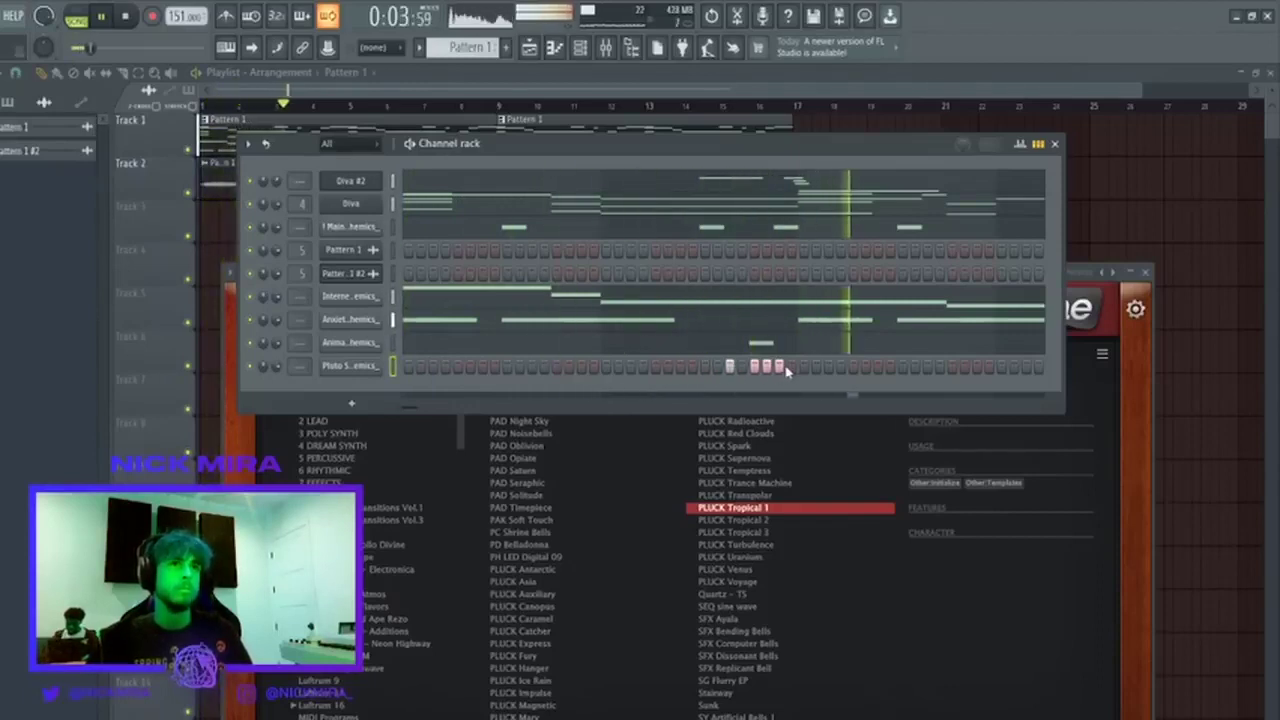
{"action": "left_click", "coordinate": [657, 368]}
{"action": "left_click", "coordinate": [668, 368]}
{"action": "left_click", "coordinate": [680, 368]}
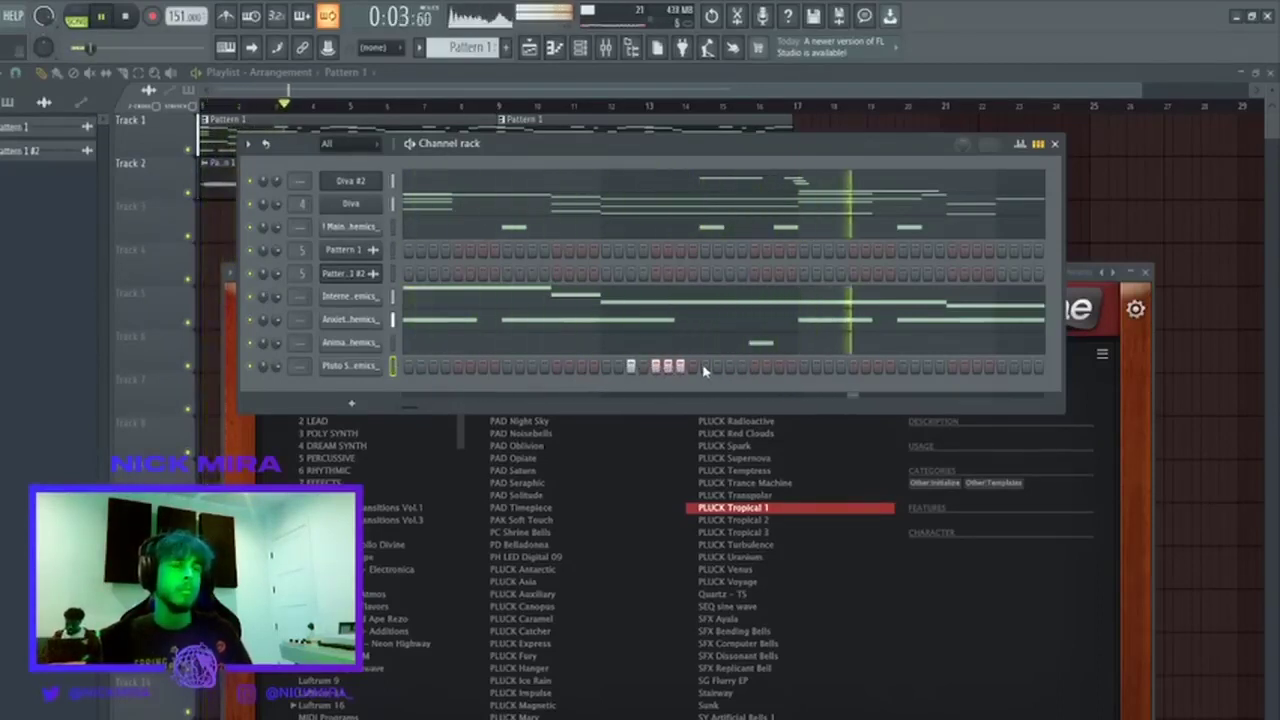
Place a Pluto SN note on the last beat of bar 4 while playing the song.
{"action": "key", "text": "F7"}
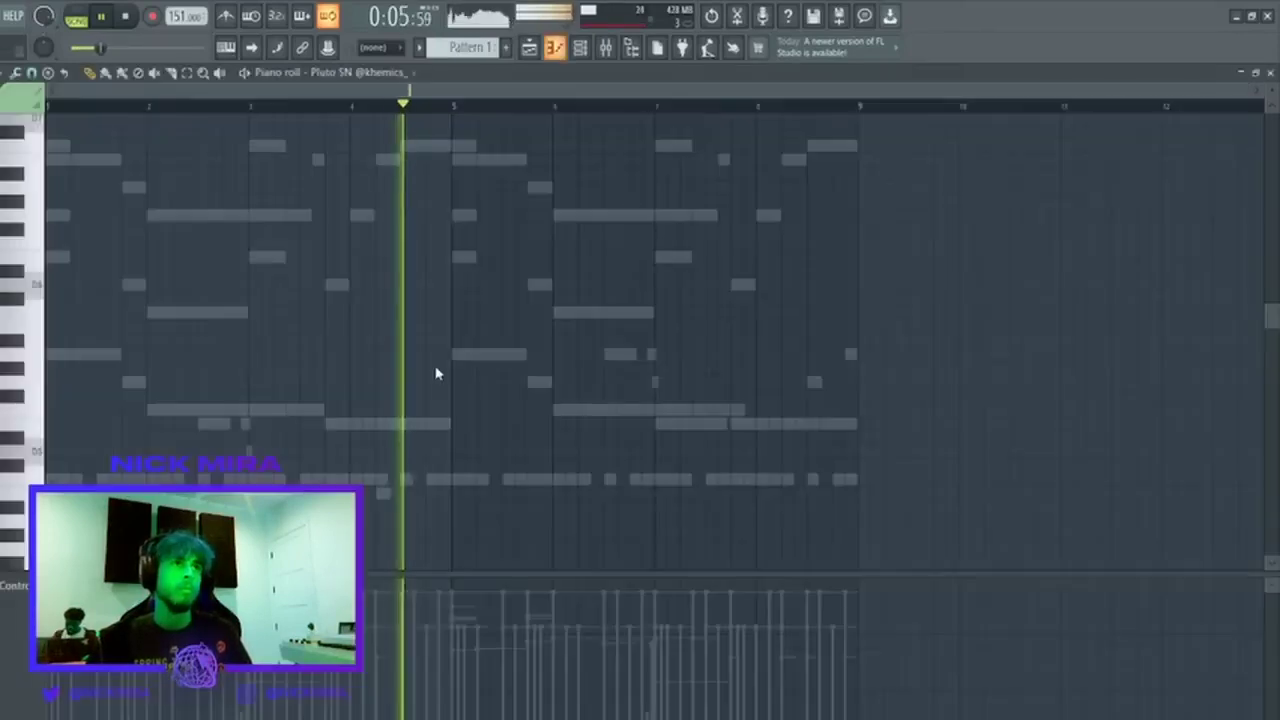
{"action": "key", "text": "space"}
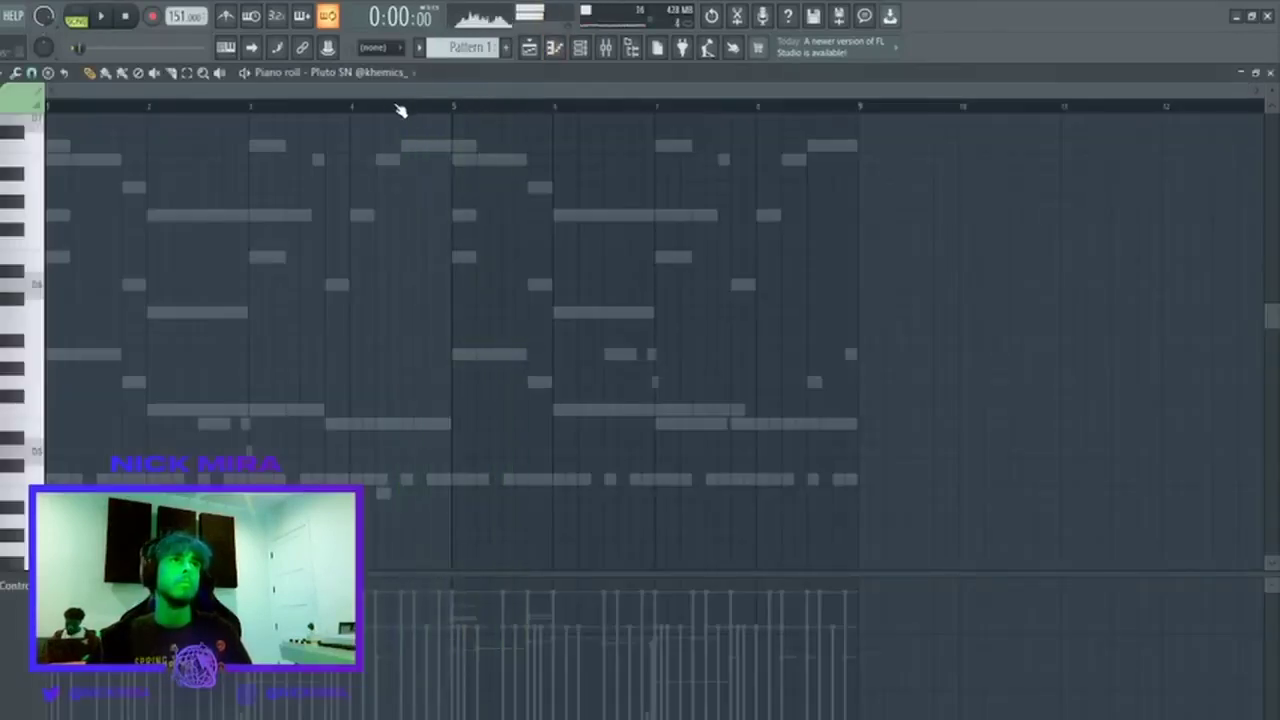
{"action": "left_click", "coordinate": [397, 105]}
{"action": "key", "text": "space"}
{"action": "scroll", "coordinate": [397, 105], "scroll_direction": "up", "scroll_amount": 3}
{"action": "left_click", "coordinate": [480, 479]}
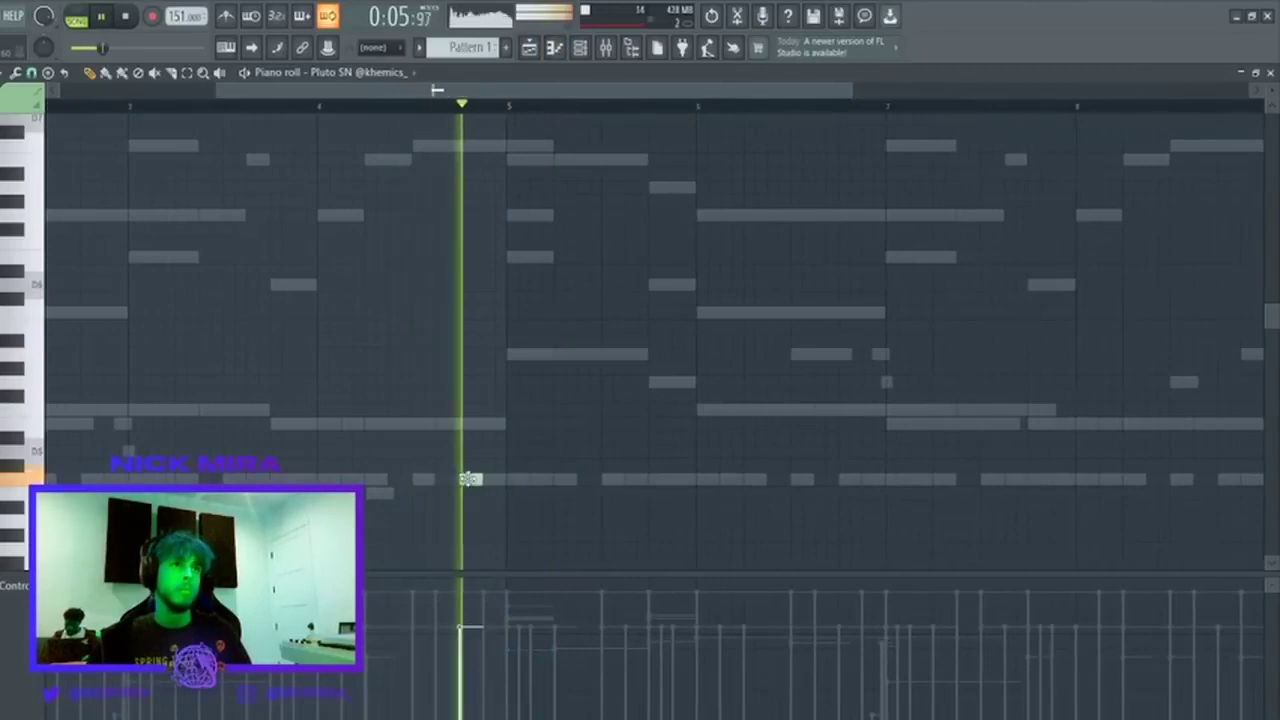
Turn the bar 4 Pluto SN note into two short consecutive hits and lower the second hit's velocity.
{"action": "key", "text": "space"}
{"action": "left_click_drag", "start_coordinate": [480, 493], "coordinate": [426, 548]}
{"action": "key", "text": "space"}
{"action": "right_click", "coordinate": [500, 479]}
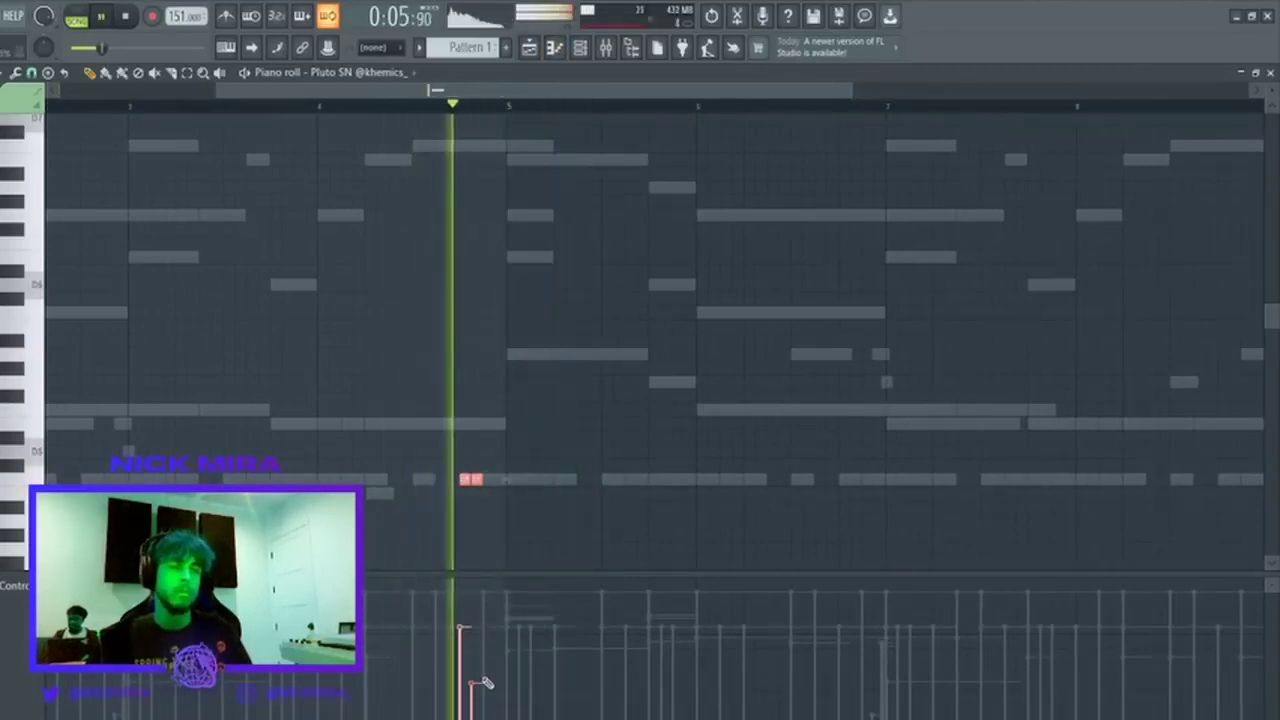
{"action": "key", "text": "ctrl+d"}
{"action": "key", "text": "space"}
{"action": "key", "text": "space"}
{"action": "scroll", "coordinate": [474, 110], "scroll_direction": "down", "scroll_amount": 2}
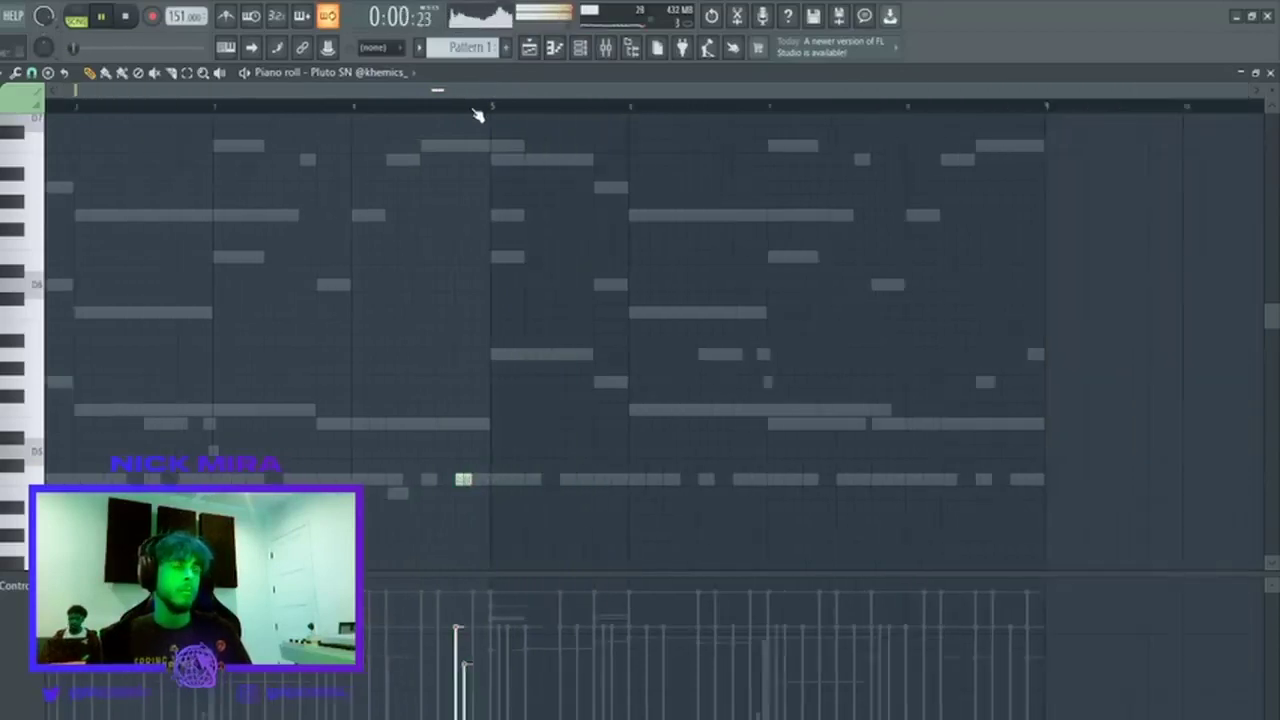
Select the first four bars of Pluto SN and duplicate them once to fill eight bars.
{"action": "left_click_drag", "start_coordinate": [458, 107], "coordinate": [48, 106], "text": "ctrl"}
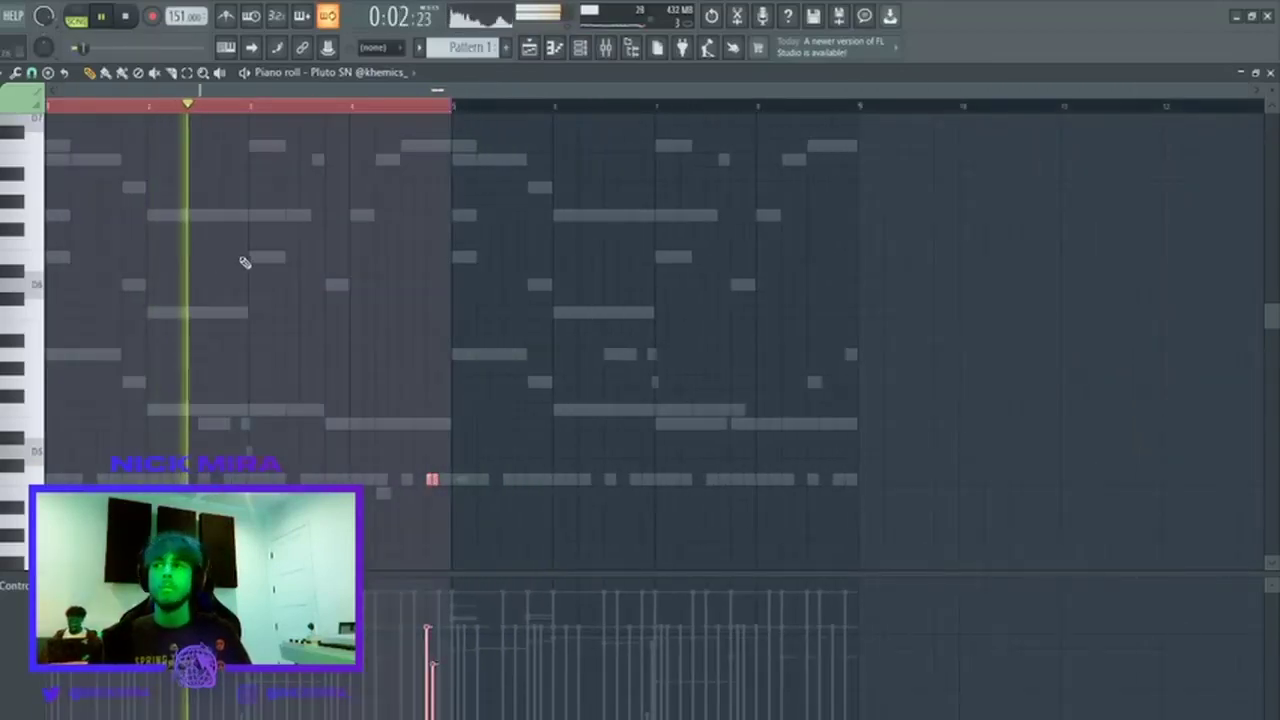
{"action": "key", "text": "ctrl+b"}
{"action": "key", "text": "ctrl+d"}
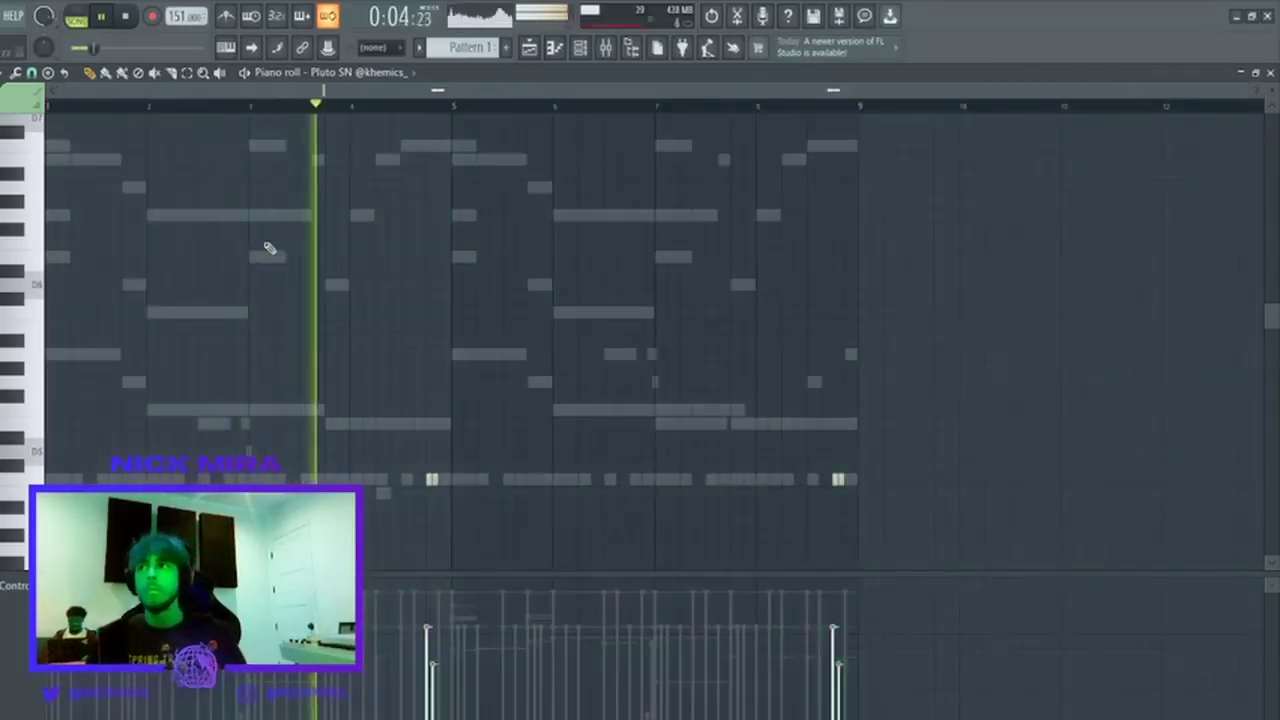
{"action": "key", "text": "Escape"}
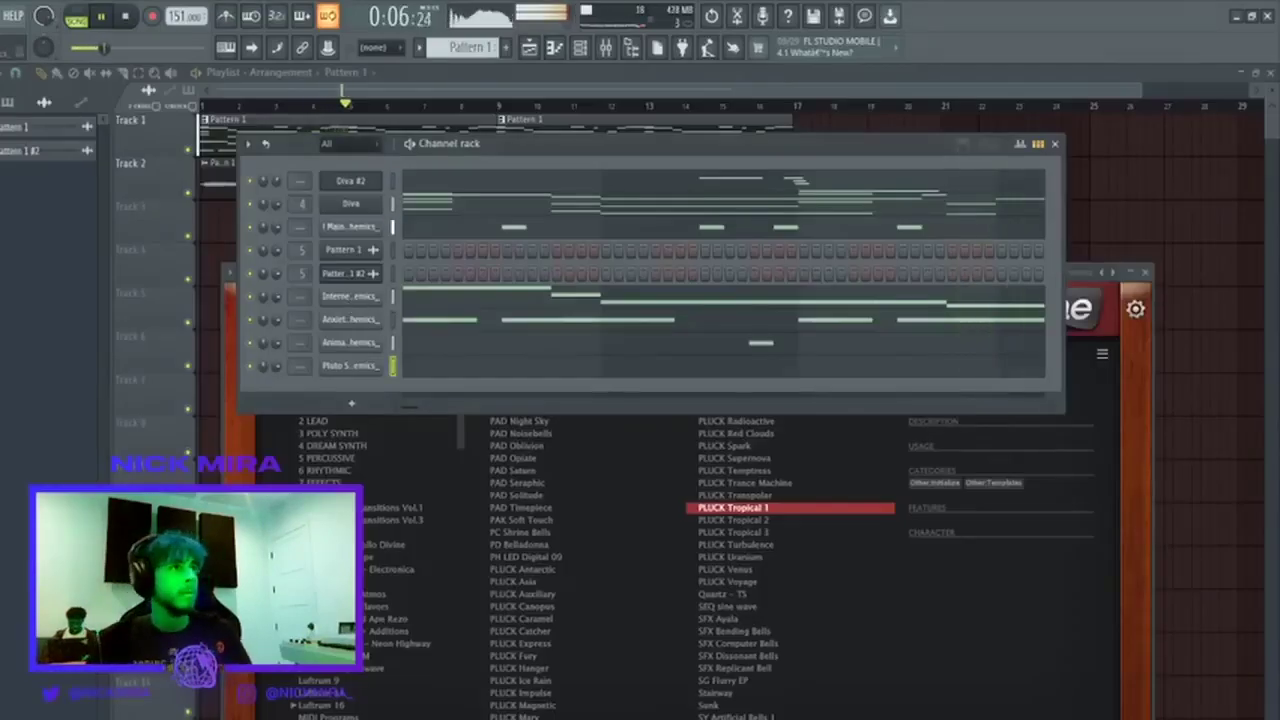
Undo the extra Anxiety 3 HH notes added through the end of bar 4.
{"action": "left_click", "coordinate": [416, 324]}
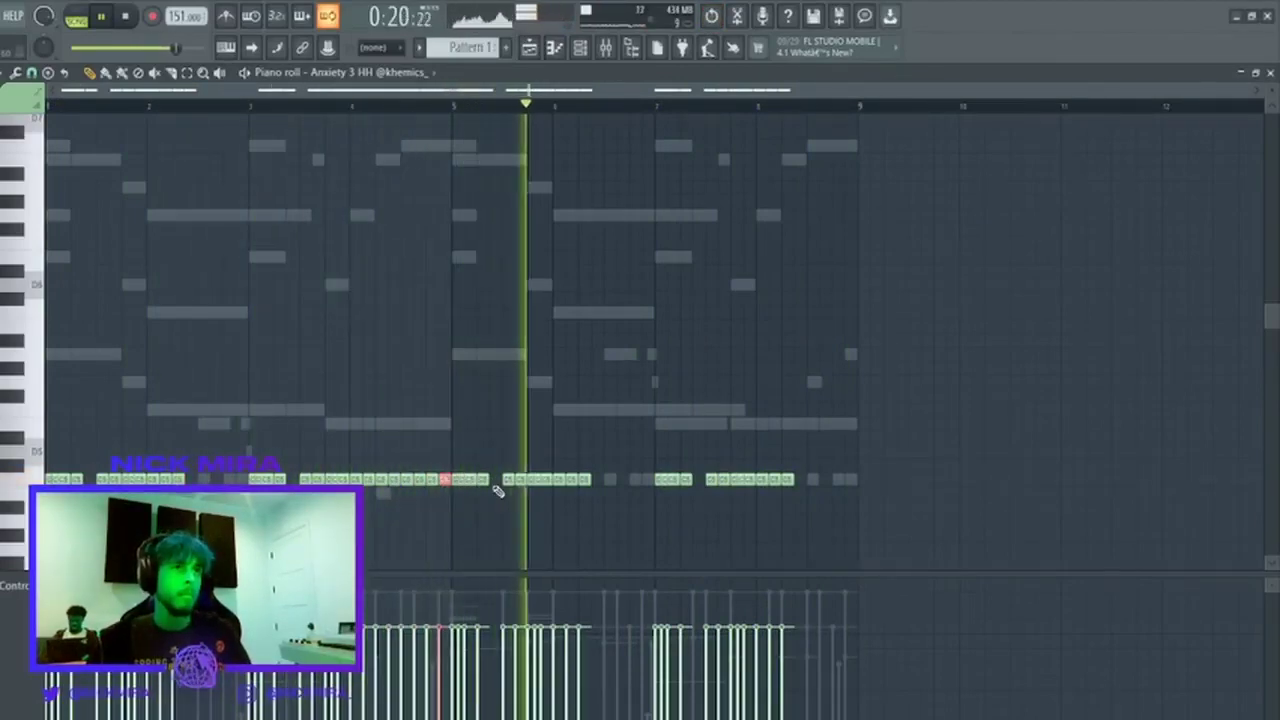
{"action": "key", "text": "ctrl+alt+z"}
{"action": "key", "text": "ctrl+alt+z"}
{"action": "key", "text": "ctrl+alt+z"}
{"action": "key", "text": "ctrl+alt+z"}
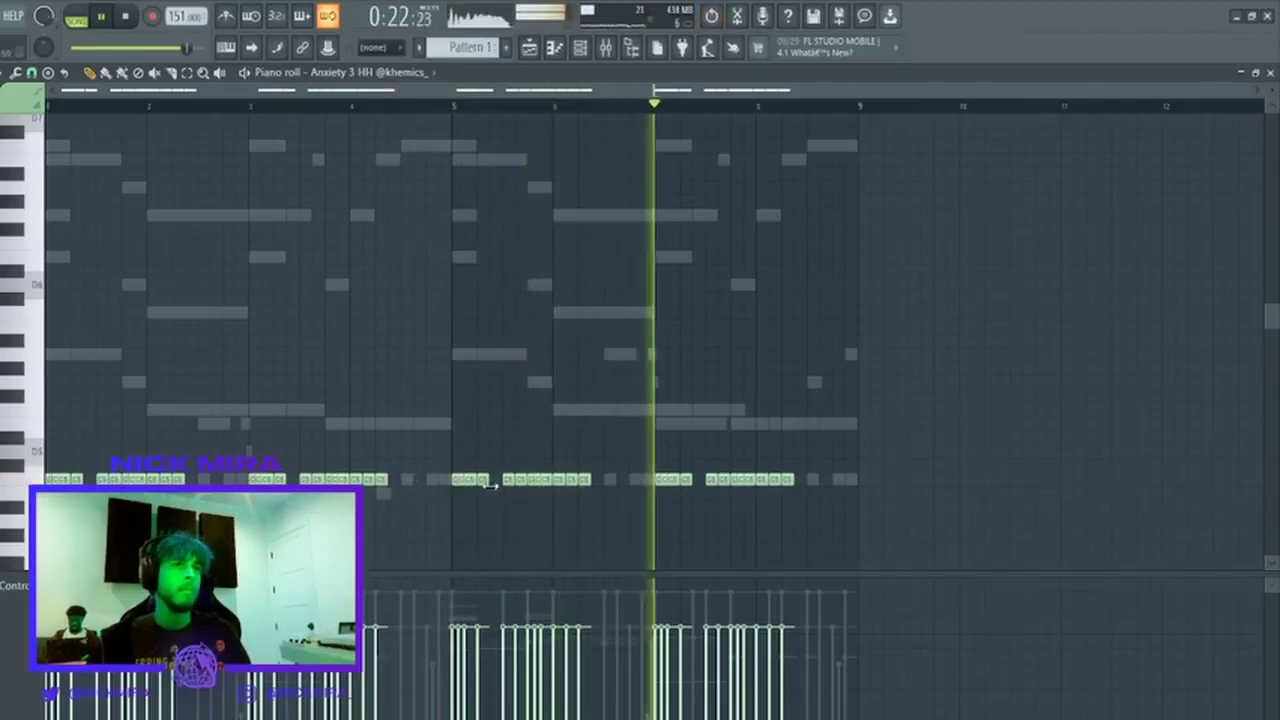
{"action": "key", "text": "Escape"}
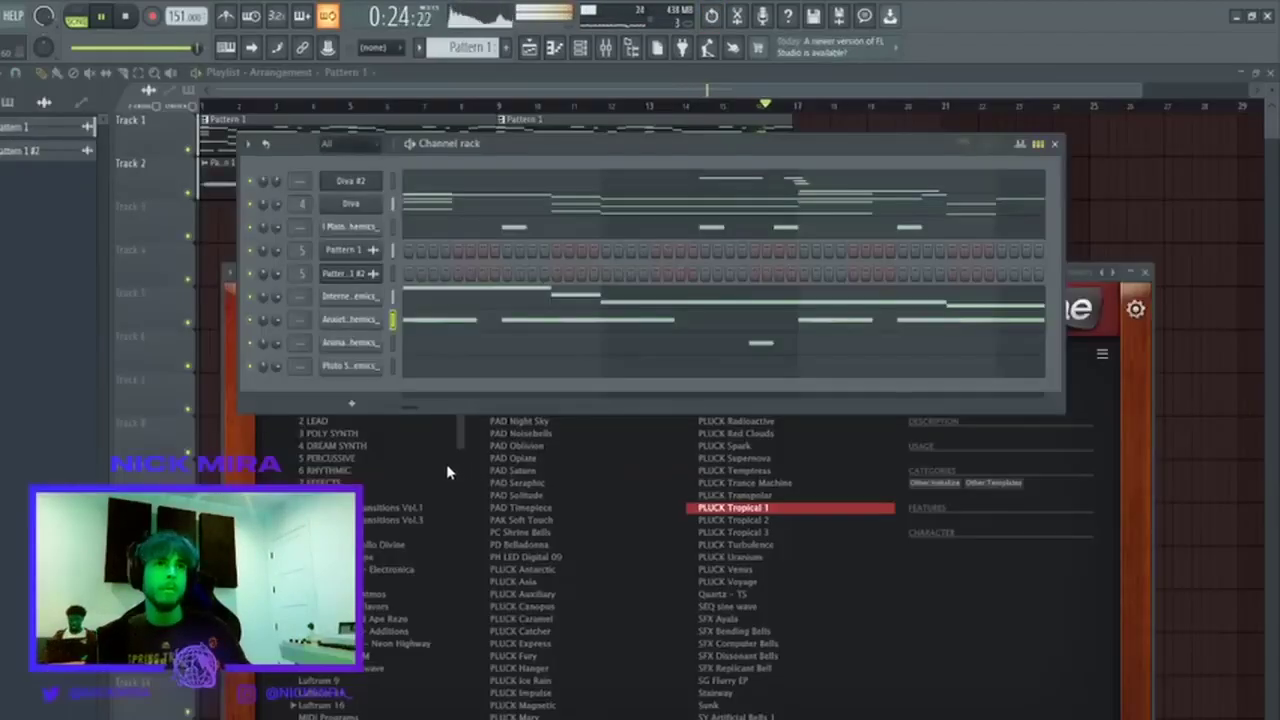
Split Pattern 1 by channel into separate patterns for each instrument.
{"action": "key", "text": "Escape"}
{"action": "key", "text": "Escape"}
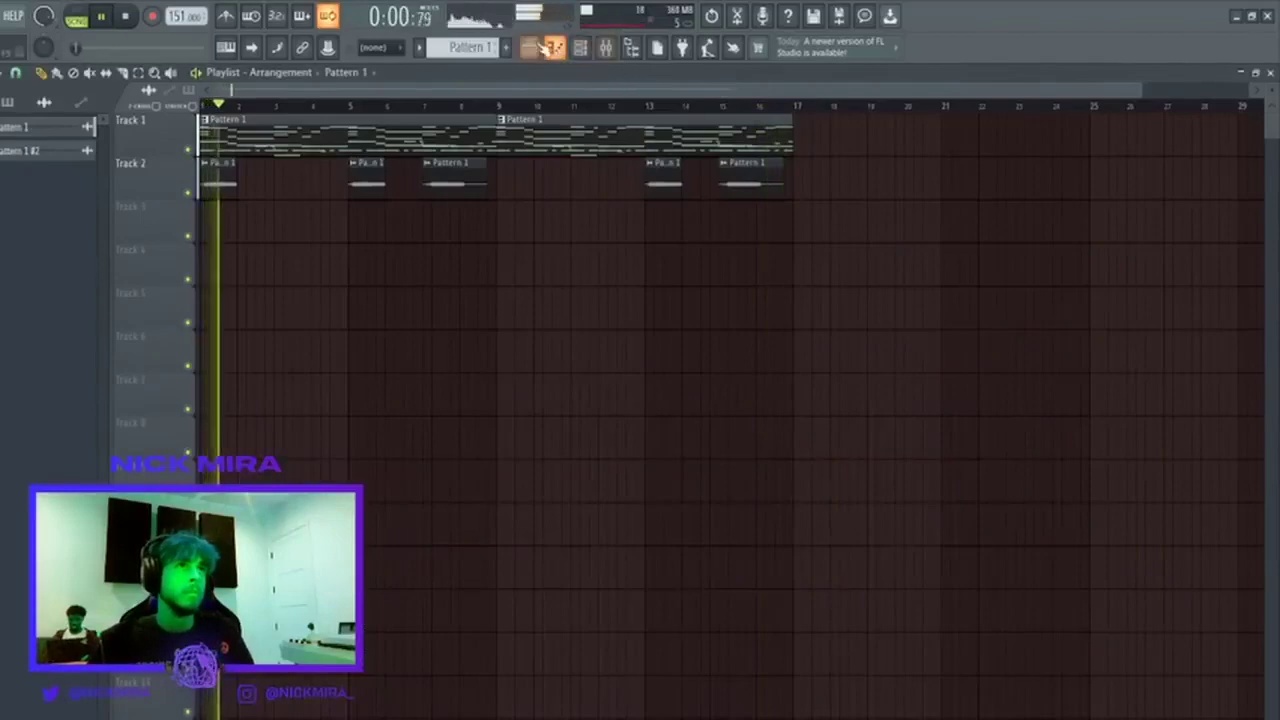
{"action": "left_click", "coordinate": [532, 47]}
{"action": "left_click", "coordinate": [530, 47]}
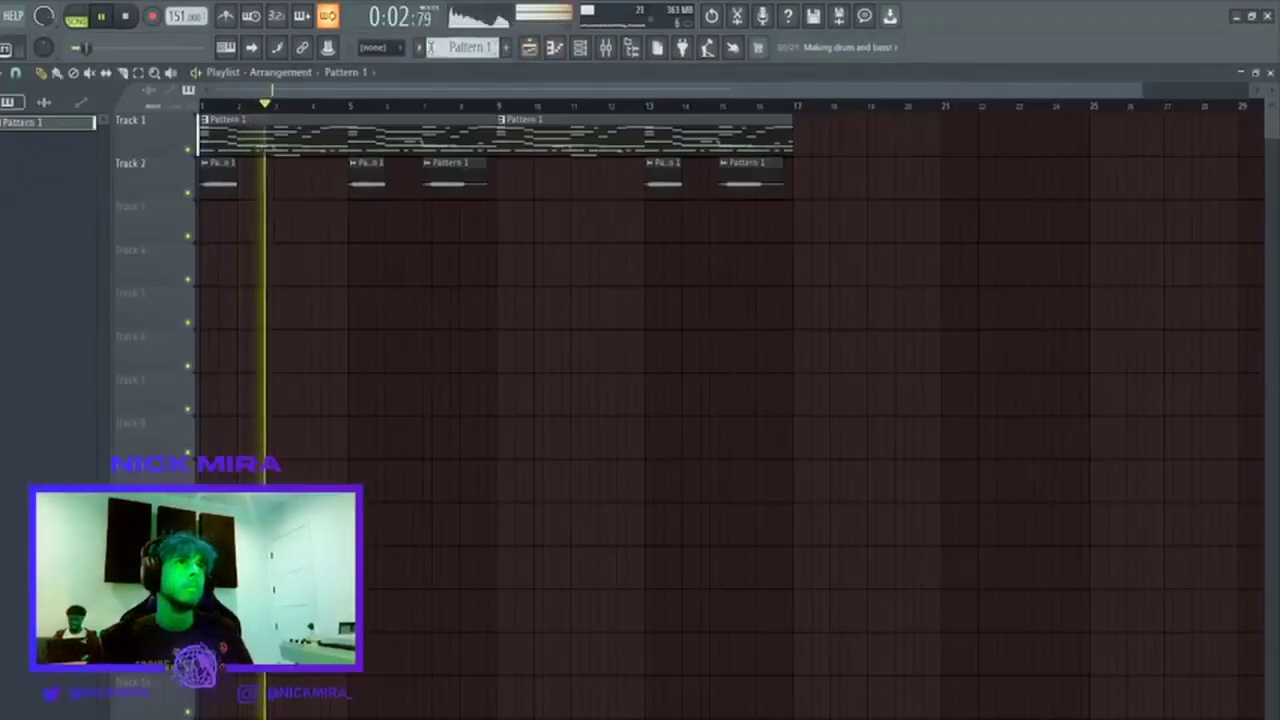
{"action": "left_click", "coordinate": [510, 306]}
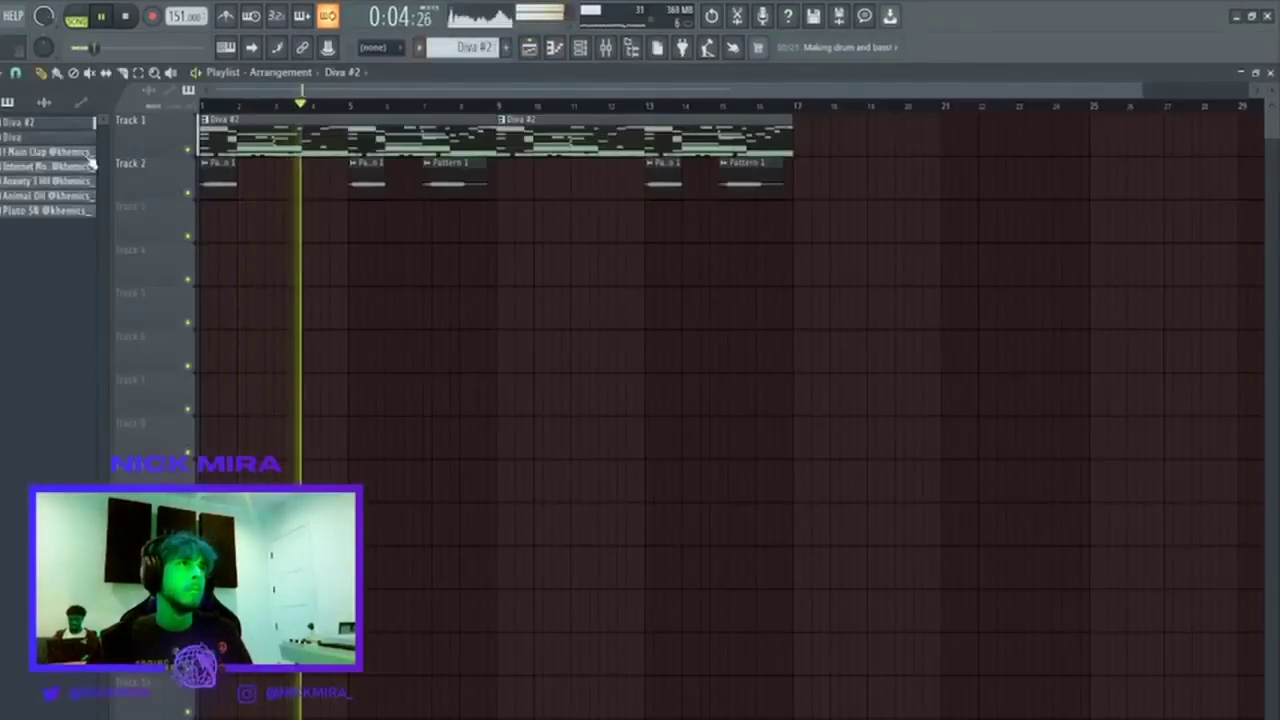
Place all the split patterns on tracks 3 to 9 from bar 1 and delete both pattern clips from Track 1.
{"action": "left_click", "coordinate": [74, 210], "text": "shift"}
{"action": "left_click_drag", "start_coordinate": [63, 197], "coordinate": [258, 242]}
{"action": "left_click", "coordinate": [258, 244]}
{"action": "right_click", "coordinate": [512, 138]}
{"action": "right_click", "coordinate": [449, 136]}
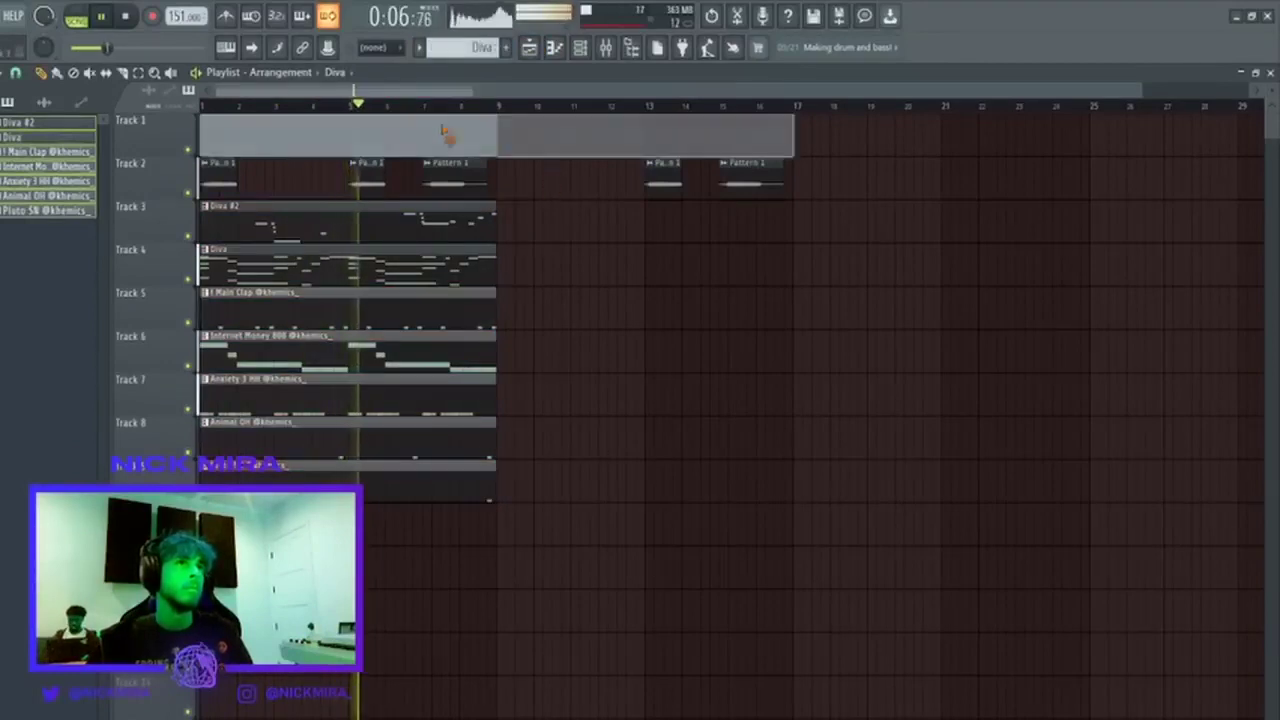
Duplicate the eight-bar clips on tracks 3 to 9 until they fill 32 bars.
{"action": "left_click_drag", "start_coordinate": [536, 215], "coordinate": [280, 490]}
{"action": "key", "text": "ctrl+b"}
{"action": "key", "text": "ctrl+d"}
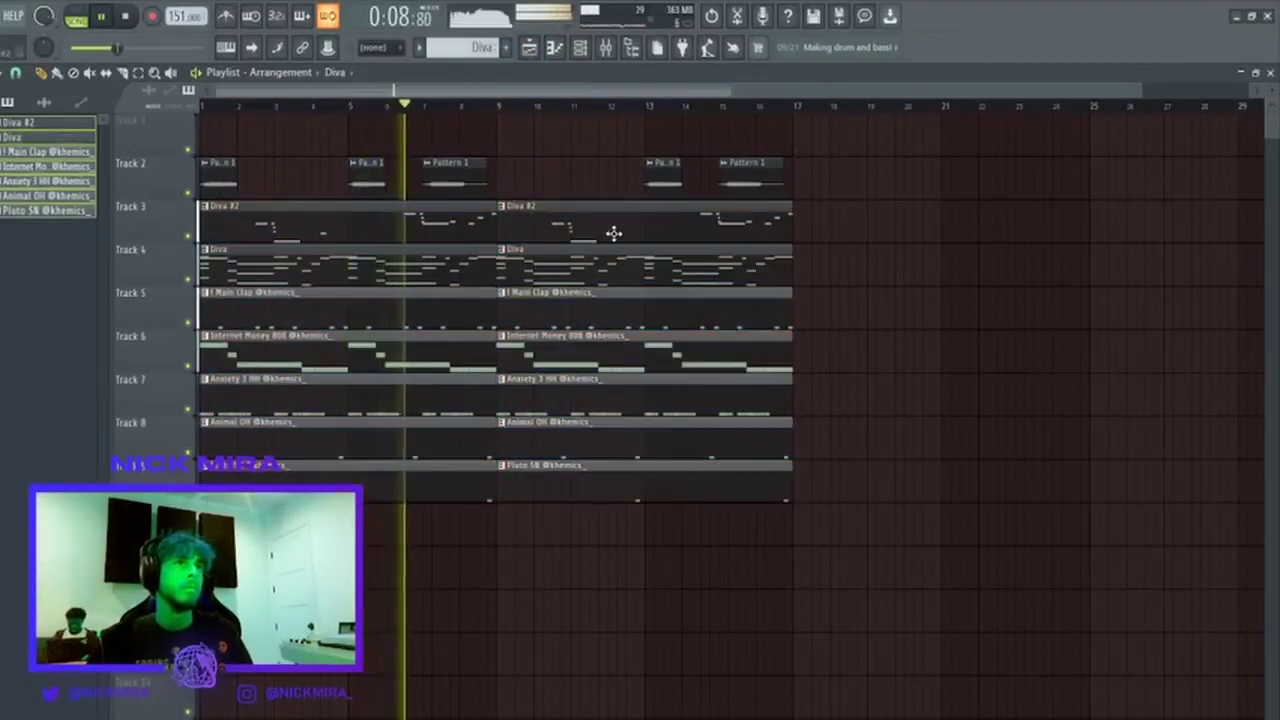
{"action": "left_click_drag", "start_coordinate": [612, 232], "coordinate": [471, 468]}
{"action": "key", "text": "ctrl+b"}
{"action": "key", "text": "ctrl+d"}
{"action": "scroll", "coordinate": [586, 114], "scroll_direction": "down", "scroll_amount": 3}
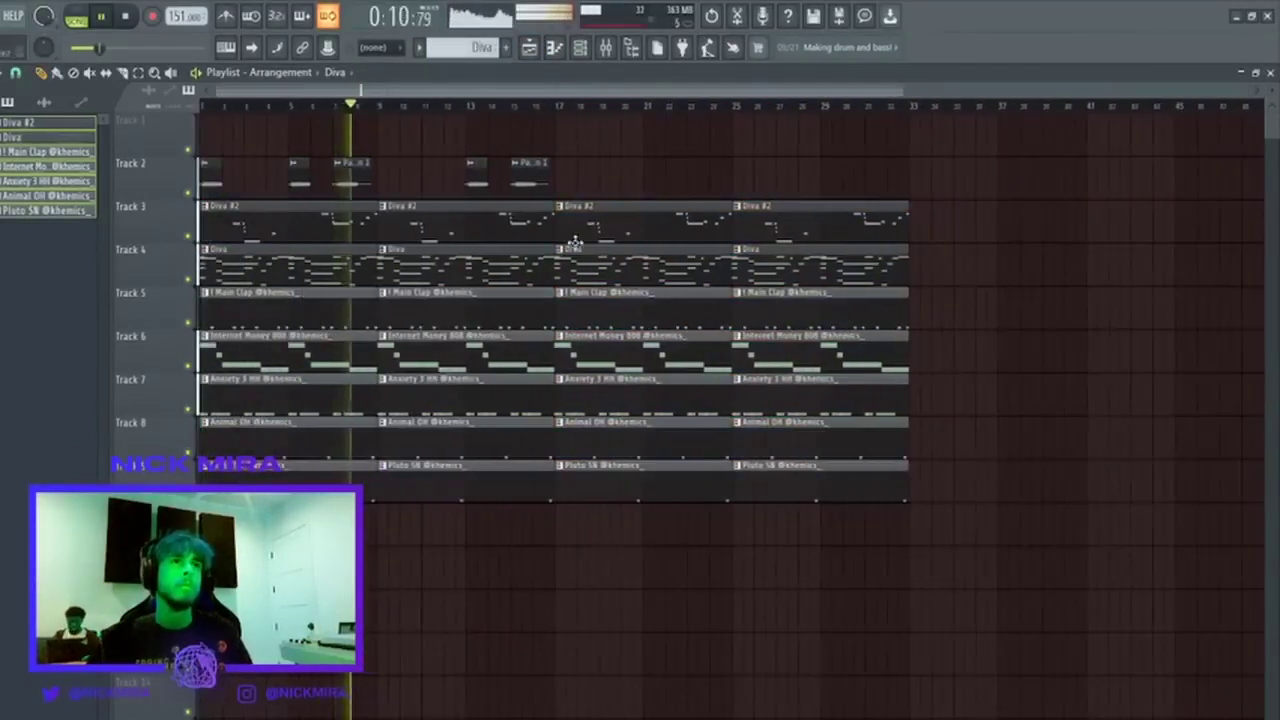
Duplicate the Diva #3 clip on Track 10 until it fills 32 bars.
{"action": "key", "text": "space"}
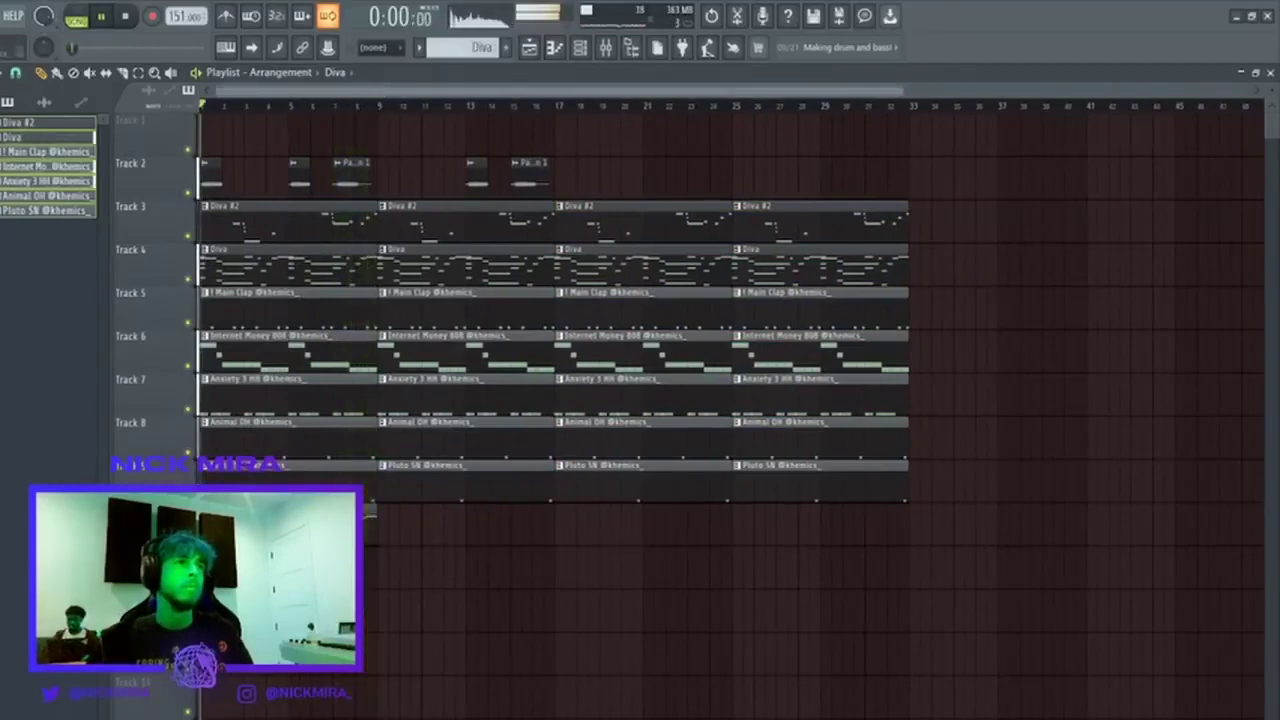
{"action": "left_click_drag", "start_coordinate": [416, 528], "coordinate": [368, 522]}
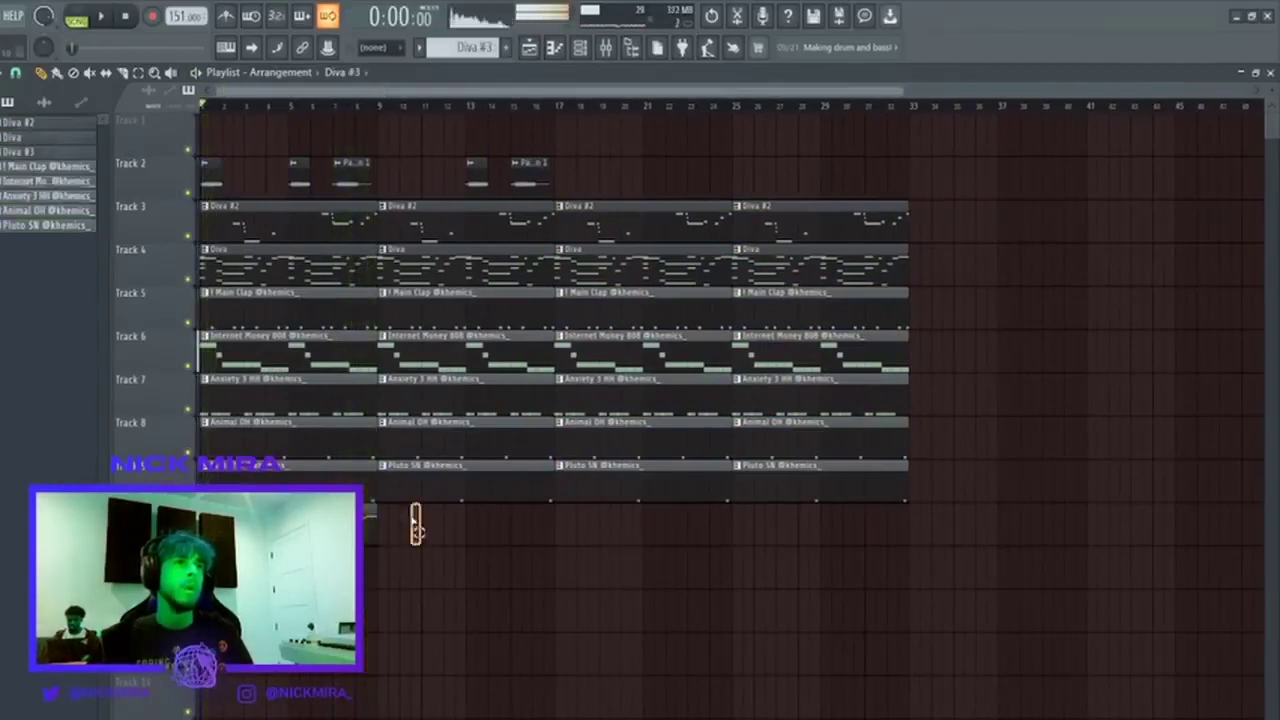
{"action": "key", "text": "ctrl+b"}
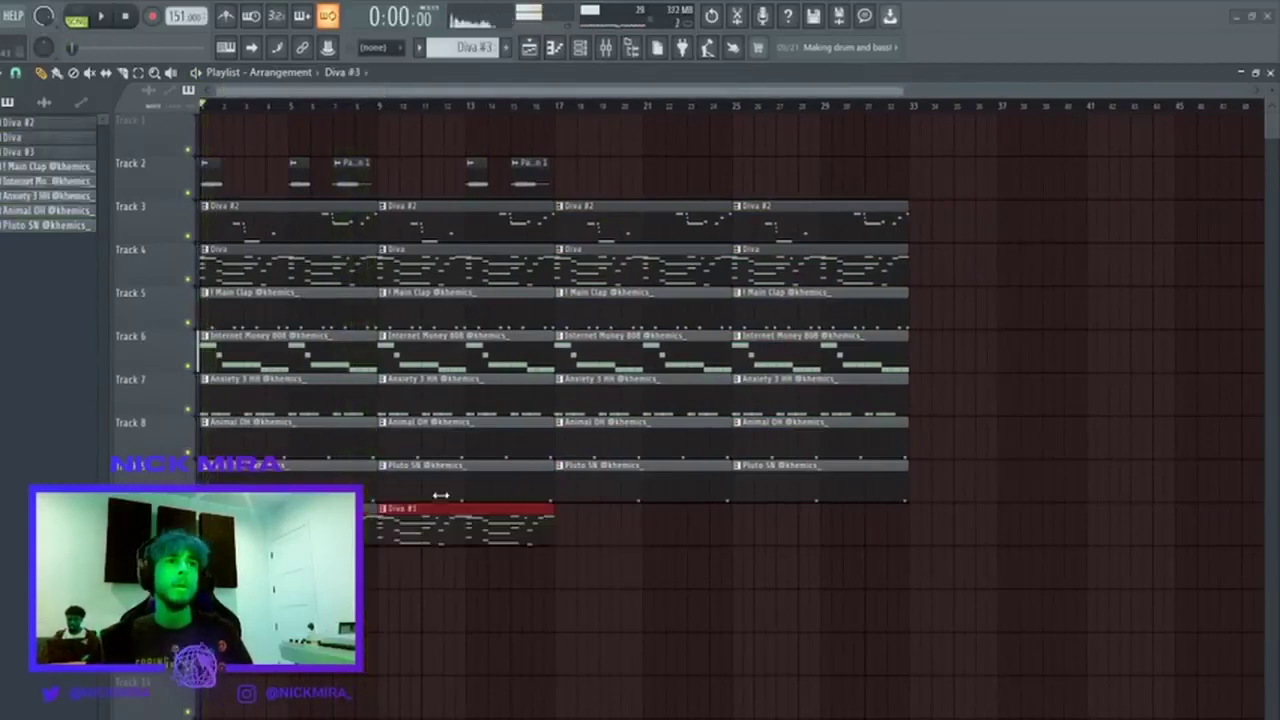
{"action": "left_click_drag", "start_coordinate": [525, 526], "coordinate": [366, 566]}
{"action": "key", "text": "ctrl+b"}
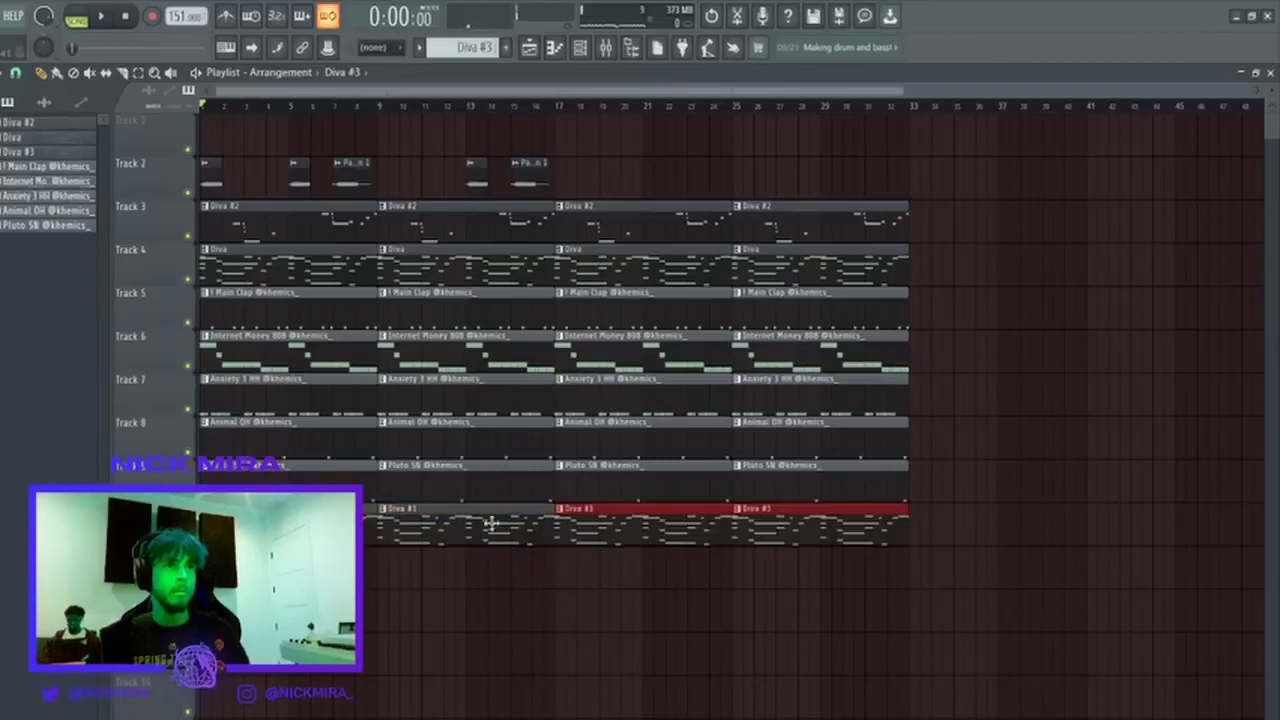
Clear the Diva #3 clips from Track 10 and lay four of them end to end on Track 11 across 32 bars.
{"action": "left_click_drag", "start_coordinate": [815, 541], "coordinate": [498, 578]}
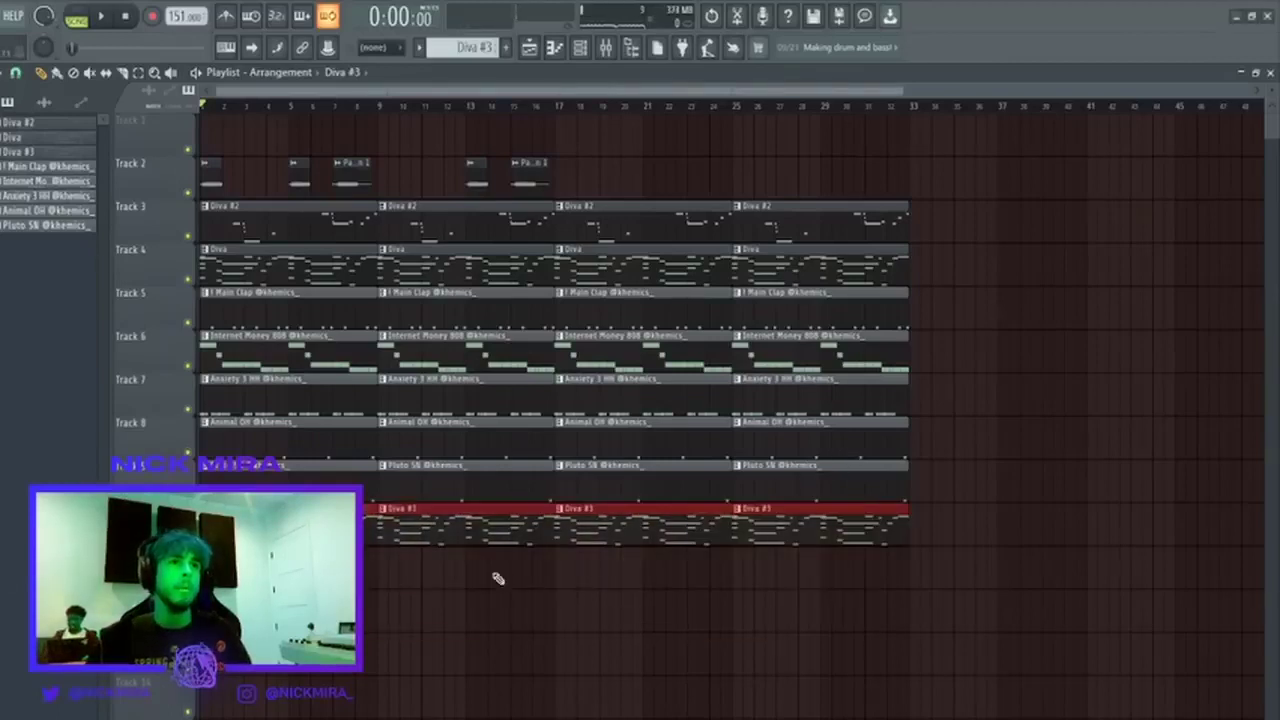
{"action": "left_click_drag", "start_coordinate": [421, 528], "coordinate": [268, 572]}
{"action": "key", "text": "ctrl+d"}
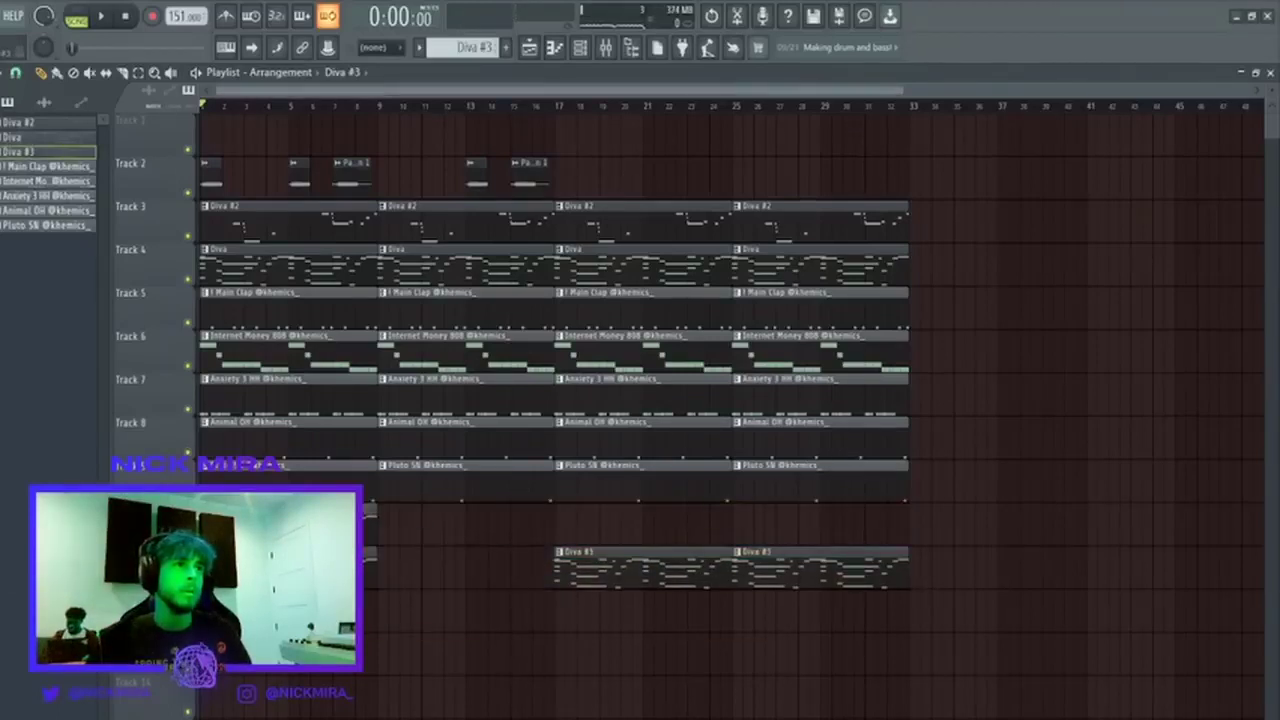
{"action": "right_click", "coordinate": [345, 525]}
{"action": "right_click", "coordinate": [571, 571]}
{"action": "right_click", "coordinate": [765, 569]}
{"action": "left_click", "coordinate": [394, 568]}
{"action": "left_click", "coordinate": [570, 568]}
{"action": "left_click", "coordinate": [748, 567]}
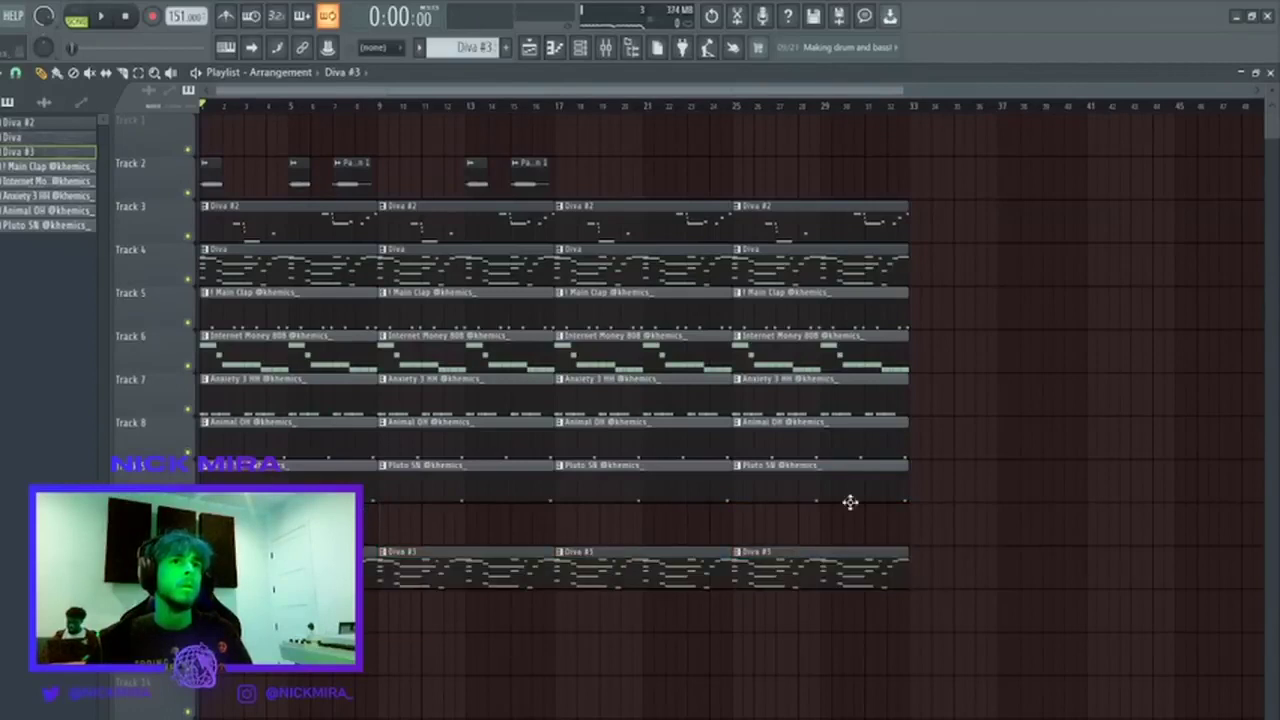
Delete all four Diva clips from Track 4.
{"action": "key", "text": "space"}
{"action": "right_click", "coordinate": [354, 264]}
{"action": "right_click", "coordinate": [460, 264]}
{"action": "right_click", "coordinate": [645, 263]}
{"action": "key", "text": "space"}
{"action": "key", "text": "space"}
{"action": "right_click", "coordinate": [835, 262]}
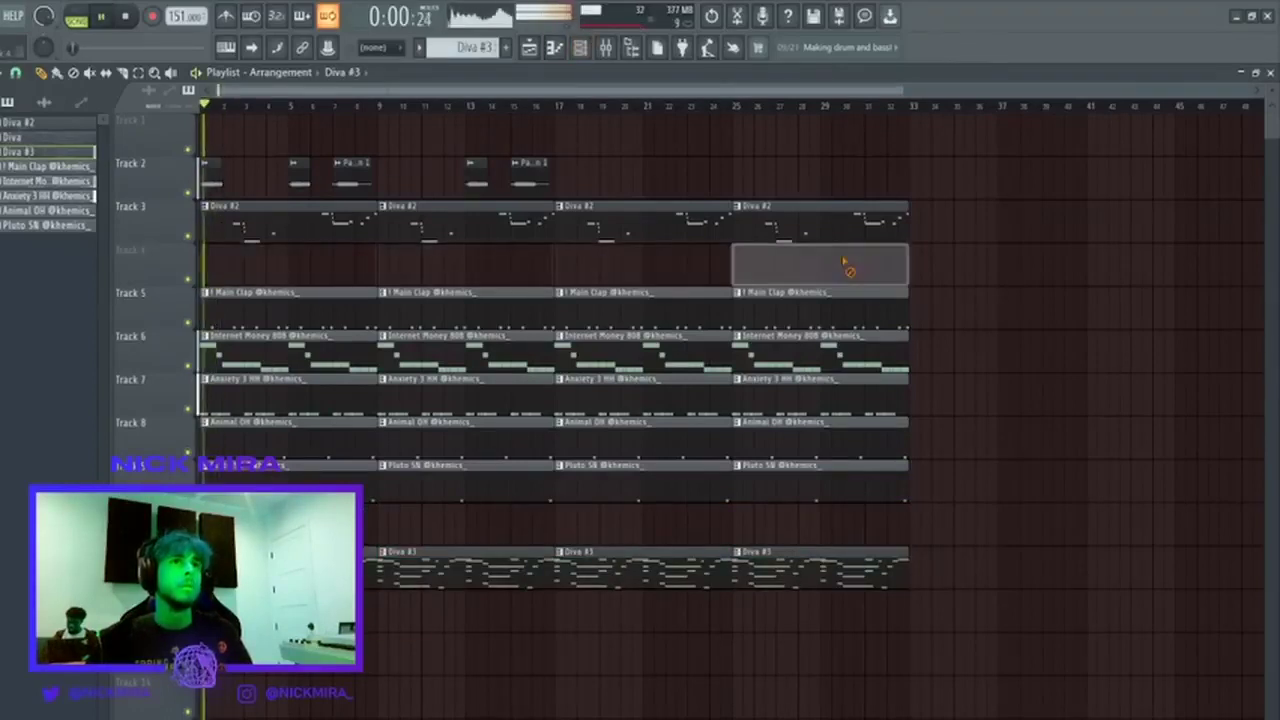
Clone the Diva channel and move the Diva #3 pattern's chord notes onto the clone.
{"action": "left_click", "coordinate": [554, 47]}
{"action": "left_click", "coordinate": [581, 47]}
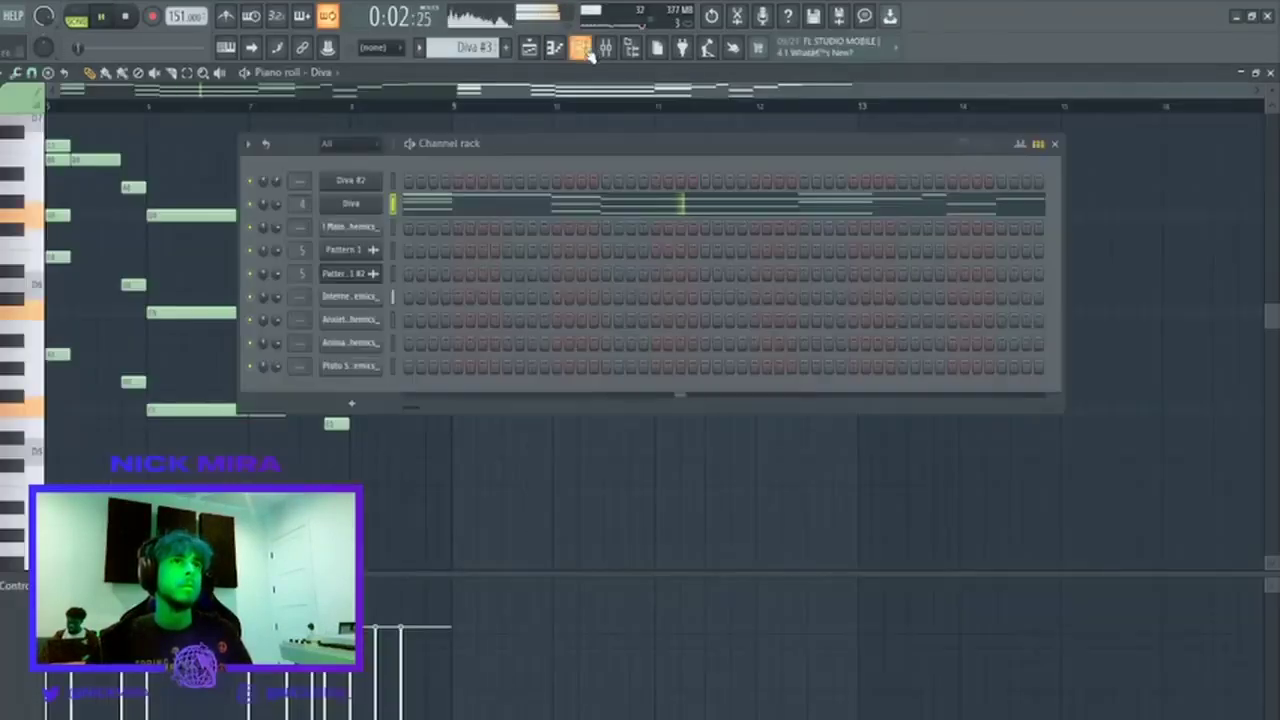
{"action": "key", "text": "alt+c"}
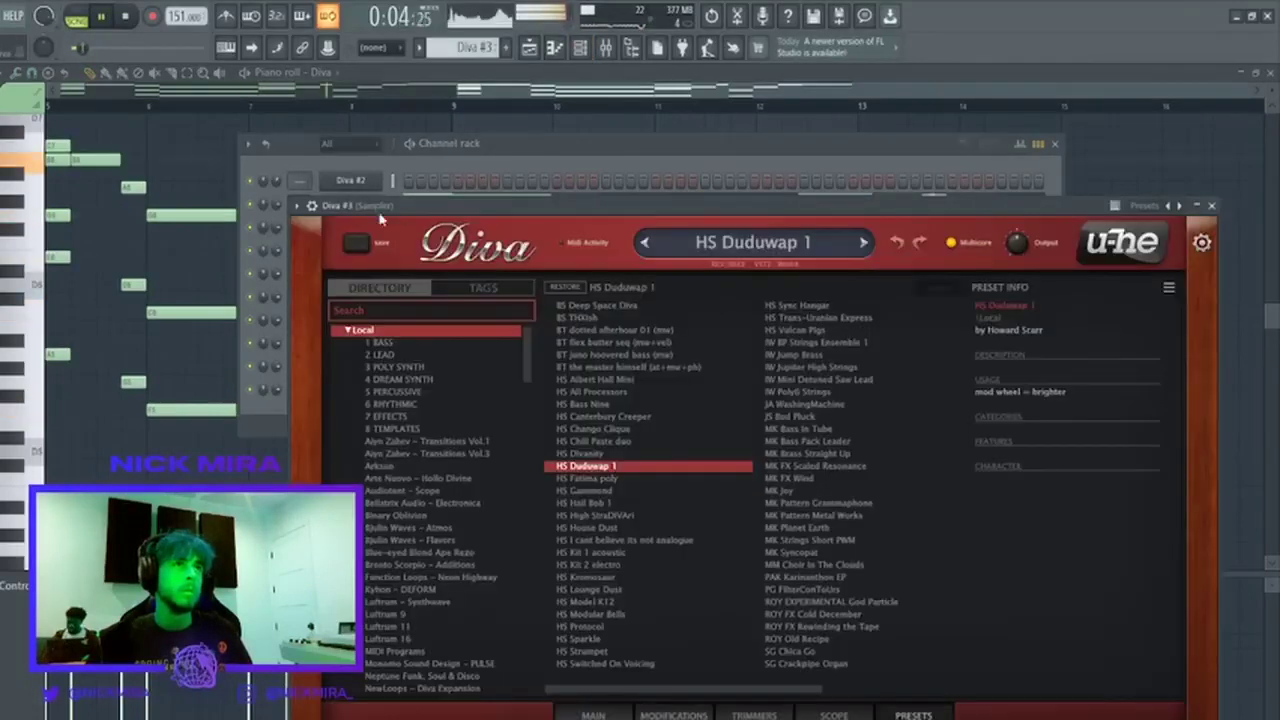
{"action": "left_click_drag", "start_coordinate": [377, 208], "coordinate": [382, 258]}
{"action": "left_click", "coordinate": [395, 207]}
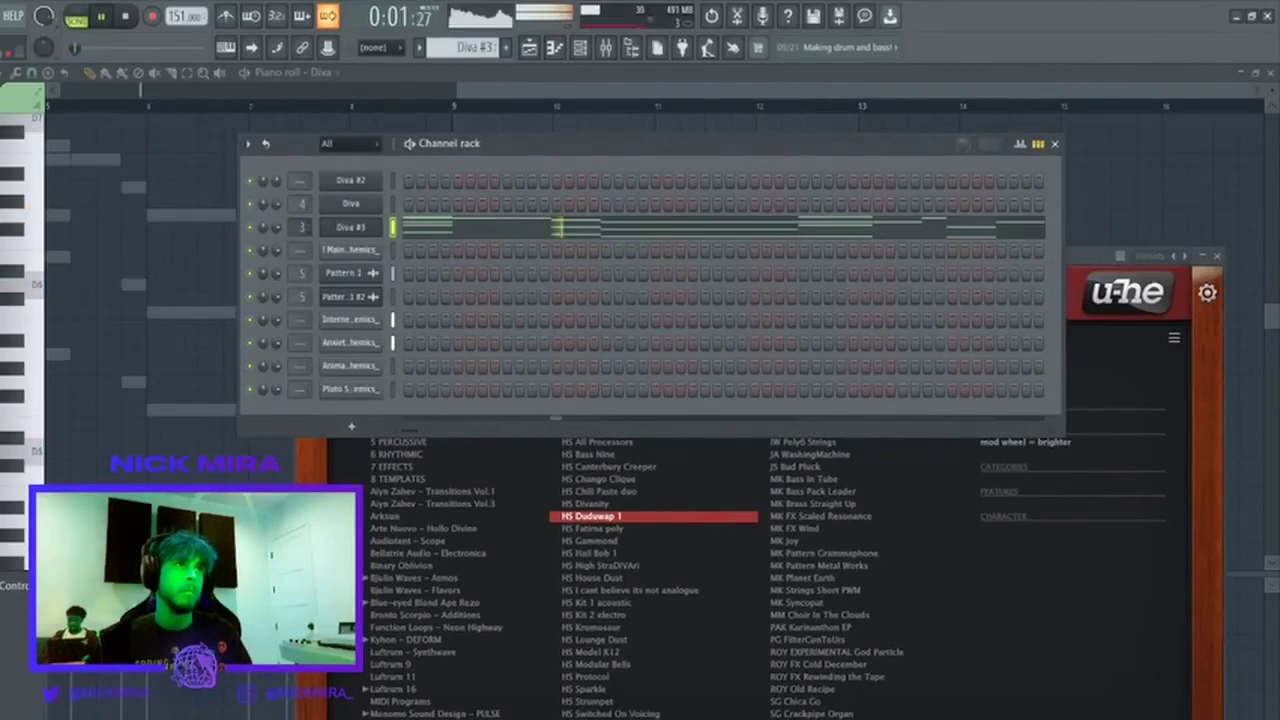
Route the cloned Diva channel to mixer insert 6 and show the mixer.
{"action": "key", "text": "ctrl+l"}
{"action": "key", "text": "F6"}
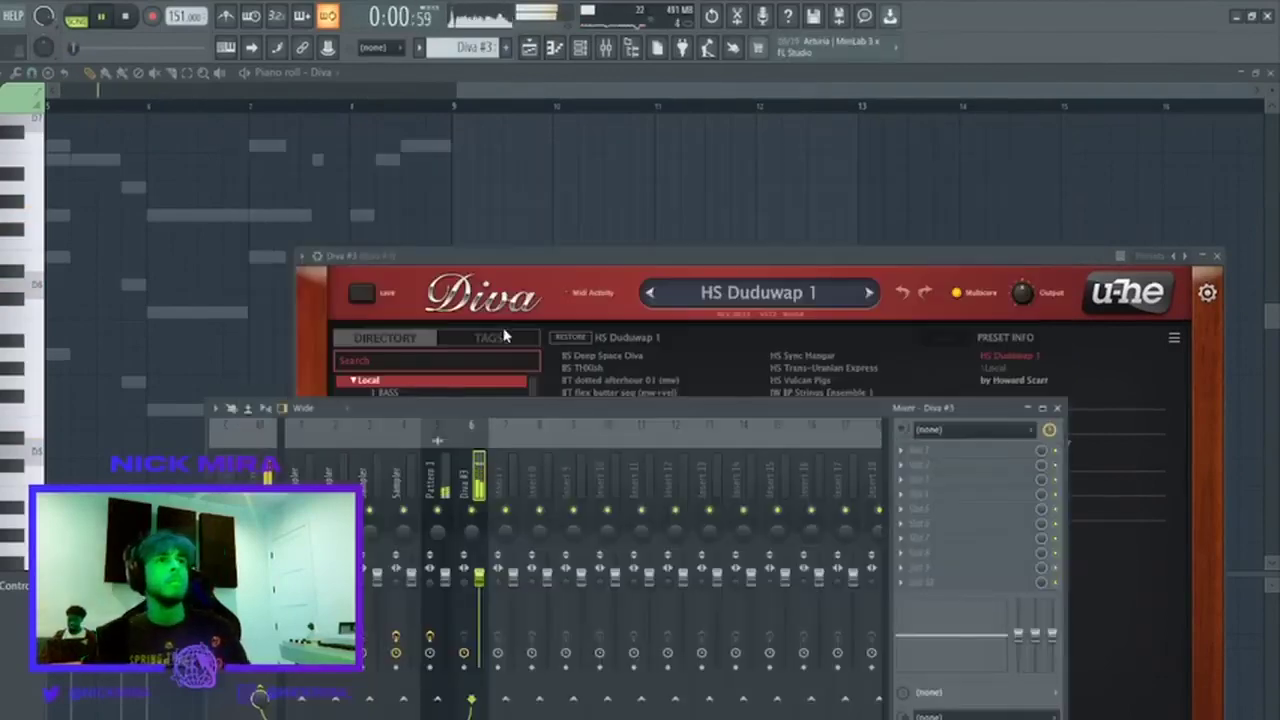
Close the mixer and audition presets for the Diva #3 layer, including BT juno hoovered bass and JS Bud Pluck.
{"action": "key", "text": "F9"}
{"action": "left_click", "coordinate": [597, 420]}
{"action": "left_click", "coordinate": [629, 405]}
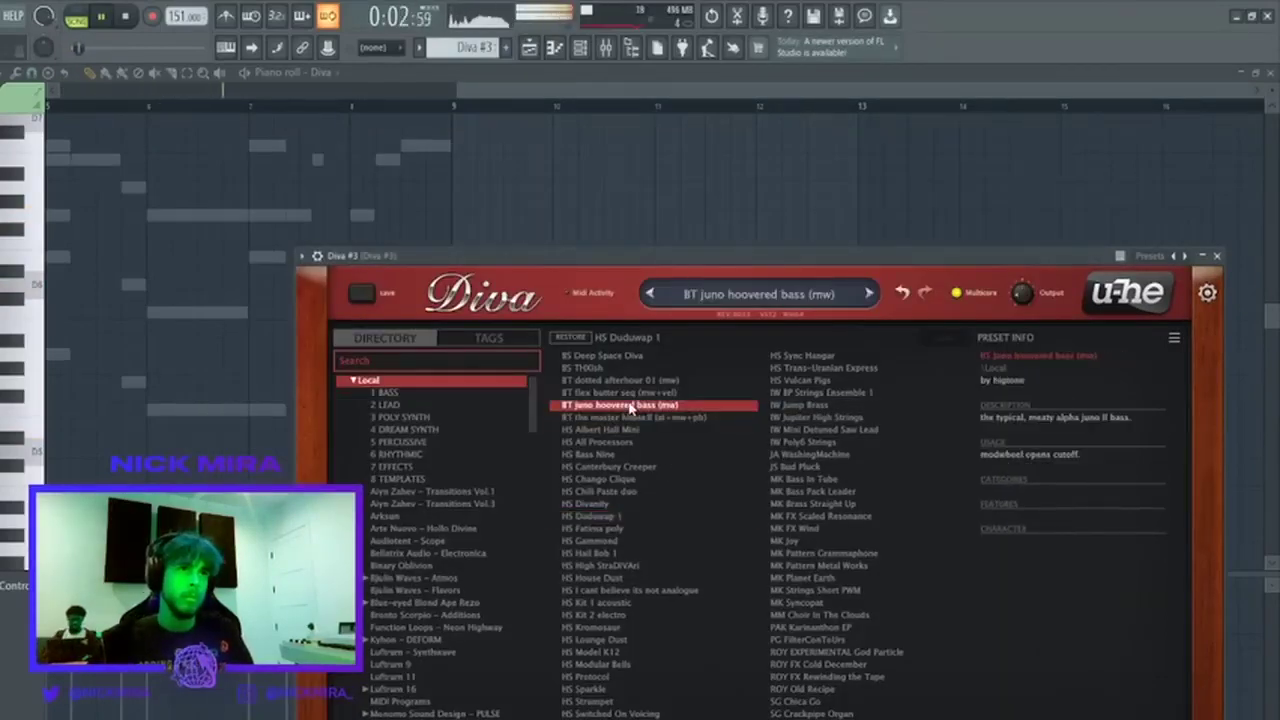
{"action": "left_click", "coordinate": [877, 457]}
{"action": "left_click", "coordinate": [857, 469]}
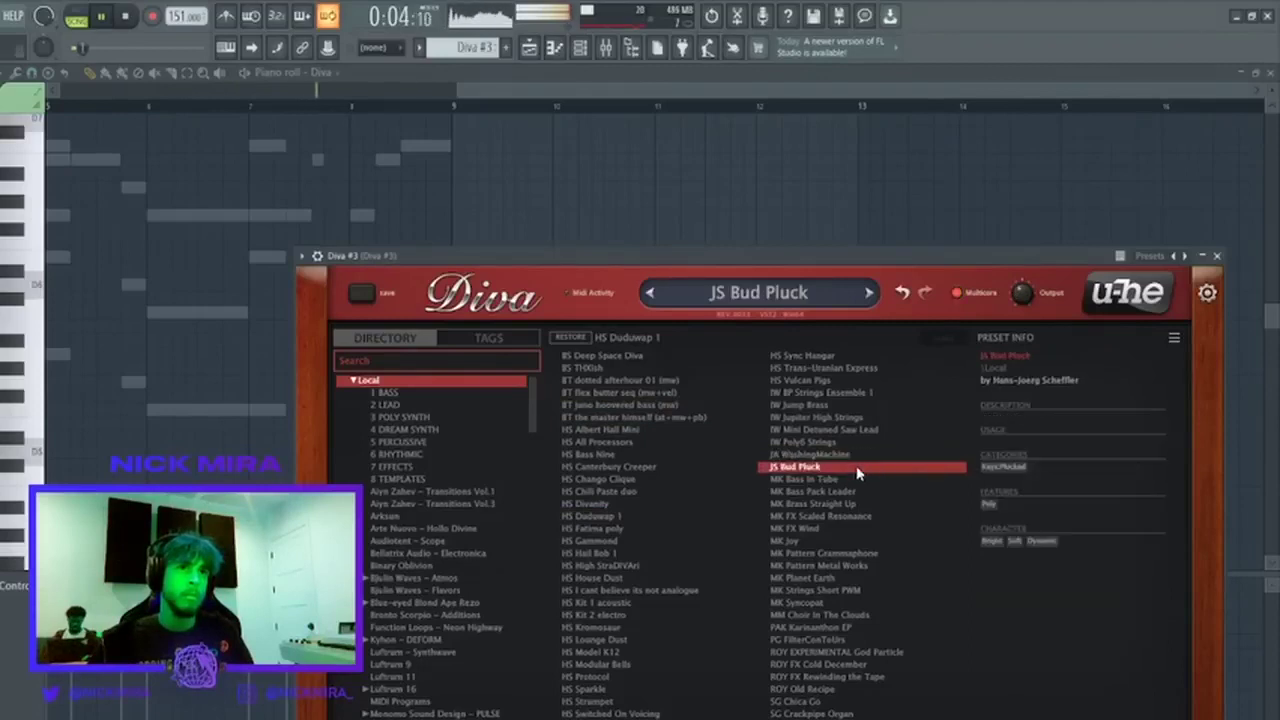
Browse the 3 POLY SYNTH folder and audition presets including HS Callisto I, HS Callisto II and HS Ecobite Clav.
{"action": "left_click", "coordinate": [410, 405]}
{"action": "left_click", "coordinate": [425, 417]}
{"action": "left_click", "coordinate": [595, 454]}
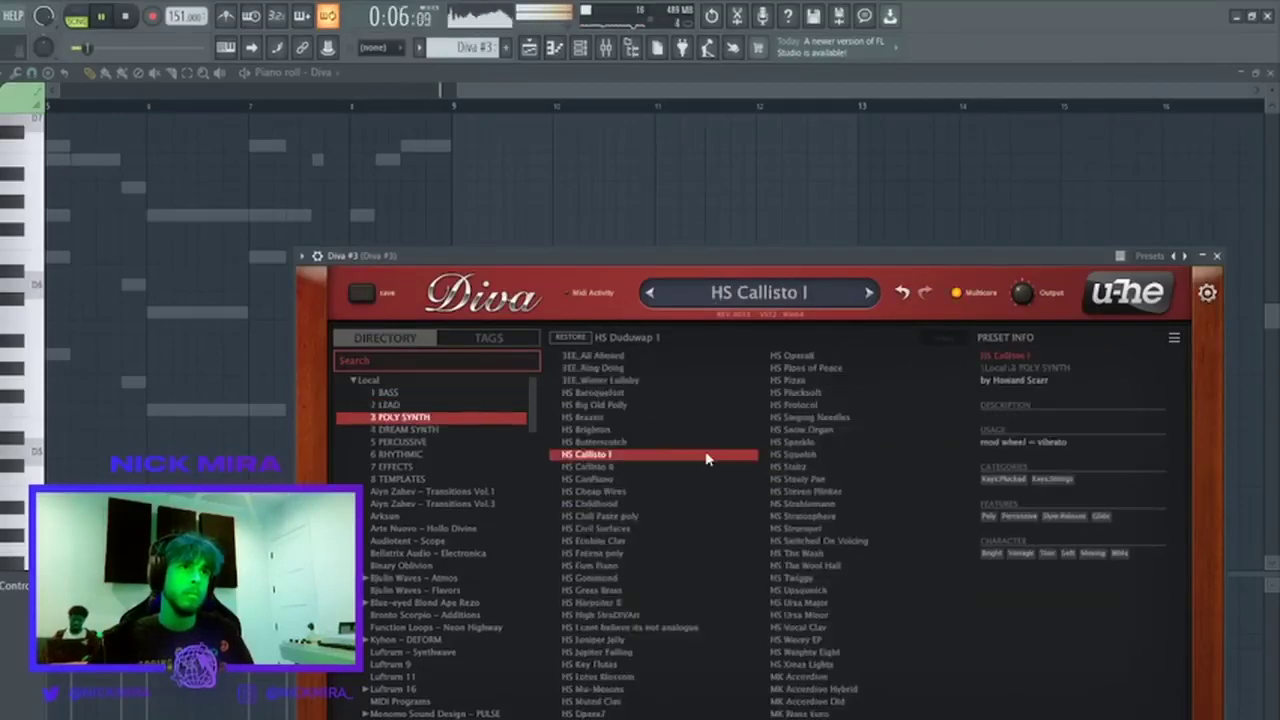
{"action": "left_click", "coordinate": [643, 467]}
{"action": "left_click", "coordinate": [580, 47]}
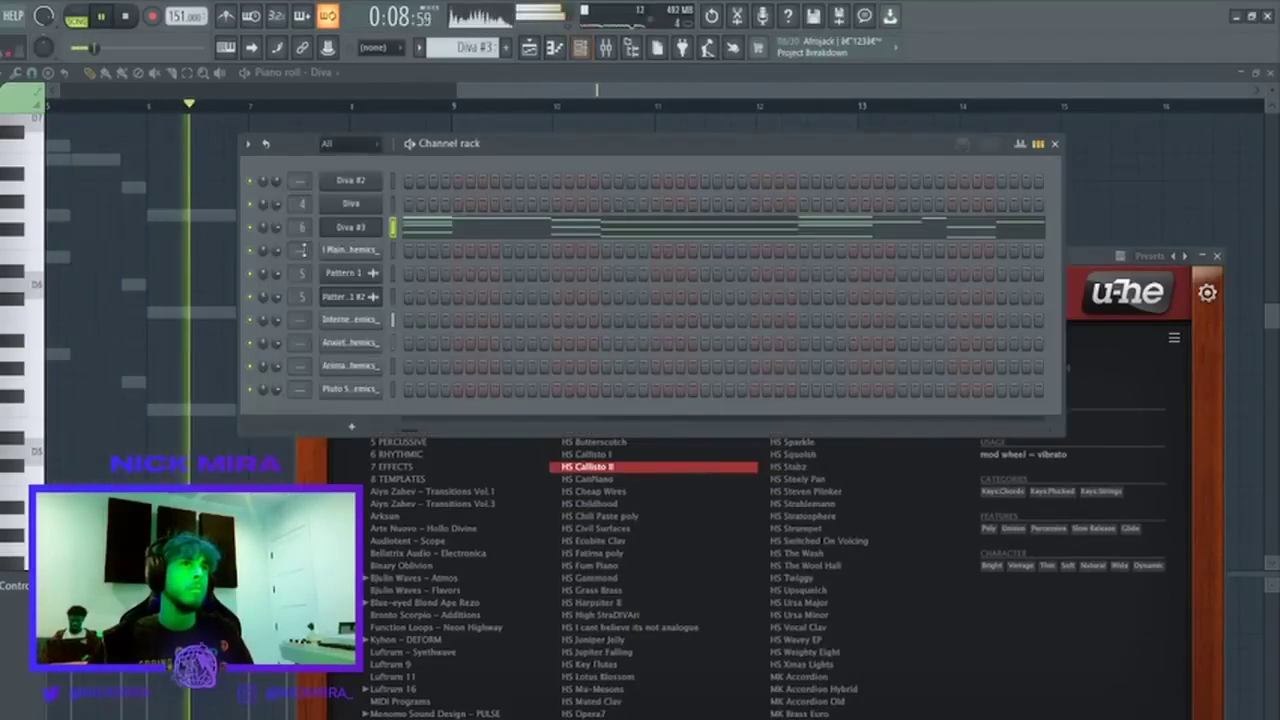
{"action": "left_click", "coordinate": [700, 491]}
{"action": "left_click", "coordinate": [620, 540]}
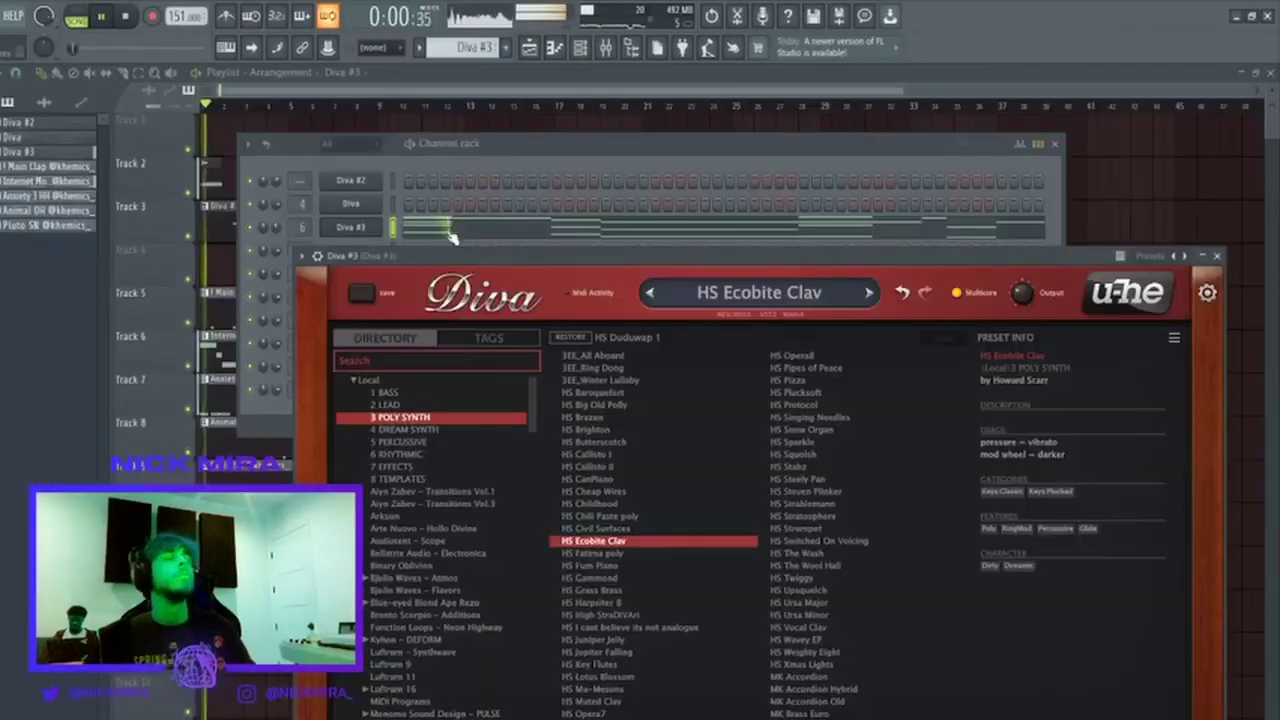
Compare the HS Steven Plinker and HS Strahlemann presets from the start of the arrangement.
{"action": "left_click", "coordinate": [805, 491]}
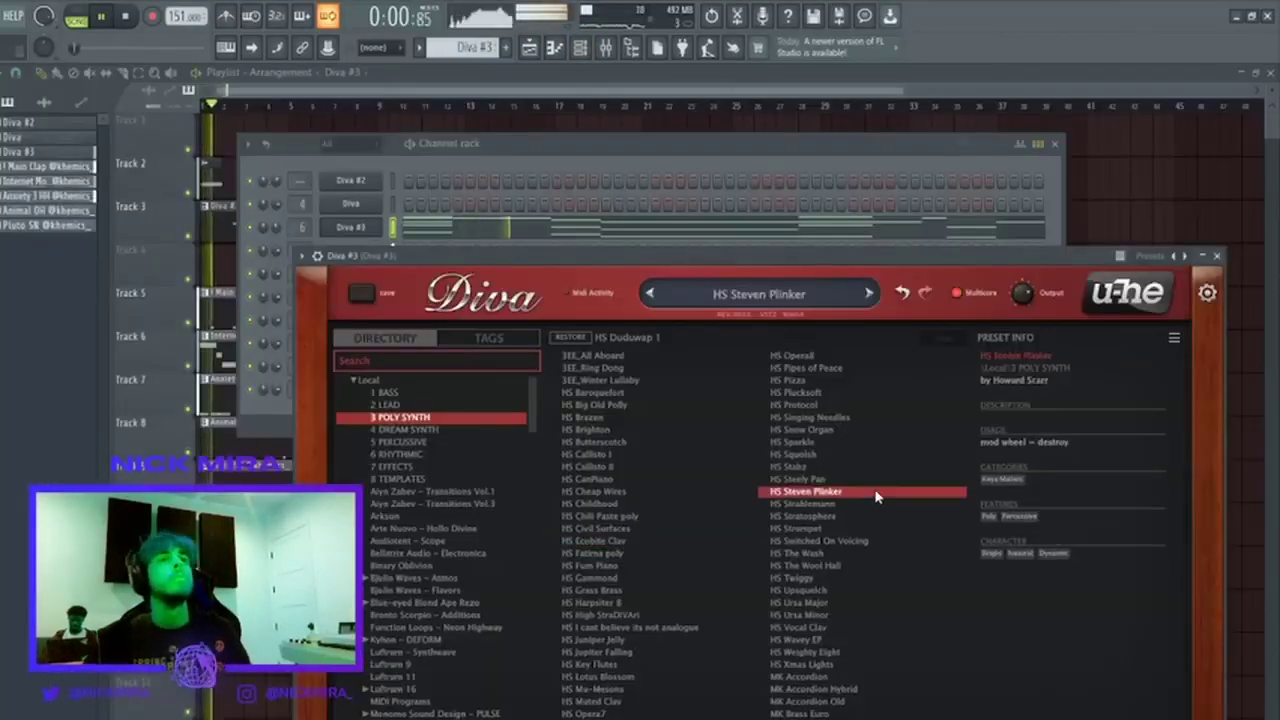
{"action": "left_click", "coordinate": [286, 236]}
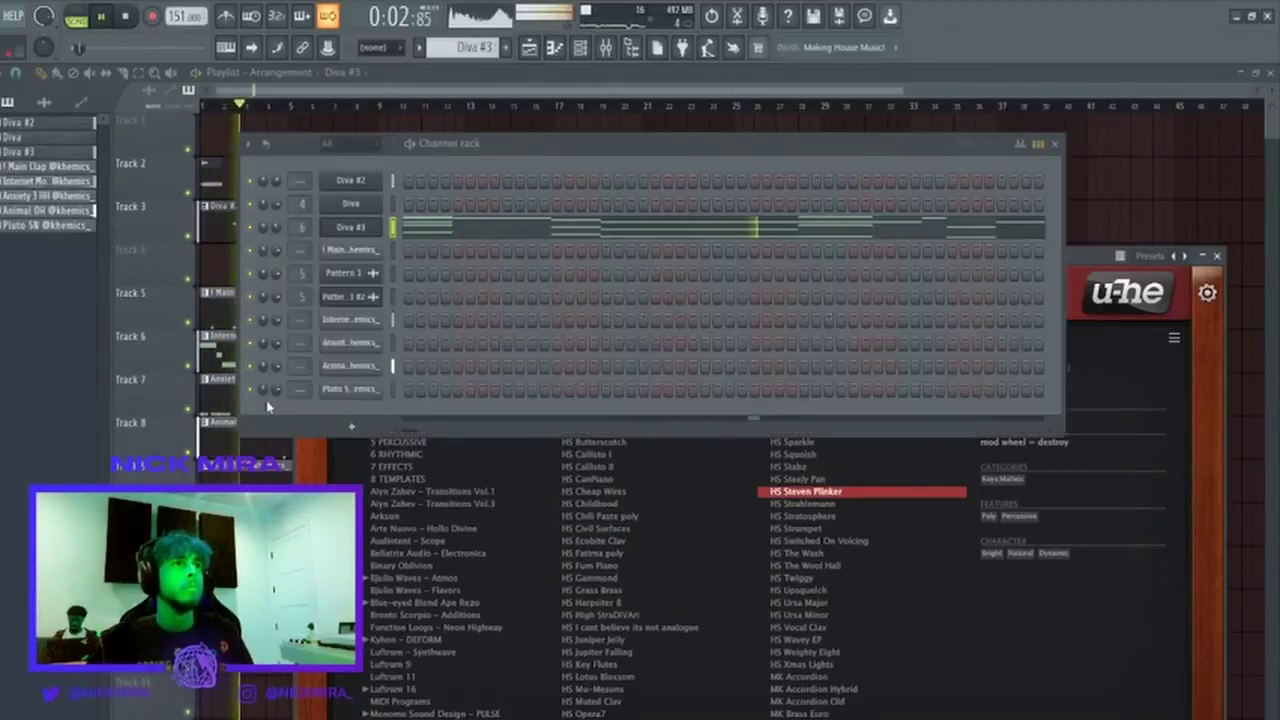
{"action": "key", "text": "space"}
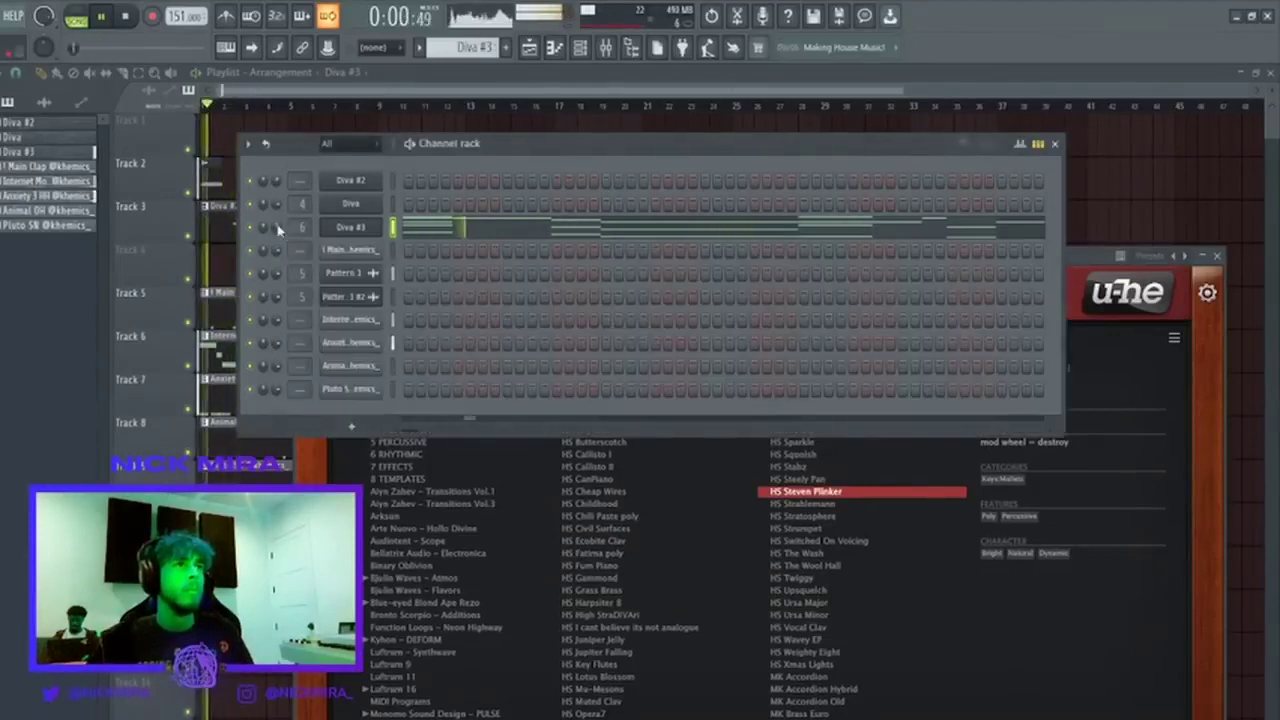
{"action": "left_click", "coordinate": [805, 503]}
{"action": "left_click", "coordinate": [284, 411]}
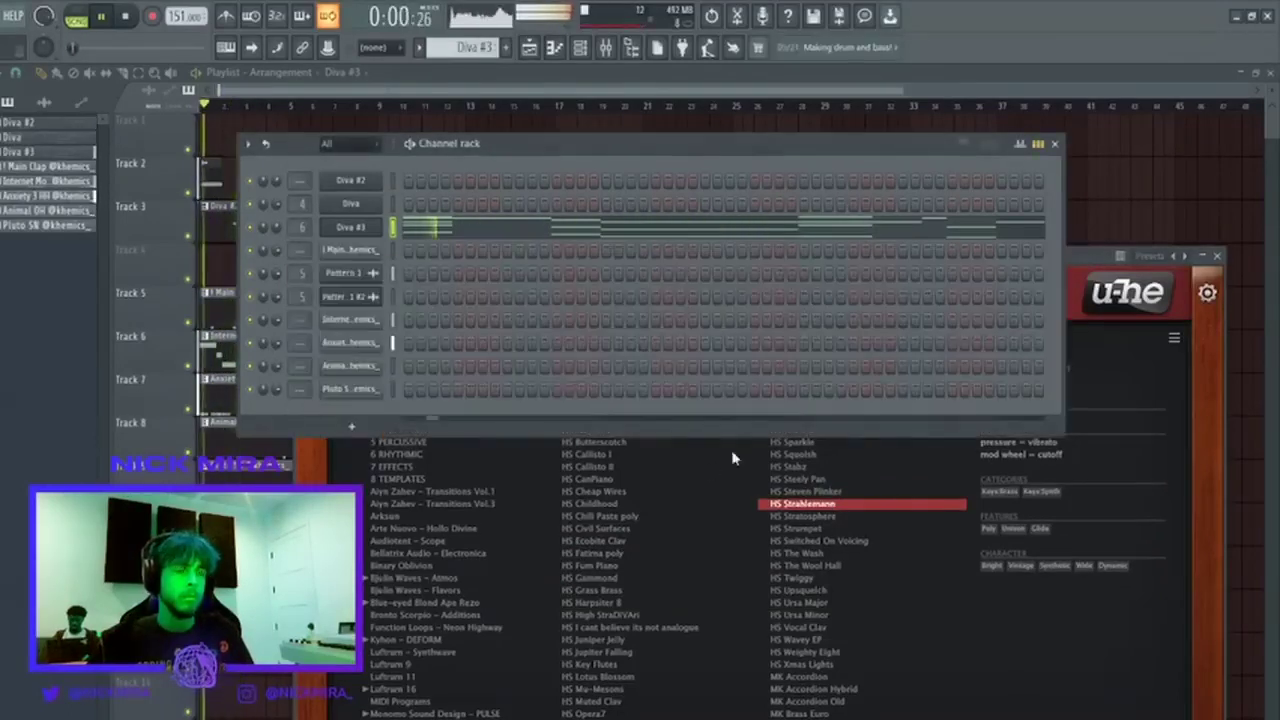
Audition more poly synth presets, including HS Steven Plinker, HS Strumpet, HS Ursa Major and HS Vocal Clav.
{"action": "left_click", "coordinate": [810, 467]}
{"action": "left_click", "coordinate": [812, 455]}
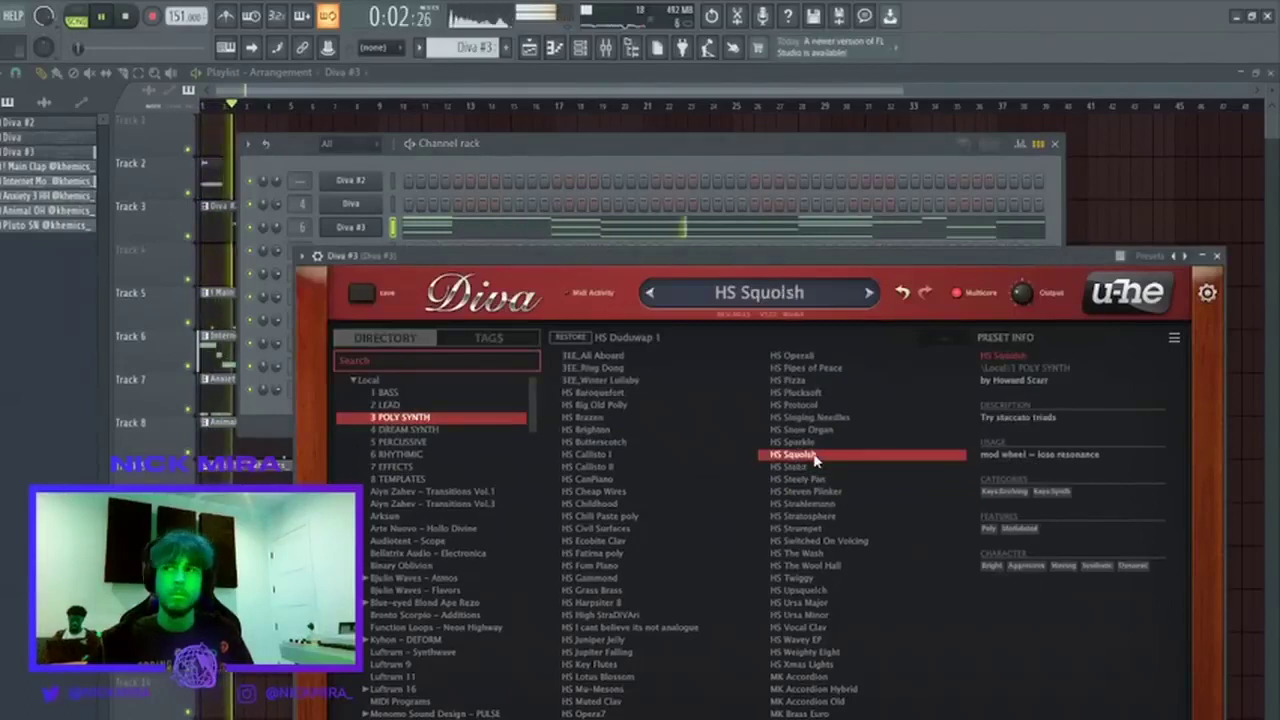
{"action": "left_click", "coordinate": [821, 494]}
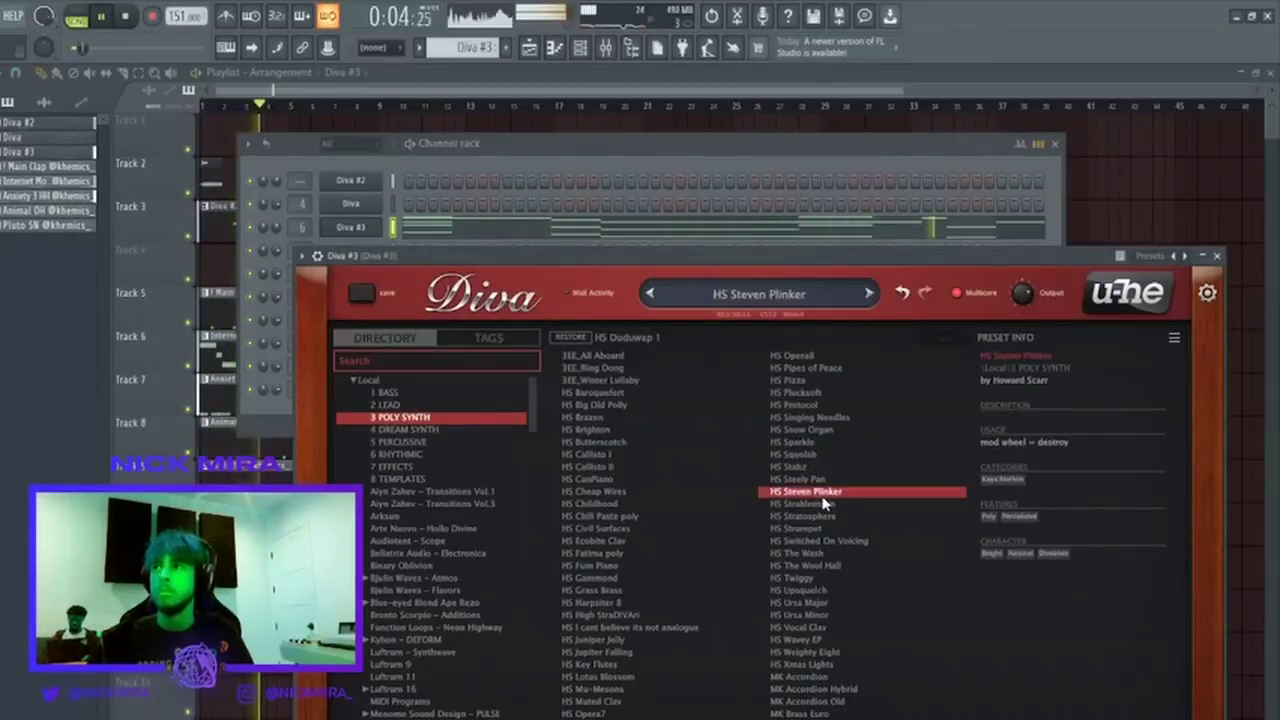
{"action": "left_click", "coordinate": [823, 529]}
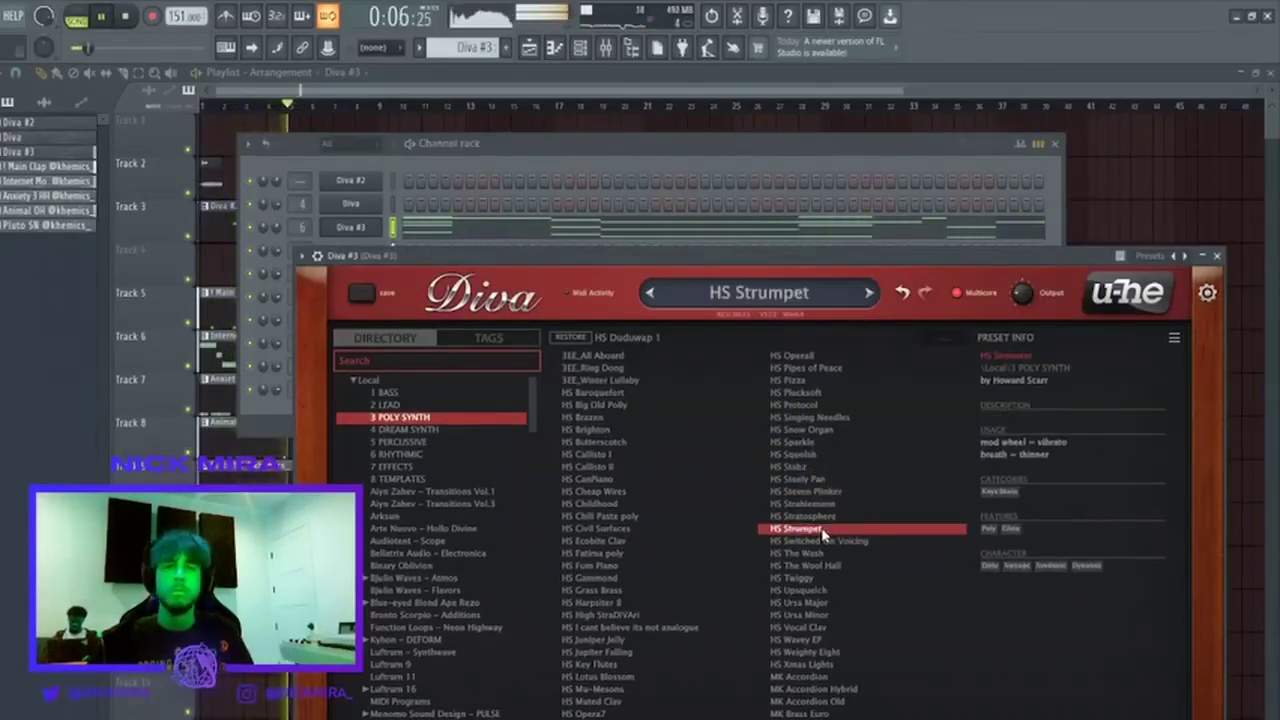
{"action": "left_click", "coordinate": [826, 566]}
{"action": "left_click", "coordinate": [836, 603]}
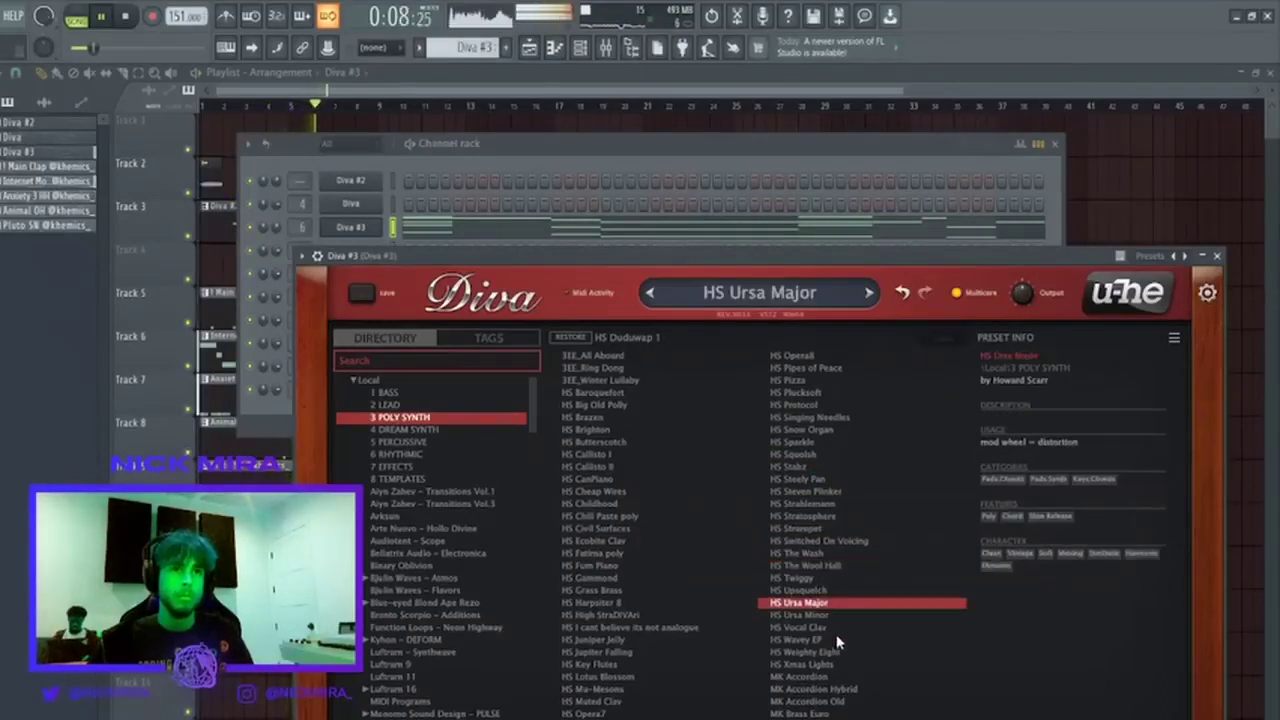
{"action": "left_click", "coordinate": [835, 627]}
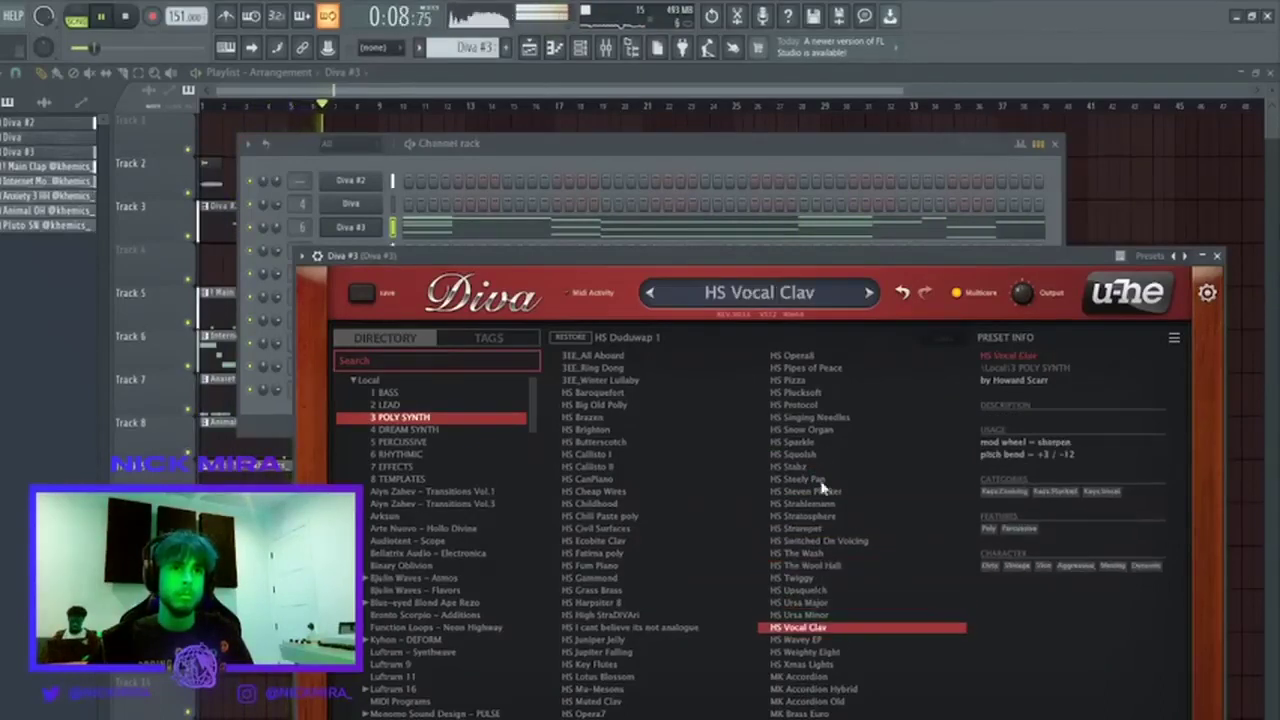
Audition further poly synth presets, including HS High StraDIVAri, HS Switched On Voicing, HS Strumpet and HS Strahlemann.
{"action": "left_click", "coordinate": [818, 419]}
{"action": "left_click", "coordinate": [675, 602]}
{"action": "left_click", "coordinate": [663, 614]}
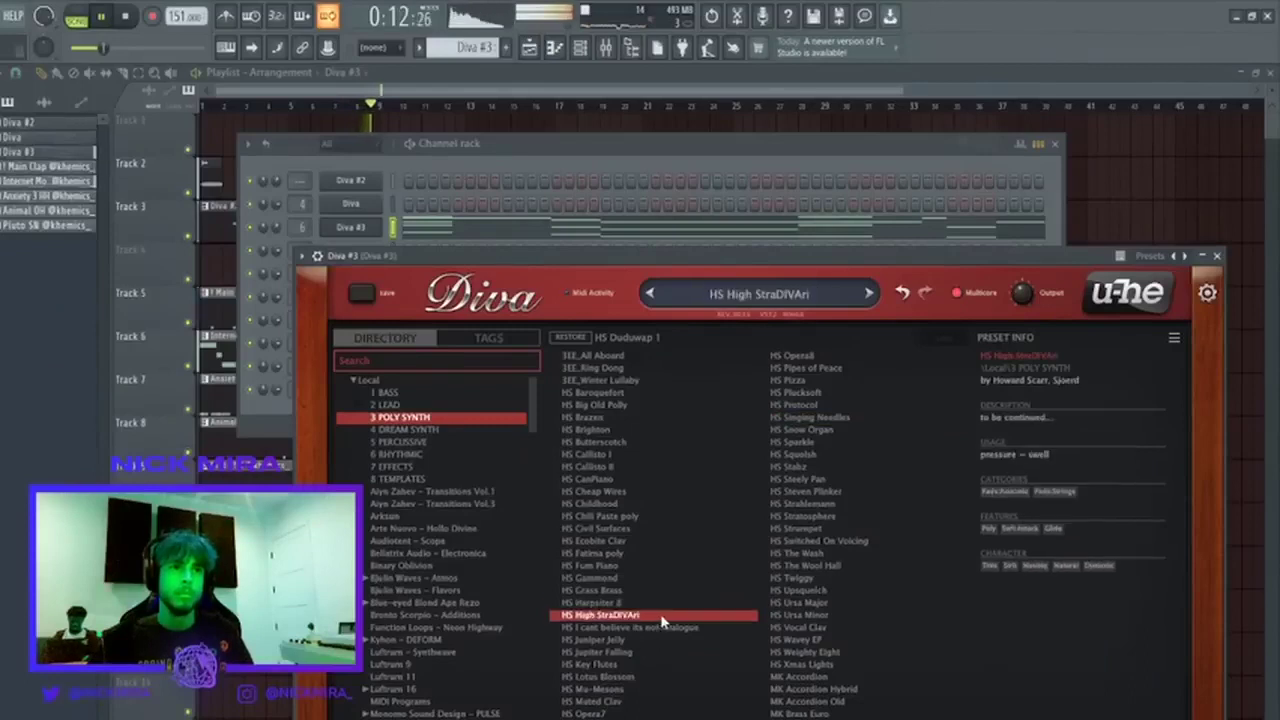
{"action": "left_click", "coordinate": [720, 626]}
{"action": "left_click", "coordinate": [838, 541]}
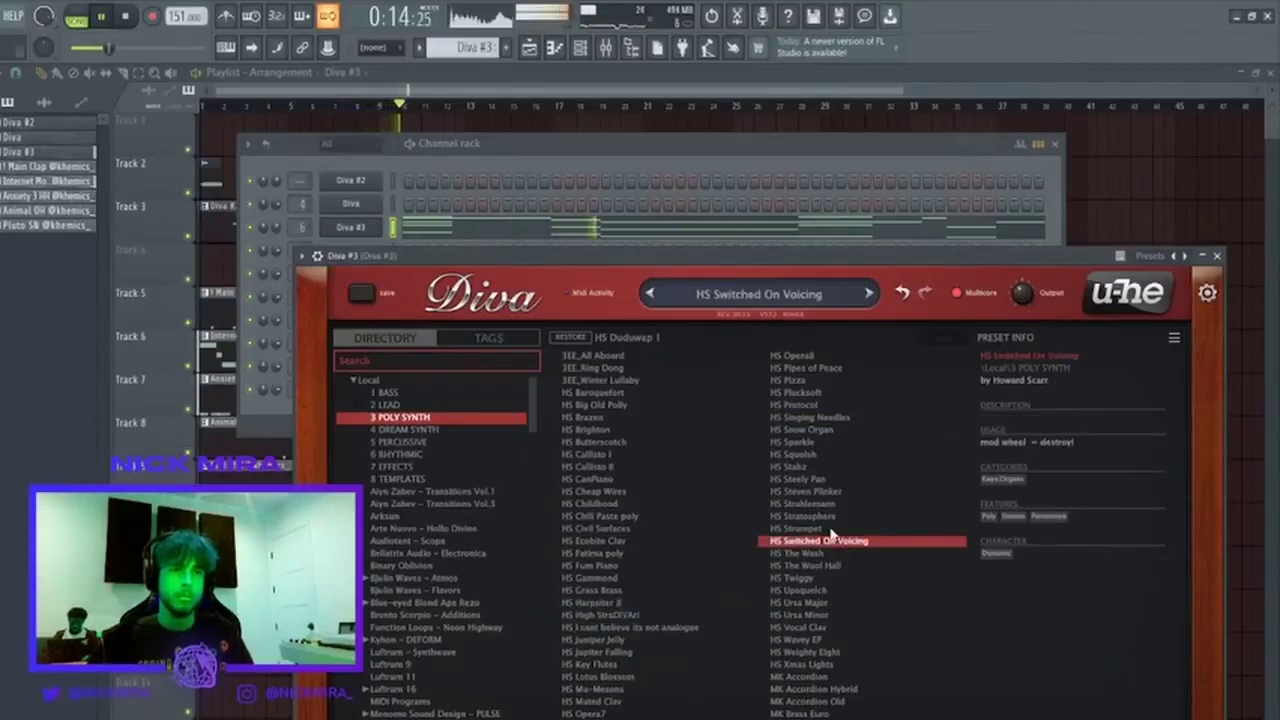
{"action": "left_click", "coordinate": [830, 529]}
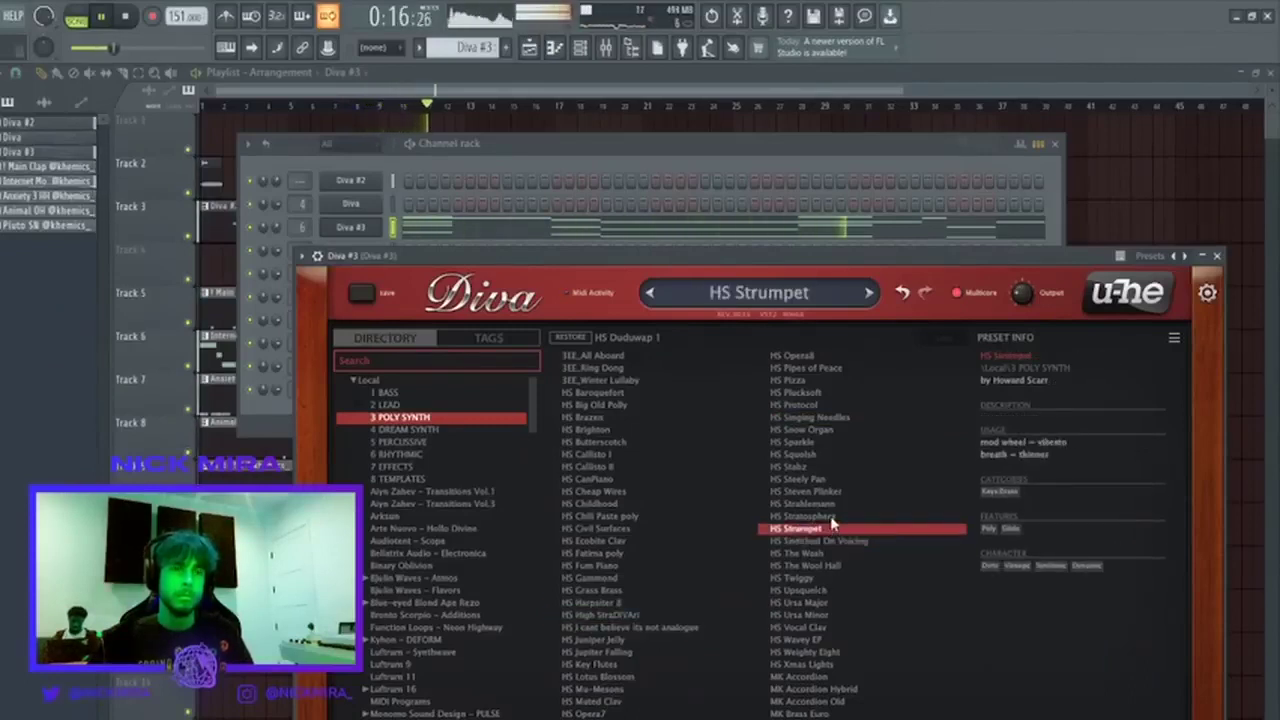
{"action": "left_click", "coordinate": [832, 516]}
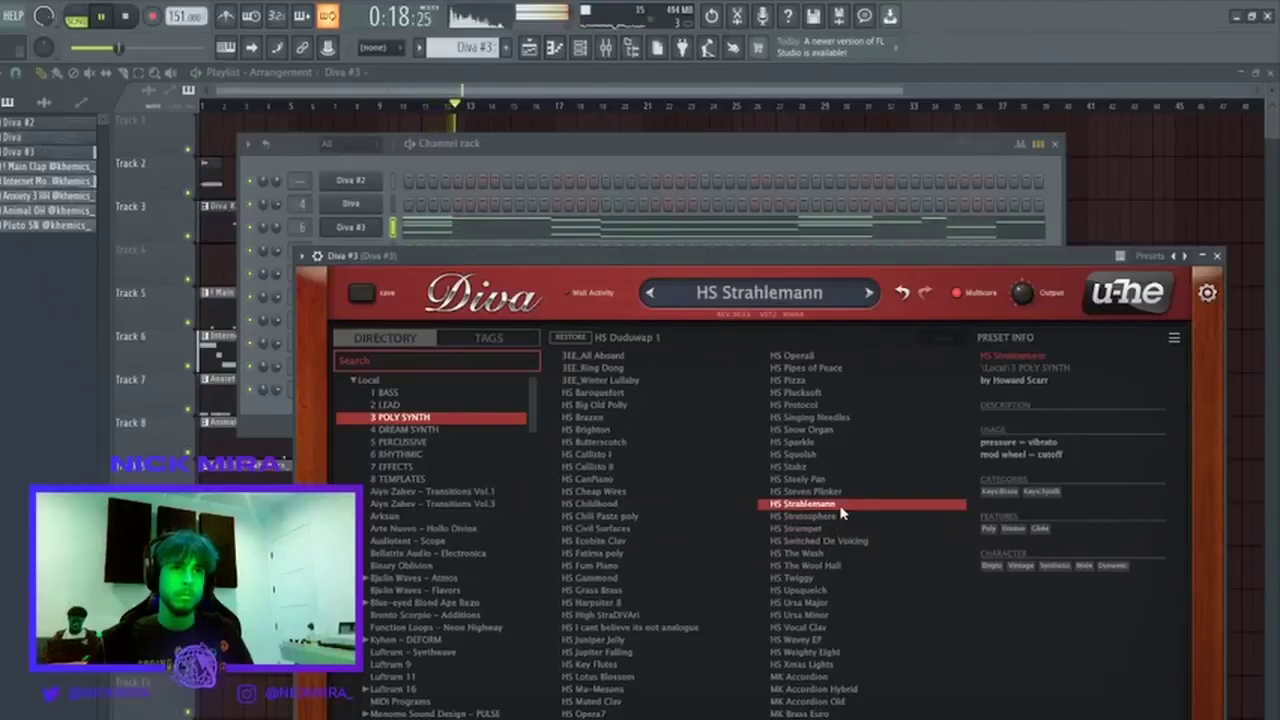
Load the HS Steven Plinker preset on Diva #3 and open that channel's notes in the piano roll.
{"action": "left_click", "coordinate": [845, 492]}
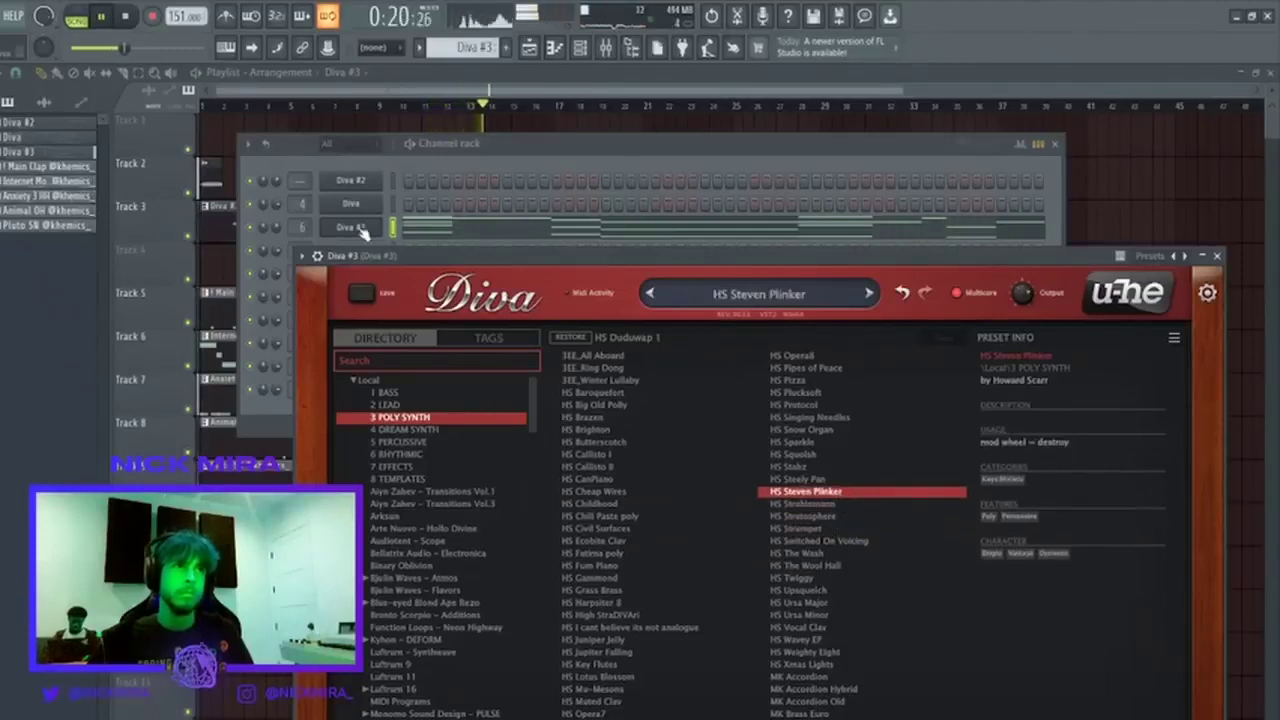
{"action": "left_click", "coordinate": [278, 232]}
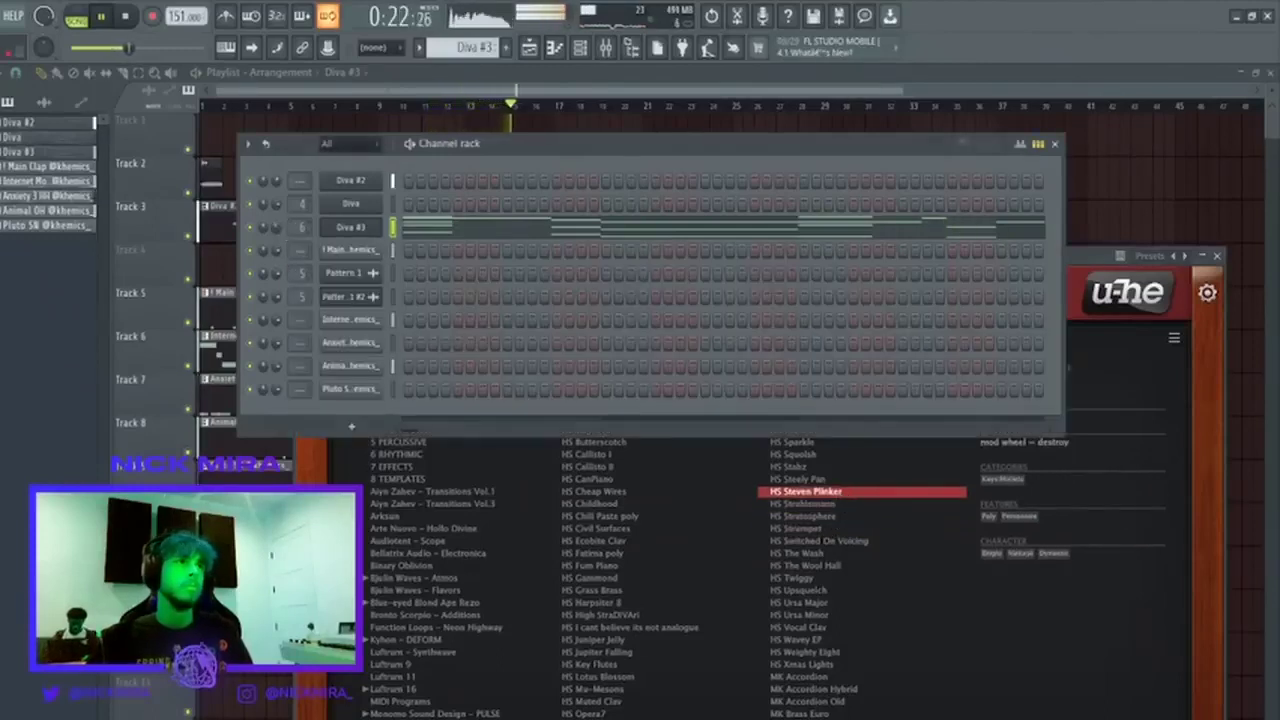
{"action": "left_click", "coordinate": [425, 226]}
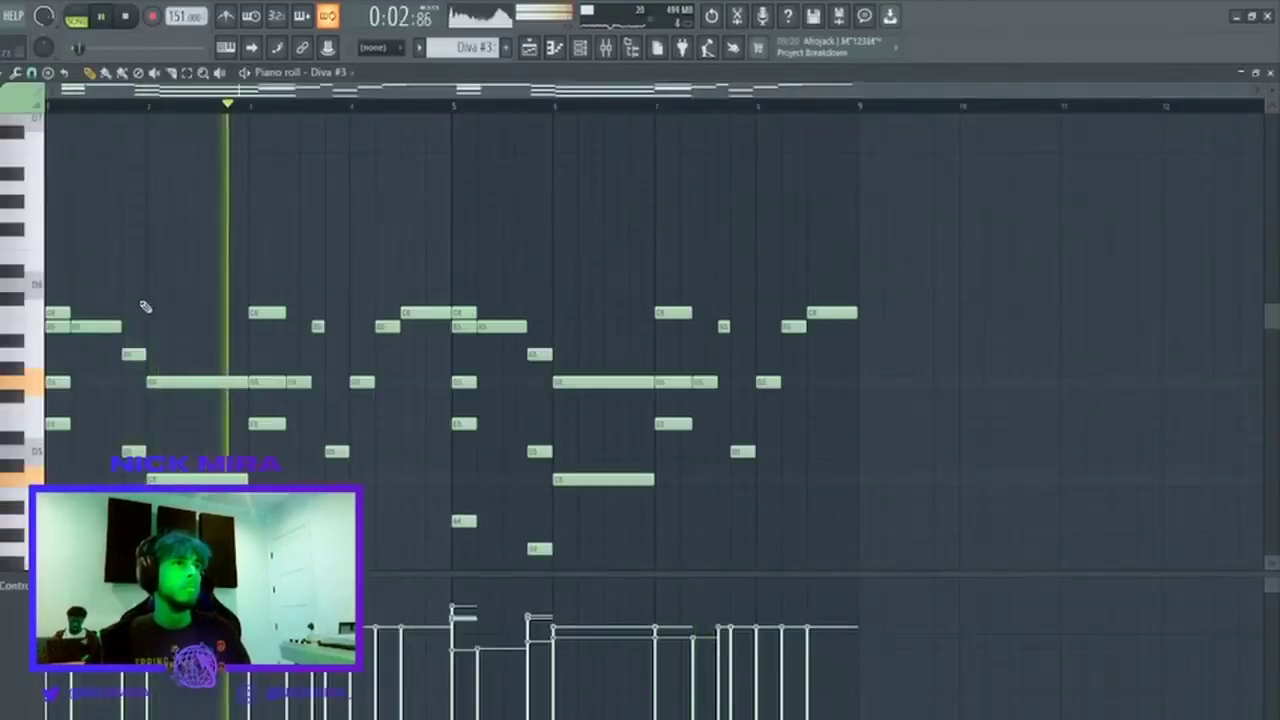
Transpose the bar 1 notes of the Diva #3 pattern down one octave.
{"action": "left_click_drag", "start_coordinate": [150, 298], "coordinate": [48, 565]}
{"action": "key", "text": "ctrl+Down"}
{"action": "left_click", "coordinate": [407, 235], "text": "ctrl"}
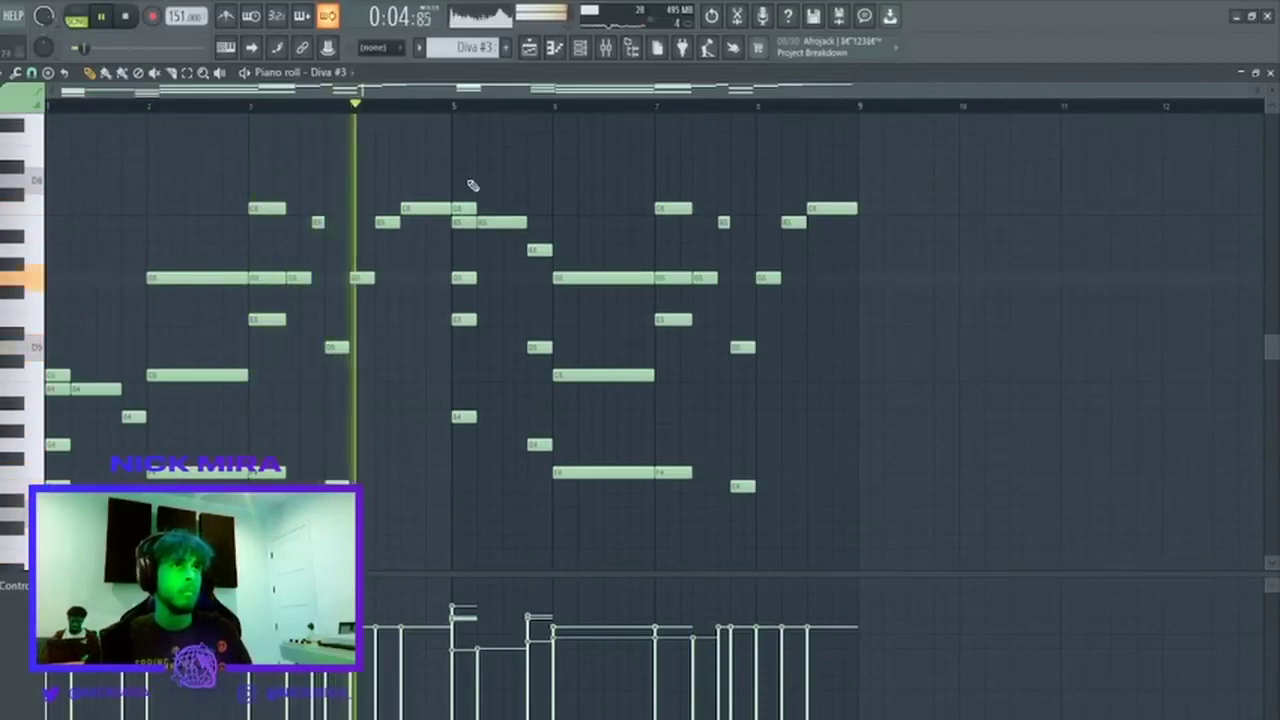
Transpose all notes in bars 5 to 8 down one octave.
{"action": "left_click_drag", "start_coordinate": [452, 164], "coordinate": [586, 523]}
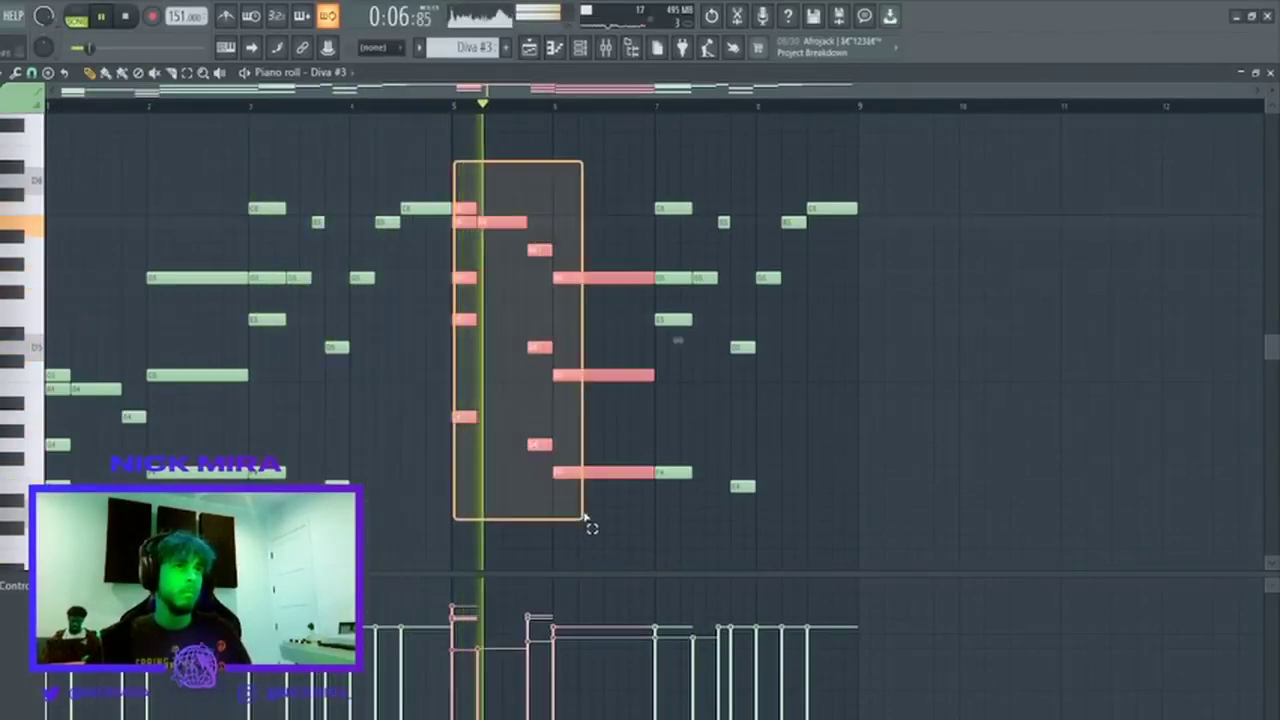
{"action": "key", "text": "ctrl+Down"}
{"action": "left_click", "coordinate": [587, 317], "text": "ctrl"}
{"action": "left_click_drag", "start_coordinate": [606, 160], "coordinate": [1050, 568]}
{"action": "key", "text": "ctrl+Down"}
{"action": "left_click", "coordinate": [580, 188], "text": "ctrl"}
Transpose the notes in bars 3 and 4 down one octave and restart playback.
{"action": "left_click_drag", "start_coordinate": [577, 178], "coordinate": [271, 360]}
{"action": "key", "text": "ctrl+Down"}
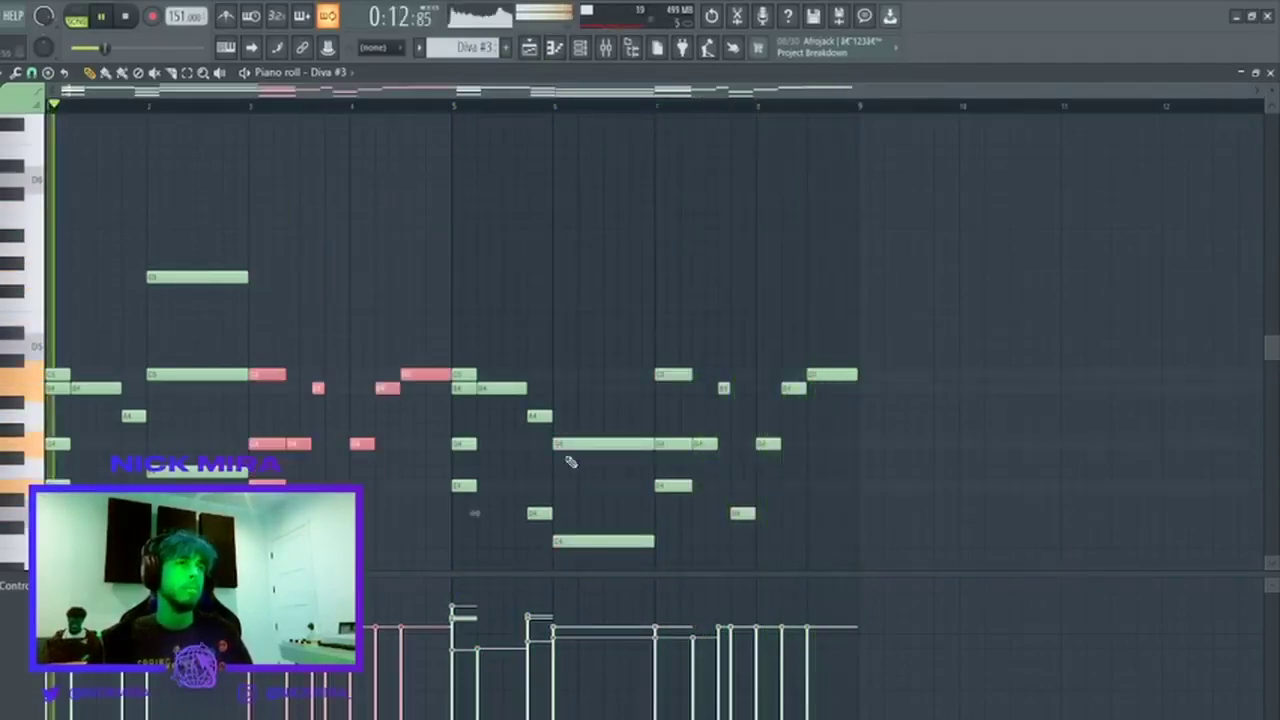
{"action": "left_click", "coordinate": [659, 200], "text": "ctrl"}
{"action": "key", "text": "space"}
{"action": "key", "text": "space"}
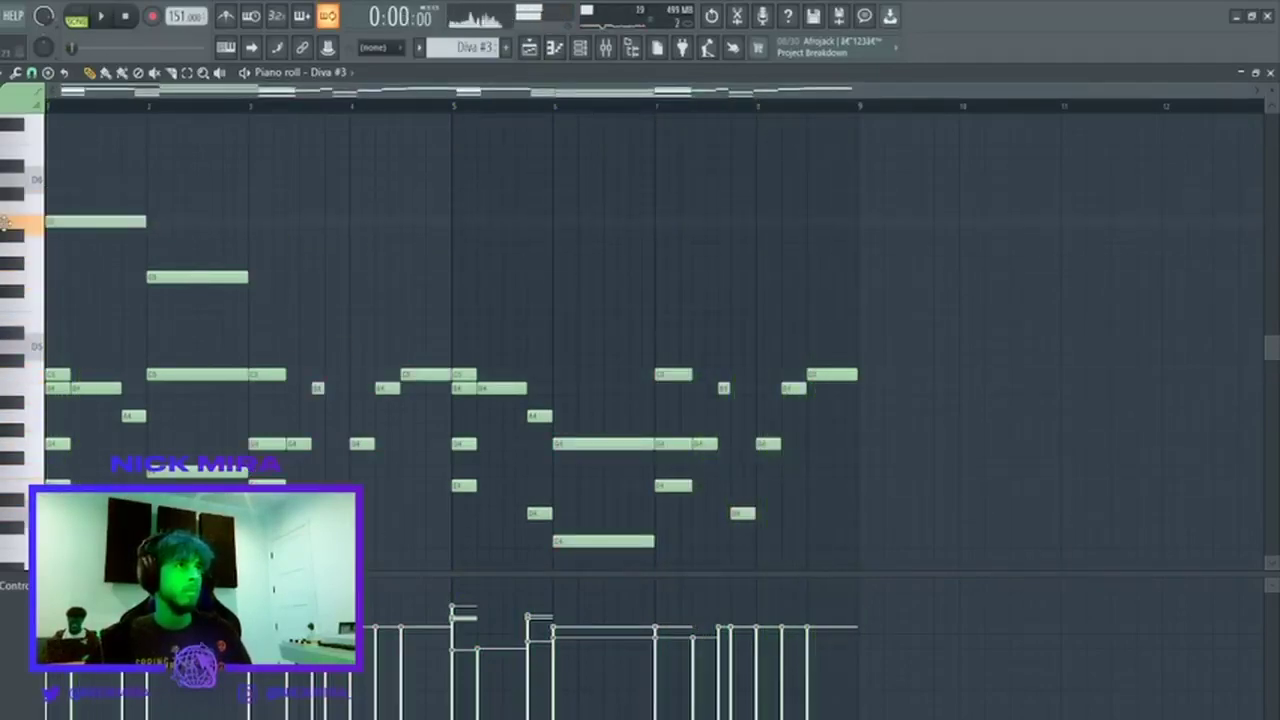
Replace the bar-long top note in bar 1 with a short G5 and a G5 on beat 3, and remove bar 2's G5.
{"action": "left_click_drag", "start_coordinate": [5, 222], "coordinate": [86, 317]}
{"action": "key", "text": "Delete"}
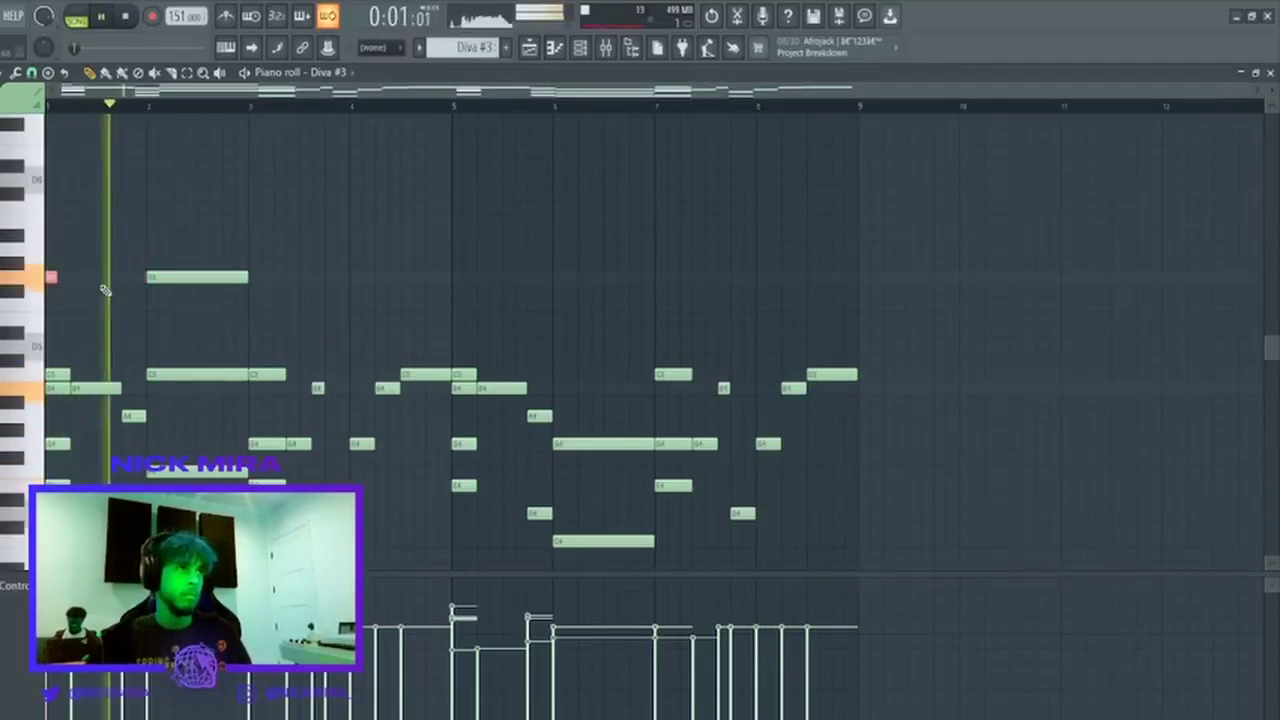
{"action": "left_click", "coordinate": [75, 280]}
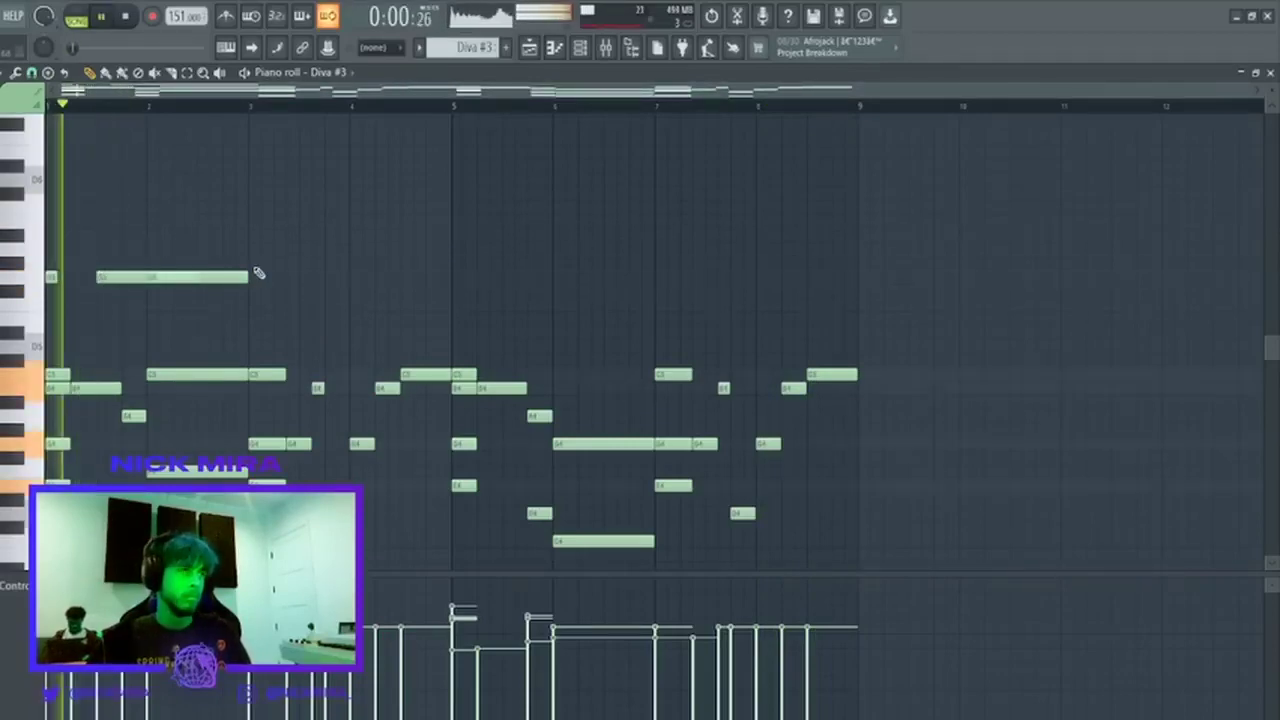
{"action": "left_click_drag", "start_coordinate": [258, 273], "coordinate": [197, 276]}
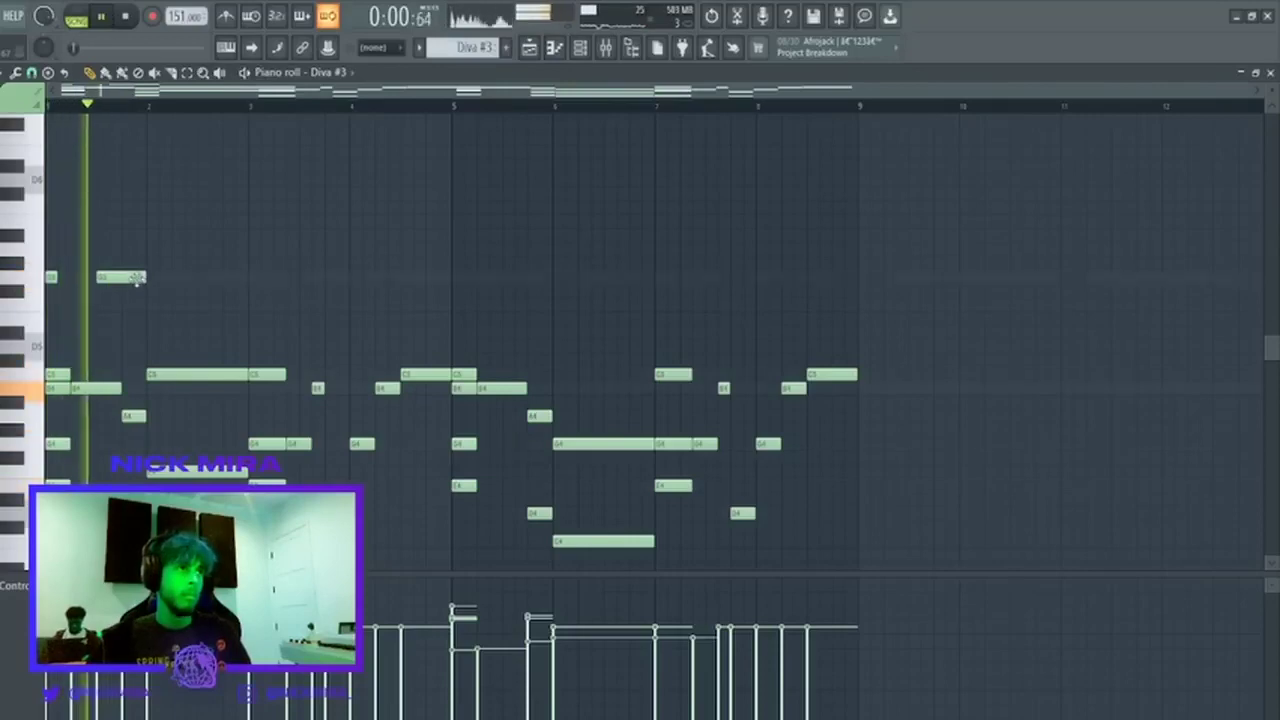
Add descending F5, E5 and D5 melody notes on beats 1, 2 and 3 of bar 2.
{"action": "left_click", "coordinate": [153, 305]}
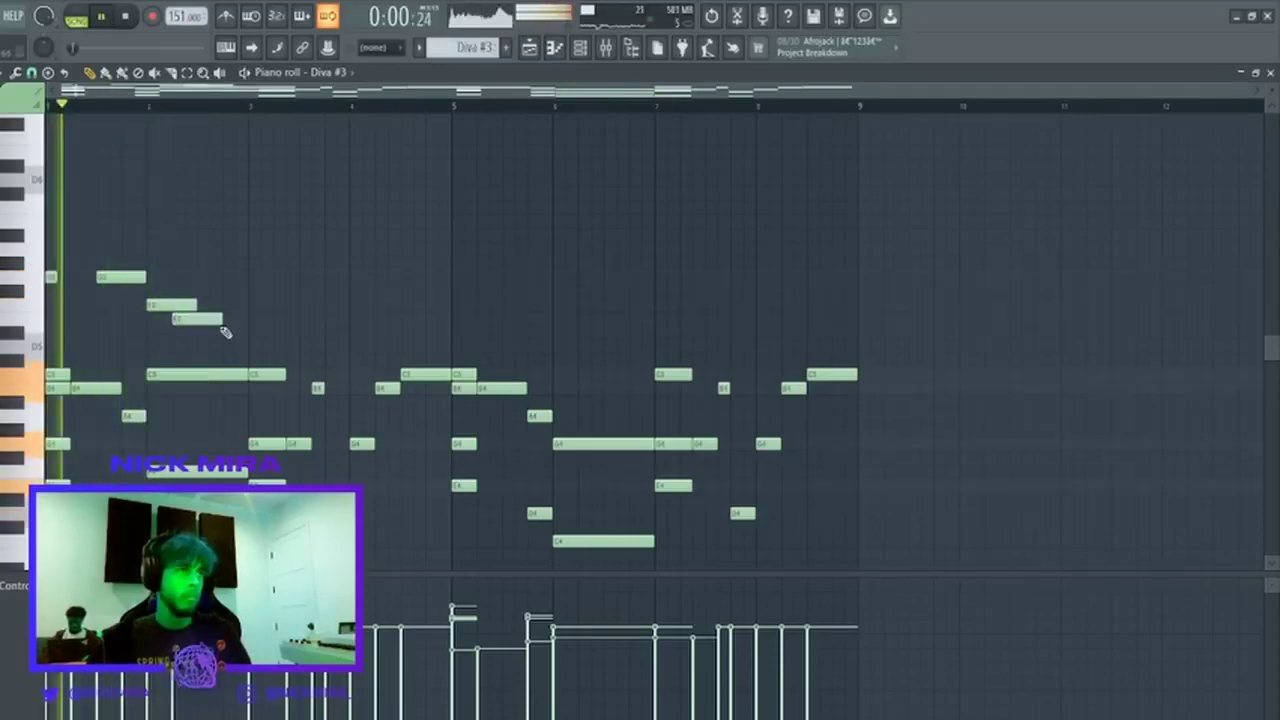
{"action": "left_click", "coordinate": [203, 345]}
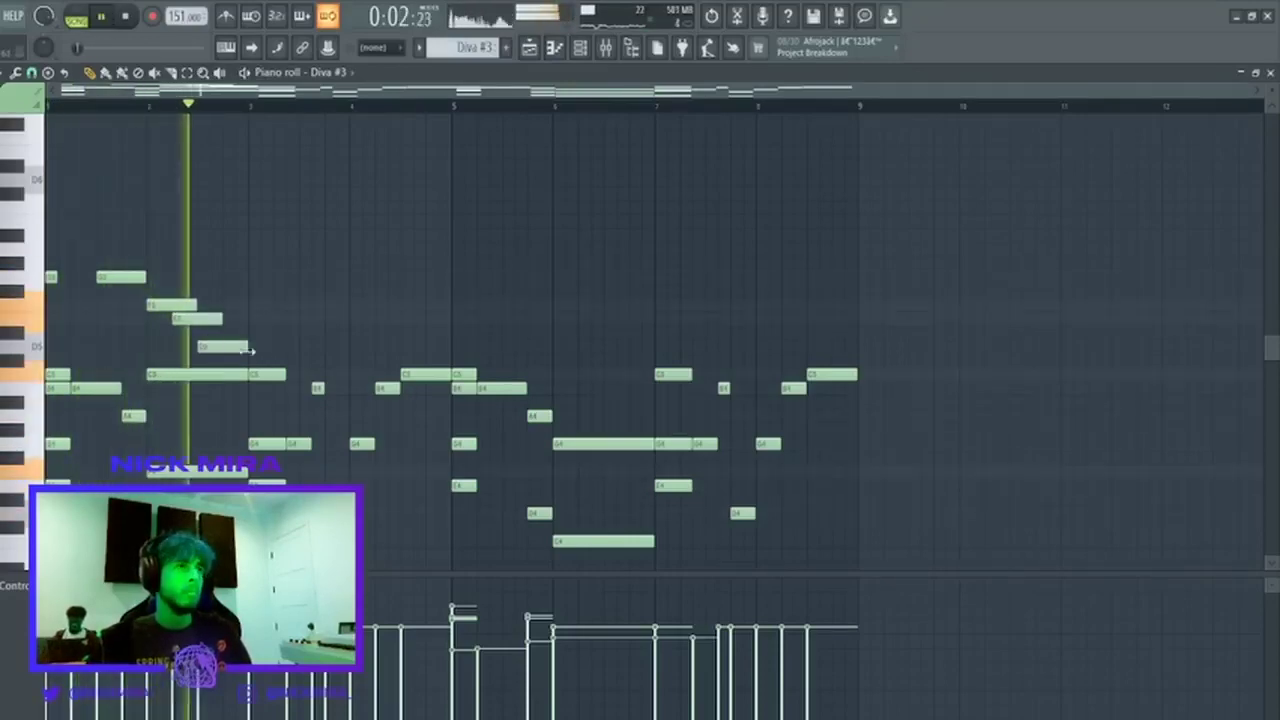
{"action": "right_click", "coordinate": [228, 362]}
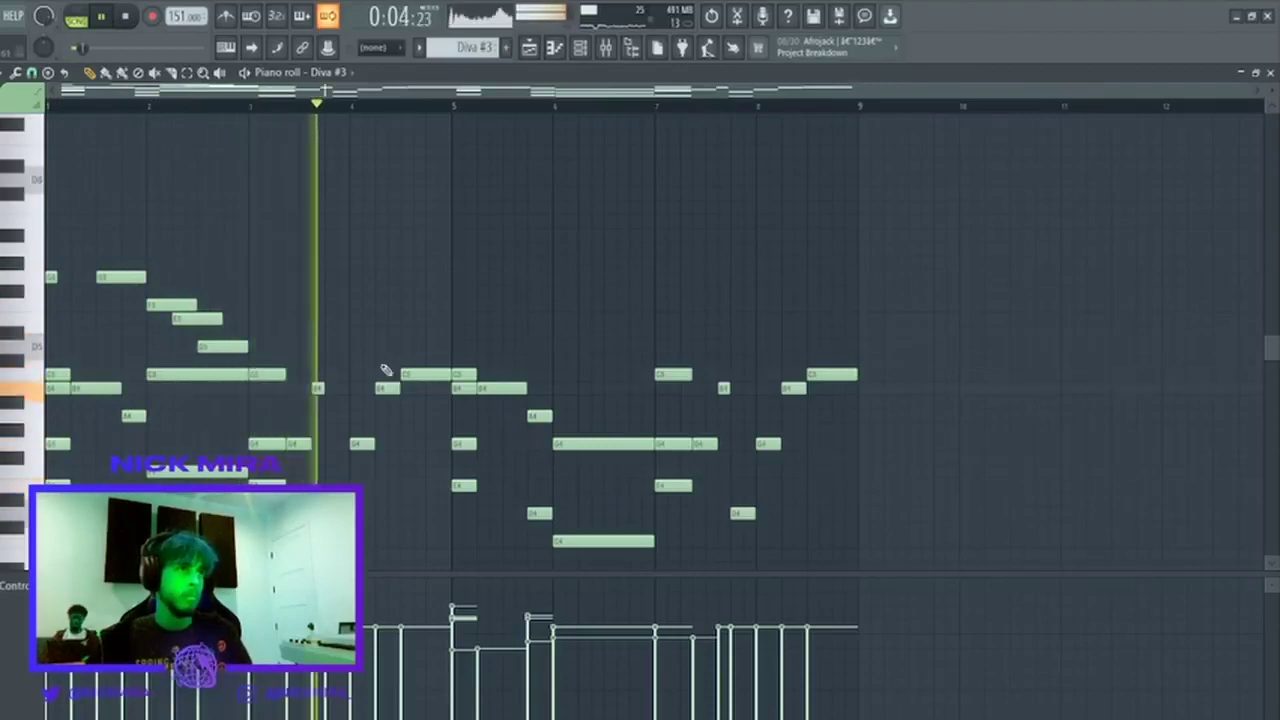
Replay the melody and move the second G5 in bar 1 one beat later, to beat 4.
{"action": "key", "text": "space"}
{"action": "left_click", "coordinate": [425, 360]}
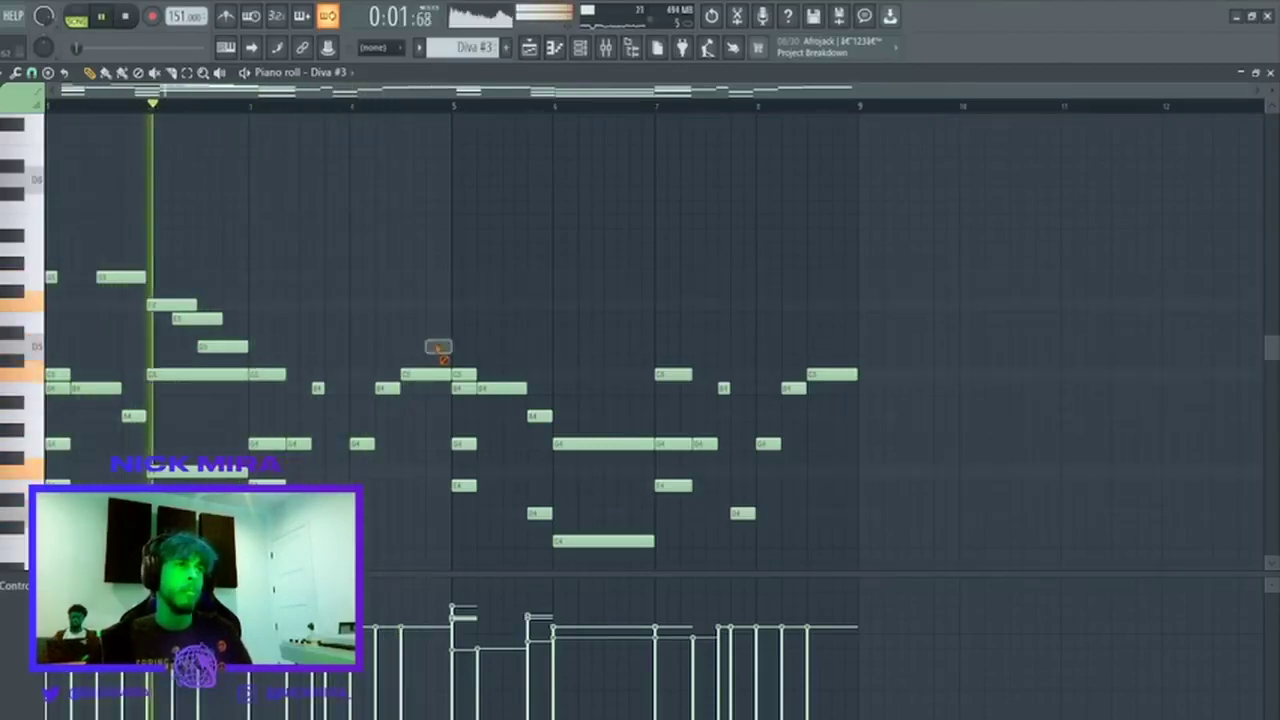
{"action": "left_click_drag", "start_coordinate": [120, 277], "coordinate": [145, 277]}
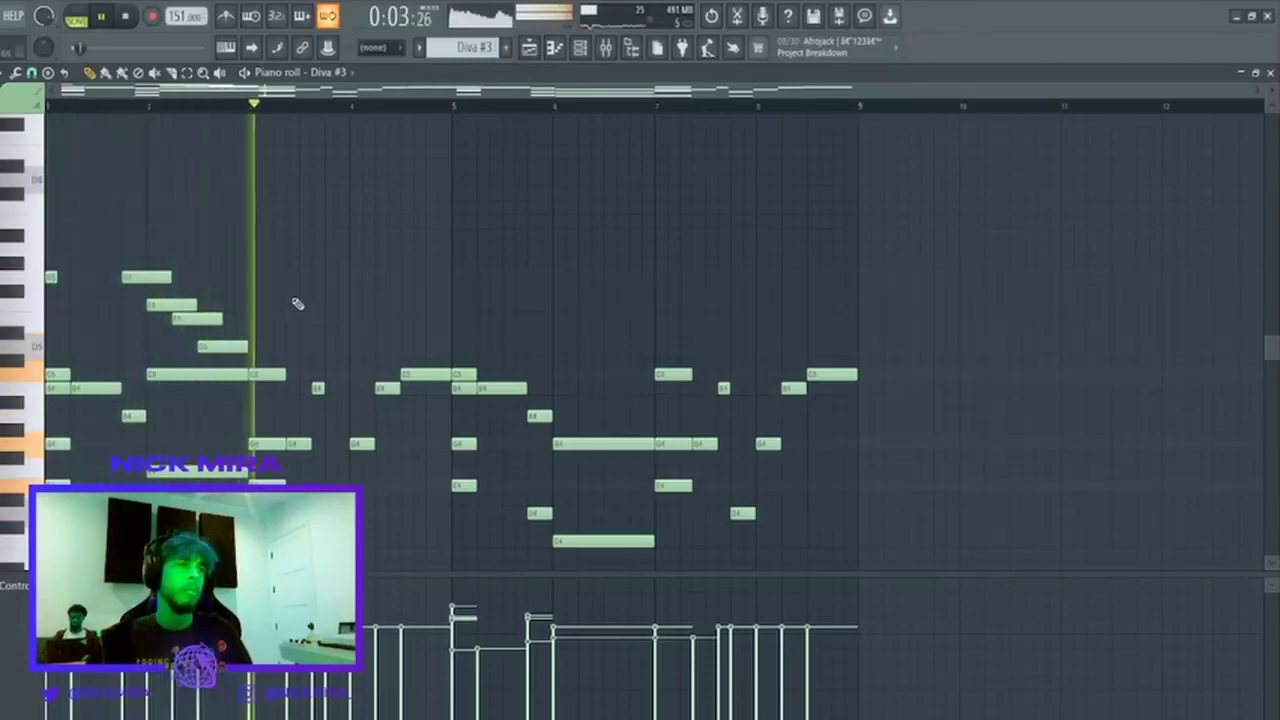
Add descending F5, E5 and D5 notes on beats 2, 3 and 4 of bar 4.
{"action": "left_click", "coordinate": [386, 277]}
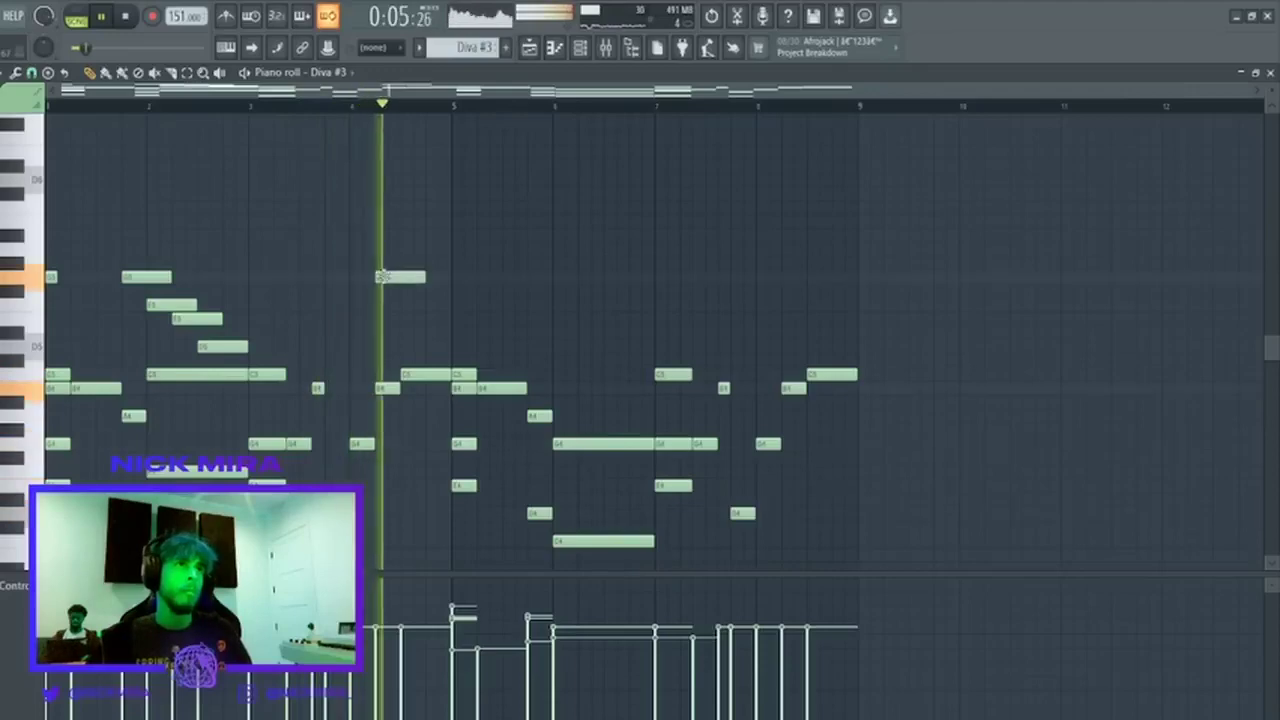
{"action": "left_click", "coordinate": [402, 305]}
{"action": "key", "text": "space"}
{"action": "left_click", "coordinate": [420, 316]}
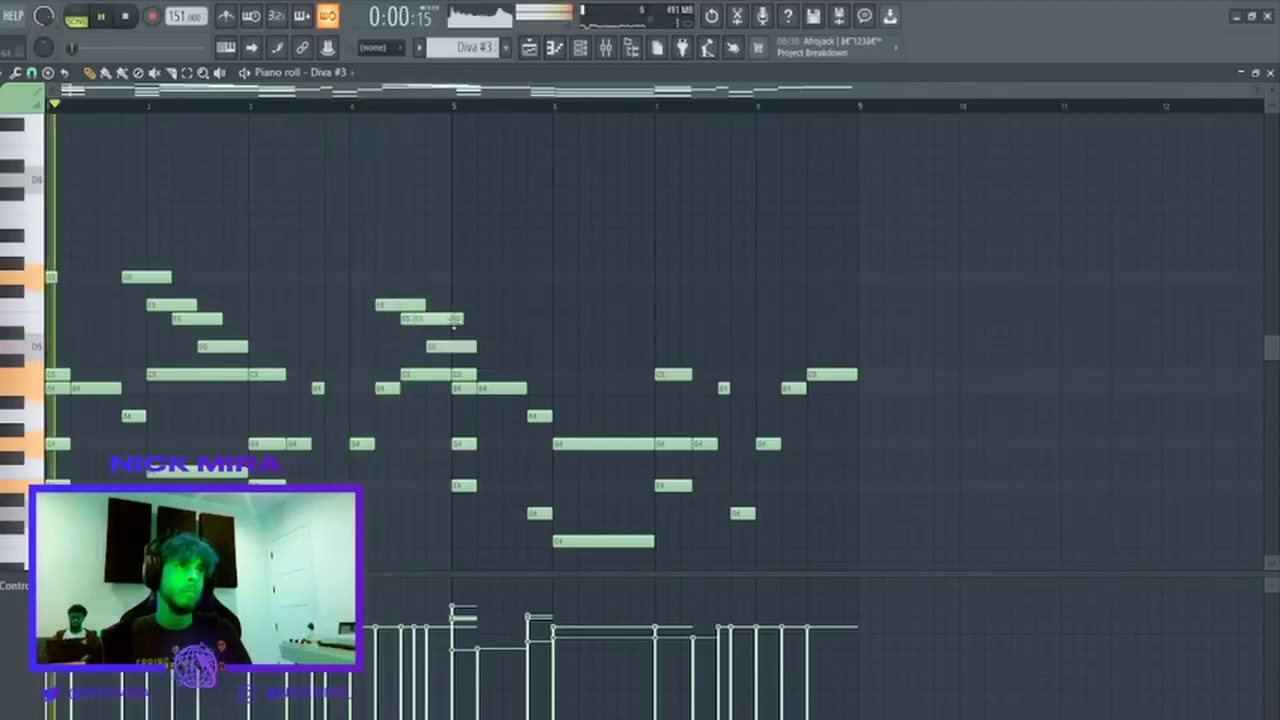
Delete all the notes in bars 5 to 8 of the Diva #3 pattern.
{"action": "left_click_drag", "start_coordinate": [468, 340], "coordinate": [813, 396]}
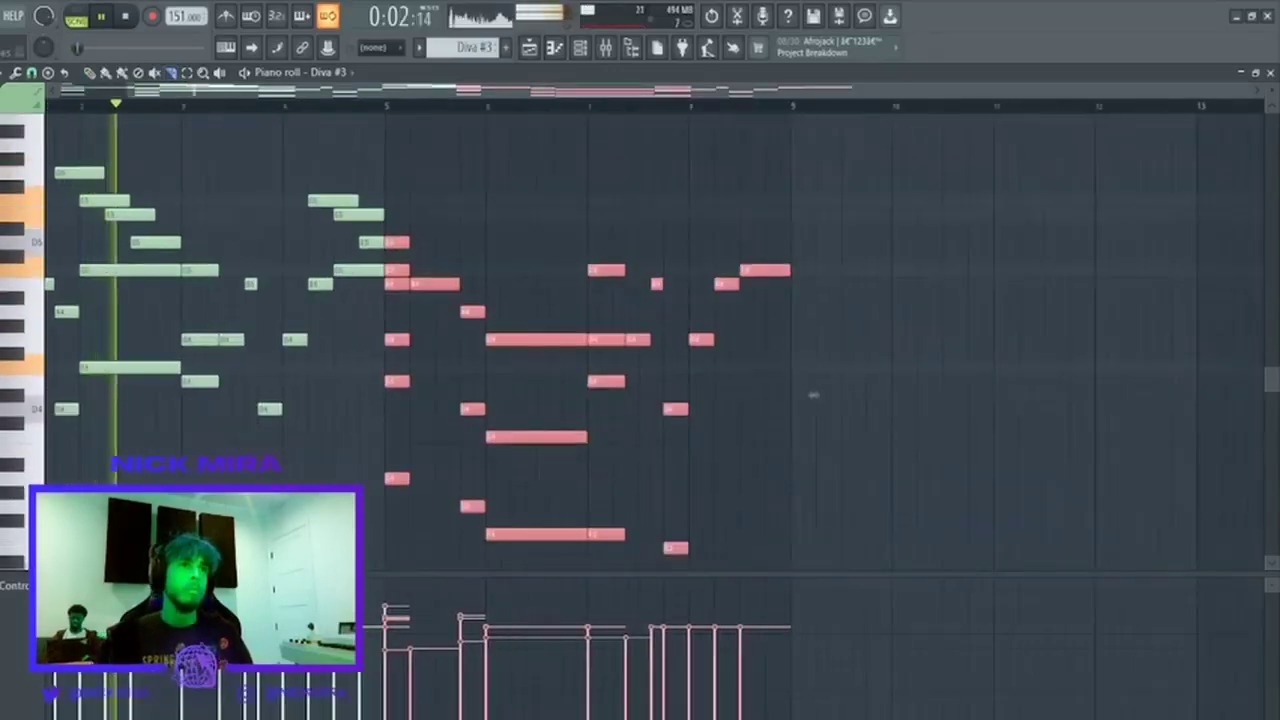
{"action": "key", "text": "Delete"}
{"action": "scroll", "coordinate": [743, 400], "scroll_direction": "down", "scroll_amount": 3}
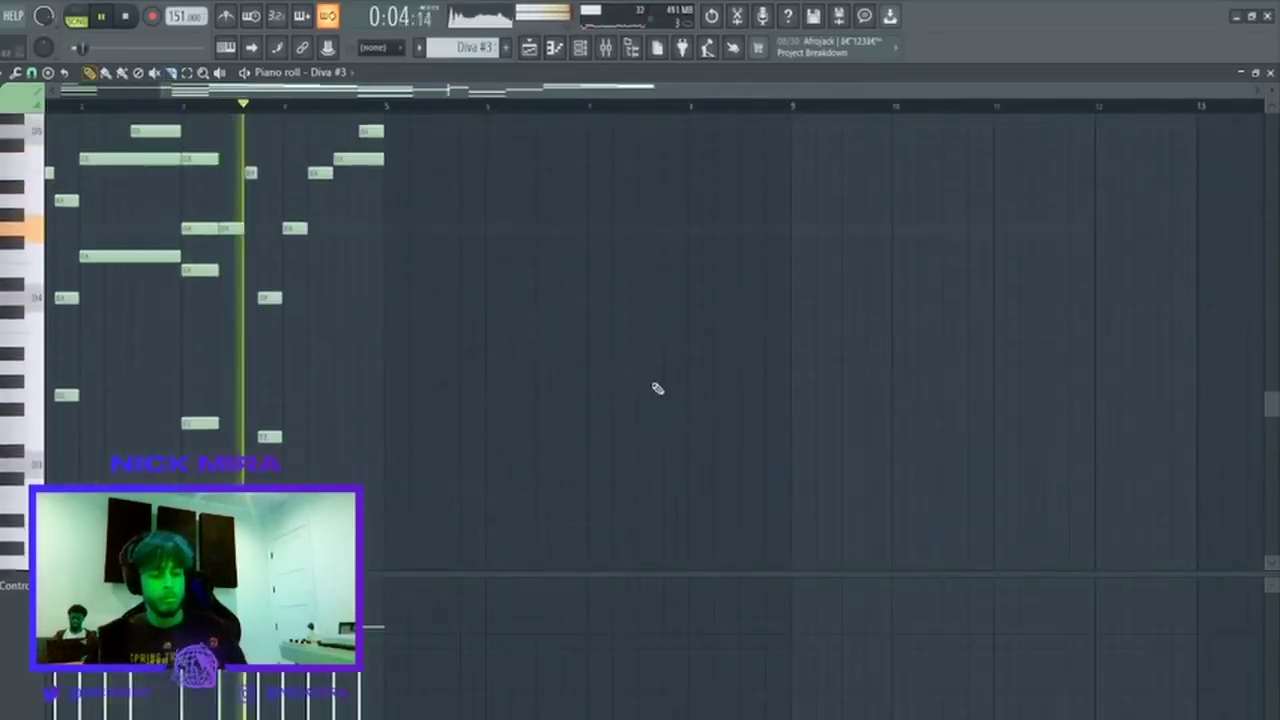
Duplicate the four-bar note pattern into bars 5 to 8.
{"action": "scroll", "coordinate": [657, 388], "scroll_direction": "up", "scroll_amount": 1}
{"action": "key", "text": "ctrl+b"}
{"action": "key", "text": "ctrl+d"}
{"action": "scroll", "coordinate": [430, 338], "scroll_direction": "up", "scroll_amount": 2}
{"action": "scroll", "coordinate": [300, 130], "scroll_direction": "down", "scroll_amount": 2}
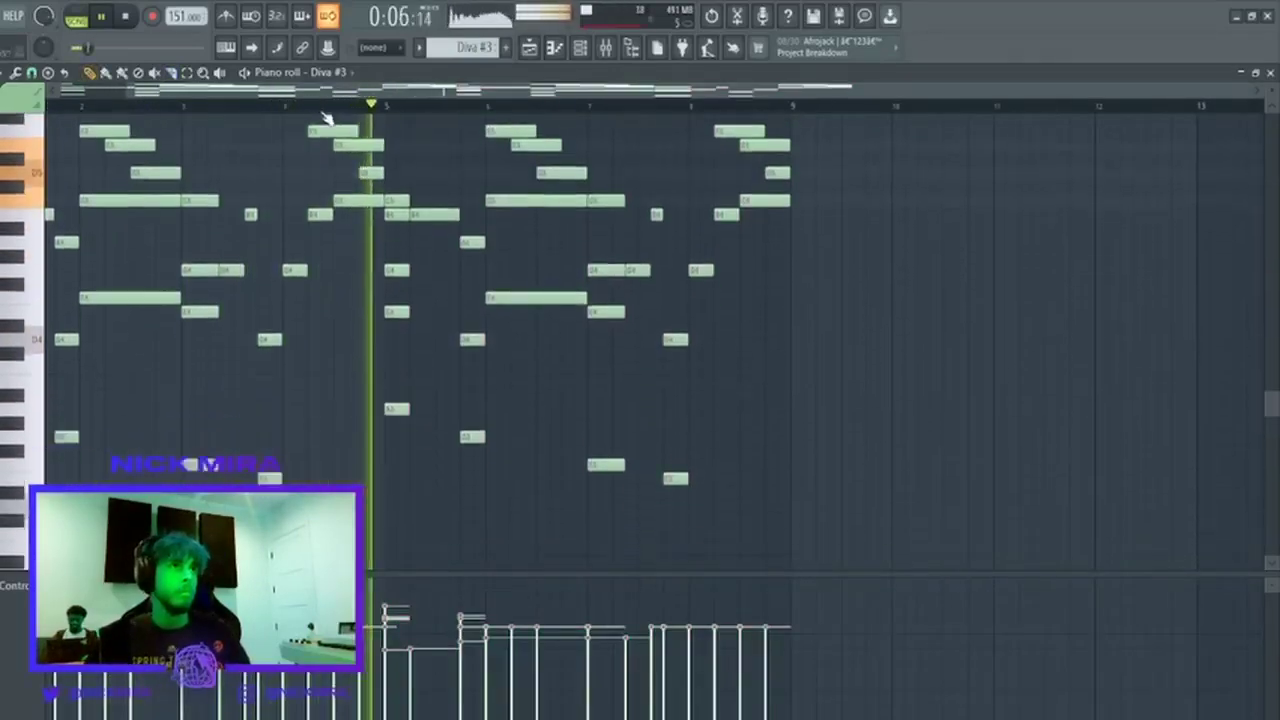
Raise the two overlapping high notes, F5 and E5, in bars 4 and 8 by five semitones.
{"action": "left_click_drag", "start_coordinate": [325, 118], "coordinate": [472, 251]}
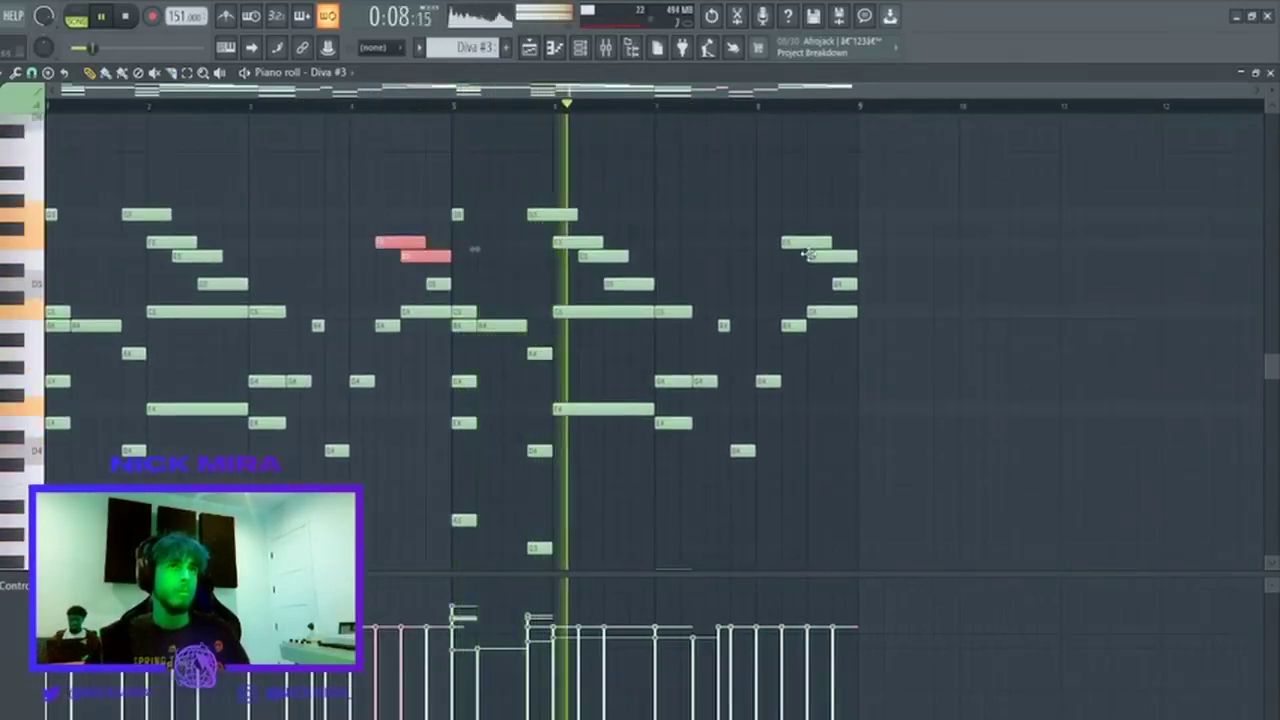
{"action": "left_click_drag", "start_coordinate": [808, 254], "coordinate": [814, 211]}
{"action": "key", "text": "shift+Up"}
{"action": "key", "text": "shift+Up"}
{"action": "key", "text": "shift+Up"}
{"action": "key", "text": "shift+Up"}
{"action": "key", "text": "shift+Up"}
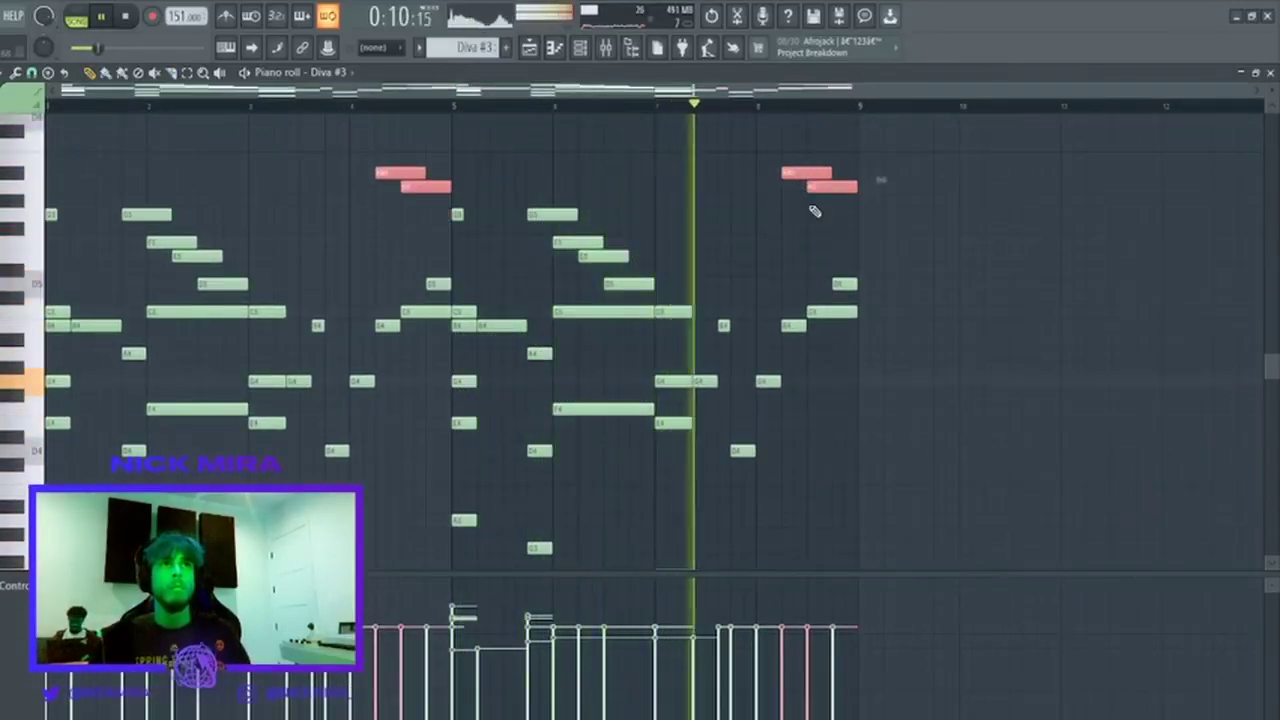
Raise the same high note pairs in bars 4 and 8 two more semitones, and play from bar 4.
{"action": "left_click_drag", "start_coordinate": [829, 218], "coordinate": [417, 121]}
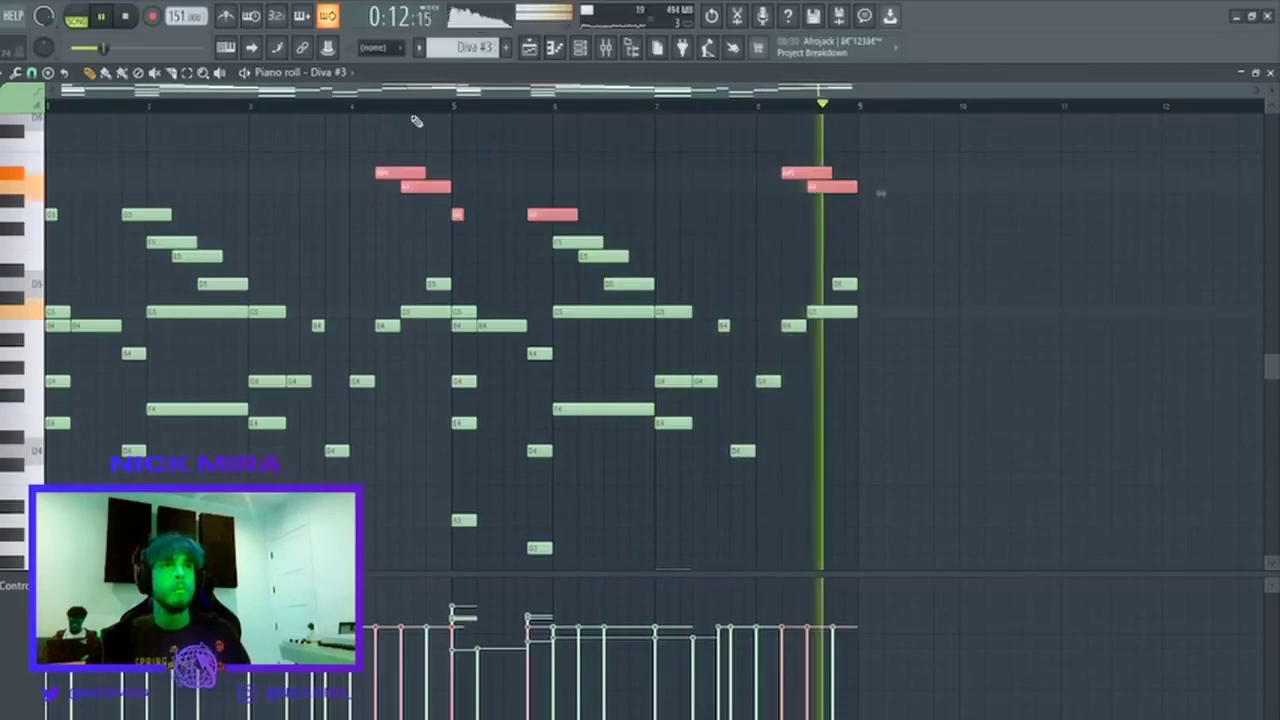
{"action": "left_click_drag", "start_coordinate": [409, 196], "coordinate": [1040, 134]}
{"action": "key", "text": "shift+Up"}
{"action": "key", "text": "shift+Up"}
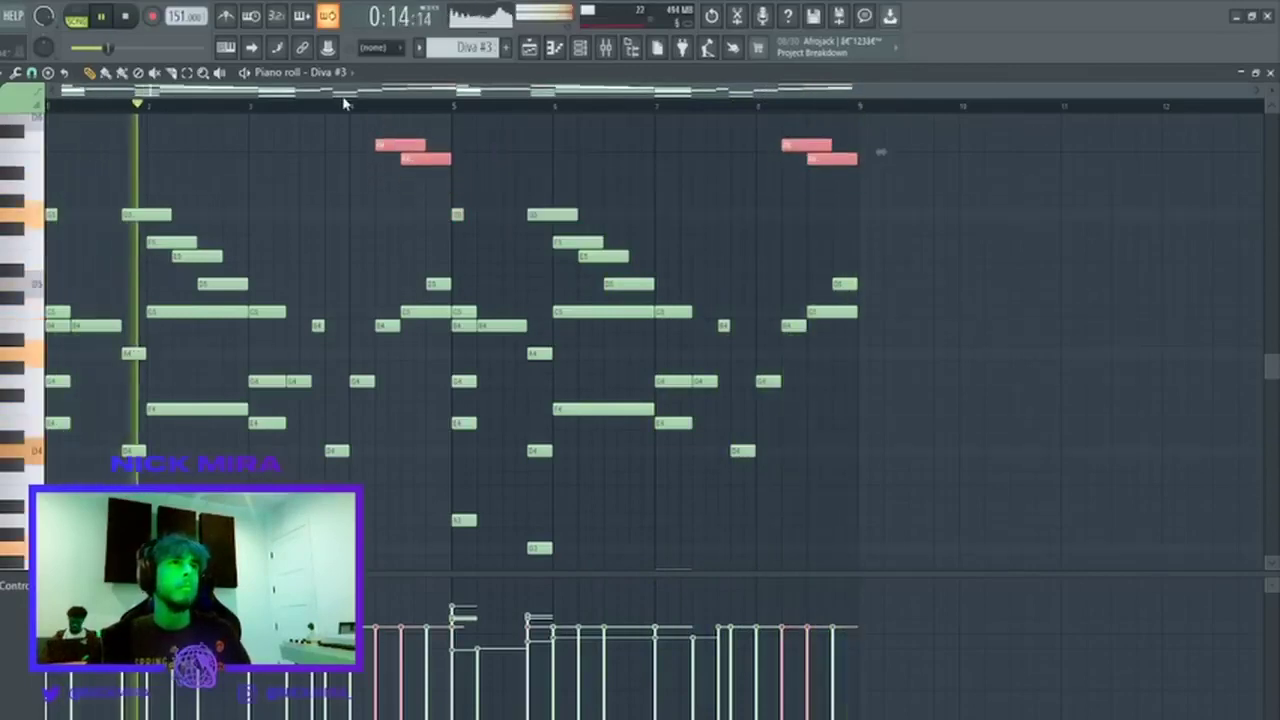
{"action": "left_click", "coordinate": [381, 105]}
{"action": "key", "text": "ctrl+d"}
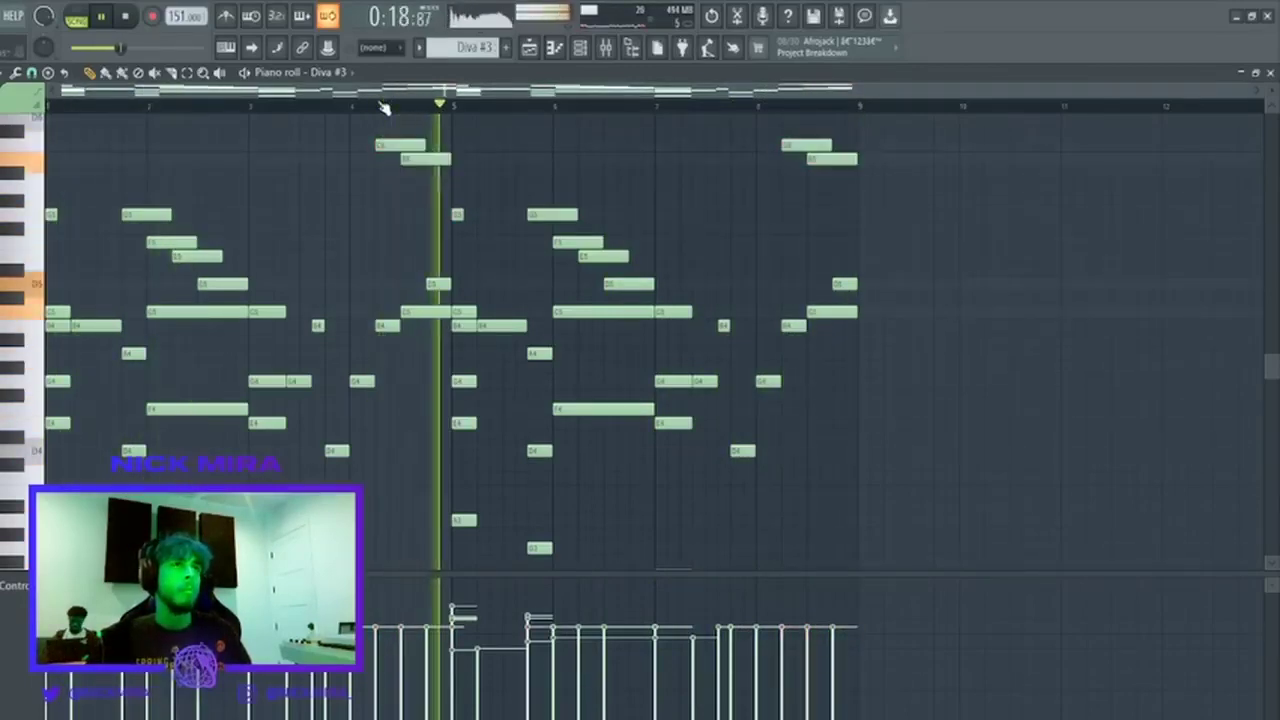
Lower the second high note of the pairs in bars 4 and 8 two semitones to A5.
{"action": "left_click_drag", "start_coordinate": [410, 145], "coordinate": [1262, 572]}
{"action": "key", "text": "shift+Down"}
{"action": "key", "text": "shift+Down"}
{"action": "key", "text": "ctrl+d"}
{"action": "key", "text": "Delete"}
{"action": "key", "text": "ctrl+b"}
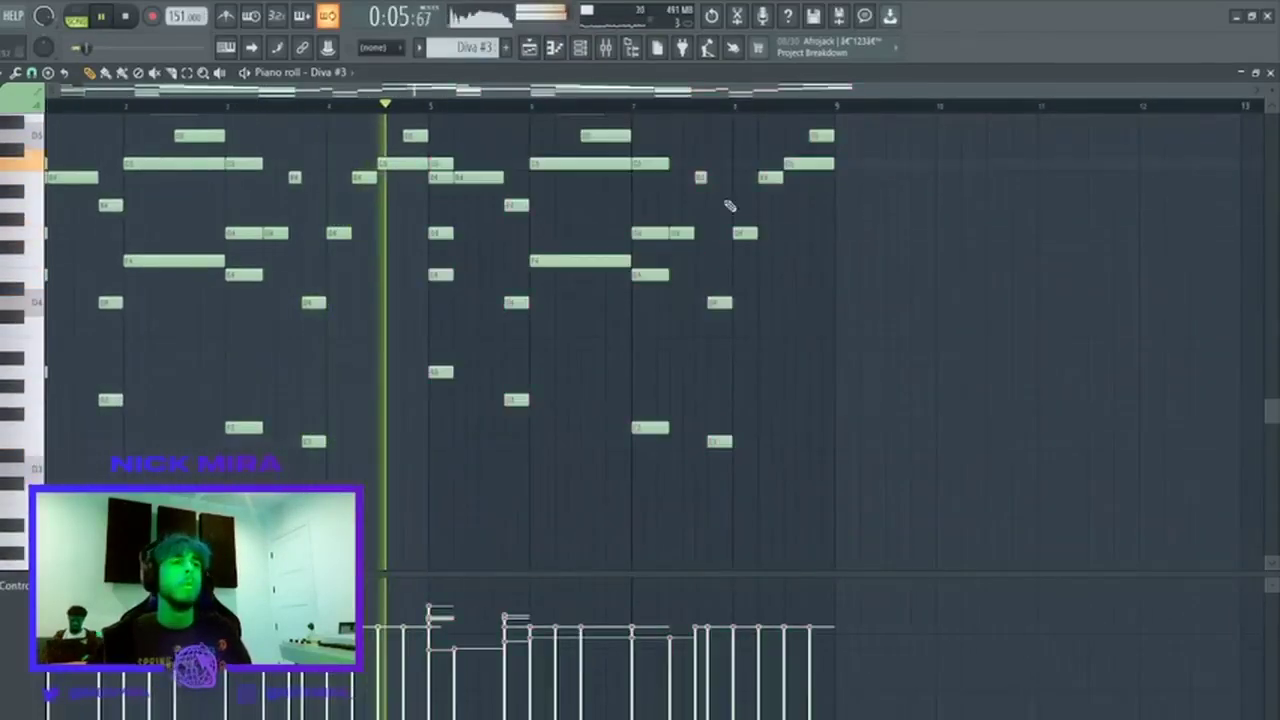
Lower the first high note of the pairs in bars 4 and 8 to G5 and clear the selection.
{"action": "scroll", "coordinate": [410, 256], "scroll_direction": "up", "scroll_amount": 3}
{"action": "left_click_drag", "start_coordinate": [378, 193], "coordinate": [928, 133]}
{"action": "key", "text": "Down"}
{"action": "key", "text": "Down"}
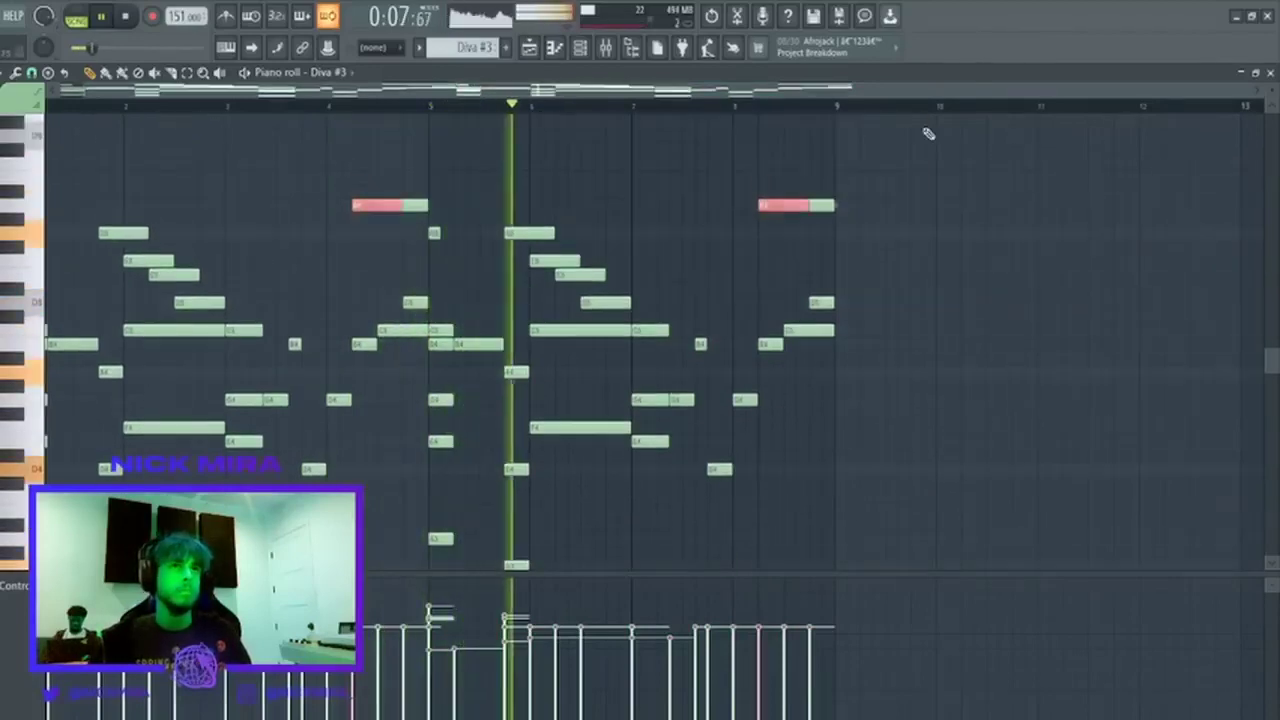
{"action": "key", "text": "Down"}
{"action": "key", "text": "Down"}
{"action": "key", "text": "ctrl+d"}
Audition other poly synth presets for Diva #3, including HS The Wool Hall and HS Lotus Blossom, and load HS Key Flutes.
{"action": "key", "text": "F7"}
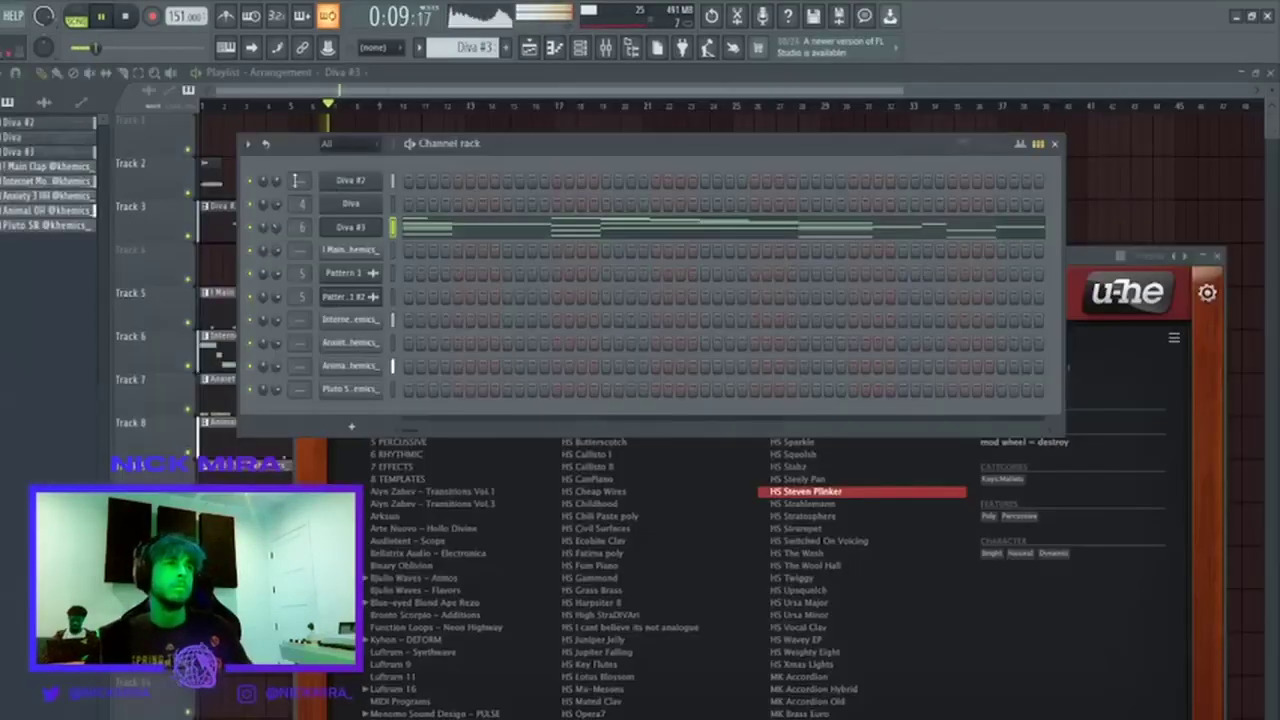
{"action": "left_click", "coordinate": [350, 229]}
{"action": "left_click", "coordinate": [824, 567]}
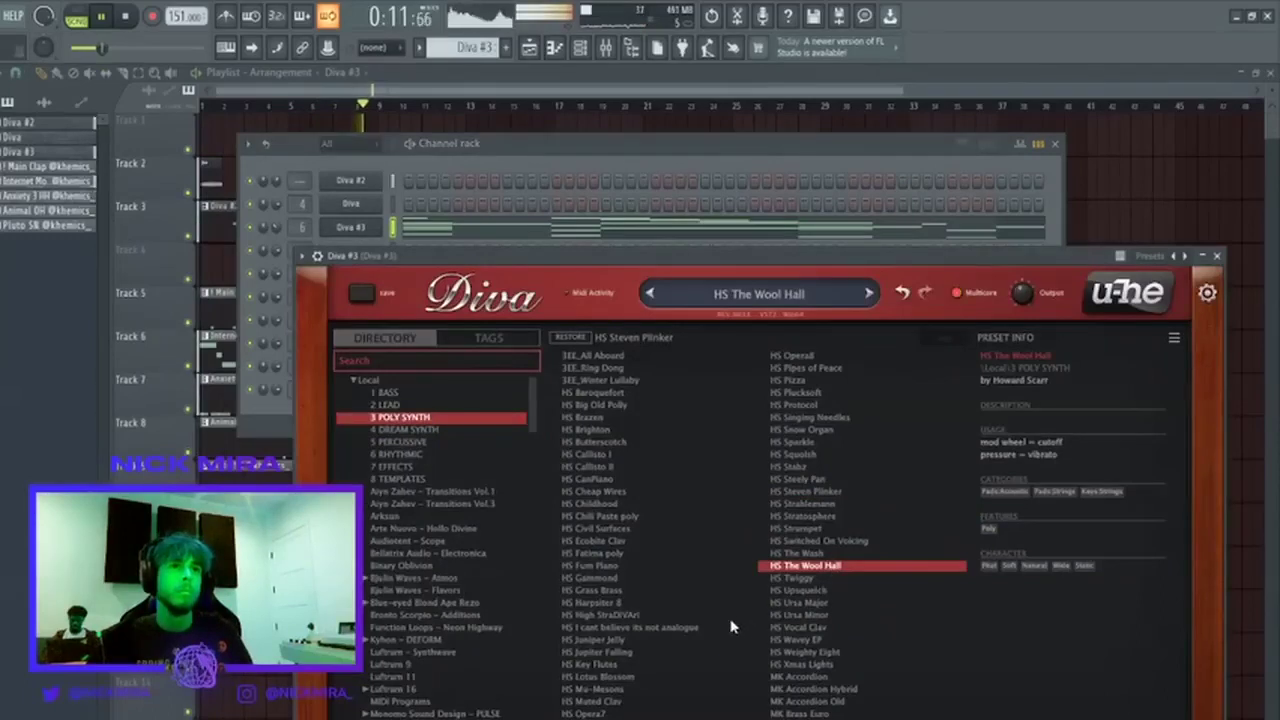
{"action": "left_click", "coordinate": [590, 615]}
{"action": "left_click", "coordinate": [659, 640]}
{"action": "left_click", "coordinate": [650, 677]}
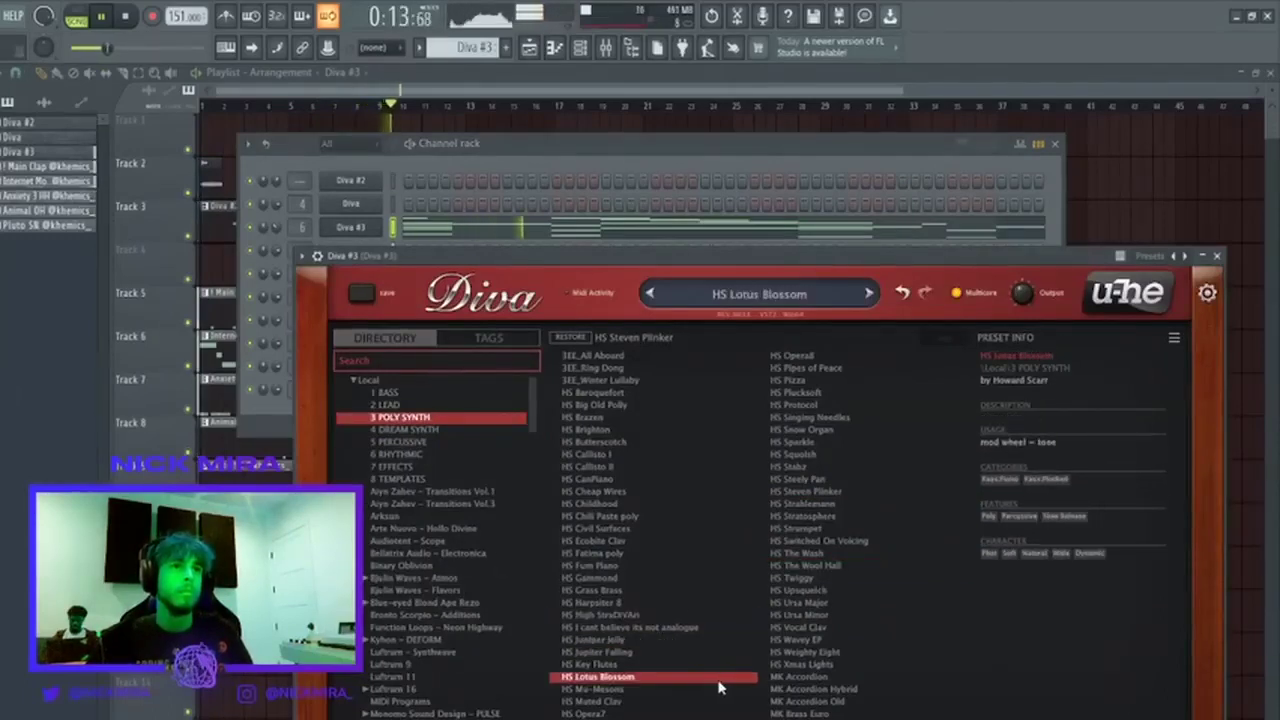
{"action": "left_click", "coordinate": [612, 664]}
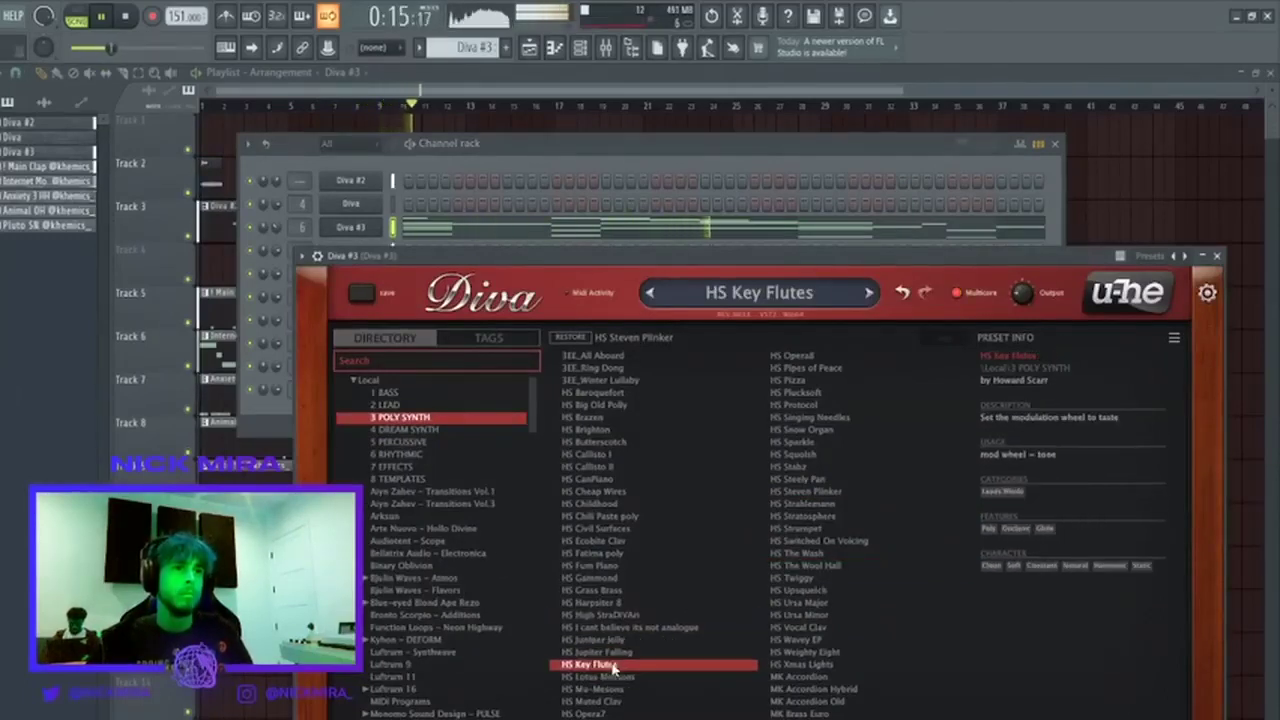
{"action": "left_click", "coordinate": [327, 229]}
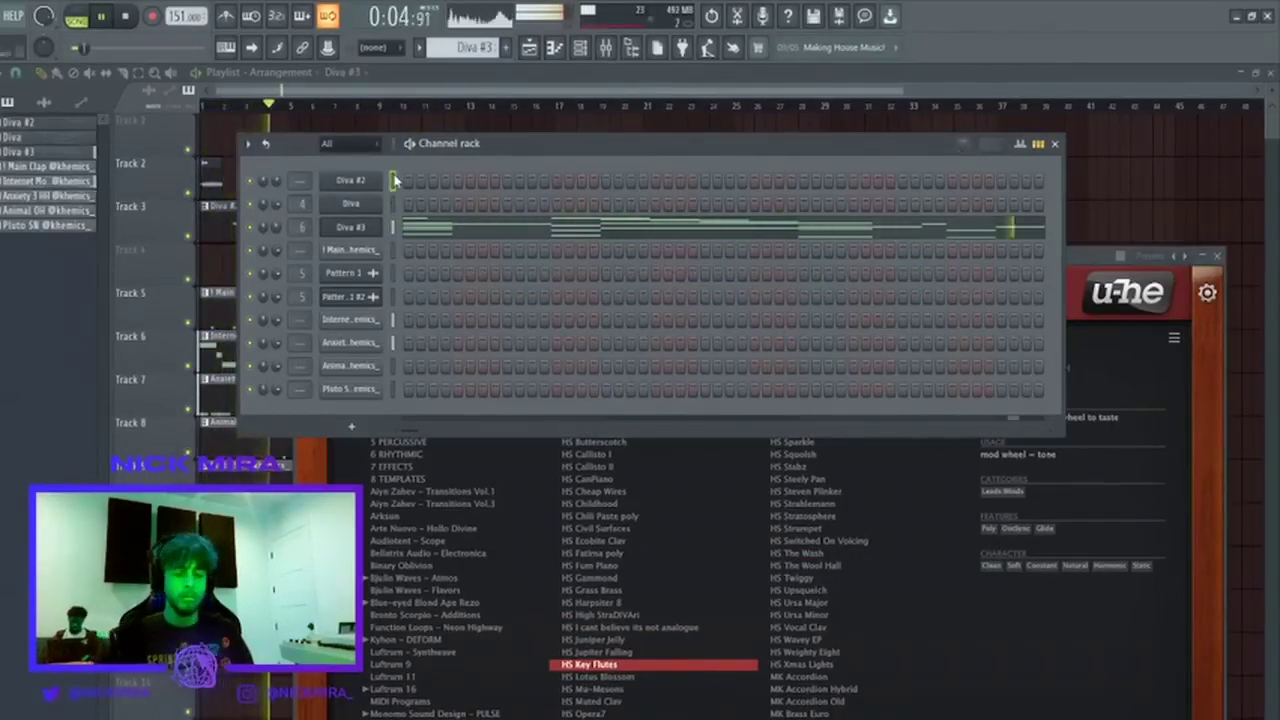
Reopen Diva #3's notes and shorten the opening B4 into a grace note, with the C5 starting just after it.
{"action": "key", "text": "F9"}
{"action": "left_click", "coordinate": [491, 231]}
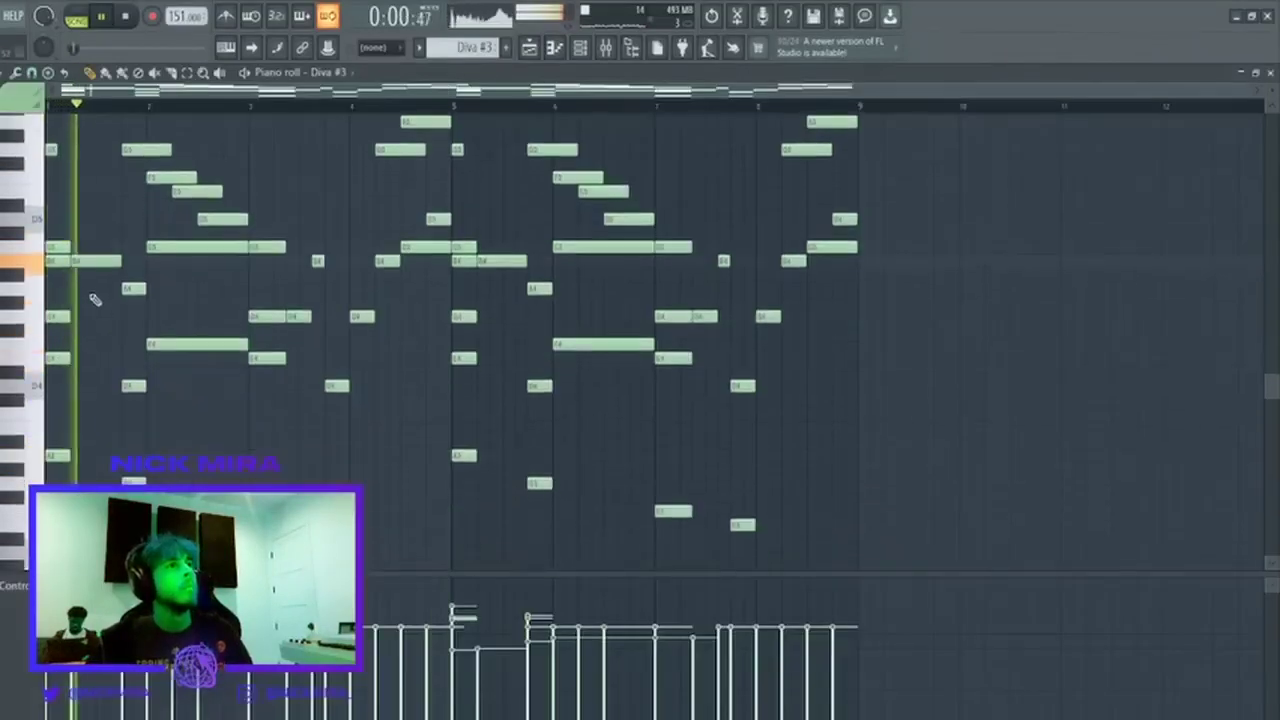
{"action": "key", "text": "space"}
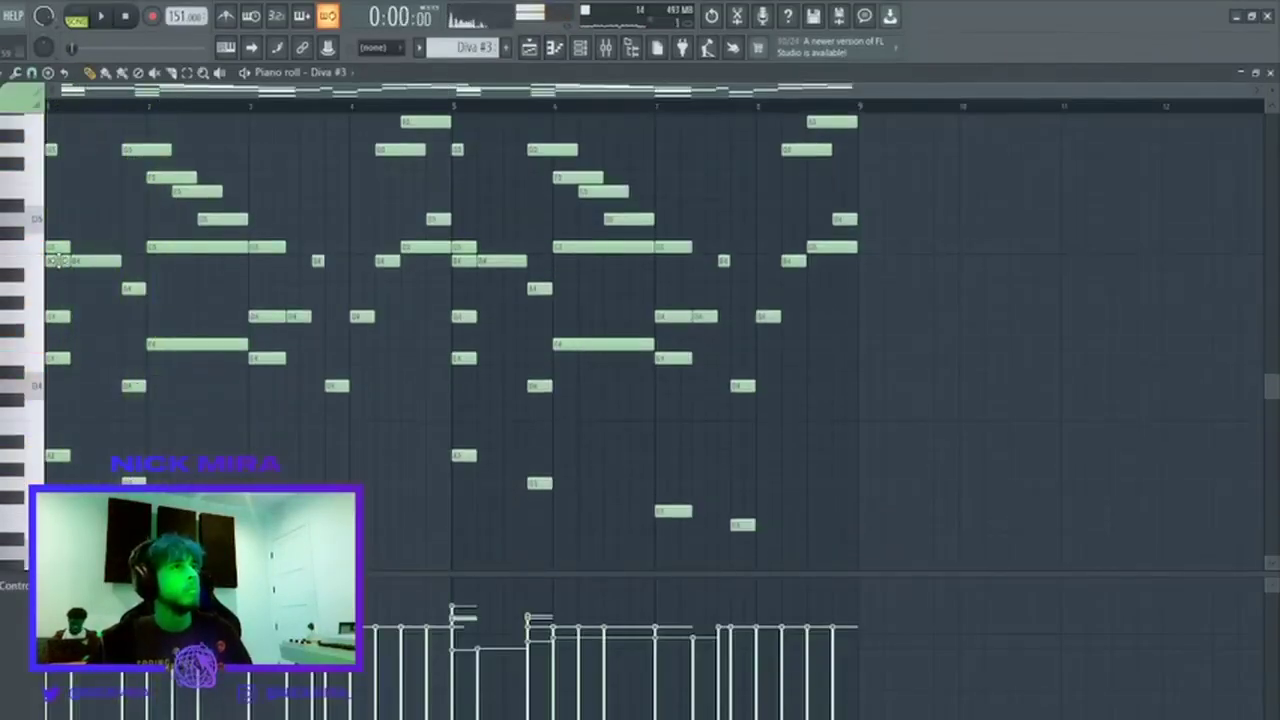
{"action": "key", "text": "space"}
{"action": "left_click_drag", "start_coordinate": [59, 268], "coordinate": [60, 233]}
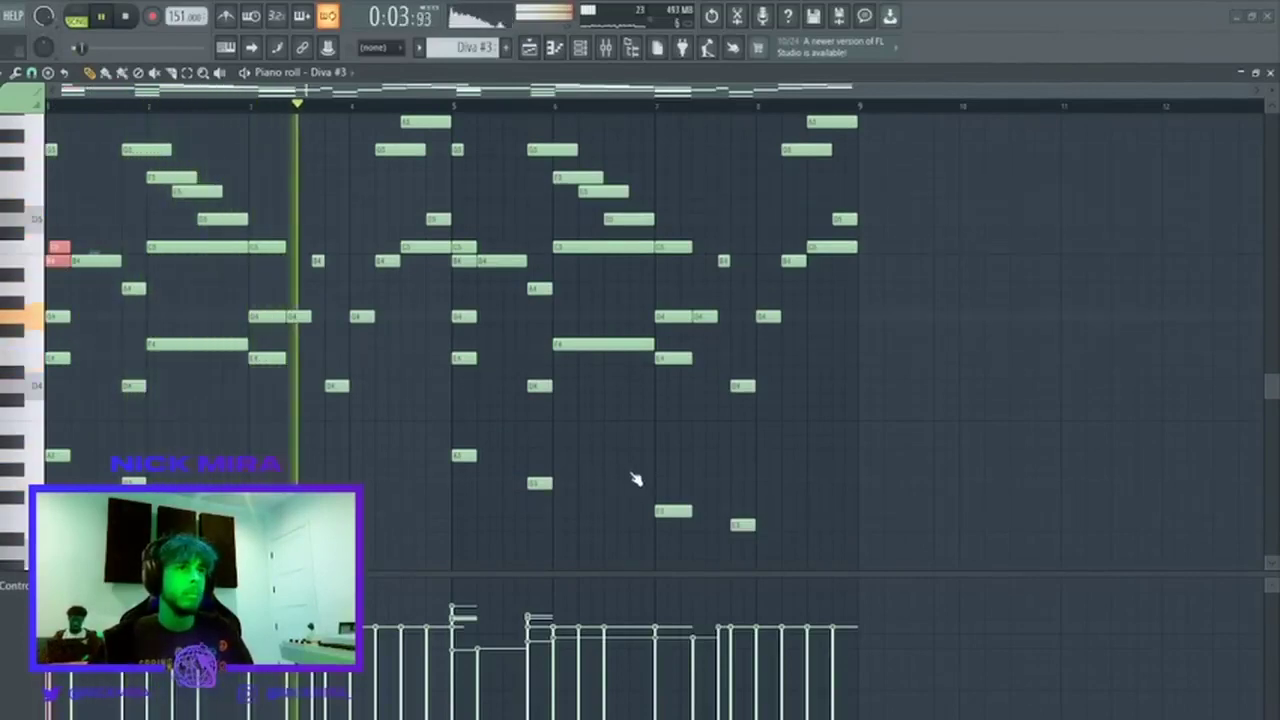
{"action": "left_click", "coordinate": [80, 237], "text": "ctrl"}
{"action": "left_click_drag", "start_coordinate": [55, 247], "coordinate": [60, 267]}
{"action": "key", "text": "ctrl+l"}
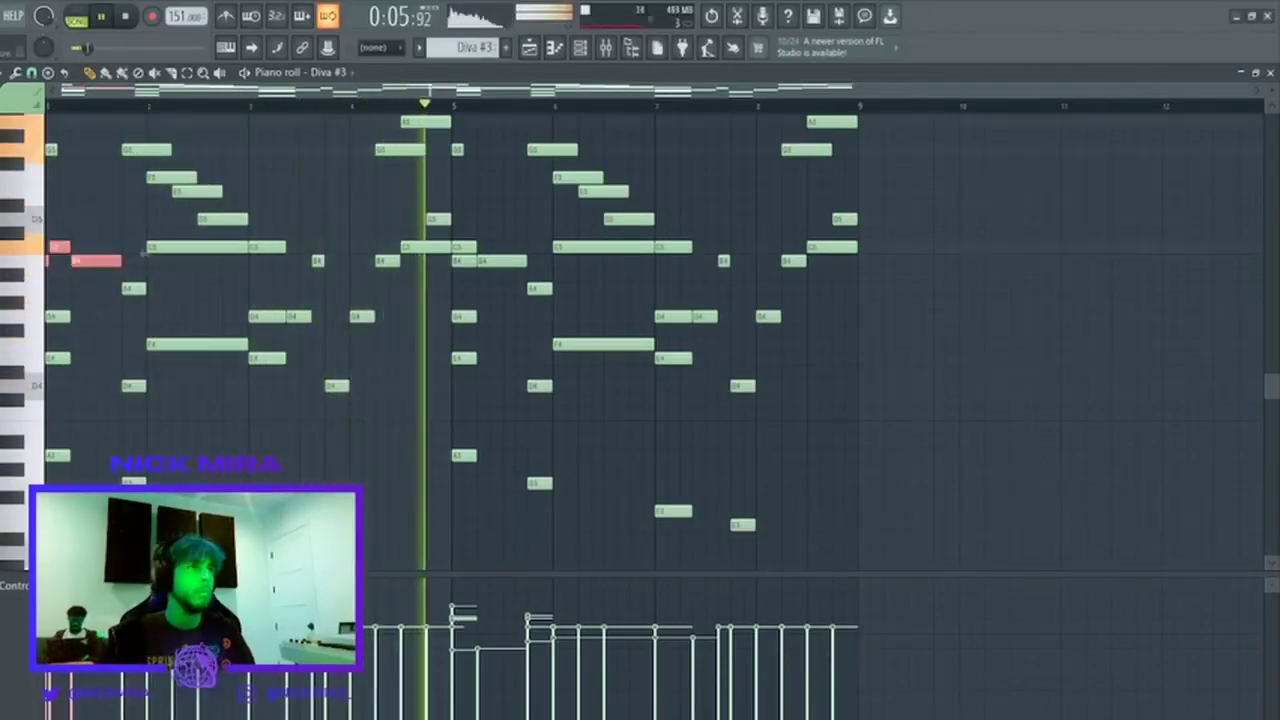
Lengthen the bar 1 chord notes A3, E4 and G4 up to the next chord, and add a bar-long F3 in bar 2.
{"action": "left_click_drag", "start_coordinate": [104, 306], "coordinate": [120, 456]}
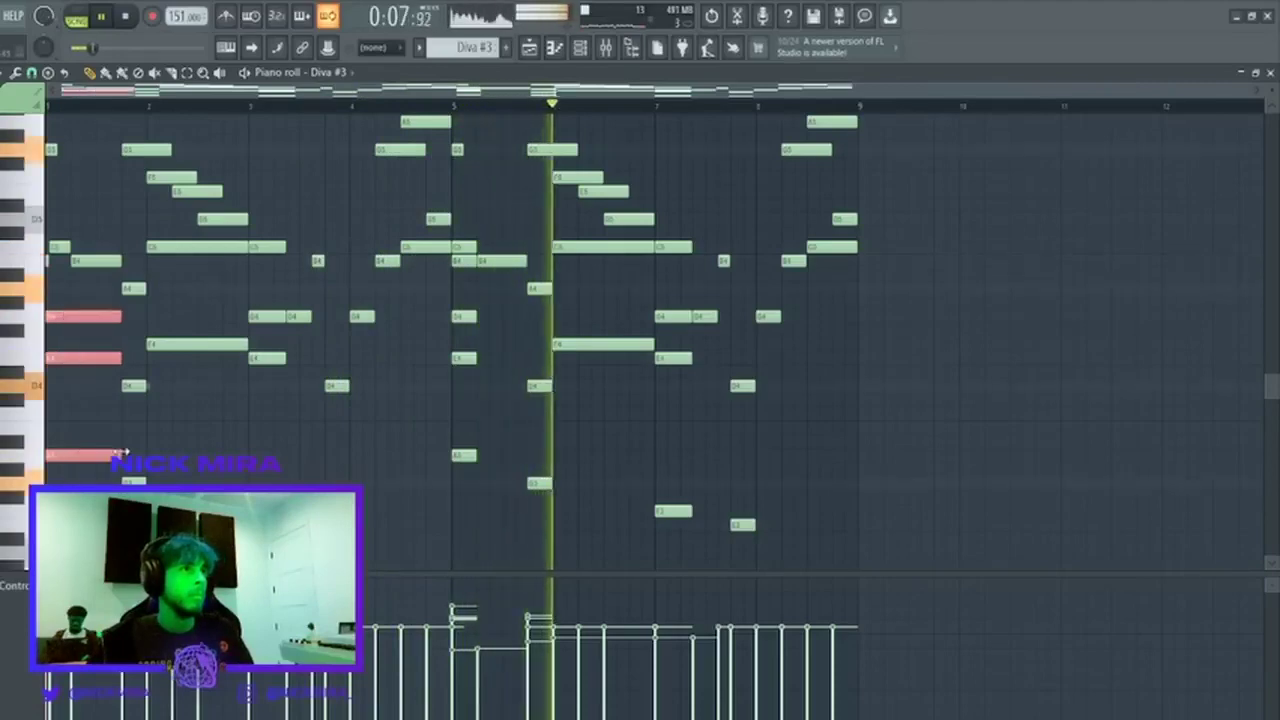
{"action": "left_click", "coordinate": [174, 344]}
{"action": "scroll", "coordinate": [163, 376], "scroll_direction": "up", "scroll_amount": 1}
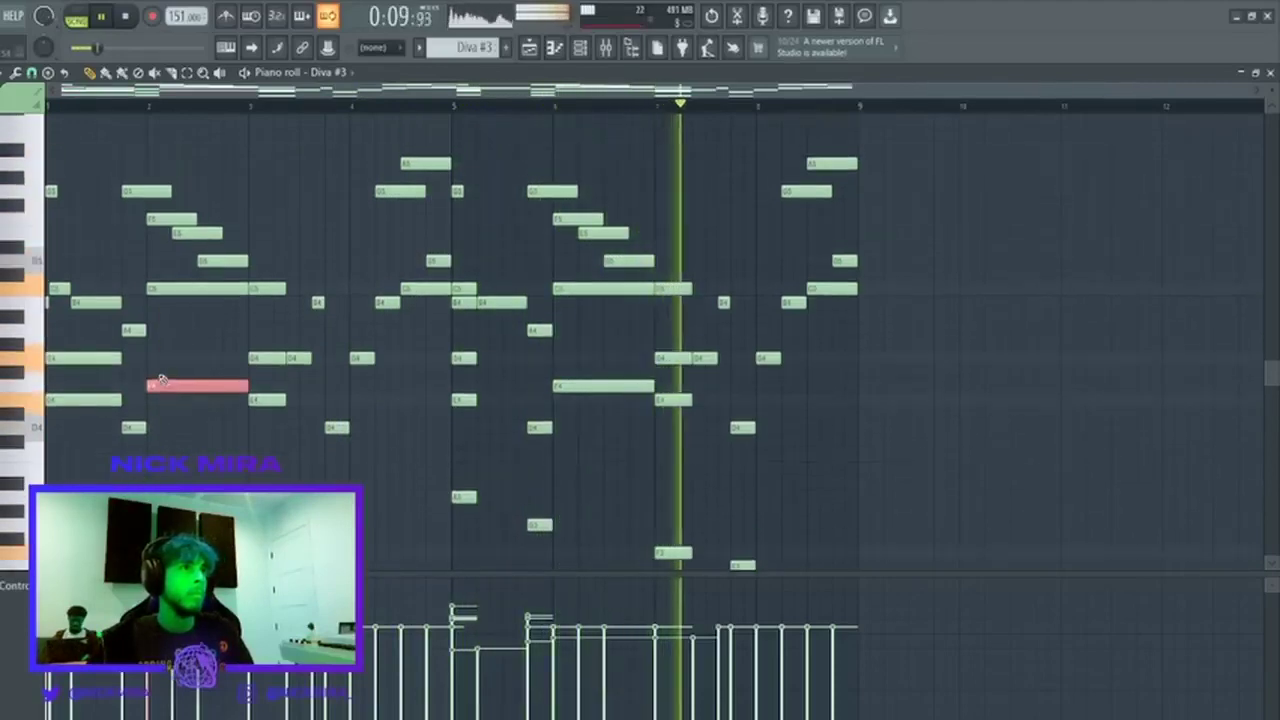
{"action": "left_click", "coordinate": [163, 368], "text": "ctrl"}
{"action": "scroll", "coordinate": [165, 368], "scroll_direction": "down", "scroll_amount": 2}
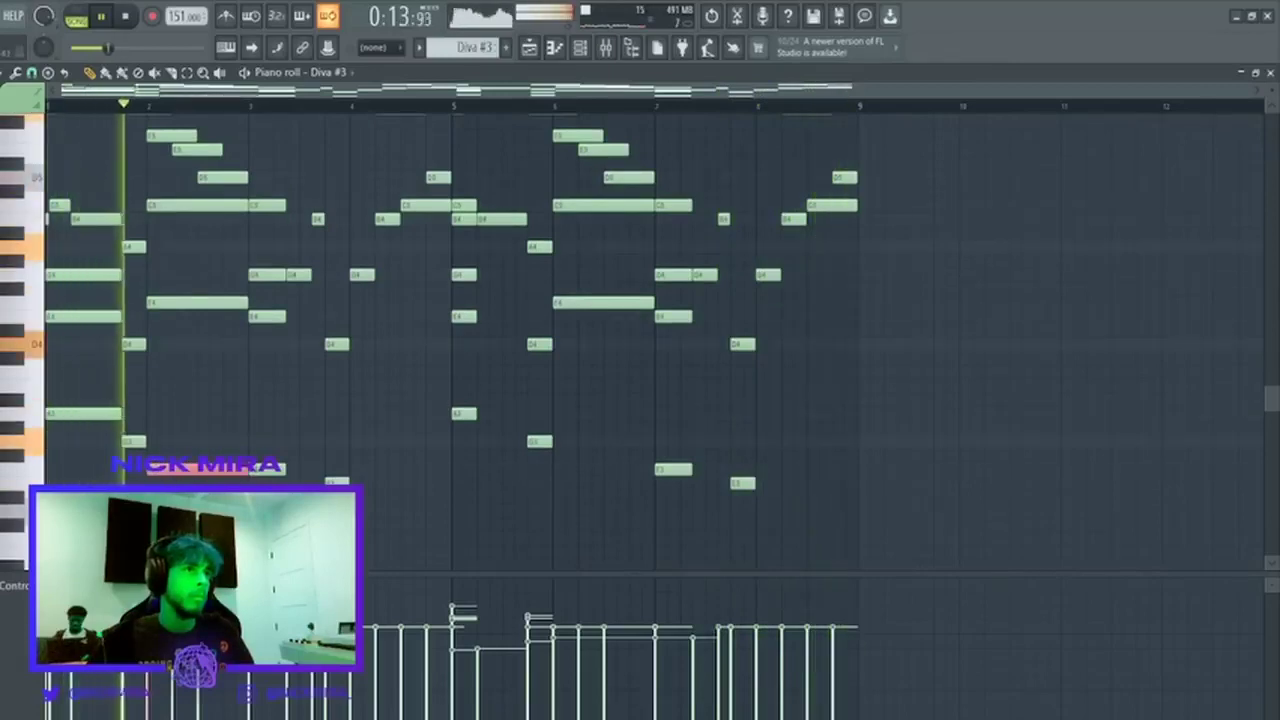
Move the C5 and F5 notes at the start of bar 2 down one octave.
{"action": "left_click", "coordinate": [200, 205]}
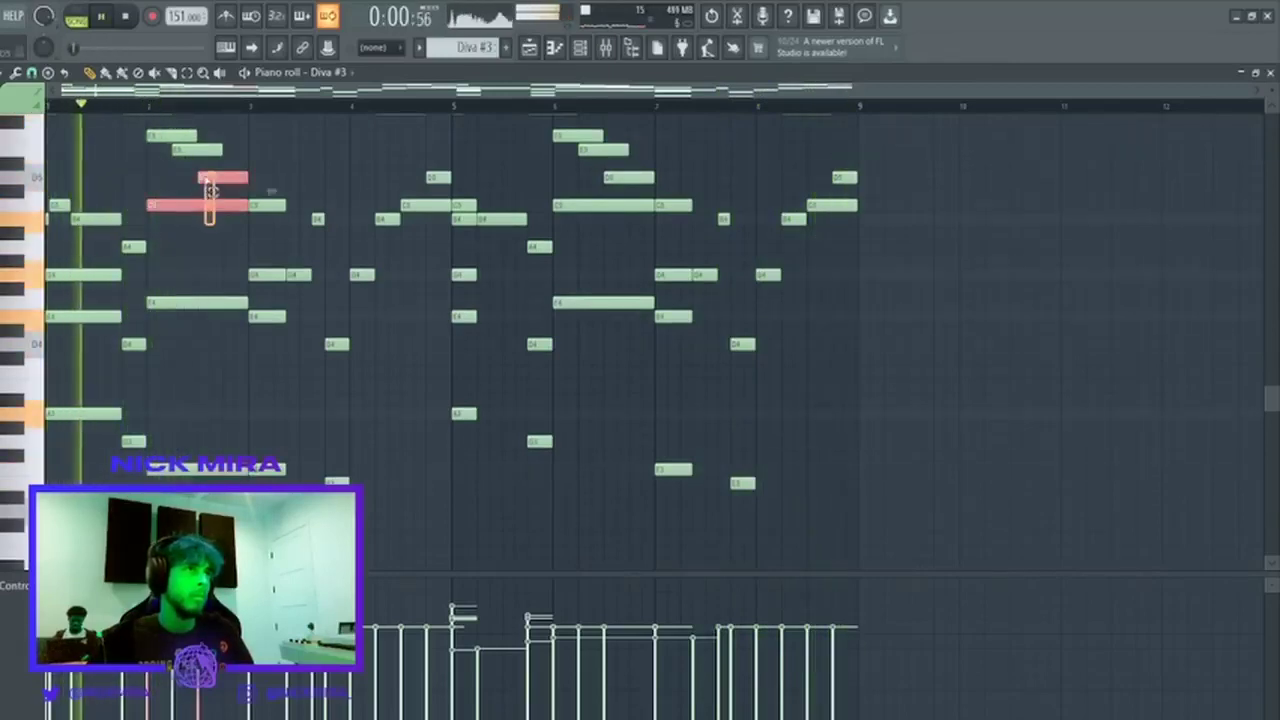
{"action": "key", "text": "space"}
{"action": "left_click", "coordinate": [177, 135], "text": "ctrl+shift"}
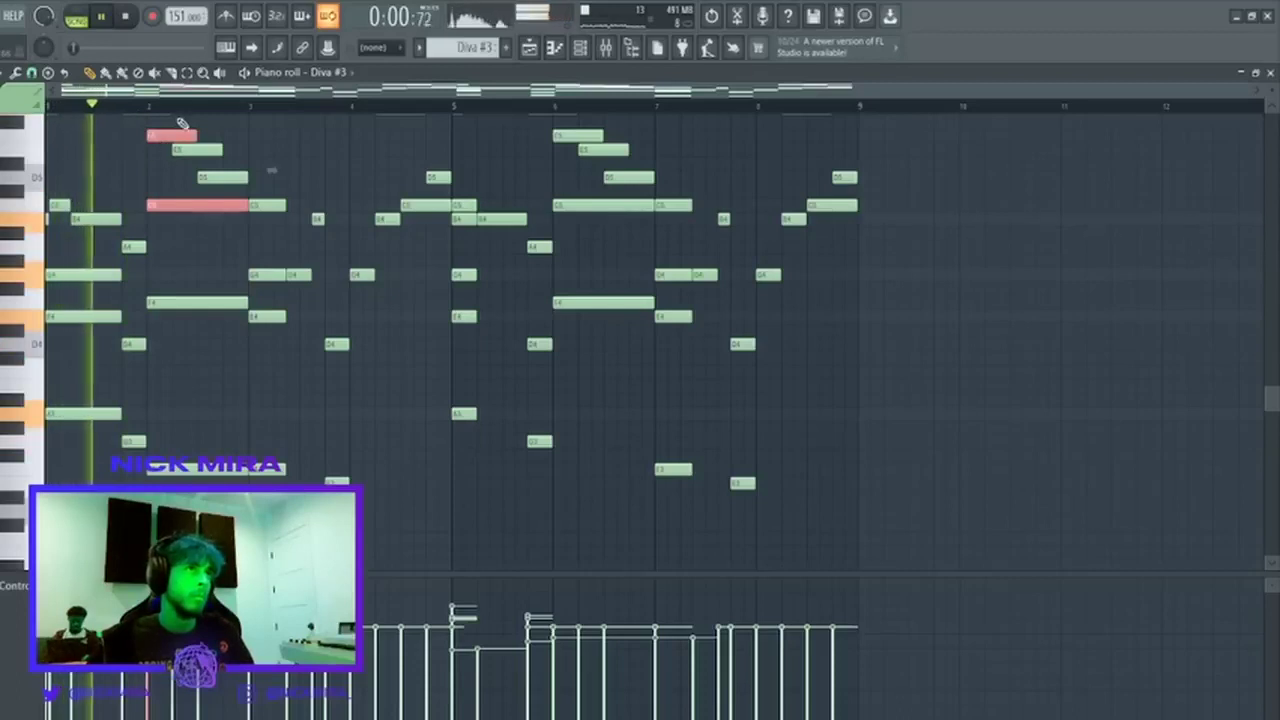
{"action": "key", "text": "ctrl+Down"}
{"action": "left_click", "coordinate": [191, 180], "text": "ctrl"}
{"action": "right_click", "coordinate": [208, 304]}
Delete the remaining high melody notes G5, E5 and D5 in bars 1 and 2, and restart playback.
{"action": "left_click_drag", "start_coordinate": [194, 303], "coordinate": [52, 182]}
{"action": "scroll", "coordinate": [248, 285], "scroll_direction": "up", "scroll_amount": 2}
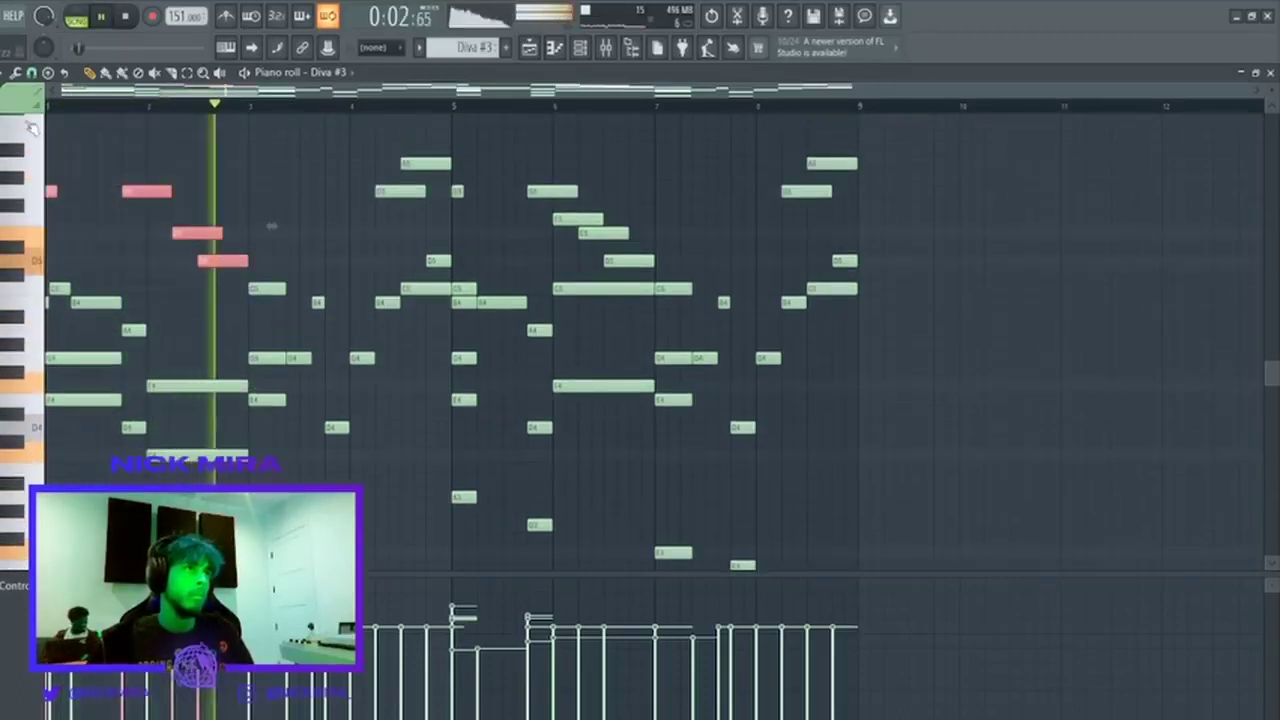
{"action": "key", "text": "Delete"}
{"action": "key", "text": "space"}
{"action": "key", "text": "space"}
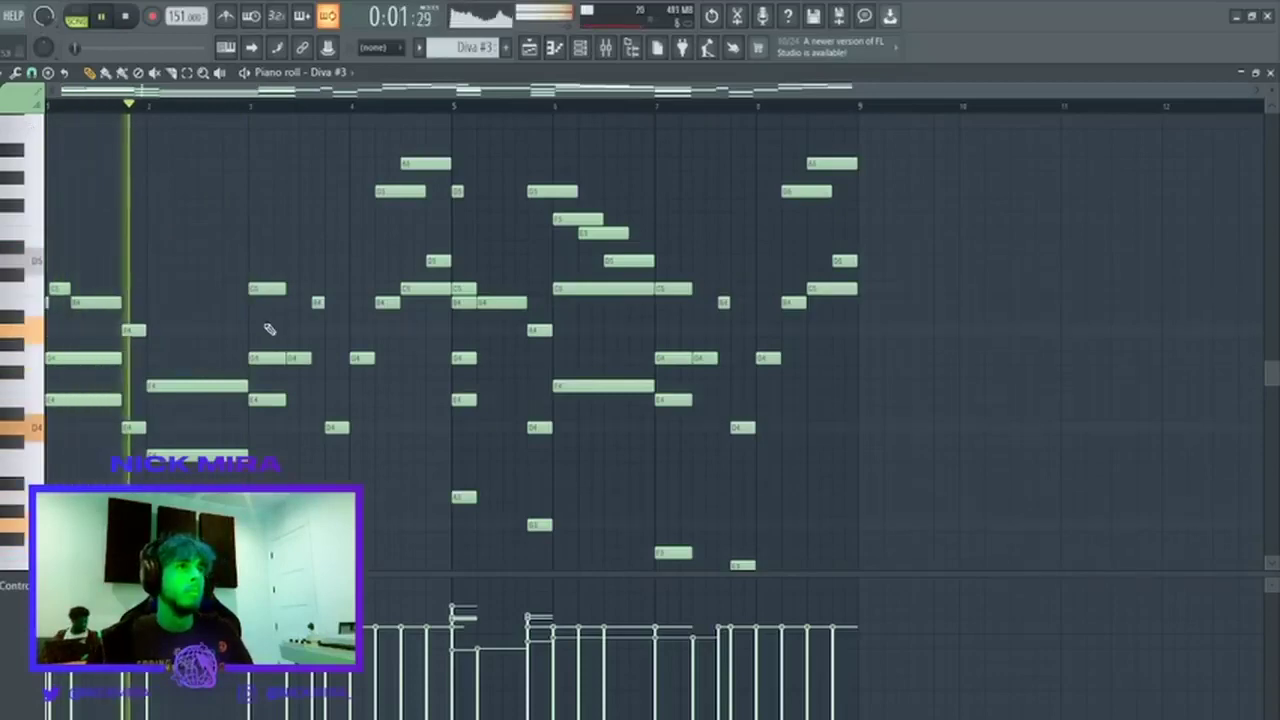
Replace the C5 at the start of bar 3 with C4 and the long F4 in bar 2 with E4.
{"action": "right_click", "coordinate": [266, 288]}
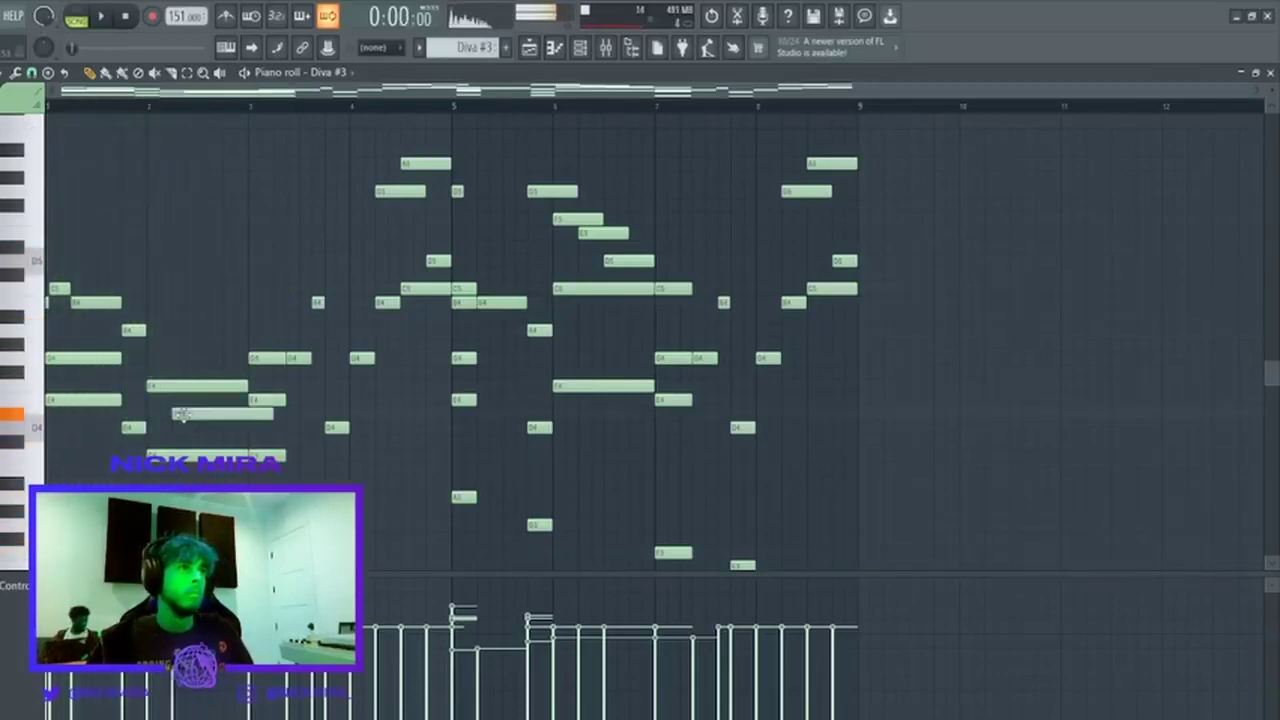
{"action": "right_click", "coordinate": [153, 385]}
{"action": "key", "text": "space"}
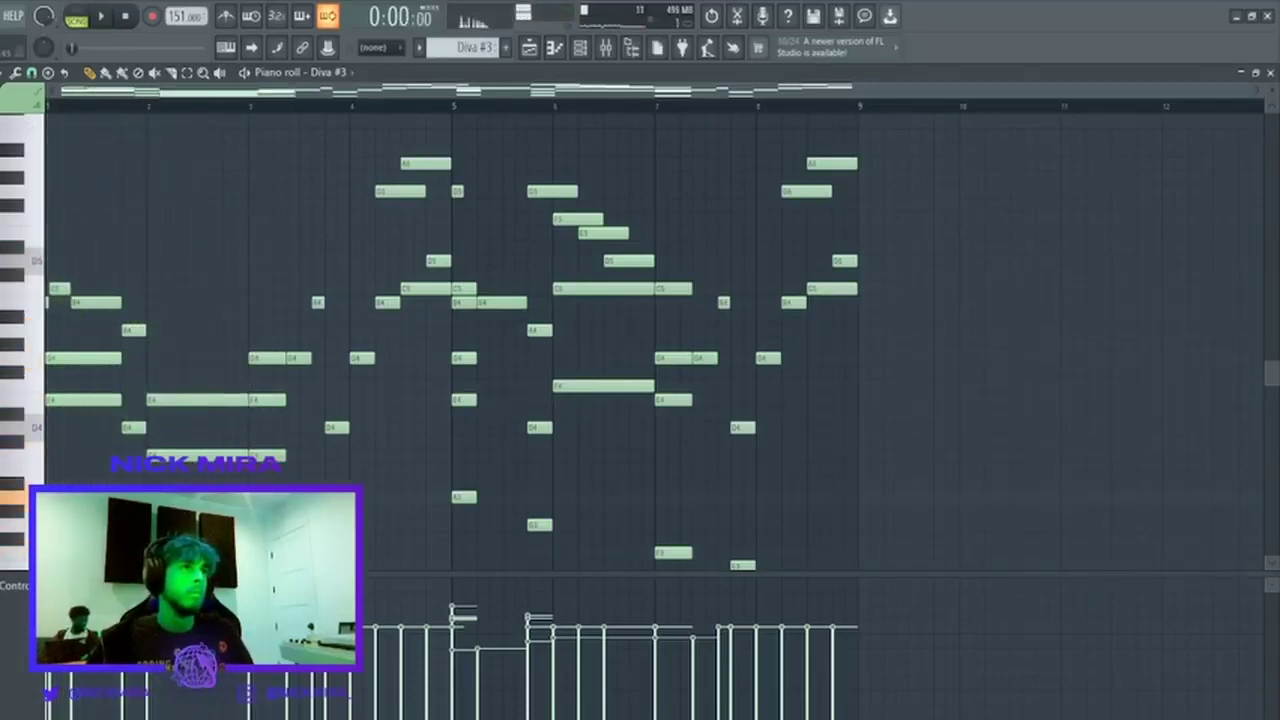
{"action": "key", "text": "space"}
Try a bar-long A4 above the bar 2 chord, and settle on G4 for that note.
{"action": "left_click", "coordinate": [170, 330]}
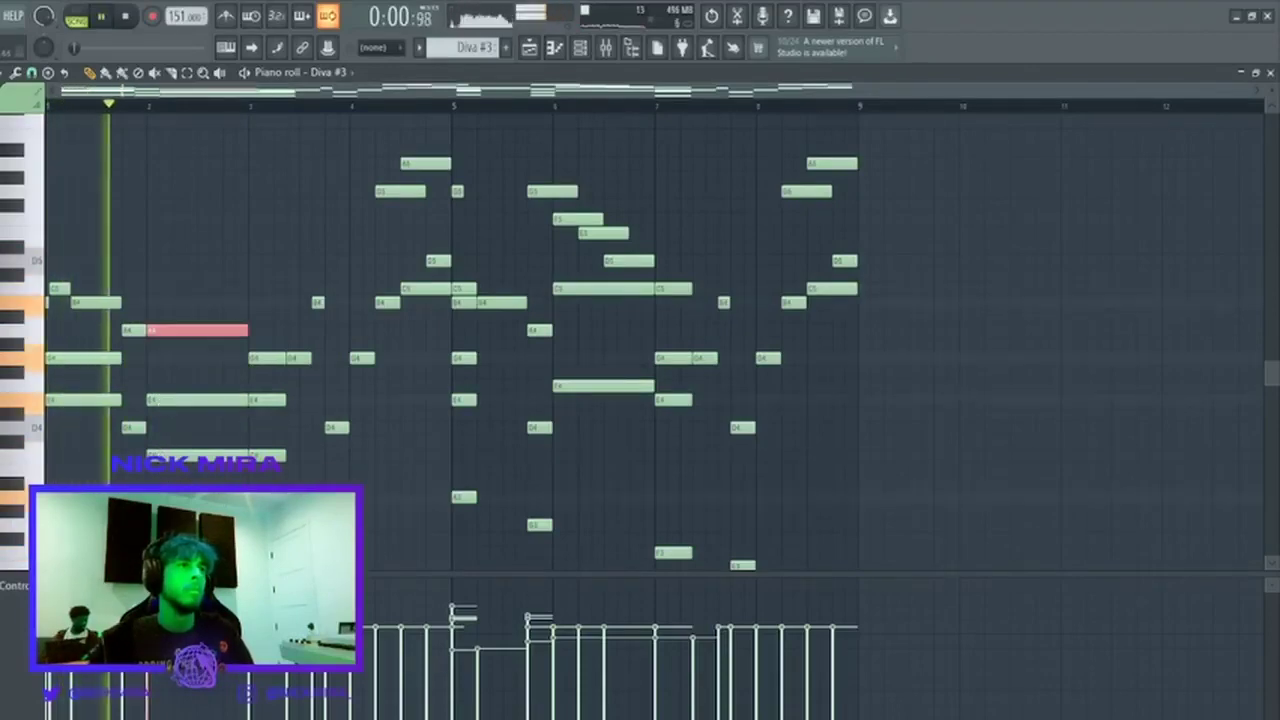
{"action": "right_click", "coordinate": [283, 362]}
{"action": "right_click", "coordinate": [298, 358]}
{"action": "key", "text": "ctrl+z"}
{"action": "key", "text": "space"}
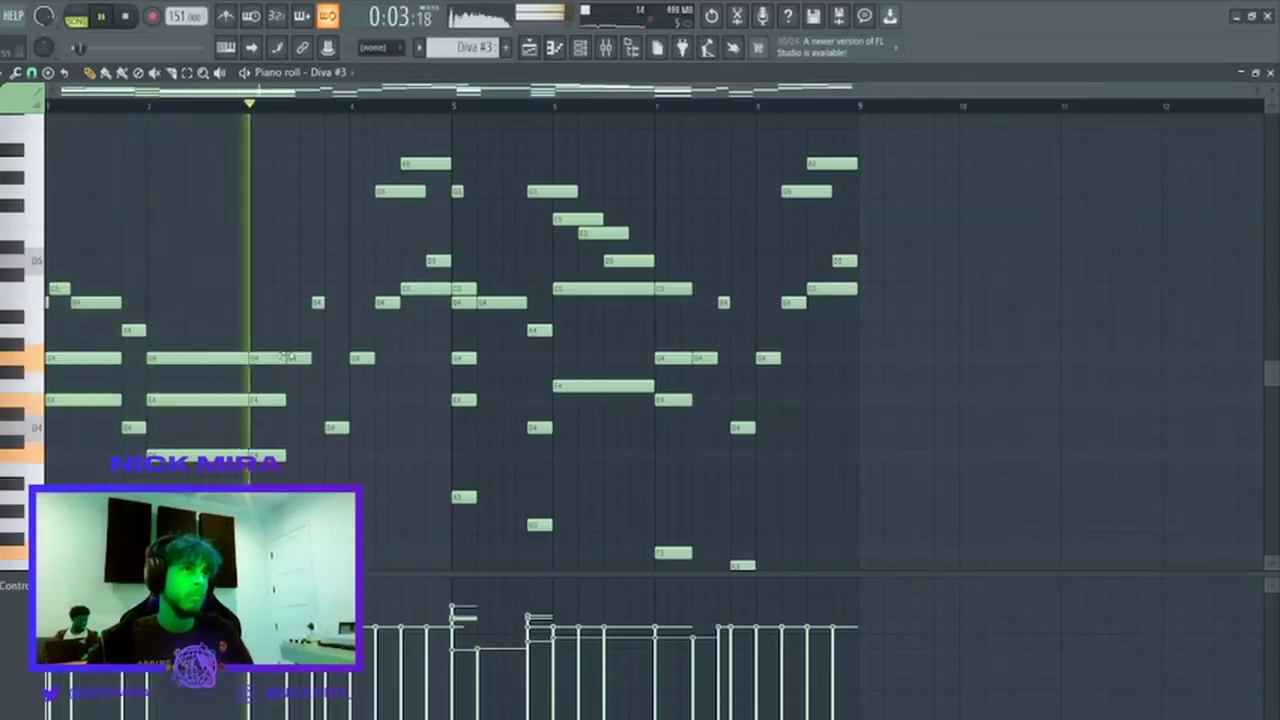
Delete the short second G4 in bar 3 and extend the C4, E4 and G4 chord up to the next chord.
{"action": "right_click", "coordinate": [303, 358]}
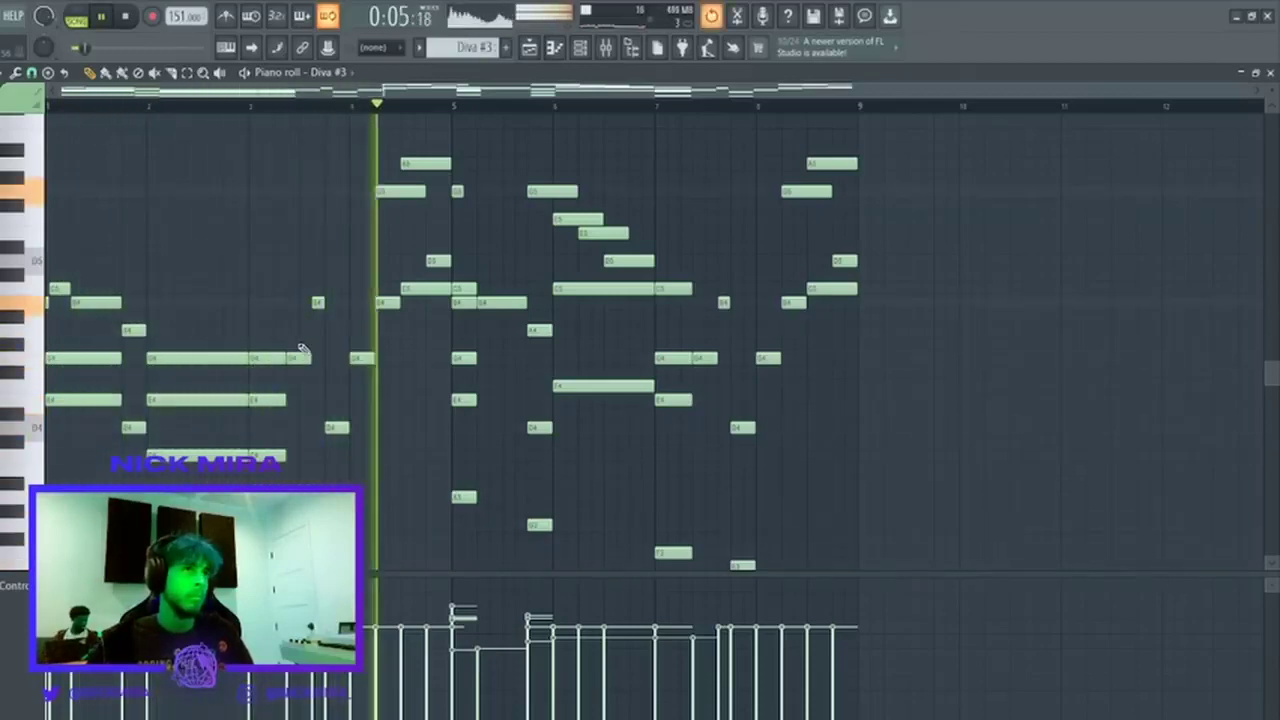
{"action": "key", "text": "space"}
{"action": "left_click_drag", "start_coordinate": [291, 330], "coordinate": [323, 443]}
{"action": "key", "text": "space"}
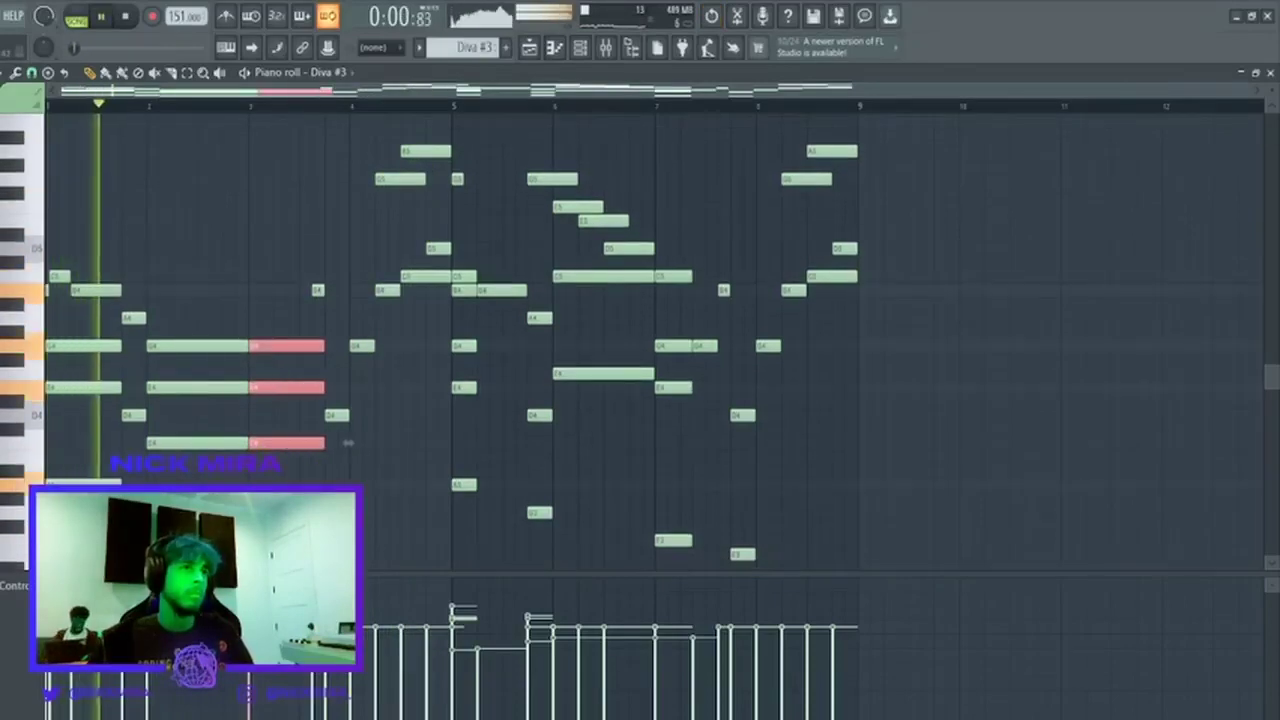
Add B3, E4 and G4 to the D4 chord at the end of bar 3, and delete the short G4 in bar 4.
{"action": "left_click", "coordinate": [345, 455], "text": "ctrl"}
{"action": "left_click_drag", "start_coordinate": [342, 486], "coordinate": [354, 423]}
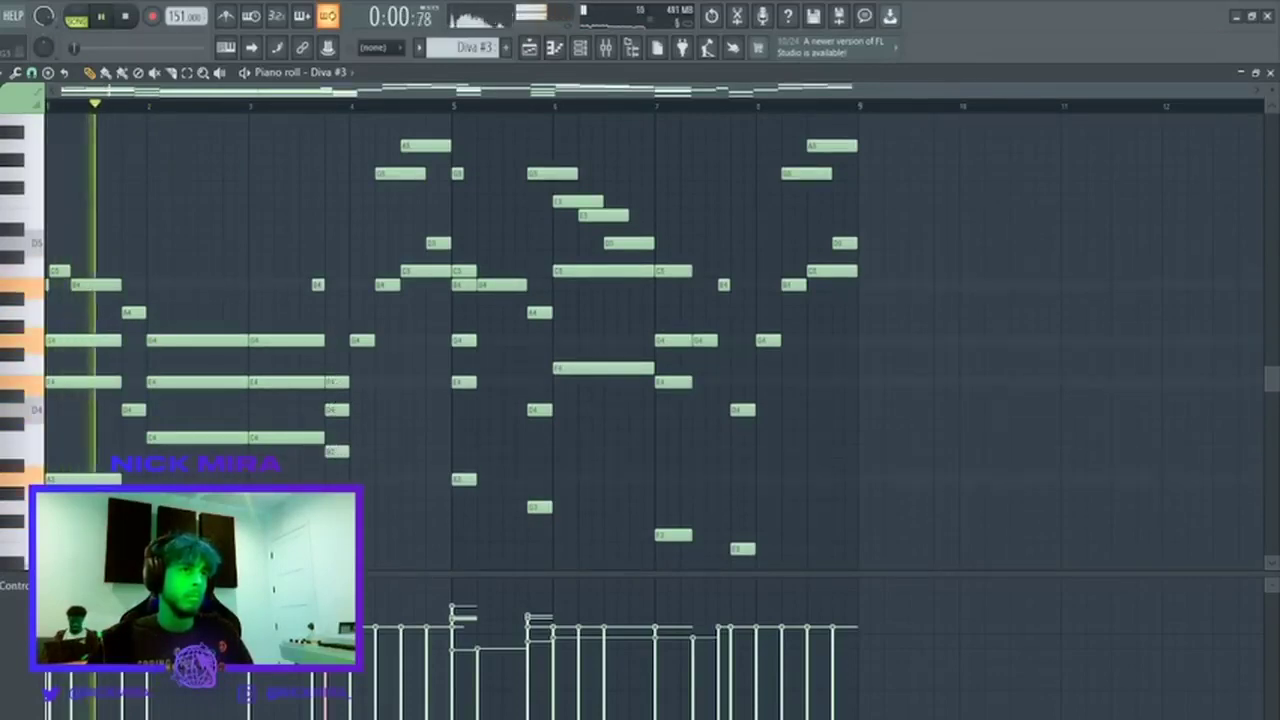
{"action": "left_click", "coordinate": [336, 341]}
{"action": "right_click", "coordinate": [364, 339]}
Extend the chord from the end of bar 3 through the end of bar 4 and remove its G4.
{"action": "left_click_drag", "start_coordinate": [358, 319], "coordinate": [450, 537]}
{"action": "left_click", "coordinate": [445, 510], "text": "ctrl"}
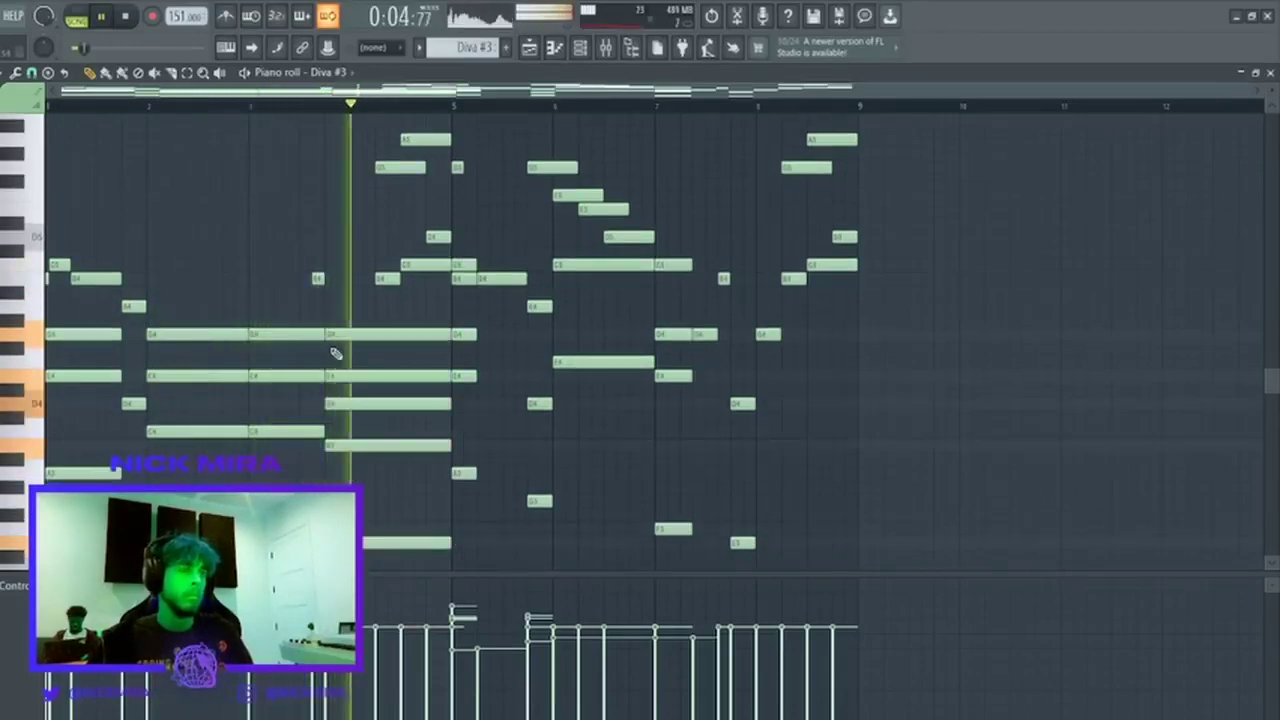
{"action": "right_click", "coordinate": [355, 338]}
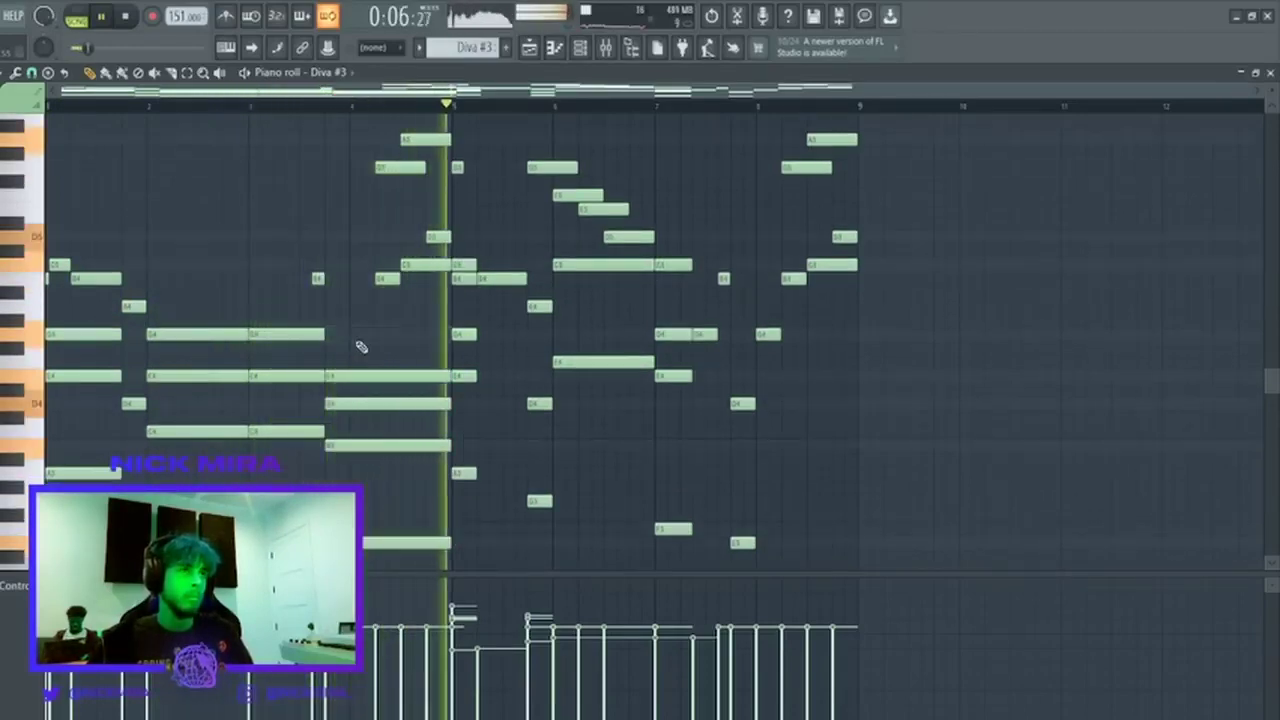
Delete the short D5 at the end of bar 4 and the short G5 at the start of bar 5.
{"action": "left_click_drag", "start_coordinate": [430, 240], "coordinate": [413, 140]}
{"action": "left_click", "coordinate": [443, 247], "text": "ctrl"}
{"action": "left_click_drag", "start_coordinate": [444, 248], "coordinate": [436, 233]}
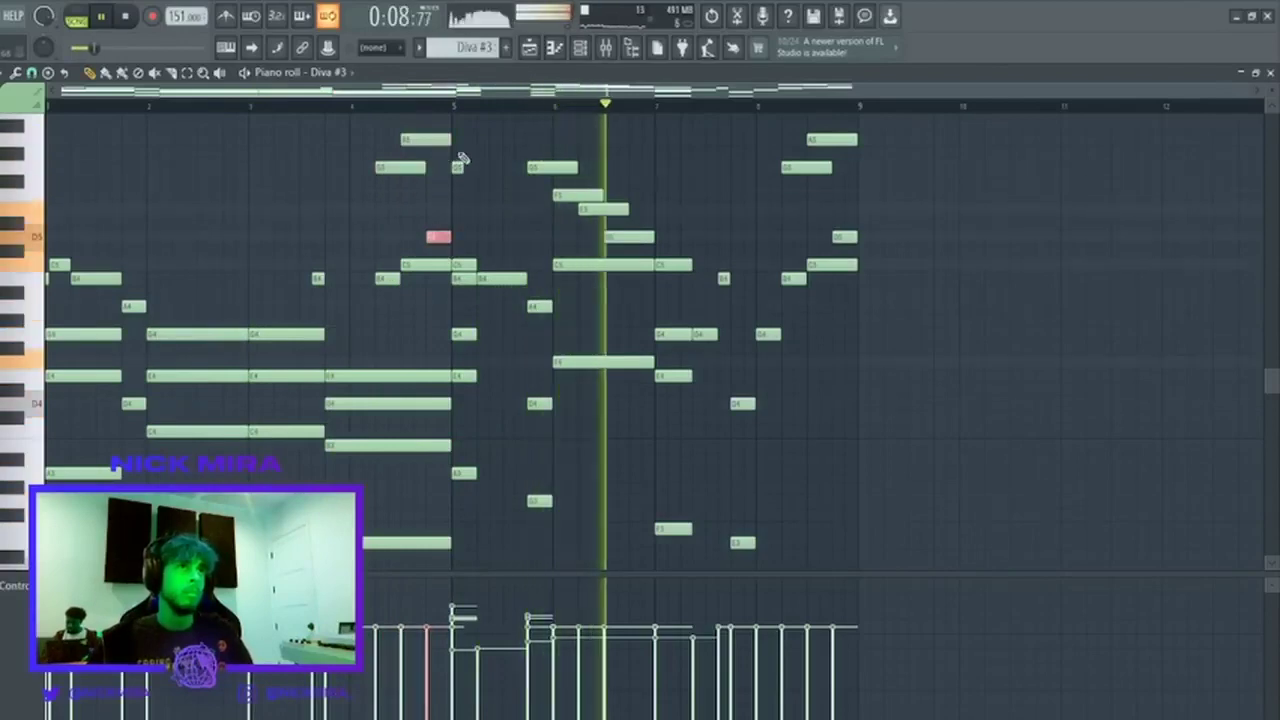
{"action": "left_click_drag", "start_coordinate": [455, 148], "coordinate": [466, 187]}
{"action": "key", "text": "Delete"}
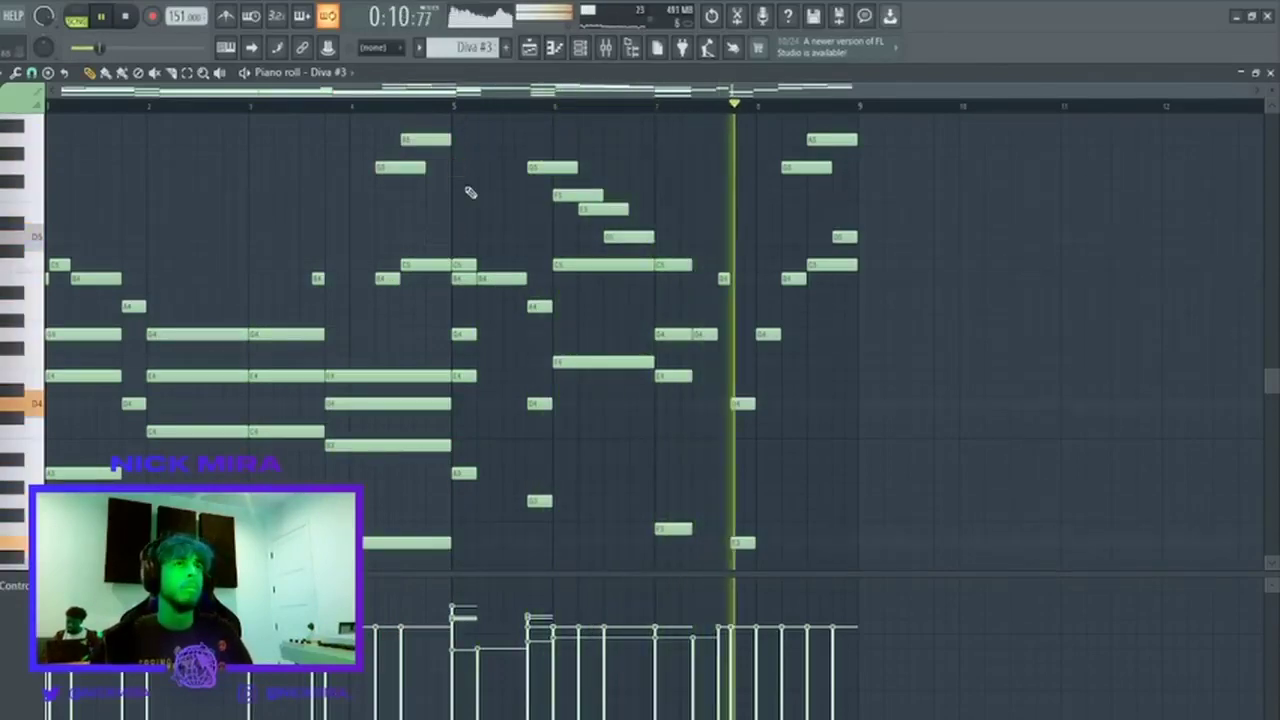
Replace the chords in bars 5 to 8 with a duplicate of the chords from bars 1 to 4.
{"action": "left_click_drag", "start_coordinate": [466, 294], "coordinate": [1143, 694]}
{"action": "key", "text": "Delete"}
{"action": "left_click_drag", "start_coordinate": [431, 226], "coordinate": [46, 528]}
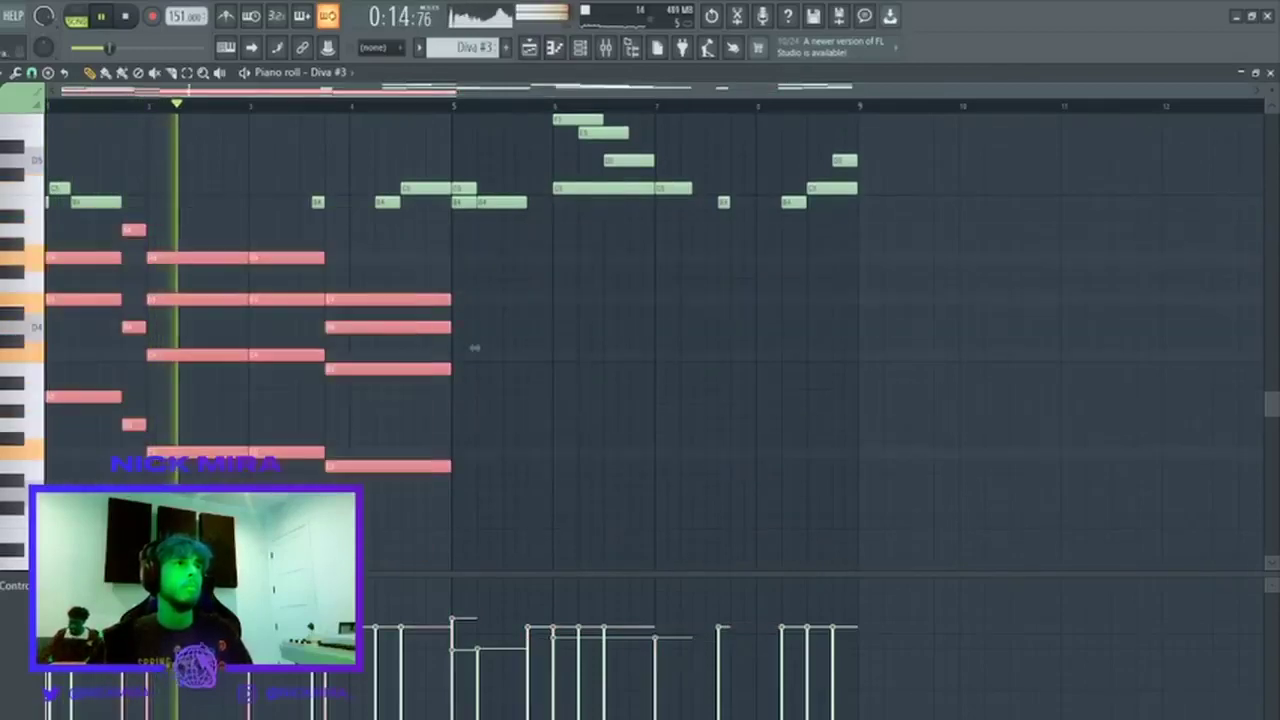
{"action": "key", "text": "ctrl+b"}
{"action": "key", "text": "ctrl+d"}
{"action": "scroll", "coordinate": [509, 277], "scroll_direction": "up", "scroll_amount": 2}
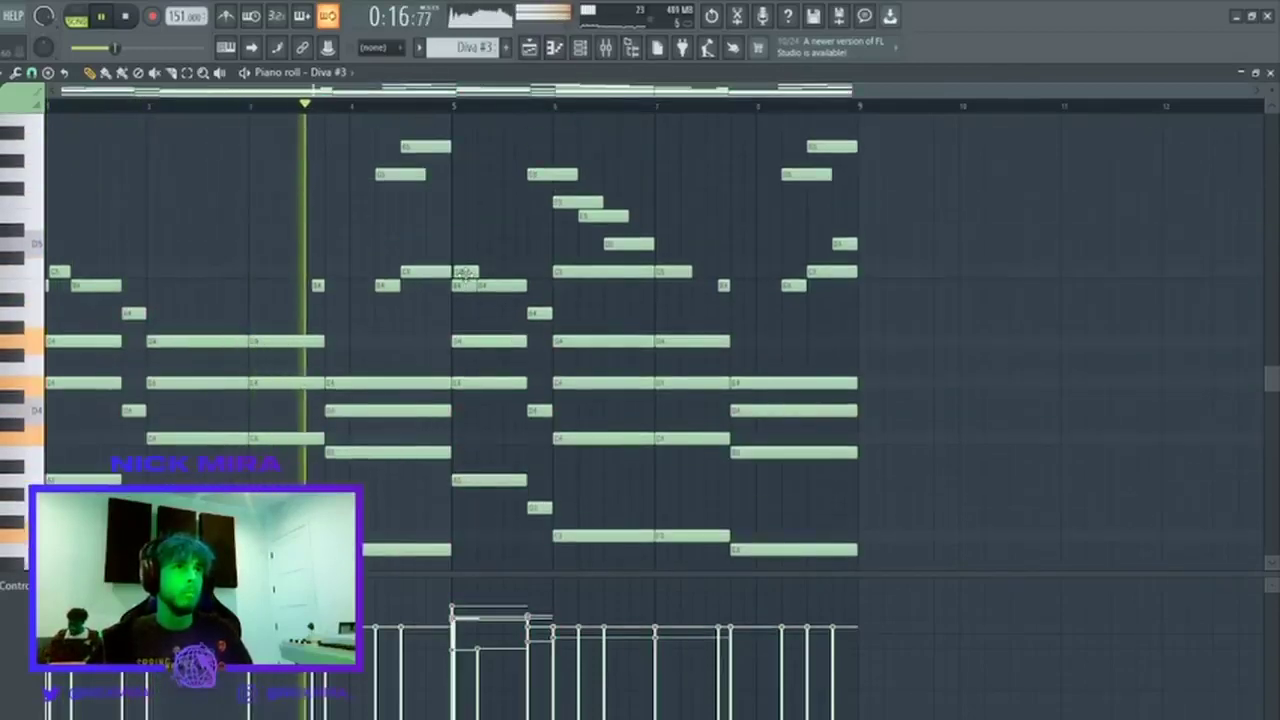
Start the C5 slightly after the first B4 in bar 5 and apply quick legato to the B4, C5 and B4 notes.
{"action": "left_click_drag", "start_coordinate": [522, 256], "coordinate": [458, 287]}
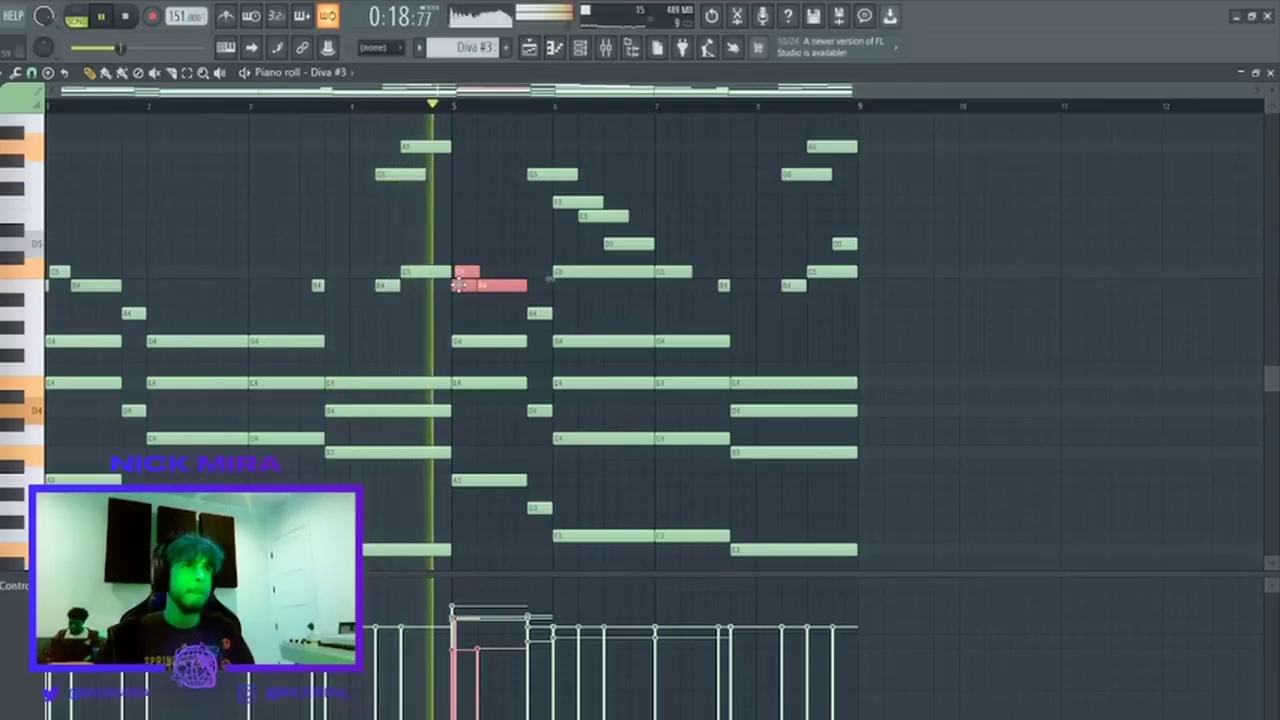
{"action": "key", "text": "ctrl+l"}
{"action": "key", "text": "ctrl+d"}
Delete the high G5 and A5 in bar 4, and apply quick legato to the descending G5, F5, E5, D5 run in bars 5 and 6.
{"action": "right_click", "coordinate": [416, 175]}
{"action": "right_click", "coordinate": [431, 147]}
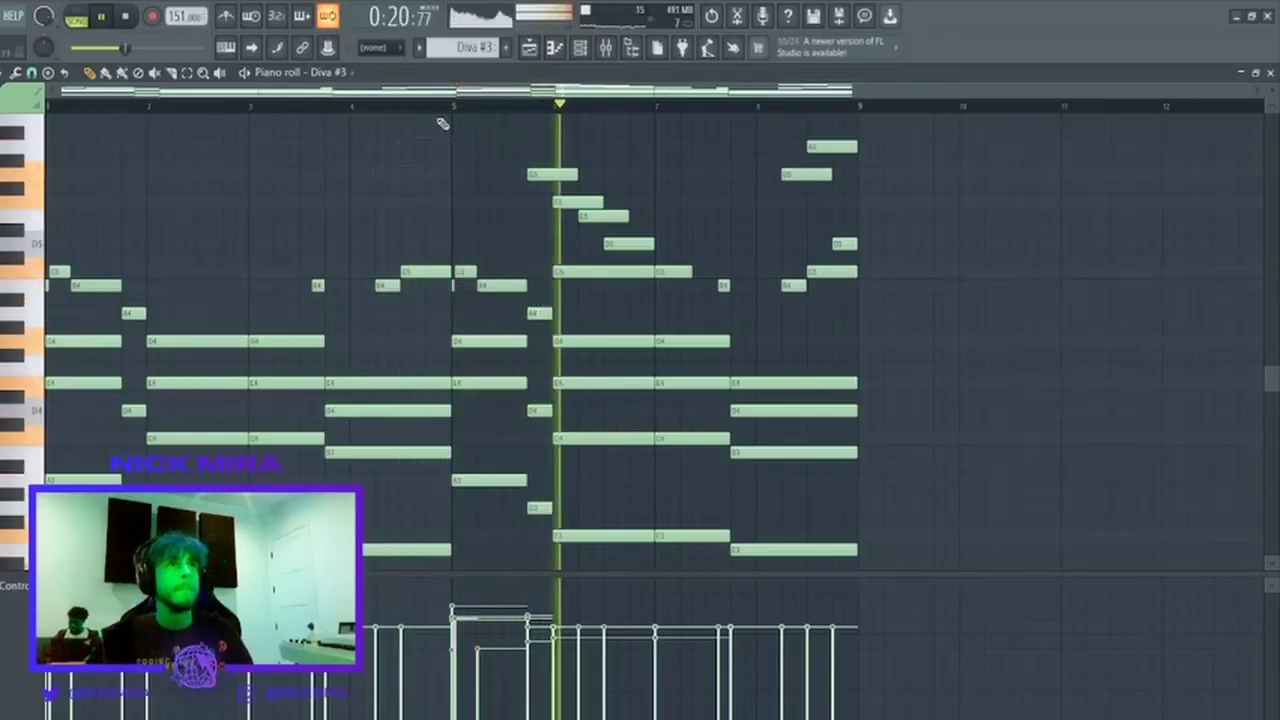
{"action": "left_click_drag", "start_coordinate": [508, 143], "coordinate": [686, 249]}
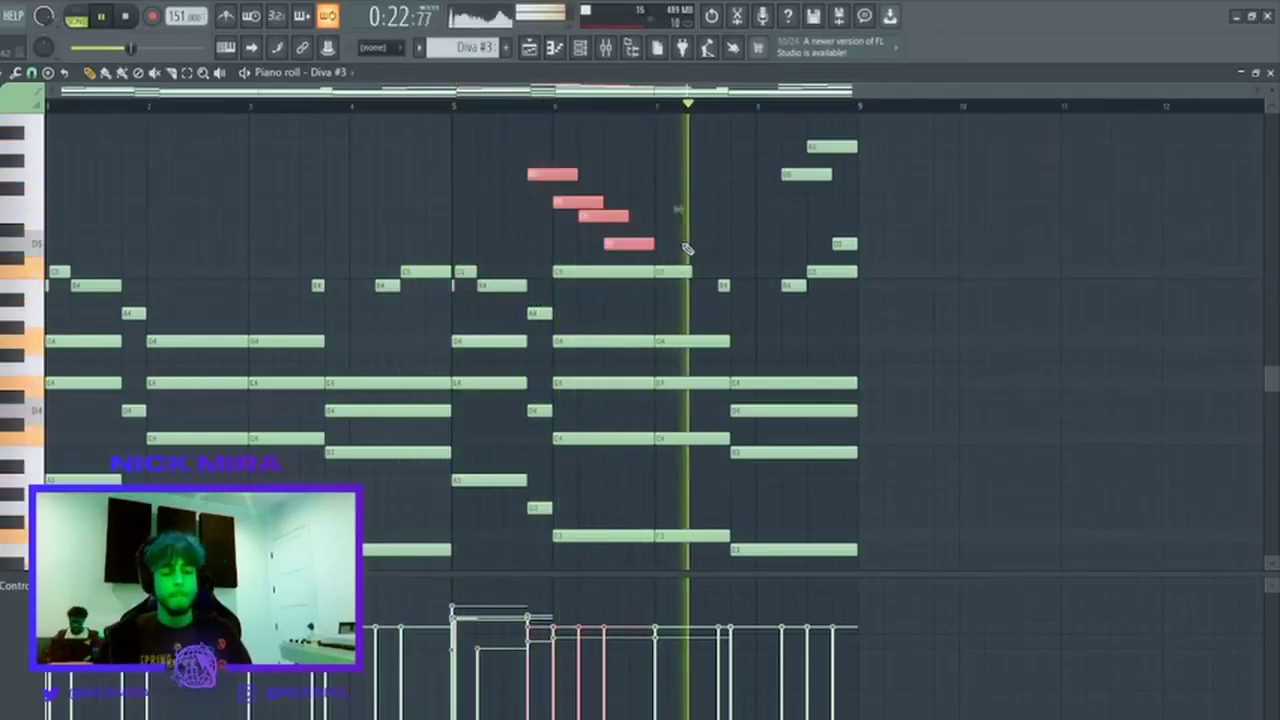
{"action": "key", "text": "ctrl+l"}
{"action": "key", "text": "ctrl+d"}
Open the Diva #3 instrument to check its preset, stop playback and close the instrument.
{"action": "key", "text": "F7"}
{"action": "left_click", "coordinate": [345, 231]}
{"action": "left_click", "coordinate": [345, 231]}
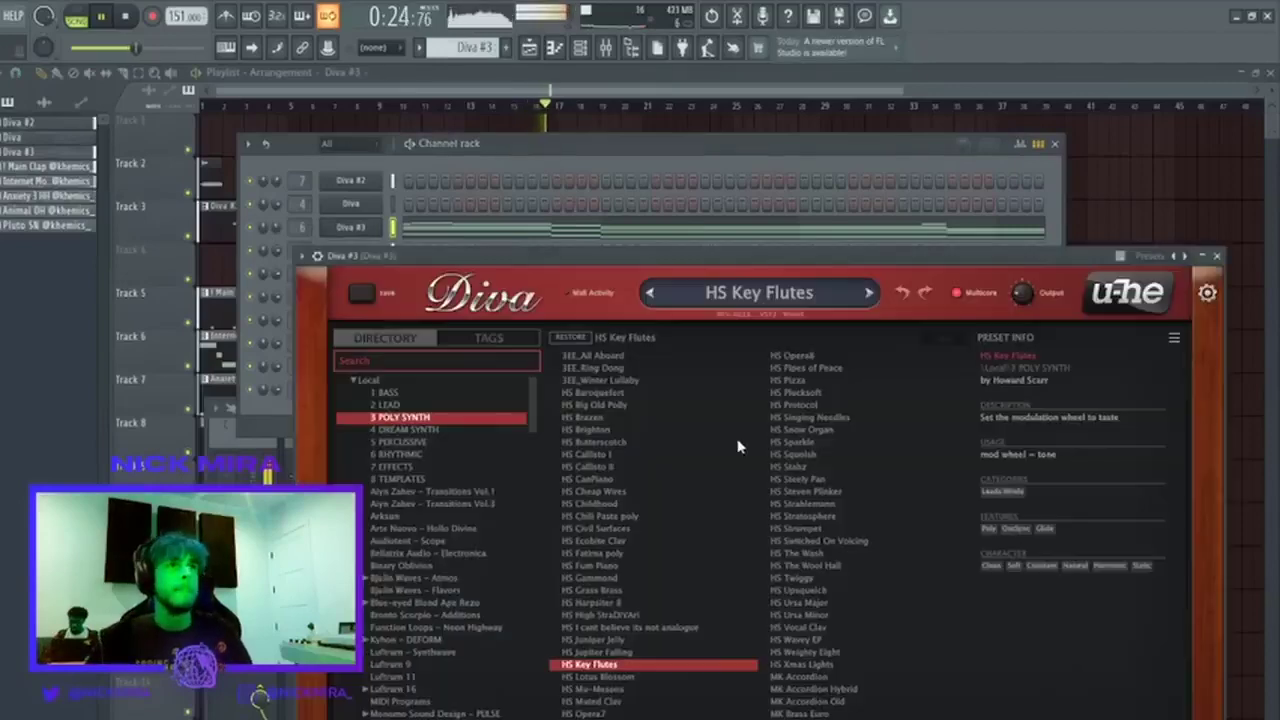
{"action": "key", "text": "space"}
{"action": "key", "text": "Escape"}
Place the Diva pattern on Track 4 of the playlist at bar 1 and duplicate it at bar 9.
{"action": "key", "text": "F5"}
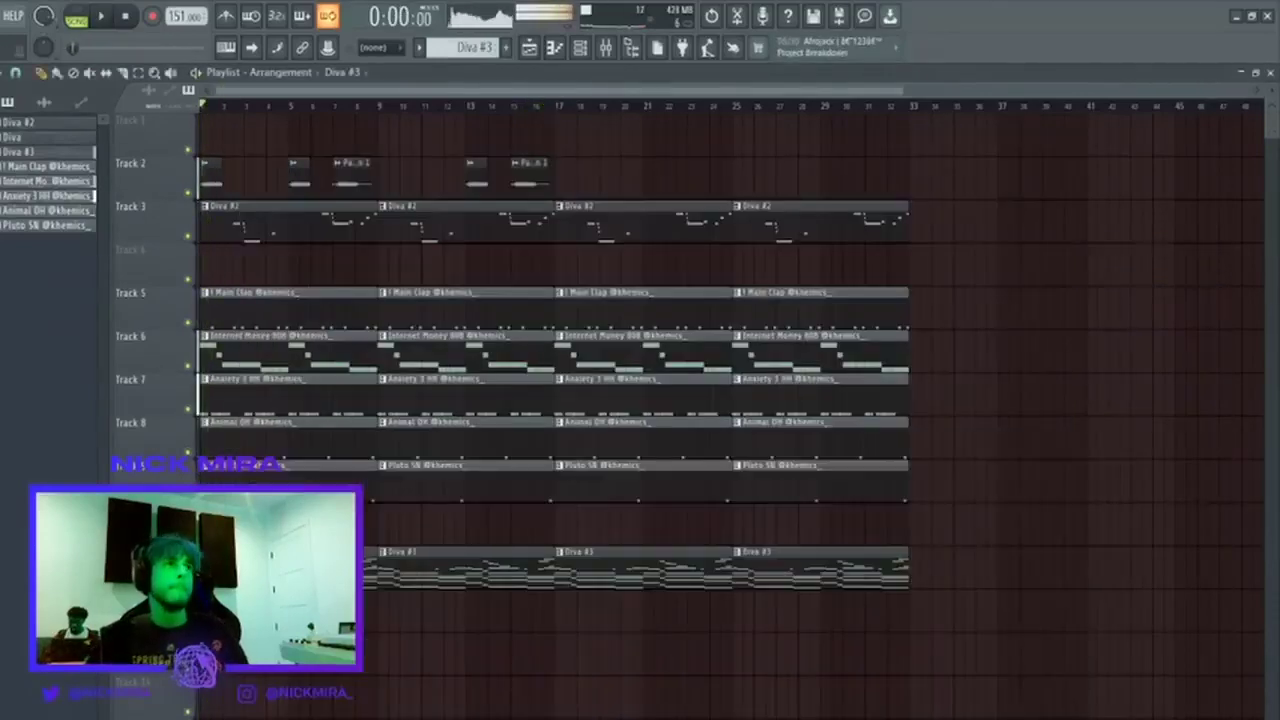
{"action": "left_click_drag", "start_coordinate": [42, 138], "coordinate": [296, 263]}
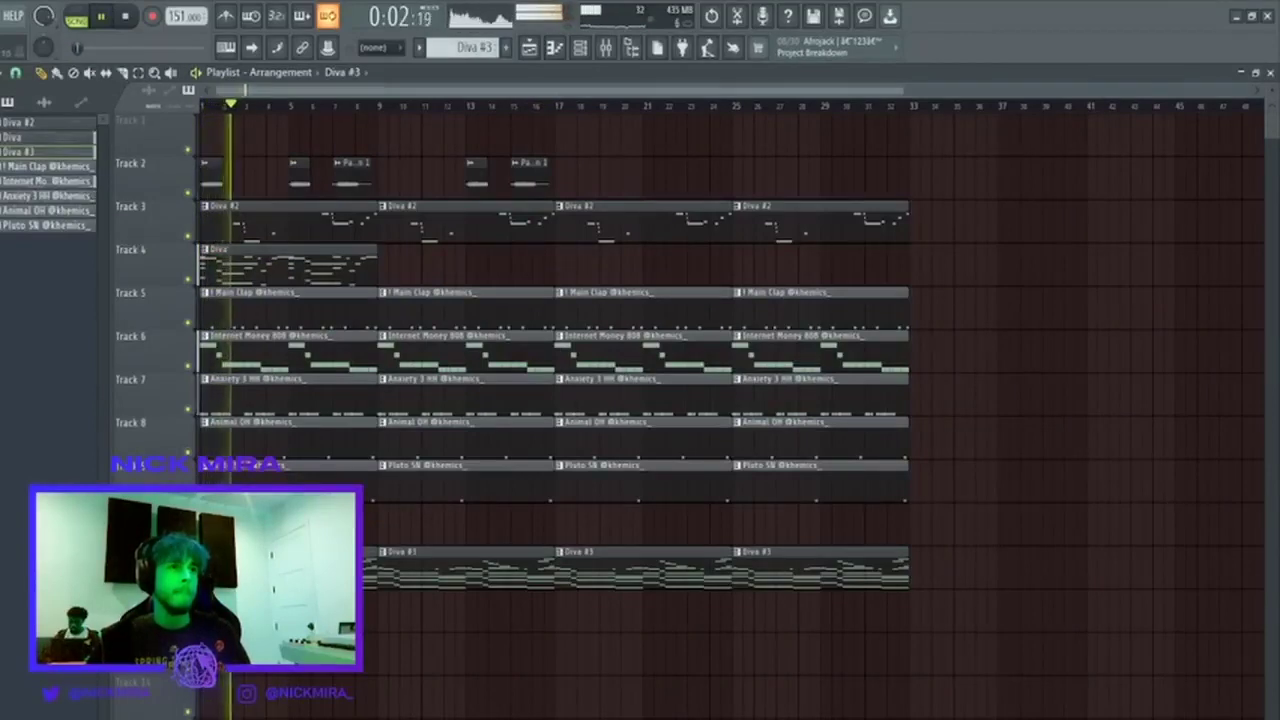
{"action": "left_click_drag", "start_coordinate": [356, 272], "coordinate": [264, 264]}
{"action": "key", "text": "ctrl+b"}
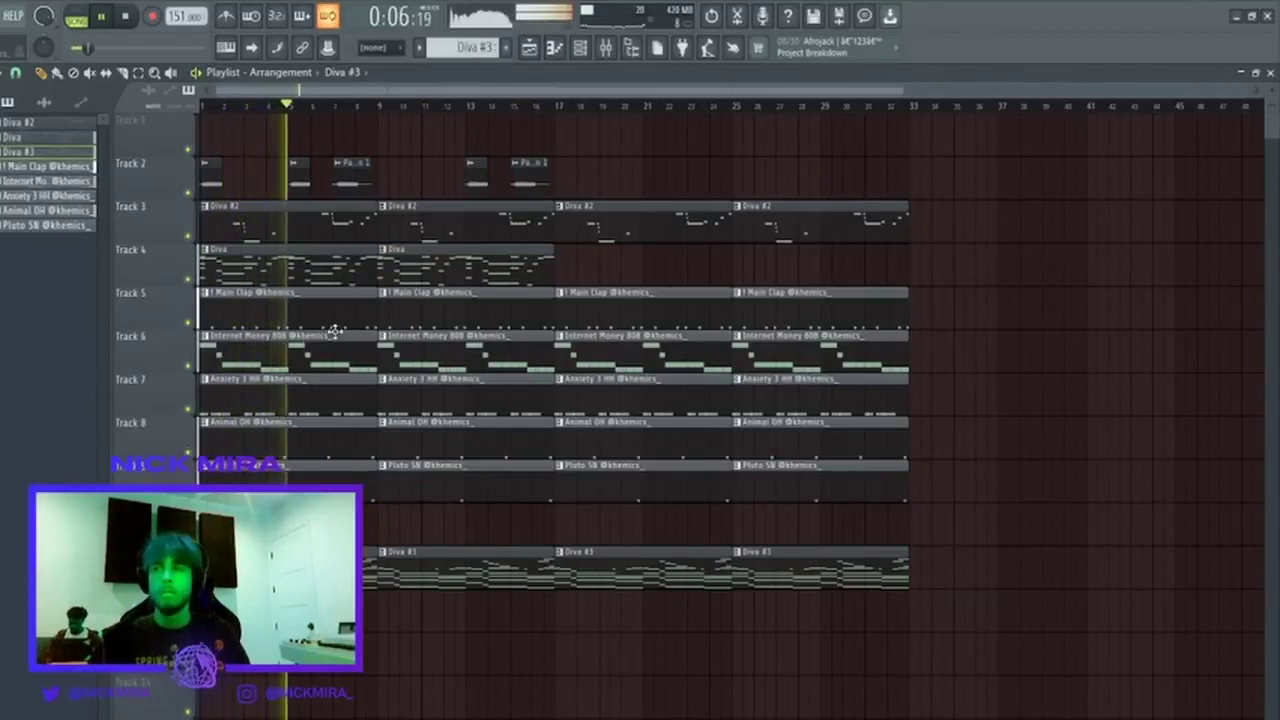
Route the Main Clap, Internet Money 808, Anxiety HH, Animal OH and Pluto SN channels to mixer tracks 8 to 12.
{"action": "left_click", "coordinate": [580, 50]}
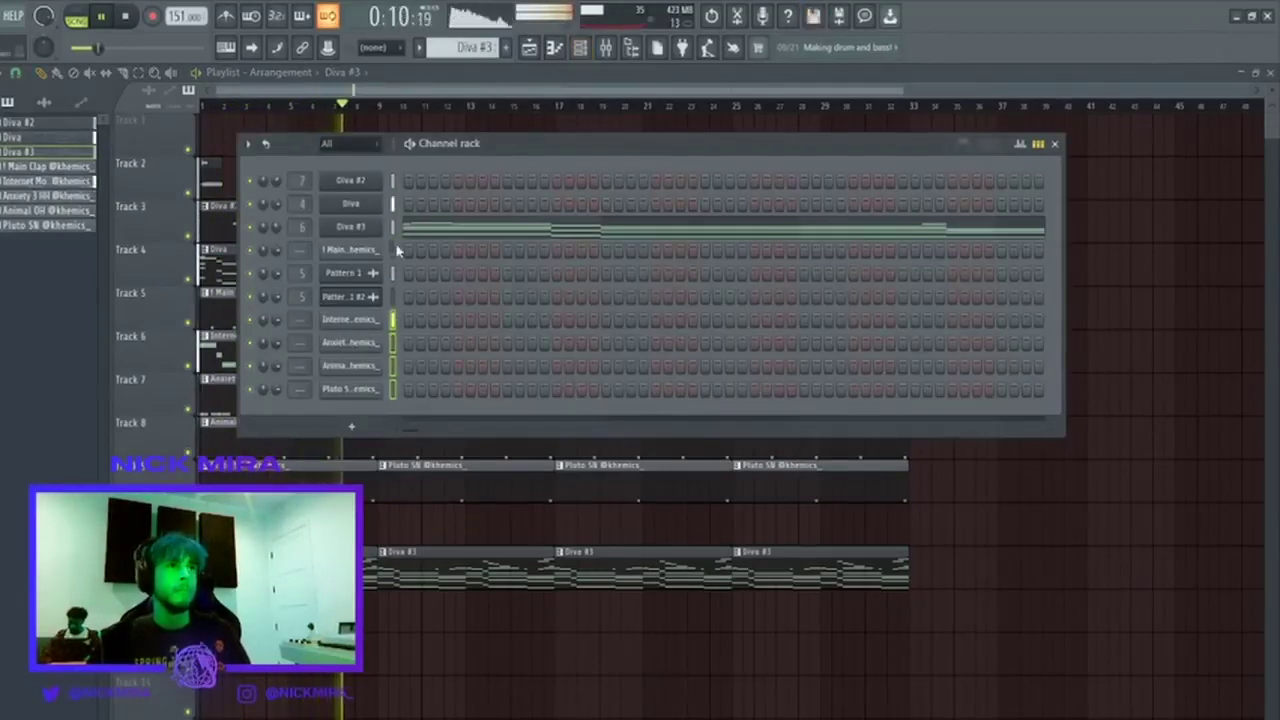
{"action": "key", "text": "F9"}
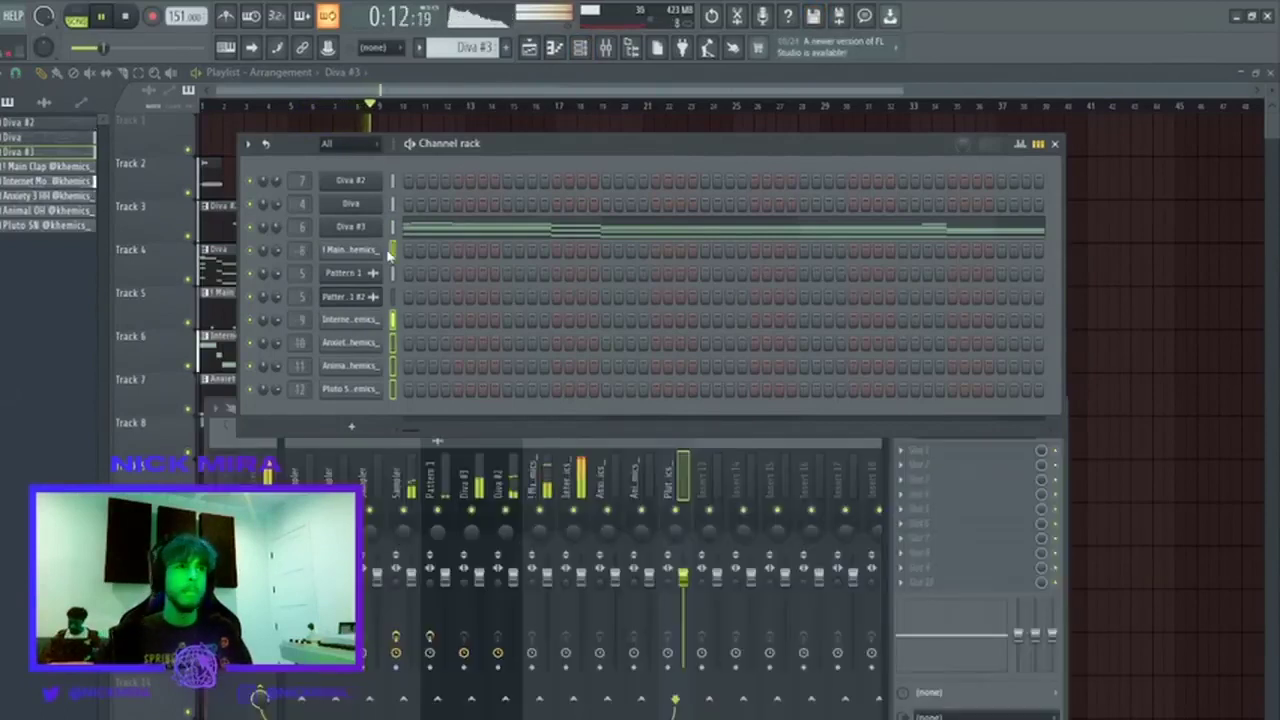
{"action": "key", "text": "F6"}
{"action": "key", "text": "F9"}
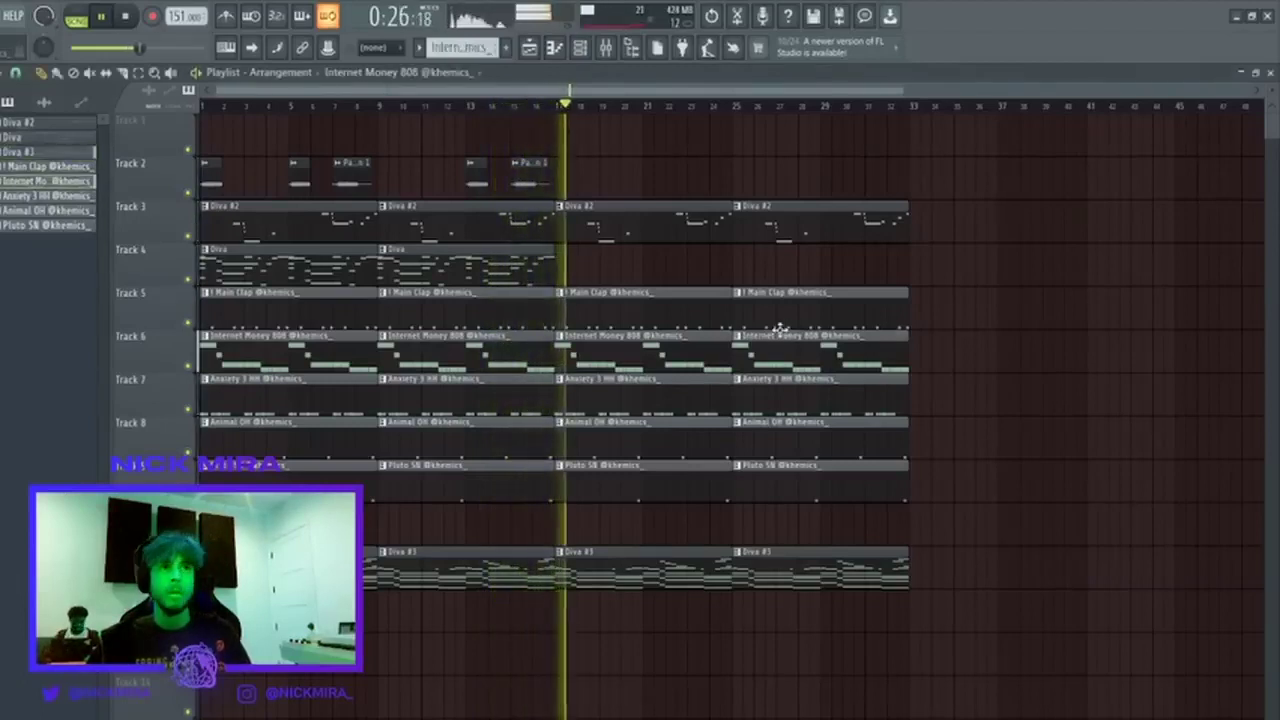
Add the Echo Perc sample as a new channel in the Animal OH pattern and fill its steps 5 to 7.
{"action": "double_click", "coordinate": [646, 443]}
{"action": "left_click", "coordinate": [584, 48]}
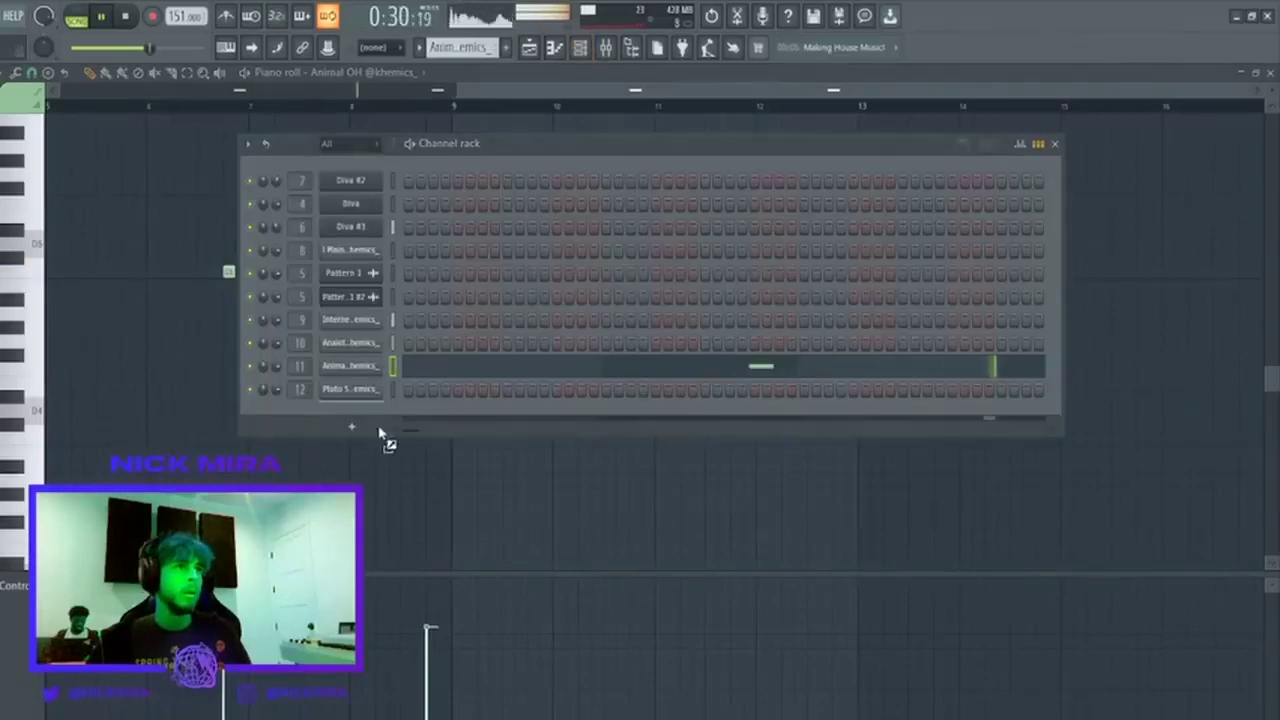
{"action": "left_click_drag", "start_coordinate": [380, 432], "coordinate": [409, 416]}
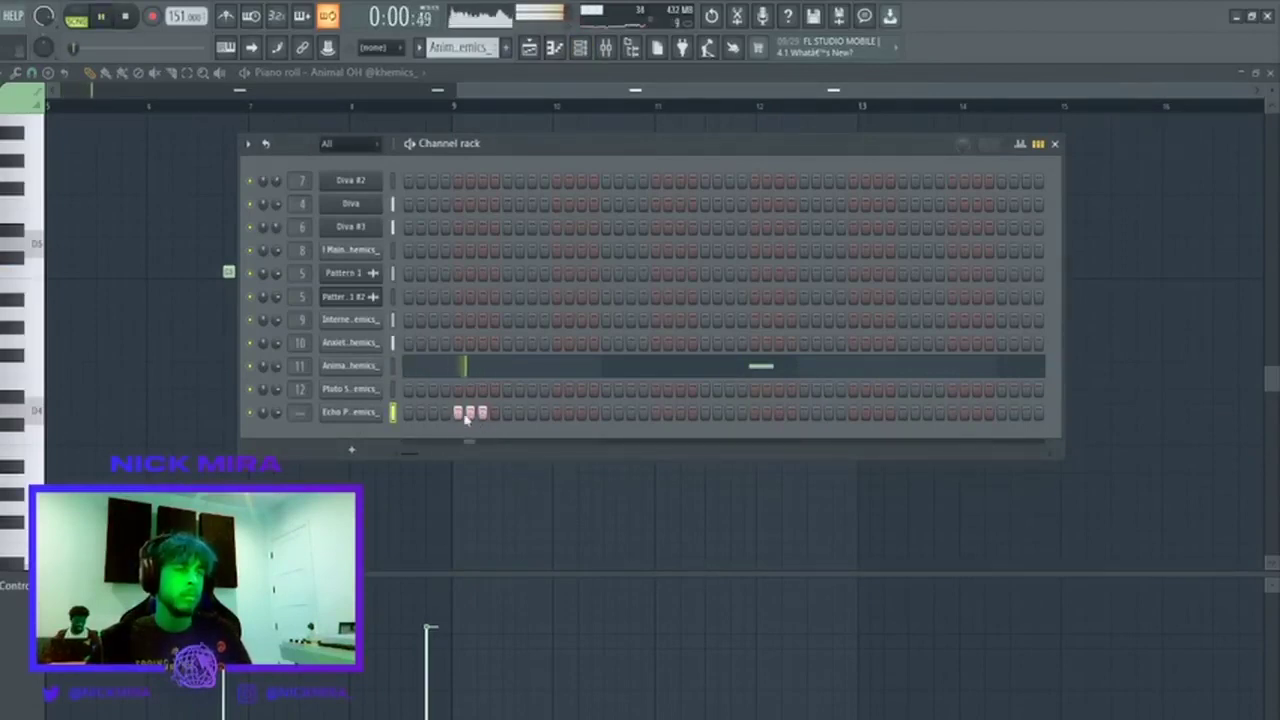
Repeat the two-bar Echo Perc phrase through bar 8 and undo the extra copy in bar 9.
{"action": "key", "text": "F7"}
{"action": "scroll", "coordinate": [277, 120], "scroll_direction": "down", "scroll_amount": 5}
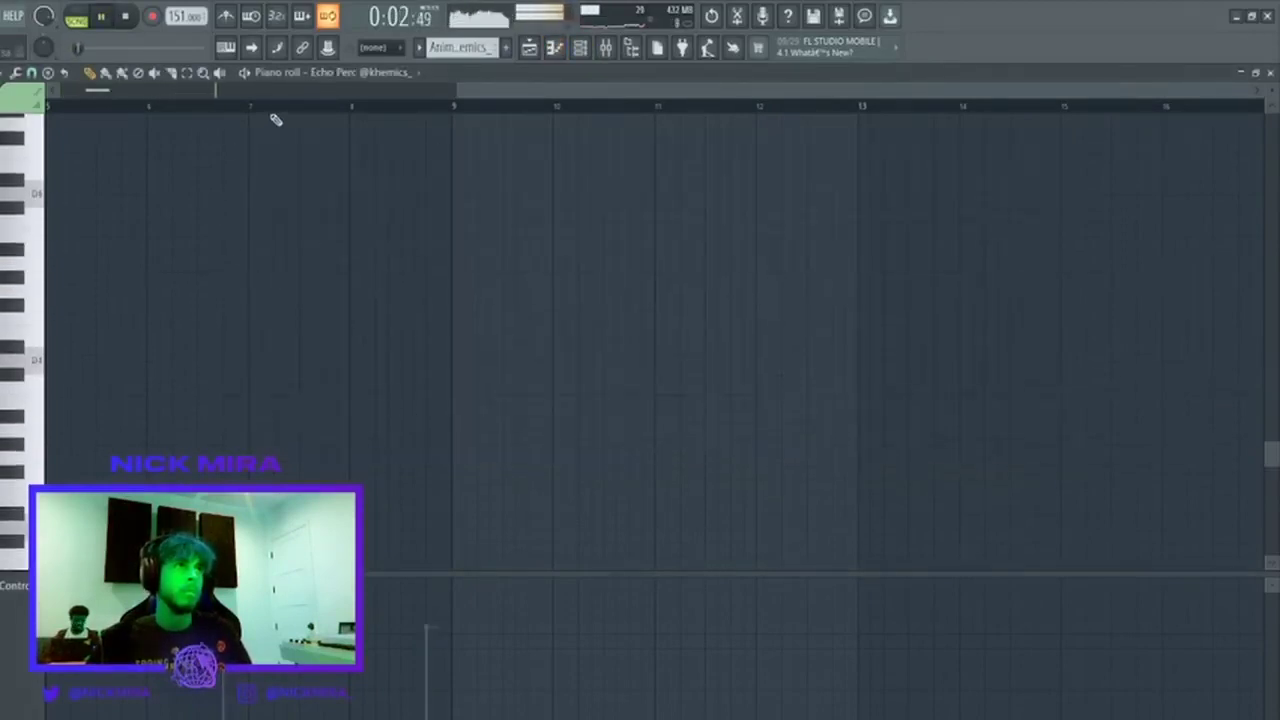
{"action": "scroll", "coordinate": [290, 114], "scroll_direction": "left", "scroll_amount": 4}
{"action": "left_click_drag", "start_coordinate": [256, 107], "coordinate": [47, 107]}
{"action": "key", "text": "ctrl+b"}
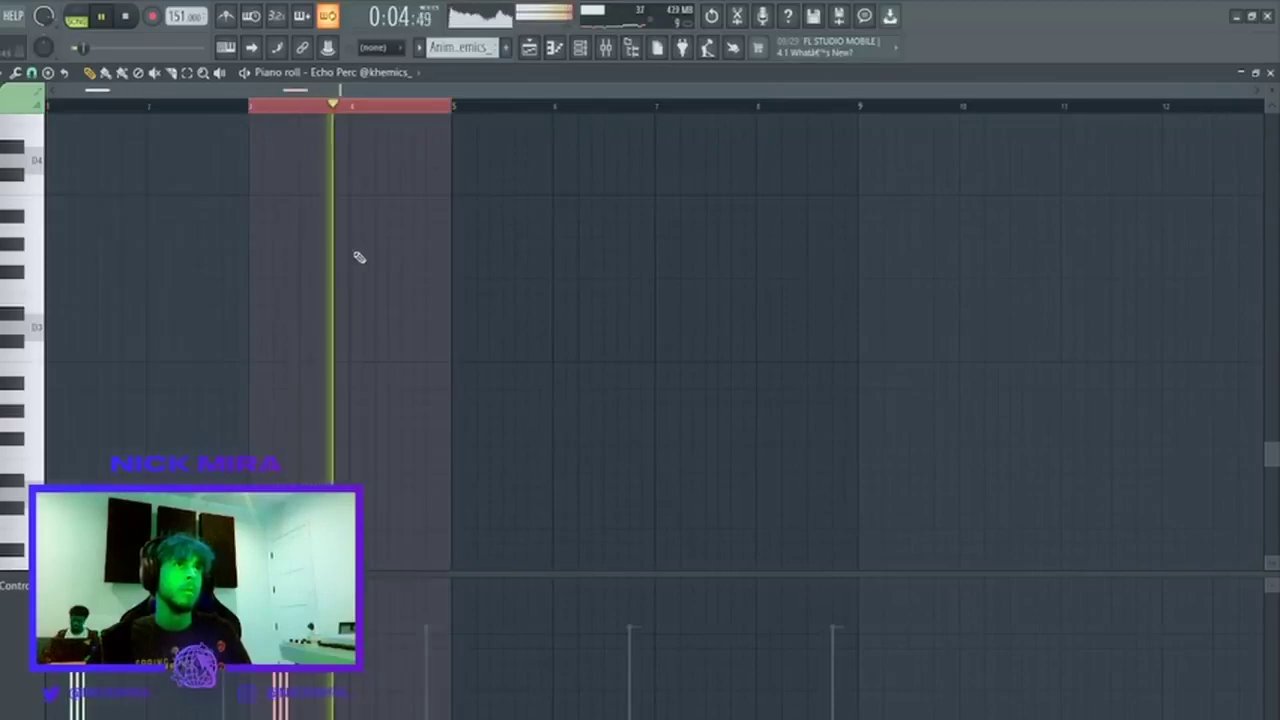
{"action": "scroll", "coordinate": [380, 230], "scroll_direction": "up", "scroll_amount": 3}
{"action": "key", "text": "ctrl+b"}
{"action": "key", "text": "ctrl+b"}
{"action": "key", "text": "ctrl+b"}
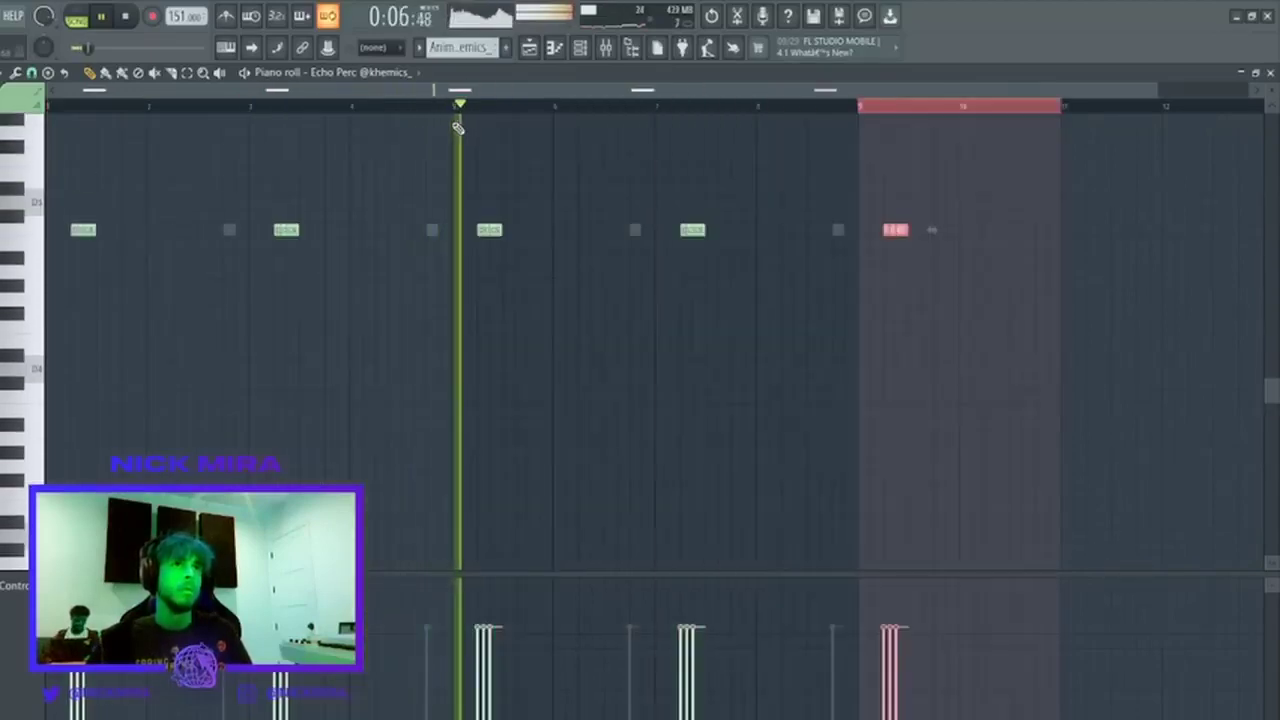
{"action": "key", "text": "ctrl+z"}
Shift all the Echo Perc notes two steps later.
{"action": "key", "text": "ctrl+a"}
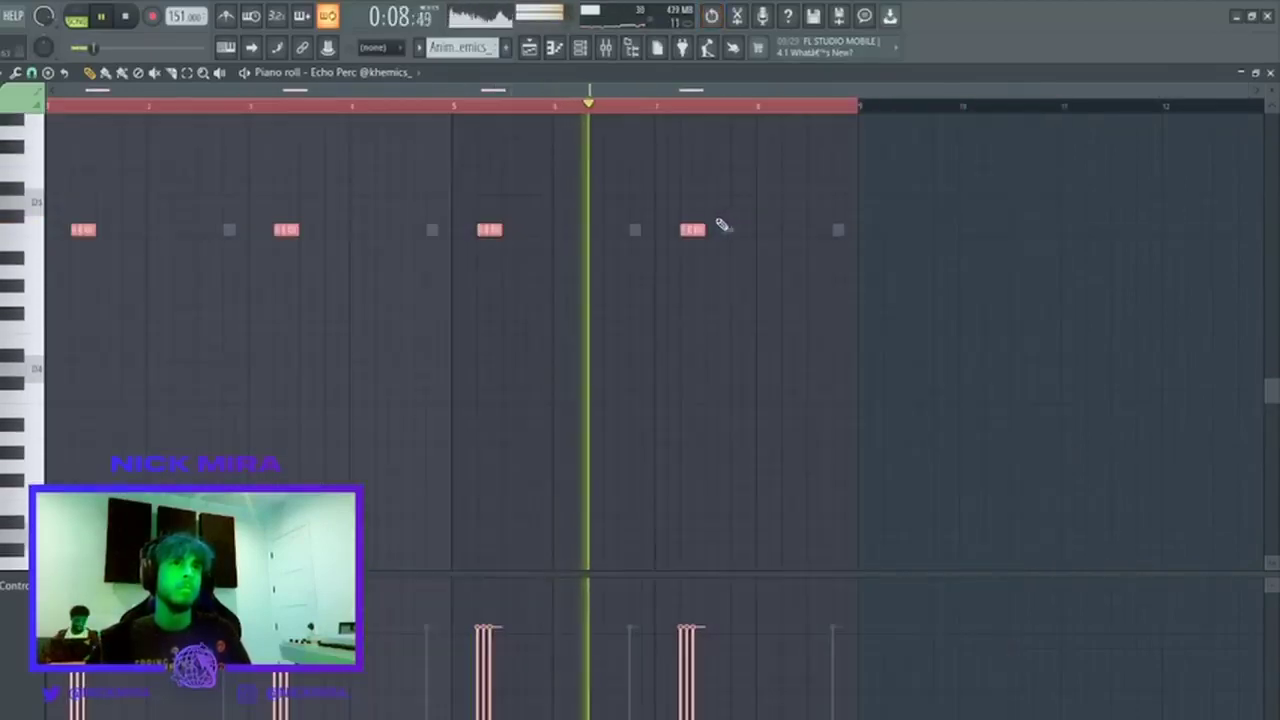
{"action": "key", "text": "Left"}
{"action": "key", "text": "Right"}
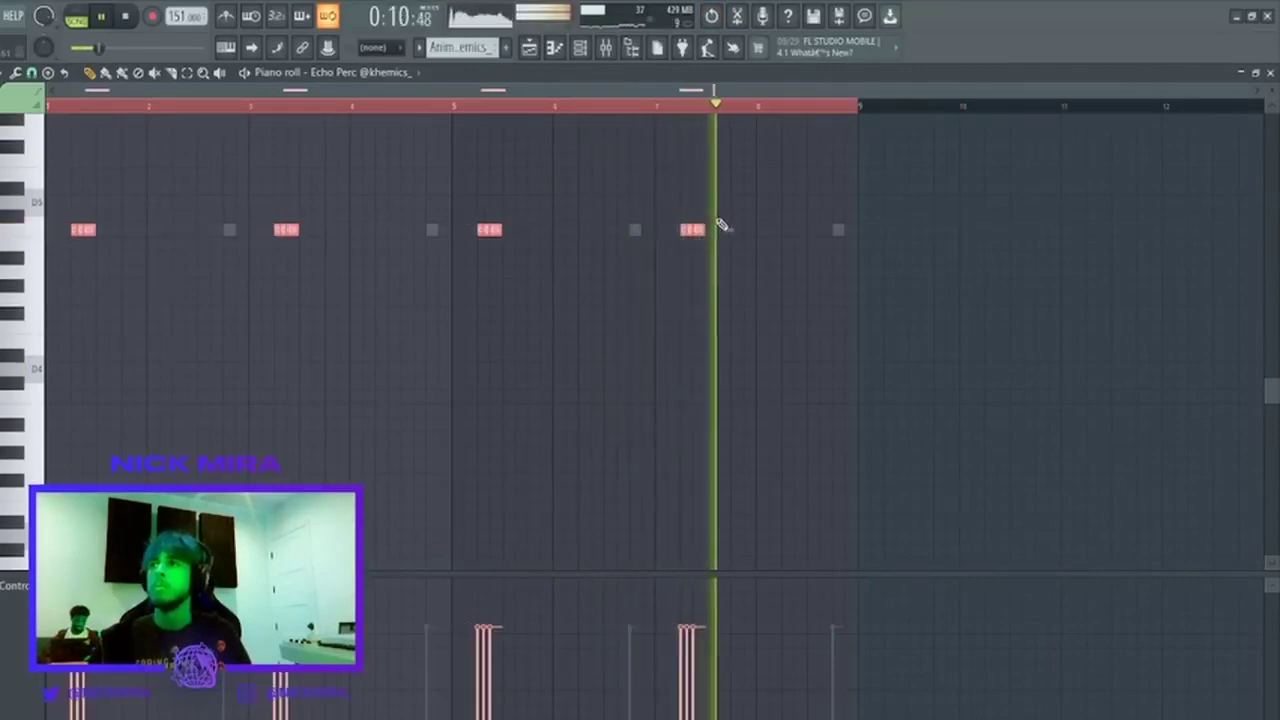
{"action": "key", "text": "ctrl+d"}
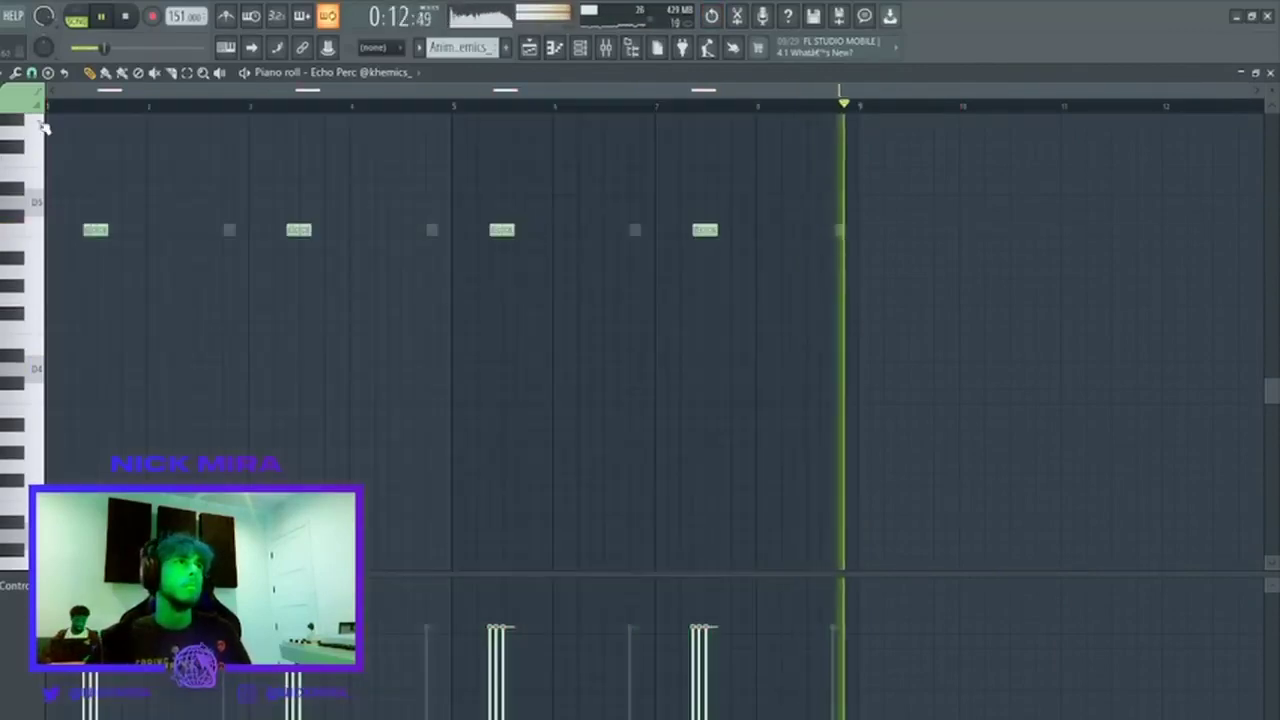
Try all the Echo Perc notes one step earlier during playback from the start and move them back one step.
{"action": "key", "text": "space"}
{"action": "key", "text": "space"}
{"action": "scroll", "coordinate": [70, 108], "scroll_direction": "up", "scroll_amount": 3}
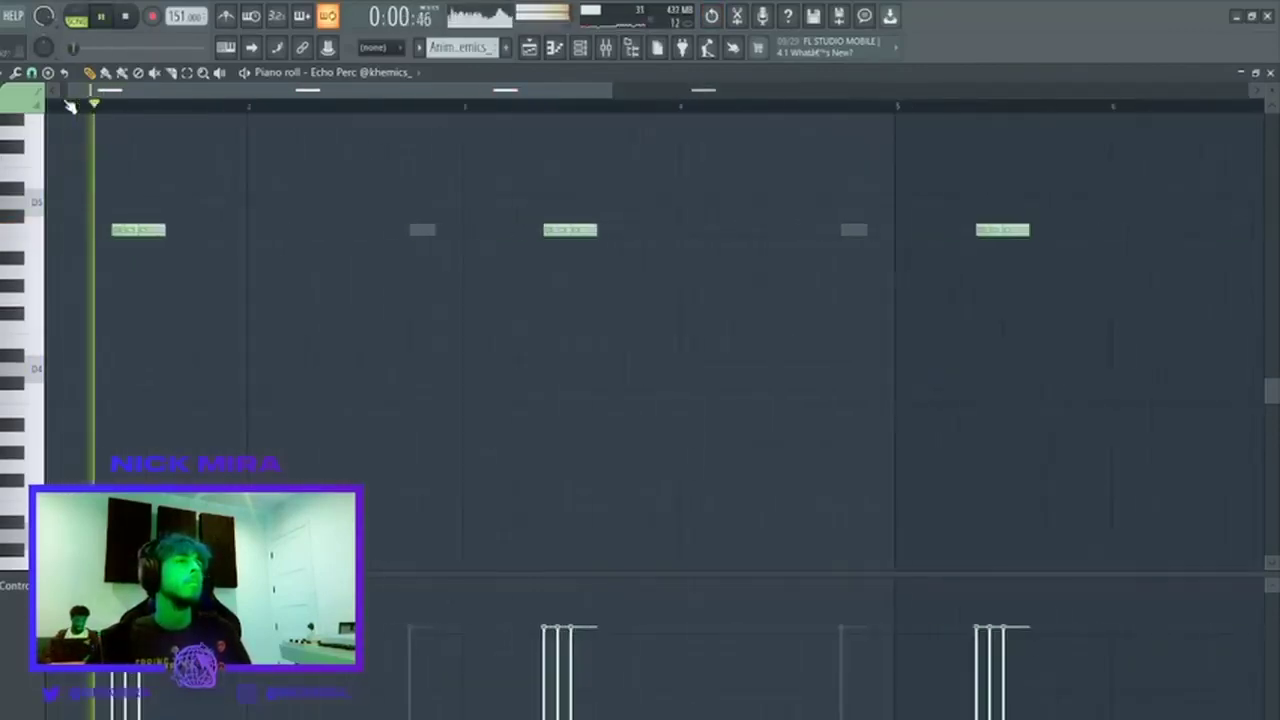
{"action": "key", "text": "space"}
{"action": "key", "text": "space"}
{"action": "key", "text": "shift+Left"}
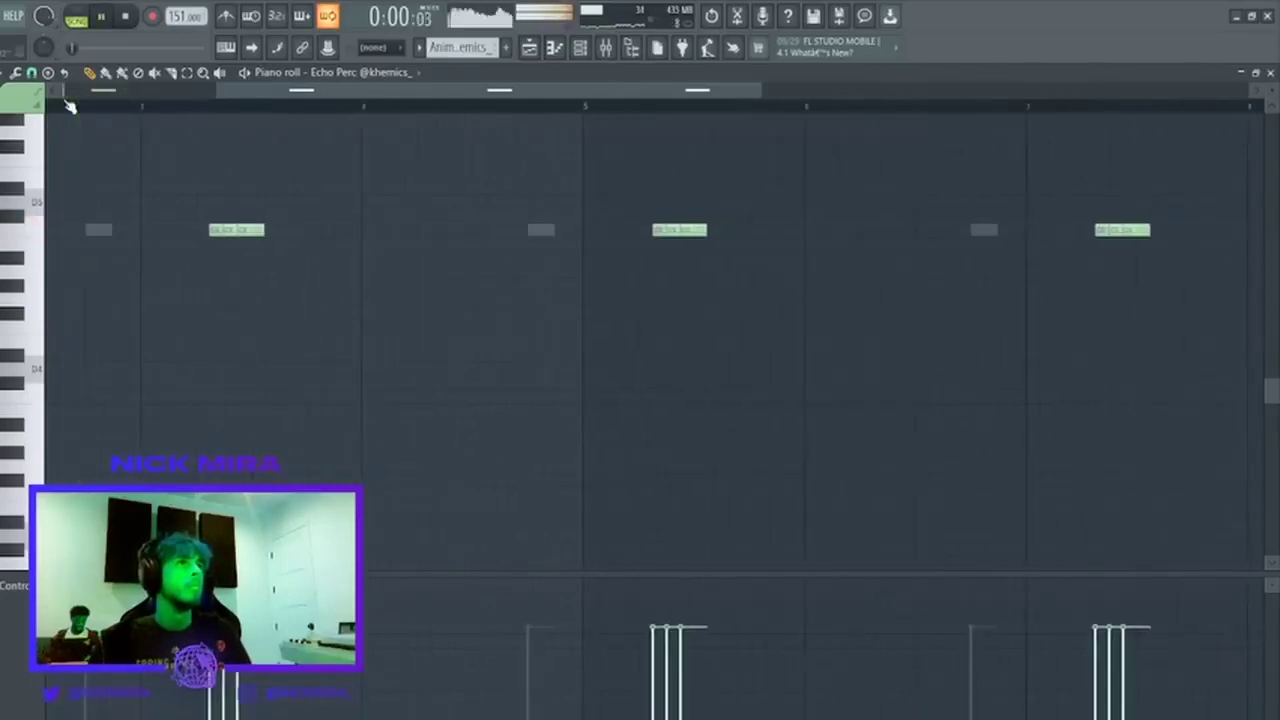
{"action": "key", "text": "space"}
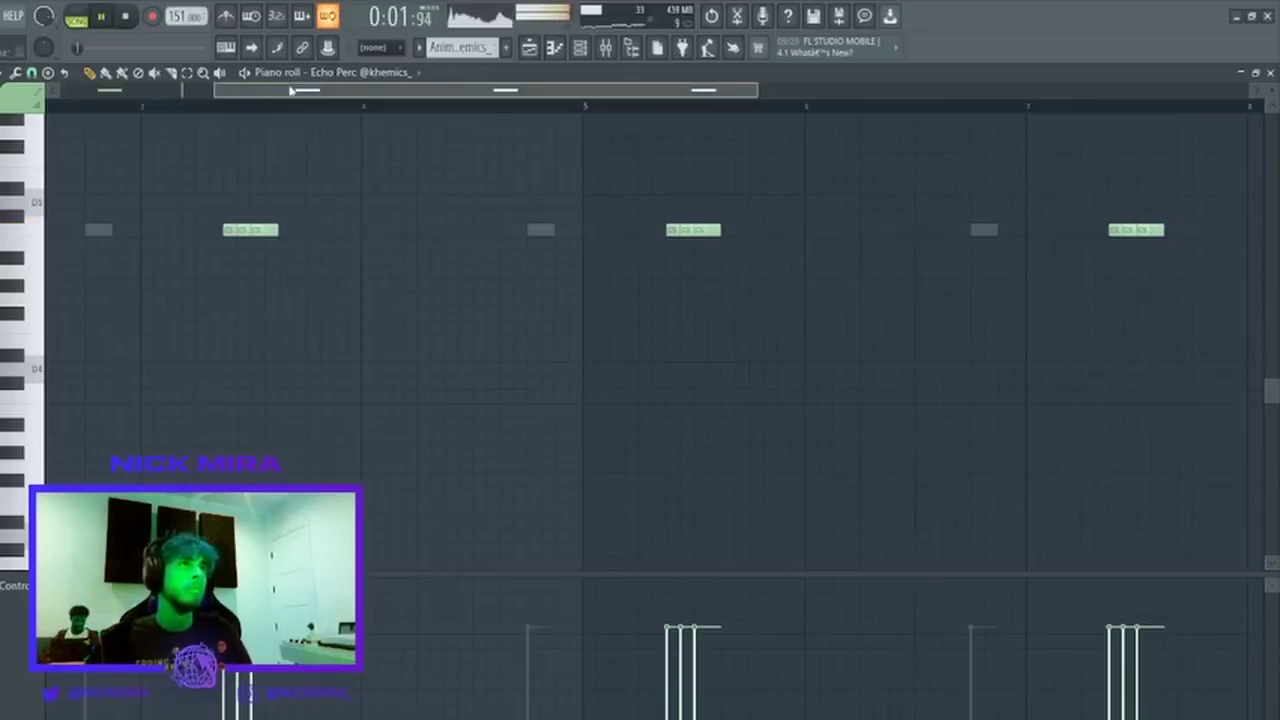
Try a rising velocity ramp on the three Echo Perc notes in bar 3 and undo it.
{"action": "left_click_drag", "start_coordinate": [291, 91], "coordinate": [130, 93]}
{"action": "left_click_drag", "start_coordinate": [568, 692], "coordinate": [670, 621]}
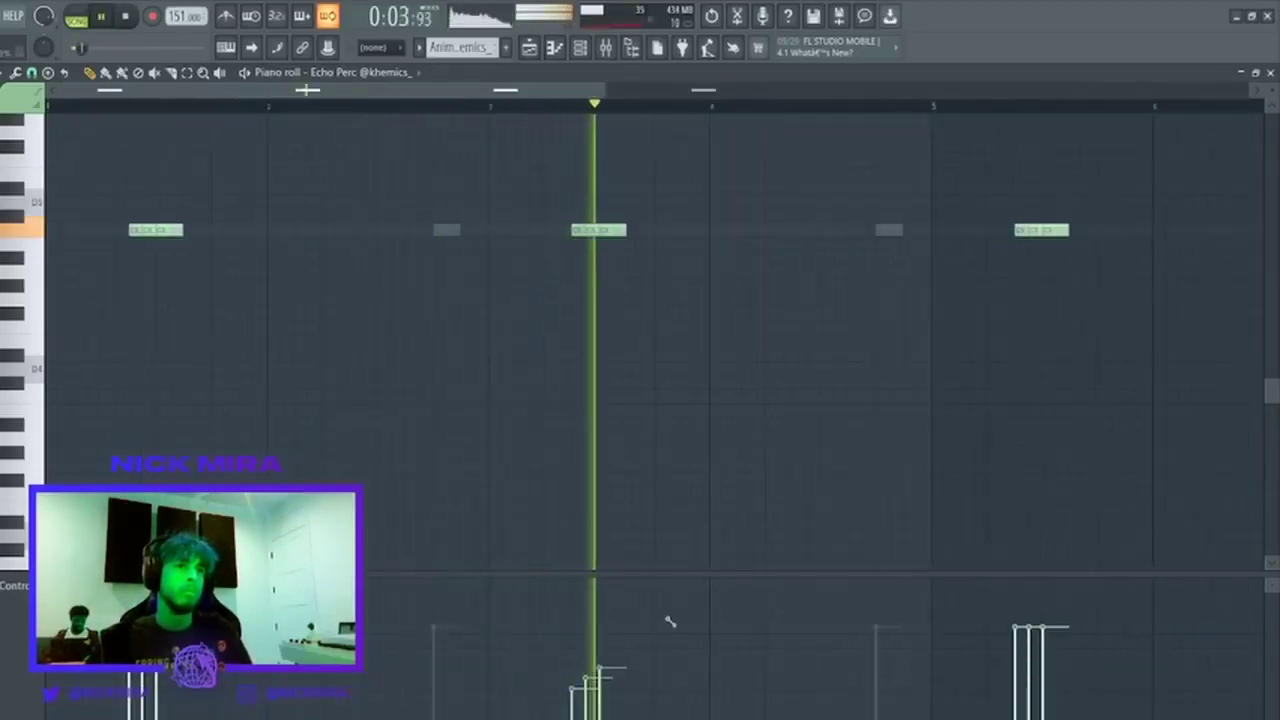
{"action": "key", "text": "ctrl+z"}
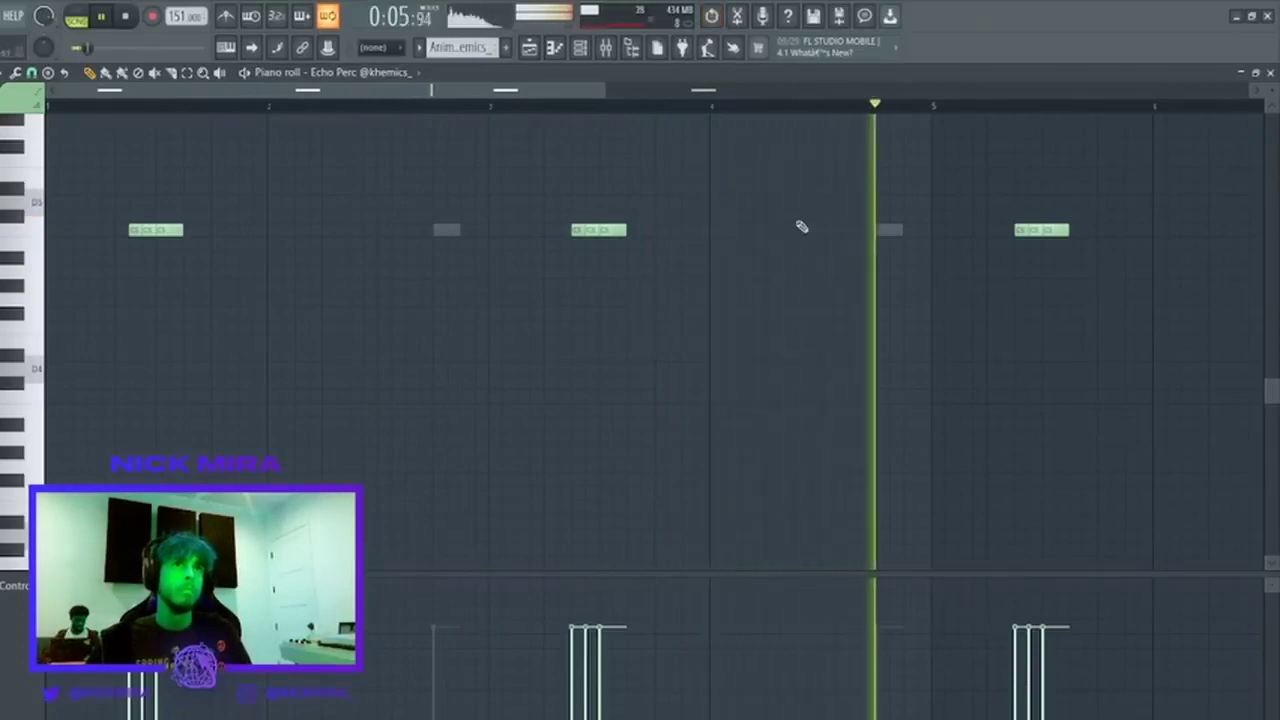
Delete the three-note Echo Perc group in bar 1.
{"action": "left_click_drag", "start_coordinate": [655, 204], "coordinate": [563, 263]}
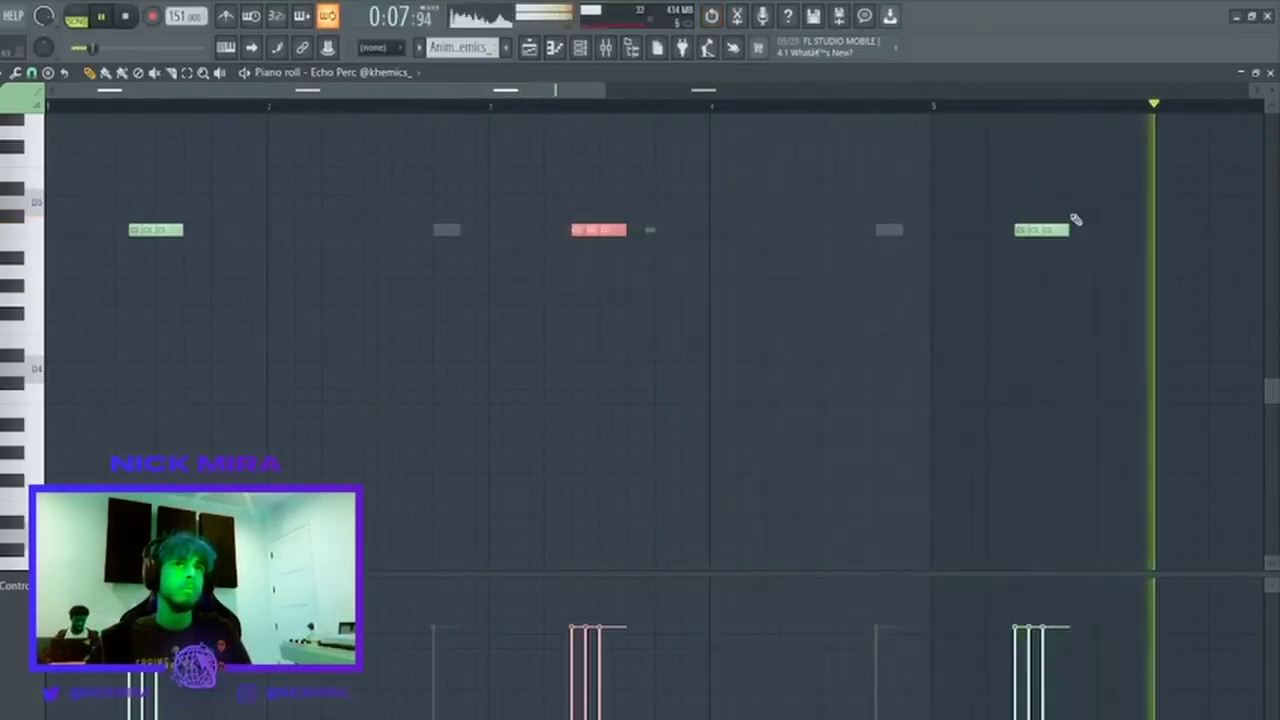
{"action": "left_click_drag", "start_coordinate": [1082, 200], "coordinate": [985, 290]}
{"action": "key", "text": "space"}
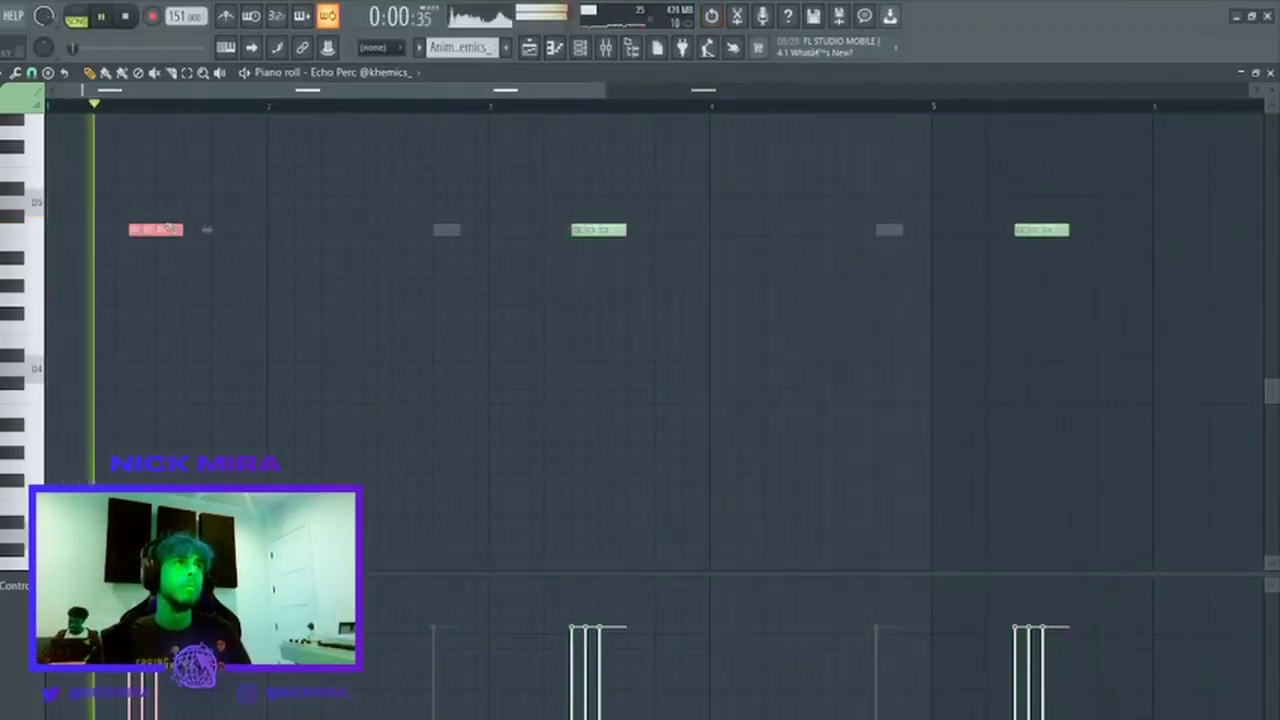
{"action": "left_click_drag", "start_coordinate": [170, 231], "coordinate": [497, 249]}
{"action": "left_click", "coordinate": [378, 243]}
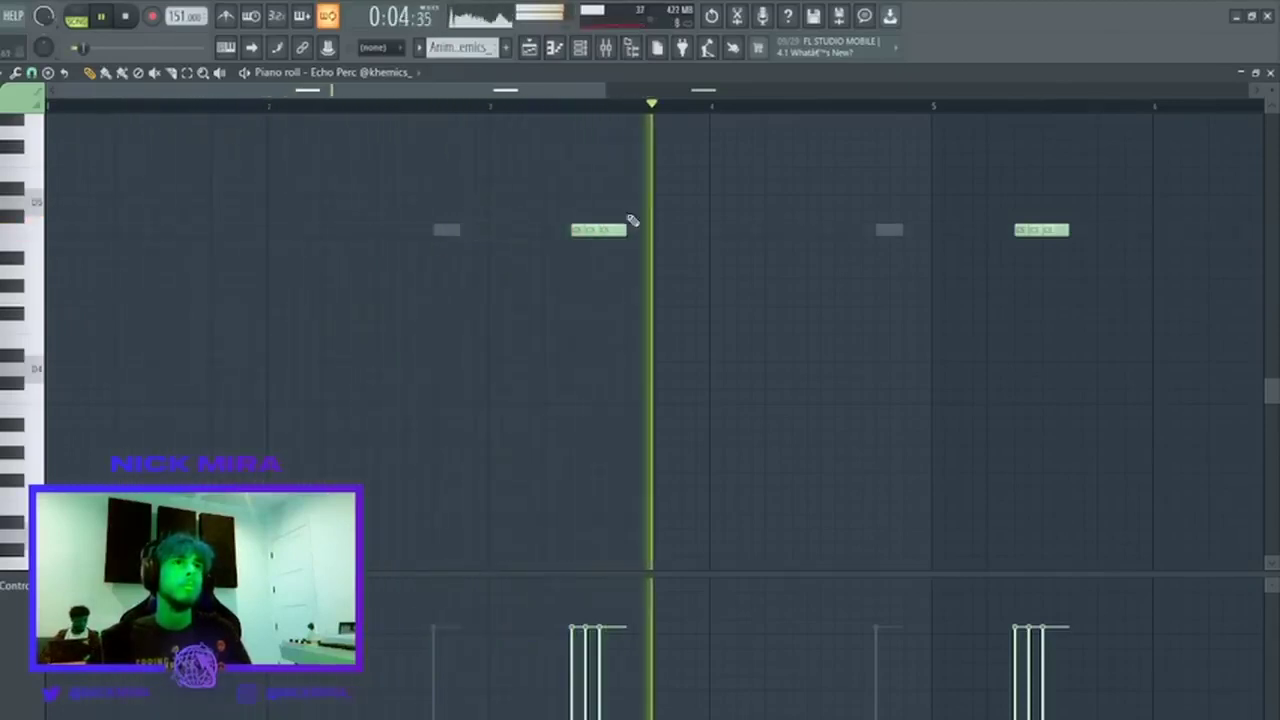
Delete the remaining Echo Perc note groups in bars 3, 5 and 7.
{"action": "left_click_drag", "start_coordinate": [642, 200], "coordinate": [514, 270]}
{"action": "right_click", "coordinate": [765, 342], "text": "ctrl"}
{"action": "right_click", "coordinate": [415, 343]}
{"action": "right_click", "coordinate": [398, 342]}
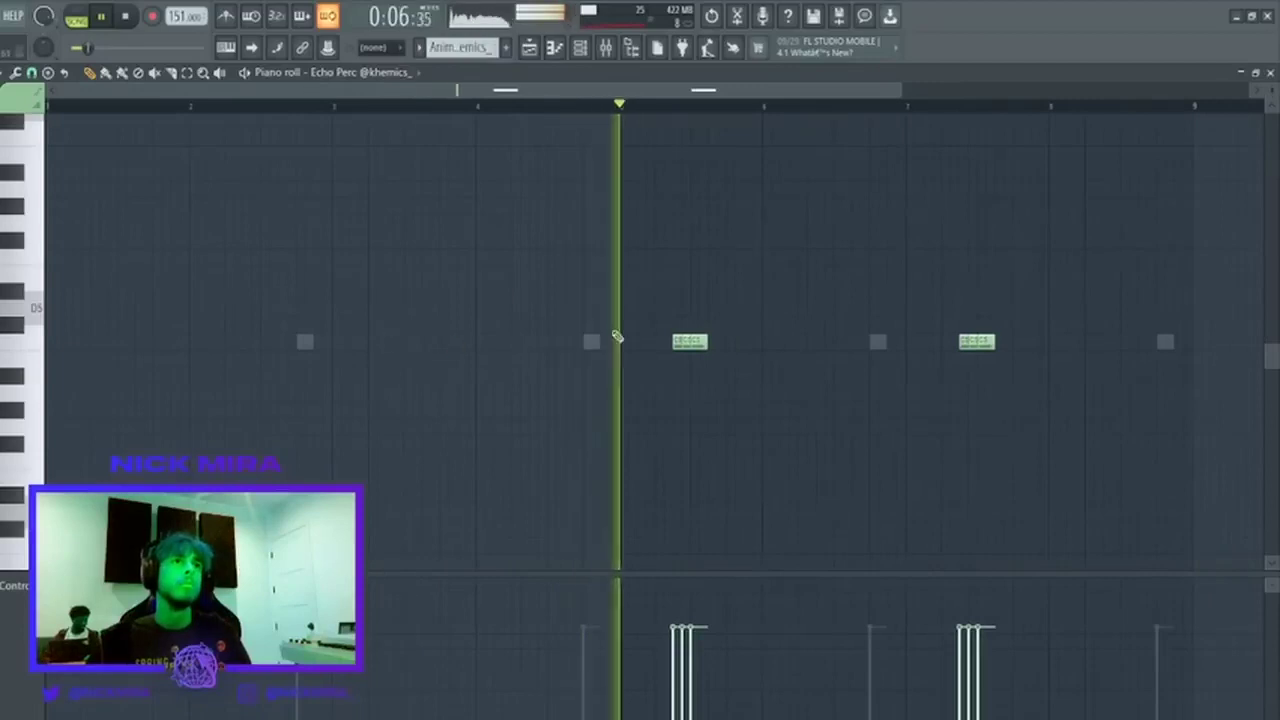
{"action": "right_click", "coordinate": [690, 342]}
{"action": "right_click", "coordinate": [977, 342]}
{"action": "right_click", "coordinate": [304, 341]}
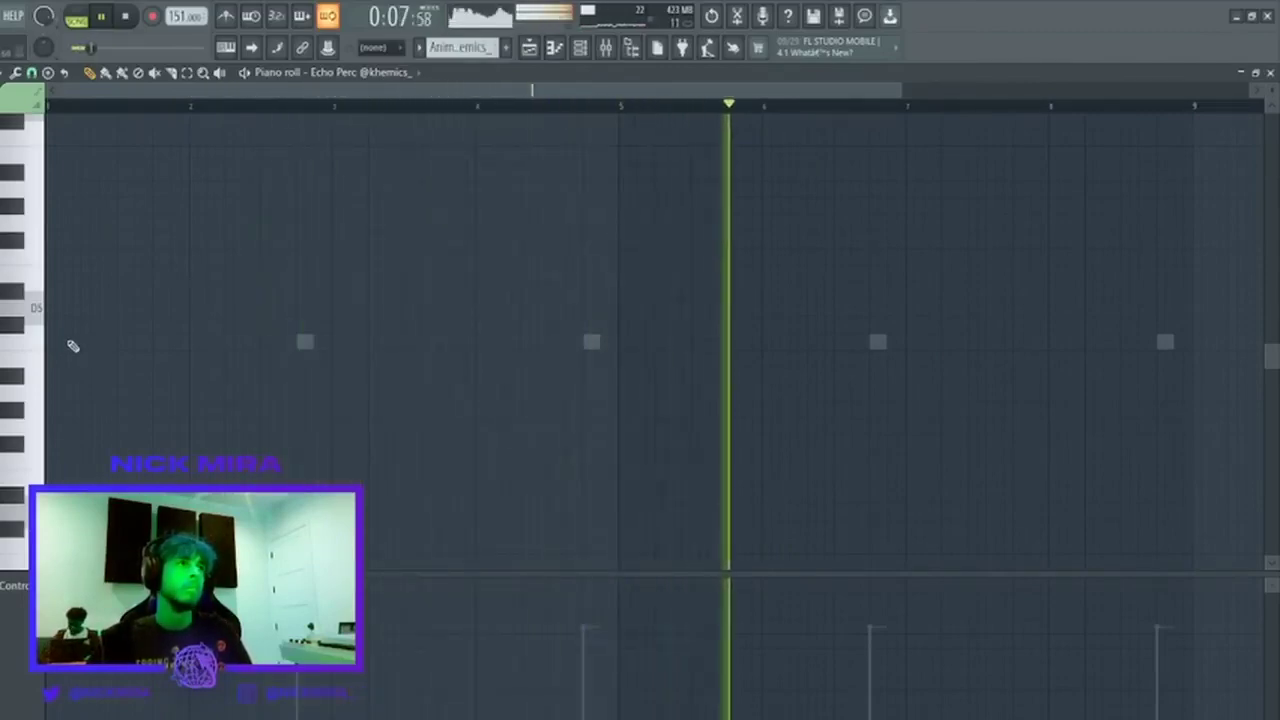
Place three consecutive one-step Echo Perc notes at the start of bar 1 and transpose them down to G#4.
{"action": "key", "text": "space"}
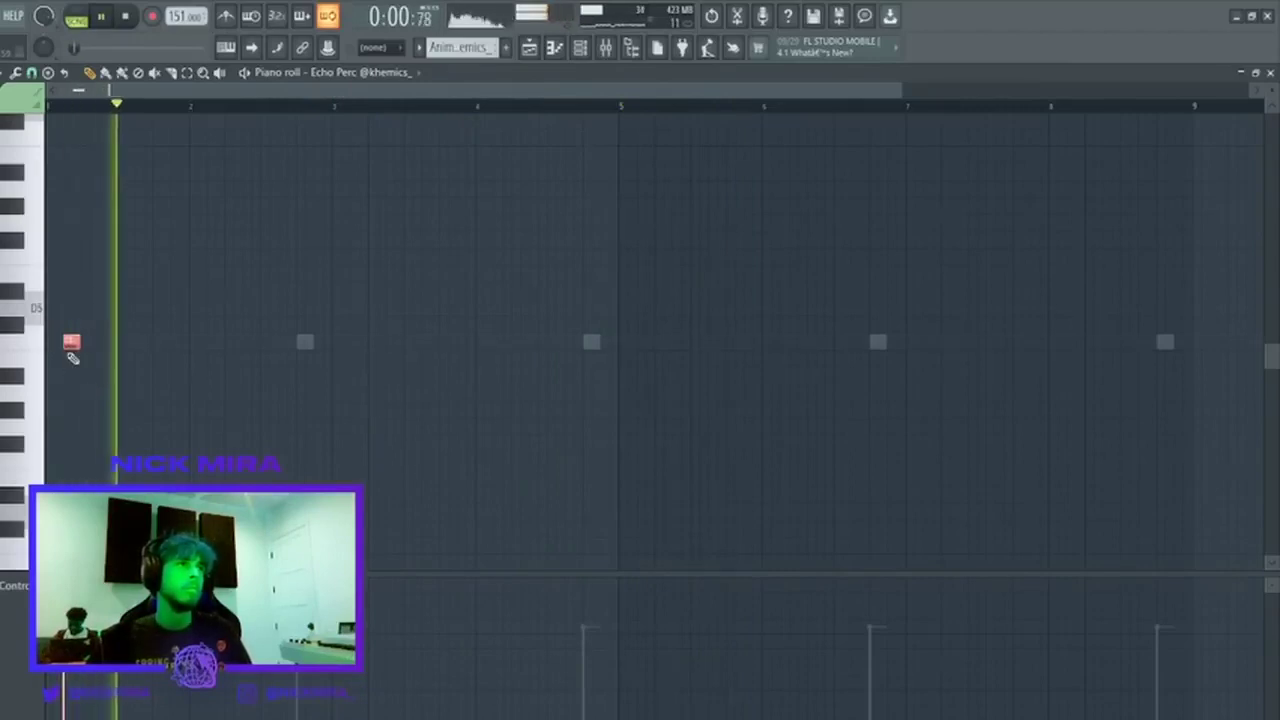
{"action": "key", "text": "space"}
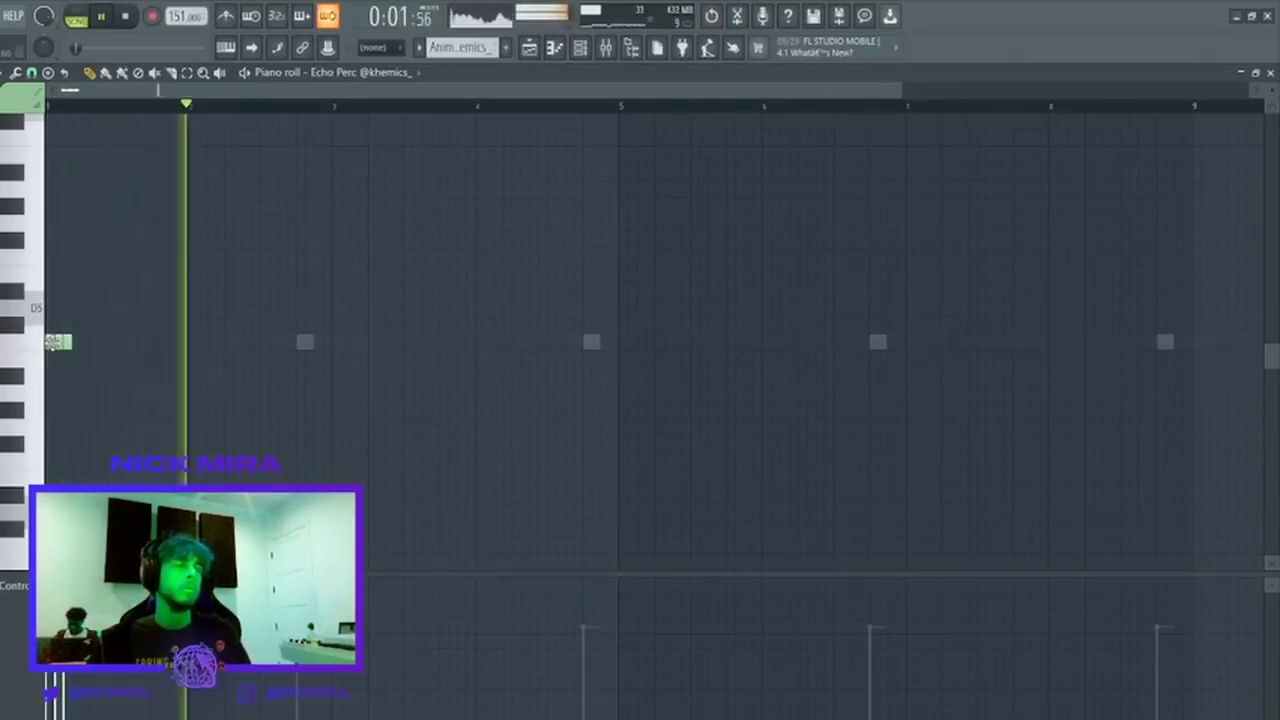
{"action": "key", "text": "shift+Down"}
{"action": "key", "text": "shift+Down"}
{"action": "key", "text": "shift+Down"}
{"action": "key", "text": "ctrl+a"}
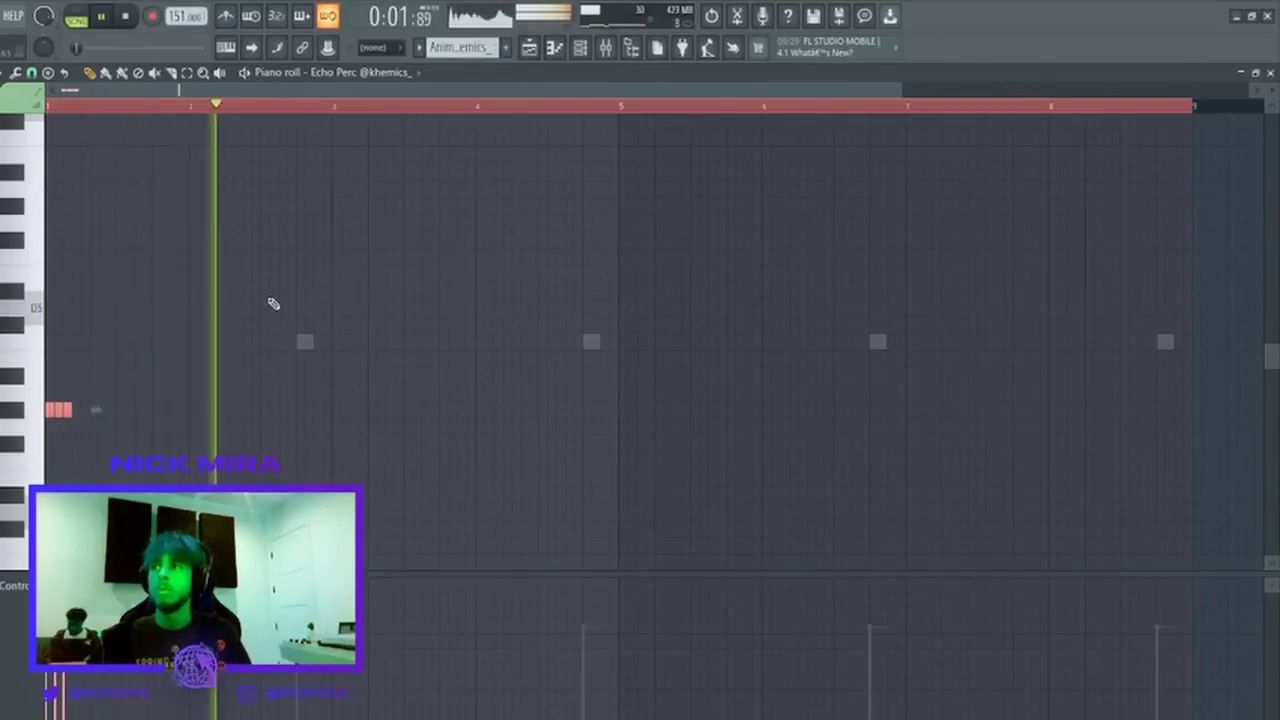
{"action": "key", "text": "ctrl+d"}
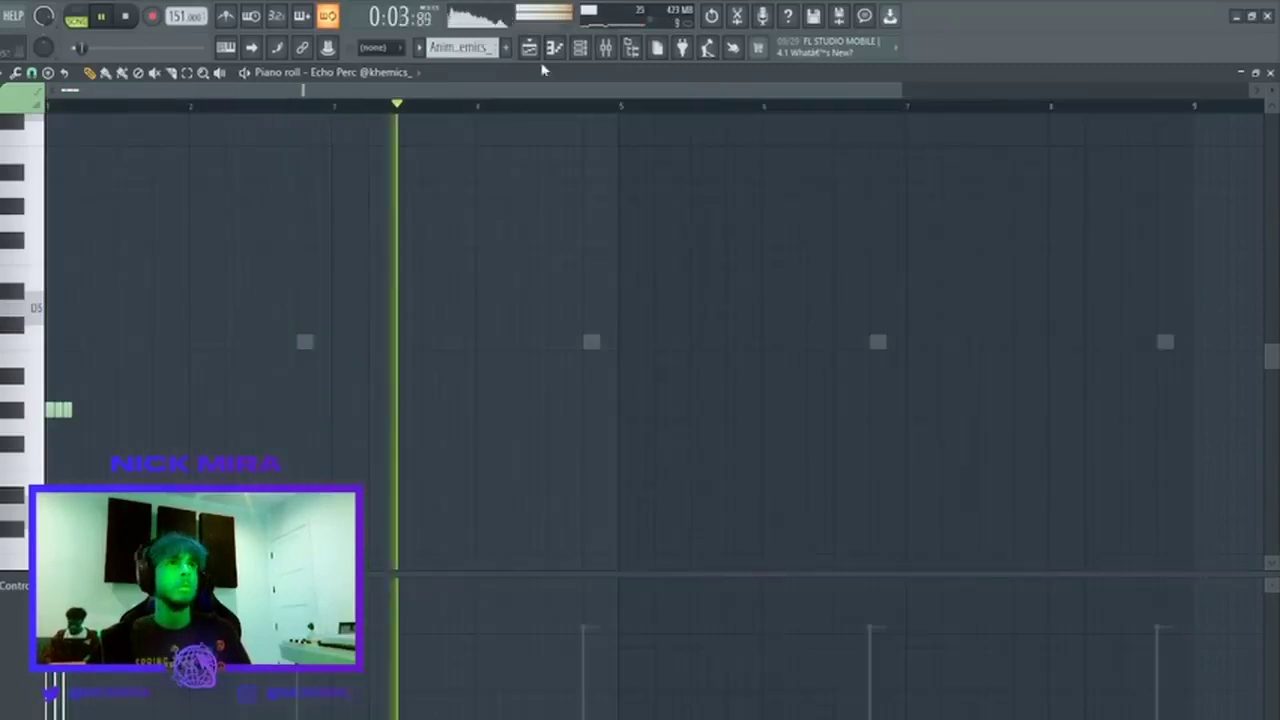
{"action": "key", "text": "F6"}
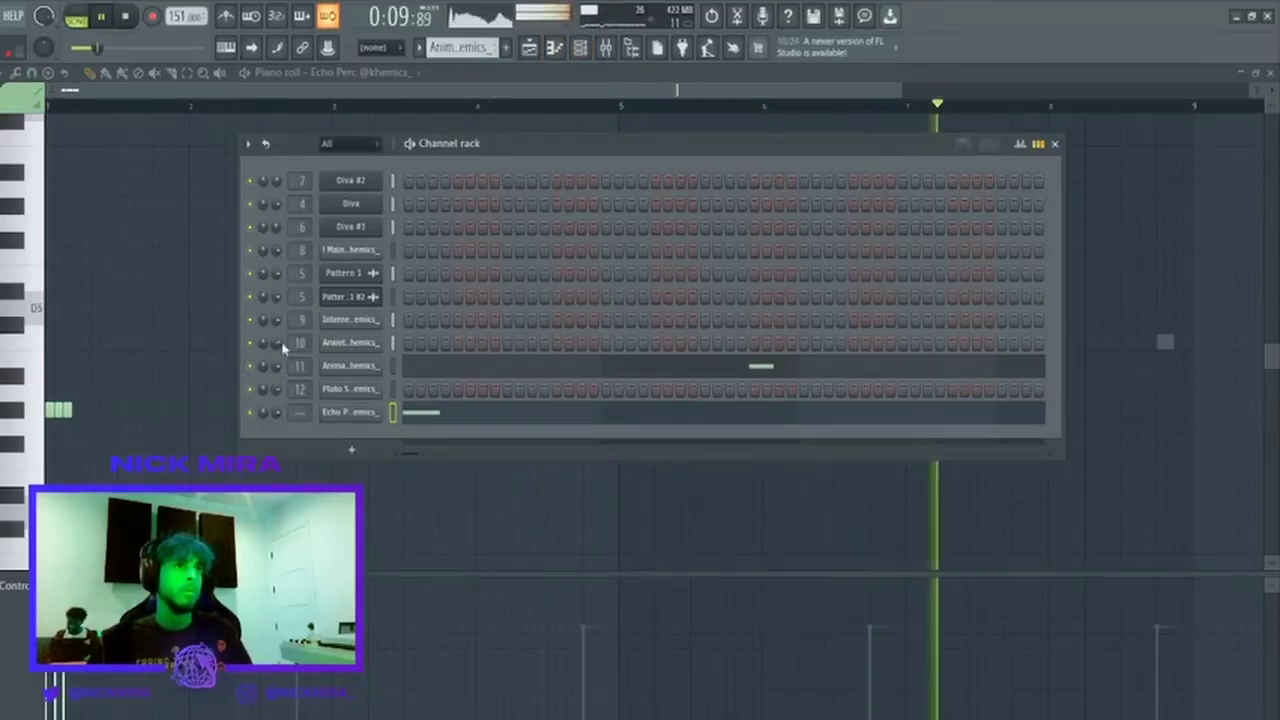
Route the Echo Perc channel to mixer track 13.
{"action": "key", "text": "F9"}
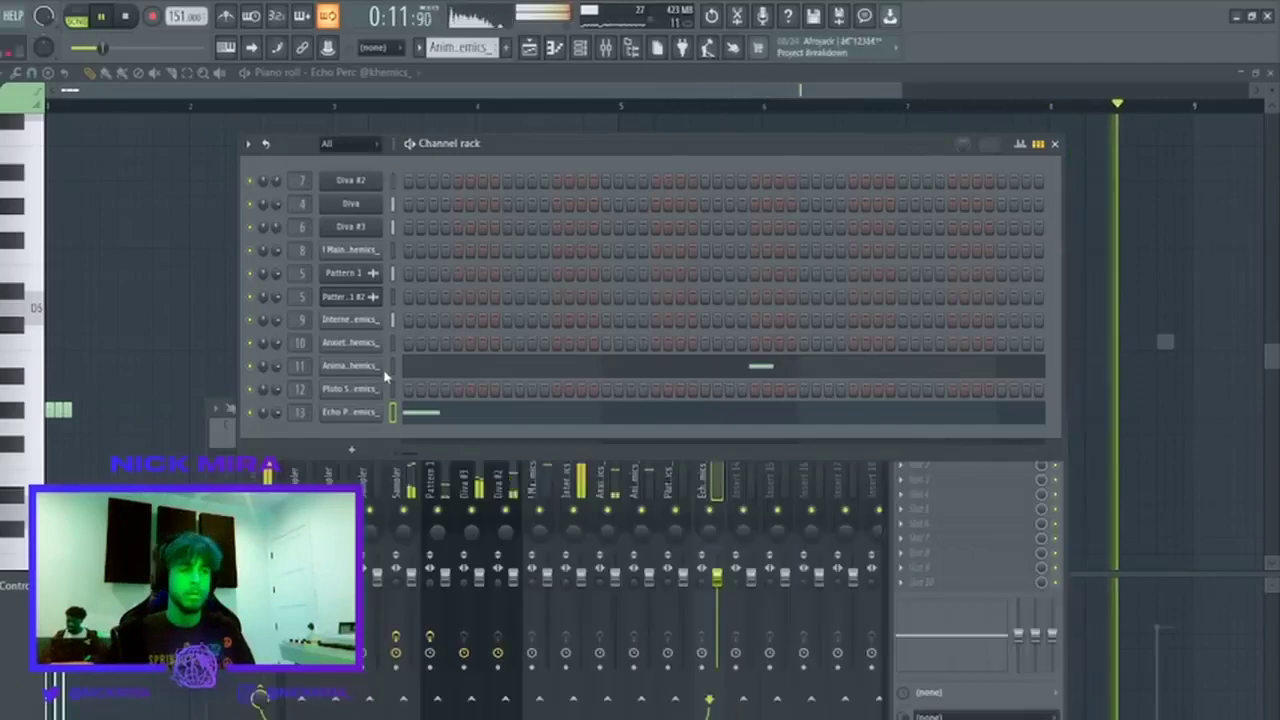
{"action": "key", "text": "F12"}
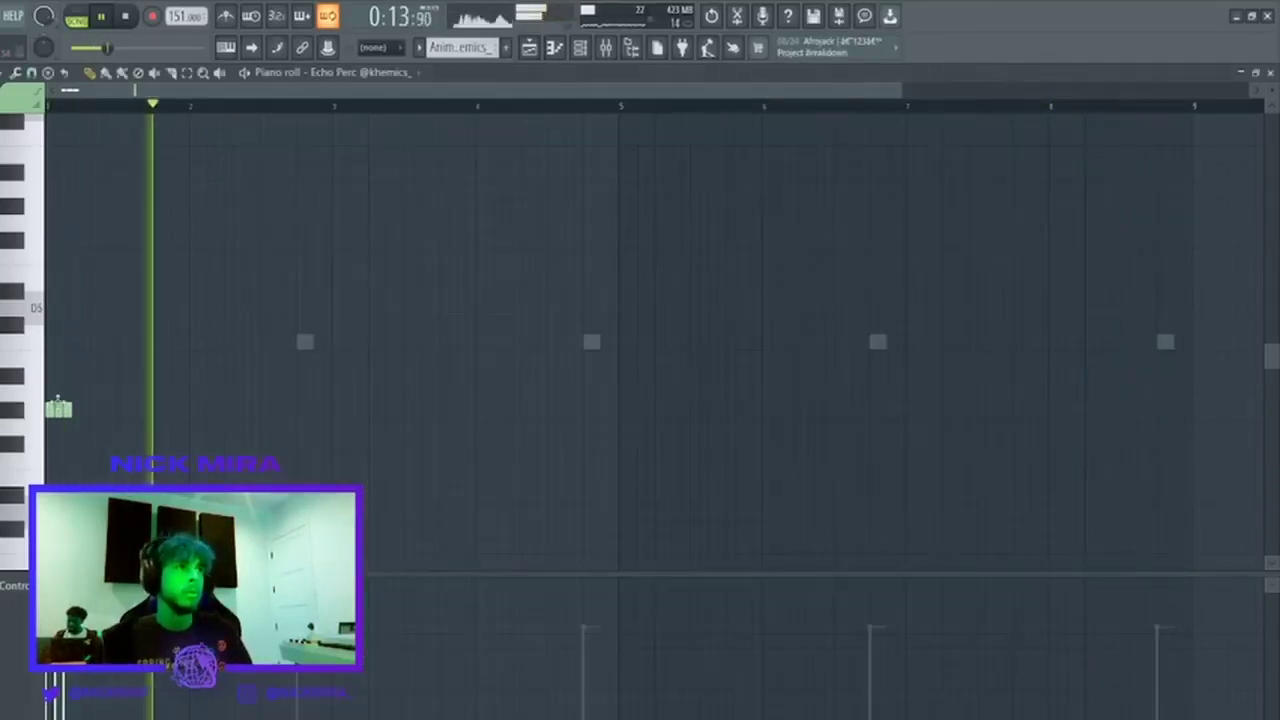
Reduce the Echo Perc group in bar 1 to its last two adjacent notes and transpose them to A4.
{"action": "left_click", "coordinate": [60, 409]}
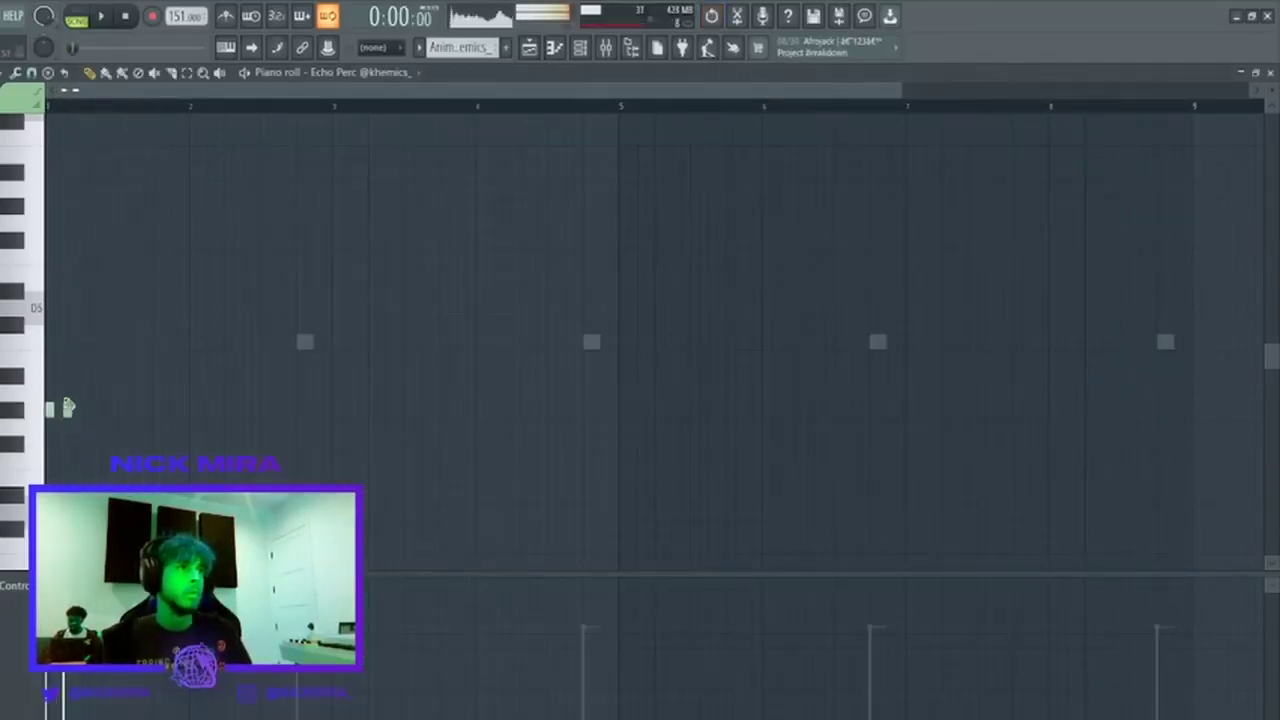
{"action": "key", "text": "ctrl+a"}
{"action": "key", "text": "shift+Up"}
{"action": "key", "text": "shift+Up"}
{"action": "key", "text": "shift+Up"}
{"action": "key", "text": "shift+Up"}
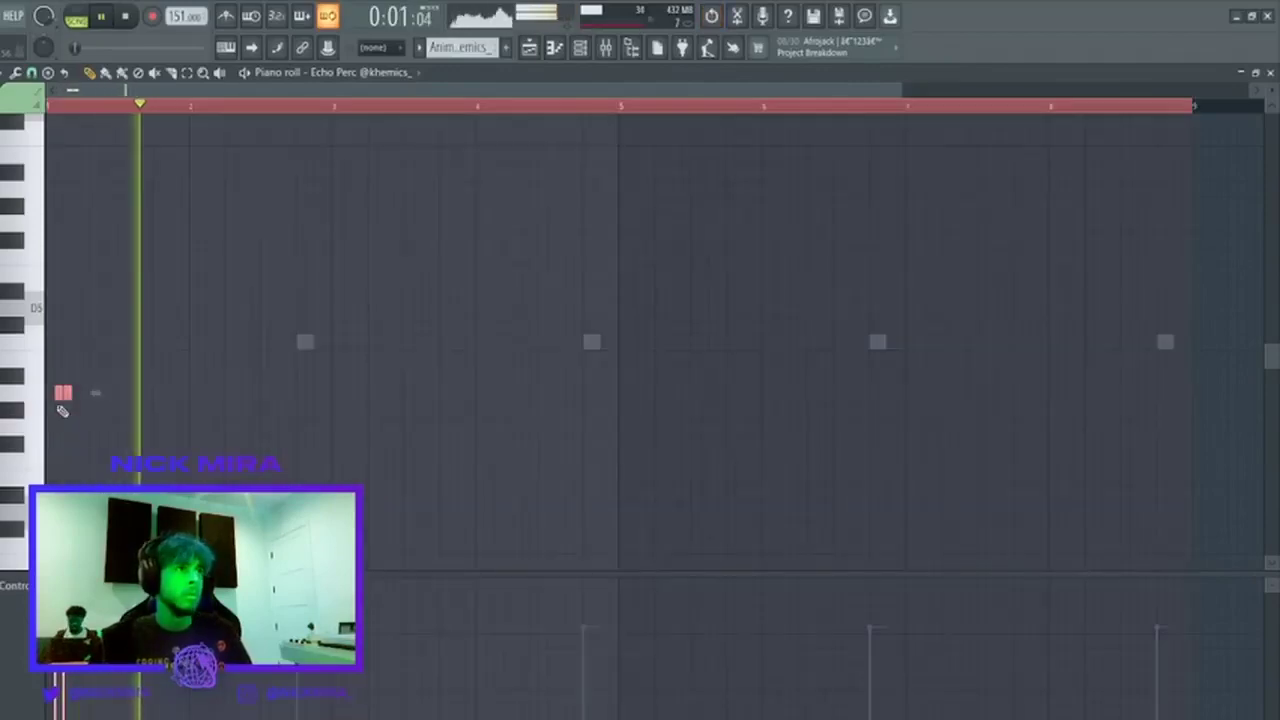
{"action": "key", "text": "space"}
{"action": "key", "text": "ctrl+d"}
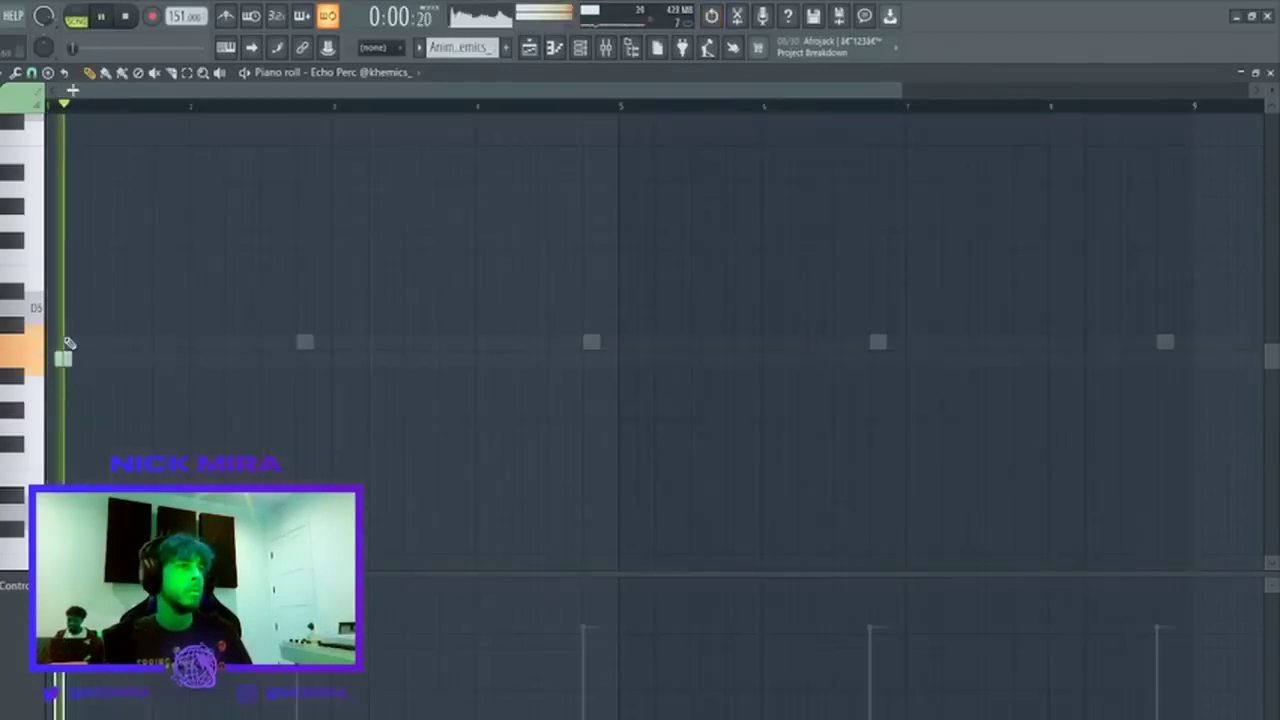
{"action": "key", "text": "shift+Down"}
{"action": "key", "text": "shift+Down"}
{"action": "key", "text": "shift+Down"}
{"action": "key", "text": "shift+Up"}
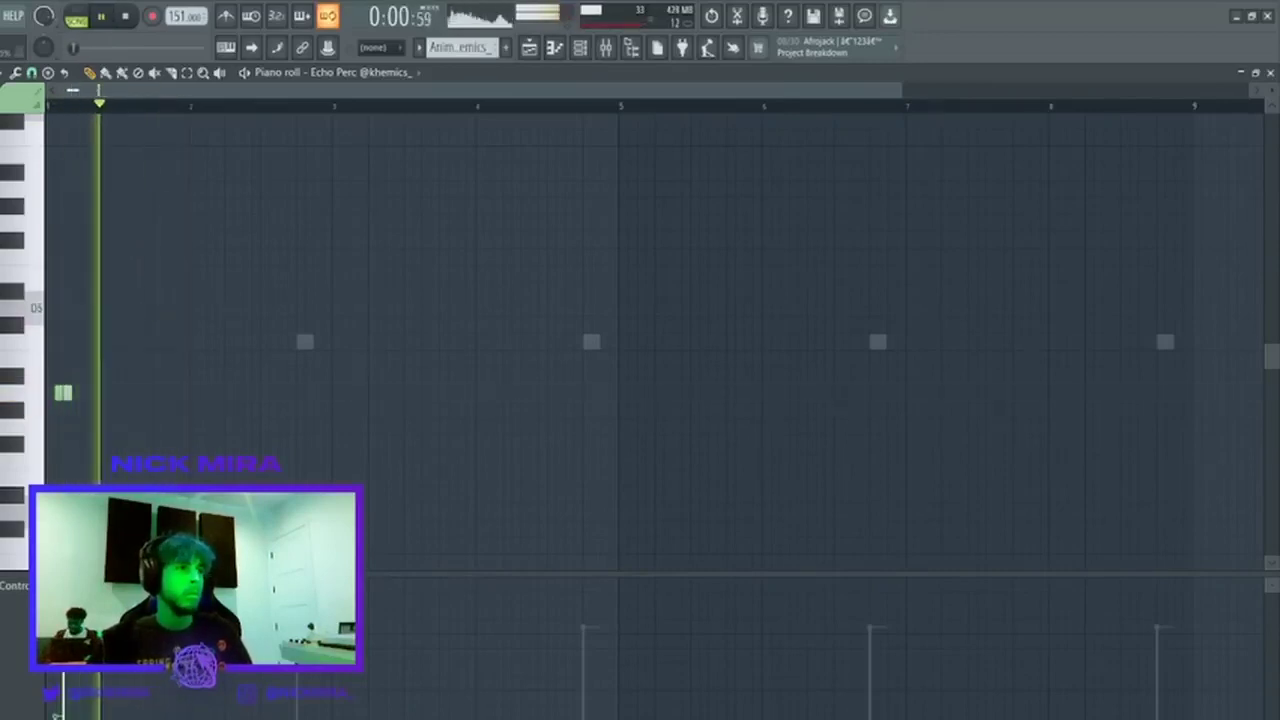
Add single A4 Echo Perc notes in the second half of bar 1 and near the start of bar 2.
{"action": "left_click", "coordinate": [140, 392]}
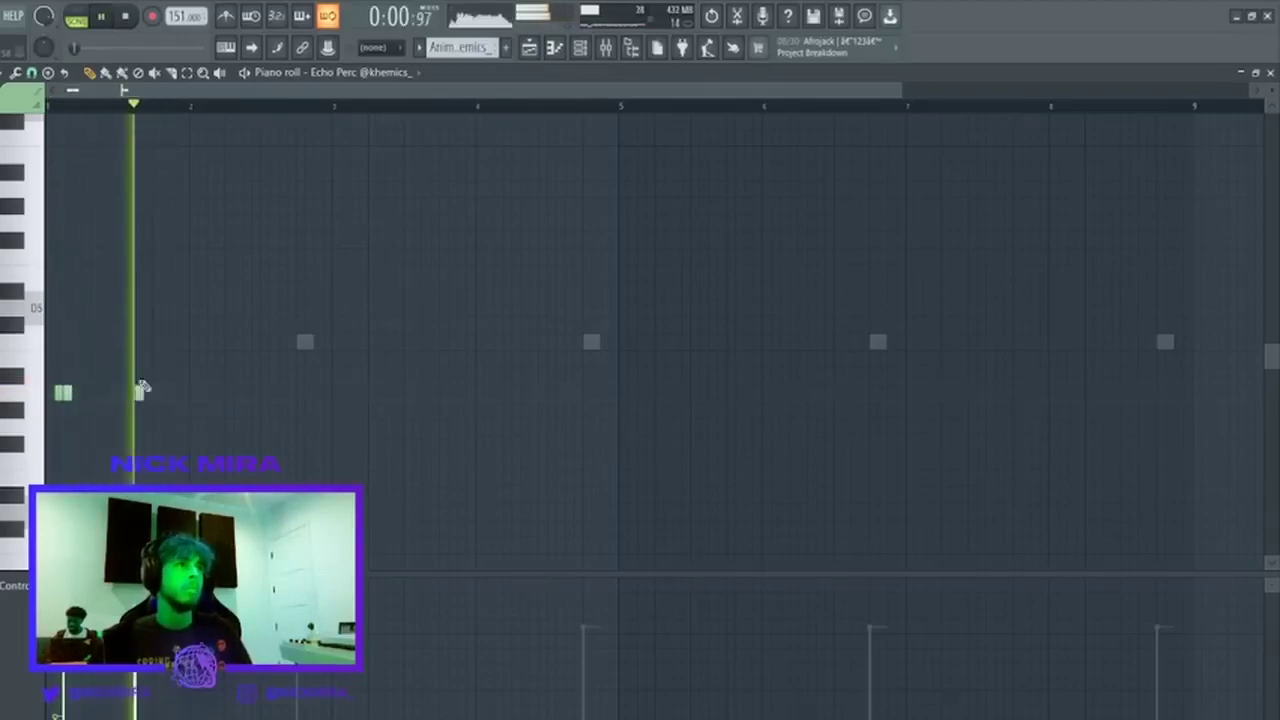
{"action": "key", "text": "space"}
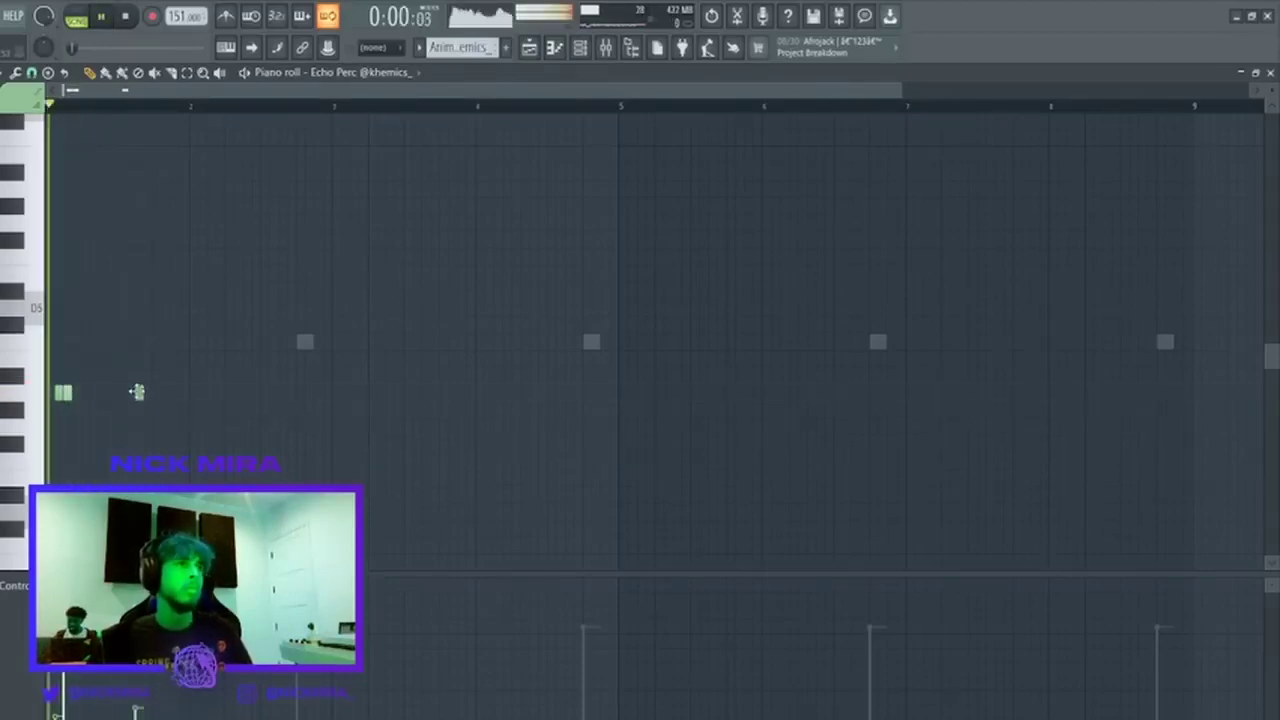
{"action": "left_click", "coordinate": [210, 393]}
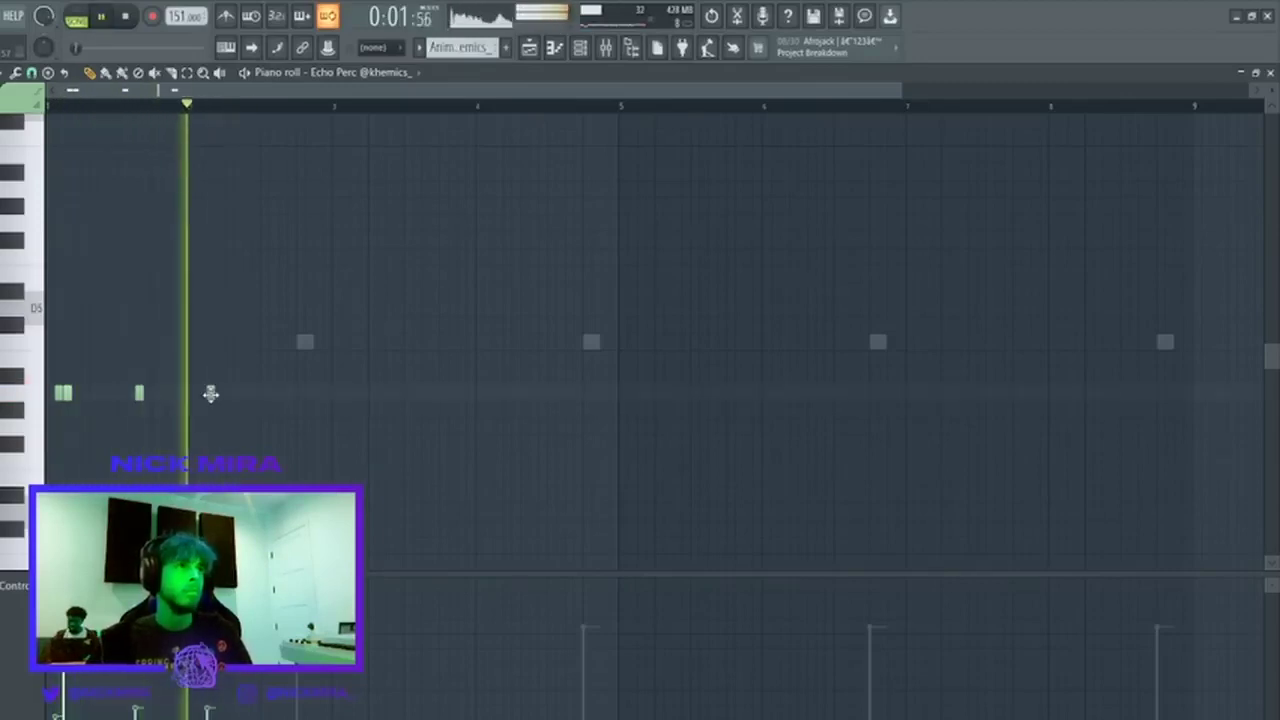
{"action": "left_click", "coordinate": [246, 393]}
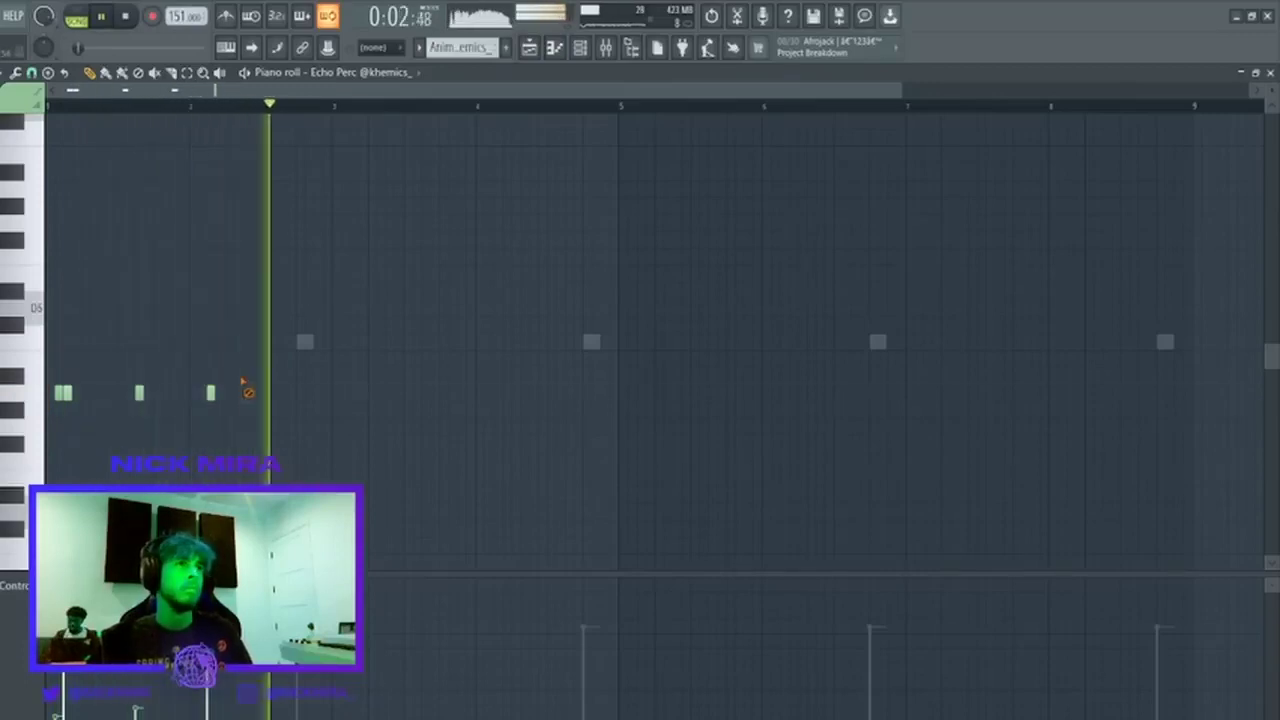
{"action": "right_click", "coordinate": [246, 393]}
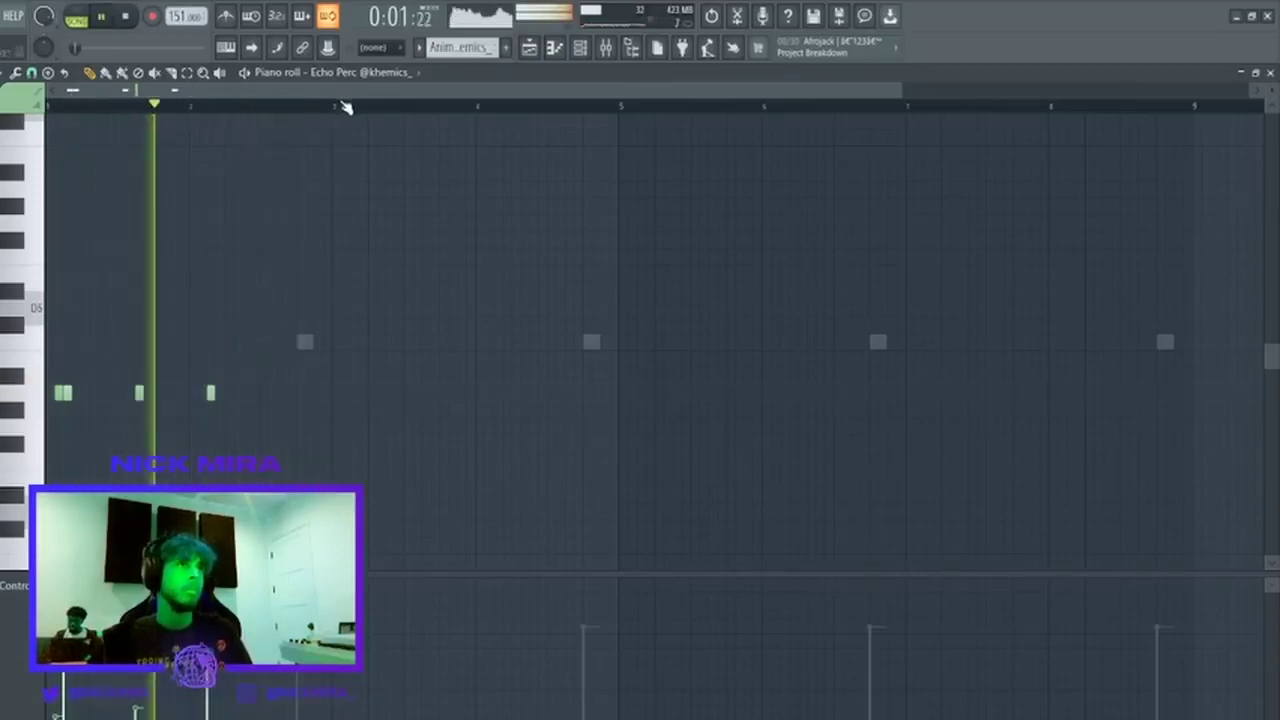
Duplicate the two-bar Echo Perc pattern into bars 3 and 4, and delete the single notes in bars 1 and 3.
{"action": "left_click_drag", "start_coordinate": [338, 107], "coordinate": [6, 180]}
{"action": "key", "text": "ctrl+b"}
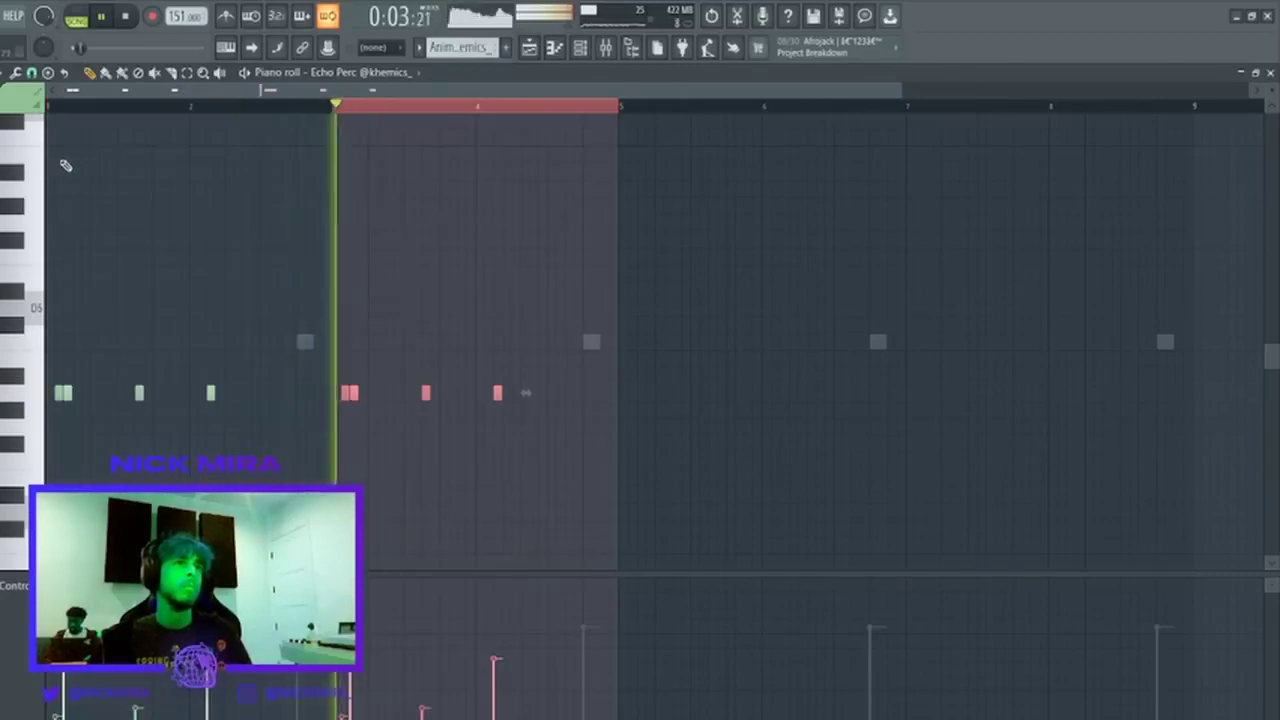
{"action": "key", "text": "ctrl+d"}
{"action": "right_click", "coordinate": [139, 393]}
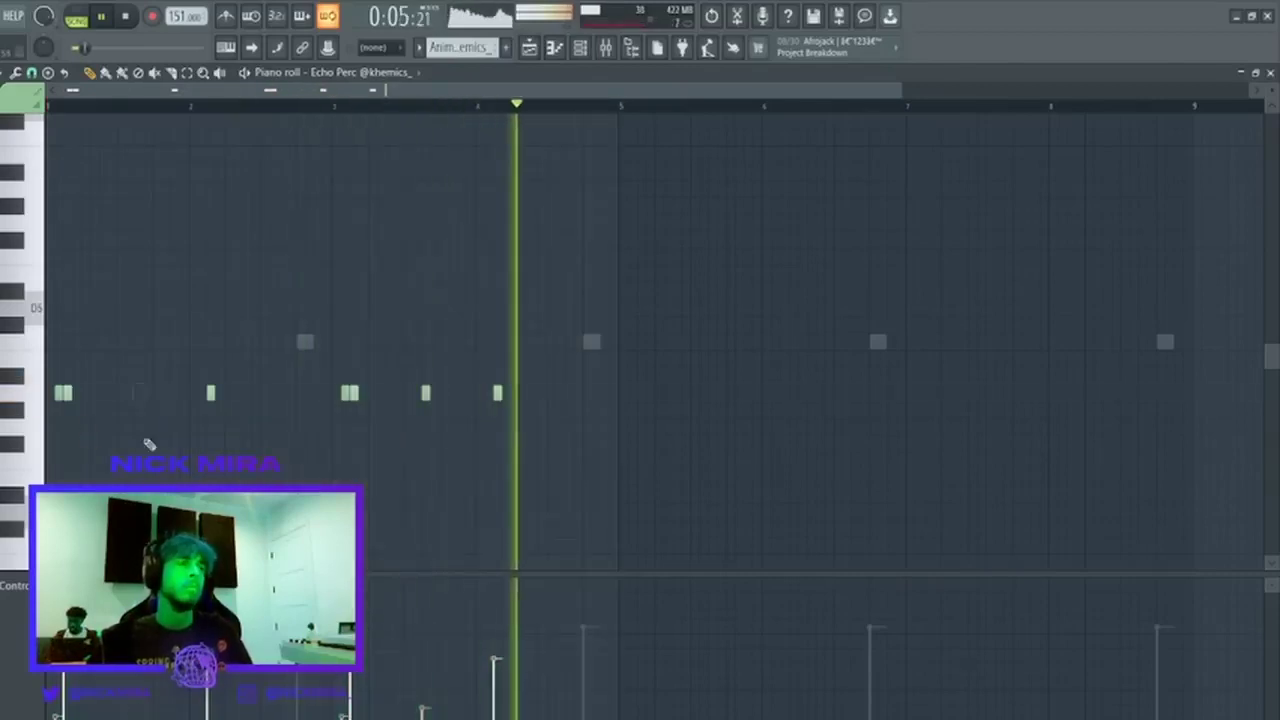
{"action": "right_click", "coordinate": [425, 393]}
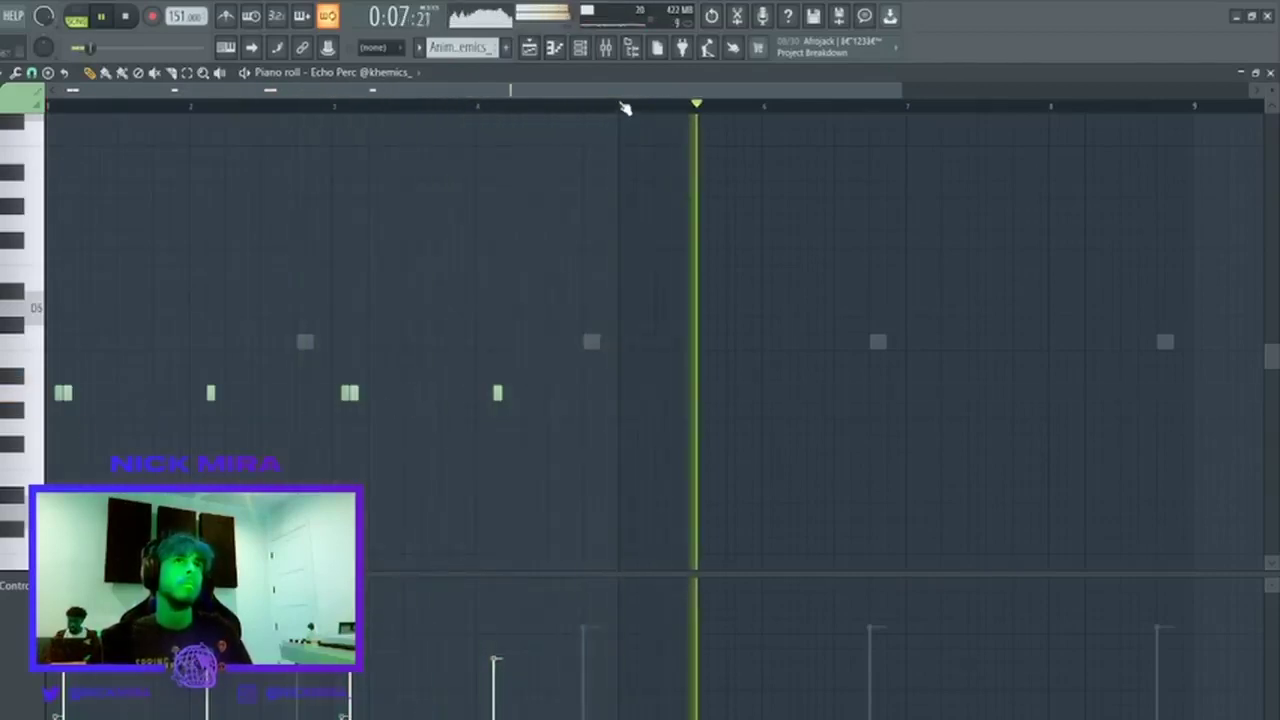
Repeat the four-bar Echo Perc pattern in bars 5 to 8, and delete the single notes in bars 4 and 8.
{"action": "left_click_drag", "start_coordinate": [622, 106], "coordinate": [60, 300]}
{"action": "key", "text": "ctrl+b"}
{"action": "key", "text": "ctrl+d"}
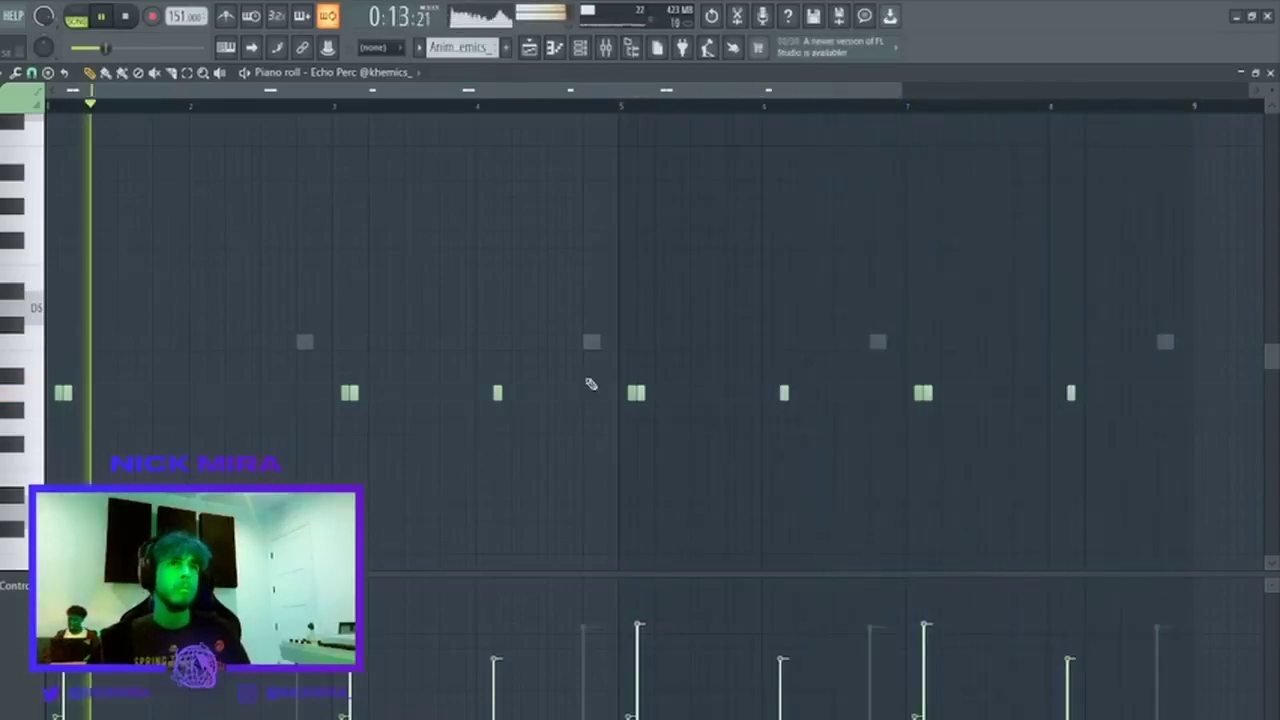
{"action": "right_click", "coordinate": [497, 393]}
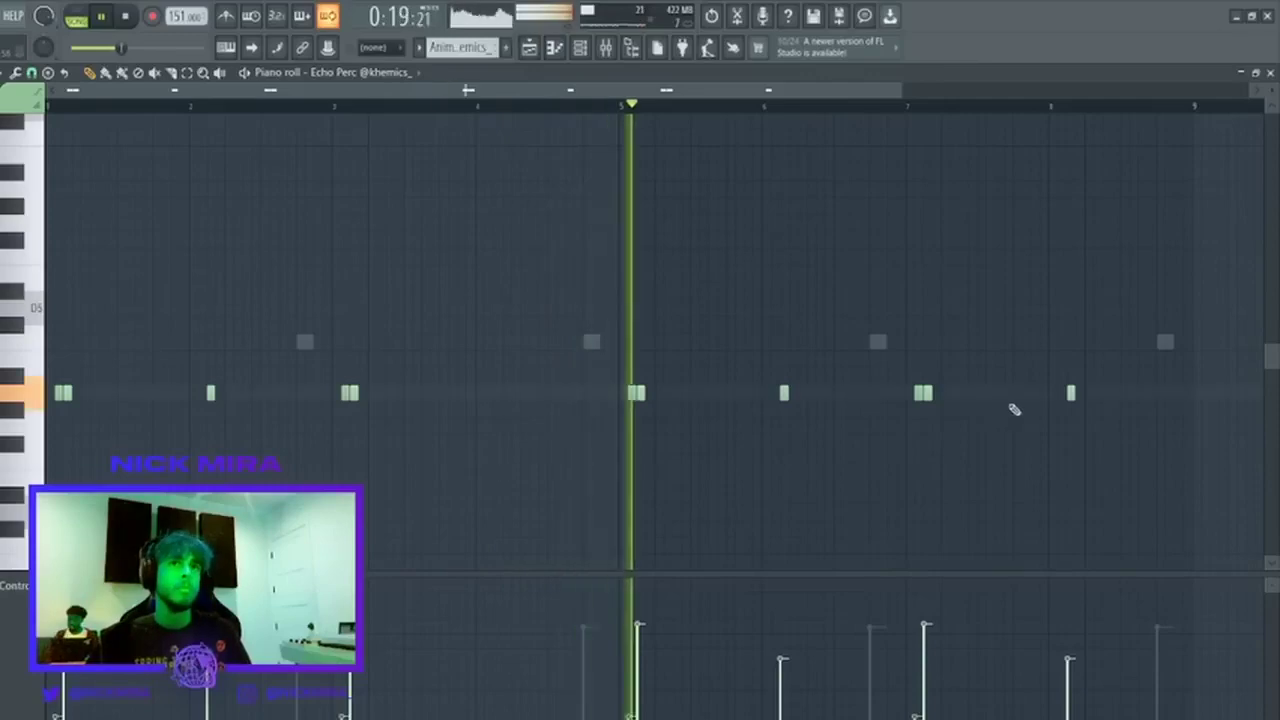
{"action": "right_click", "coordinate": [1071, 393]}
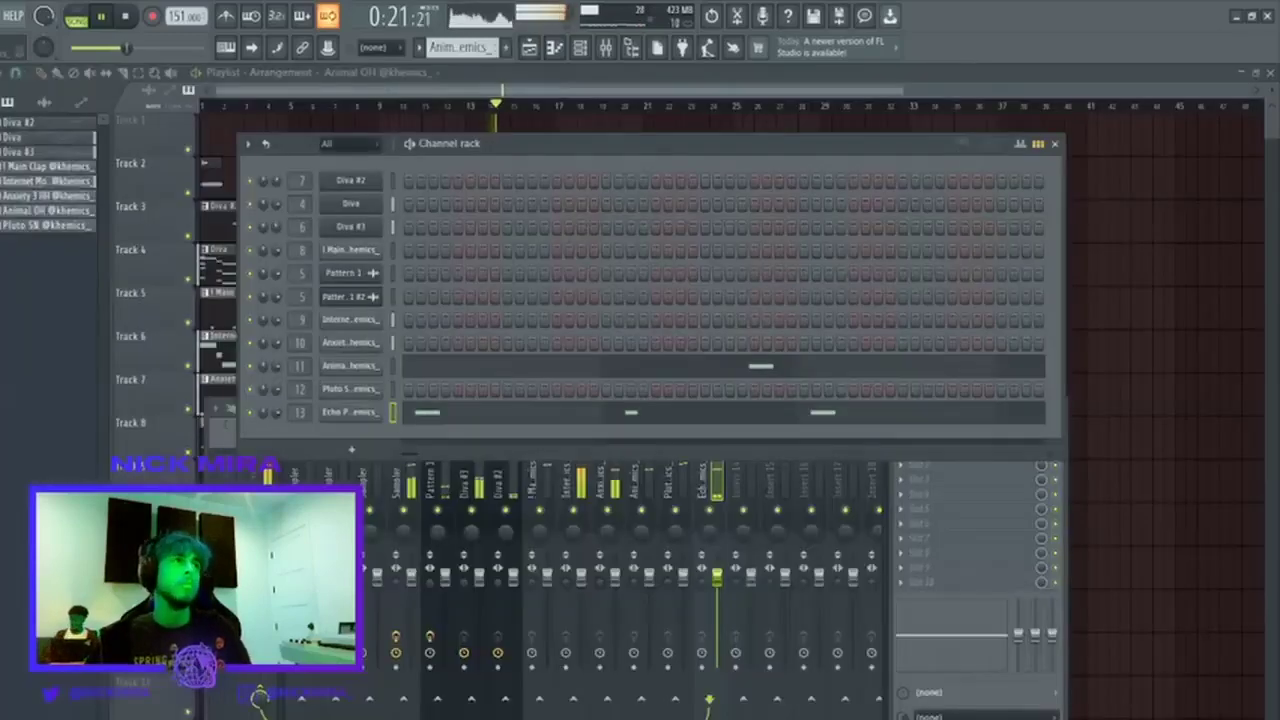
Delete the first Diva clip on track 4, and make the first Internet Money 808 clip unique and open its pattern.
{"action": "key", "text": "F12"}
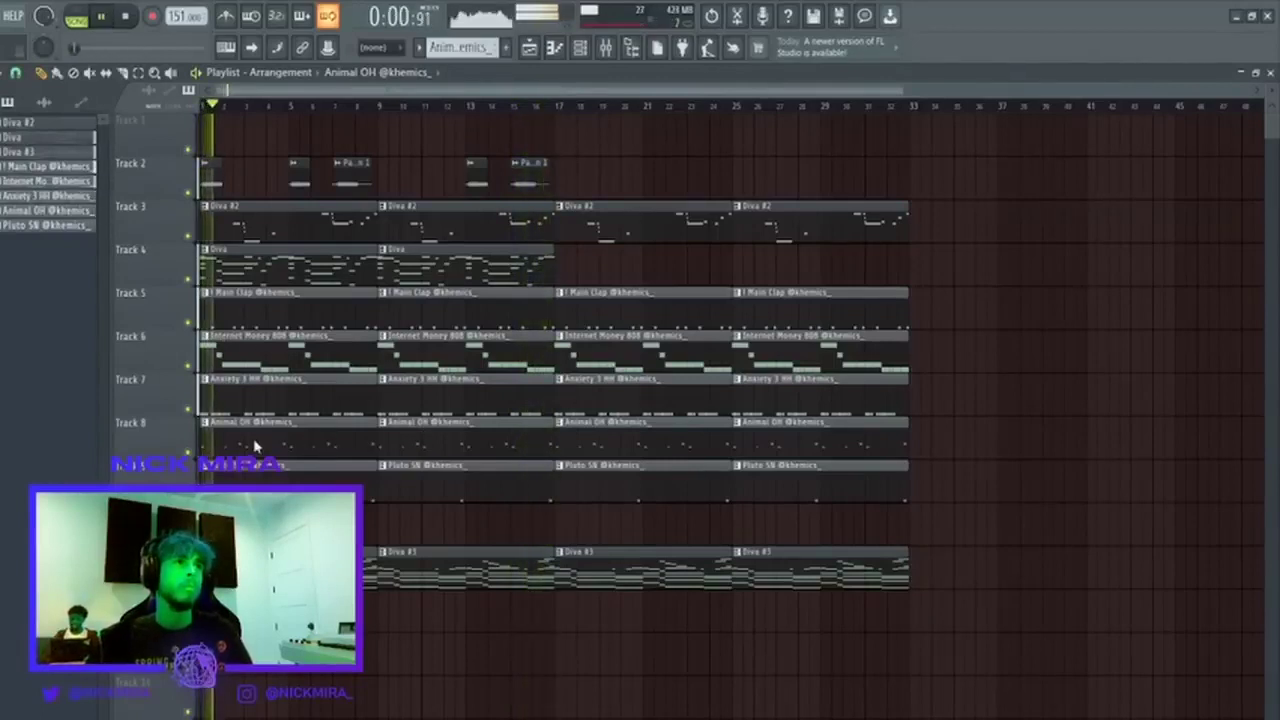
{"action": "right_click", "coordinate": [371, 272]}
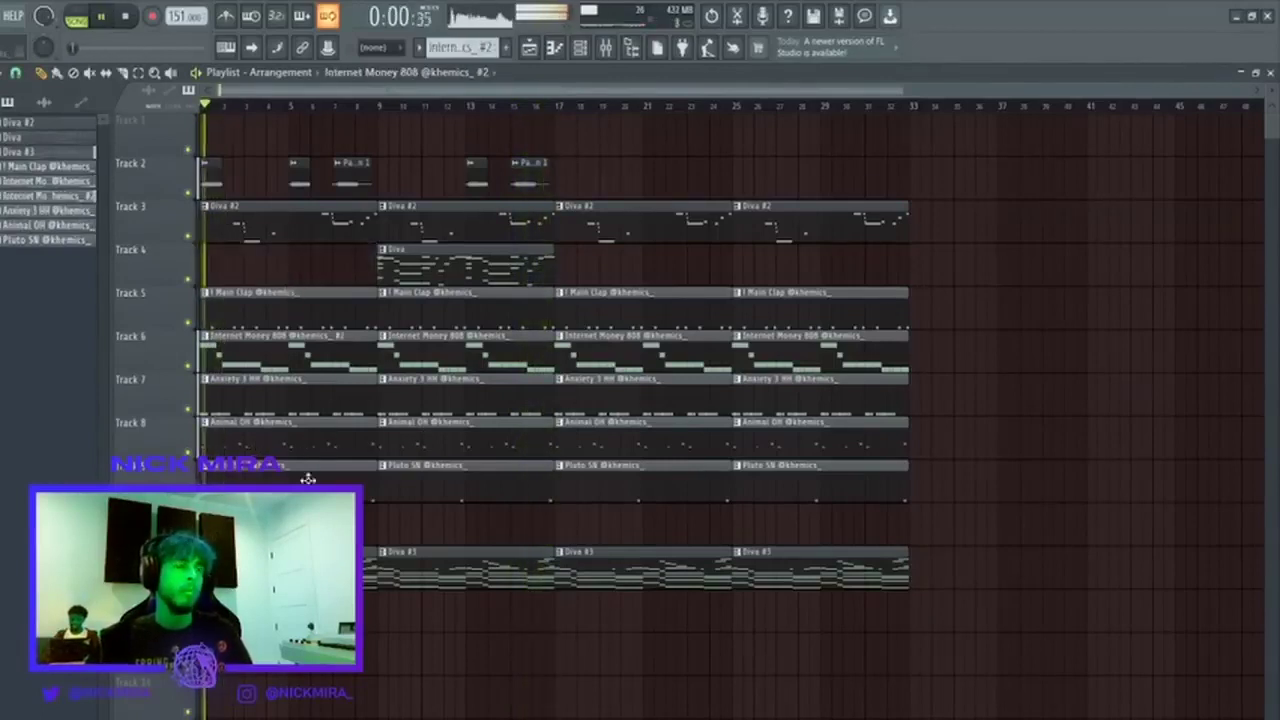
{"action": "double_click", "coordinate": [285, 355]}
{"action": "left_click", "coordinate": [584, 49]}
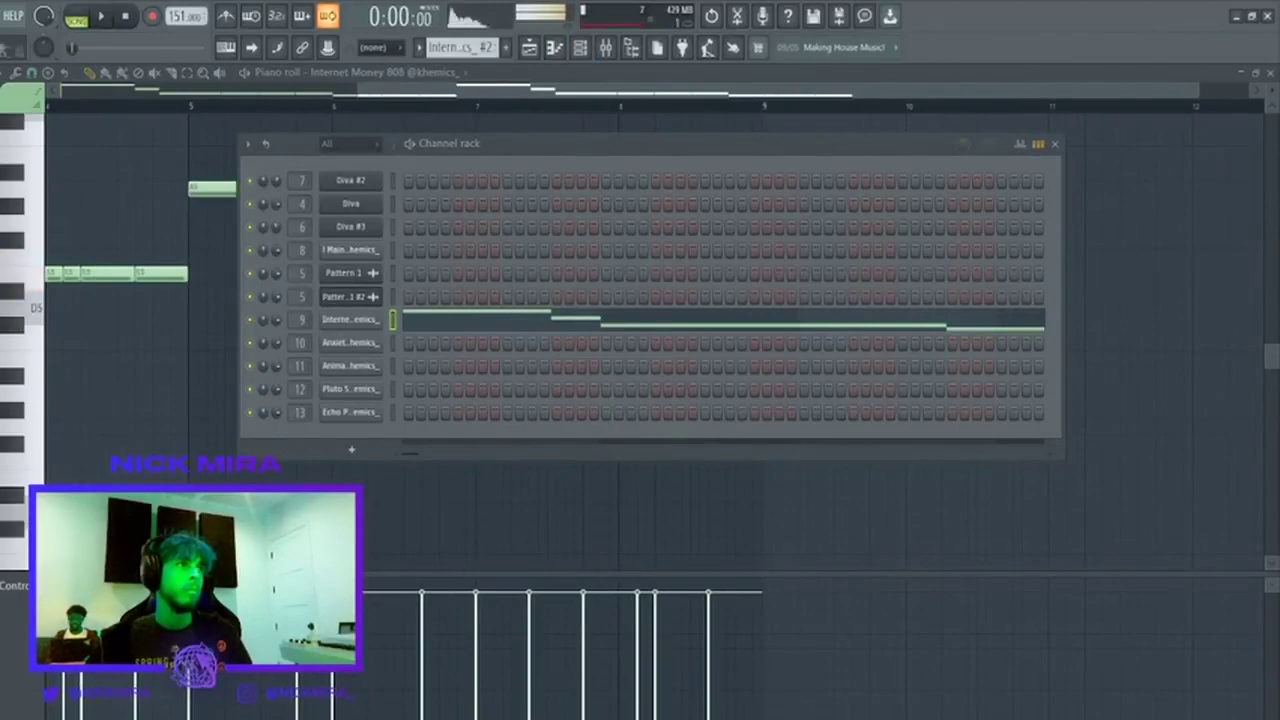
Add a Therapy 808 channel below Echo Perc and check the Internet Money 808 channel's miscellaneous settings.
{"action": "left_click_drag", "start_coordinate": [357, 448], "coordinate": [357, 471]}
{"action": "key", "text": "space"}
{"action": "left_click", "coordinate": [371, 323]}
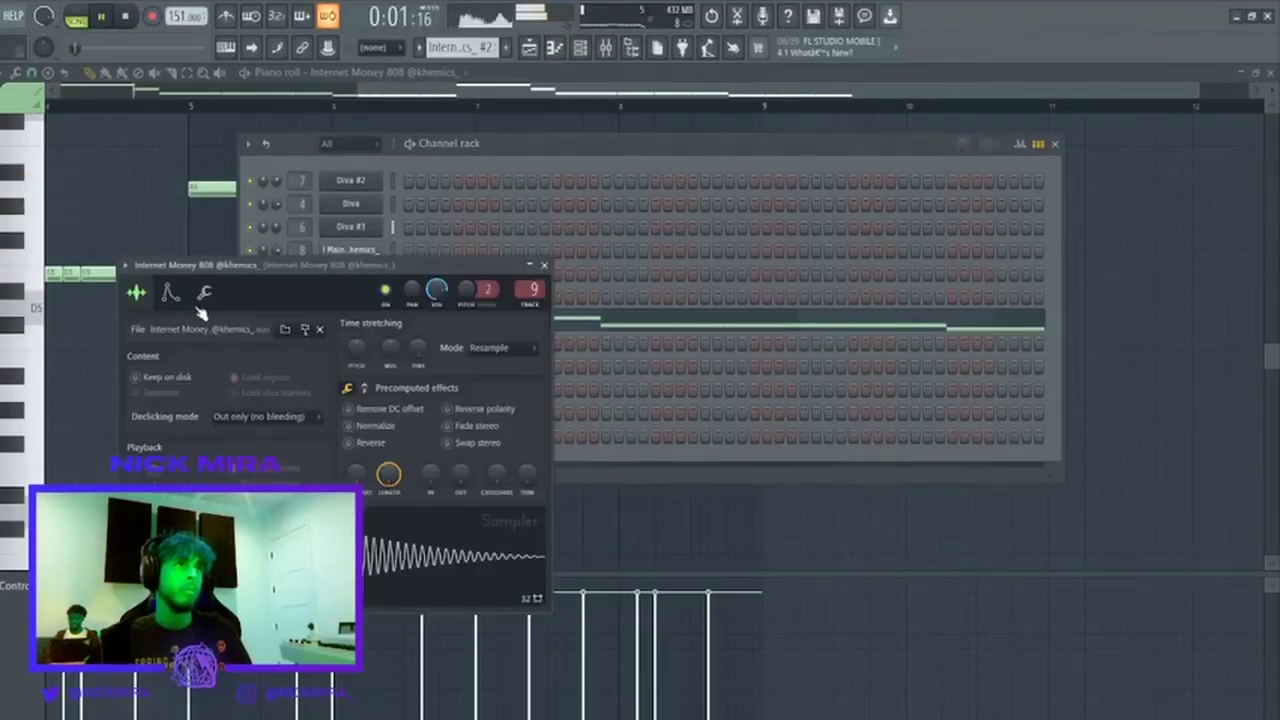
{"action": "left_click", "coordinate": [202, 297]}
{"action": "key", "text": "Escape"}
Move the Internet Money 808 notes to the Therapy 808 channel and set its Cut and Cut by groups to 3.
{"action": "key", "text": "ctrl+x"}
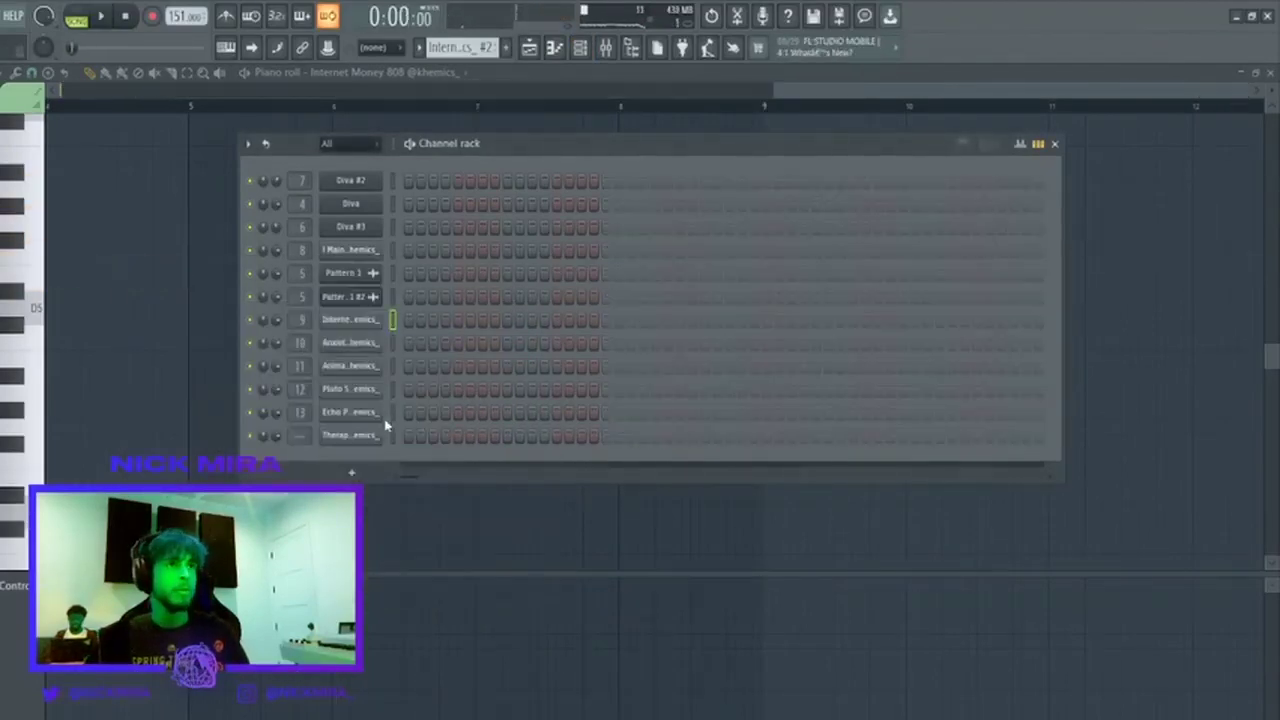
{"action": "left_click", "coordinate": [366, 438]}
{"action": "left_click", "coordinate": [164, 252]}
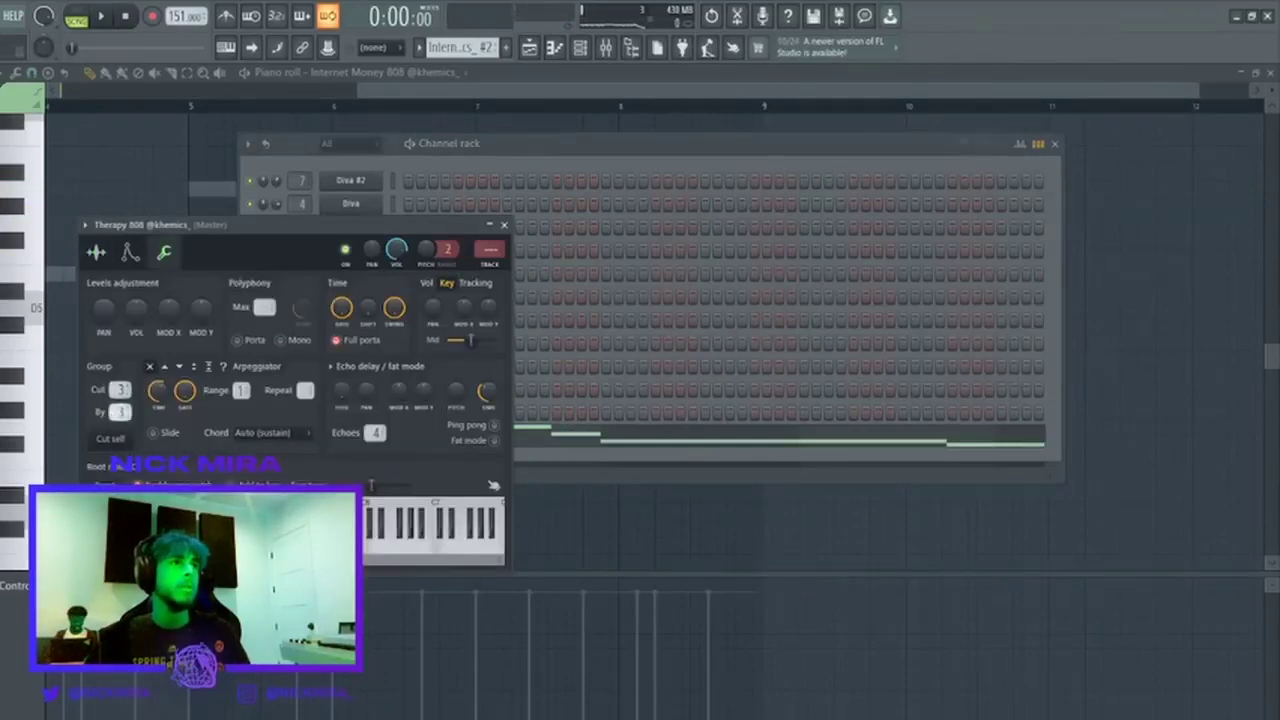
Route the Therapy 808 channel to mixer track 14 and close its settings.
{"action": "left_click", "coordinate": [496, 267]}
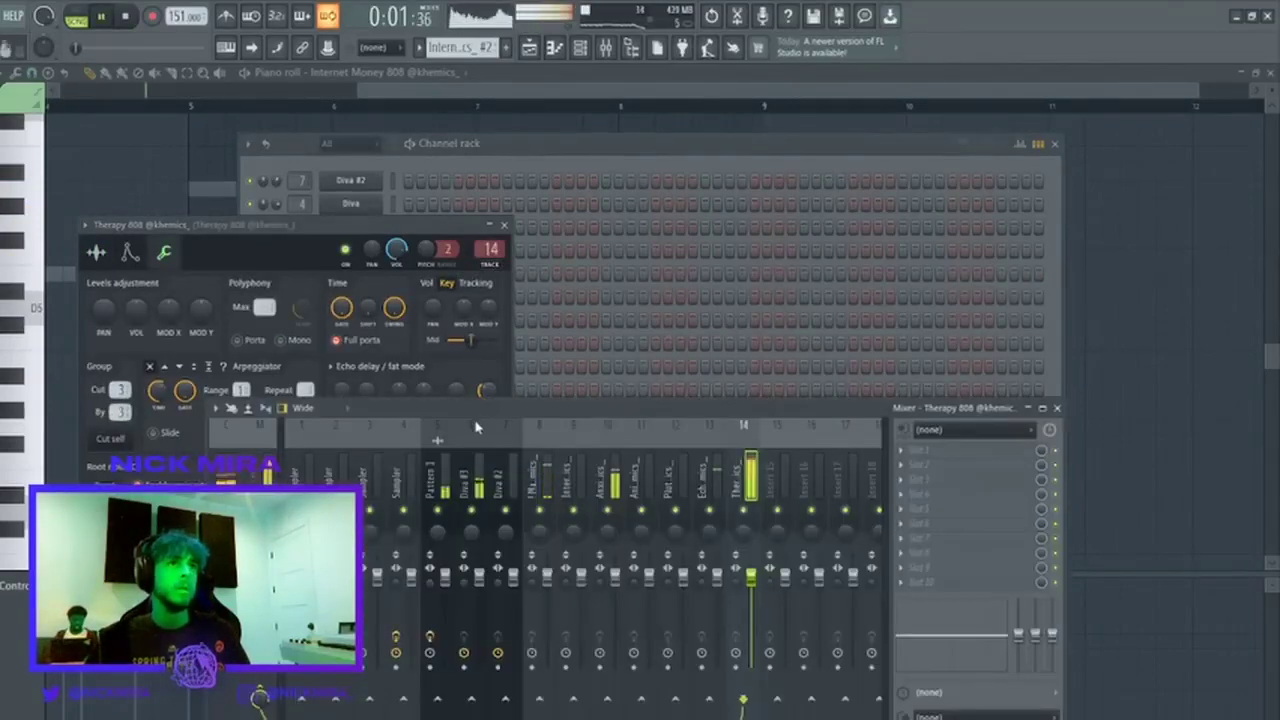
{"action": "key", "text": "F9"}
{"action": "left_click", "coordinate": [504, 225]}
Transpose the two Therapy 808 notes in bar 5 down one octave to A4 and G4, and return to the playlist.
{"action": "left_click", "coordinate": [513, 438]}
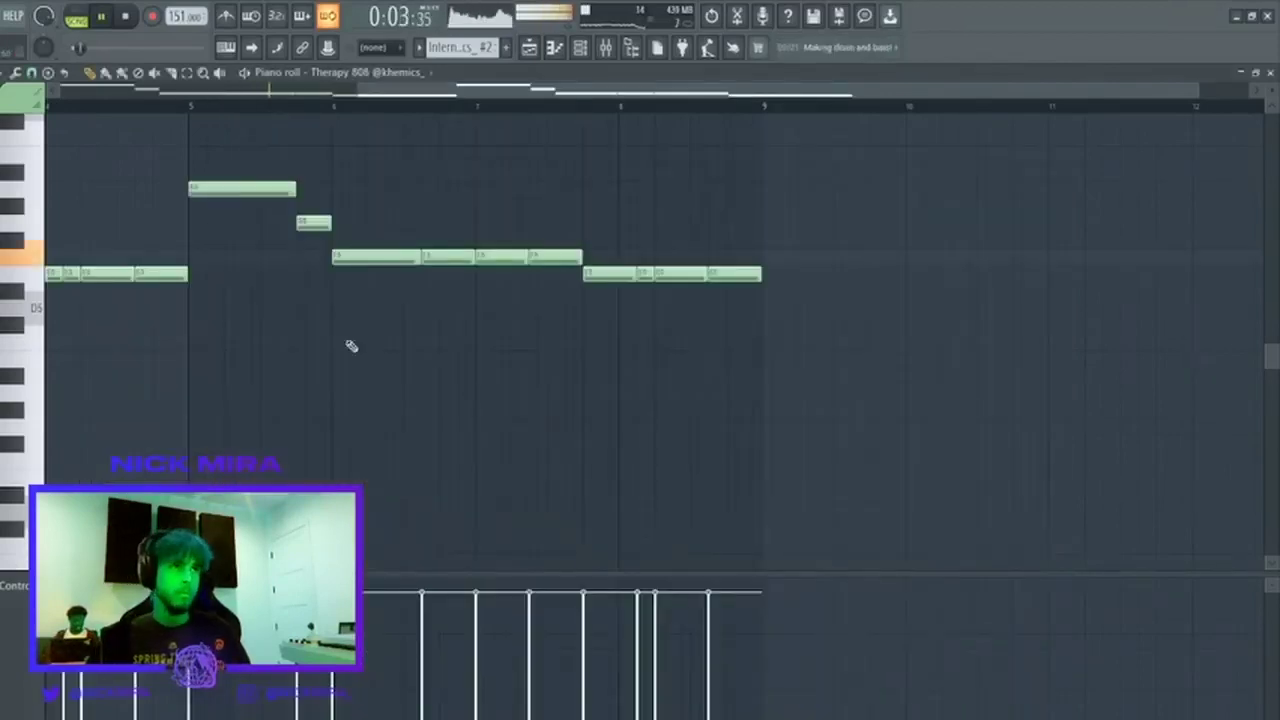
{"action": "scroll", "coordinate": [437, 110], "scroll_direction": "down", "scroll_amount": 3}
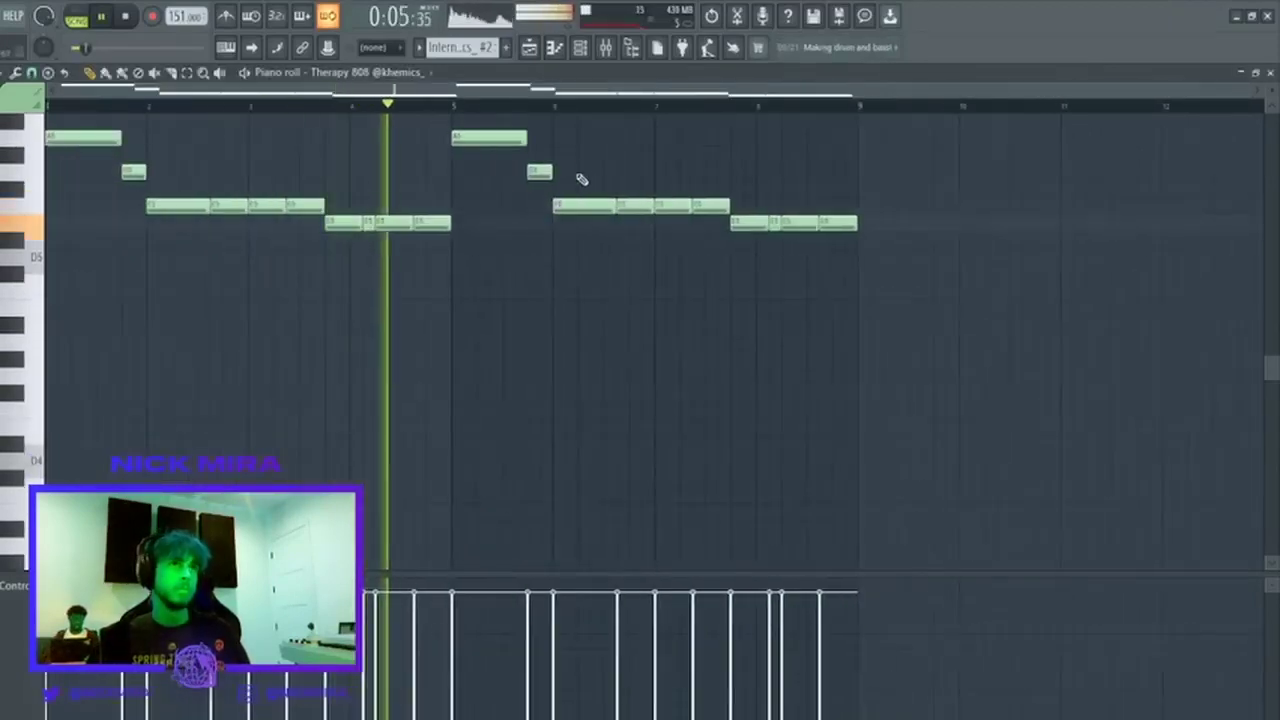
{"action": "left_click_drag", "start_coordinate": [582, 182], "coordinate": [424, 105]}
{"action": "key", "text": "ctrl+Down"}
{"action": "key", "text": "ctrl+d"}
{"action": "scroll", "coordinate": [715, 408], "scroll_direction": "up", "scroll_amount": 2}
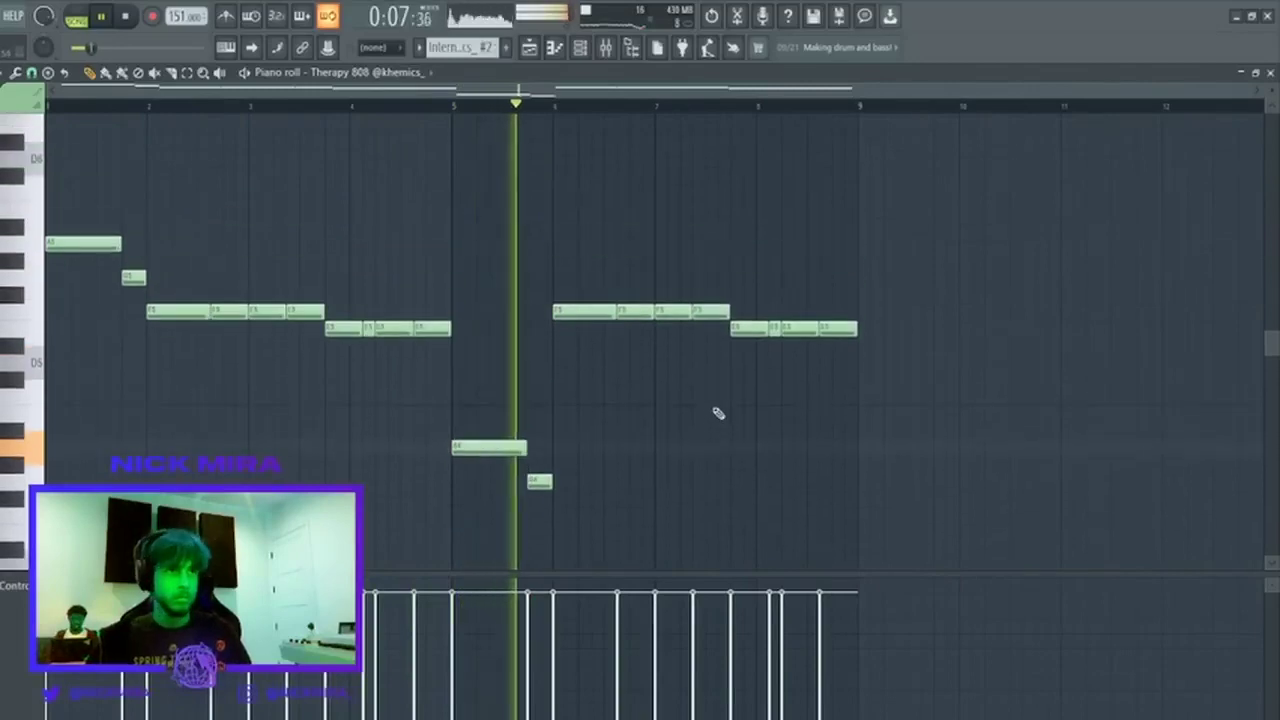
{"action": "scroll", "coordinate": [609, 386], "scroll_direction": "up", "scroll_amount": 2}
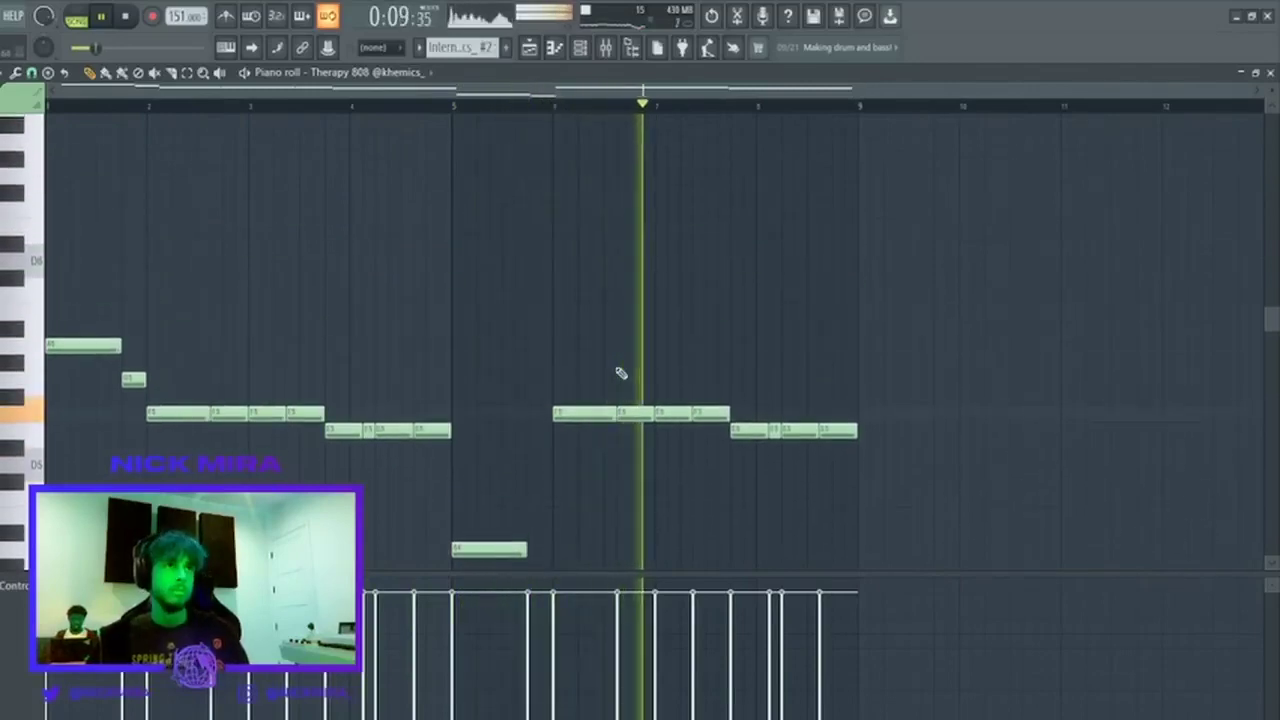
{"action": "key", "text": "F7"}
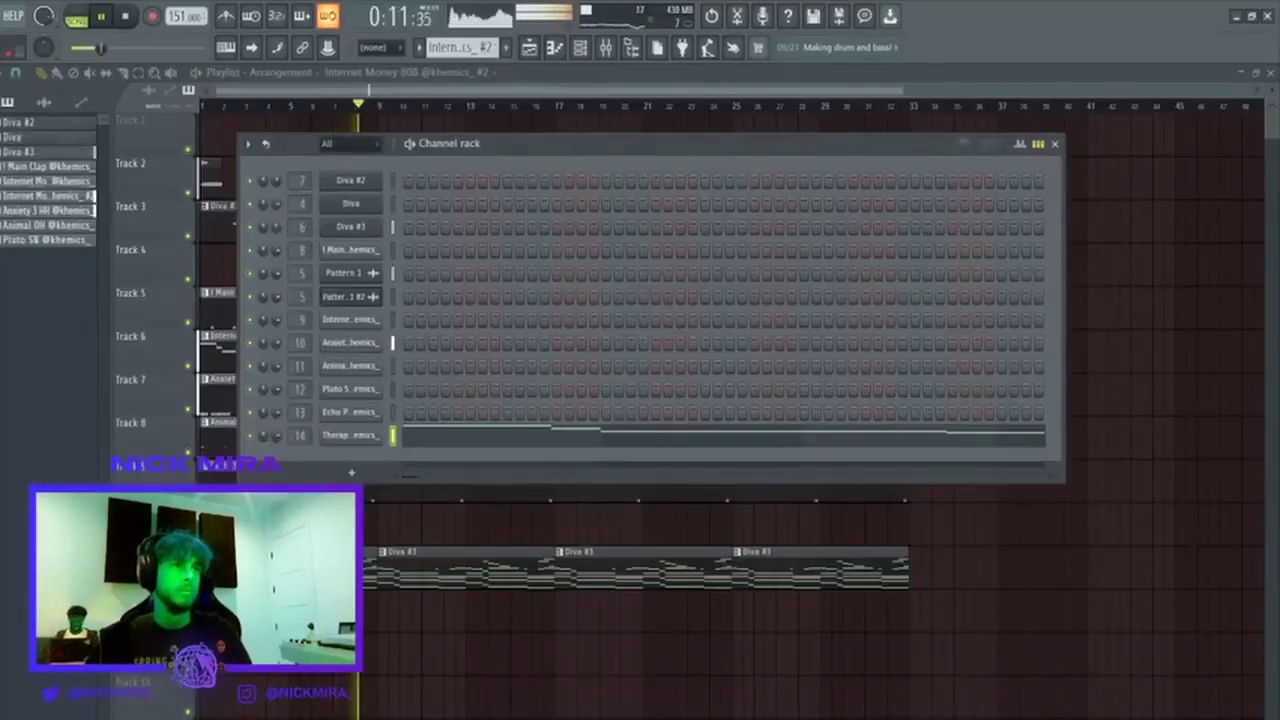
{"action": "key", "text": "F6"}
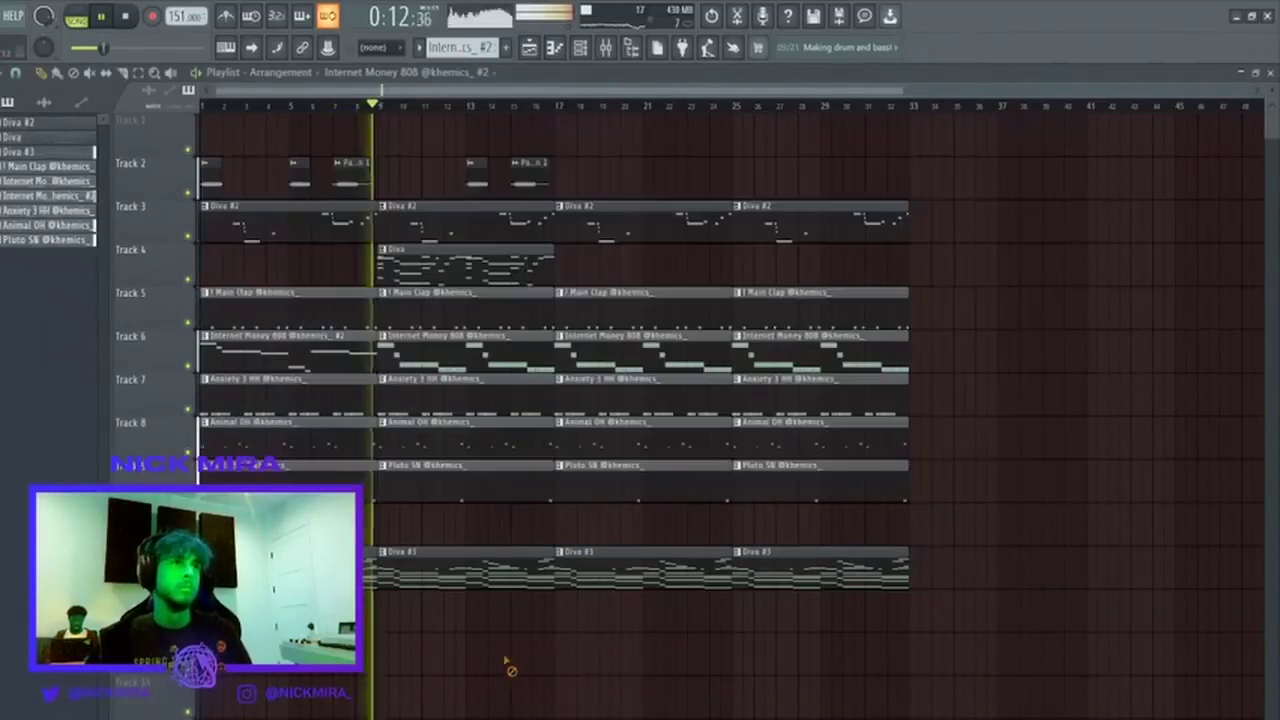
Try removing the Diva #3 clip at bar 9 from the playlist and undo the deletion.
{"action": "right_click", "coordinate": [477, 573]}
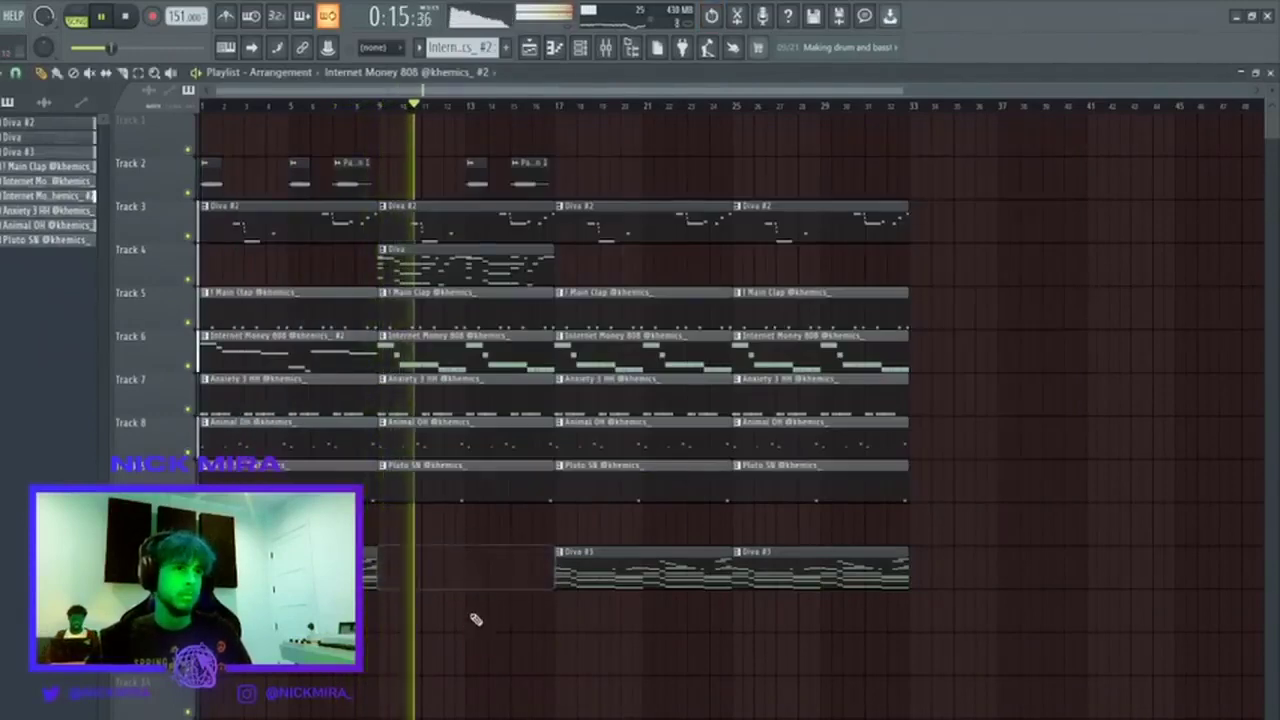
{"action": "key", "text": "ctrl+z"}
{"action": "right_click", "coordinate": [459, 572]}
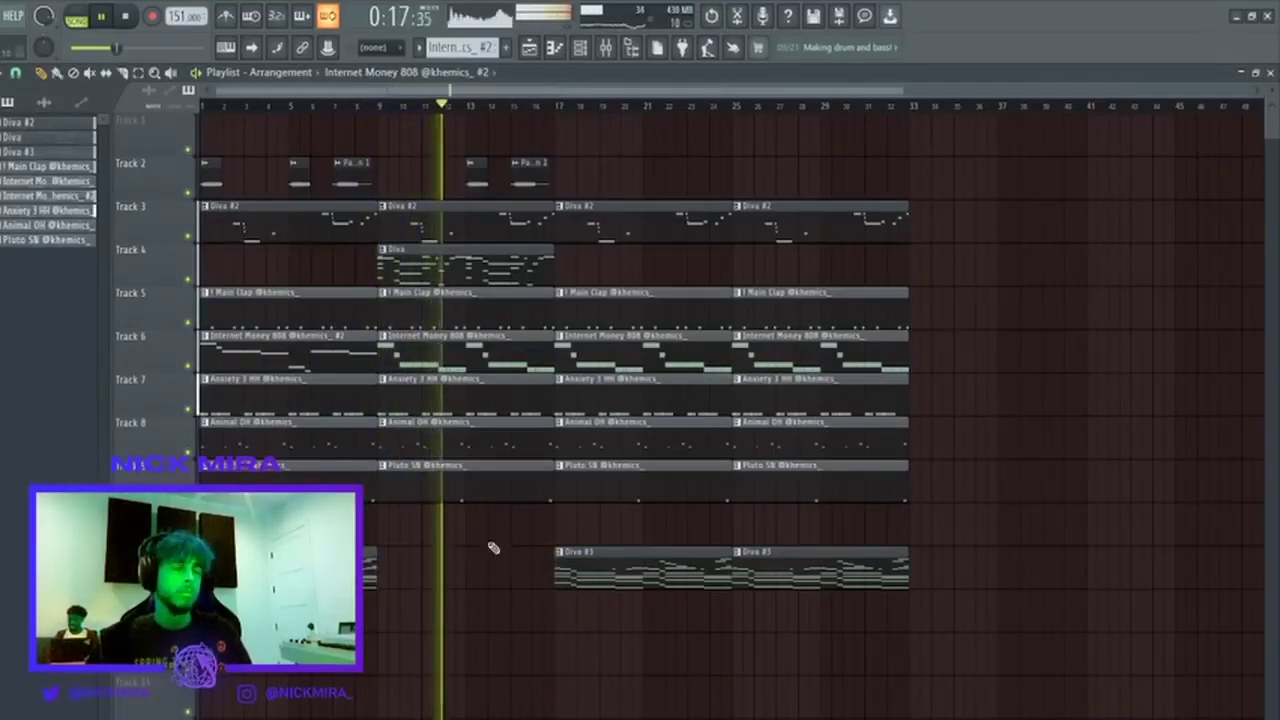
{"action": "key", "text": "ctrl+z"}
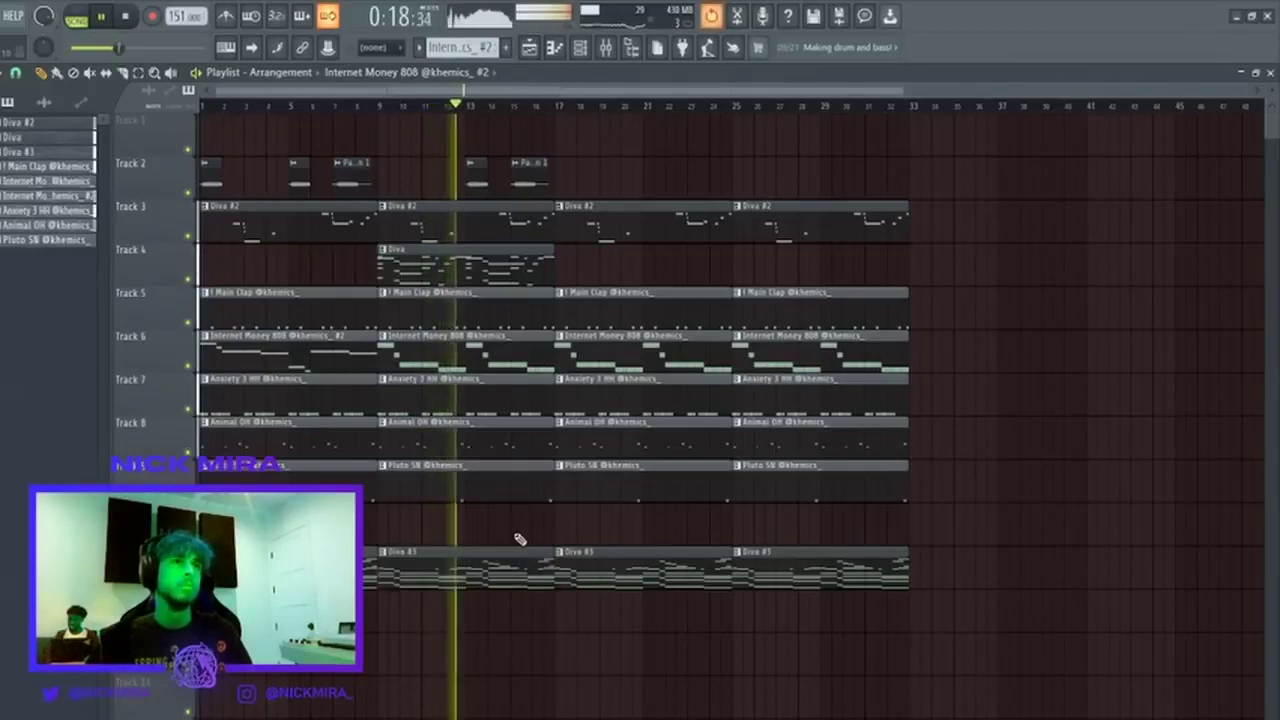
Duplicate the Diva clip on track 4 to bar 17 and open its pattern.
{"action": "left_click", "coordinate": [579, 568]}
{"action": "left_click", "coordinate": [505, 268], "text": "ctrl"}
{"action": "key", "text": "ctrl+b"}
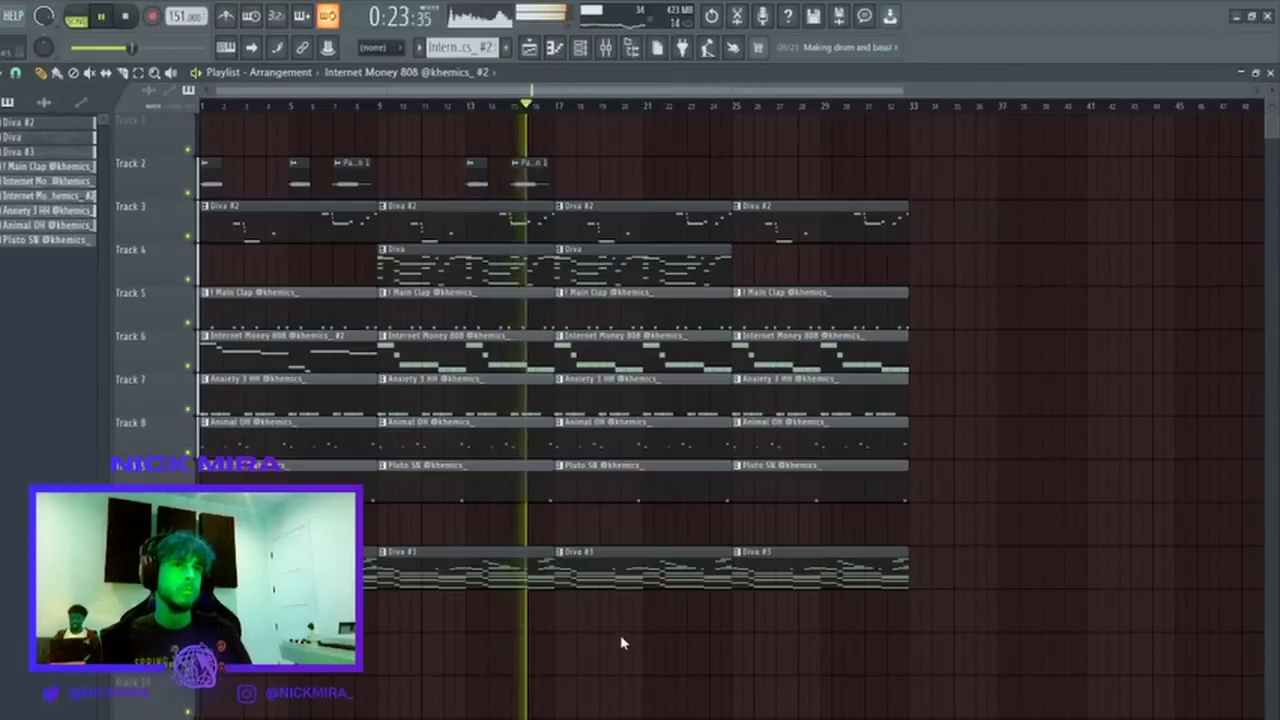
{"action": "double_click", "coordinate": [591, 275]}
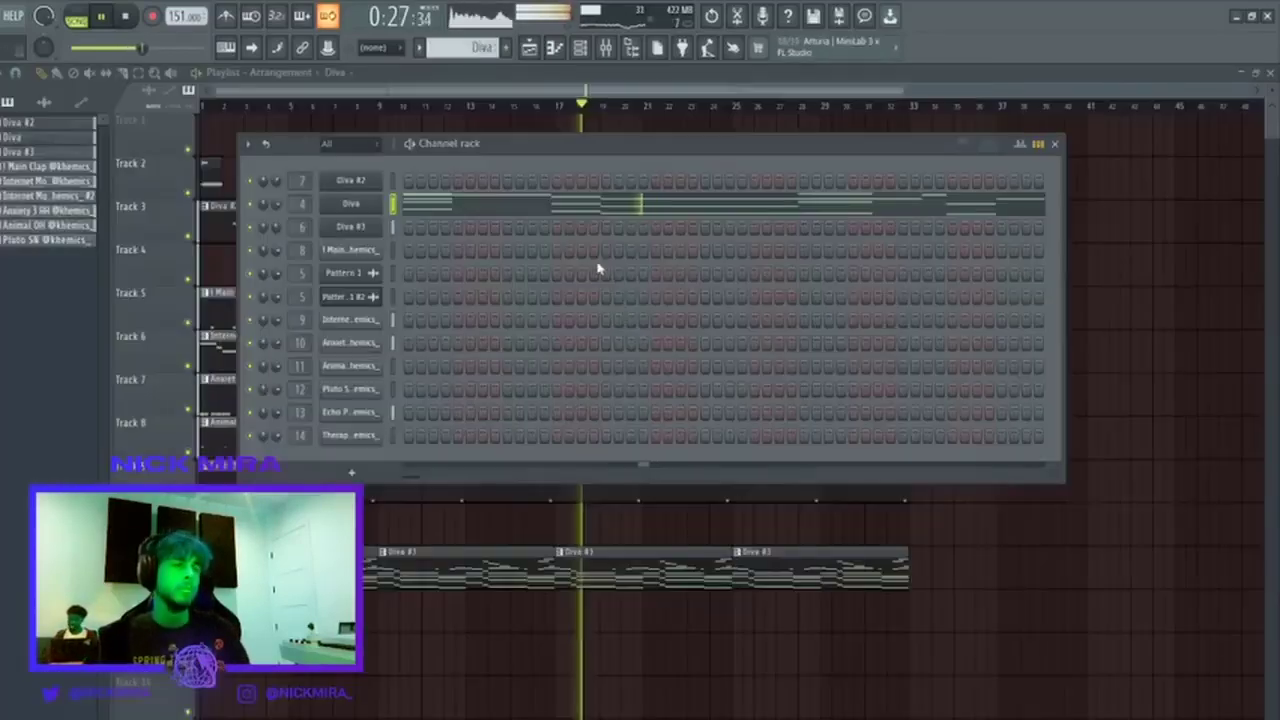
Remove the Diva #3 clip at bar 25 and duplicate the two Diva clips on track 4 to bar 25.
{"action": "key", "text": "F6"}
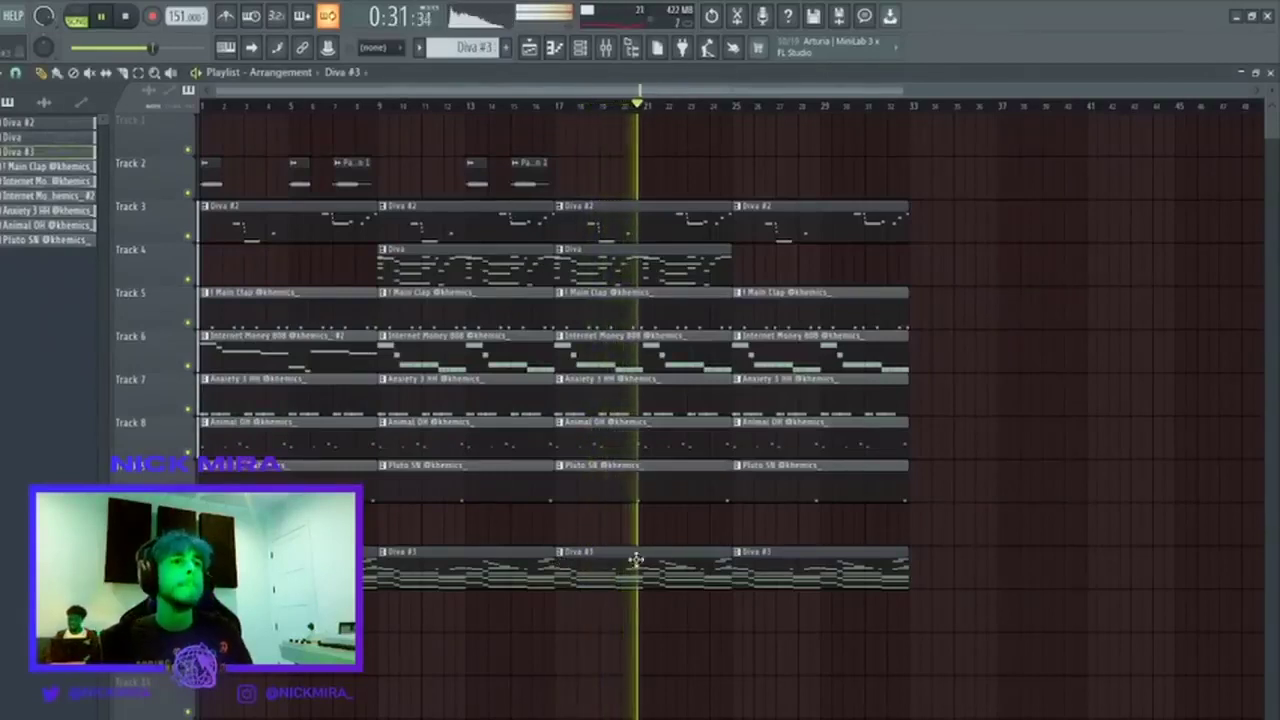
{"action": "right_click", "coordinate": [808, 581]}
{"action": "left_click_drag", "start_coordinate": [740, 284], "coordinate": [468, 277]}
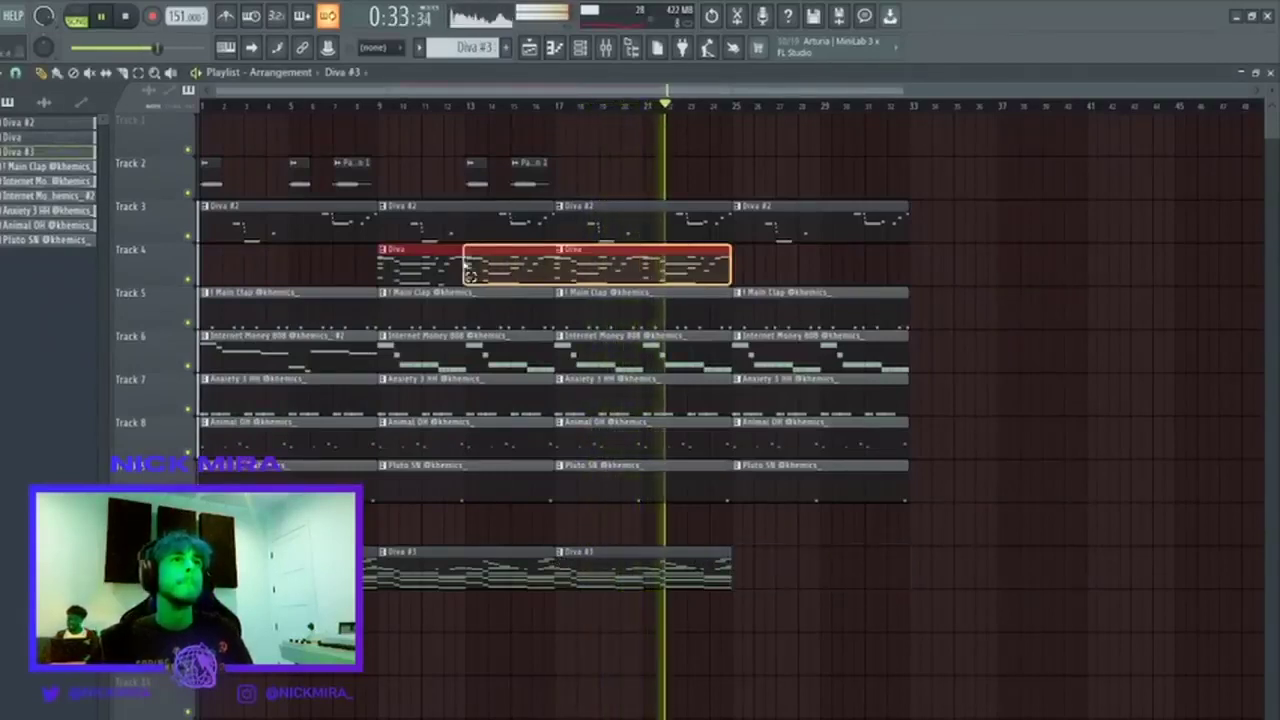
{"action": "key", "text": "ctrl+b"}
Duplicate the track 2 audio clips to bar 25, and delete the ones at bars 13, 15, 37 and 39.
{"action": "left_click_drag", "start_coordinate": [594, 171], "coordinate": [740, 197]}
{"action": "right_click", "coordinate": [530, 180]}
{"action": "right_click", "coordinate": [477, 179]}
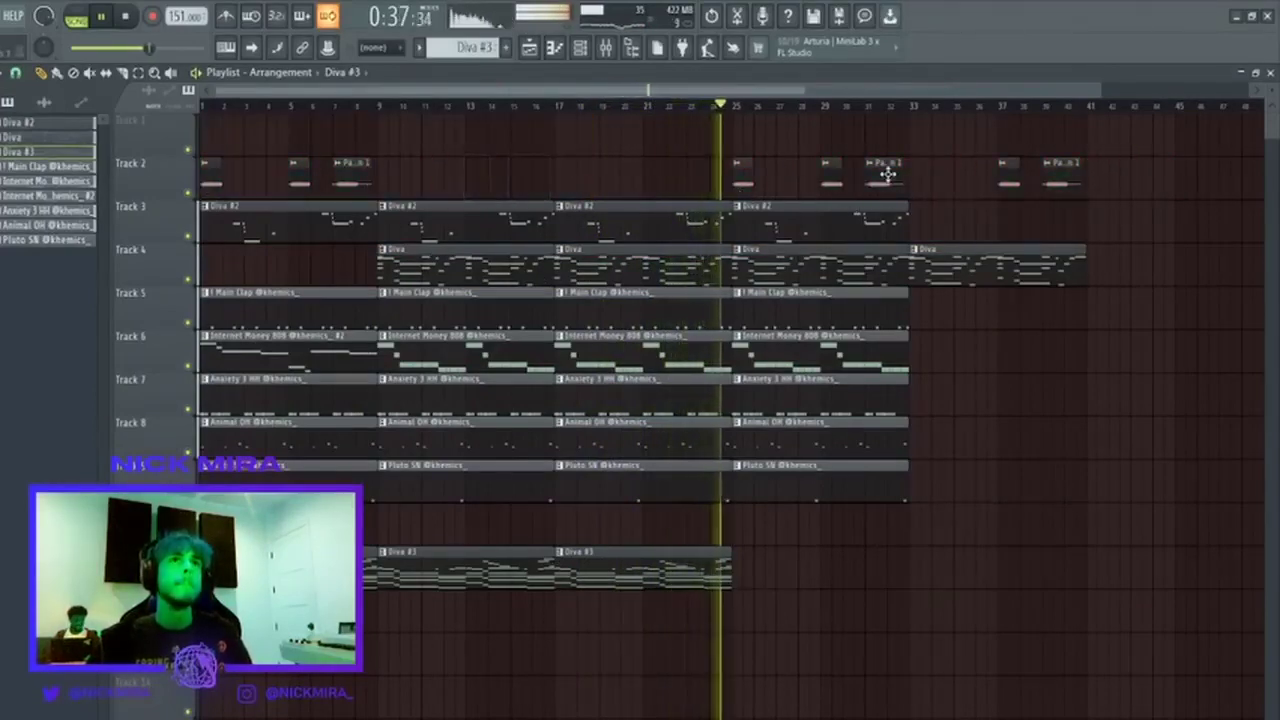
{"action": "right_click", "coordinate": [1009, 178]}
{"action": "right_click", "coordinate": [1062, 182]}
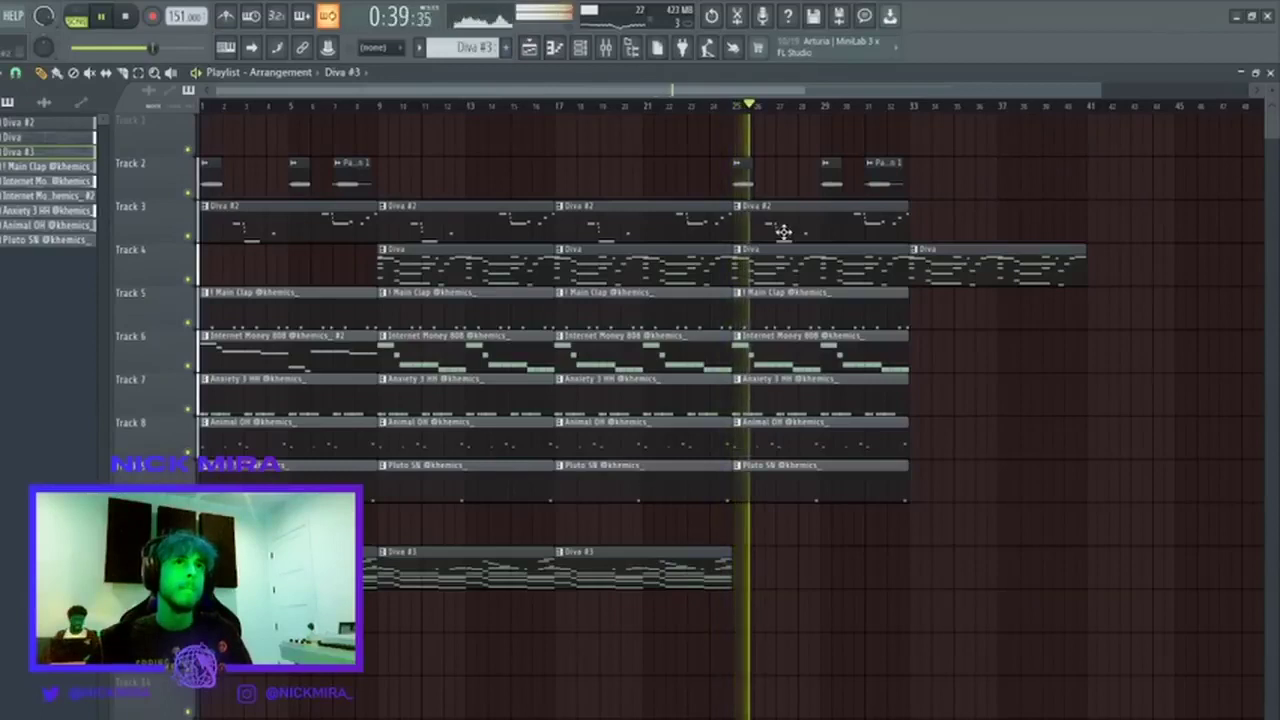
Normalize the Pattern 1 audio clip used on track 2 and close its channel settings.
{"action": "double_click", "coordinate": [740, 190]}
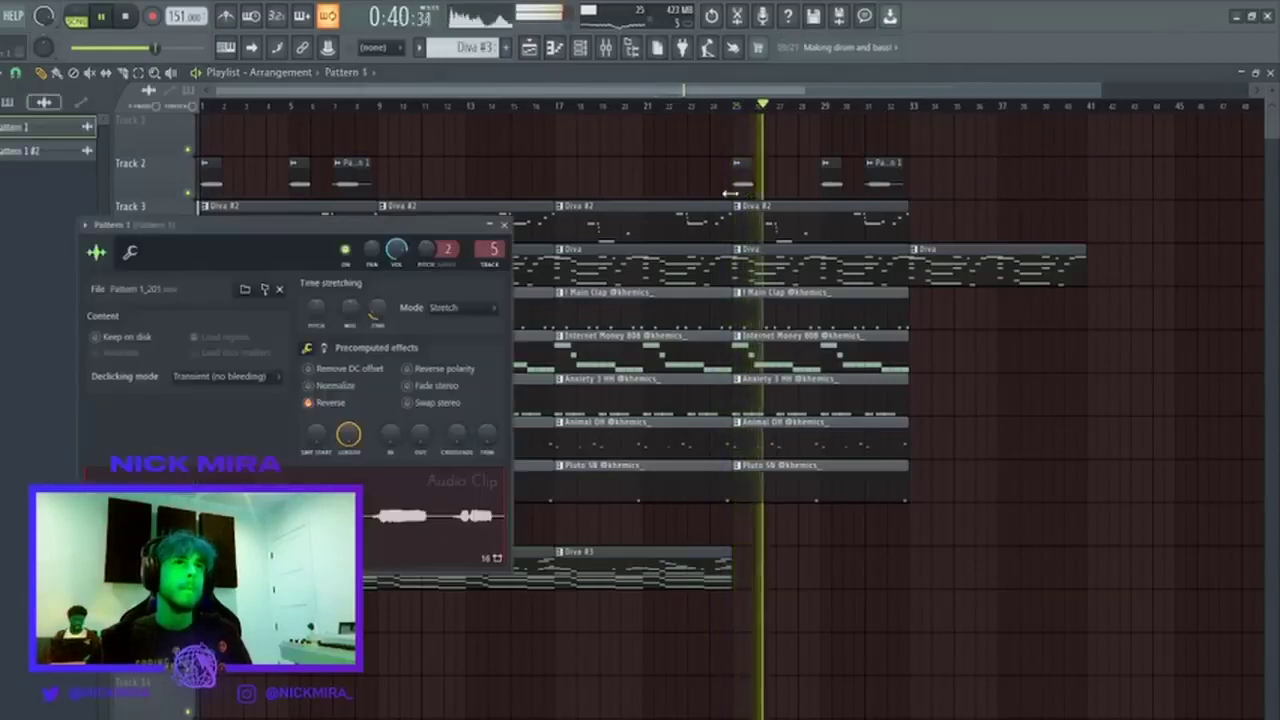
{"action": "left_click", "coordinate": [348, 387]}
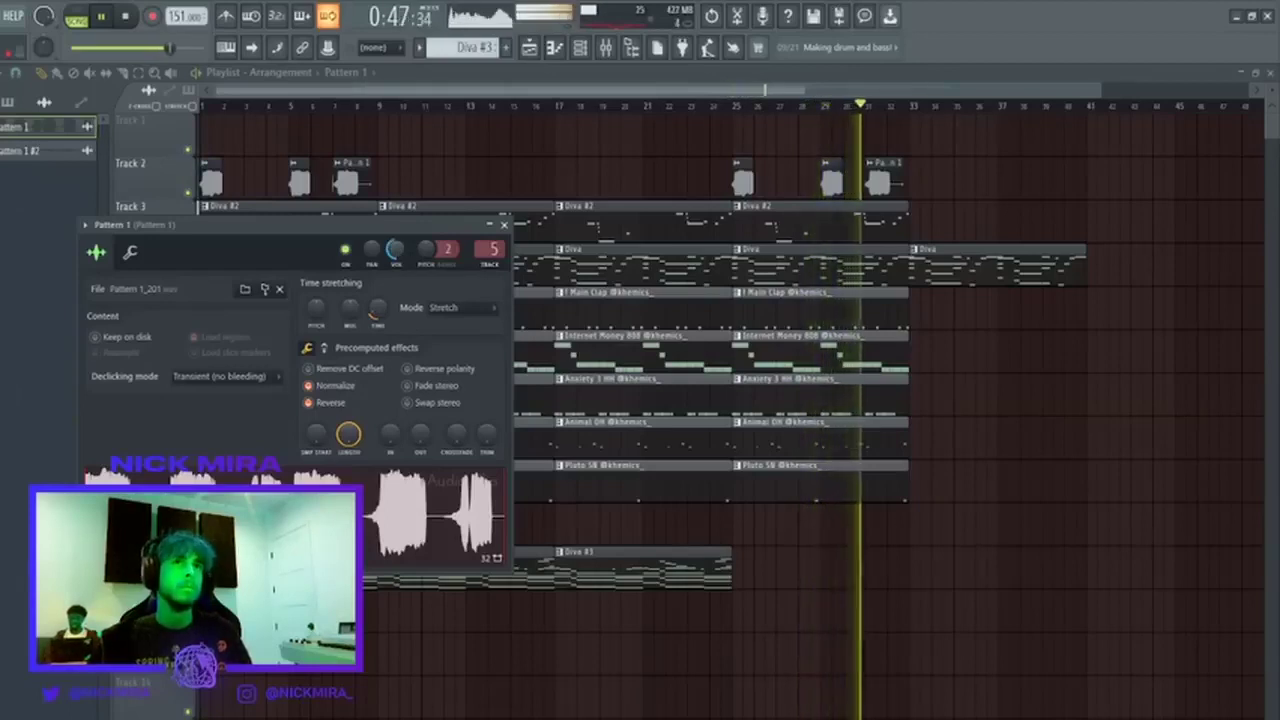
{"action": "left_click", "coordinate": [504, 225]}
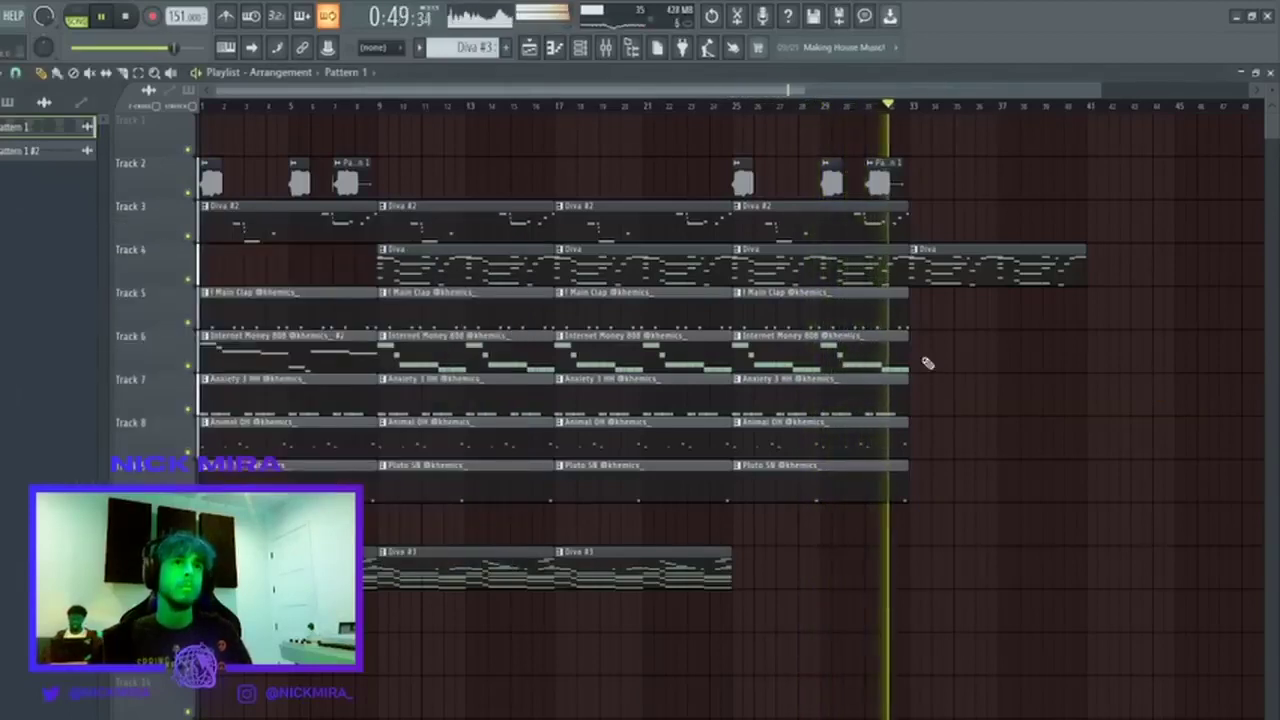
Duplicate the 808, hi-hat, open hat, snare and Diva #3 clips to bar 33, and remove the Diva clip at bar 33.
{"action": "left_click_drag", "start_coordinate": [937, 331], "coordinate": [200, 600]}
{"action": "key", "text": "ctrl+b"}
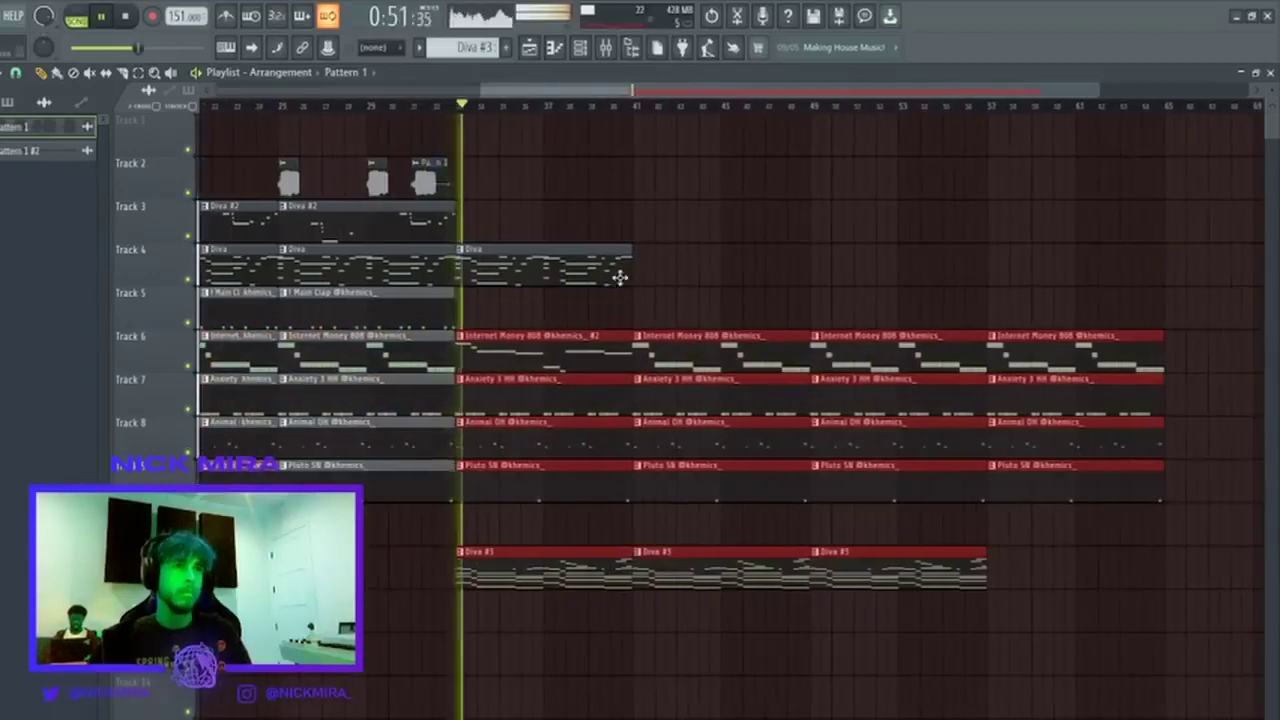
{"action": "key", "text": "ctrl+d"}
{"action": "right_click", "coordinate": [612, 268]}
Duplicate the last Main Clap clip on track 5 to bar 33 and clear the selection.
{"action": "scroll", "coordinate": [609, 106], "scroll_direction": "down", "scroll_amount": 3}
{"action": "left_click", "coordinate": [562, 296], "text": "ctrl"}
{"action": "key", "text": "ctrl+b"}
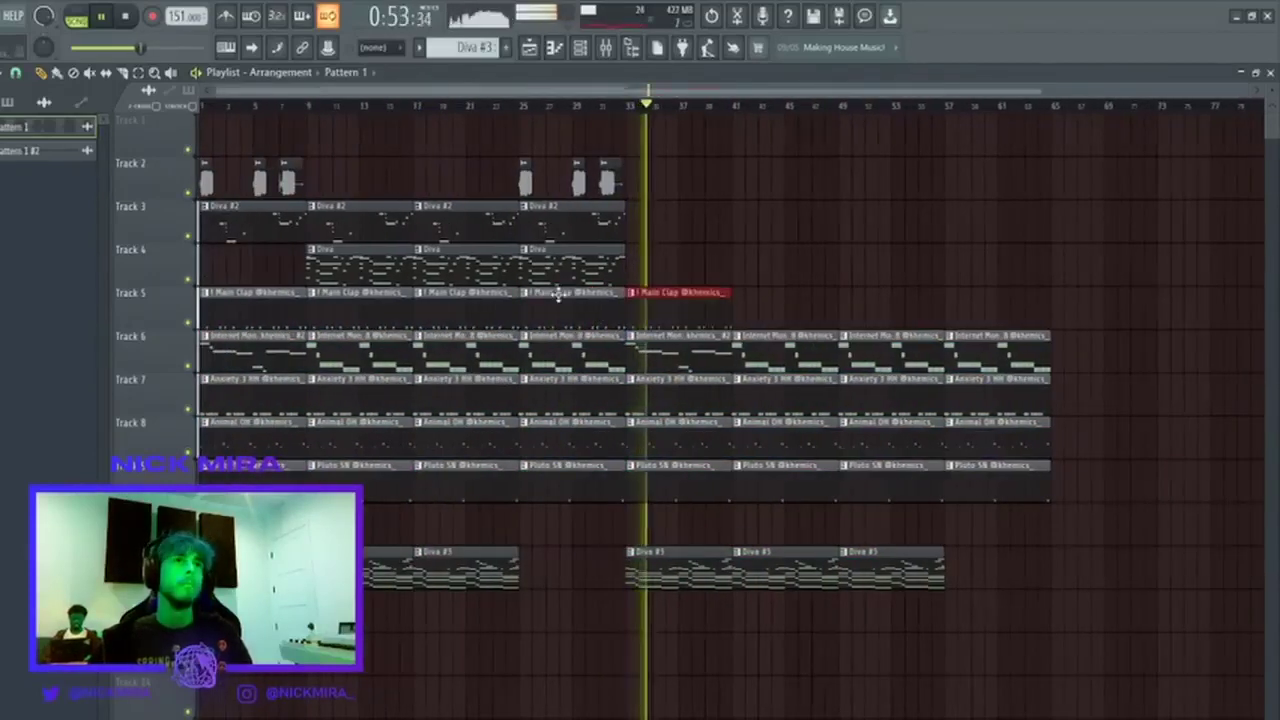
{"action": "key", "text": "ctrl+d"}
Delete the duplicated clips from bar 41 onward and every clip between bars 17 and 25.
{"action": "right_click", "coordinate": [796, 363]}
{"action": "mouse_move", "coordinate": [797, 364]}
{"action": "left_mouse_down"}
{"action": "mouse_move", "coordinate": [929, 563]}
{"action": "mouse_move", "coordinate": [991, 537]}
{"action": "left_mouse_up"}
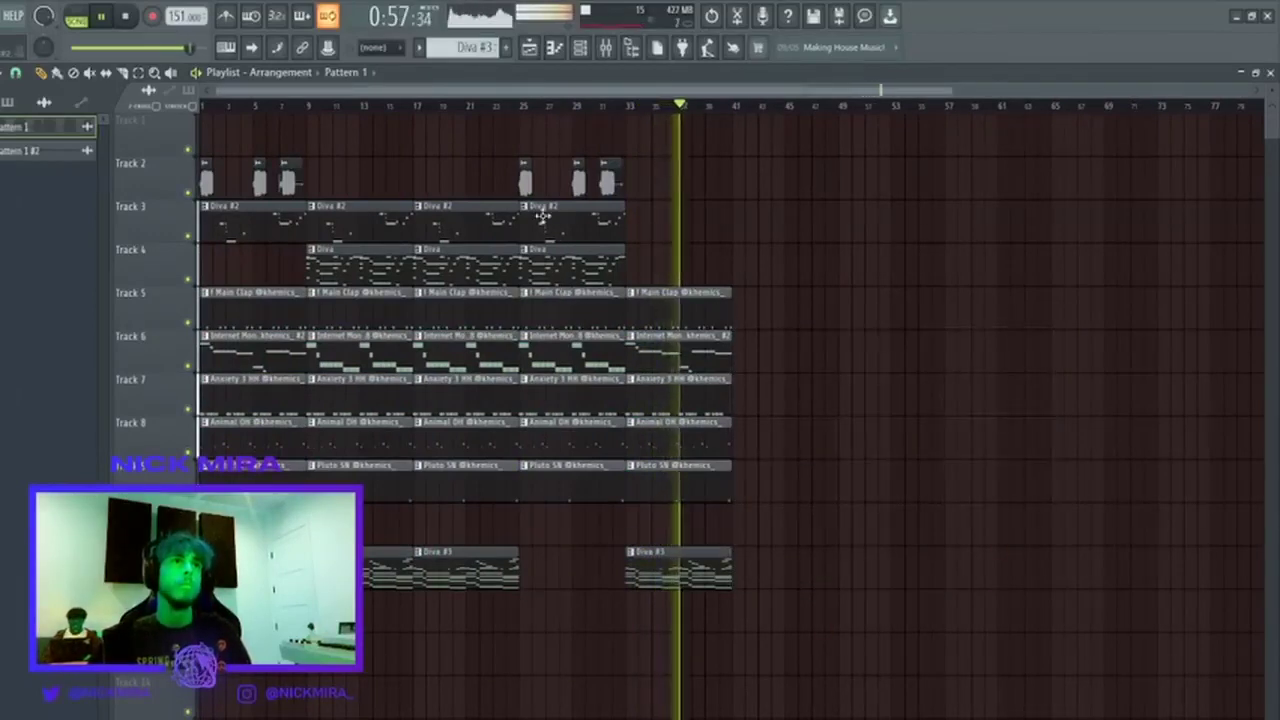
{"action": "left_click_drag", "start_coordinate": [463, 203], "coordinate": [472, 590]}
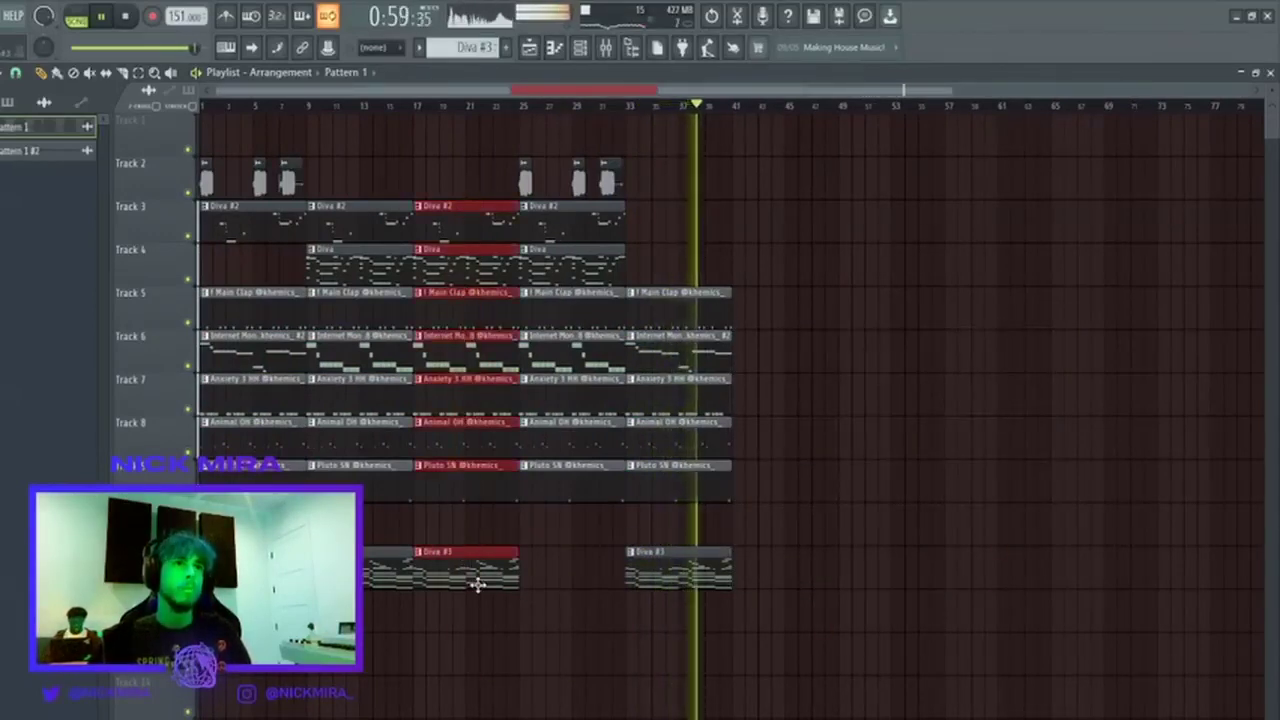
{"action": "key", "text": "Delete"}
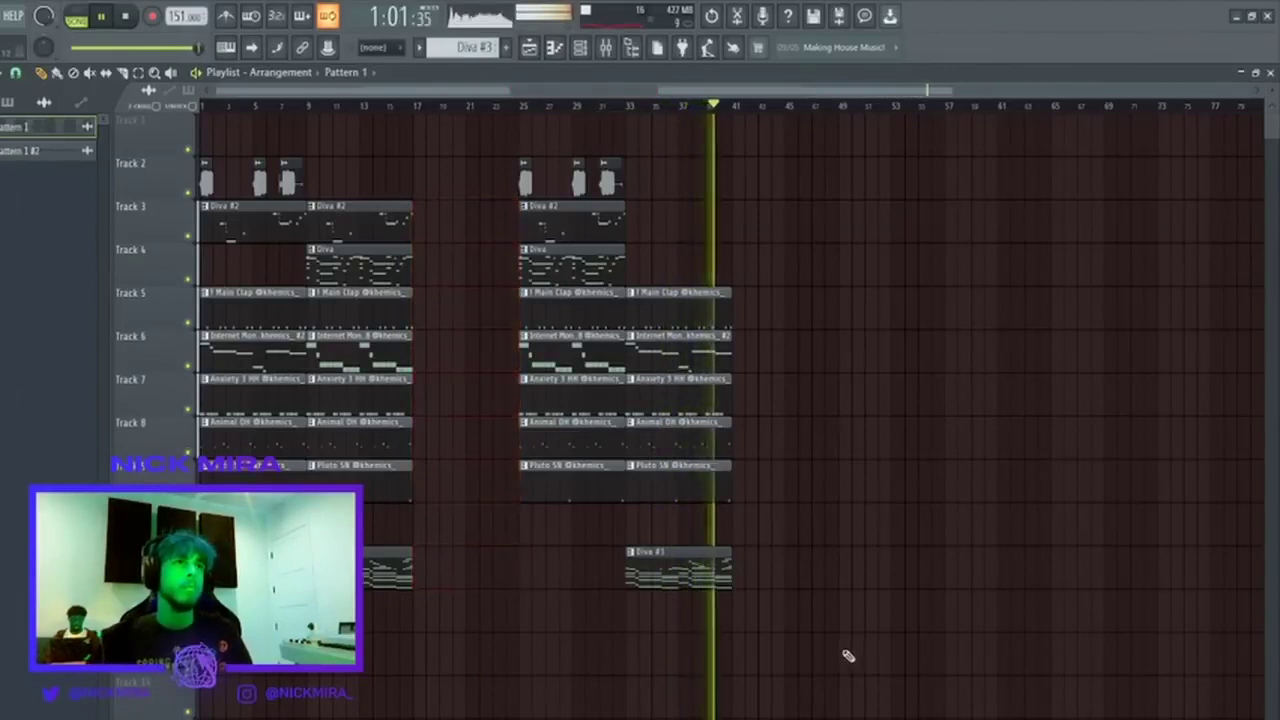
Place a Diva #3 clip at bar 41 and a Diva clip on track 4 at bar 41.
{"action": "left_click", "coordinate": [798, 588]}
{"action": "left_click_drag", "start_coordinate": [798, 590], "coordinate": [757, 583]}
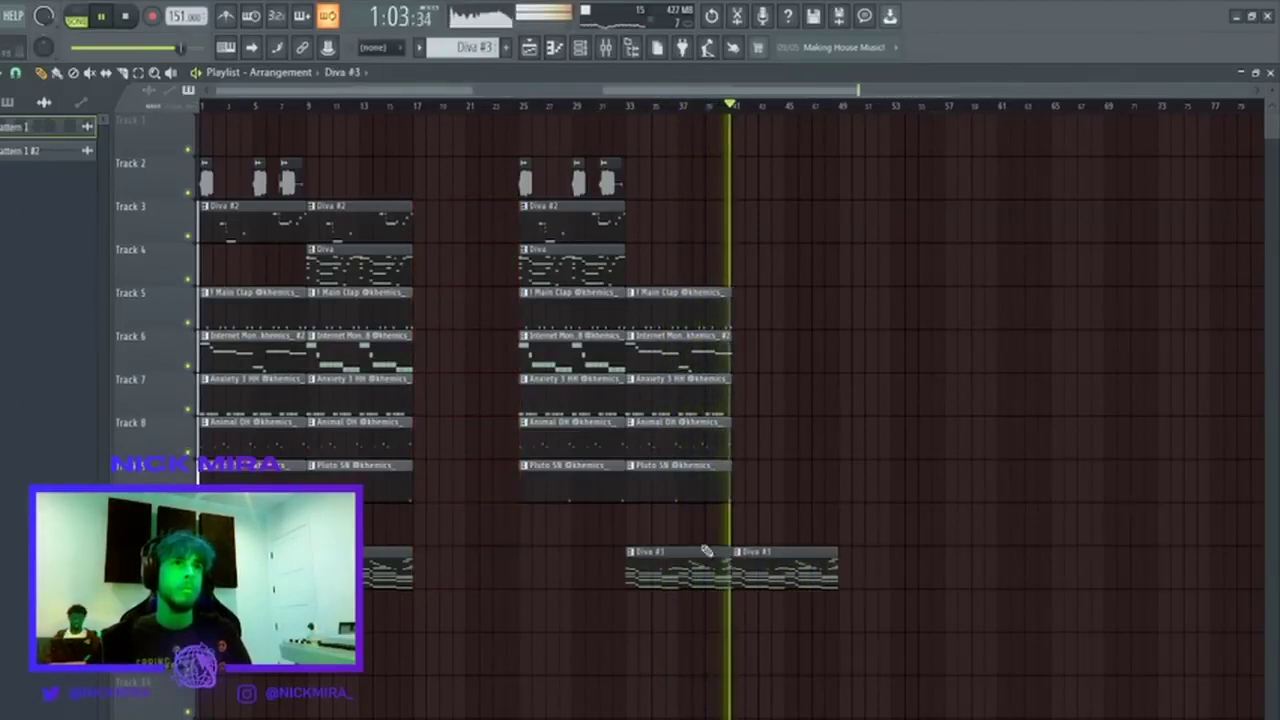
{"action": "left_click_drag", "start_coordinate": [571, 256], "coordinate": [788, 276]}
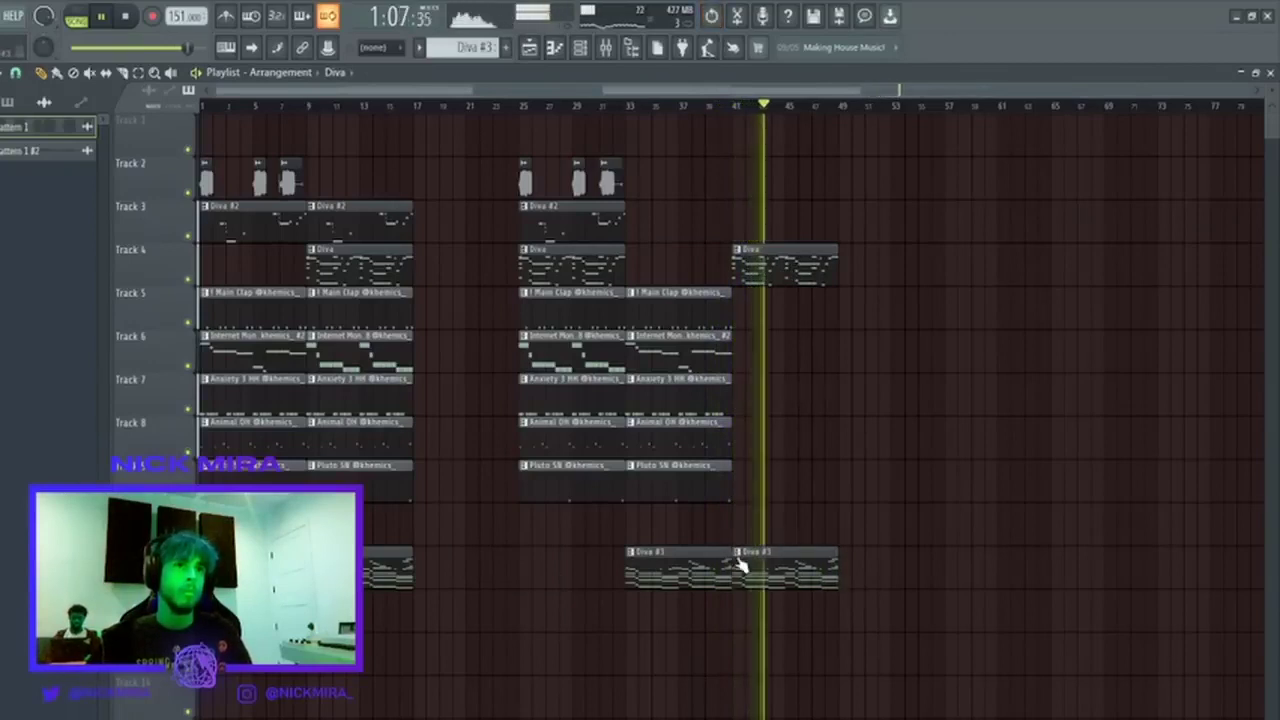
Make the Diva #3 clip at bar 41 unique as Diva #4 and delete its bass notes and top melody notes.
{"action": "left_click", "coordinate": [738, 554]}
{"action": "left_click", "coordinate": [787, 658]}
{"action": "double_click", "coordinate": [769, 557]}
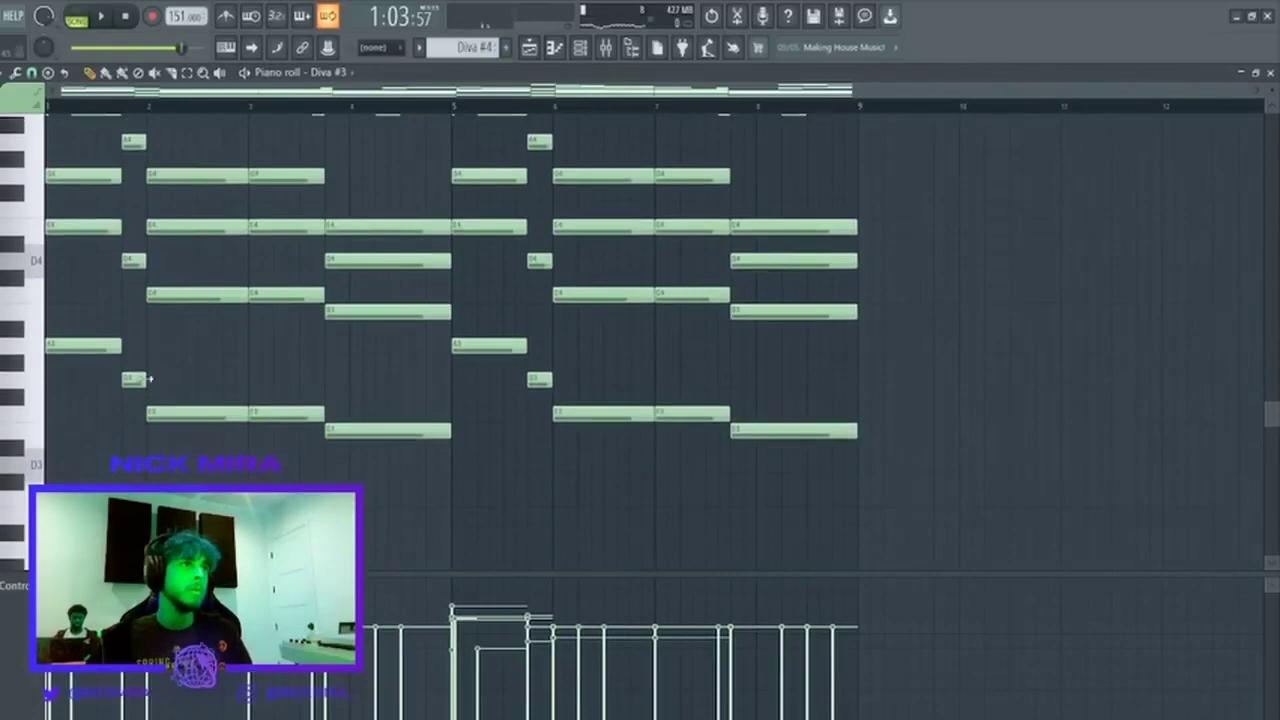
{"action": "key", "text": "space"}
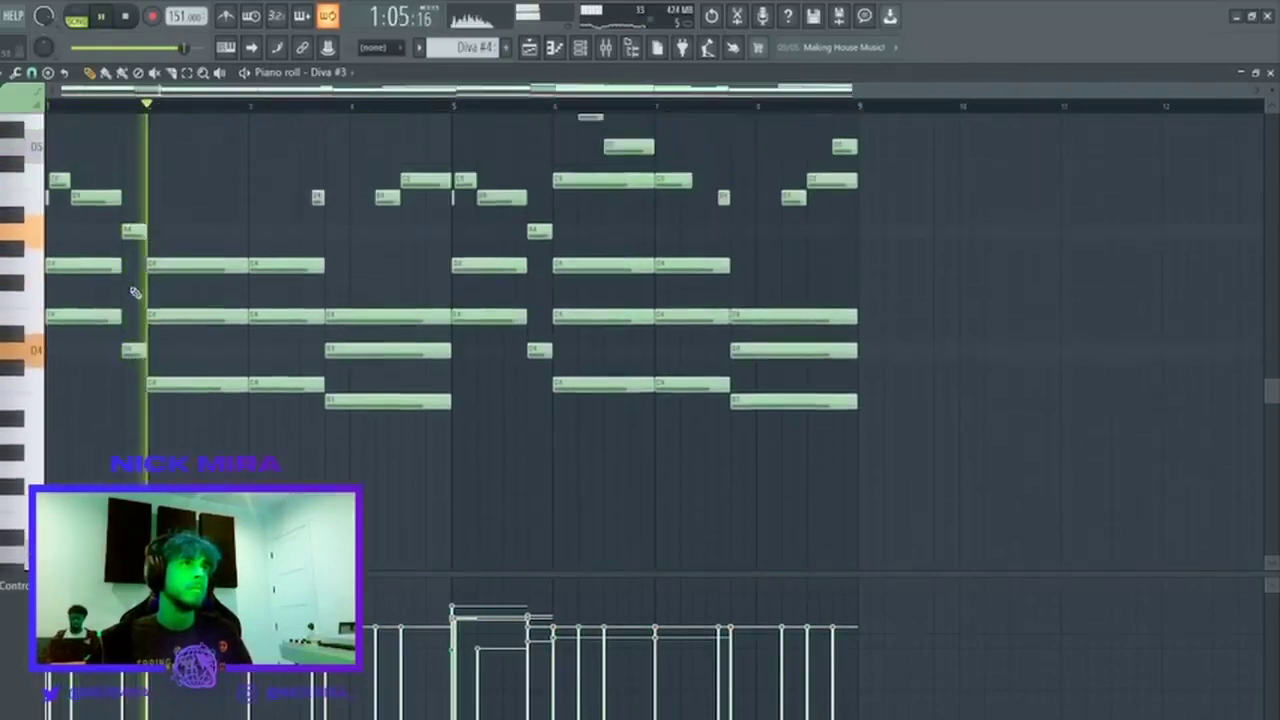
{"action": "left_click_drag", "start_coordinate": [50, 222], "coordinate": [880, 128]}
{"action": "key", "text": "Delete"}
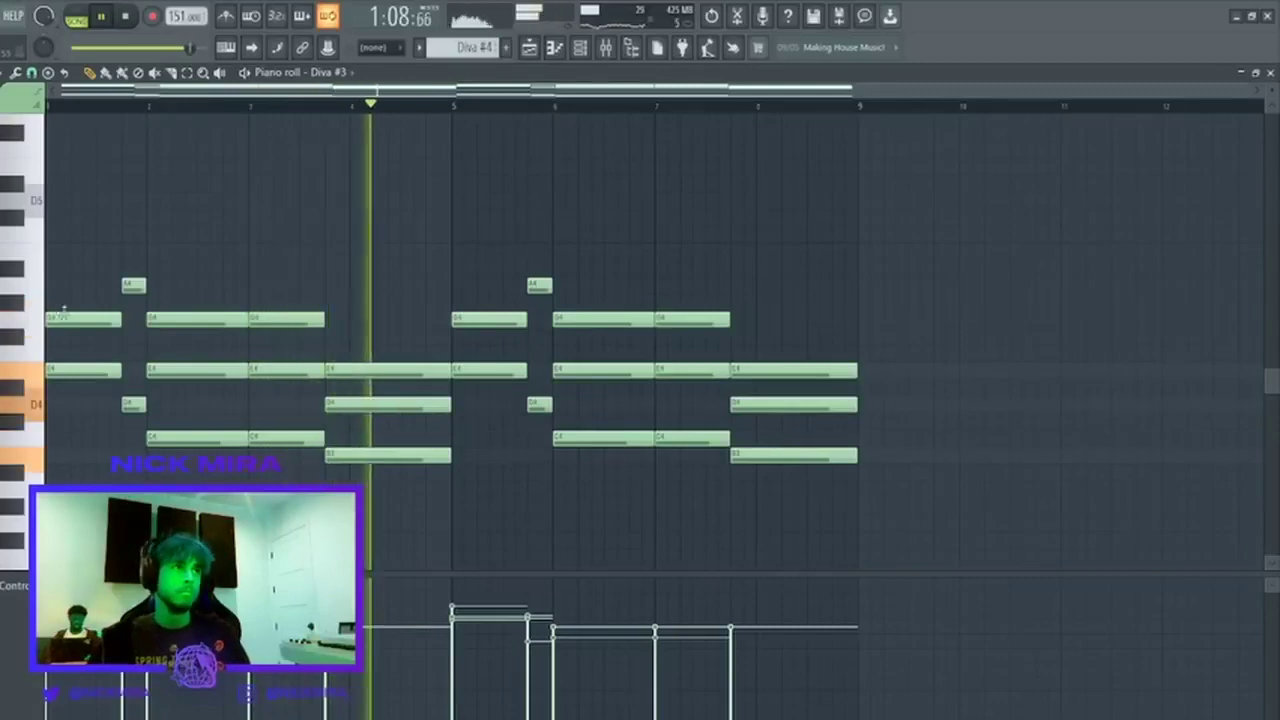
Transpose the E4, D4 and C4 notes of Diva #4 down one octave and return to the playlist.
{"action": "left_click_drag", "start_coordinate": [24, 265], "coordinate": [43, 443]}
{"action": "key", "text": "ctrl+Down"}
{"action": "scroll", "coordinate": [526, 326], "scroll_direction": "down", "scroll_amount": 4}
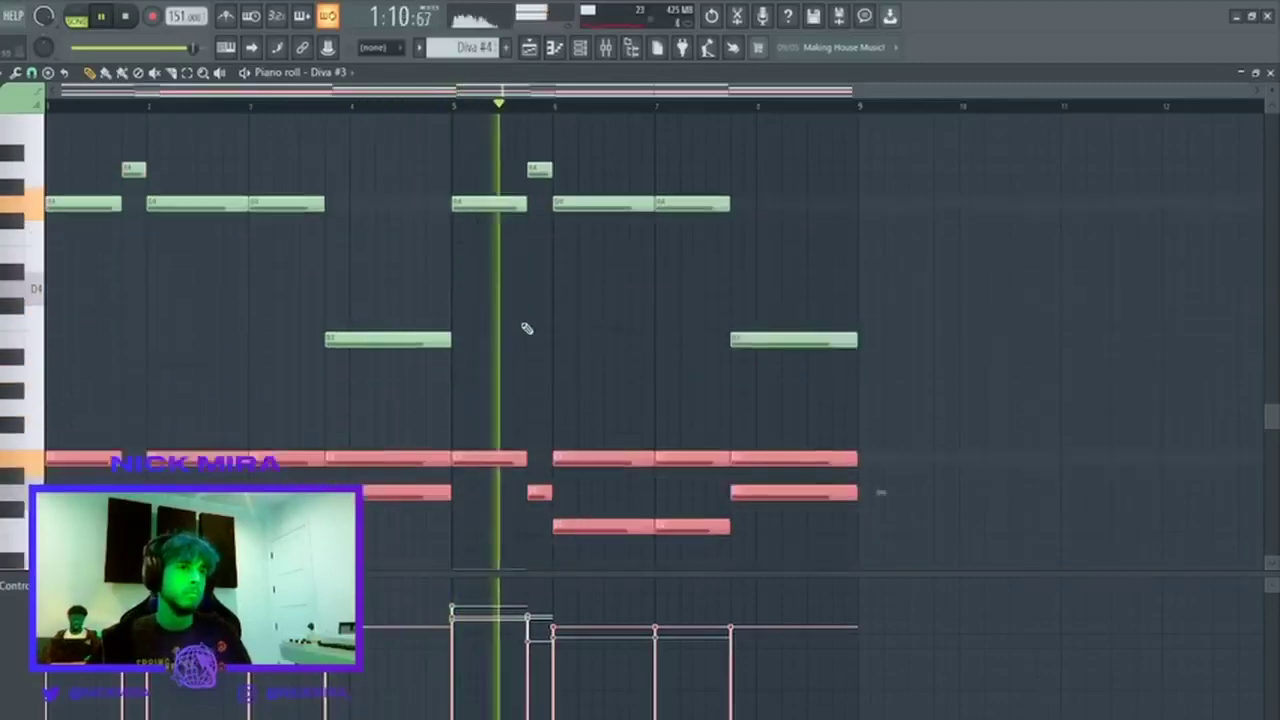
{"action": "left_click", "coordinate": [534, 297]}
{"action": "key", "text": "F5"}
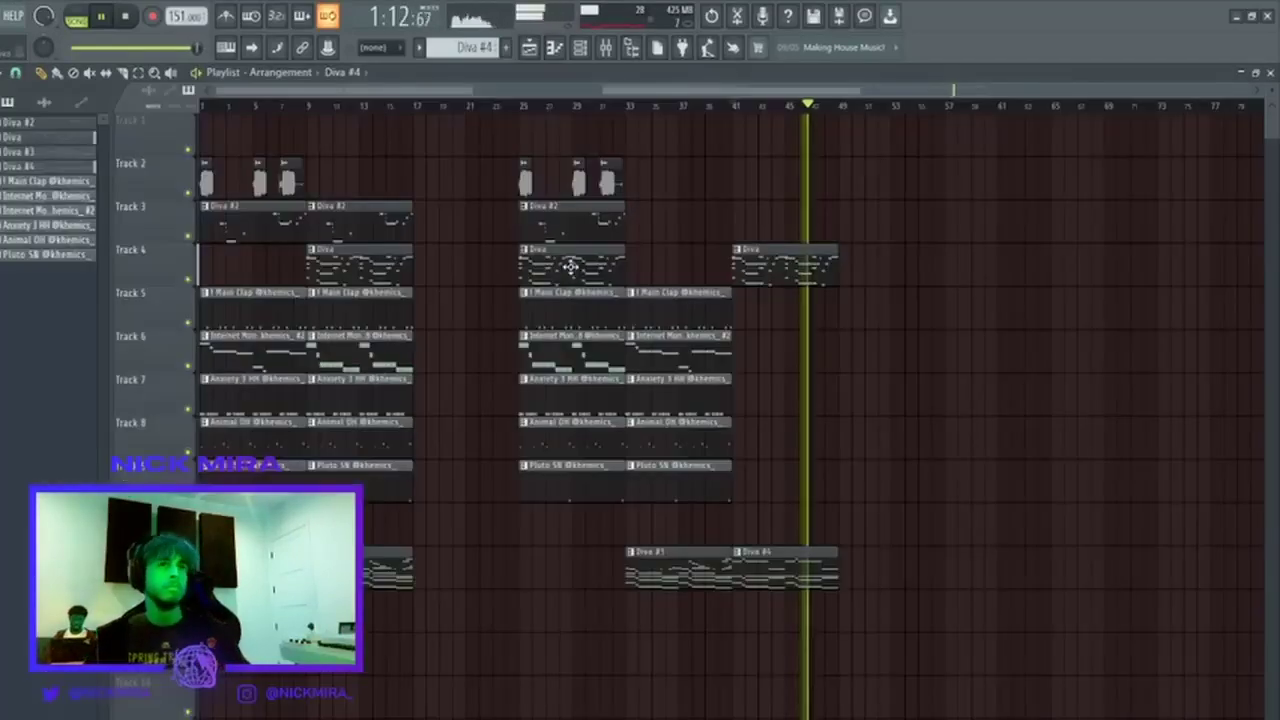
Move all clips from bar 25 onward to bar 17, and replace the track 6 clip at bar 1 with Internet Money 808.
{"action": "left_click_drag", "start_coordinate": [895, 660], "coordinate": [1052, 640]}
{"action": "scroll", "coordinate": [420, 112], "scroll_direction": "up", "scroll_amount": 2}
{"action": "left_click", "coordinate": [545, 245], "text": "ctrl"}
{"action": "left_click_drag", "start_coordinate": [597, 278], "coordinate": [464, 280]}
{"action": "left_click", "coordinate": [470, 300]}
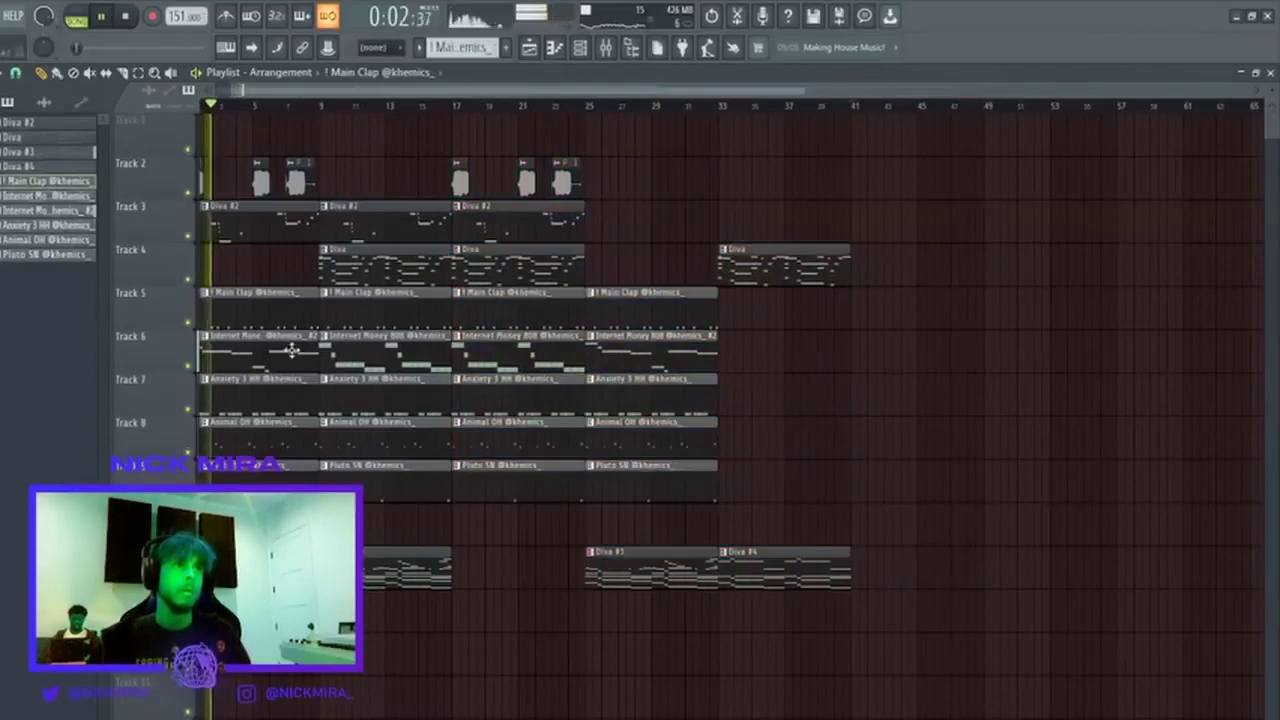
{"action": "left_click", "coordinate": [269, 344]}
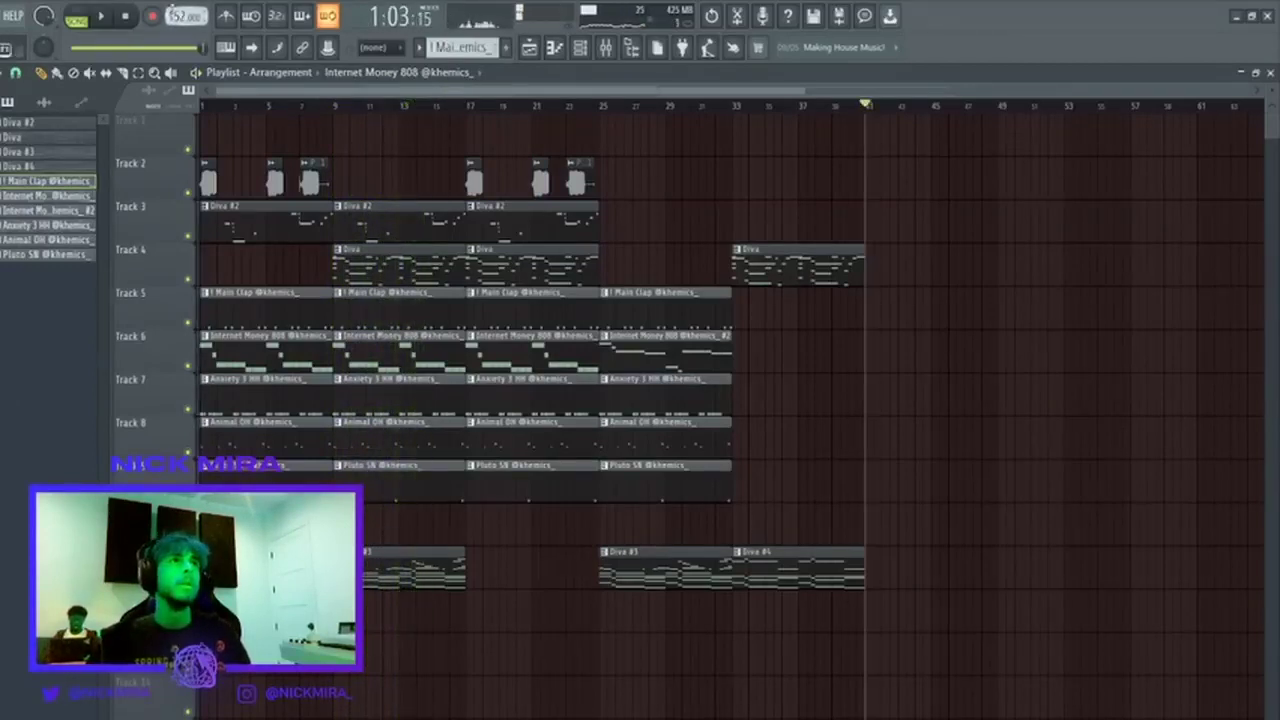
Restart playback with the mixer open and lower the Anxiety 3 HH, Internet Money 808 and Animal OH faders.
{"action": "left_click", "coordinate": [125, 16]}
{"action": "left_click", "coordinate": [605, 48]}
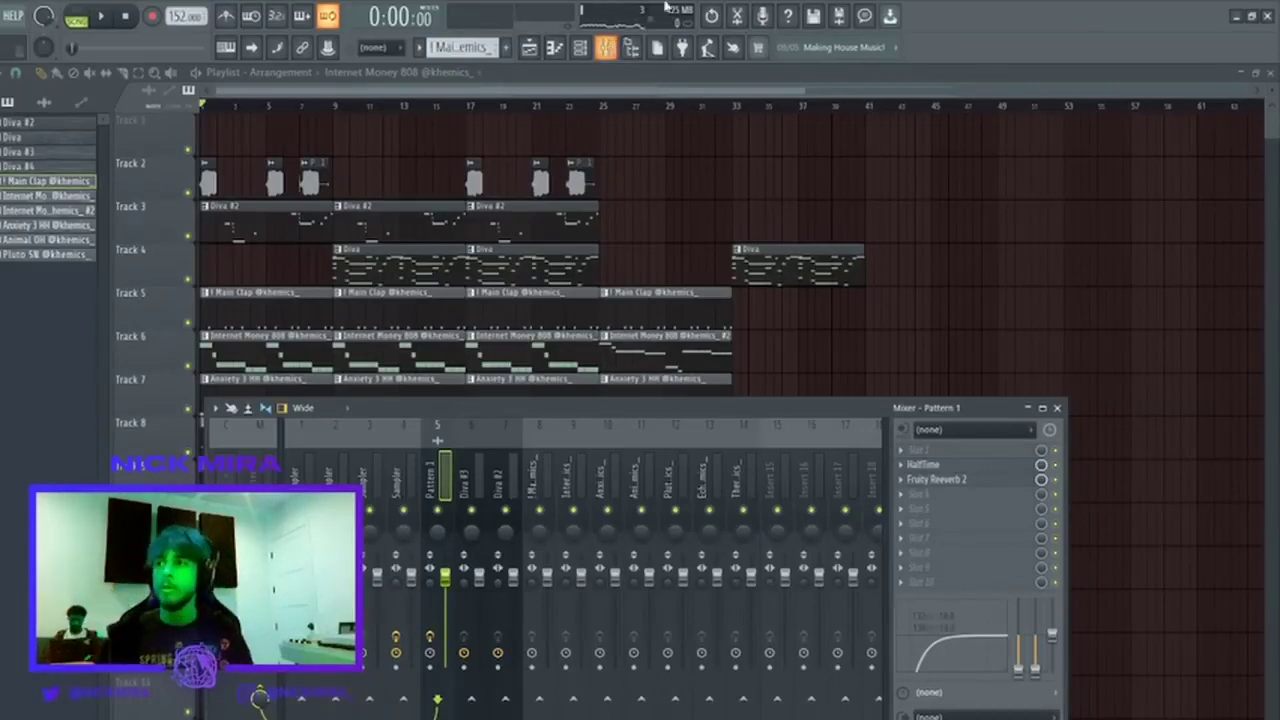
{"action": "key", "text": "space"}
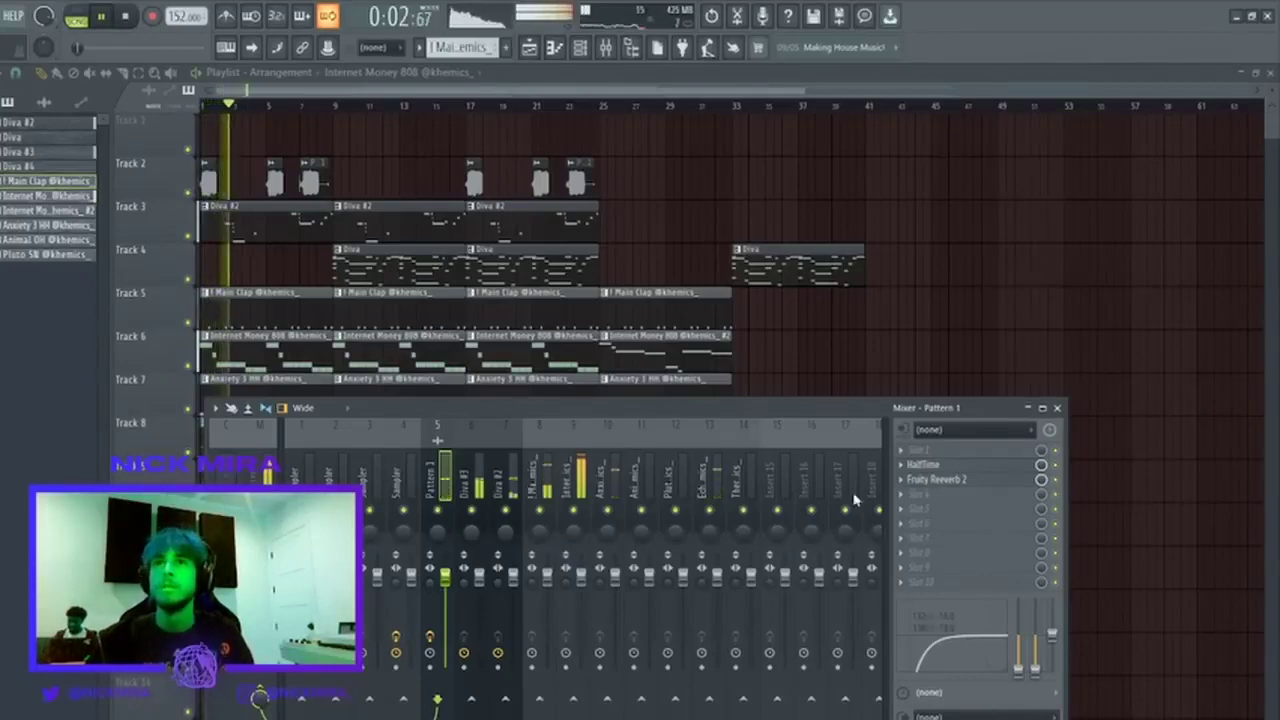
{"action": "left_click", "coordinate": [534, 485]}
{"action": "left_click", "coordinate": [605, 520]}
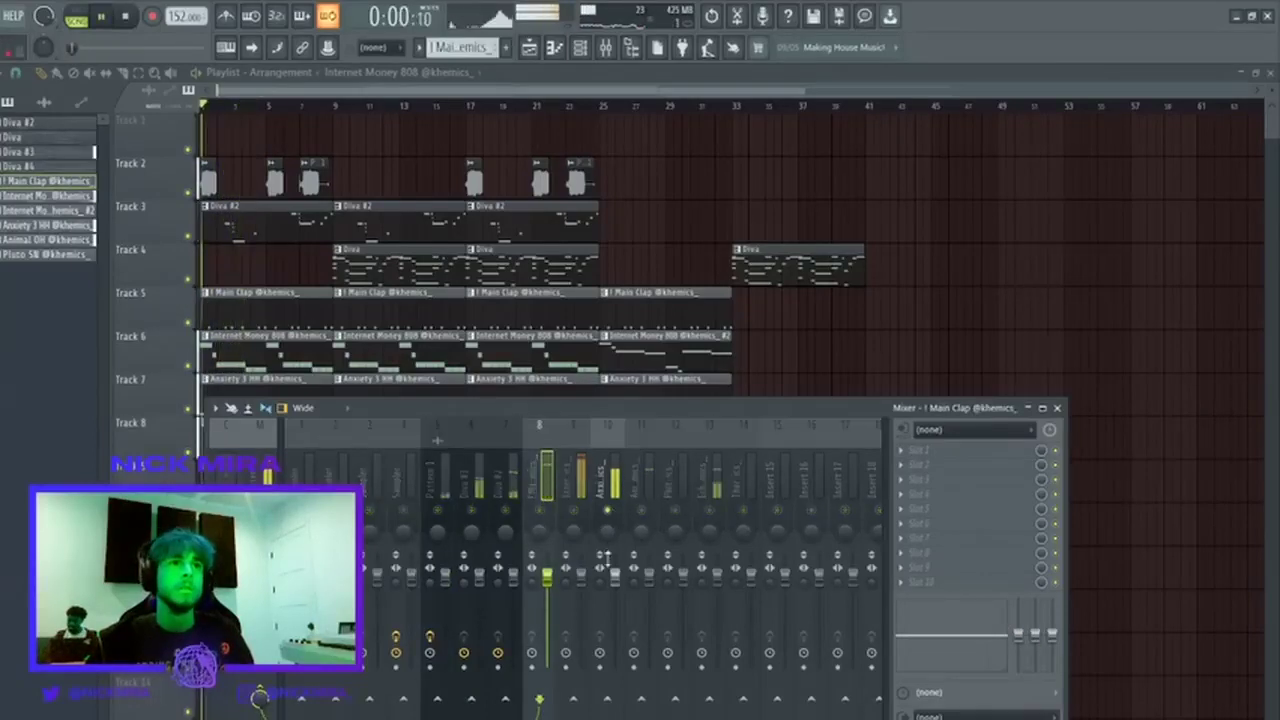
{"action": "left_click", "coordinate": [575, 509]}
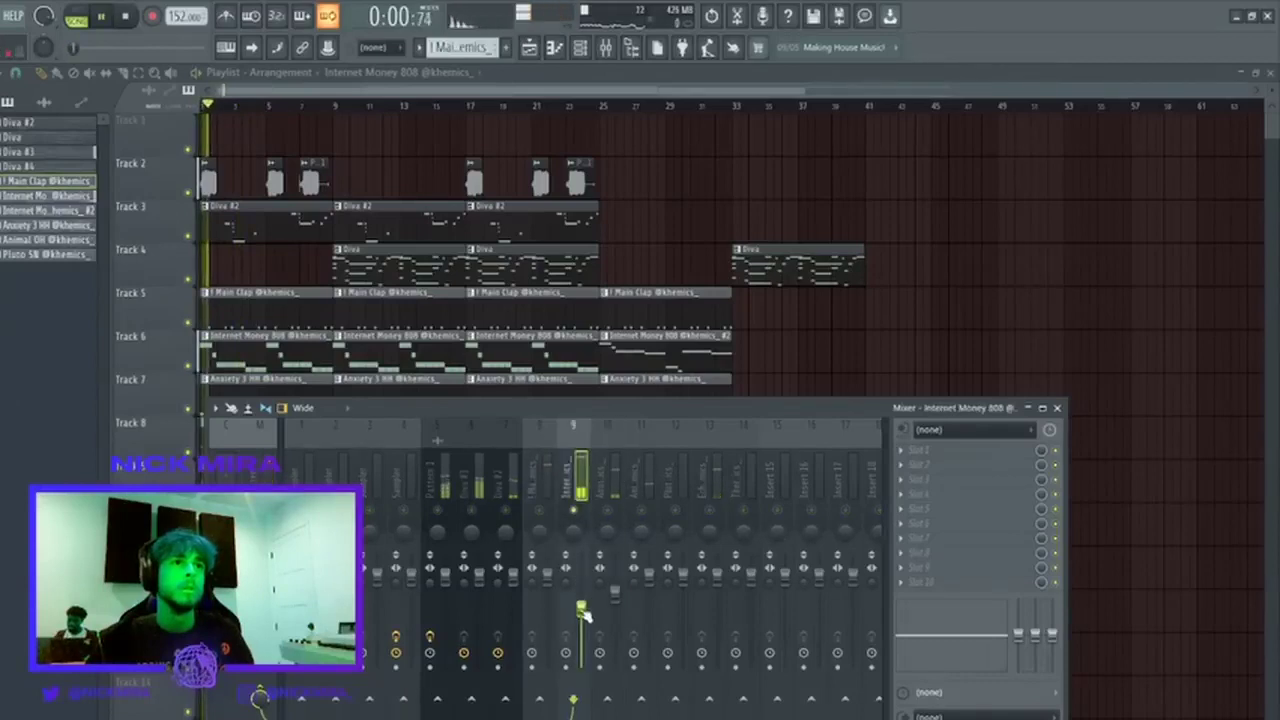
{"action": "left_click", "coordinate": [650, 600]}
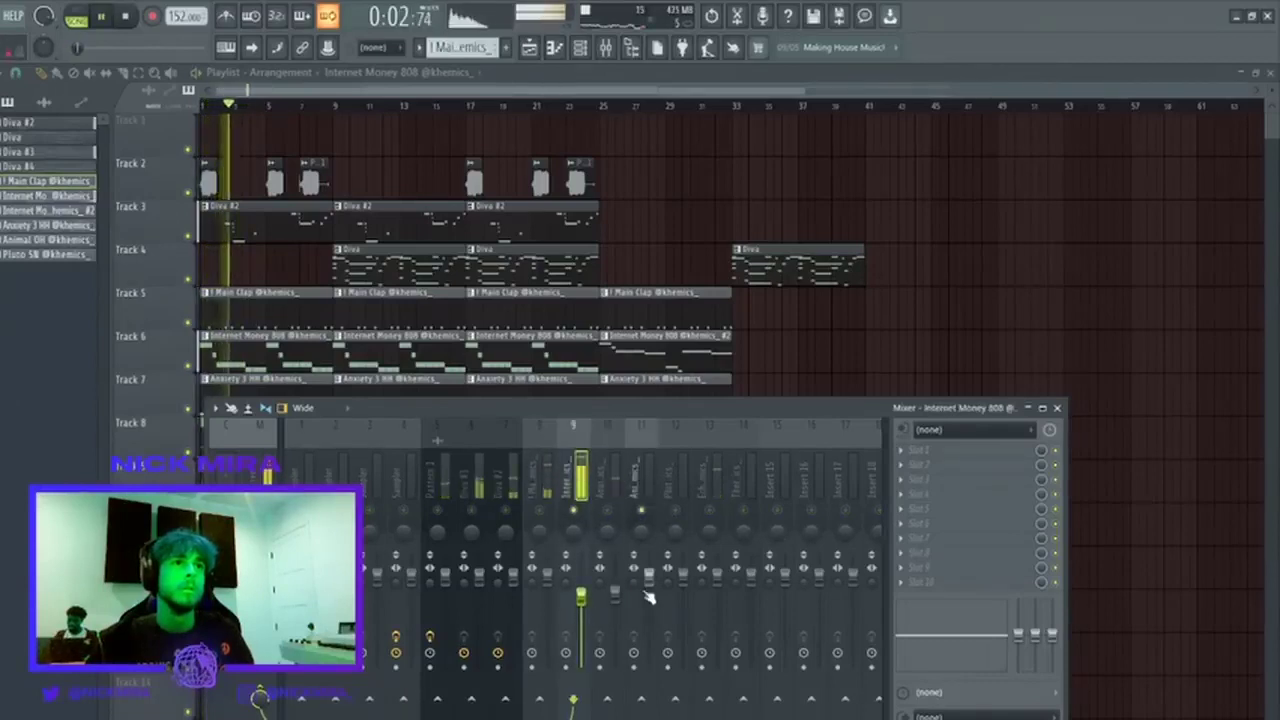
Lower the Echo Perc, Pluto SN, Therapy 808 and Main Clap faders and rebalance the Anxiety 3 HH level.
{"action": "left_click", "coordinate": [714, 522]}
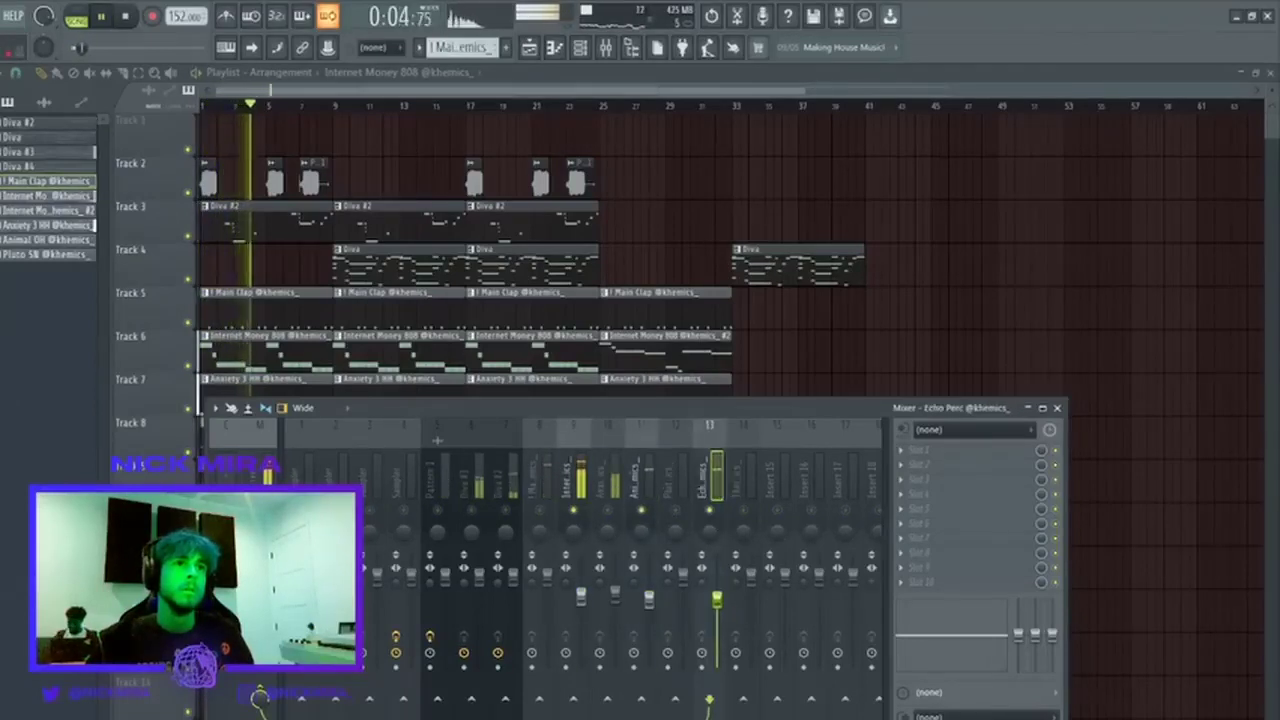
{"action": "left_click", "coordinate": [679, 516]}
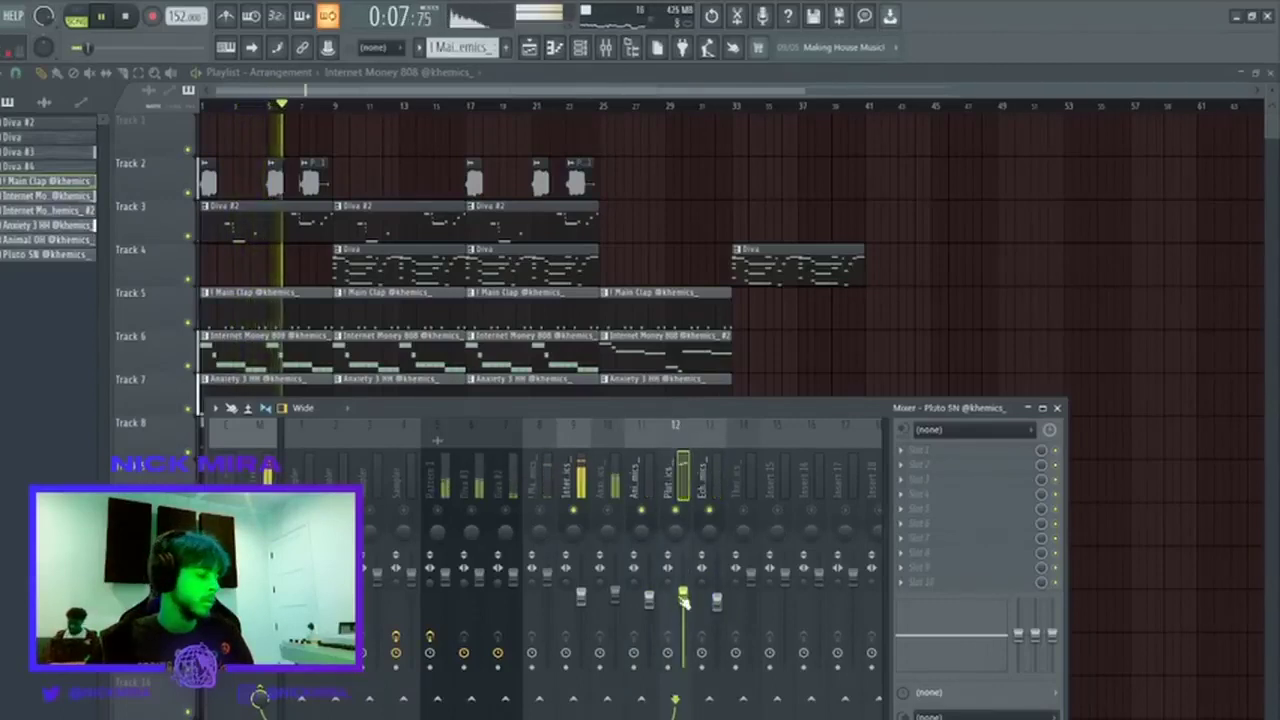
{"action": "left_click", "coordinate": [746, 522]}
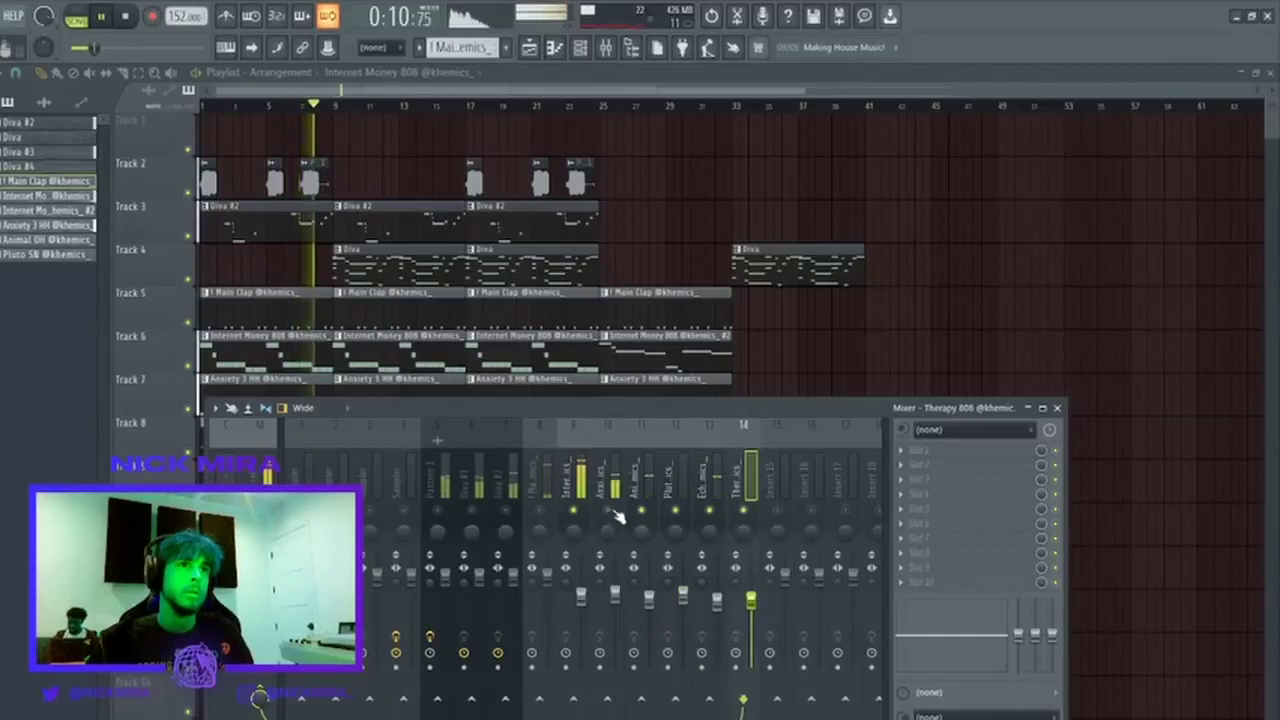
{"action": "left_click", "coordinate": [614, 514]}
{"action": "left_click", "coordinate": [541, 515]}
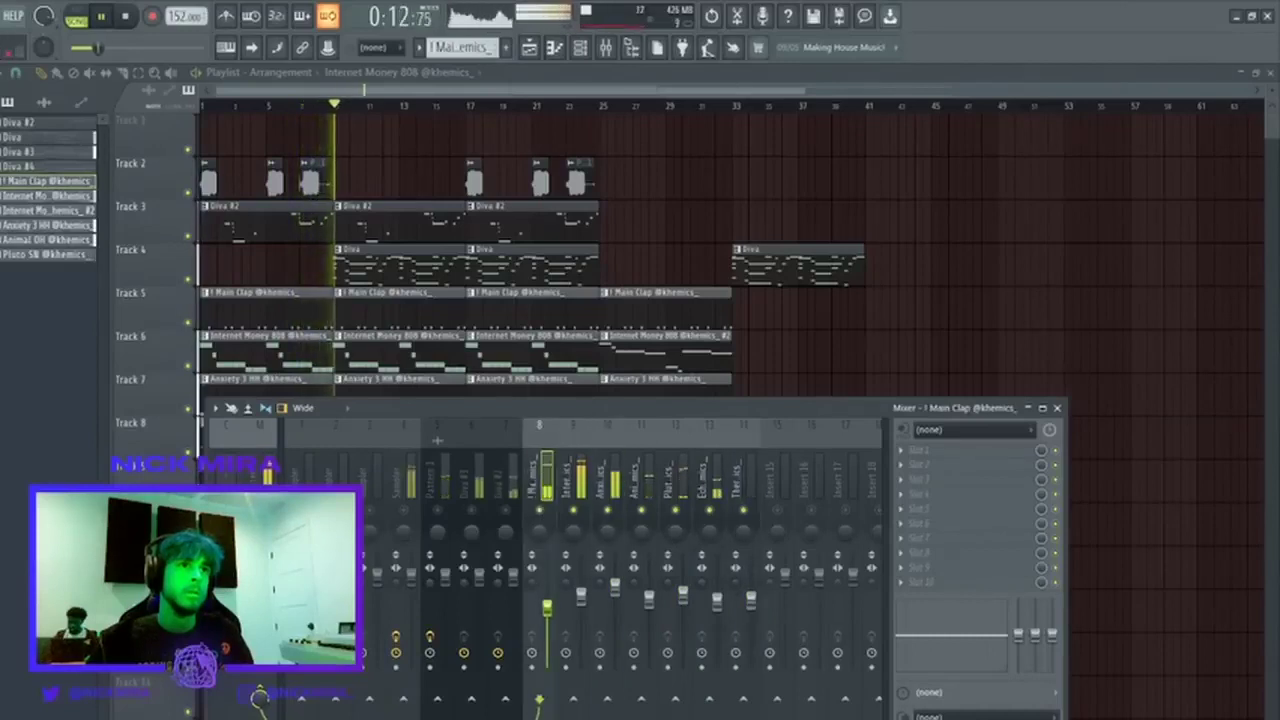
Unmute and lower the Diva #2, Diva #3, Pattern 1 and Sampler mixer tracks, and recheck the Internet Money 808 level.
{"action": "left_click", "coordinate": [513, 515]}
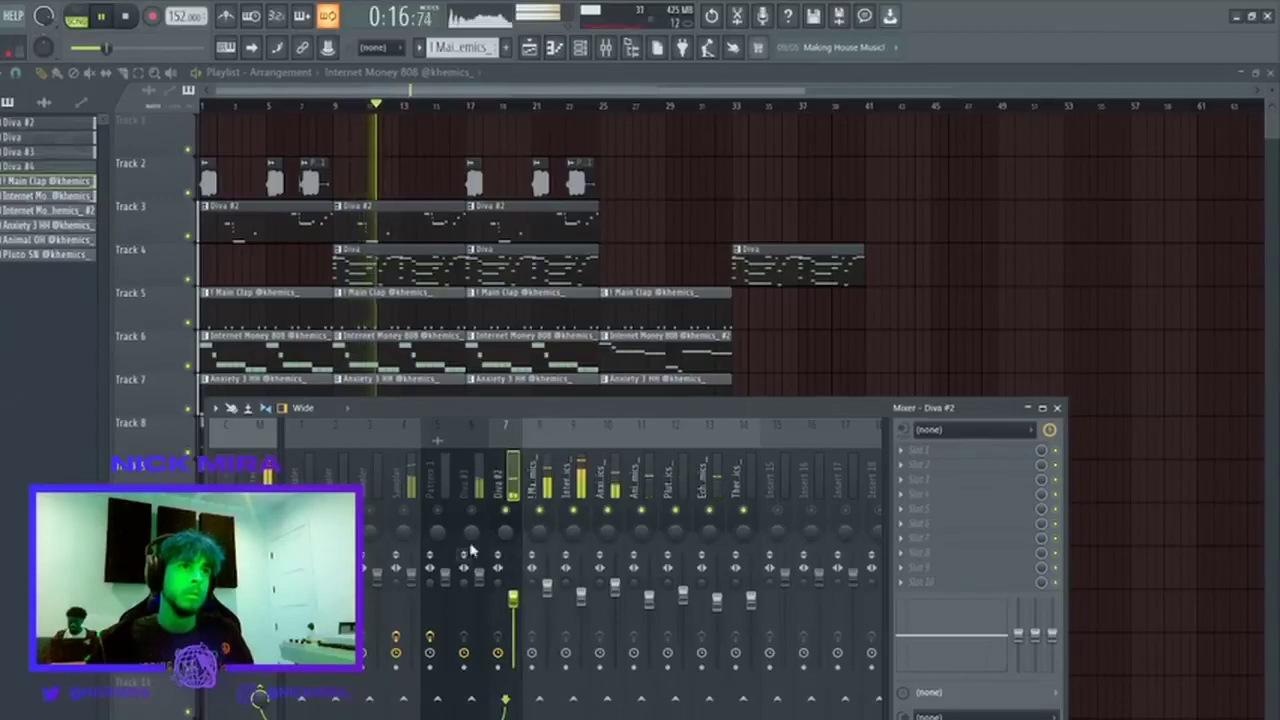
{"action": "left_click", "coordinate": [472, 551]}
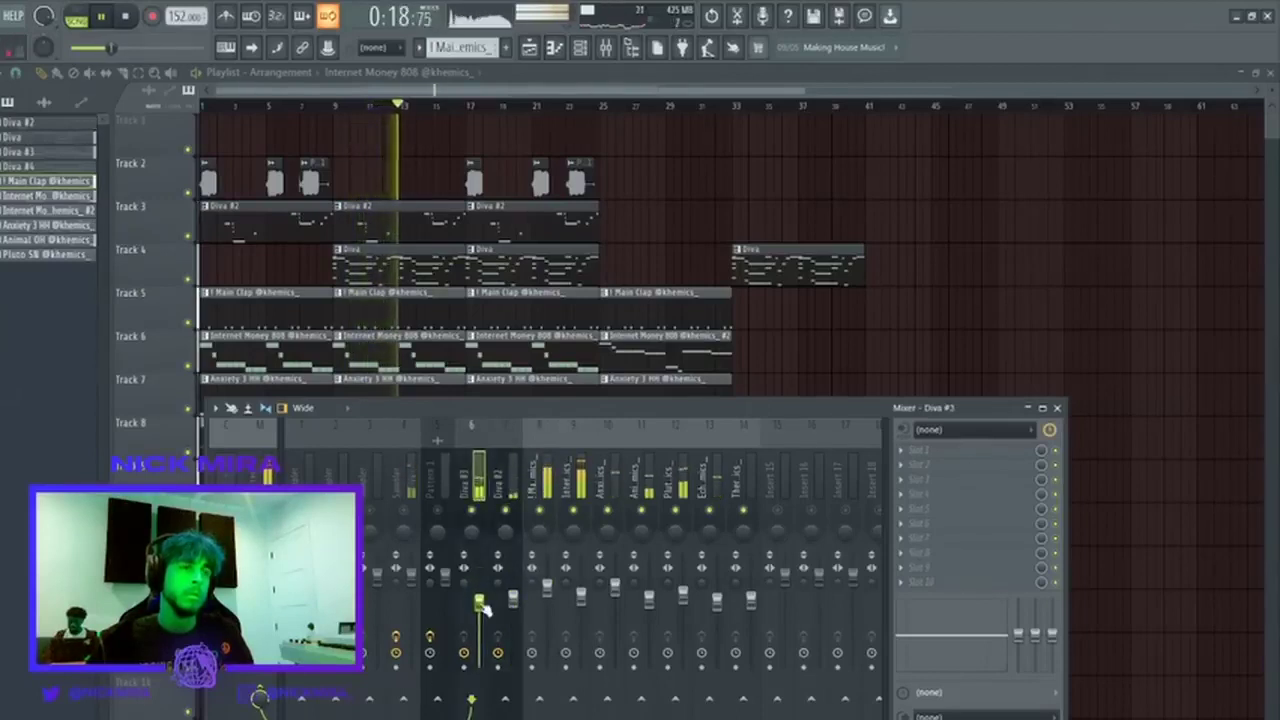
{"action": "left_click", "coordinate": [446, 515]}
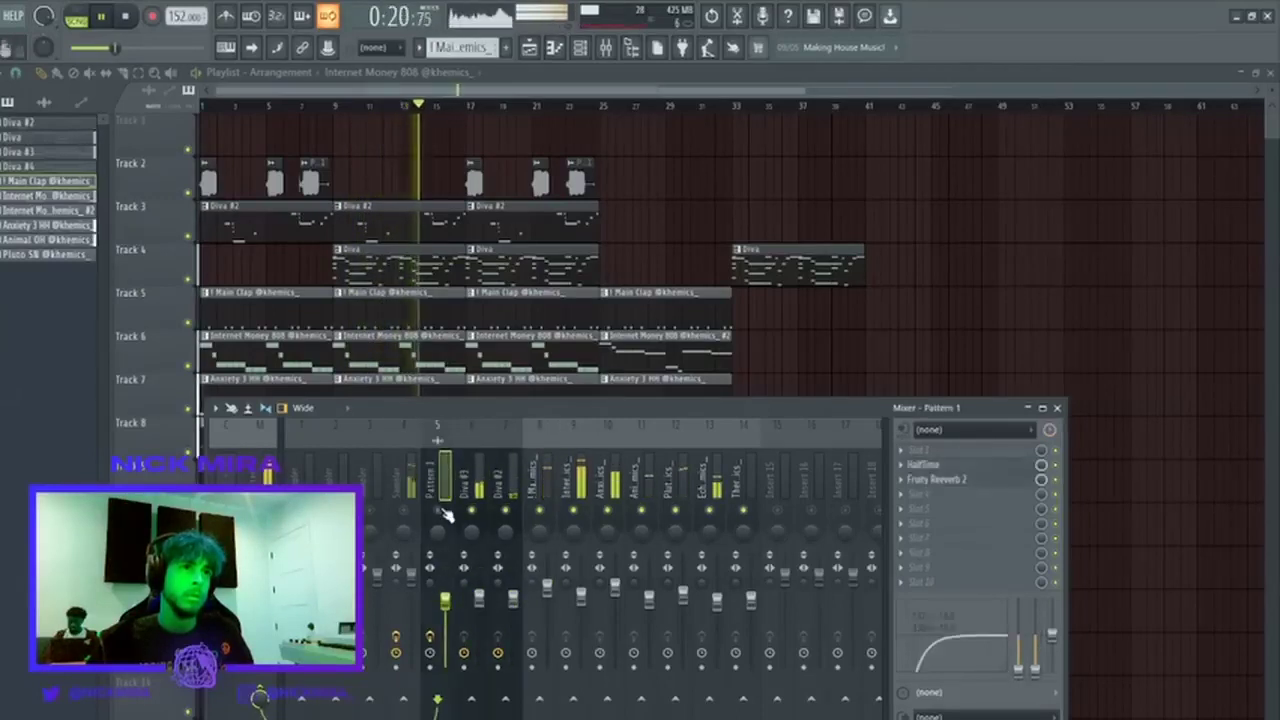
{"action": "left_click", "coordinate": [409, 515]}
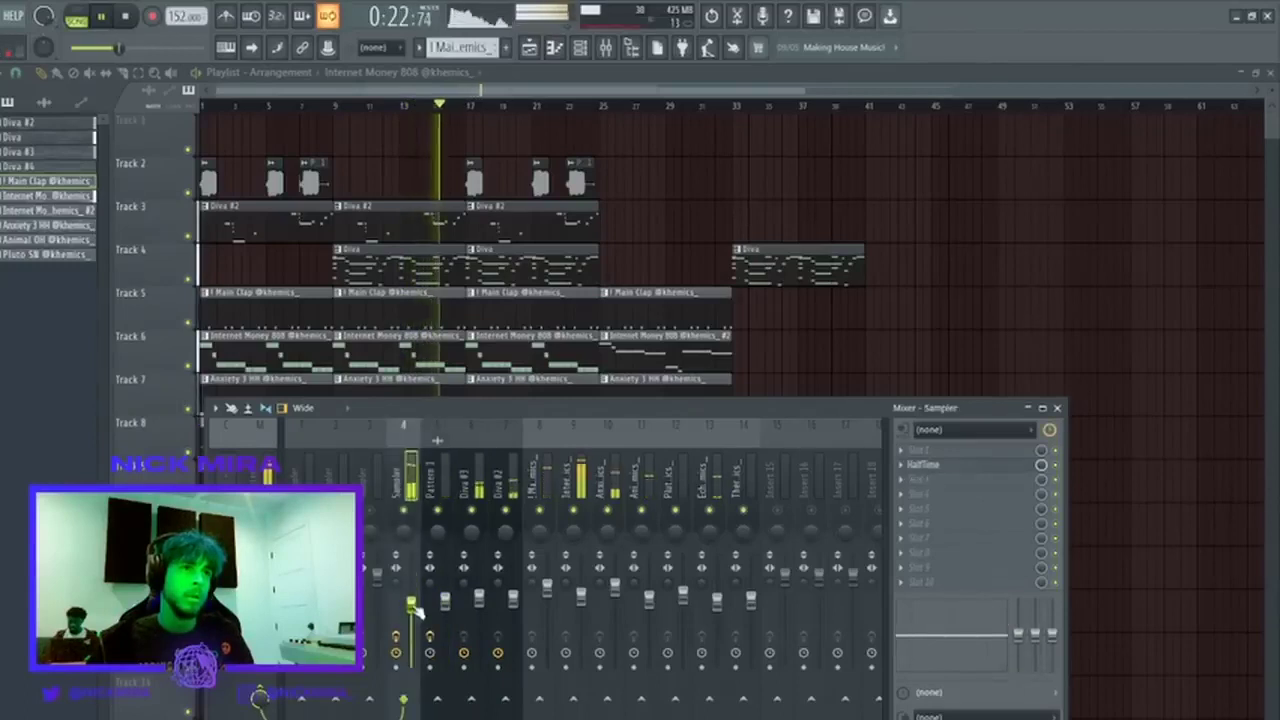
{"action": "left_click", "coordinate": [582, 596]}
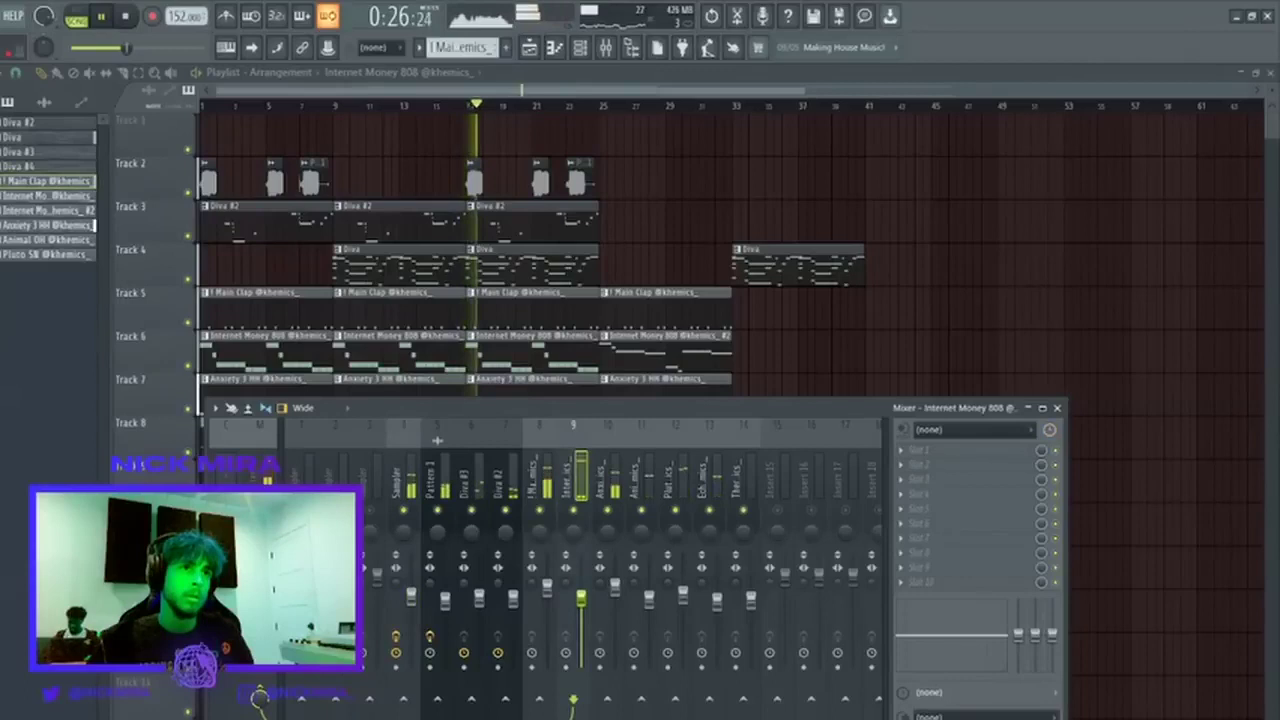
Slightly lower the Anxiety 3 HH, Echo Perc and Sampler faders in the mixer during playback.
{"action": "left_click", "coordinate": [616, 591]}
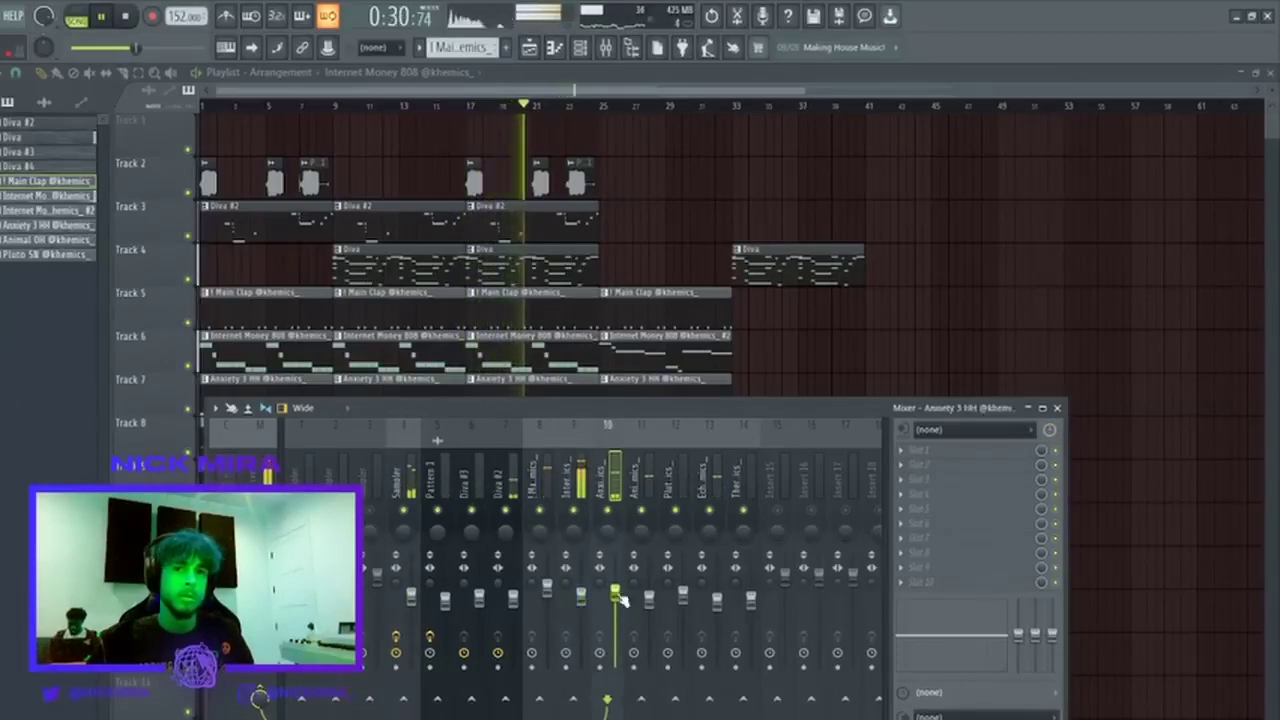
{"action": "left_click", "coordinate": [717, 603]}
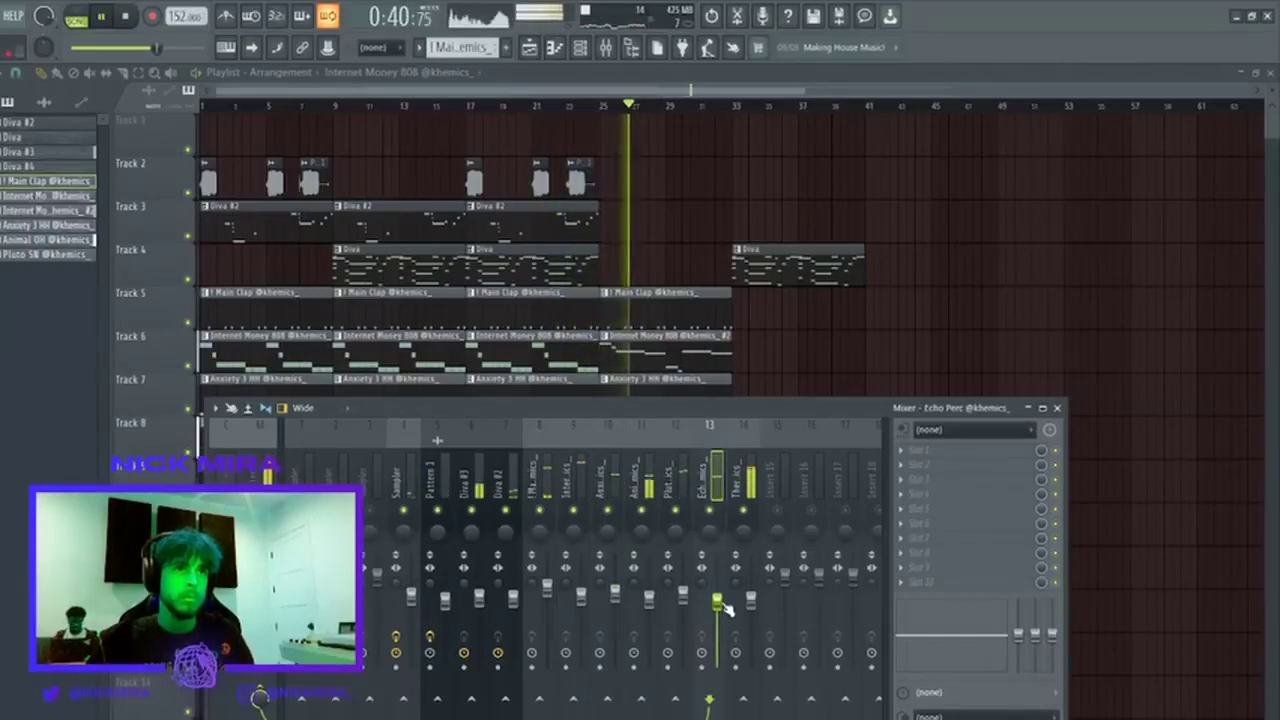
{"action": "left_click_drag", "start_coordinate": [725, 610], "coordinate": [727, 618]}
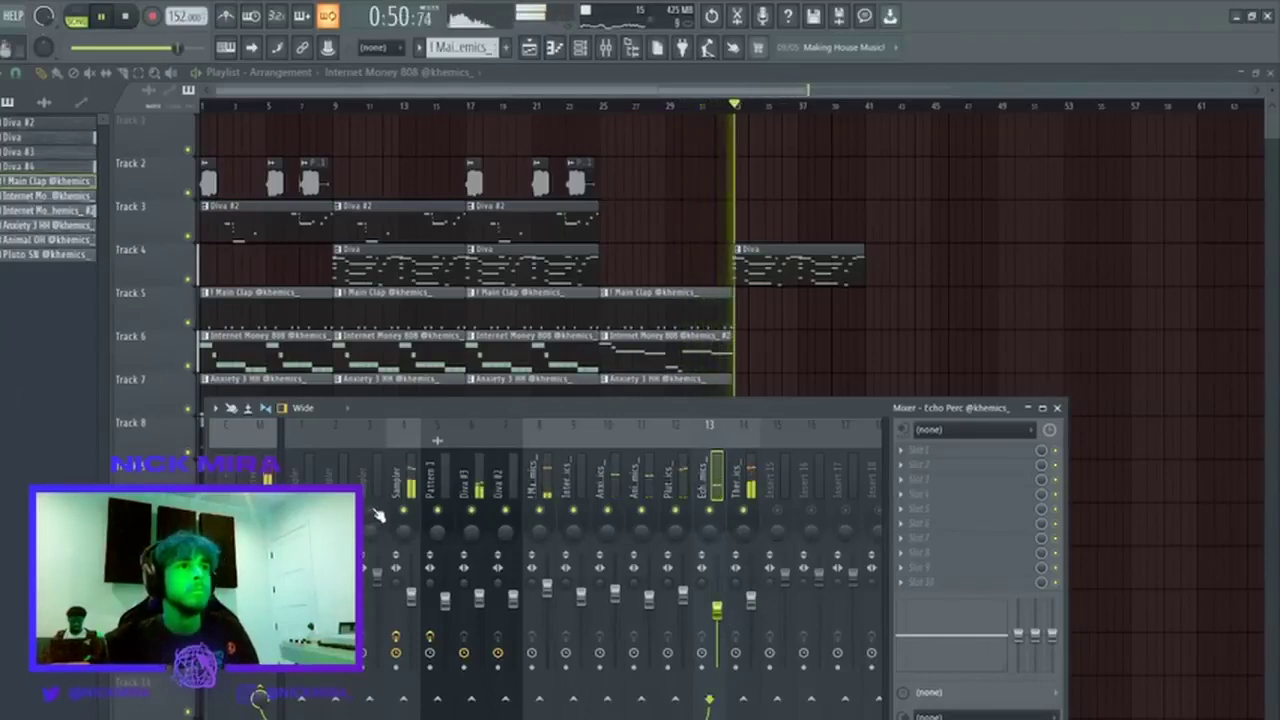
{"action": "left_click", "coordinate": [405, 520]}
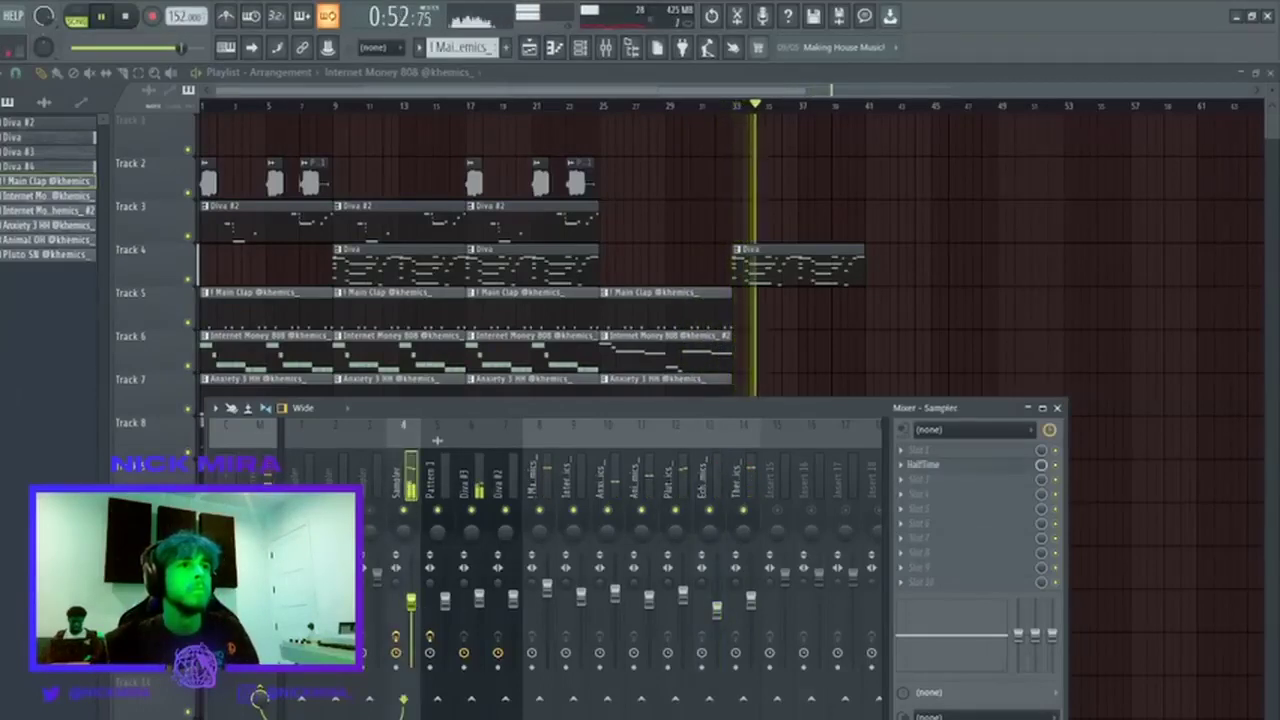
Open the Fruity Limiter on the Master track to inspect the overall output level.
{"action": "left_click", "coordinate": [263, 470]}
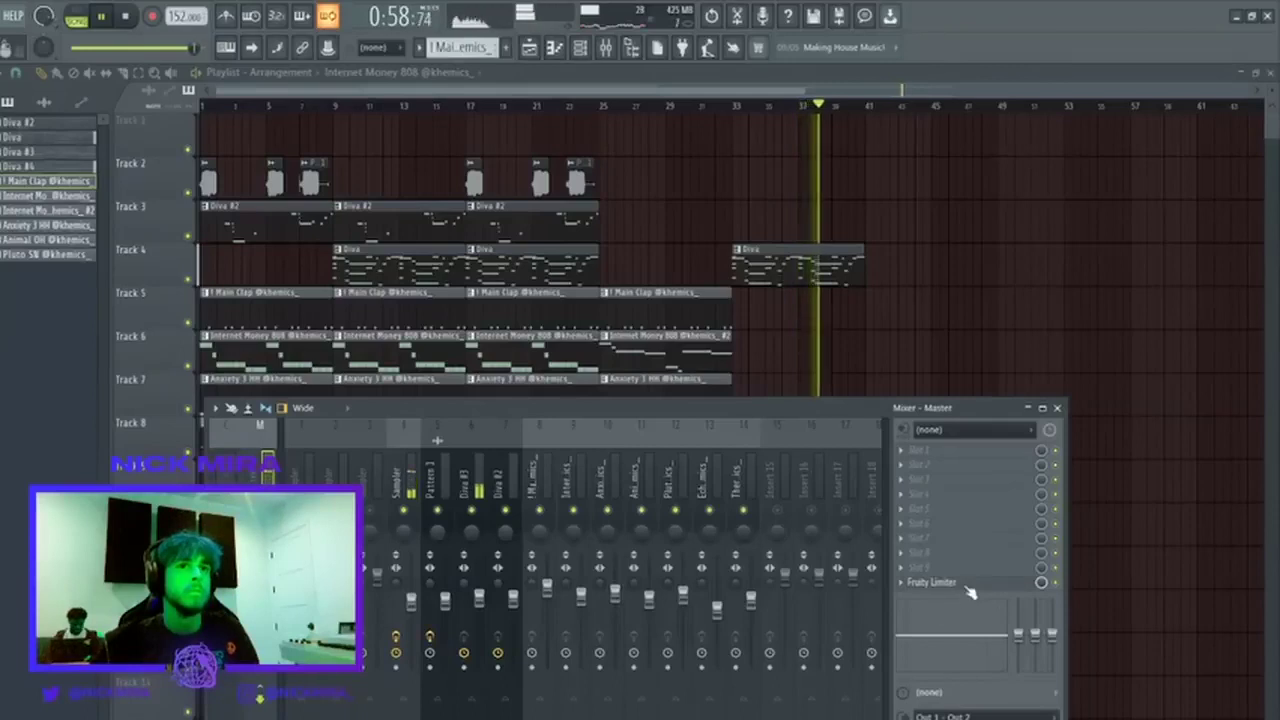
{"action": "left_click", "coordinate": [965, 586]}
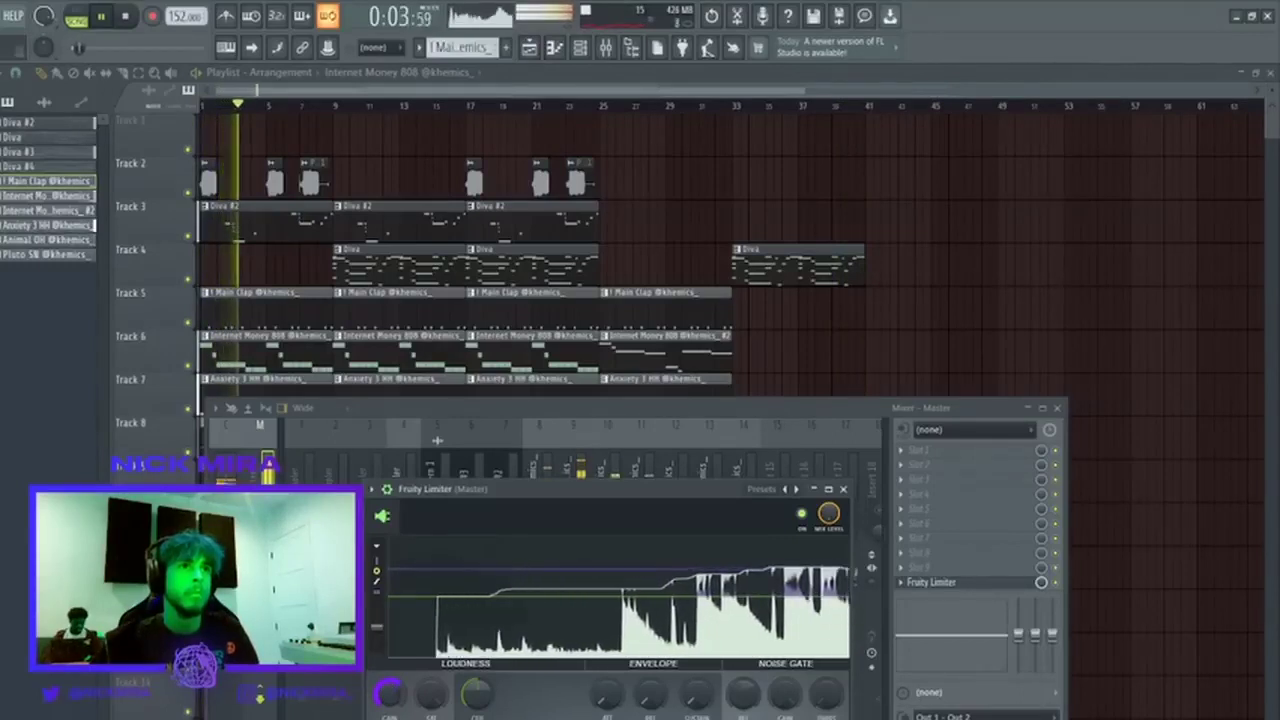
{"action": "left_click", "coordinate": [592, 447]}
Rebalance the Internet Money 808 and Anxiety 3 HH faders against each other.
{"action": "left_click", "coordinate": [584, 450]}
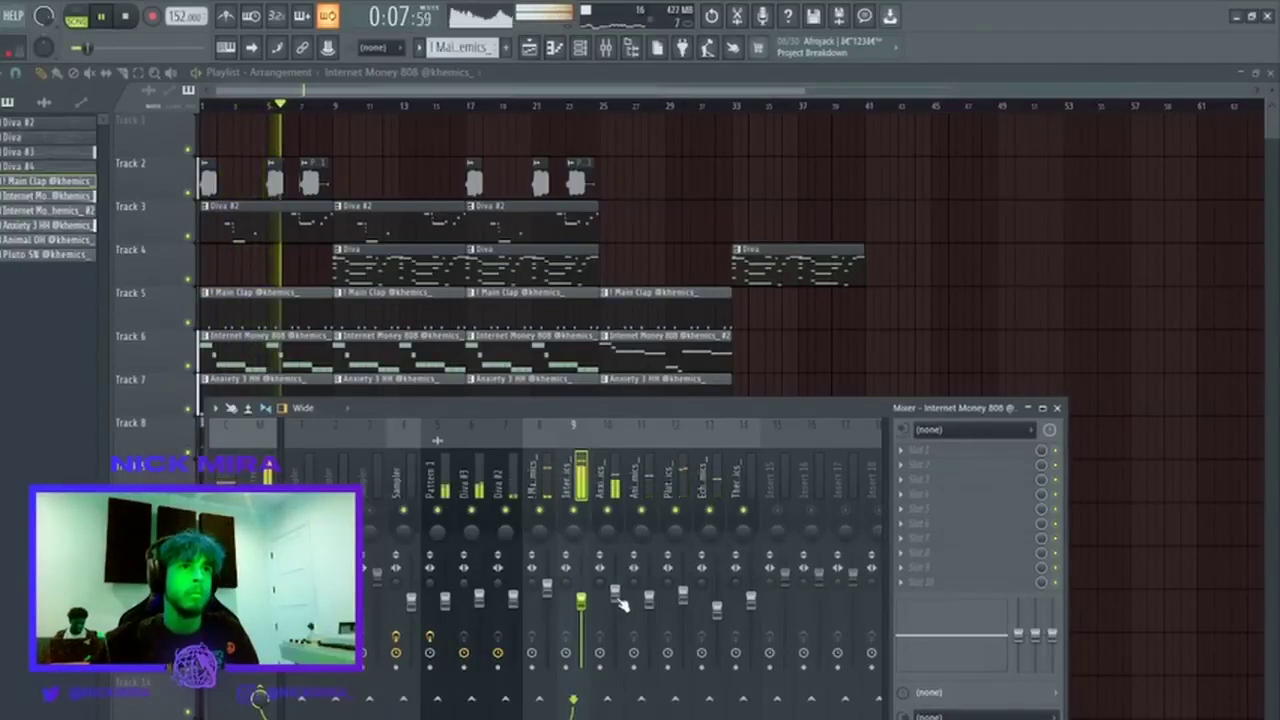
{"action": "left_click", "coordinate": [621, 604]}
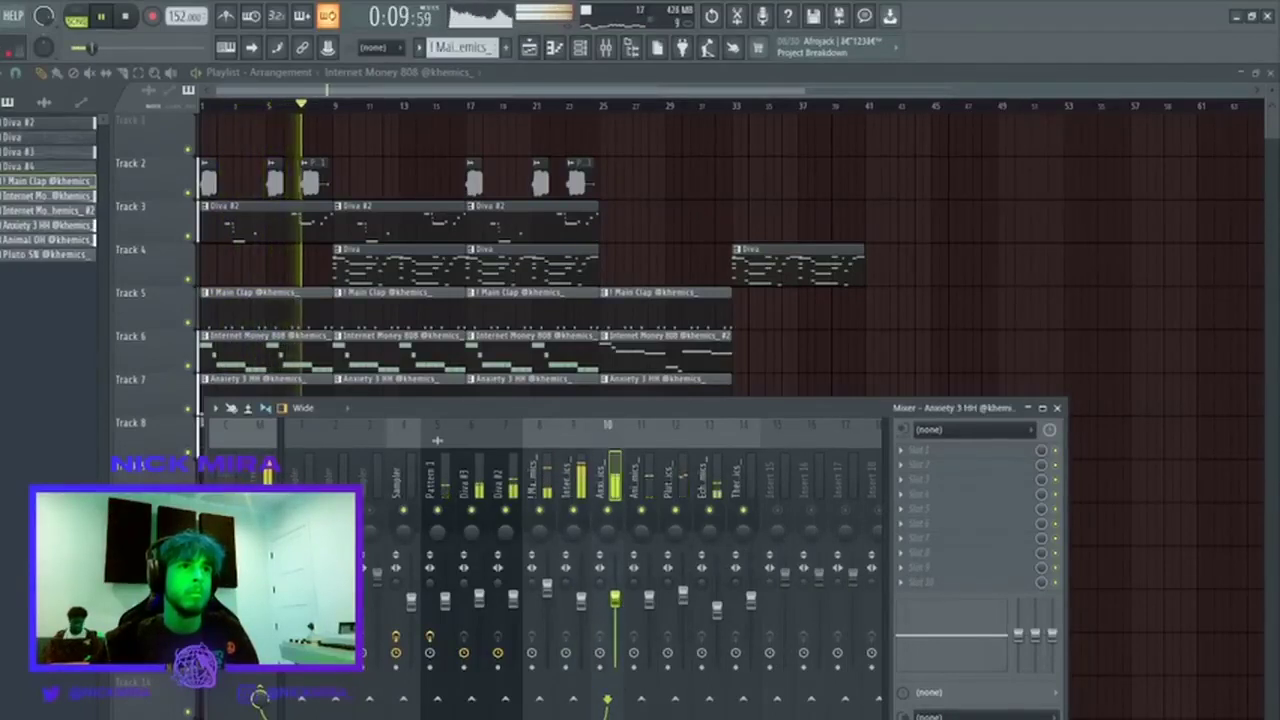
{"action": "left_click", "coordinate": [590, 607]}
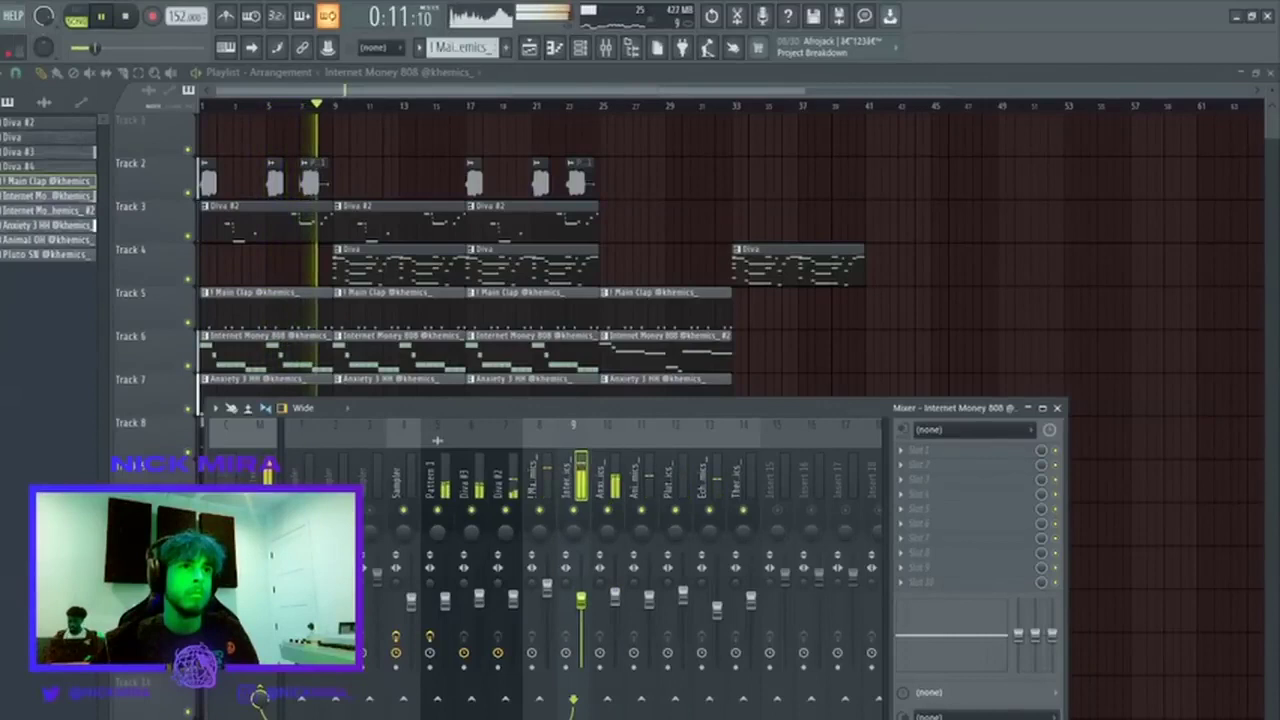
{"action": "left_click", "coordinate": [616, 602]}
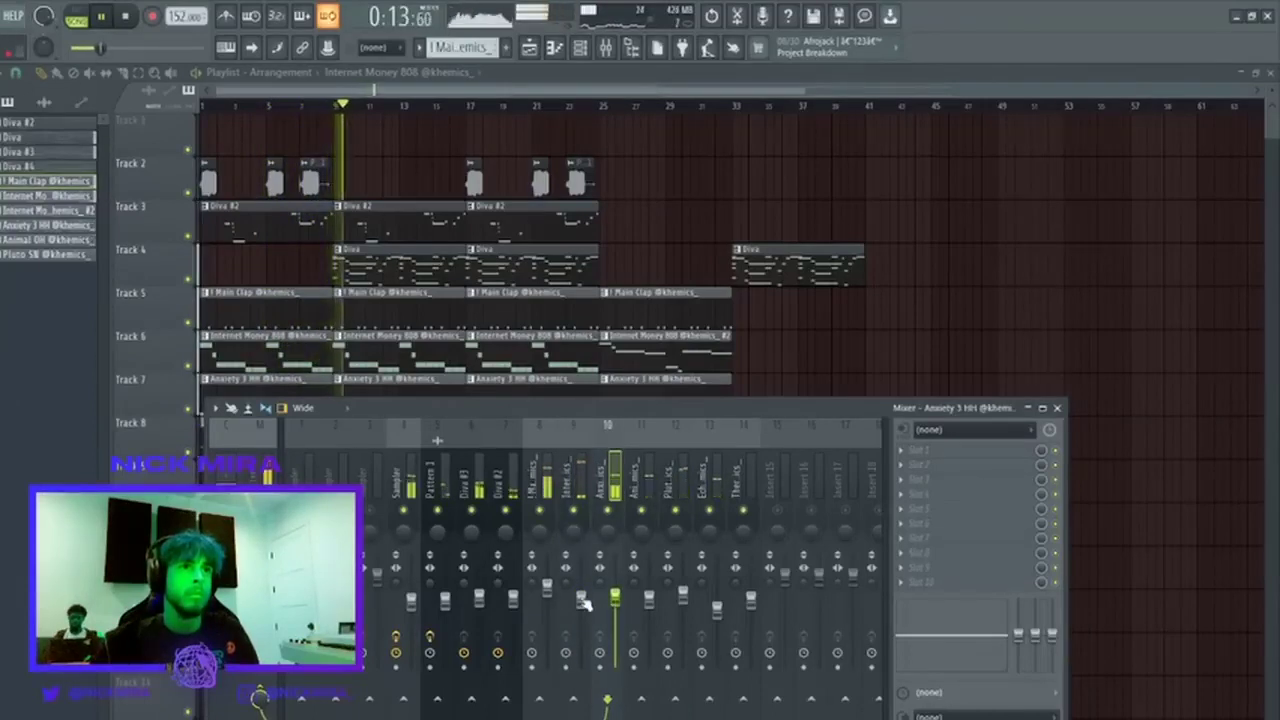
{"action": "left_click", "coordinate": [583, 601]}
{"action": "left_click", "coordinate": [616, 600]}
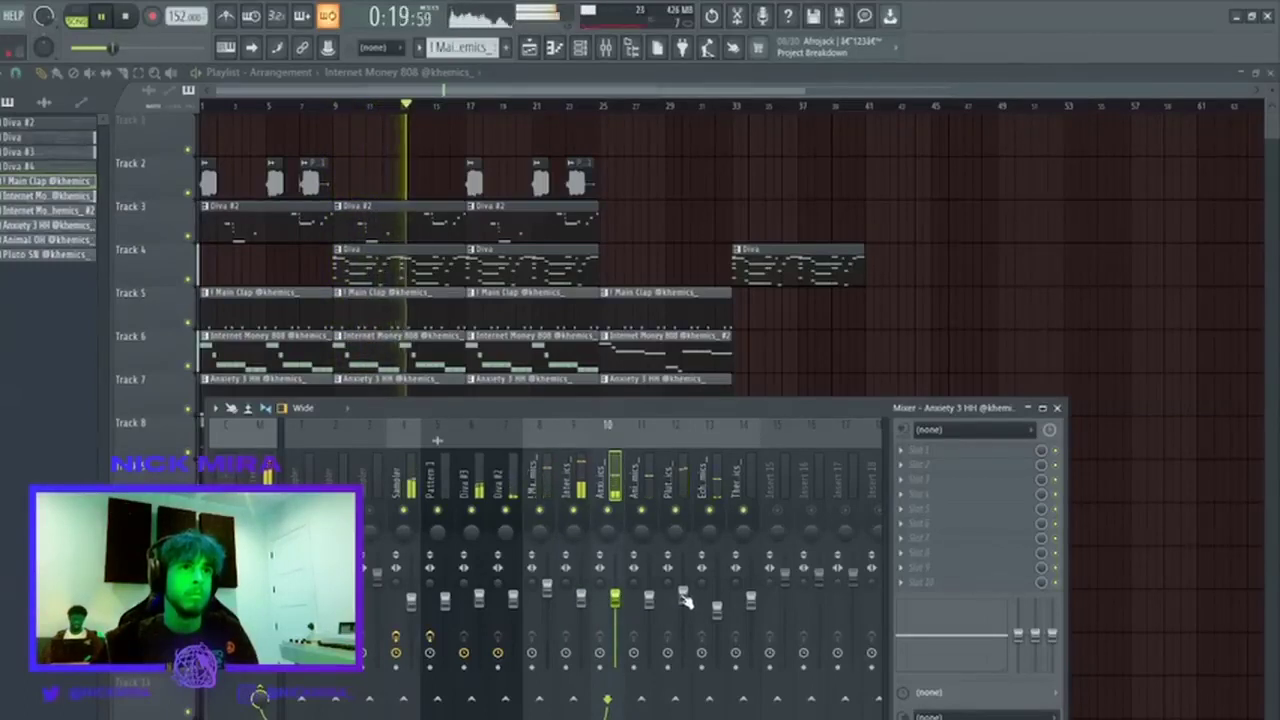
Lower the Pluto SN and Animal OH faders and check the result in the Master track's Fruity Limiter.
{"action": "left_click", "coordinate": [683, 596]}
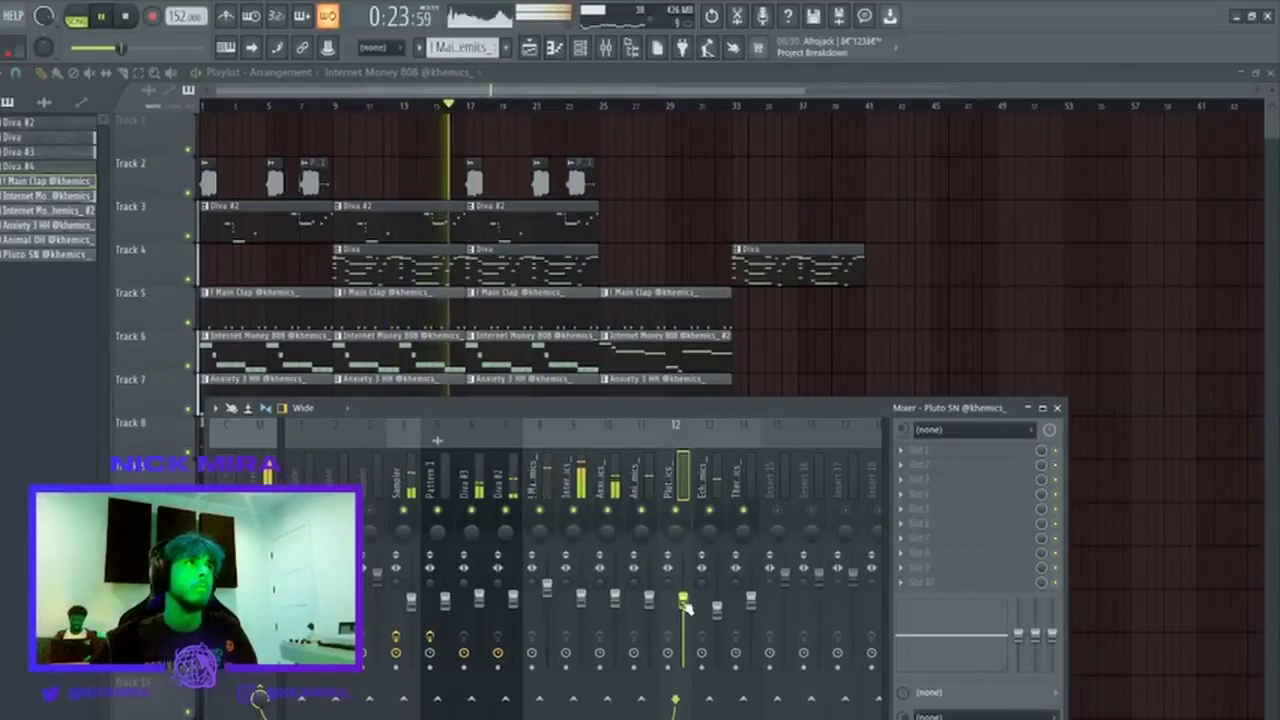
{"action": "left_click", "coordinate": [649, 485]}
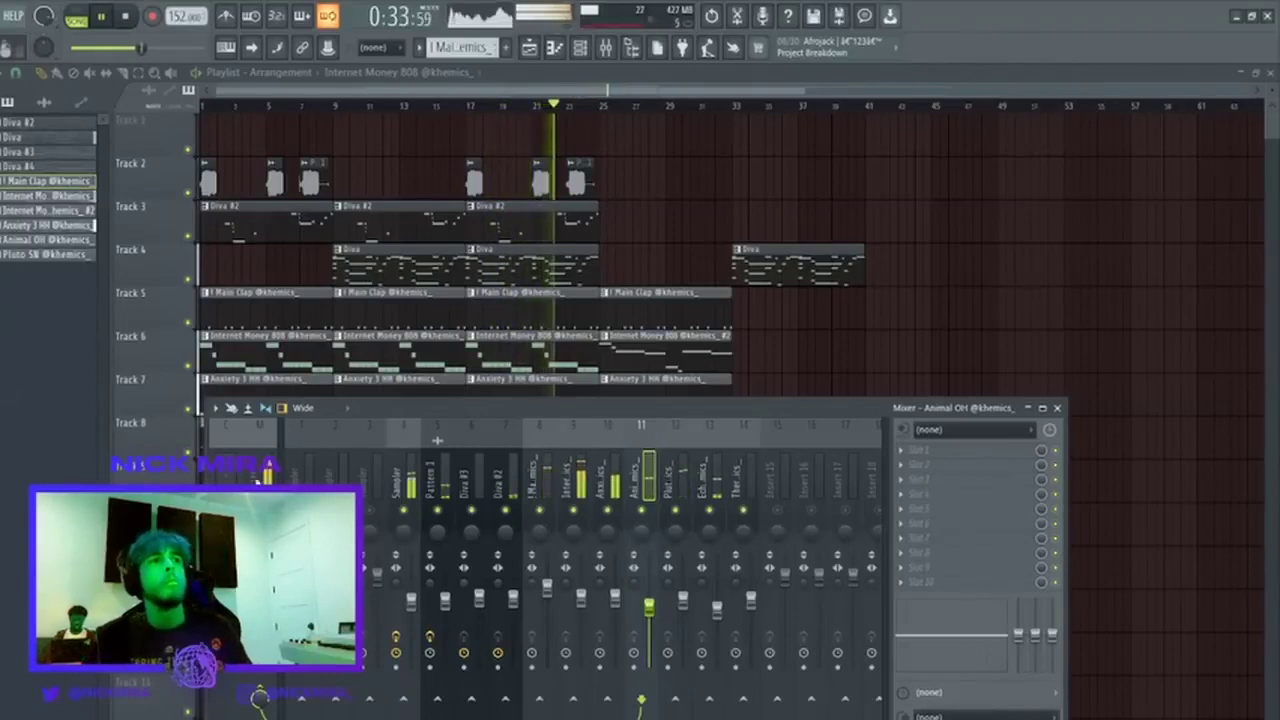
{"action": "left_click", "coordinate": [258, 478]}
{"action": "left_click", "coordinate": [940, 582]}
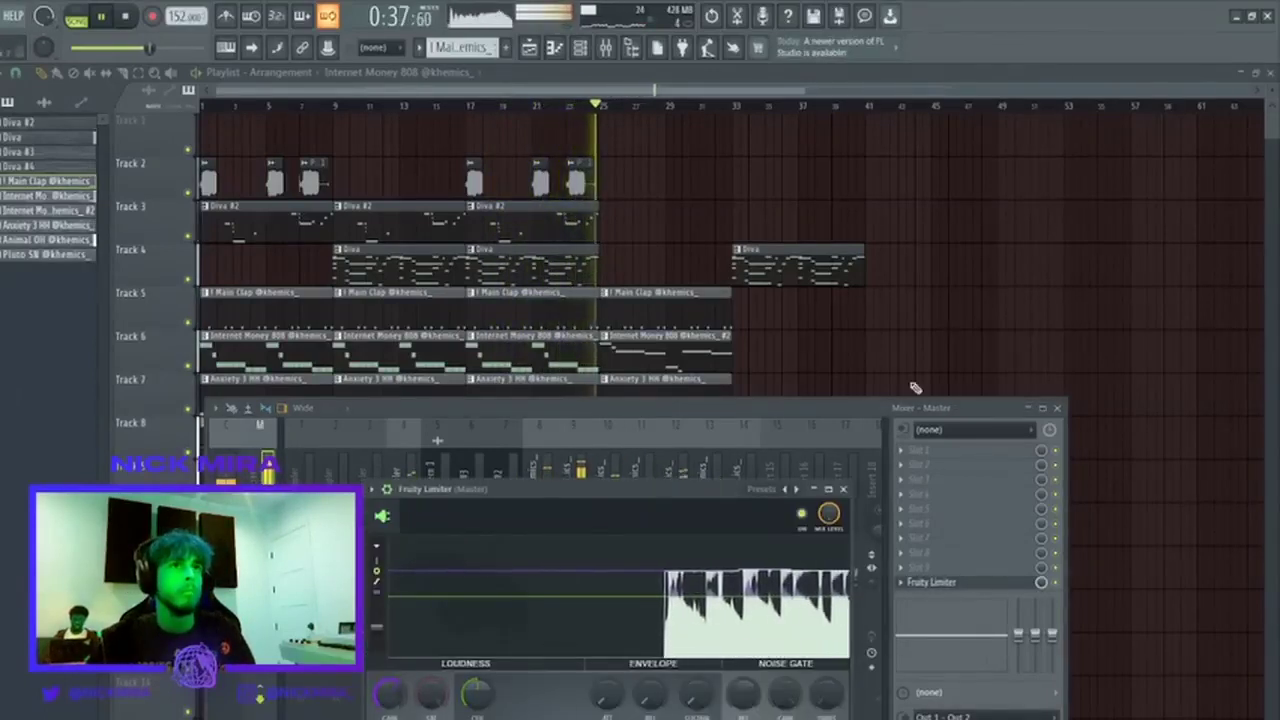
Recheck the Pluto SN and Therapy 808 levels and inspect the Master limiter again.
{"action": "left_click", "coordinate": [678, 468]}
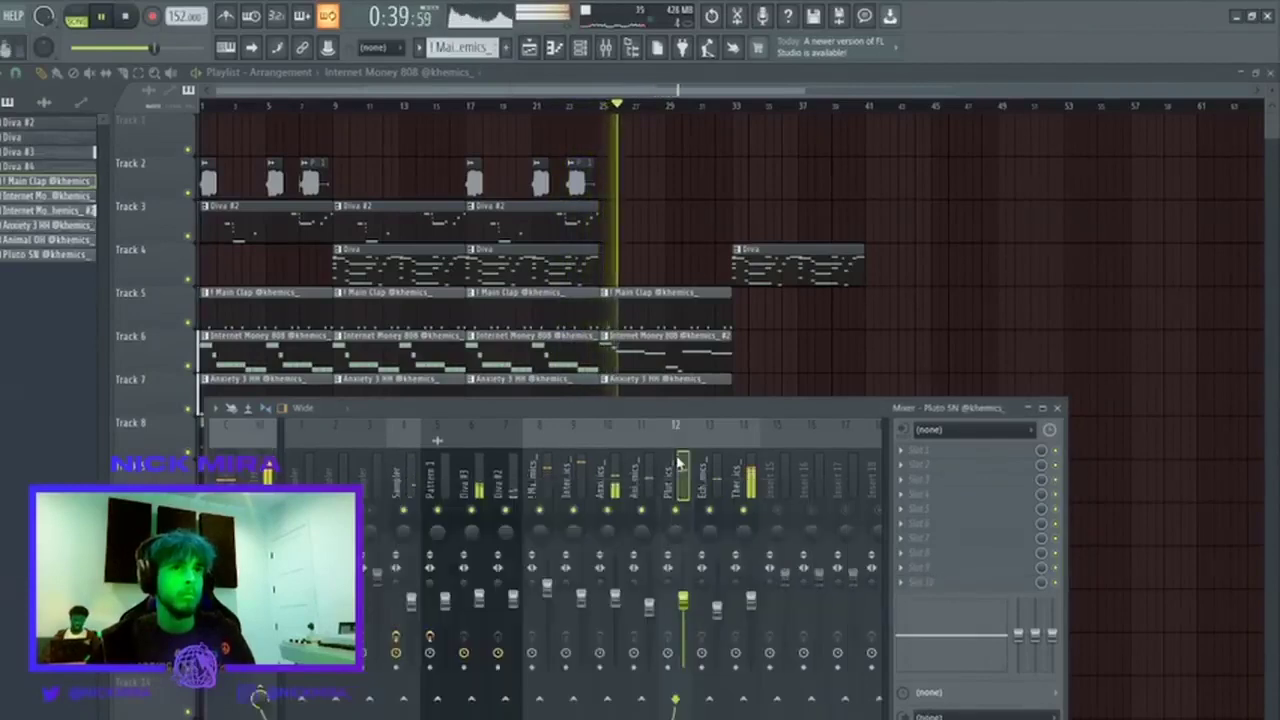
{"action": "left_click", "coordinate": [746, 470]}
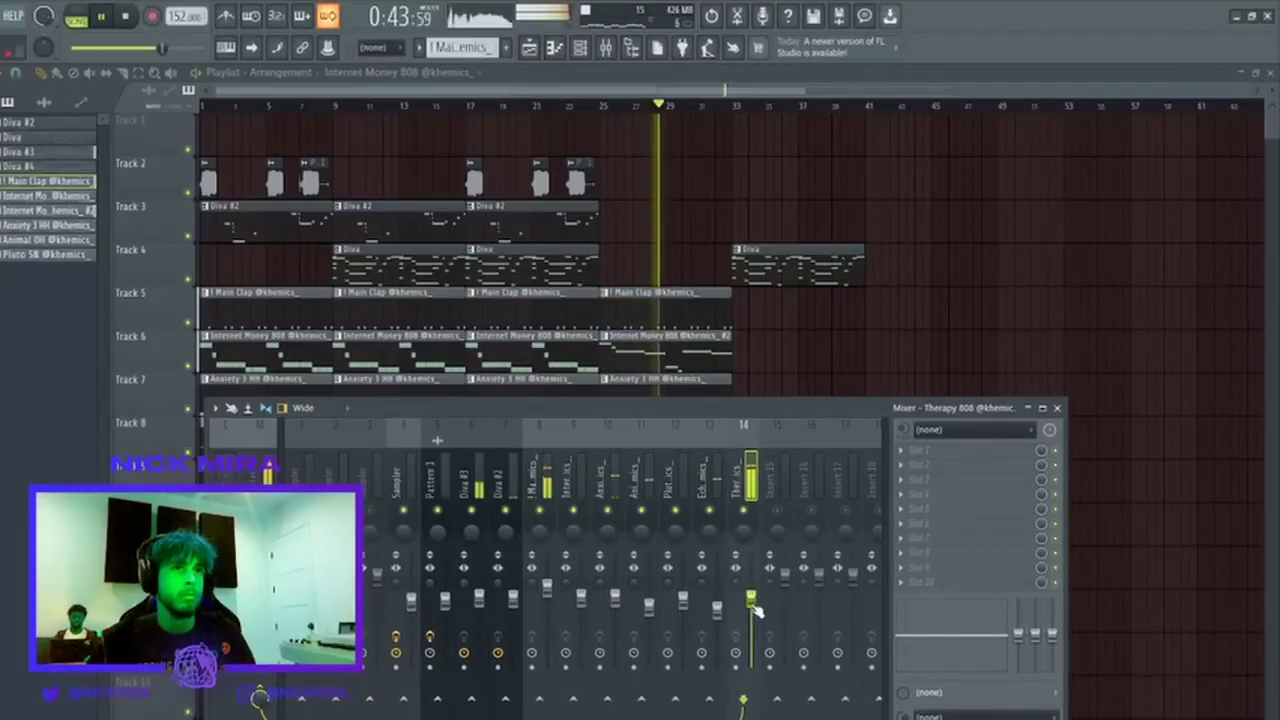
{"action": "left_click", "coordinate": [260, 484]}
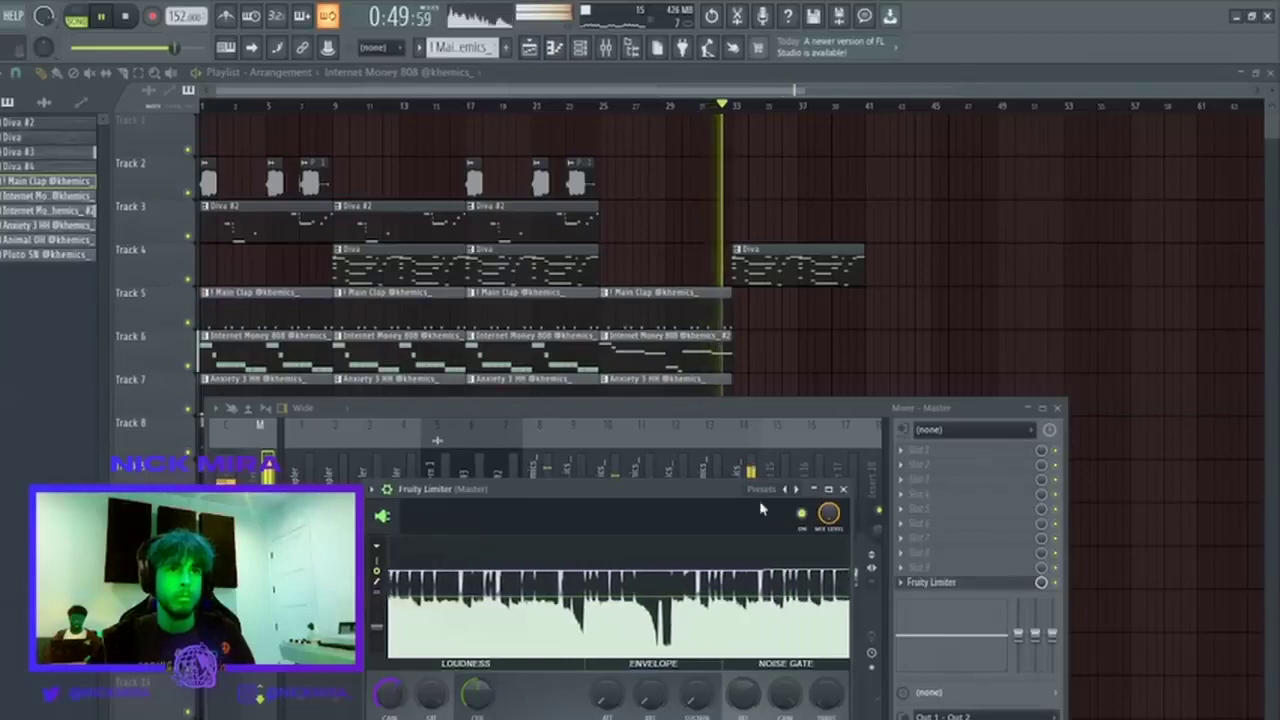
Close the mixer and replay the arrangement from the beginning.
{"action": "left_click", "coordinate": [1059, 408]}
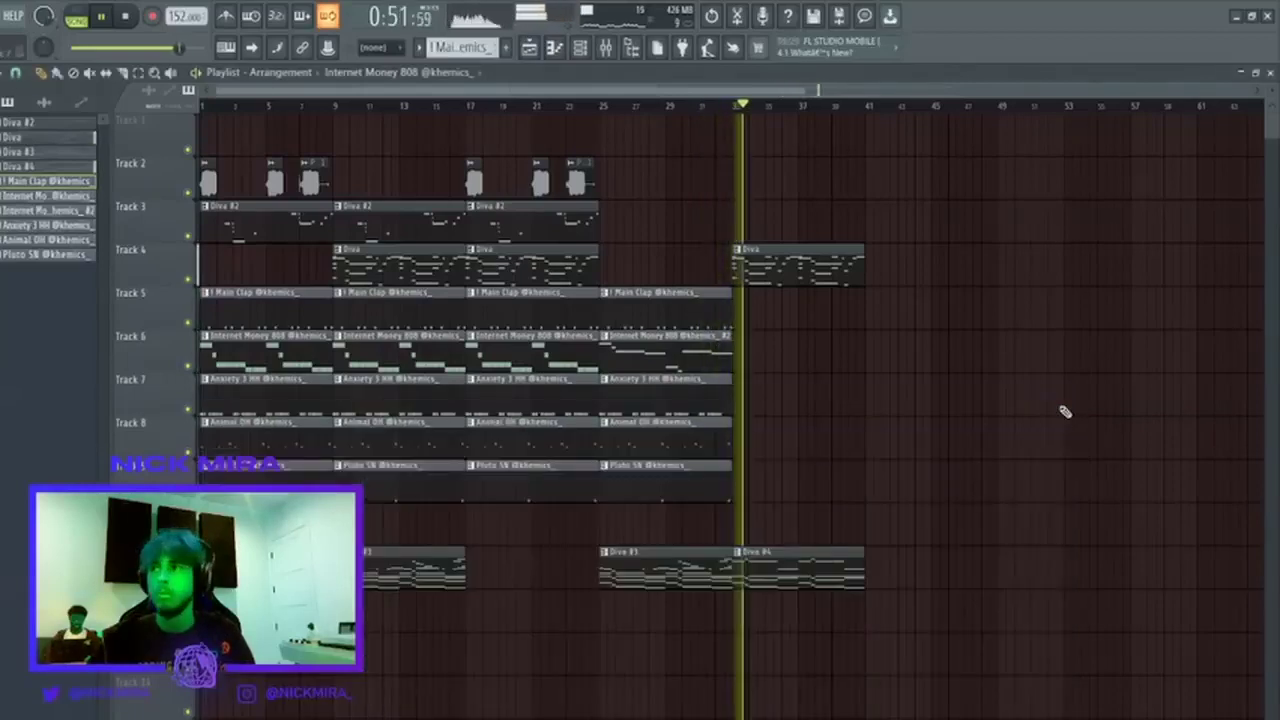
{"action": "key", "text": "space"}
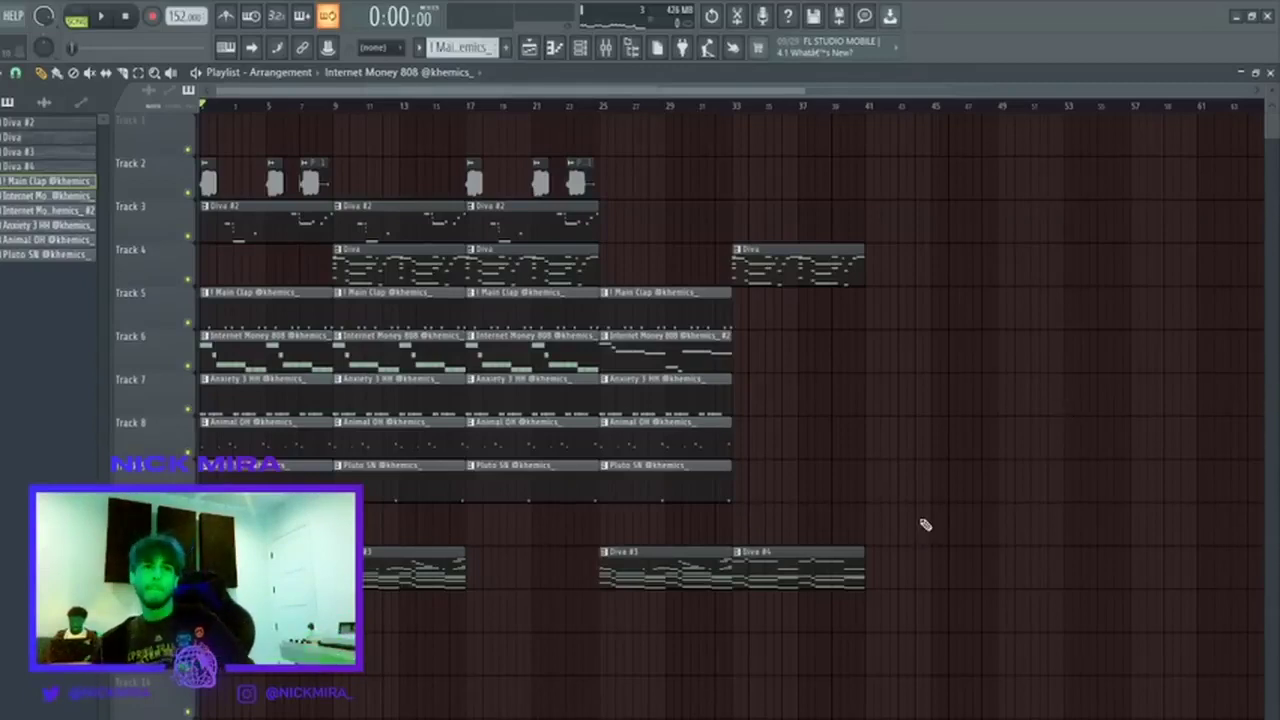
{"action": "key", "text": "space"}
{"action": "key", "text": "space"}
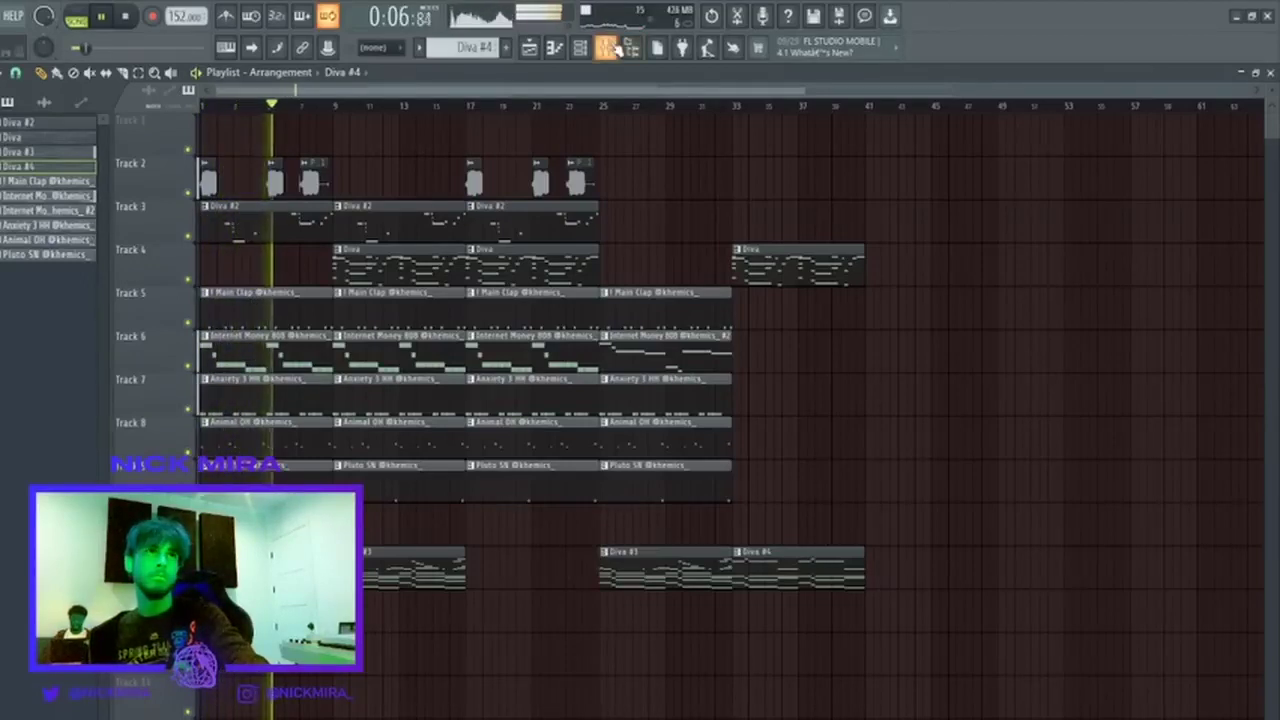
Reopen the mixer, raise the Diva #3 fader and check the Diva #2 level.
{"action": "left_click", "coordinate": [610, 48]}
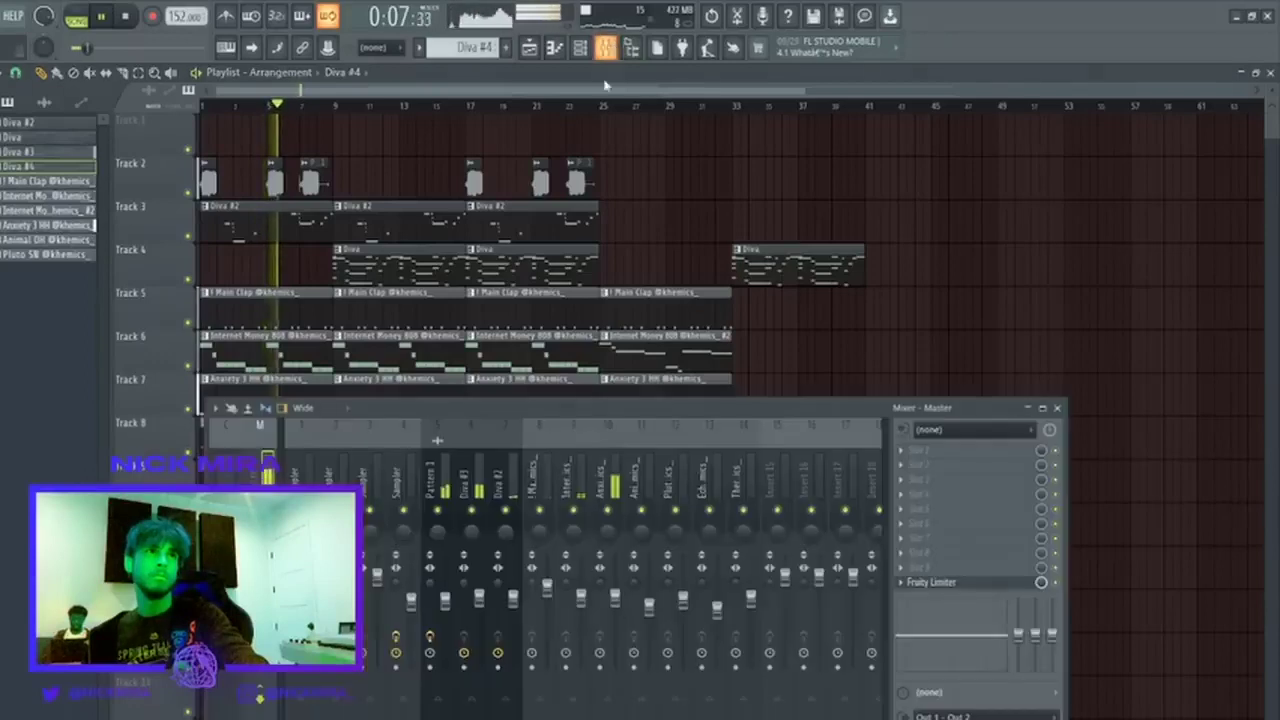
{"action": "left_click", "coordinate": [481, 597]}
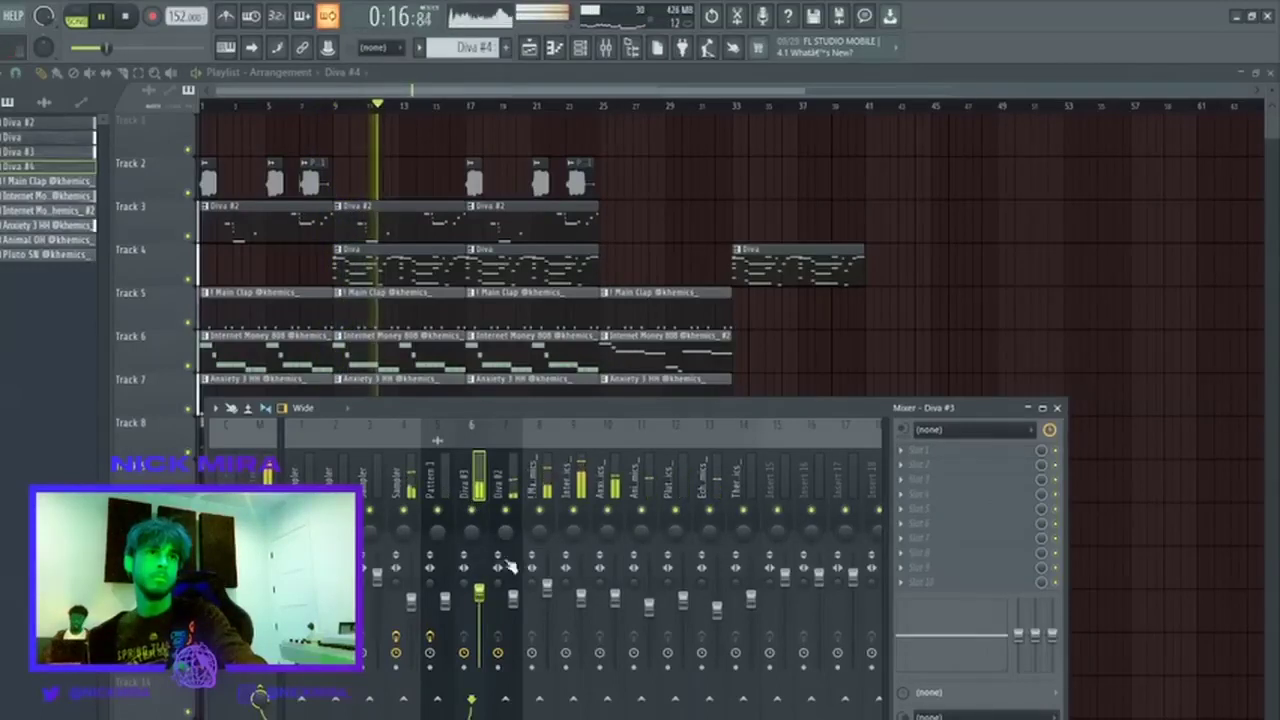
{"action": "left_click", "coordinate": [503, 483]}
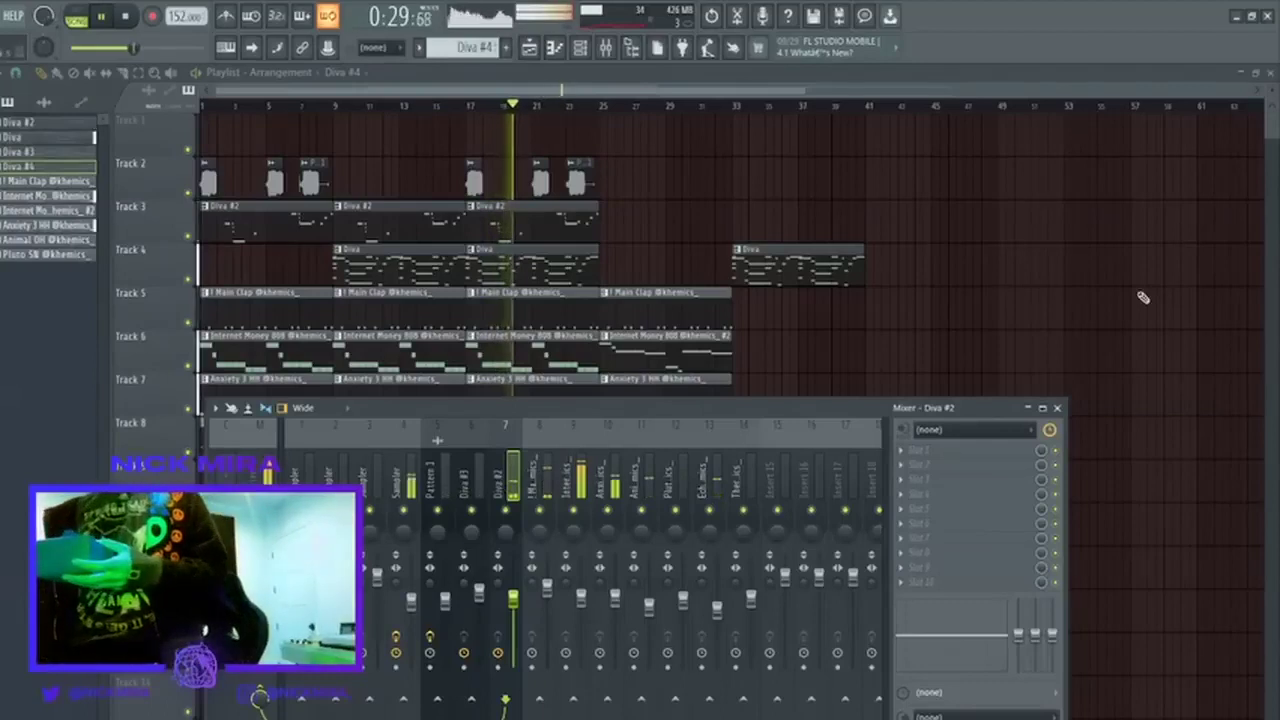
Check the Master track's Fruity Limiter and lower the Anxiety 3 HH fader.
{"action": "left_click", "coordinate": [256, 484]}
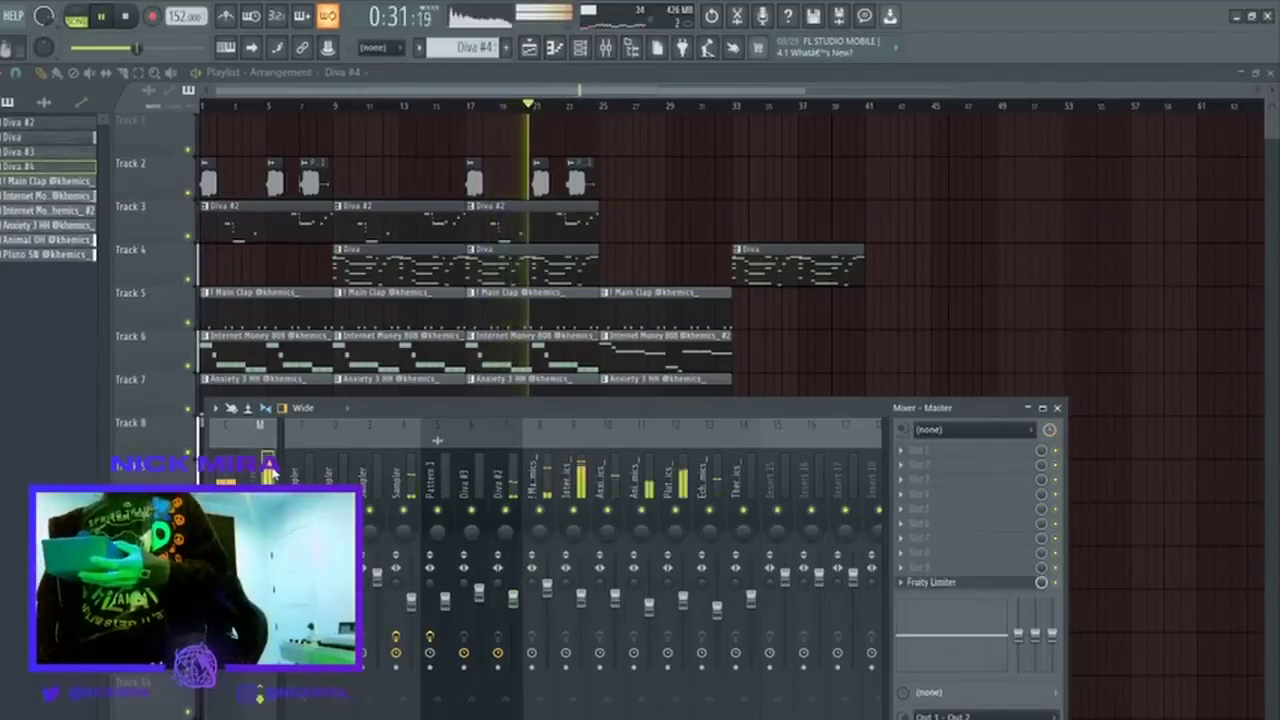
{"action": "left_click", "coordinate": [955, 584]}
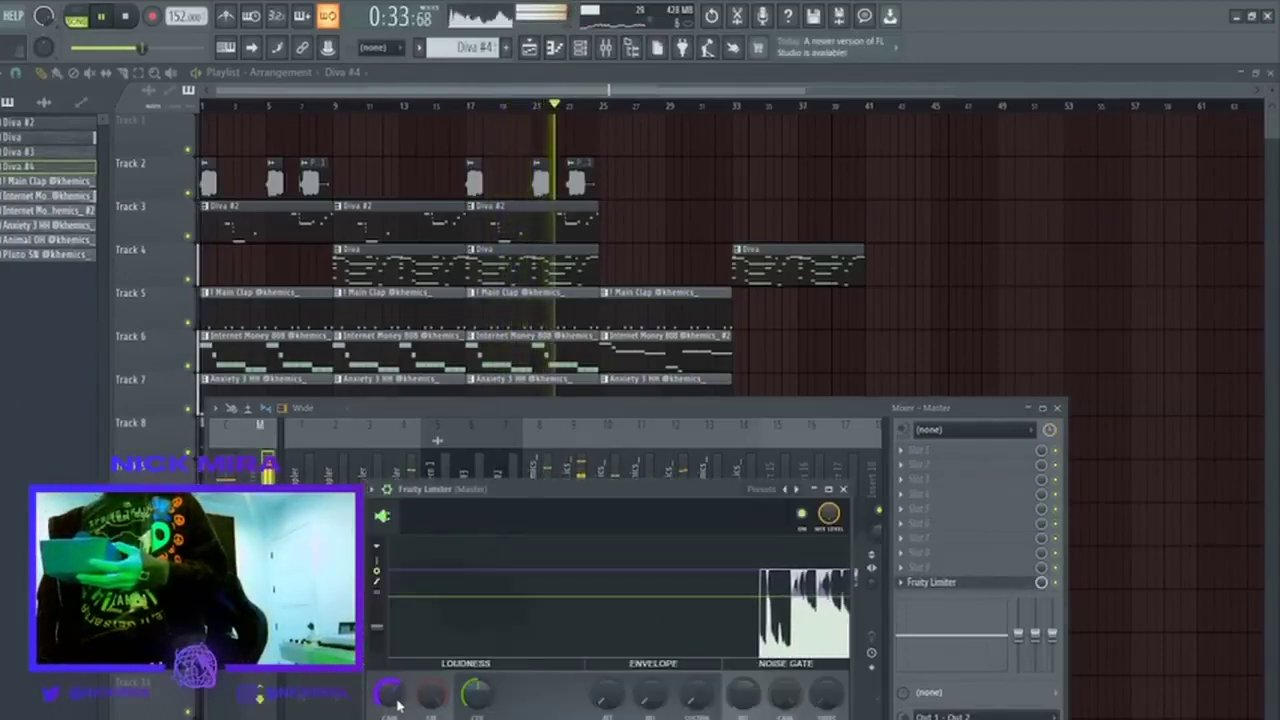
{"action": "left_click", "coordinate": [611, 465]}
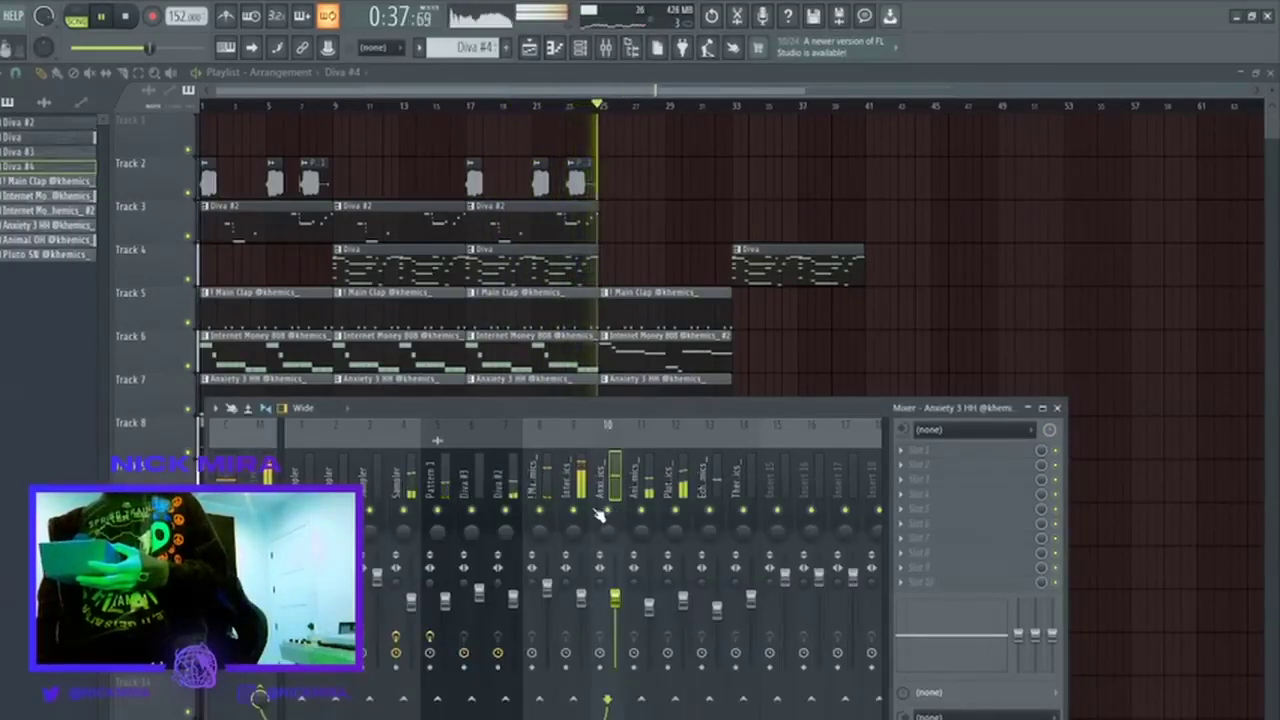
{"action": "left_click_drag", "start_coordinate": [616, 600], "coordinate": [616, 606]}
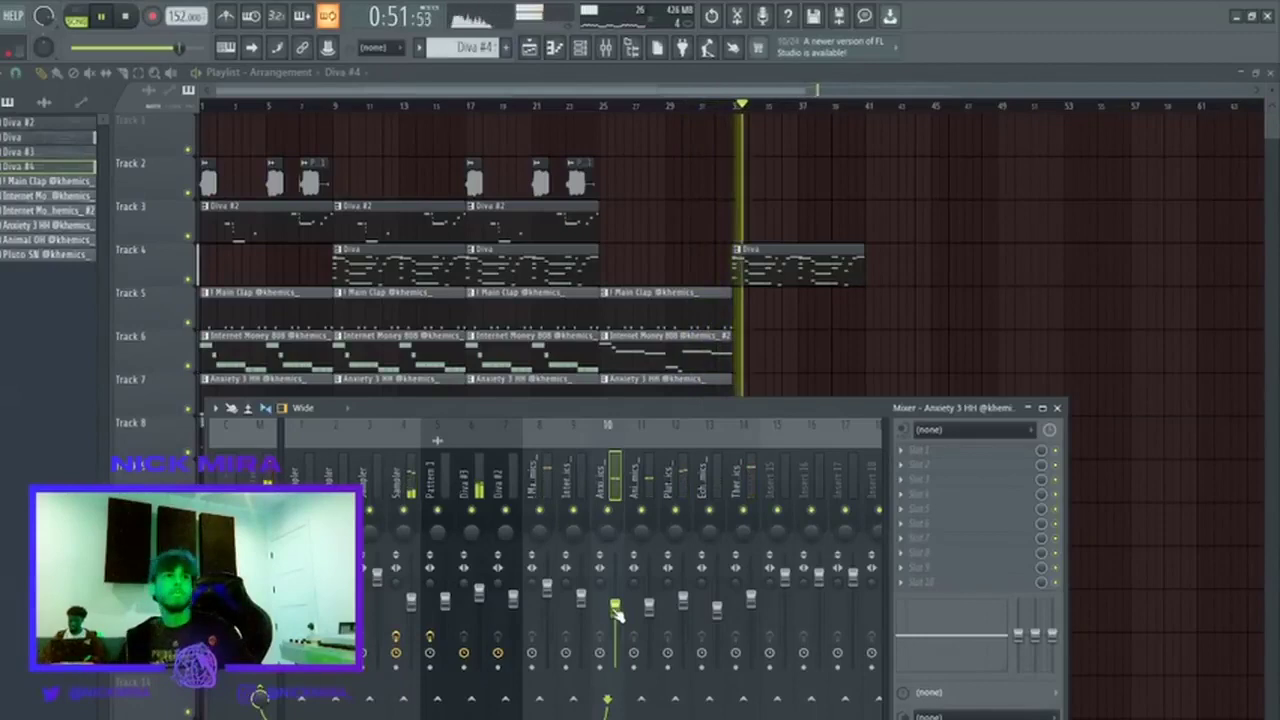
Close the mixer and delete the Diva #4 clip at bar 33 from the playlist.
{"action": "right_click", "coordinate": [1016, 273]}
{"action": "key", "text": "F5"}
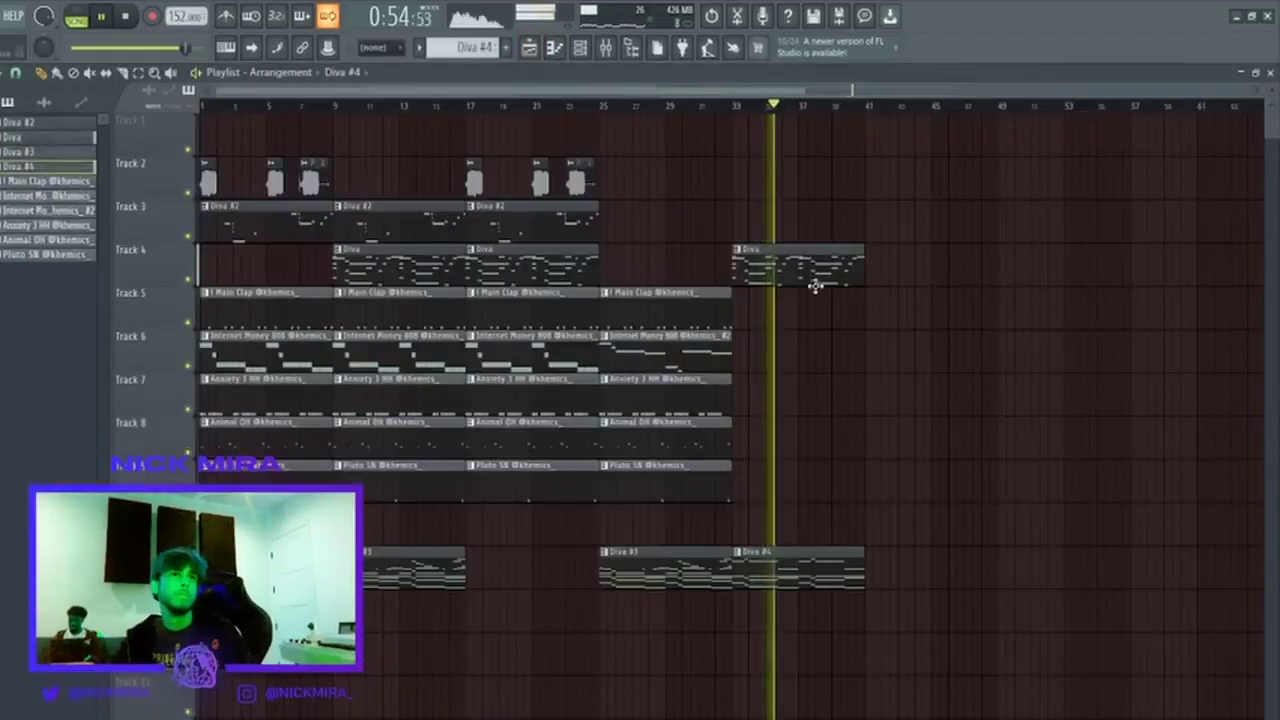
{"action": "left_click", "coordinate": [814, 280]}
{"action": "right_click", "coordinate": [820, 568]}
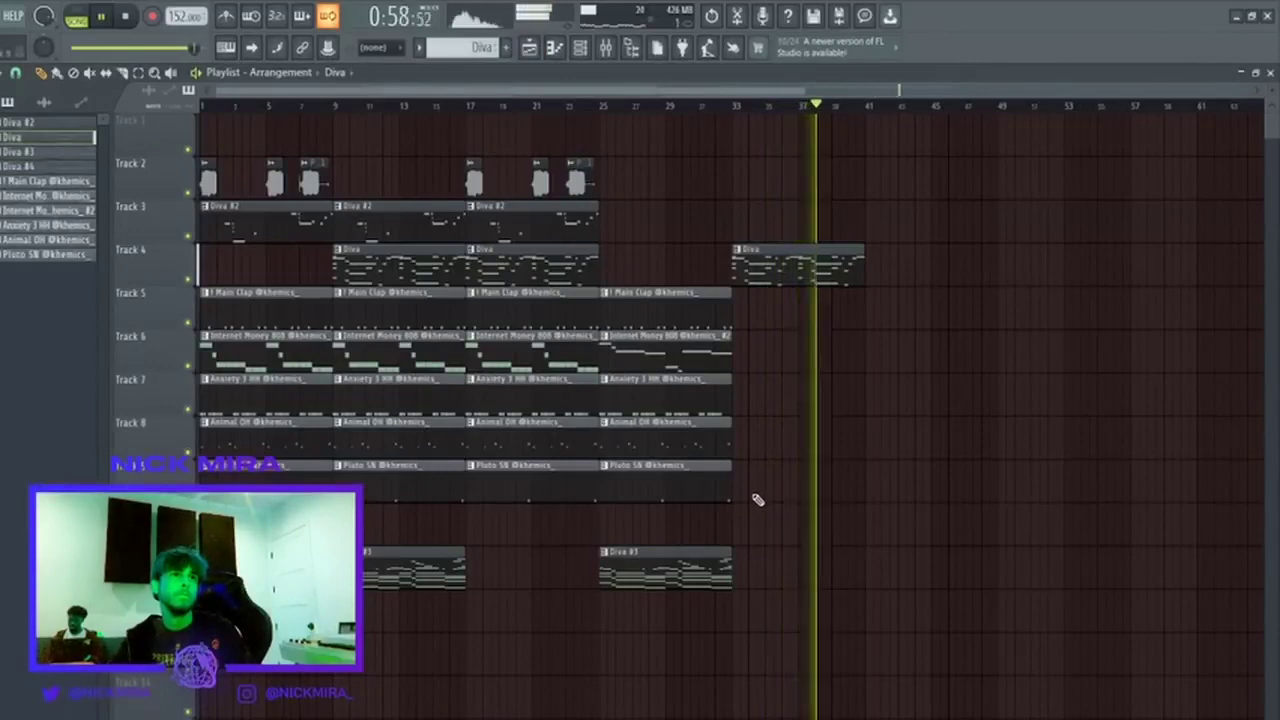
Copy the track 2 audio clips to bars 33–41 and duplicate the whole arrangement starting at bar 41.
{"action": "left_click_drag", "start_coordinate": [637, 182], "coordinate": [740, 194]}
{"action": "left_click_drag", "start_coordinate": [1032, 188], "coordinate": [215, 578]}
{"action": "key", "text": "ctrl+b"}
{"action": "left_click", "coordinate": [481, 577], "text": "ctrl"}
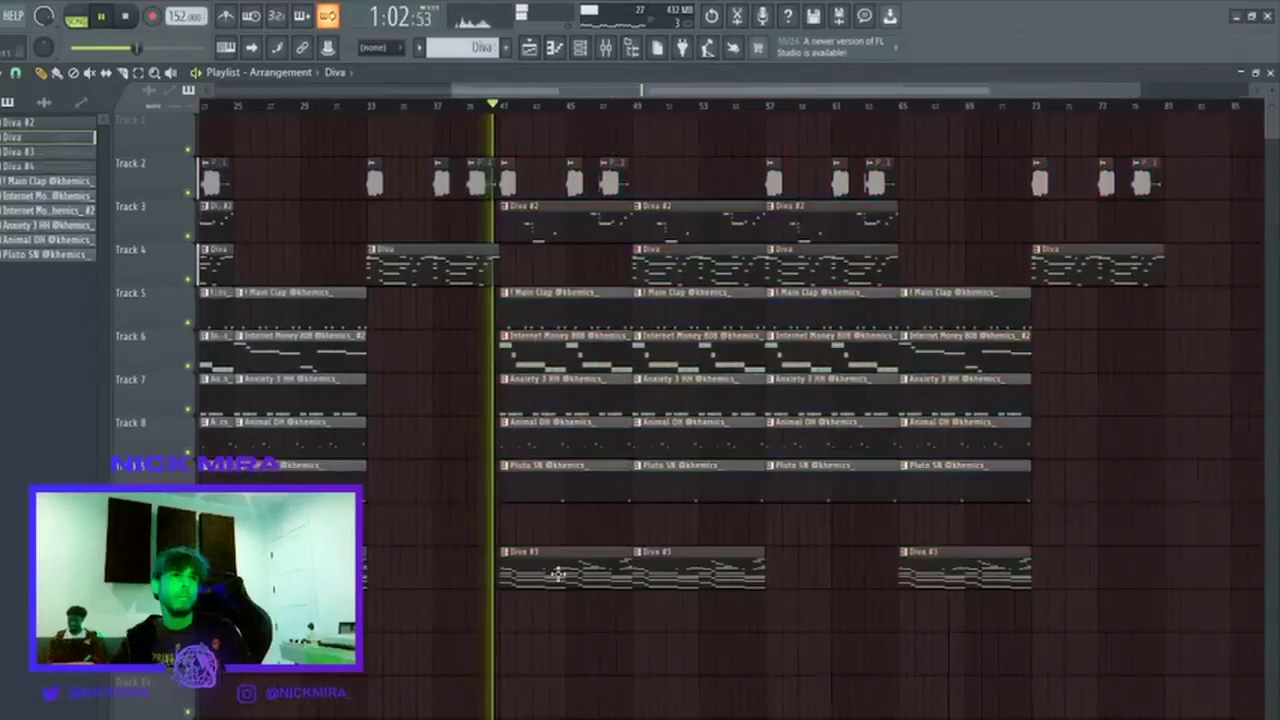
Delete the Diva #3 clip at bar 41, place a Diva clip on track 4 at bar 41 and play from there.
{"action": "right_click", "coordinate": [557, 574]}
{"action": "left_click", "coordinate": [480, 268]}
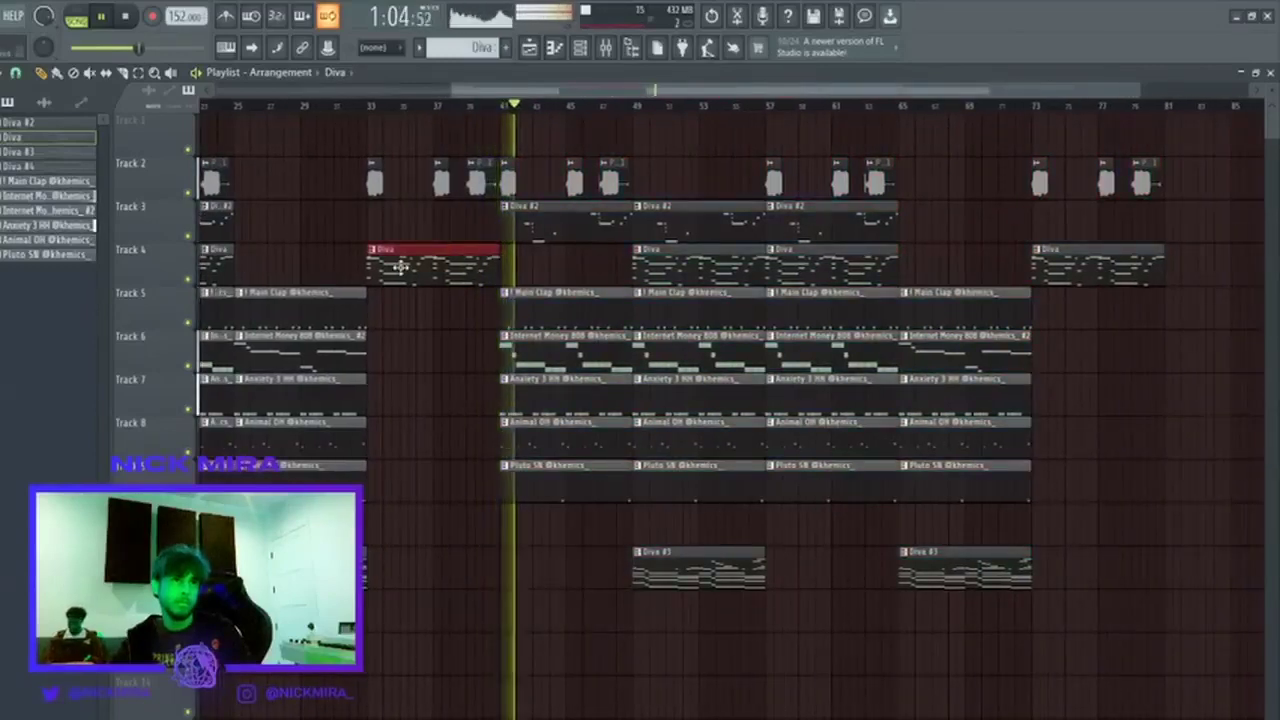
{"action": "scroll", "coordinate": [577, 108], "scroll_direction": "down", "scroll_amount": 2}
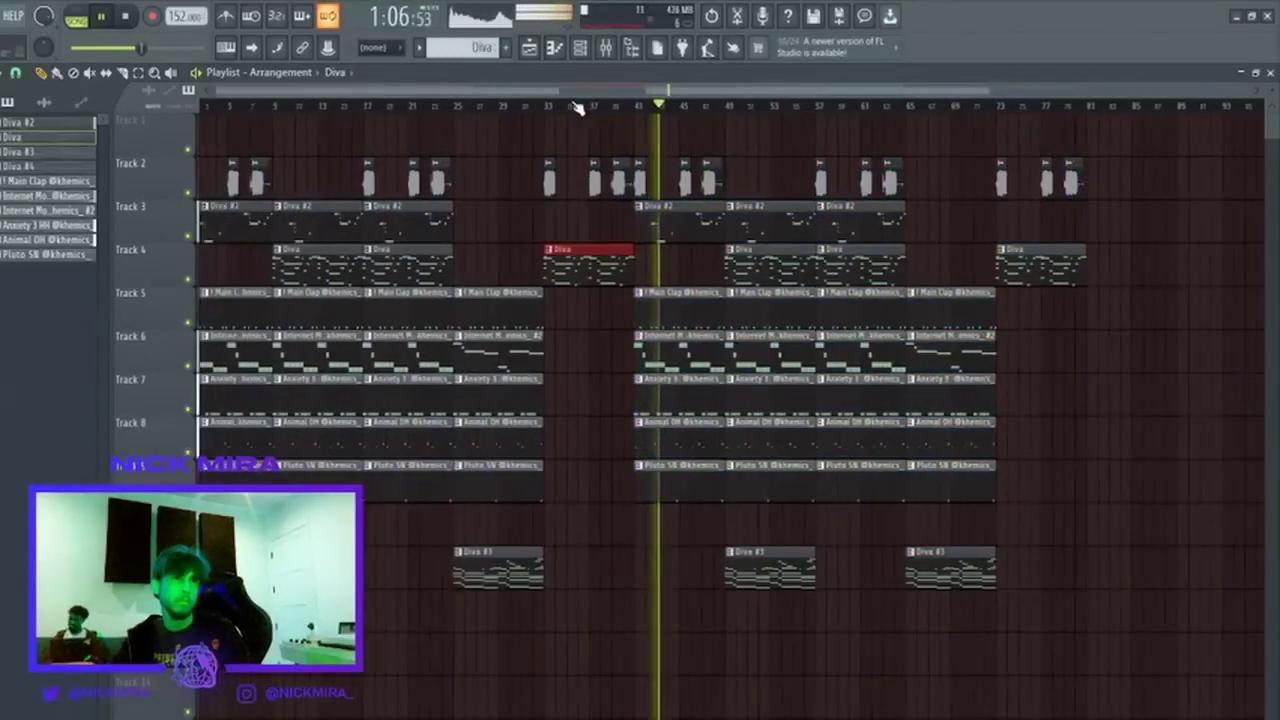
{"action": "left_click", "coordinate": [738, 106]}
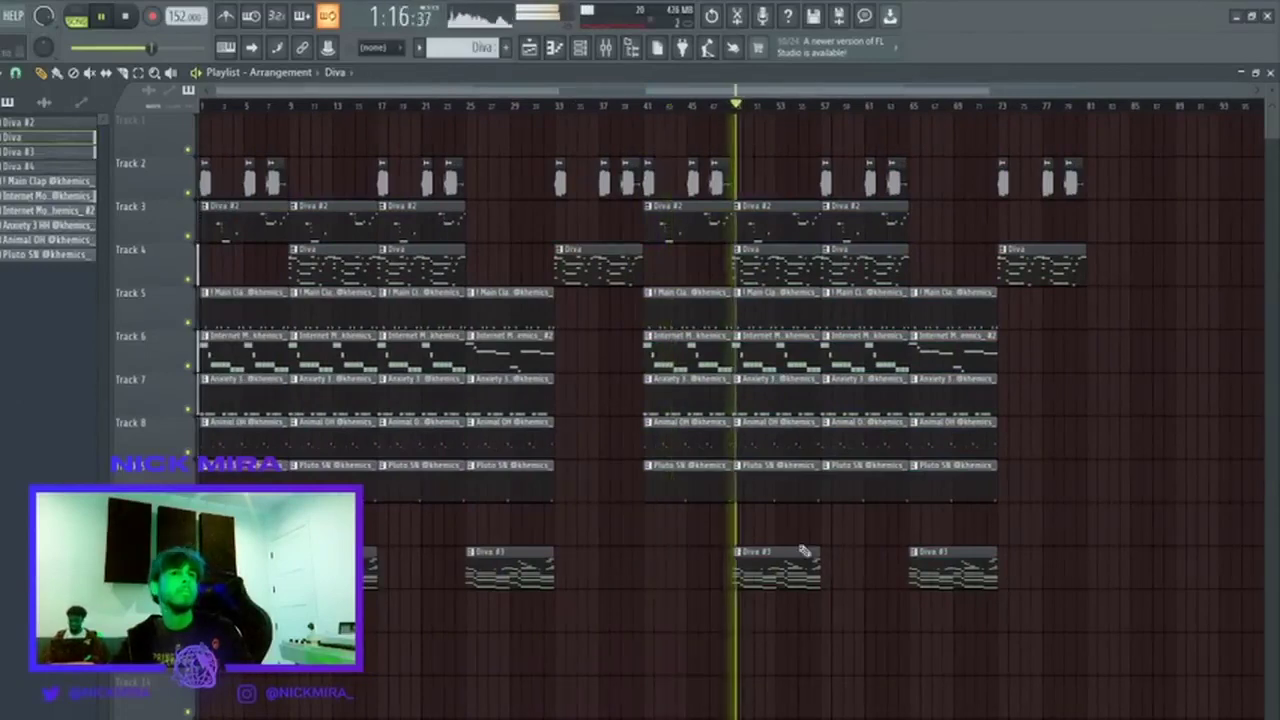
{"action": "key", "text": "space"}
{"action": "left_click", "coordinate": [556, 105]}
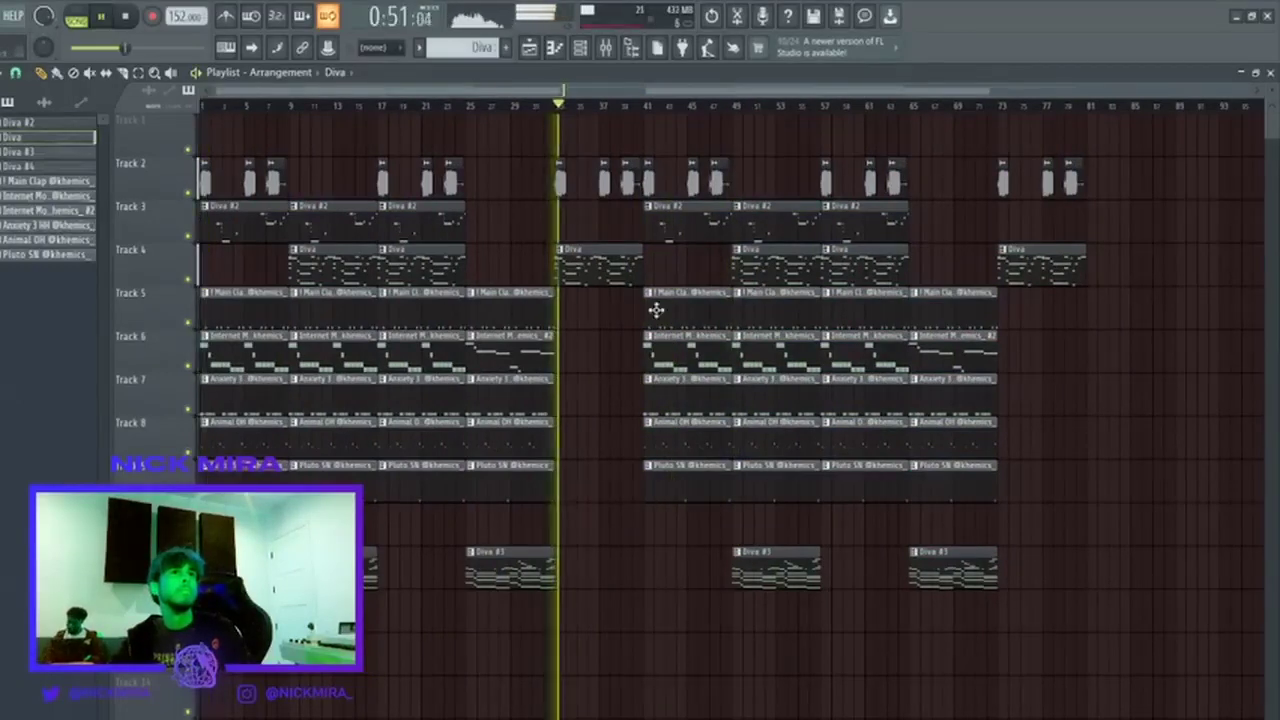
{"action": "left_click", "coordinate": [622, 266]}
{"action": "left_click", "coordinate": [668, 266]}
{"action": "left_click", "coordinate": [646, 106]}
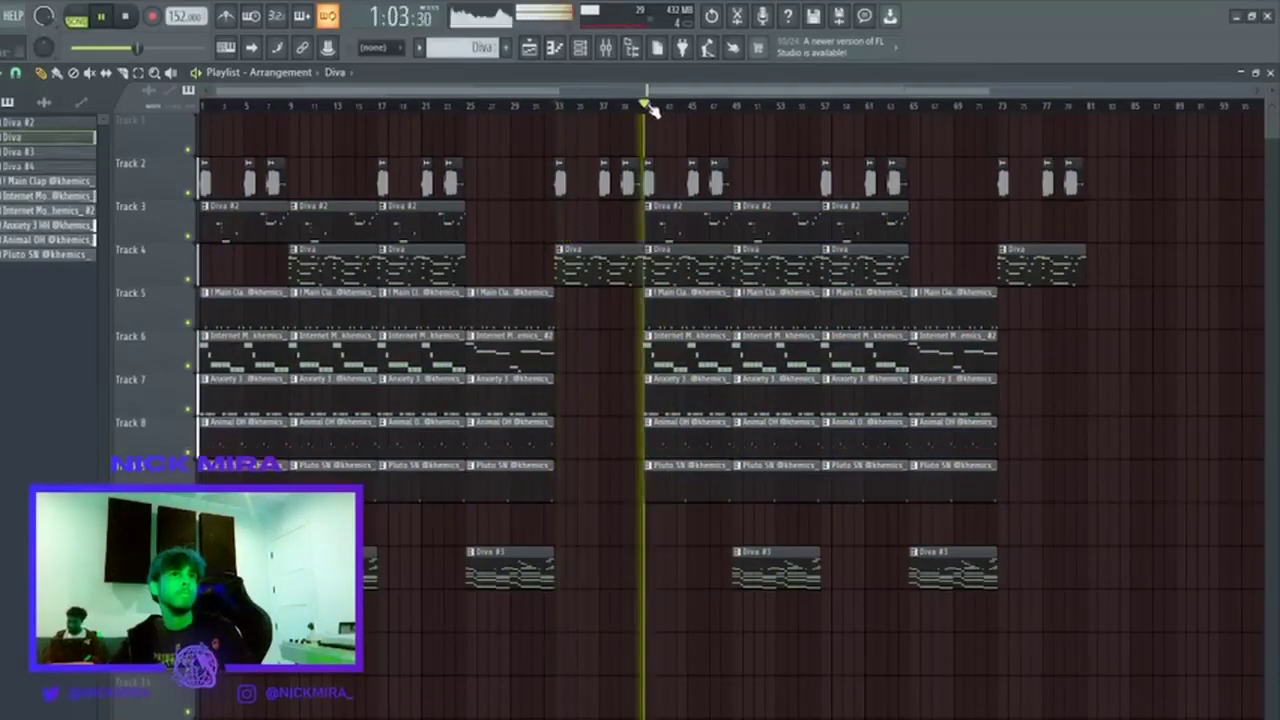
Place a Diva clip on track 4 at bar 1 and delete the track 2 audio clips in bars 1–9.
{"action": "key", "text": "space"}
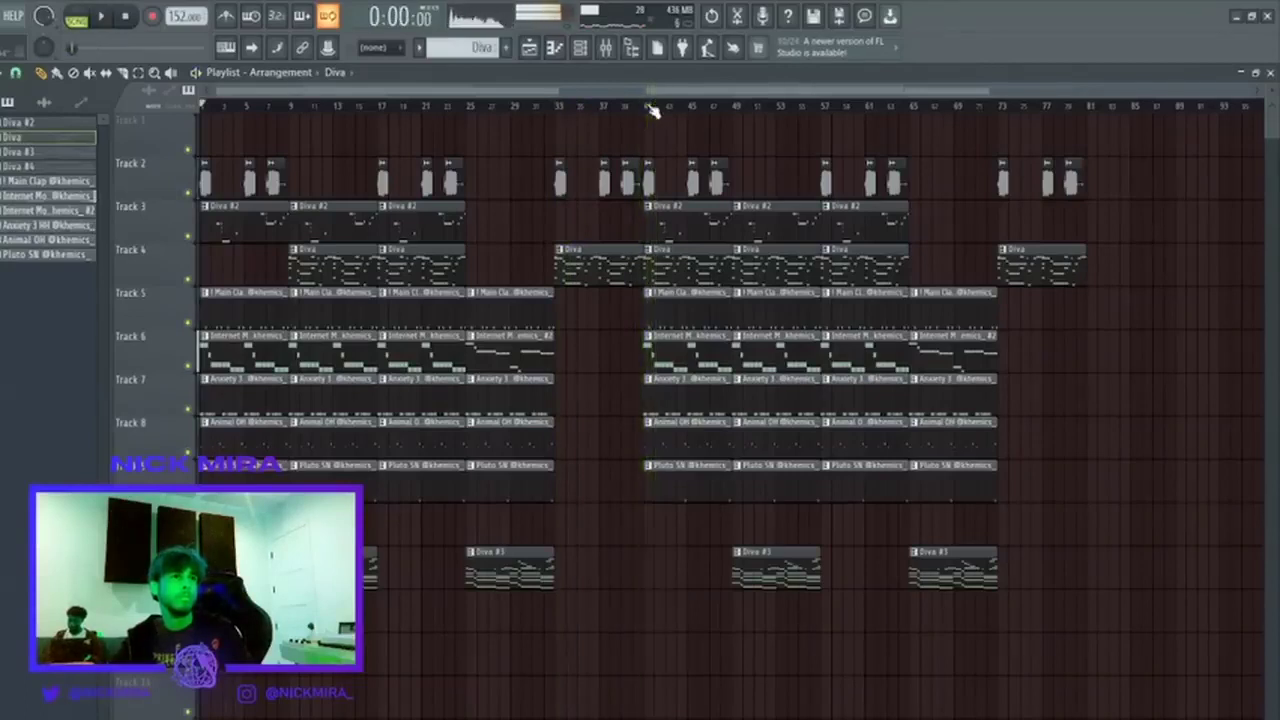
{"action": "key", "text": "space"}
{"action": "left_click", "coordinate": [225, 268]}
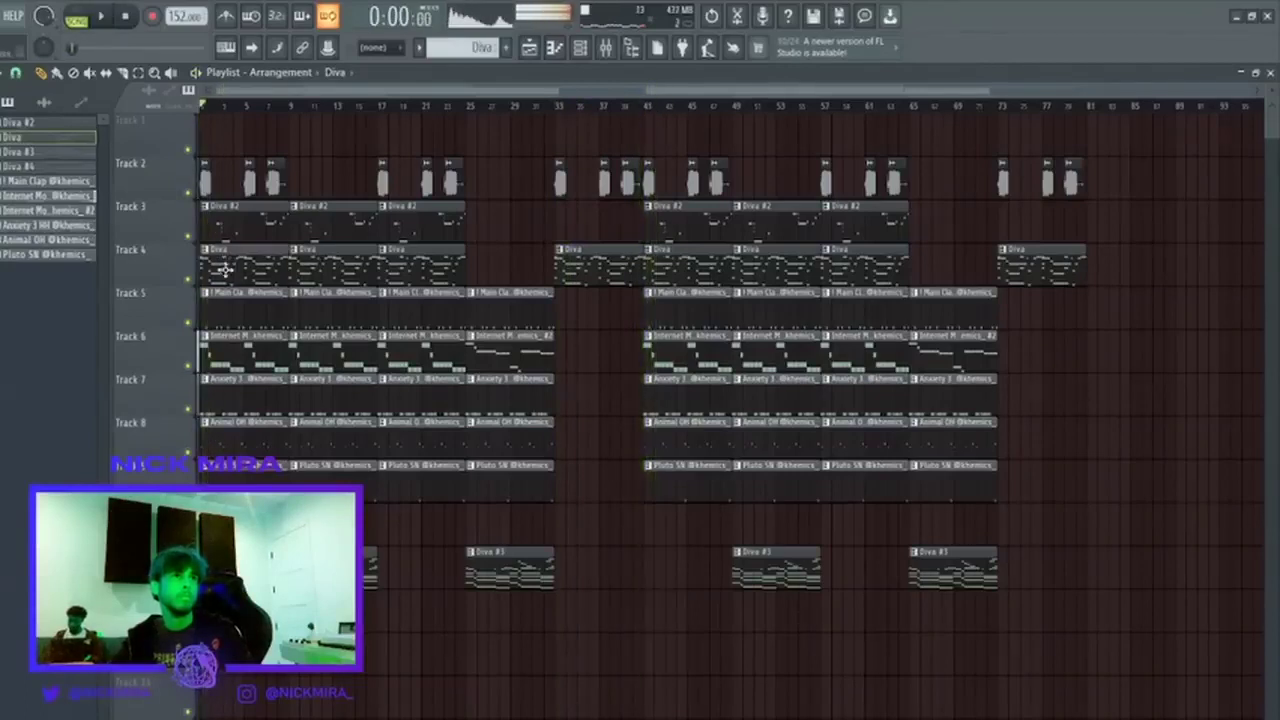
{"action": "right_click", "coordinate": [279, 174]}
{"action": "key", "text": "space"}
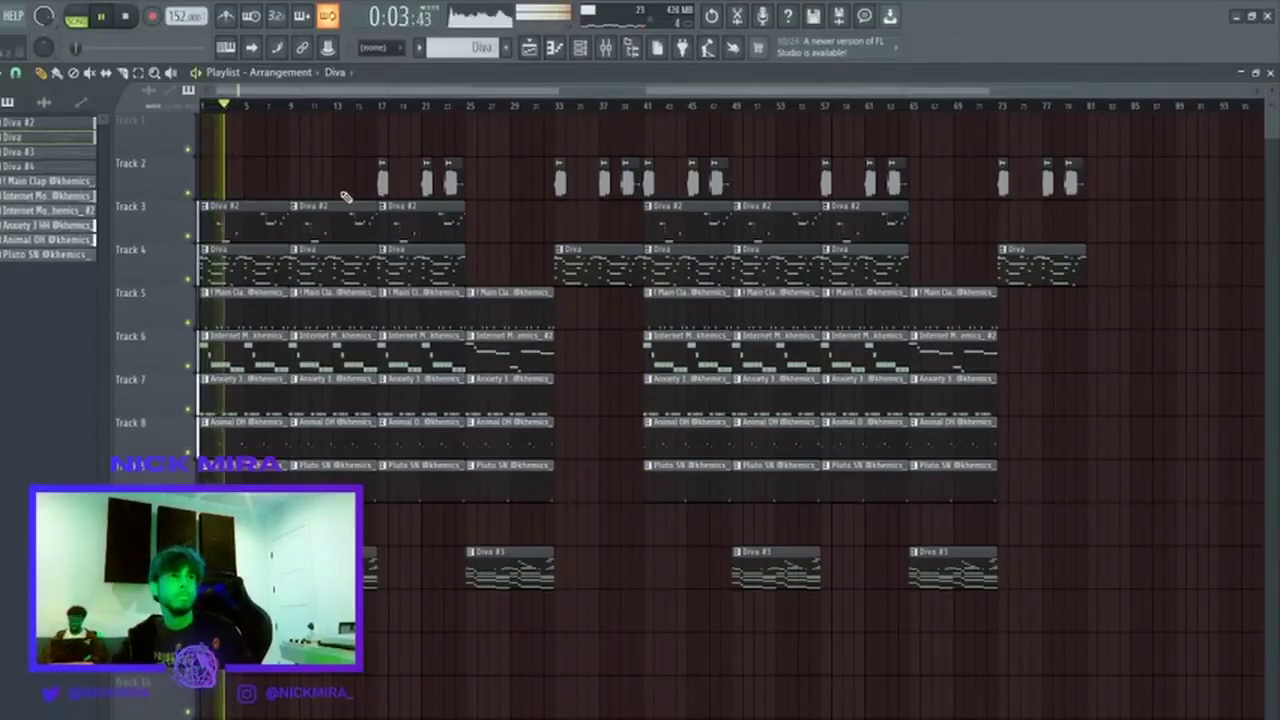
Open the Diva #2 pattern, delete the short passing notes just before bar 7 and play that passage.
{"action": "double_click", "coordinate": [228, 217]}
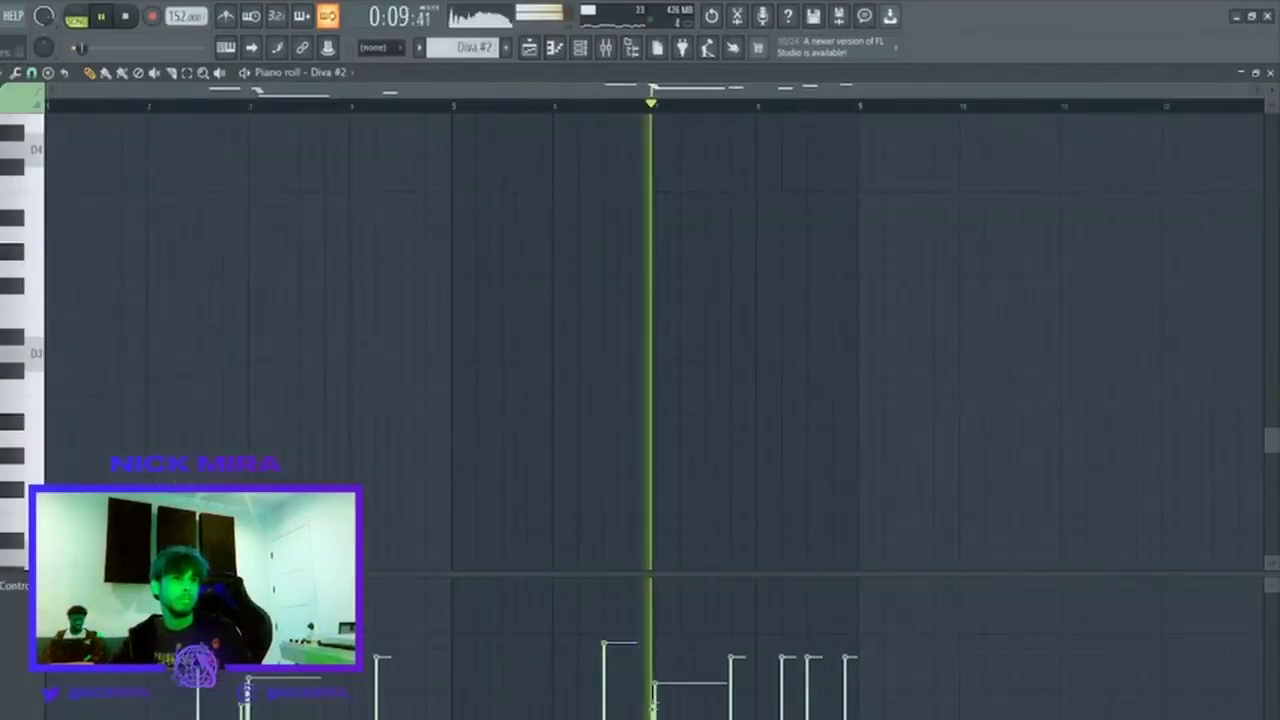
{"action": "scroll", "coordinate": [731, 301], "scroll_direction": "up", "scroll_amount": 3}
{"action": "scroll", "coordinate": [731, 301], "scroll_direction": "up", "scroll_amount": 5}
{"action": "key", "text": "space"}
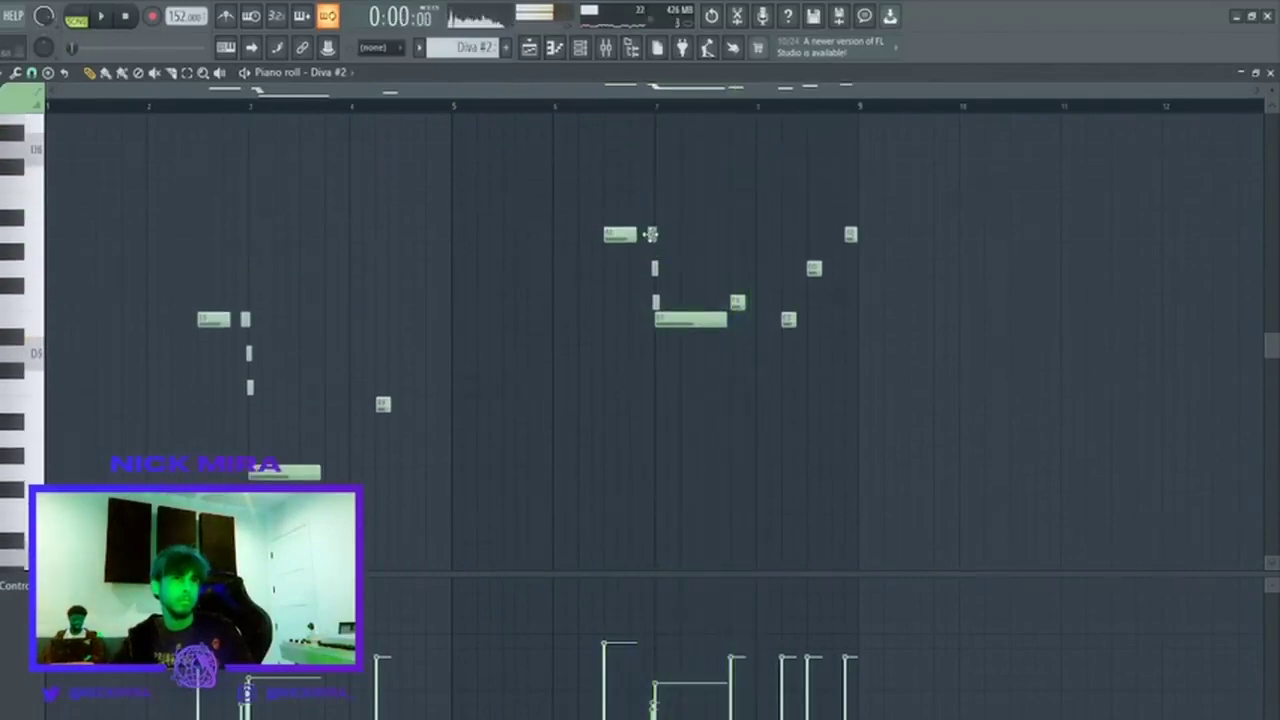
{"action": "left_click_drag", "start_coordinate": [649, 232], "coordinate": [662, 299]}
{"action": "key", "text": "space"}
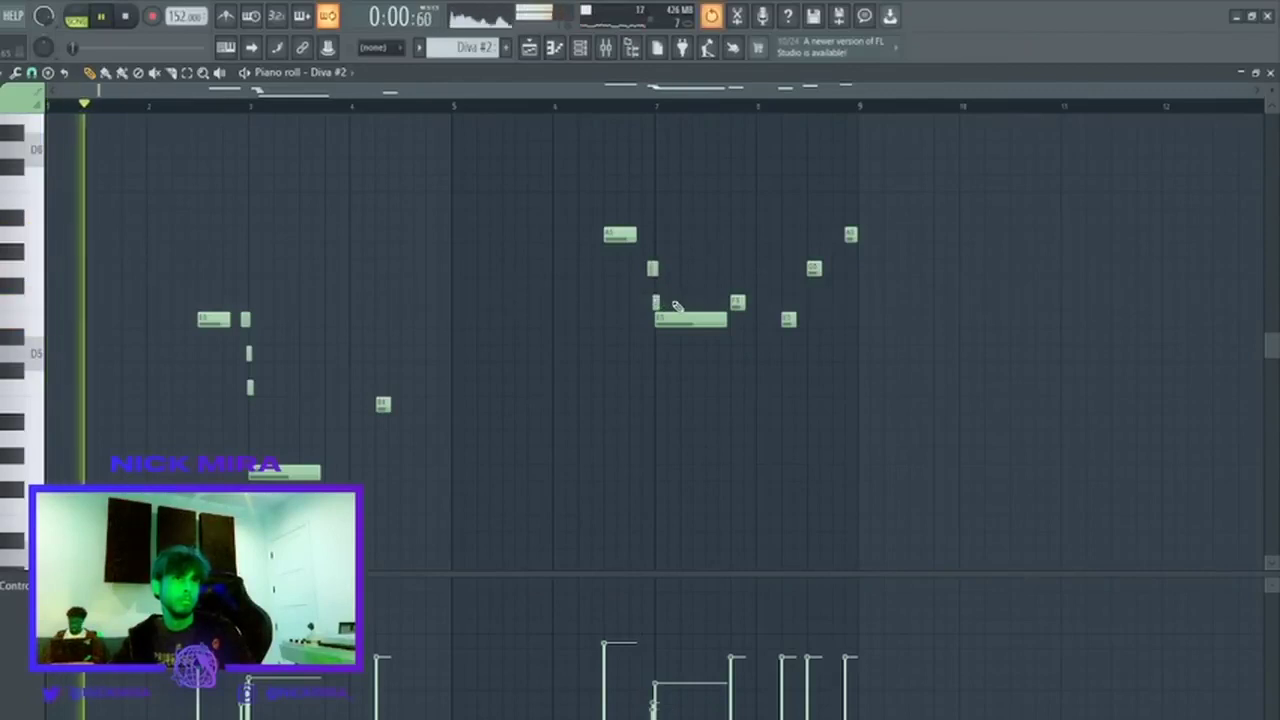
{"action": "right_click", "coordinate": [656, 302]}
{"action": "right_click", "coordinate": [653, 268]}
{"action": "left_click", "coordinate": [610, 104]}
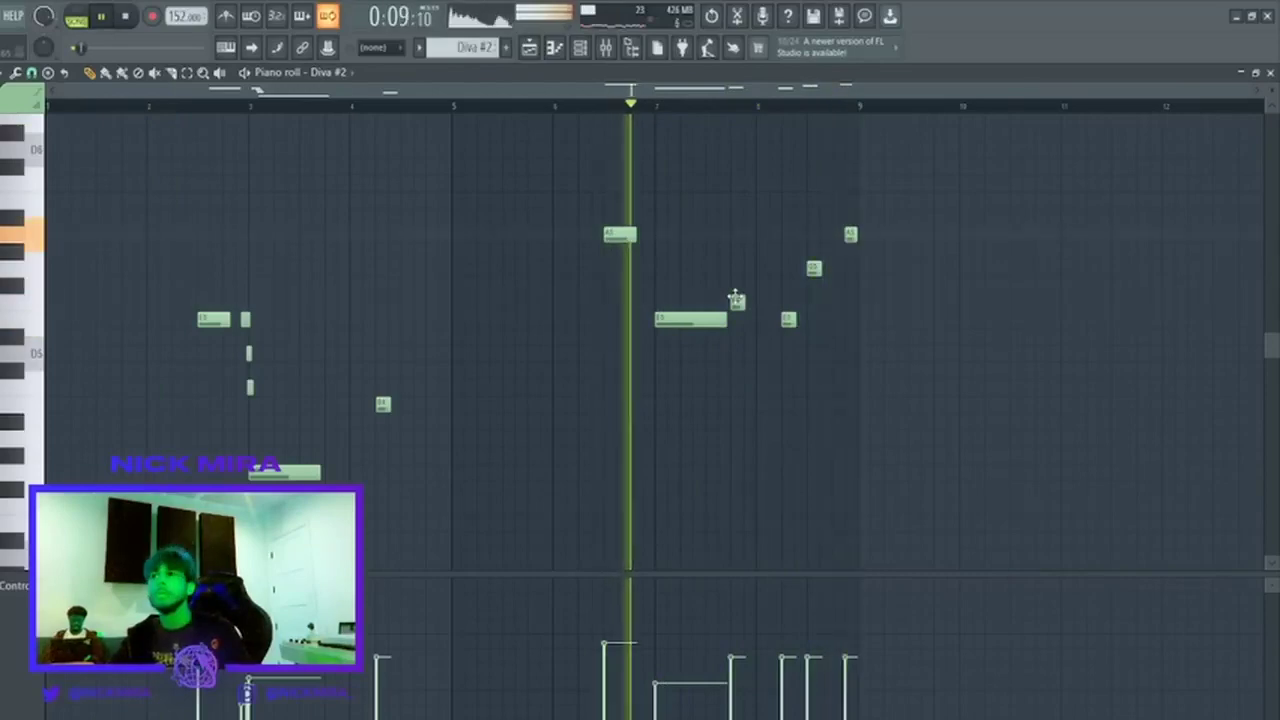
Return to the playlist and listen through the arrangement, restarting playback from the beginning.
{"action": "key", "text": "F5"}
{"action": "key", "text": "space"}
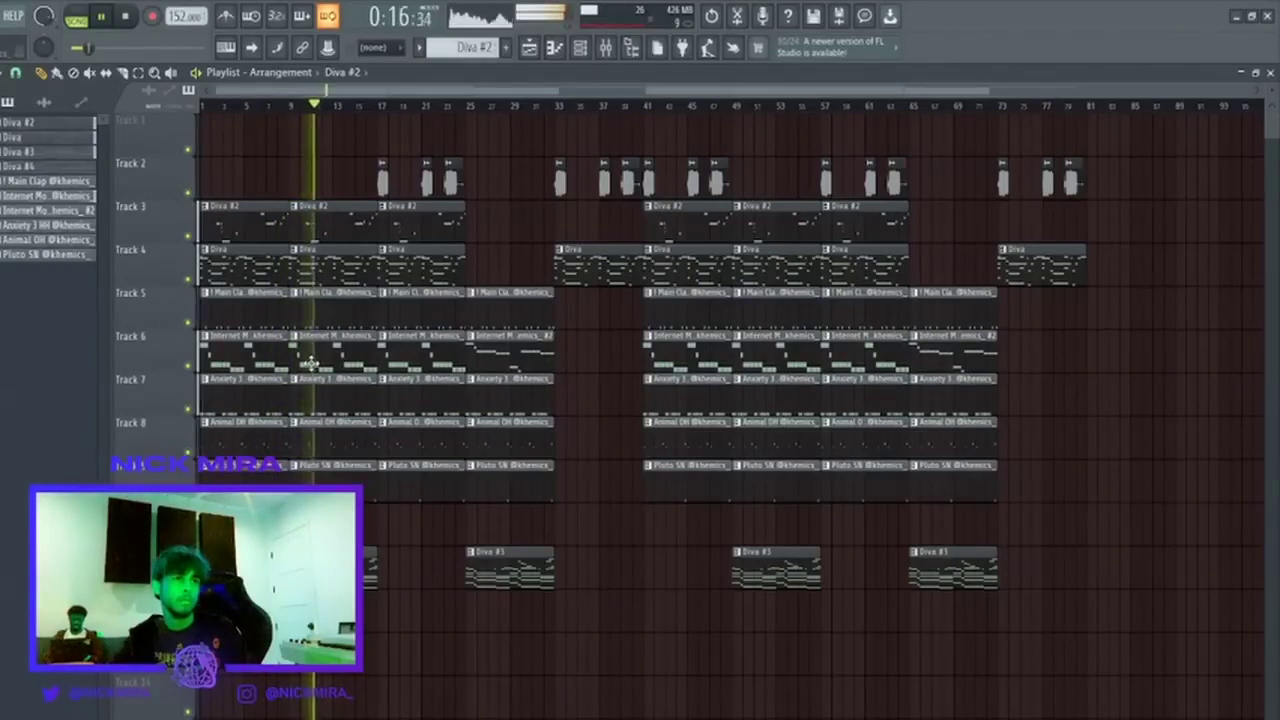
{"action": "key", "text": "space"}
{"action": "key", "text": "space"}
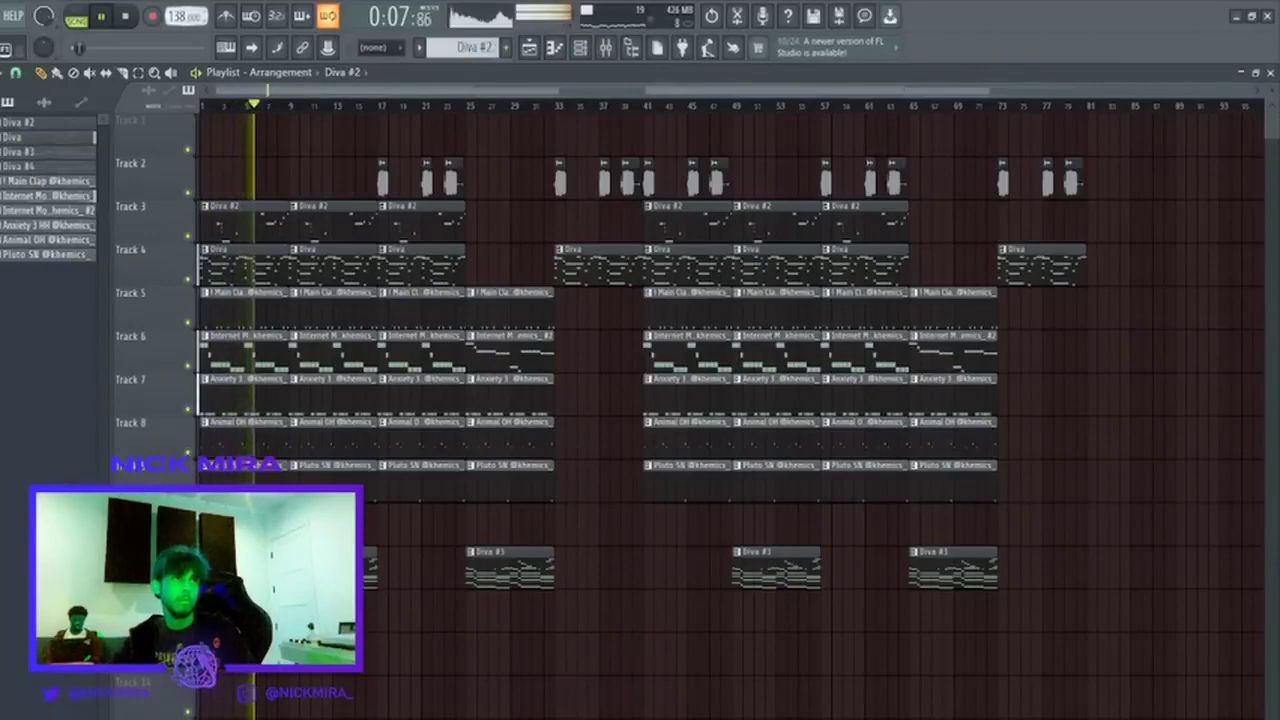
{"action": "key", "text": "space"}
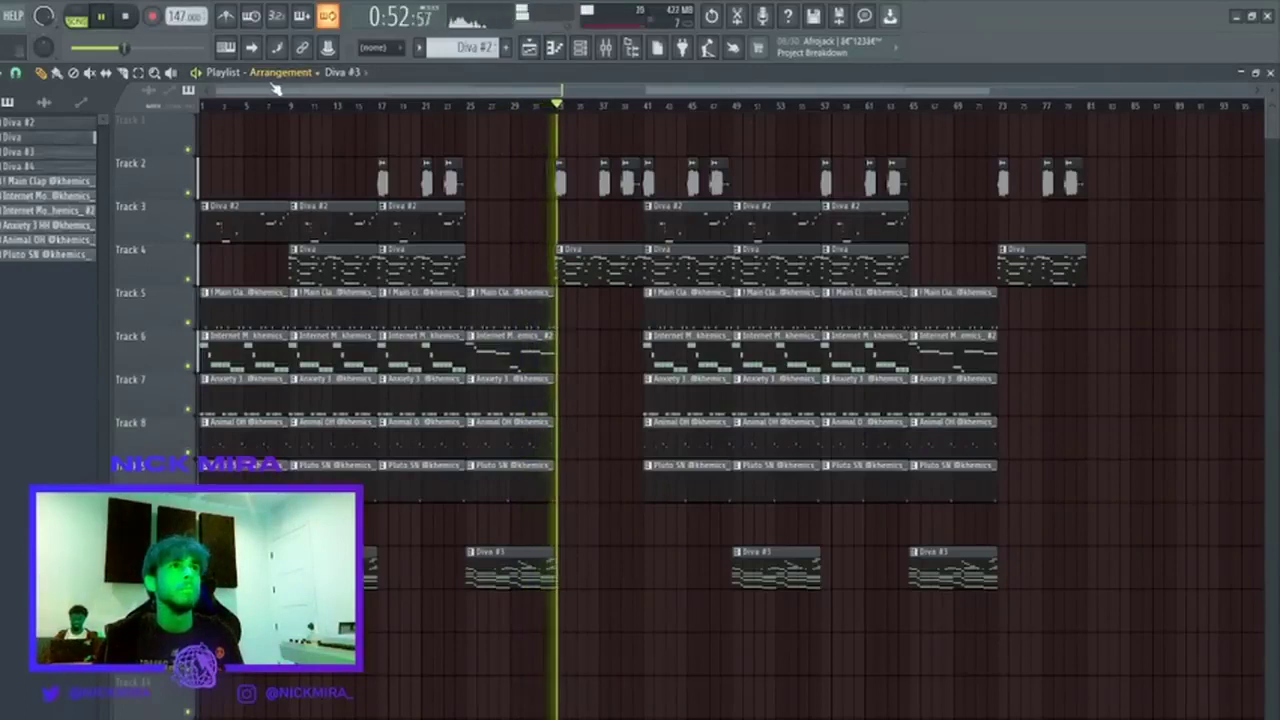
{"action": "left_click", "coordinate": [652, 107]}
{"action": "key", "text": "space"}
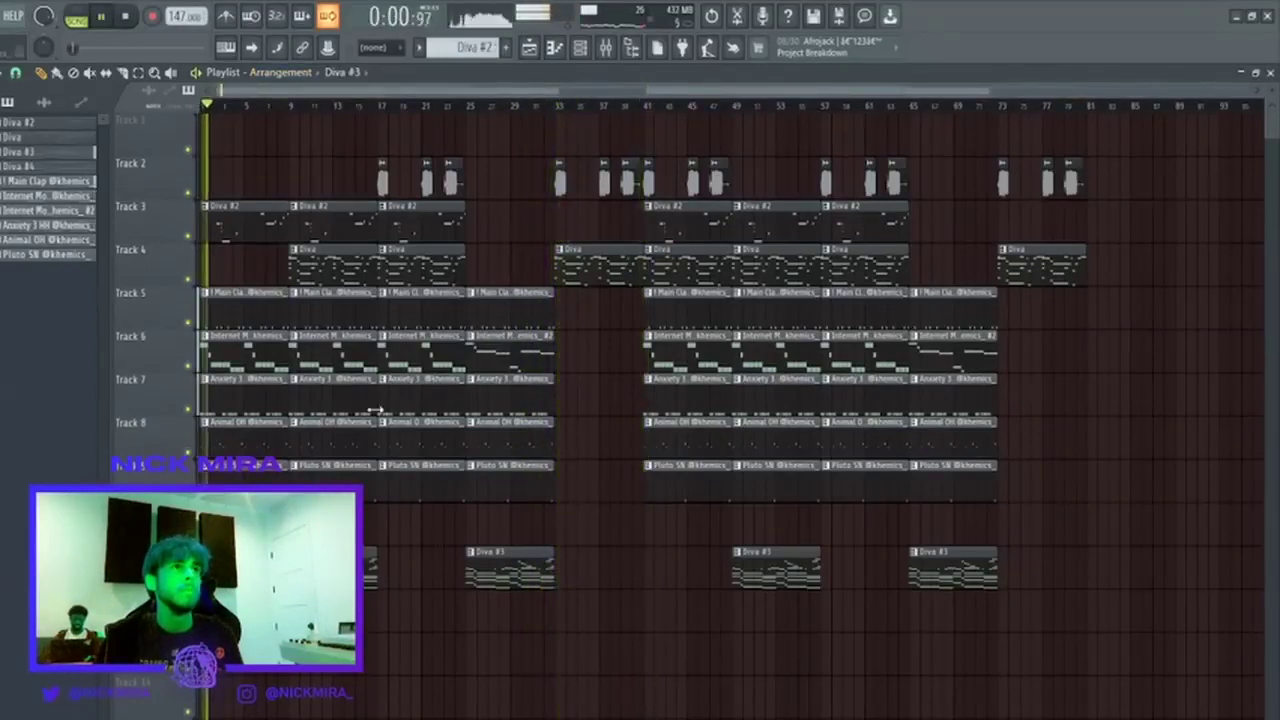
Open the Diva #3 pattern, deselect its notes and set the project tempo to 152 BPM during playback.
{"action": "double_click", "coordinate": [344, 567]}
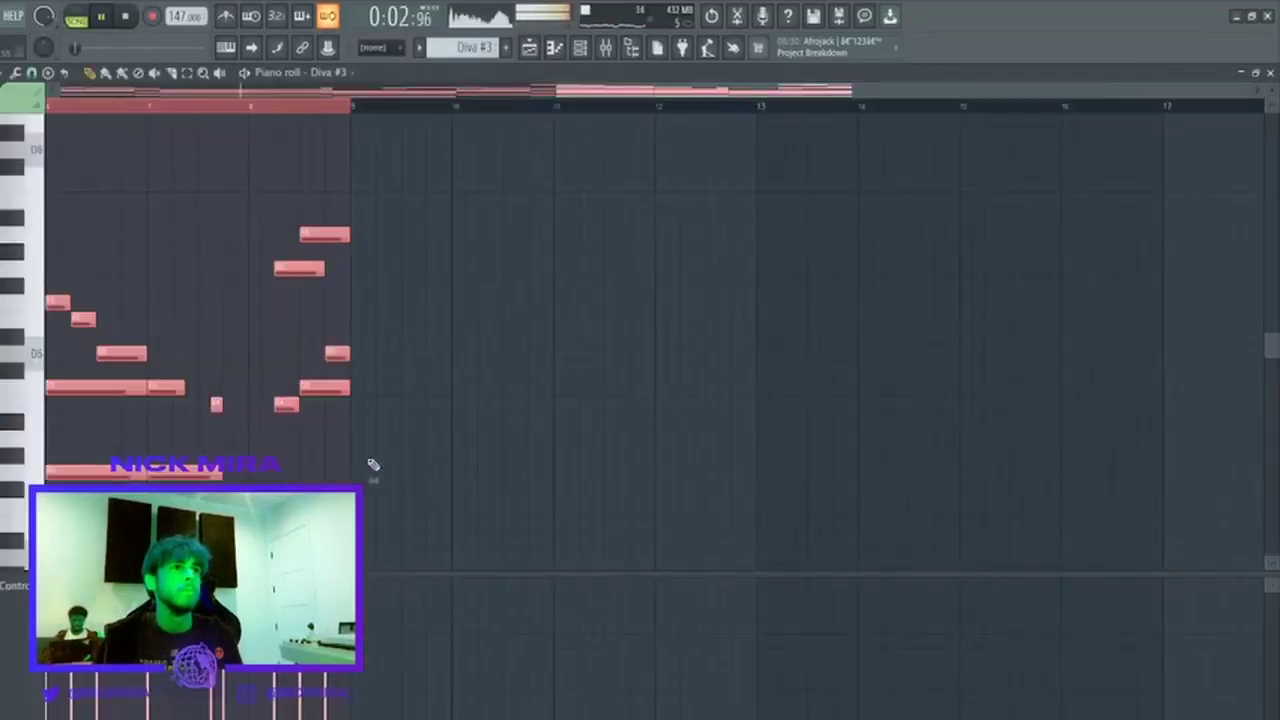
{"action": "key", "text": "ctrl+d"}
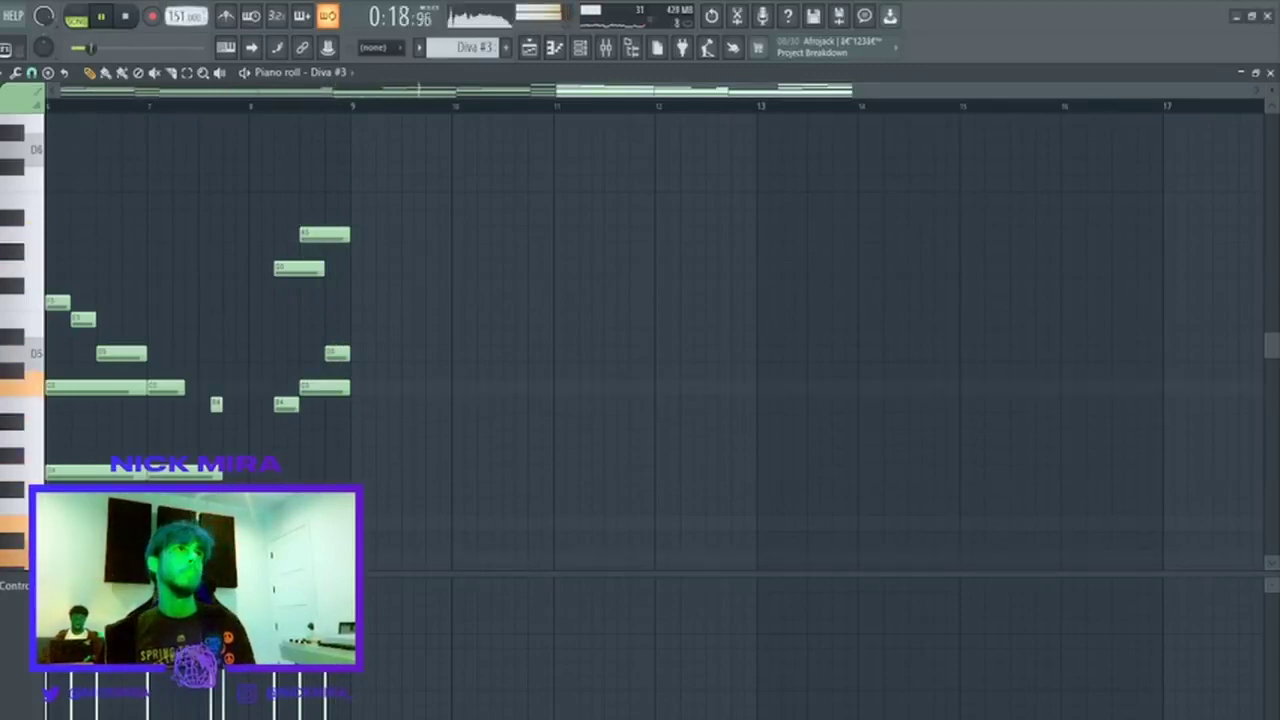
{"action": "left_click_drag", "start_coordinate": [176, 16], "coordinate": [176, 18]}
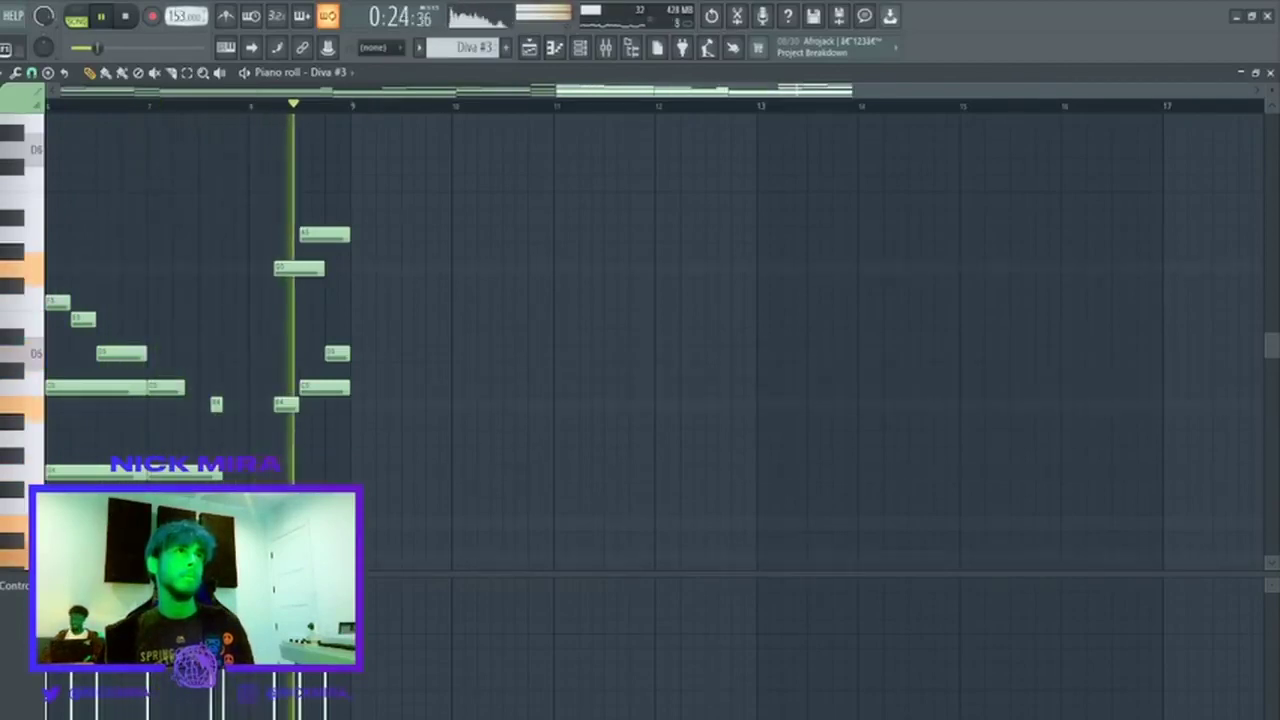
{"action": "left_click_drag", "start_coordinate": [176, 17], "coordinate": [176, 17]}
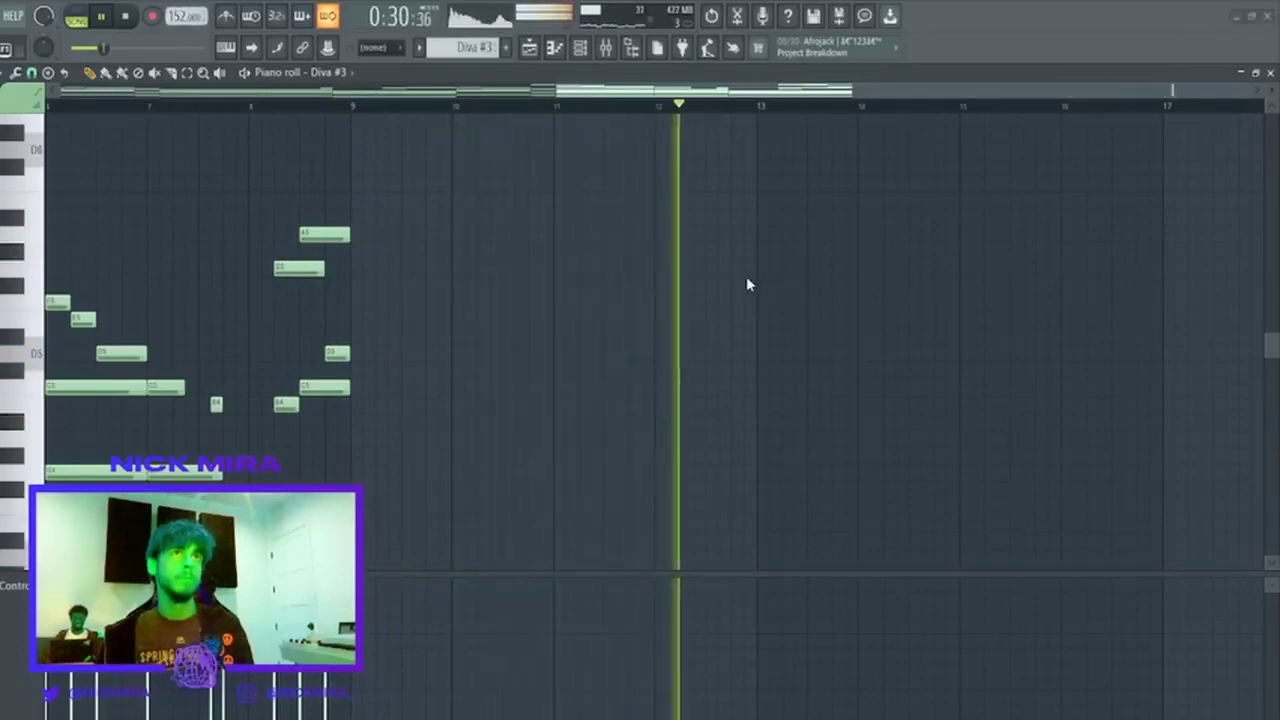
Check the levels in the mixer and the Master track's Fruity Limiter, and return to the stopped playlist.
{"action": "left_click", "coordinate": [608, 50]}
{"action": "left_click", "coordinate": [745, 490]}
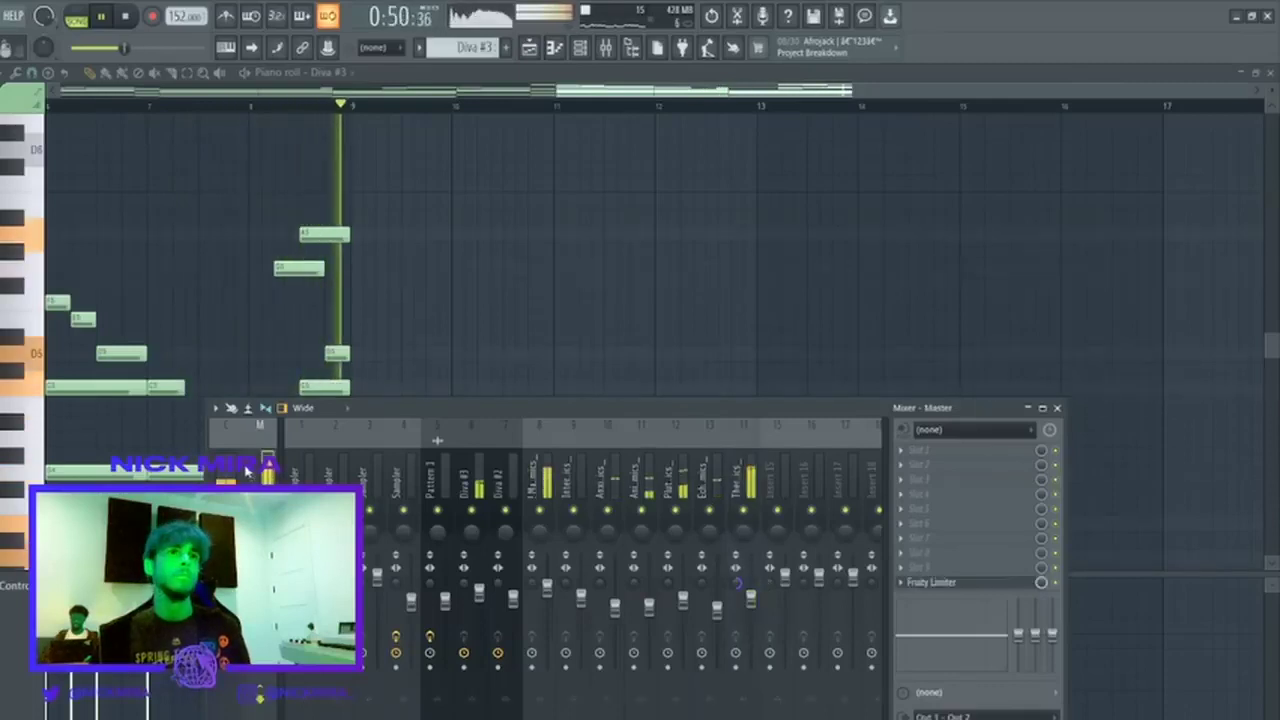
{"action": "key", "text": "F9"}
{"action": "key", "text": "F5"}
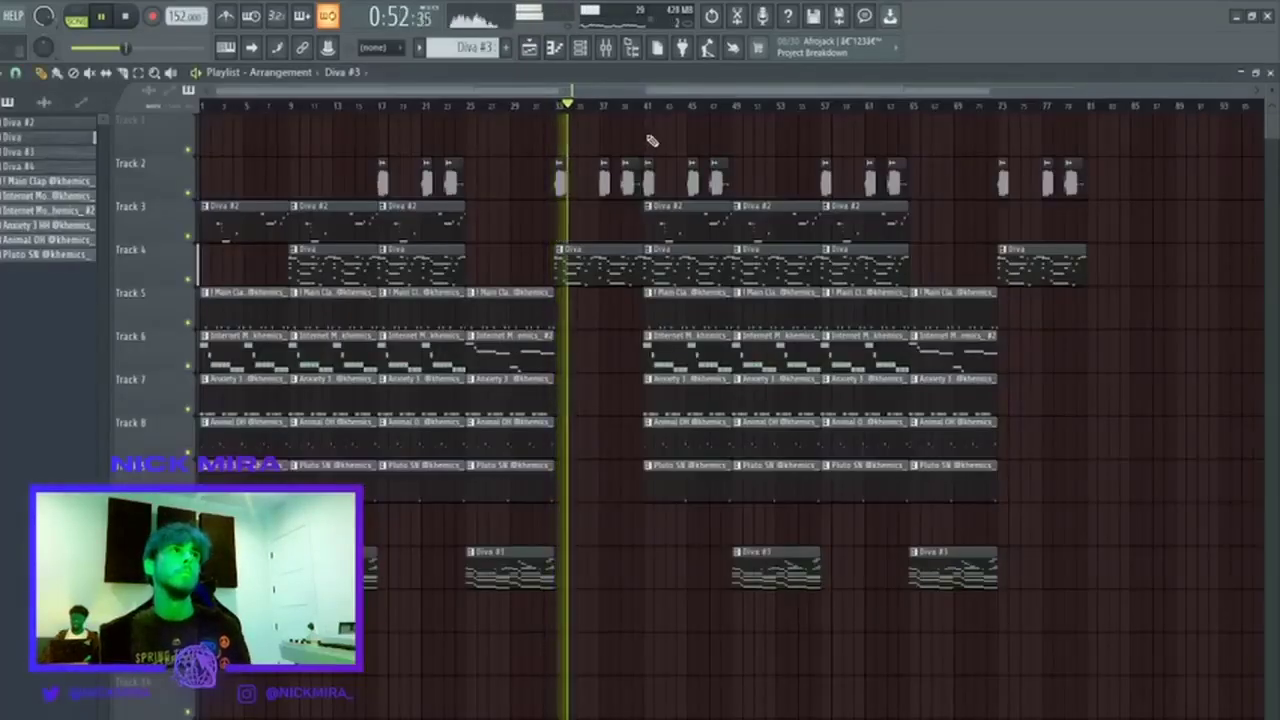
{"action": "key", "text": "space"}
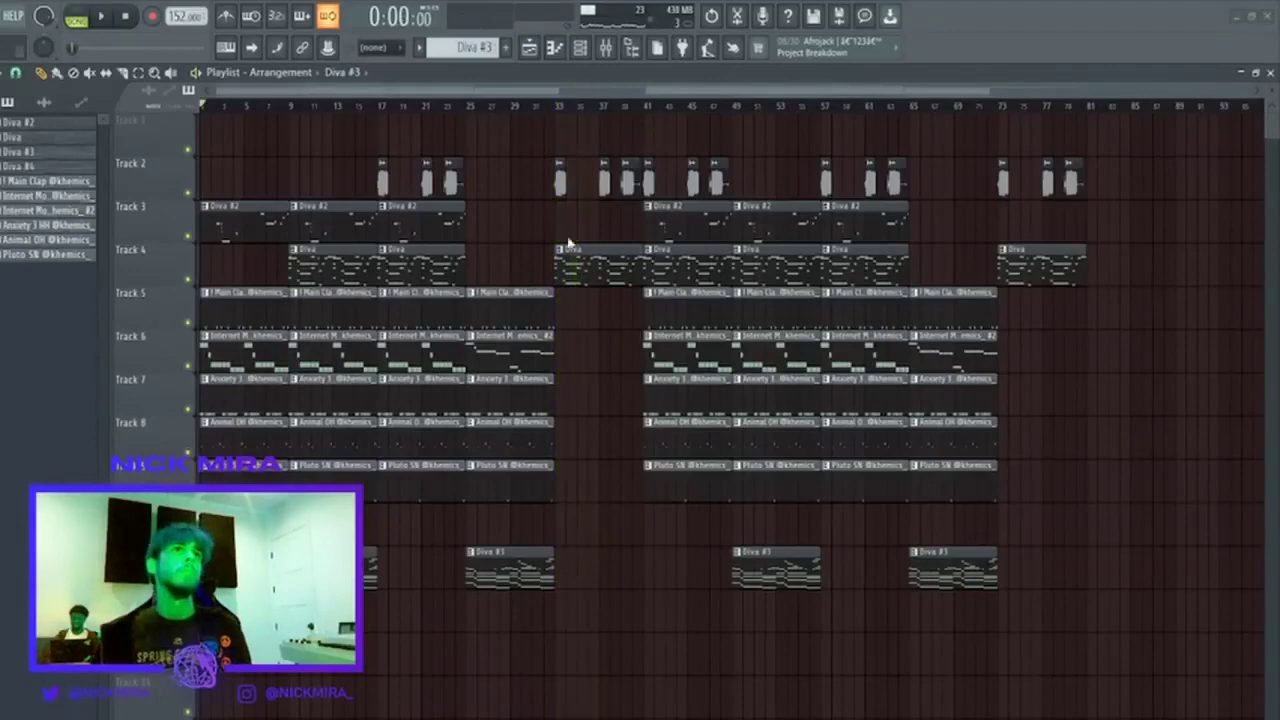
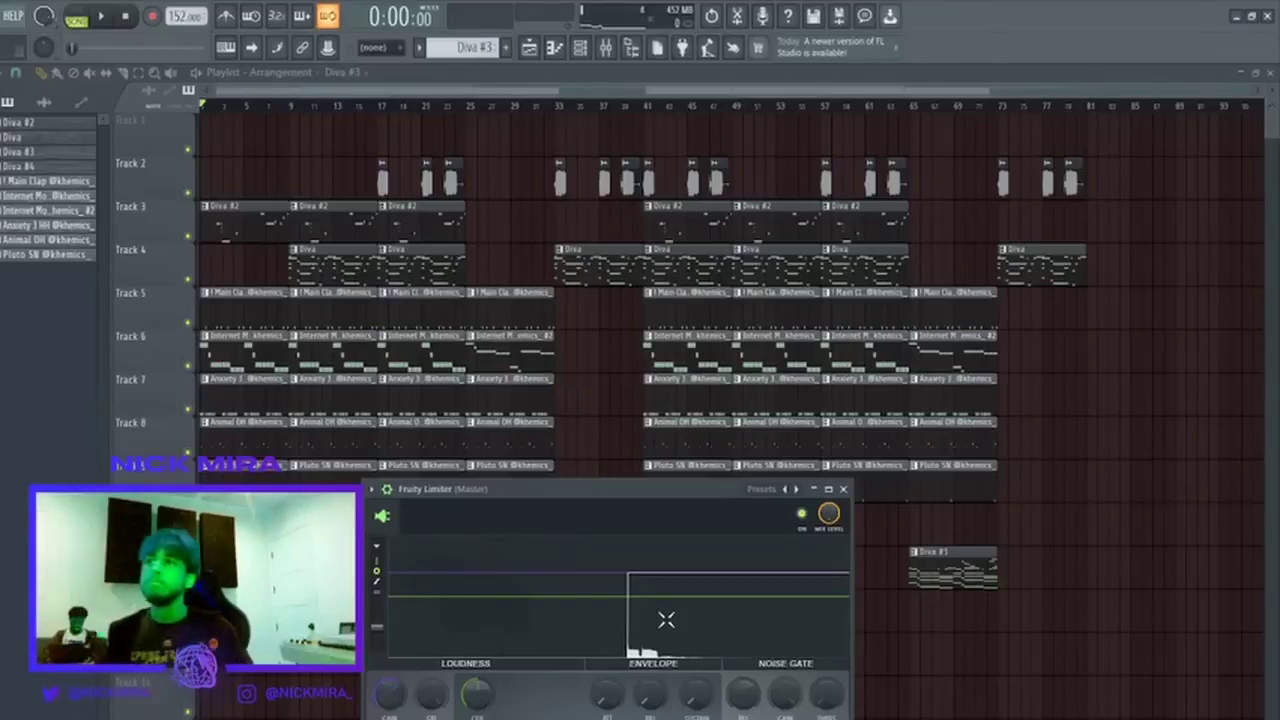
{"action": "key", "text": "Escape"}
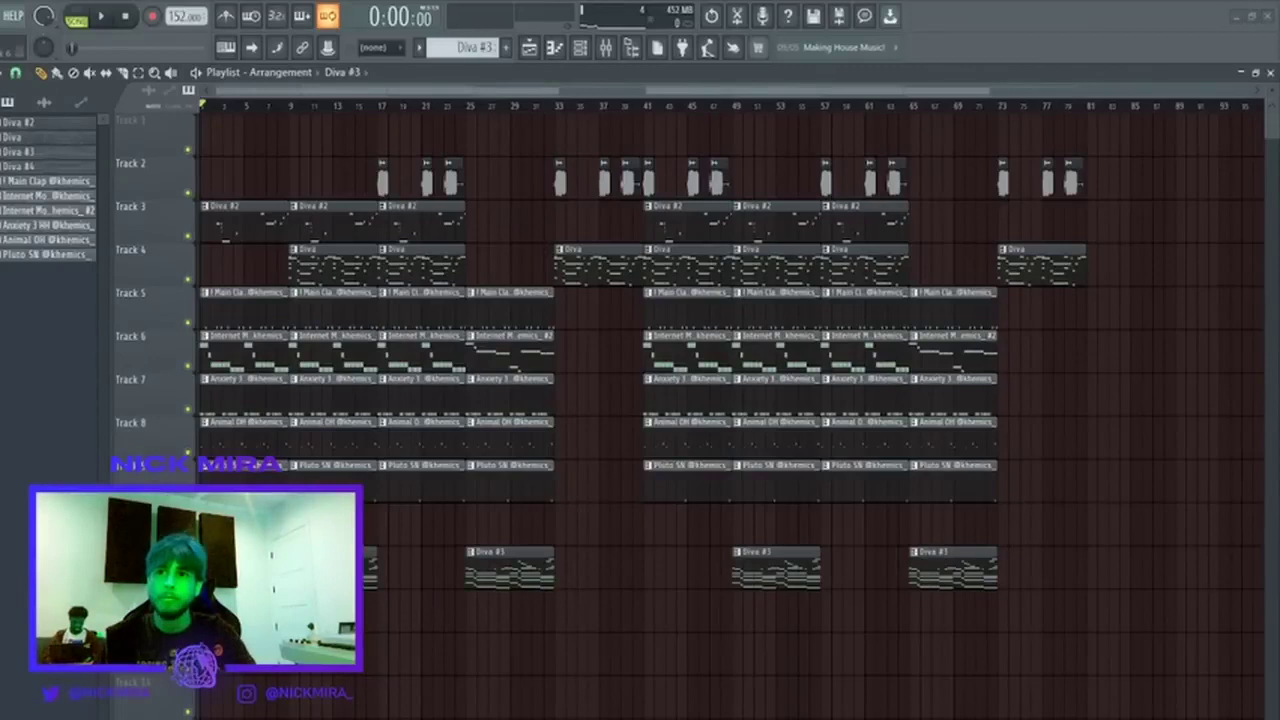
Switch to the browser, look over the MIRATOUCH HAT - SLIME / WHITE product page and return to the FL Studio playlist.
{"action": "key", "text": "alt+Tab"}
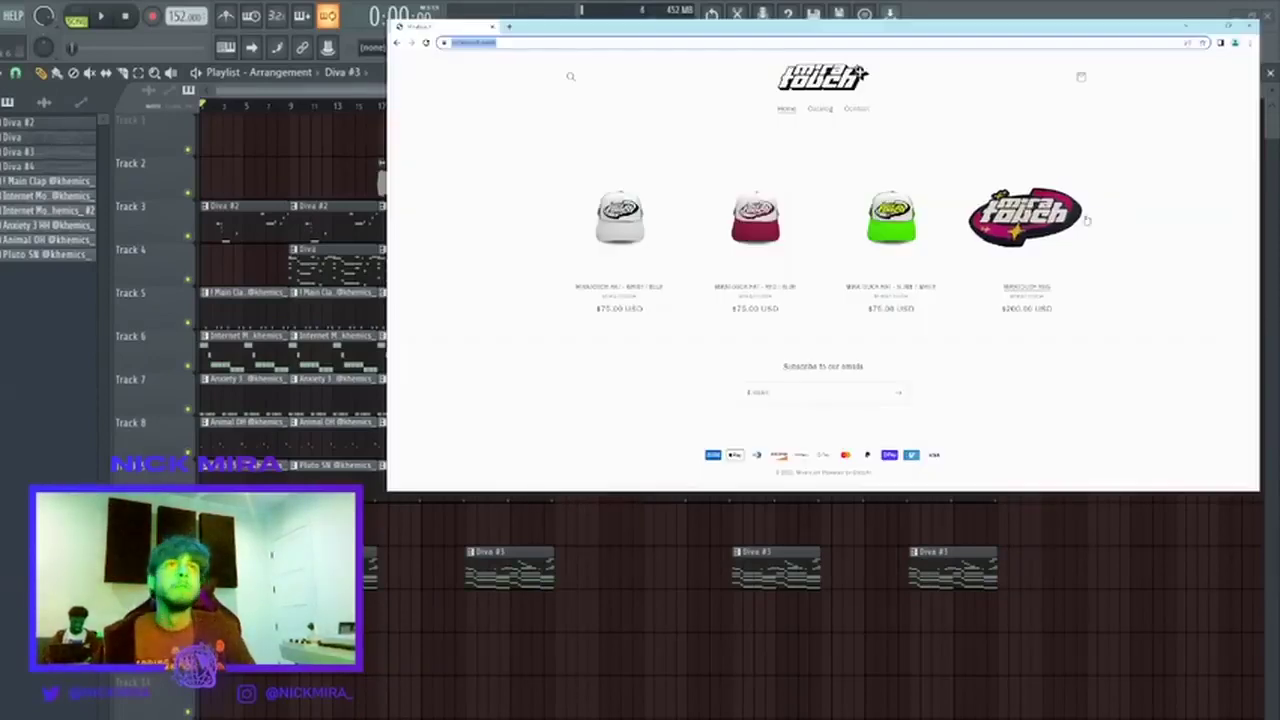
{"action": "left_click", "coordinate": [1176, 168]}
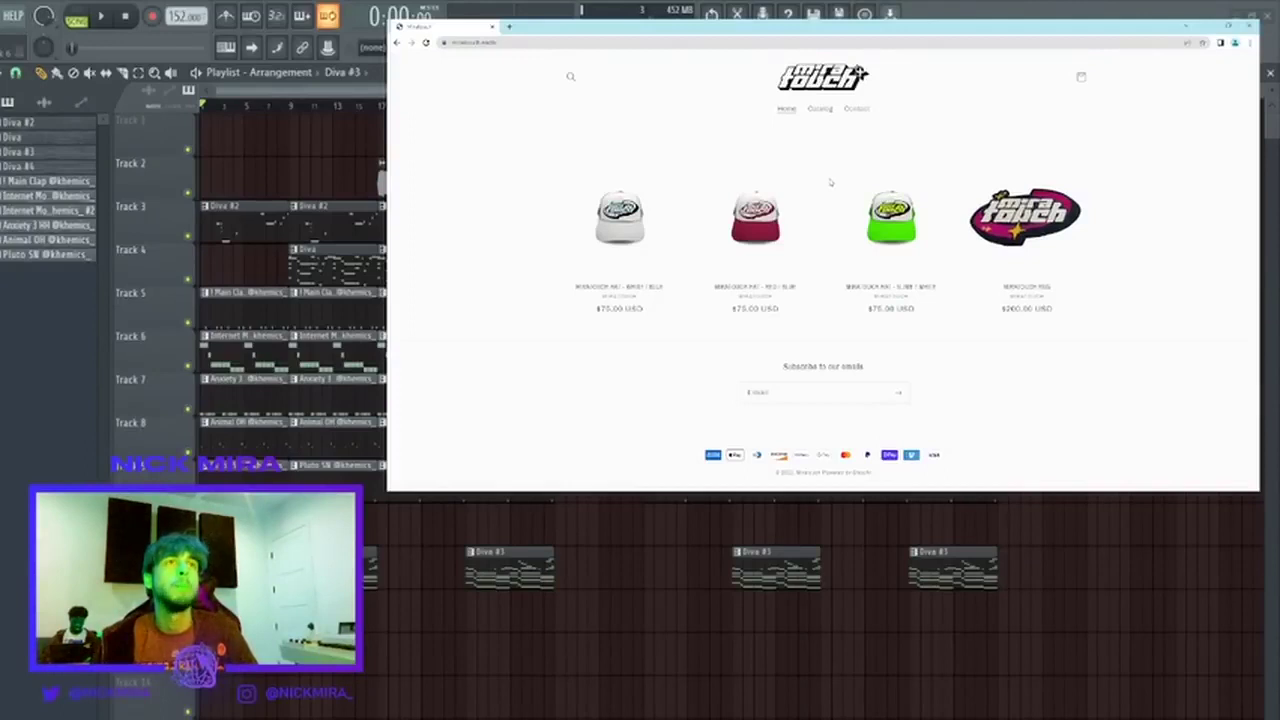
{"action": "left_click", "coordinate": [886, 212]}
{"action": "scroll", "coordinate": [885, 211], "scroll_direction": "down", "scroll_amount": 3}
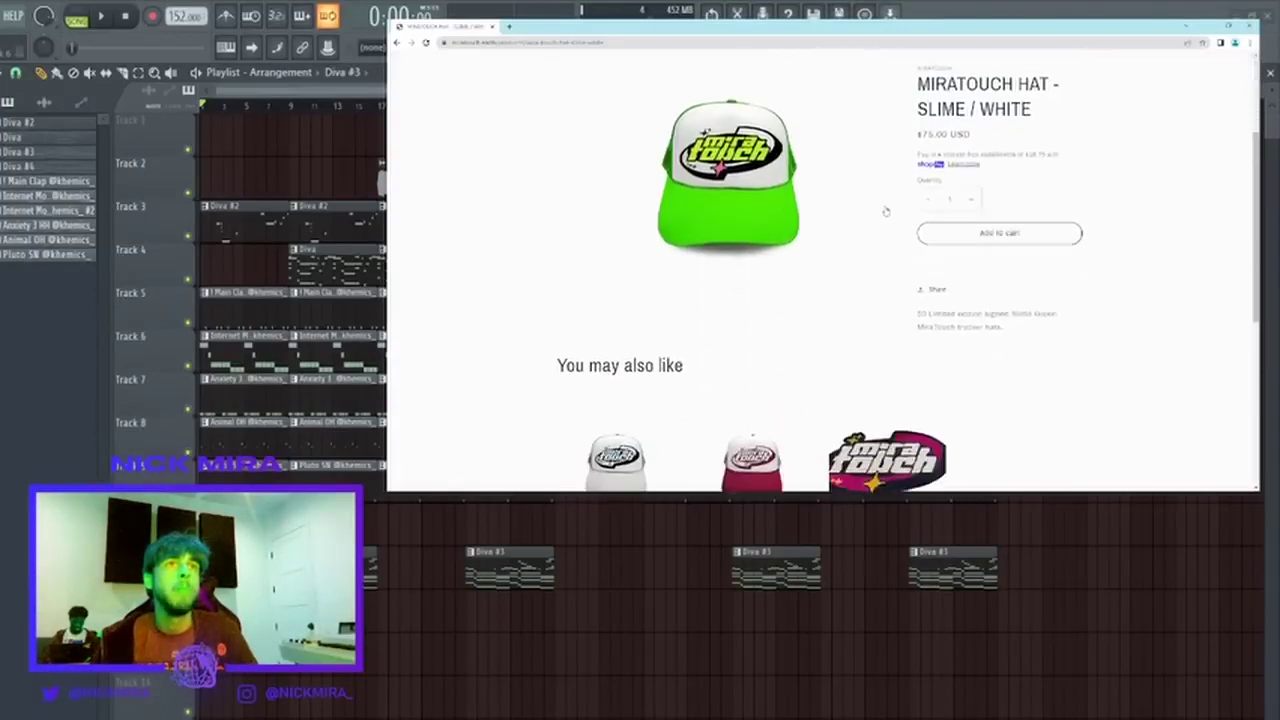
{"action": "scroll", "coordinate": [885, 211], "scroll_direction": "up", "scroll_amount": 3}
{"action": "scroll", "coordinate": [886, 211], "scroll_direction": "down", "scroll_amount": 2}
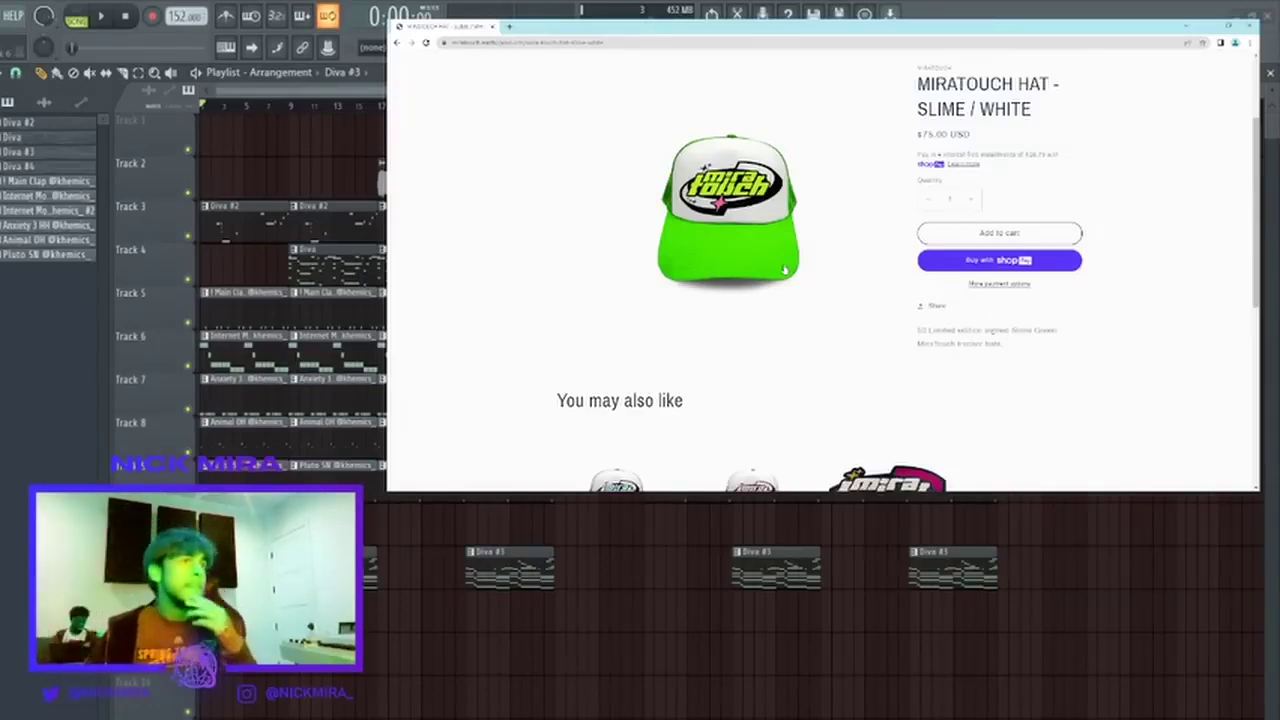
{"action": "left_click", "coordinate": [1208, 27]}
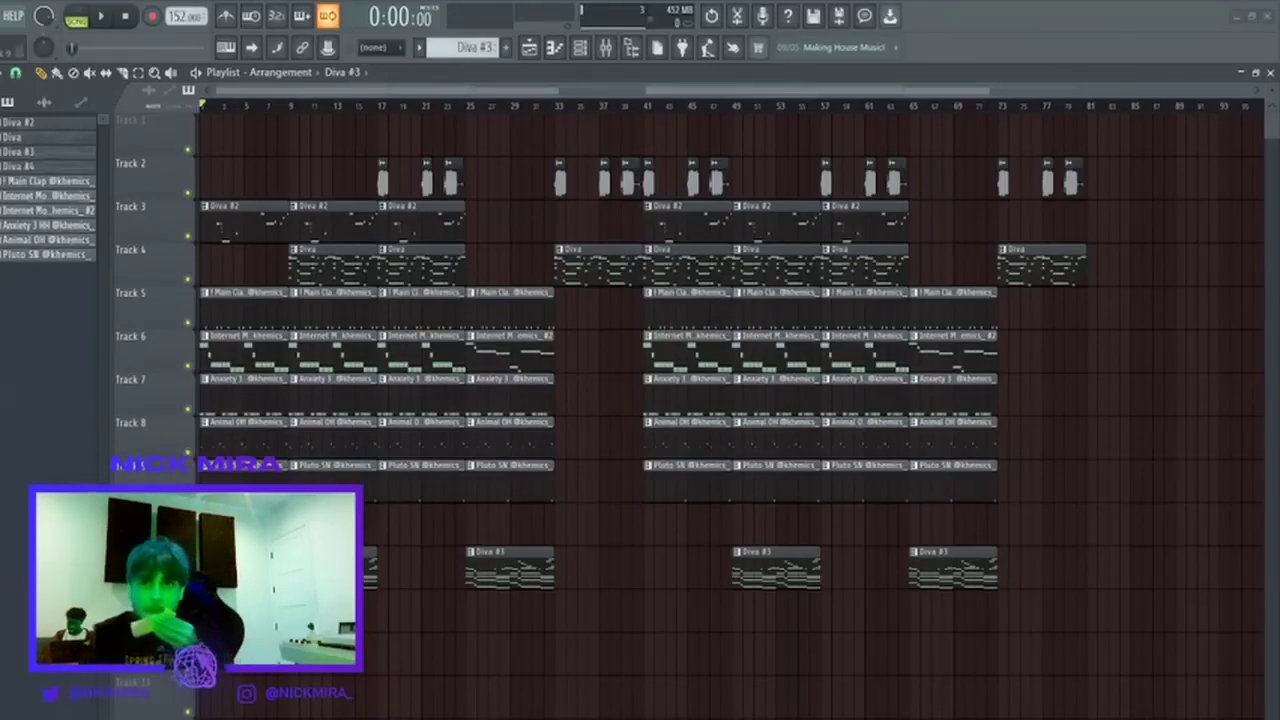
Play the arrangement from the start and set the project tempo to 154 BPM.
{"action": "left_click", "coordinate": [840, 446]}
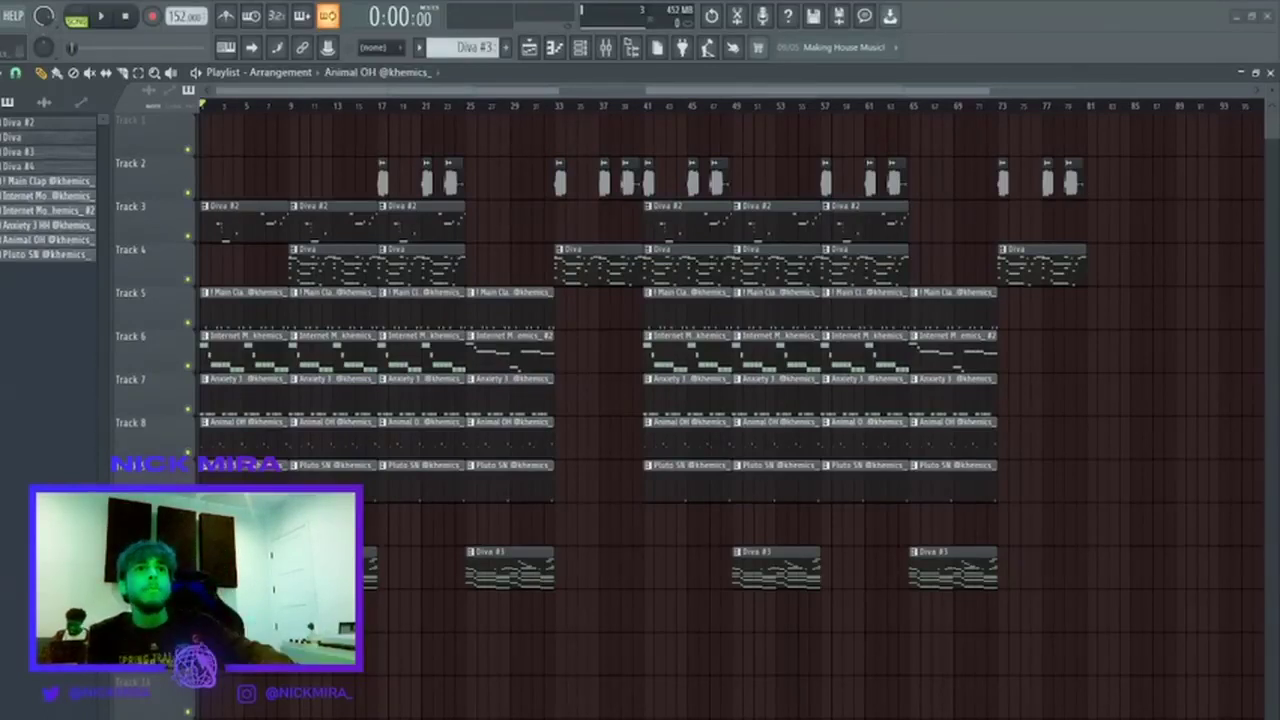
{"action": "key", "text": "space"}
{"action": "left_click", "coordinate": [792, 405]}
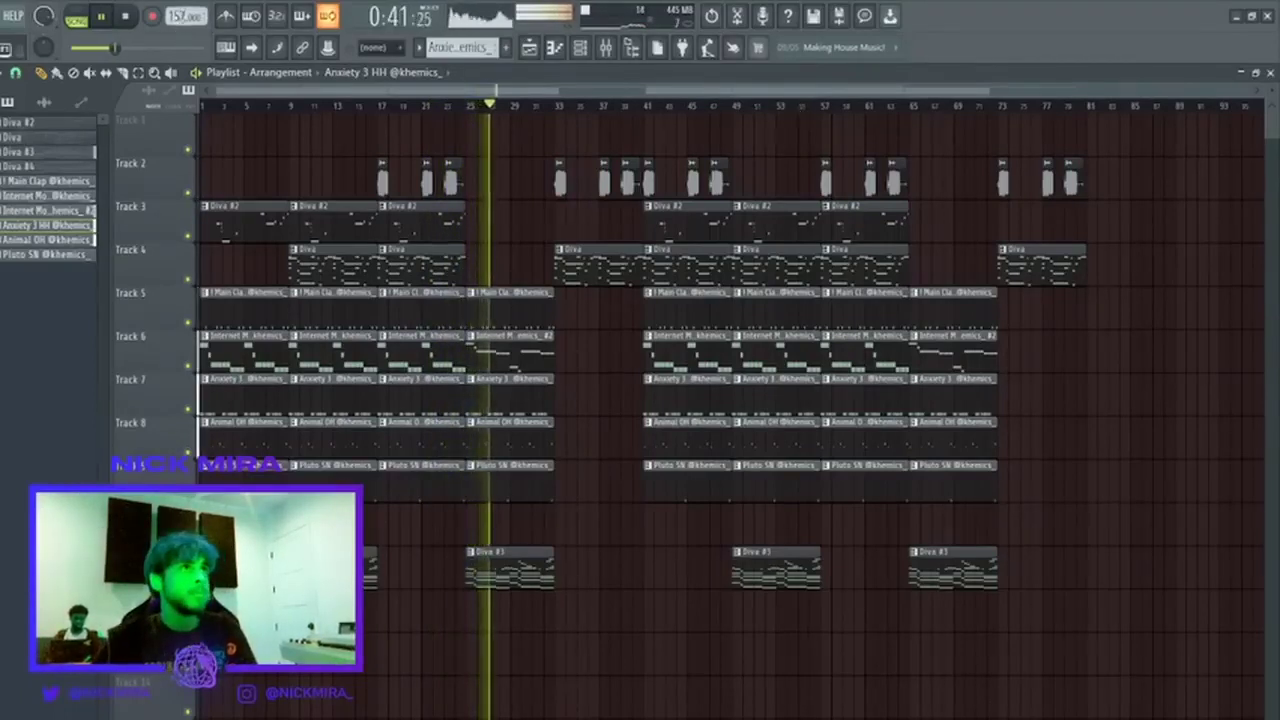
{"action": "scroll", "coordinate": [185, 19], "scroll_direction": "up", "scroll_amount": 2}
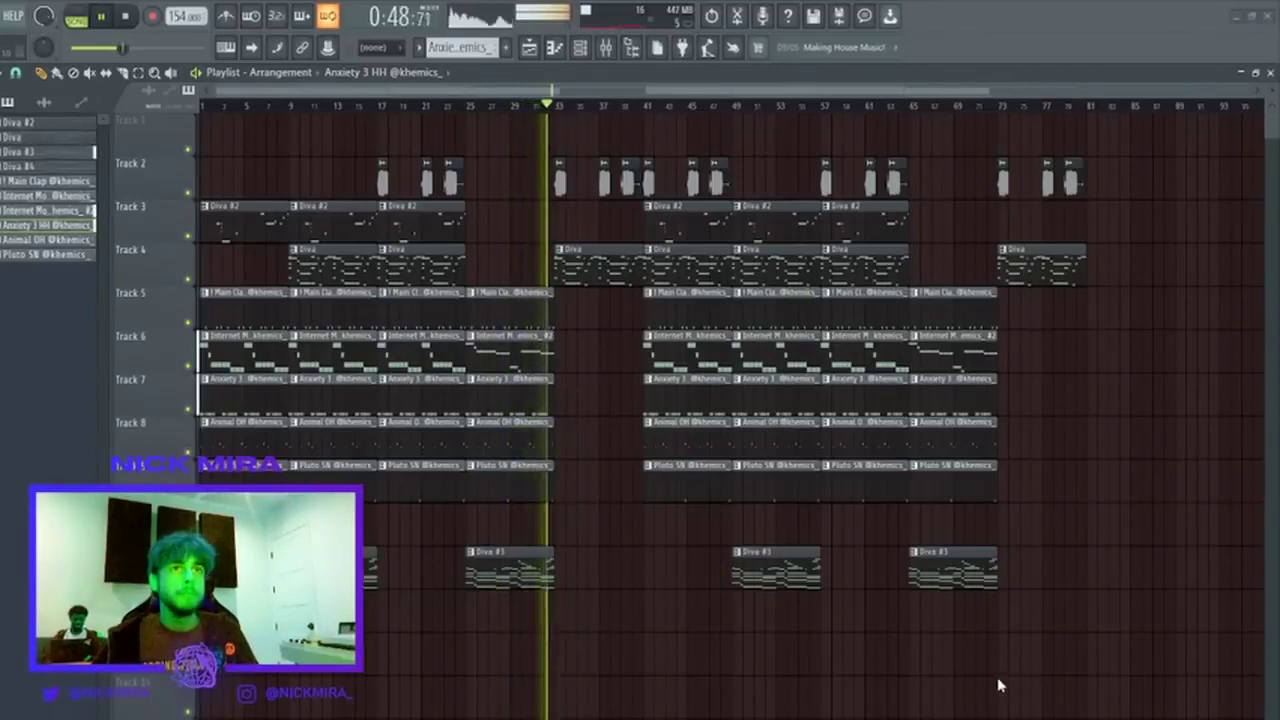
{"action": "key", "text": "space"}
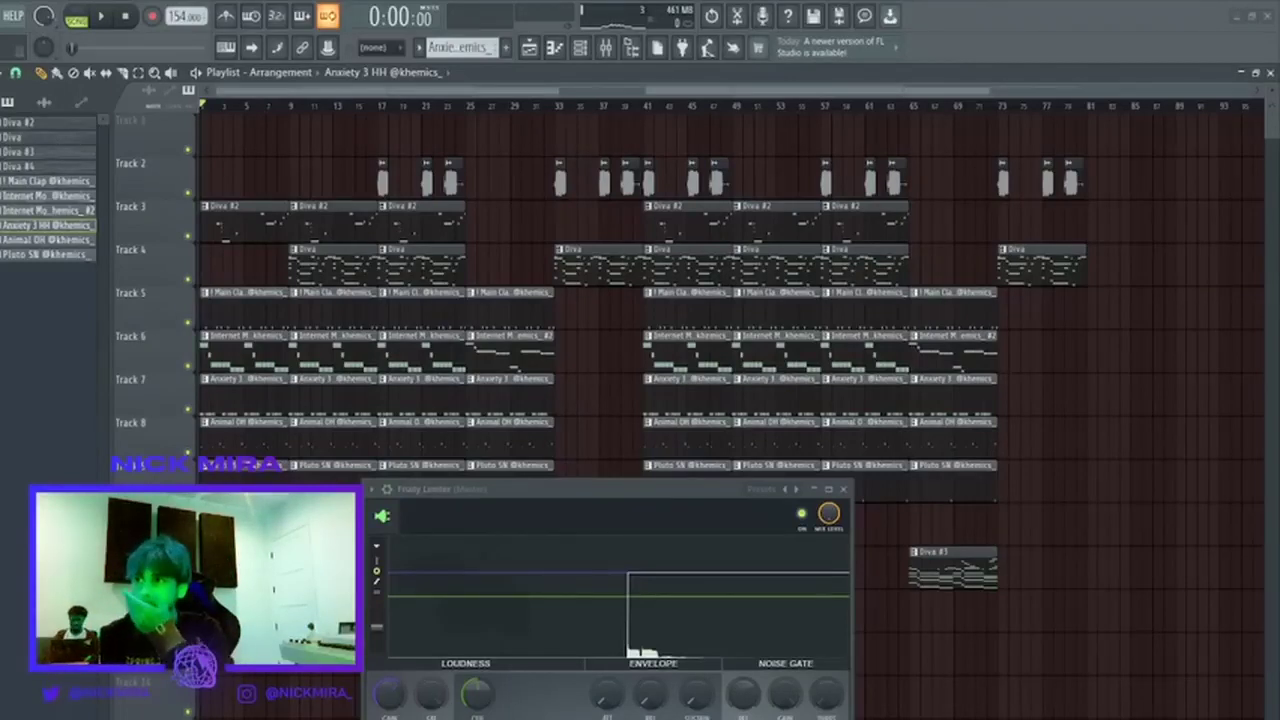
Play the opening of the arrangement, close the Master track's Fruity Limiter window and stop playback.
{"action": "left_click", "coordinate": [583, 517]}
{"action": "key", "text": "space"}
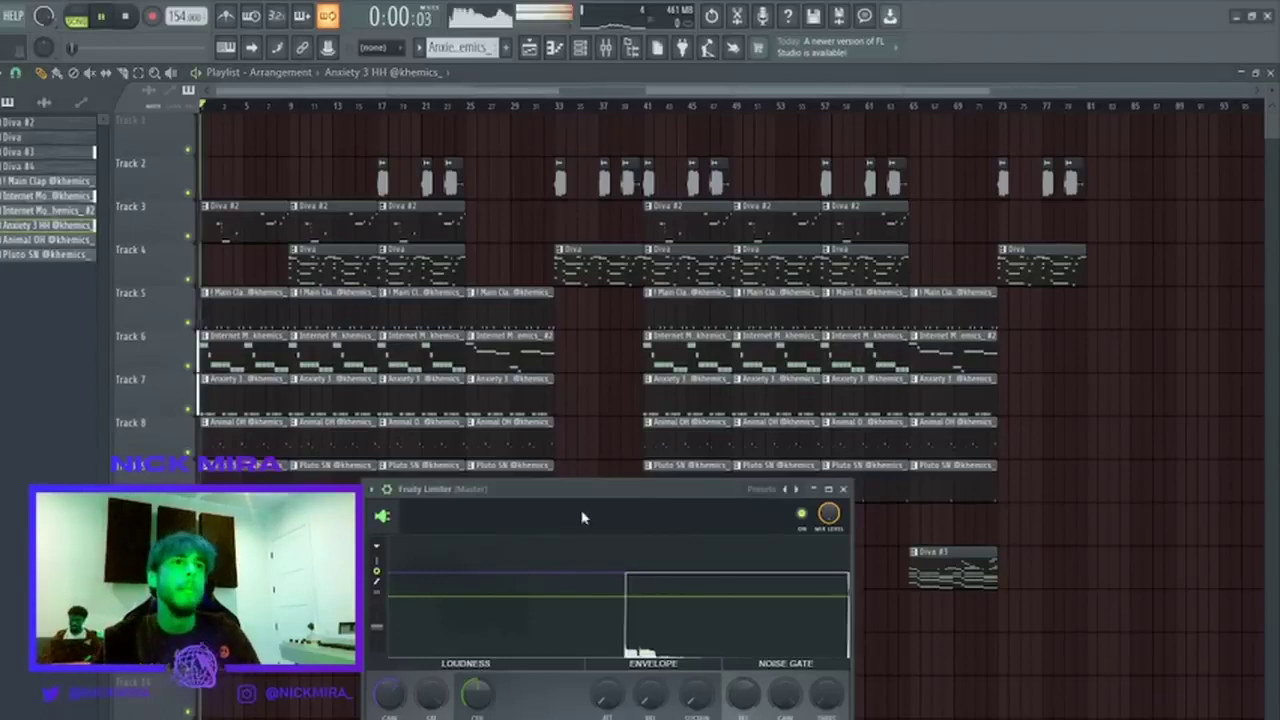
{"action": "left_click", "coordinate": [843, 489]}
{"action": "key", "text": "space"}
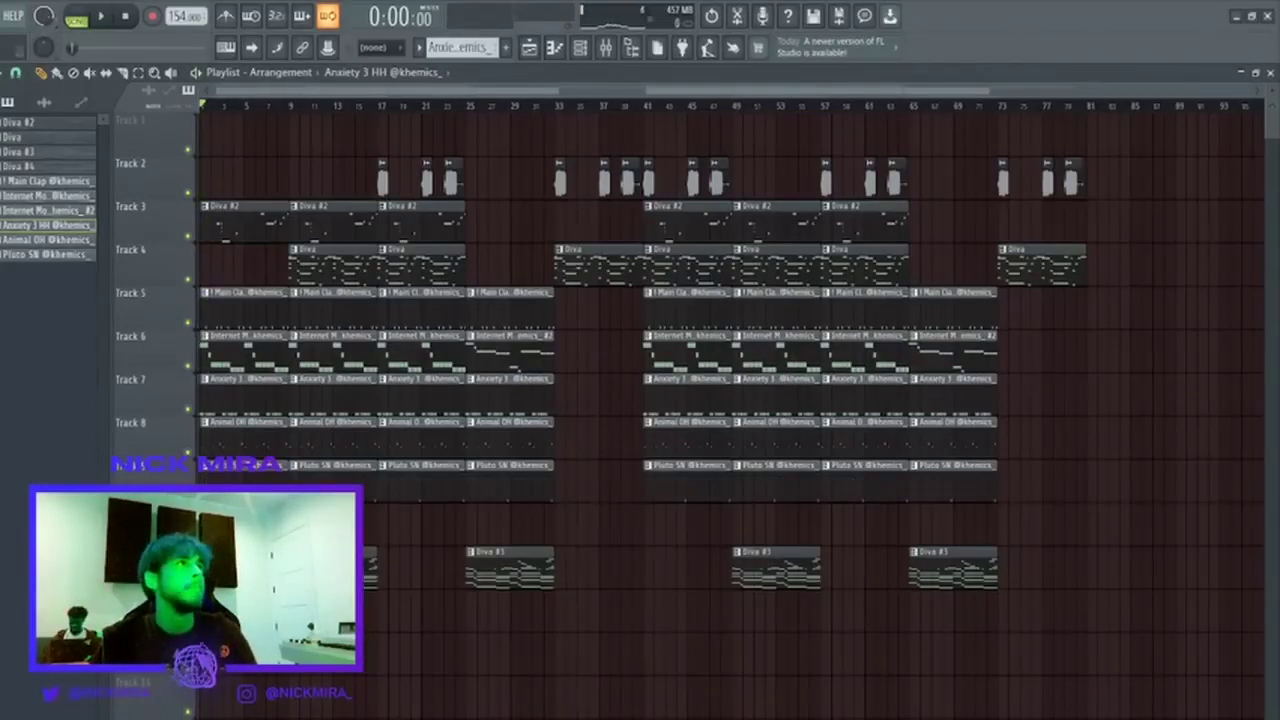
Show the playlist and check where the arrangement ends, near bar 81.
{"action": "left_click", "coordinate": [529, 47]}
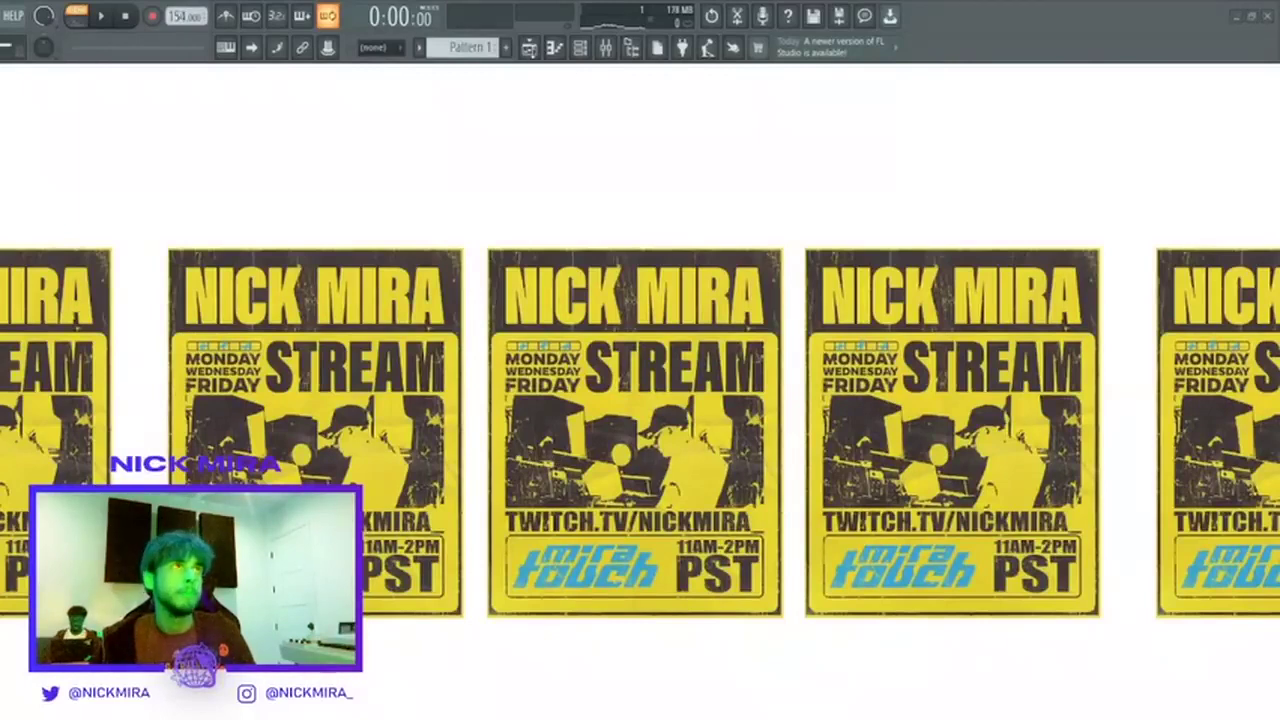
{"action": "left_click", "coordinate": [529, 47]}
{"action": "scroll", "coordinate": [508, 108], "scroll_direction": "down", "scroll_amount": 6}
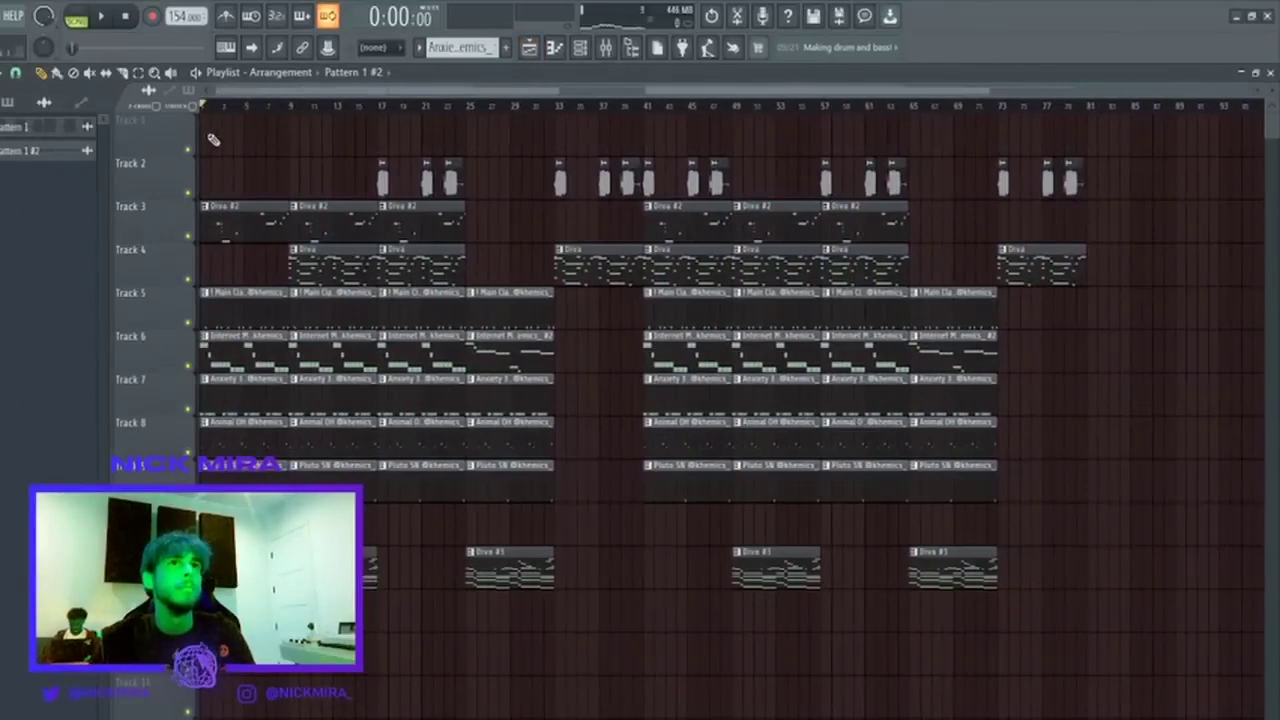
{"action": "left_click", "coordinate": [1088, 104]}
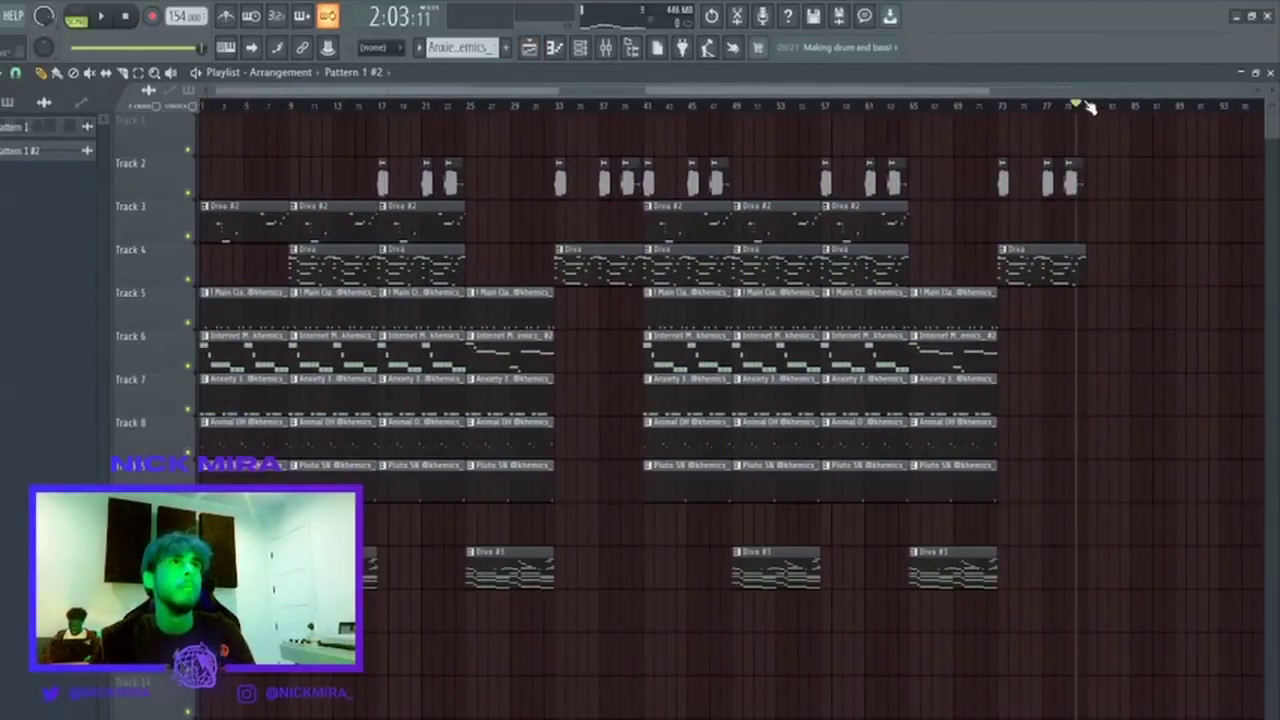
{"action": "key", "text": "space"}
Mute playlist tracks 5 to 9 and play the arrangement from the start.
{"action": "left_click", "coordinate": [188, 324]}
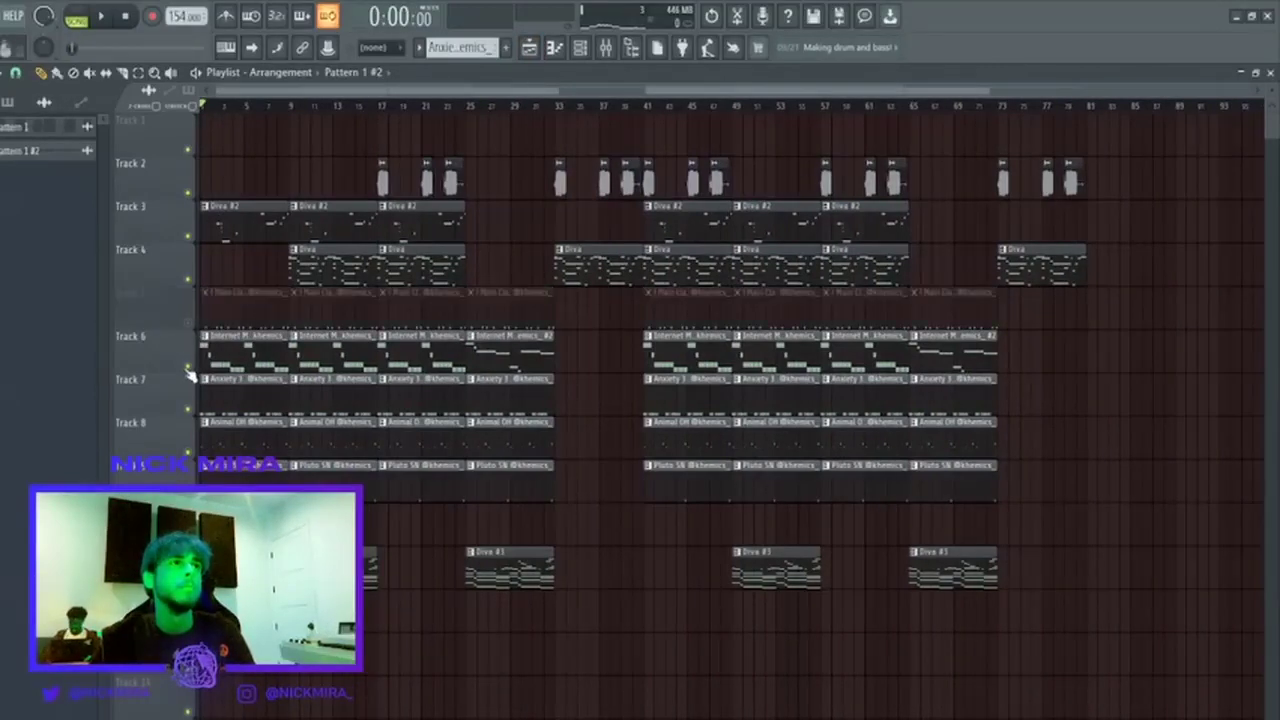
{"action": "left_click", "coordinate": [188, 367]}
{"action": "left_click", "coordinate": [187, 409]}
{"action": "left_click", "coordinate": [187, 452]}
{"action": "left_click", "coordinate": [187, 495]}
{"action": "key", "text": "space"}
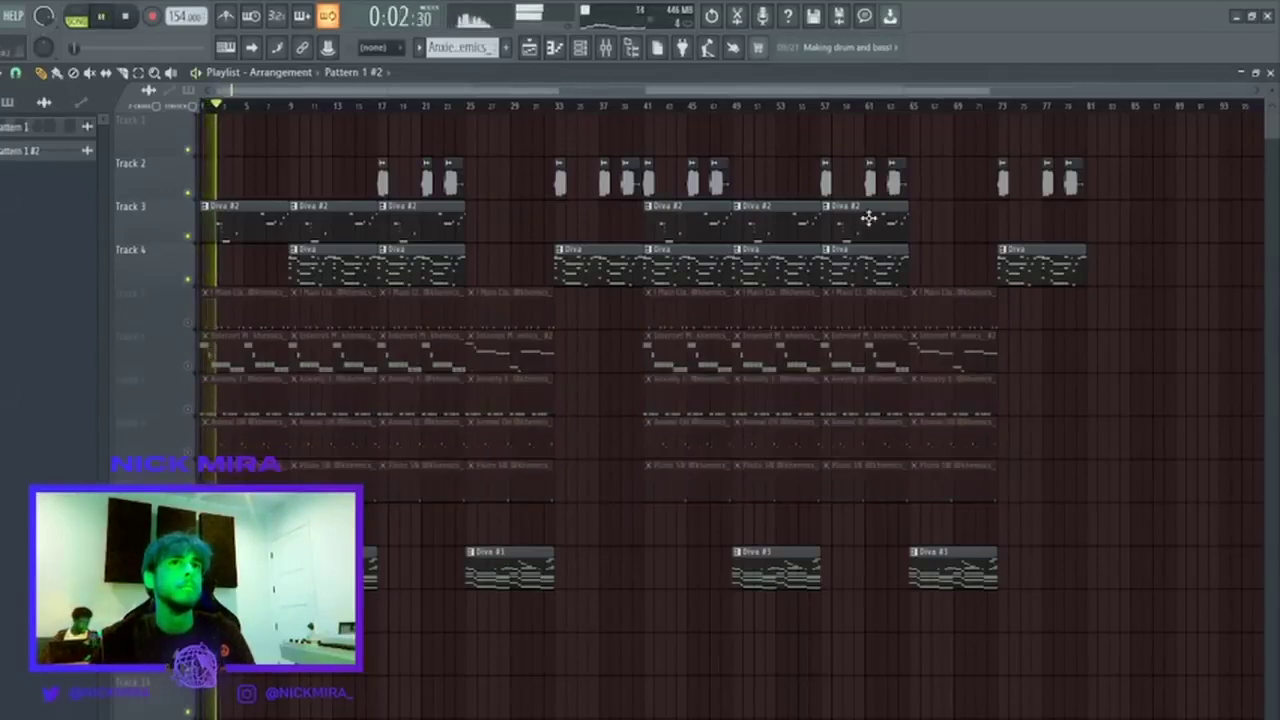
Delete the Diva #2 and audio clips at bar 41, the Diva and Diva #3 clips at bar 49, and both Diva clips at bar 57.
{"action": "right_click", "coordinate": [666, 223]}
{"action": "right_click", "coordinate": [648, 181]}
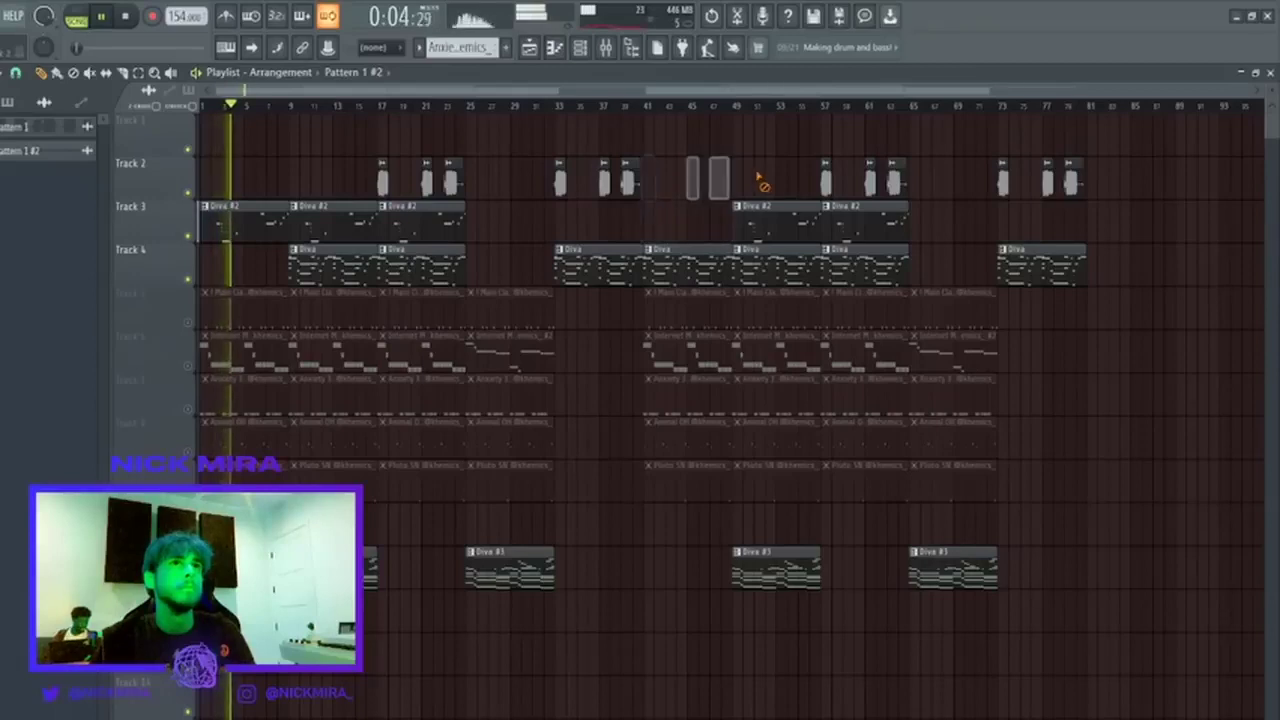
{"action": "right_click", "coordinate": [810, 263]}
{"action": "right_click", "coordinate": [900, 228]}
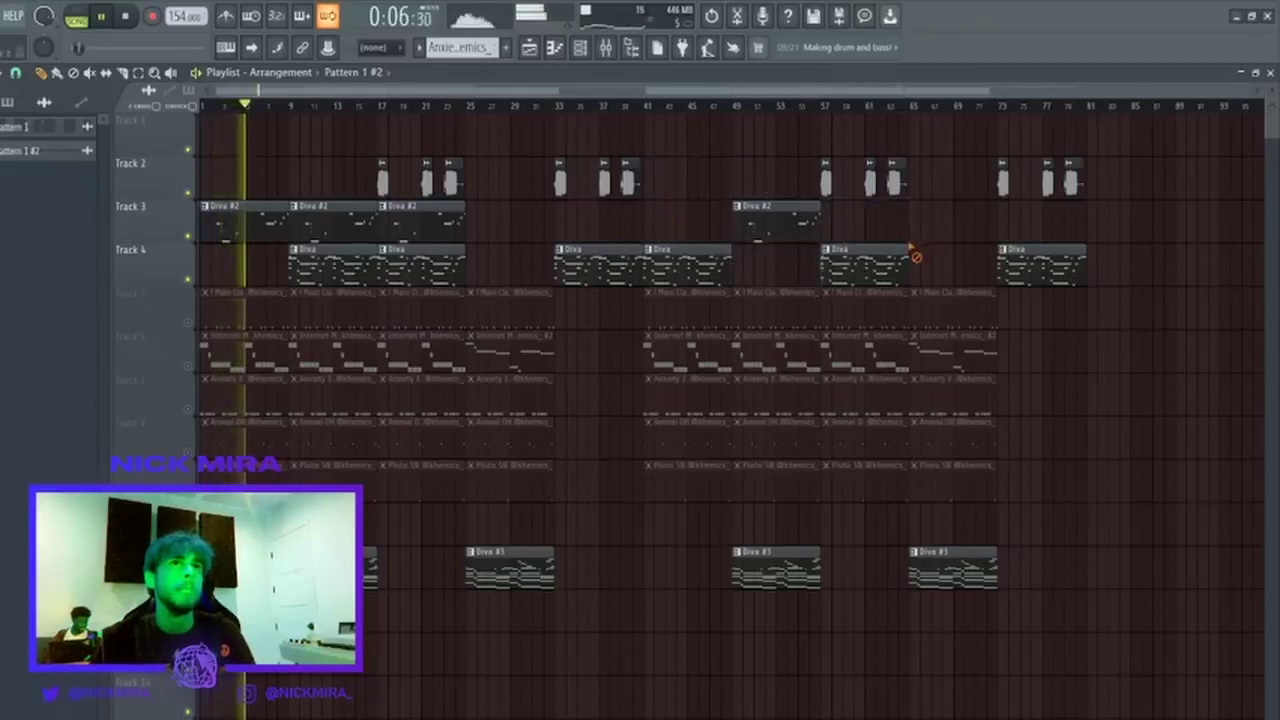
{"action": "right_click", "coordinate": [896, 263]}
{"action": "right_click", "coordinate": [812, 575]}
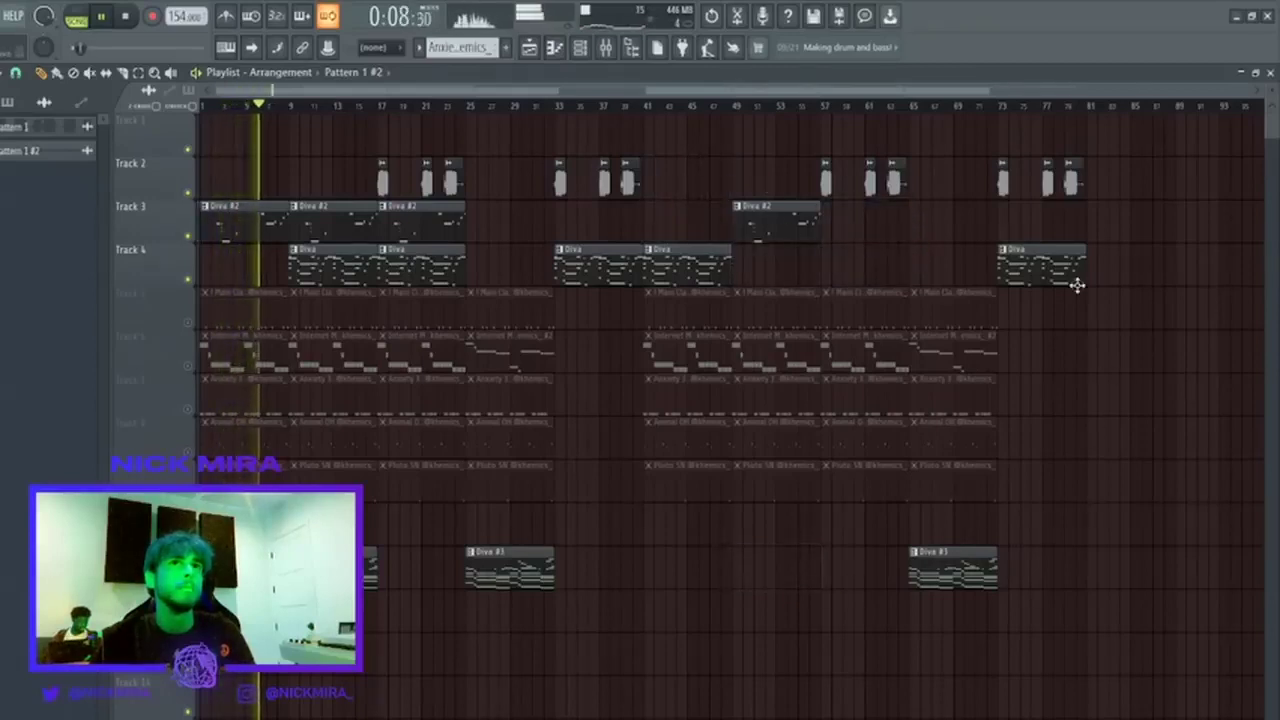
Delete the Diva and audio clips after bar 73 and select the arrangement from bar 1 to bar 73.
{"action": "right_click", "coordinate": [1066, 272]}
{"action": "right_click", "coordinate": [1003, 180]}
{"action": "right_click", "coordinate": [1047, 180]}
{"action": "right_click", "coordinate": [1072, 180]}
{"action": "left_click_drag", "start_coordinate": [1000, 107], "coordinate": [202, 107]}
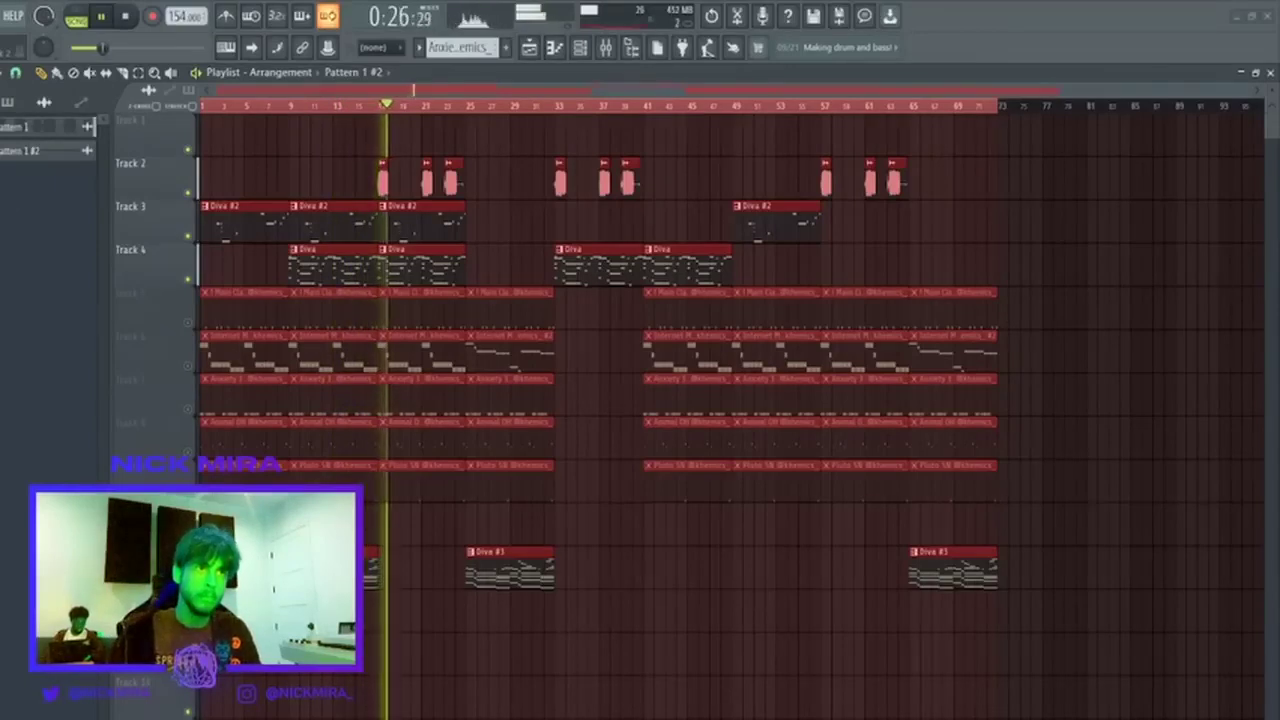
{"action": "key", "text": "space"}
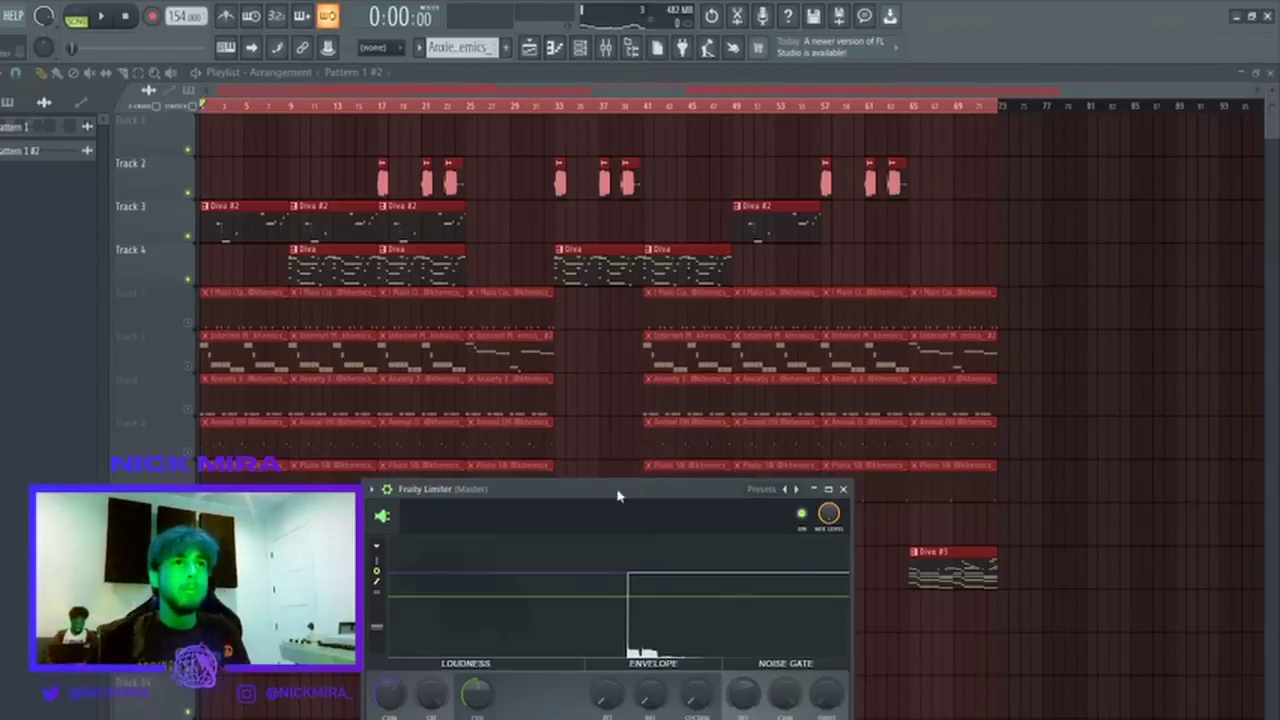
Start a new empty project and load SRX KEYBOARDS in the channel rack.
{"action": "left_click_drag", "start_coordinate": [622, 490], "coordinate": [782, 556]}
{"action": "left_click", "coordinate": [763, 462]}
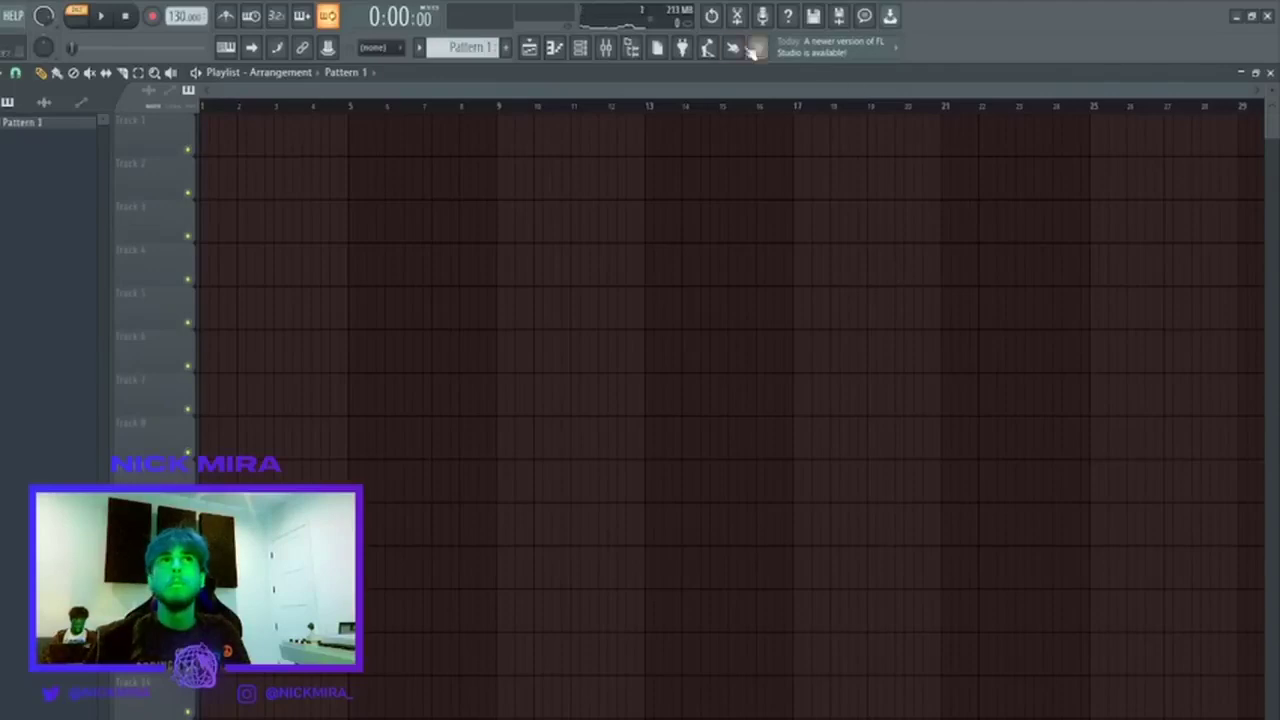
{"action": "left_click", "coordinate": [580, 47]}
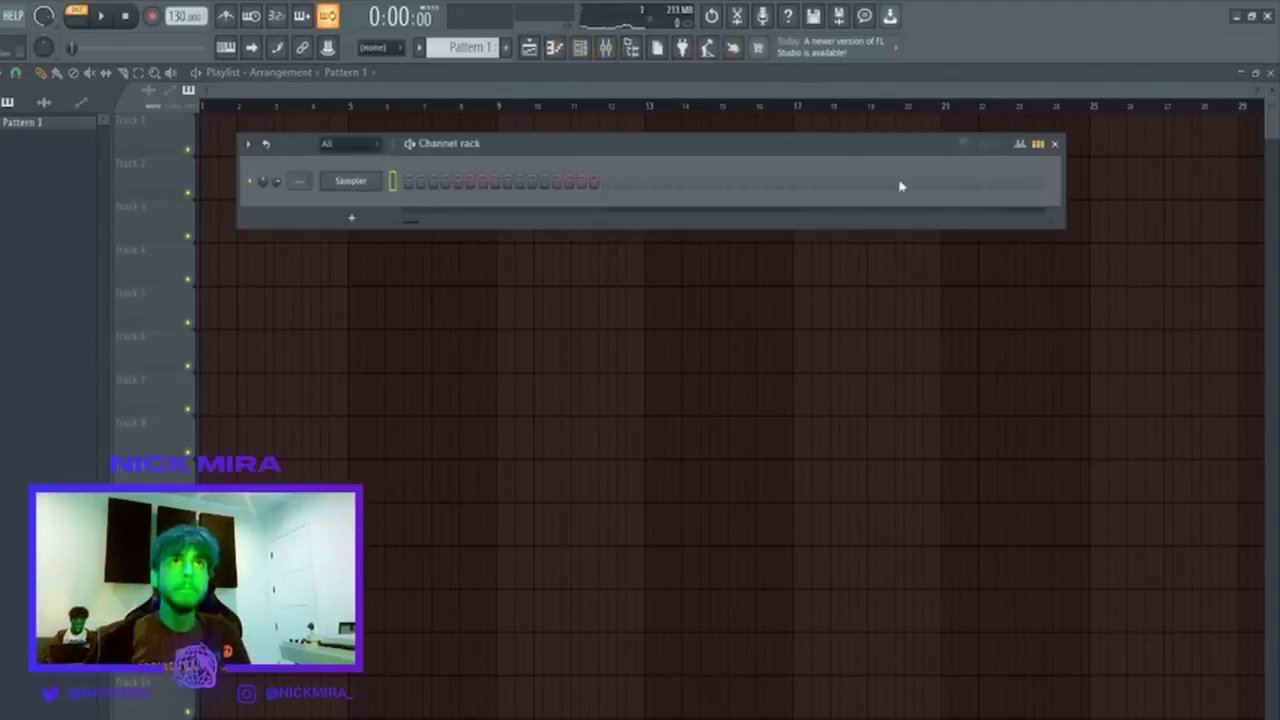
{"action": "left_click", "coordinate": [909, 153]}
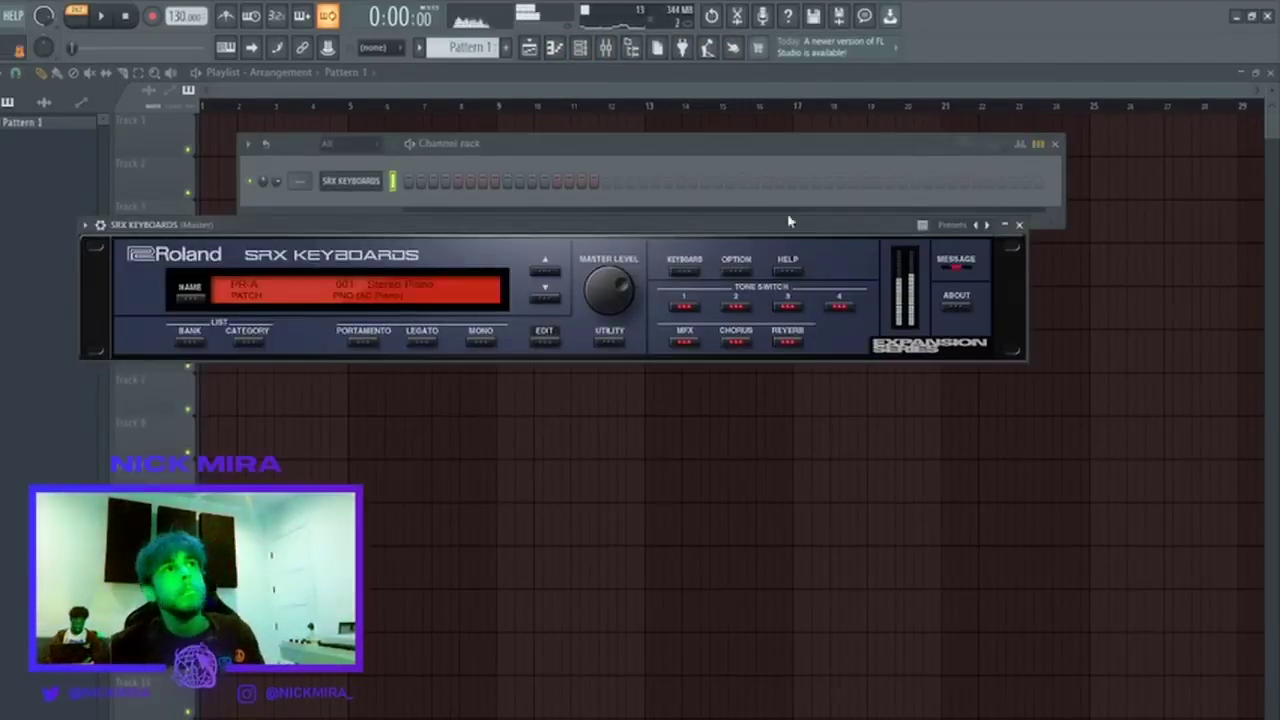
Switch SRX KEYBOARDS to patch 005 SA Rocker and hide the plugin window.
{"action": "left_click", "coordinate": [549, 304]}
{"action": "left_click", "coordinate": [549, 304]}
{"action": "left_click", "coordinate": [549, 304]}
{"action": "left_click", "coordinate": [549, 304]}
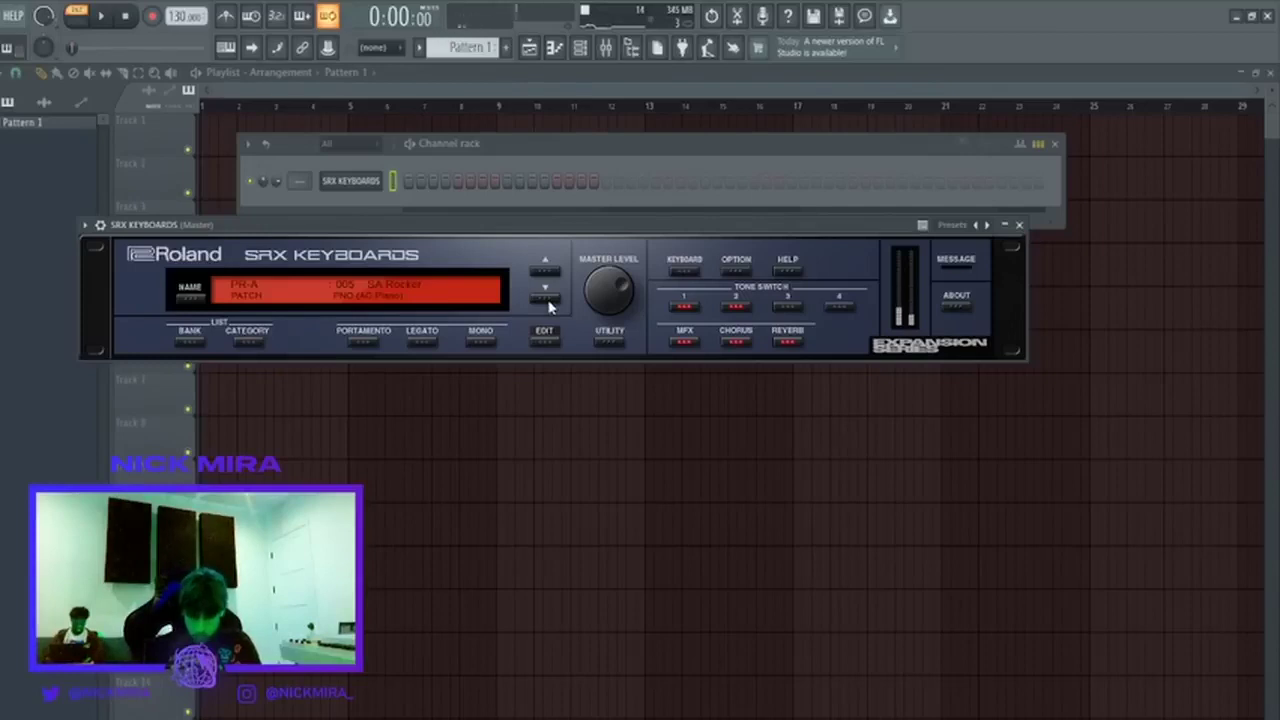
{"action": "left_click_drag", "start_coordinate": [386, 227], "coordinate": [378, 287]}
{"action": "left_click", "coordinate": [352, 182]}
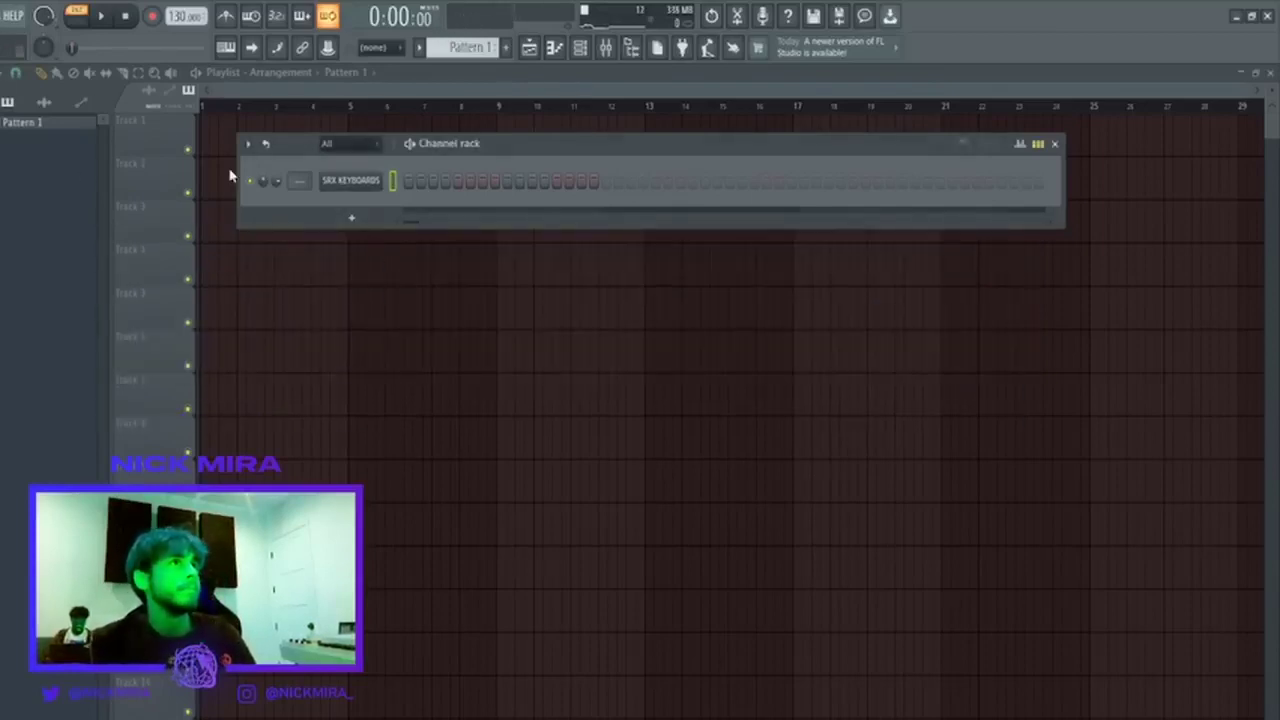
Dump the recently played notes into the SRX KEYBOARDS piano roll and play them from about bar 22.
{"action": "left_click", "coordinate": [191, 161]}
{"action": "left_click", "coordinate": [509, 185]}
{"action": "scroll", "coordinate": [581, 108], "scroll_direction": "down", "scroll_amount": 5}
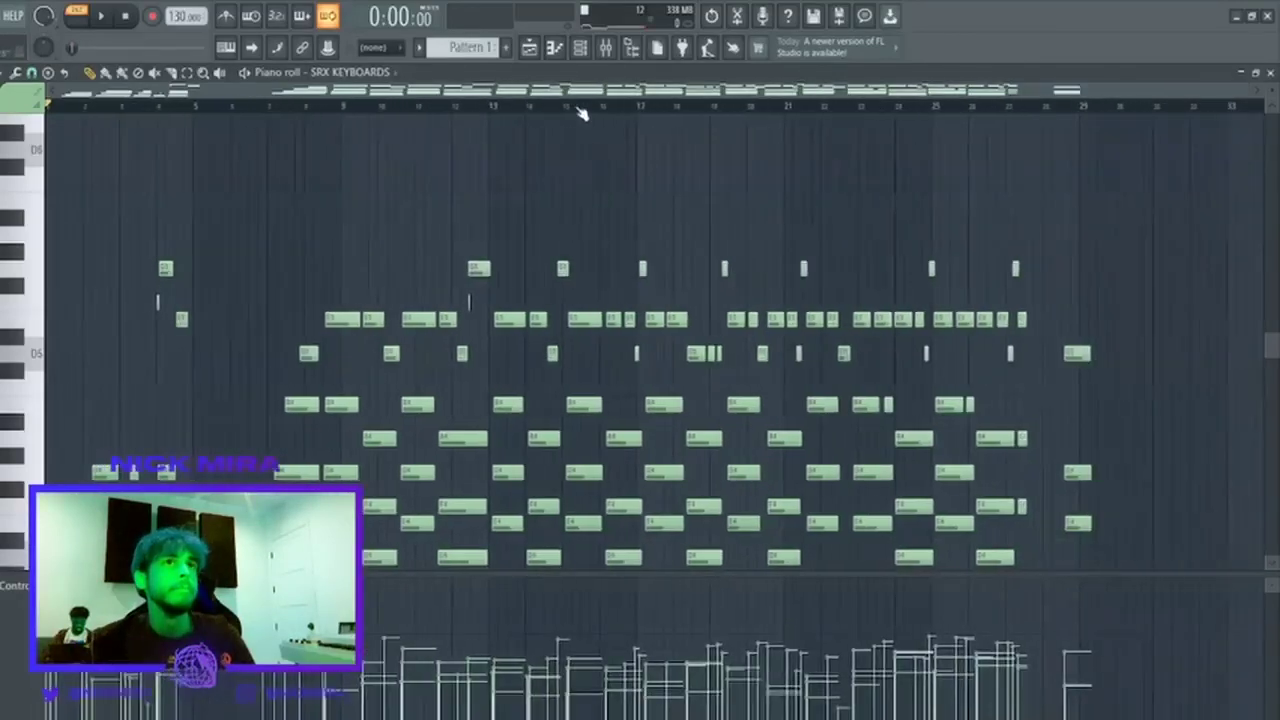
{"action": "left_click_drag", "start_coordinate": [812, 107], "coordinate": [850, 150]}
{"action": "scroll", "coordinate": [988, 194], "scroll_direction": "down", "scroll_amount": 2}
{"action": "key", "text": "space"}
{"action": "scroll", "coordinate": [1100, 190], "scroll_direction": "up", "scroll_amount": 1}
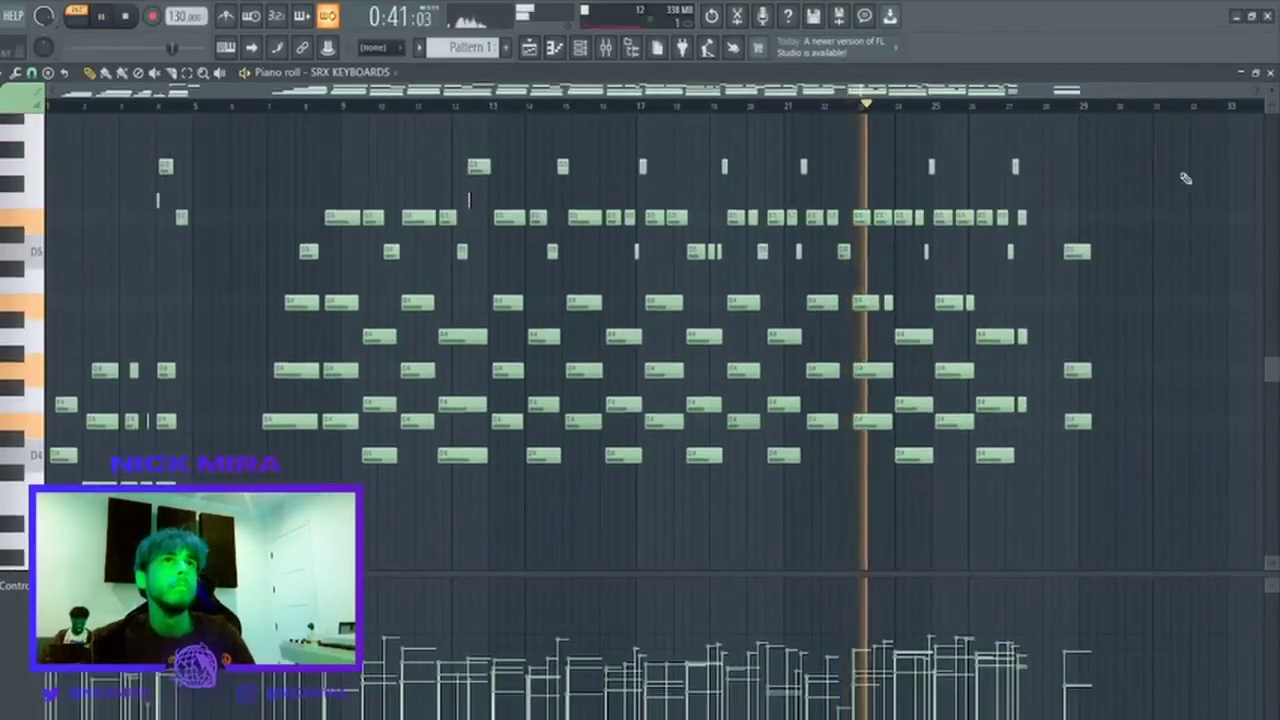
Keep only the notes from about bar 23 onward, moved to bar 1 and compressed to fit the bar grid.
{"action": "scroll", "coordinate": [1160, 102], "scroll_direction": "up", "scroll_amount": 3}
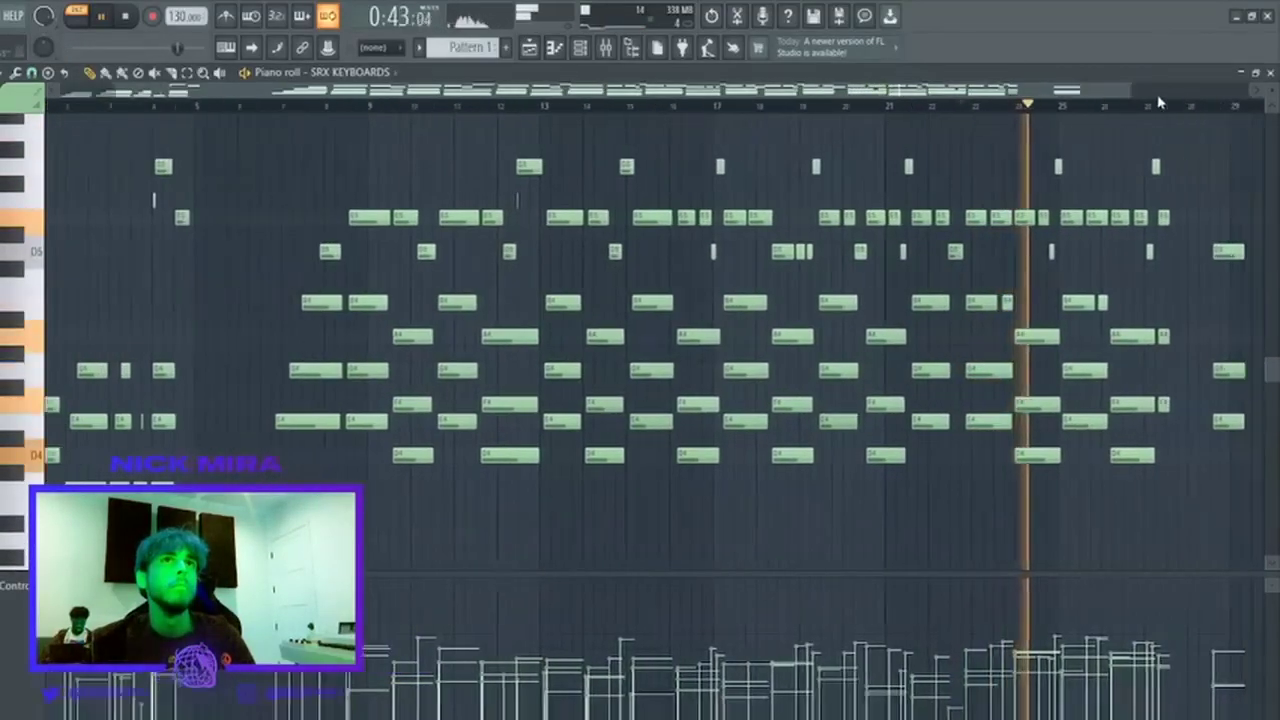
{"action": "scroll", "coordinate": [1160, 102], "scroll_direction": "up", "scroll_amount": 4}
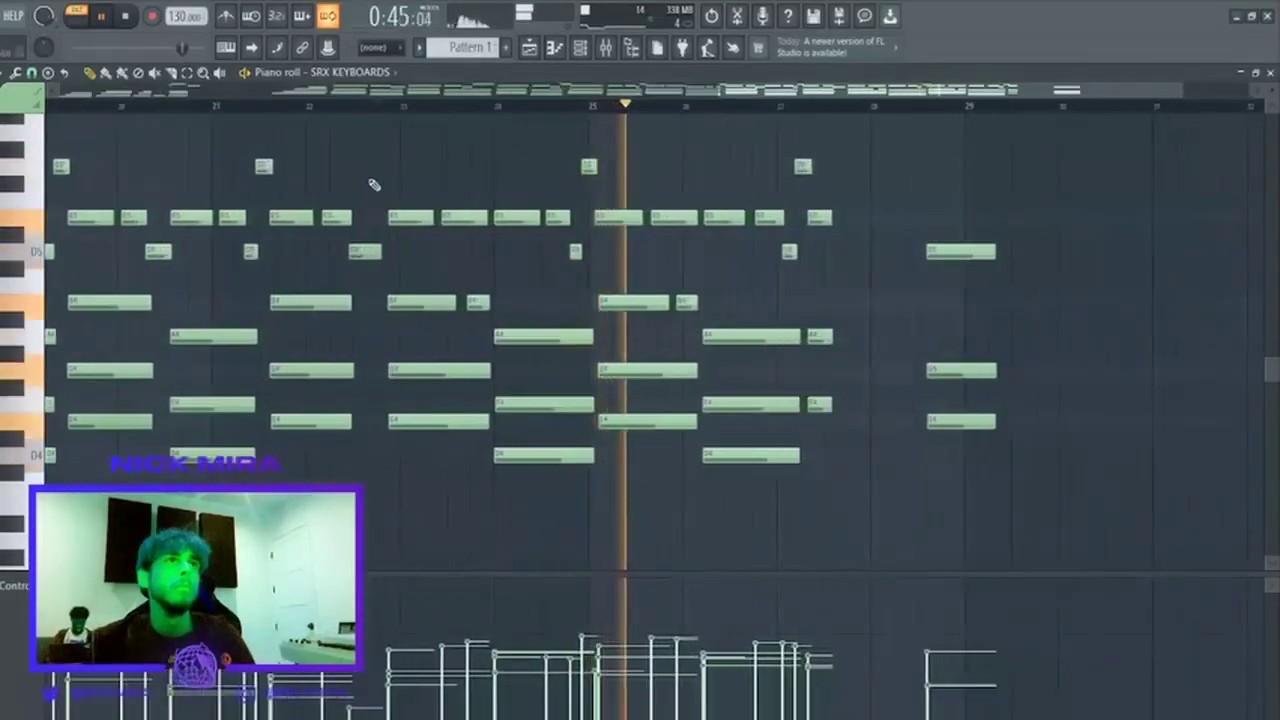
{"action": "left_click_drag", "start_coordinate": [400, 120], "coordinate": [1103, 434]}
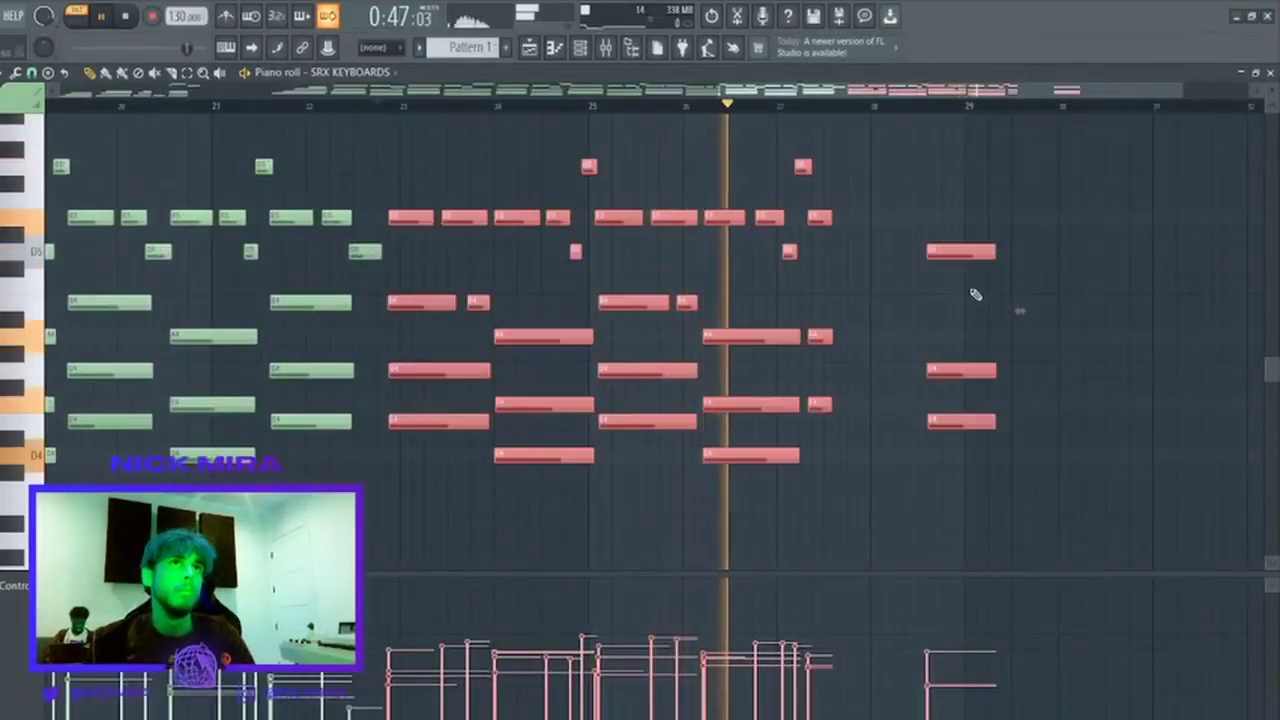
{"action": "scroll", "coordinate": [850, 108], "scroll_direction": "down", "scroll_amount": 3}
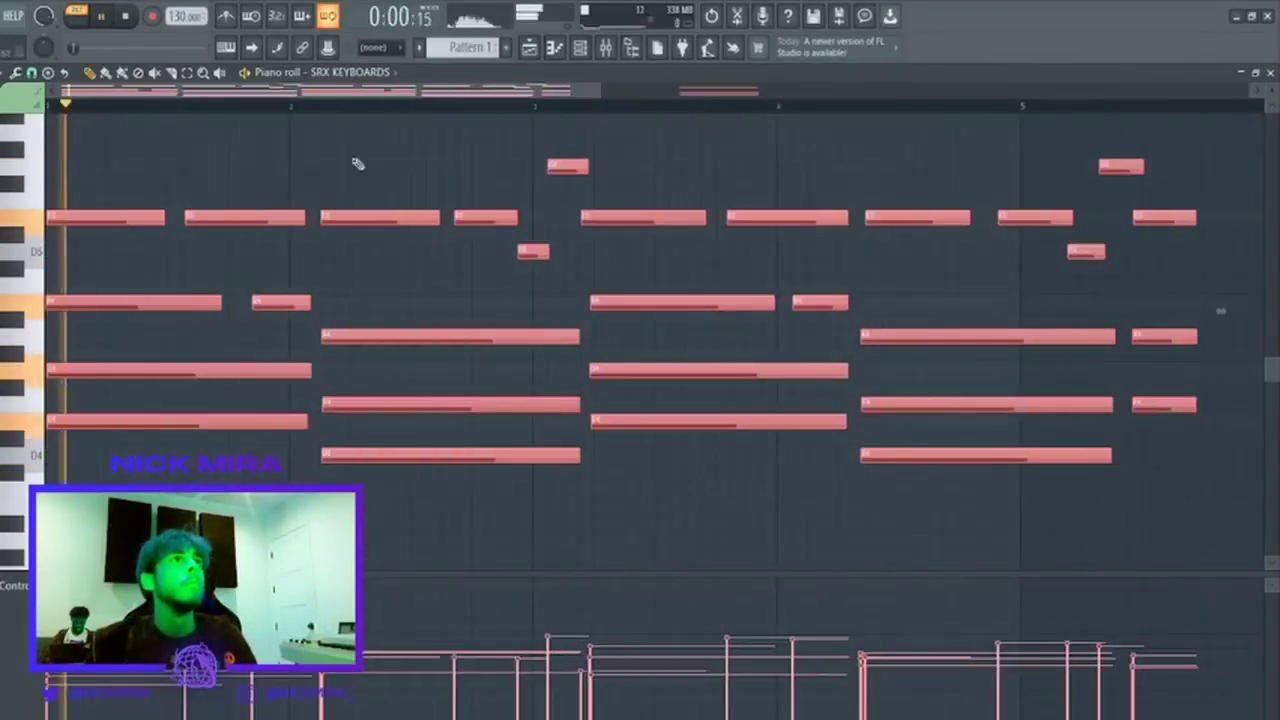
{"action": "scroll", "coordinate": [371, 108], "scroll_direction": "down", "scroll_amount": 4}
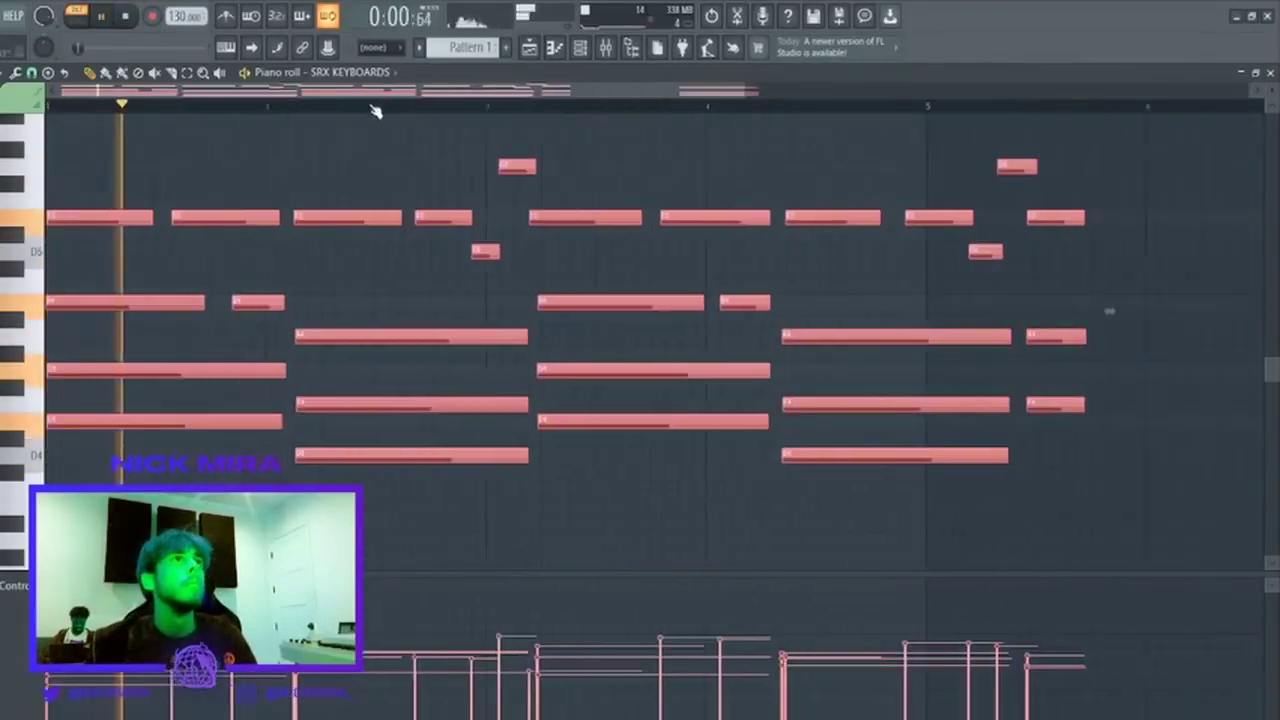
{"action": "left_click_drag", "start_coordinate": [830, 311], "coordinate": [755, 333]}
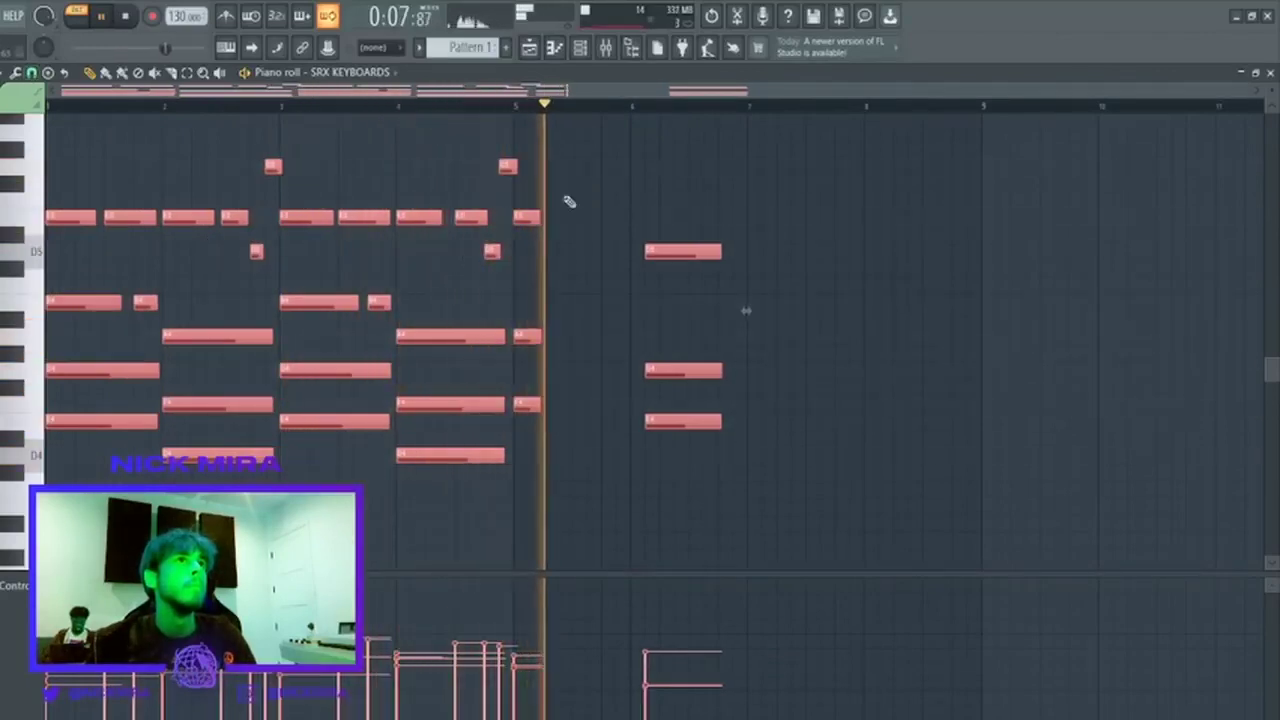
Make the last two chords one bar long at bars 5 and 6, and duplicate them into bars 7 and 8.
{"action": "left_click_drag", "start_coordinate": [507, 195], "coordinate": [858, 468]}
{"action": "left_click_drag", "start_coordinate": [700, 461], "coordinate": [669, 252]}
{"action": "left_click_drag", "start_coordinate": [507, 203], "coordinate": [665, 438]}
{"action": "left_click_drag", "start_coordinate": [538, 337], "coordinate": [629, 337]}
{"action": "left_click_drag", "start_coordinate": [583, 195], "coordinate": [766, 447]}
{"action": "key", "text": "ctrl+b"}
{"action": "key", "text": "ctrl+d"}
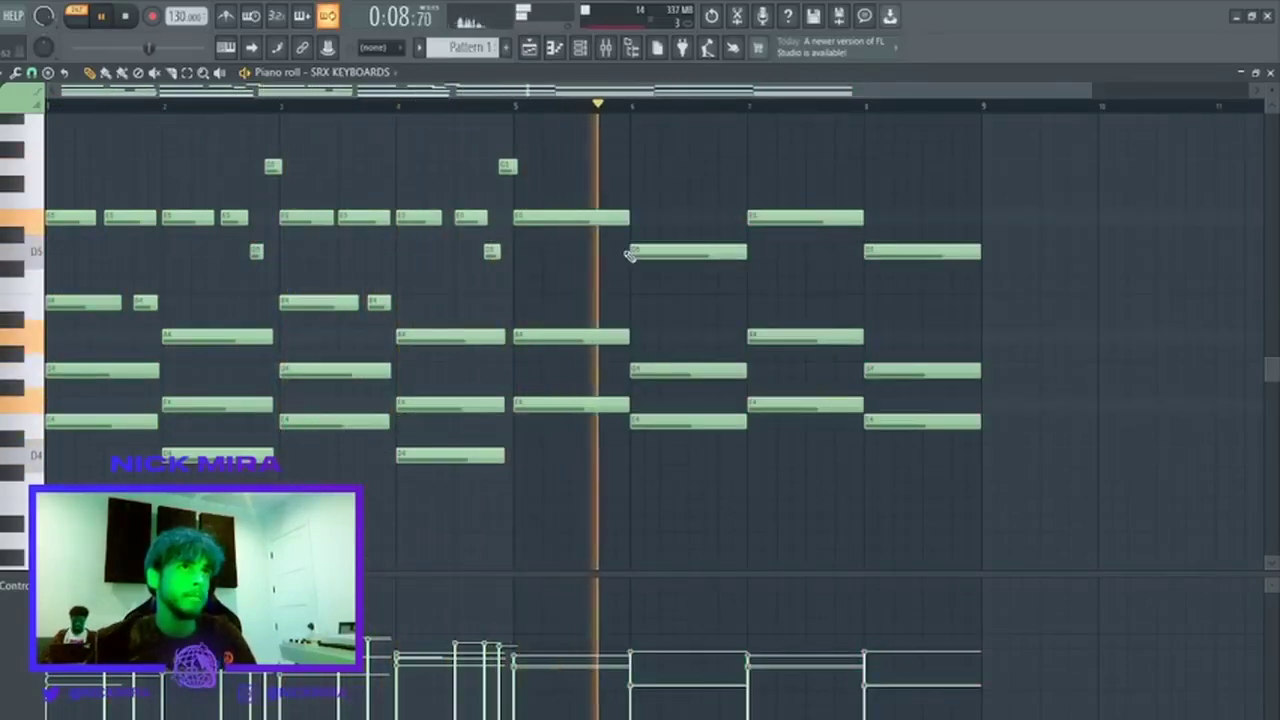
Slice the top note of each chord in bars 5 to 8 in half.
{"action": "key", "text": "c"}
{"action": "left_click_drag", "start_coordinate": [587, 205], "coordinate": [584, 240]}
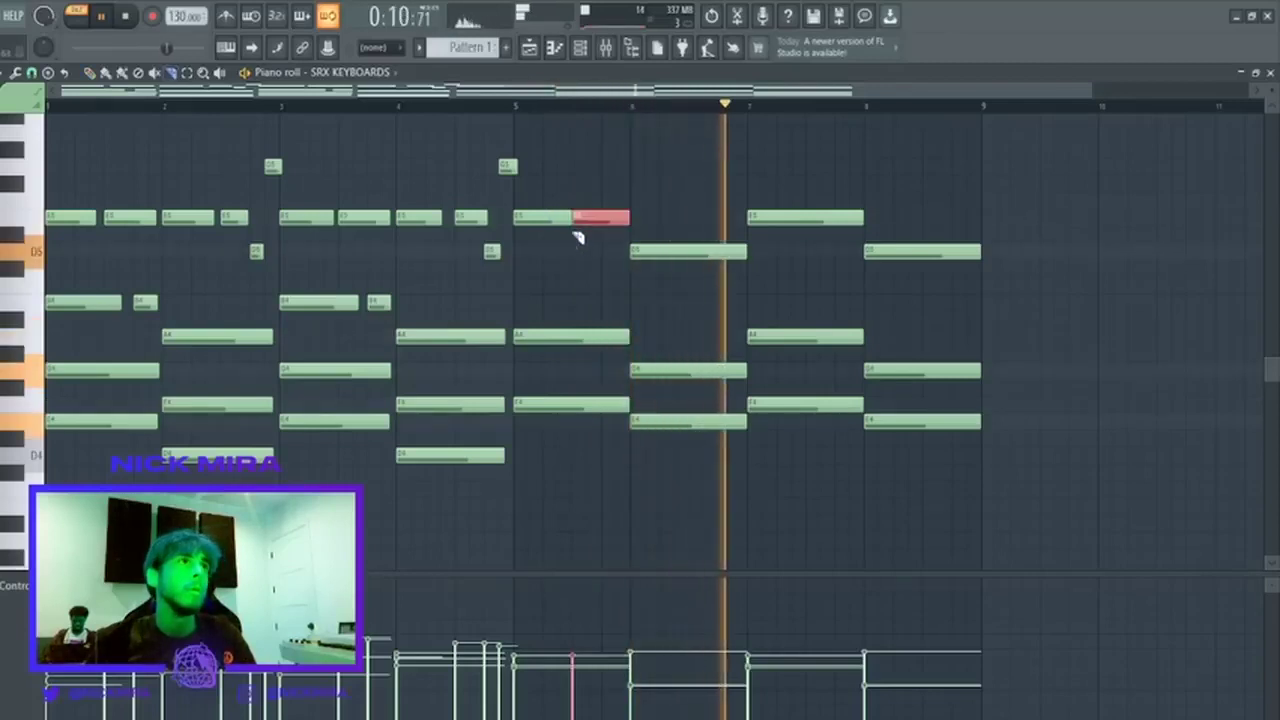
{"action": "left_click_drag", "start_coordinate": [808, 198], "coordinate": [810, 225]}
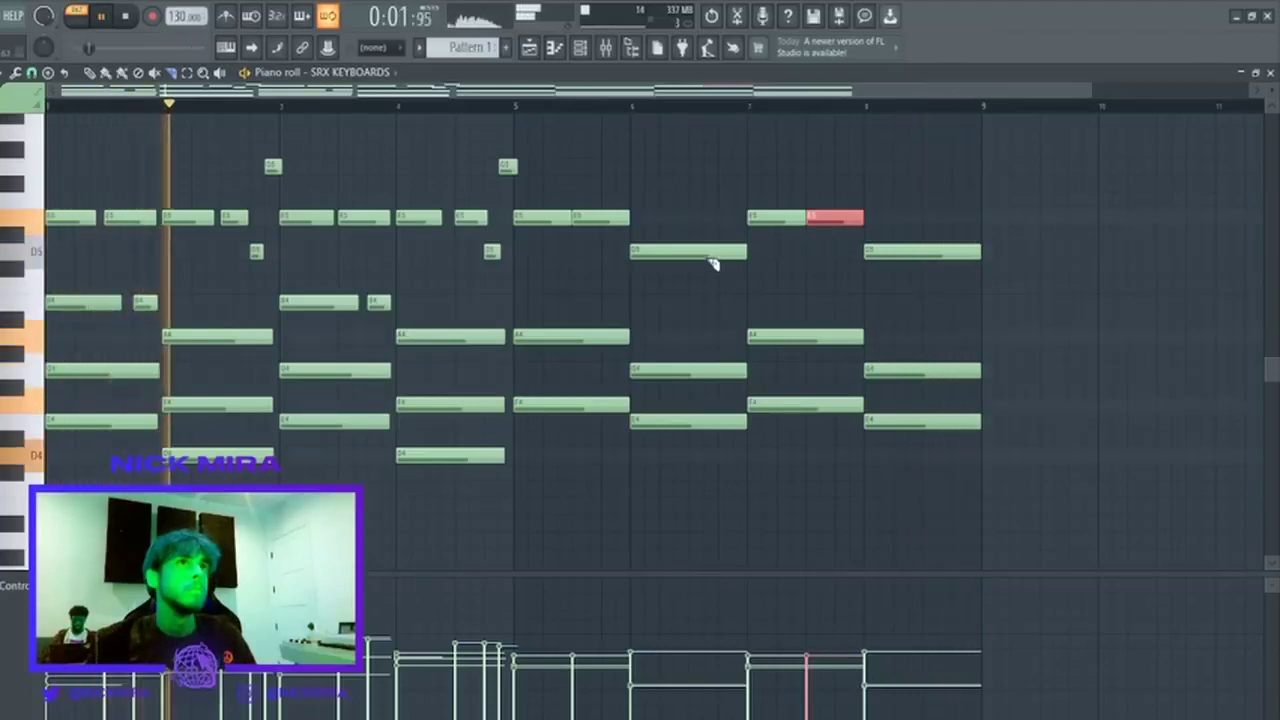
{"action": "left_click_drag", "start_coordinate": [697, 258], "coordinate": [697, 264]}
{"action": "left_click_drag", "start_coordinate": [920, 218], "coordinate": [926, 280]}
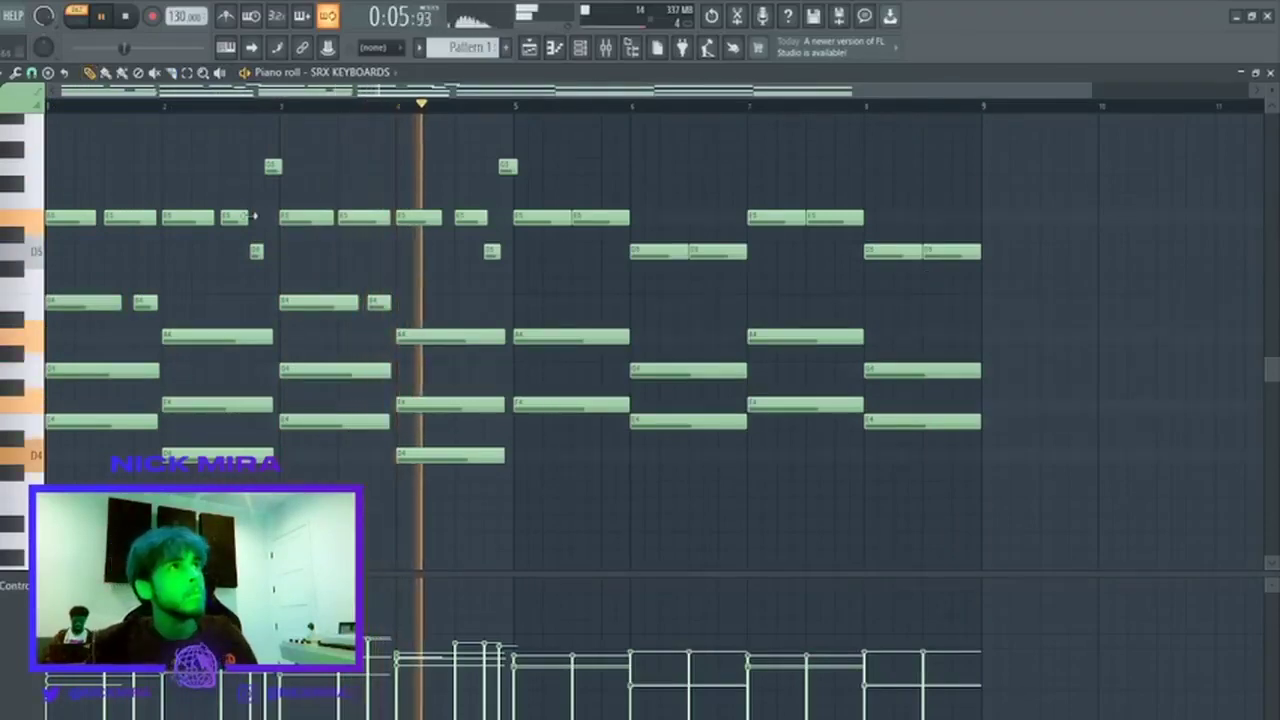
Copy the short D5 and high pickup notes from the ends of bars 2 and 4 to bars 6 and 8.
{"action": "left_click_drag", "start_coordinate": [263, 251], "coordinate": [514, 243]}
{"action": "left_click_drag", "start_coordinate": [547, 189], "coordinate": [215, 137]}
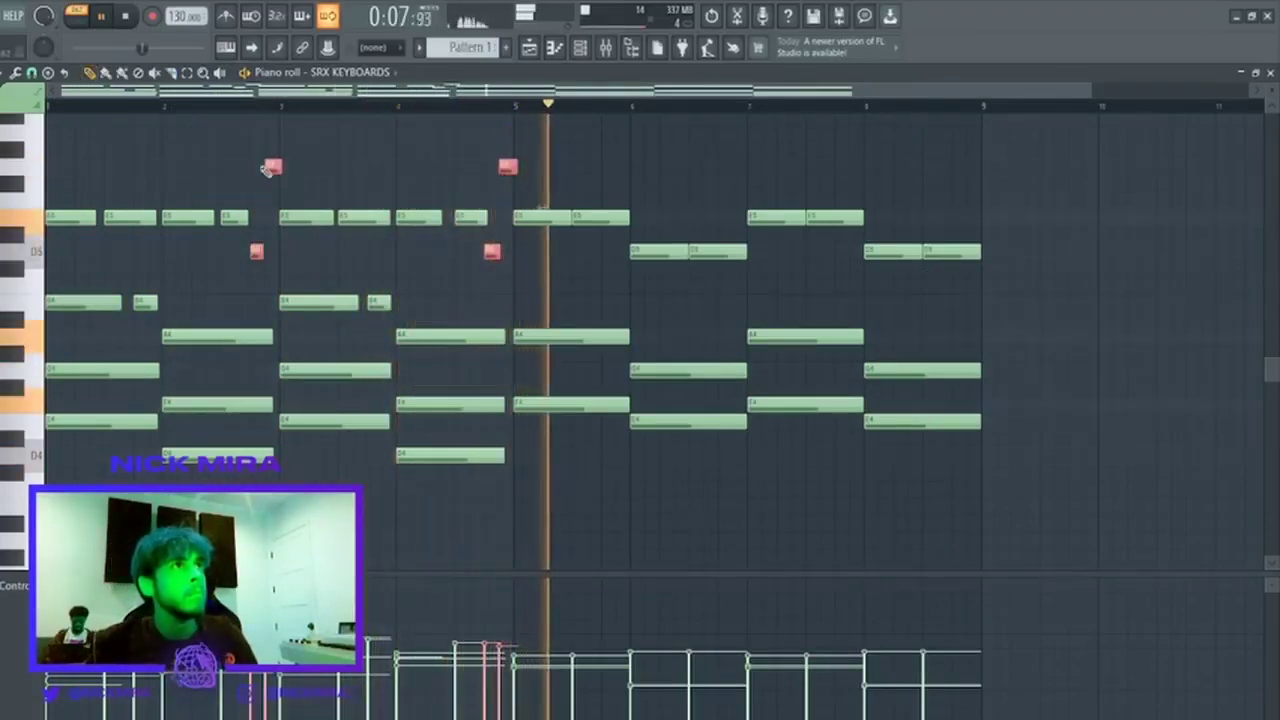
{"action": "left_click_drag", "start_coordinate": [272, 166], "coordinate": [742, 168]}
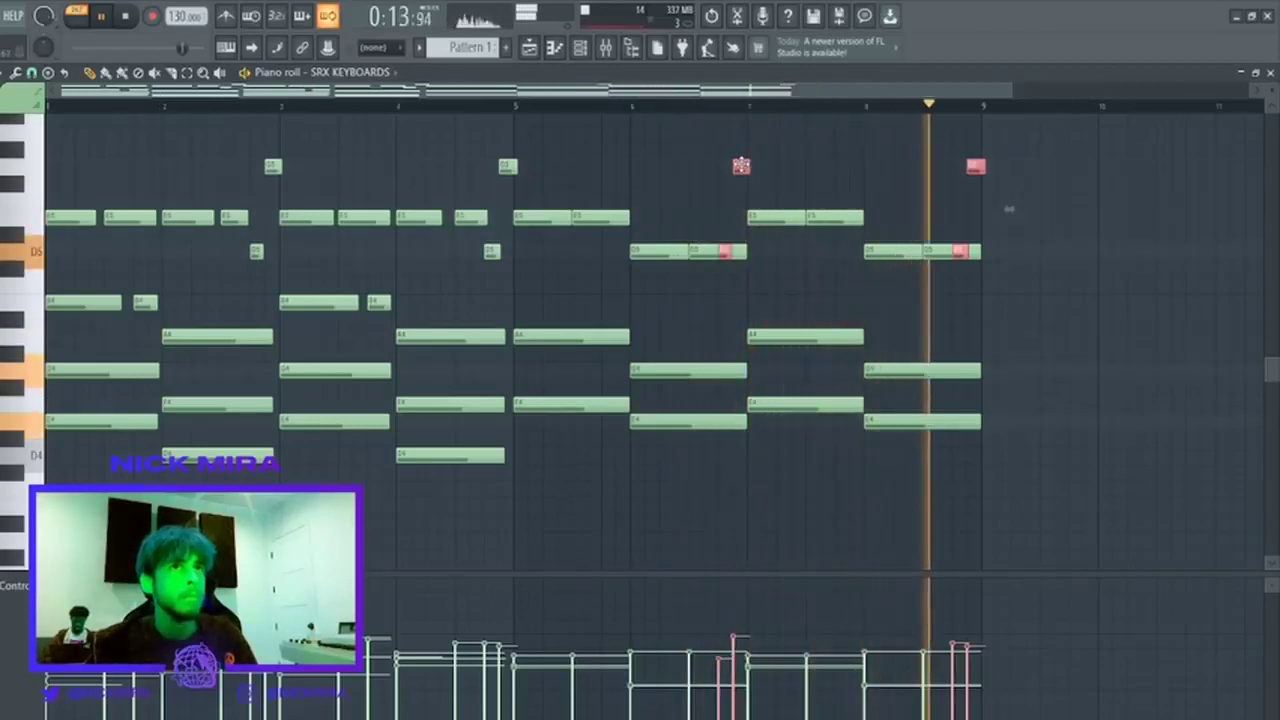
Shorten the overlapping D5 notes at the ends of bars 6 and 8, and trim the last high note at bar 9.
{"action": "left_click_drag", "start_coordinate": [746, 252], "coordinate": [733, 252]}
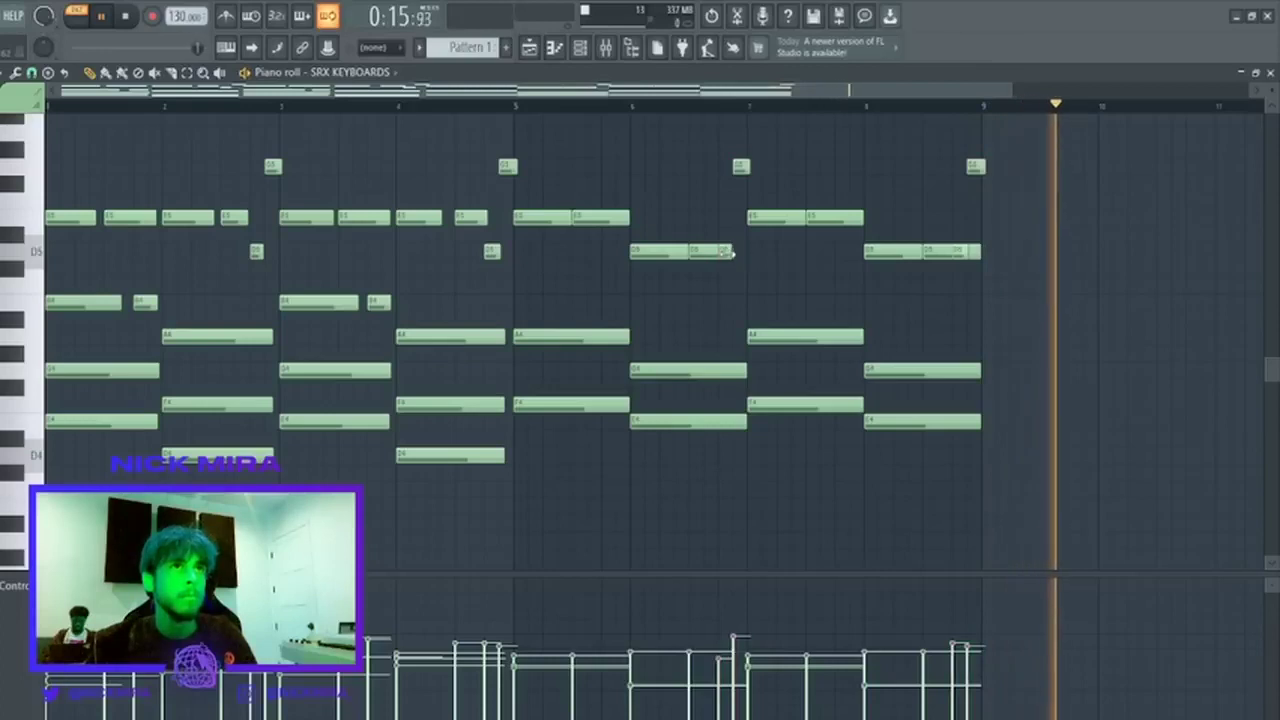
{"action": "key", "text": "space"}
{"action": "key", "text": "space"}
{"action": "left_click_drag", "start_coordinate": [980, 252], "coordinate": [968, 252]}
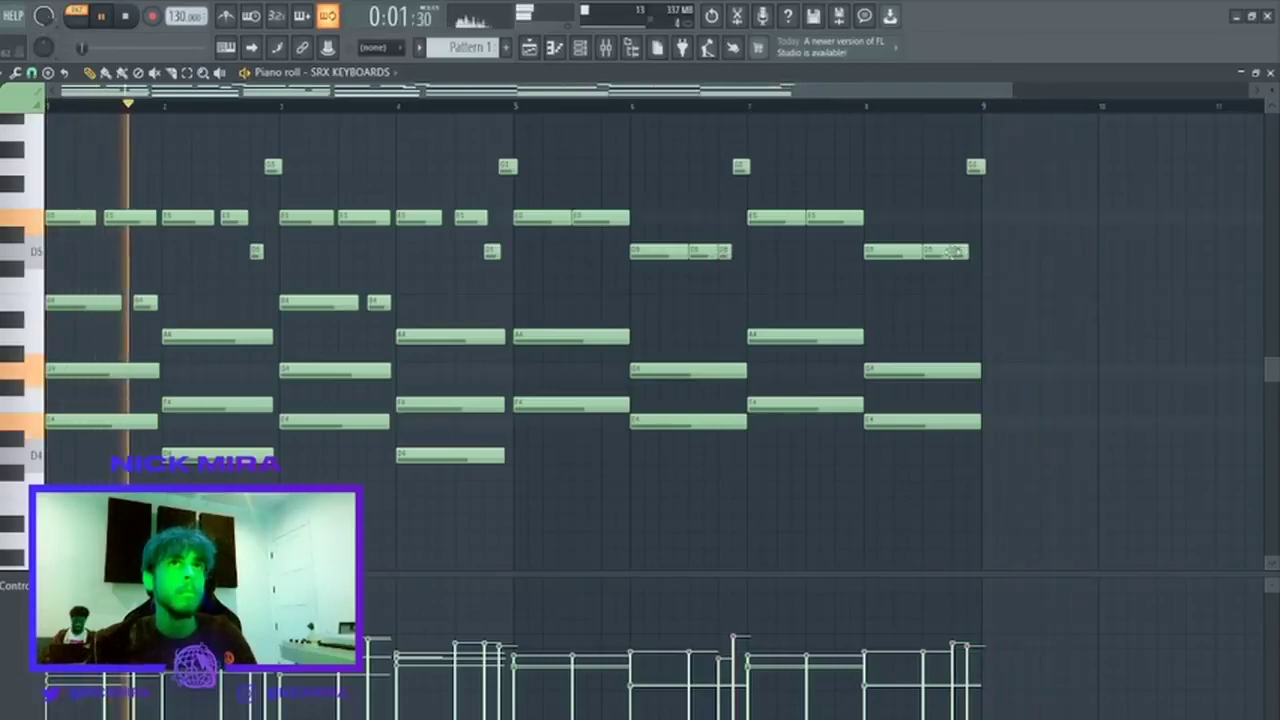
{"action": "key", "text": "c"}
{"action": "left_click_drag", "start_coordinate": [1041, 156], "coordinate": [971, 423]}
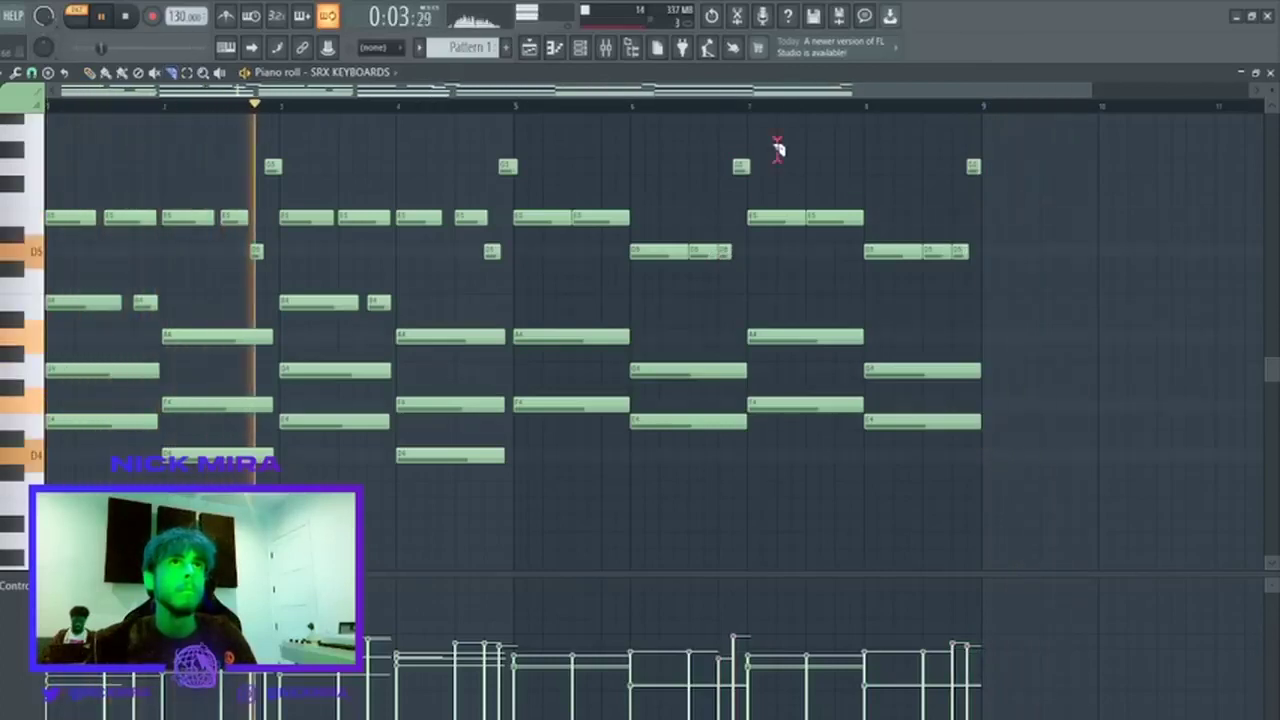
Add an SRX STRINGS channel with patch 003 Trem/sw Fine and open its piano roll.
{"action": "key", "text": "F7"}
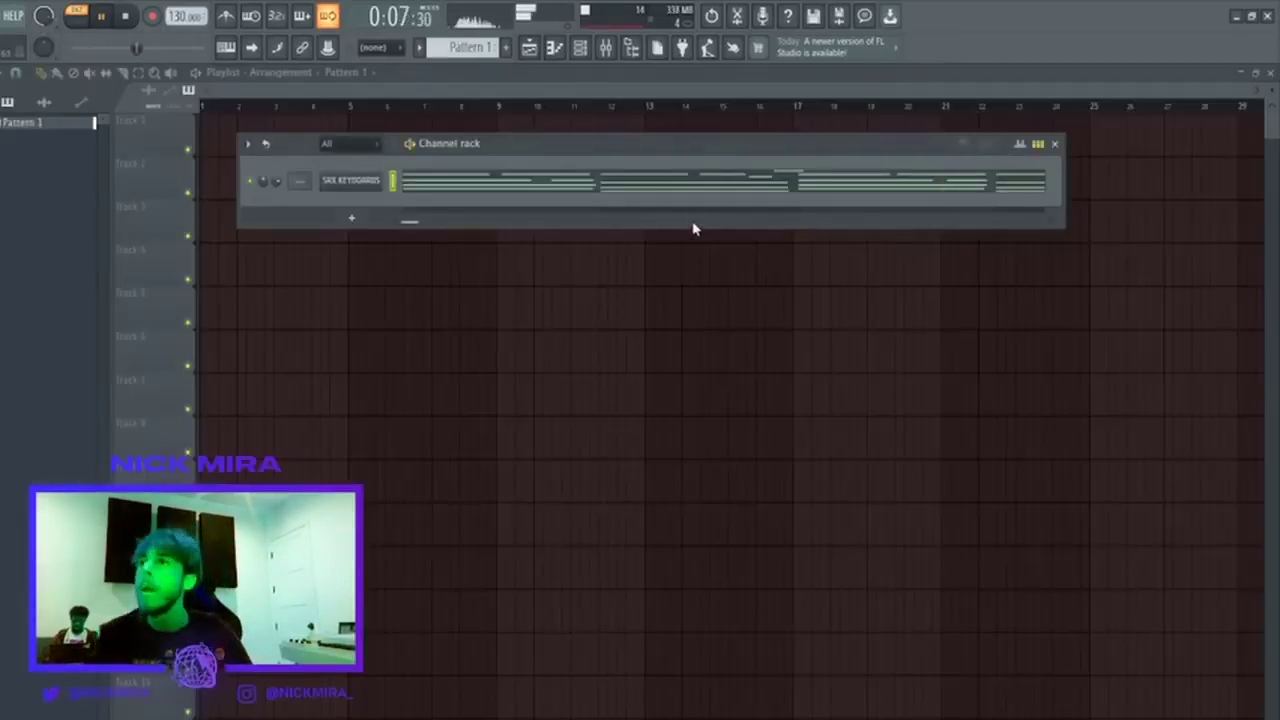
{"action": "left_click", "coordinate": [355, 182]}
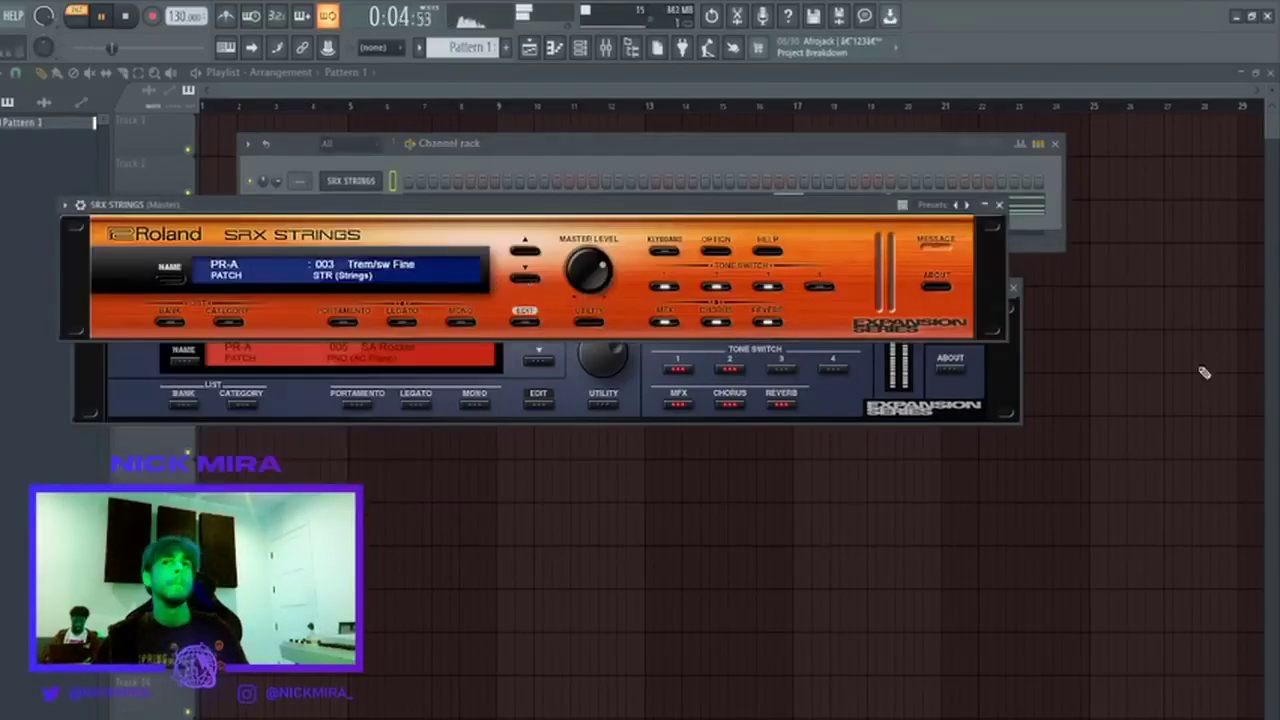
{"action": "left_click", "coordinate": [346, 167]}
{"action": "key", "text": "F7"}
Place a two-bar B4 strings note at bar 1 and restart playback.
{"action": "key", "text": "space"}
{"action": "left_click_drag", "start_coordinate": [74, 286], "coordinate": [278, 301]}
{"action": "key", "text": "space"}
{"action": "scroll", "coordinate": [305, 317], "scroll_direction": "up", "scroll_amount": 3}
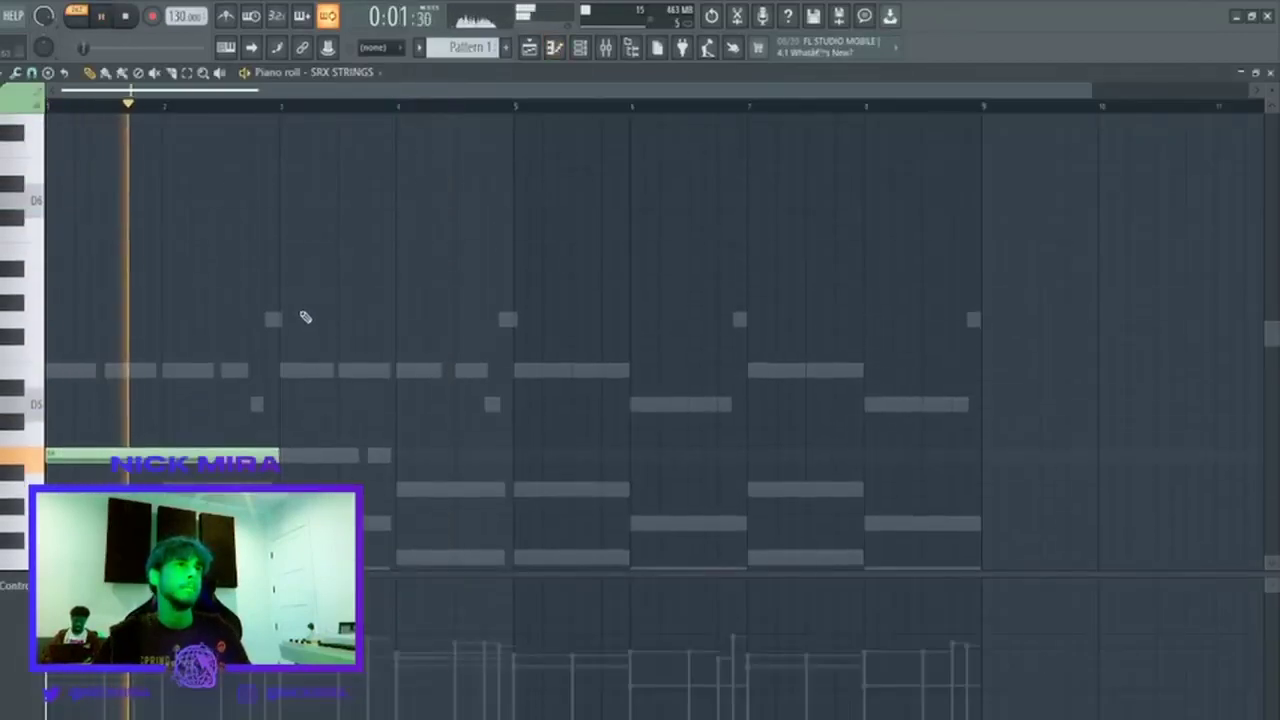
Add a two-bar strings note at bar 3, restart playback and lower the note to A5.
{"action": "left_click", "coordinate": [293, 241]}
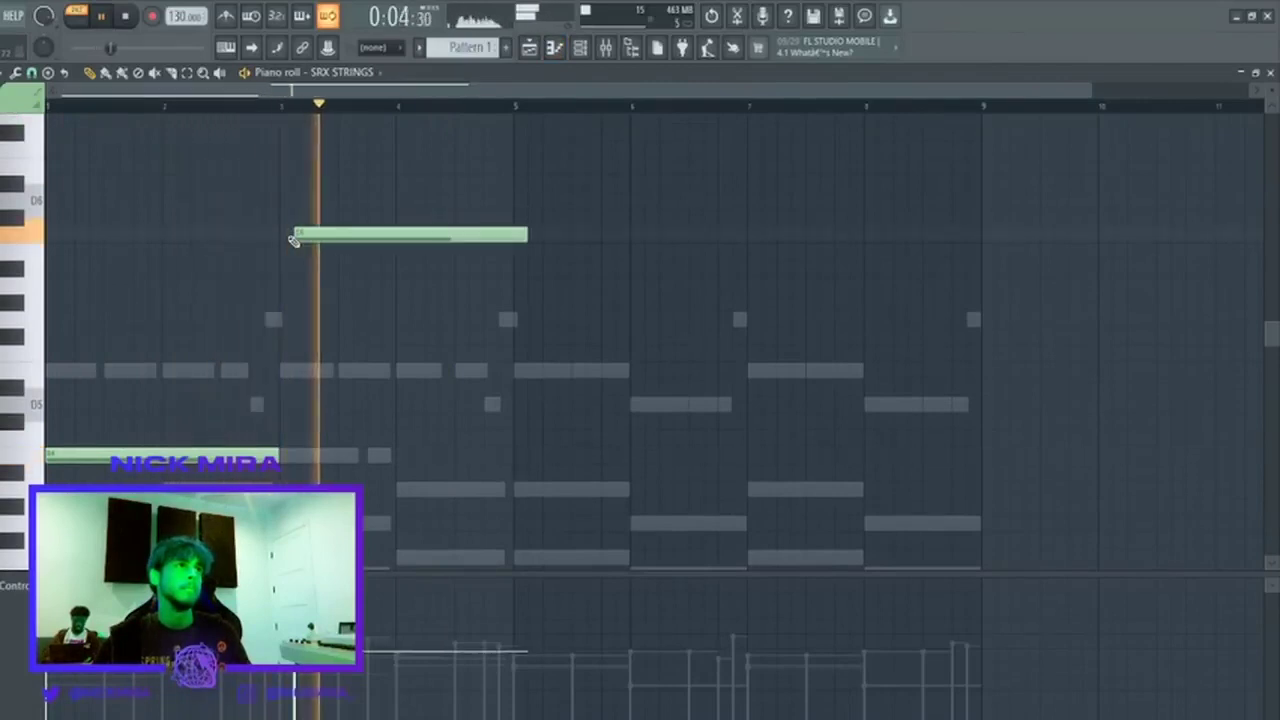
{"action": "left_click_drag", "start_coordinate": [292, 240], "coordinate": [295, 262]}
{"action": "key", "text": "space"}
{"action": "key", "text": "space"}
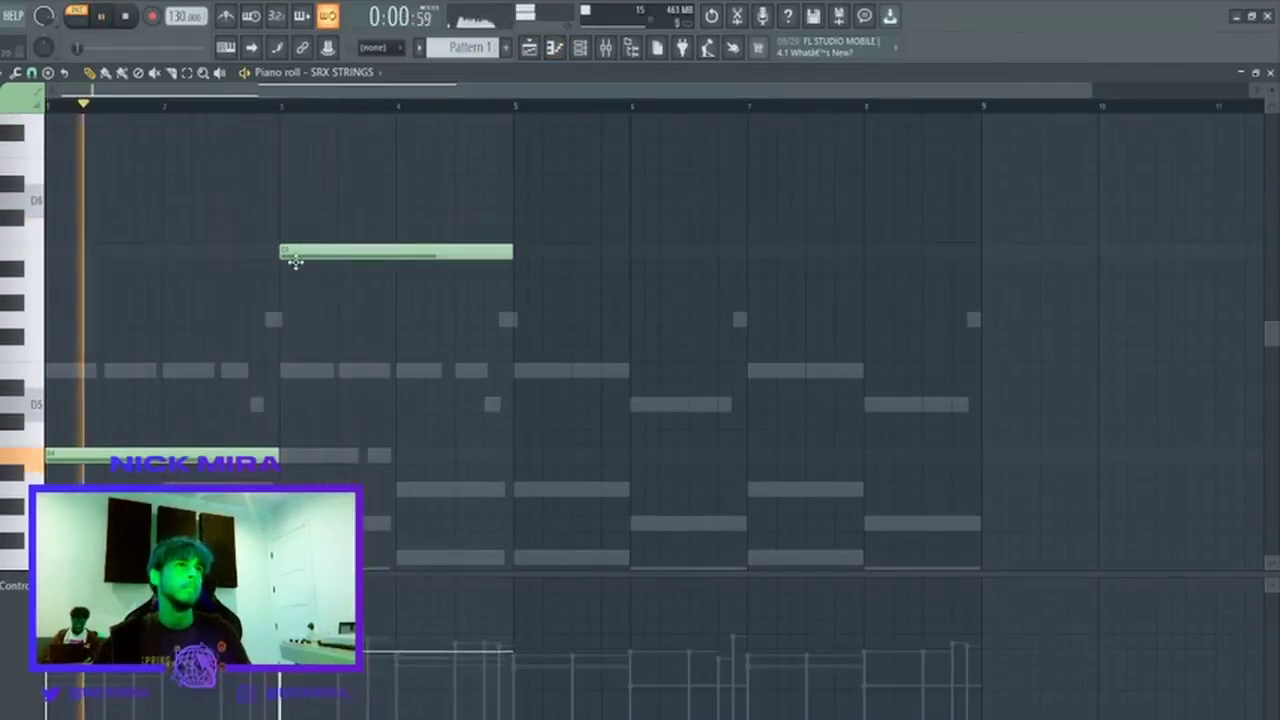
{"action": "left_click", "coordinate": [314, 251]}
{"action": "key", "text": "Down"}
{"action": "key", "text": "Down"}
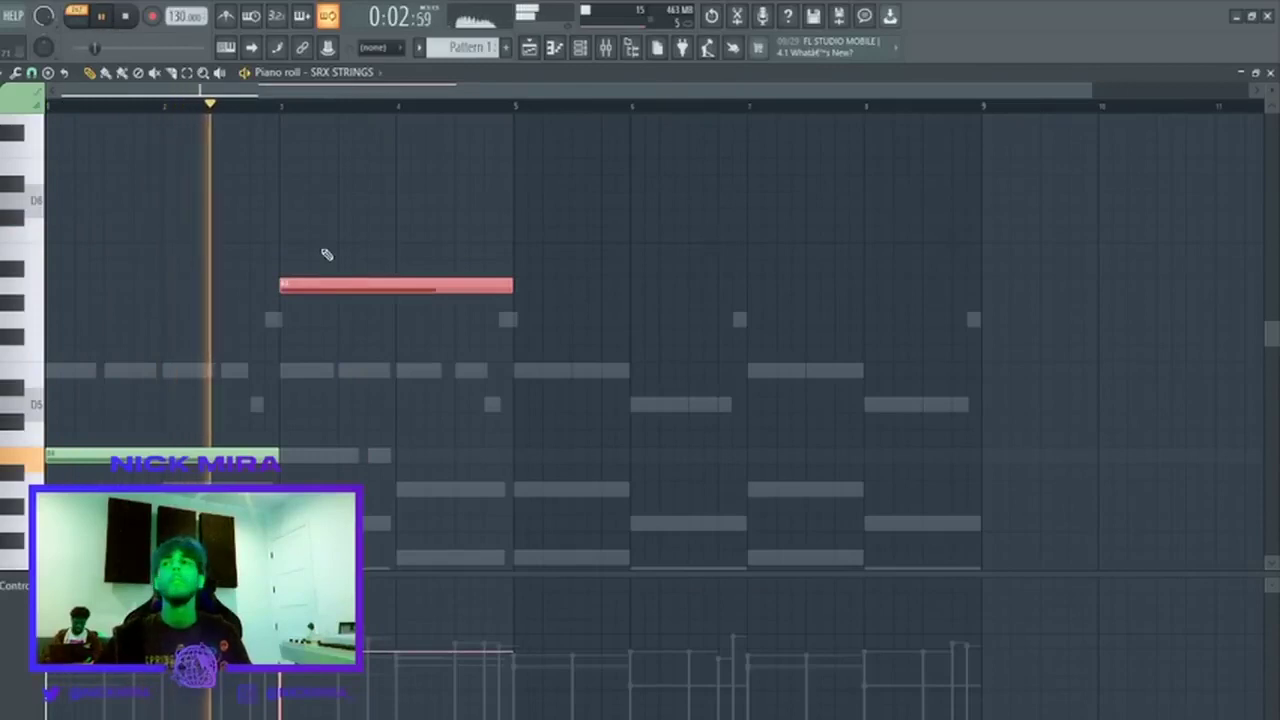
Duplicate the two strings notes into bars 5 to 8, raise the bar 5 copy to C5 and start playback.
{"action": "left_click", "coordinate": [348, 355], "text": "ctrl"}
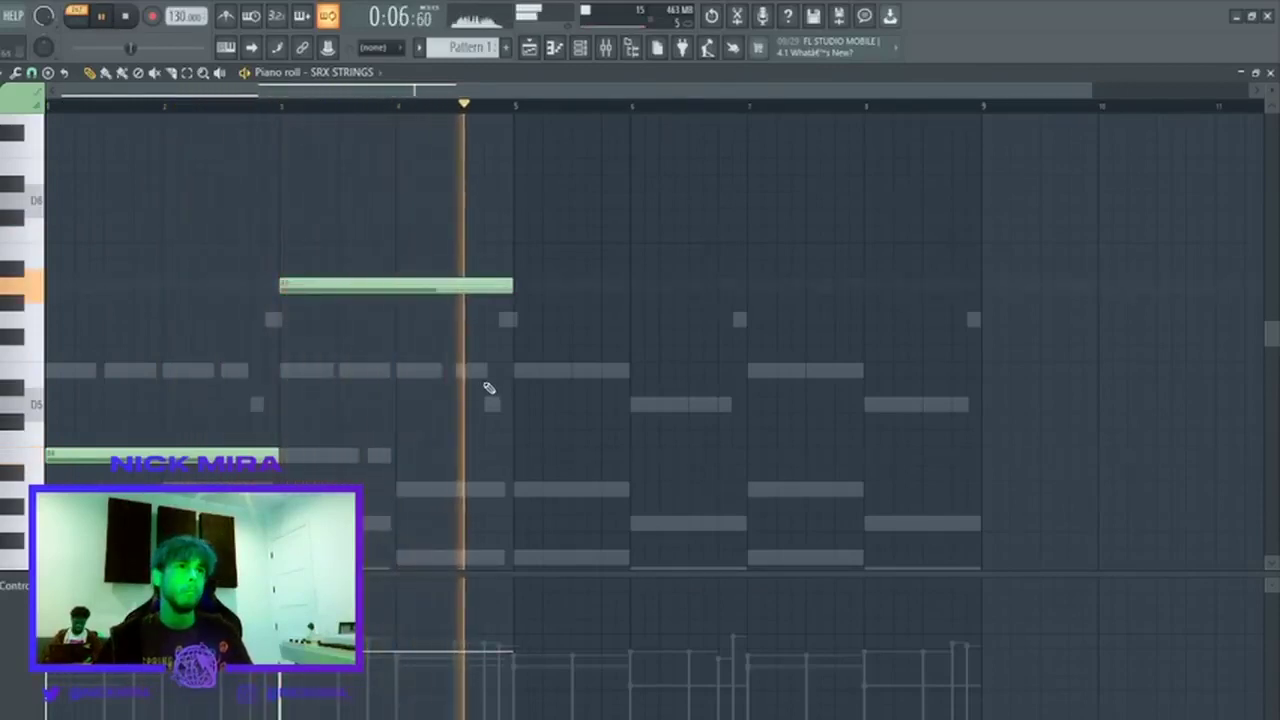
{"action": "key", "text": "ctrl+b"}
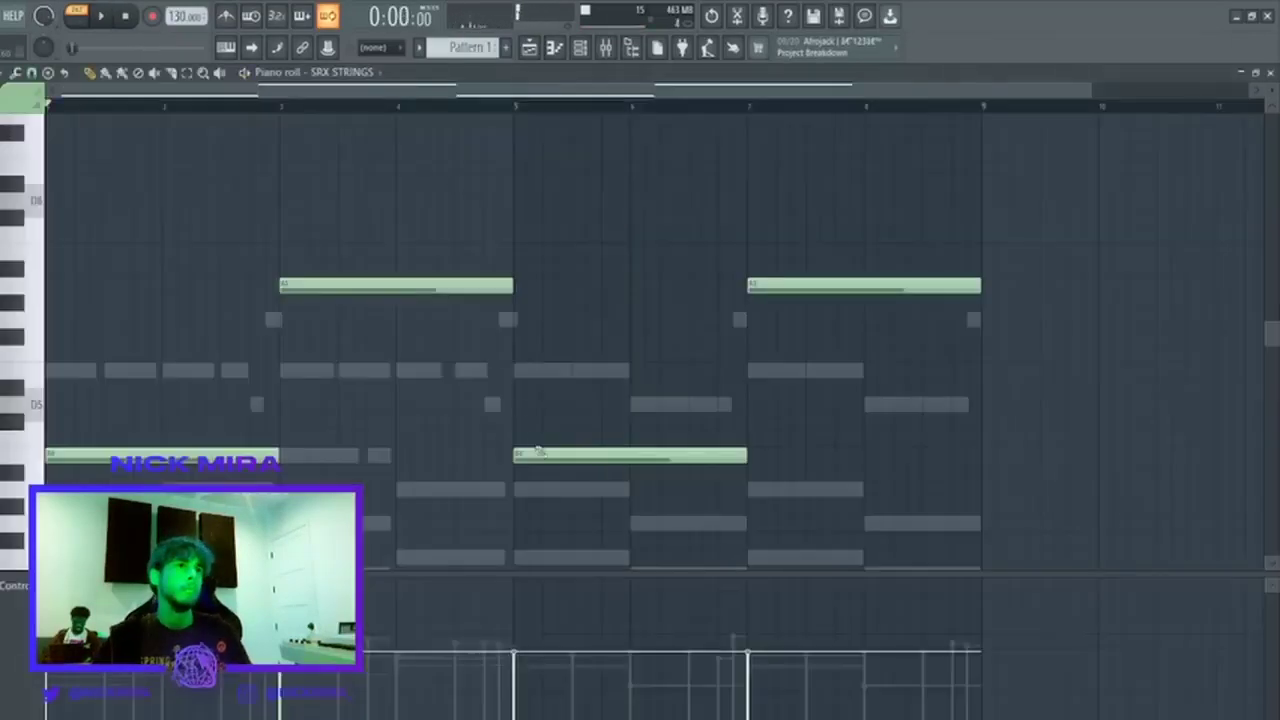
{"action": "left_click_drag", "start_coordinate": [537, 452], "coordinate": [535, 437]}
{"action": "key", "text": "space"}
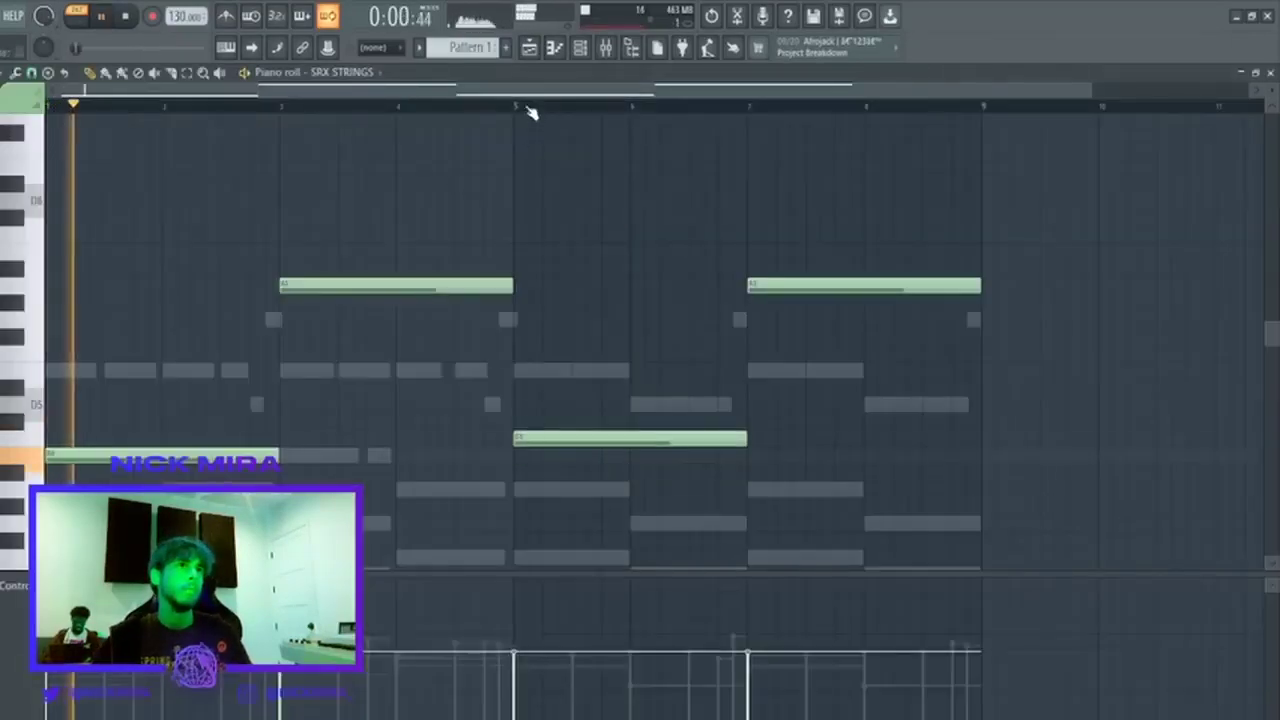
Play from bar 5, shorten the C5 strings note to one bar and add a one-bar G4 note at bar 6.
{"action": "left_click", "coordinate": [518, 105]}
{"action": "scroll", "coordinate": [557, 212], "scroll_direction": "down", "scroll_amount": 3}
{"action": "left_click_drag", "start_coordinate": [557, 212], "coordinate": [589, 343]}
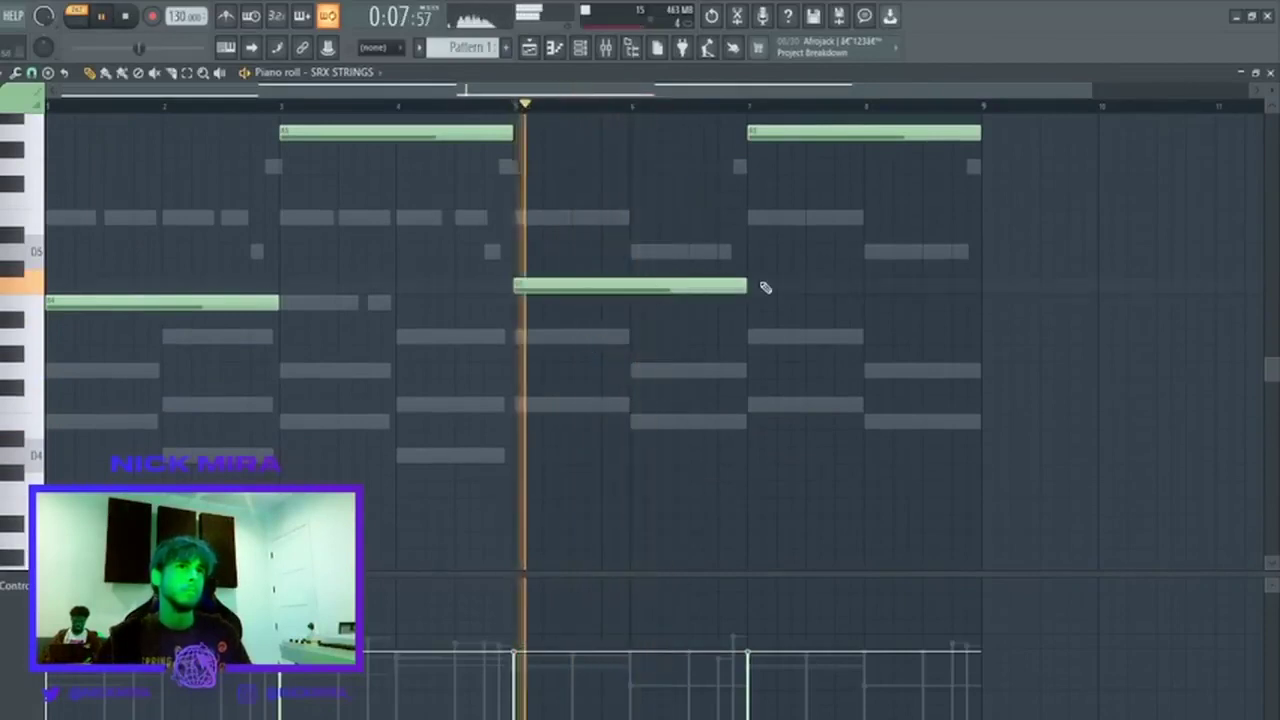
{"action": "left_click_drag", "start_coordinate": [745, 287], "coordinate": [628, 292]}
{"action": "left_click", "coordinate": [645, 370]}
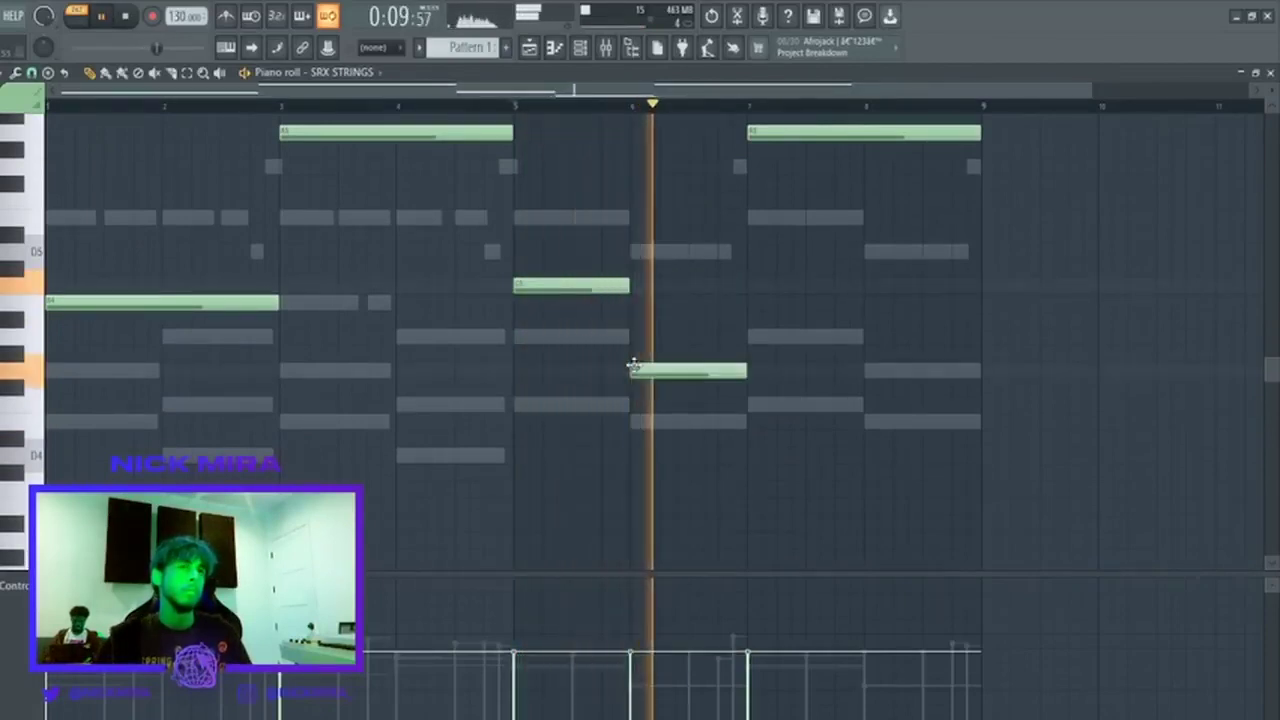
{"action": "key", "text": "space"}
{"action": "key", "text": "space"}
Replace the two-bar strings note at bar 7 with a one-bar A4, and add an E4 note at bar 8.
{"action": "scroll", "coordinate": [720, 331], "scroll_direction": "up", "scroll_amount": 4}
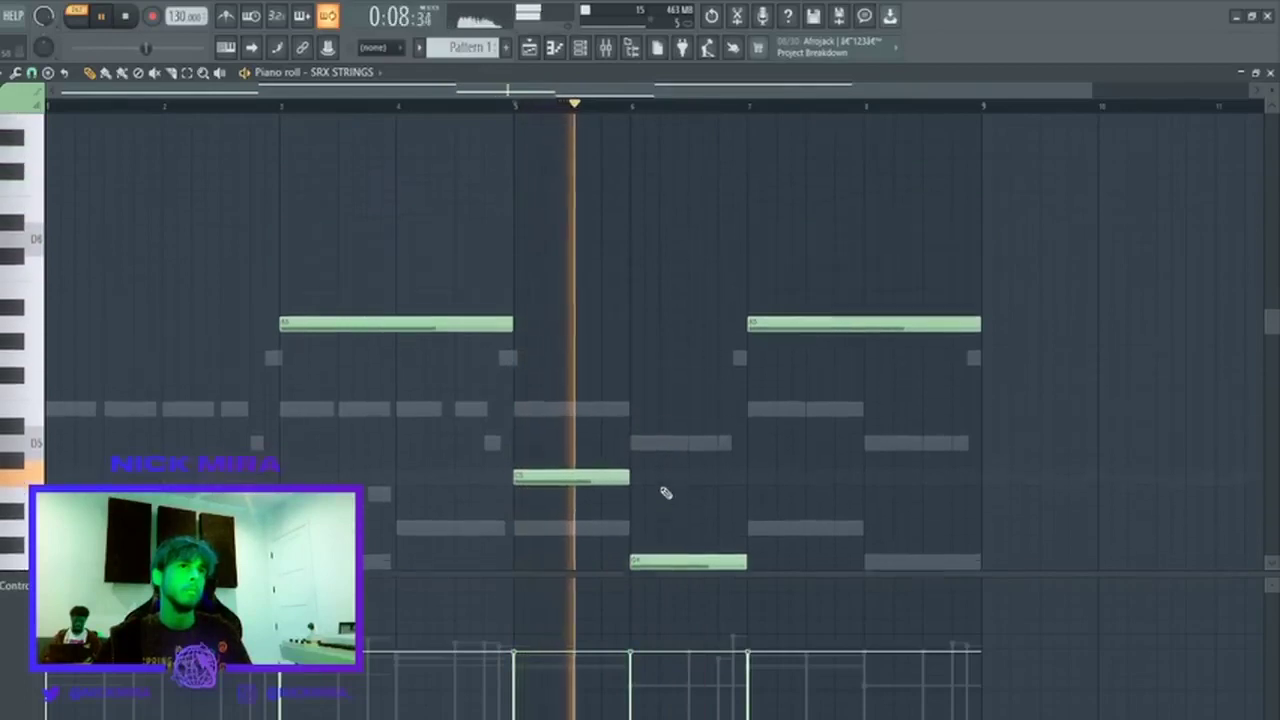
{"action": "scroll", "coordinate": [663, 491], "scroll_direction": "down", "scroll_amount": 3}
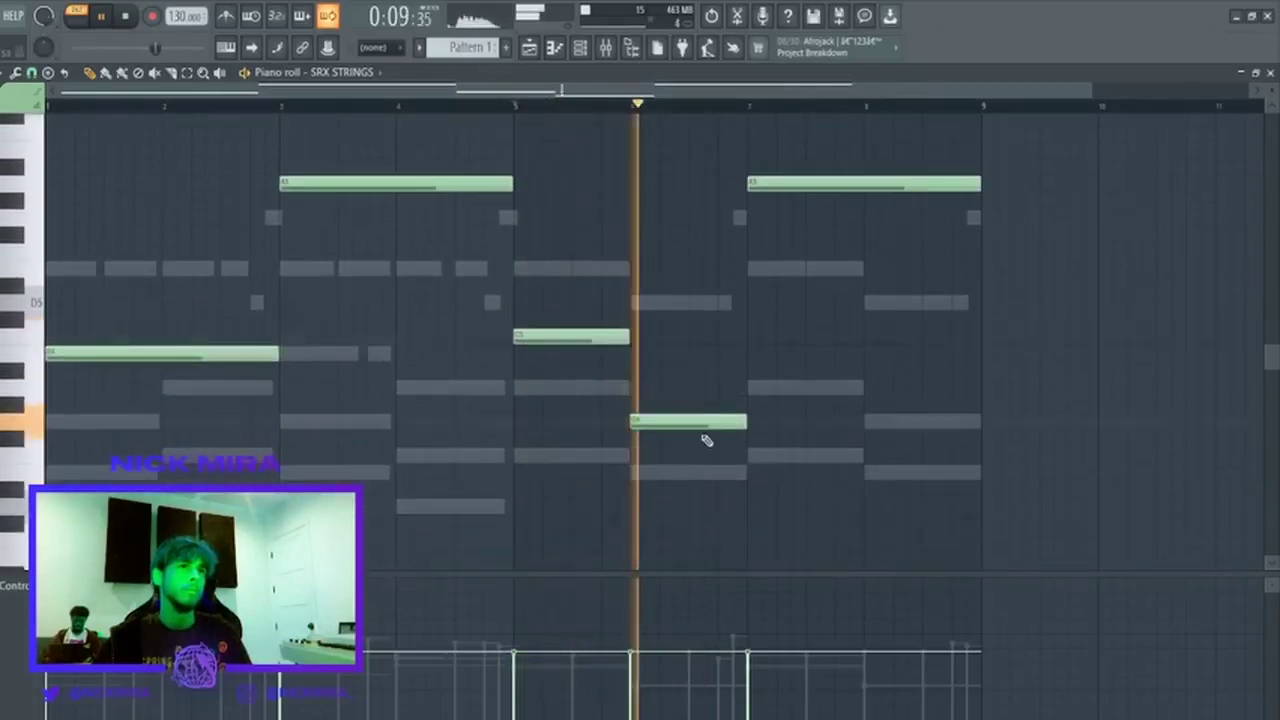
{"action": "left_click", "coordinate": [750, 383]}
{"action": "scroll", "coordinate": [750, 380], "scroll_direction": "up", "scroll_amount": 1}
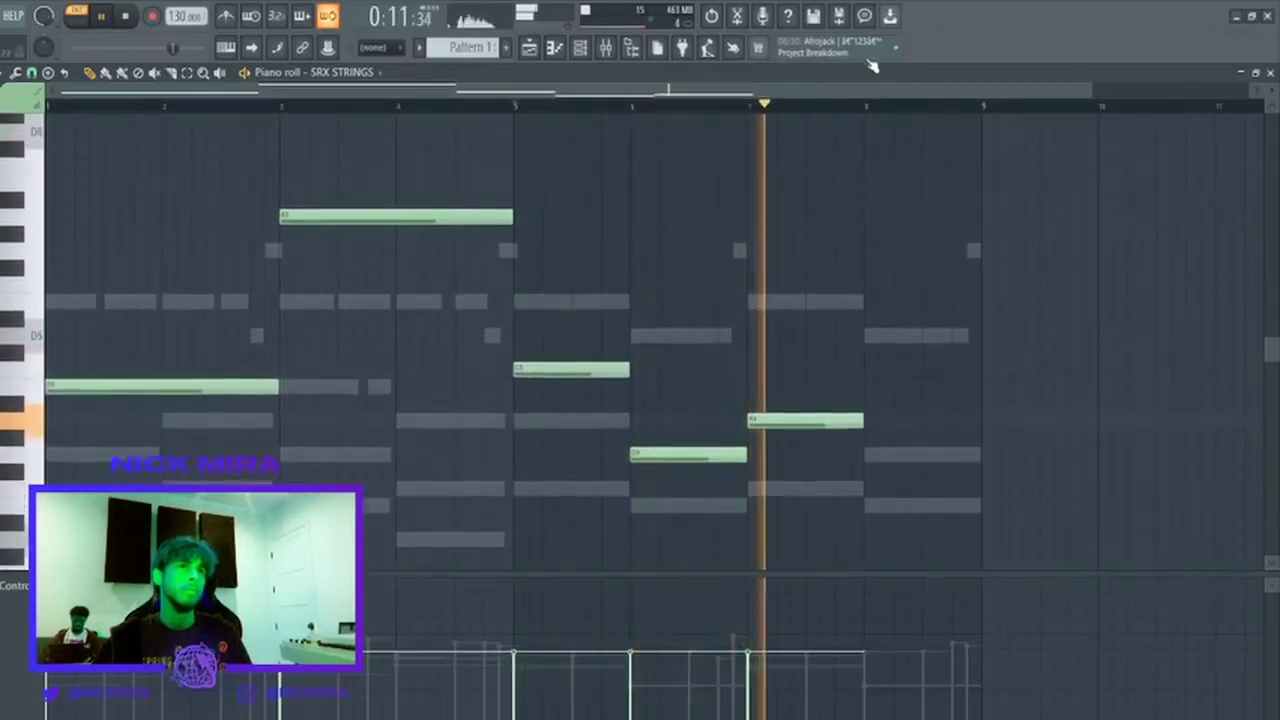
{"action": "left_click", "coordinate": [866, 505]}
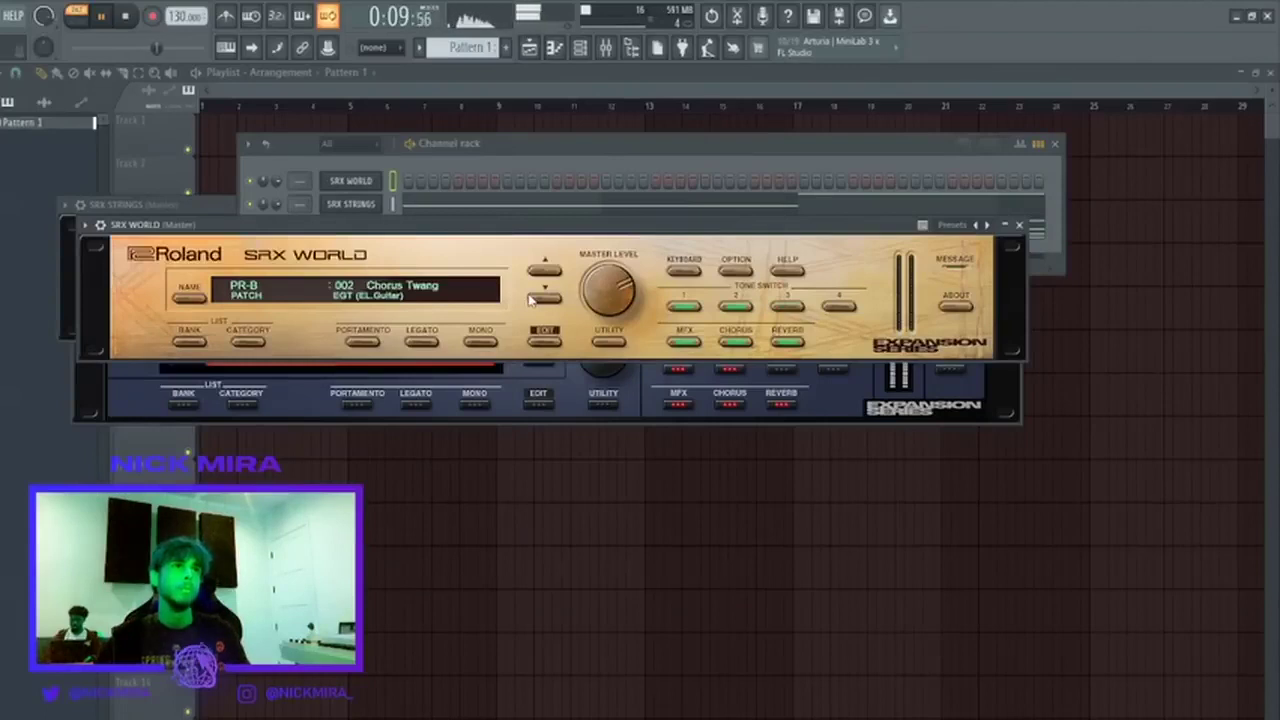
Step forward through the SRX WORLD PR-B patches during playback and settle on 044 AsianOrcPizz.
{"action": "left_click", "coordinate": [533, 299]}
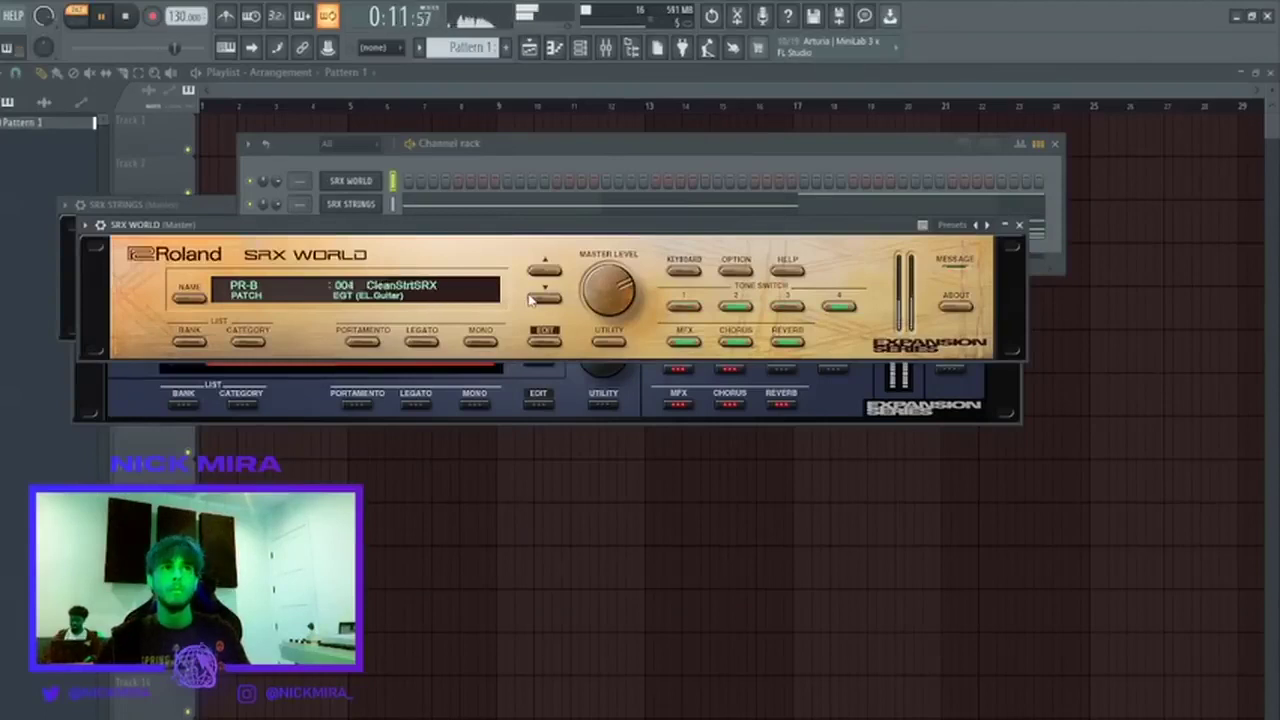
{"action": "left_click", "coordinate": [533, 299]}
{"action": "left_click", "coordinate": [533, 299]}
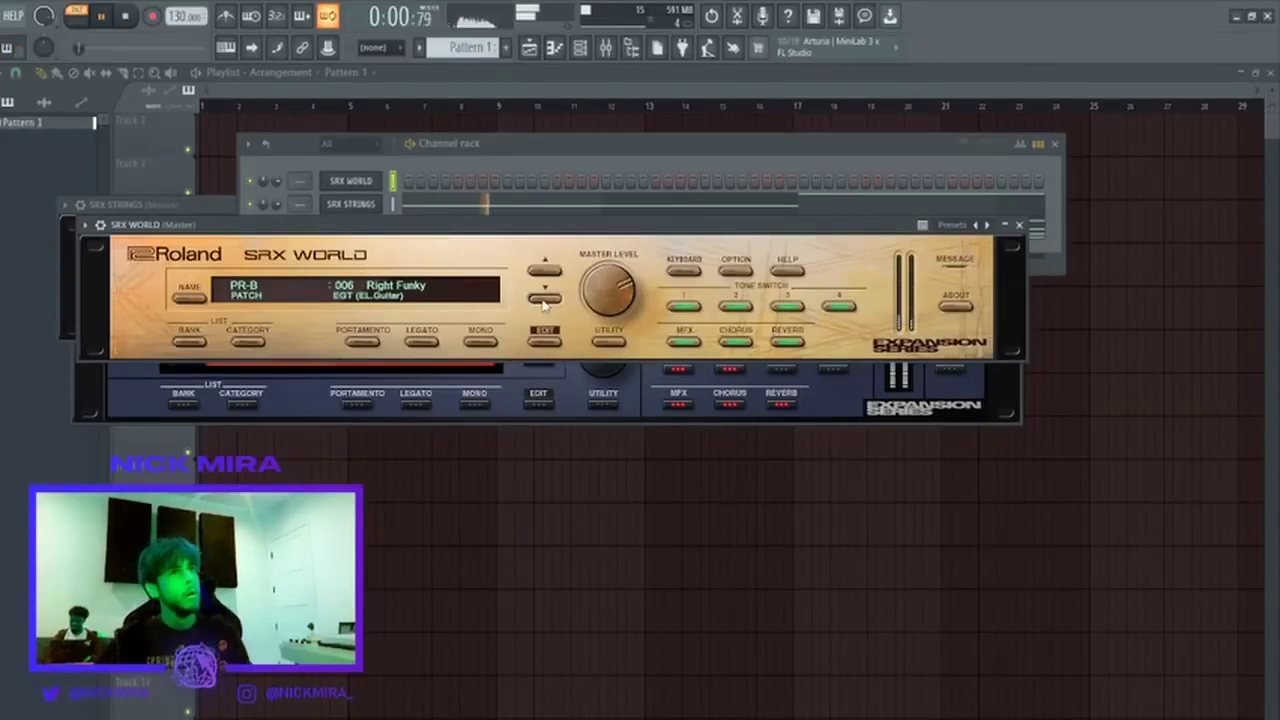
{"action": "left_click", "coordinate": [543, 299]}
{"action": "left_click", "coordinate": [543, 299]}
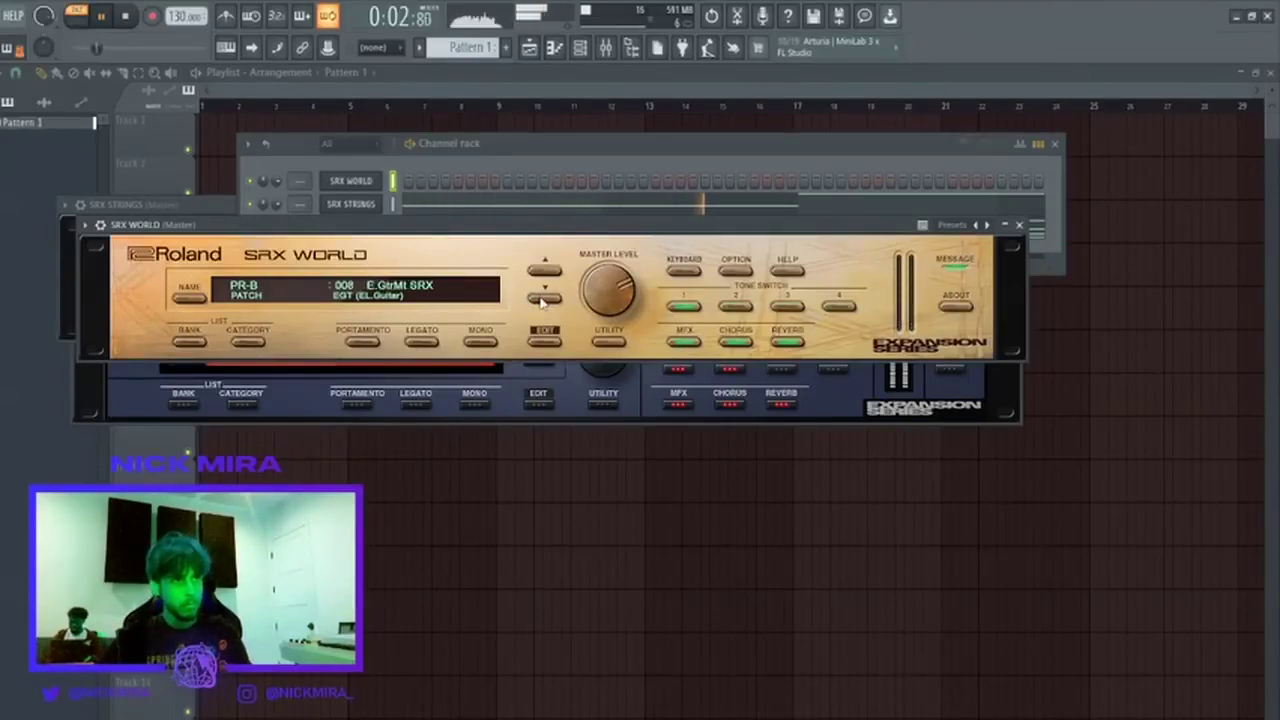
{"action": "left_click", "coordinate": [543, 299]}
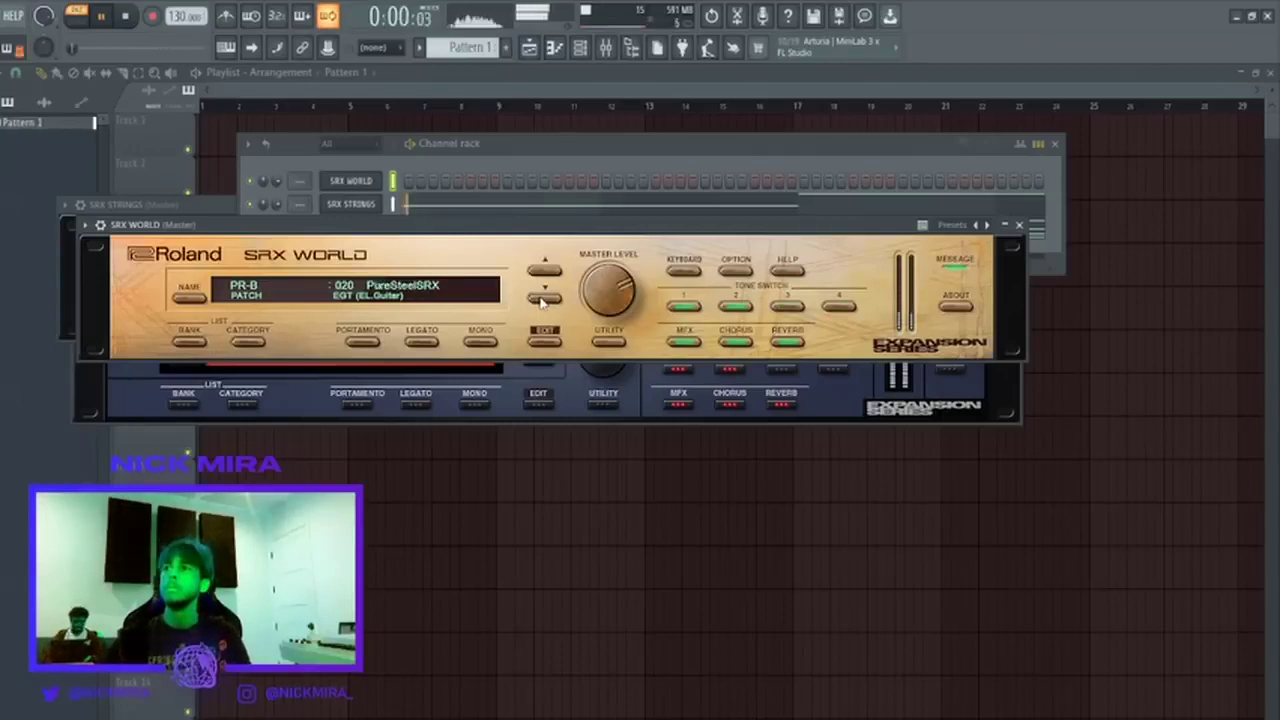
{"action": "left_click", "coordinate": [544, 298]}
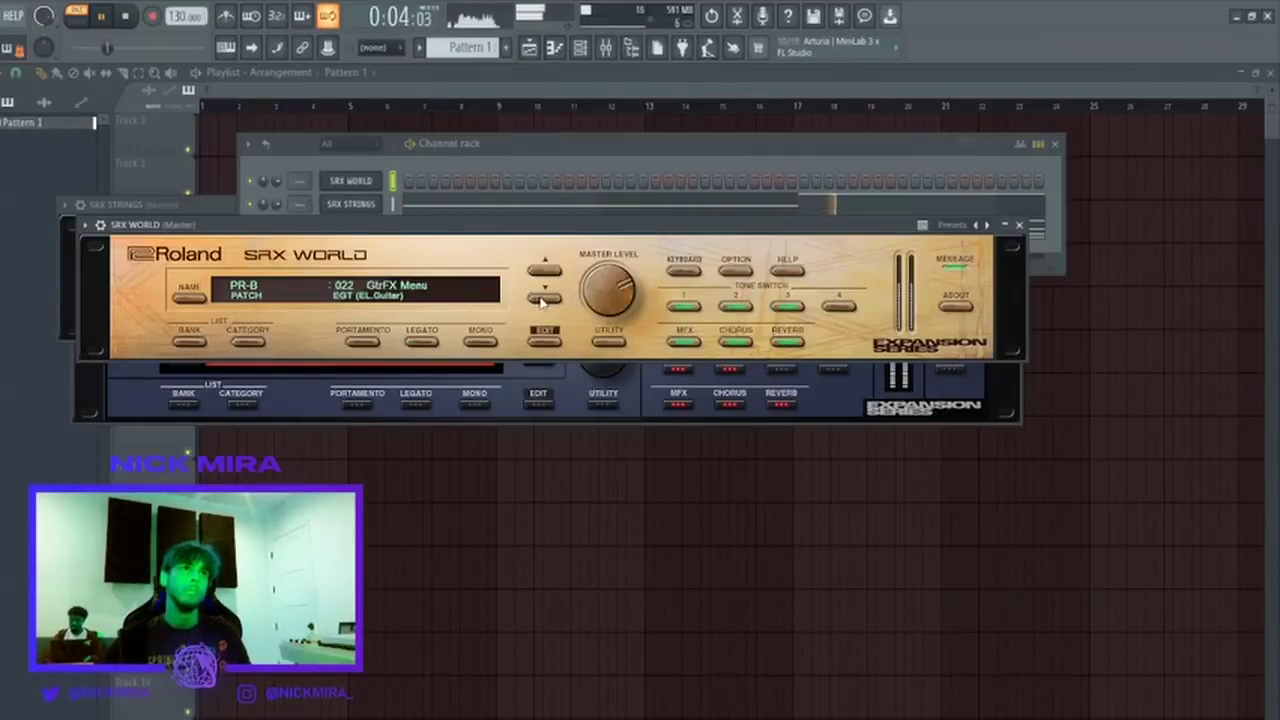
{"action": "left_click", "coordinate": [544, 298]}
{"action": "left_click", "coordinate": [544, 298]}
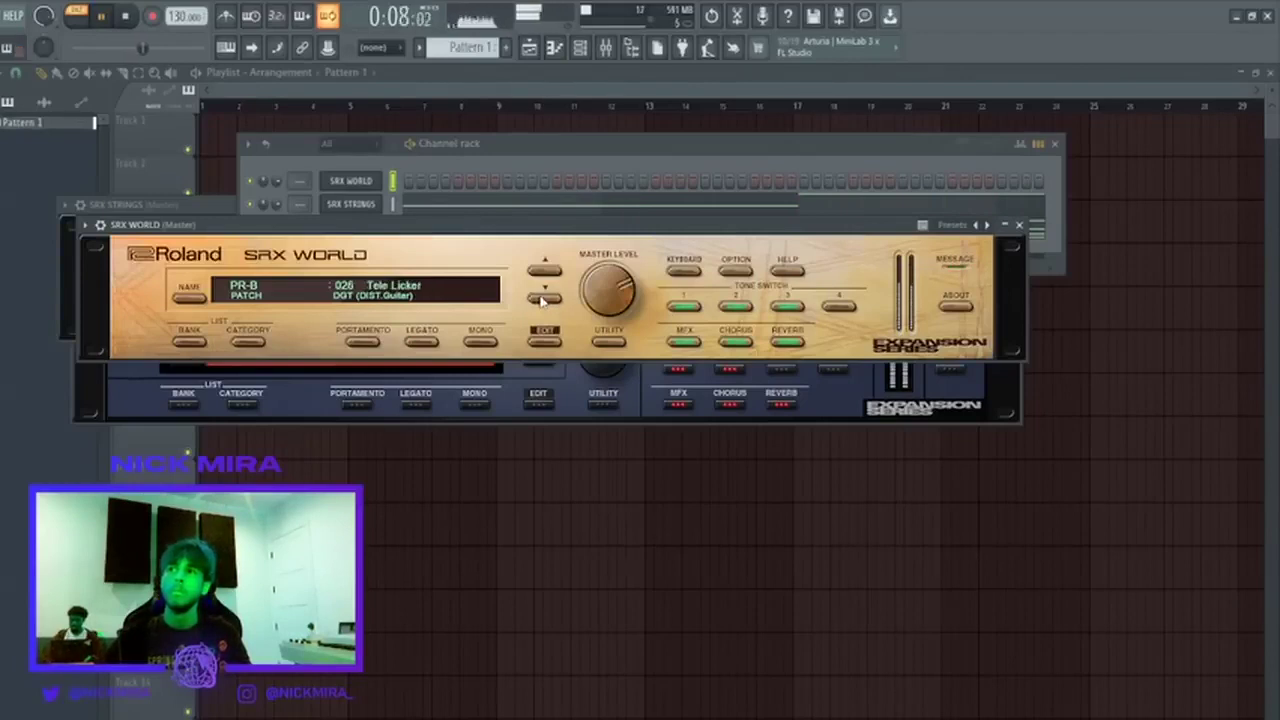
{"action": "left_click", "coordinate": [544, 298]}
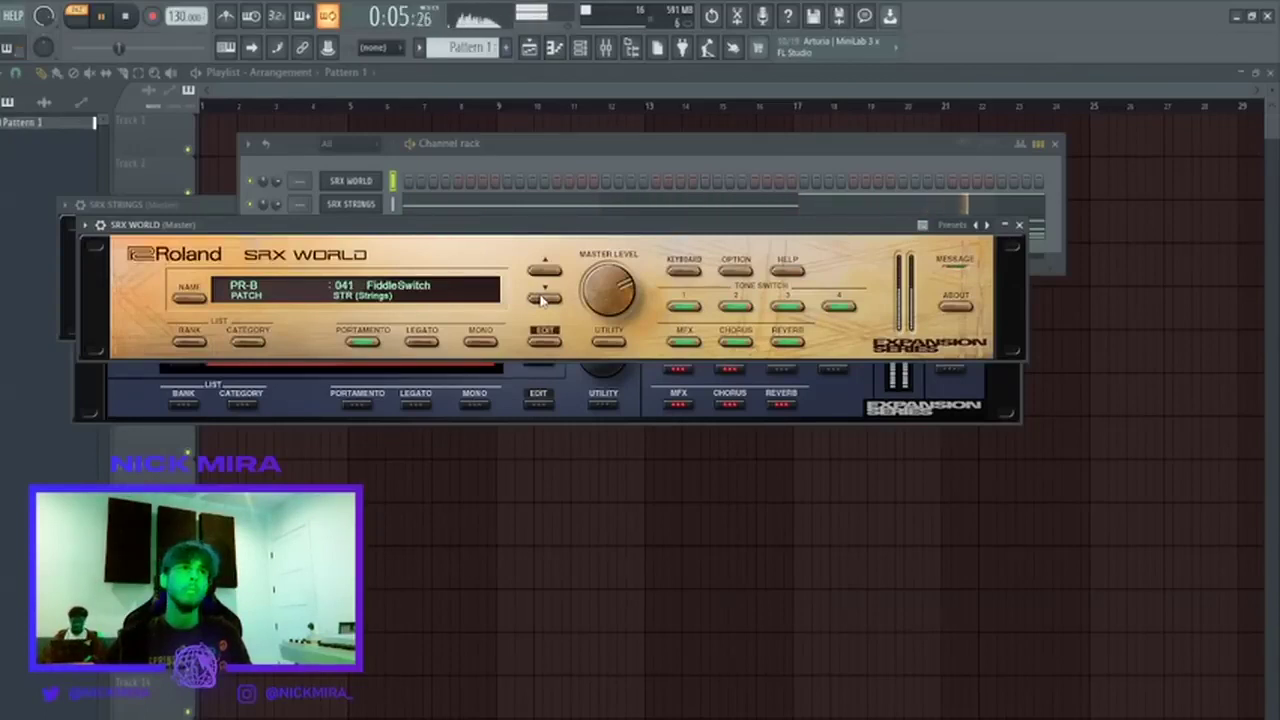
{"action": "left_click", "coordinate": [543, 298]}
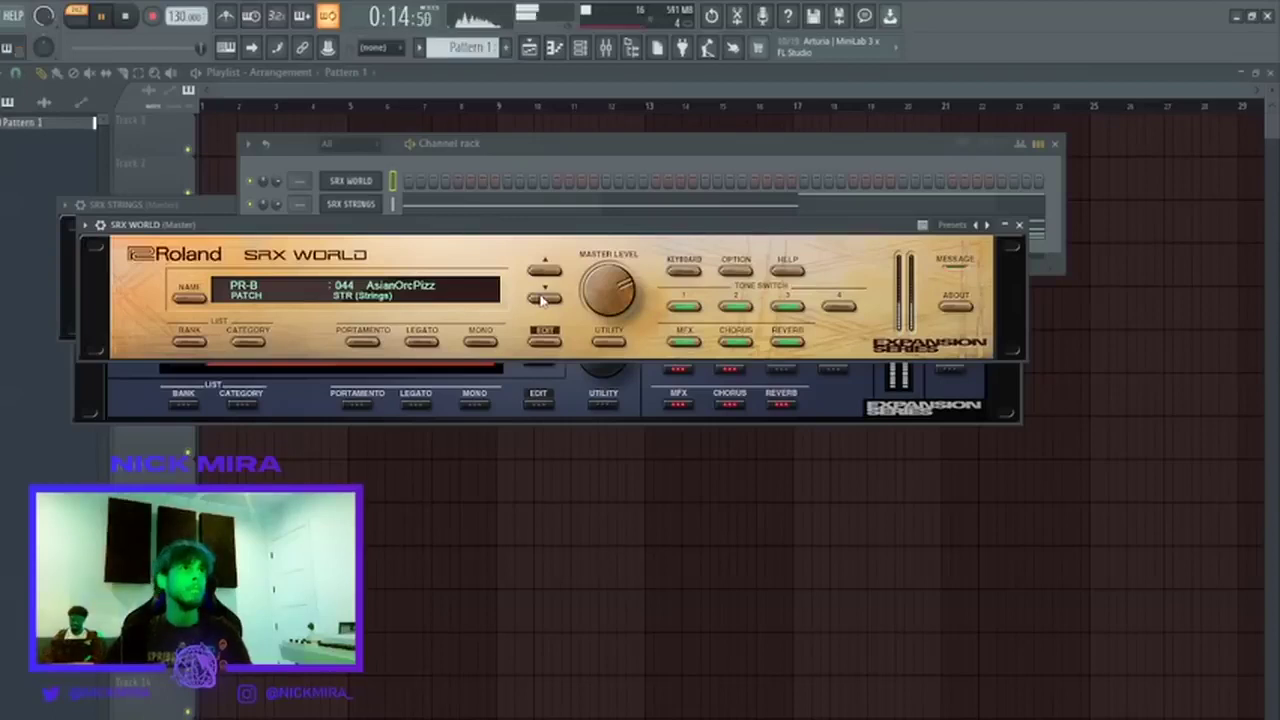
Check the SRX WORLD melody in the piano roll, close it and route the channel to its own mixer track.
{"action": "left_click", "coordinate": [294, 176]}
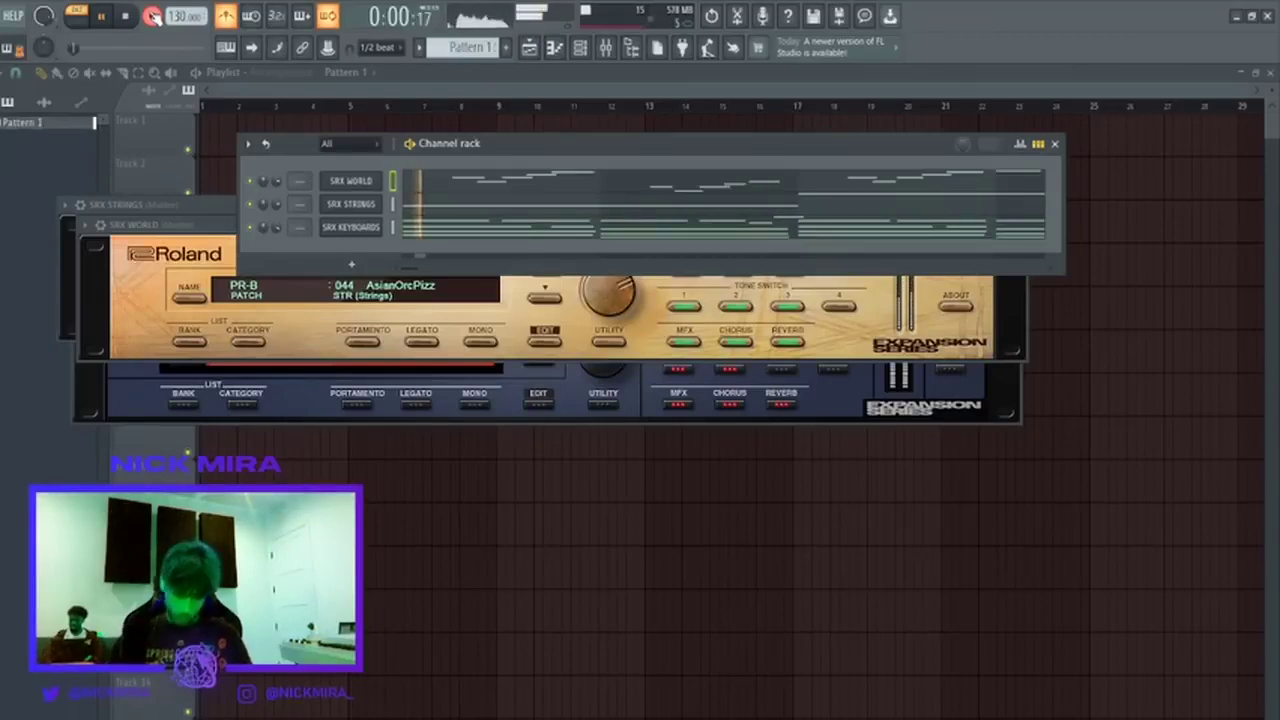
{"action": "left_click", "coordinate": [409, 180]}
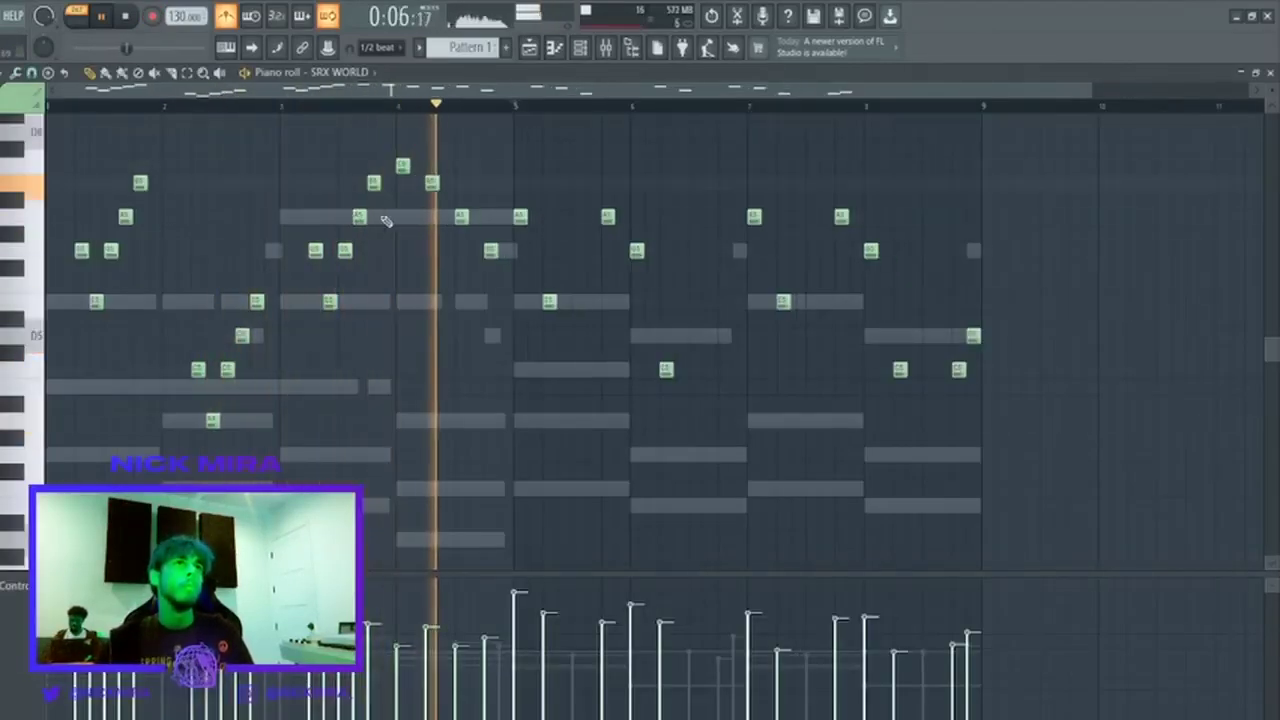
{"action": "key", "text": "ctrl+a"}
{"action": "key", "text": "ctrl+d"}
{"action": "key", "text": "Escape"}
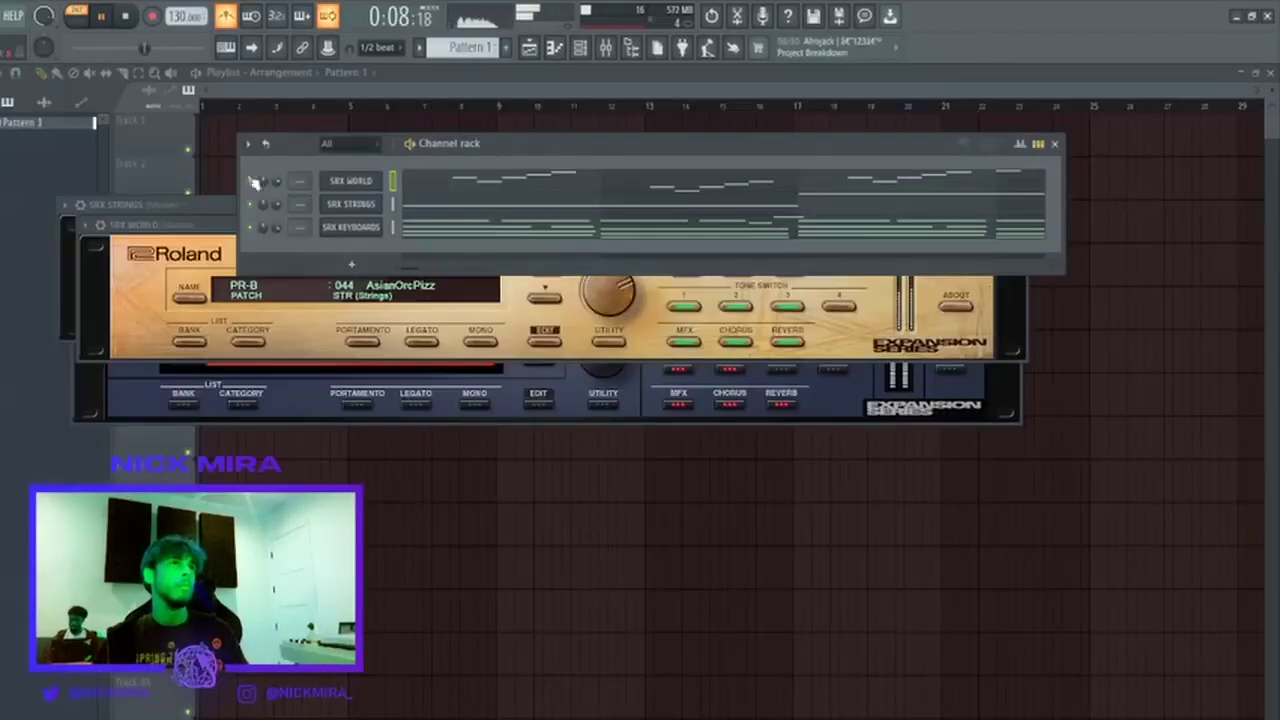
{"action": "key", "text": "ctrl+l"}
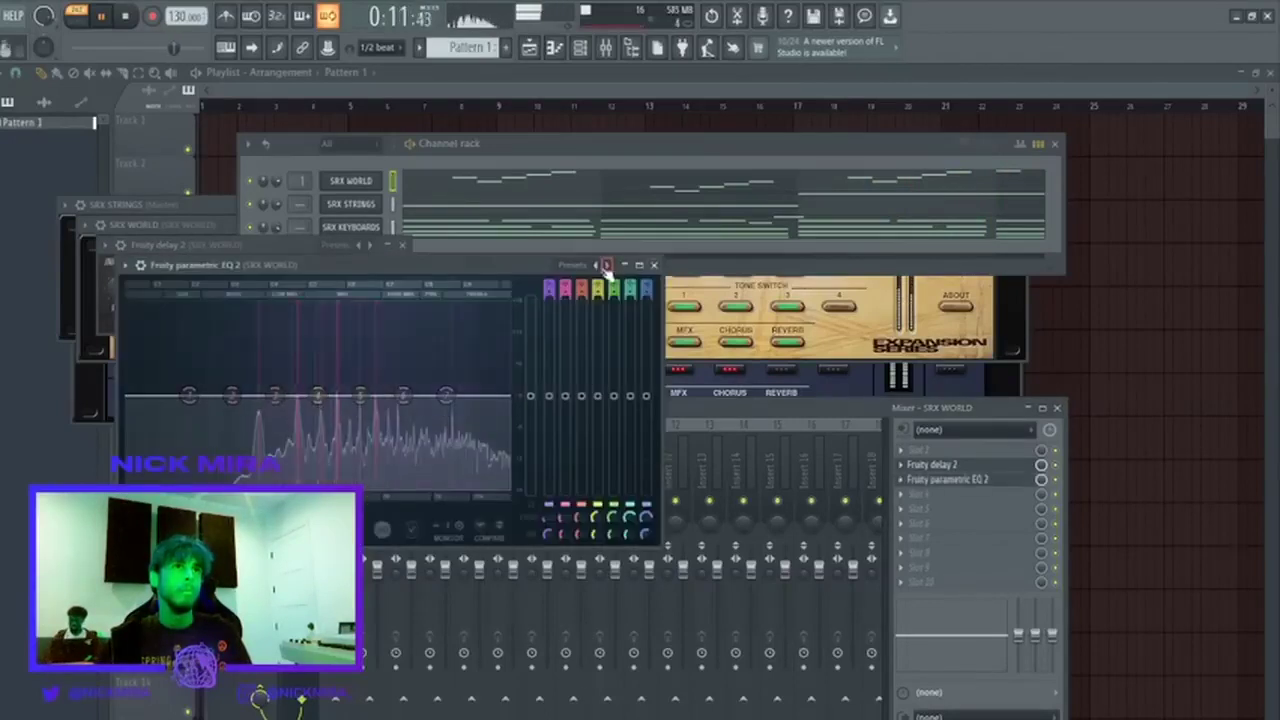
Load the next Fruity parametric EQ 2 preset on SRX WORLD and move its low-cut and high-cut bands inward.
{"action": "left_click", "coordinate": [606, 265]}
{"action": "left_click_drag", "start_coordinate": [506, 396], "coordinate": [416, 396]}
{"action": "left_click_drag", "start_coordinate": [130, 398], "coordinate": [273, 396]}
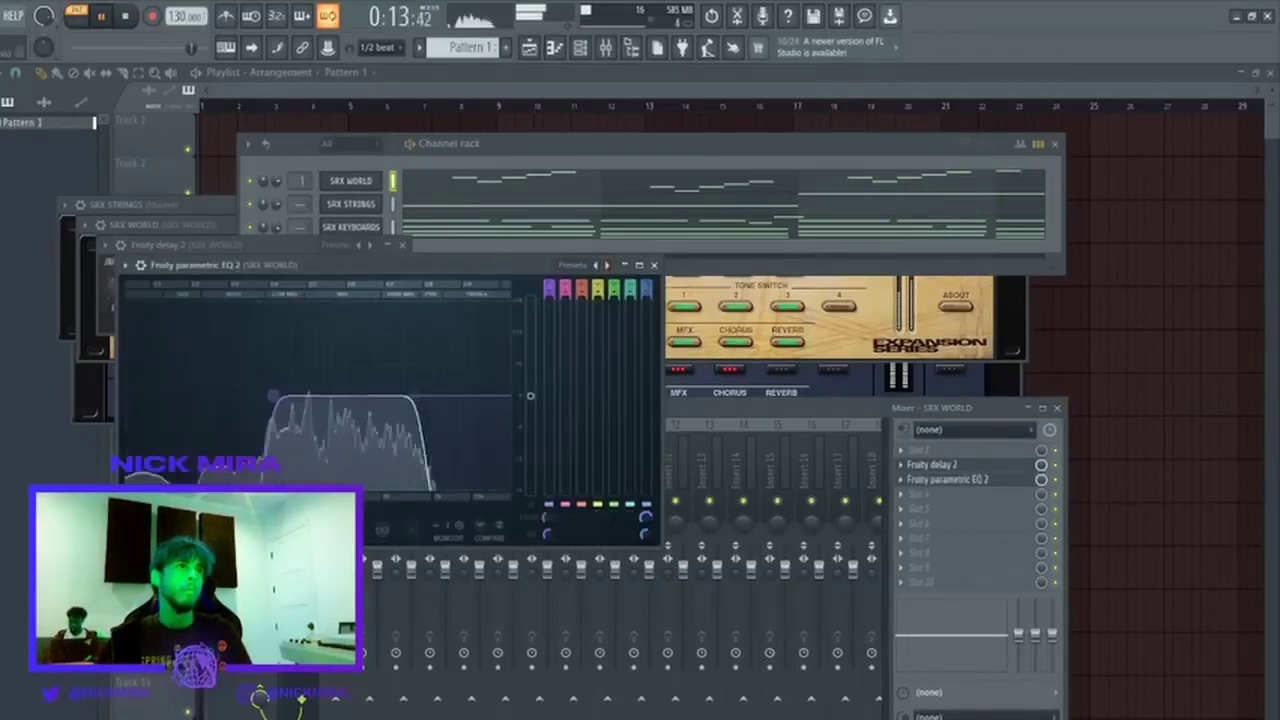
Delete the SRX WORLD melody notes in bars 1 to 4 in the piano roll and restart playback.
{"action": "left_click", "coordinate": [508, 188]}
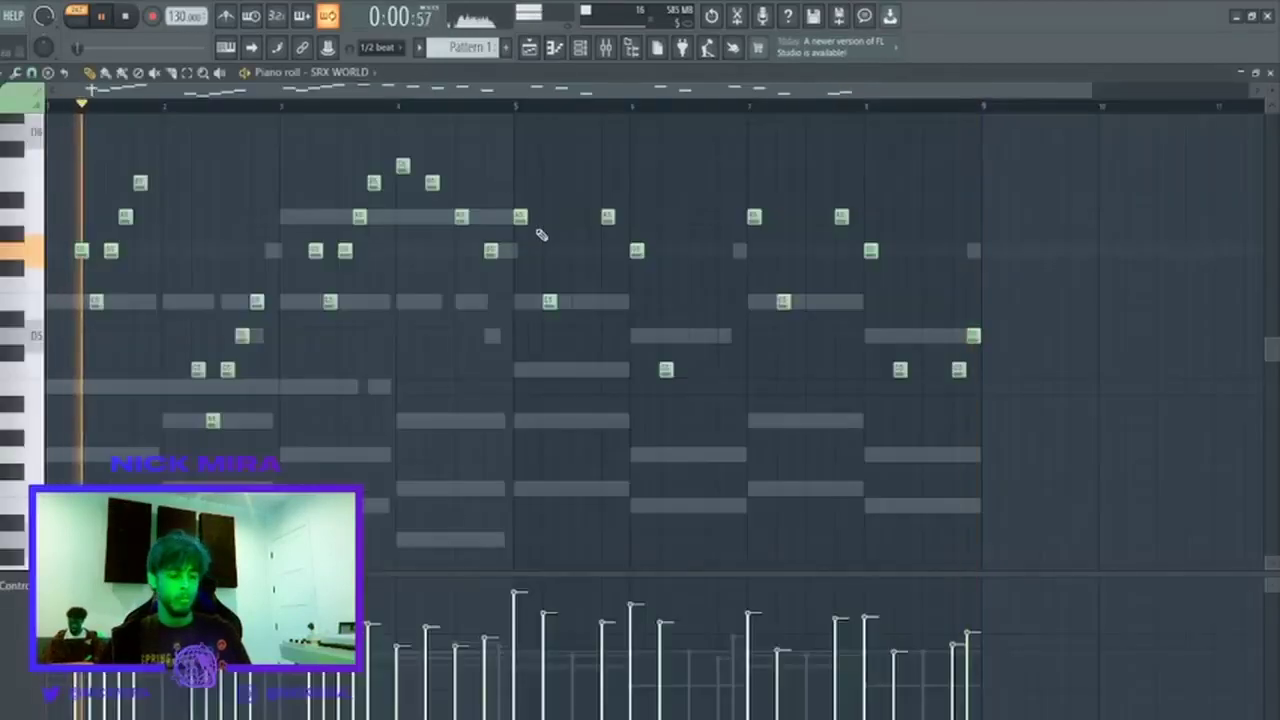
{"action": "key", "text": "space"}
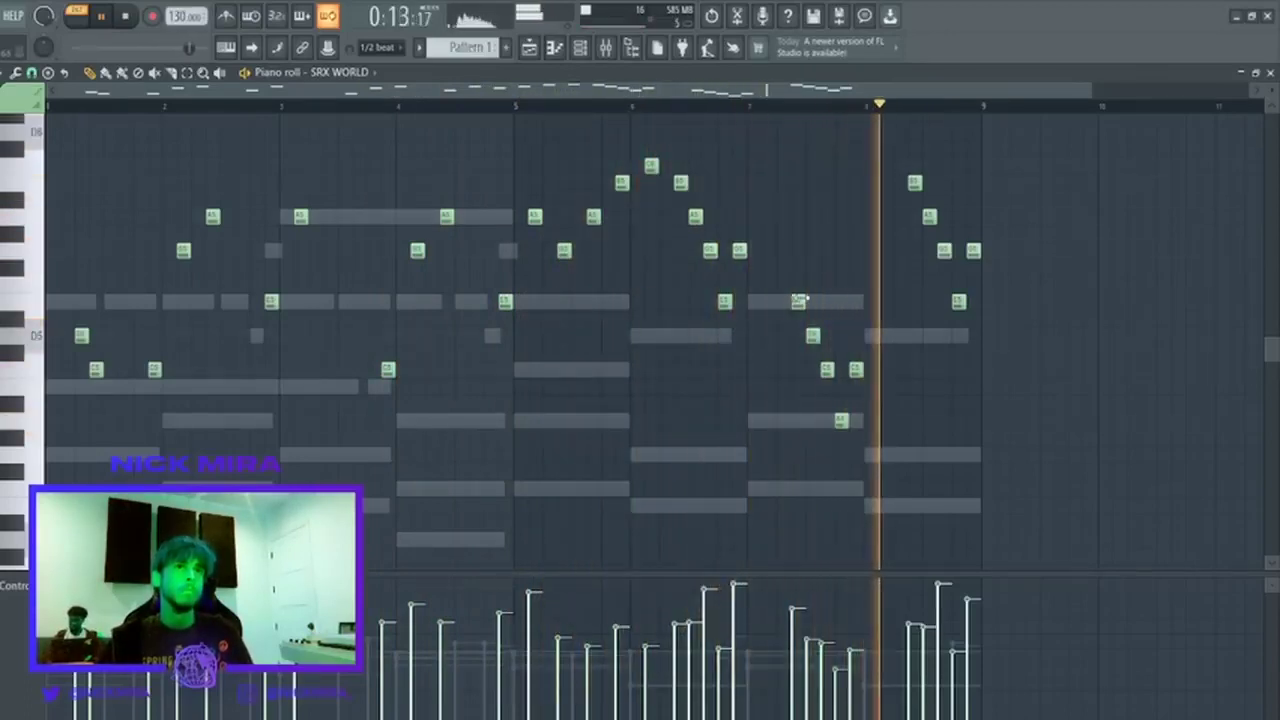
{"action": "left_click_drag", "start_coordinate": [516, 141], "coordinate": [64, 400]}
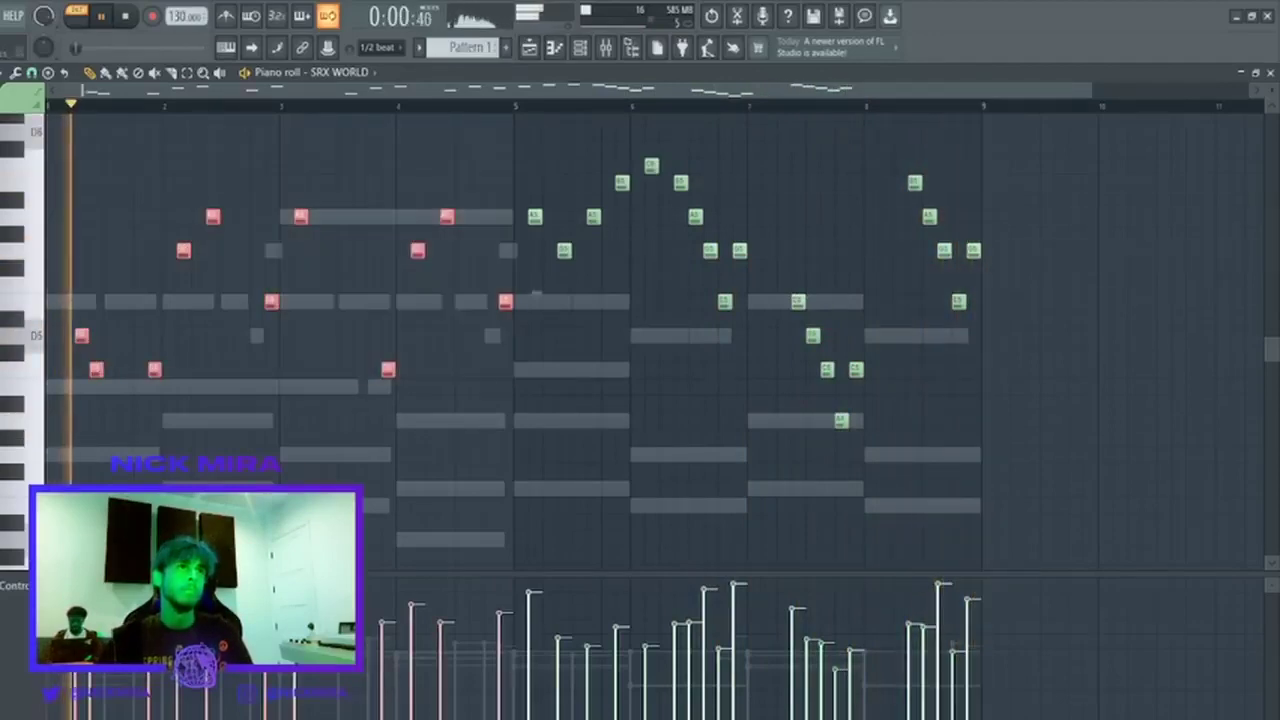
{"action": "key", "text": "Delete"}
{"action": "key", "text": "space"}
{"action": "key", "text": "space"}
Copy the melody phrase from bars 5 and 6 to bars 1 and 2, and shift the copy half a beat later.
{"action": "left_click_drag", "start_coordinate": [516, 142], "coordinate": [180, 290]}
{"action": "key", "text": "space"}
{"action": "key", "text": "space"}
{"action": "key", "text": "space"}
{"action": "key", "text": "shift+Right"}
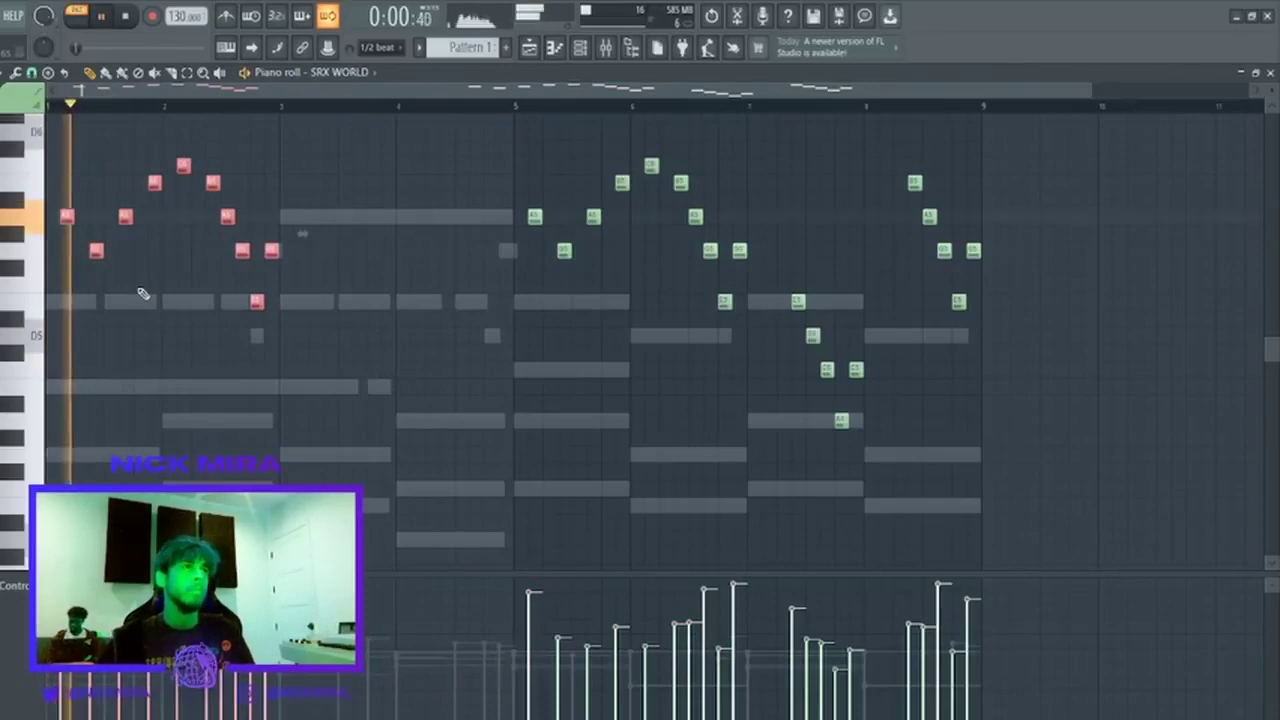
{"action": "key", "text": "space"}
{"action": "key", "text": "shift+Right"}
{"action": "key", "text": "space"}
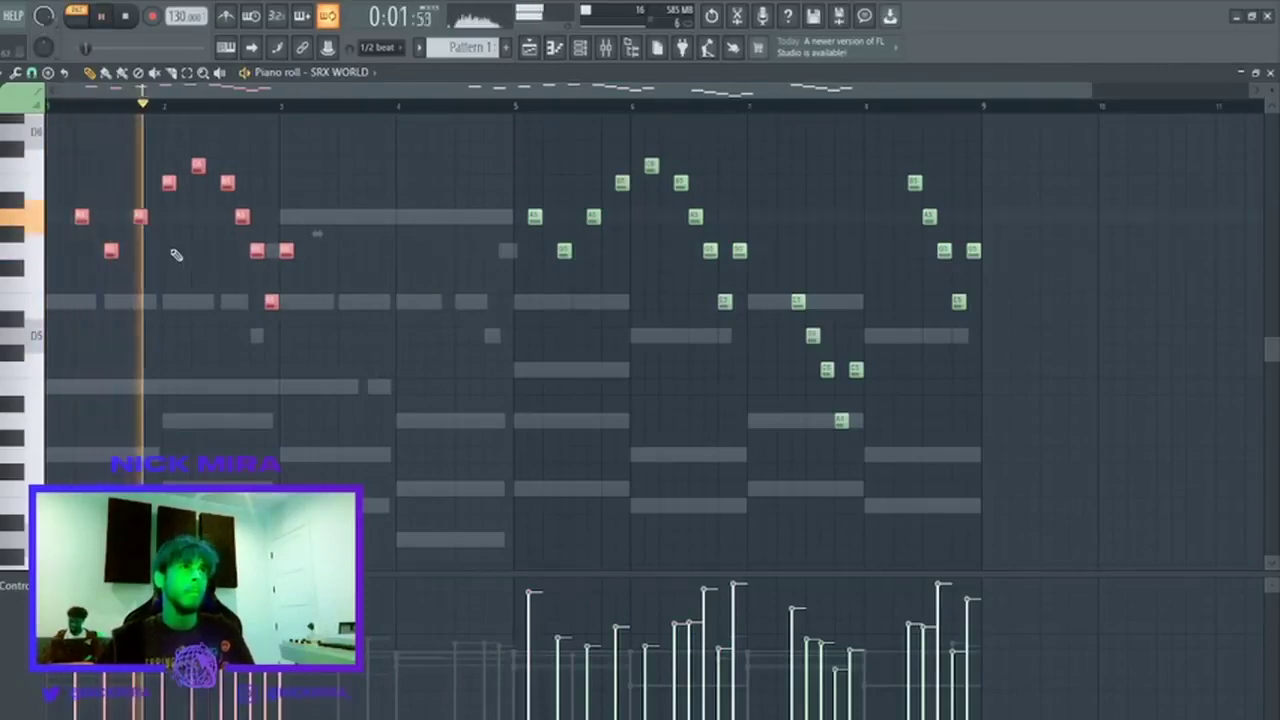
{"action": "key", "text": "ctrl+d"}
Move the first B5 note half a beat earlier, and delete the A5 in bar 2 and the G5 at bar 3.
{"action": "left_click_drag", "start_coordinate": [169, 184], "coordinate": [155, 184]}
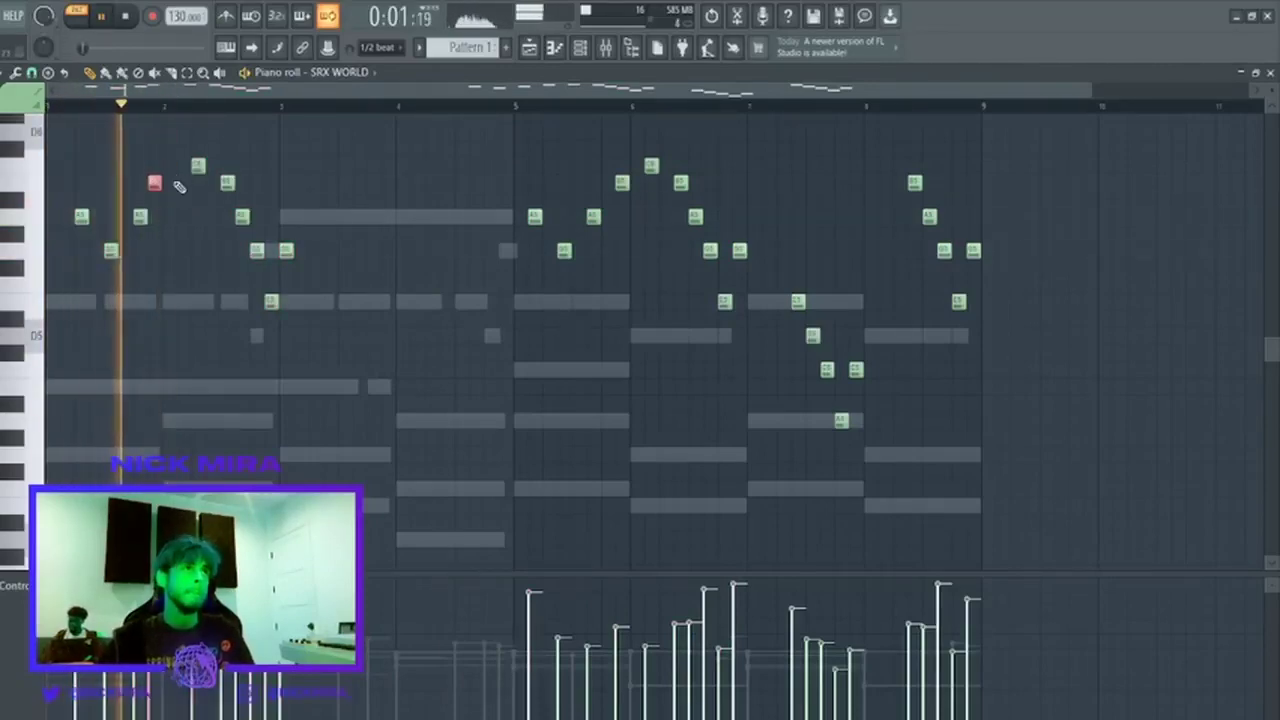
{"action": "right_click", "coordinate": [242, 216]}
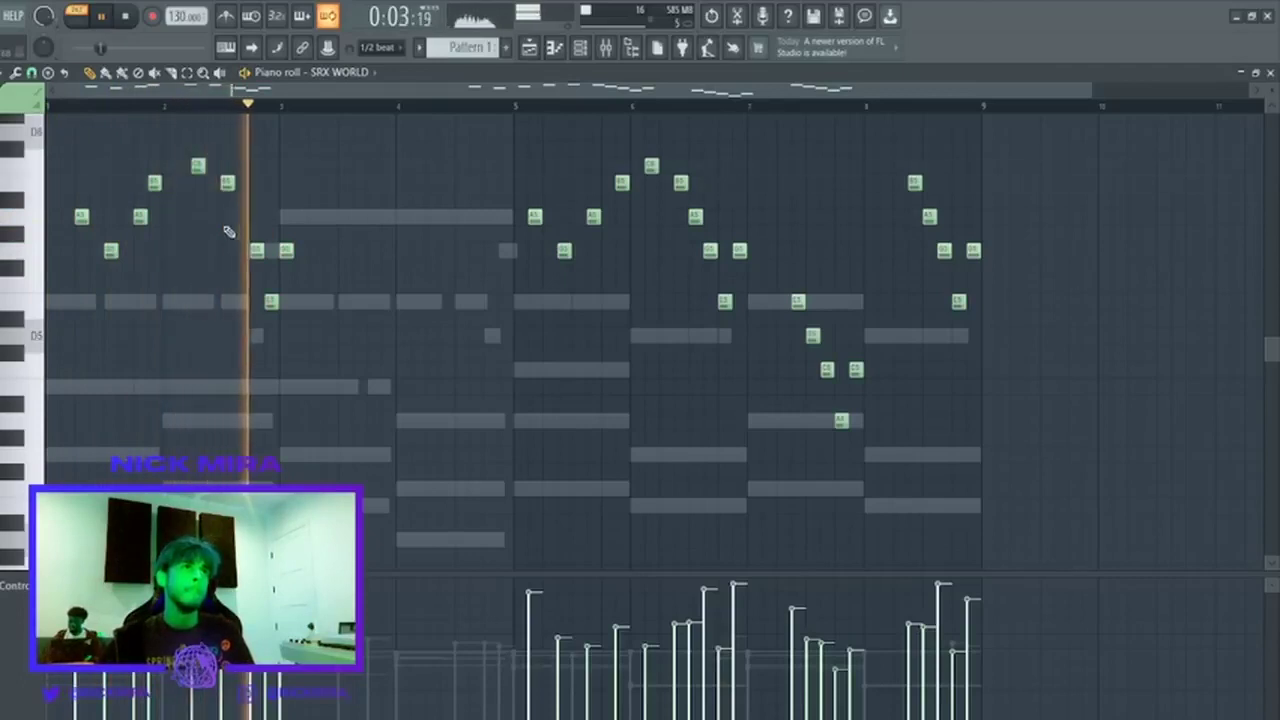
{"action": "right_click", "coordinate": [287, 250]}
Copy the edited phrase from bars 1 and 2 to bars 3 and 4, one octave lower.
{"action": "left_click_drag", "start_coordinate": [337, 378], "coordinate": [68, 145]}
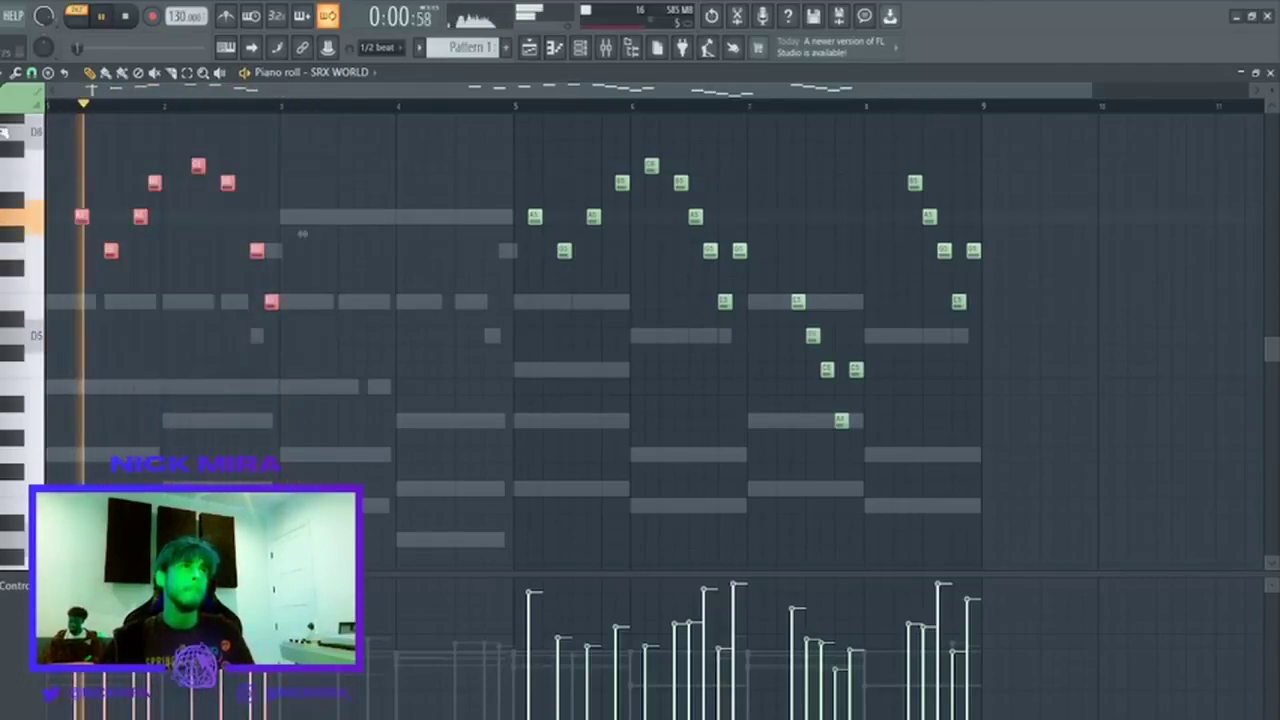
{"action": "left_click_drag", "start_coordinate": [303, 234], "coordinate": [536, 437]}
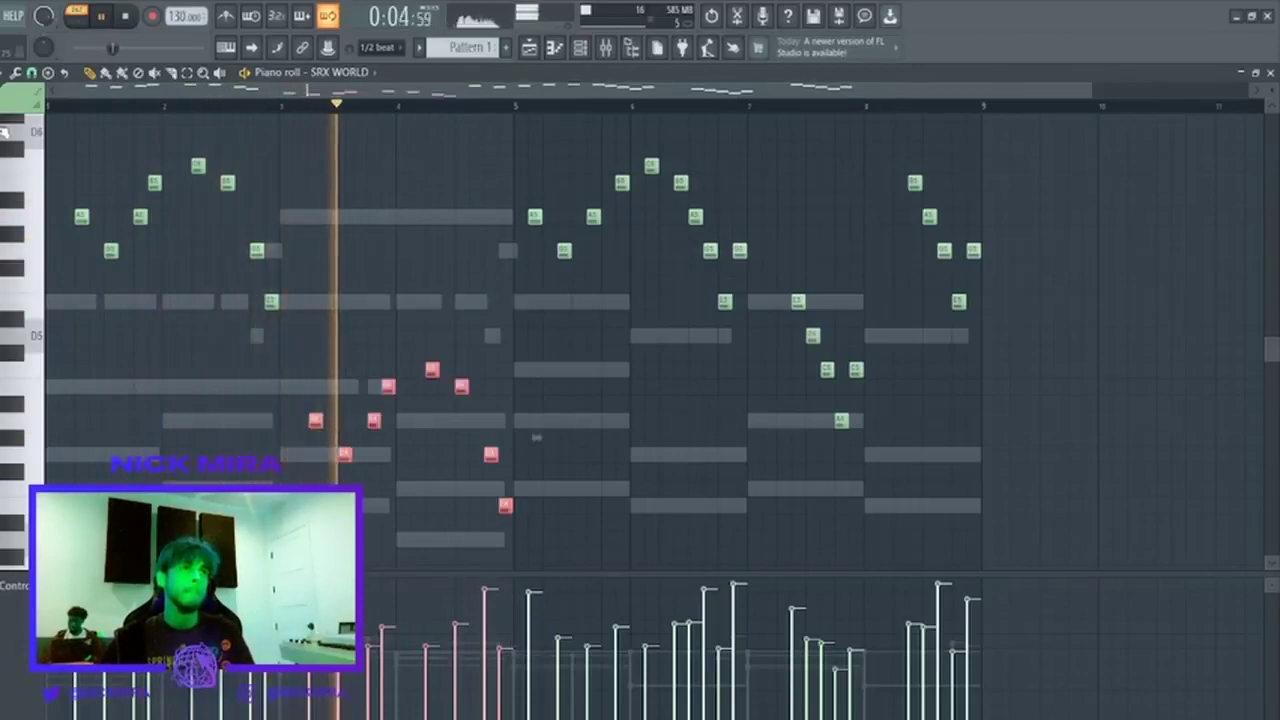
{"action": "key", "text": "ctrl+d"}
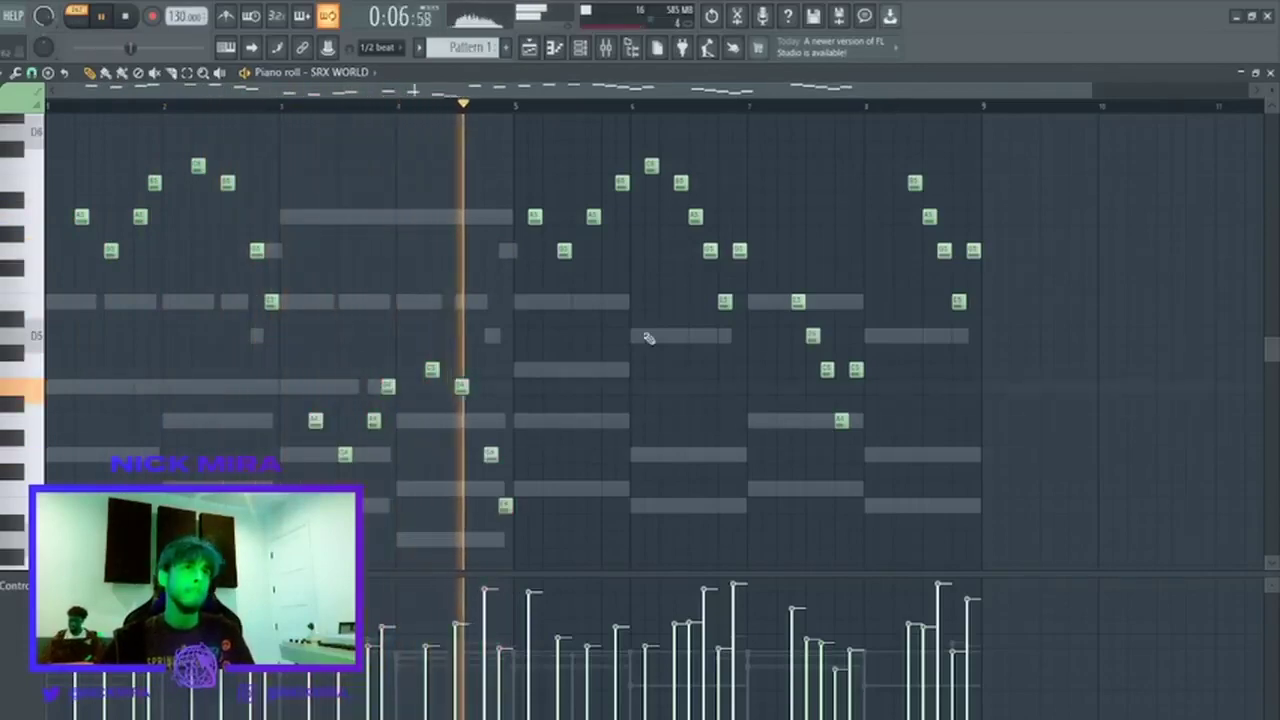
Raise the last two melody notes of bar 4 by an octave.
{"action": "key", "text": "ctrl+Up"}
{"action": "key", "text": "ctrl+Down"}
{"action": "left_click_drag", "start_coordinate": [470, 410], "coordinate": [547, 525]}
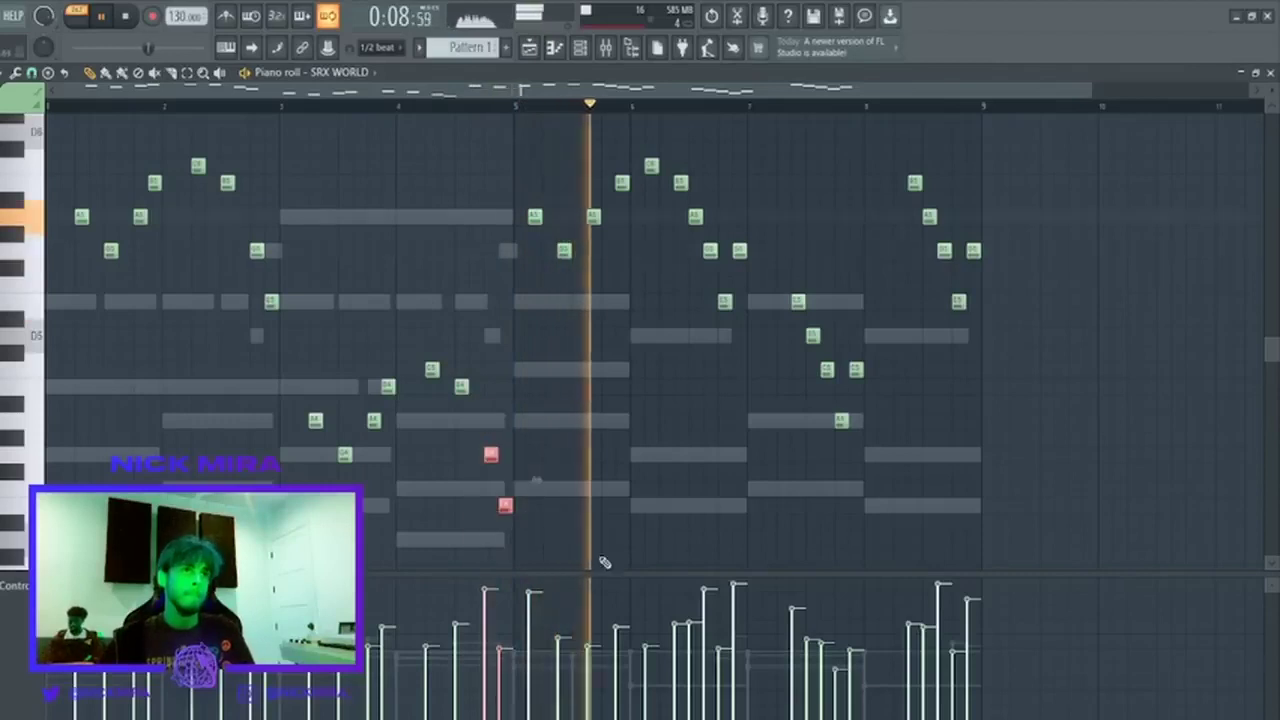
{"action": "key", "text": "ctrl+Up"}
Lower the B5, C6 and B5 melody notes around bar 6 by an octave.
{"action": "left_click_drag", "start_coordinate": [617, 200], "coordinate": [731, 149]}
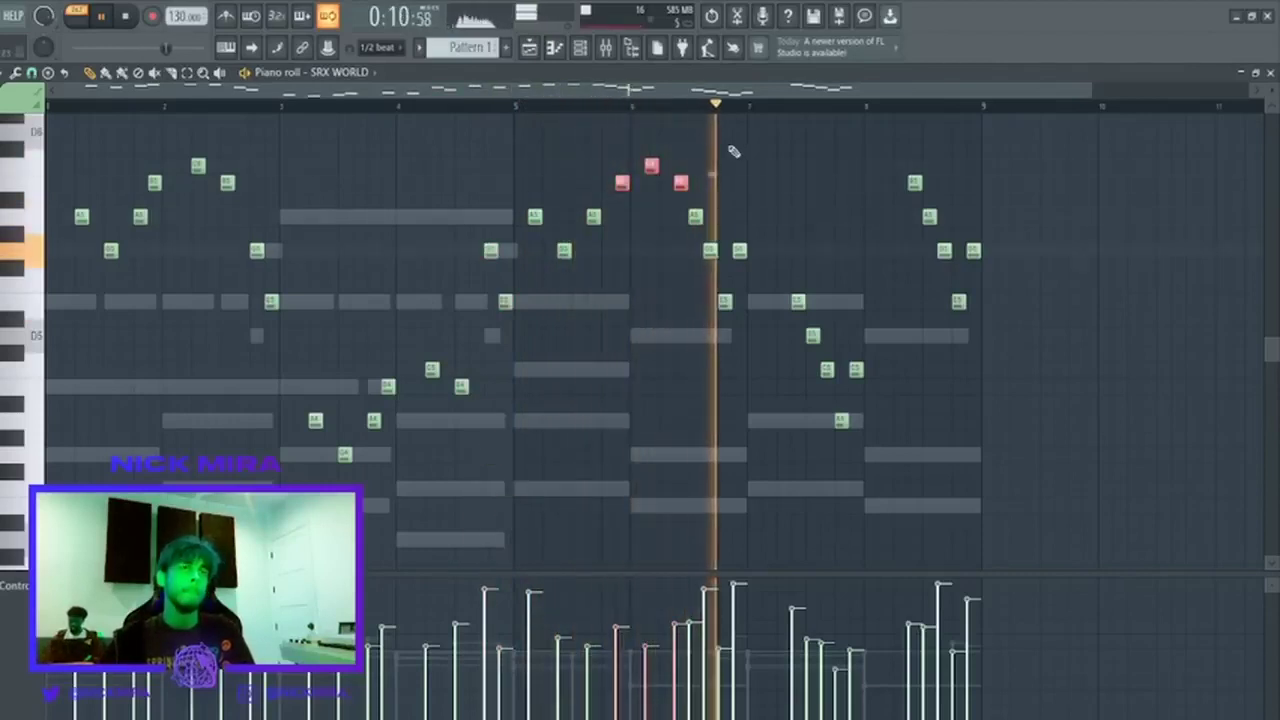
{"action": "key", "text": "ctrl+Down"}
{"action": "key", "text": "ctrl+d"}
{"action": "scroll", "coordinate": [810, 190], "scroll_direction": "up", "scroll_amount": 2}
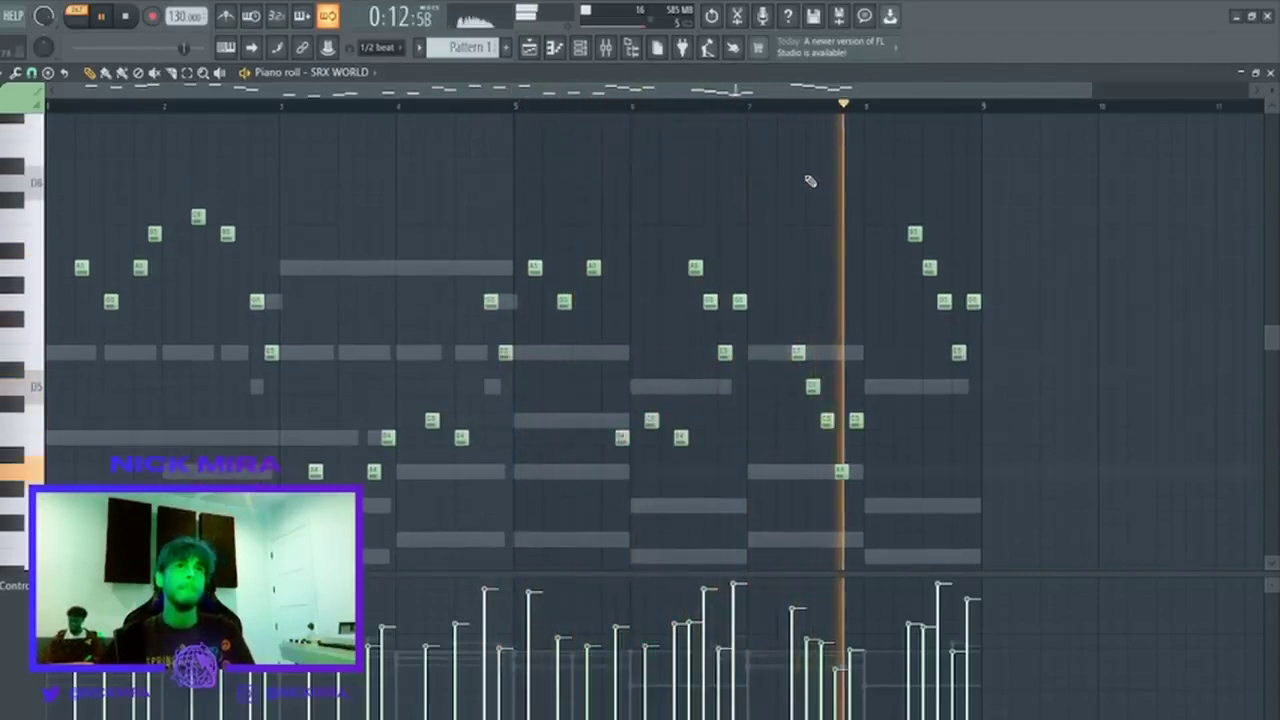
Paste the copied chord notes into the SRX ELECTRIC PIANO channel and raise them by an octave.
{"action": "key", "text": "F7"}
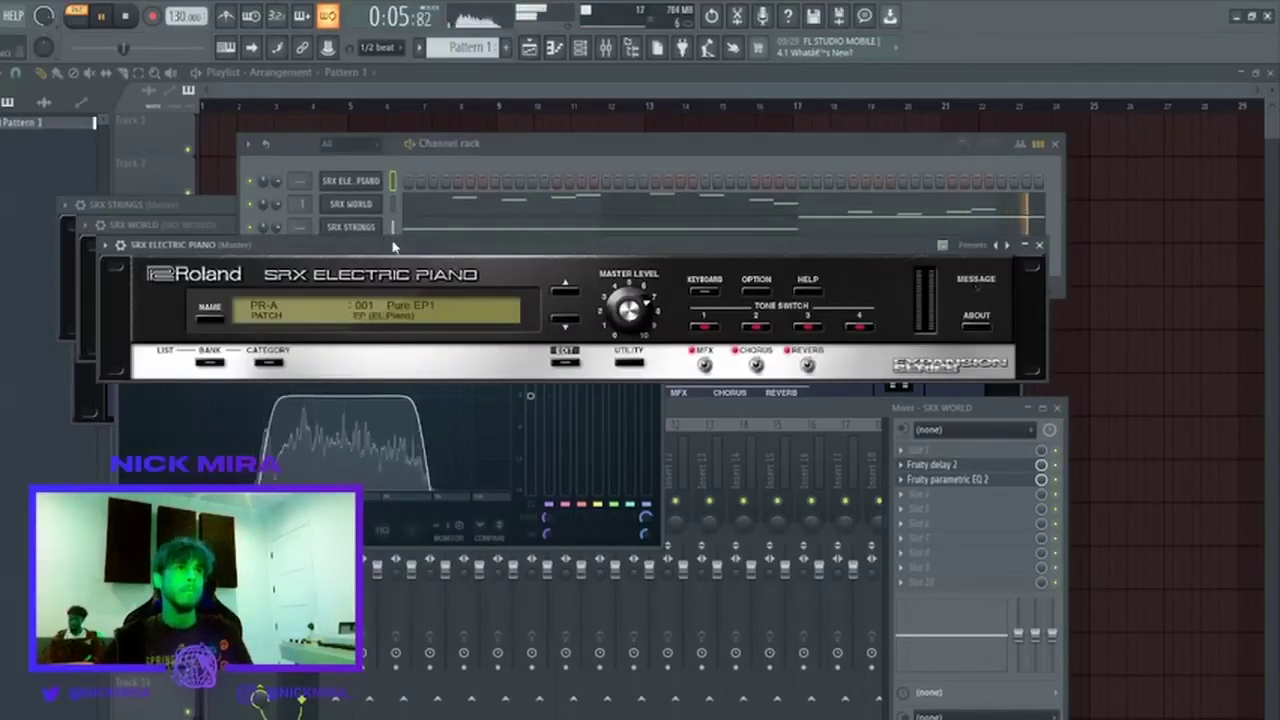
{"action": "left_click", "coordinate": [392, 181]}
{"action": "key", "text": "ctrl+v"}
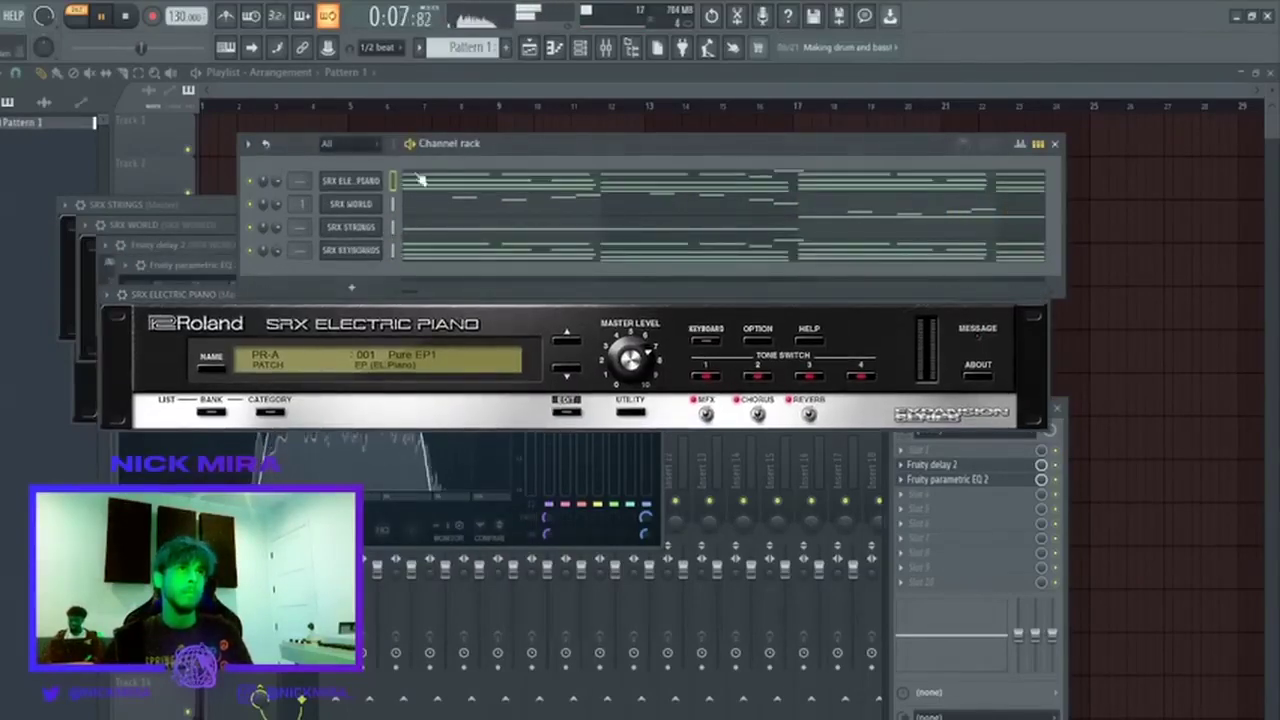
{"action": "key", "text": "space"}
{"action": "key", "text": "space"}
{"action": "left_click", "coordinate": [428, 182]}
{"action": "key", "text": "ctrl+Up"}
{"action": "key", "text": "space"}
{"action": "scroll", "coordinate": [306, 276], "scroll_direction": "up", "scroll_amount": 3}
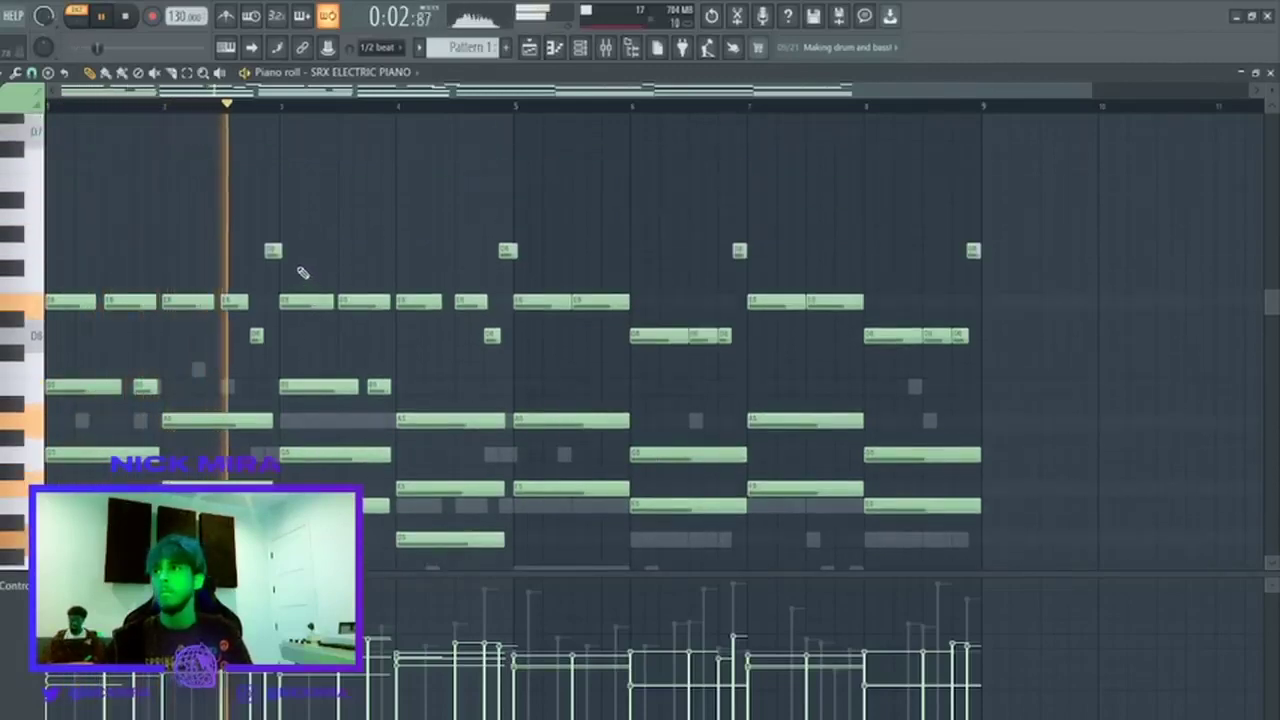
{"action": "scroll", "coordinate": [371, 286], "scroll_direction": "up", "scroll_amount": 4}
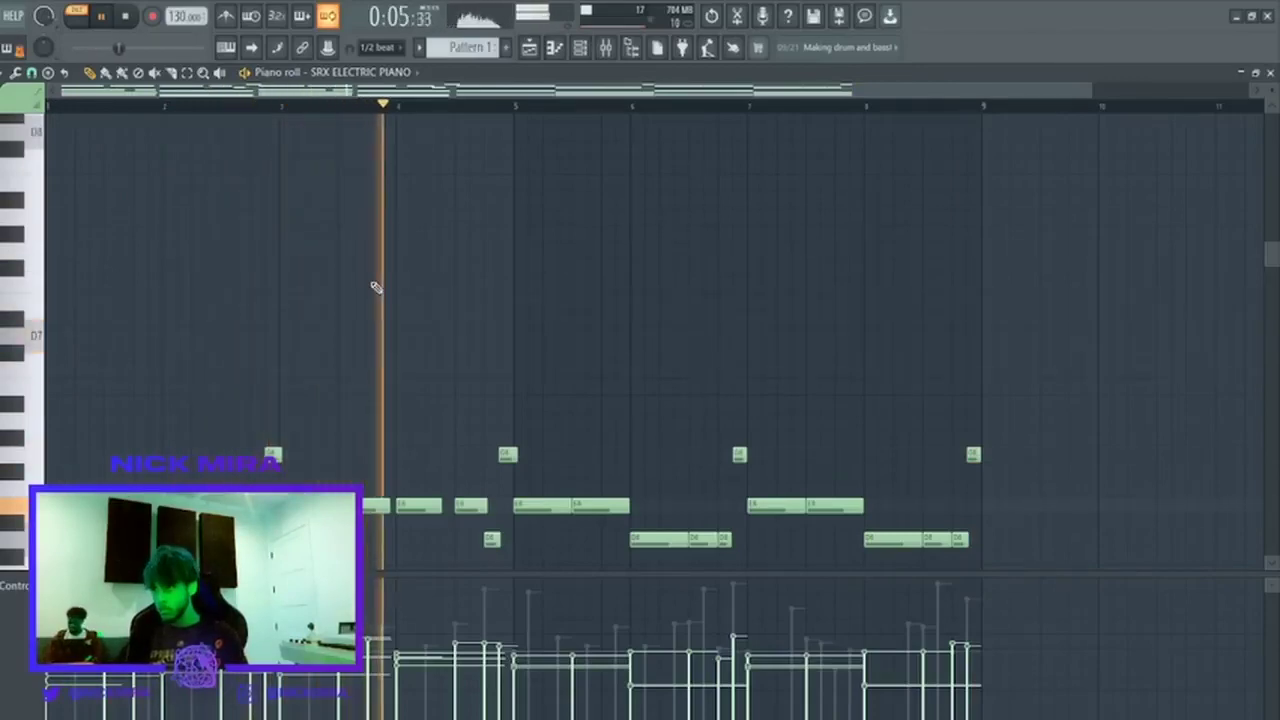
Record a high melody on the electric piano, restore the overwritten chords, and place the recorded melody back above them.
{"action": "key", "text": "space"}
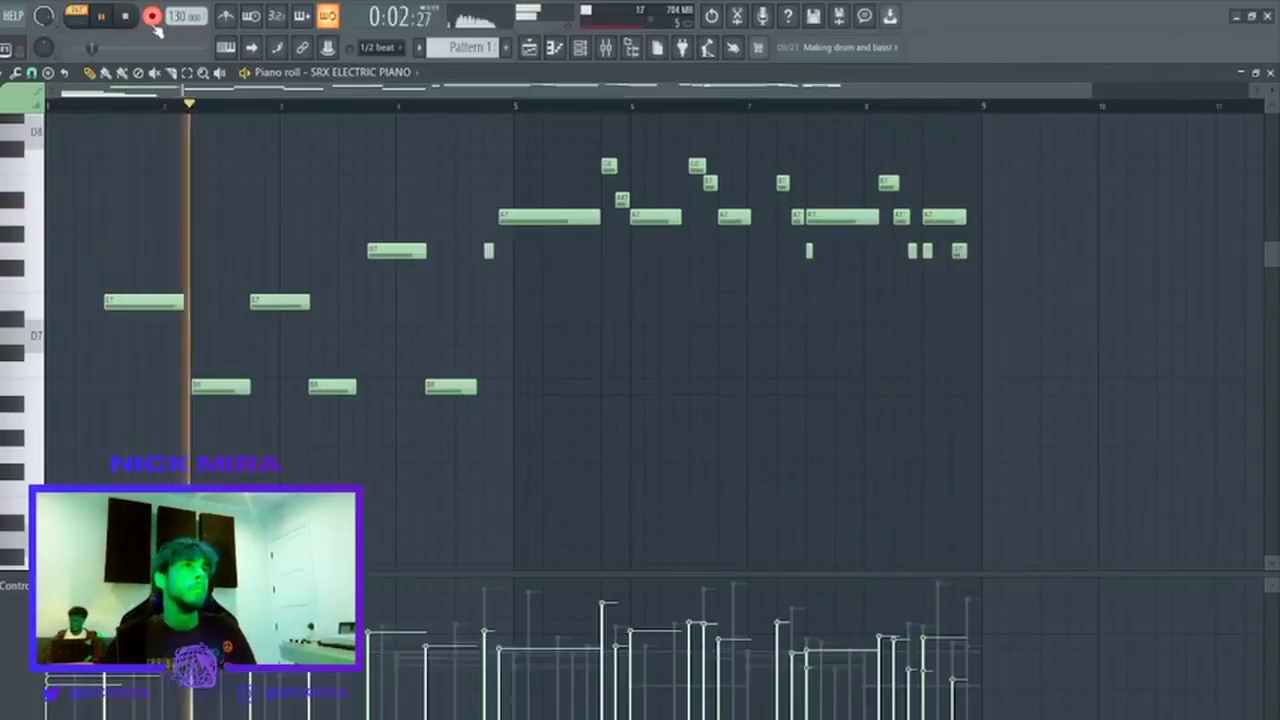
{"action": "left_click_drag", "start_coordinate": [1071, 172], "coordinate": [70, 570]}
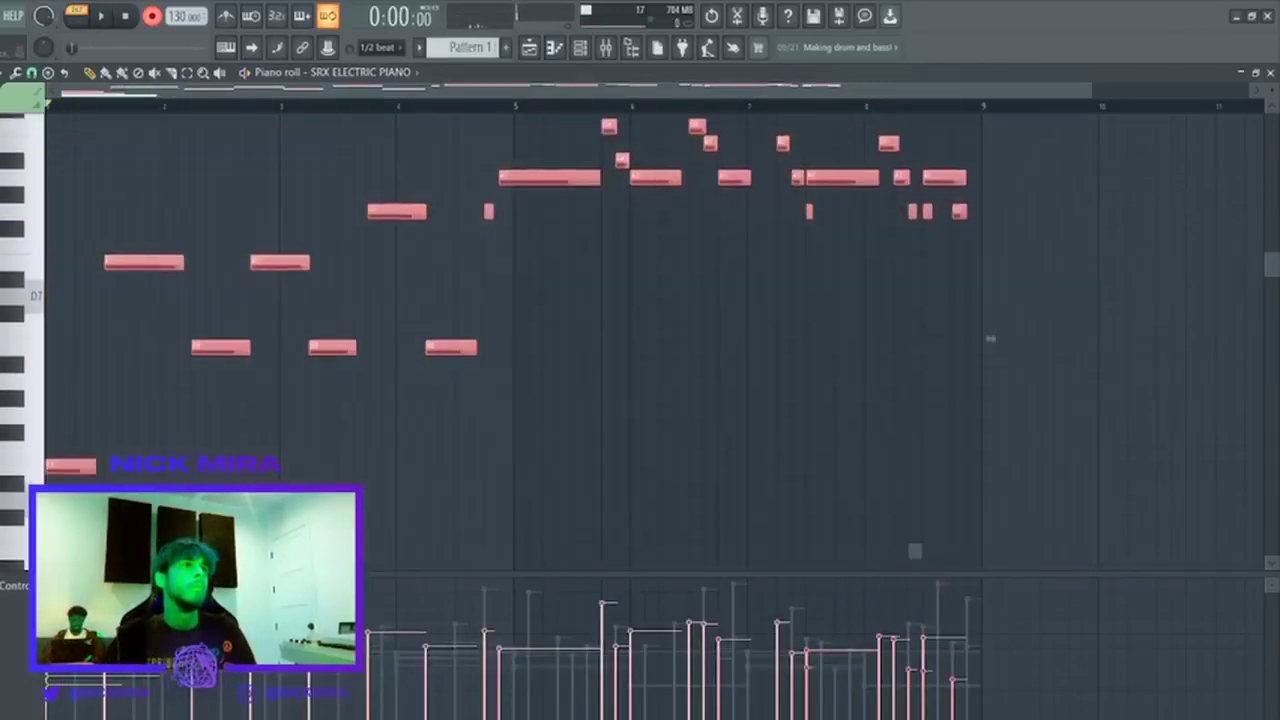
{"action": "key", "text": "Delete"}
{"action": "key", "text": "ctrl+alt+z"}
{"action": "key", "text": "ctrl+alt+z"}
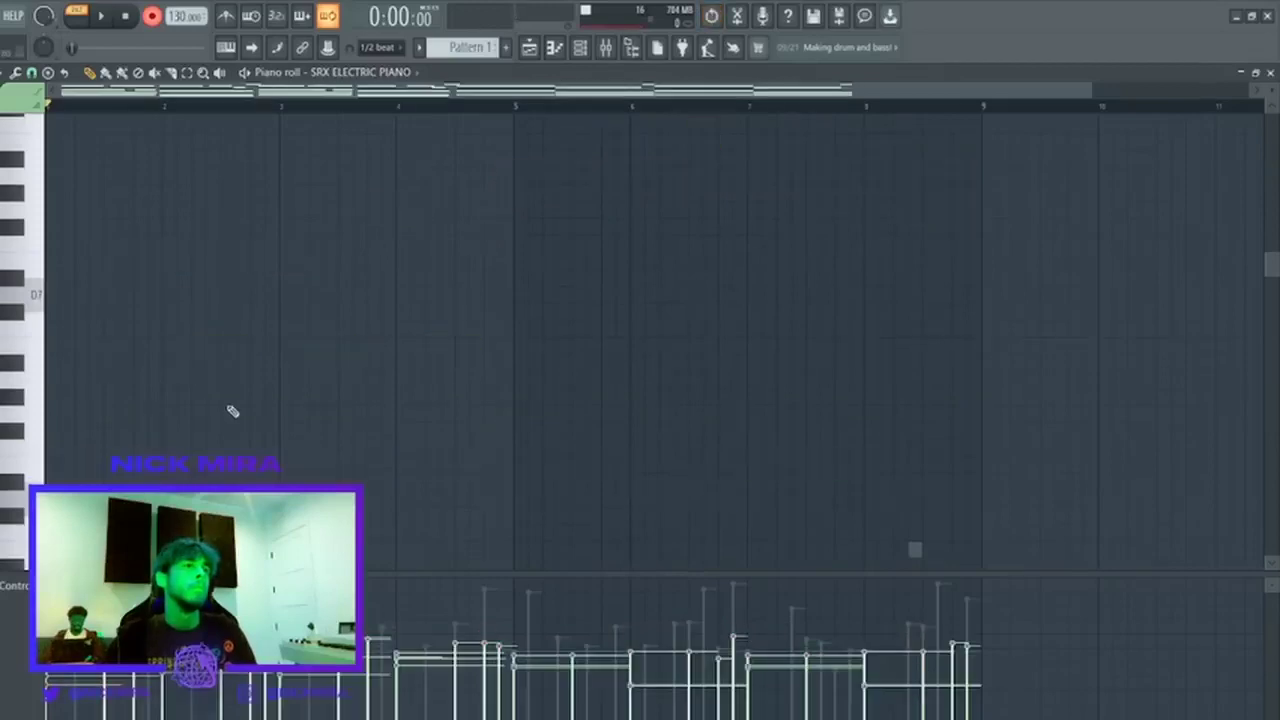
{"action": "key", "text": "ctrl+alt+z"}
{"action": "key", "text": "ctrl+alt+z"}
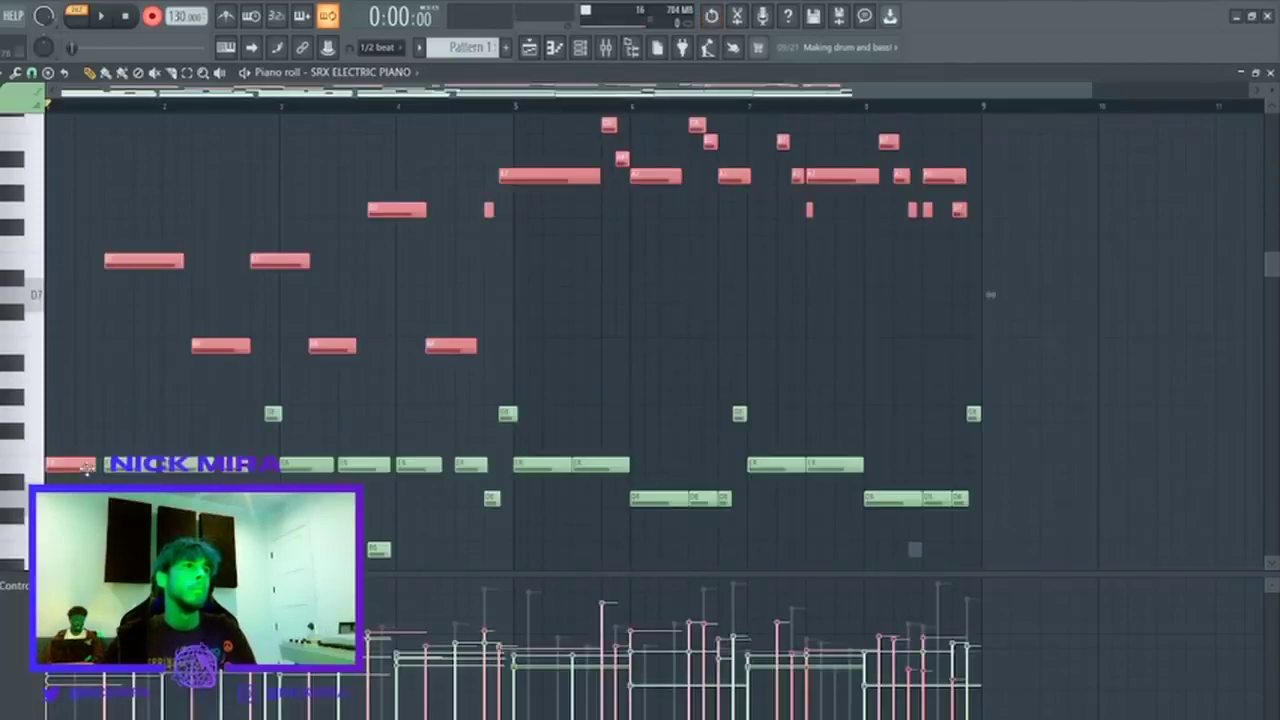
{"action": "scroll", "coordinate": [228, 446], "scroll_direction": "up", "scroll_amount": 2}
{"action": "key", "text": "ctrl+d"}
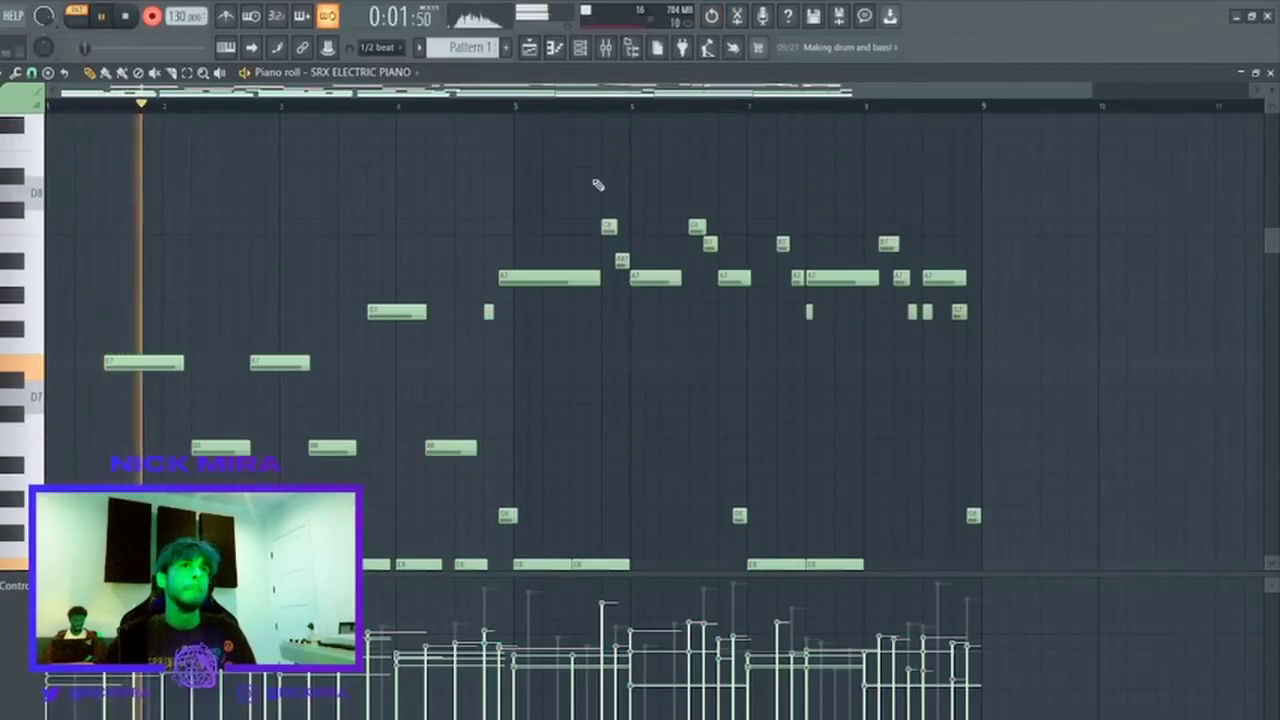
Delete the recorded melody notes across bars 5 to 7, and move the bar 8 phrase to bar 5.
{"action": "left_click_drag", "start_coordinate": [554, 164], "coordinate": [862, 412]}
{"action": "key", "text": "Delete"}
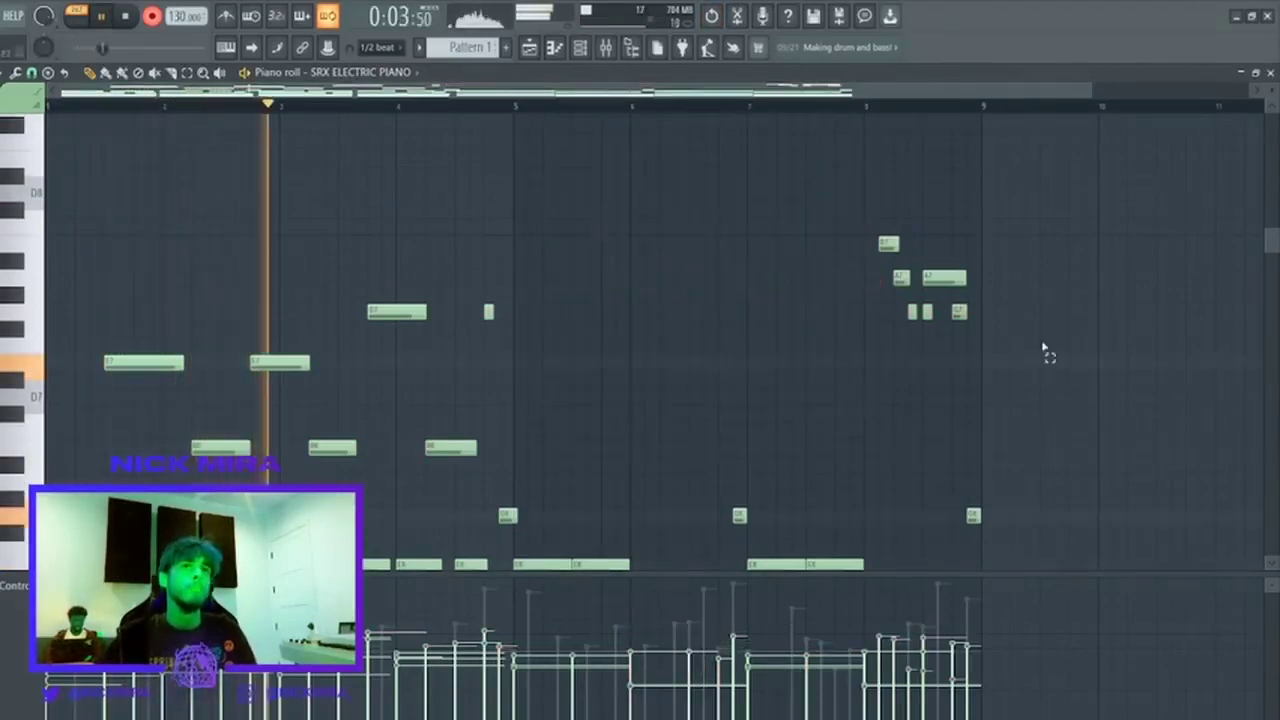
{"action": "left_click_drag", "start_coordinate": [1043, 350], "coordinate": [870, 205]}
{"action": "left_click_drag", "start_coordinate": [880, 254], "coordinate": [544, 254]}
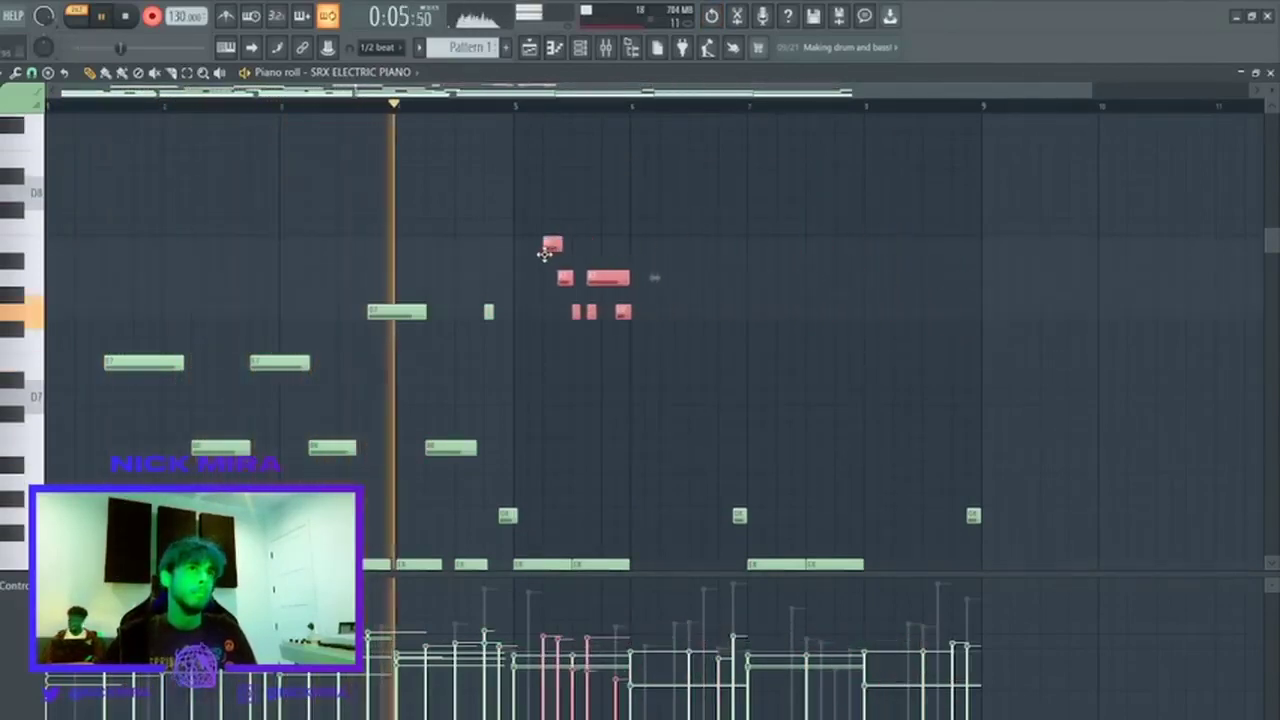
{"action": "left_click", "coordinate": [653, 289]}
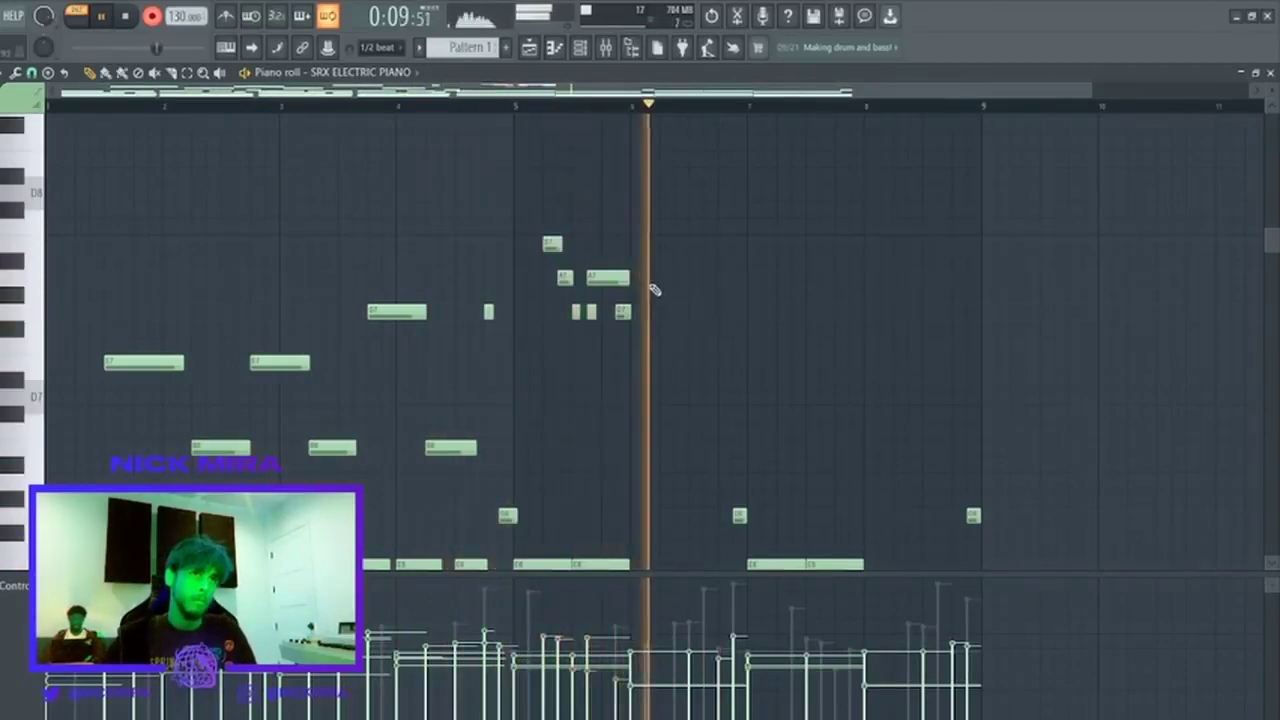
Apply quick legato to the bar 5 phrase and shift its last three notes half a beat later.
{"action": "left_click_drag", "start_coordinate": [680, 334], "coordinate": [511, 211]}
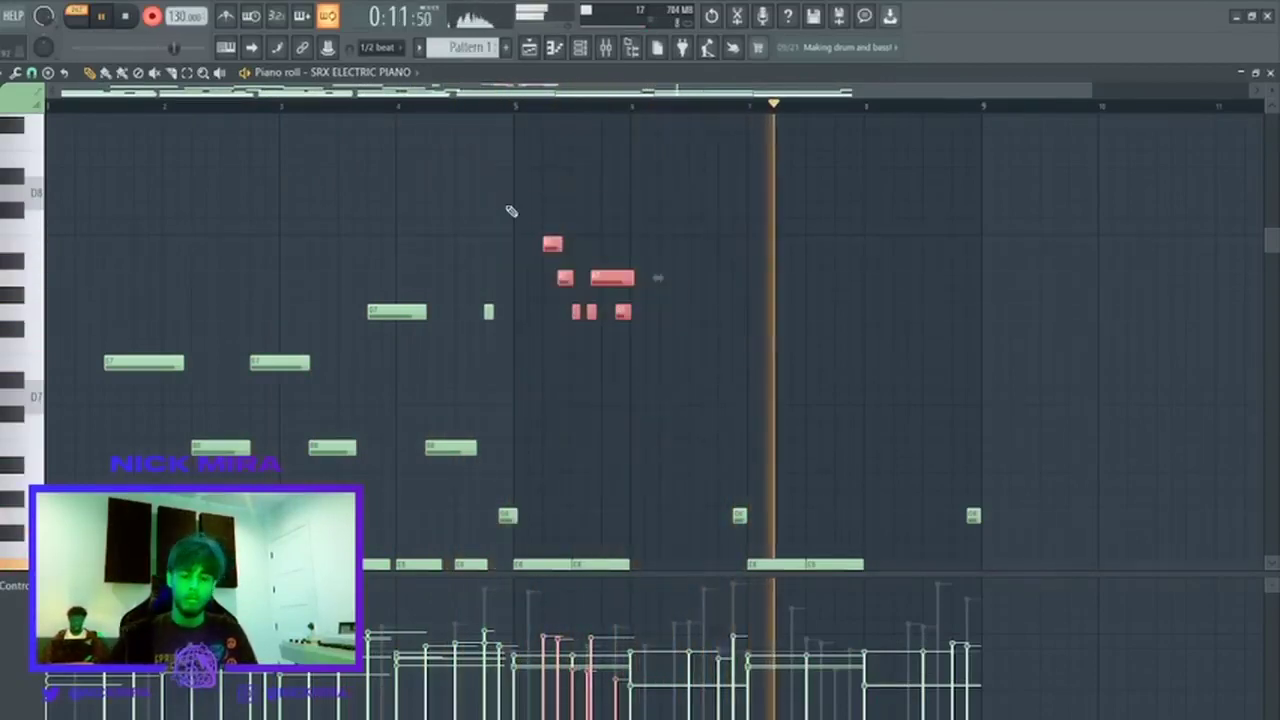
{"action": "key", "text": "ctrl+l"}
{"action": "left_click", "coordinate": [511, 211], "text": "ctrl"}
{"action": "left_click", "coordinate": [516, 106]}
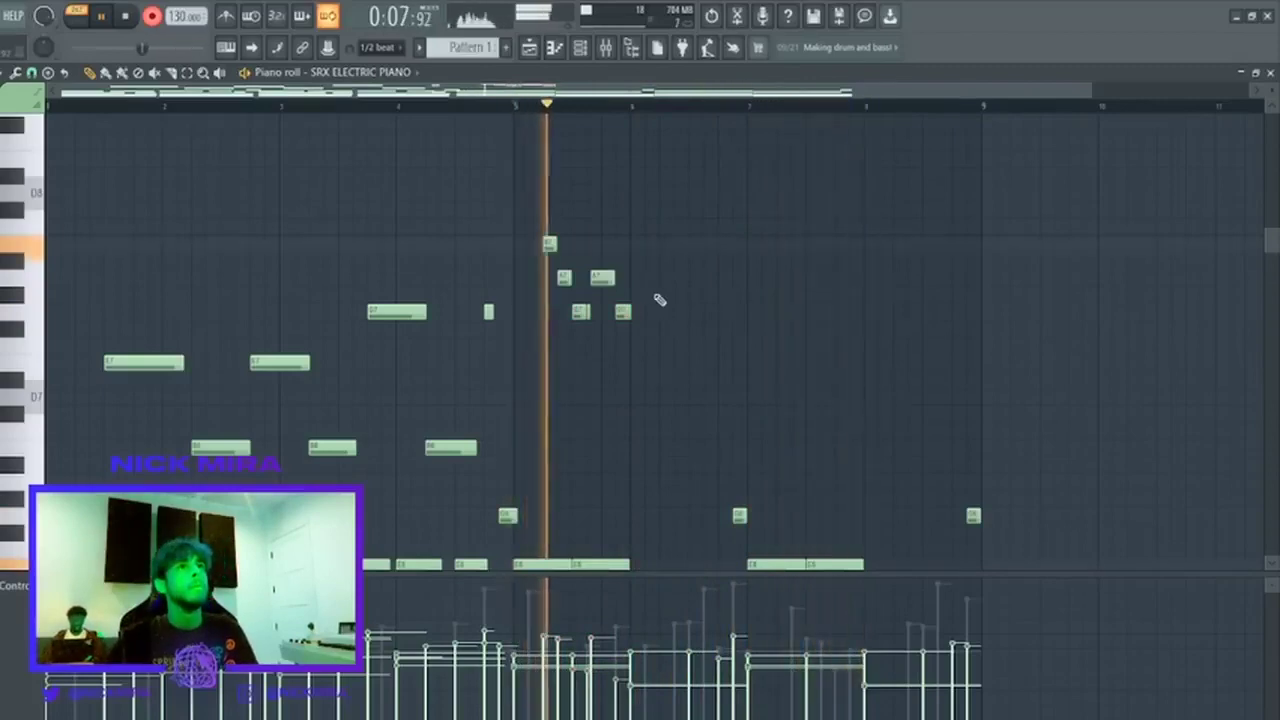
{"action": "left_click_drag", "start_coordinate": [594, 308], "coordinate": [754, 232]}
{"action": "key", "text": "shift+Right"}
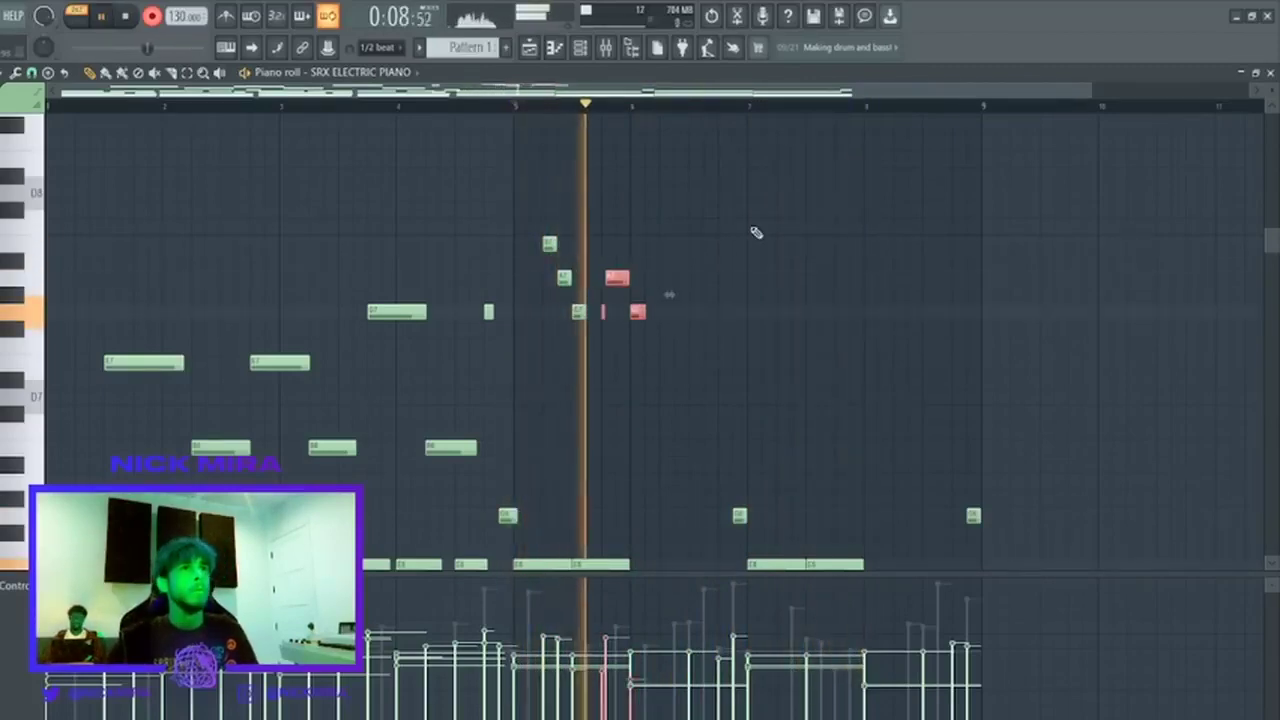
Lower the phrase's last G7 to D7 and place it near the start of bar 6.
{"action": "left_click", "coordinate": [754, 233], "text": "ctrl"}
{"action": "left_click_drag", "start_coordinate": [650, 313], "coordinate": [652, 397]}
{"action": "left_click_drag", "start_coordinate": [722, 437], "coordinate": [591, 240]}
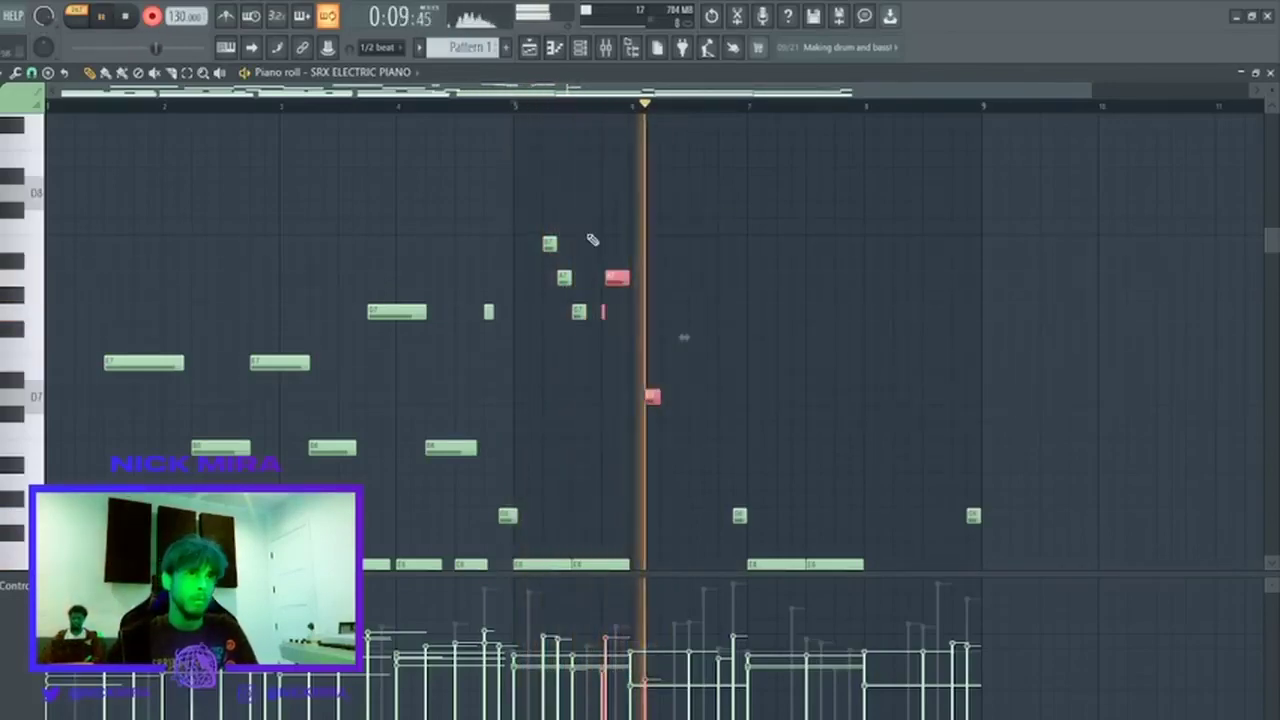
{"action": "left_click", "coordinate": [699, 353], "text": "ctrl"}
{"action": "key", "text": "space"}
Add melody notes G7 late in bar 6, E7 at the end of bar 7, and D7 and G7 in bar 8.
{"action": "left_click", "coordinate": [734, 341]}
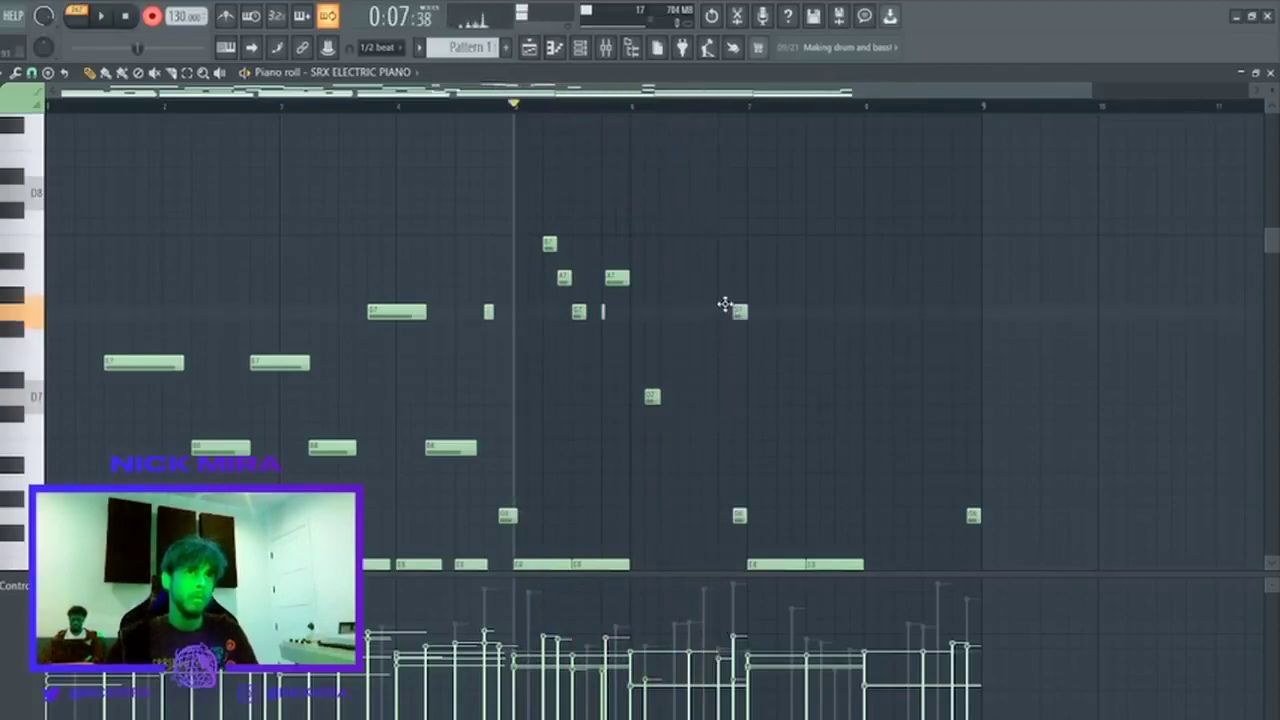
{"action": "key", "text": "space"}
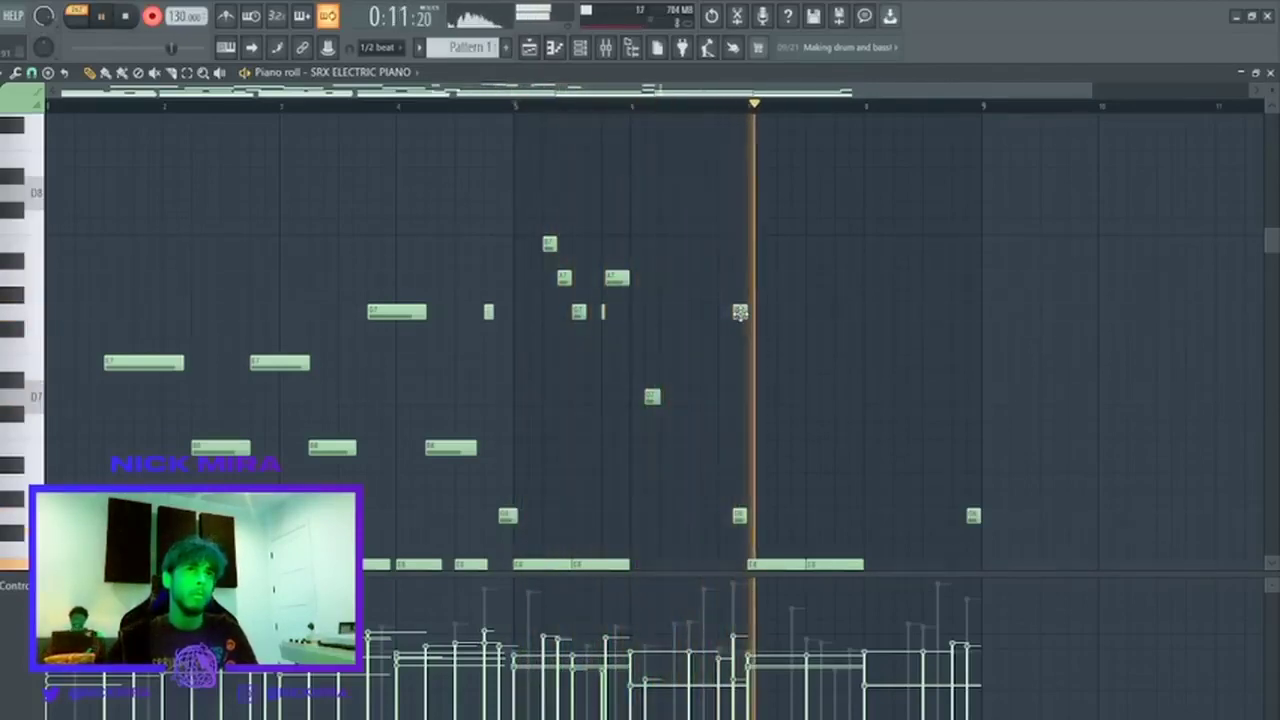
{"action": "left_click_drag", "start_coordinate": [740, 313], "coordinate": [725, 312]}
{"action": "key", "text": "space"}
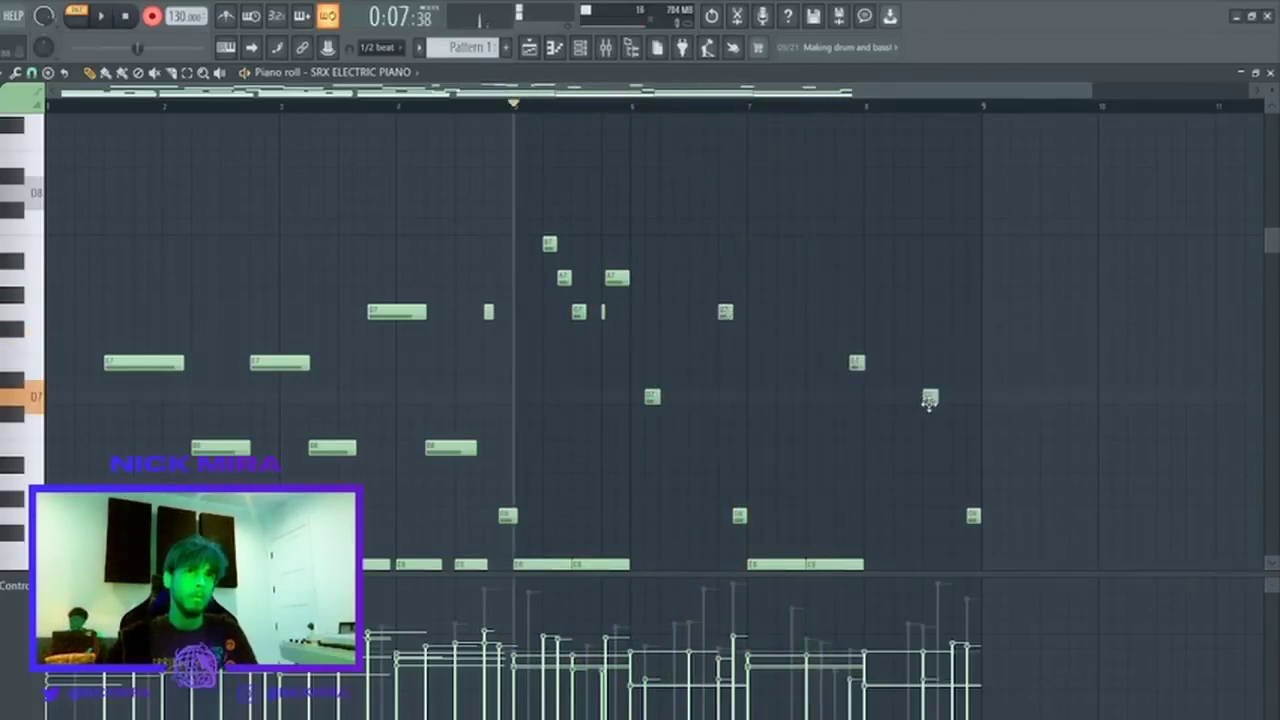
{"action": "key", "text": "space"}
Lower the bar 5 phrase and the G7 notes ending bars 6 and 8 by an octave, deleting the G6 chord note ending bar 6.
{"action": "left_click_drag", "start_coordinate": [1014, 337], "coordinate": [571, 189]}
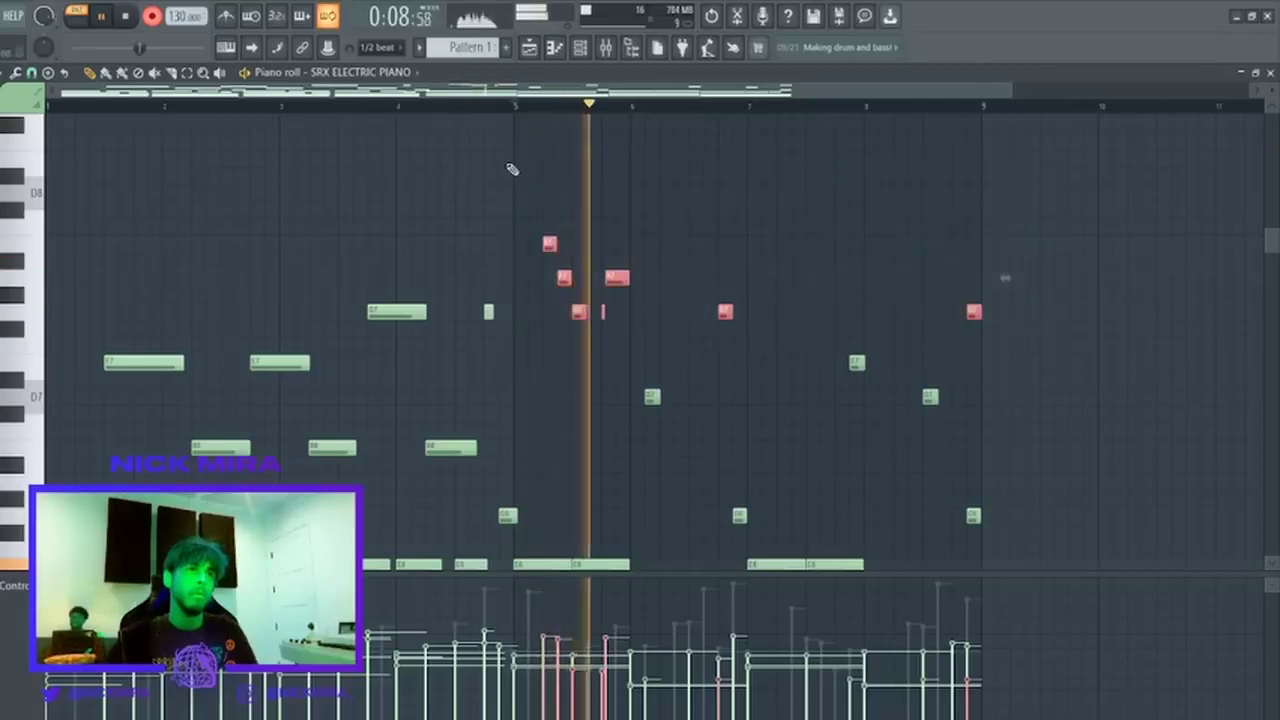
{"action": "key", "text": "ctrl+Down"}
{"action": "left_click", "coordinate": [512, 169], "text": "ctrl"}
{"action": "right_click", "coordinate": [741, 514]}
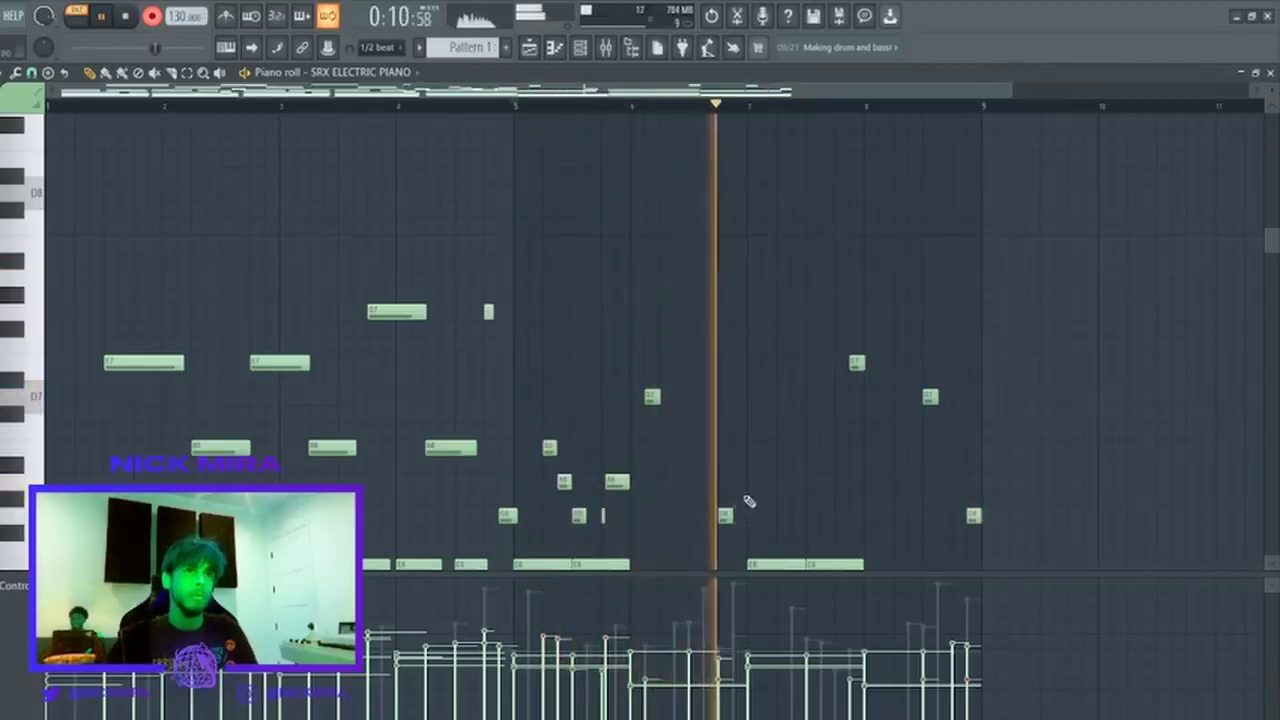
Lengthen the G6 to the end of bar 6 and the E7 crossing into bar 8 to about two beats.
{"action": "left_click_drag", "start_coordinate": [732, 516], "coordinate": [749, 513]}
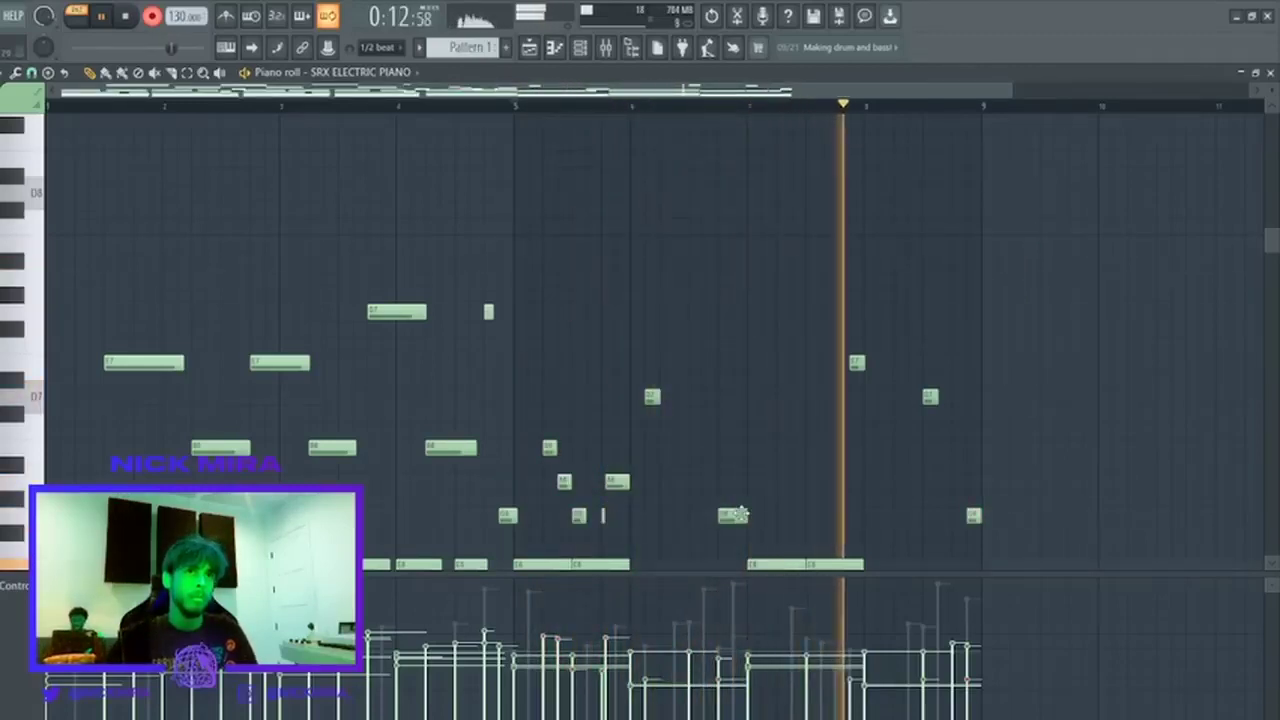
{"action": "left_click_drag", "start_coordinate": [864, 362], "coordinate": [920, 369]}
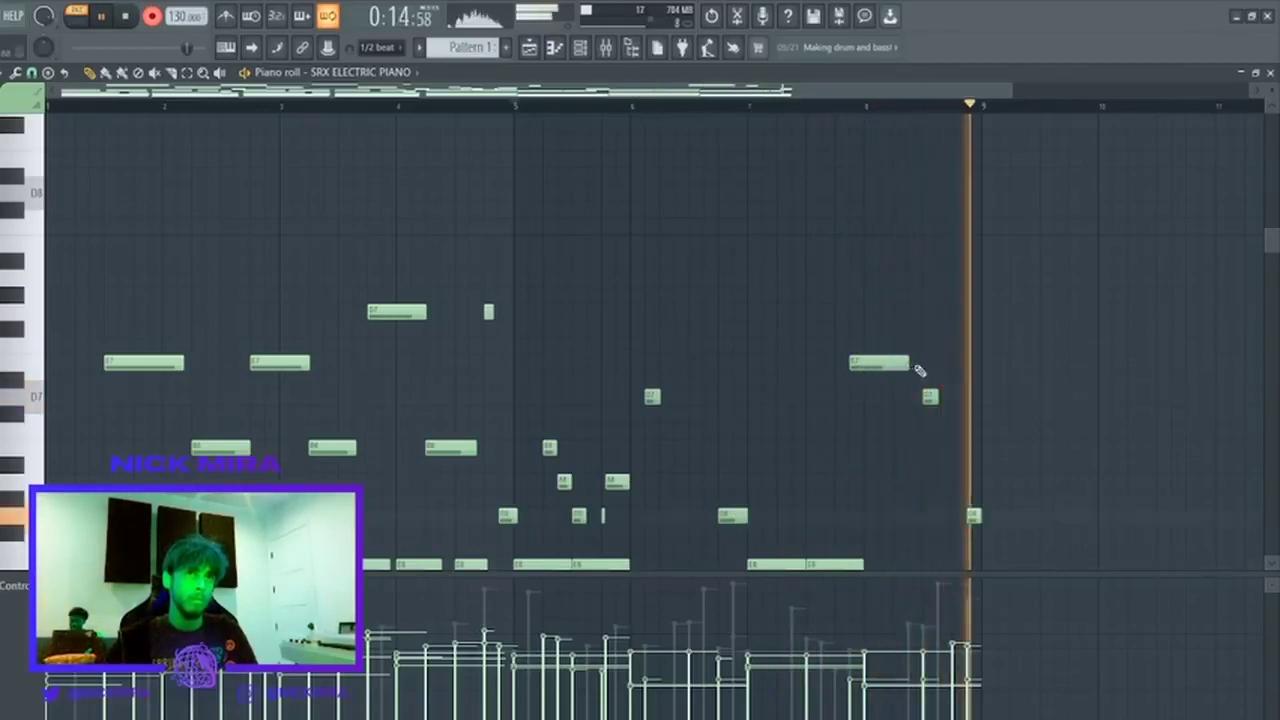
{"action": "key", "text": "space"}
{"action": "key", "text": "space"}
Replace the D7 in bar 8 with a longer B6, followed by a C7 and a closing G7.
{"action": "mouse_move", "coordinate": [922, 441]}
{"action": "left_mouse_down"}
{"action": "mouse_move", "coordinate": [894, 446]}
{"action": "mouse_move", "coordinate": [939, 449]}
{"action": "left_mouse_up"}
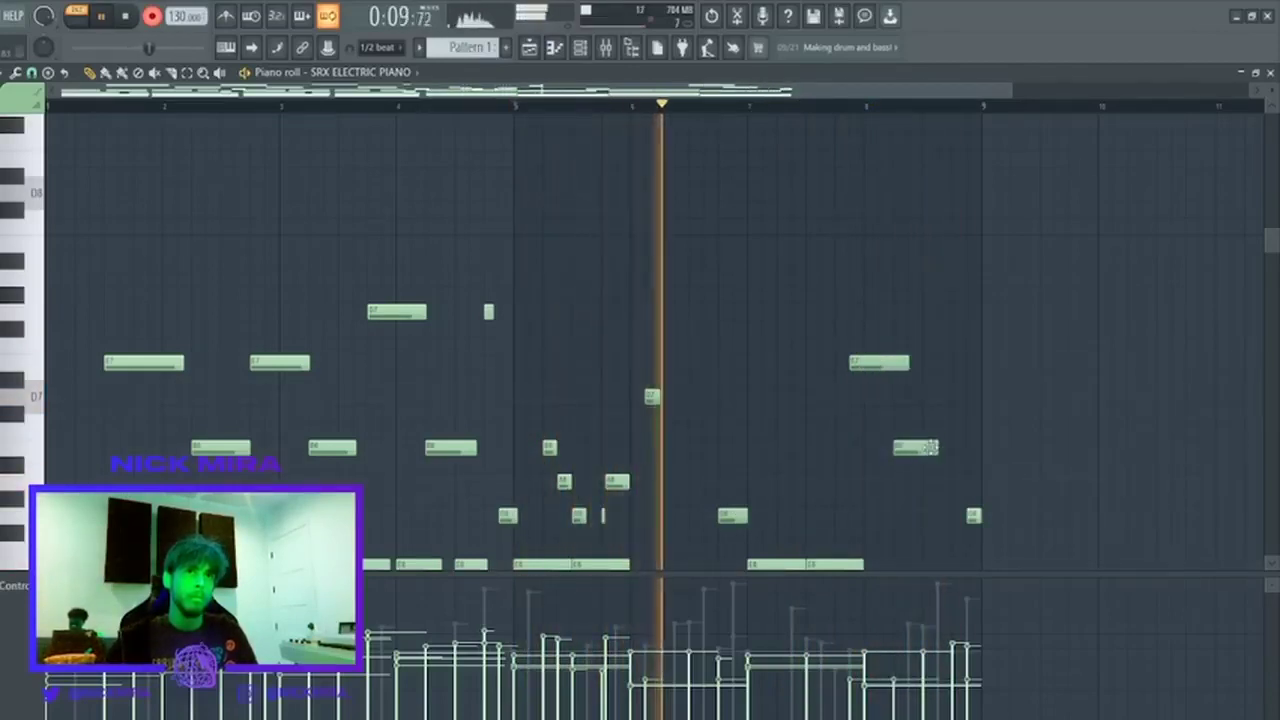
{"action": "left_click", "coordinate": [956, 431]}
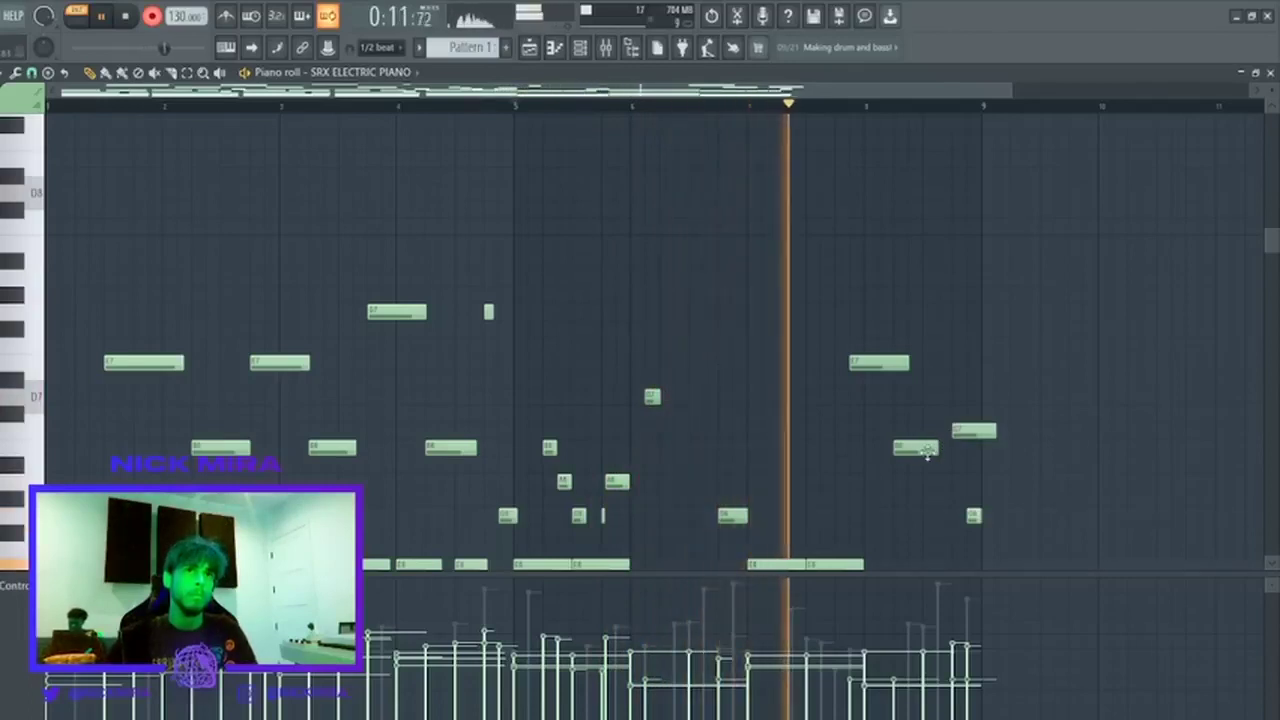
{"action": "left_click_drag", "start_coordinate": [978, 431], "coordinate": [964, 431]}
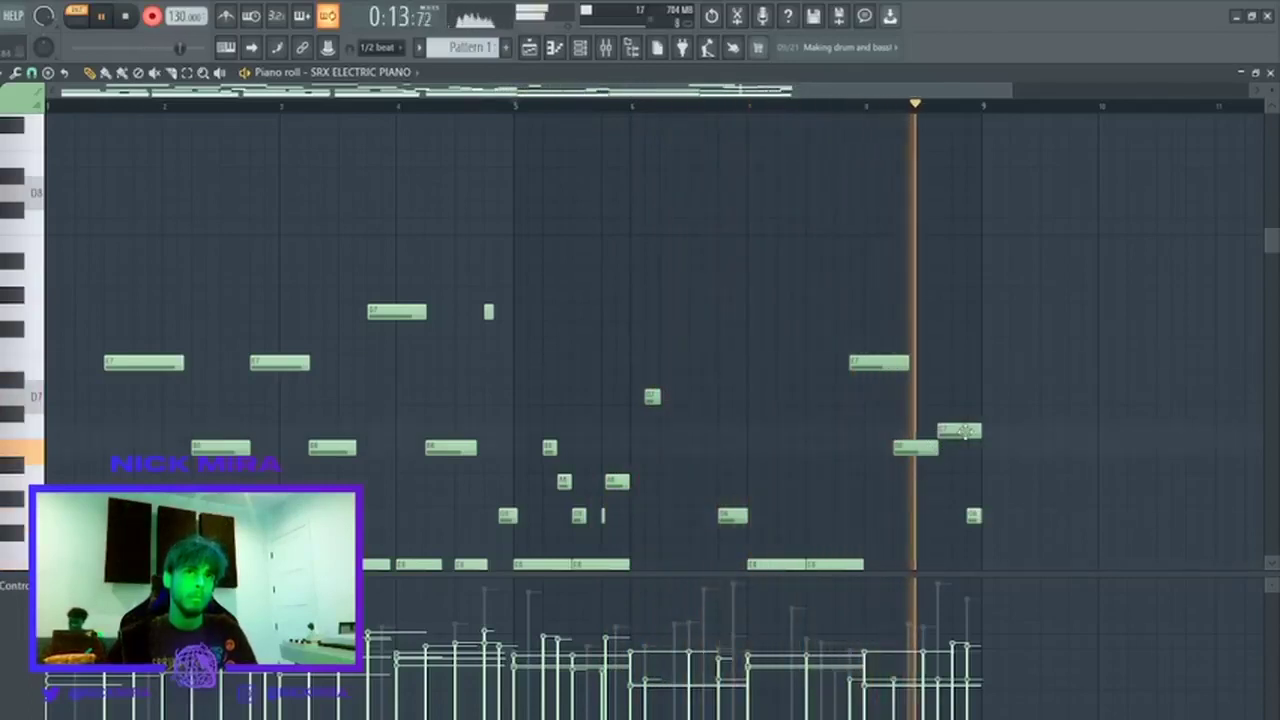
{"action": "key", "text": "space"}
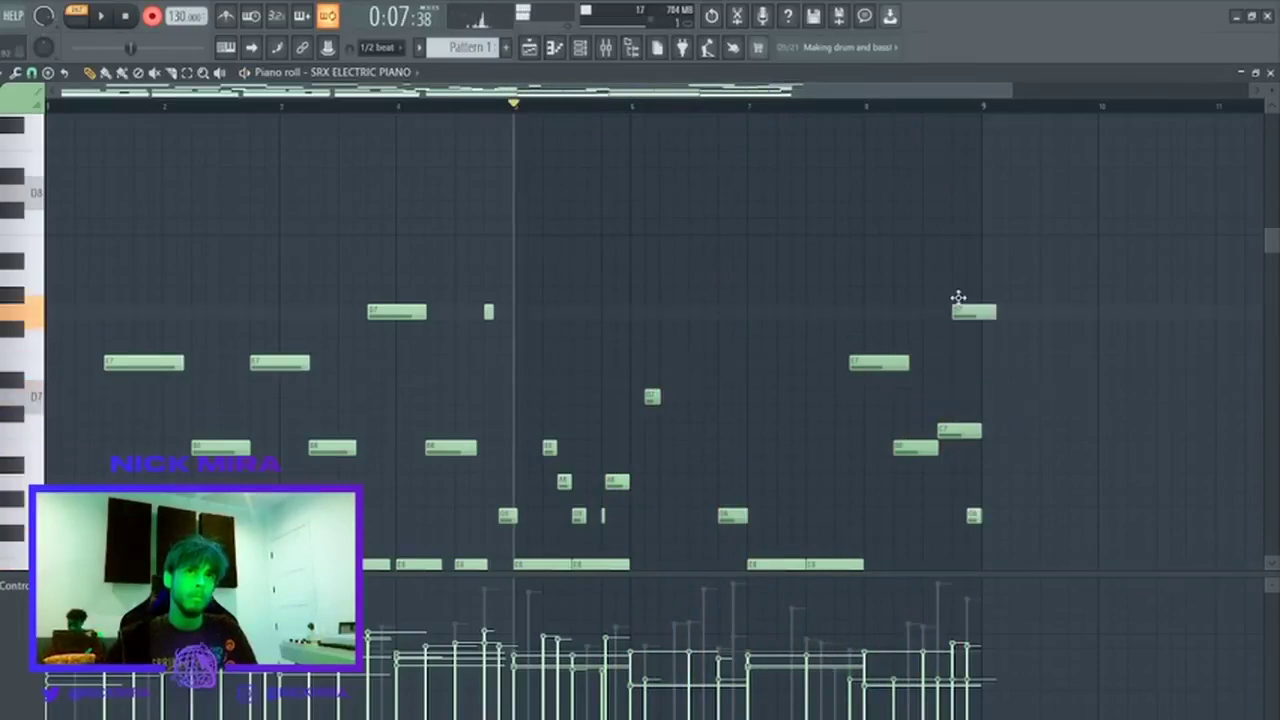
{"action": "key", "text": "space"}
Try the E7 crossing into bar 8 and the closing G7 an octave lower.
{"action": "left_click_drag", "start_coordinate": [1037, 383], "coordinate": [771, 251]}
{"action": "key", "text": "ctrl+Down"}
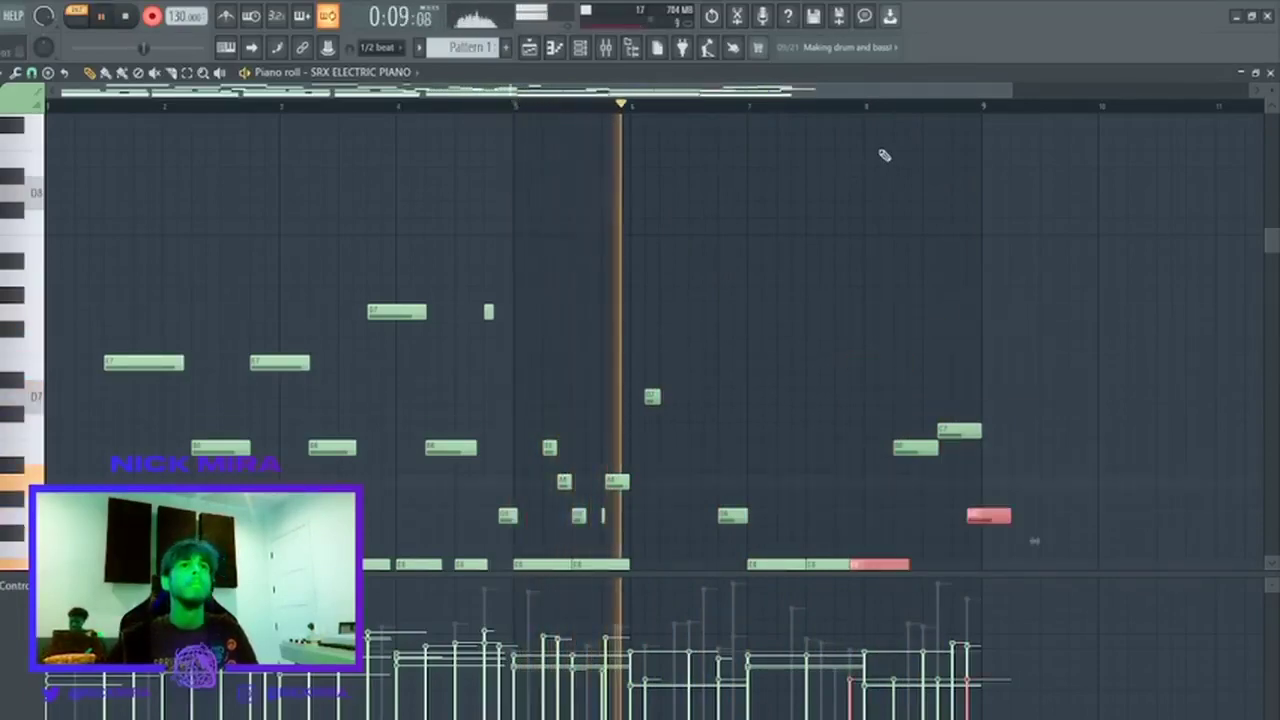
{"action": "scroll", "coordinate": [886, 155], "scroll_direction": "down", "scroll_amount": 3}
{"action": "key", "text": "ctrl+Up"}
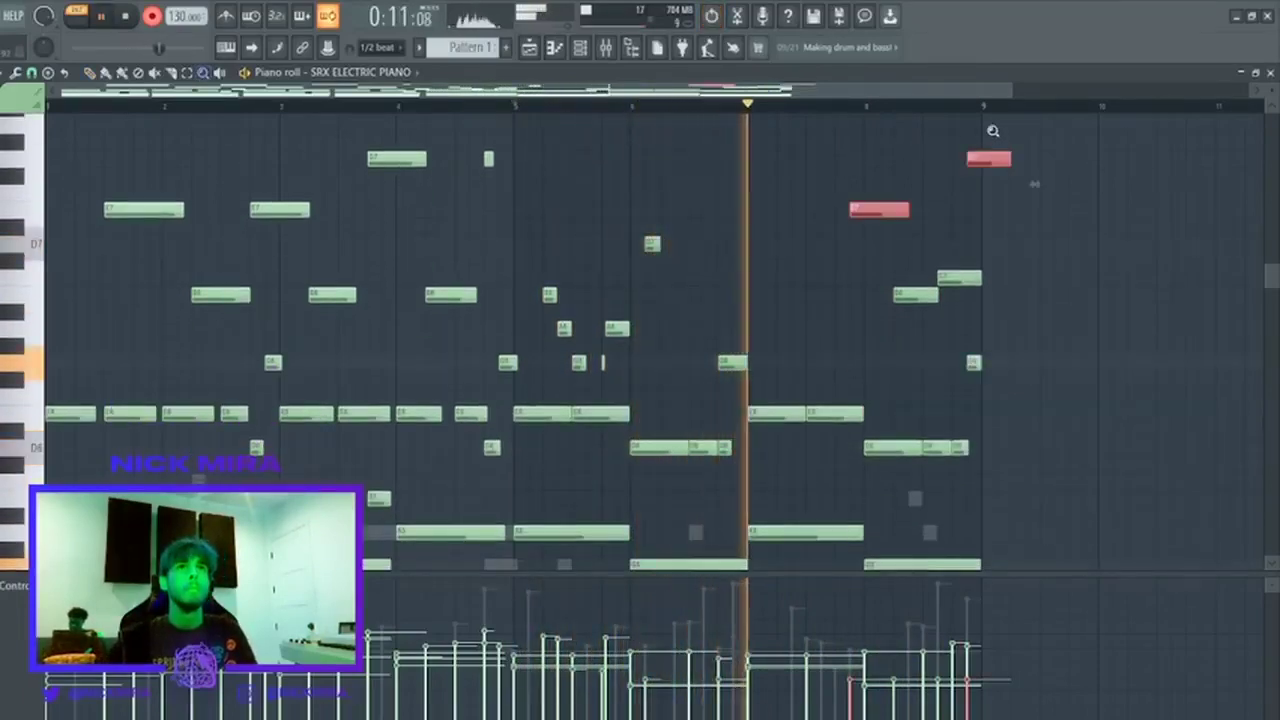
Slice the closing G7 at the start of bar 9 and delete the part beyond it.
{"action": "key", "text": "c"}
{"action": "left_click_drag", "start_coordinate": [990, 135], "coordinate": [993, 184]}
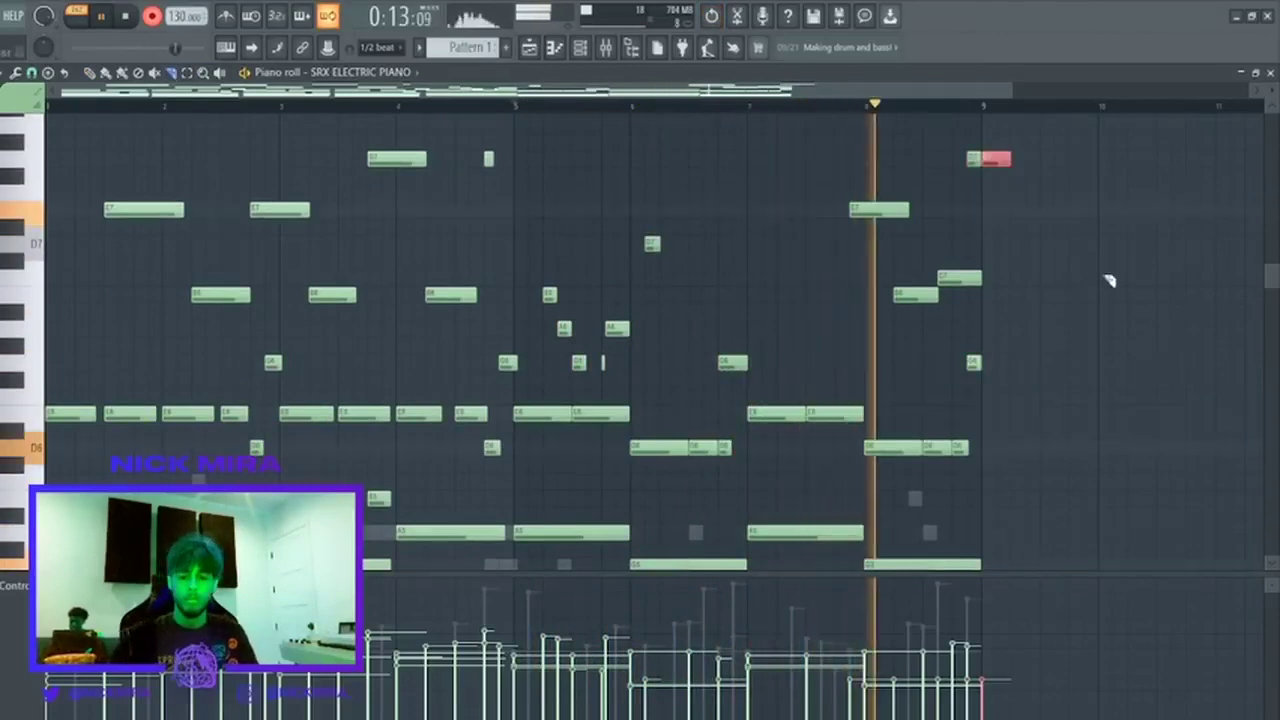
{"action": "key", "text": "Delete"}
{"action": "key", "text": "p"}
{"action": "key", "text": "ctrl+a"}
{"action": "key", "text": "ctrl+d"}
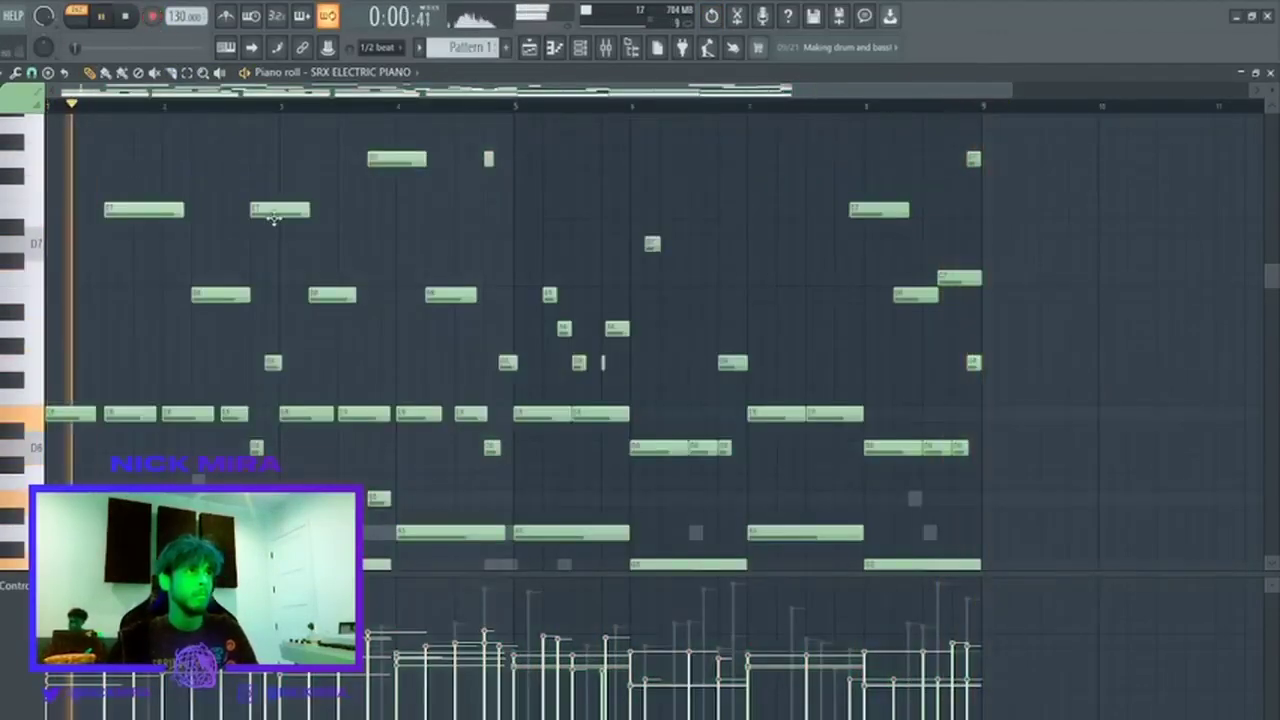
Try transposing all the electric piano notes down an octave.
{"action": "key", "text": "ctrl+Down"}
{"action": "key", "text": "space"}
{"action": "key", "text": "ctrl+Up"}
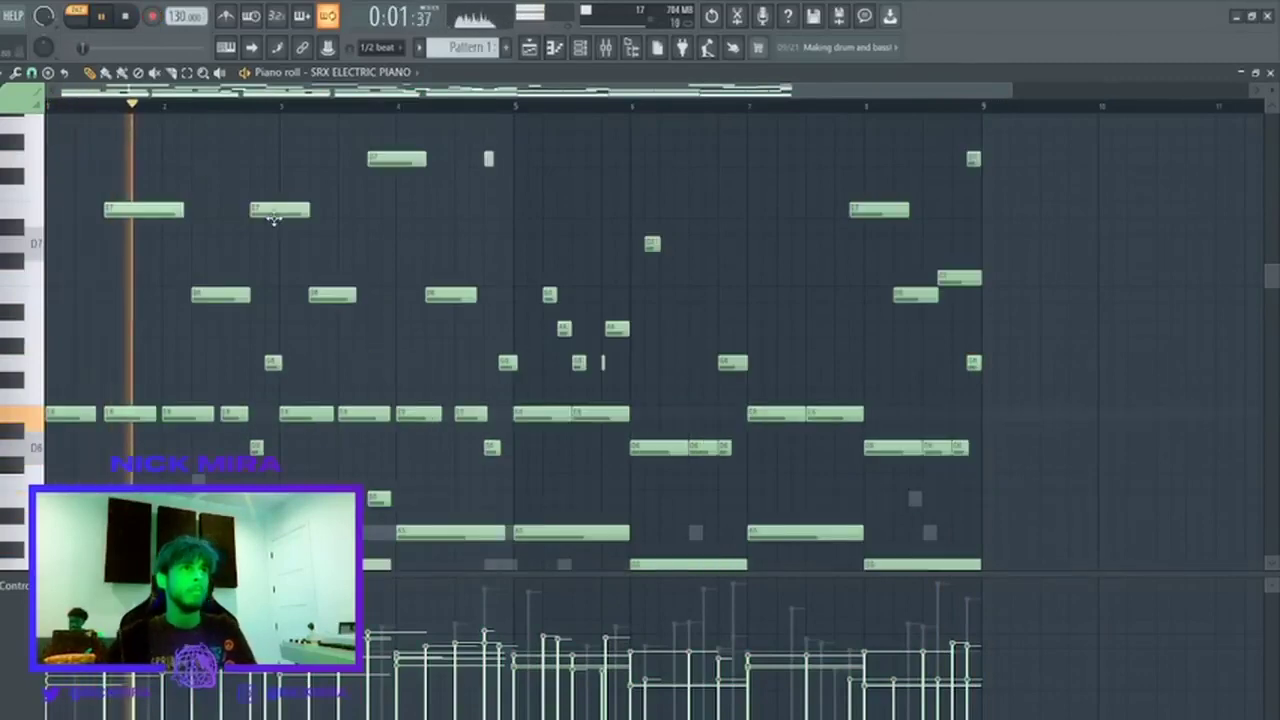
Close the piano roll and route the SRX ELECTRIC PIANO channel to its own mixer track.
{"action": "key", "text": "Escape"}
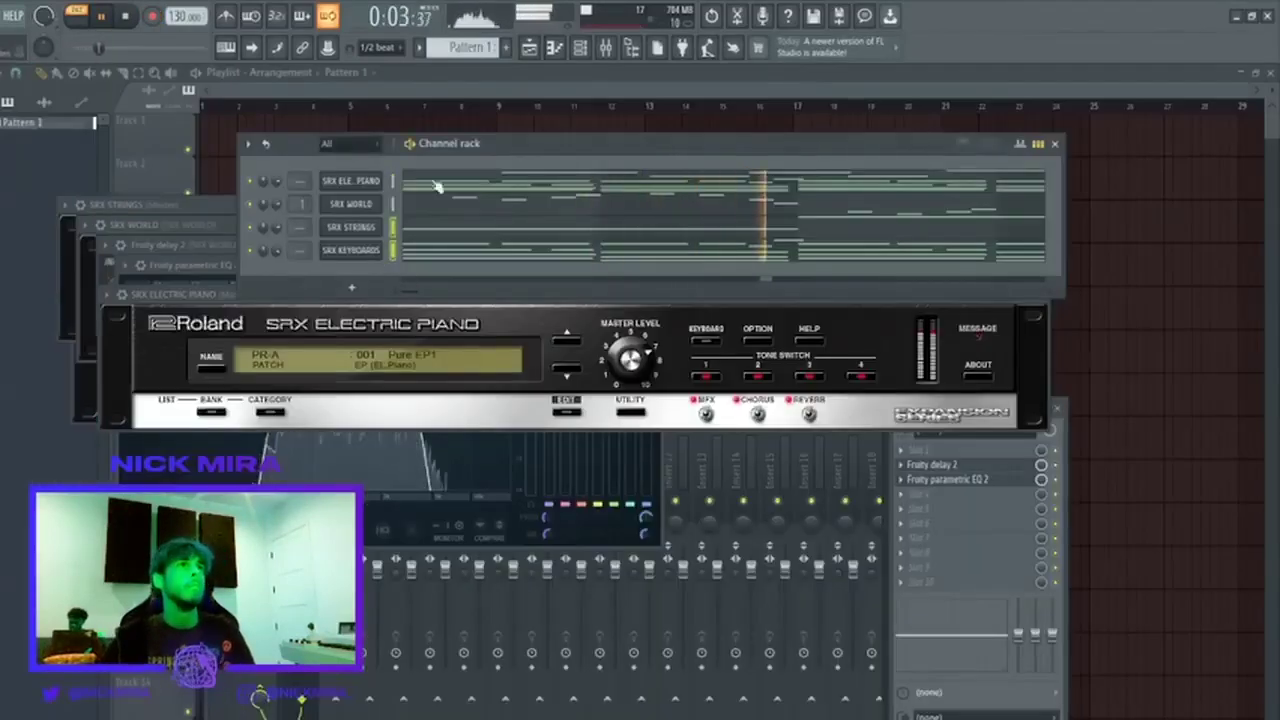
{"action": "right_click", "coordinate": [392, 186]}
{"action": "key", "text": "ctrl+l"}
Close the mixer, channel rack and open plugin windows, leaving only SRX KEYBOARDS open.
{"action": "key", "text": "Escape"}
{"action": "key", "text": "Escape"}
{"action": "key", "text": "Escape"}
{"action": "key", "text": "Escape"}
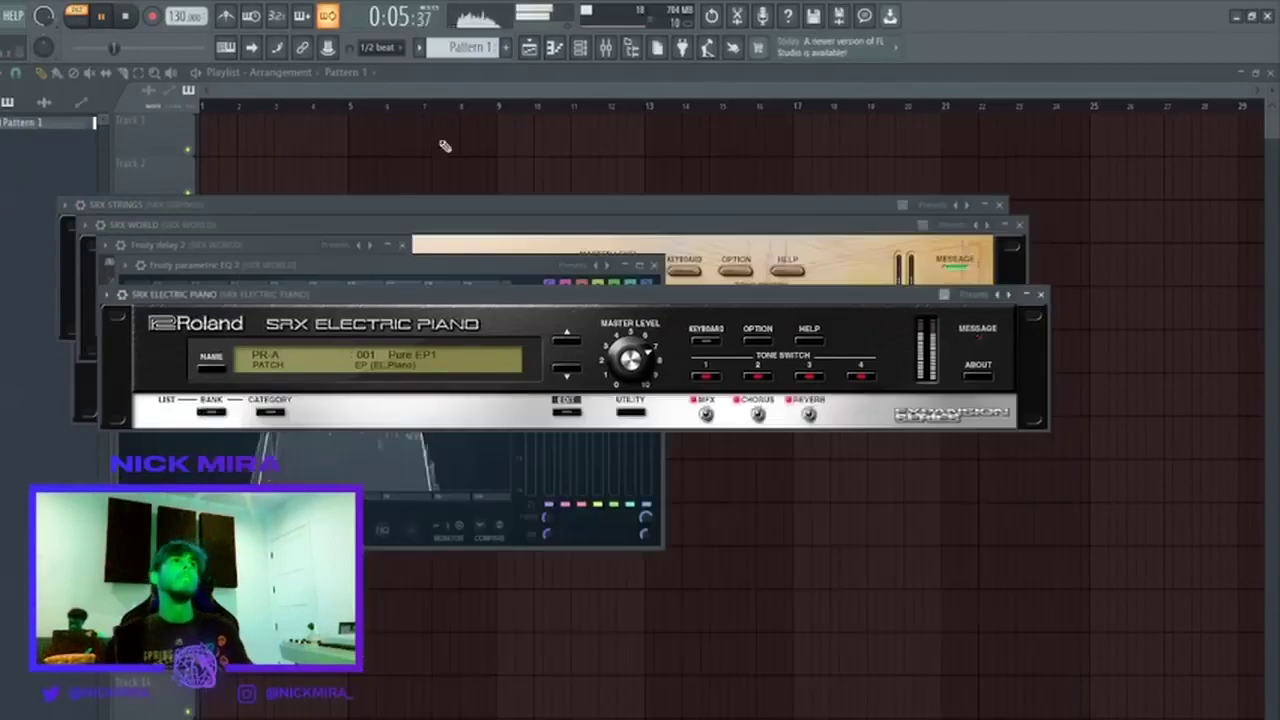
{"action": "key", "text": "Escape"}
{"action": "key", "text": "Escape"}
{"action": "key", "text": "Escape"}
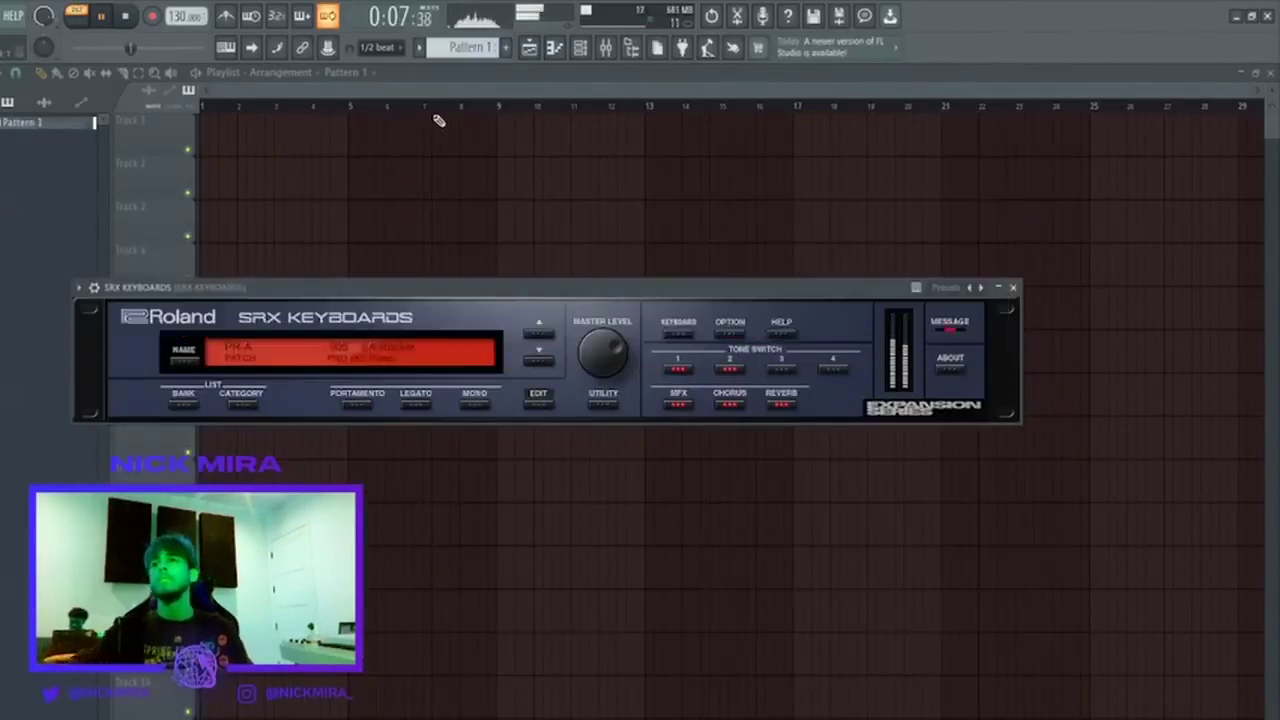
Split Pattern 1 by channel and place the four resulting patterns at bar 1 on playlist Tracks 1 to 4.
{"action": "key", "text": "Escape"}
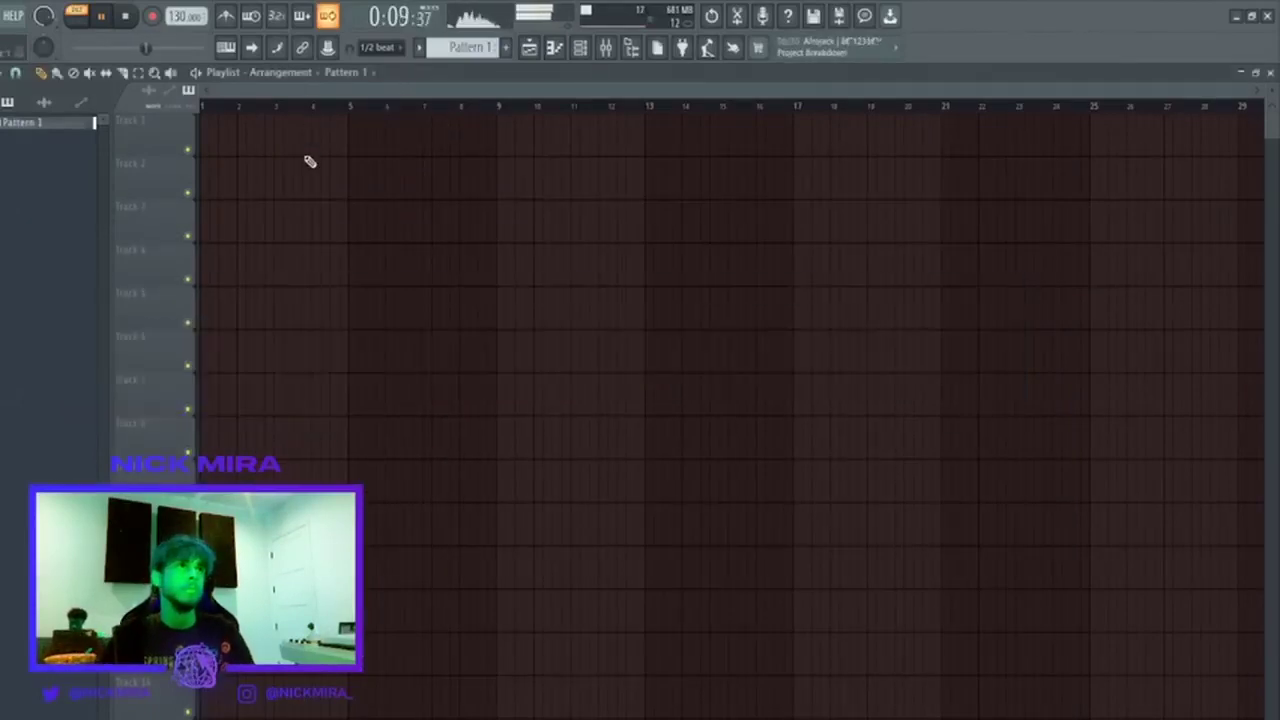
{"action": "left_click", "coordinate": [506, 287]}
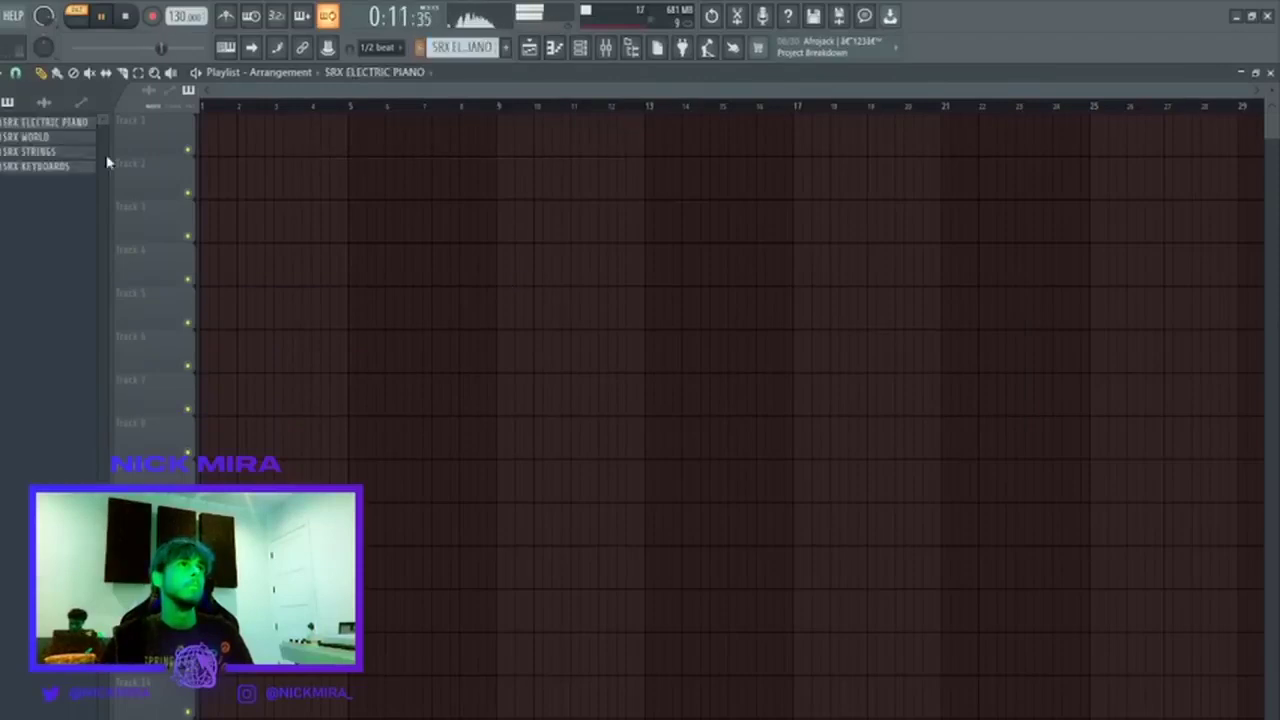
{"action": "double_click", "coordinate": [78, 168]}
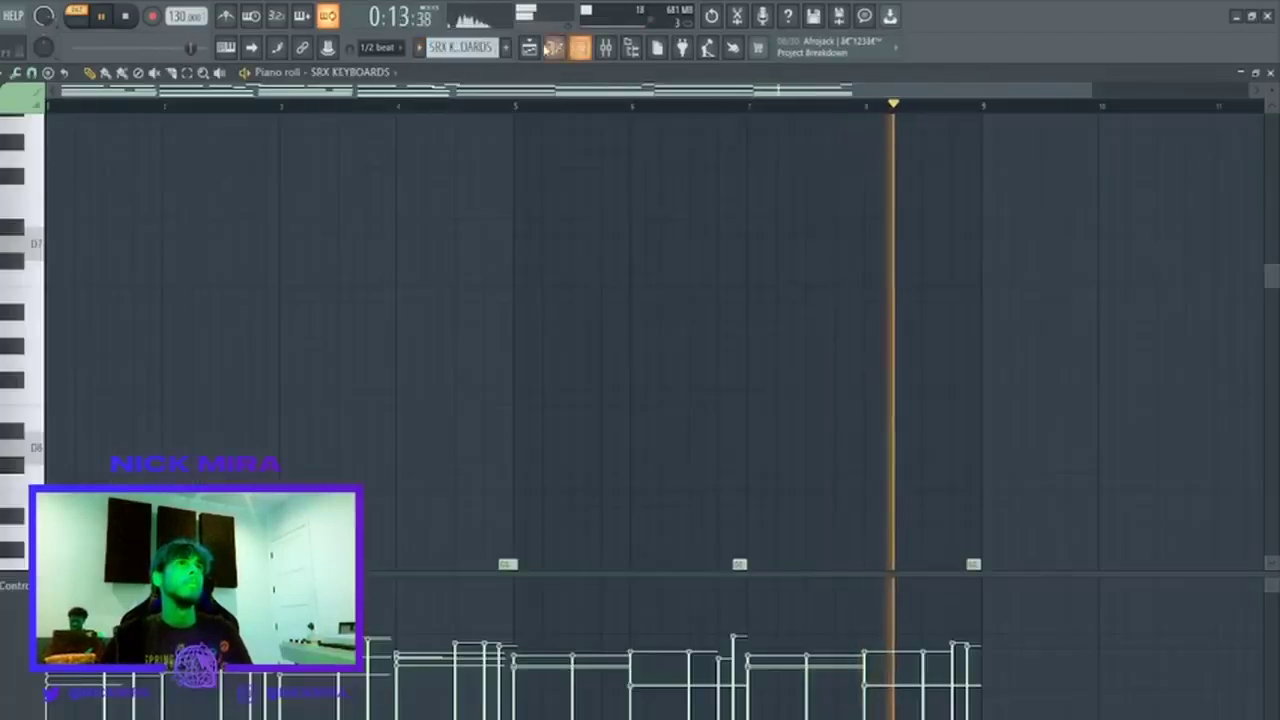
{"action": "key", "text": "Escape"}
{"action": "left_click_drag", "start_coordinate": [72, 122], "coordinate": [226, 134]}
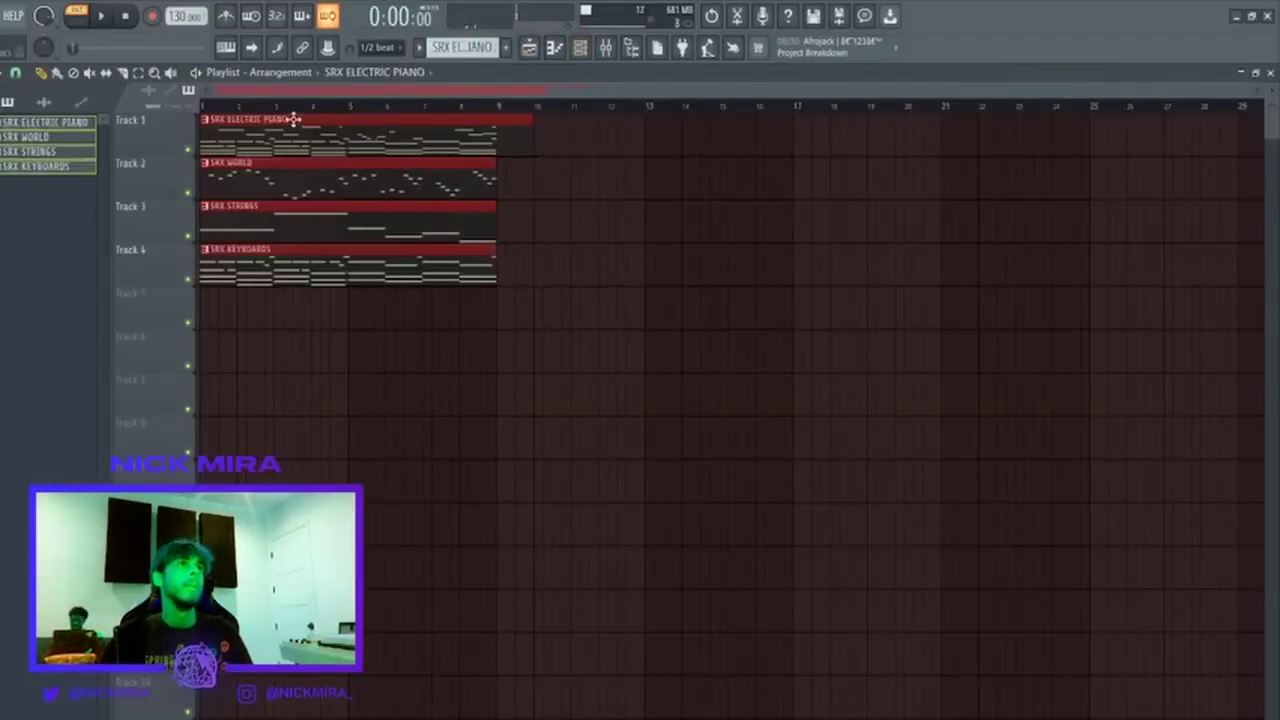
Duplicate the four stacked clips repeatedly until there are five consecutive sets running up to bar 41.
{"action": "key", "text": "ctrl+b"}
{"action": "key", "text": "ctrl+b"}
{"action": "key", "text": "ctrl+b"}
{"action": "key", "text": "ctrl+b"}
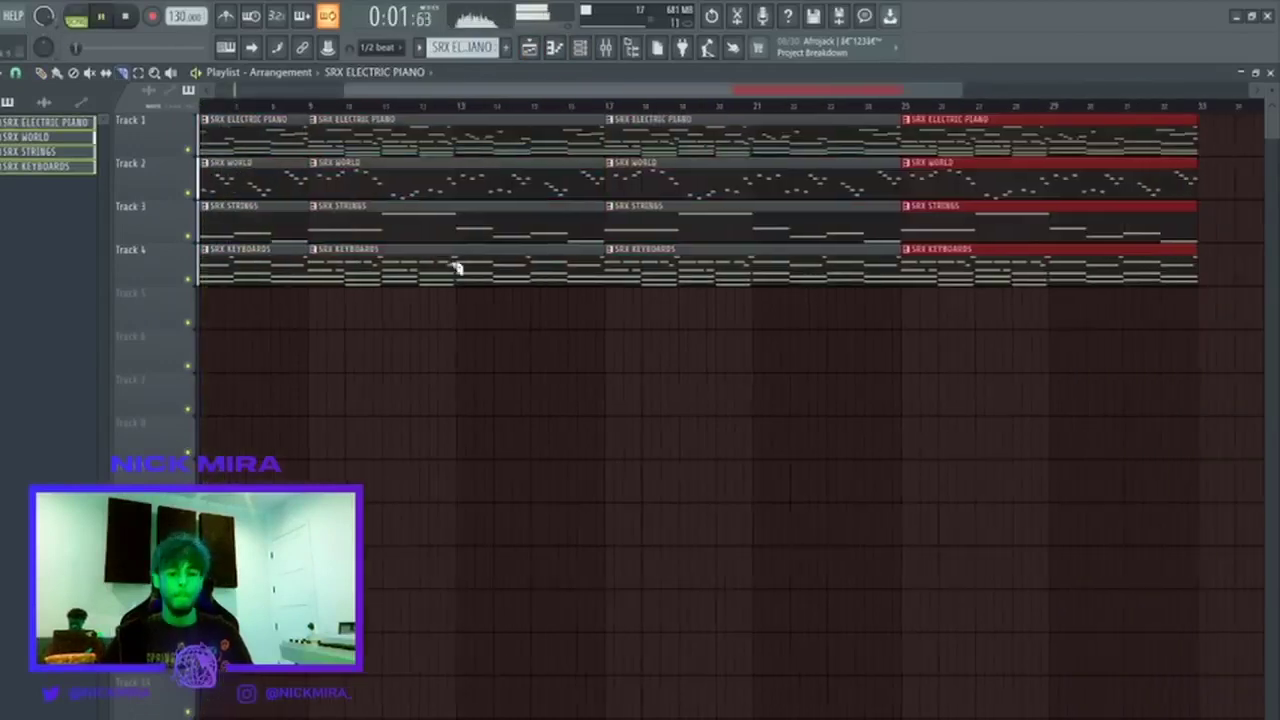
{"action": "scroll", "coordinate": [540, 104], "scroll_direction": "down", "scroll_amount": 3}
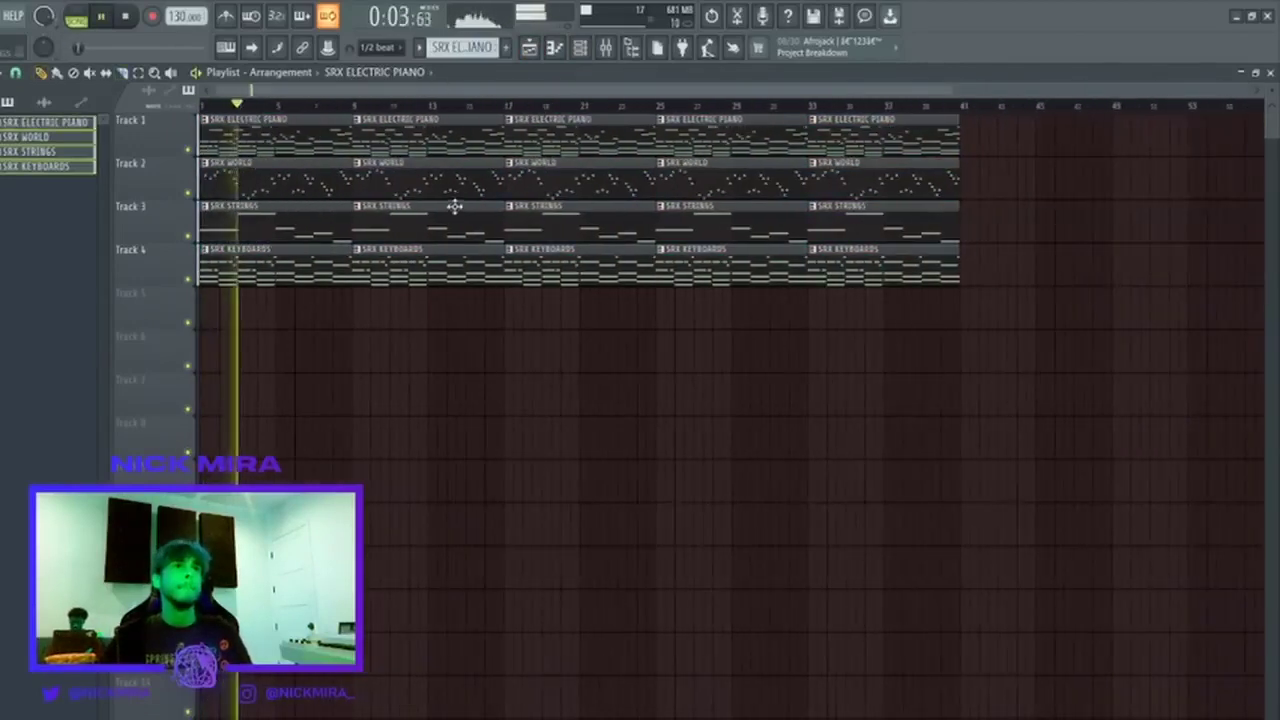
{"action": "key", "text": "ctrl+a"}
{"action": "key", "text": "ctrl+d"}
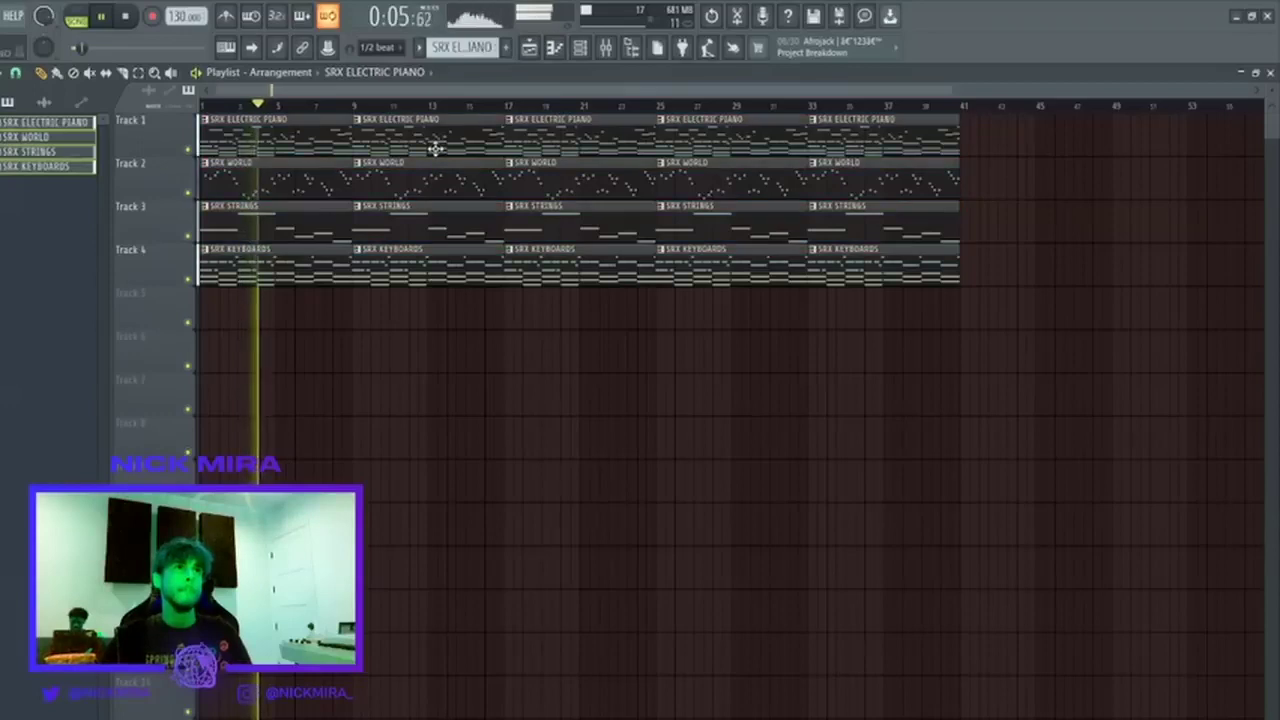
Delete the SRX ELECTRIC PIANO clip at bar 9, and try removing the SRX STRINGS clip at the same bar.
{"action": "right_click", "coordinate": [366, 116]}
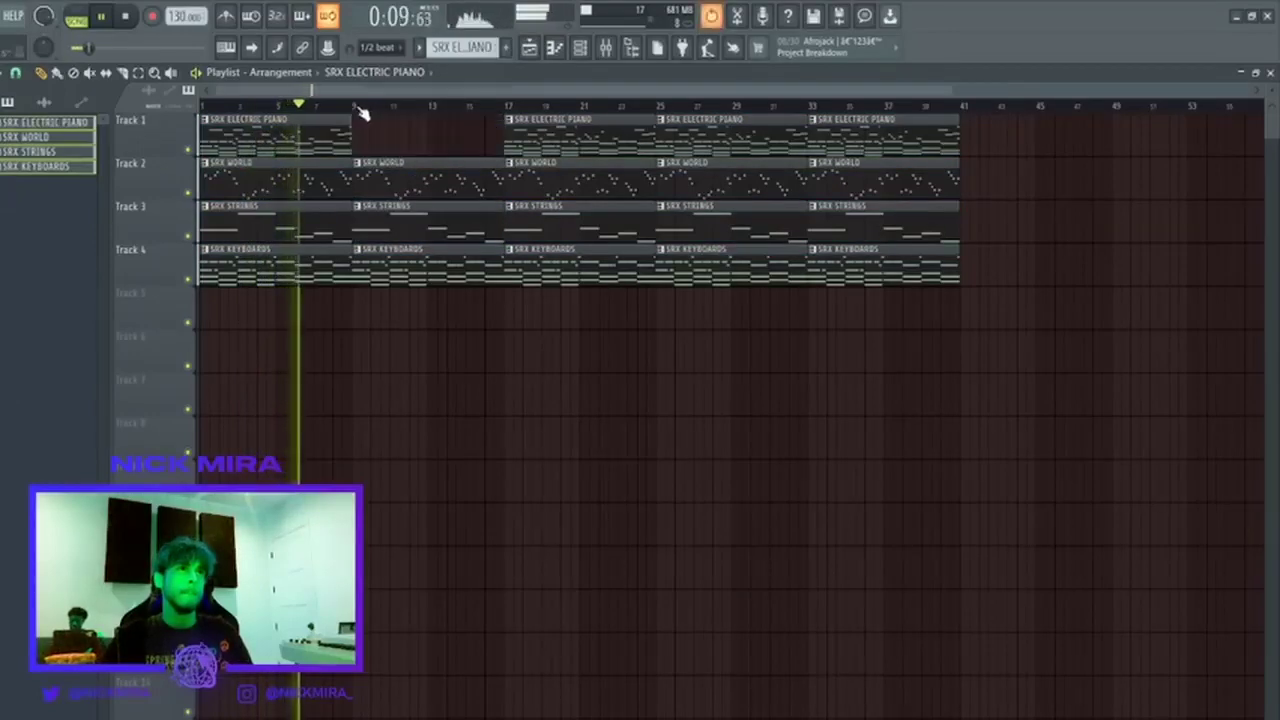
{"action": "right_click", "coordinate": [368, 210]}
{"action": "left_click", "coordinate": [358, 106]}
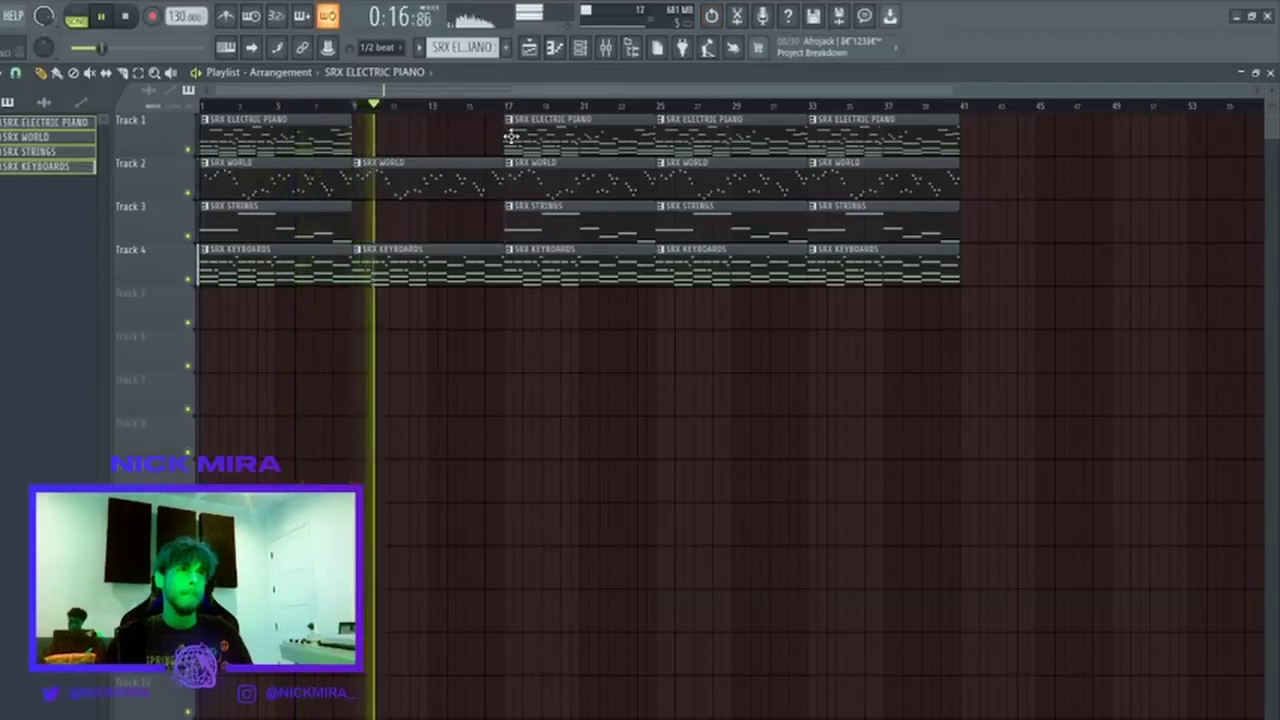
{"action": "key", "text": "ctrl+z"}
{"action": "left_click", "coordinate": [397, 216]}
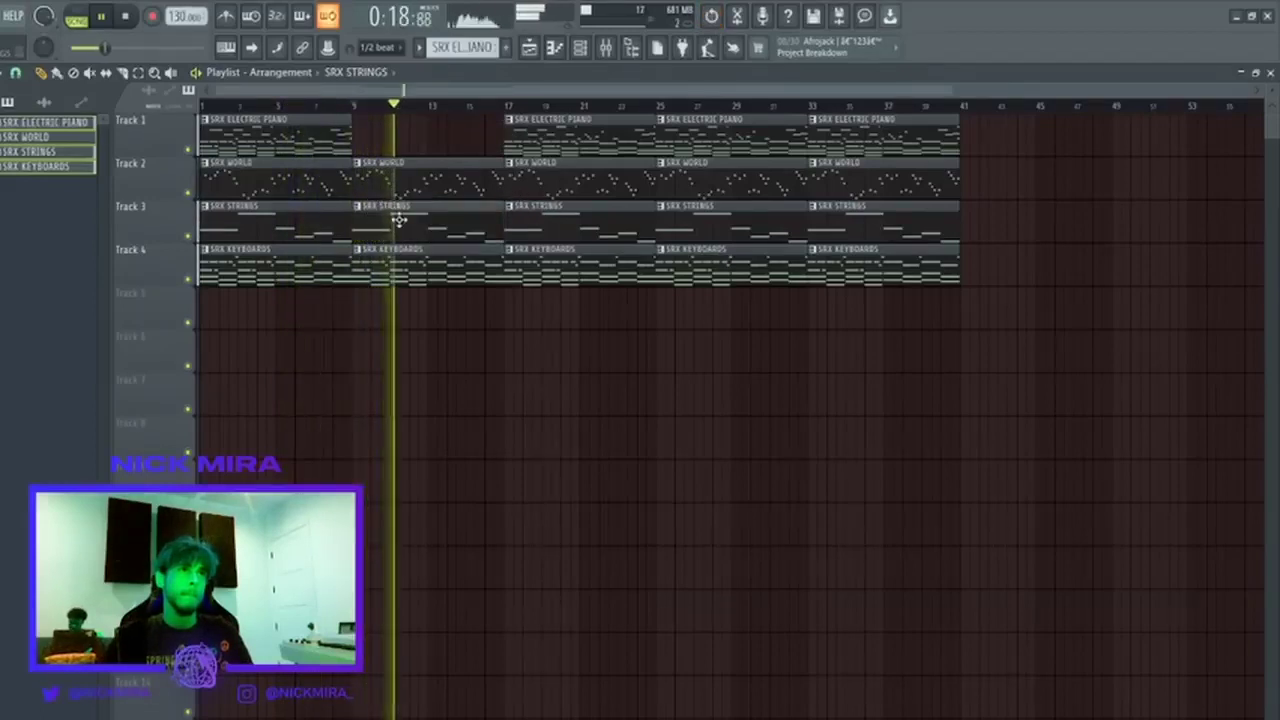
Replace the SRX STRINGS clip at bar 9 with an audio version on Track 5, reversed and with its pitch adjusted.
{"action": "key", "text": "space"}
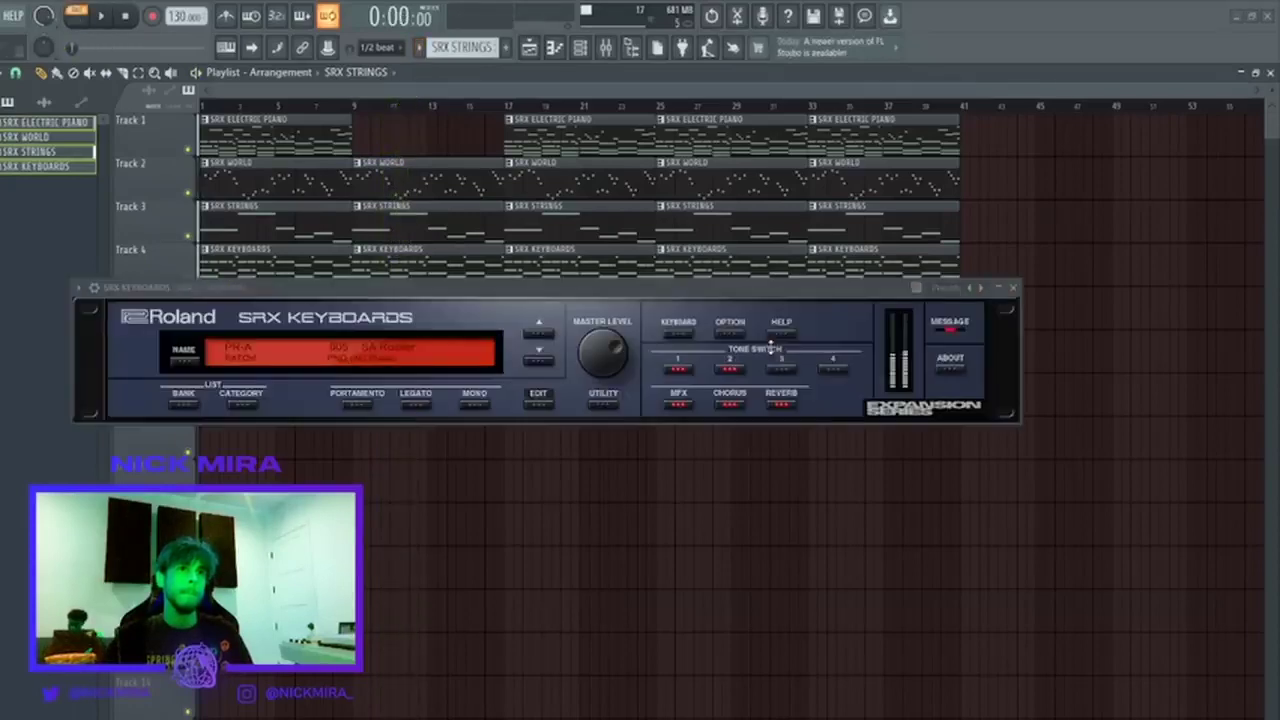
{"action": "left_click_drag", "start_coordinate": [939, 449], "coordinate": [399, 303]}
{"action": "key", "text": "space"}
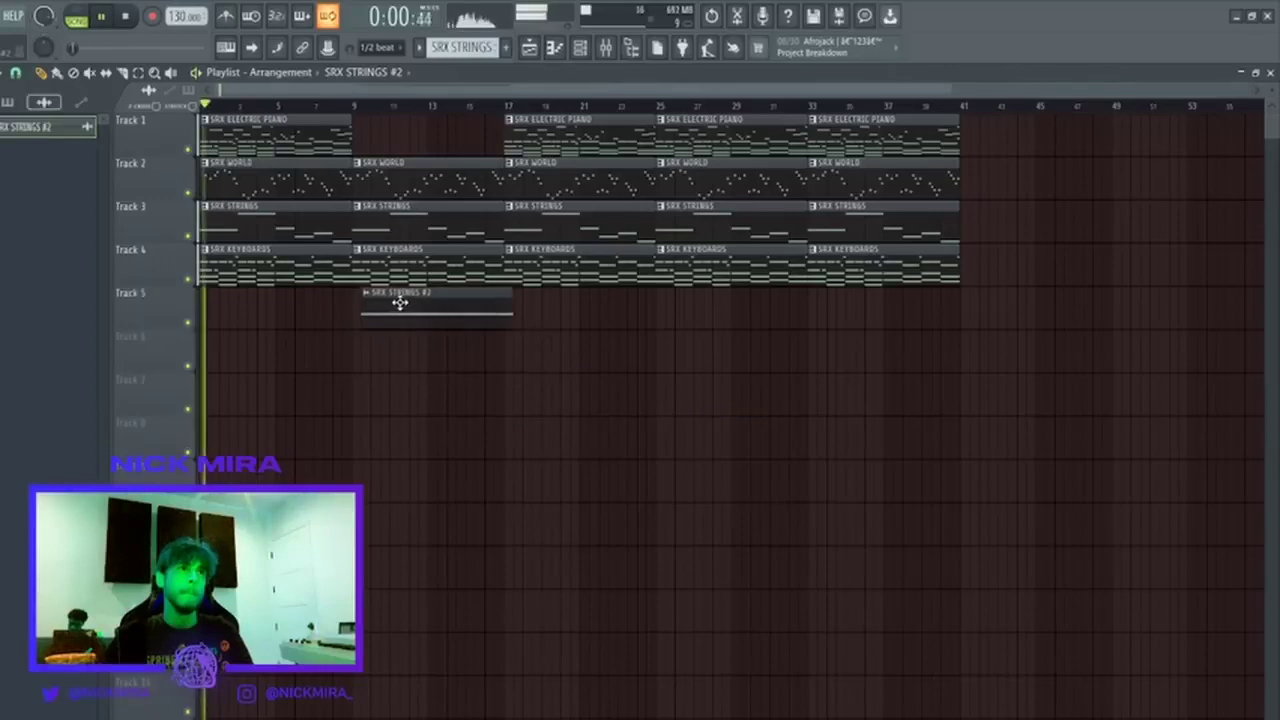
{"action": "left_click", "coordinate": [356, 106]}
{"action": "double_click", "coordinate": [406, 309]}
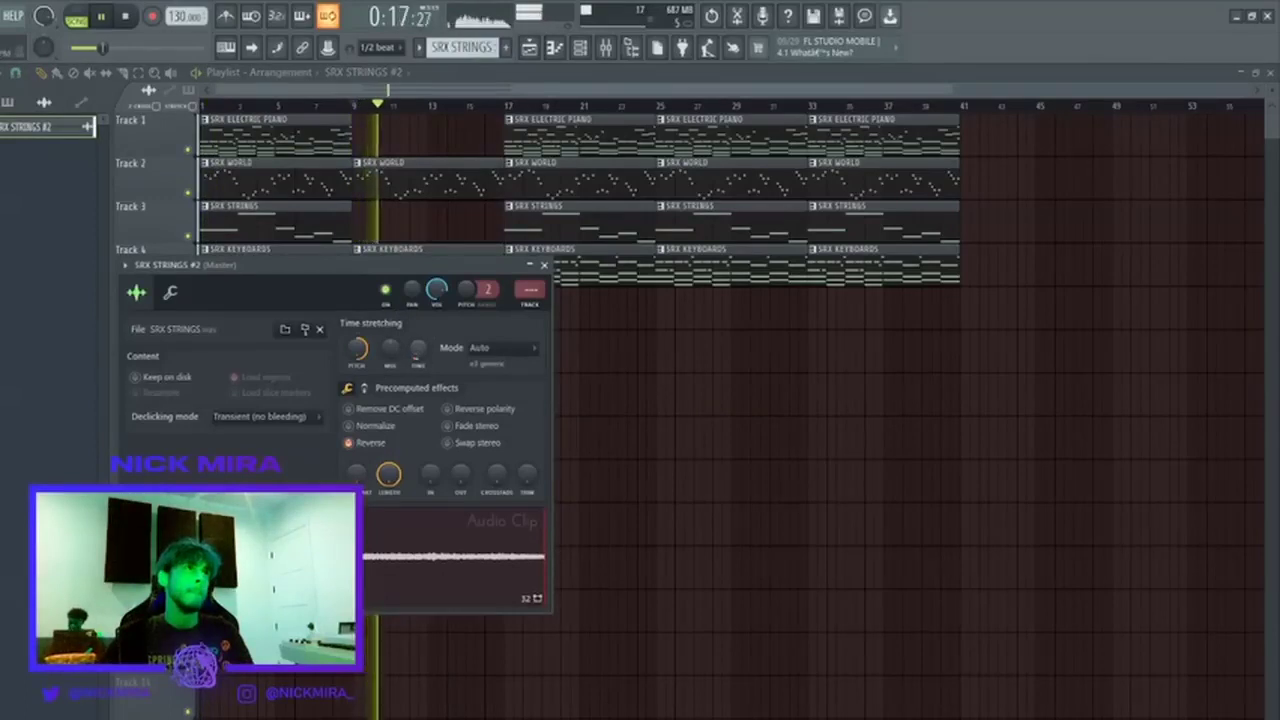
{"action": "key", "text": "Escape"}
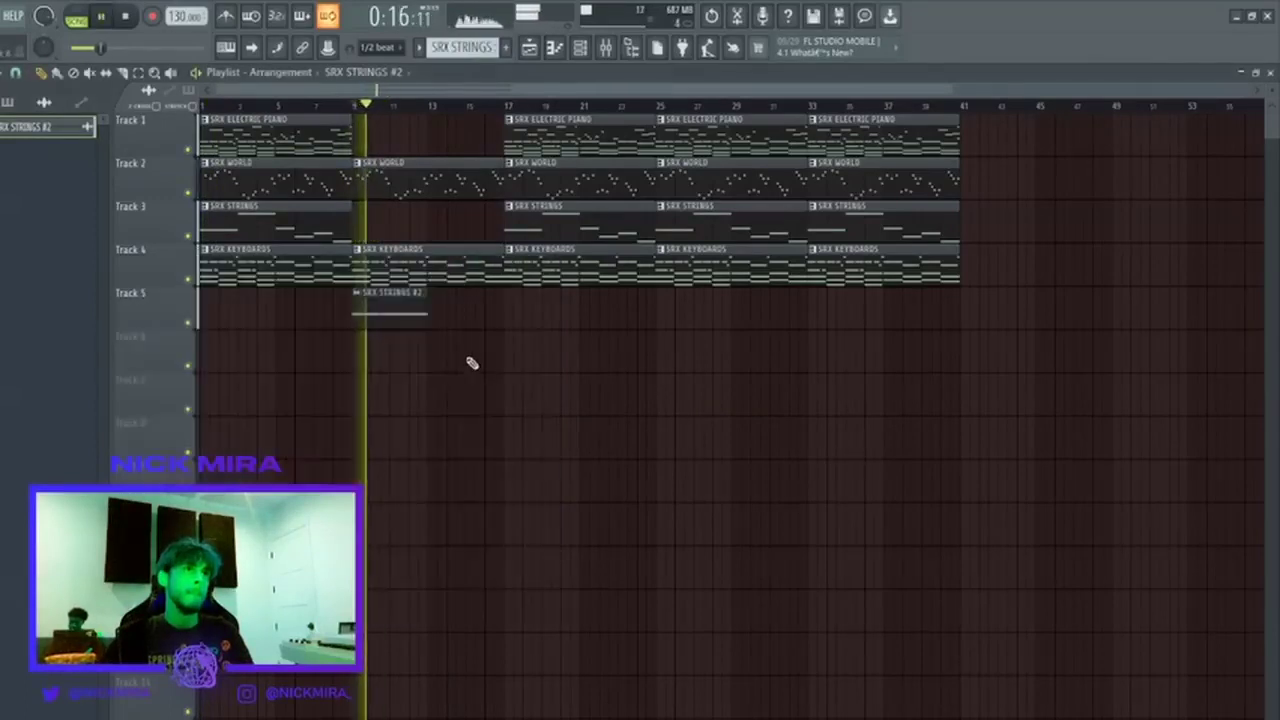
Duplicate the reversed strings audio clip so the pair fills bars 9 to 17 on Track 5.
{"action": "left_click_drag", "start_coordinate": [452, 357], "coordinate": [328, 320]}
{"action": "key", "text": "ctrl+b"}
{"action": "left_click", "coordinate": [320, 327], "text": "ctrl"}
Route the reversed strings to mixer track 5 and cut their lows and highs with Fruity Parametric EQ 2.
{"action": "double_click", "coordinate": [403, 317]}
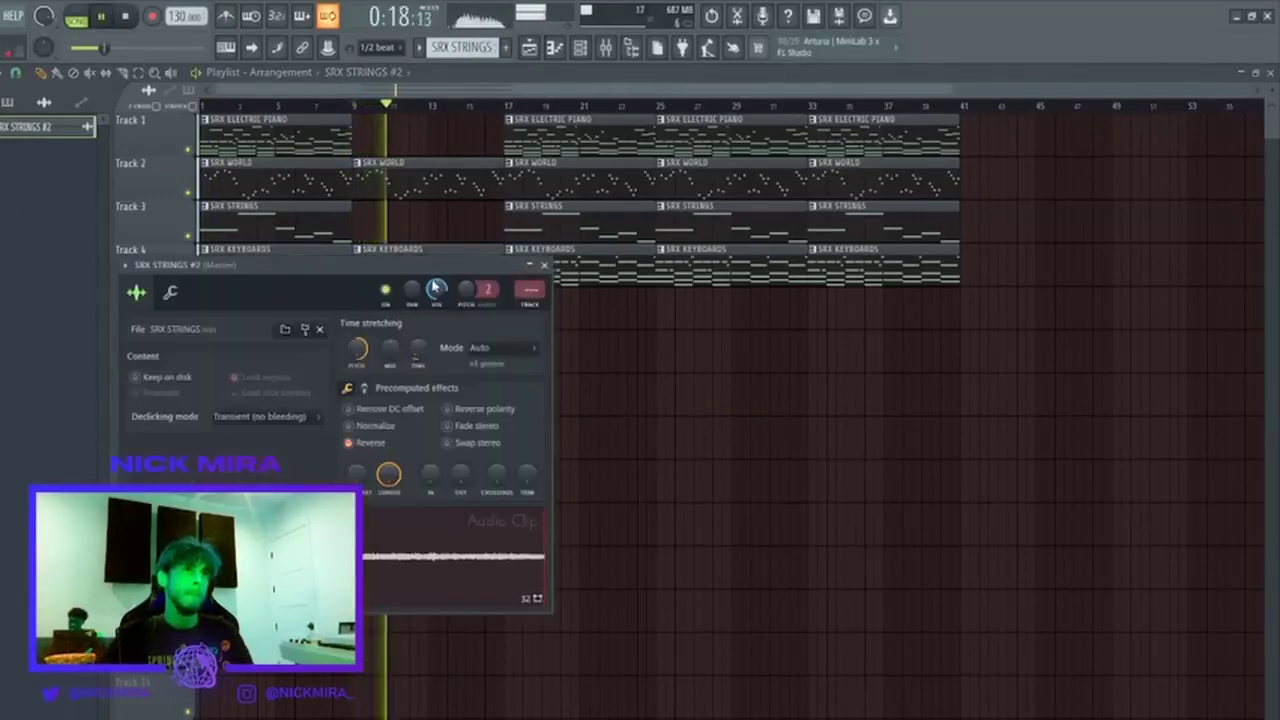
{"action": "left_click", "coordinate": [534, 304]}
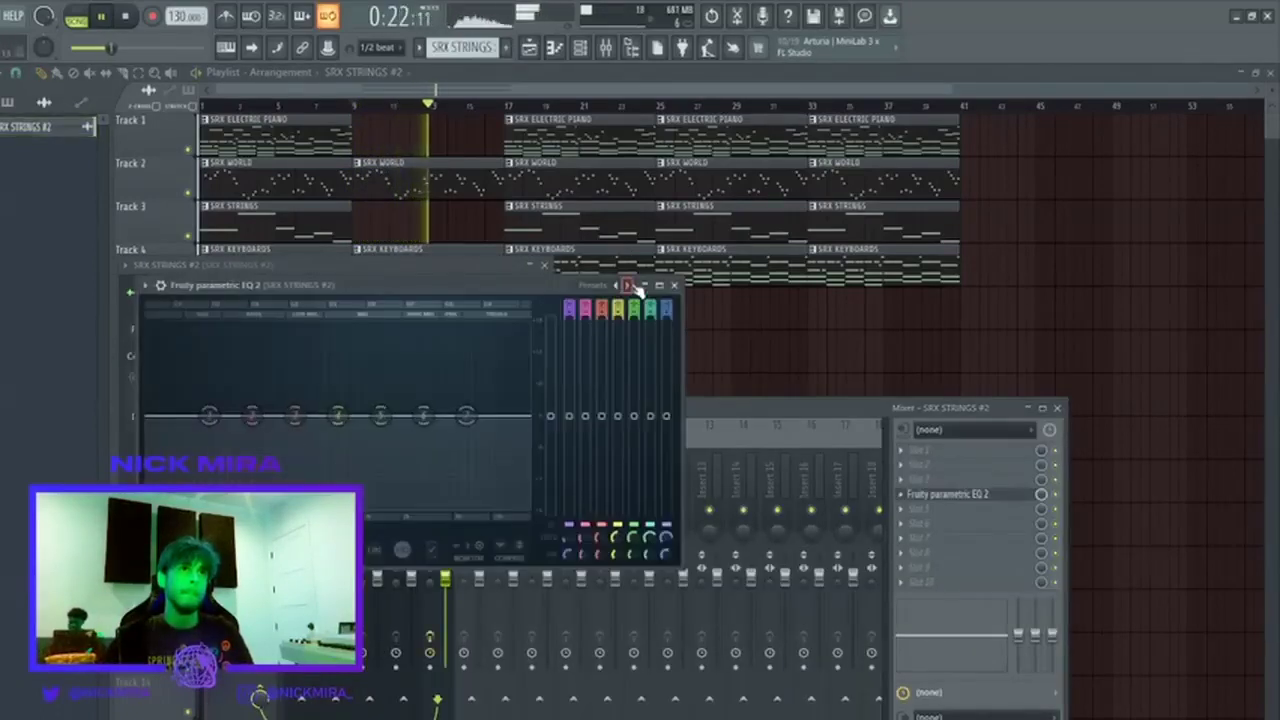
{"action": "left_click", "coordinate": [628, 285]}
{"action": "left_click_drag", "start_coordinate": [165, 416], "coordinate": [315, 416]}
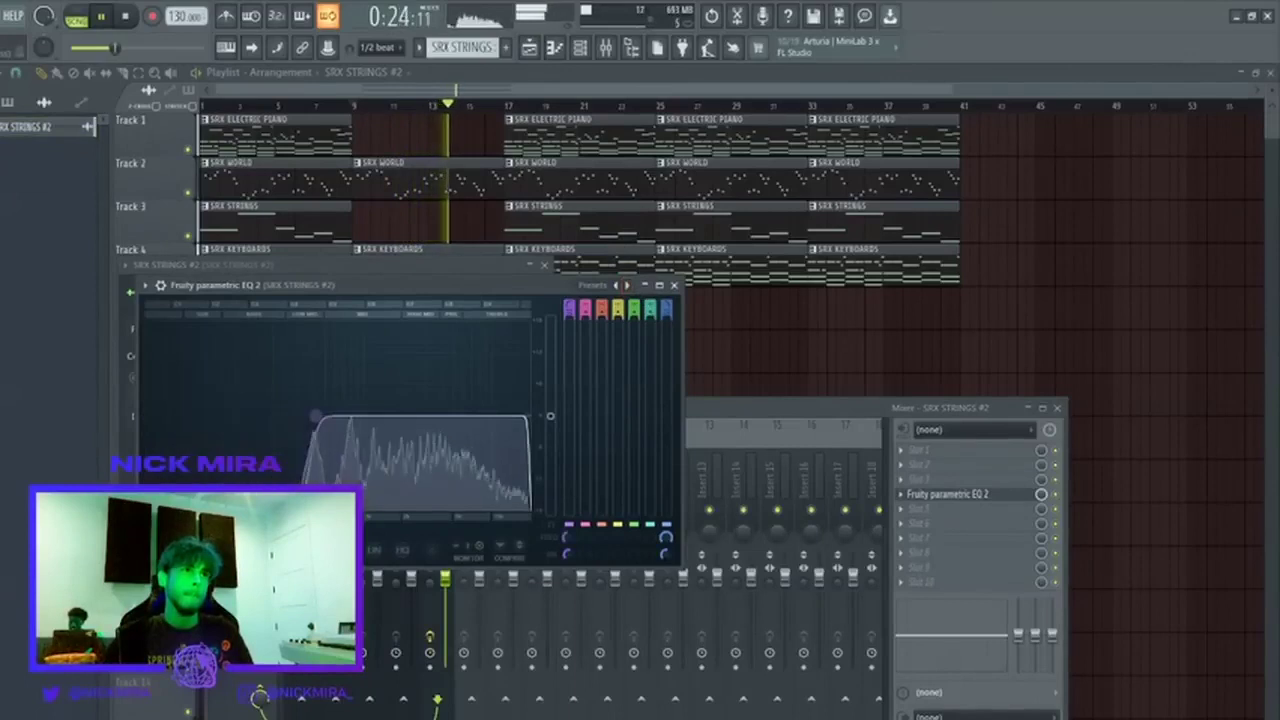
{"action": "left_click_drag", "start_coordinate": [494, 428], "coordinate": [481, 415]}
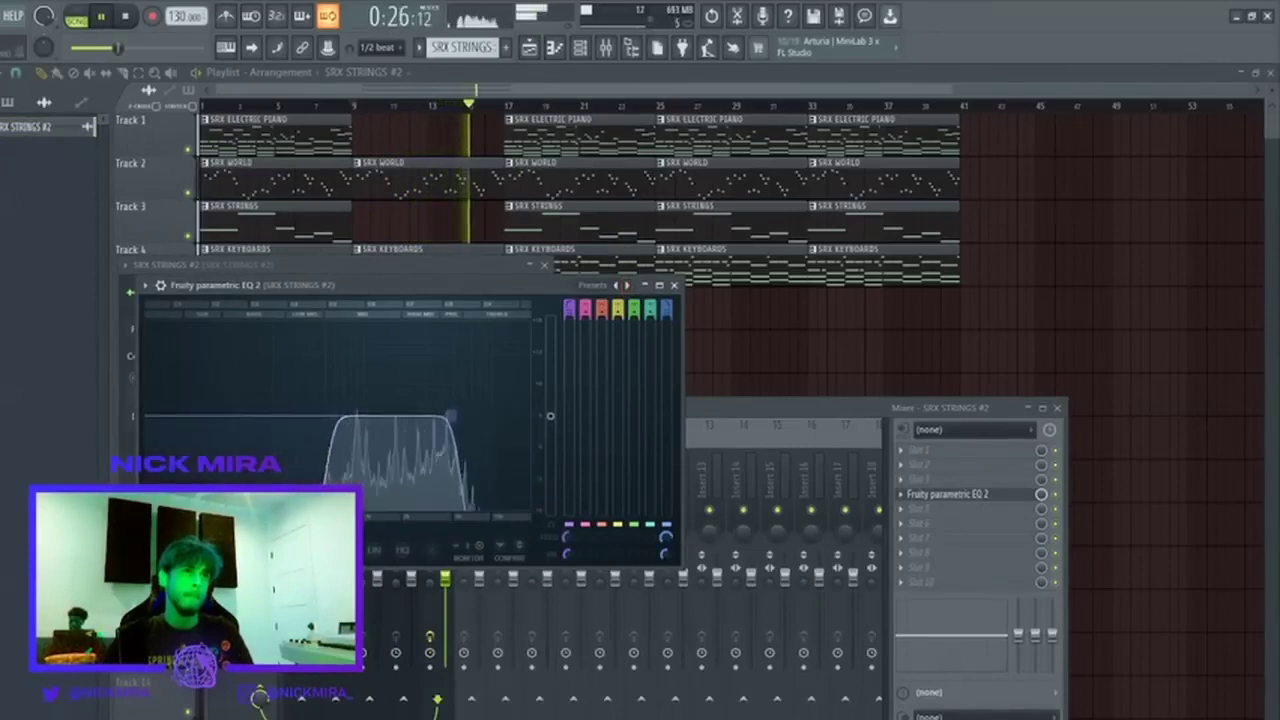
{"action": "right_click", "coordinate": [698, 382]}
{"action": "double_click", "coordinate": [475, 309]}
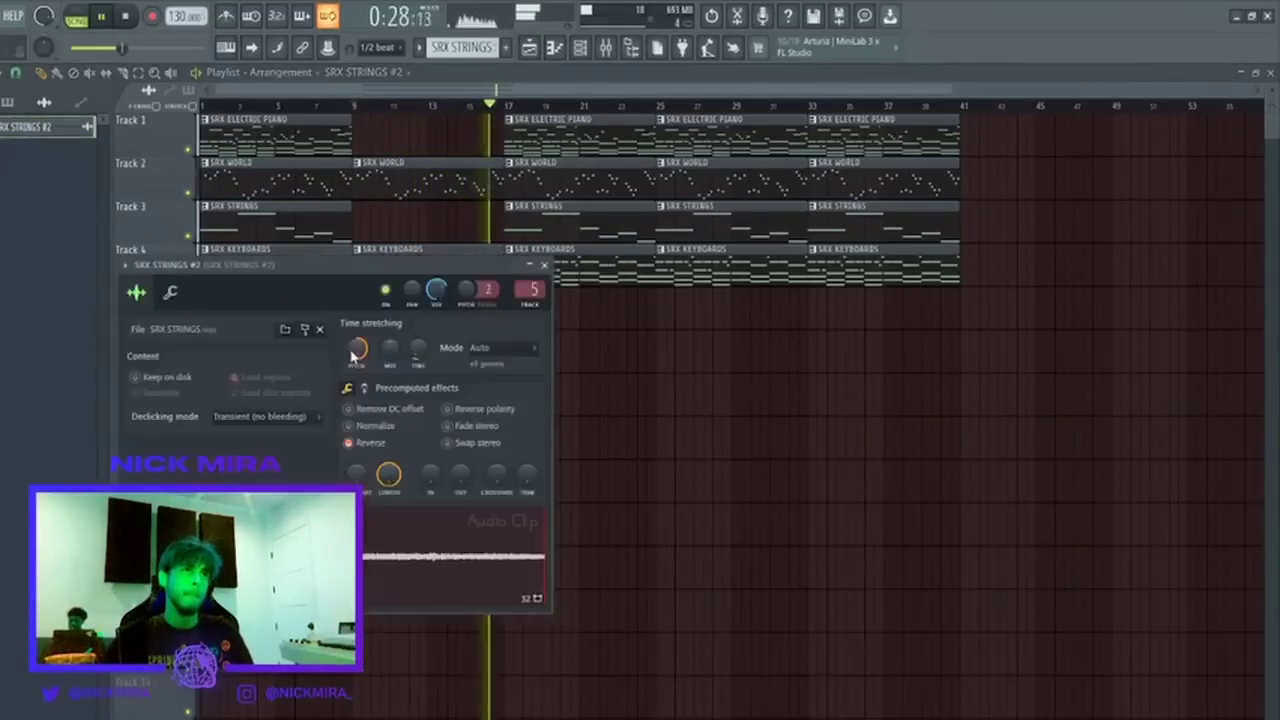
{"action": "right_click", "coordinate": [707, 410]}
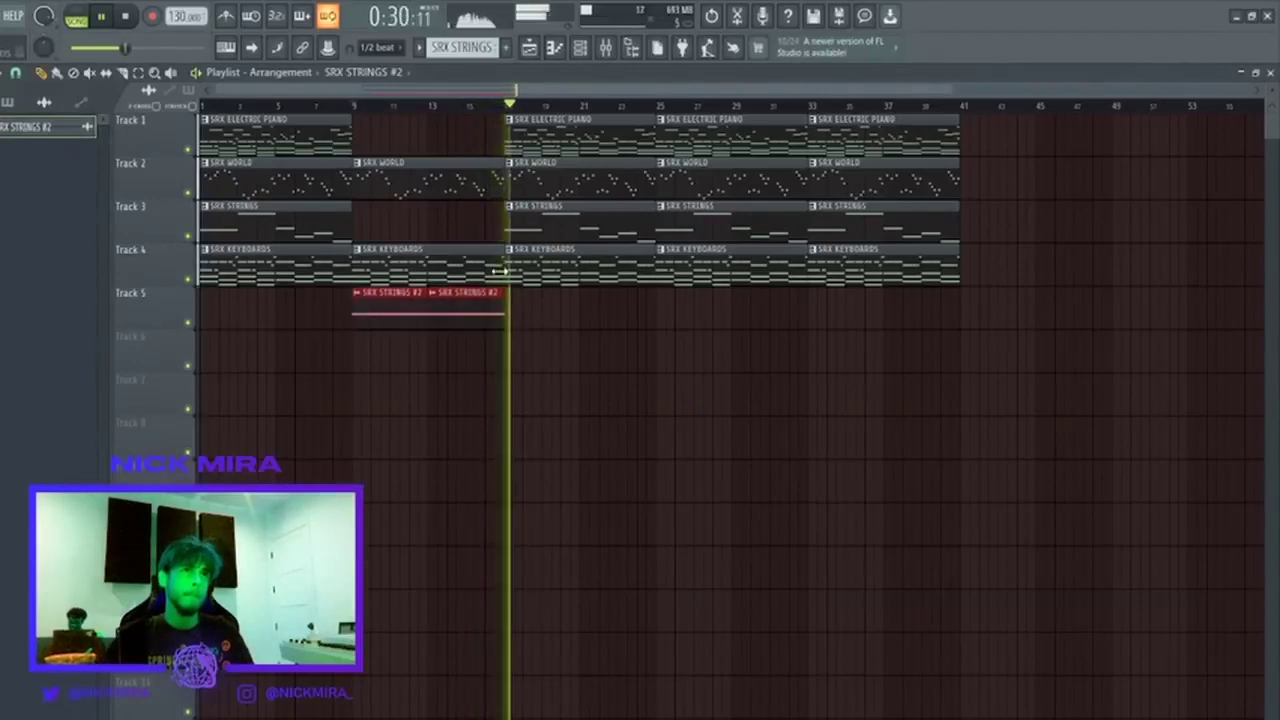
{"action": "double_click", "coordinate": [449, 314]}
Delete the SRX WORLD clip at bar 17 and try removing the SRX KEYBOARDS clip at bar 25.
{"action": "right_click", "coordinate": [594, 188]}
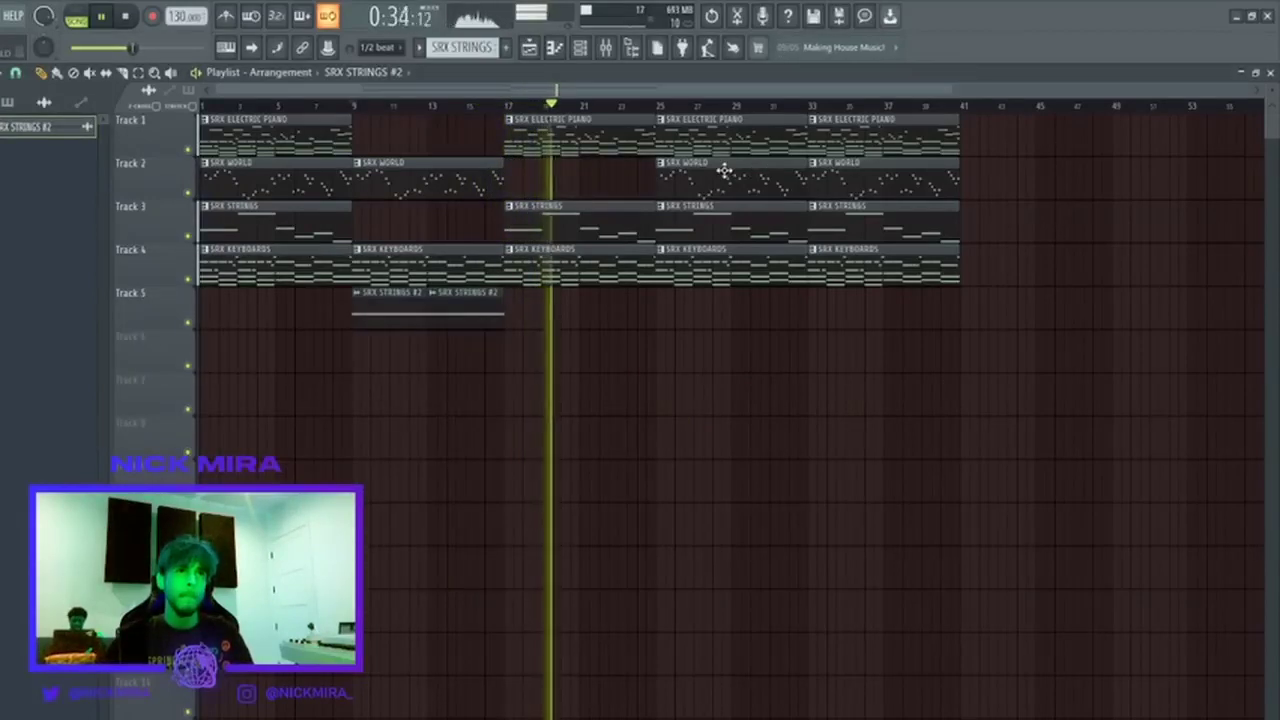
{"action": "right_click", "coordinate": [723, 270]}
{"action": "key", "text": "ctrl+z"}
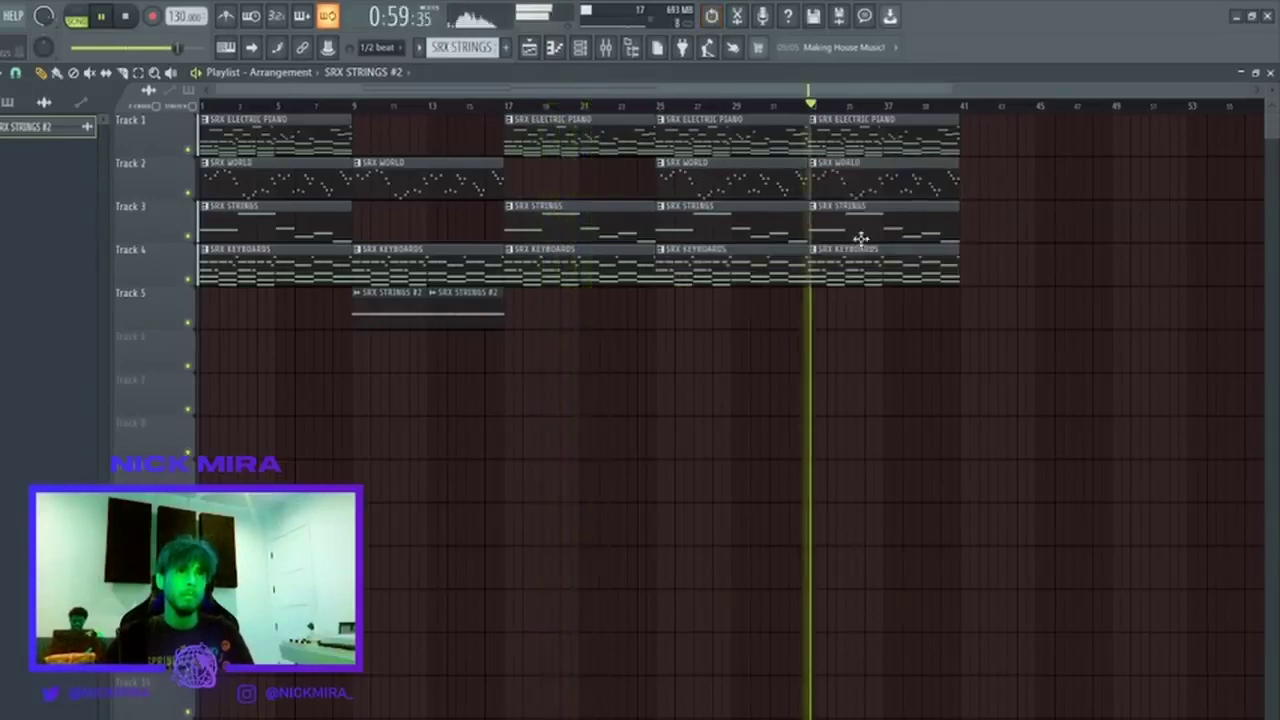
Delete the SRX STRINGS, SRX KEYBOARDS and SRX WORLD clips at bar 33, leaving only the electric piano.
{"action": "right_click", "coordinate": [861, 237]}
{"action": "right_click", "coordinate": [865, 254]}
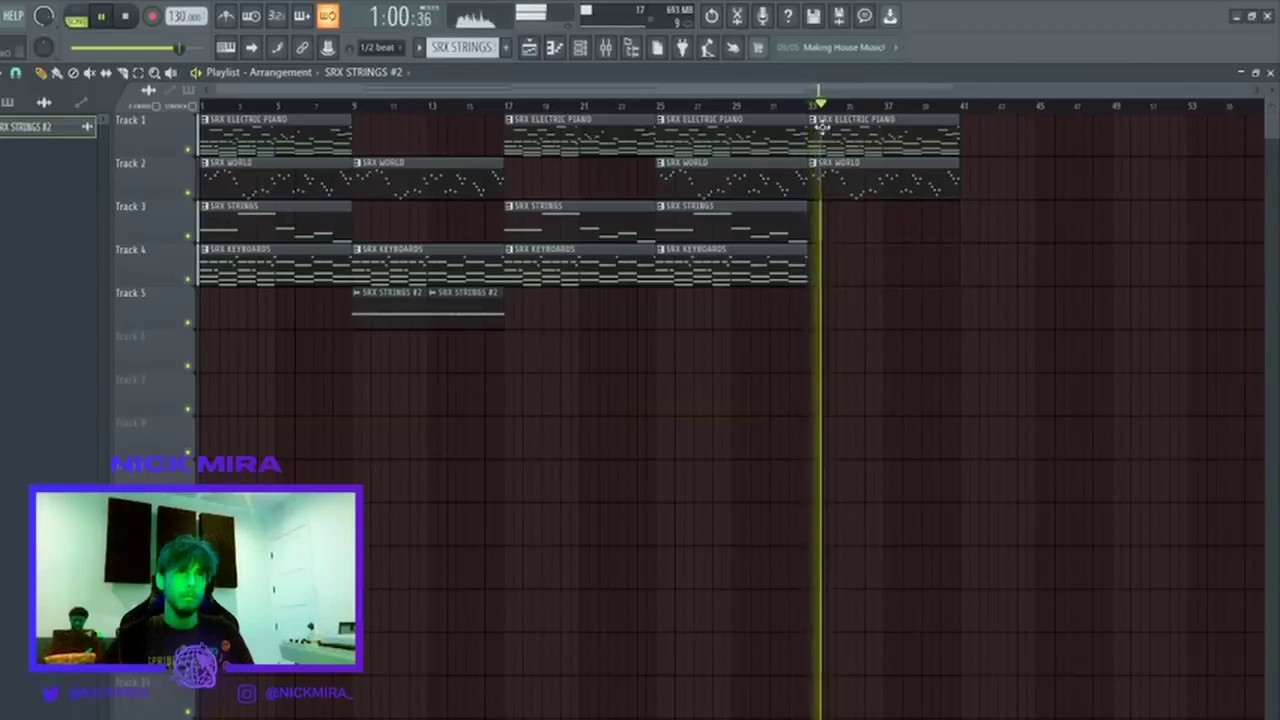
{"action": "right_click", "coordinate": [852, 174]}
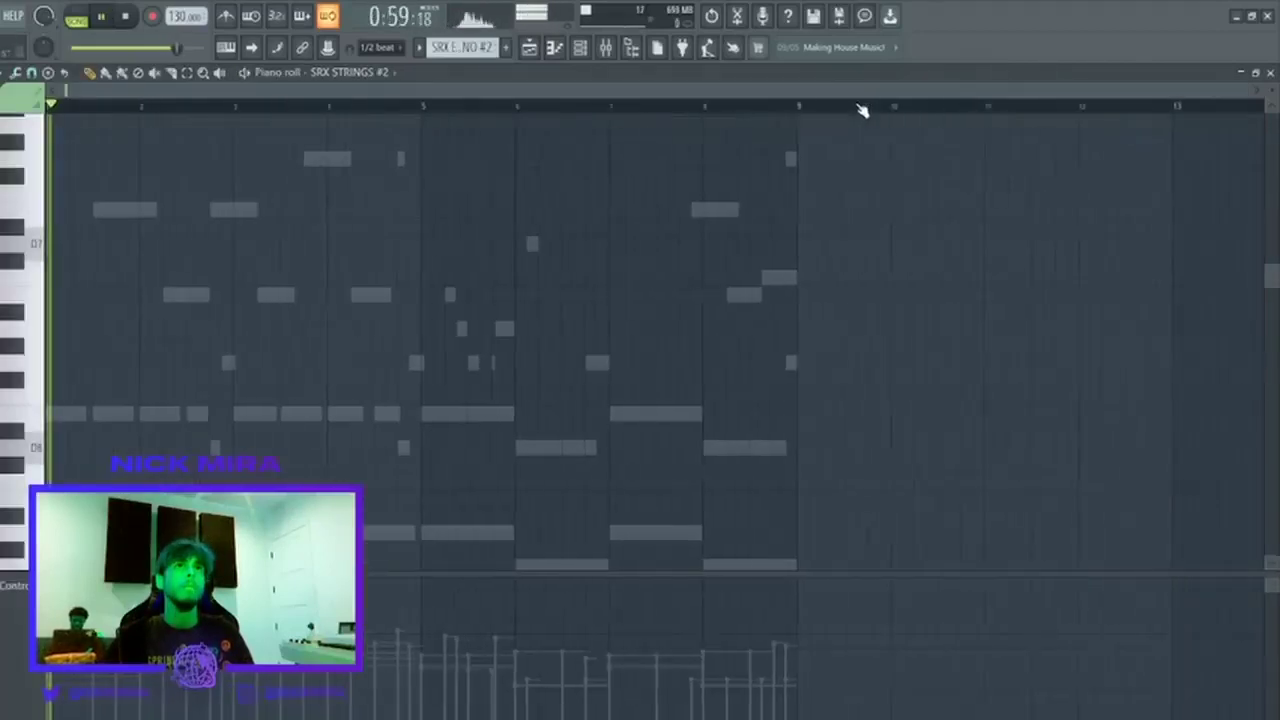
Make the electric piano clip at bar 33 a unique pattern and shift its lowered notes back up an octave.
{"action": "key", "text": "F7"}
{"action": "double_click", "coordinate": [833, 130]}
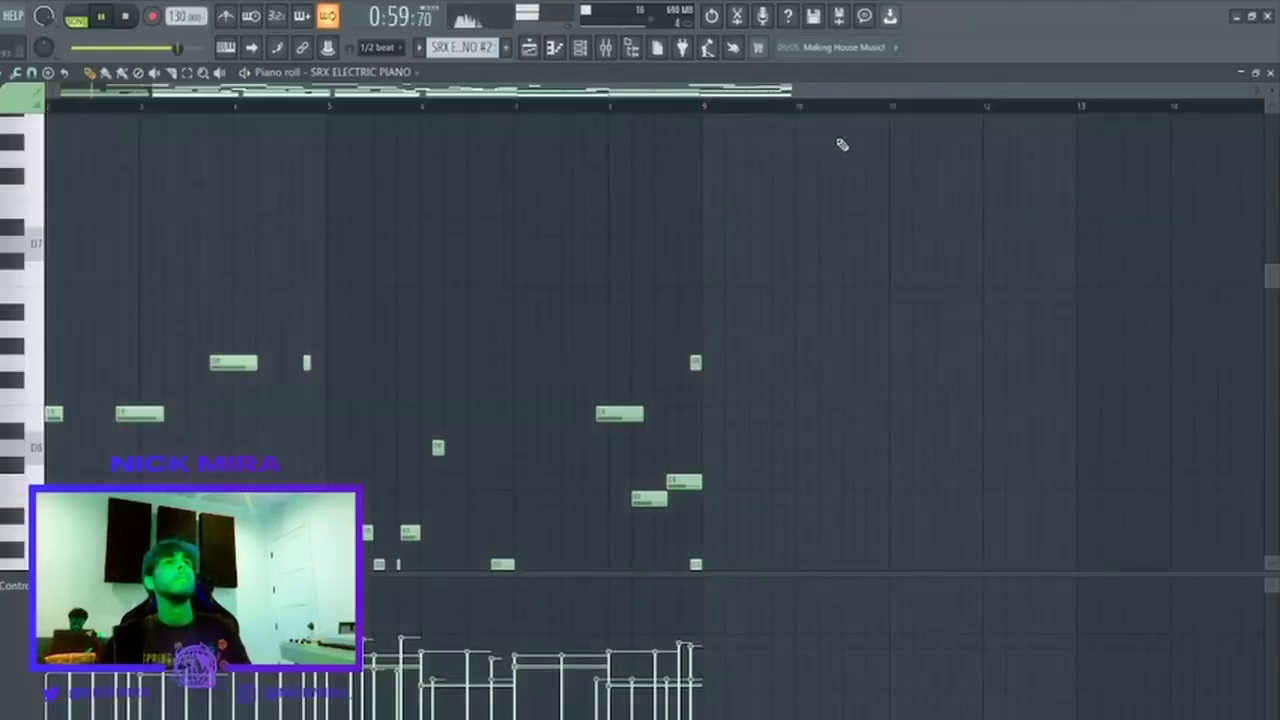
{"action": "key", "text": "F7"}
{"action": "double_click", "coordinate": [833, 146]}
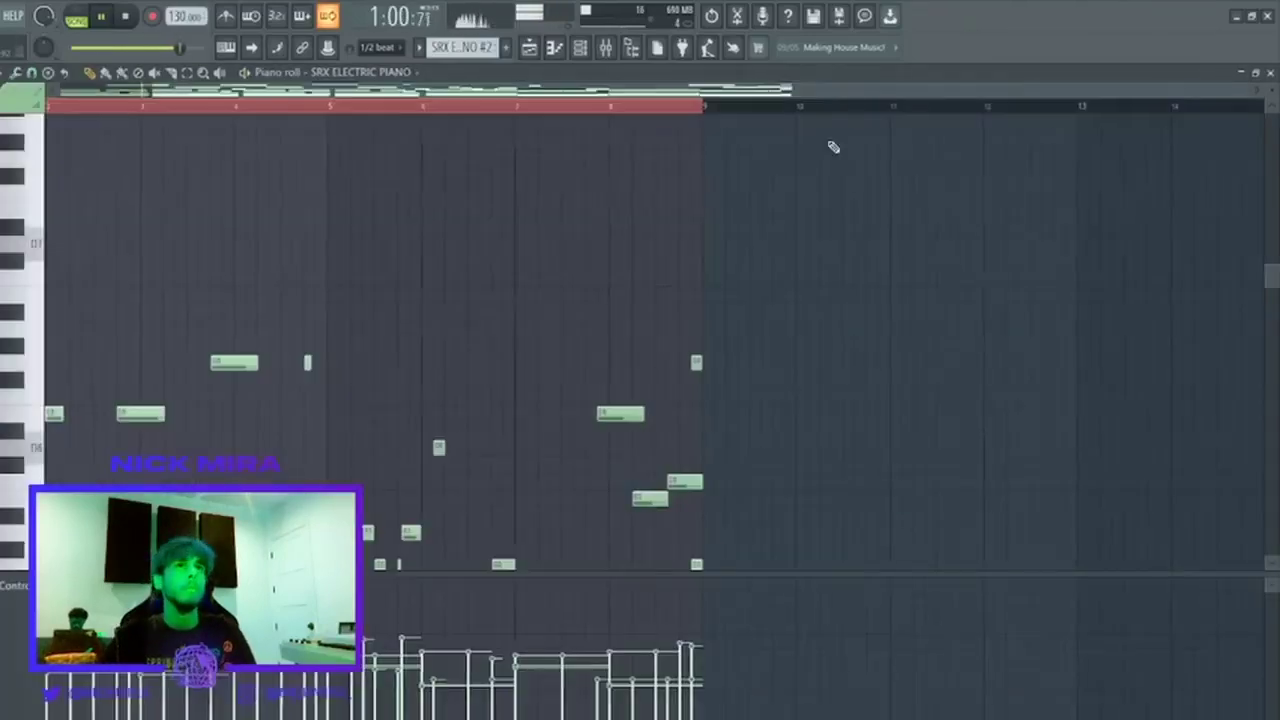
{"action": "key", "text": "ctrl+Up"}
{"action": "key", "text": "ctrl+d"}
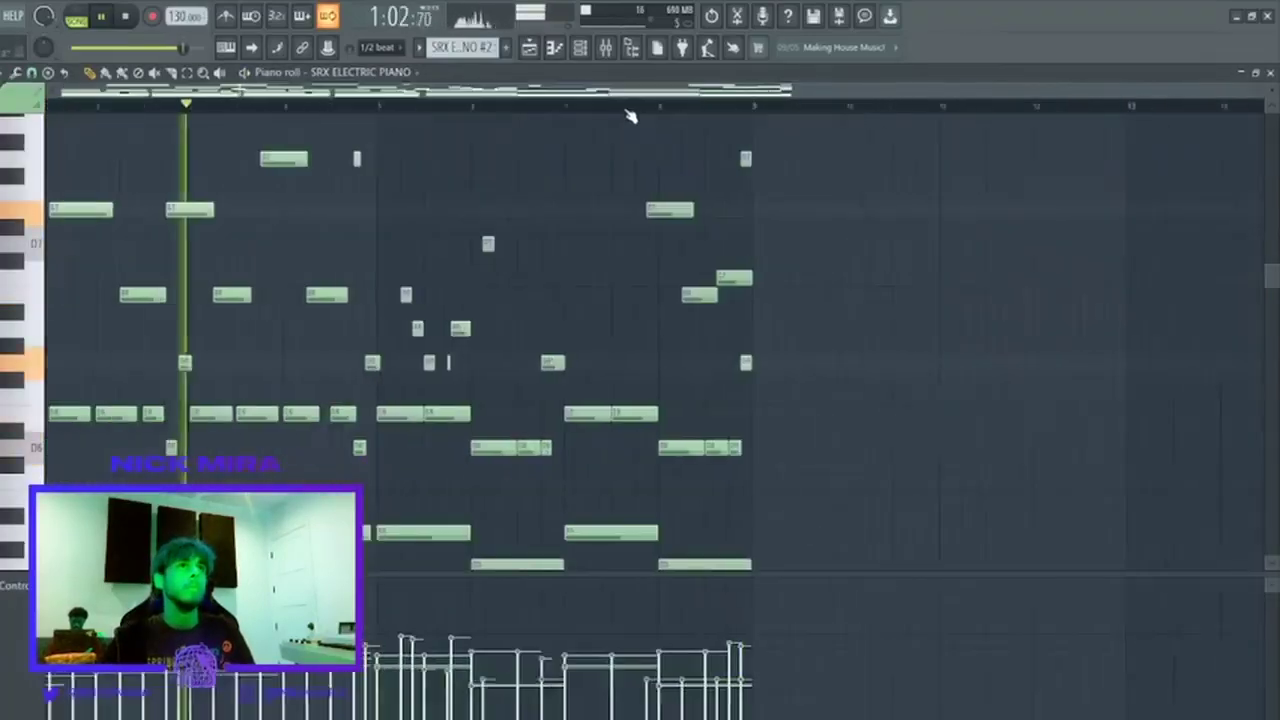
Duplicate all notes of the unique electric piano pattern from bar 9 onward and transpose the copy down an octave.
{"action": "key", "text": "ctrl+a"}
{"action": "key", "text": "ctrl+b"}
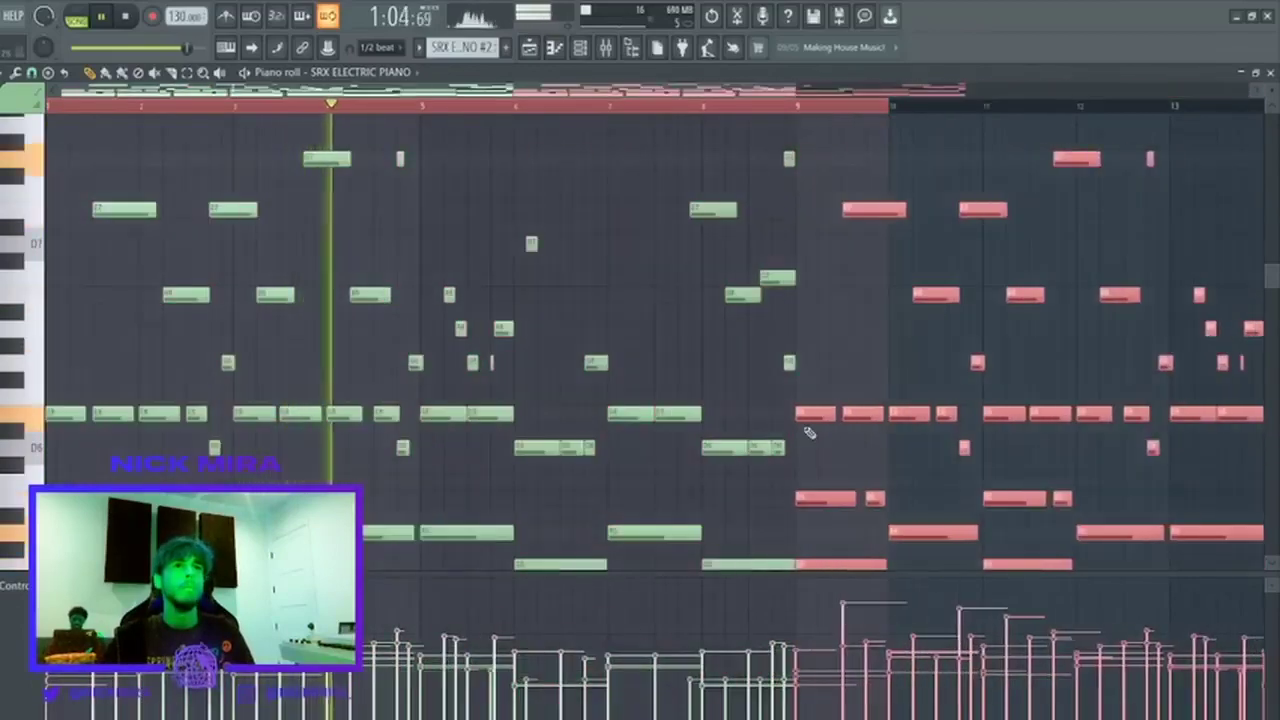
{"action": "key", "text": "ctrl+Down"}
{"action": "scroll", "coordinate": [912, 114], "scroll_direction": "down", "scroll_amount": 2}
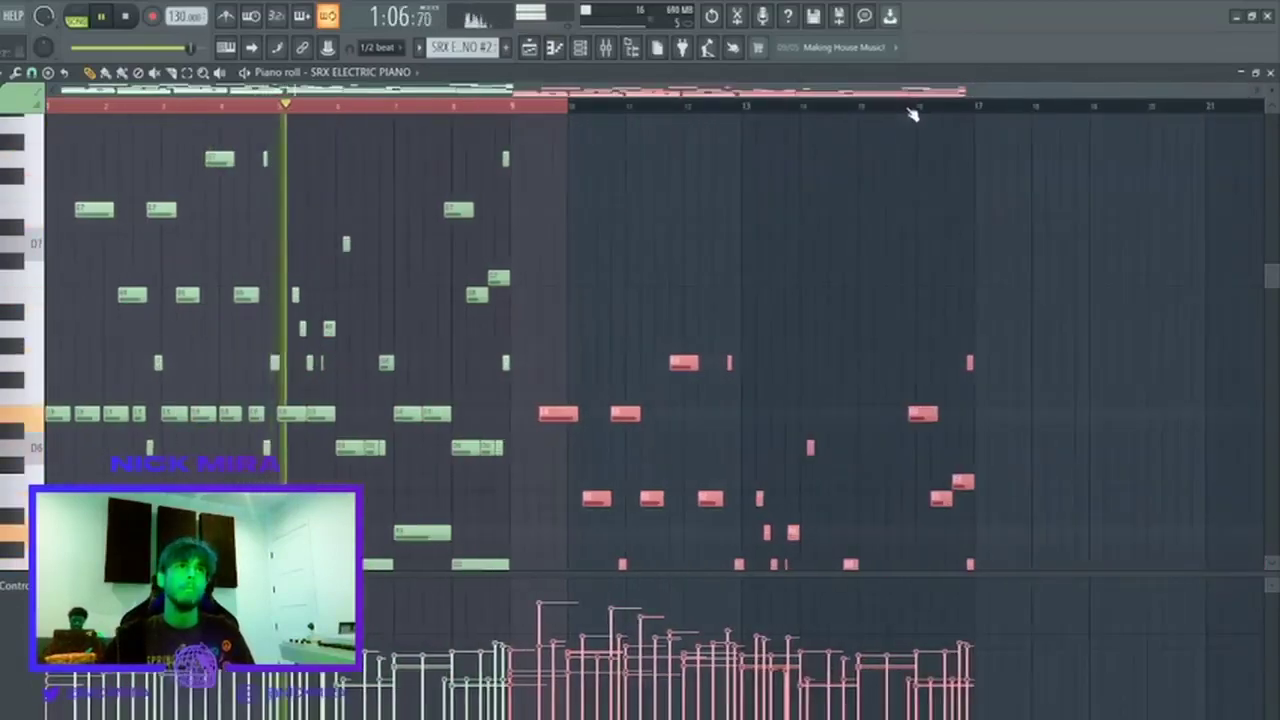
{"action": "key", "text": "ctrl+d"}
{"action": "scroll", "coordinate": [757, 237], "scroll_direction": "down", "scroll_amount": 2}
{"action": "key", "text": "F7"}
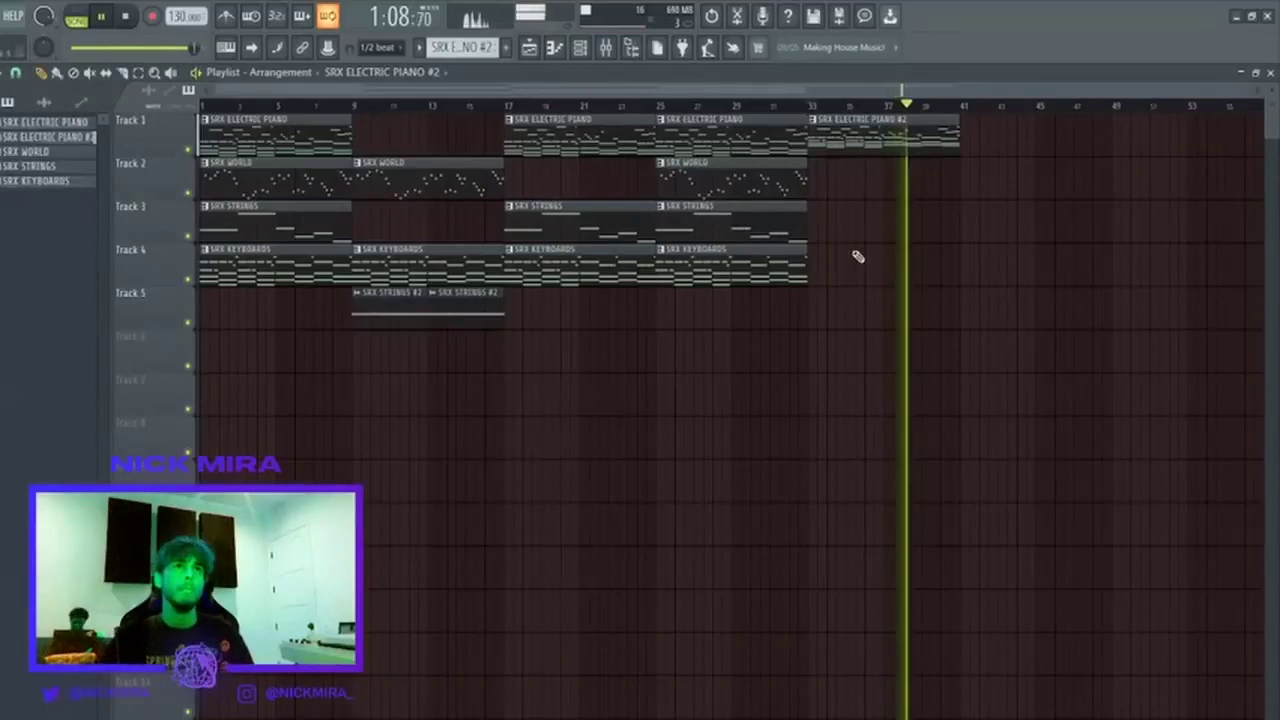
Duplicate the Track 2 to 4 clips from bars 17–33 to bars 41–57 and delete the SRX STRINGS copy at bar 41.
{"action": "left_click_drag", "start_coordinate": [948, 323], "coordinate": [591, 194]}
{"action": "key", "text": "ctrl+b"}
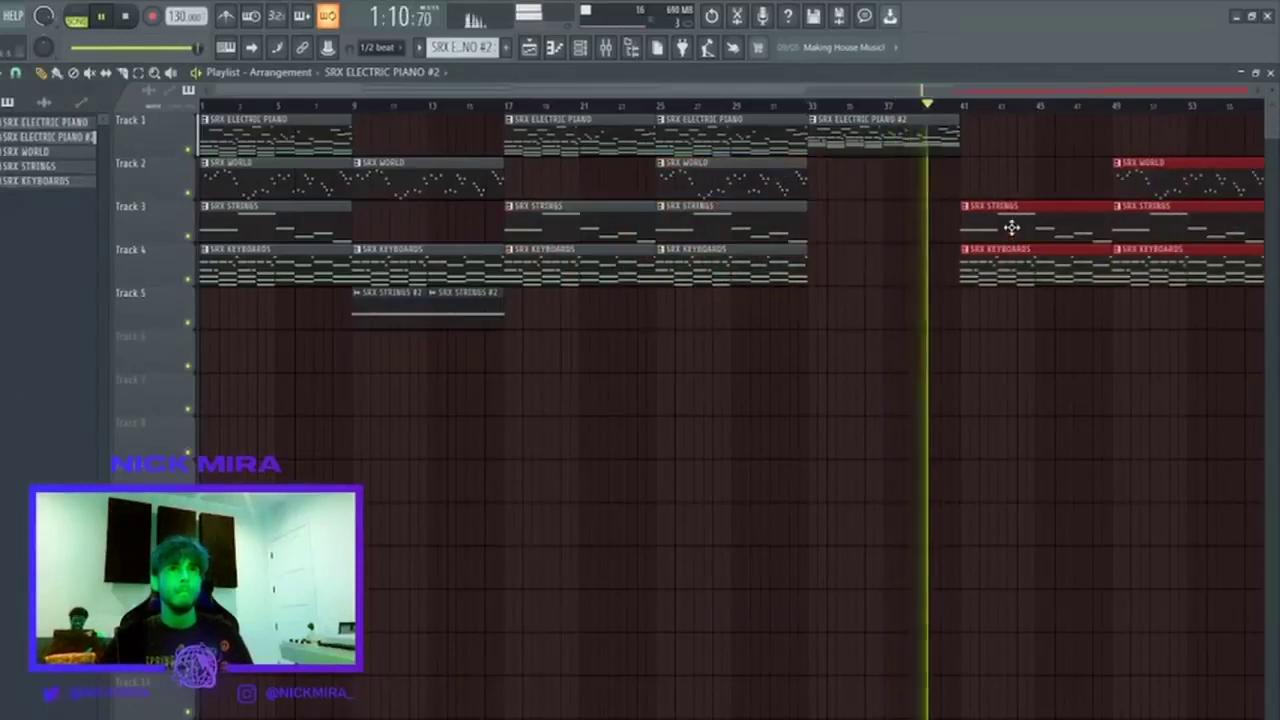
{"action": "key", "text": "ctrl+d"}
{"action": "scroll", "coordinate": [962, 110], "scroll_direction": "down", "scroll_amount": 2}
{"action": "right_click", "coordinate": [874, 219]}
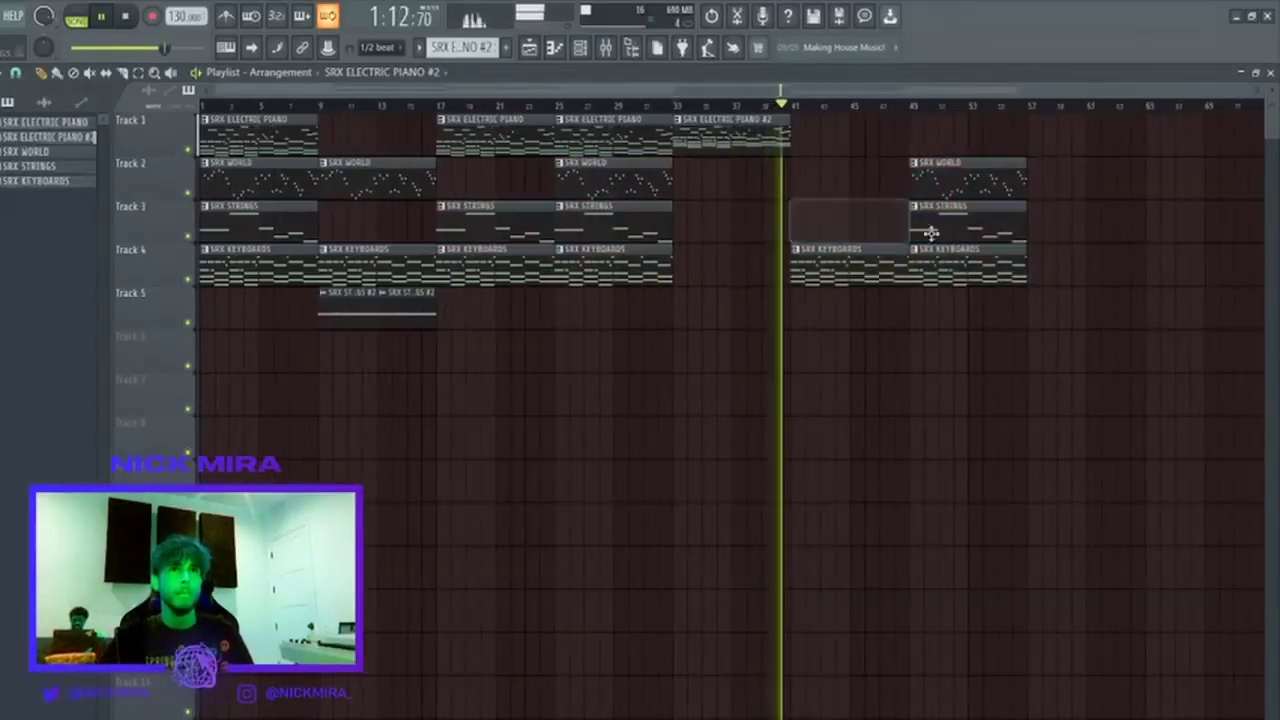
Copy the SRX WORLD and SRX STRINGS clips from bar 49 to bar 57 and delete the originals at bar 49.
{"action": "left_click_drag", "start_coordinate": [930, 231], "coordinate": [1003, 146]}
{"action": "key", "text": "ctrl+b"}
{"action": "key", "text": "ctrl+d"}
{"action": "right_click", "coordinate": [980, 220]}
{"action": "right_click", "coordinate": [982, 184]}
Copy the SRX WORLD clip from bar 57 to bar 65 and delete the one at bar 57.
{"action": "left_click", "coordinate": [1045, 179], "text": "ctrl"}
{"action": "key", "text": "ctrl+b"}
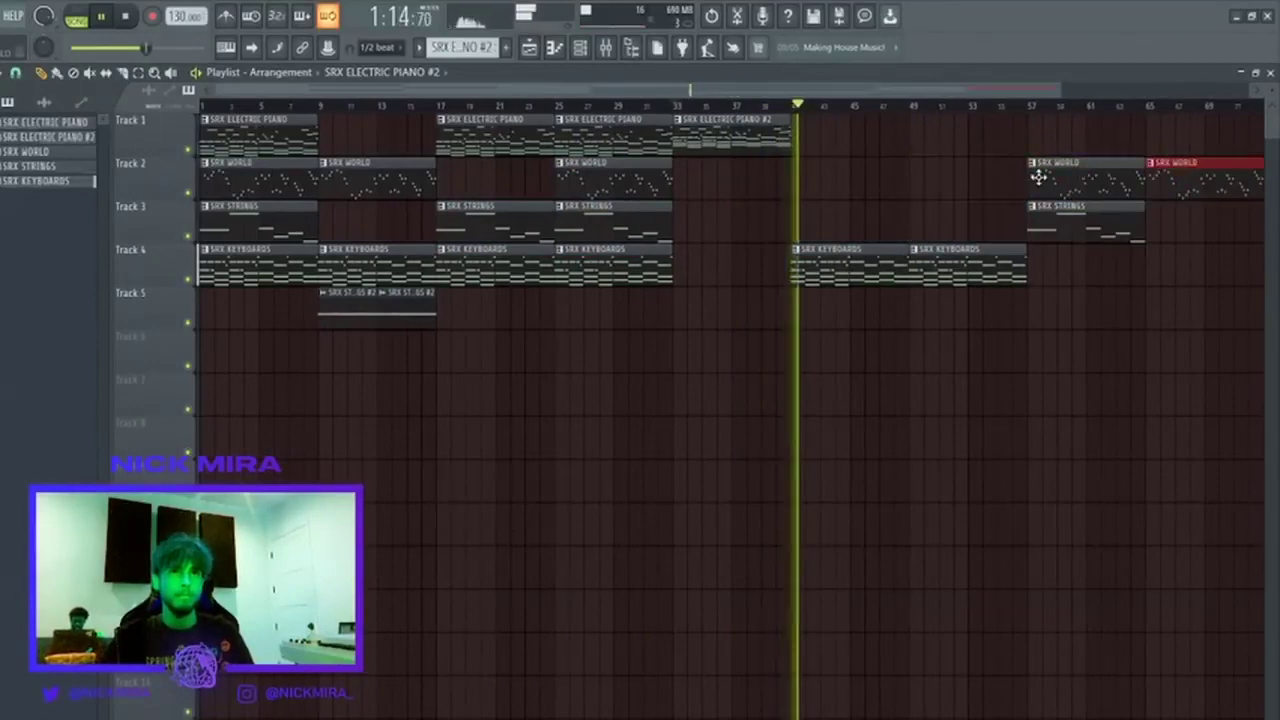
{"action": "key", "text": "ctrl+d"}
{"action": "right_click", "coordinate": [1080, 168]}
Delete the second SRX KEYBOARDS clip at bar 49, keeping only the one at bar 41.
{"action": "scroll", "coordinate": [1070, 130], "scroll_direction": "down", "scroll_amount": 3}
{"action": "scroll", "coordinate": [1064, 200], "scroll_direction": "up", "scroll_amount": 3}
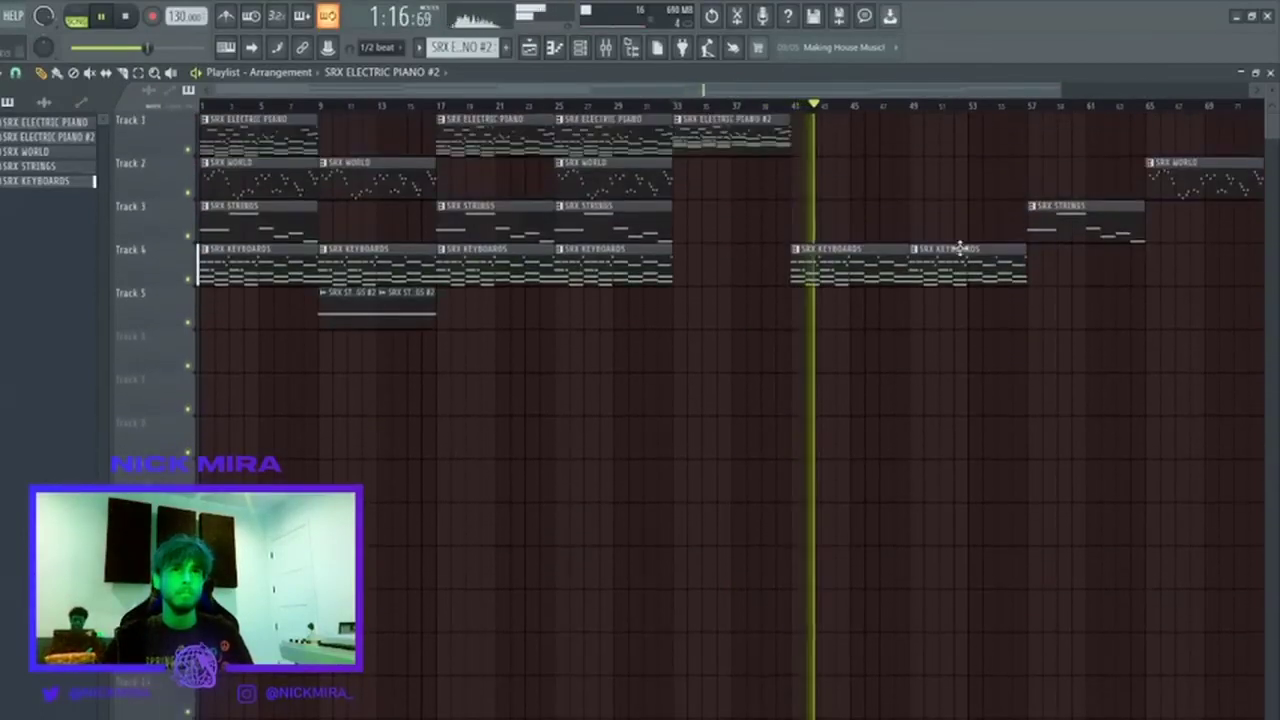
{"action": "scroll", "coordinate": [929, 112], "scroll_direction": "down", "scroll_amount": 2}
{"action": "right_click", "coordinate": [828, 265]}
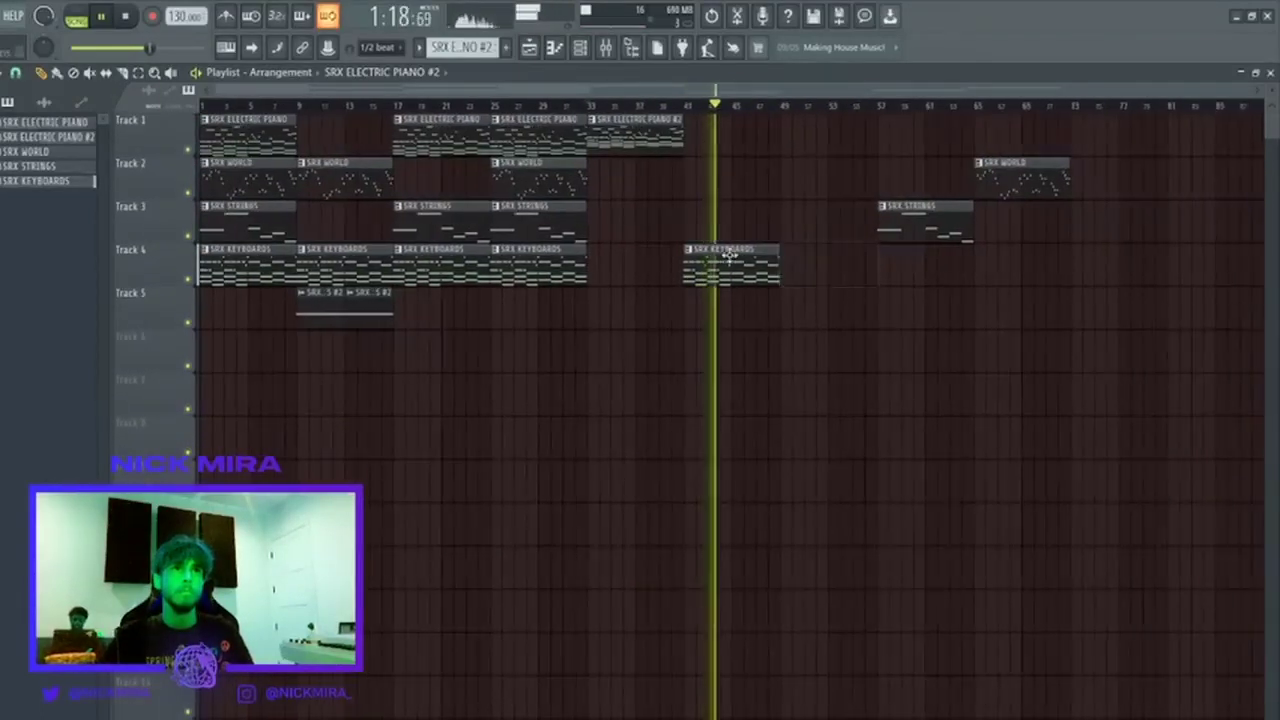
Move the separate SRX STRINGS and SRX WORLD clips to bars 49 and 57, directly after the keyboards clip.
{"action": "left_click_drag", "start_coordinate": [891, 240], "coordinate": [1066, 114]}
{"action": "left_click_drag", "start_coordinate": [925, 220], "coordinate": [835, 222]}
{"action": "key", "text": "ctrl+d"}
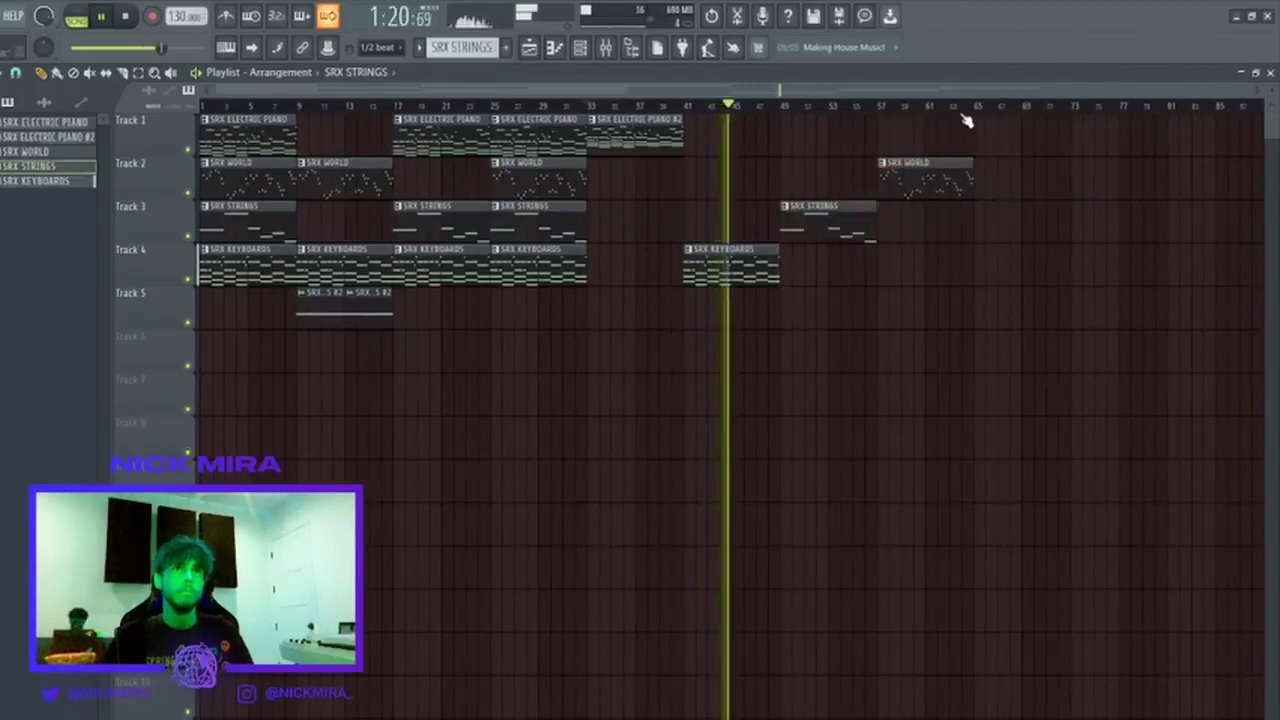
Copy the two SRX STRINGS #2 audio clips on Track 5 to bar 65 and play the song from the start.
{"action": "left_click_drag", "start_coordinate": [978, 106], "coordinate": [178, 195]}
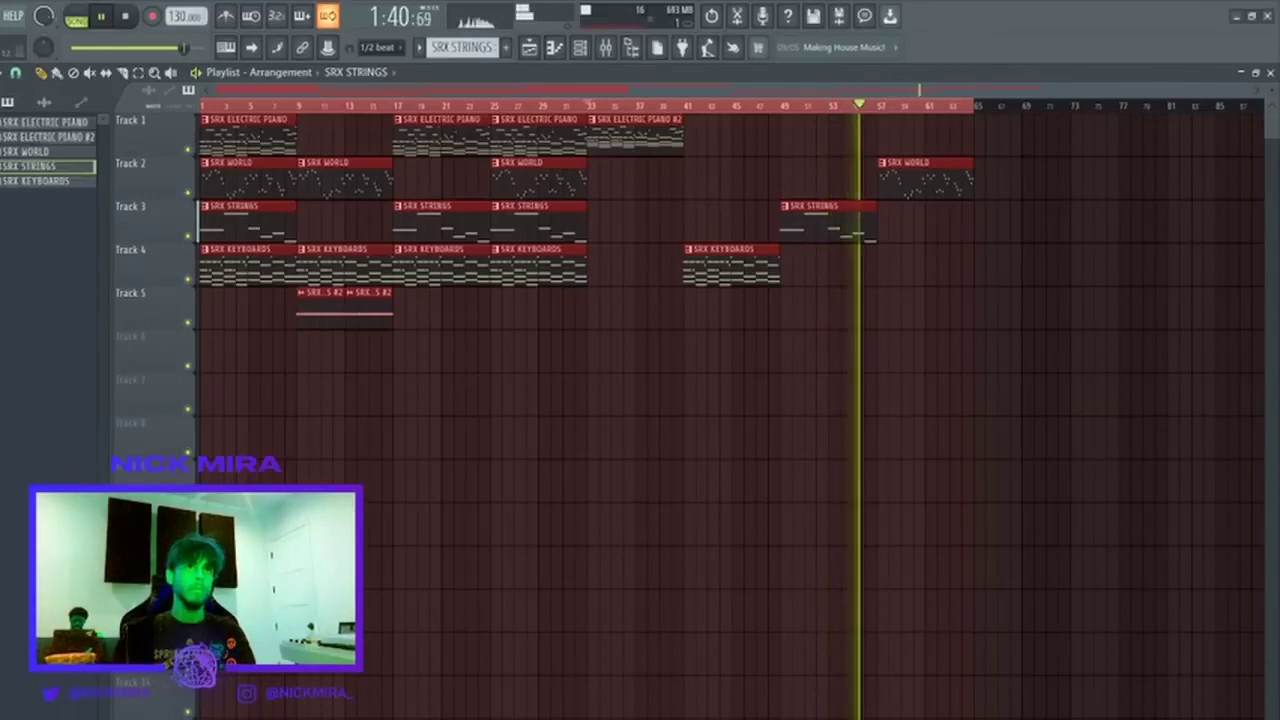
{"action": "left_click", "coordinate": [837, 137]}
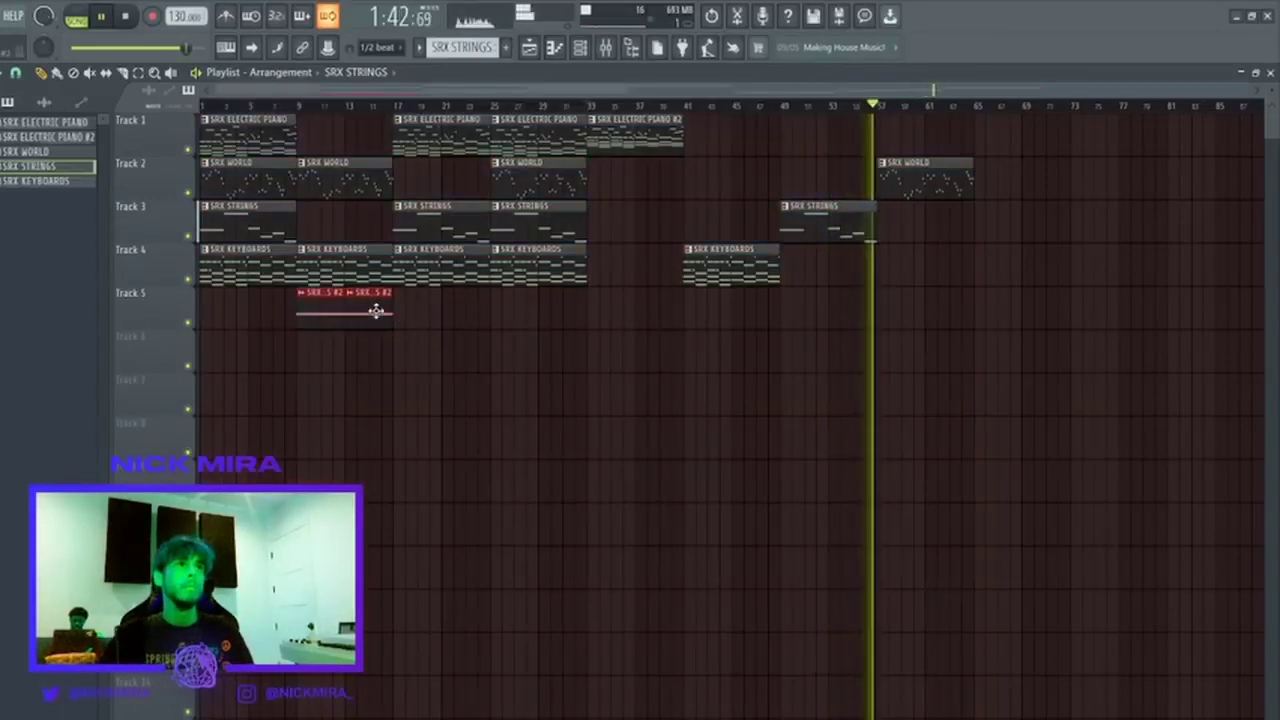
{"action": "left_click_drag", "start_coordinate": [376, 311], "coordinate": [1035, 279]}
{"action": "key", "text": "space"}
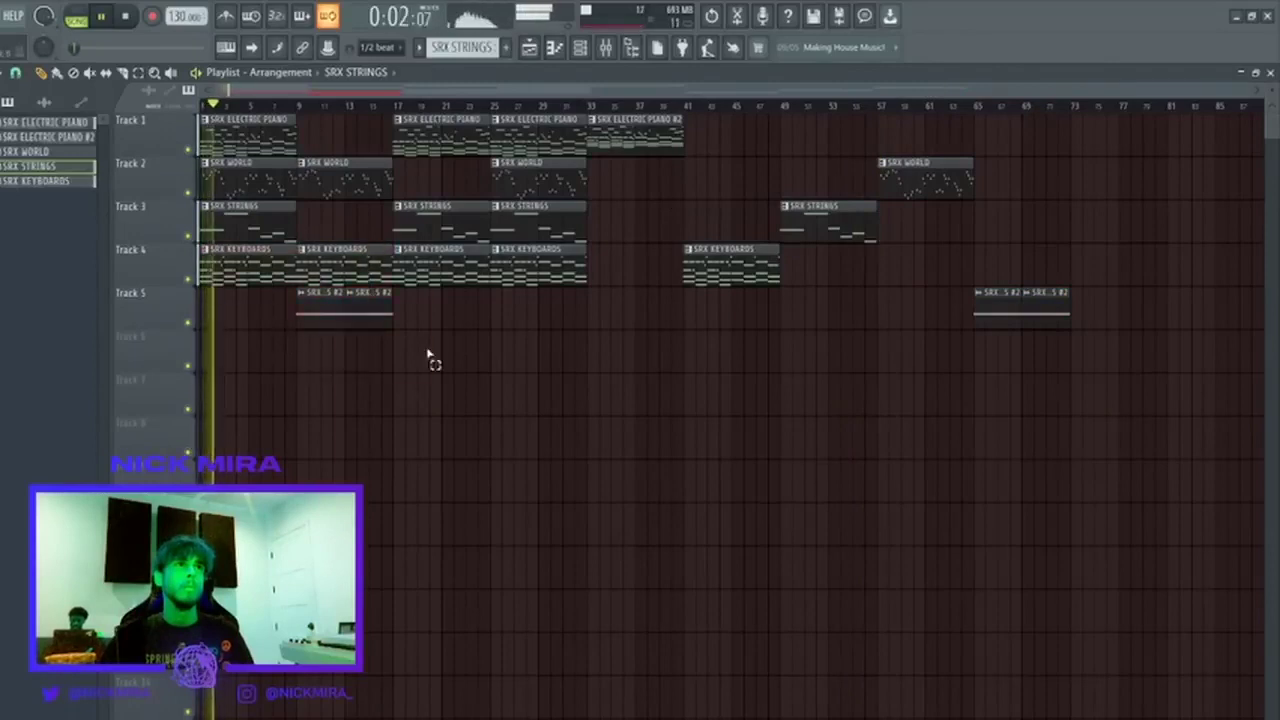
Delete the first SRX WORLD clip at bar 1 on Track 2.
{"action": "left_click_drag", "start_coordinate": [428, 356], "coordinate": [303, 280]}
{"action": "right_click", "coordinate": [284, 178]}
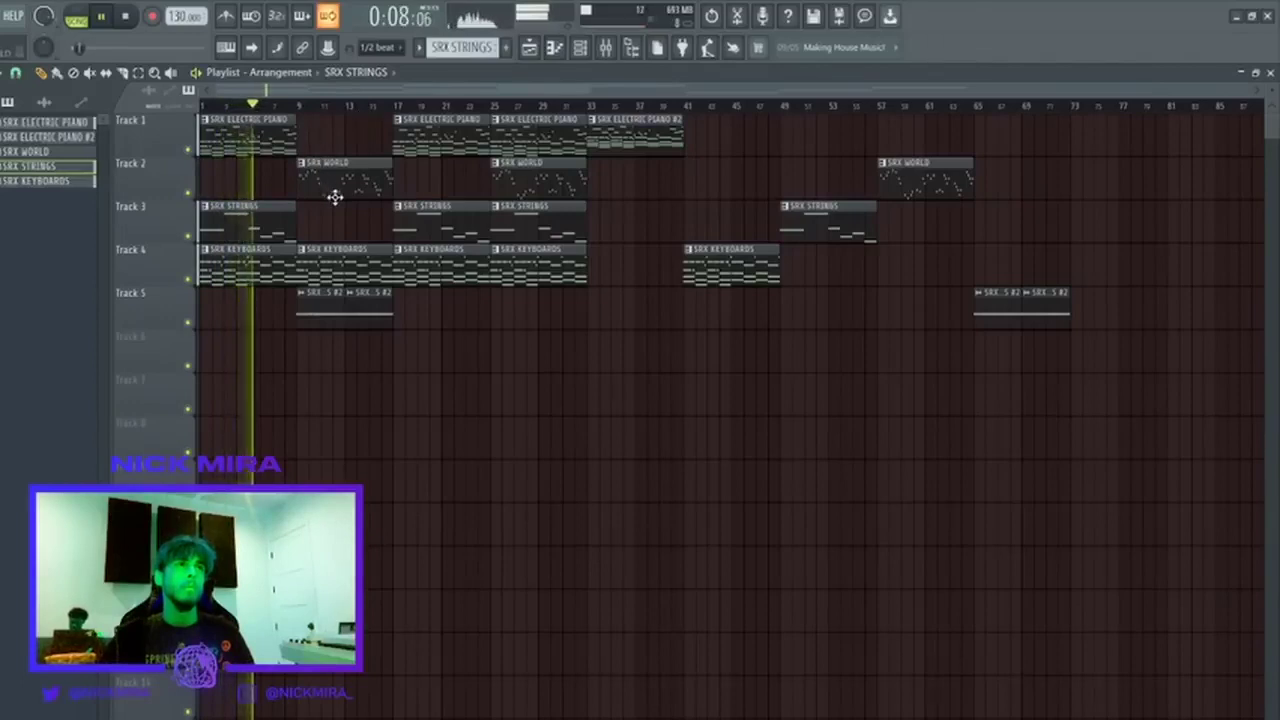
In the SRX ELECTRIC PIANO pattern, start the D6 note at bar 6 slightly later and extend the preceding E6 note to meet it.
{"action": "double_click", "coordinate": [274, 134]}
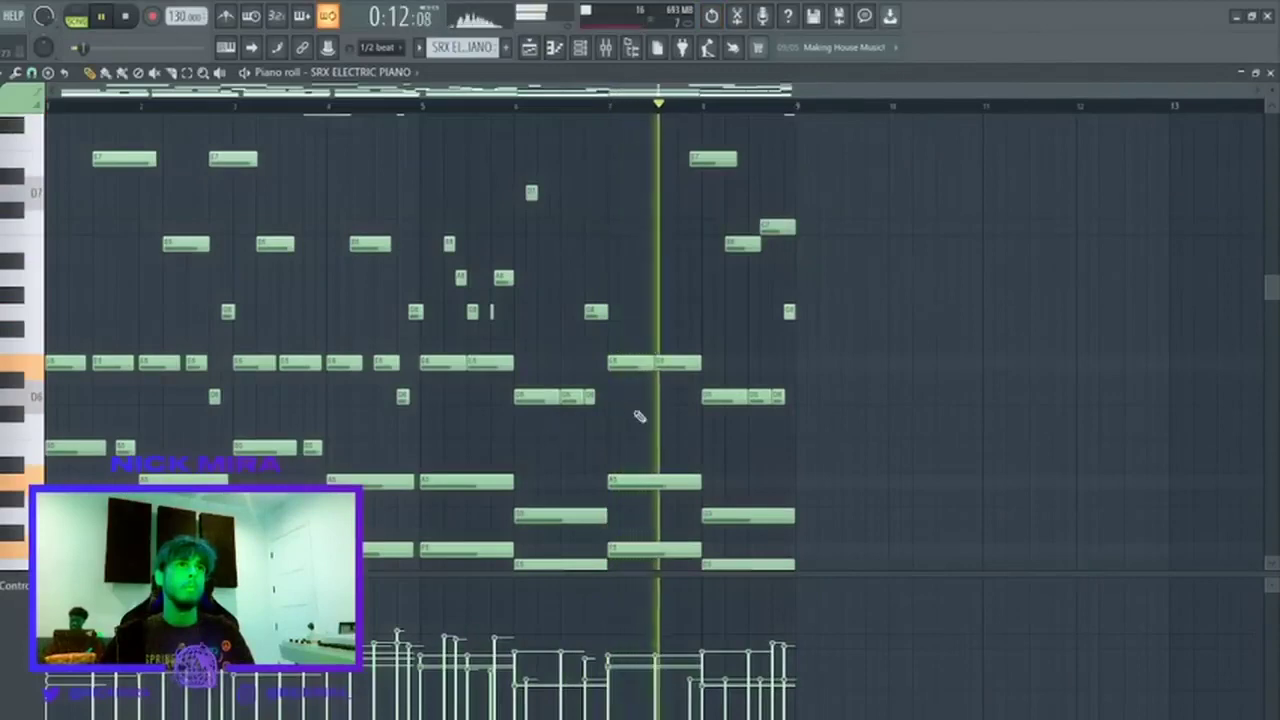
{"action": "scroll", "coordinate": [740, 395], "scroll_direction": "up", "scroll_amount": 3}
{"action": "left_click", "coordinate": [423, 104]}
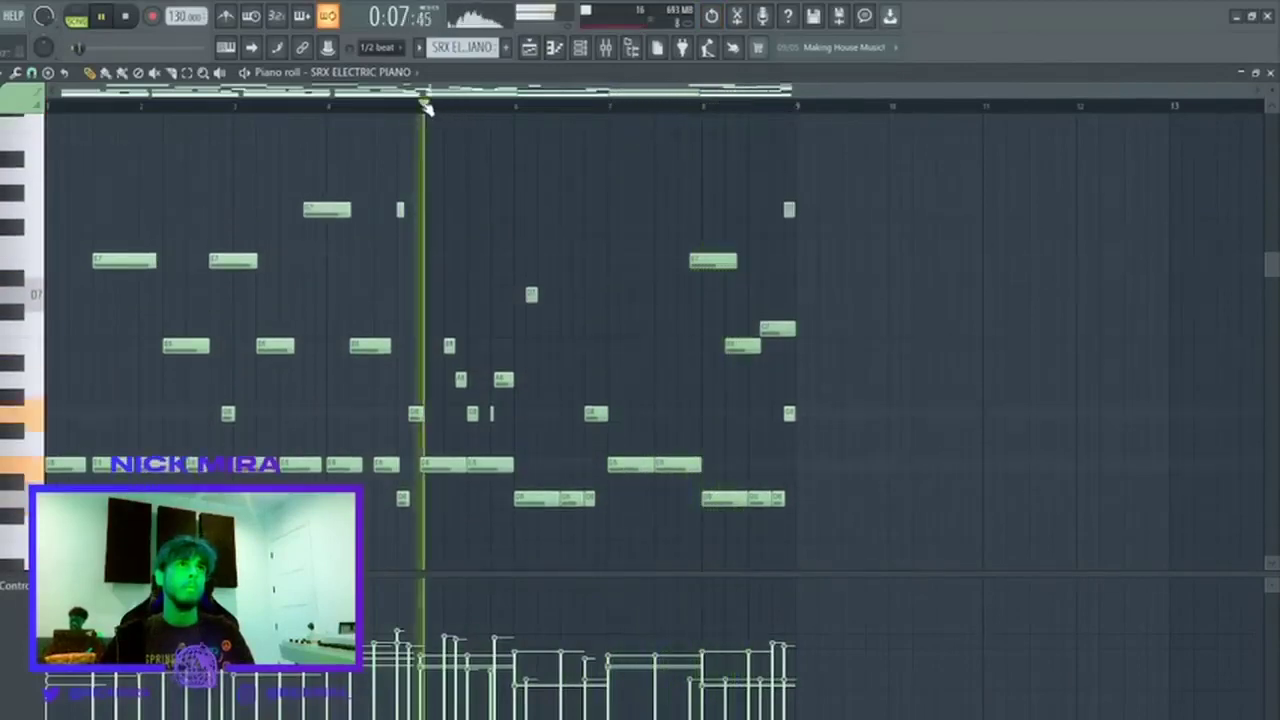
{"action": "left_click_drag", "start_coordinate": [516, 499], "coordinate": [527, 463]}
{"action": "key", "text": "space"}
{"action": "key", "text": "space"}
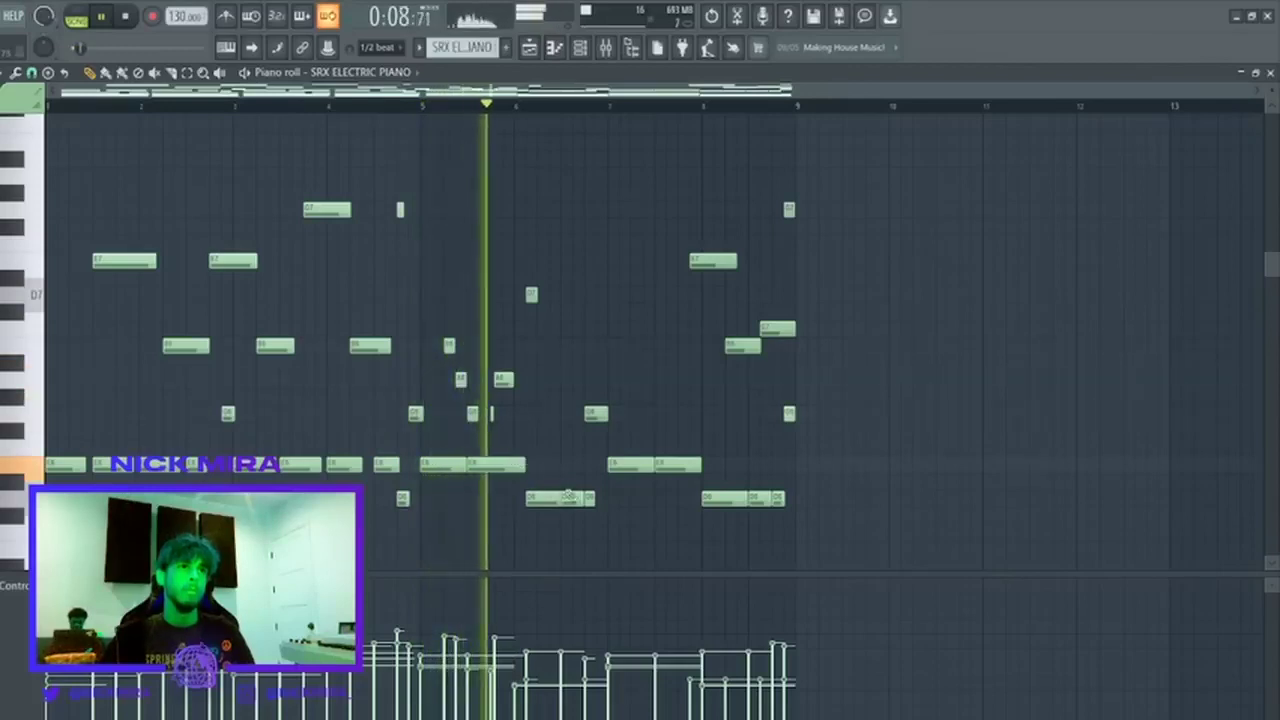
Lower the velocities of the two groups of D6 notes in bars 6 and 8 of the electric piano pattern.
{"action": "key", "text": "p"}
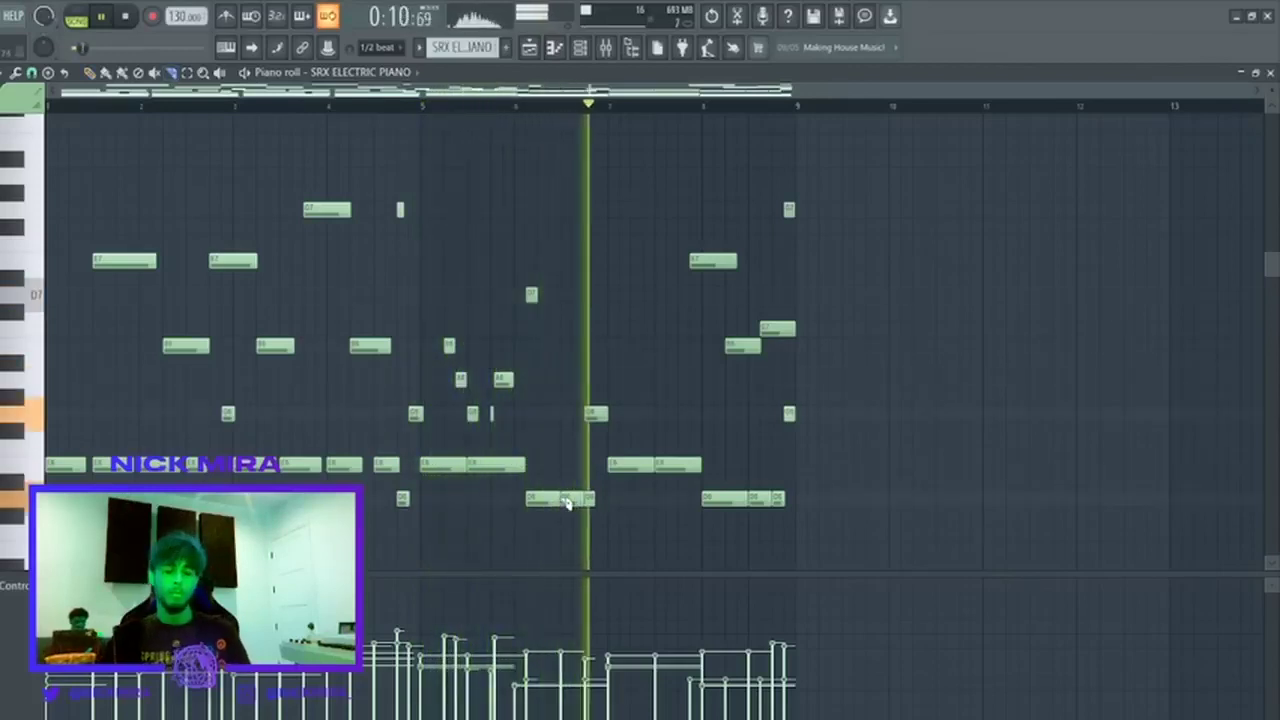
{"action": "left_click_drag", "start_coordinate": [522, 485], "coordinate": [651, 527]}
{"action": "scroll", "coordinate": [651, 527], "scroll_direction": "down", "scroll_amount": 4}
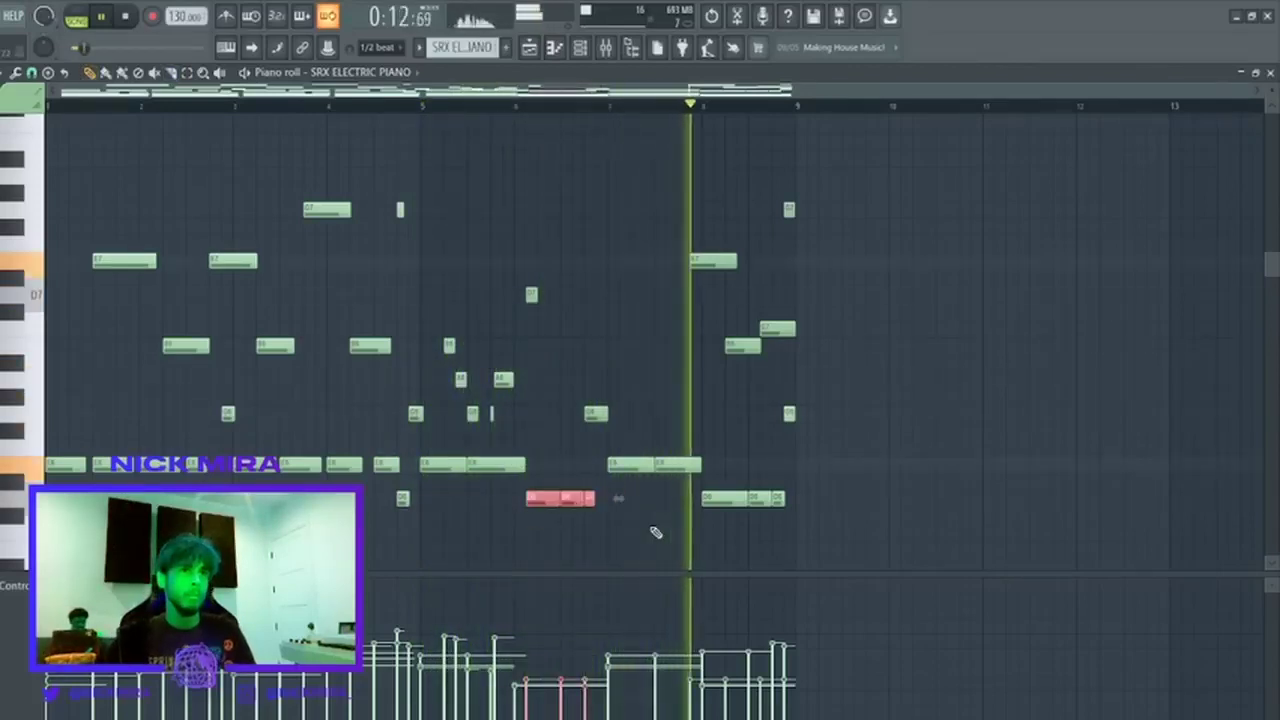
{"action": "key", "text": "ctrl+d"}
{"action": "left_click_drag", "start_coordinate": [697, 489], "coordinate": [900, 522]}
{"action": "scroll", "coordinate": [900, 522], "scroll_direction": "down", "scroll_amount": 4}
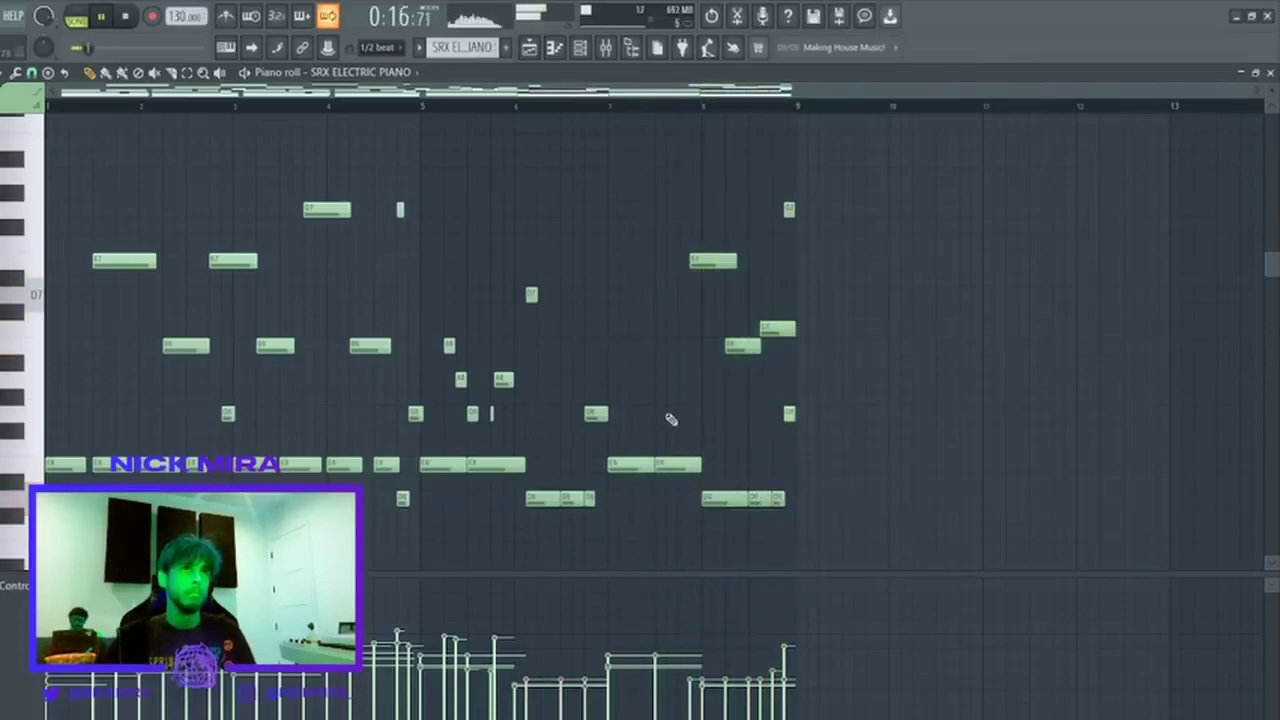
Shape the Gross Beat volume envelope on the SRX WORLD mixer track to fade from full at halfway to zero at three quarters and back up.
{"action": "key", "text": "F5"}
{"action": "left_click", "coordinate": [606, 48]}
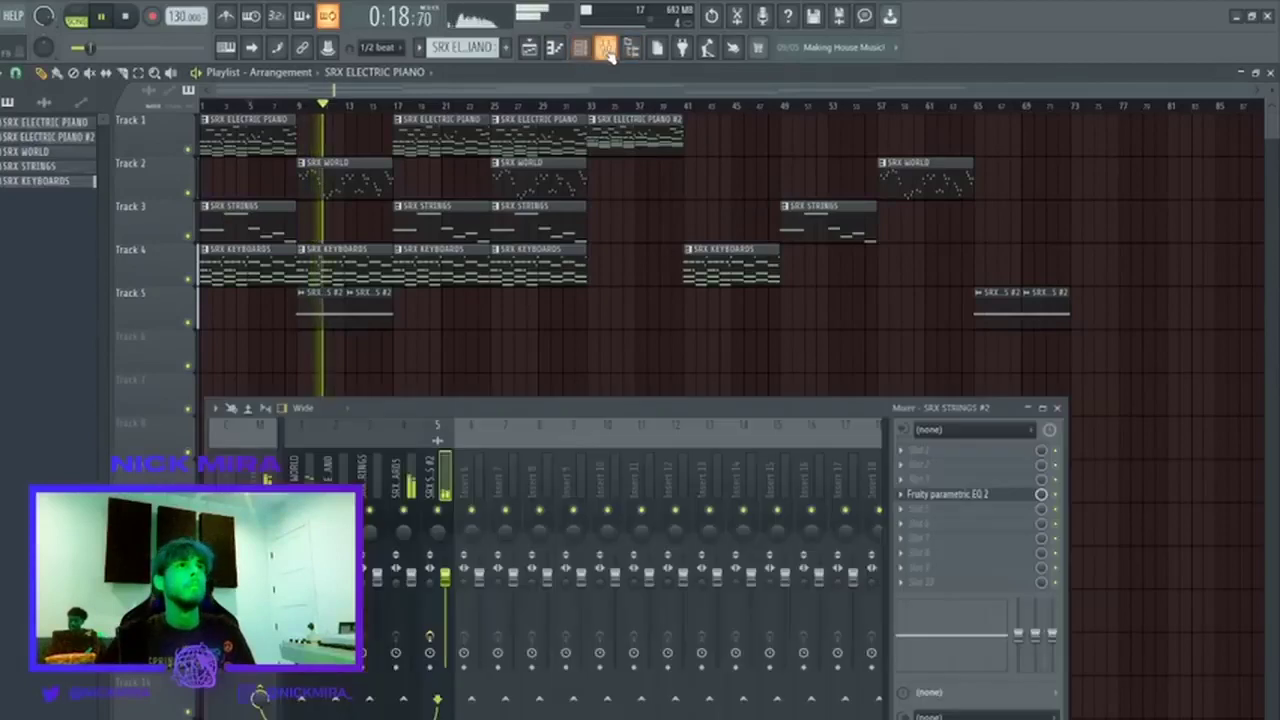
{"action": "left_click", "coordinate": [310, 470]}
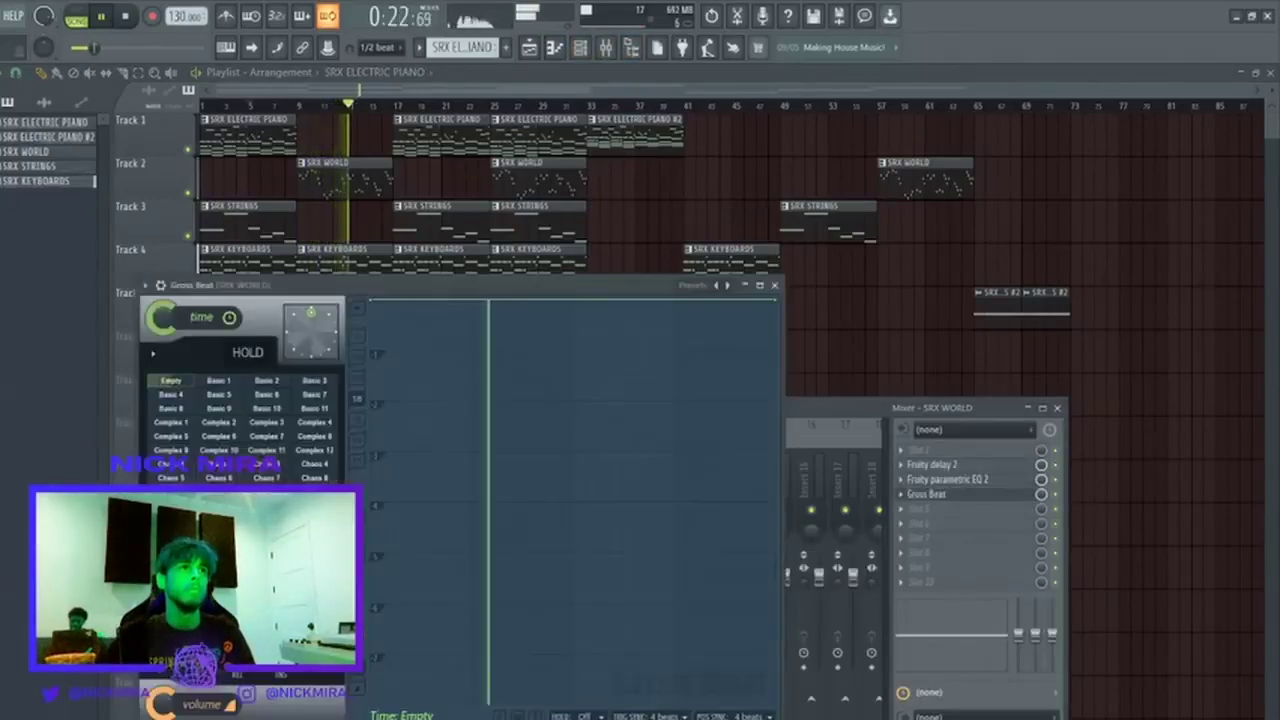
{"action": "left_click", "coordinate": [230, 706]}
{"action": "left_click_drag", "start_coordinate": [652, 548], "coordinate": [675, 702]}
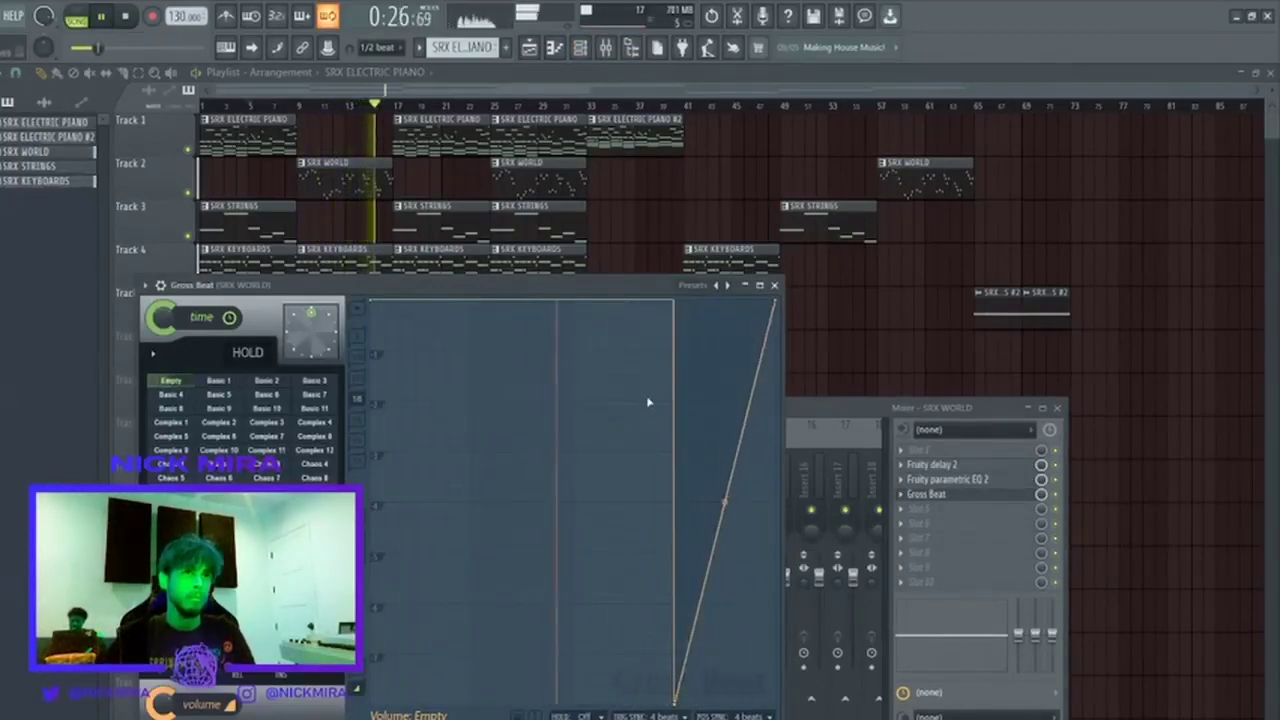
{"action": "left_click_drag", "start_coordinate": [575, 300], "coordinate": [574, 704]}
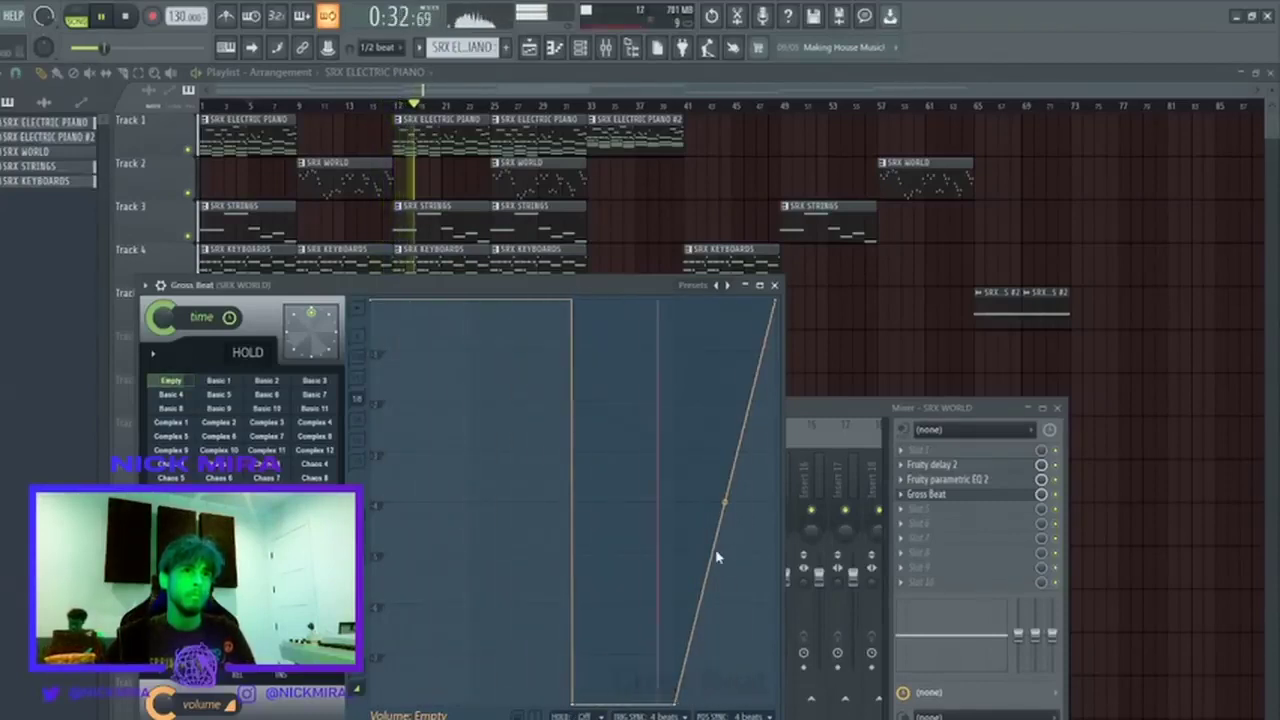
{"action": "left_click_drag", "start_coordinate": [571, 704], "coordinate": [576, 251]}
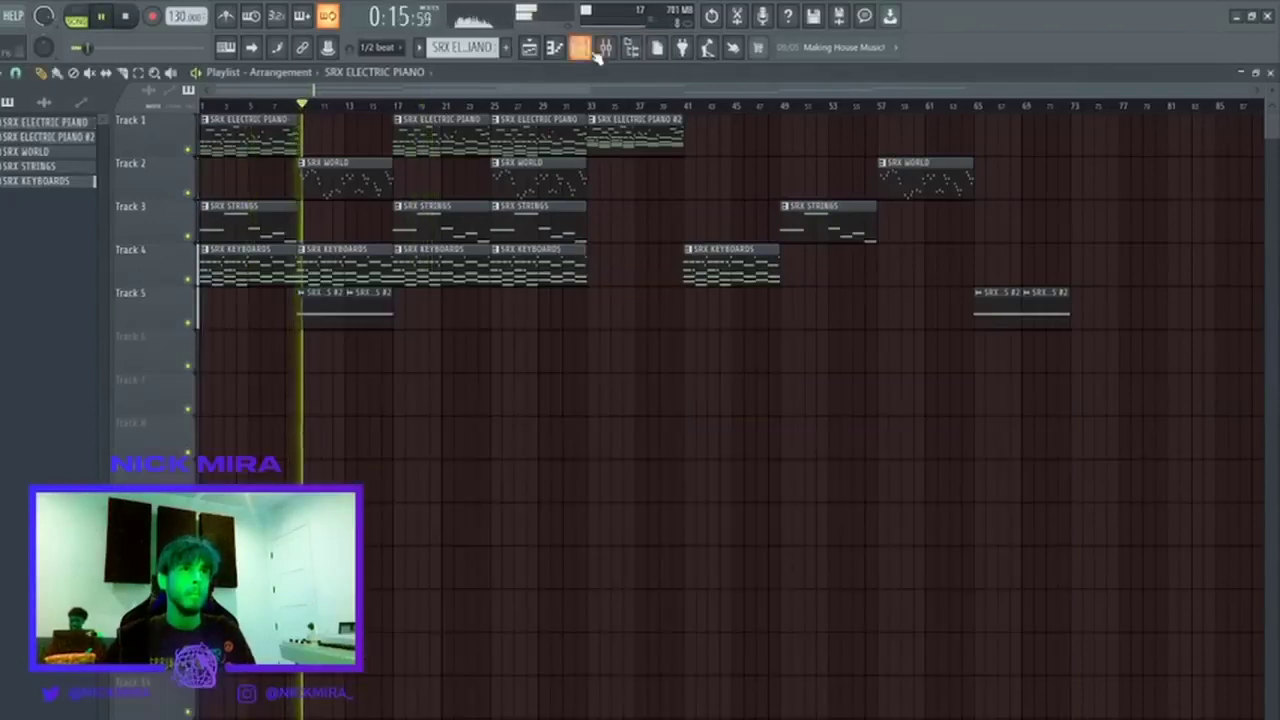
Reopen Gross Beat on the SRX WORLD track to check its volume envelope during playback, and close the windows.
{"action": "left_click", "coordinate": [604, 47]}
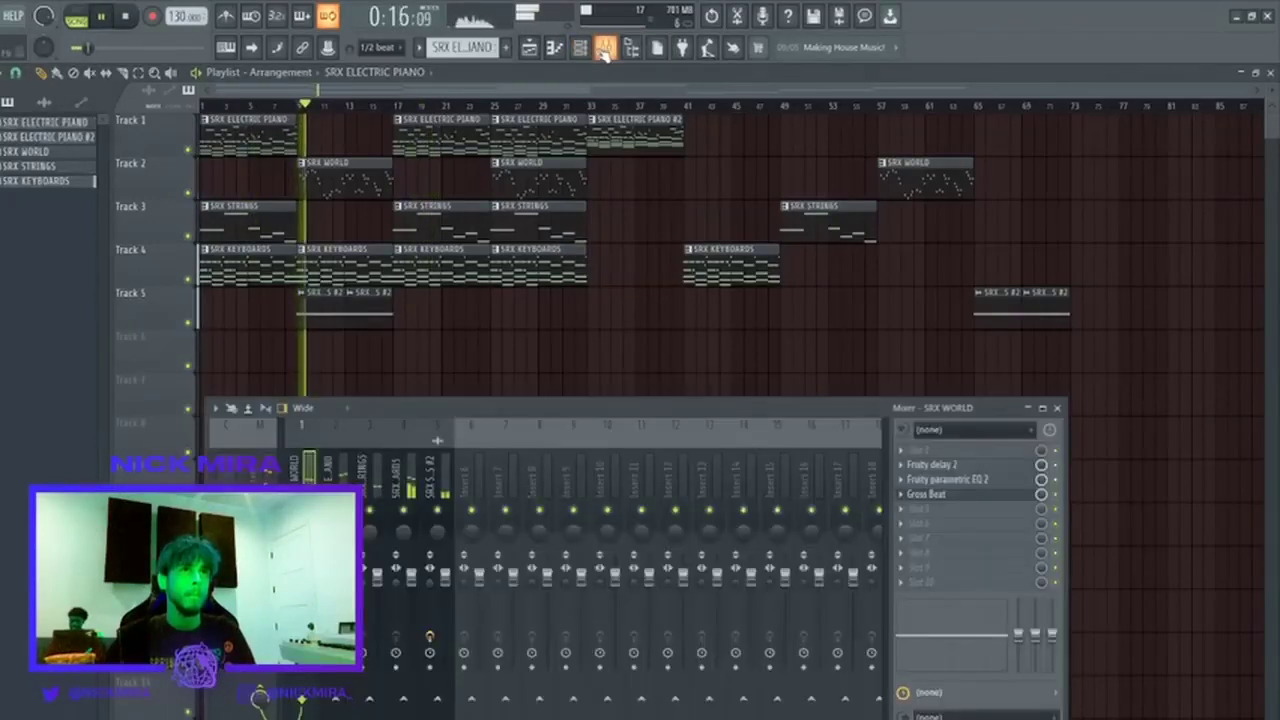
{"action": "left_click", "coordinate": [930, 494]}
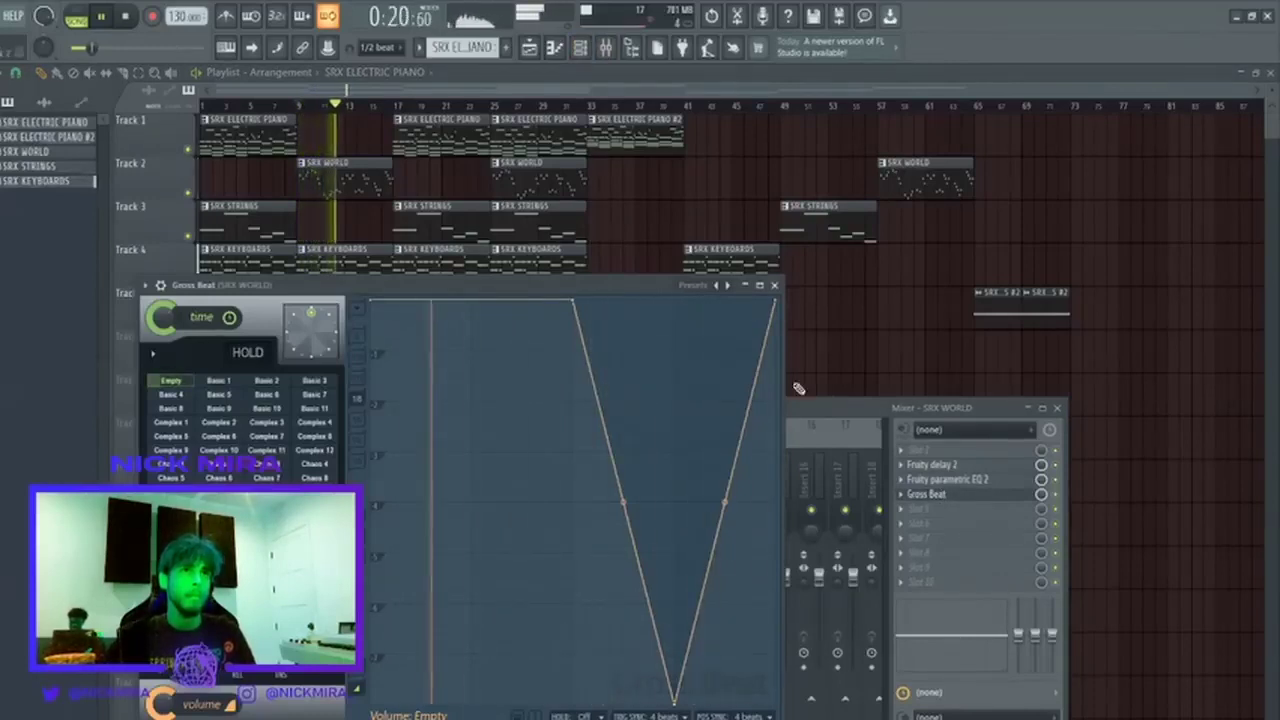
{"action": "key", "text": "F12"}
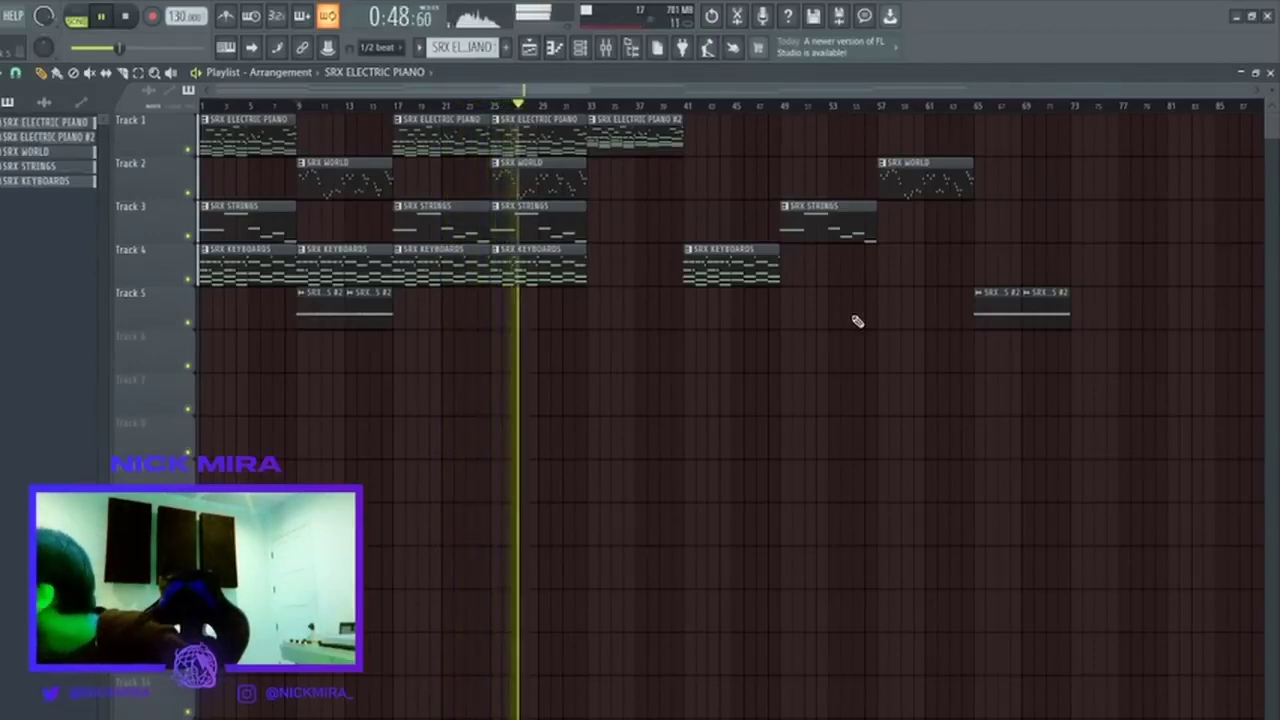
In the SRX WORLD pattern, remove the A5 note in bar 6 and raise the B4 note ending bar 5 to E5.
{"action": "double_click", "coordinate": [531, 171]}
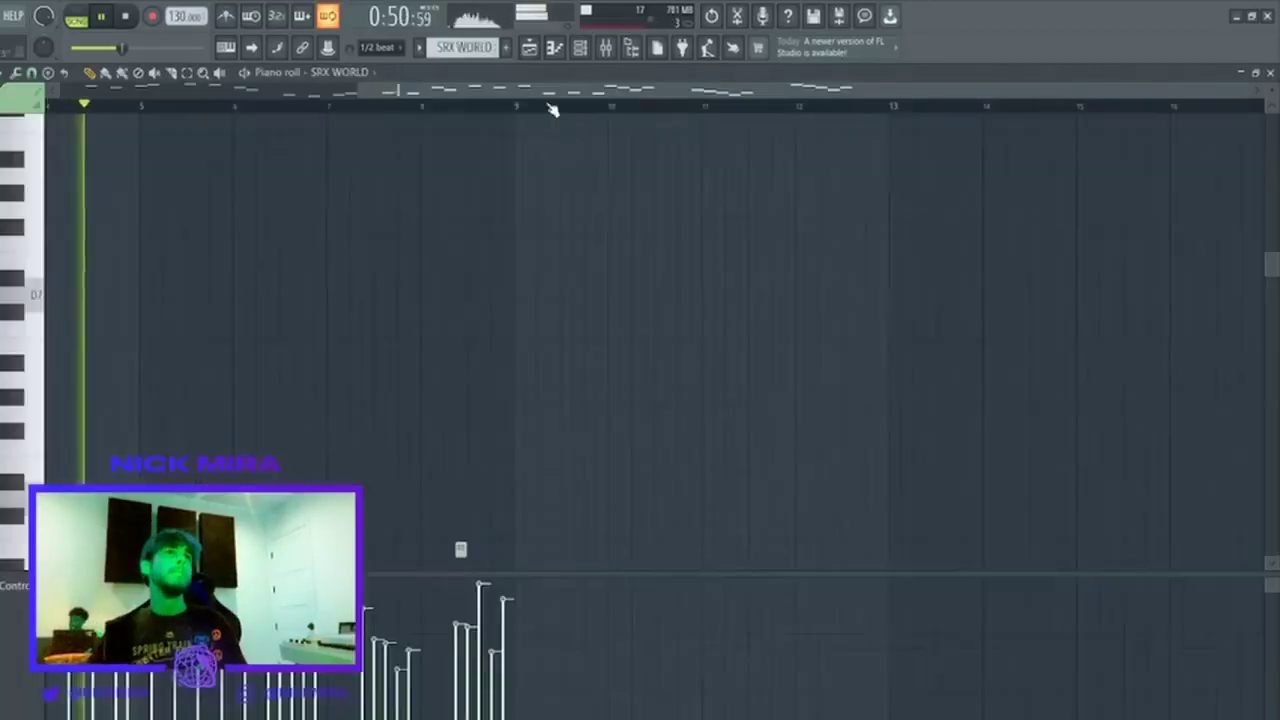
{"action": "scroll", "coordinate": [470, 300], "scroll_direction": "down", "scroll_amount": 5}
{"action": "left_click_drag", "start_coordinate": [457, 186], "coordinate": [543, 282]}
{"action": "left_click", "coordinate": [546, 289]}
{"action": "left_click", "coordinate": [460, 107]}
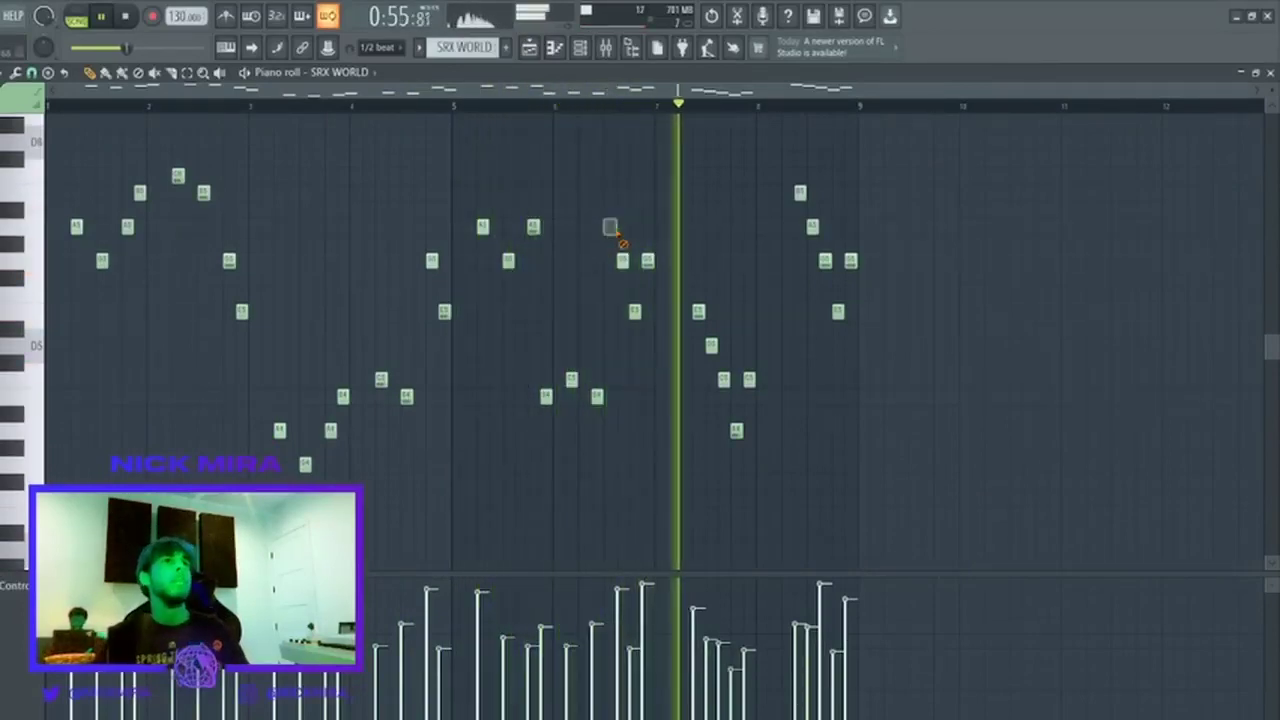
{"action": "left_click_drag", "start_coordinate": [540, 391], "coordinate": [575, 431]}
{"action": "key", "text": "shift+Up"}
{"action": "key", "text": "shift+Up"}
{"action": "key", "text": "shift+Up"}
{"action": "key", "text": "shift+Up"}
{"action": "key", "text": "shift+Up"}
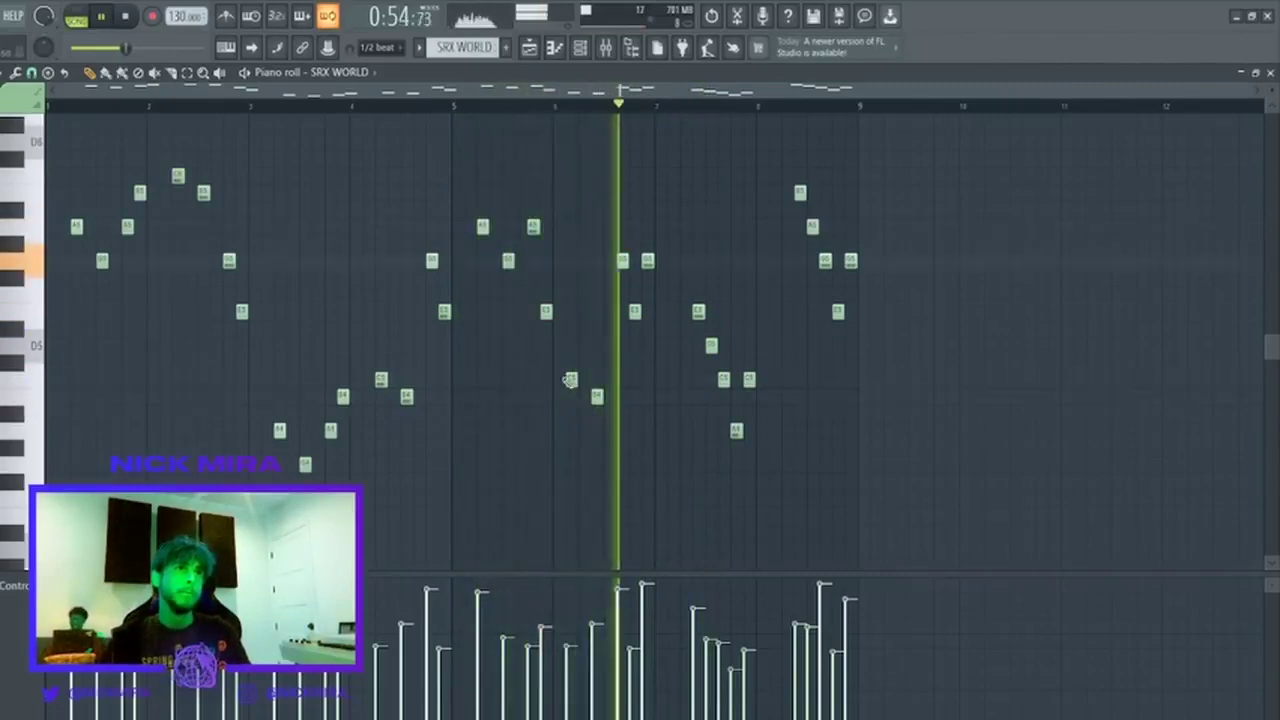
Lower the first two notes of bar 6 in the SRX WORLD pattern to B4 and G4, play the change and return to the playlist.
{"action": "key", "text": "space"}
{"action": "left_click_drag", "start_coordinate": [569, 379], "coordinate": [569, 398]}
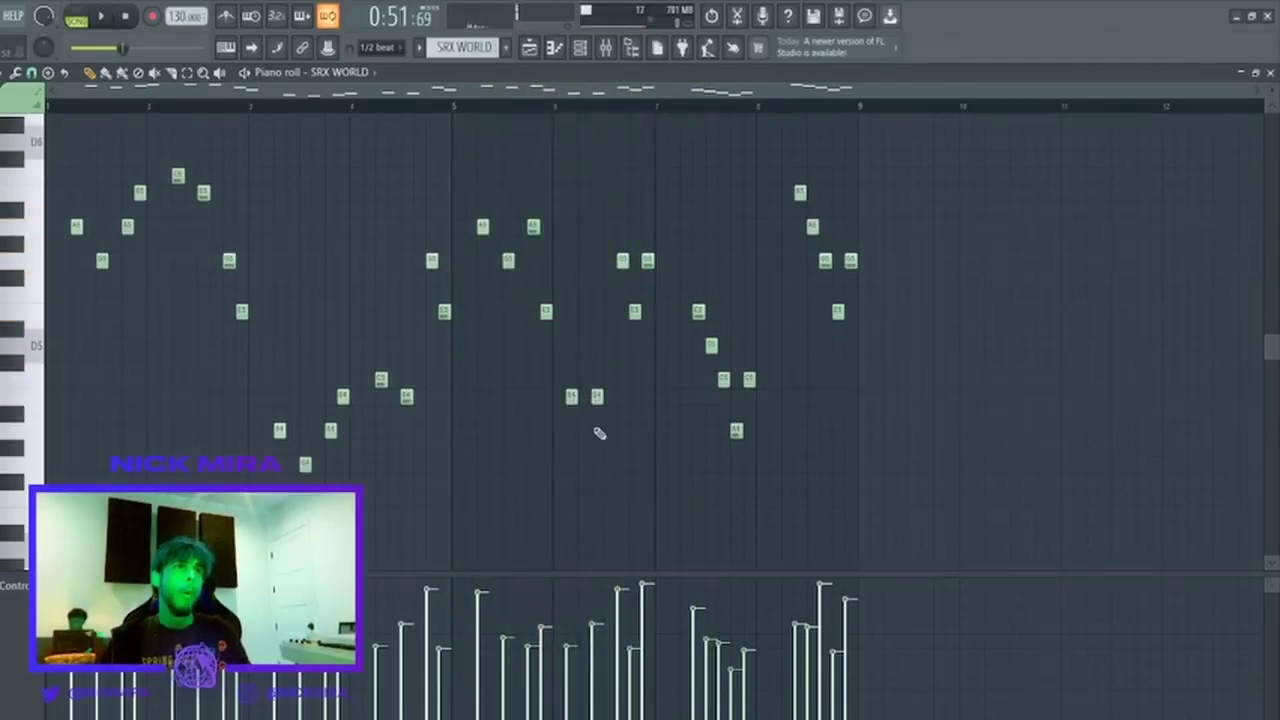
{"action": "mouse_move", "coordinate": [592, 446]}
{"action": "left_mouse_down"}
{"action": "mouse_move", "coordinate": [590, 472]}
{"action": "mouse_move", "coordinate": [594, 461]}
{"action": "left_mouse_up"}
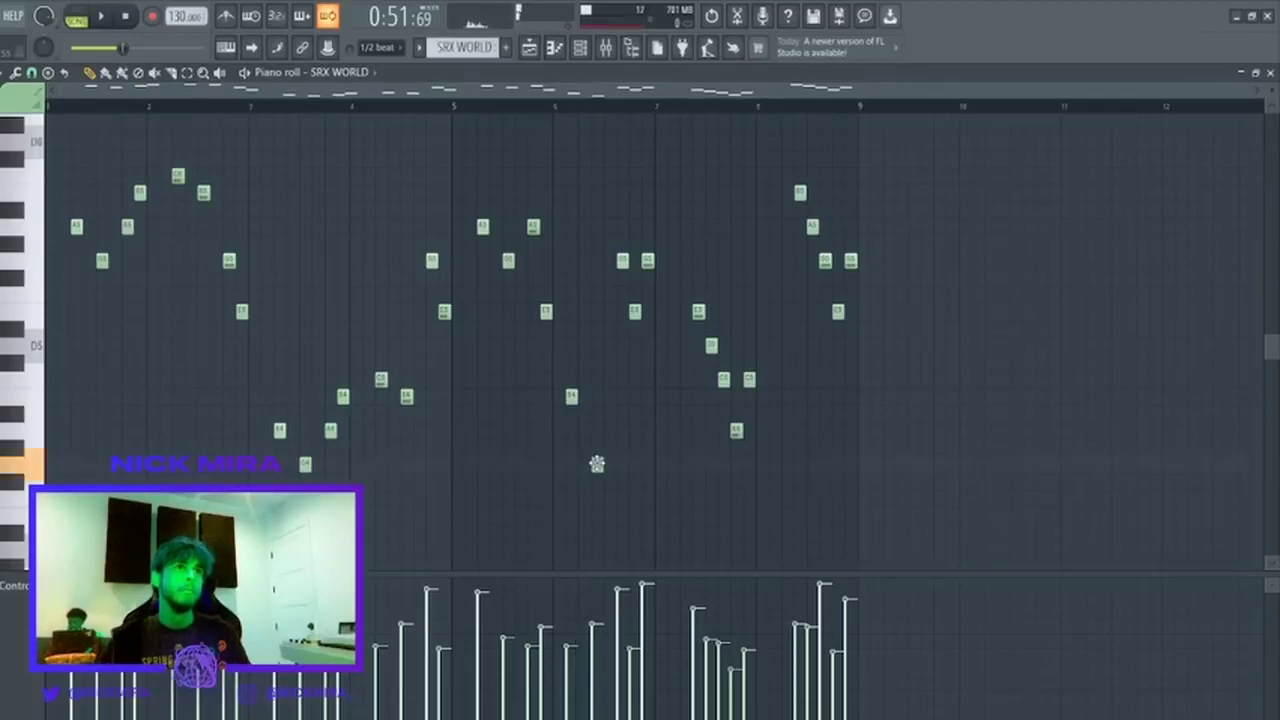
{"action": "key", "text": "space"}
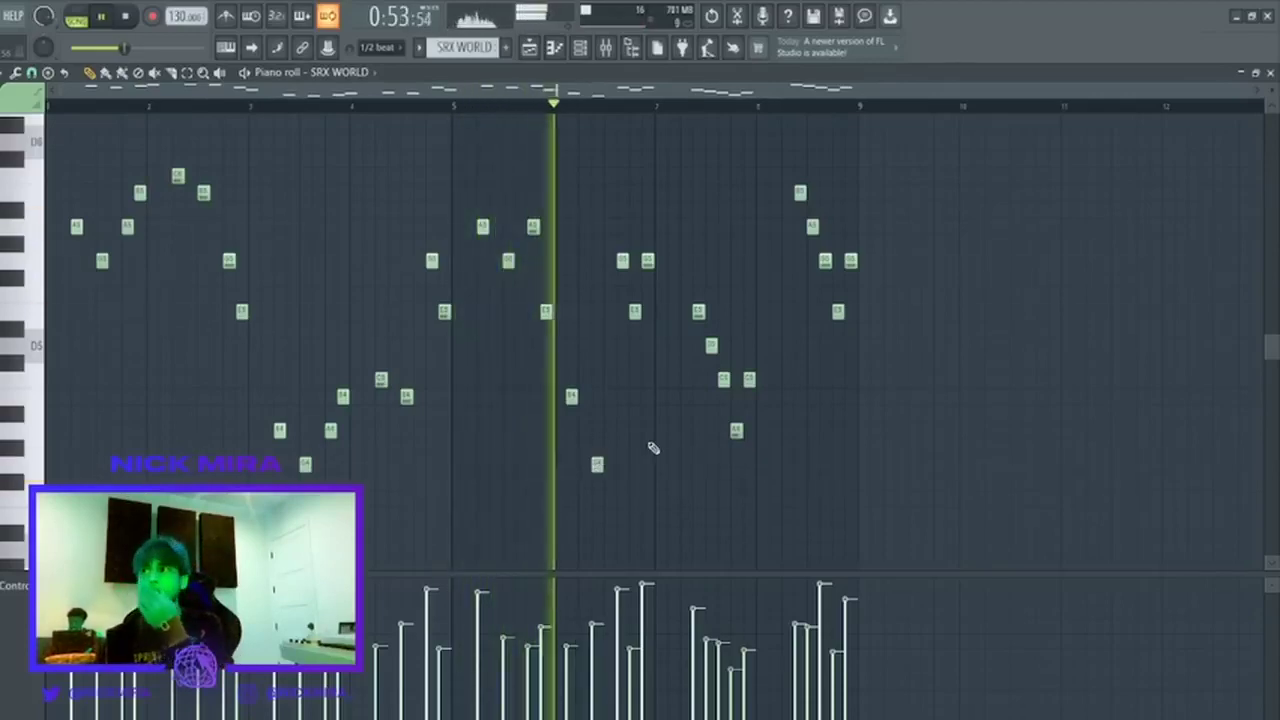
{"action": "key", "text": "F5"}
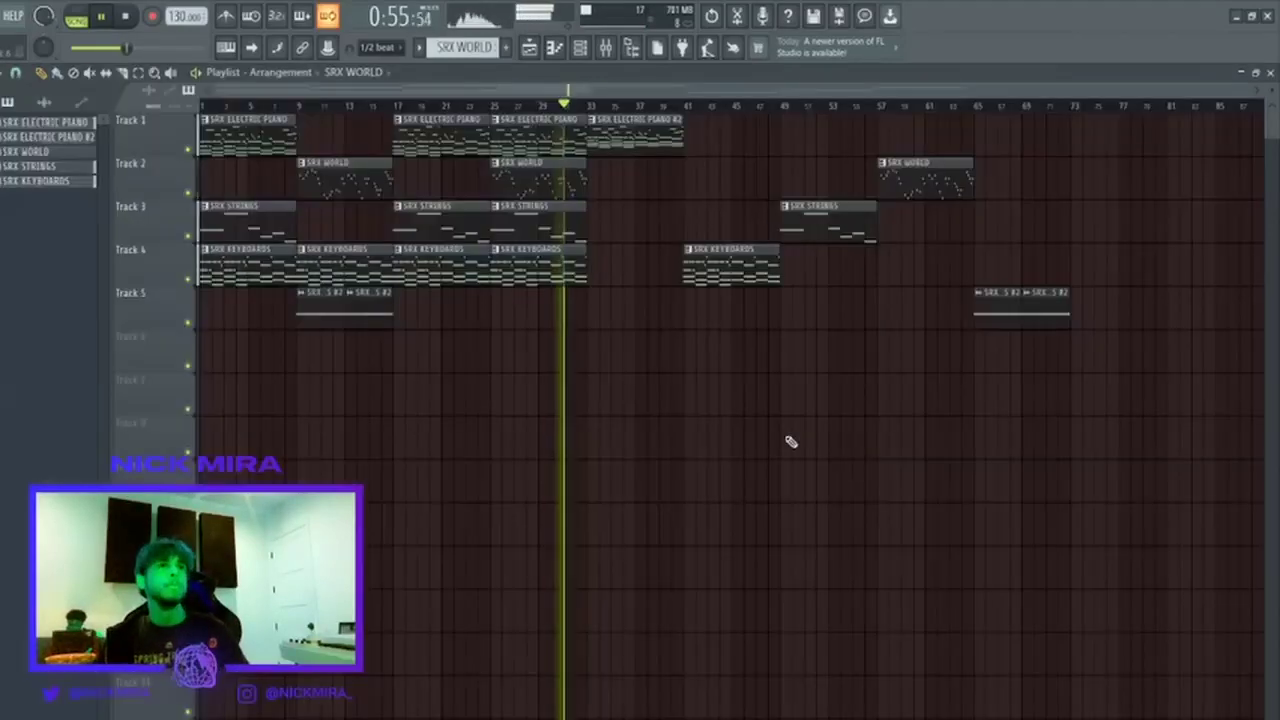
Stop the song playback and clear the Gross Beat window off the playlist.
{"action": "key", "text": "ctrl+a"}
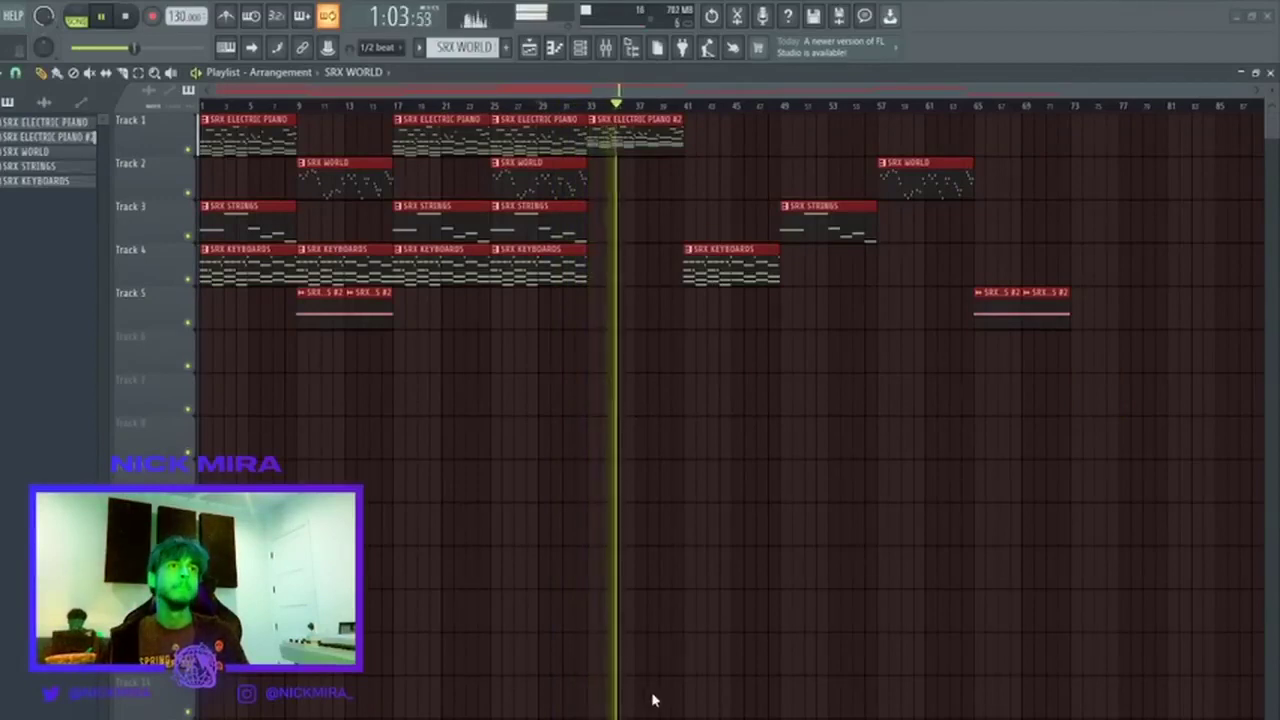
{"action": "key", "text": "space"}
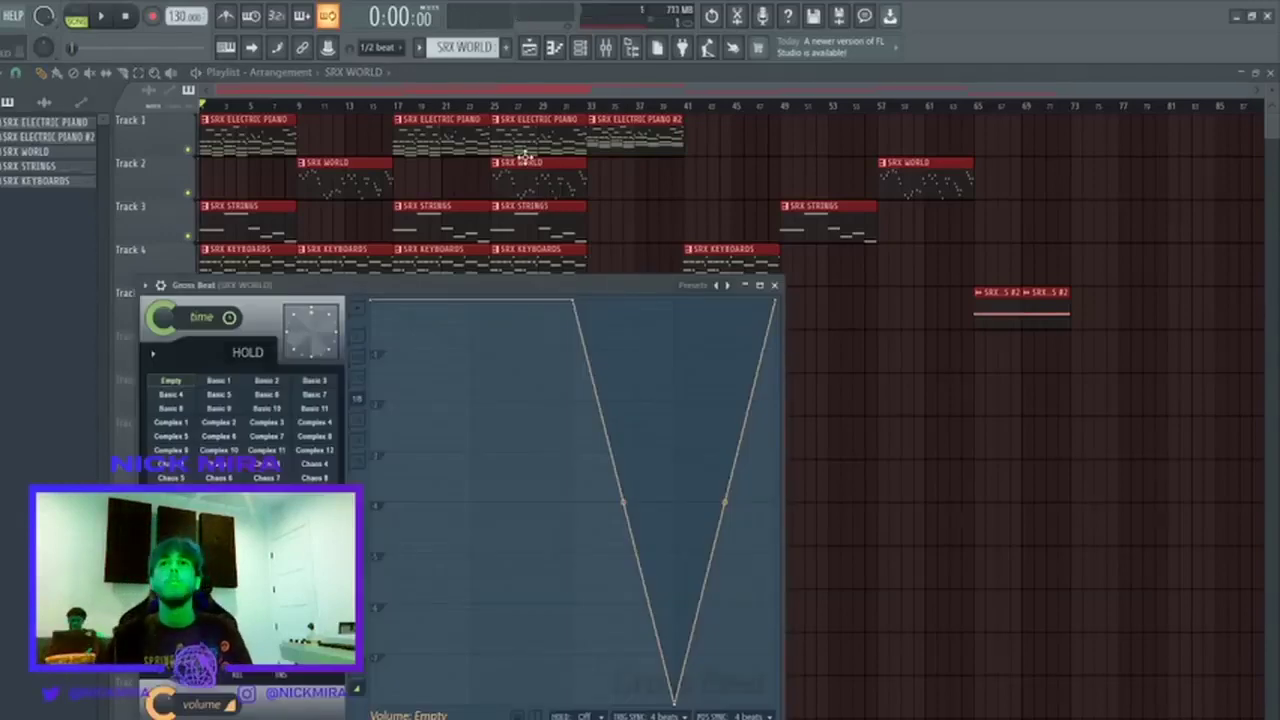
{"action": "left_click_drag", "start_coordinate": [452, 286], "coordinate": [482, 347]}
{"action": "left_click", "coordinate": [906, 420]}
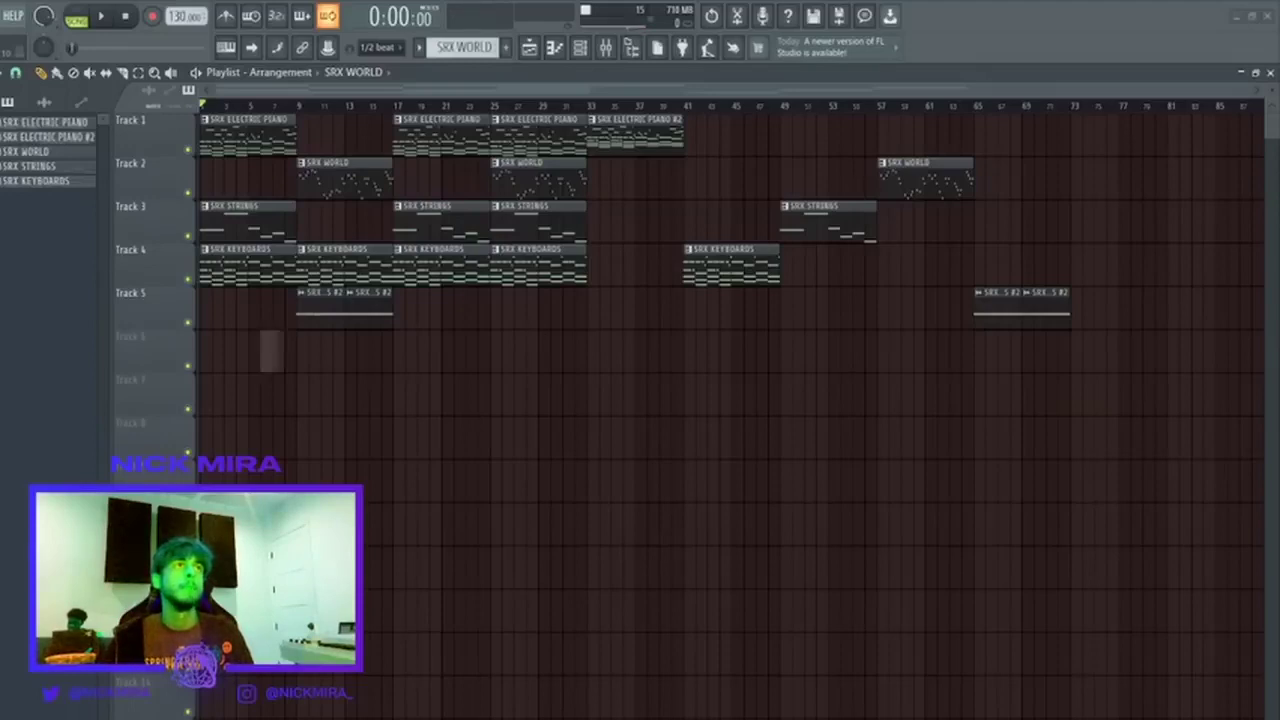
Place the (loop) 130 replica [NM] audio on a soloed Track 7 and reverse the clip.
{"action": "right_click", "coordinate": [188, 410]}
{"action": "key", "text": "space"}
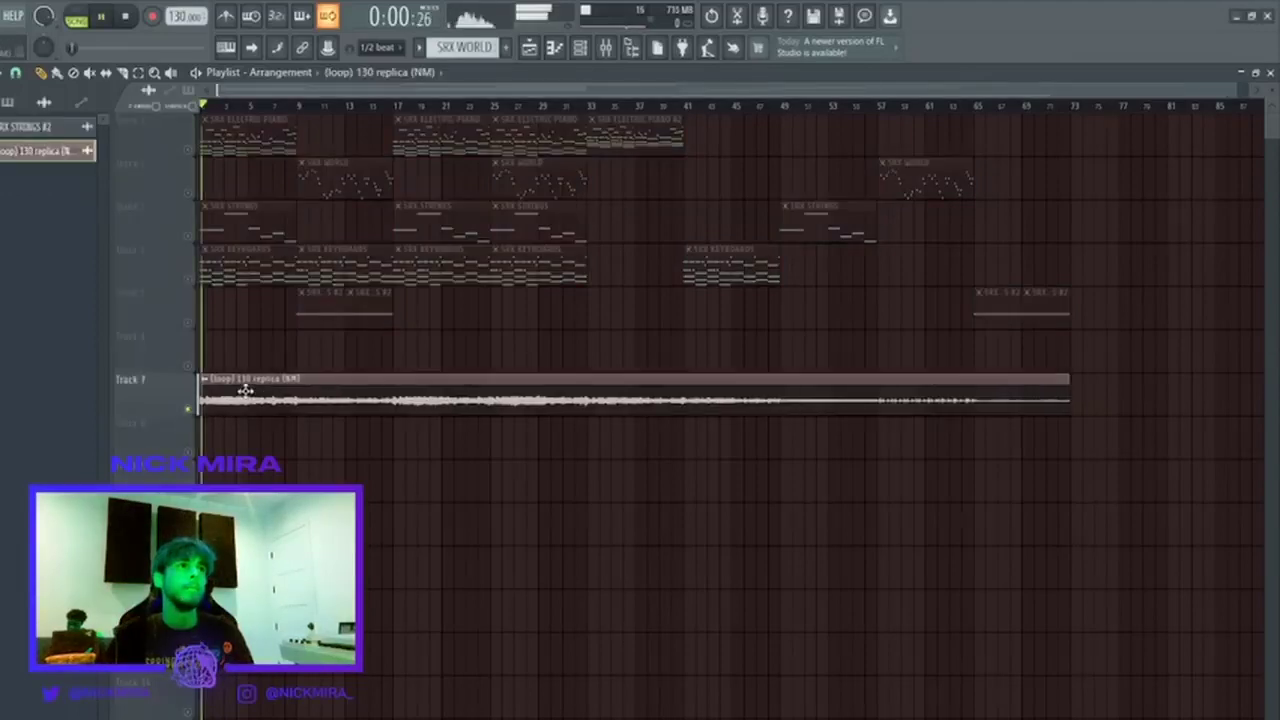
{"action": "double_click", "coordinate": [246, 389]}
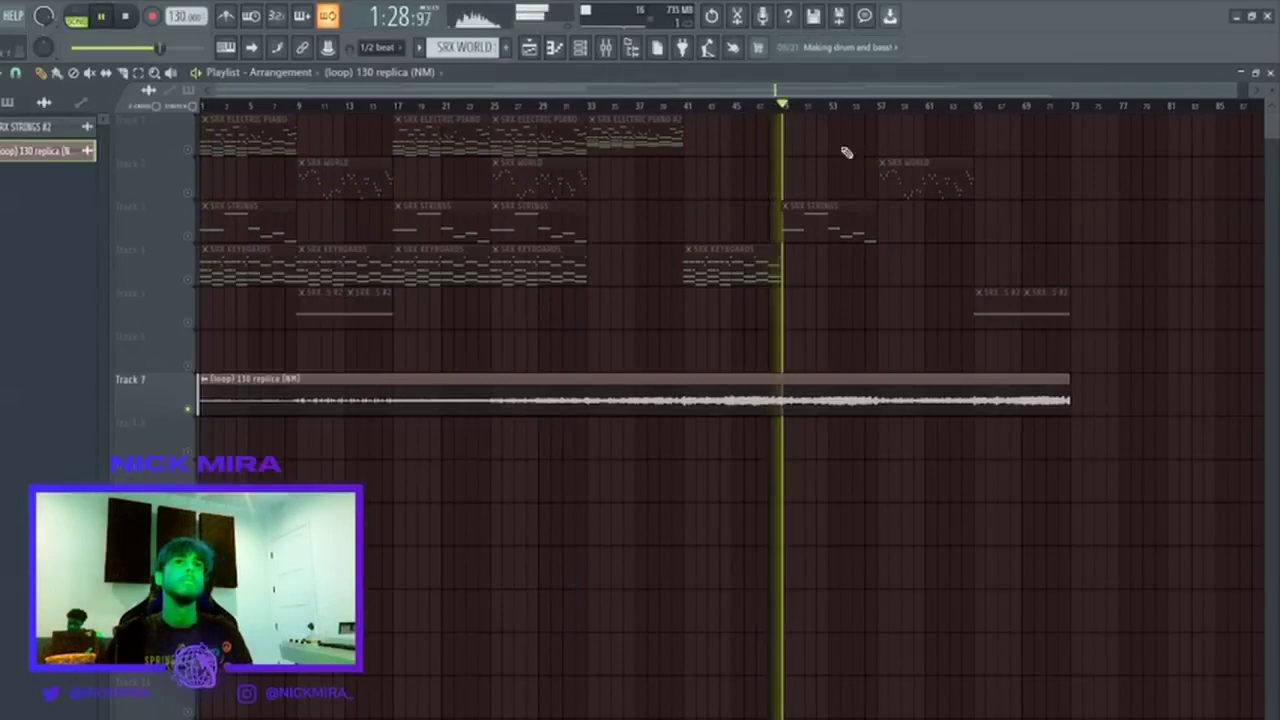
Slip the reversed loop's audio so it ends at bar 73, slice off the excess there and play from bar 57.
{"action": "scroll", "coordinate": [1080, 107], "scroll_direction": "up", "scroll_amount": 2}
{"action": "scroll", "coordinate": [1080, 107], "scroll_direction": "up", "scroll_amount": 2}
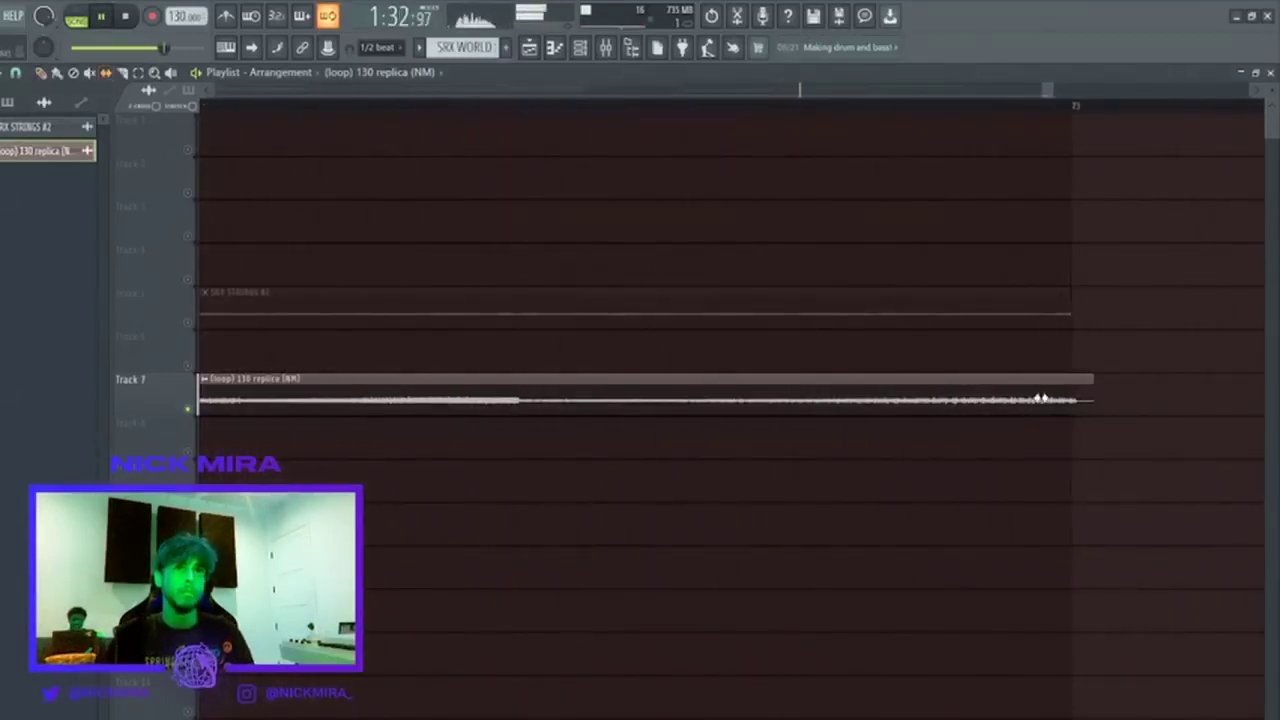
{"action": "left_click_drag", "start_coordinate": [1041, 399], "coordinate": [1030, 398]}
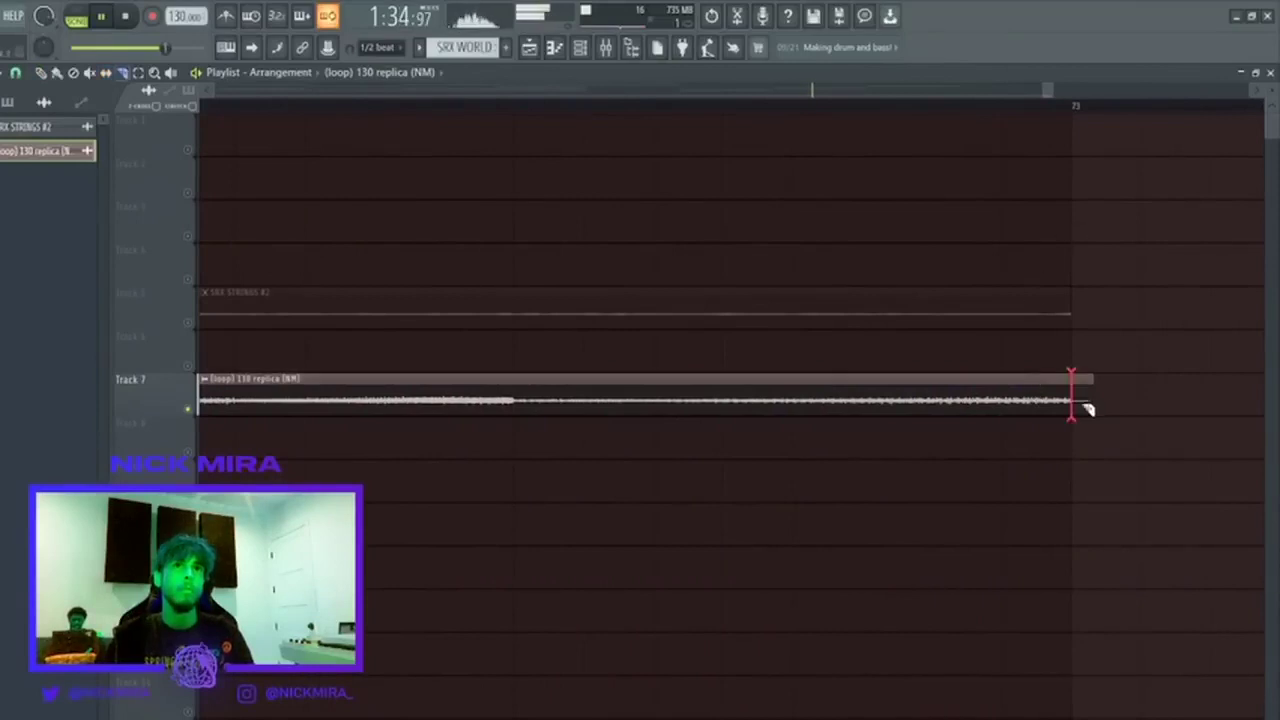
{"action": "scroll", "coordinate": [1030, 120], "scroll_direction": "down", "scroll_amount": 5}
{"action": "scroll", "coordinate": [1054, 108], "scroll_direction": "down", "scroll_amount": 9}
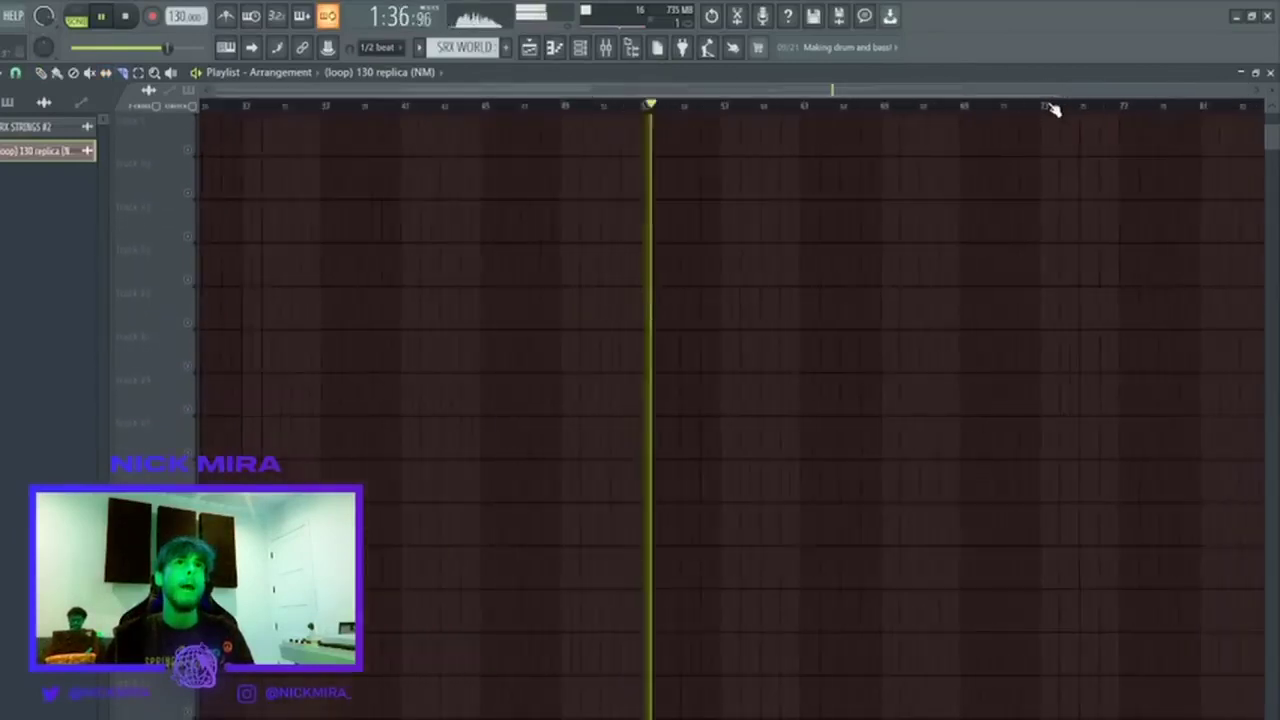
{"action": "scroll", "coordinate": [868, 255], "scroll_direction": "up", "scroll_amount": 5}
{"action": "left_click", "coordinate": [877, 104]}
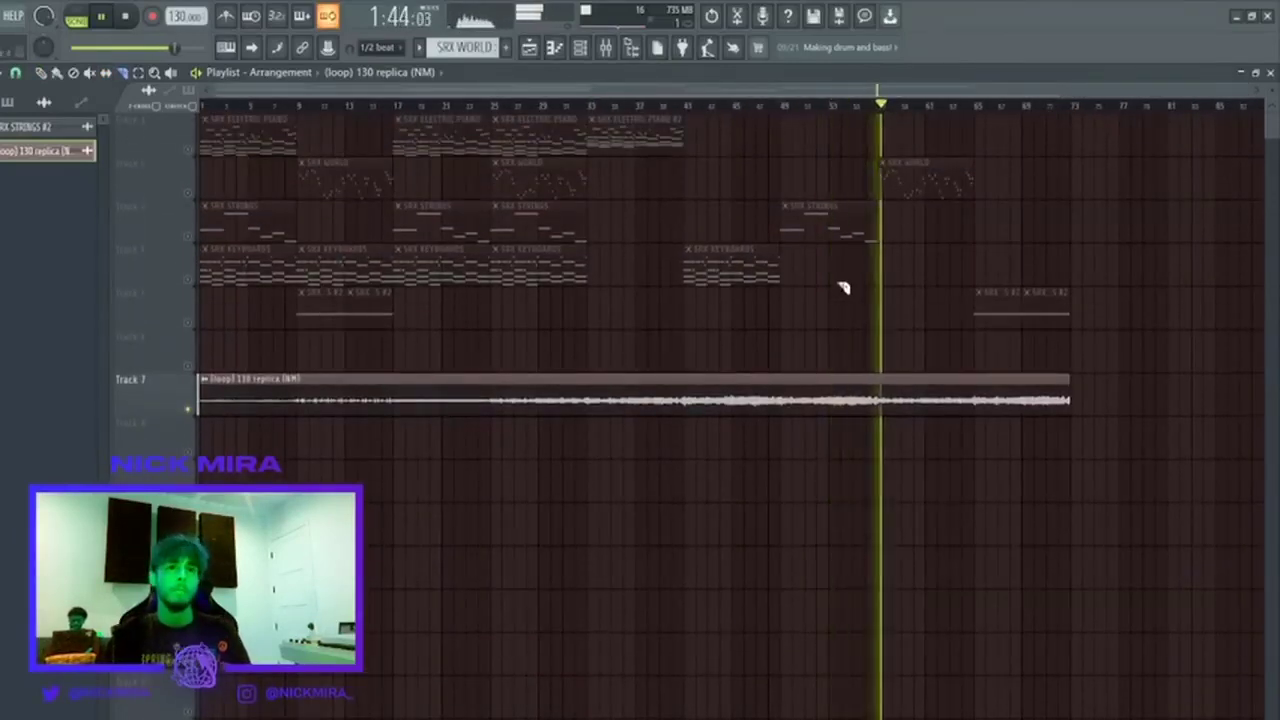
Check the reversed loop's clip settings and audition it from bars 49, 65 and 69.
{"action": "double_click", "coordinate": [908, 391]}
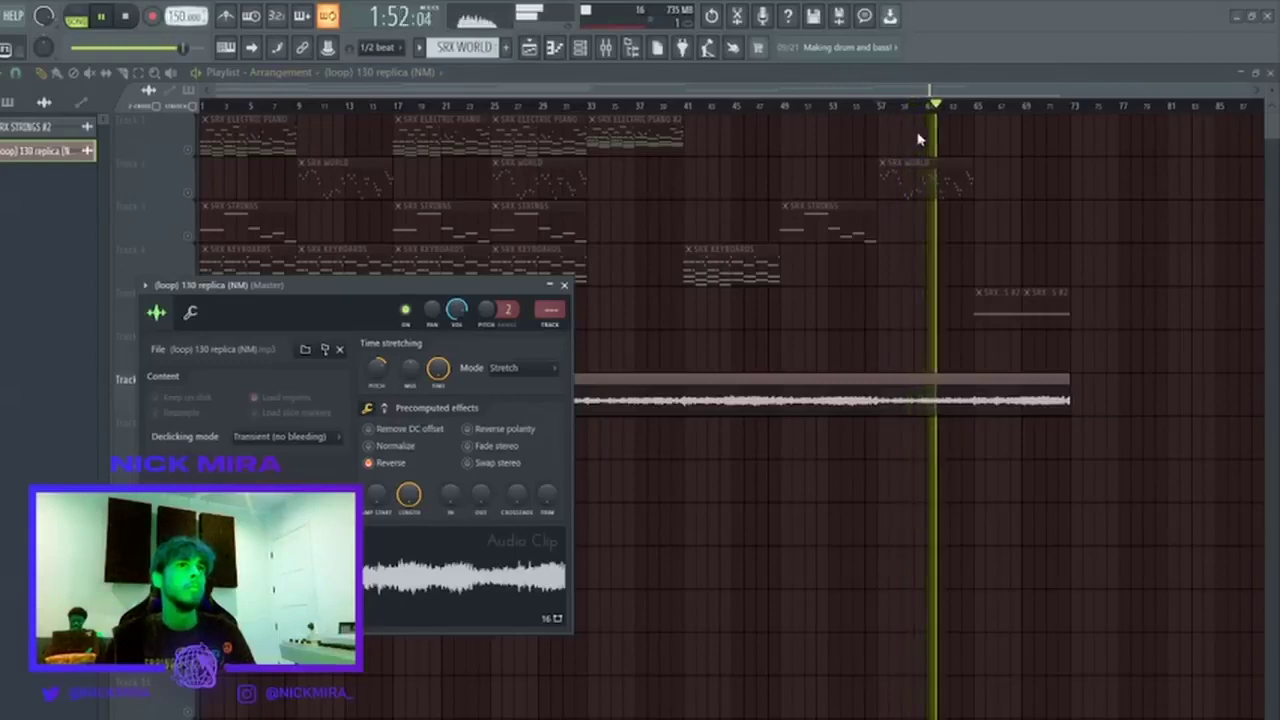
{"action": "left_click", "coordinate": [786, 106]}
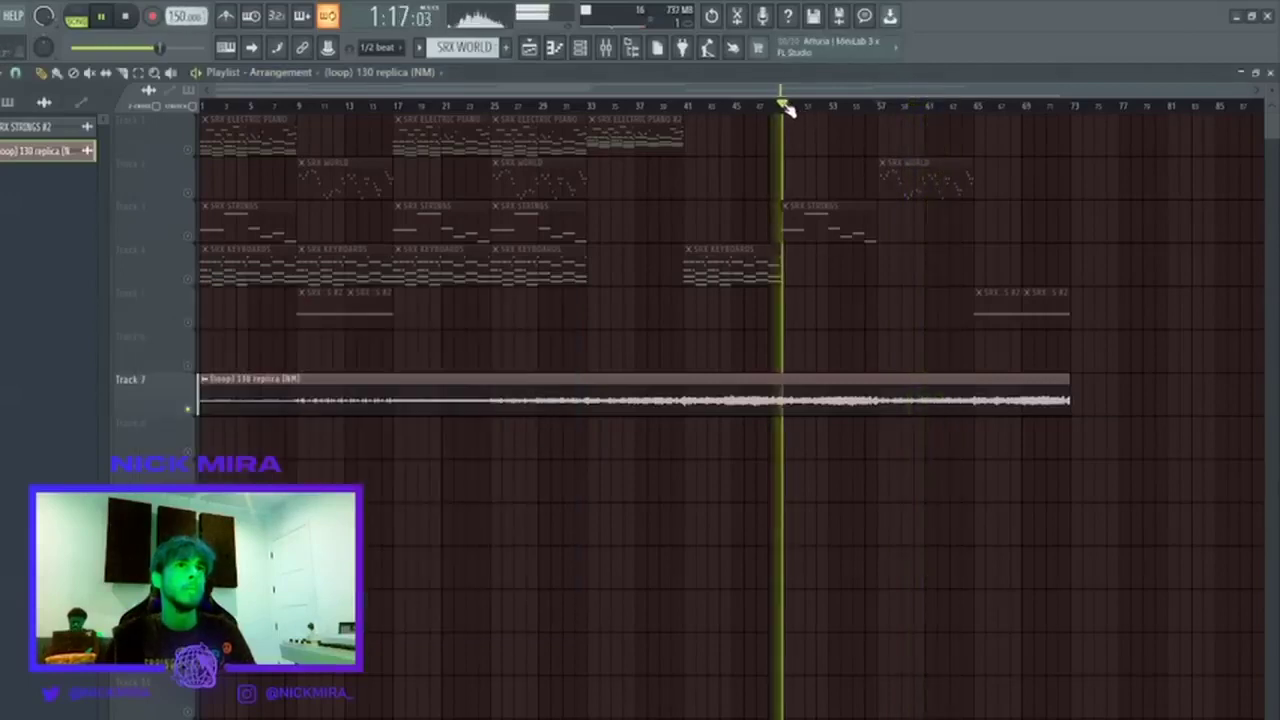
{"action": "left_click", "coordinate": [980, 106]}
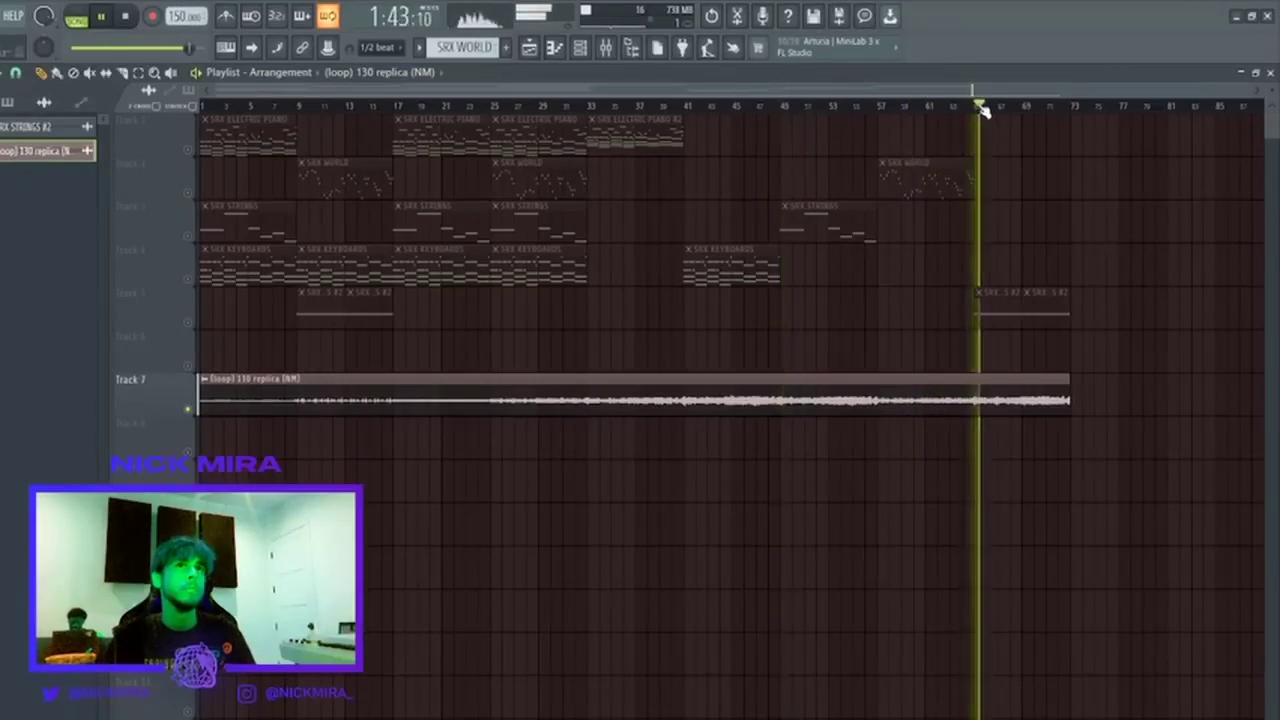
{"action": "left_click", "coordinate": [1030, 106]}
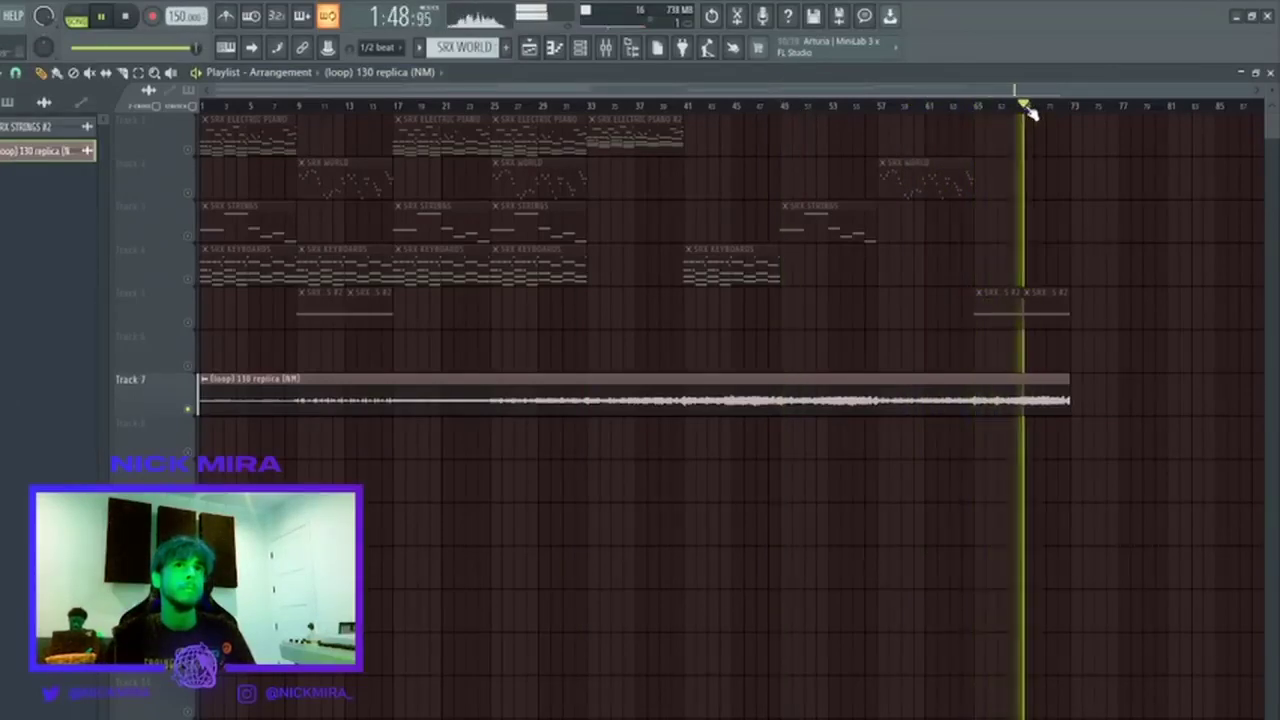
Slice the reversed loop at bar 69 and set its declicking mode to Generic (bleeding).
{"action": "key", "text": "space"}
{"action": "key", "text": "space"}
{"action": "double_click", "coordinate": [1037, 386]}
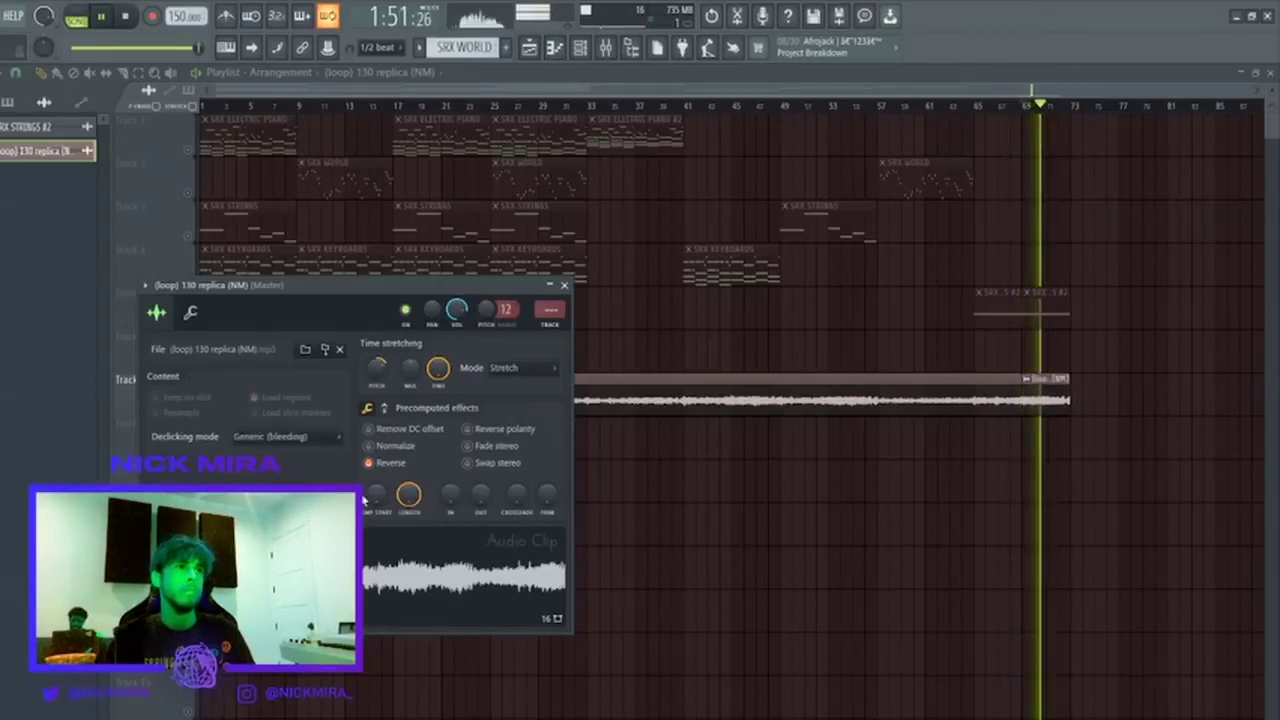
{"action": "key", "text": "Escape"}
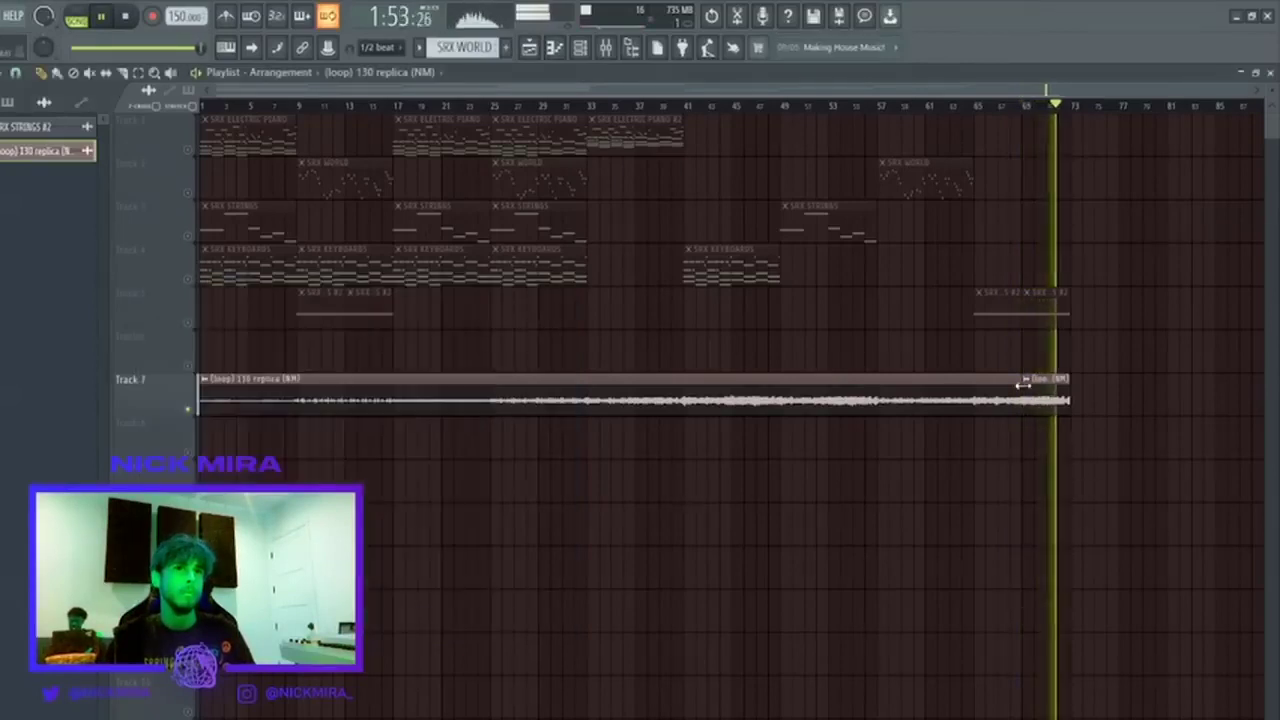
Slice the reversed loop at bar 65 and duplicate the two four-bar slices to bar 73.
{"action": "left_click", "coordinate": [984, 396]}
{"action": "left_click_drag", "start_coordinate": [986, 397], "coordinate": [1060, 400]}
{"action": "key", "text": "ctrl+b"}
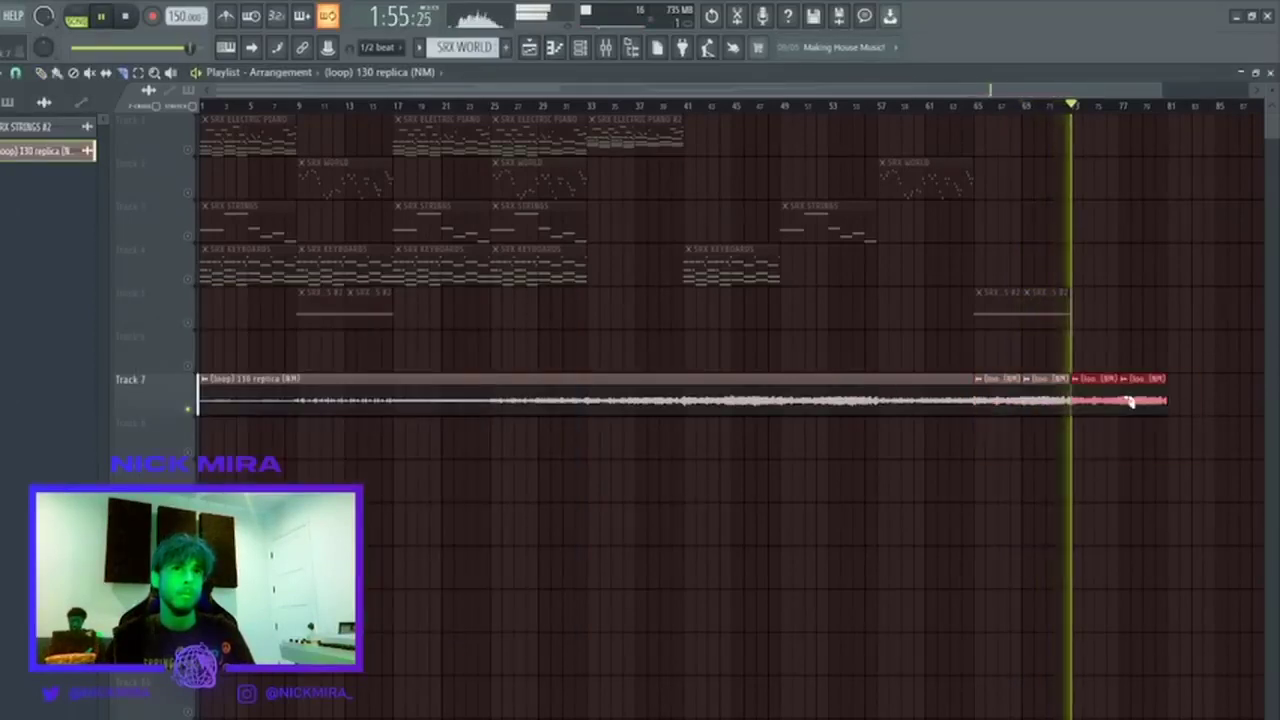
{"action": "key", "text": "ctrl+d"}
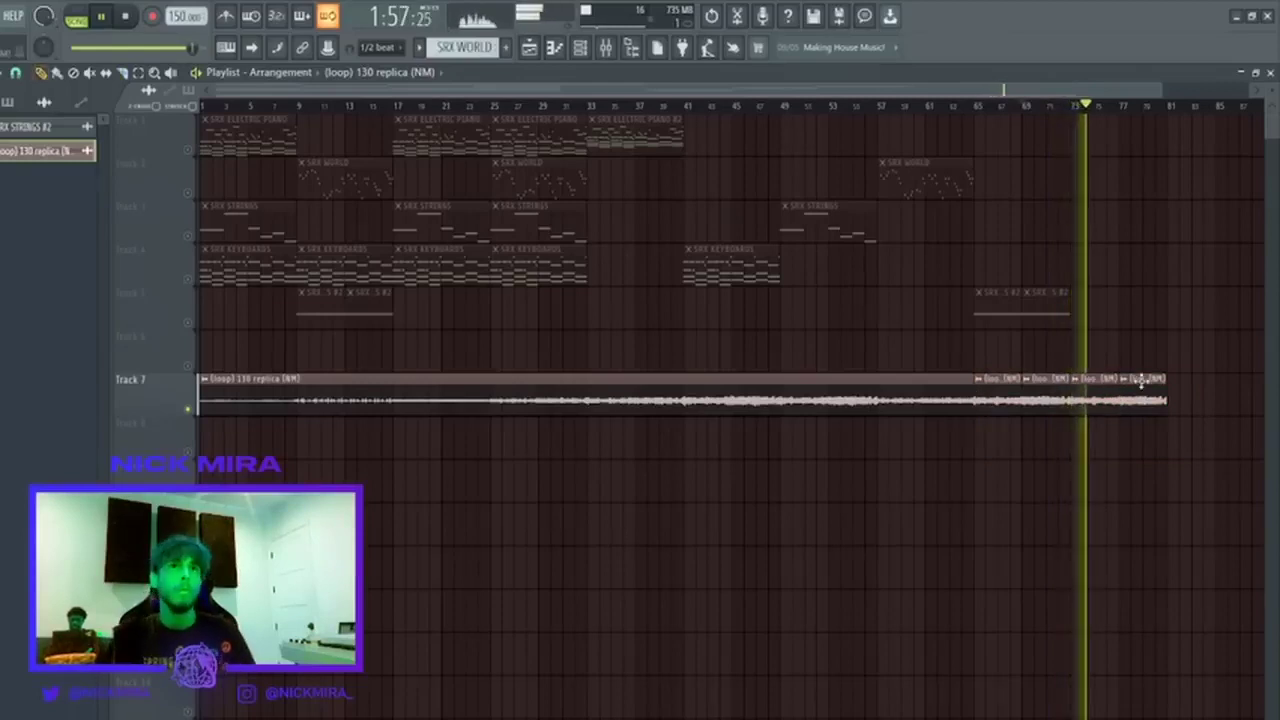
Delete the slice at bar 77, split the loop at bar 57 and repeat bars 57 to 77 directly after it.
{"action": "right_click", "coordinate": [1125, 400]}
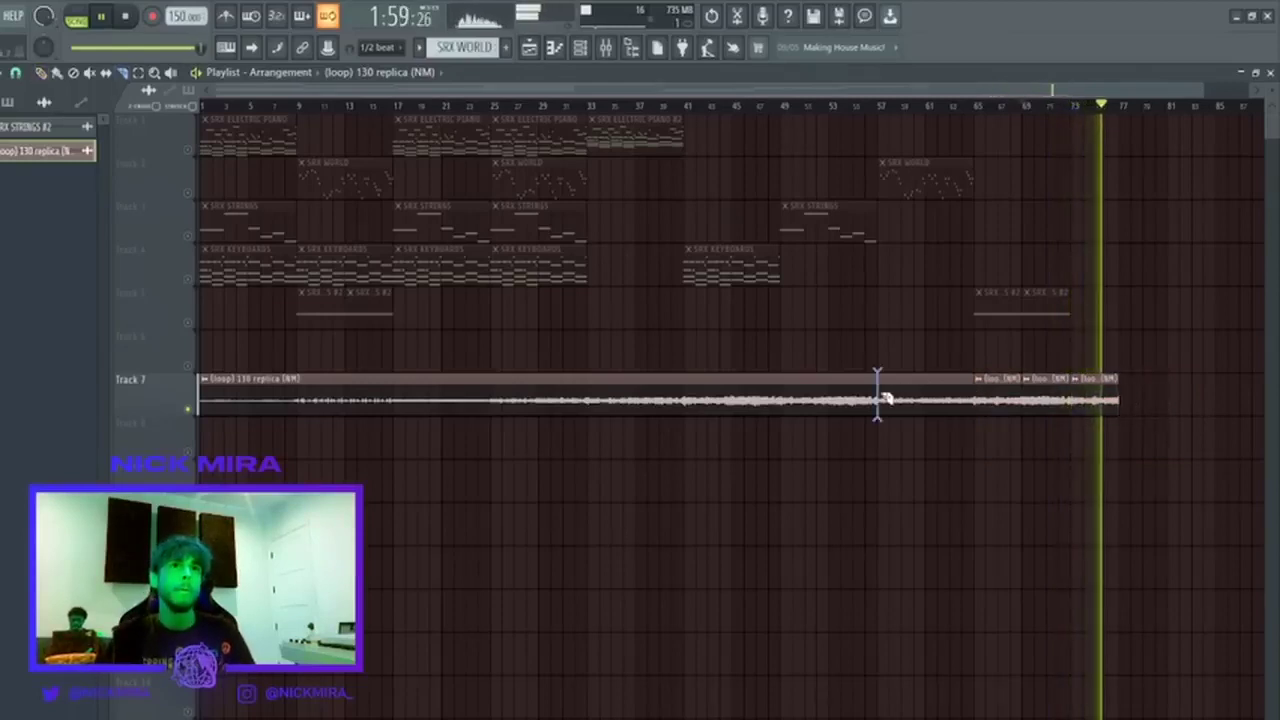
{"action": "left_click_drag", "start_coordinate": [880, 386], "coordinate": [1163, 420]}
{"action": "key", "text": "ctrl+b"}
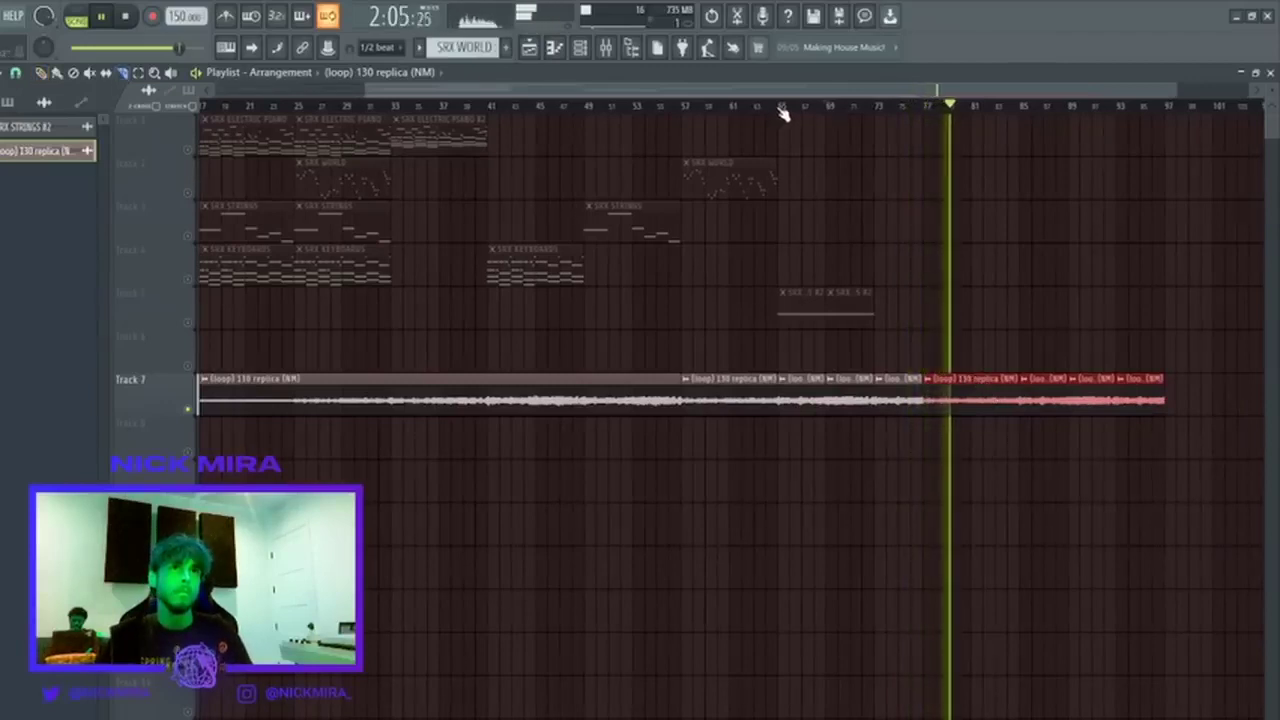
Split the copied section at bar 81, play from bar 77 and try shifting the two four-bar slices there.
{"action": "left_click", "coordinate": [987, 405]}
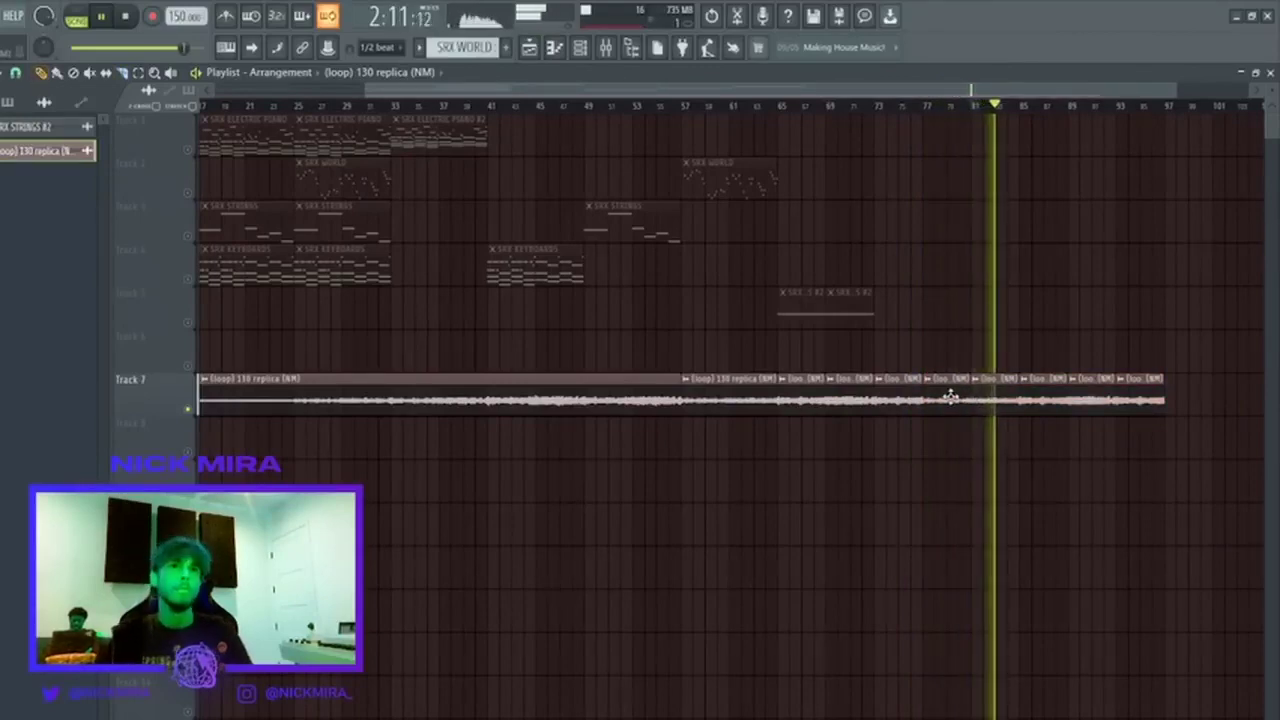
{"action": "left_click", "coordinate": [928, 105]}
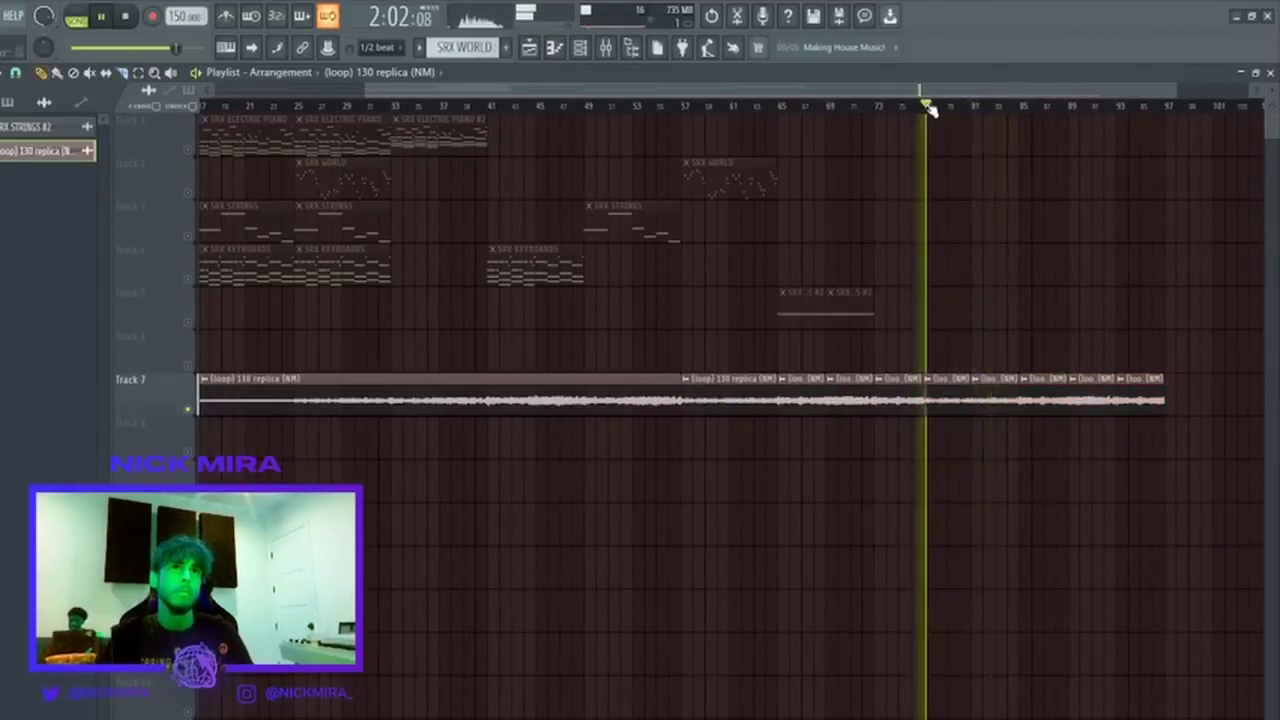
{"action": "mouse_move", "coordinate": [951, 403]}
{"action": "left_mouse_down"}
{"action": "mouse_move", "coordinate": [1000, 451]}
{"action": "mouse_move", "coordinate": [955, 393]}
{"action": "mouse_move", "coordinate": [929, 394]}
{"action": "left_mouse_up"}
{"action": "left_click_drag", "start_coordinate": [995, 438], "coordinate": [983, 385]}
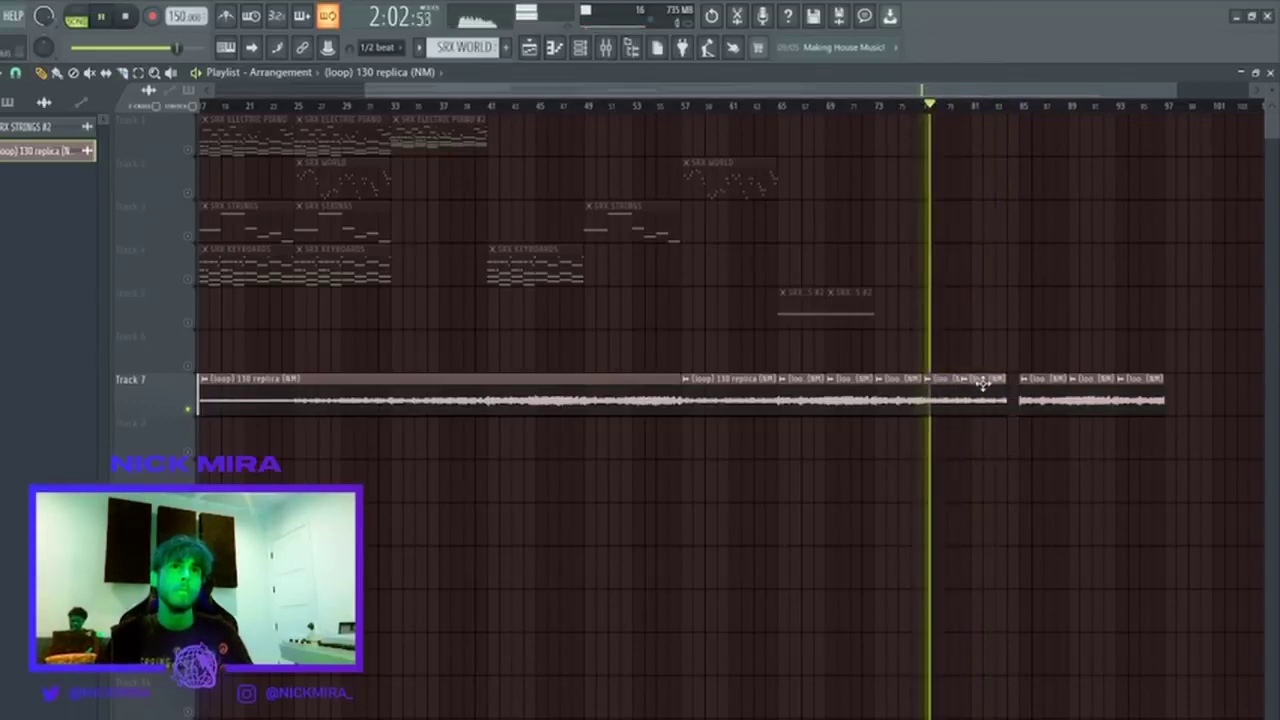
Move the slice at bar 77 to bar 85 on Track 7, clearing the slice already there to the end.
{"action": "scroll", "coordinate": [940, 108], "scroll_direction": "down", "scroll_amount": 1}
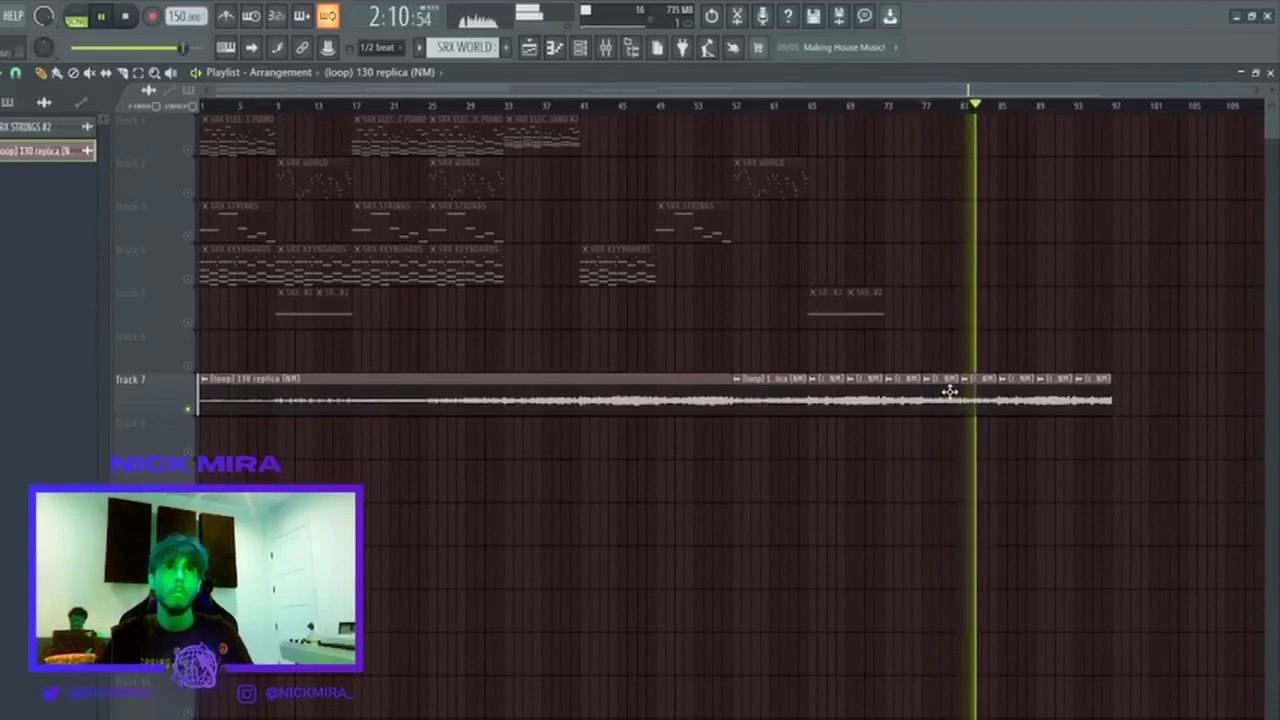
{"action": "left_click_drag", "start_coordinate": [934, 389], "coordinate": [1057, 343]}
{"action": "left_click_drag", "start_coordinate": [1016, 390], "coordinate": [1234, 392]}
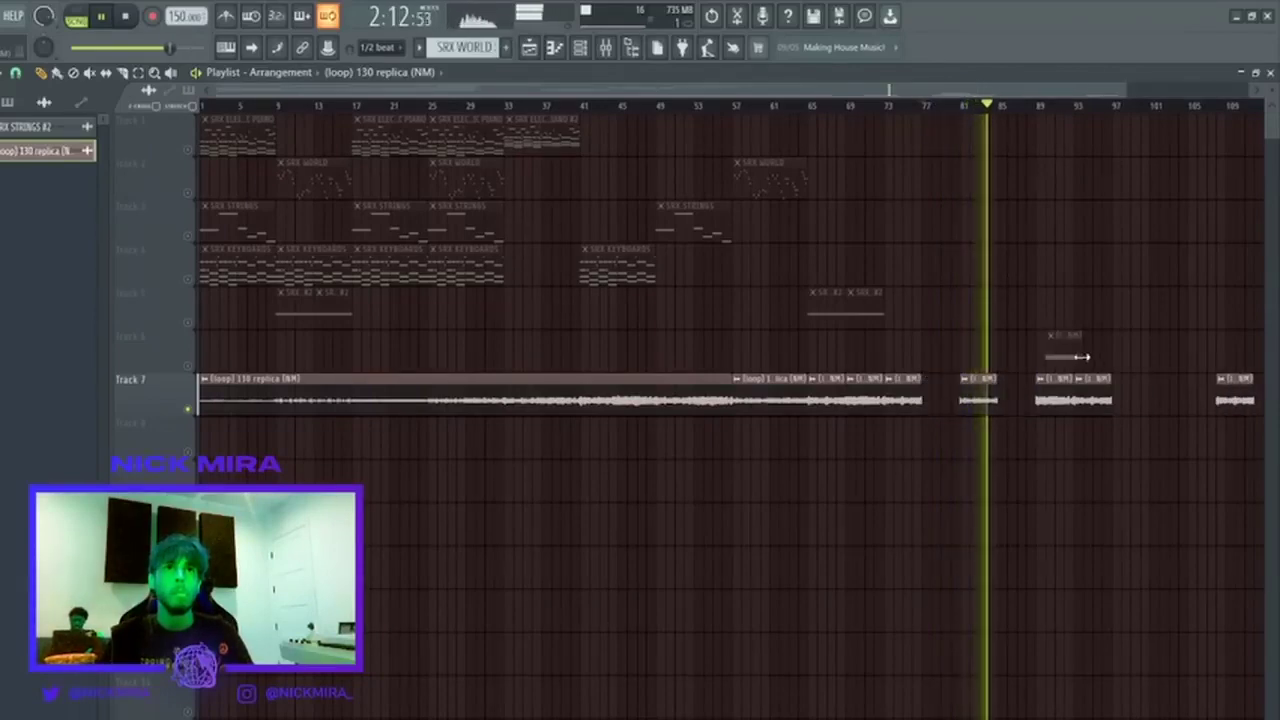
{"action": "left_click_drag", "start_coordinate": [1068, 355], "coordinate": [1055, 392]}
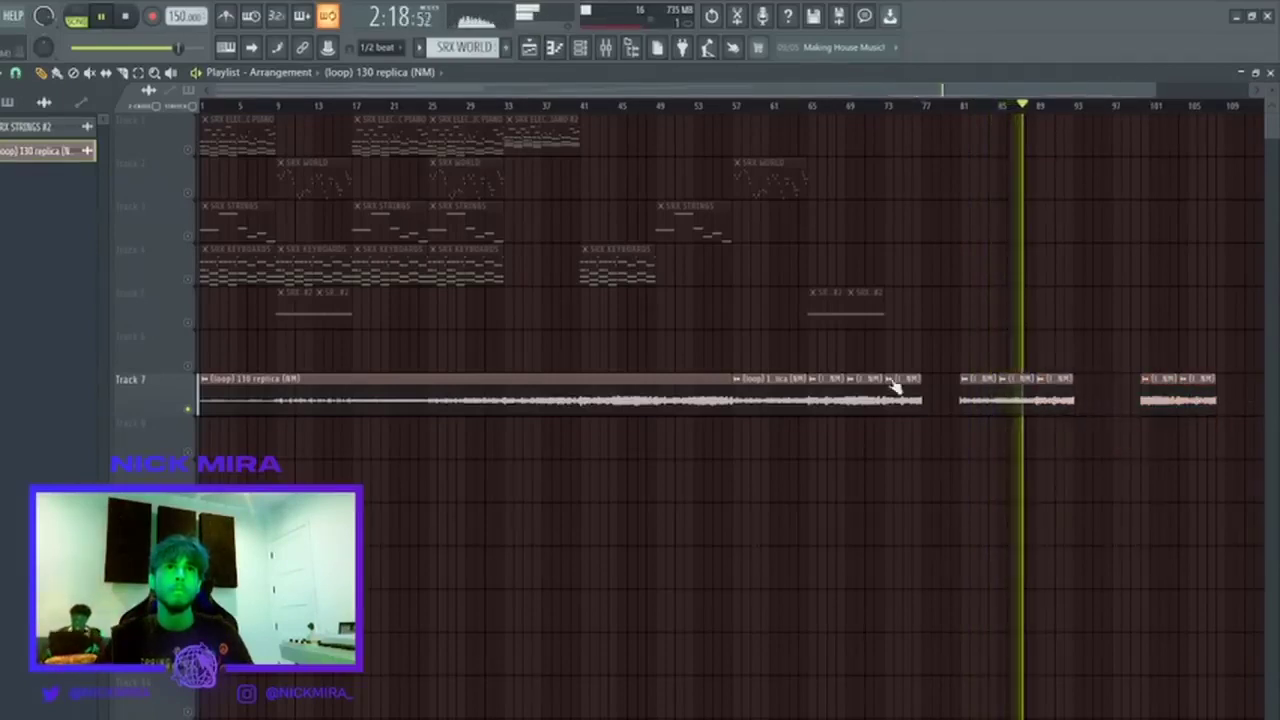
Fill bars 93 to 105 with a four-bar slice from the earlier section and the two spare slices.
{"action": "left_click_drag", "start_coordinate": [820, 391], "coordinate": [1088, 397]}
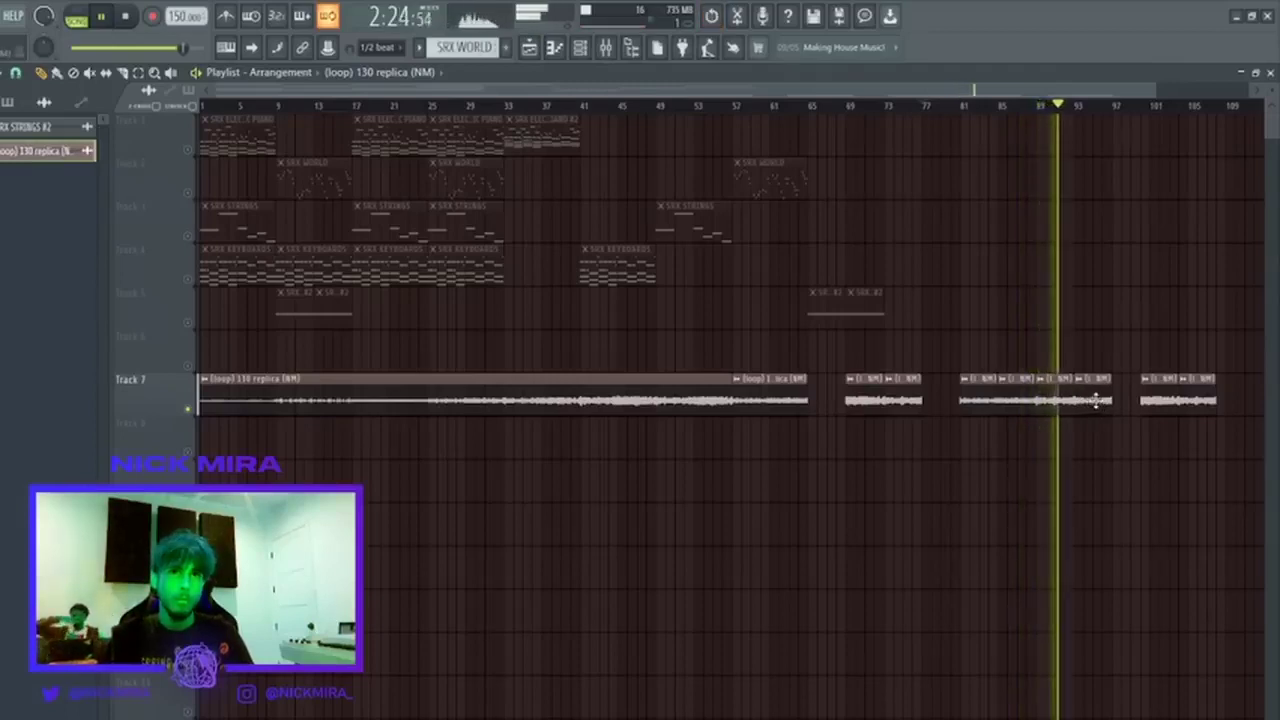
{"action": "left_click_drag", "start_coordinate": [1092, 395], "coordinate": [1171, 403]}
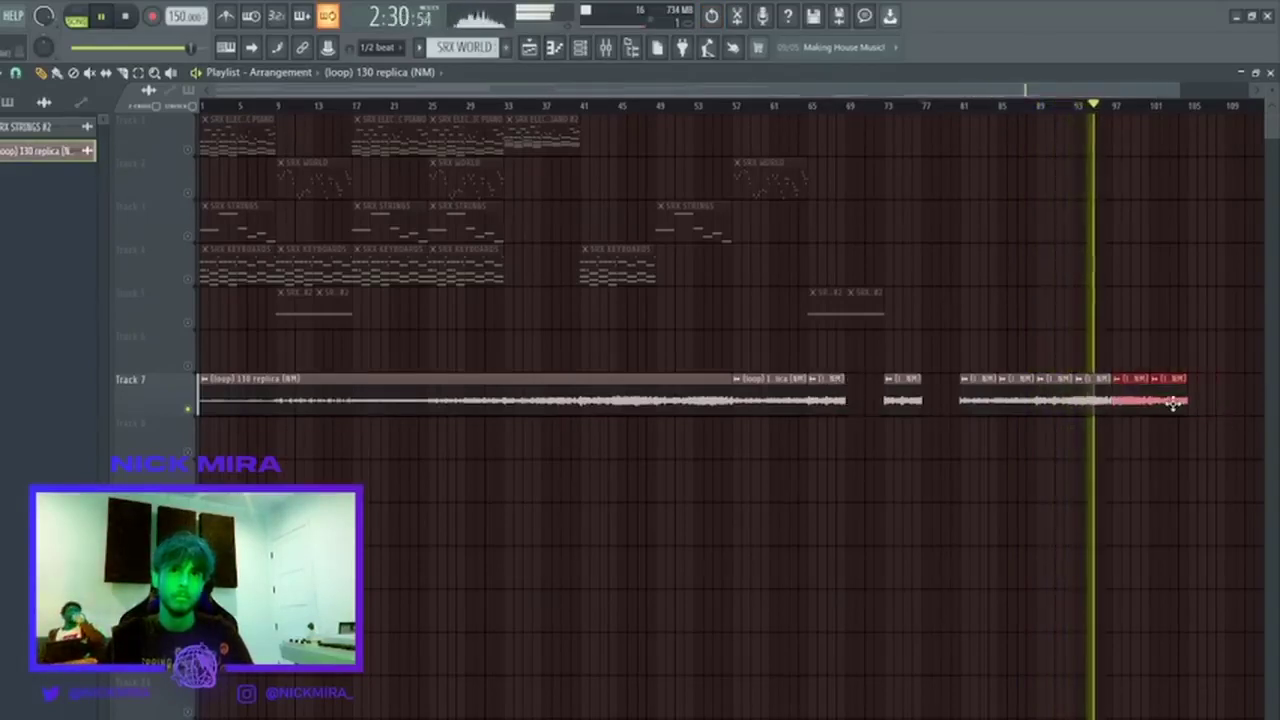
{"action": "left_click", "coordinate": [1206, 280], "text": "ctrl"}
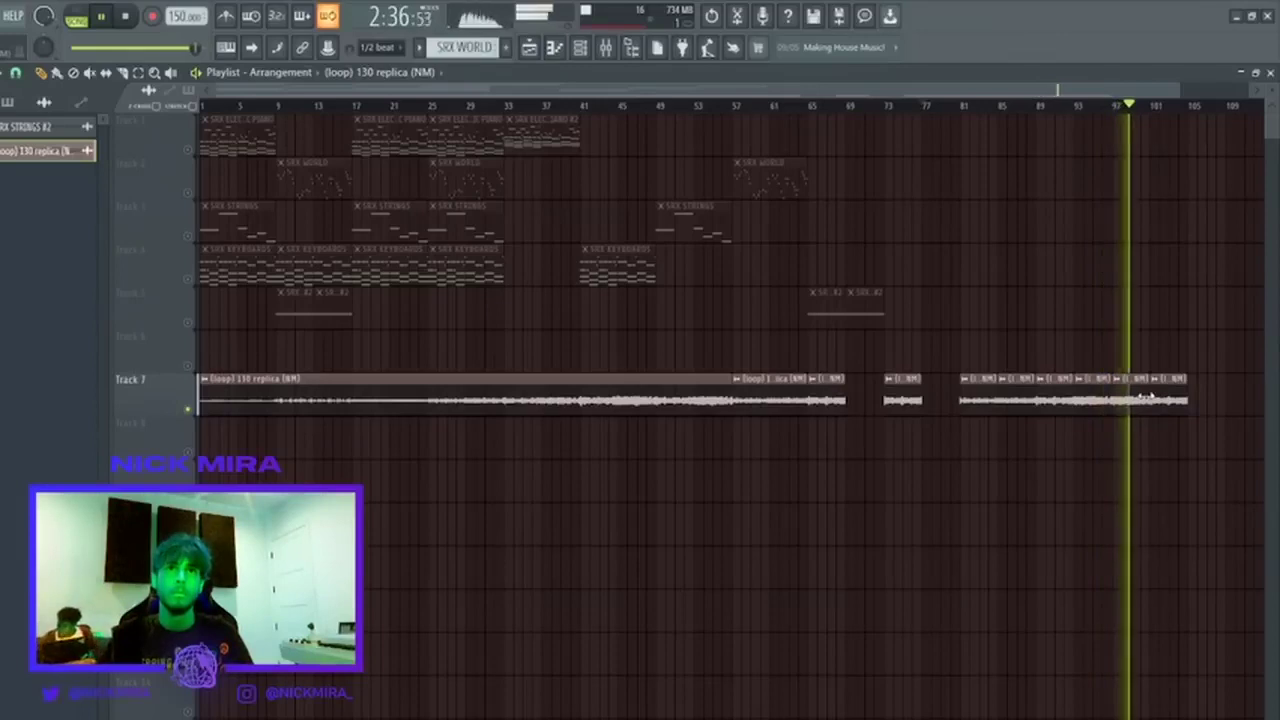
Add another four-bar slice of the reversed loop at bar 105.
{"action": "left_click_drag", "start_coordinate": [1175, 395], "coordinate": [1264, 395]}
{"action": "left_click_drag", "start_coordinate": [1187, 399], "coordinate": [1131, 423]}
{"action": "key", "text": "ctrl+b"}
{"action": "left_click", "coordinate": [1207, 414], "text": "ctrl"}
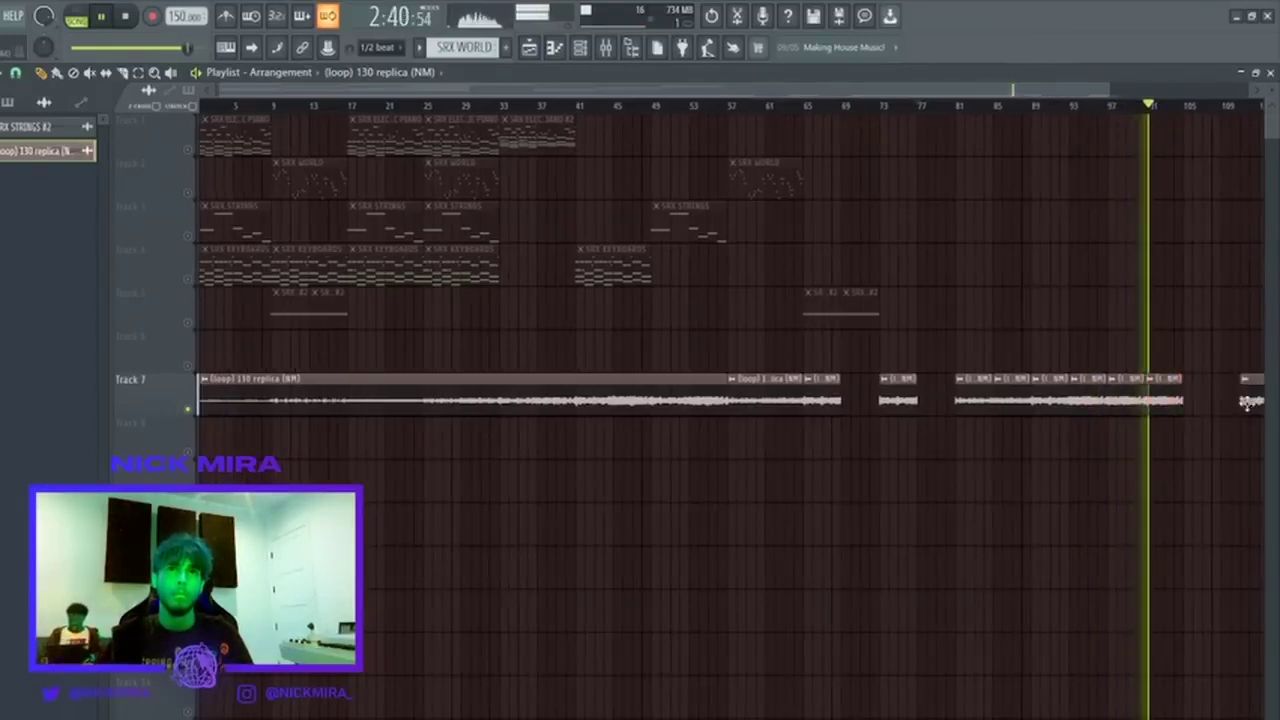
{"action": "left_click_drag", "start_coordinate": [1247, 401], "coordinate": [1197, 390]}
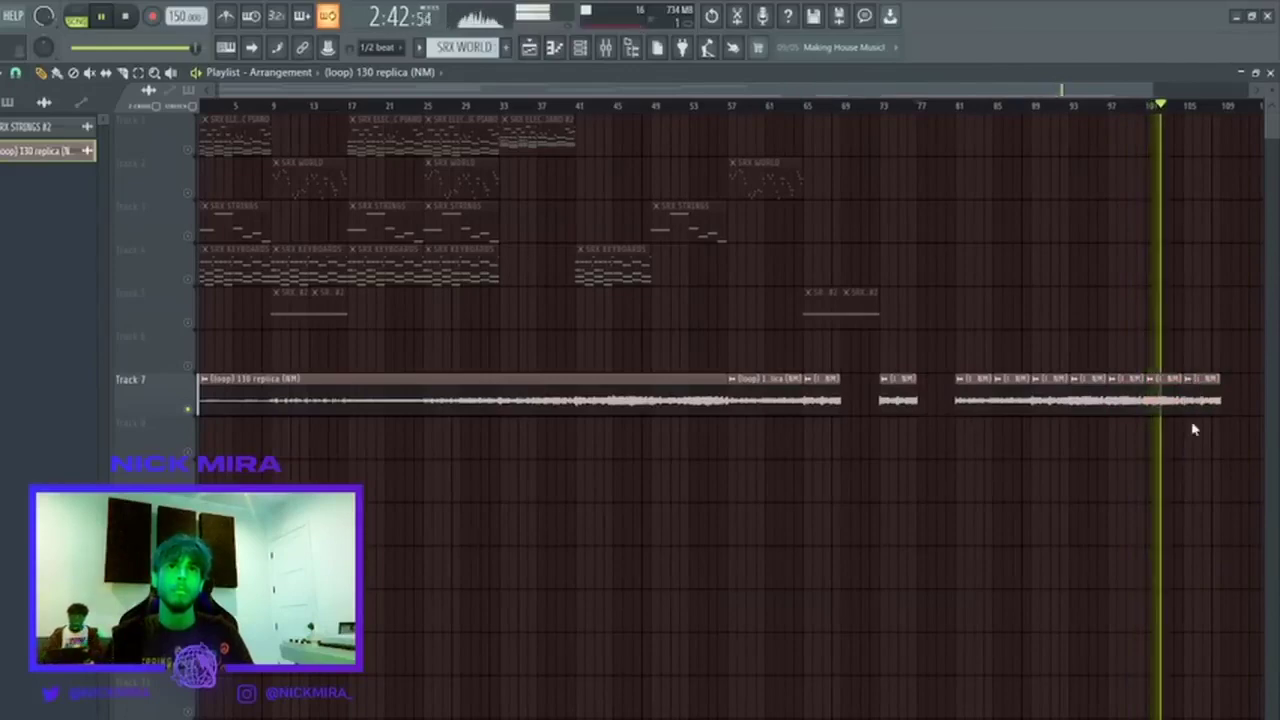
Add a four-bar slice at bar 109 and a longer section of the reversed loop at bar 113.
{"action": "scroll", "coordinate": [1131, 104], "scroll_direction": "down", "scroll_amount": 4}
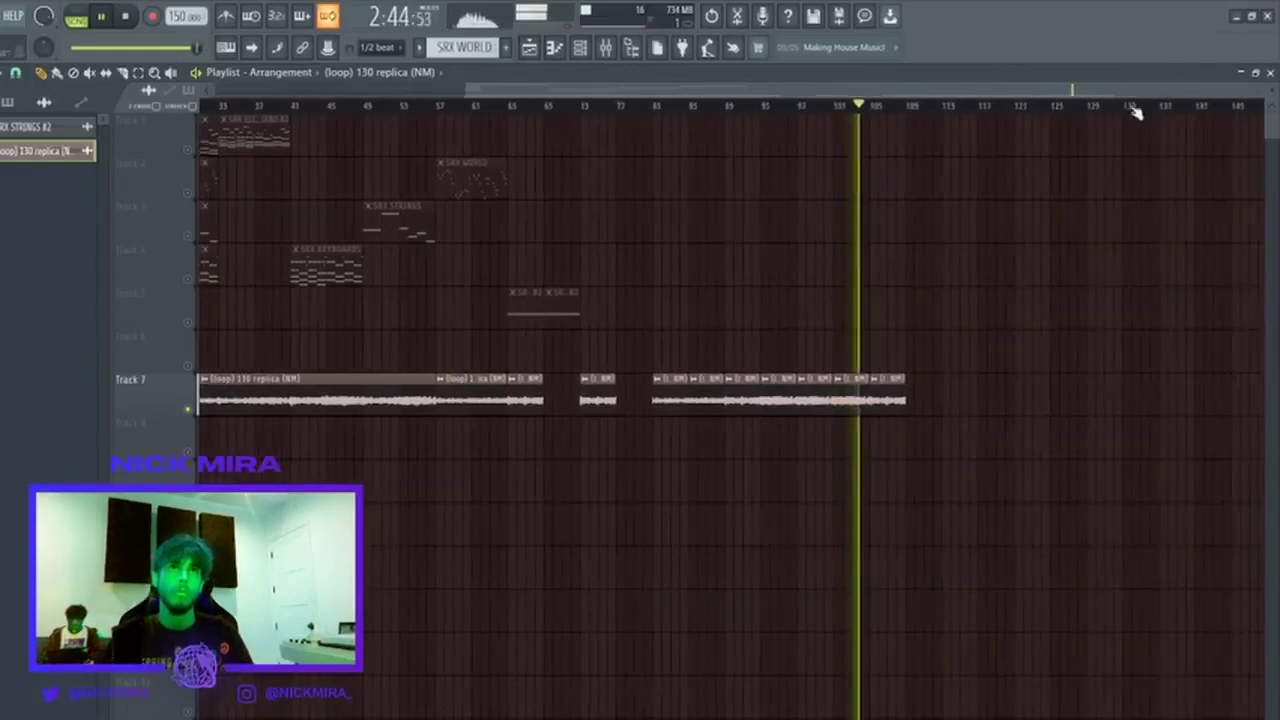
{"action": "scroll", "coordinate": [1130, 114], "scroll_direction": "down", "scroll_amount": 5}
{"action": "scroll", "coordinate": [1126, 122], "scroll_direction": "up", "scroll_amount": 3}
{"action": "scroll", "coordinate": [1170, 310], "scroll_direction": "up", "scroll_amount": 3}
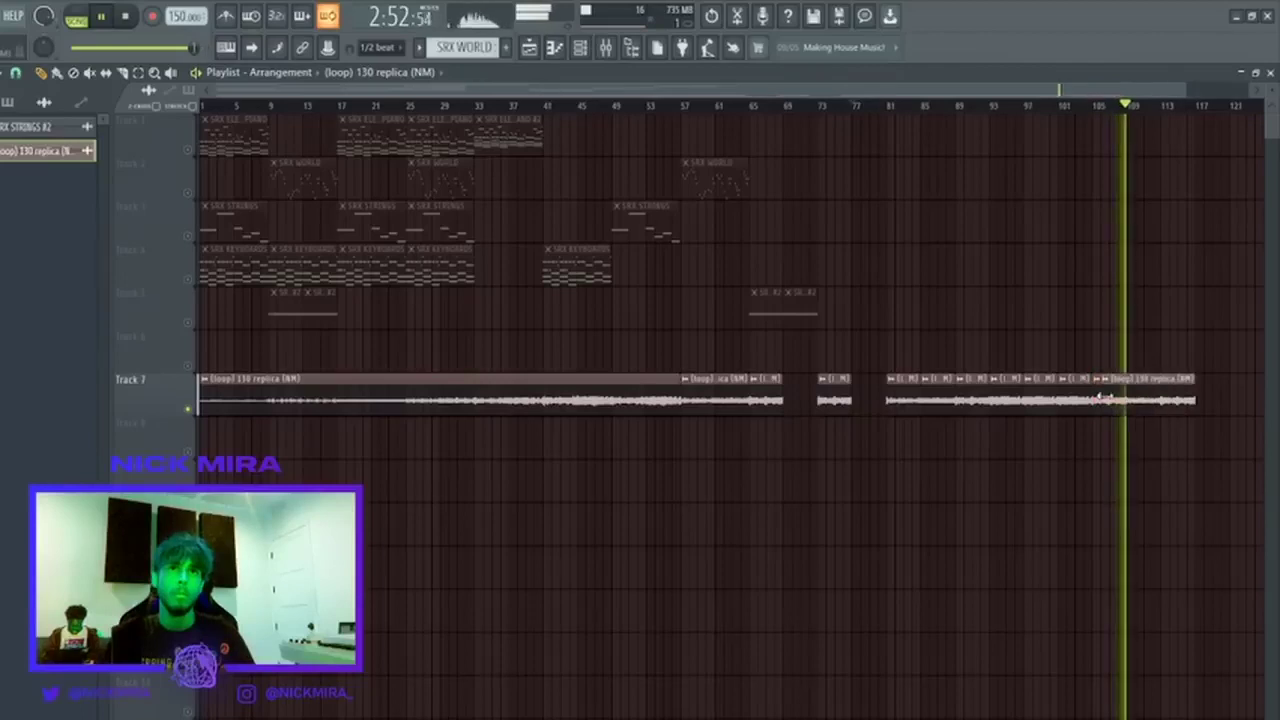
{"action": "right_click", "coordinate": [1164, 394]}
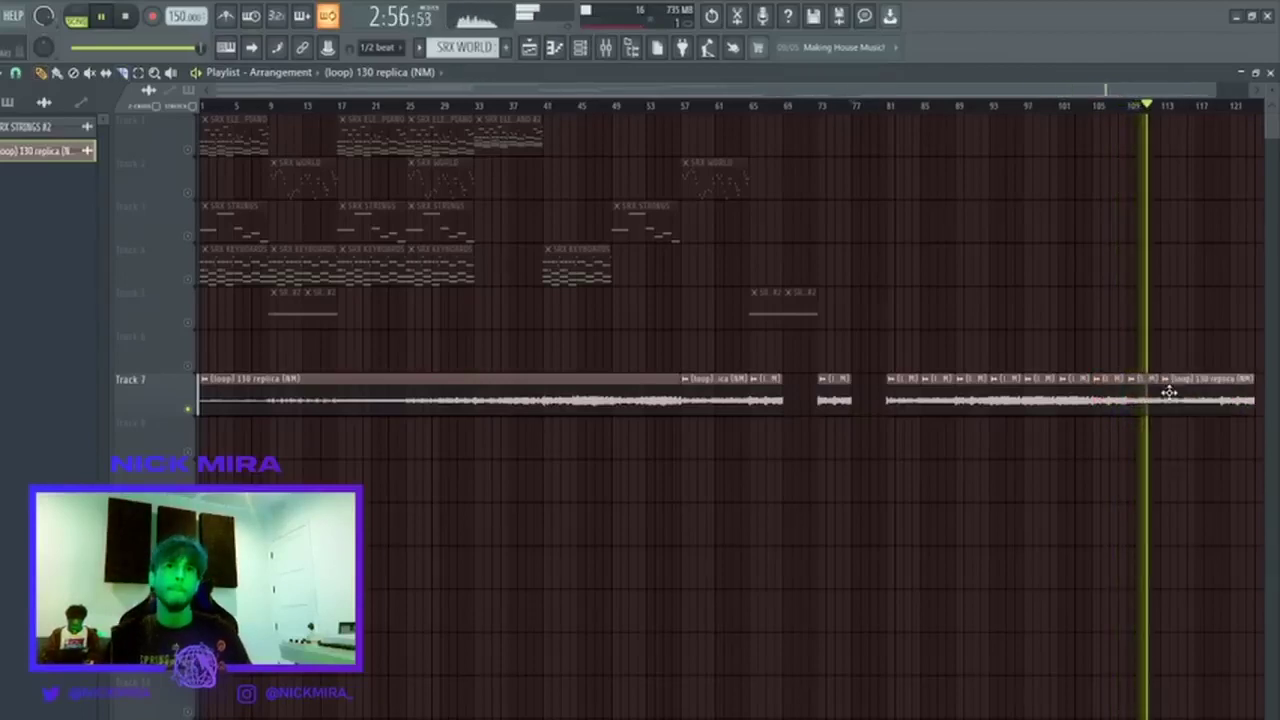
Reduce the long end section to a four-bar piece at bar 117 and extend its start back to bar 113.
{"action": "left_click", "coordinate": [1201, 396]}
{"action": "left_click", "coordinate": [1194, 393]}
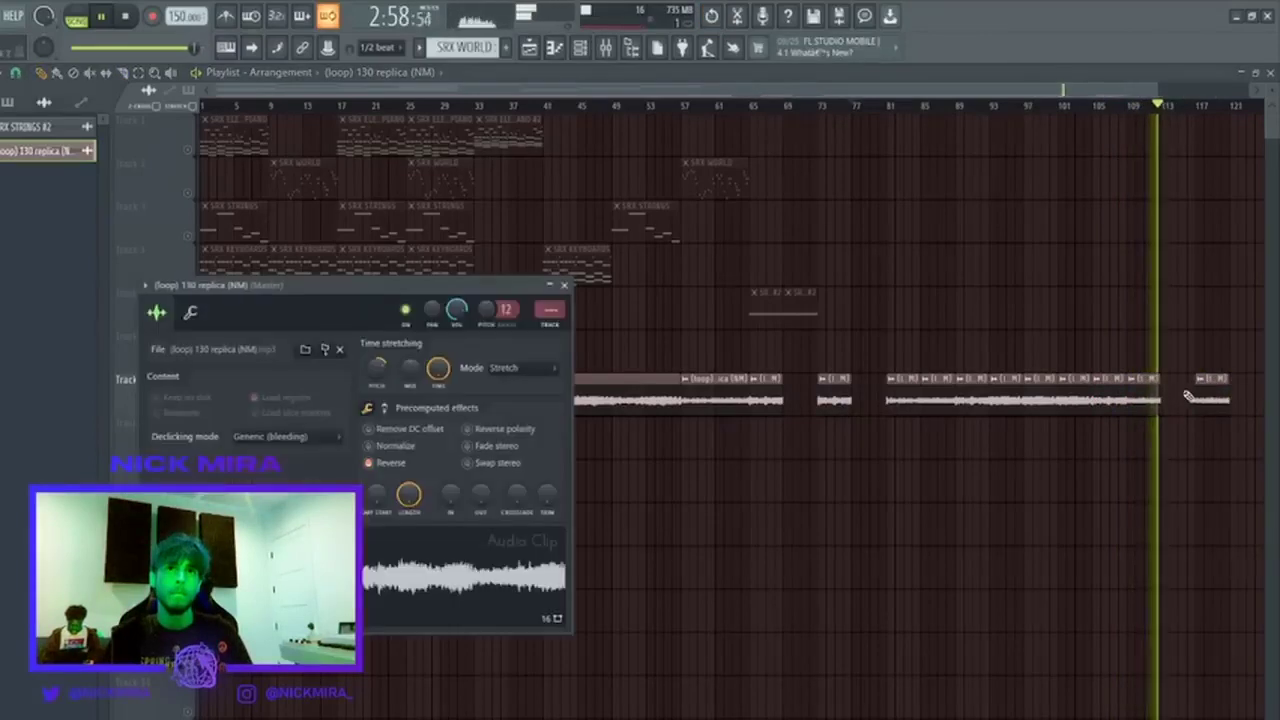
{"action": "left_click_drag", "start_coordinate": [1195, 394], "coordinate": [1156, 395]}
{"action": "key", "text": "c"}
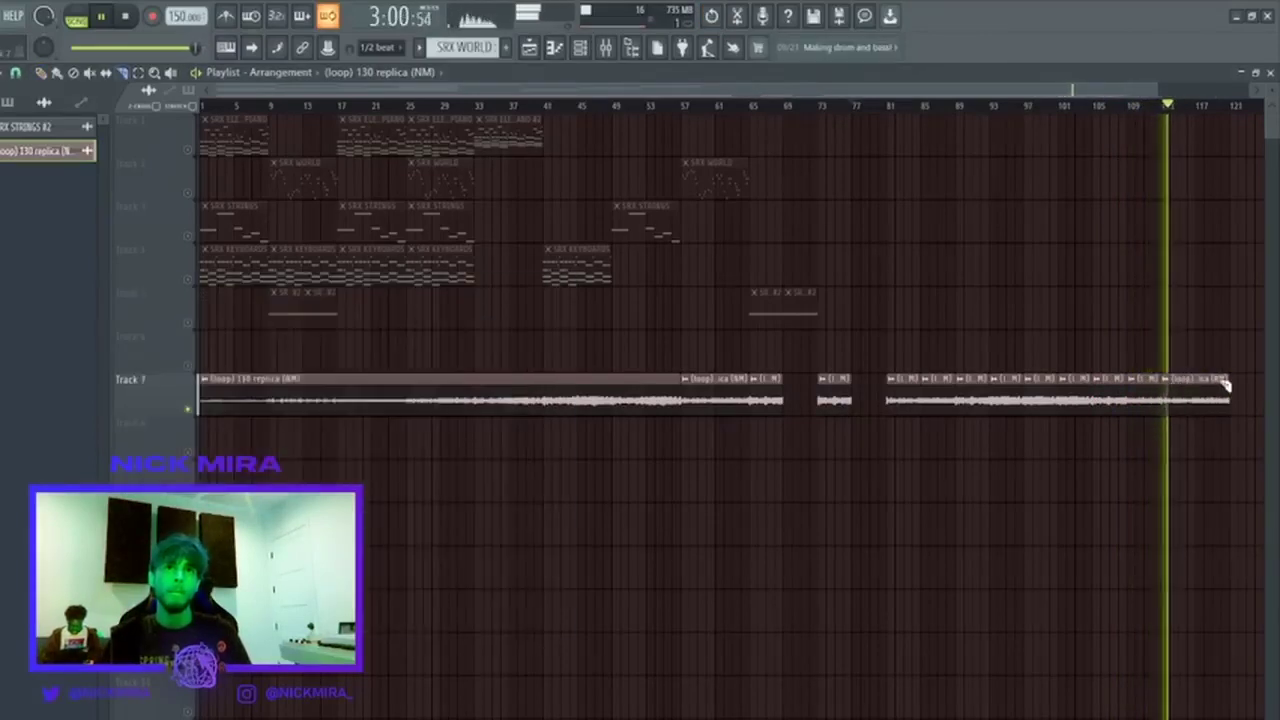
Try an eight-bar section at bar 117, split it at bar 121 and remove both pieces.
{"action": "scroll", "coordinate": [1137, 106], "scroll_direction": "down", "scroll_amount": 1}
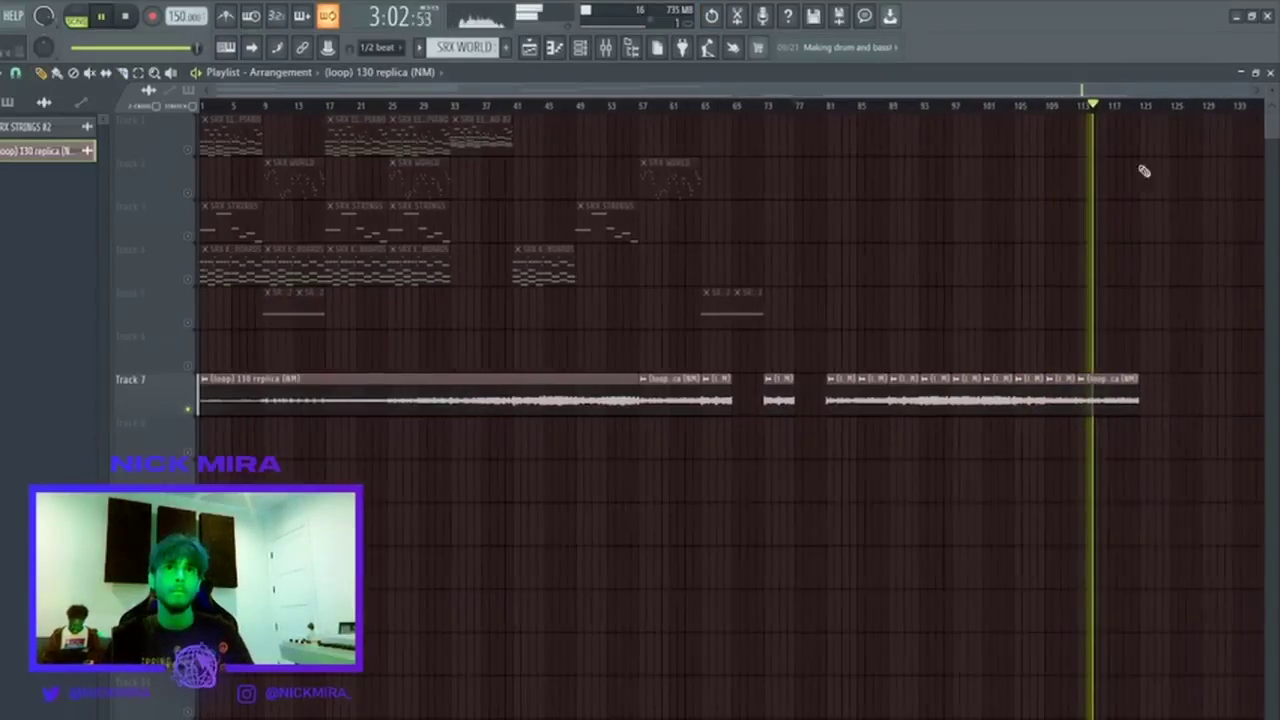
{"action": "mouse_move", "coordinate": [1137, 386]}
{"action": "left_mouse_down"}
{"action": "mouse_move", "coordinate": [1106, 386]}
{"action": "mouse_move", "coordinate": [1130, 390]}
{"action": "left_mouse_up"}
{"action": "left_click", "coordinate": [1153, 385]}
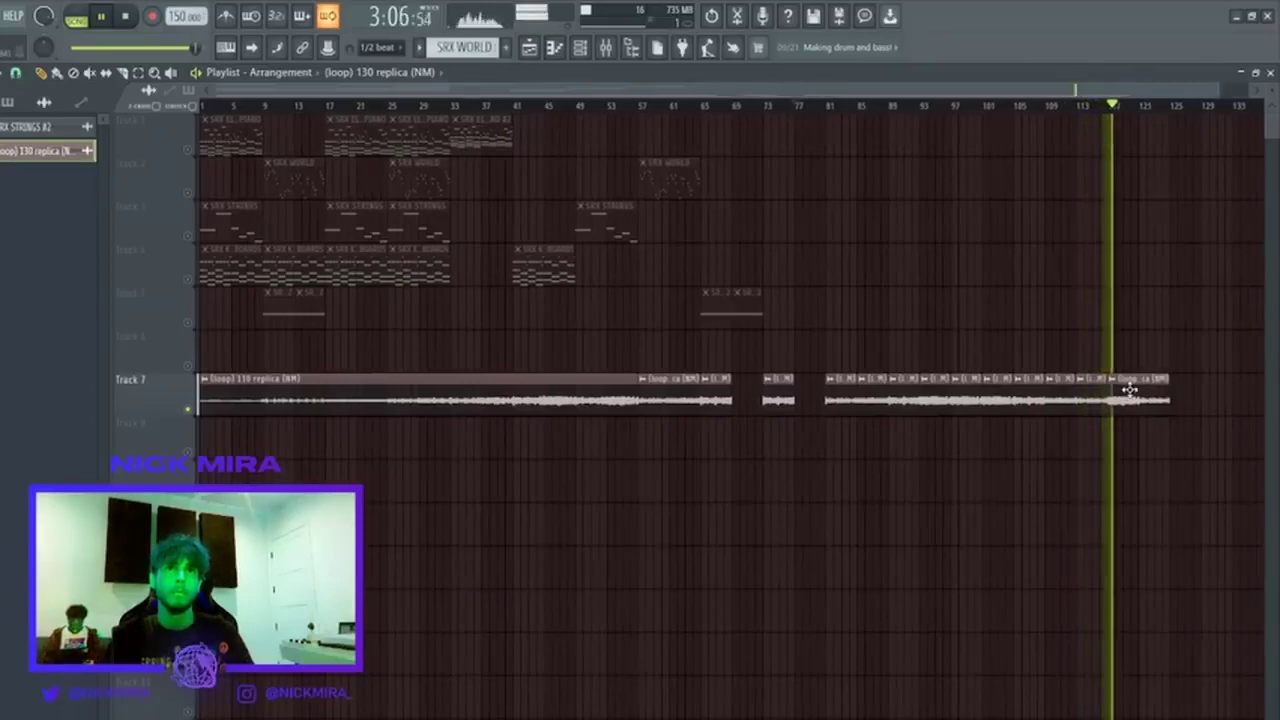
{"action": "right_click", "coordinate": [1142, 385], "text": "shift"}
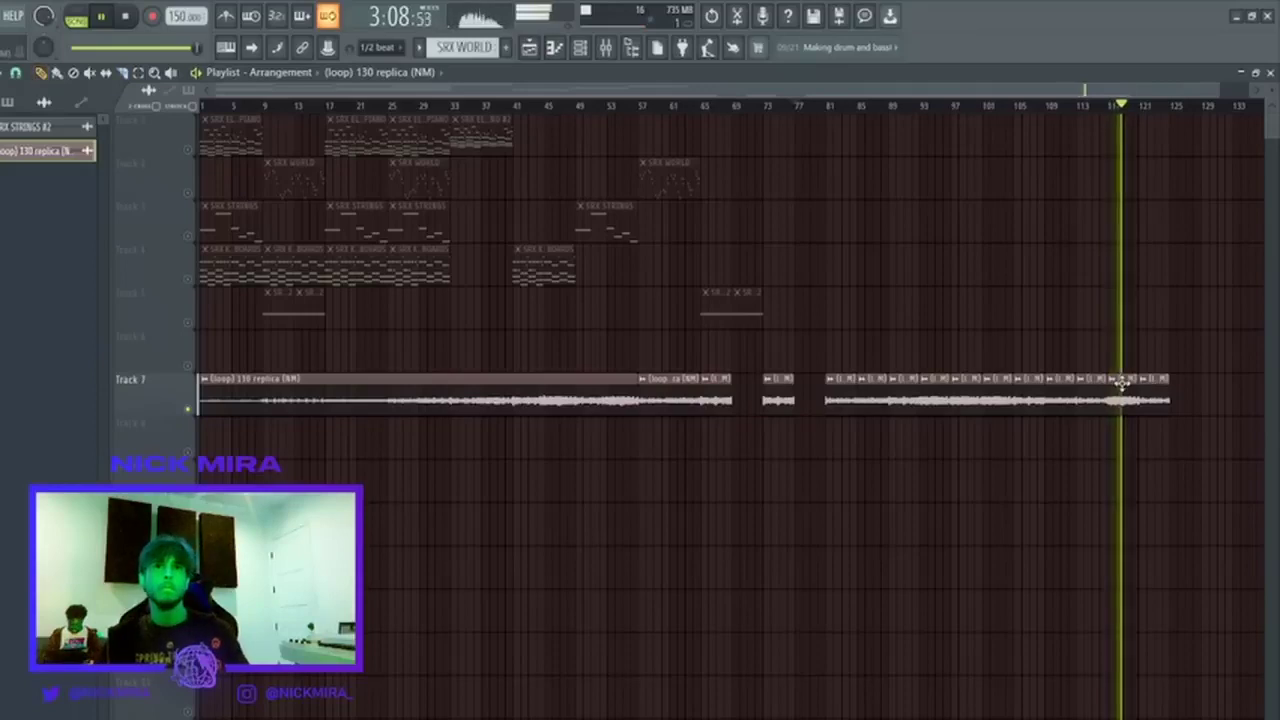
{"action": "right_click", "coordinate": [1125, 386]}
{"action": "right_click", "coordinate": [1160, 389]}
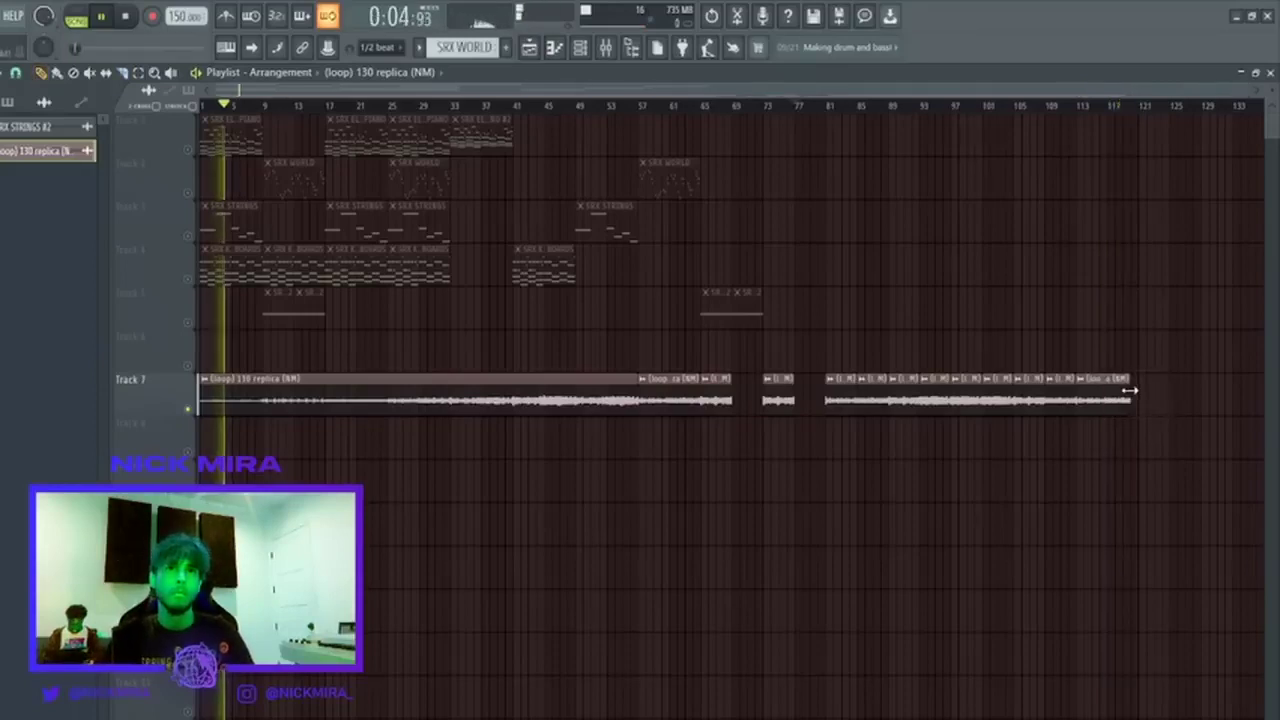
Play from bar 81 and delete all reversed loop pieces on Track 7 before that bar.
{"action": "left_click", "coordinate": [829, 107]}
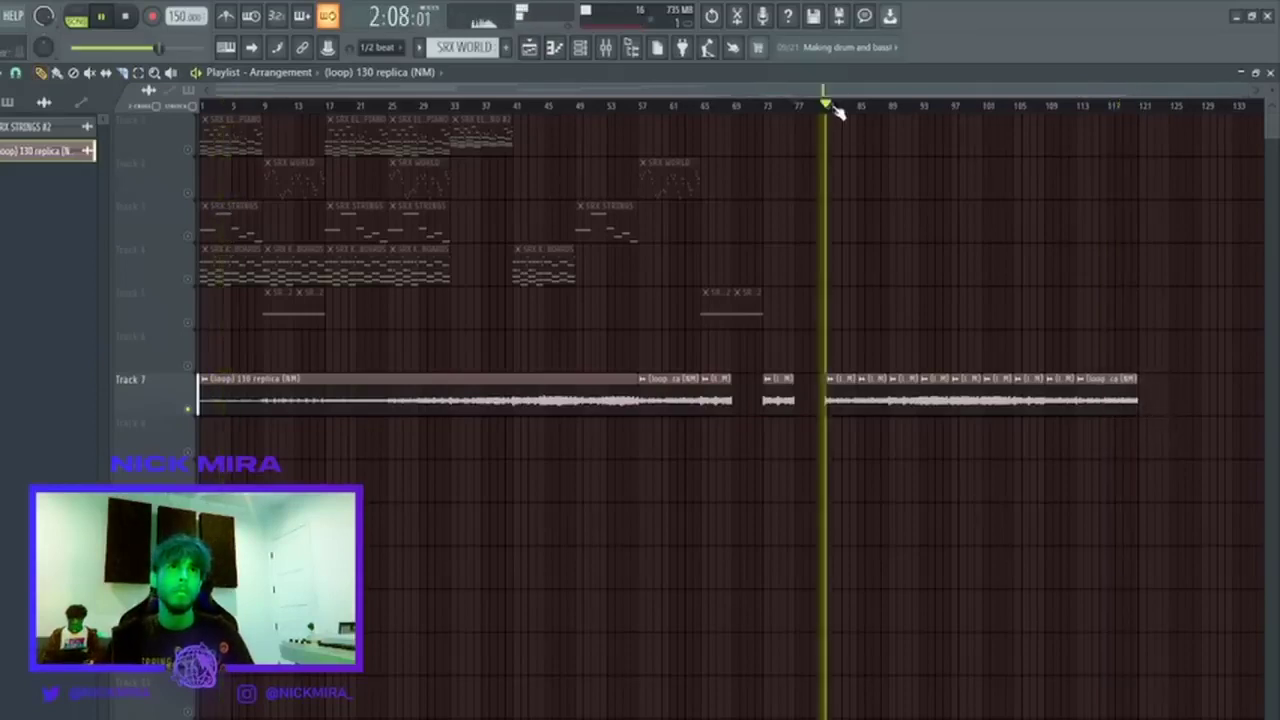
{"action": "left_click_drag", "start_coordinate": [814, 388], "coordinate": [121, 404]}
{"action": "key", "text": "Delete"}
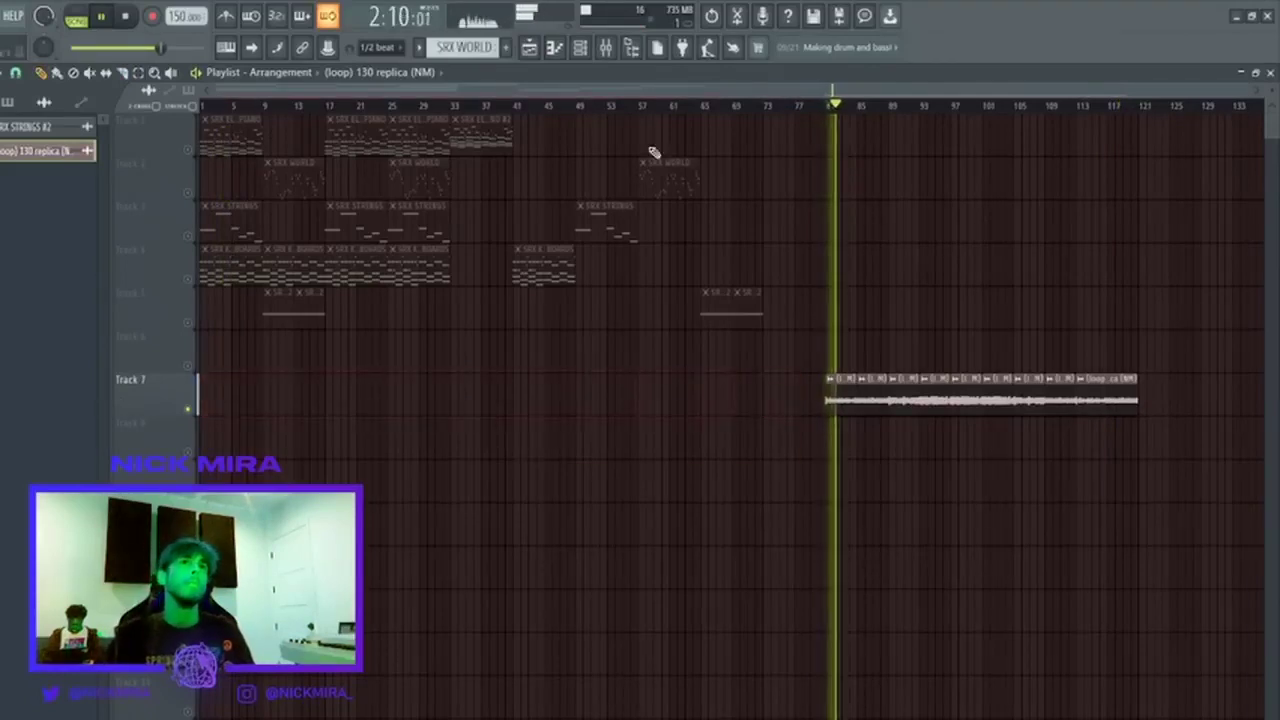
Audition the slices from bar 89 and move the whole rearranged sequence to bar 1 of Track 7.
{"action": "left_click", "coordinate": [890, 106]}
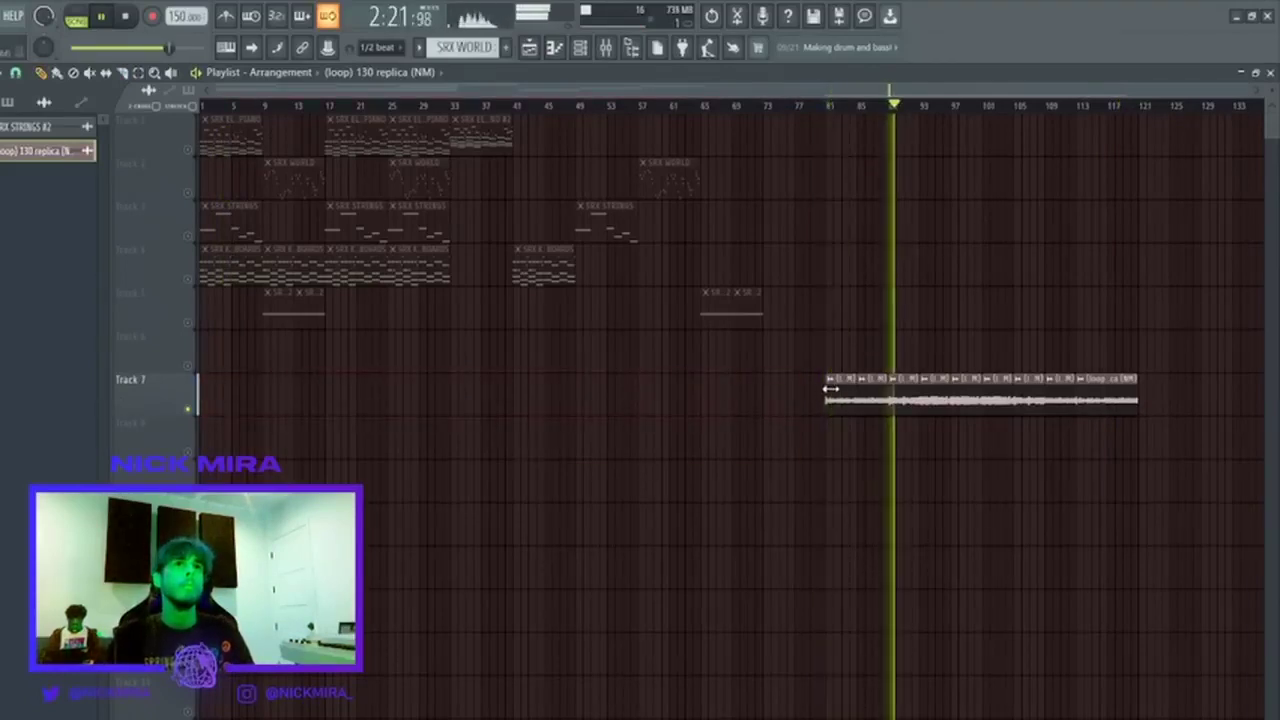
{"action": "left_click_drag", "start_coordinate": [837, 389], "coordinate": [1200, 423]}
{"action": "left_click_drag", "start_coordinate": [831, 400], "coordinate": [2, 430]}
Play the rearranged reversed loop from the start, deselect its slices and continue from bar 9.
{"action": "key", "text": "space"}
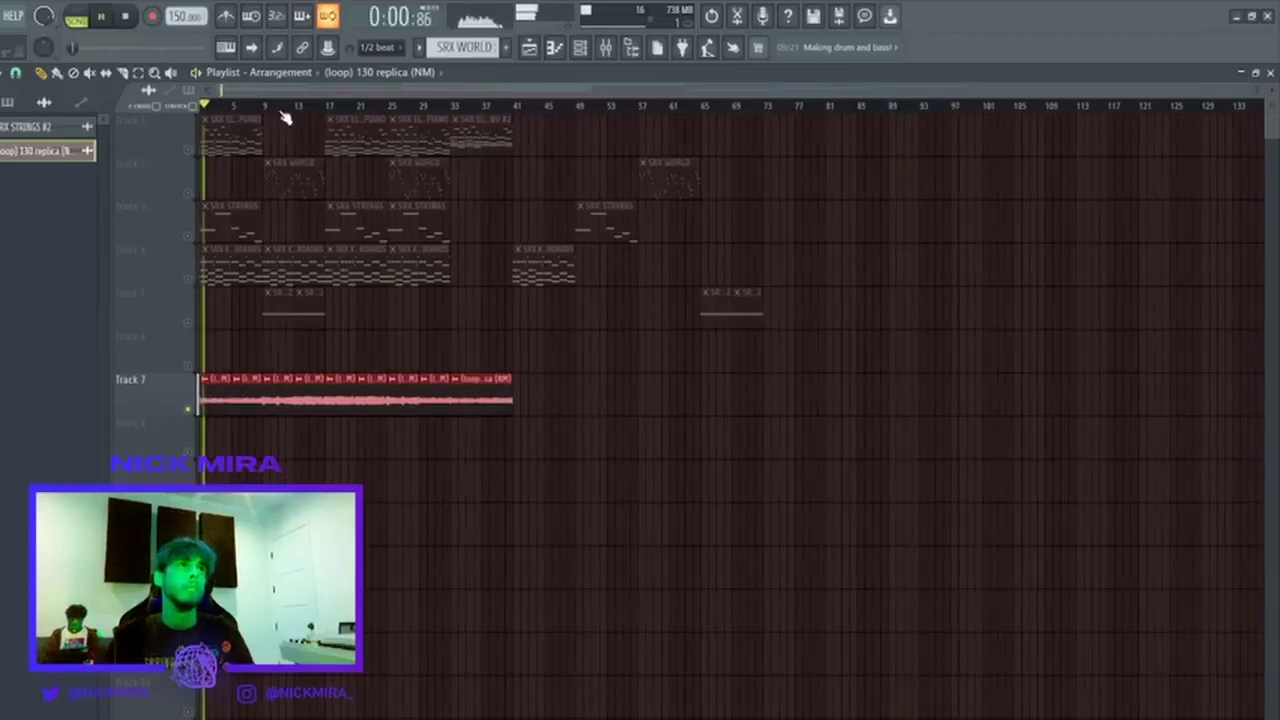
{"action": "key", "text": "ctrl+d"}
{"action": "left_click", "coordinate": [268, 106]}
{"action": "scroll", "coordinate": [269, 107], "scroll_direction": "up", "scroll_amount": 2}
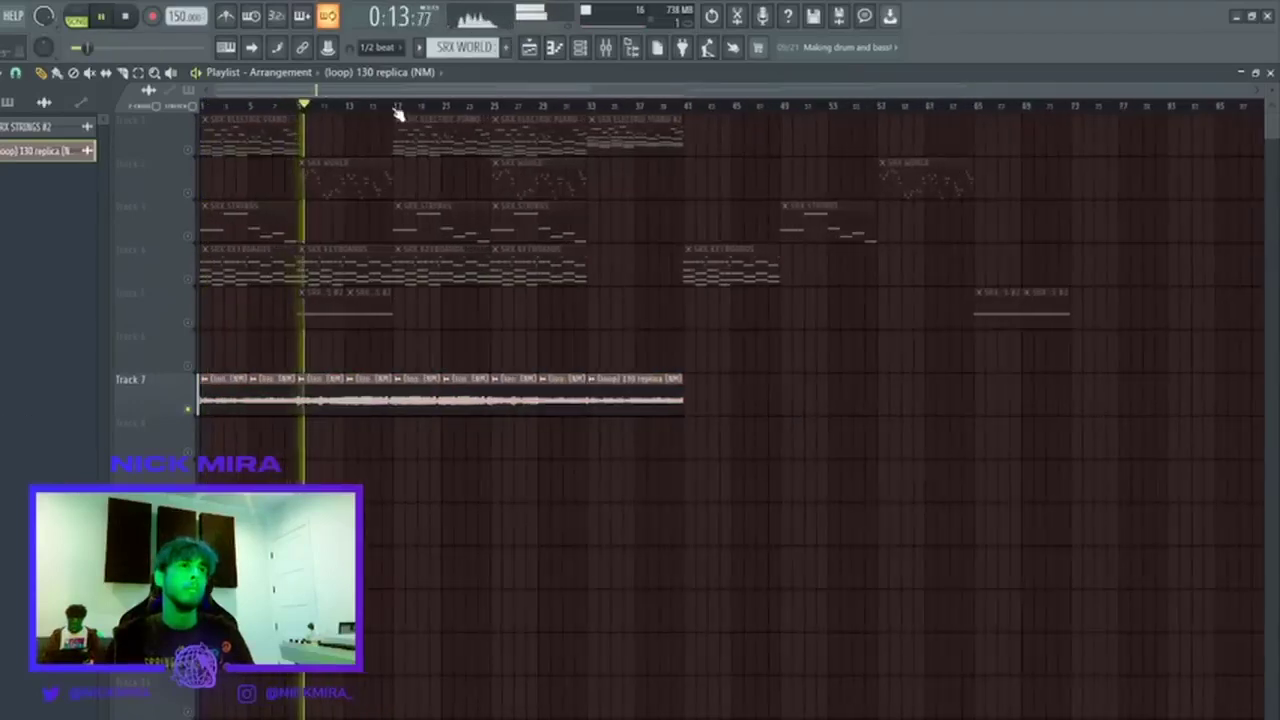
Audition the rearranged reversed loop from bar 17, then replay it from the start with bars 1 to 40 as the playback range.
{"action": "left_click", "coordinate": [396, 106]}
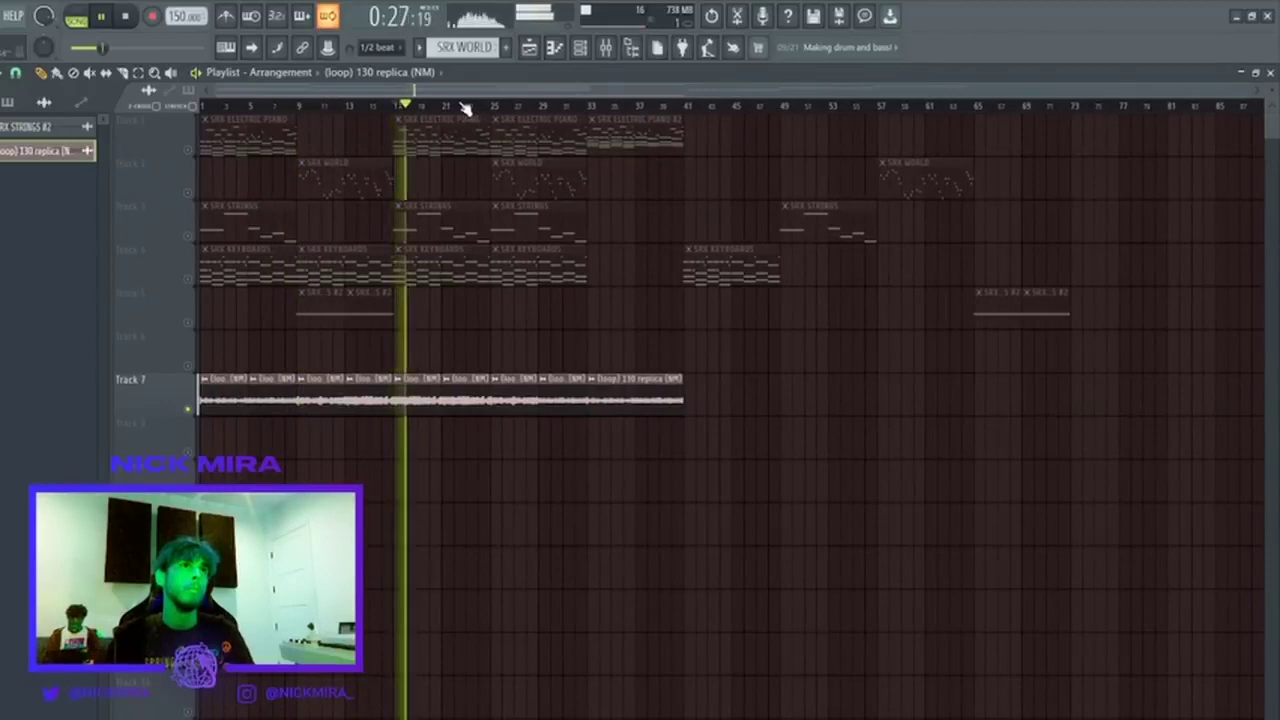
{"action": "key", "text": "space"}
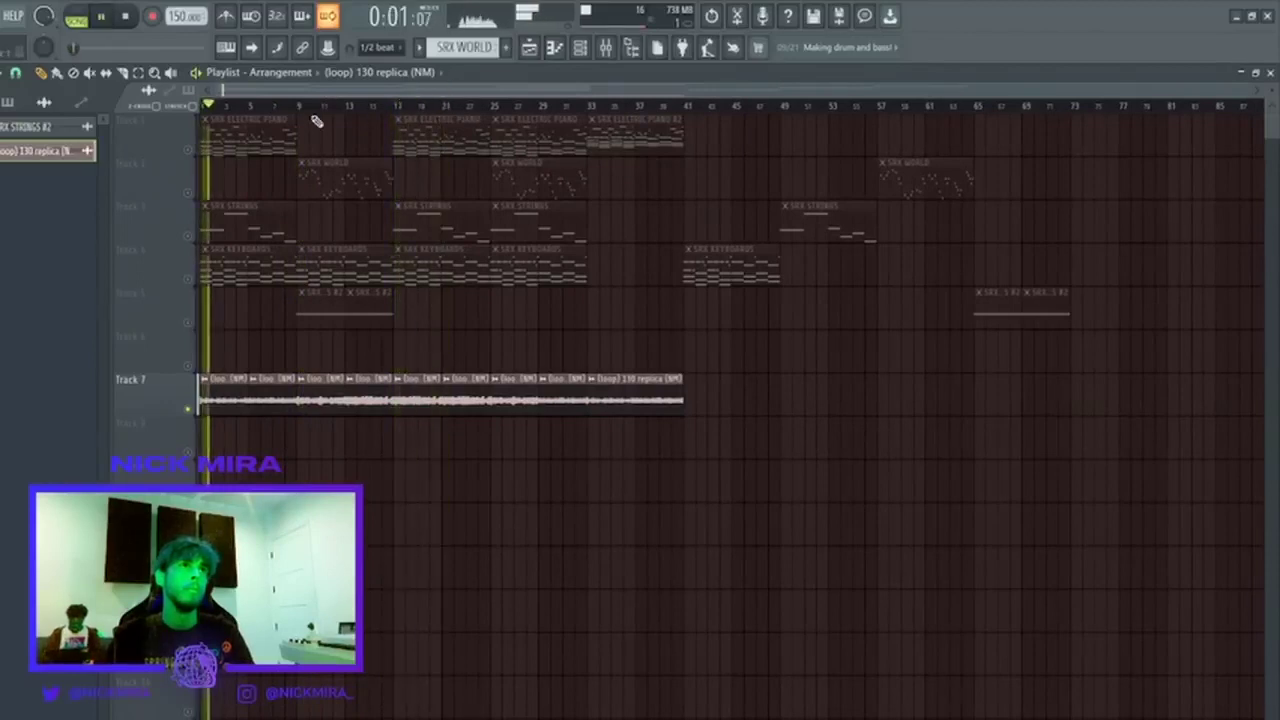
{"action": "left_click_drag", "start_coordinate": [692, 106], "coordinate": [200, 106]}
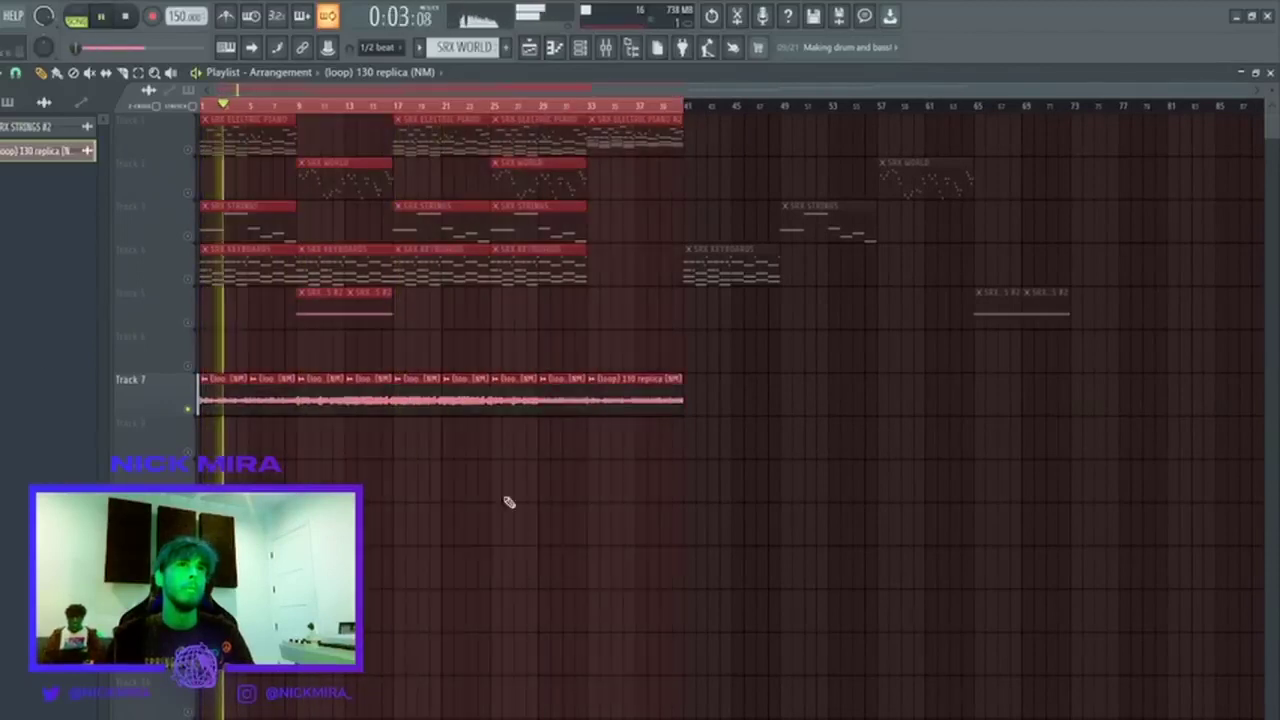
{"action": "right_click", "coordinate": [1026, 548]}
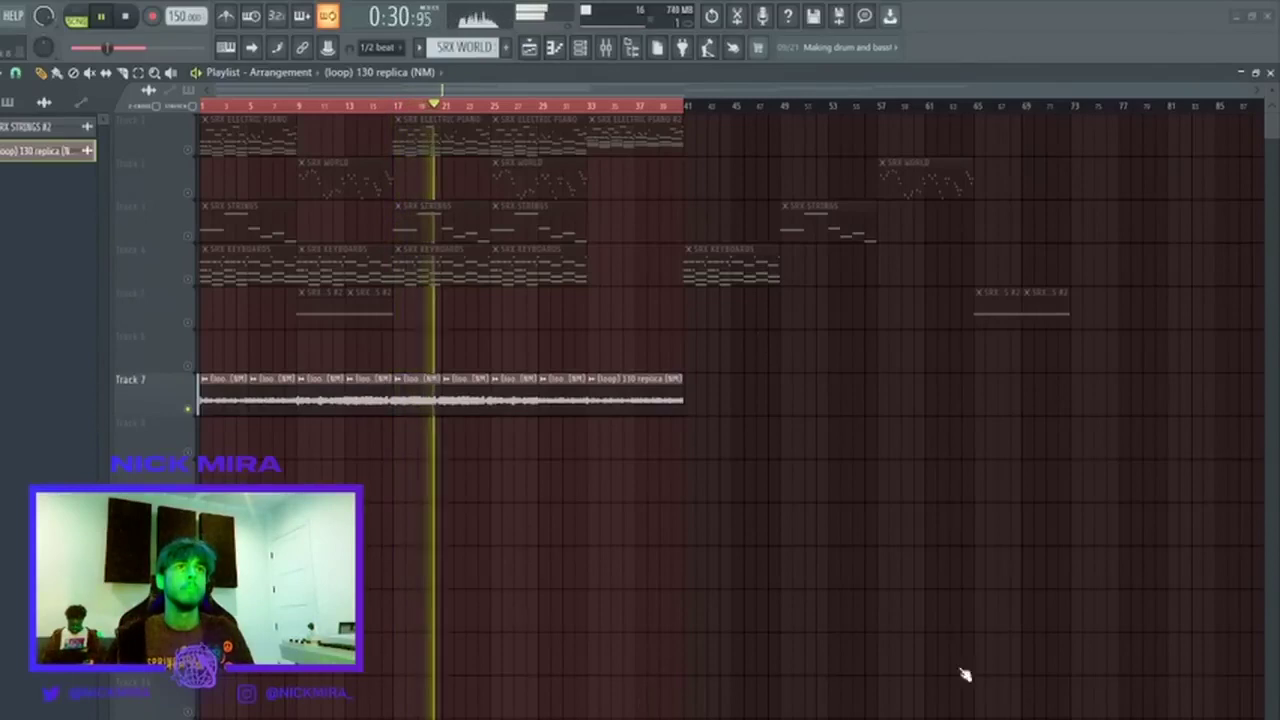
{"action": "key", "text": "space"}
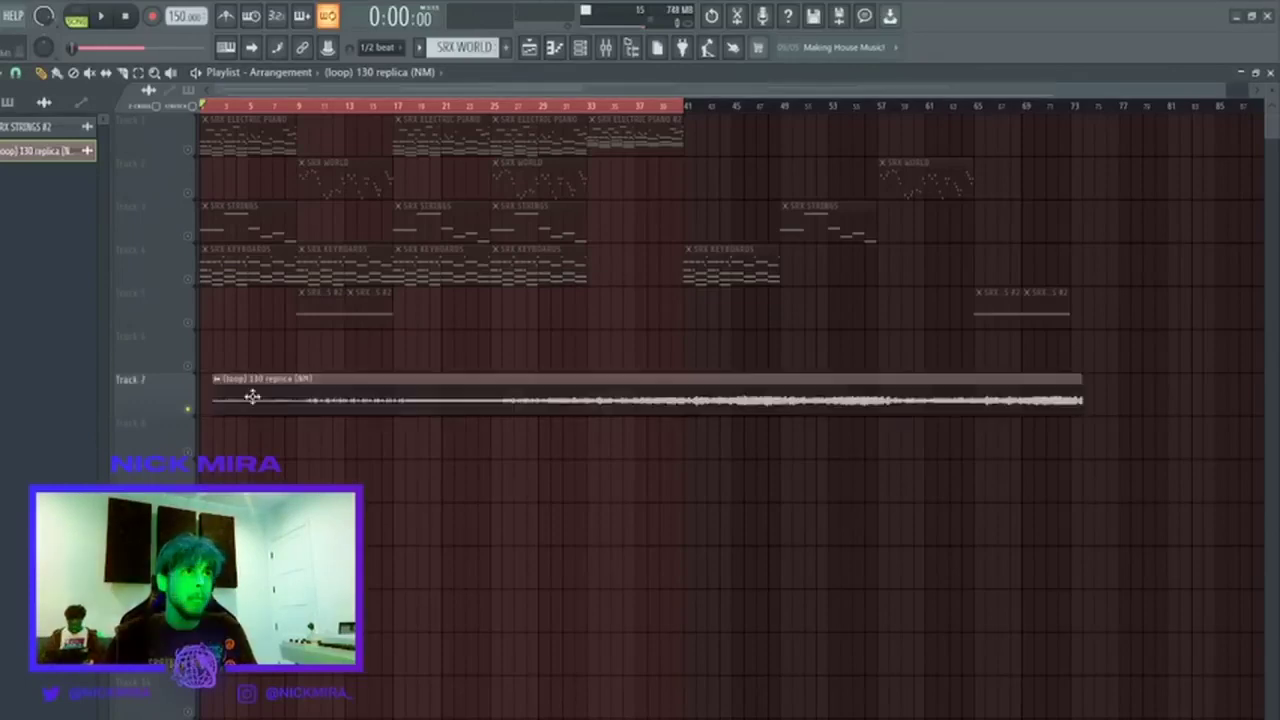
Turn off reverse on the full-length loop clip on Track 7 and set the playback range from bar 1 to bar 73.
{"action": "key", "text": "space"}
{"action": "double_click", "coordinate": [277, 391]}
{"action": "left_click", "coordinate": [393, 463]}
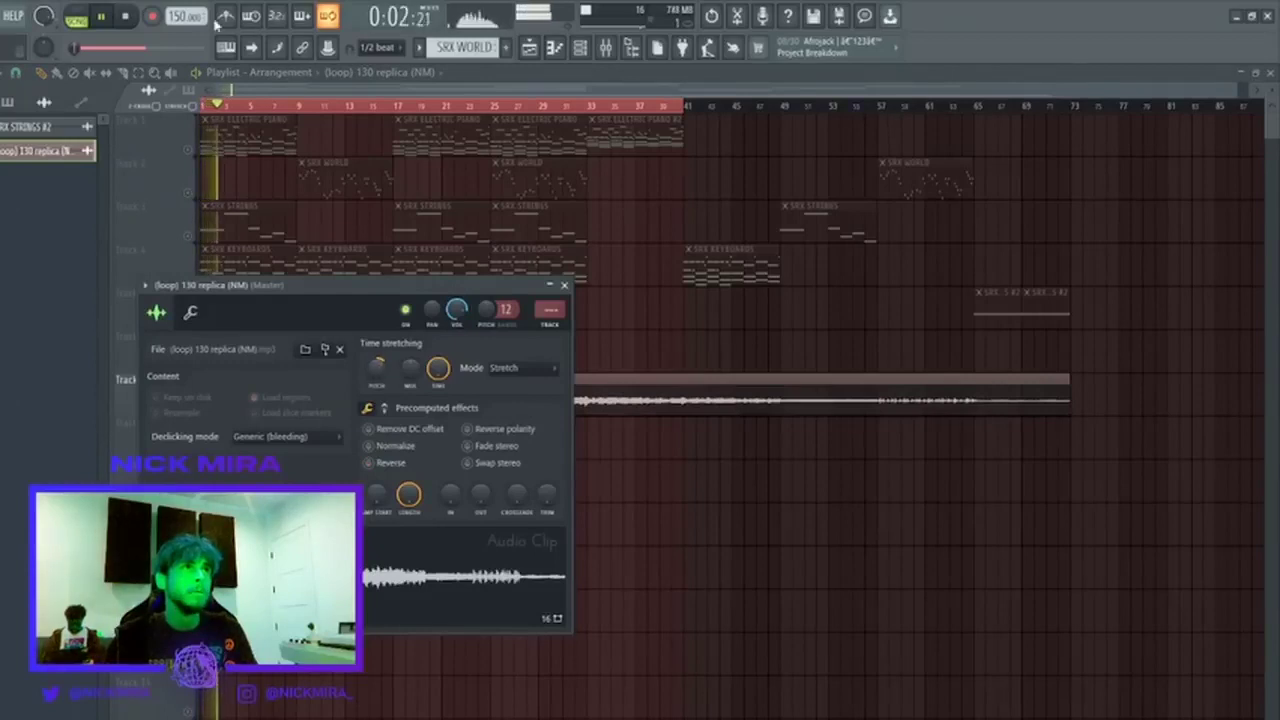
{"action": "right_click", "coordinate": [720, 492]}
{"action": "left_click", "coordinate": [204, 106]}
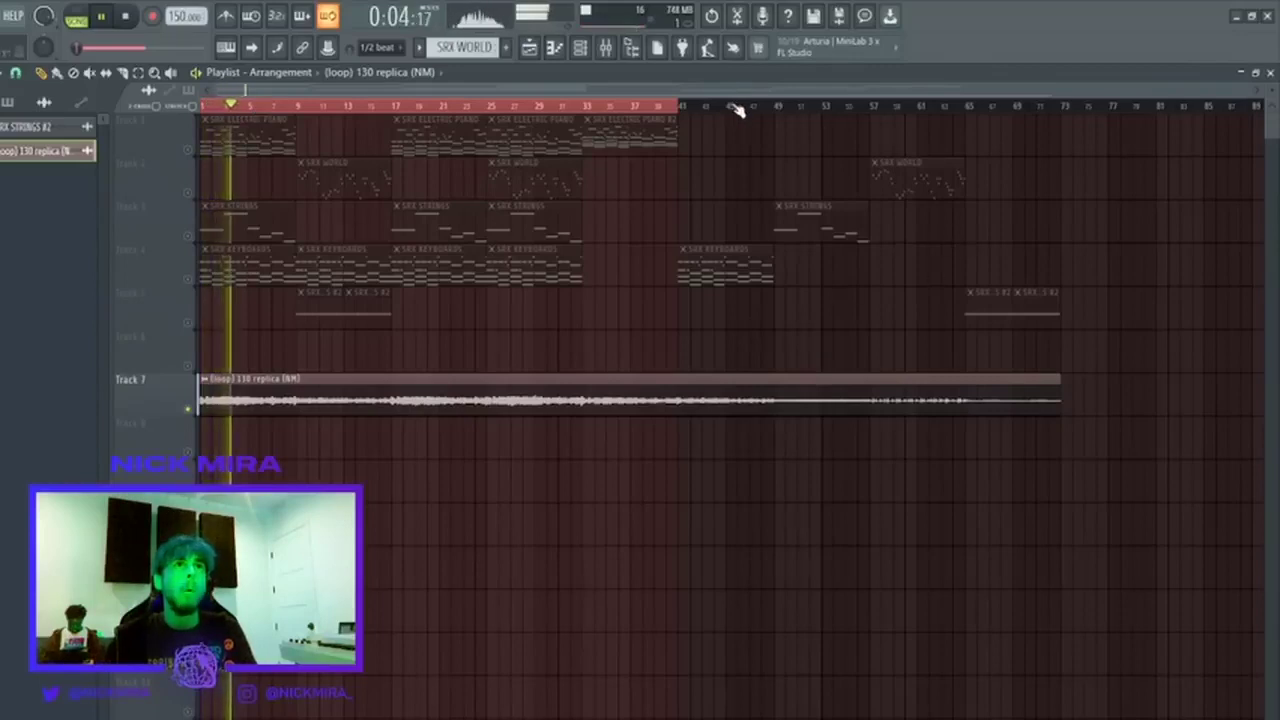
{"action": "left_click_drag", "start_coordinate": [735, 110], "coordinate": [1070, 121]}
Set the loop clip's declicking mode to Transient (no bleeding) and listen to its playback.
{"action": "scroll", "coordinate": [205, 108], "scroll_direction": "up", "scroll_amount": 5}
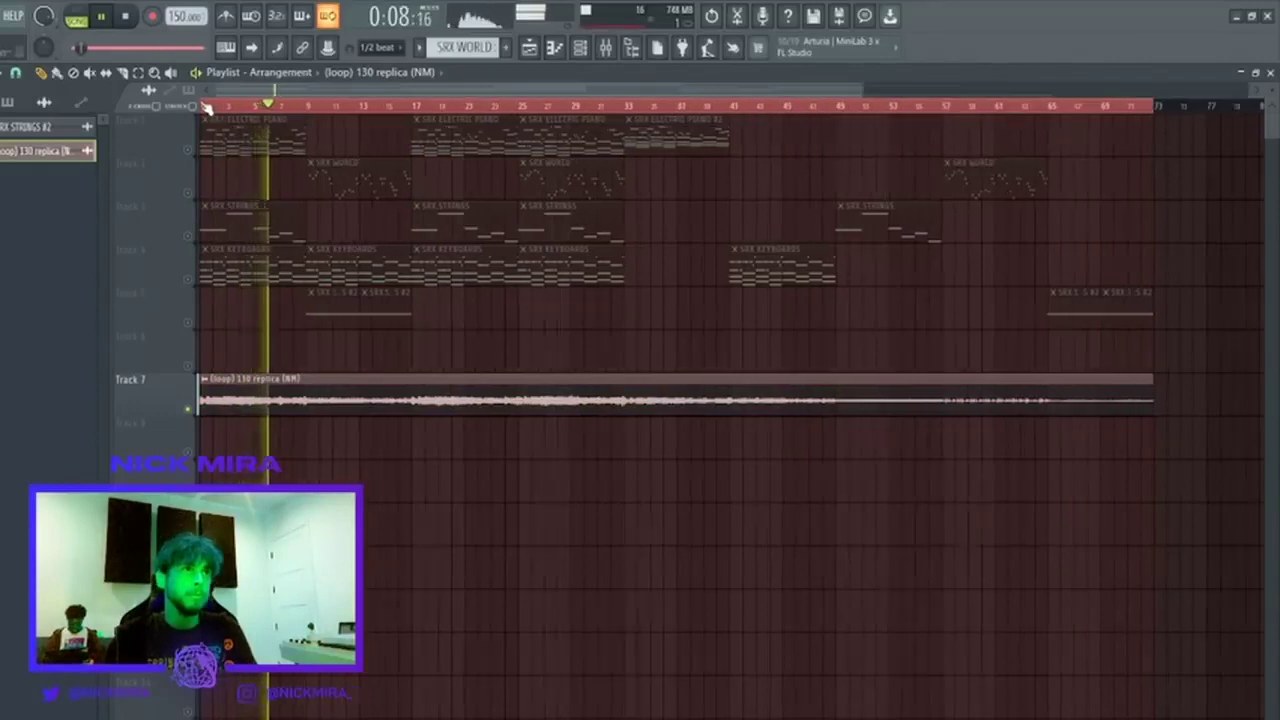
{"action": "scroll", "coordinate": [205, 108], "scroll_direction": "up", "scroll_amount": 5}
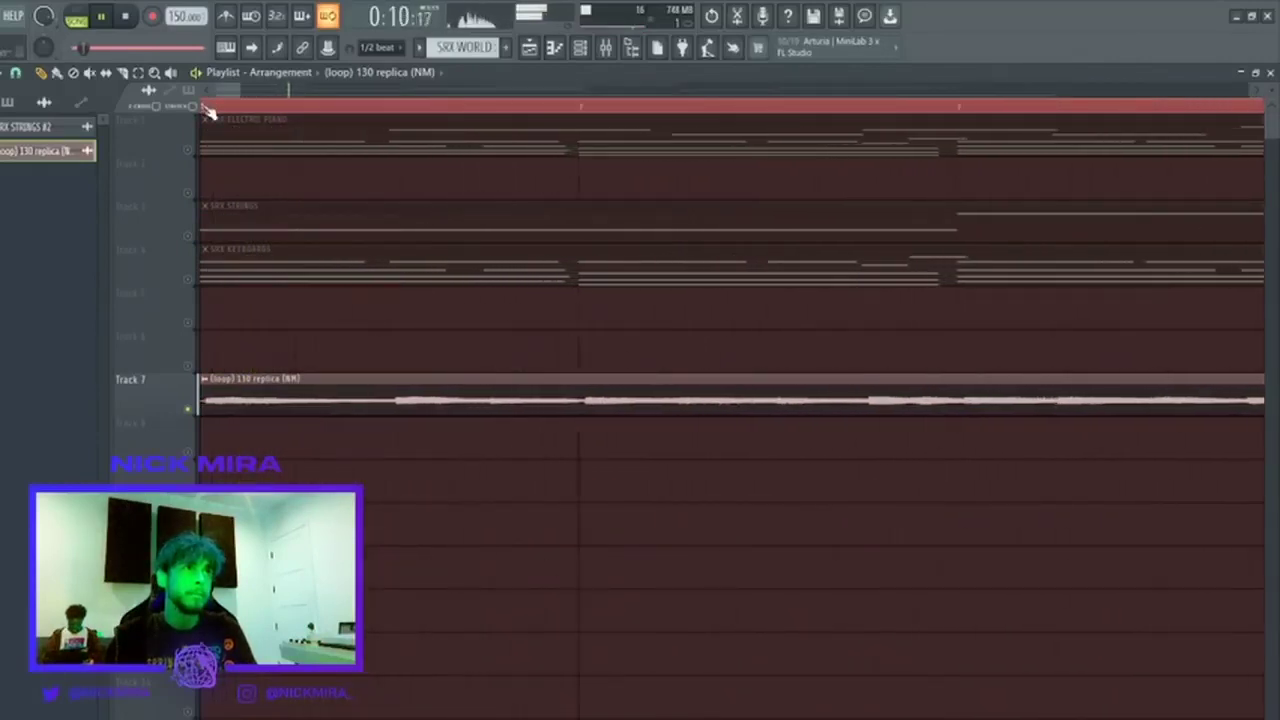
{"action": "double_click", "coordinate": [229, 404]}
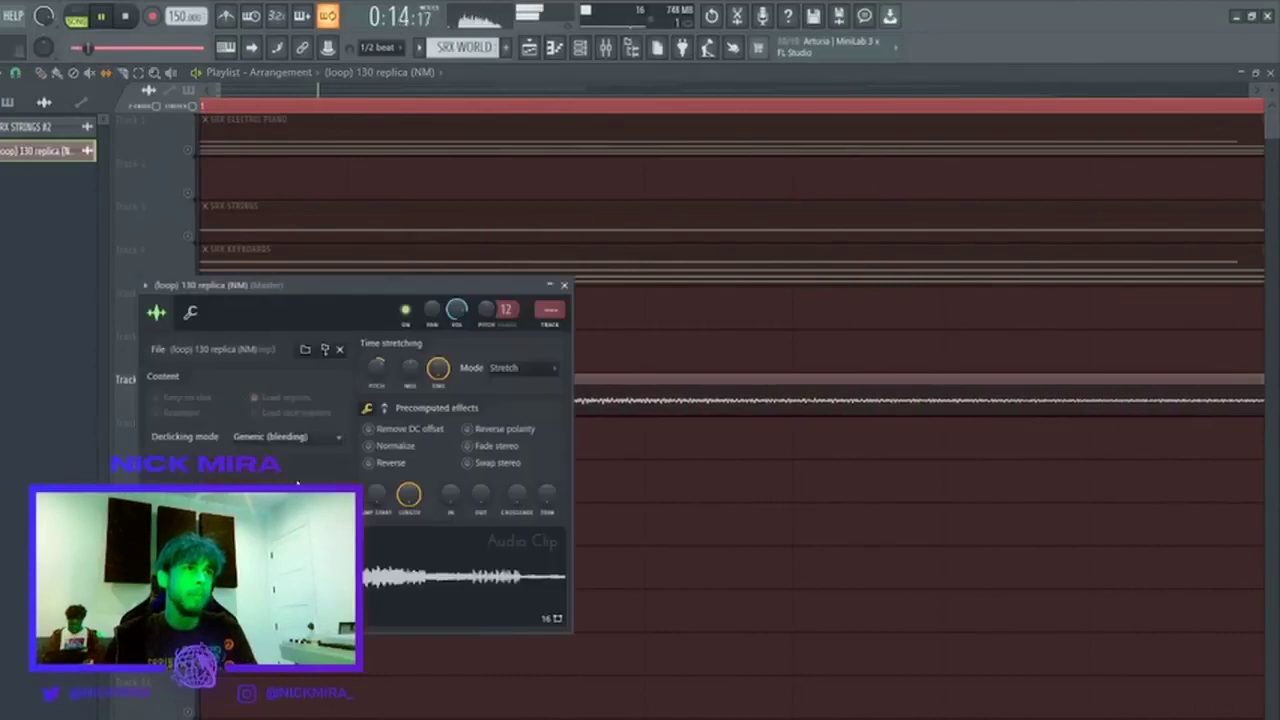
{"action": "left_click", "coordinate": [575, 488]}
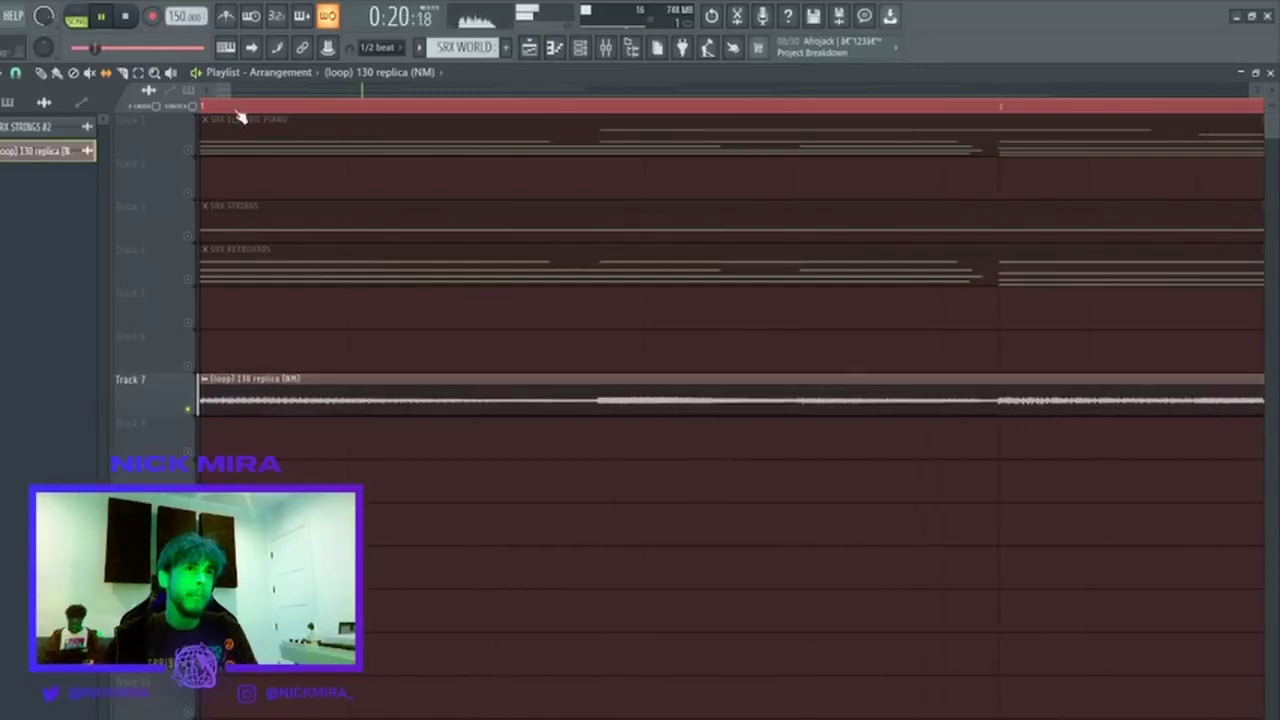
{"action": "scroll", "coordinate": [604, 113], "scroll_direction": "up", "scroll_amount": 3}
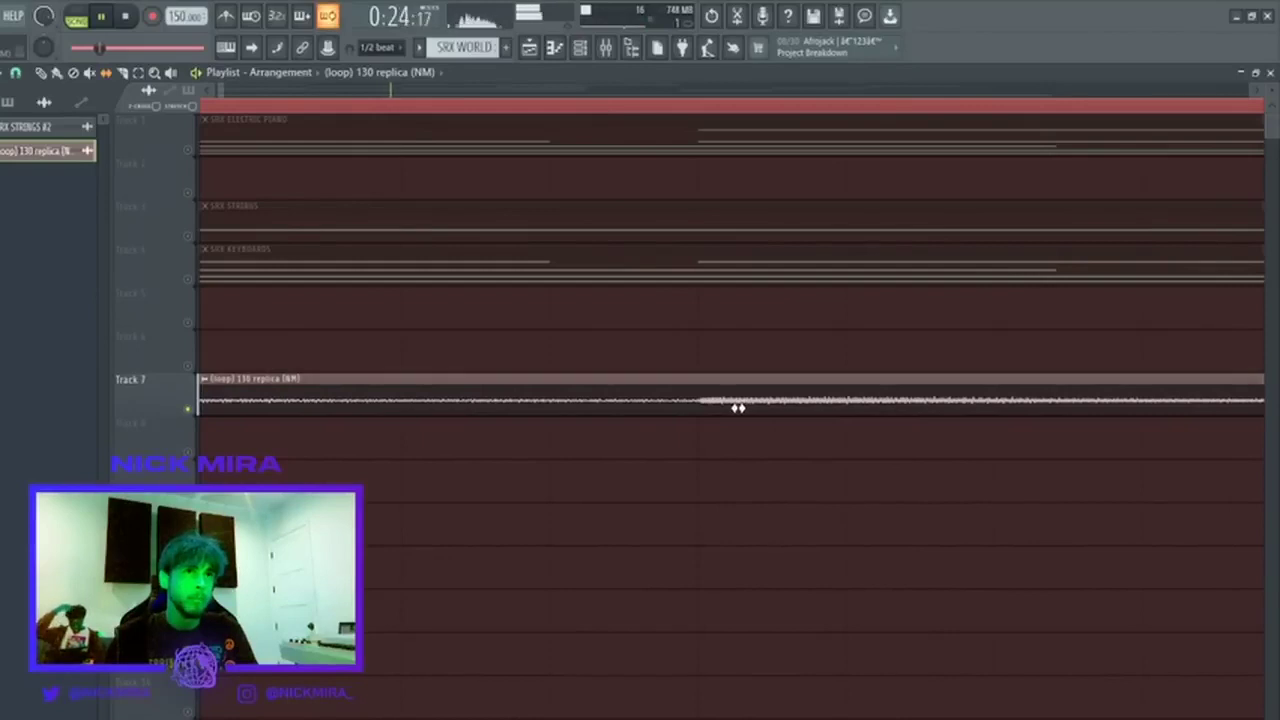
{"action": "scroll", "coordinate": [697, 115], "scroll_direction": "down", "scroll_amount": 6}
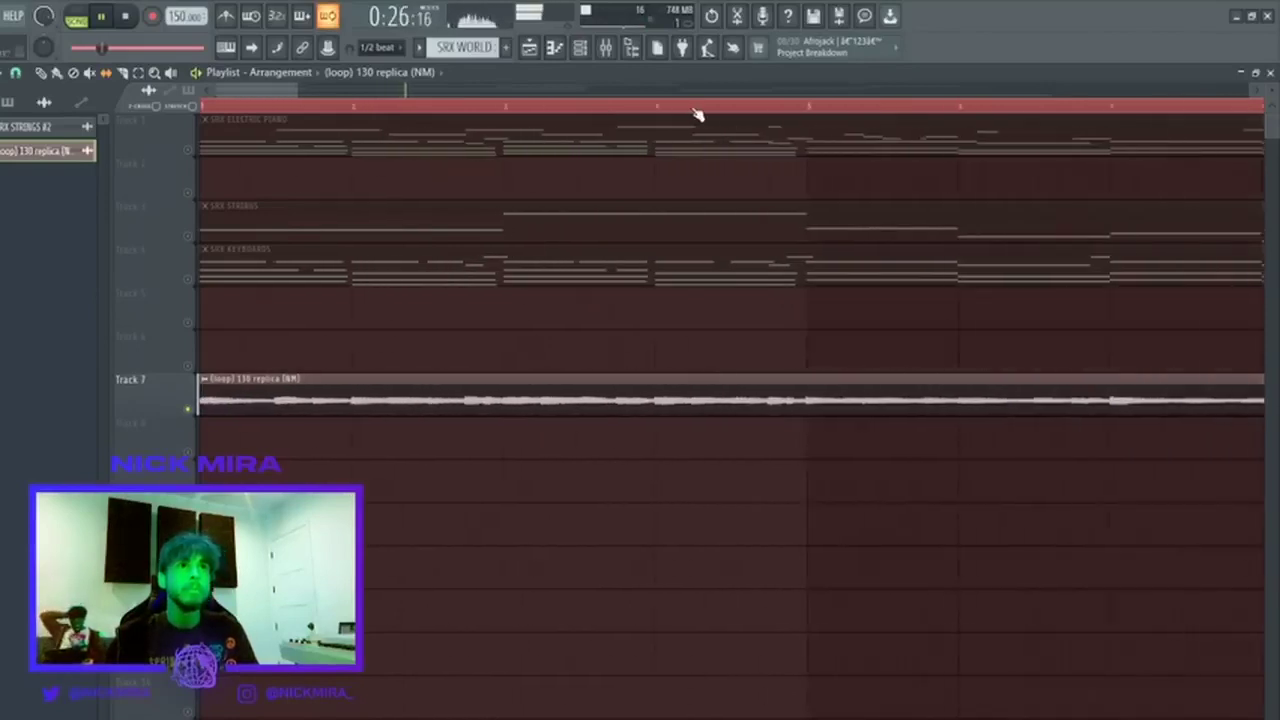
{"action": "scroll", "coordinate": [697, 115], "scroll_direction": "down", "scroll_amount": 3}
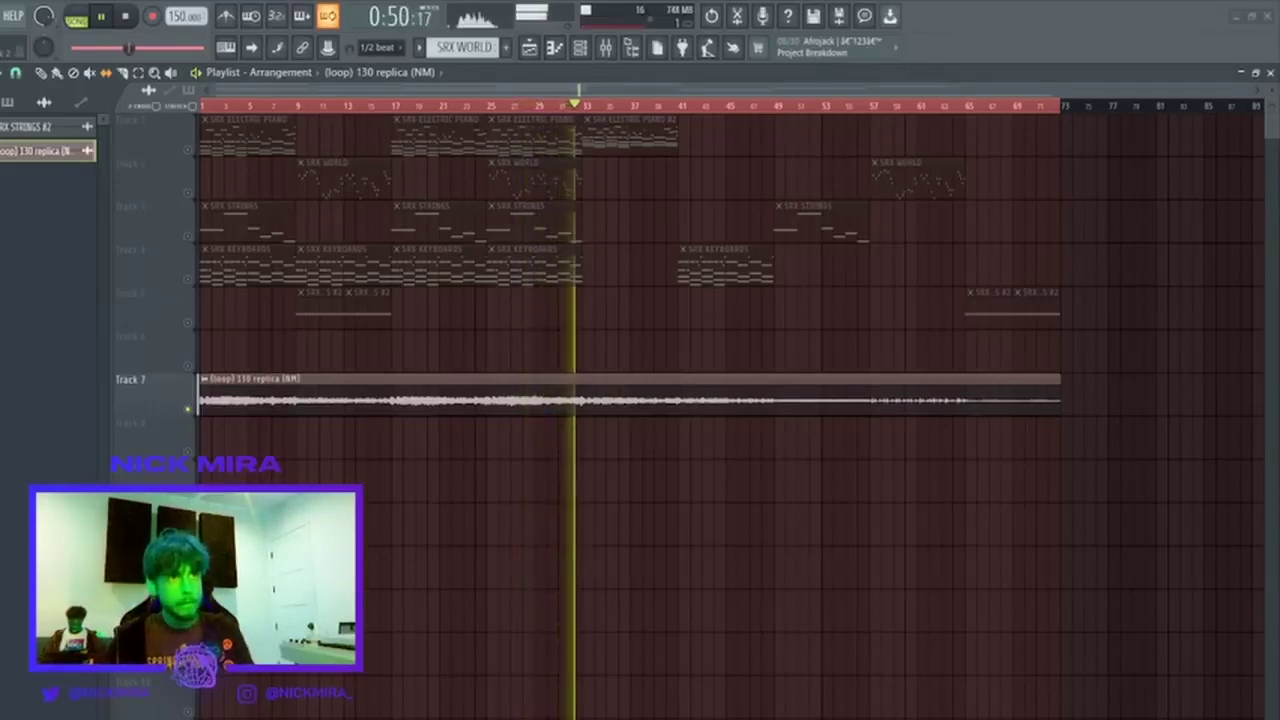
{"action": "key", "text": "space"}
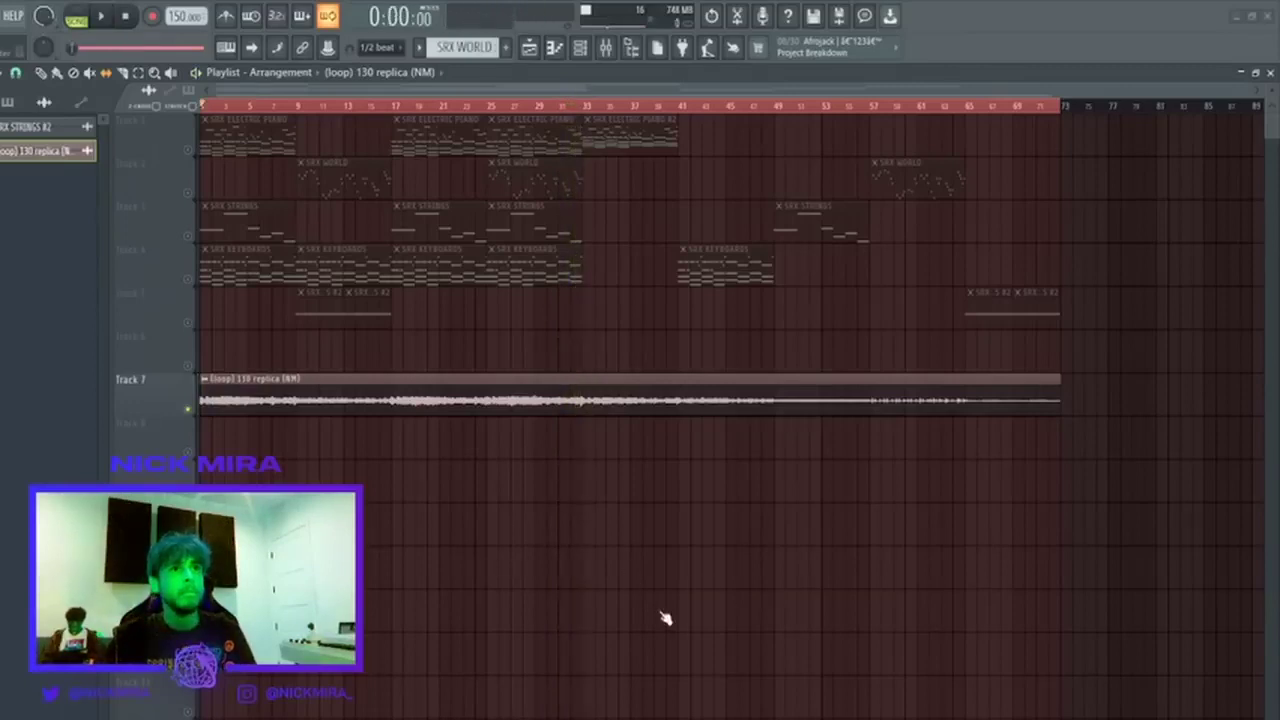
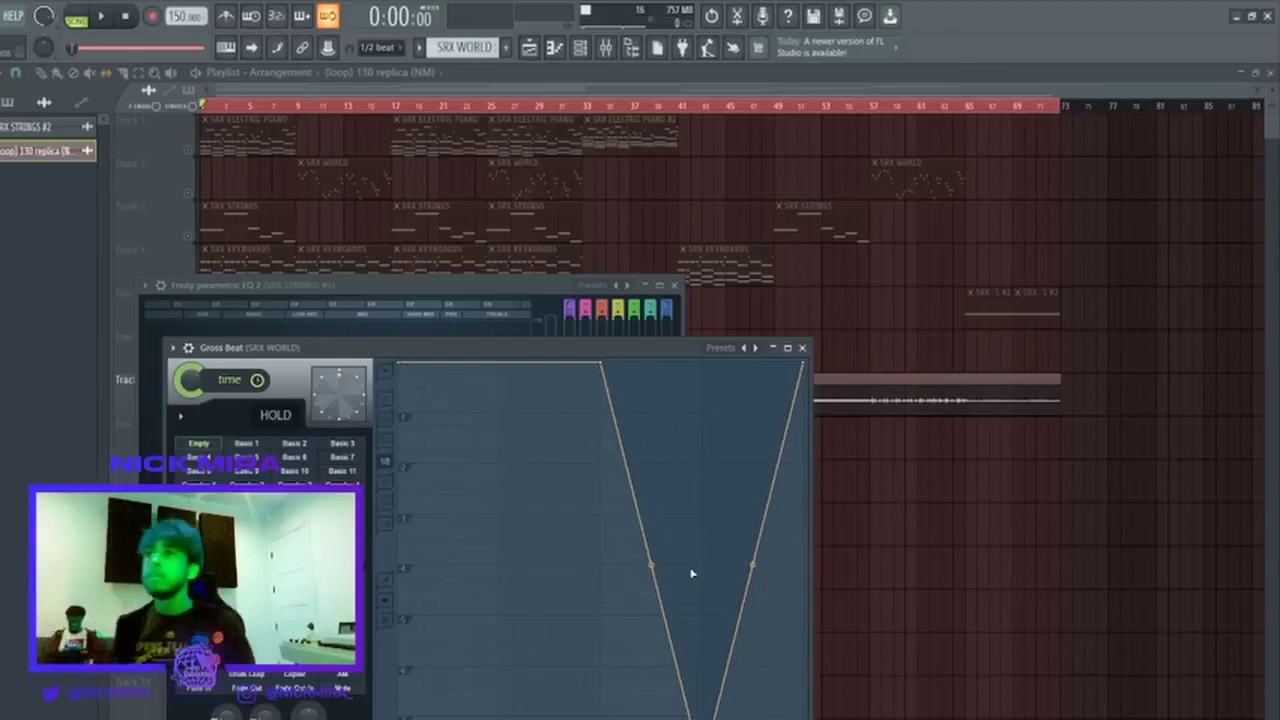
Show all channels in the Channel rack and insert a Fruity Slicer channel above the SRX electric piano.
{"action": "right_click", "coordinate": [906, 494]}
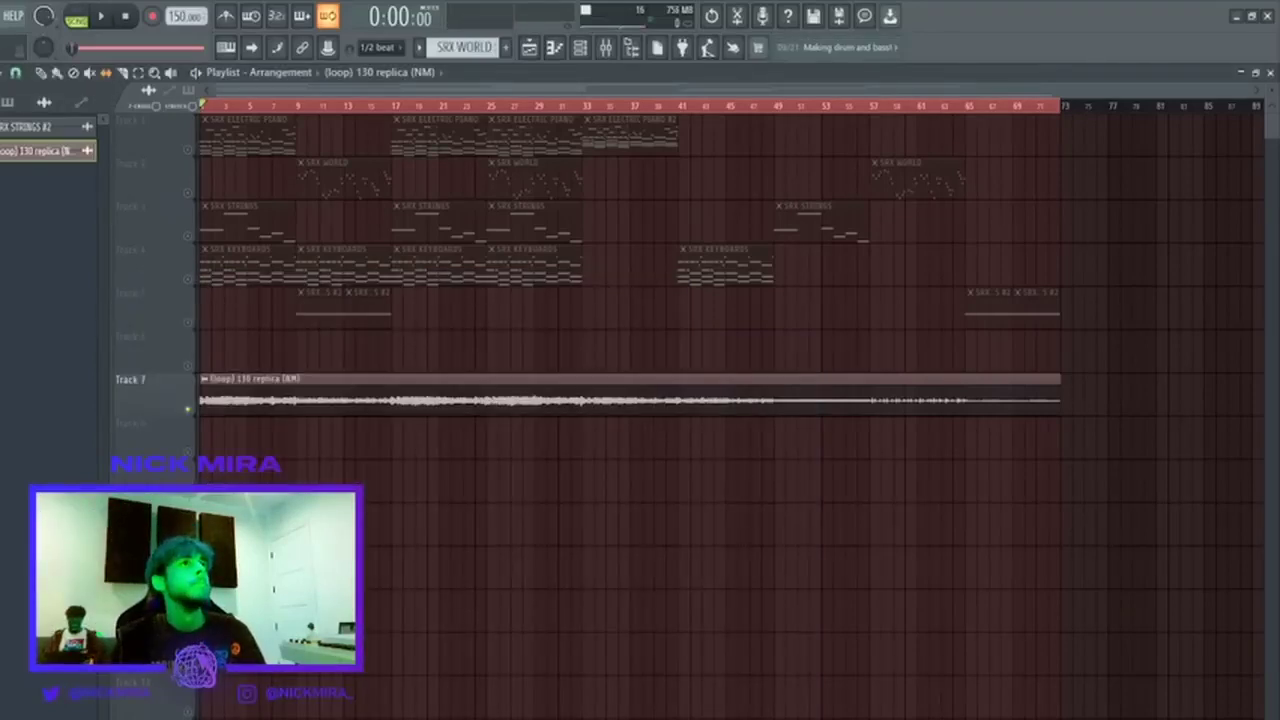
{"action": "left_click", "coordinate": [580, 47]}
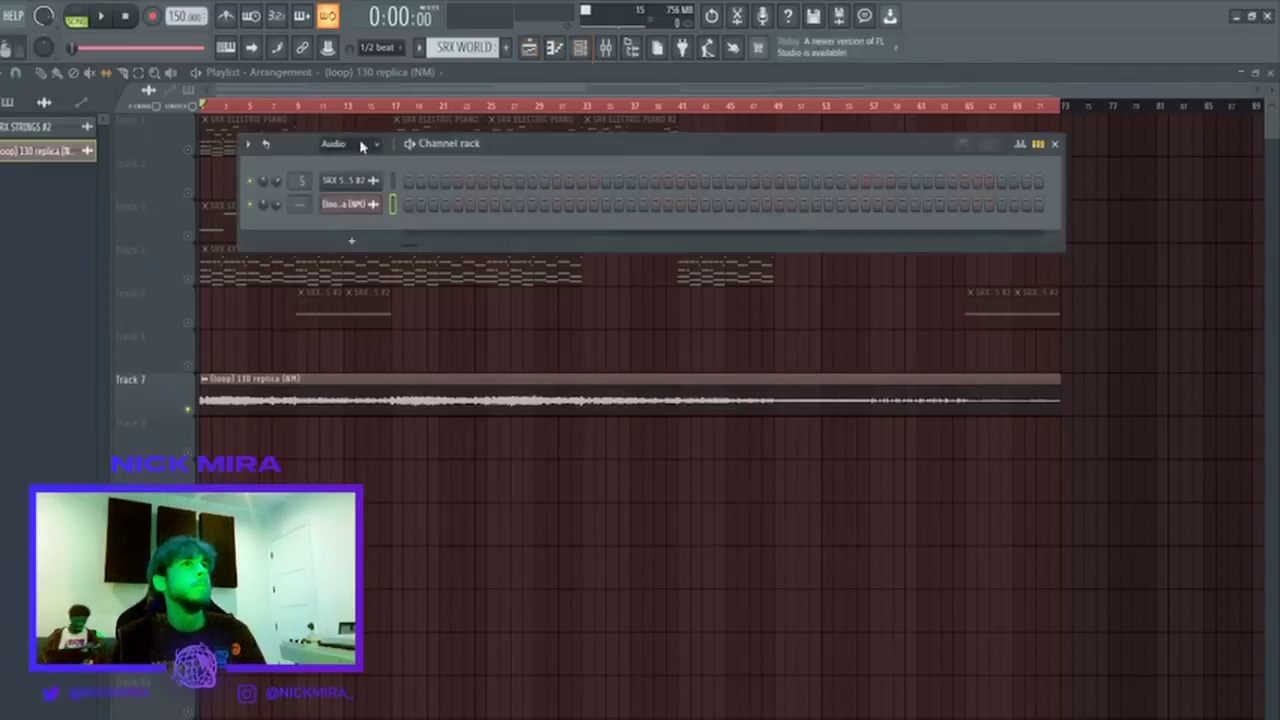
{"action": "left_click", "coordinate": [361, 144]}
{"action": "left_click", "coordinate": [357, 220]}
{"action": "left_click", "coordinate": [352, 183]}
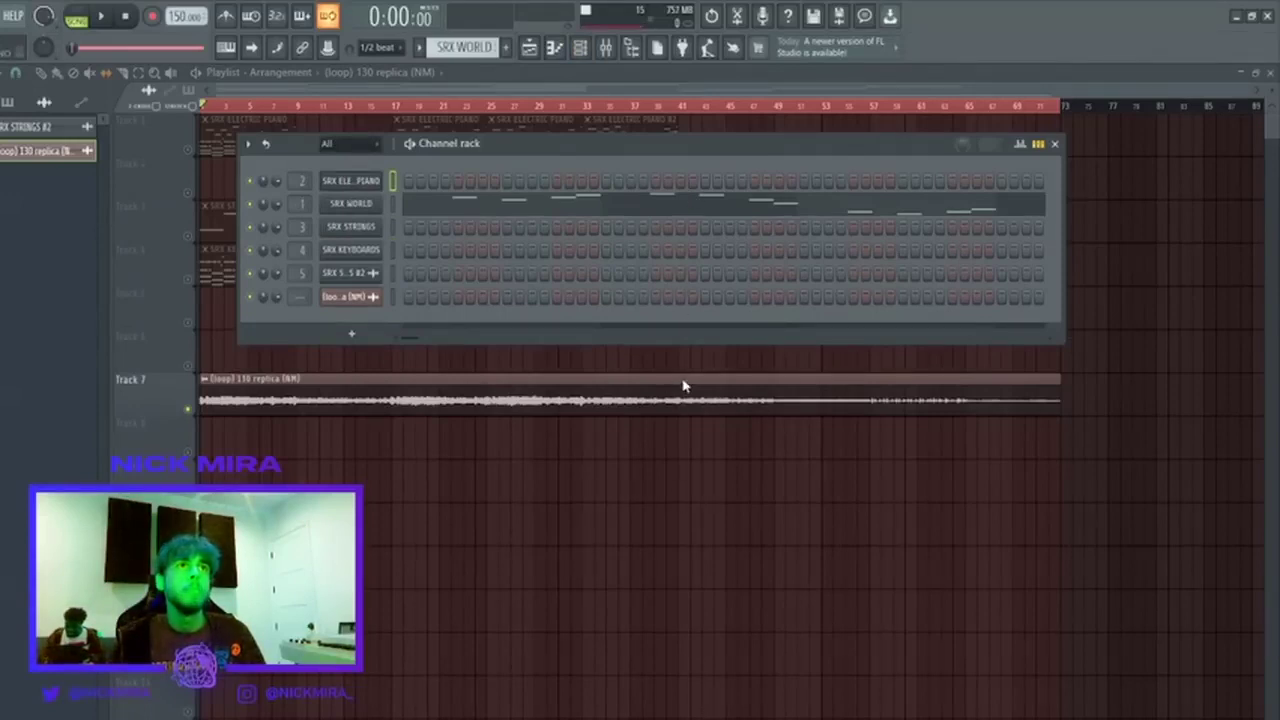
{"action": "left_click_drag", "start_coordinate": [684, 386], "coordinate": [394, 180]}
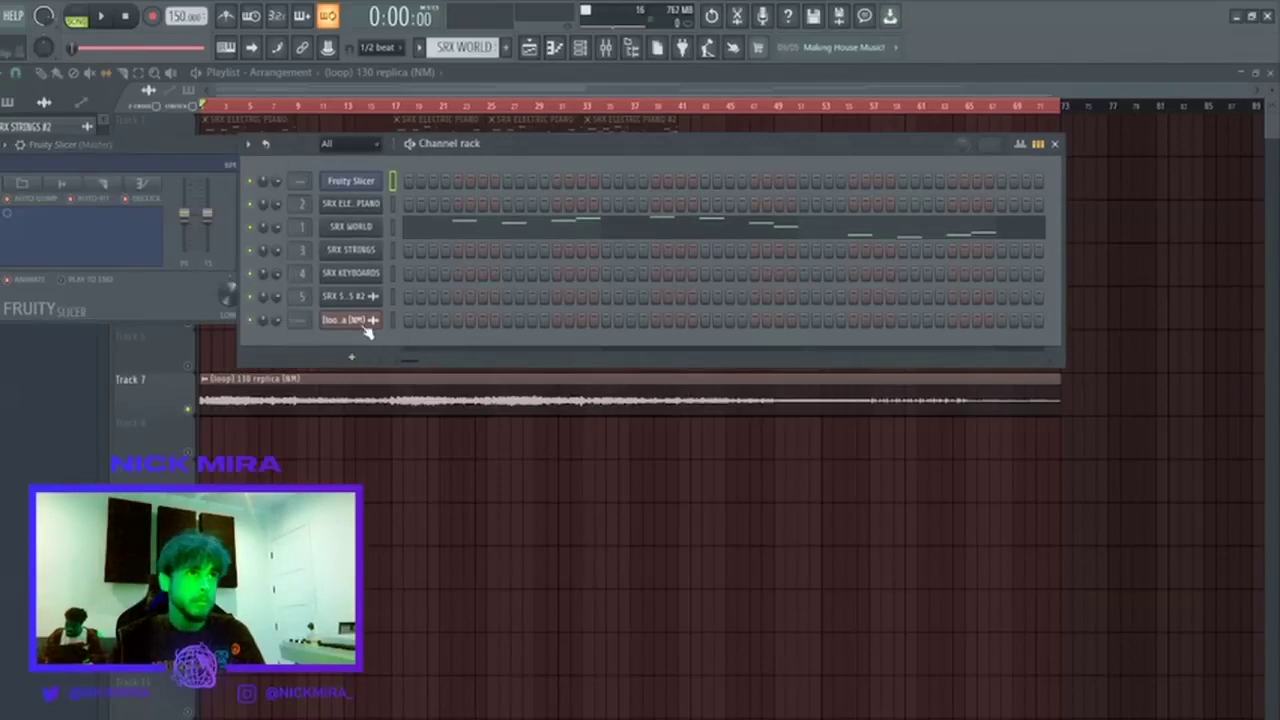
Load the (loop) 130 replica (NM) sample into the Fruity Slicer channel.
{"action": "left_click", "coordinate": [364, 324]}
{"action": "left_click_drag", "start_coordinate": [377, 549], "coordinate": [331, 182]}
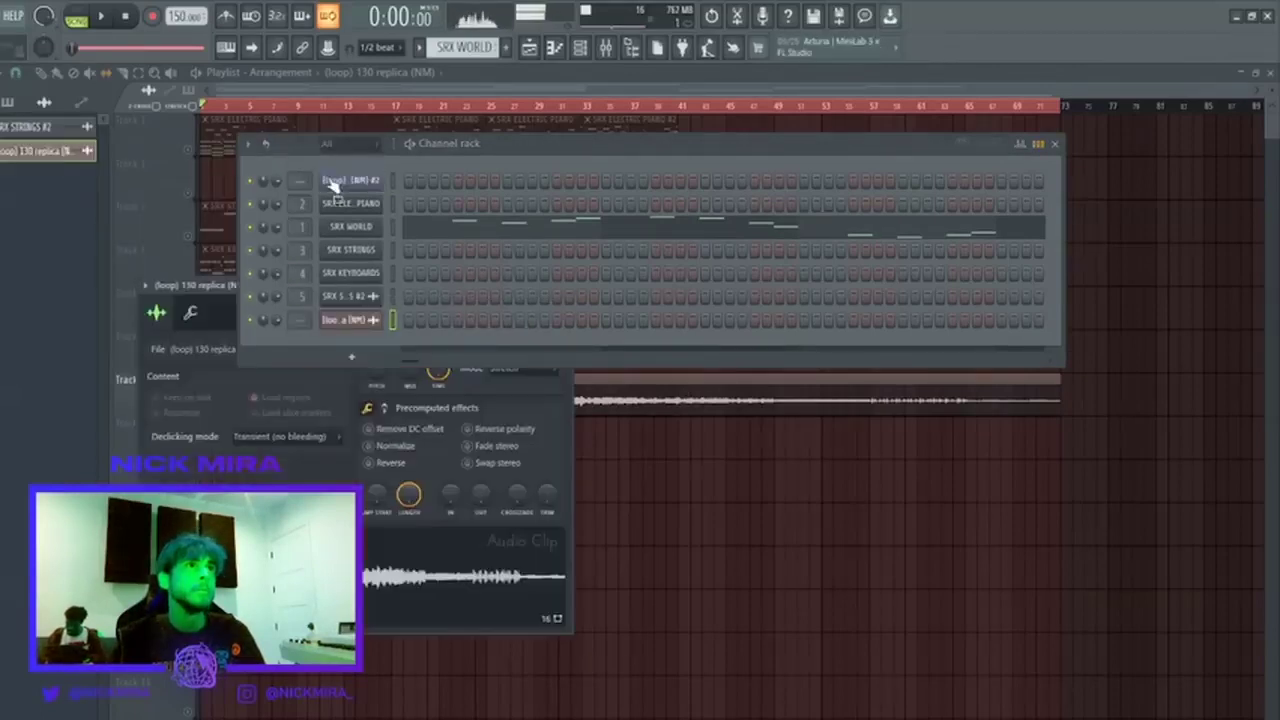
{"action": "left_click", "coordinate": [329, 179]}
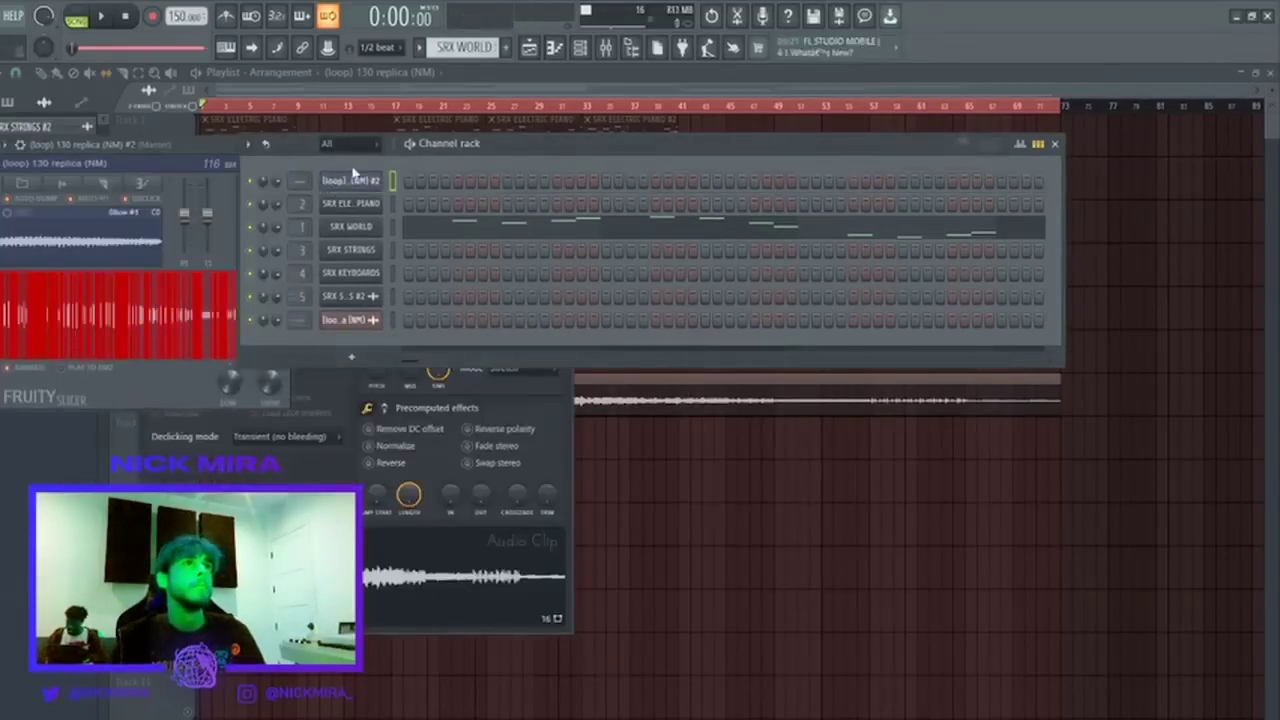
Create a new empty pattern, Pattern 6, and slice the loop by beats in Fruity Slicer.
{"action": "left_click", "coordinate": [505, 47]}
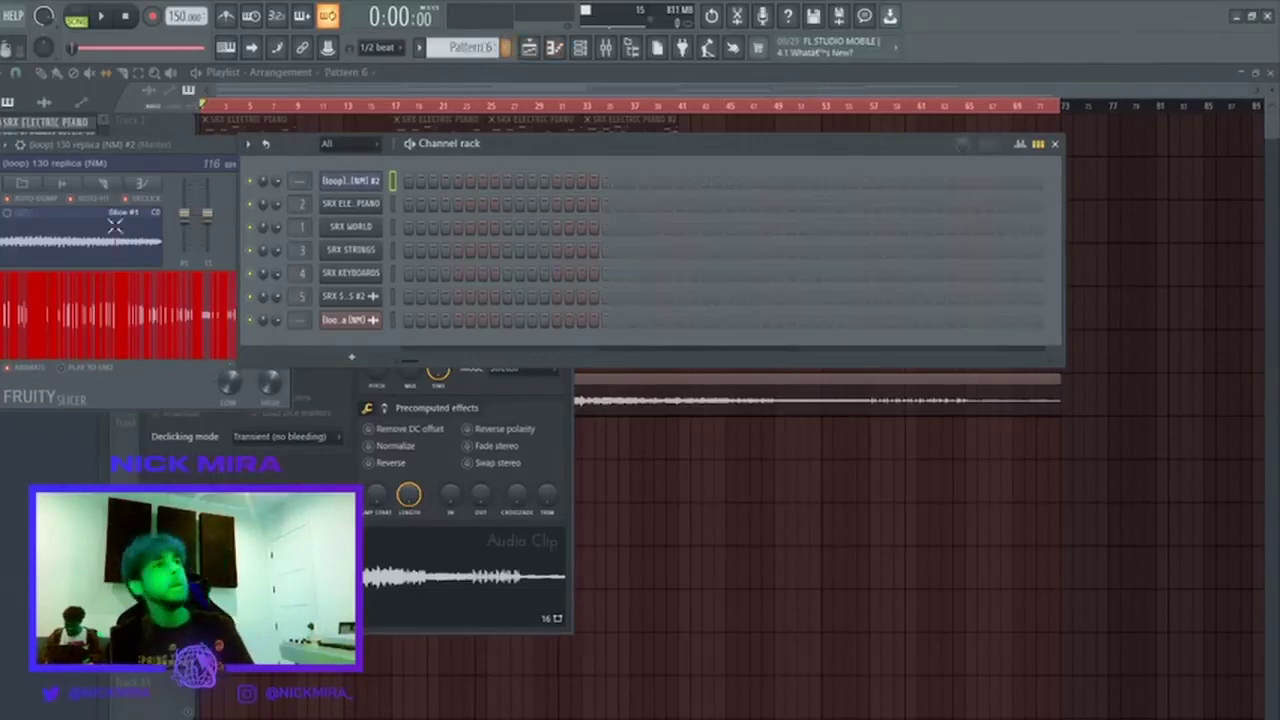
{"action": "left_click", "coordinate": [127, 196]}
{"action": "left_click", "coordinate": [114, 275]}
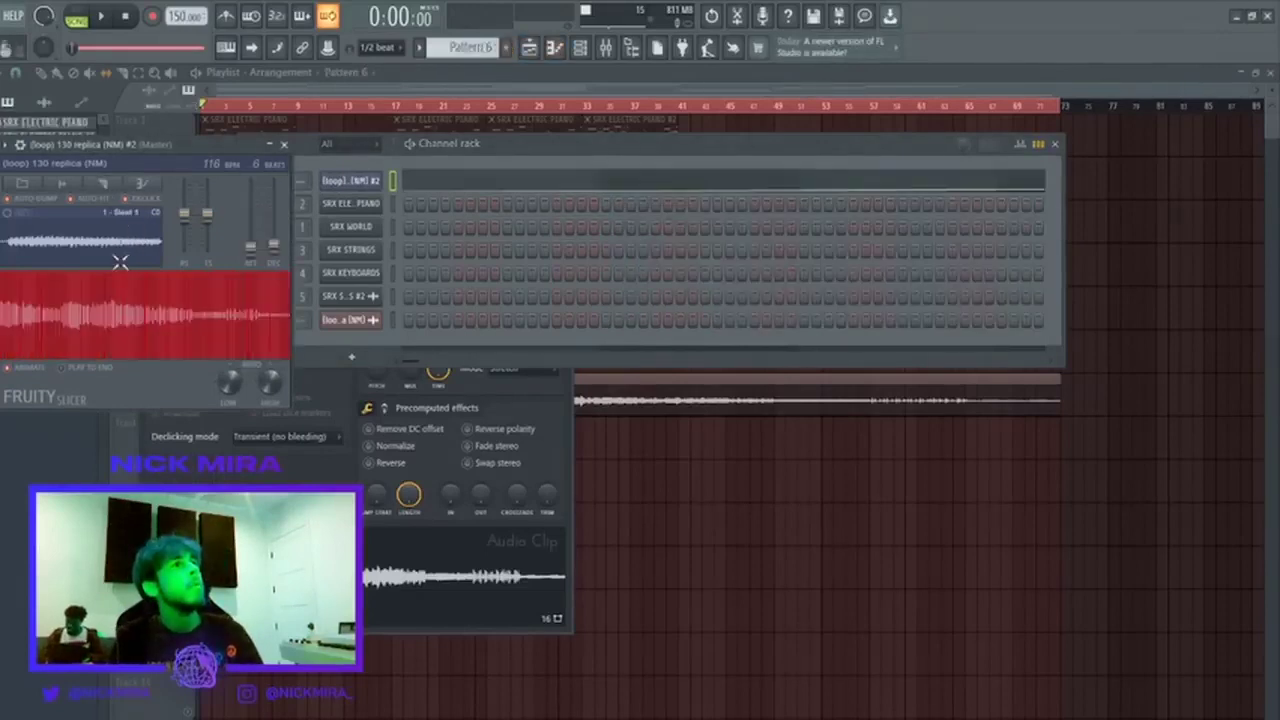
{"action": "left_click_drag", "start_coordinate": [116, 147], "coordinate": [416, 305]}
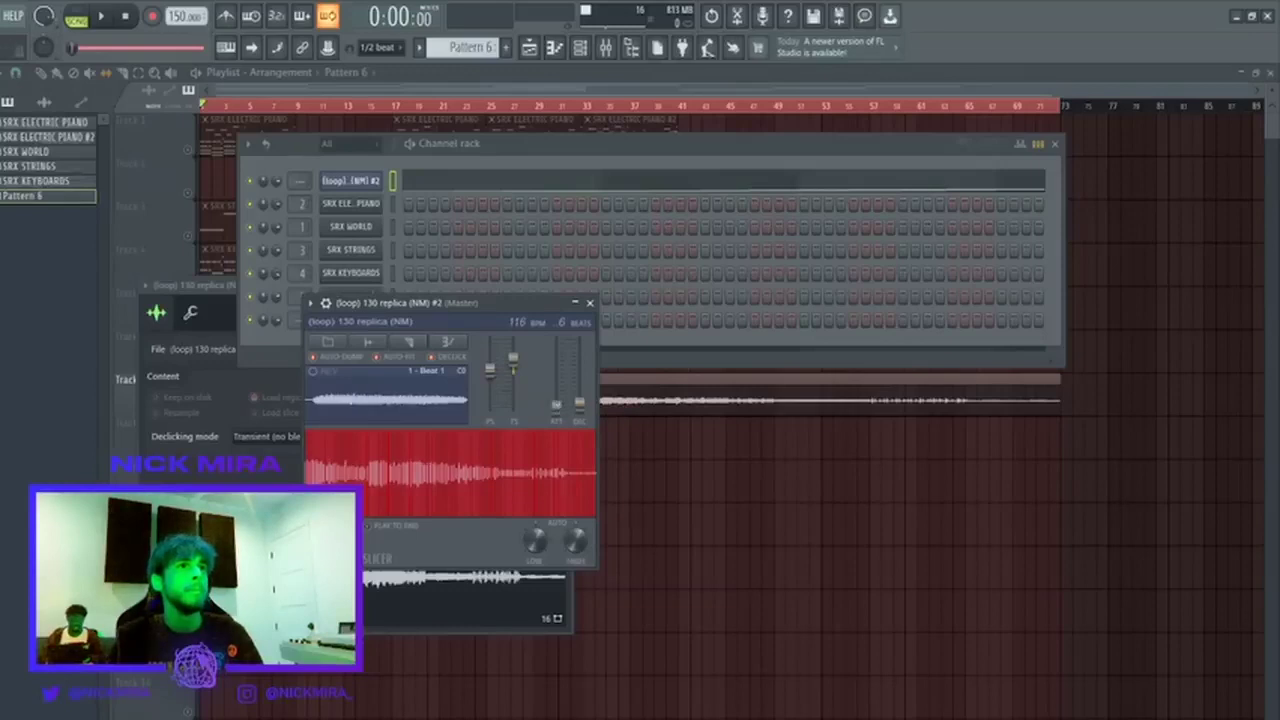
Clear the slicer channel's dumped notes from Pattern 6 and set the tempo to 140 BPM.
{"action": "left_click", "coordinate": [374, 177]}
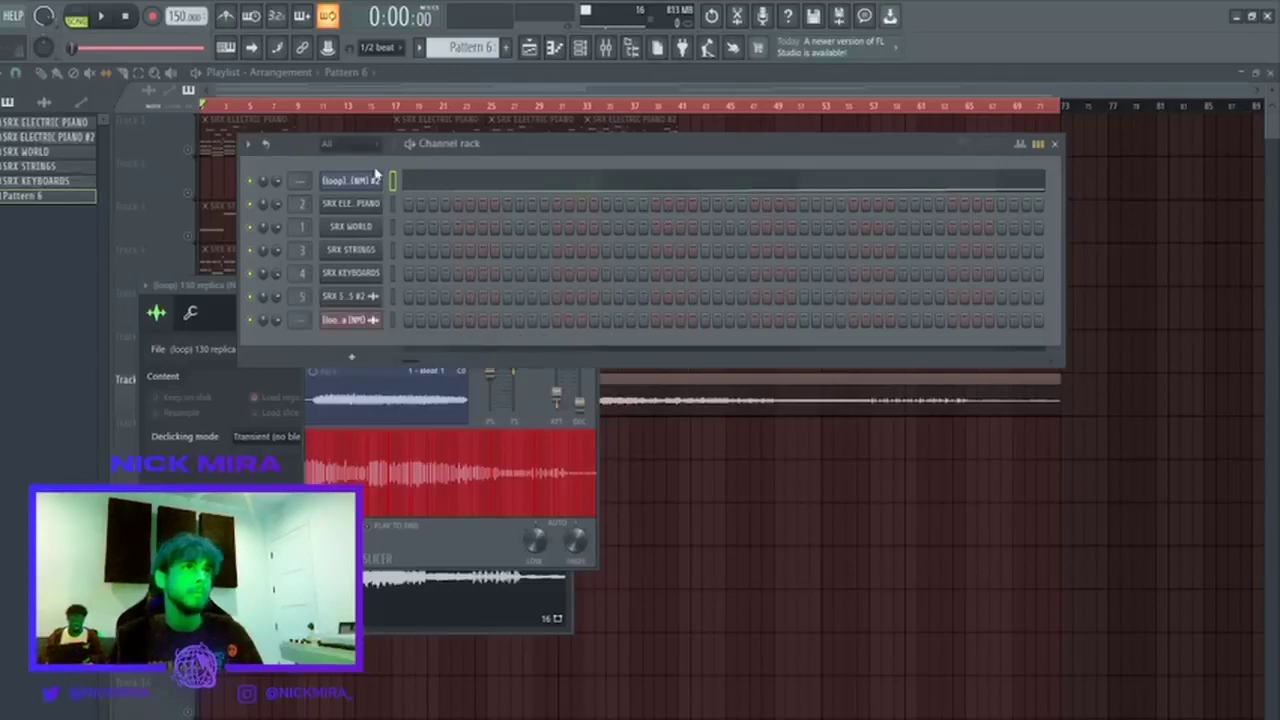
{"action": "key", "text": "ctrl+x"}
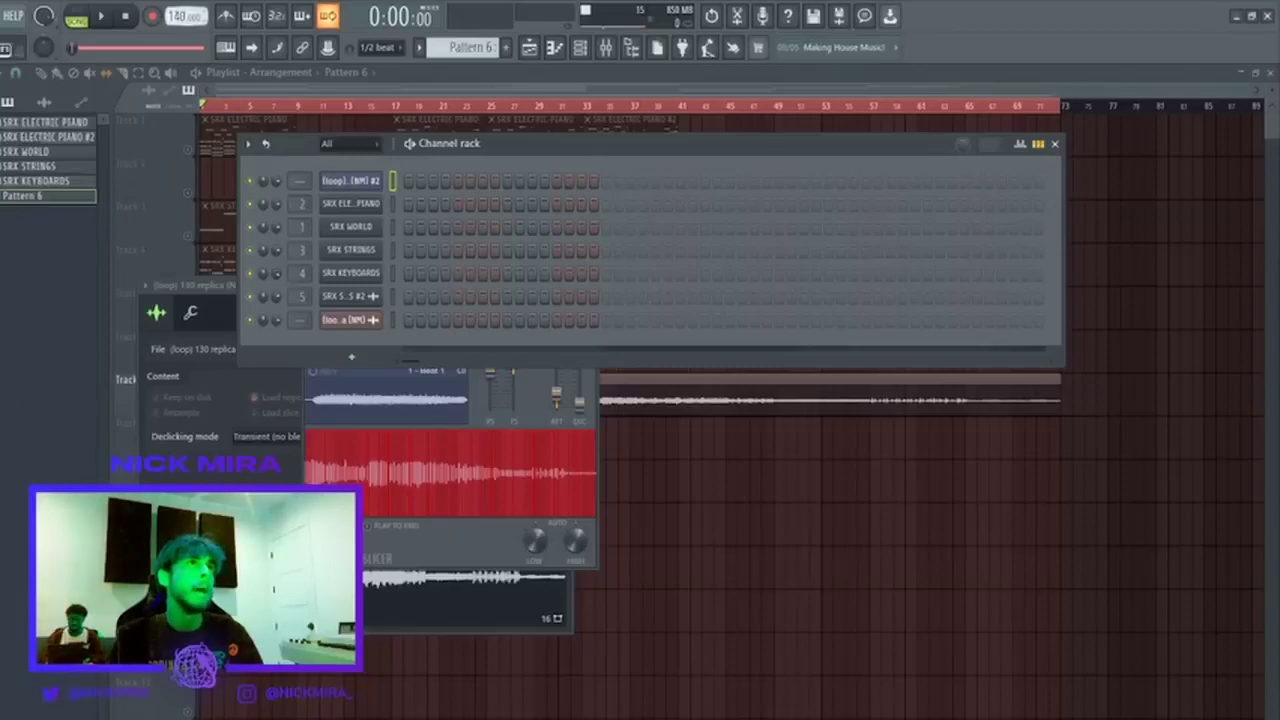
Switch to pattern playback and draw four one-beat slice notes across bar 1 on Beats 66, 67, 68 and 67.
{"action": "key", "text": "F7"}
{"action": "left_click_drag", "start_coordinate": [190, 294], "coordinate": [68, 295]}
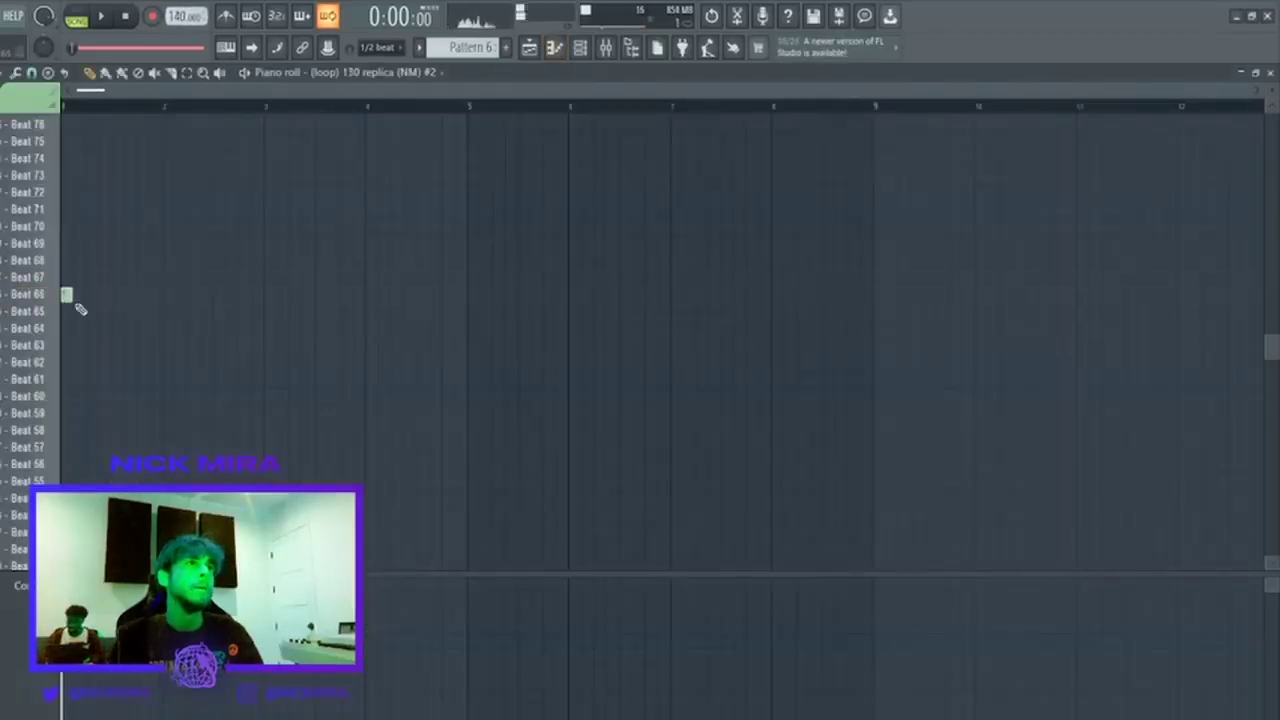
{"action": "left_click", "coordinate": [86, 18]}
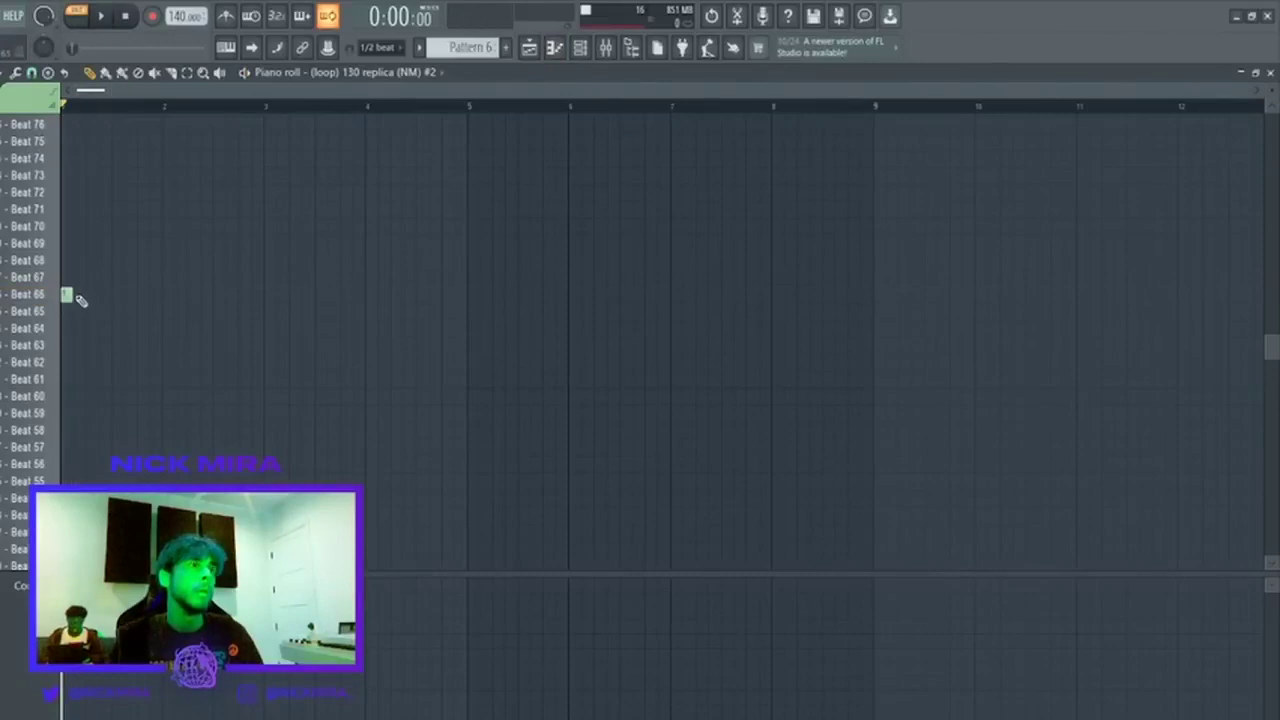
{"action": "left_click", "coordinate": [80, 294]}
{"action": "left_click", "coordinate": [84, 293]}
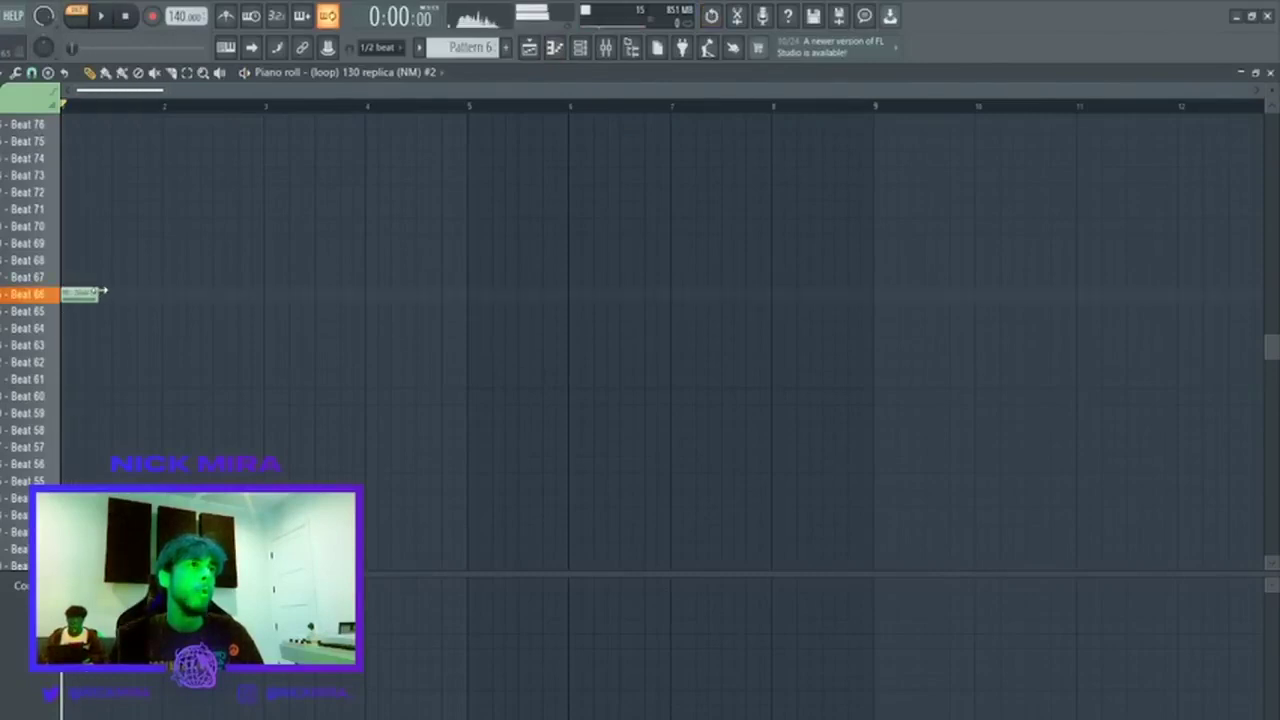
{"action": "key", "text": "space"}
{"action": "left_click", "coordinate": [97, 281]}
{"action": "mouse_move", "coordinate": [152, 248]}
{"action": "left_mouse_down"}
{"action": "mouse_move", "coordinate": [111, 266]}
{"action": "mouse_move", "coordinate": [131, 243]}
{"action": "mouse_move", "coordinate": [124, 293]}
{"action": "mouse_move", "coordinate": [134, 275]}
{"action": "left_mouse_up"}
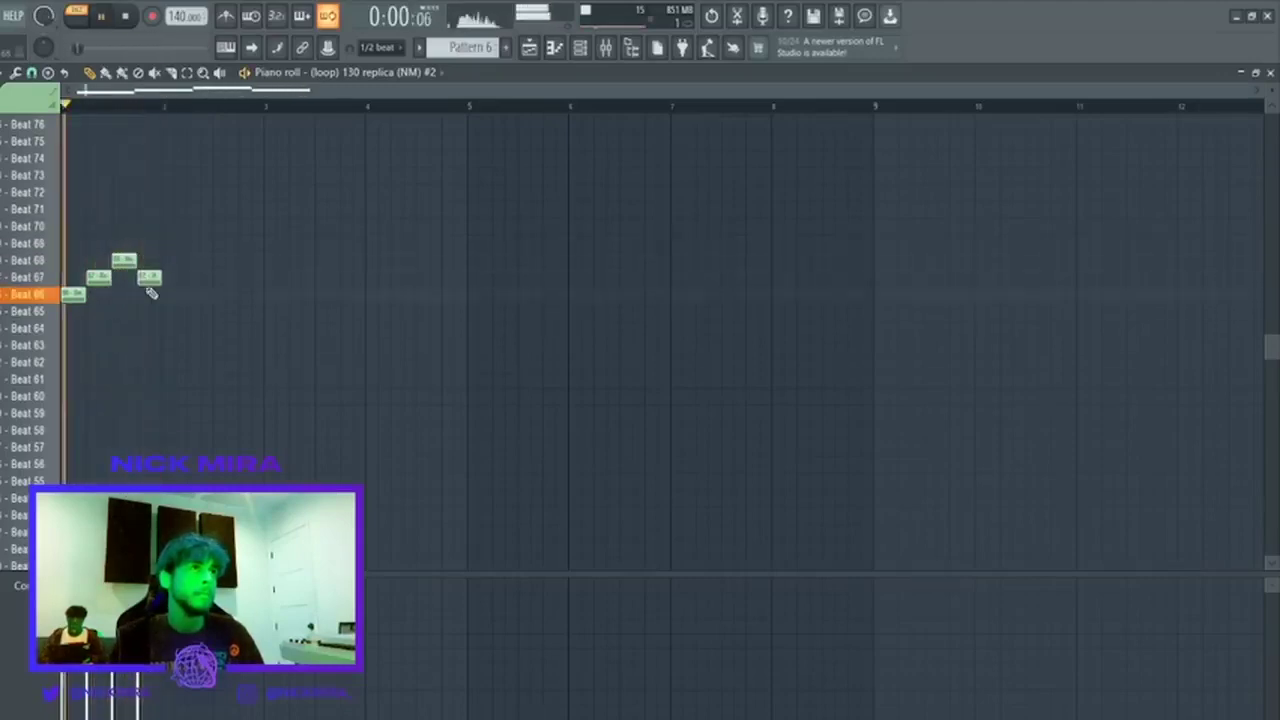
Place a one-beat slice note on Beat 61 at the start of bar 2 and add following copies on Beats 62 and 64.
{"action": "left_click", "coordinate": [184, 306]}
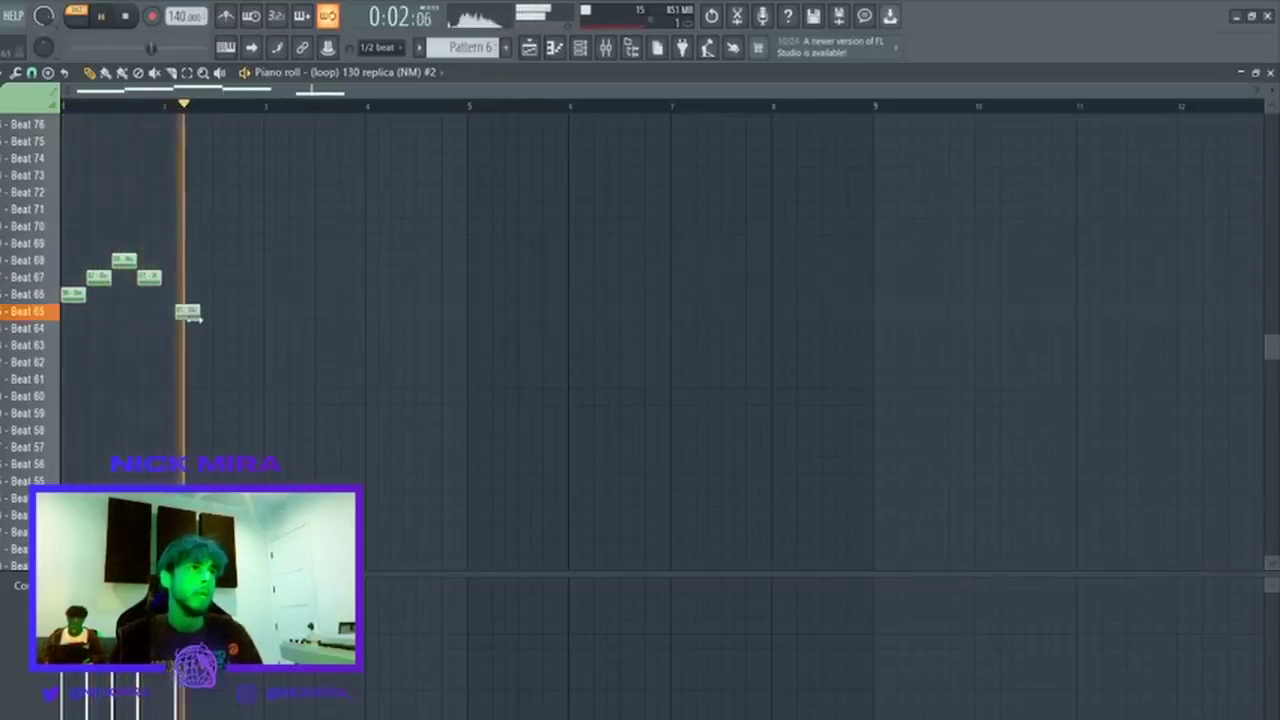
{"action": "key", "text": "space"}
{"action": "left_click_drag", "start_coordinate": [186, 319], "coordinate": [173, 428]}
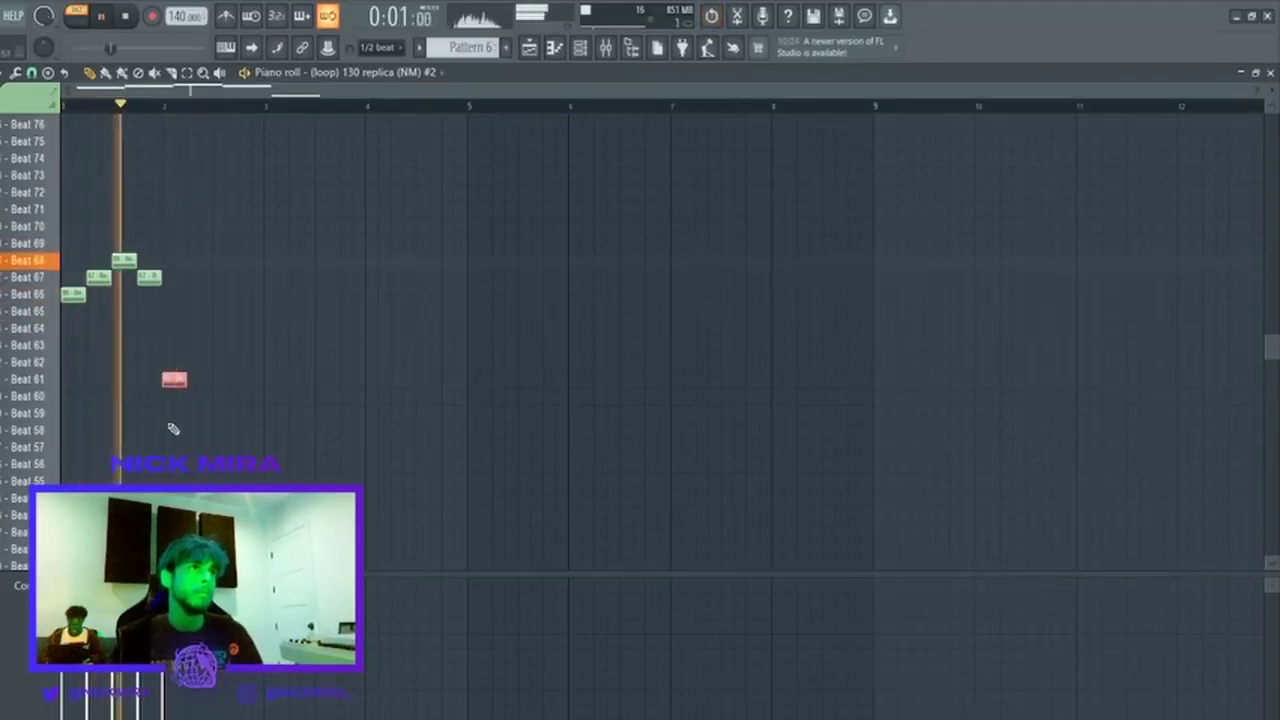
{"action": "key", "text": "ctrl+b"}
{"action": "key", "text": "shift+Up"}
{"action": "key", "text": "ctrl+b"}
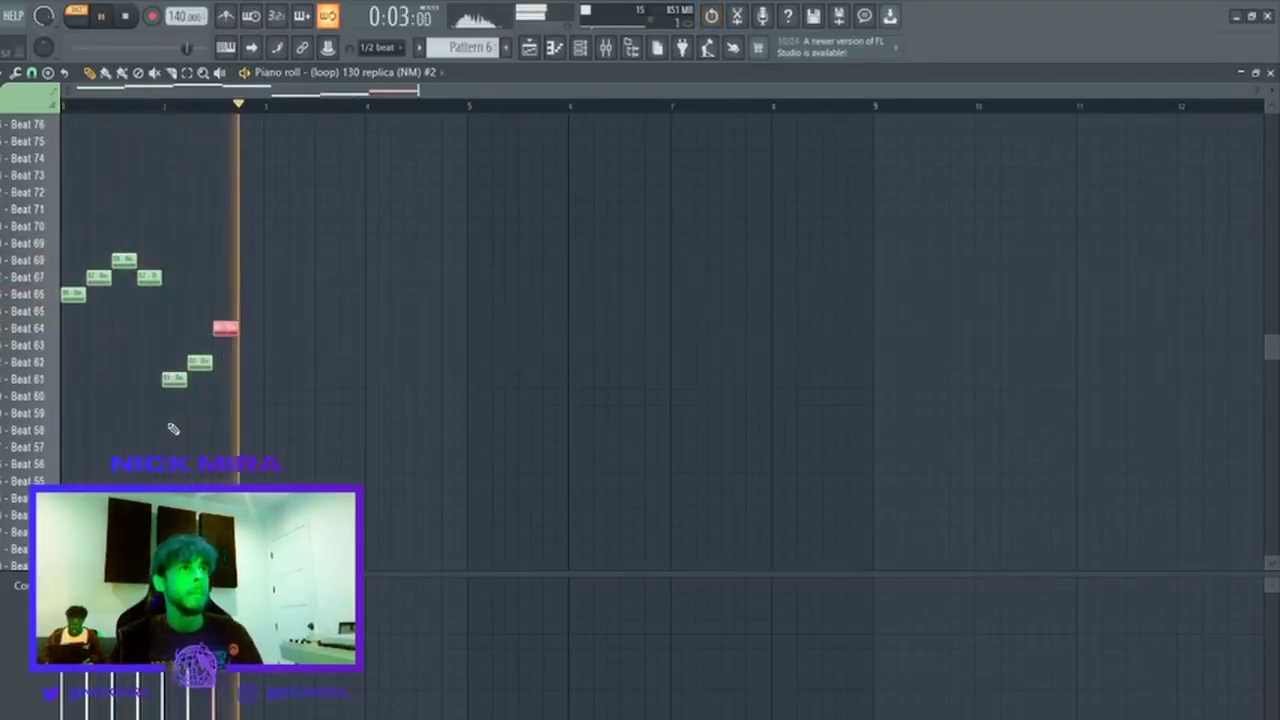
Move the Beat 64 slice note to Beat 60 on the second beat of bar 2 and delete the Beat 62 note.
{"action": "key", "text": "shift+Down"}
{"action": "key", "text": "shift+Left"}
{"action": "key", "text": "shift+Left"}
{"action": "key", "text": "shift+Down"}
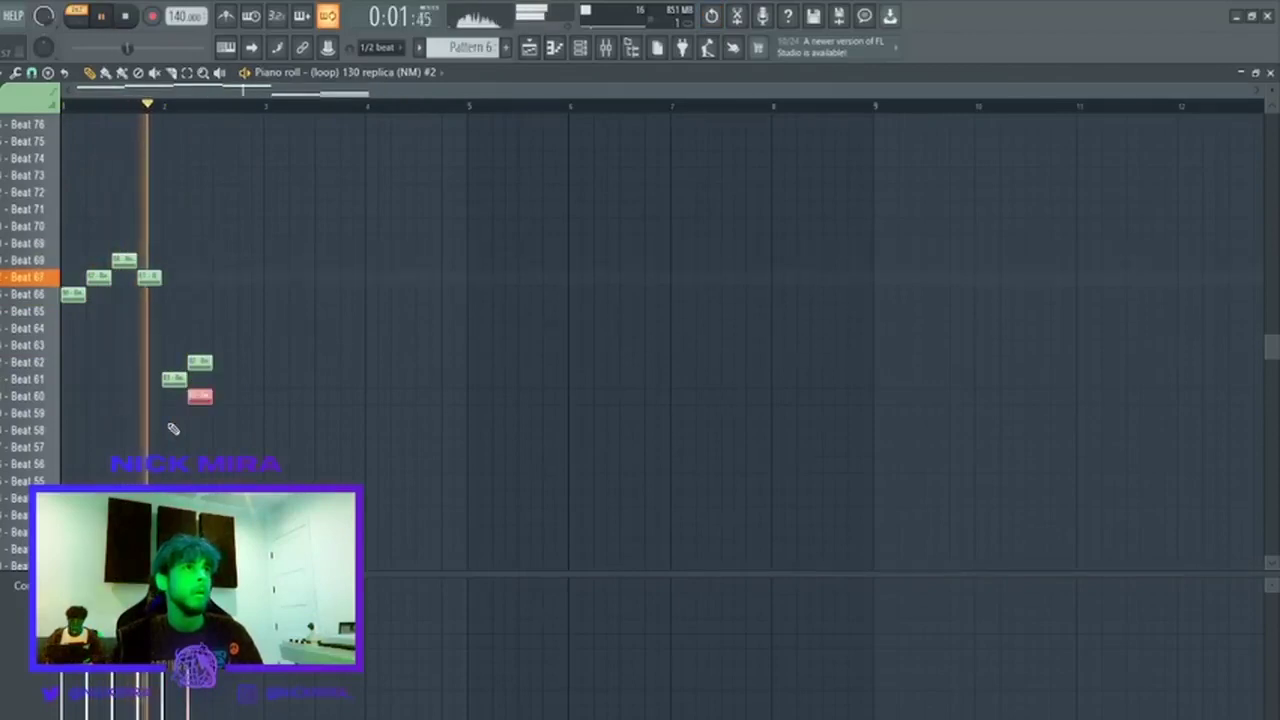
{"action": "key", "text": "ctrl+d"}
{"action": "right_click", "coordinate": [204, 362]}
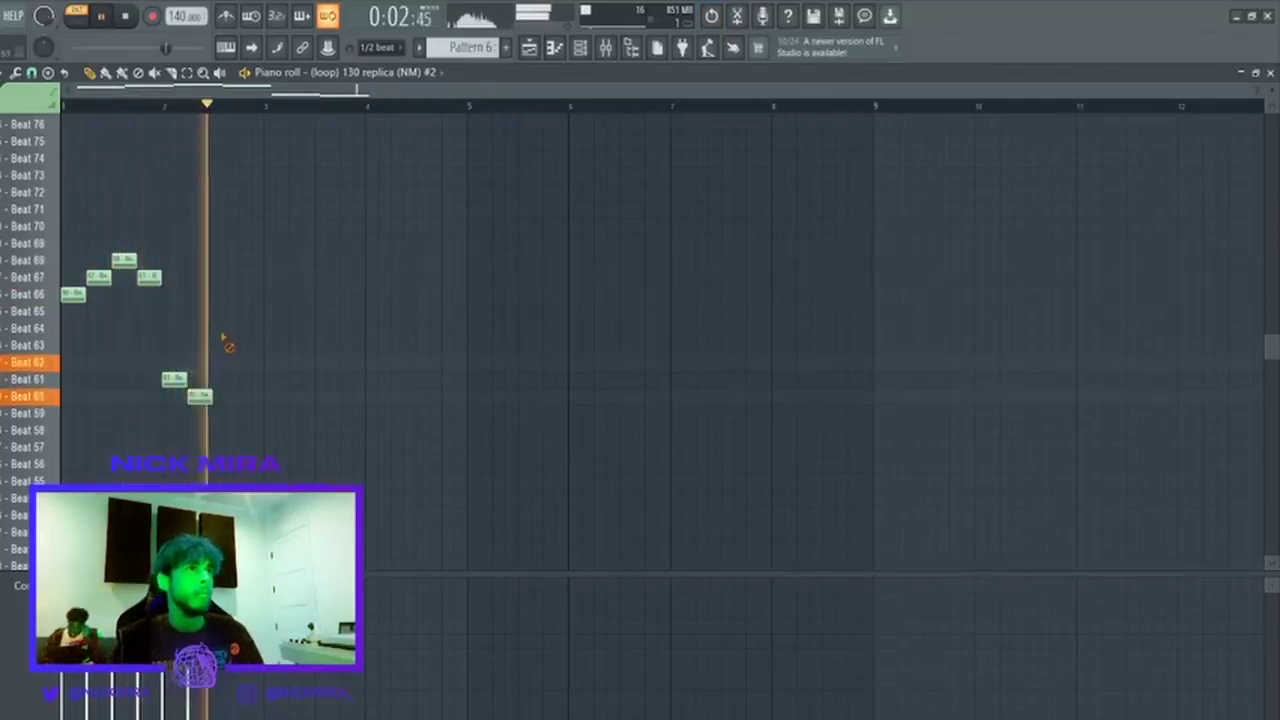
Place one-beat slice notes on Beats 57 and 56 across the last two beats of bar 2.
{"action": "key", "text": "space"}
{"action": "left_click", "coordinate": [230, 432]}
{"action": "left_click_drag", "start_coordinate": [230, 440], "coordinate": [475, 563]}
{"action": "left_click", "coordinate": [267, 467]}
{"action": "key", "text": "space"}
{"action": "right_click", "coordinate": [226, 413]}
{"action": "key", "text": "shift+Left"}
{"action": "key", "text": "ctrl+d"}
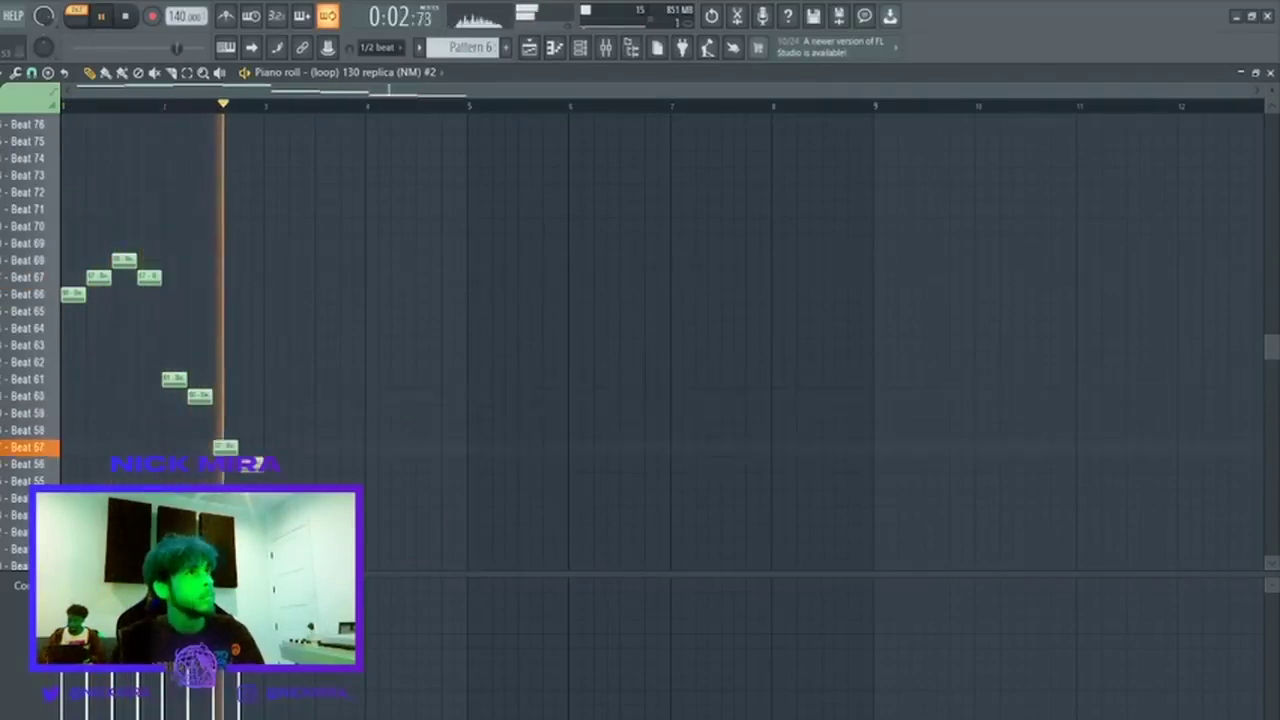
Fill the first three beats of bar 3 with one-beat slice notes on Beats 53, 52 and 51.
{"action": "left_click", "coordinate": [276, 480]}
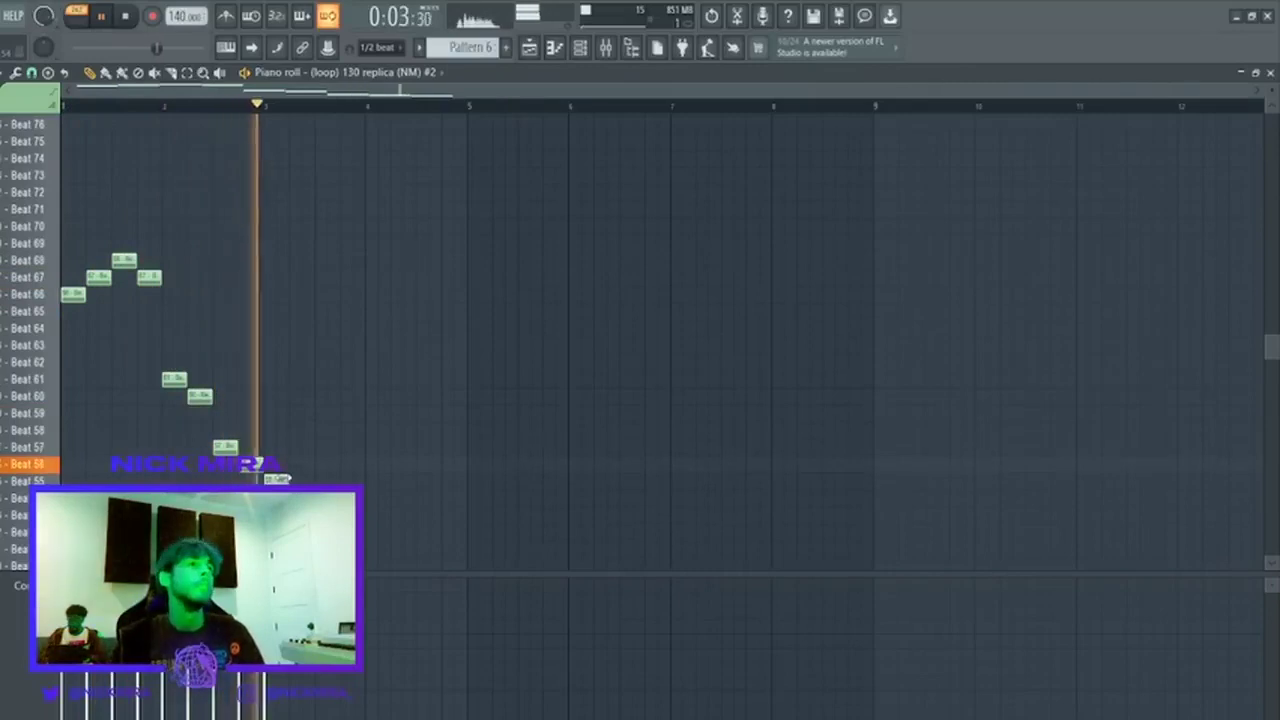
{"action": "key", "text": "space"}
{"action": "left_click", "coordinate": [305, 480]}
{"action": "right_click", "coordinate": [312, 480]}
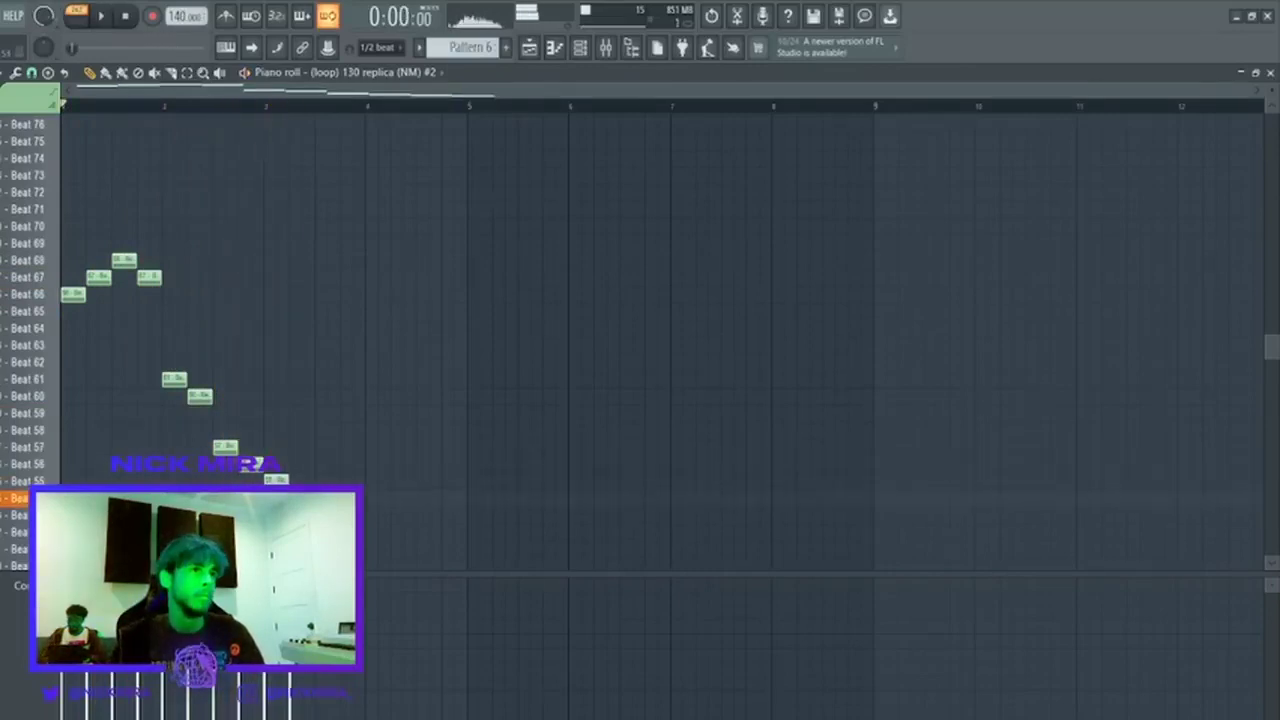
{"action": "mouse_move", "coordinate": [300, 498]}
{"action": "left_mouse_down"}
{"action": "mouse_move", "coordinate": [302, 481]}
{"action": "mouse_move", "coordinate": [314, 498]}
{"action": "mouse_move", "coordinate": [301, 515]}
{"action": "left_mouse_up"}
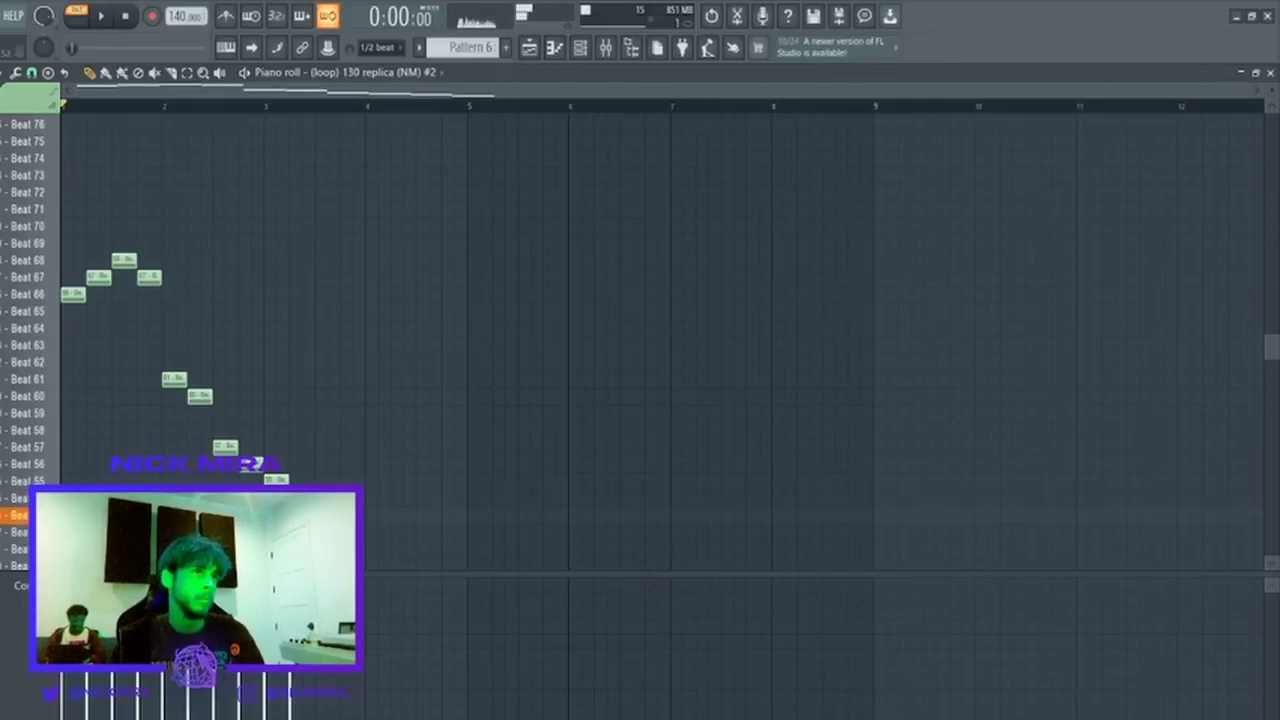
{"action": "key", "text": "space"}
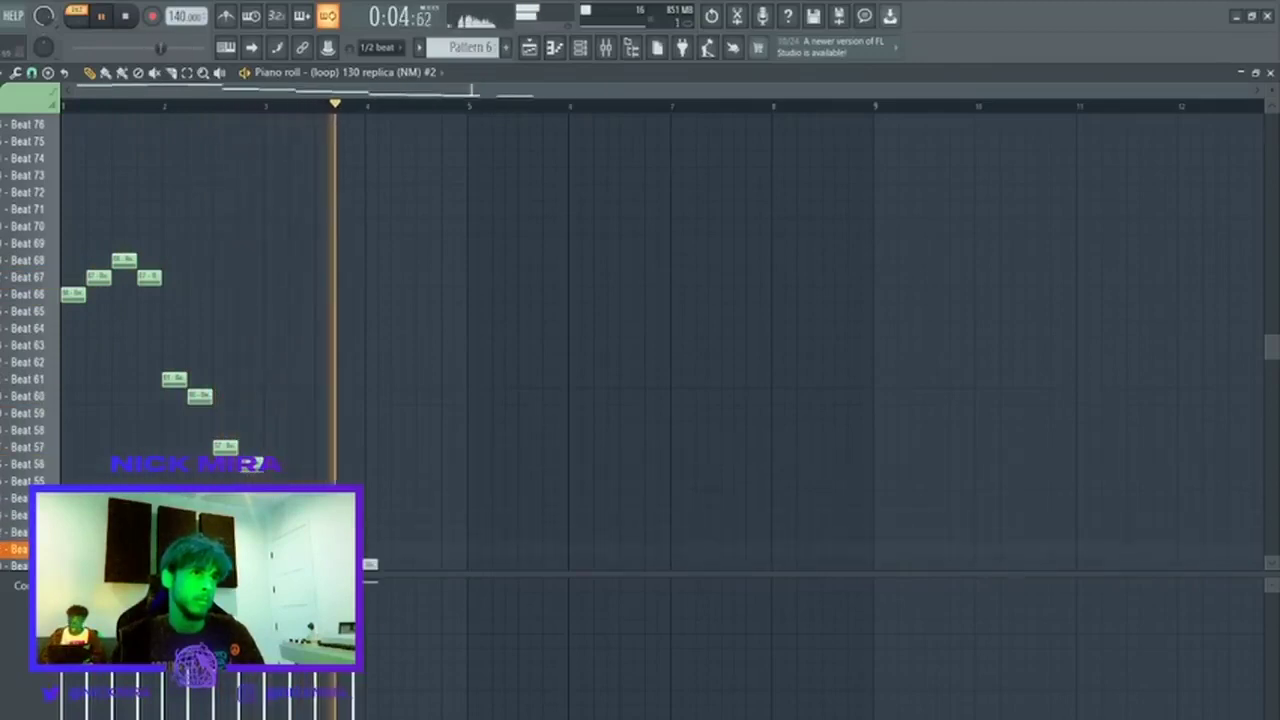
{"action": "key", "text": "space"}
{"action": "key", "text": "space"}
{"action": "scroll", "coordinate": [370, 563], "scroll_direction": "down", "scroll_amount": 1}
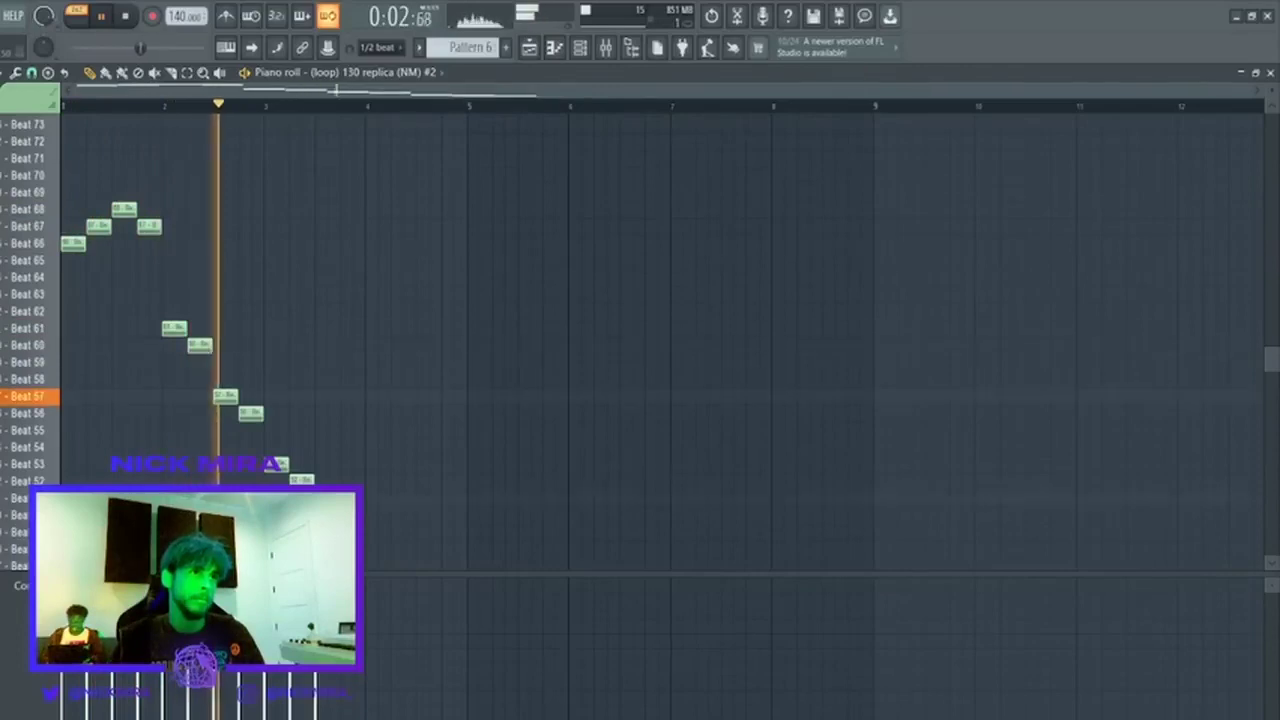
Add a slice note on Beat 49 at the last beat of bar 3 and one on Beat 50 at the start of bar 4.
{"action": "left_click", "coordinate": [347, 481]}
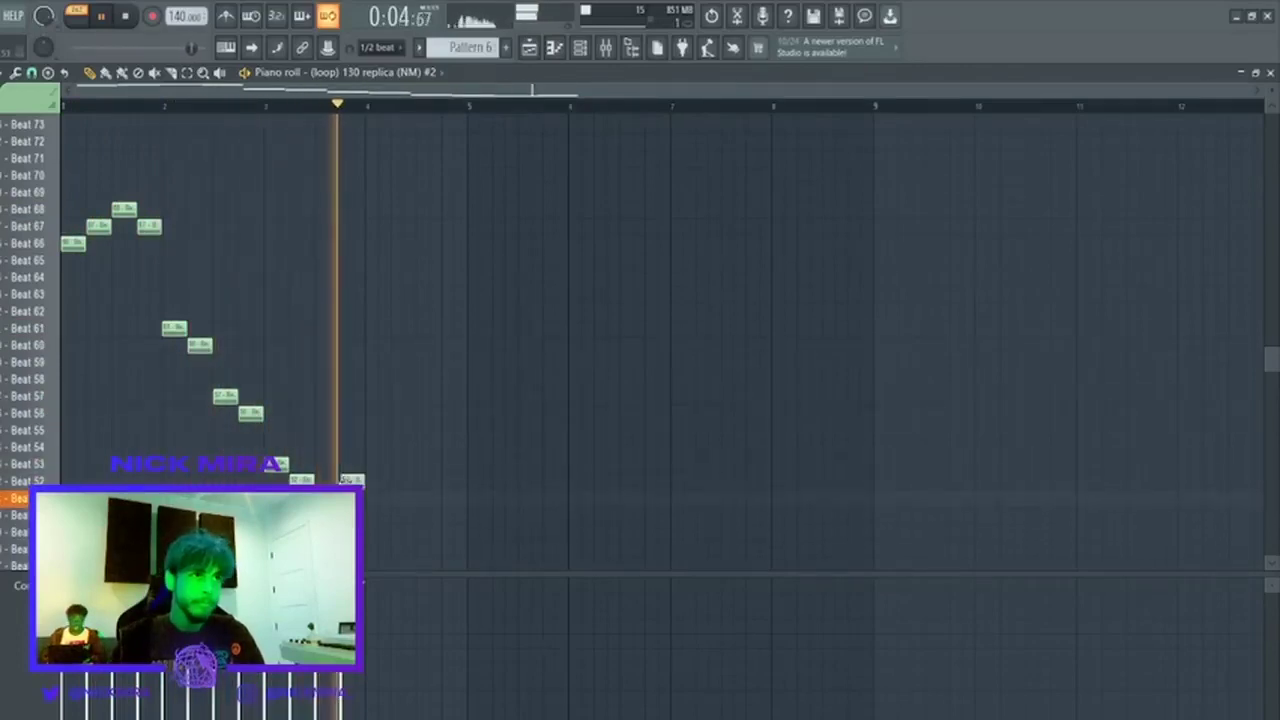
{"action": "left_click_drag", "start_coordinate": [384, 499], "coordinate": [352, 532]}
{"action": "key", "text": "space"}
{"action": "key", "text": "space"}
{"action": "key", "text": "space"}
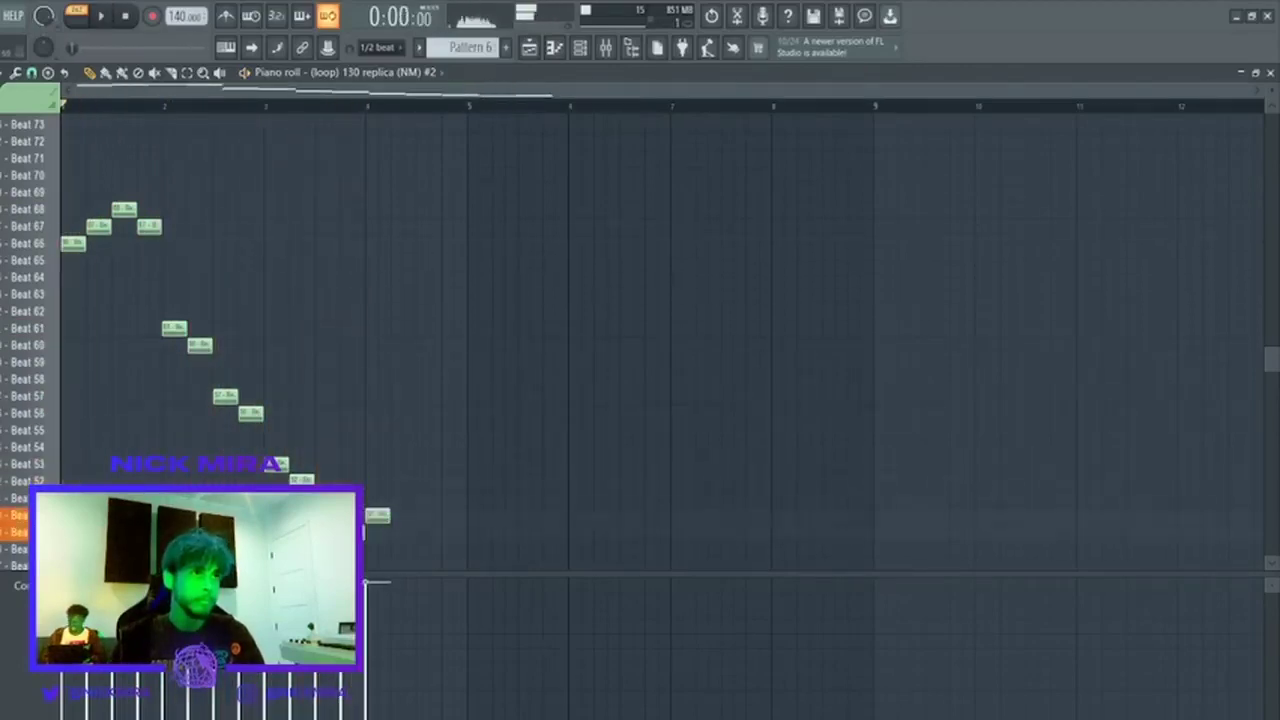
{"action": "key", "text": "space"}
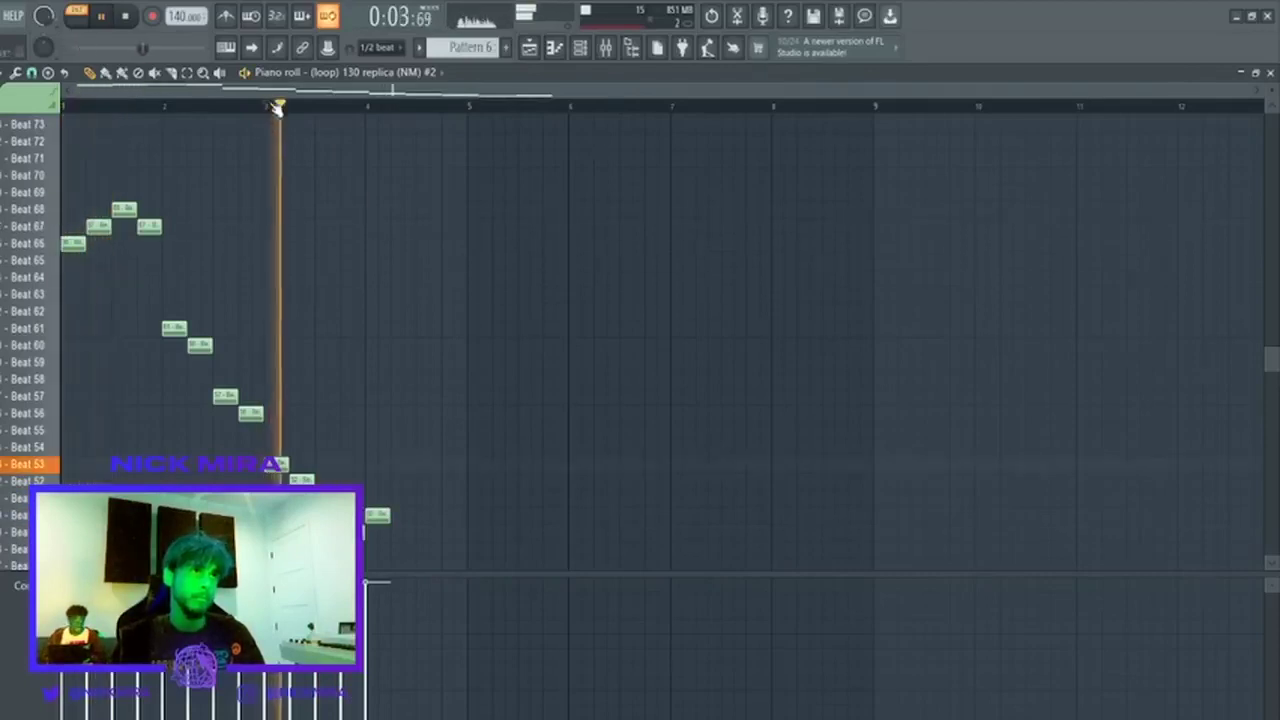
Lower the last slice note of bar 3 to Beat 45 and replace the note starting bar 4 with one on Beat 46.
{"action": "scroll", "coordinate": [365, 293], "scroll_direction": "down", "scroll_amount": 3}
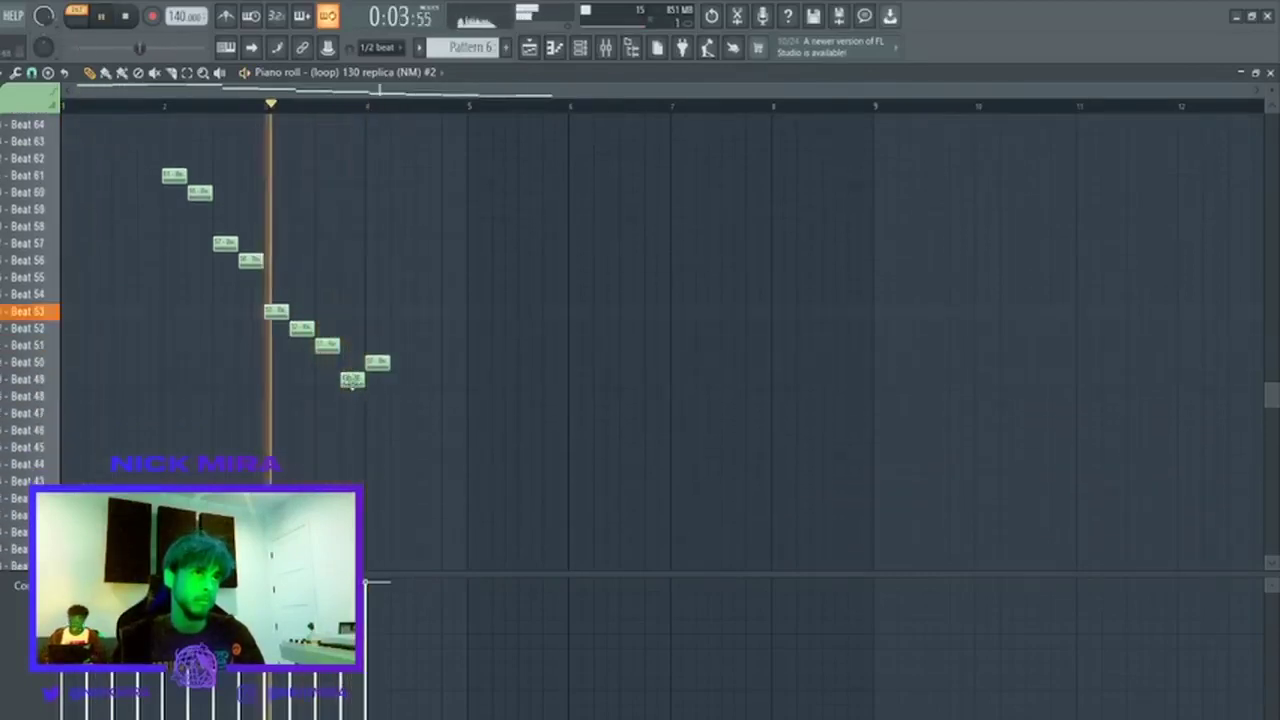
{"action": "left_click_drag", "start_coordinate": [352, 381], "coordinate": [352, 420]}
{"action": "left_click_drag", "start_coordinate": [377, 362], "coordinate": [377, 398]}
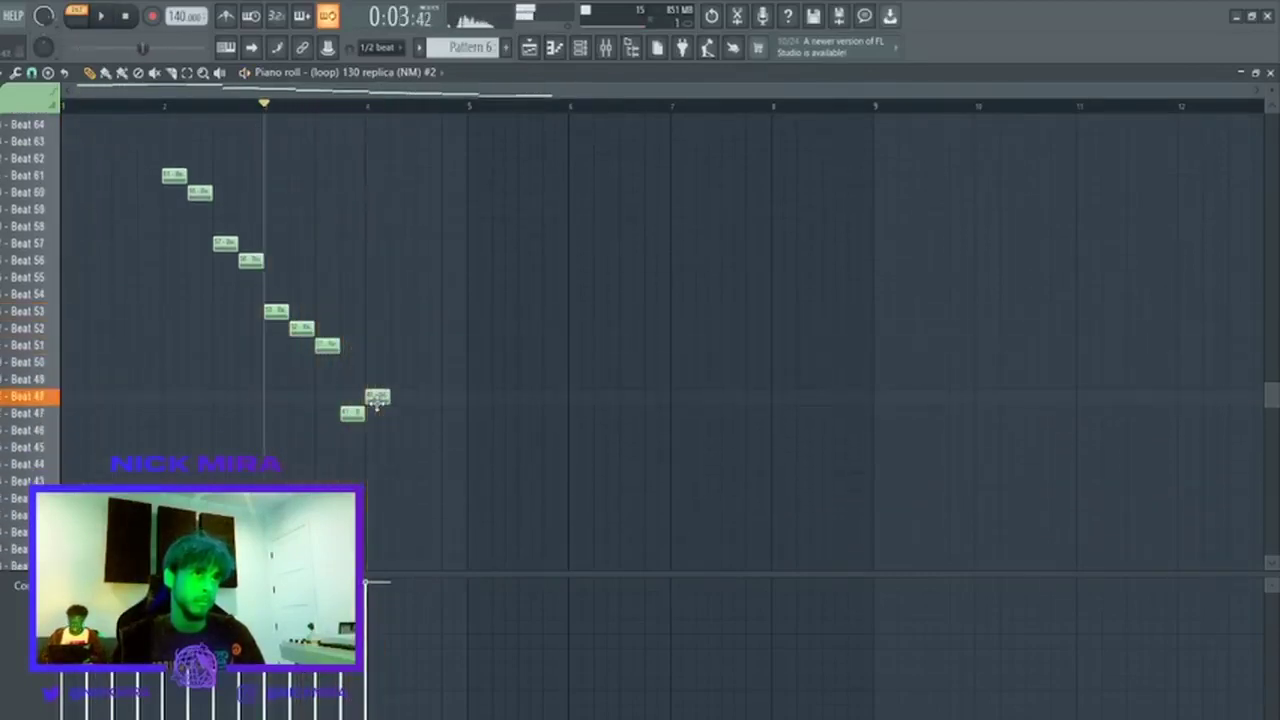
{"action": "right_click", "coordinate": [377, 396]}
{"action": "key", "text": "space"}
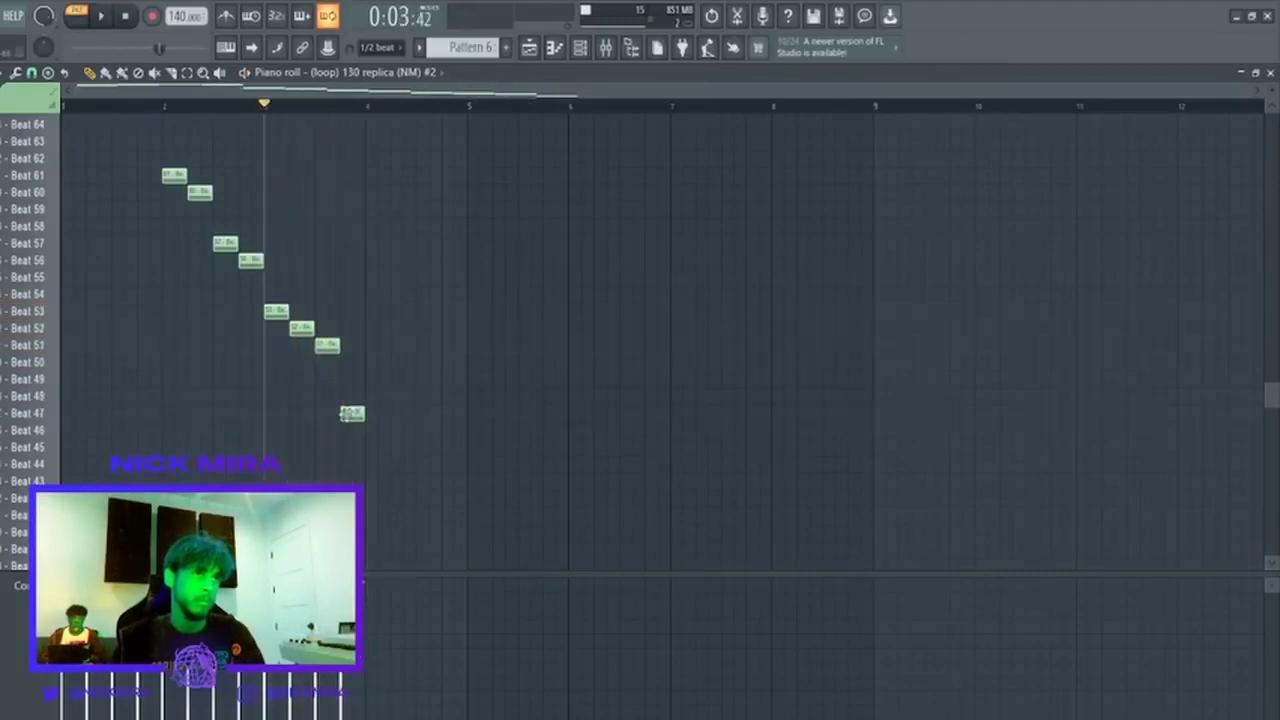
{"action": "left_click", "coordinate": [348, 413]}
{"action": "left_click_drag", "start_coordinate": [346, 418], "coordinate": [344, 451]}
{"action": "key", "text": "space"}
{"action": "left_click", "coordinate": [373, 432]}
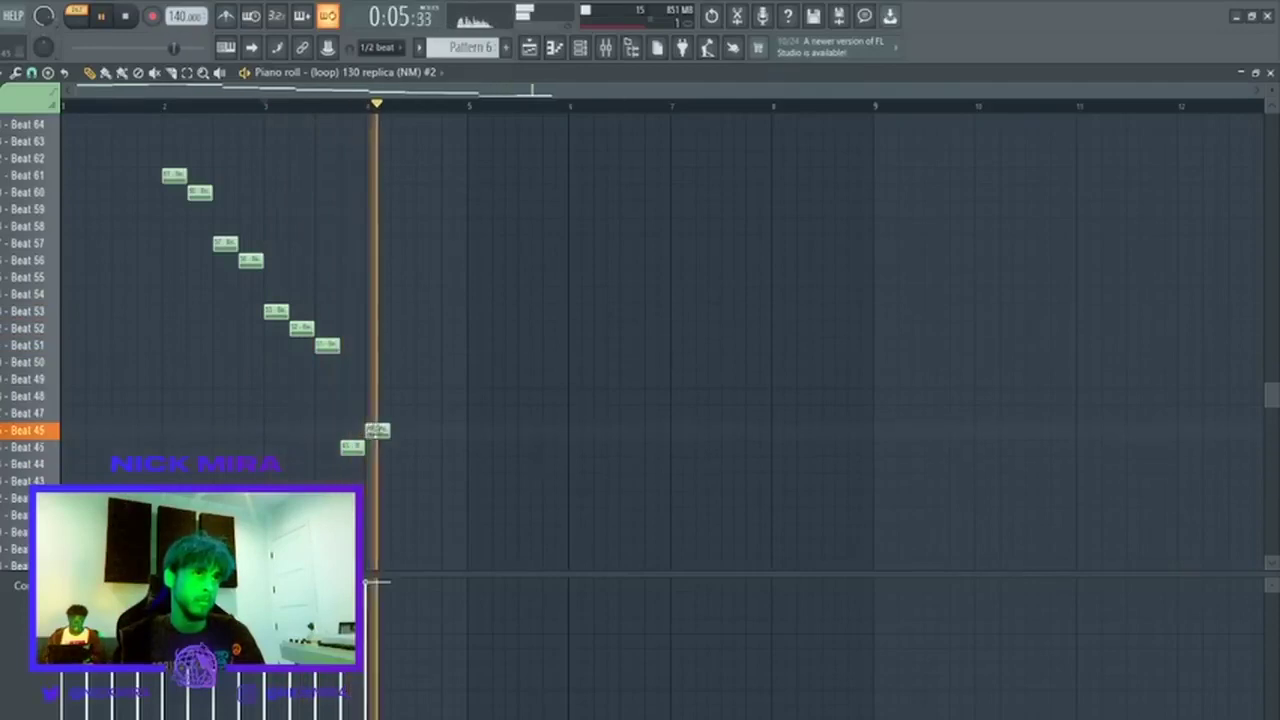
Fill the remaining three beats of bar 4 with one-beat slice notes on Beats 48, 49 and 50, and play the sequence back.
{"action": "key", "text": "space"}
{"action": "left_click", "coordinate": [390, 413]}
{"action": "left_click_drag", "start_coordinate": [393, 410], "coordinate": [396, 394]}
{"action": "key", "text": "space"}
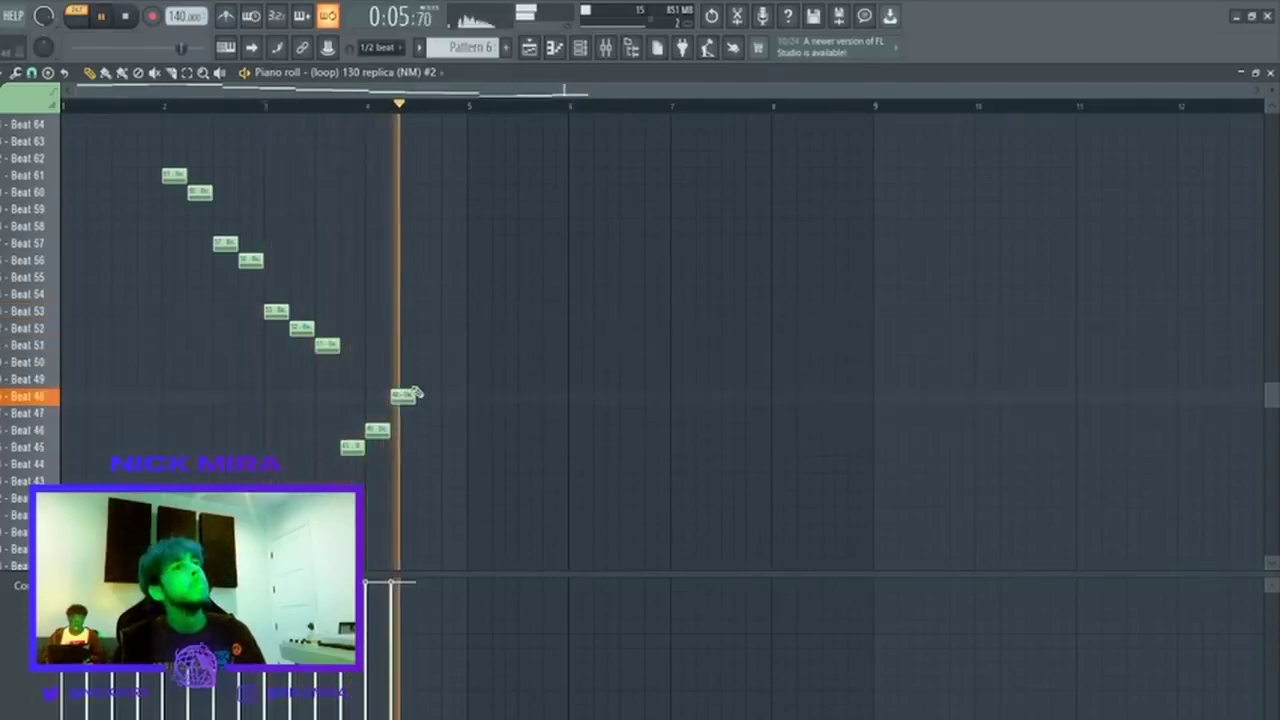
{"action": "left_click", "coordinate": [432, 379]}
{"action": "key", "text": "space"}
{"action": "key", "text": "space"}
{"action": "left_click_drag", "start_coordinate": [440, 379], "coordinate": [428, 379]}
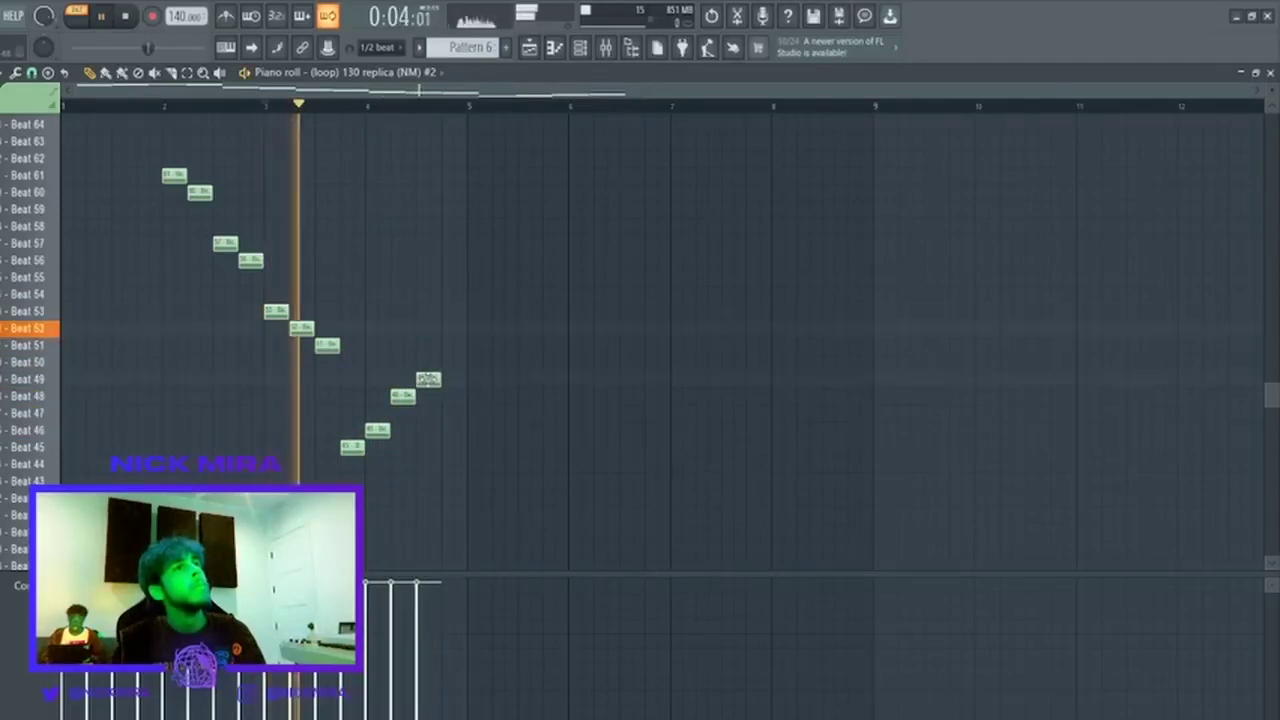
{"action": "left_click", "coordinate": [453, 362]}
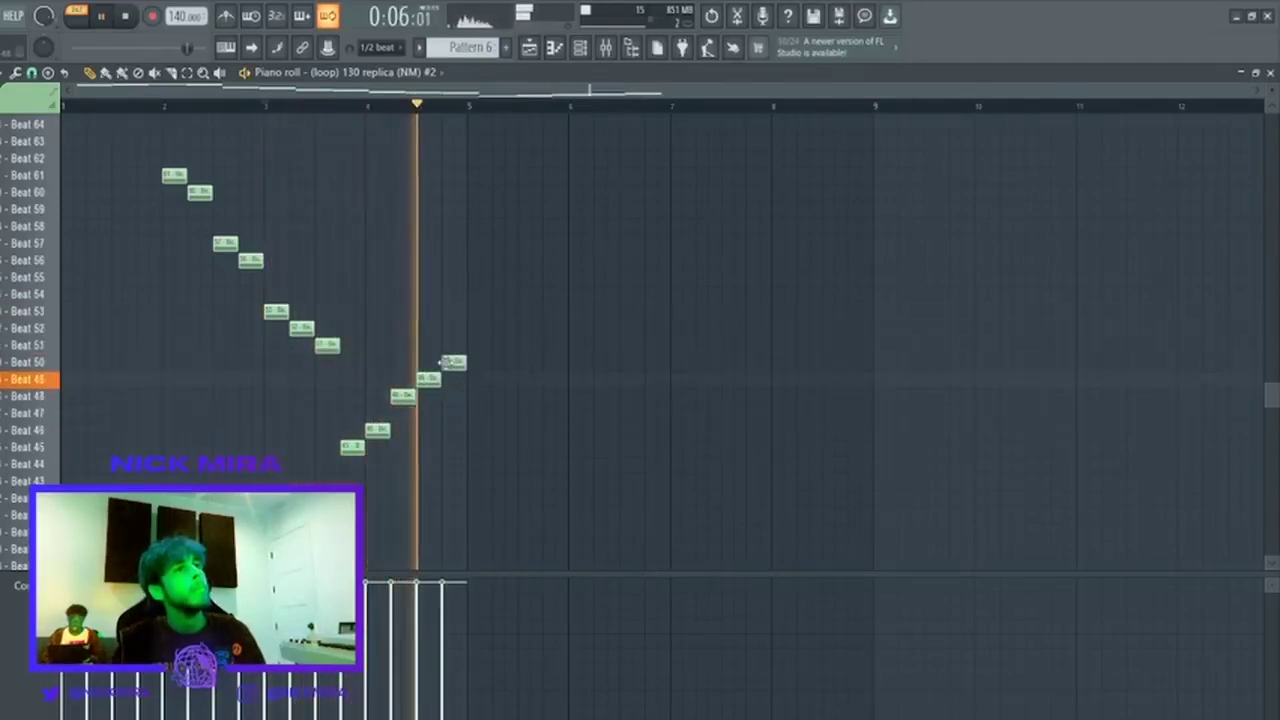
{"action": "key", "text": "space"}
{"action": "key", "text": "space"}
{"action": "scroll", "coordinate": [452, 366], "scroll_direction": "up", "scroll_amount": 3}
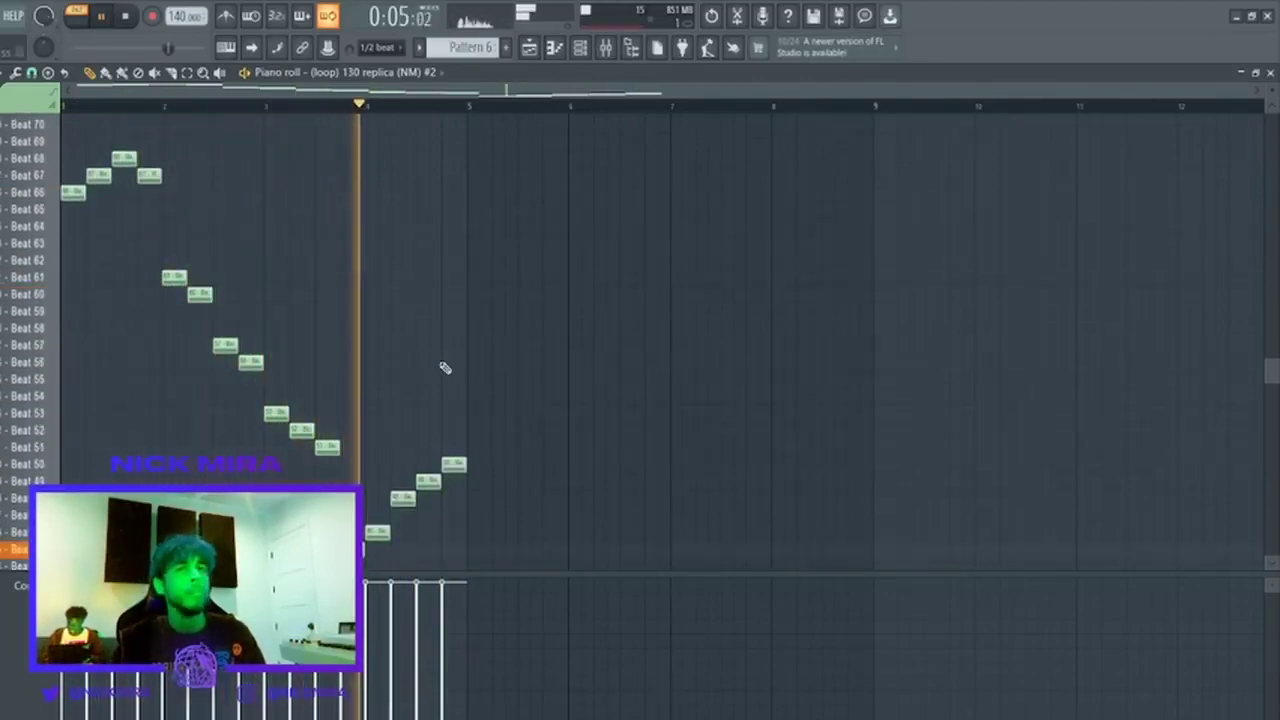
Duplicate the four-bar slice sequence into bars 5 to 8.
{"action": "key", "text": "ctrl+b"}
{"action": "key", "text": "ctrl+d"}
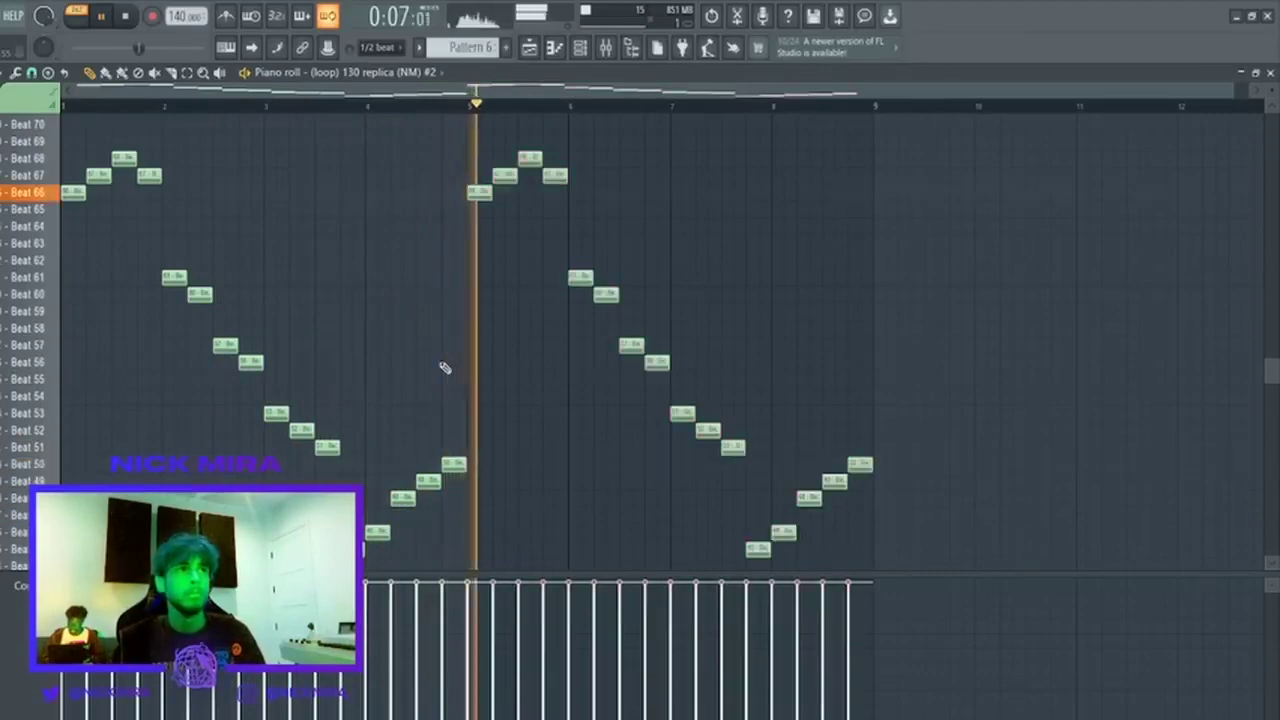
{"action": "scroll", "coordinate": [445, 368], "scroll_direction": "down", "scroll_amount": 3}
{"action": "scroll", "coordinate": [445, 368], "scroll_direction": "up", "scroll_amount": 1}
{"action": "scroll", "coordinate": [445, 368], "scroll_direction": "up", "scroll_amount": 3}
{"action": "scroll", "coordinate": [444, 366], "scroll_direction": "down", "scroll_amount": 4}
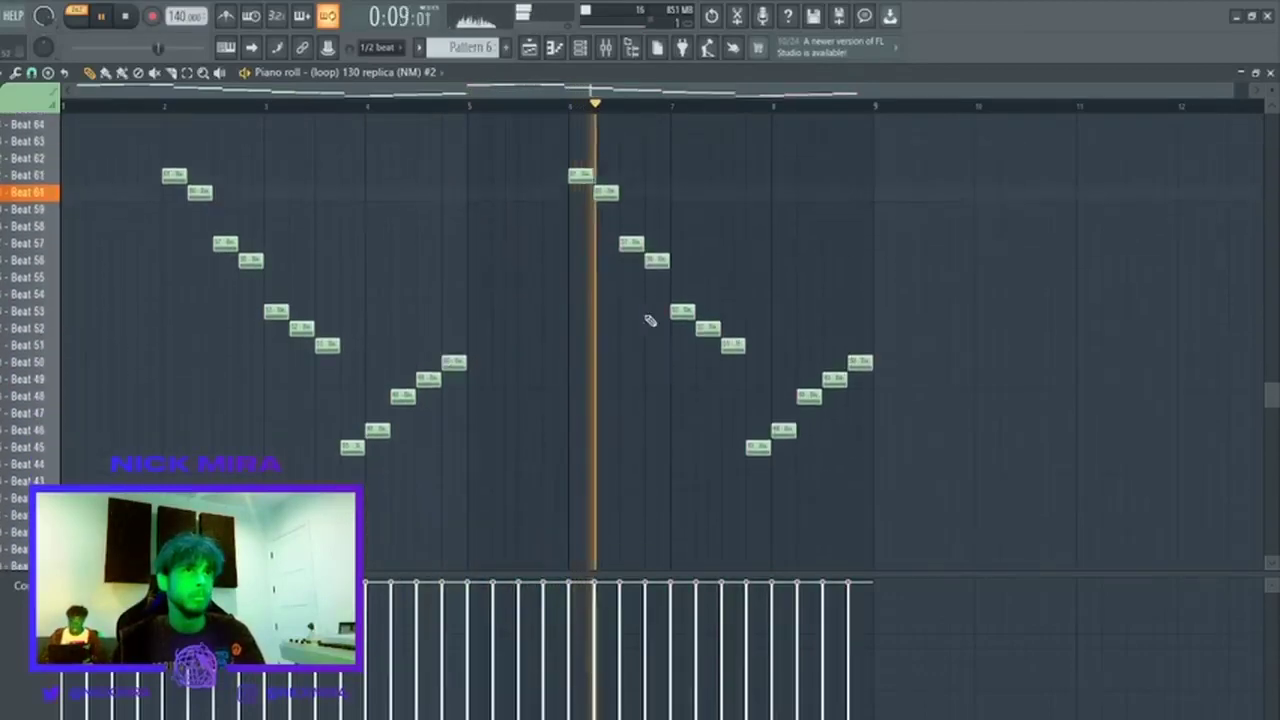
{"action": "left_click_drag", "start_coordinate": [670, 283], "coordinate": [622, 234]}
{"action": "left_click", "coordinate": [618, 233], "text": "ctrl"}
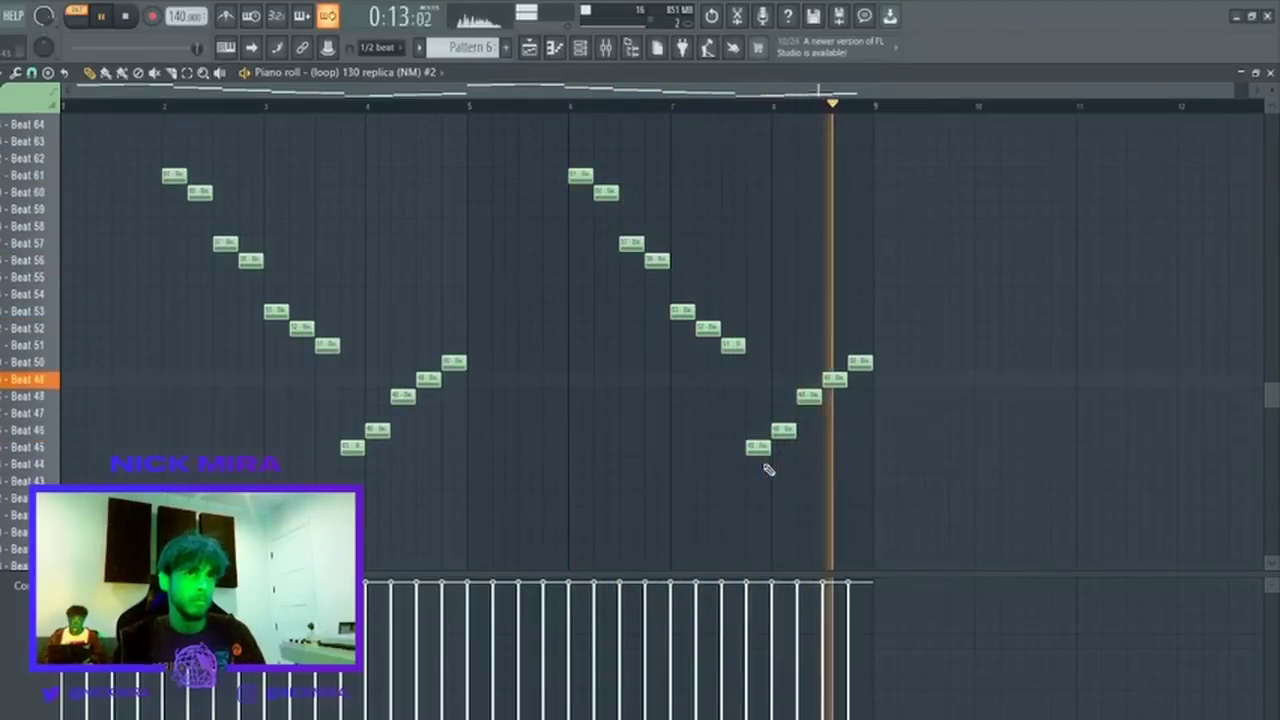
Try replacing the last two slice notes of bar 4 with notes on Beats 51 and 45, and undo the change.
{"action": "right_click", "coordinate": [434, 381]}
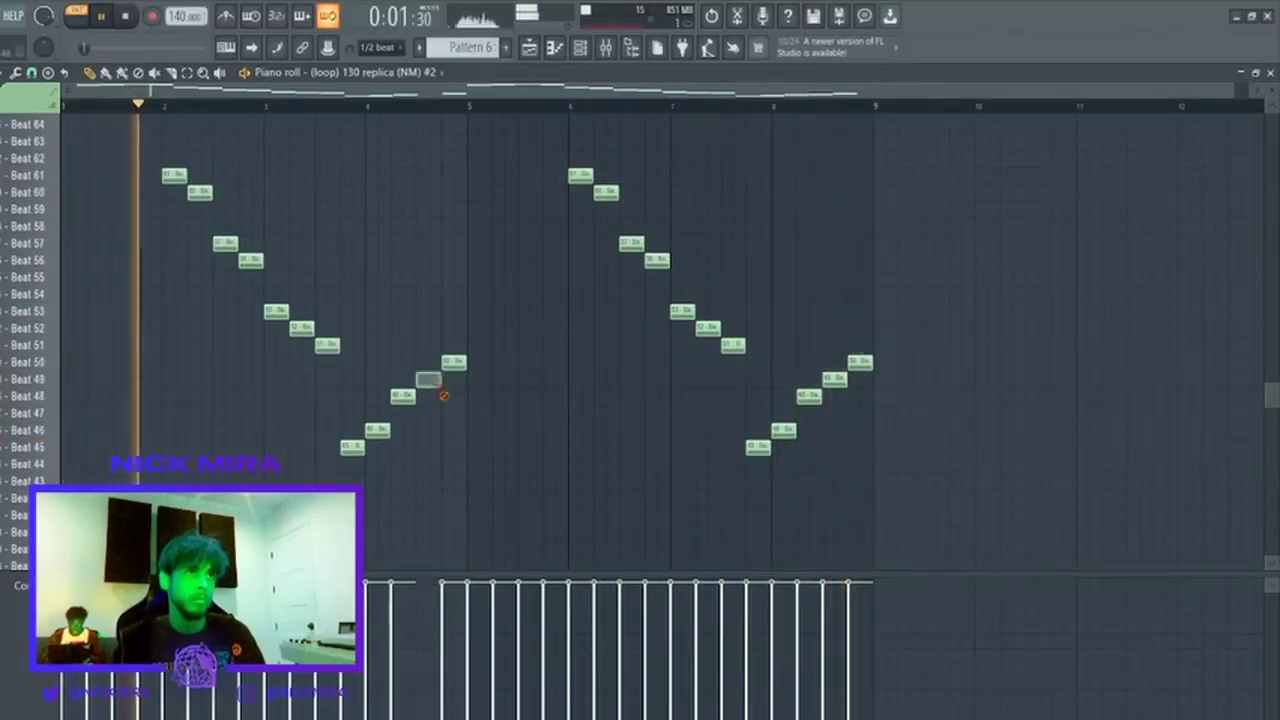
{"action": "right_click", "coordinate": [453, 364]}
{"action": "left_click_drag", "start_coordinate": [328, 340], "coordinate": [459, 456]}
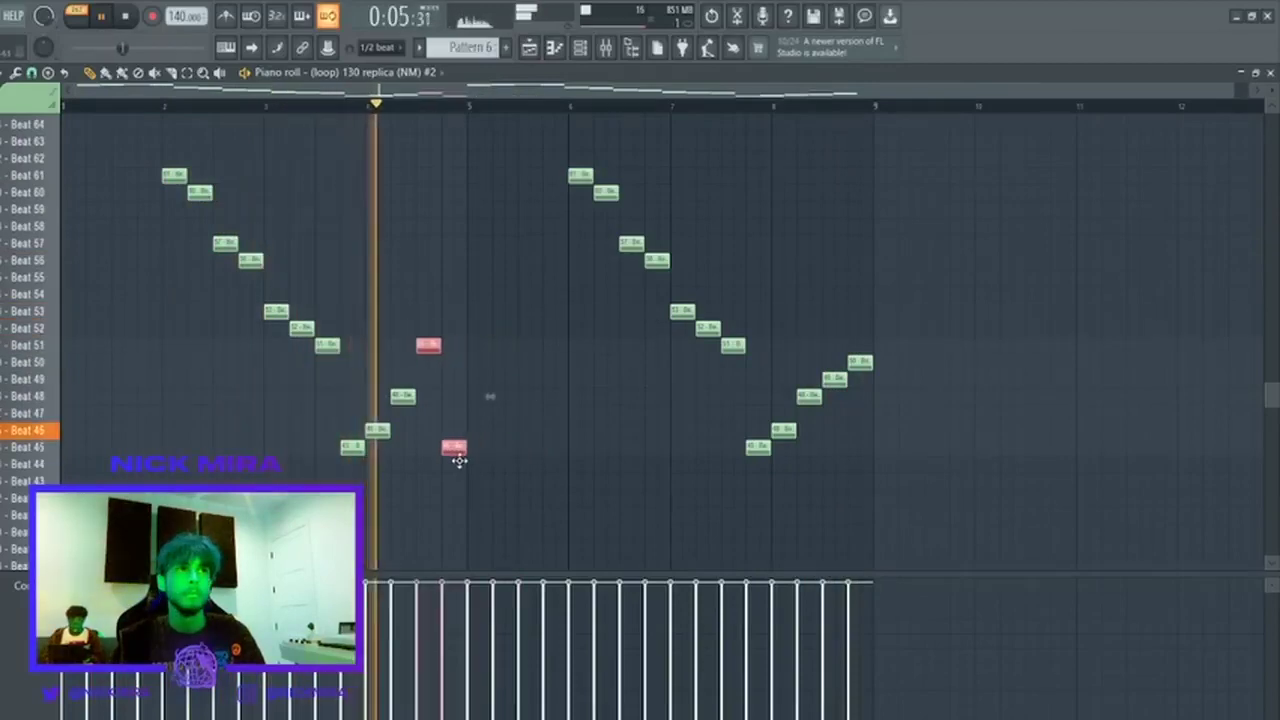
{"action": "key", "text": "ctrl+alt+z"}
{"action": "key", "text": "ctrl+alt+z"}
{"action": "key", "text": "ctrl+alt+z"}
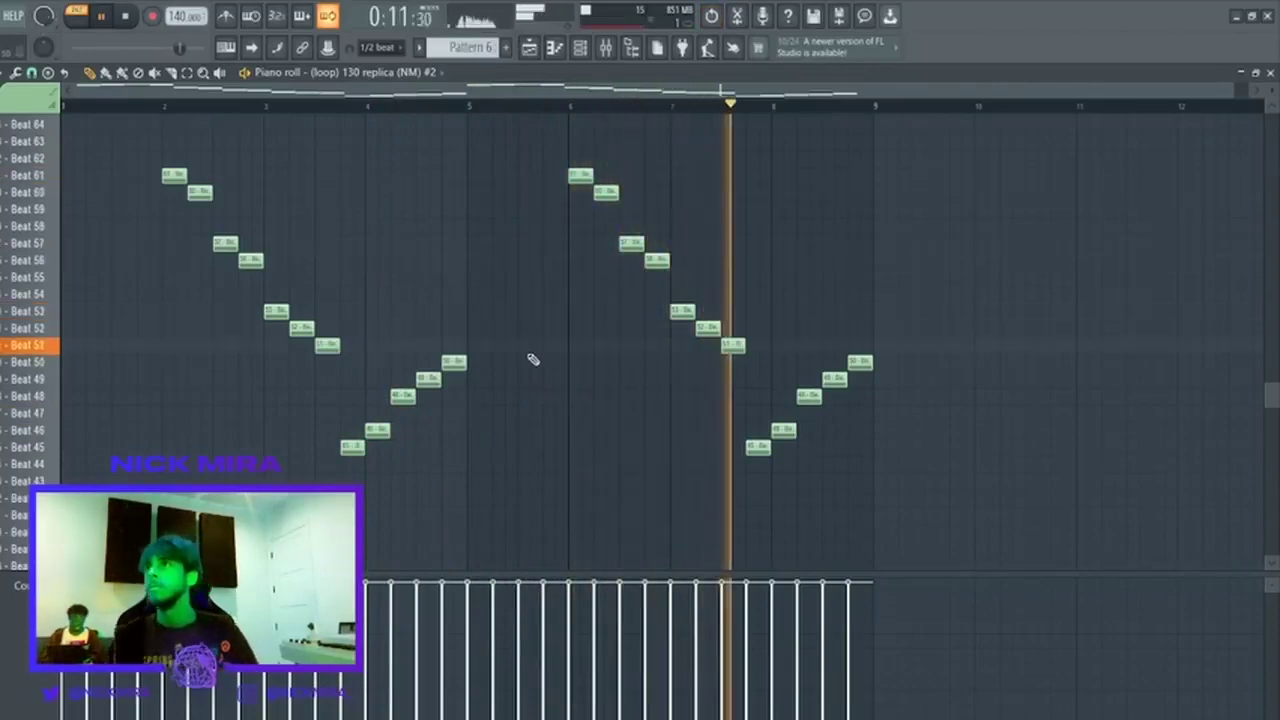
Stop playback and render Pattern 6 to an audio clip.
{"action": "key", "text": "F7"}
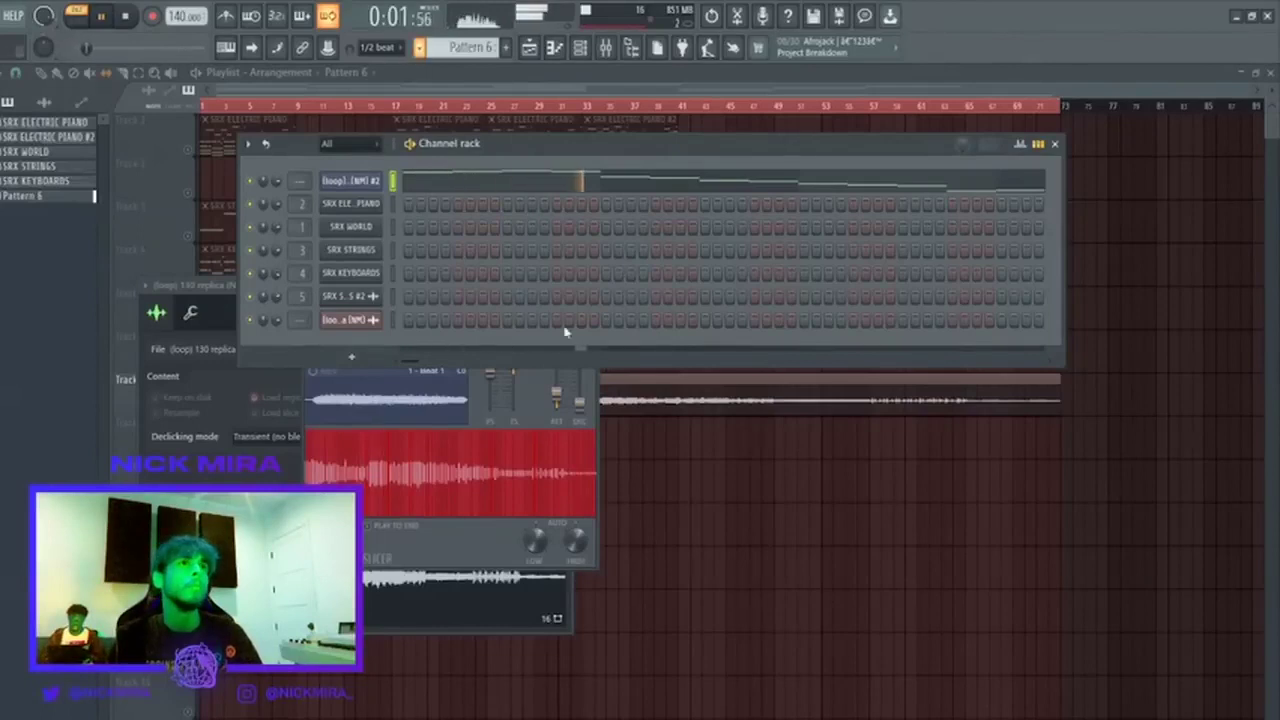
{"action": "key", "text": "space"}
{"action": "key", "text": "Escape"}
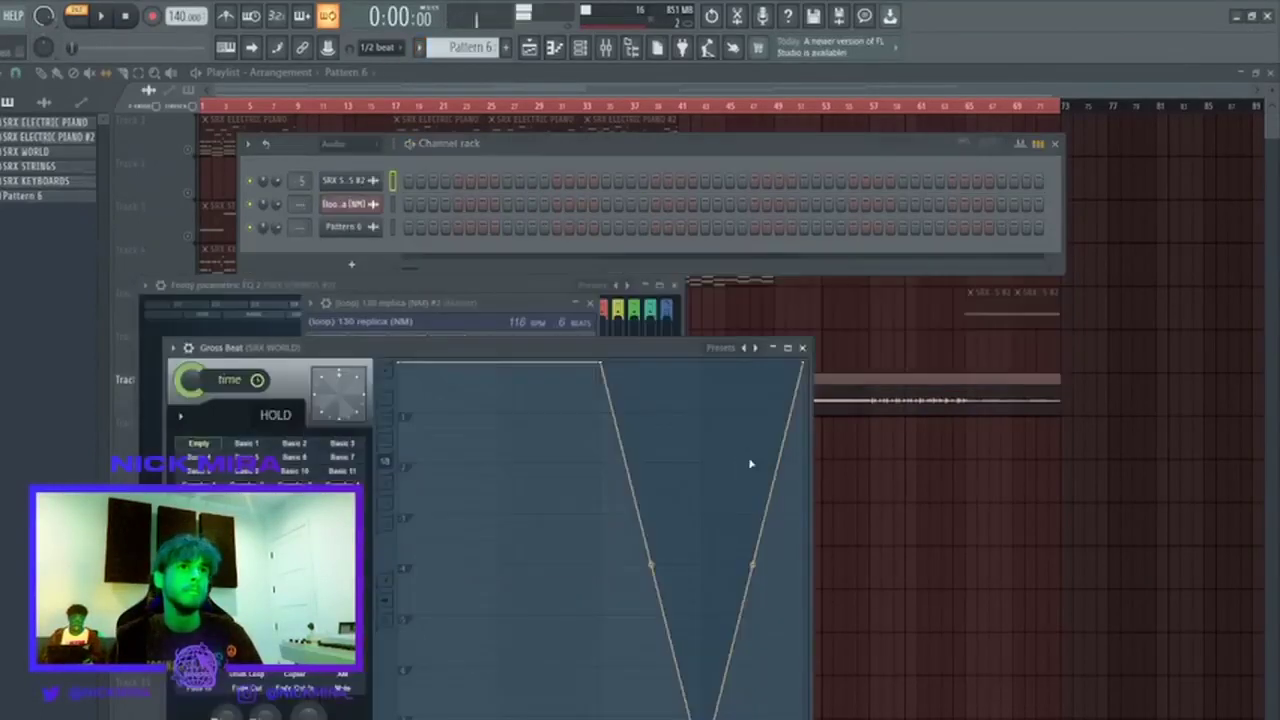
Move the Pattern 6 audio clip to bar 1 on Track 8 and delete the loop audio clip from Track 7.
{"action": "left_click", "coordinate": [873, 458]}
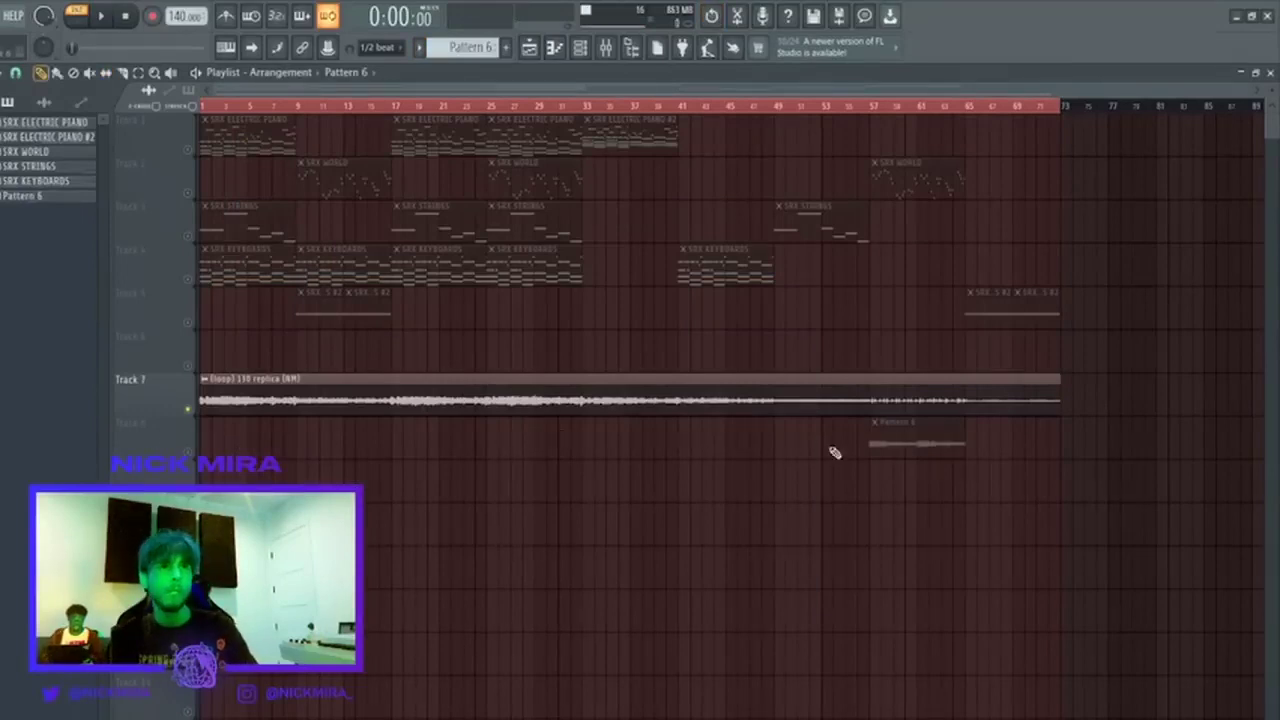
{"action": "left_click_drag", "start_coordinate": [870, 440], "coordinate": [163, 420]}
{"action": "right_click", "coordinate": [428, 391]}
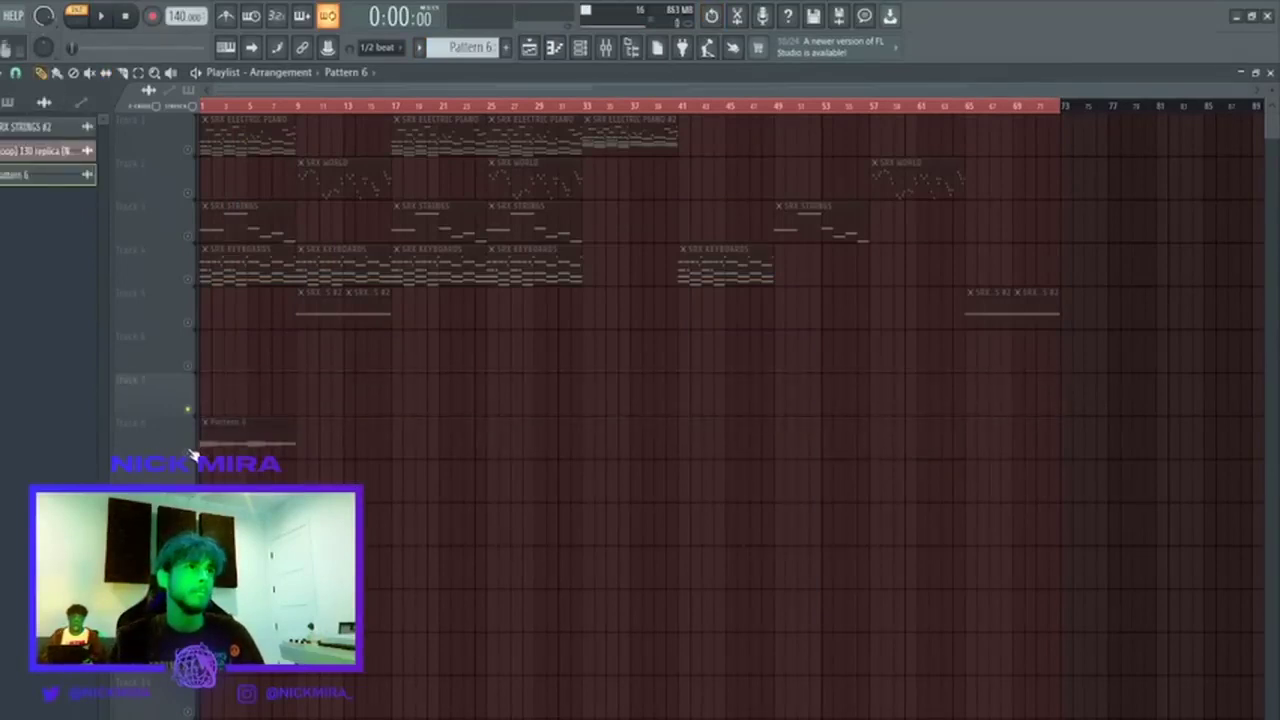
Create a new empty pattern, Pattern 7, and place it at bar 1 on Track 7.
{"action": "left_click", "coordinate": [507, 48]}
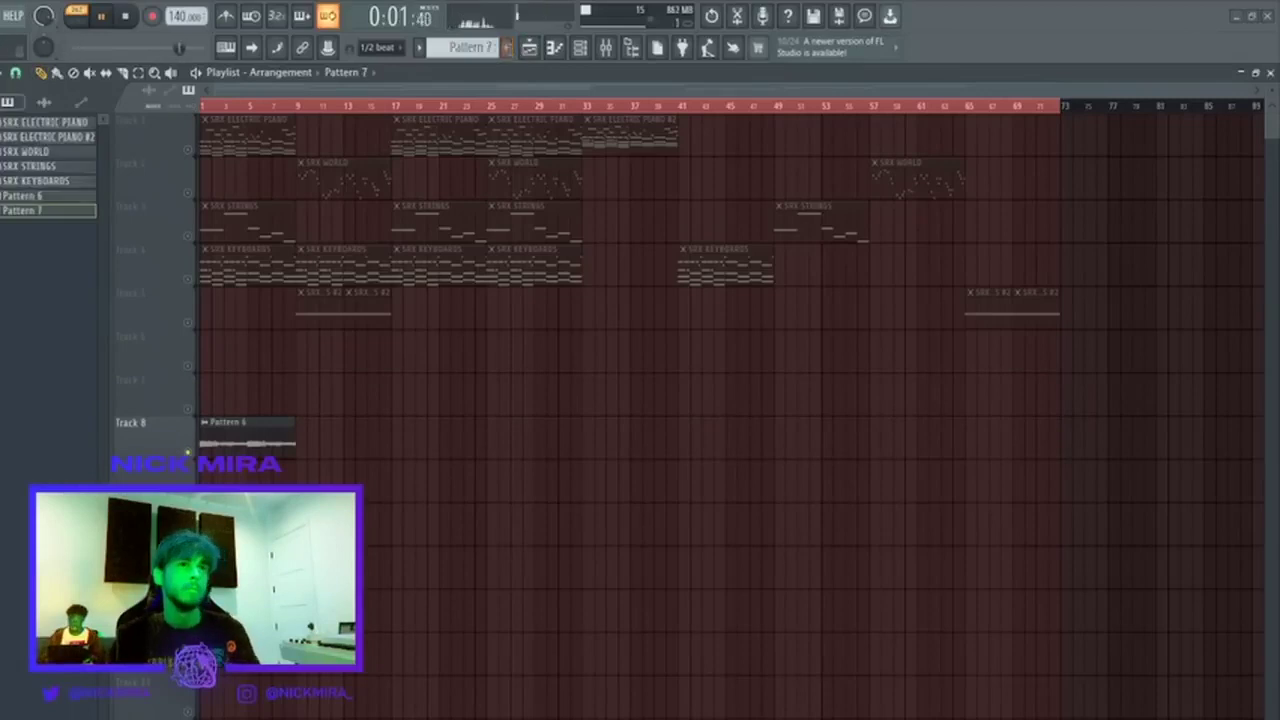
{"action": "key", "text": "space"}
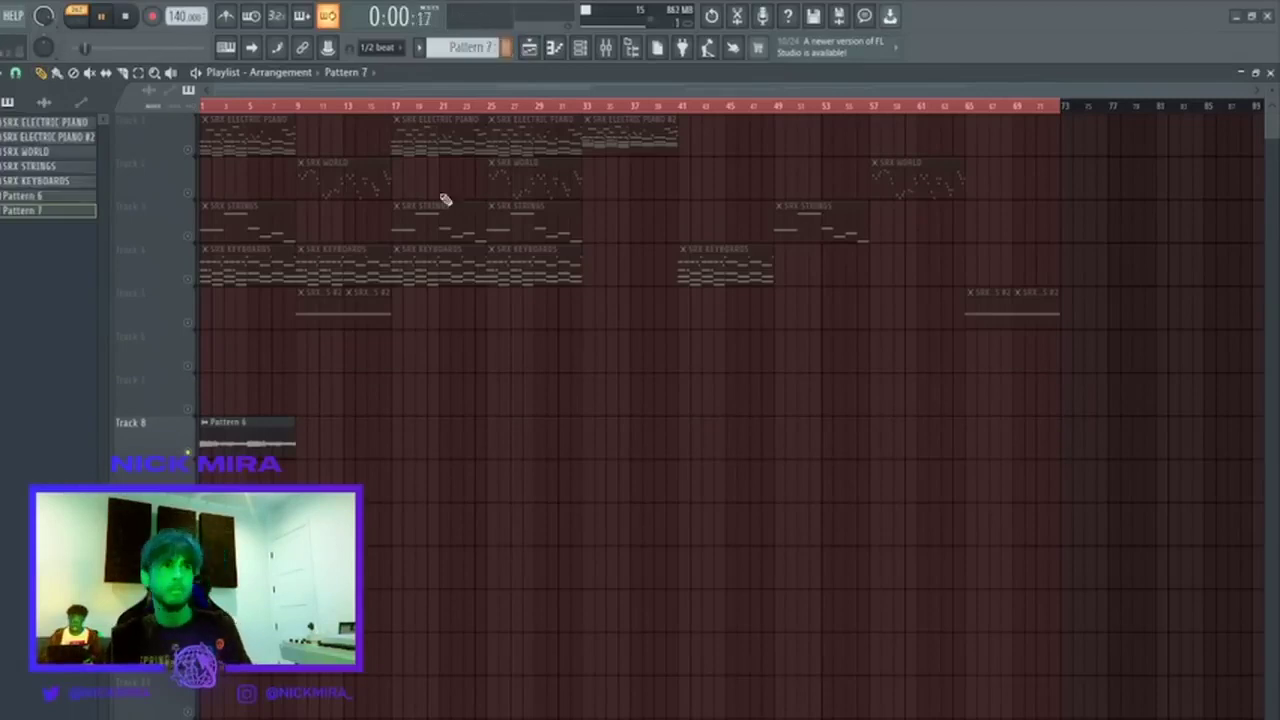
{"action": "left_click", "coordinate": [203, 393]}
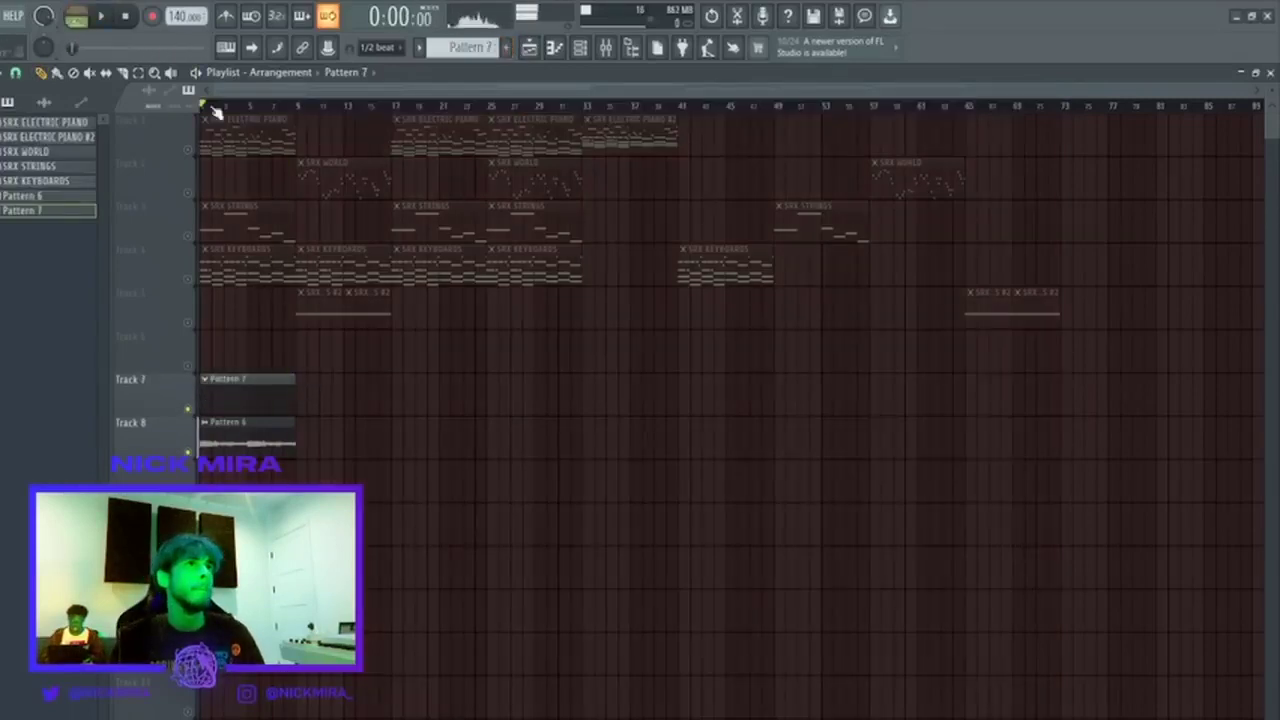
Select bars 1 to 16 in the playlist and duplicate the Pattern 7 and Pattern 6 clips to bar 9.
{"action": "left_click_drag", "start_coordinate": [300, 107], "coordinate": [391, 107]}
{"action": "key", "text": "ctrl+b"}
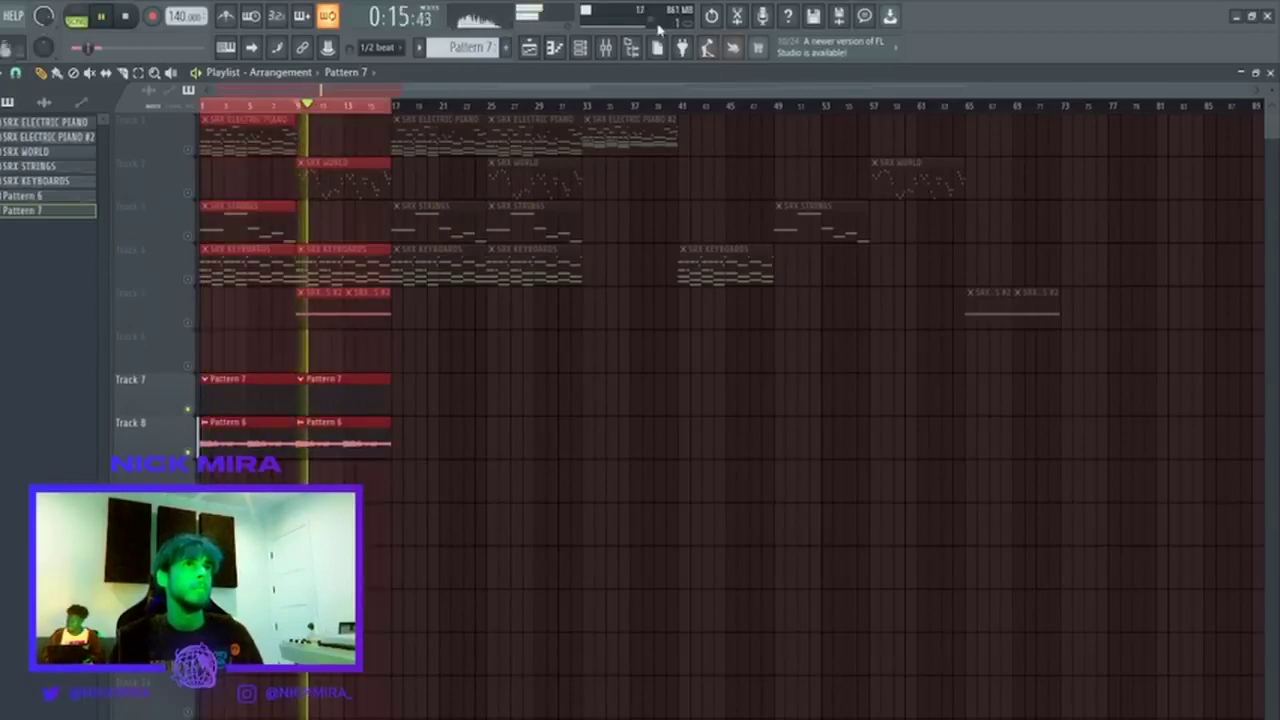
Show the channel rack and add the Therapy 808 sample as a new sampler channel.
{"action": "left_click", "coordinate": [580, 47]}
{"action": "left_click", "coordinate": [348, 168]}
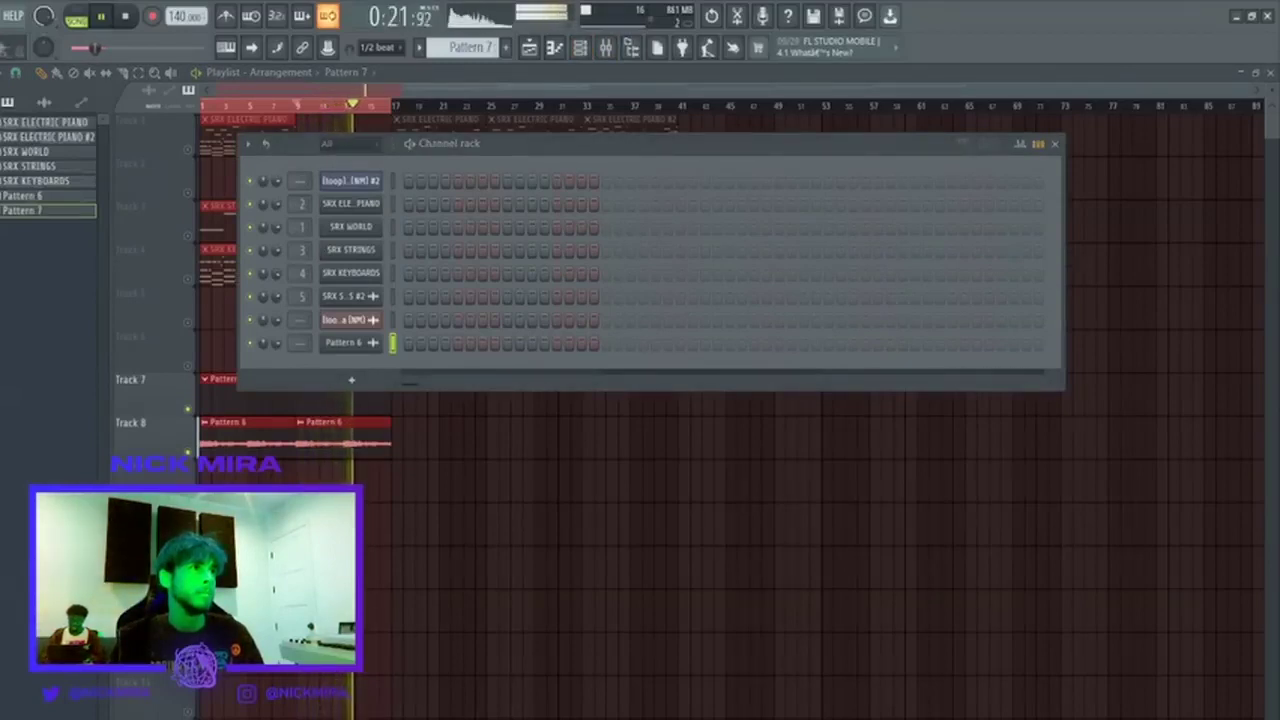
{"action": "left_click_drag", "start_coordinate": [318, 372], "coordinate": [388, 364]}
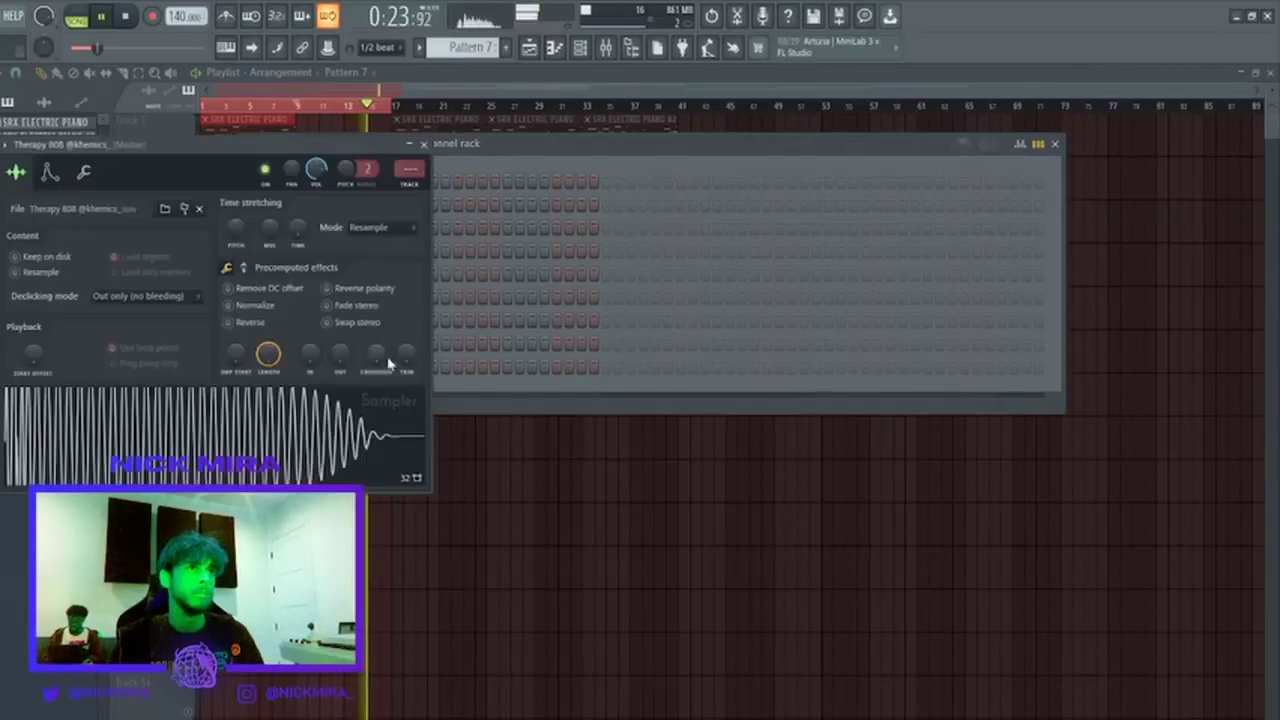
Open the Therapy 808 sample in Edison and place its audio in the channel rack as a new sampler channel.
{"action": "left_click", "coordinate": [335, 468]}
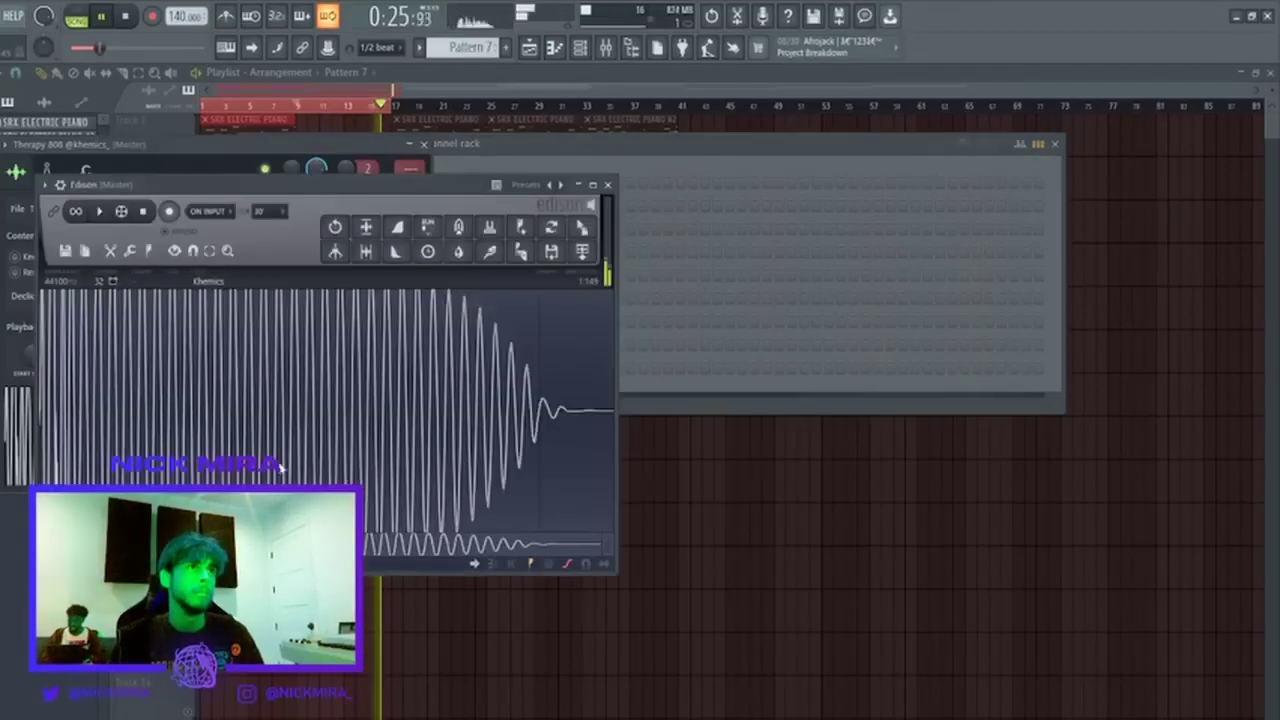
{"action": "left_click", "coordinate": [82, 564]}
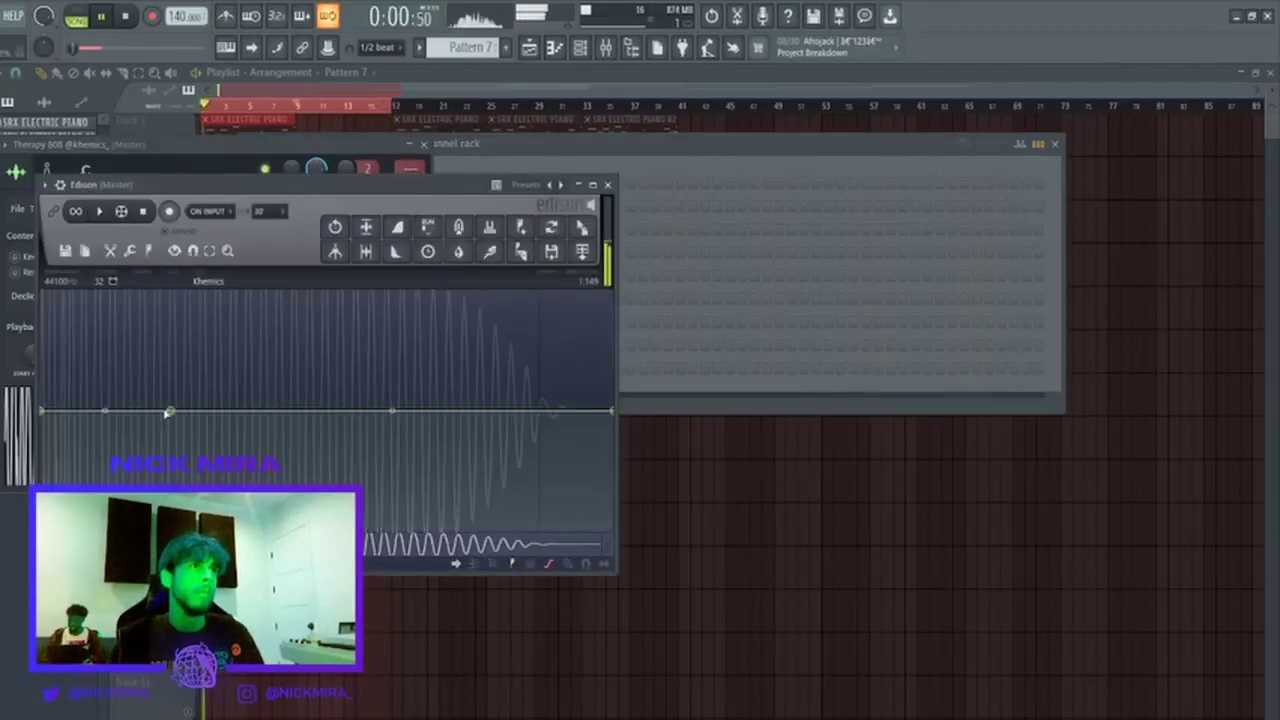
{"action": "left_click_drag", "start_coordinate": [168, 412], "coordinate": [20, 261]}
{"action": "left_click_drag", "start_coordinate": [582, 228], "coordinate": [525, 355]}
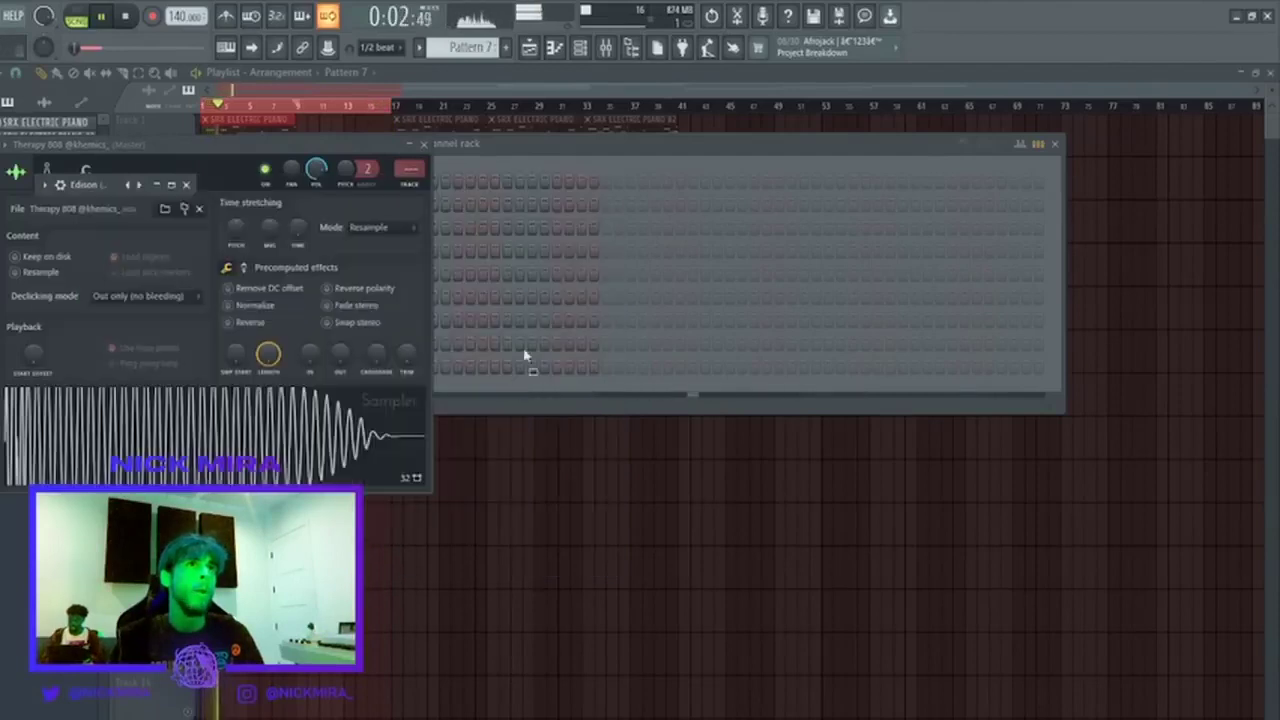
{"action": "left_click_drag", "start_coordinate": [475, 393], "coordinate": [395, 390]}
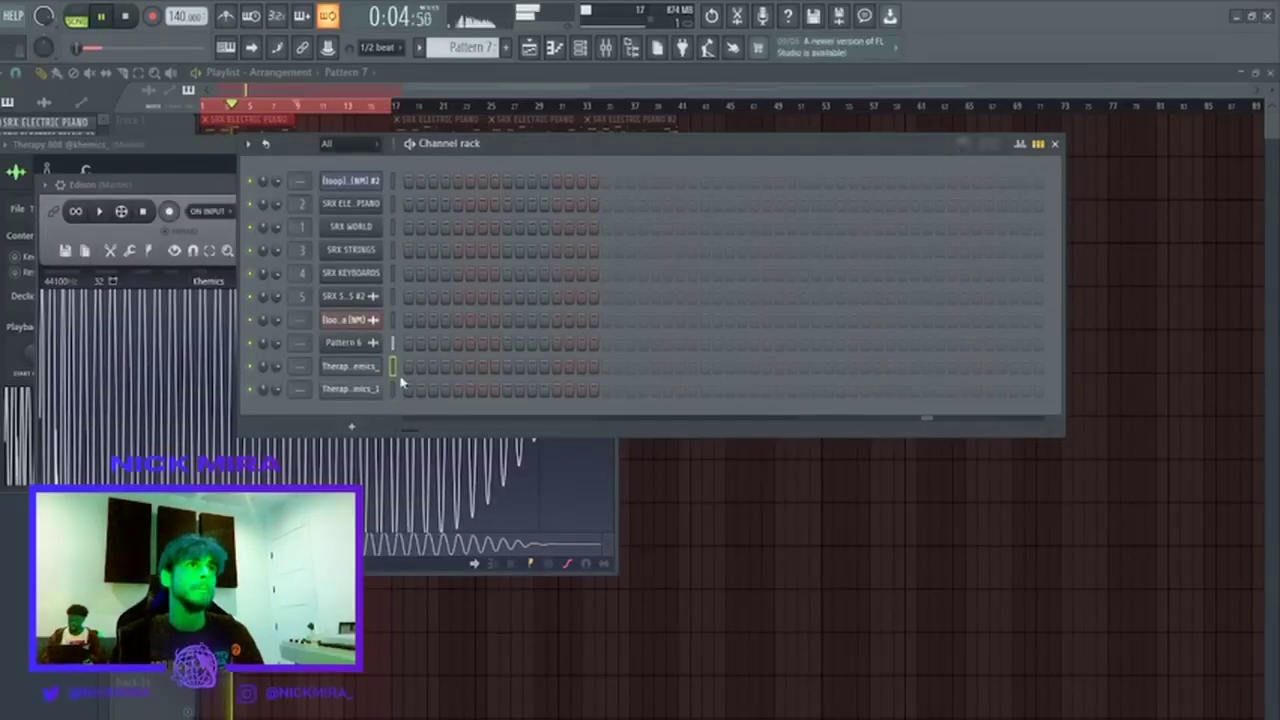
Remove the original Therapy 808 channel and open the remaining 808 copy in the piano roll.
{"action": "key", "text": "ctrl+z"}
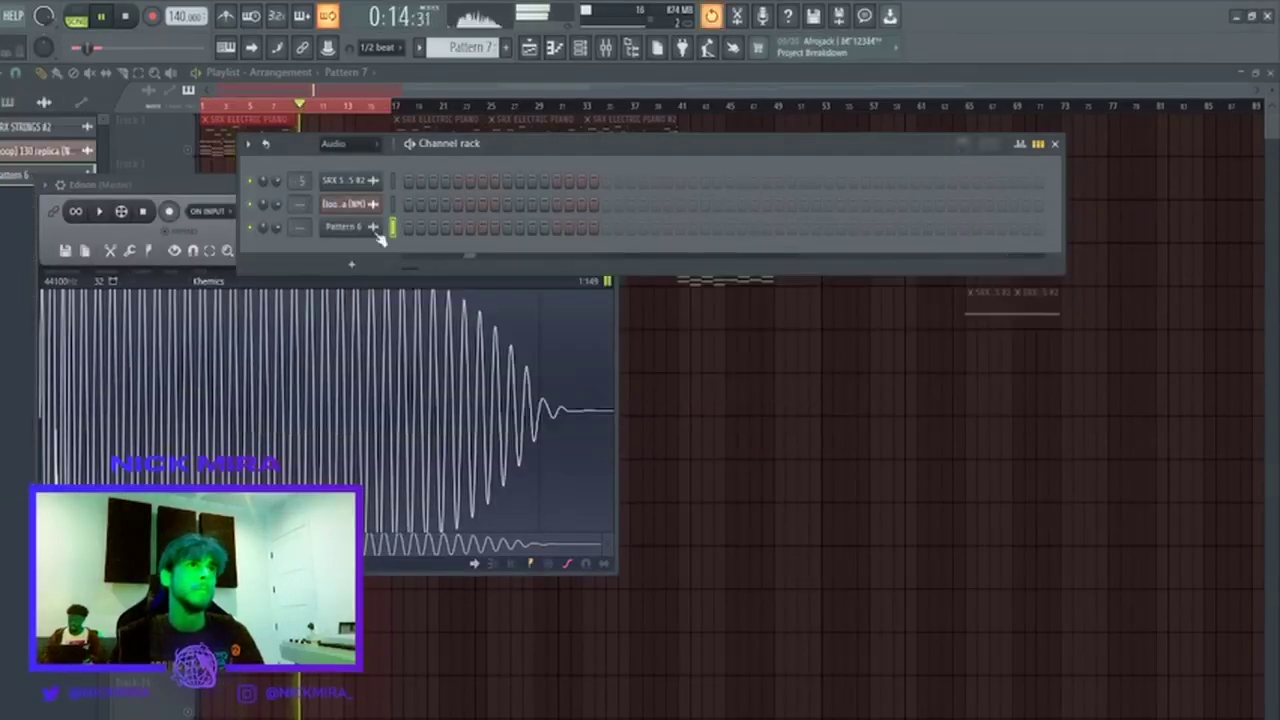
{"action": "left_click", "coordinate": [337, 162]}
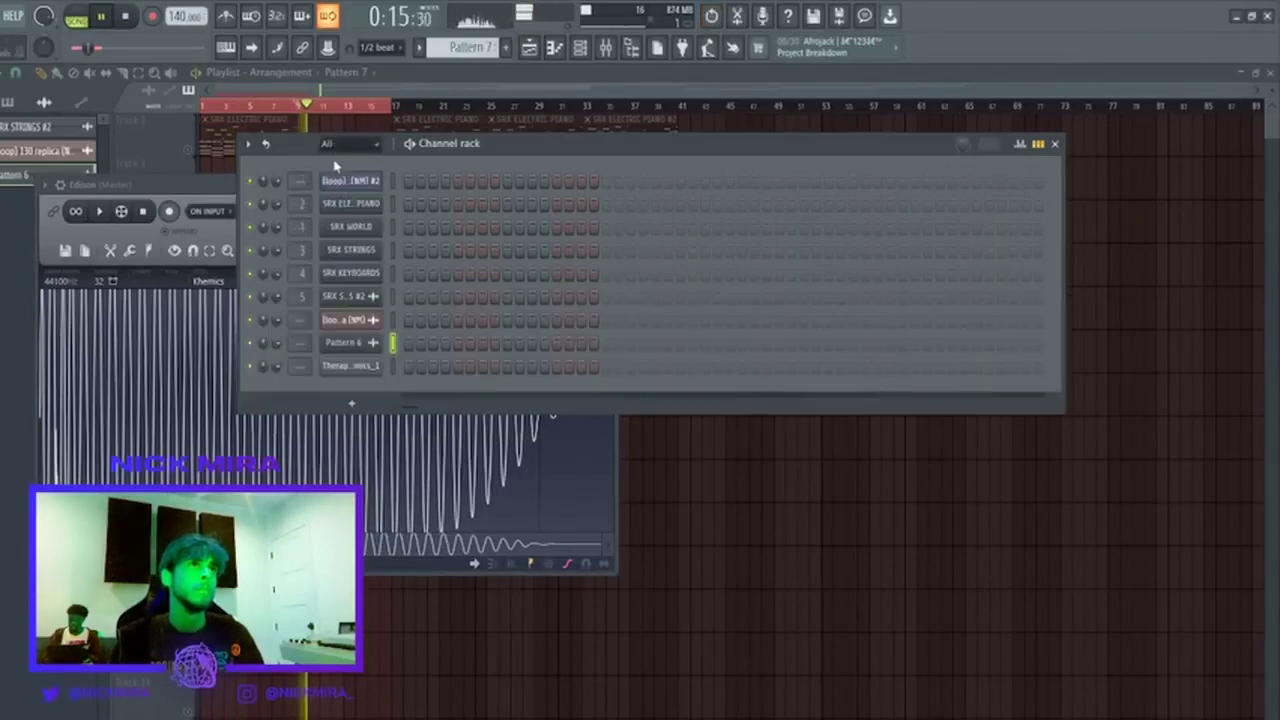
{"action": "left_click", "coordinate": [403, 370]}
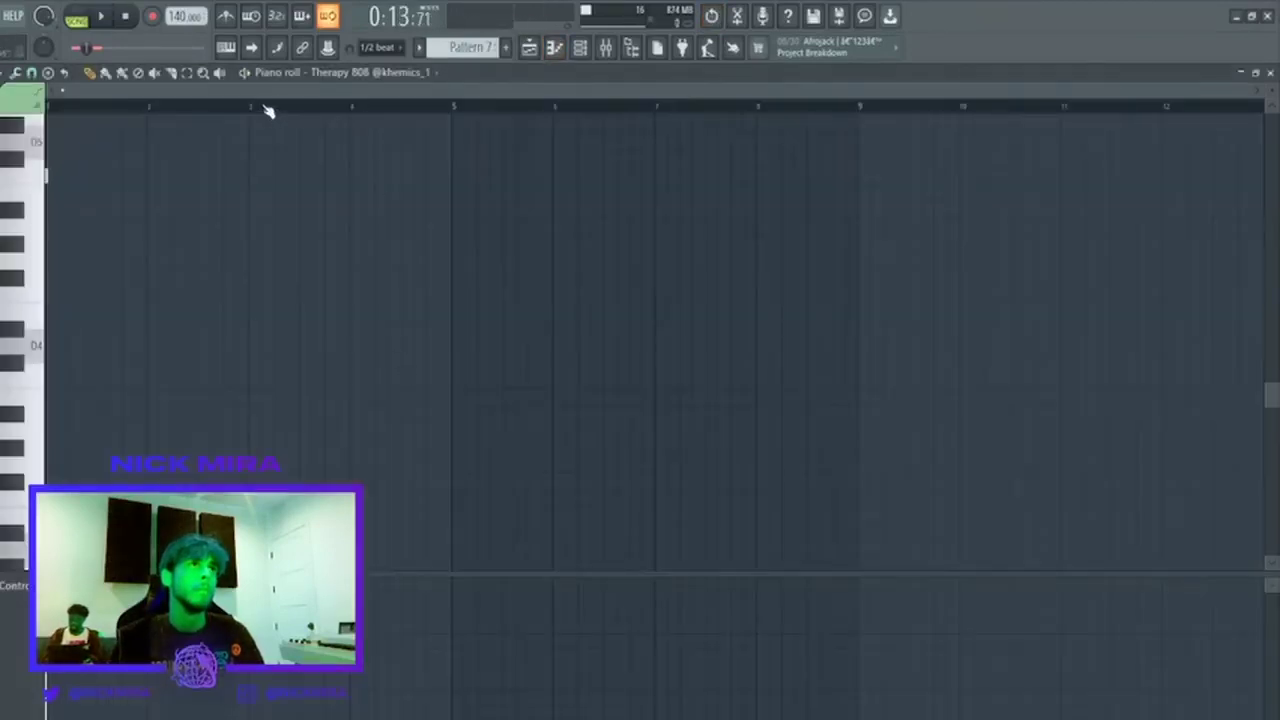
Play the opening of the arrangement repeatedly to listen for the loop's first bass note and rhythm.
{"action": "key", "text": "space"}
{"action": "key", "text": "space"}
{"action": "key", "text": "space"}
{"action": "key", "text": "space"}
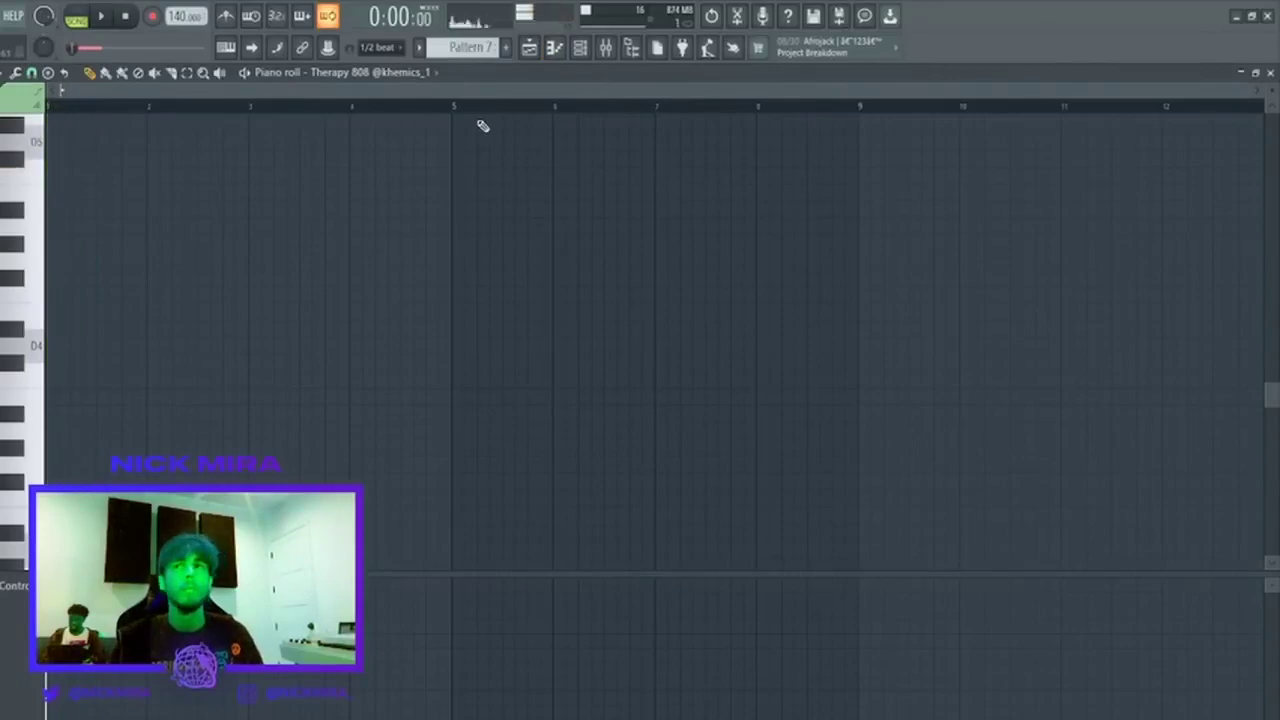
{"action": "key", "text": "space"}
{"action": "key", "text": "space"}
{"action": "key", "text": "space"}
{"action": "key", "text": "space"}
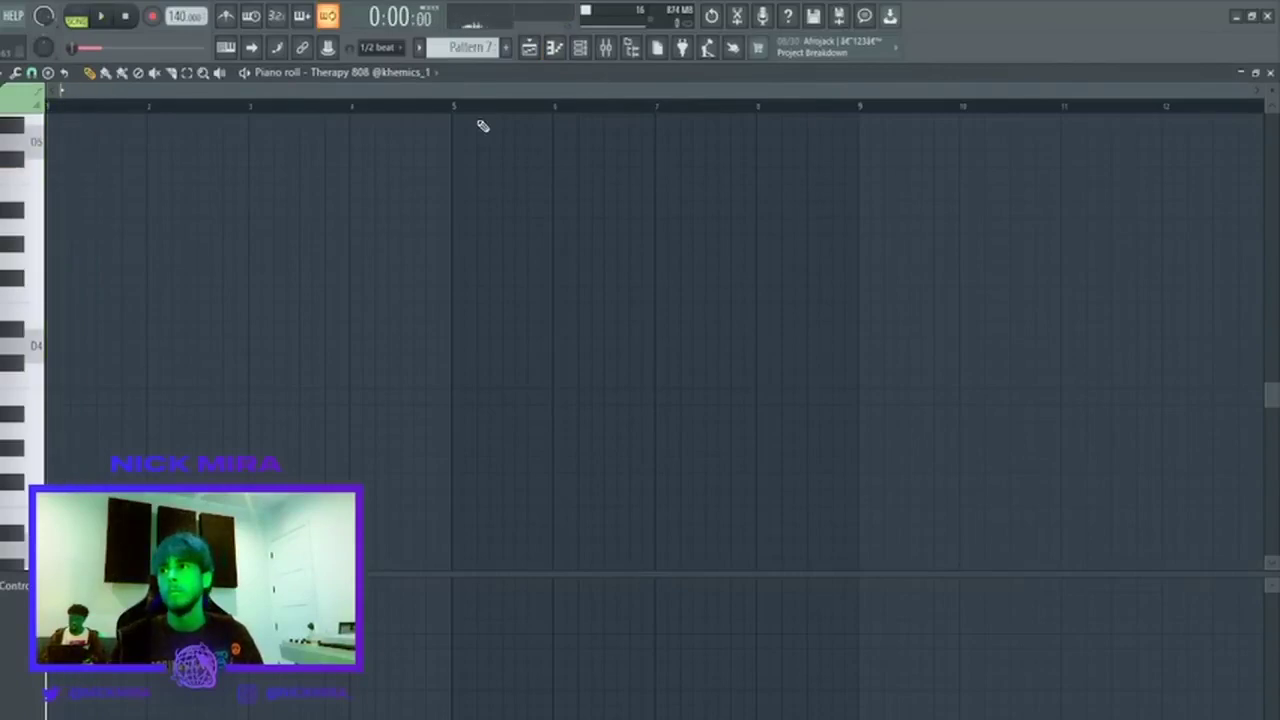
{"action": "key", "text": "space"}
{"action": "key", "text": "space"}
{"action": "key", "text": "space"}
{"action": "key", "text": "space"}
{"action": "key", "text": "space"}
Draw four short C#6 notes for the 808 across bars 1 and 2, and one A#5 note at bar 3.
{"action": "scroll", "coordinate": [349, 331], "scroll_direction": "up", "scroll_amount": 3}
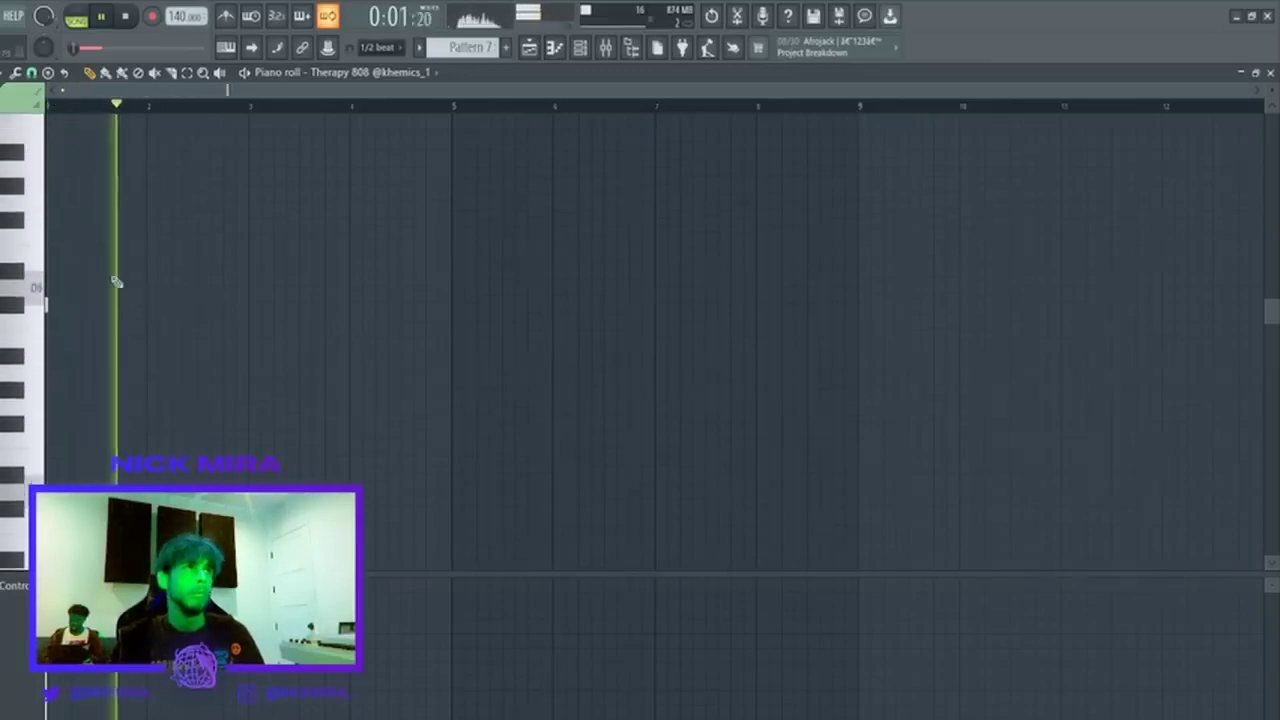
{"action": "left_click", "coordinate": [89, 312]}
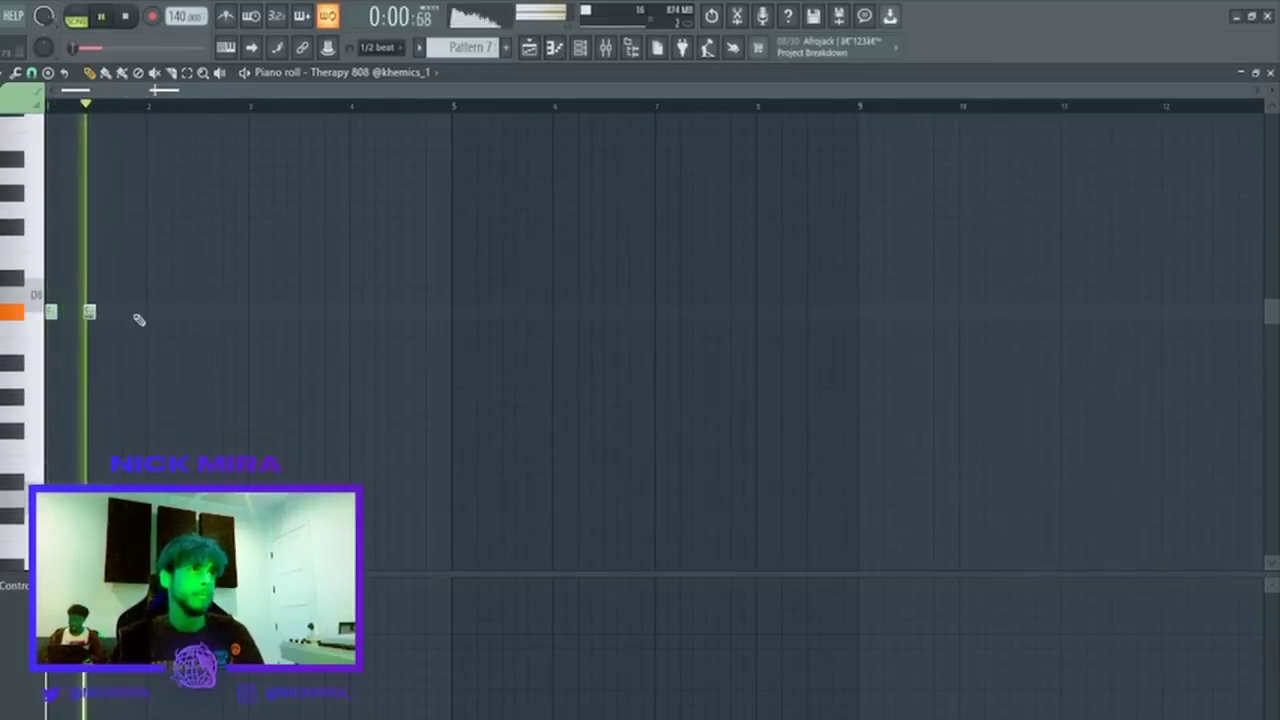
{"action": "left_click", "coordinate": [126, 312]}
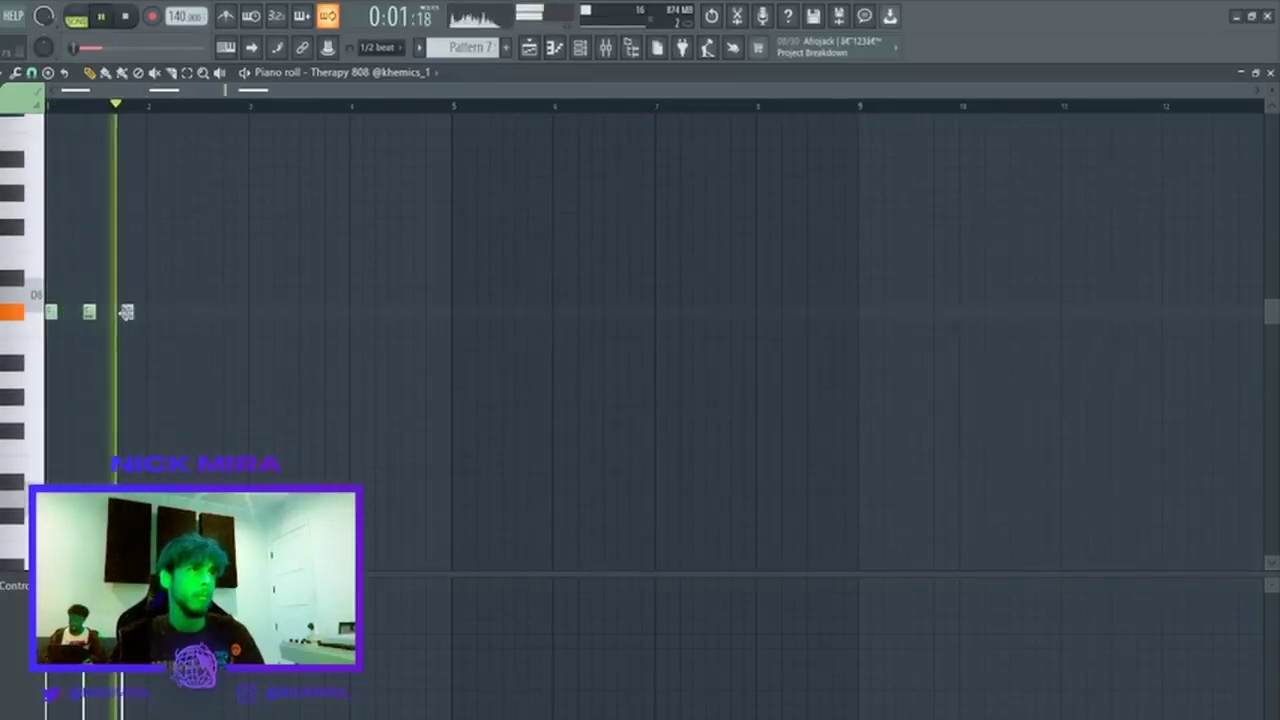
{"action": "left_click", "coordinate": [178, 312]}
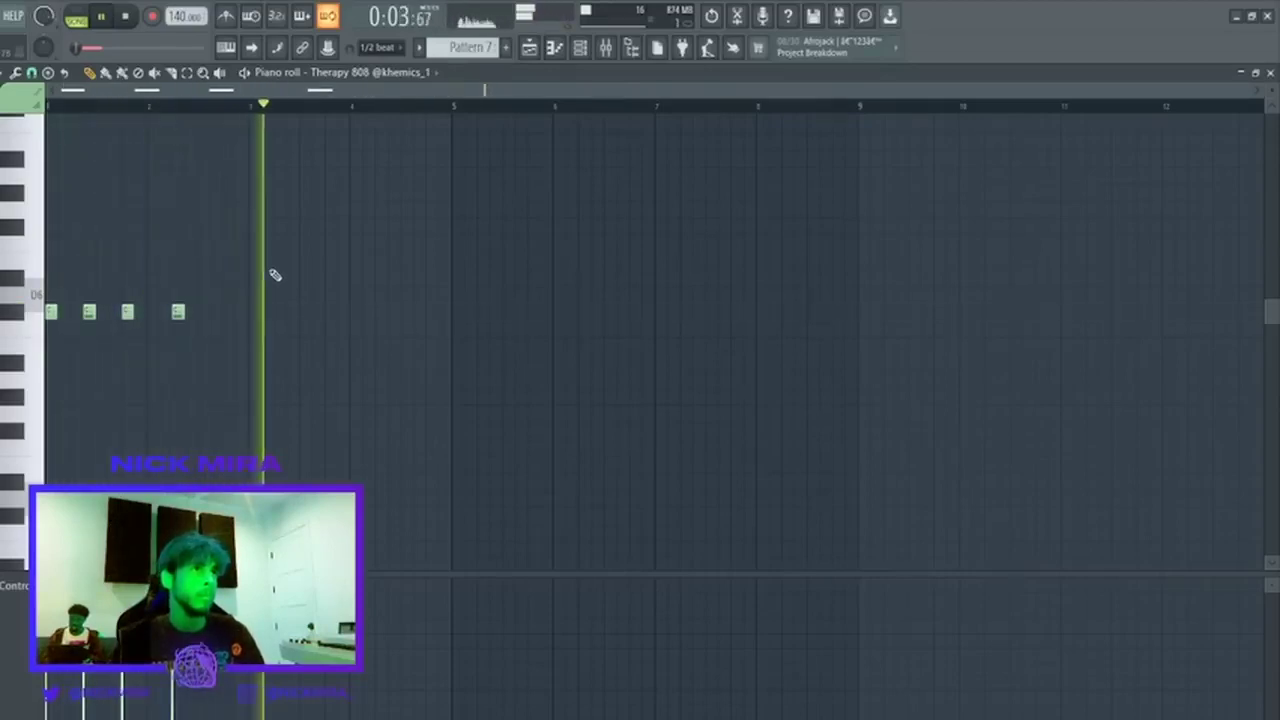
{"action": "key", "text": "space"}
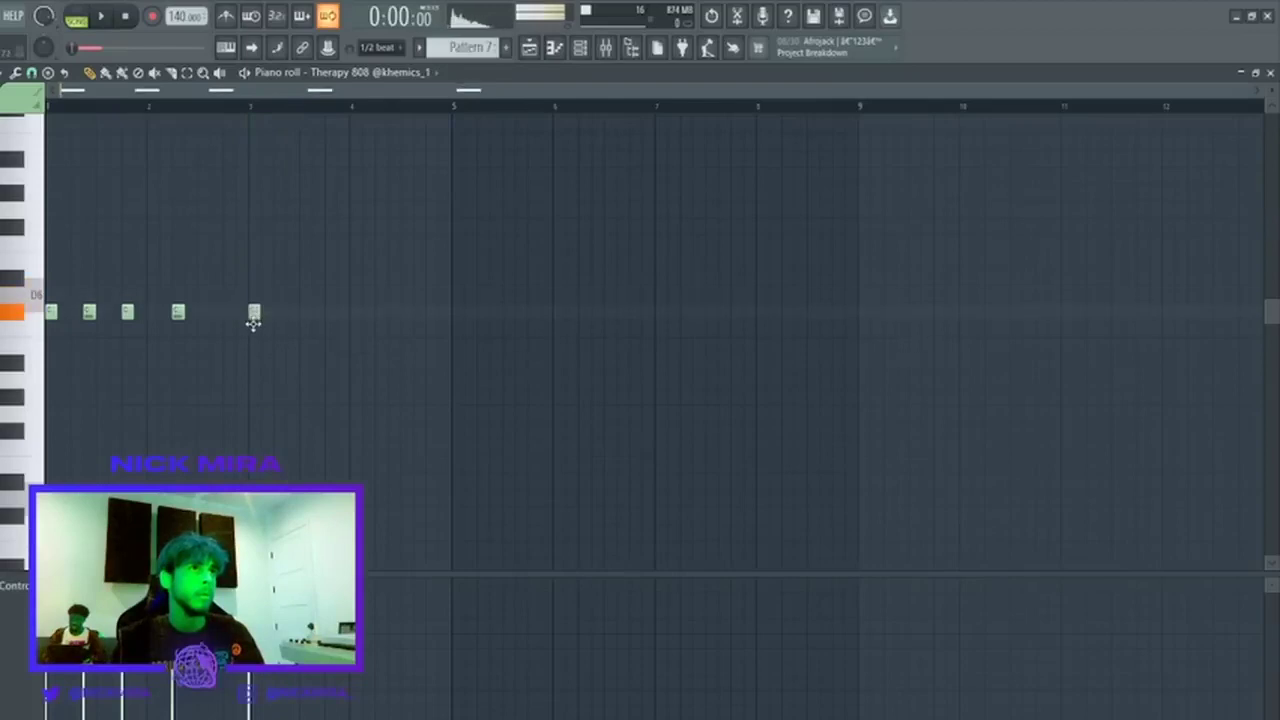
{"action": "key", "text": "space"}
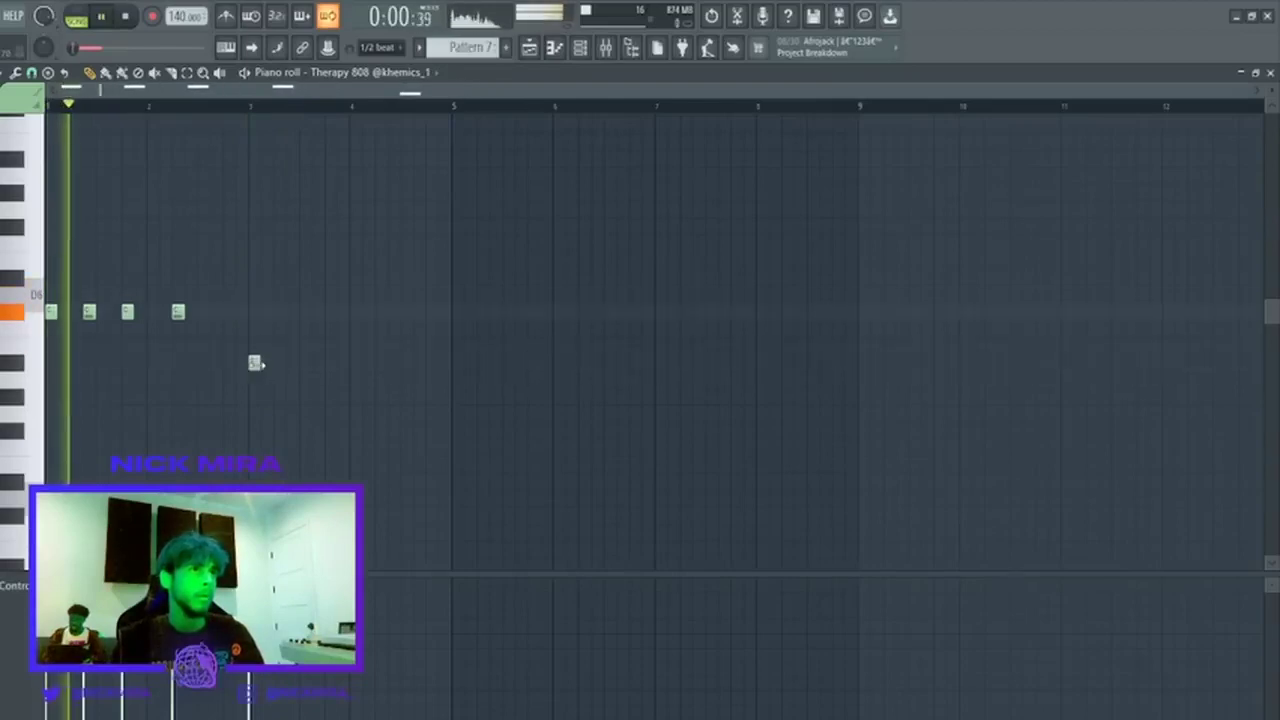
Add four more short A#5 notes across bars 3 and 4, repeating the first phrase's rhythm with an extra hit in bar 4.
{"action": "left_click_drag", "start_coordinate": [268, 365], "coordinate": [206, 361]}
{"action": "key", "text": "ctrl+b"}
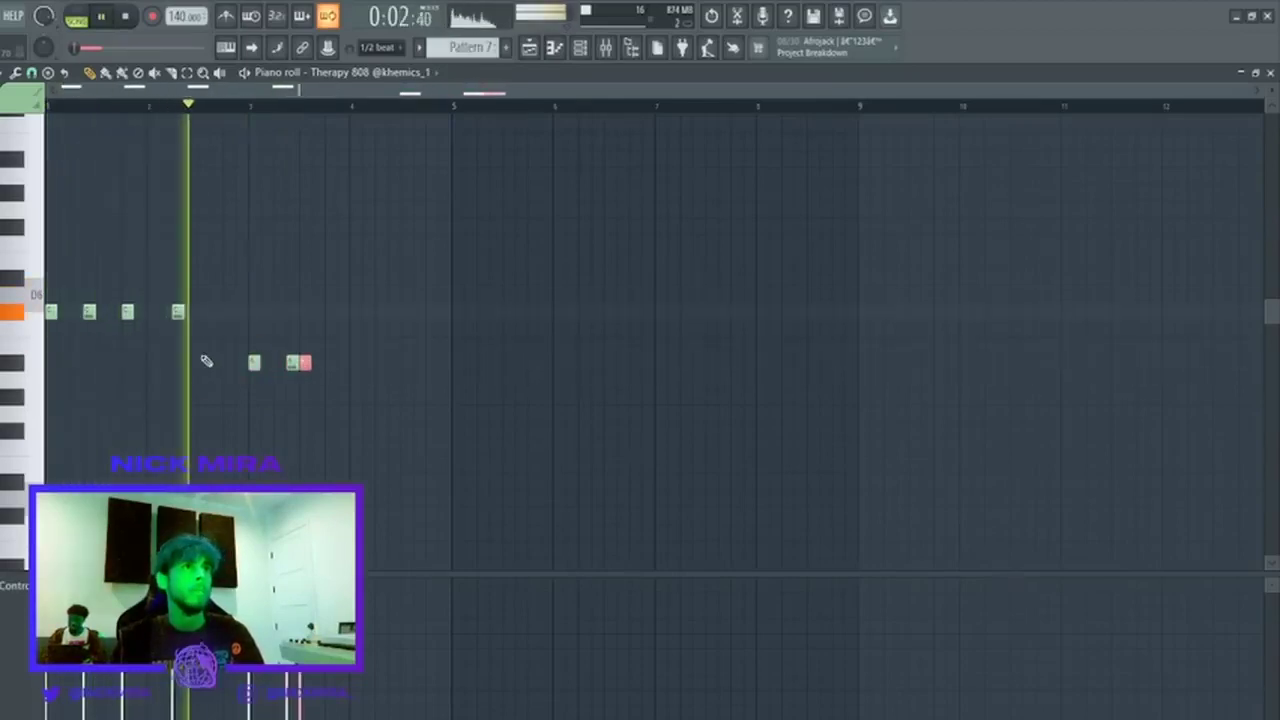
{"action": "key", "text": "ctrl+b"}
{"action": "key", "text": "ctrl+b"}
{"action": "key", "text": "shift+Right"}
{"action": "key", "text": "shift+Right"}
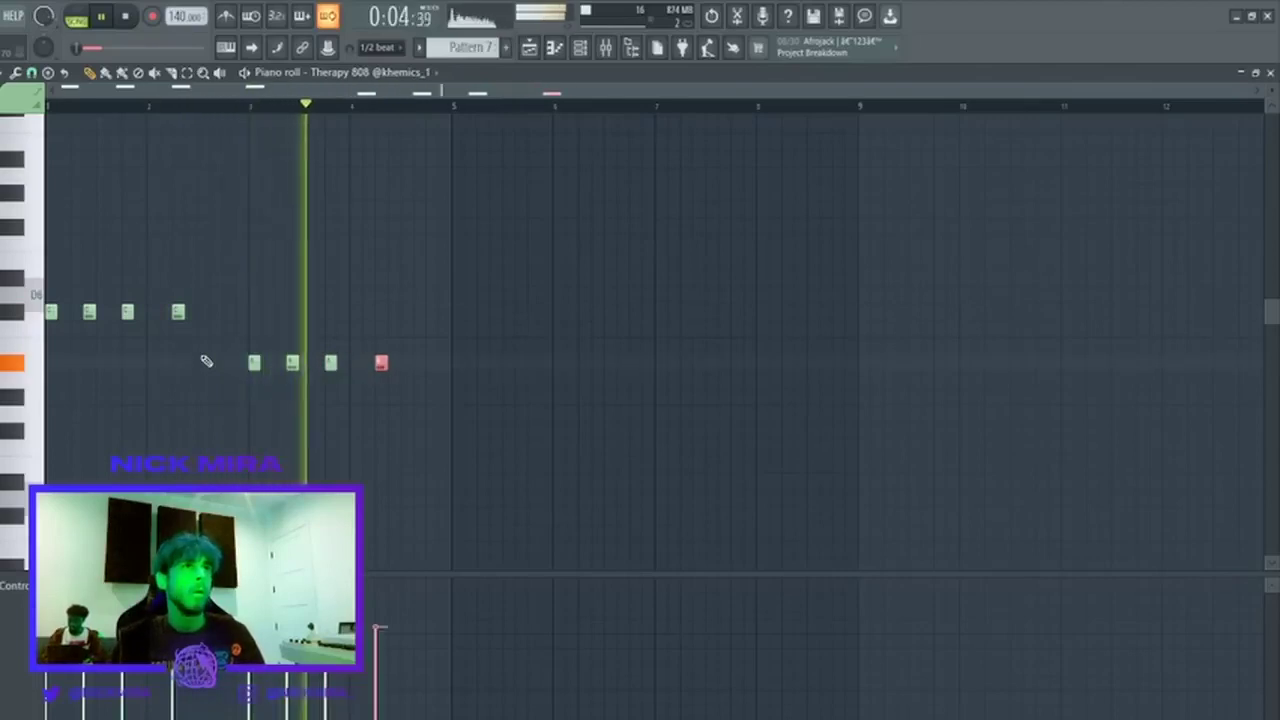
{"action": "key", "text": "ctrl+b"}
{"action": "right_click", "coordinate": [394, 363]}
{"action": "left_click", "coordinate": [420, 366]}
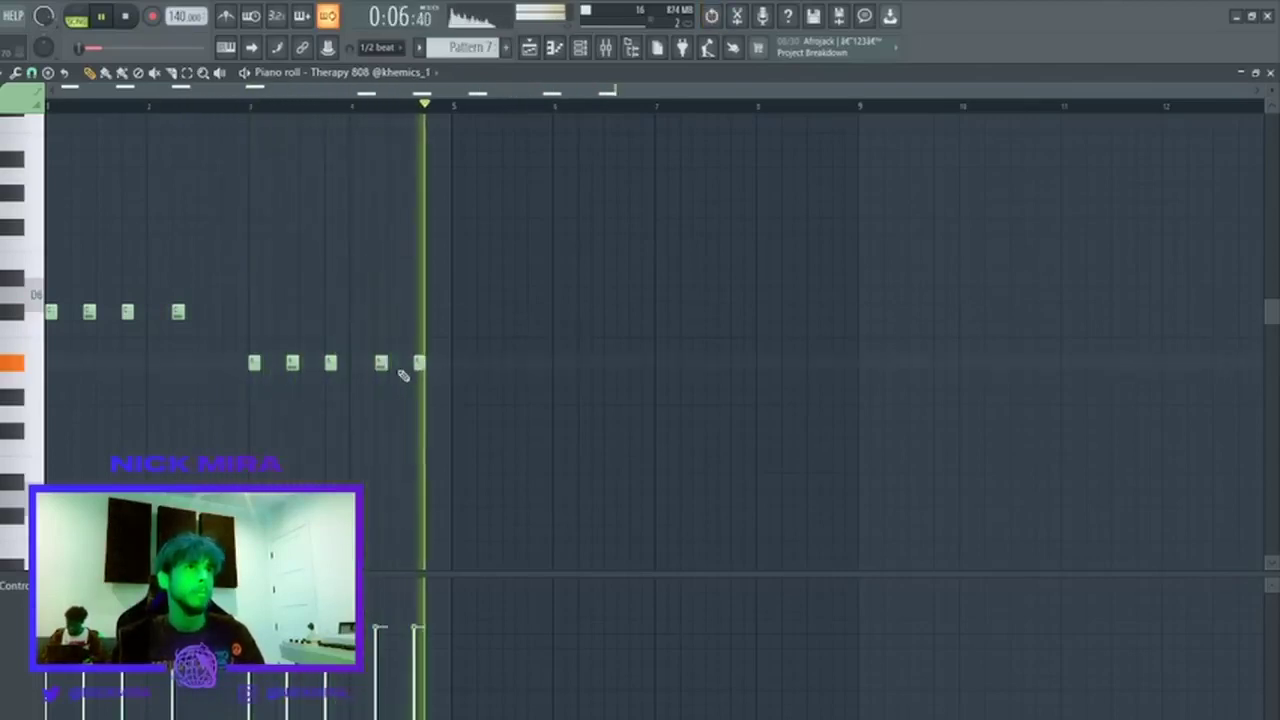
Select the three 808 notes in bar 3 and transpose them up to D#6 while auditioning pitches.
{"action": "left_click_drag", "start_coordinate": [448, 362], "coordinate": [197, 426]}
{"action": "left_click", "coordinate": [200, 422], "text": "ctrl"}
{"action": "left_click", "coordinate": [252, 106]}
{"action": "left_click_drag", "start_coordinate": [229, 287], "coordinate": [343, 437]}
{"action": "key", "text": "shift+Up"}
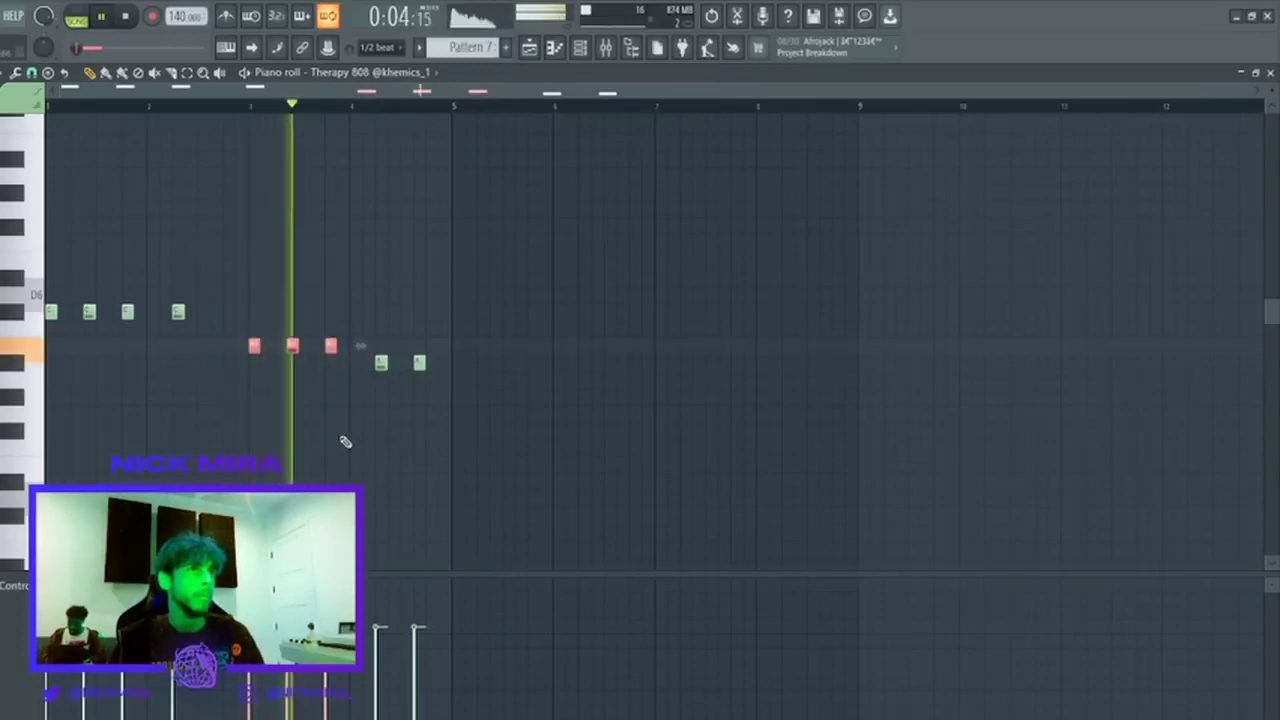
{"action": "key", "text": "shift+Up"}
{"action": "key", "text": "shift+Up"}
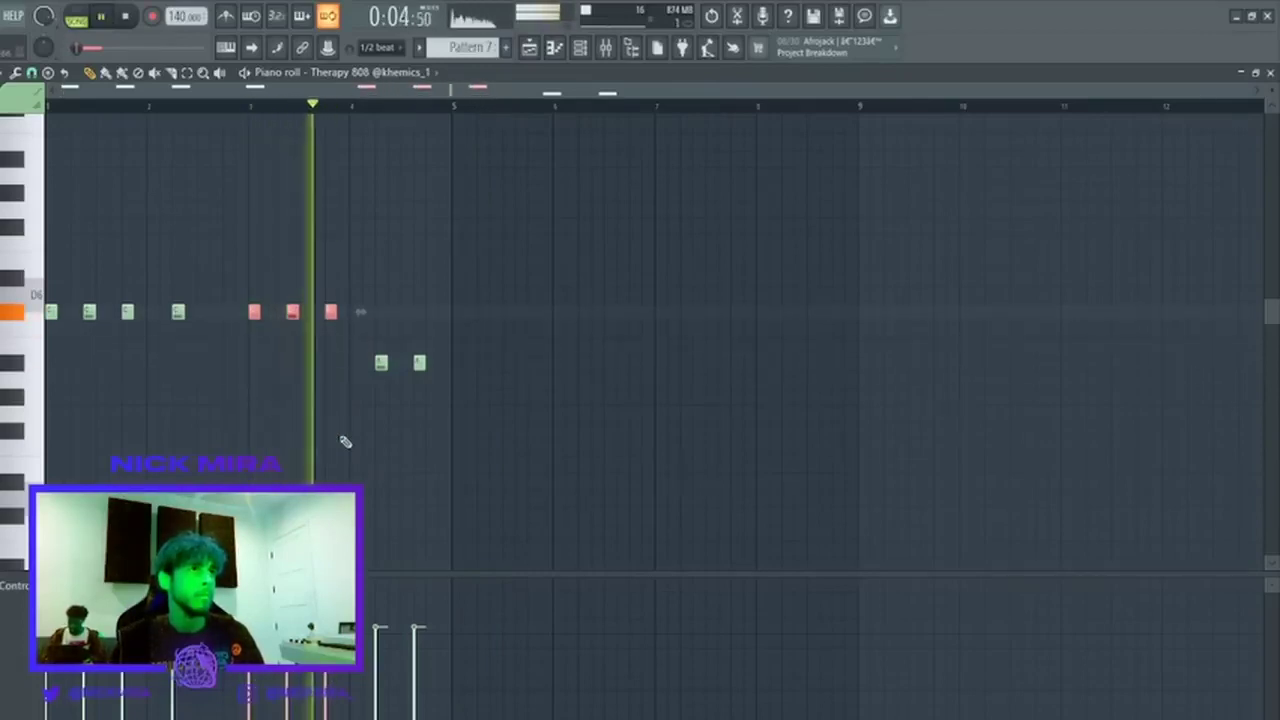
{"action": "key", "text": "shift+Down"}
{"action": "key", "text": "shift+Up"}
{"action": "key", "text": "shift+Up"}
{"action": "key", "text": "shift+Up"}
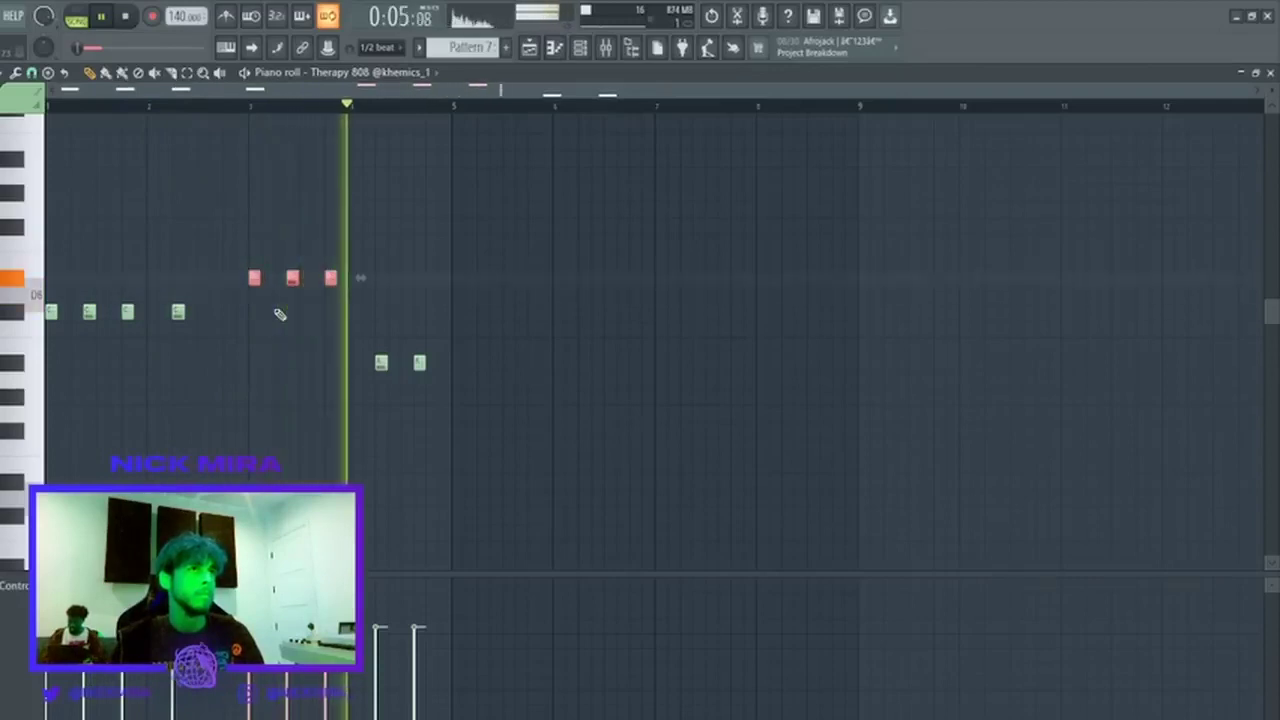
Try deleting the three D#6 notes in bar 3, audition the loop without them and restore them.
{"action": "left_click", "coordinate": [262, 106]}
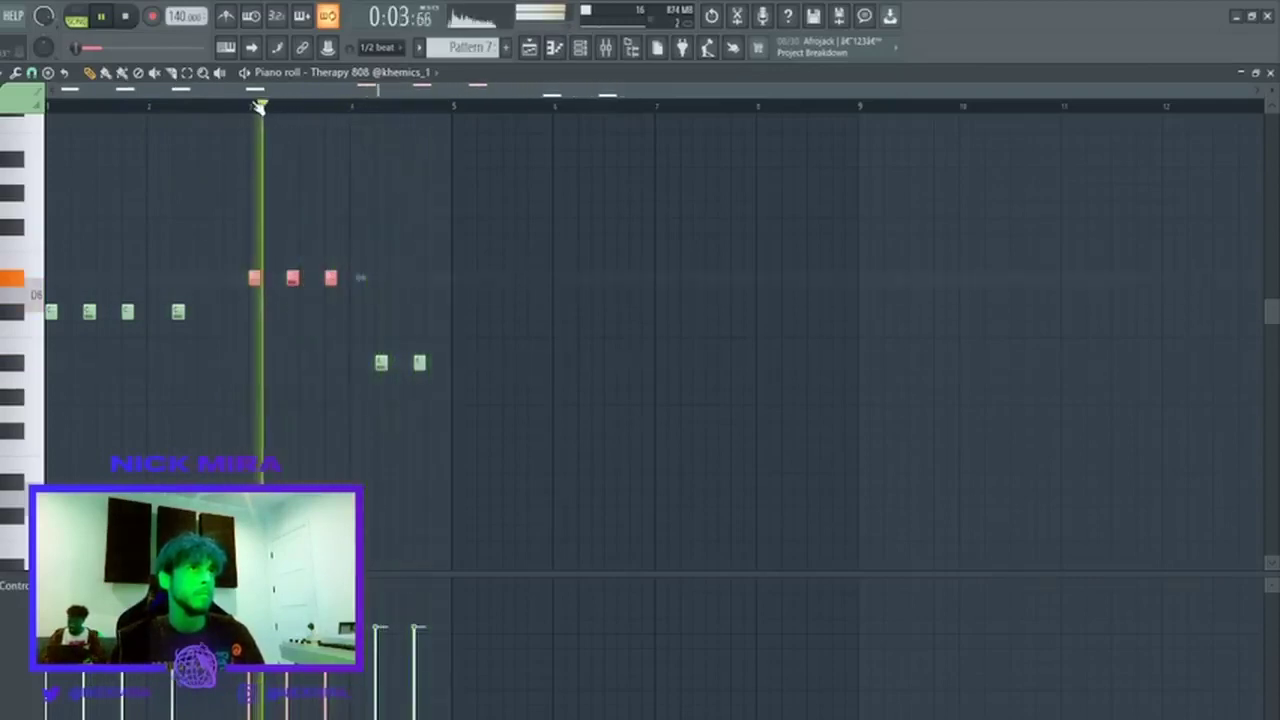
{"action": "scroll", "coordinate": [300, 190], "scroll_direction": "up", "scroll_amount": 1}
{"action": "right_click", "coordinate": [361, 279]}
{"action": "right_click", "coordinate": [416, 278]}
{"action": "right_click", "coordinate": [474, 278]}
{"action": "key", "text": "space"}
{"action": "key", "text": "space"}
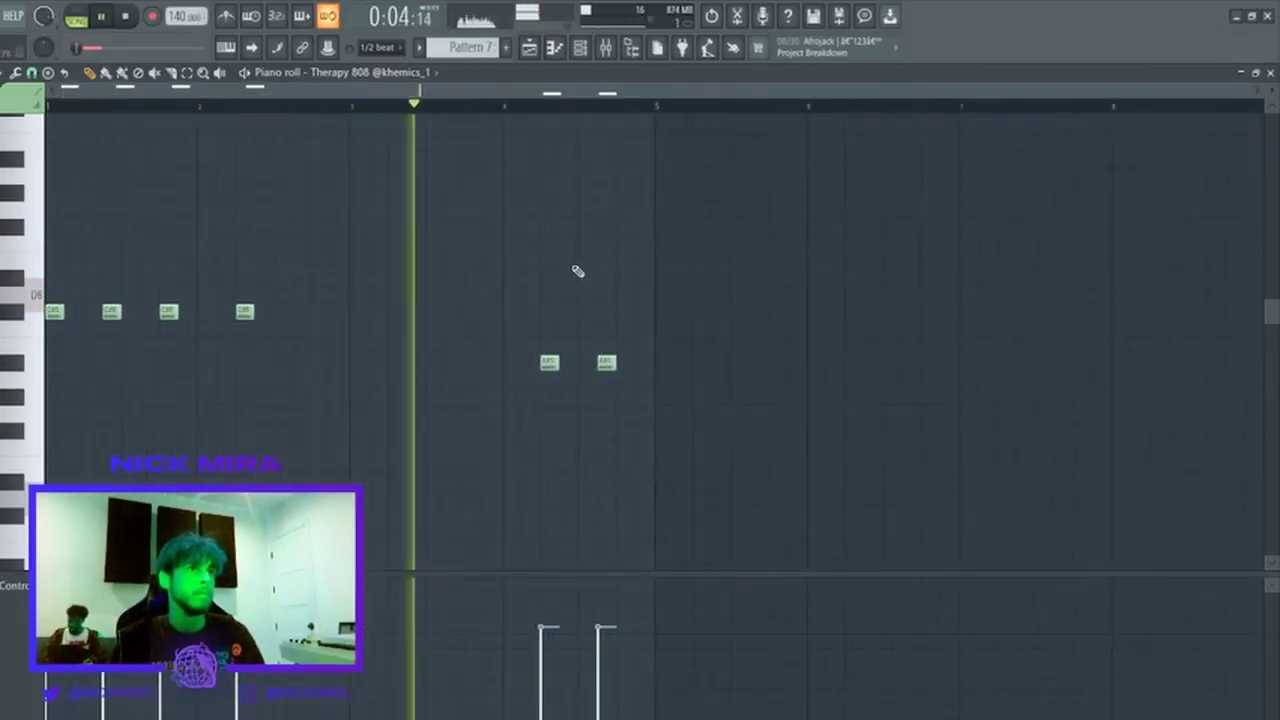
{"action": "key", "text": "space"}
{"action": "key", "text": "space"}
{"action": "key", "text": "ctrl+z"}
{"action": "key", "text": "space"}
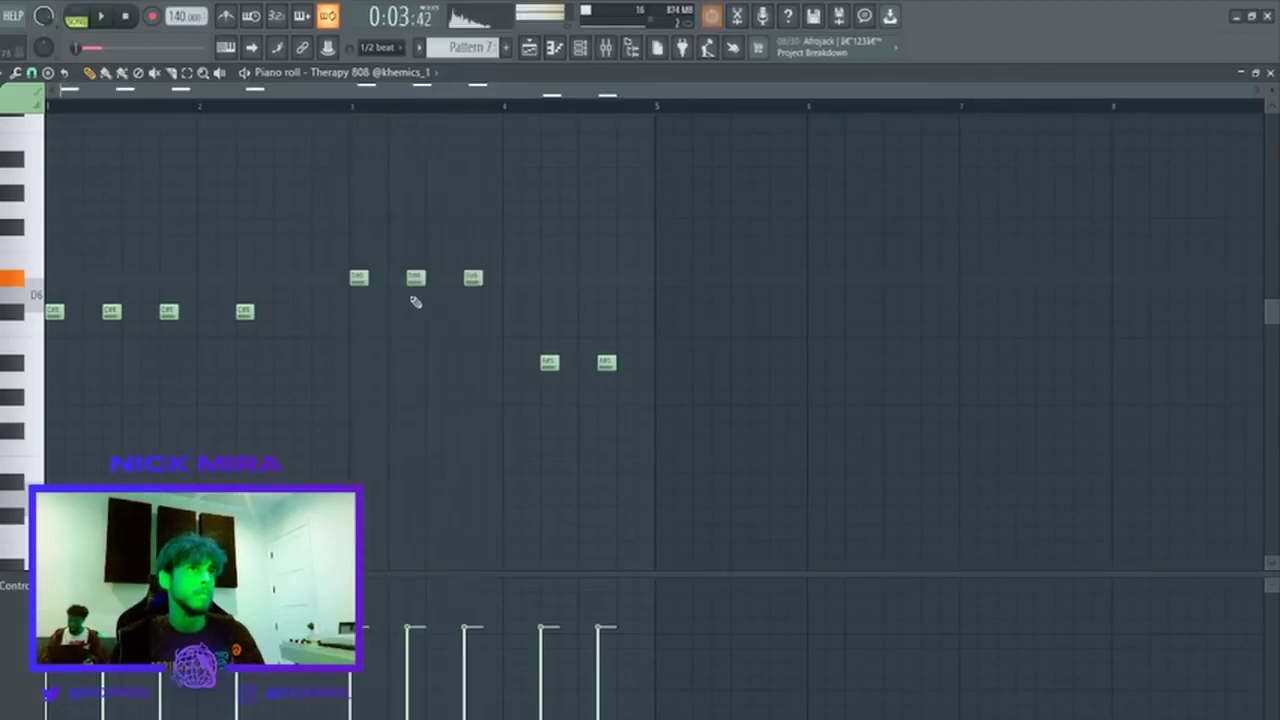
Reselect the three notes in bar 3 and transpose them up to G6, checking them against the loop.
{"action": "key", "text": "space"}
{"action": "left_click_drag", "start_coordinate": [338, 302], "coordinate": [593, 274], "text": "ctrl"}
{"action": "key", "text": "space"}
{"action": "key", "text": "shift+Up"}
{"action": "key", "text": "shift+Up"}
{"action": "key", "text": "shift+Up"}
{"action": "key", "text": "space"}
{"action": "key", "text": "space"}
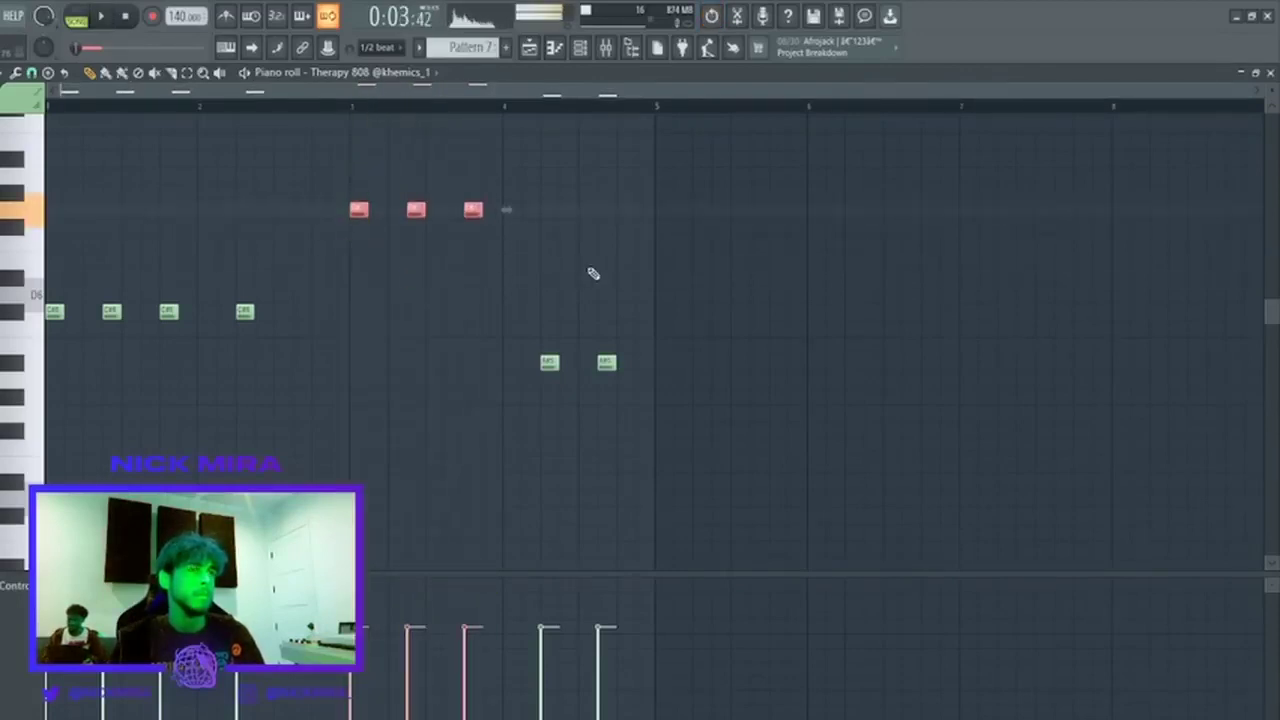
Try the three bar 3 notes one and two semitones above G6, auditioning each pitch, and return them to G6.
{"action": "key", "text": "shift+Up"}
{"action": "key", "text": "space"}
{"action": "key", "text": "space"}
{"action": "key", "text": "shift+Up"}
{"action": "key", "text": "space"}
{"action": "key", "text": "space"}
{"action": "key", "text": "shift+Down"}
{"action": "key", "text": "space"}
{"action": "key", "text": "space"}
{"action": "key", "text": "shift+Down"}
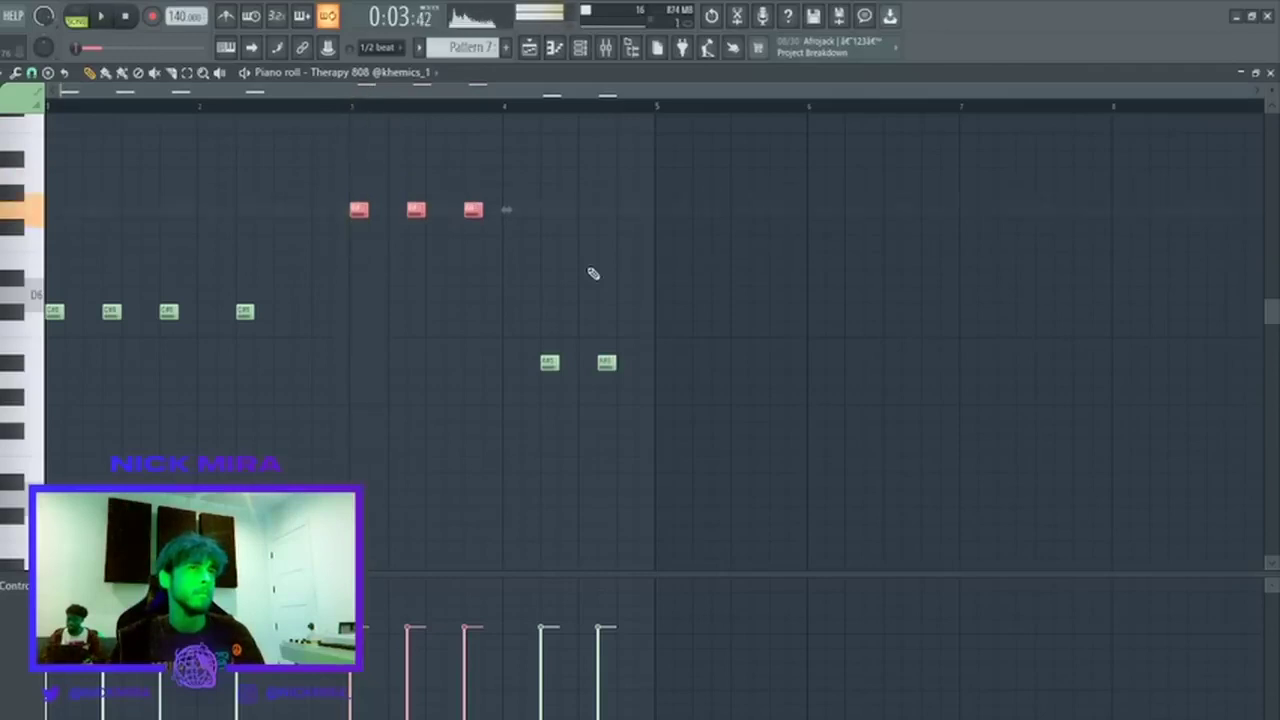
Try removing the selected bar 3 notes to hear the loop alone, and undo the deletion.
{"action": "key", "text": "space"}
{"action": "key", "text": "Delete"}
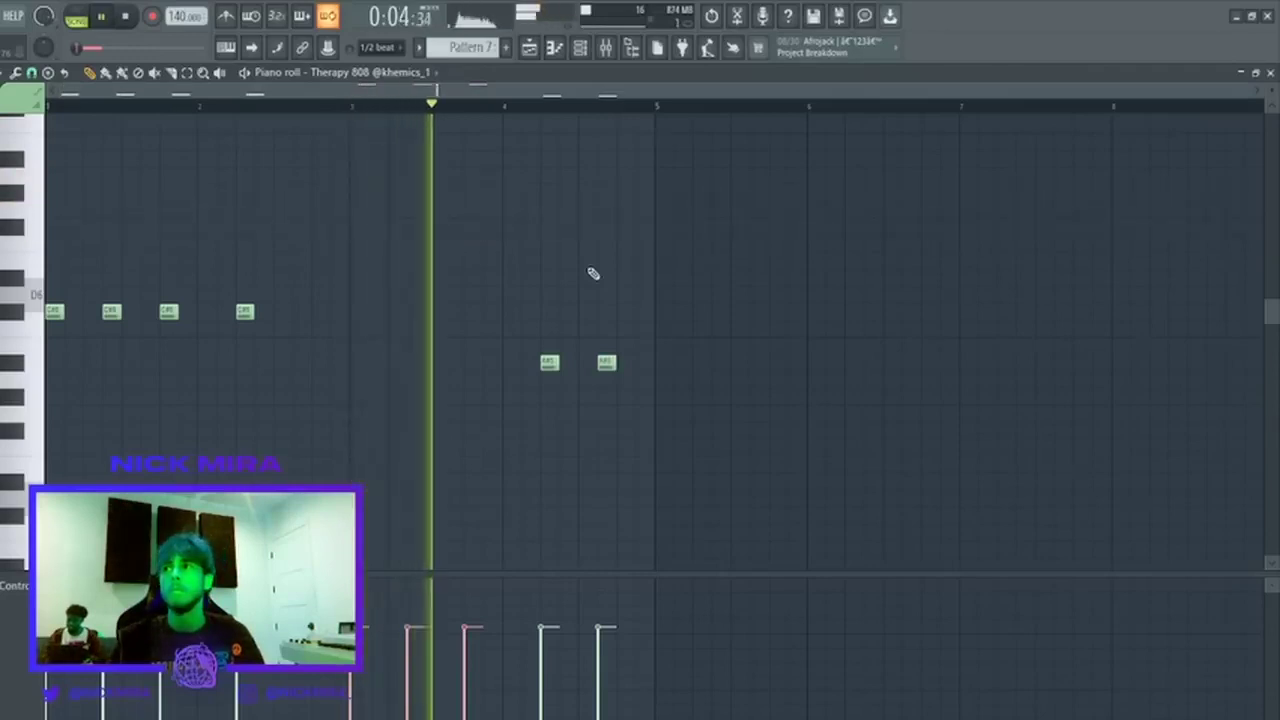
{"action": "key", "text": "space"}
{"action": "key", "text": "ctrl+z"}
Try the three bar 3 notes an octave lower at F#5, and move them back up to F#6.
{"action": "key", "text": "ctrl+Down"}
{"action": "key", "text": "space"}
{"action": "key", "text": "space"}
{"action": "key", "text": "space"}
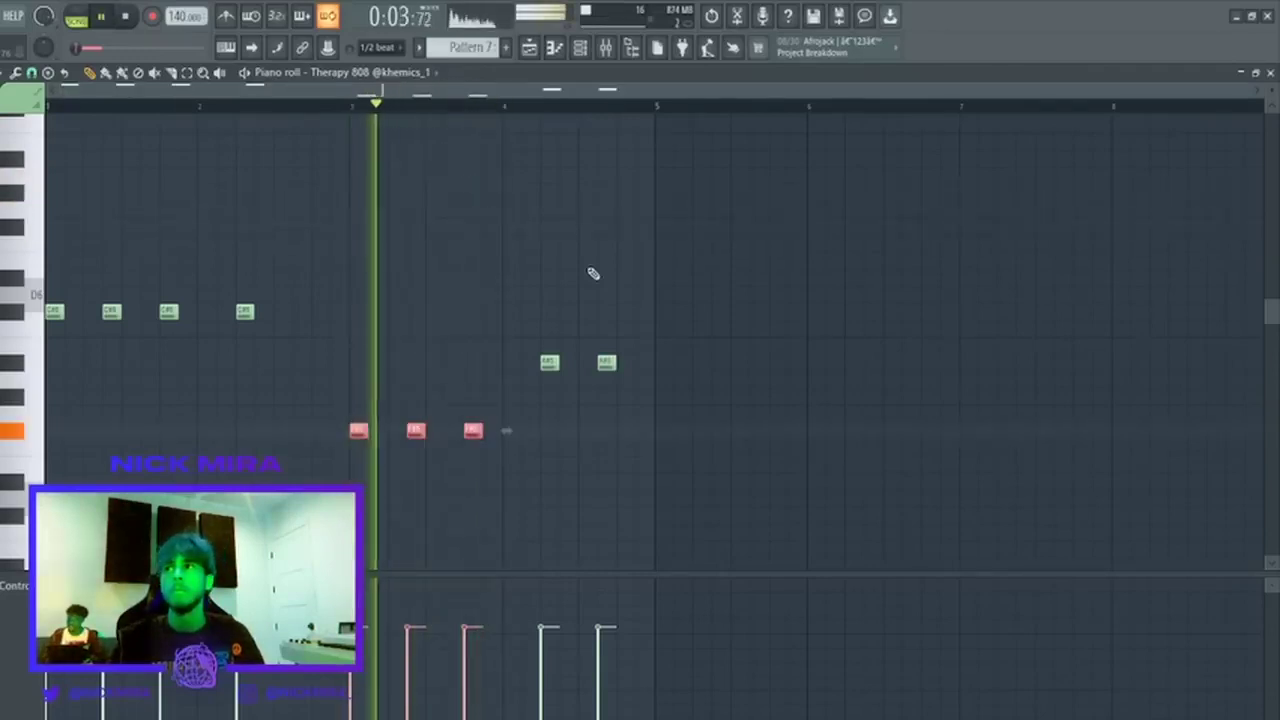
{"action": "key", "text": "ctrl+Up"}
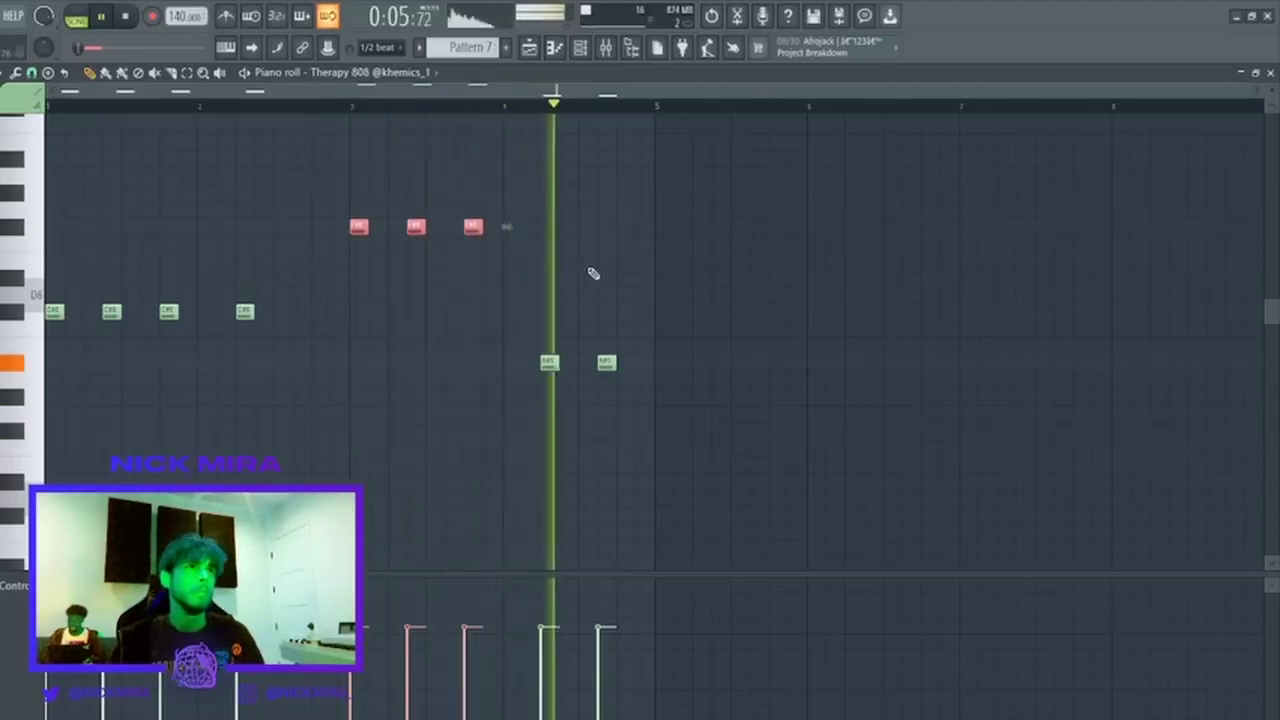
Try deleting the three bar 3 notes again, replay the loop from bar 3 and restore them.
{"action": "key", "text": "space"}
{"action": "key", "text": "Delete"}
{"action": "key", "text": "space"}
{"action": "key", "text": "space"}
{"action": "key", "text": "space"}
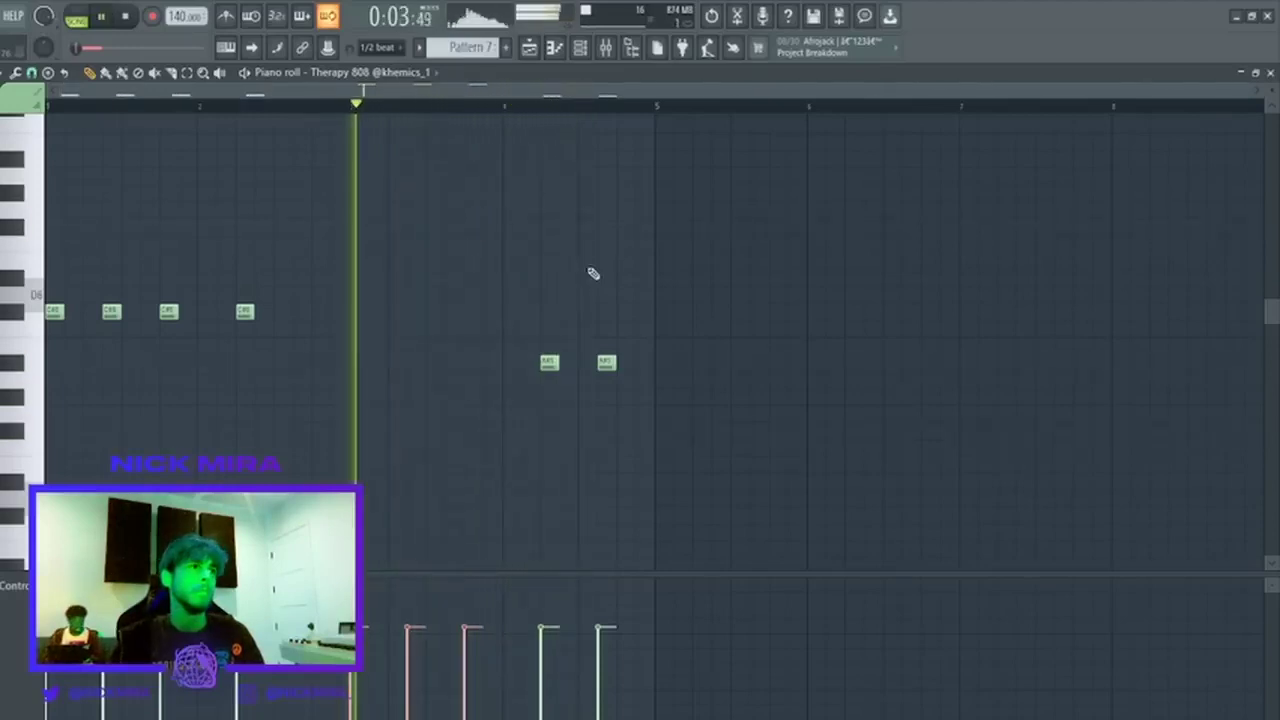
{"action": "key", "text": "space"}
{"action": "key", "text": "space"}
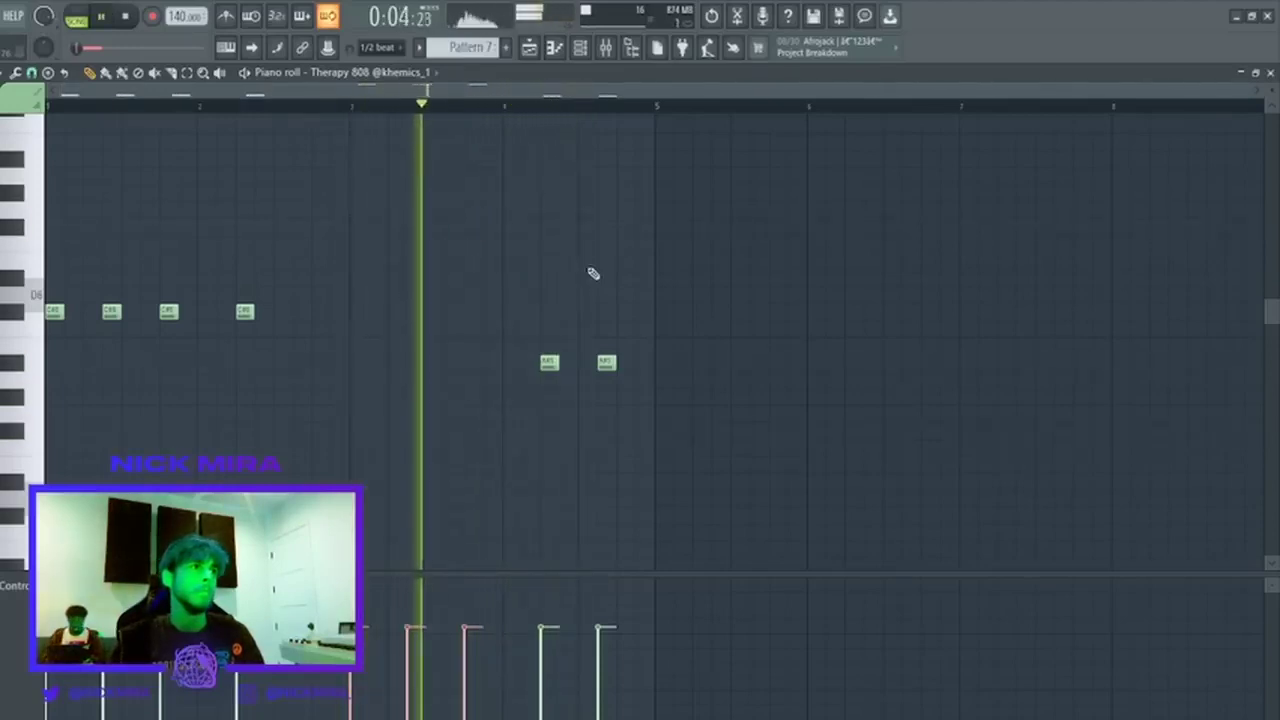
{"action": "key", "text": "ctrl+z"}
Audition the three notes in bar 3, raise them to F#6 and clear the selection.
{"action": "key", "text": "space"}
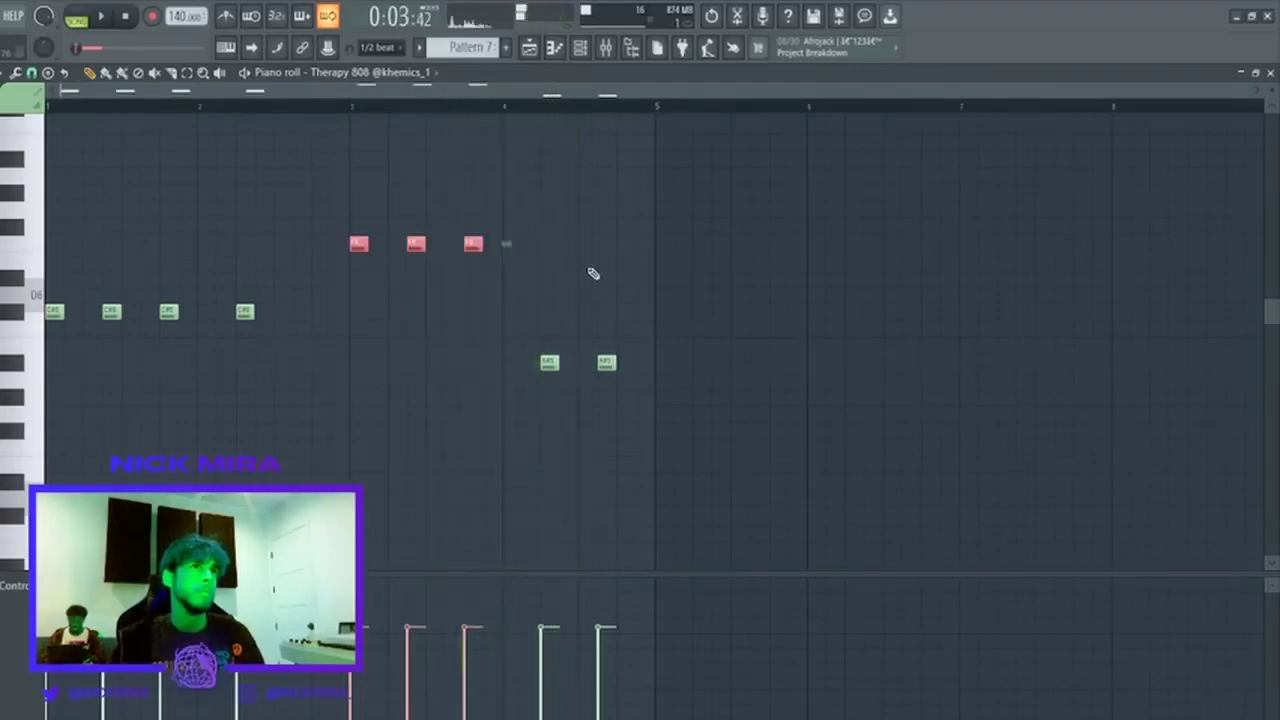
{"action": "key", "text": "space"}
{"action": "key", "text": "space"}
{"action": "key", "text": "space"}
{"action": "key", "text": "Up"}
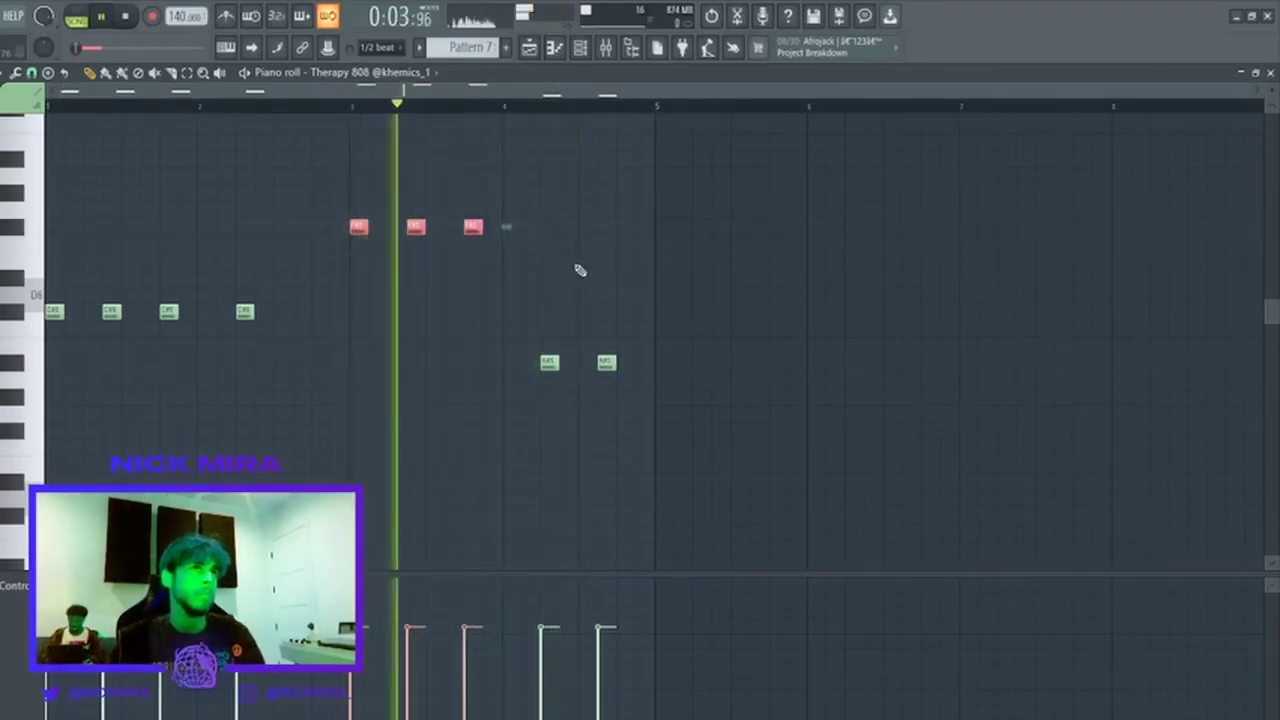
{"action": "left_click", "coordinate": [580, 270], "text": "ctrl"}
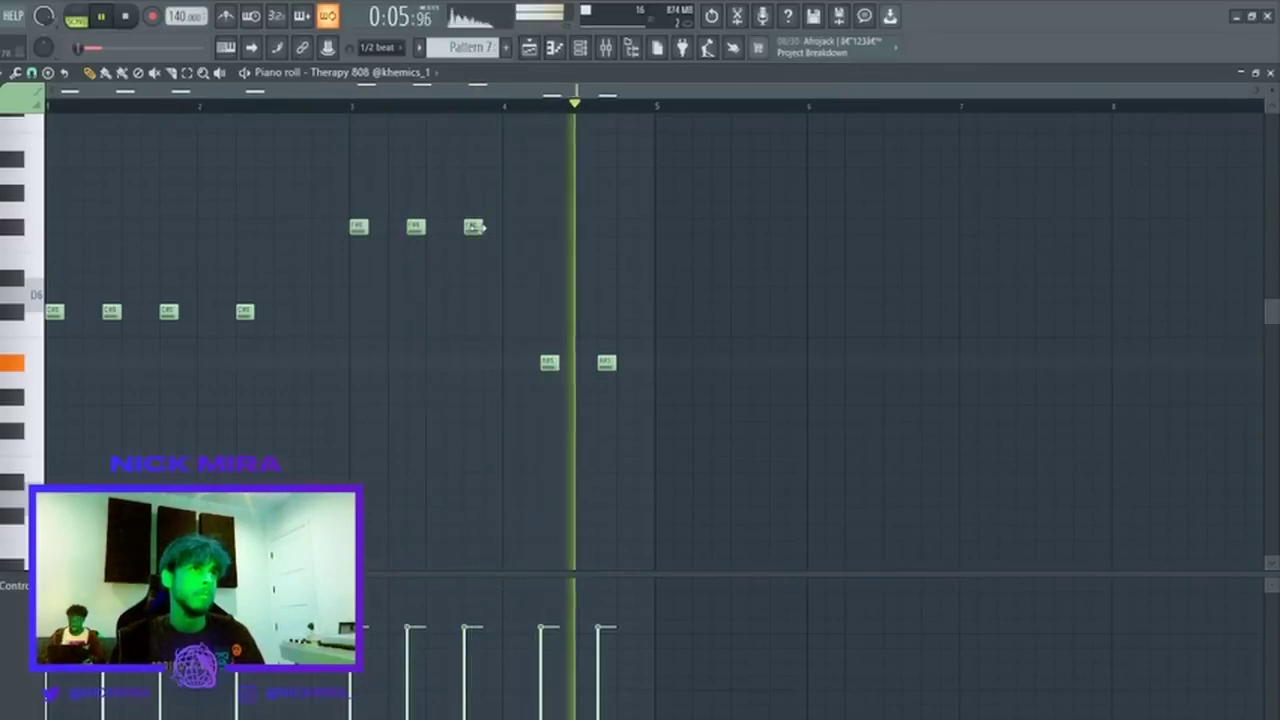
Raise the velocity of all the 808 notes and replay the pattern from the beginning.
{"action": "key", "text": "ctrl+a"}
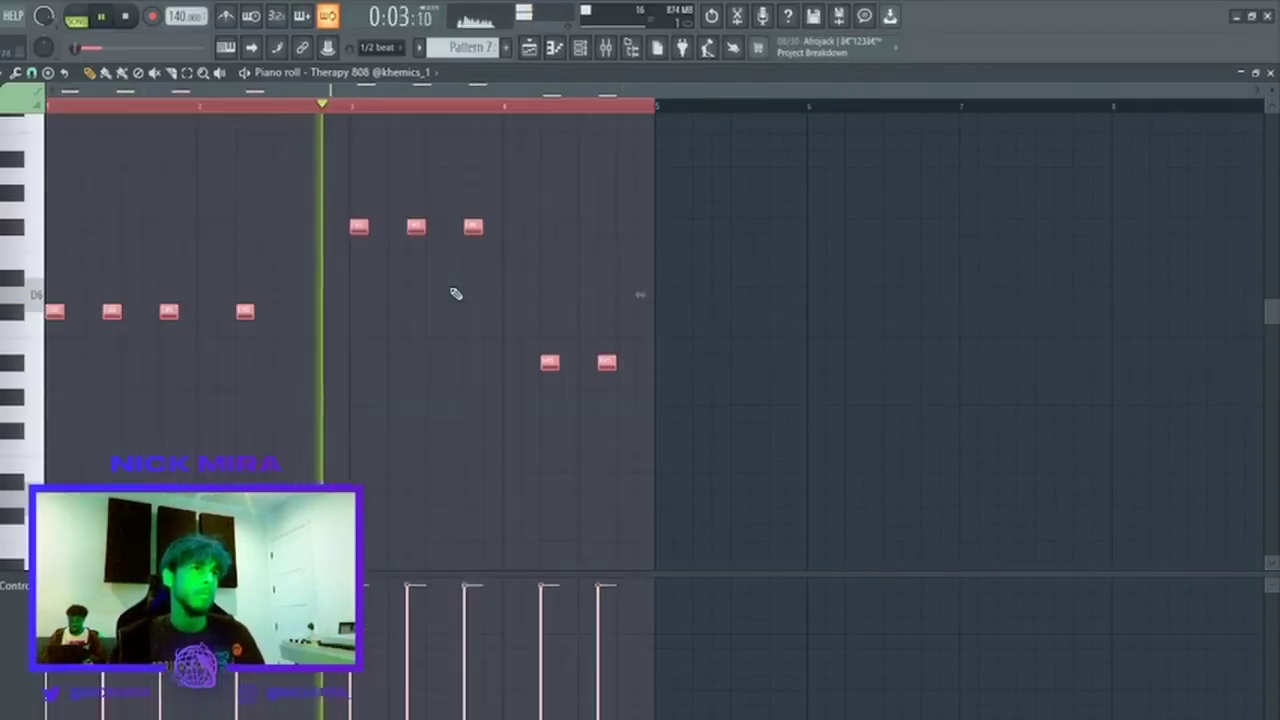
{"action": "scroll", "coordinate": [456, 293], "scroll_direction": "down", "scroll_amount": 4}
{"action": "left_click", "coordinate": [456, 293], "text": "ctrl"}
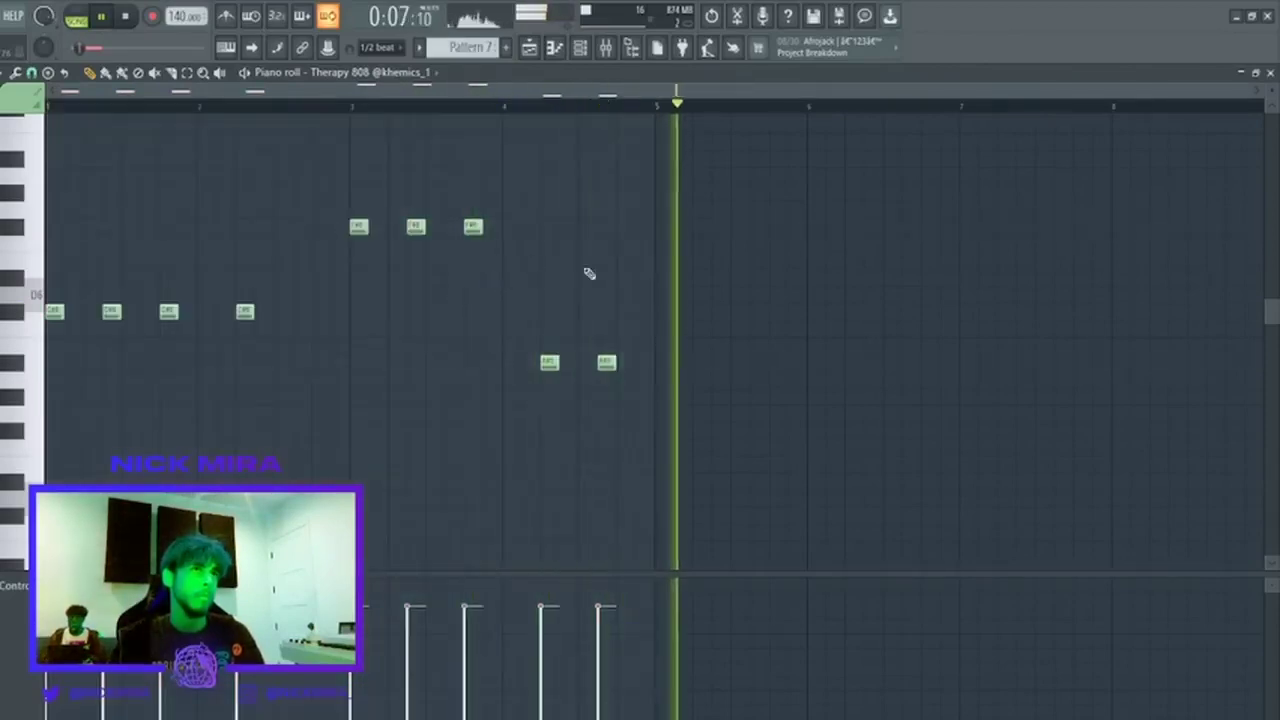
{"action": "key", "text": "space"}
{"action": "key", "text": "space"}
Duplicate the four-bar 808 line into bars 5–8 and lower all its notes by one octave.
{"action": "key", "text": "ctrl+a"}
{"action": "key", "text": "ctrl+b"}
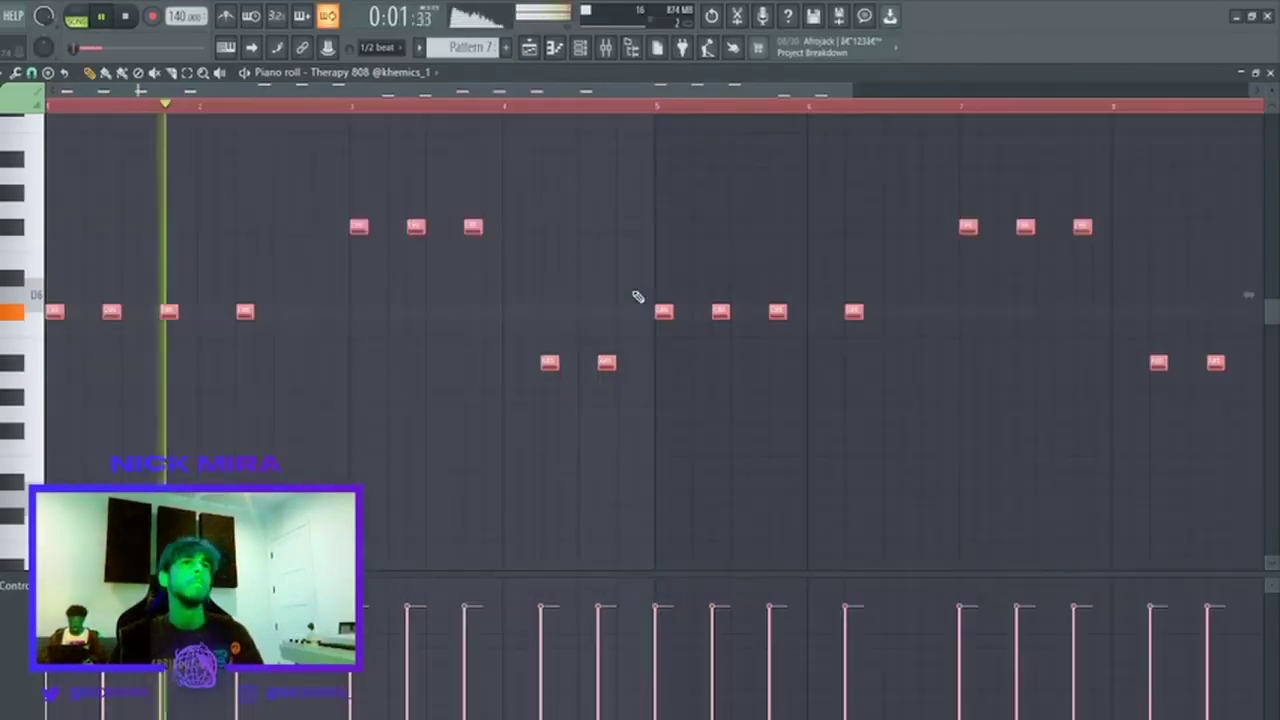
{"action": "key", "text": "ctrl+Down"}
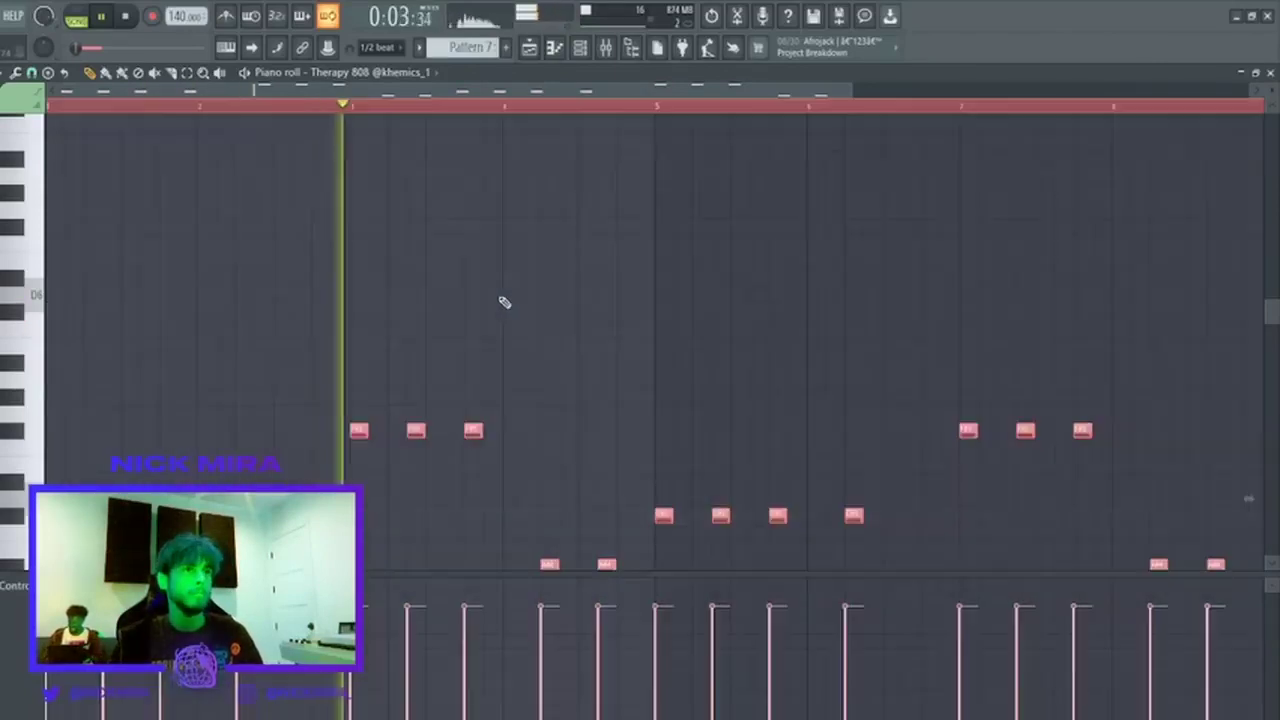
{"action": "key", "text": "ctrl+d"}
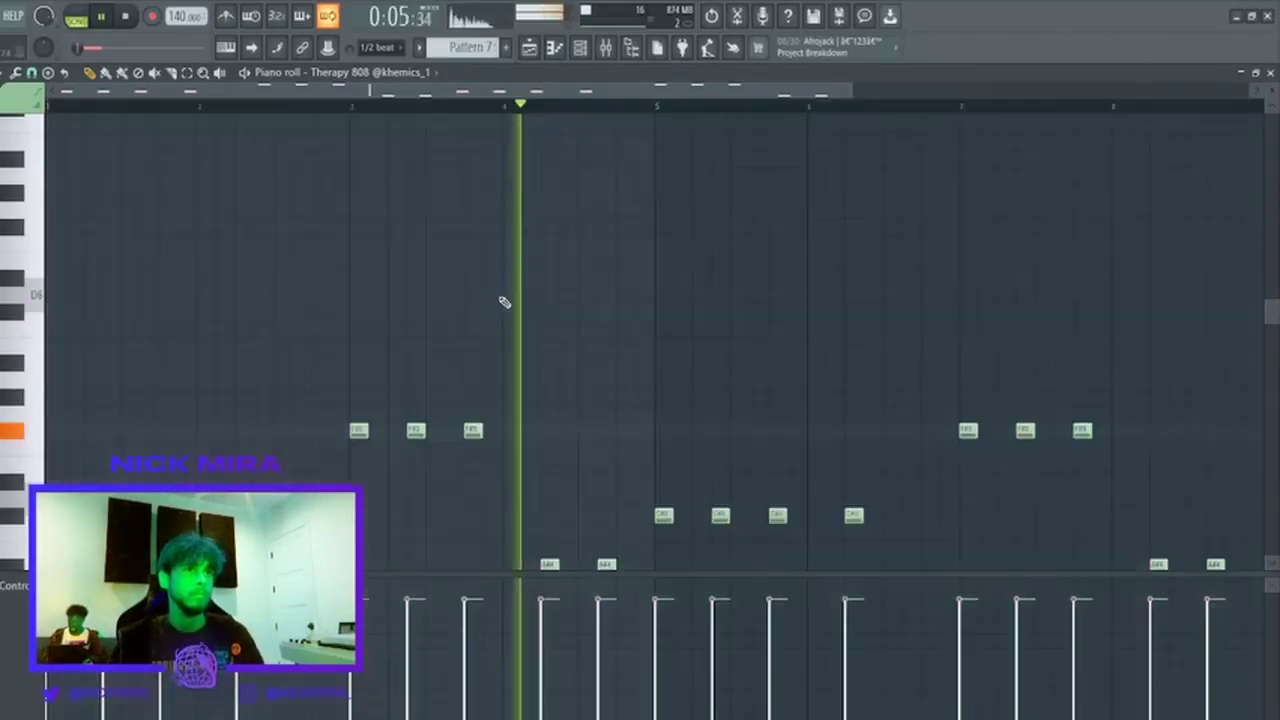
{"action": "scroll", "coordinate": [504, 302], "scroll_direction": "down", "scroll_amount": 3}
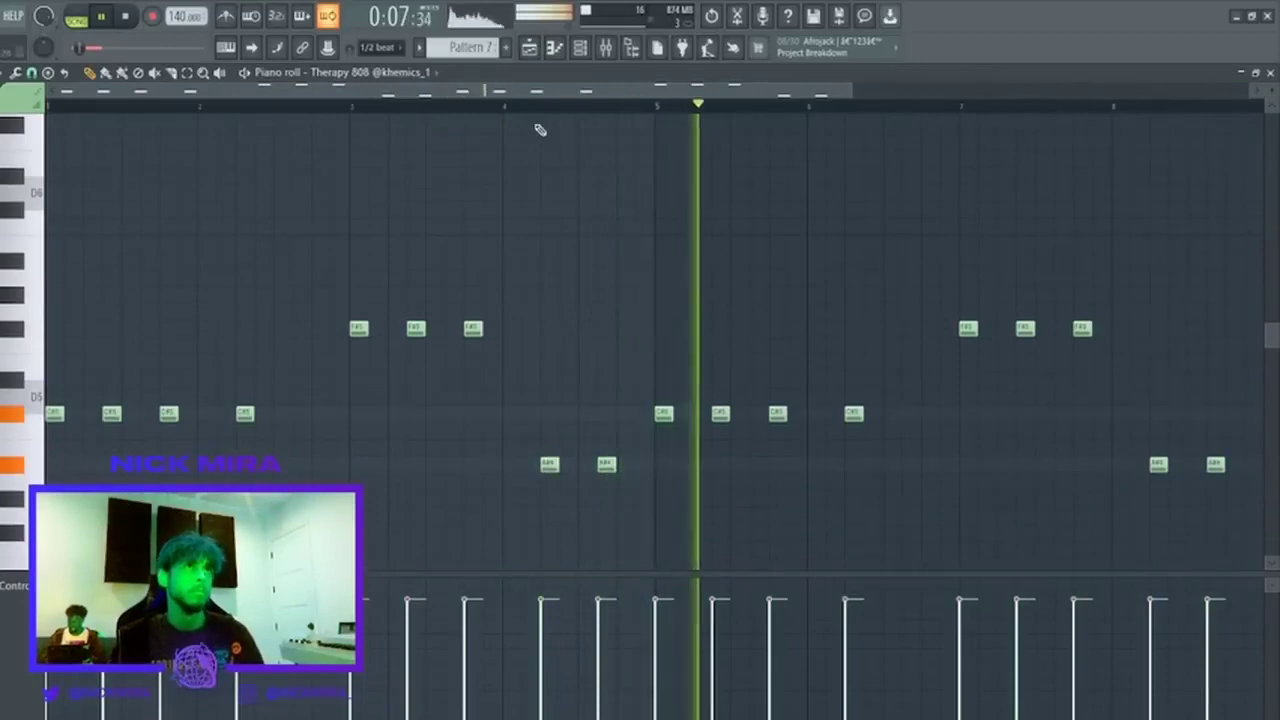
{"action": "key", "text": "Escape"}
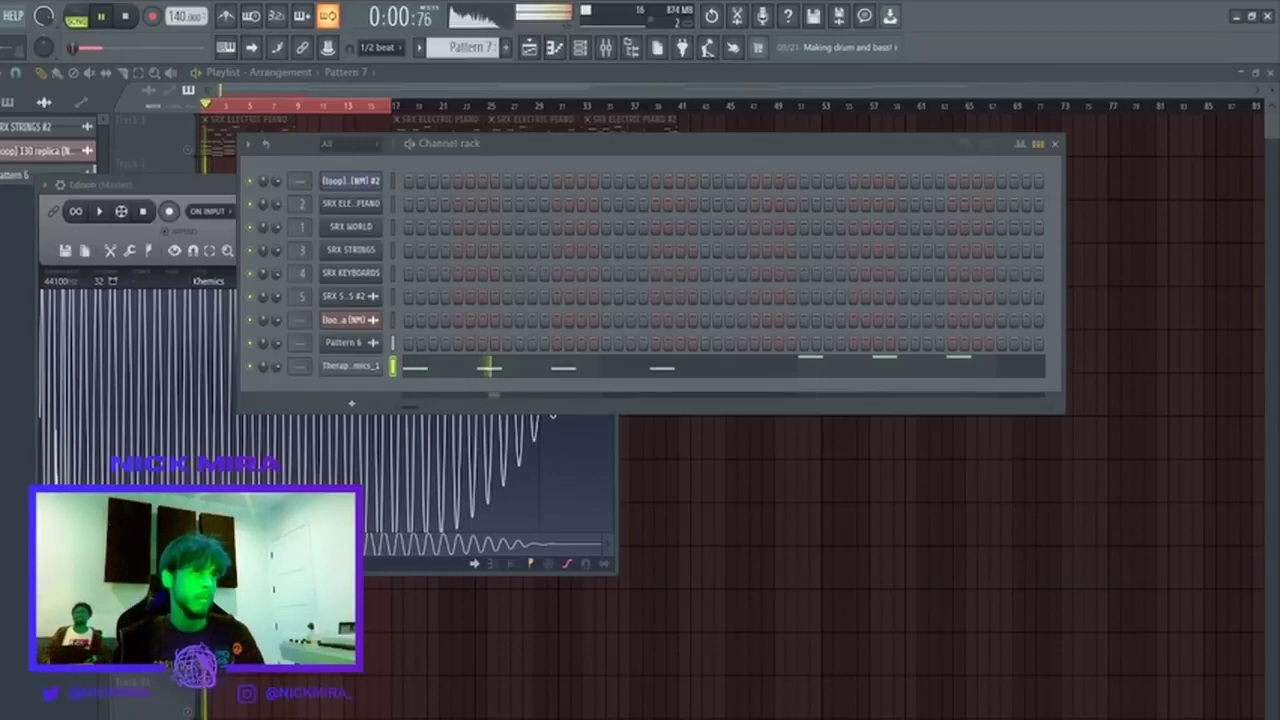
Add the mario SN snare as a channel with hits on steps 3 and 9, and check its sampler settings.
{"action": "left_click_drag", "start_coordinate": [362, 385], "coordinate": [437, 397]}
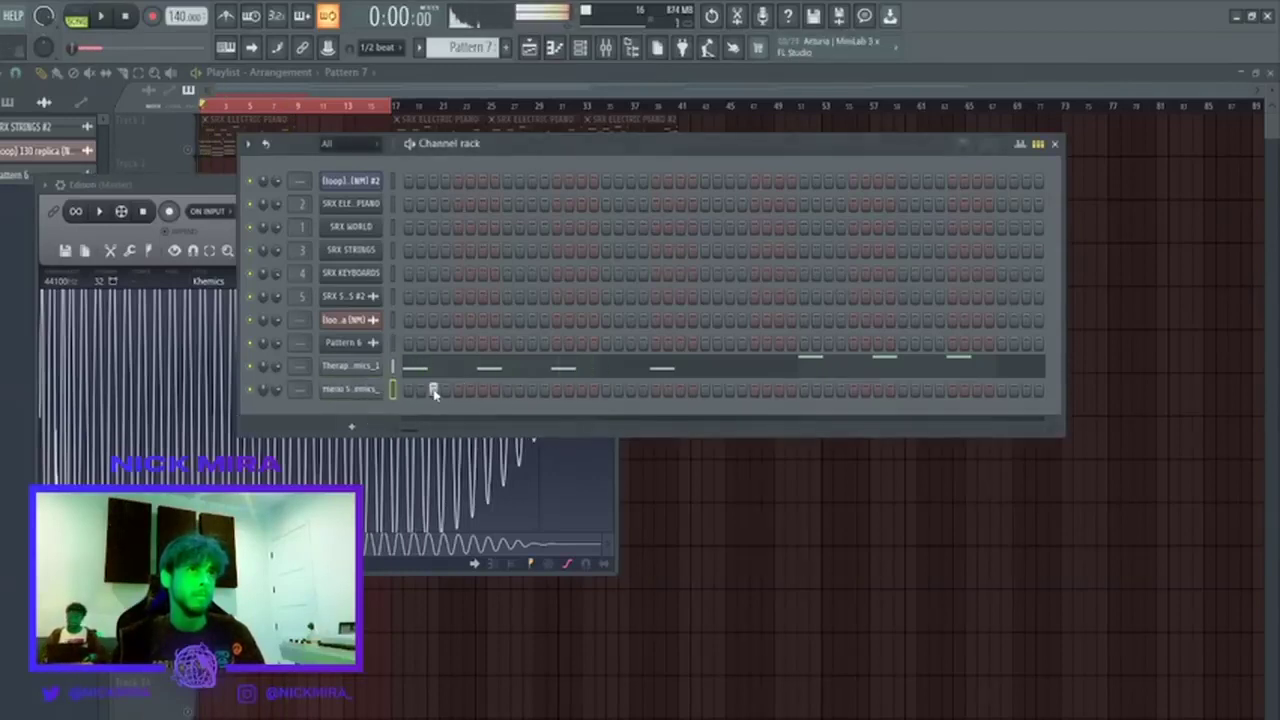
{"action": "key", "text": "space"}
{"action": "left_click", "coordinate": [365, 390]}
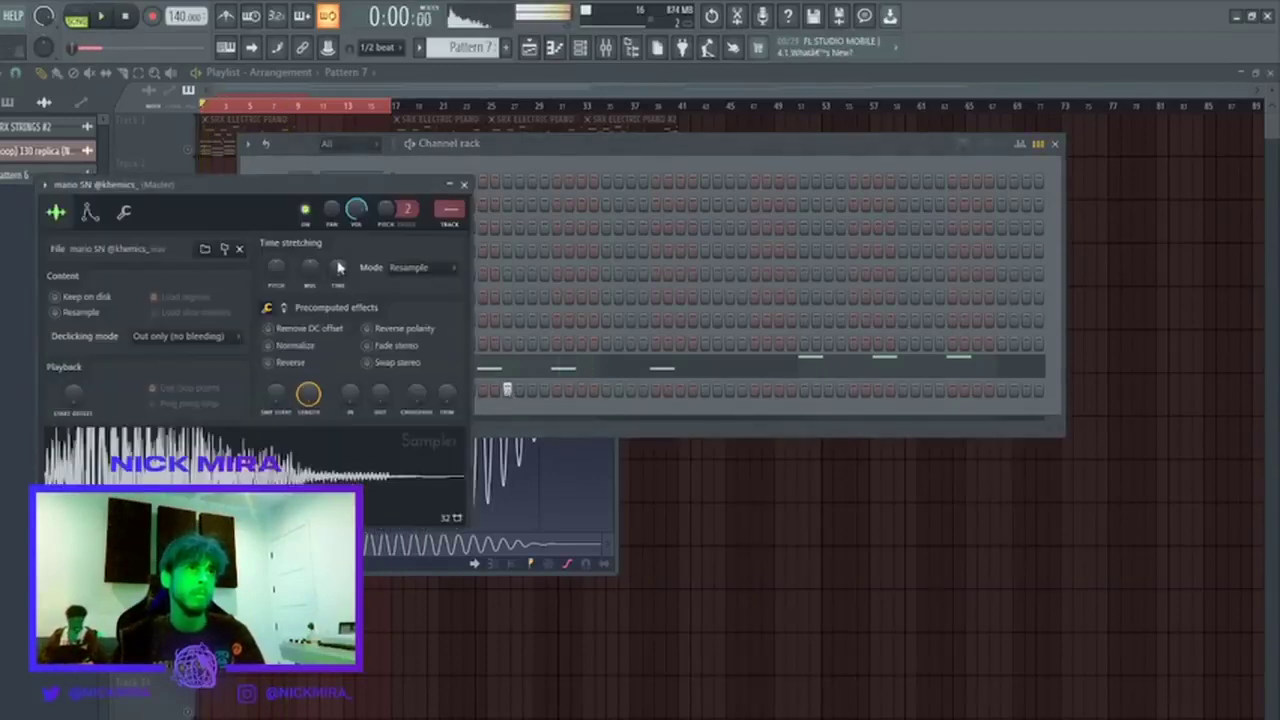
{"action": "left_click", "coordinate": [125, 213]}
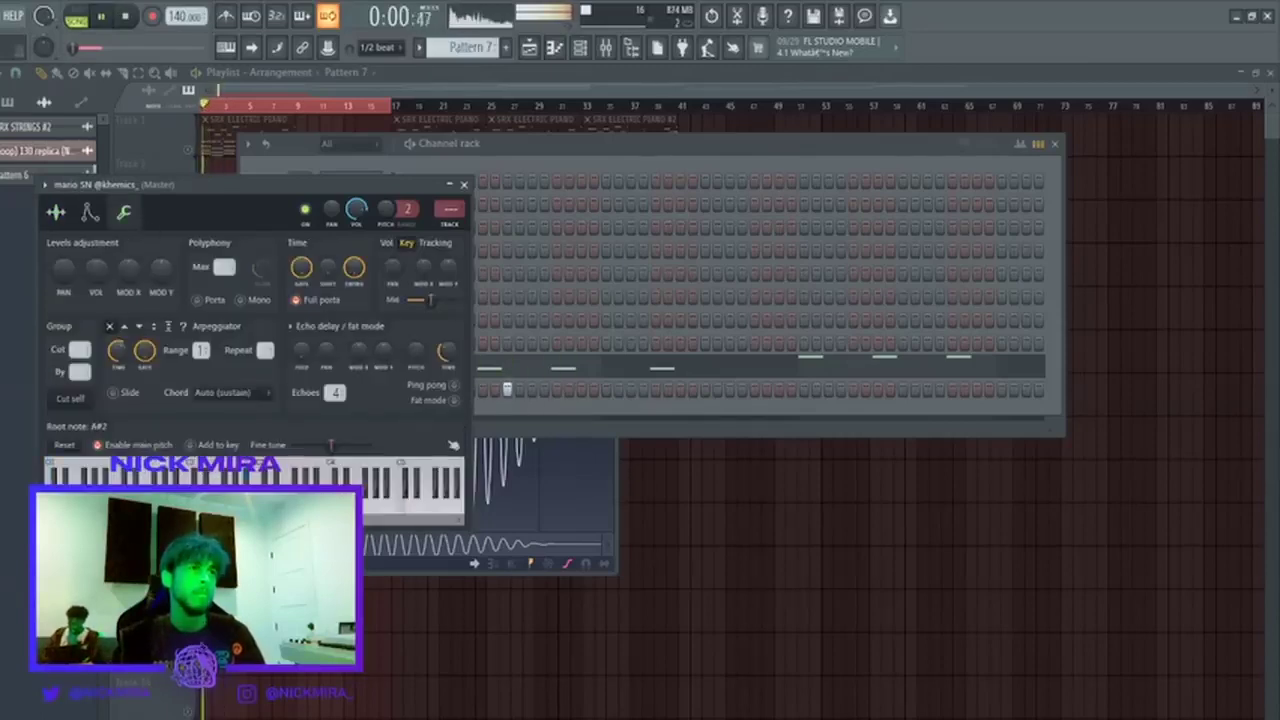
{"action": "left_click", "coordinate": [464, 185]}
{"action": "key", "text": "space"}
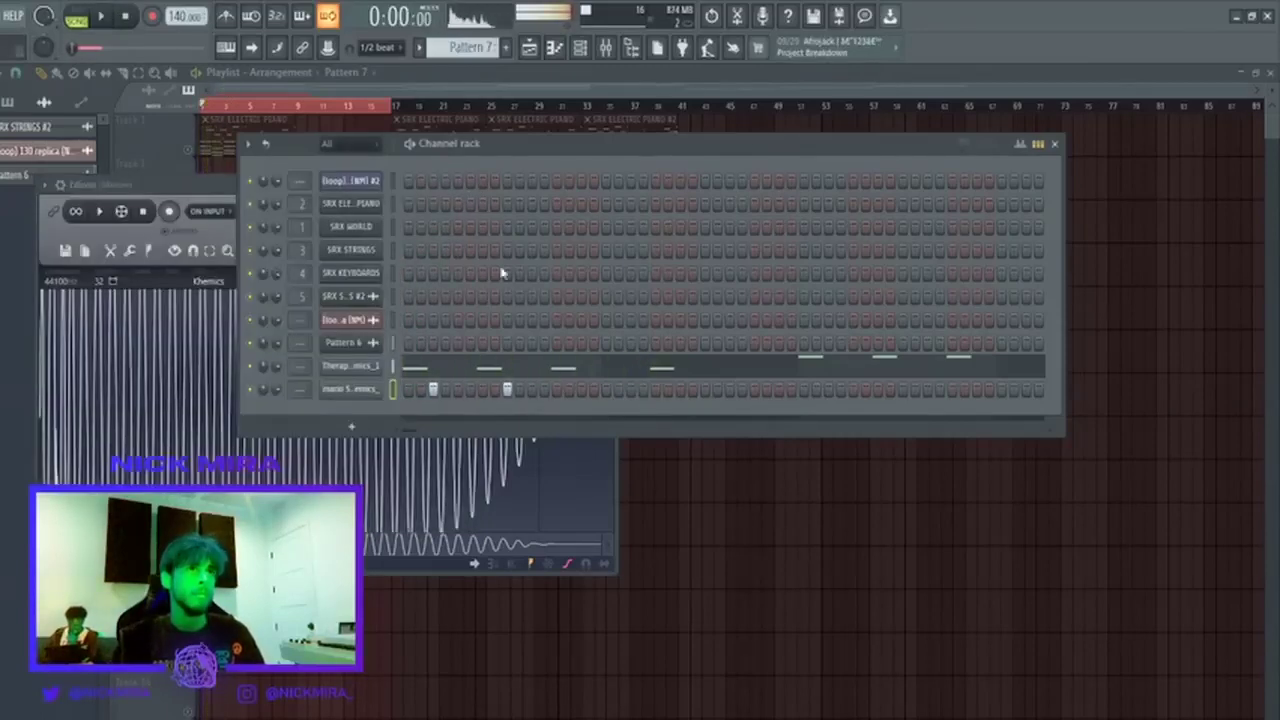
Add C5 snare hits on steps 9 and 15 of bar 2 and duplicate the two-bar rhythm into bars 3–4.
{"action": "left_click", "coordinate": [388, 392]}
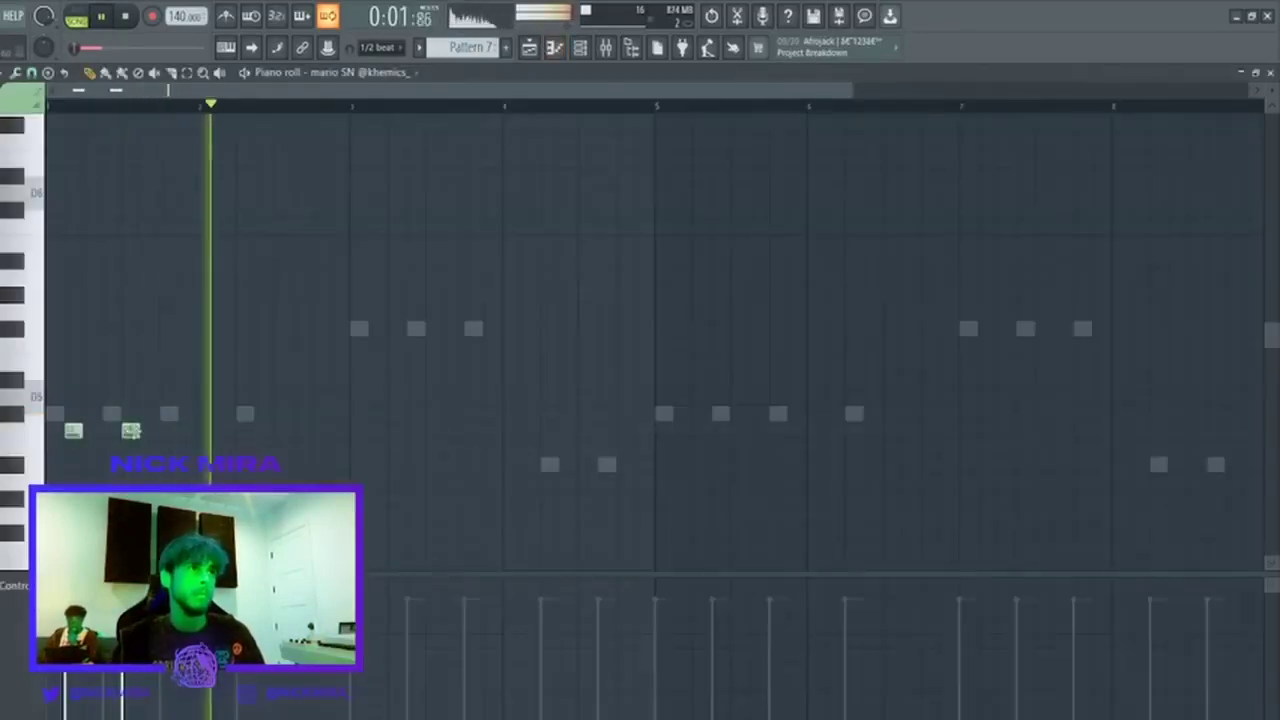
{"action": "left_click", "coordinate": [282, 432]}
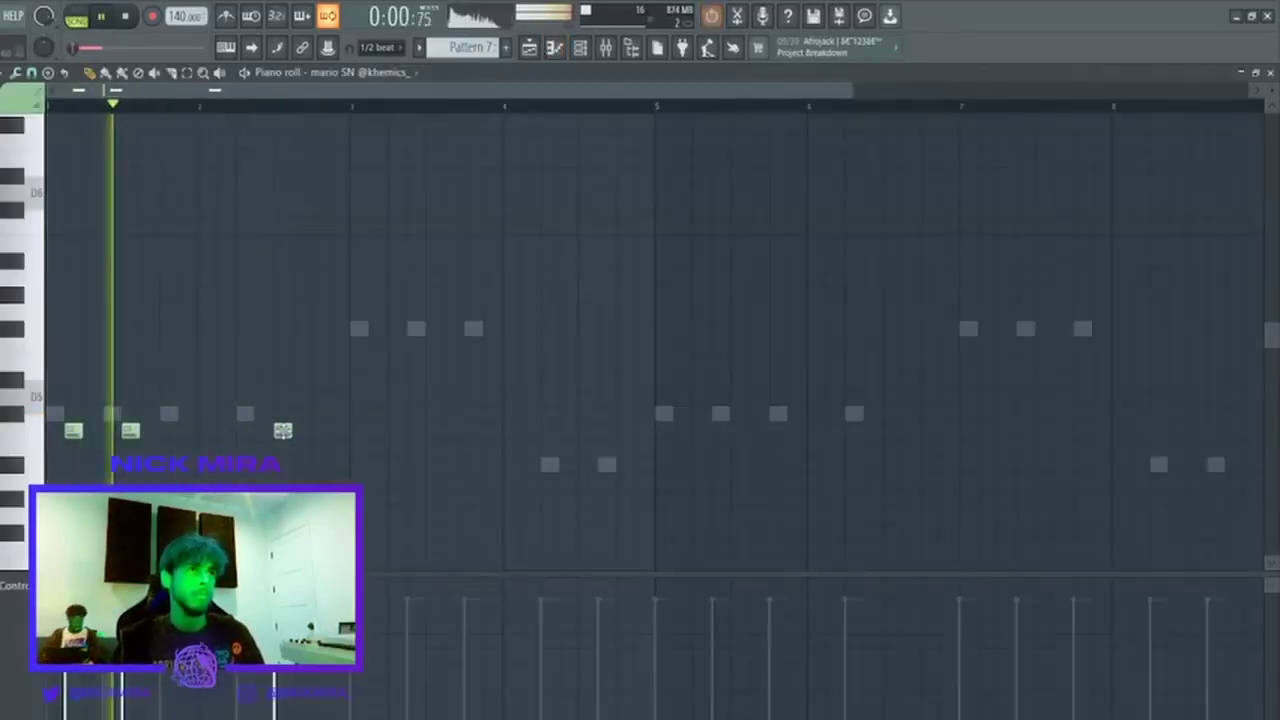
{"action": "left_click", "coordinate": [340, 432]}
{"action": "key", "text": "ctrl+a"}
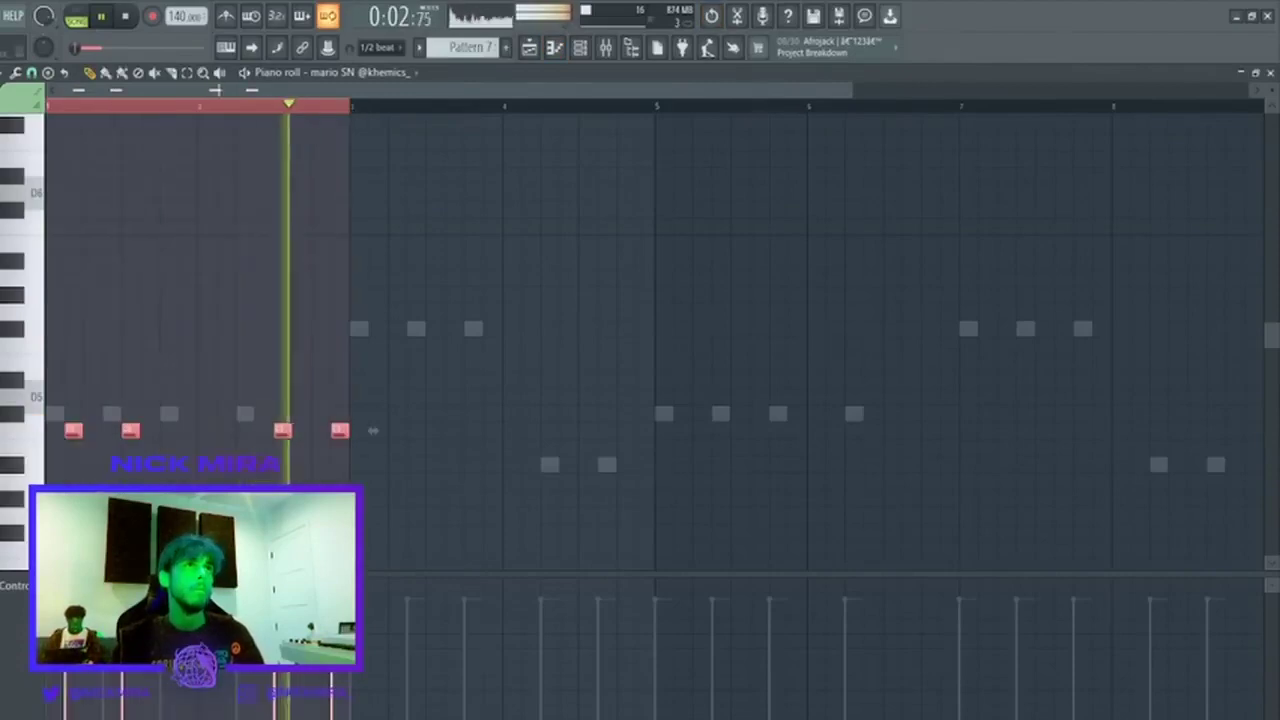
{"action": "key", "text": "ctrl+b"}
{"action": "key", "text": "ctrl+d"}
Try removing the snare hit at the end of bar 2, restore it, and duplicate the four-bar rhythm into bars 5–8.
{"action": "right_click", "coordinate": [341, 430]}
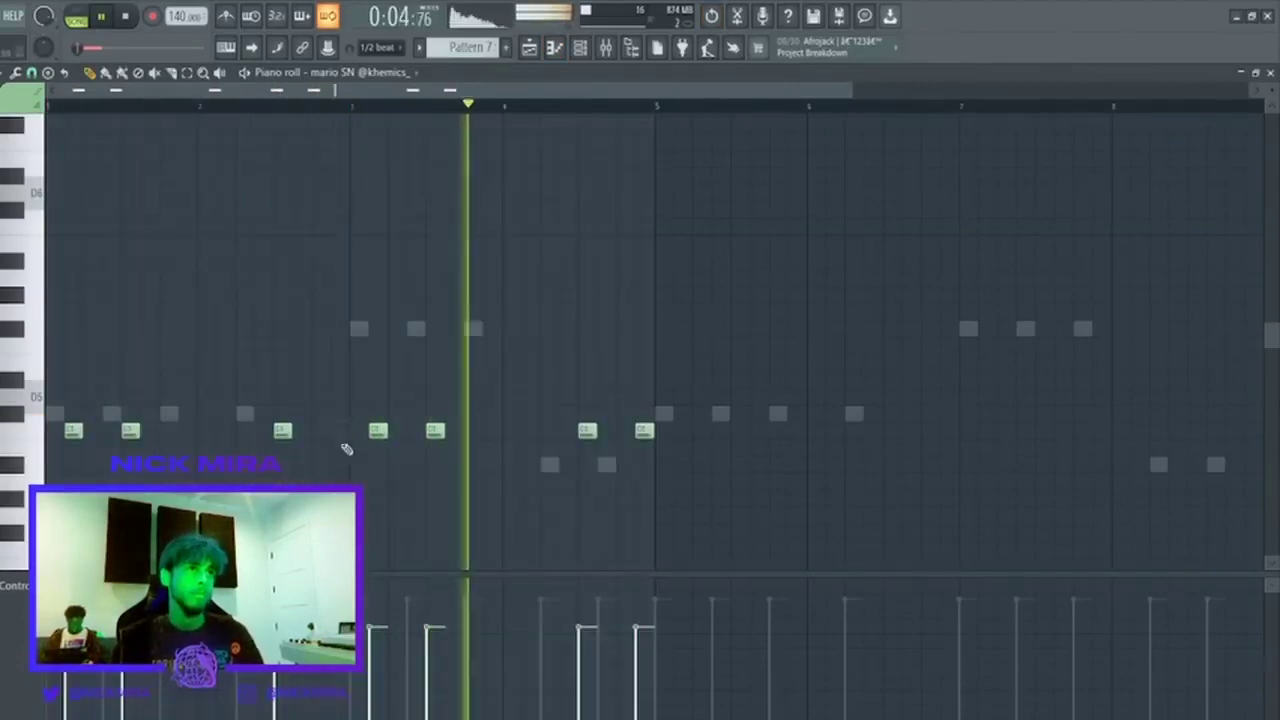
{"action": "key", "text": "ctrl+z"}
{"action": "key", "text": "ctrl+a"}
{"action": "key", "text": "ctrl+b"}
{"action": "key", "text": "ctrl+d"}
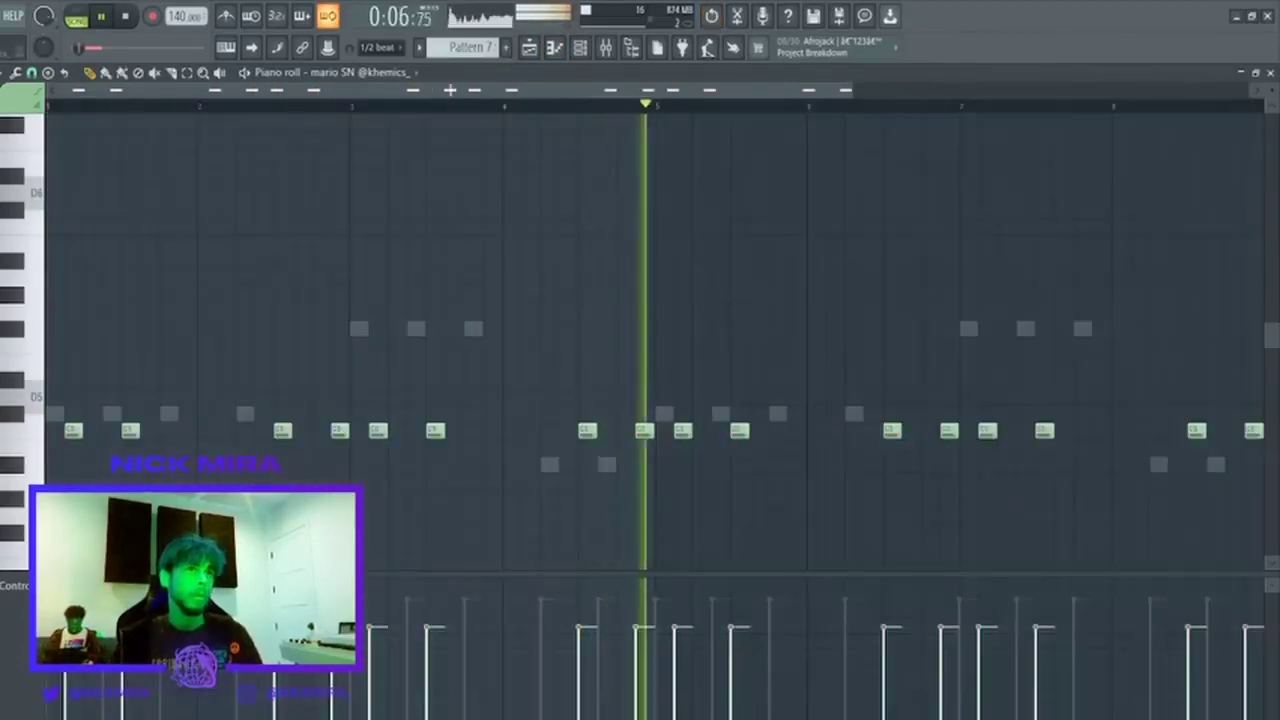
{"action": "key", "text": "Escape"}
{"action": "left_click", "coordinate": [350, 394]}
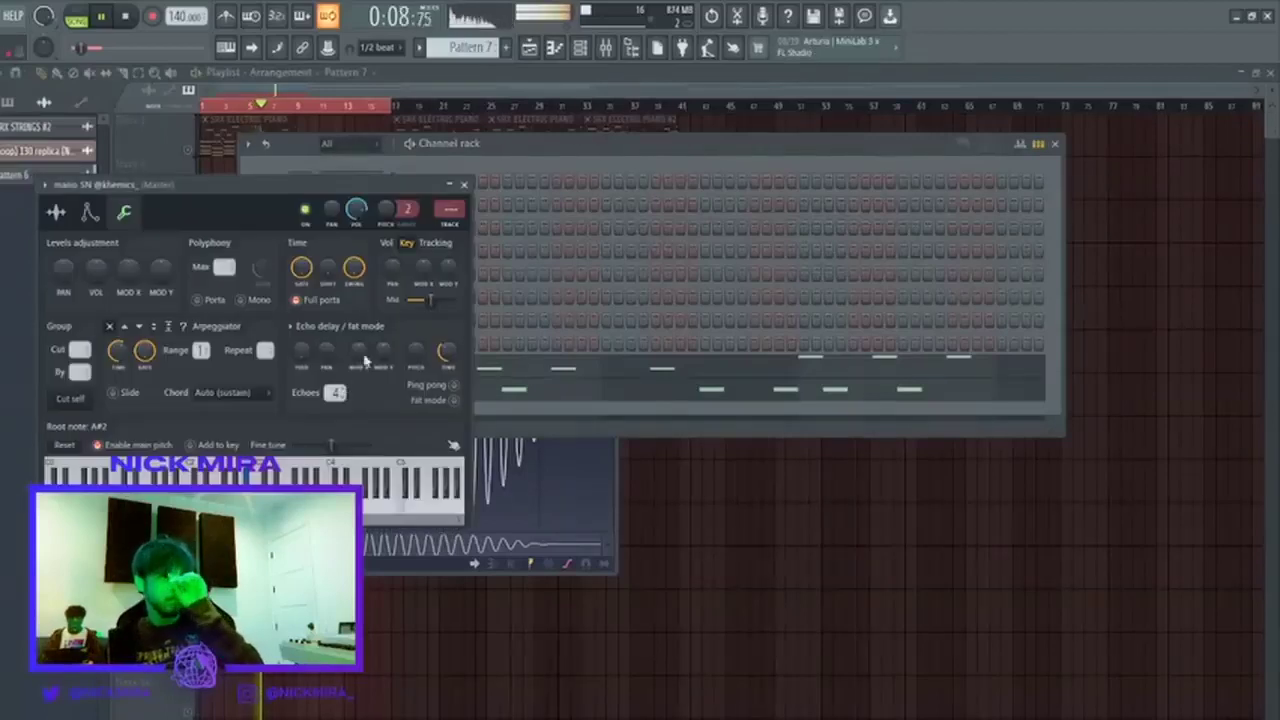
{"action": "left_click", "coordinate": [463, 186]}
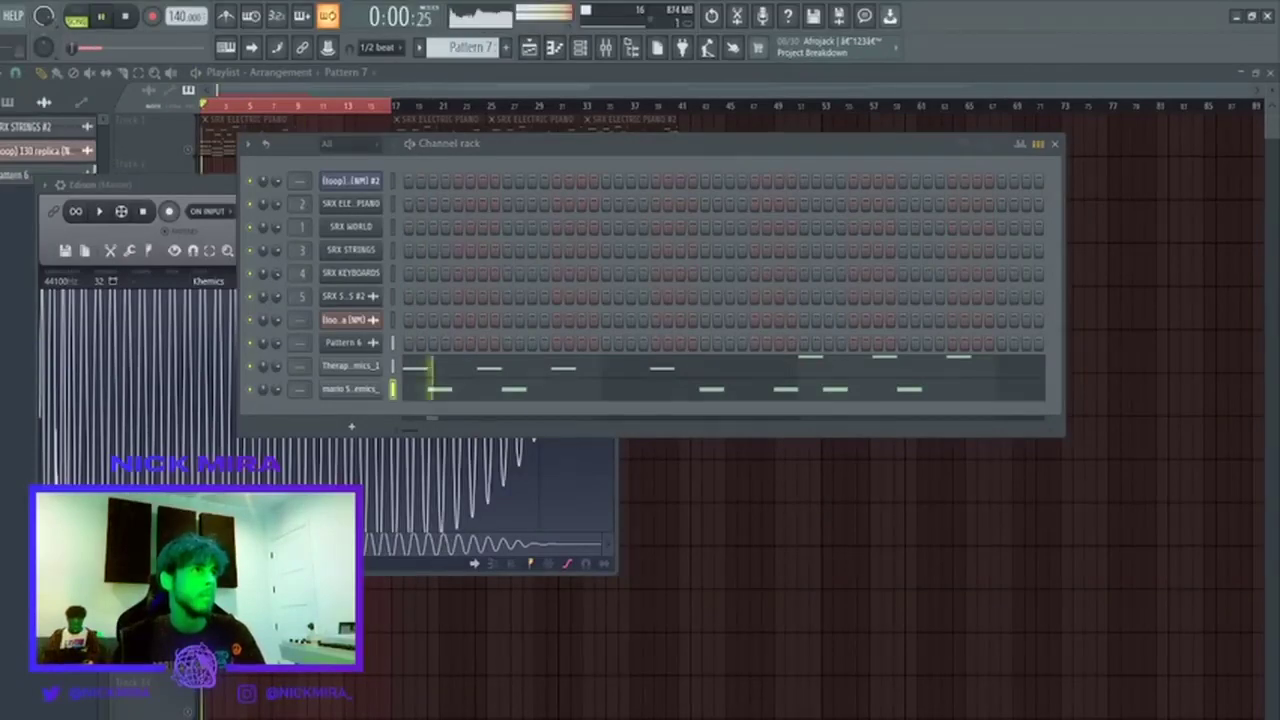
Add the Beautiful Rim sample as a channel and place a C5 hit on step 9 of bar 1.
{"action": "left_click_drag", "start_coordinate": [340, 425], "coordinate": [345, 418]}
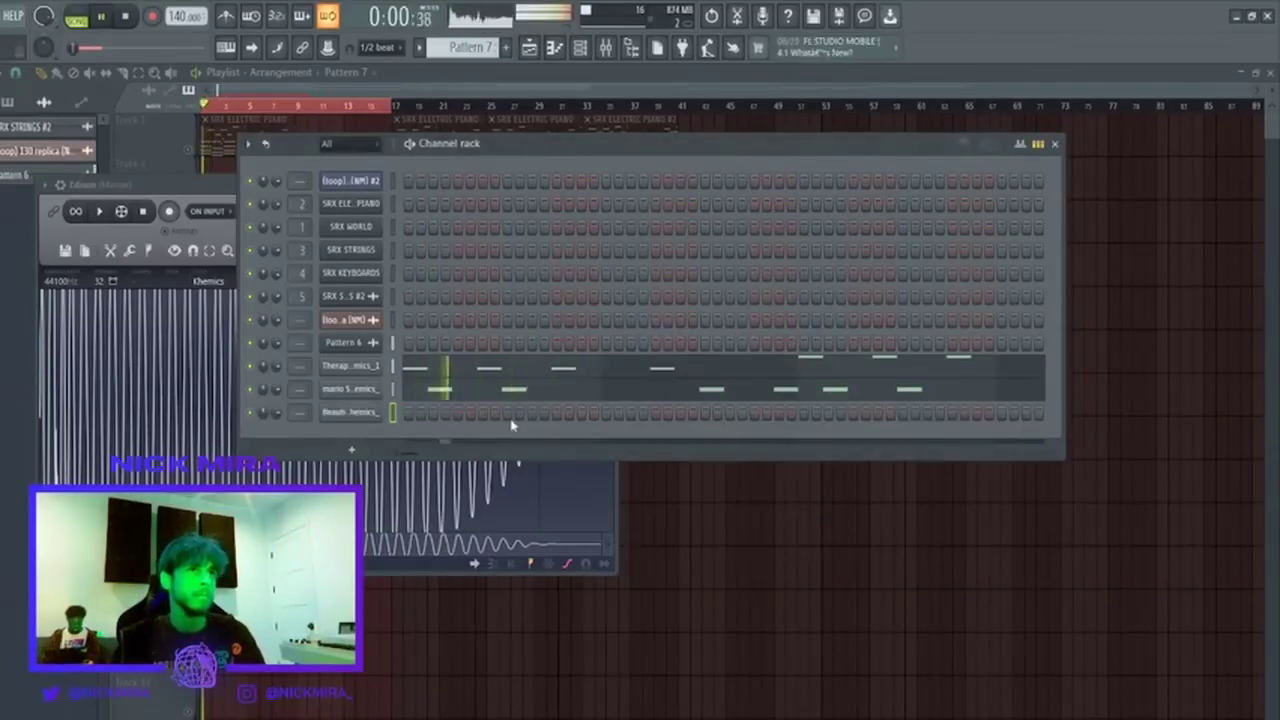
{"action": "key", "text": "F7"}
{"action": "key", "text": "space"}
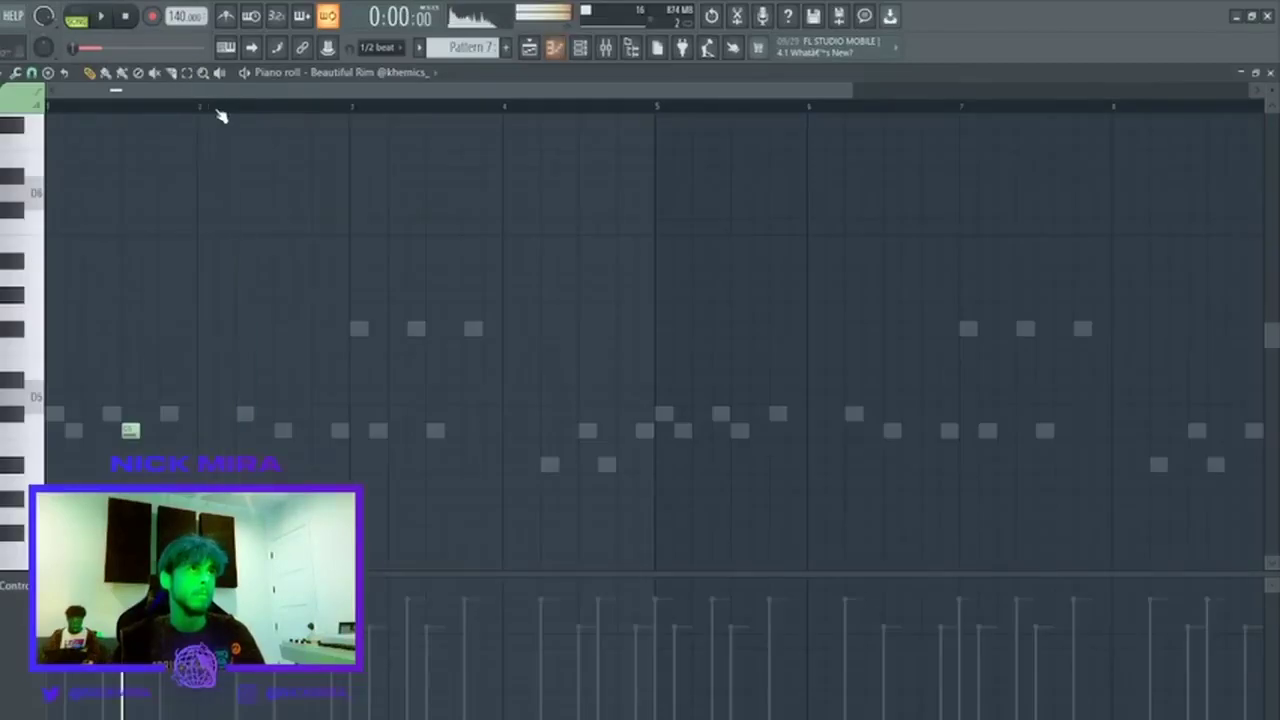
{"action": "key", "text": "space"}
Duplicate the one-bar rim pattern from bar 1 across bars 2–8.
{"action": "key", "text": "ctrl+a"}
{"action": "key", "text": "ctrl+v"}
{"action": "key", "text": "ctrl+z"}
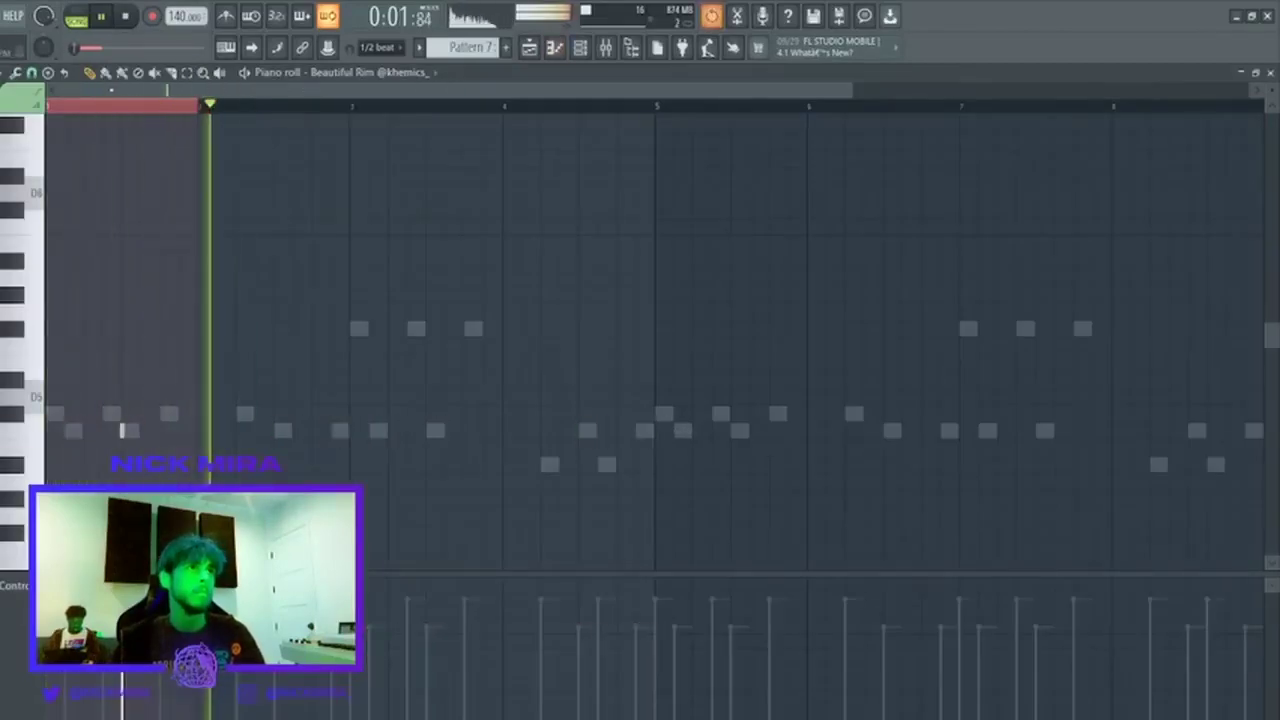
{"action": "left_click", "coordinate": [217, 109], "text": "ctrl"}
{"action": "left_click_drag", "start_coordinate": [209, 109], "coordinate": [48, 109]}
{"action": "key", "text": "ctrl+b"}
{"action": "key", "text": "ctrl+b"}
{"action": "key", "text": "ctrl+b"}
{"action": "key", "text": "ctrl+b"}
{"action": "key", "text": "ctrl+b"}
{"action": "key", "text": "ctrl+b"}
{"action": "key", "text": "ctrl+b"}
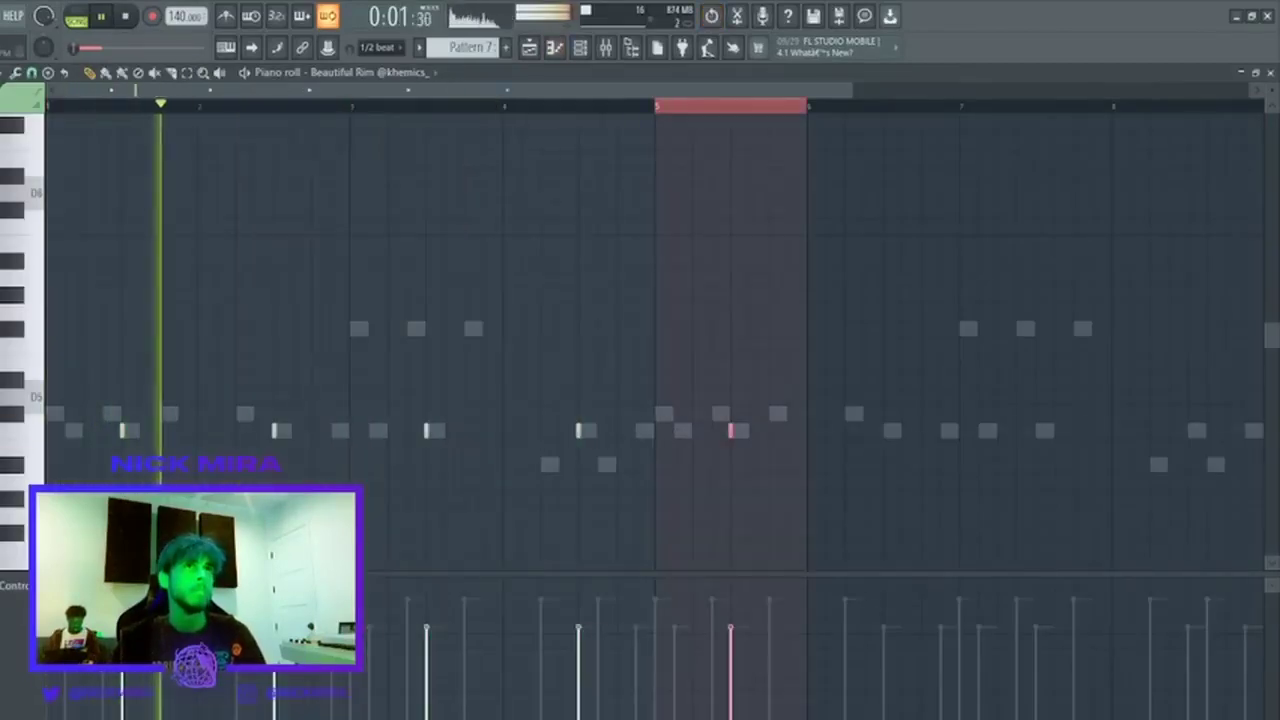
Raise the velocity of all the rim hits and return to the Channel rack.
{"action": "key", "text": "ctrl+d"}
{"action": "key", "text": "ctrl+a"}
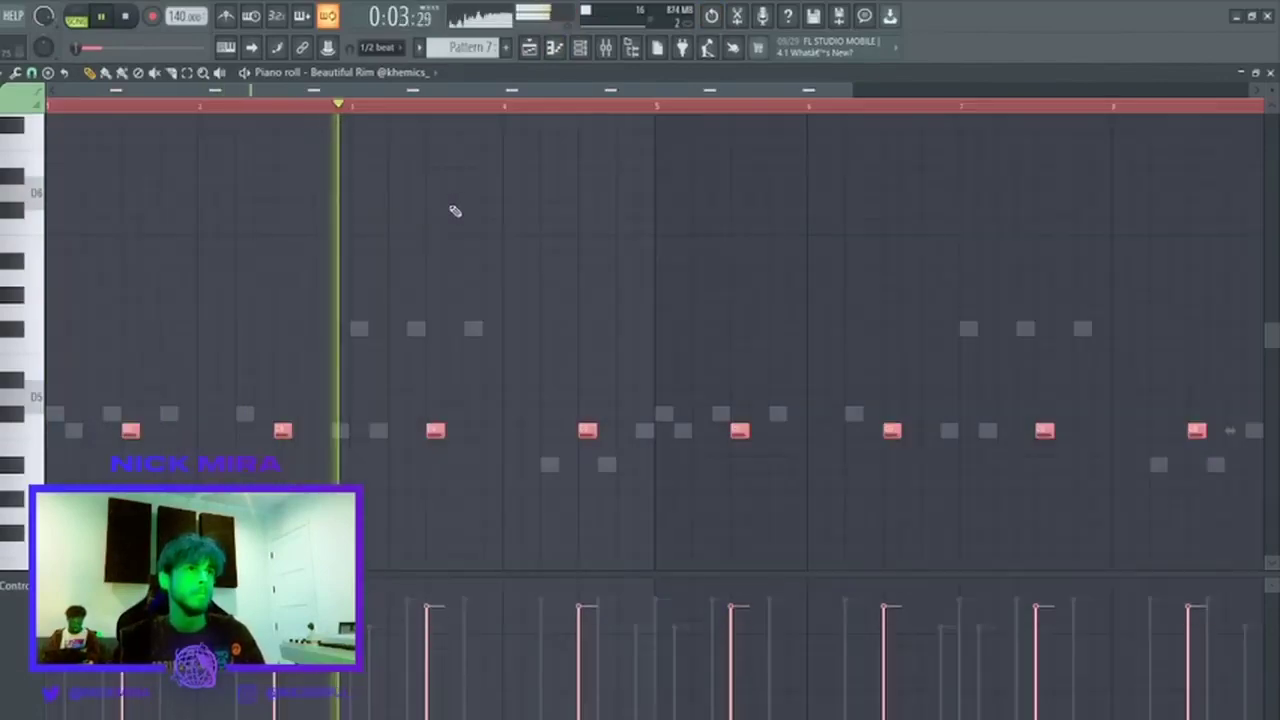
{"action": "key", "text": "ctrl+d"}
{"action": "key", "text": "F7"}
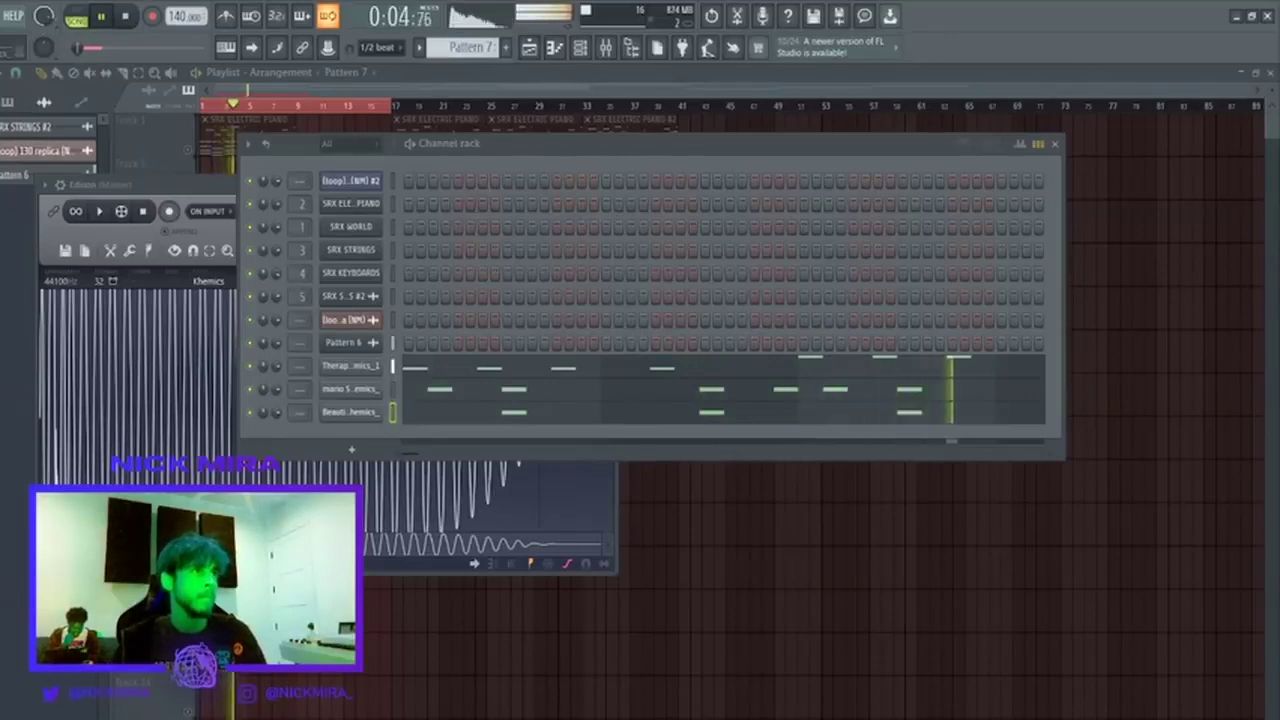
Add a new sample channel with a hit on step 1, and an Antidote HH hi-hat channel filled every two steps from step 3.
{"action": "left_click_drag", "start_coordinate": [323, 432], "coordinate": [323, 435]}
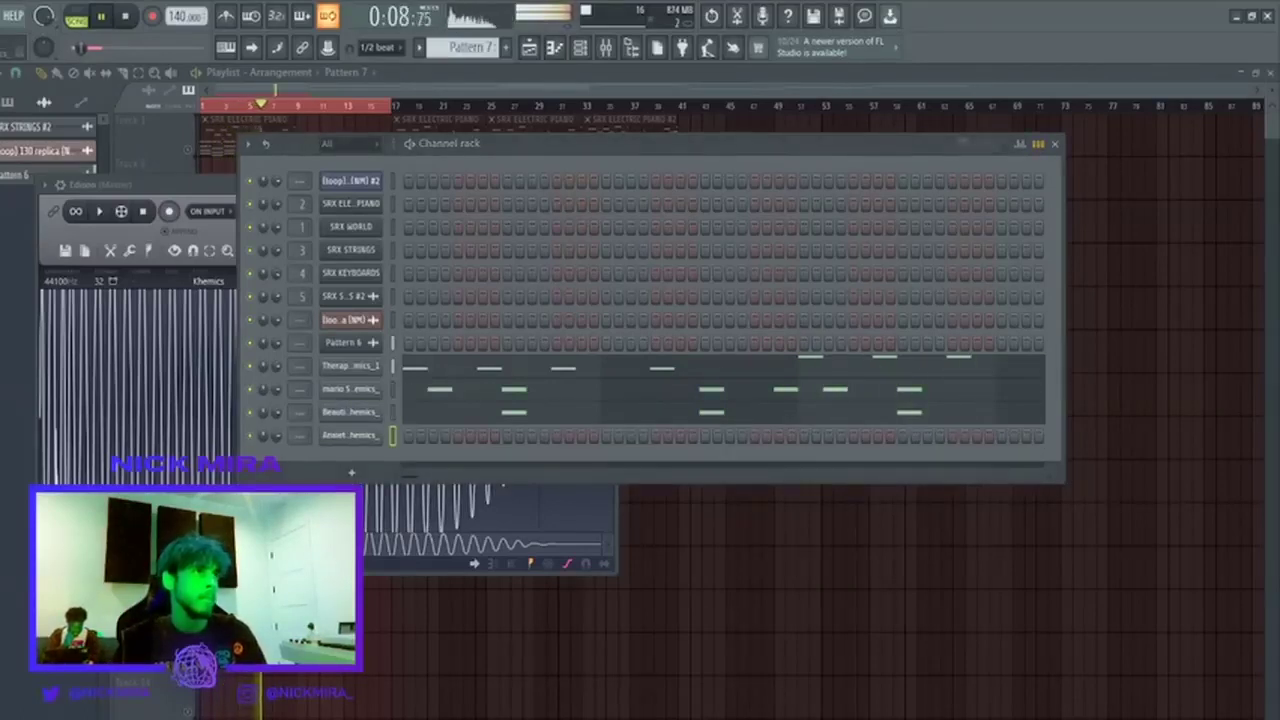
{"action": "left_click_drag", "start_coordinate": [385, 465], "coordinate": [415, 452]}
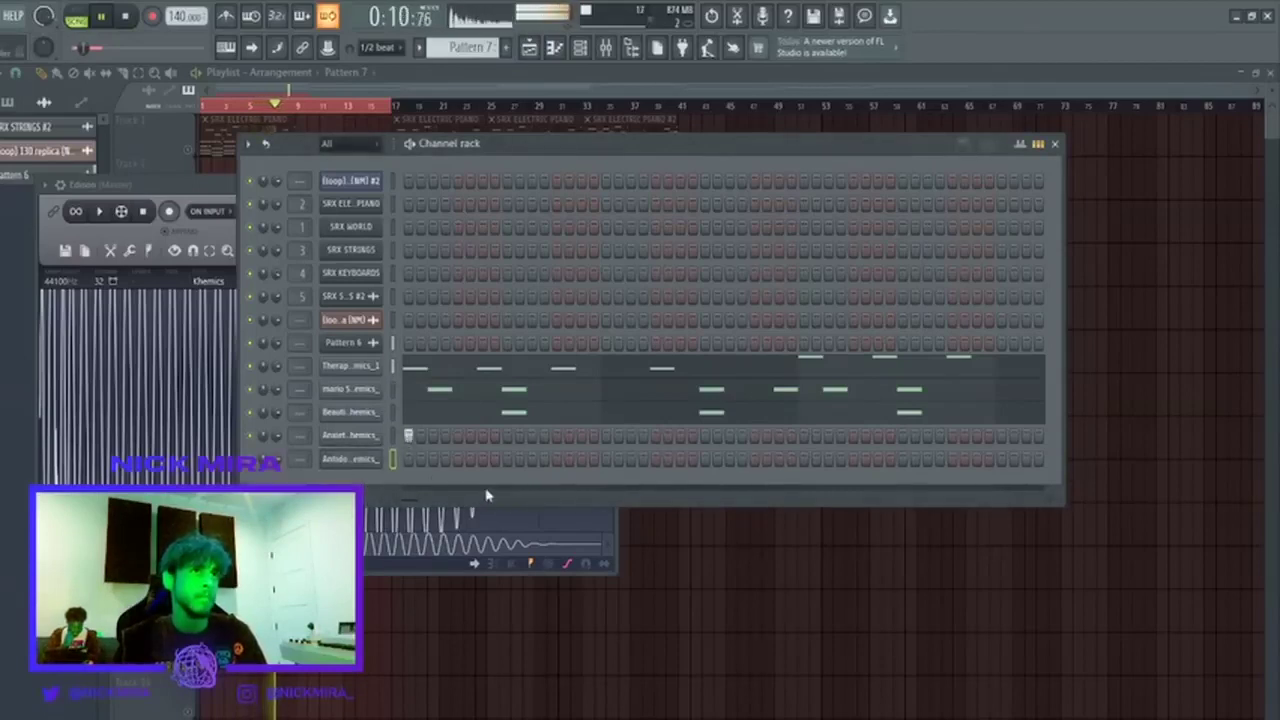
{"action": "left_click", "coordinate": [594, 520]}
{"action": "right_click", "coordinate": [409, 460]}
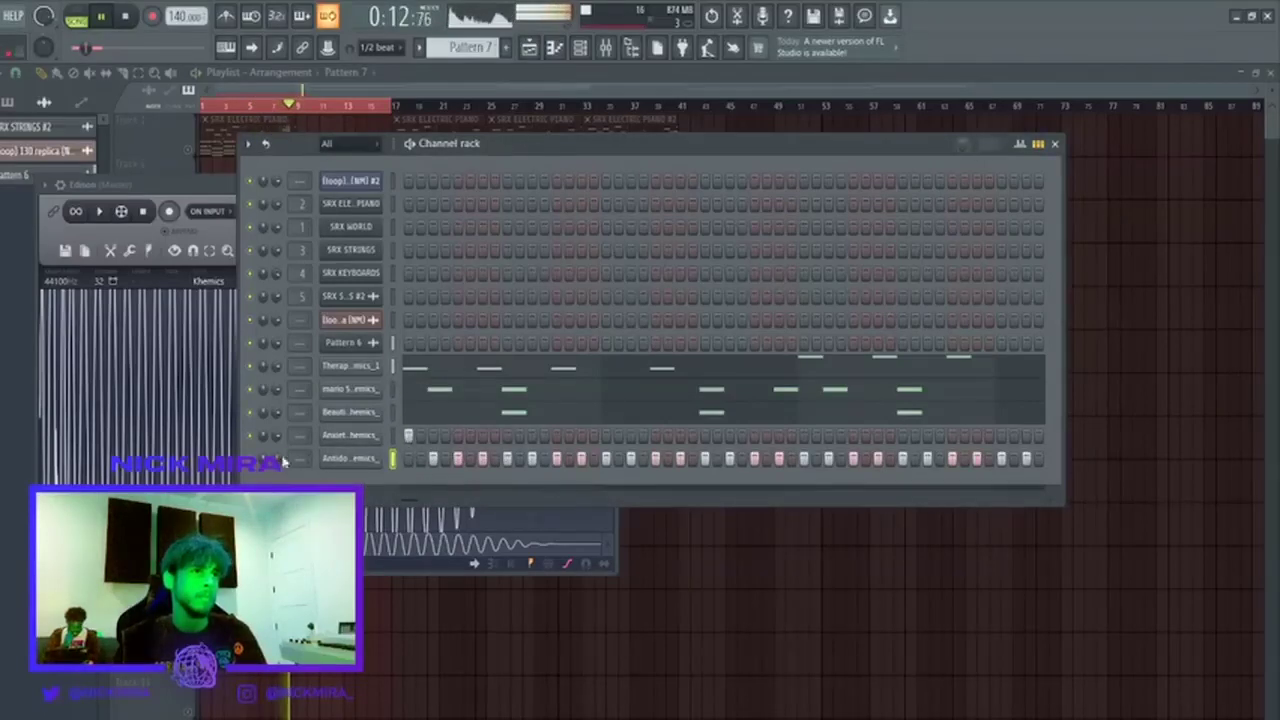
Adjust the fade-out of the Antidote HH hi-hat sample in its sampler settings.
{"action": "left_click", "coordinate": [349, 458]}
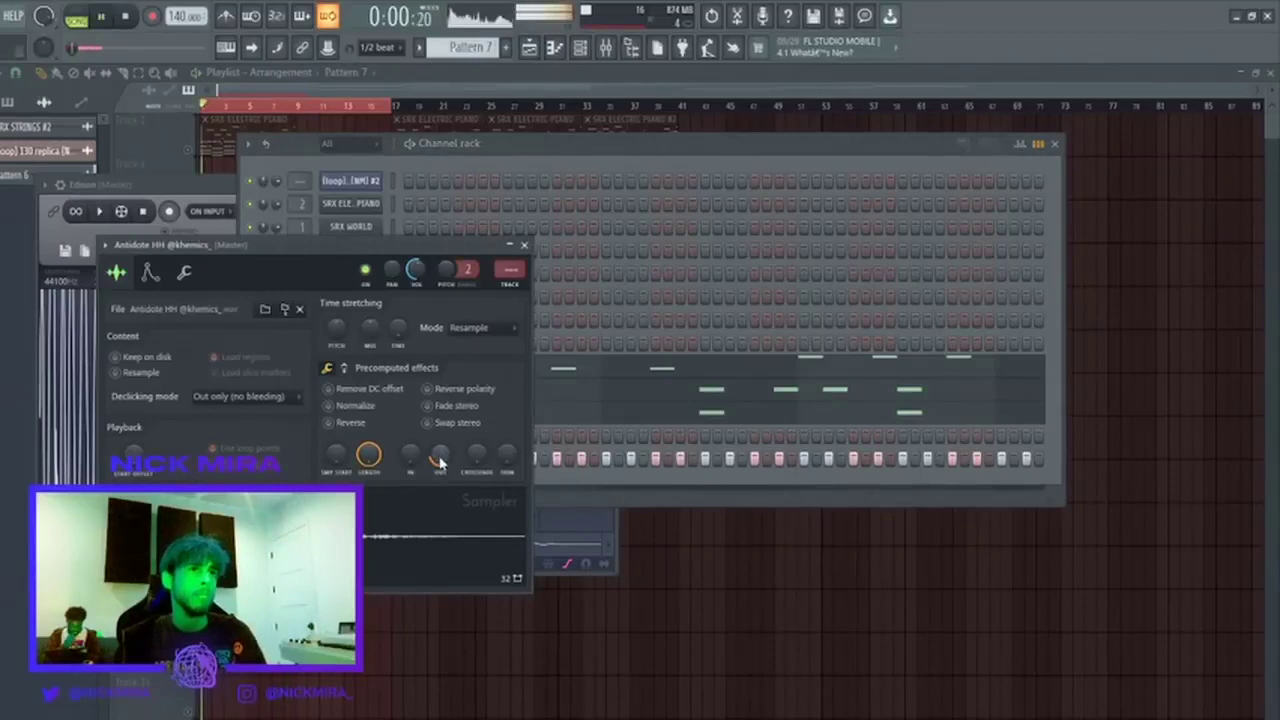
{"action": "left_click", "coordinate": [523, 245]}
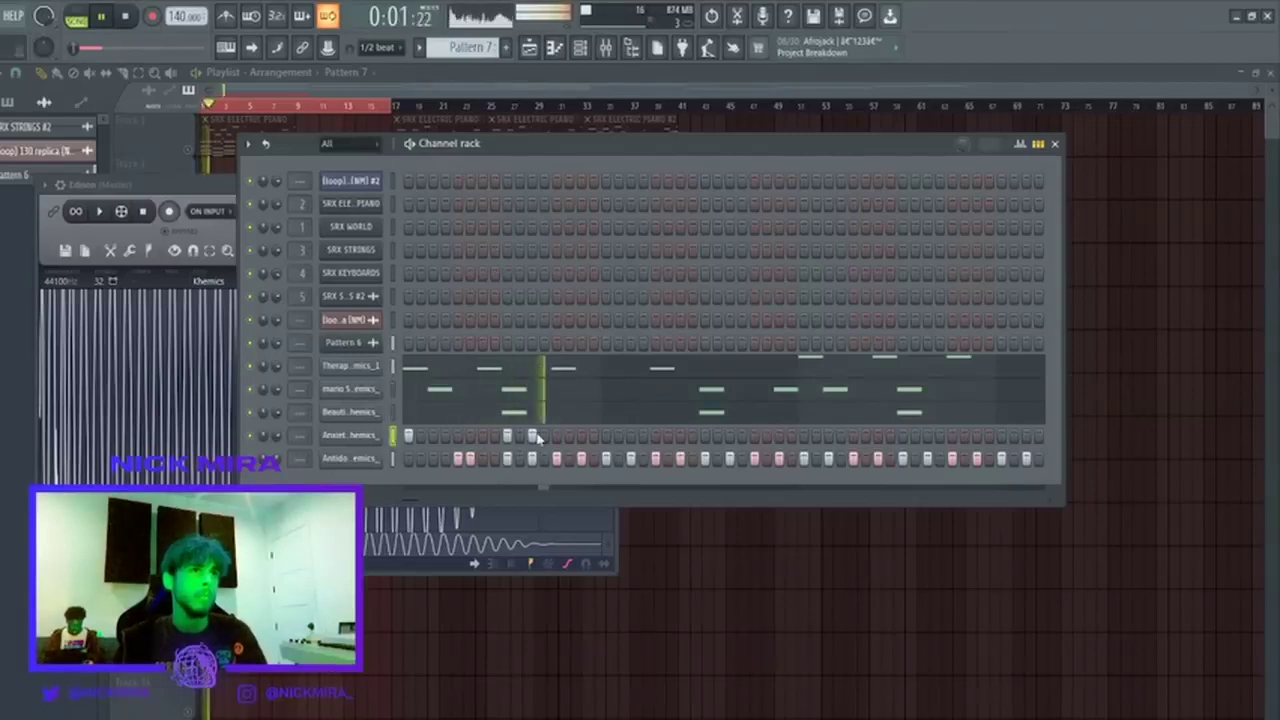
{"action": "left_click", "coordinate": [349, 459]}
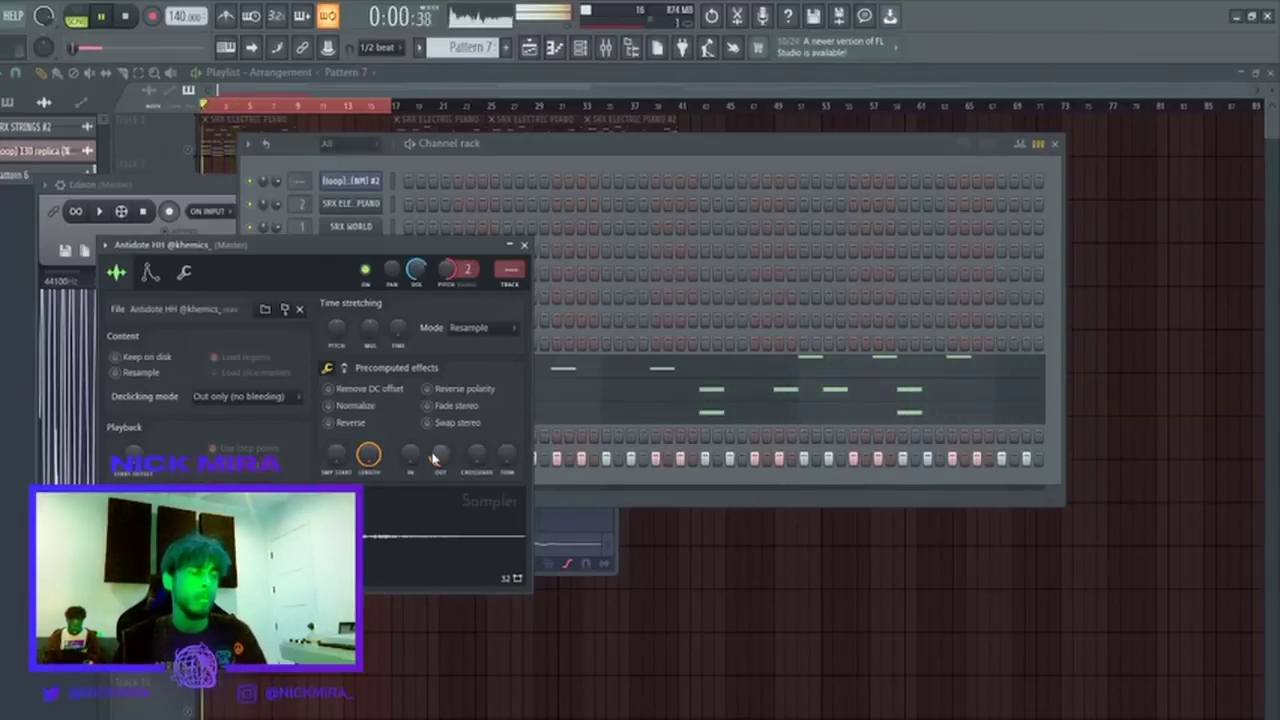
{"action": "left_click", "coordinate": [524, 247]}
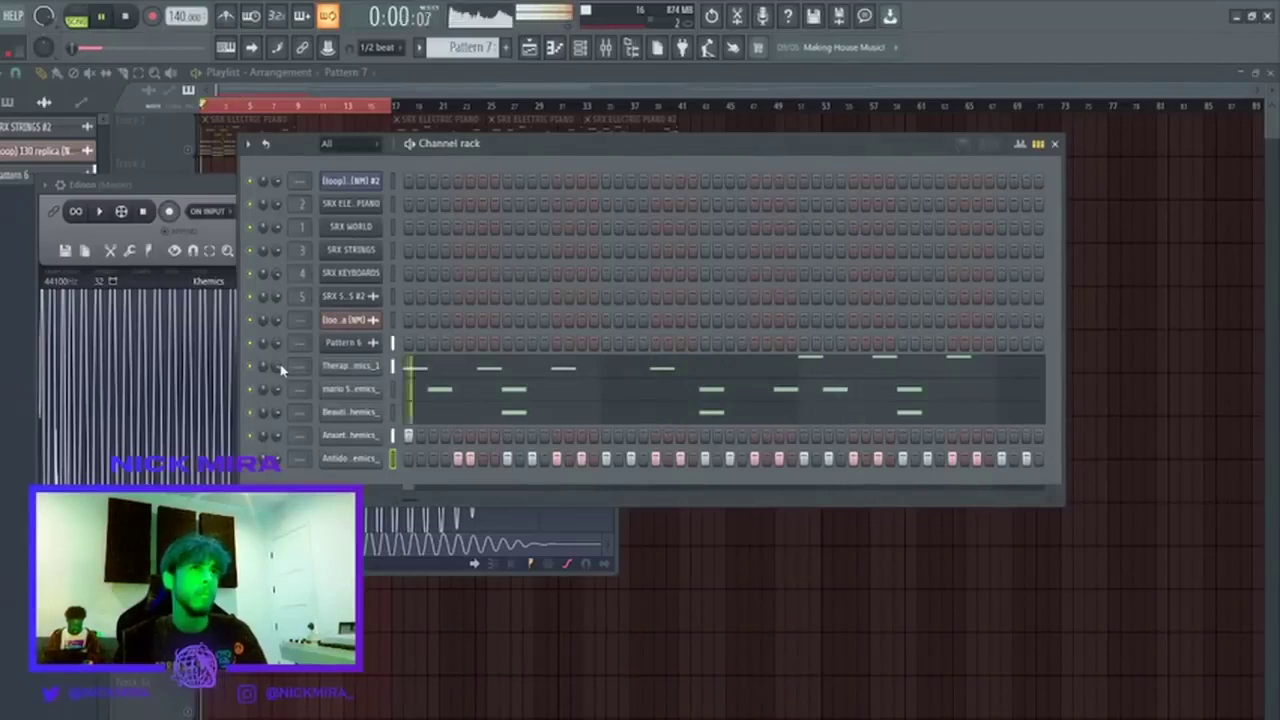
Slightly lower the velocity of the three F#5 808 notes in bar 3 and clear the selection.
{"action": "left_click", "coordinate": [452, 375]}
{"action": "left_click_drag", "start_coordinate": [357, 371], "coordinate": [580, 277]}
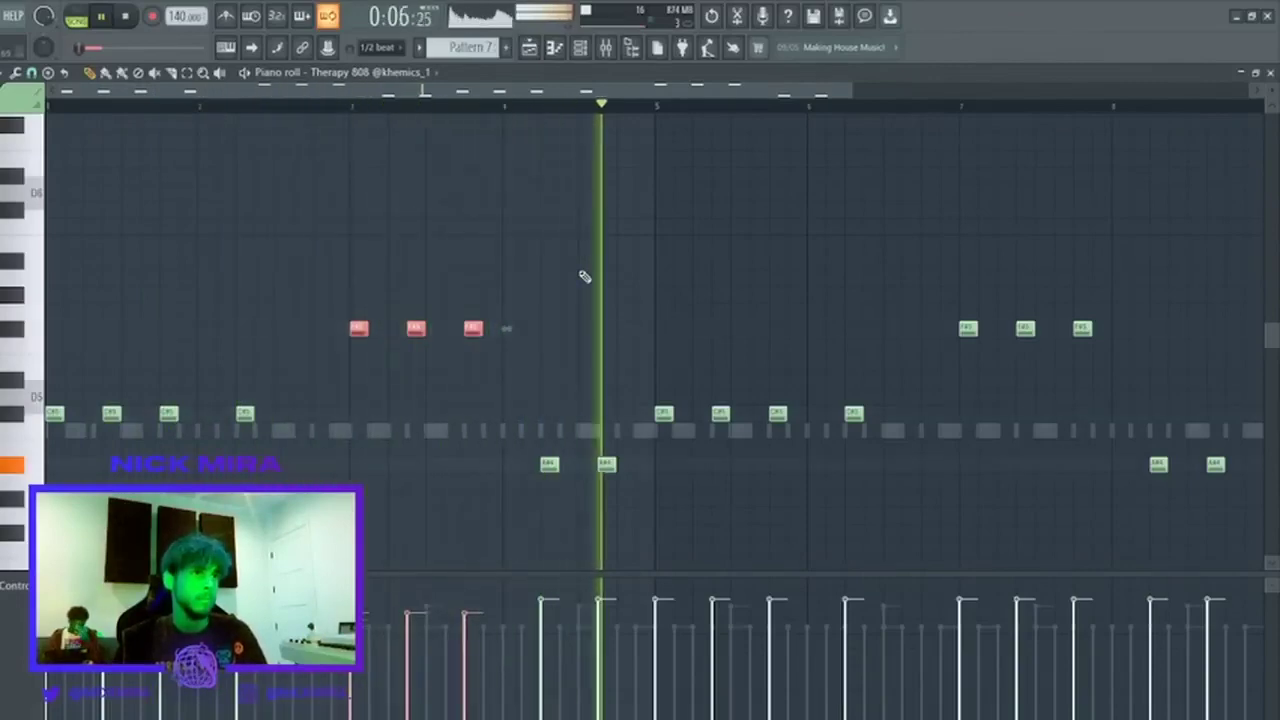
{"action": "left_click_drag", "start_coordinate": [303, 396], "coordinate": [46, 440]}
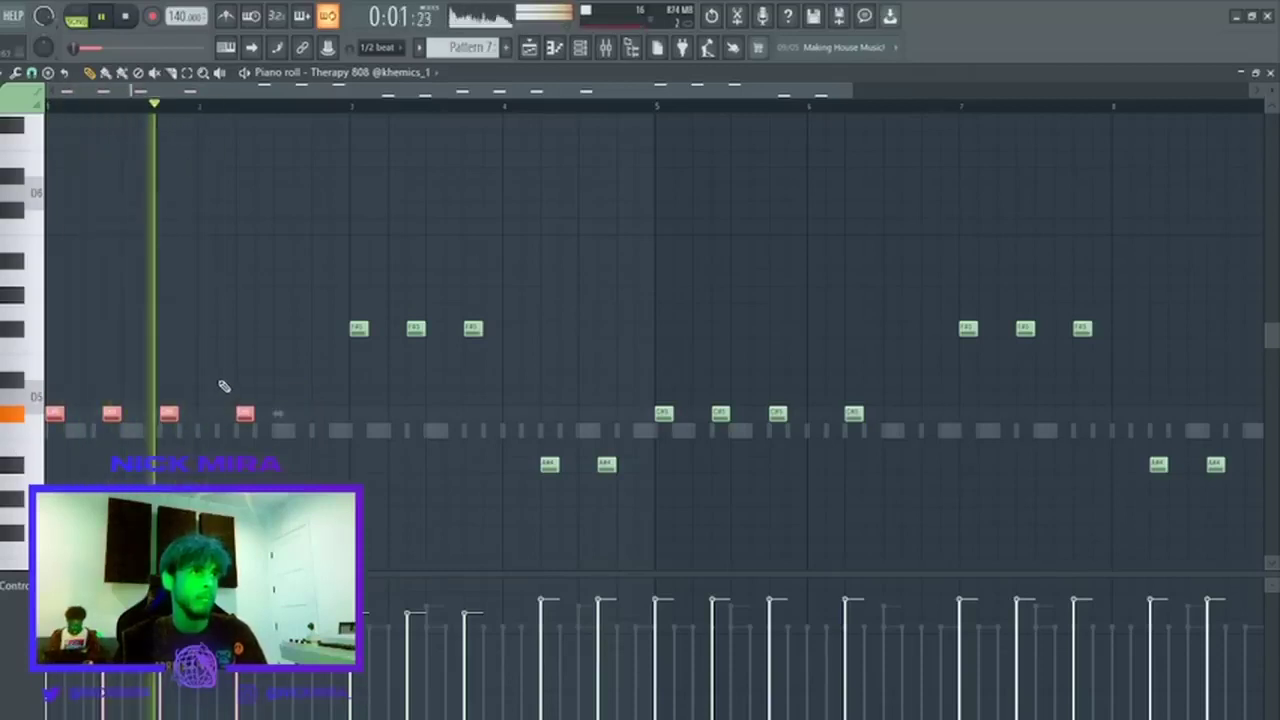
{"action": "left_click_drag", "start_coordinate": [234, 377], "coordinate": [756, 278]}
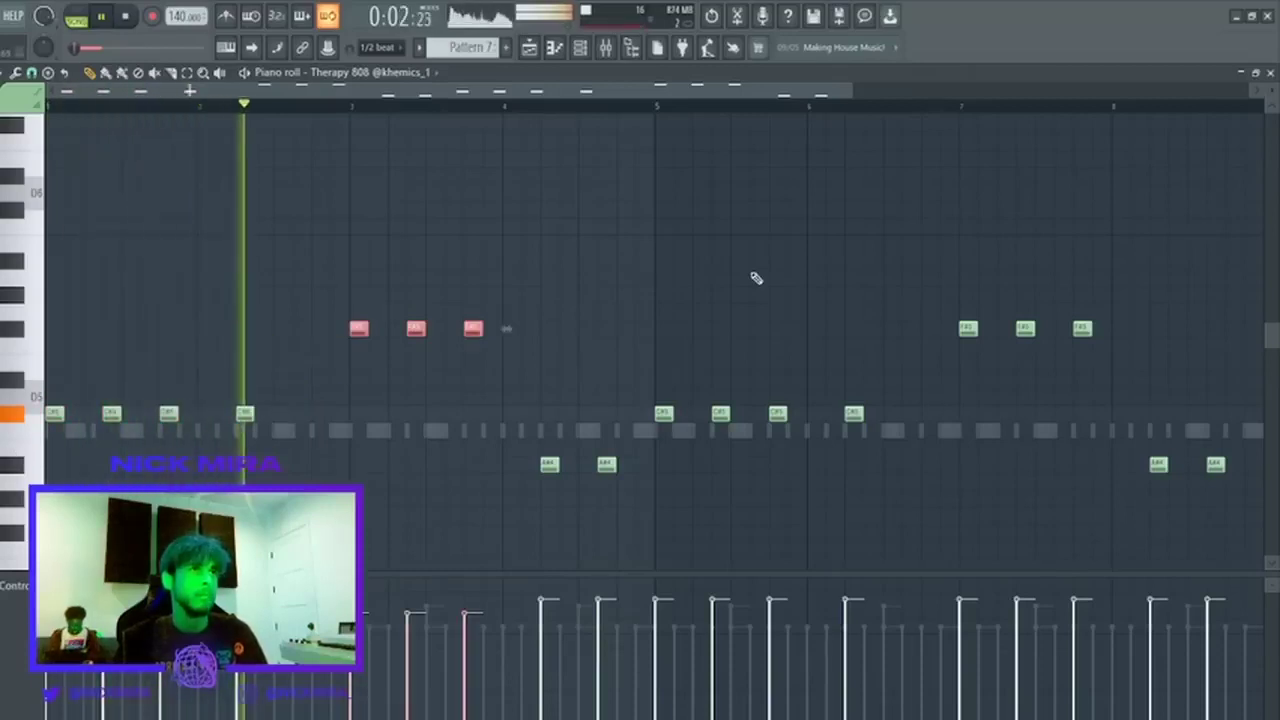
{"action": "left_click", "coordinate": [688, 285], "text": "ctrl"}
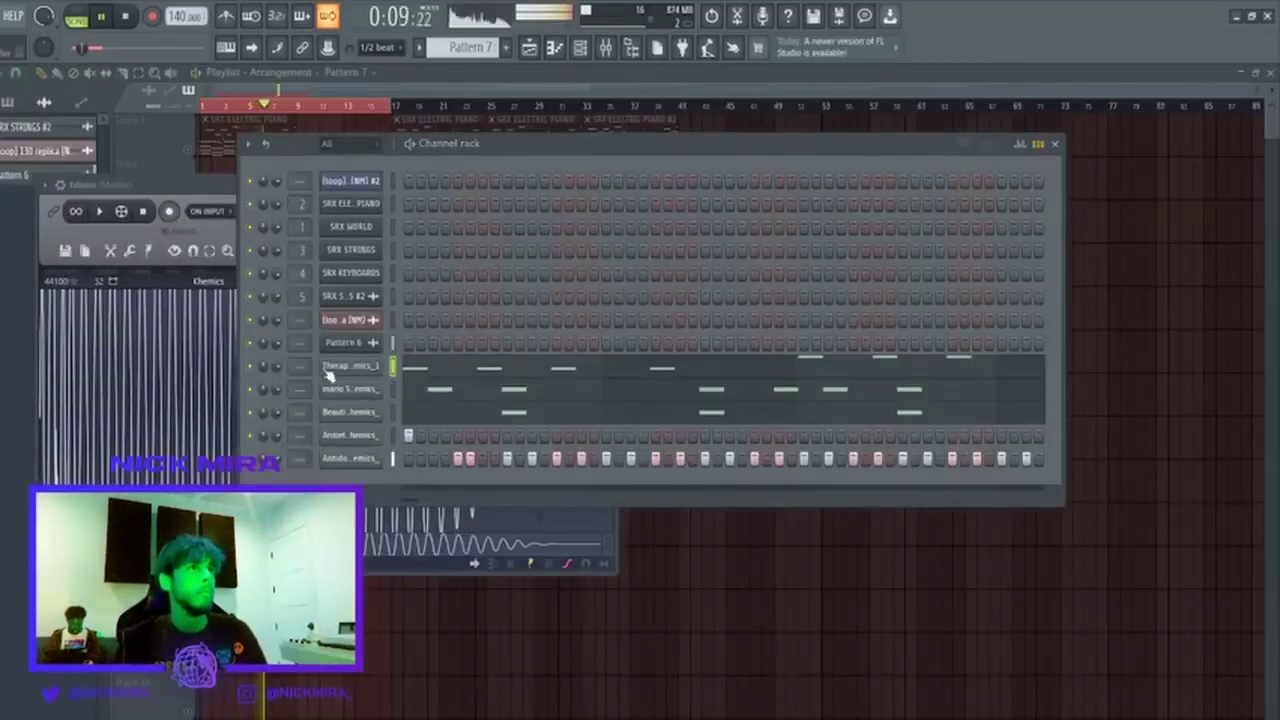
Open the Antidote HH hi-hat notes in the piano roll, play them back, and erase the hits in the first half of bar 2.
{"action": "left_click", "coordinate": [332, 412]}
{"action": "left_click", "coordinate": [546, 483]}
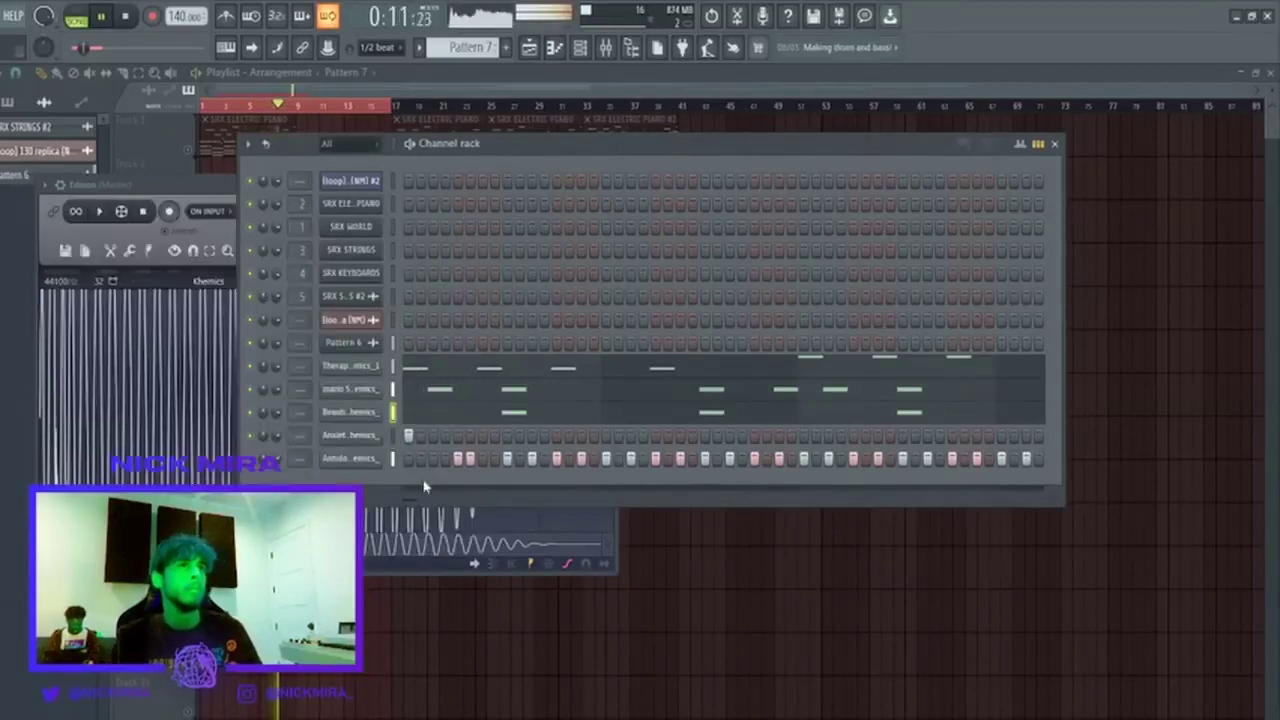
{"action": "right_click", "coordinate": [380, 458]}
{"action": "left_click", "coordinate": [396, 462]}
{"action": "key", "text": "space"}
{"action": "key", "text": "space"}
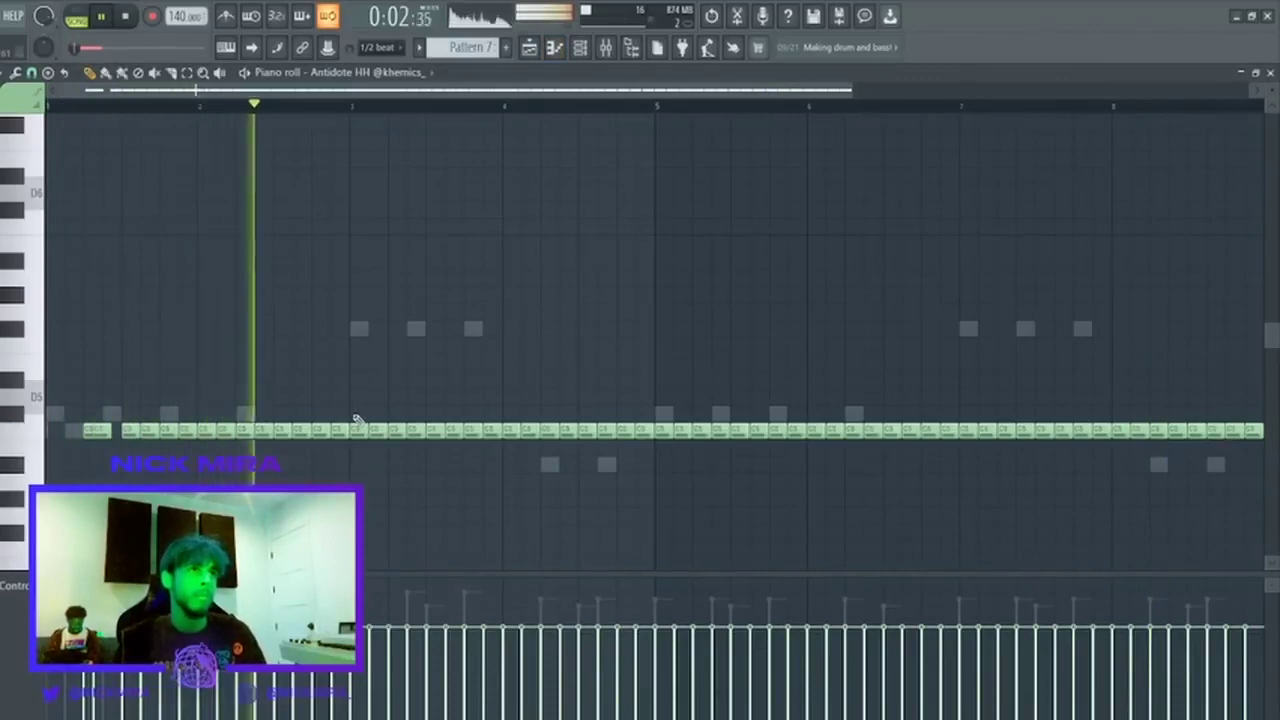
{"action": "key", "text": "space"}
{"action": "key", "text": "space"}
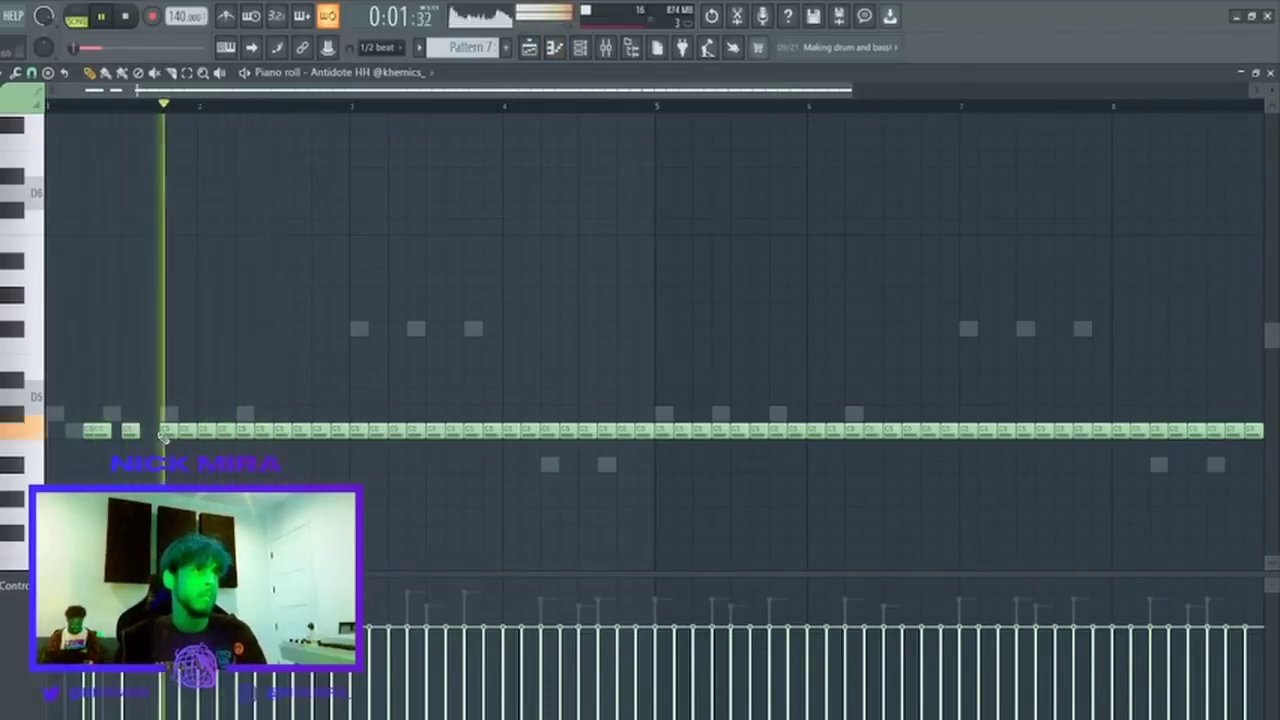
{"action": "key", "text": "space"}
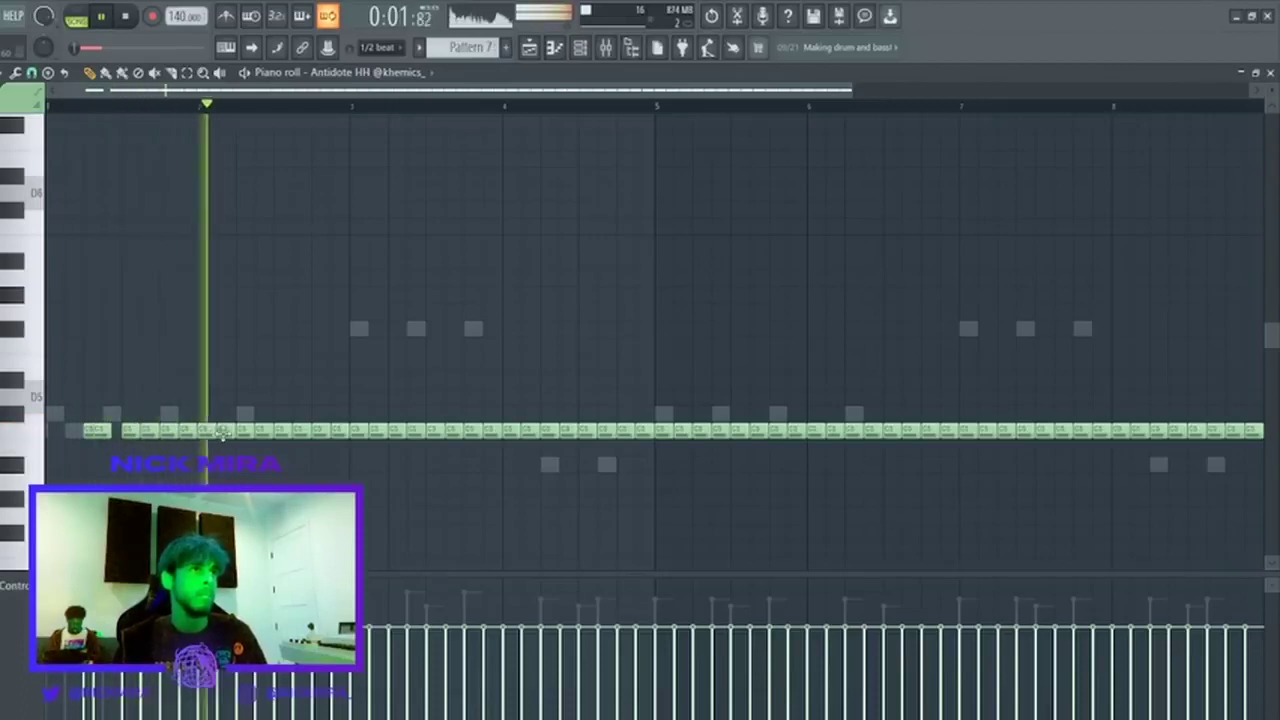
{"action": "right_click", "coordinate": [266, 434]}
{"action": "key", "text": "space"}
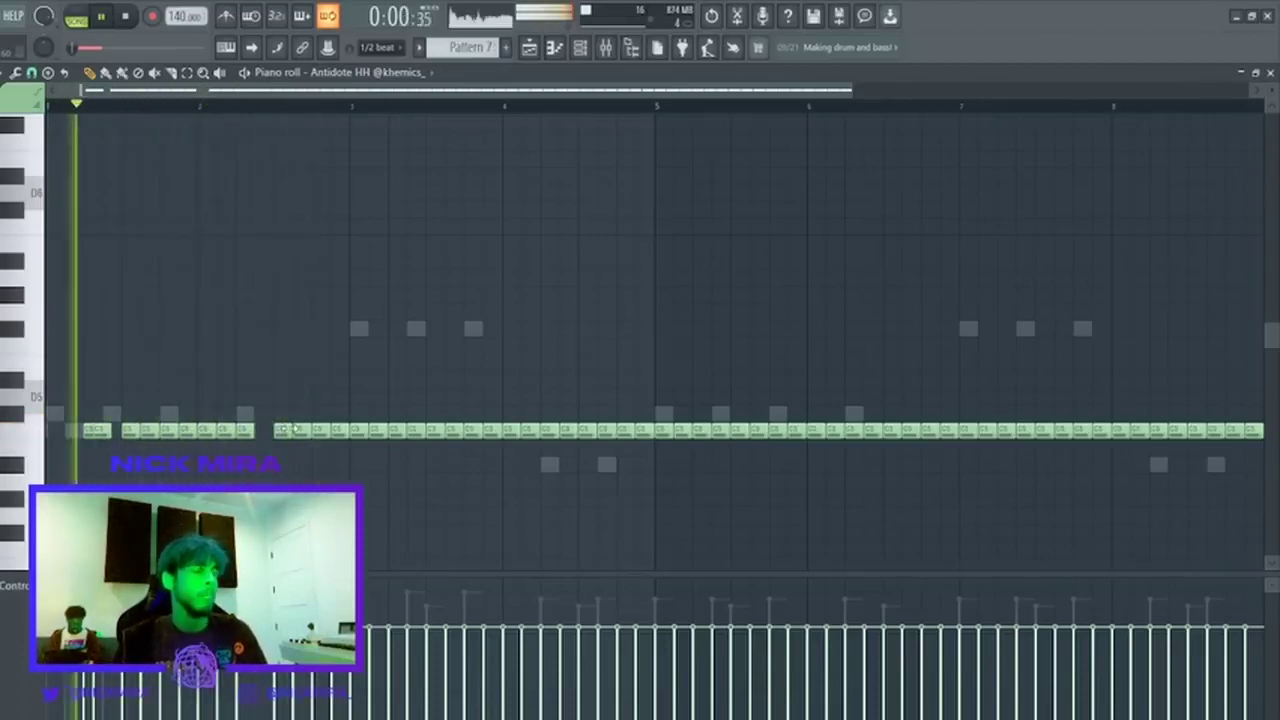
{"action": "right_click", "coordinate": [210, 429]}
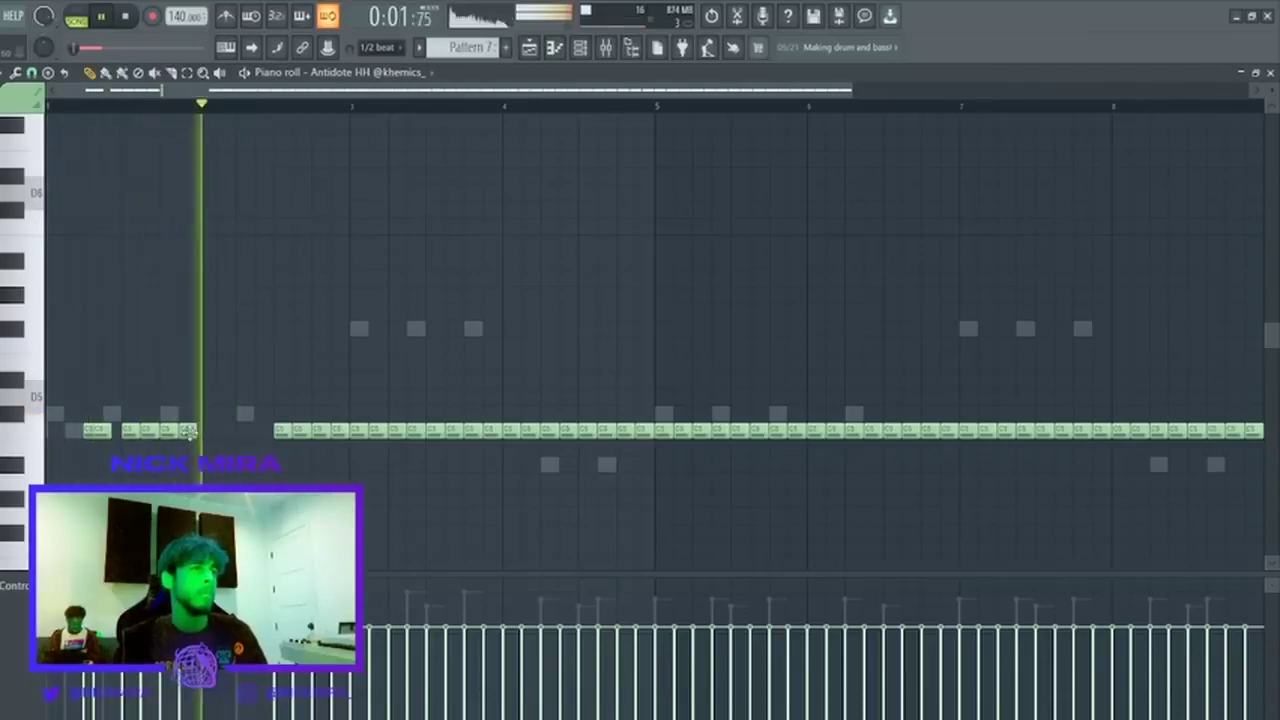
Replace the remaining bar 2 hi-hat hits with a copy of the bar 1 pattern and erase all hits from bar 3 onward.
{"action": "left_click_drag", "start_coordinate": [211, 412], "coordinate": [7, 485]}
{"action": "right_click", "coordinate": [279, 433]}
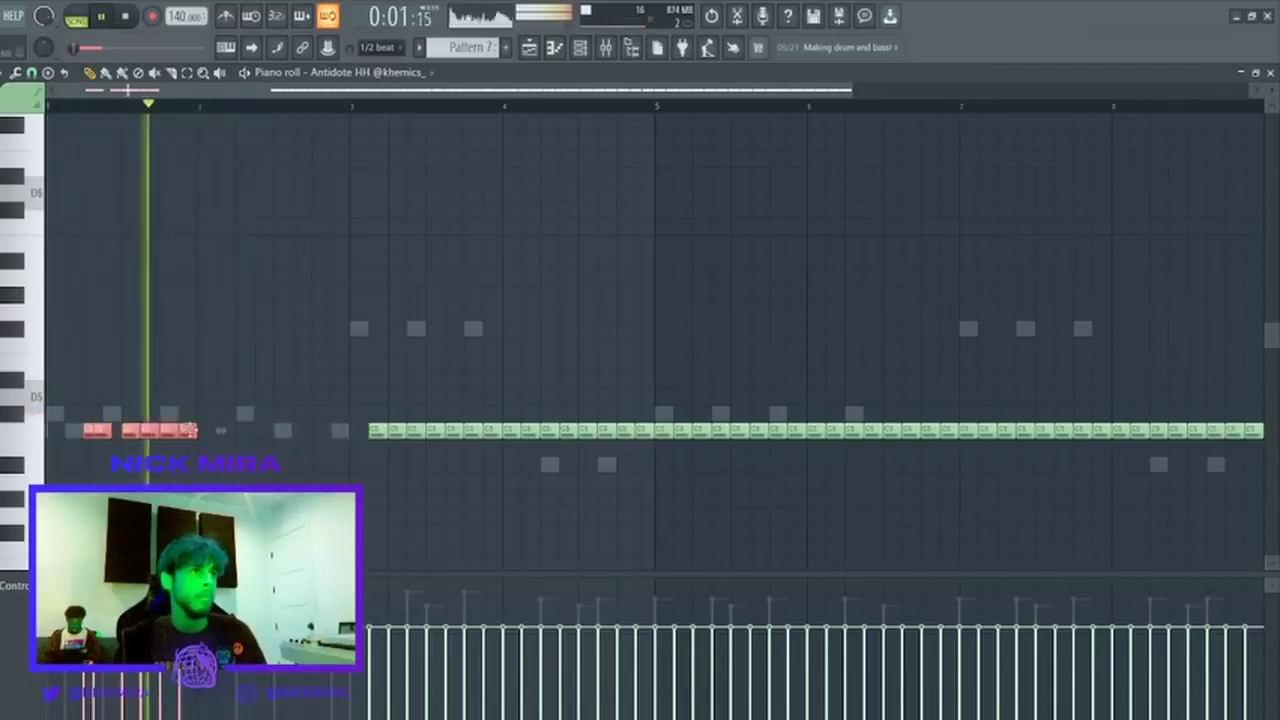
{"action": "left_click_drag", "start_coordinate": [187, 435], "coordinate": [340, 443]}
{"action": "key", "text": "ctrl+d"}
{"action": "right_click", "coordinate": [372, 430]}
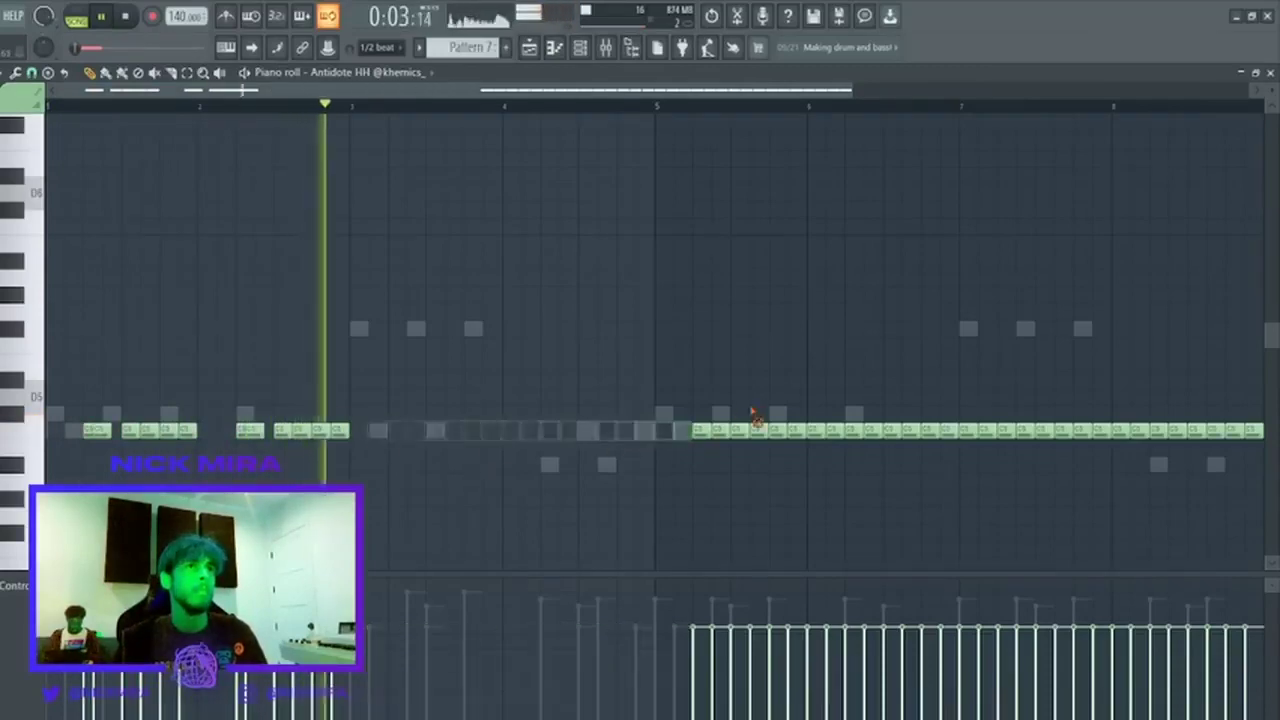
{"action": "right_click", "coordinate": [1238, 431]}
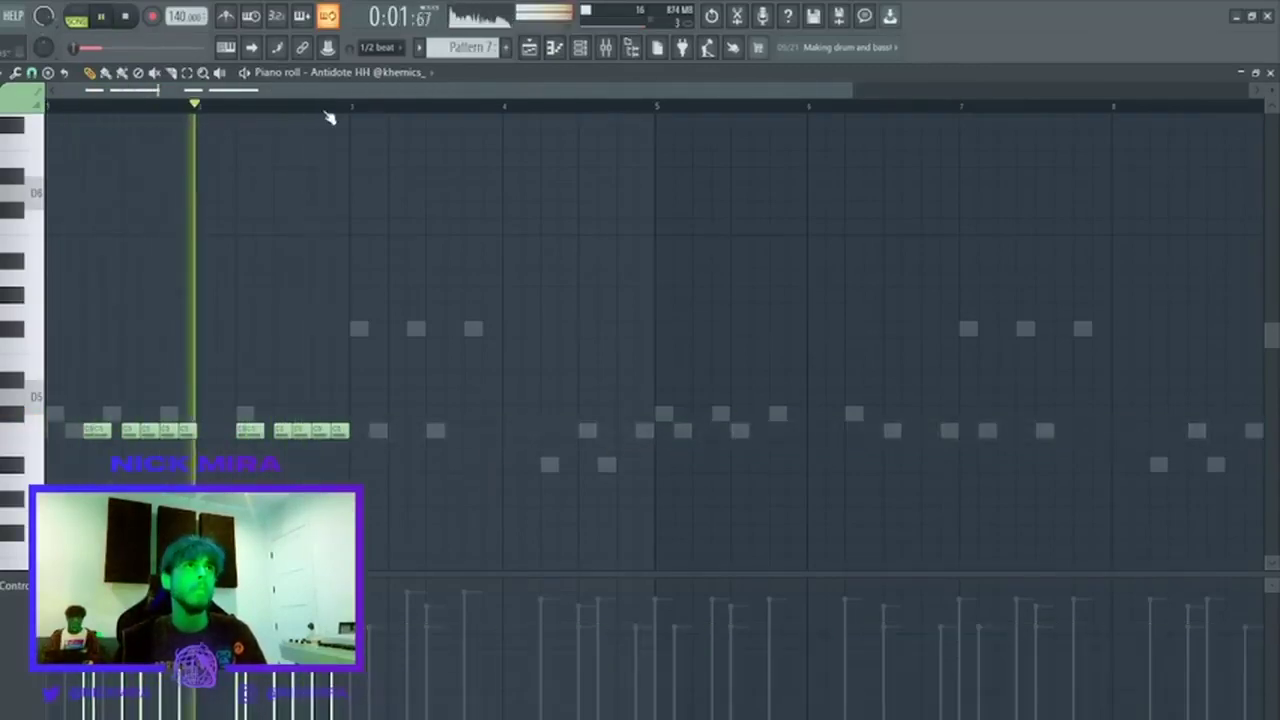
Duplicate the two-bar Antidote HH pattern until it fills bars 3 to 8, and return to the Channel rack.
{"action": "key", "text": "ctrl+b"}
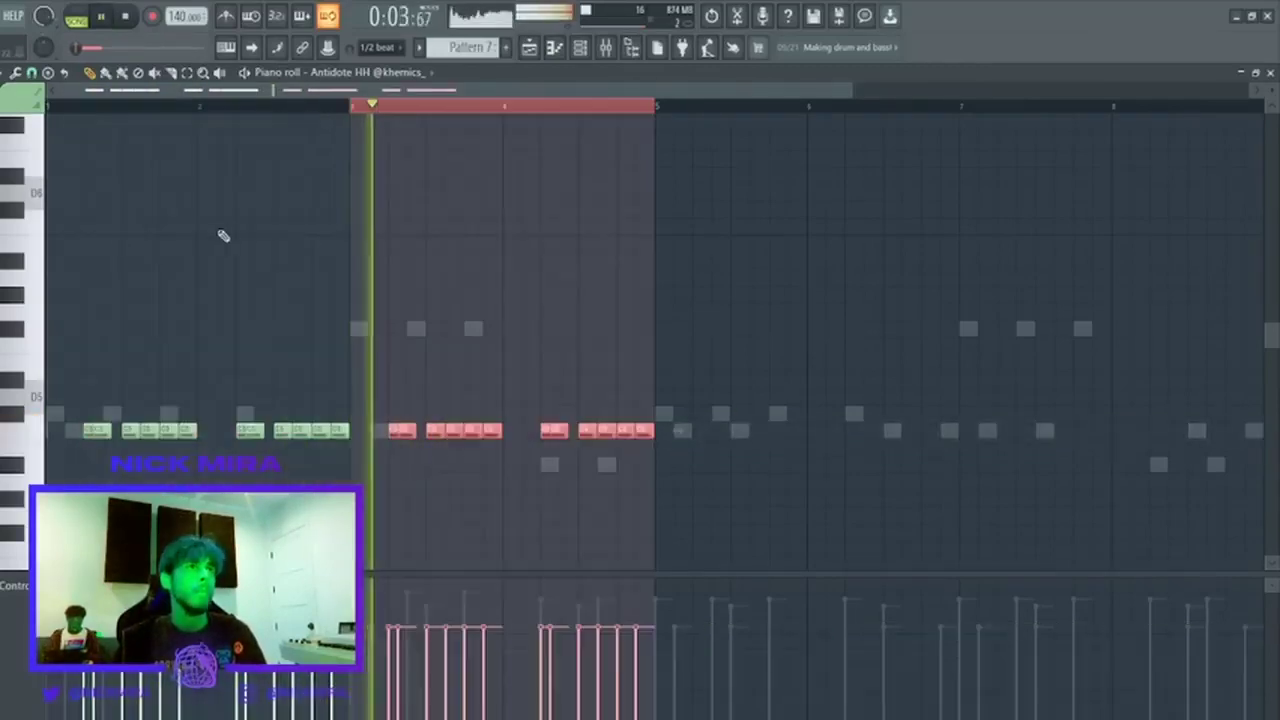
{"action": "key", "text": "ctrl+d"}
{"action": "left_click_drag", "start_coordinate": [659, 107], "coordinate": [46, 107]}
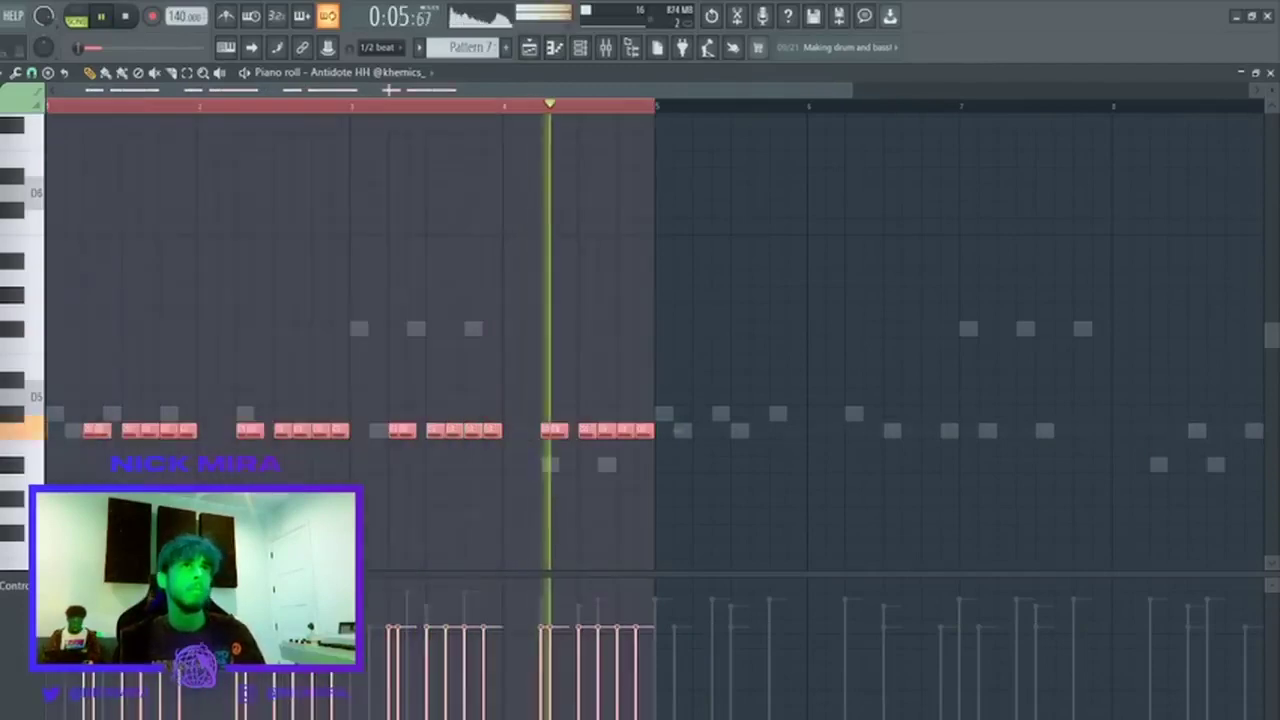
{"action": "key", "text": "ctrl+b"}
{"action": "key", "text": "ctrl+d"}
{"action": "key", "text": "Escape"}
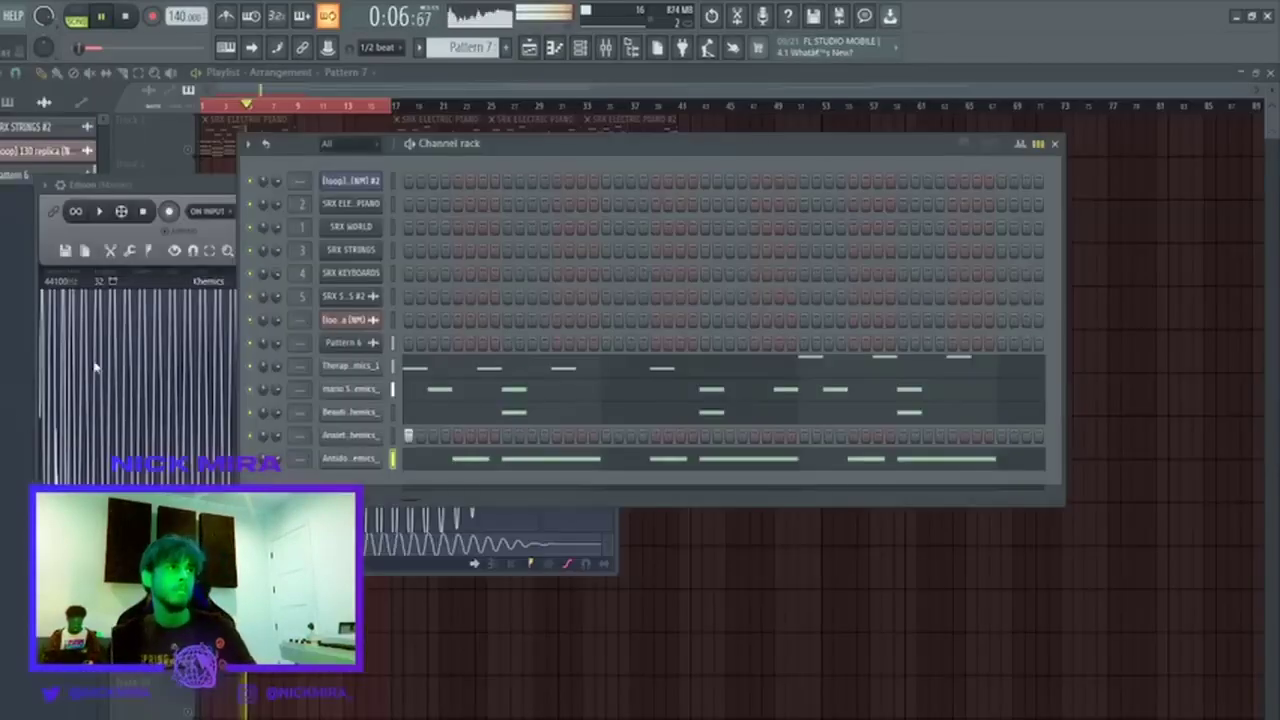
Repeat the single Anxiety 2 HH hit every two bars across all eight bars in its piano roll.
{"action": "right_click", "coordinate": [356, 440]}
{"action": "left_click", "coordinate": [343, 285]}
{"action": "left_click_drag", "start_coordinate": [357, 104], "coordinate": [46, 104]}
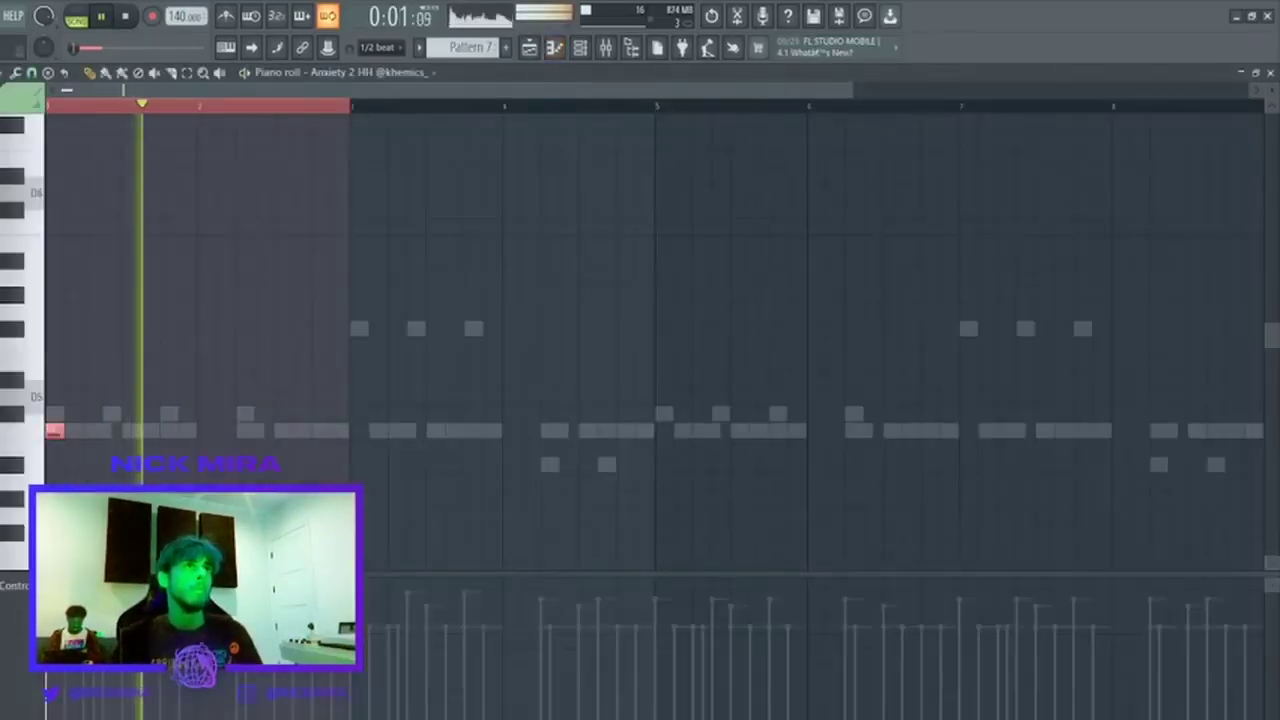
{"action": "key", "text": "ctrl+b"}
{"action": "key", "text": "ctrl+b"}
{"action": "key", "text": "ctrl+b"}
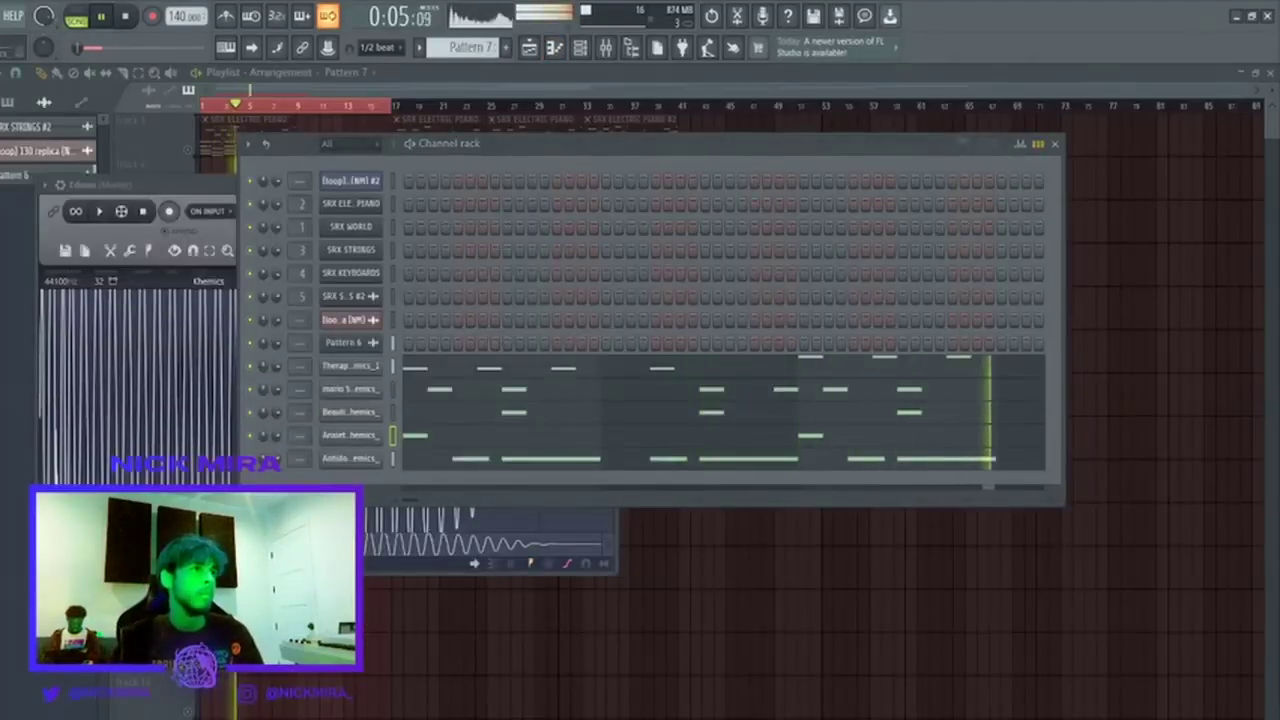
Add an Industry 3 Hihat channel with a run of hits around bar 2, and lower its first and last notes to A#4.
{"action": "left_click_drag", "start_coordinate": [408, 490], "coordinate": [408, 516]}
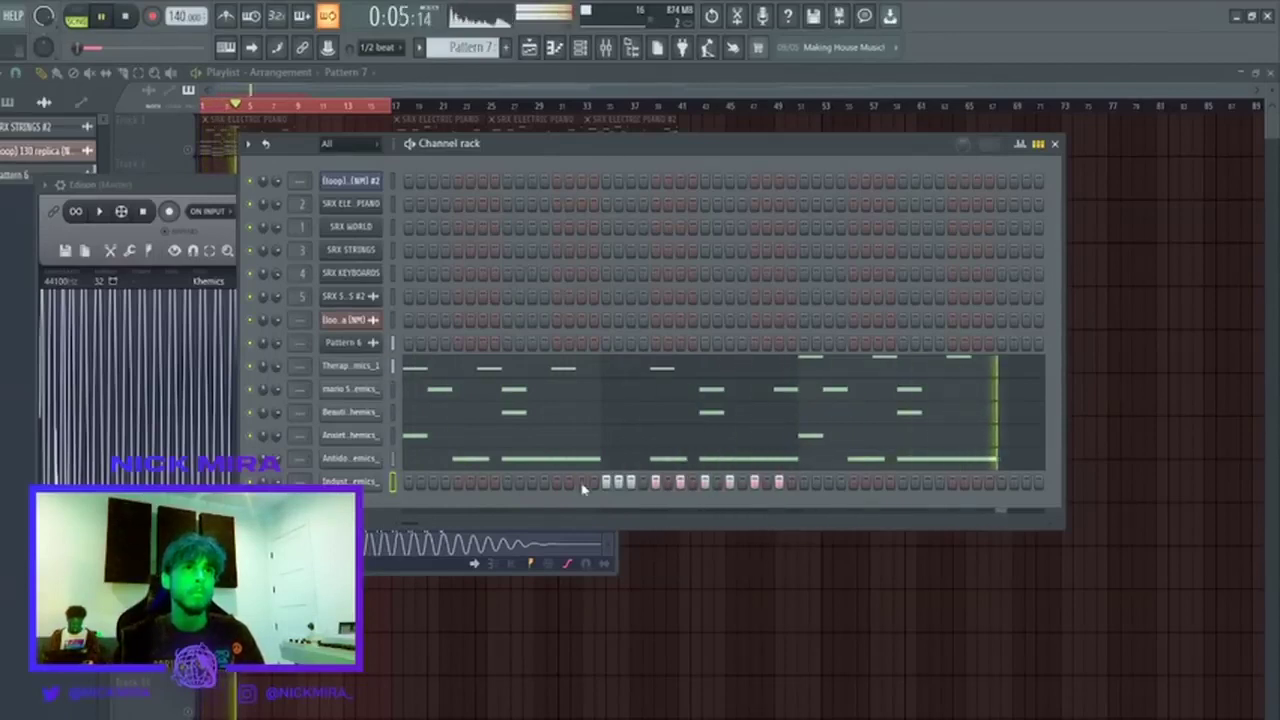
{"action": "key", "text": "F7"}
{"action": "key", "text": "ctrl+l"}
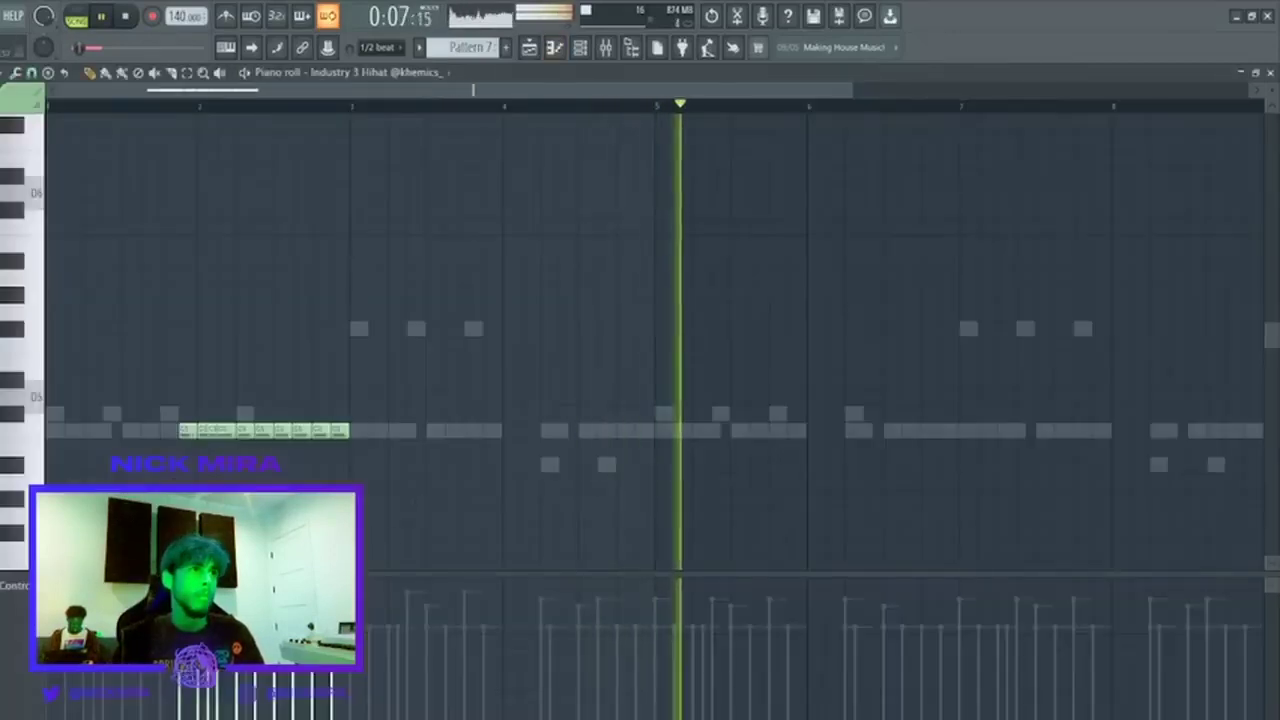
{"action": "left_click", "coordinate": [188, 428], "text": "ctrl"}
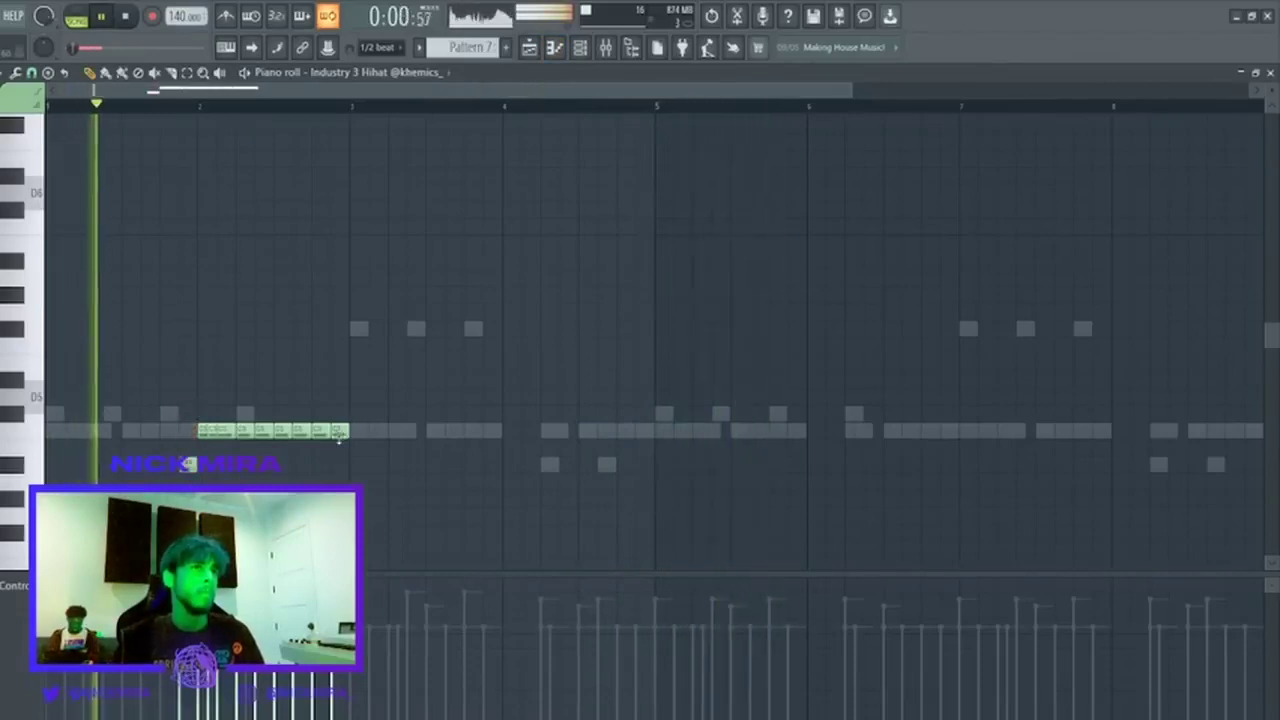
{"action": "left_click_drag", "start_coordinate": [342, 444], "coordinate": [342, 460]}
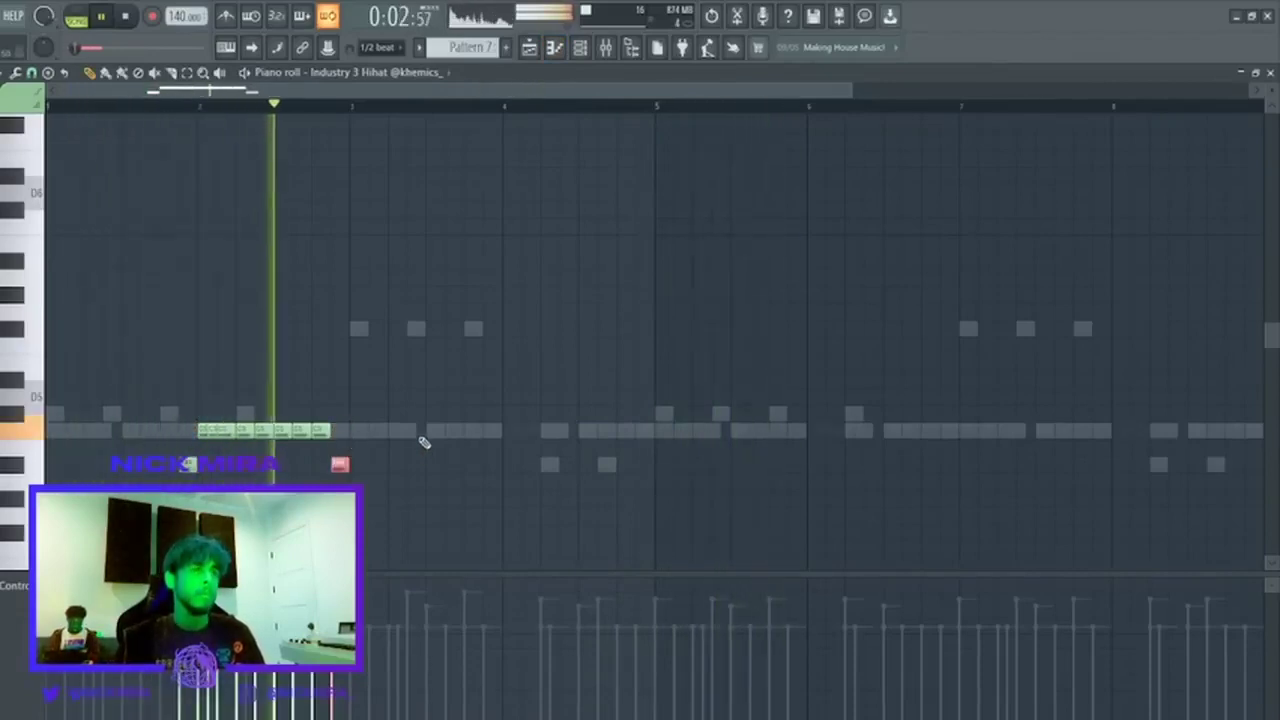
Duplicate the two-bar Industry 3 Hihat pattern three times to fill bars 3 to 8.
{"action": "left_click_drag", "start_coordinate": [360, 107], "coordinate": [54, 107]}
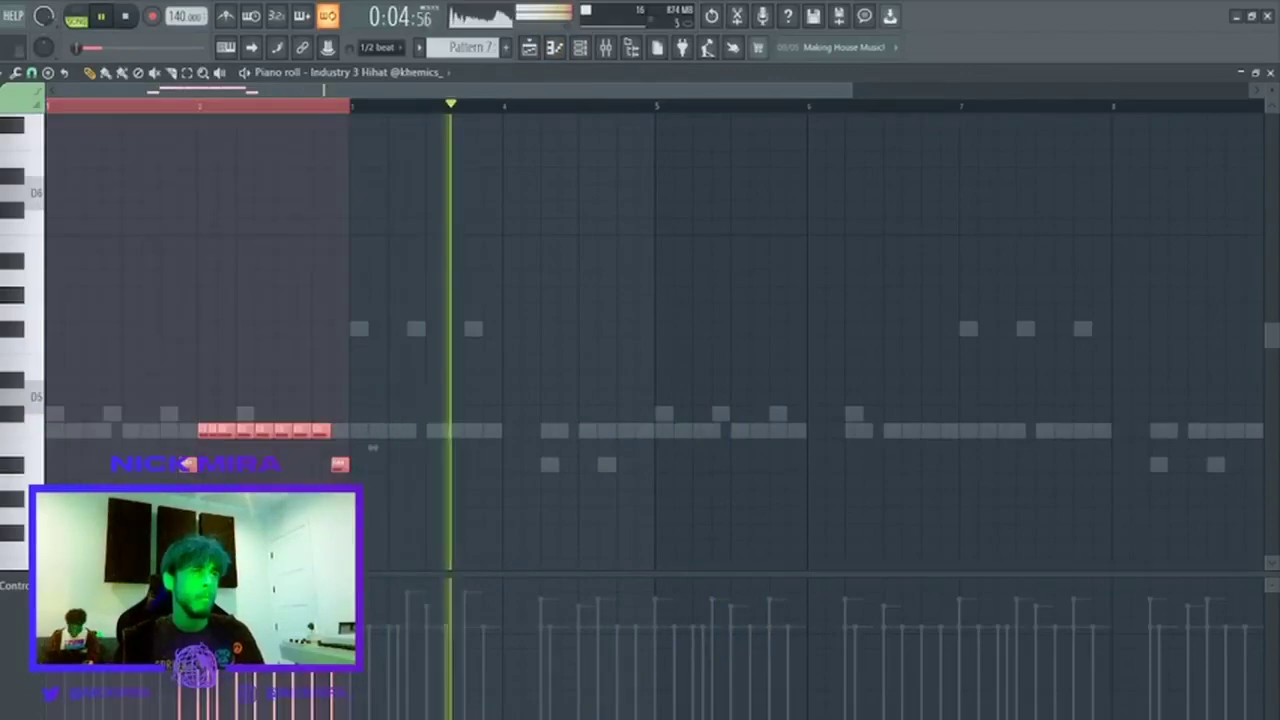
{"action": "key", "text": "ctrl+b"}
{"action": "key", "text": "ctrl+b"}
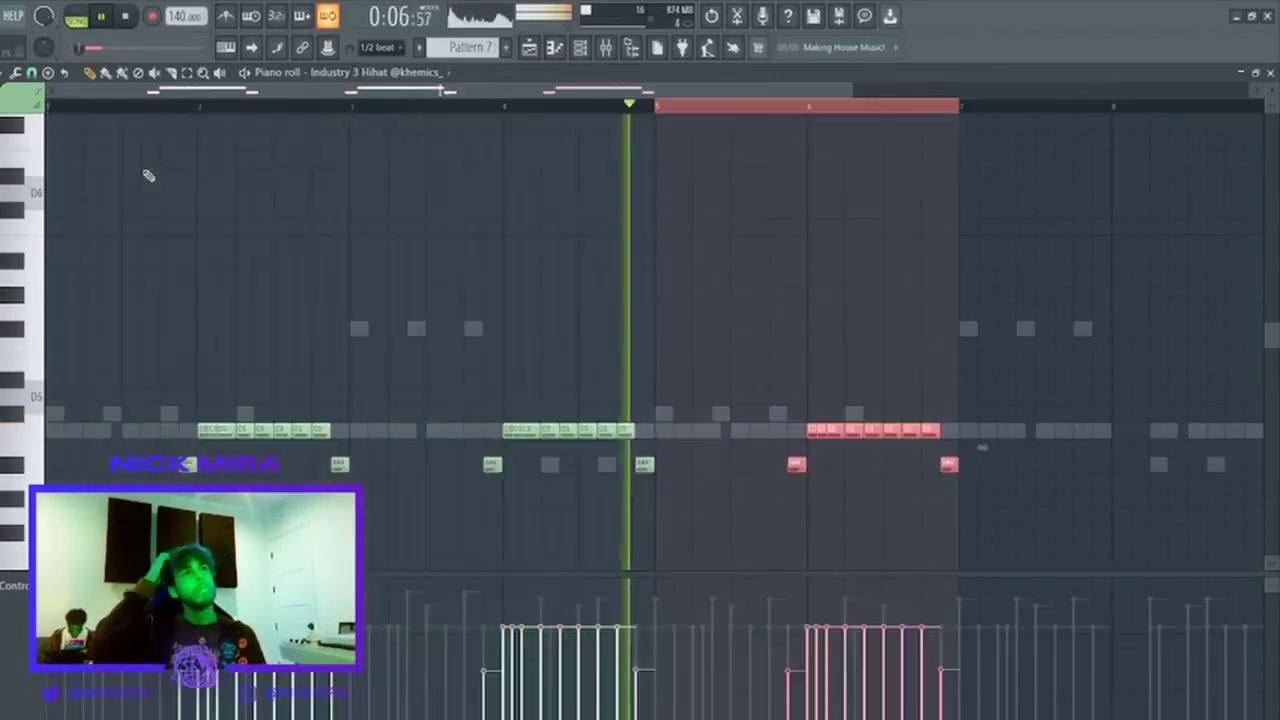
{"action": "key", "text": "ctrl+b"}
{"action": "key", "text": "ctrl+d"}
Delete the Industry 3 Hihat runs around bars 4 and 8.
{"action": "left_click_drag", "start_coordinate": [463, 371], "coordinate": [652, 556]}
{"action": "key", "text": "Delete"}
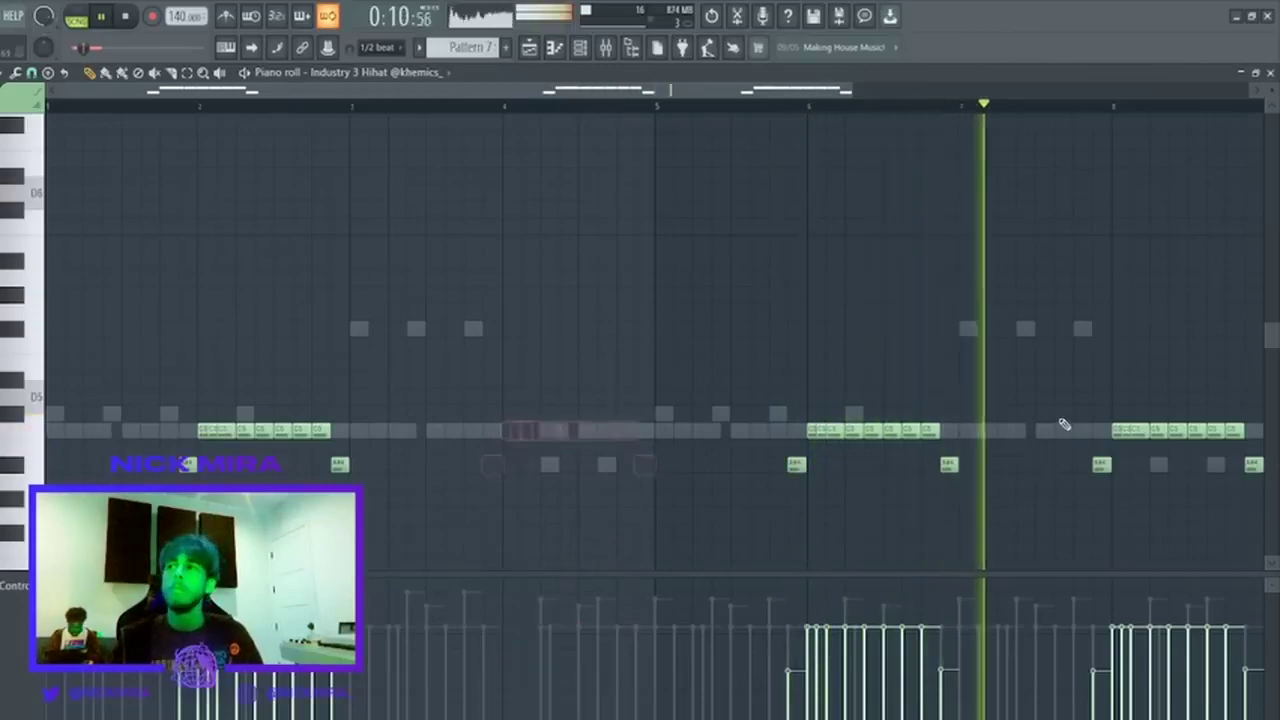
{"action": "left_click_drag", "start_coordinate": [1064, 424], "coordinate": [1262, 556]}
{"action": "key", "text": "Delete"}
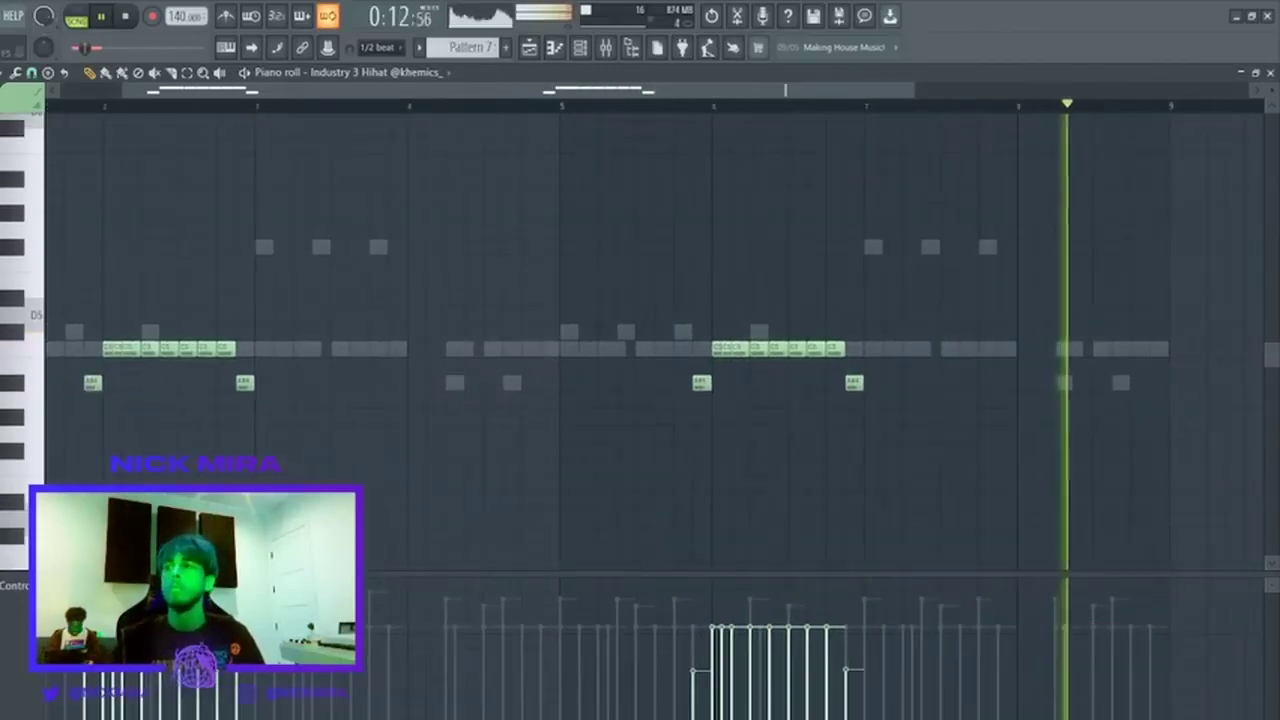
Undo the deletion of the bar 8 run and try removing the later C5 hits of the bar 2 run.
{"action": "key", "text": "ctrl+z"}
{"action": "left_click", "coordinate": [362, 296], "text": "ctrl"}
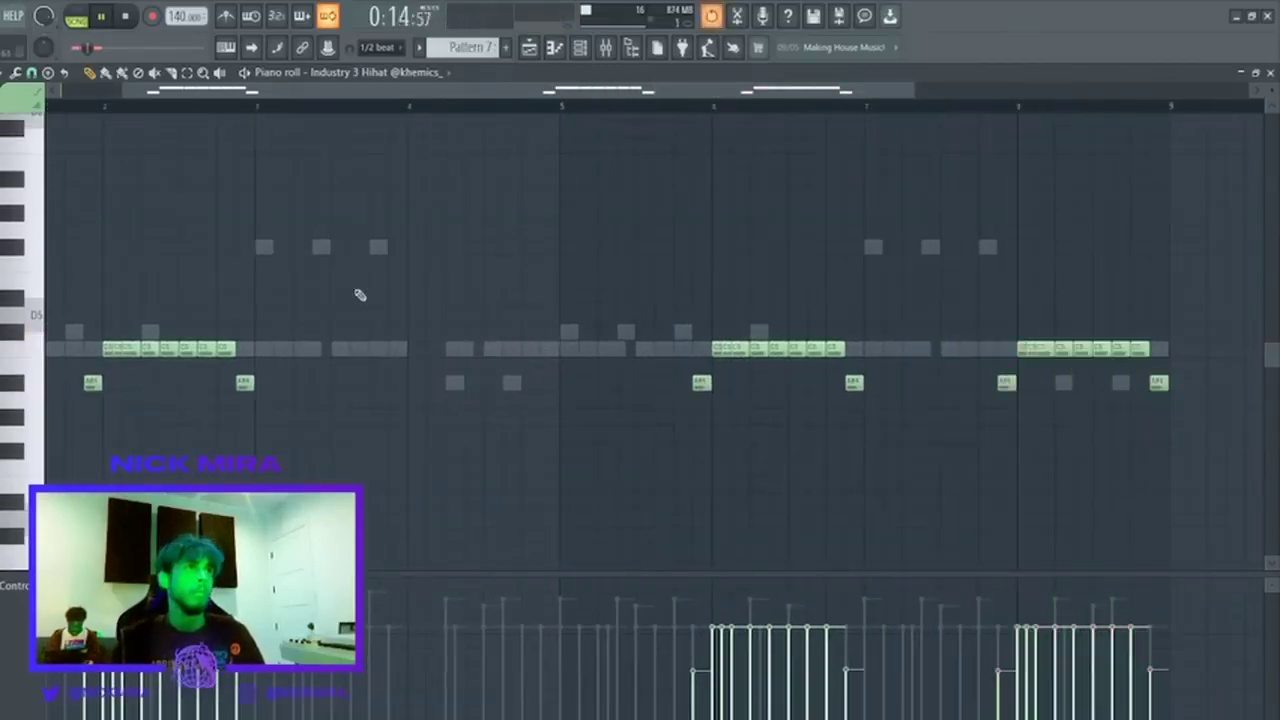
{"action": "right_click", "coordinate": [190, 350]}
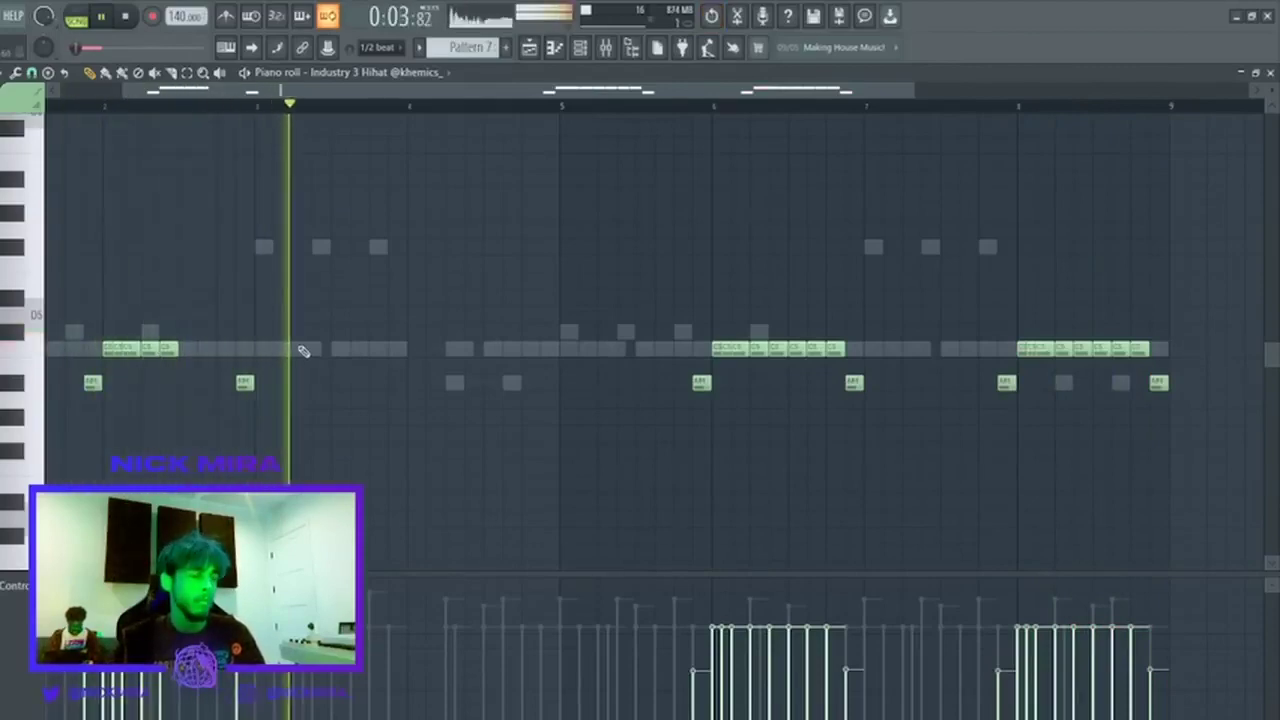
Copy the full Industry 3 Hihat run from bar 2 into bar 4, and delete the hits in bars 5 to 8.
{"action": "left_click_drag", "start_coordinate": [302, 310], "coordinate": [58, 446]}
{"action": "left_click_drag", "start_coordinate": [97, 388], "coordinate": [410, 402]}
{"action": "left_click_drag", "start_coordinate": [563, 261], "coordinate": [1264, 450]}
{"action": "key", "text": "Delete"}
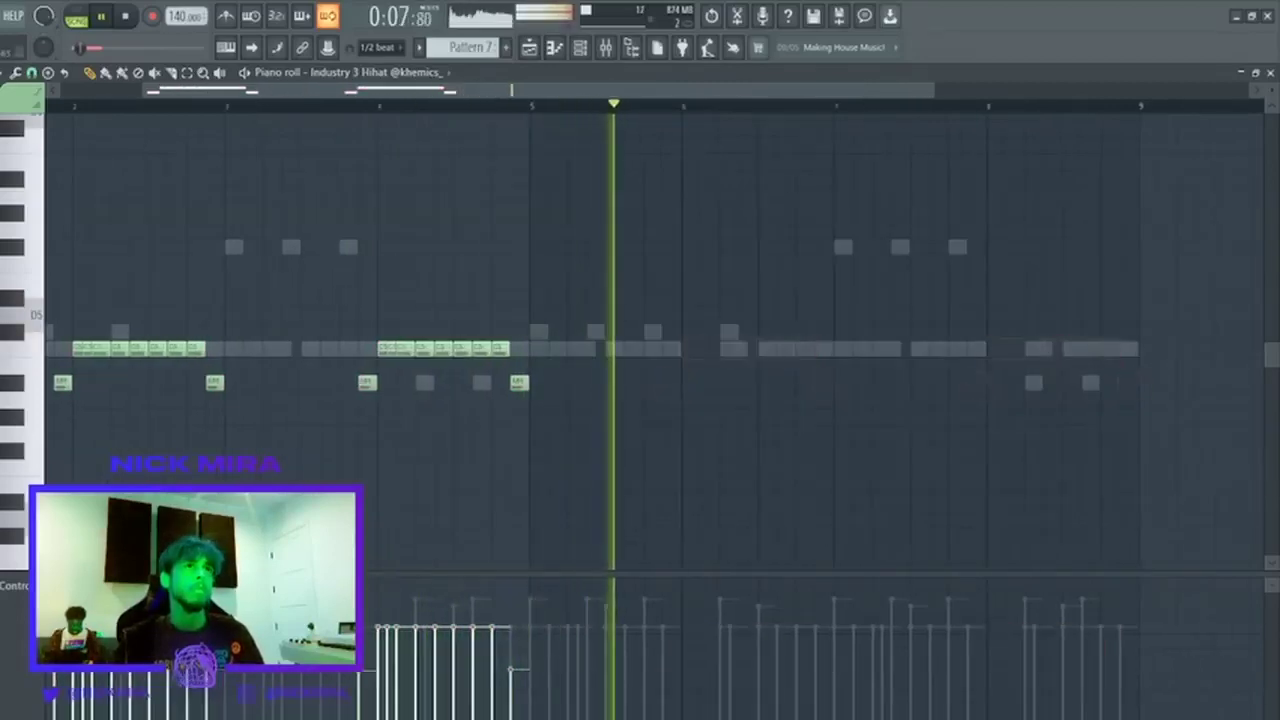
{"action": "key", "text": "space"}
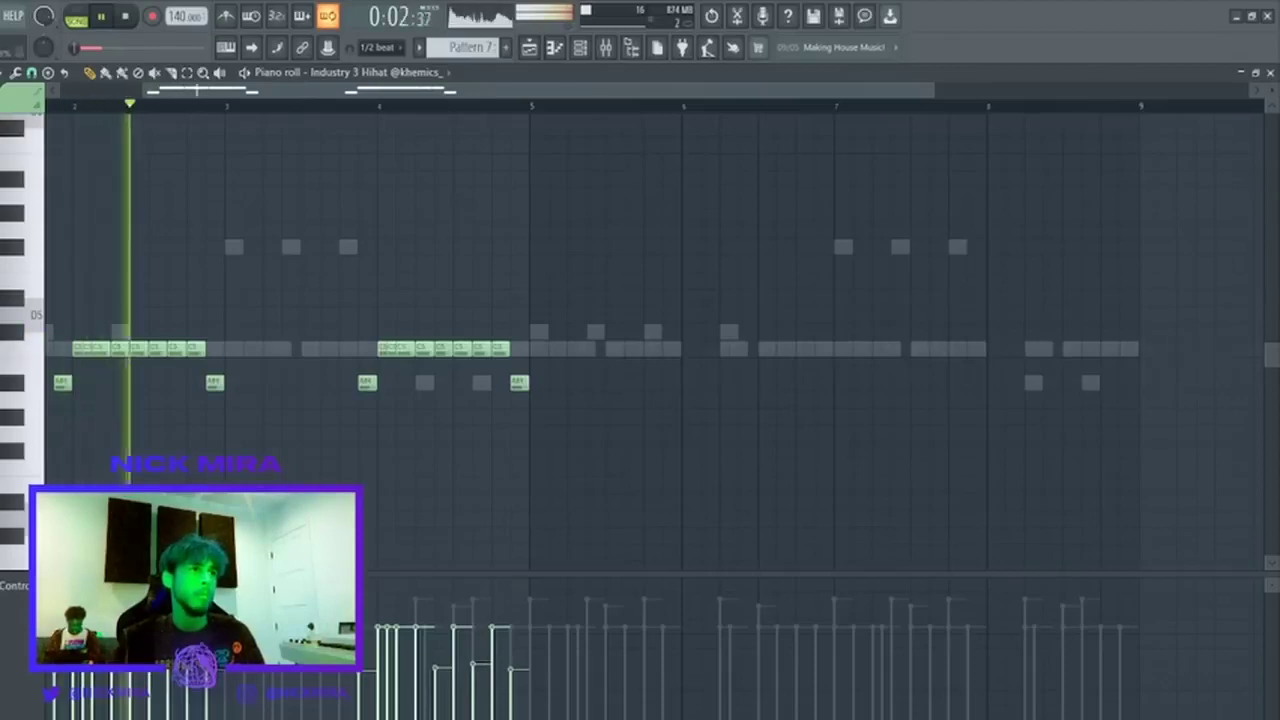
Duplicate the four-bar Industry 3 Hihat pattern into bars 5 to 8, clear the selection and return to the Channel rack.
{"action": "left_click_drag", "start_coordinate": [547, 106], "coordinate": [48, 106]}
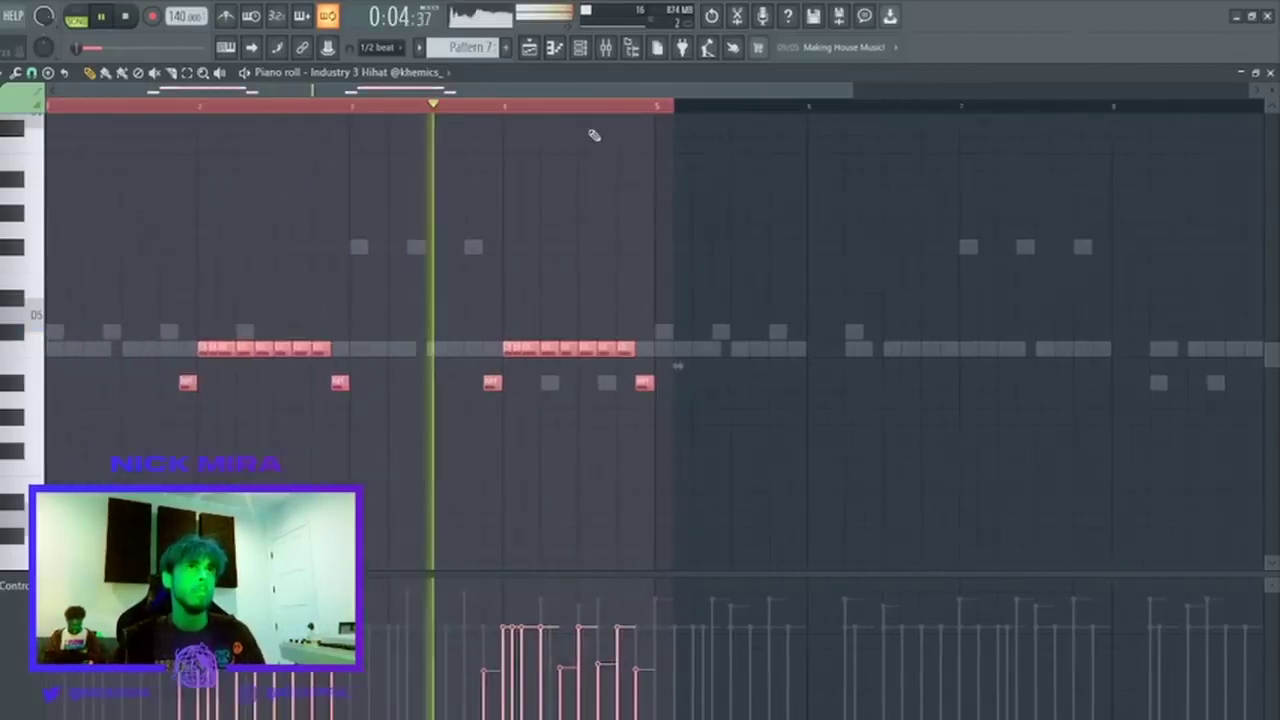
{"action": "key", "text": "ctrl+b"}
{"action": "key", "text": "ctrl+d"}
{"action": "key", "text": "Escape"}
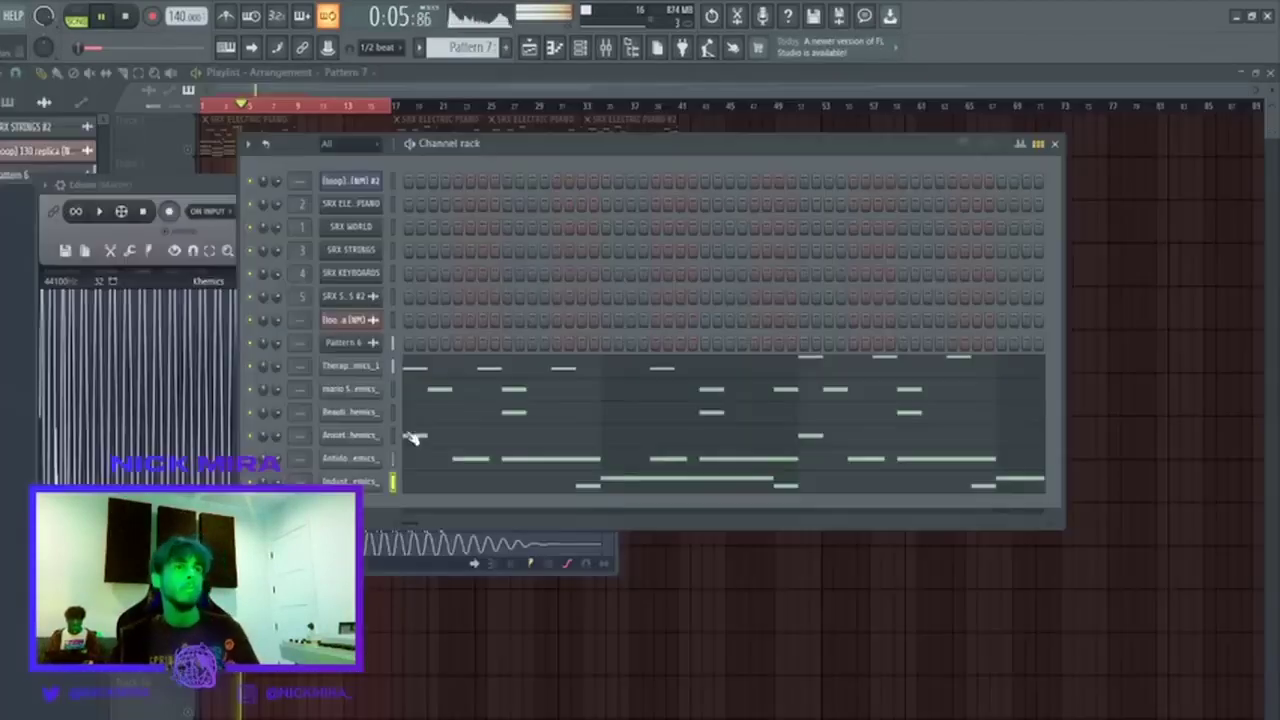
Adjust the Industry 3 Hihat channel's volume in its sampler settings and close them.
{"action": "left_click", "coordinate": [372, 487]}
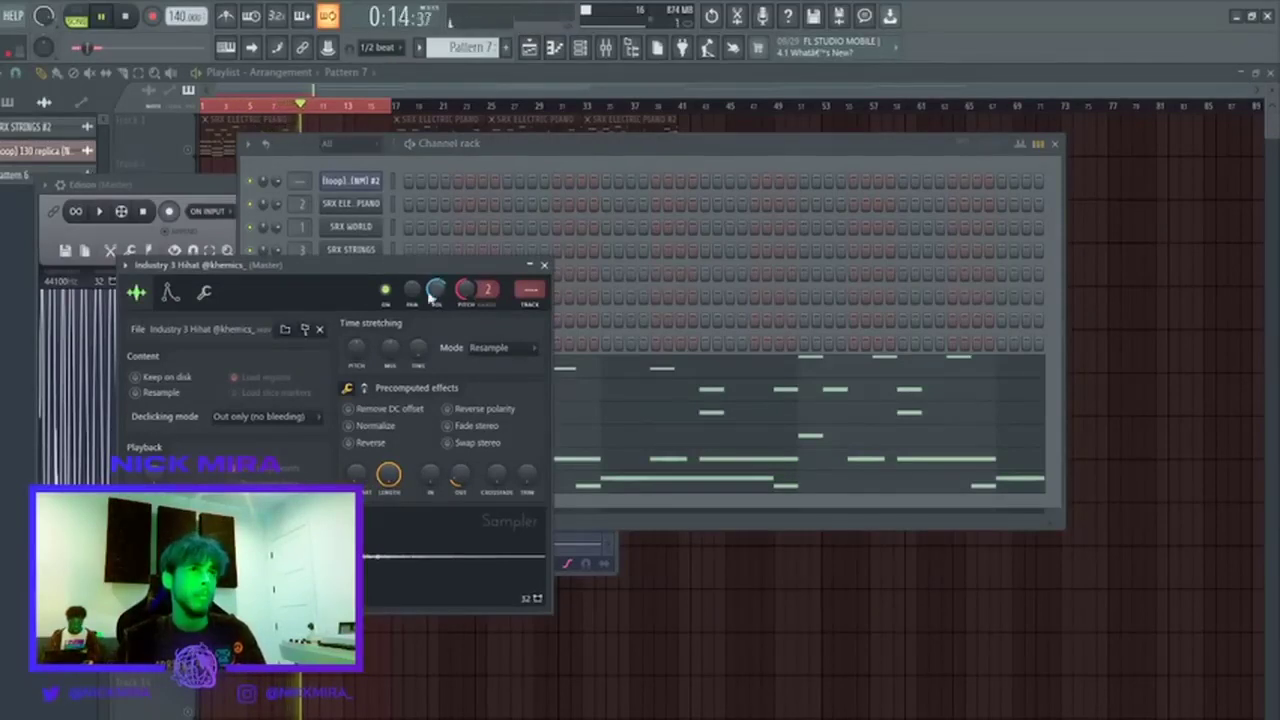
{"action": "left_click", "coordinate": [544, 266]}
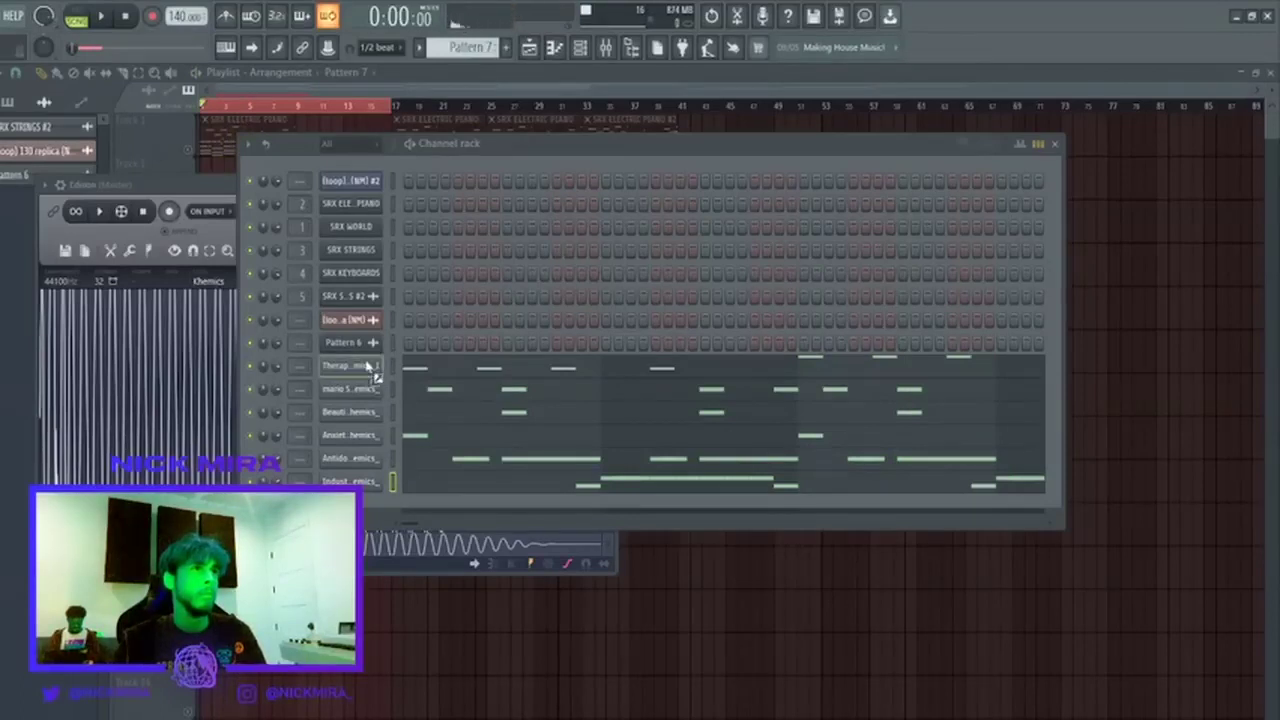
Insert a Nightshow Kick channel above the 808 with hits on the first three 808 notes, and open it in the piano roll.
{"action": "left_click_drag", "start_coordinate": [378, 372], "coordinate": [397, 365]}
{"action": "key", "text": "space"}
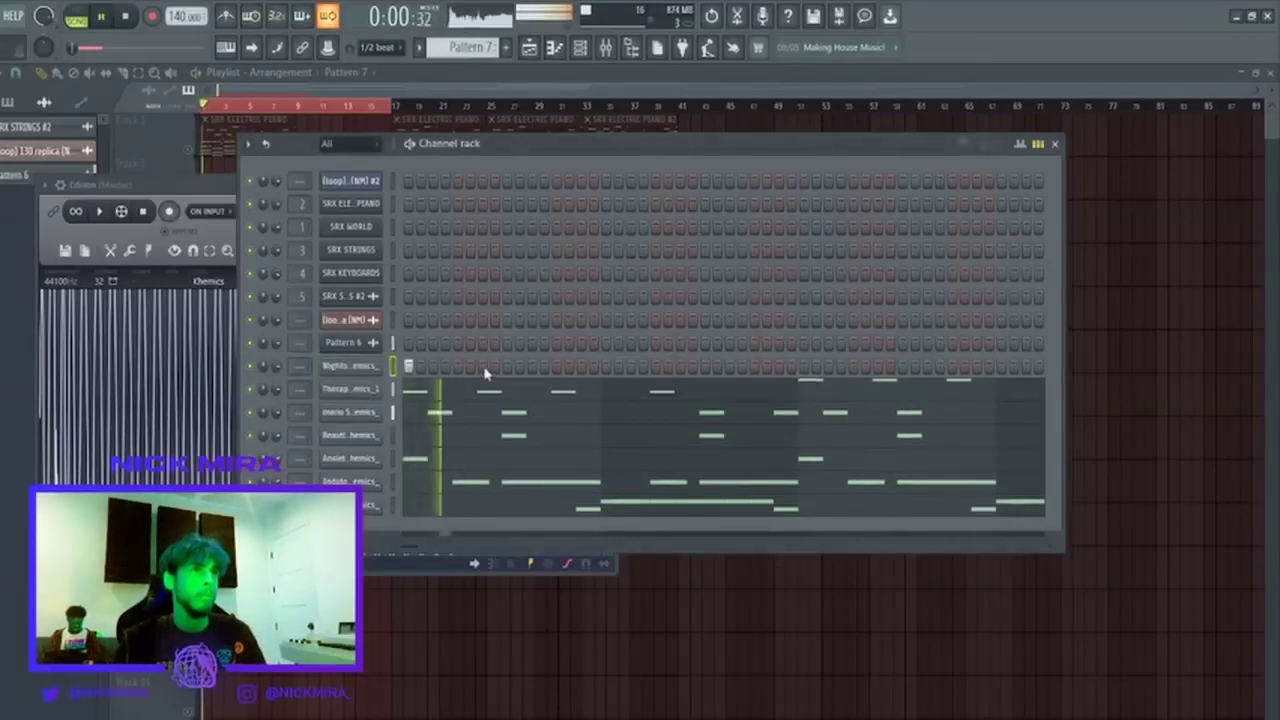
{"action": "key", "text": "F7"}
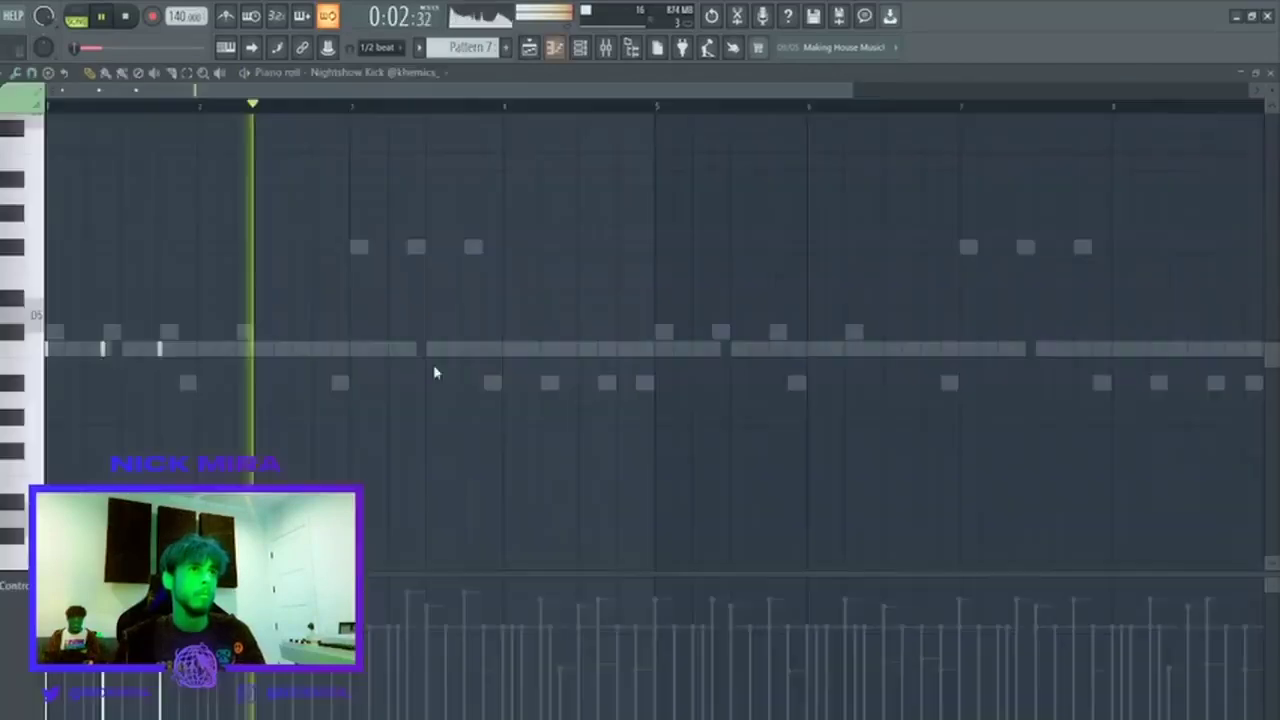
Delete the second kick, move the third onto bar 2's 808 note, and add kicks on bar 3's first and third and bar 4's first 808 notes.
{"action": "right_click", "coordinate": [112, 349]}
{"action": "left_click_drag", "start_coordinate": [168, 350], "coordinate": [240, 349]}
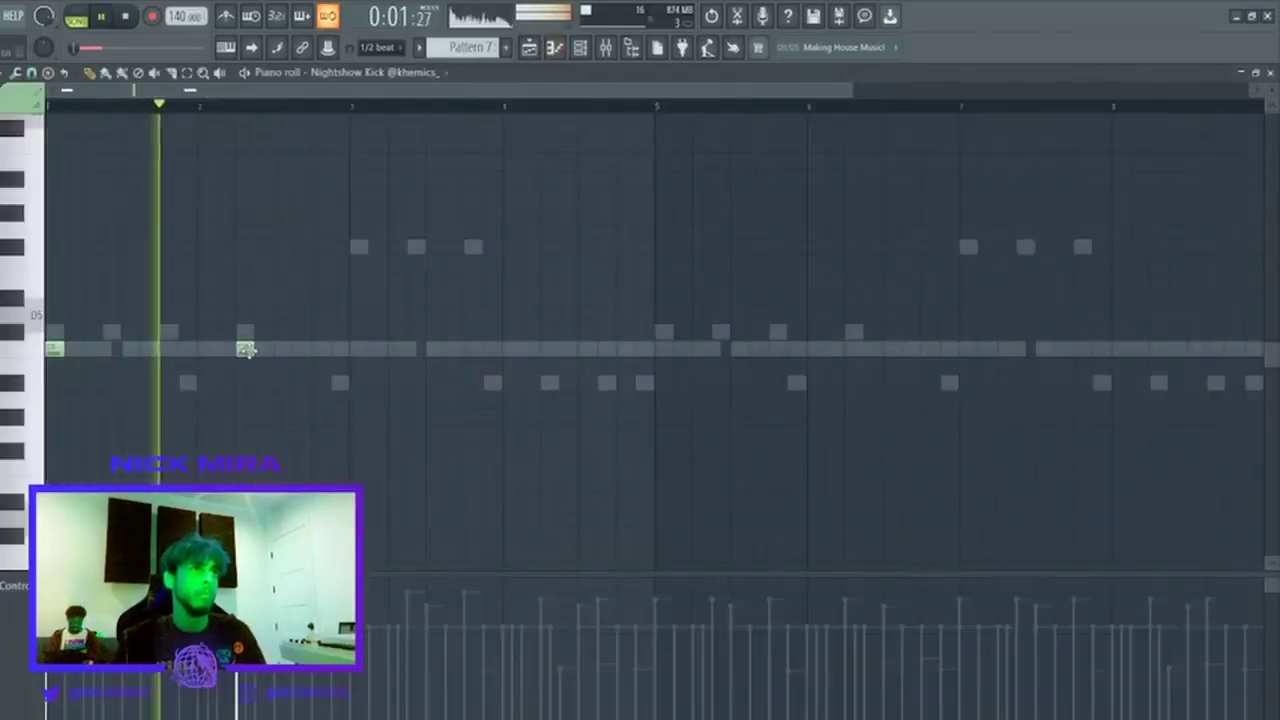
{"action": "left_click", "coordinate": [360, 349]}
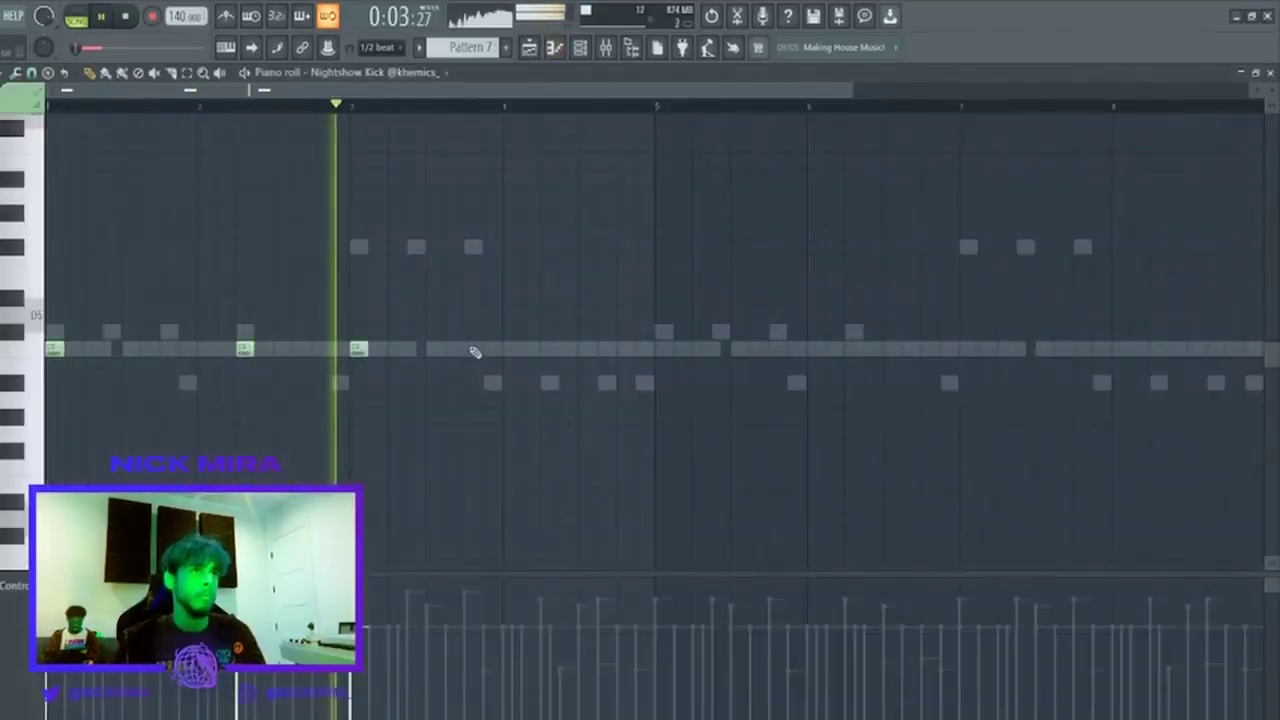
{"action": "left_click", "coordinate": [472, 349]}
{"action": "left_click", "coordinate": [549, 348]}
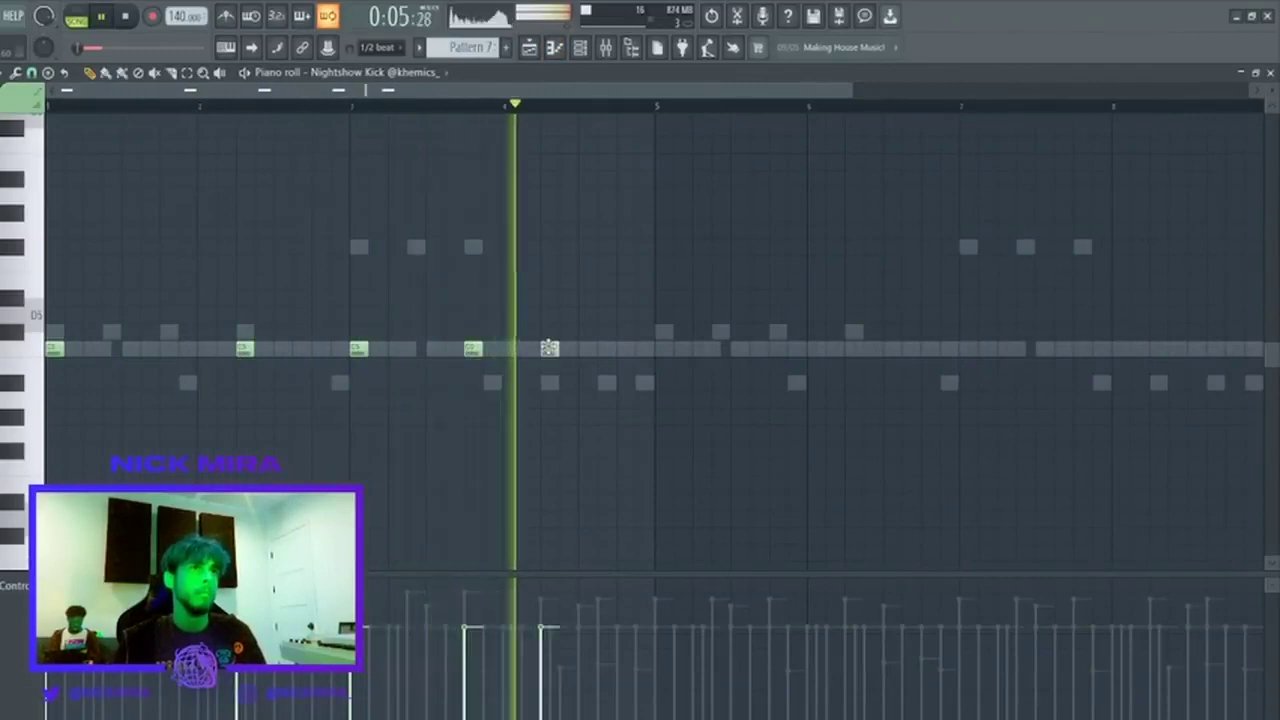
Transpose all Nightshow Kick notes down five semitones to G4, auditioning the pitch against the beat.
{"action": "key", "text": "ctrl+a"}
{"action": "key", "text": "space"}
{"action": "key", "text": "space"}
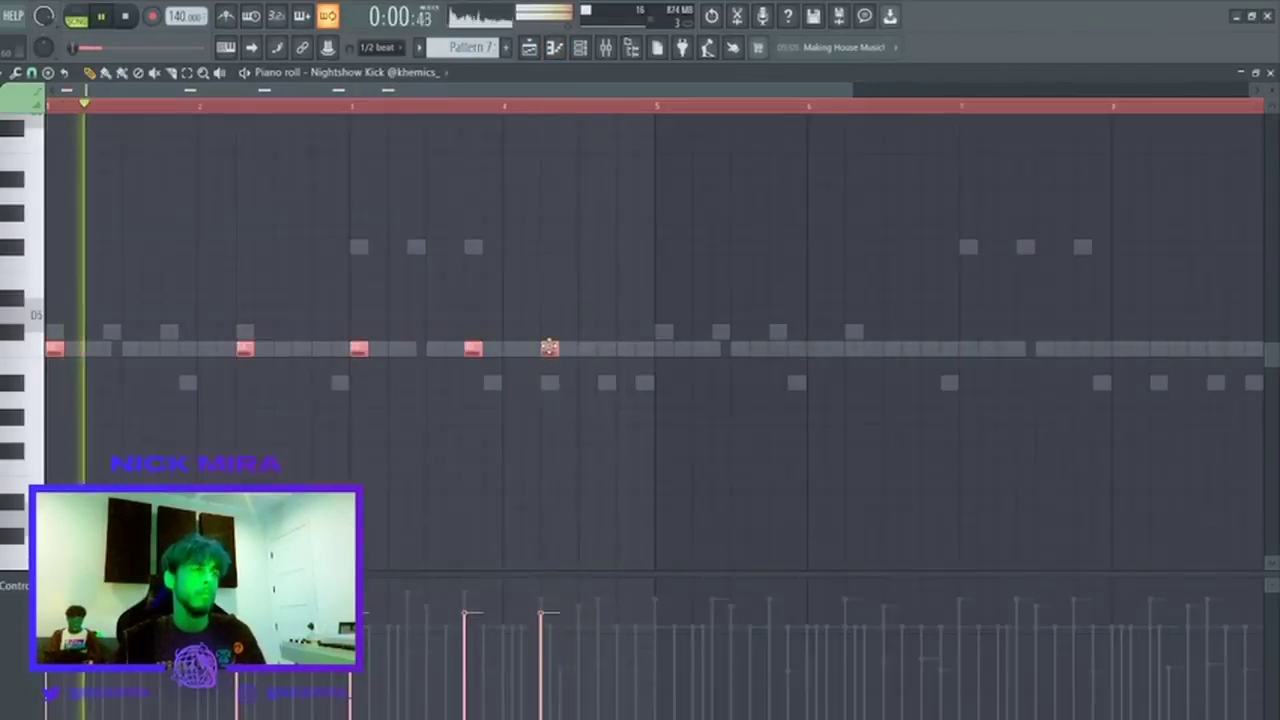
{"action": "key", "text": "ctrl+Down"}
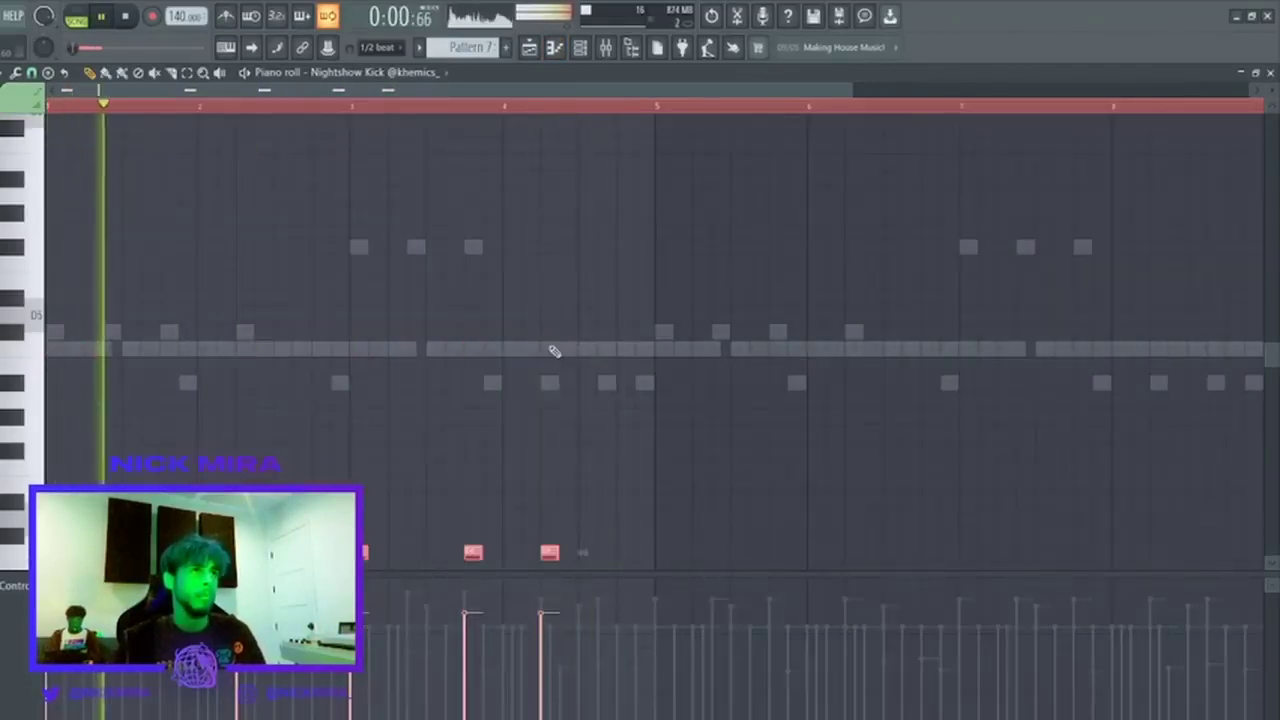
{"action": "key", "text": "ctrl+Up"}
{"action": "key", "text": "space"}
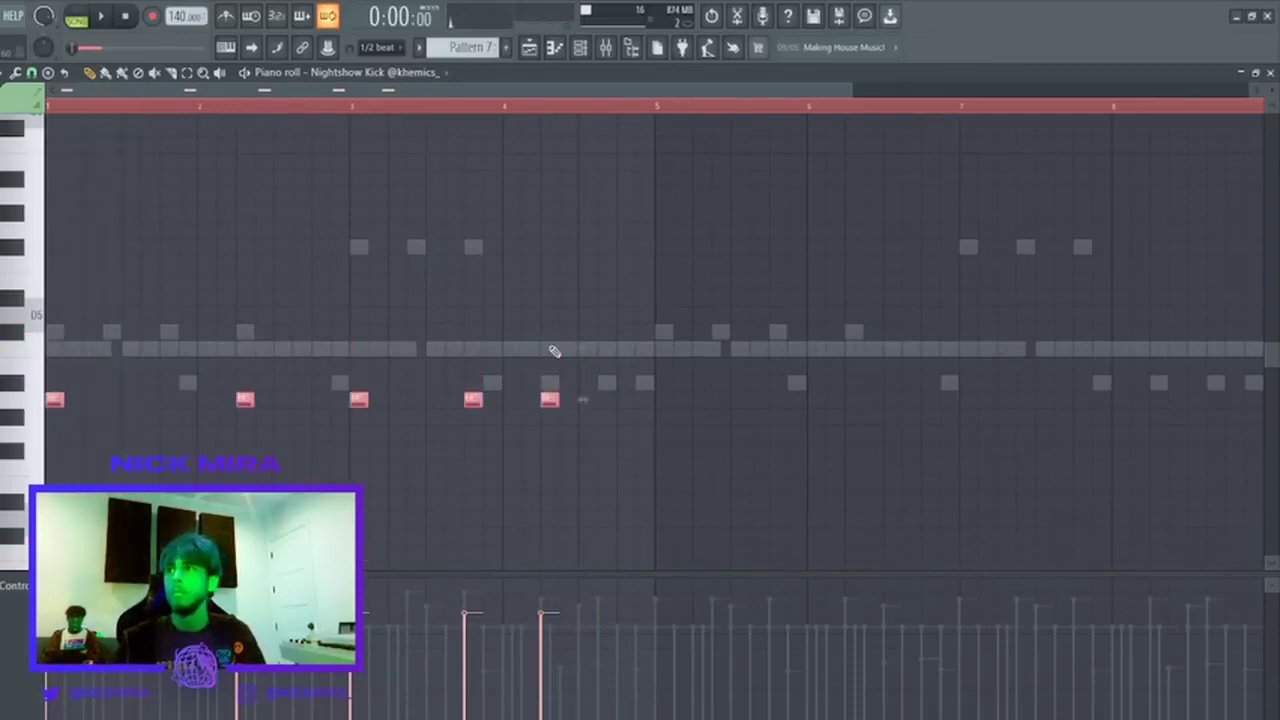
{"action": "key", "text": "shift+Down"}
{"action": "key", "text": "space"}
{"action": "key", "text": "space"}
{"action": "key", "text": "Down"}
{"action": "key", "text": "shift+Down"}
{"action": "key", "text": "space"}
{"action": "key", "text": "shift+Down"}
{"action": "key", "text": "shift+Down"}
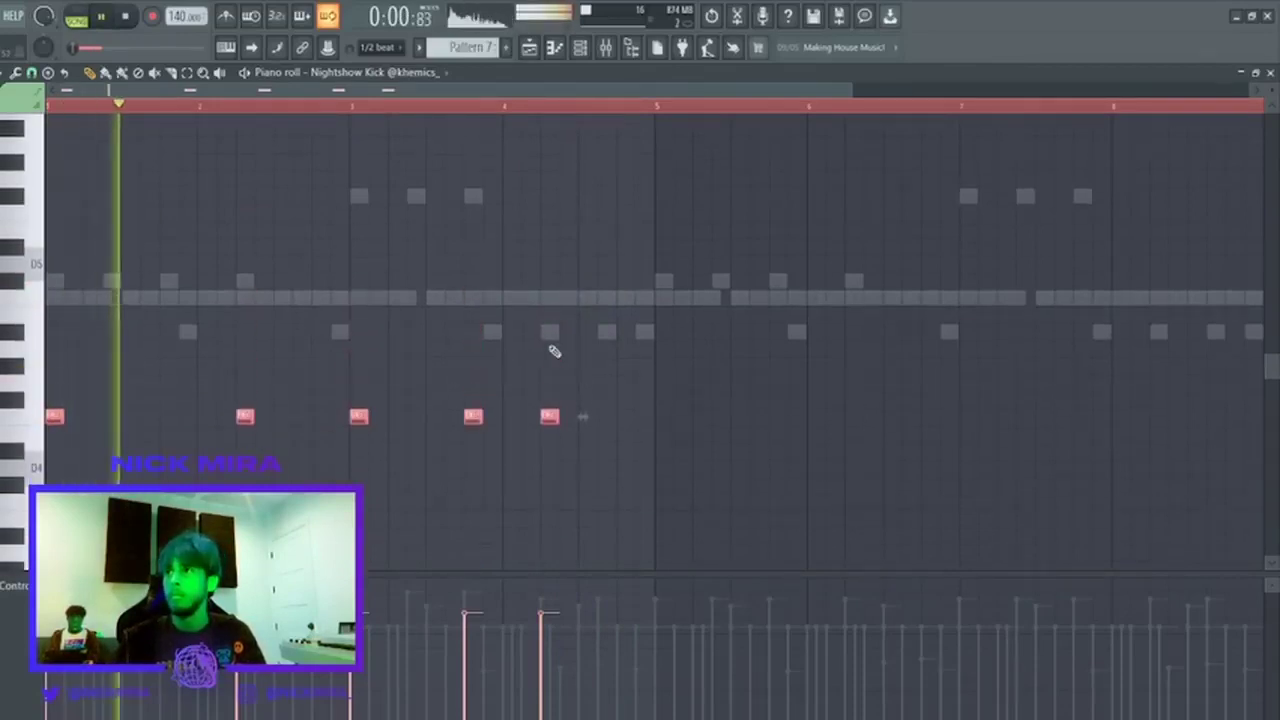
{"action": "key", "text": "shift+Up"}
{"action": "key", "text": "shift+Up"}
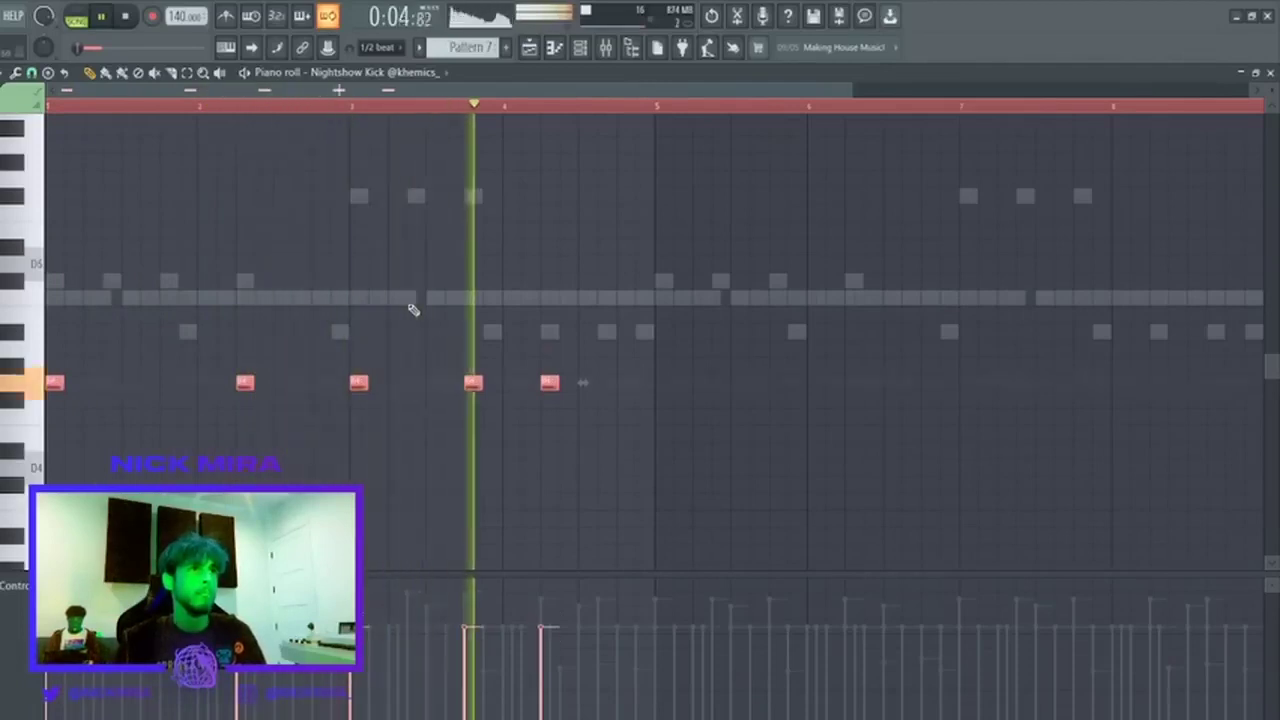
Delete the three kick notes in bars 3 and 4, replay the pattern and clear the selection.
{"action": "right_click", "coordinate": [358, 383]}
{"action": "right_click", "coordinate": [473, 383]}
{"action": "right_click", "coordinate": [549, 383]}
{"action": "key", "text": "space"}
{"action": "key", "text": "space"}
{"action": "left_click_drag", "start_coordinate": [52, 364], "coordinate": [284, 470]}
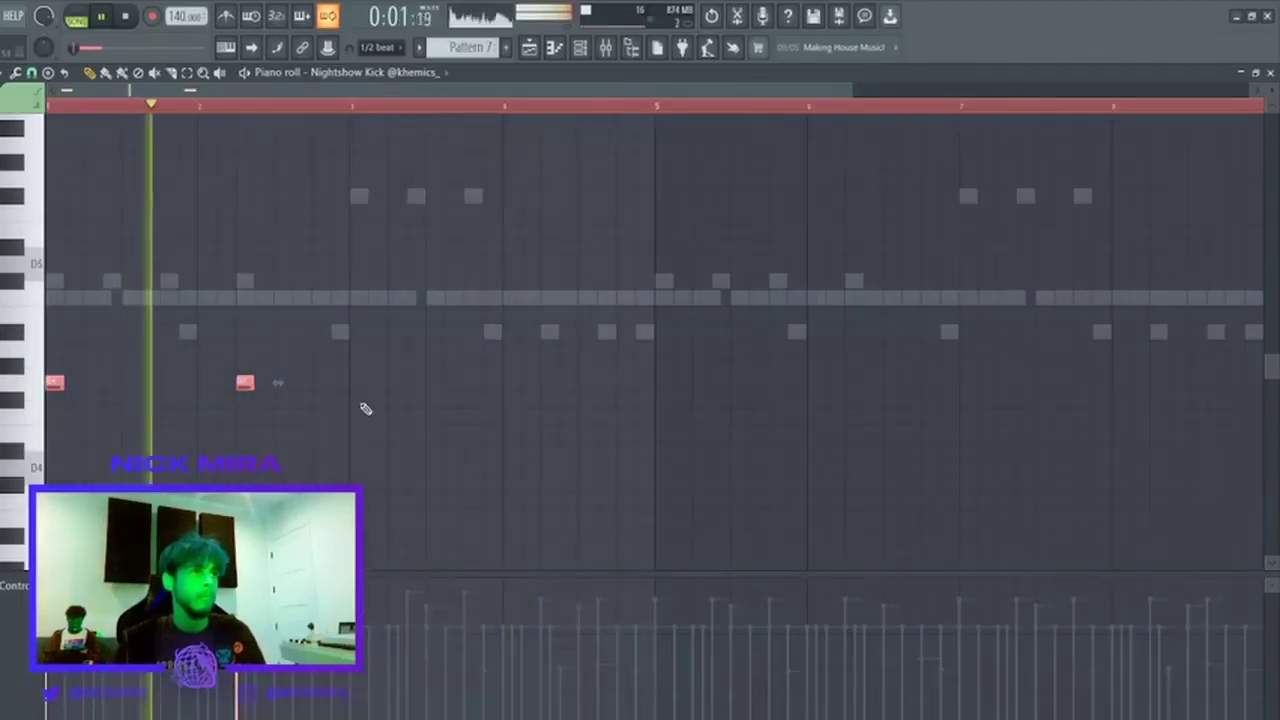
{"action": "scroll", "coordinate": [288, 388], "scroll_direction": "down", "scroll_amount": 3}
{"action": "key", "text": "space"}
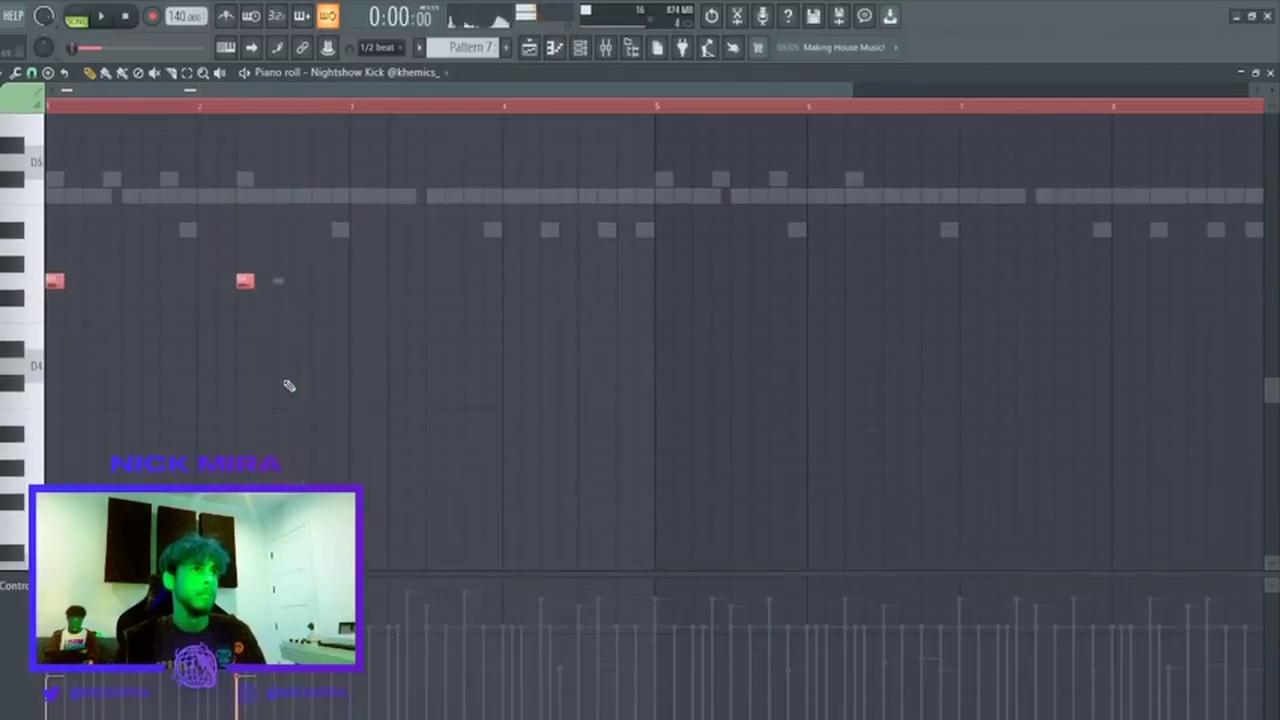
{"action": "key", "text": "space"}
{"action": "left_click", "coordinate": [289, 386], "text": "ctrl"}
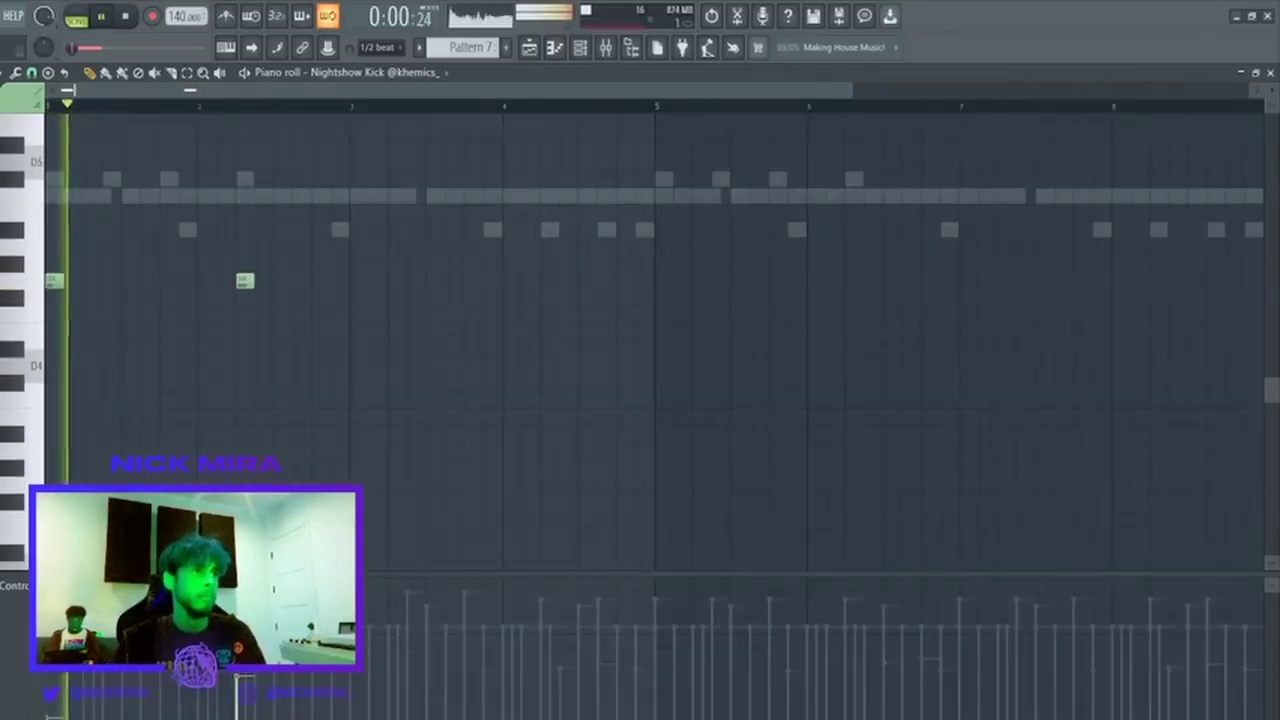
Add kicks on G4 under bar 1's second and third 808 notes and return to the Channel rack.
{"action": "left_click", "coordinate": [111, 281]}
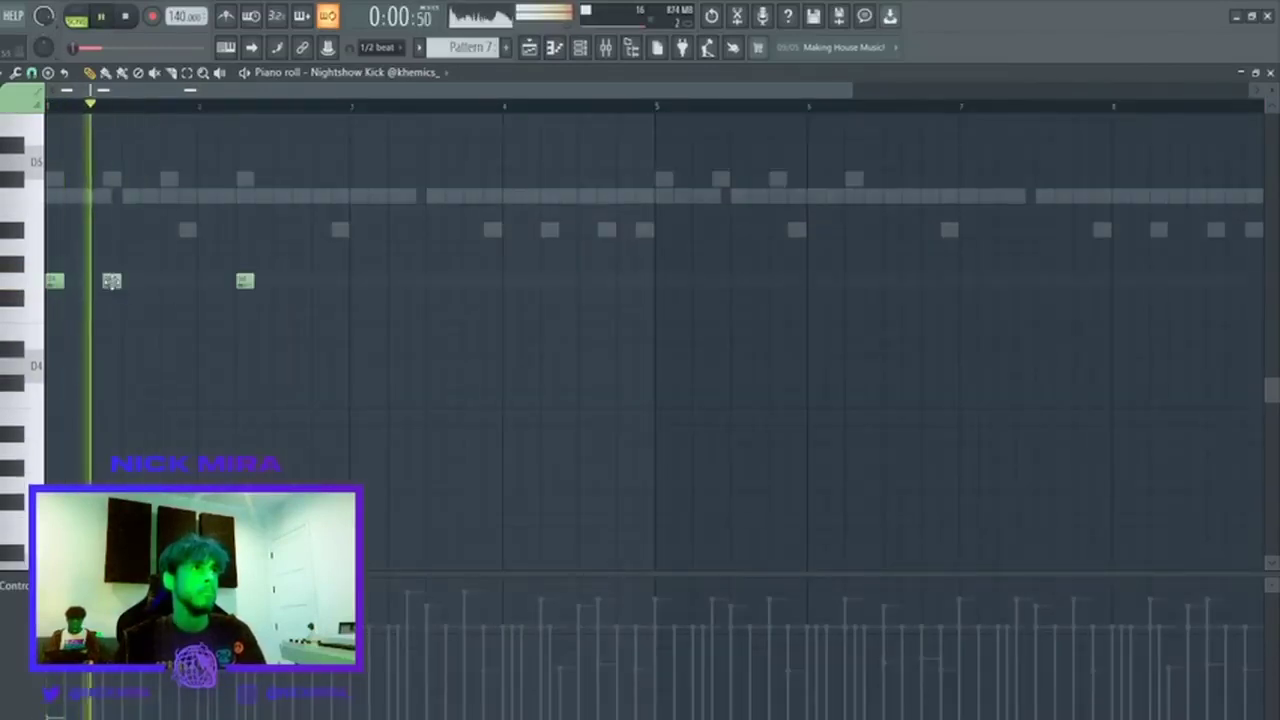
{"action": "left_click", "coordinate": [168, 281]}
{"action": "key", "text": "ctrl+a"}
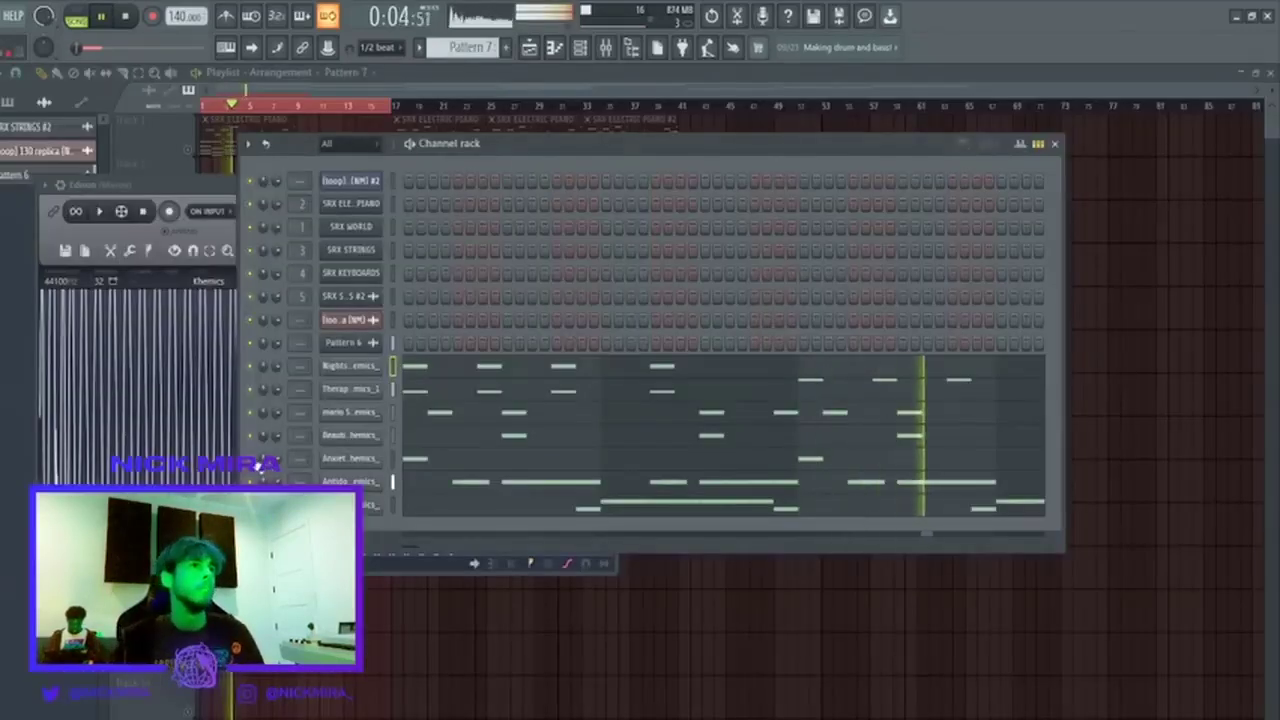
{"action": "key", "text": "space"}
Inspect the Anxiety 2 HH channel's sampler settings and close them.
{"action": "left_click", "coordinate": [349, 458]}
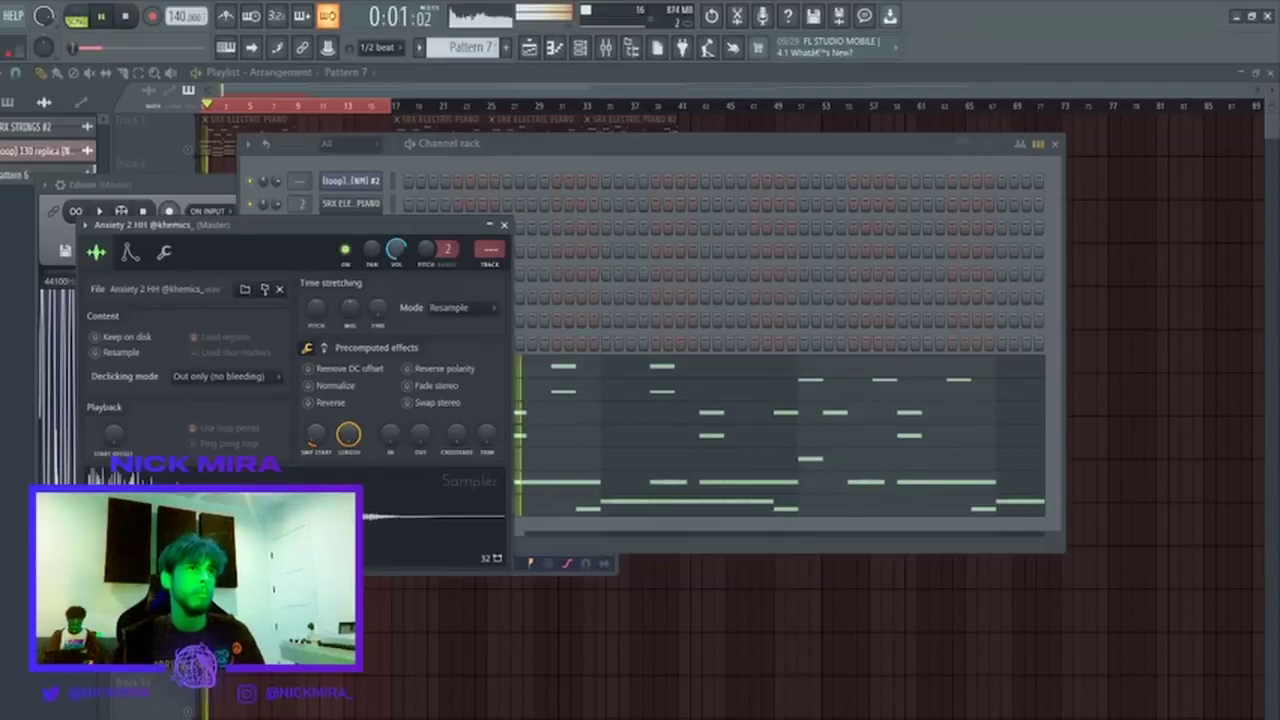
{"action": "left_click", "coordinate": [506, 225]}
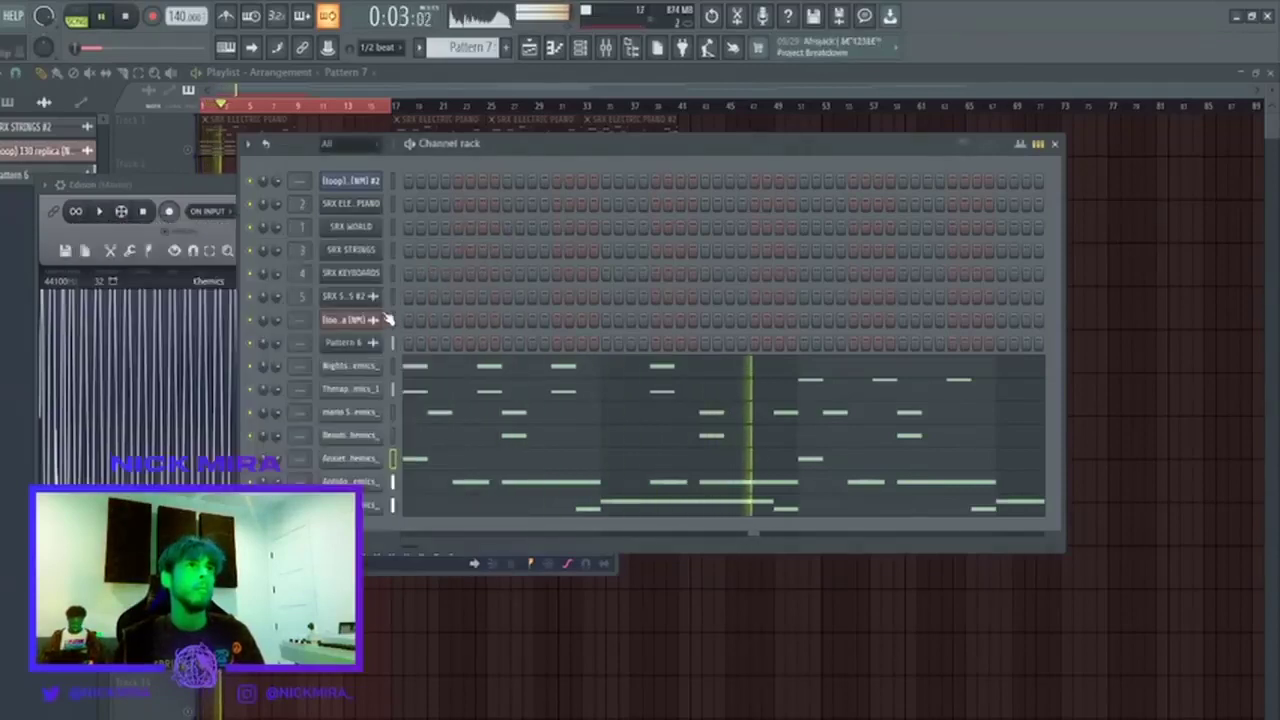
{"action": "left_click", "coordinate": [424, 508]}
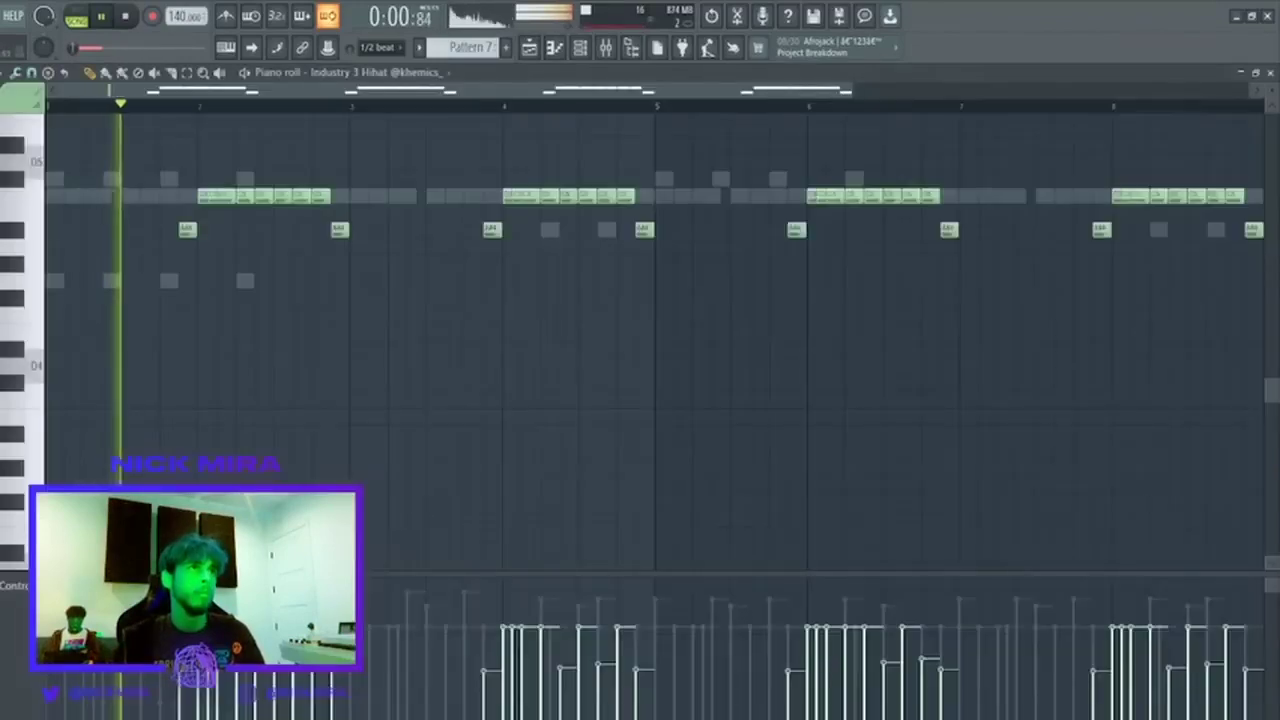
{"action": "right_click", "coordinate": [303, 199]}
{"action": "left_click", "coordinate": [301, 198]}
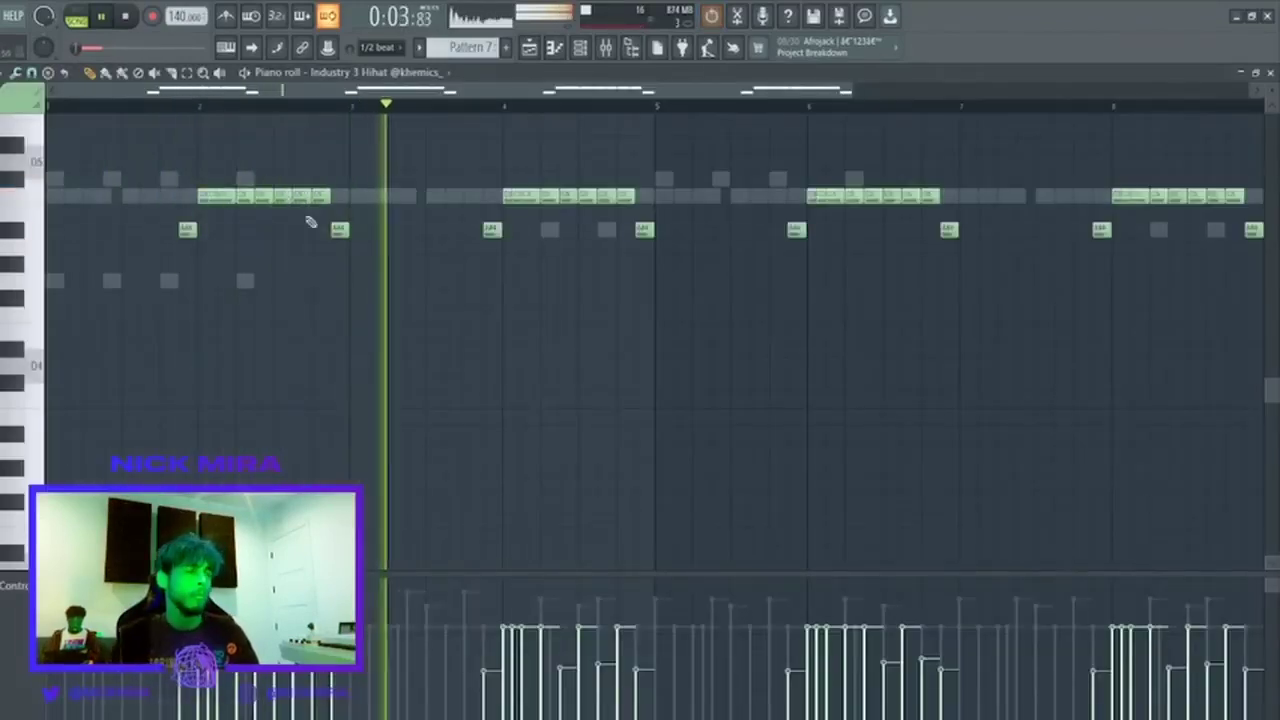
{"action": "key", "text": "Escape"}
Delete the last Antidote HH note in each of bars 2, 4 and 6 and return to the Channel rack.
{"action": "left_click", "coordinate": [435, 494]}
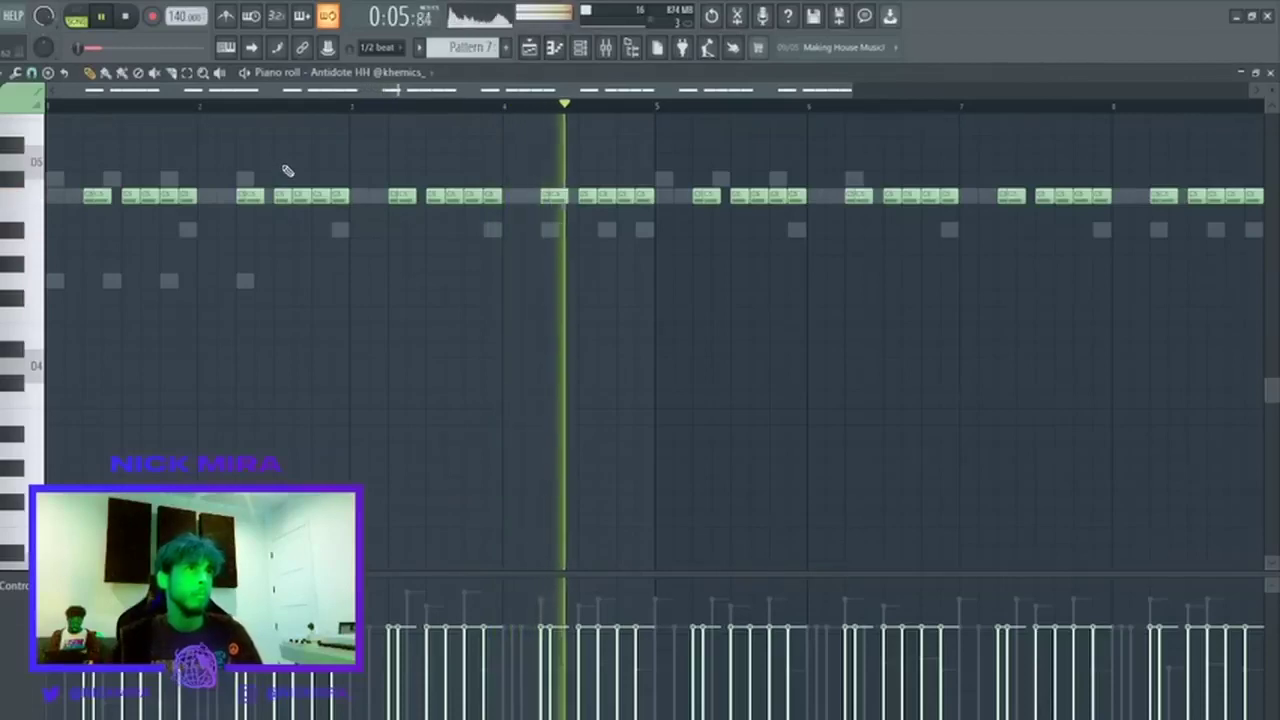
{"action": "right_click", "coordinate": [341, 197]}
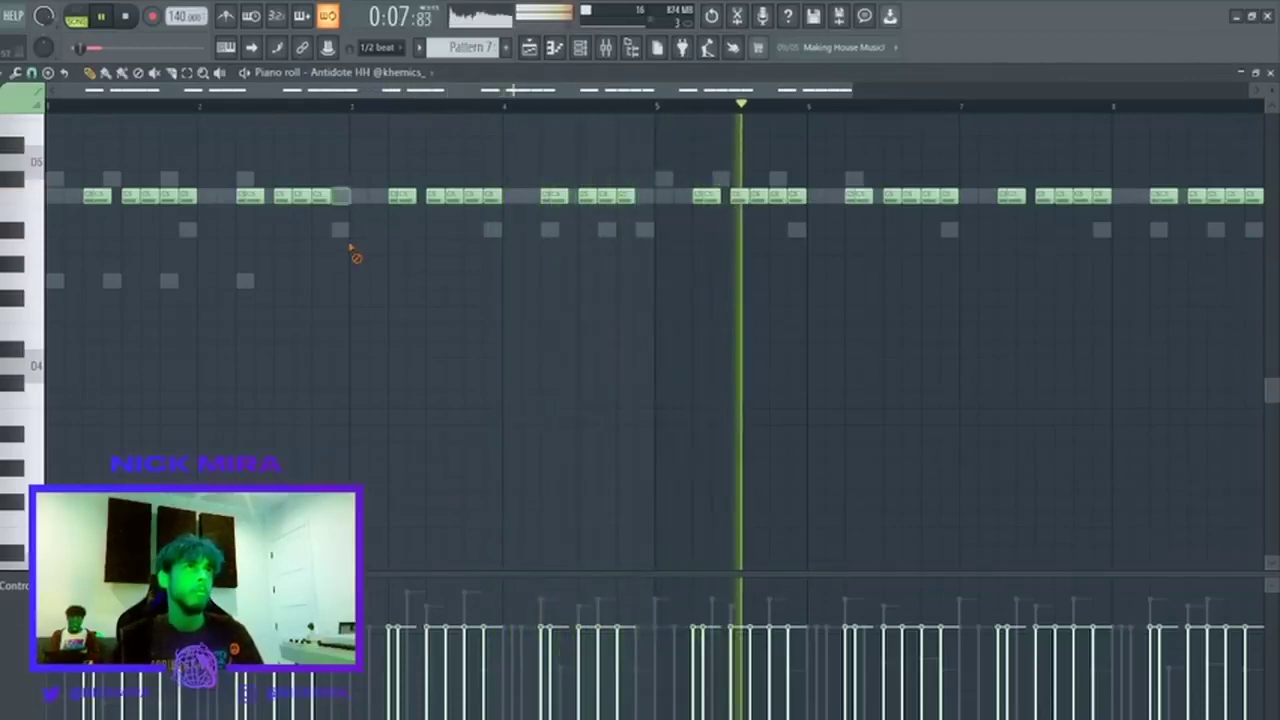
{"action": "right_click", "coordinate": [950, 197]}
{"action": "scroll", "coordinate": [957, 109], "scroll_direction": "down", "scroll_amount": 2}
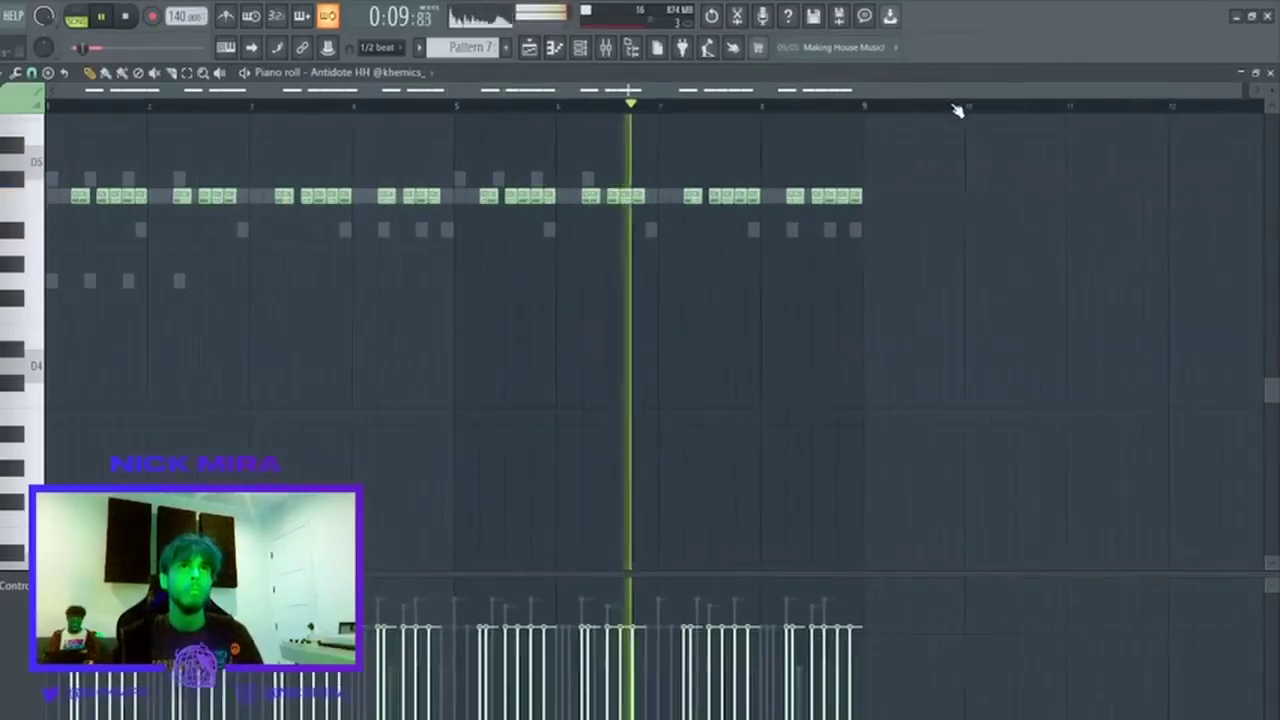
{"action": "key", "text": "Escape"}
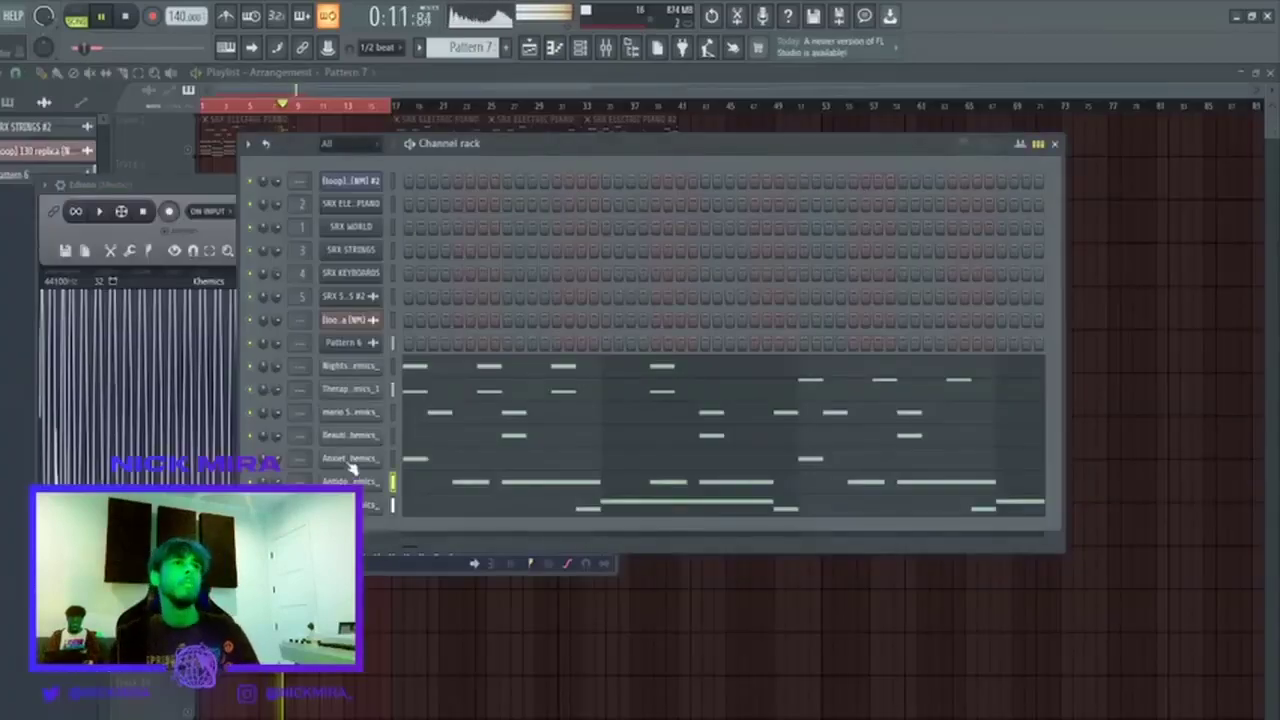
Show the mixer and route the drum channels to mixer tracks from 6 onward and Pattern 6 to track 13.
{"action": "key", "text": "F9"}
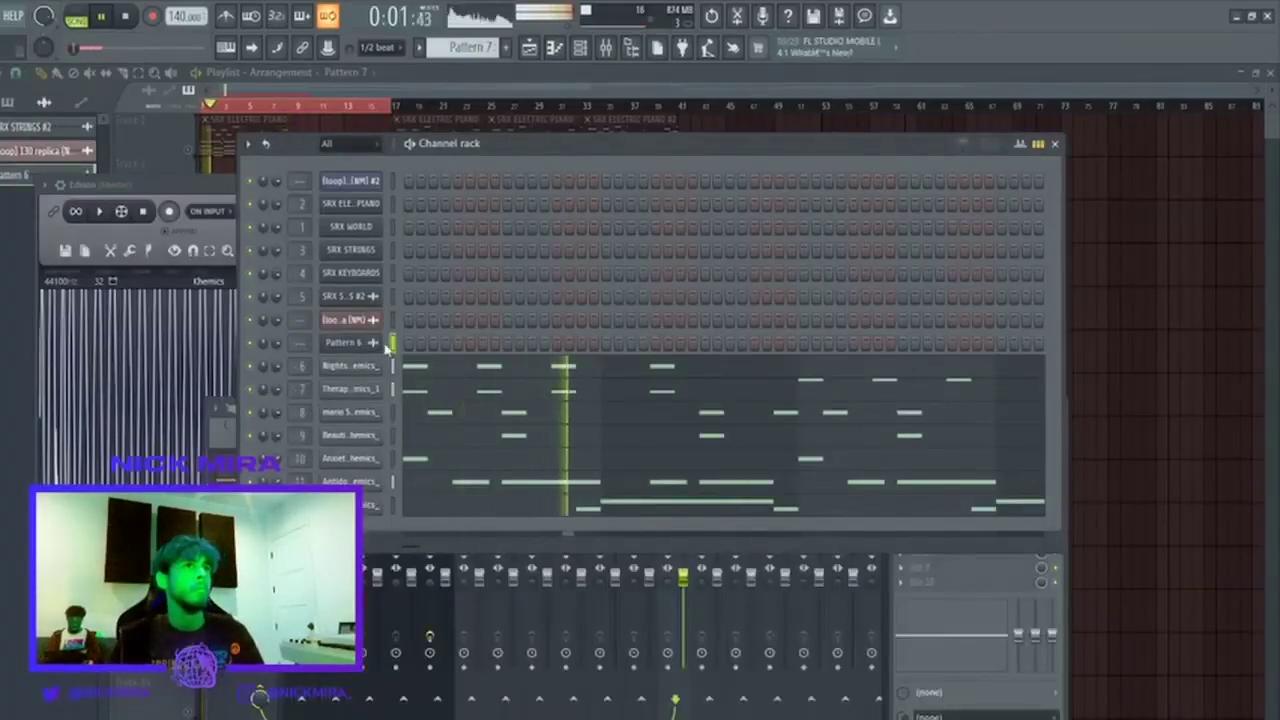
{"action": "key", "text": "ctrl+l"}
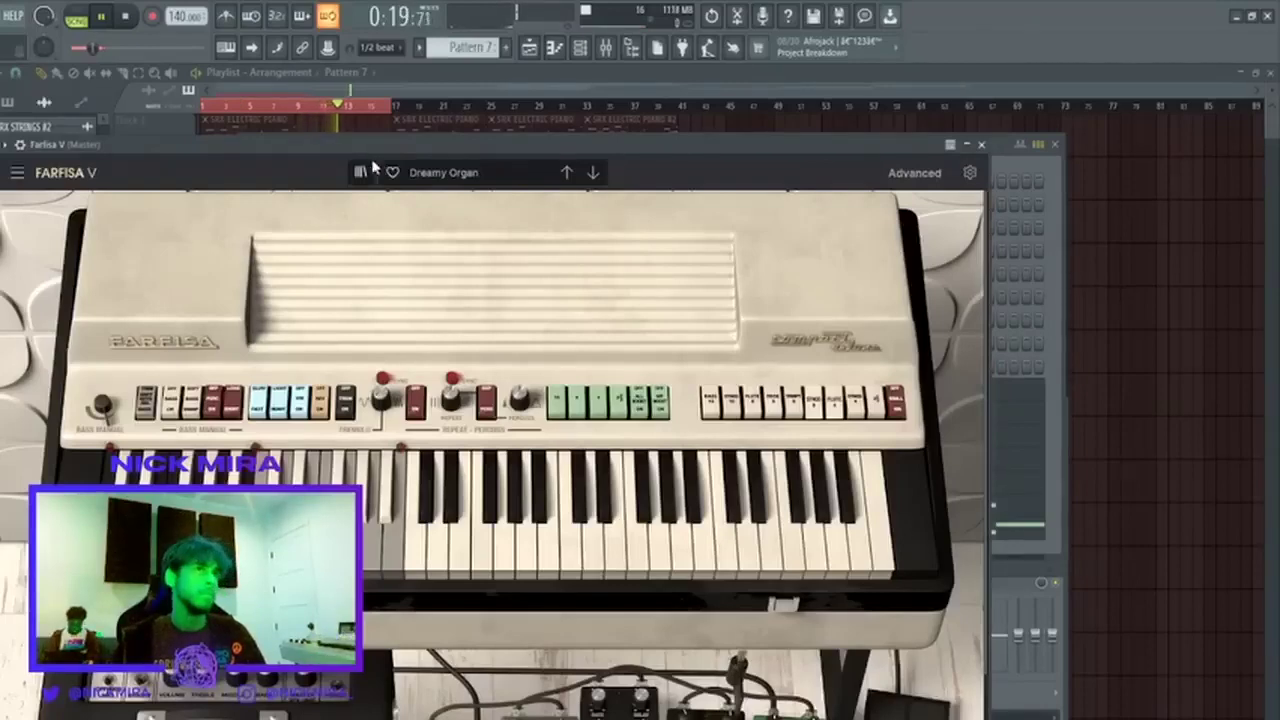
Switch Farfisa V to the Drive Control preset, close the plugin and restart playback.
{"action": "left_click", "coordinate": [594, 174]}
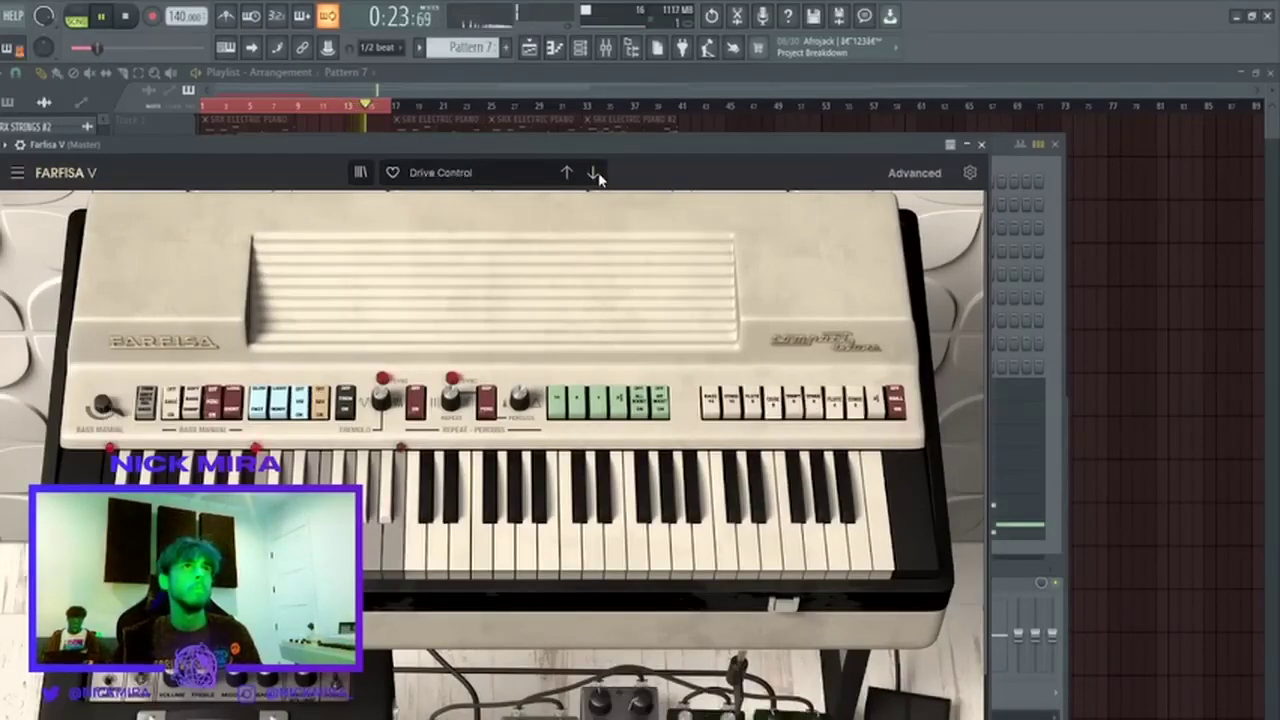
{"action": "left_click", "coordinate": [981, 145]}
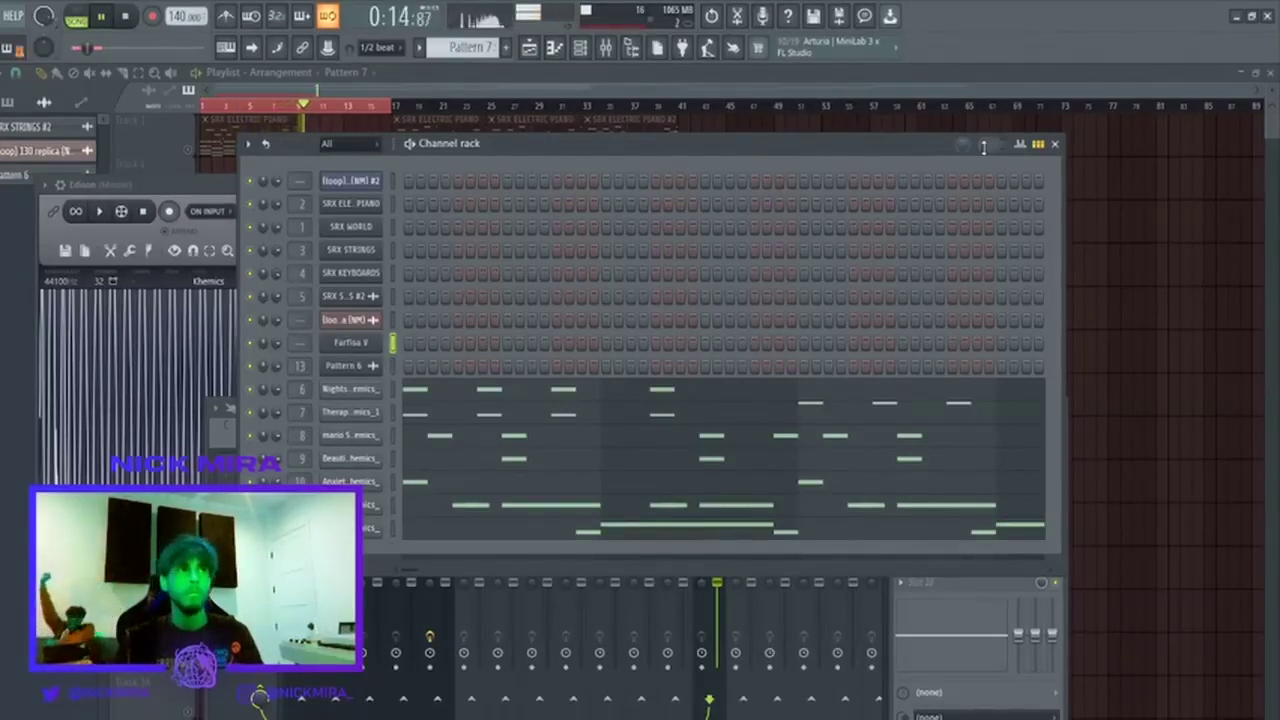
{"action": "key", "text": "space"}
{"action": "key", "text": "space"}
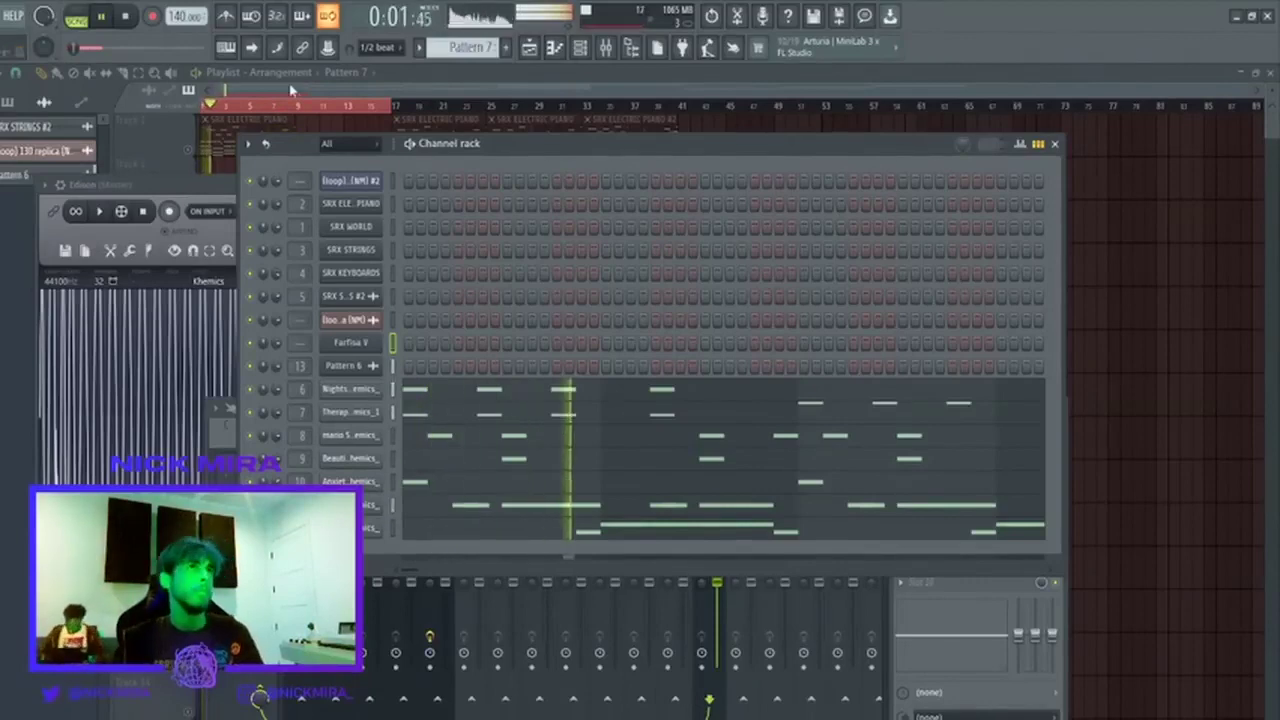
Place copies of the Pattern 7 and Pattern 6 clips at bar 9 on tracks 7 and 8 of the playlist.
{"action": "key", "text": "F5"}
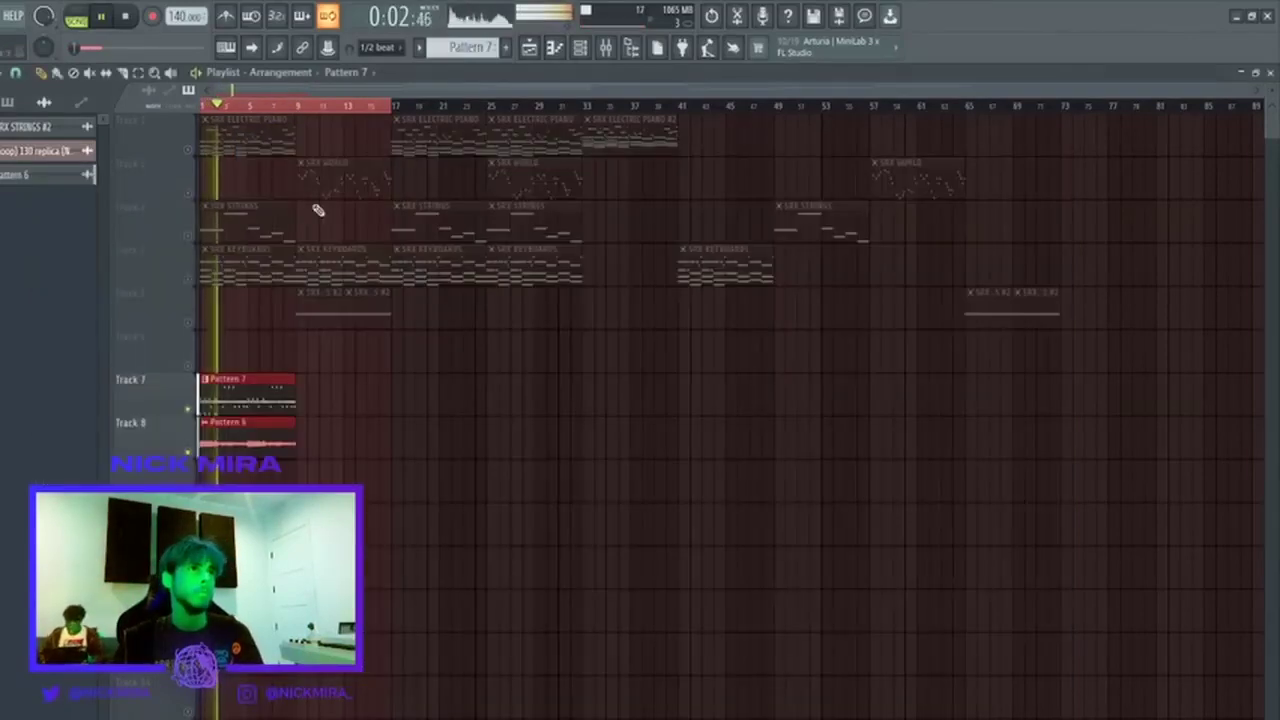
{"action": "left_click", "coordinate": [277, 393]}
{"action": "left_click", "coordinate": [305, 399]}
{"action": "left_click", "coordinate": [286, 439]}
{"action": "left_click", "coordinate": [308, 440]}
Normalize the Pattern 6 audio clip and set its time-stretching mode to Stretch.
{"action": "double_click", "coordinate": [315, 434]}
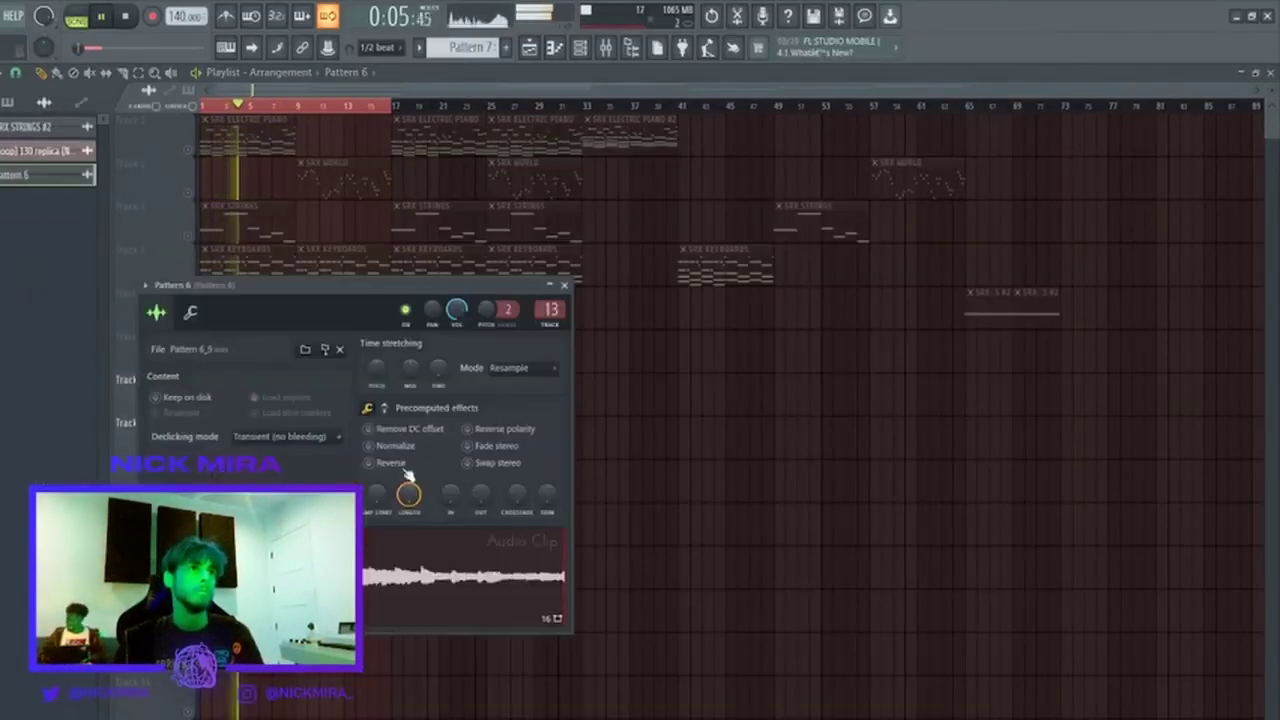
{"action": "left_click", "coordinate": [394, 446]}
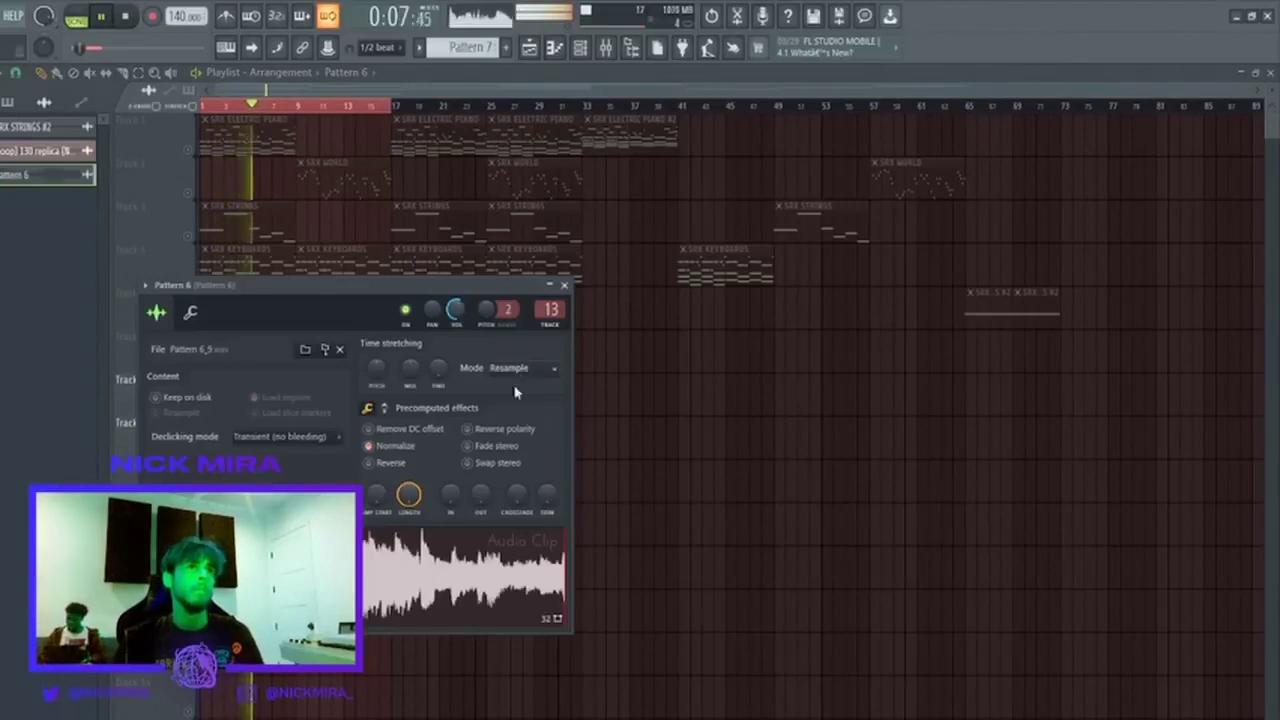
{"action": "left_click", "coordinate": [515, 392]}
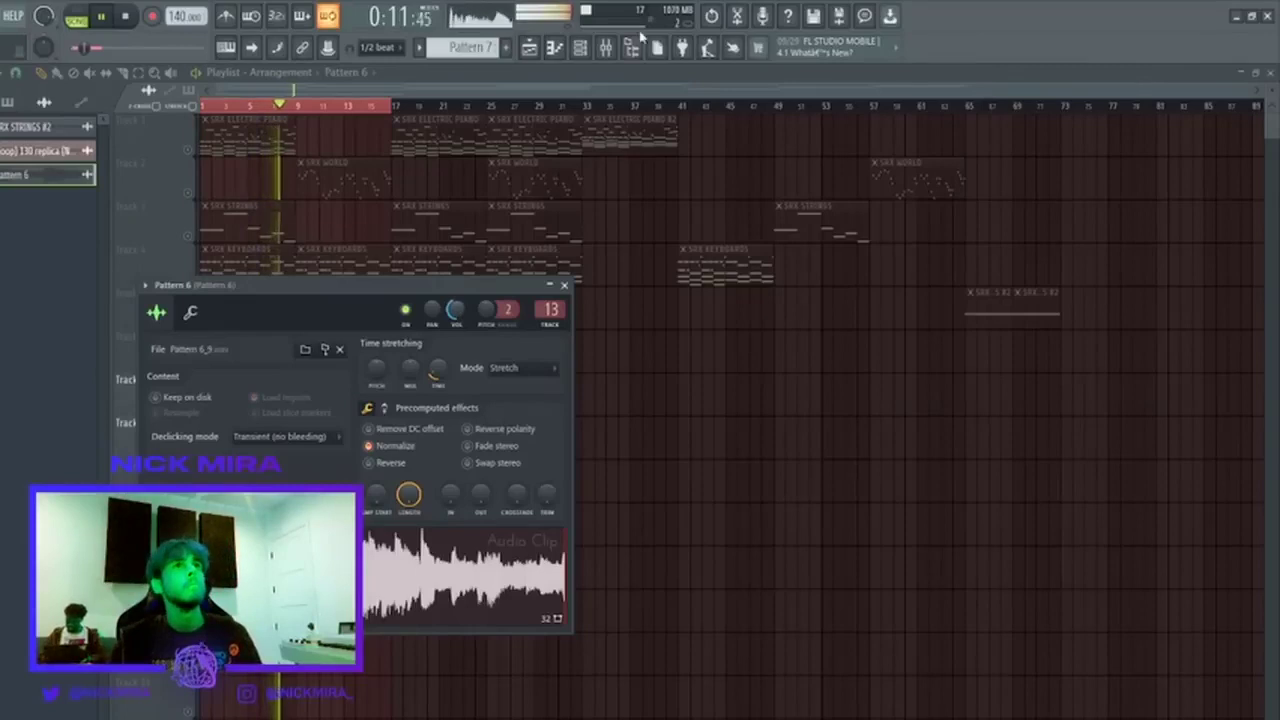
Examine the Fruity Limiter on the Master mixer track, close it and bring back the Channel rack.
{"action": "left_click", "coordinate": [605, 47]}
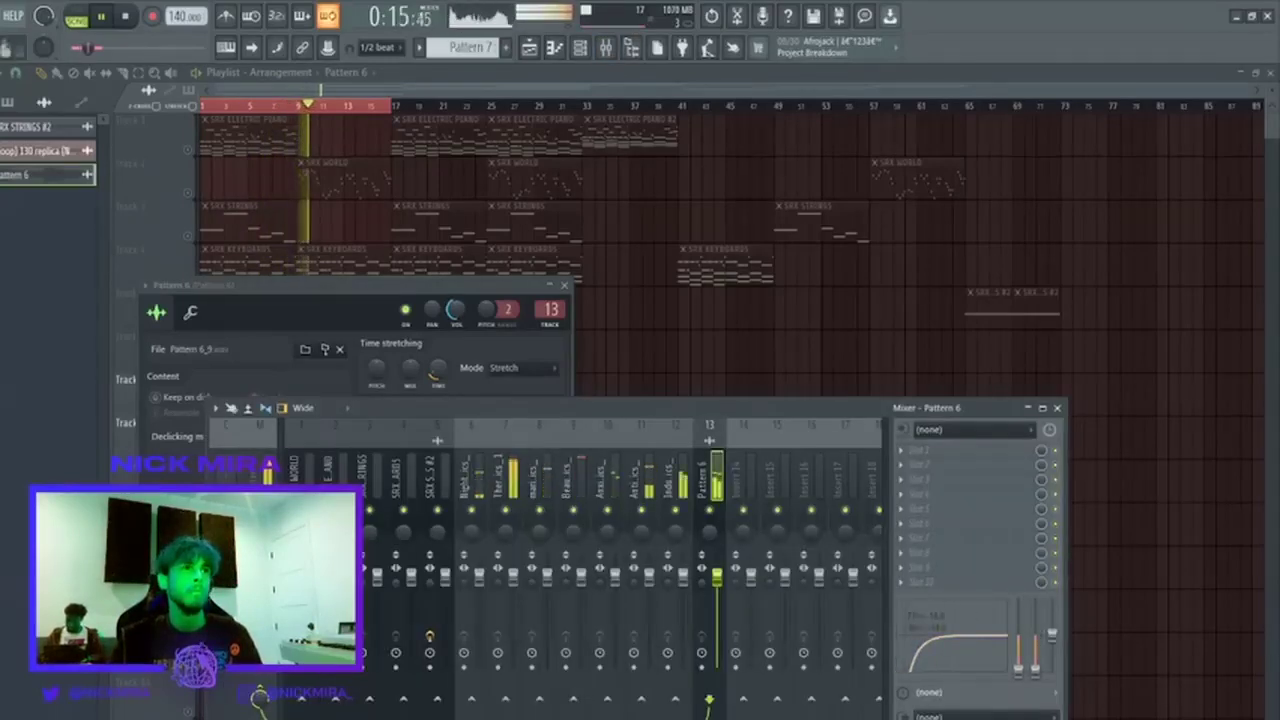
{"action": "left_click", "coordinate": [260, 498]}
{"action": "left_click", "coordinate": [985, 584]}
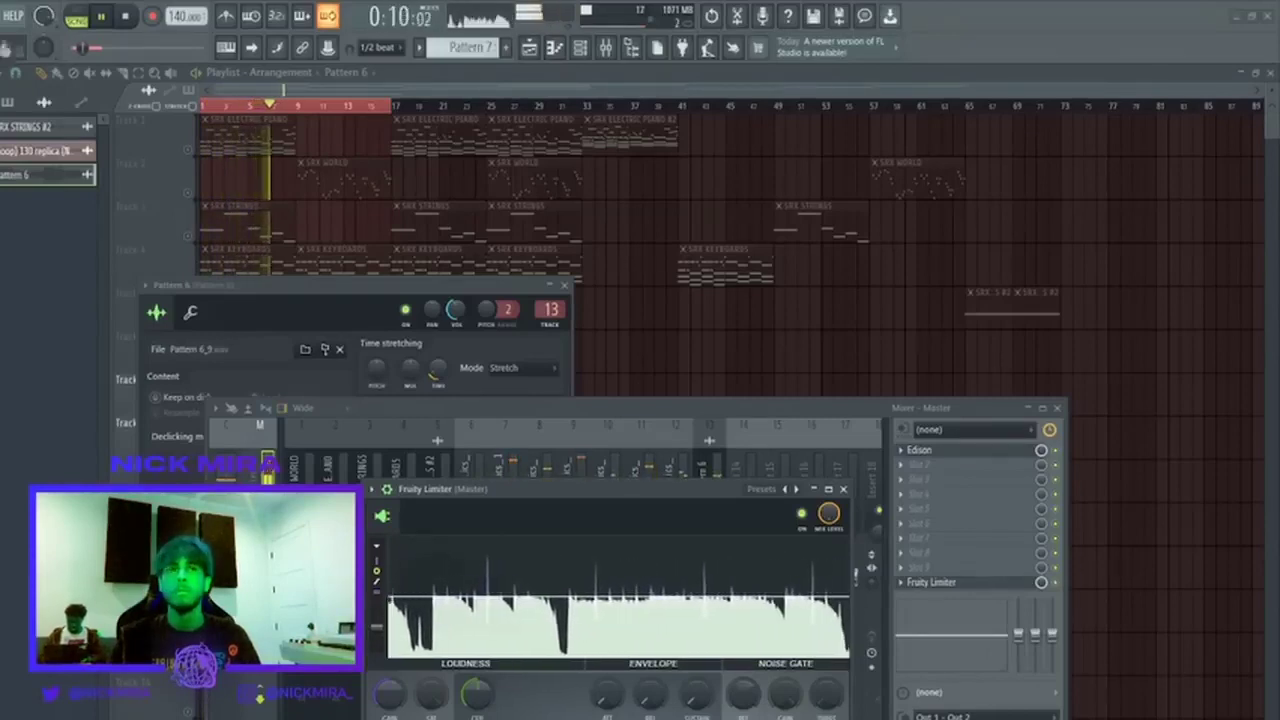
{"action": "left_click_drag", "start_coordinate": [600, 489], "coordinate": [574, 467]}
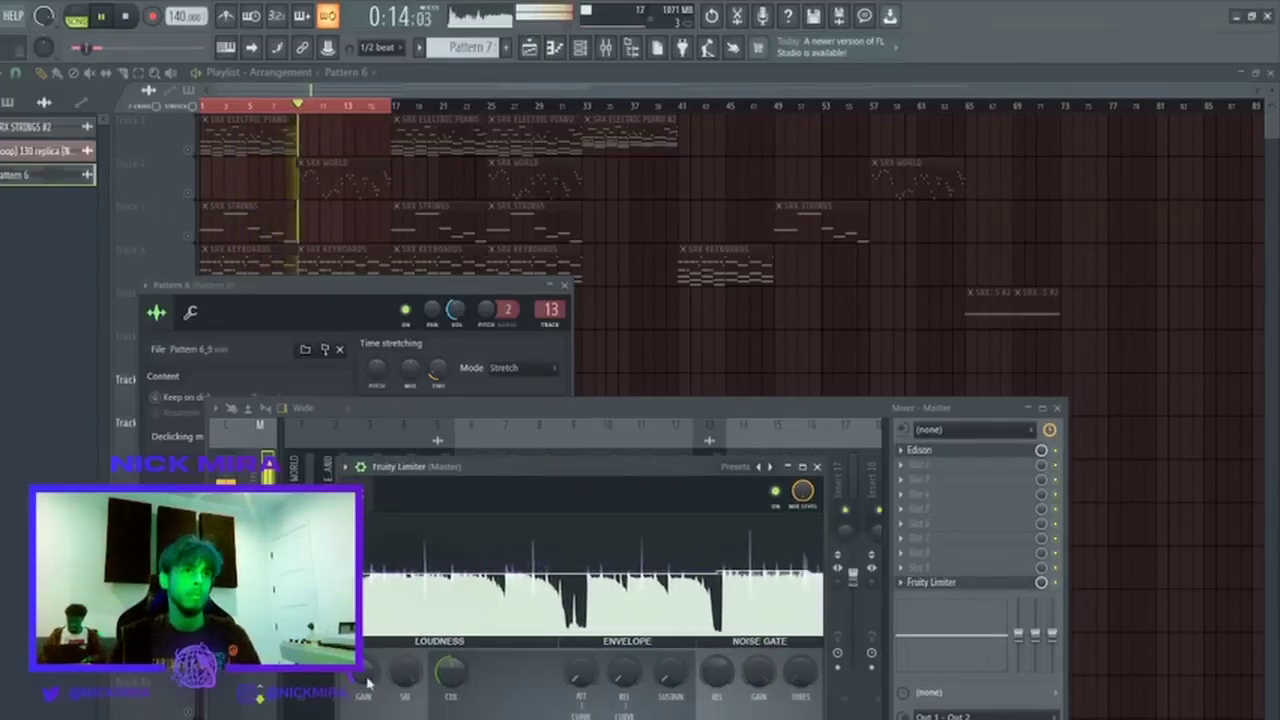
{"action": "left_click", "coordinate": [816, 466]}
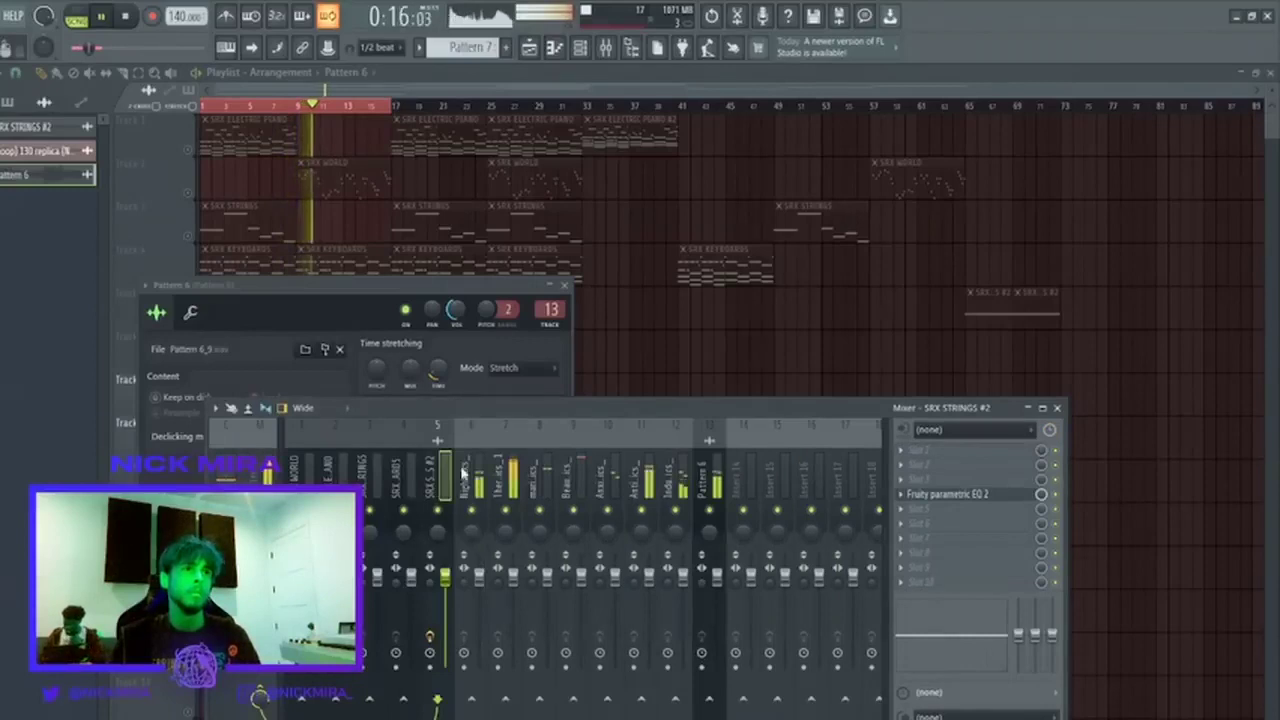
{"action": "key", "text": "F12"}
{"action": "left_click", "coordinate": [581, 48]}
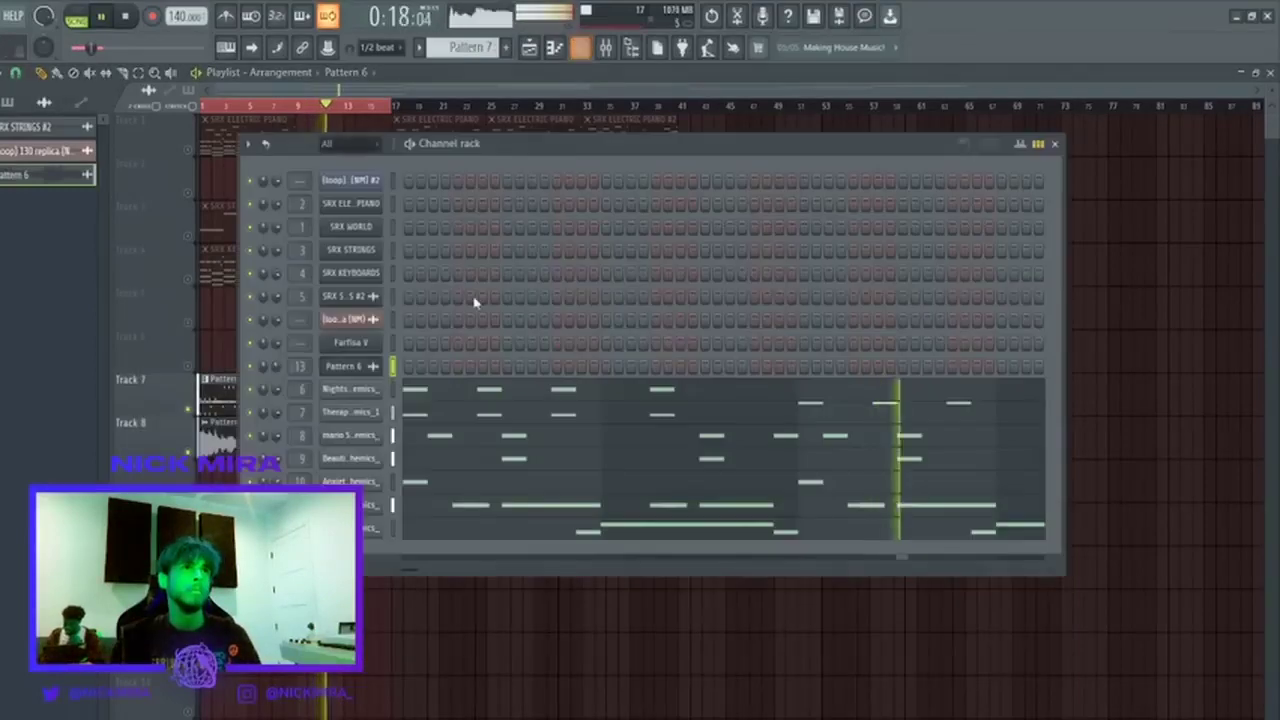
Record a melody live on the Farfisa V channel from the start of the loop with the metronome on.
{"action": "left_click", "coordinate": [392, 342]}
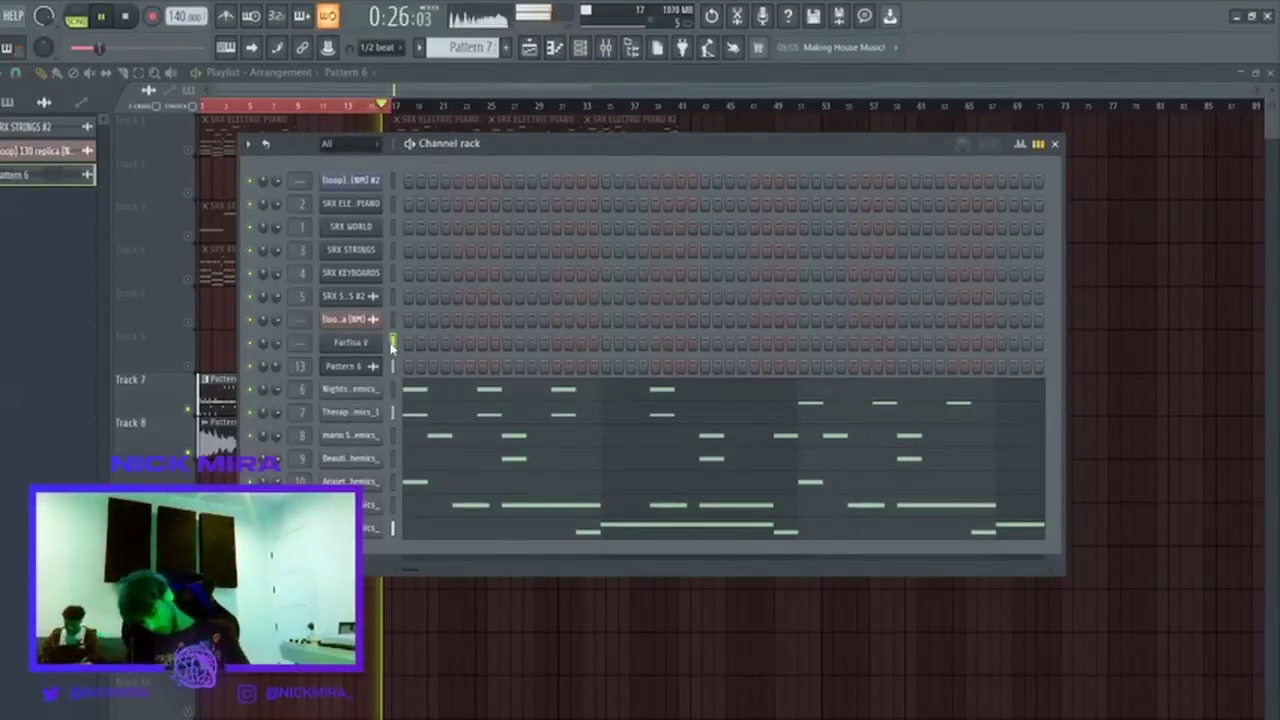
{"action": "key", "text": "l"}
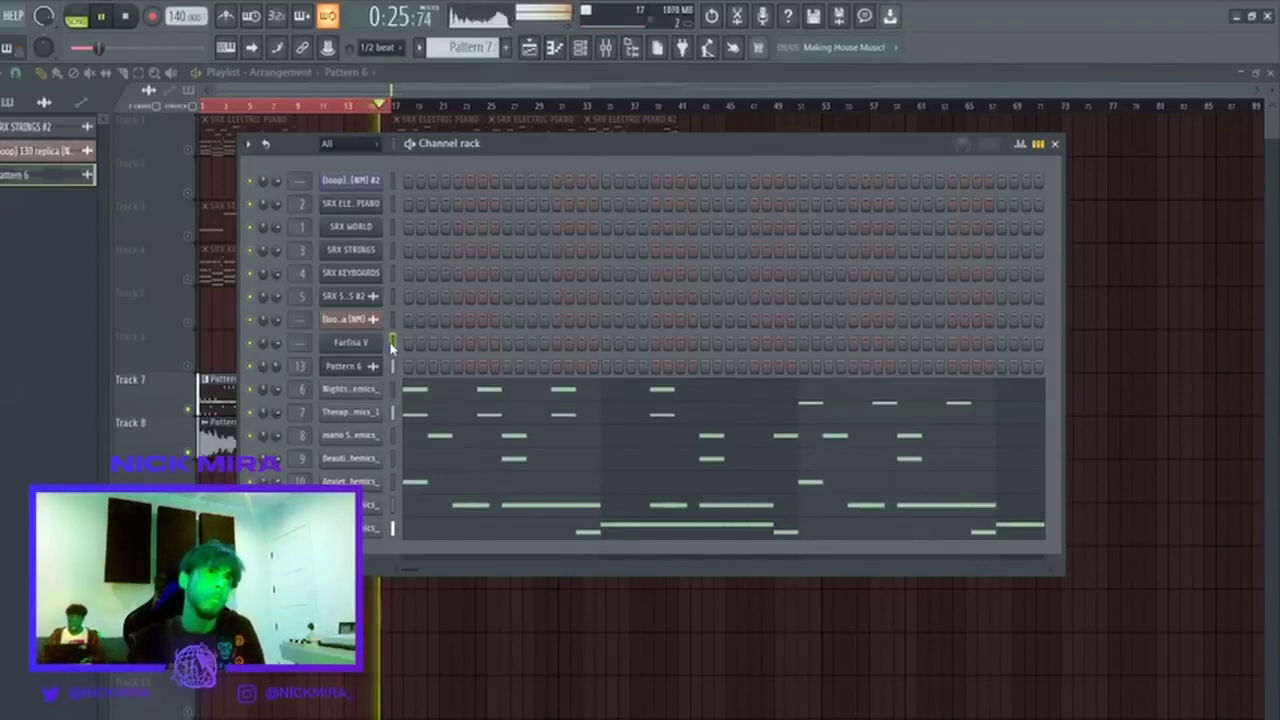
{"action": "left_click", "coordinate": [228, 17]}
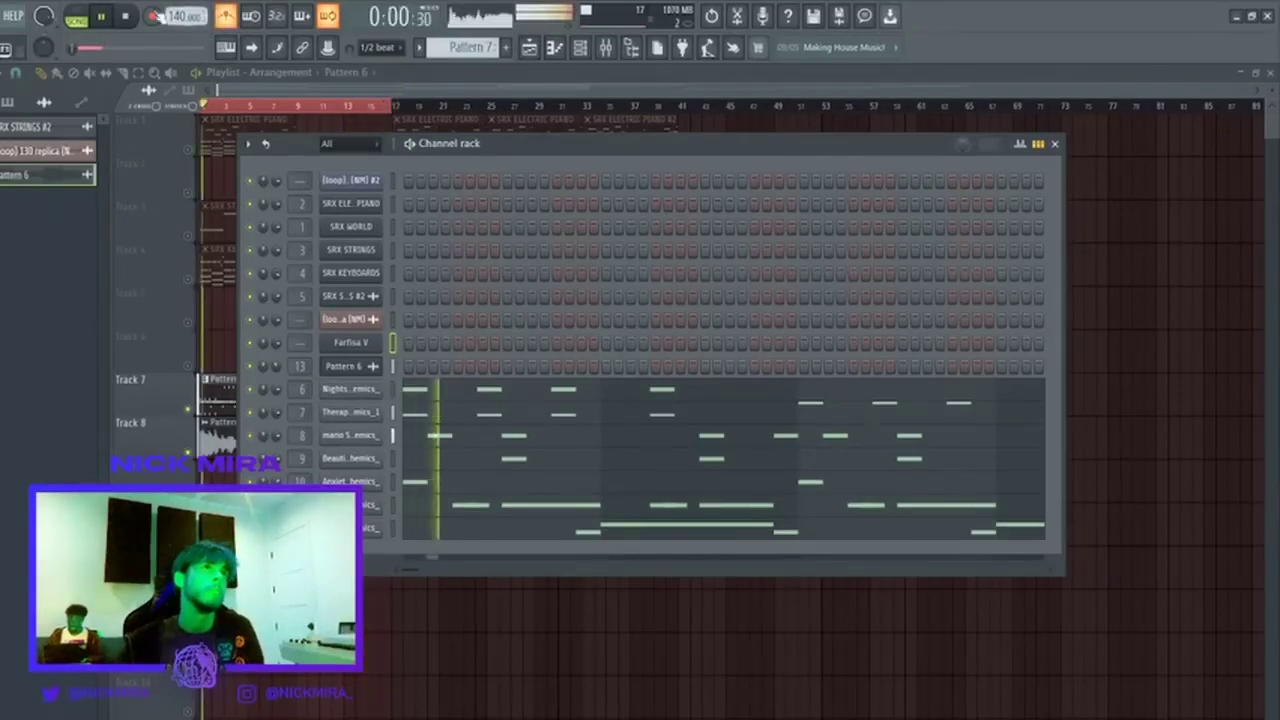
{"action": "left_click", "coordinate": [126, 17]}
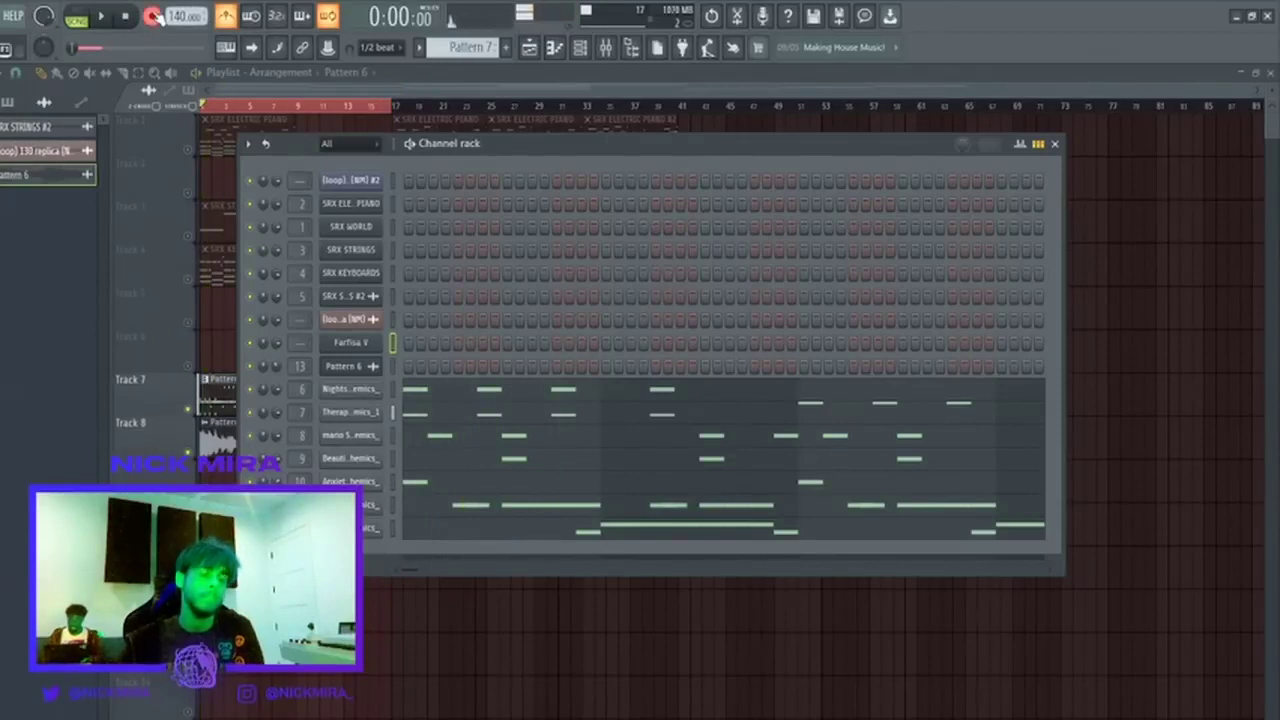
{"action": "key", "text": "space"}
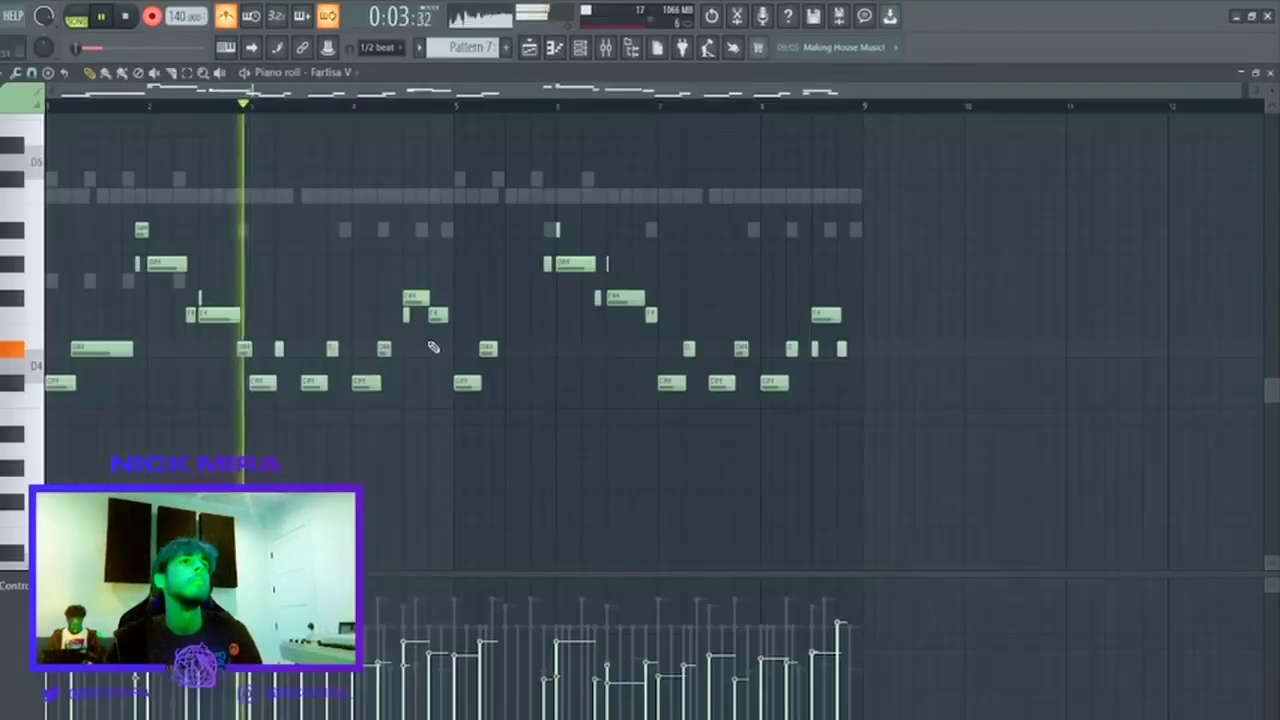
Turn off recording and quantize all the recorded Farfisa V notes.
{"action": "left_click", "coordinate": [380, 343]}
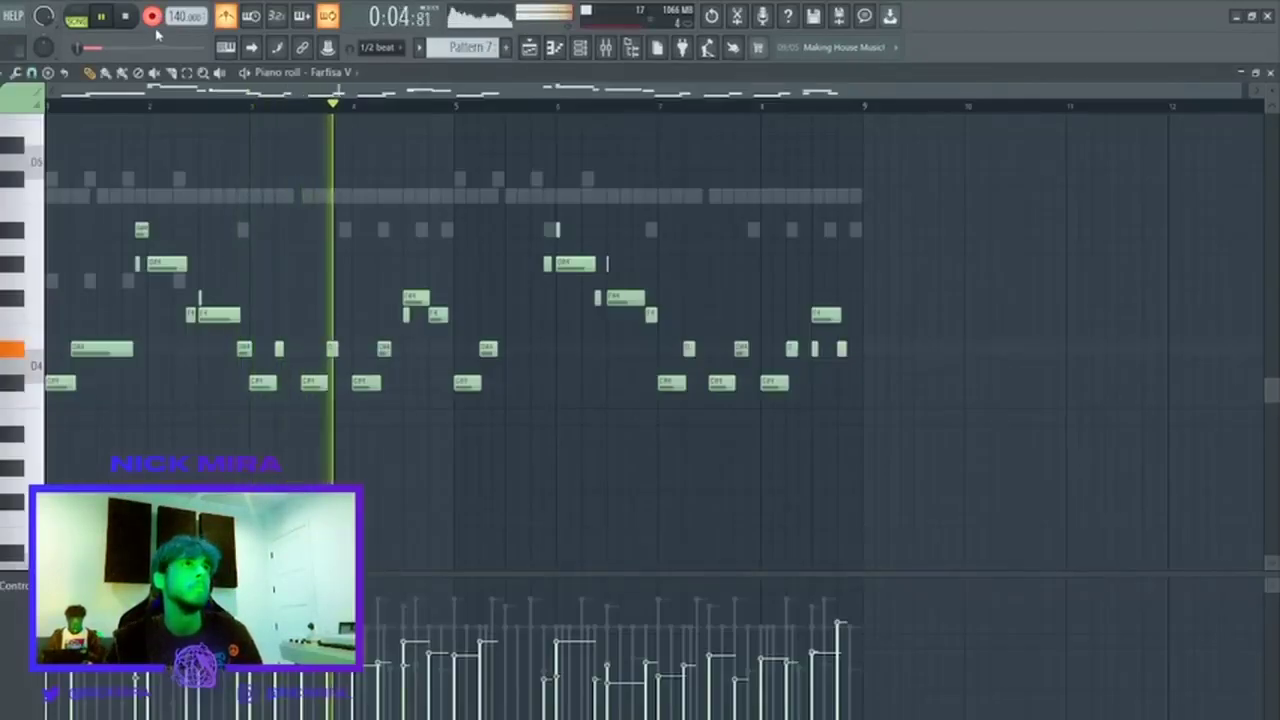
{"action": "key", "text": "ctrl+a"}
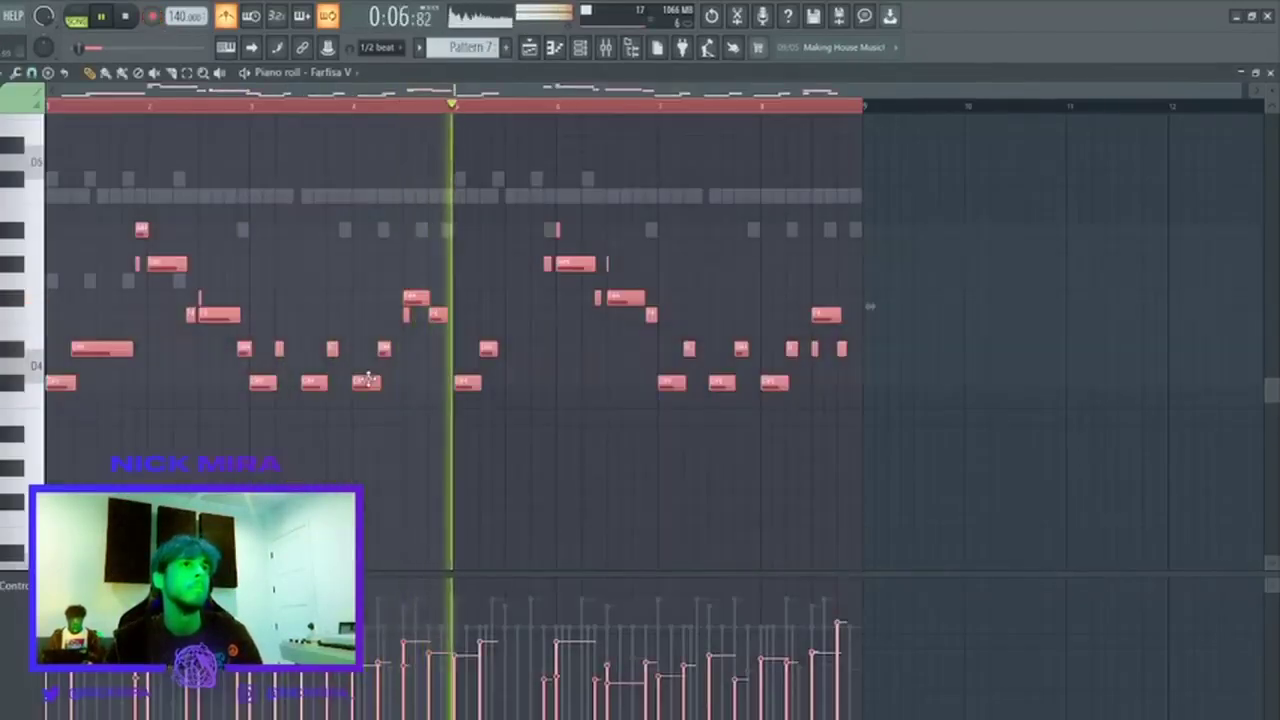
{"action": "left_click", "coordinate": [268, 169], "text": "ctrl"}
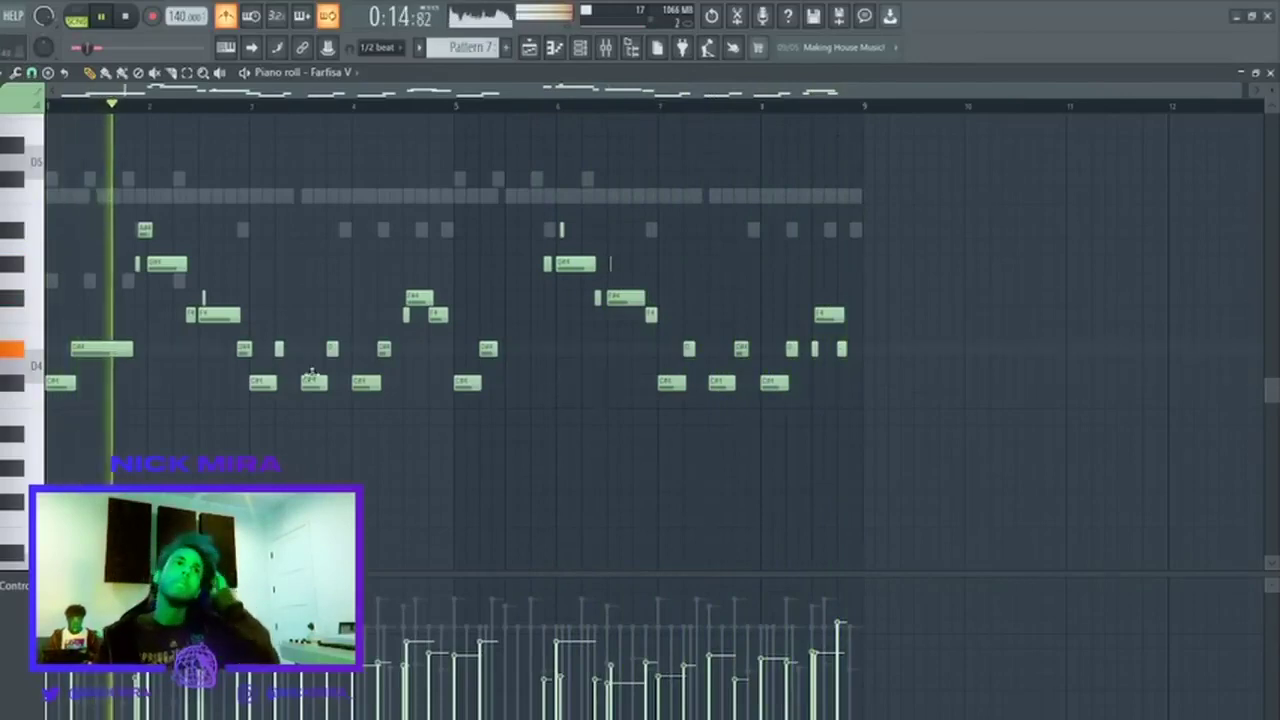
Transpose the first two Farfisa V notes to A#4 and C5 and shorten the C5 note.
{"action": "key", "text": "space"}
{"action": "key", "text": "space"}
{"action": "left_click_drag", "start_coordinate": [156, 355], "coordinate": [31, 440]}
{"action": "key", "text": "space"}
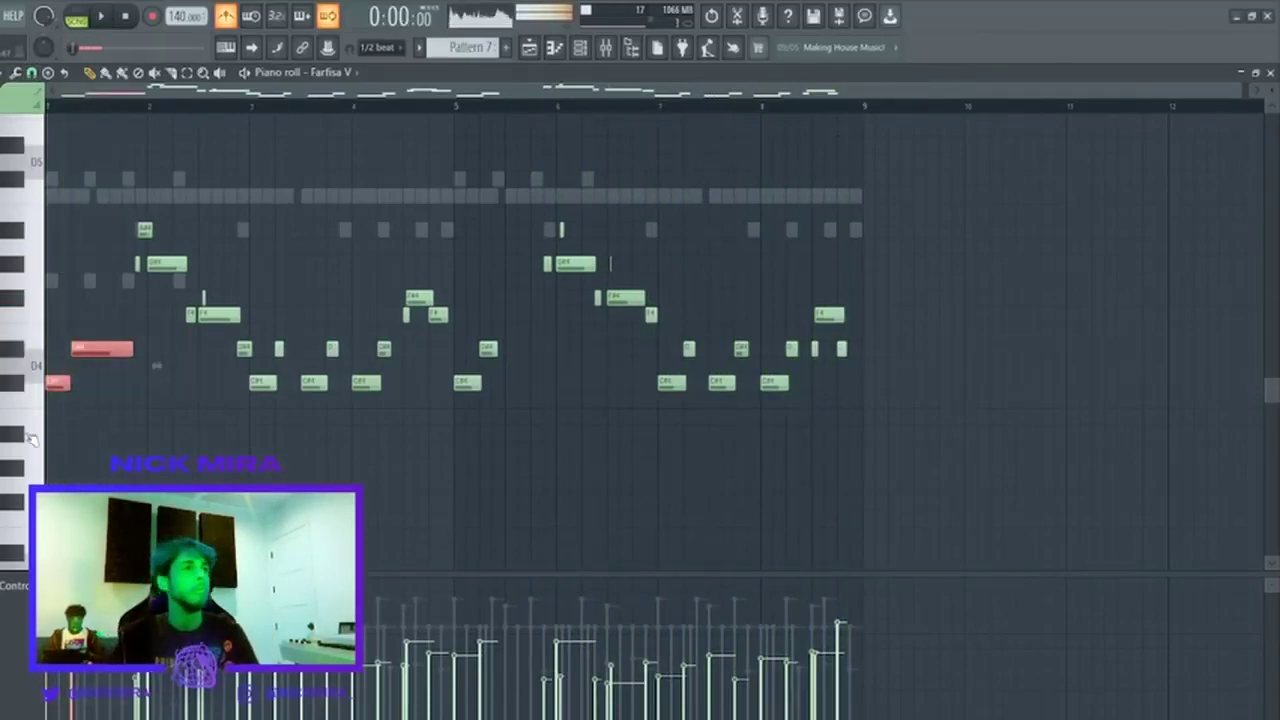
{"action": "key", "text": "Down"}
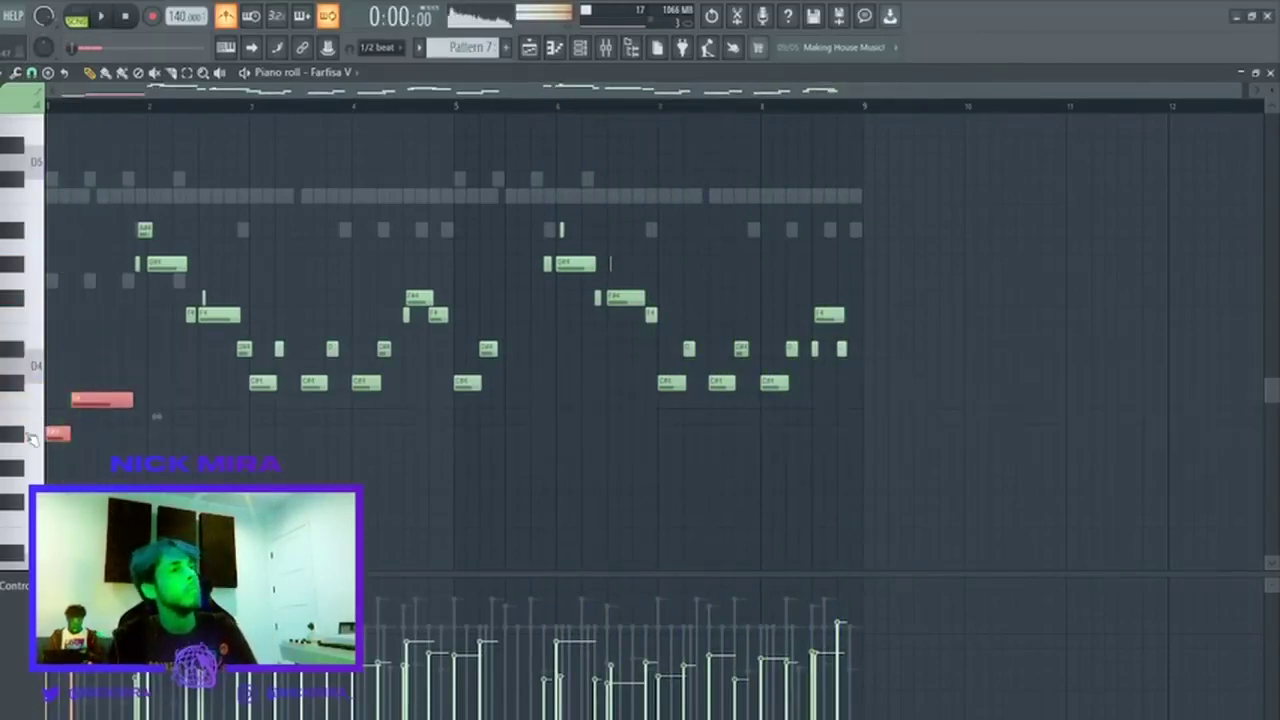
{"action": "key", "text": "ctrl+Up"}
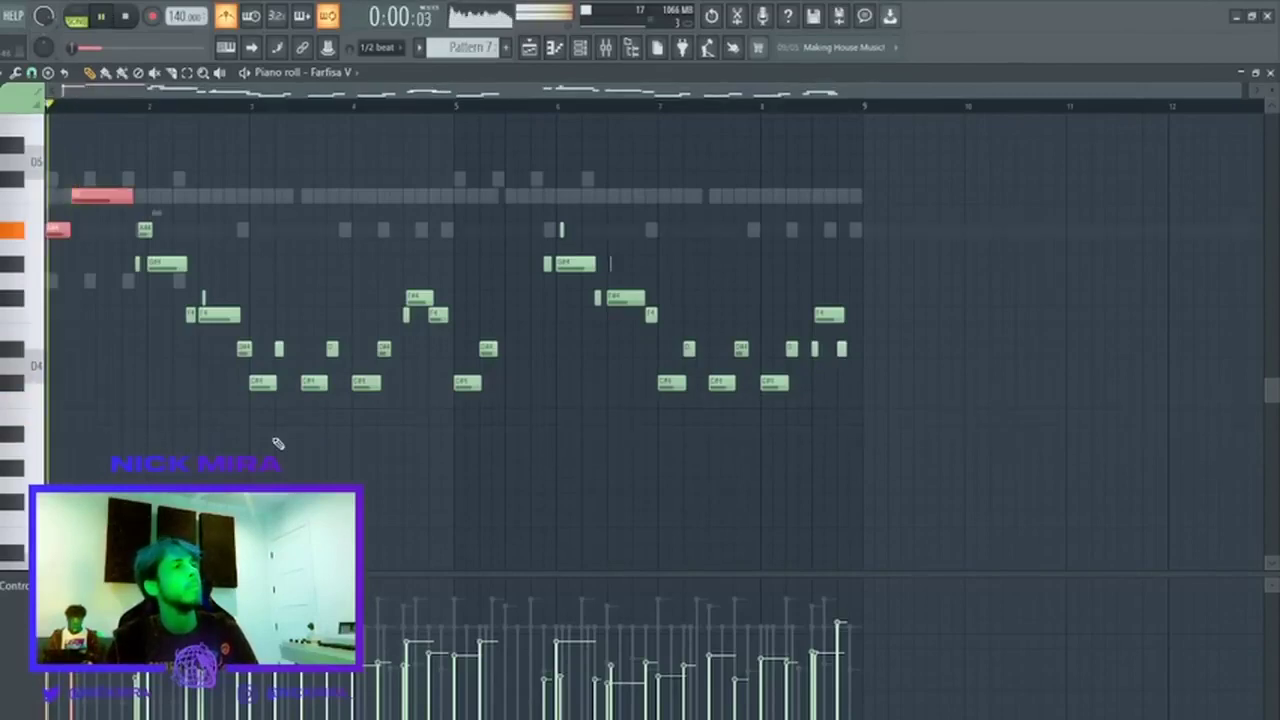
{"action": "left_click", "coordinate": [177, 285], "text": "ctrl"}
{"action": "key", "text": "space"}
{"action": "left_click_drag", "start_coordinate": [132, 196], "coordinate": [107, 196]}
{"action": "key", "text": "space"}
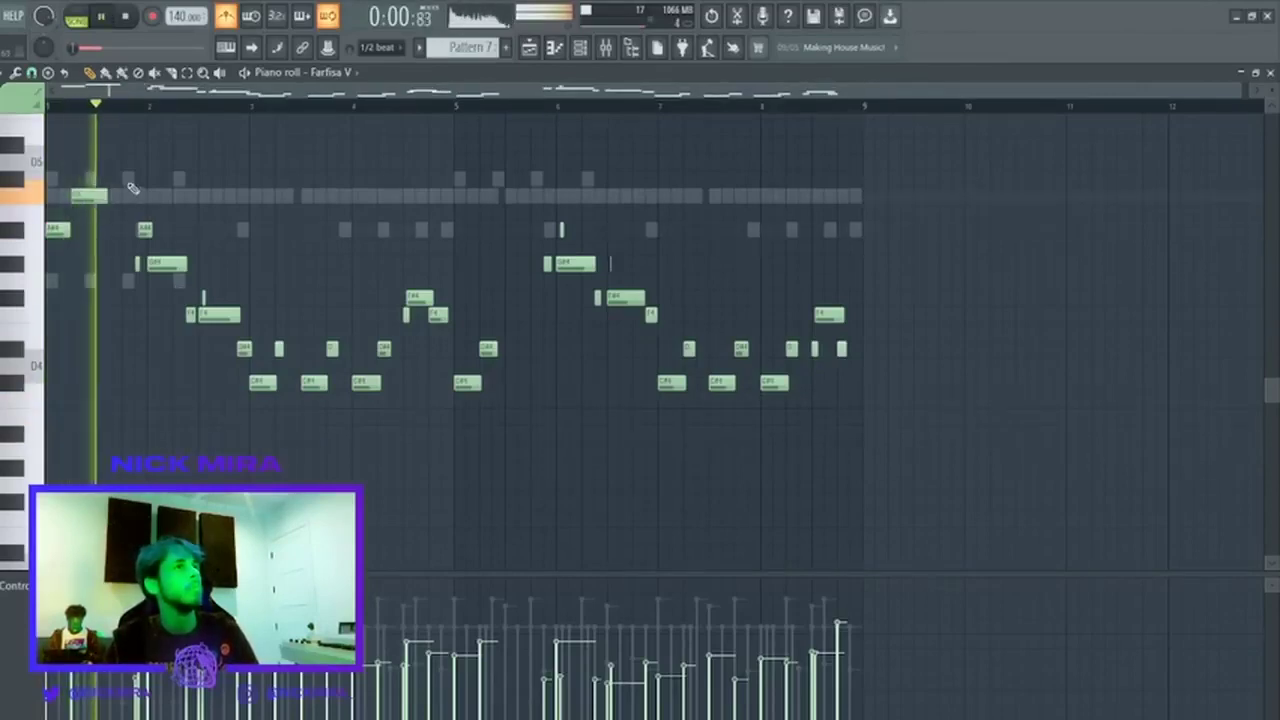
Add a C#5 note late in bar 1 and delete the G#4 and A#4 notes around the start of bar 2.
{"action": "left_click", "coordinate": [129, 181]}
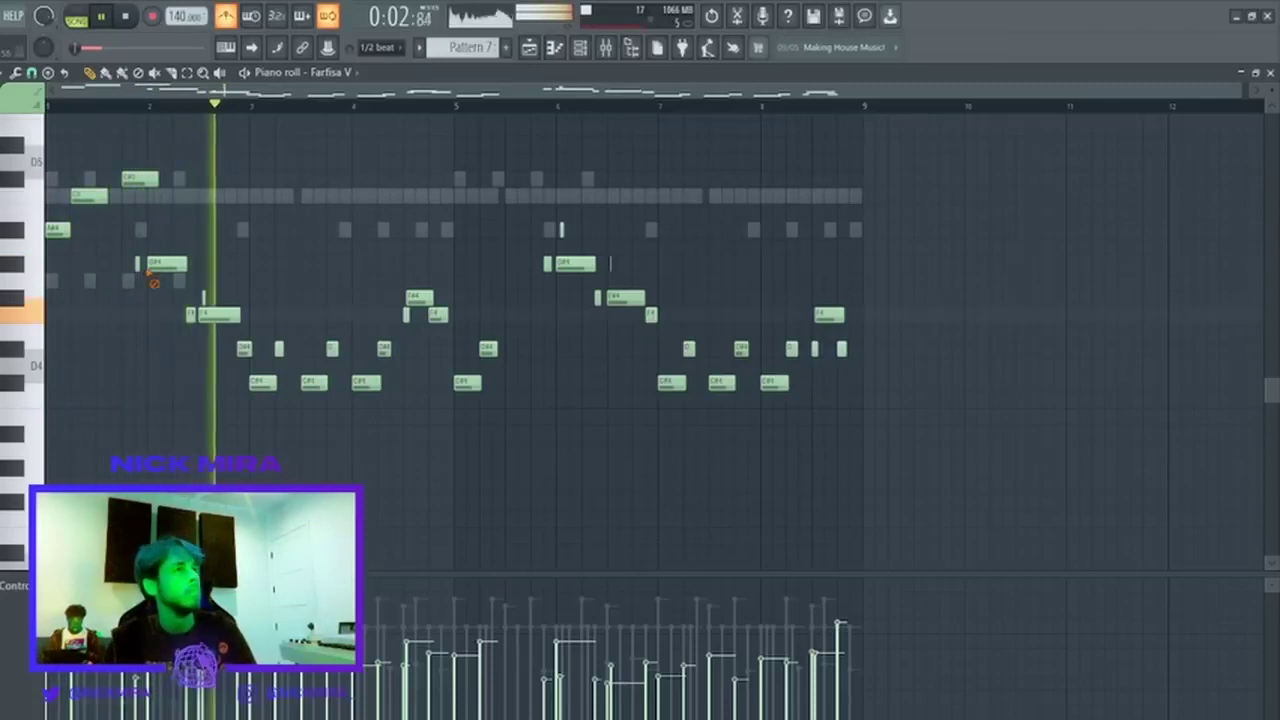
{"action": "right_click", "coordinate": [150, 266]}
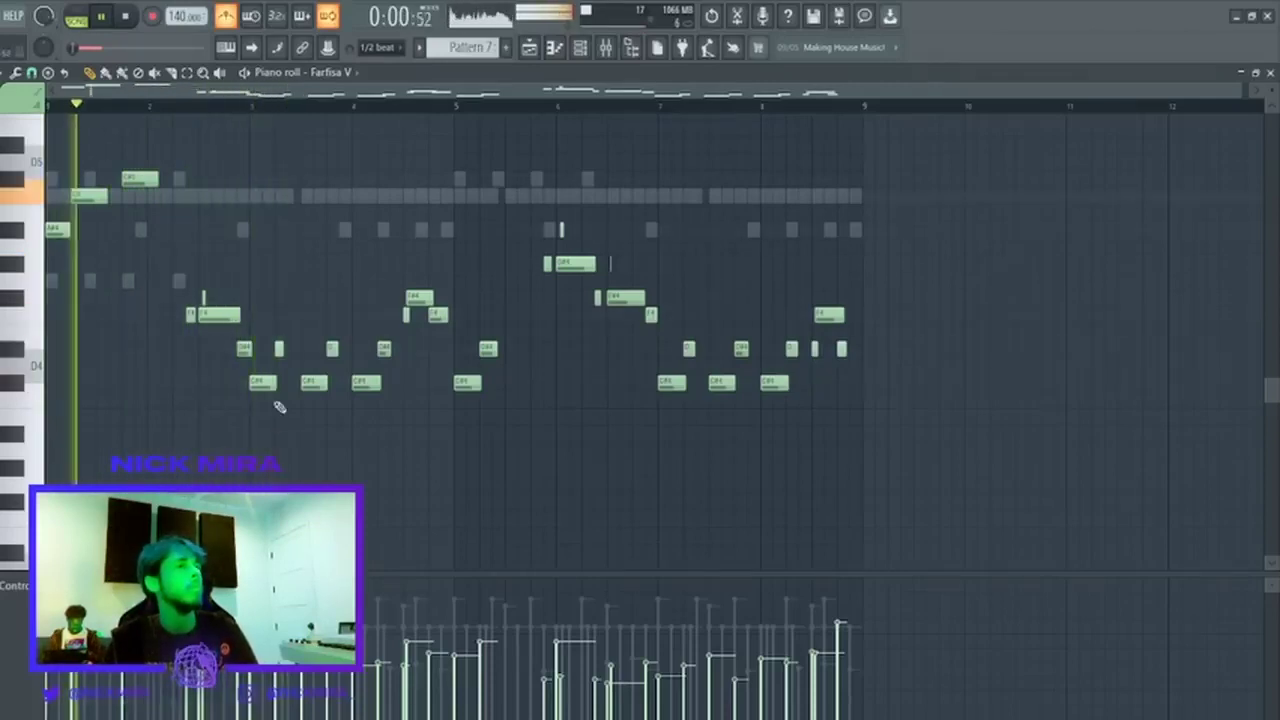
Apply quick legato to the notes in bars 2 and 3 and shorten the two notes at the start of bar 5.
{"action": "mouse_move", "coordinate": [332, 436]}
{"action": "left_mouse_down"}
{"action": "mouse_move", "coordinate": [177, 287]}
{"action": "mouse_move", "coordinate": [269, 427]}
{"action": "mouse_move", "coordinate": [320, 443]}
{"action": "left_mouse_up"}
{"action": "key", "text": "ctrl+l"}
{"action": "left_click", "coordinate": [179, 290], "text": "ctrl"}
{"action": "left_click", "coordinate": [324, 440], "text": "ctrl"}
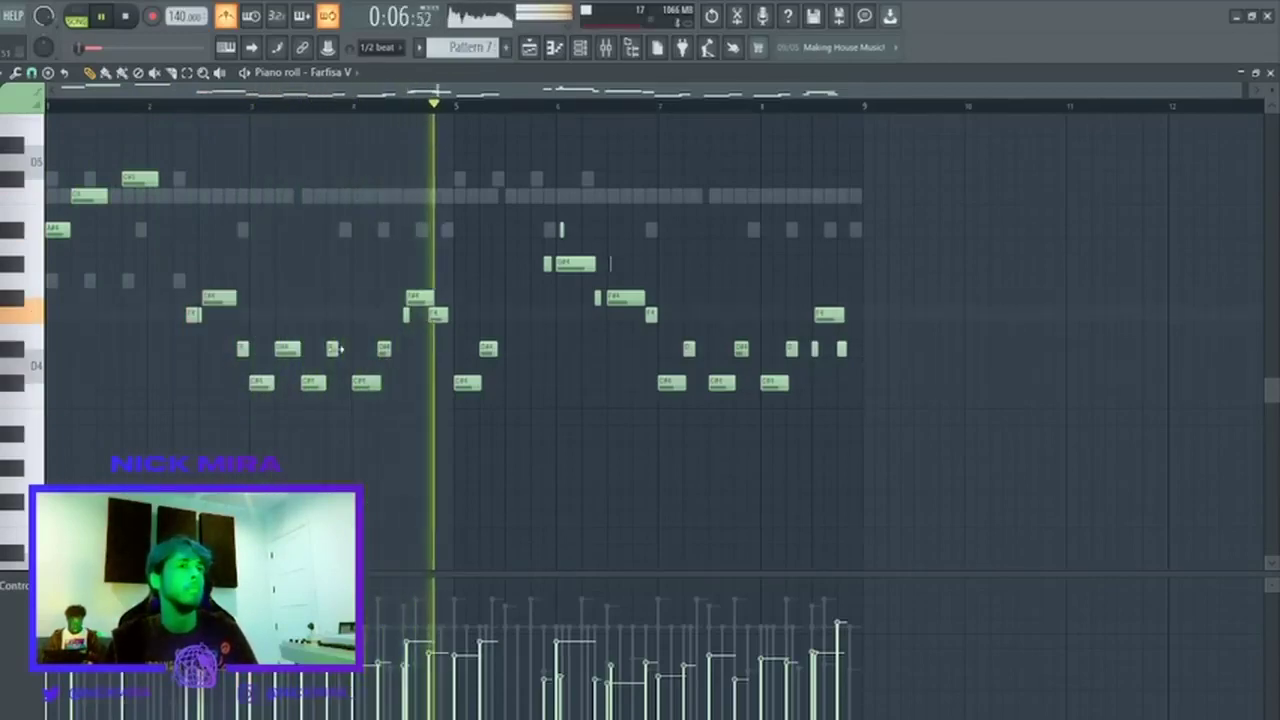
{"action": "left_click_drag", "start_coordinate": [503, 332], "coordinate": [480, 352]}
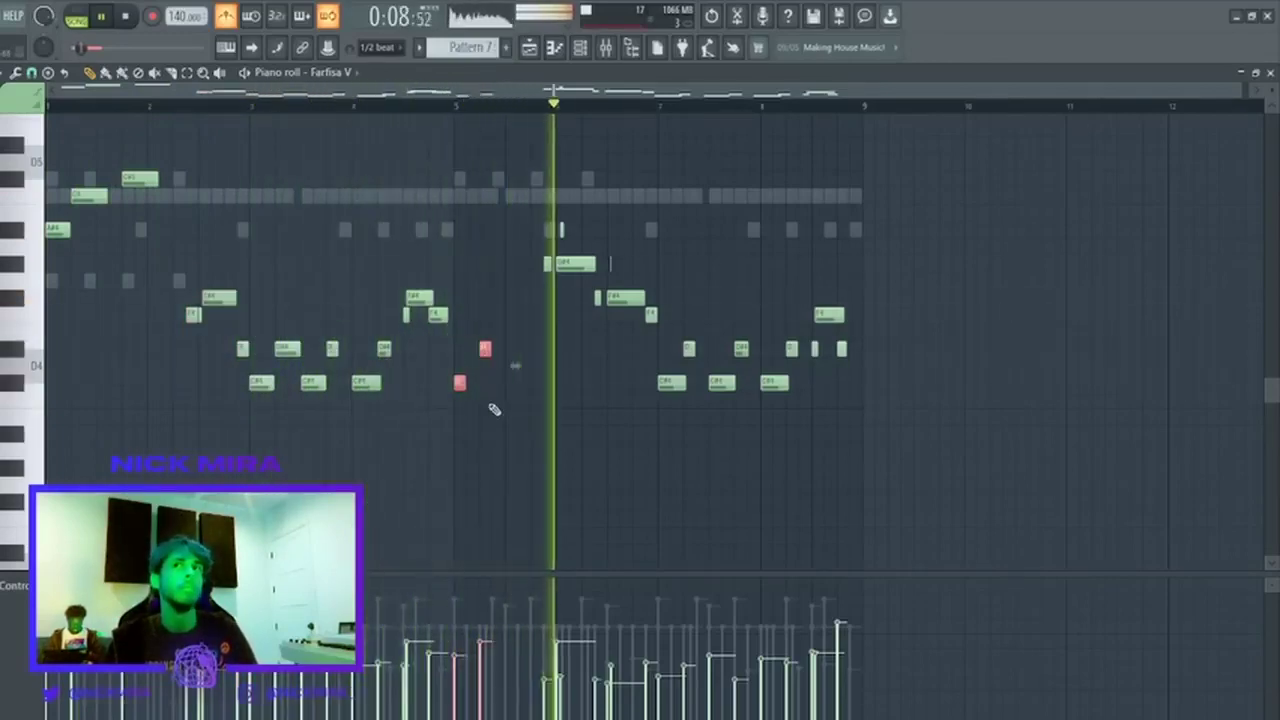
Quantize the notes around bar 6 and lengthen the two very short A#4 and G#4 notes there.
{"action": "left_click_drag", "start_coordinate": [523, 269], "coordinate": [651, 217]}
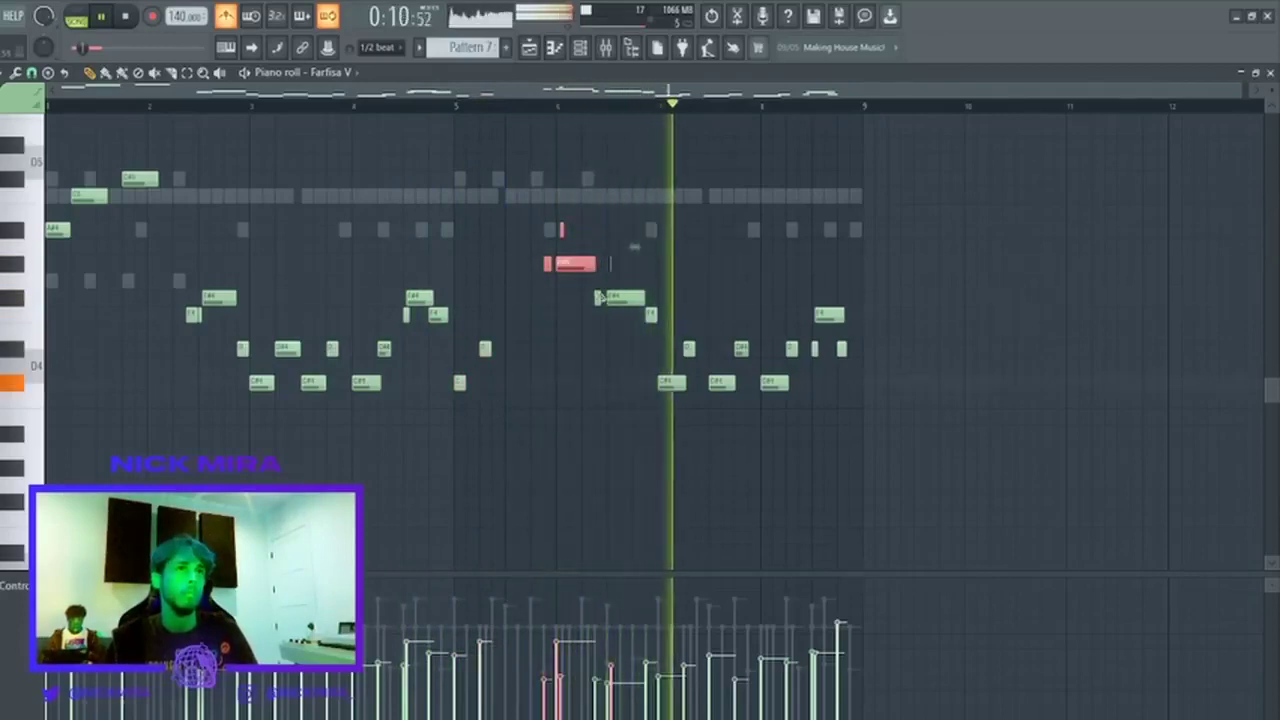
{"action": "left_click_drag", "start_coordinate": [600, 297], "coordinate": [708, 357]}
{"action": "key", "text": "ctrl+q"}
{"action": "left_click", "coordinate": [631, 317], "text": "ctrl"}
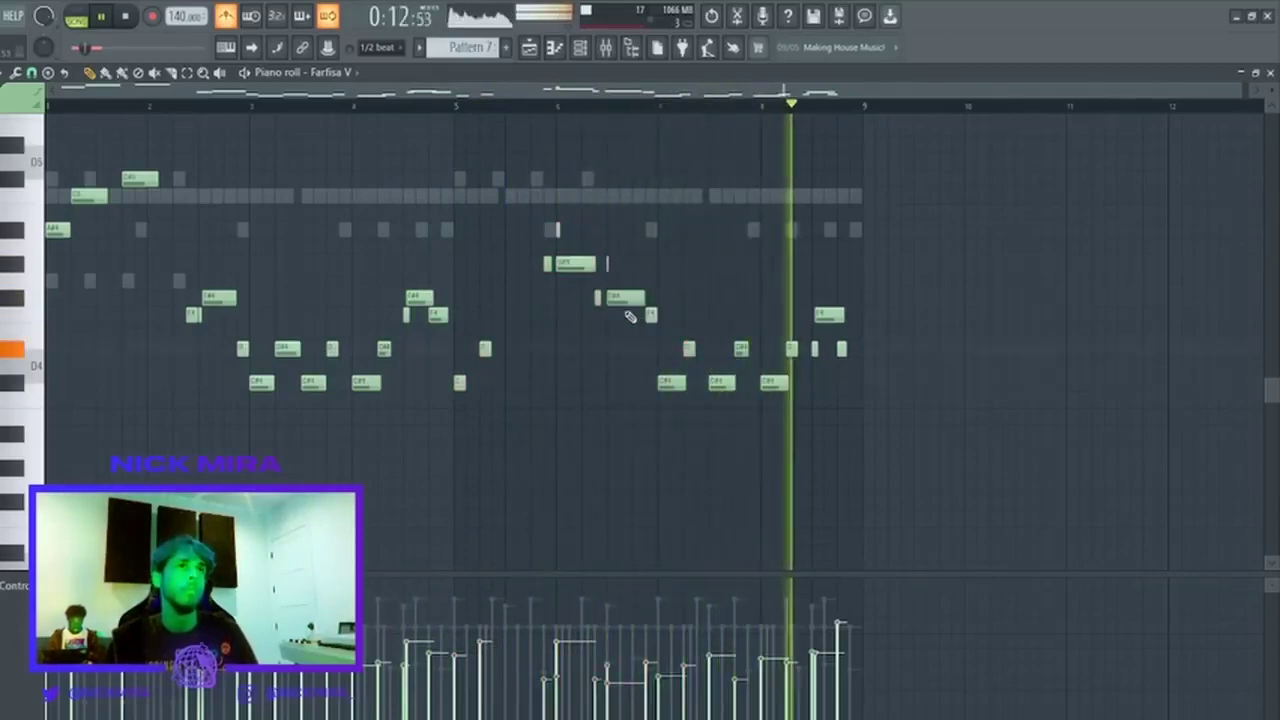
{"action": "left_click_drag", "start_coordinate": [606, 260], "coordinate": [535, 222]}
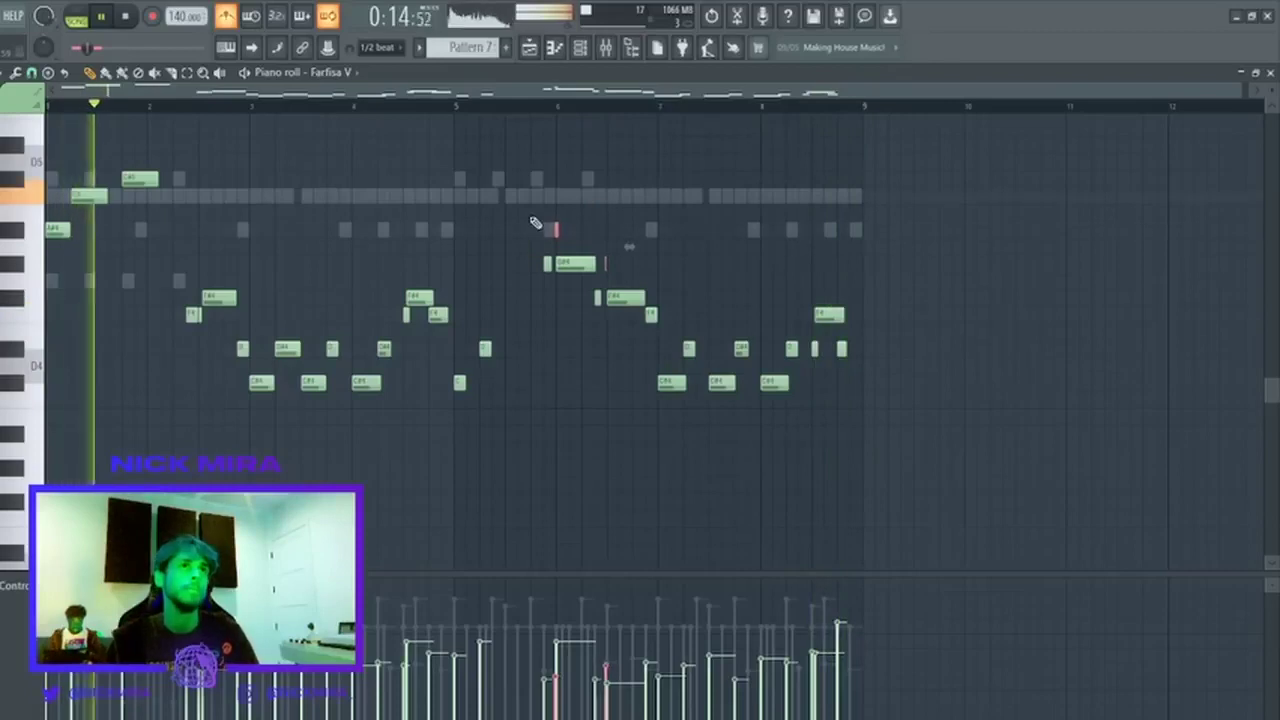
{"action": "key", "text": "ctrl+z"}
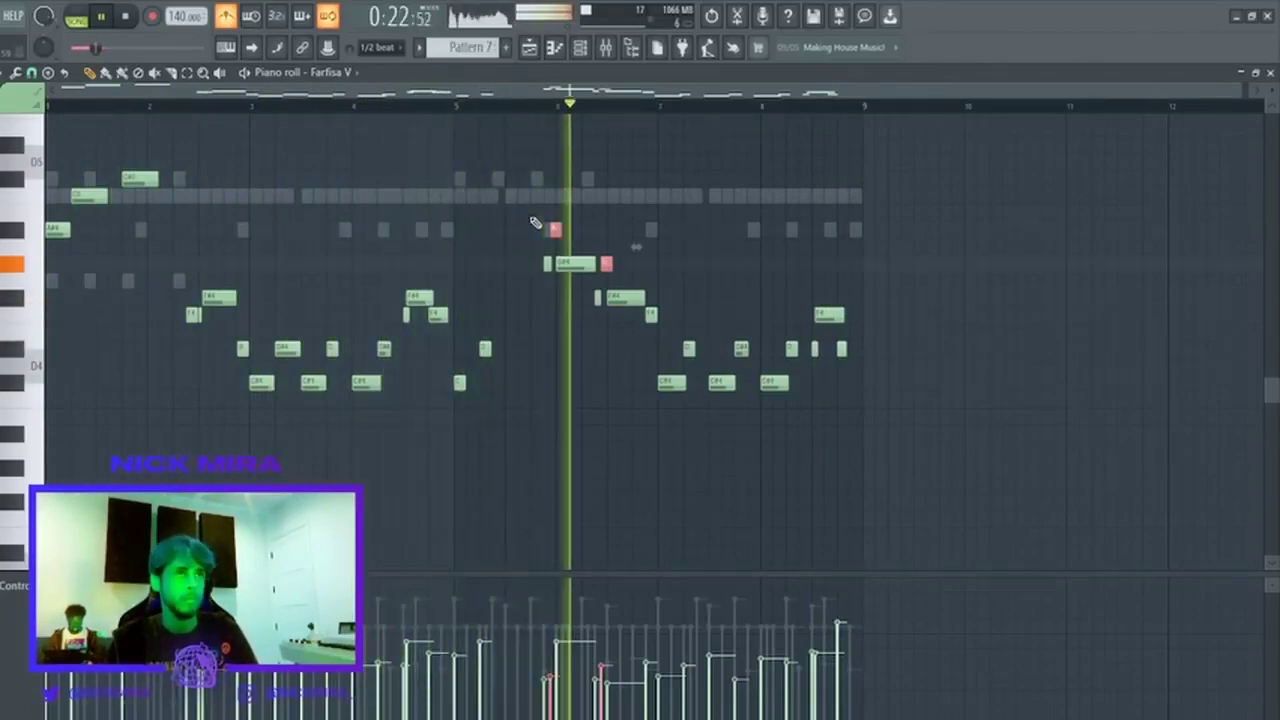
{"action": "left_click", "coordinate": [567, 258]}
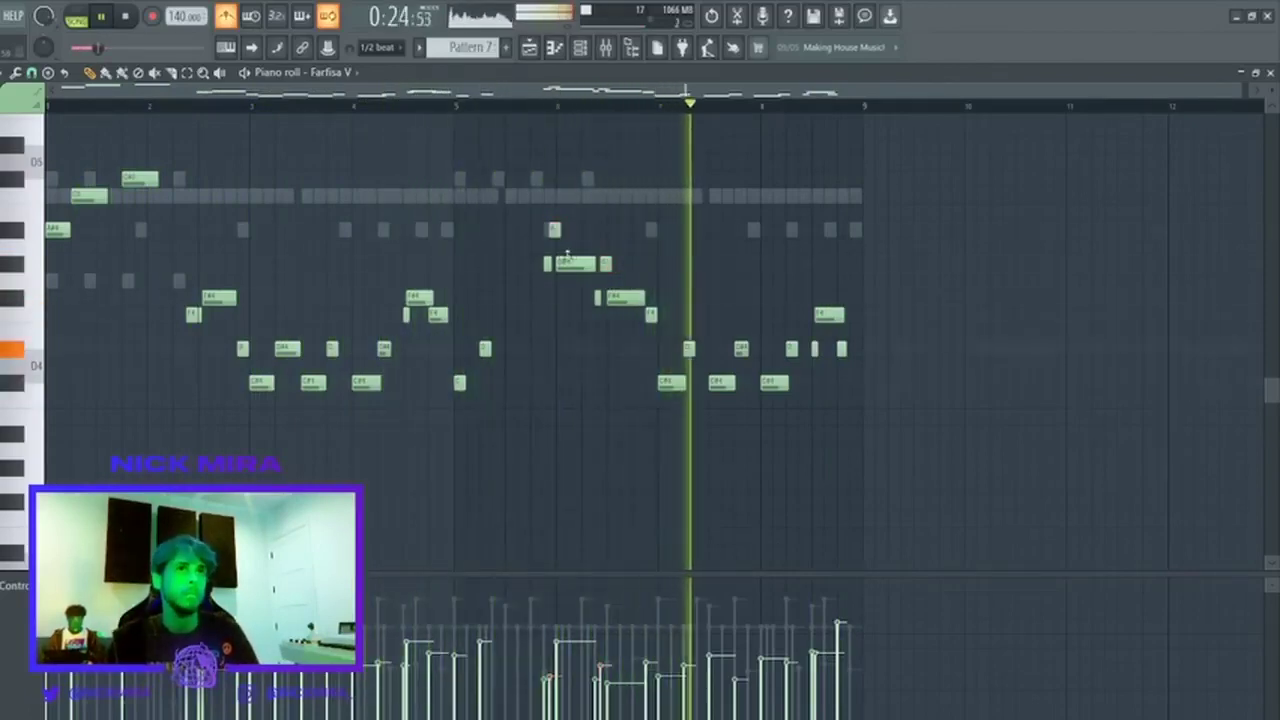
Lower the long F#4 note in bar 6 to F4 and the short G#4 note above it to F#4.
{"action": "left_click_drag", "start_coordinate": [615, 312], "coordinate": [560, 304]}
{"action": "key", "text": "shift+Down"}
{"action": "left_click", "coordinate": [620, 262], "text": "ctrl"}
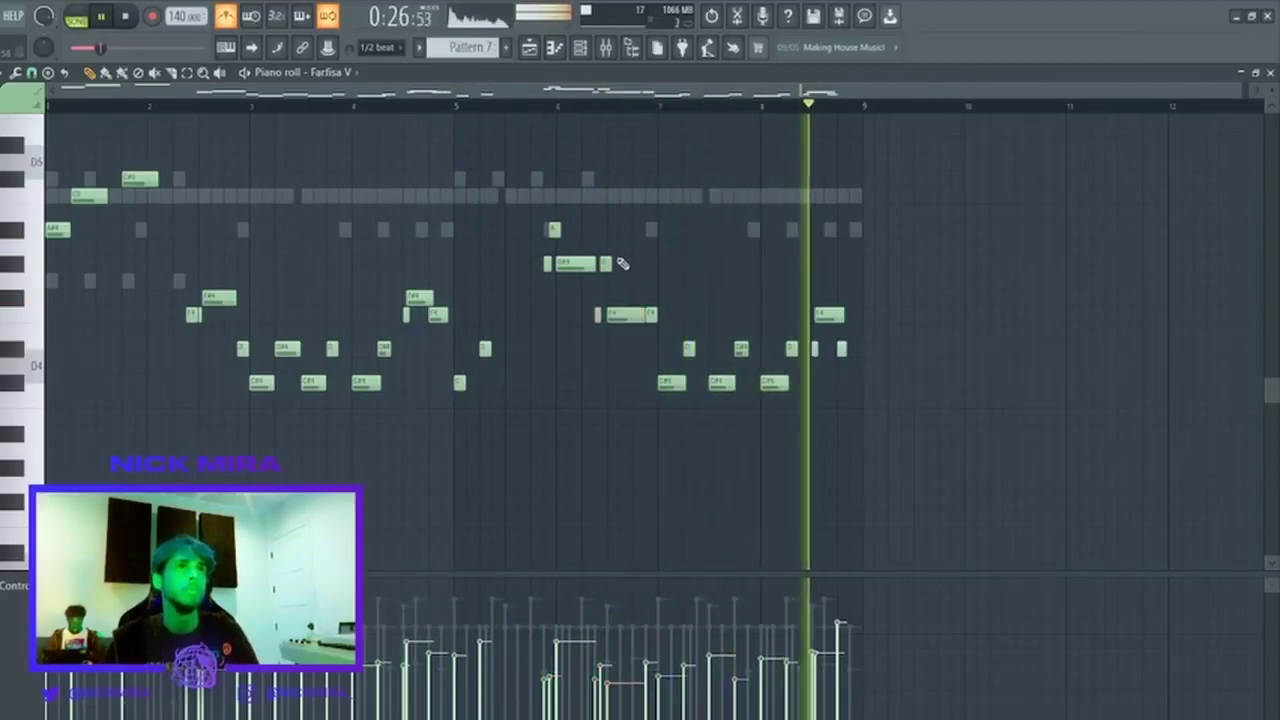
{"action": "left_click", "coordinate": [609, 261], "text": "ctrl"}
{"action": "key", "text": "shift+Down"}
{"action": "key", "text": "shift+Down"}
{"action": "left_click", "coordinate": [617, 264], "text": "ctrl"}
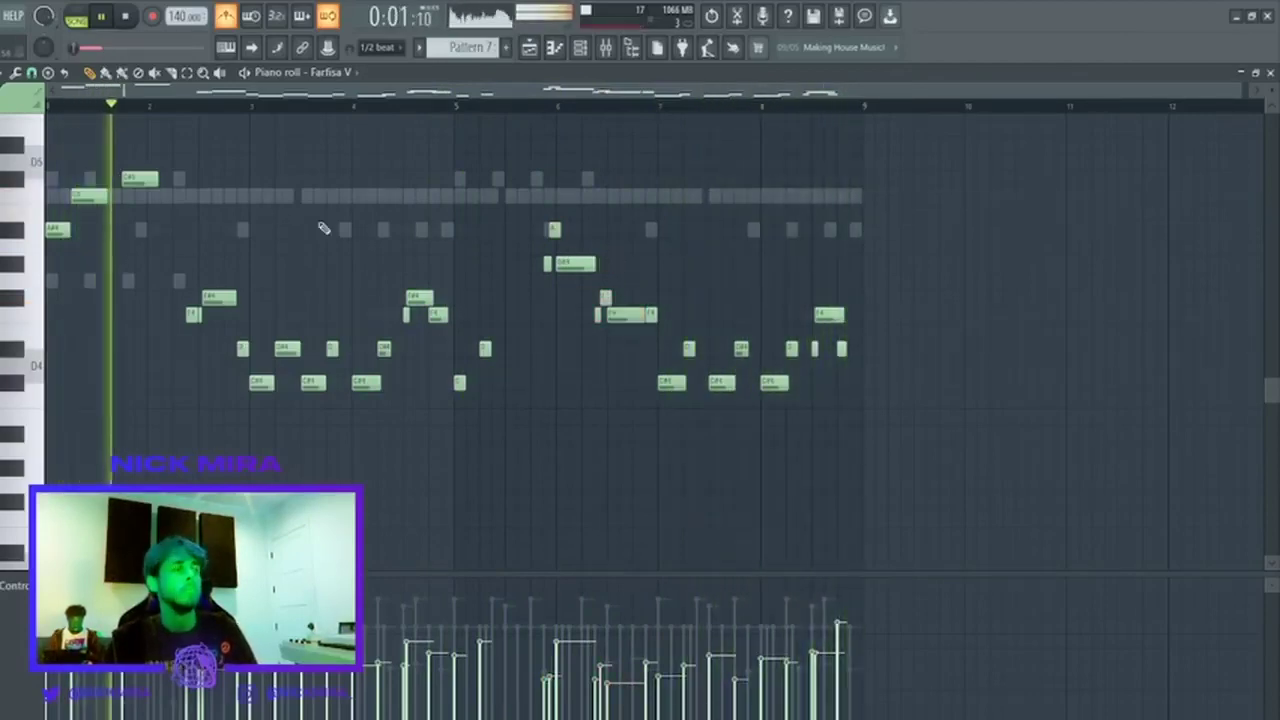
Lower the C#5 note late in bar 1 by one octave.
{"action": "left_click", "coordinate": [140, 178], "text": "ctrl"}
{"action": "key", "text": "ctrl+Down"}
{"action": "left_click", "coordinate": [147, 183], "text": "ctrl"}
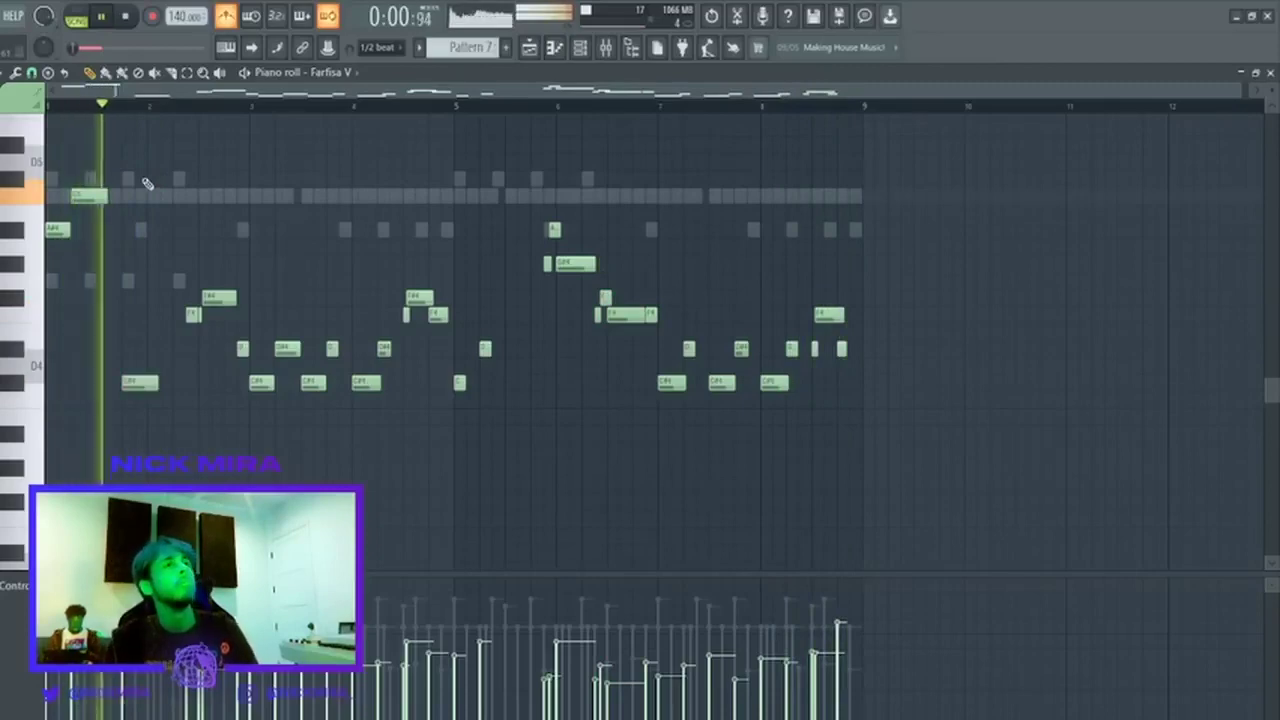
Step the Farfisa V preset on to Drive Zone, restart playback and return to the channel's notes.
{"action": "key", "text": "Escape"}
{"action": "left_click", "coordinate": [346, 345]}
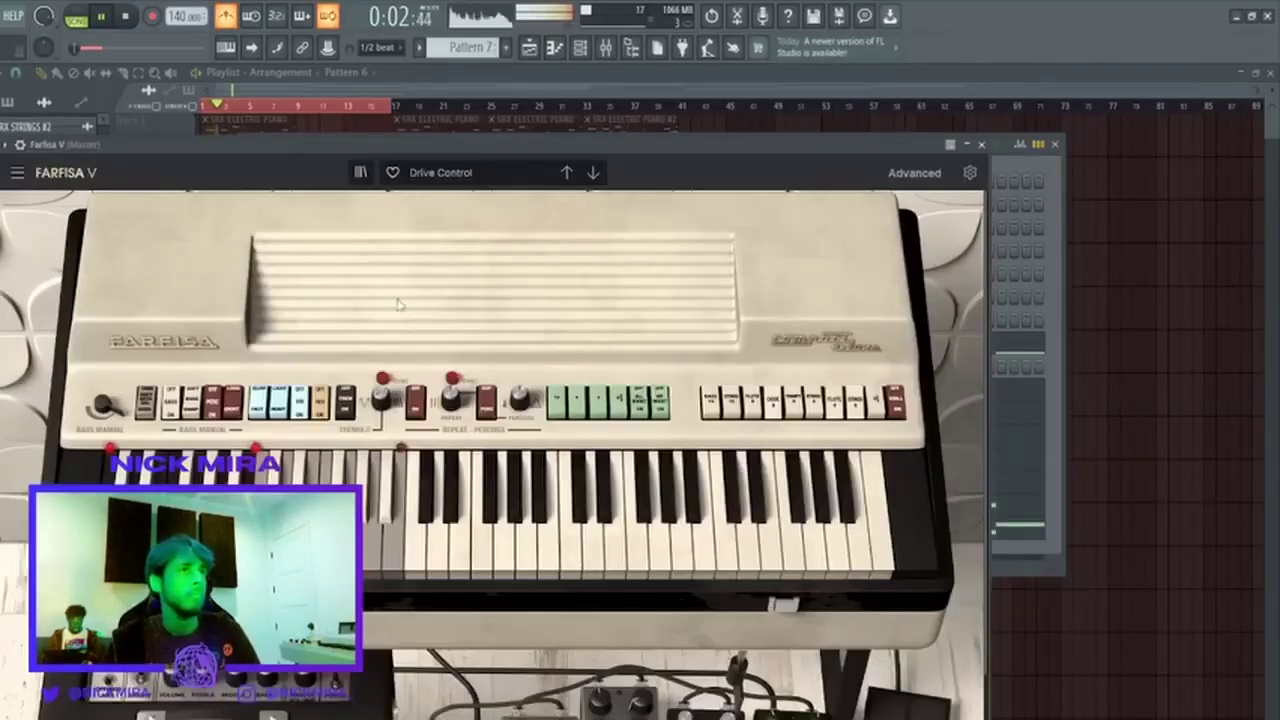
{"action": "key", "text": "space"}
{"action": "left_click", "coordinate": [591, 174]}
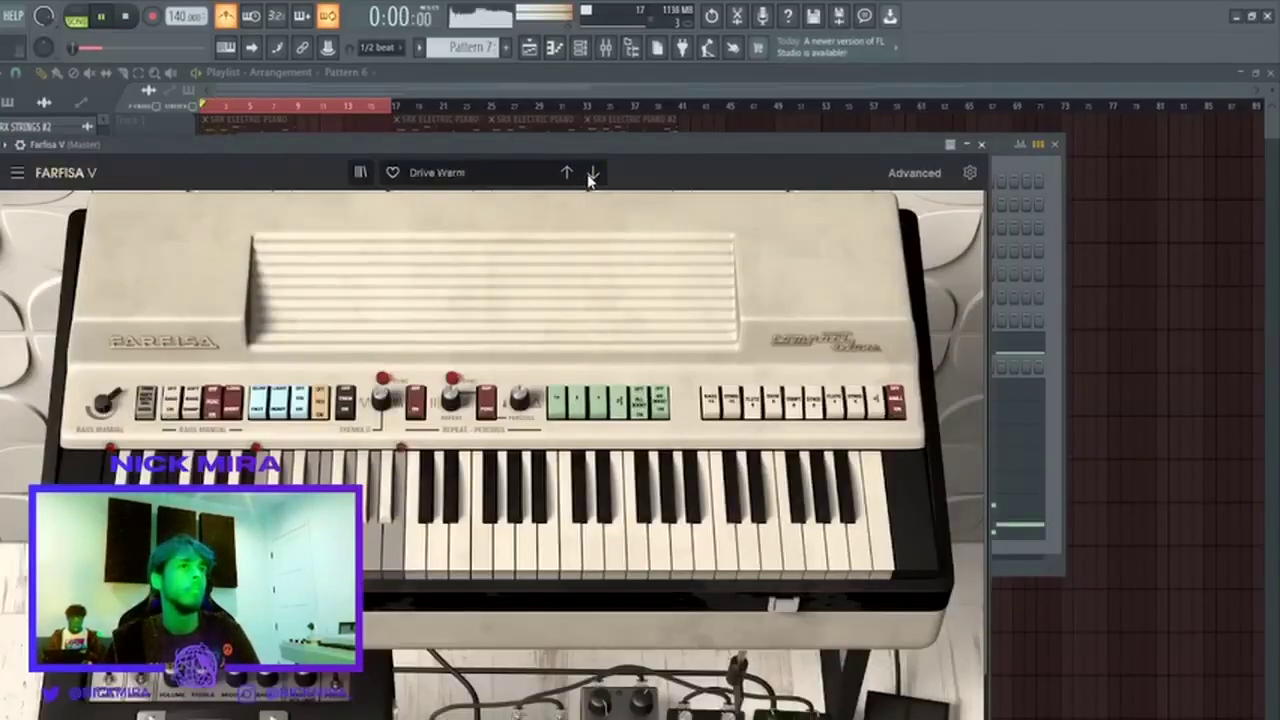
{"action": "left_click", "coordinate": [983, 146]}
{"action": "key", "text": "space"}
{"action": "key", "text": "space"}
{"action": "left_click", "coordinate": [660, 347]}
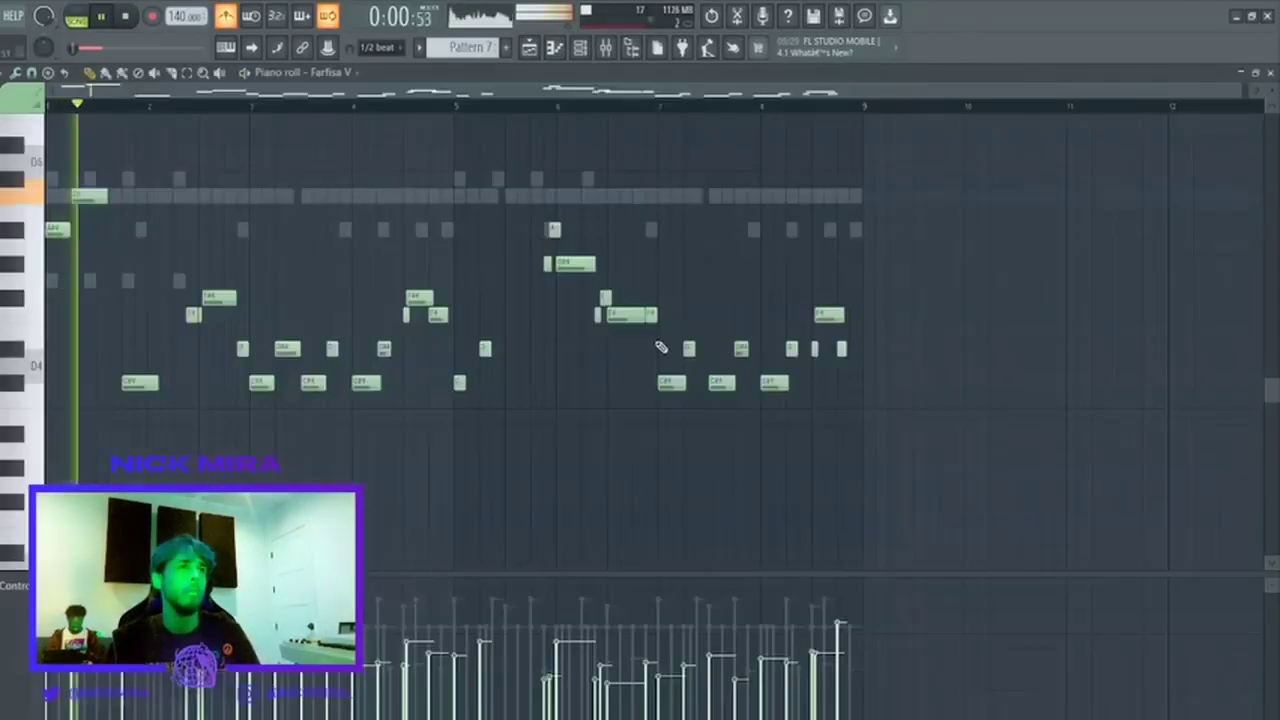
Raise all the Farfisa V notes by one octave and replay the melody from the start.
{"action": "key", "text": "ctrl+Up"}
{"action": "key", "text": "space"}
{"action": "key", "text": "space"}
{"action": "scroll", "coordinate": [703, 317], "scroll_direction": "up", "scroll_amount": 3}
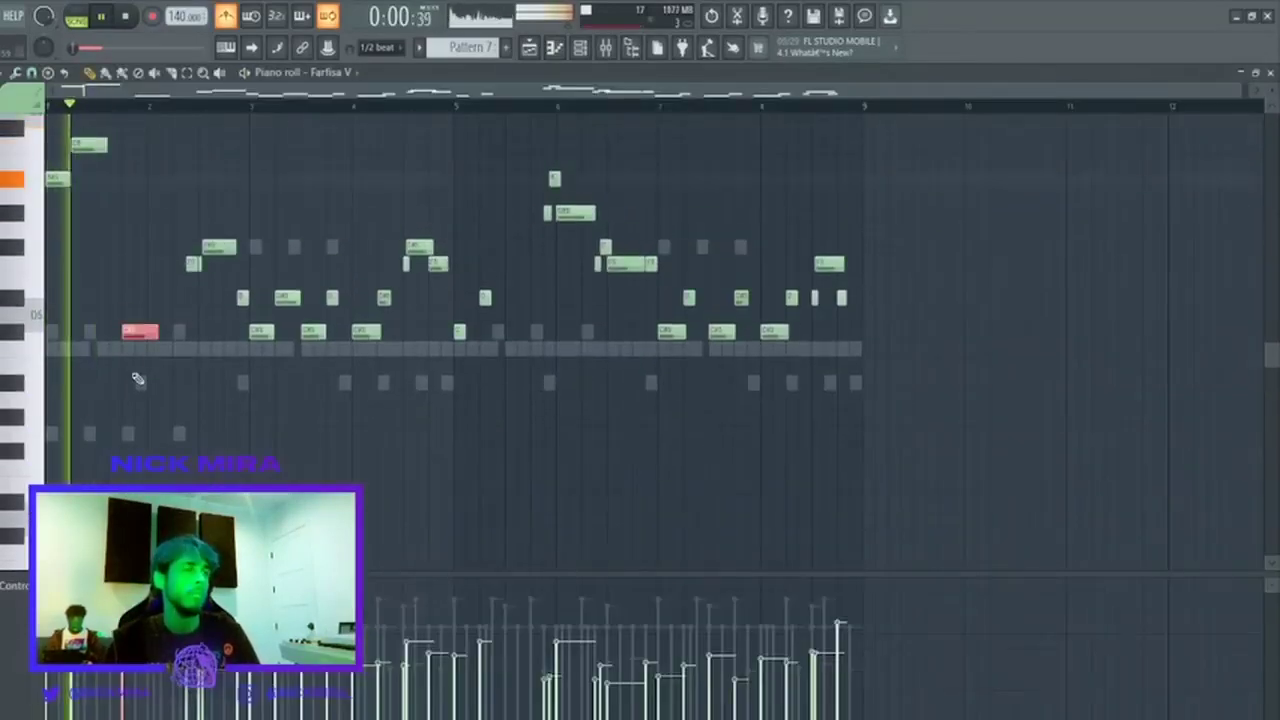
{"action": "key", "text": "ctrl+Down"}
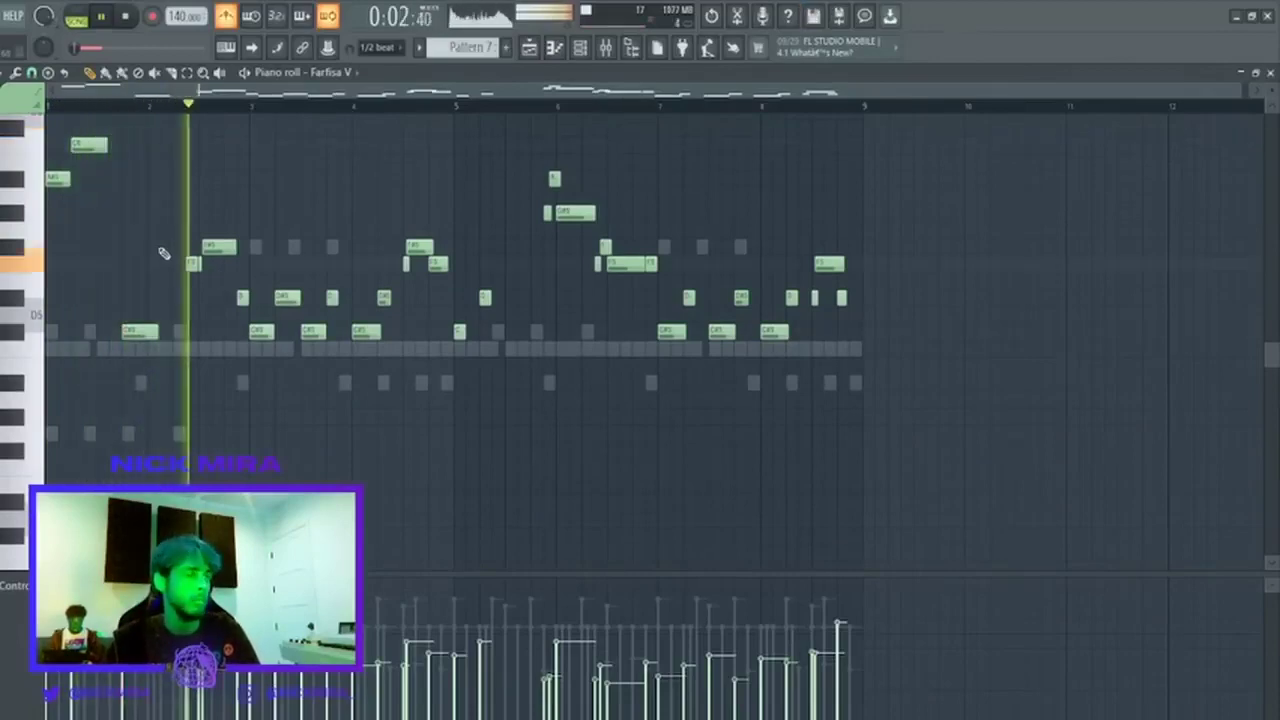
Lower the first two Farfisa V notes by one octave to A#4 and C5 and close the note editor.
{"action": "left_click_drag", "start_coordinate": [163, 251], "coordinate": [30, 118]}
{"action": "key", "text": "ctrl+Down"}
{"action": "key", "text": "ctrl+d"}
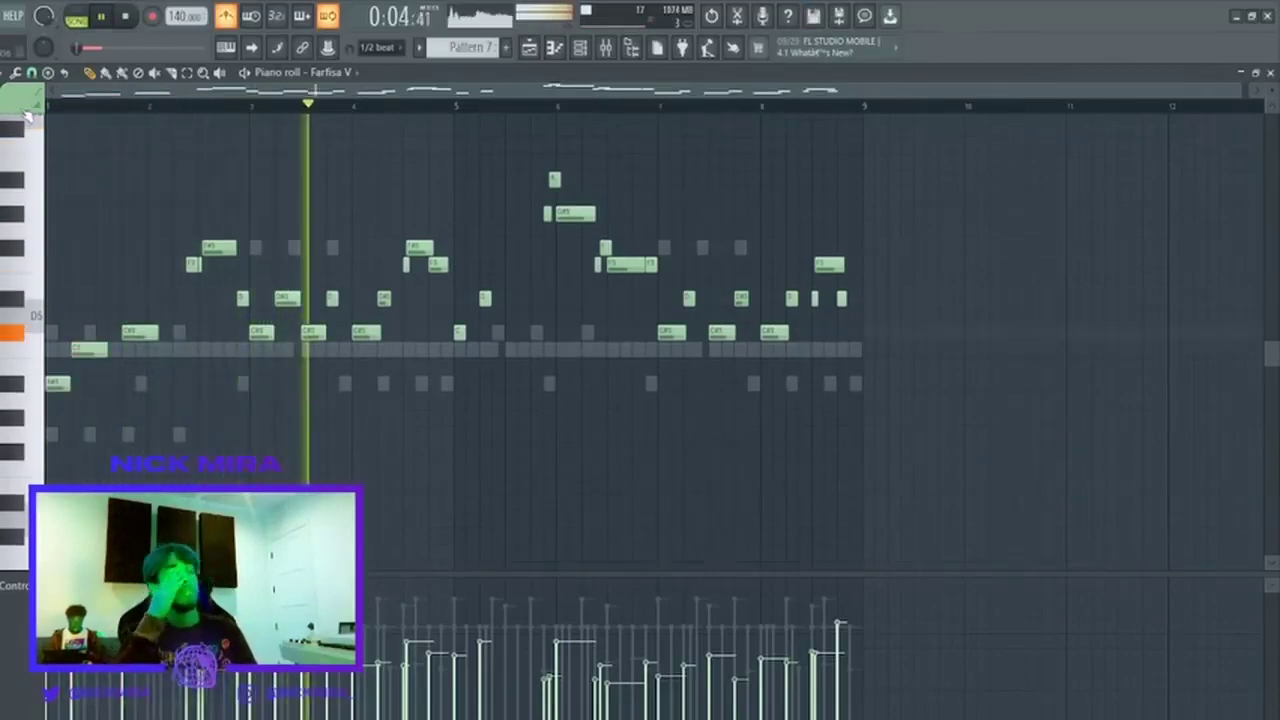
{"action": "key", "text": "Escape"}
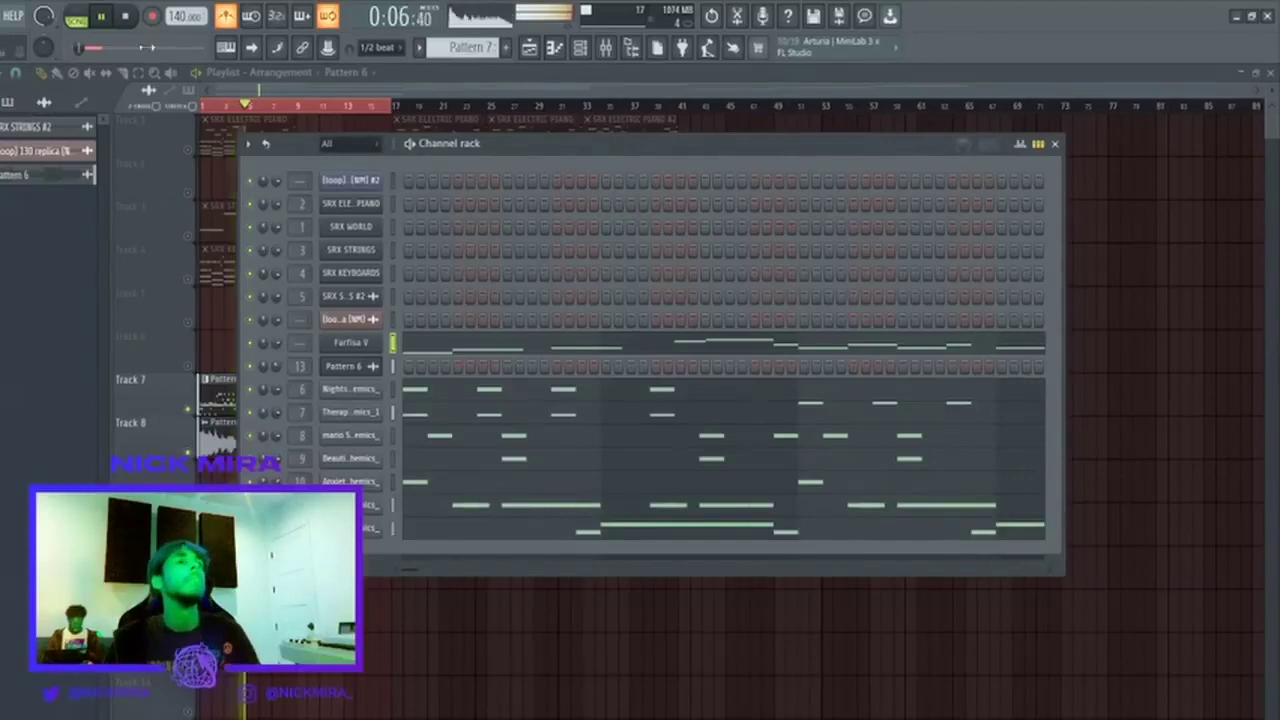
Audition further Farfisa V presets, including Easy Leslie and Far From Fisa, against the loop and close the plugin.
{"action": "left_click", "coordinate": [347, 342]}
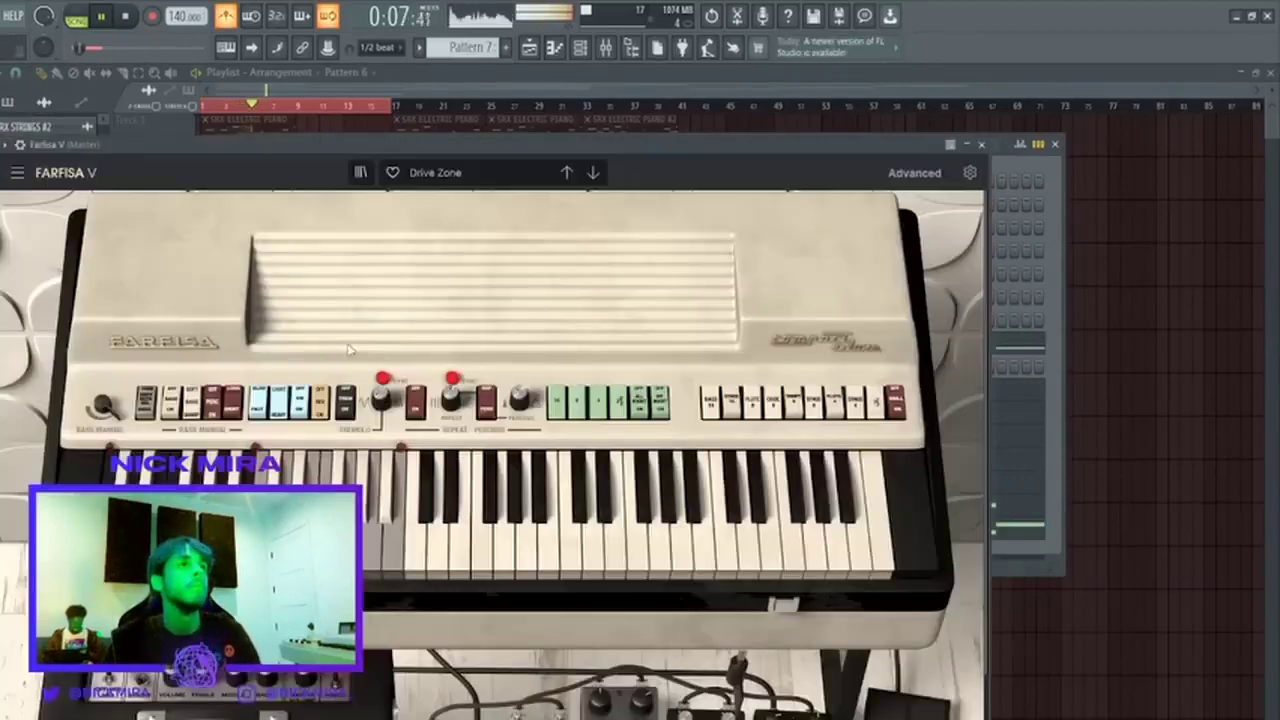
{"action": "left_click", "coordinate": [596, 175]}
{"action": "key", "text": "space"}
{"action": "key", "text": "space"}
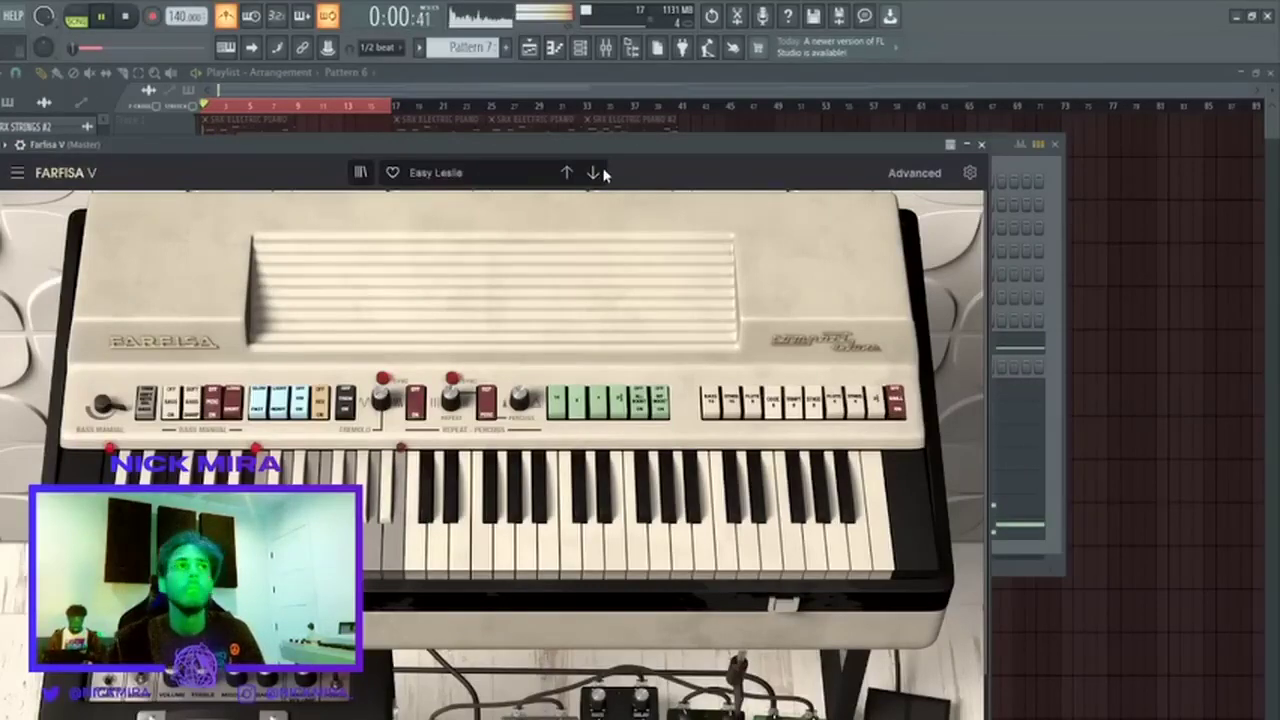
{"action": "key", "text": "space"}
{"action": "key", "text": "space"}
{"action": "key", "text": "space"}
{"action": "key", "text": "space"}
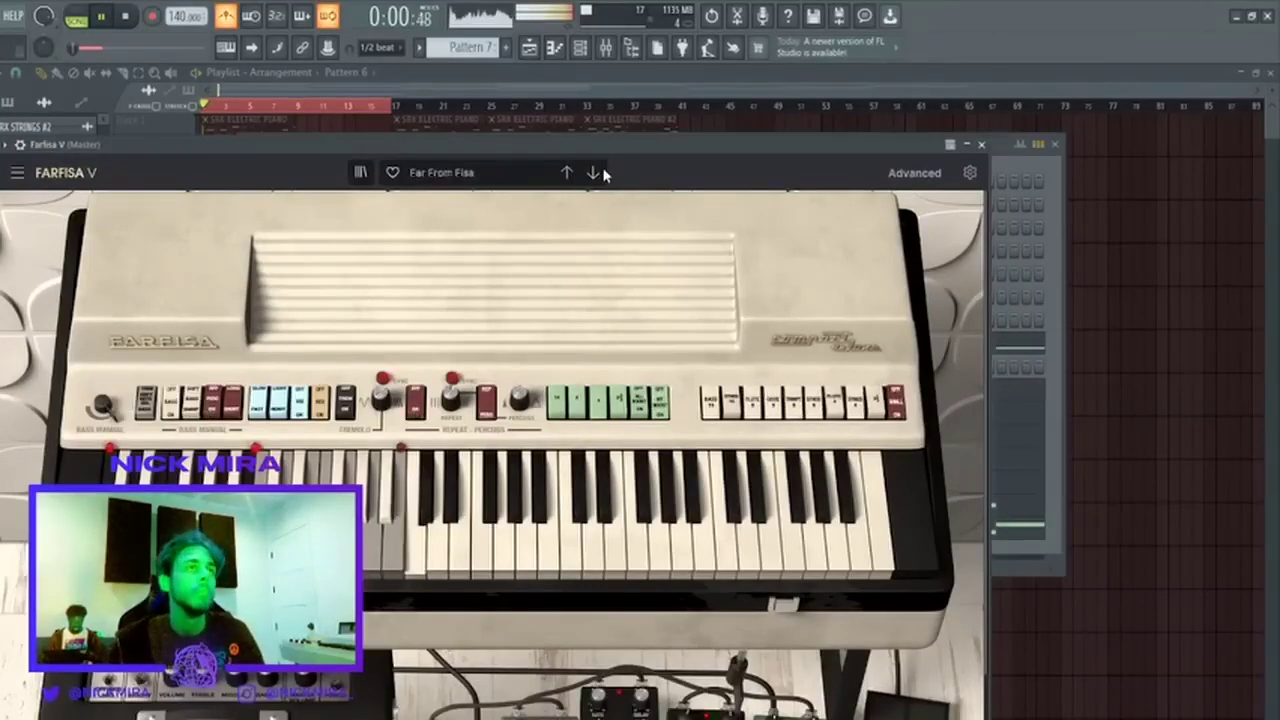
{"action": "key", "text": "space"}
{"action": "key", "text": "space"}
{"action": "left_click", "coordinate": [982, 146]}
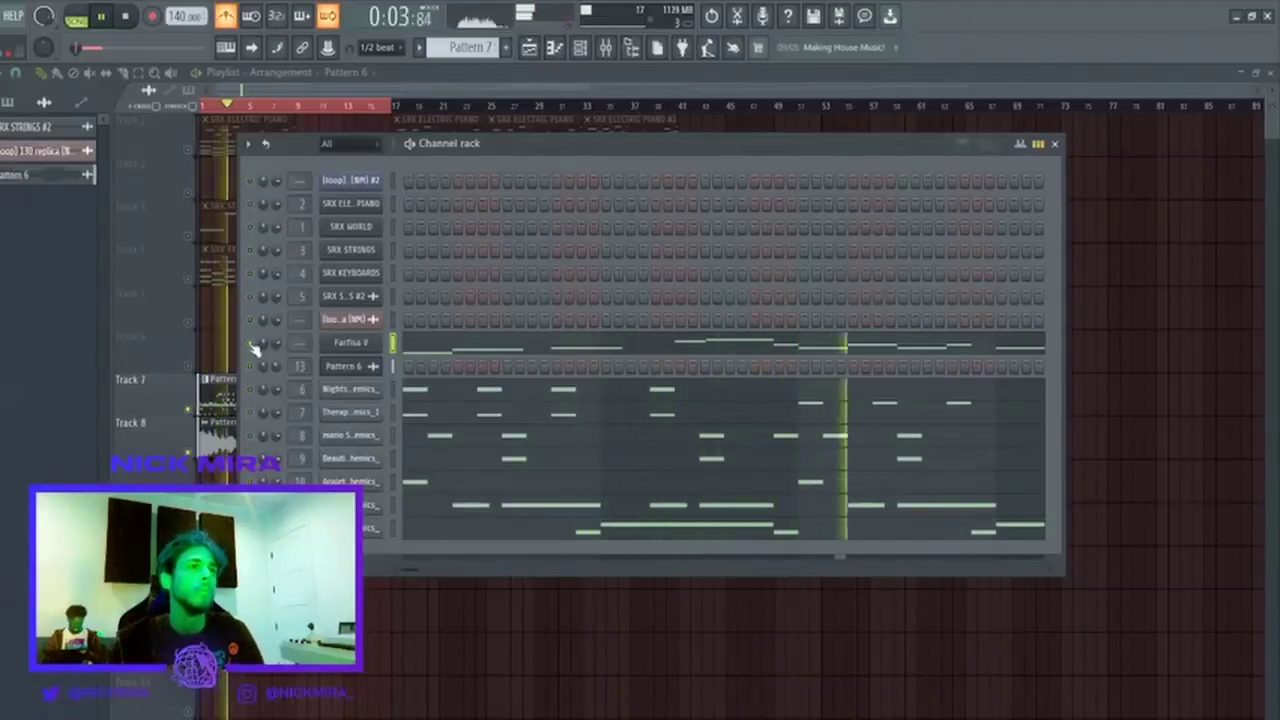
Switch the Farfisa V preset to Four Organs and close the plugin.
{"action": "left_click", "coordinate": [355, 344]}
{"action": "left_click", "coordinate": [595, 178]}
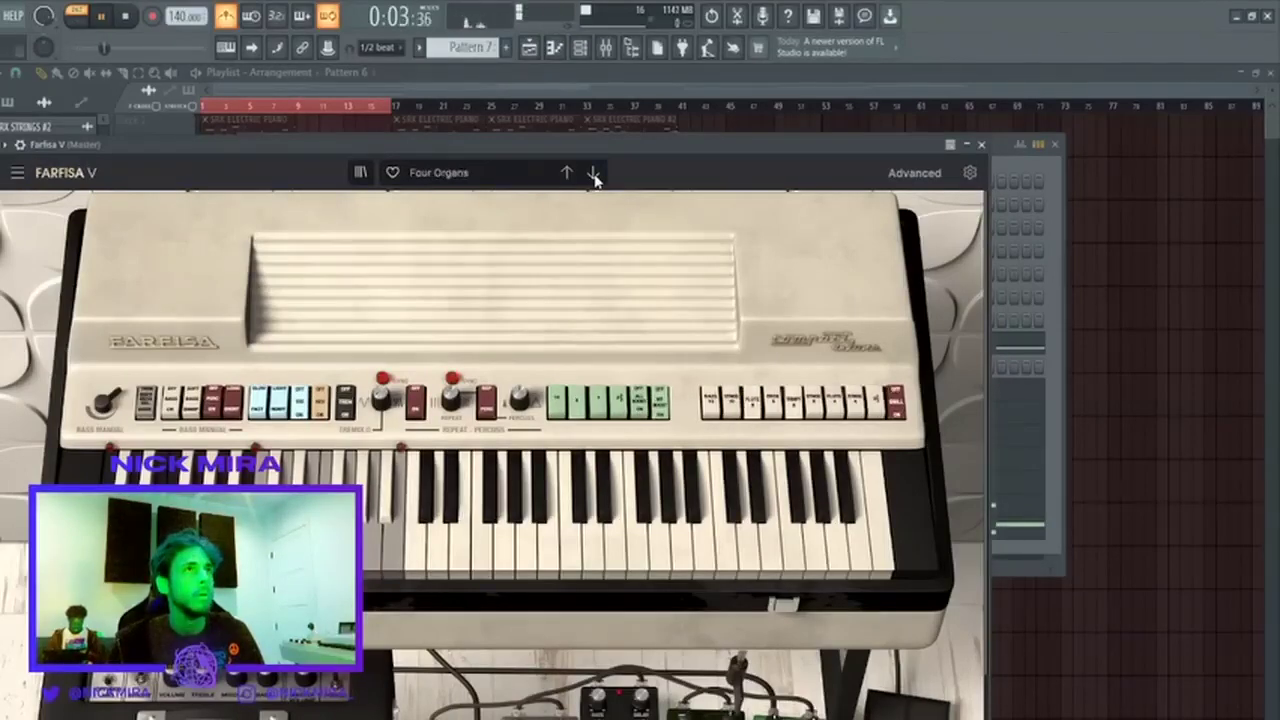
{"action": "left_click", "coordinate": [983, 146]}
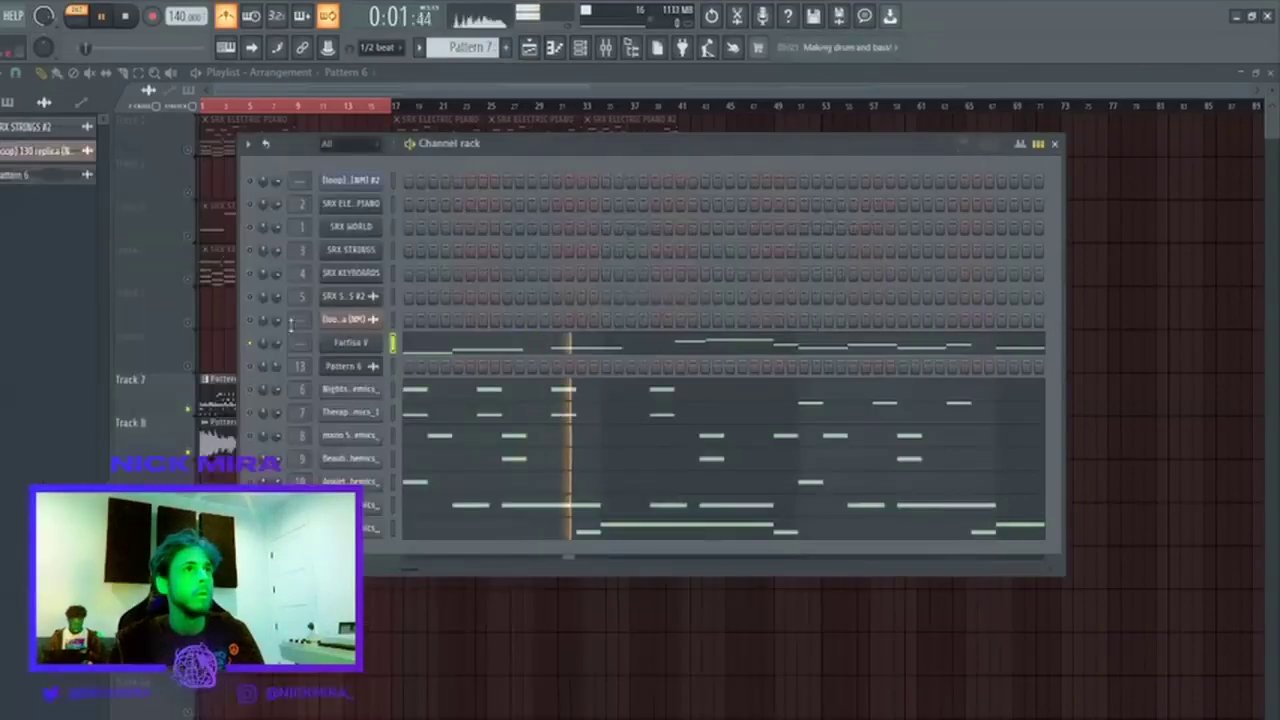
Open the Farfisa V notes and delete the first three notes in bar 1.
{"action": "left_click", "coordinate": [493, 346]}
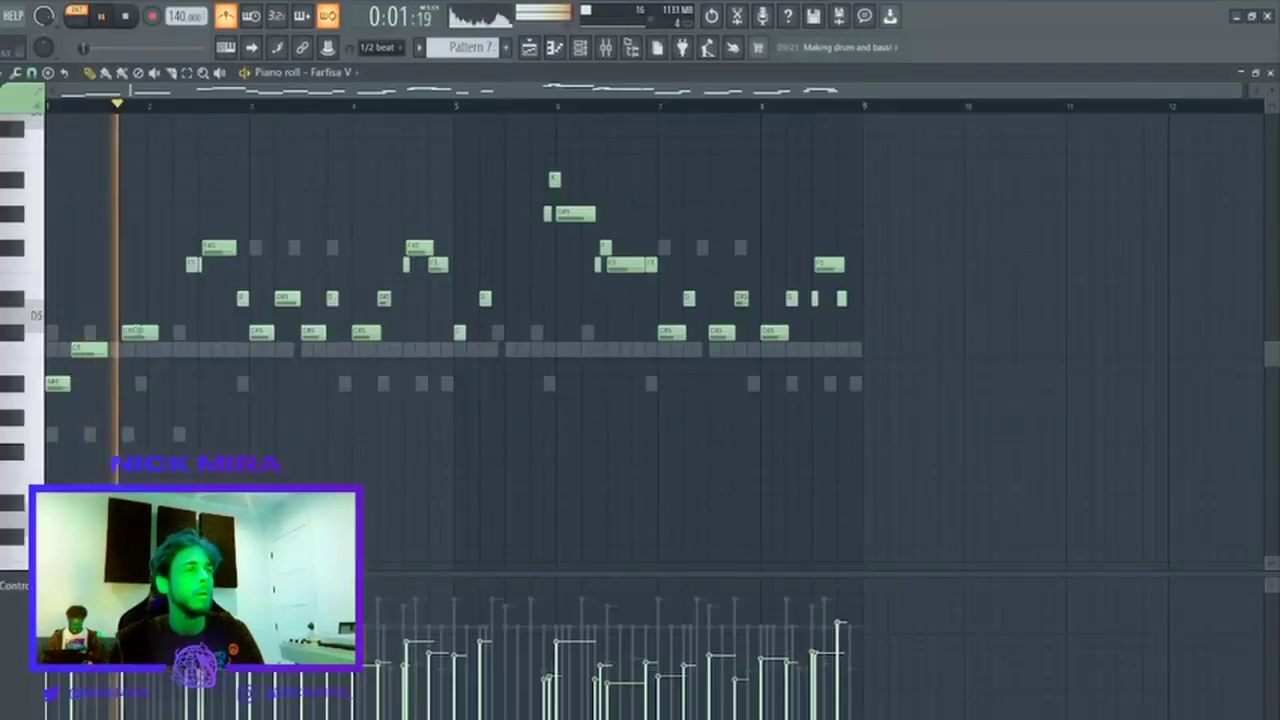
{"action": "key", "text": "space"}
{"action": "scroll", "coordinate": [129, 266], "scroll_direction": "up", "scroll_amount": 3}
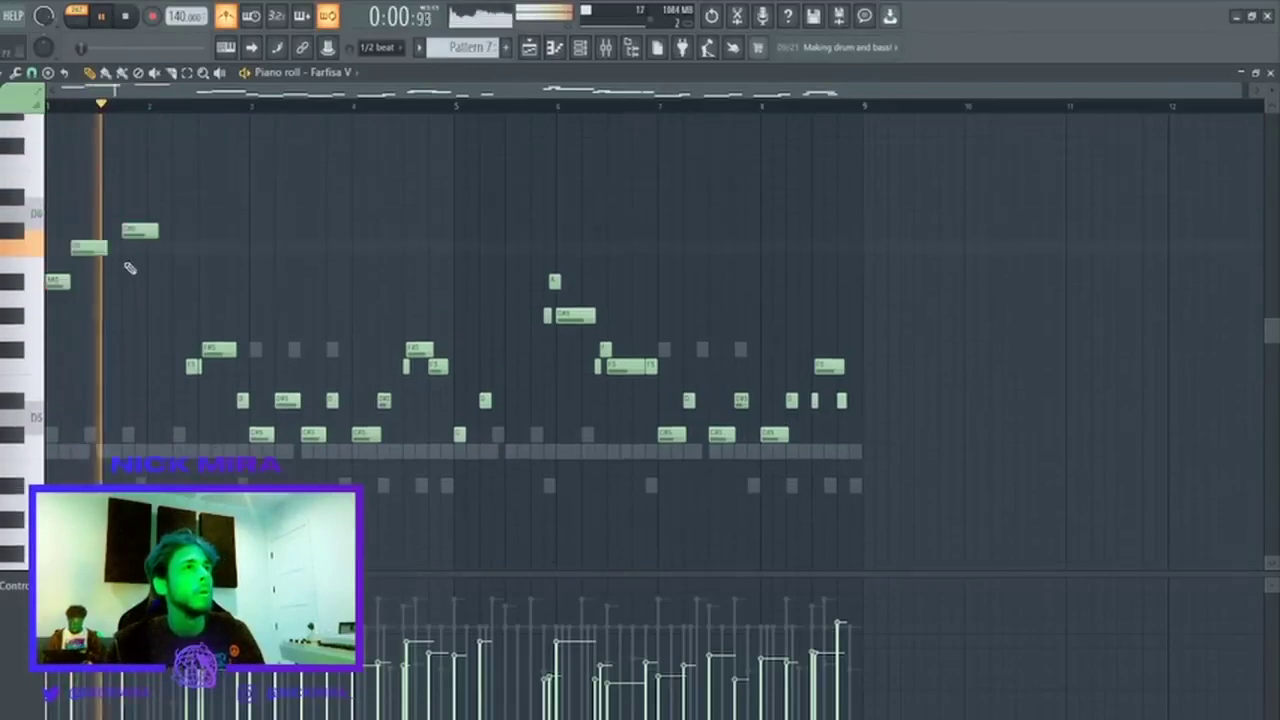
{"action": "right_click", "coordinate": [58, 282]}
{"action": "right_click", "coordinate": [89, 248]}
{"action": "right_click", "coordinate": [140, 231]}
Copy the Farfisa V C#5 and D#5 notes at bar 5 to the start of bar 1.
{"action": "left_click", "coordinate": [460, 434], "text": "ctrl+shift"}
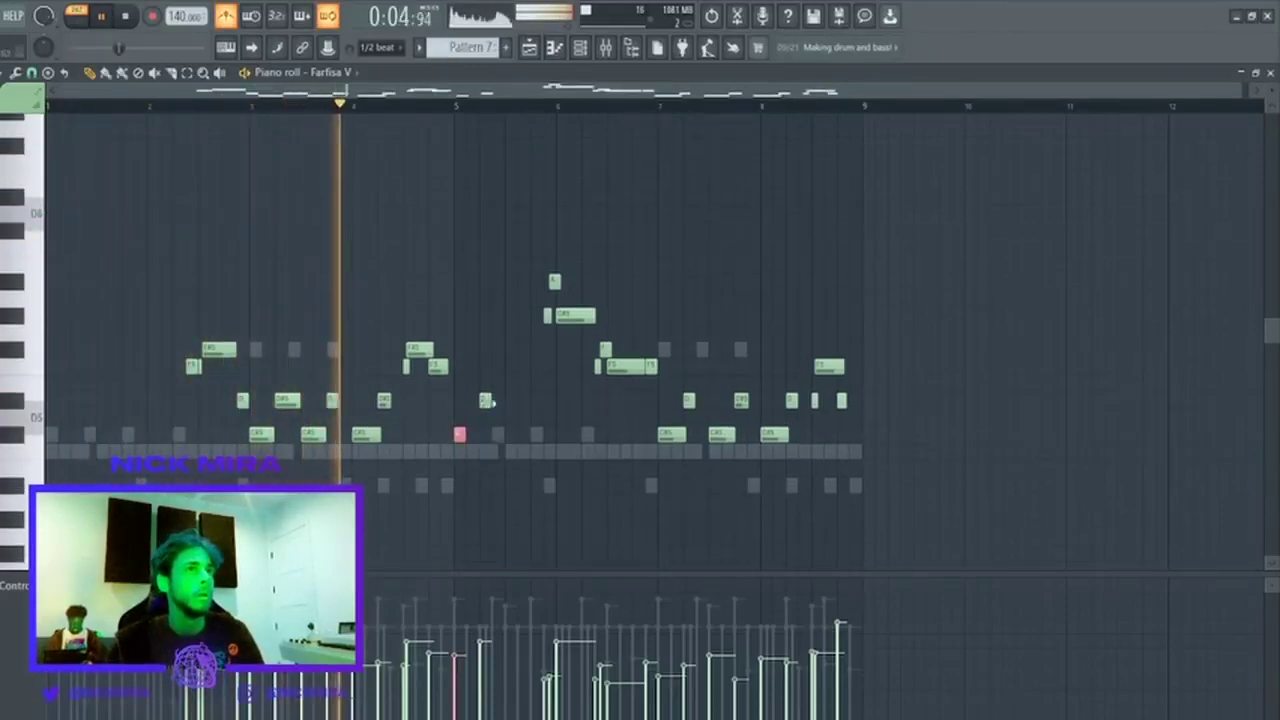
{"action": "left_click", "coordinate": [485, 401], "text": "ctrl+shift"}
{"action": "mouse_move", "coordinate": [461, 433]}
{"action": "left_mouse_down"}
{"action": "mouse_move", "coordinate": [53, 433]}
{"action": "mouse_move", "coordinate": [71, 433]}
{"action": "left_mouse_up"}
Add a short A#4, C5, A#4 run after the copied notes in bar 1 and replay the pattern.
{"action": "left_click", "coordinate": [100, 438]}
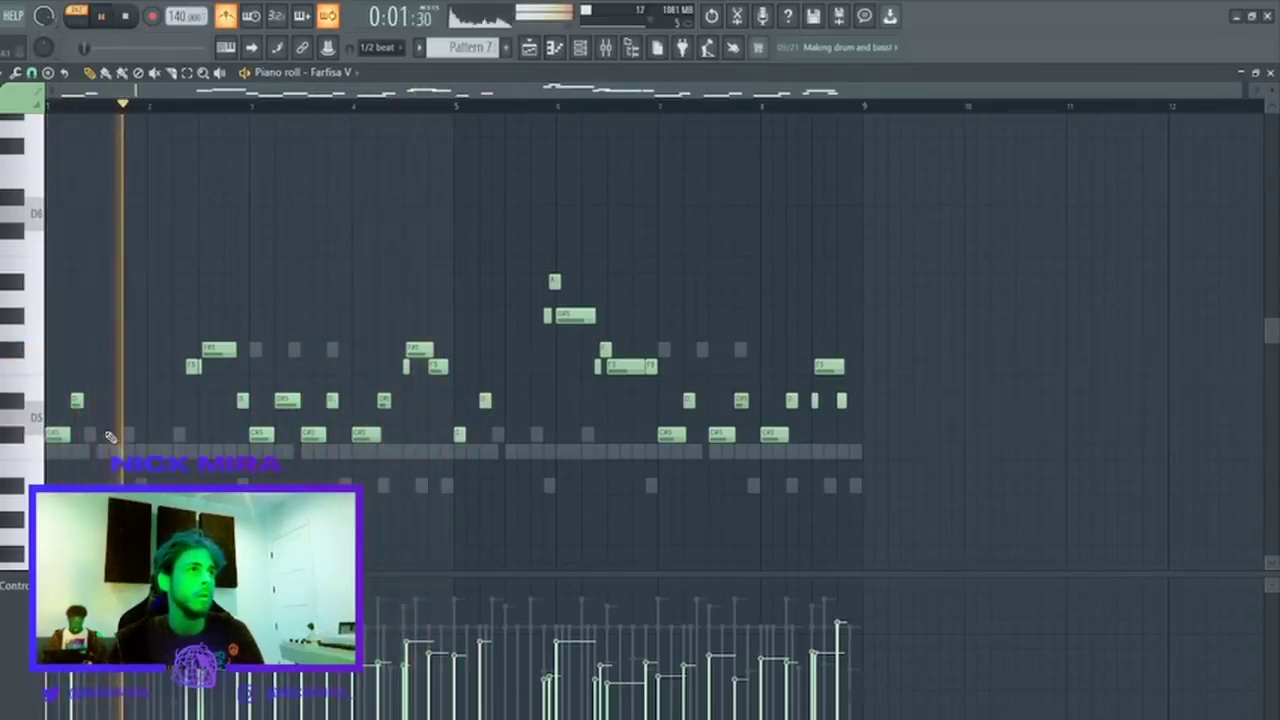
{"action": "left_click", "coordinate": [111, 435]}
{"action": "key", "text": "space"}
{"action": "key", "text": "space"}
{"action": "right_click", "coordinate": [116, 434]}
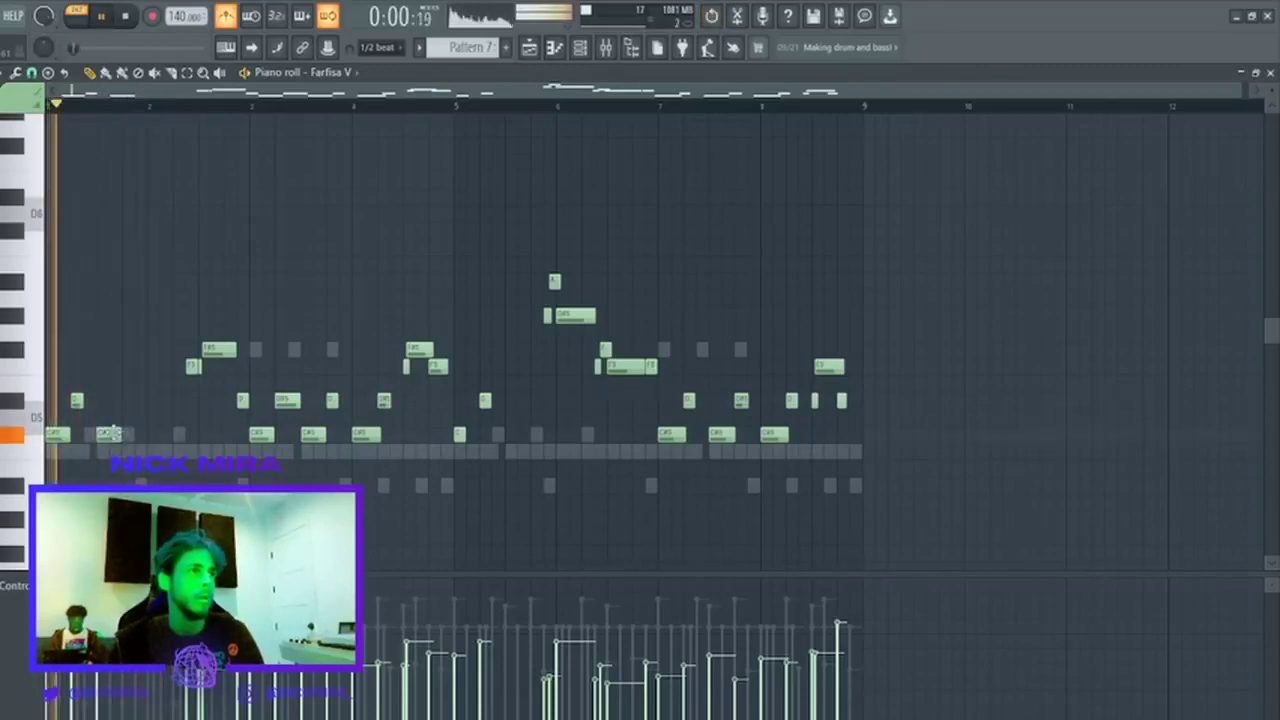
{"action": "left_click_drag", "start_coordinate": [113, 432], "coordinate": [113, 450]}
{"action": "key", "text": "space"}
{"action": "key", "text": "space"}
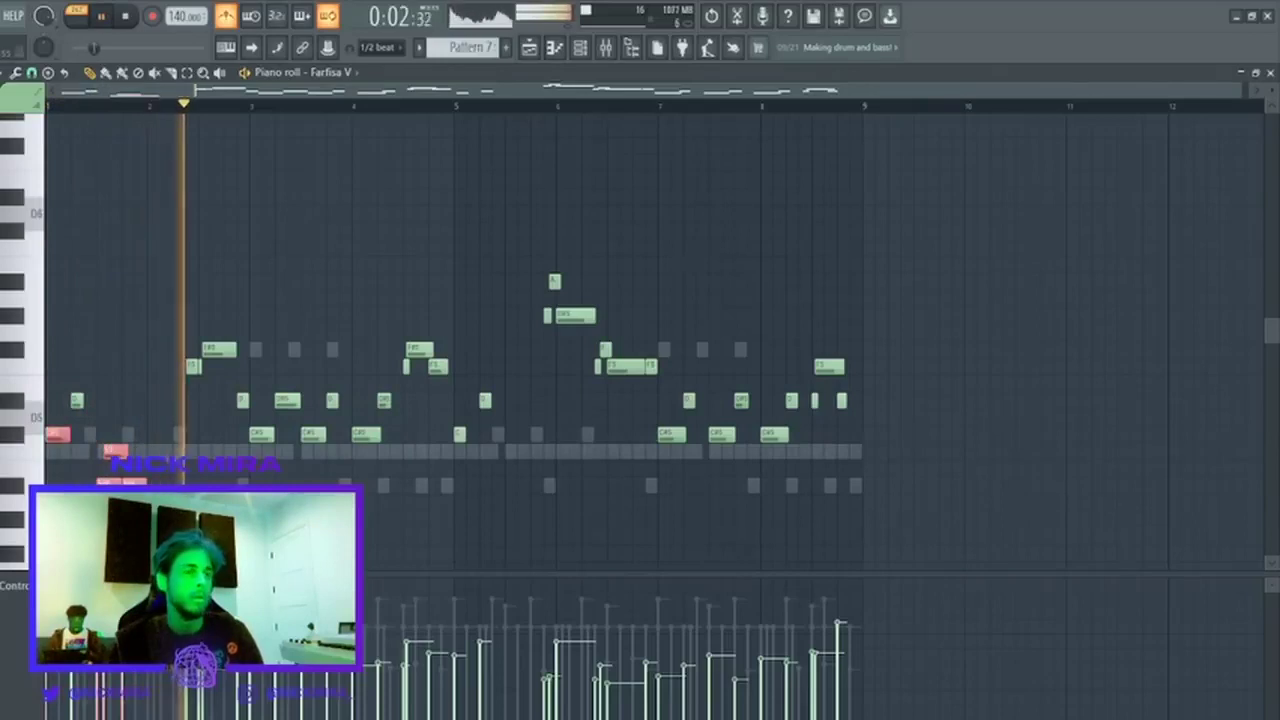
Apply legato to the bar 1 notes and raise the A#4, C5, A#4 run by one octave.
{"action": "left_click_drag", "start_coordinate": [175, 490], "coordinate": [47, 345]}
{"action": "key", "text": "ctrl+l"}
{"action": "left_click", "coordinate": [239, 286], "text": "ctrl"}
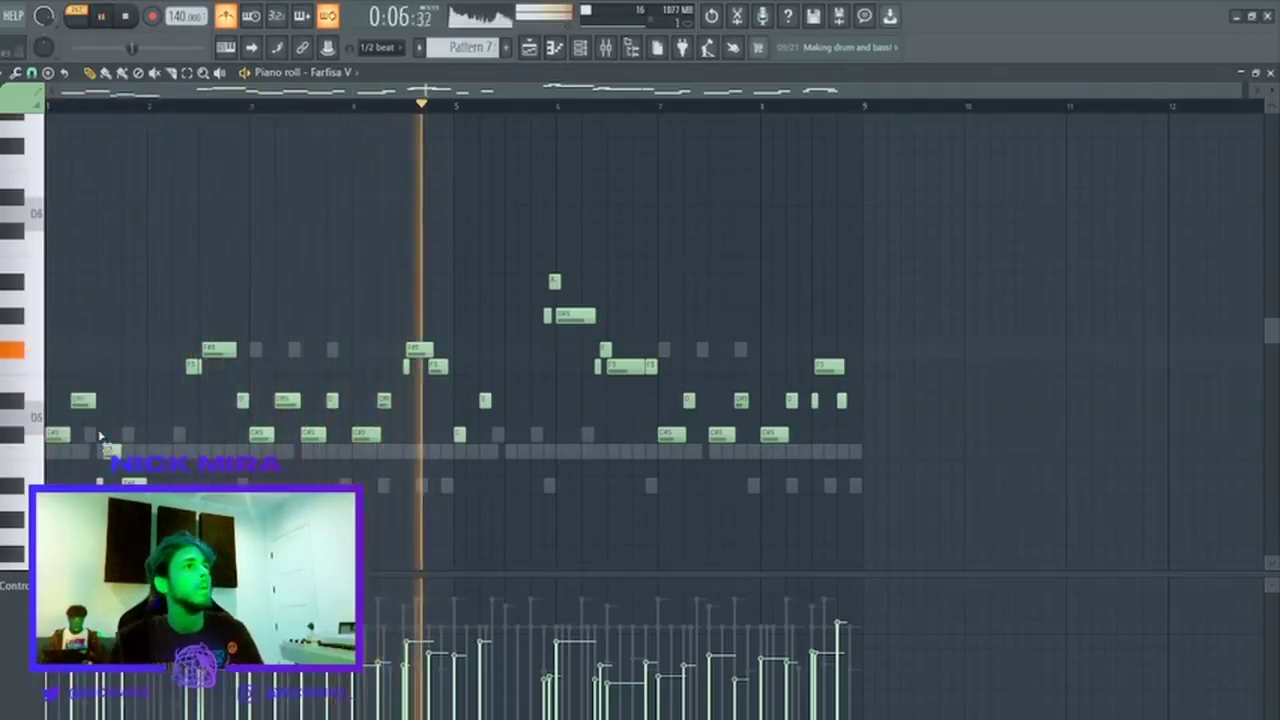
{"action": "left_click_drag", "start_coordinate": [99, 437], "coordinate": [158, 490]}
{"action": "key", "text": "ctrl+Up"}
{"action": "key", "text": "ctrl+a"}
{"action": "key", "text": "ctrl+d"}
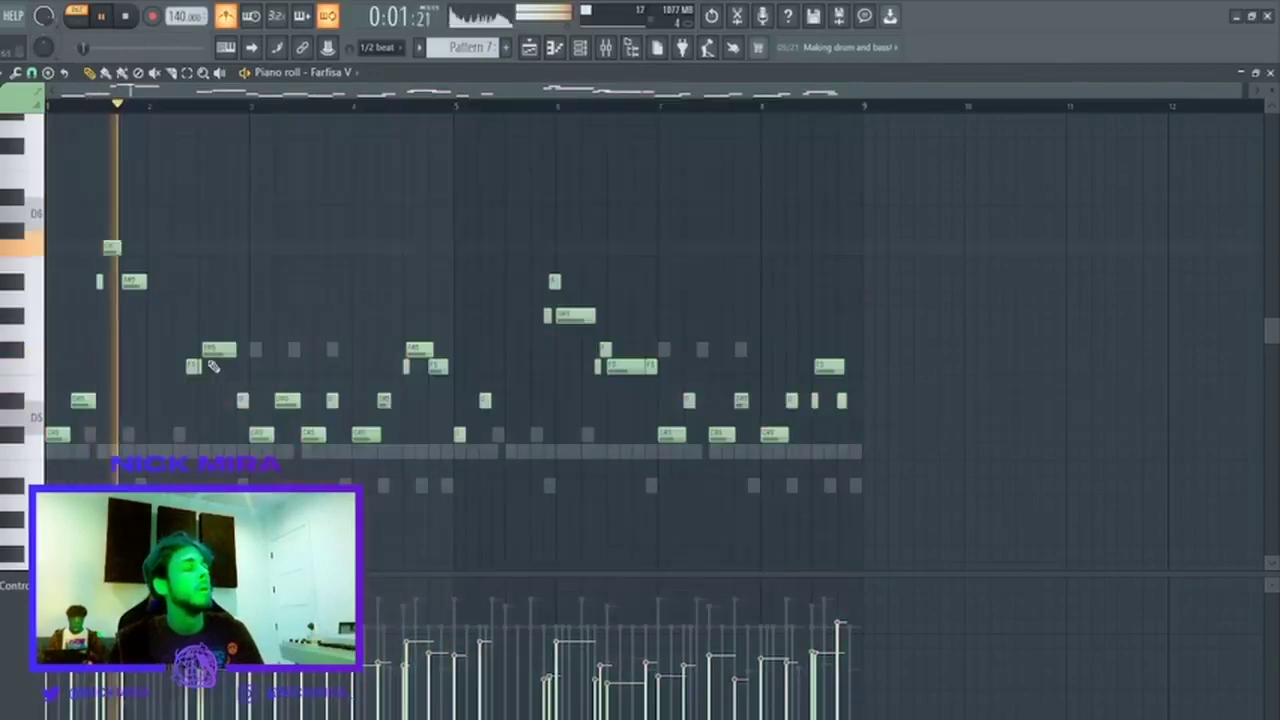
Add overlapping G#5 and A#5 notes at the start of bar 2 and apply legato to them.
{"action": "left_click_drag", "start_coordinate": [118, 293], "coordinate": [87, 241]}
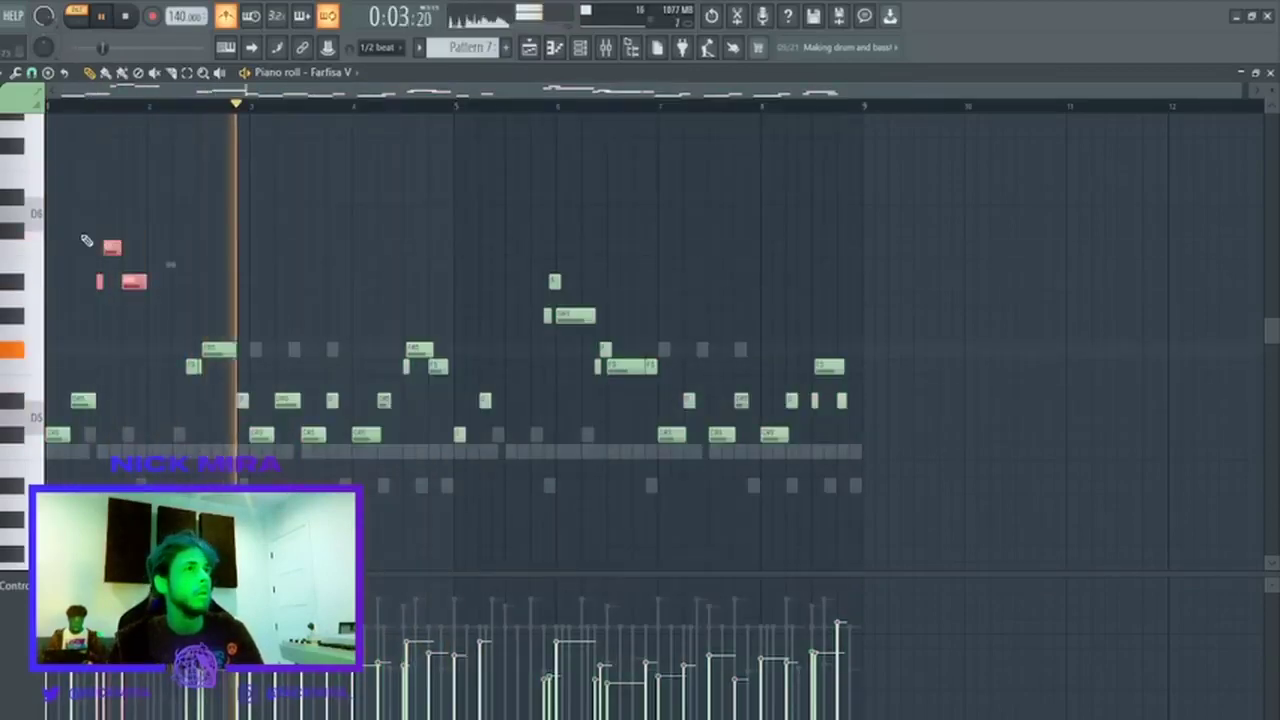
{"action": "key", "text": "ctrl+d"}
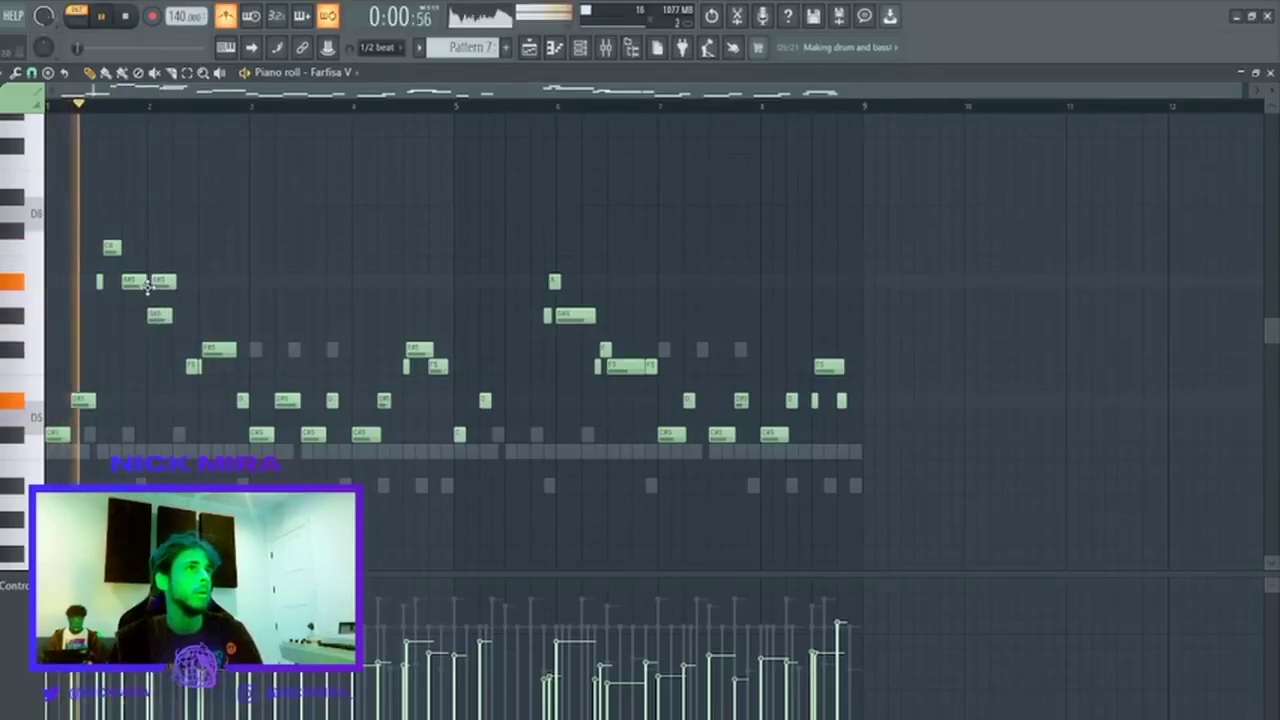
{"action": "left_click_drag", "start_coordinate": [151, 285], "coordinate": [164, 349]}
{"action": "key", "text": "ctrl+l"}
{"action": "key", "text": "ctrl+d"}
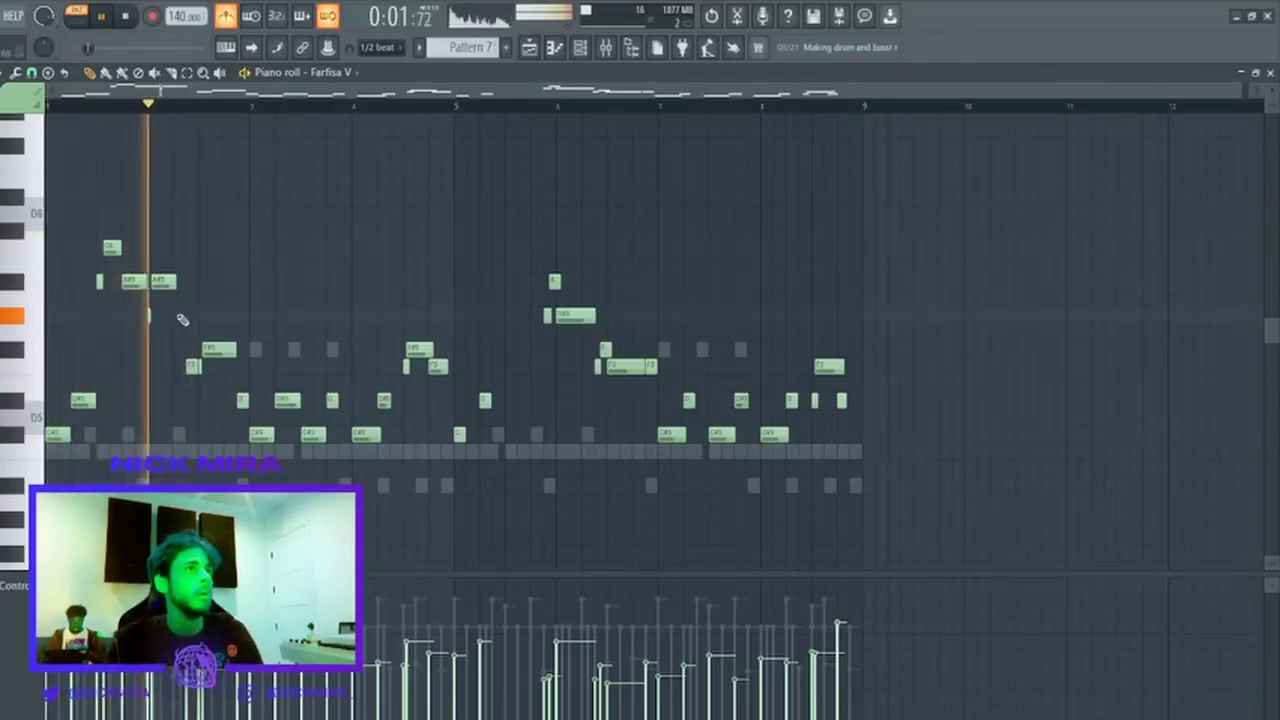
Add another G#5 note in bar 2, apply legato to the descending notes and close the note editor.
{"action": "left_click", "coordinate": [178, 315]}
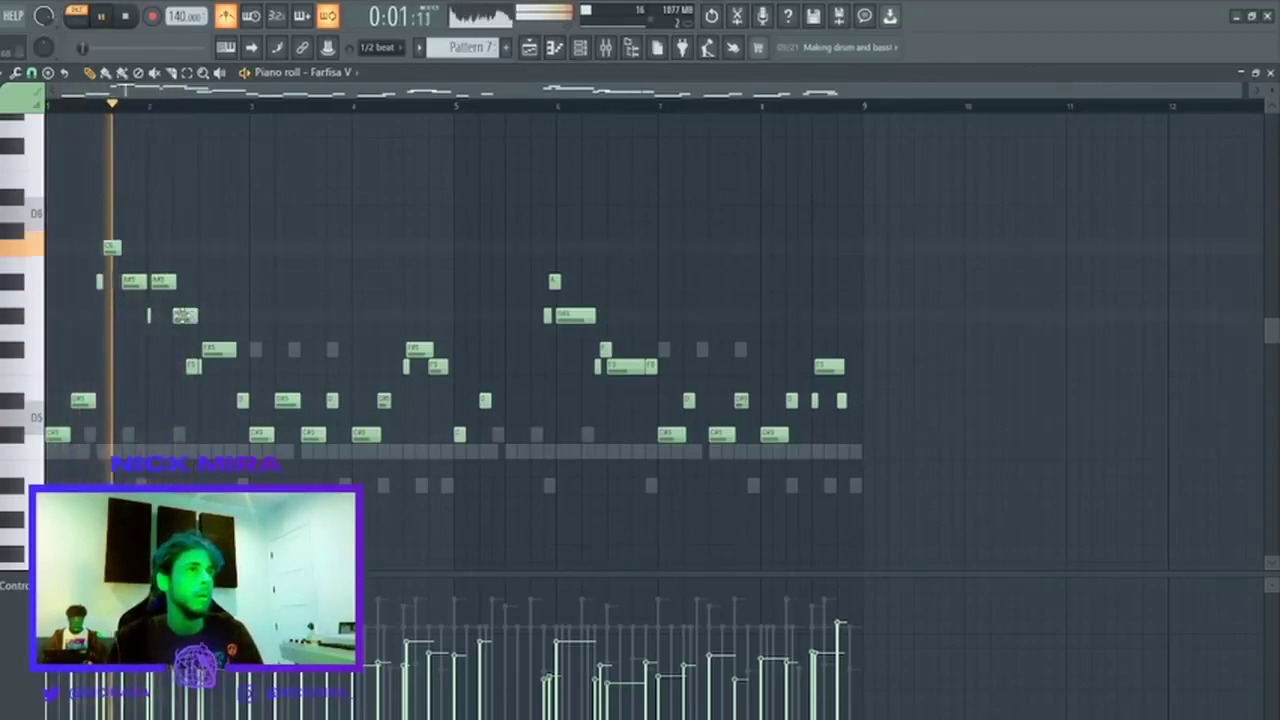
{"action": "left_click_drag", "start_coordinate": [184, 317], "coordinate": [160, 269]}
{"action": "key", "text": "space"}
{"action": "key", "text": "space"}
{"action": "key", "text": "ctrl+l"}
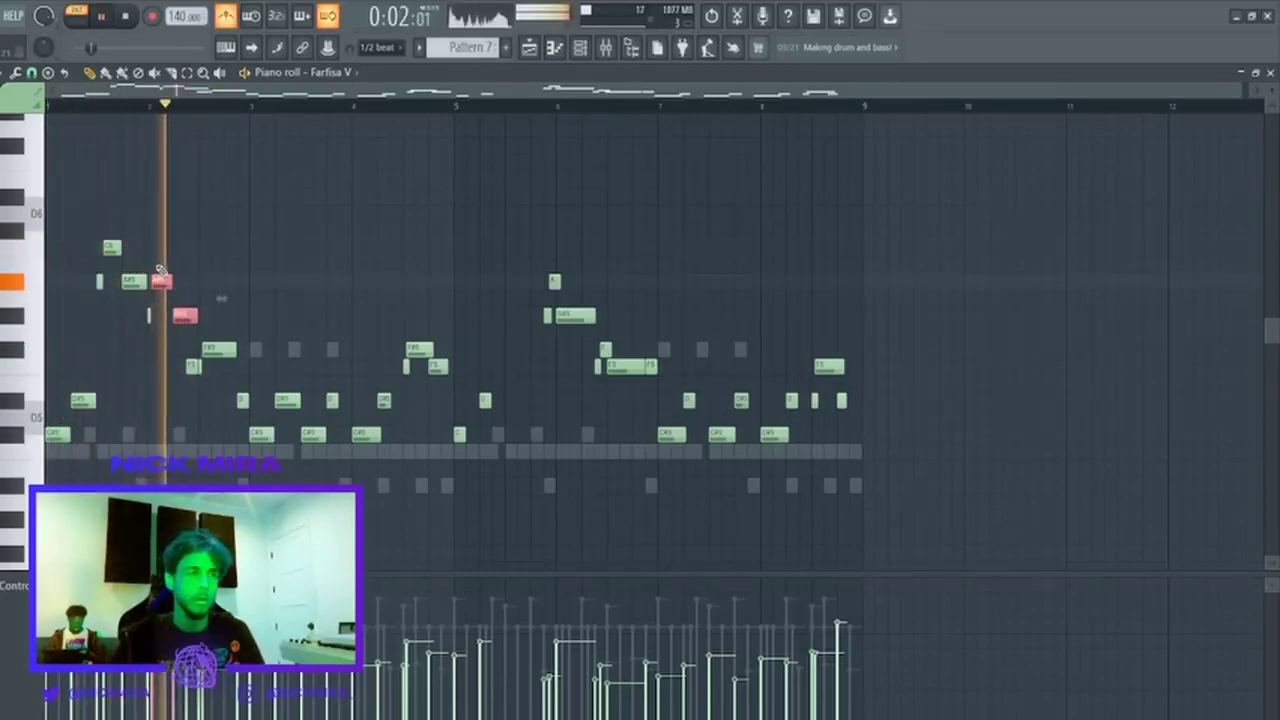
{"action": "left_click", "coordinate": [160, 269], "text": "ctrl"}
{"action": "left_click_drag", "start_coordinate": [238, 402], "coordinate": [194, 289]}
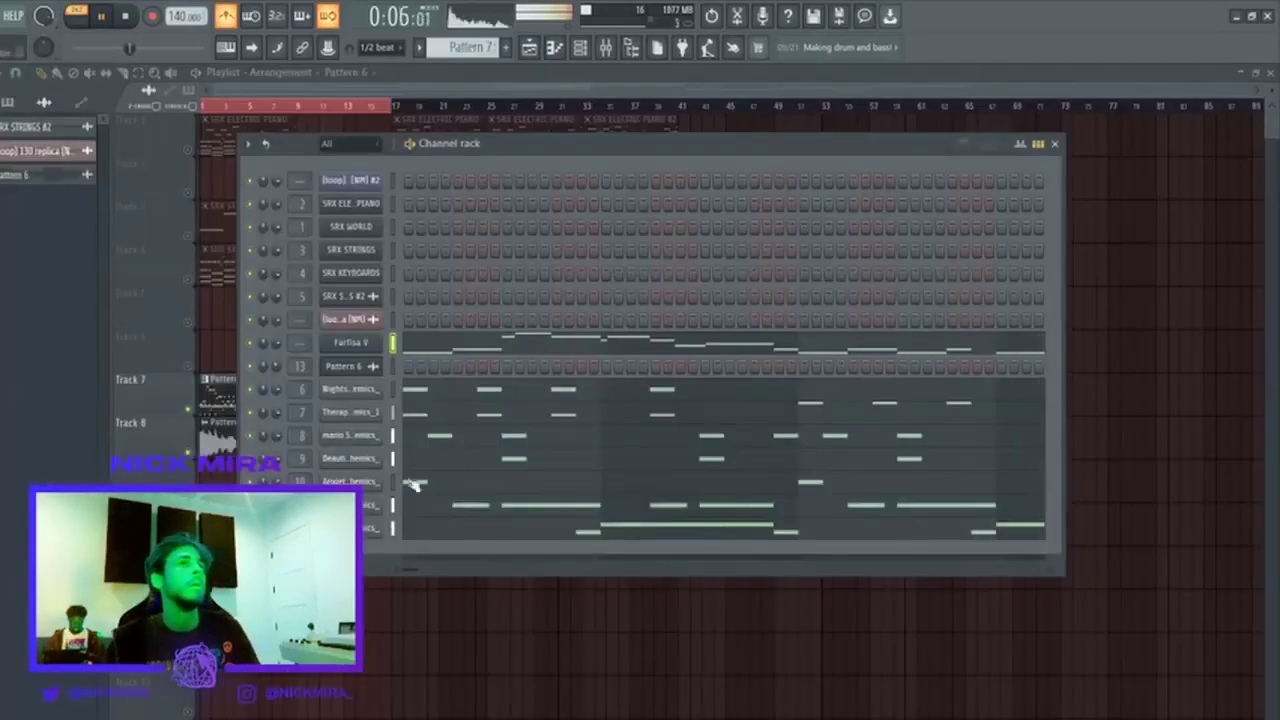
Audition the Farfisa V presets Harpsichord and Heart Of The Sun_Future, set Sky of Diamonds Organ and close the plugin.
{"action": "left_click", "coordinate": [352, 343]}
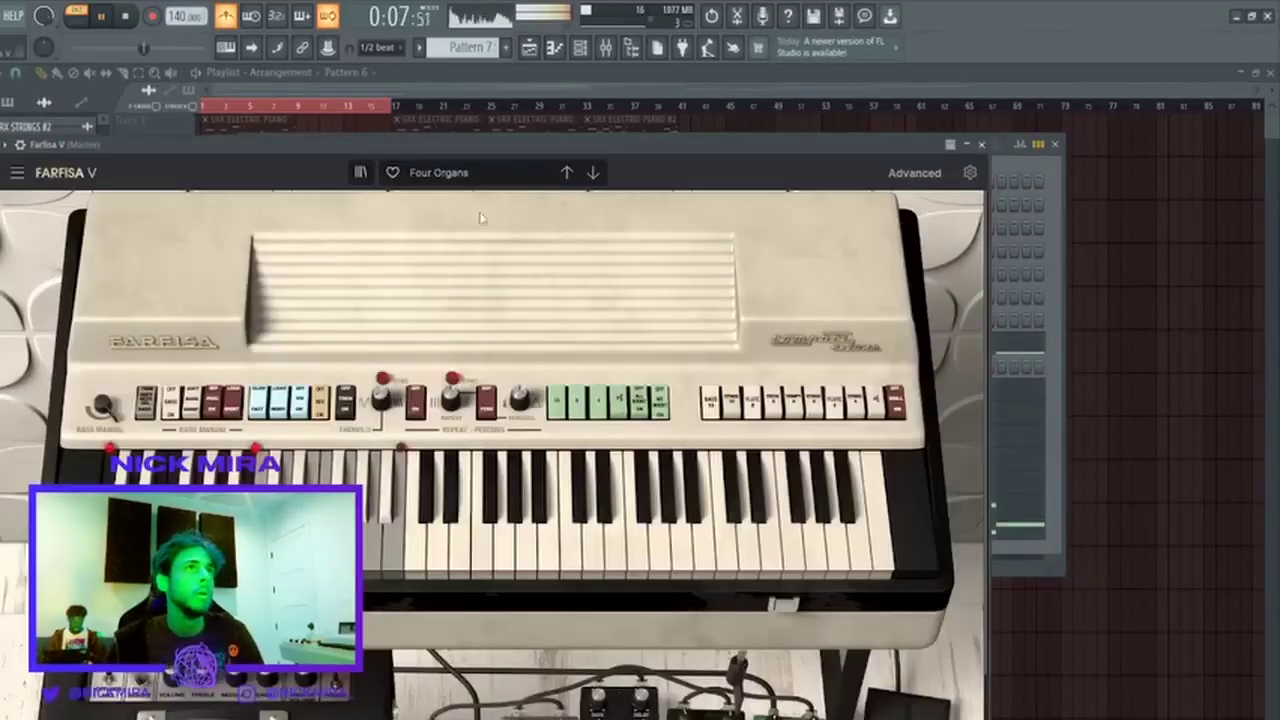
{"action": "left_click", "coordinate": [592, 173]}
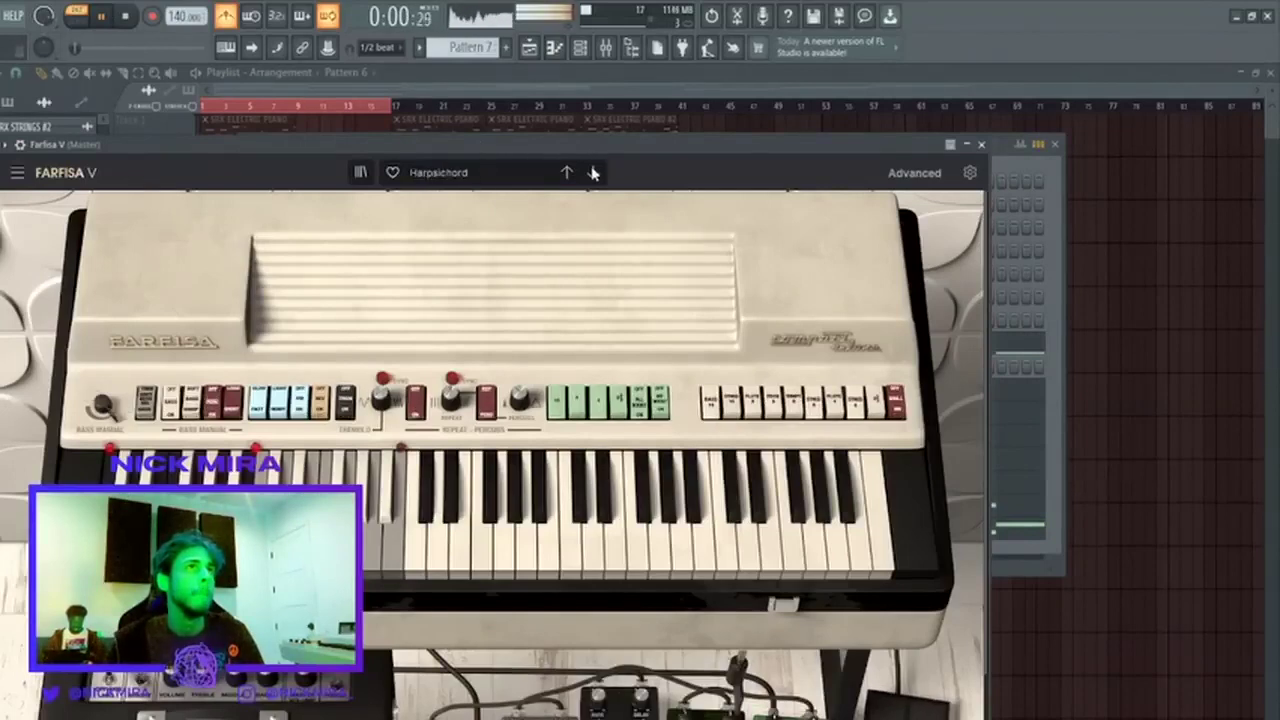
{"action": "left_click", "coordinate": [592, 173]}
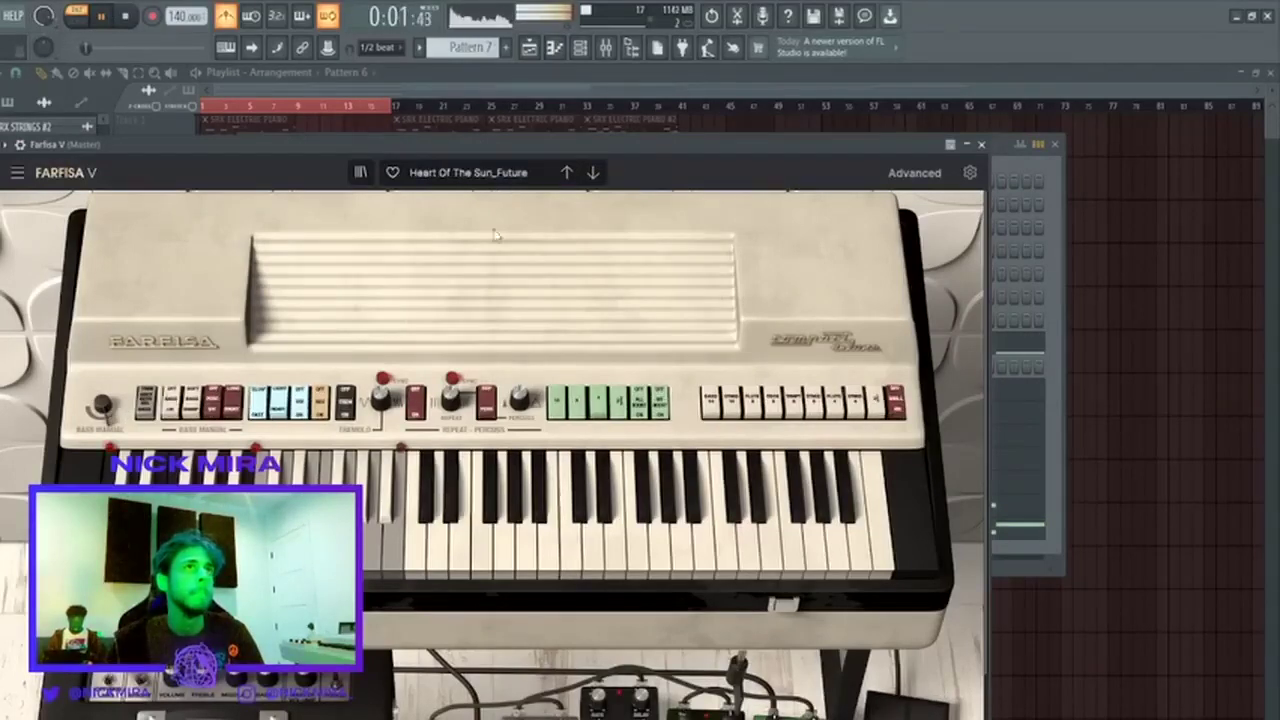
{"action": "left_click", "coordinate": [593, 175]}
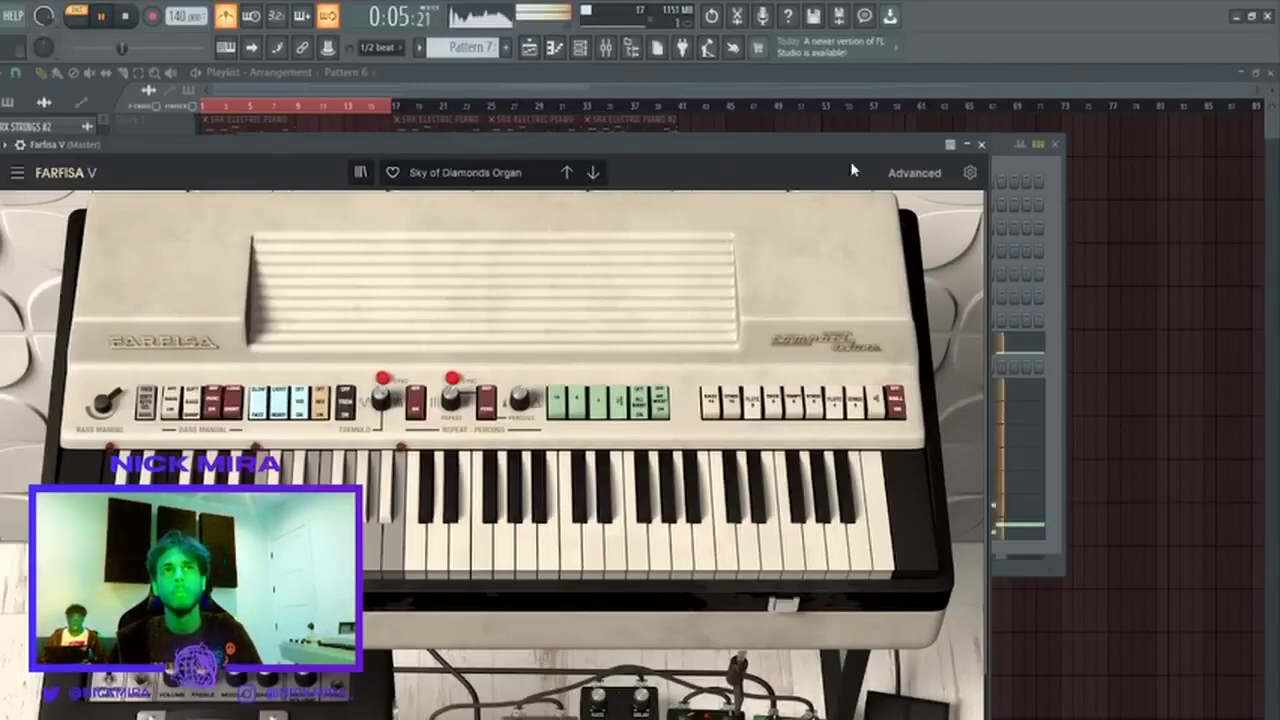
{"action": "left_click", "coordinate": [982, 145]}
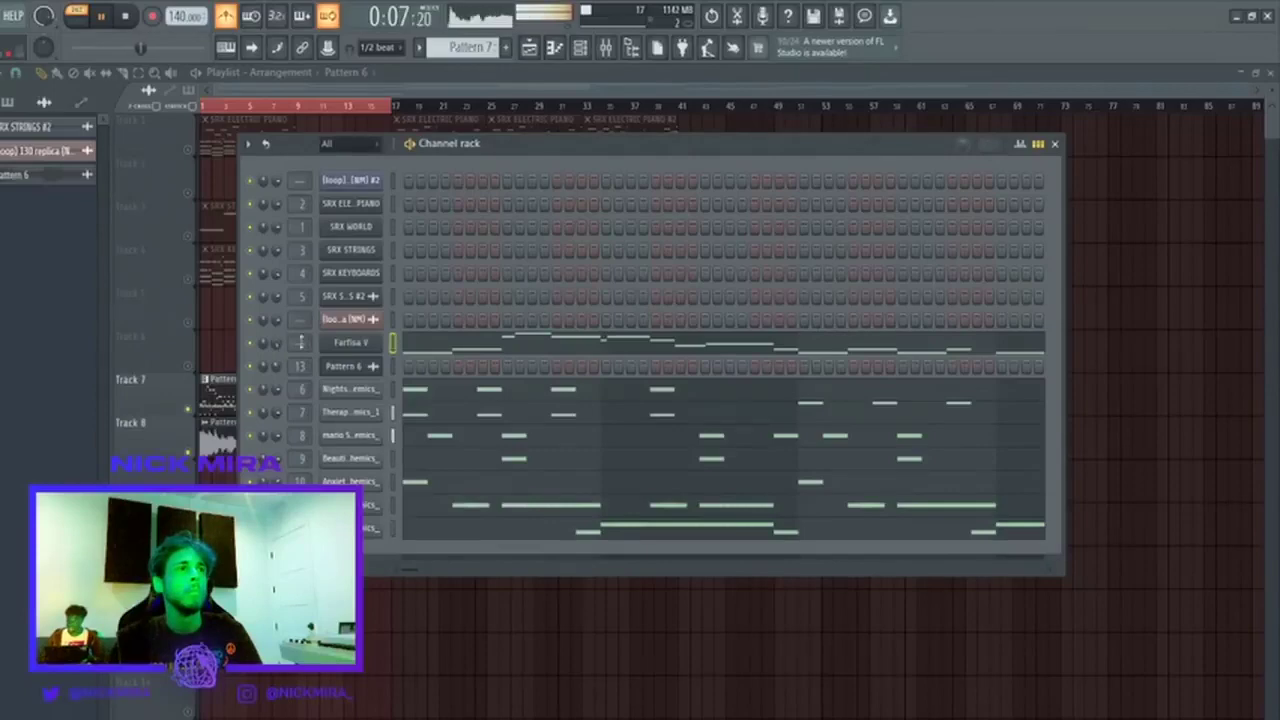
Try lowering all Farfisa V notes by one octave and close the note editor.
{"action": "left_click", "coordinate": [471, 346]}
{"action": "key", "text": "ctrl+a"}
{"action": "key", "text": "ctrl+Down"}
{"action": "key", "text": "ctrl+d"}
{"action": "key", "text": "Escape"}
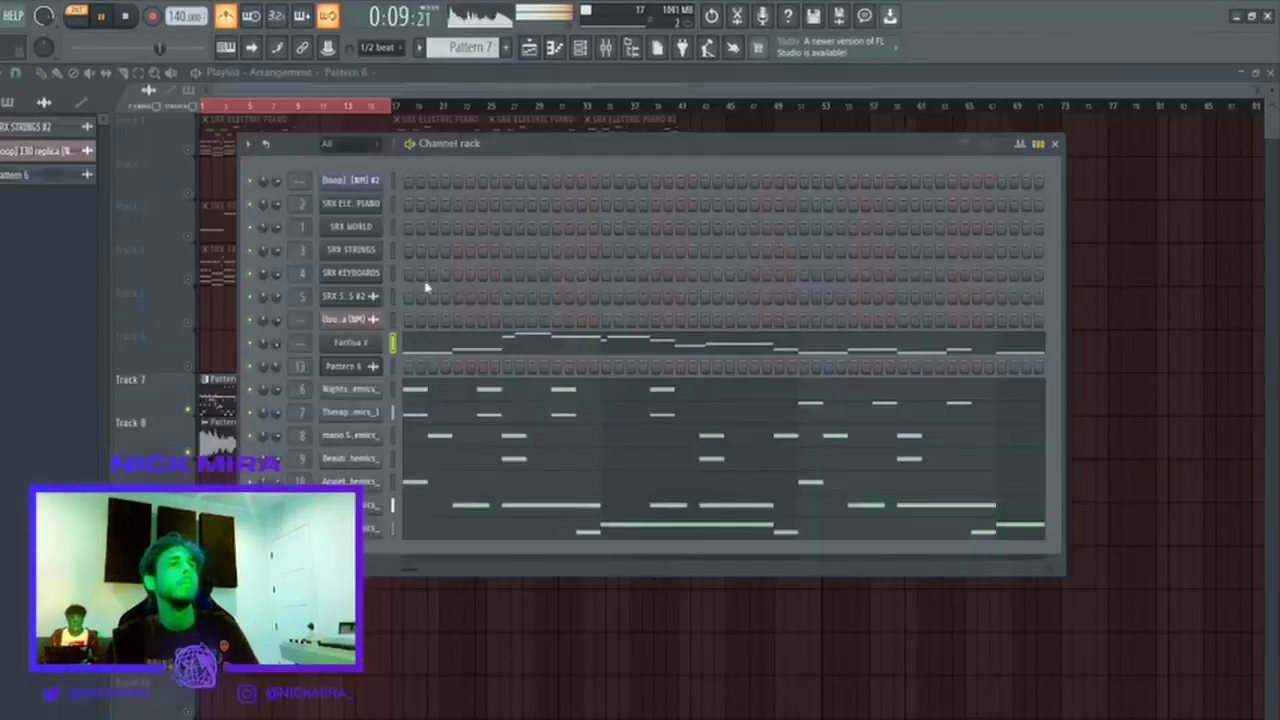
Play the arrangement from the start in song mode, review the Farfisa V notes and turn off the metronome.
{"action": "key", "text": "F6"}
{"action": "key", "text": "space"}
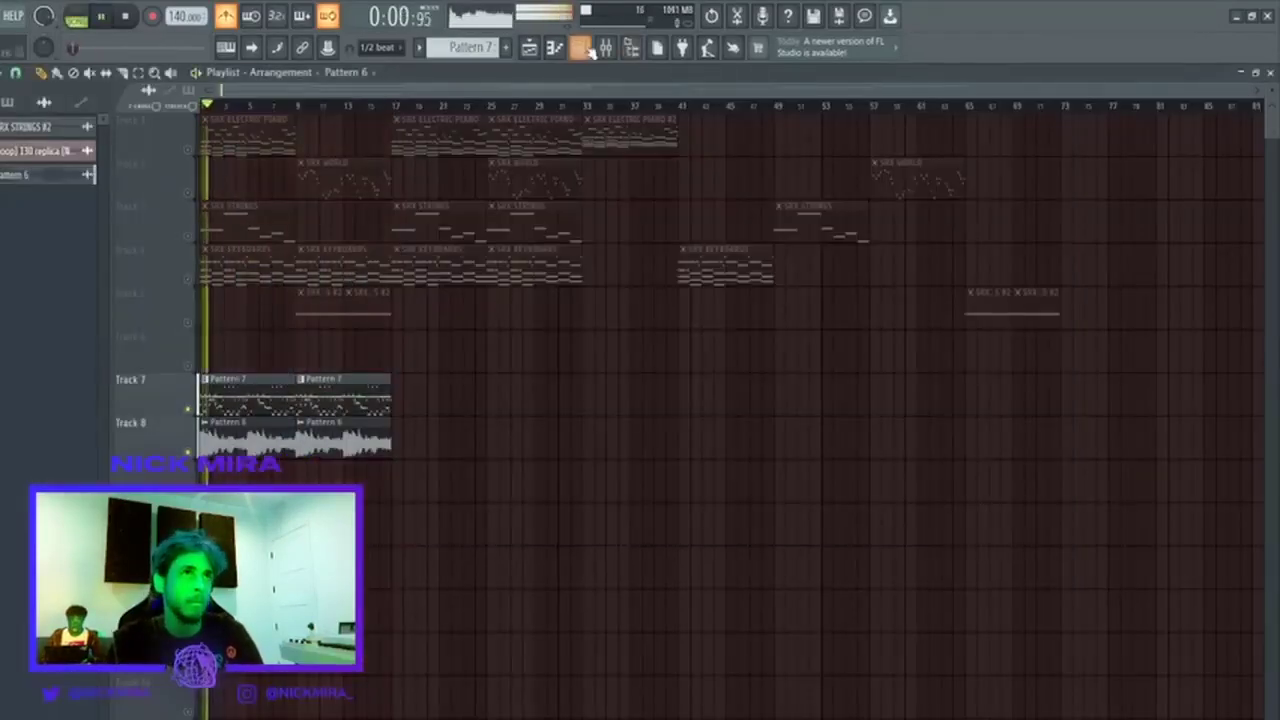
{"action": "key", "text": "F6"}
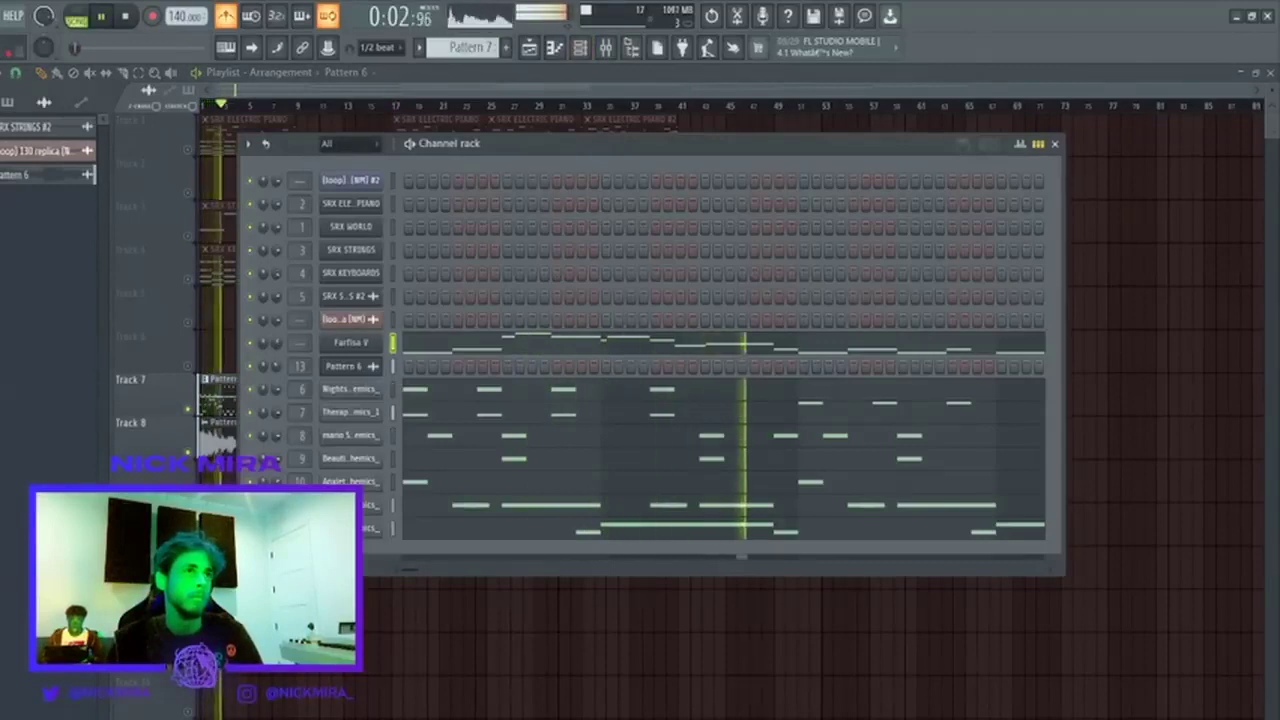
{"action": "left_click", "coordinate": [457, 349]}
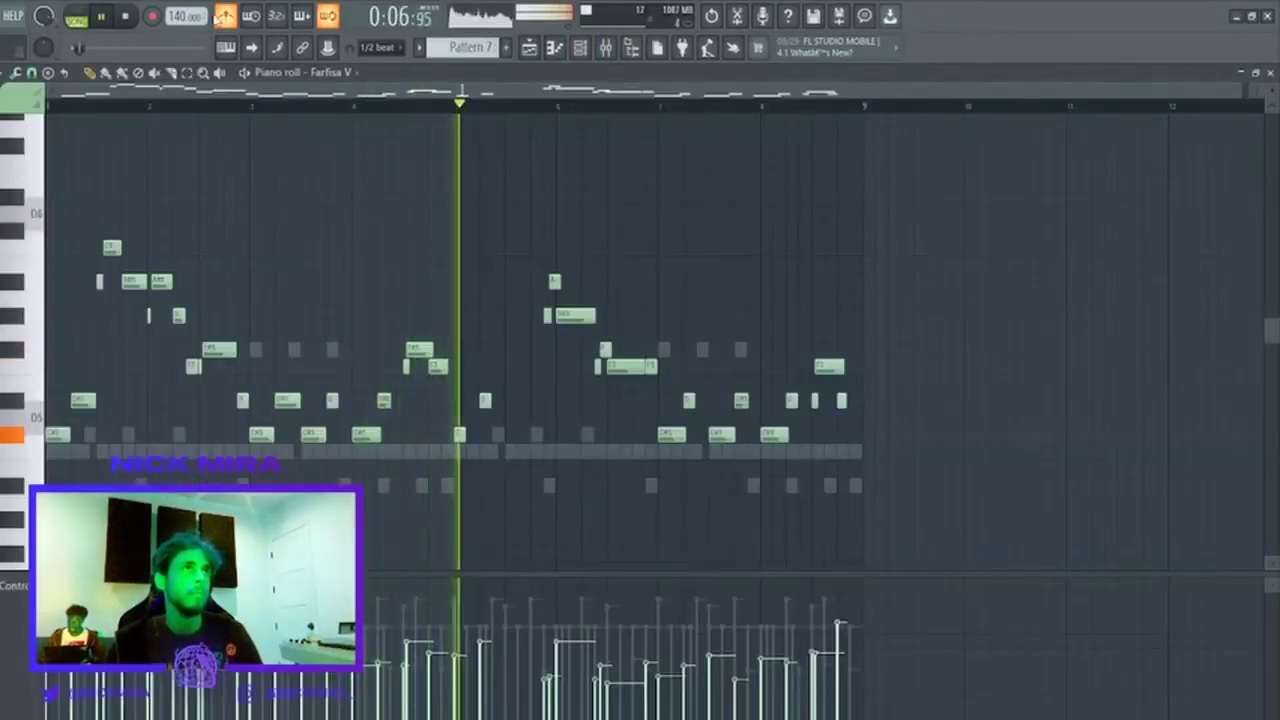
{"action": "key", "text": "Escape"}
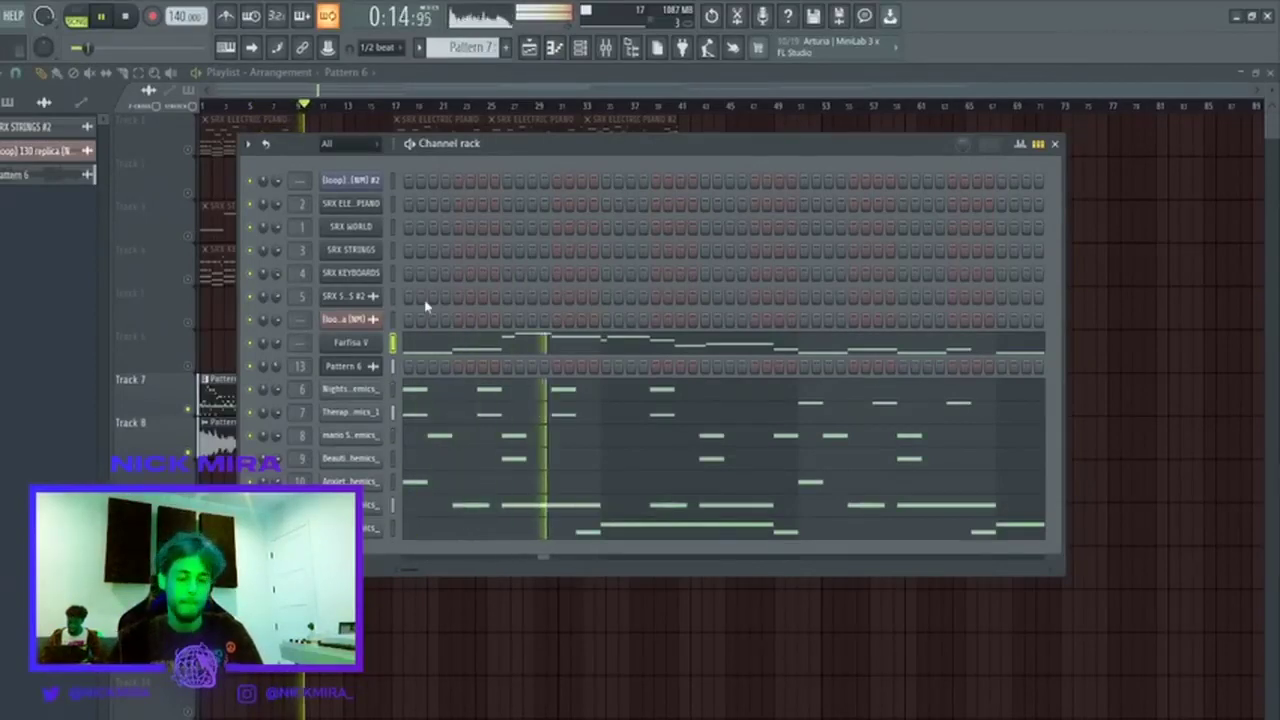
Route the Farfisa V channel to mixer track 14 and bring up the mixer.
{"action": "key", "text": "ctrl+l"}
{"action": "key", "text": "F6"}
{"action": "left_click", "coordinate": [640, 486]}
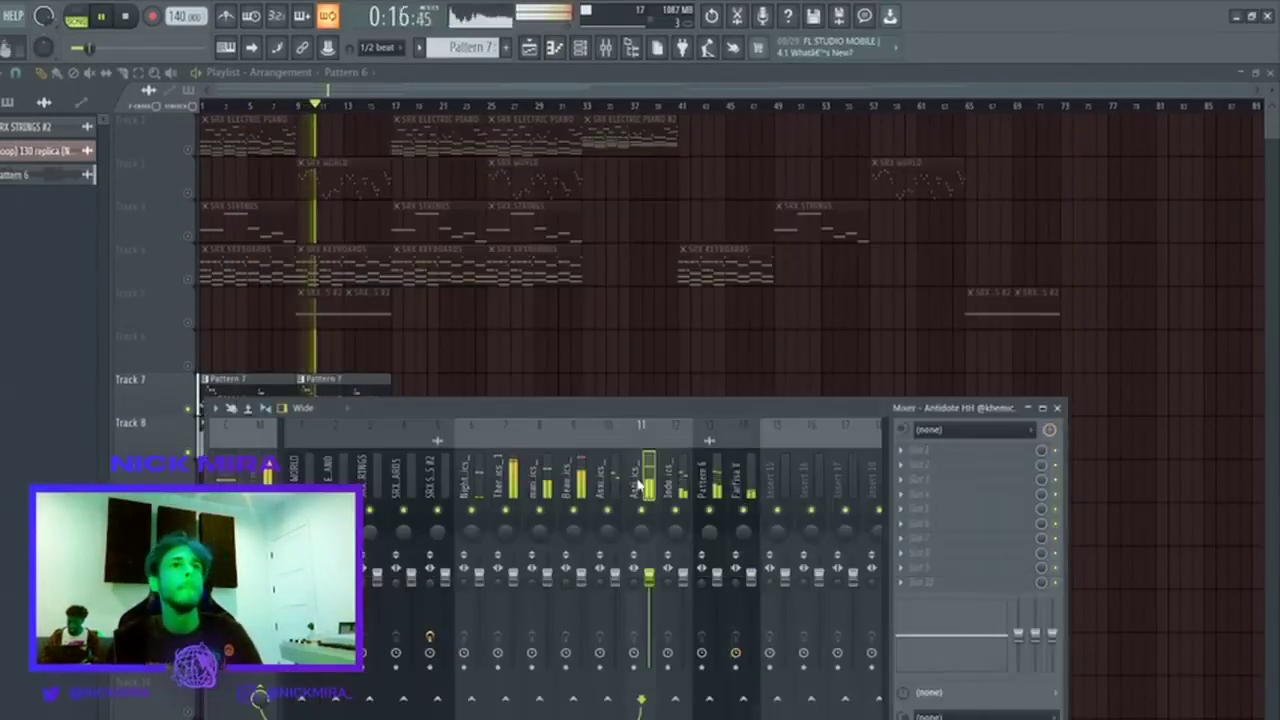
Solo the Therapy 808 track and lower its fader, then bring in Antidote HH and Industry 3 Hihat at reduced levels.
{"action": "left_click", "coordinate": [510, 500]}
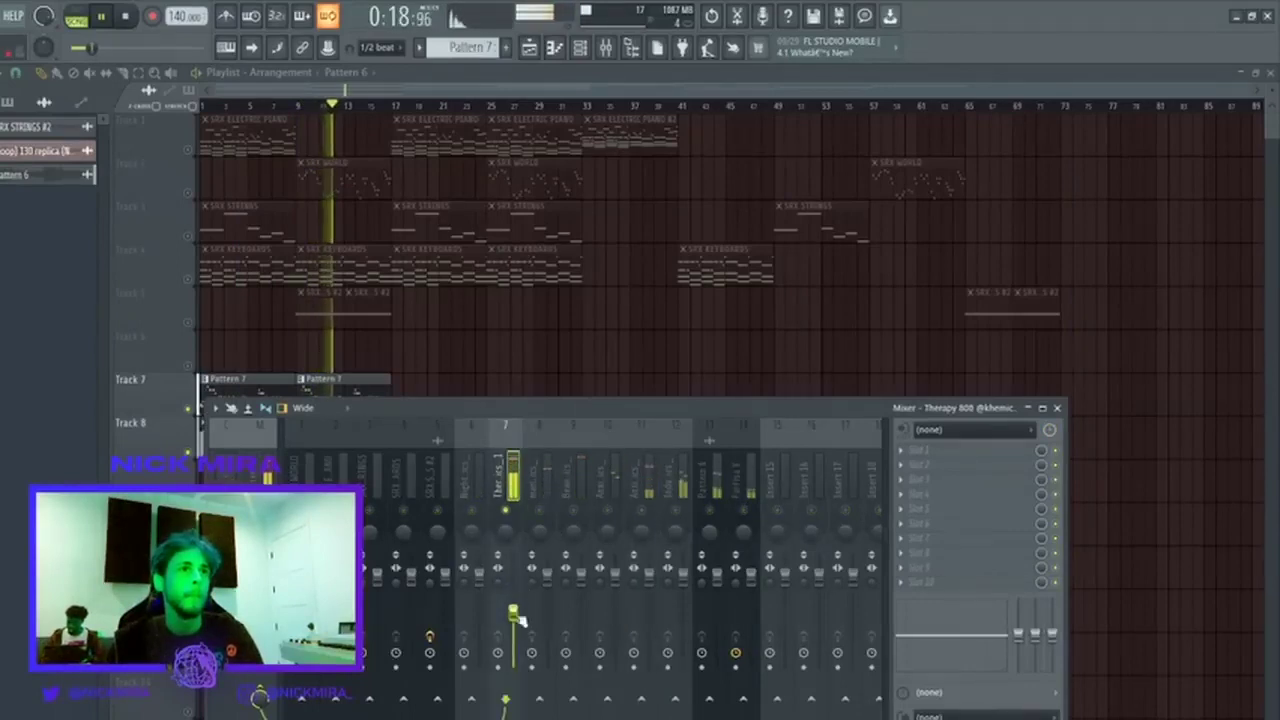
{"action": "left_click", "coordinate": [646, 514]}
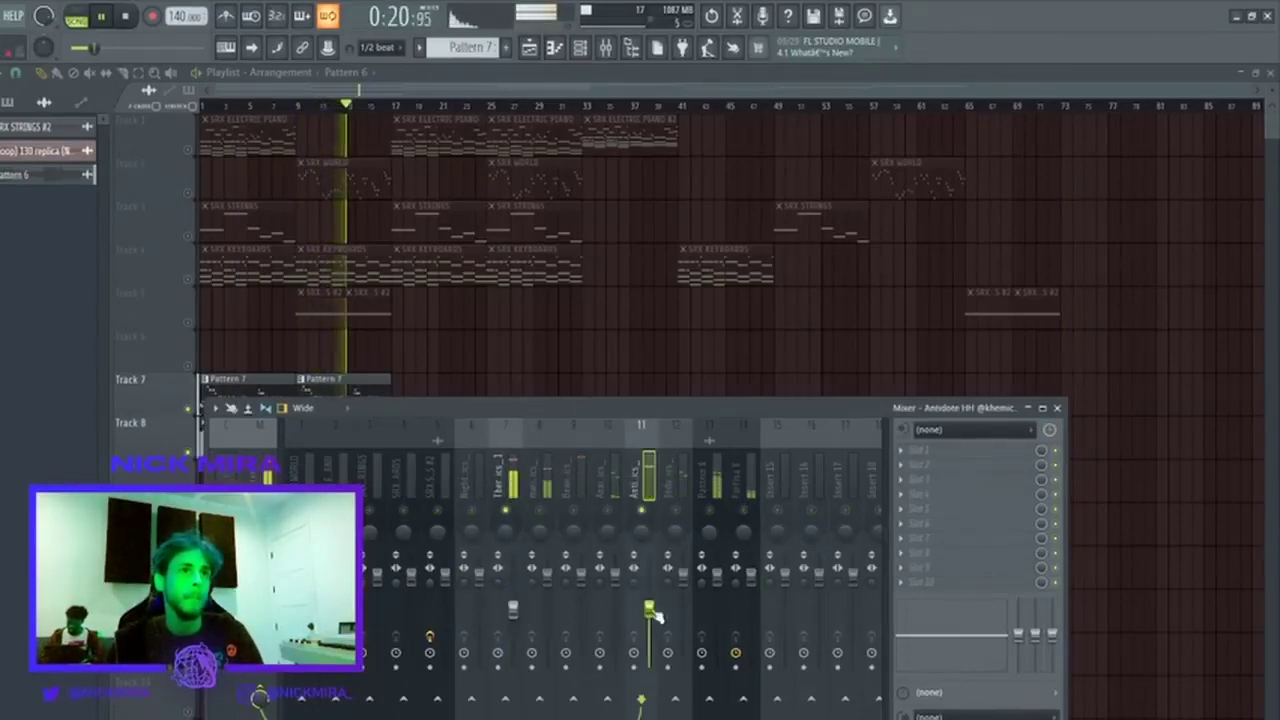
{"action": "key", "text": "space"}
{"action": "key", "text": "space"}
{"action": "left_click", "coordinate": [678, 500]}
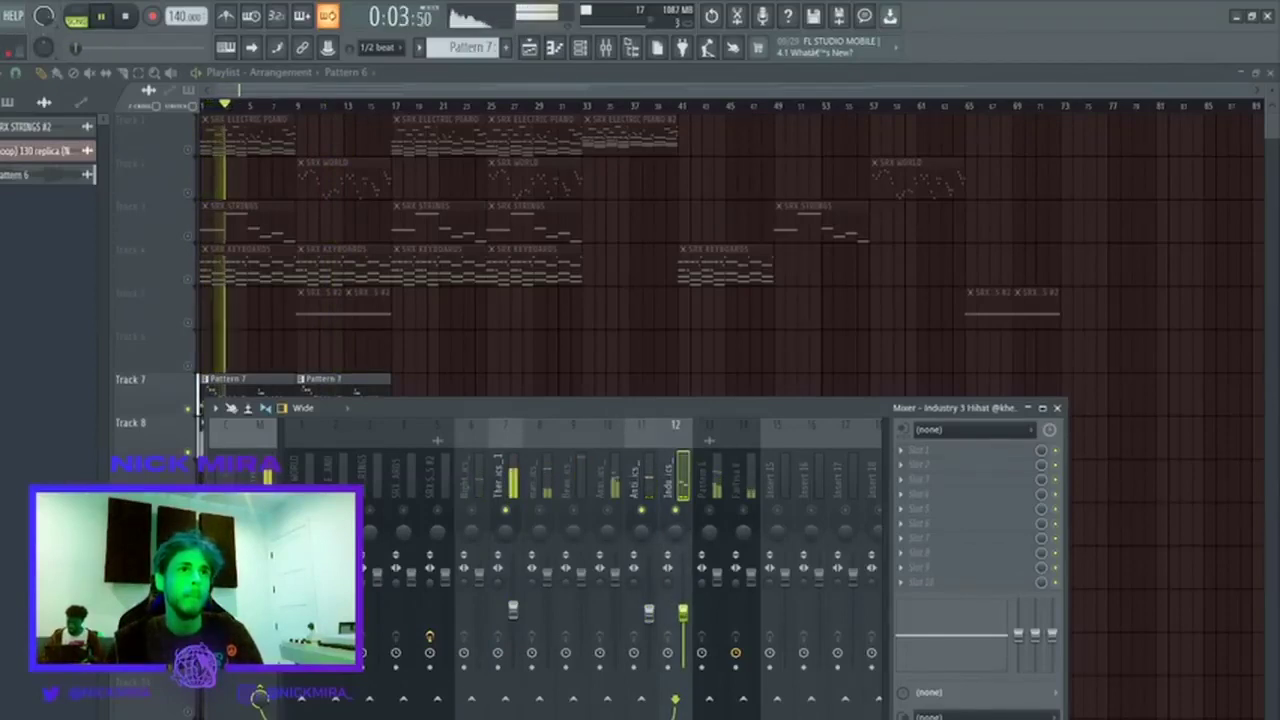
Bring the Pattern 6 loop and Farfisa V tracks into the mix at lowered levels and replay from the start.
{"action": "left_click", "coordinate": [716, 612]}
{"action": "left_click_drag", "start_coordinate": [717, 614], "coordinate": [717, 604]}
{"action": "left_click", "coordinate": [742, 511]}
{"action": "left_click", "coordinate": [758, 606]}
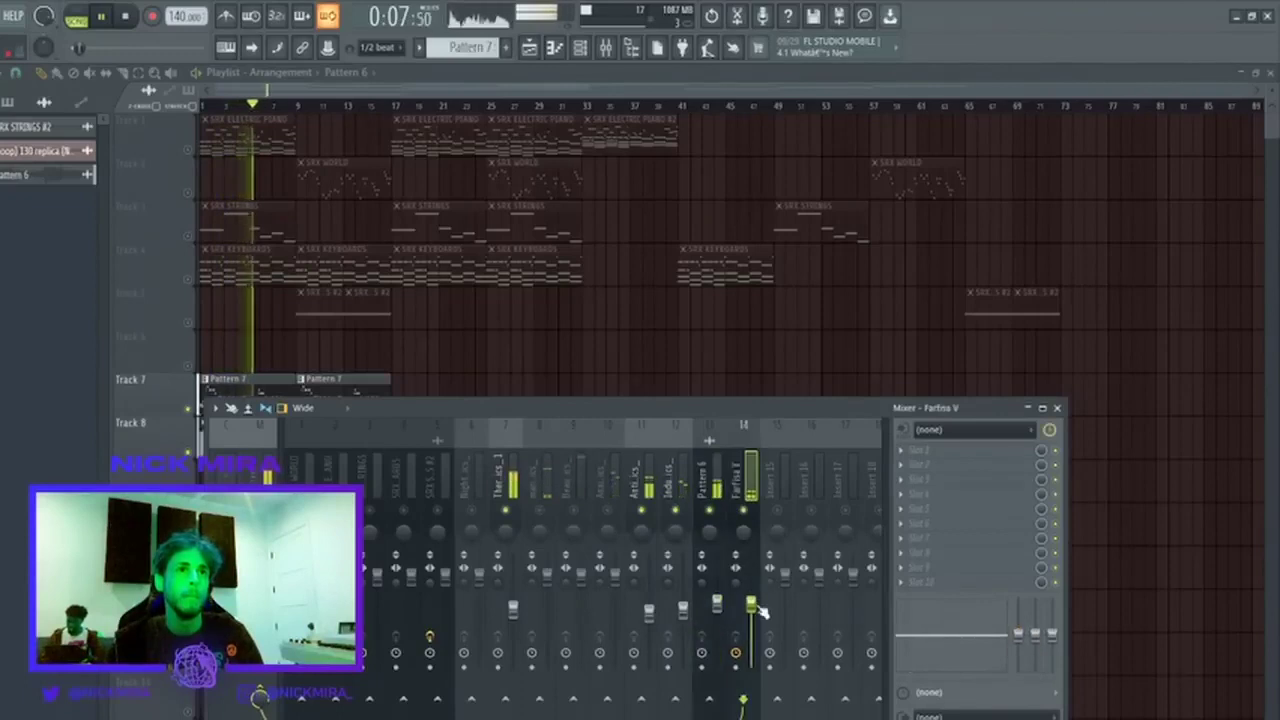
{"action": "key", "text": "space"}
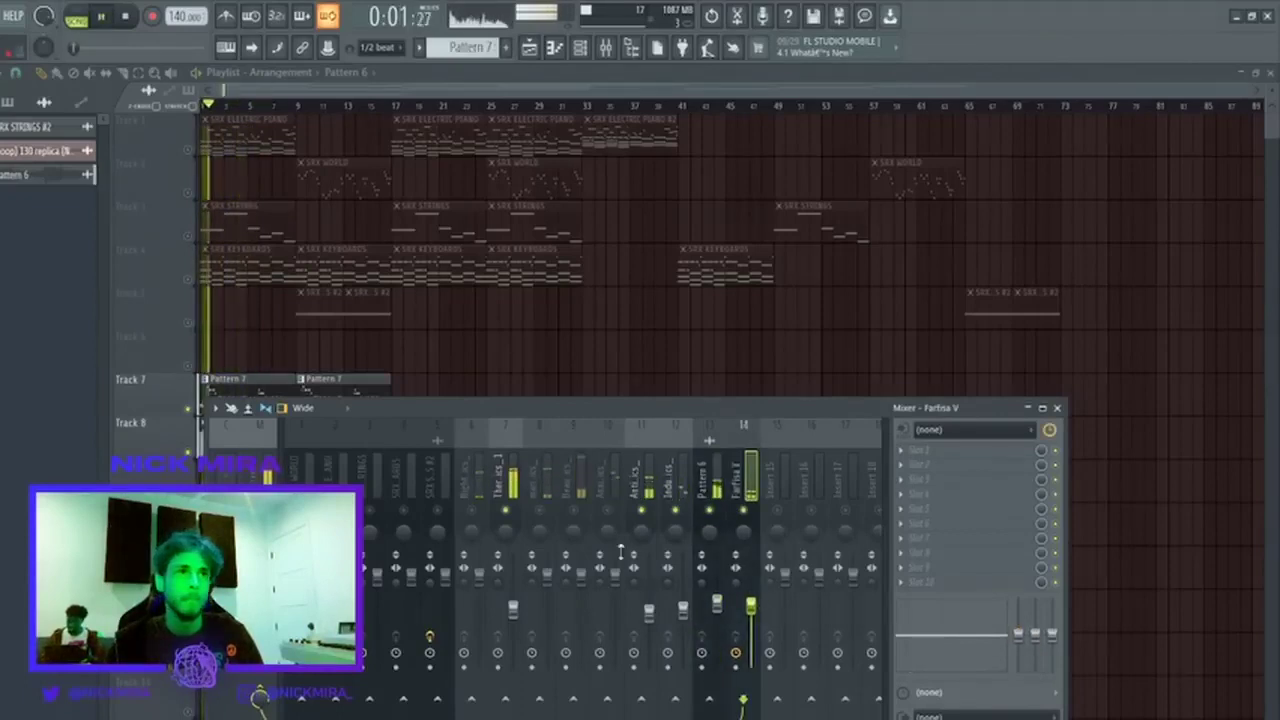
Unmute the Beautiful Rim and mario SN mixer tracks and lower their faders.
{"action": "left_click", "coordinate": [574, 511]}
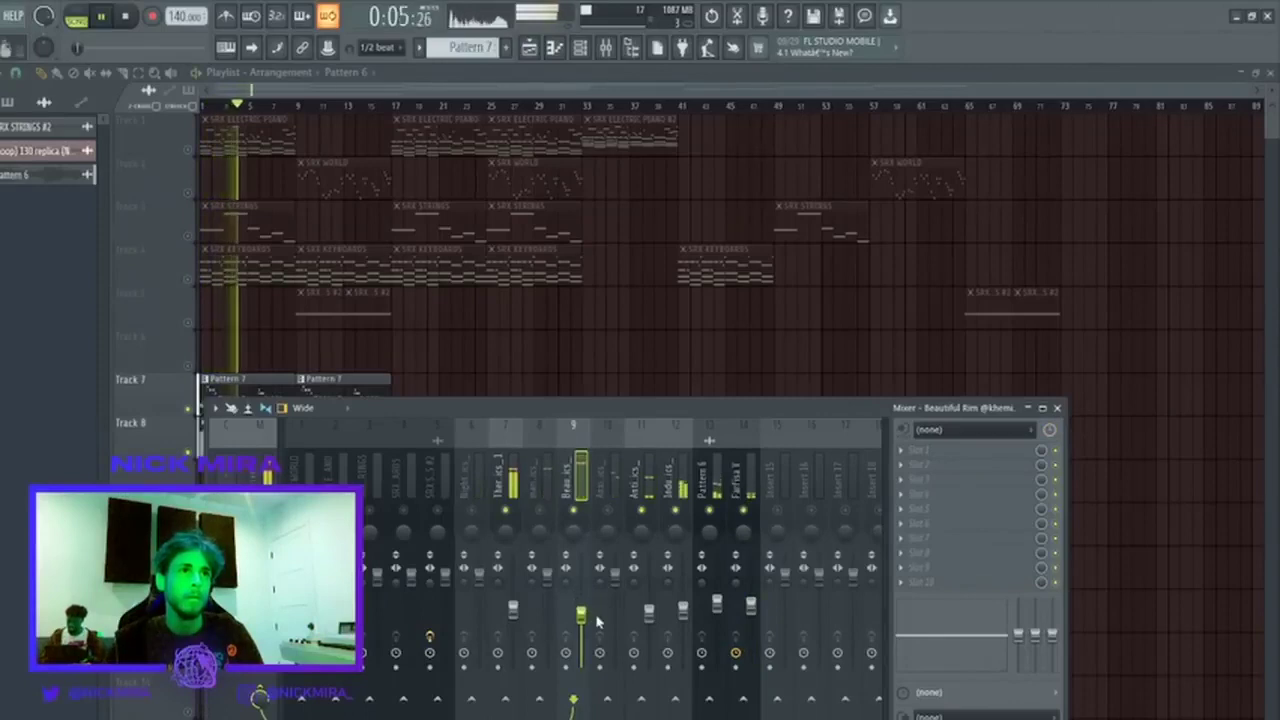
{"action": "left_click_drag", "start_coordinate": [582, 617], "coordinate": [583, 627]}
{"action": "left_click_drag", "start_coordinate": [553, 578], "coordinate": [548, 628]}
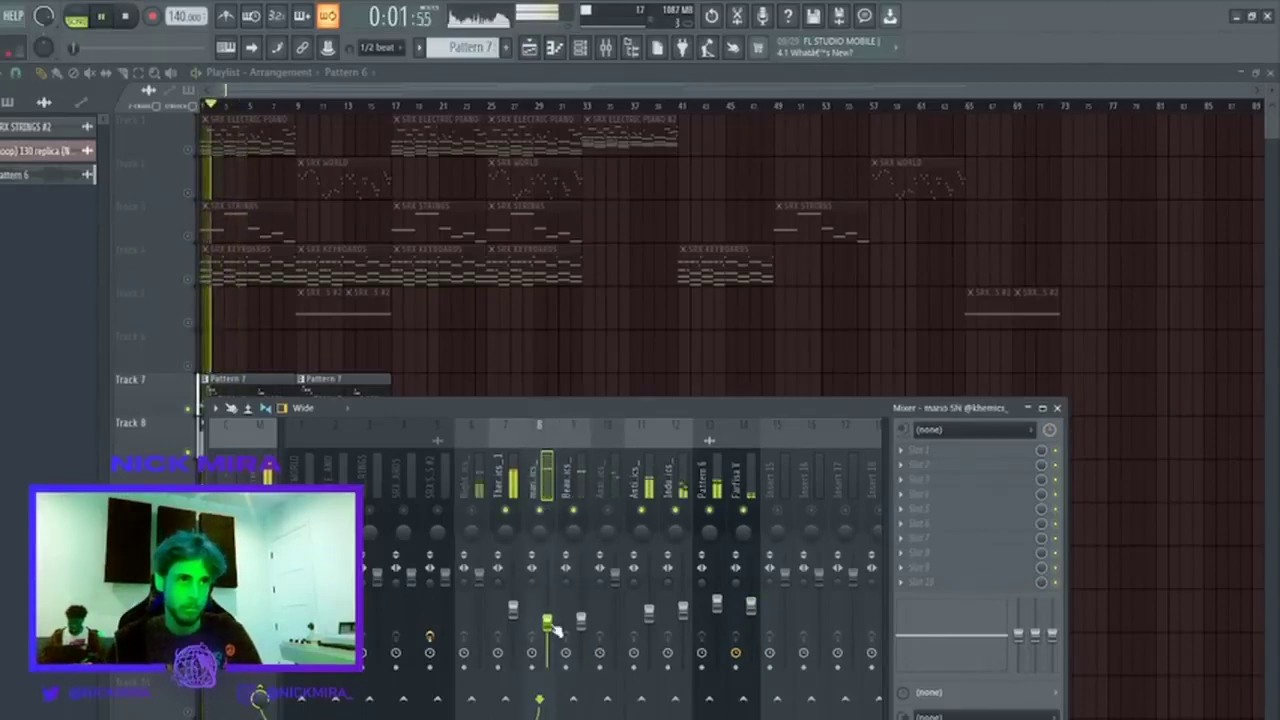
Unmute and lower the Anxiety 2 HH and Nightshow Kick tracks, trimming the Antidote HH fader slightly.
{"action": "left_click", "coordinate": [609, 514]}
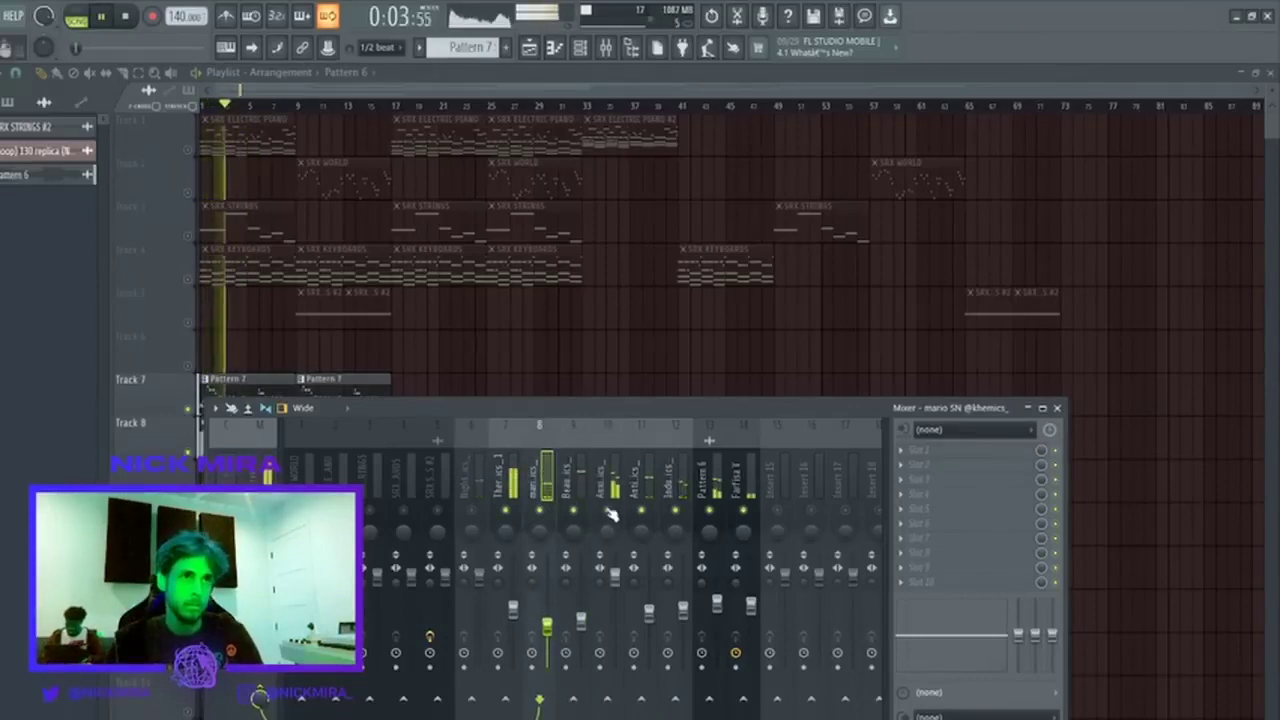
{"action": "left_click_drag", "start_coordinate": [621, 625], "coordinate": [621, 637]}
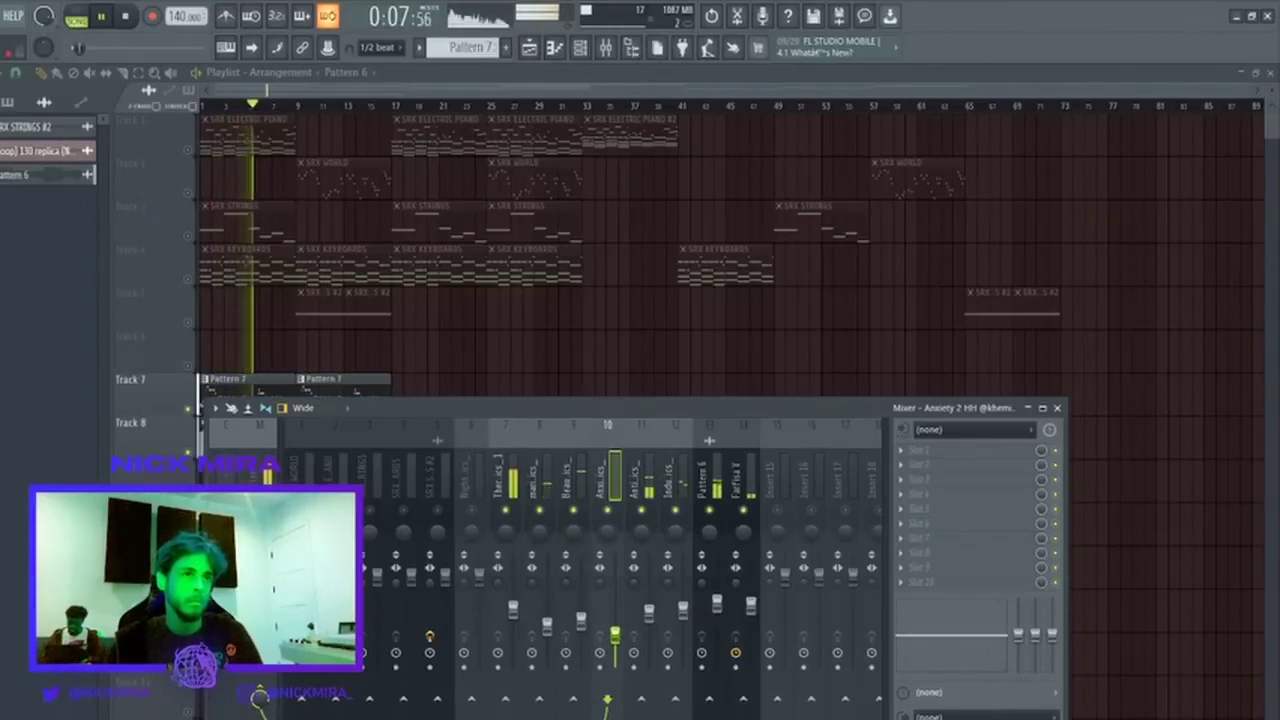
{"action": "left_click", "coordinate": [650, 614]}
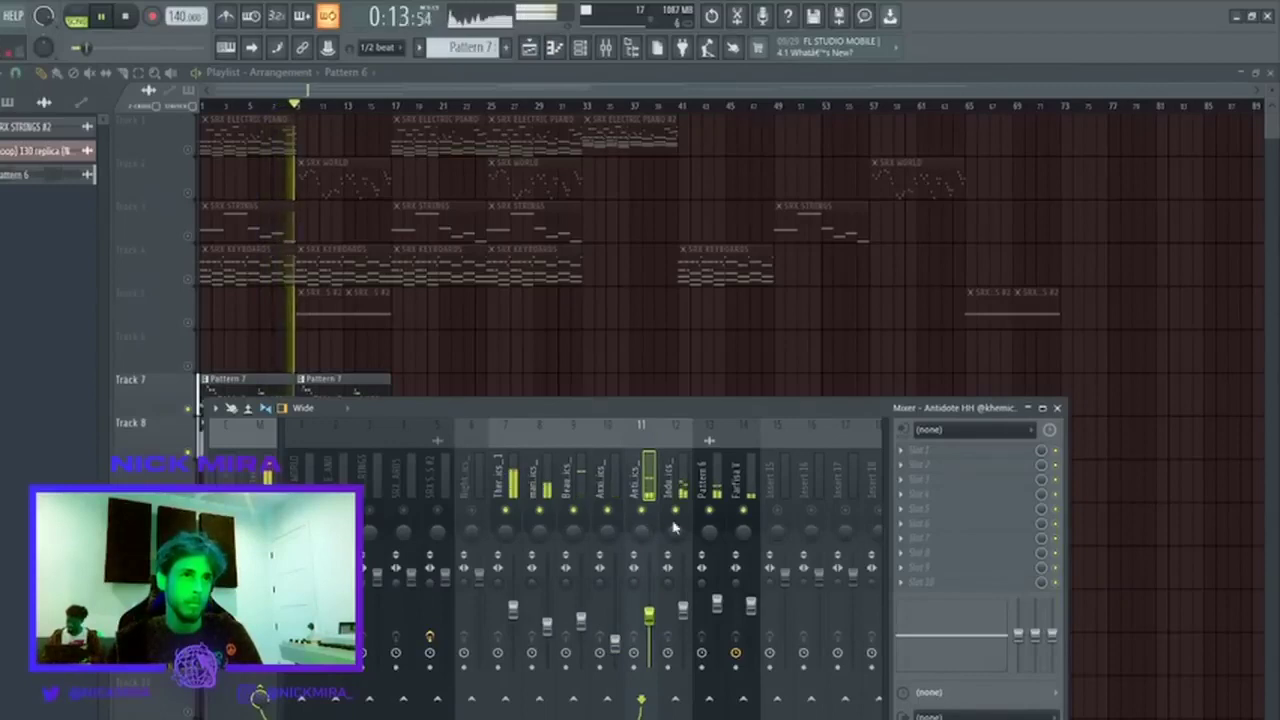
{"action": "left_click", "coordinate": [478, 478]}
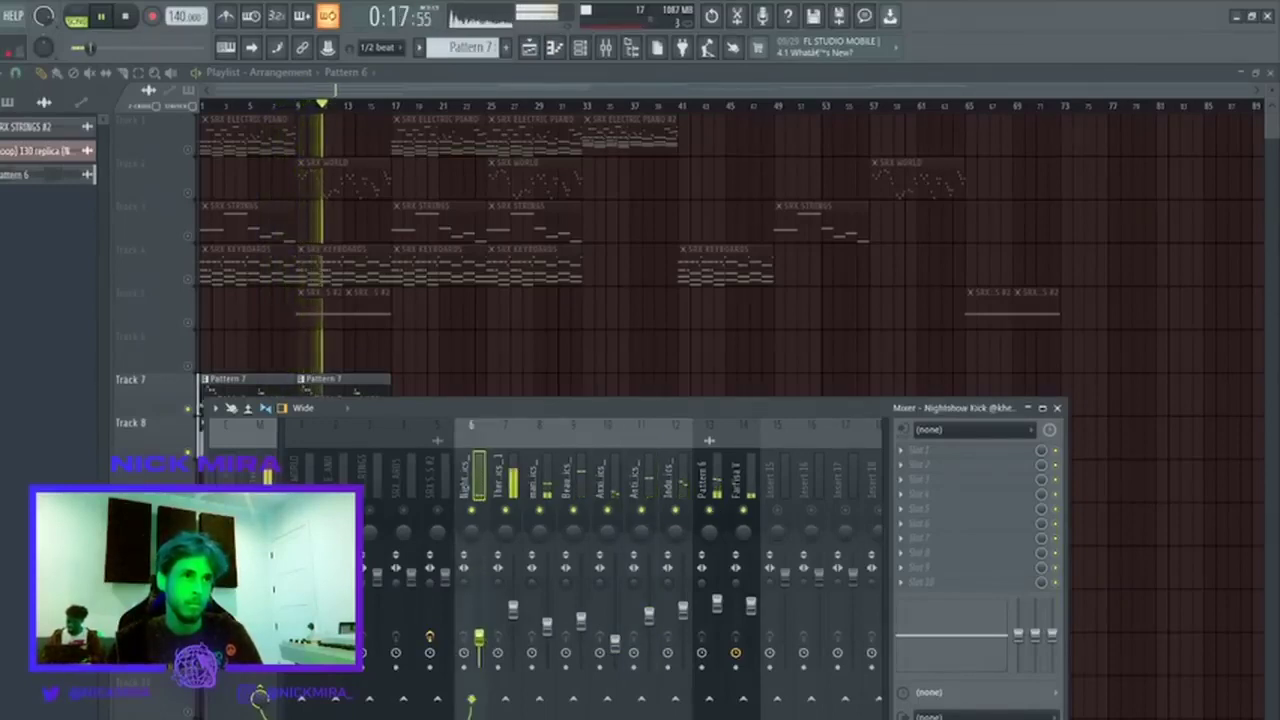
Replay the song from the start and monitor the Master track's level in its Fruity Limiter.
{"action": "key", "text": "space"}
{"action": "key", "text": "space"}
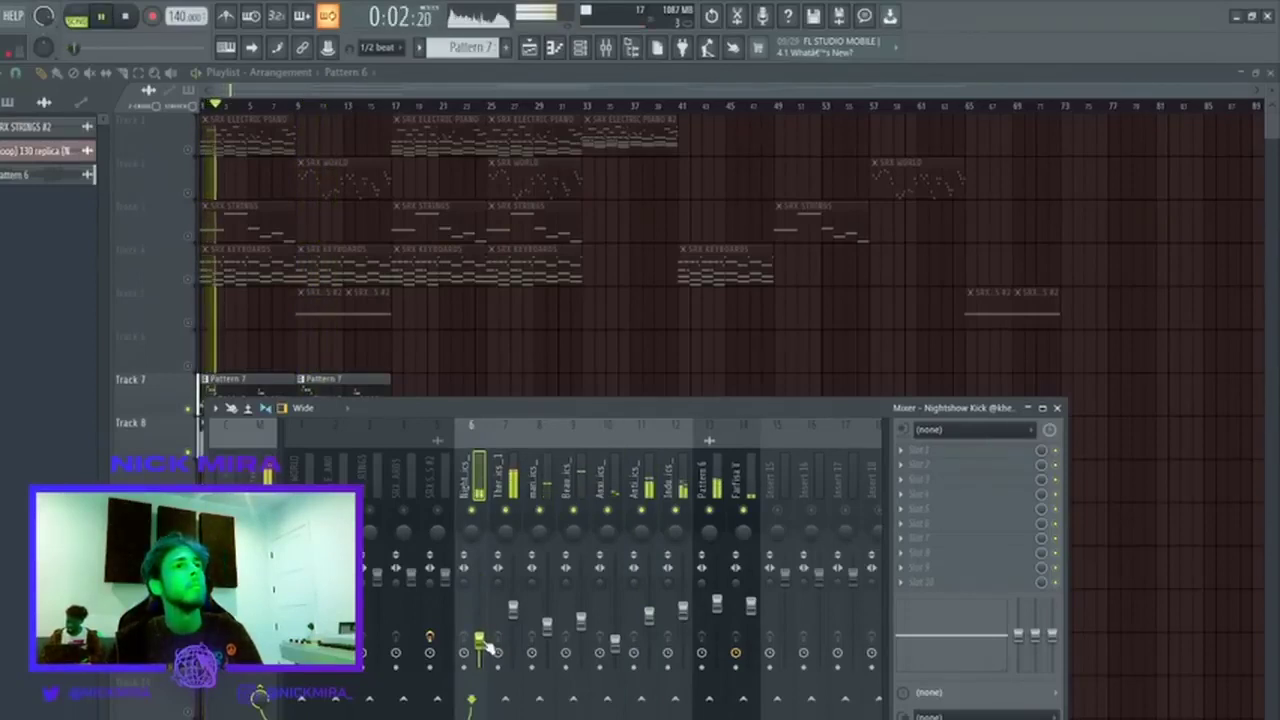
{"action": "key", "text": "space"}
{"action": "key", "text": "space"}
{"action": "key", "text": "space"}
{"action": "key", "text": "space"}
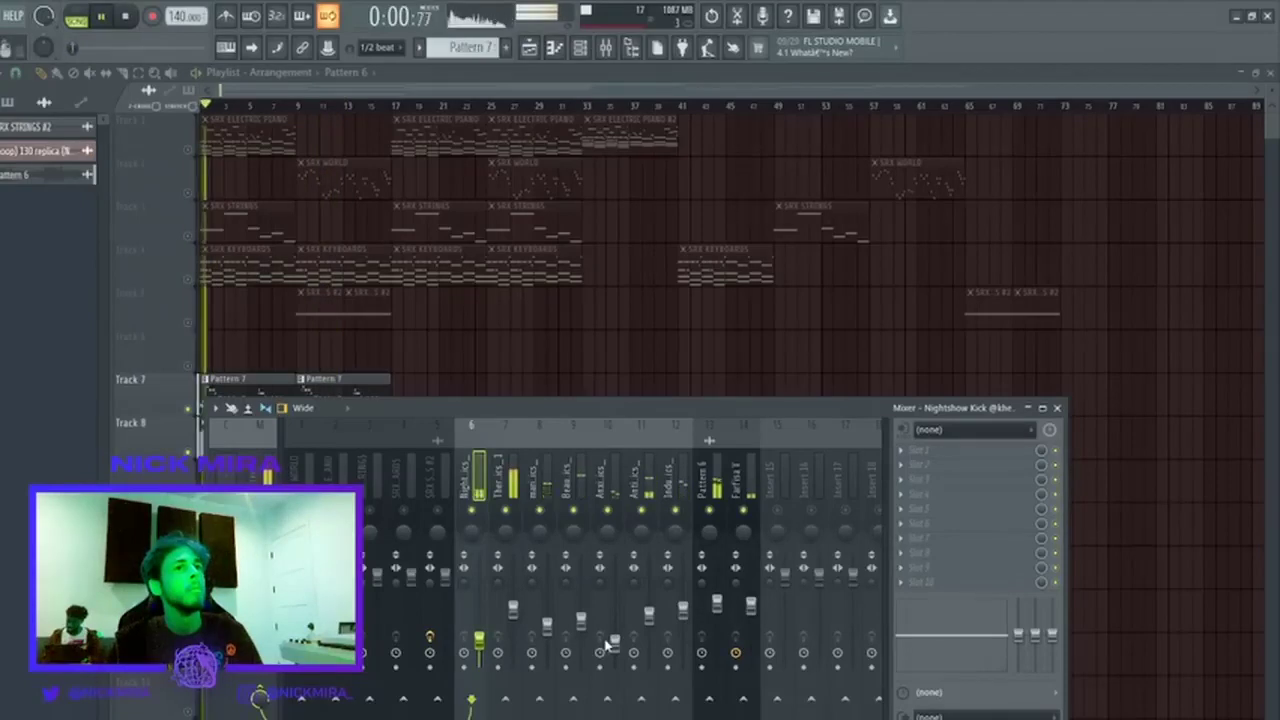
{"action": "left_click", "coordinate": [608, 645]}
{"action": "left_click", "coordinate": [262, 570]}
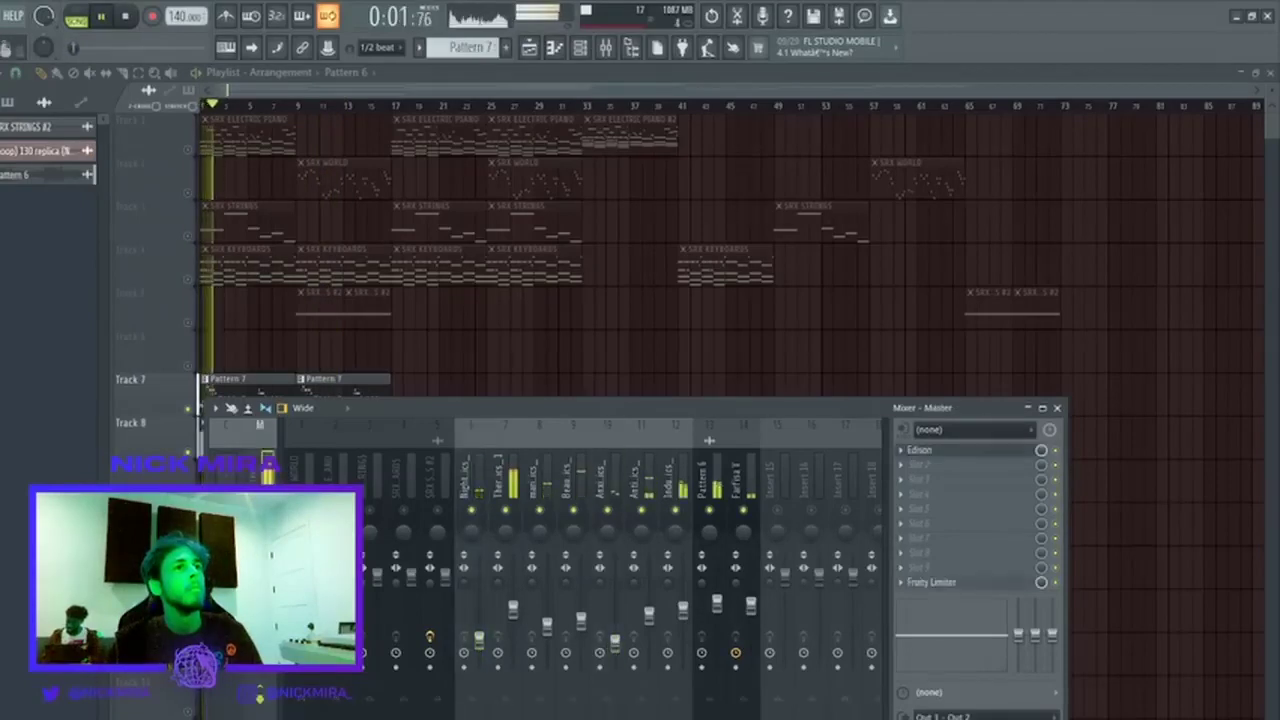
{"action": "left_click", "coordinate": [990, 582]}
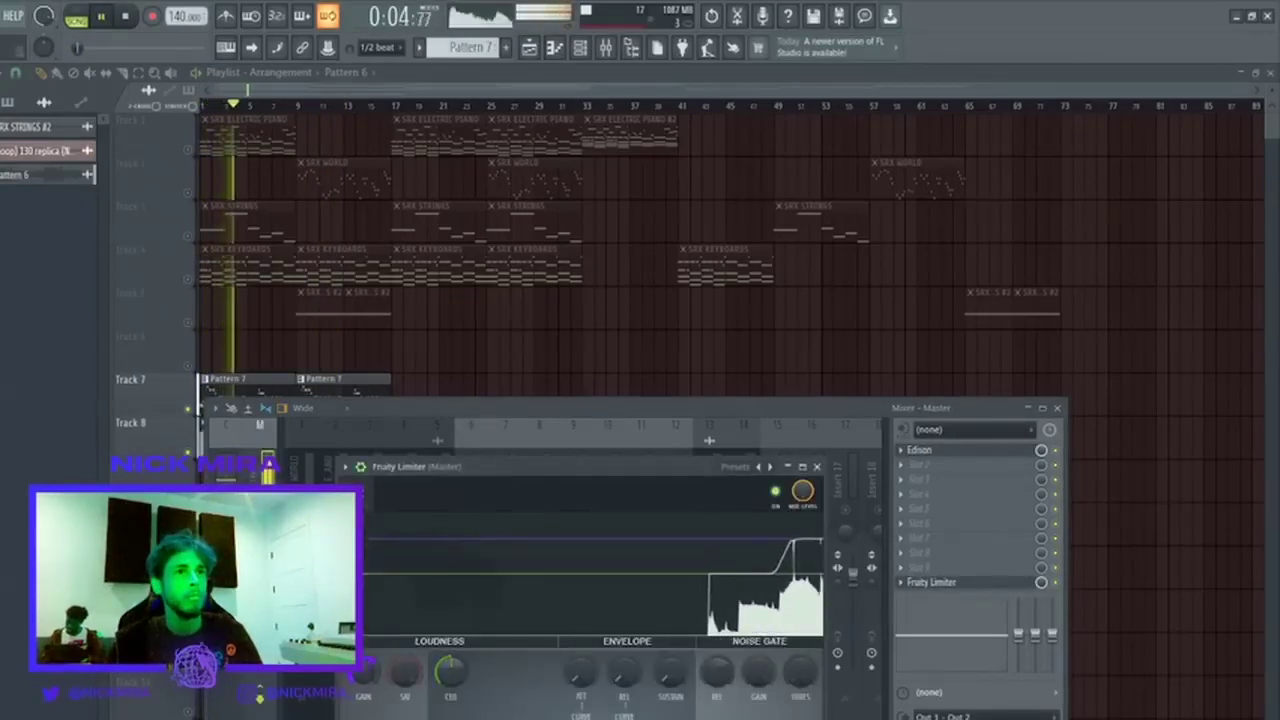
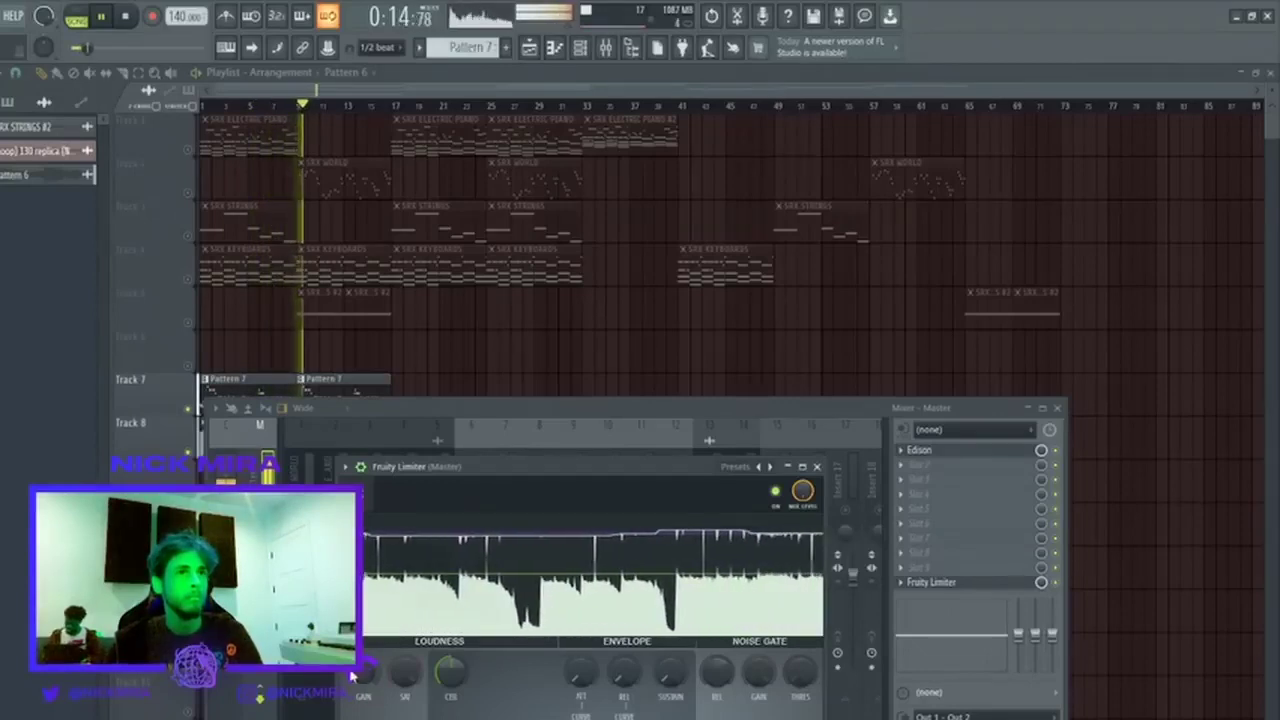
{"action": "left_click", "coordinate": [278, 449]}
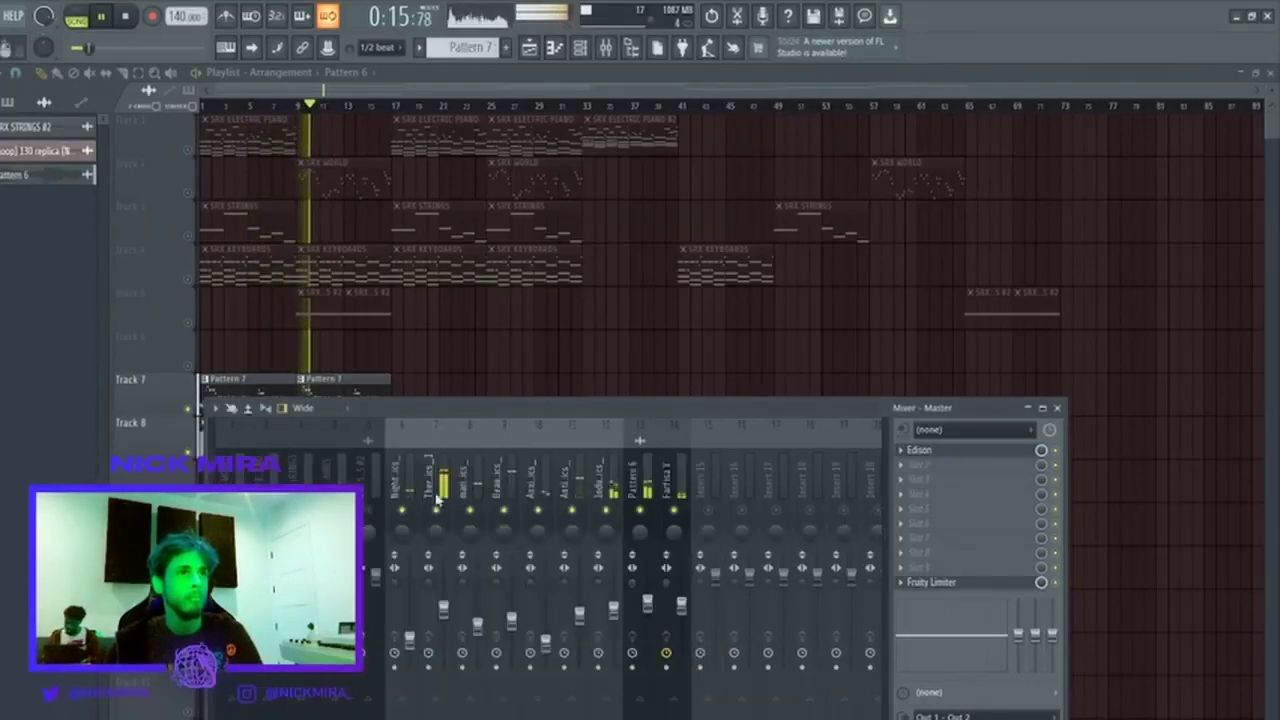
Pan the Industry 3 Hihat and Antidote HH mixer tracks off-centre, and lower the Industry 3 Hihat volume slightly.
{"action": "left_click", "coordinate": [616, 508]}
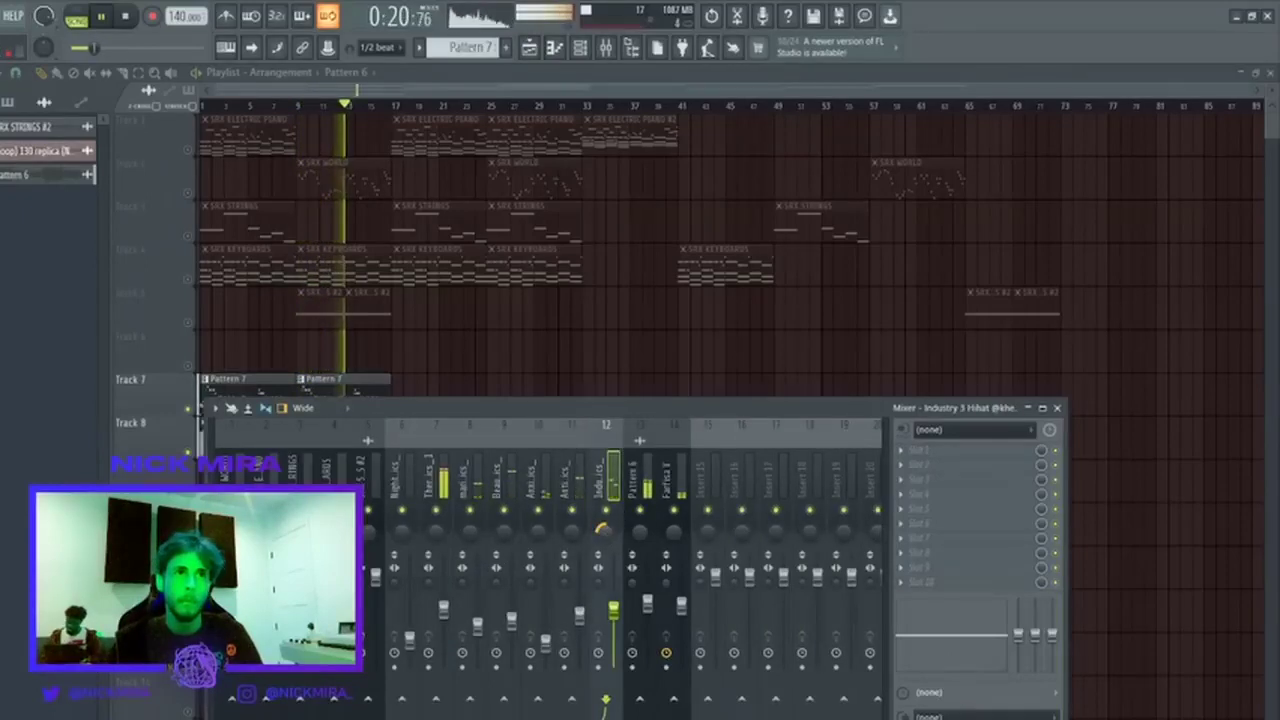
{"action": "left_click_drag", "start_coordinate": [572, 532], "coordinate": [572, 528]}
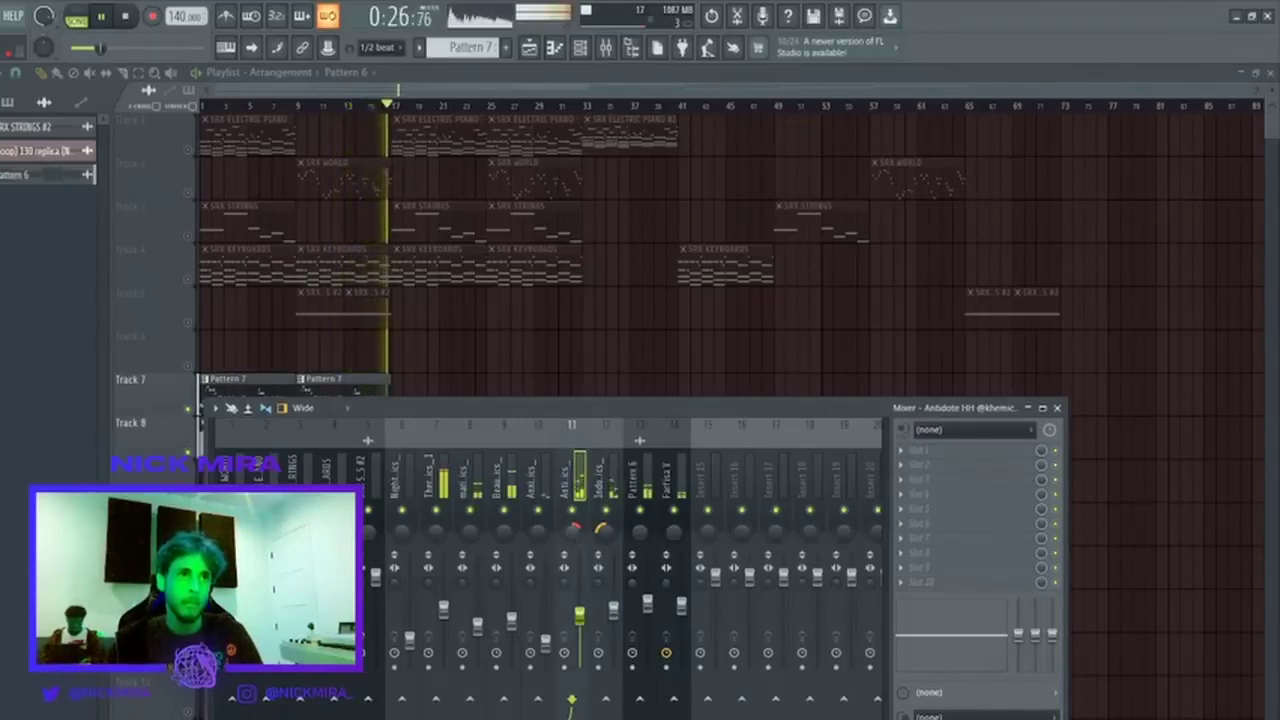
{"action": "left_click", "coordinate": [614, 618]}
{"action": "key", "text": "space"}
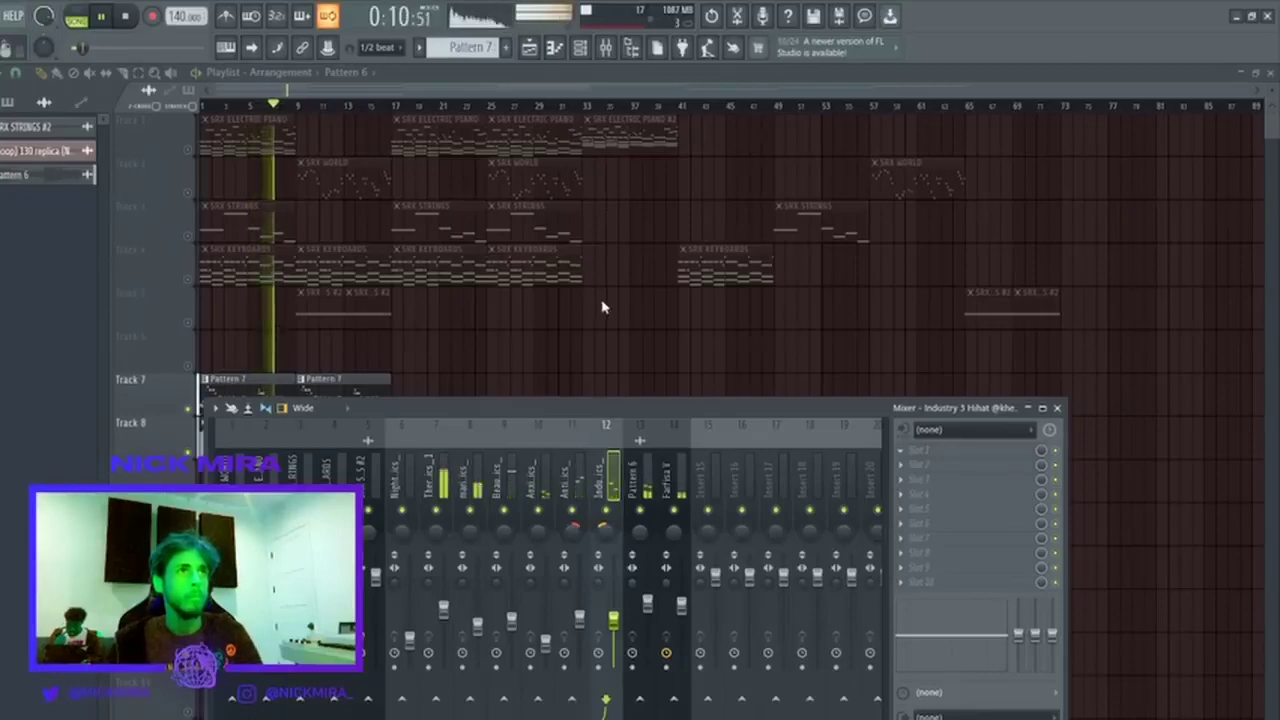
Add Fruity Phaser to the Industry 3 Hihat track and Fruity Reeverb 2 to the Antidote HH track, both at reduced mix levels.
{"action": "left_click_drag", "start_coordinate": [1041, 451], "coordinate": [1041, 485]}
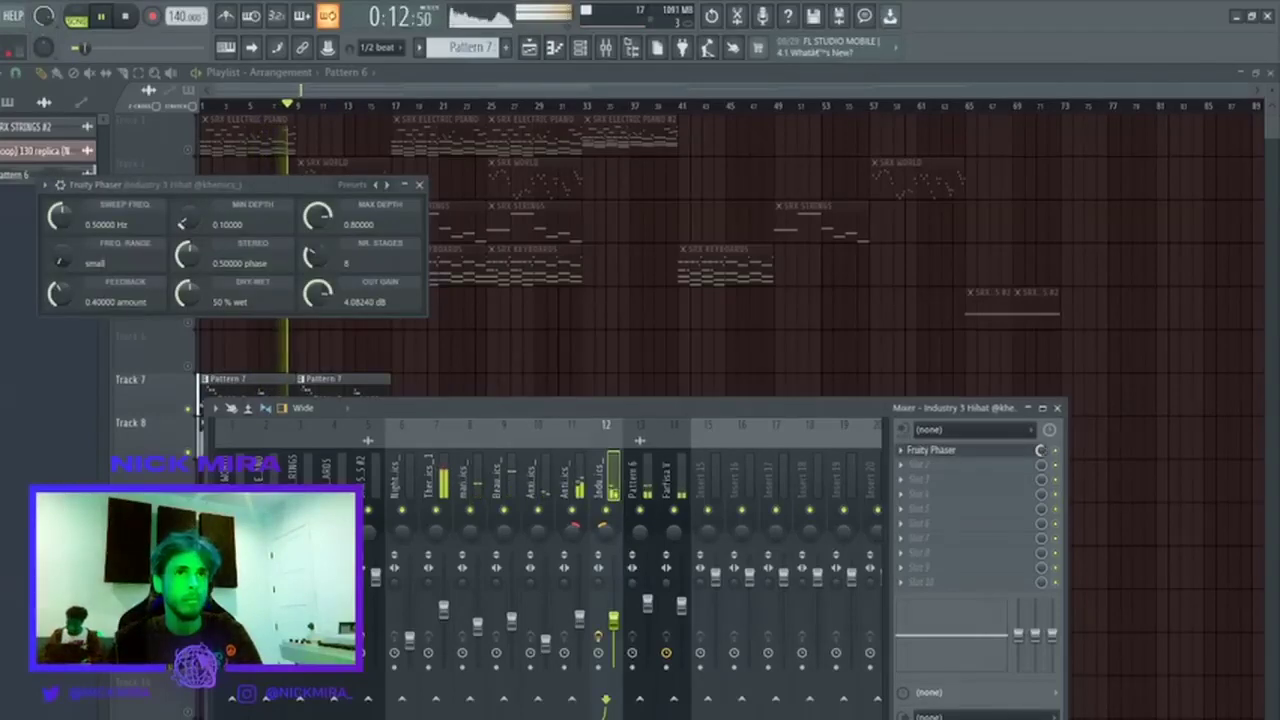
{"action": "left_click", "coordinate": [577, 478]}
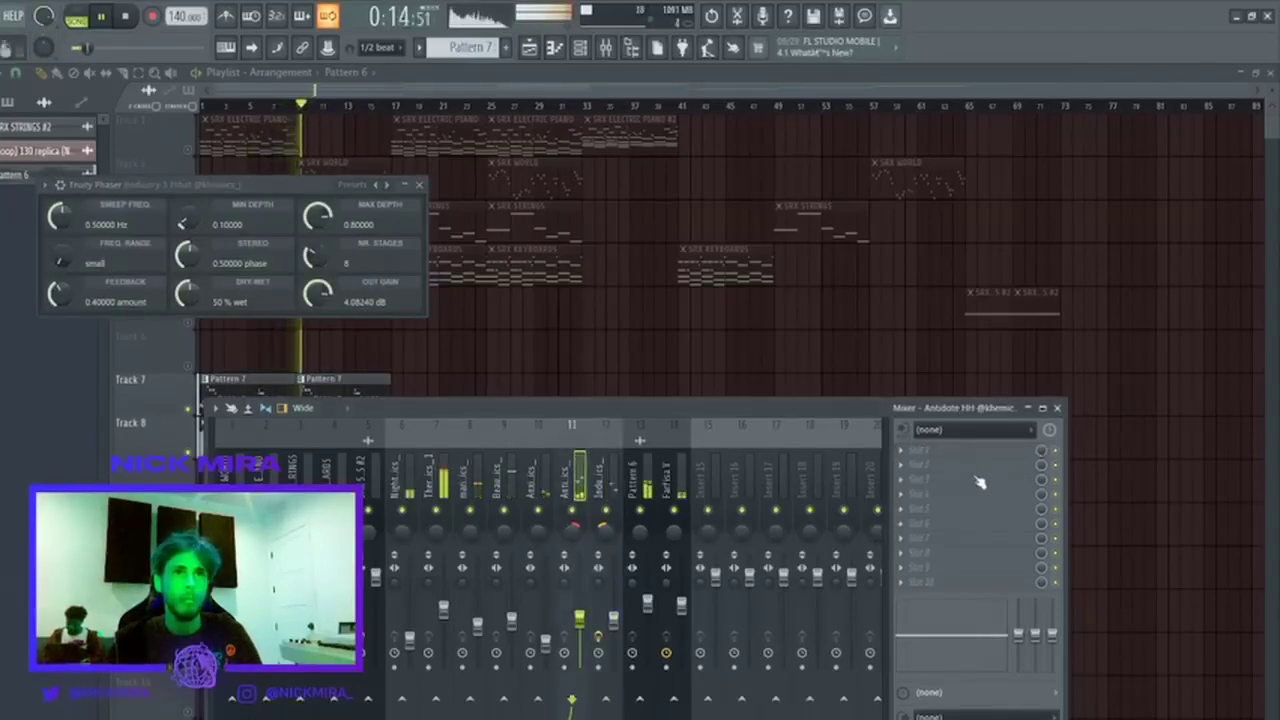
{"action": "left_click_drag", "start_coordinate": [1042, 451], "coordinate": [1042, 485]}
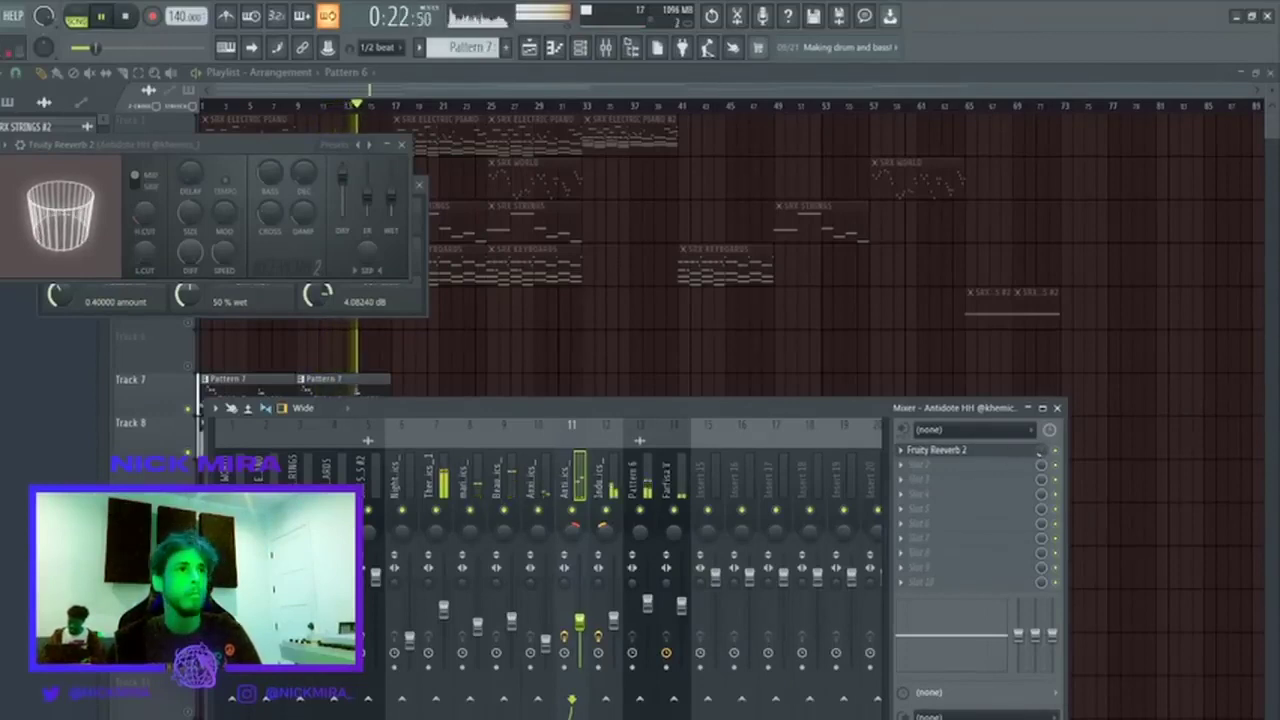
{"action": "key", "text": "Escape"}
{"action": "key", "text": "Escape"}
{"action": "key", "text": "Escape"}
{"action": "key", "text": "Escape"}
Duplicate the Pattern 7 and Pattern 6 clips on Tracks 7 and 8 so they extend to bar 33.
{"action": "left_click_drag", "start_coordinate": [426, 388], "coordinate": [268, 470]}
{"action": "key", "text": "ctrl+b"}
{"action": "key", "text": "ctrl+d"}
{"action": "key", "text": "space"}
Slice the first Pattern 7 and Pattern 6 clips into two-bar pieces and delete the pieces covering bars 7 to 9.
{"action": "left_click", "coordinate": [249, 107]}
{"action": "key", "text": "space"}
{"action": "left_click", "coordinate": [227, 107]}
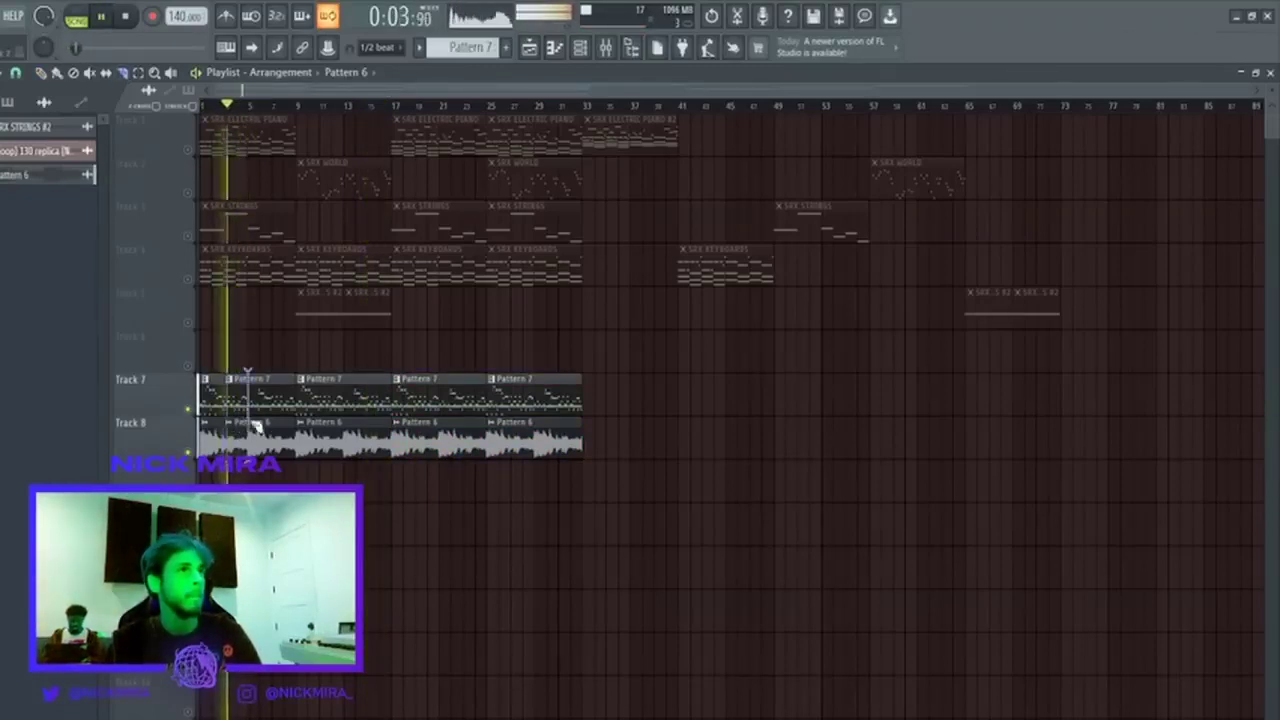
{"action": "left_click_drag", "start_coordinate": [258, 440], "coordinate": [260, 442]}
{"action": "key", "text": "p"}
{"action": "right_click", "coordinate": [268, 436]}
{"action": "right_click", "coordinate": [264, 396]}
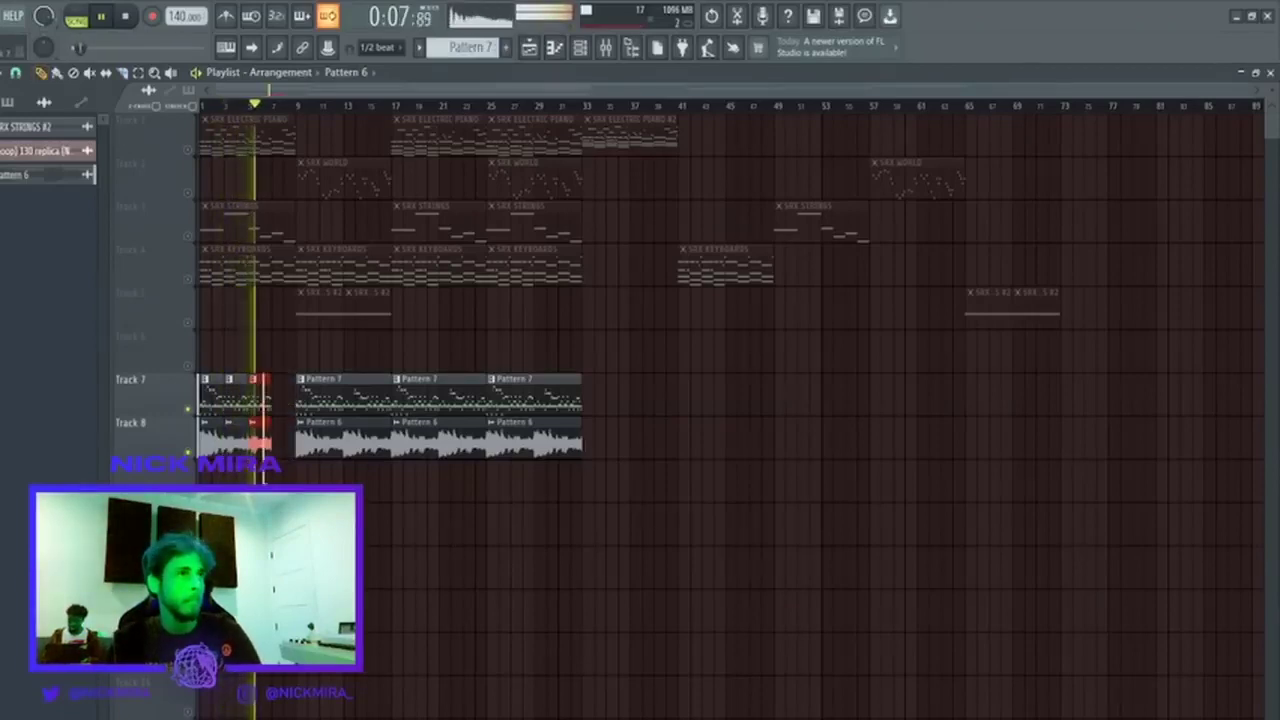
Duplicate the two-bar pieces starting at bar 5 into the gap at bar 7 and play the arrangement.
{"action": "left_click_drag", "start_coordinate": [264, 483], "coordinate": [265, 482]}
{"action": "key", "text": "ctrl+b"}
{"action": "key", "text": "ctrl+d"}
{"action": "key", "text": "space"}
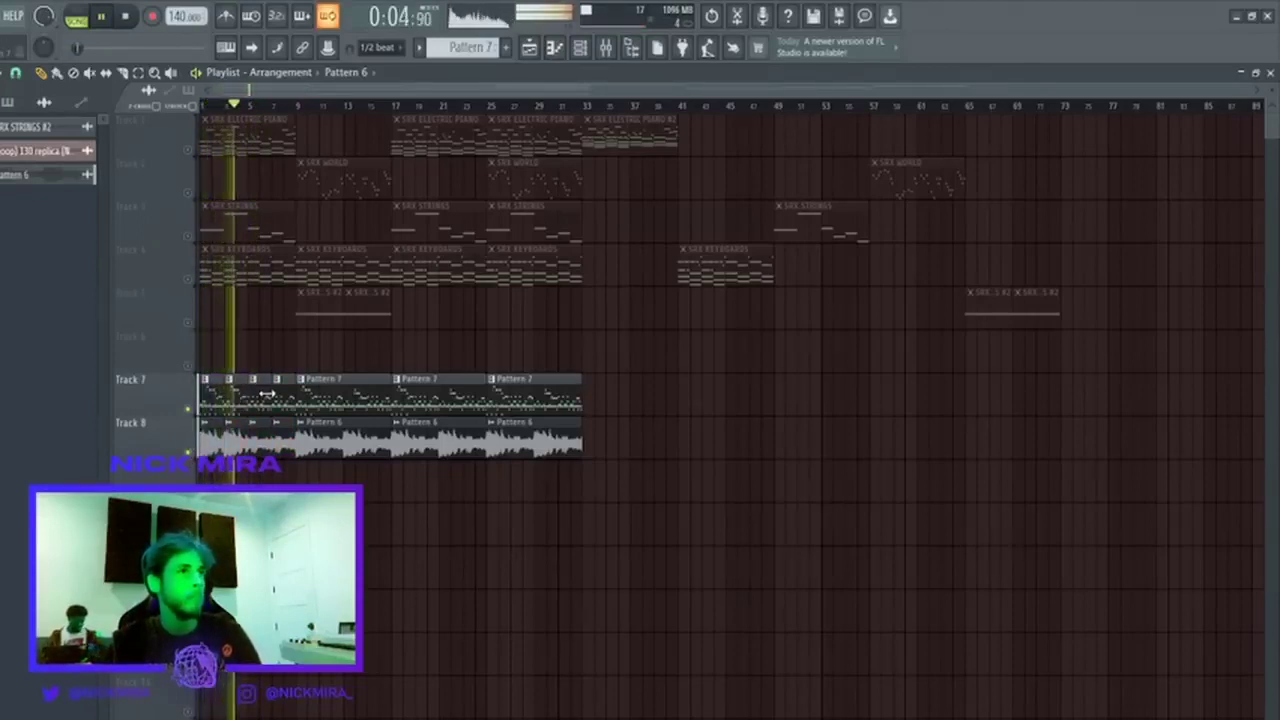
{"action": "left_click", "coordinate": [318, 398]}
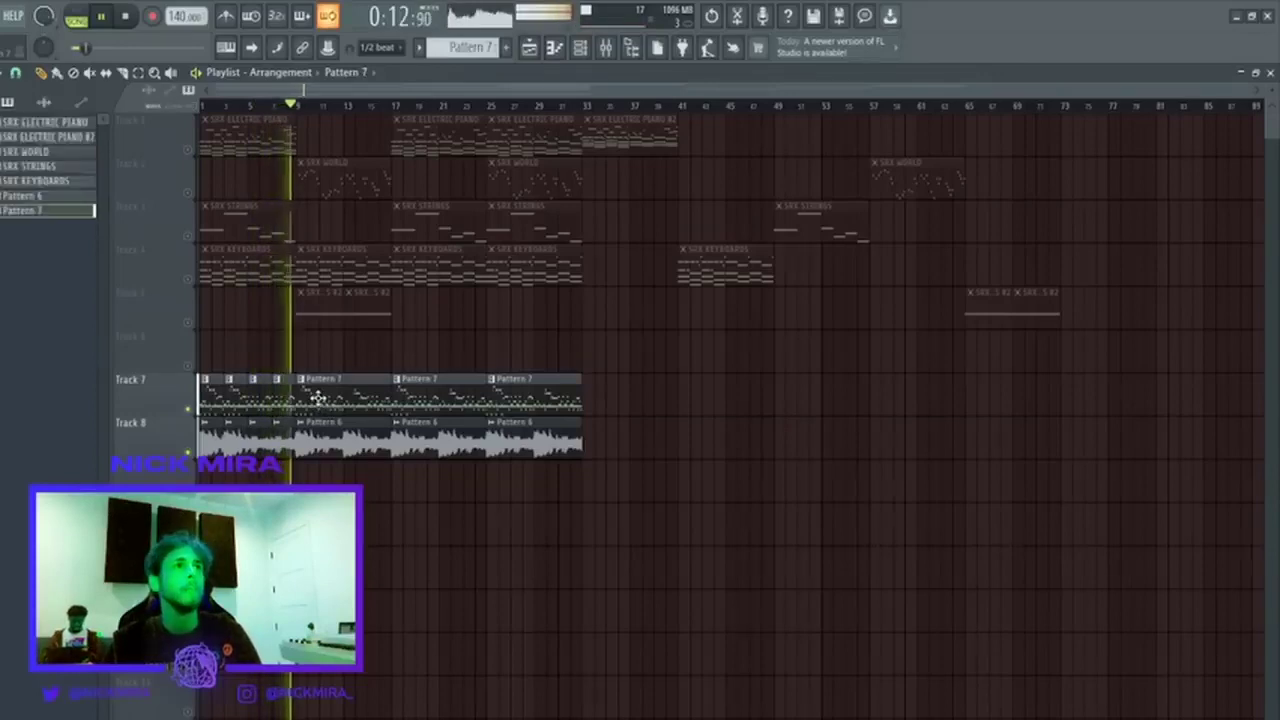
Delete the sliced clips before bar 9 and replace them with copies of the full Pattern 7 and Pattern 6 clips.
{"action": "left_click_drag", "start_coordinate": [289, 387], "coordinate": [163, 477]}
{"action": "key", "text": "Delete"}
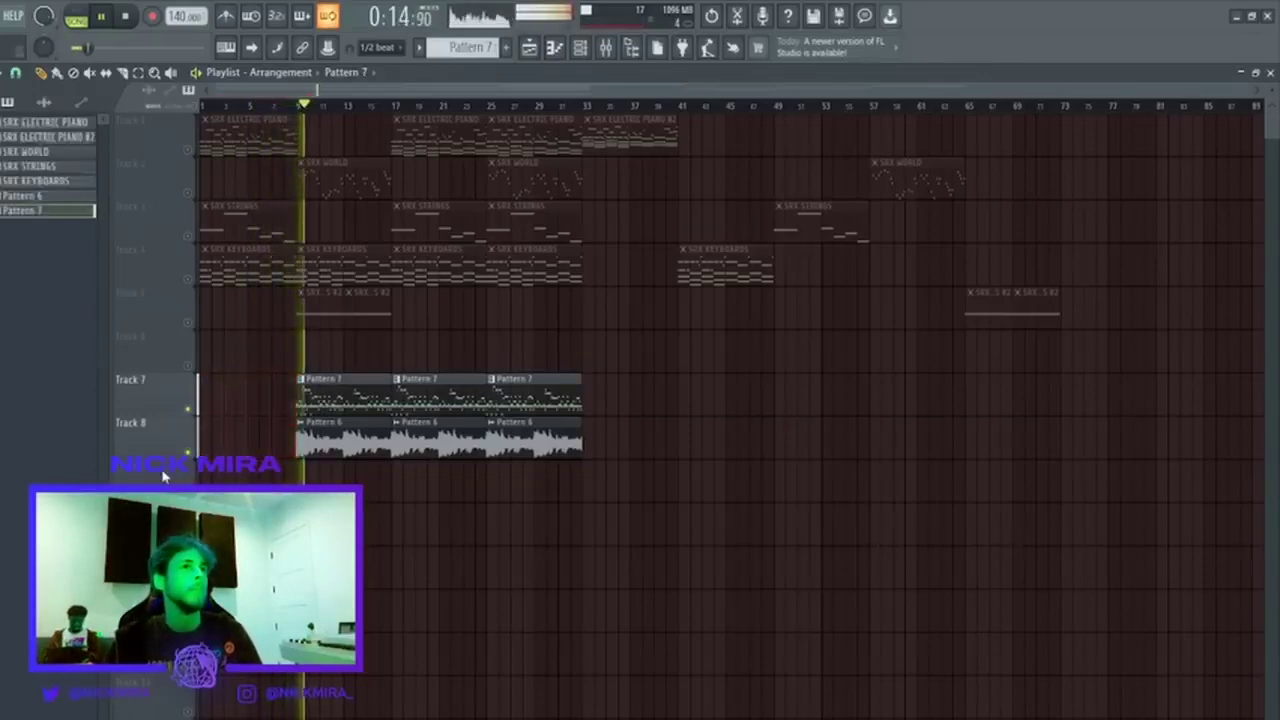
{"action": "left_click_drag", "start_coordinate": [418, 371], "coordinate": [722, 592]}
{"action": "left_click", "coordinate": [540, 364], "text": "ctrl"}
{"action": "left_click_drag", "start_coordinate": [460, 330], "coordinate": [736, 594]}
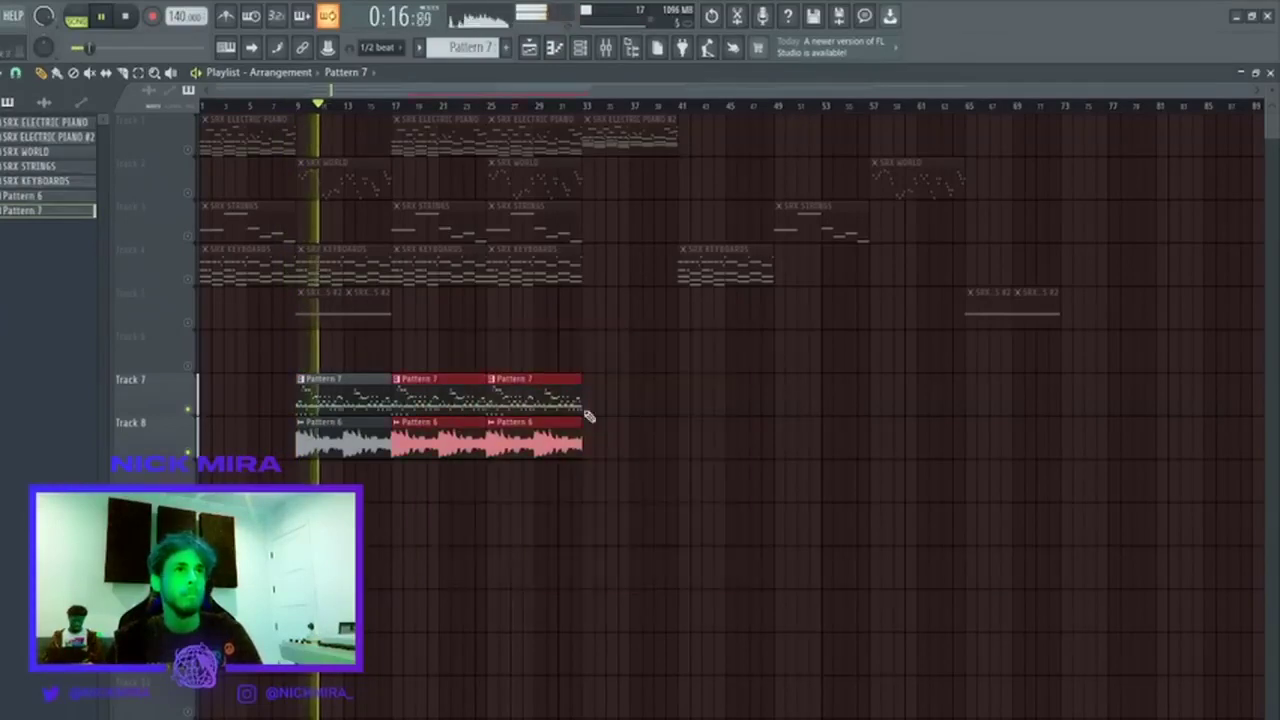
{"action": "left_click_drag", "start_coordinate": [467, 364], "coordinate": [199, 431]}
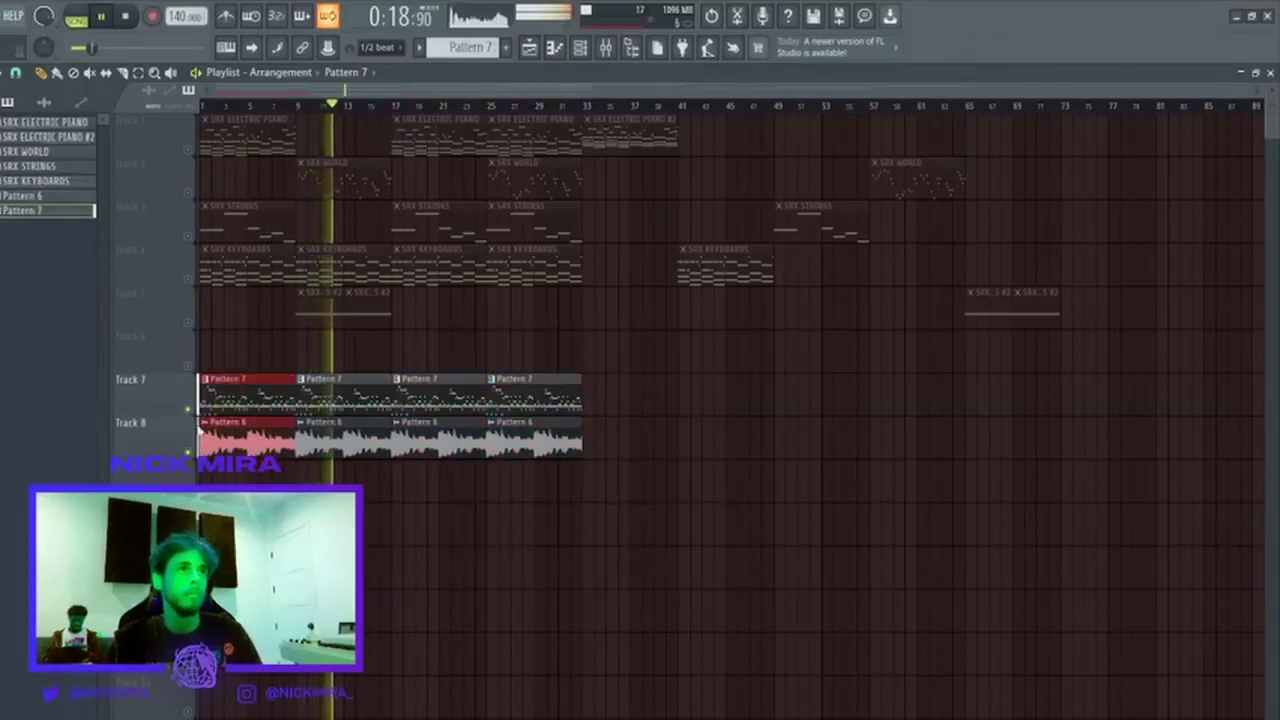
{"action": "left_click", "coordinate": [366, 417], "text": "ctrl"}
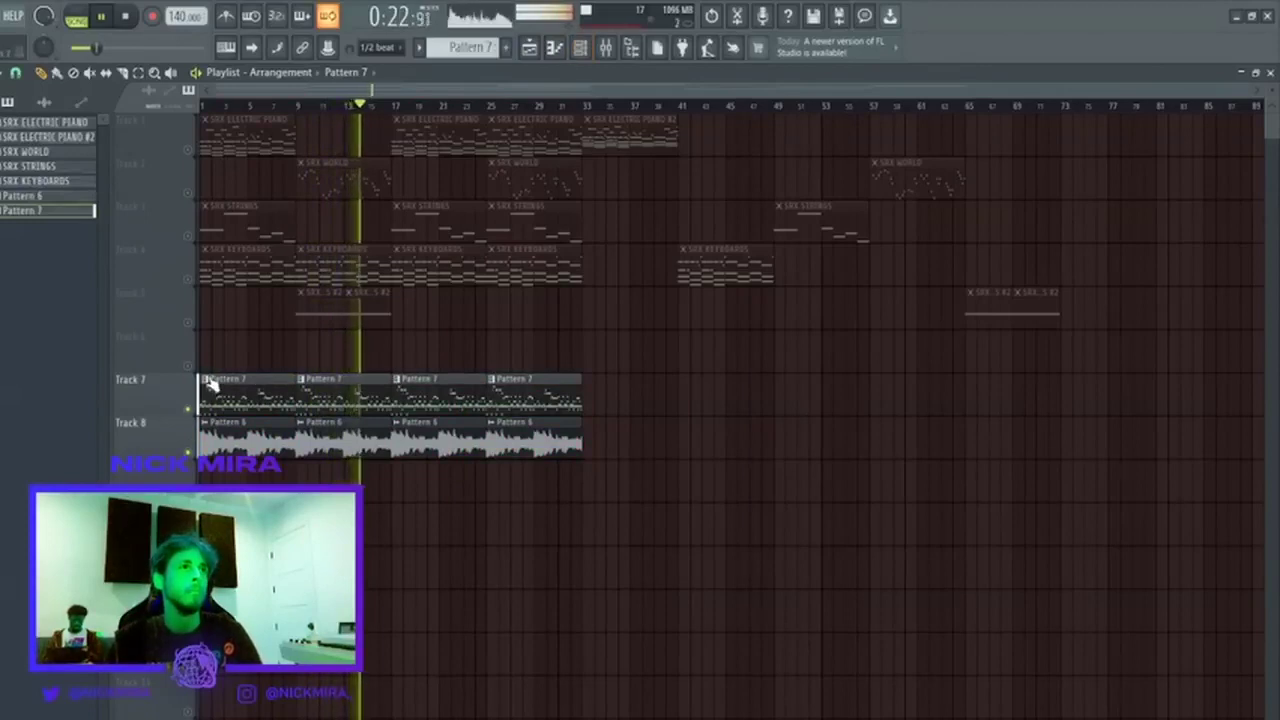
Make the first Pattern 7 clip and the first Pattern 6 audio clip unique, independent of their copies.
{"action": "key", "text": "space"}
{"action": "double_click", "coordinate": [245, 438]}
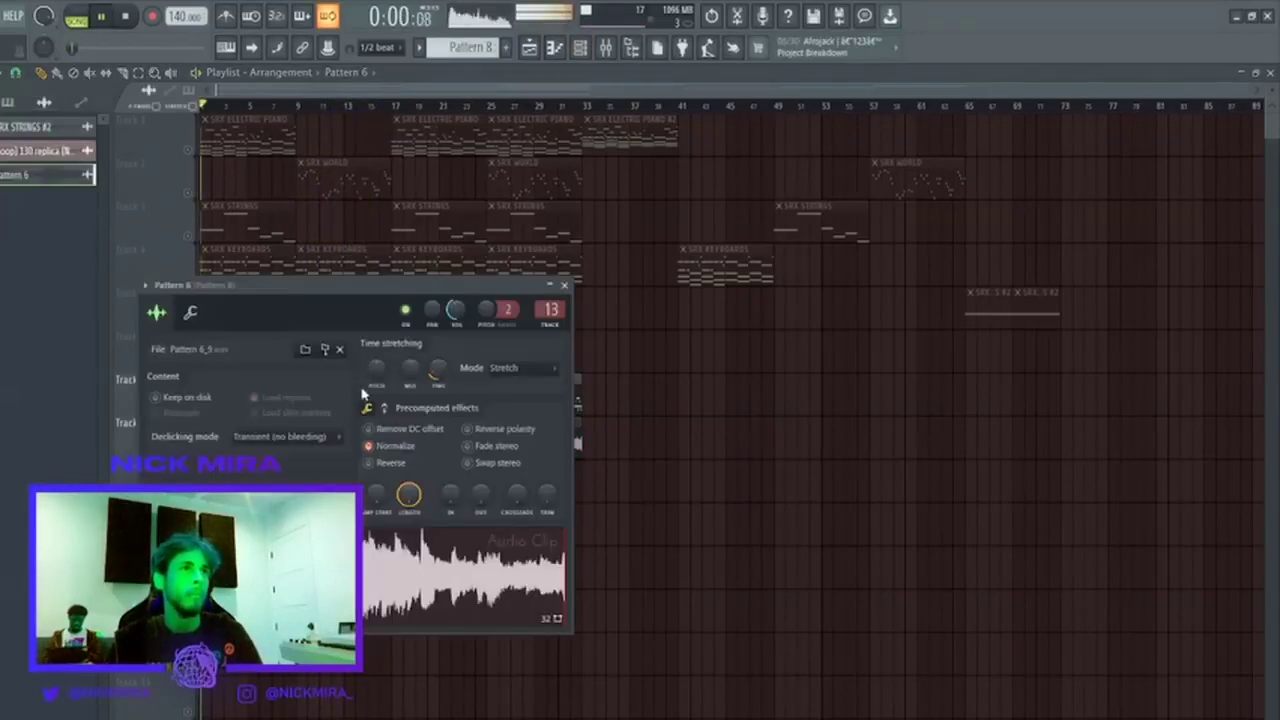
{"action": "key", "text": "Escape"}
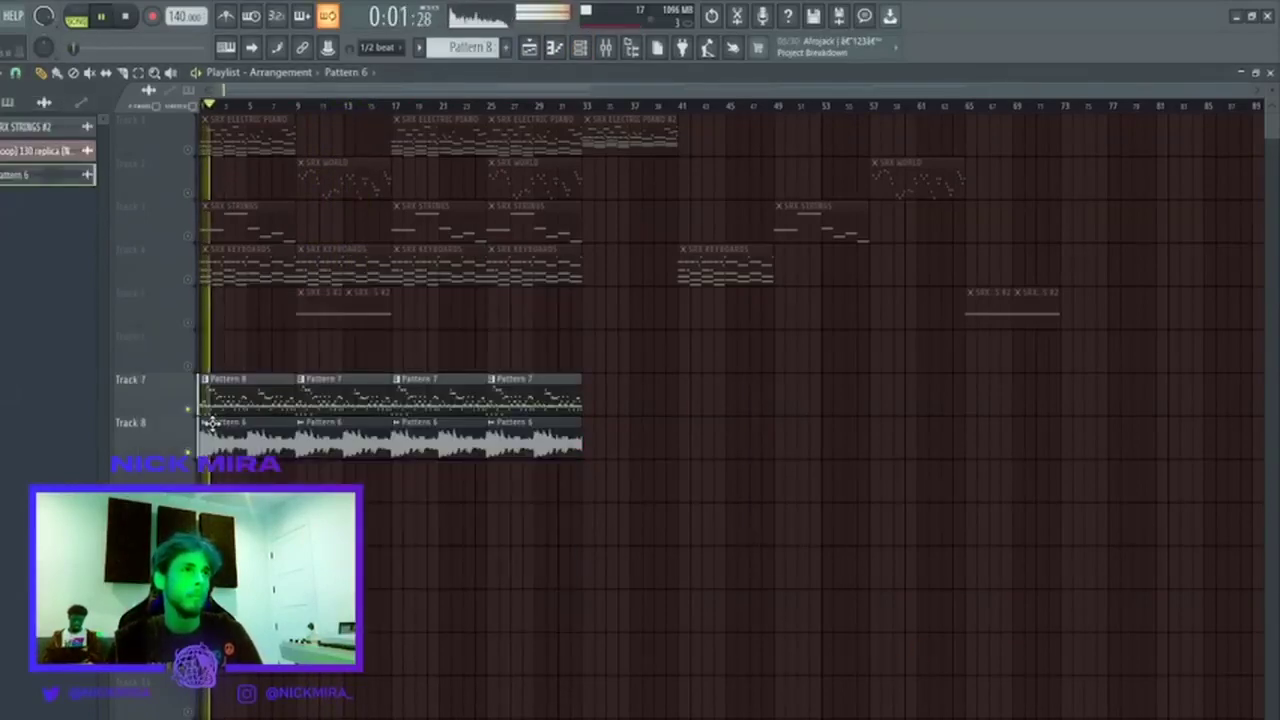
{"action": "double_click", "coordinate": [329, 433]}
{"action": "key", "text": "Escape"}
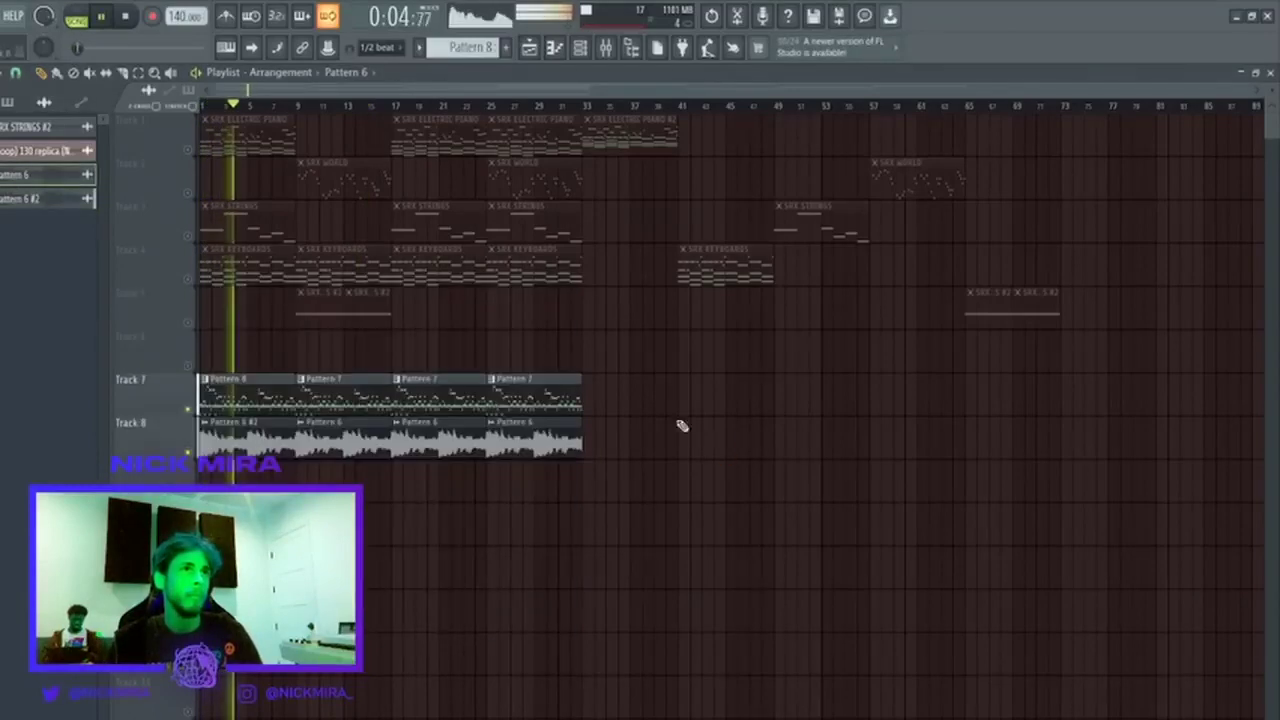
{"action": "double_click", "coordinate": [357, 425]}
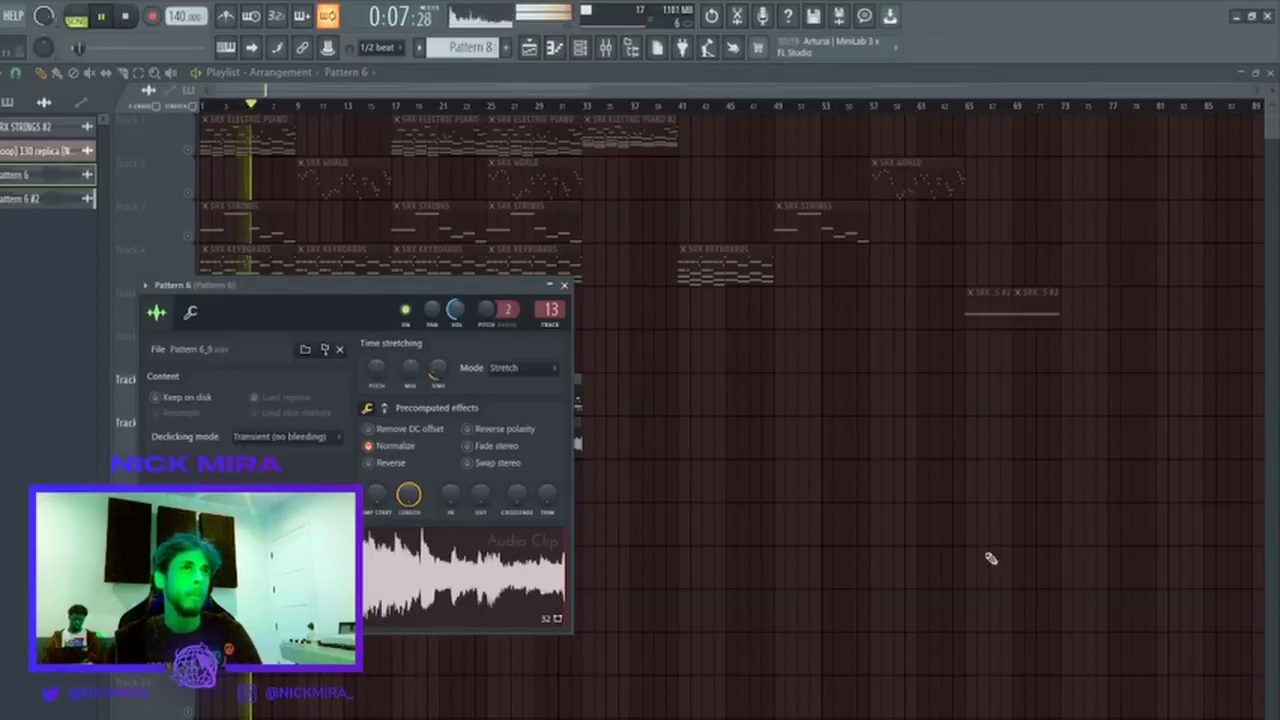
{"action": "key", "text": "Escape"}
Open the Channel rack, add the Industry Spinz 2 808 sample as a new channel, and restart playback.
{"action": "left_click", "coordinate": [581, 49]}
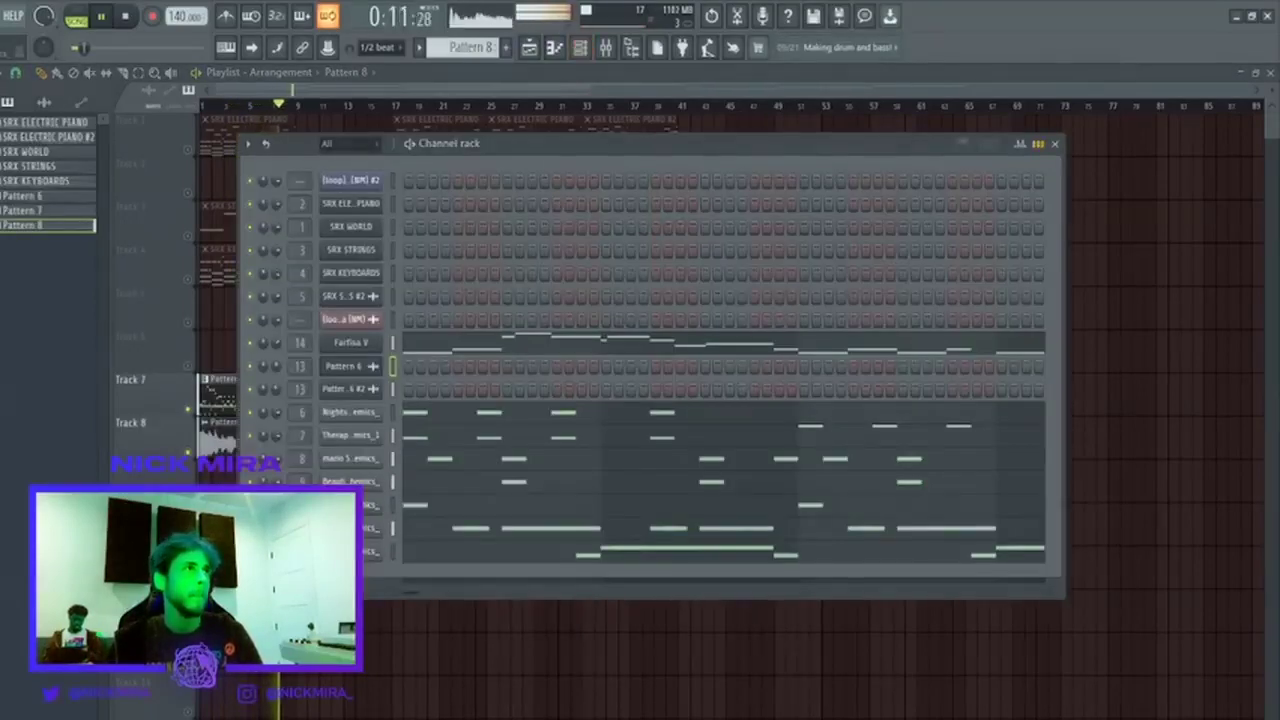
{"action": "key", "text": "space"}
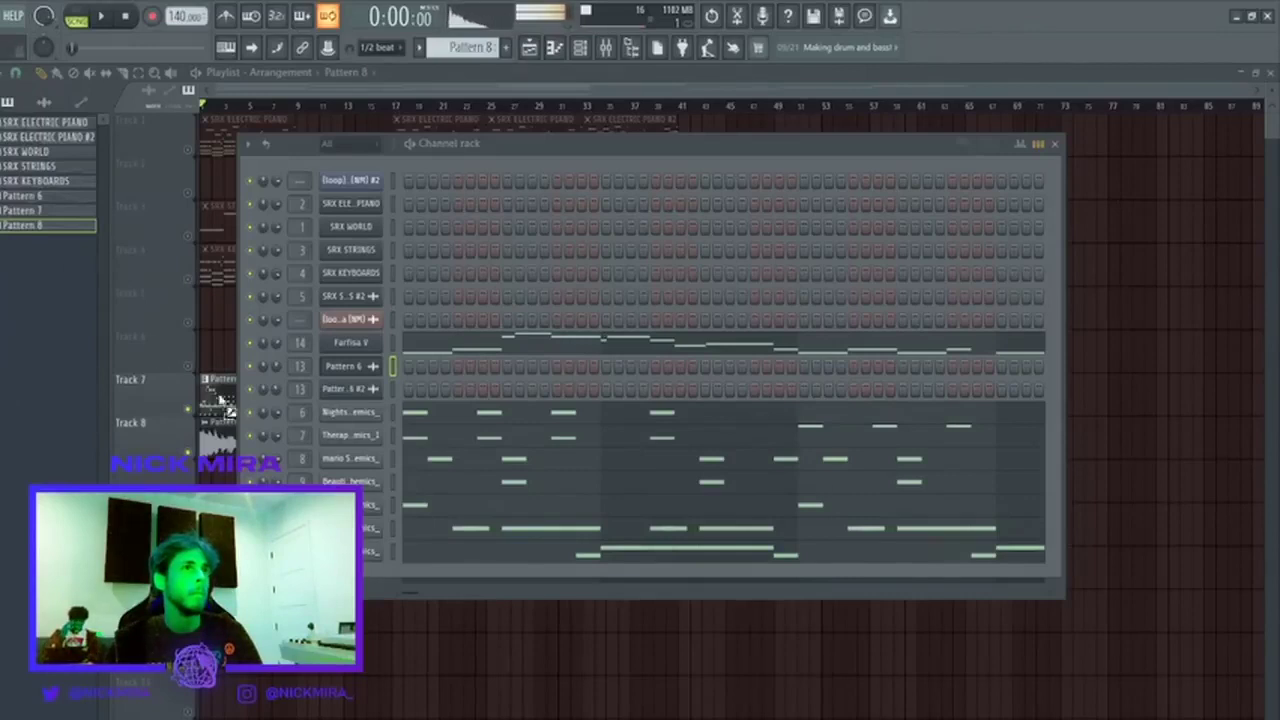
{"action": "left_click_drag", "start_coordinate": [368, 597], "coordinate": [370, 624]}
{"action": "key", "text": "space"}
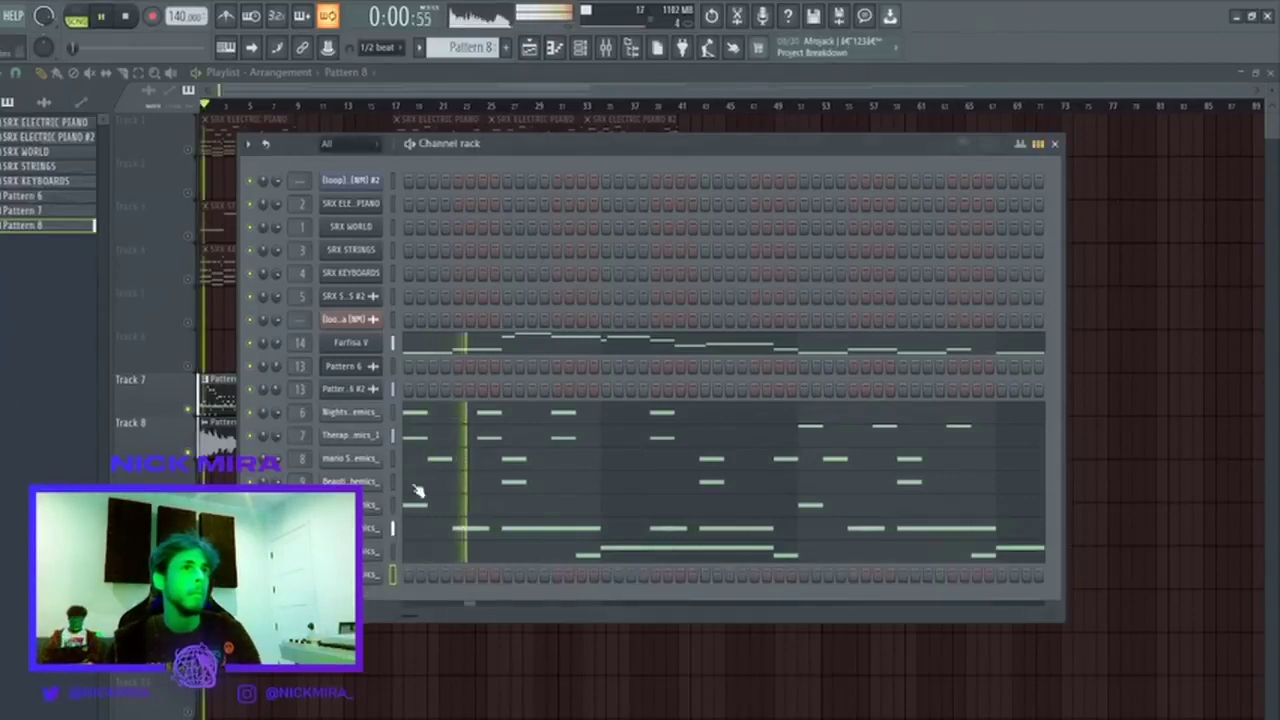
Move the Therapy 808 notes to the new Industry Spinz 2 808 channel and replay the song from the start.
{"action": "left_click", "coordinate": [393, 441]}
{"action": "key", "text": "ctrl+x"}
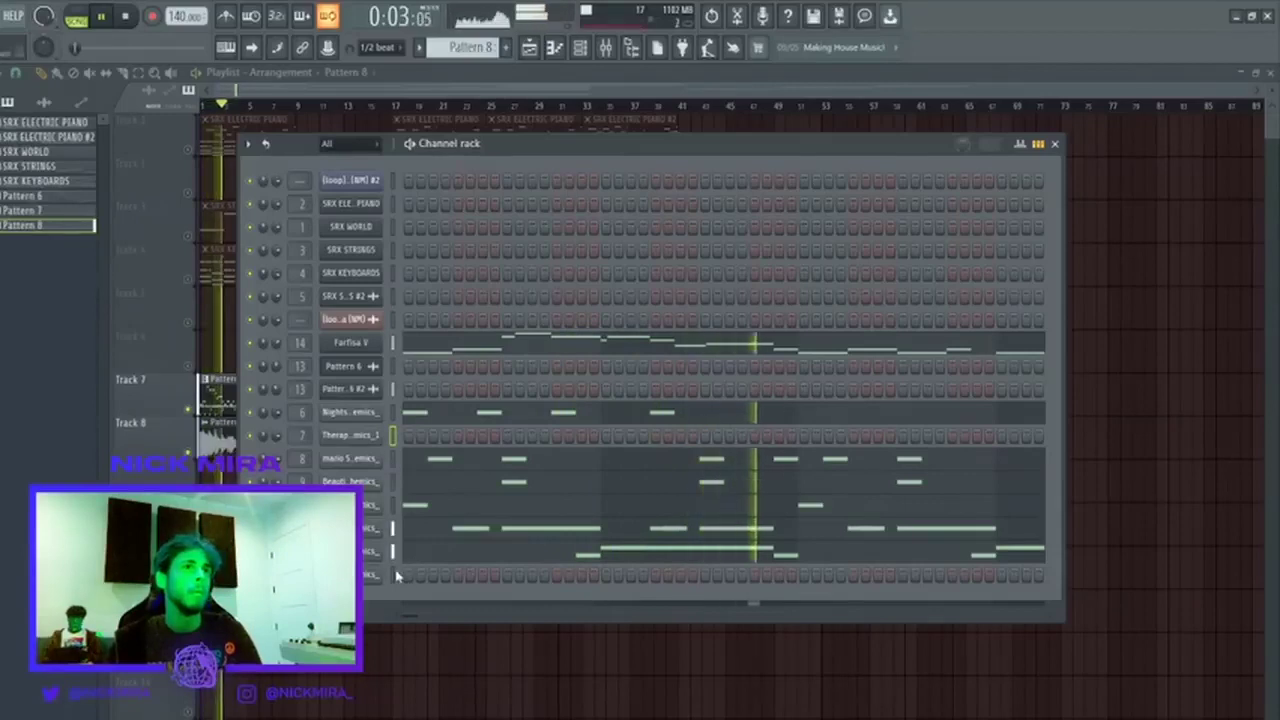
{"action": "left_click", "coordinate": [395, 575]}
{"action": "key", "text": "ctrl+v"}
{"action": "key", "text": "space"}
{"action": "key", "text": "space"}
{"action": "key", "text": "space"}
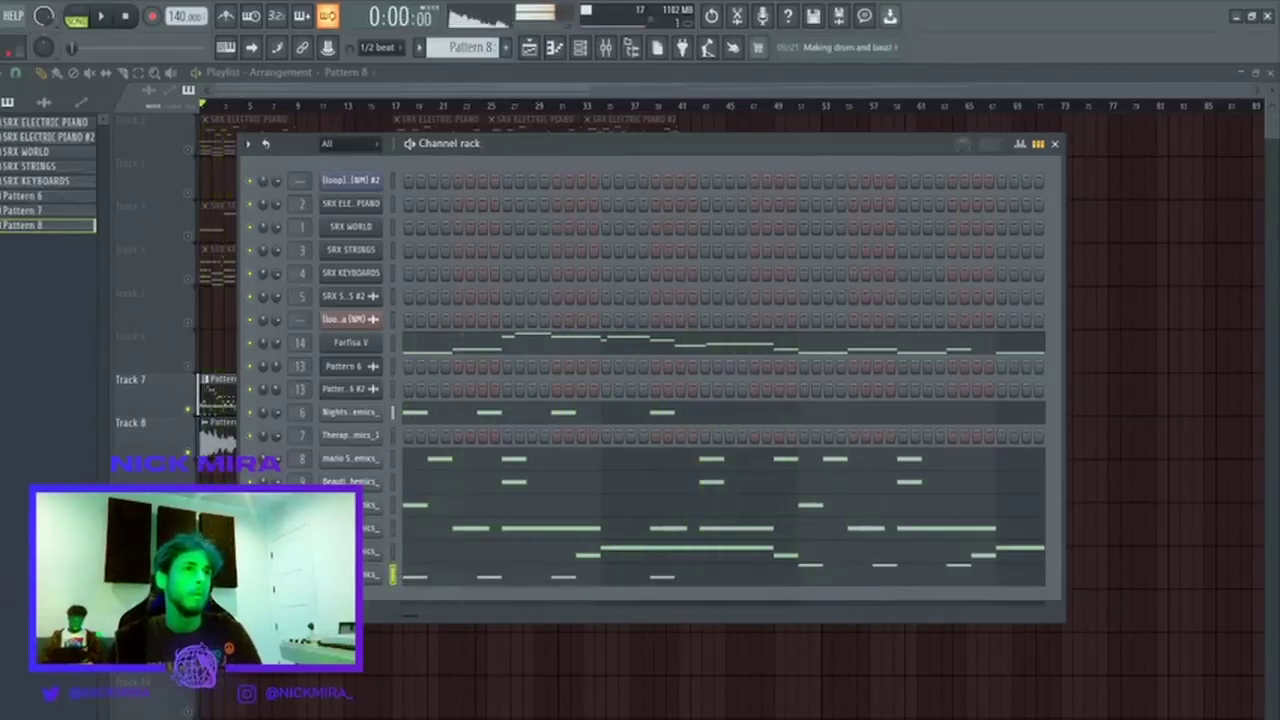
{"action": "key", "text": "space"}
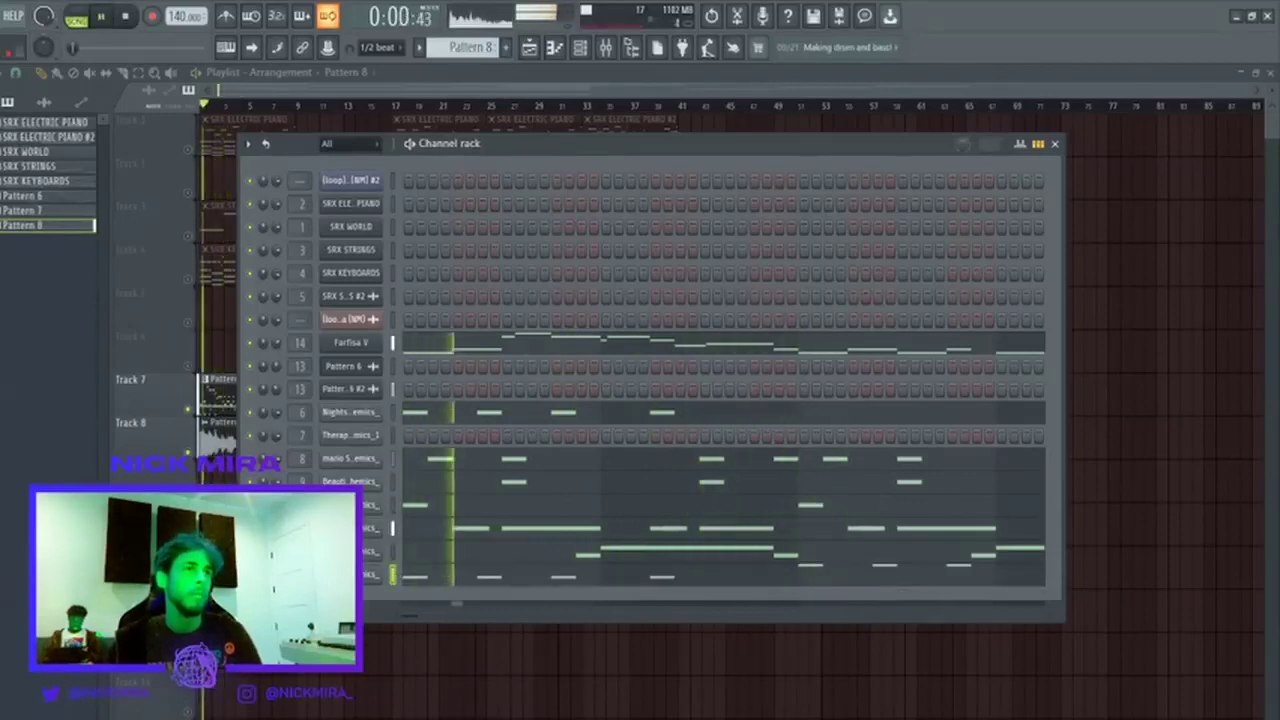
Remove the Nightshow Kick notes from the pattern and listen to the result from the start.
{"action": "left_click", "coordinate": [393, 411]}
{"action": "key", "text": "ctrl+x"}
{"action": "key", "text": "space"}
{"action": "key", "text": "space"}
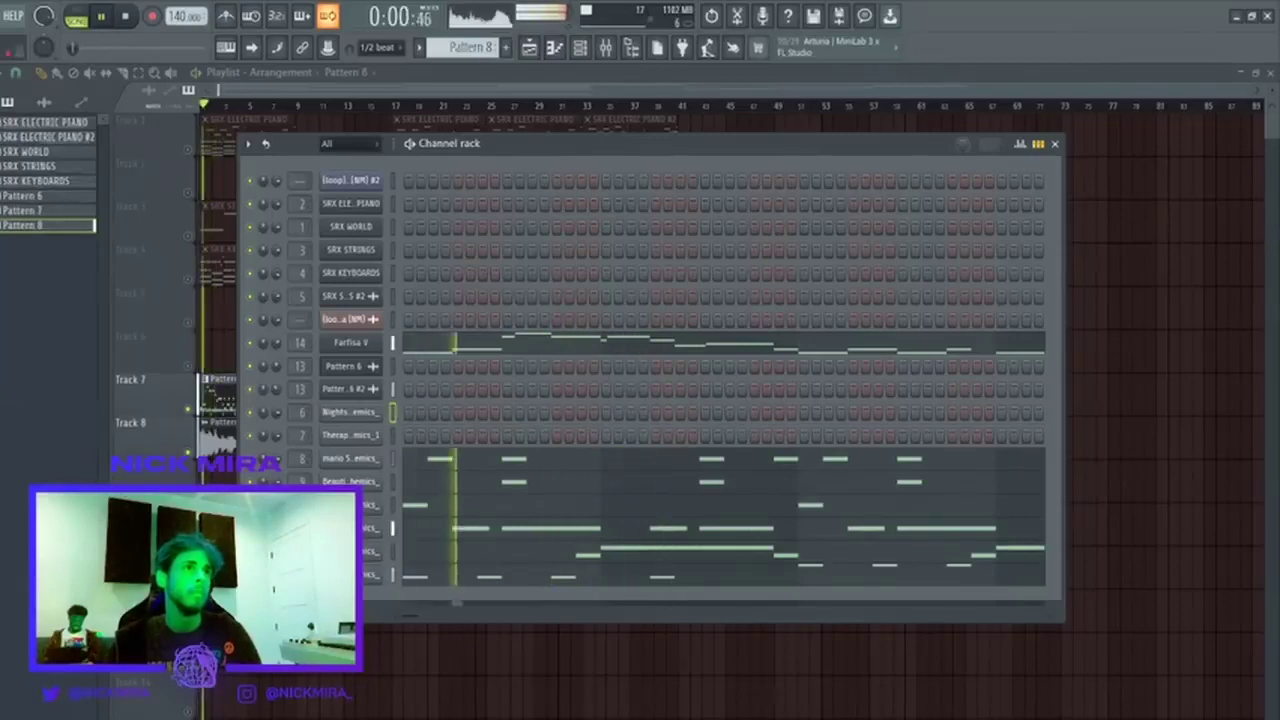
{"action": "key", "text": "F6"}
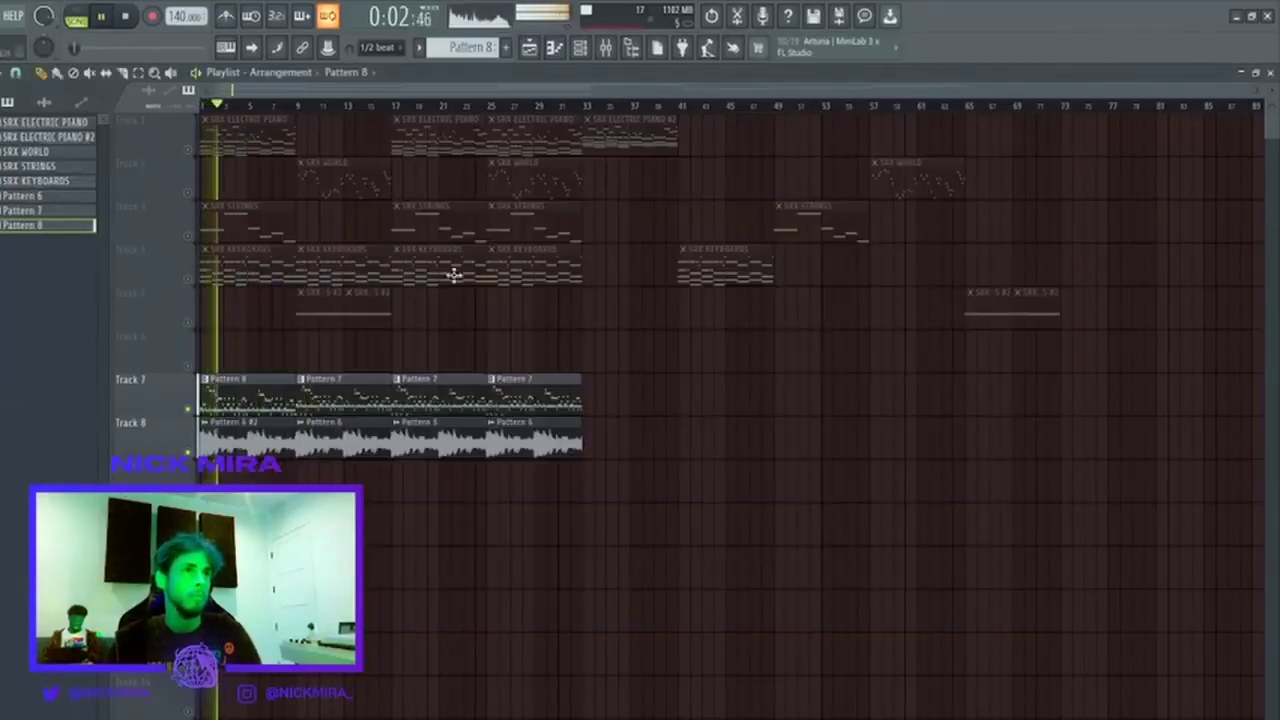
Check the Therapy 808's cut group and set the Industry Spinz 2 808's Cut value to 6 to match.
{"action": "key", "text": "F6"}
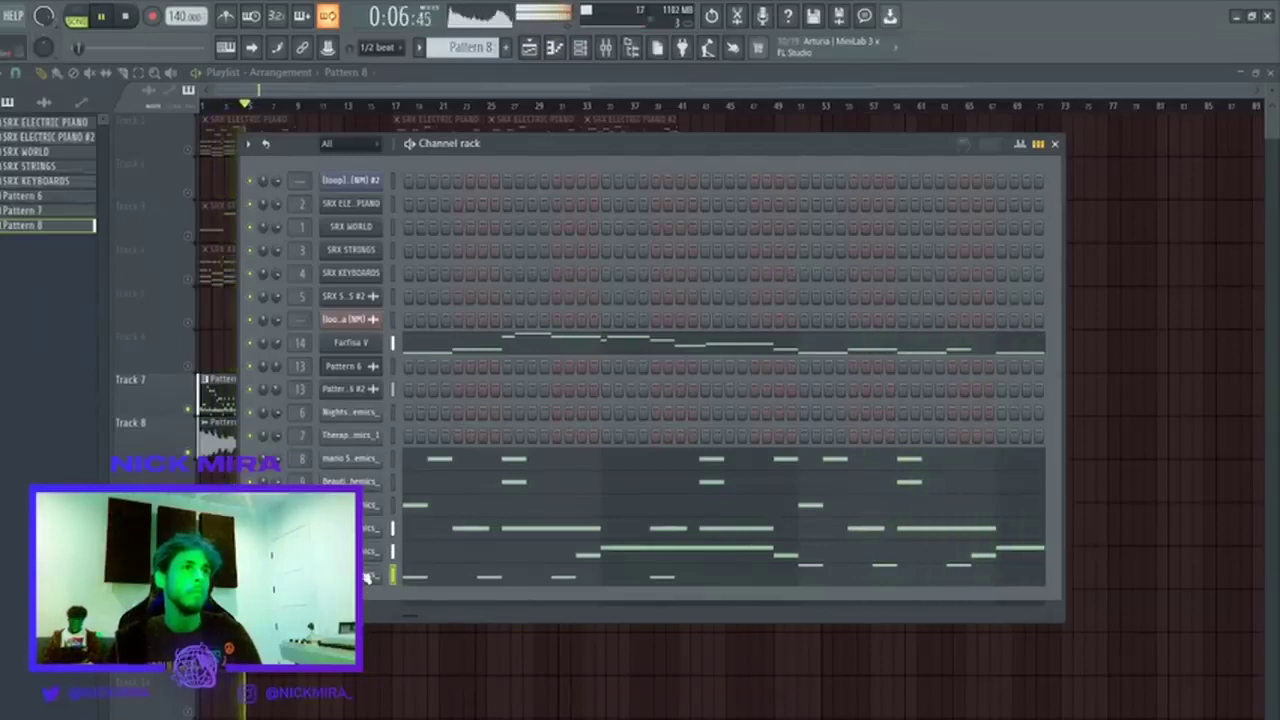
{"action": "left_click", "coordinate": [353, 437]}
{"action": "left_click", "coordinate": [107, 196]}
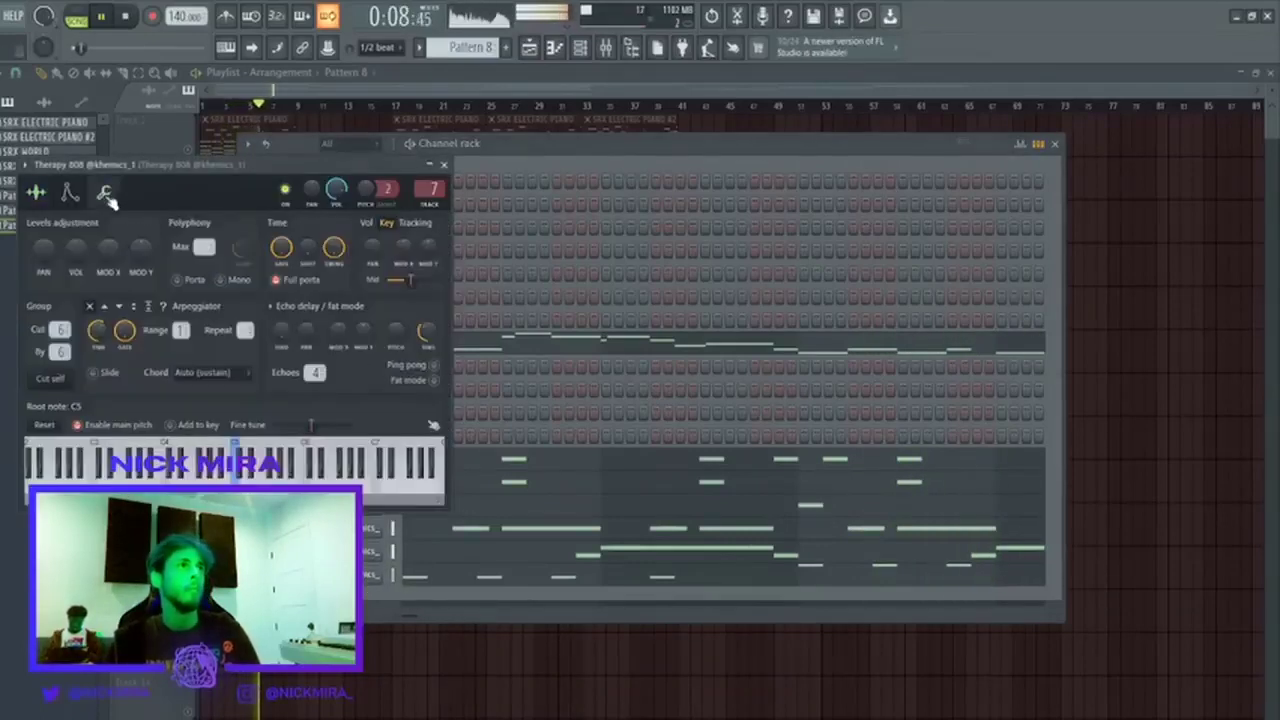
{"action": "left_click", "coordinate": [444, 164]}
{"action": "left_click", "coordinate": [367, 578]}
{"action": "left_click", "coordinate": [124, 212]}
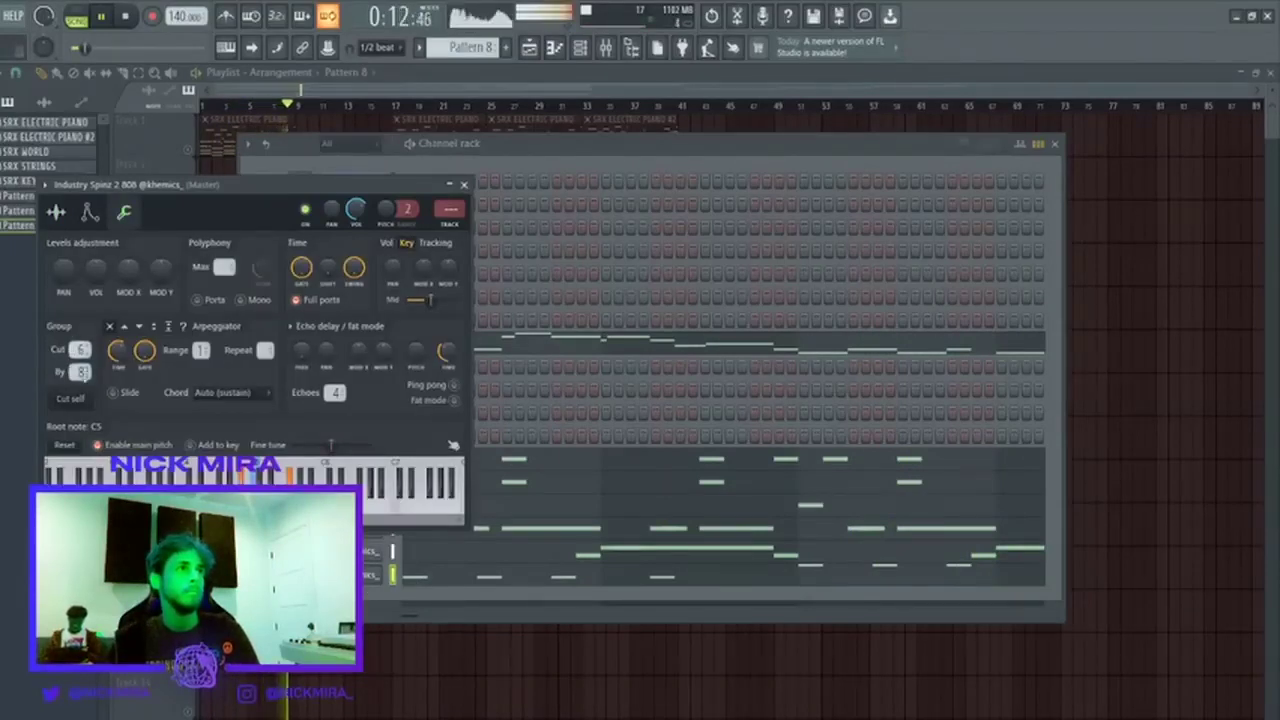
{"action": "key", "text": "Escape"}
{"action": "key", "text": "Escape"}
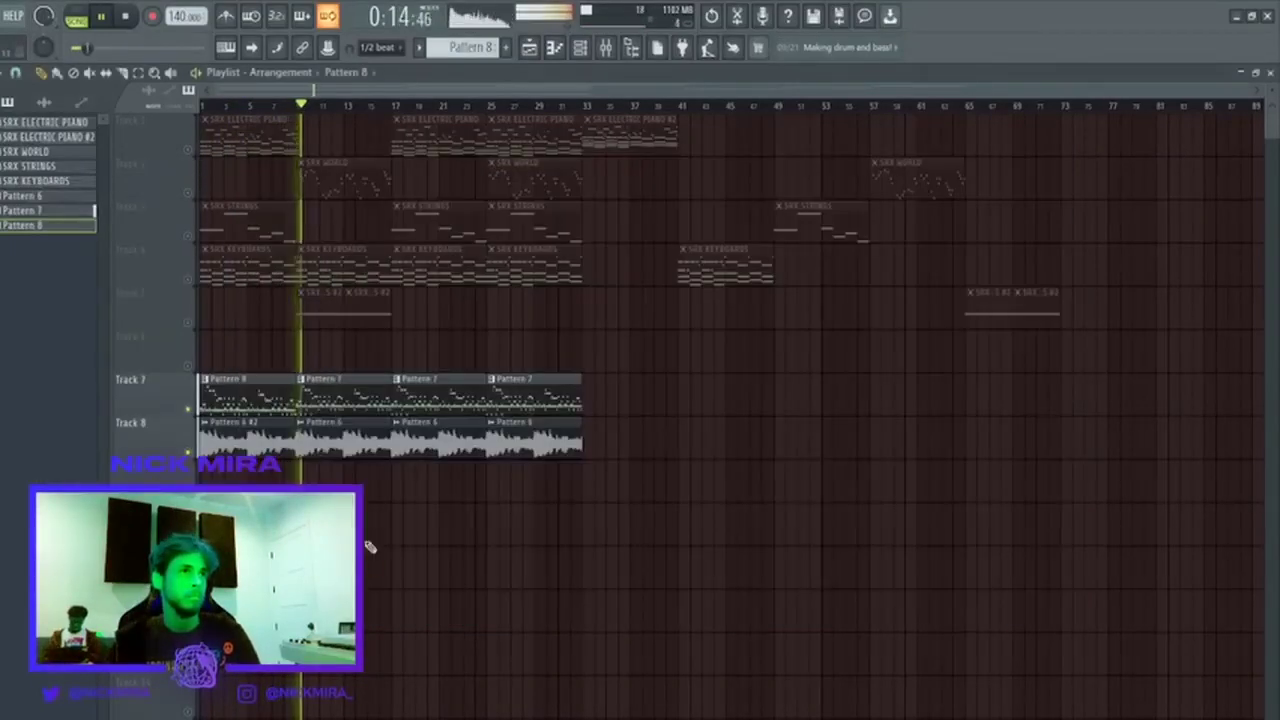
Replay the song from the start and lower the time-stretch pitch of the Pattern 6 #2 audio clip.
{"action": "left_click", "coordinate": [583, 51]}
{"action": "key", "text": "Escape"}
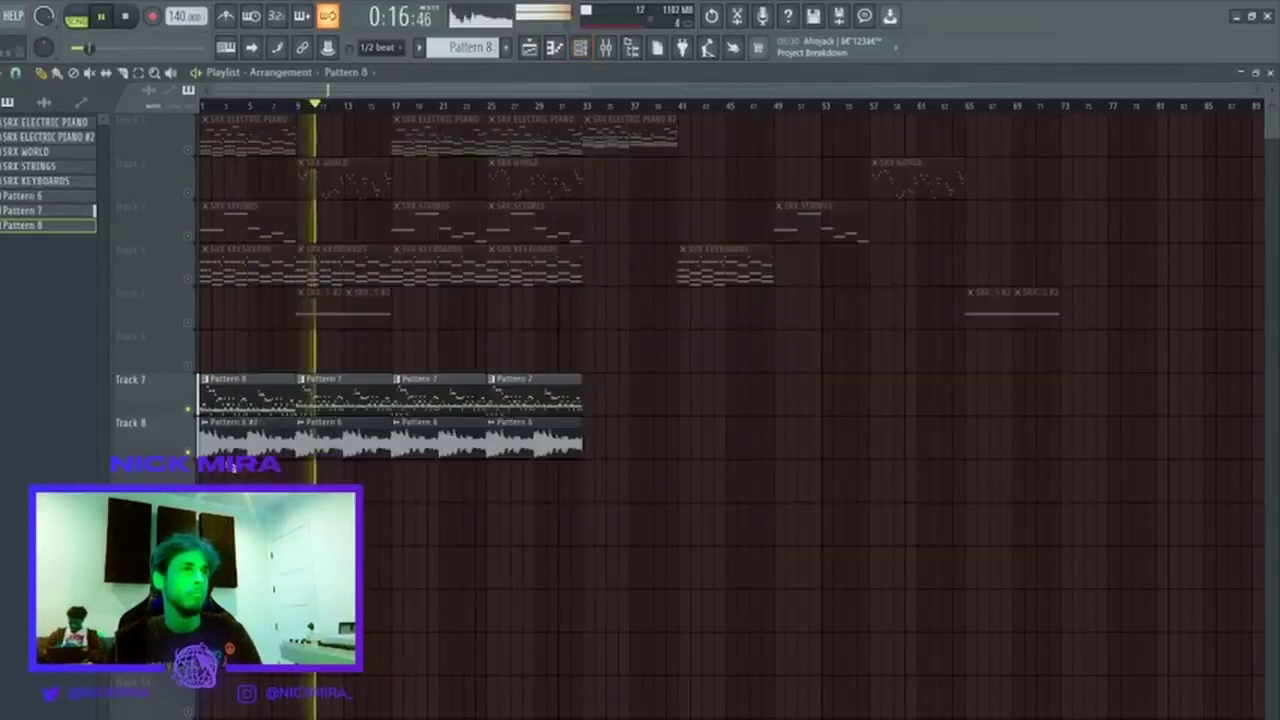
{"action": "key", "text": "space"}
{"action": "key", "text": "space"}
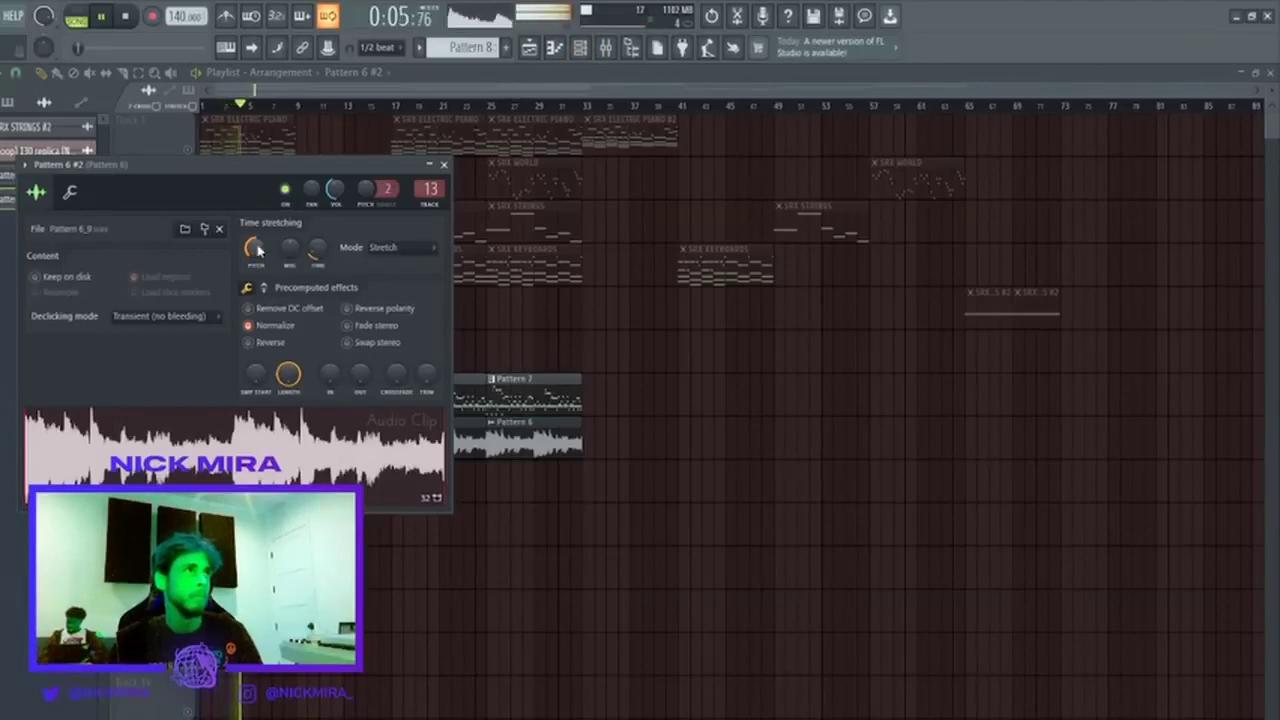
Inspect the Farfisa V notes, open the Industry Spinz 2 808 notes in the Piano roll, and play the song.
{"action": "left_click", "coordinate": [580, 48]}
{"action": "left_click", "coordinate": [413, 348]}
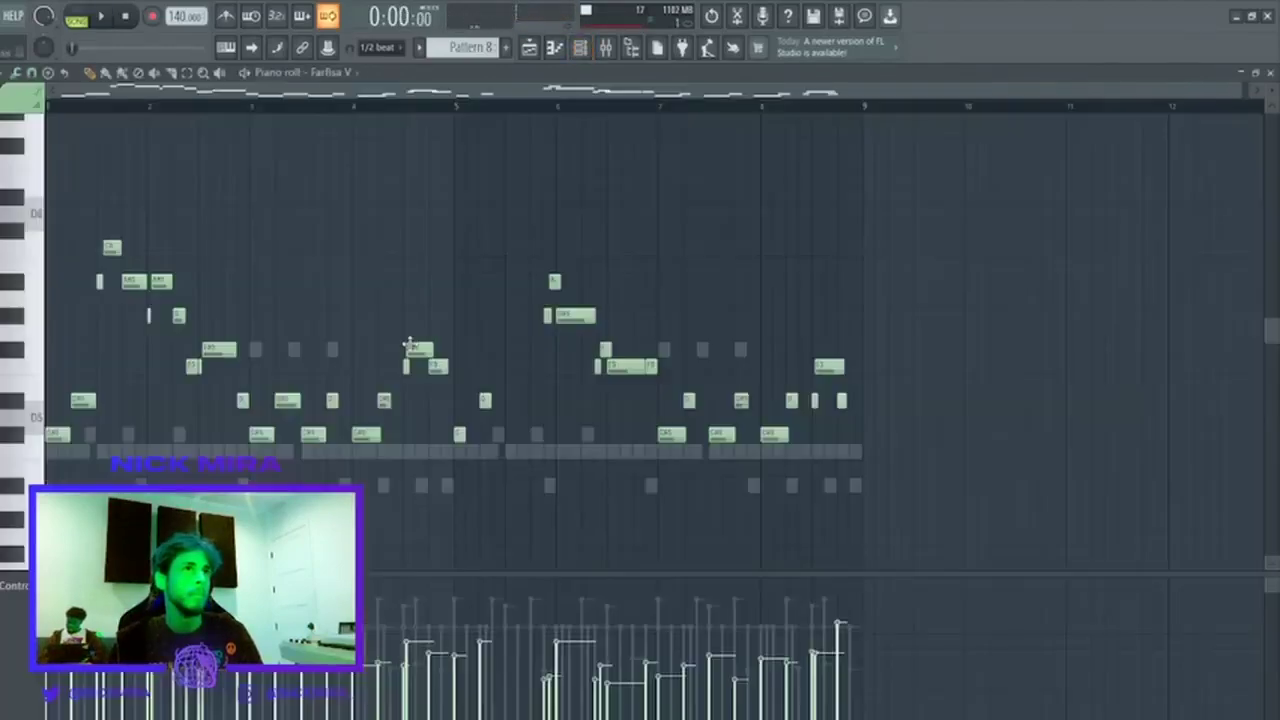
{"action": "scroll", "coordinate": [414, 350], "scroll_direction": "down", "scroll_amount": 3}
{"action": "key", "text": "Escape"}
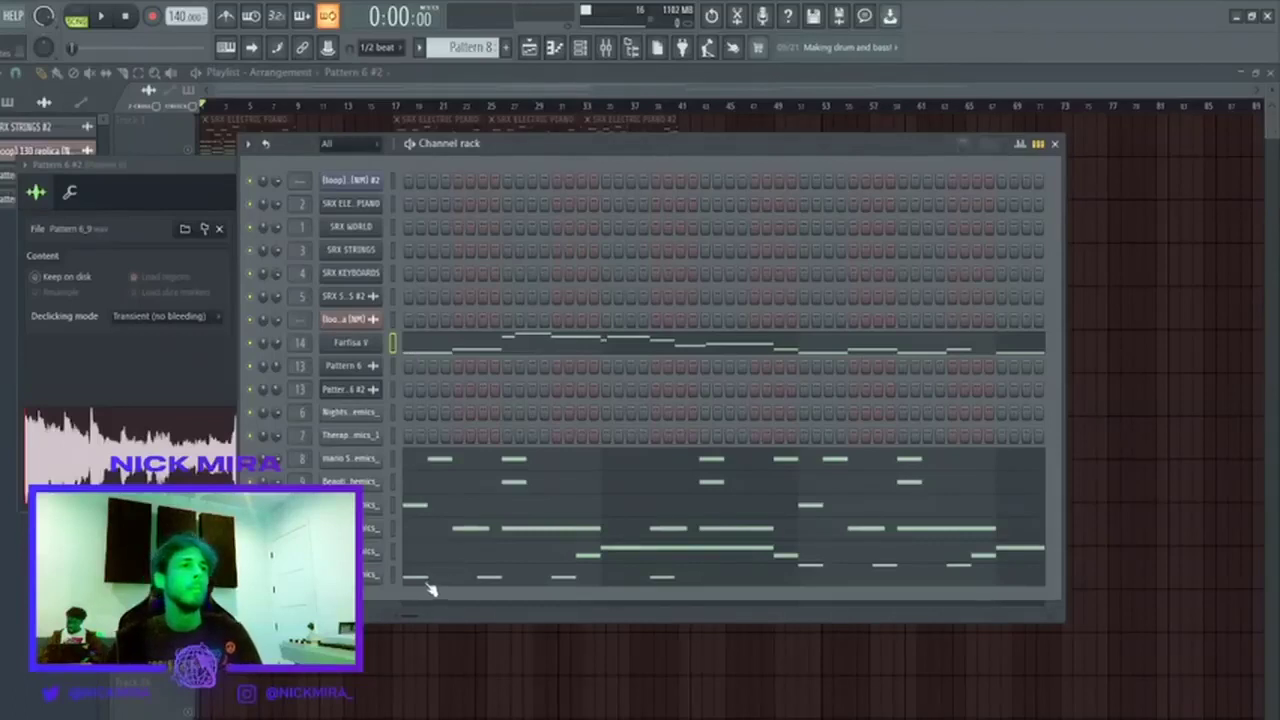
{"action": "left_click", "coordinate": [429, 580]}
{"action": "key", "text": "space"}
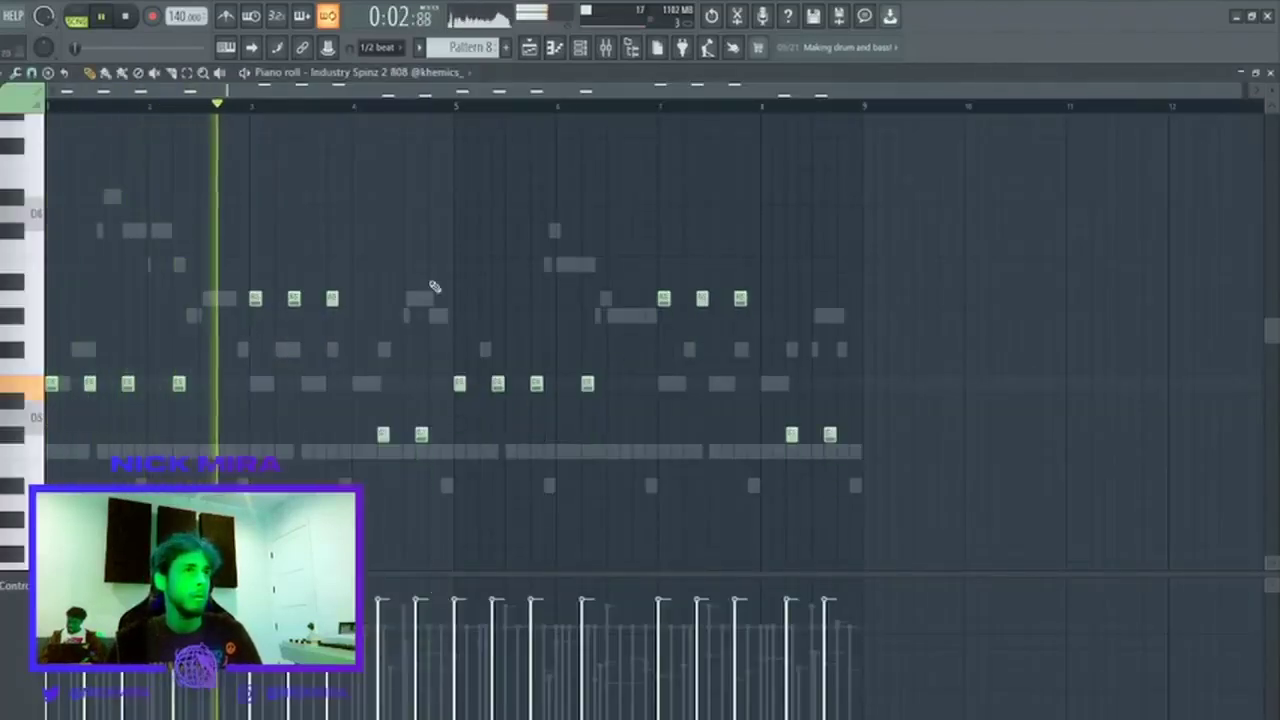
Transpose the Industry Spinz 2 808 notes in bars 3 and 7 down to C#5.
{"action": "left_click_drag", "start_coordinate": [145, 338], "coordinate": [373, 270]}
{"action": "left_click_drag", "start_coordinate": [625, 335], "coordinate": [800, 262]}
{"action": "key", "text": "ctrl+Down"}
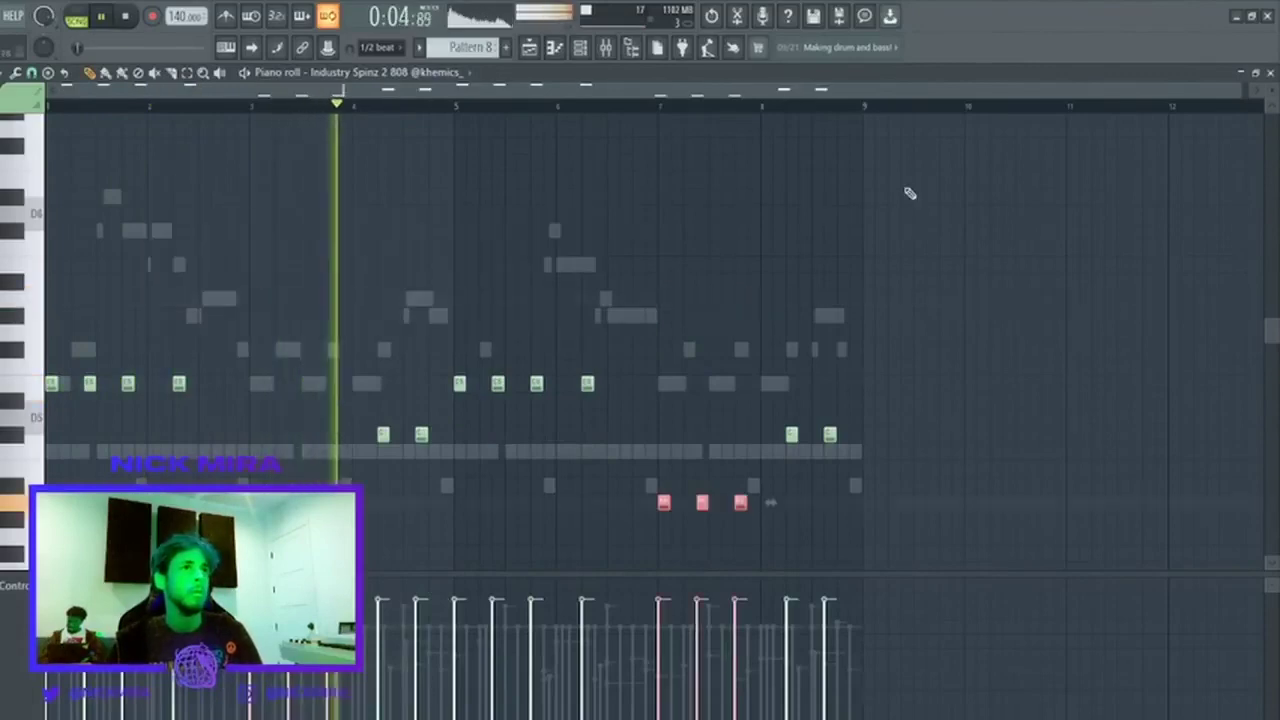
{"action": "key", "text": "ctrl+Up"}
{"action": "key", "text": "ctrl+d"}
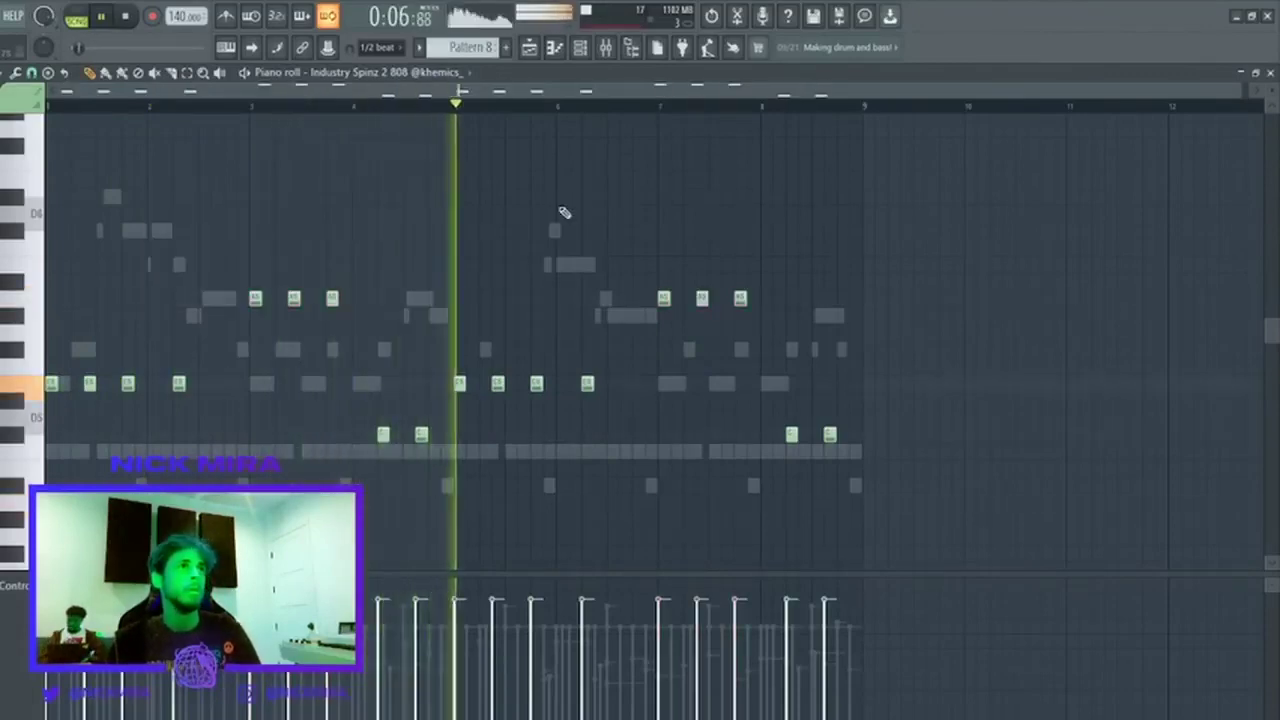
{"action": "key", "text": "ctrl+z"}
{"action": "key", "text": "ctrl+Down"}
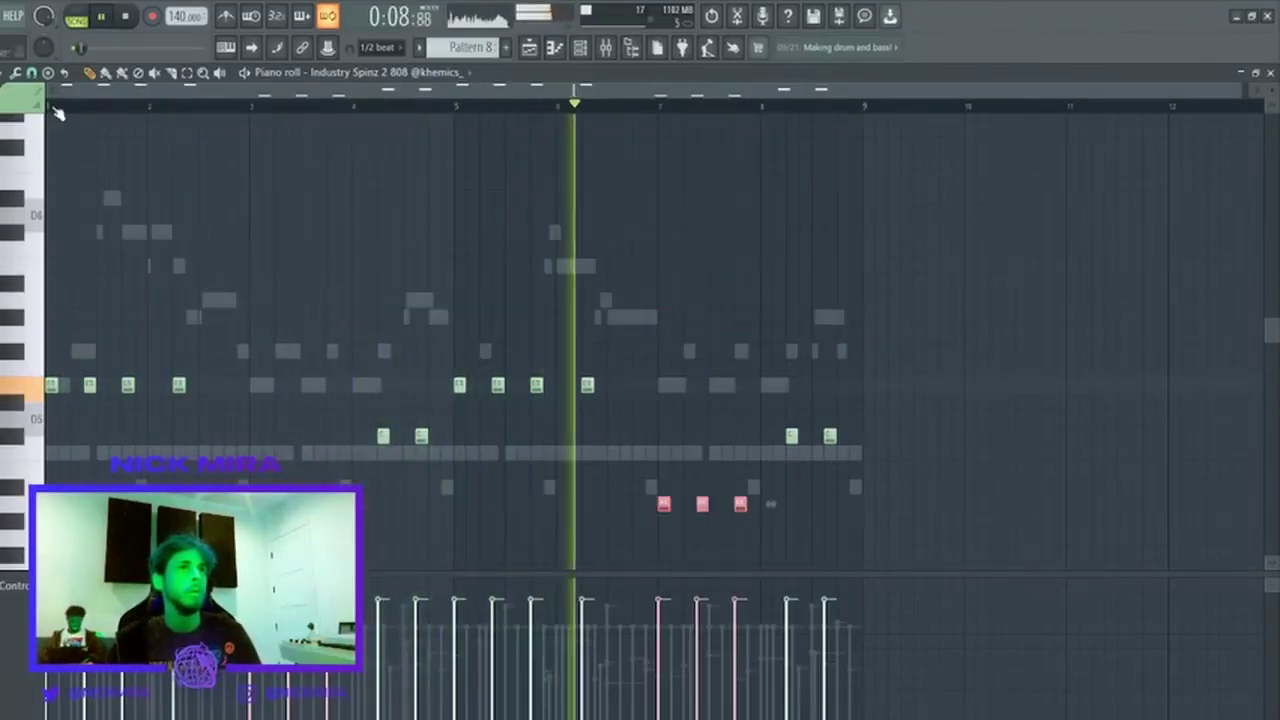
{"action": "key", "text": "Up"}
{"action": "key", "text": "Up"}
{"action": "key", "text": "Up"}
{"action": "key", "text": "Up"}
{"action": "key", "text": "ctrl+d"}
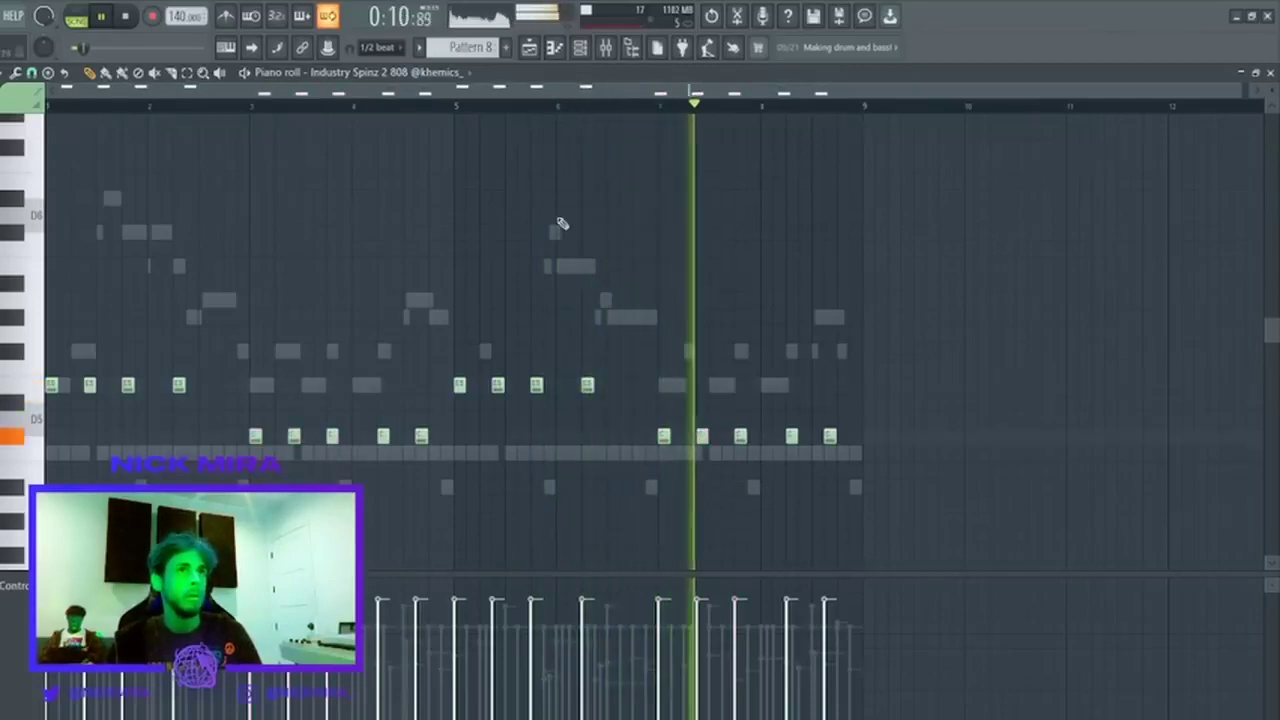
Try all the 808 notes an octave higher with the song replayed, and return them to the lower octave.
{"action": "key", "text": "ctrl+a"}
{"action": "key", "text": "ctrl+Up"}
{"action": "key", "text": "ctrl+d"}
{"action": "key", "text": "space"}
{"action": "key", "text": "space"}
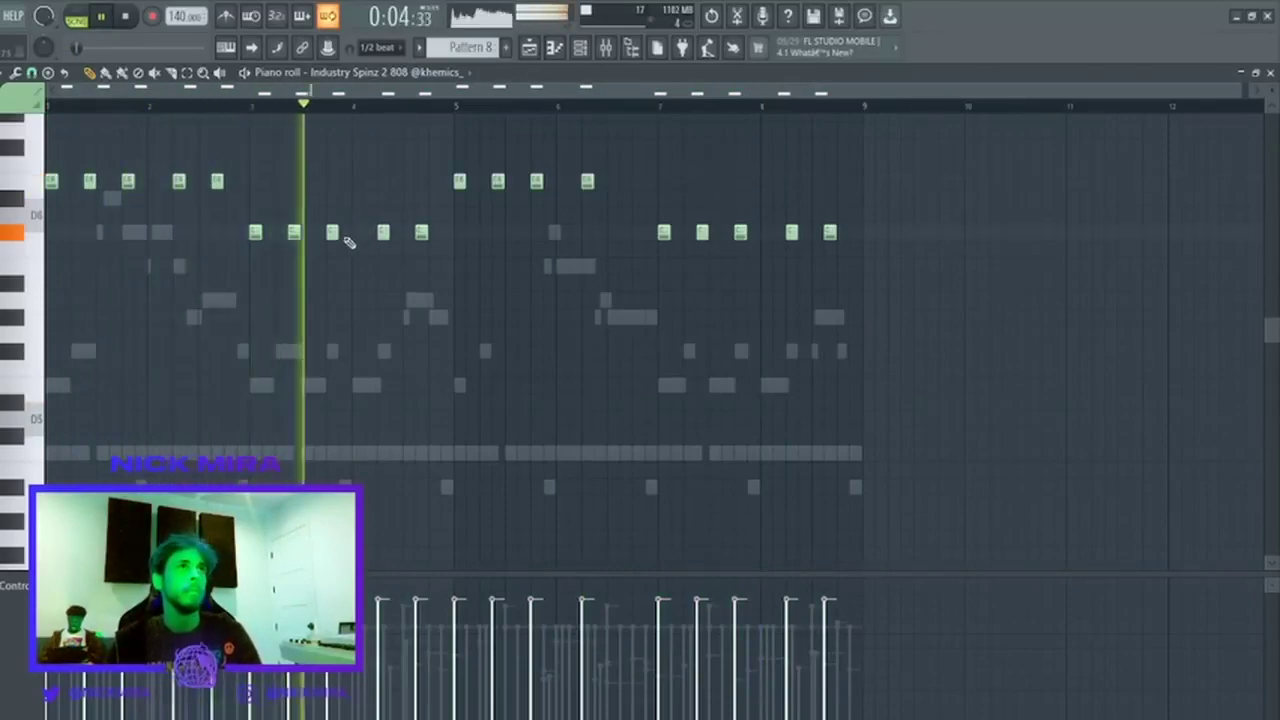
{"action": "key", "text": "ctrl+a"}
{"action": "key", "text": "ctrl+Down"}
{"action": "key", "text": "ctrl+d"}
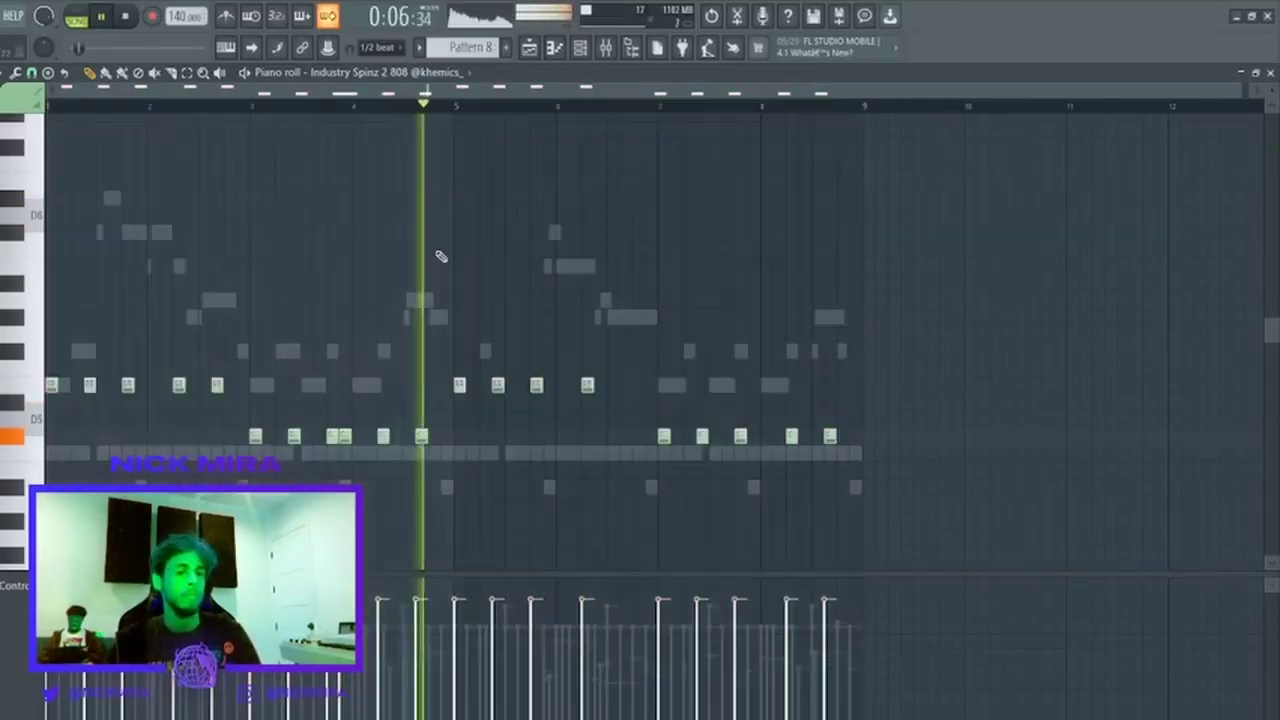
Apply quick legato to the Industry Spinz 2 808 notes to extend each one to the next.
{"action": "key", "text": "ctrl+l"}
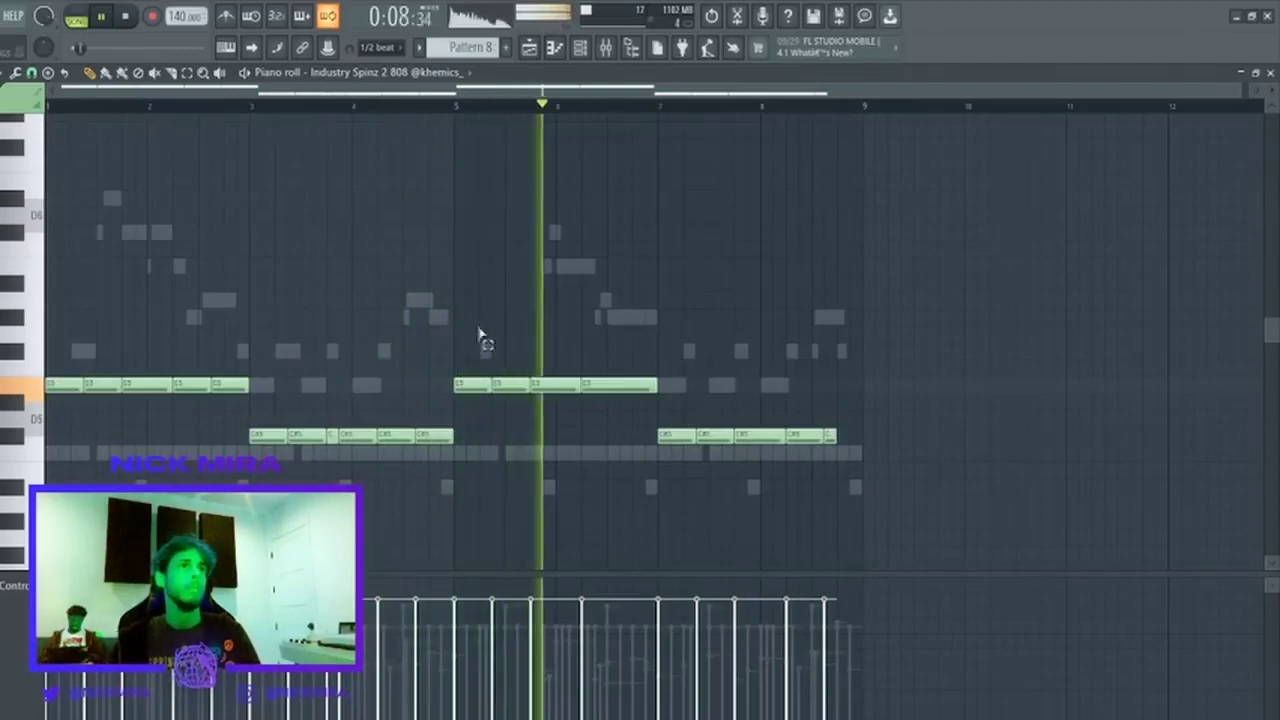
{"action": "left_click_drag", "start_coordinate": [480, 335], "coordinate": [850, 445]}
{"action": "key", "text": "ctrl+d"}
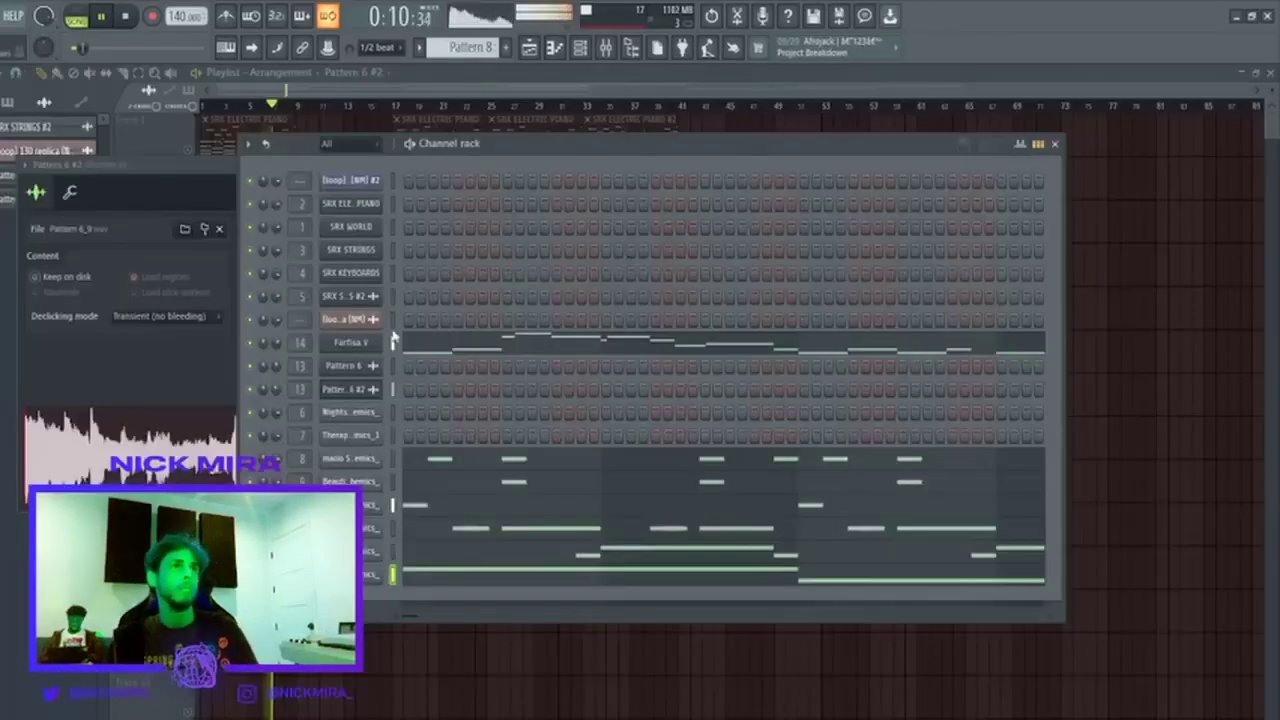
Move the Farfisa V notes from Pattern 8 into a new Pattern 9, return to the Playlist, and stop playback.
{"action": "left_click", "coordinate": [391, 342]}
{"action": "key", "text": "ctrl+x"}
{"action": "left_click", "coordinate": [507, 48]}
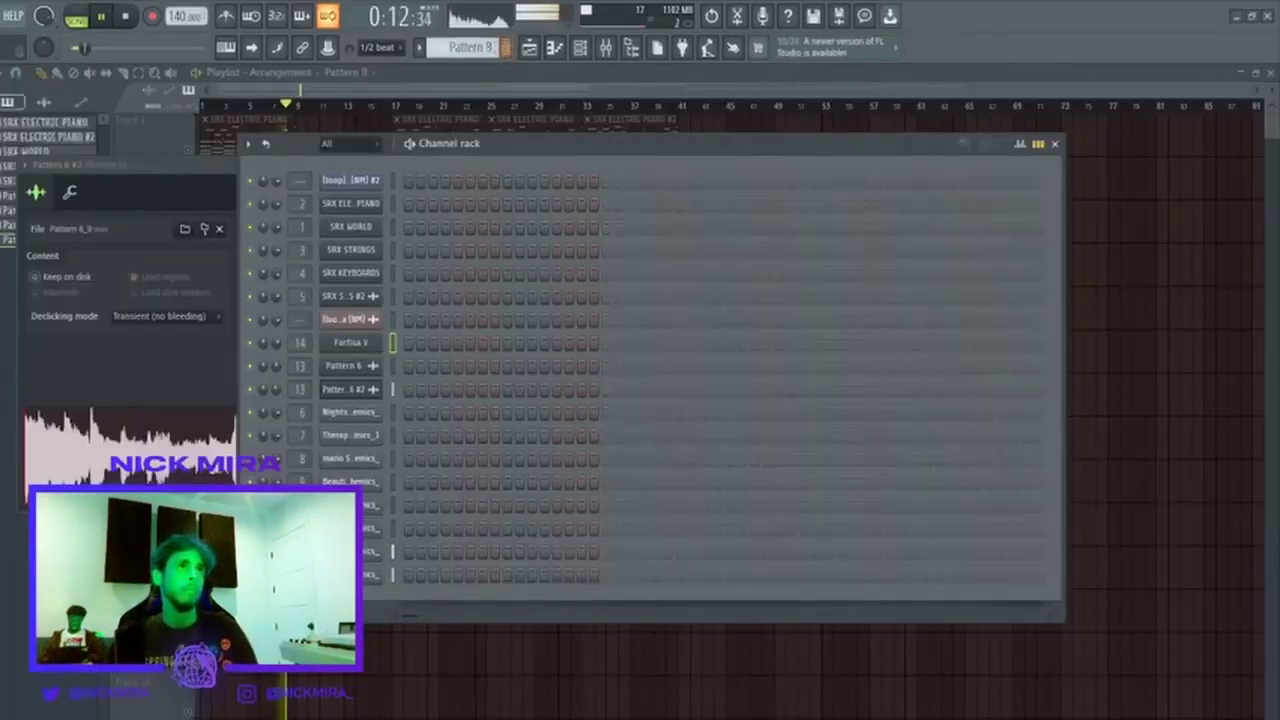
{"action": "key", "text": "ctrl+v"}
{"action": "key", "text": "Escape"}
{"action": "key", "text": "Escape"}
{"action": "key", "text": "Escape"}
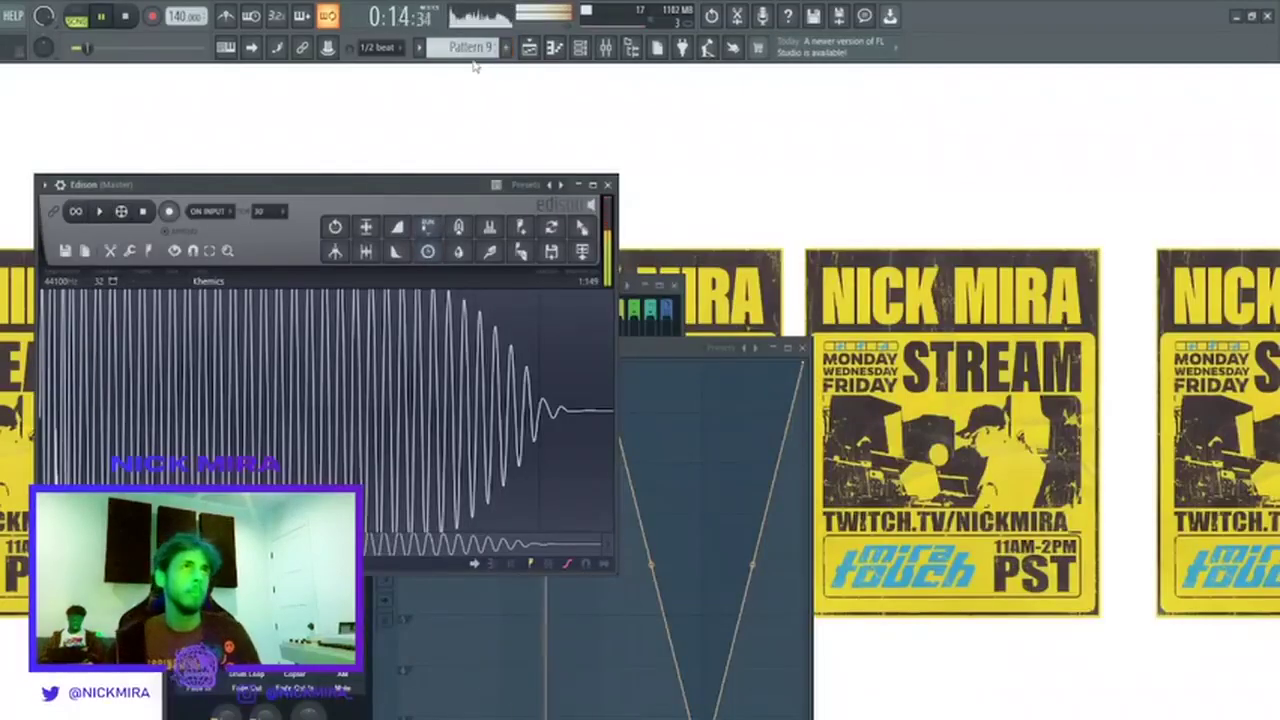
{"action": "left_click", "coordinate": [529, 48]}
{"action": "key", "text": "space"}
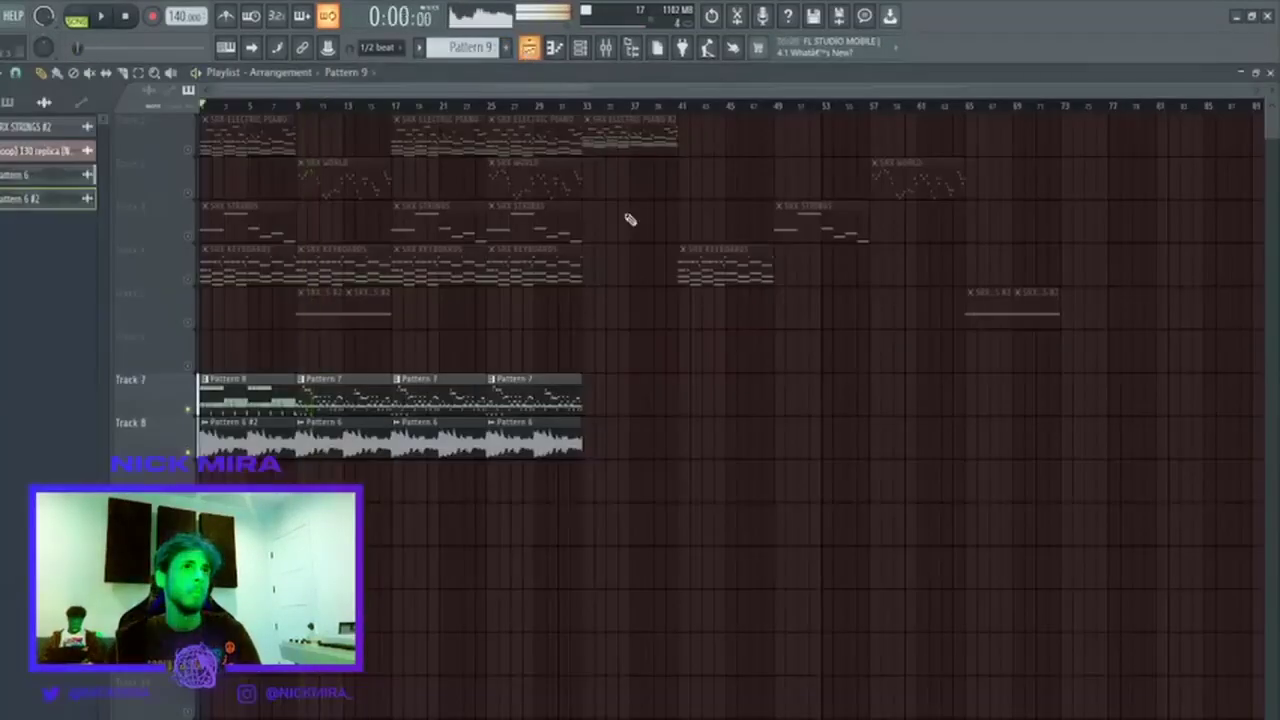
Compare the channel settings of the Pattern 6 and Pattern 6 #2 audio clips.
{"action": "double_click", "coordinate": [341, 446]}
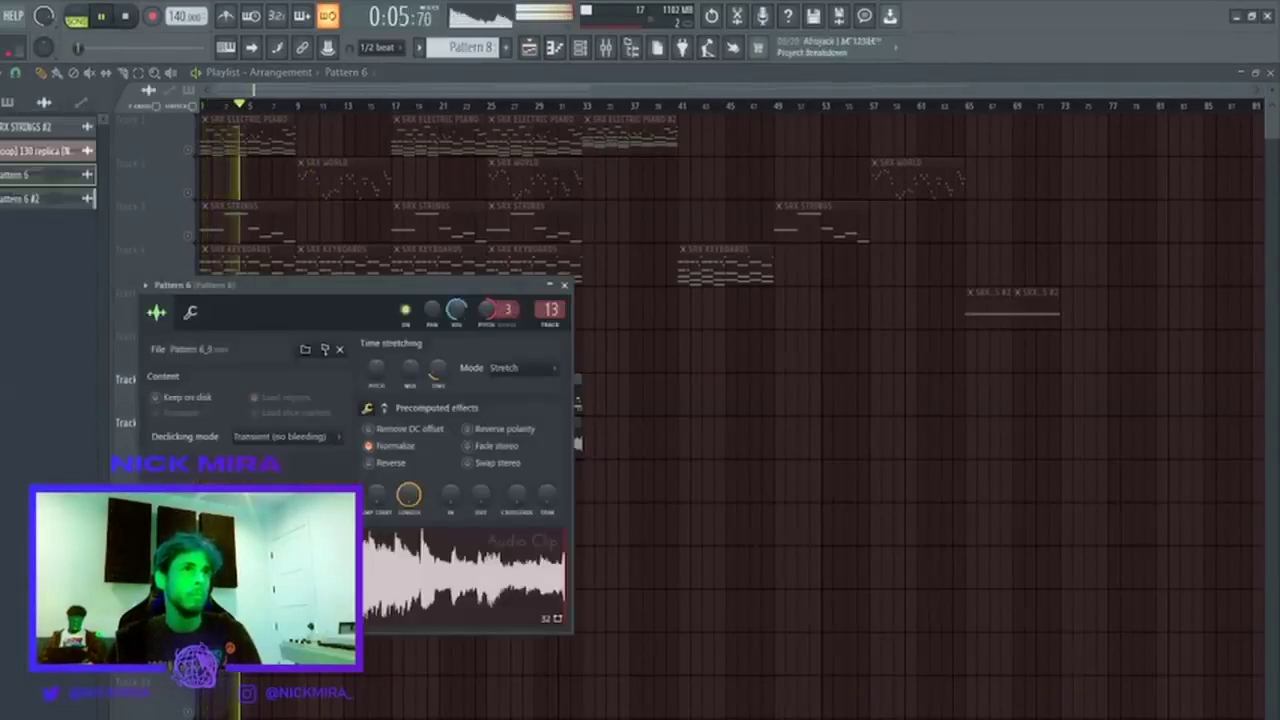
{"action": "key", "text": "Escape"}
{"action": "double_click", "coordinate": [289, 457]}
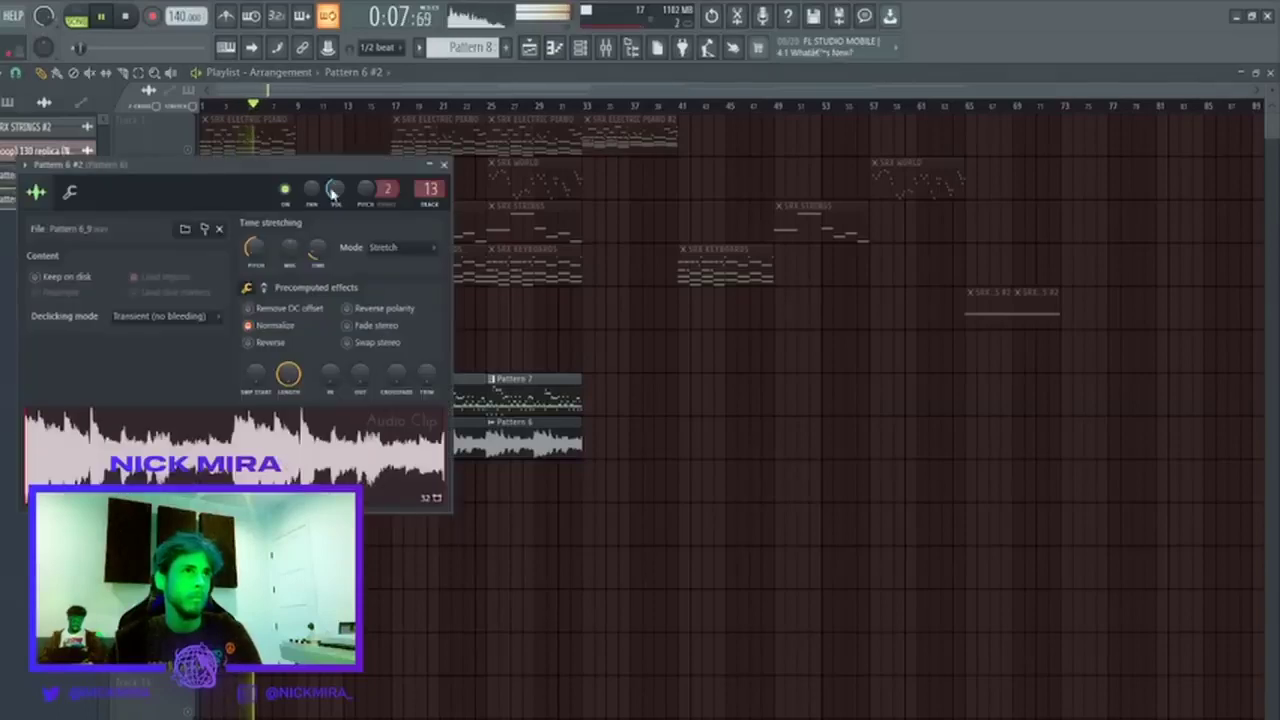
Add Fruity parametric EQ 2 to the Pattern 6 mixer track, cut its low end with band 1, and slightly lower the EQ's main level.
{"action": "left_click", "coordinate": [605, 49]}
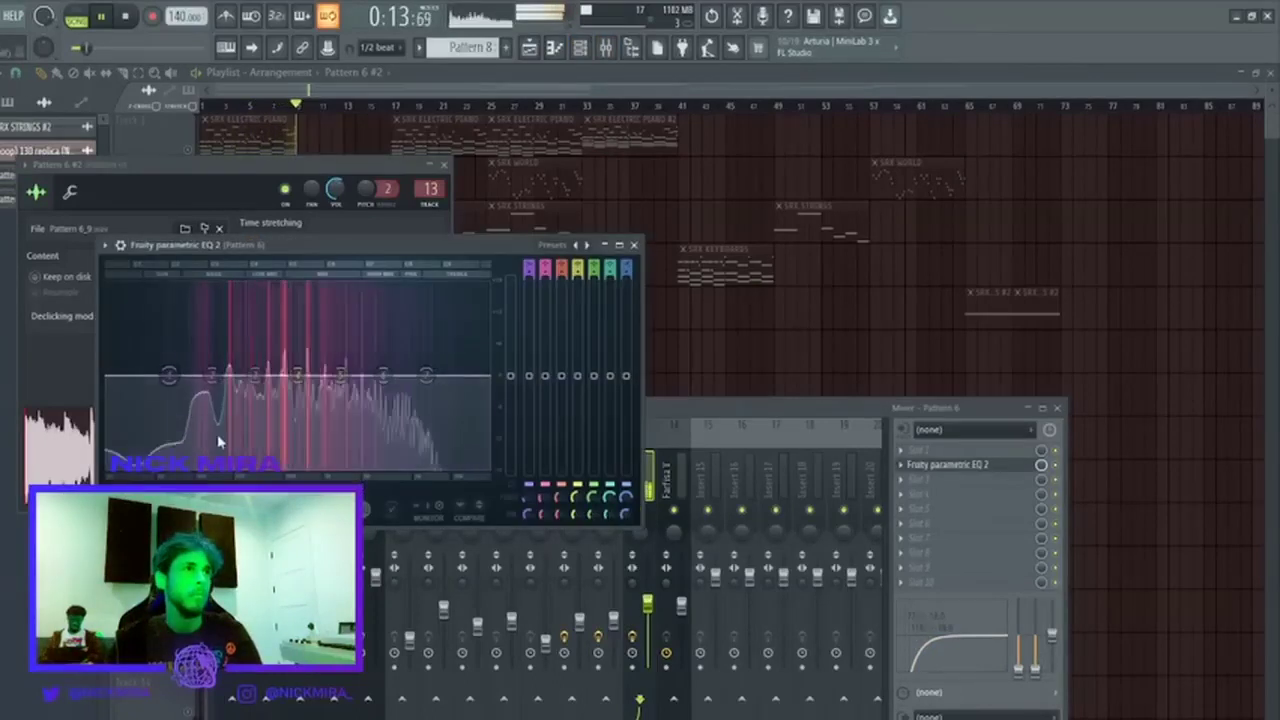
{"action": "left_click_drag", "start_coordinate": [169, 376], "coordinate": [212, 459]}
{"action": "left_click_drag", "start_coordinate": [511, 376], "coordinate": [511, 389]}
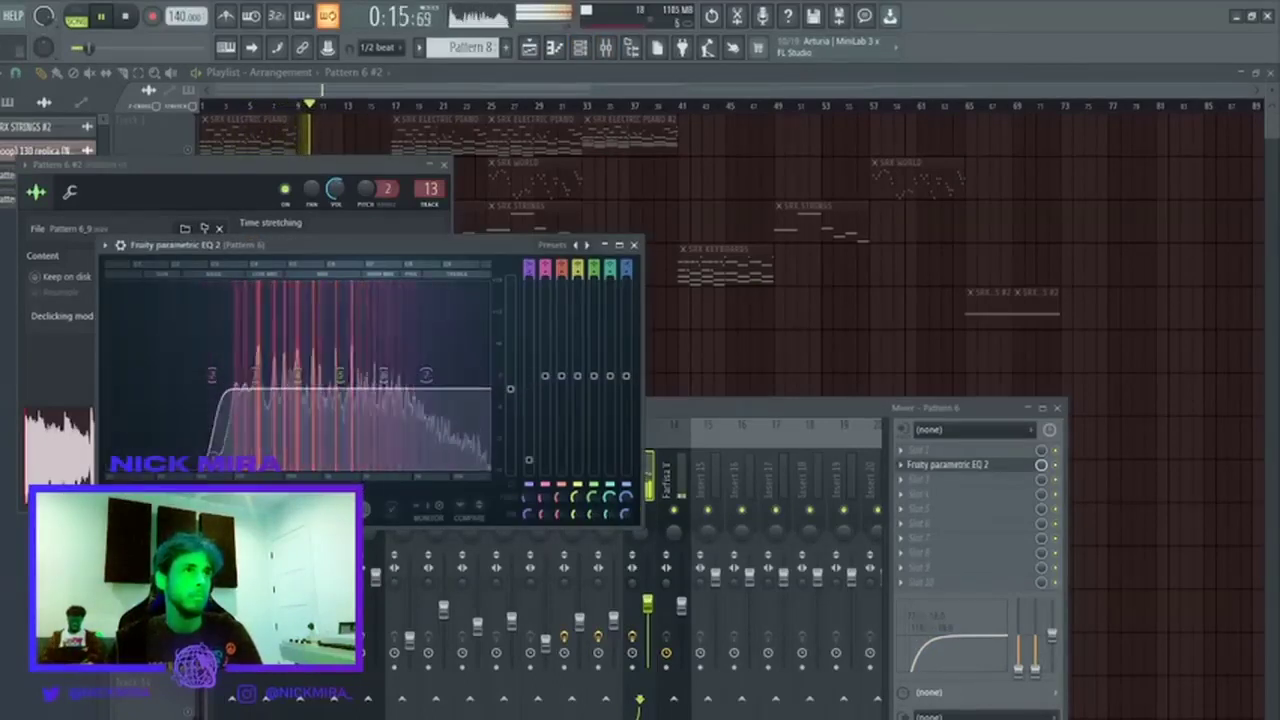
{"action": "left_click", "coordinate": [751, 373]}
Review the Pattern 6 audio clip's settings and the notes and channels of Pattern 7.
{"action": "double_click", "coordinate": [374, 431]}
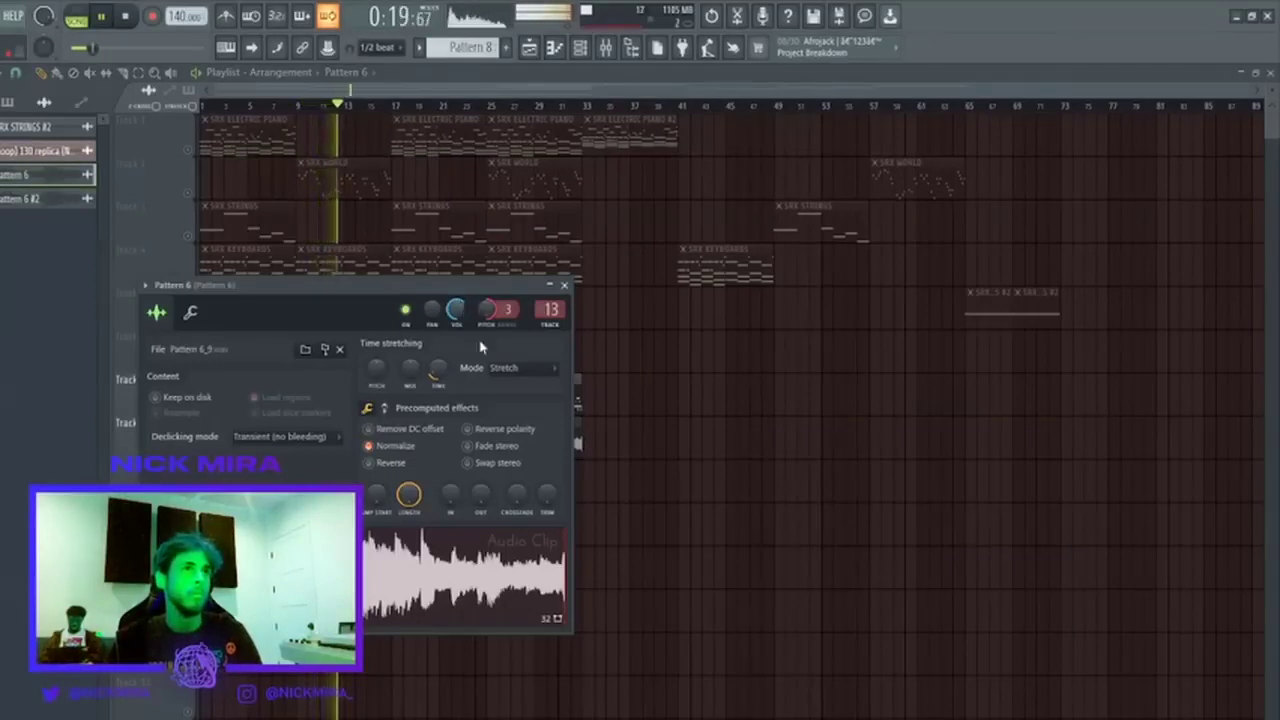
{"action": "right_click", "coordinate": [639, 448]}
{"action": "double_click", "coordinate": [323, 385]}
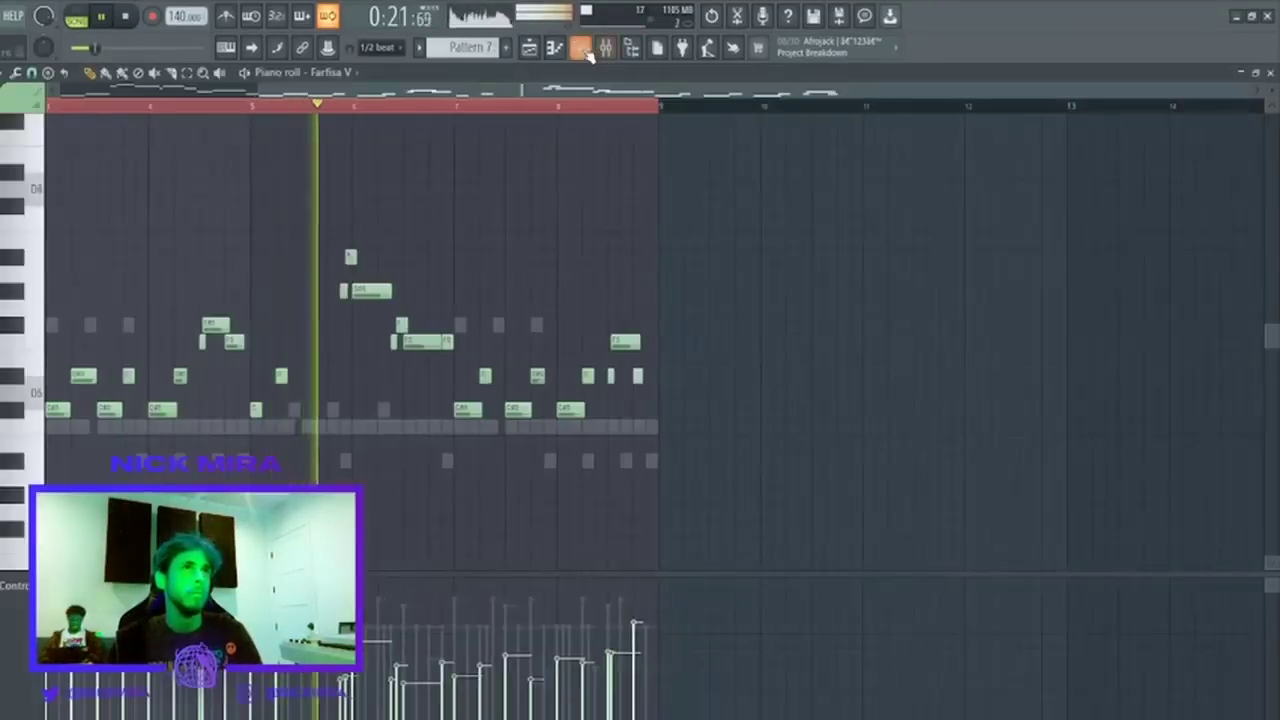
{"action": "key", "text": "F6"}
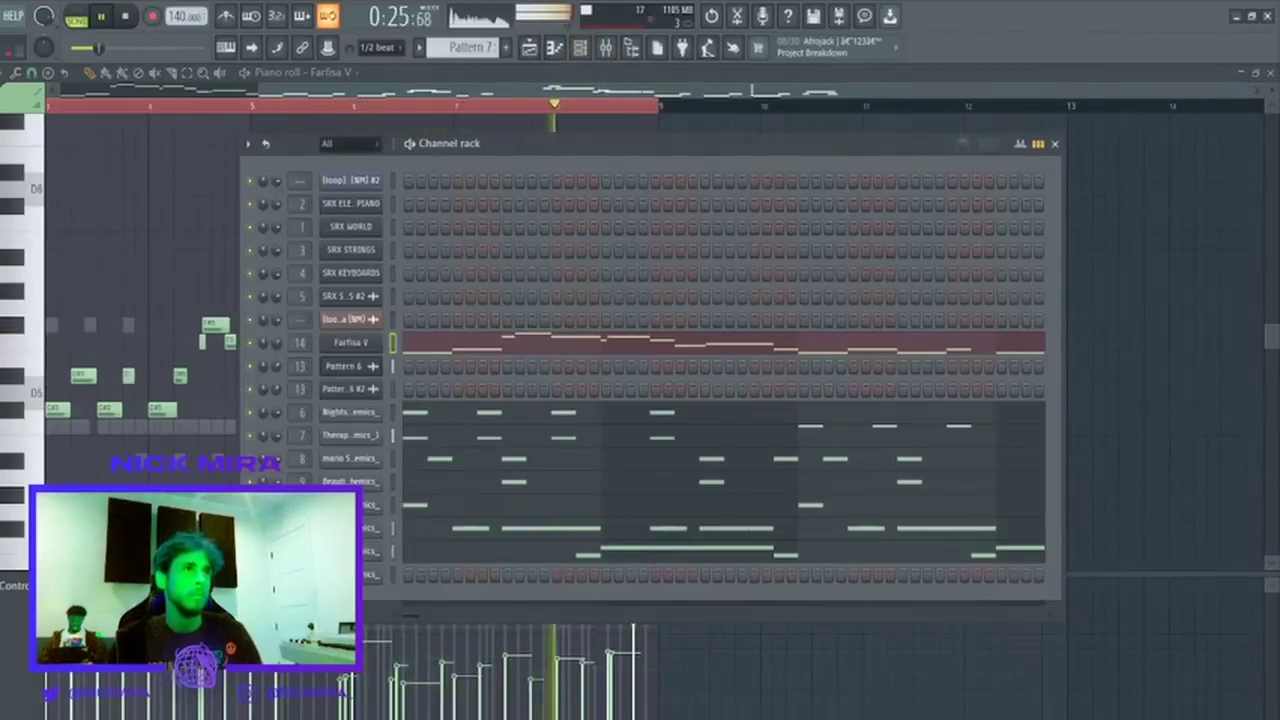
Add Fruity Limiter to the Pattern 6 mixer track, slightly lower the track's fader, and adjust the limiter's loudness controls.
{"action": "key", "text": "F9"}
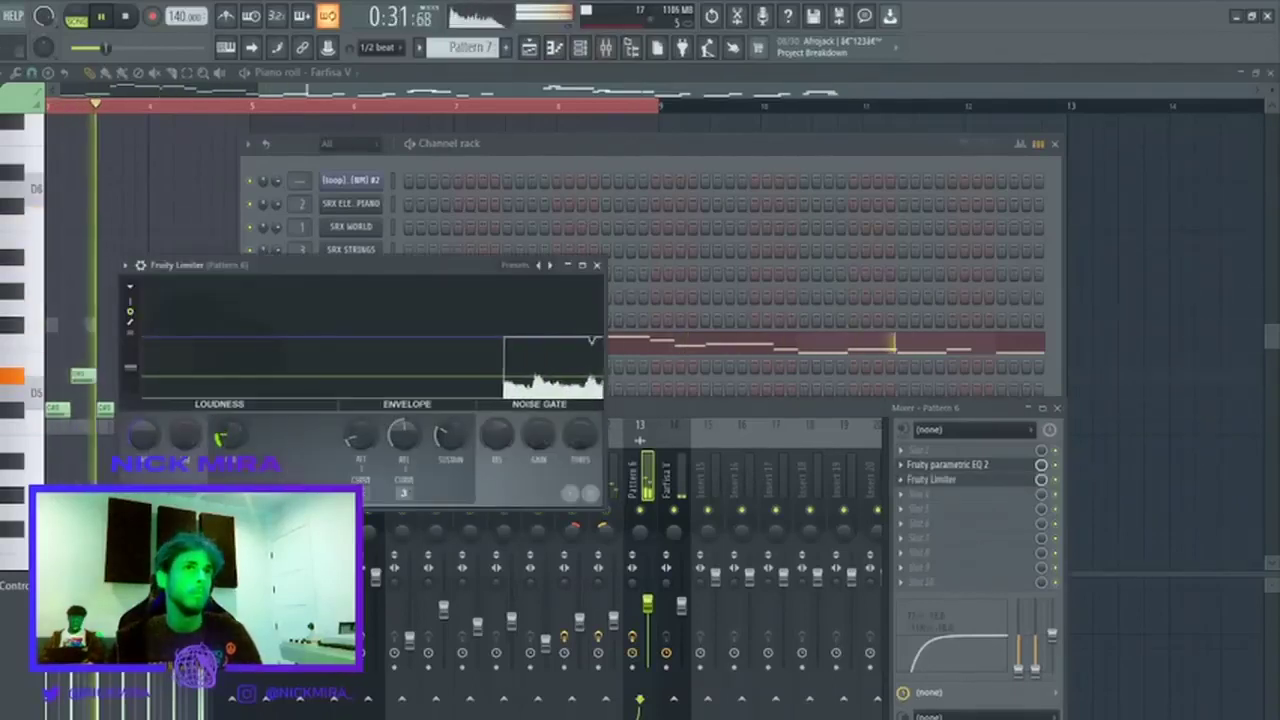
{"action": "left_click", "coordinate": [648, 608]}
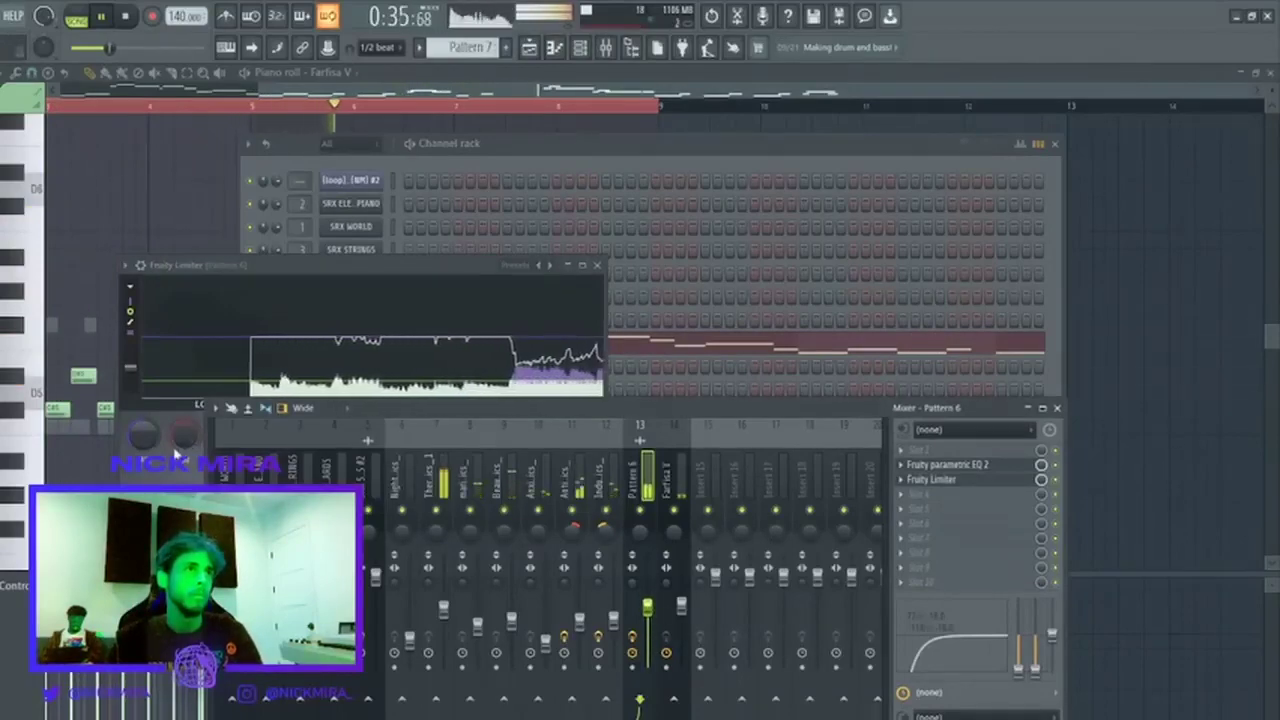
{"action": "left_click", "coordinate": [236, 370]}
{"action": "left_click_drag", "start_coordinate": [229, 435], "coordinate": [229, 430]}
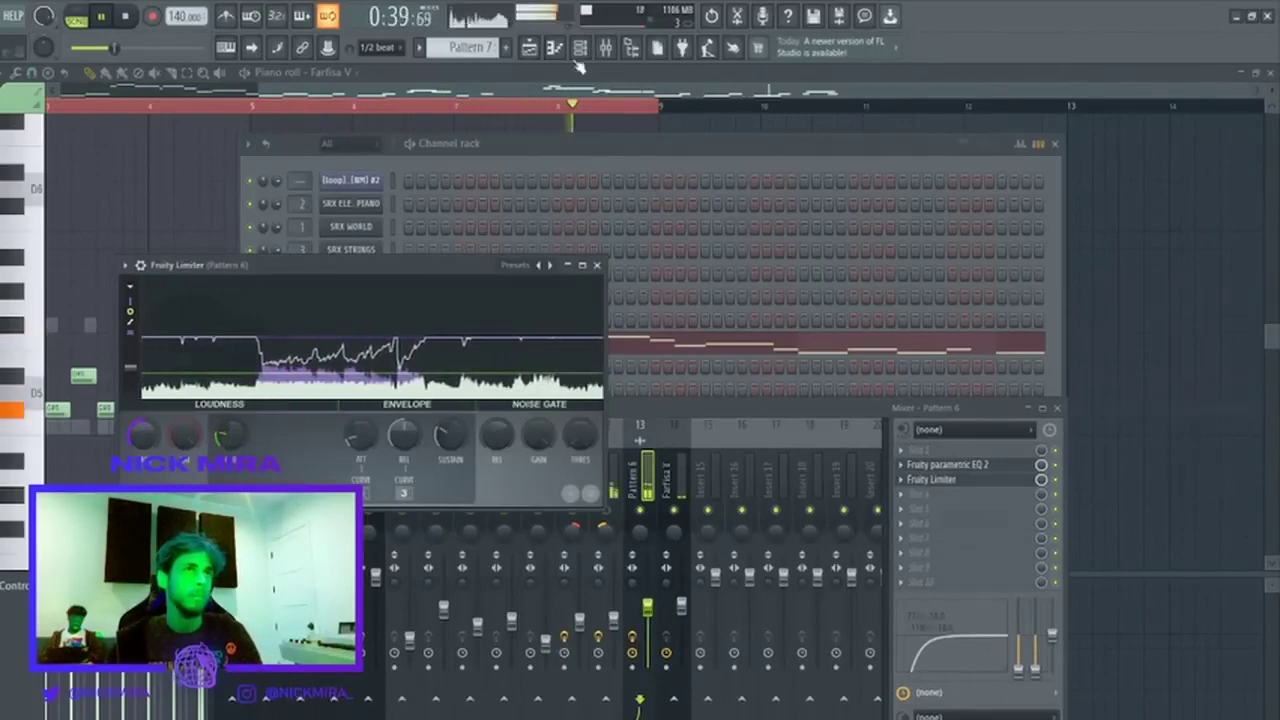
Try Pattern 8 in place of the Pattern 7 clip at bar 9 on Track 7 while playing from the start, and remove the trial clip.
{"action": "left_click", "coordinate": [526, 49]}
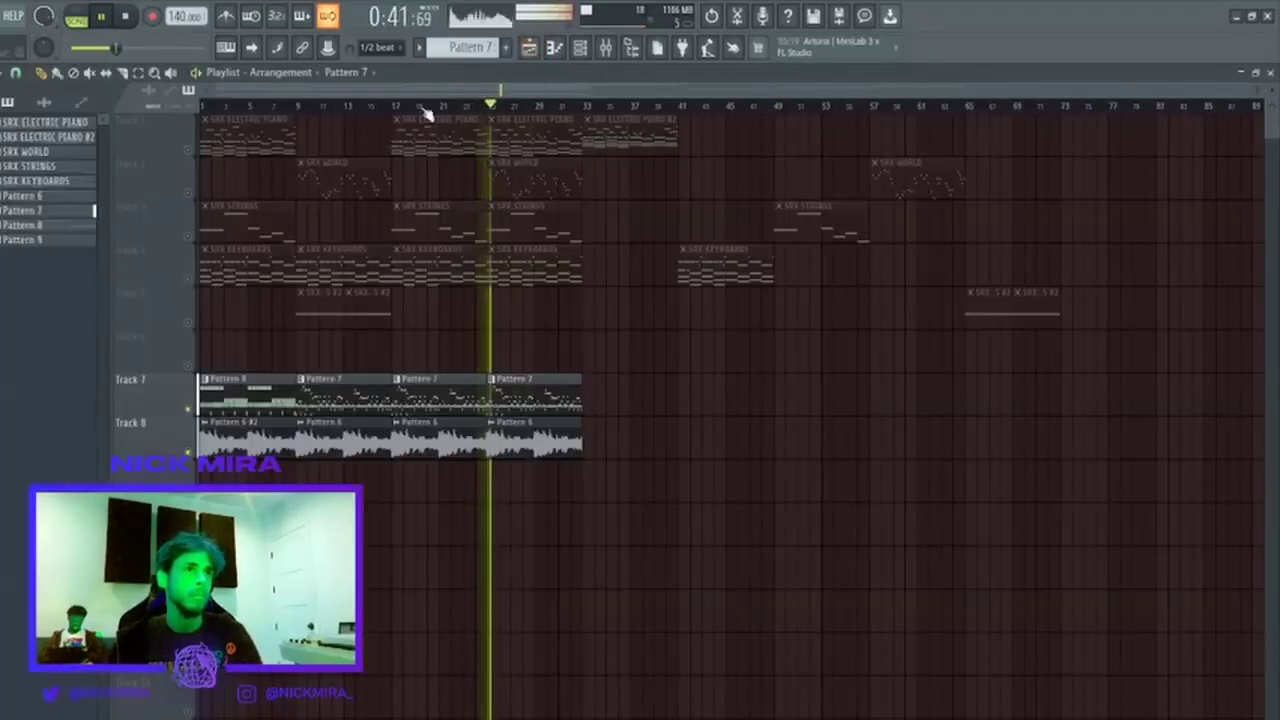
{"action": "left_click", "coordinate": [205, 105]}
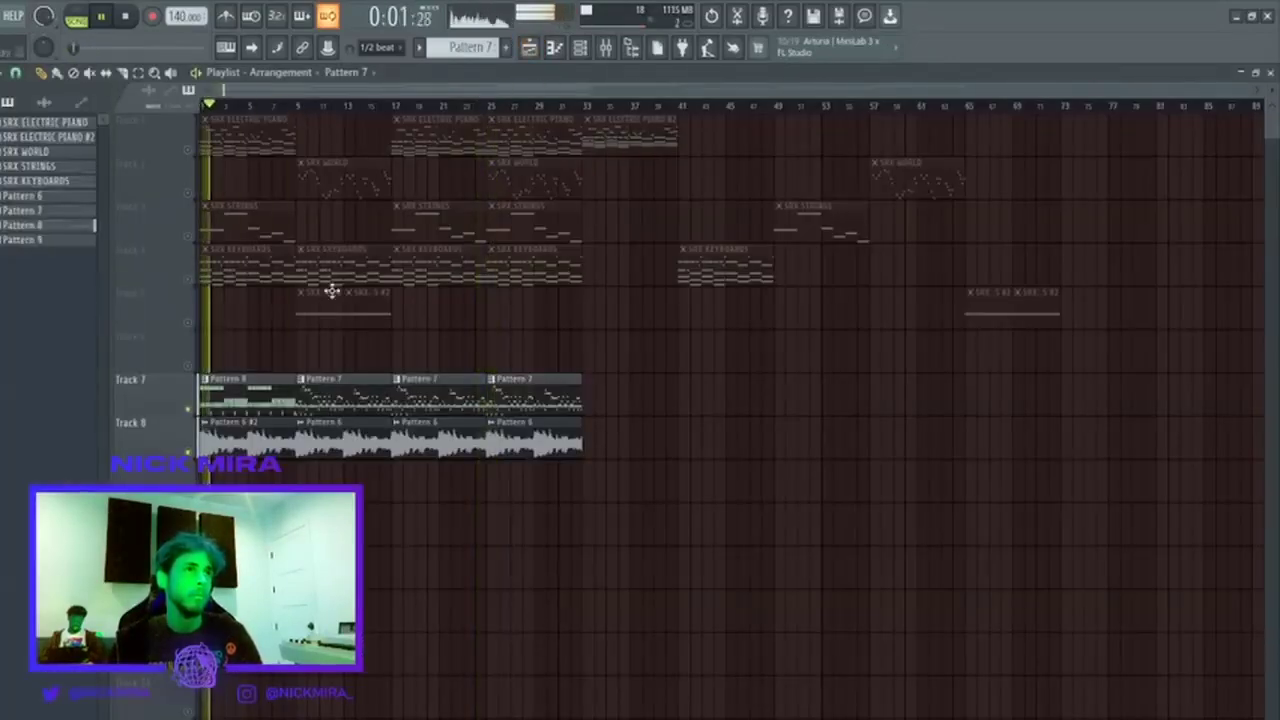
{"action": "right_click", "coordinate": [301, 391]}
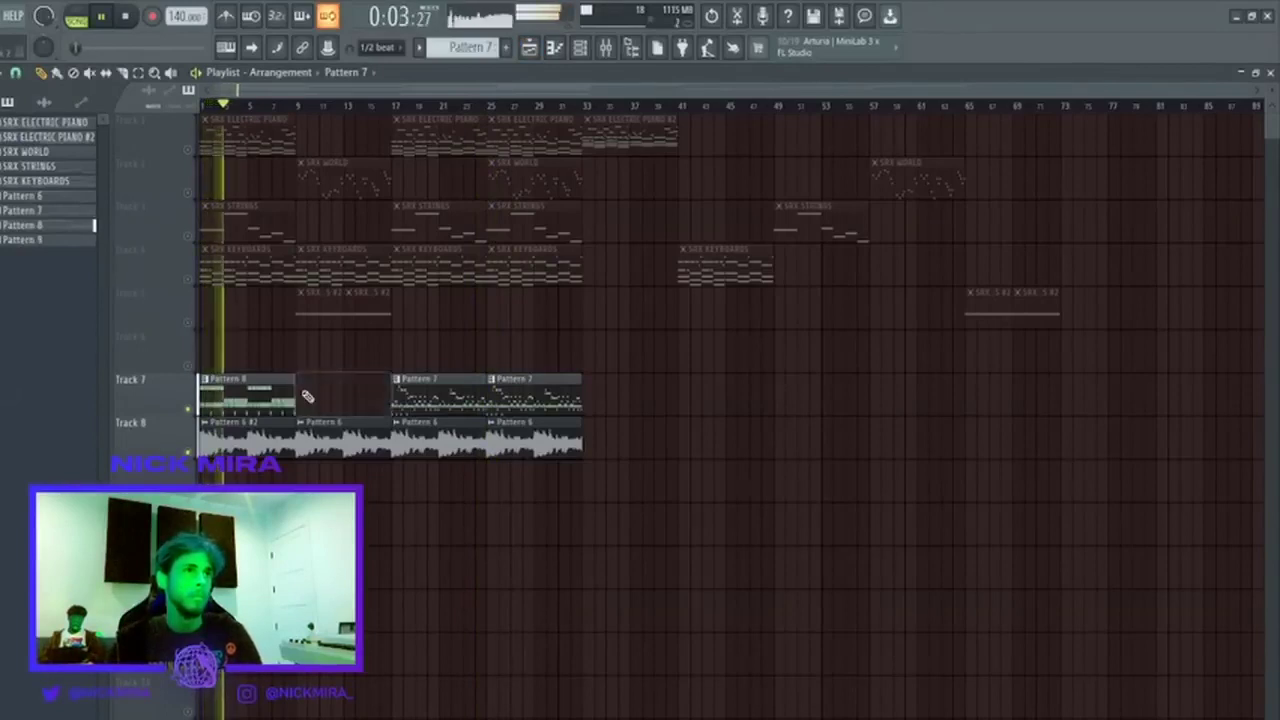
{"action": "left_click", "coordinate": [322, 390]}
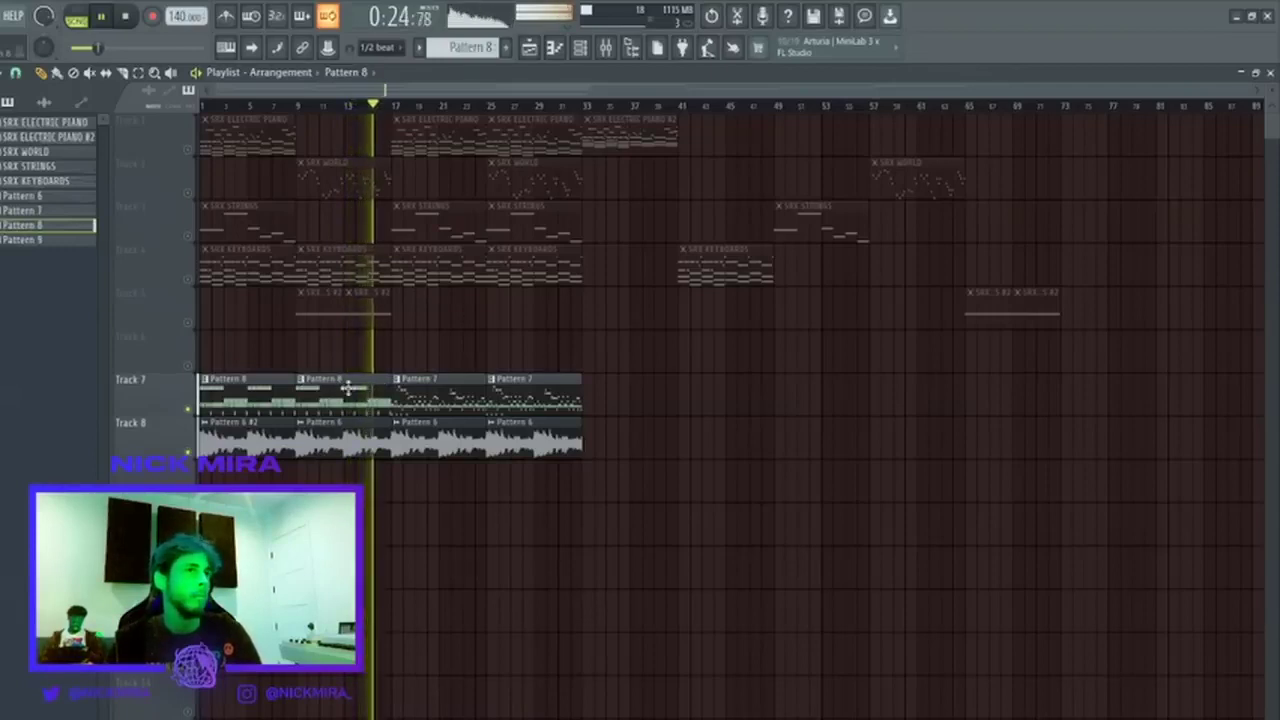
{"action": "right_click", "coordinate": [355, 398]}
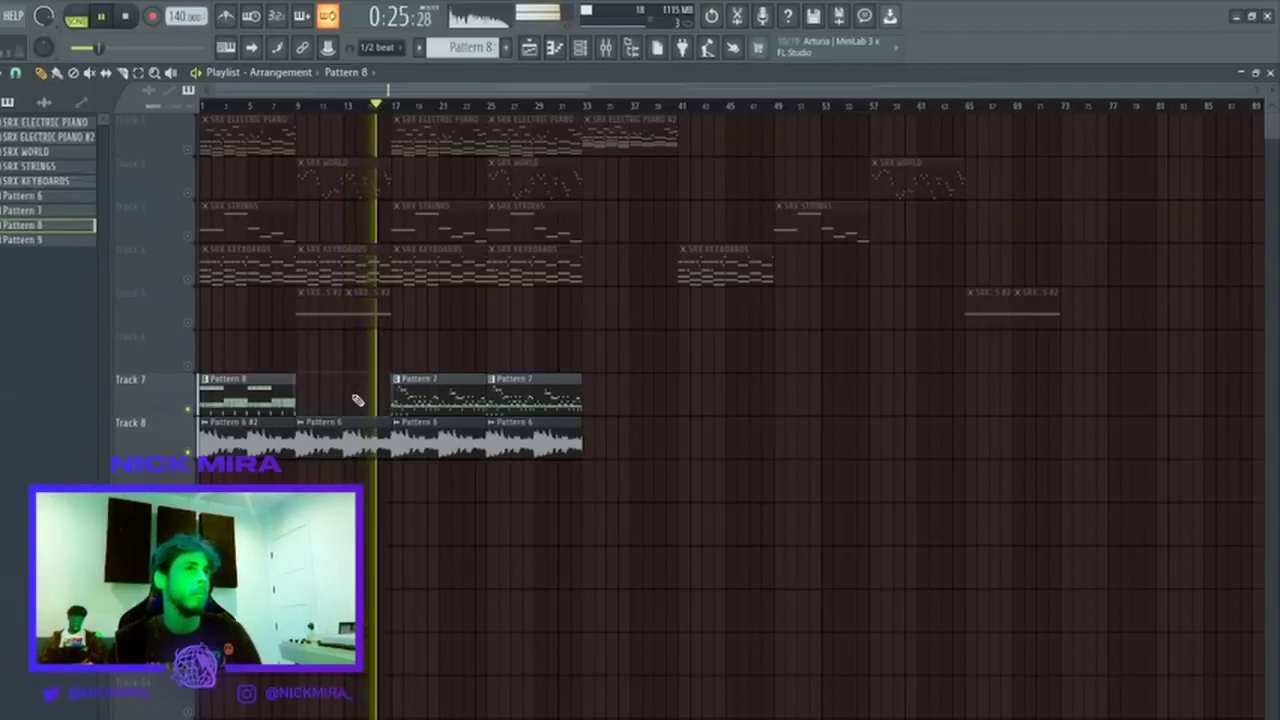
Restore the Pattern 8 clip at bar 9 on Track 7, make it a separate pattern, and open its notes.
{"action": "left_click", "coordinate": [372, 106]}
{"action": "key", "text": "ctrl+z"}
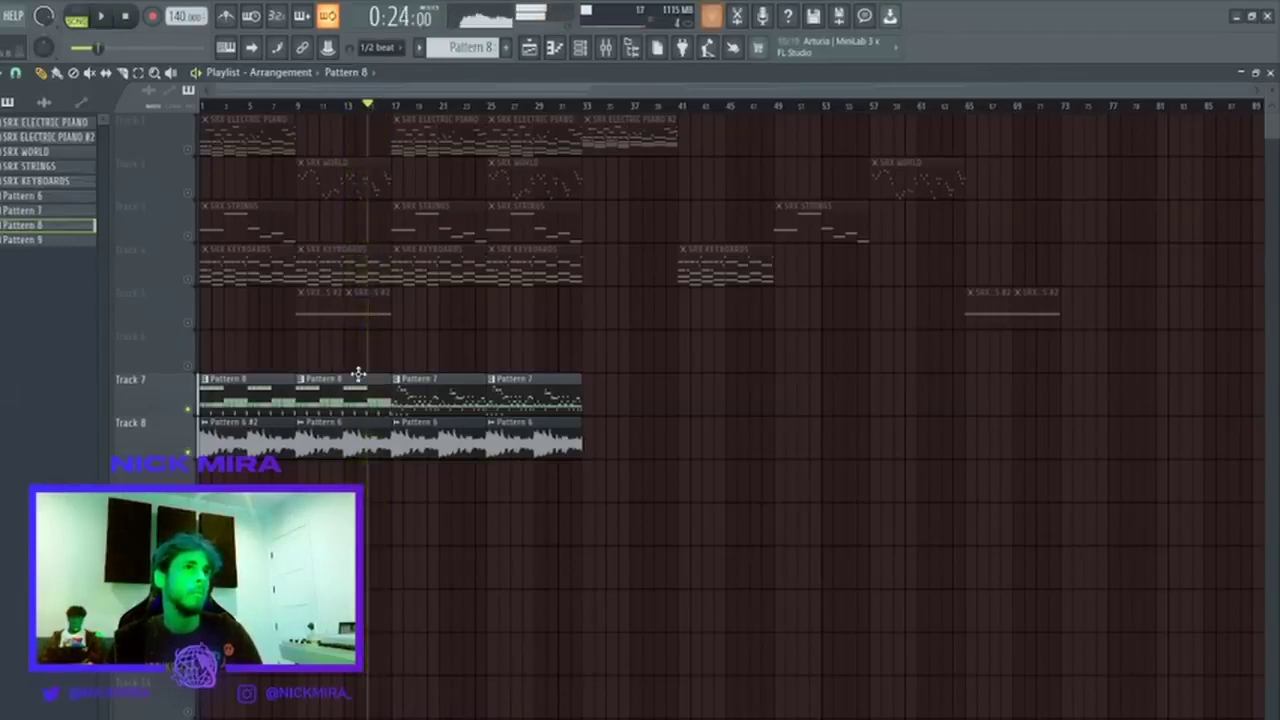
{"action": "double_click", "coordinate": [350, 379]}
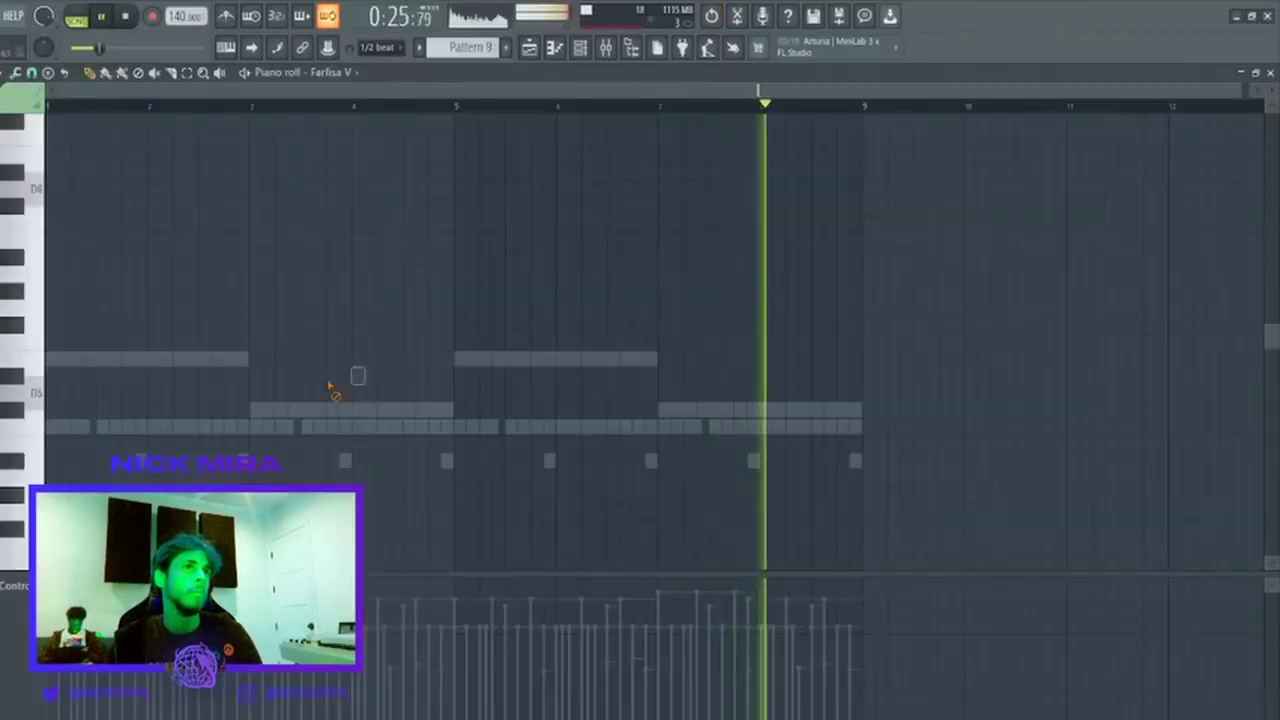
Try the lower Industry Spinz 2 808 notes in bars 3–4 and 7–8 an octave higher, plus another five semitones.
{"action": "key", "text": "space"}
{"action": "double_click", "coordinate": [686, 408]}
{"action": "key", "text": "ctrl+Up"}
{"action": "key", "text": "space"}
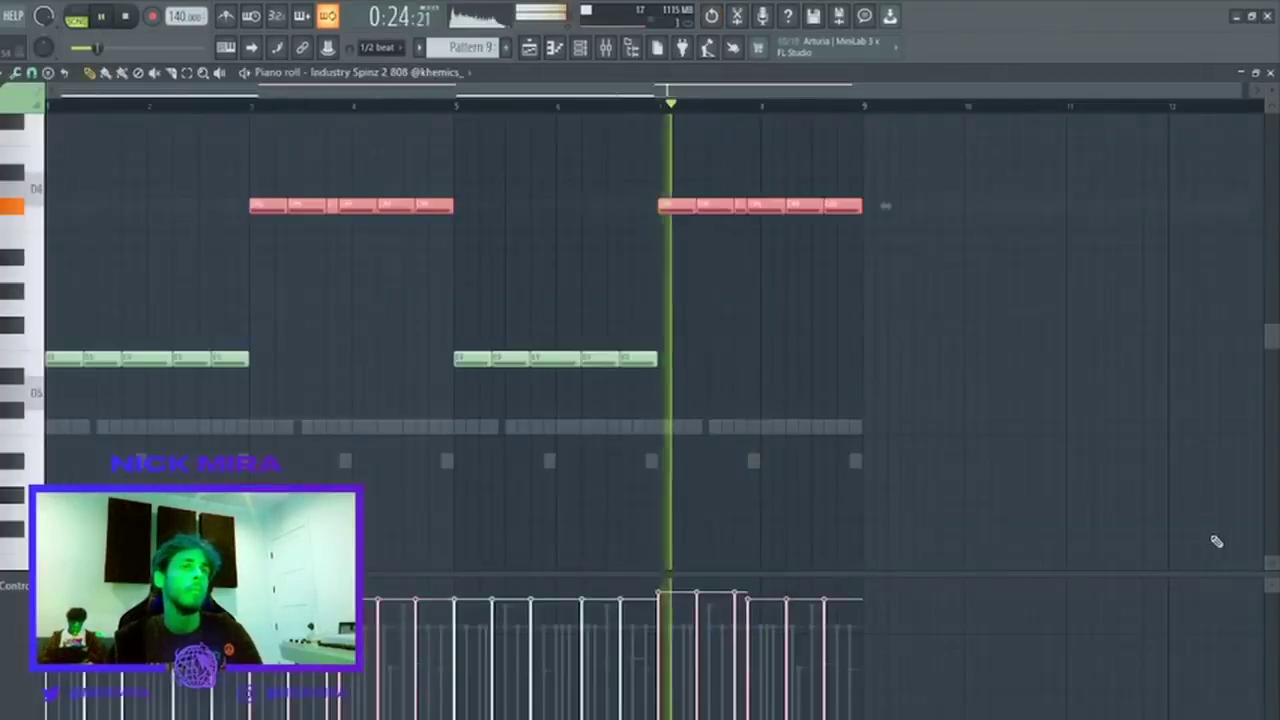
{"action": "key", "text": "space"}
{"action": "key", "text": "shift+Up"}
{"action": "key", "text": "shift+Up"}
{"action": "key", "text": "shift+Up"}
{"action": "key", "text": "space"}
{"action": "key", "text": "shift+Up"}
{"action": "key", "text": "shift+Up"}
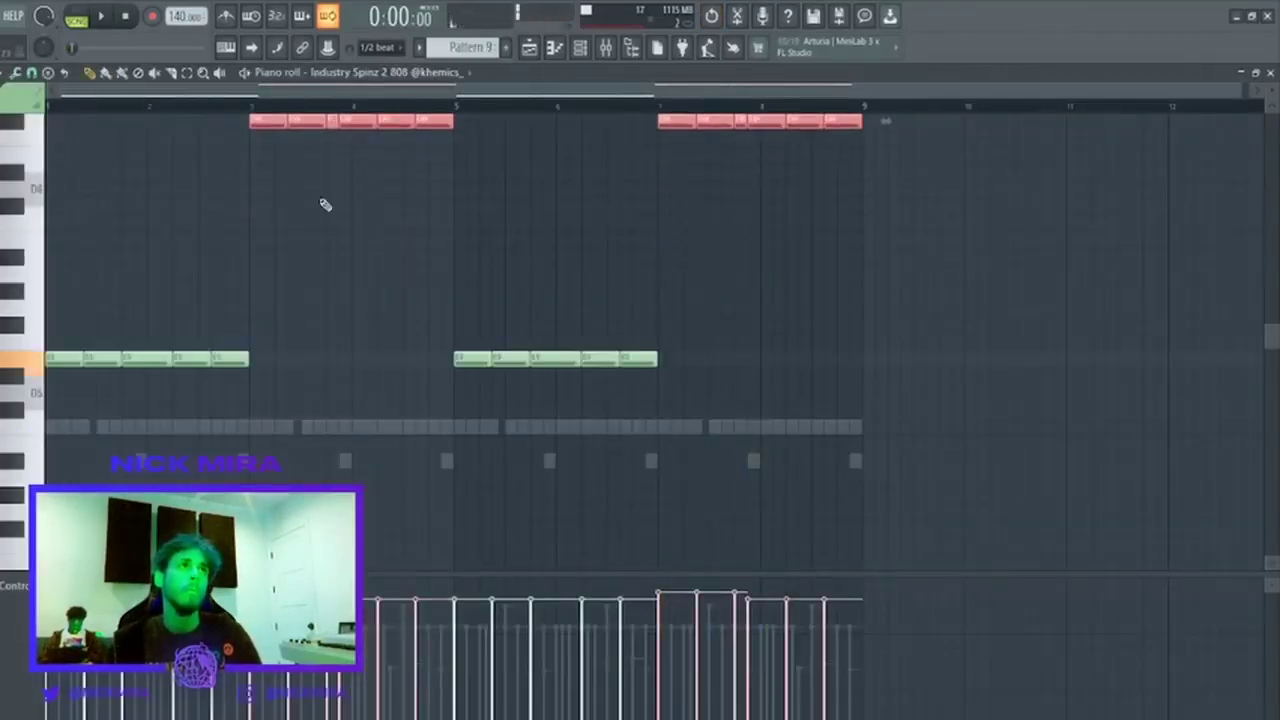
Bring the selected 808 notes in bars 3–4 and 7–8 down to A5 and play them back.
{"action": "key", "text": "space"}
{"action": "key", "text": "Delete"}
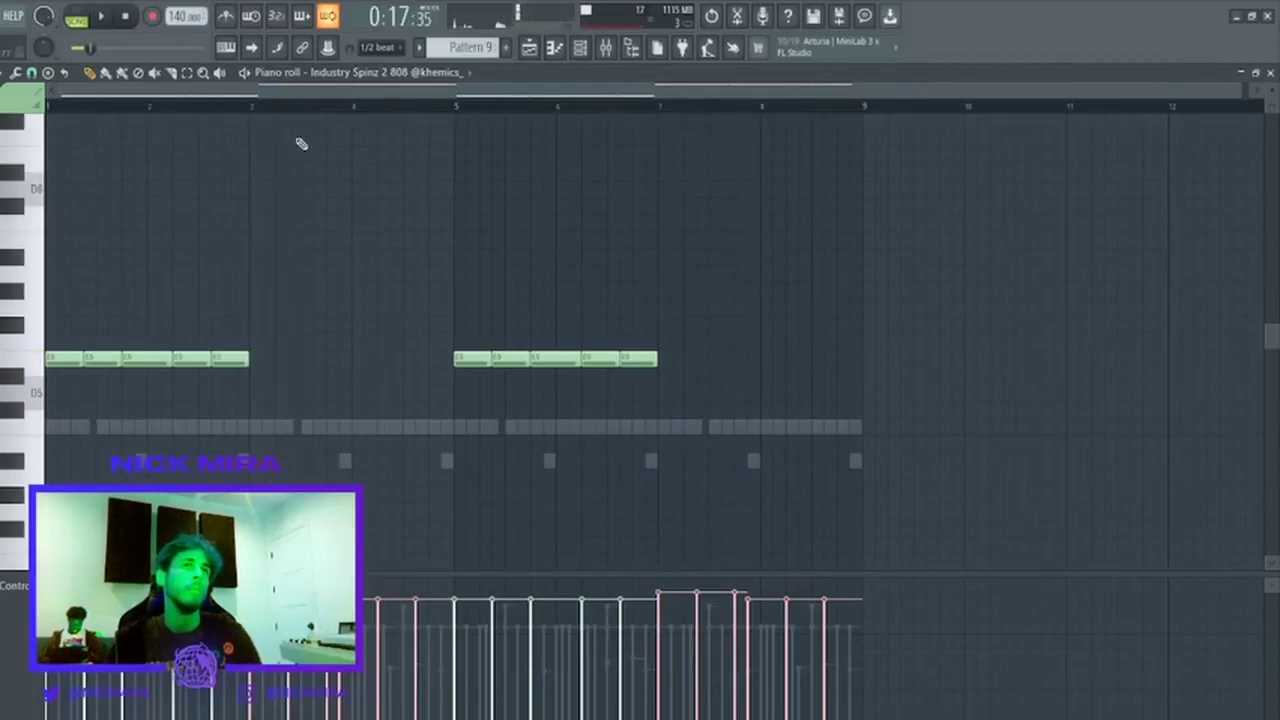
{"action": "key", "text": "ctrl+z"}
{"action": "key", "text": "ctrl+Down"}
{"action": "key", "text": "ctrl+Up"}
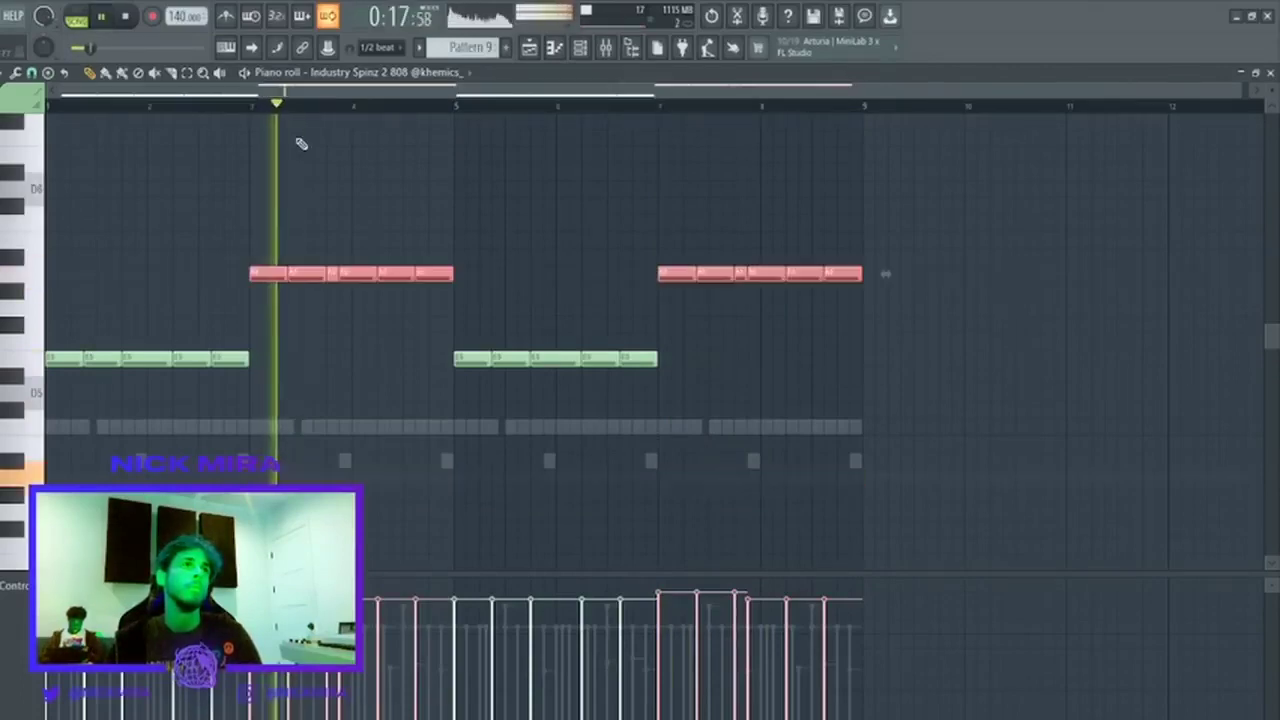
{"action": "key", "text": "space"}
{"action": "key", "text": "space"}
Raise all the 808 notes in Pattern 9 to maximum velocity, deselect them, and return to the playlist.
{"action": "left_click_drag", "start_coordinate": [80, 108], "coordinate": [52, 166]}
{"action": "key", "text": "ctrl+d"}
{"action": "left_click_drag", "start_coordinate": [210, 292], "coordinate": [905, 264]}
{"action": "key", "text": "ctrl+d"}
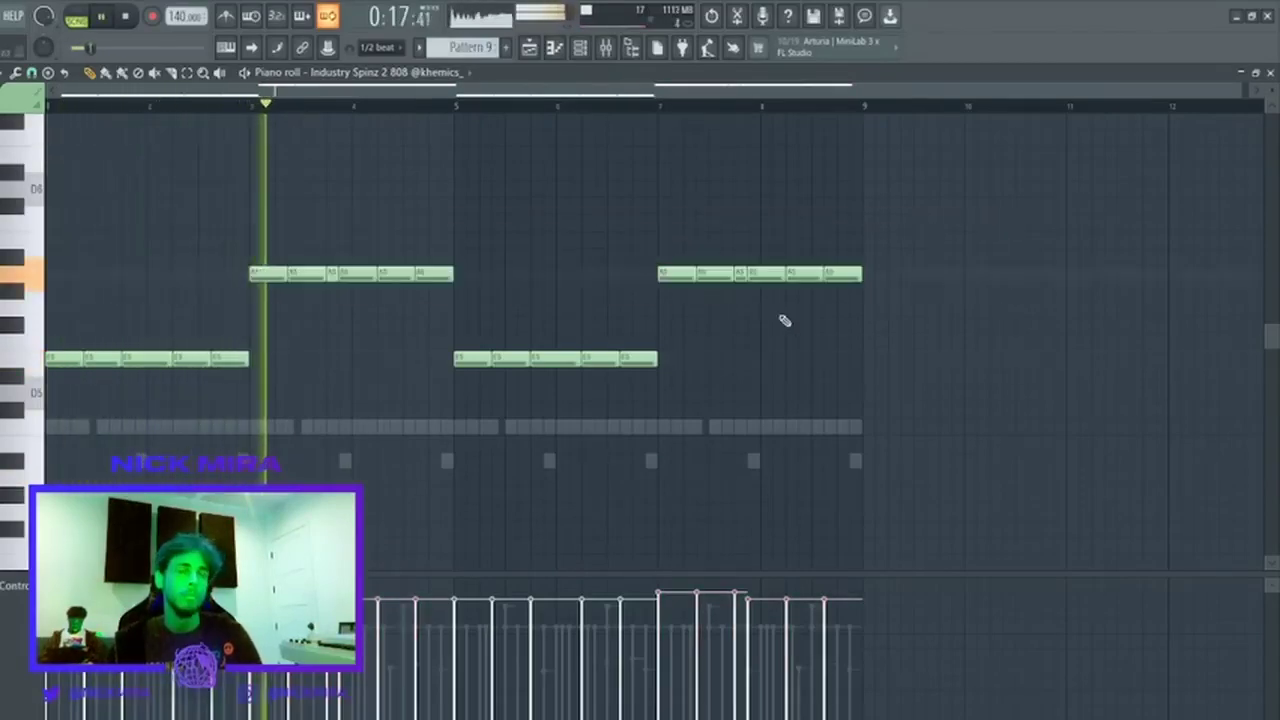
{"action": "left_click_drag", "start_coordinate": [785, 320], "coordinate": [268, 250]}
{"action": "scroll", "coordinate": [268, 250], "scroll_direction": "up", "scroll_amount": 1}
{"action": "left_click_drag", "start_coordinate": [890, 267], "coordinate": [745, 318]}
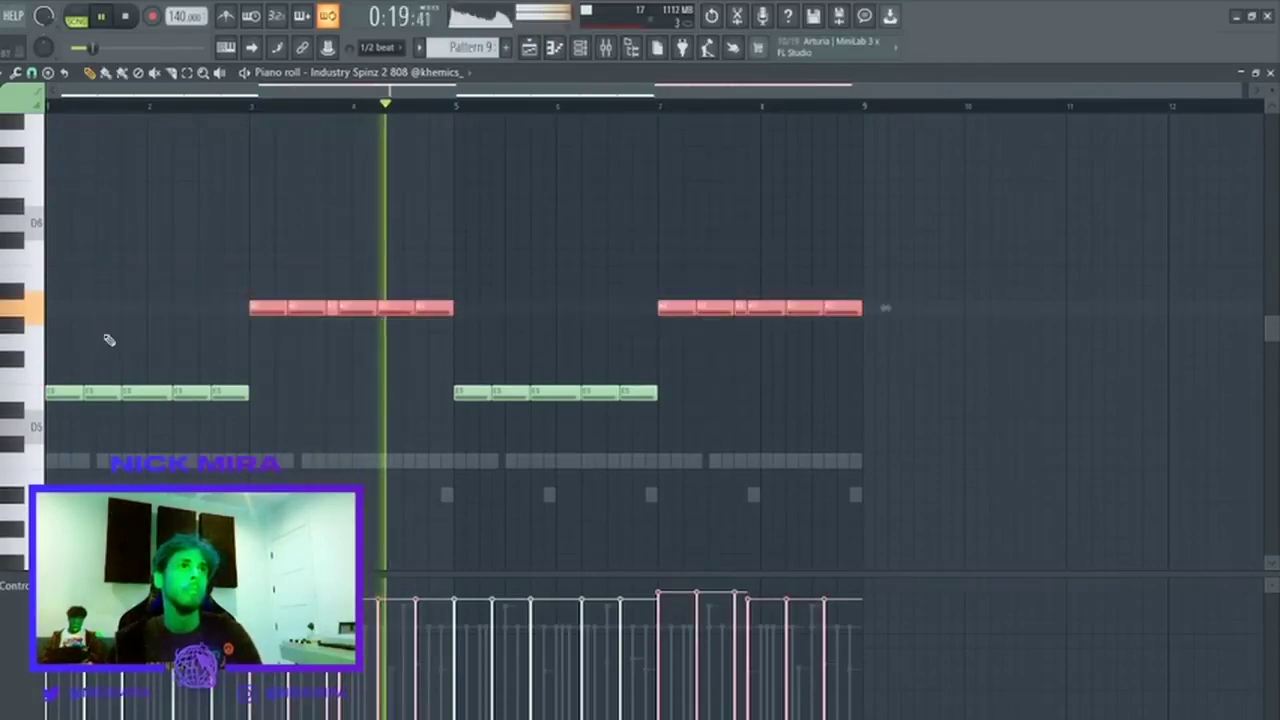
{"action": "key", "text": "ctrl+d"}
{"action": "key", "text": "ctrl+a"}
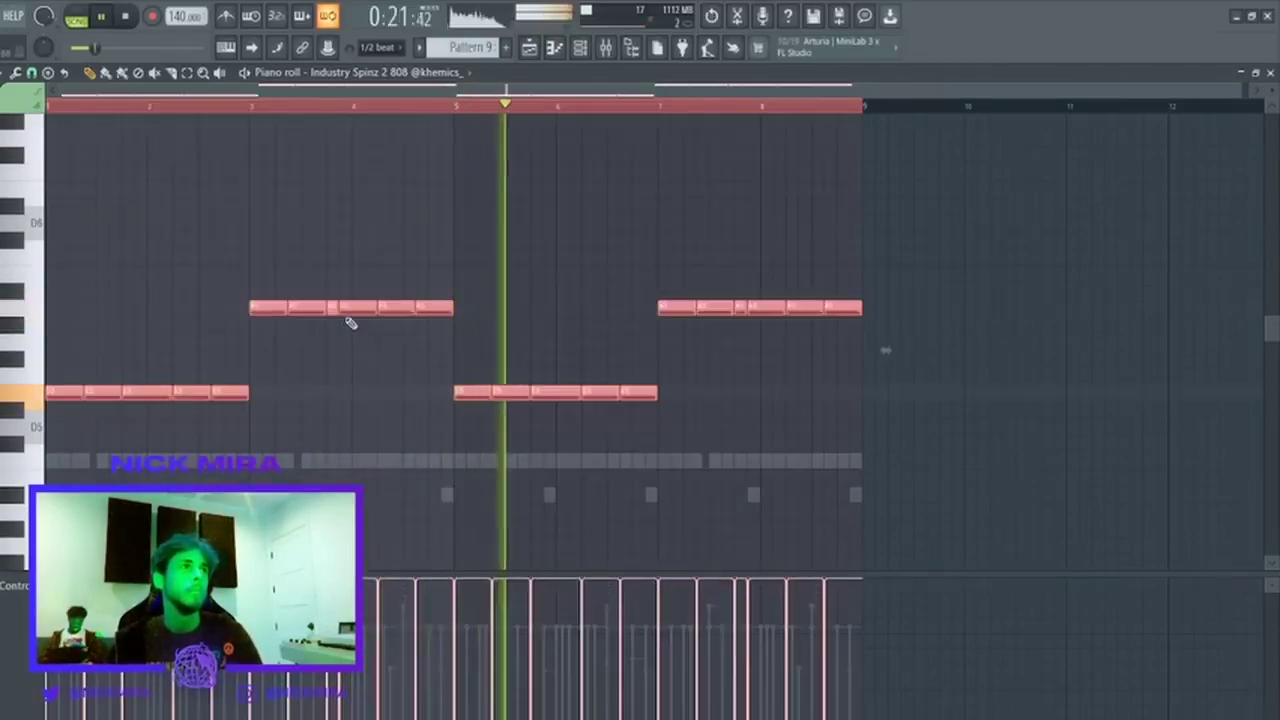
{"action": "key", "text": "ctrl+d"}
{"action": "key", "text": "F5"}
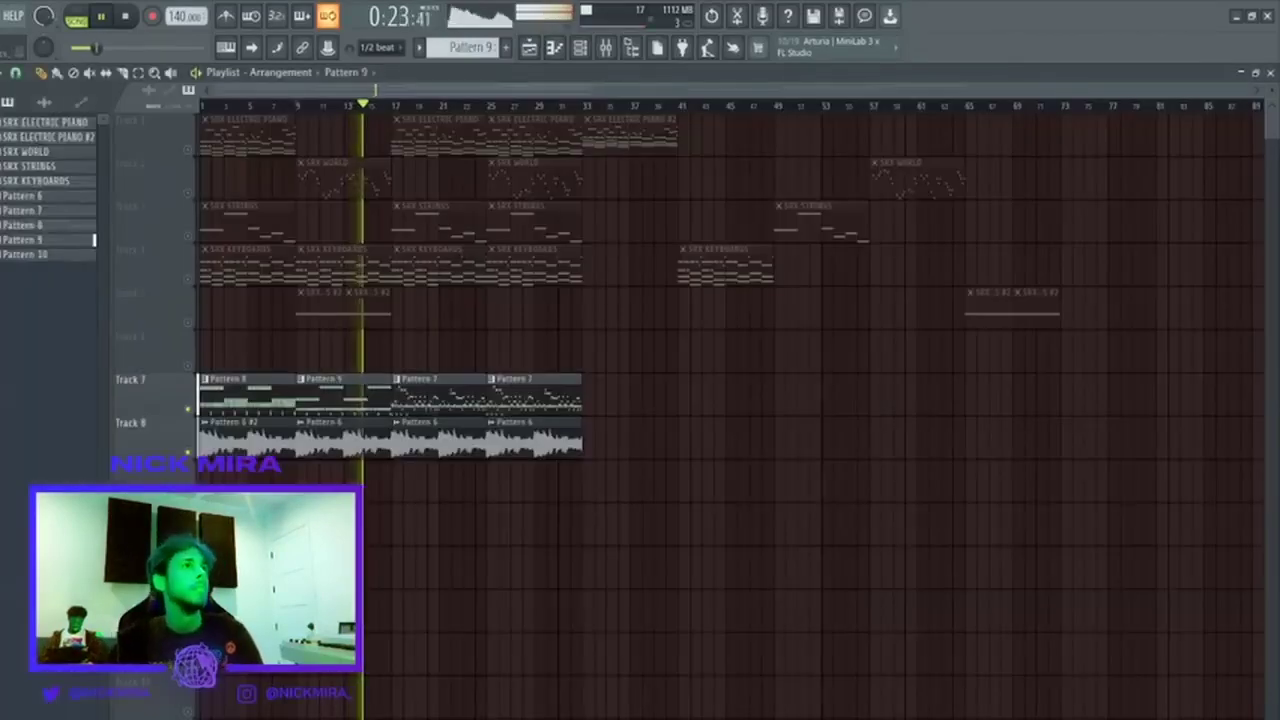
Check the Antidote HH and Therapy 808 tracks in the mixer while the arrangement plays.
{"action": "left_click", "coordinate": [605, 47]}
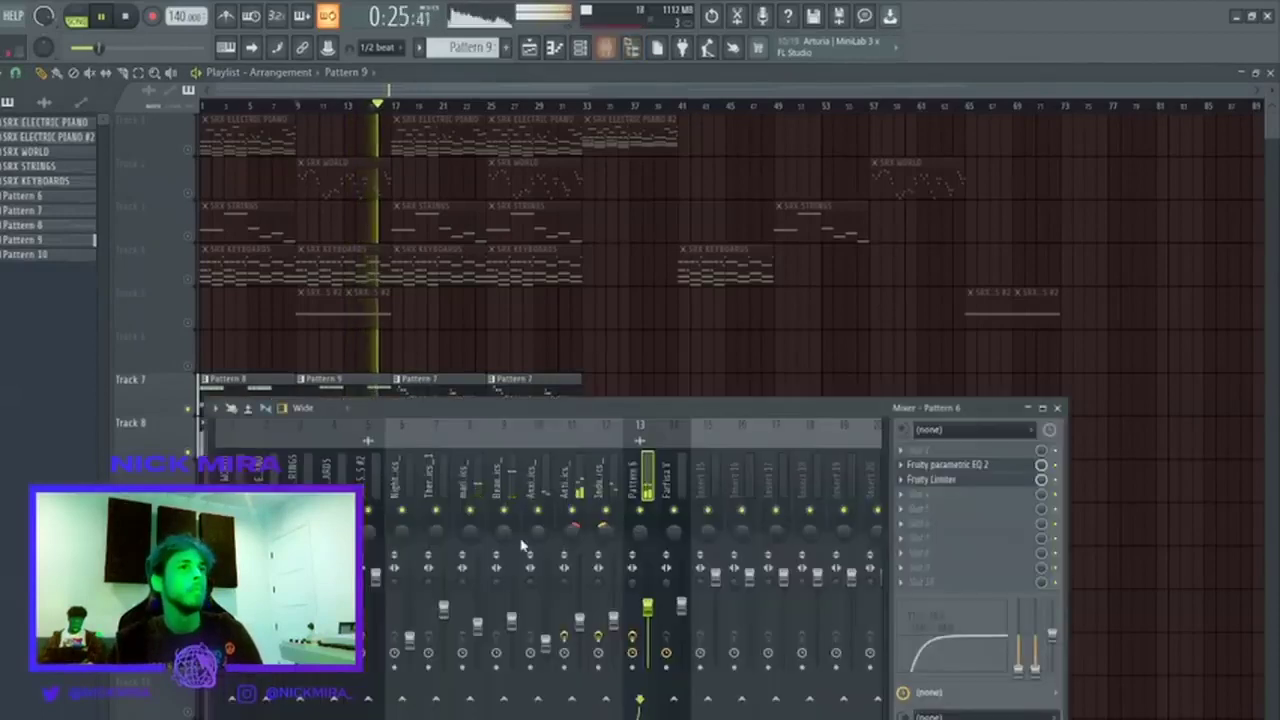
{"action": "left_click", "coordinate": [583, 456]}
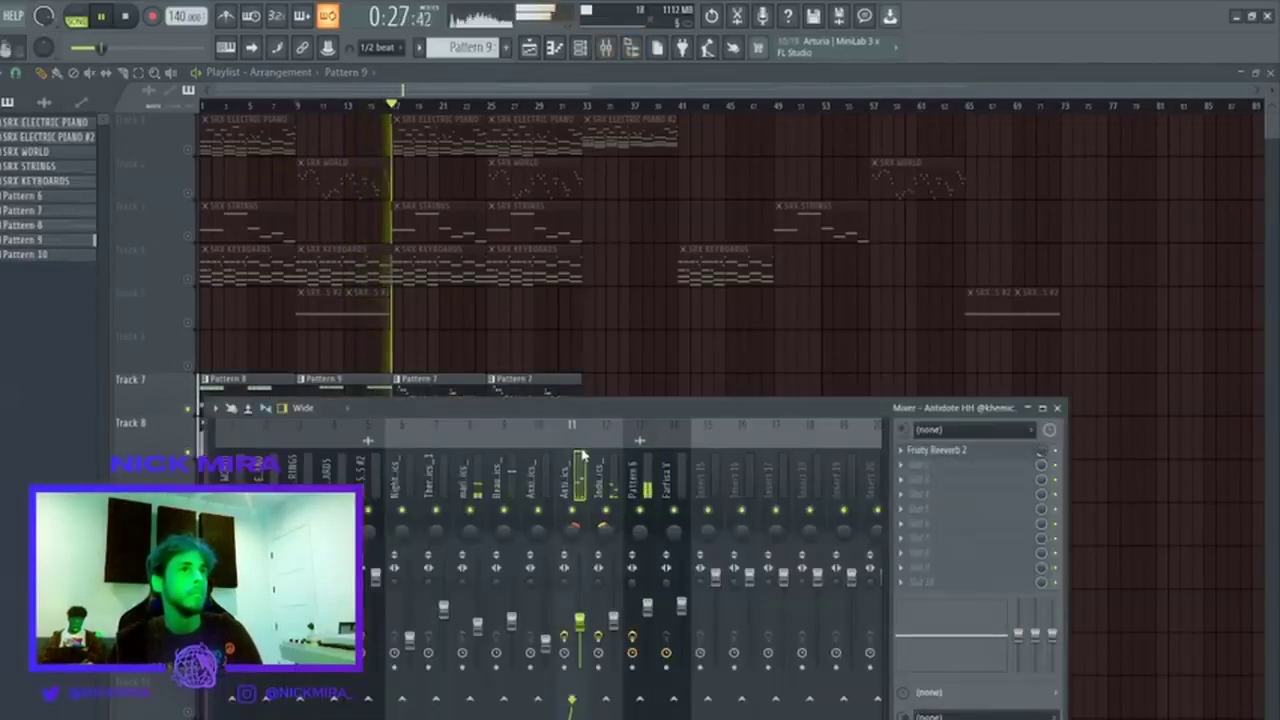
{"action": "left_click", "coordinate": [437, 484]}
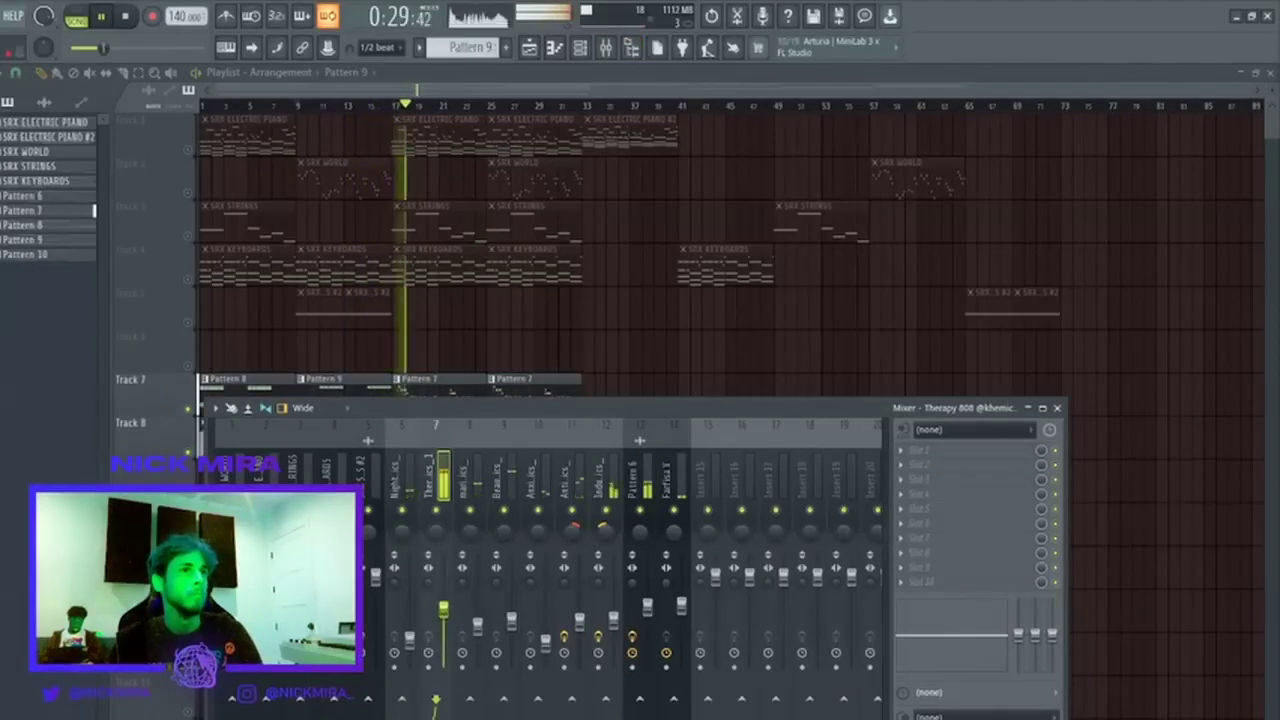
{"action": "key", "text": "F9"}
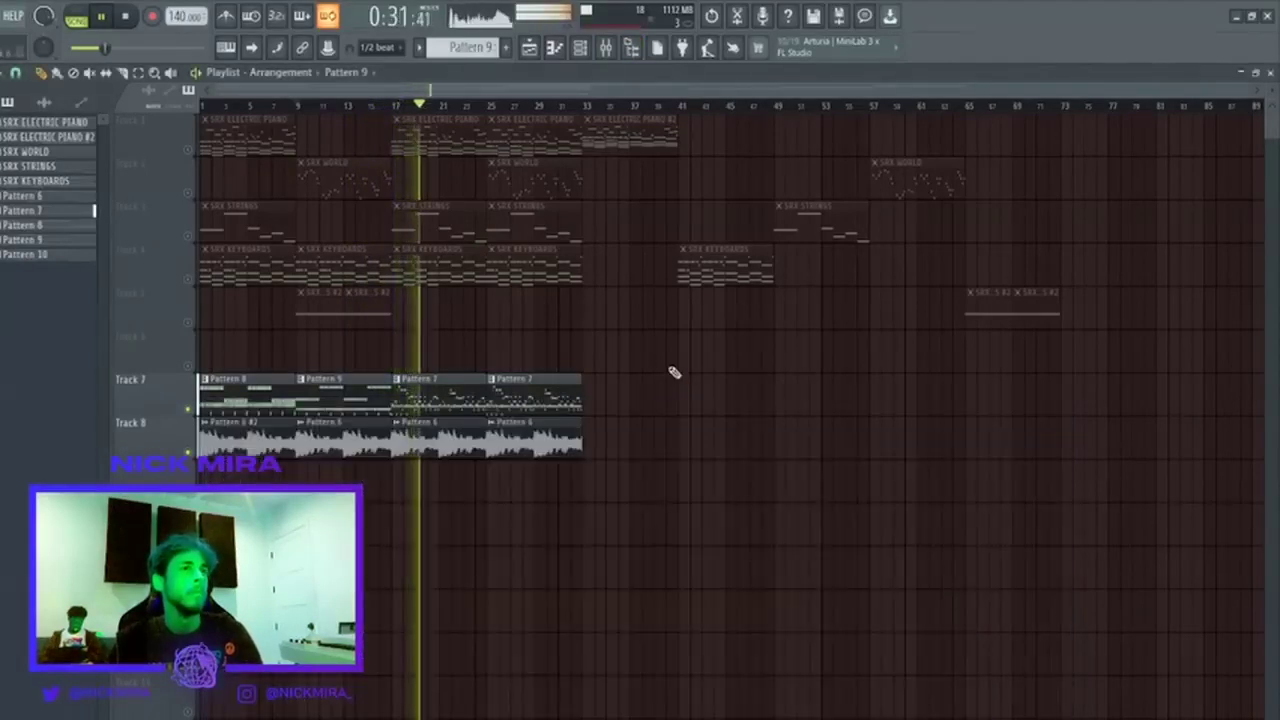
Review Pattern 7's channels and the Antidote HH notes during playback.
{"action": "left_click", "coordinate": [505, 405]}
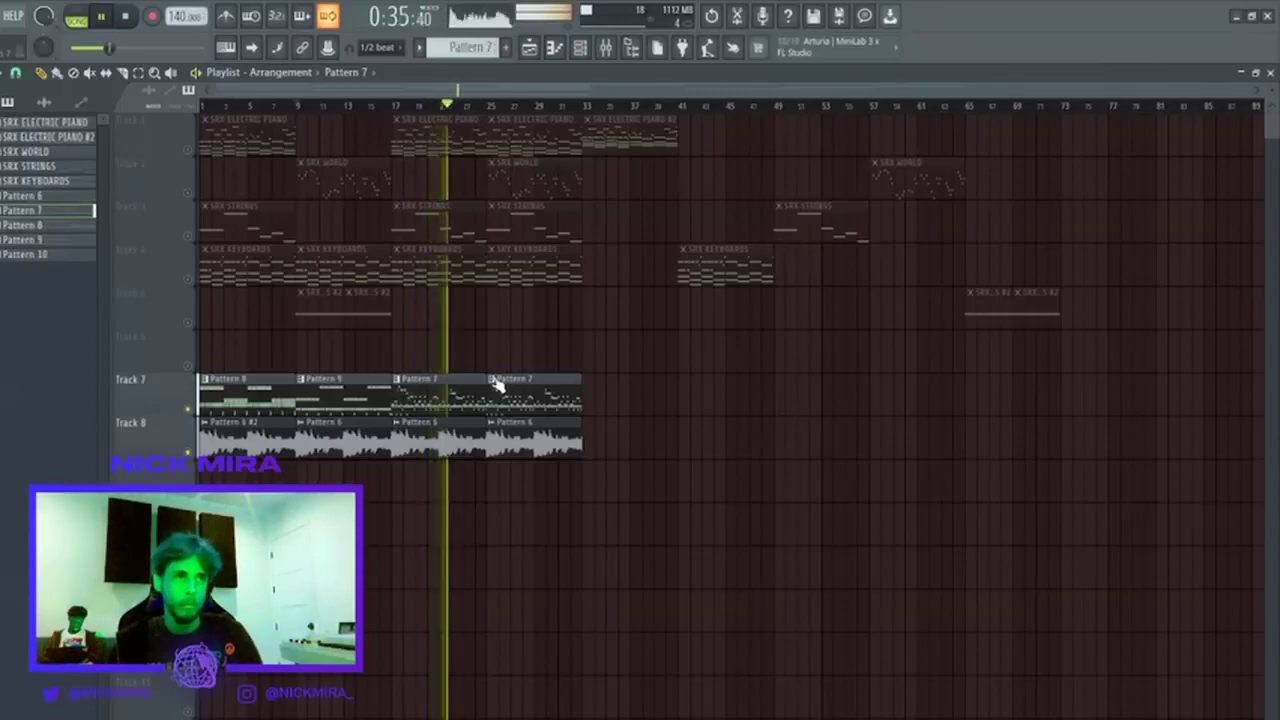
{"action": "left_click", "coordinate": [576, 48]}
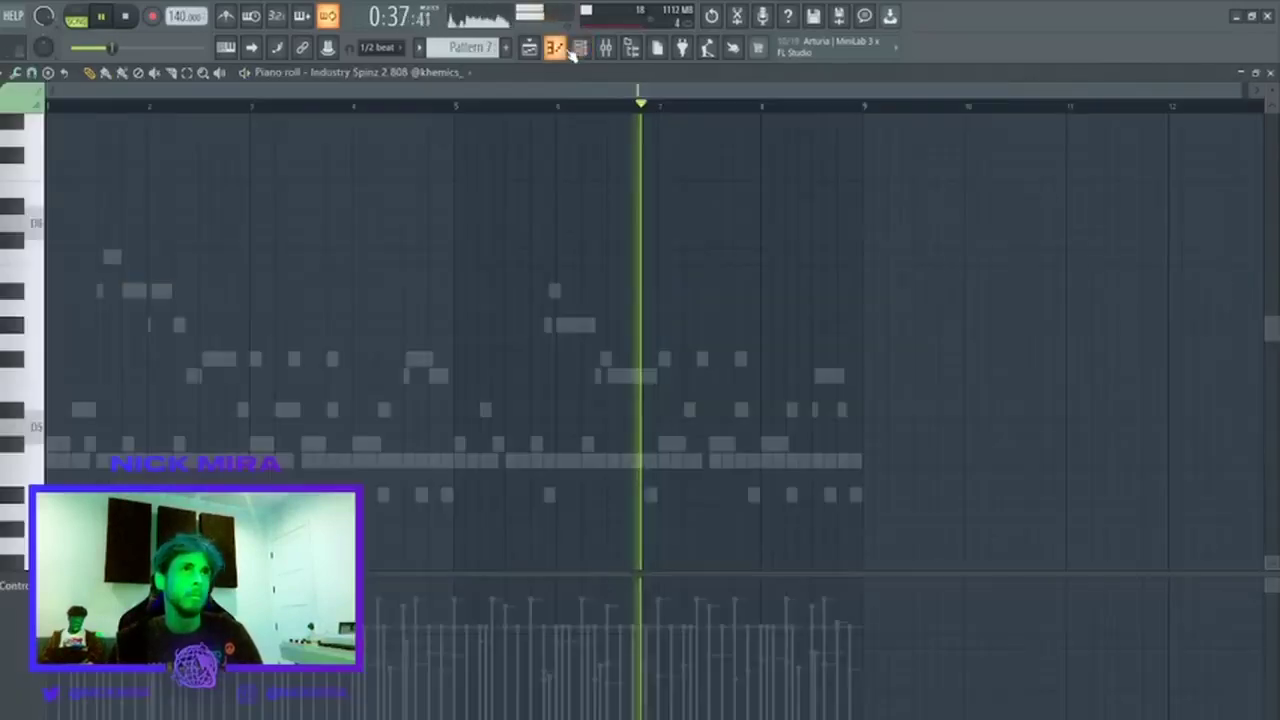
{"action": "left_click", "coordinate": [530, 48]}
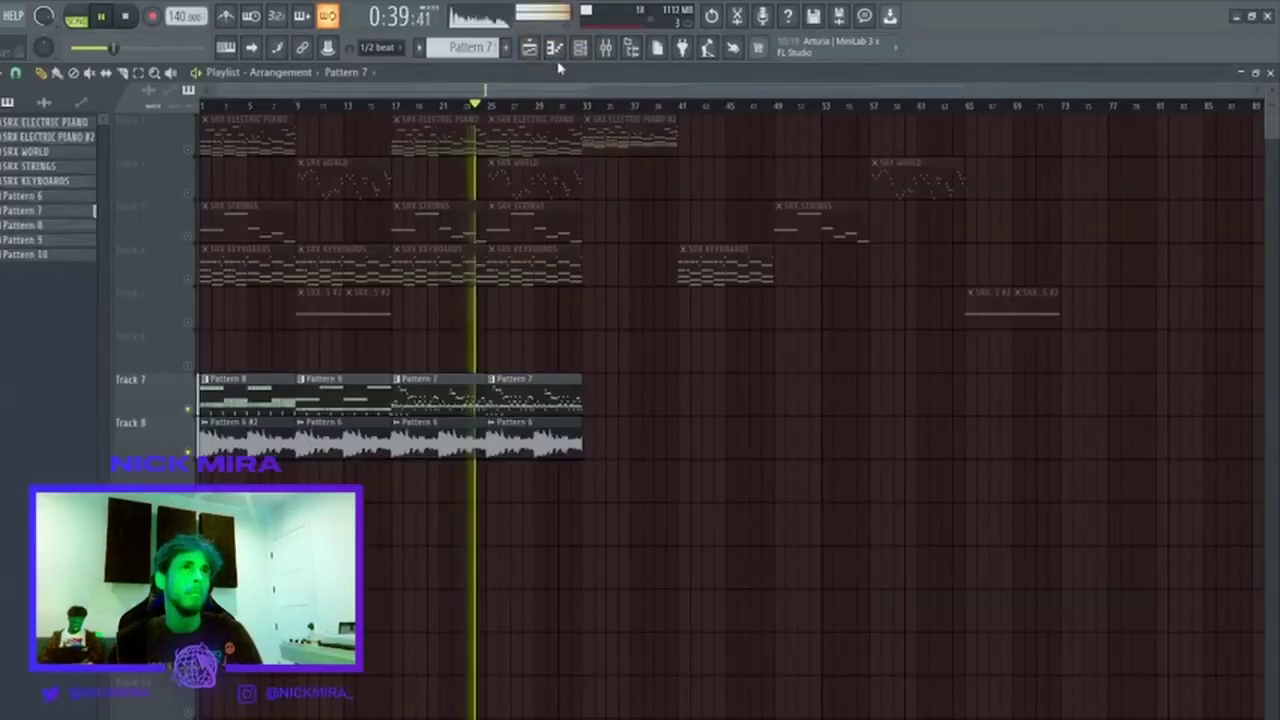
{"action": "left_click", "coordinate": [580, 48]}
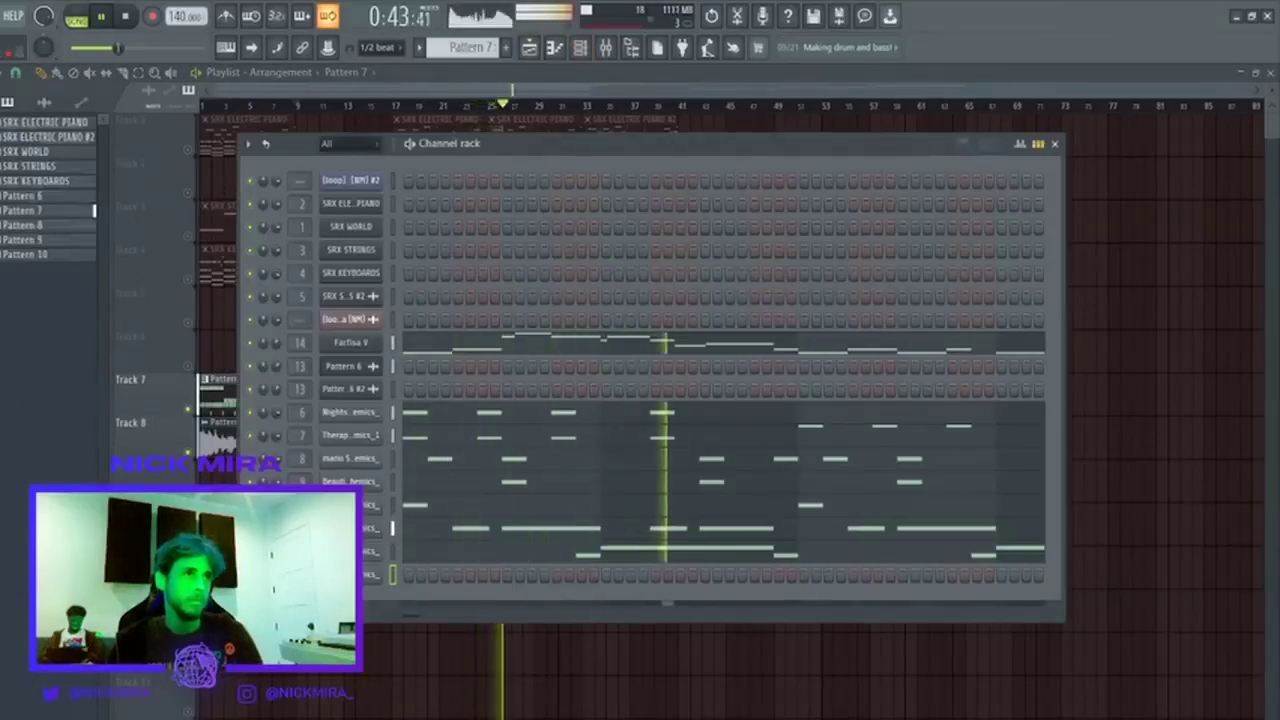
{"action": "left_click", "coordinate": [440, 534]}
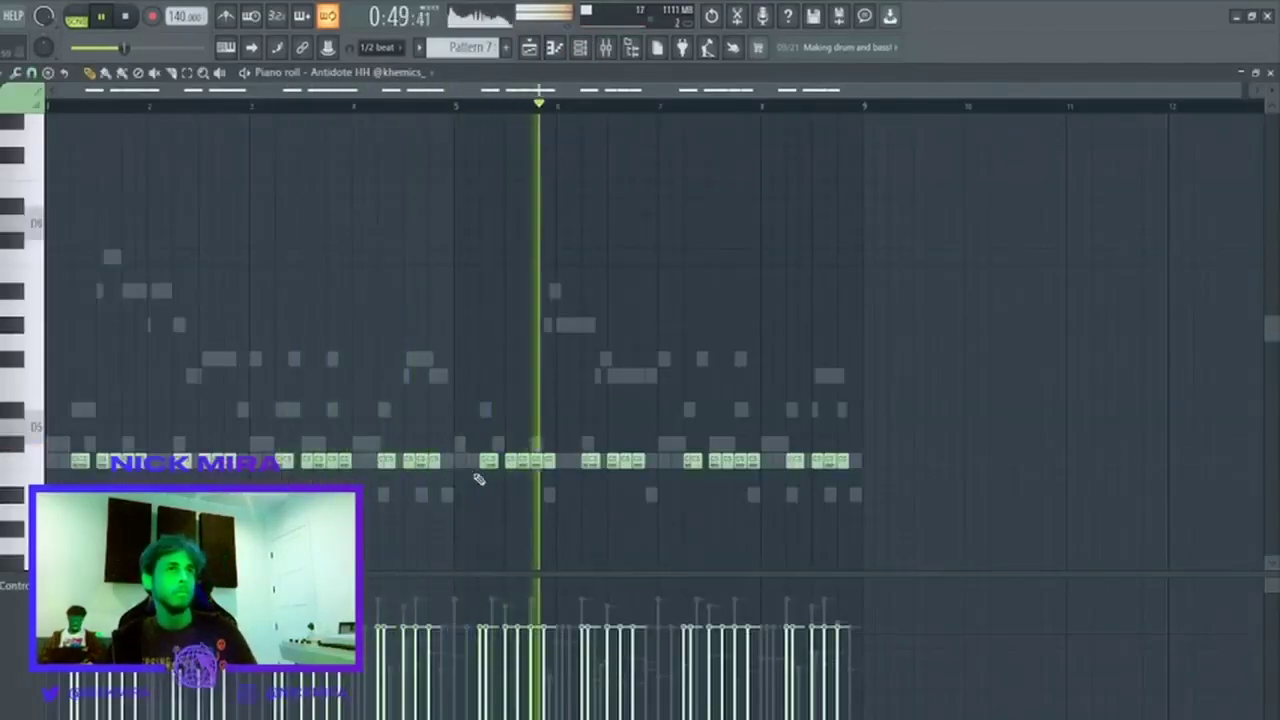
{"action": "key", "text": "Escape"}
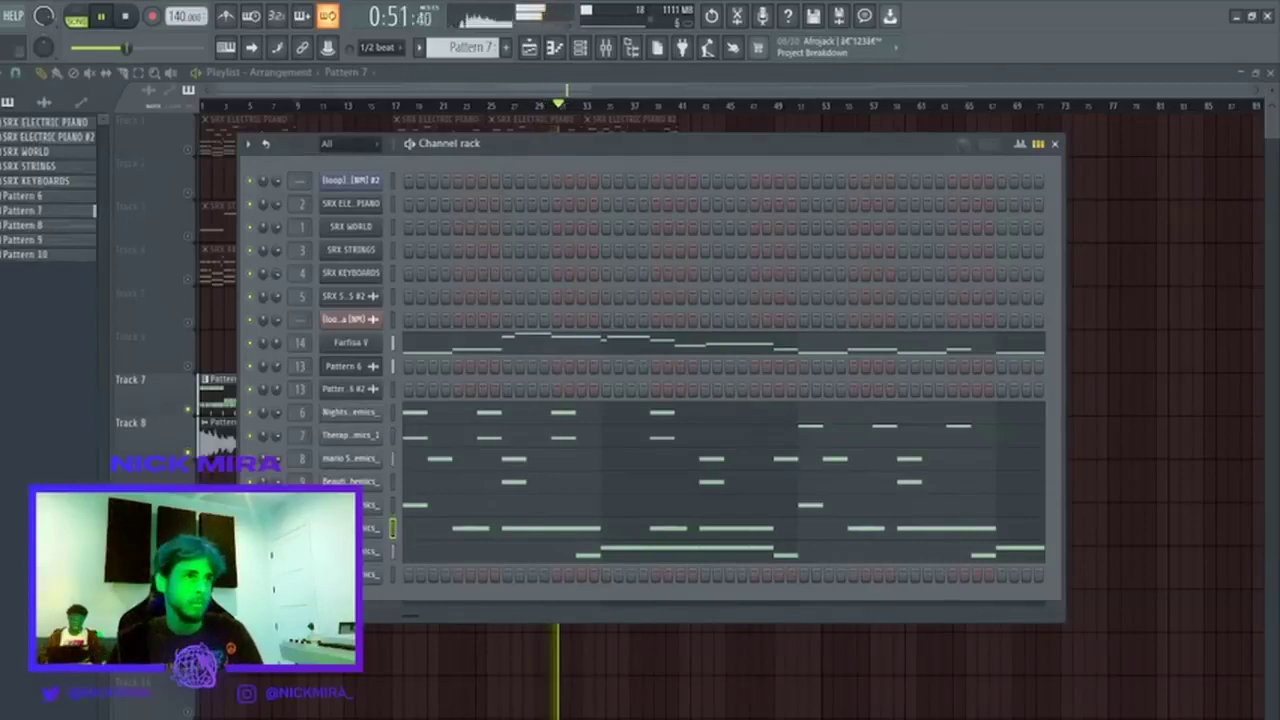
Add a short D5 note to the Industry 3 Hihat in bar 1 of Pattern 7, auditioning its placement.
{"action": "left_click", "coordinate": [445, 562]}
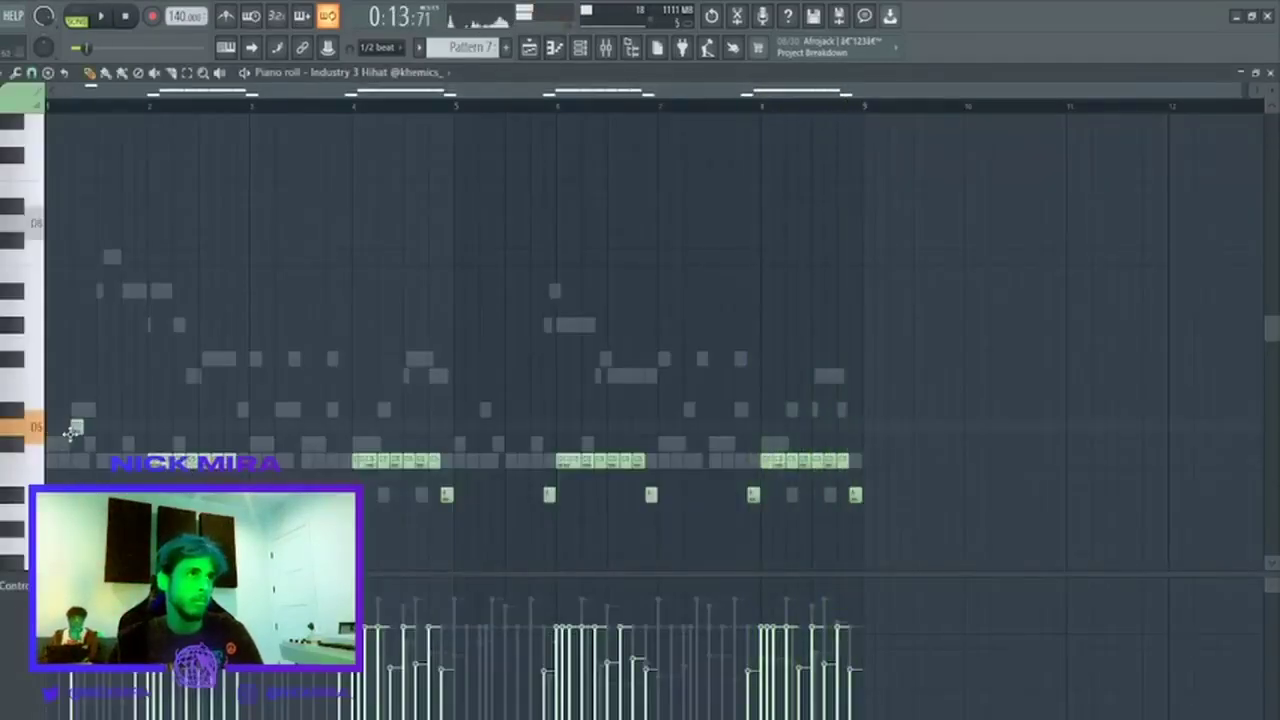
{"action": "left_click", "coordinate": [54, 107]}
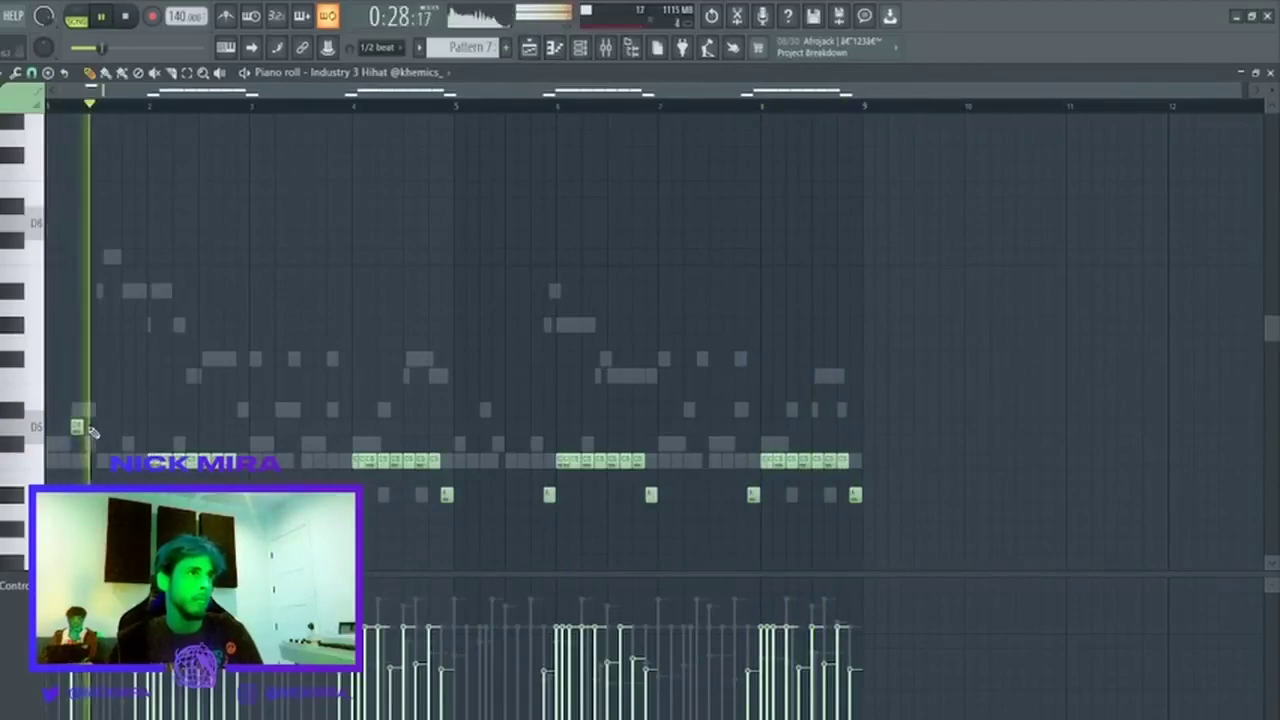
{"action": "right_click", "coordinate": [79, 428]}
{"action": "key", "text": "space"}
{"action": "key", "text": "space"}
{"action": "left_click", "coordinate": [85, 426]}
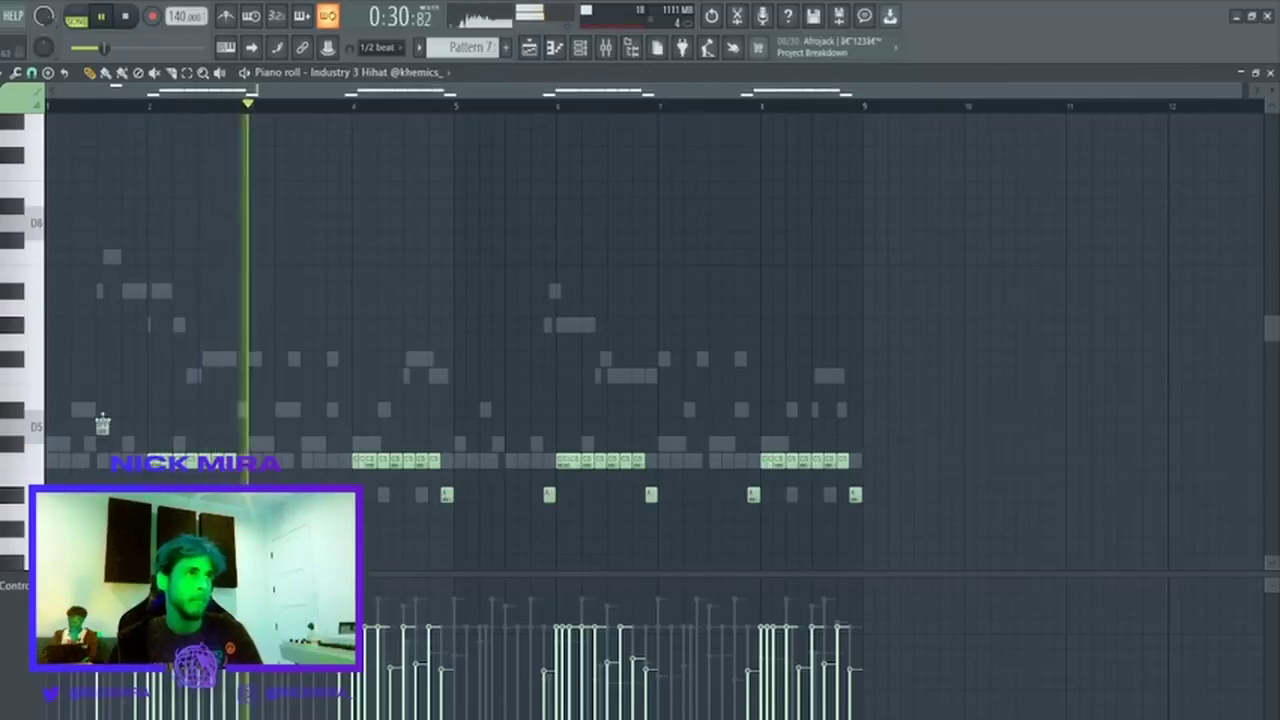
{"action": "key", "text": "Escape"}
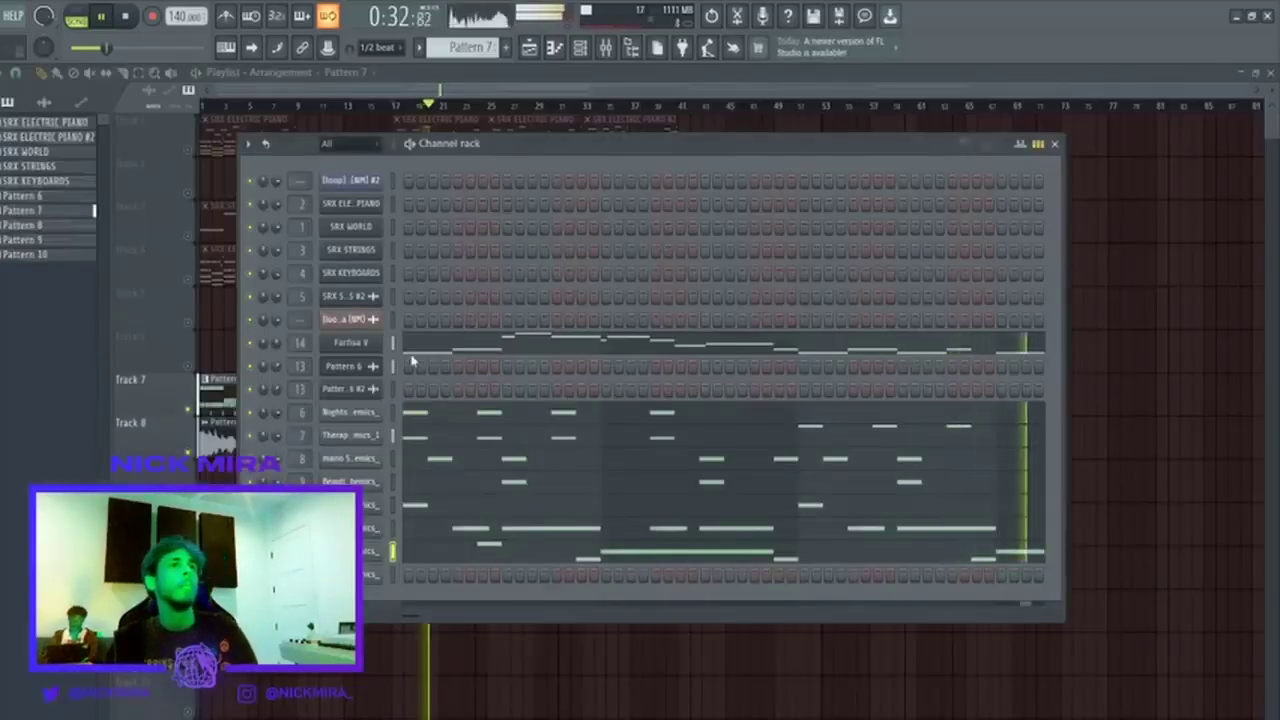
Cut all Farfisa V notes from Pattern 7 and play the pattern on its own without them.
{"action": "left_click", "coordinate": [430, 350]}
{"action": "scroll", "coordinate": [446, 348], "scroll_direction": "down", "scroll_amount": 3}
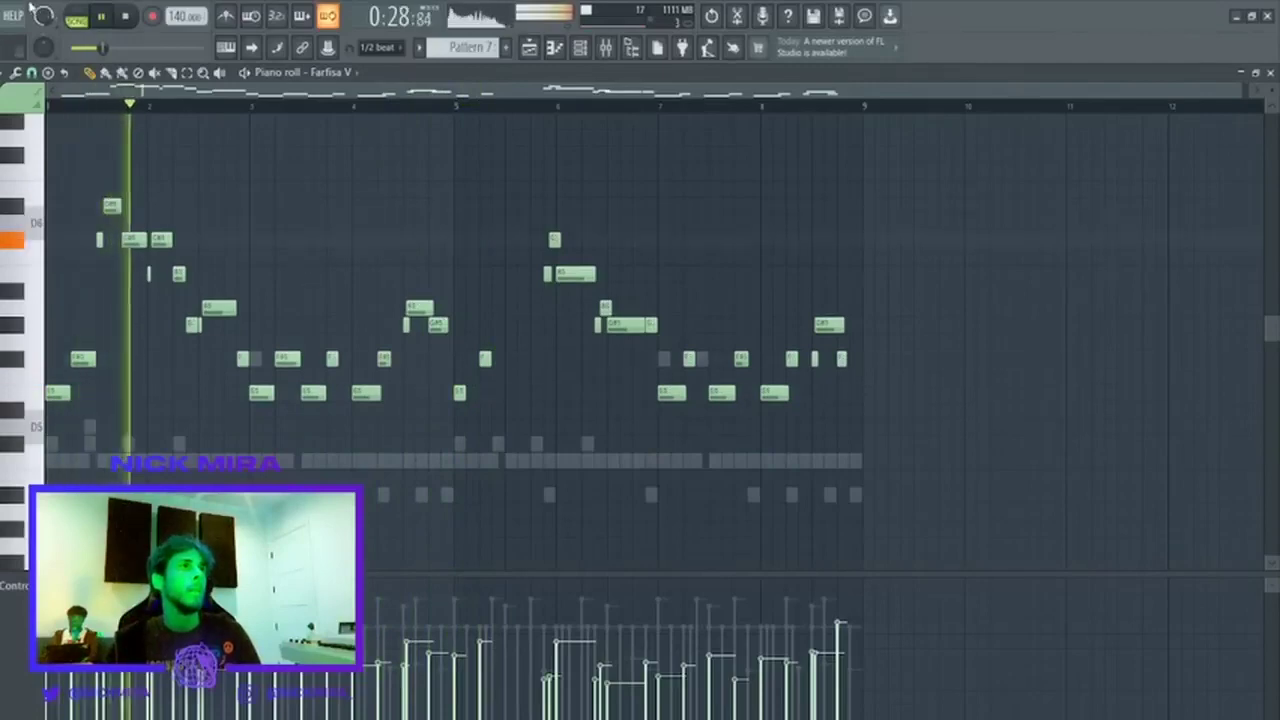
{"action": "key", "text": "l"}
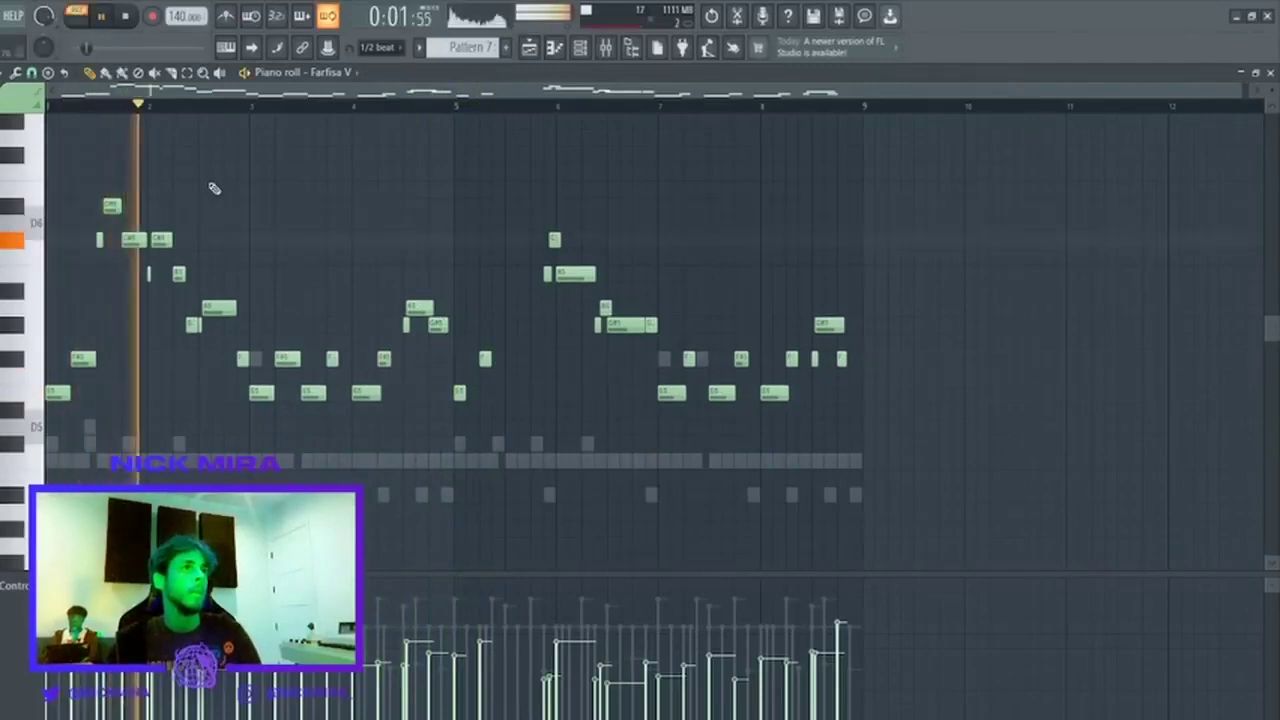
{"action": "key", "text": "Escape"}
{"action": "key", "text": "ctrl+x"}
{"action": "key", "text": "space"}
{"action": "key", "text": "space"}
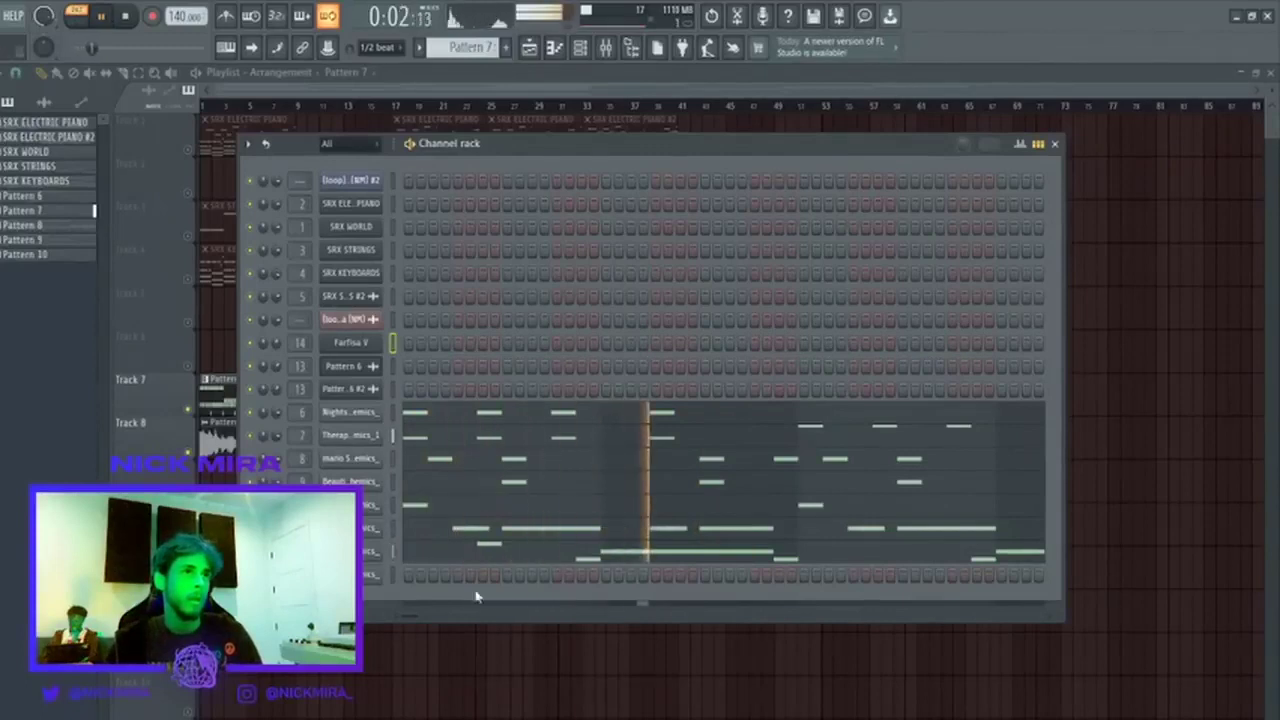
{"action": "key", "text": "F6"}
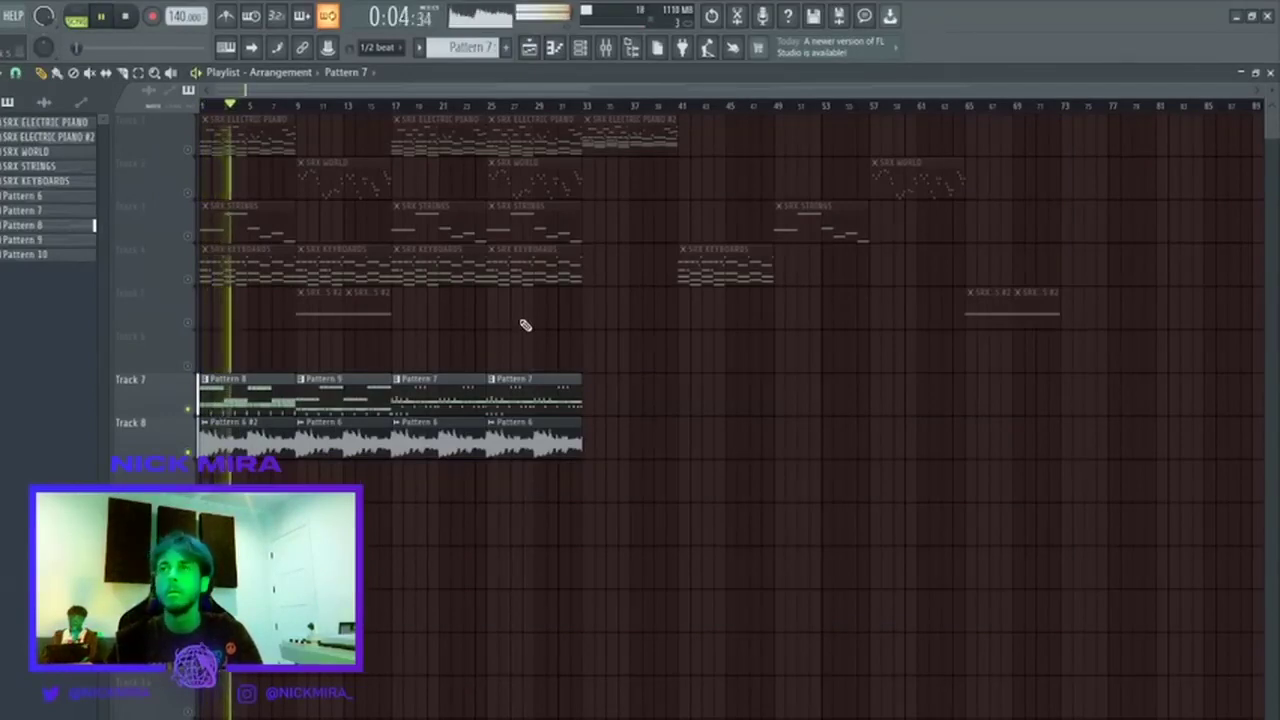
Play the arrangement from the start and lower bands 2, 3 and 4 of the Pattern 6 mixer track's Fruity parametric EQ 2.
{"action": "left_click", "coordinate": [259, 395]}
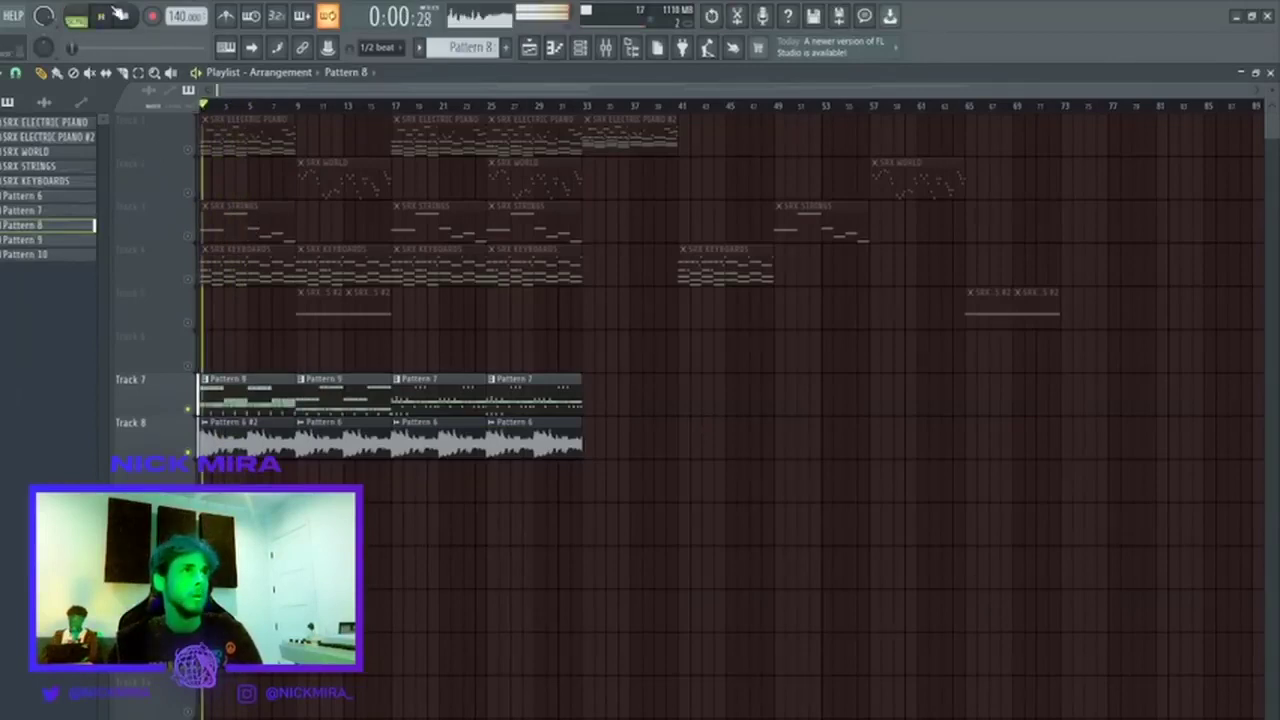
{"action": "right_click", "coordinate": [235, 407]}
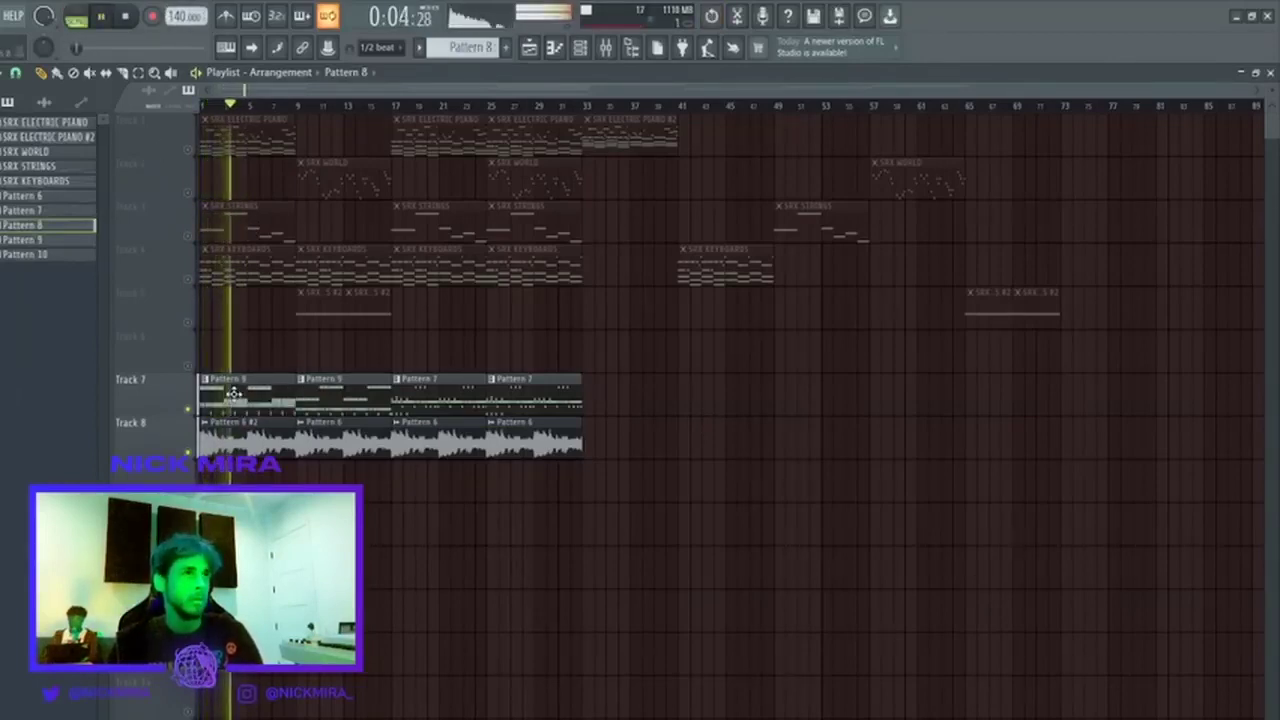
{"action": "double_click", "coordinate": [293, 436]}
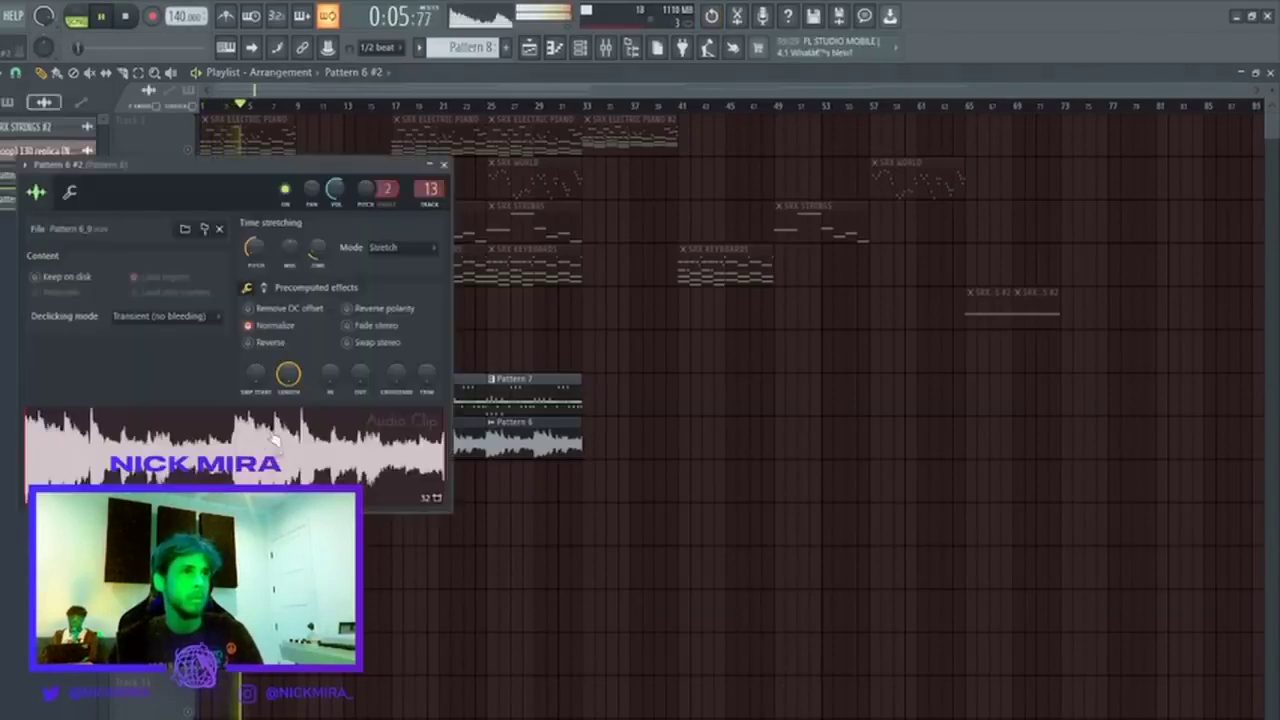
{"action": "left_click", "coordinate": [606, 48]}
{"action": "left_click", "coordinate": [982, 467]}
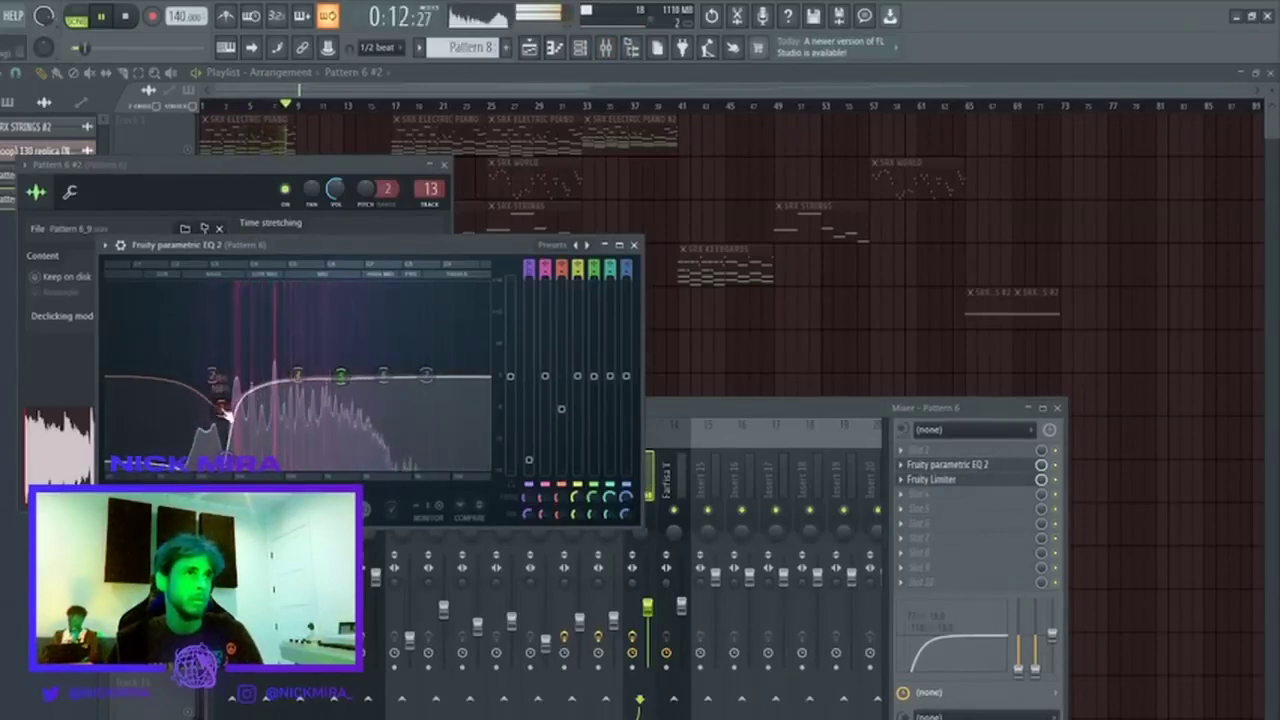
{"action": "left_click_drag", "start_coordinate": [221, 375], "coordinate": [201, 398]}
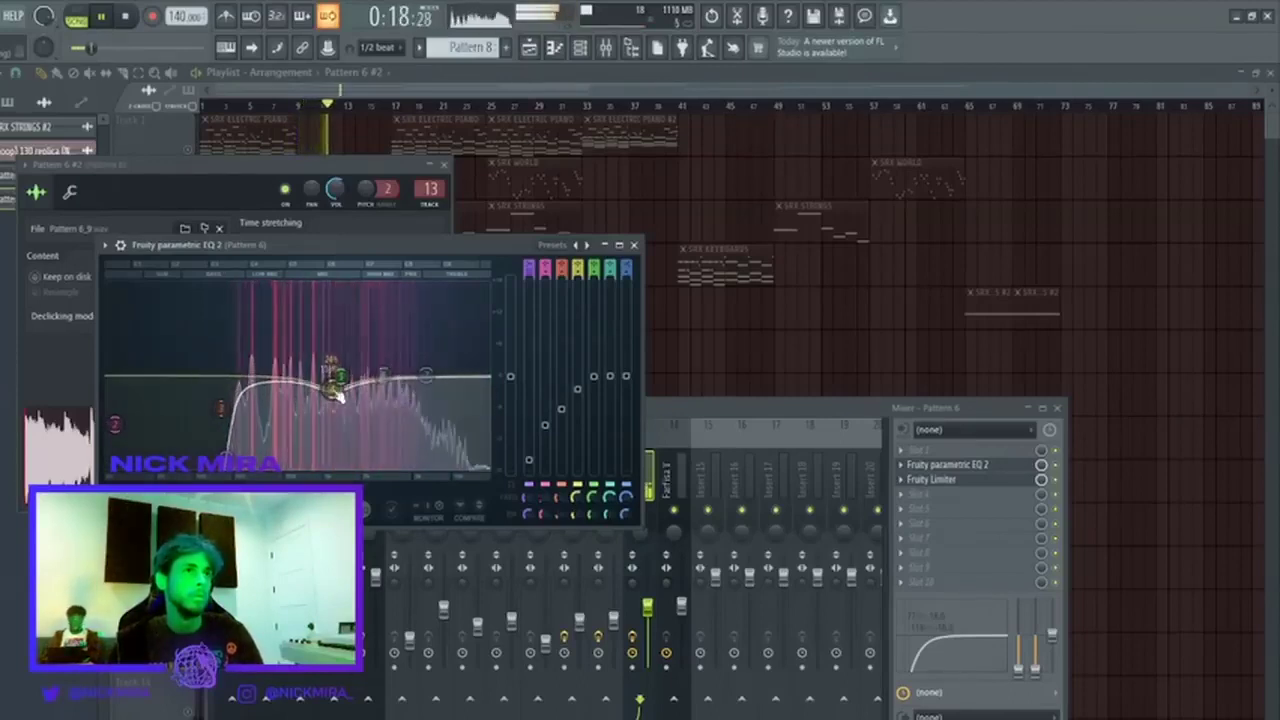
{"action": "key", "text": "F12"}
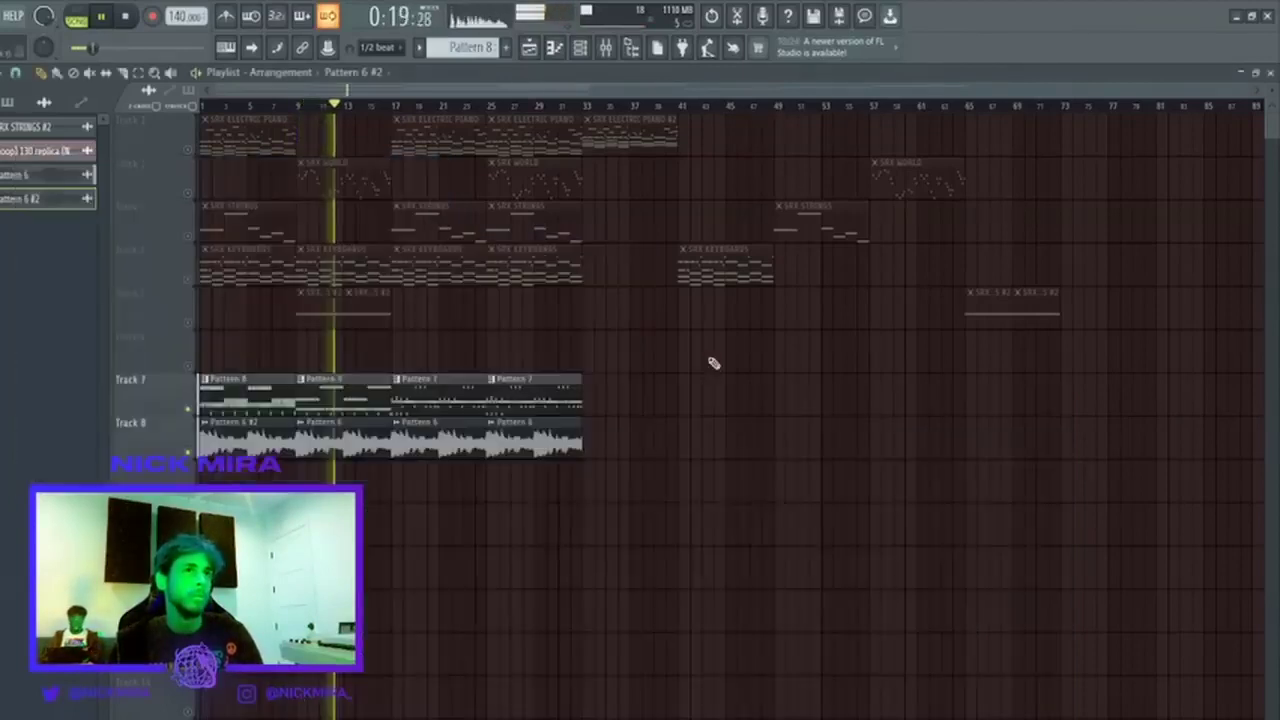
Lower the pitch of the Pattern 6 audio clip and check the settings of the Pattern 6 #2 clip.
{"action": "double_click", "coordinate": [335, 428]}
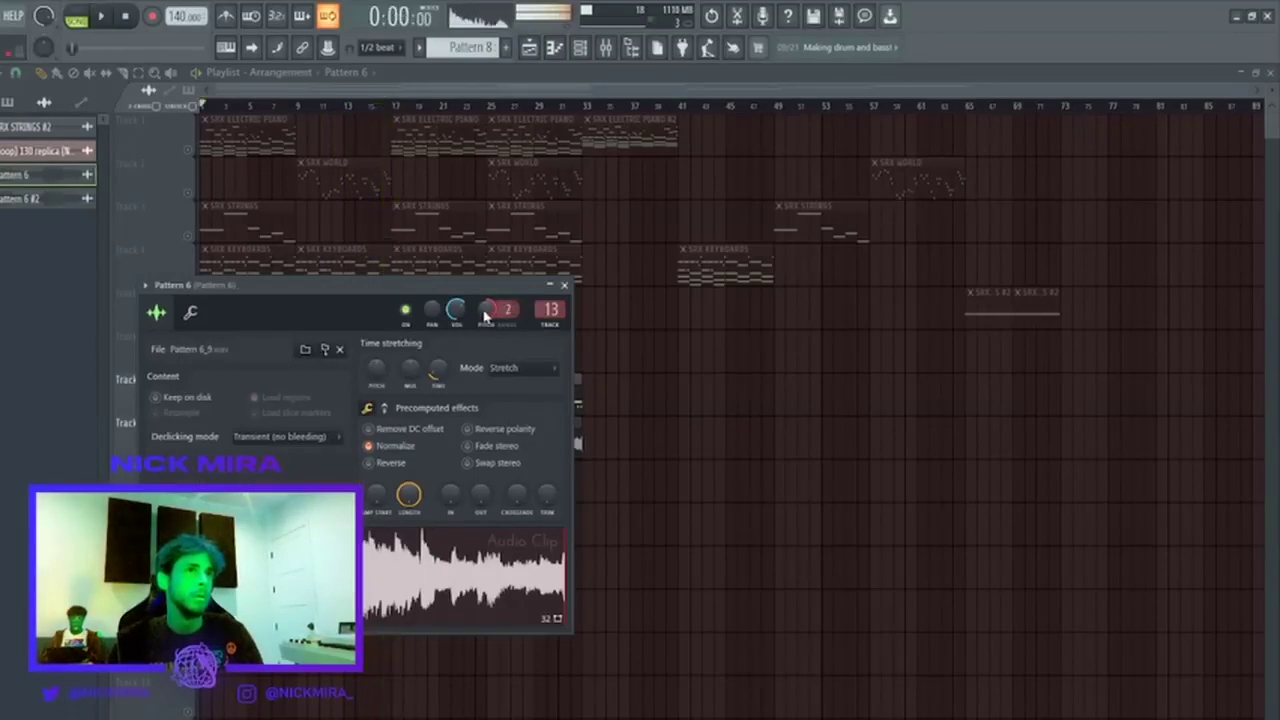
{"action": "right_click", "coordinate": [730, 444]}
{"action": "double_click", "coordinate": [240, 441]}
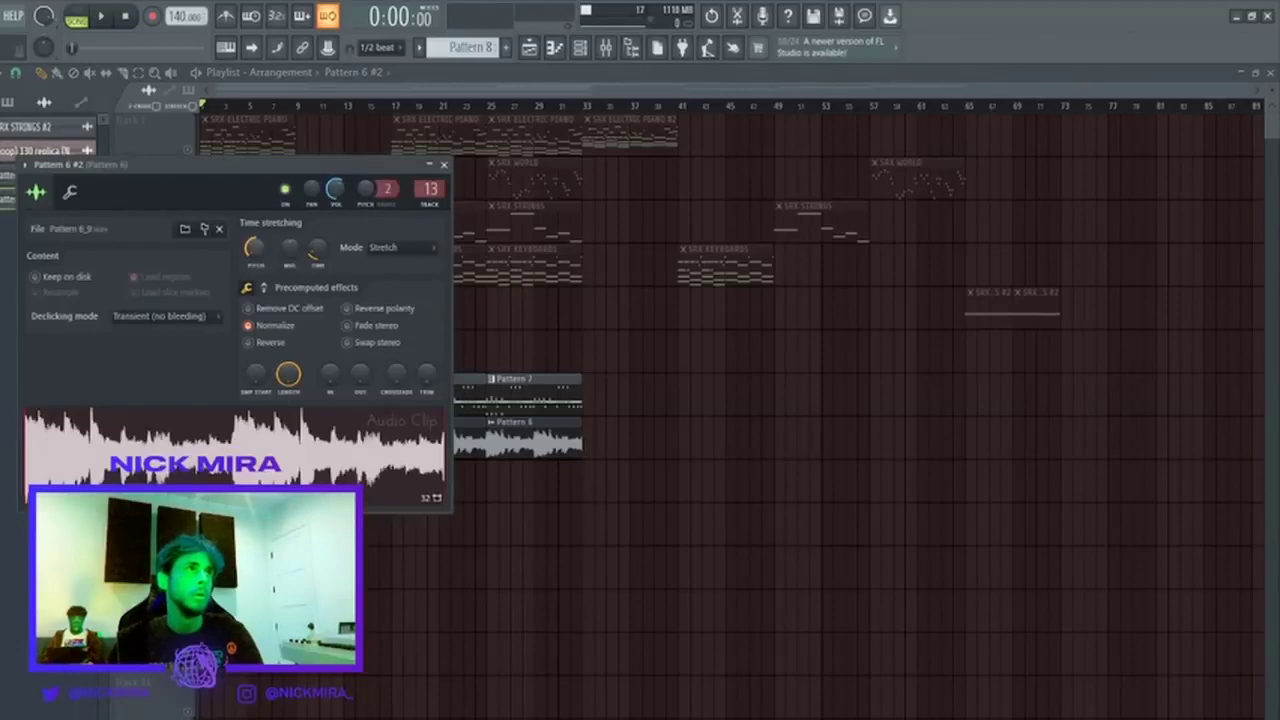
{"action": "right_click", "coordinate": [700, 589]}
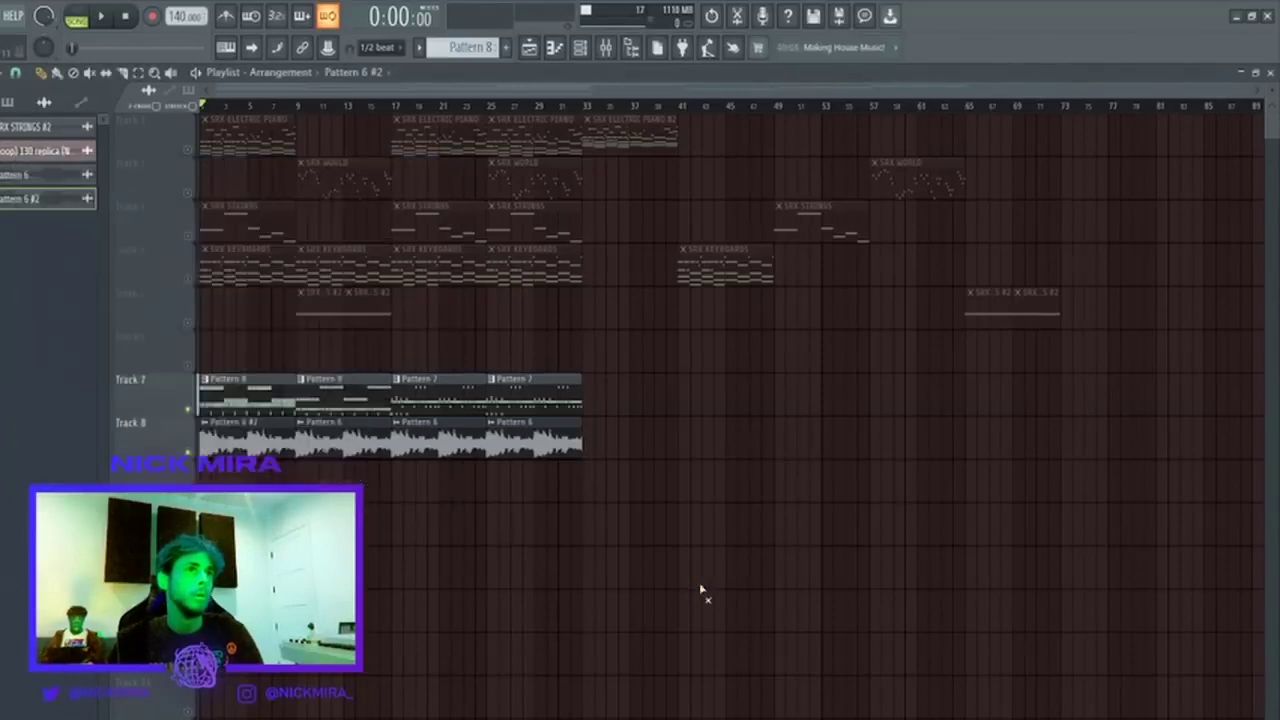
Lower Pattern 8's Industry Spinz 2 808 notes by a semitone to D#5 and C5, and play the arrangement from the start.
{"action": "double_click", "coordinate": [271, 385]}
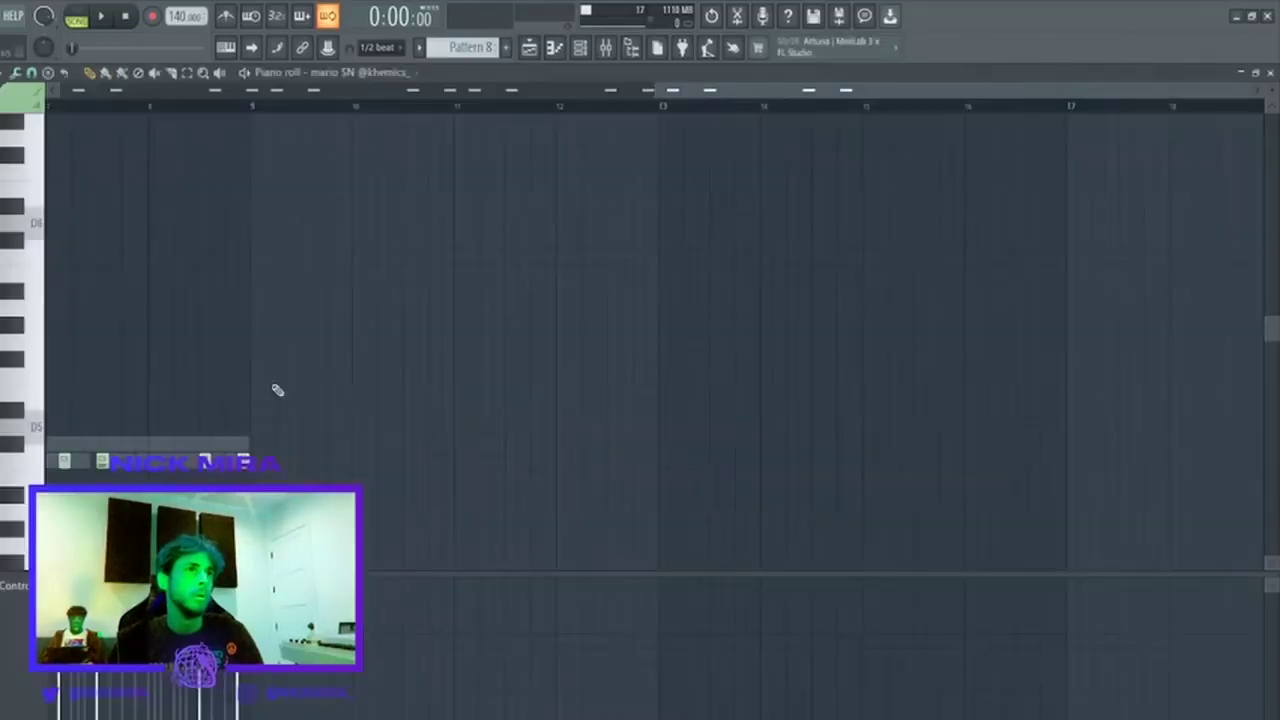
{"action": "double_click", "coordinate": [176, 447]}
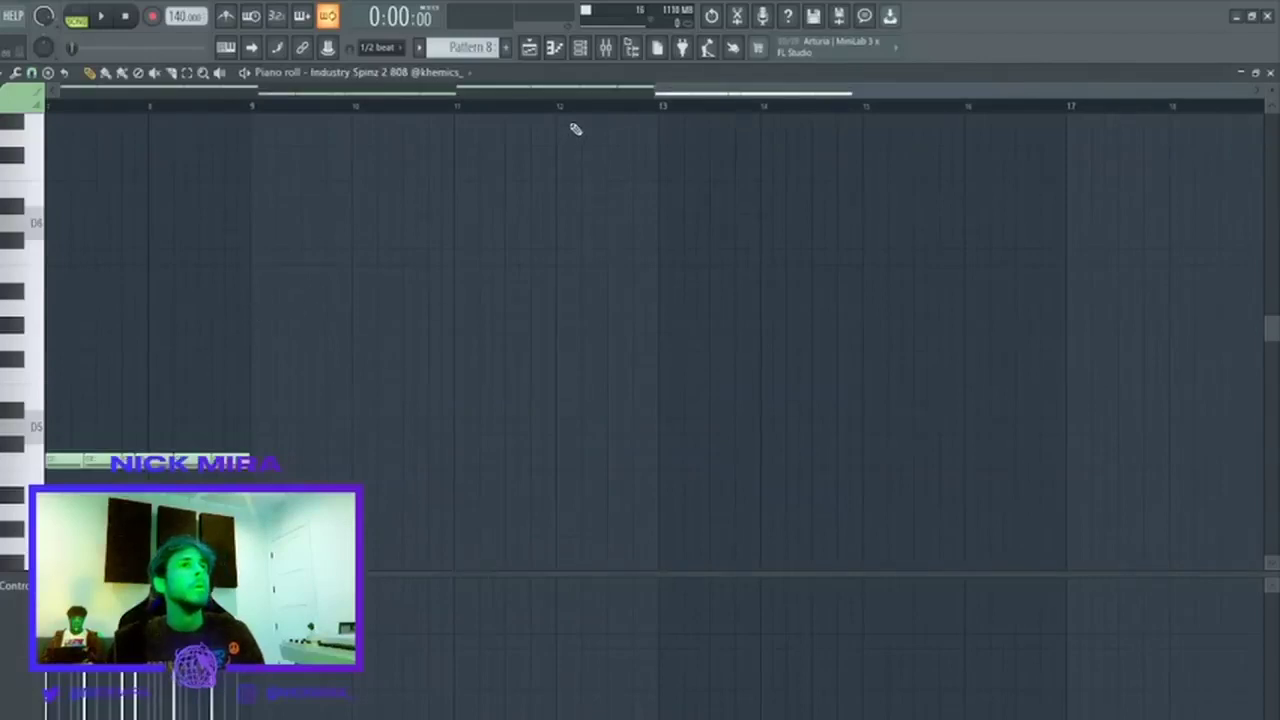
{"action": "key", "text": "space"}
{"action": "key", "text": "F5"}
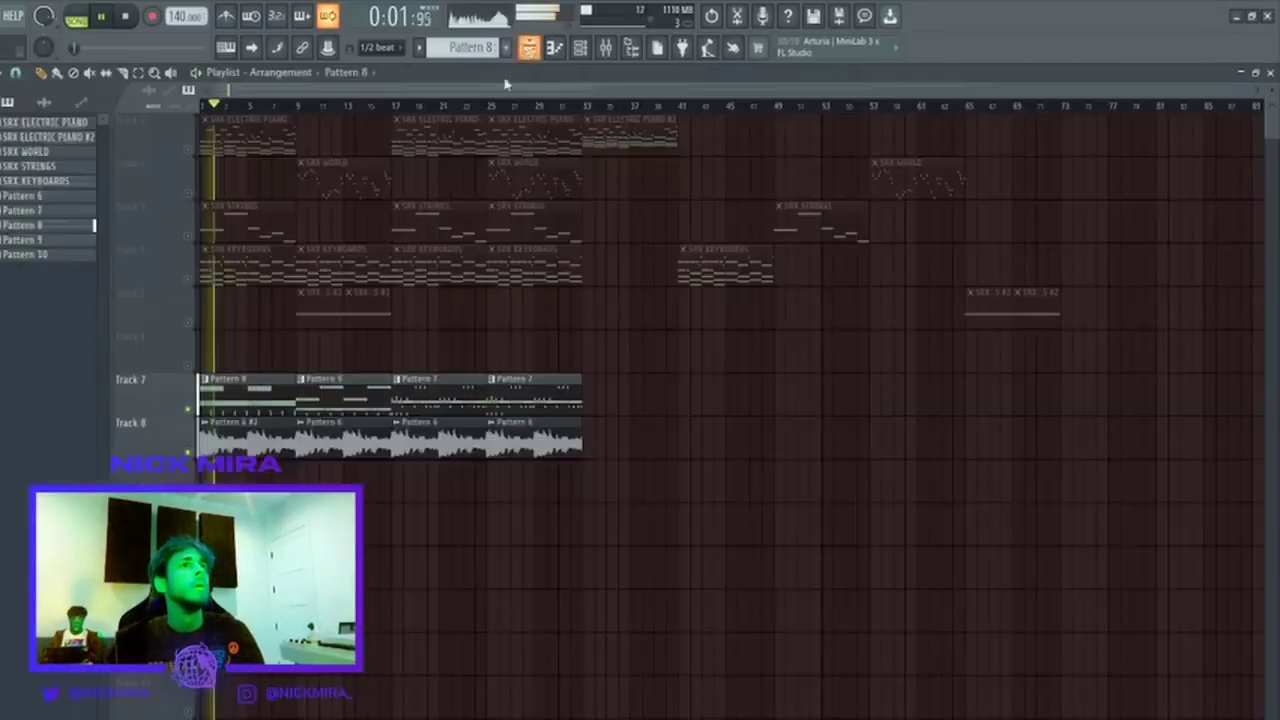
Check the Pattern 6 #2 clip's settings and Pattern 8's mario SN notes while the arrangement plays.
{"action": "double_click", "coordinate": [246, 441]}
{"action": "key", "text": "Escape"}
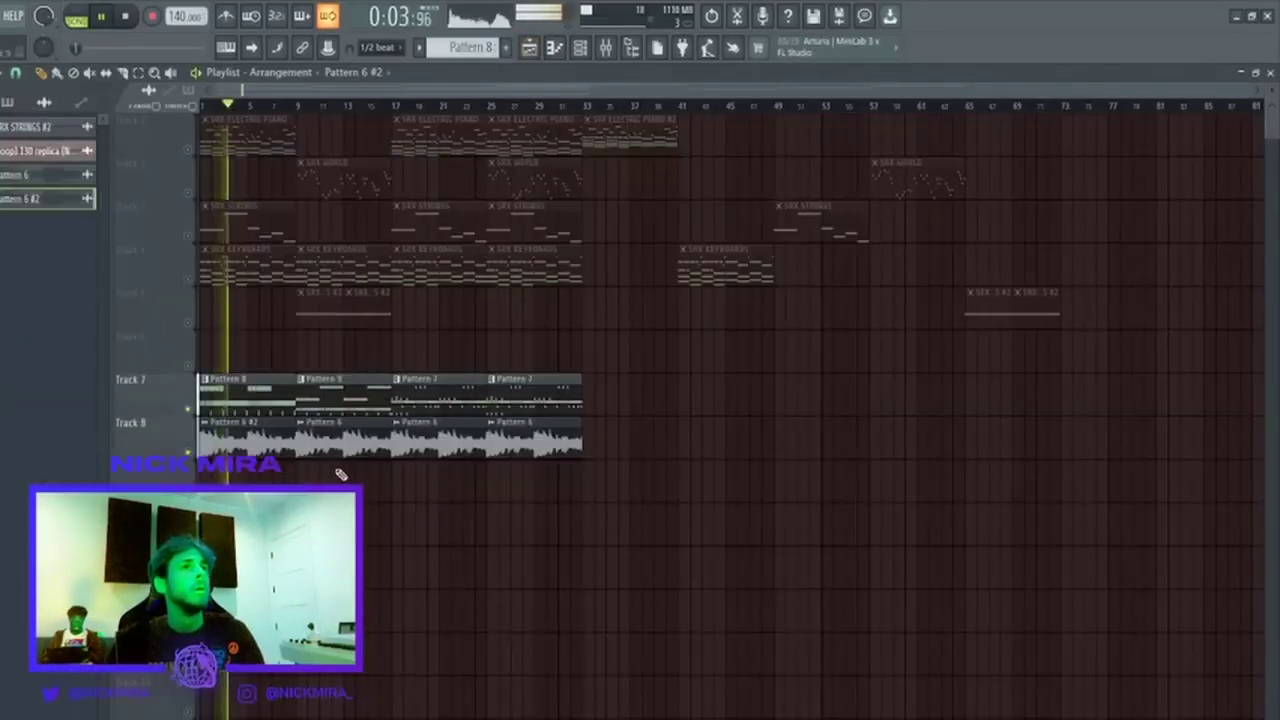
{"action": "double_click", "coordinate": [268, 404]}
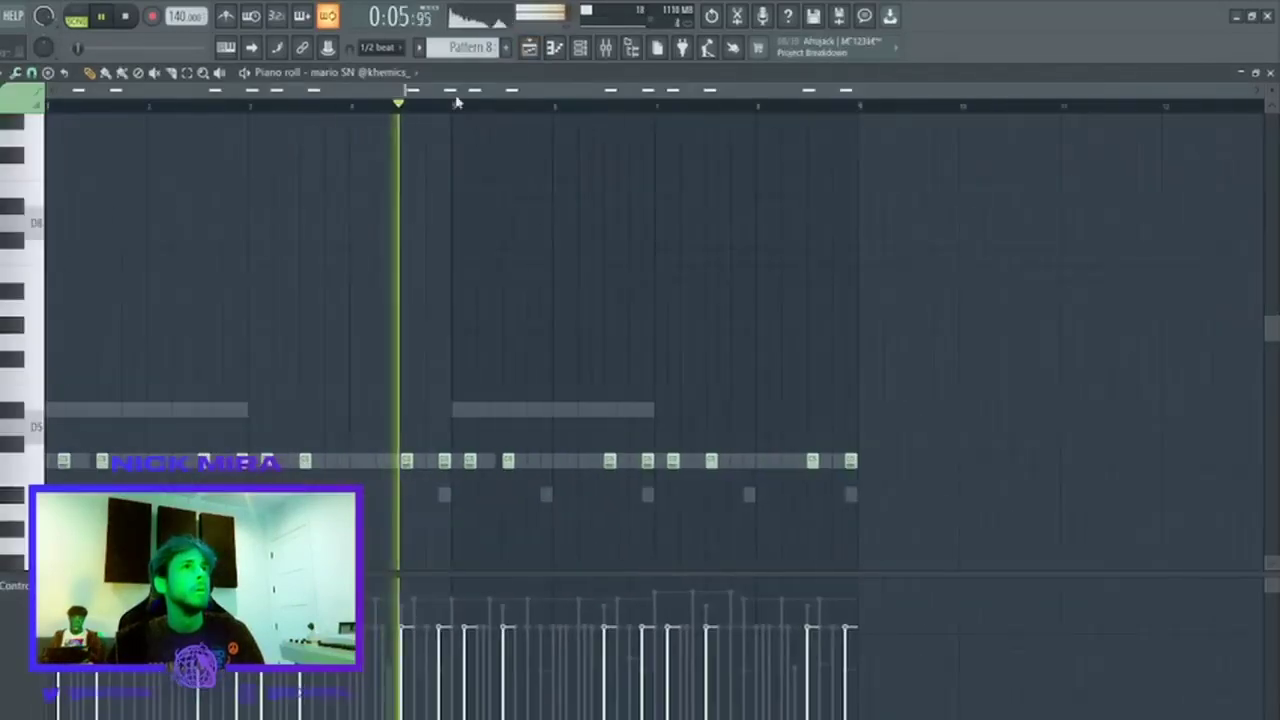
{"action": "left_click", "coordinate": [530, 49]}
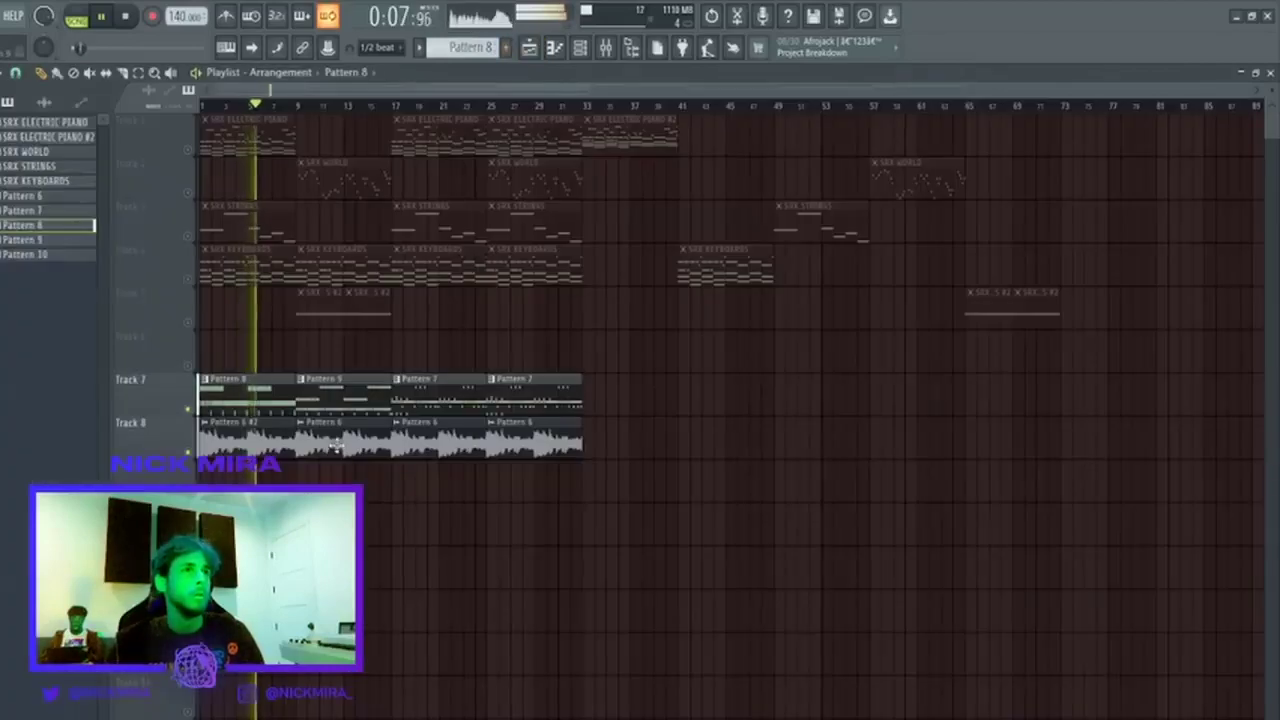
Lower Pattern 9's Industry Spinz 2 808 notes by a semitone to D#5 and G#5.
{"action": "double_click", "coordinate": [338, 400]}
{"action": "double_click", "coordinate": [438, 314]}
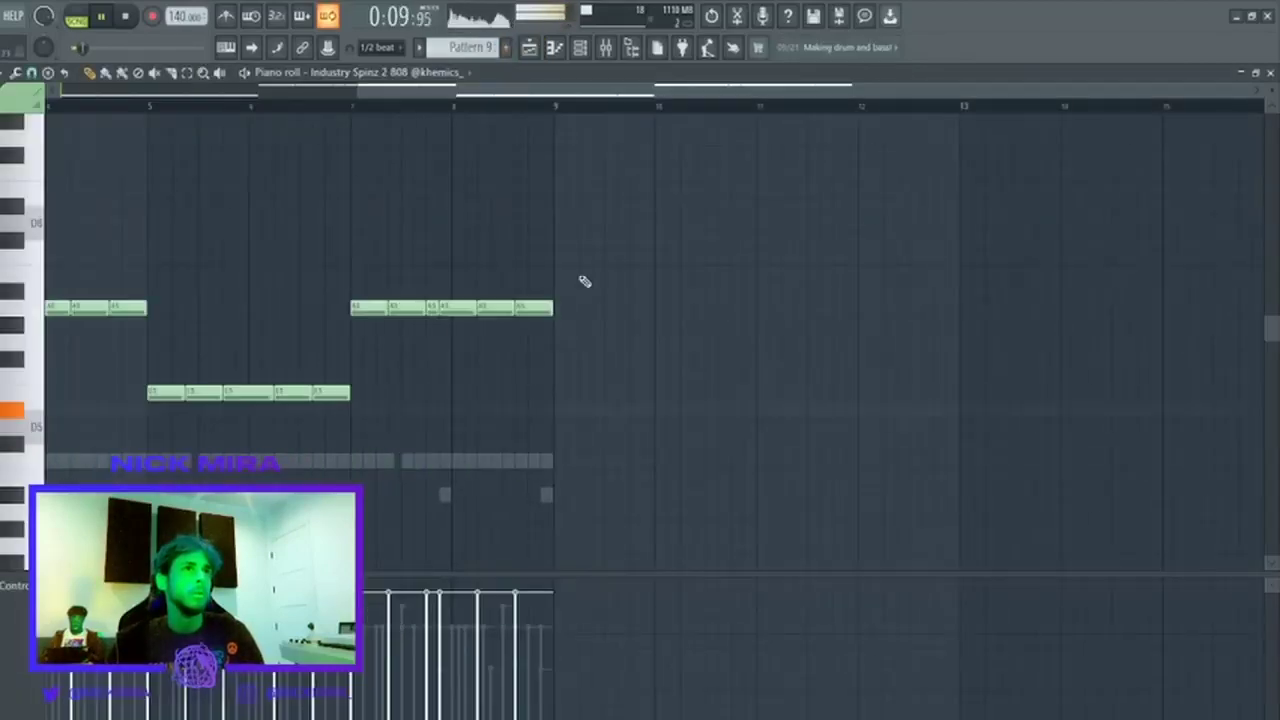
{"action": "key", "text": "ctrl+b"}
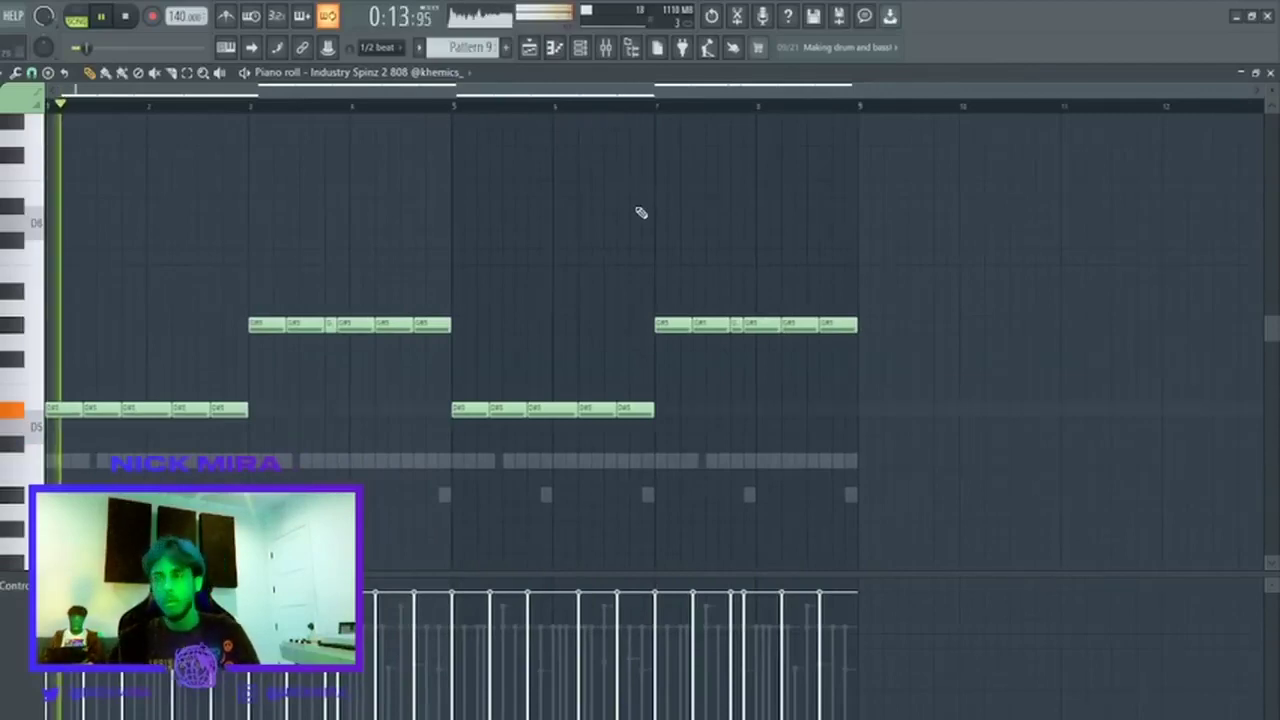
Try Pattern 9's 808 notes an octave higher, return them to their previous octave and go back to the arrangement.
{"action": "key", "text": "ctrl+Up"}
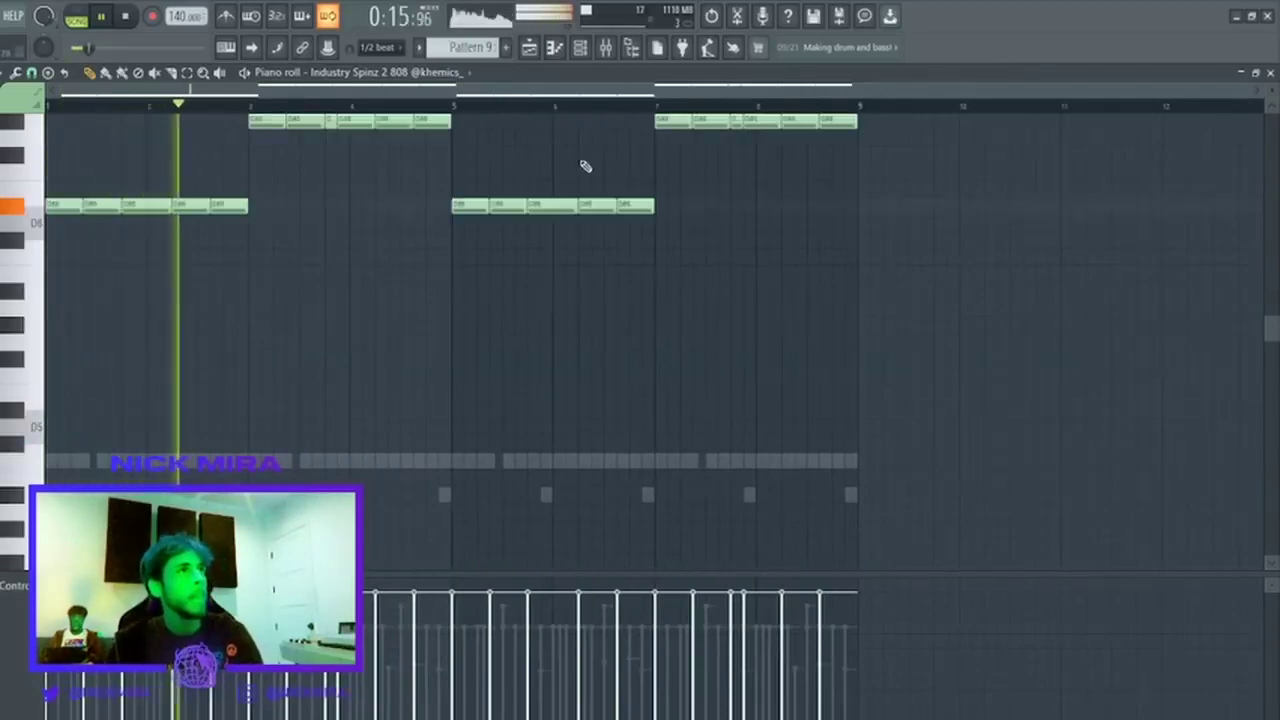
{"action": "key", "text": "ctrl+Down"}
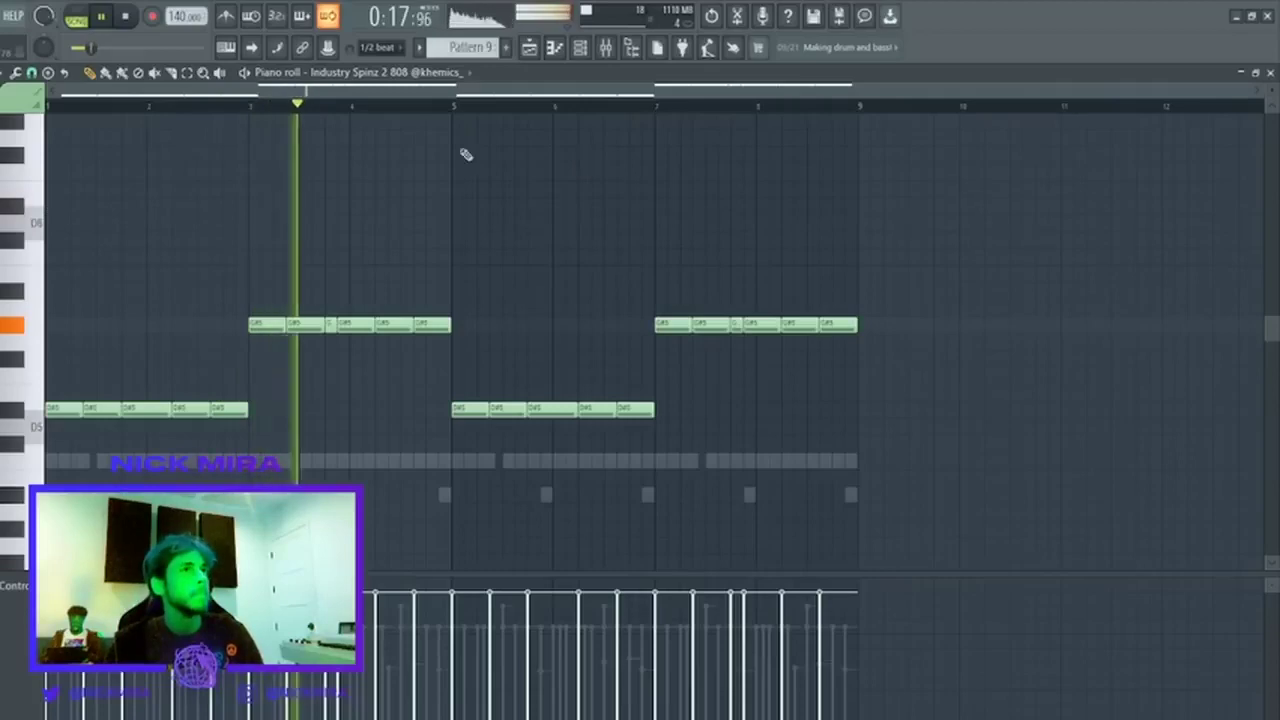
{"action": "left_click_drag", "start_coordinate": [194, 317], "coordinate": [862, 350]}
{"action": "key", "text": "ctrl+d"}
{"action": "left_click", "coordinate": [530, 50]}
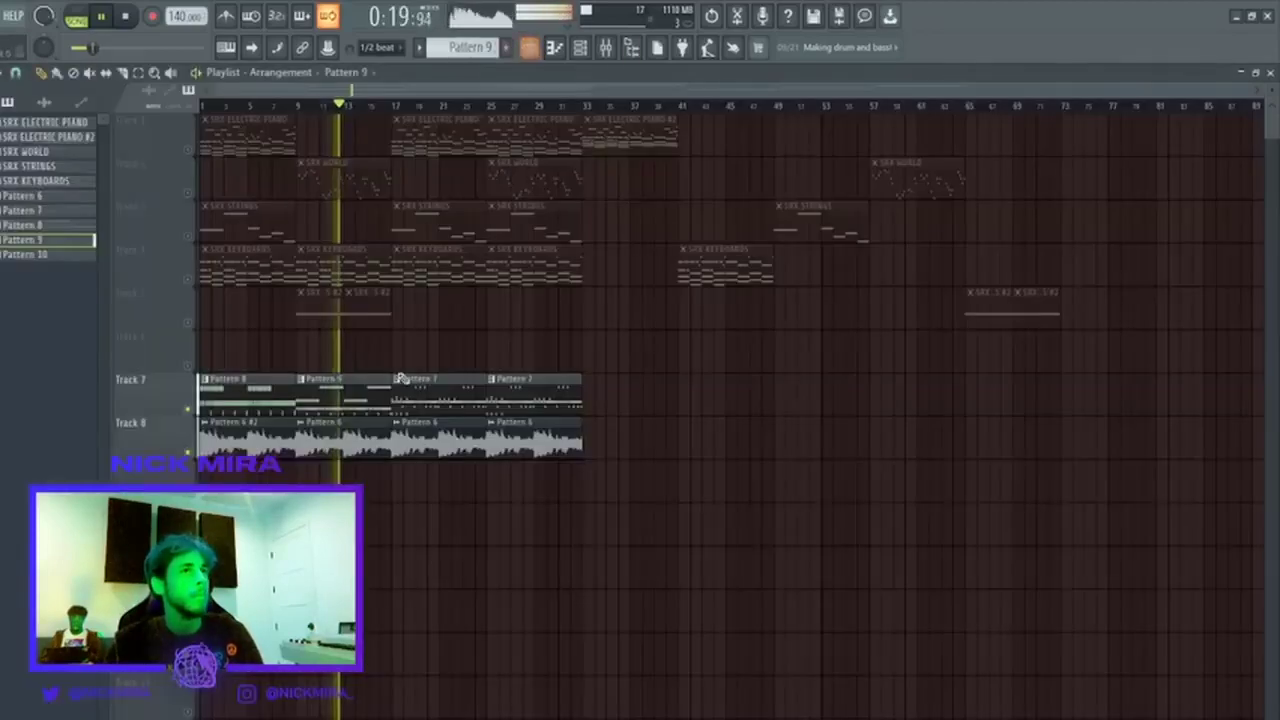
Try Pattern 8's Industry Spinz 2 808 notes two octaves higher, and bring them down one octave to D#6 and C6.
{"action": "double_click", "coordinate": [266, 393]}
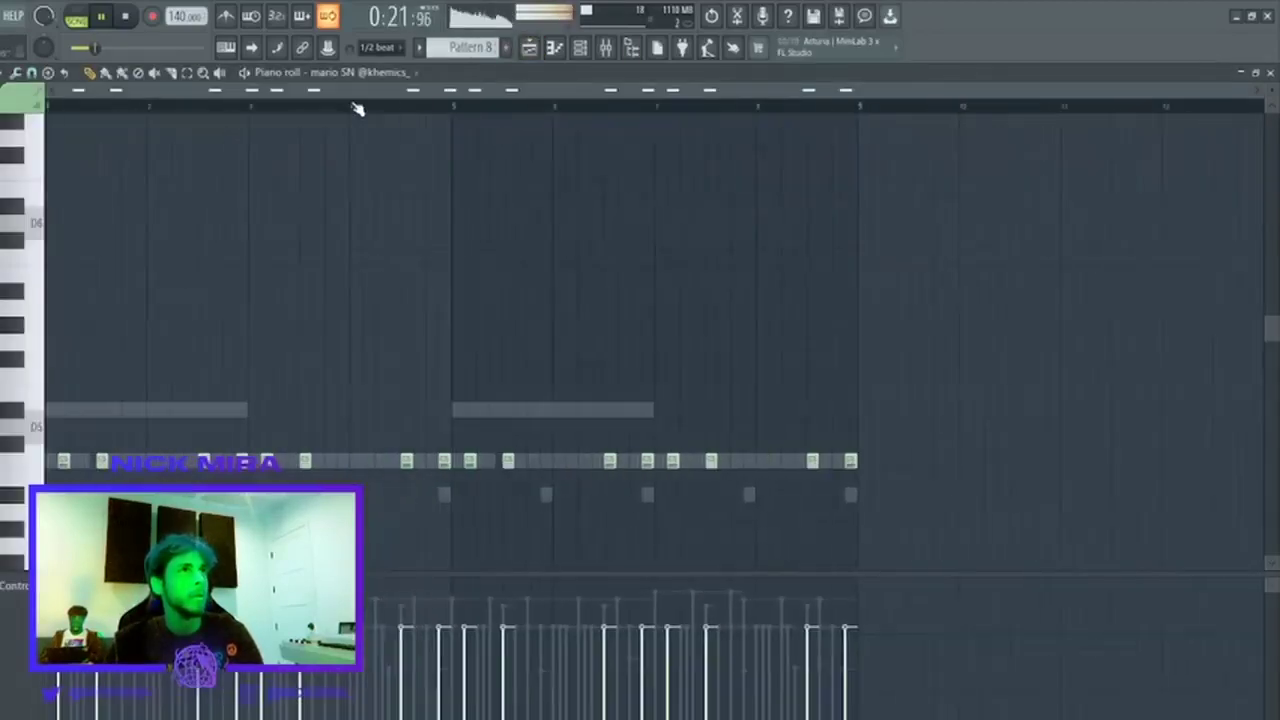
{"action": "double_click", "coordinate": [193, 412]}
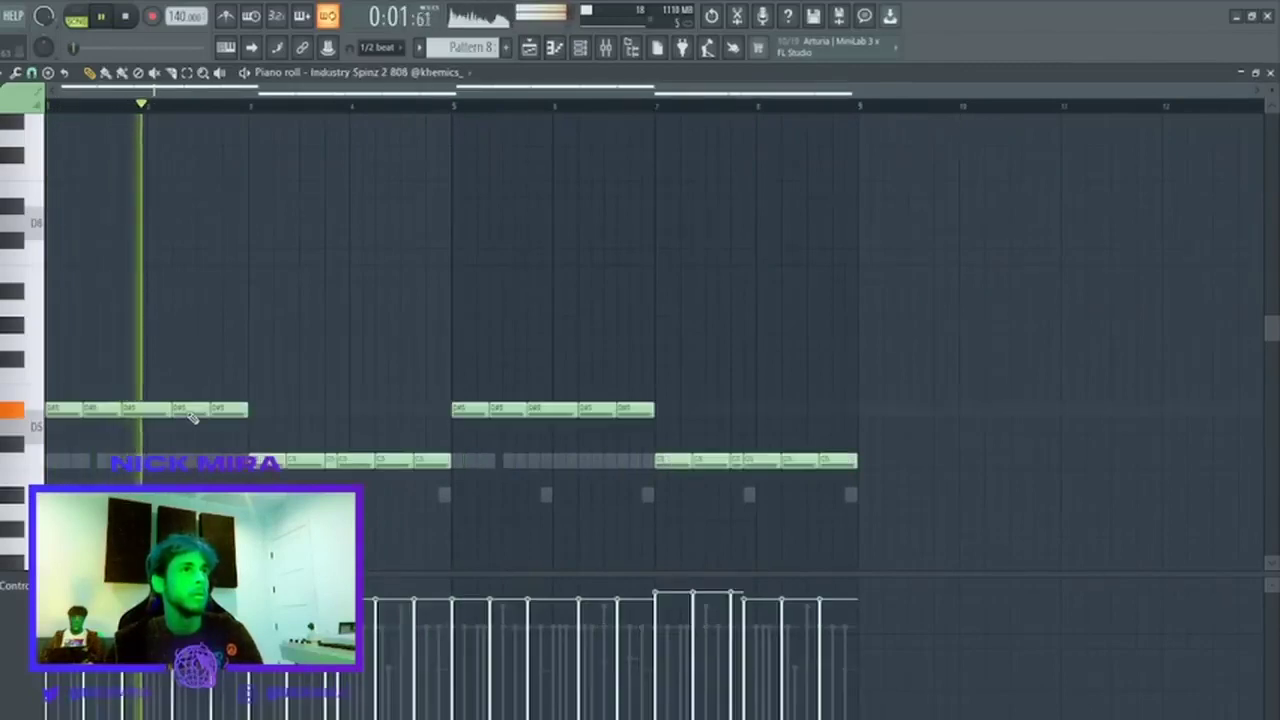
{"action": "key", "text": "ctrl+Up"}
{"action": "scroll", "coordinate": [214, 411], "scroll_direction": "up", "scroll_amount": 3}
{"action": "key", "text": "ctrl+Up"}
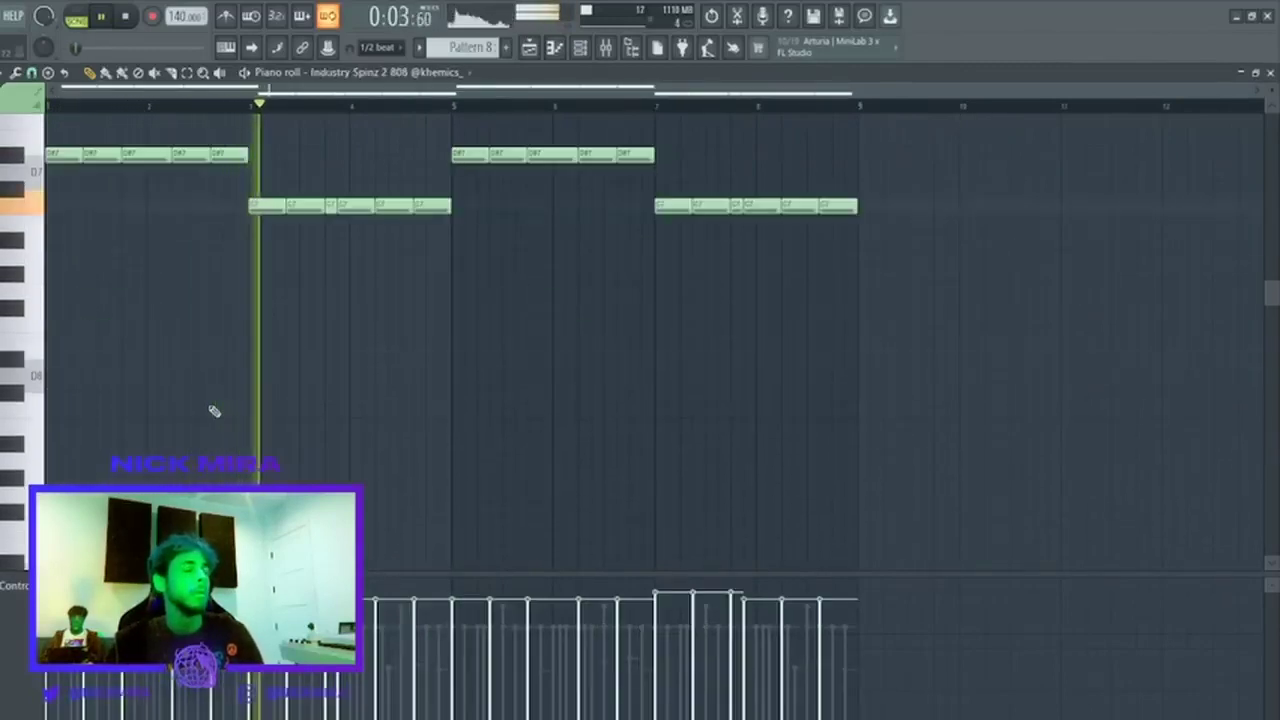
{"action": "scroll", "coordinate": [214, 411], "scroll_direction": "up", "scroll_amount": 3}
{"action": "key", "text": "ctrl+Down"}
{"action": "scroll", "coordinate": [240, 396], "scroll_direction": "down", "scroll_amount": 3}
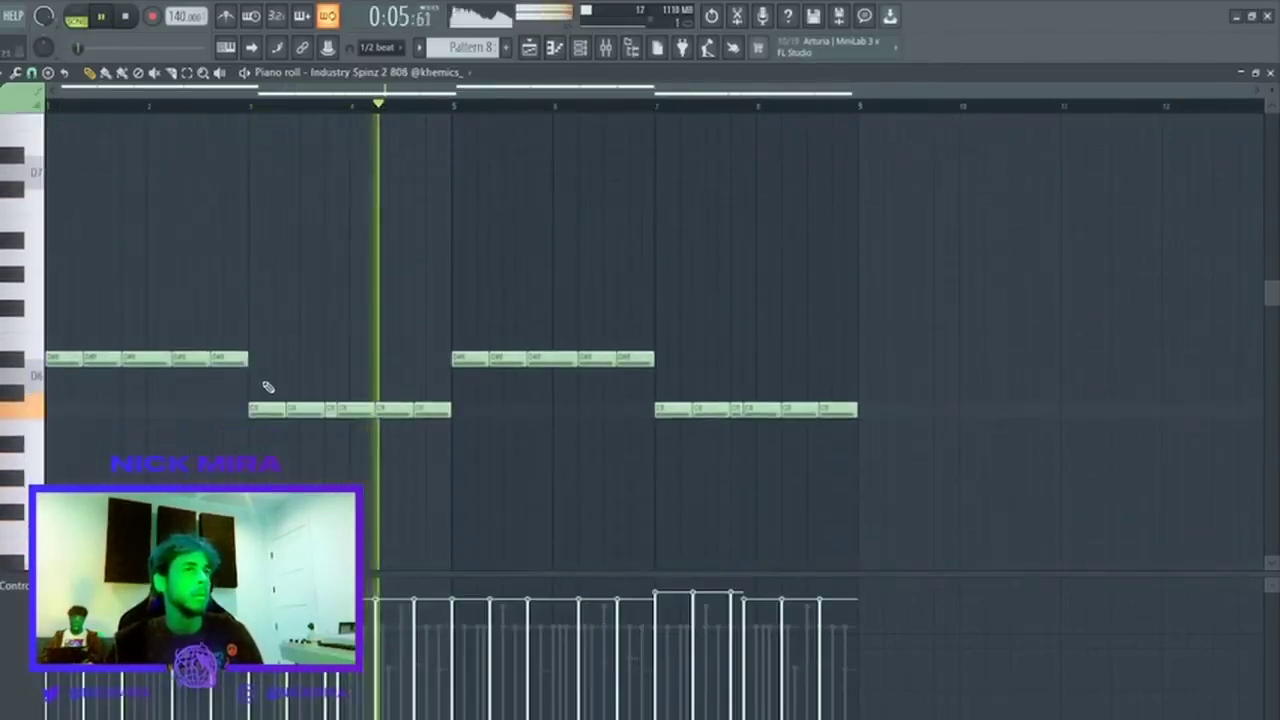
Lower all of Pattern 8's 808 notes by an octave to D#5 and C5 and return to the arrangement.
{"action": "key", "text": "ctrl+a"}
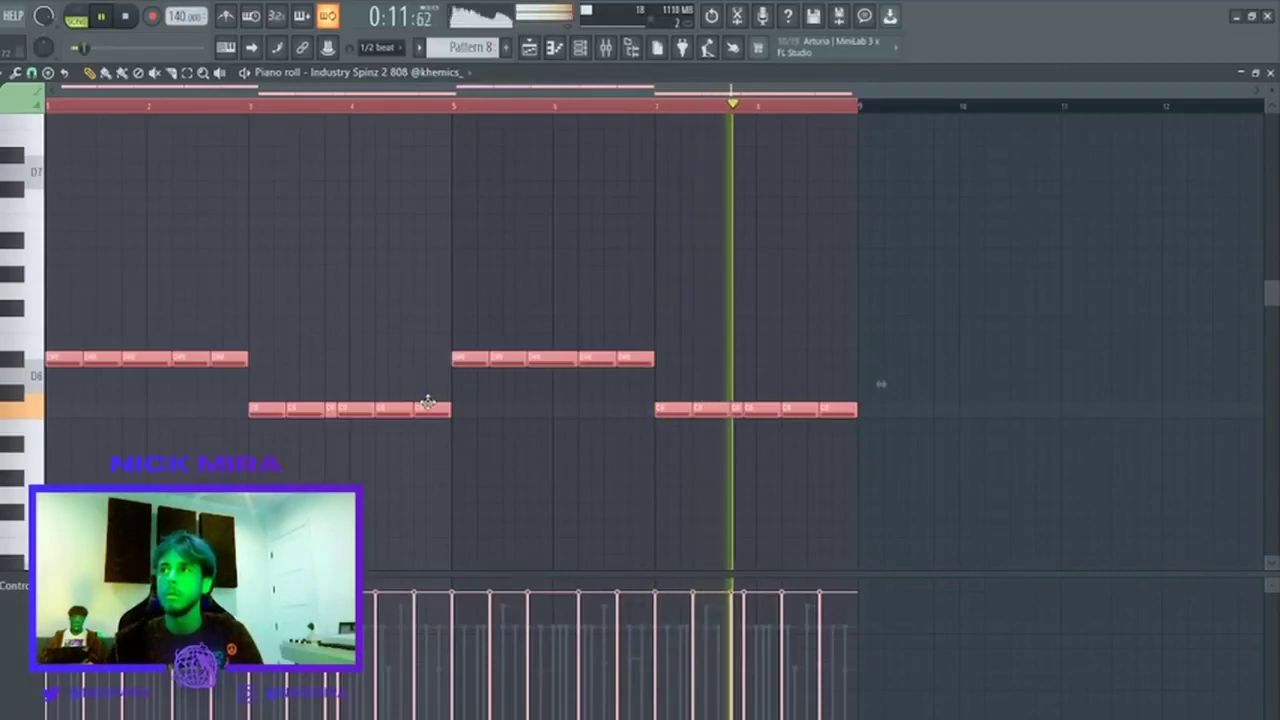
{"action": "key", "text": "ctrl+Down"}
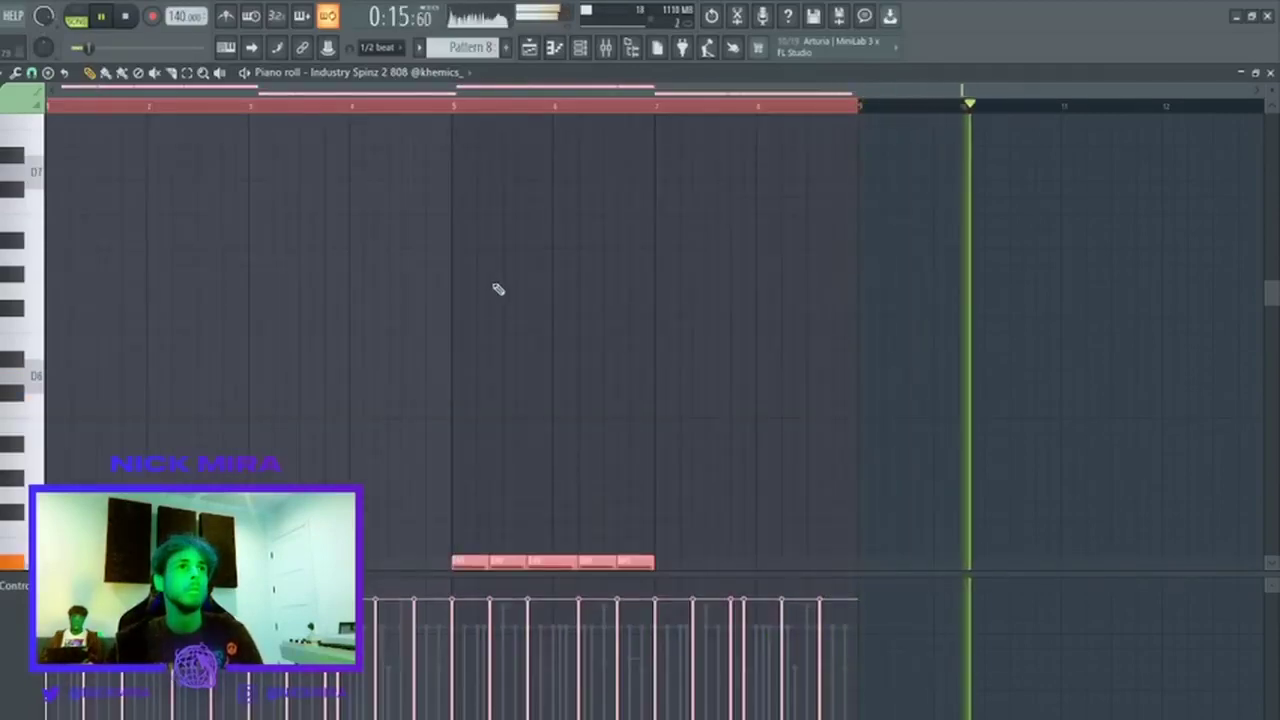
{"action": "key", "text": "F6"}
{"action": "key", "text": "F5"}
{"action": "key", "text": "F6"}
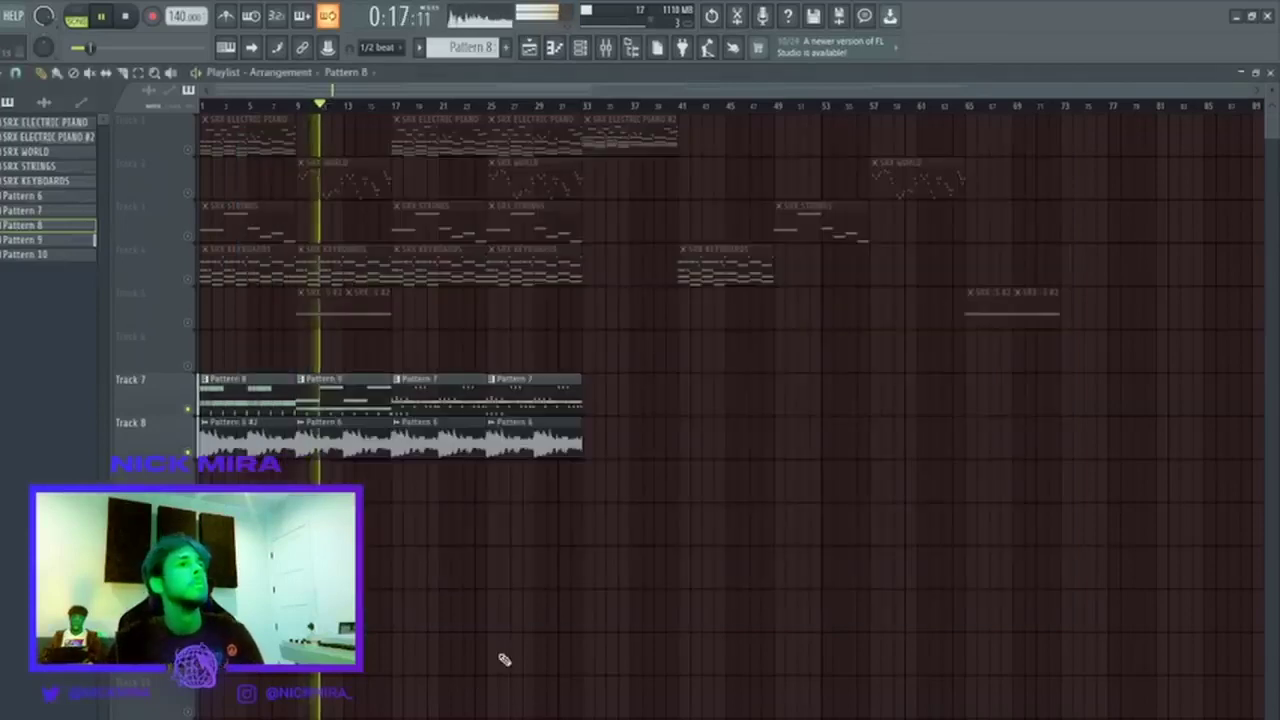
Review Pattern 9's channels in the Channel rack during playback and return to the arrangement.
{"action": "double_click", "coordinate": [342, 399]}
{"action": "left_click", "coordinate": [582, 47]}
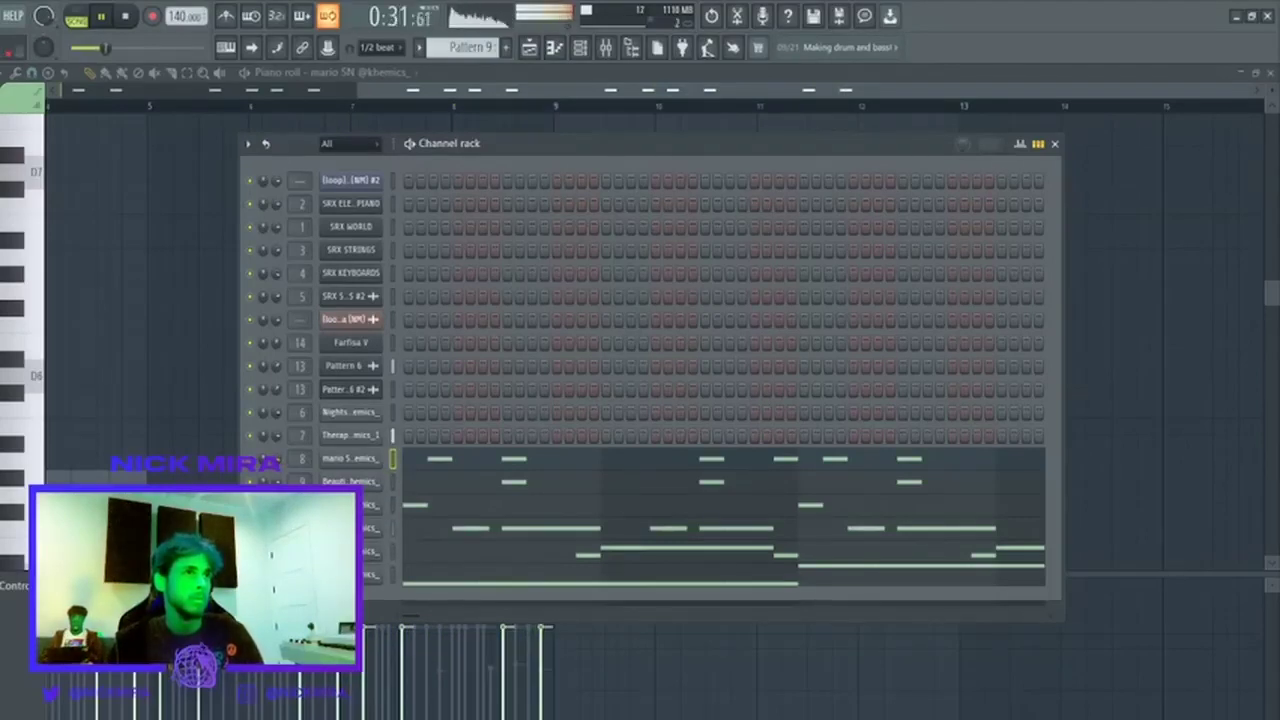
{"action": "left_click", "coordinate": [529, 47]}
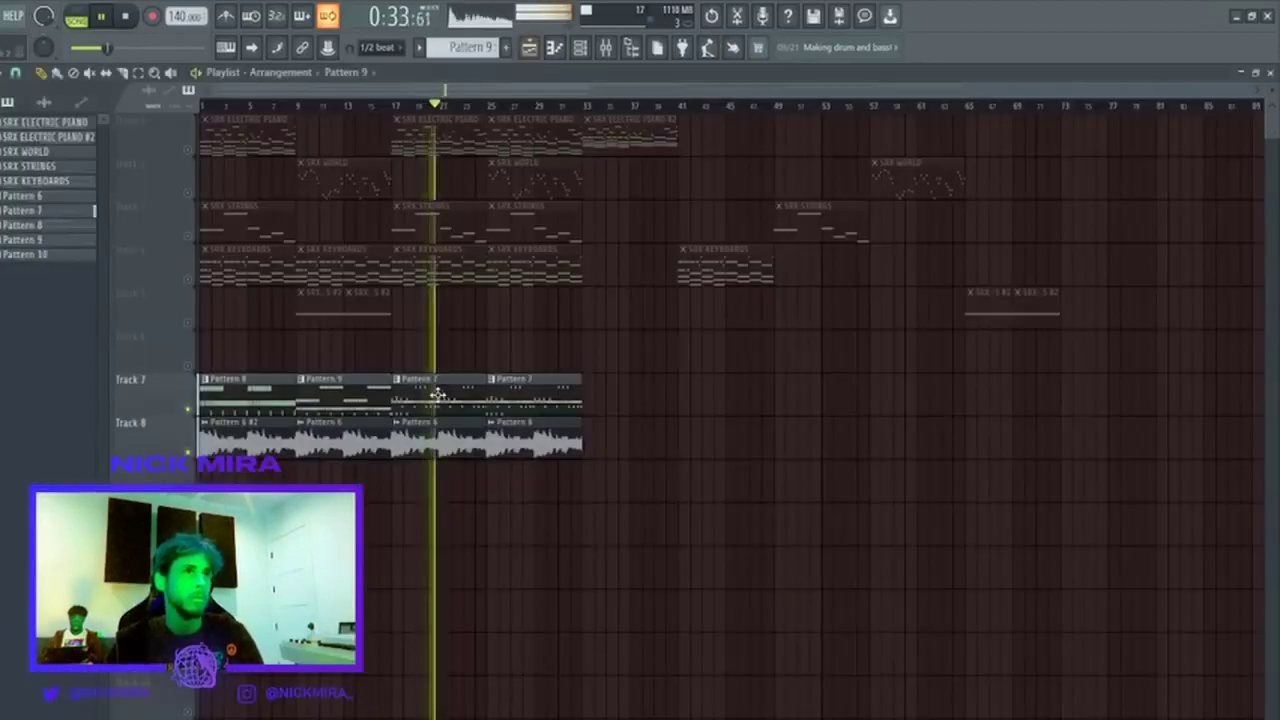
Lower Pattern 7's Therapy 808 notes by a semitone and raise them two octaves to C7, F7 and A6 to check their pitch.
{"action": "double_click", "coordinate": [437, 395]}
{"action": "right_click", "coordinate": [360, 511]}
{"action": "right_click", "coordinate": [360, 511]}
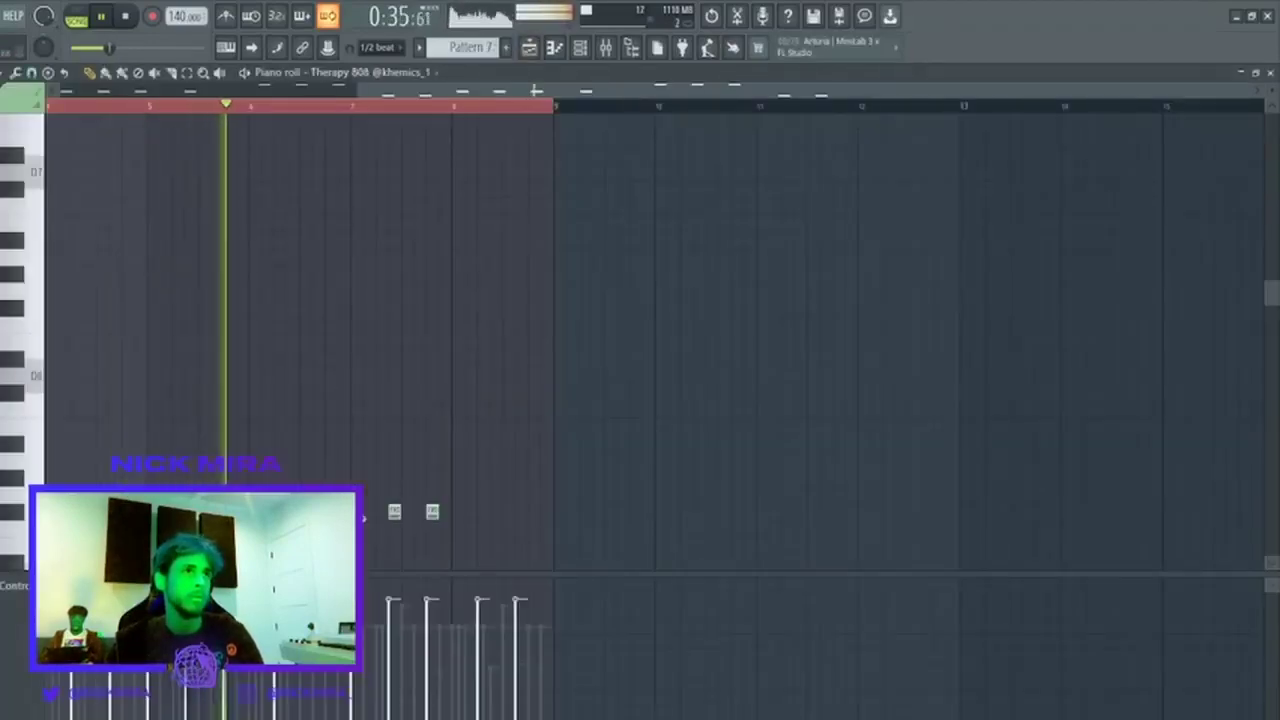
{"action": "key", "text": "shift+Down"}
{"action": "key", "text": "ctrl+Up"}
{"action": "scroll", "coordinate": [522, 424], "scroll_direction": "down", "scroll_amount": 4}
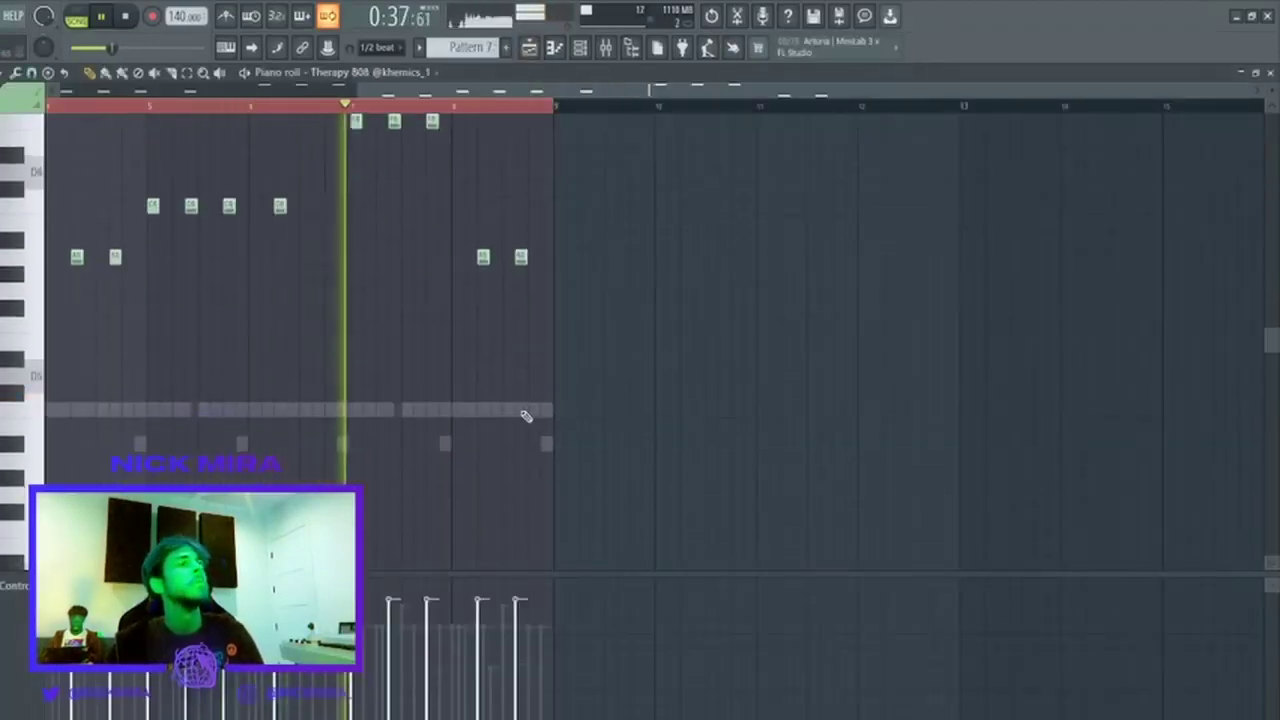
{"action": "scroll", "coordinate": [425, 110], "scroll_direction": "left", "scroll_amount": 4}
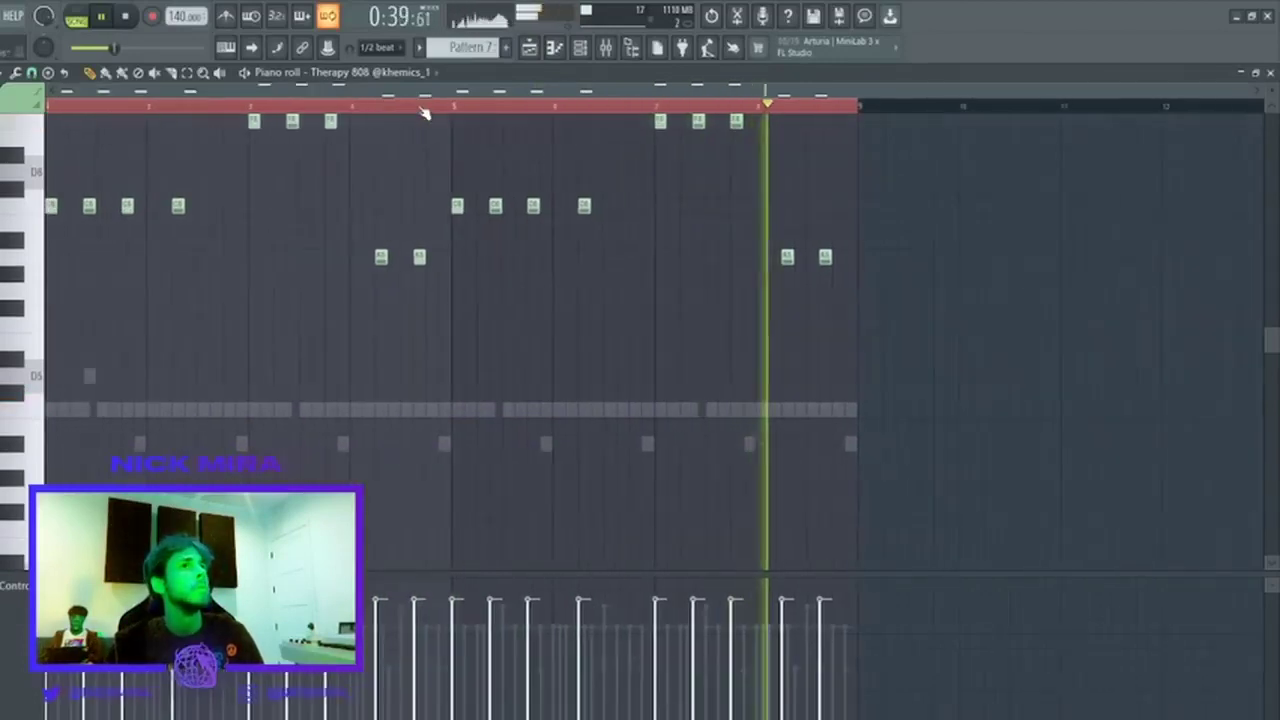
{"action": "scroll", "coordinate": [417, 174], "scroll_direction": "up", "scroll_amount": 2}
{"action": "key", "text": "ctrl+Up"}
{"action": "key", "text": "space"}
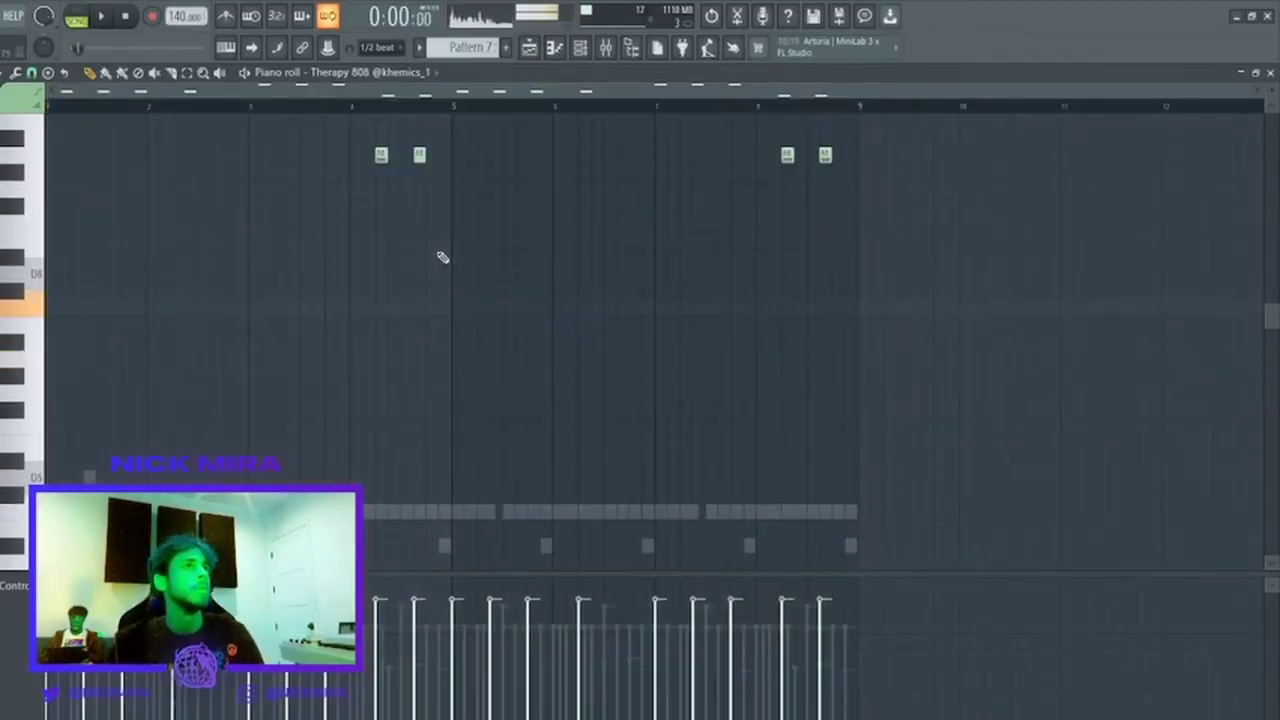
Move the Therapy 808 notes in bars 4 and 8 of Pattern 7 up to A#6, auditioning them in a higher octave.
{"action": "scroll", "coordinate": [330, 321], "scroll_direction": "up", "scroll_amount": 4}
{"action": "left_click_drag", "start_coordinate": [323, 351], "coordinate": [1262, 490]}
{"action": "key", "text": "ctrl+Up"}
{"action": "key", "text": "ctrl+Up"}
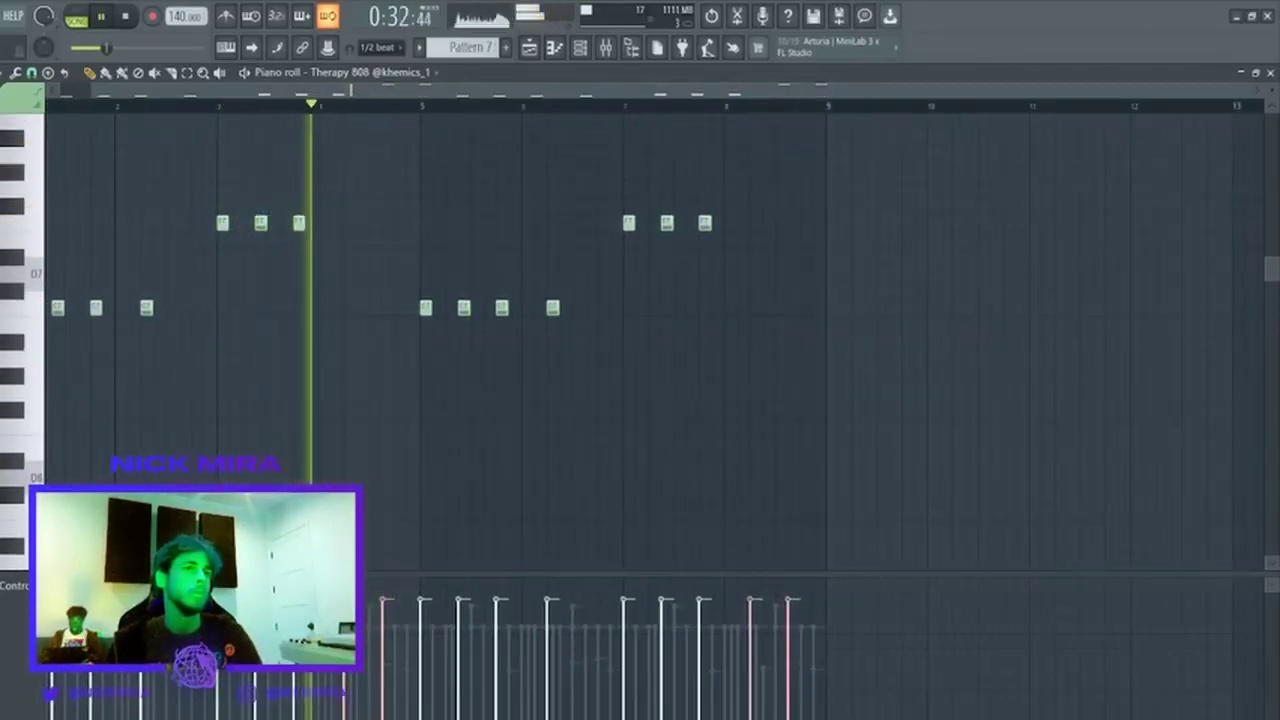
{"action": "key", "text": "ctrl+Down"}
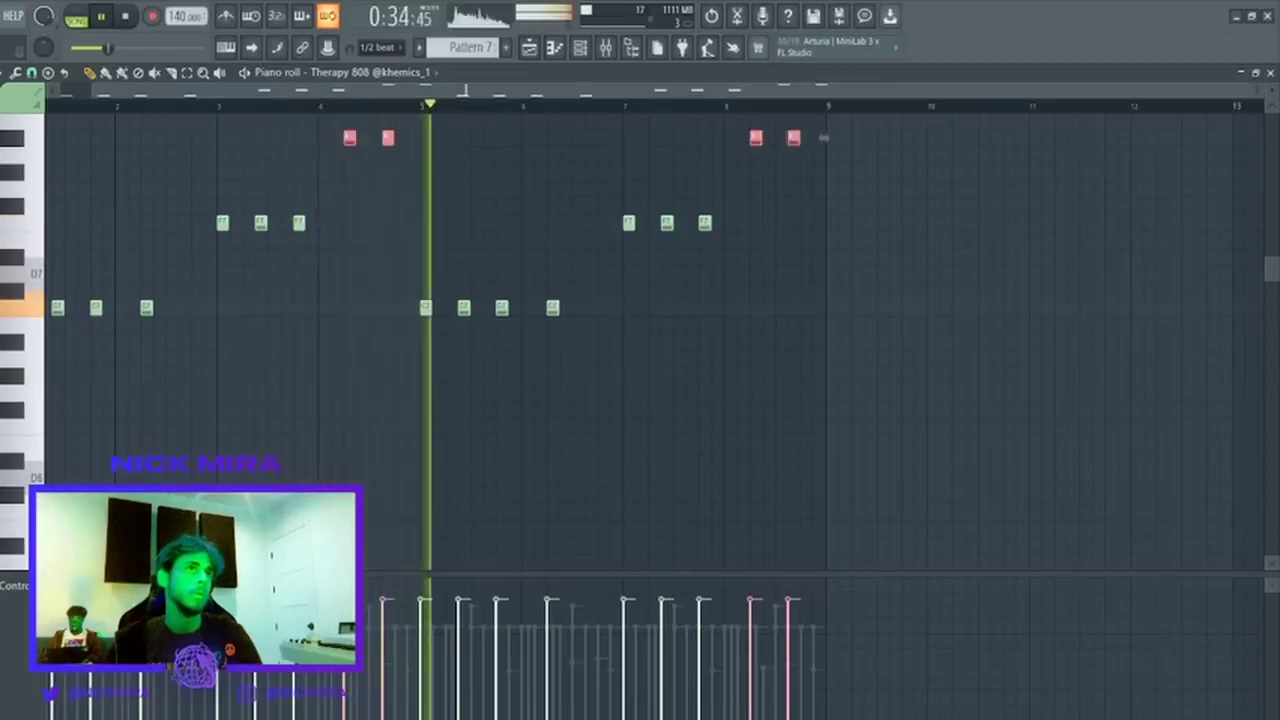
{"action": "key", "text": "ctrl+Down"}
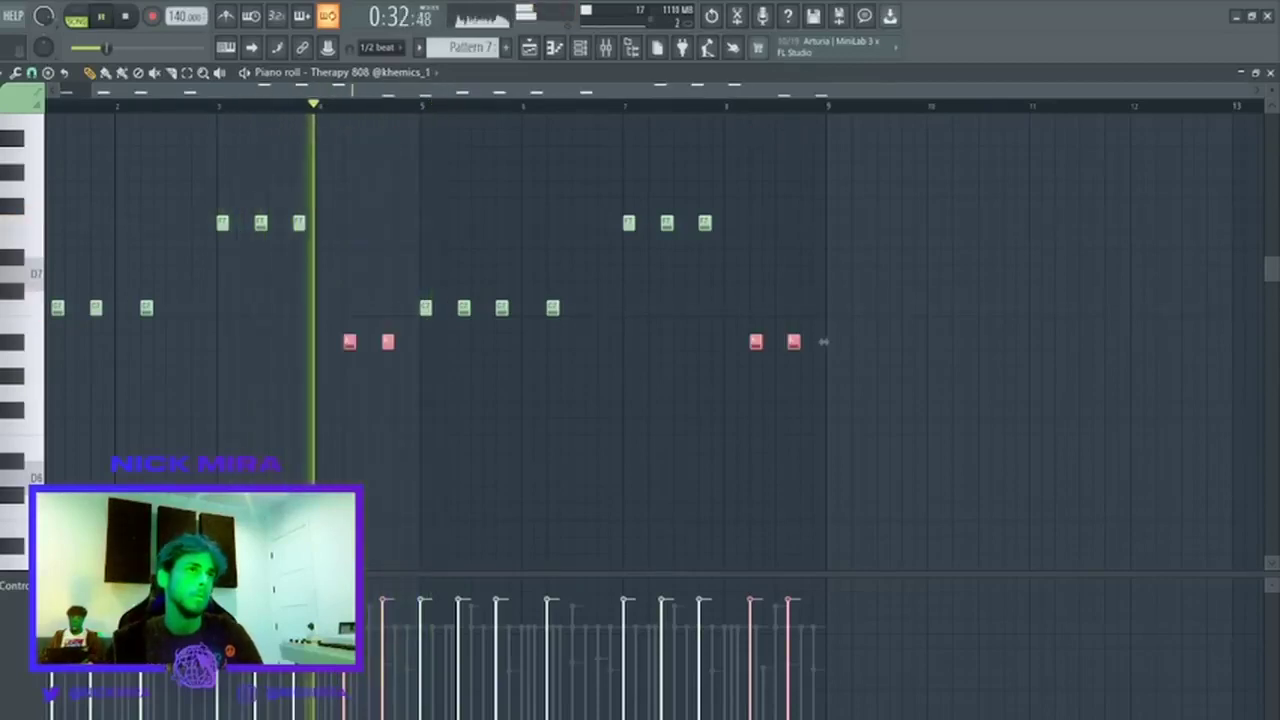
Lower all of Pattern 7's Therapy 808 notes by two octaves to C5, F5 and A#4, and play them back.
{"action": "key", "text": "ctrl+a"}
{"action": "key", "text": "ctrl+Down"}
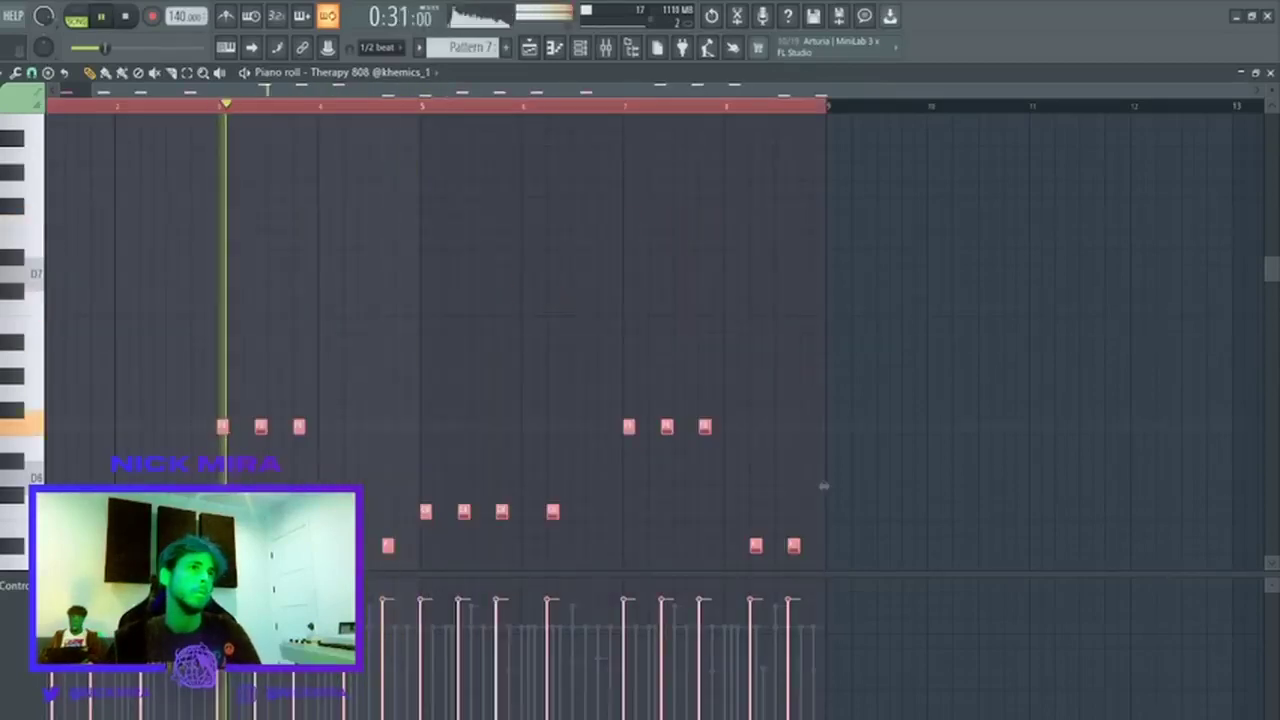
{"action": "key", "text": "space"}
{"action": "key", "text": "ctrl+d"}
{"action": "left_click", "coordinate": [745, 107]}
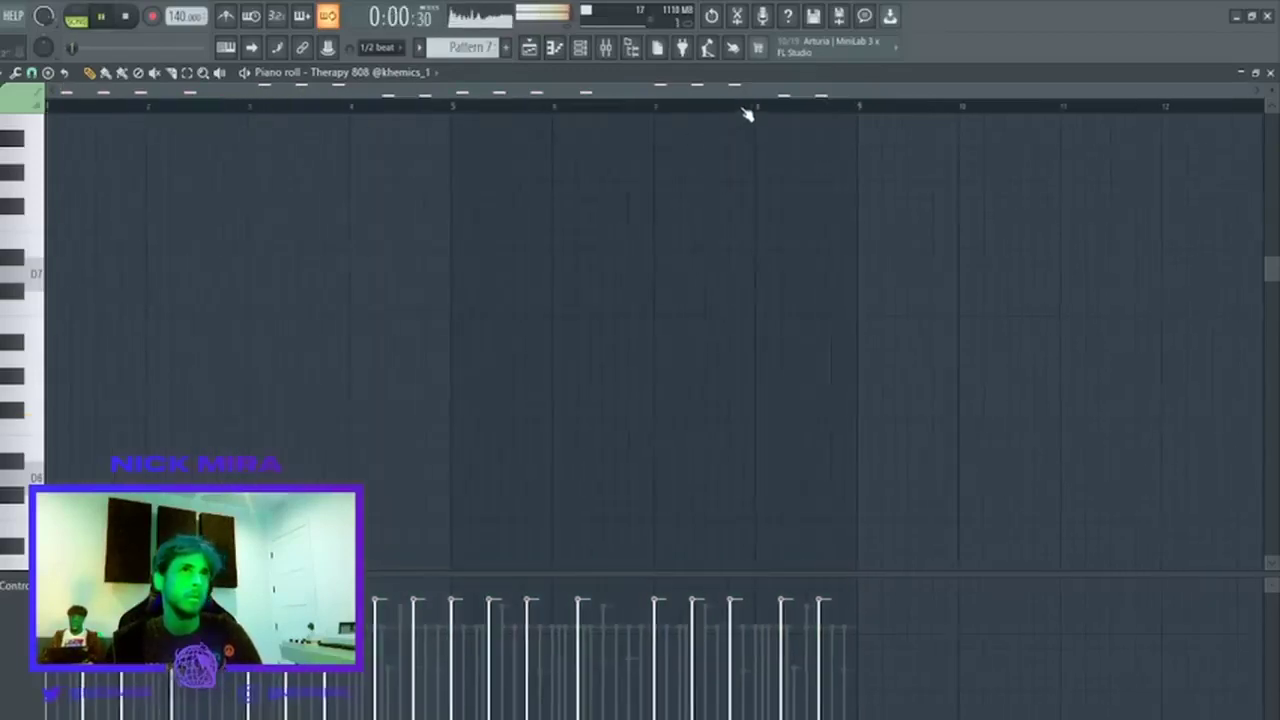
{"action": "scroll", "coordinate": [256, 224], "scroll_direction": "down", "scroll_amount": 5}
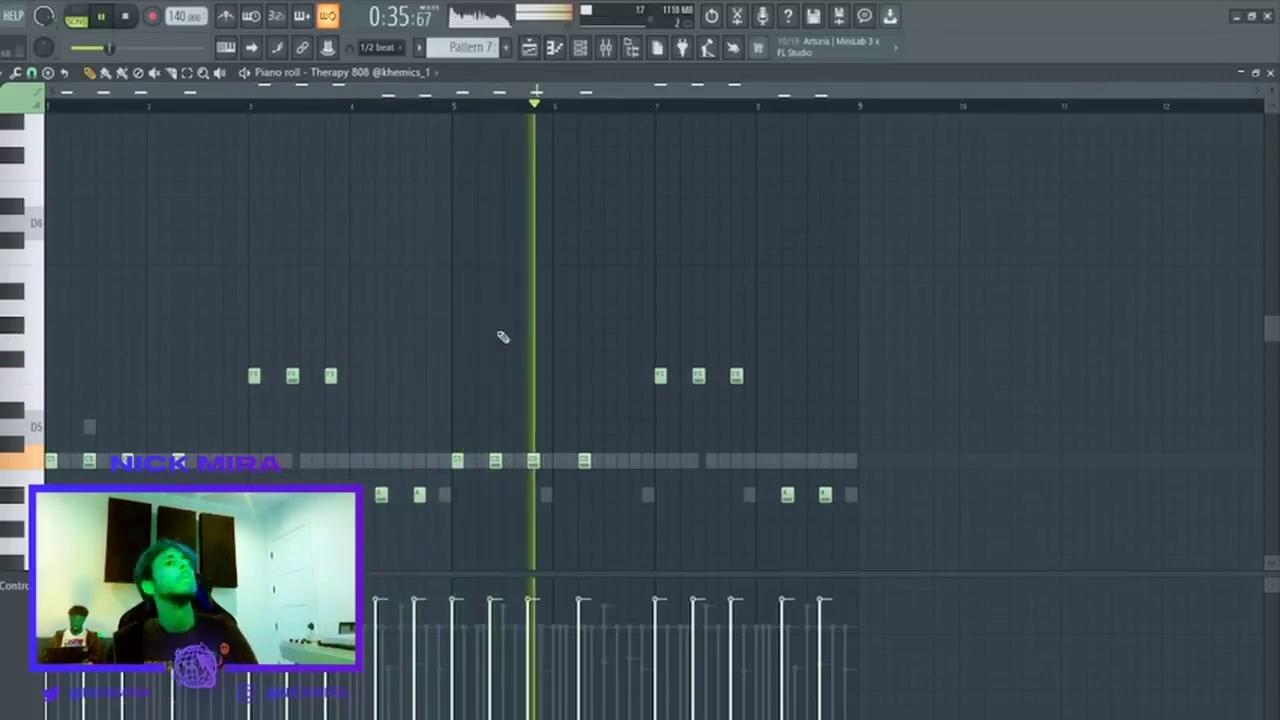
Check Pattern 7's F5 Therapy 808 notes in bars 3 and 7 during playback and return to the arrangement.
{"action": "key", "text": "Escape"}
{"action": "key", "text": "Escape"}
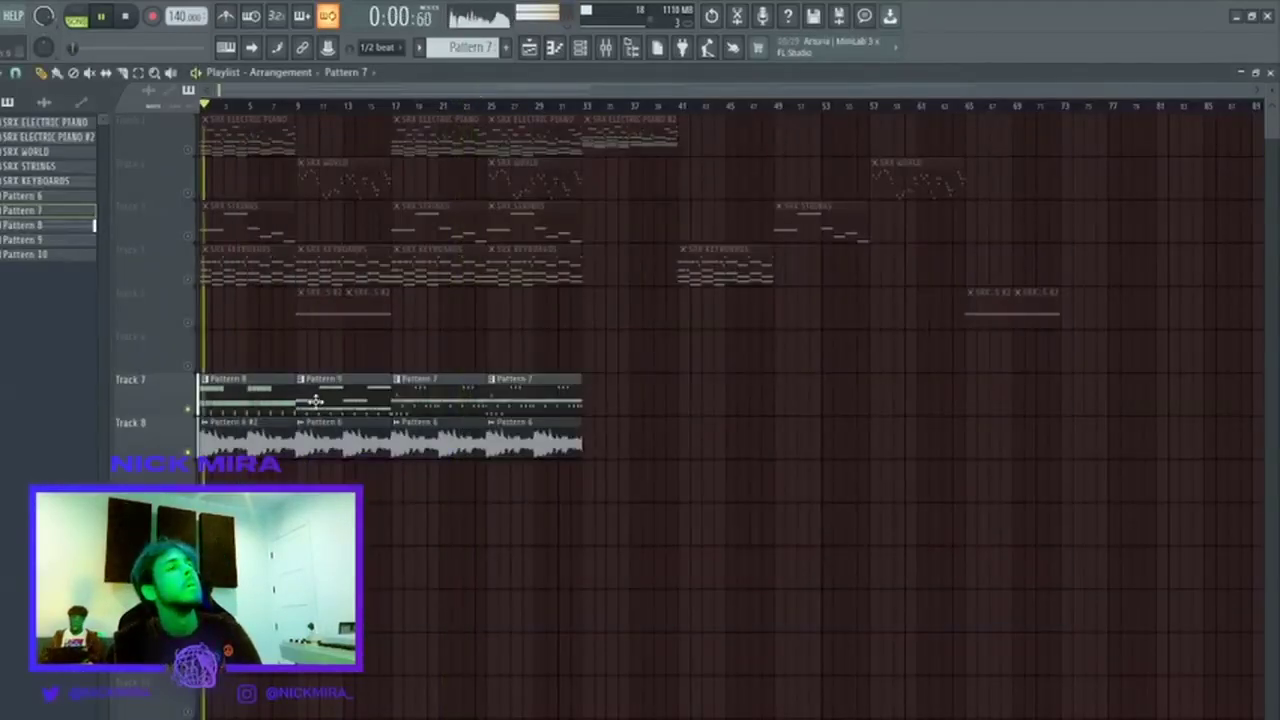
{"action": "double_click", "coordinate": [427, 382]}
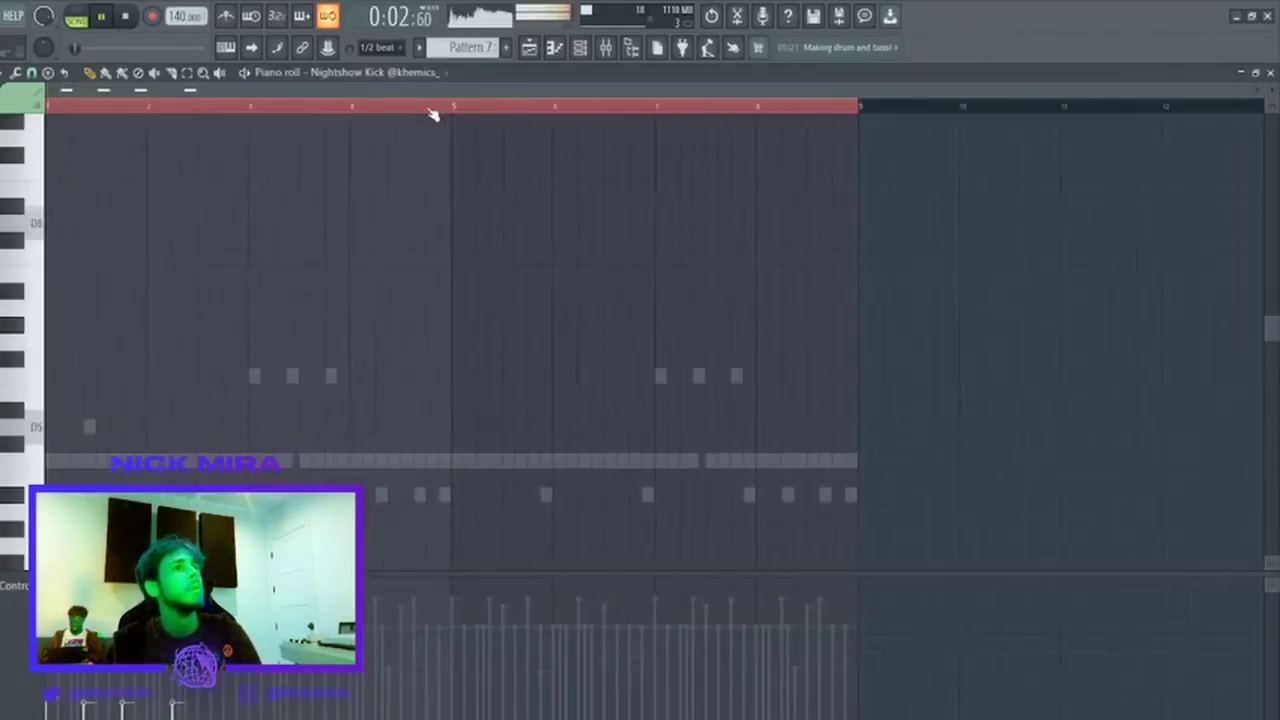
{"action": "double_click", "coordinate": [256, 377]}
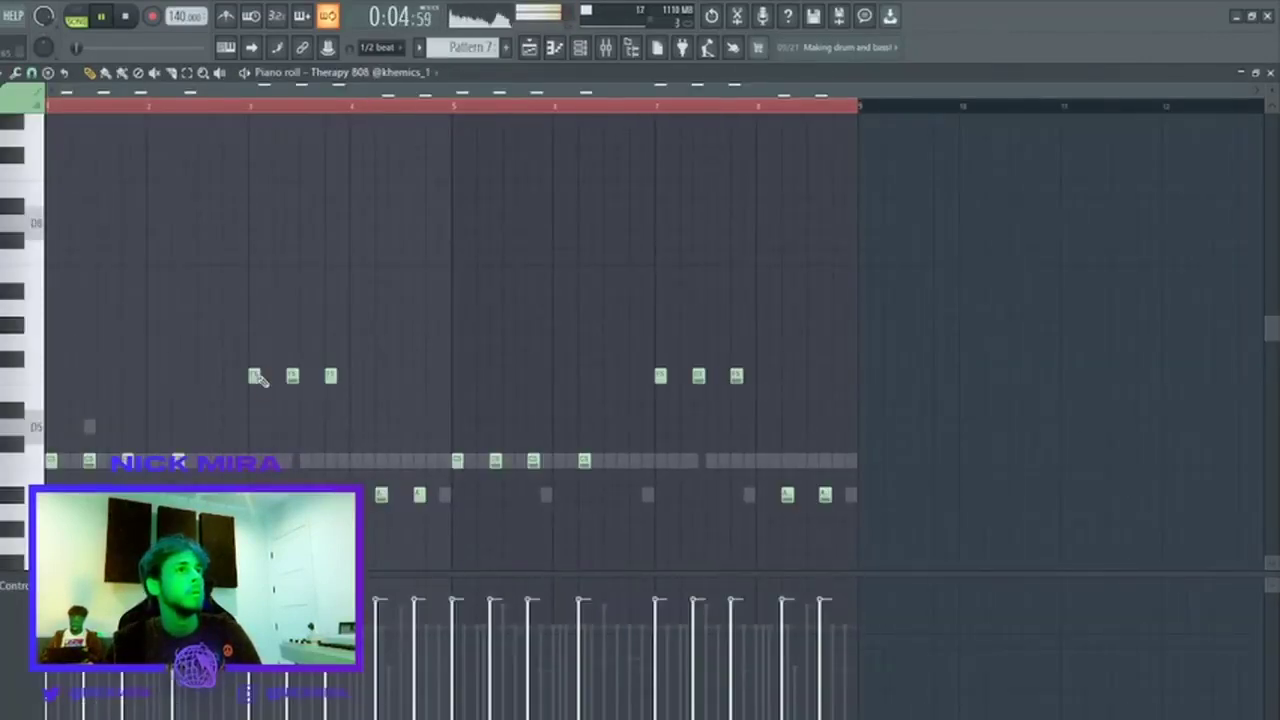
{"action": "left_click_drag", "start_coordinate": [216, 394], "coordinate": [322, 368]}
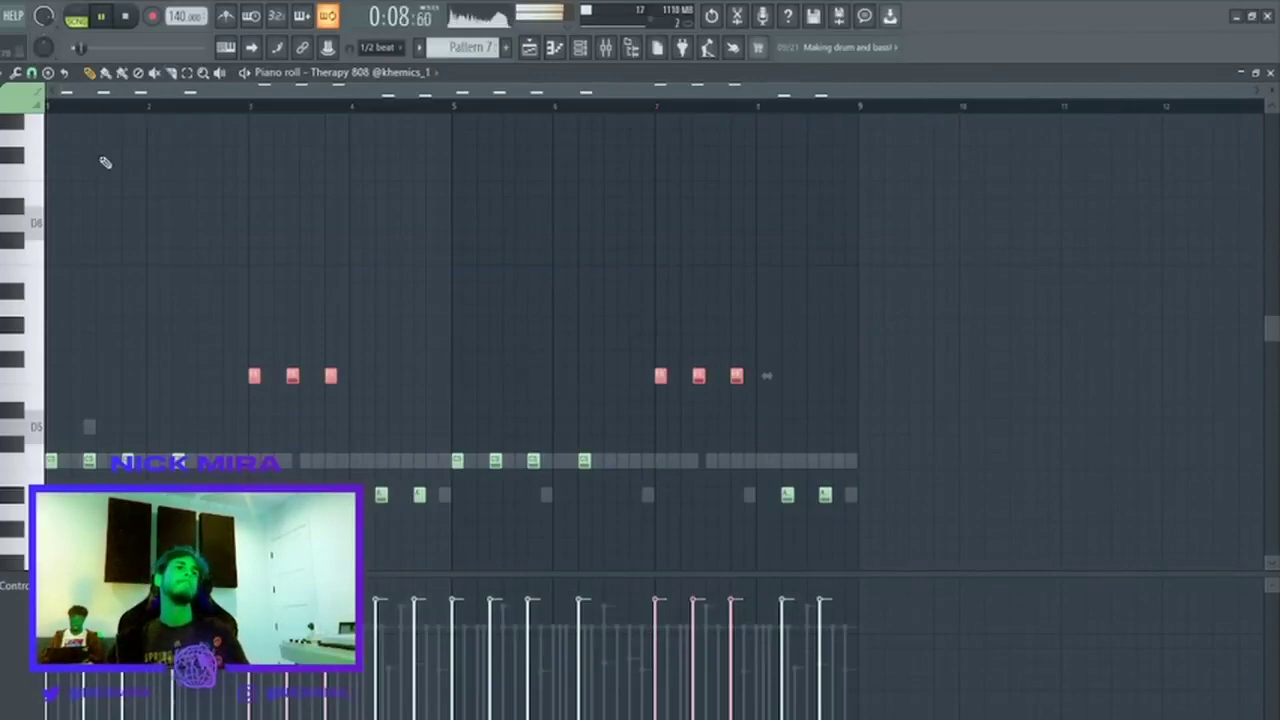
{"action": "key", "text": "Escape"}
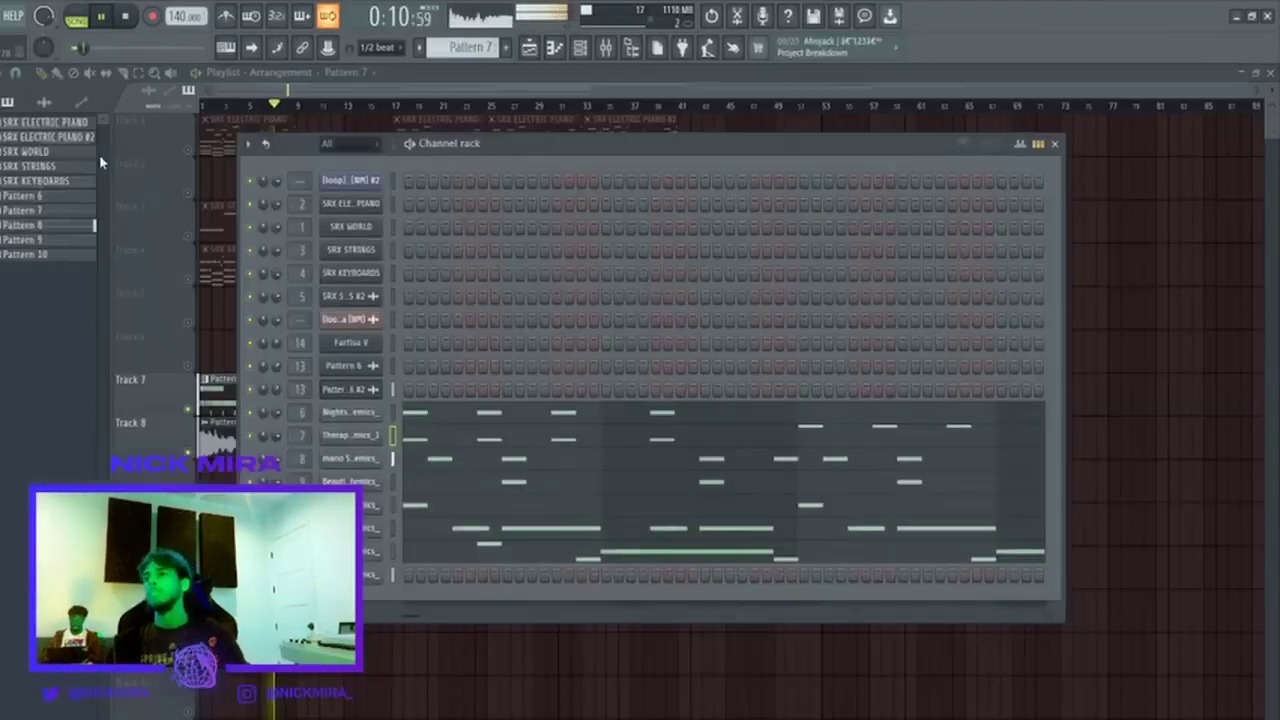
{"action": "key", "text": "Escape"}
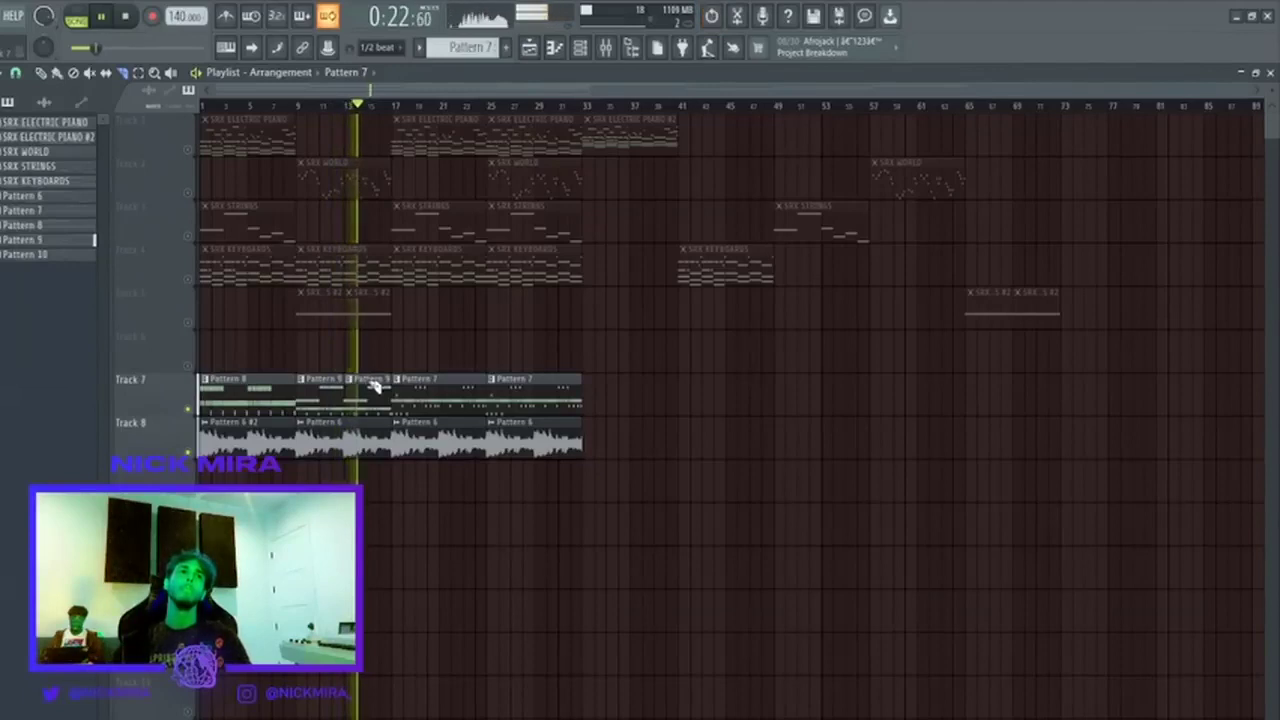
Slice short gaps into the first Pattern 7 clip on Track 7 in bars 17 and 19, and split it at bar 21.
{"action": "scroll", "coordinate": [376, 110], "scroll_direction": "up", "scroll_amount": 10}
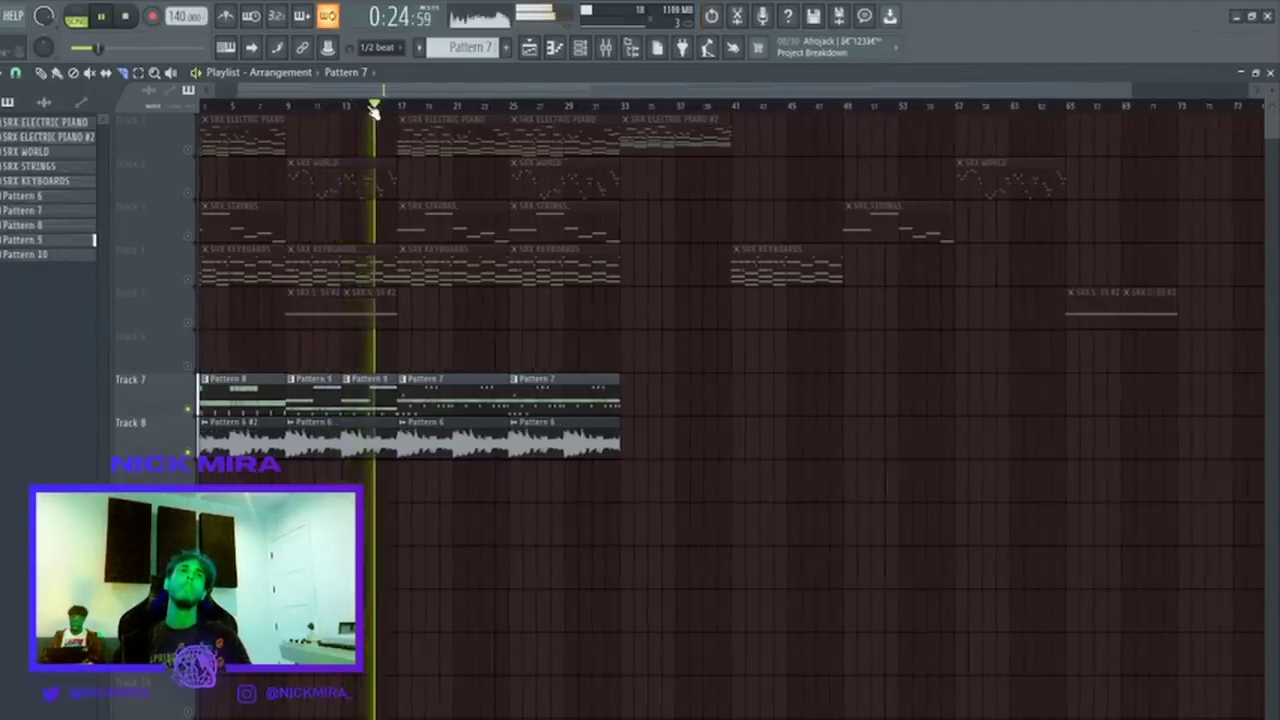
{"action": "left_click", "coordinate": [617, 380]}
{"action": "right_click", "coordinate": [622, 380]}
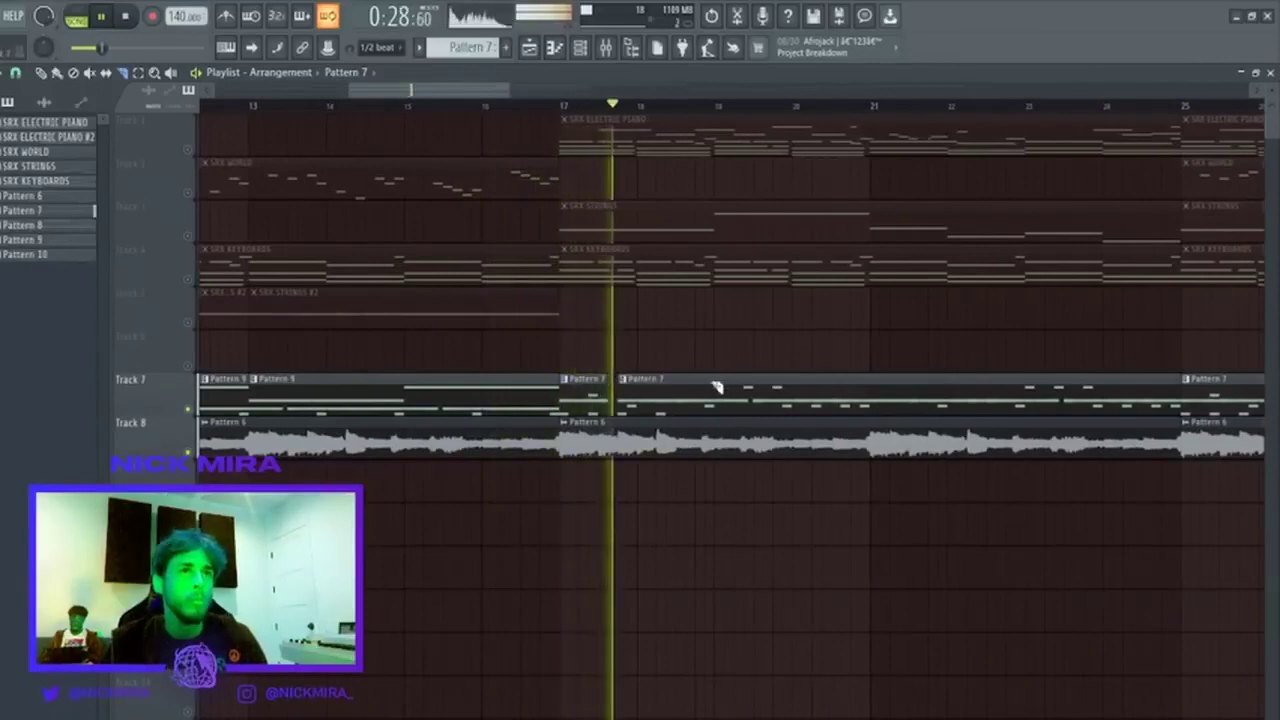
{"action": "left_click", "coordinate": [780, 383]}
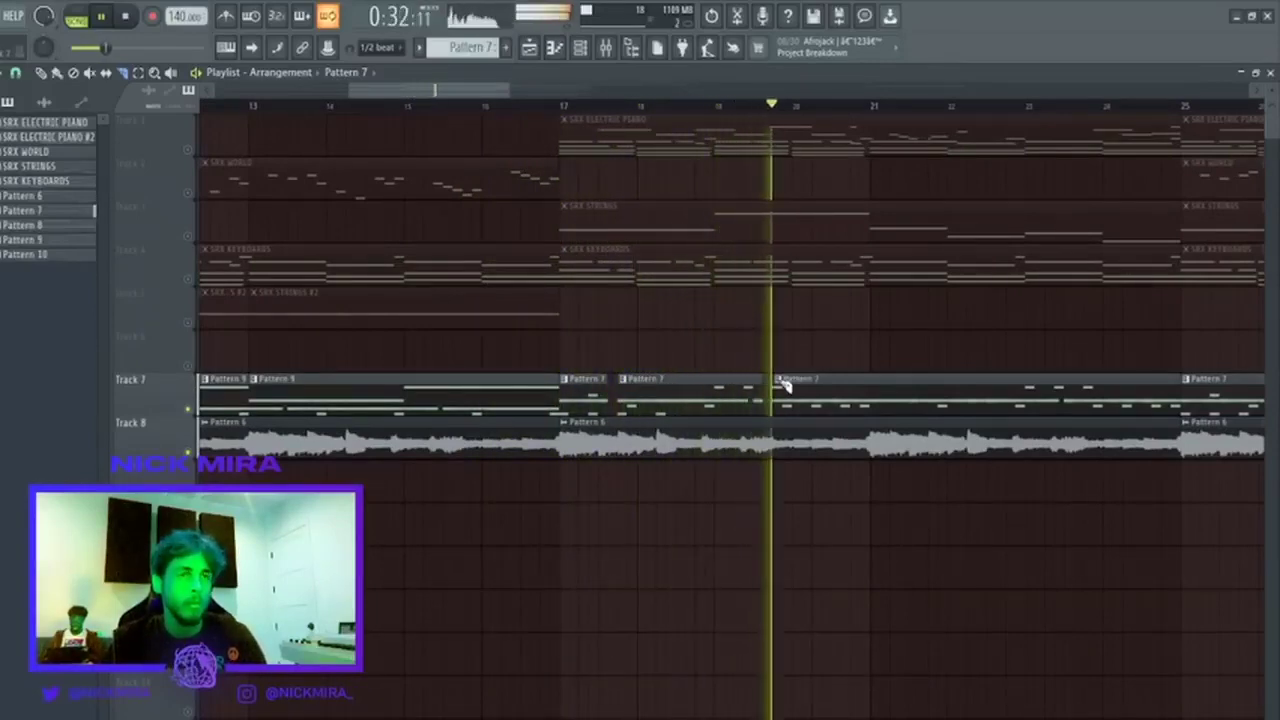
{"action": "left_click", "coordinate": [879, 390]}
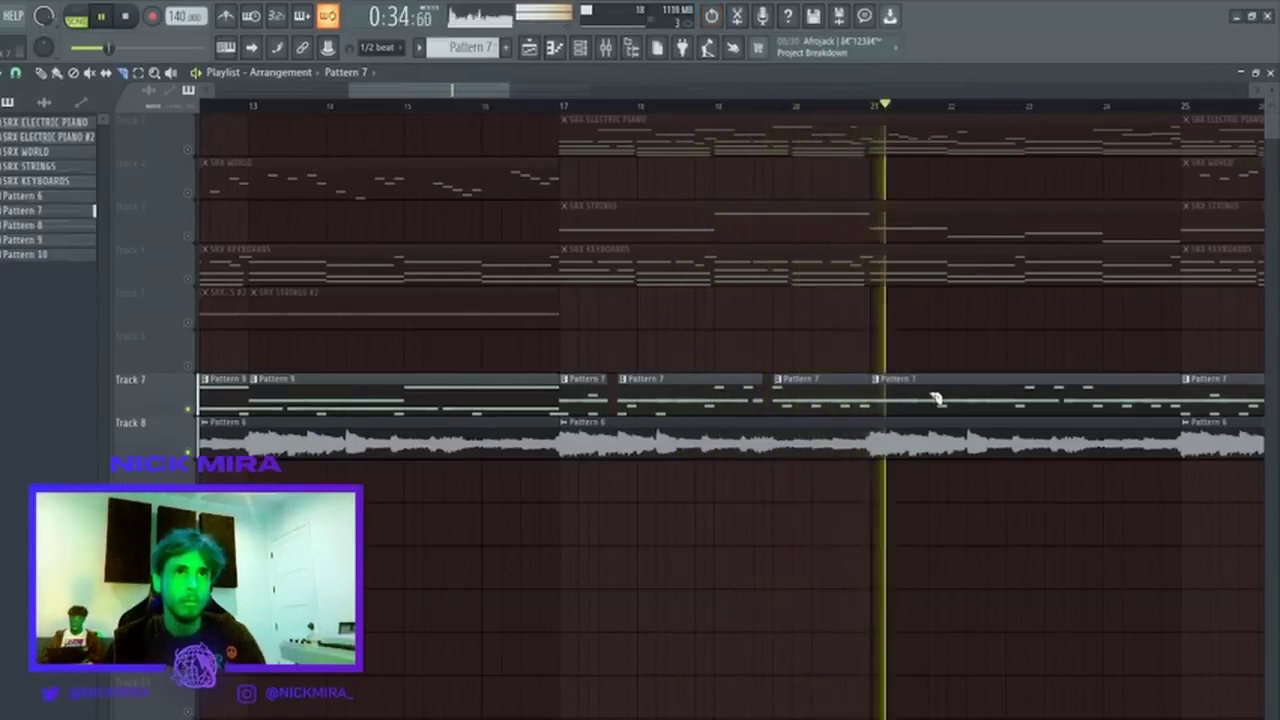
Slice further gaps into the Pattern 7 clip on Track 7 in bars 21 and 23.
{"action": "right_click", "coordinate": [934, 393]}
{"action": "key", "text": "ctrl+z"}
{"action": "left_click", "coordinate": [937, 389]}
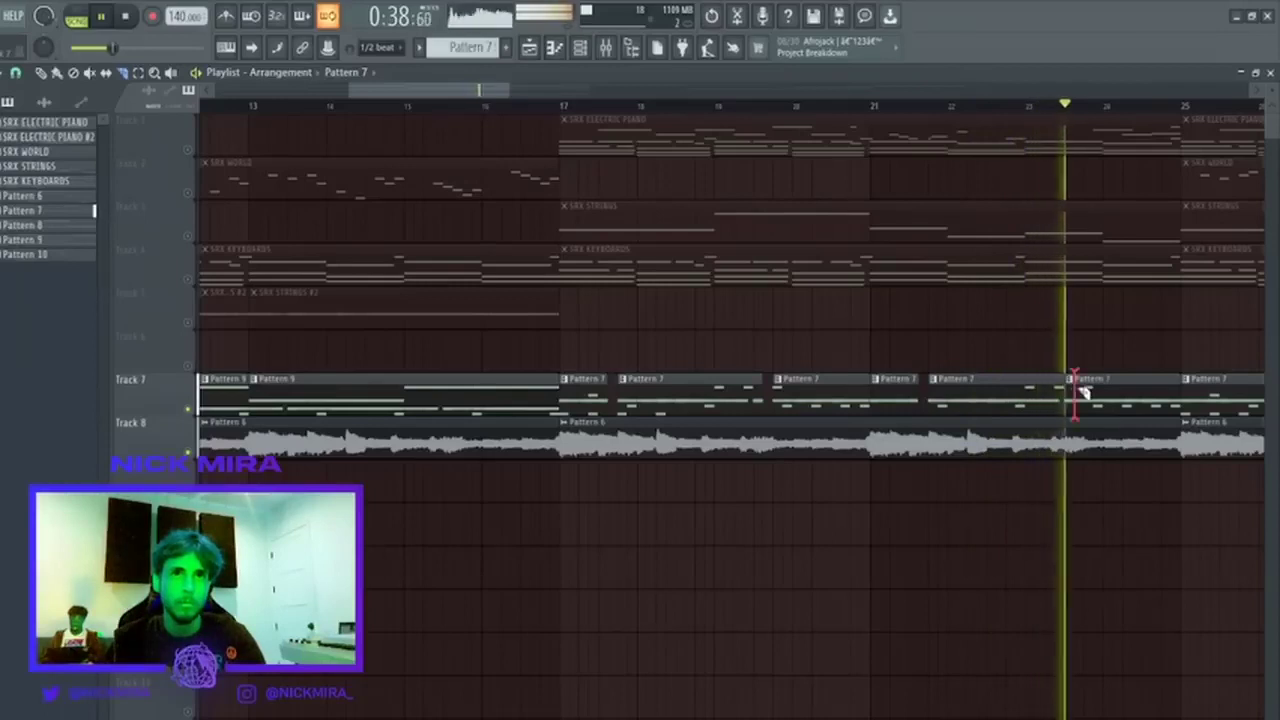
{"action": "left_click", "coordinate": [1071, 390]}
{"action": "right_click", "coordinate": [1093, 391]}
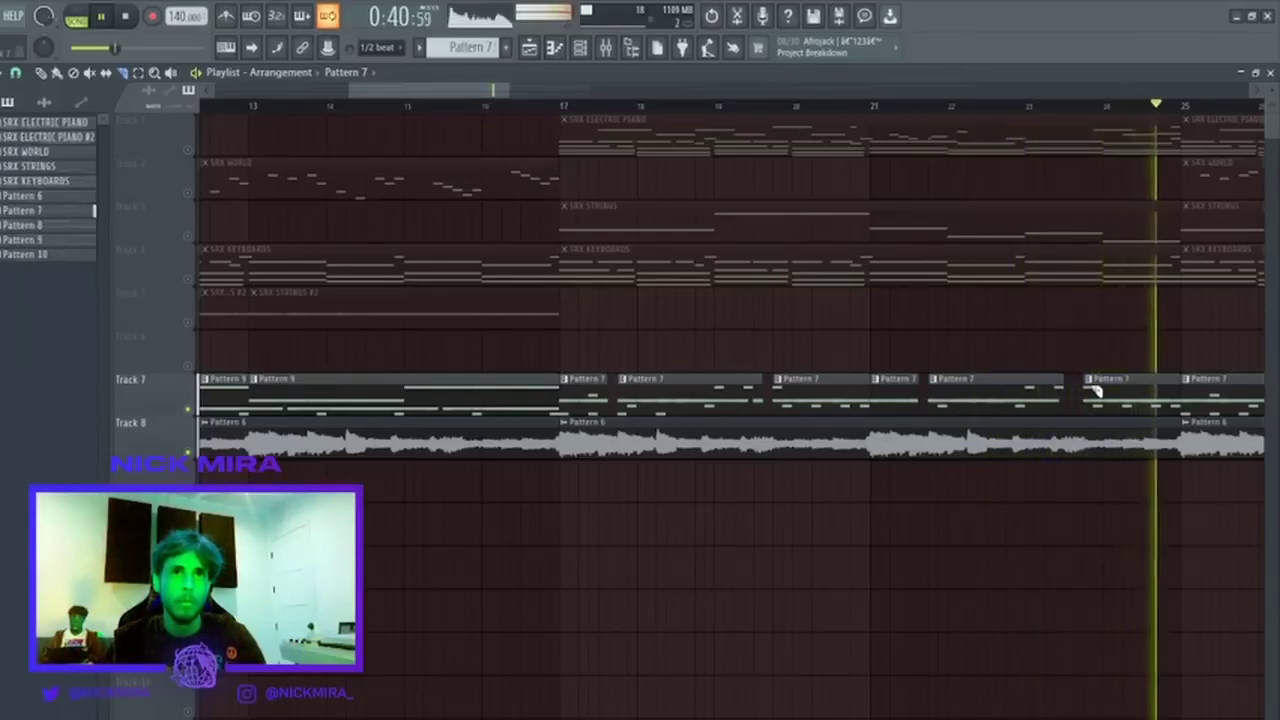
Play back the sliced Pattern 7 section from bar 17 and slightly extend the slice before the bar 23 gap.
{"action": "left_click", "coordinate": [572, 106]}
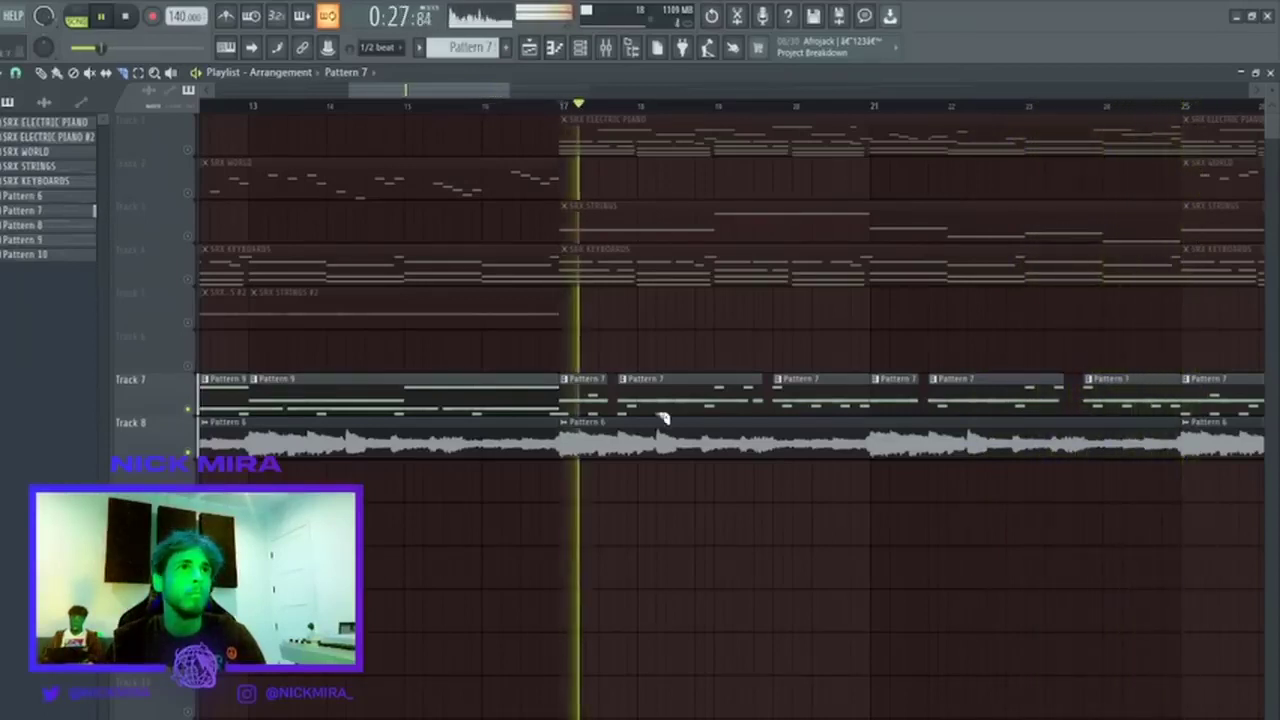
{"action": "right_click", "coordinate": [604, 394]}
{"action": "key", "text": "ctrl+z"}
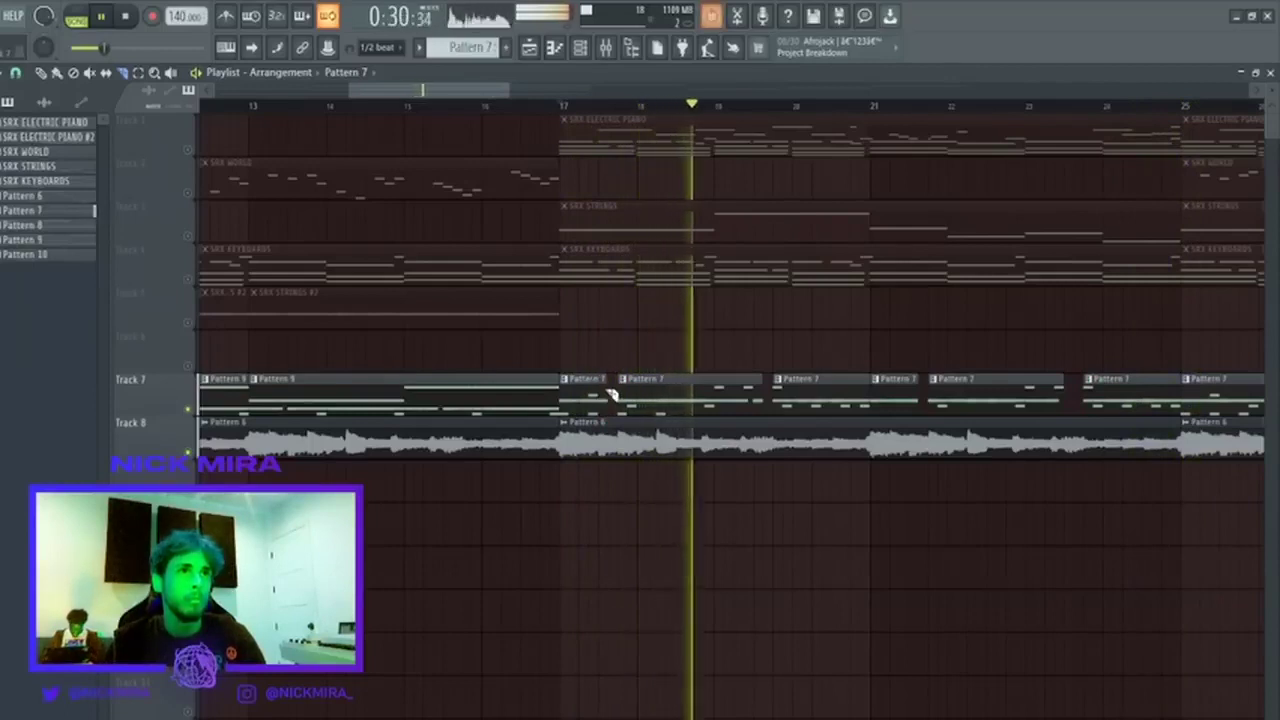
{"action": "right_click", "coordinate": [767, 393]}
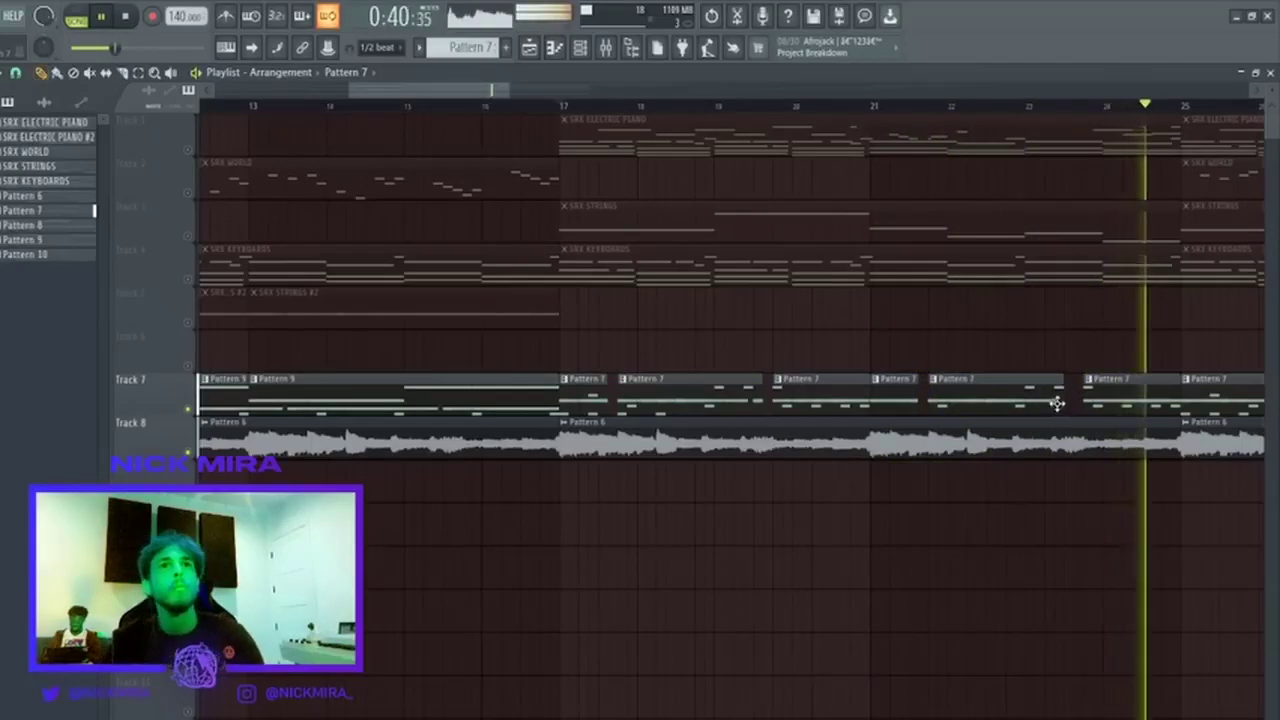
{"action": "left_click_drag", "start_coordinate": [1062, 397], "coordinate": [1074, 395]}
{"action": "scroll", "coordinate": [1020, 112], "scroll_direction": "down", "scroll_amount": 4}
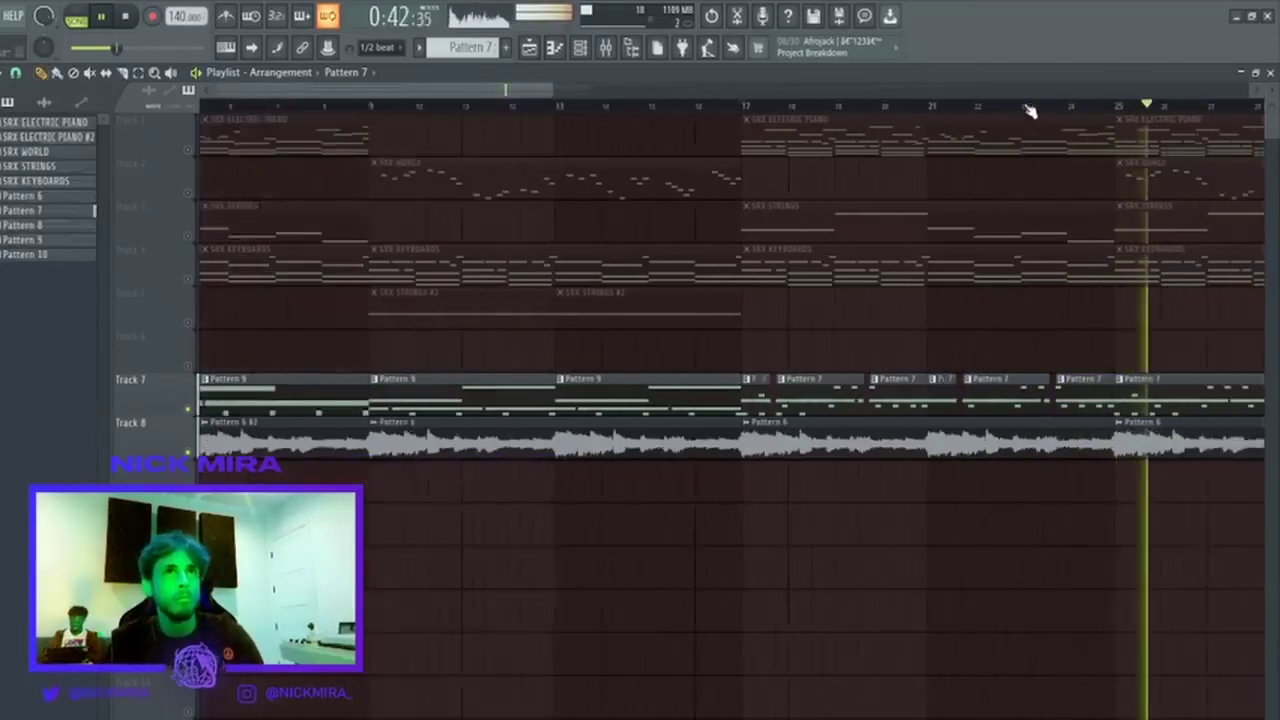
Replace the uncut Pattern 7 clip at bar 25 with a duplicate of the sliced Pattern 7 clips from bars 17 to 25.
{"action": "right_click", "coordinate": [1025, 394]}
{"action": "left_click_drag", "start_coordinate": [958, 396], "coordinate": [710, 393], "text": "ctrl"}
{"action": "key", "text": "ctrl+b"}
{"action": "key", "text": "ctrl+d"}
{"action": "scroll", "coordinate": [705, 112], "scroll_direction": "down", "scroll_amount": 1}
{"action": "scroll", "coordinate": [704, 112], "scroll_direction": "down", "scroll_amount": 2}
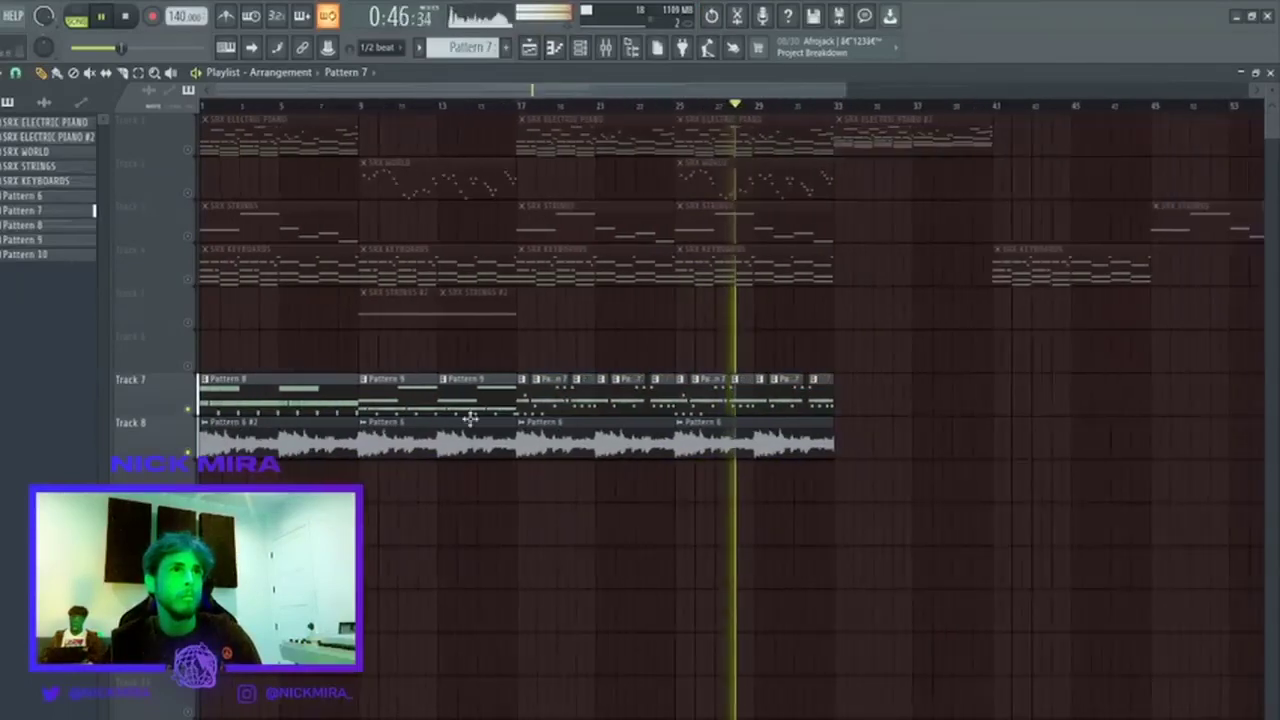
Try a short gap after the middle of bar 9 in the first Pattern 9 clip during playback.
{"action": "left_click", "coordinate": [363, 106]}
{"action": "scroll", "coordinate": [363, 106], "scroll_direction": "up", "scroll_amount": 4}
{"action": "left_click_drag", "start_coordinate": [412, 376], "coordinate": [595, 394], "text": "ctrl"}
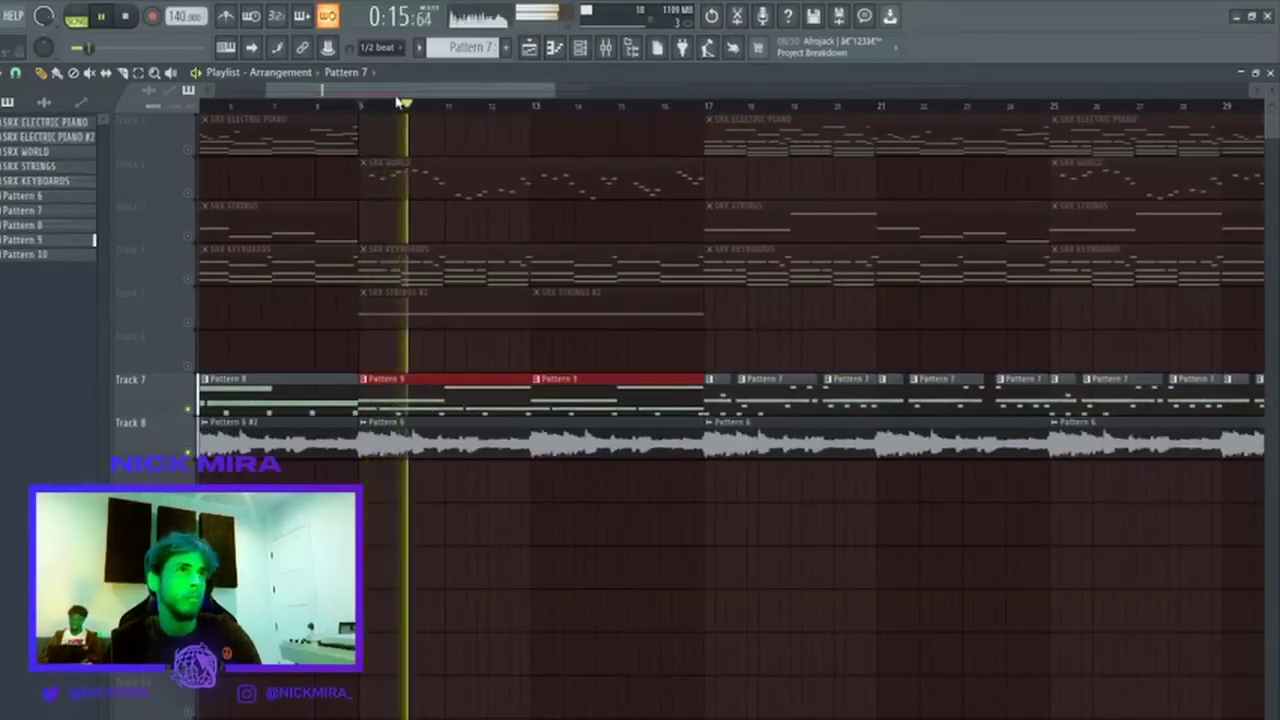
{"action": "scroll", "coordinate": [390, 105], "scroll_direction": "up", "scroll_amount": 4}
{"action": "left_click", "coordinate": [752, 106]}
{"action": "key", "text": "c"}
{"action": "left_click", "coordinate": [820, 390]}
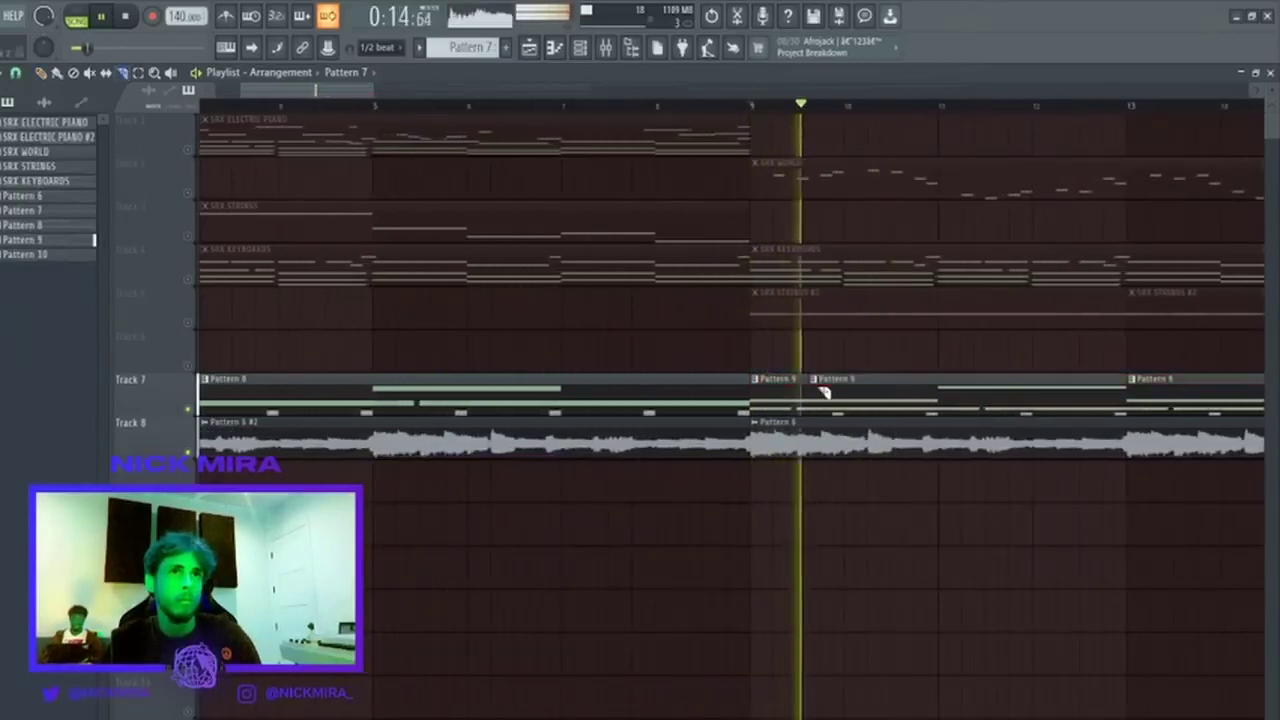
{"action": "left_click_drag", "start_coordinate": [822, 392], "coordinate": [830, 393]}
{"action": "key", "text": "space"}
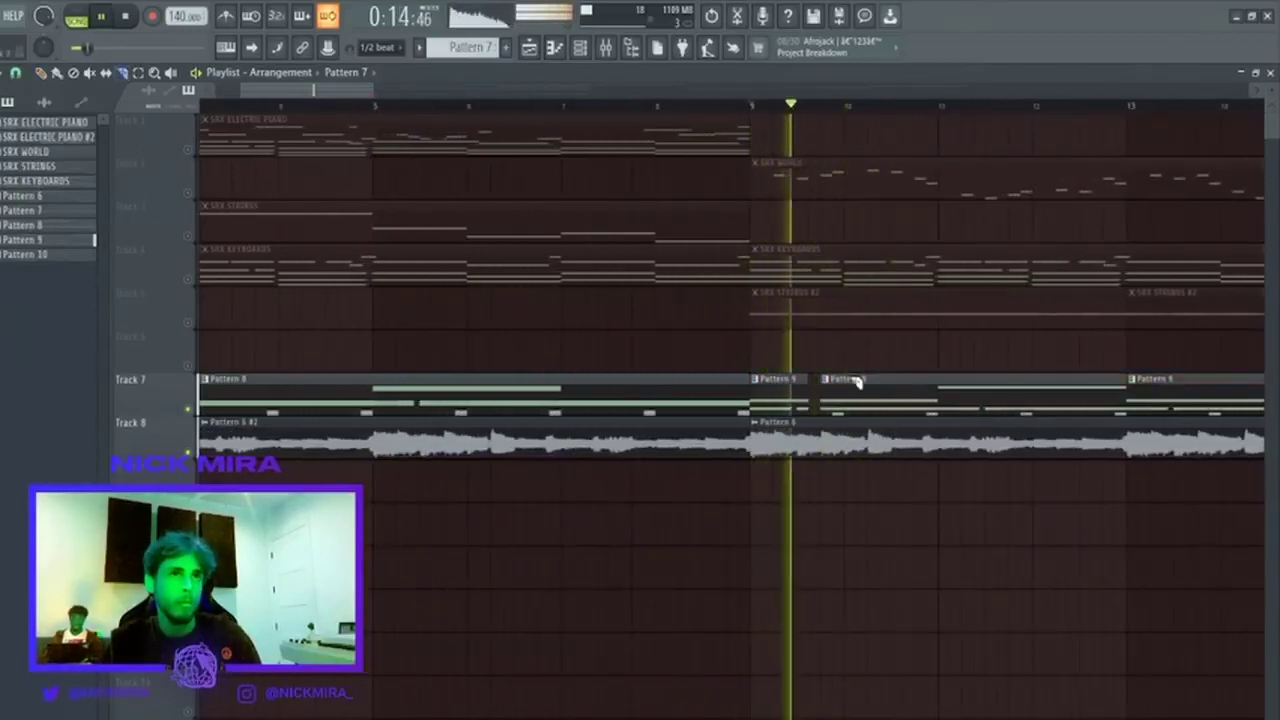
{"action": "scroll", "coordinate": [740, 112], "scroll_direction": "down", "scroll_amount": 3}
{"action": "scroll", "coordinate": [740, 112], "scroll_direction": "up", "scroll_amount": 3}
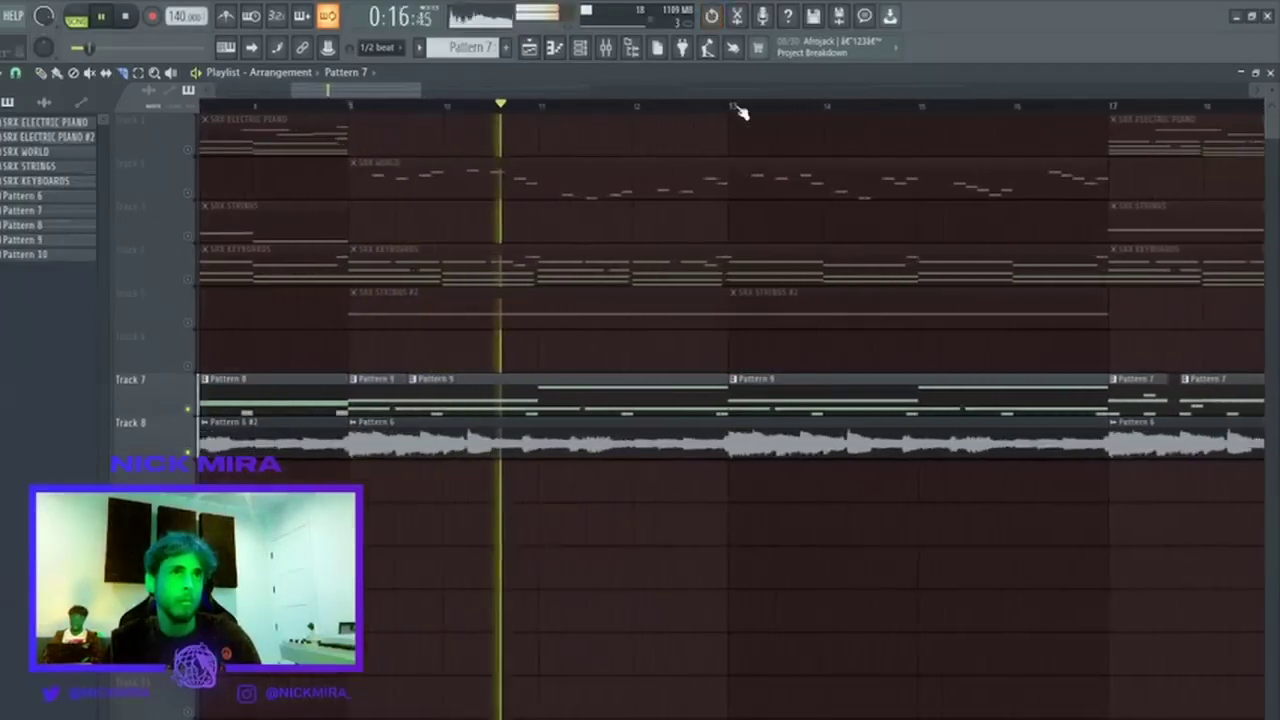
{"action": "scroll", "coordinate": [400, 118], "scroll_direction": "up", "scroll_amount": 3}
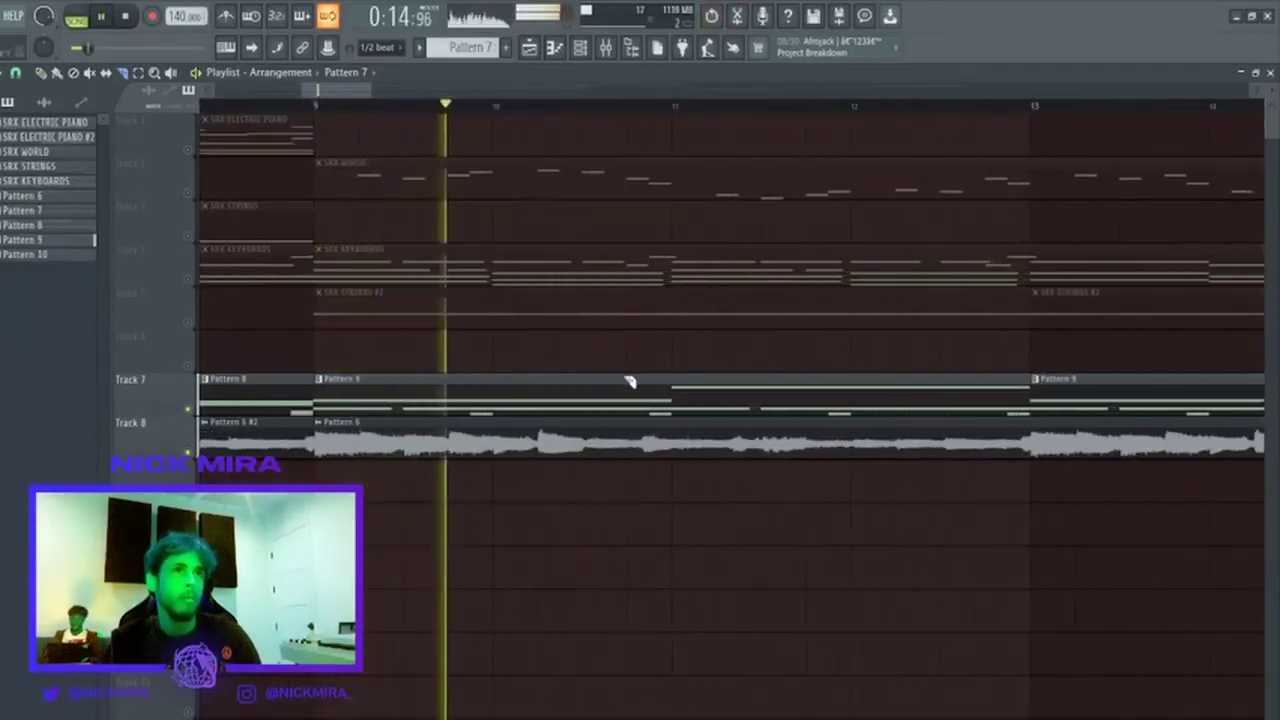
Try cutting out the last beat of bar 10 from the first Pattern 9 clip, and undo the cut.
{"action": "right_click", "coordinate": [672, 392]}
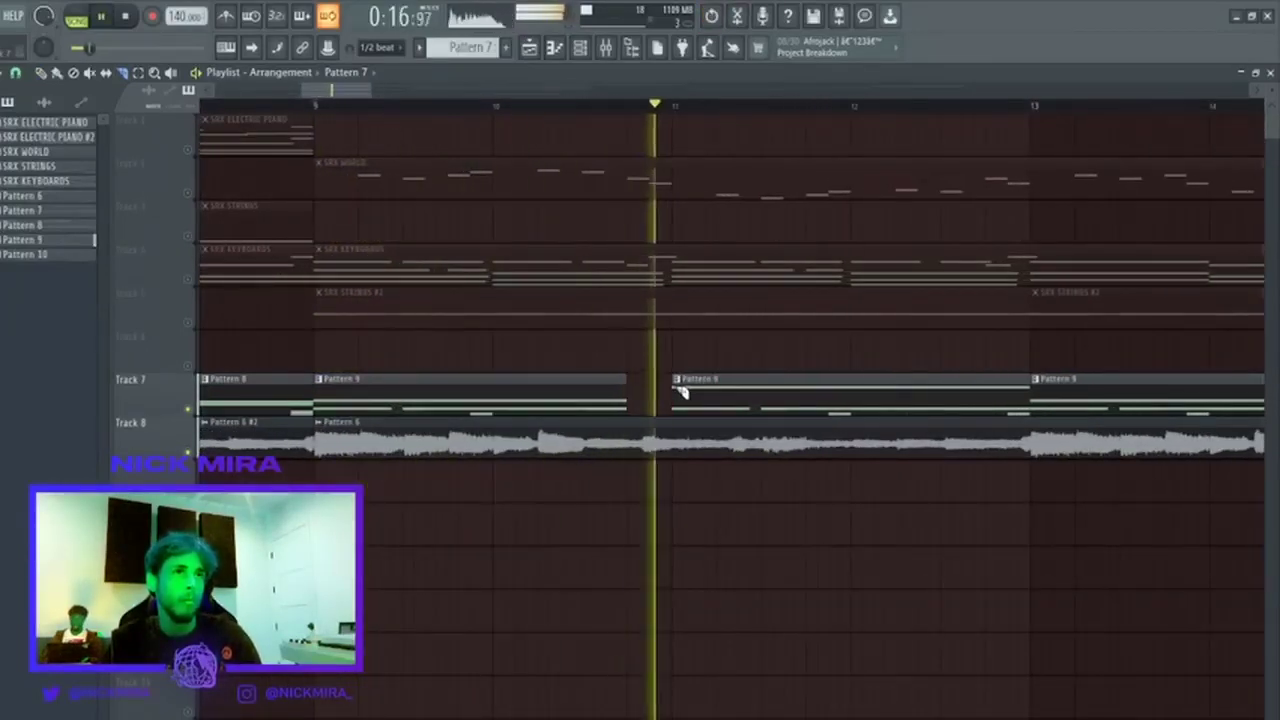
{"action": "key", "text": "ctrl+alt+z"}
{"action": "key", "text": "ctrl+alt+z"}
{"action": "key", "text": "space"}
{"action": "key", "text": "space"}
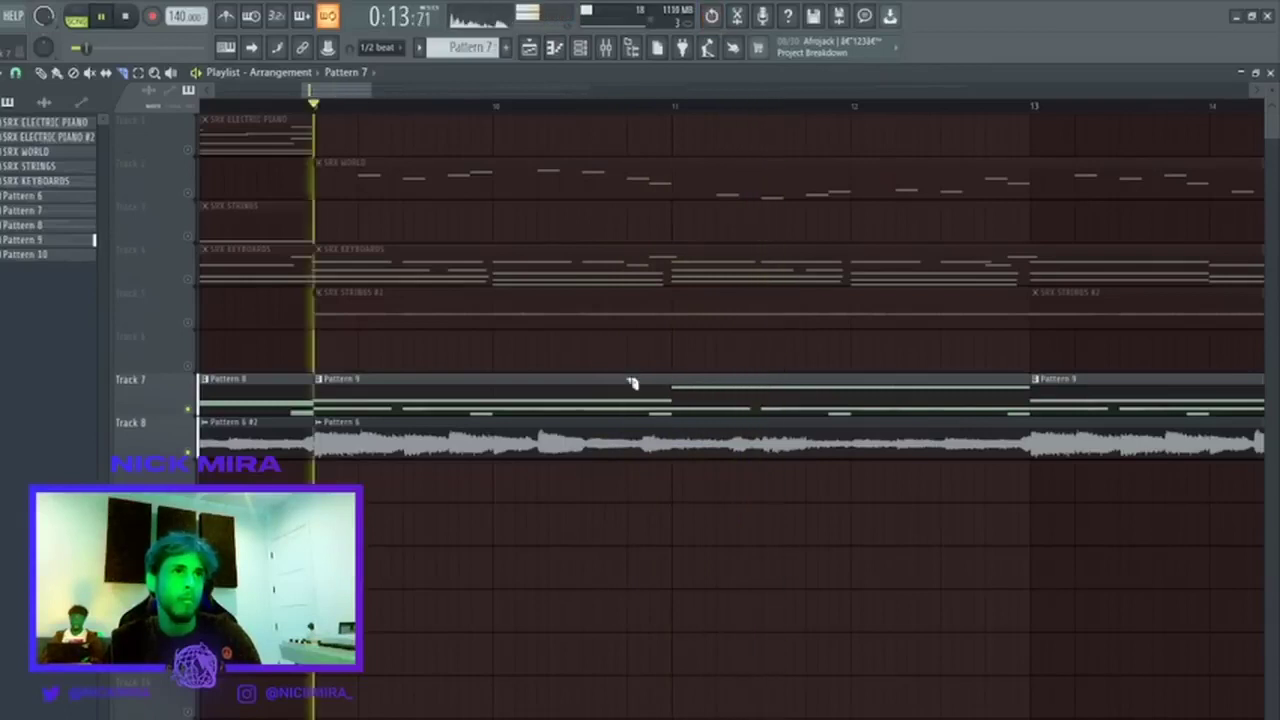
Try cutting out the first beat of bar 10 from the first Pattern 9 clip, and undo the cut.
{"action": "left_click", "coordinate": [503, 392]}
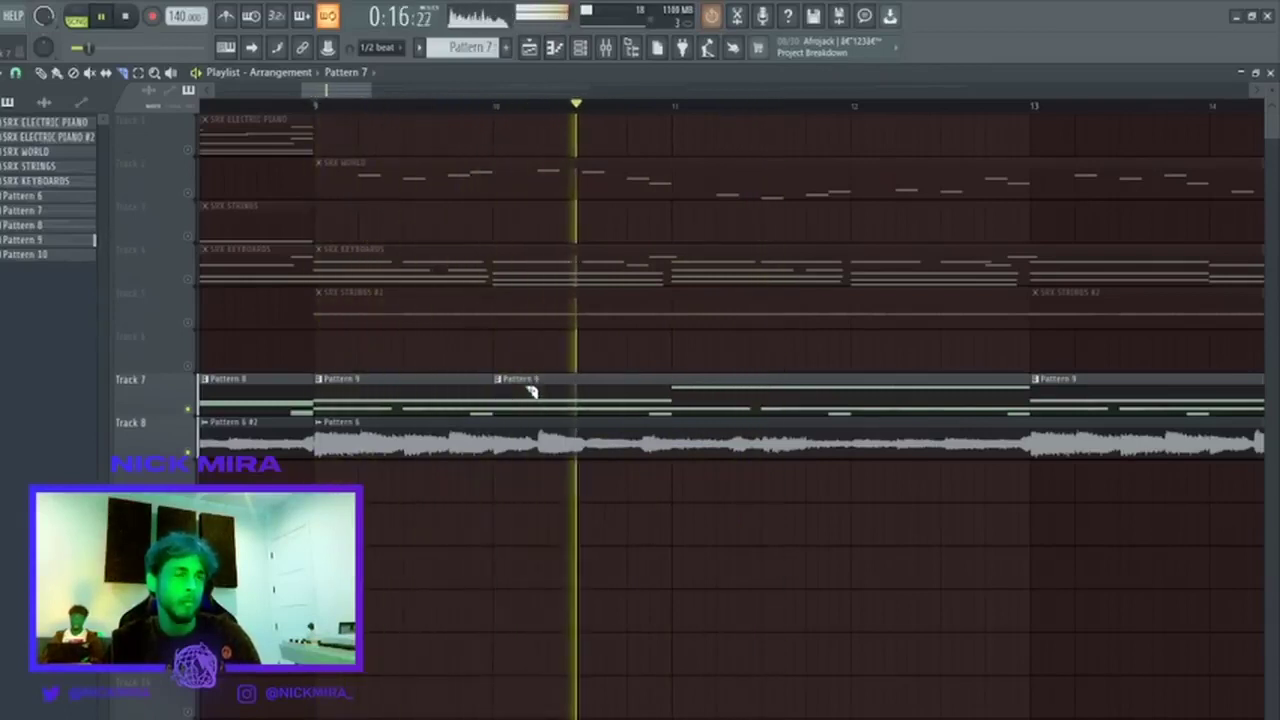
{"action": "left_click_drag", "start_coordinate": [538, 394], "coordinate": [546, 395]}
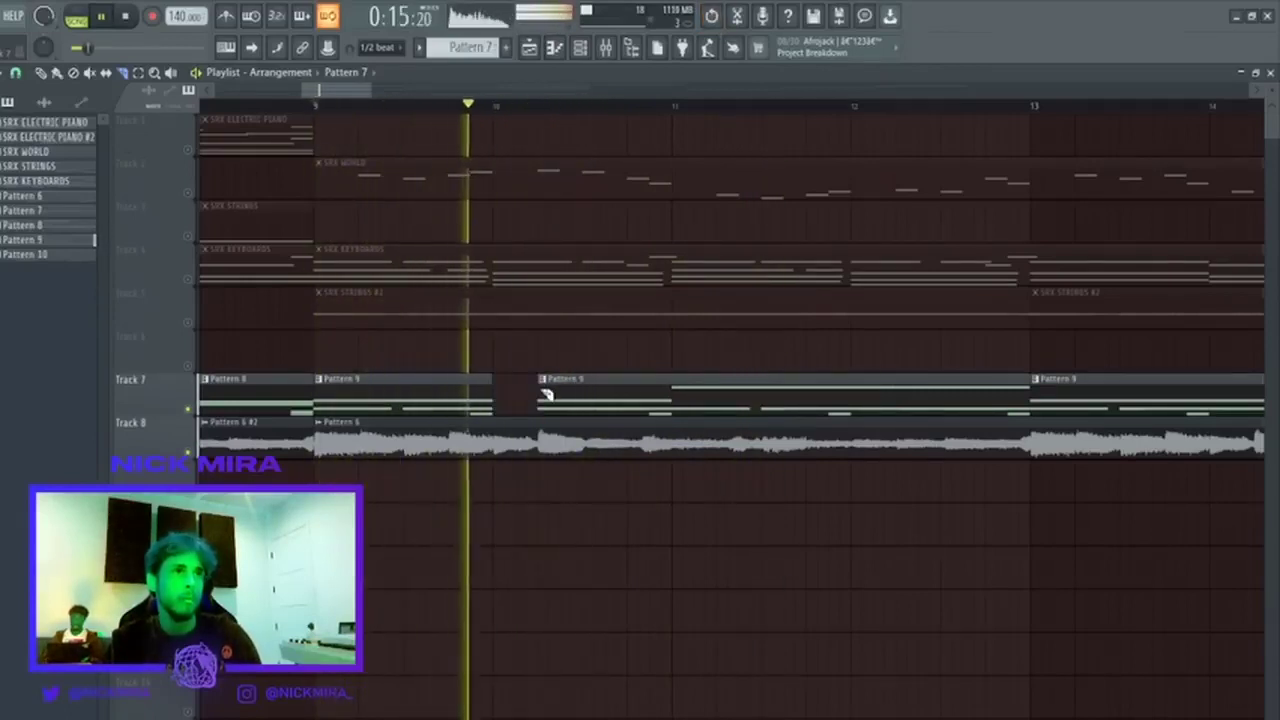
{"action": "key", "text": "ctrl+z"}
{"action": "key", "text": "ctrl+z"}
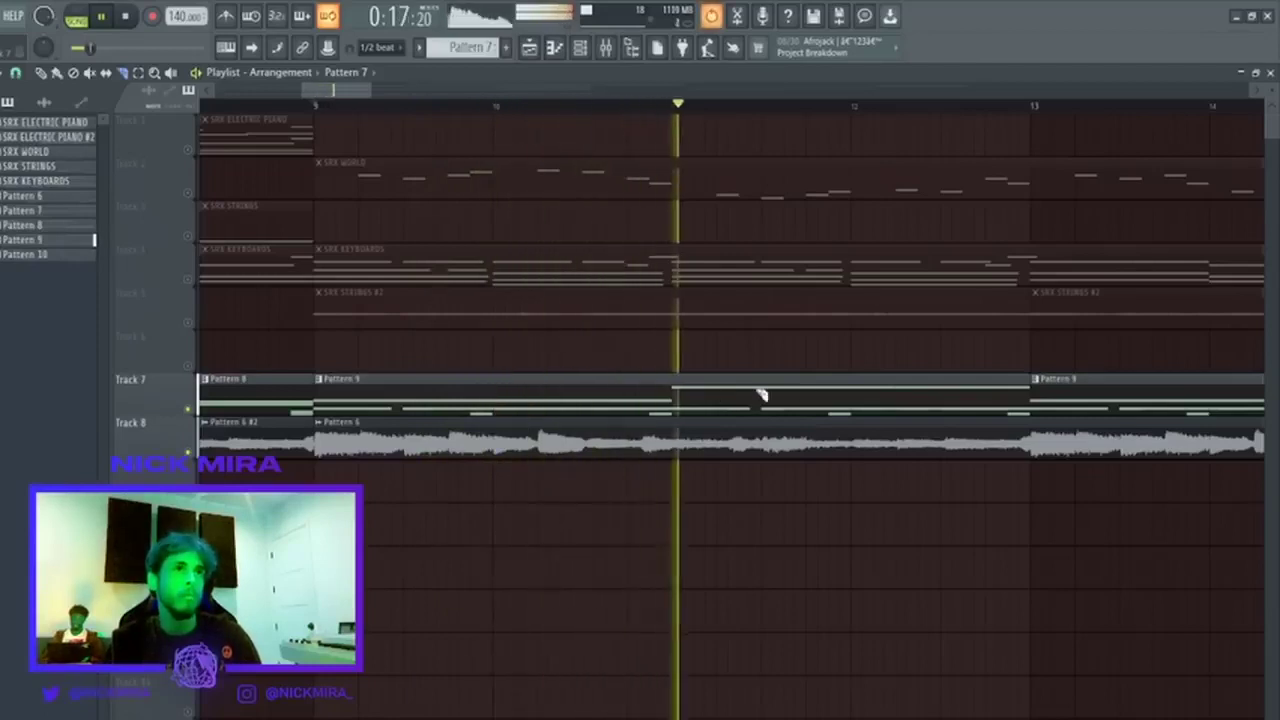
Try a gap at the start of bar 12 in the first Pattern 9 clip, and undo it.
{"action": "left_click", "coordinate": [866, 386]}
{"action": "left_click", "coordinate": [900, 387]}
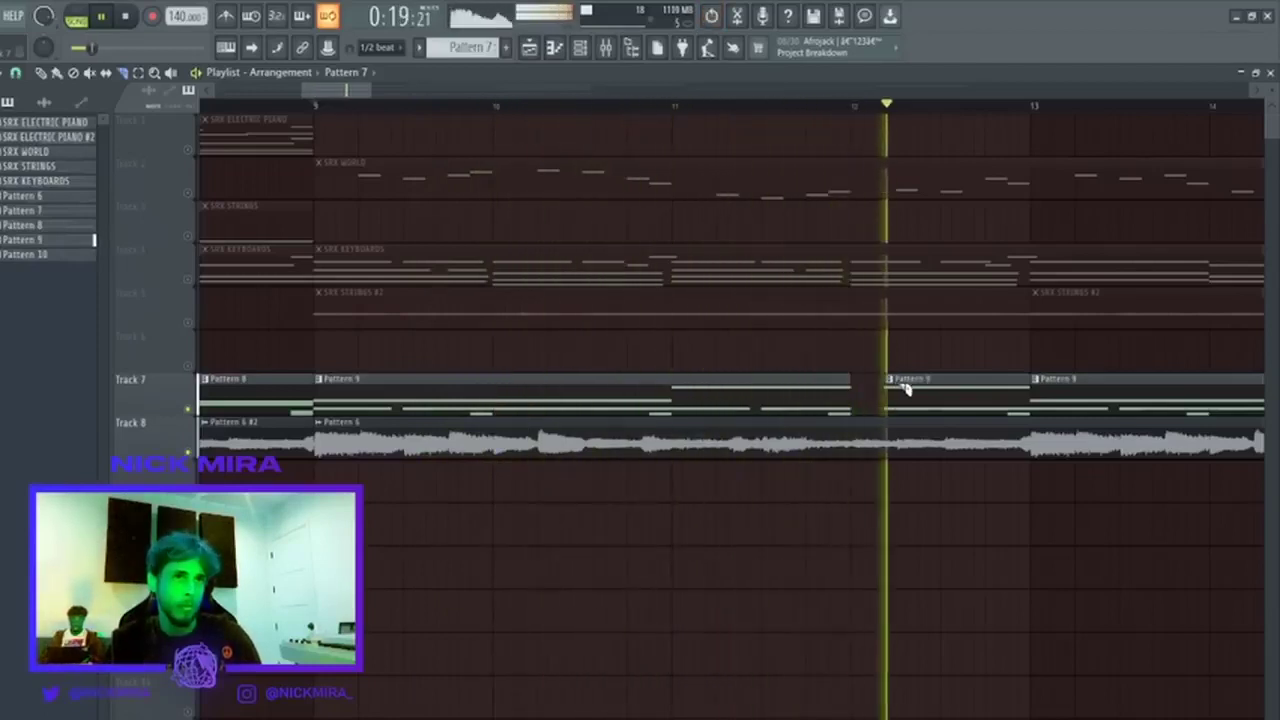
{"action": "key", "text": "ctrl+z"}
{"action": "key", "text": "ctrl+z"}
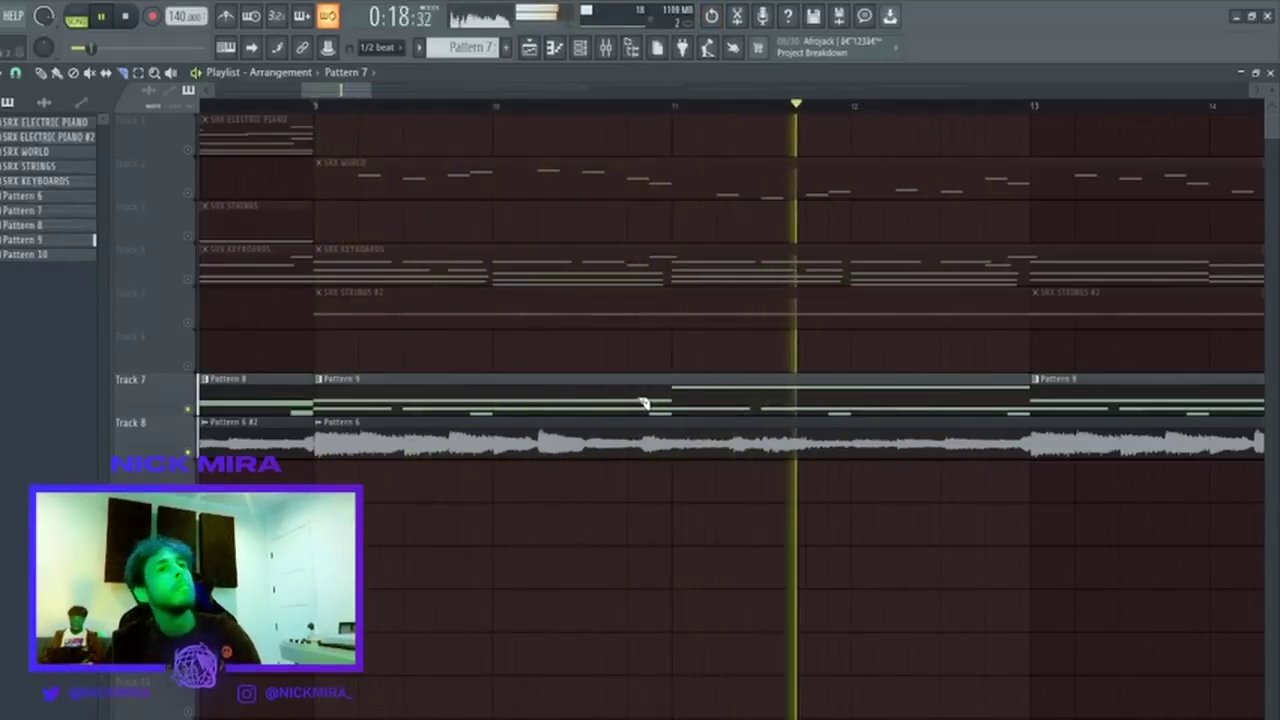
Try cutting out the last beat of bar 12 before the second Pattern 9 clip, and replay from bar 9.
{"action": "left_click", "coordinate": [996, 394]}
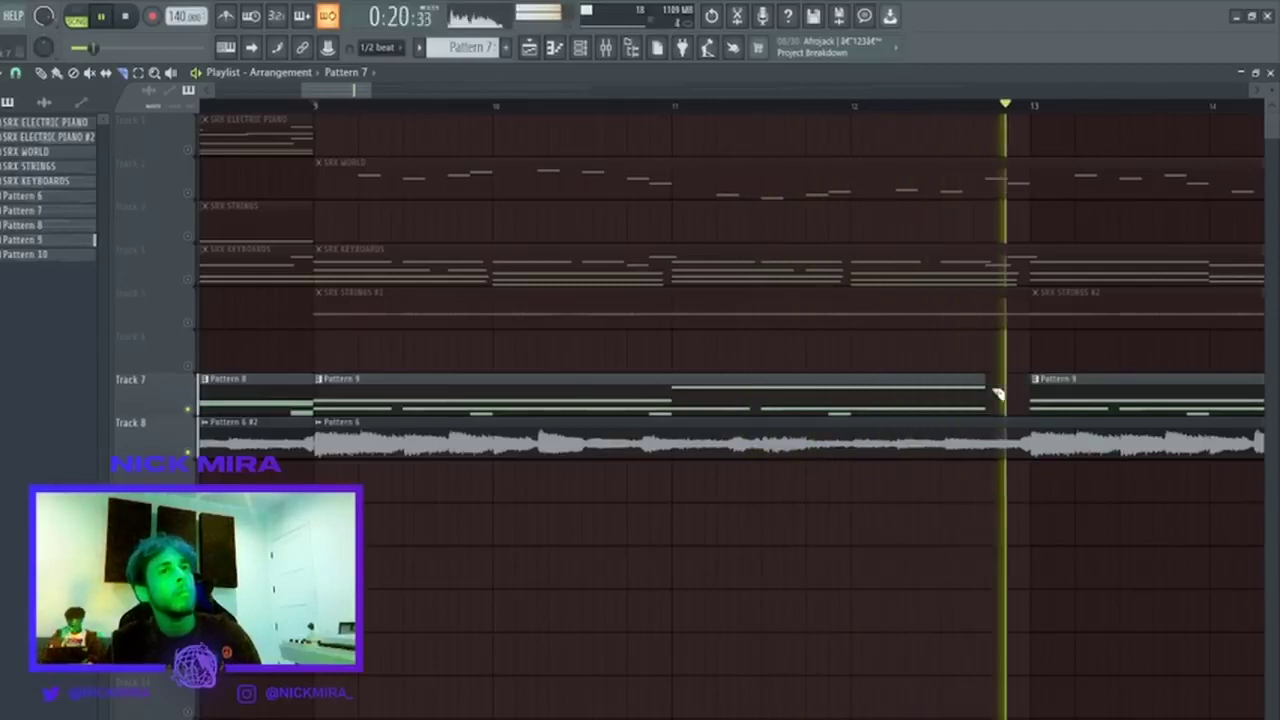
{"action": "scroll", "coordinate": [770, 116], "scroll_direction": "down", "scroll_amount": 3}
{"action": "scroll", "coordinate": [770, 116], "scroll_direction": "up", "scroll_amount": 1}
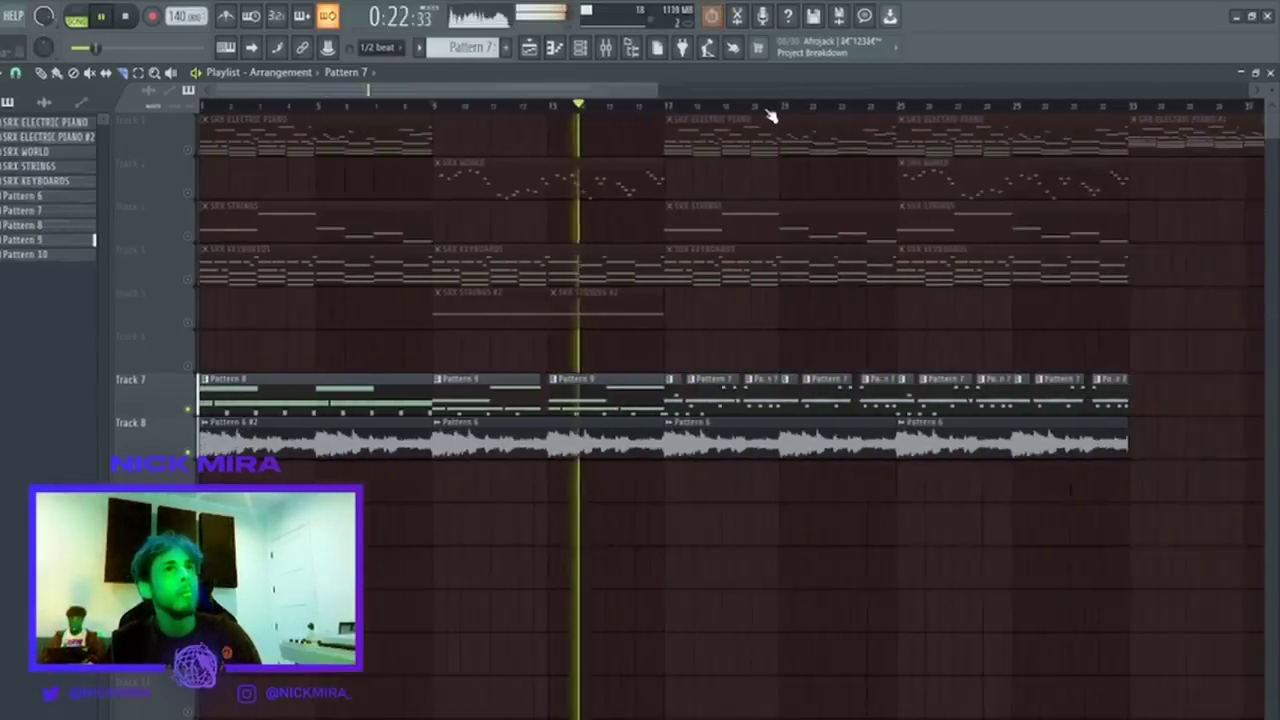
{"action": "left_click", "coordinate": [428, 107]}
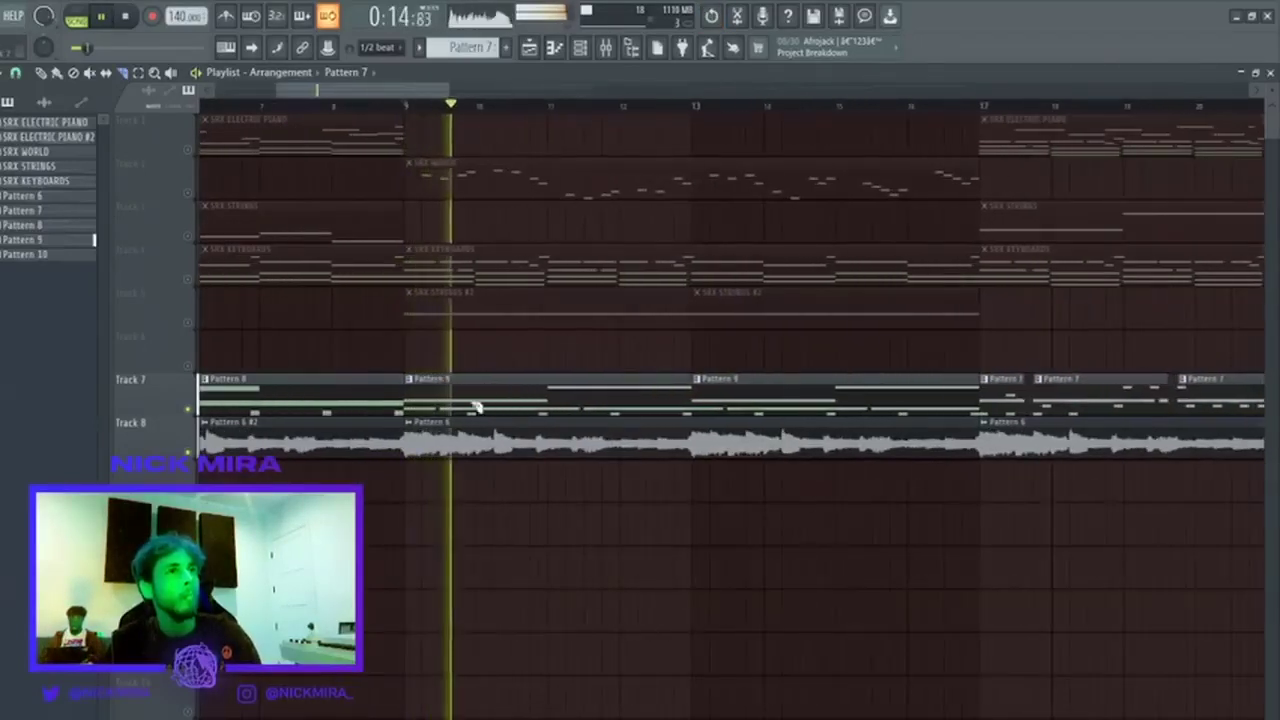
Try cutting out the last beat of bar 9 from the first Pattern 9 clip, and undo the cut.
{"action": "left_click", "coordinate": [478, 404]}
{"action": "key", "text": "space"}
{"action": "key", "text": "space"}
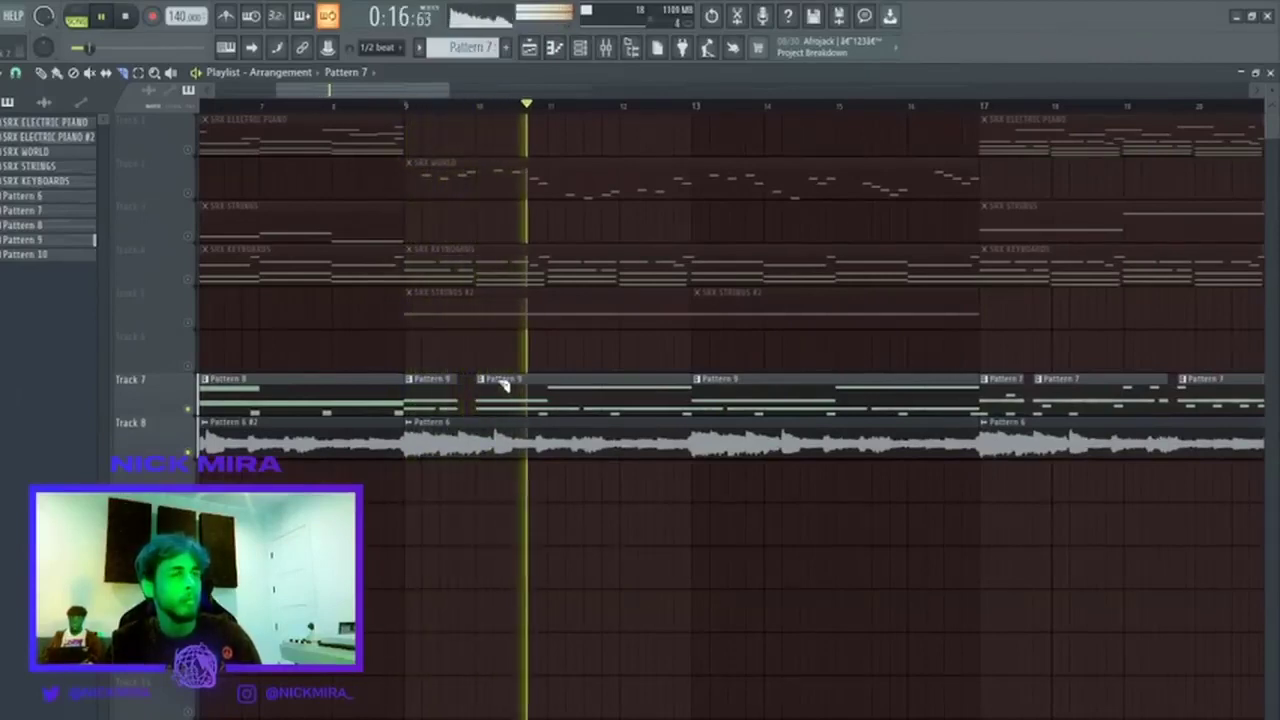
{"action": "key", "text": "ctrl+alt+z"}
{"action": "key", "text": "ctrl+alt+z"}
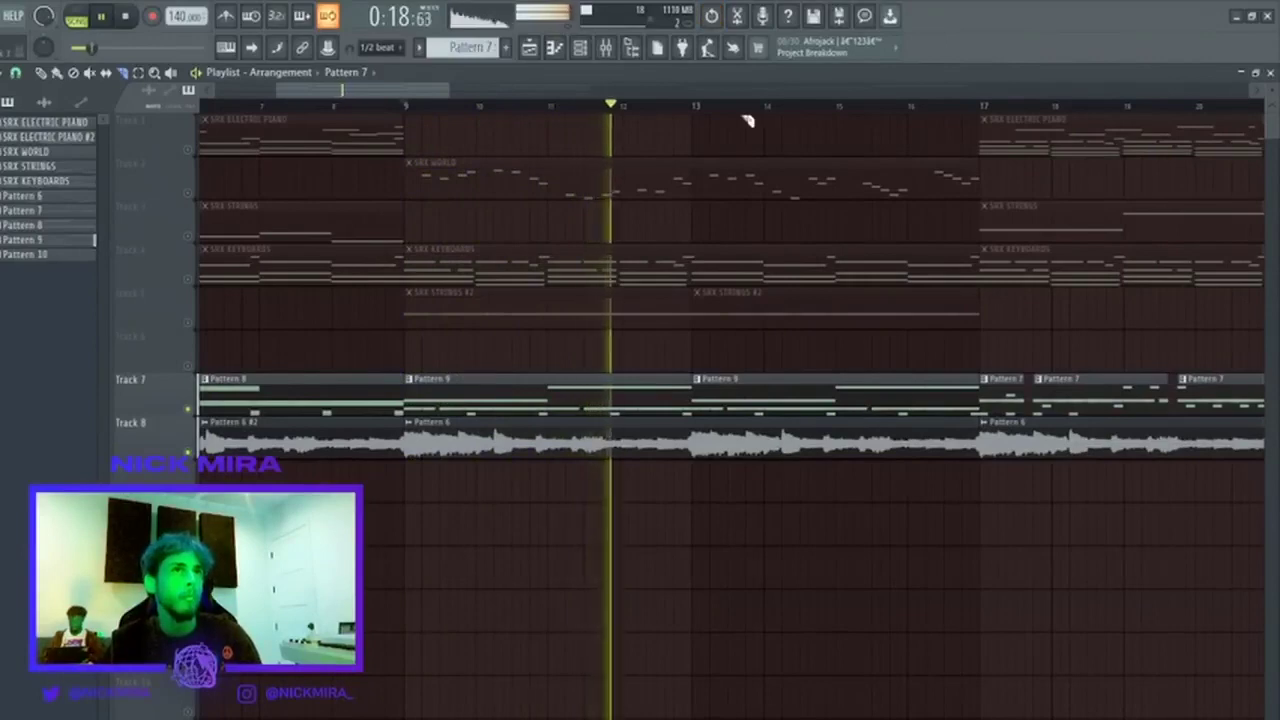
Play back the arrangement from the beginning.
{"action": "scroll", "coordinate": [757, 112], "scroll_direction": "down", "scroll_amount": 5}
{"action": "key", "text": "Home"}
{"action": "scroll", "coordinate": [714, 305], "scroll_direction": "up", "scroll_amount": 3}
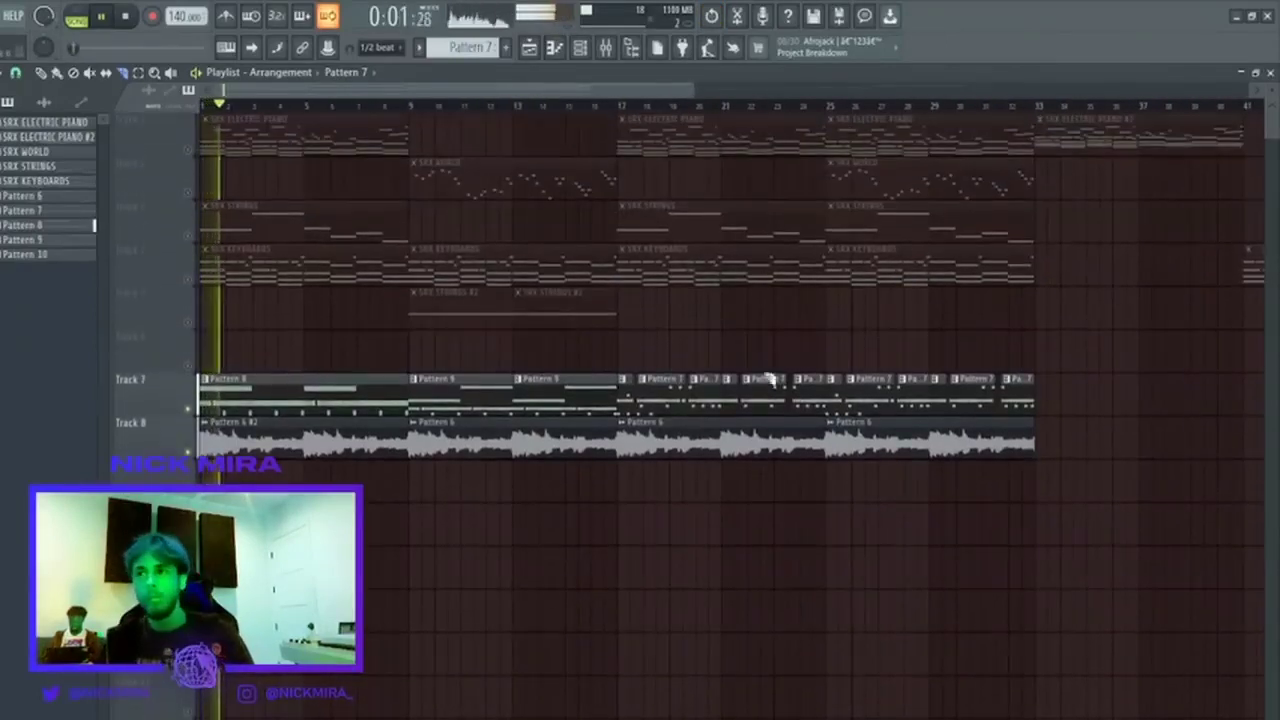
Open the Pattern 9 clip's piano roll on the Industry Spinz 2 808 channel.
{"action": "left_click_drag", "start_coordinate": [1083, 399], "coordinate": [200, 610]}
{"action": "left_click", "coordinate": [200, 610], "text": "ctrl"}
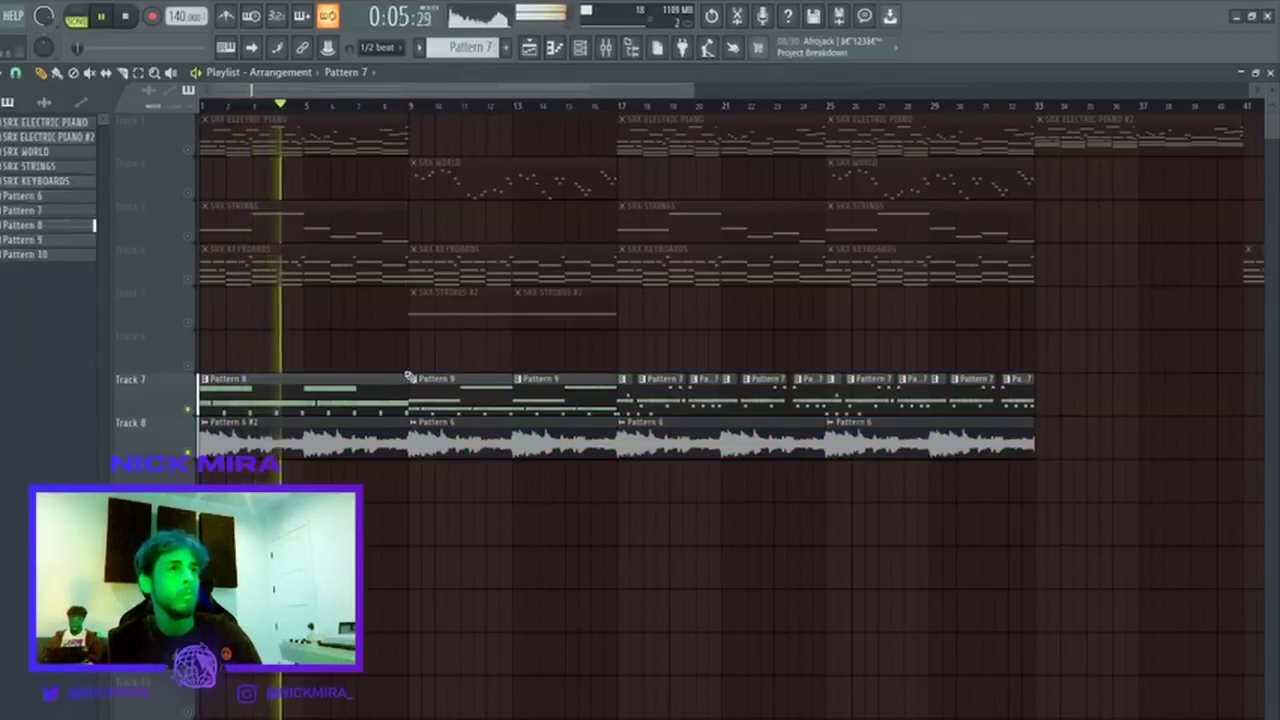
{"action": "left_click", "coordinate": [366, 399]}
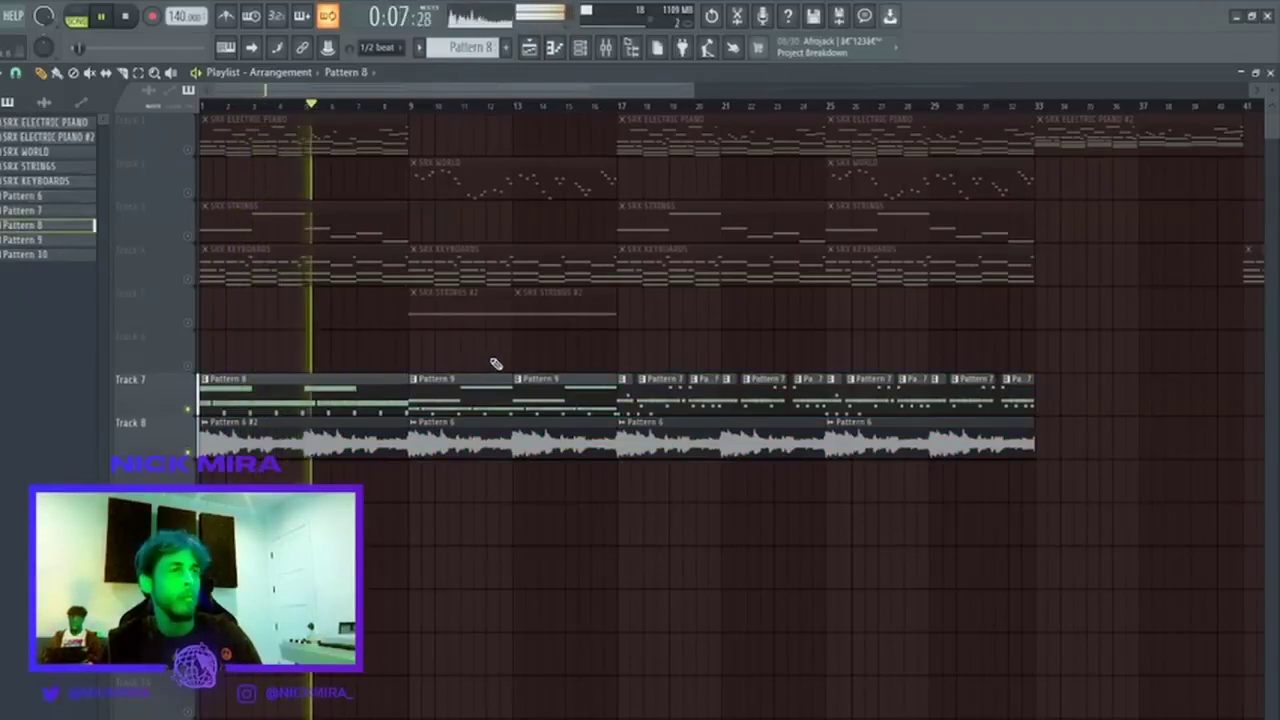
{"action": "double_click", "coordinate": [451, 400]}
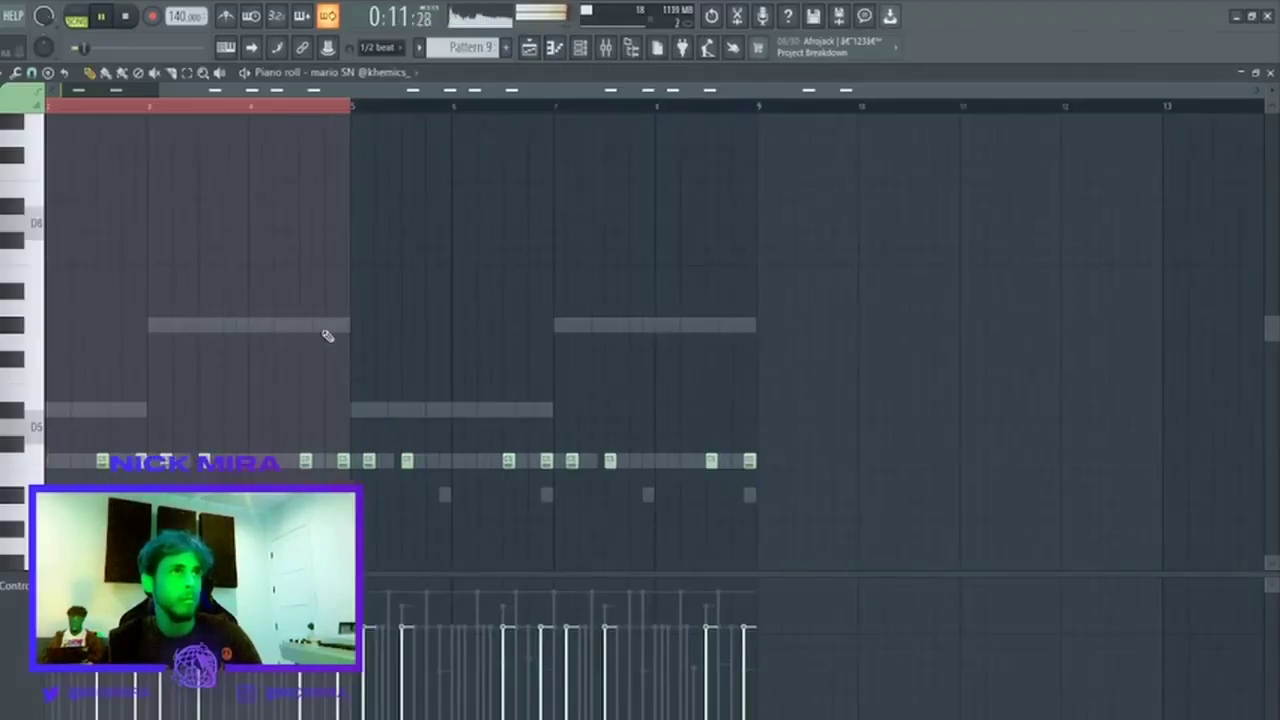
{"action": "double_click", "coordinate": [324, 326]}
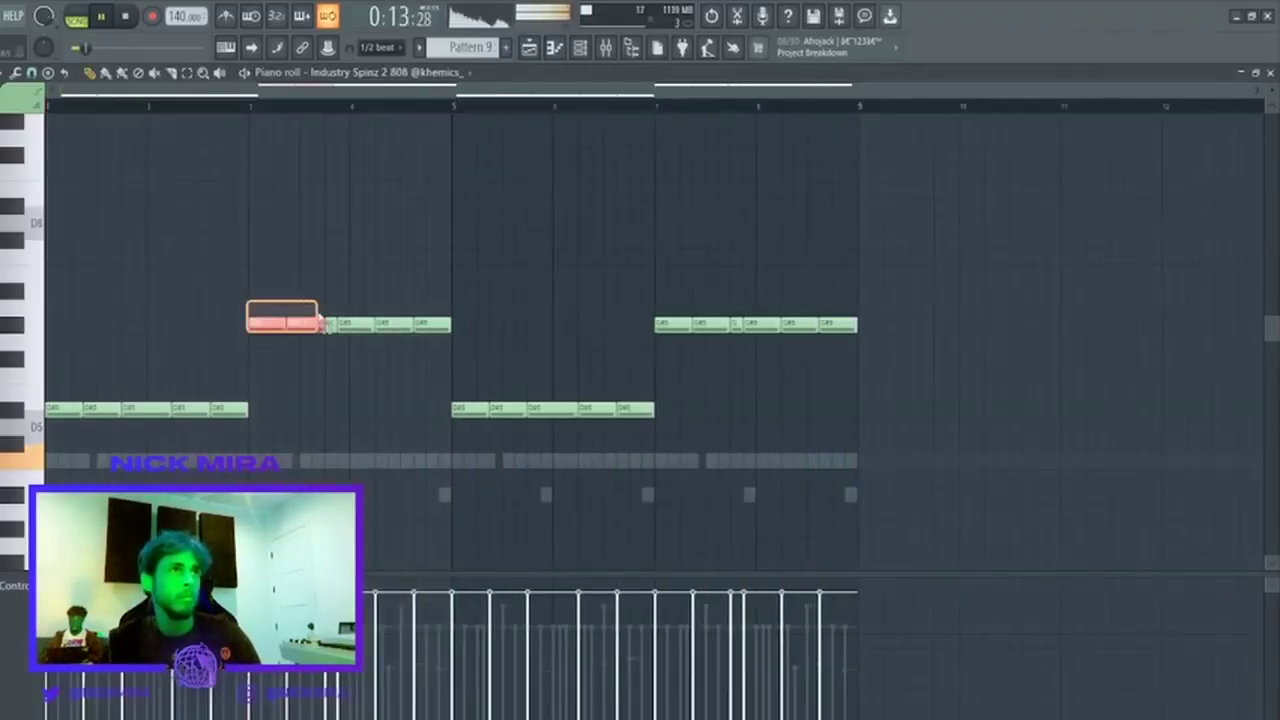
Try lowering the first two 808 notes of bar 3, then keep only the first one lowered, at C5.
{"action": "left_click_drag", "start_coordinate": [323, 322], "coordinate": [323, 318]}
{"action": "key", "text": "ctrl+Down"}
{"action": "key", "text": "shift+Up"}
{"action": "key", "text": "shift+Up"}
{"action": "key", "text": "shift+Up"}
{"action": "key", "text": "shift+Up"}
{"action": "key", "text": "shift+Up"}
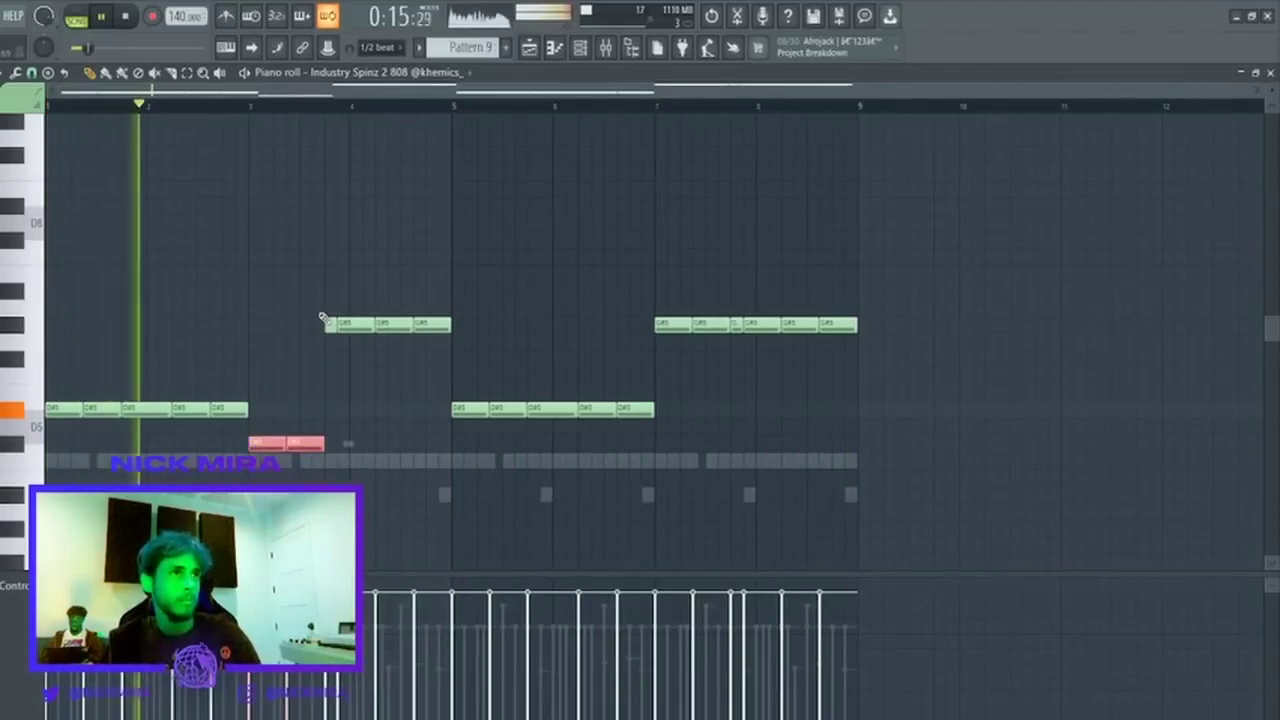
{"action": "key", "text": "shift+Down"}
{"action": "key", "text": "ctrl+d"}
{"action": "left_click_drag", "start_coordinate": [302, 461], "coordinate": [300, 315]}
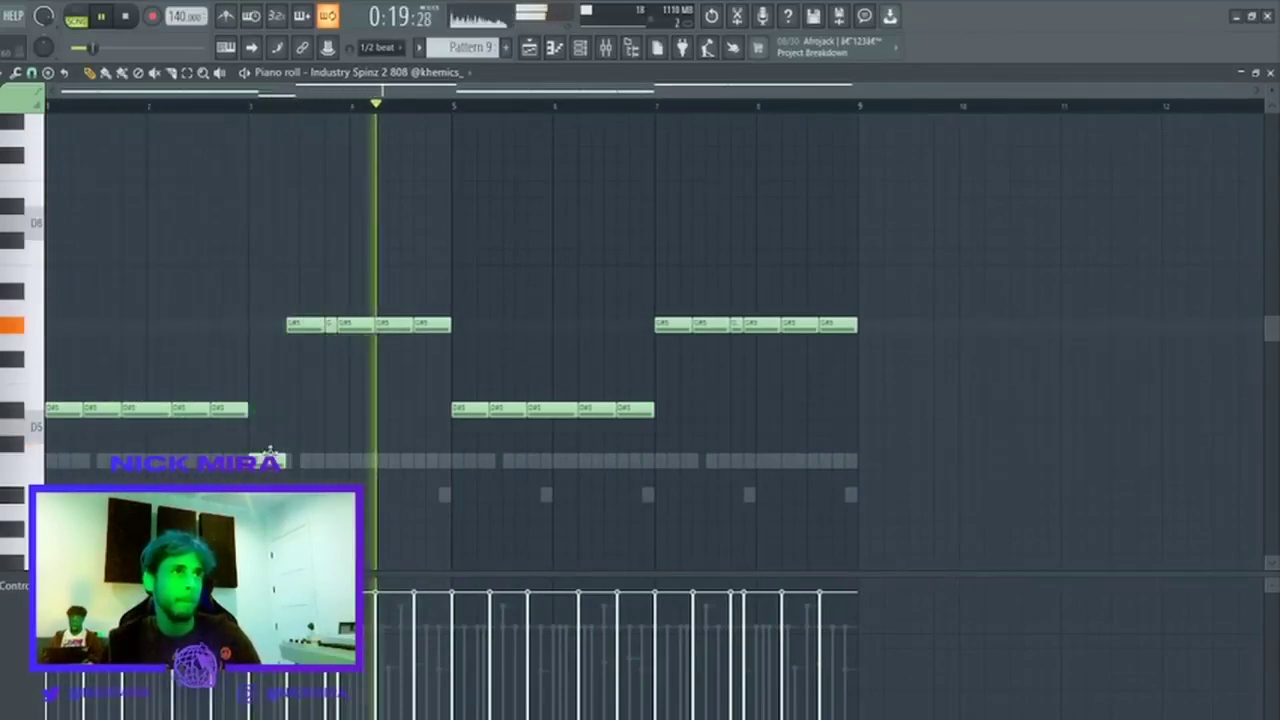
Move the first 808 note of bar 3 back up to G#5.
{"action": "left_click", "coordinate": [271, 456], "text": "ctrl"}
{"action": "key", "text": "ctrl+Up"}
{"action": "key", "text": "shift+Down"}
{"action": "key", "text": "shift+Down"}
{"action": "key", "text": "shift+Down"}
{"action": "key", "text": "shift+Down"}
{"action": "key", "text": "ctrl+d"}
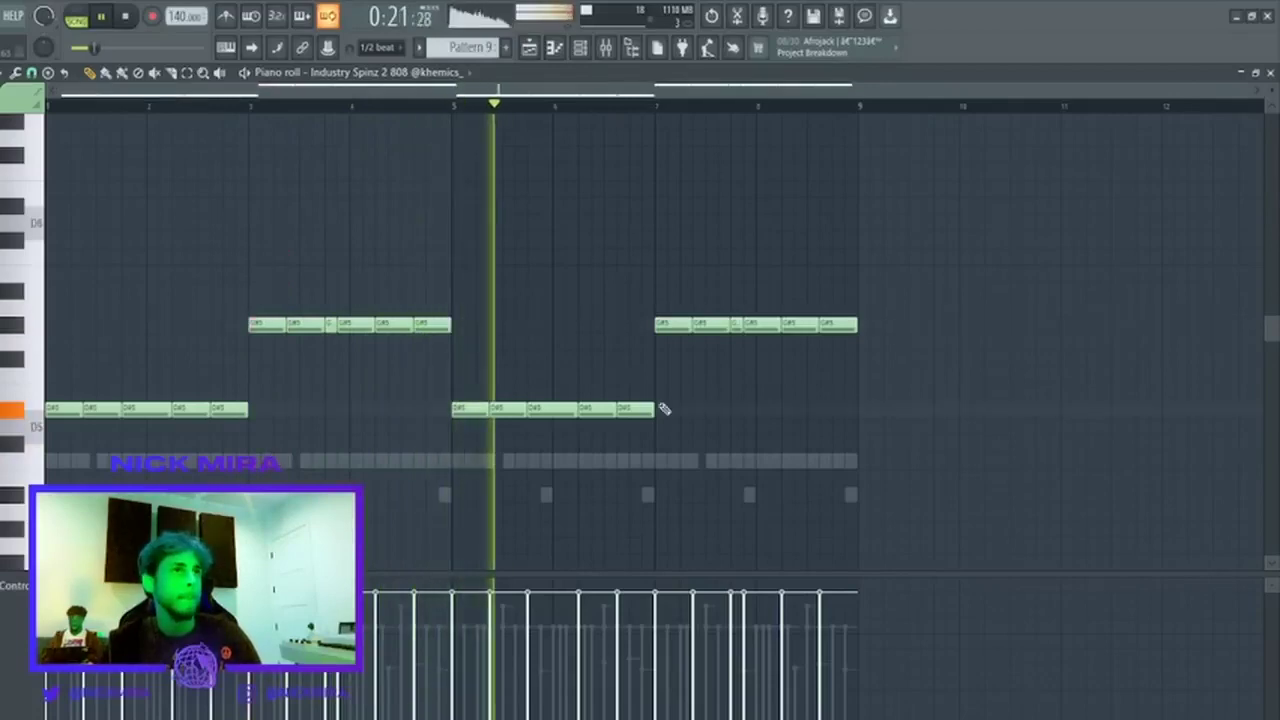
Lower the last 808 note of bar 6 in Pattern 9 to C5.
{"action": "left_click", "coordinate": [648, 410], "text": "ctrl"}
{"action": "key", "text": "shift+Down"}
{"action": "key", "text": "shift+Down"}
{"action": "key", "text": "shift+Down"}
{"action": "key", "text": "ctrl+d"}
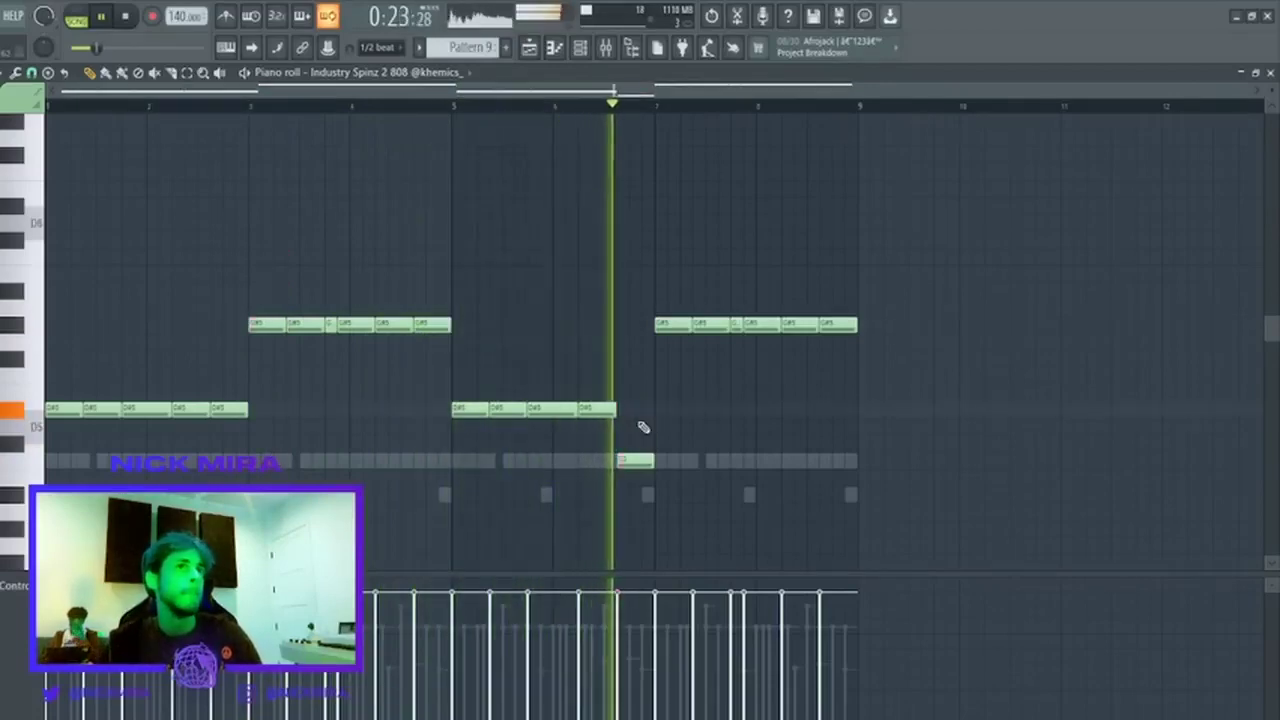
Lower the last 808 note of bar 2 in Pattern 9 to C5 and return to the playlist.
{"action": "left_click", "coordinate": [238, 414], "text": "ctrl"}
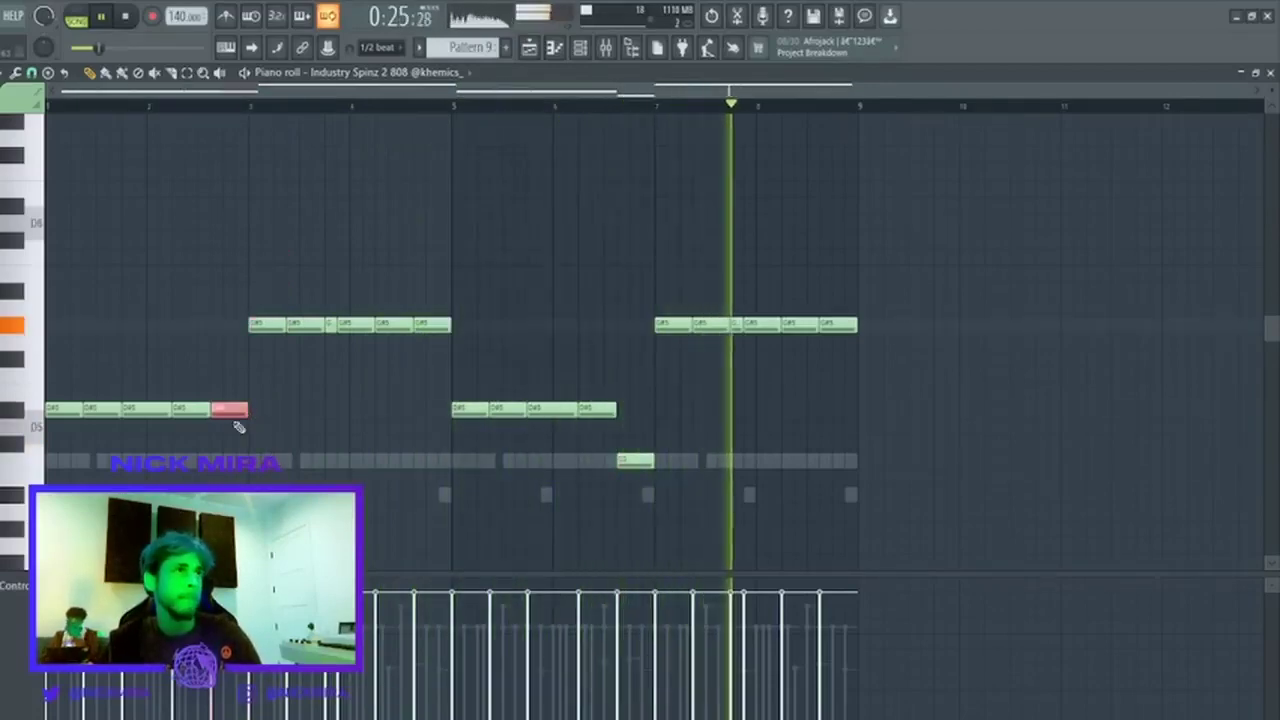
{"action": "key", "text": "shift+Down"}
{"action": "key", "text": "shift+Down"}
{"action": "key", "text": "shift+Down"}
{"action": "key", "text": "ctrl+d"}
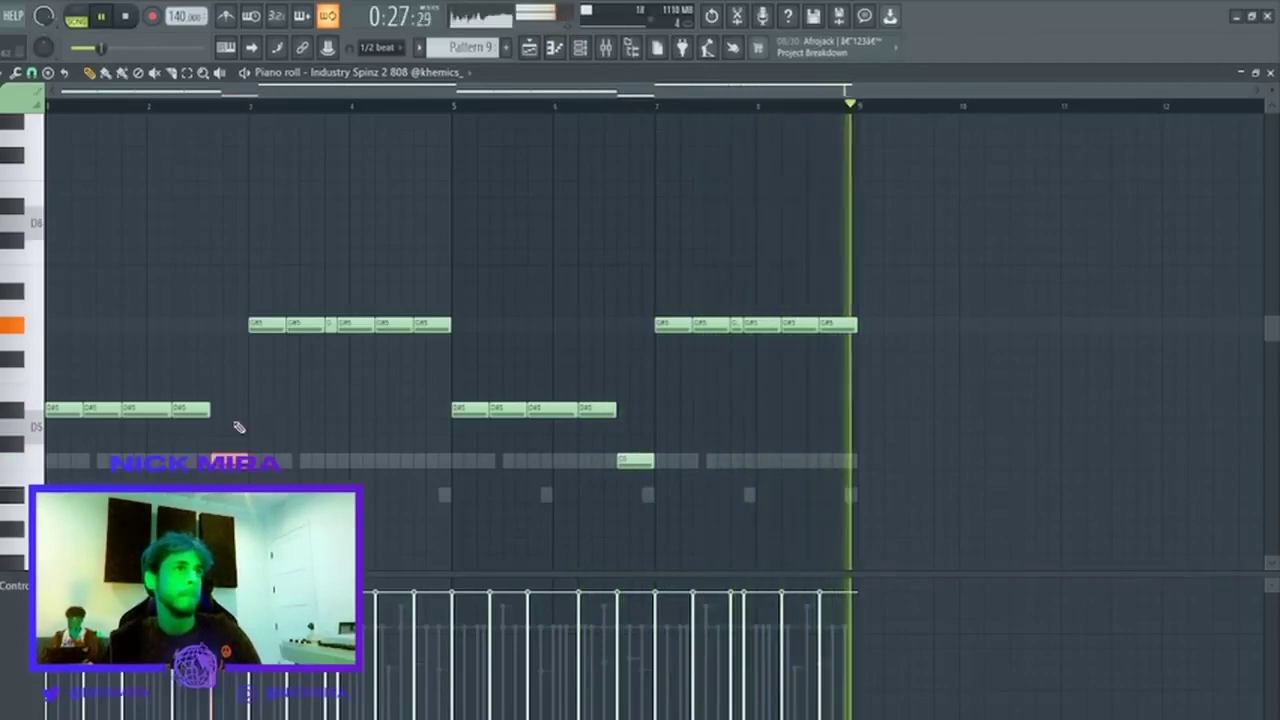
{"action": "key", "text": "F5"}
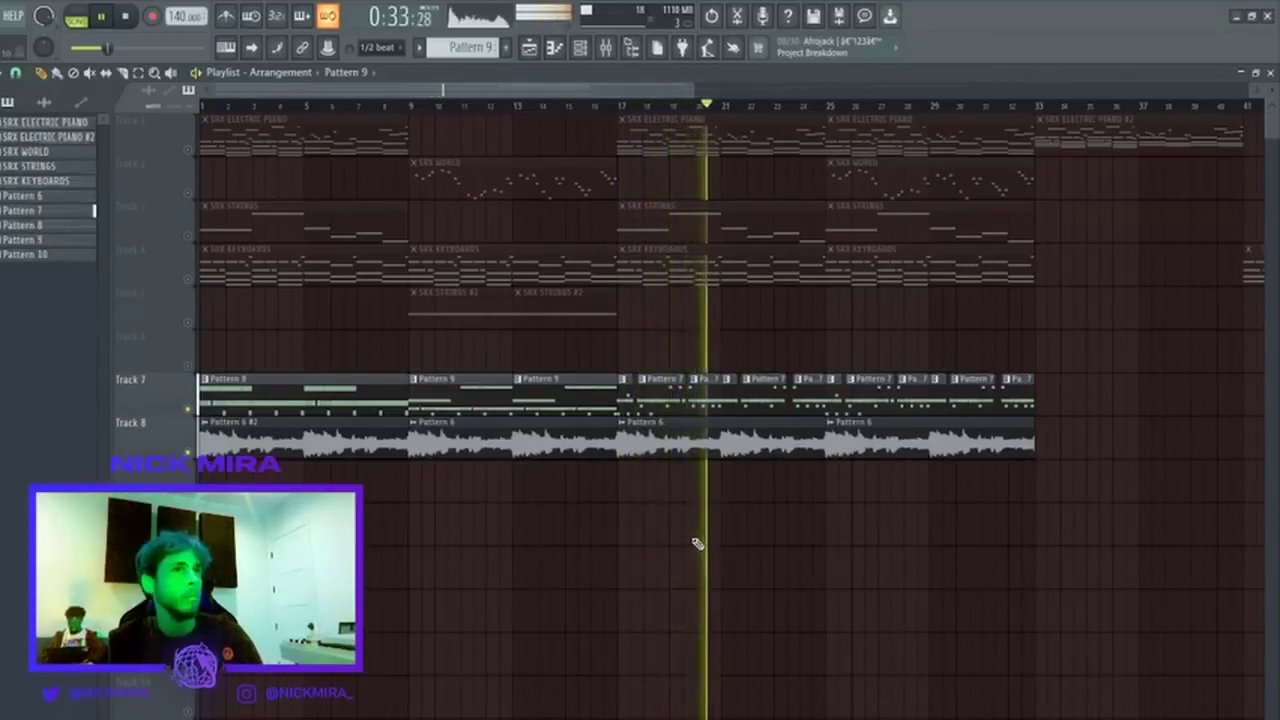
Try deleting the Pattern 7 clips from bar 25 onward and selecting the two Pattern 9 clips, and undo the deletion.
{"action": "left_click_drag", "start_coordinate": [834, 396], "coordinate": [1146, 387]}
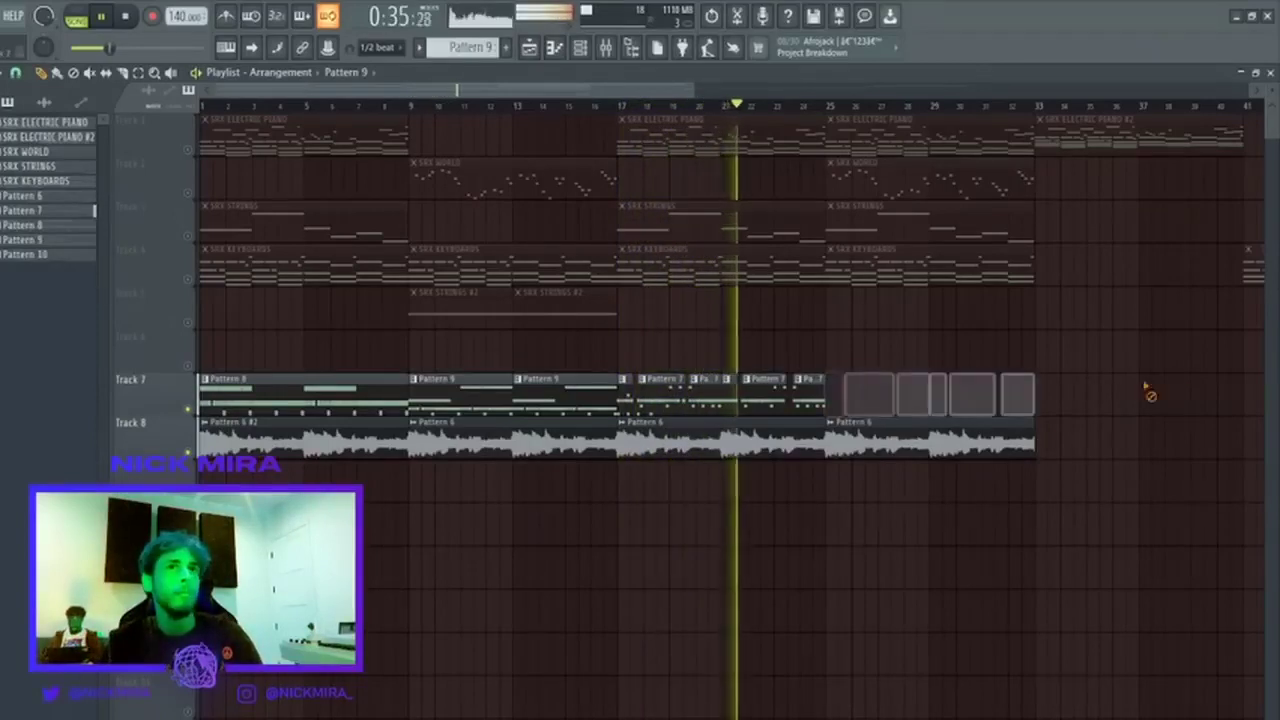
{"action": "left_click_drag", "start_coordinate": [566, 395], "coordinate": [432, 387]}
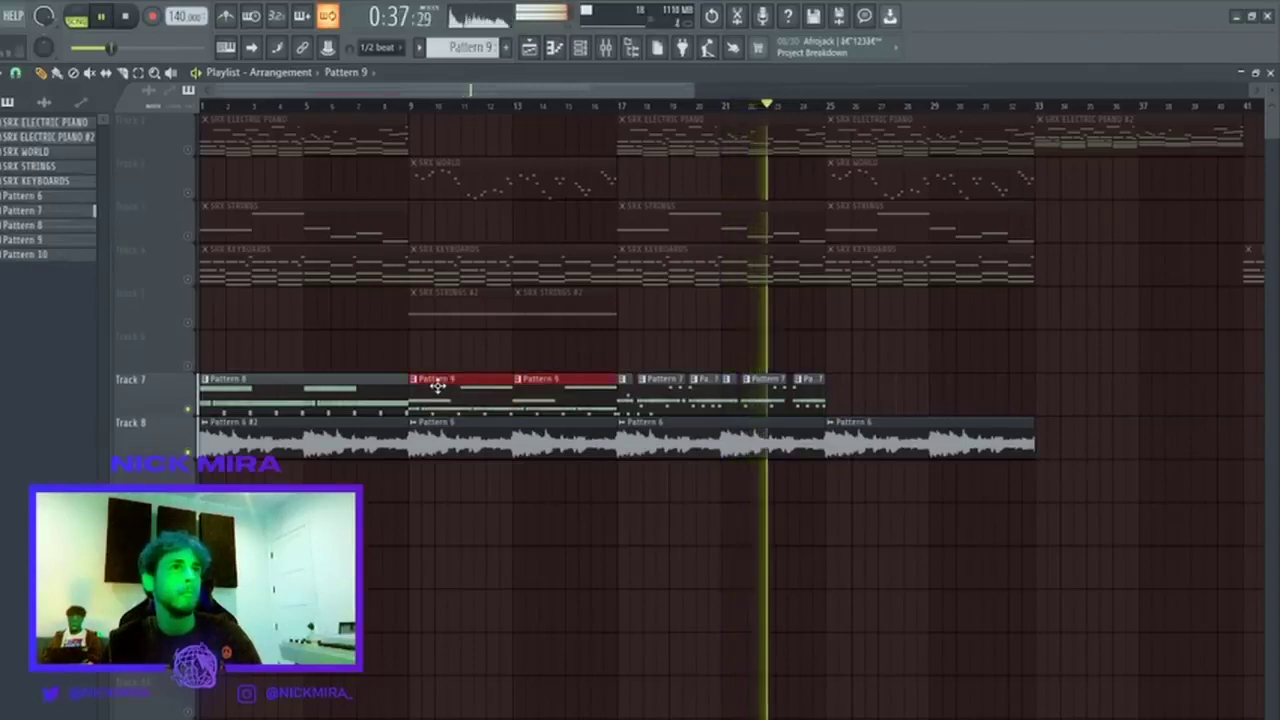
{"action": "key", "text": "ctrl+alt+z"}
{"action": "key", "text": "ctrl+alt+z"}
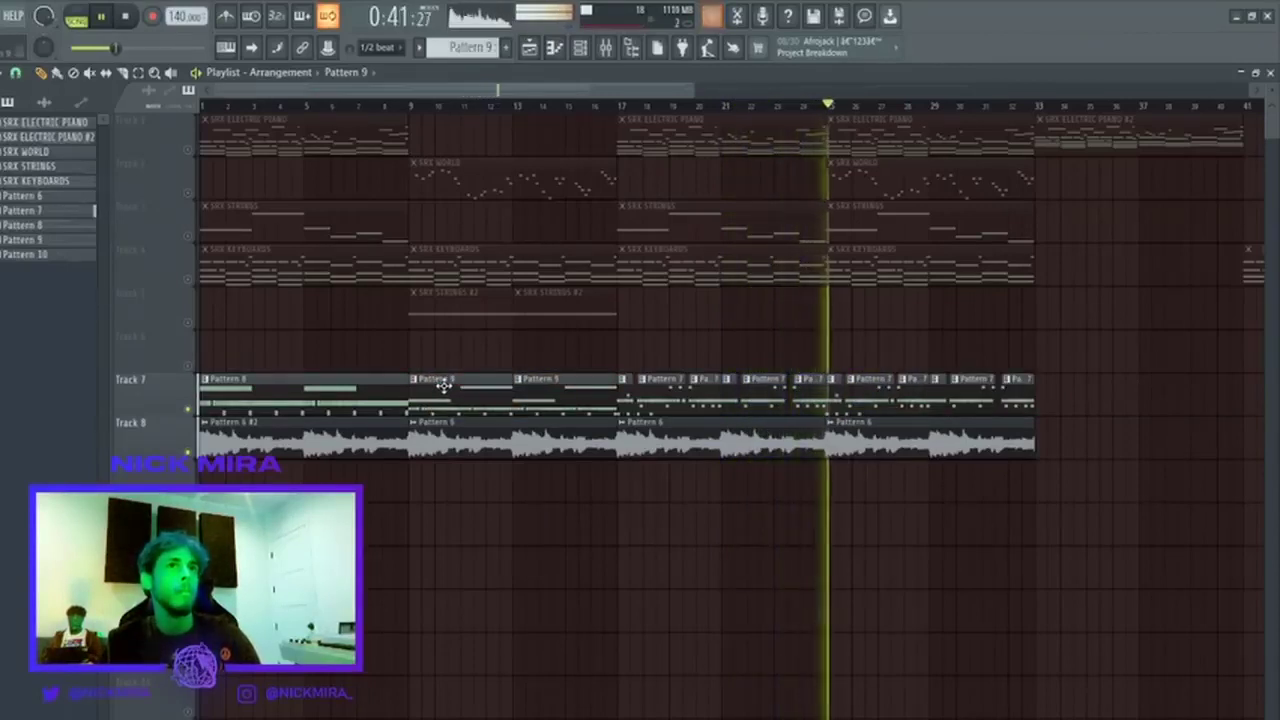
Replace the Pattern 7 clips in bars 25 to 32 with copies of the two Pattern 9 clips, deleting the Pattern 7 clips at bar 33.
{"action": "left_click_drag", "start_coordinate": [1010, 385], "coordinate": [463, 382]}
{"action": "key", "text": "ctrl+b"}
{"action": "key", "text": "ctrl+d"}
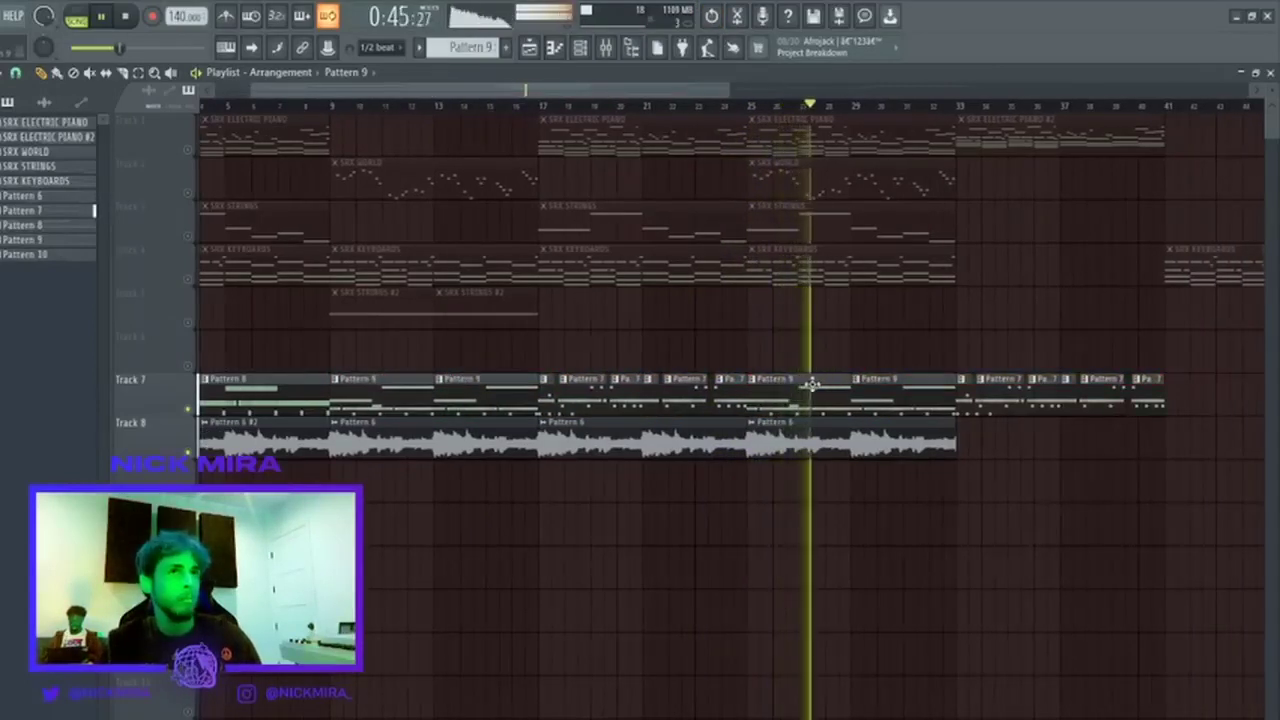
{"action": "left_click_drag", "start_coordinate": [960, 392], "coordinate": [1175, 410]}
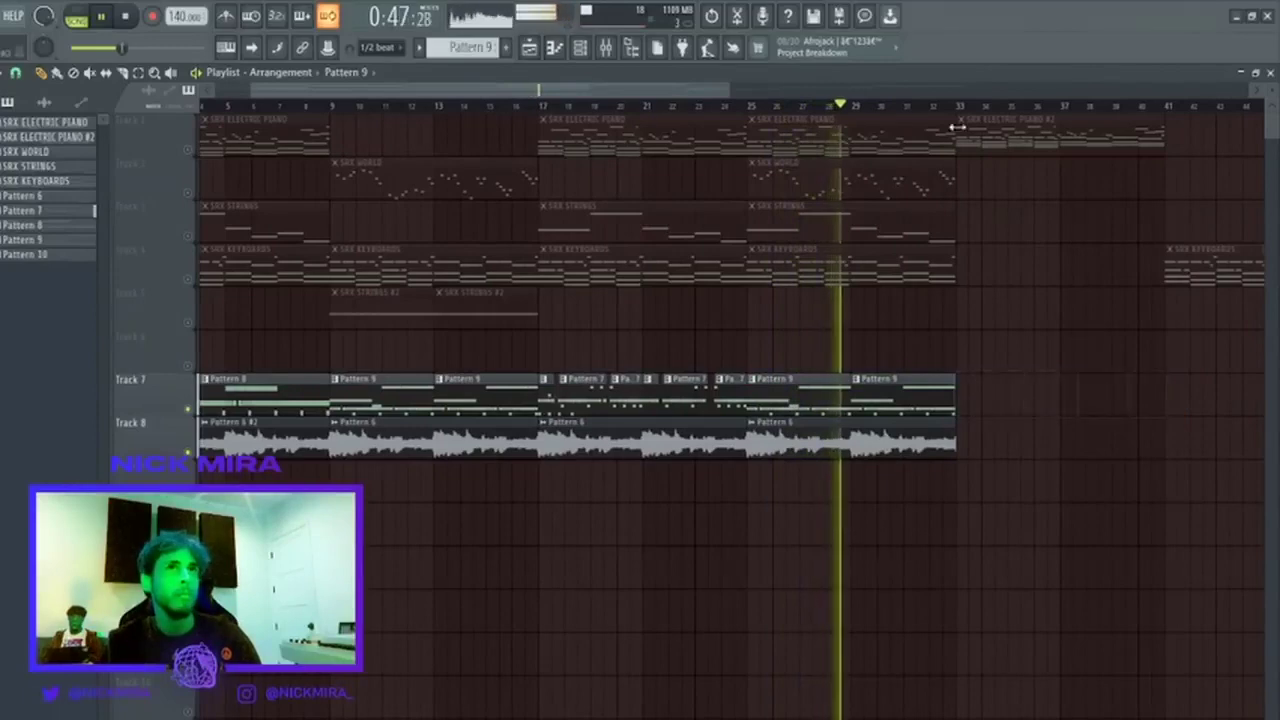
Duplicate the 32-bar block of Track 7 and Track 8 clips so that the copy starts at bar 33.
{"action": "scroll", "coordinate": [960, 126], "scroll_direction": "down", "scroll_amount": 2}
{"action": "left_click_drag", "start_coordinate": [803, 350], "coordinate": [210, 436]}
{"action": "key", "text": "ctrl+b"}
{"action": "key", "text": "ctrl+d"}
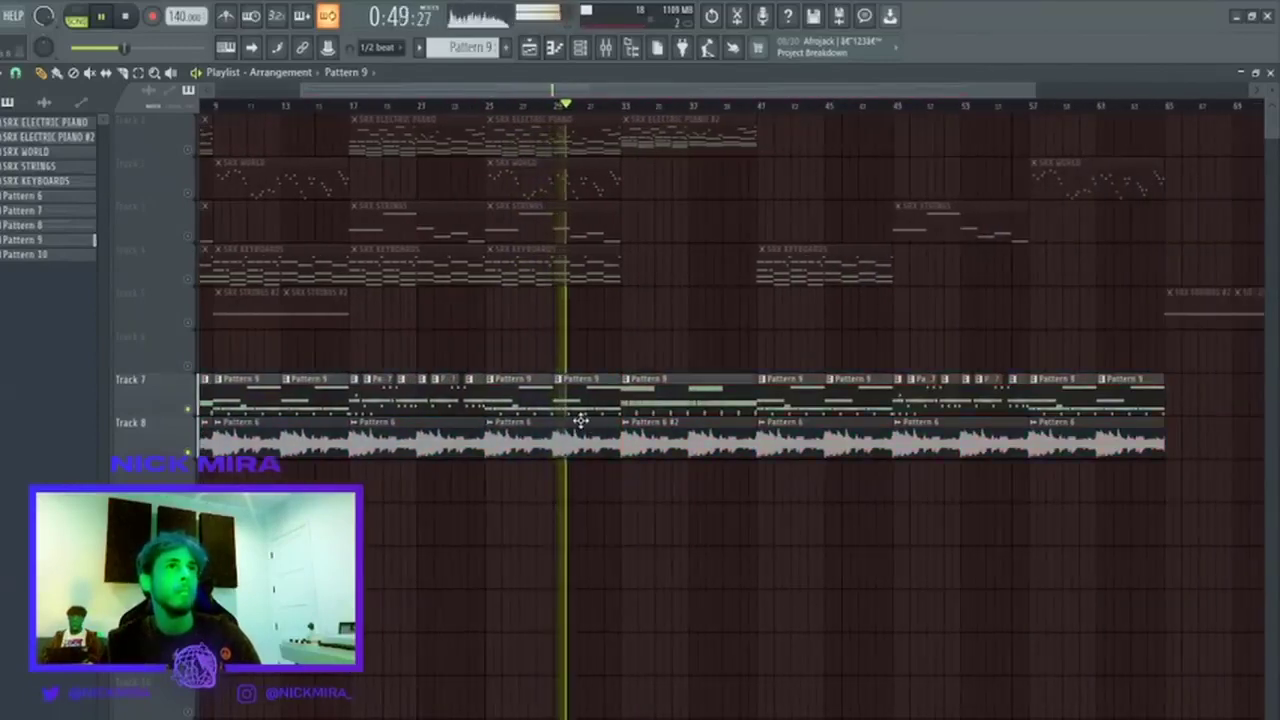
Delete the duplicated clips on Tracks 7 and 8 after bar 33, keeping only the Pattern 6 #2 audio clip at bar 33.
{"action": "right_click", "coordinate": [680, 391]}
{"action": "right_click", "coordinate": [791, 397]}
{"action": "right_click", "coordinate": [815, 428]}
{"action": "right_click", "coordinate": [858, 404]}
{"action": "right_click", "coordinate": [899, 402]}
{"action": "right_click", "coordinate": [930, 402]}
{"action": "right_click", "coordinate": [948, 402]}
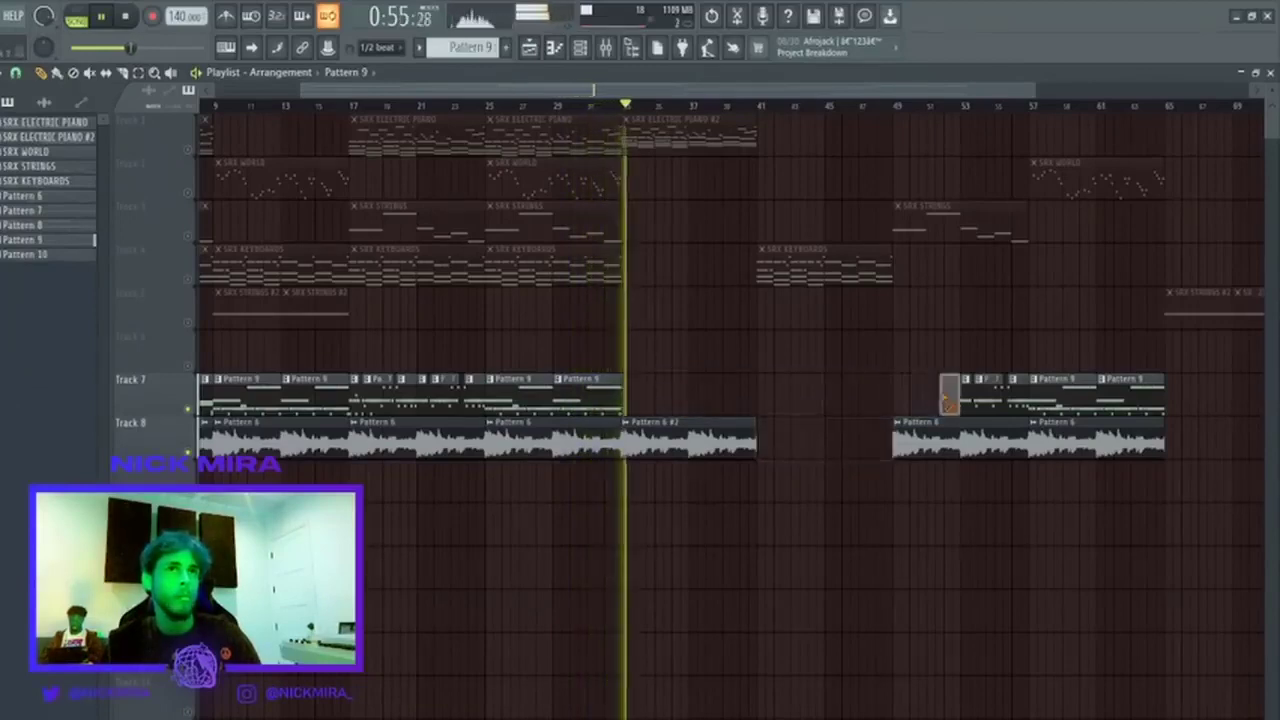
{"action": "right_click", "coordinate": [1130, 400]}
{"action": "right_click", "coordinate": [1095, 438]}
{"action": "right_click", "coordinate": [925, 439]}
{"action": "scroll", "coordinate": [907, 106], "scroll_direction": "down", "scroll_amount": 6}
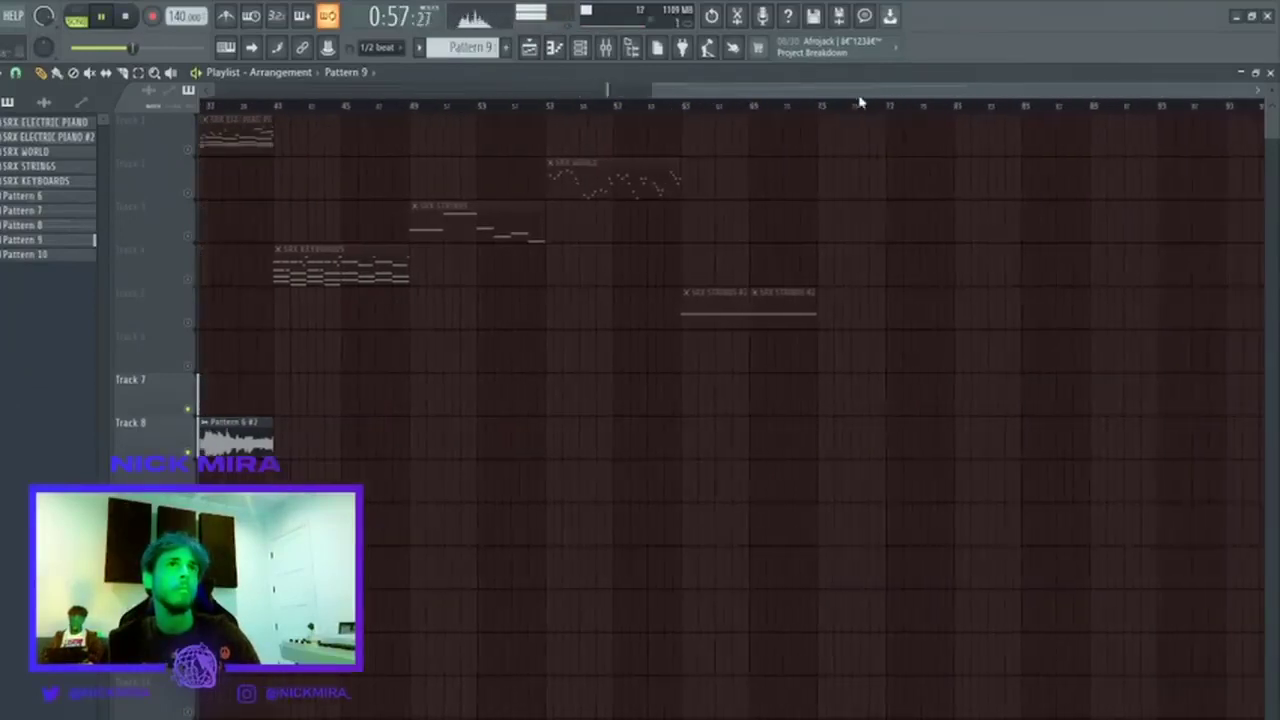
Duplicate the 40-bar block of Track 7 and Track 8 clips twice, placing the copies at bars 41 and 81.
{"action": "scroll", "coordinate": [858, 104], "scroll_direction": "down", "scroll_amount": 5}
{"action": "key", "text": "ctrl+a"}
{"action": "key", "text": "ctrl+b"}
{"action": "key", "text": "ctrl+d"}
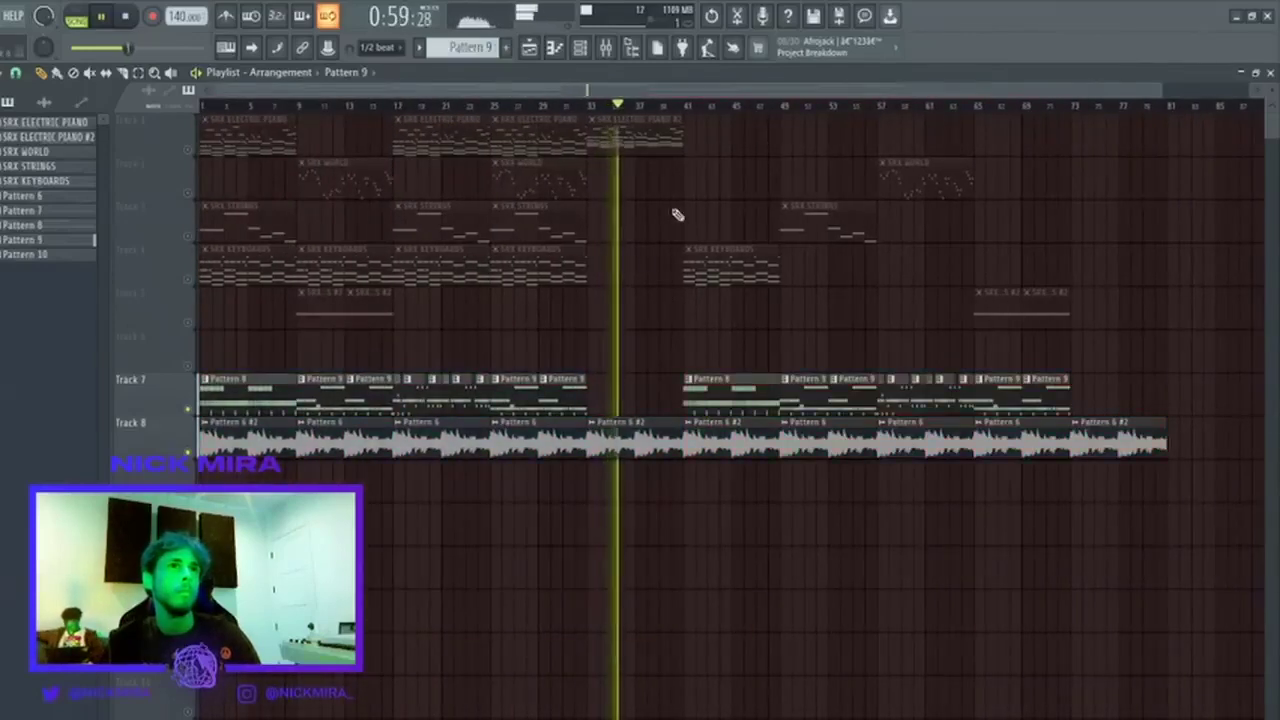
{"action": "key", "text": "ctrl+b"}
{"action": "key", "text": "ctrl+d"}
{"action": "scroll", "coordinate": [918, 112], "scroll_direction": "down", "scroll_amount": 3}
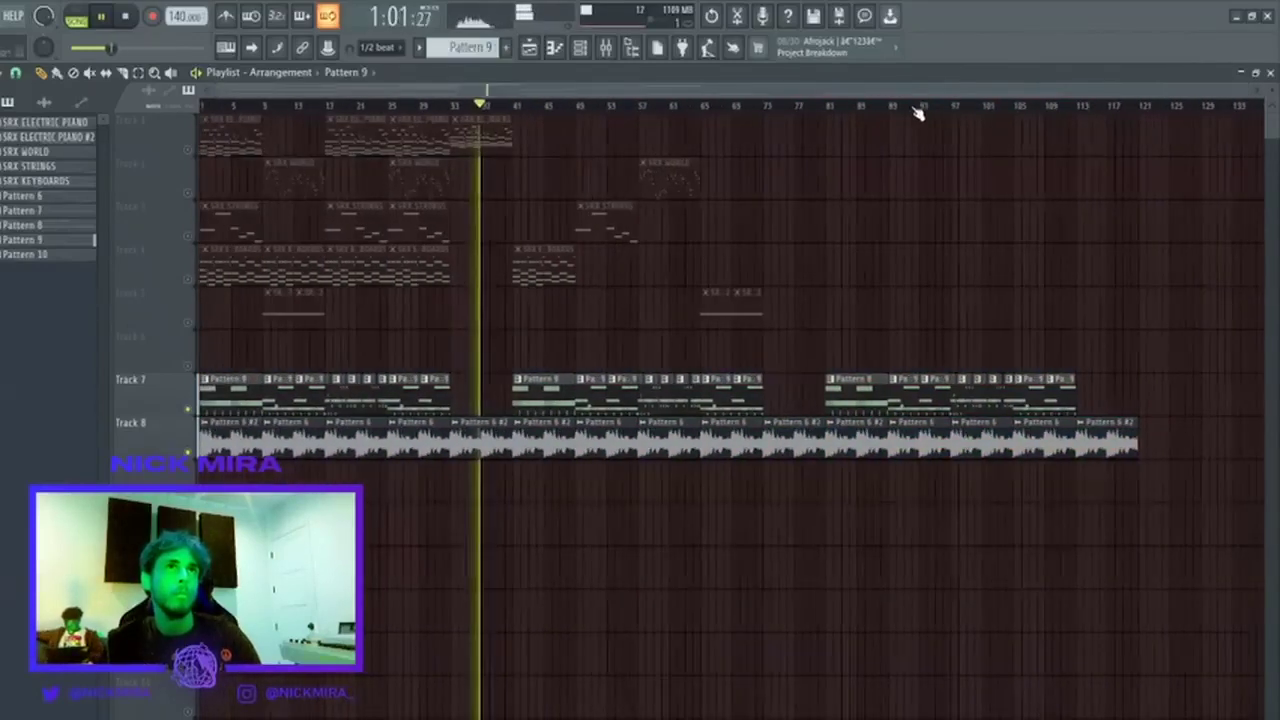
Open the Fruity Limiter on the Master mixer track and examine the overall level during playback.
{"action": "left_click", "coordinate": [605, 47]}
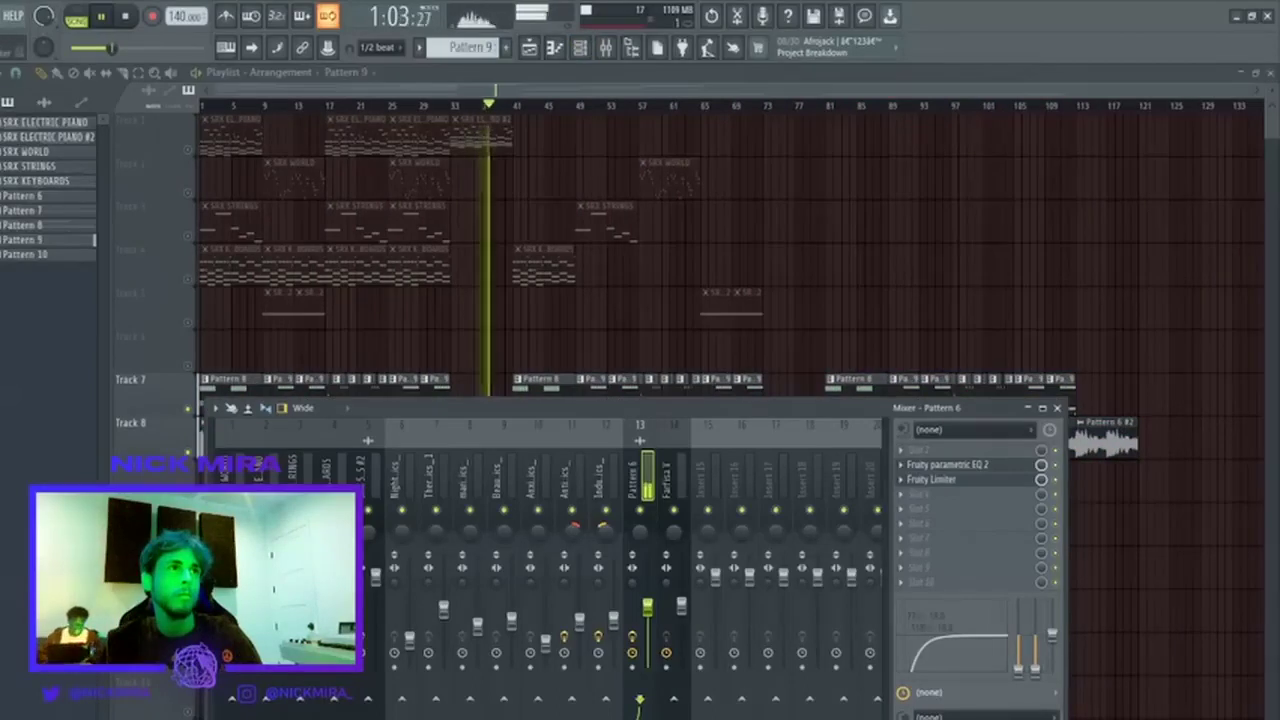
{"action": "scroll", "coordinate": [270, 482], "scroll_direction": "up", "scroll_amount": 2}
{"action": "left_click", "coordinate": [268, 478]}
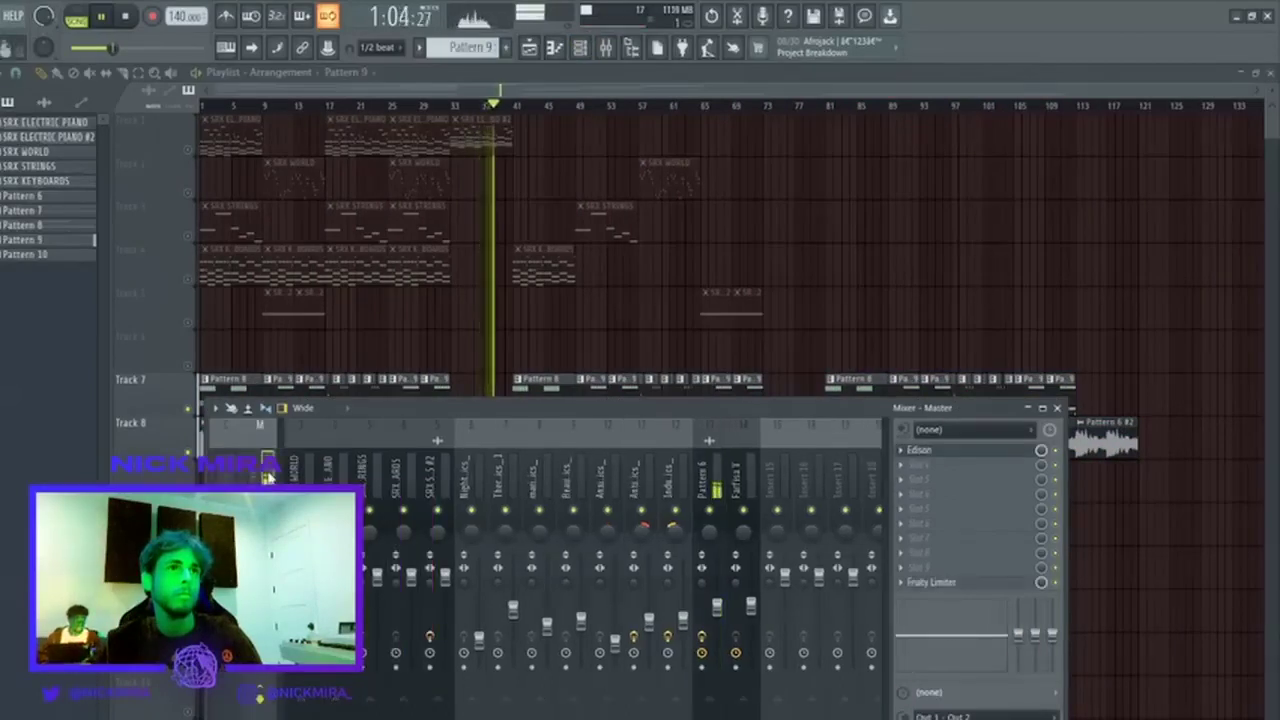
{"action": "left_click", "coordinate": [953, 586]}
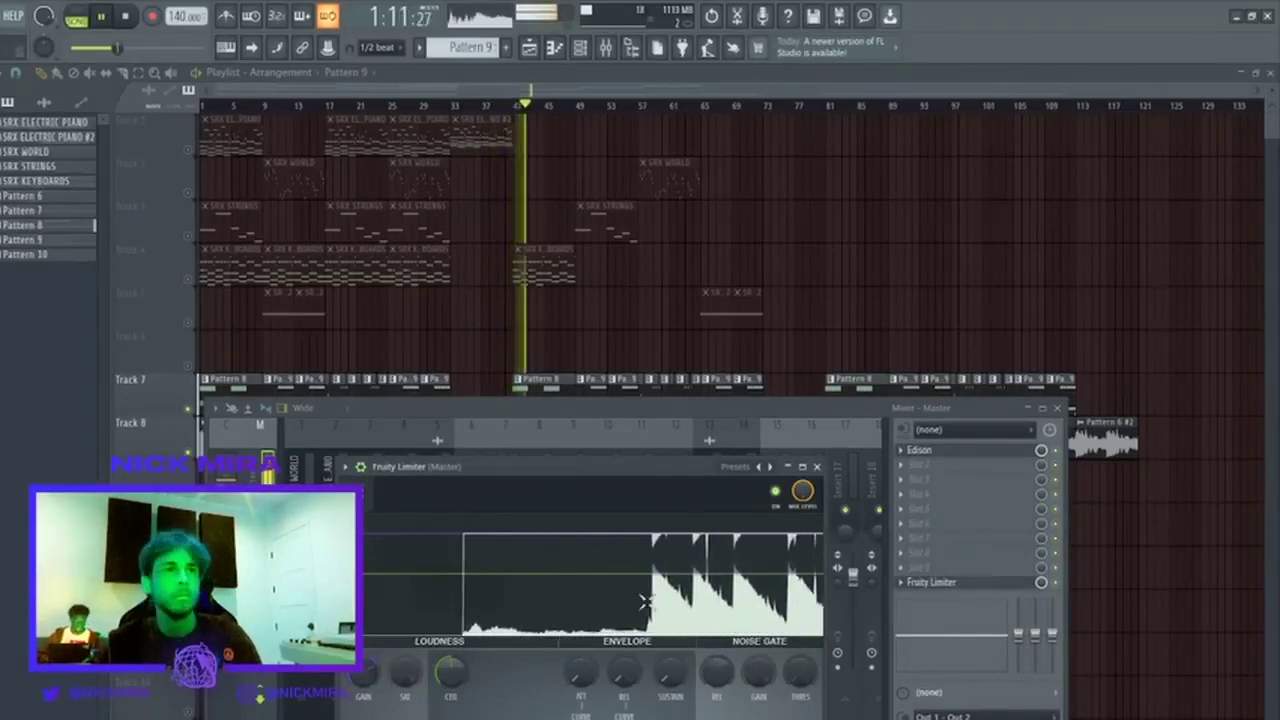
Check the Beautiful Rim, Antidote HH and Therapy 808 mixer tracks during playback, and return to the playlist.
{"action": "left_click", "coordinate": [570, 455]}
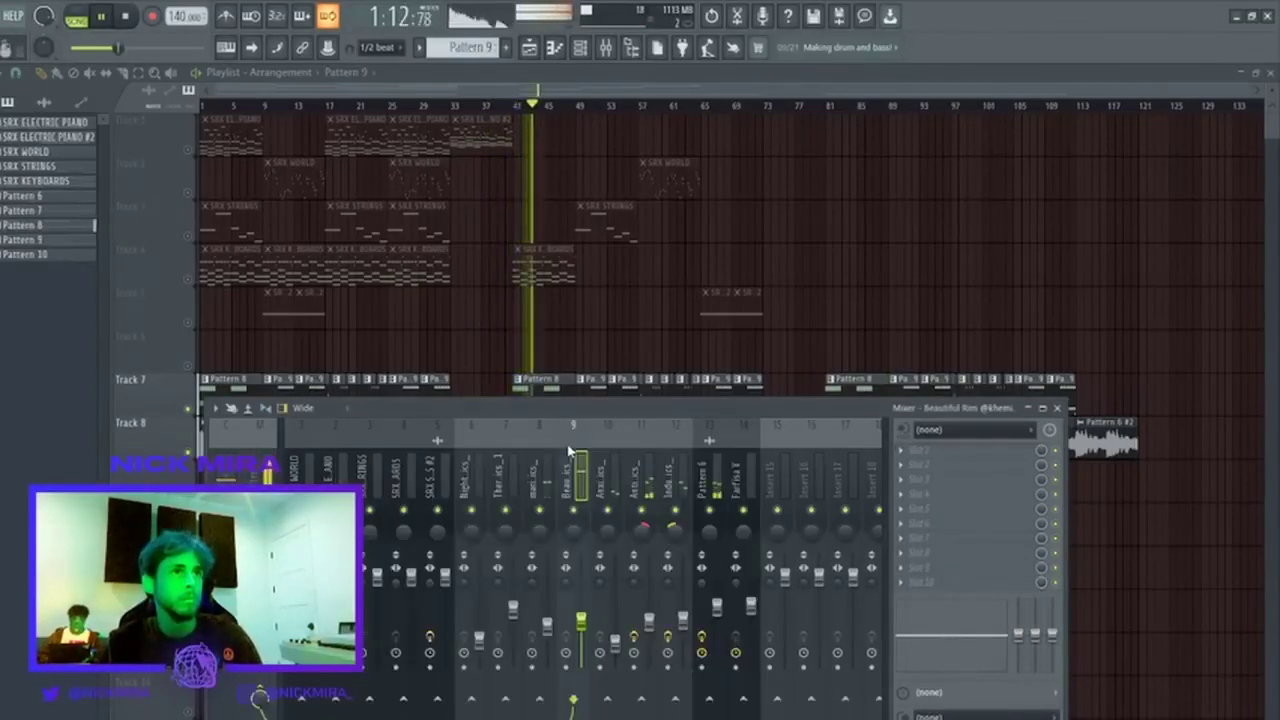
{"action": "left_click", "coordinate": [646, 470]}
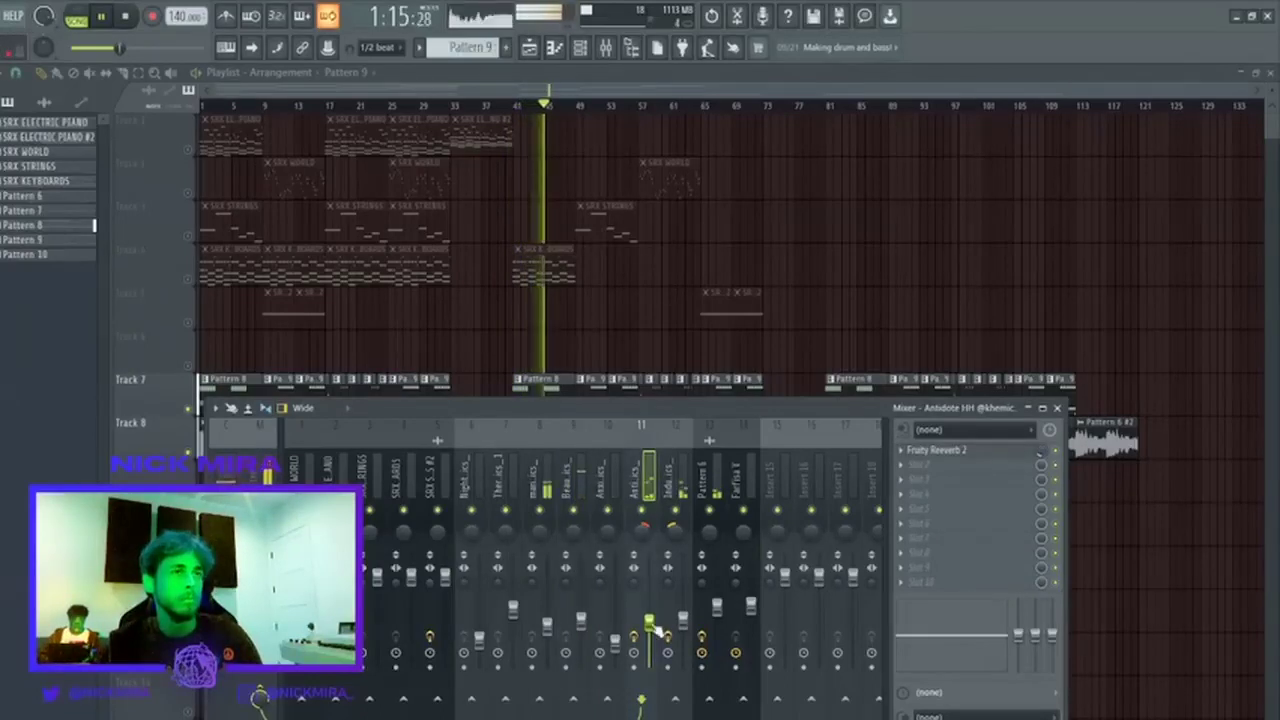
{"action": "key", "text": "F9"}
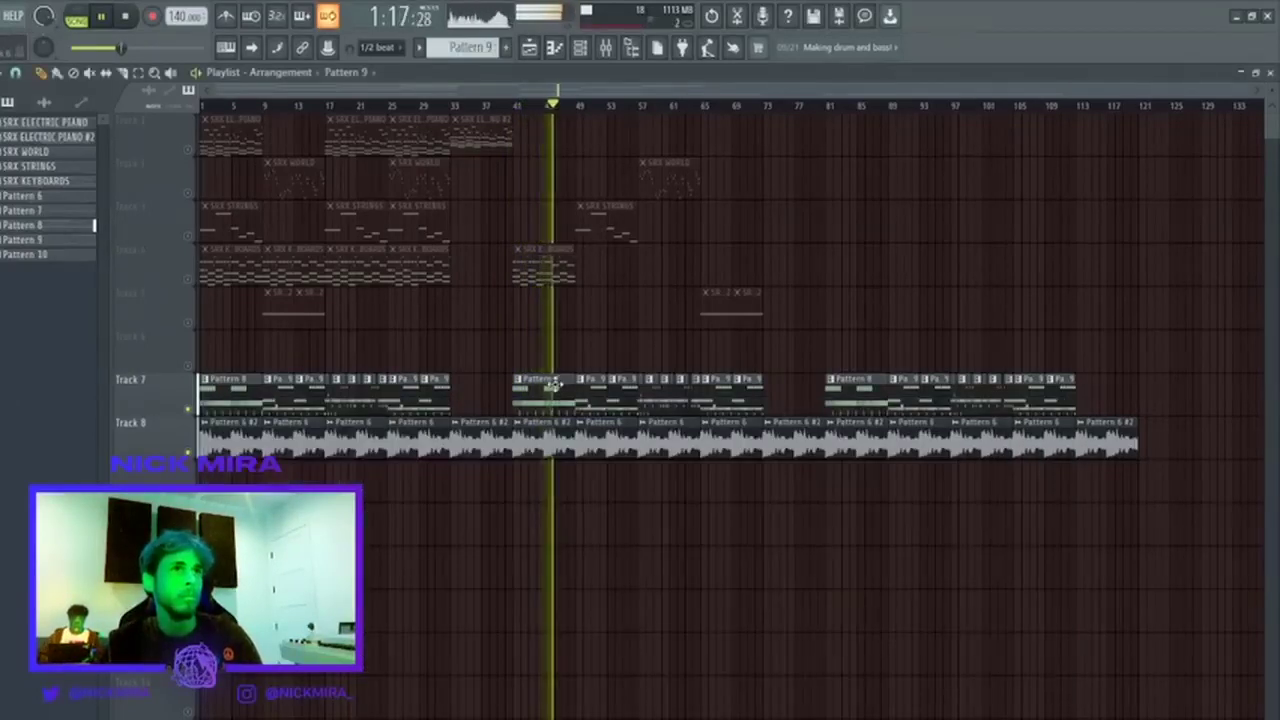
{"action": "left_click", "coordinate": [606, 49]}
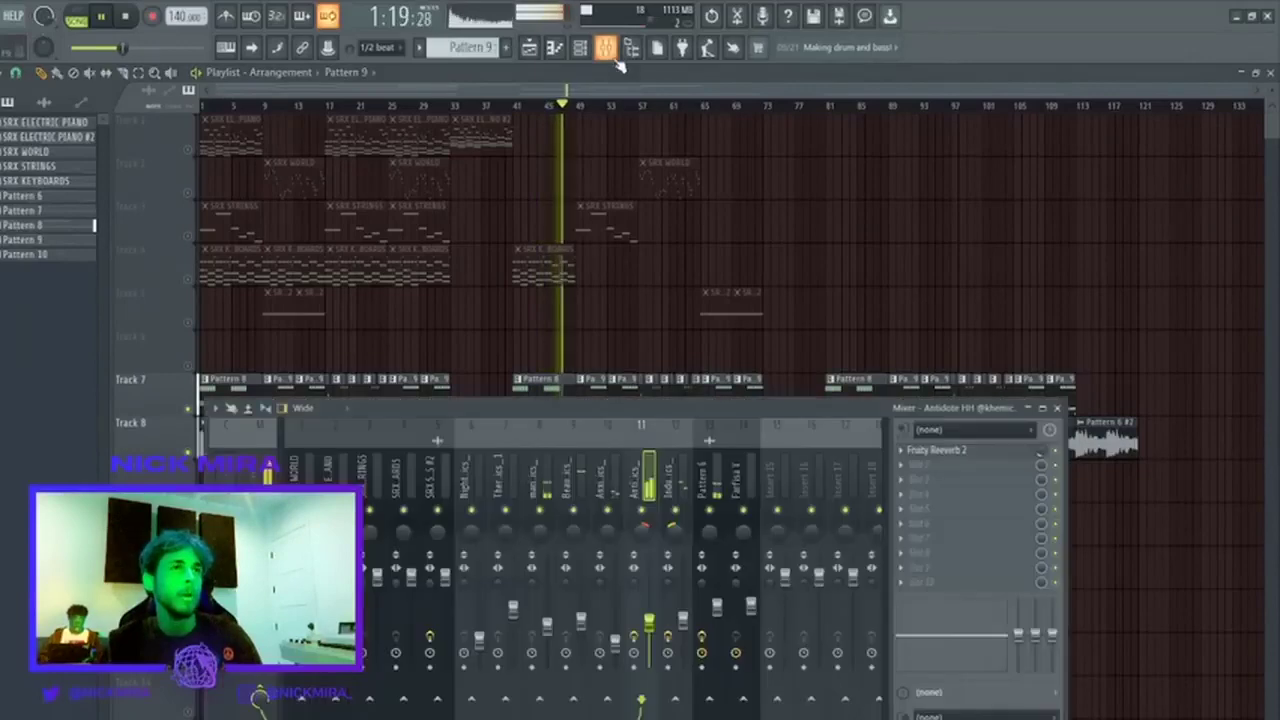
{"action": "left_click", "coordinate": [512, 471]}
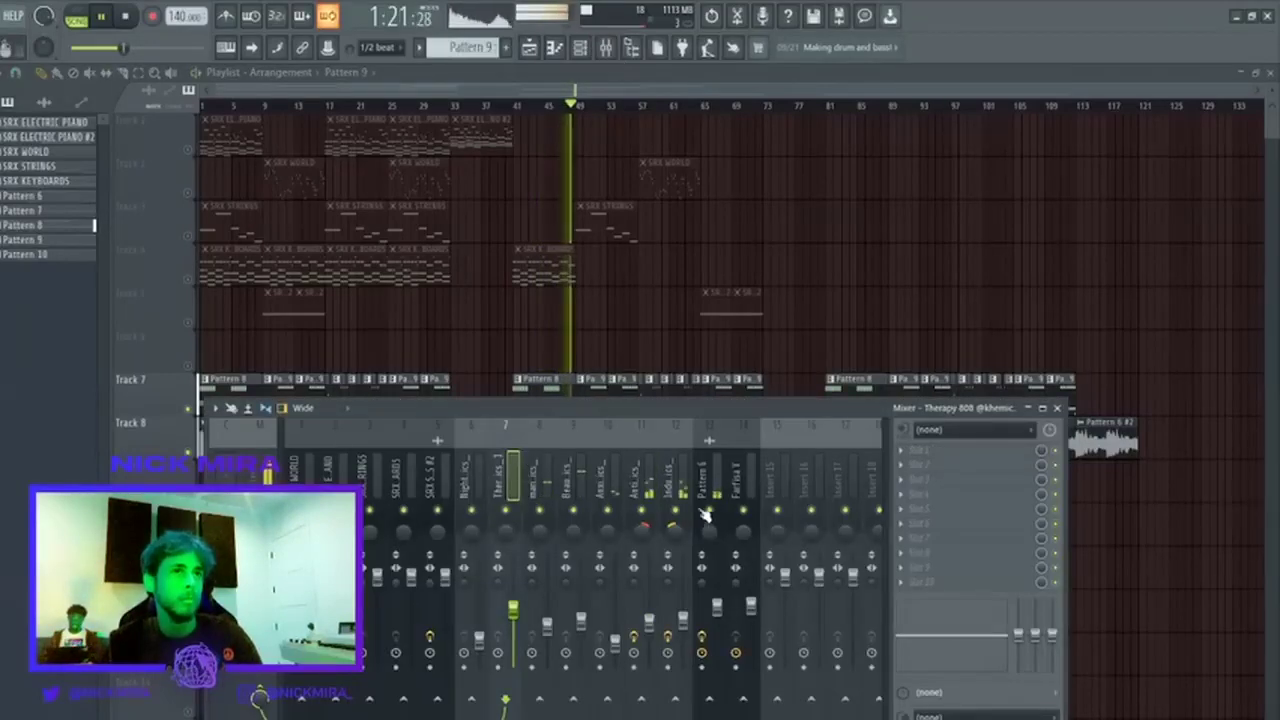
{"action": "key", "text": "F9"}
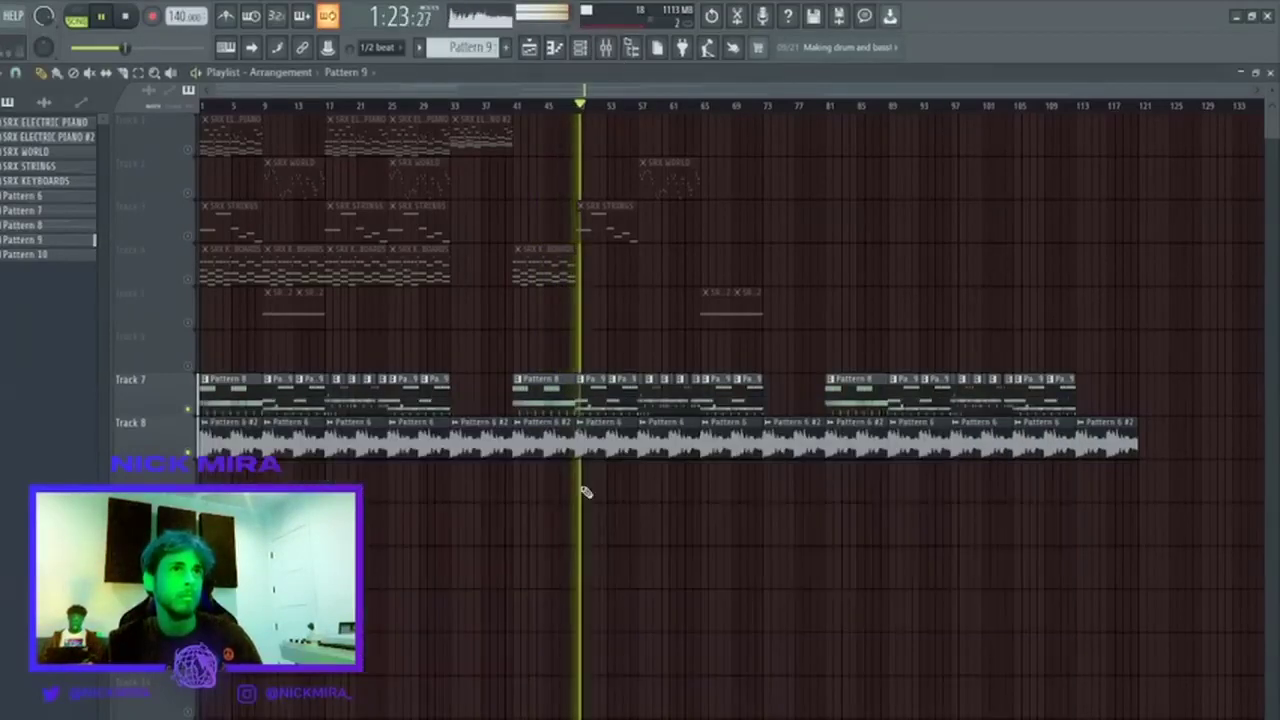
Inspect the Pattern 6 #2 audio clip's settings and its mixer track, and replay the arrangement from bar 41.
{"action": "double_click", "coordinate": [548, 437]}
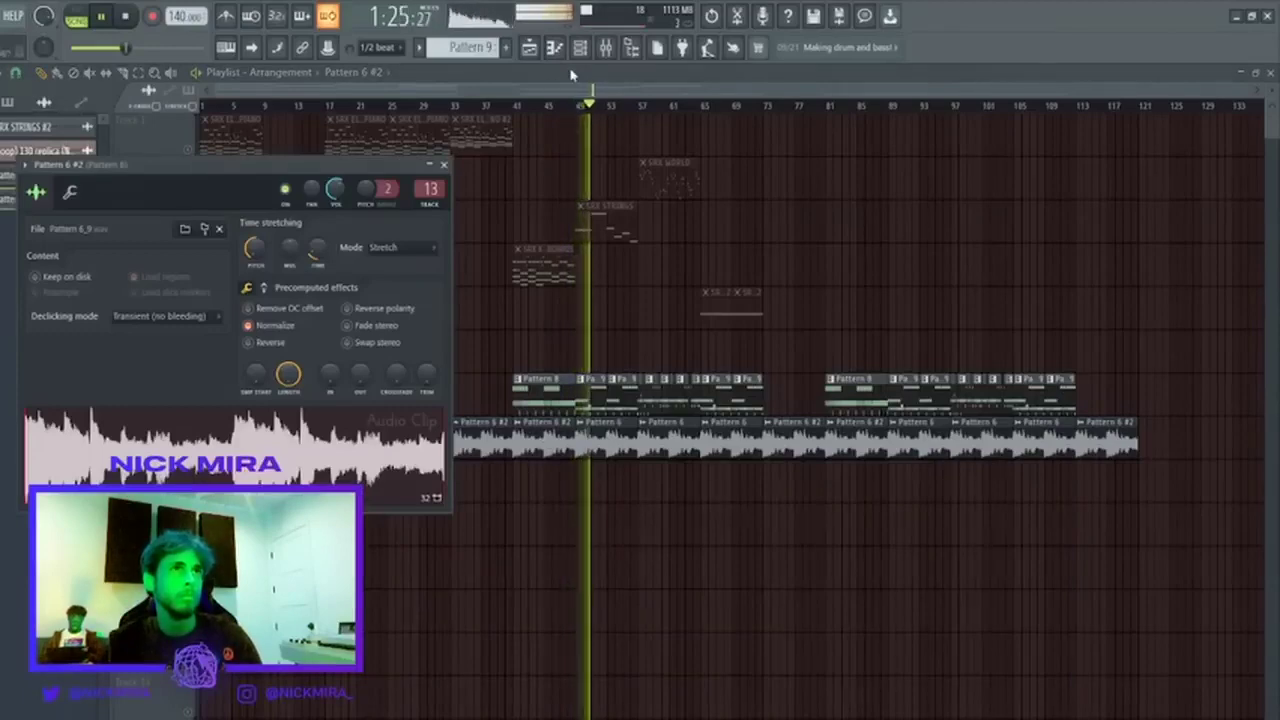
{"action": "left_click", "coordinate": [607, 49]}
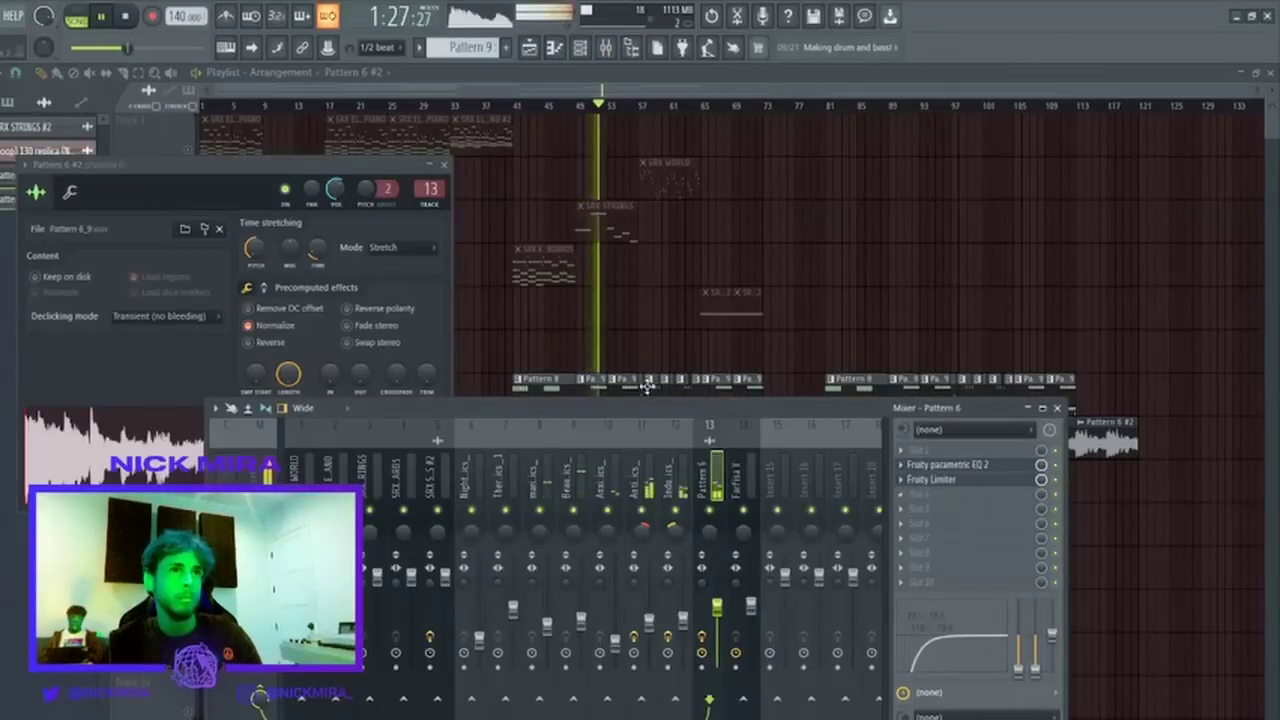
{"action": "right_click", "coordinate": [667, 316]}
{"action": "left_click", "coordinate": [606, 49]}
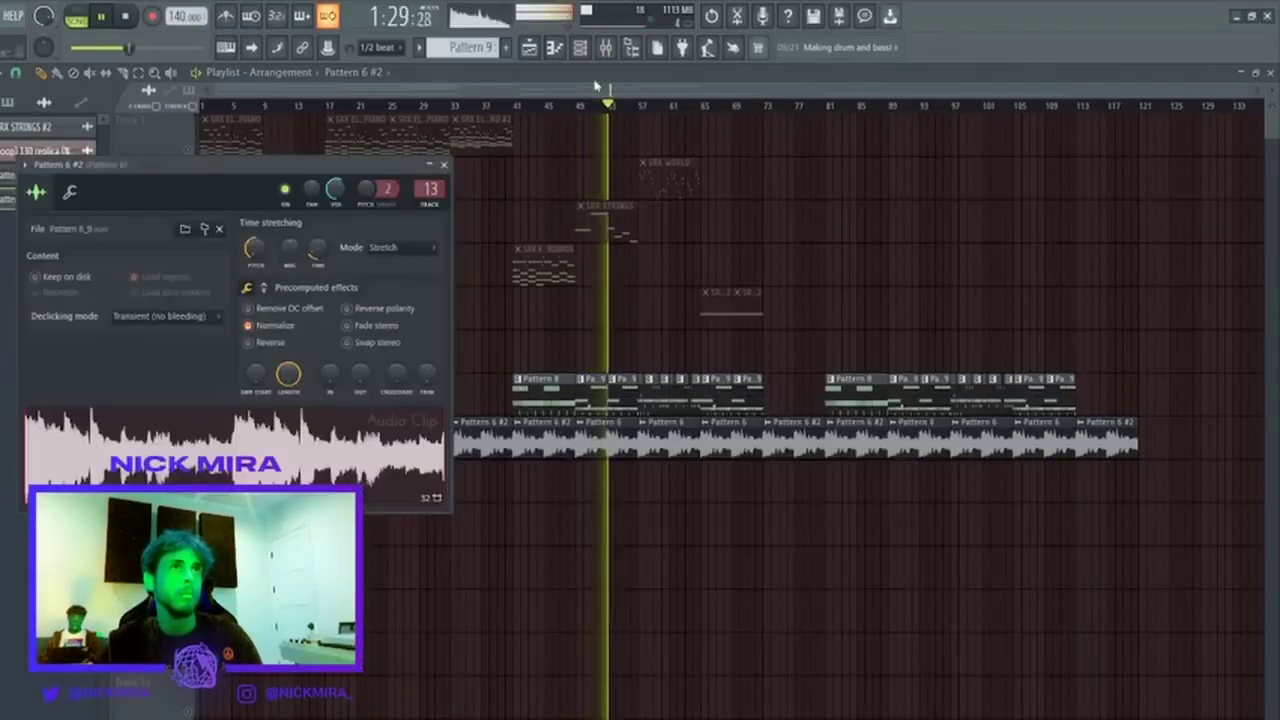
{"action": "left_click", "coordinate": [606, 49]}
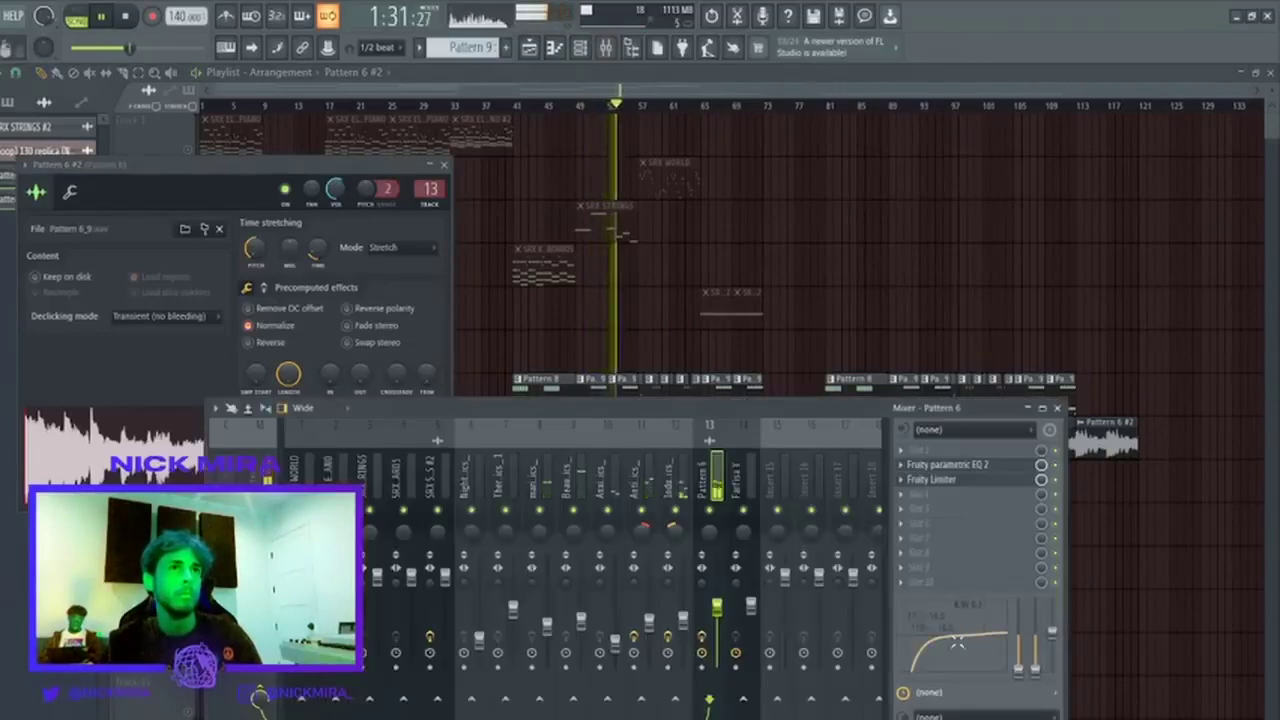
{"action": "left_click", "coordinate": [657, 363]}
{"action": "left_click", "coordinate": [516, 105]}
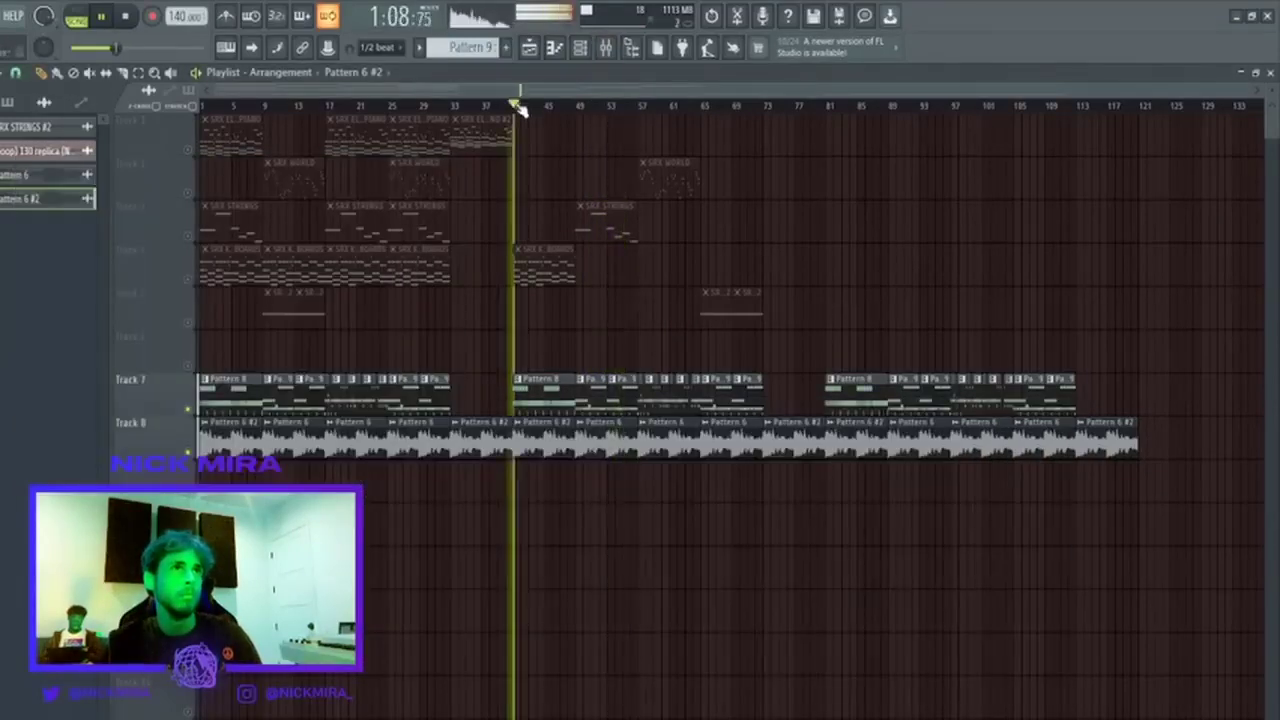
Recheck the Pattern 6 #2 audio clip's settings, listen to the rest of the arrangement and replay it from the start.
{"action": "double_click", "coordinate": [533, 432]}
{"action": "left_click", "coordinate": [72, 194]}
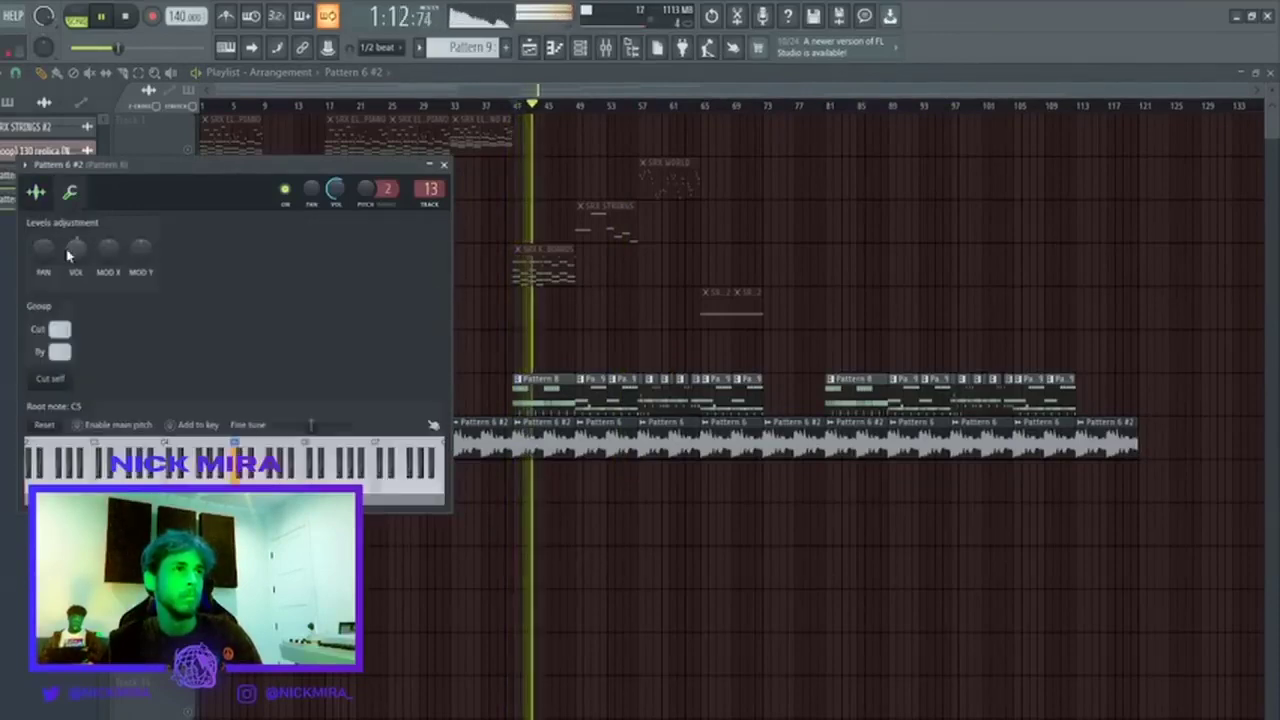
{"action": "key", "text": "Escape"}
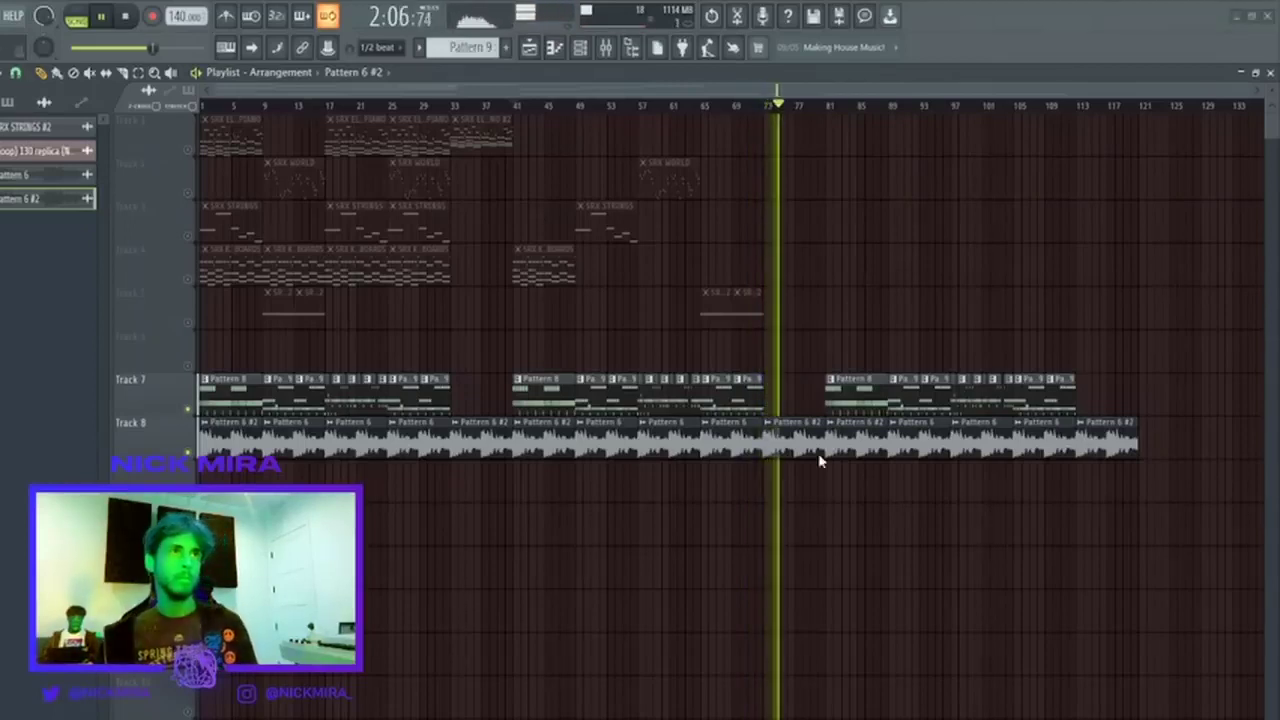
{"action": "key", "text": "space"}
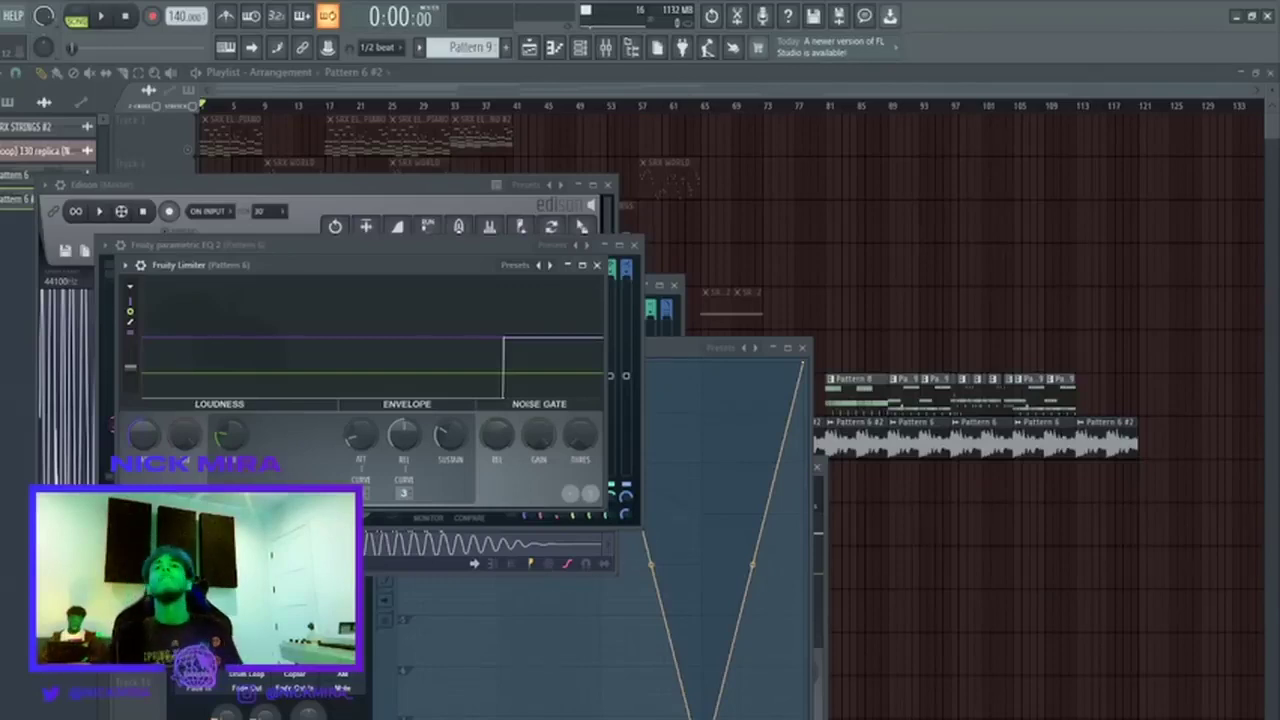
{"action": "left_click", "coordinate": [958, 450]}
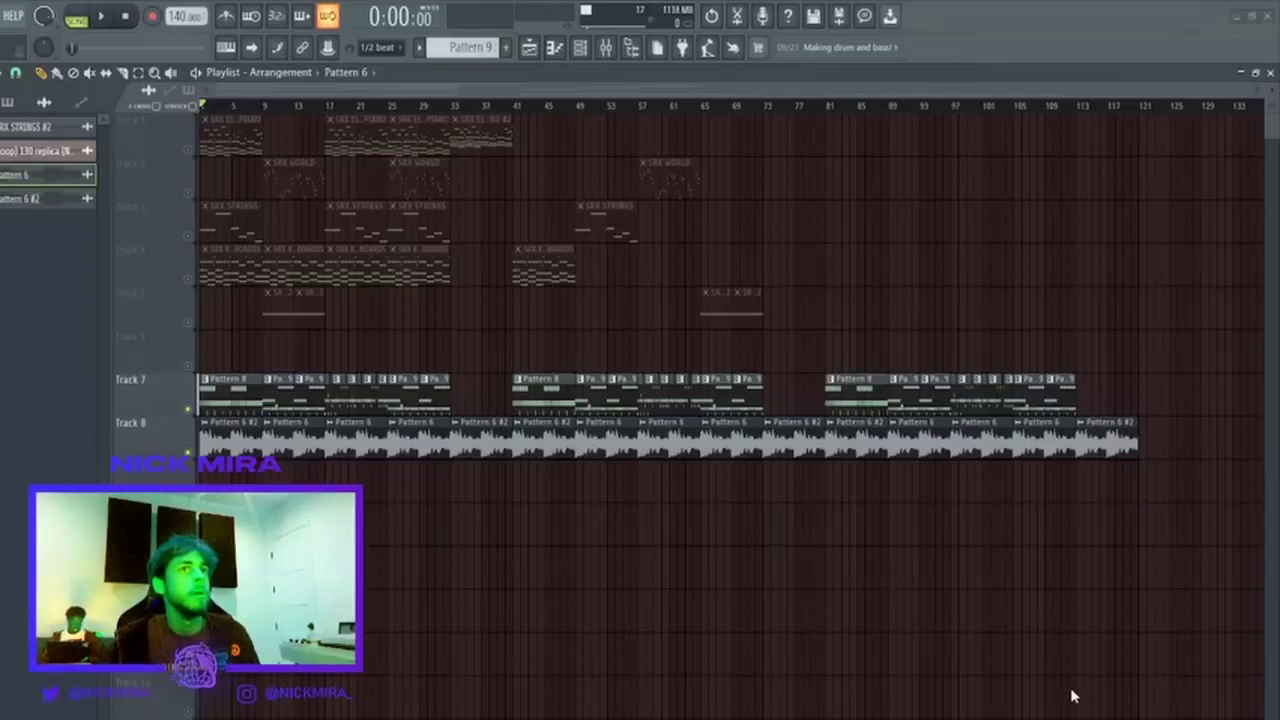
{"action": "key", "text": "space"}
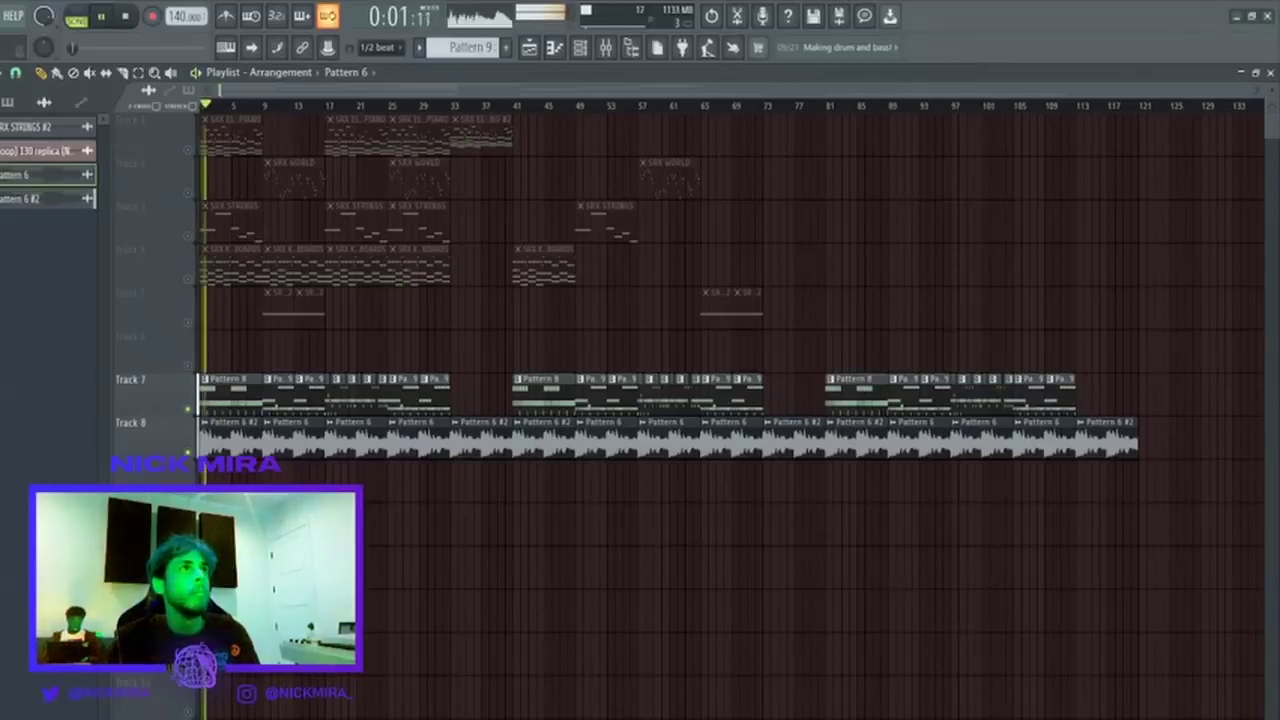
{"action": "key", "text": "space"}
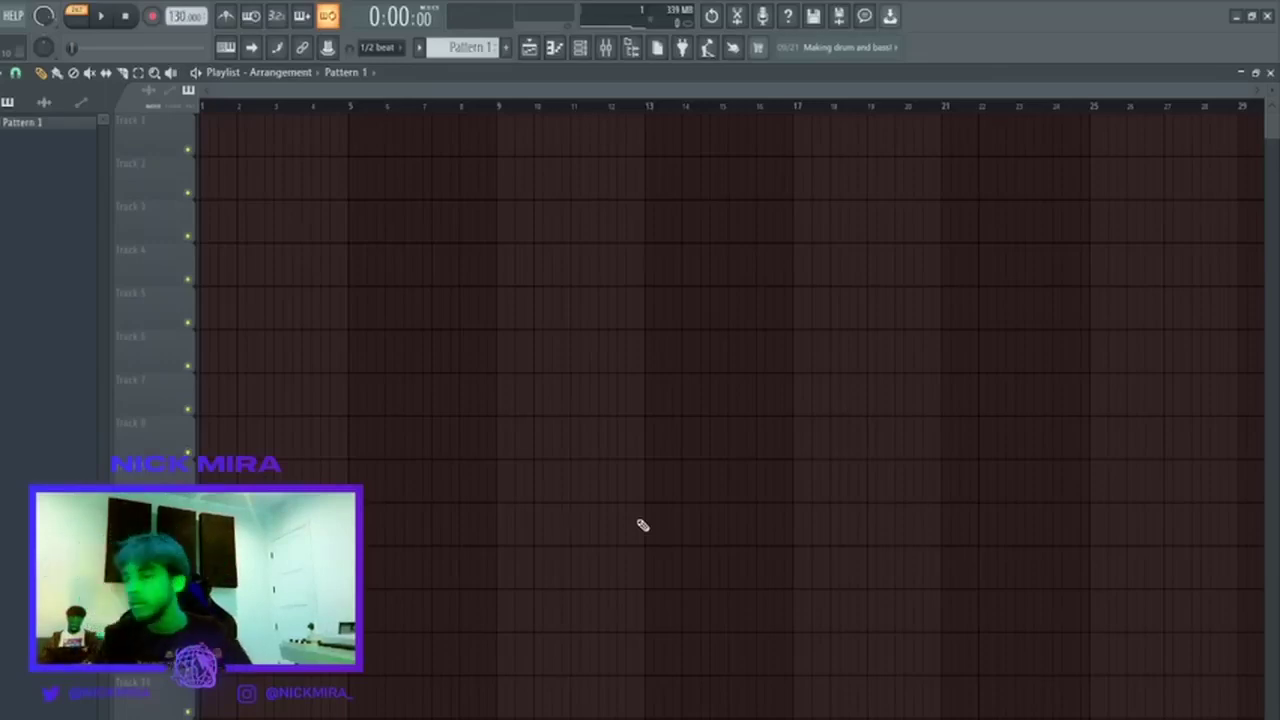
In the new empty project, place a Pattern 1 clip at bar 1 of Track 1.
{"action": "scroll", "coordinate": [641, 523], "scroll_direction": "down", "scroll_amount": 6}
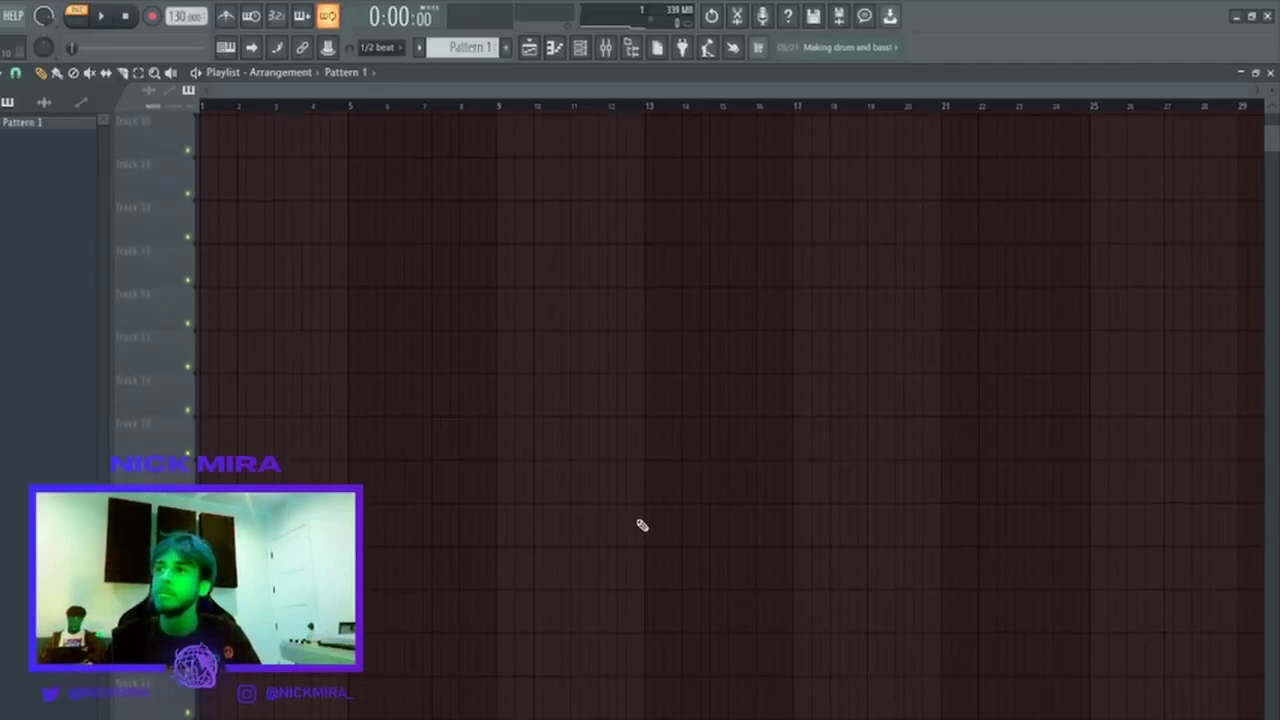
{"action": "scroll", "coordinate": [624, 489], "scroll_direction": "up", "scroll_amount": 8}
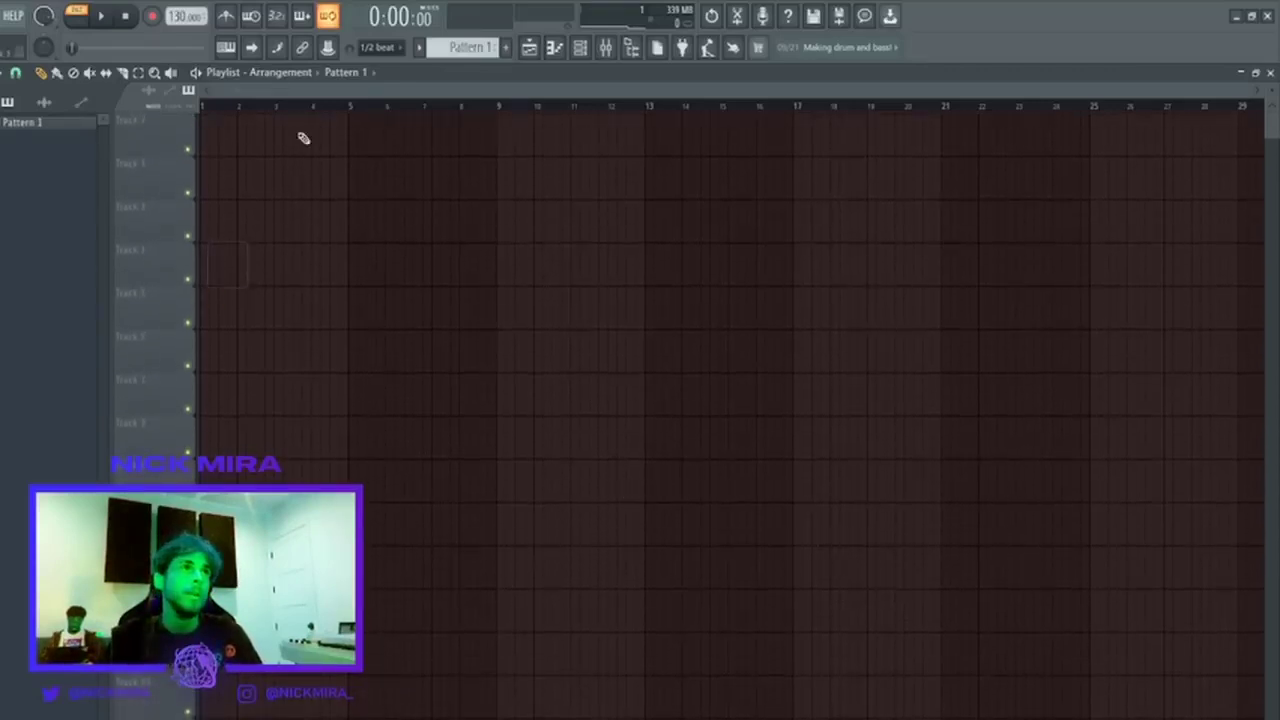
{"action": "left_click", "coordinate": [232, 136]}
{"action": "left_click_drag", "start_coordinate": [235, 136], "coordinate": [205, 140]}
Load the lostmind bell sample as a new channel and open its piano roll.
{"action": "left_click", "coordinate": [580, 47]}
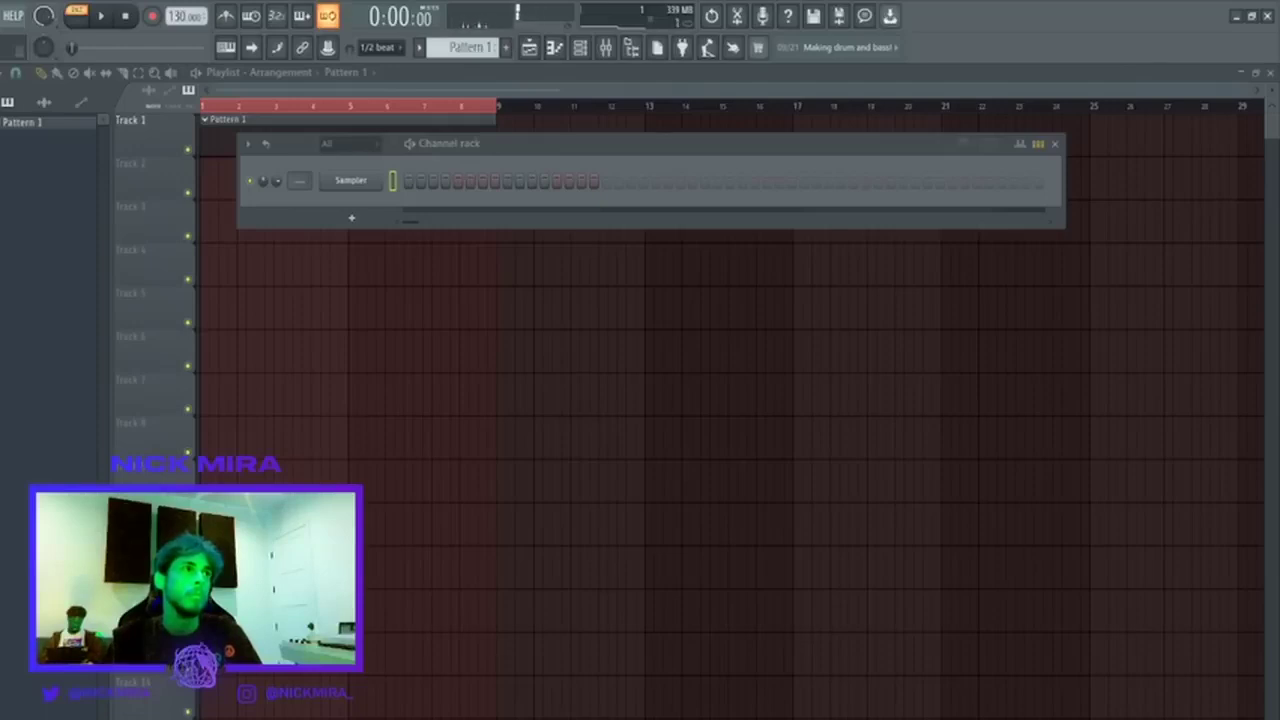
{"action": "left_click_drag", "start_coordinate": [510, 190], "coordinate": [354, 213]}
{"action": "key", "text": "F7"}
Place F#5, two C#6 and an A5 note across bars 1 and 2 of the lostmind bell melody.
{"action": "left_click", "coordinate": [62, 359]}
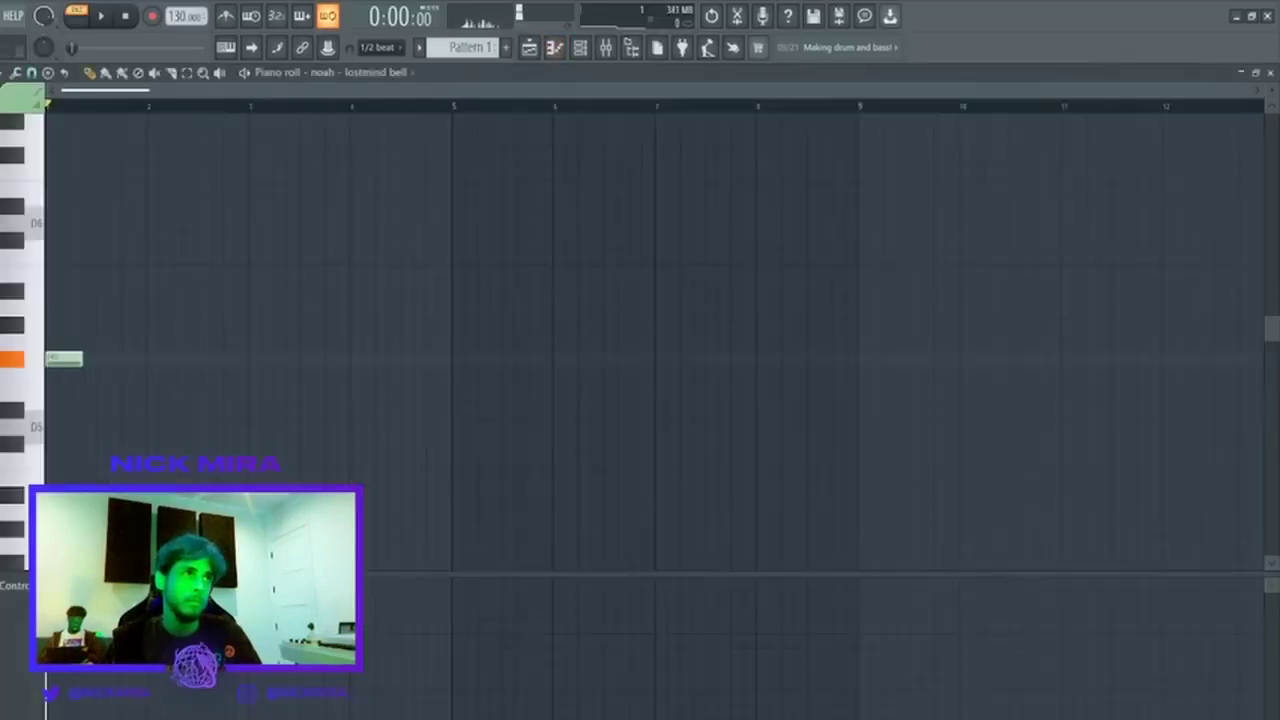
{"action": "key", "text": "space"}
{"action": "key", "text": "space"}
{"action": "left_click_drag", "start_coordinate": [89, 243], "coordinate": [68, 246]}
{"action": "key", "text": "space"}
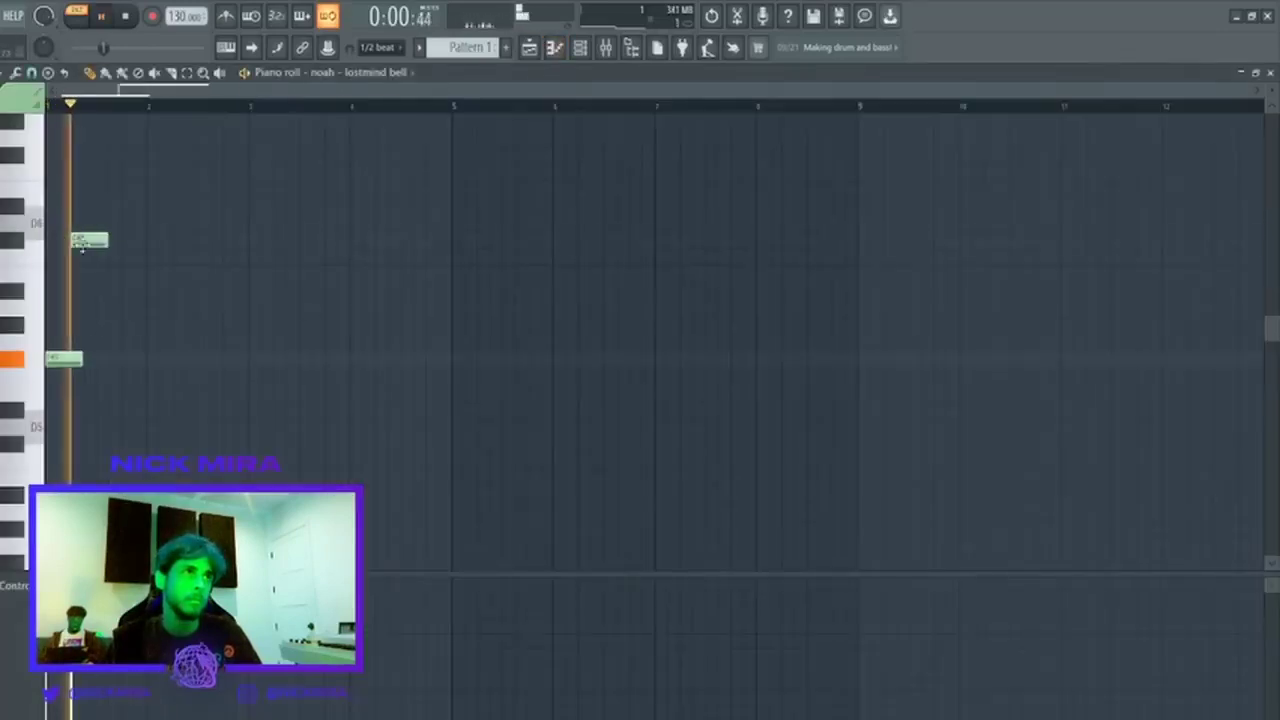
{"action": "left_click", "coordinate": [128, 240]}
{"action": "key", "text": "space"}
{"action": "left_click_drag", "start_coordinate": [180, 341], "coordinate": [168, 296]}
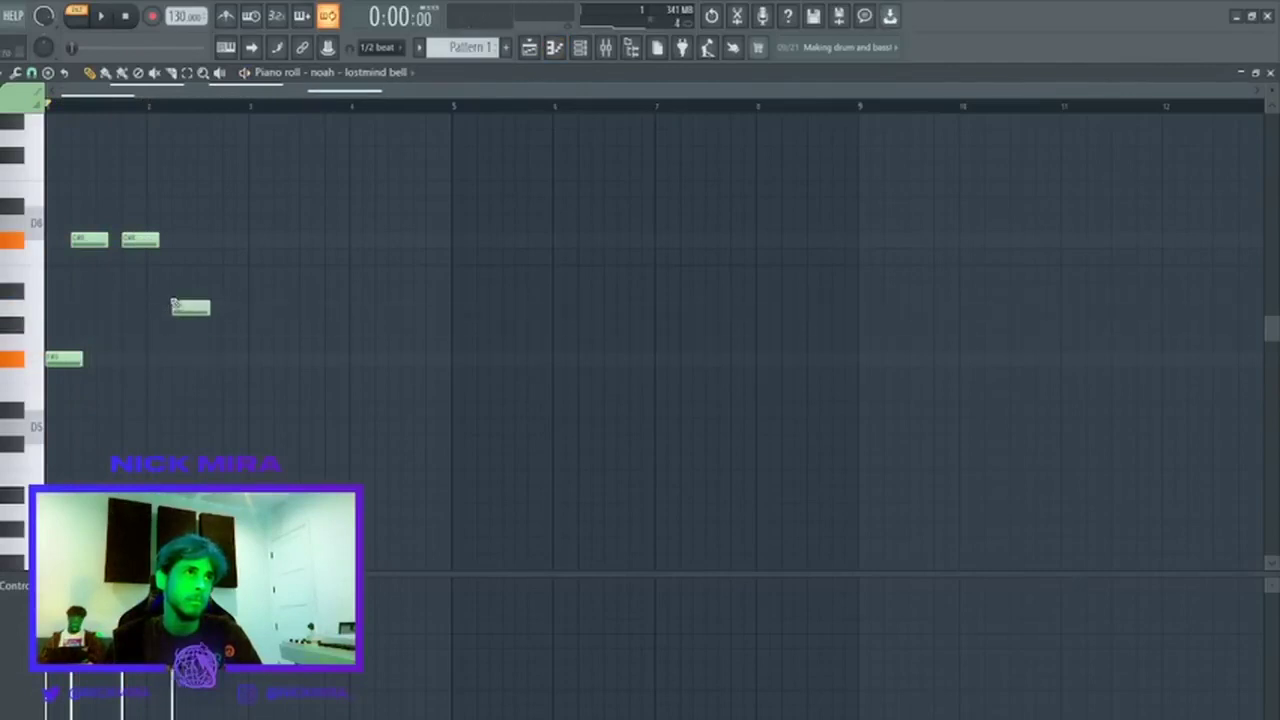
Set the tempo to 154 BPM and add a shorter C#6 note at the end of bar 2.
{"action": "key", "text": "space"}
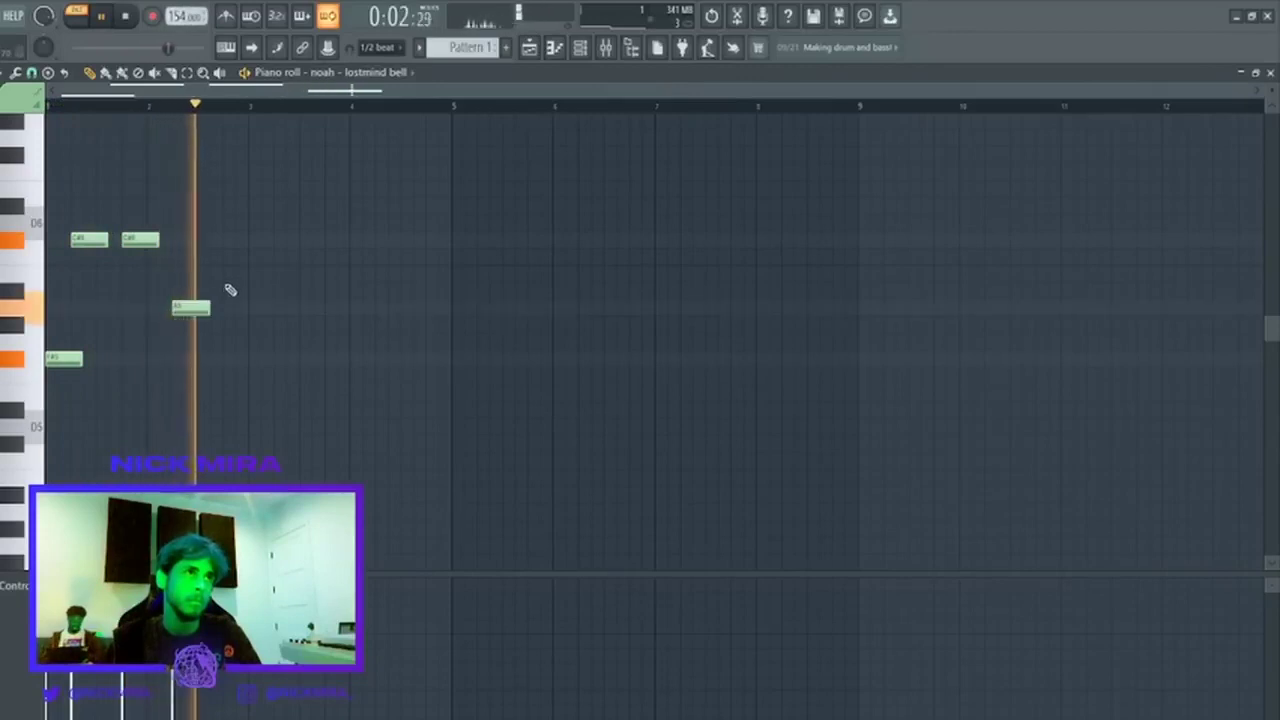
{"action": "key", "text": "space"}
{"action": "left_click", "coordinate": [227, 241]}
{"action": "key", "text": "space"}
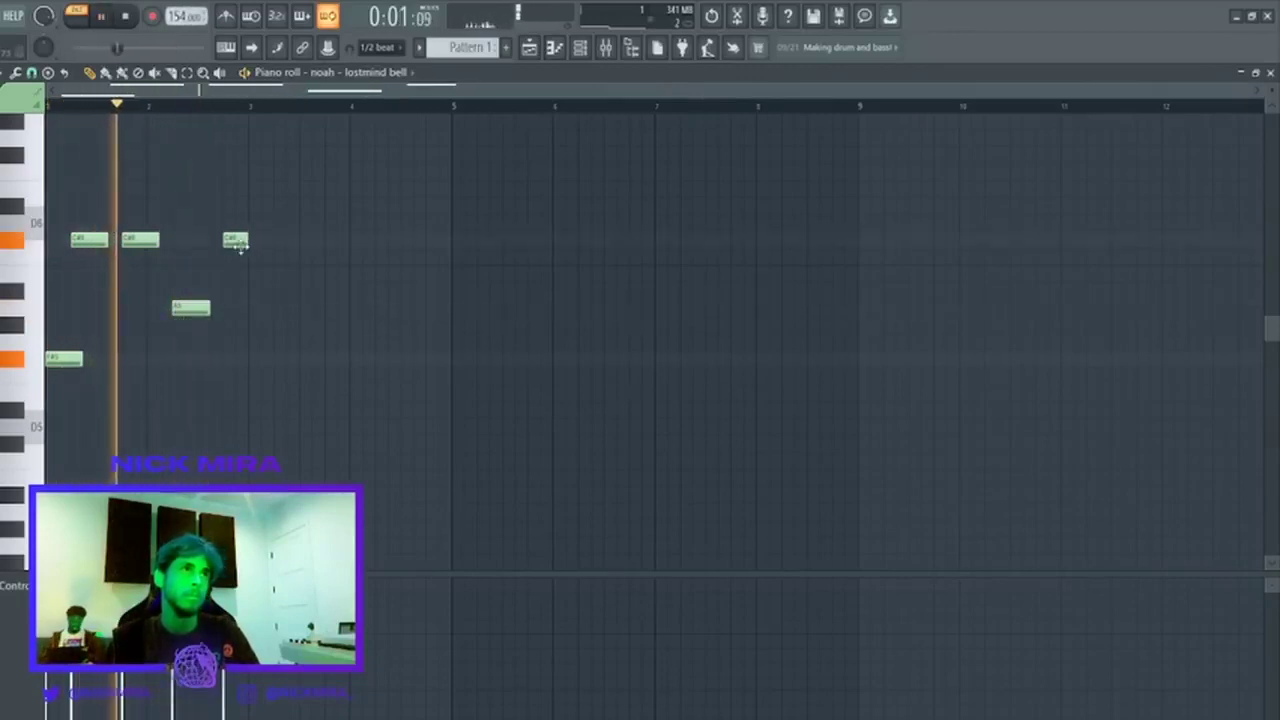
Duplicate the two-bar phrase into bars 3 and 4 and lower the copy's last note four semitones to A5.
{"action": "key", "text": "ctrl+b"}
{"action": "key", "text": "ctrl+d"}
{"action": "left_click_drag", "start_coordinate": [415, 224], "coordinate": [506, 240]}
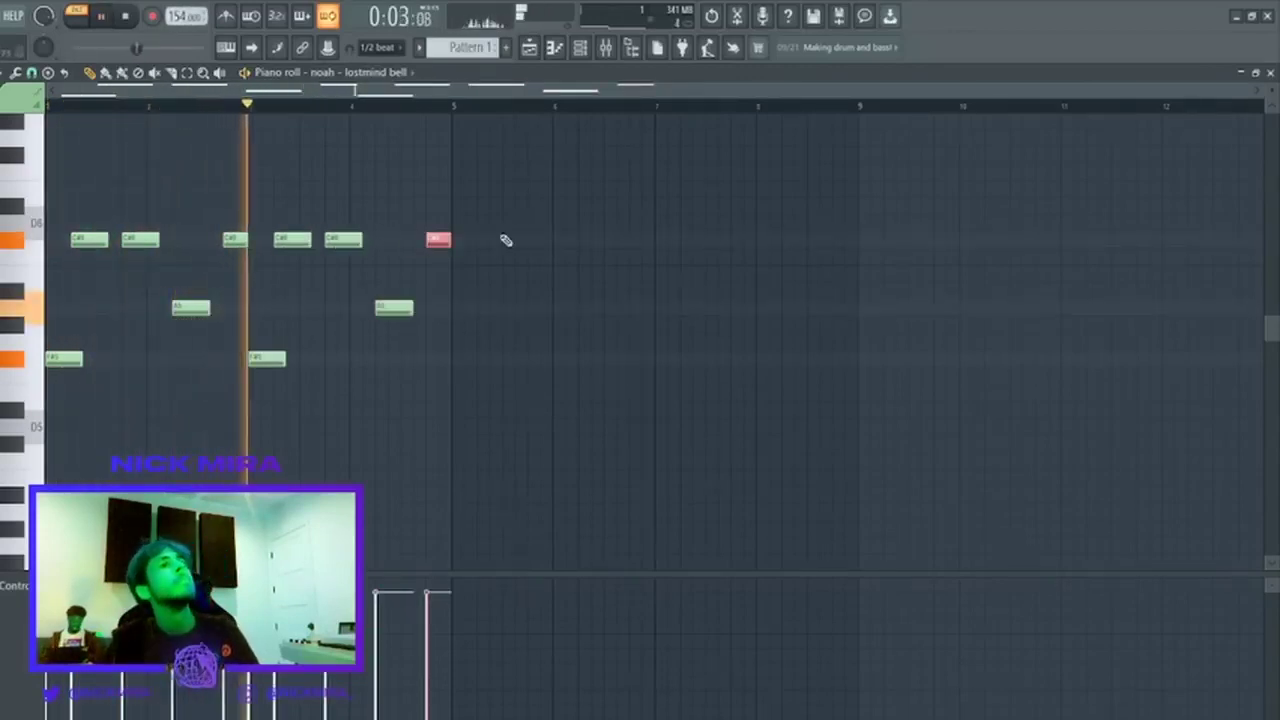
{"action": "key", "text": "shift+Down"}
{"action": "key", "text": "shift+Down"}
{"action": "key", "text": "shift+Down"}
{"action": "key", "text": "shift+Down"}
Duplicate the four-bar lostmind bell melody into bars 5 to 8.
{"action": "key", "text": "ctrl+d"}
{"action": "key", "text": "ctrl+b"}
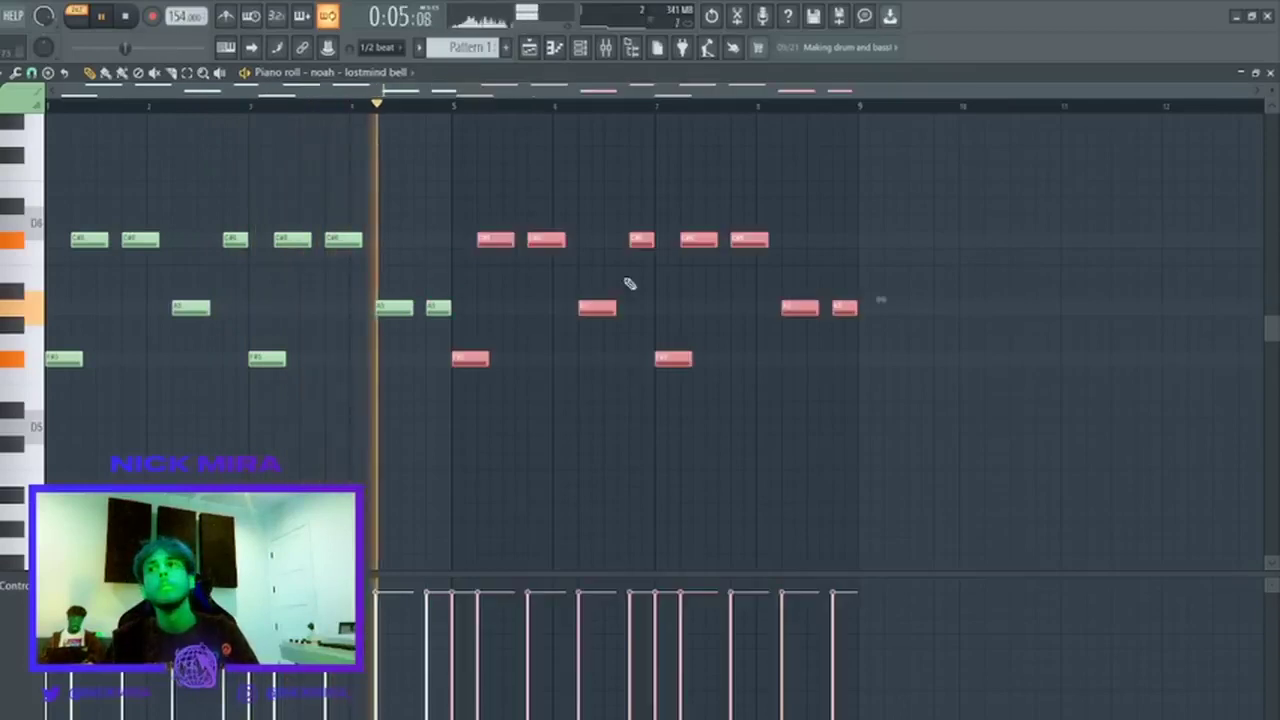
{"action": "key", "text": "ctrl+d"}
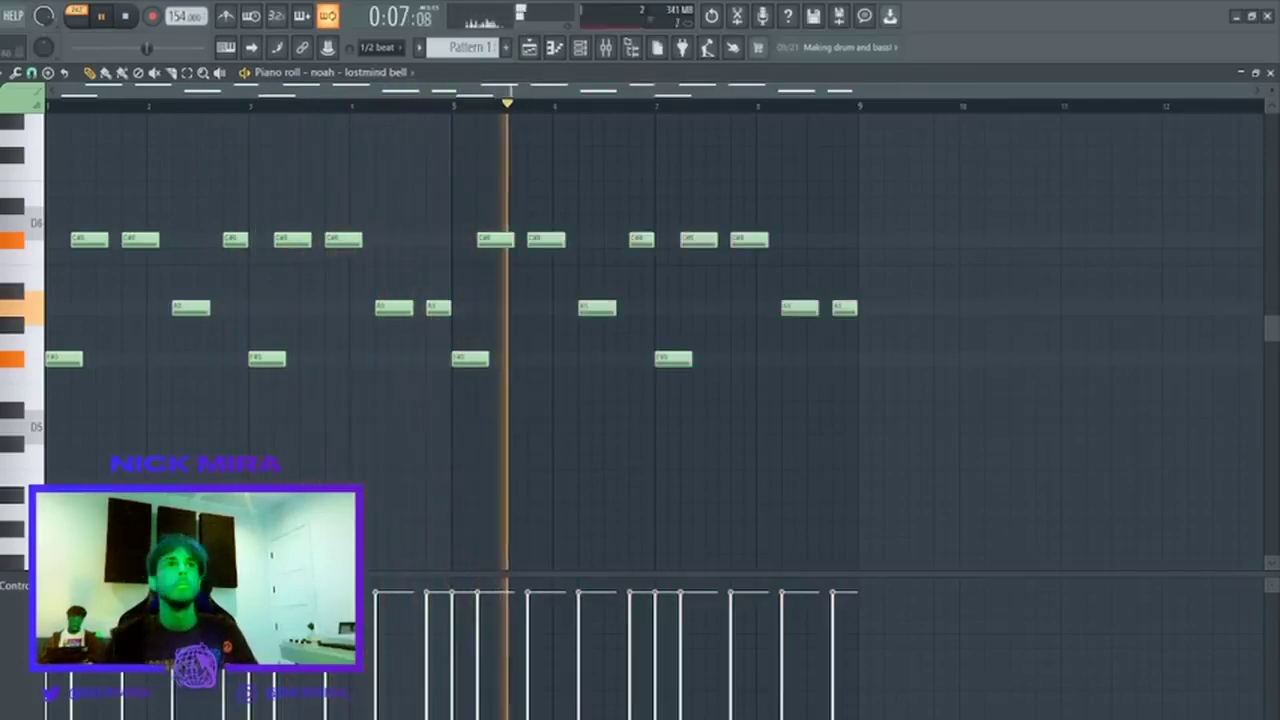
Load the cancel bell sample as a new channel and open its piano roll.
{"action": "key", "text": "F7"}
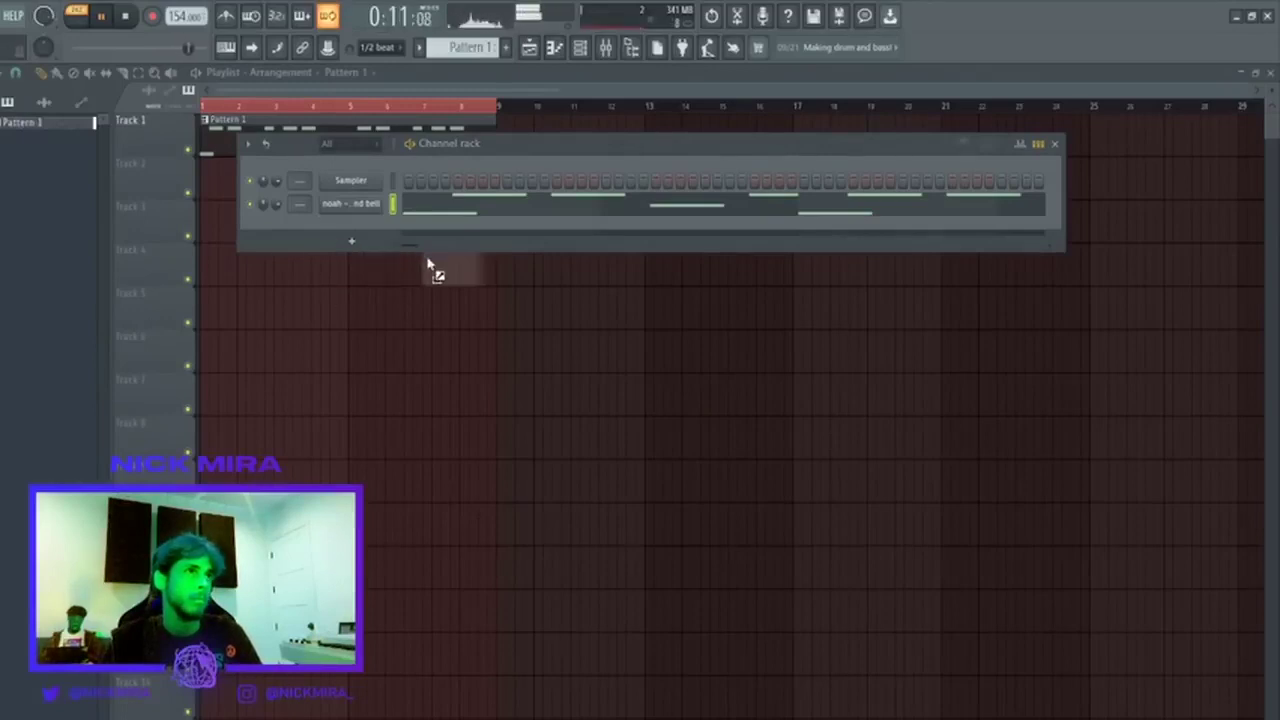
{"action": "left_click_drag", "start_coordinate": [429, 262], "coordinate": [366, 234]}
{"action": "key", "text": "space"}
{"action": "key", "text": "F7"}
Place cancel bell notes A5 at the start of bar 1, B5 mid-bar 1 and C#6 at the end of bar 2.
{"action": "left_click", "coordinate": [57, 308]}
{"action": "key", "text": "space"}
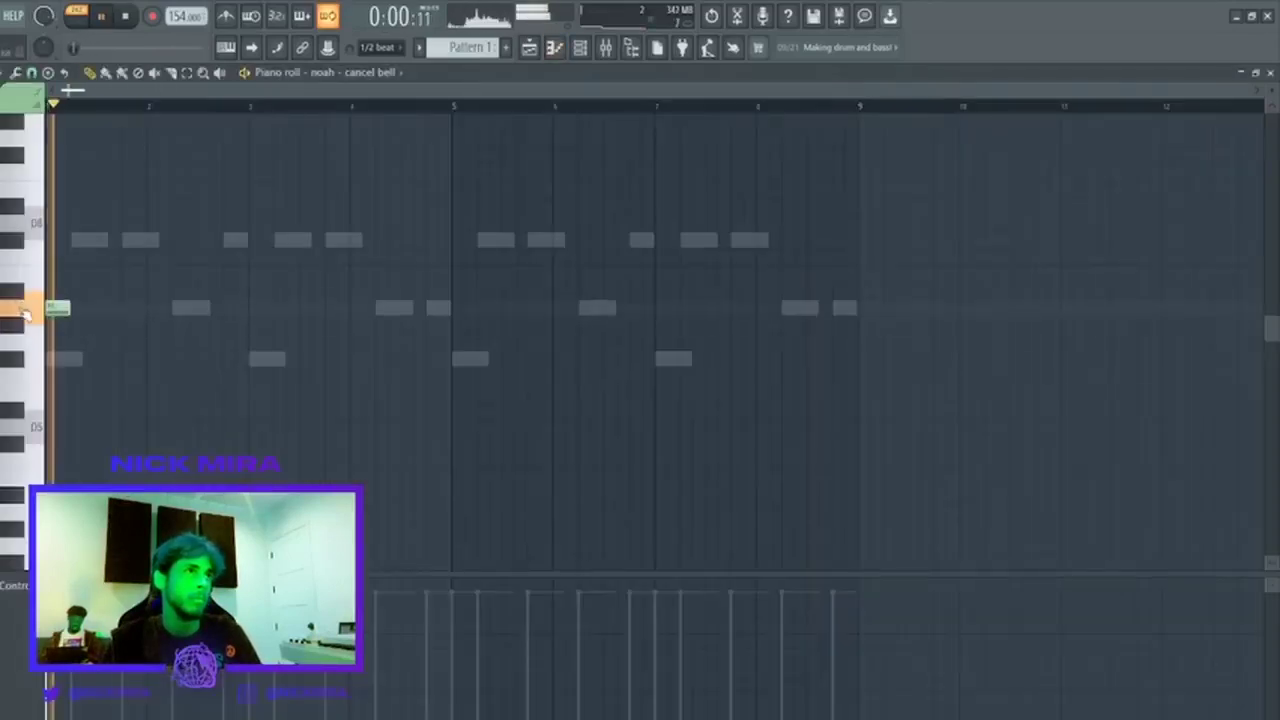
{"action": "key", "text": "space"}
{"action": "key", "text": "space"}
{"action": "left_click", "coordinate": [104, 274]}
{"action": "left_click", "coordinate": [127, 239]}
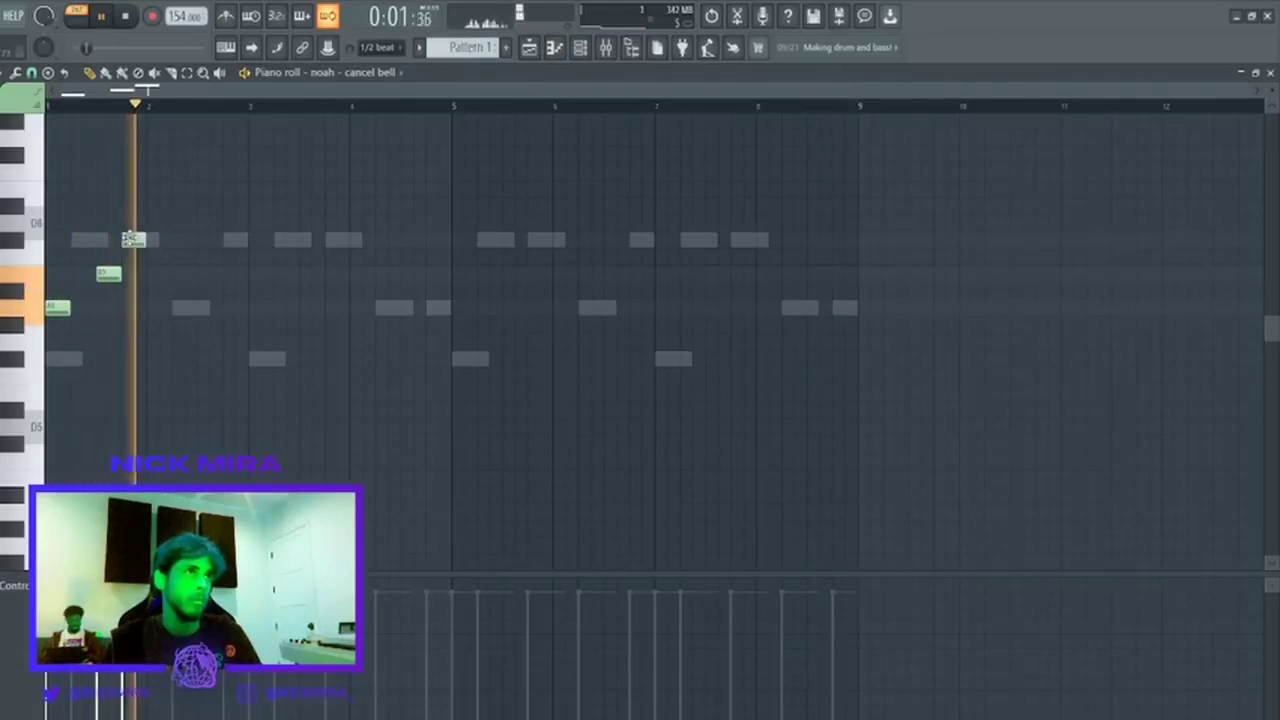
{"action": "left_click_drag", "start_coordinate": [127, 239], "coordinate": [232, 239]}
{"action": "key", "text": "space"}
Add cancel bell notes G#5, B5 and A5 in bar 3, moving the last two earlier into the bar's second half.
{"action": "left_click", "coordinate": [258, 324]}
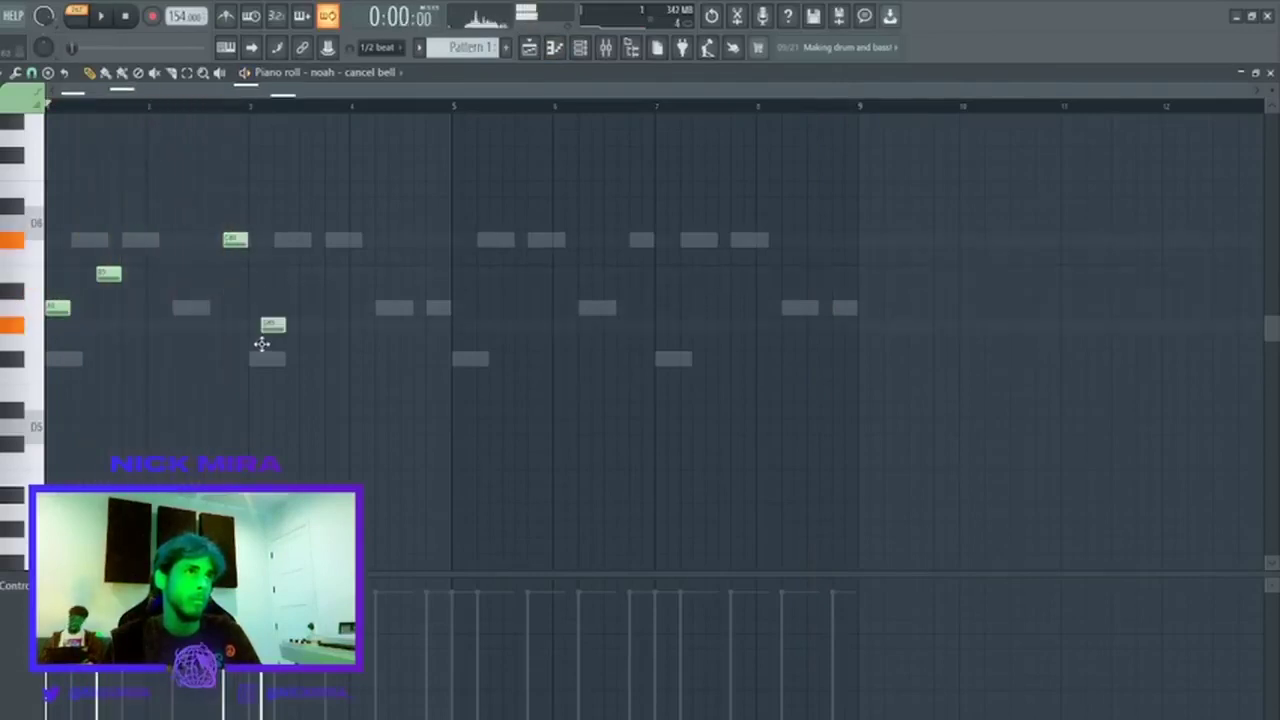
{"action": "left_click", "coordinate": [340, 274]}
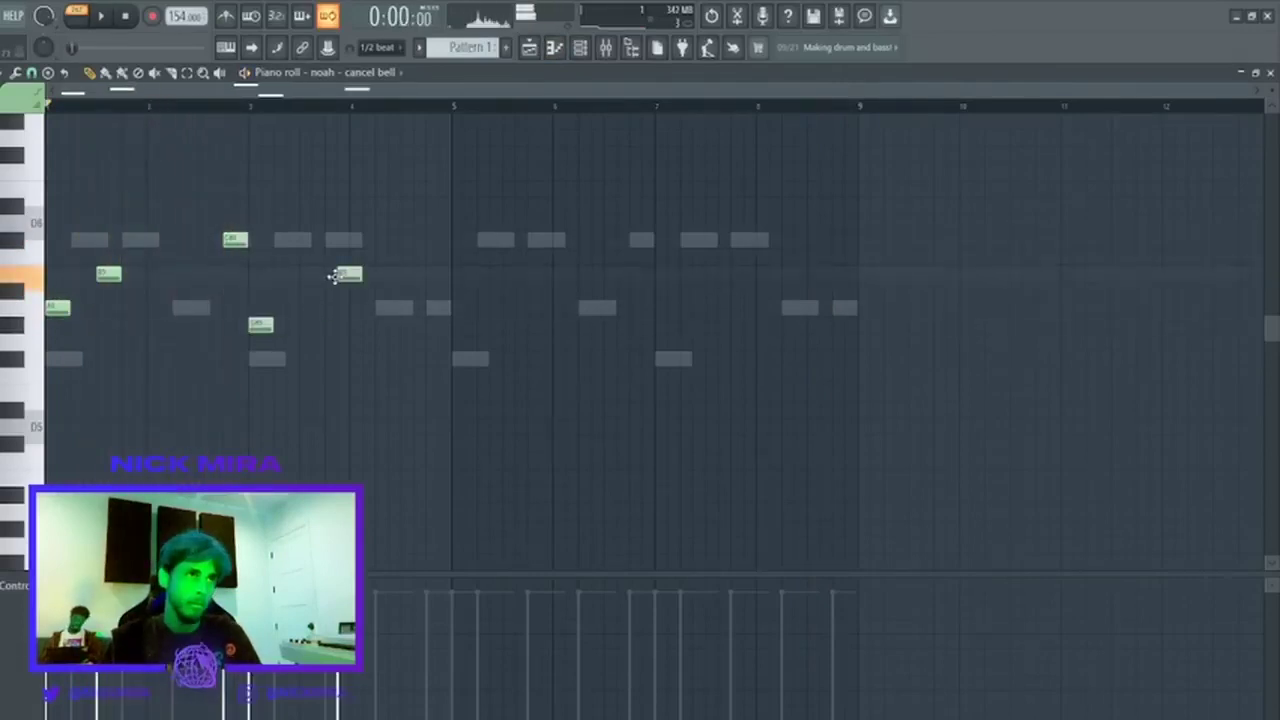
{"action": "left_click", "coordinate": [366, 308]}
{"action": "key", "text": "space"}
{"action": "left_click_drag", "start_coordinate": [367, 308], "coordinate": [340, 272]}
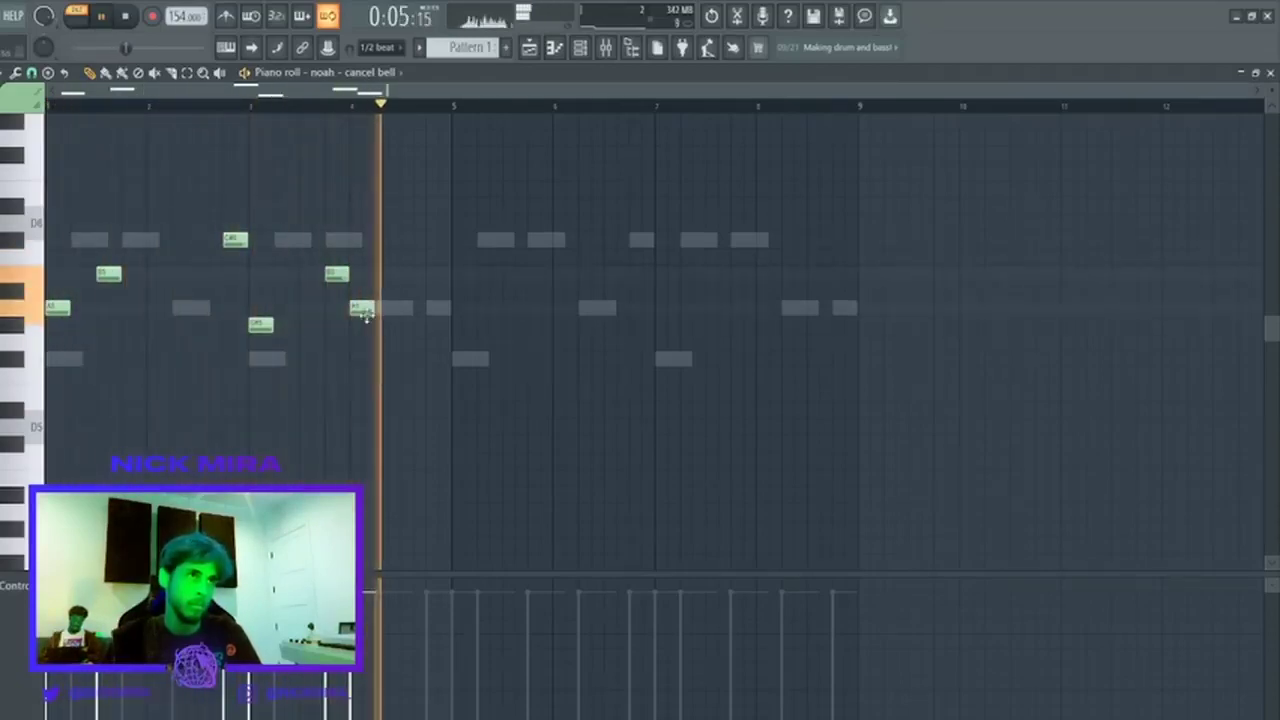
{"action": "left_click_drag", "start_coordinate": [382, 324], "coordinate": [304, 267], "text": "ctrl"}
{"action": "key", "text": "ctrl+d"}
{"action": "key", "text": "space"}
{"action": "key", "text": "space"}
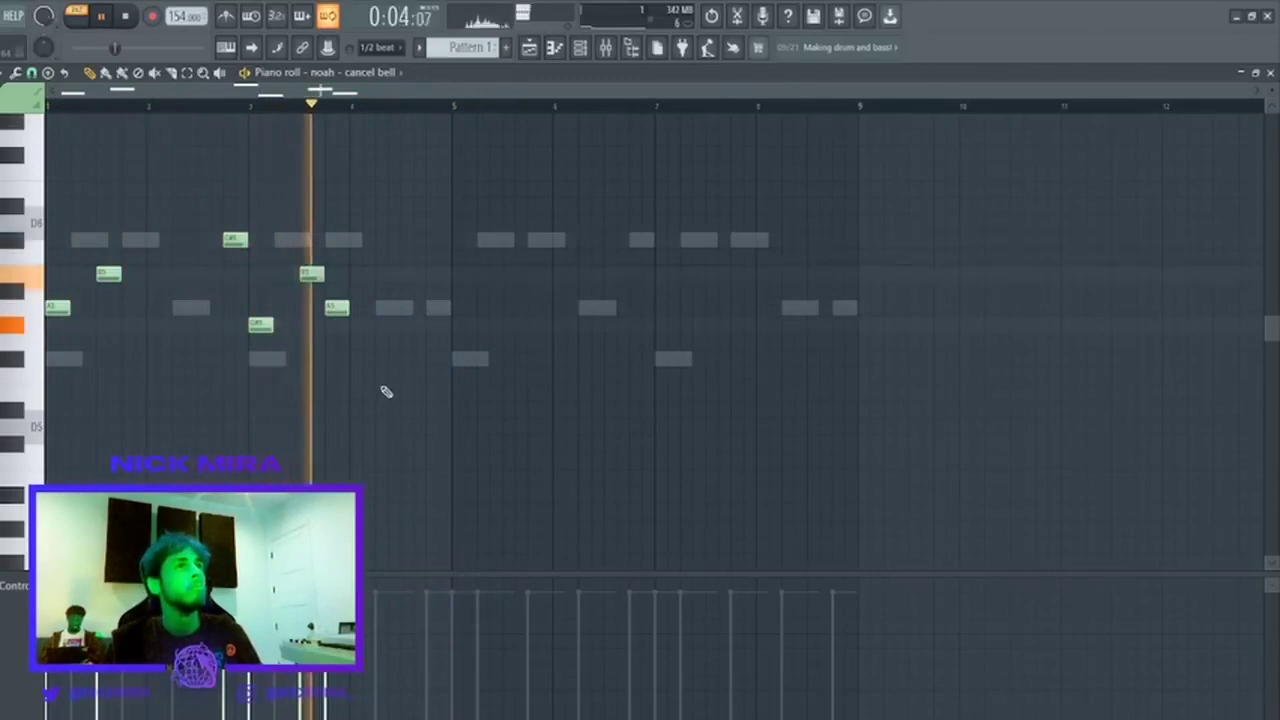
Add G#5 and A5 notes in the second half of bar 4 and lower bar 3's last note to G#5.
{"action": "left_click", "coordinate": [437, 310]}
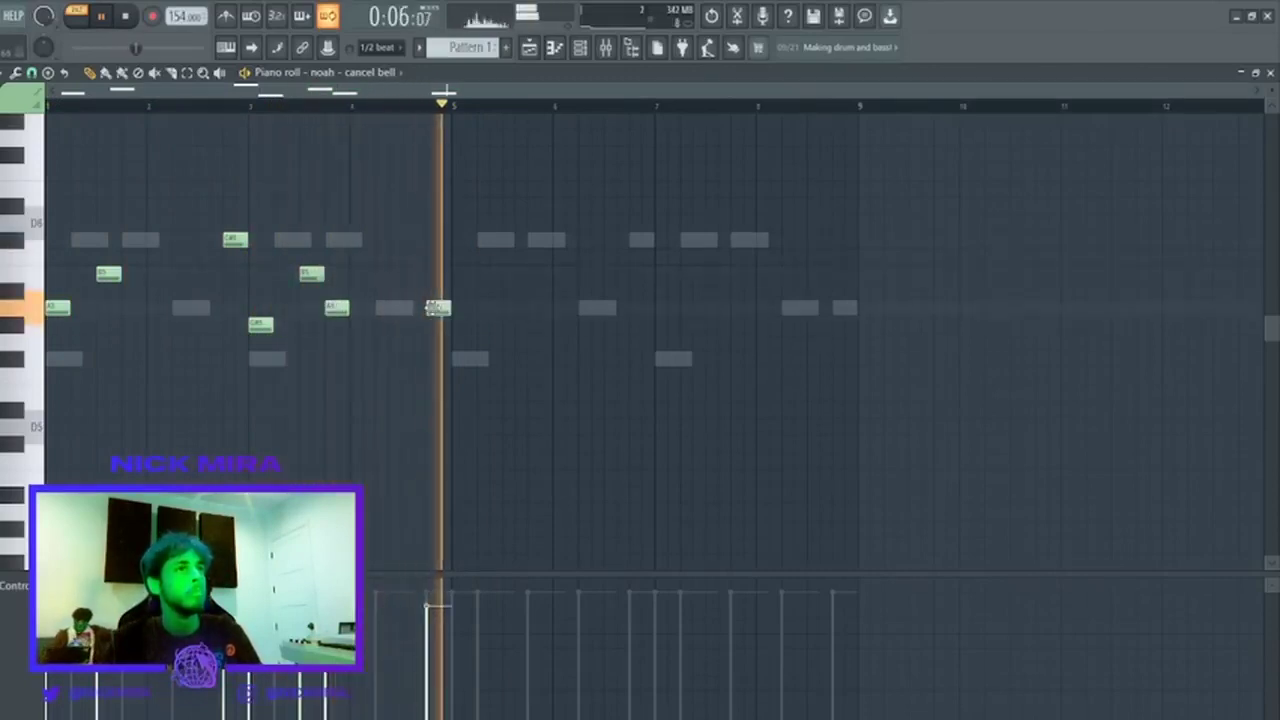
{"action": "left_click_drag", "start_coordinate": [337, 307], "coordinate": [337, 324]}
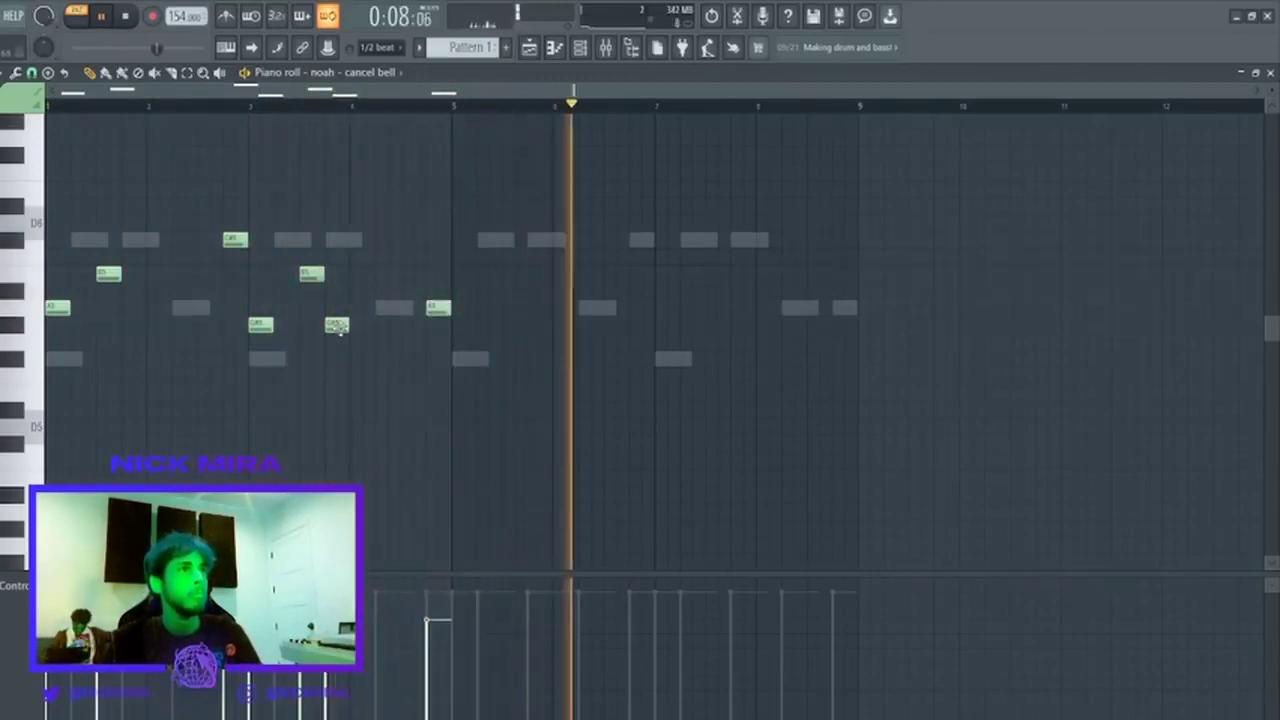
{"action": "mouse_move", "coordinate": [437, 309]}
{"action": "left_mouse_down"}
{"action": "mouse_move", "coordinate": [437, 324]}
{"action": "mouse_move", "coordinate": [412, 324]}
{"action": "mouse_move", "coordinate": [437, 307]}
{"action": "left_mouse_up"}
{"action": "left_click", "coordinate": [409, 314]}
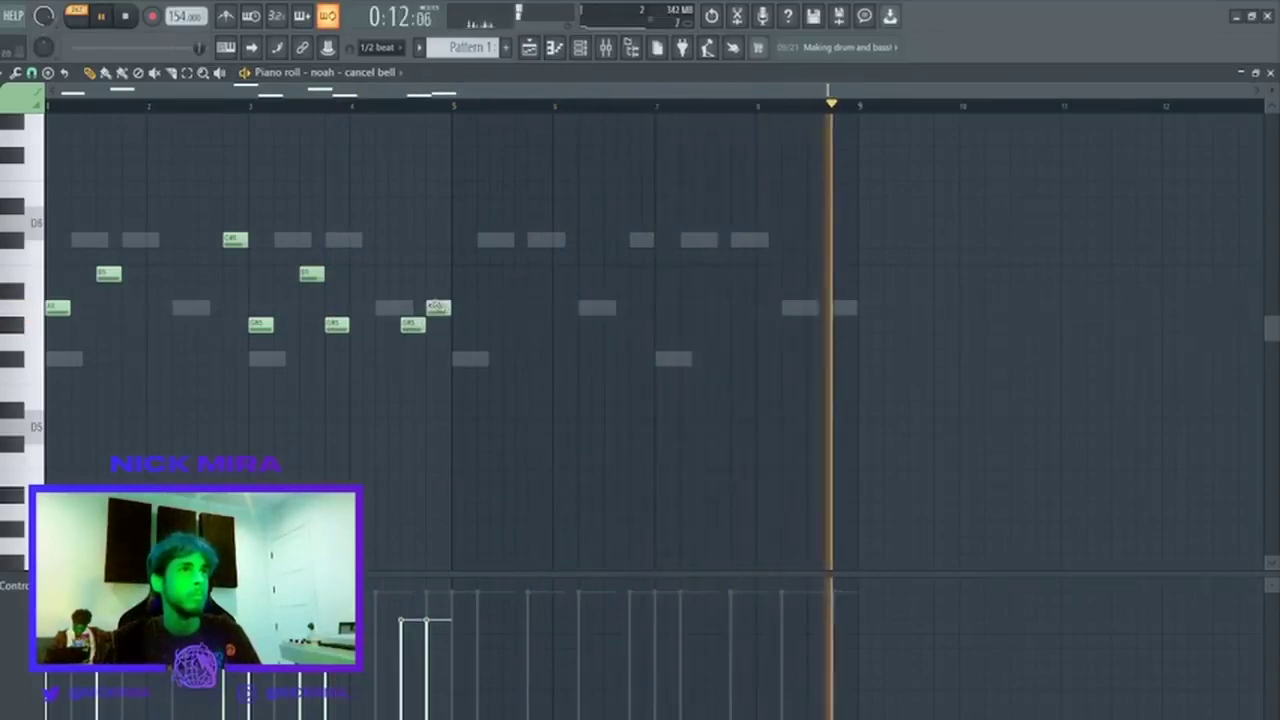
Raise bar 3's last cancel bell note to A5 and duplicate bars 1 to 4 into bars 5 to 8, replacing the earlier copy.
{"action": "key", "text": "ctrl+b"}
{"action": "left_click", "coordinate": [880, 283], "text": "ctrl"}
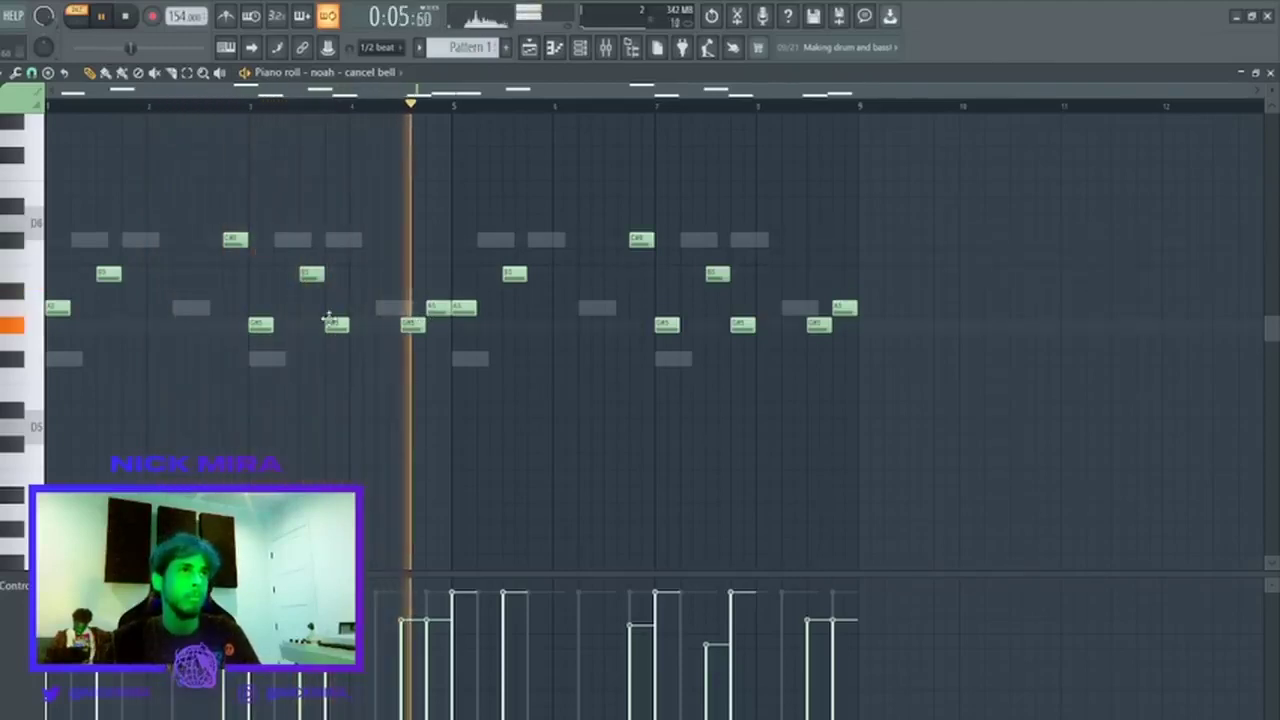
{"action": "left_click_drag", "start_coordinate": [329, 321], "coordinate": [329, 299]}
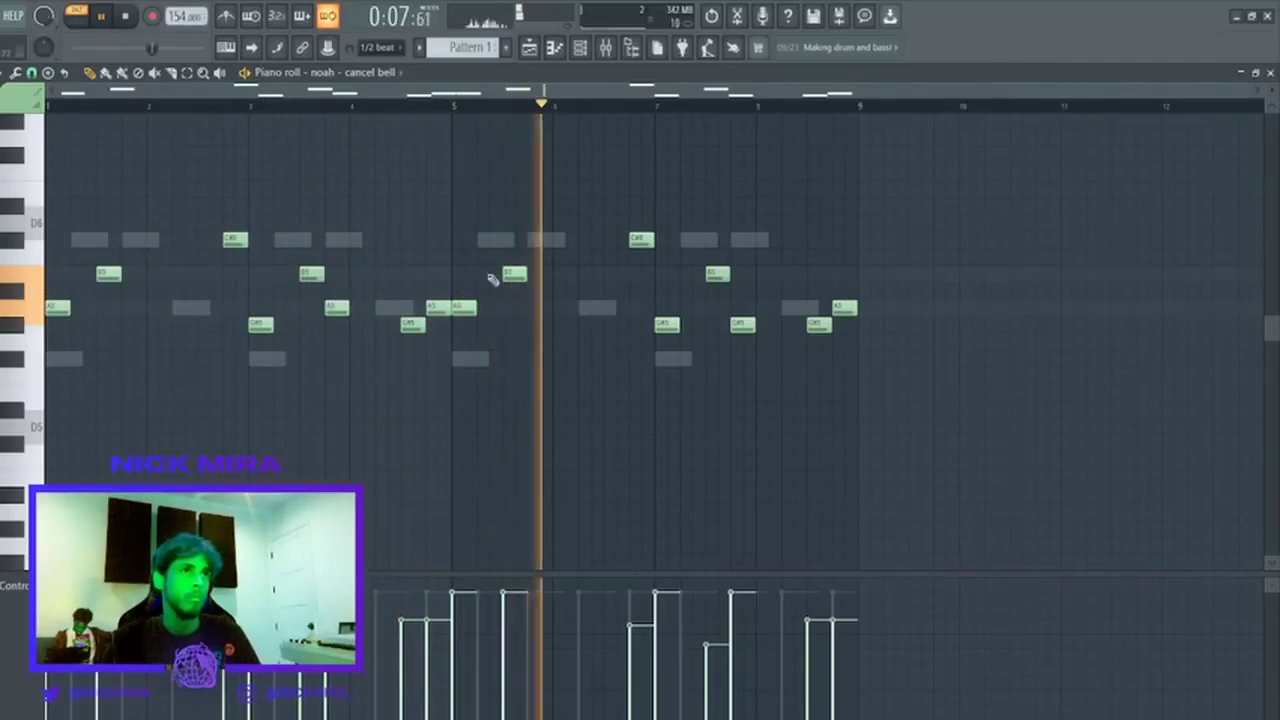
{"action": "left_click_drag", "start_coordinate": [469, 206], "coordinate": [1106, 511]}
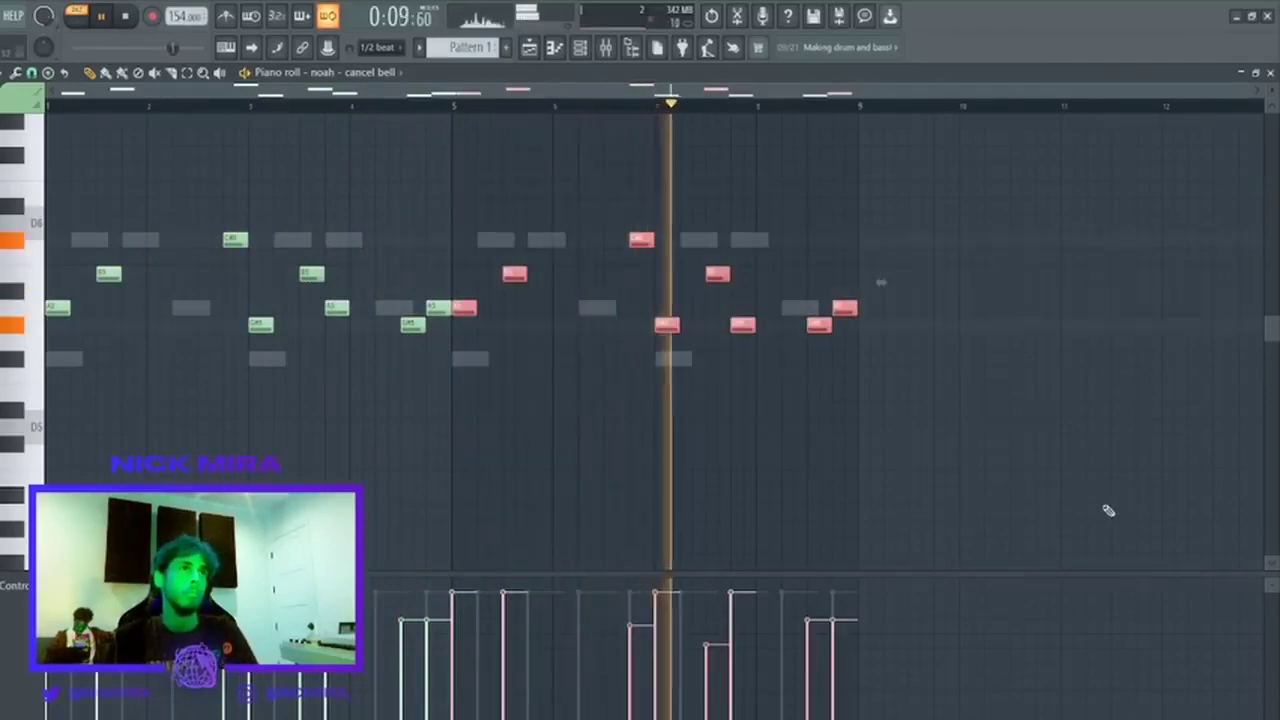
{"action": "key", "text": "Delete"}
{"action": "key", "text": "ctrl+b"}
{"action": "key", "text": "ctrl+d"}
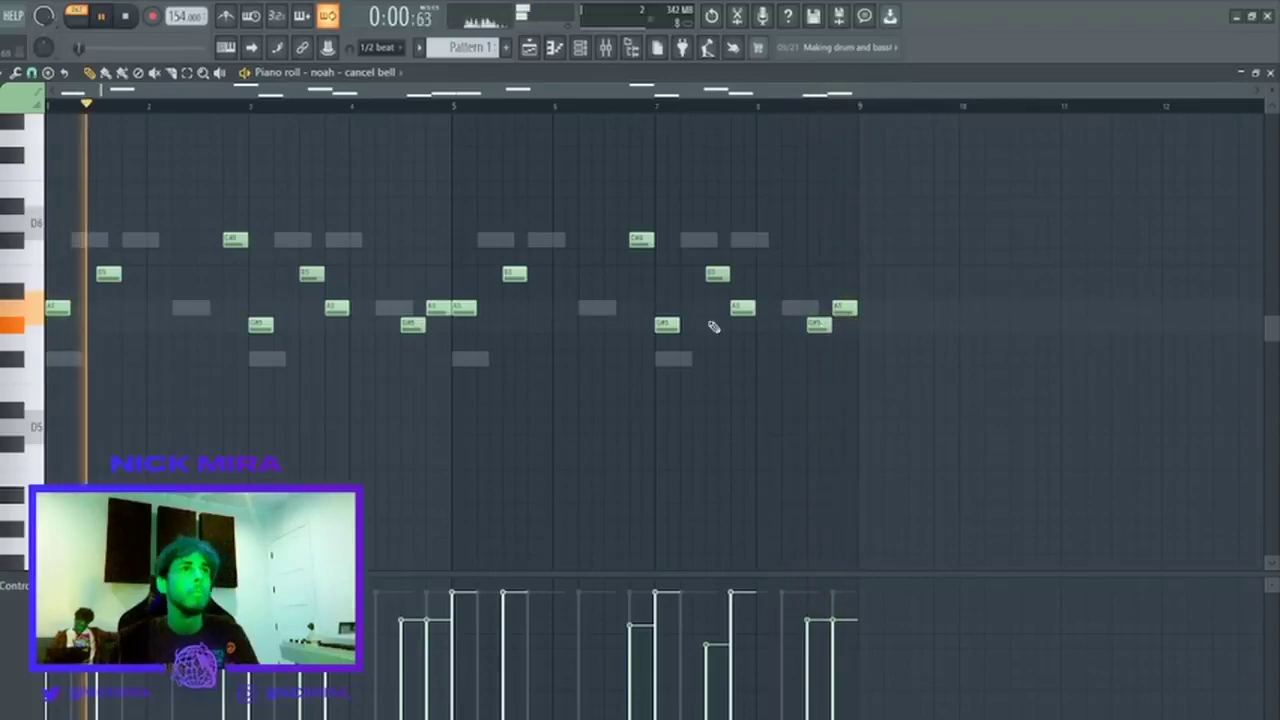
Lower the last cancel bell notes of bars 4 and 8 three semitones to F#5.
{"action": "left_click", "coordinate": [437, 311], "text": "ctrl+shift"}
{"action": "left_click", "coordinate": [848, 314], "text": "ctrl+shift"}
{"action": "key", "text": "shift+Down"}
{"action": "key", "text": "shift+Down"}
{"action": "key", "text": "shift+Down"}
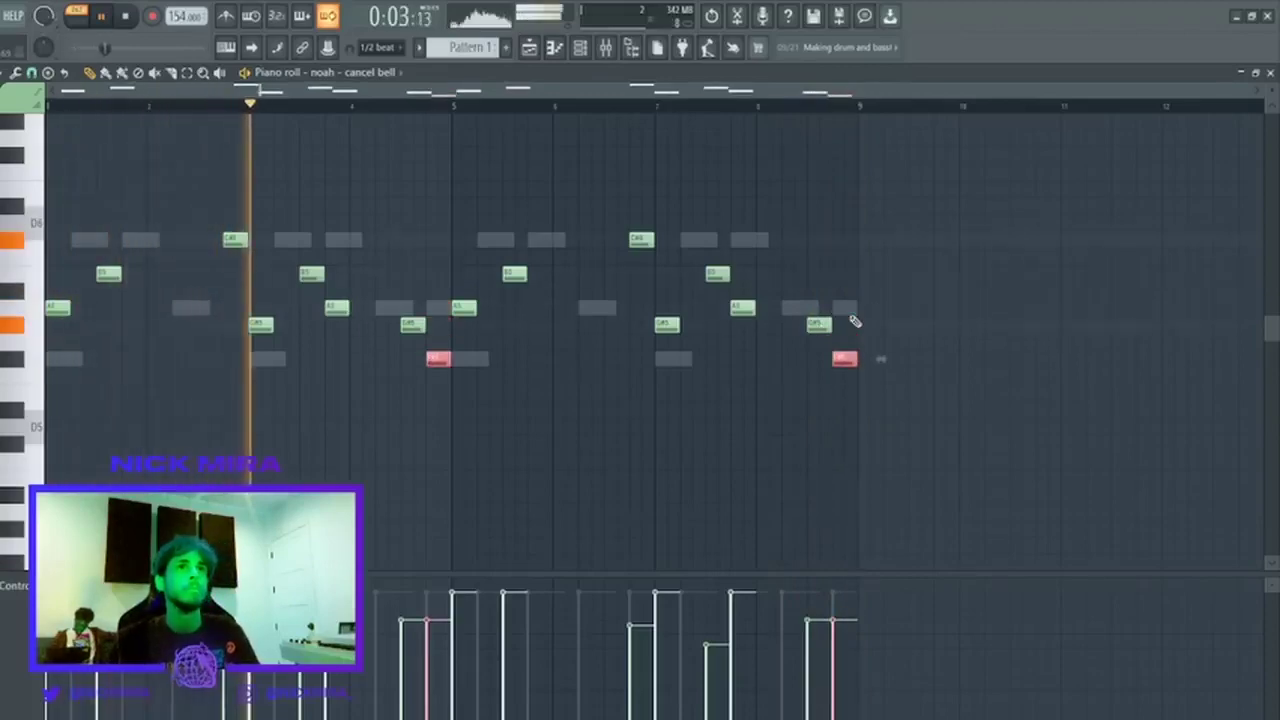
Load the strum bell sample as a new channel and open its piano roll.
{"action": "key", "text": "F7"}
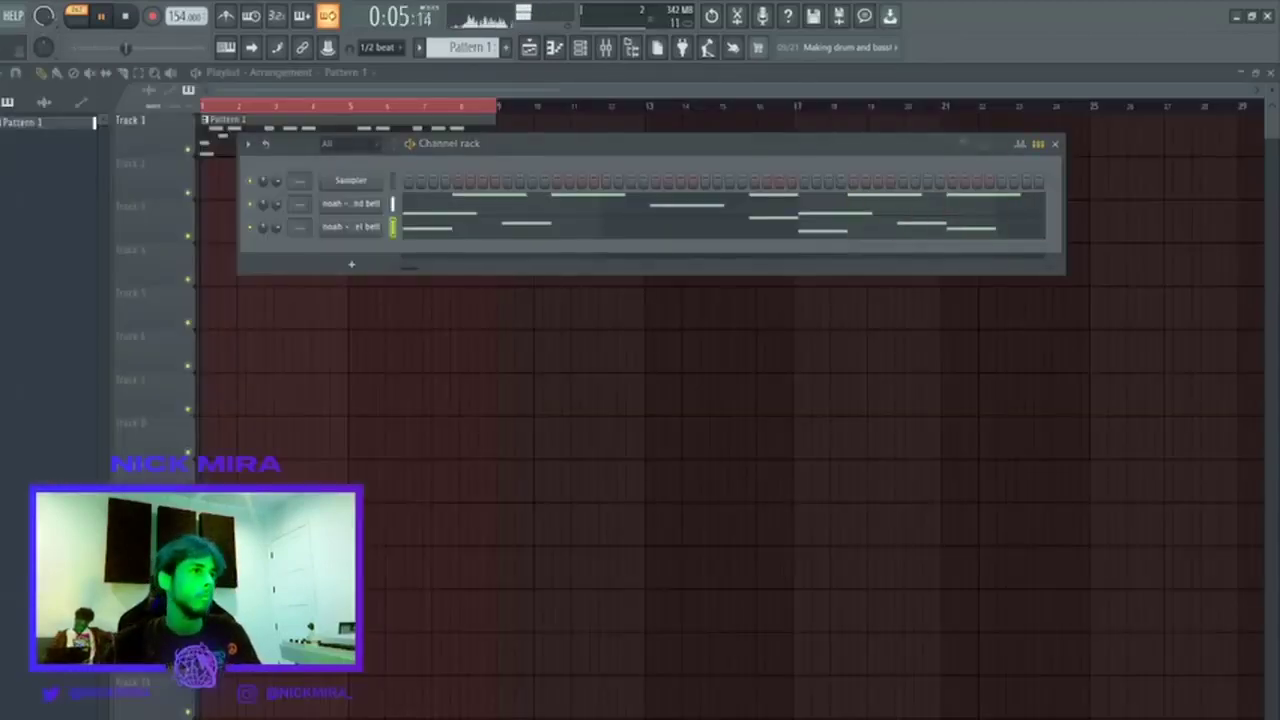
{"action": "left_click_drag", "start_coordinate": [358, 258], "coordinate": [362, 258]}
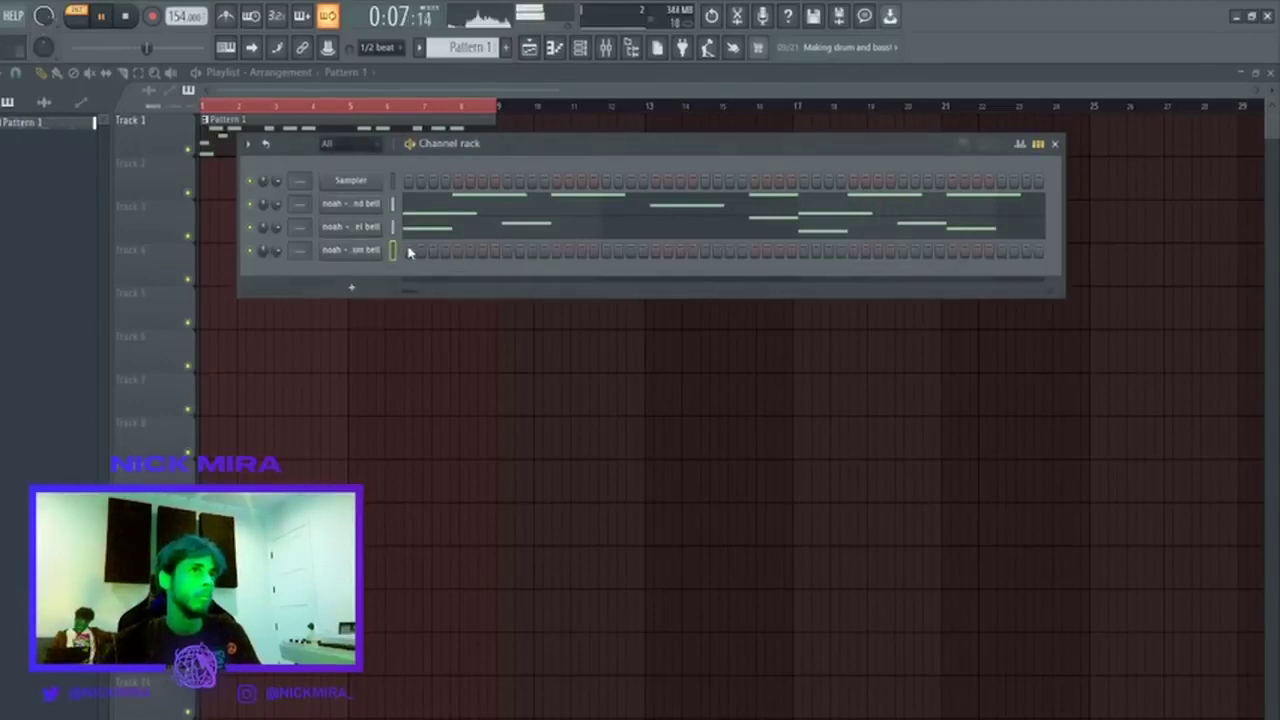
{"action": "key", "text": "F7"}
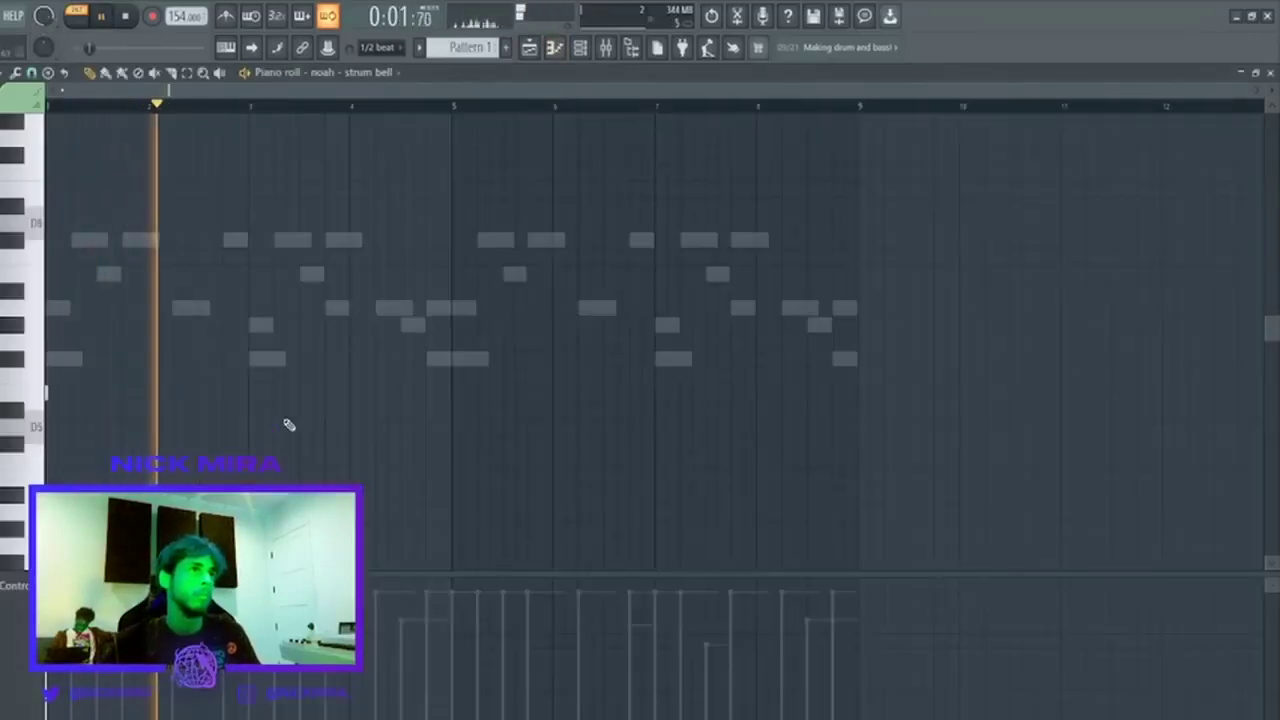
Audition the strum bell and enter a short B4 note at the start of bar 1.
{"action": "key", "text": "space"}
{"action": "key", "text": "space"}
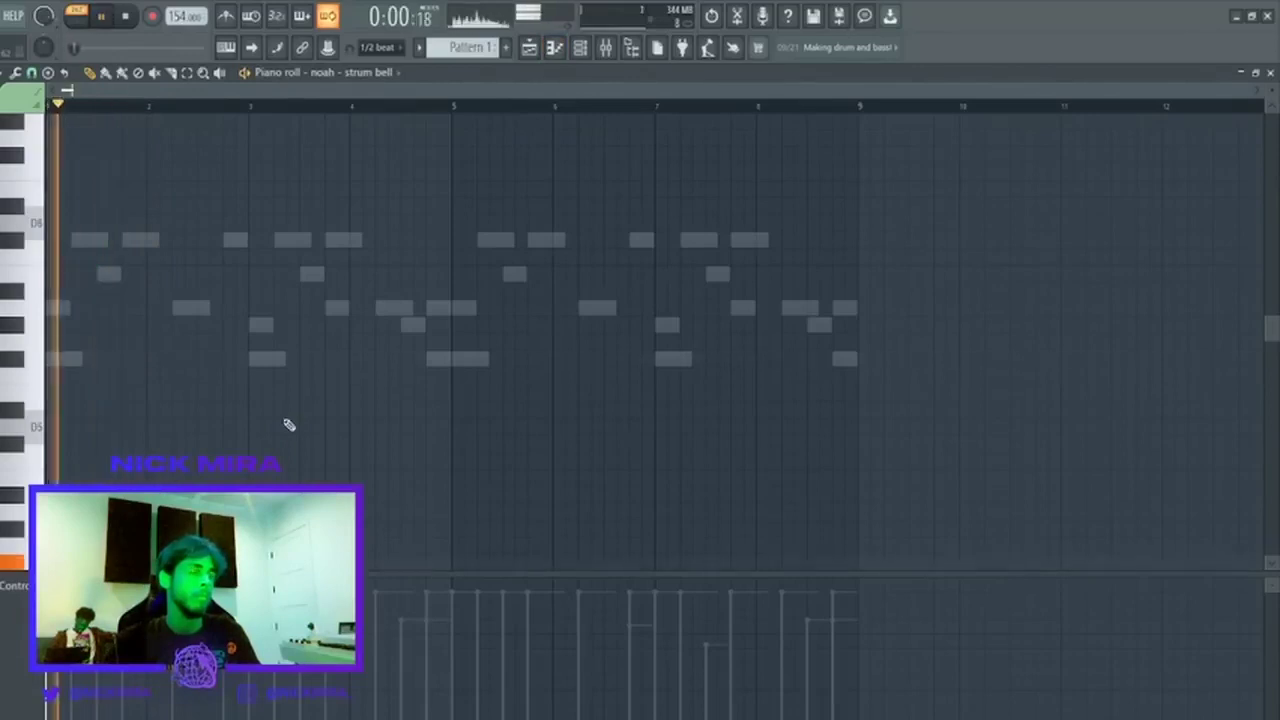
{"action": "scroll", "coordinate": [300, 390], "scroll_direction": "down", "scroll_amount": 3}
{"action": "key", "text": "space"}
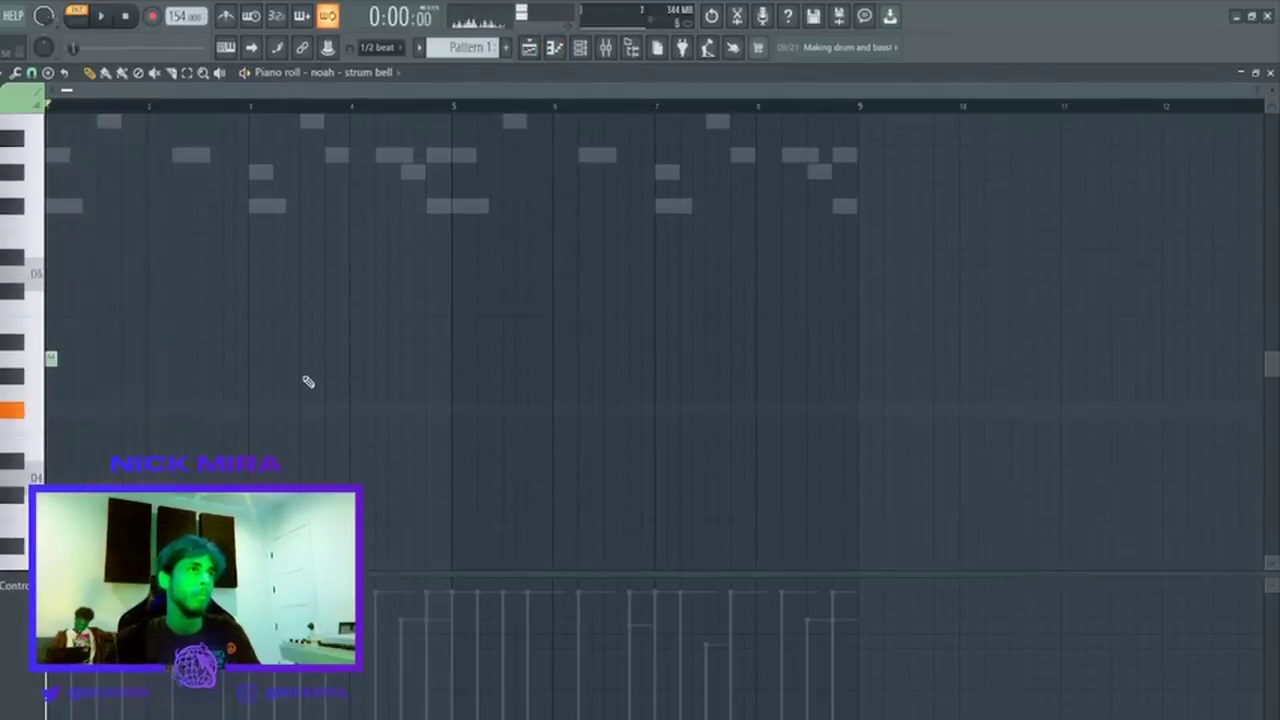
{"action": "key", "text": "space"}
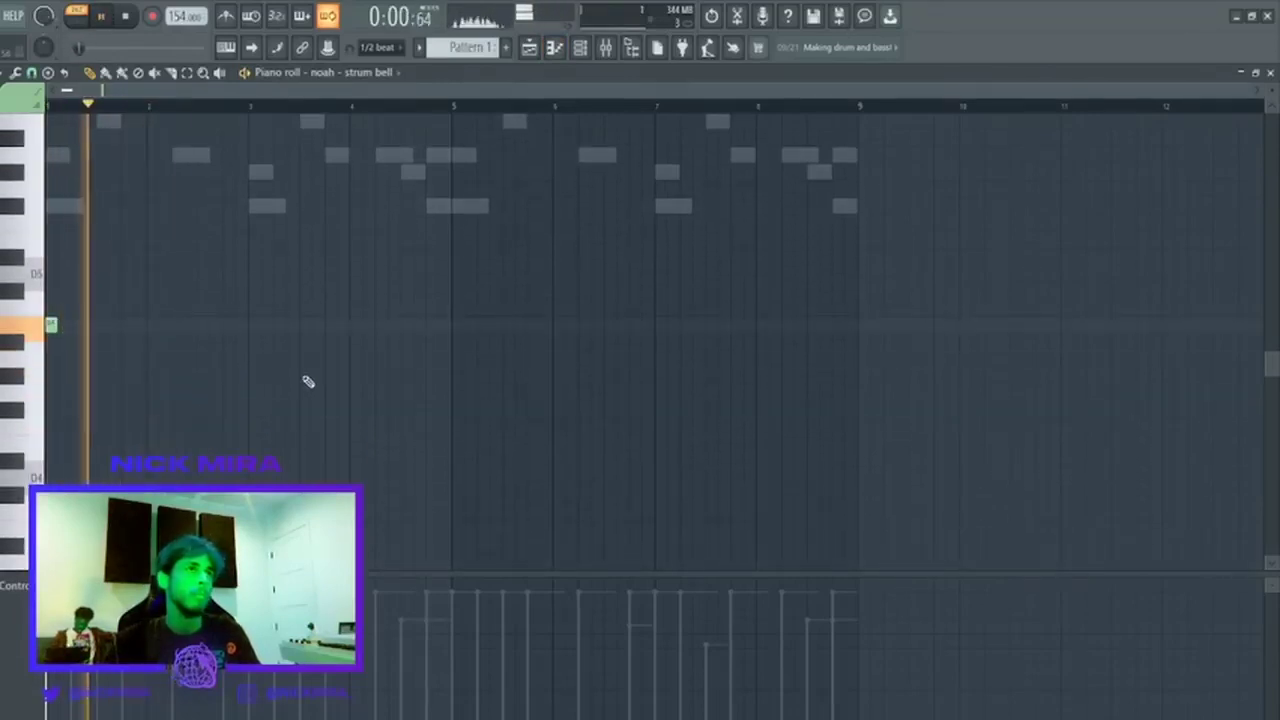
Duplicate the strum bell note of bars 1 and 2 to the start of bar 3 and lower the copy to F#4.
{"action": "left_click_drag", "start_coordinate": [246, 123], "coordinate": [62, 125]}
{"action": "key", "text": "ctrl+b"}
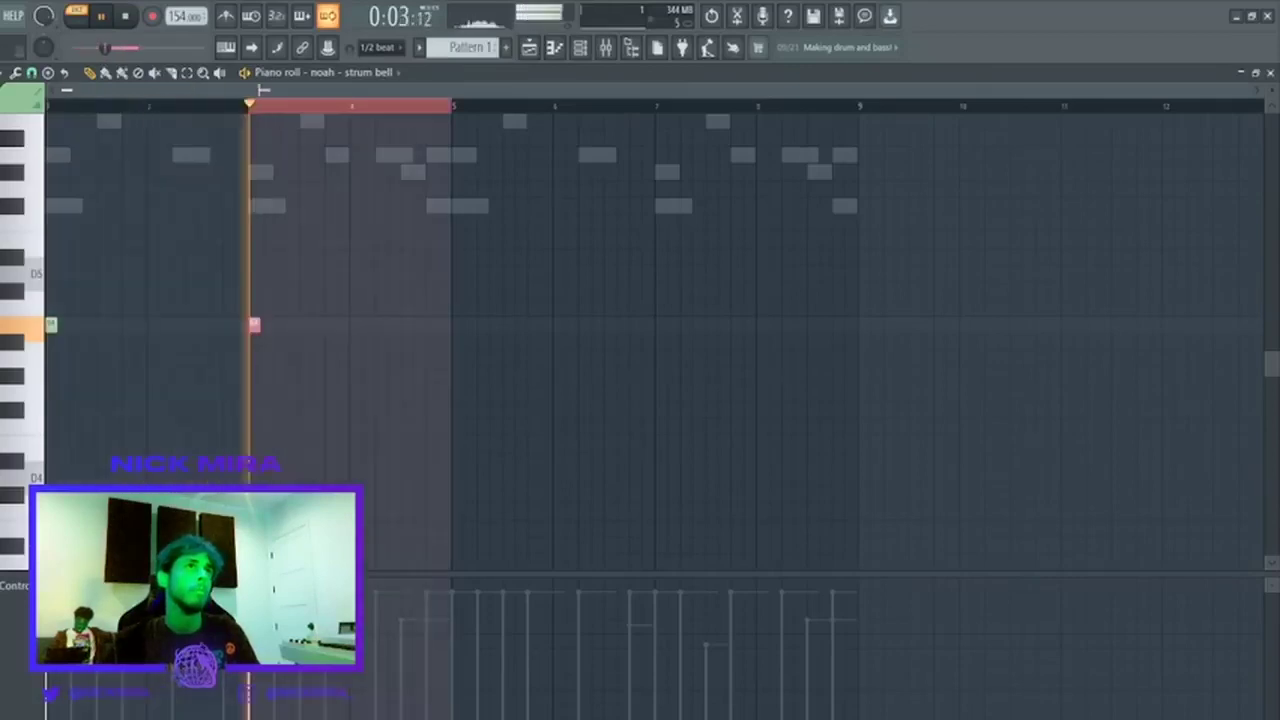
{"action": "key", "text": "space"}
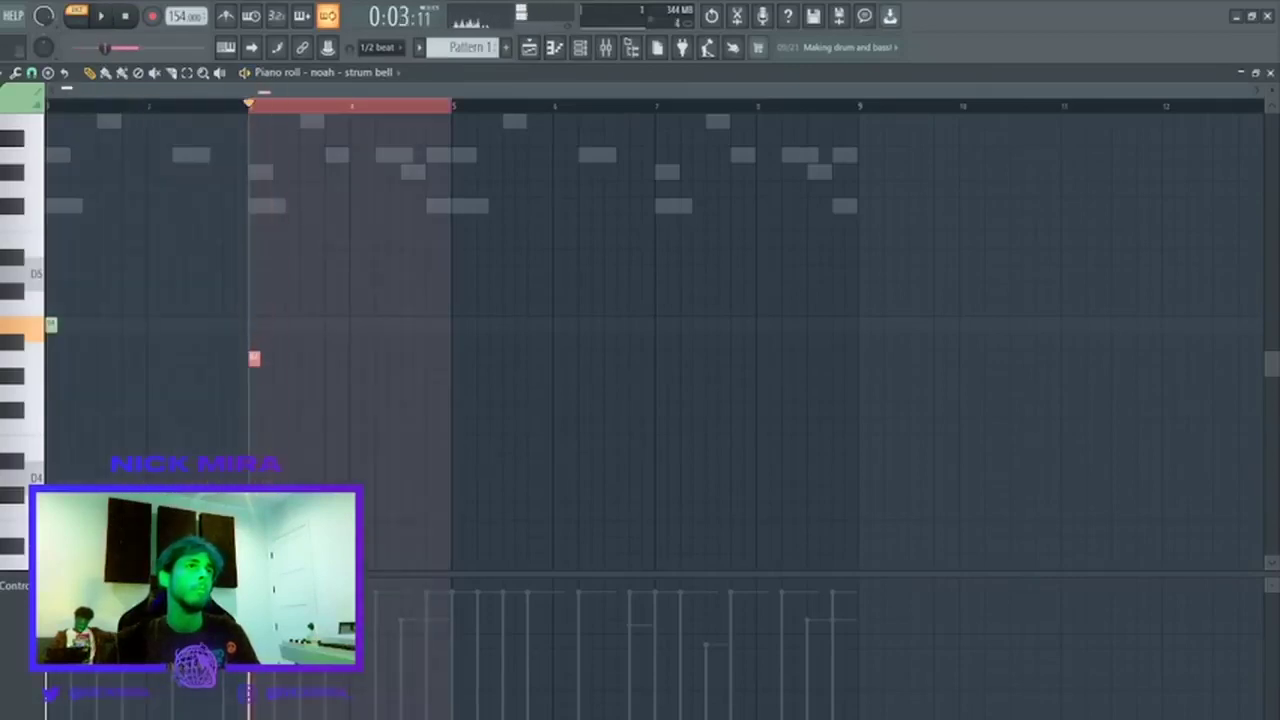
{"action": "key", "text": "ctrl+d"}
{"action": "key", "text": "ctrl+a"}
{"action": "key", "text": "space"}
{"action": "key", "text": "space"}
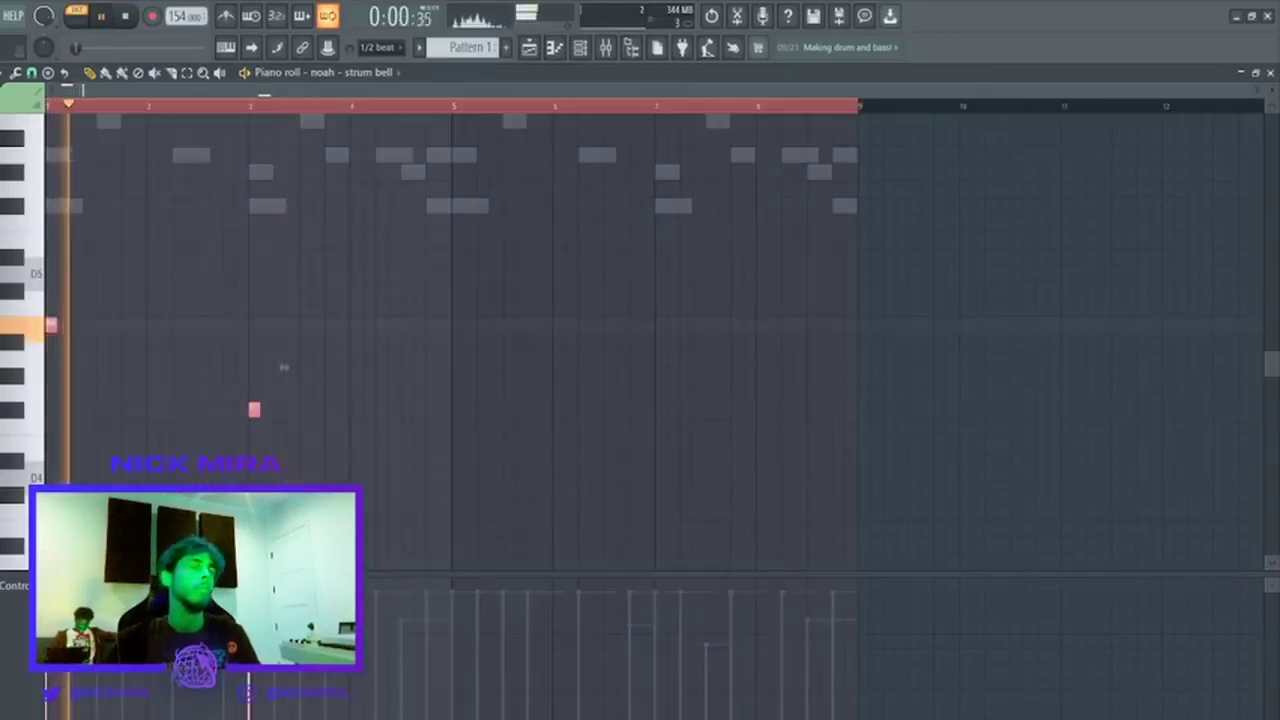
{"action": "key", "text": "ctrl+d"}
{"action": "left_click_drag", "start_coordinate": [467, 106], "coordinate": [46, 108]}
{"action": "left_click", "coordinate": [490, 108], "text": "ctrl"}
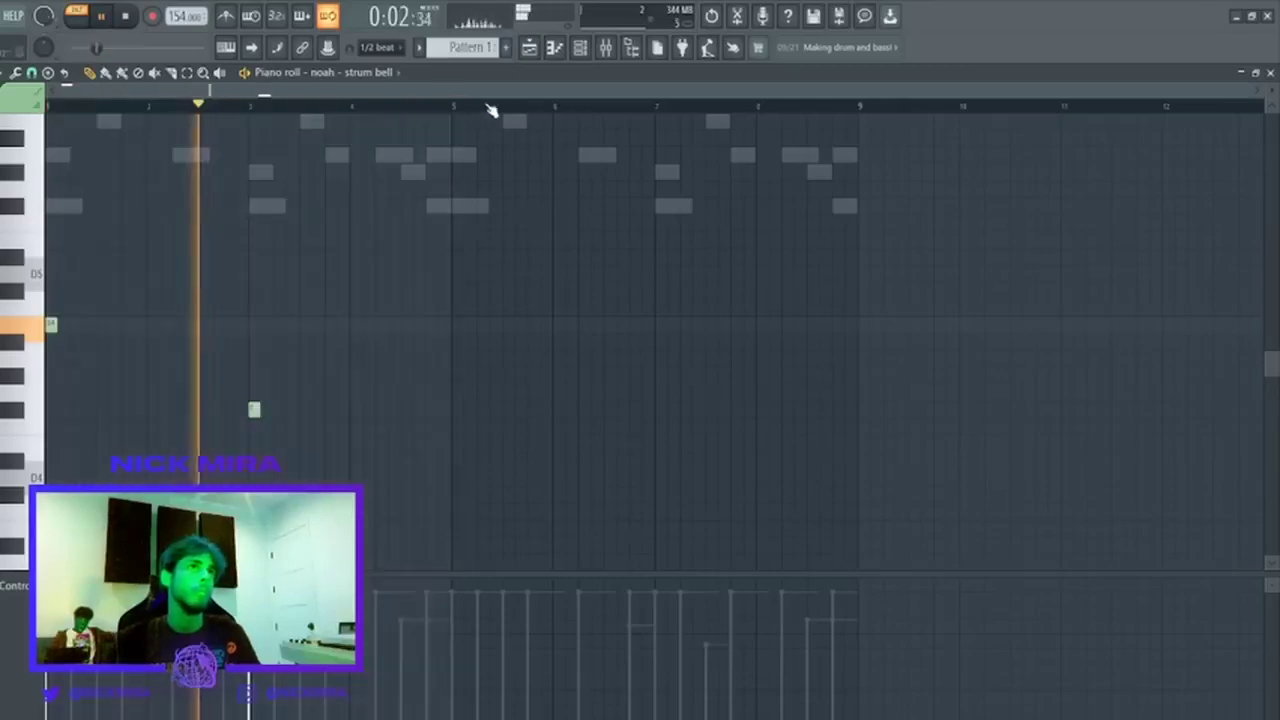
Copy the strum bell notes of bars 1 to 4 into bars 5 to 8 and transpose all three bell channels down four semitones.
{"action": "key", "text": "ctrl+a"}
{"action": "left_click_drag", "start_coordinate": [53, 329], "coordinate": [459, 334]}
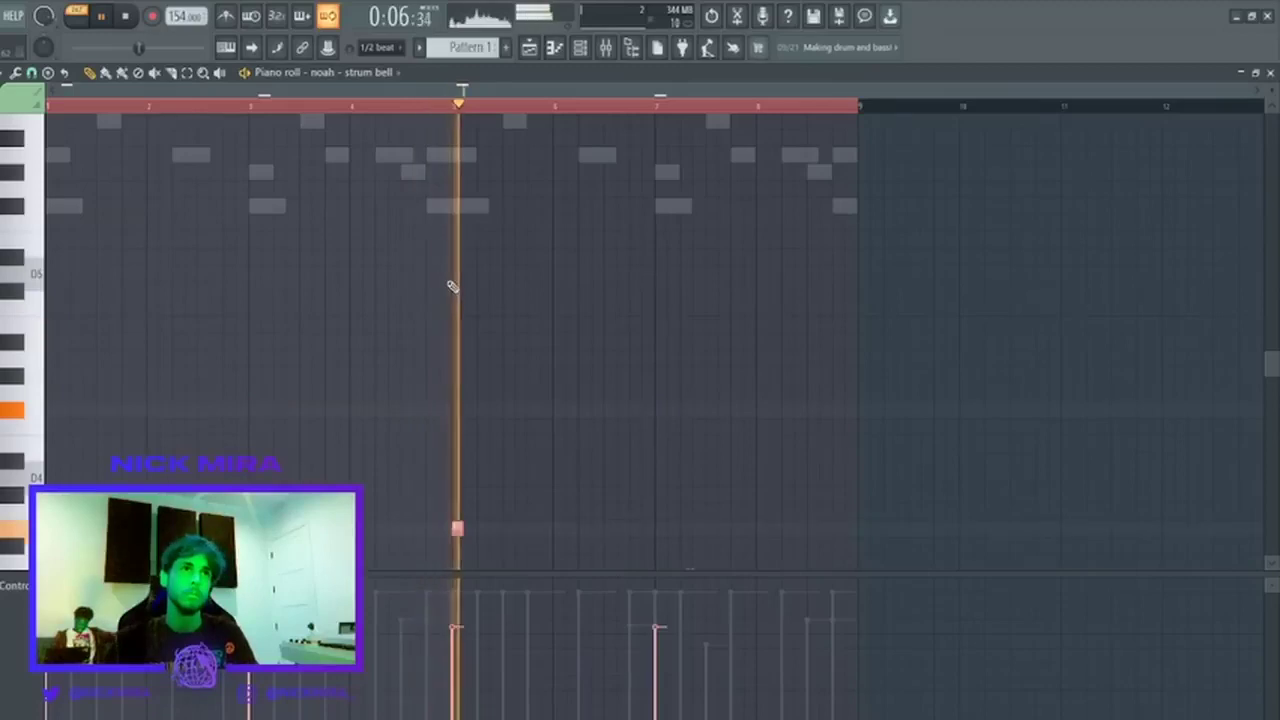
{"action": "left_click", "coordinate": [453, 287], "text": "ctrl"}
{"action": "key", "text": "Escape"}
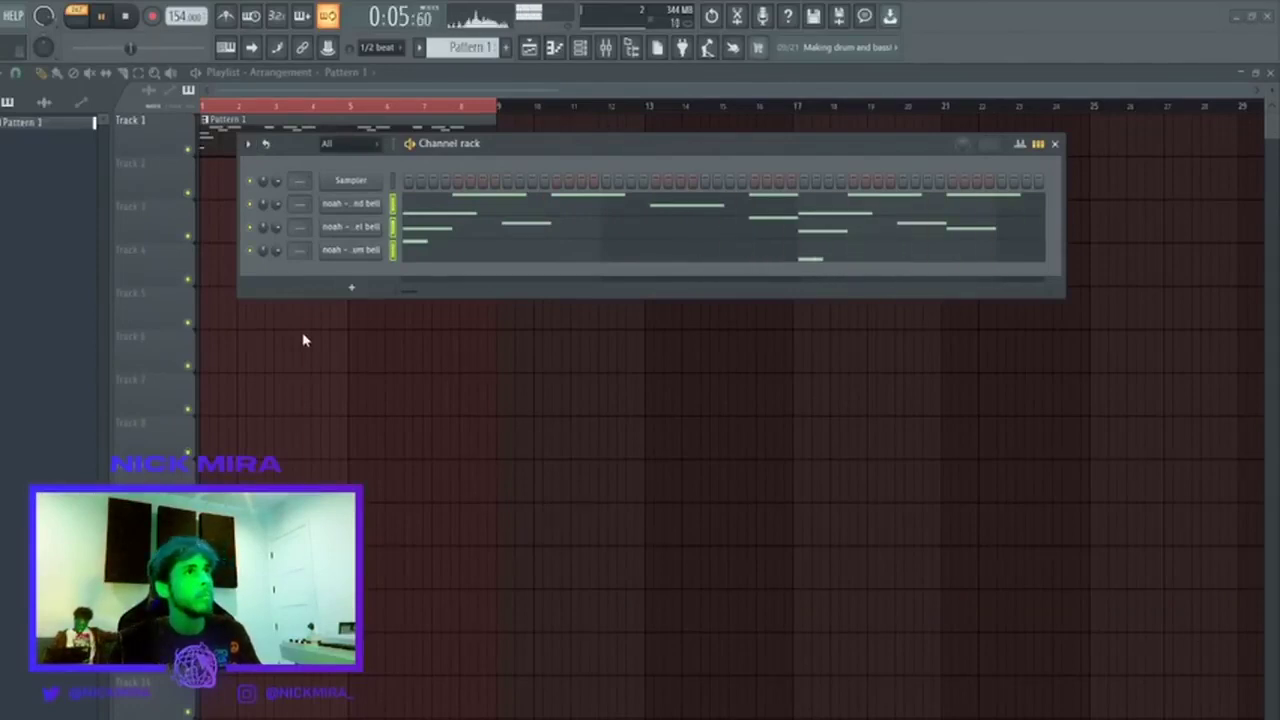
Add strum bell F4 notes on beat 2 of bars 4 and 8 and extend every note to meet the following one.
{"action": "left_click", "coordinate": [448, 250]}
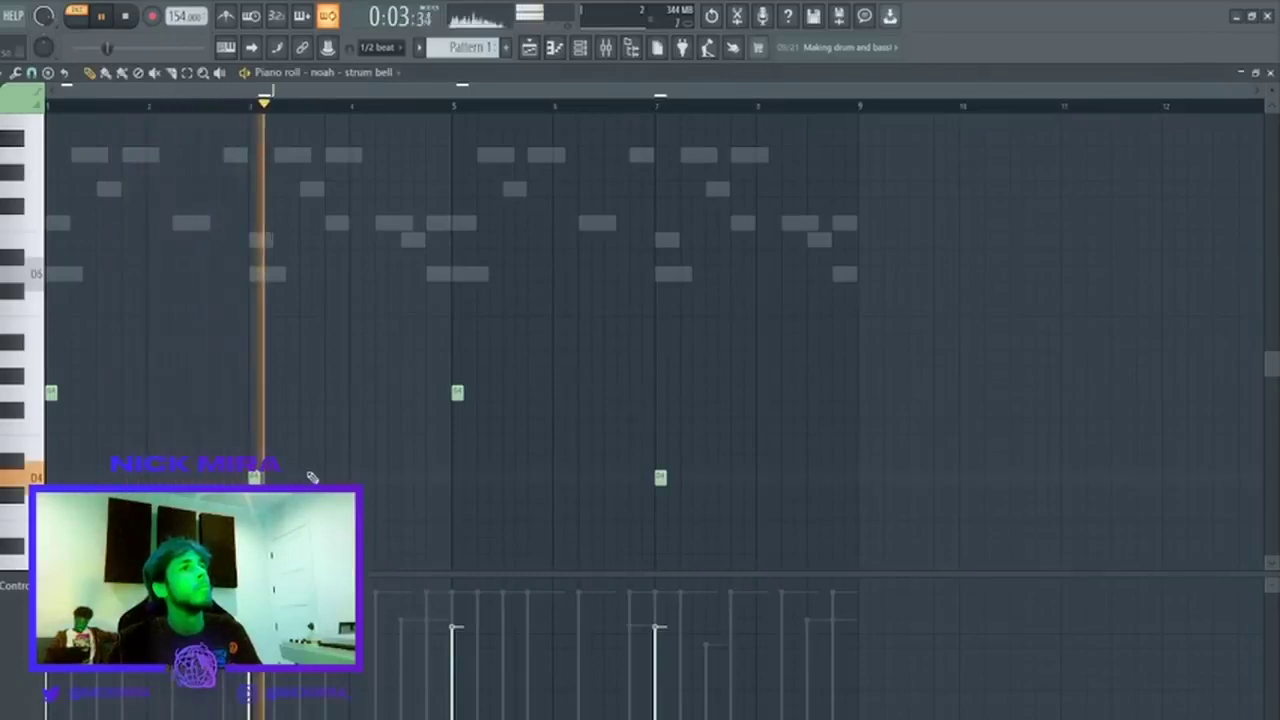
{"action": "left_click", "coordinate": [380, 426]}
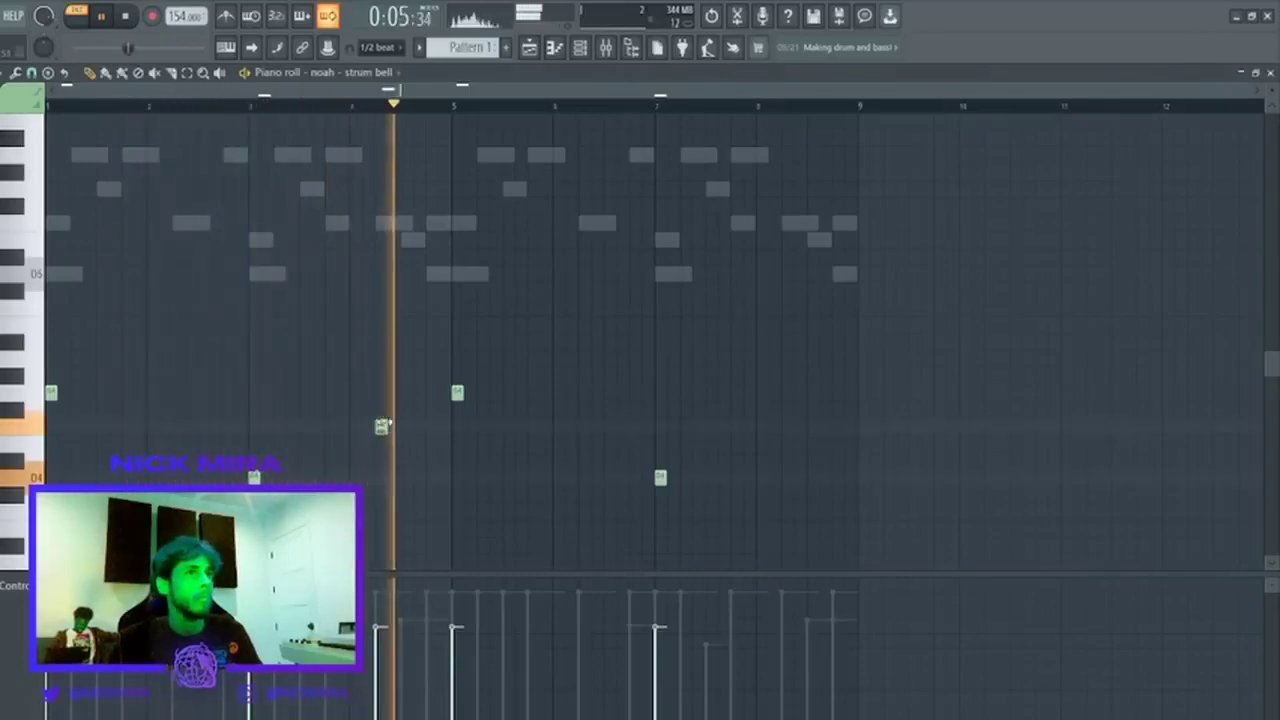
{"action": "key", "text": "ctrl+l"}
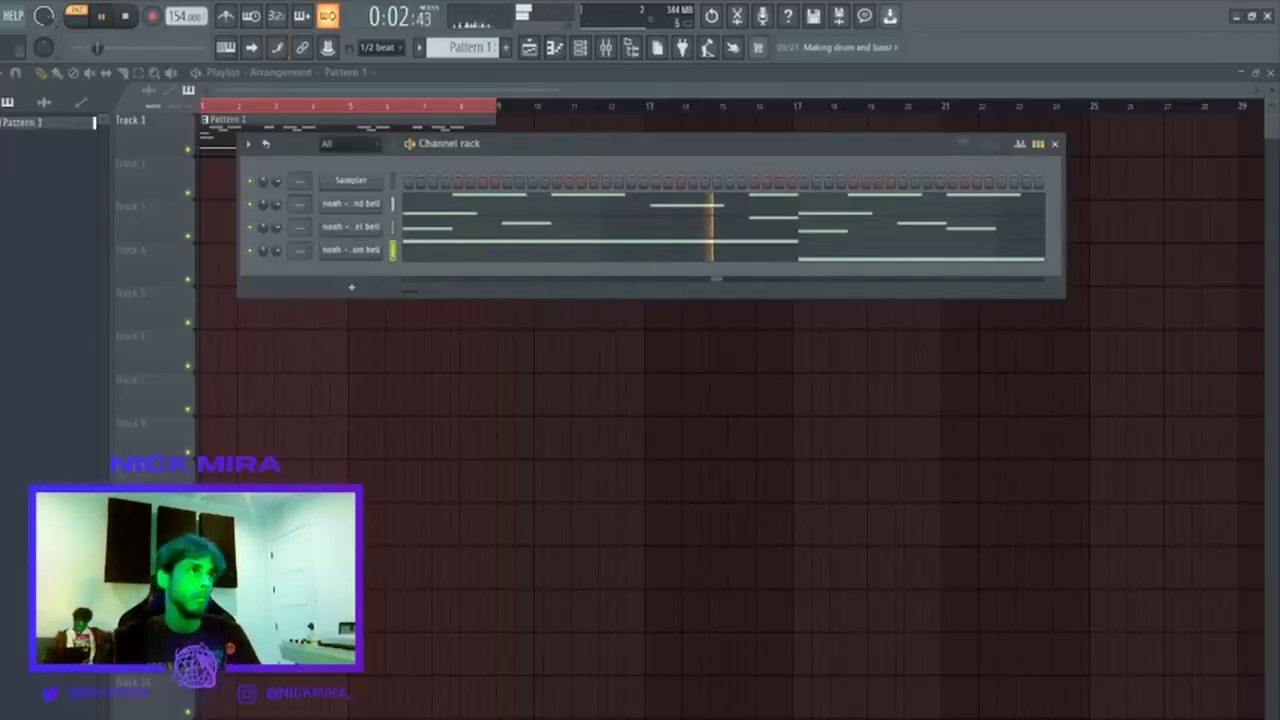
{"action": "left_click", "coordinate": [433, 240]}
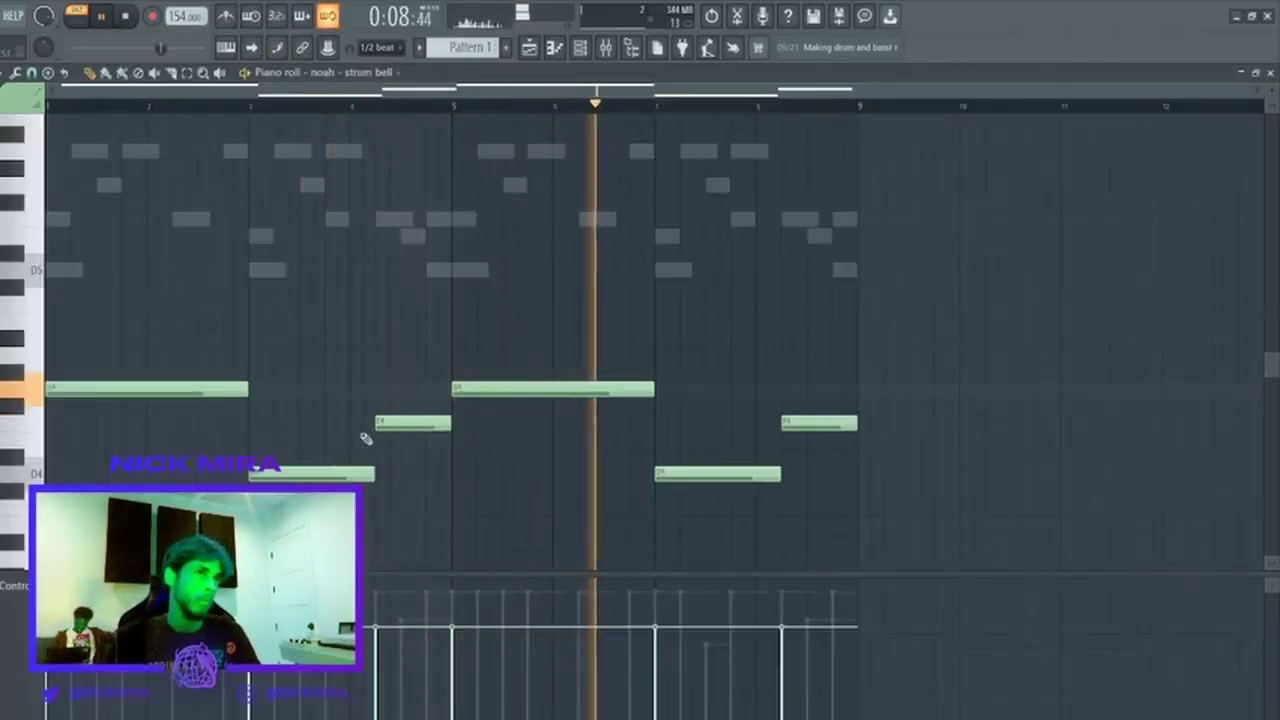
Load the clammy flute sample as a new channel and copy the strum bell's notes into it.
{"action": "left_click_drag", "start_coordinate": [328, 474], "coordinate": [805, 474]}
{"action": "left_click", "coordinate": [670, 488], "text": "ctrl"}
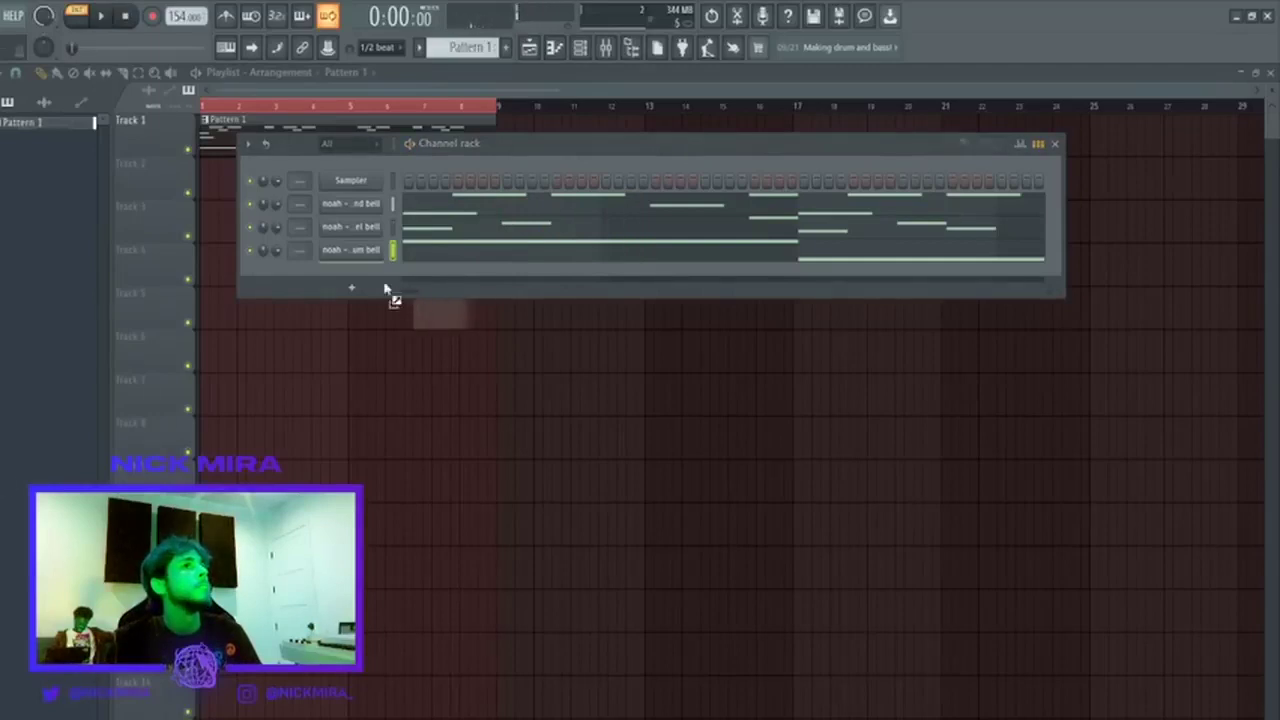
{"action": "left_click_drag", "start_coordinate": [388, 290], "coordinate": [392, 287]}
{"action": "key", "text": "space"}
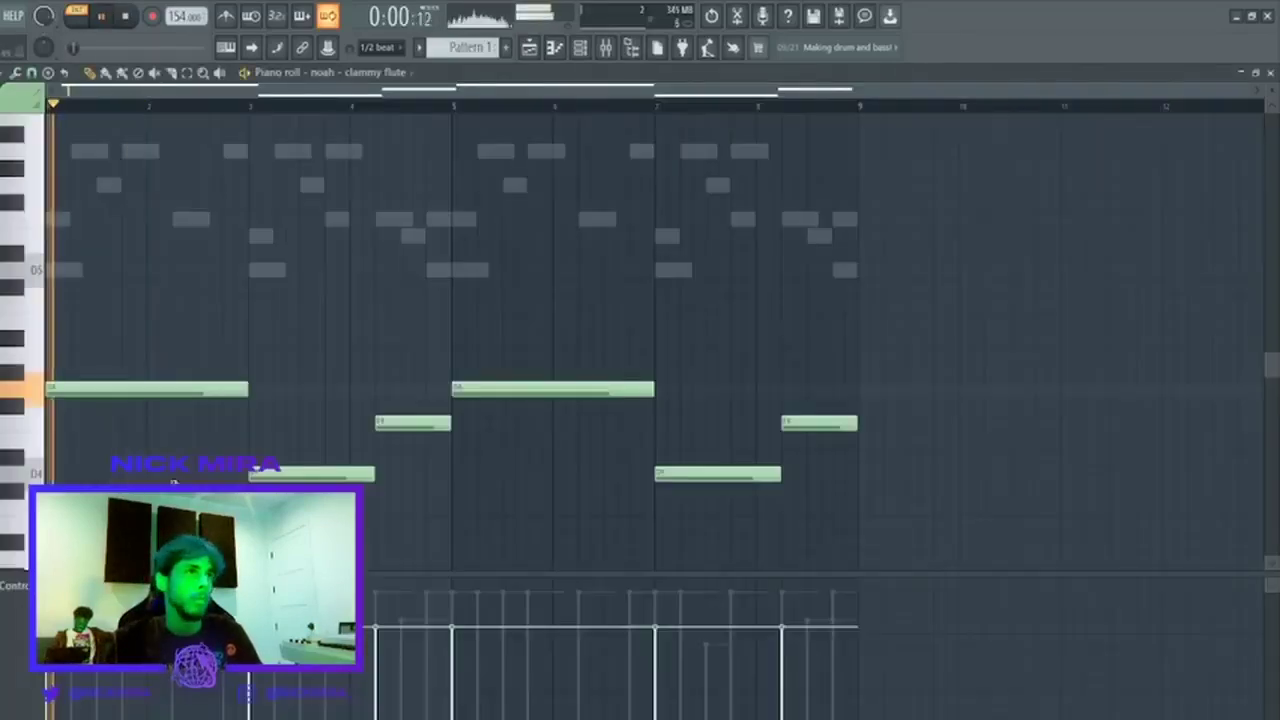
Build short clammy flute chords of G4, A#4 and D5 on every beat of bars 1 and 2.
{"action": "left_click", "coordinate": [52, 335]}
{"action": "left_click_drag", "start_coordinate": [22, 333], "coordinate": [52, 341]}
{"action": "right_click", "coordinate": [68, 356]}
{"action": "left_click", "coordinate": [48, 273]}
{"action": "key", "text": "space"}
{"action": "left_click_drag", "start_coordinate": [83, 246], "coordinate": [93, 451]}
{"action": "key", "text": "space"}
{"action": "key", "text": "space"}
{"action": "left_click_drag", "start_coordinate": [245, 271], "coordinate": [100, 274]}
{"action": "key", "text": "ctrl+b"}
{"action": "left_click_drag", "start_coordinate": [100, 274], "coordinate": [48, 443], "text": "shift"}
{"action": "left_click_drag", "start_coordinate": [77, 270], "coordinate": [176, 271], "text": "shift"}
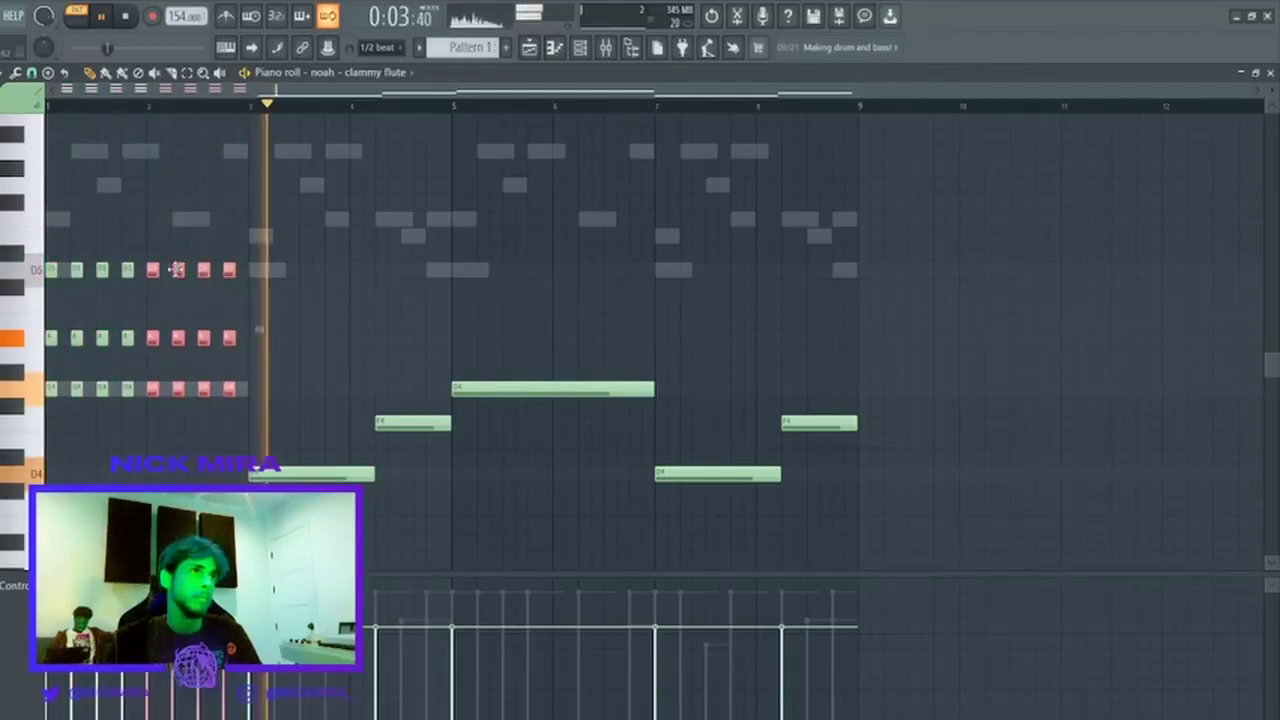
Repeat short D4-F4-A4 flute chords on each beat from bar 3 and F4-A4-C5 chords from beat 2 of bar 4.
{"action": "key", "text": "space"}
{"action": "key", "text": "ctrl+d"}
{"action": "key", "text": "shift+d"}
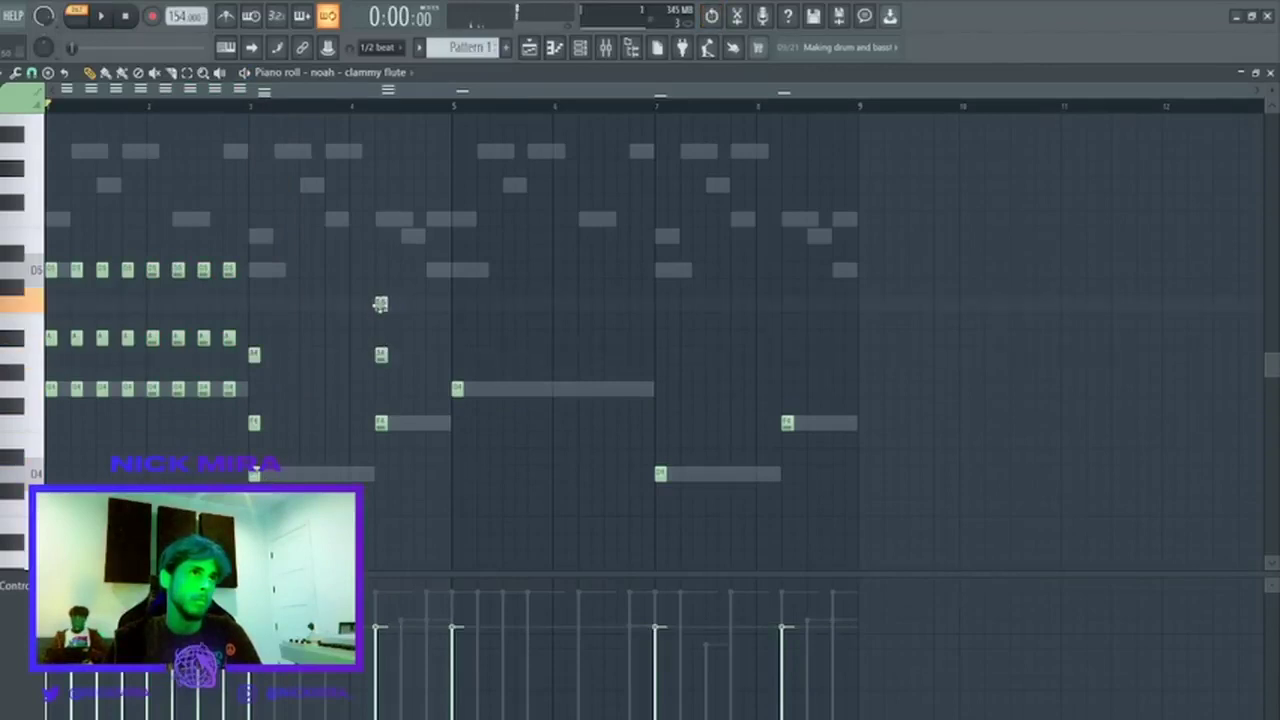
{"action": "key", "text": "space"}
{"action": "mouse_move", "coordinate": [406, 280]}
{"action": "left_mouse_down", "text": "ctrl"}
{"action": "mouse_move", "coordinate": [251, 514]}
{"action": "mouse_move", "coordinate": [254, 471]}
{"action": "mouse_move", "coordinate": [353, 477]}
{"action": "left_mouse_up", "text": "ctrl"}
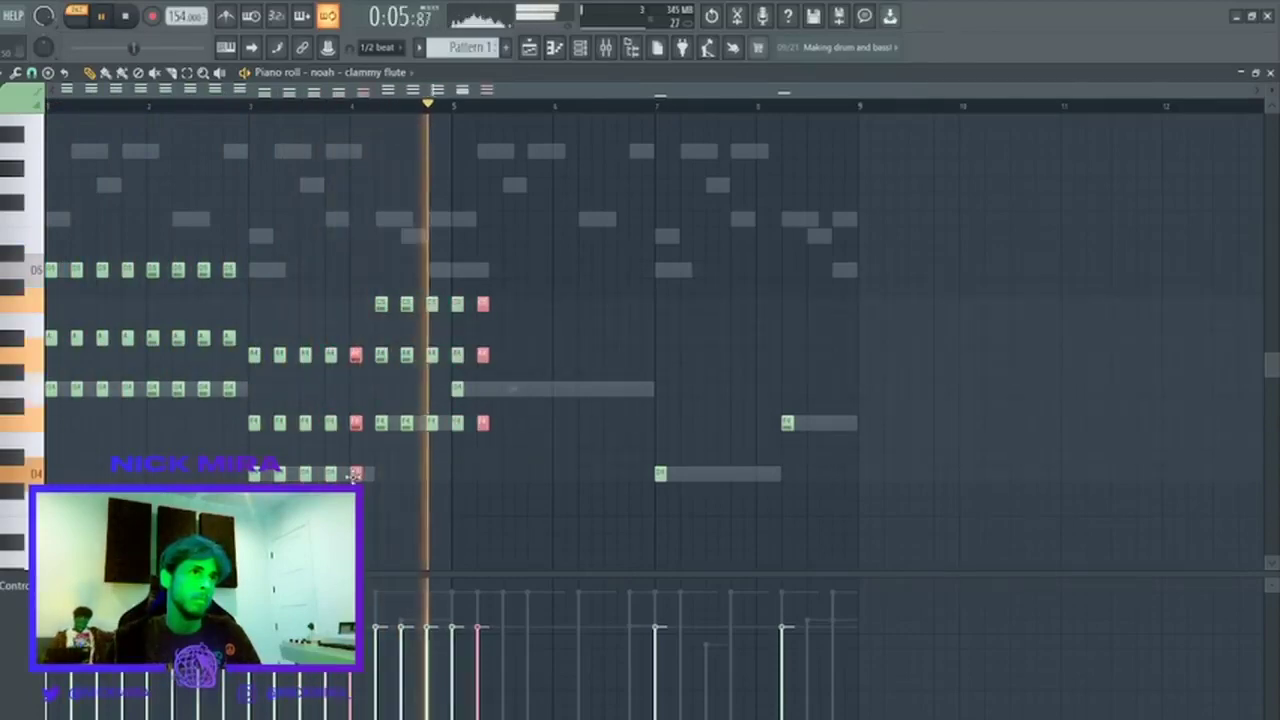
Delete the flute notes from bar 5 onward and duplicate the chords of bars 1 to 4 into bars 5 to 8.
{"action": "key", "text": "space"}
{"action": "key", "text": "space"}
{"action": "left_click_drag", "start_coordinate": [455, 273], "coordinate": [711, 474], "text": "ctrl"}
{"action": "key", "text": "Delete"}
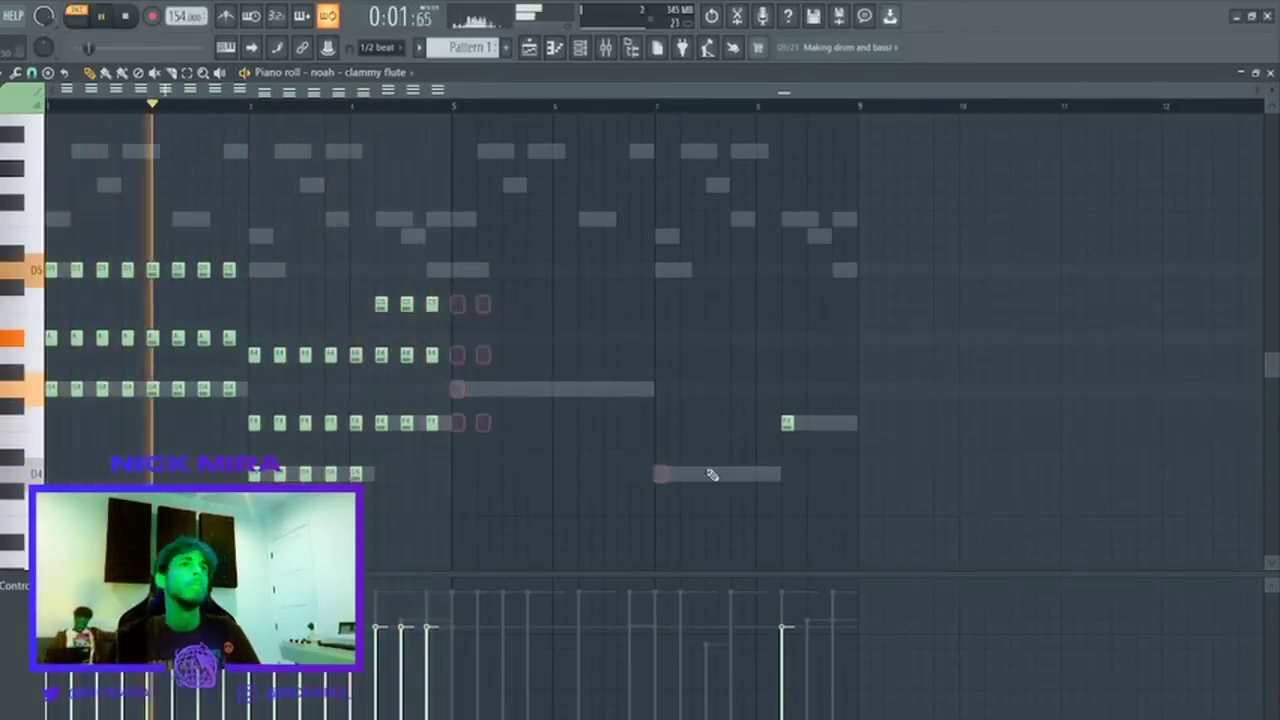
{"action": "left_click_drag", "start_coordinate": [766, 432], "coordinate": [857, 405], "text": "ctrl"}
{"action": "key", "text": "Delete"}
{"action": "key", "text": "ctrl+b"}
{"action": "key", "text": "shift+Right"}
{"action": "key", "text": "F7"}
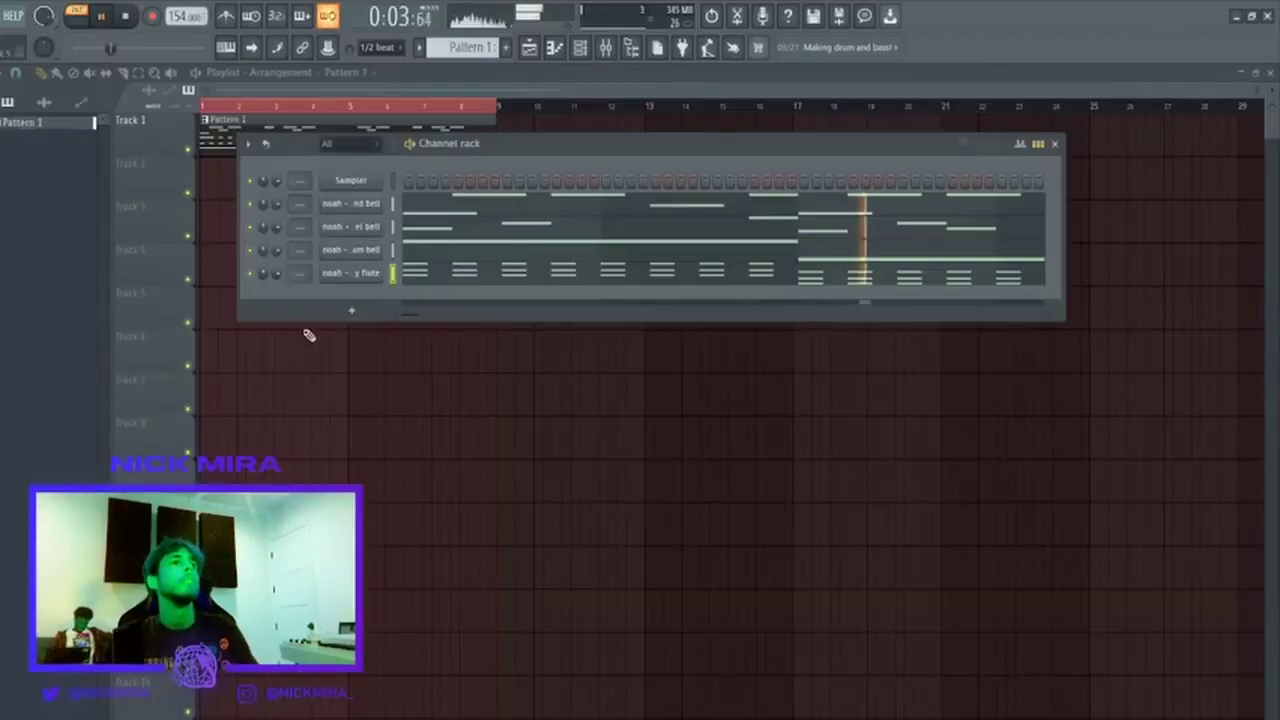
Mute the cancel bell channel and check the strum bell's sampler settings during playback.
{"action": "left_click", "coordinate": [252, 252]}
{"action": "key", "text": "space"}
{"action": "key", "text": "space"}
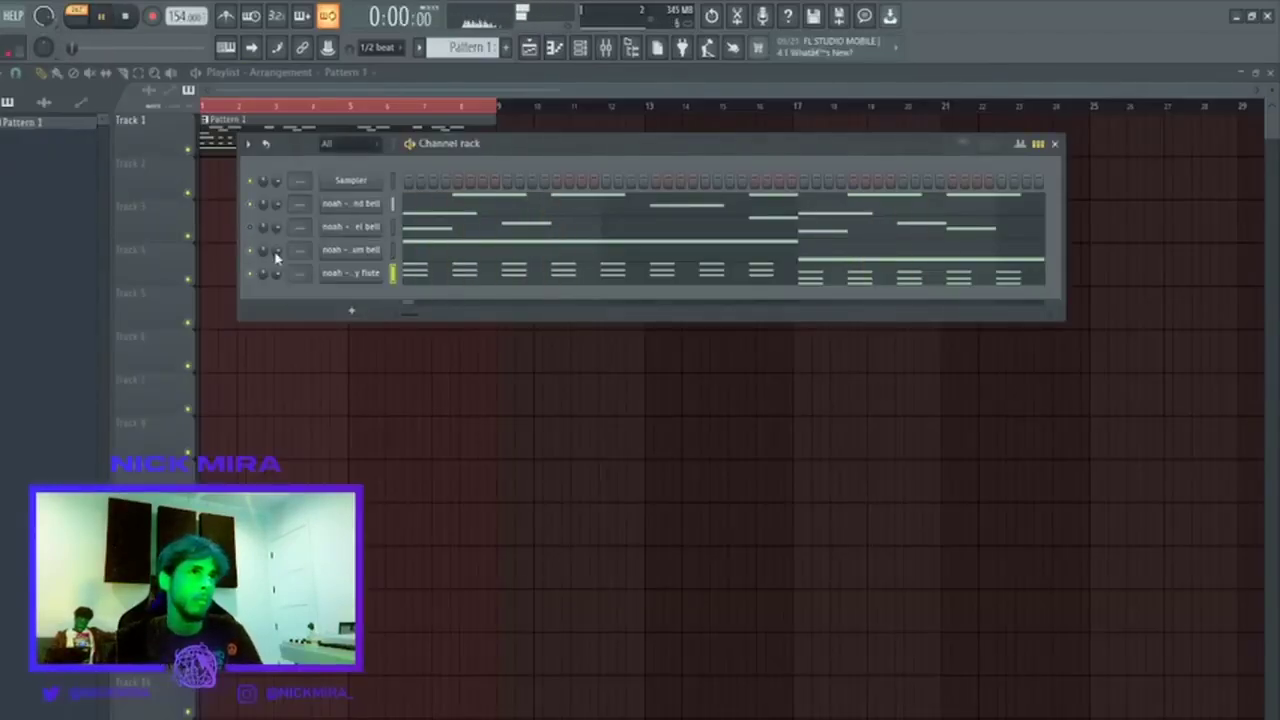
{"action": "left_click", "coordinate": [383, 252]}
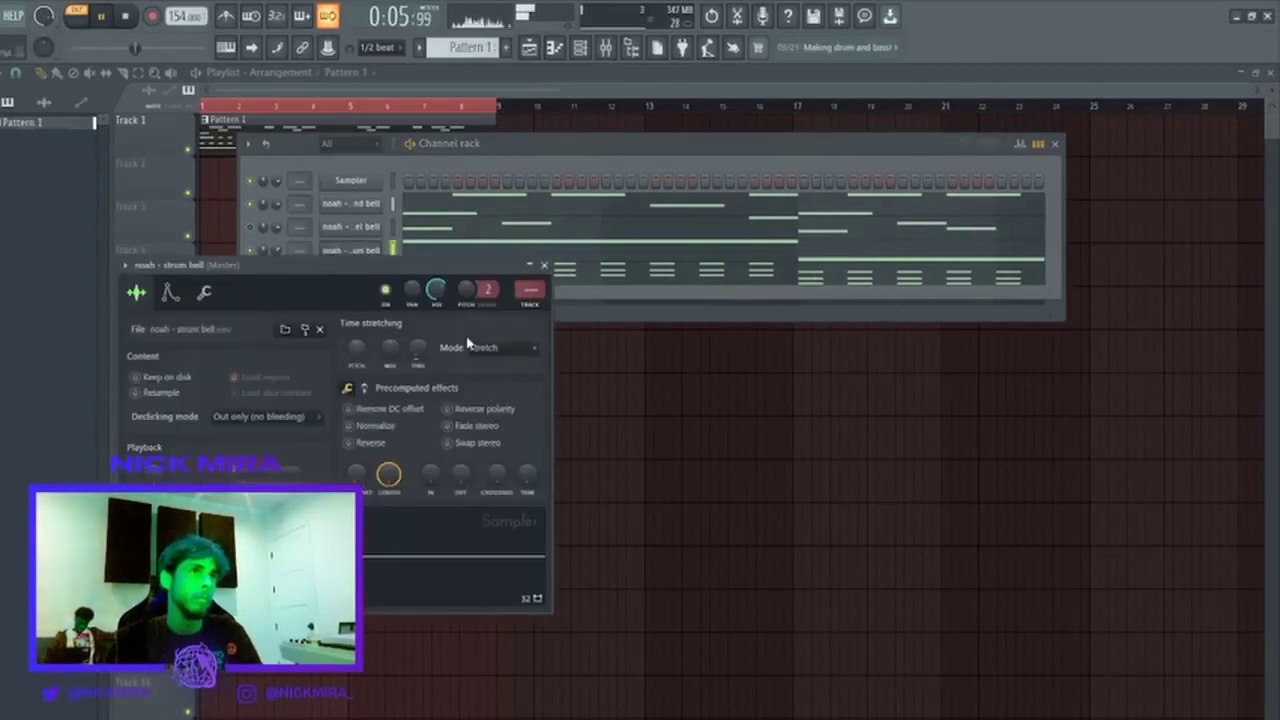
{"action": "left_click", "coordinate": [544, 266]}
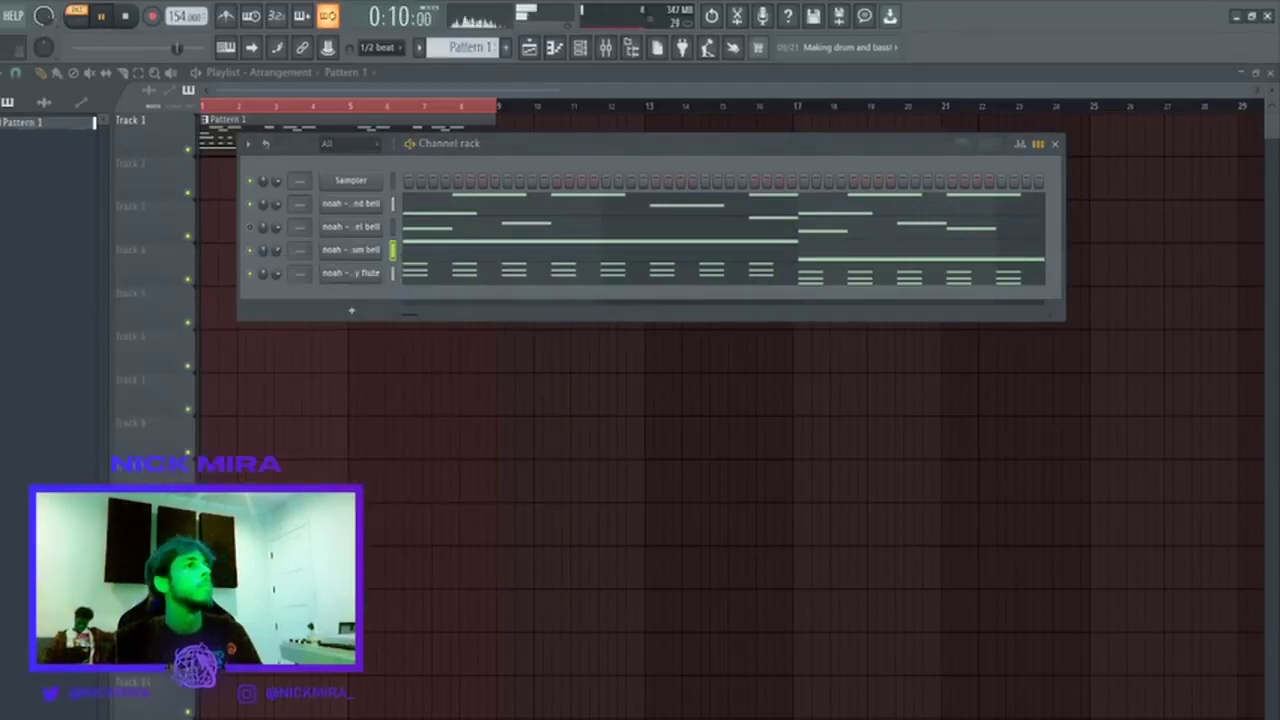
Try the million vox sample in a new channel with a short A4 note at the start of bar 1.
{"action": "left_click_drag", "start_coordinate": [350, 312], "coordinate": [352, 314]}
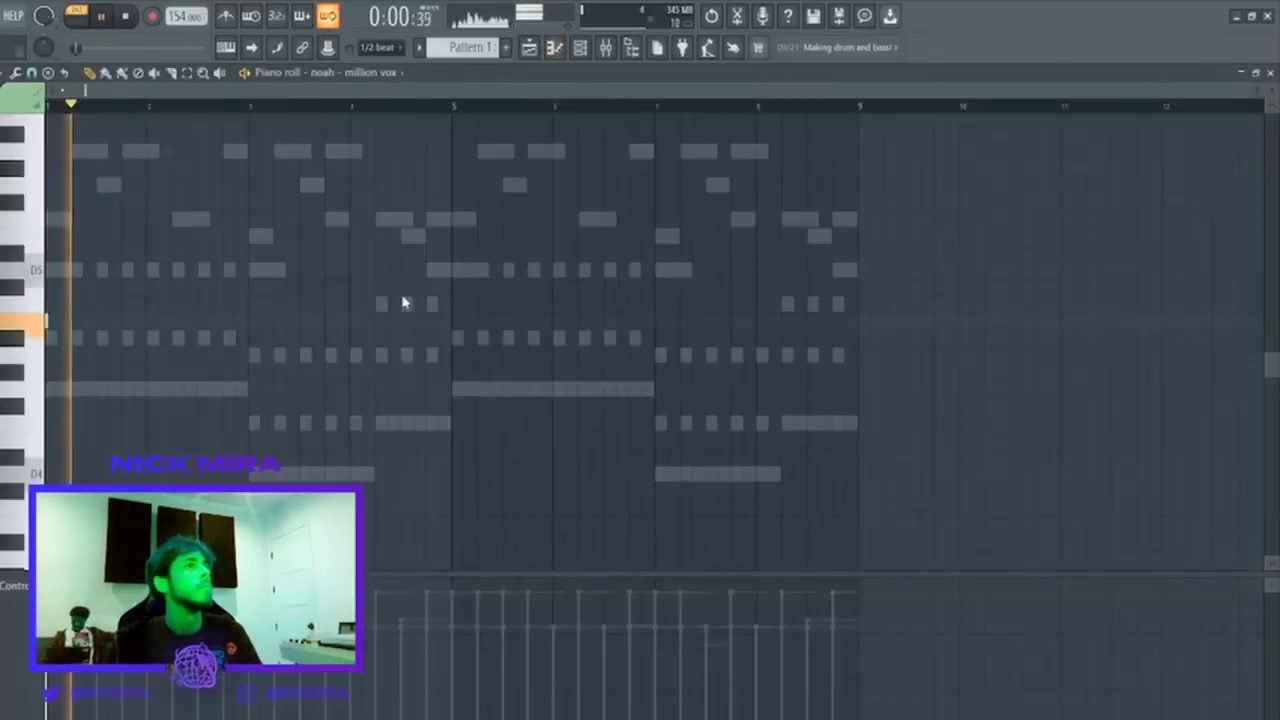
{"action": "key", "text": "space"}
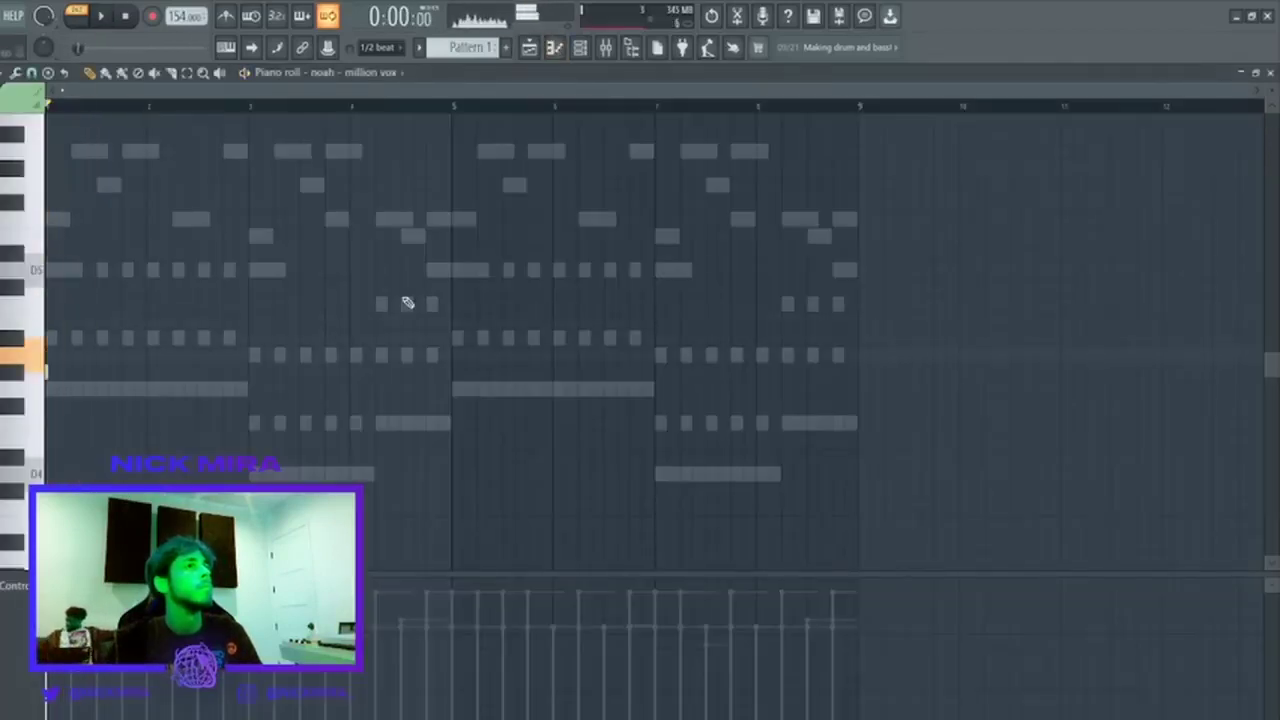
{"action": "key", "text": "space"}
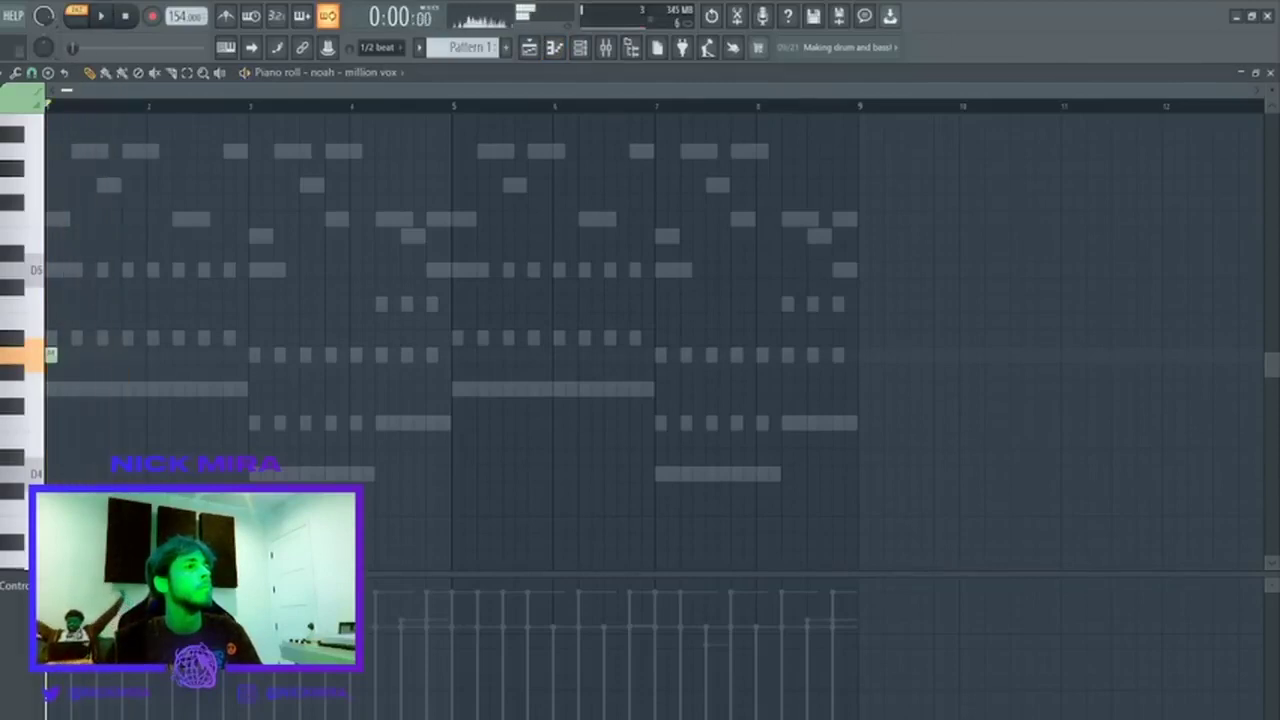
Use the messed vox sample in the new channel and enter three-beat notes, D#4 at bar 1 and C4 at bar 3.
{"action": "key", "text": "space"}
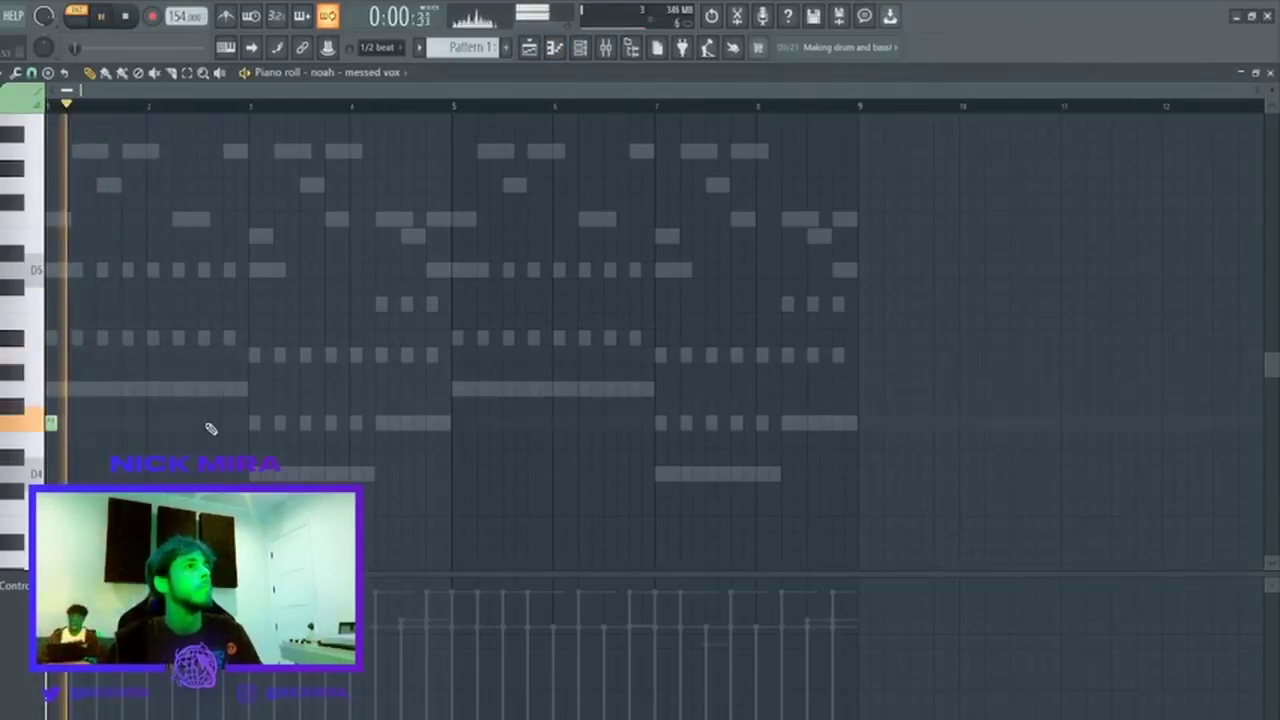
{"action": "key", "text": "space"}
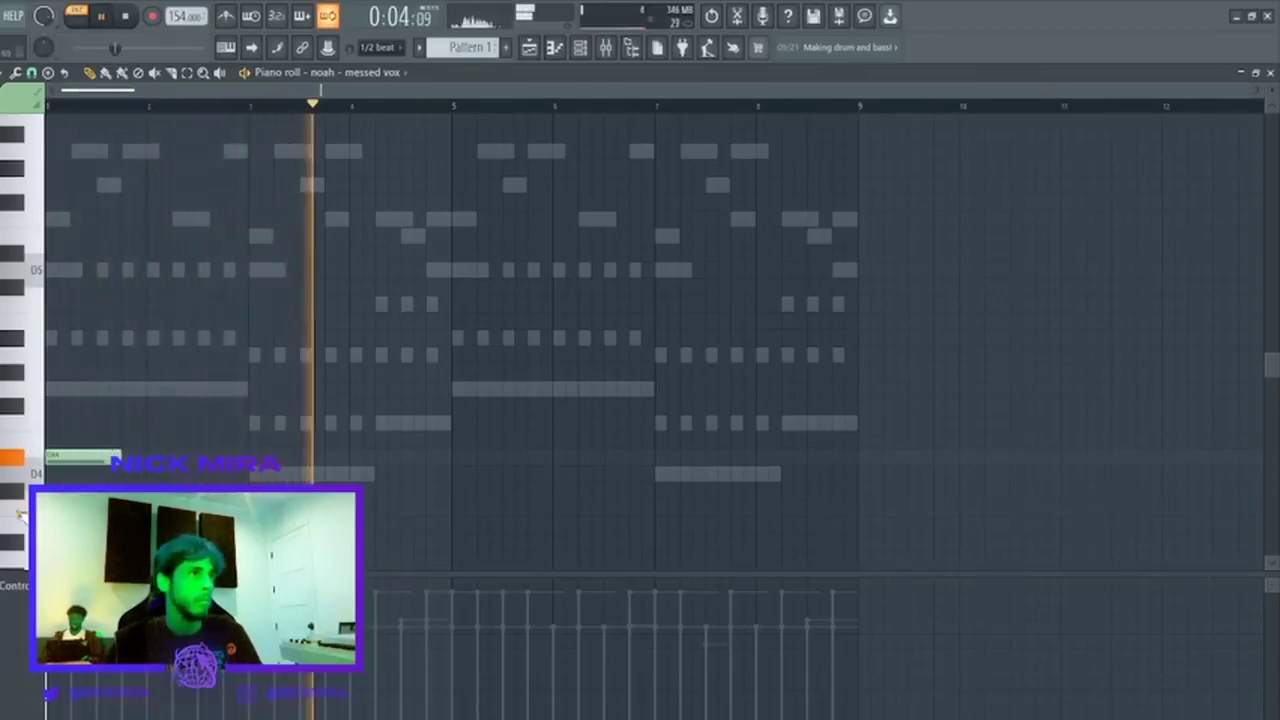
{"action": "key", "text": "space"}
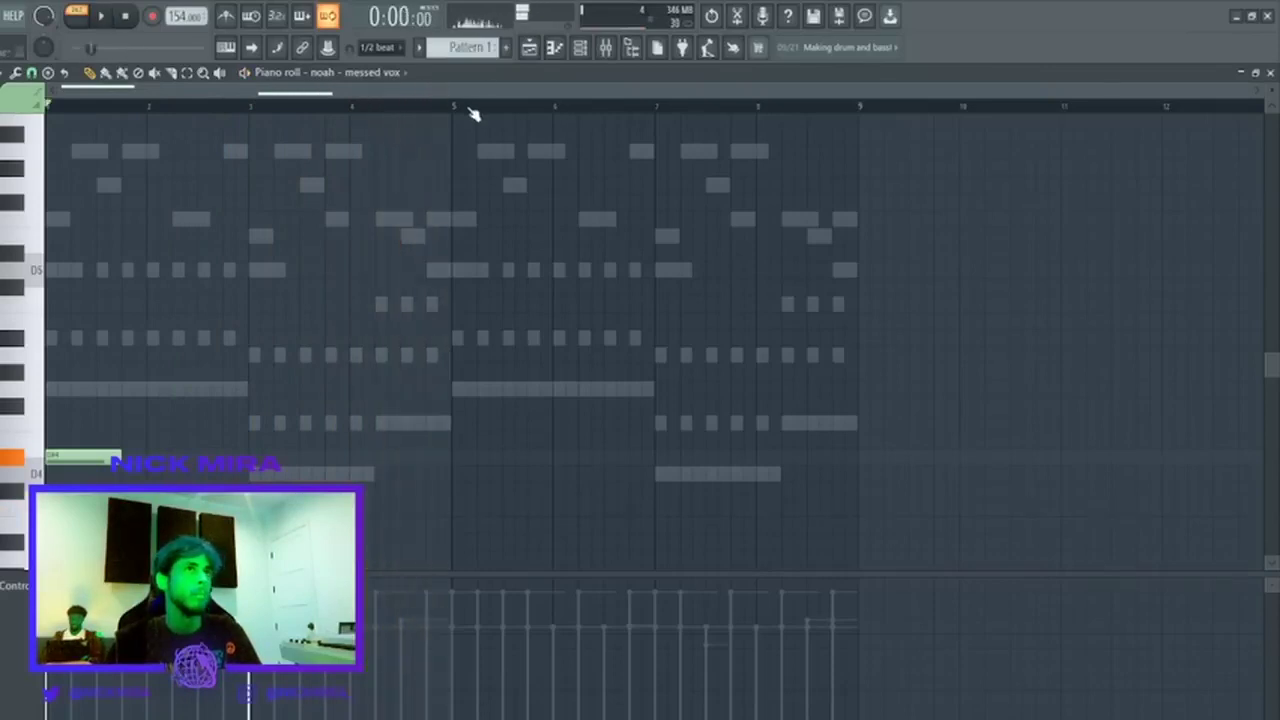
Duplicate the messed vox notes of bars 1 to 4 into bars 5 to 8.
{"action": "key", "text": "space"}
{"action": "left_click_drag", "start_coordinate": [470, 108], "coordinate": [64, 152]}
{"action": "key", "text": "ctrl+b"}
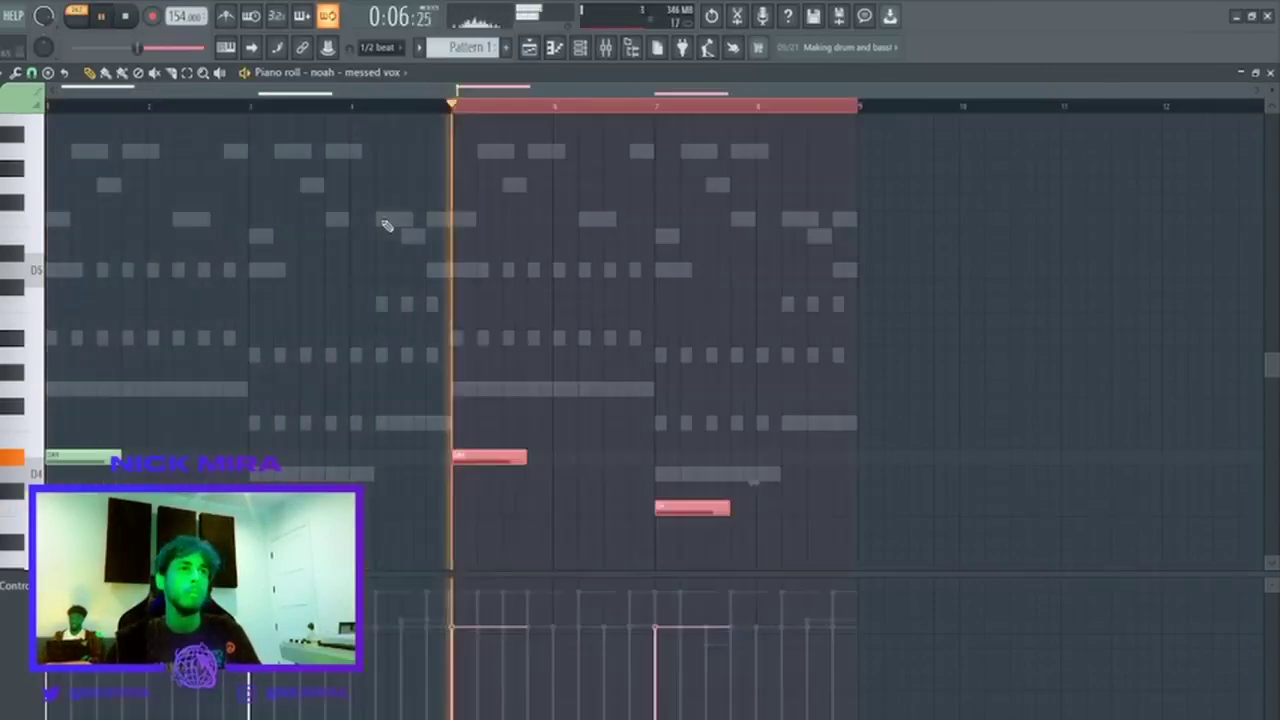
{"action": "key", "text": "ctrl+d"}
Shorten the messed vox's sample length in its channel settings and reverse the sample.
{"action": "key", "text": "F7"}
{"action": "left_click", "coordinate": [367, 303]}
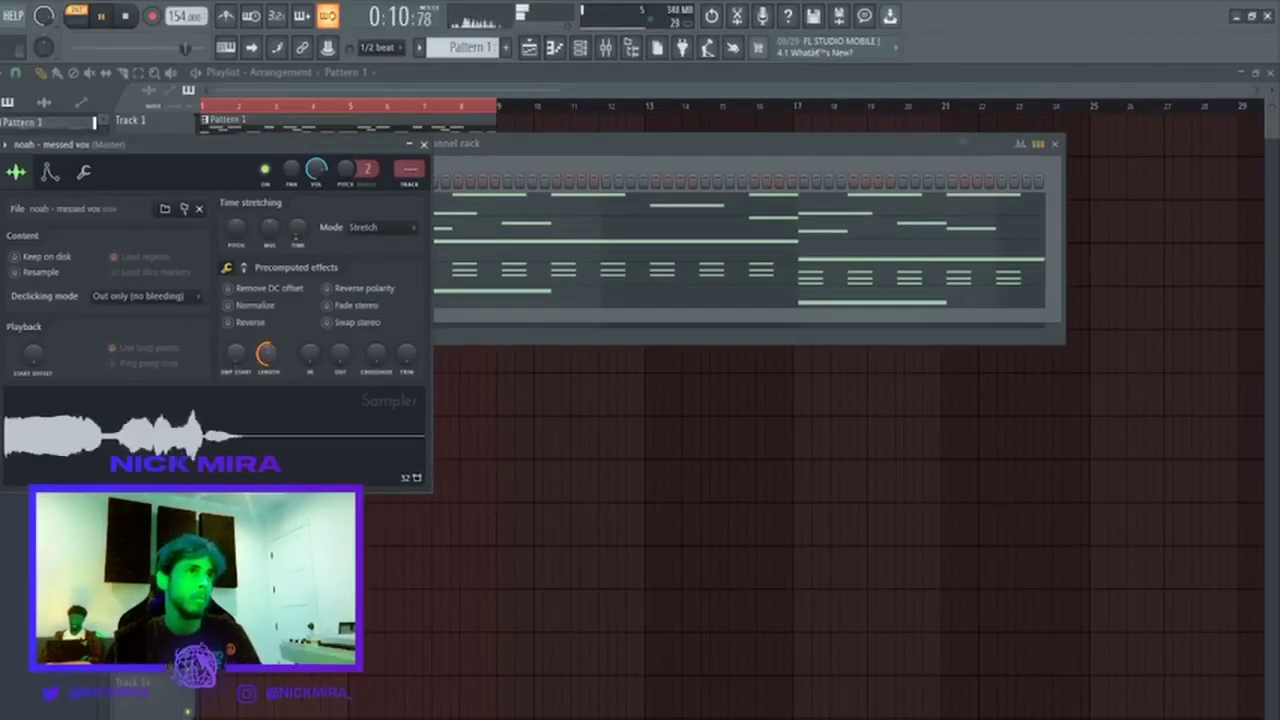
{"action": "mouse_move", "coordinate": [267, 354]}
{"action": "left_mouse_down"}
{"action": "mouse_move", "coordinate": [267, 384]}
{"action": "mouse_move", "coordinate": [265, 358]}
{"action": "left_mouse_up"}
{"action": "left_click", "coordinate": [240, 322]}
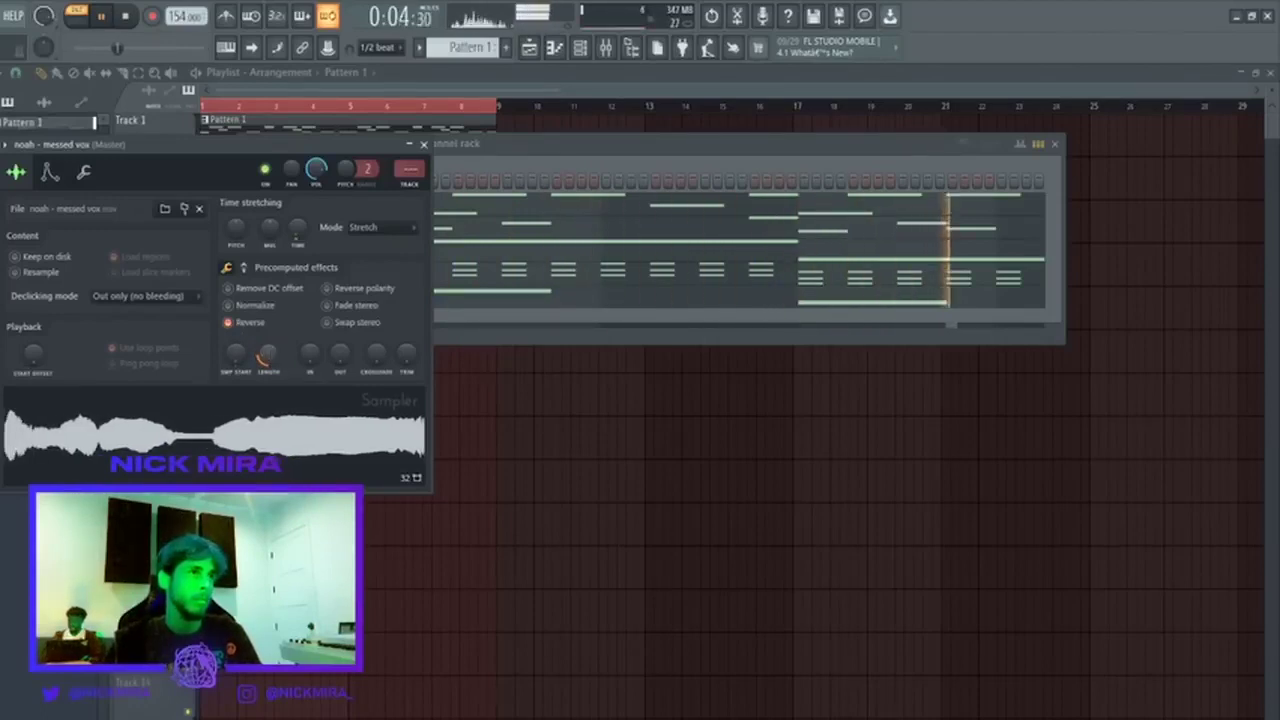
Readjust the reversed messed vox's sample start and length and normalize it.
{"action": "key", "text": "space"}
{"action": "left_click_drag", "start_coordinate": [271, 350], "coordinate": [273, 358]}
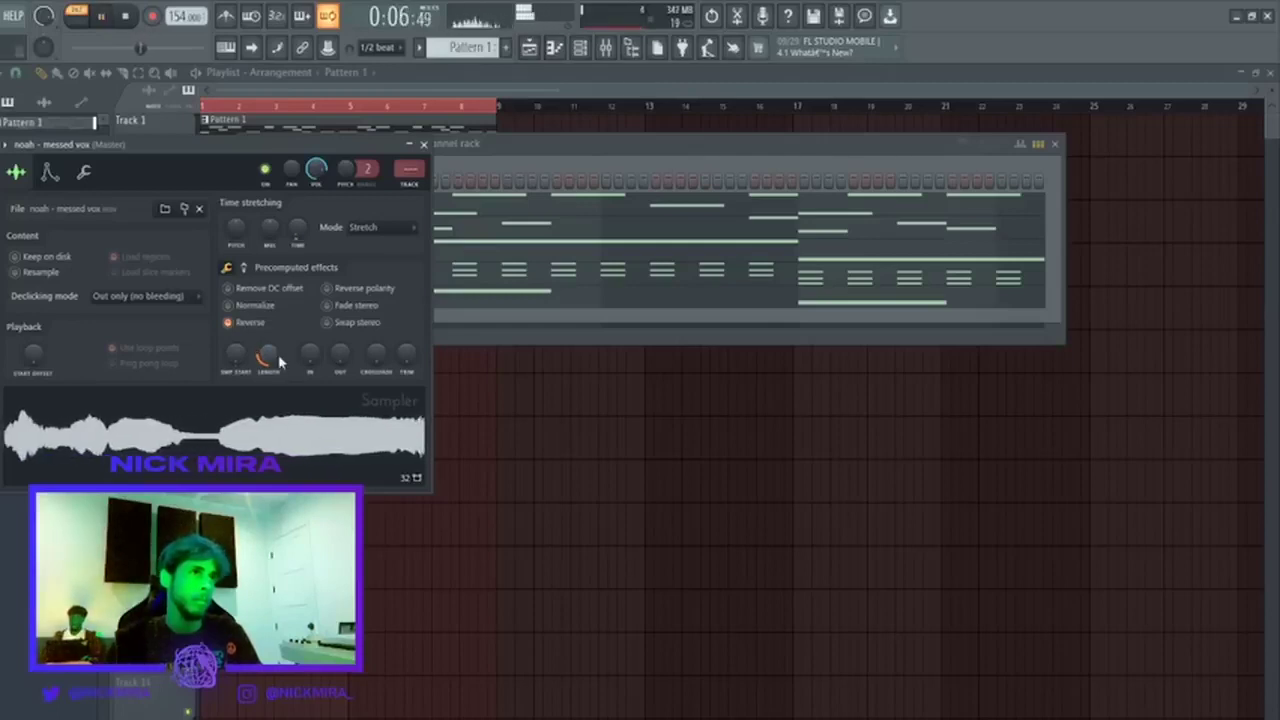
{"action": "left_click_drag", "start_coordinate": [235, 360], "coordinate": [235, 352]}
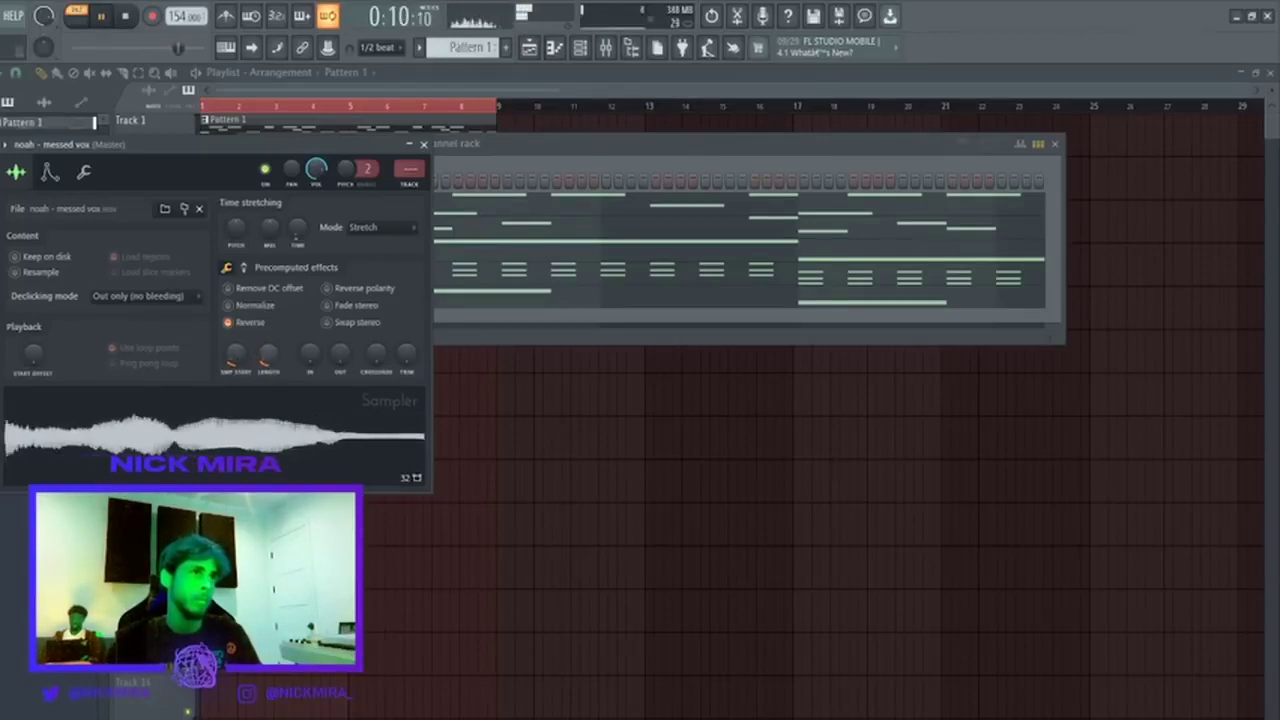
{"action": "left_click_drag", "start_coordinate": [268, 355], "coordinate": [238, 368]}
{"action": "left_click", "coordinate": [247, 307]}
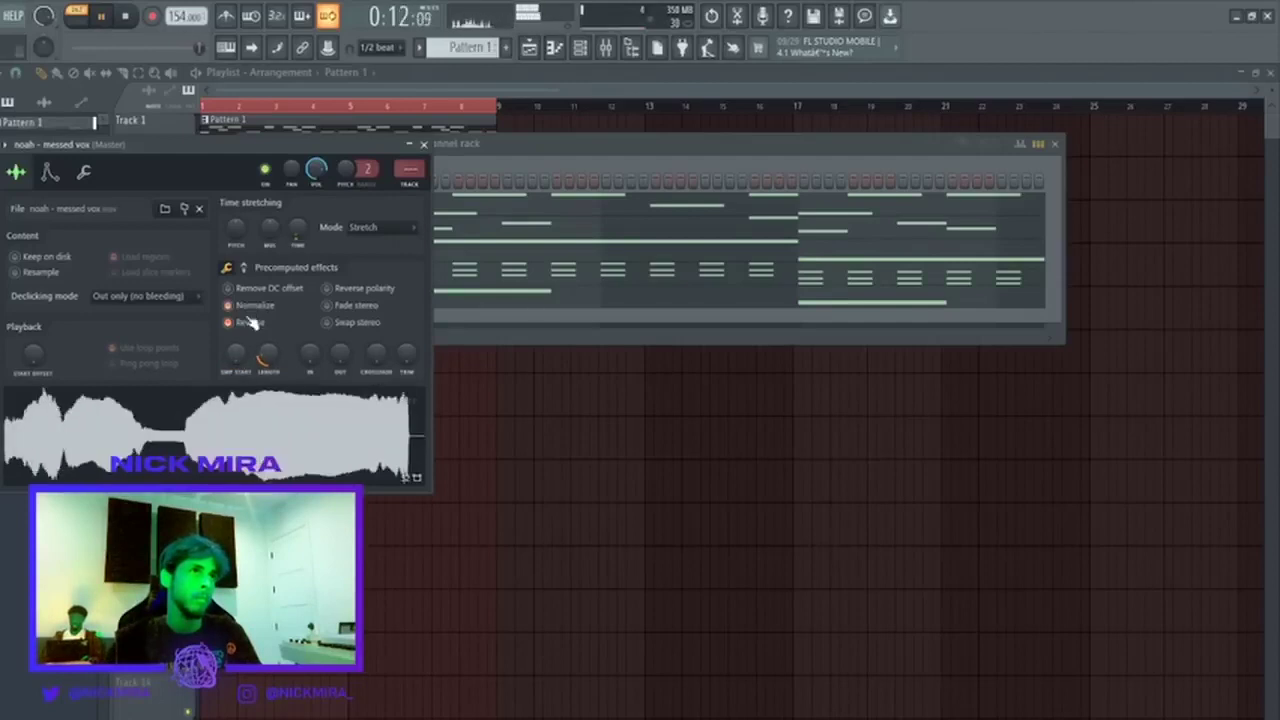
Turn off Reverse and Normalize for the messed vox sample and lengthen the portion of the sample that plays.
{"action": "left_click", "coordinate": [249, 321]}
{"action": "left_click", "coordinate": [249, 310]}
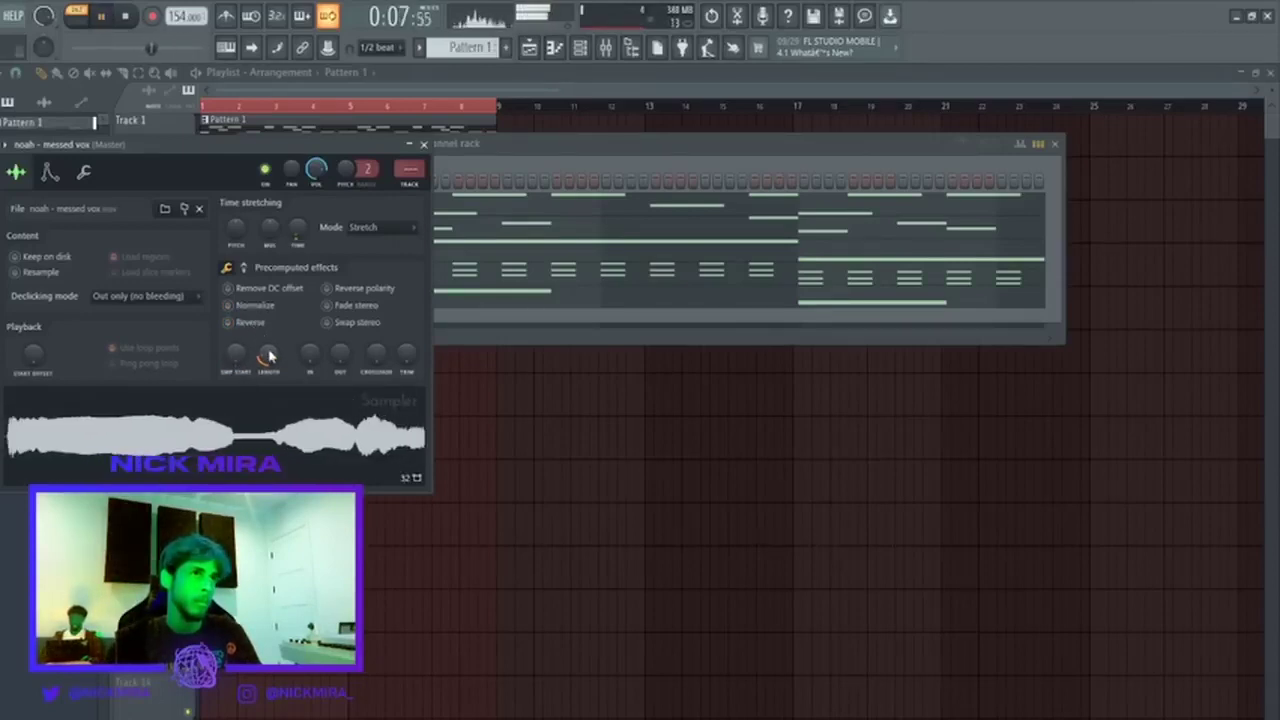
{"action": "scroll", "coordinate": [268, 355], "scroll_direction": "up", "scroll_amount": 3}
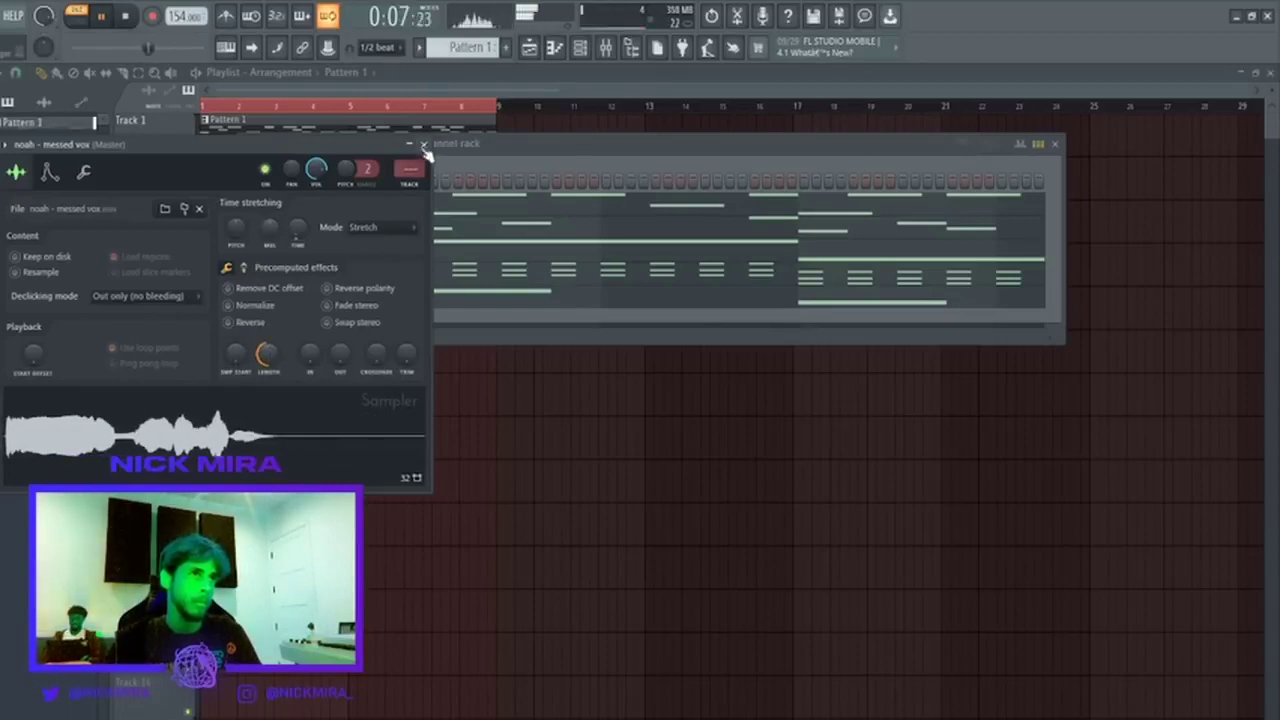
{"action": "left_click", "coordinate": [424, 146]}
Copy the messed vox notes one octave higher and one beat later, and shorten the copies to half a beat.
{"action": "left_click", "coordinate": [402, 296]}
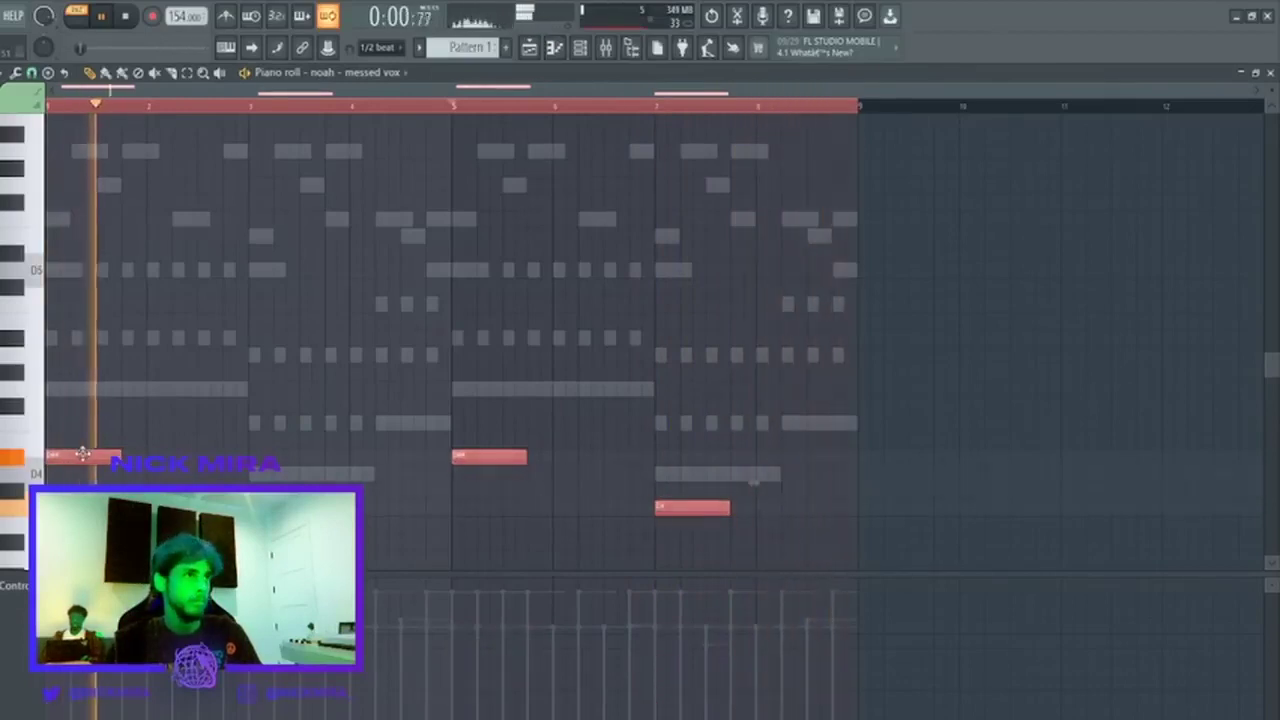
{"action": "left_click_drag", "start_coordinate": [82, 454], "coordinate": [111, 454]}
{"action": "key", "text": "ctrl+Up"}
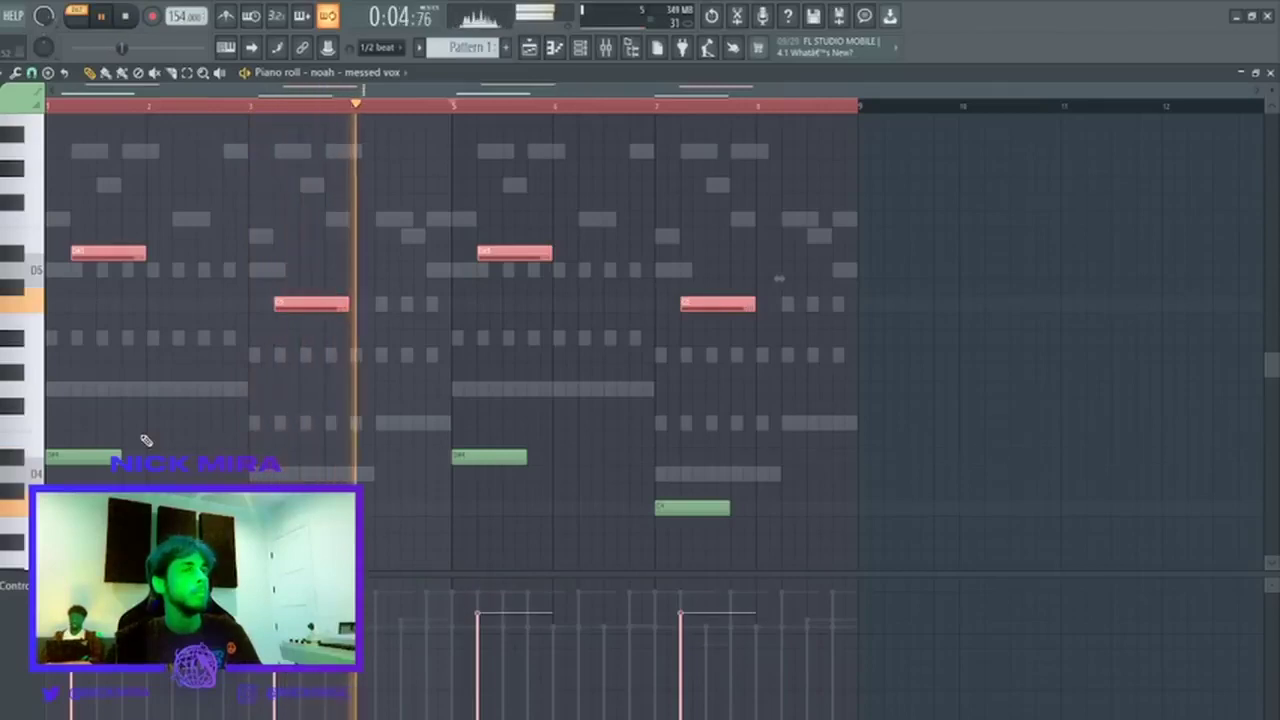
{"action": "left_click_drag", "start_coordinate": [144, 254], "coordinate": [82, 254]}
{"action": "key", "text": "space"}
{"action": "key", "text": "ctrl+d"}
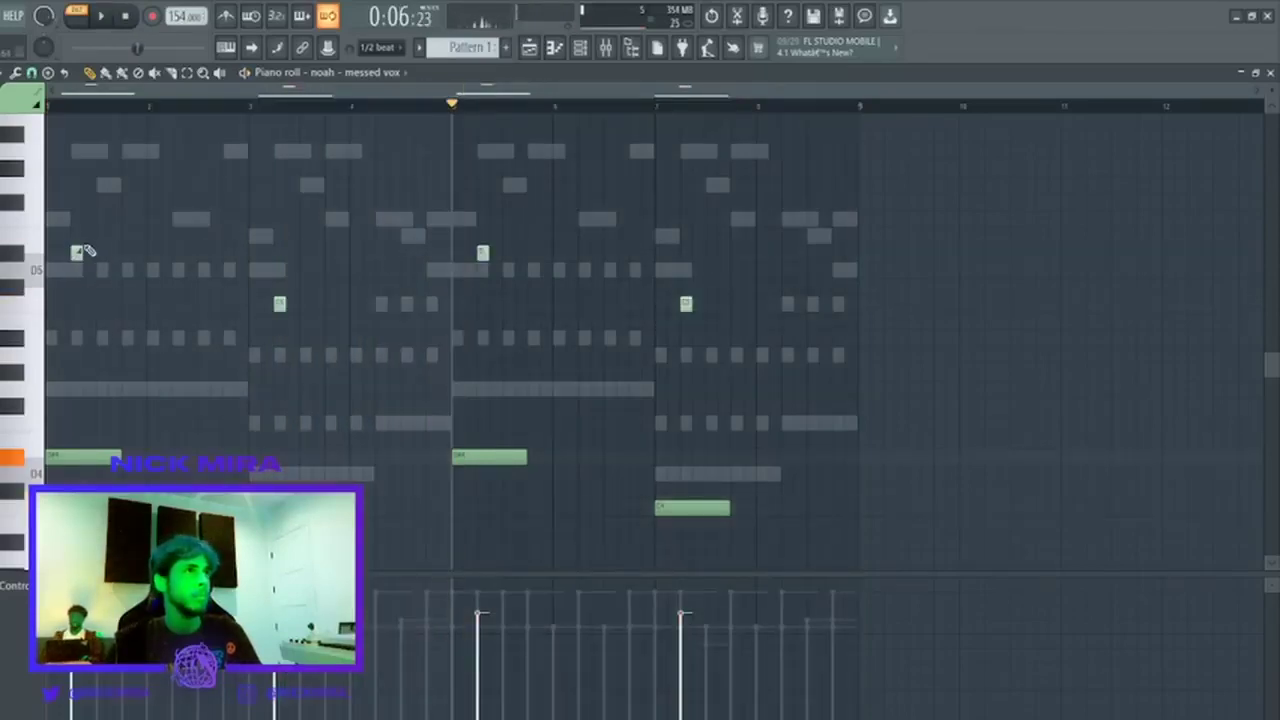
Make the short C5 note in bar 3 a slide note and copy the short notes of bars 1 and 3 over those in bars 5 and 7.
{"action": "key", "text": "space"}
{"action": "key", "text": "space"}
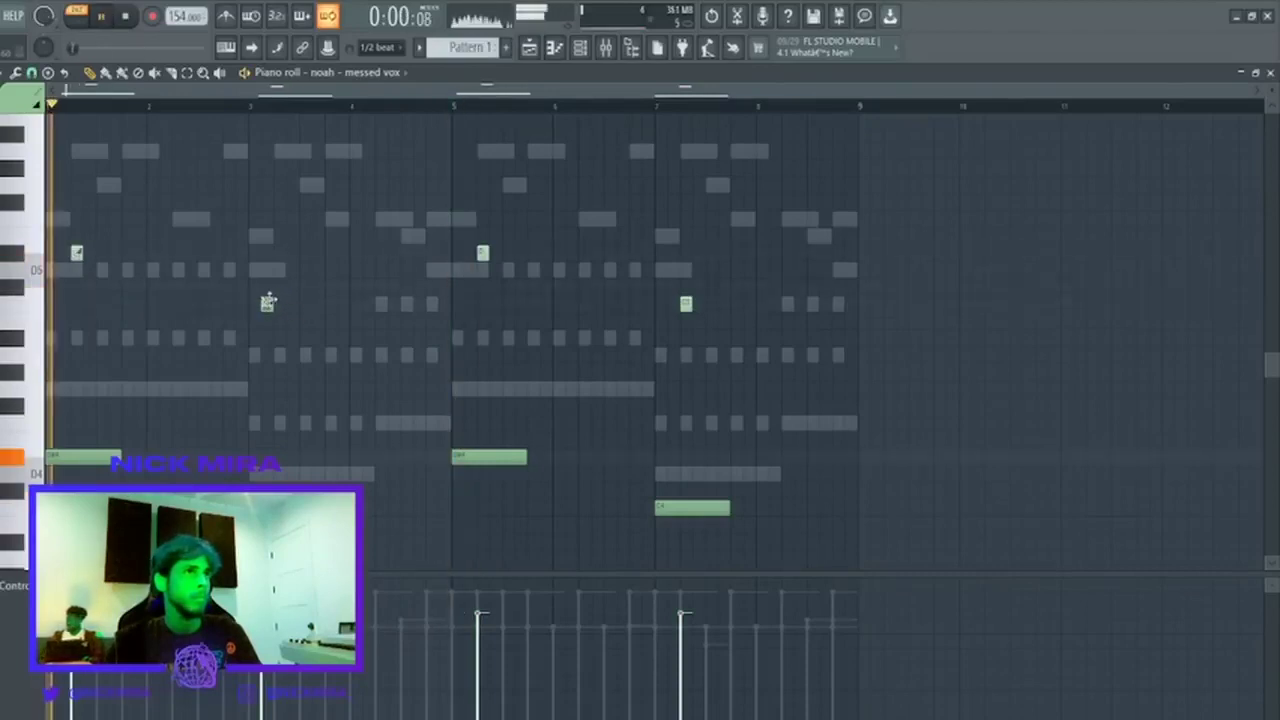
{"action": "left_click_drag", "start_coordinate": [268, 303], "coordinate": [282, 303]}
{"action": "right_click", "coordinate": [484, 254]}
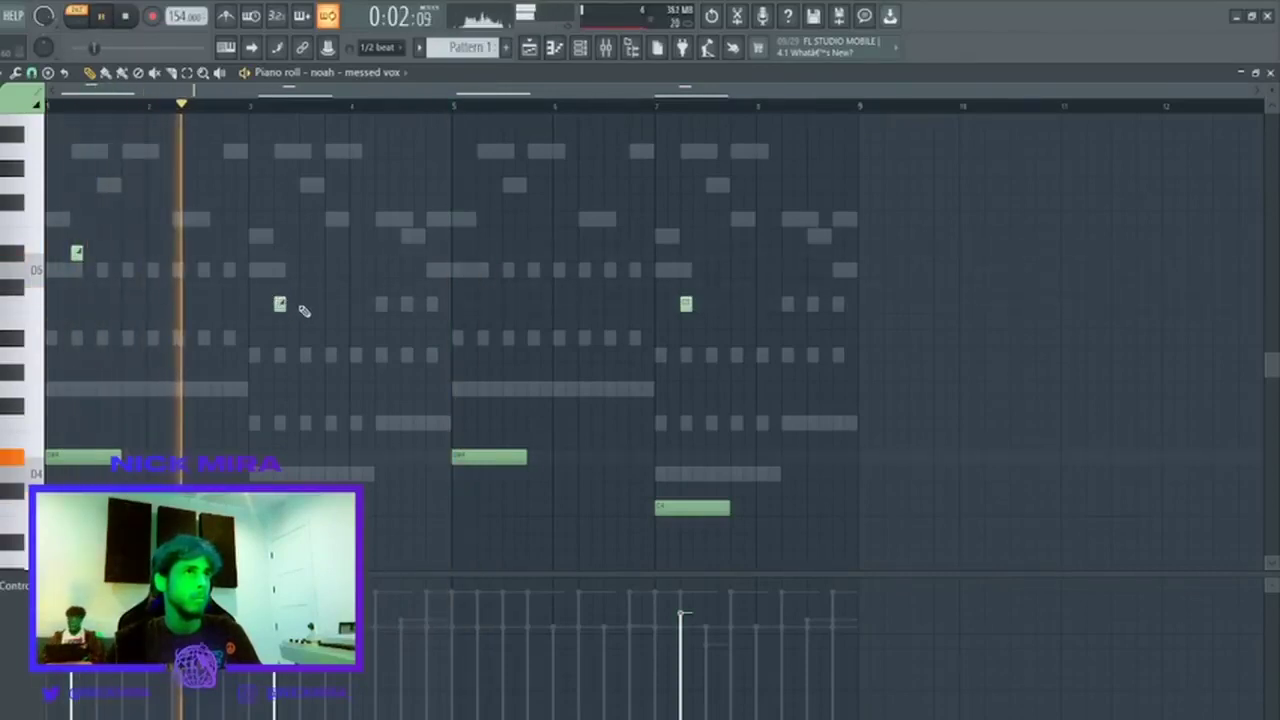
{"action": "left_click", "coordinate": [280, 304], "text": "ctrl+shift"}
{"action": "left_click", "coordinate": [79, 254], "text": "ctrl+shift"}
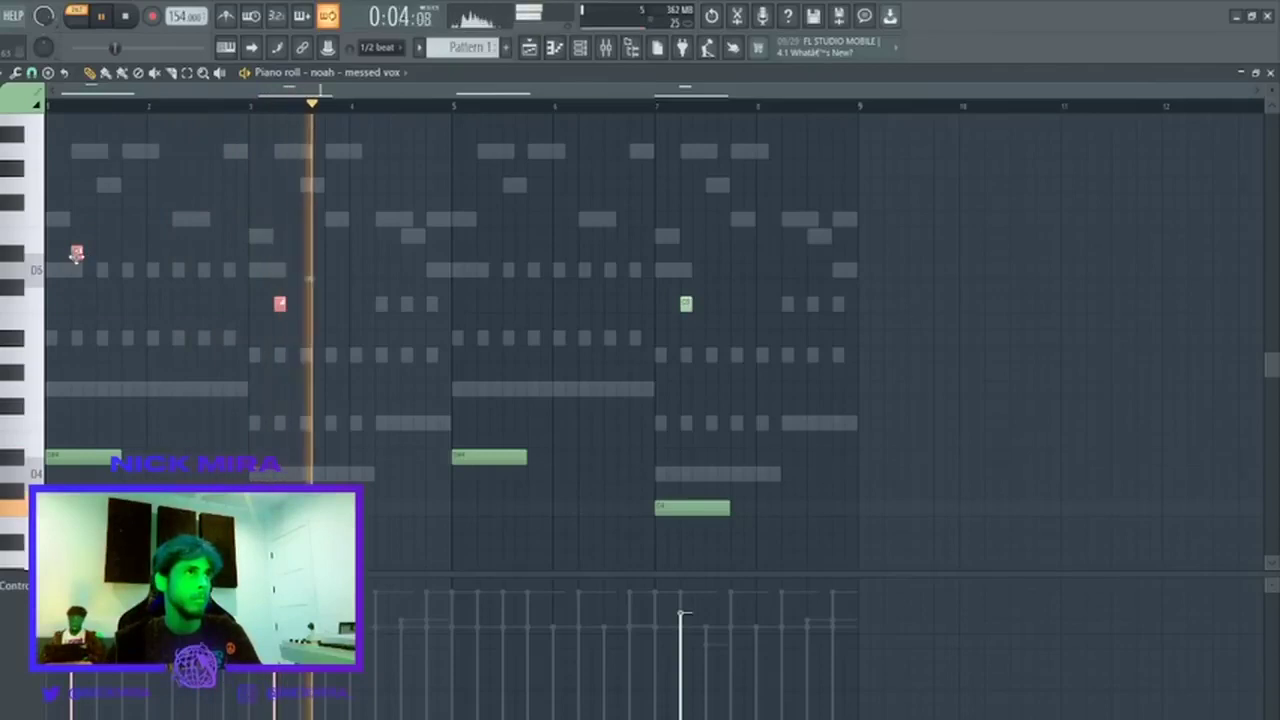
{"action": "left_click_drag", "start_coordinate": [79, 254], "coordinate": [485, 254]}
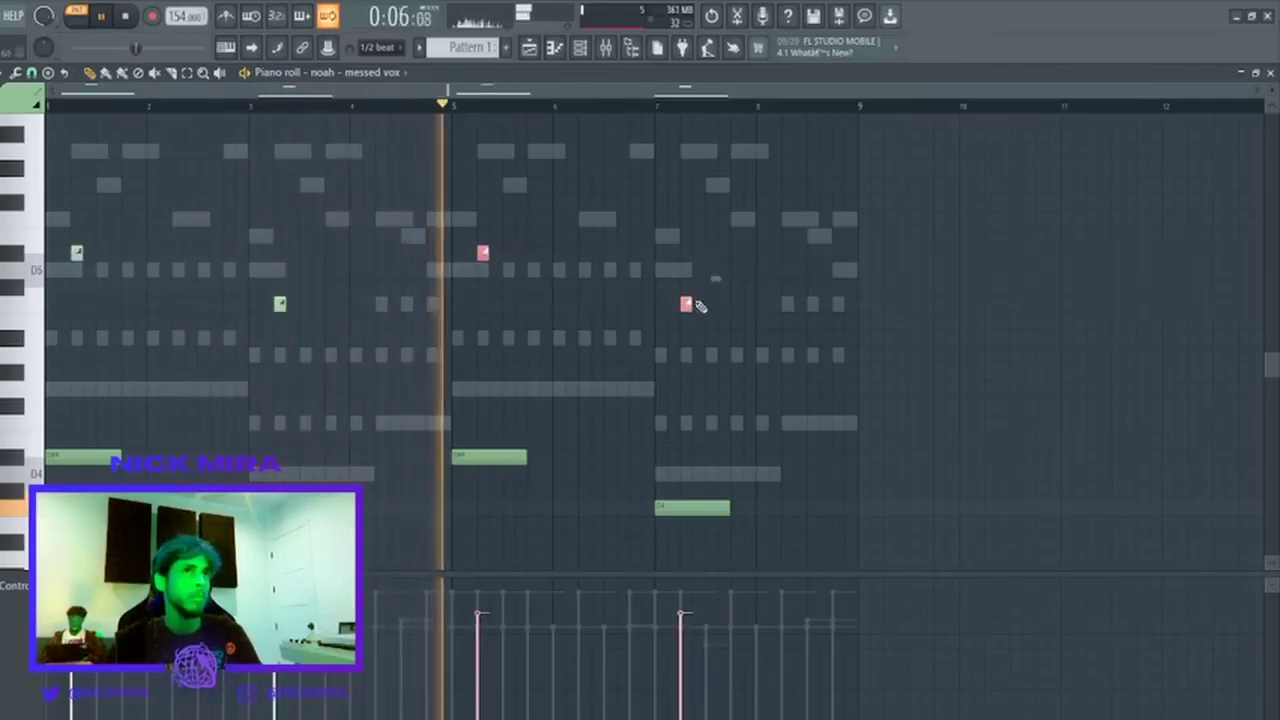
{"action": "right_click", "coordinate": [688, 303]}
{"action": "key", "text": "ctrl+d"}
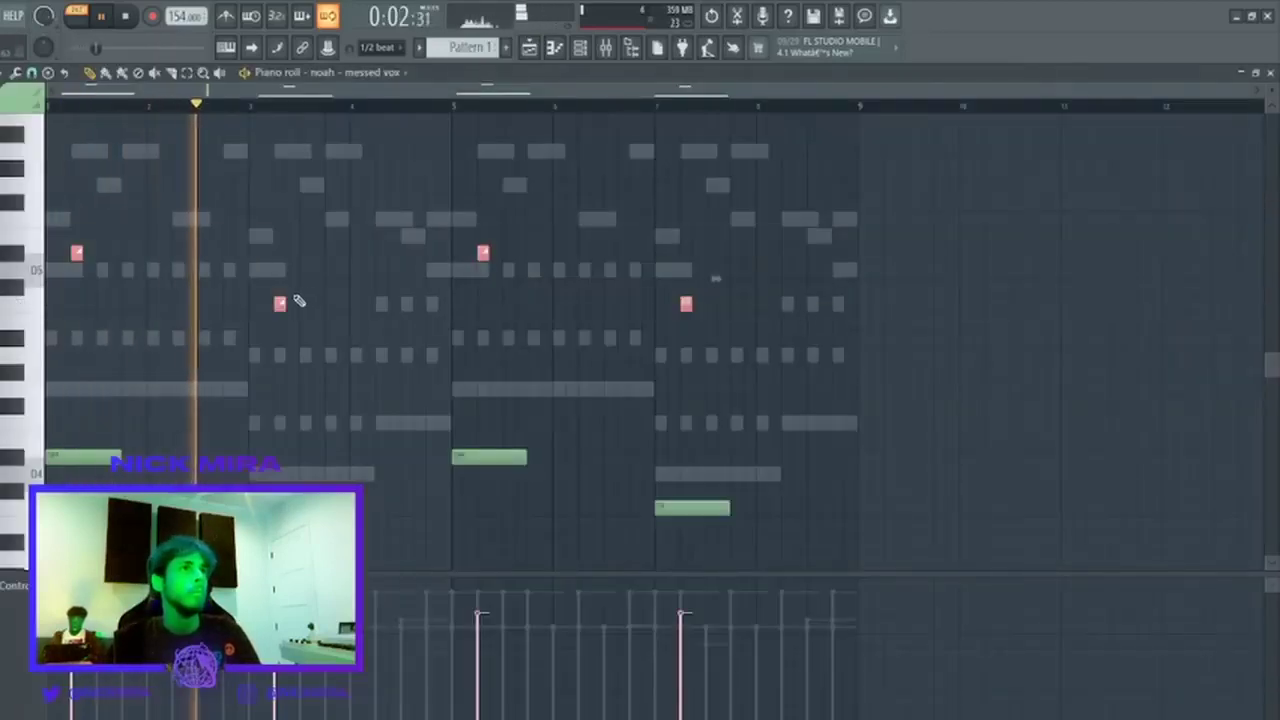
Move the four short upper notes one beat earlier to the starts of bars 1, 3, 5 and 7, keeping them half a beat long.
{"action": "left_click_drag", "start_coordinate": [286, 304], "coordinate": [277, 301]}
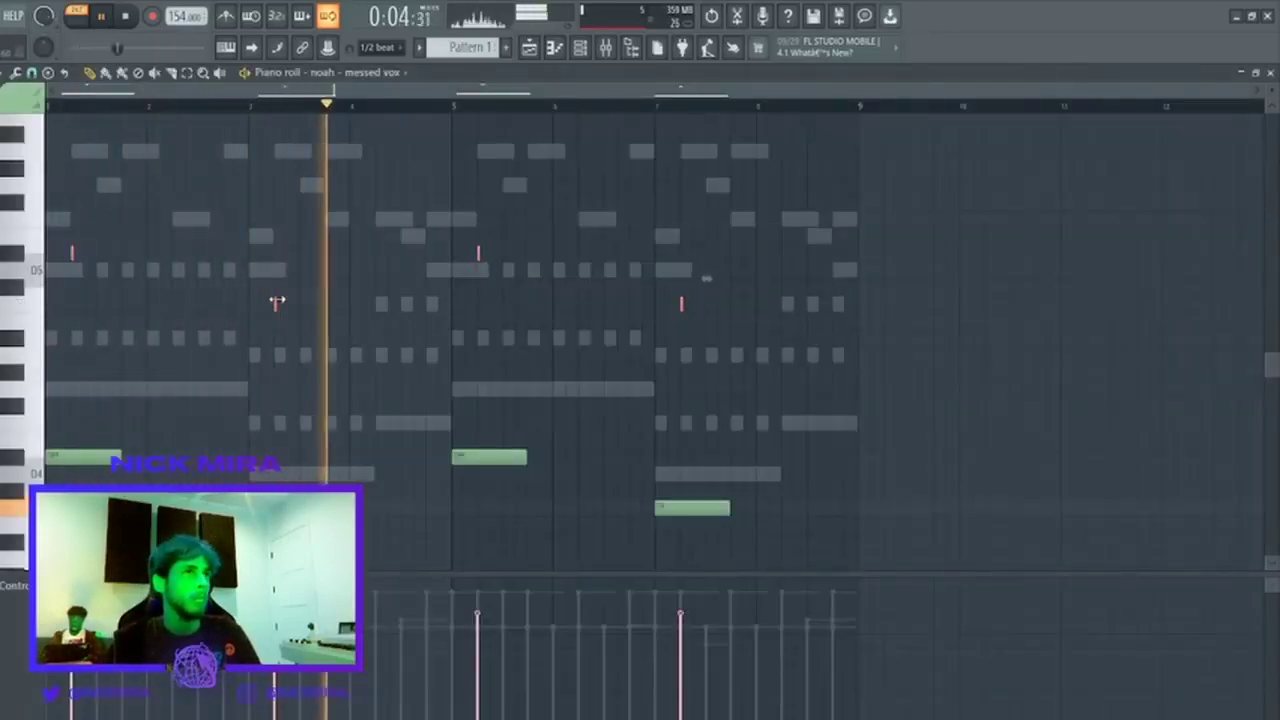
{"action": "key", "text": "shift+Left"}
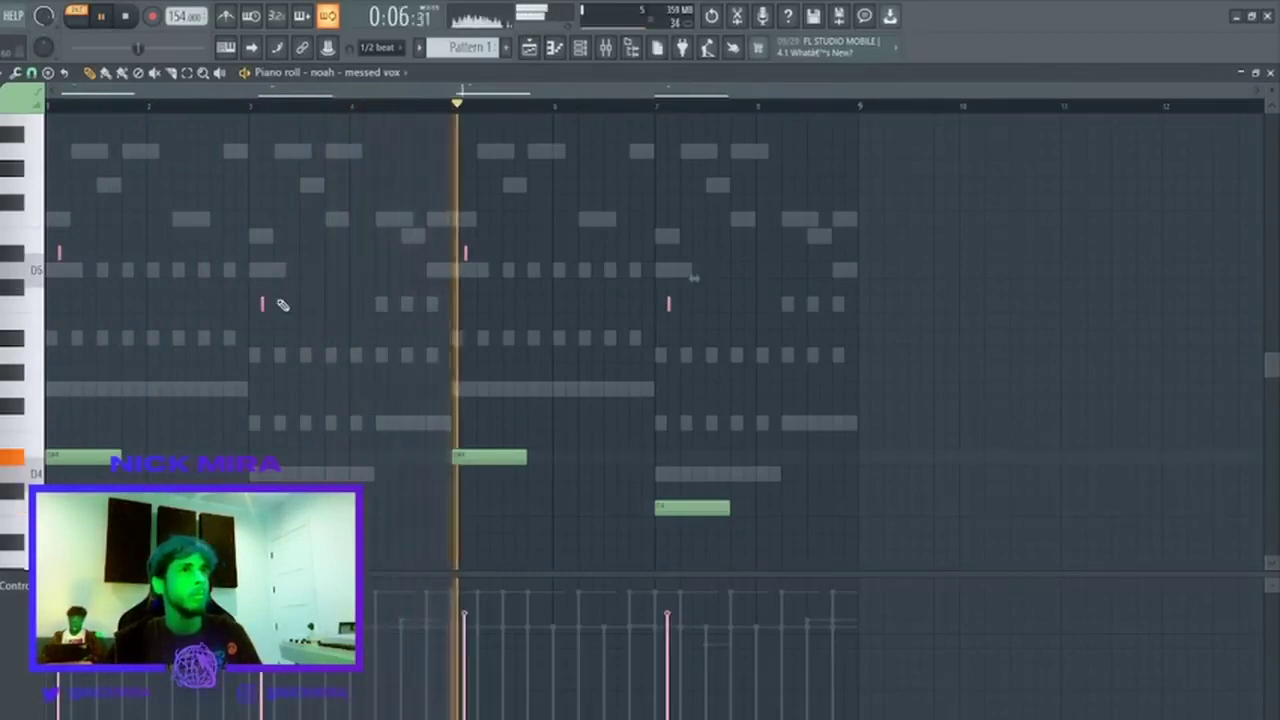
{"action": "left_click_drag", "start_coordinate": [264, 304], "coordinate": [273, 304]}
{"action": "key", "text": "space"}
{"action": "key", "text": "space"}
{"action": "key", "text": "shift+Left"}
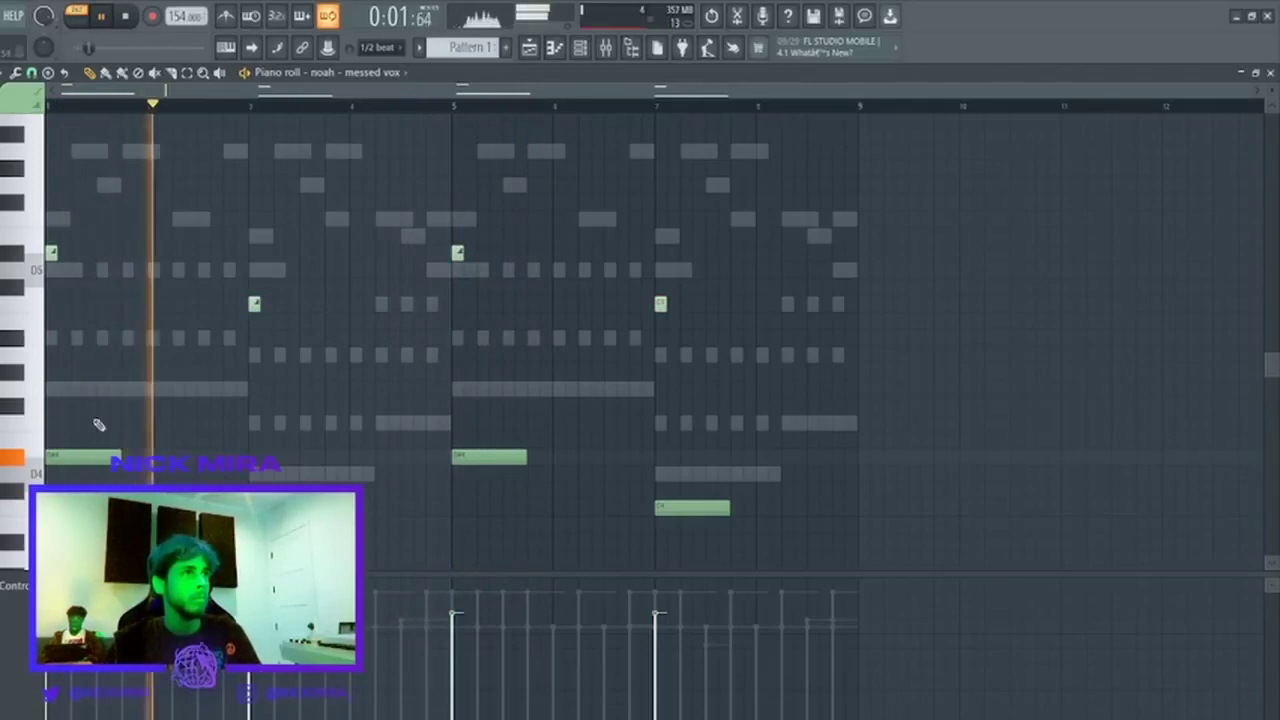
Move all messed vox notes about 3.5 beats later and one octave down.
{"action": "key", "text": "ctrl+a"}
{"action": "left_click_drag", "start_coordinate": [91, 460], "coordinate": [174, 457]}
{"action": "key", "text": "ctrl+Down"}
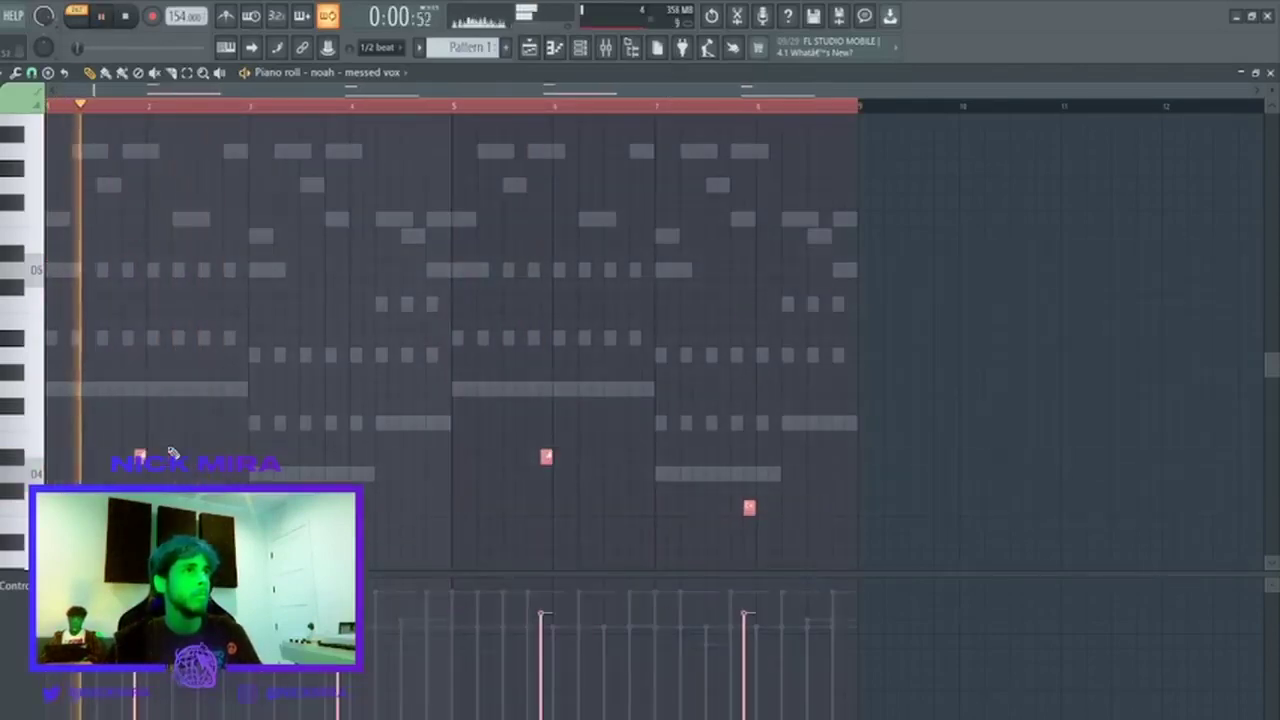
{"action": "key", "text": "ctrl+d"}
{"action": "scroll", "coordinate": [177, 440], "scroll_direction": "down", "scroll_amount": 5}
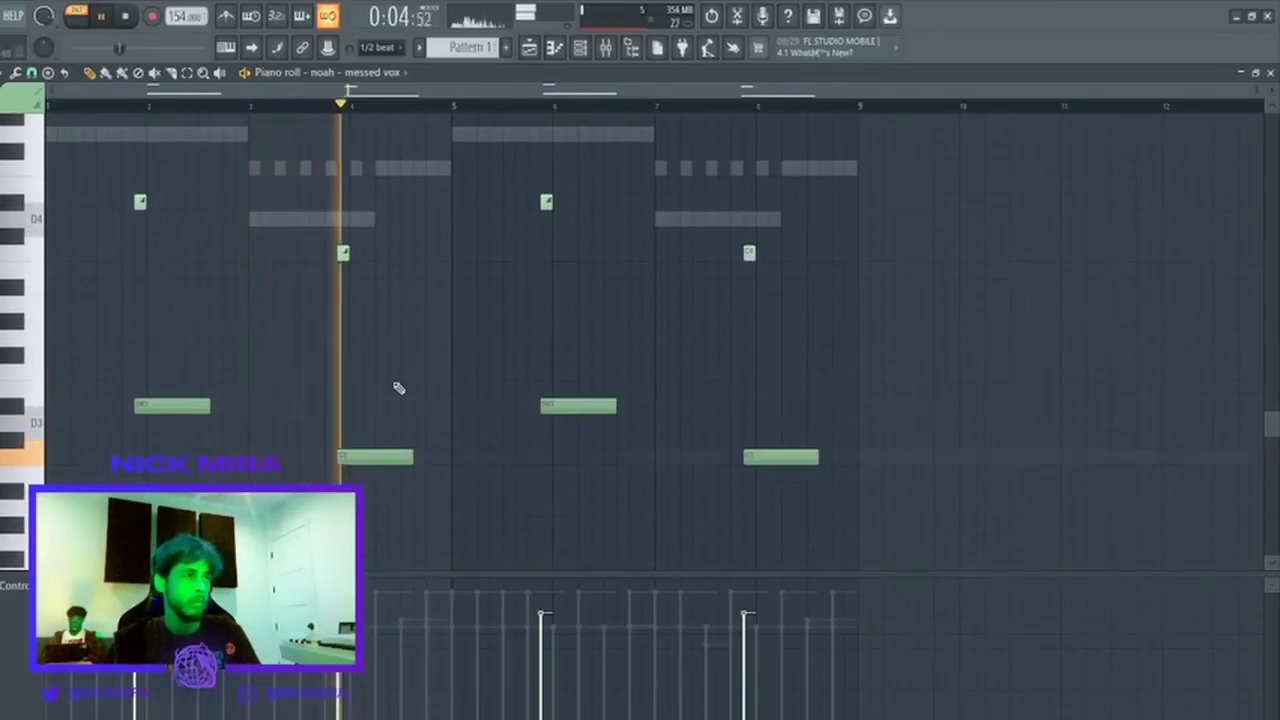
{"action": "key", "text": "Escape"}
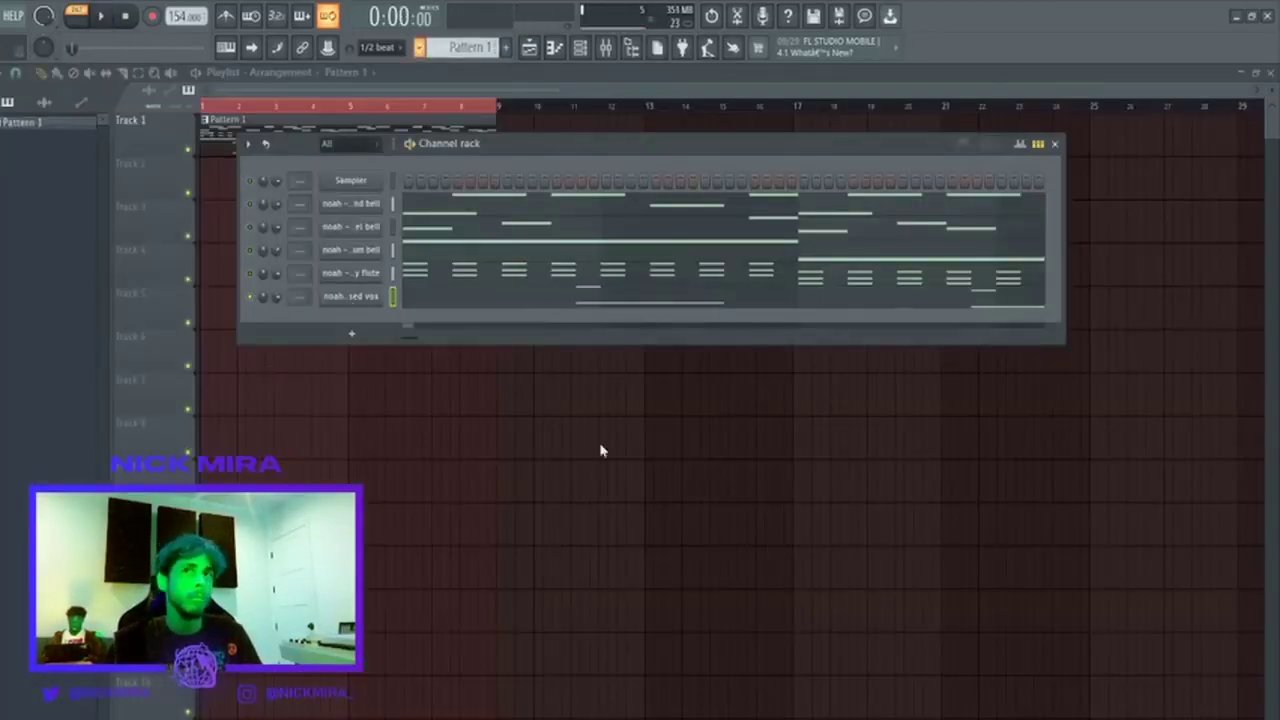
Render the messed vox of Pattern 1 to an audio clip on Track 5 and reverse the clip.
{"action": "left_click_drag", "start_coordinate": [780, 435], "coordinate": [74, 291]}
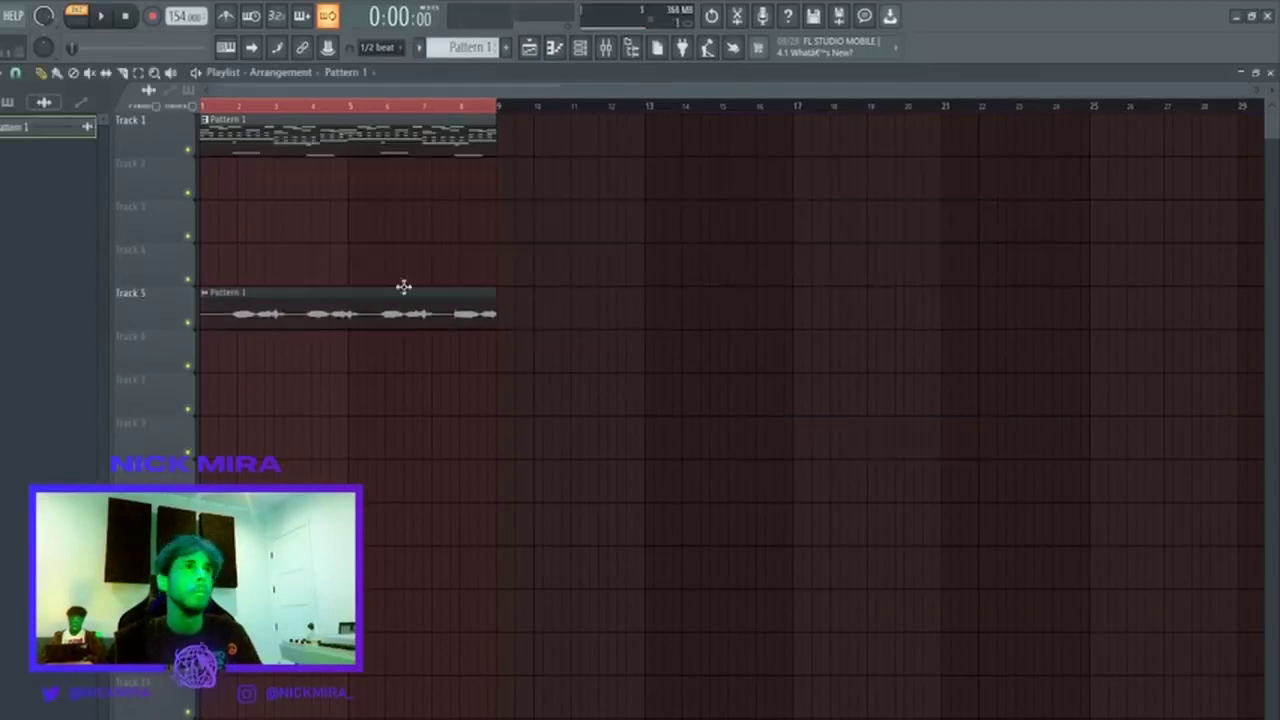
{"action": "double_click", "coordinate": [313, 320]}
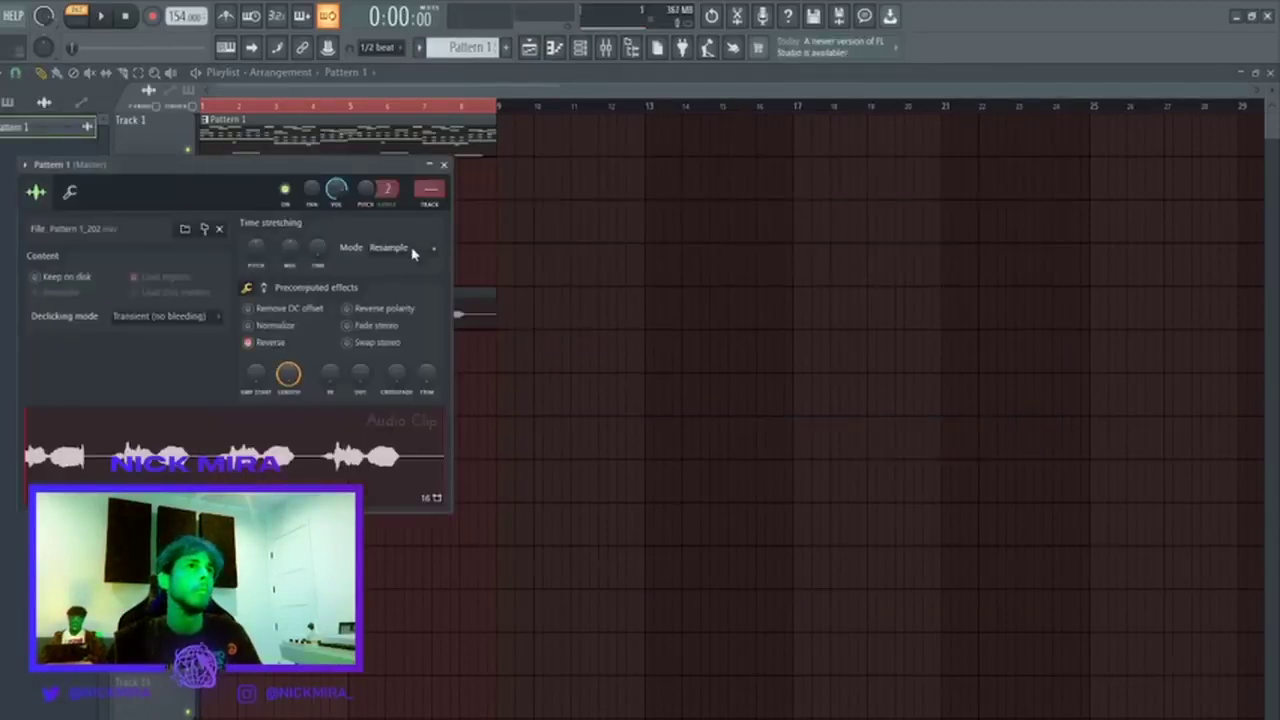
{"action": "key", "text": "Escape"}
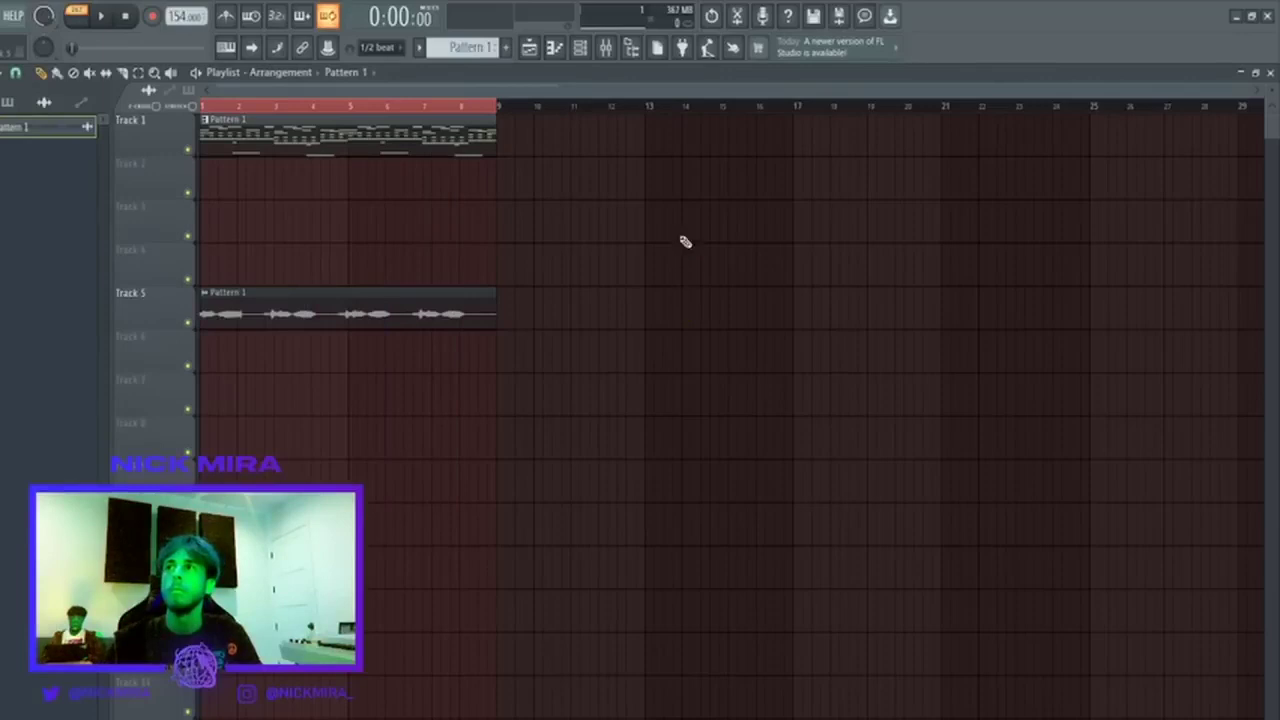
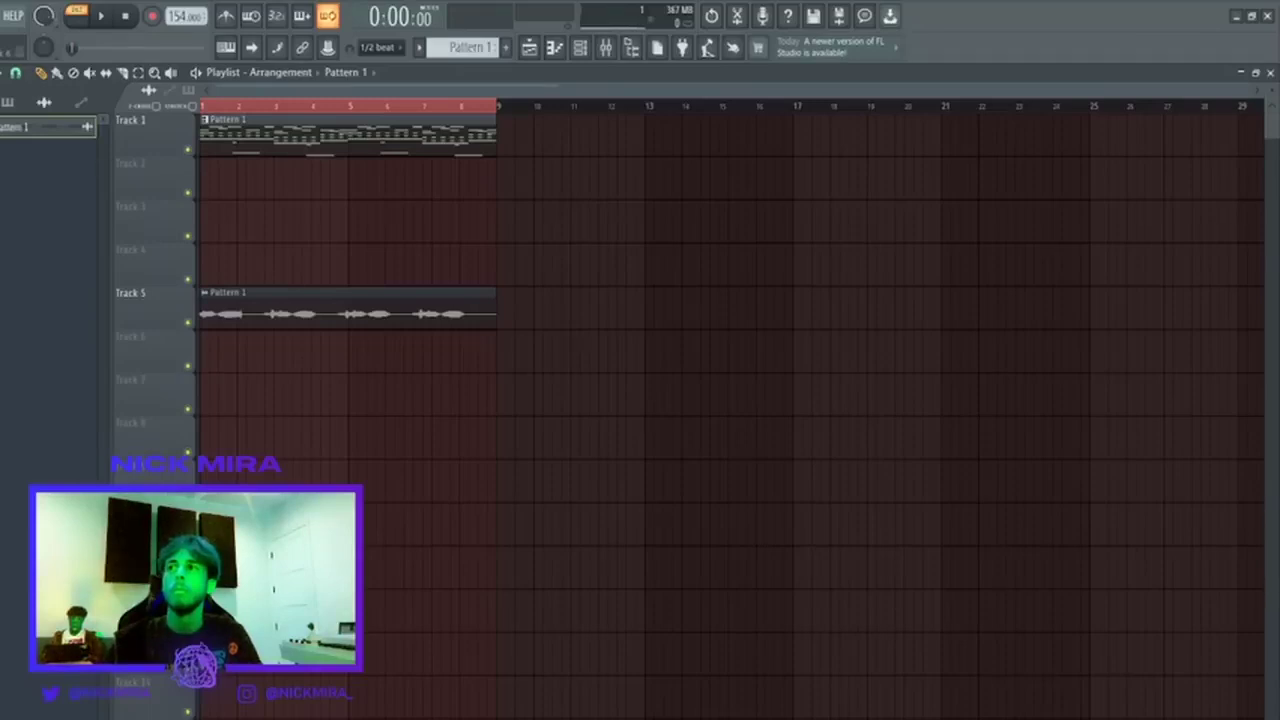
Solo Track 5 to play the reversed clip on its own and list all channels in the channel rack.
{"action": "left_click", "coordinate": [580, 48]}
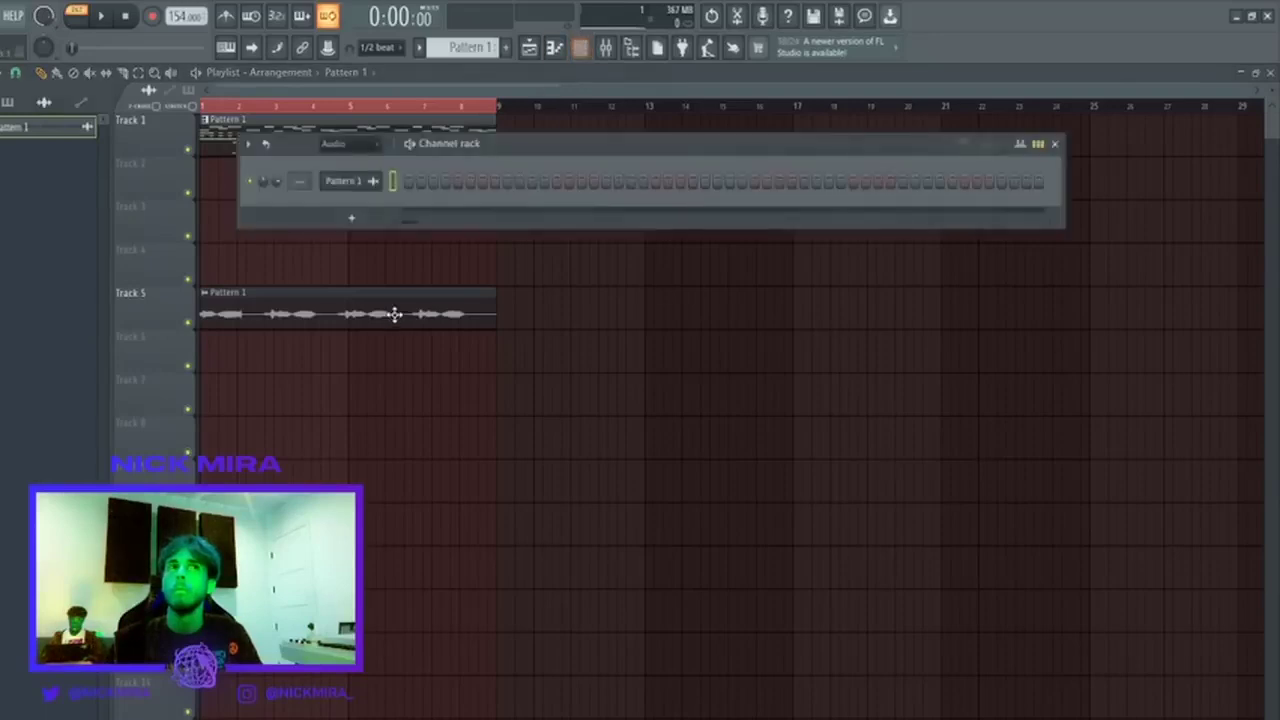
{"action": "double_click", "coordinate": [394, 314]}
{"action": "right_click", "coordinate": [537, 335]}
{"action": "right_click", "coordinate": [189, 323]}
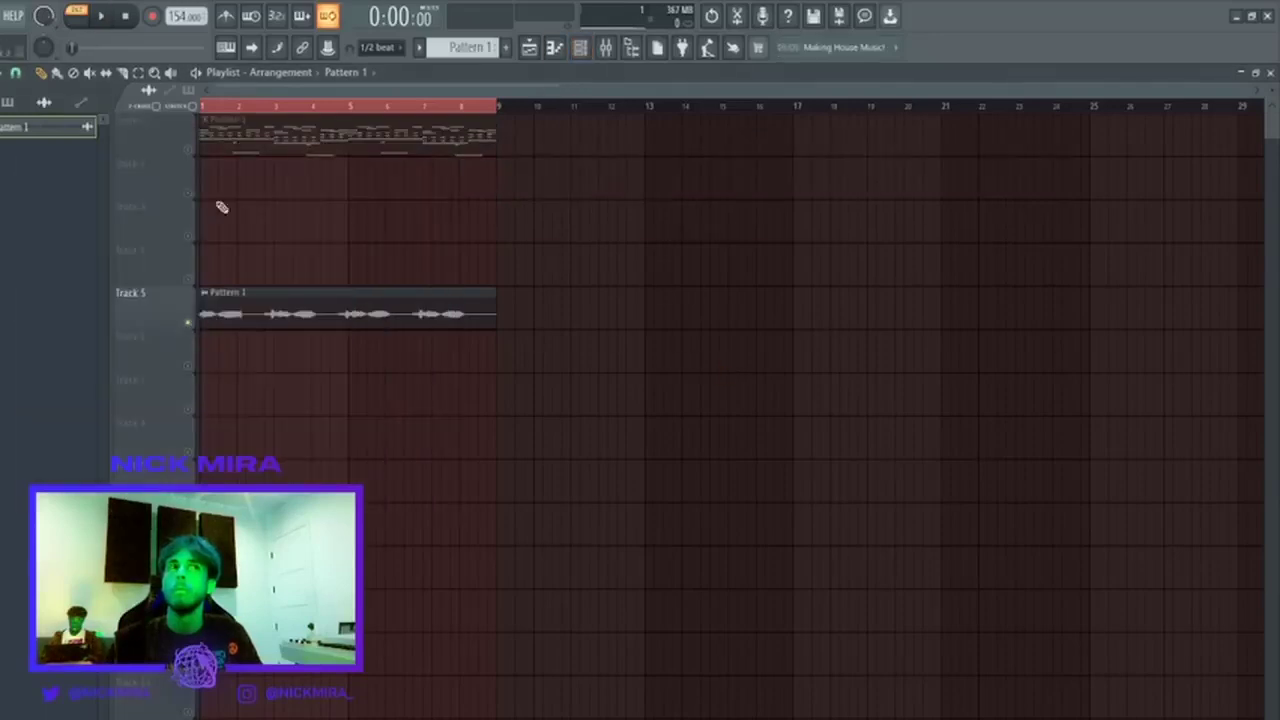
{"action": "left_click", "coordinate": [579, 49]}
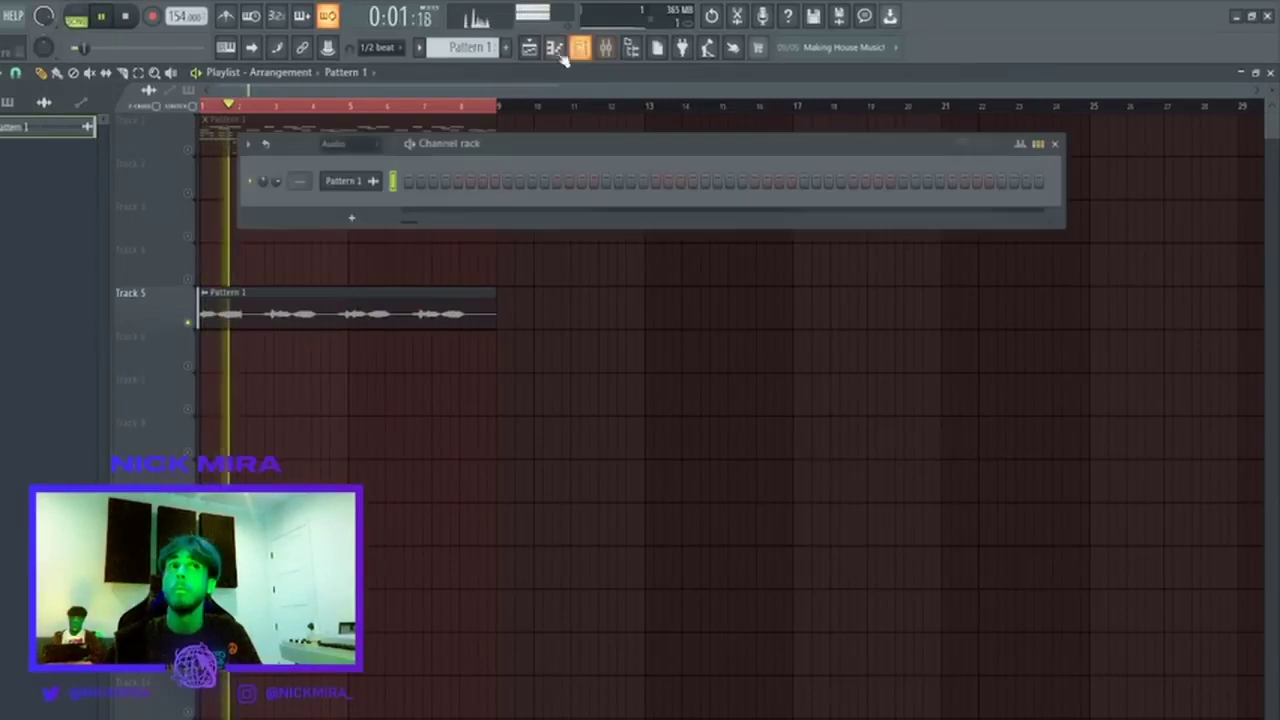
{"action": "scroll", "coordinate": [329, 146], "scroll_direction": "down", "scroll_amount": 2}
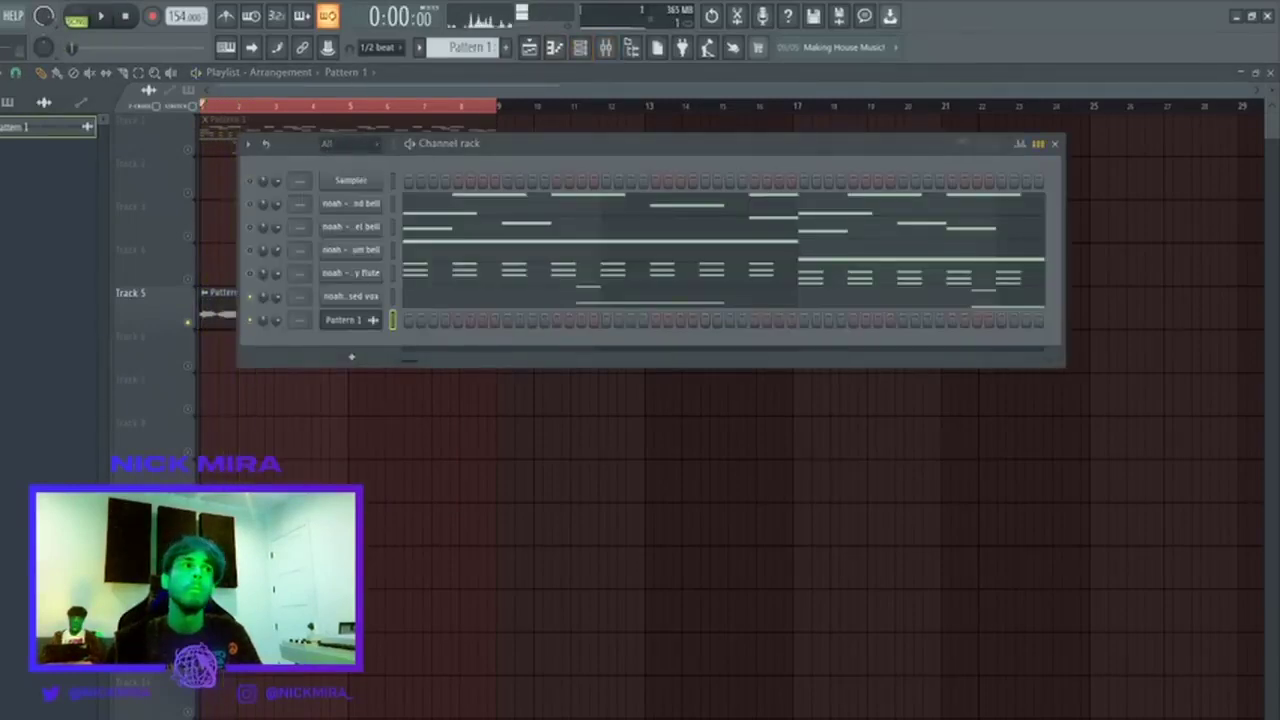
Add the equal vox sample as a new channel and play it with Track 1, the bells and the flute re-enabled and messed vox muted.
{"action": "left_click_drag", "start_coordinate": [205, 390], "coordinate": [357, 362]}
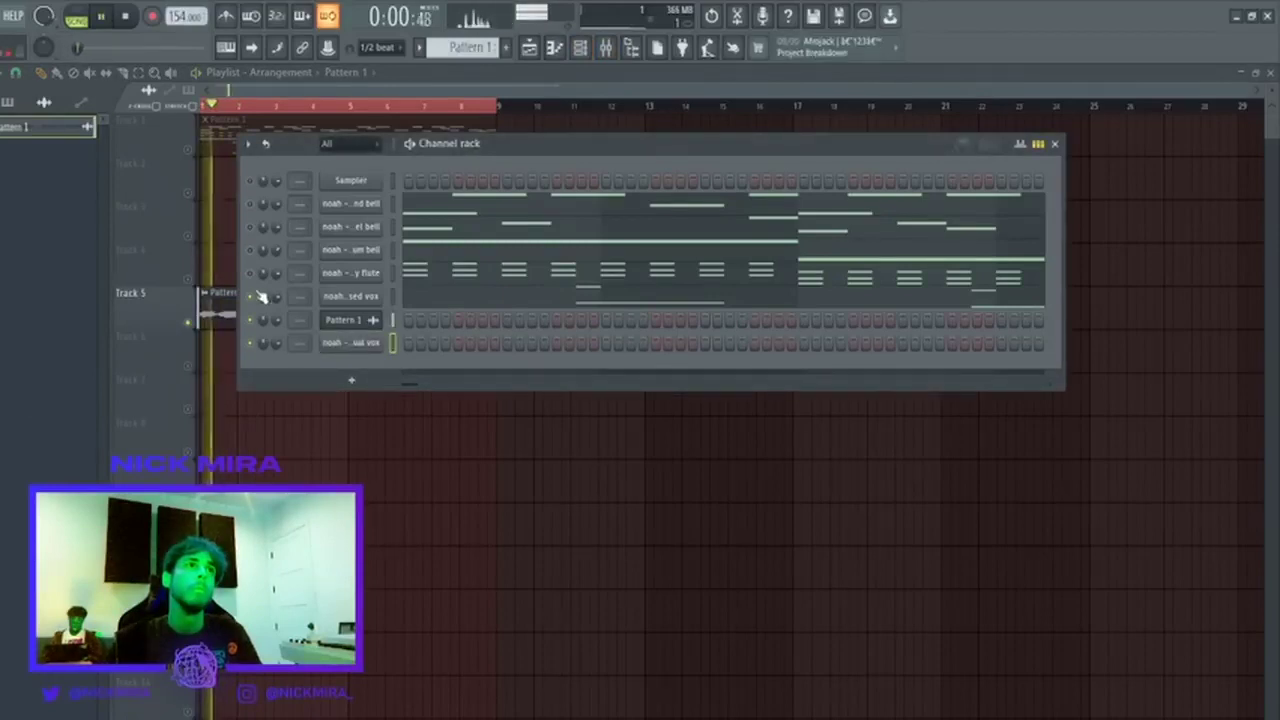
{"action": "key", "text": "space"}
{"action": "key", "text": "F6"}
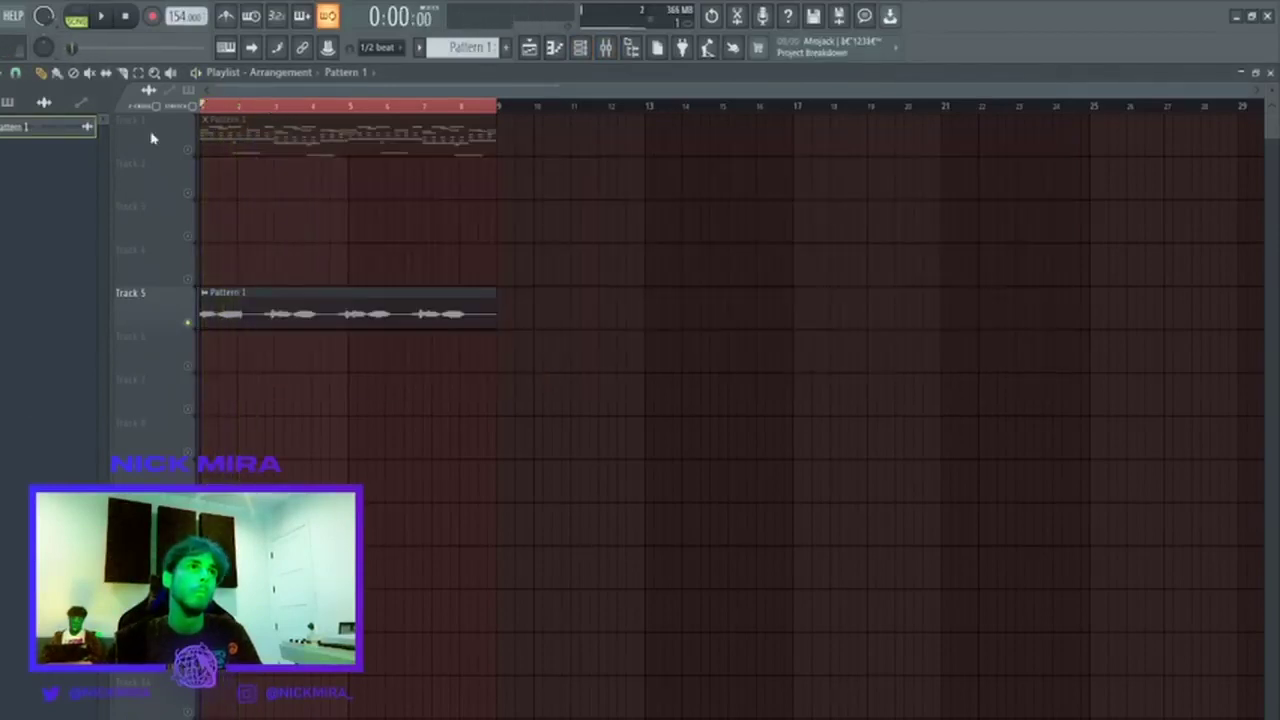
{"action": "left_click", "coordinate": [589, 55]}
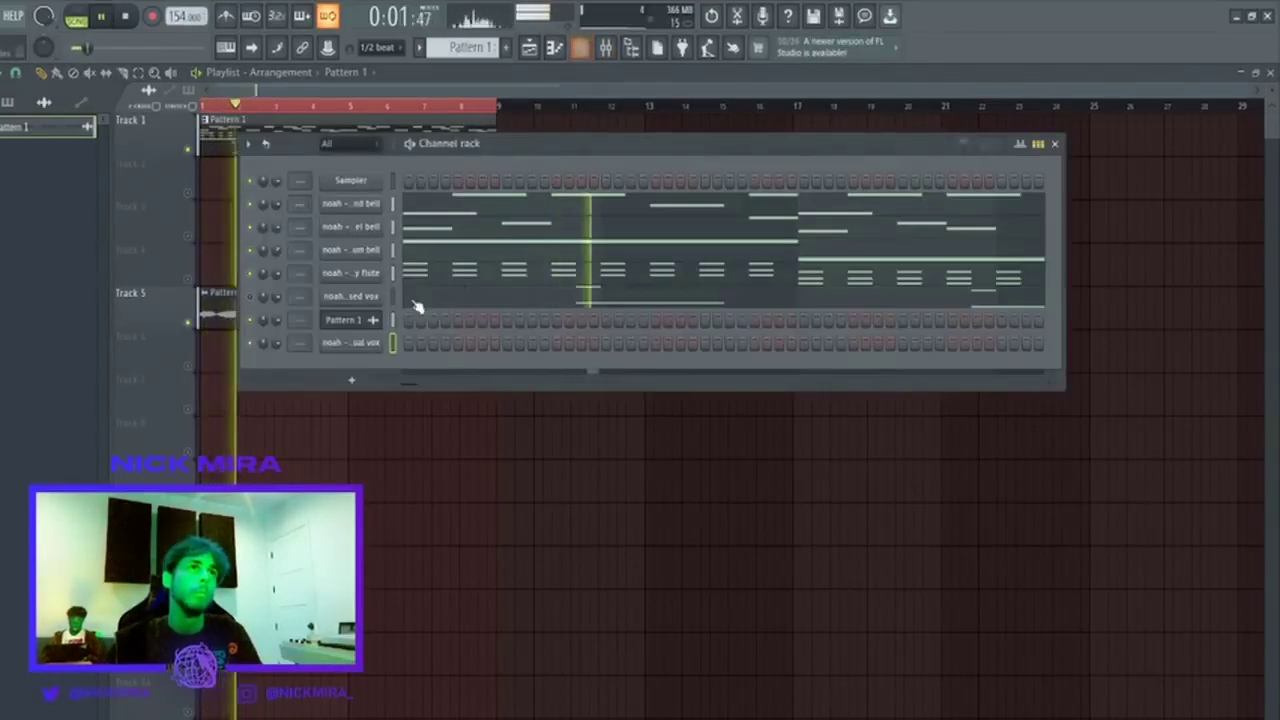
Set the equal vox channel's time stretching to Stretch and route it to mixer track 2.
{"action": "left_click", "coordinate": [418, 339]}
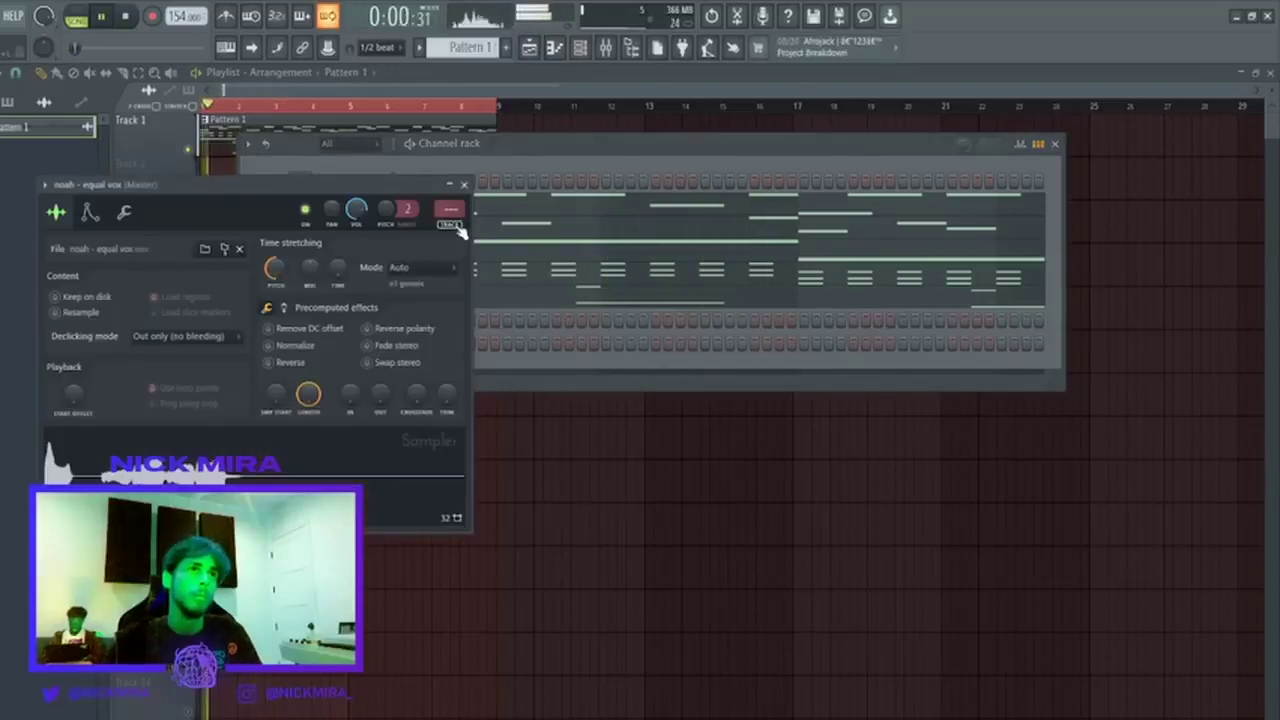
{"action": "left_click", "coordinate": [458, 228]}
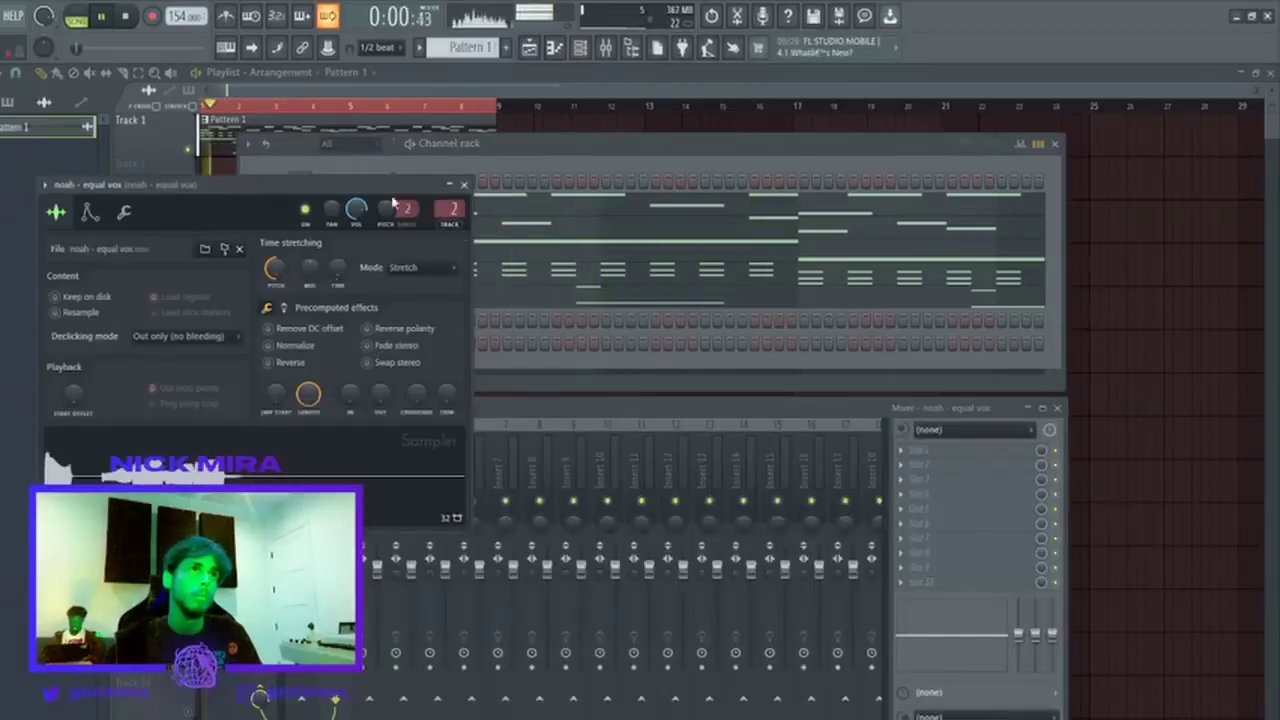
{"action": "left_click_drag", "start_coordinate": [380, 185], "coordinate": [430, 423]}
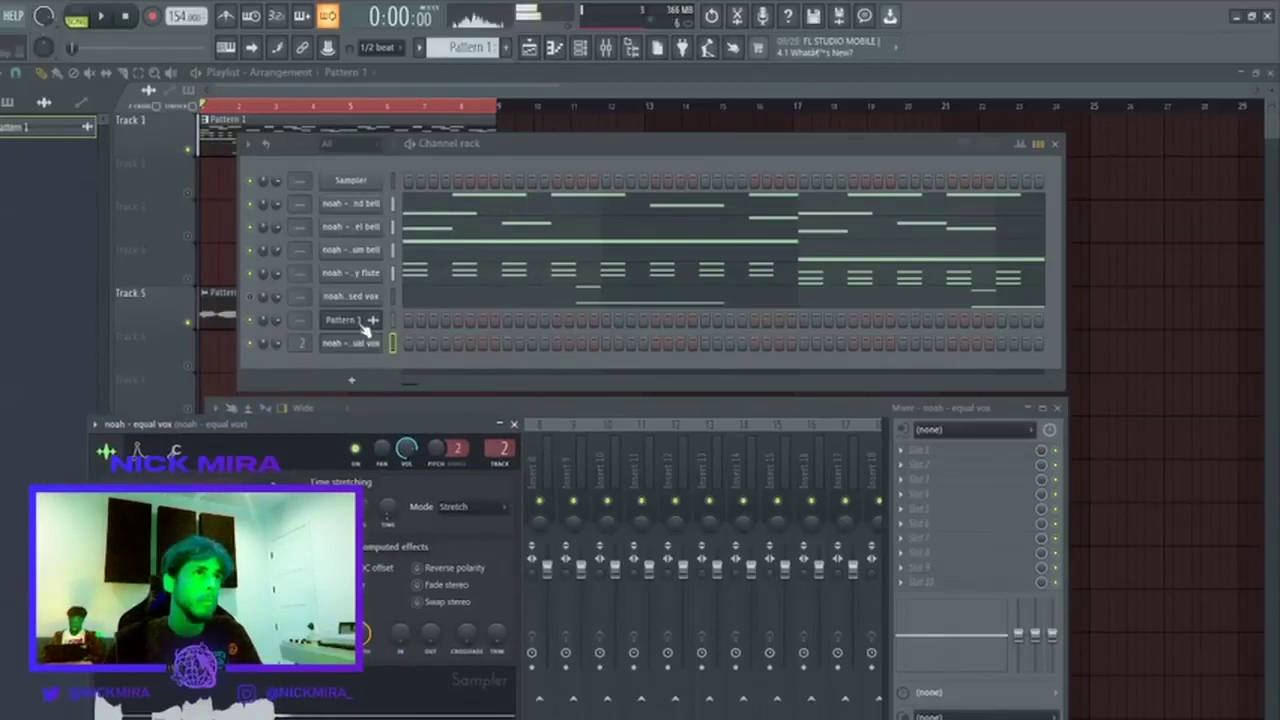
Delete the reversed Pattern 1 audio clip channel and the messed vox channel.
{"action": "left_click", "coordinate": [364, 328]}
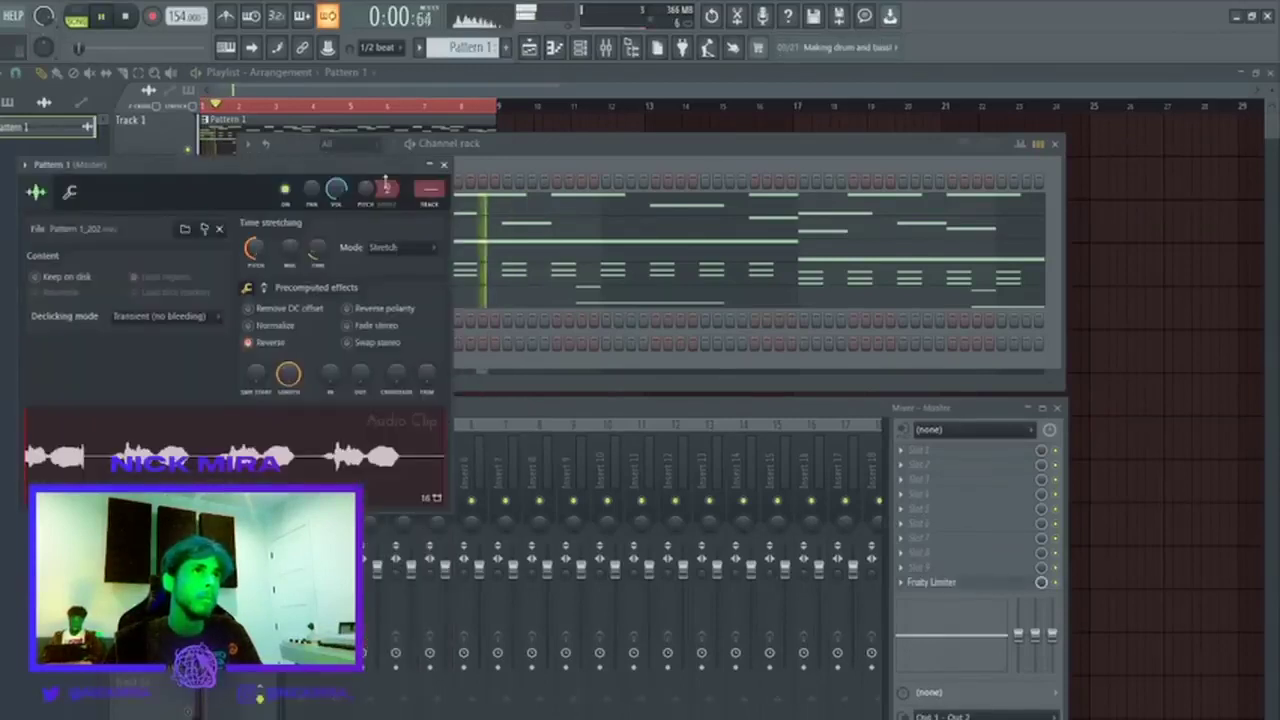
{"action": "left_click_drag", "start_coordinate": [347, 171], "coordinate": [420, 441]}
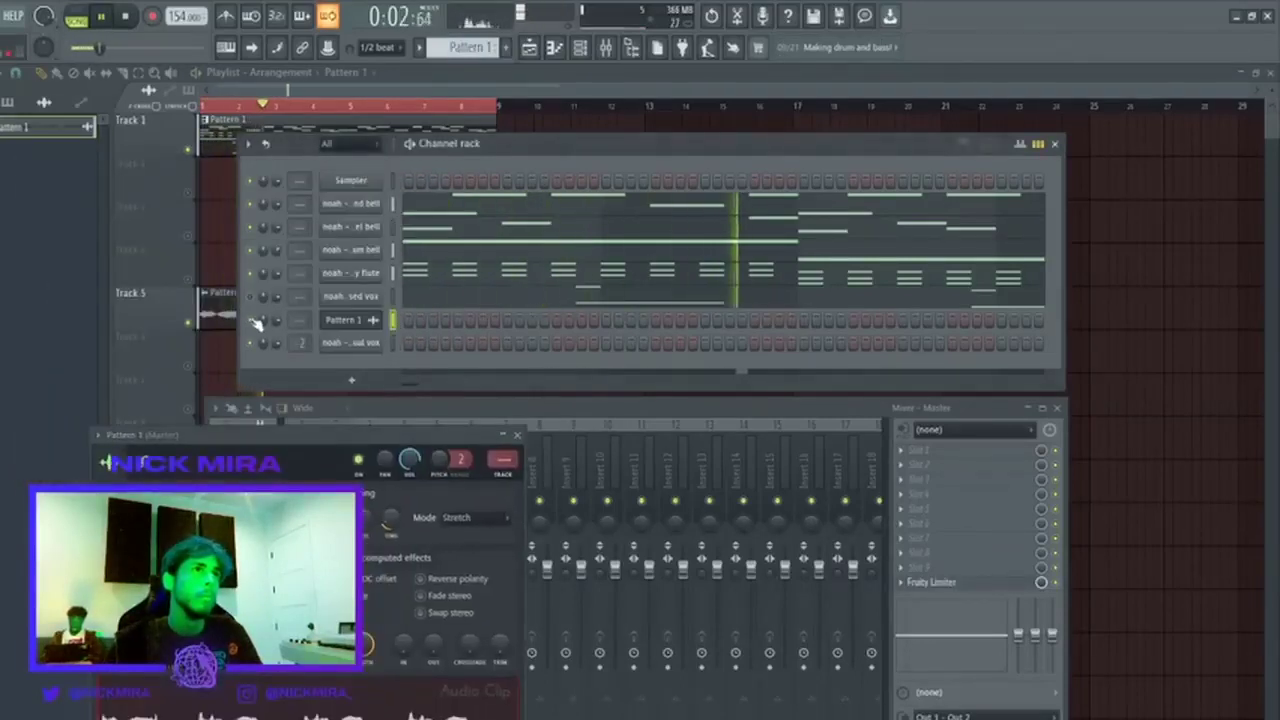
{"action": "key", "text": "alt+Delete"}
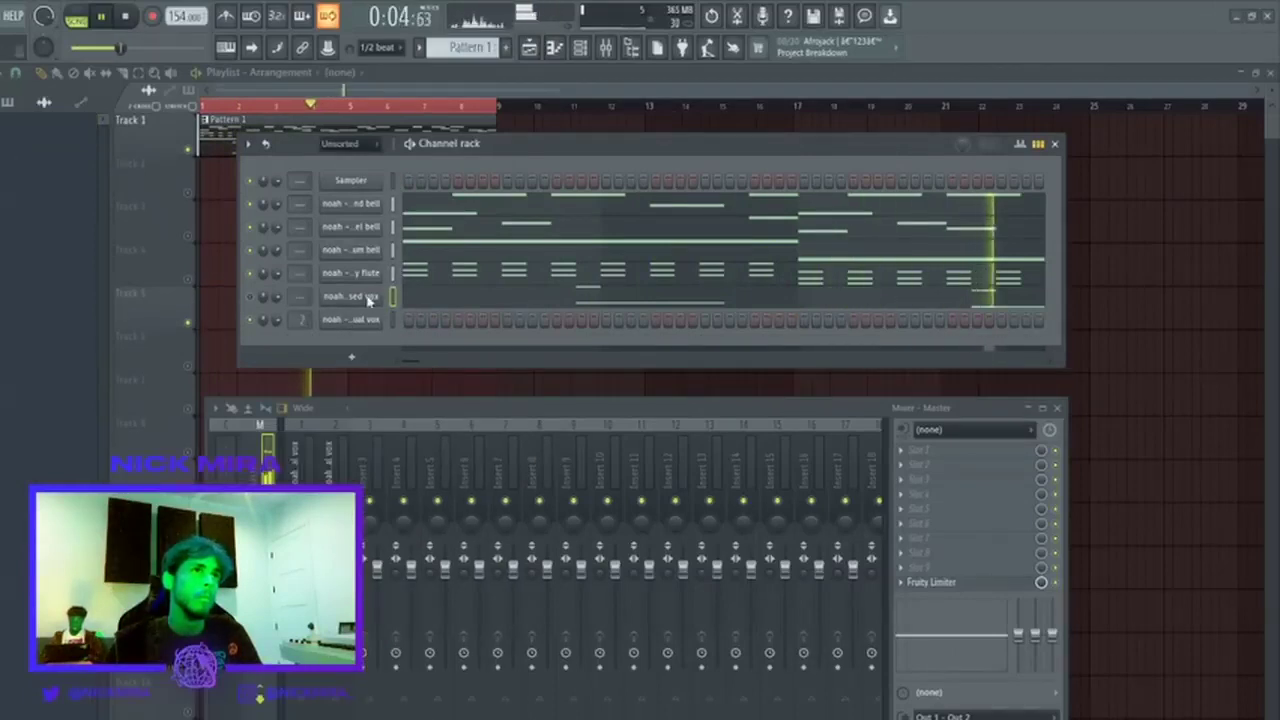
{"action": "key", "text": "alt+Delete"}
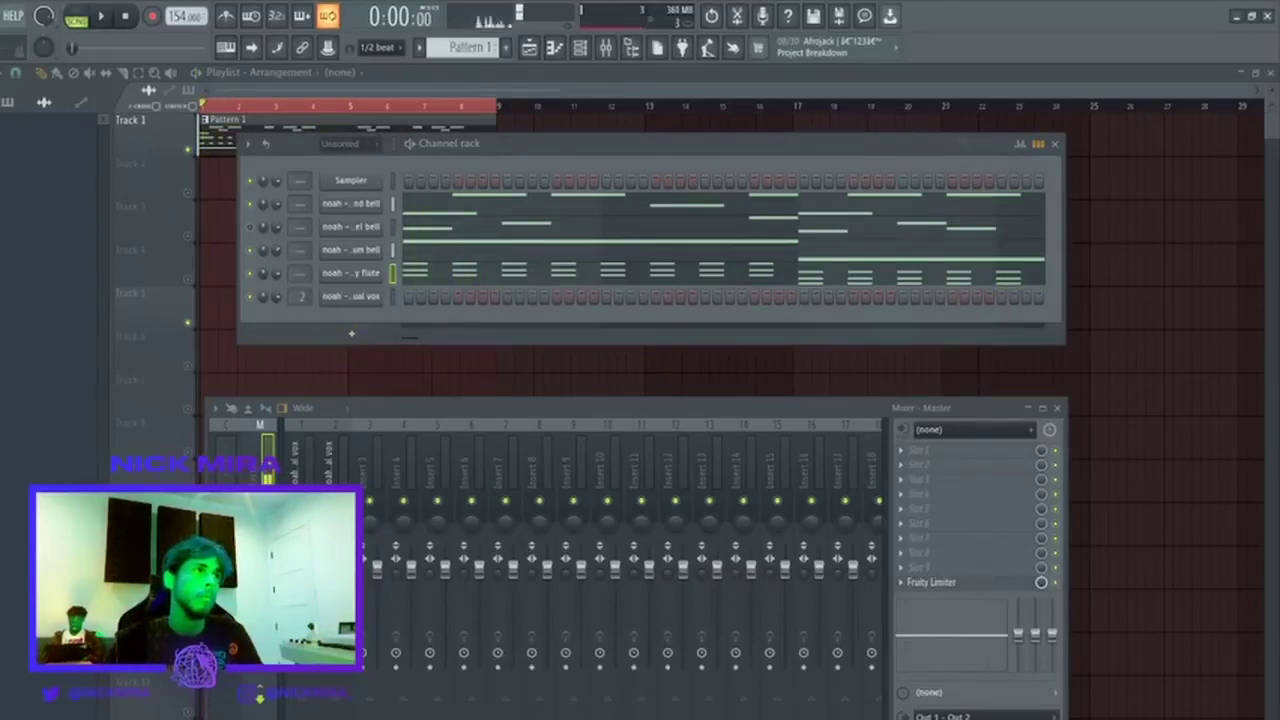
Add a fresh vox channel below the flute and delete the equal vox channel routed to mixer track 2.
{"action": "left_click_drag", "start_coordinate": [390, 333], "coordinate": [372, 330]}
{"action": "key", "text": "space"}
{"action": "key", "text": "alt+Delete"}
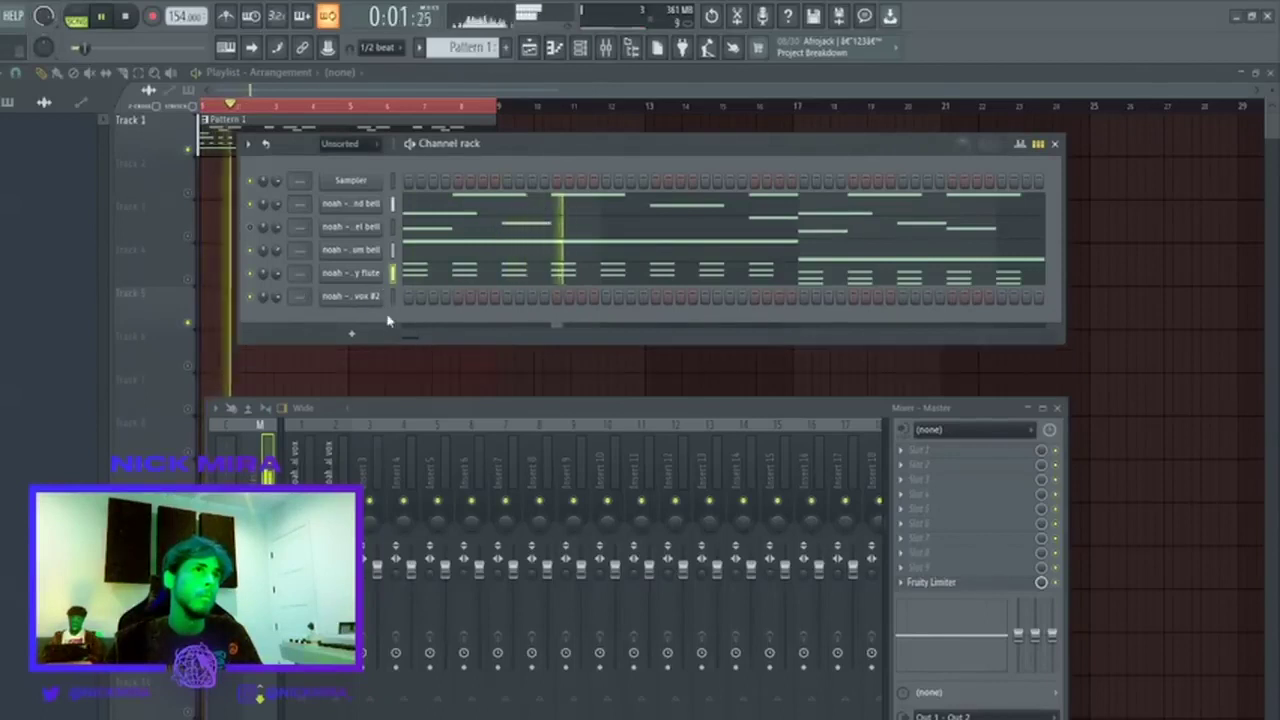
Place short equal vox notes on A4 at bar 1 and G4 at bar 3, and duplicate them at bars 5 and 7.
{"action": "left_click", "coordinate": [408, 297]}
{"action": "key", "text": "space"}
{"action": "key", "text": "F7"}
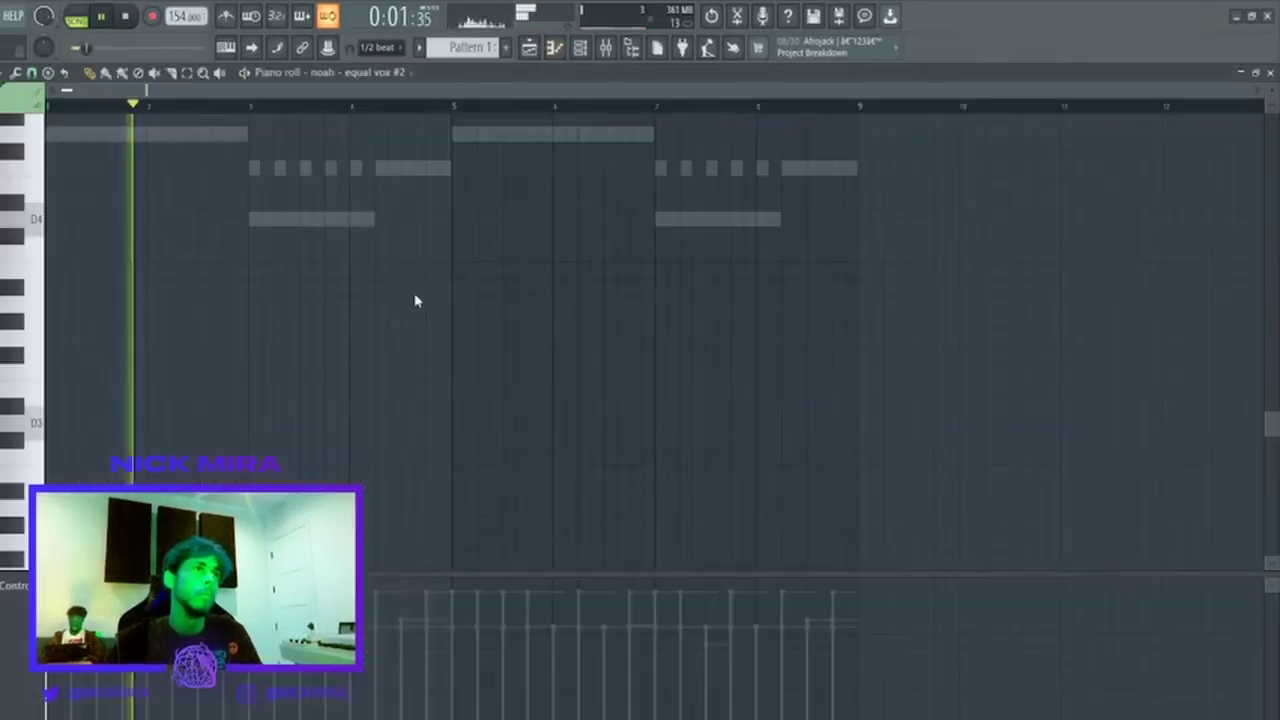
{"action": "key", "text": "space"}
{"action": "key", "text": "space"}
{"action": "key", "text": "space"}
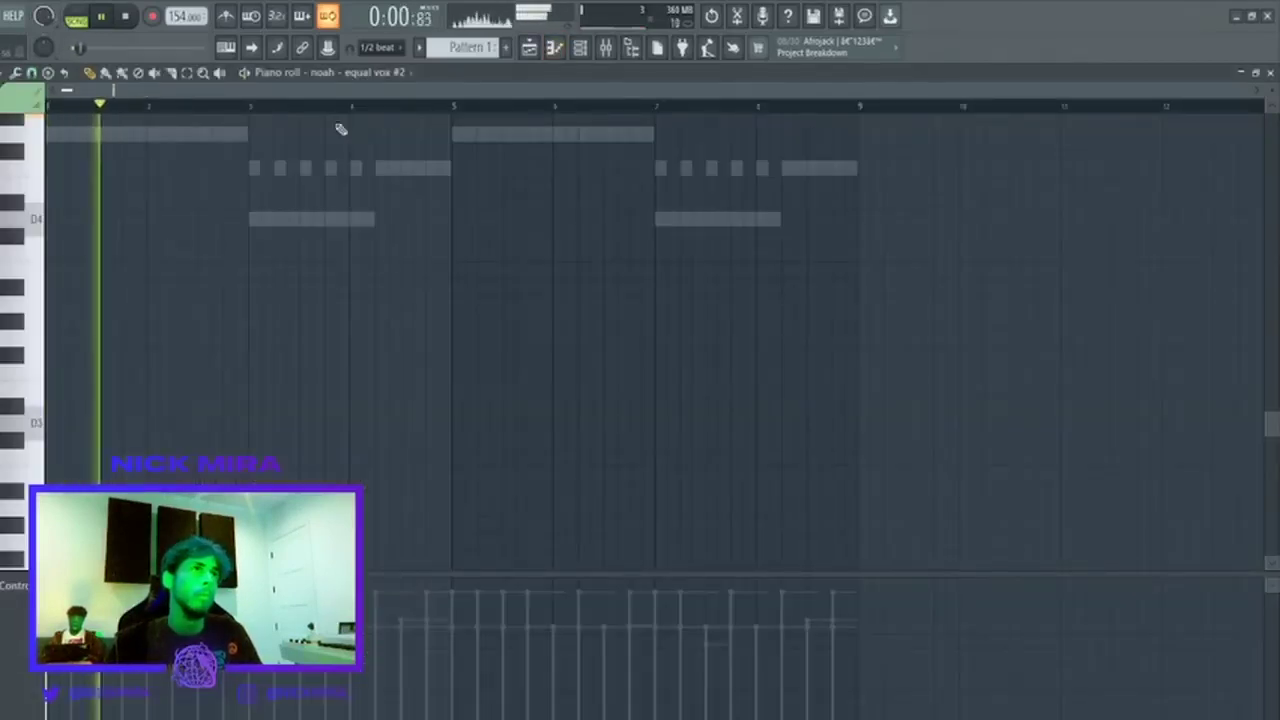
{"action": "left_click_drag", "start_coordinate": [250, 105], "coordinate": [50, 108]}
{"action": "left_click", "coordinate": [254, 133]}
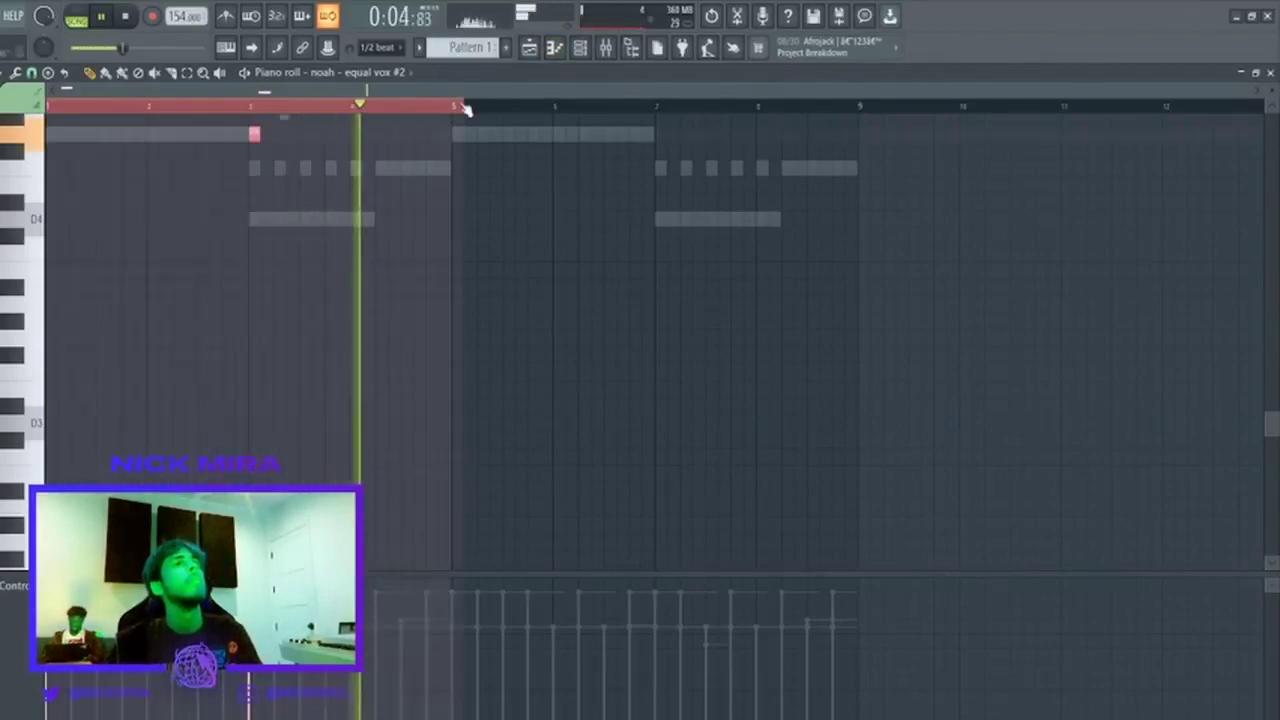
{"action": "key", "text": "ctrl+b"}
{"action": "key", "text": "ctrl+d"}
{"action": "key", "text": "Escape"}
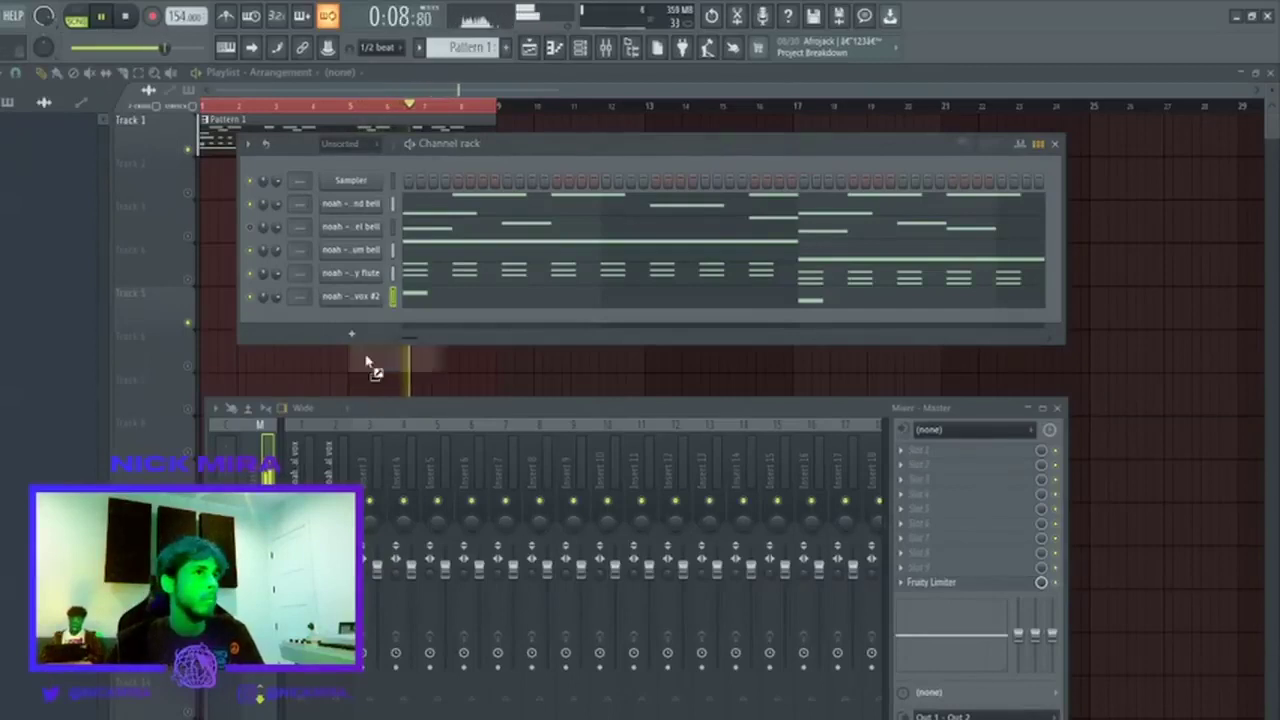
Add the extend synth sample as a new channel below the vox and place a D5 note in bar 1.
{"action": "left_click_drag", "start_coordinate": [366, 313], "coordinate": [385, 322]}
{"action": "key", "text": "F7"}
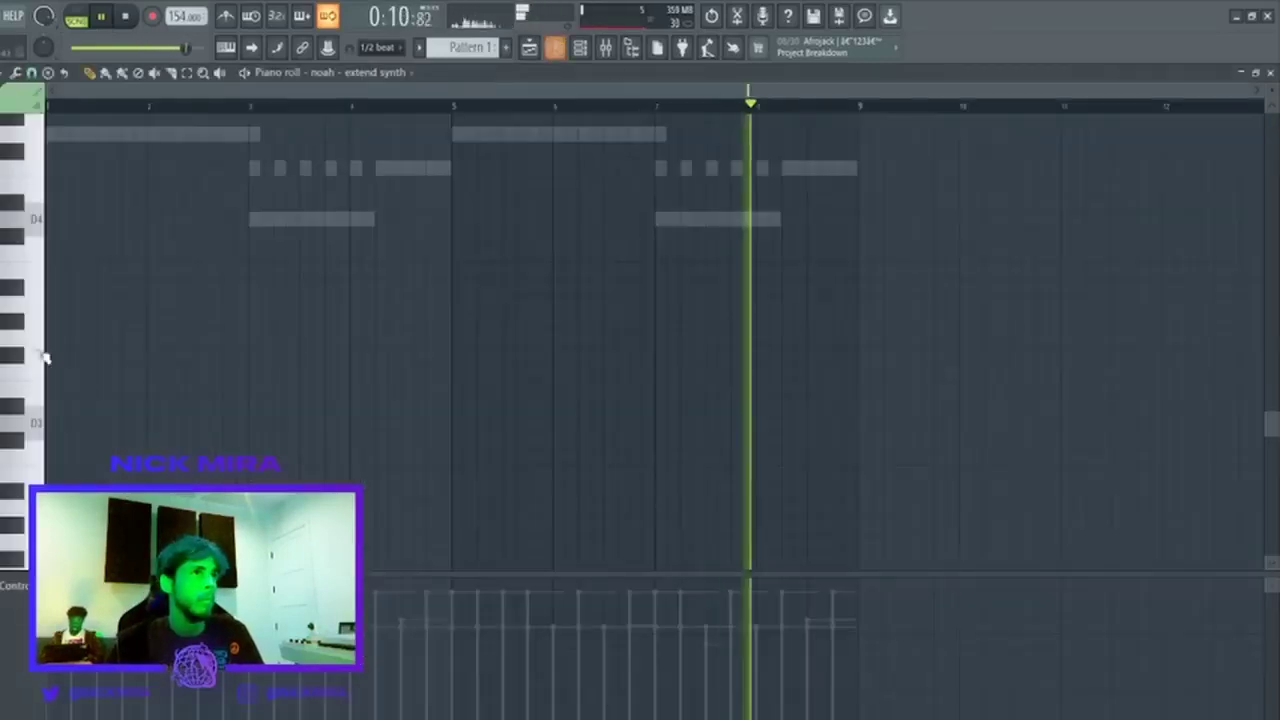
{"action": "scroll", "coordinate": [43, 356], "scroll_direction": "up", "scroll_amount": 3}
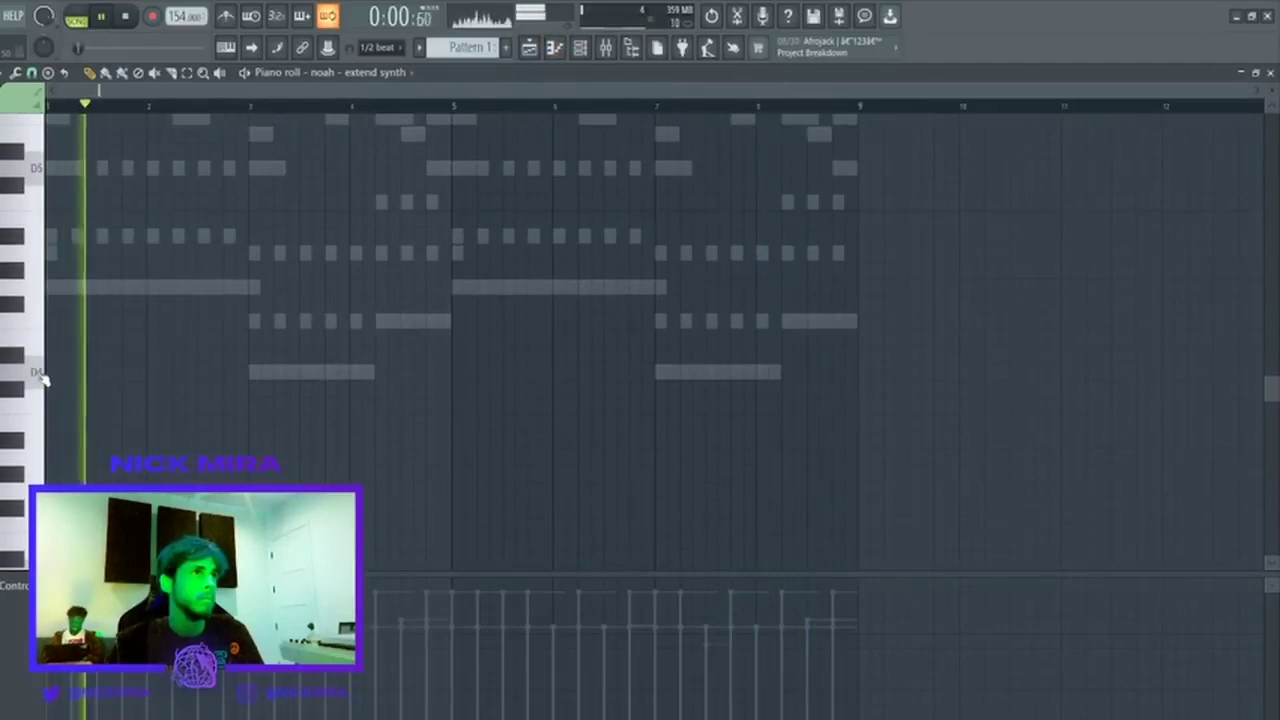
{"action": "scroll", "coordinate": [40, 375], "scroll_direction": "up", "scroll_amount": 2}
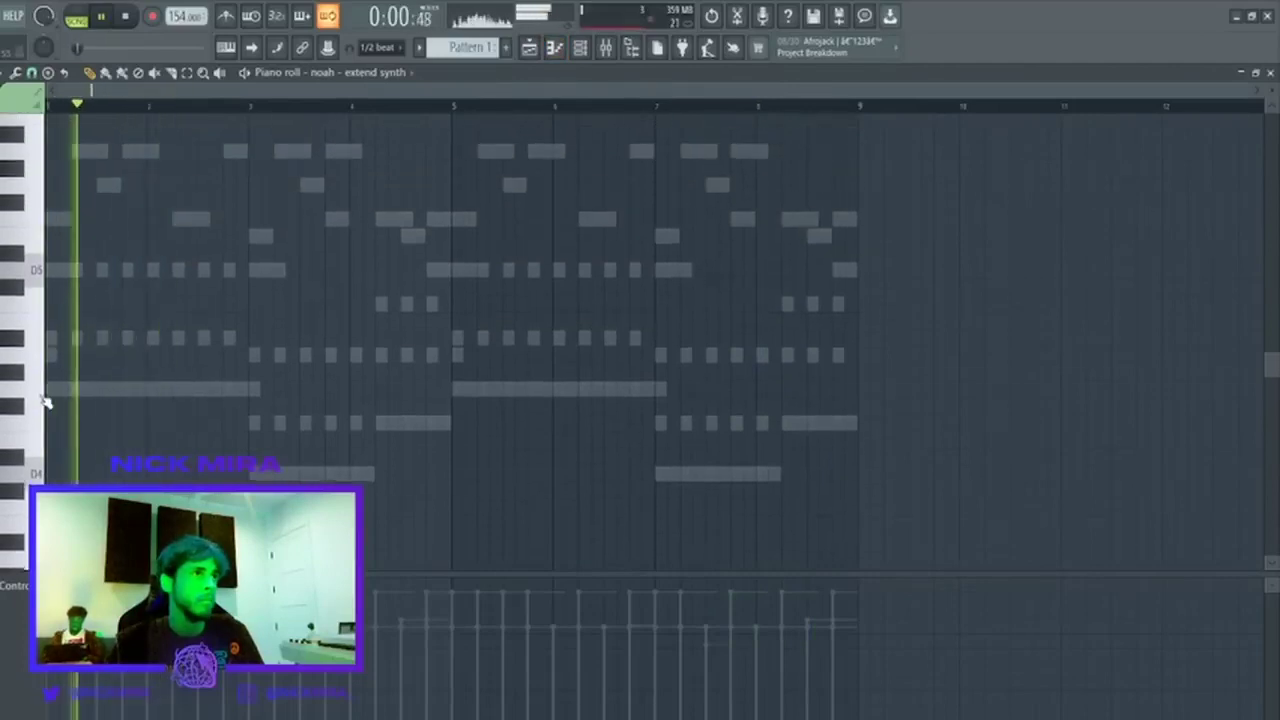
{"action": "left_click", "coordinate": [40, 272]}
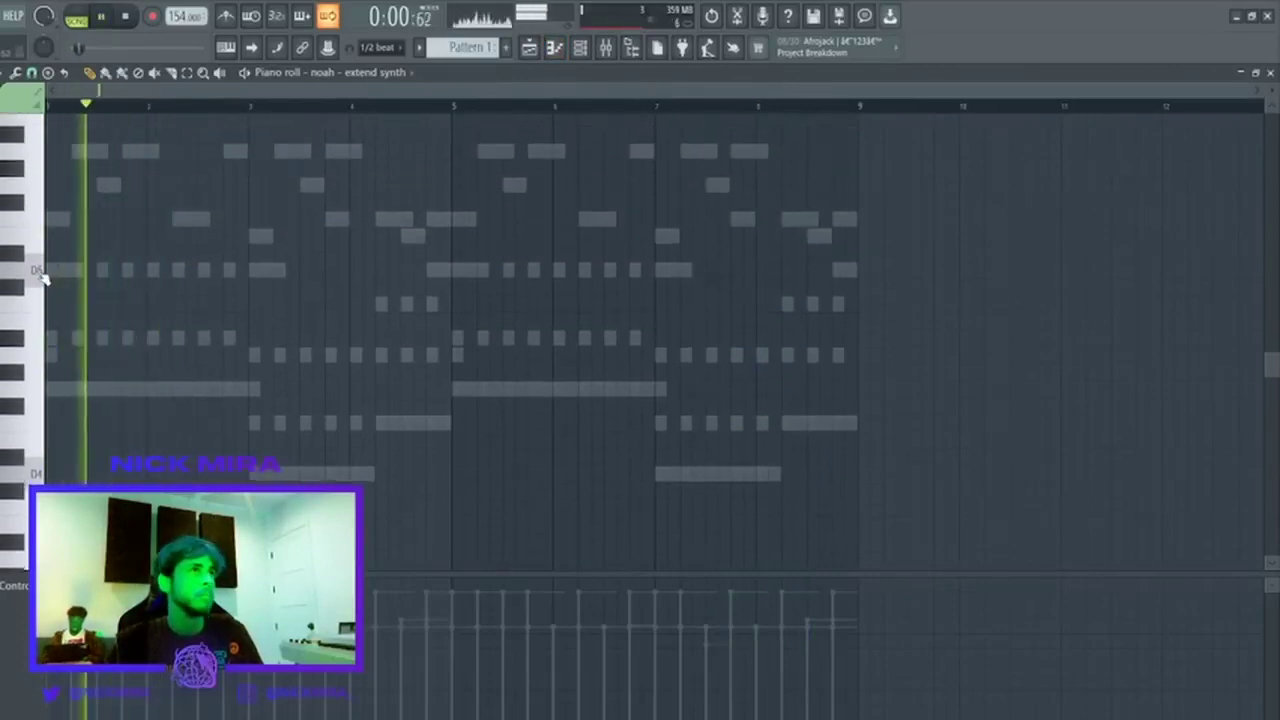
{"action": "left_click", "coordinate": [102, 270]}
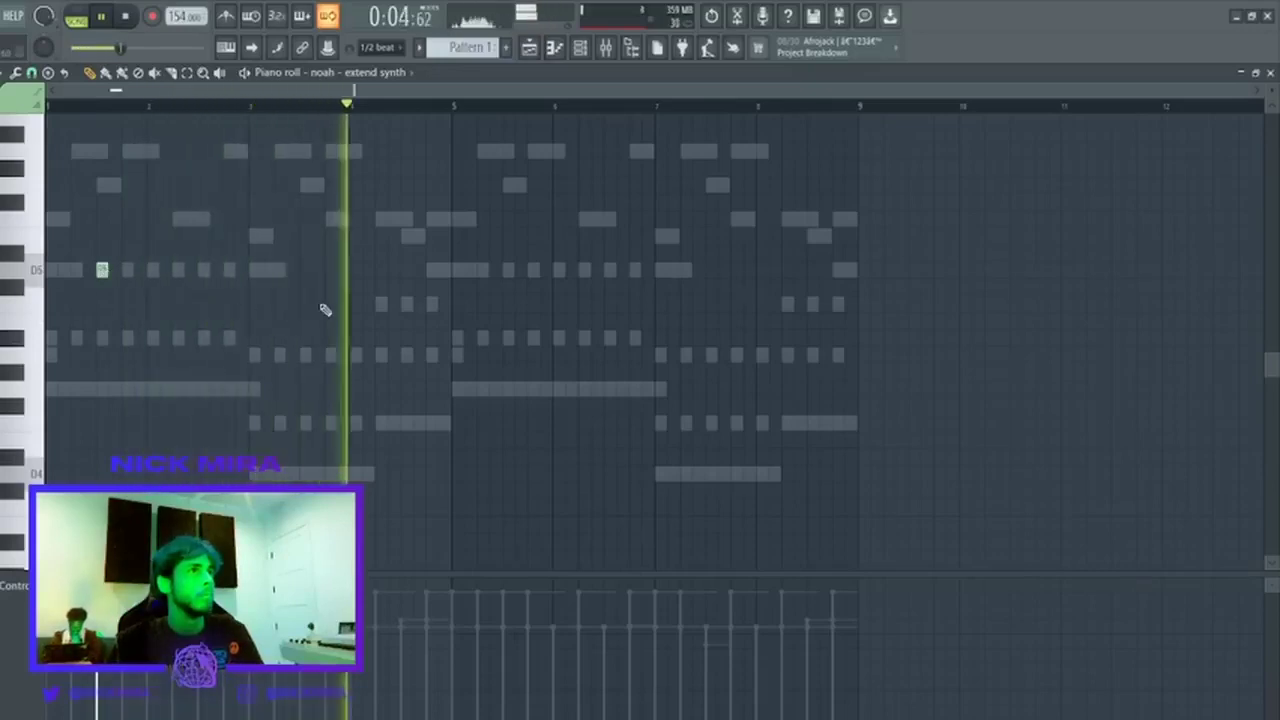
Lengthen the D5 and C5 extend synth notes, and add A4 notes in bars 6 and 8, trimmed to end at bar 9.
{"action": "key", "text": "ctrl+a"}
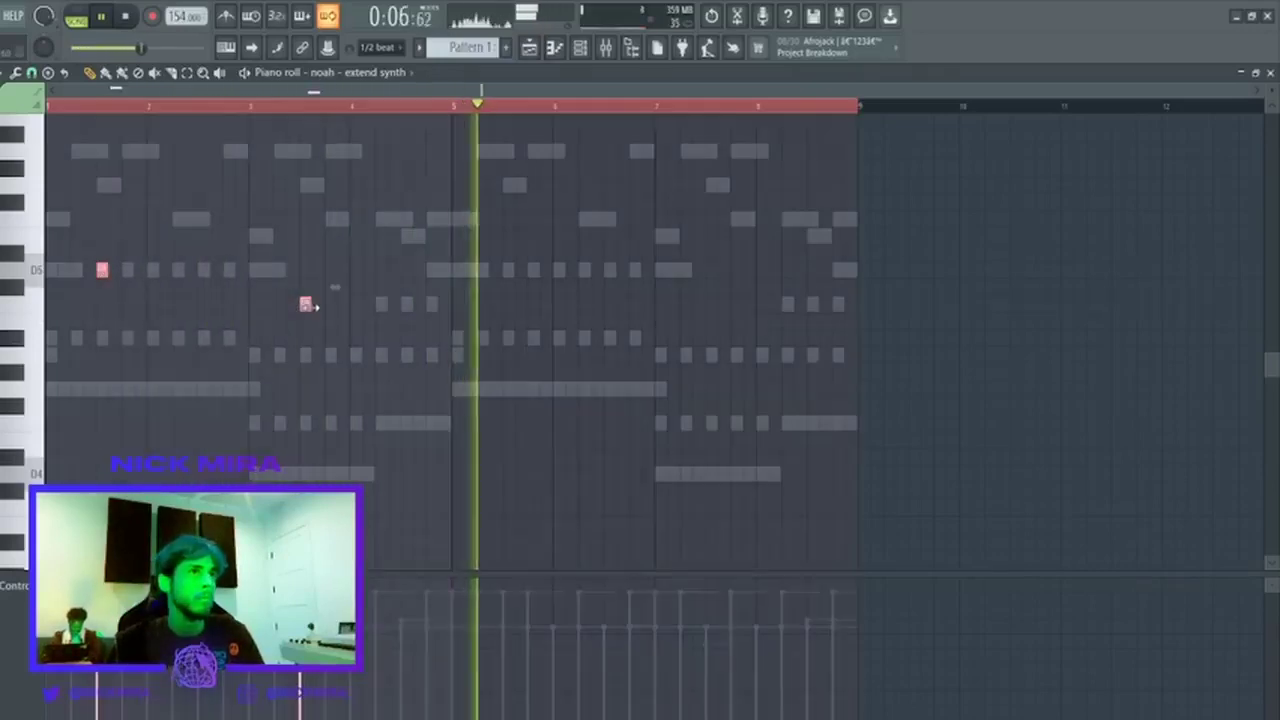
{"action": "left_click_drag", "start_coordinate": [311, 305], "coordinate": [387, 306]}
{"action": "key", "text": "ctrl+d"}
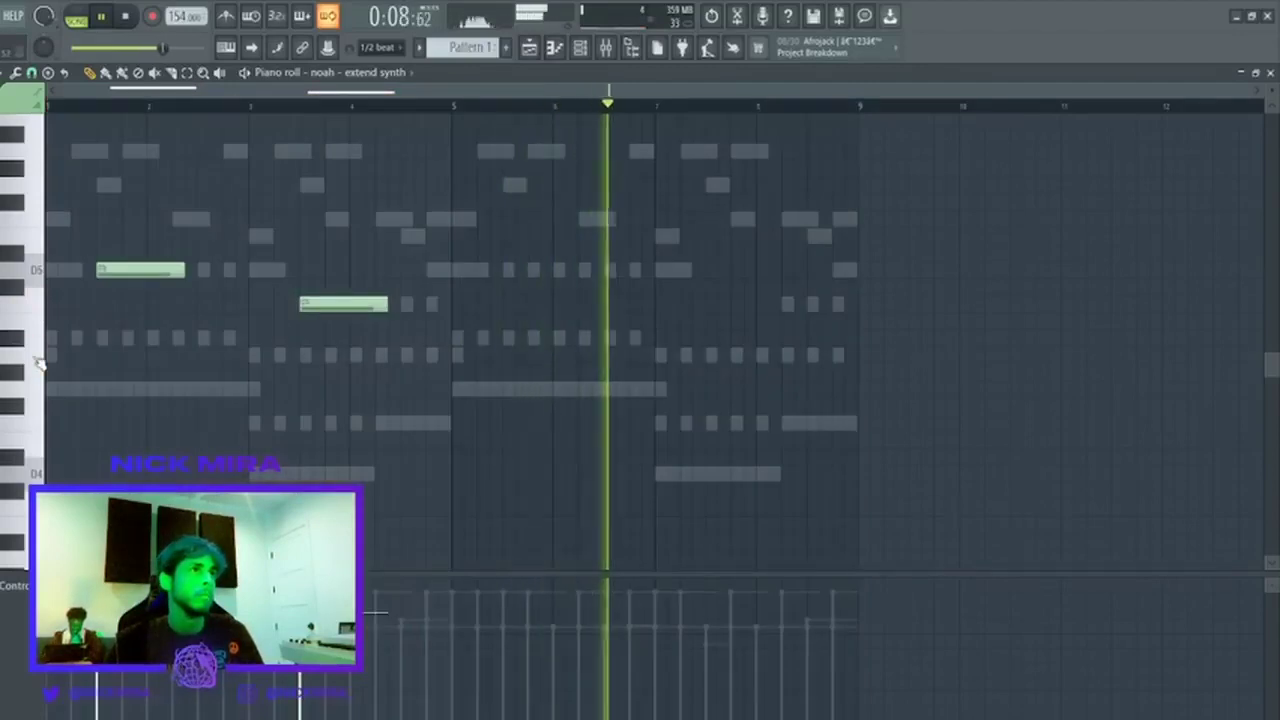
{"action": "left_click_drag", "start_coordinate": [160, 355], "coordinate": [600, 357]}
{"action": "left_click", "coordinate": [782, 355]}
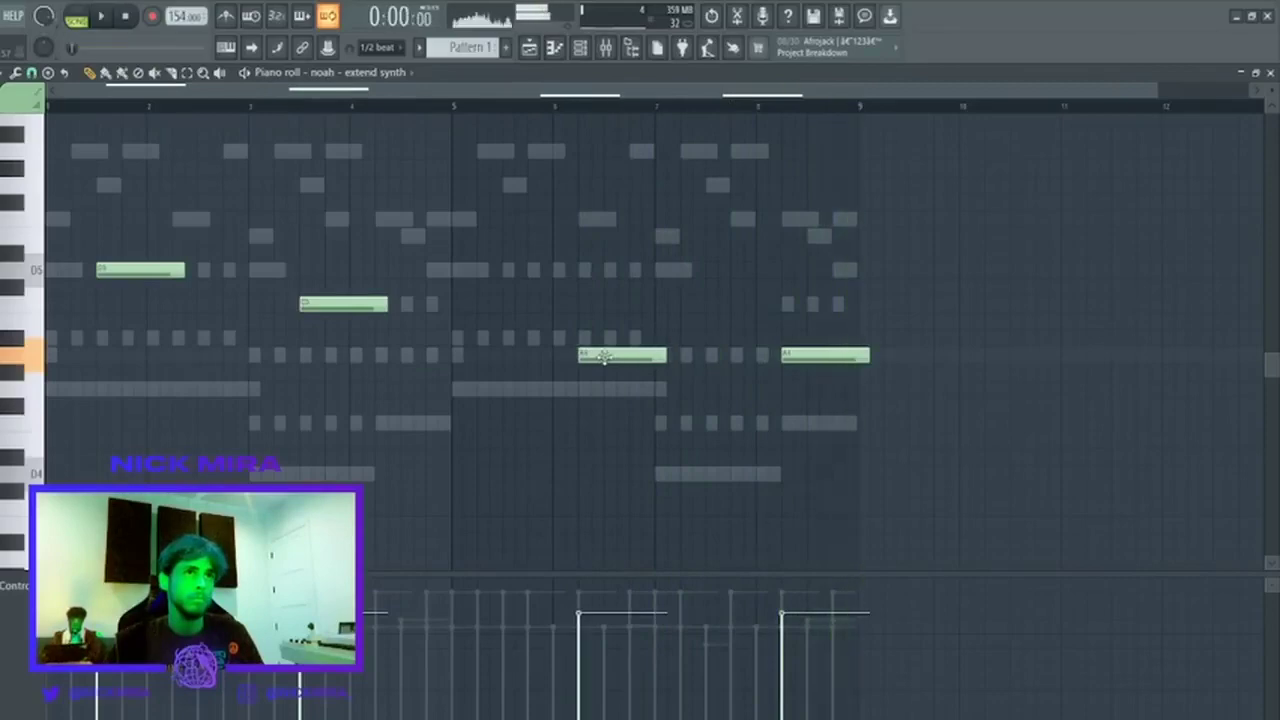
{"action": "key", "text": "ctrl+a"}
{"action": "left_click_drag", "start_coordinate": [869, 355], "coordinate": [855, 355]}
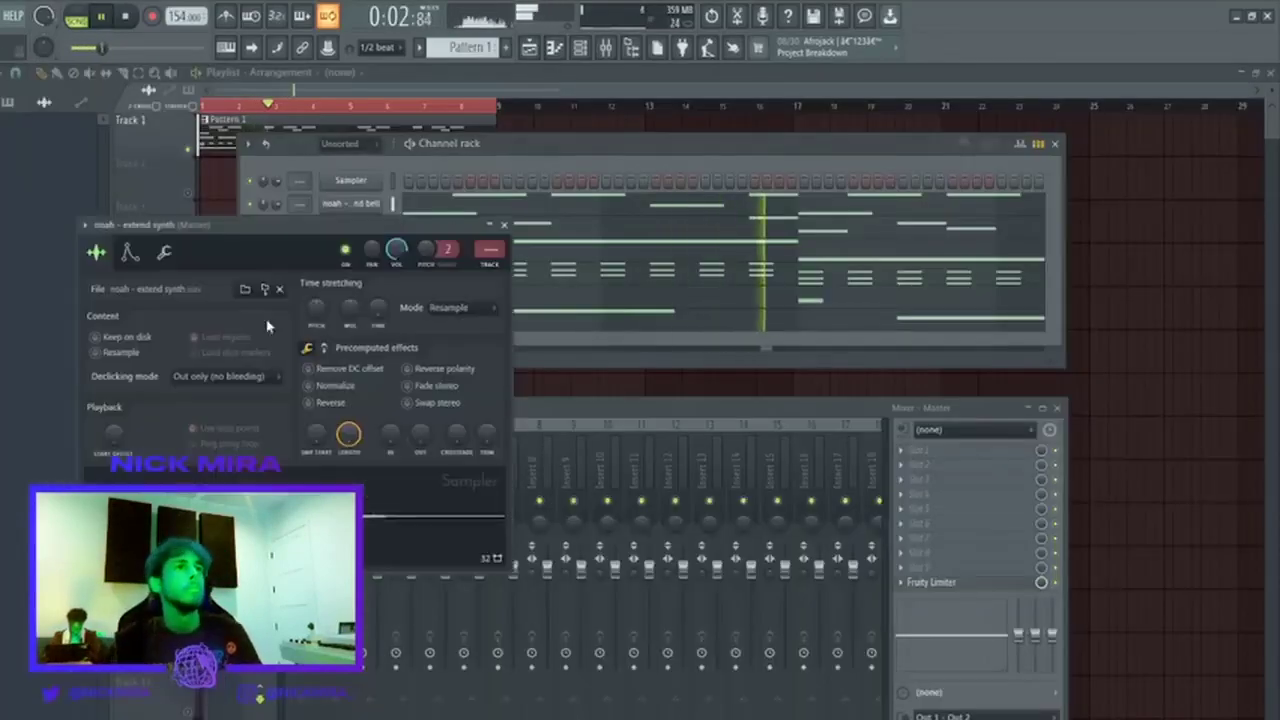
Transpose the equal vox notes up an octave, and bring only the bar 1 and bar 5 notes back down an octave.
{"action": "left_click", "coordinate": [130, 254]}
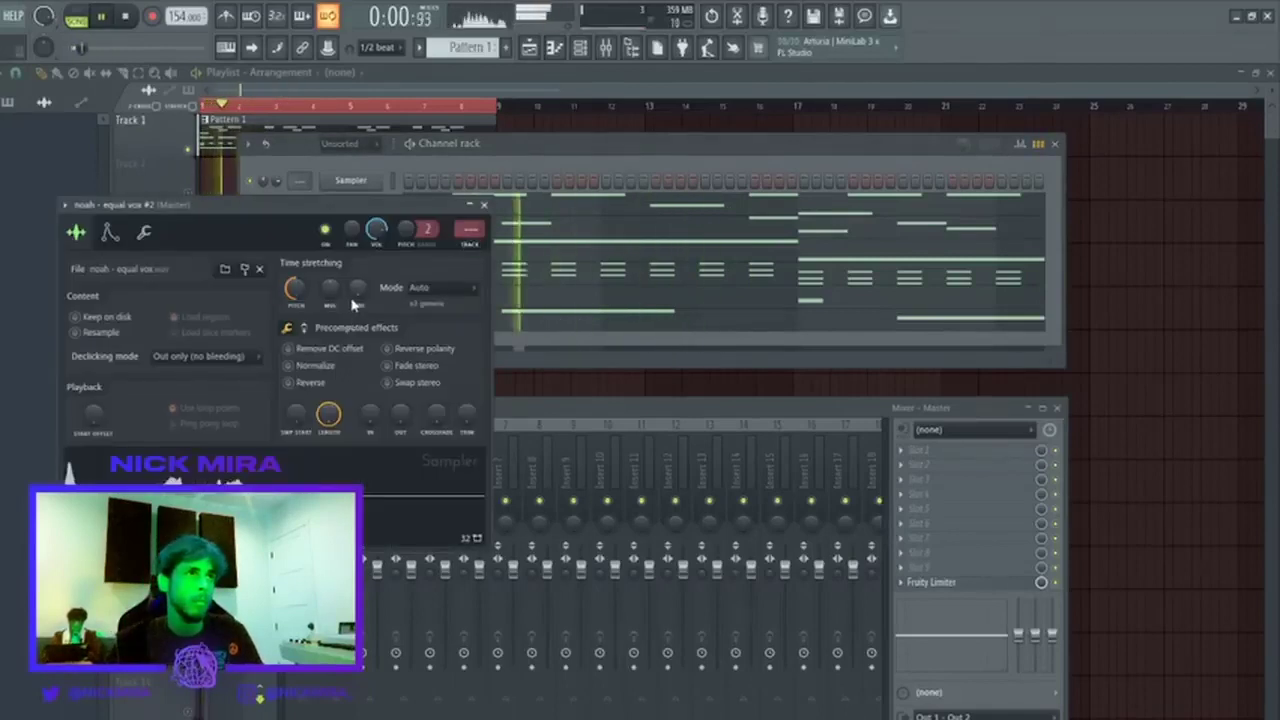
{"action": "key", "text": "Escape"}
{"action": "left_click", "coordinate": [477, 297]}
{"action": "key", "text": "ctrl+Up"}
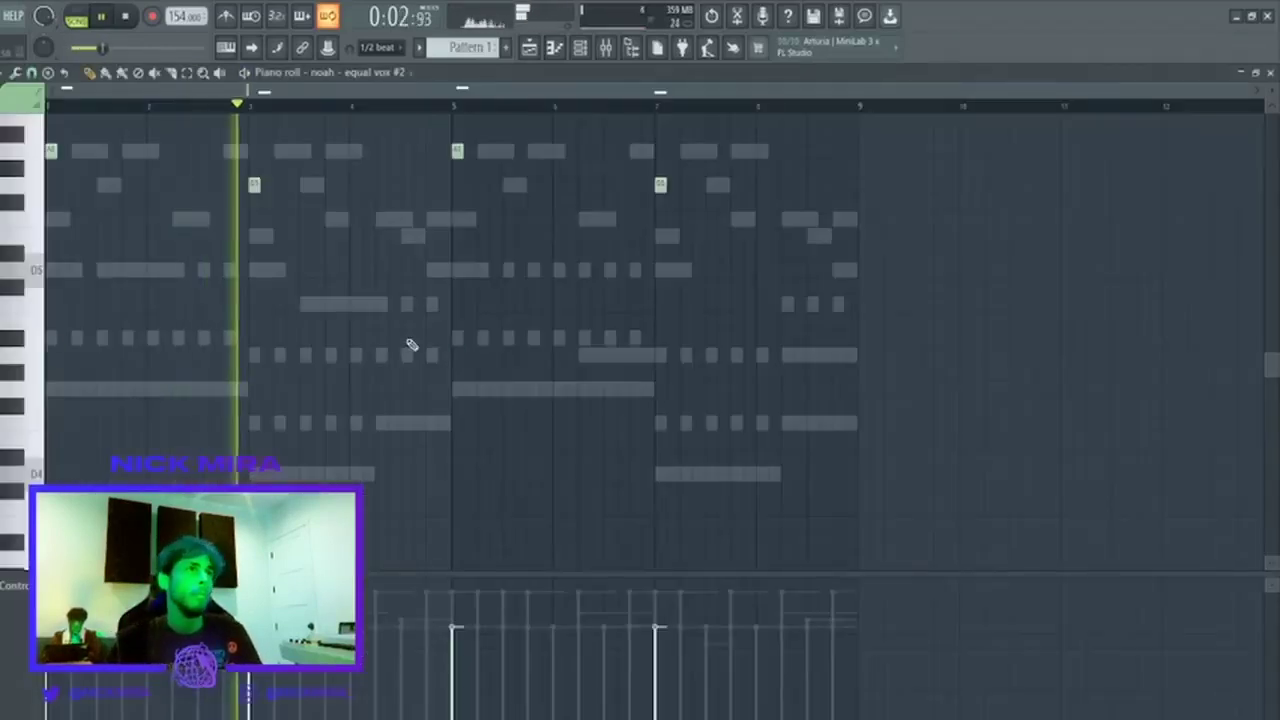
{"action": "left_click_drag", "start_coordinate": [497, 170], "coordinate": [47, 116]}
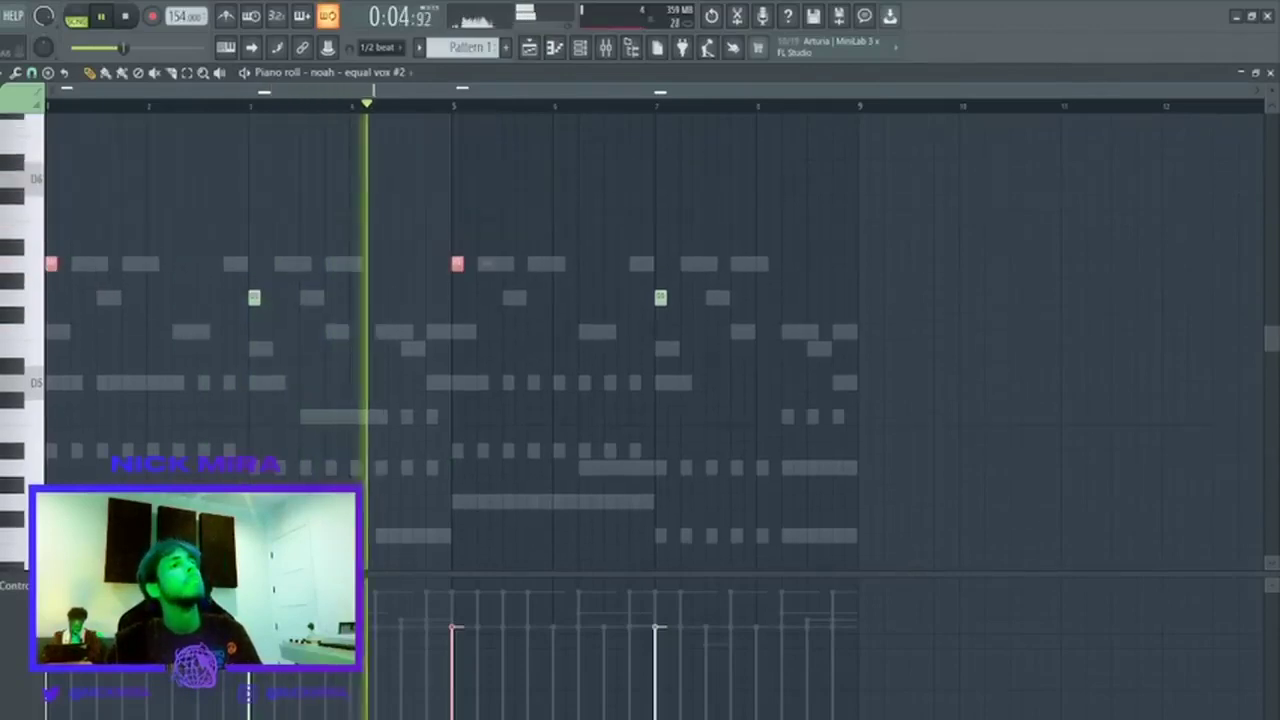
{"action": "key", "text": "ctrl+Down"}
{"action": "key", "text": "ctrl+d"}
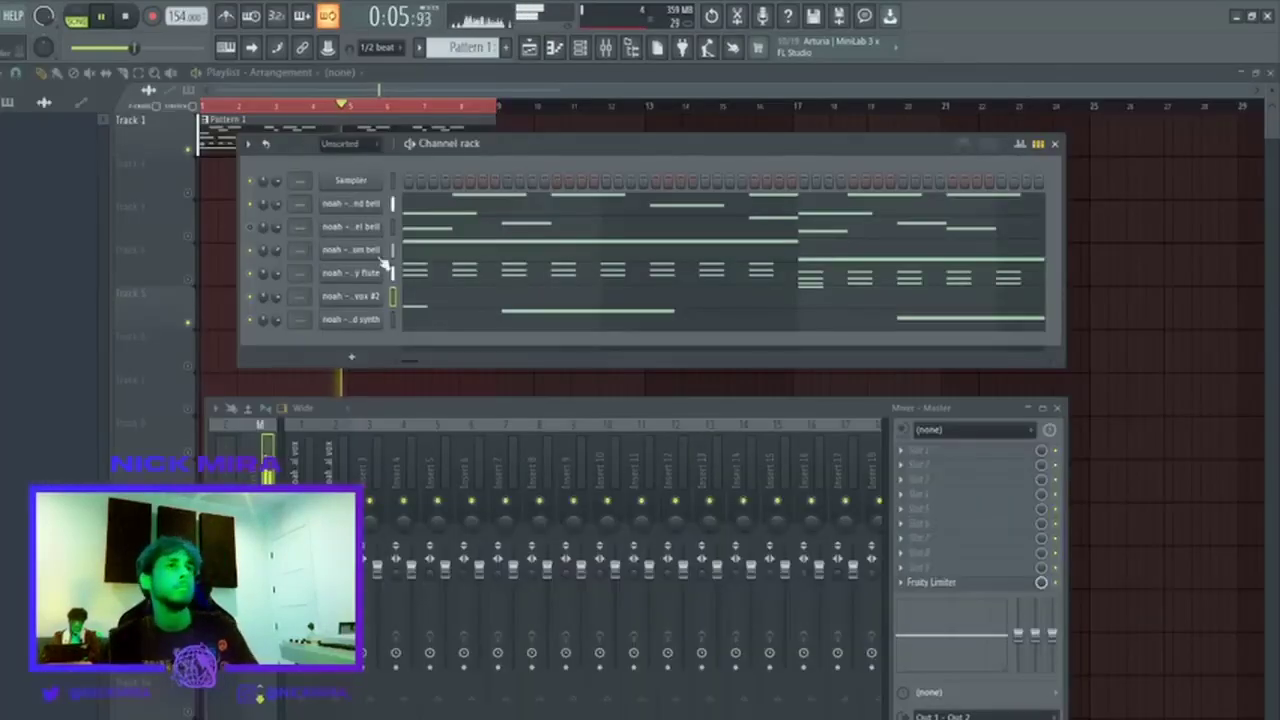
Set the equal vox channel's time stretching to Stretch and lower the velocity of its bar 3 and bar 7 notes.
{"action": "left_click", "coordinate": [340, 310]}
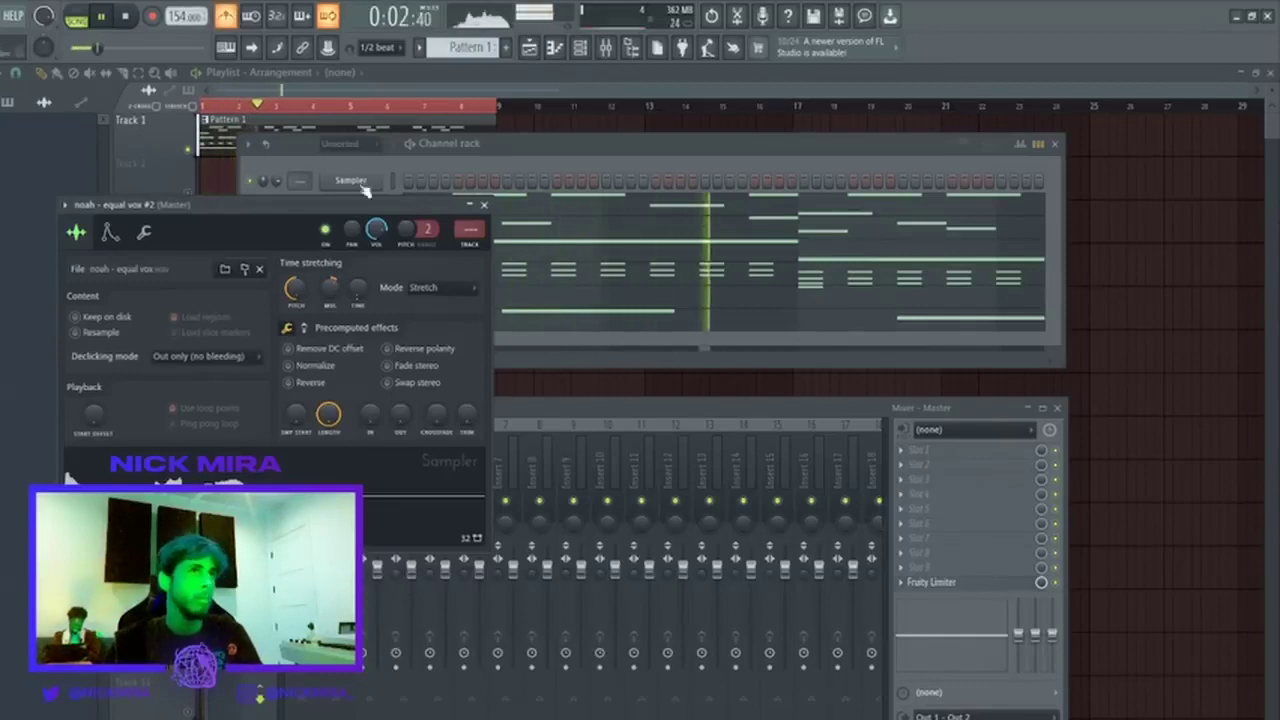
{"action": "left_click", "coordinate": [484, 205]}
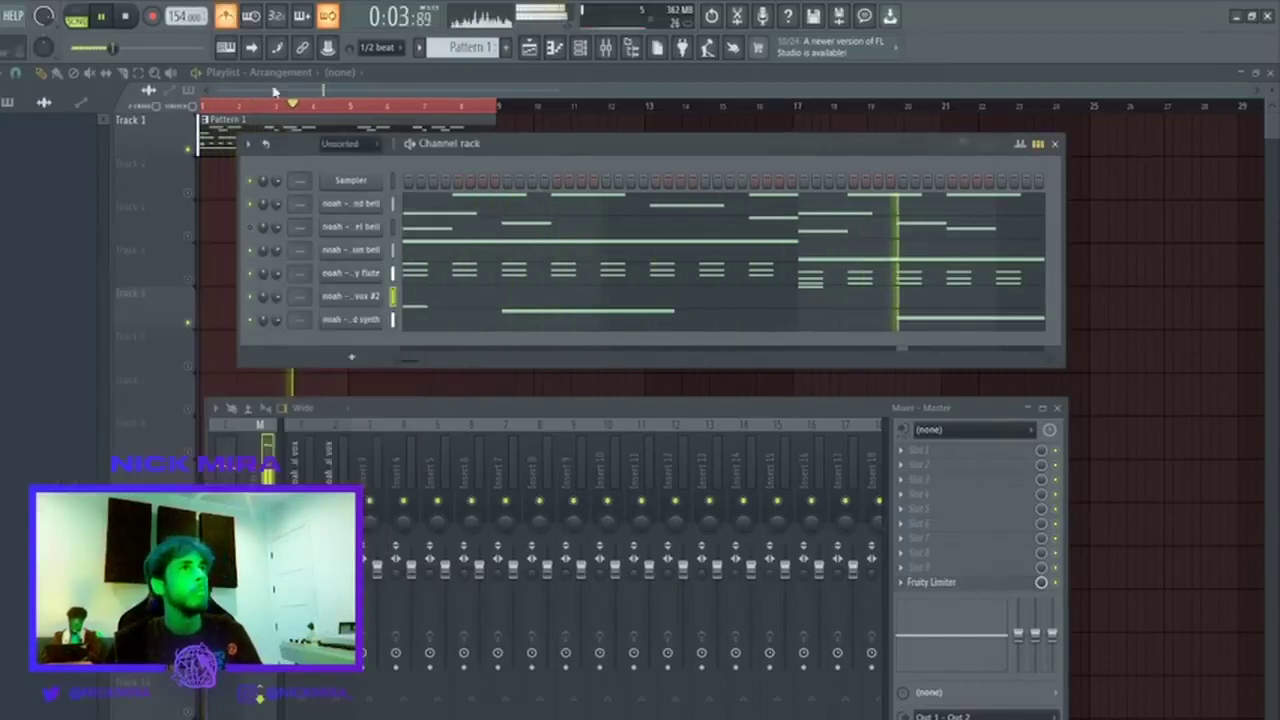
{"action": "left_click", "coordinate": [420, 308]}
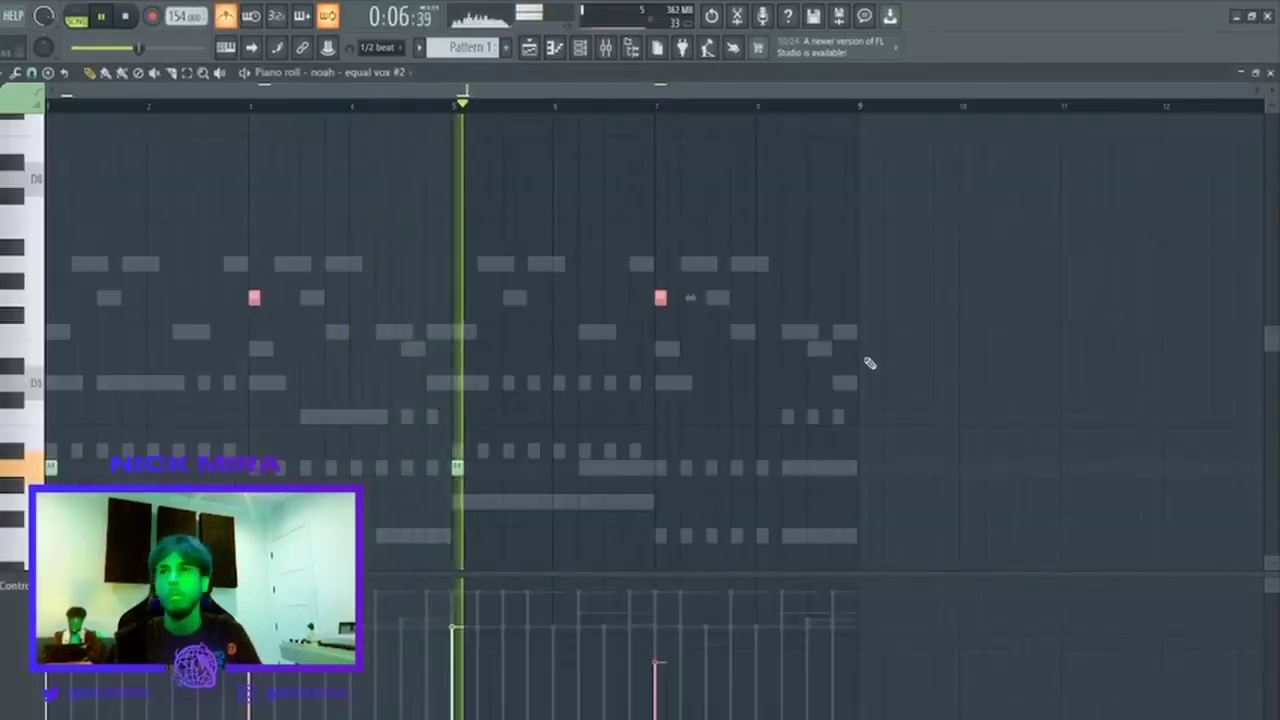
{"action": "left_click", "coordinate": [868, 362], "text": "ctrl"}
{"action": "key", "text": "Escape"}
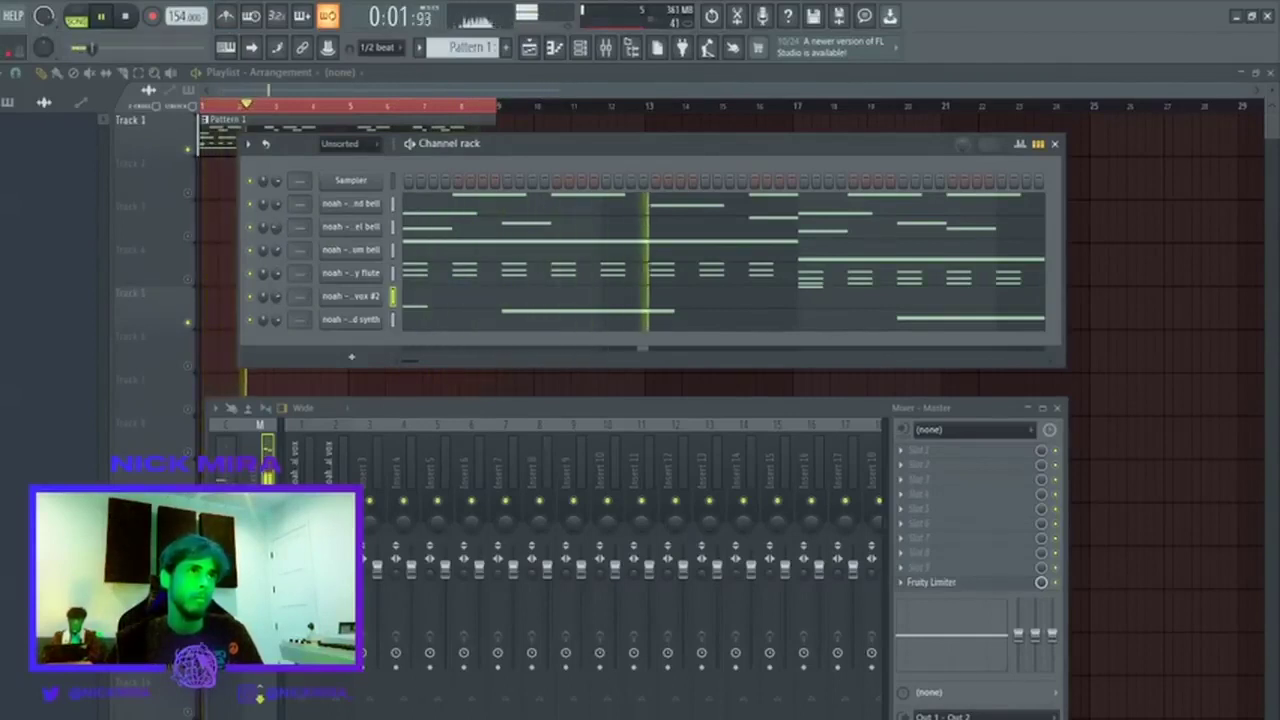
Delete the empty Sampler channel and split Pattern 1 into a separate pattern for each channel.
{"action": "key", "text": "alt+Delete"}
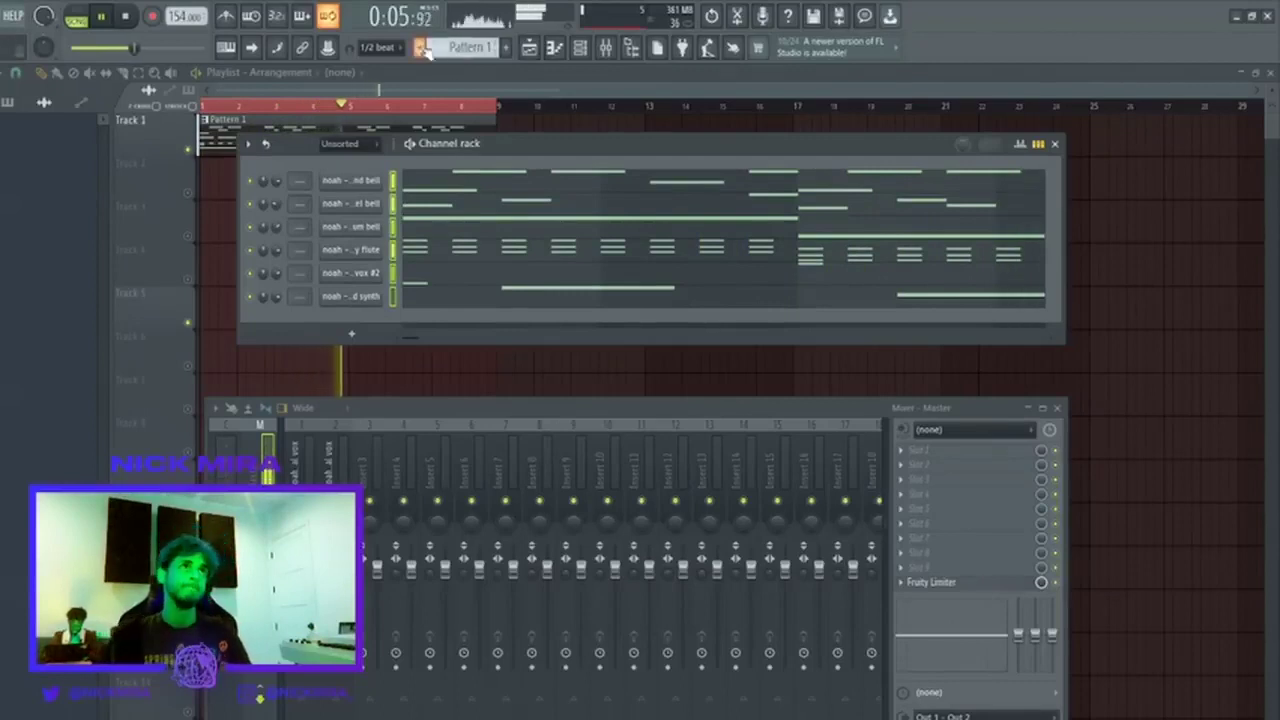
{"action": "left_click", "coordinate": [63, 125]}
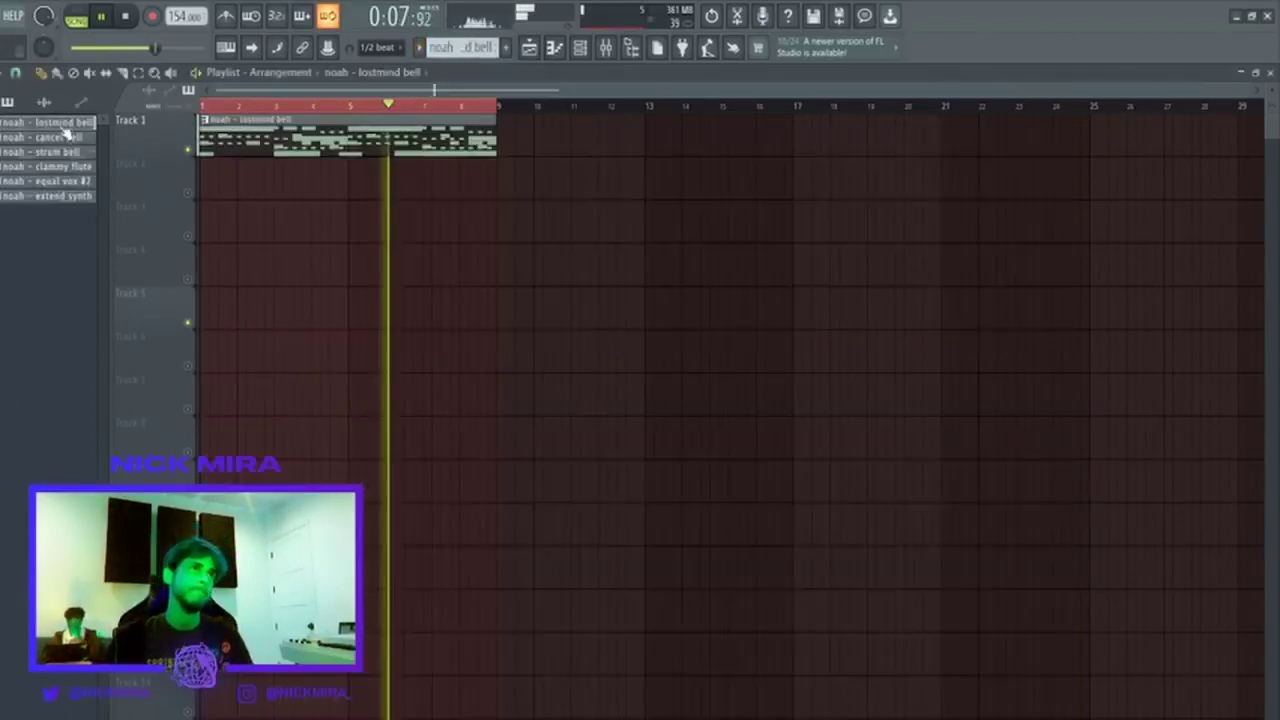
Place all six split patterns at bar 1 on tracks 3 to 8 and delete the original clip from Track 1.
{"action": "left_click", "coordinate": [62, 199], "text": "shift"}
{"action": "left_click_drag", "start_coordinate": [62, 177], "coordinate": [200, 208]}
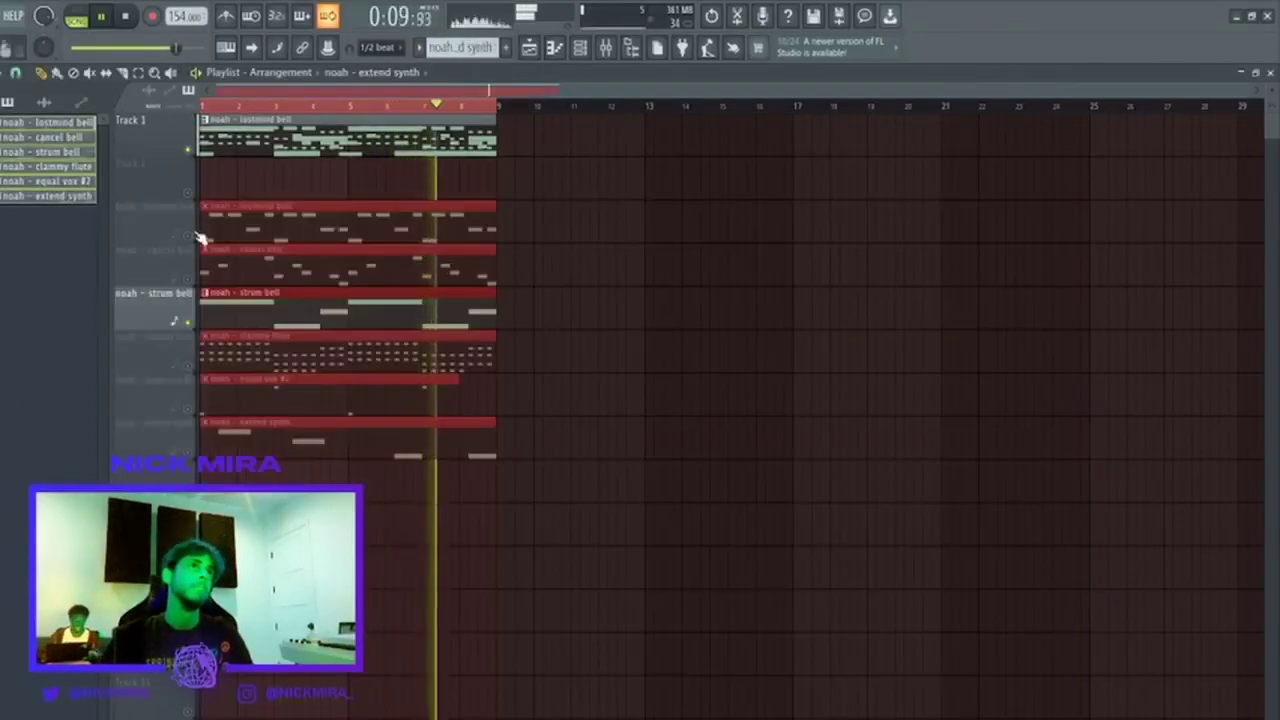
{"action": "left_click", "coordinate": [190, 236], "text": "ctrl"}
{"action": "left_click", "coordinate": [190, 236], "text": "ctrl"}
{"action": "key", "text": "ctrl+d"}
{"action": "right_click", "coordinate": [470, 143]}
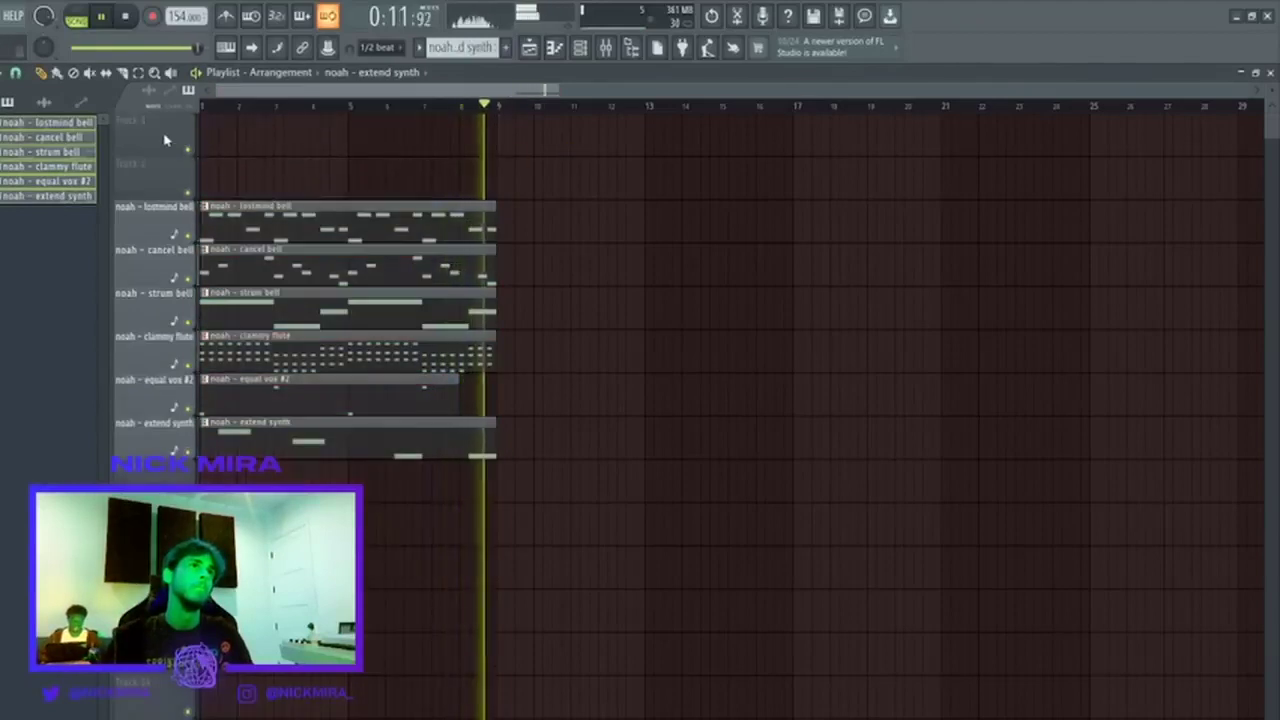
Duplicate the six eight-bar clips to bar 9, removing the stray extend synth clip from Track 2.
{"action": "left_click", "coordinate": [455, 188]}
{"action": "left_click_drag", "start_coordinate": [614, 190], "coordinate": [322, 570]}
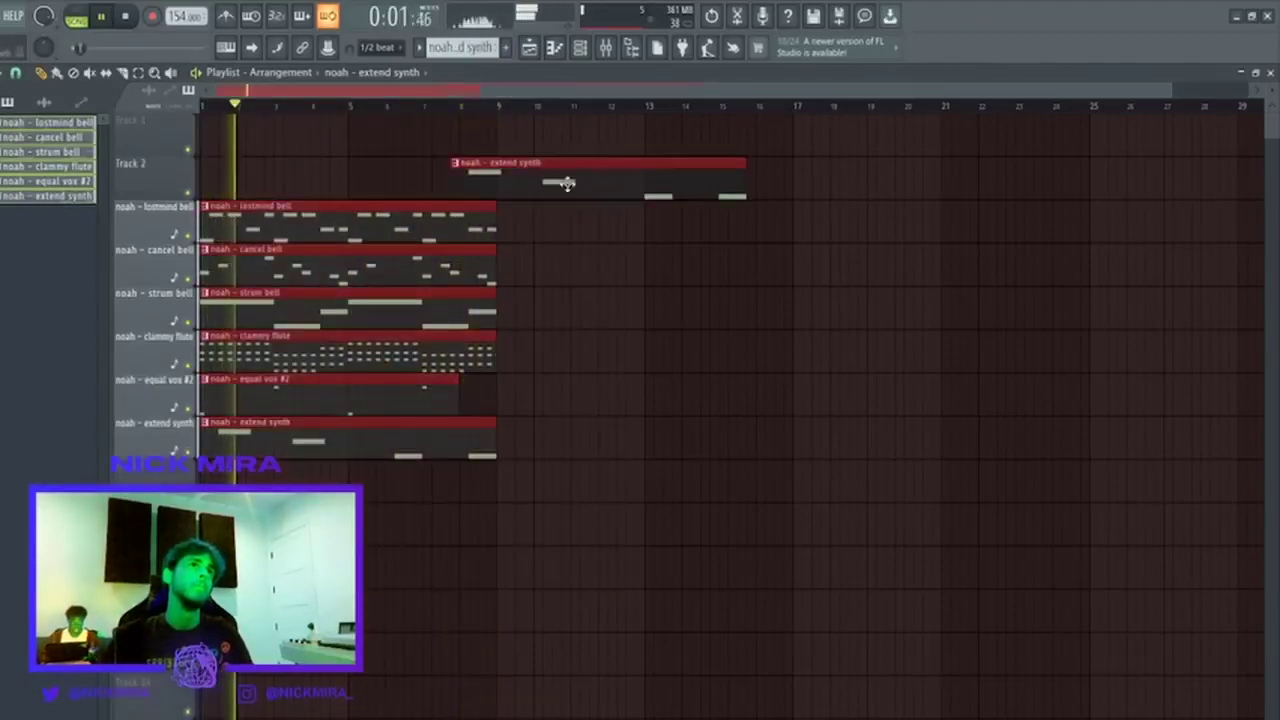
{"action": "right_click", "coordinate": [564, 186]}
{"action": "left_click_drag", "start_coordinate": [546, 186], "coordinate": [264, 612]}
{"action": "key", "text": "ctrl+b"}
{"action": "key", "text": "ctrl+d"}
Remove the cancel bell clip from bars 1 to 8, and try that section without the extend synth clip.
{"action": "right_click", "coordinate": [351, 265]}
{"action": "key", "text": "space"}
{"action": "key", "text": "space"}
{"action": "right_click", "coordinate": [294, 448]}
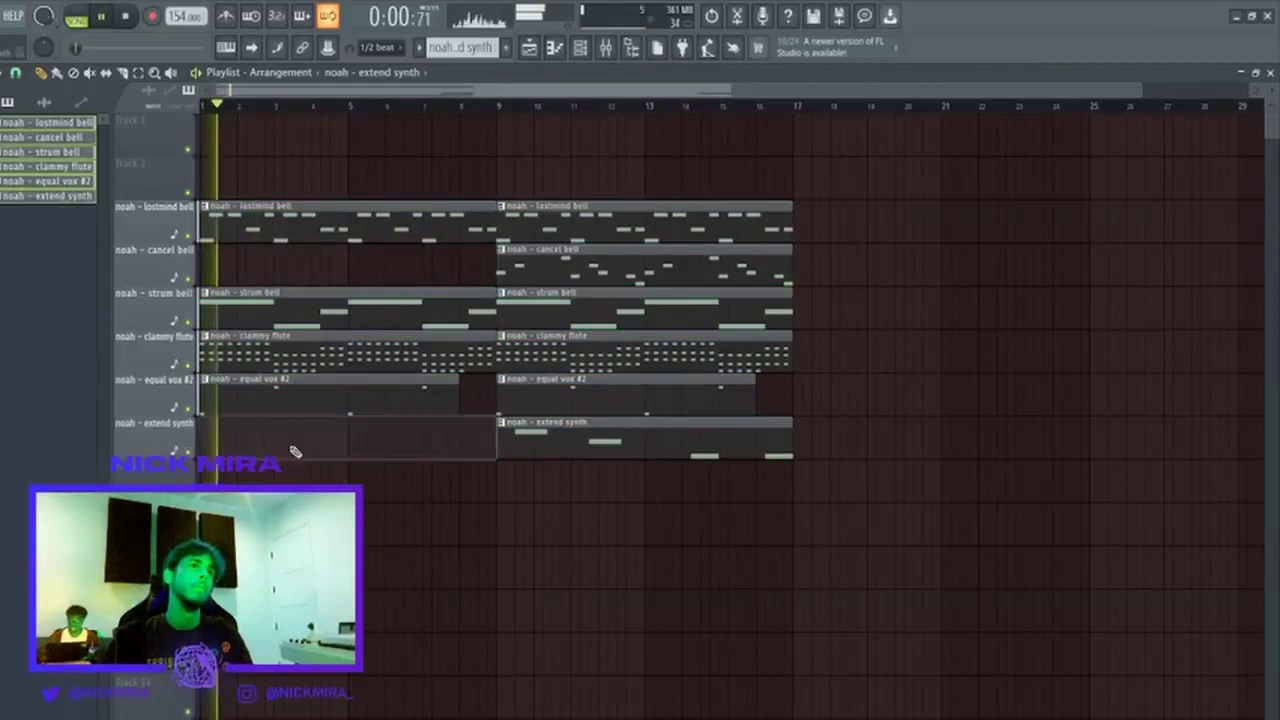
{"action": "key", "text": "ctrl+z"}
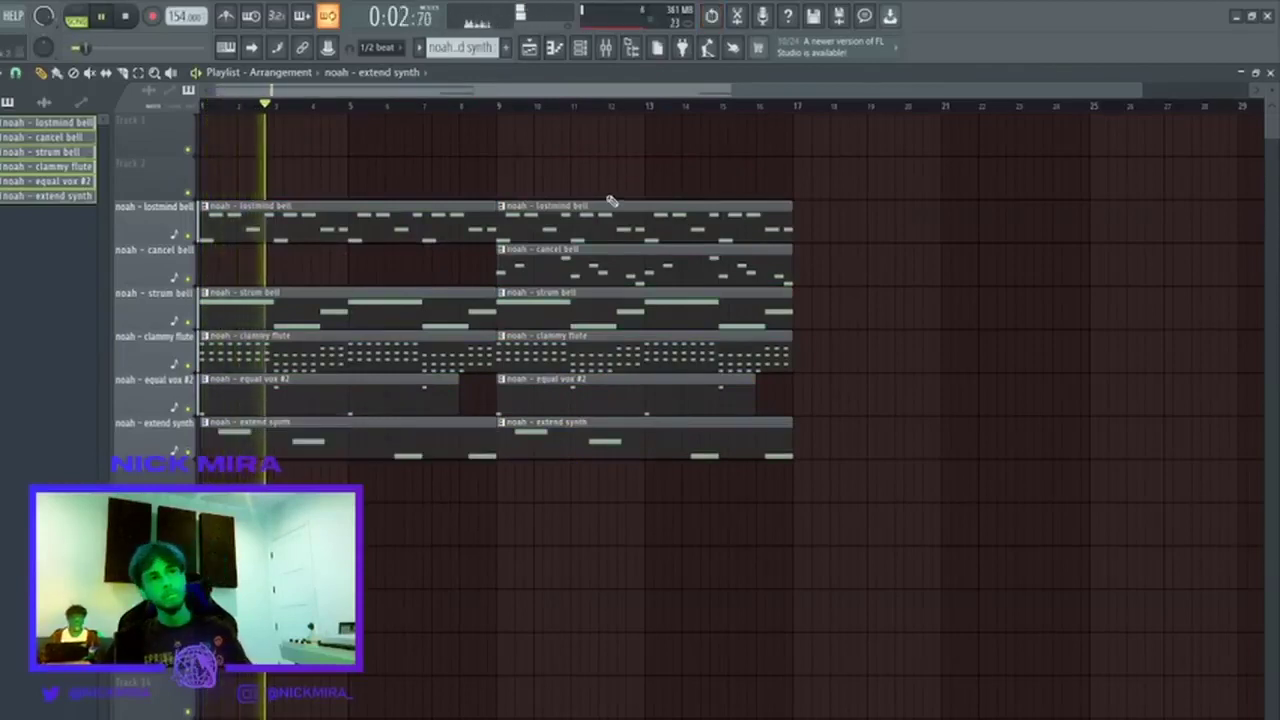
{"action": "left_click_drag", "start_coordinate": [614, 168], "coordinate": [578, 562]}
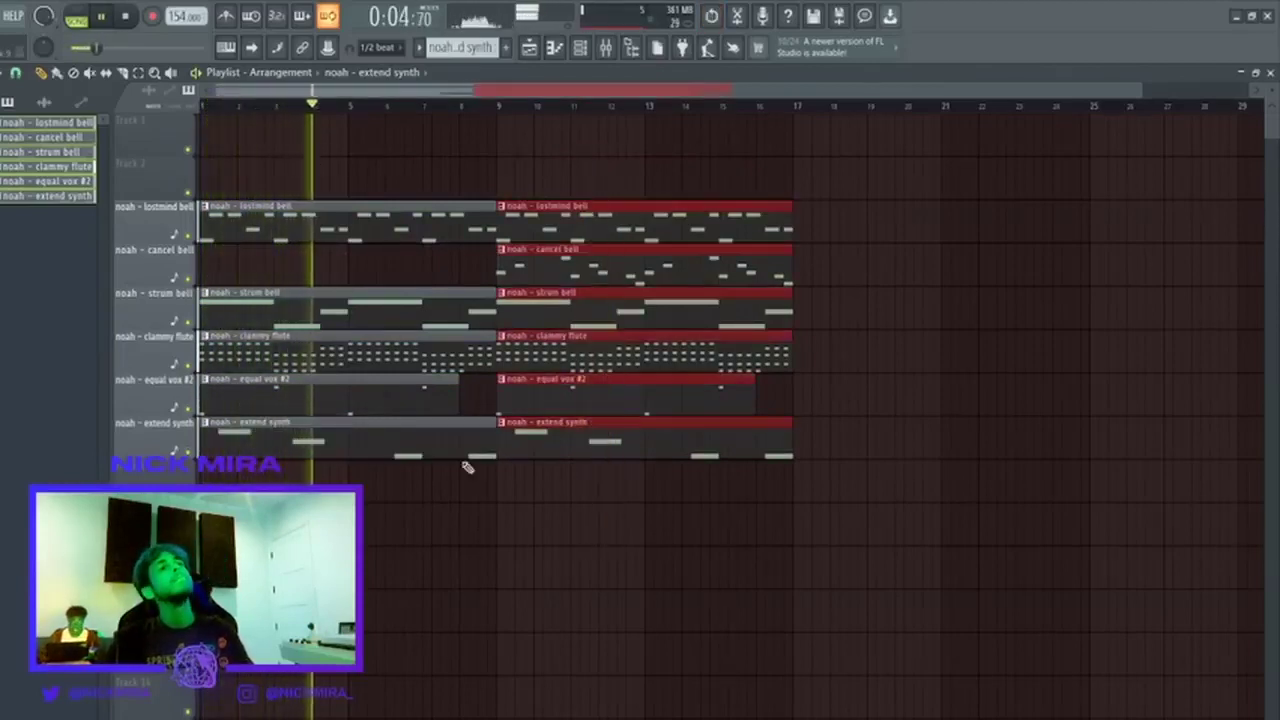
{"action": "key", "text": "ctrl+d"}
Move the extend synth's last two notes three beats earlier so they start midway through bars 5 and 7.
{"action": "double_click", "coordinate": [380, 437]}
{"action": "left_click_drag", "start_coordinate": [194, 409], "coordinate": [493, 543]}
{"action": "left_click_drag", "start_coordinate": [203, 468], "coordinate": [129, 466]}
{"action": "key", "text": "ctrl+d"}
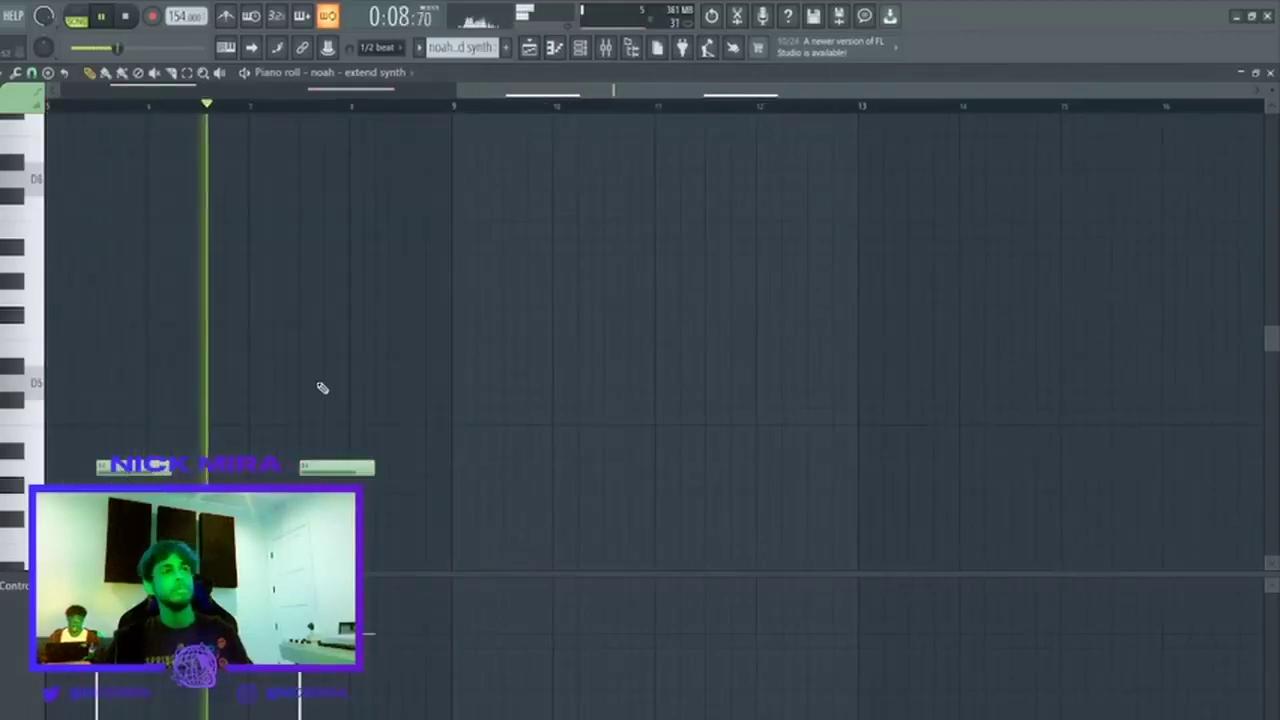
{"action": "key", "text": "Escape"}
{"action": "key", "text": "Escape"}
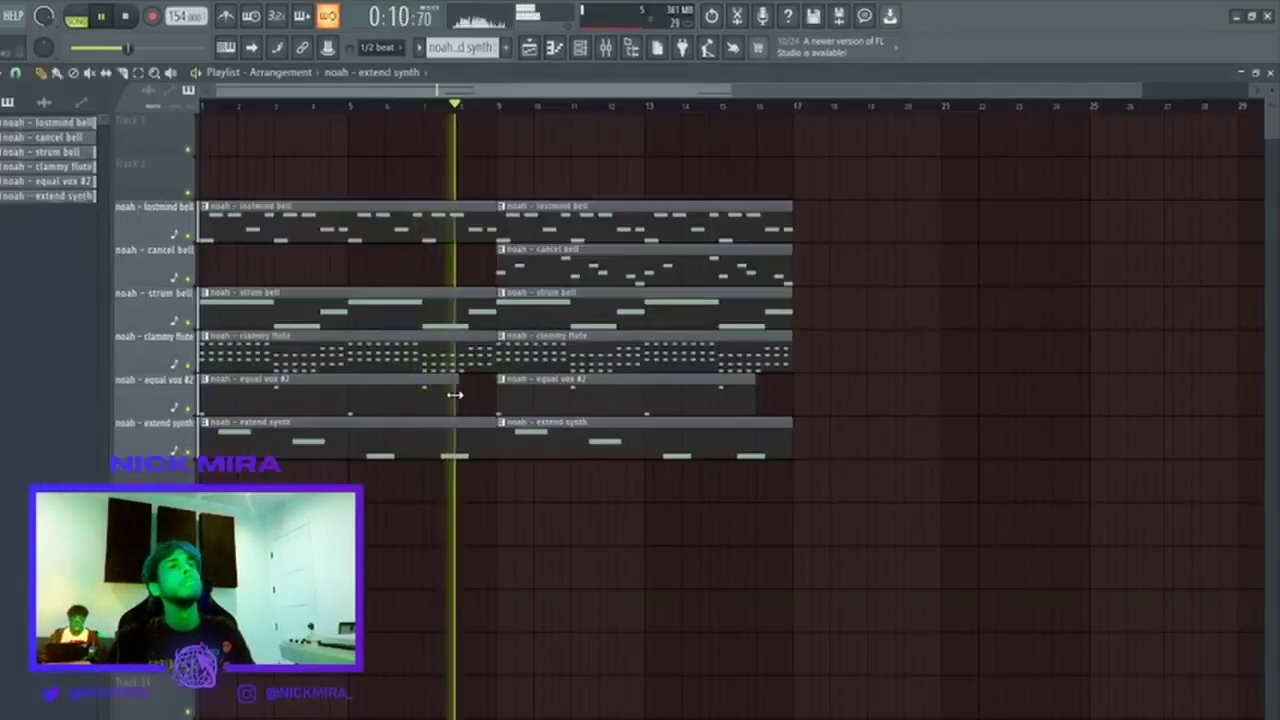
Extend the first equal vox clip to bar 9 and delete the vox and extend synth clips from bars 9 to 16.
{"action": "left_click_drag", "start_coordinate": [456, 394], "coordinate": [492, 404]}
{"action": "right_click", "coordinate": [557, 410]}
{"action": "right_click", "coordinate": [560, 432]}
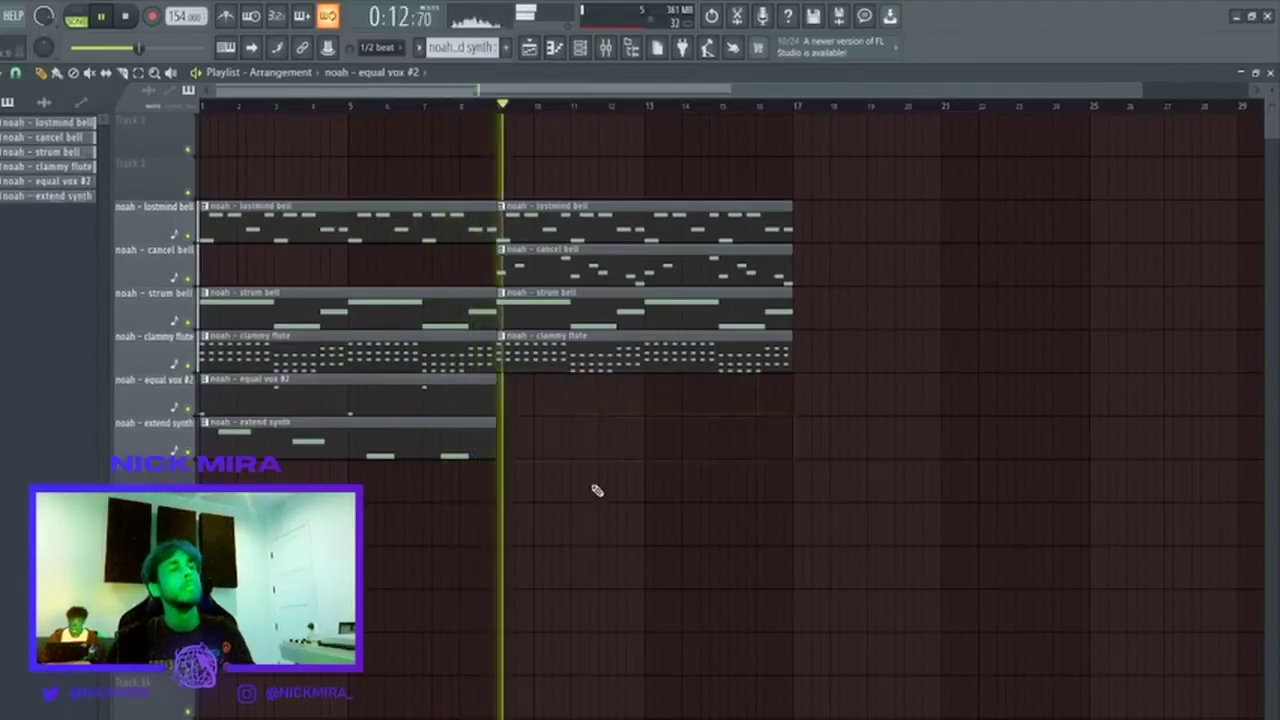
Duplicate the 16-bar arrangement to bar 17 and remove the lostmind bell and strum bell clips from bars 17 to 24.
{"action": "left_click_drag", "start_coordinate": [640, 196], "coordinate": [488, 352]}
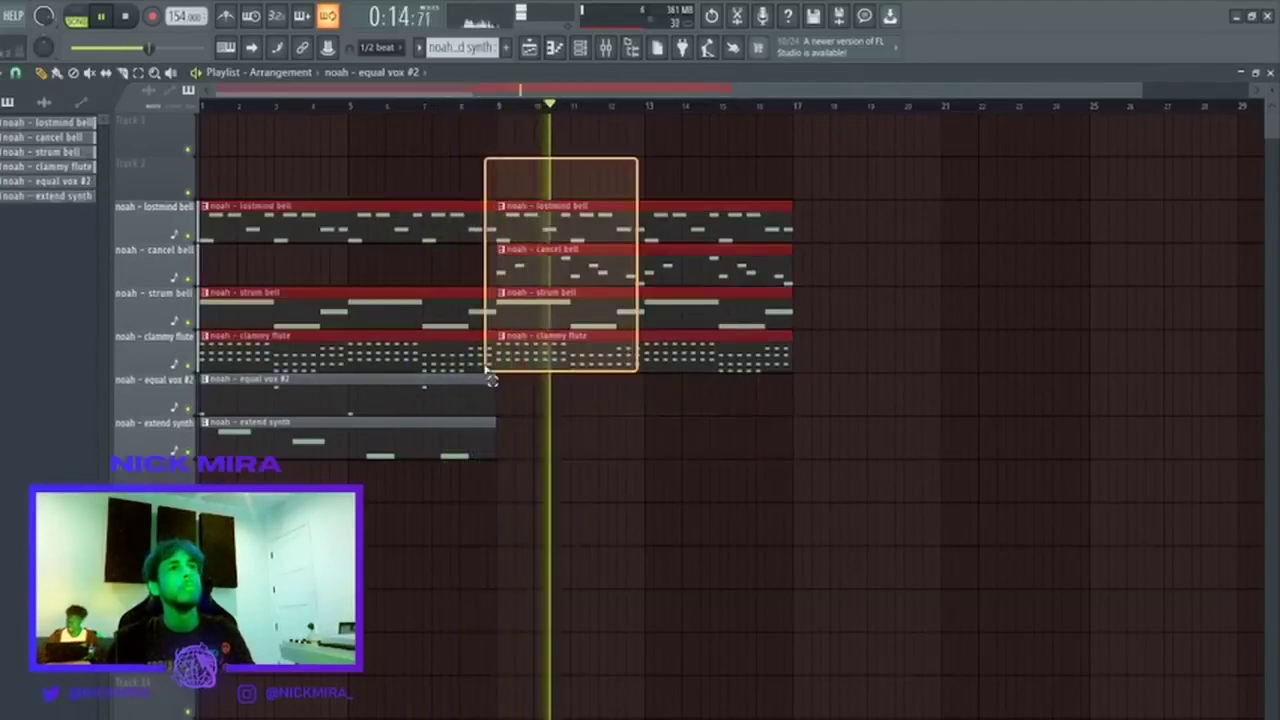
{"action": "key", "text": "ctrl+d"}
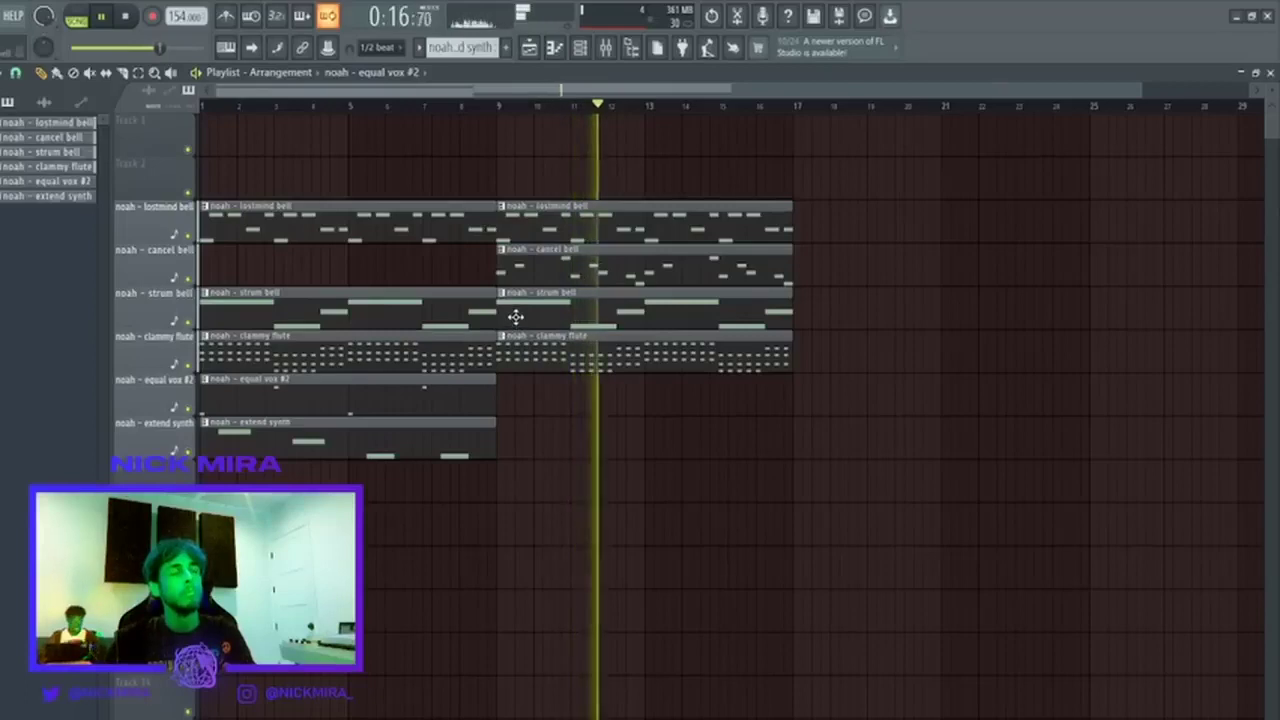
{"action": "left_click", "coordinate": [607, 295]}
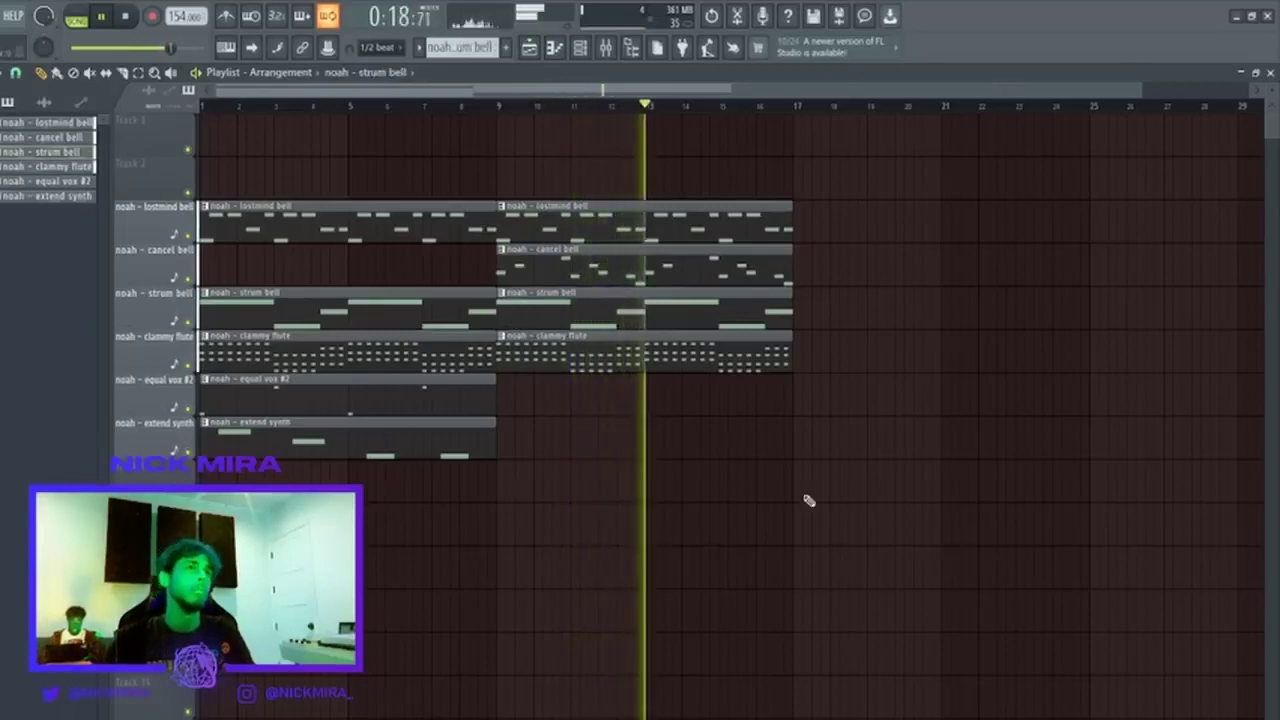
{"action": "left_click_drag", "start_coordinate": [810, 502], "coordinate": [212, 196]}
{"action": "key", "text": "ctrl+b"}
{"action": "key", "text": "ctrl+d"}
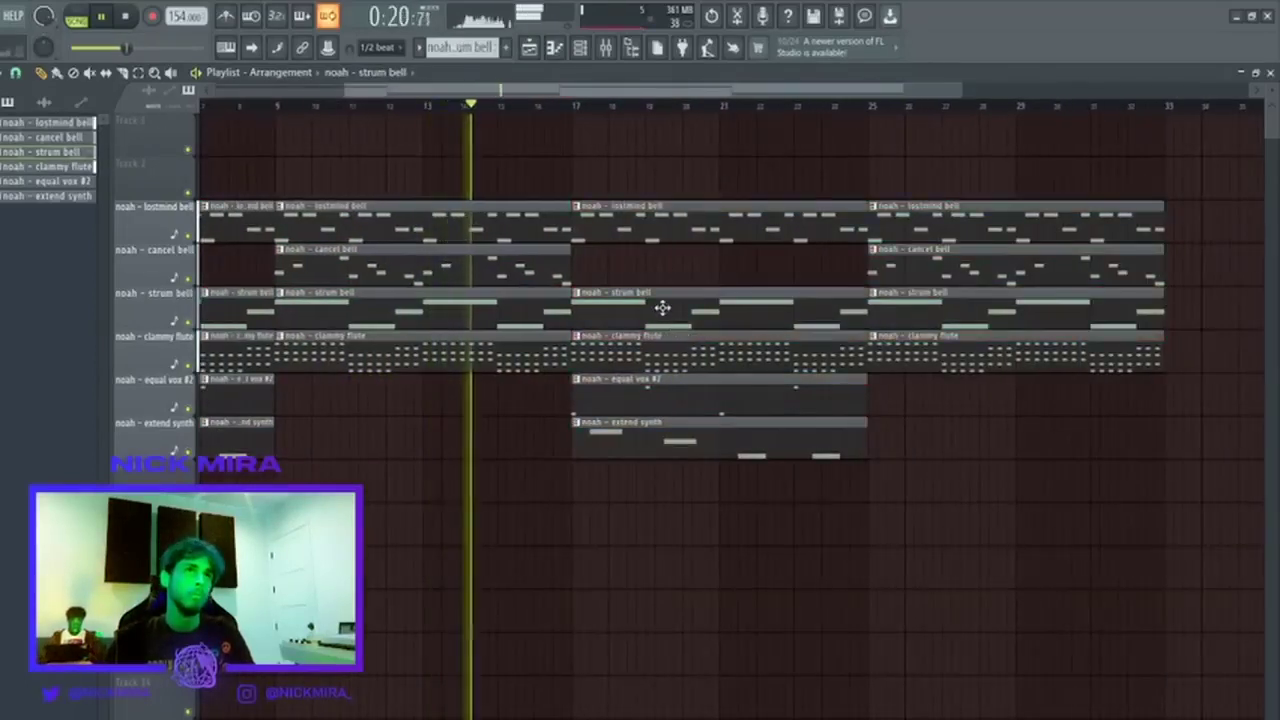
{"action": "right_click", "coordinate": [648, 298]}
{"action": "right_click", "coordinate": [648, 220]}
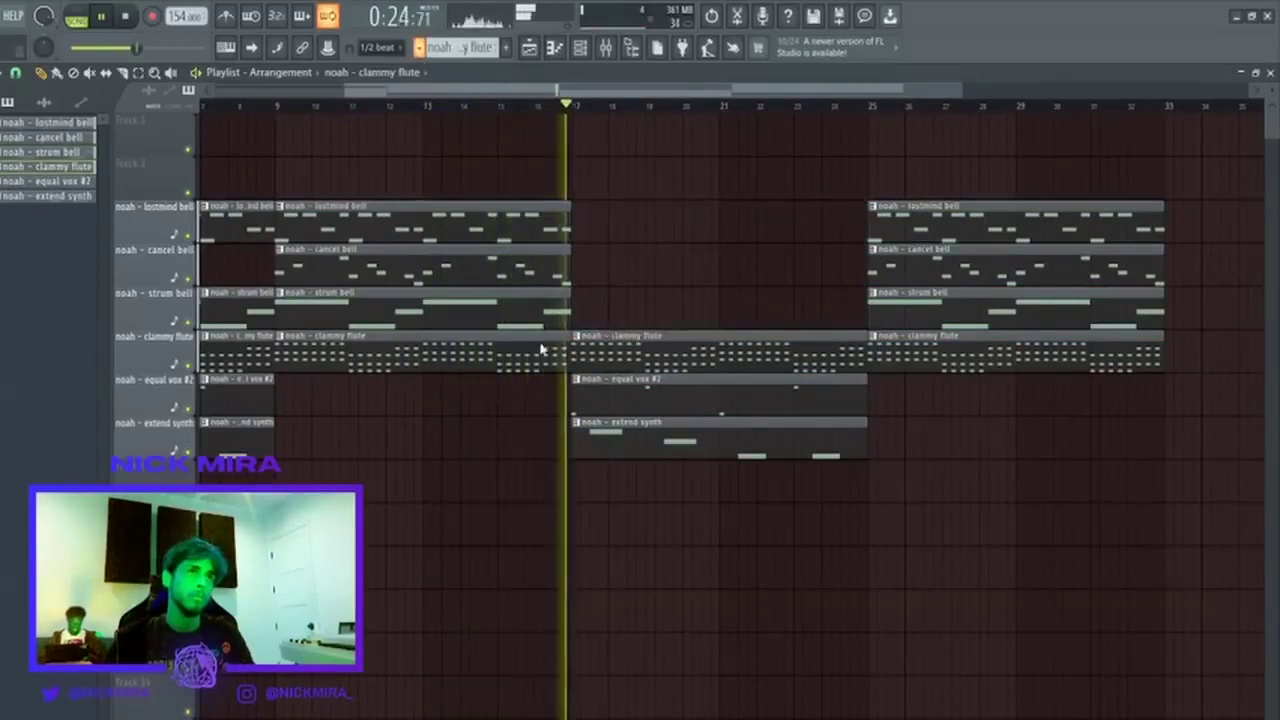
Place the clammy flute as an audio clip on Track 2 at bar 17 and delete the flute pattern clip from bars 17 to 24.
{"action": "key", "text": "space"}
{"action": "left_click_drag", "start_coordinate": [582, 150], "coordinate": [575, 198]}
{"action": "right_click", "coordinate": [622, 348]}
{"action": "right_click", "coordinate": [628, 398]}
{"action": "key", "text": "ctrl+z"}
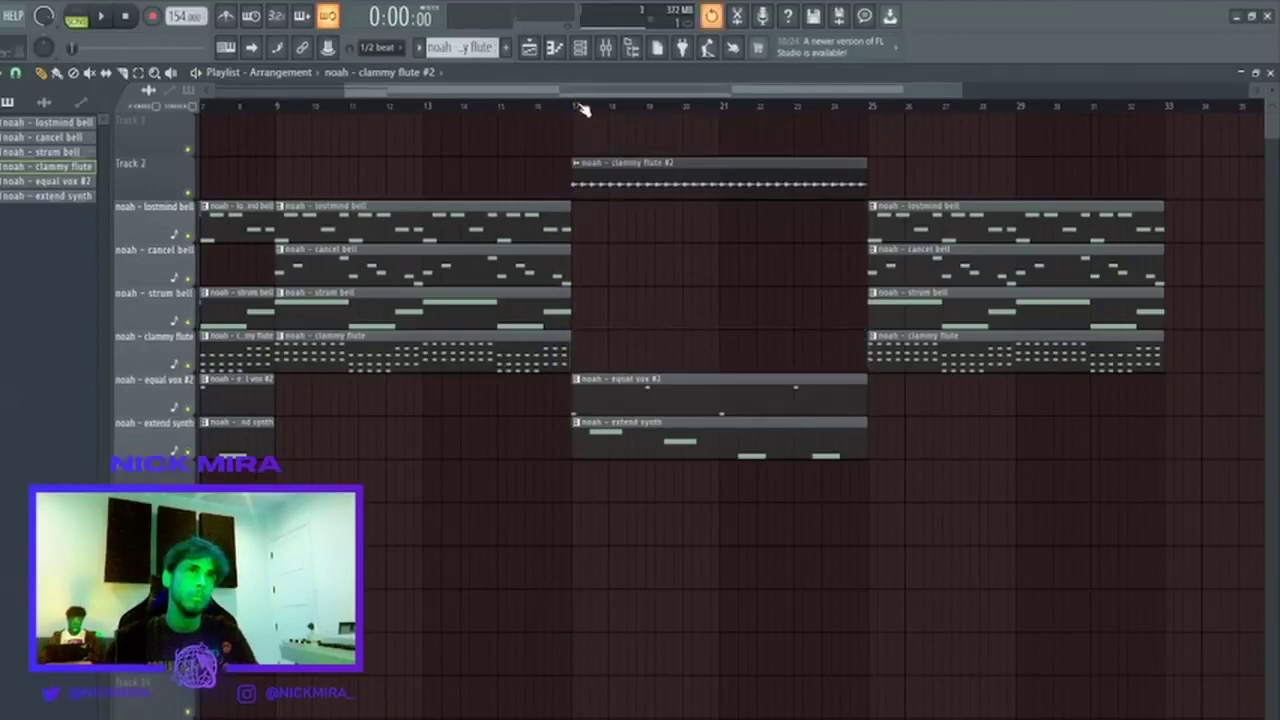
Route the clammy flute audio clip to mixer track 3, load HalfTime in effect slot 2 and play from bar 17.
{"action": "double_click", "coordinate": [615, 180]}
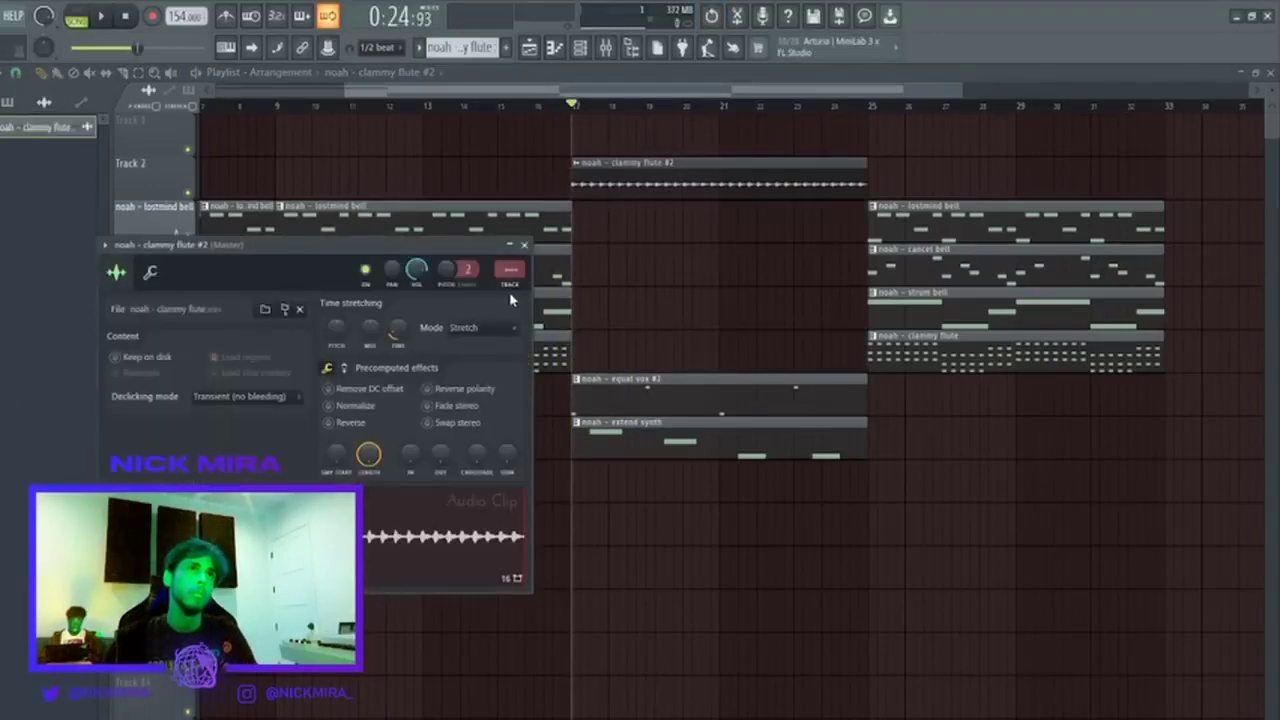
{"action": "left_click", "coordinate": [511, 286]}
{"action": "key", "text": "space"}
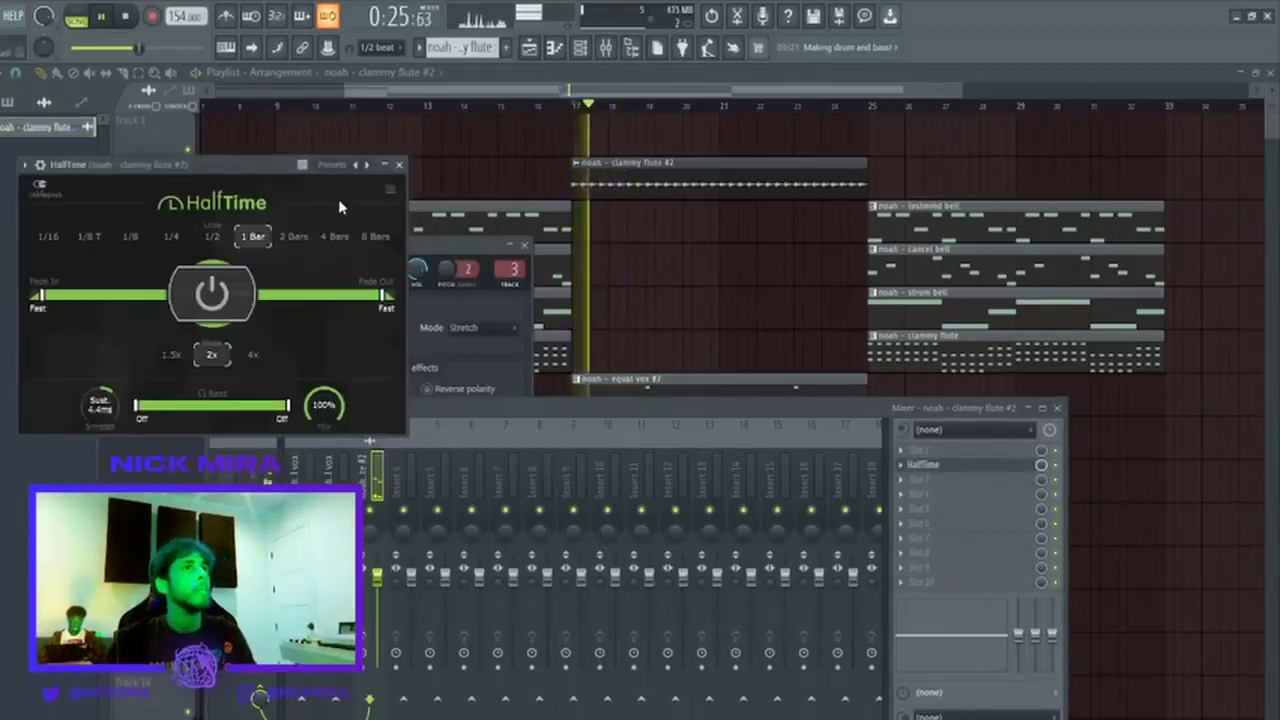
Duplicate the bar 17 clips of clammy flute #2, equal vox #2 and extend synth to bar 25.
{"action": "key", "text": "F12"}
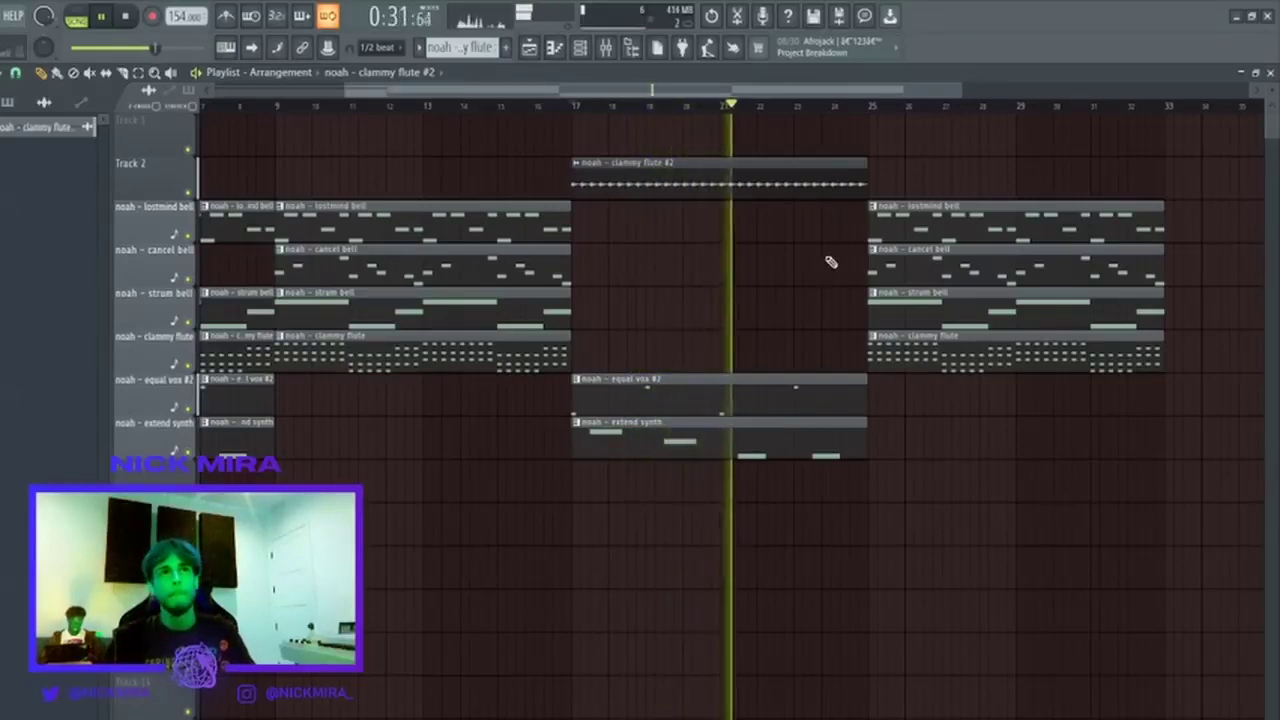
{"action": "left_click_drag", "start_coordinate": [846, 165], "coordinate": [740, 429]}
{"action": "key", "text": "ctrl+b"}
{"action": "key", "text": "ctrl+d"}
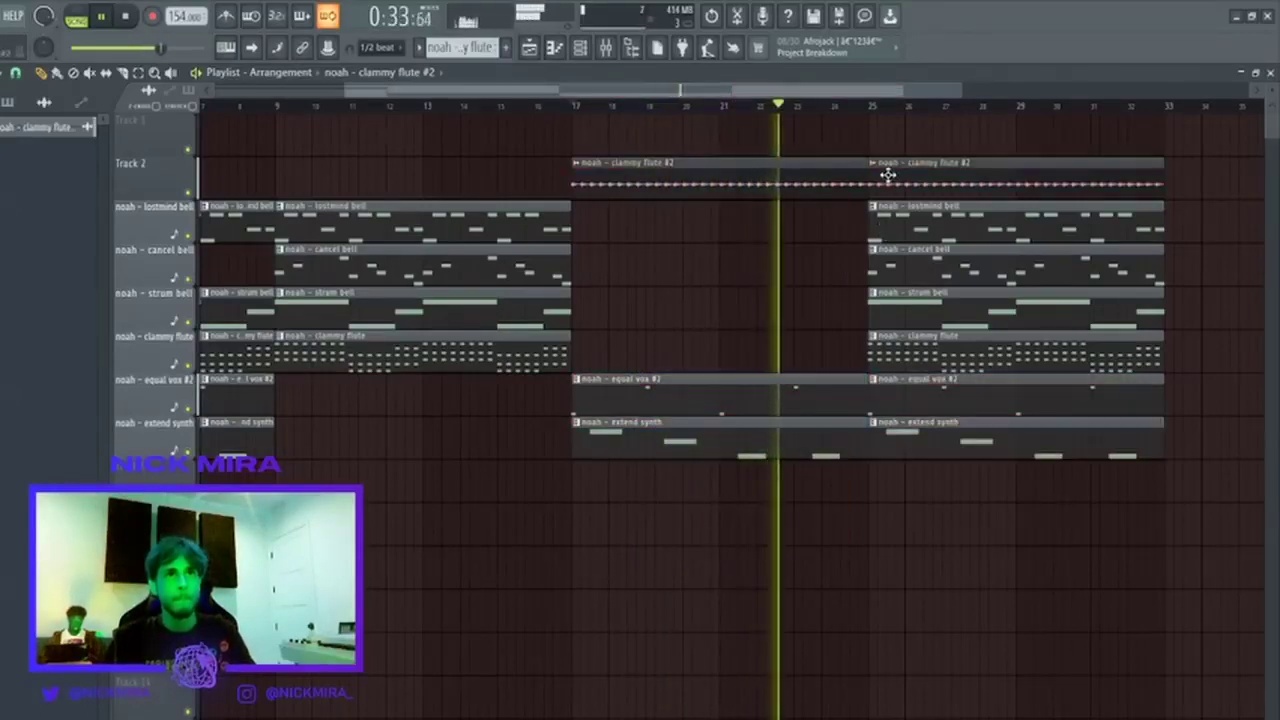
Delete the lostmind bell, cancel bell, strum bell and clammy flute pattern clips at bar 25.
{"action": "left_click", "coordinate": [611, 50]}
{"action": "left_click_drag", "start_coordinate": [1042, 464], "coordinate": [1042, 500]}
{"action": "right_click", "coordinate": [960, 224]}
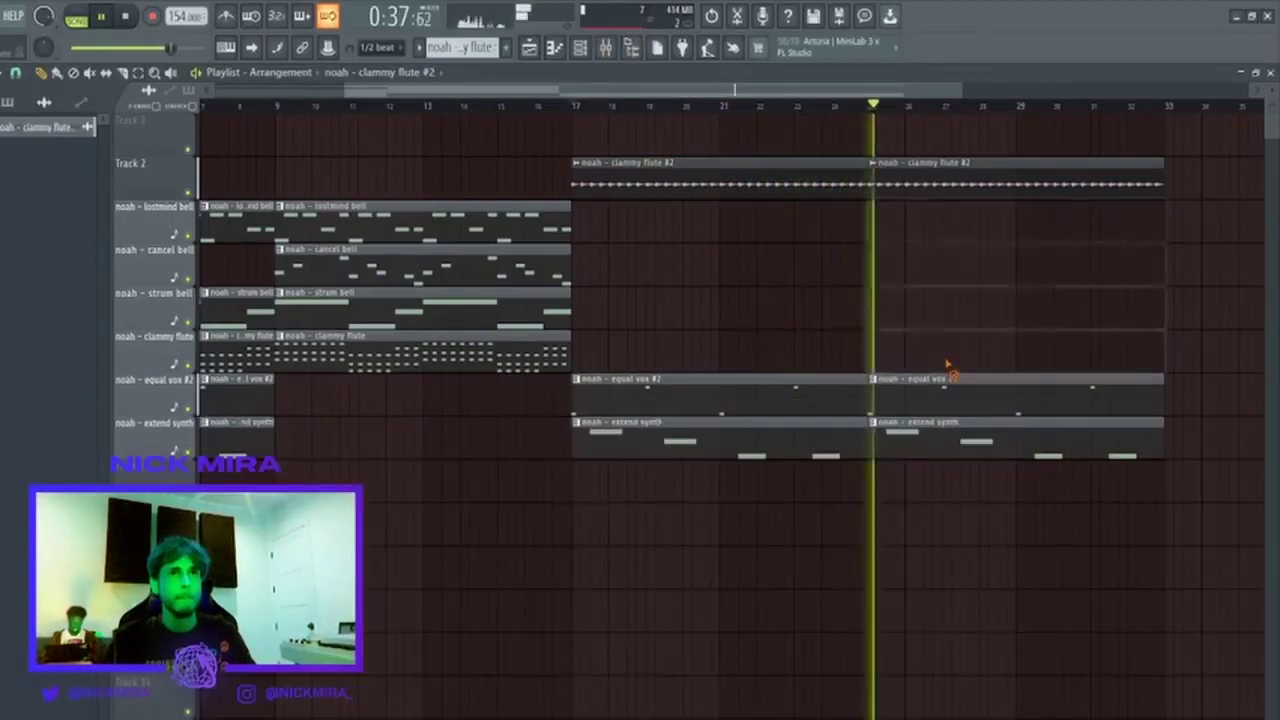
Copy the lostmind bell and cancel bell clips forward twice, keeping only the lostmind bell copy at bar 25.
{"action": "left_click_drag", "start_coordinate": [506, 274], "coordinate": [443, 234]}
{"action": "key", "text": "ctrl+b"}
{"action": "key", "text": "ctrl+b"}
{"action": "right_click", "coordinate": [757, 276]}
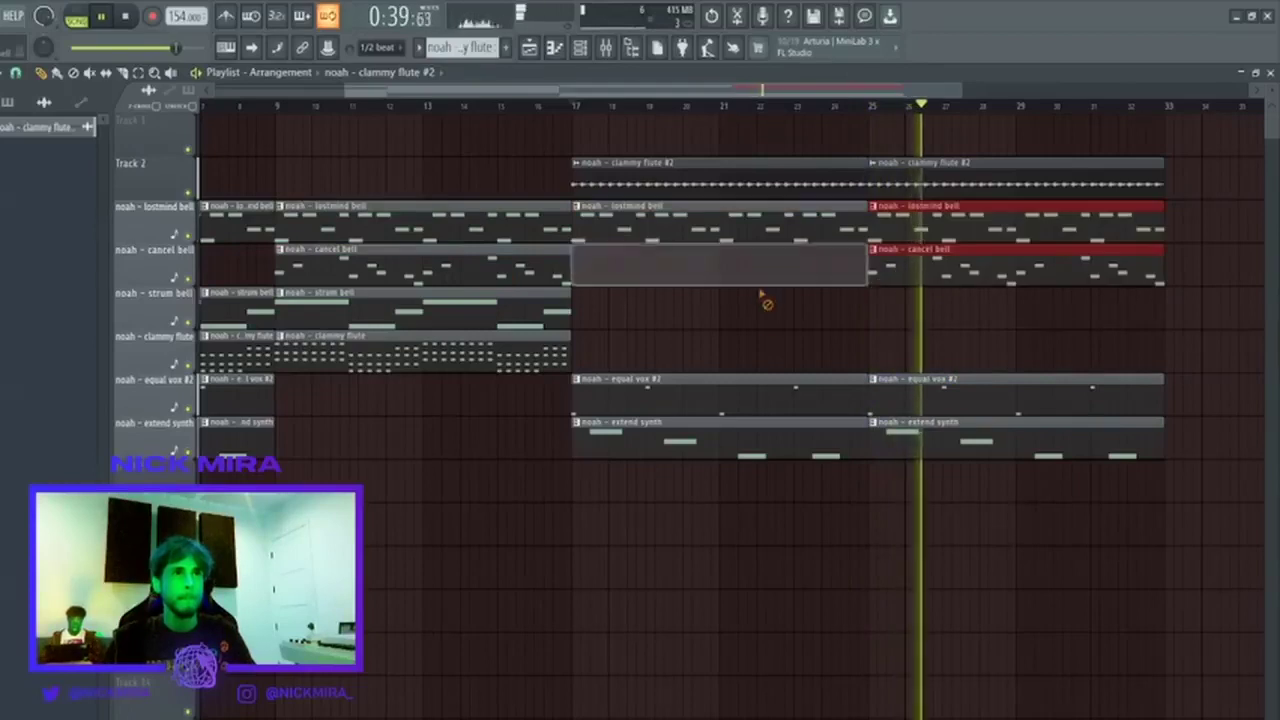
{"action": "right_click", "coordinate": [729, 226]}
{"action": "right_click", "coordinate": [917, 266]}
Try out strum bell copies at bars 17 and 25, and delete both.
{"action": "left_click", "coordinate": [475, 310], "text": "ctrl"}
{"action": "key", "text": "ctrl+b"}
{"action": "key", "text": "ctrl+b"}
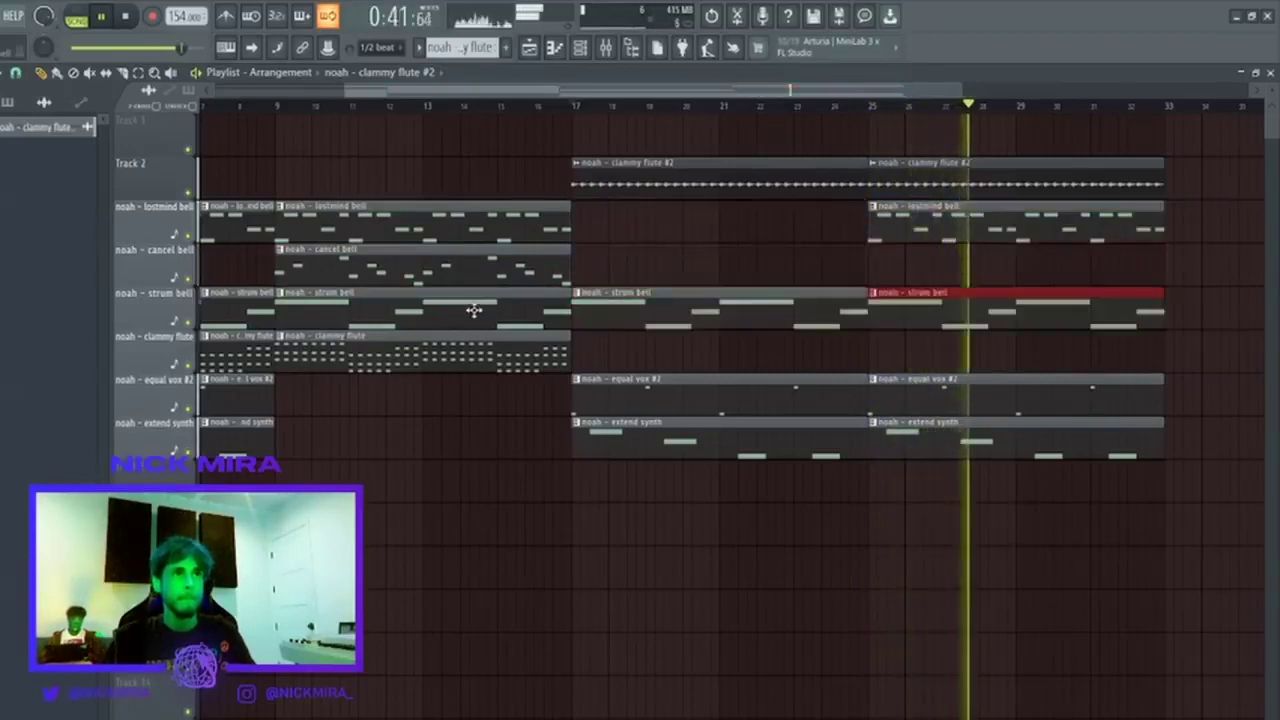
{"action": "scroll", "coordinate": [729, 117], "scroll_direction": "down", "scroll_amount": 4}
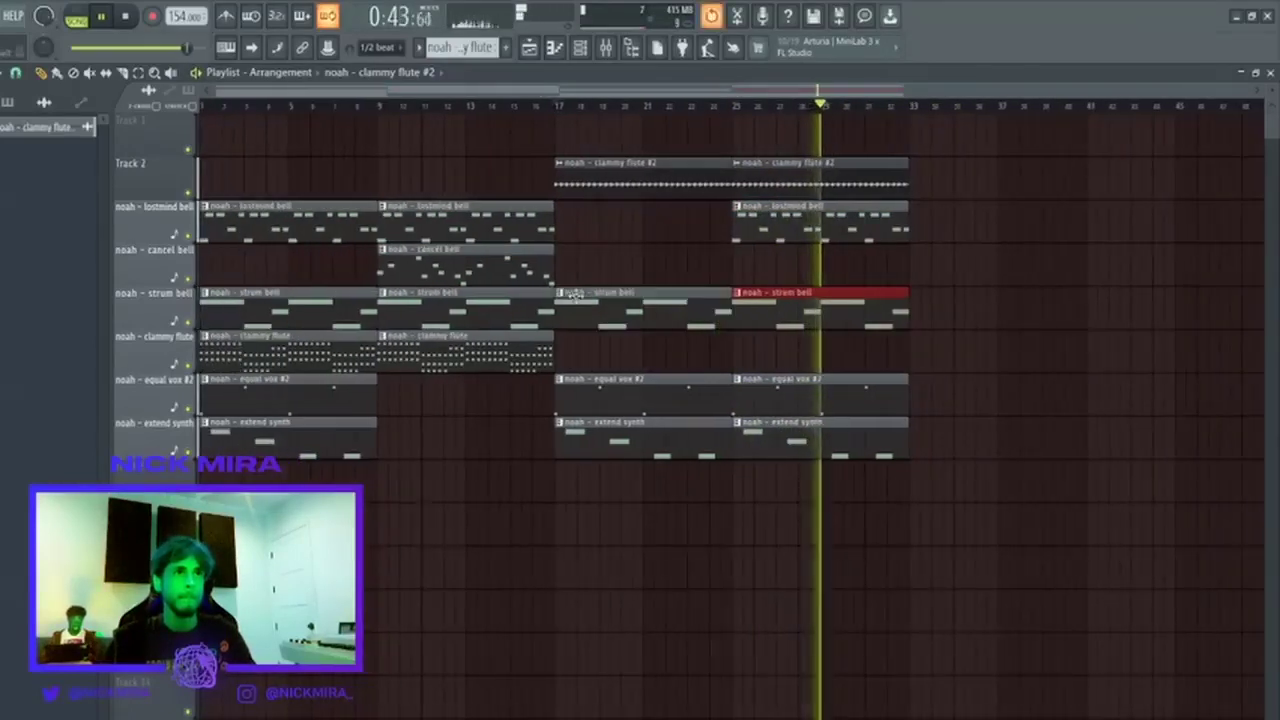
{"action": "right_click", "coordinate": [658, 312]}
{"action": "right_click", "coordinate": [749, 310]}
Copy the clammy flute pattern clip forward twice and delete the bar 17 copy, keeping the one at bar 25.
{"action": "left_click", "coordinate": [543, 352], "text": "ctrl"}
{"action": "key", "text": "ctrl+b"}
{"action": "key", "text": "ctrl+b"}
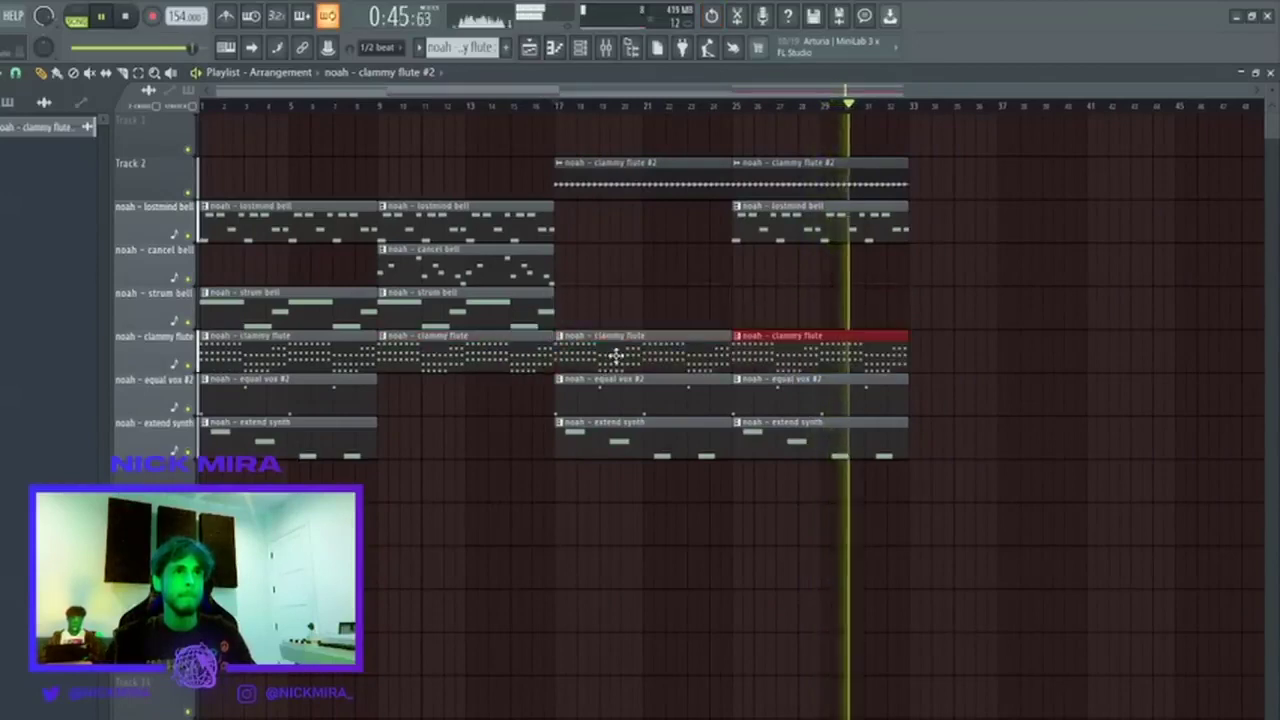
{"action": "right_click", "coordinate": [615, 355]}
Play the arrangement from bar 17.
{"action": "left_click", "coordinate": [786, 117]}
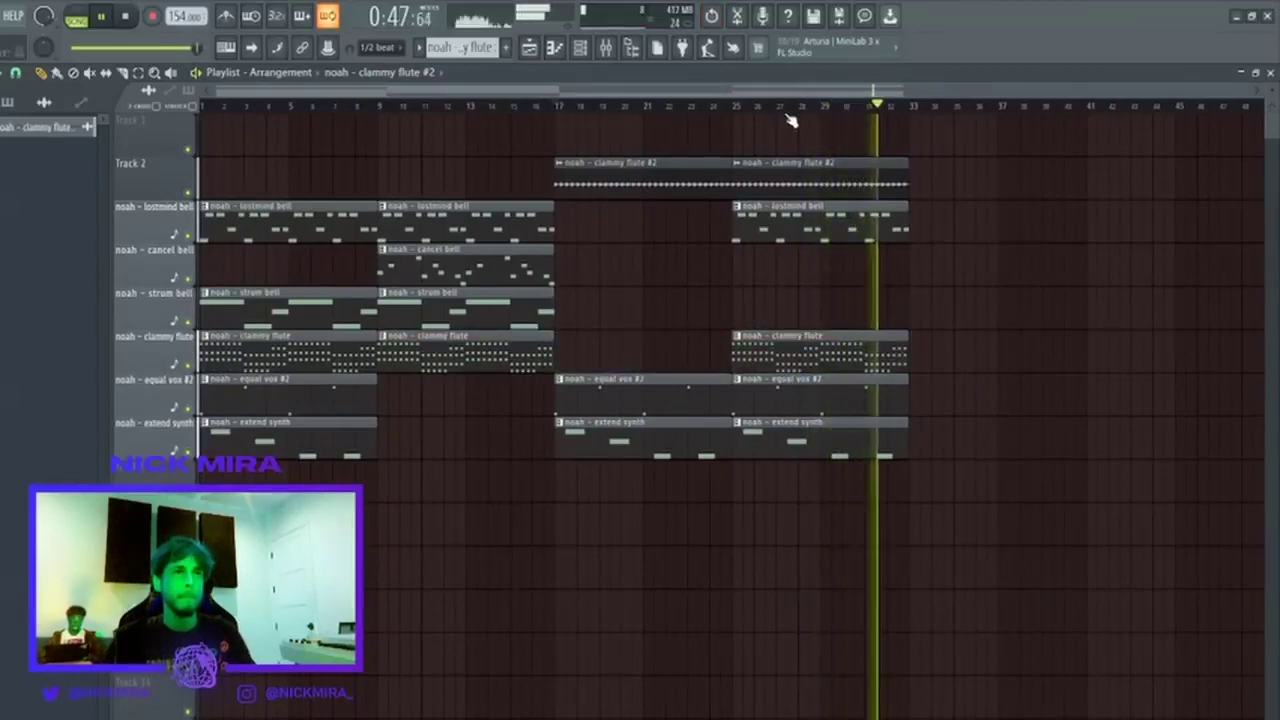
{"action": "left_click_drag", "start_coordinate": [943, 114], "coordinate": [649, 499]}
{"action": "left_click", "coordinate": [649, 499], "text": "ctrl"}
{"action": "left_click", "coordinate": [562, 108]}
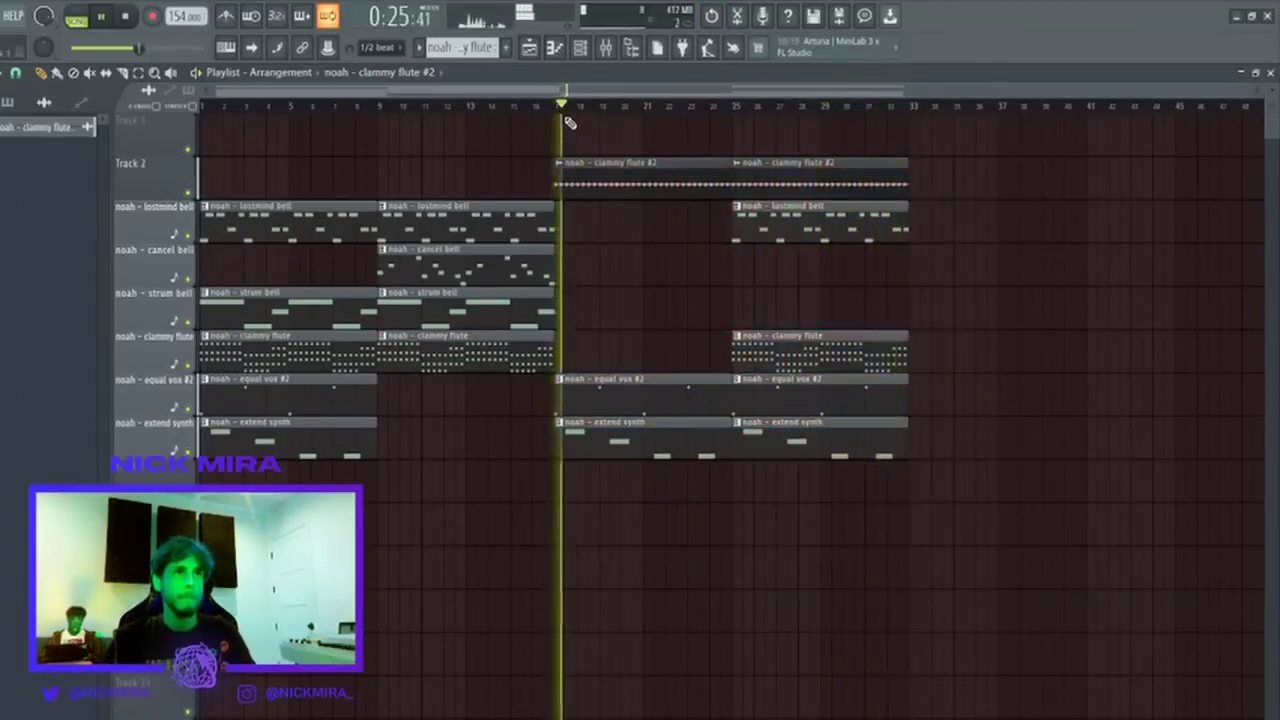
Route the six instrument channels from lostmind bell to extend synth to mixer tracks 4 to 9.
{"action": "left_click", "coordinate": [606, 47]}
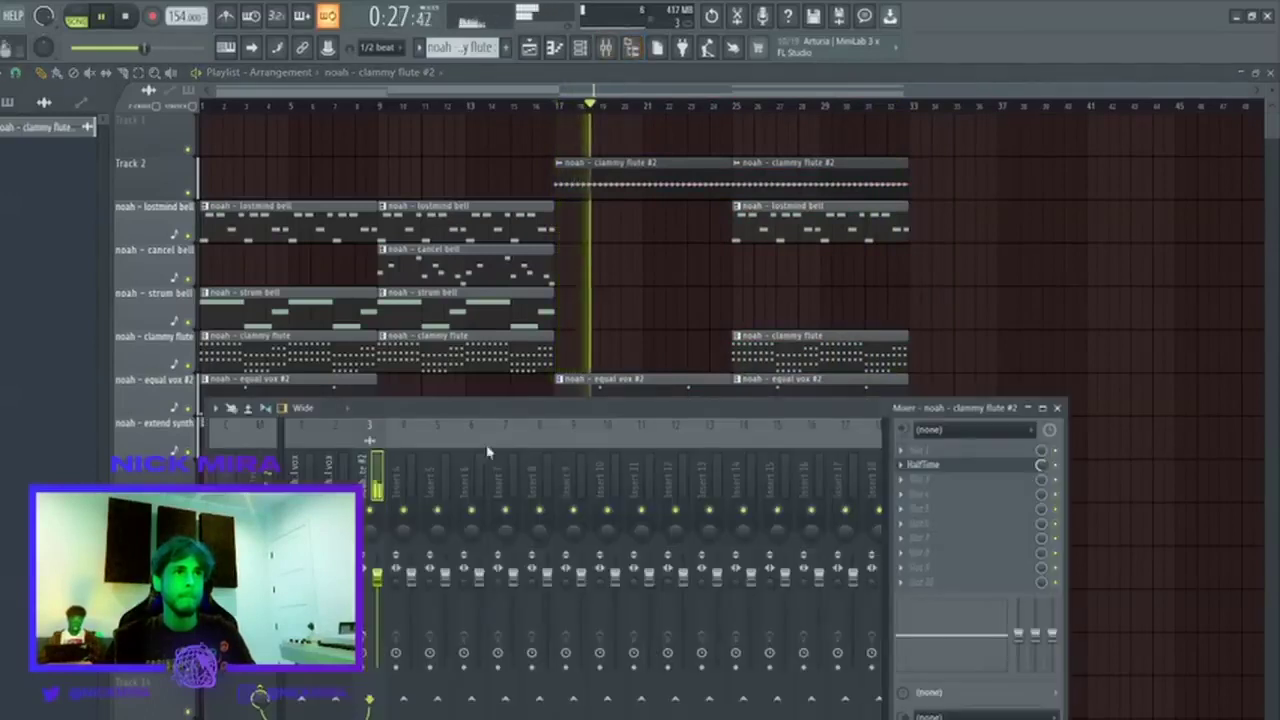
{"action": "left_click", "coordinate": [581, 49]}
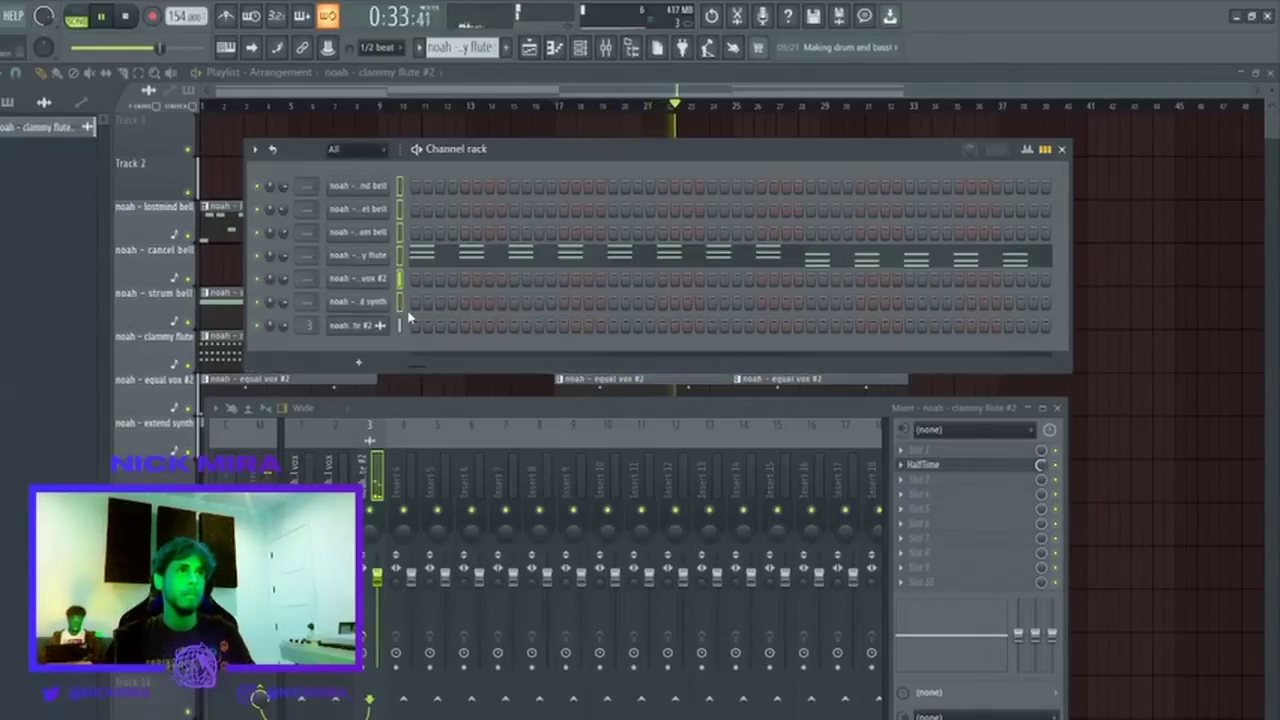
{"action": "key", "text": "ctrl+l"}
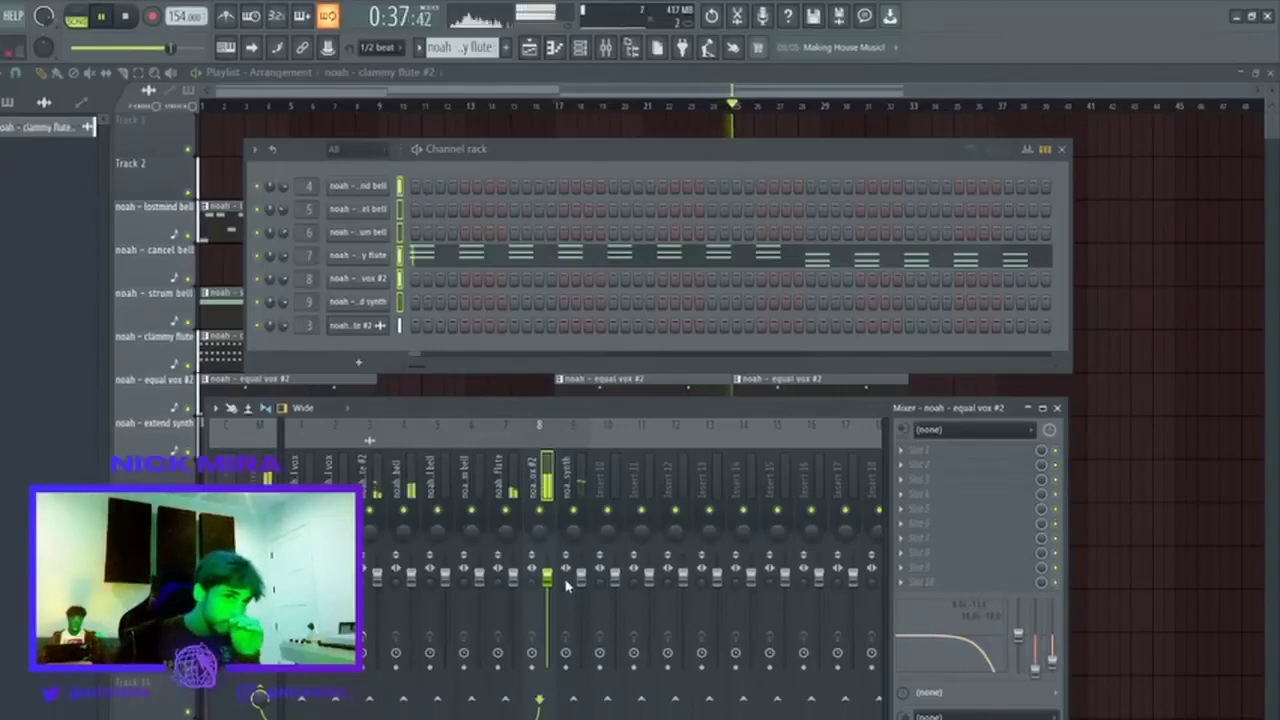
Lower the equal vox #2 mixer track's volume and add Fruity Chorus and Fruity Reeverb 2 to it.
{"action": "left_click_drag", "start_coordinate": [551, 582], "coordinate": [552, 594]}
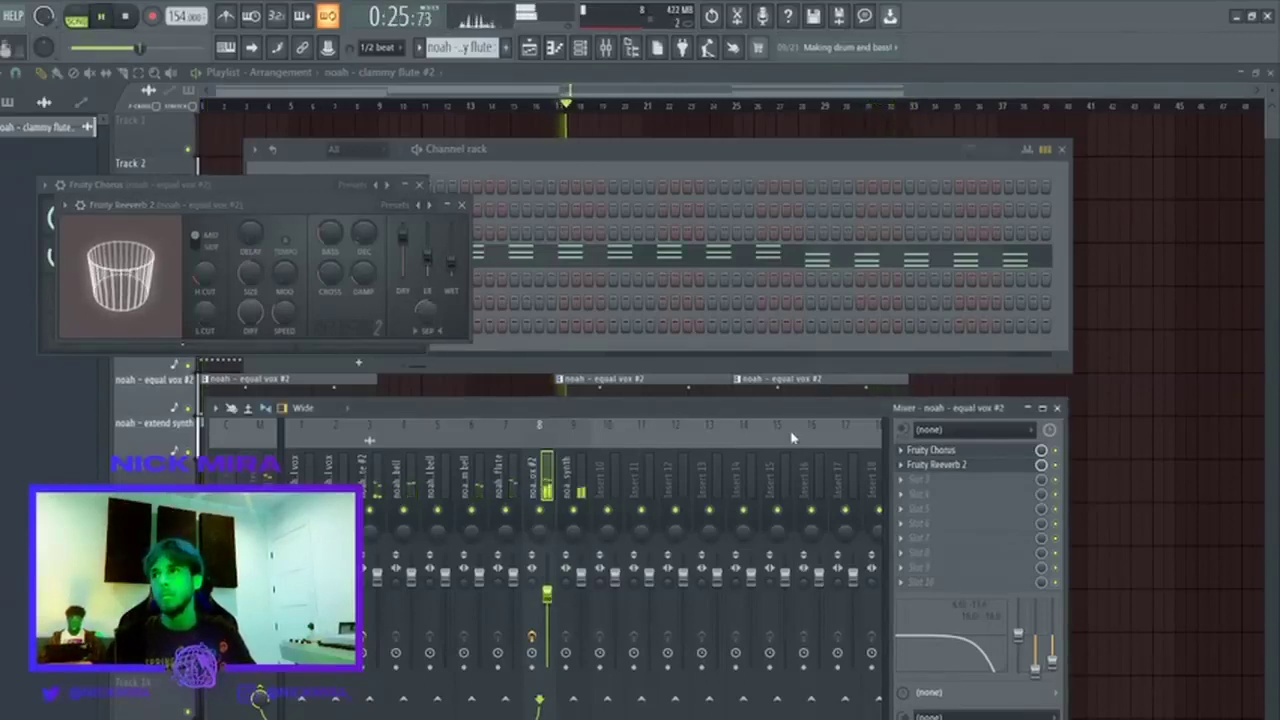
{"action": "right_click", "coordinate": [1134, 254]}
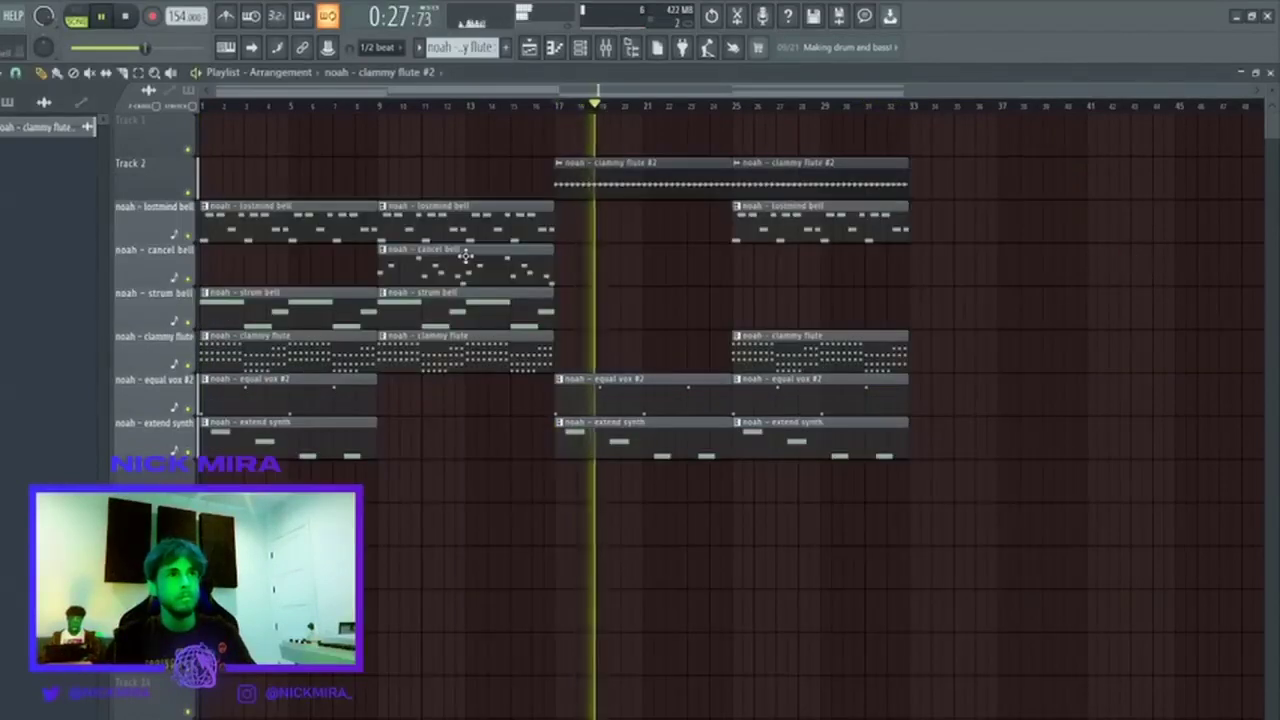
Replay from bar 17 and check the mixer effects on extend synth, equal vox #2 and clammy flute #2, including the HalfTime settings.
{"action": "key", "text": "space"}
{"action": "key", "text": "space"}
{"action": "left_click", "coordinate": [557, 105]}
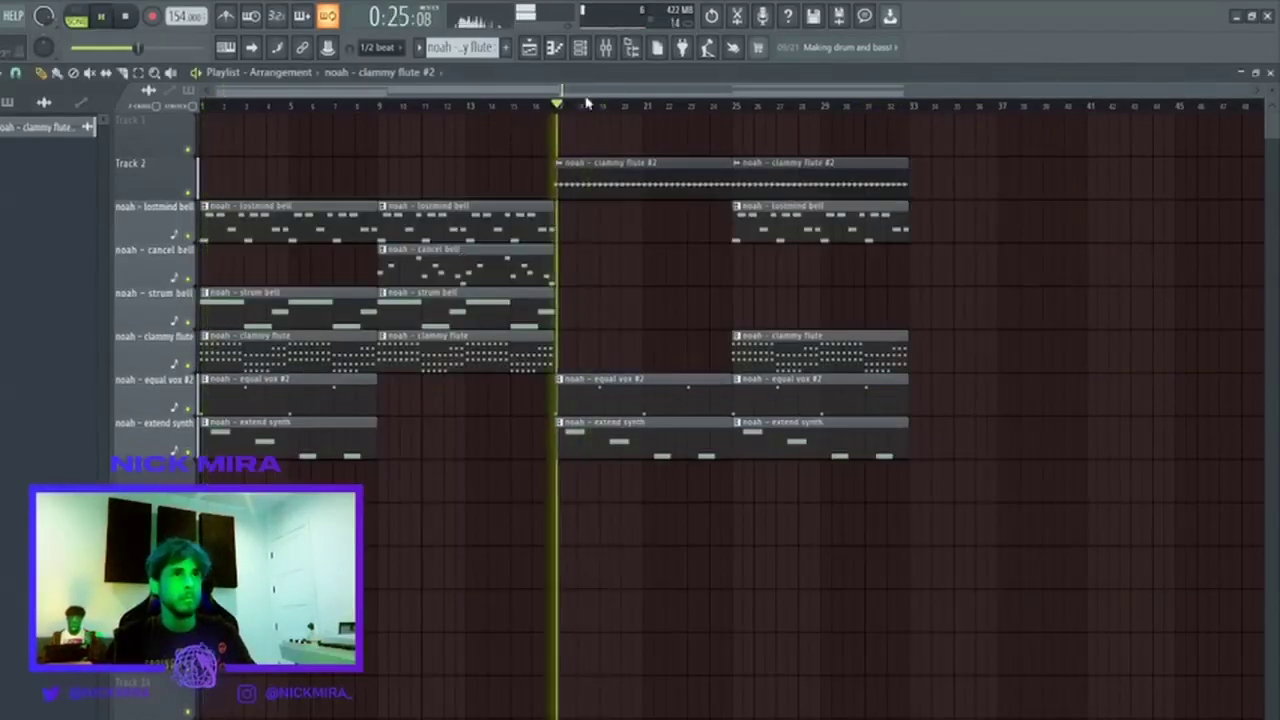
{"action": "key", "text": "F9"}
{"action": "left_click", "coordinate": [583, 511]}
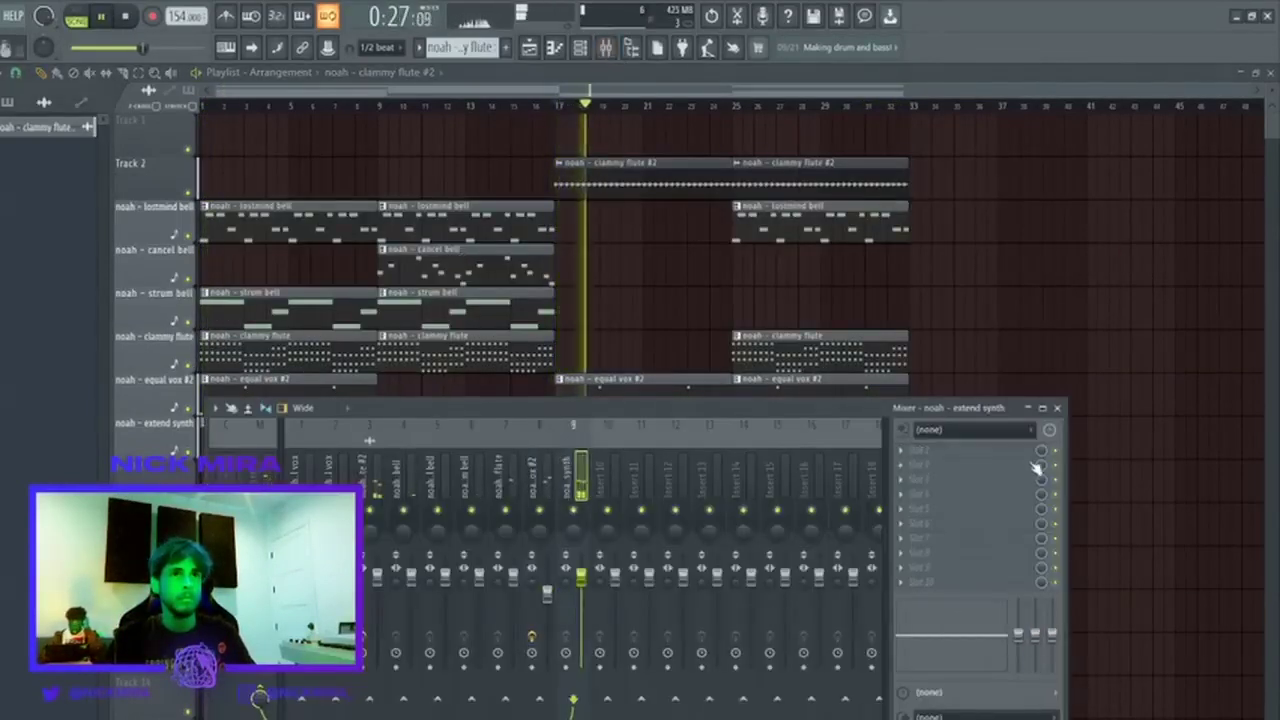
{"action": "left_click", "coordinate": [550, 470]}
{"action": "left_click", "coordinate": [372, 480]}
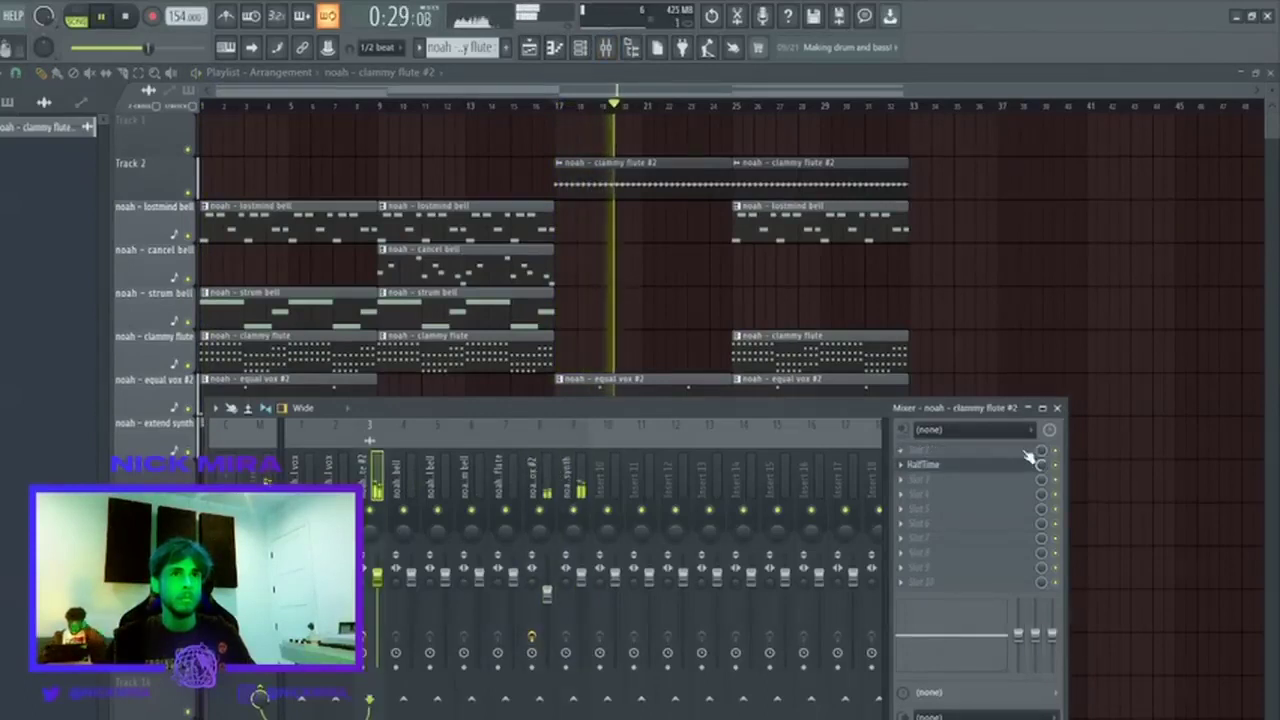
{"action": "left_click", "coordinate": [982, 468]}
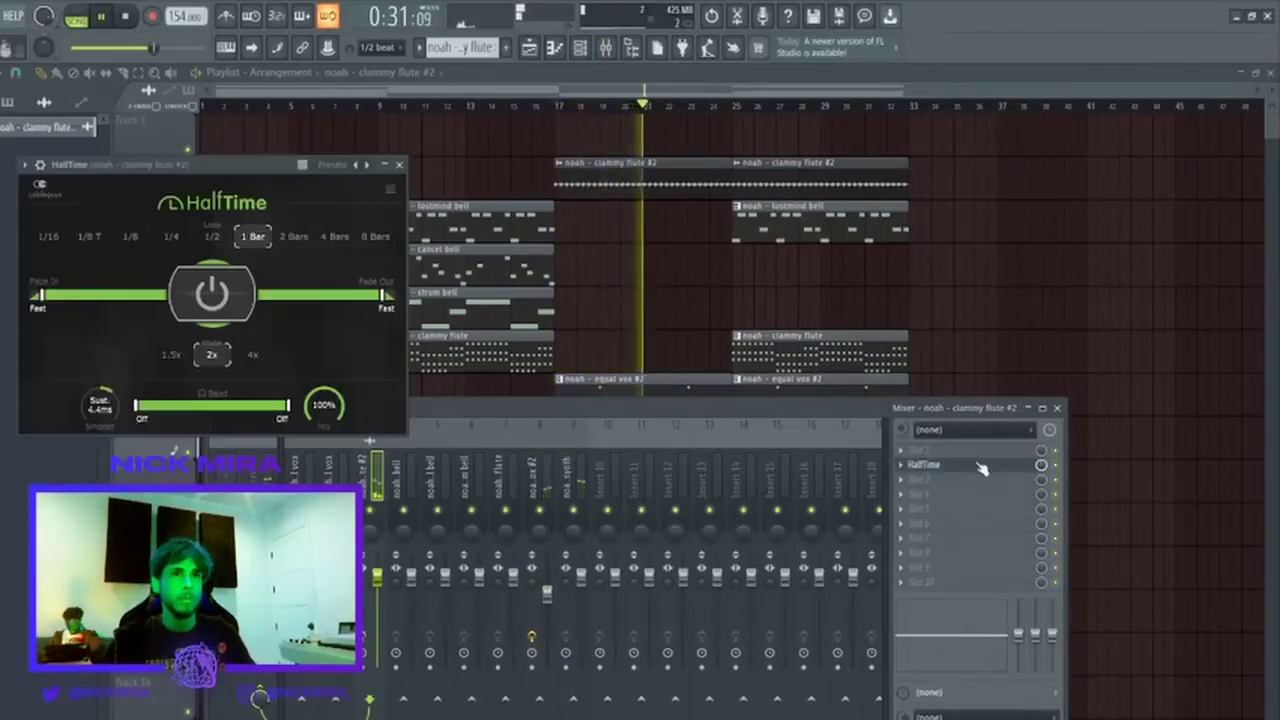
{"action": "key", "text": "F12"}
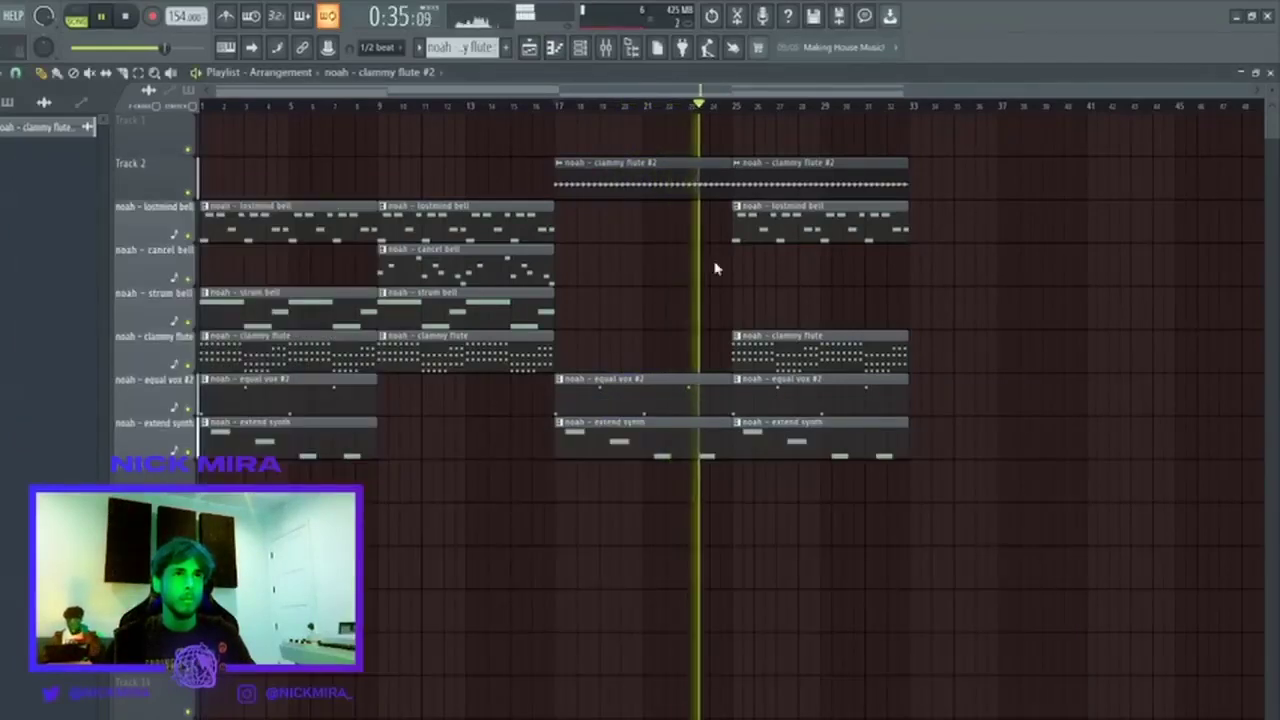
Turn the bar 25 clammy flute #2 audio clip into a unique clip on Track 1.
{"action": "left_click", "coordinate": [777, 190], "text": "shift"}
{"action": "left_click_drag", "start_coordinate": [779, 182], "coordinate": [783, 118]}
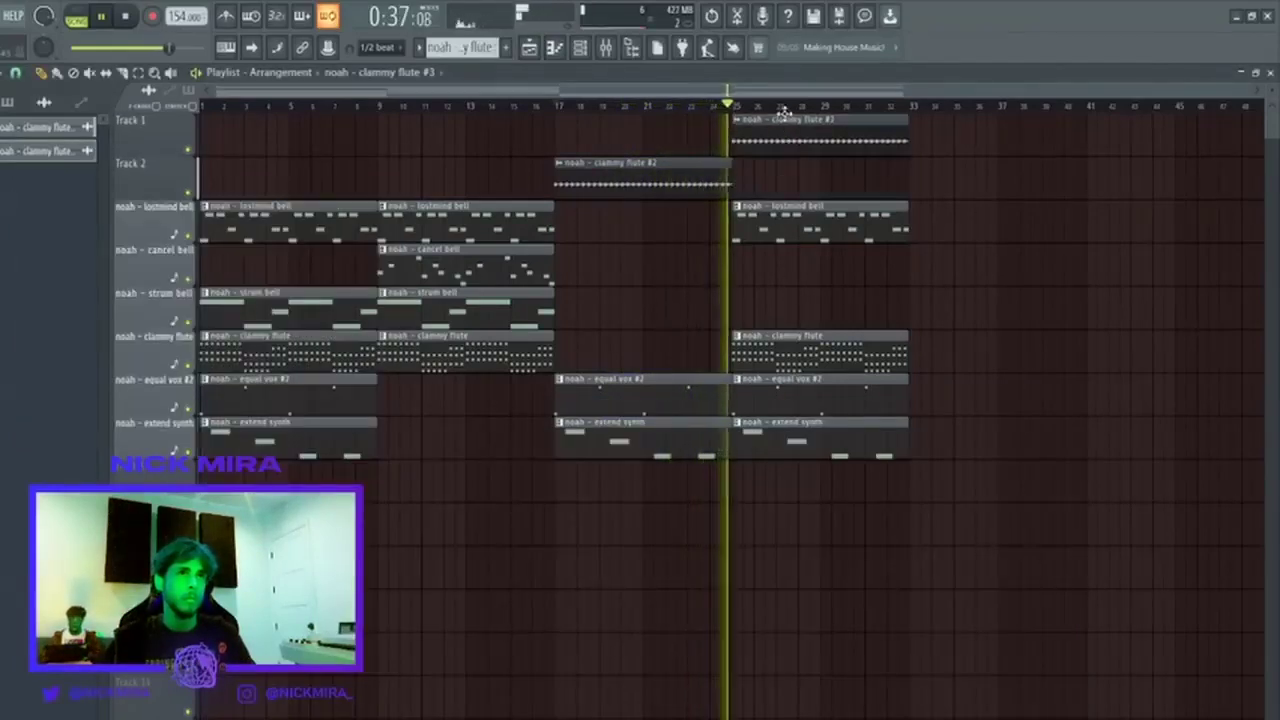
Duplicate the bar 17 clammy flute #2 audio clip to bar 25 and delete the clammy flute pattern clip there.
{"action": "left_click_drag", "start_coordinate": [742, 175], "coordinate": [705, 193]}
{"action": "key", "text": "ctrl+b"}
{"action": "key", "text": "ctrl+d"}
{"action": "right_click", "coordinate": [811, 356]}
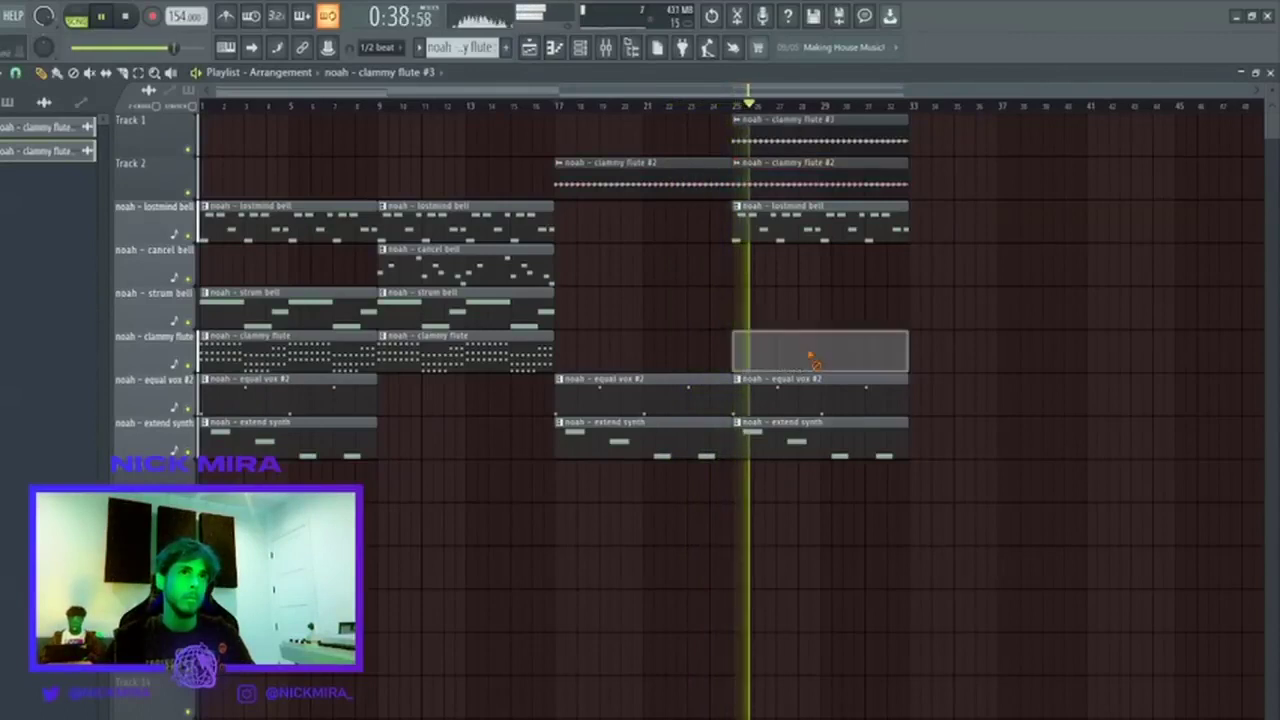
Adjust the time-stretching pitch of the clammy flute #2 audio clip and review the clammy flute #3 clip's settings.
{"action": "double_click", "coordinate": [771, 186]}
{"action": "left_click_drag", "start_coordinate": [336, 329], "coordinate": [336, 260]}
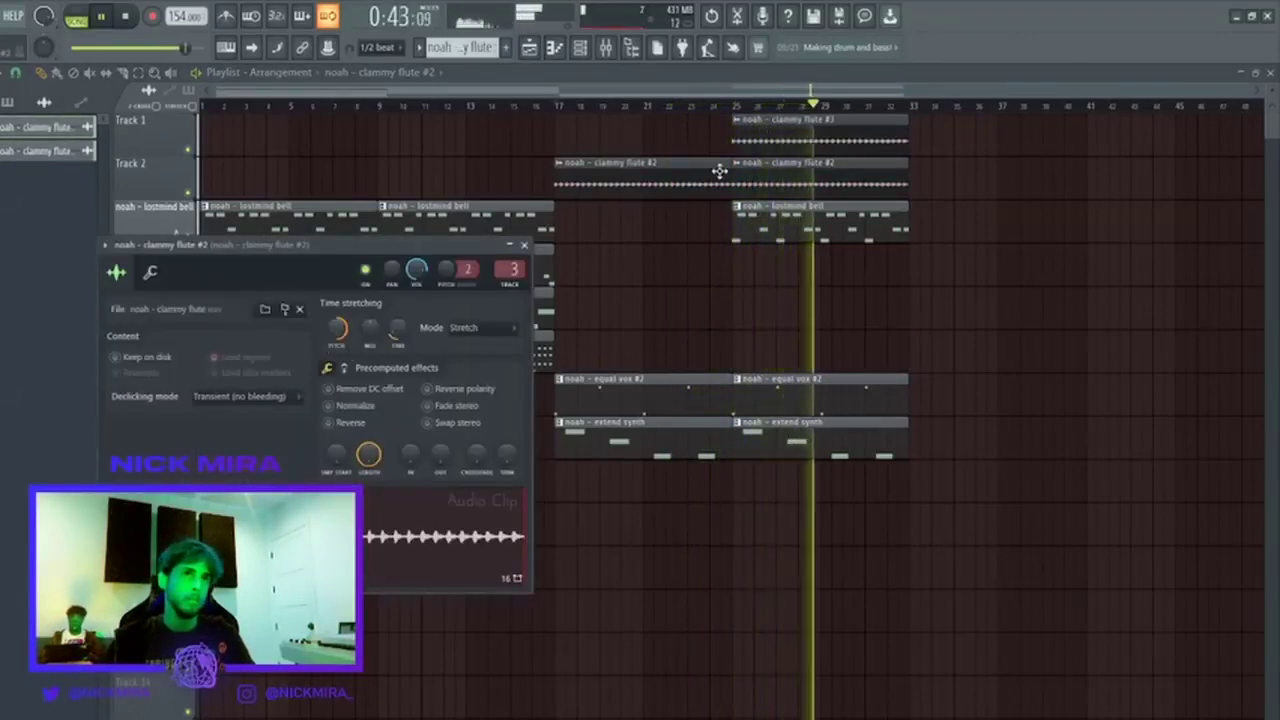
{"action": "double_click", "coordinate": [686, 186]}
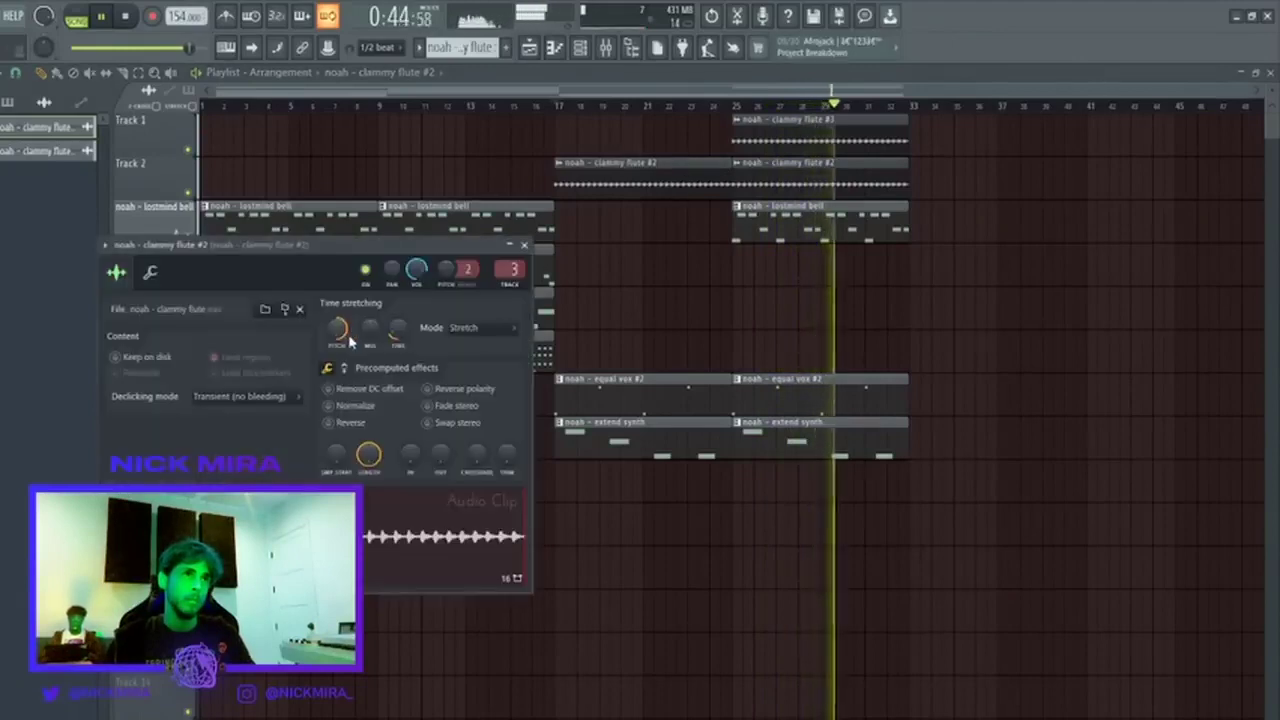
{"action": "double_click", "coordinate": [741, 132]}
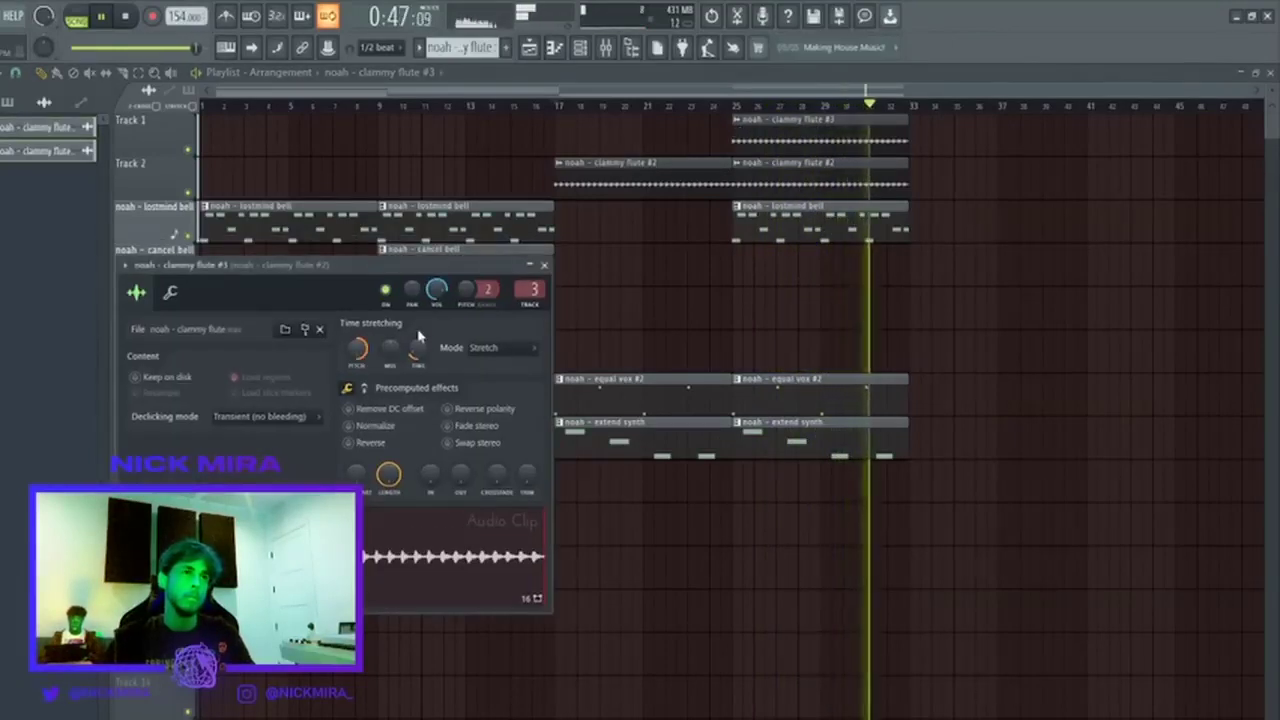
{"action": "double_click", "coordinate": [808, 141]}
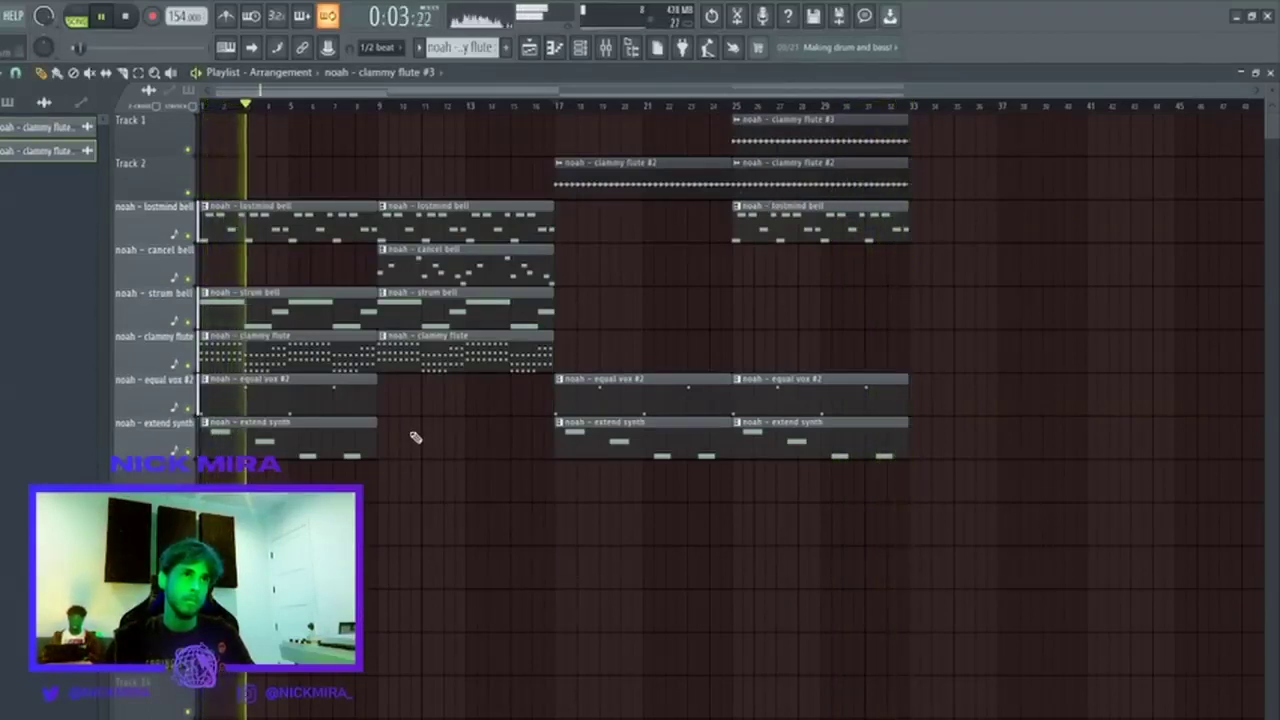
Lay out single clips after the arrangement: lostmind bell at bar 33, clammy flute at 41, clammy flute #2 at 57, clammy flute #3 at 65.
{"action": "left_click", "coordinate": [308, 360]}
{"action": "left_click_drag", "start_coordinate": [625, 185], "coordinate": [1161, 305]}
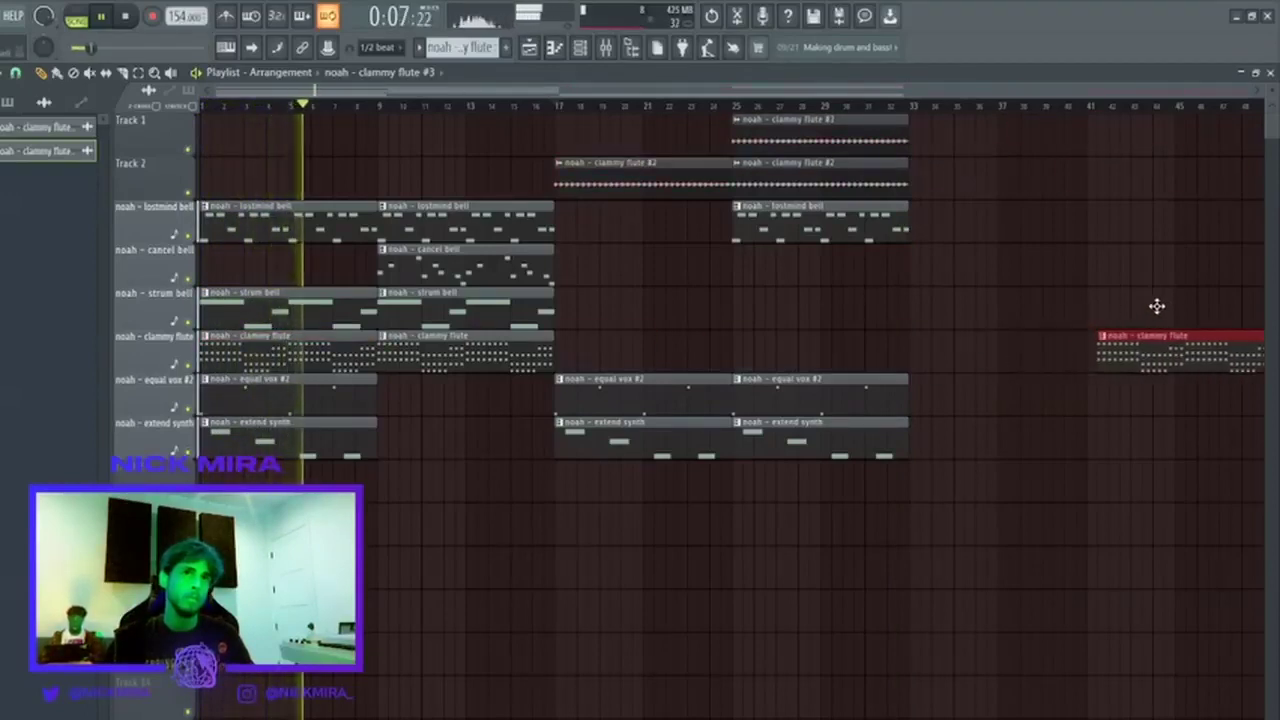
{"action": "left_click", "coordinate": [303, 308]}
{"action": "left_click", "coordinate": [442, 236]}
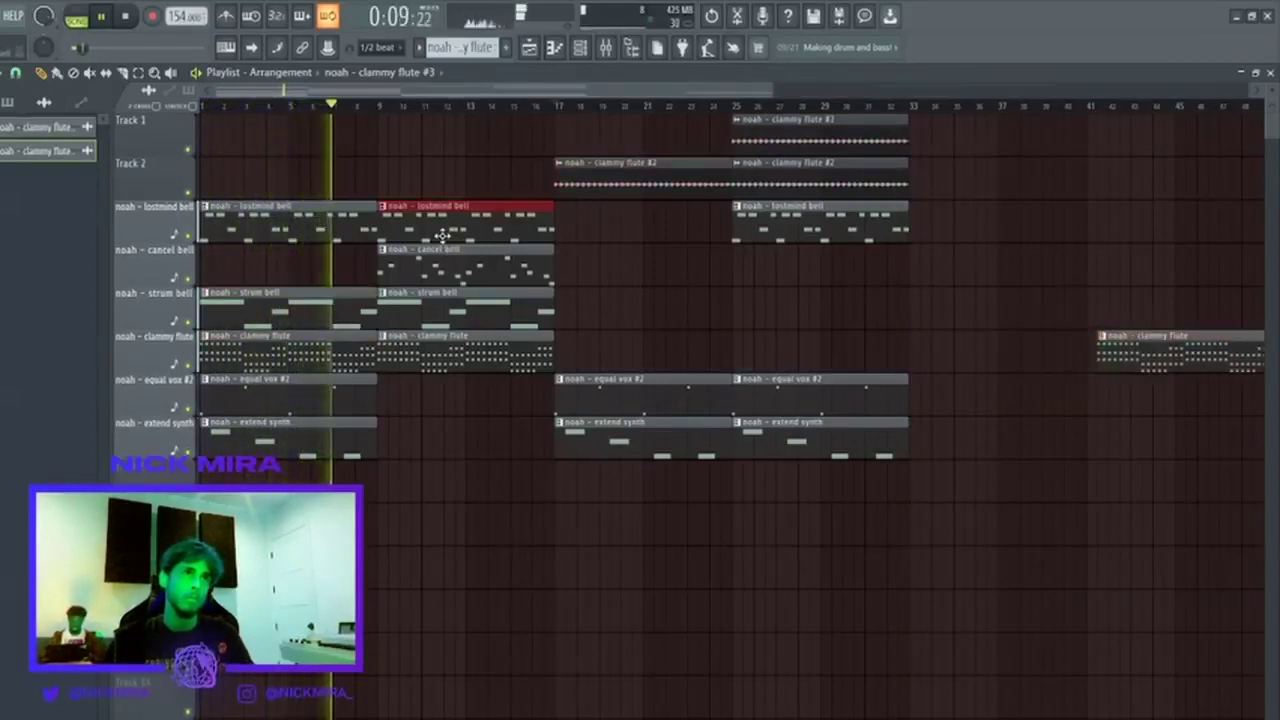
{"action": "left_click_drag", "start_coordinate": [442, 236], "coordinate": [960, 222]}
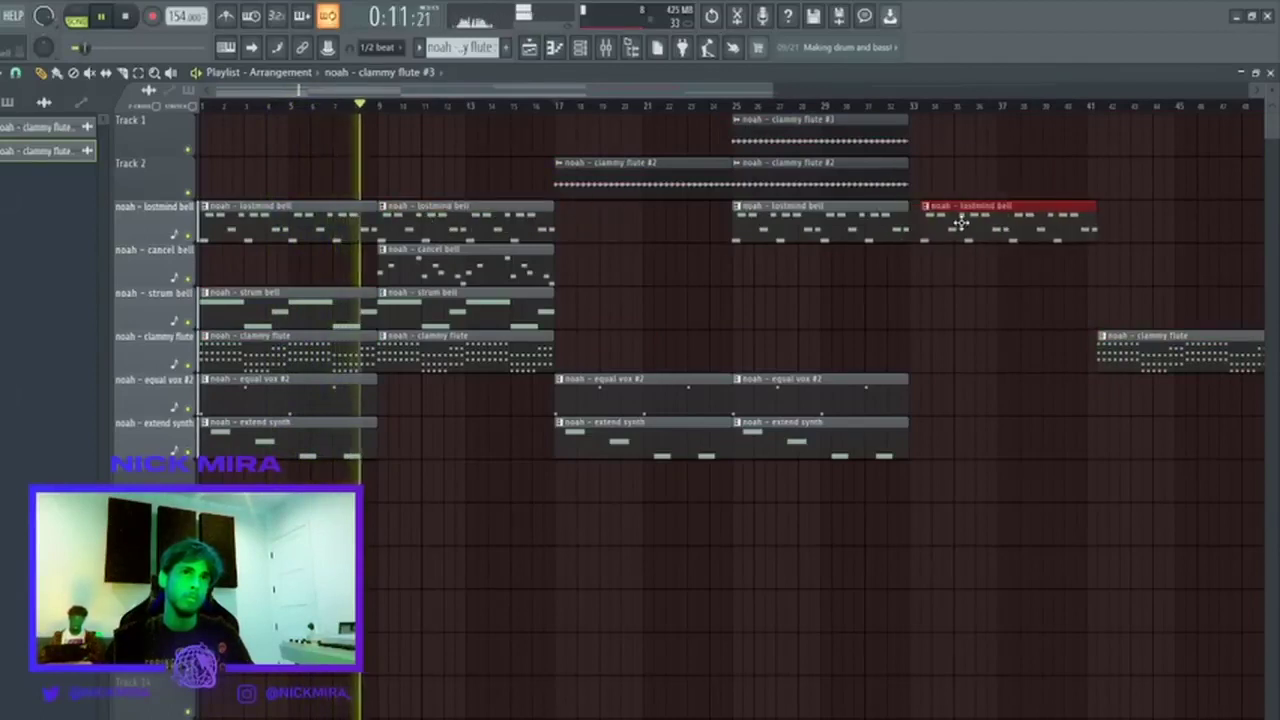
{"action": "scroll", "coordinate": [736, 285], "scroll_direction": "down", "scroll_amount": 5}
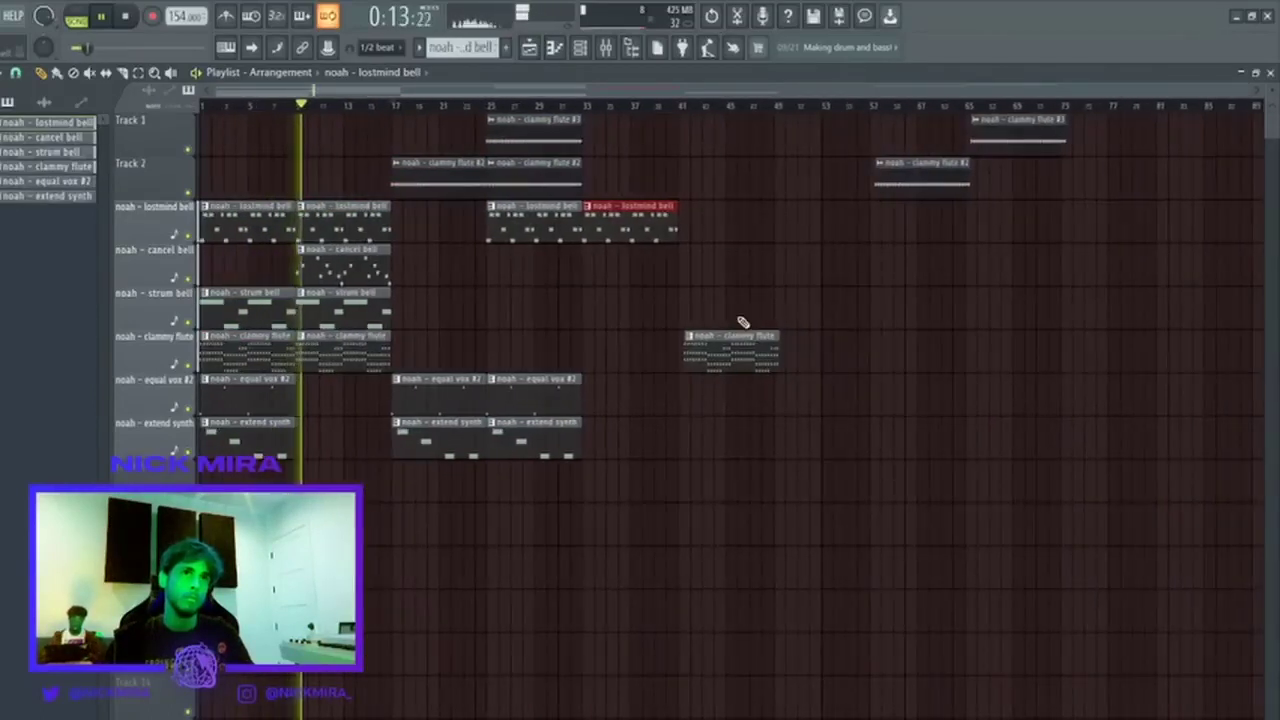
{"action": "left_click", "coordinate": [730, 357]}
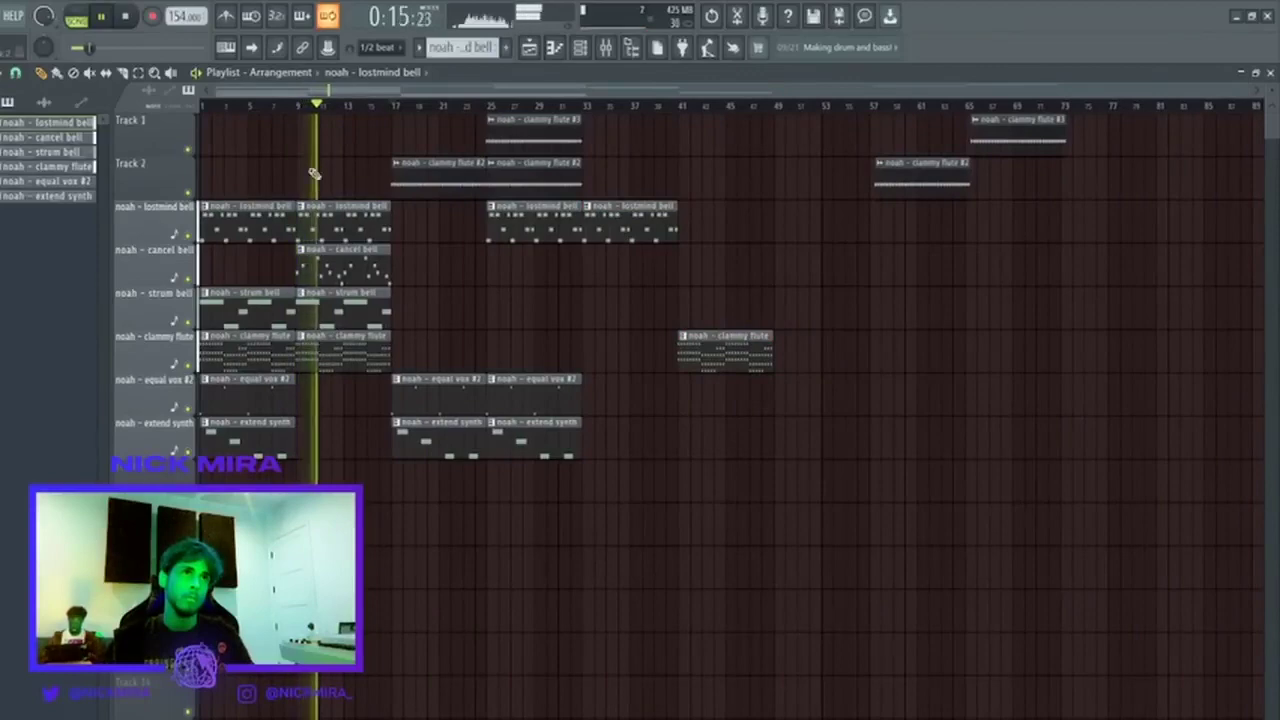
Inspect the lostmind bell notes in the piano roll and replay the arrangement from the beginning.
{"action": "key", "text": "ctrl+a"}
{"action": "double_click", "coordinate": [323, 226]}
{"action": "key", "text": "ctrl+a"}
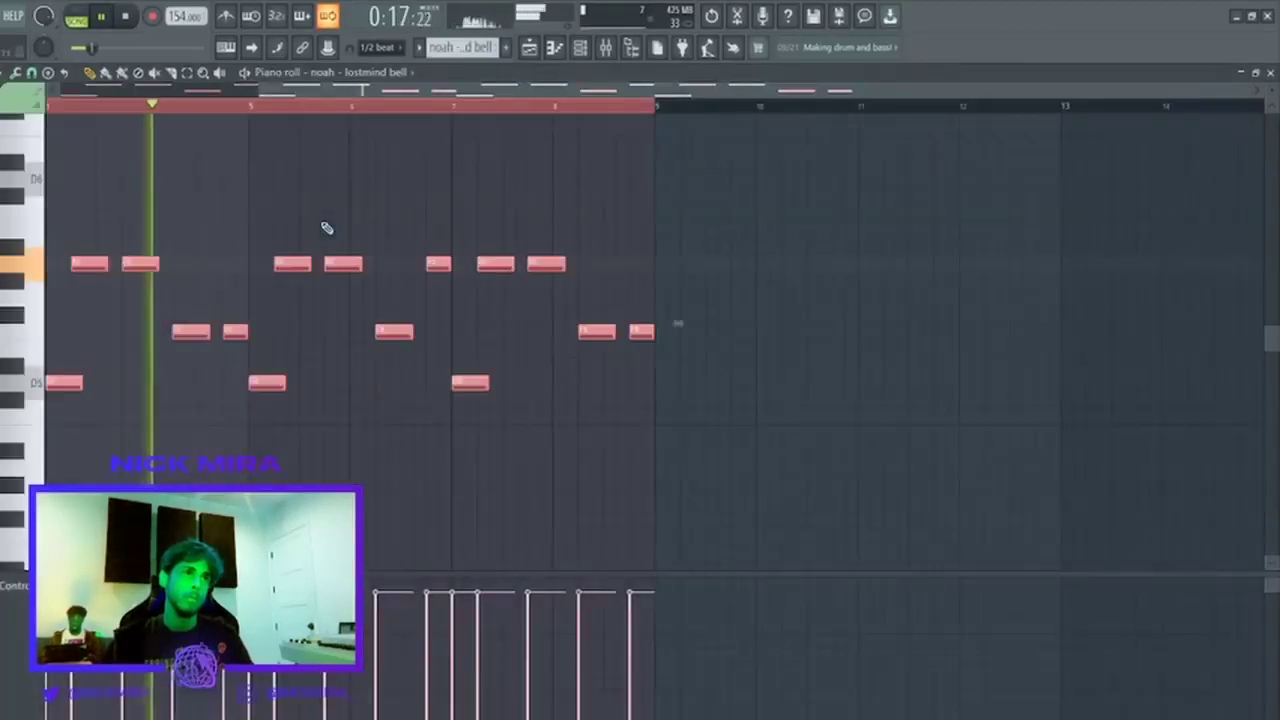
{"action": "key", "text": "F7"}
{"action": "key", "text": "F6"}
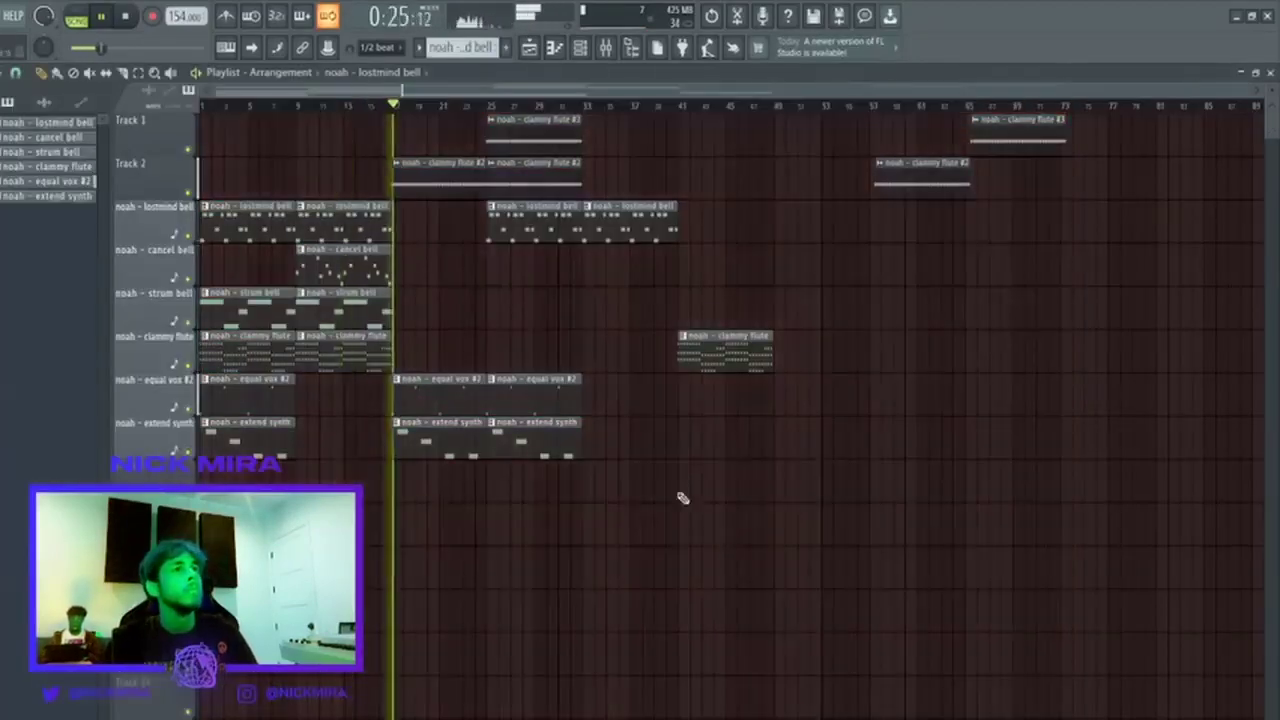
{"action": "key", "text": "space"}
{"action": "key", "text": "space"}
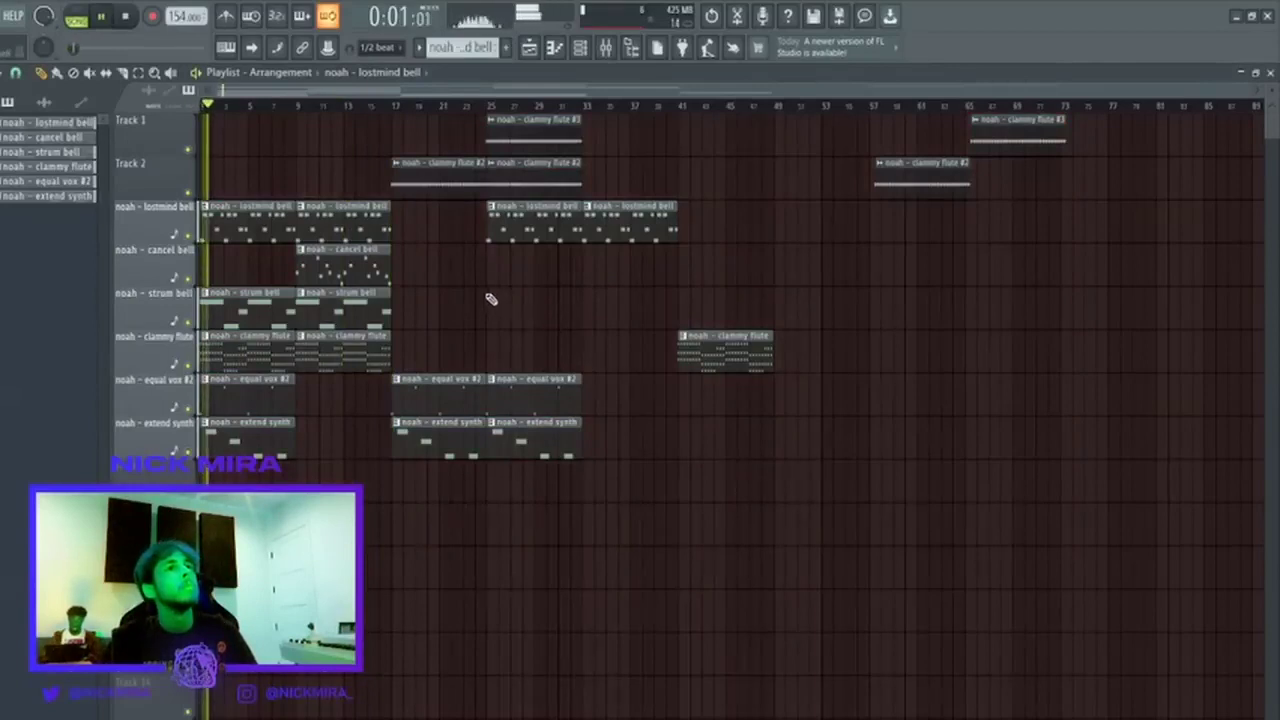
Add Fruity Chorus to the second effect slot of the lostmind bell mixer track.
{"action": "left_click", "coordinate": [605, 44]}
{"action": "left_click", "coordinate": [411, 499]}
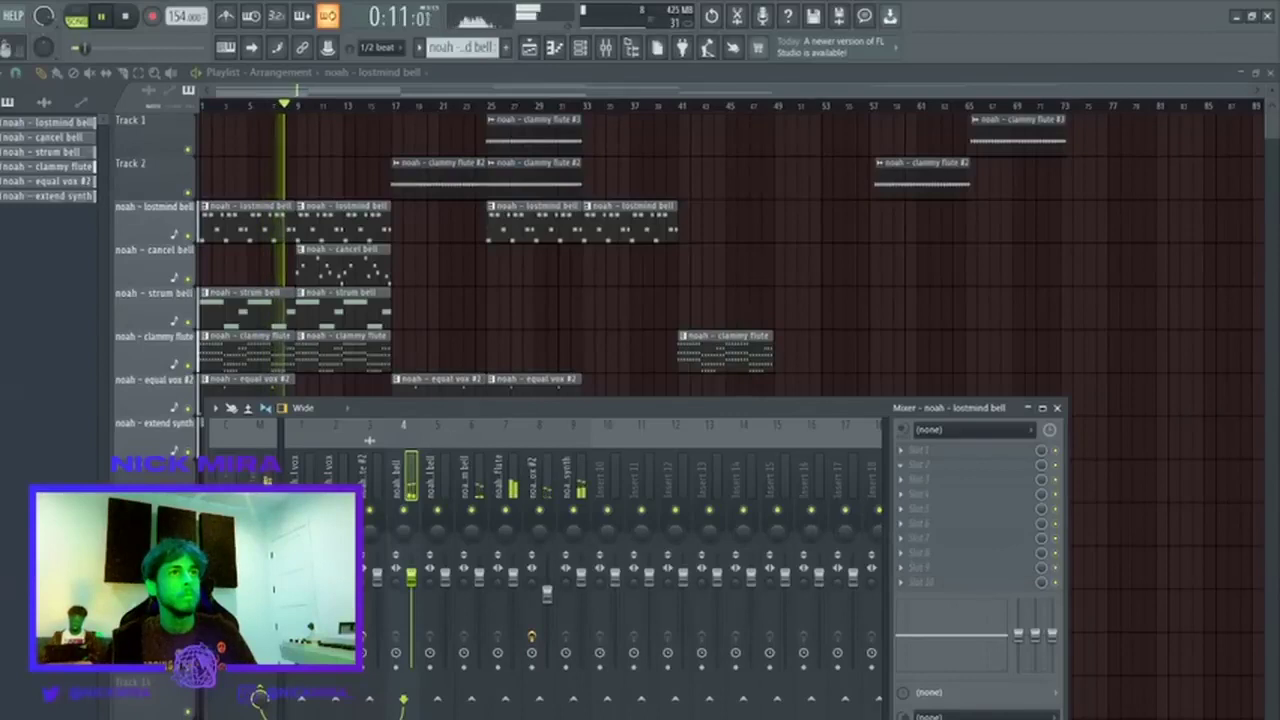
{"action": "left_click", "coordinate": [440, 568]}
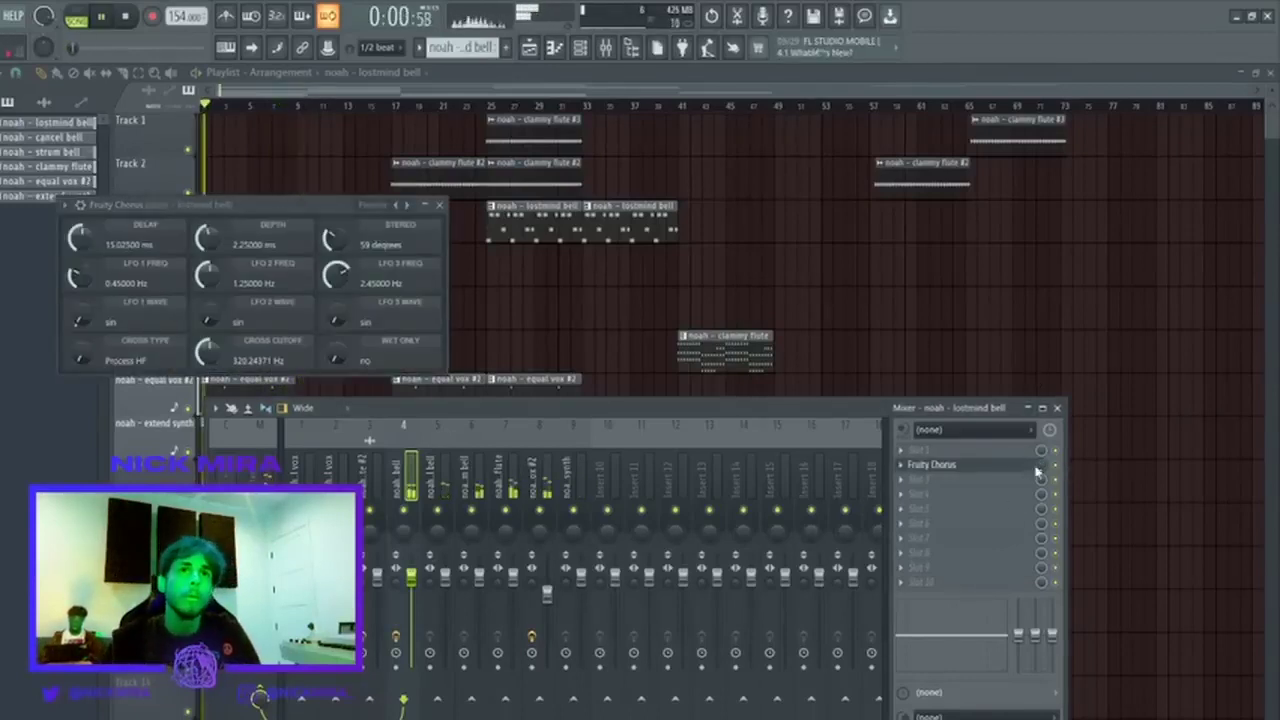
Delete the equal vox #2 clip at bar 17 and audition the arrangement from bars 17, 9 and 25.
{"action": "key", "text": "F12"}
{"action": "left_click", "coordinate": [397, 106]}
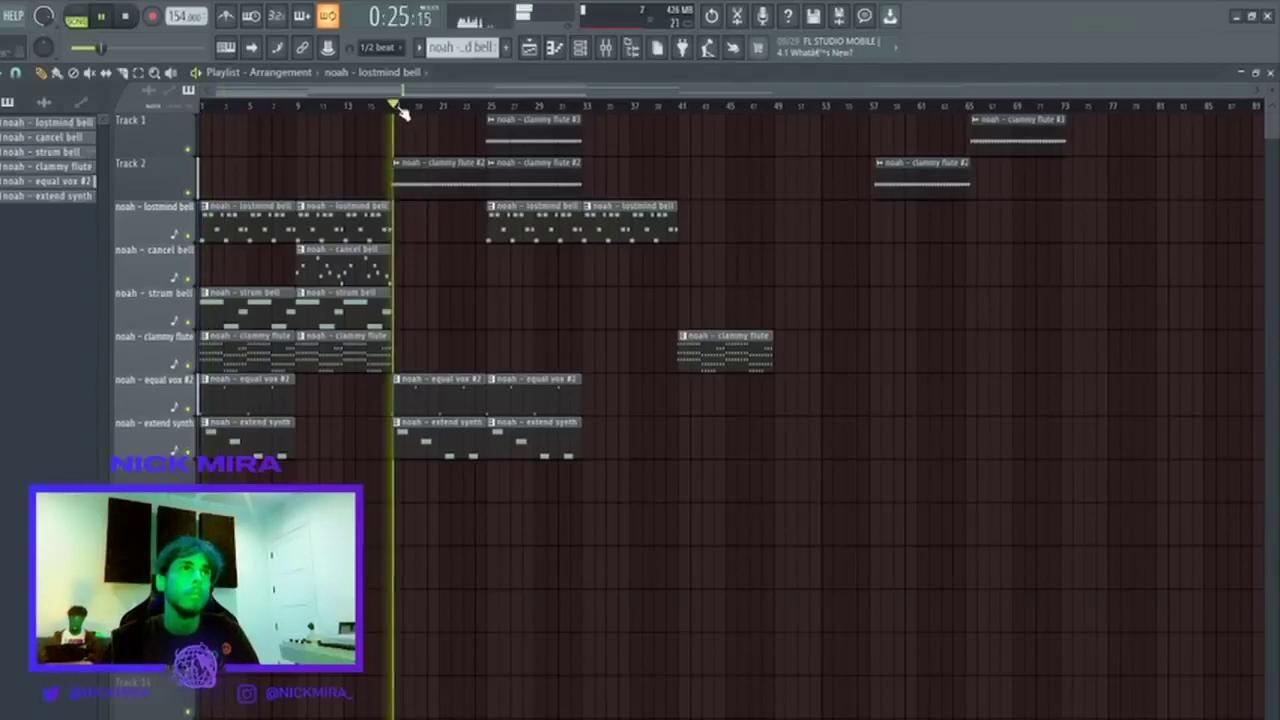
{"action": "right_click", "coordinate": [430, 382]}
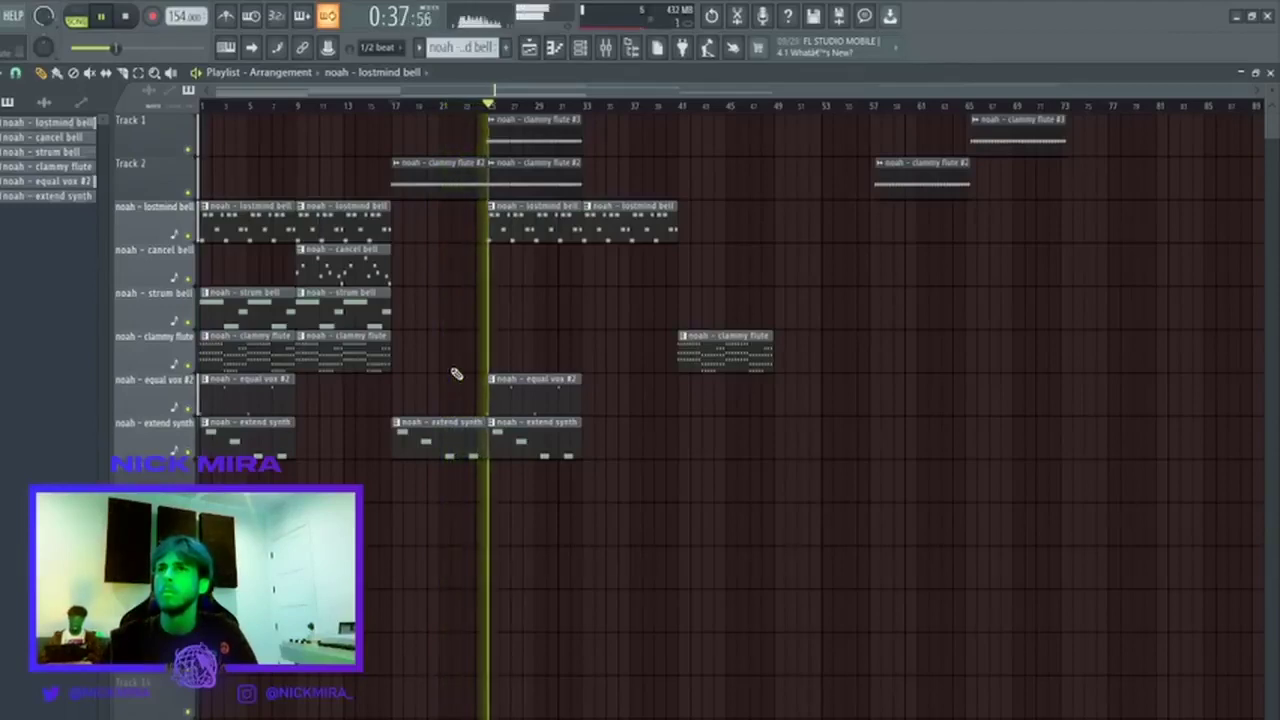
{"action": "left_click", "coordinate": [455, 375]}
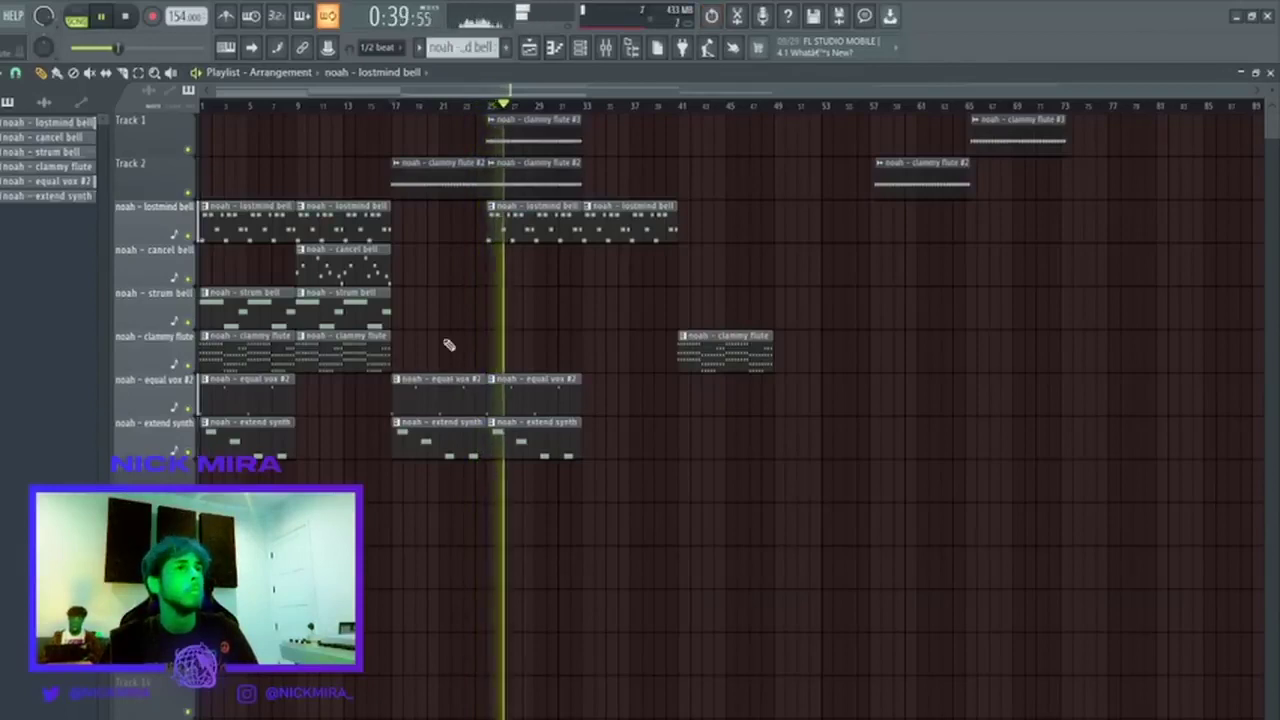
{"action": "key", "text": "ctrl+z"}
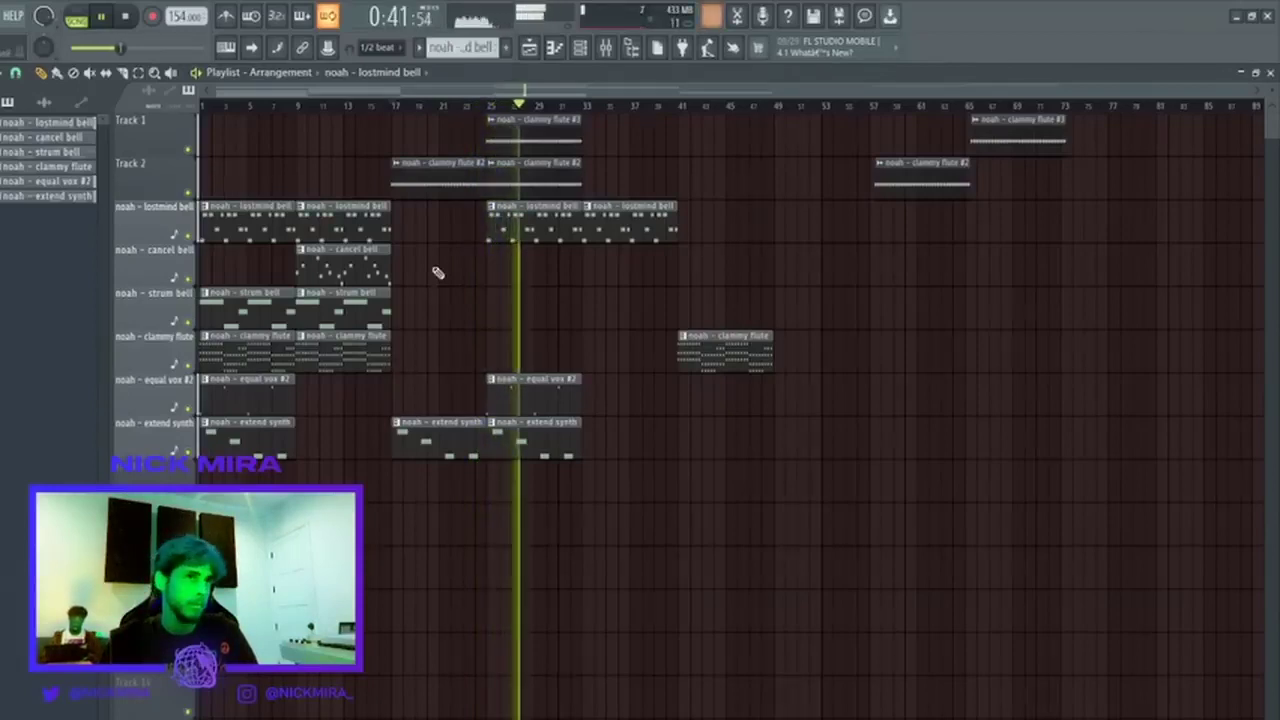
{"action": "key", "text": "space"}
{"action": "key", "text": "space"}
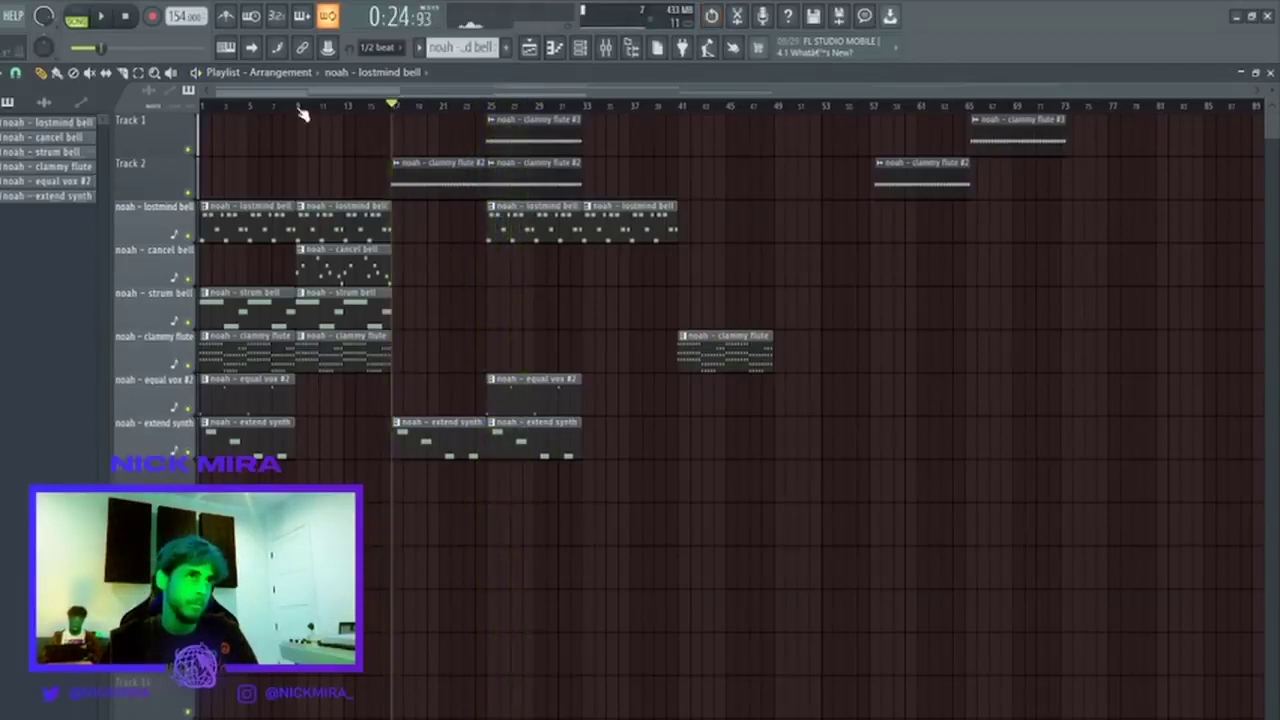
{"action": "left_click", "coordinate": [299, 107]}
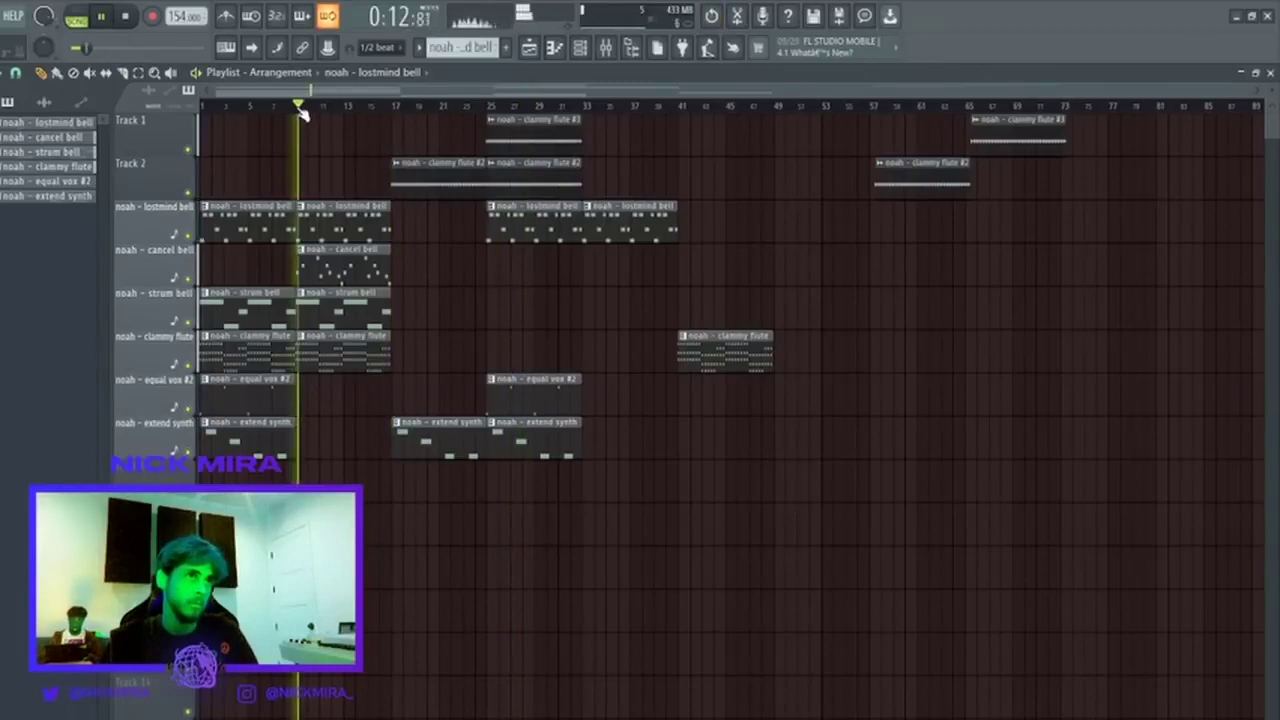
{"action": "left_click", "coordinate": [491, 106]}
Move the lostmind bell clip from bar 33 to bar 73 and the bar 17 clammy flute #2 and extend synth clips to bar 33.
{"action": "left_click_drag", "start_coordinate": [469, 114], "coordinate": [421, 488]}
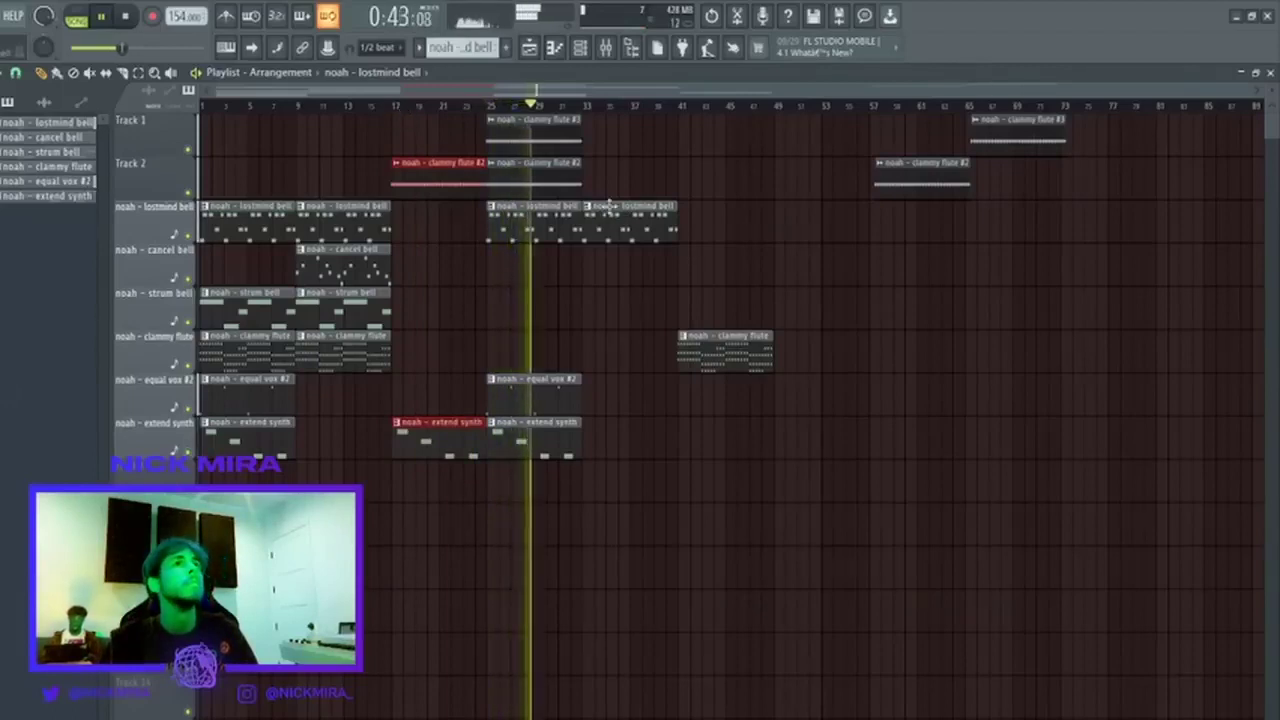
{"action": "left_click_drag", "start_coordinate": [625, 210], "coordinate": [1115, 210]}
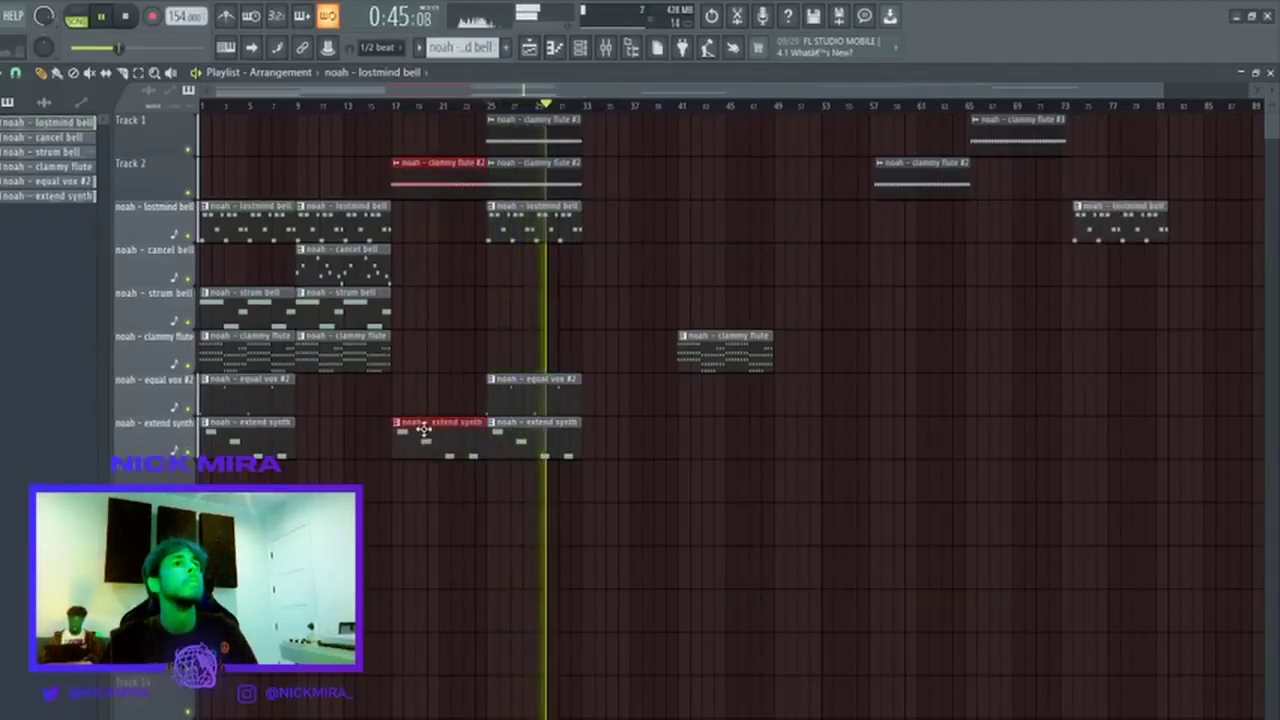
{"action": "left_click_drag", "start_coordinate": [428, 412], "coordinate": [619, 410]}
{"action": "left_click", "coordinate": [634, 400], "text": "ctrl"}
Shift the single clips after the arrangement: clammy flute to bar 73, clammy flute #2 to 89, clammy flute #3 to 97, lostmind bell to 105.
{"action": "left_click_drag", "start_coordinate": [942, 116], "coordinate": [1086, 214]}
{"action": "key", "text": "shift+q"}
{"action": "left_click_drag", "start_coordinate": [699, 342], "coordinate": [1081, 341]}
Move all the opening clips of bars 1 to 16 so the section starts at bar 41.
{"action": "left_click_drag", "start_coordinate": [394, 155], "coordinate": [250, 431]}
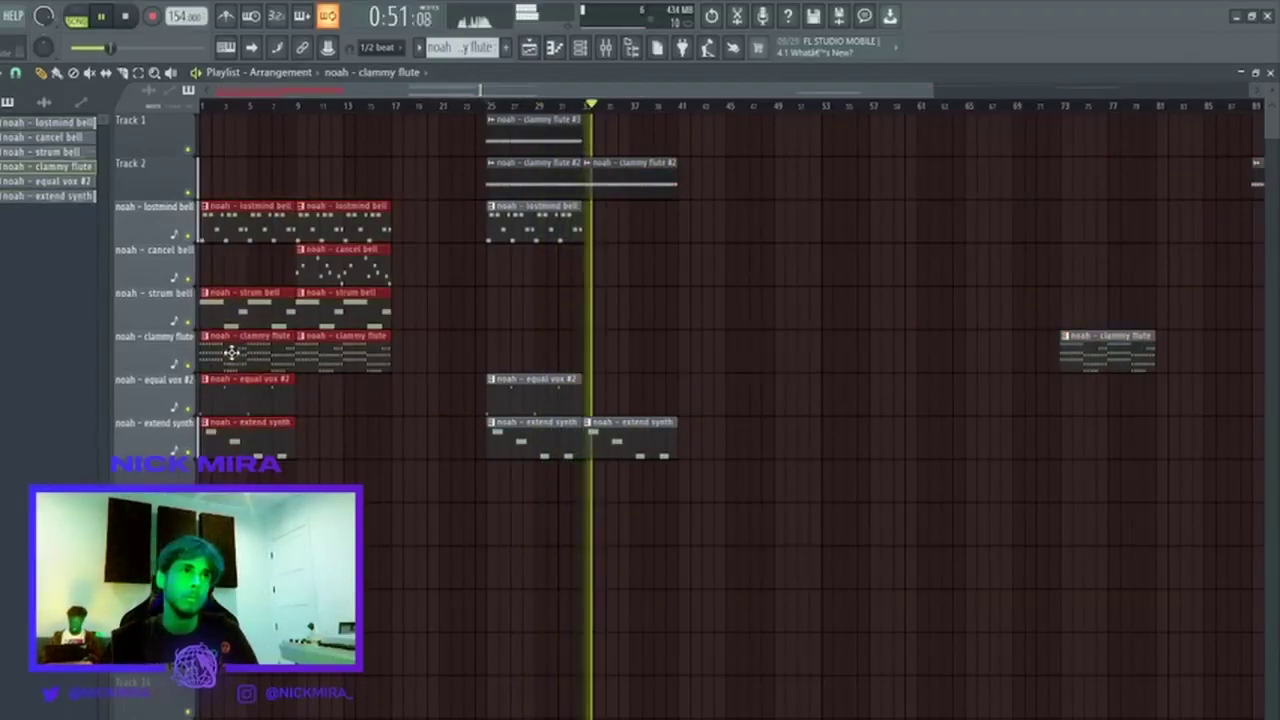
{"action": "left_click_drag", "start_coordinate": [233, 352], "coordinate": [737, 351]}
{"action": "scroll", "coordinate": [726, 114], "scroll_direction": "down", "scroll_amount": 2}
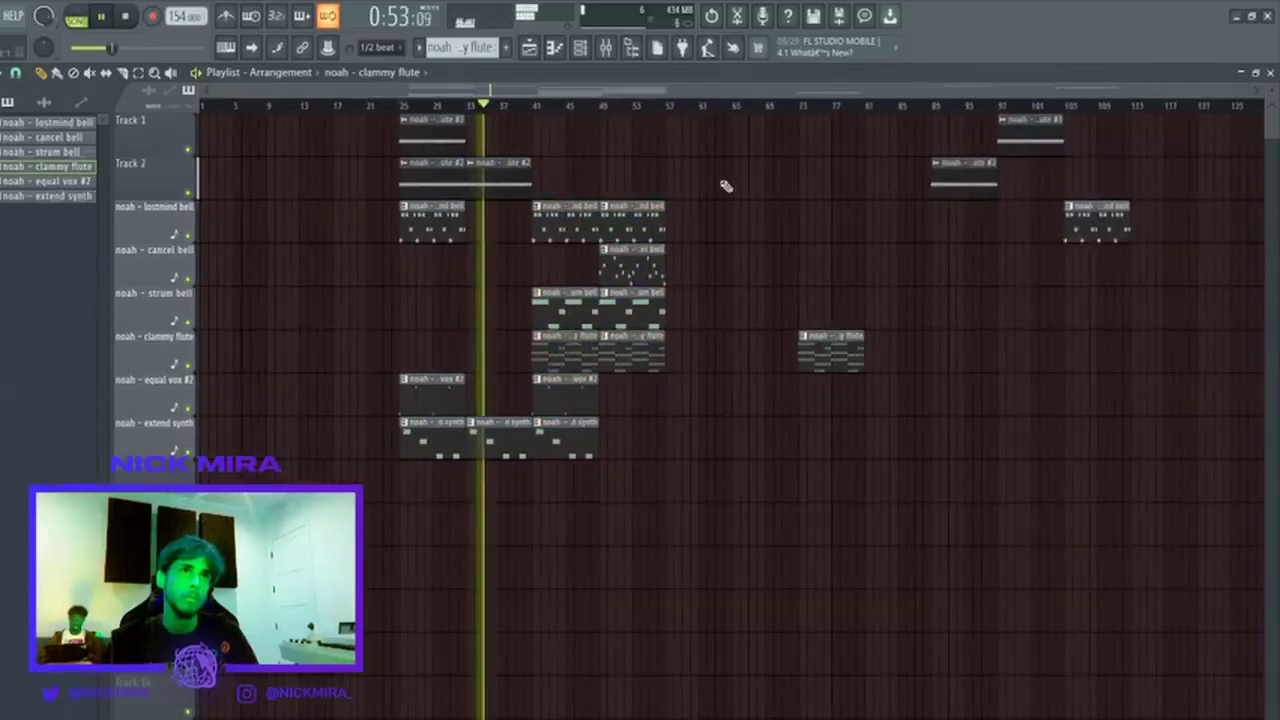
Reposition the single clips further out: clammy flute at bar 81, clammy flute #2 at 97, clammy flute #3 at 105, lostmind bell at 113.
{"action": "left_click_drag", "start_coordinate": [735, 116], "coordinate": [1263, 415]}
{"action": "left_click_drag", "start_coordinate": [708, 116], "coordinate": [1263, 370]}
{"action": "left_click_drag", "start_coordinate": [708, 349], "coordinate": [677, 349]}
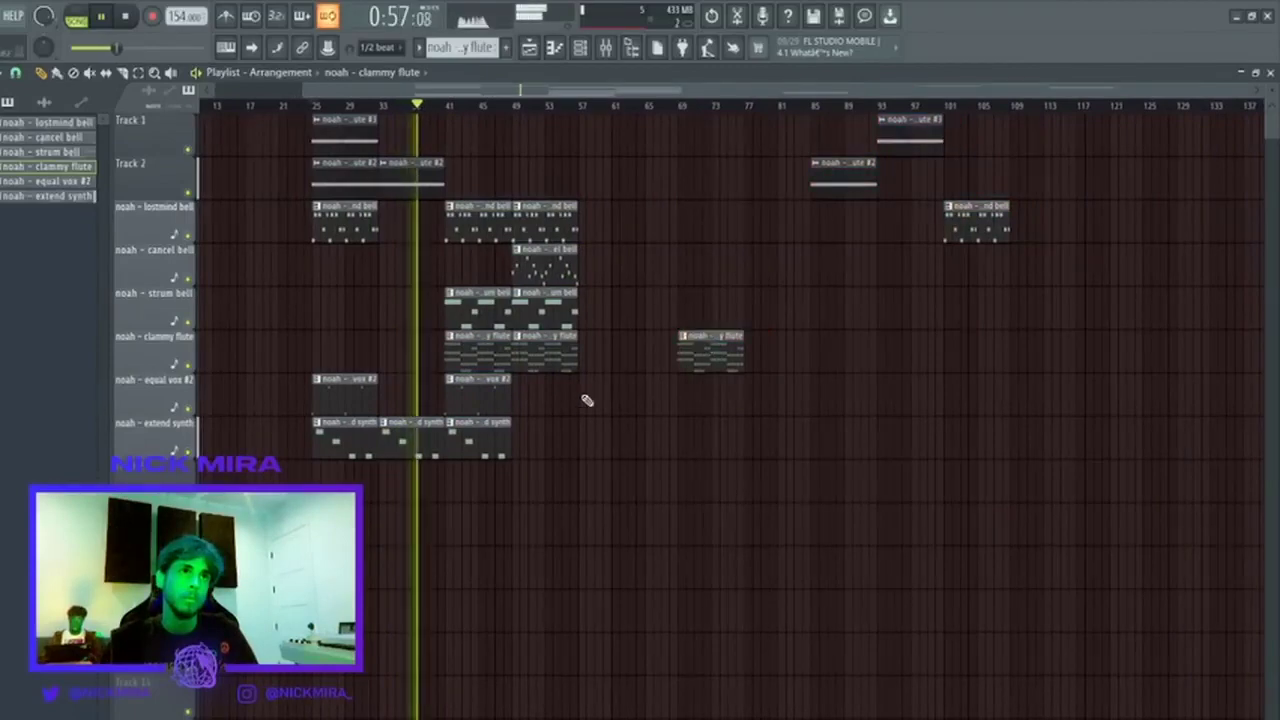
{"action": "left_click_drag", "start_coordinate": [579, 545], "coordinate": [276, 95]}
{"action": "left_click_drag", "start_coordinate": [711, 366], "coordinate": [800, 343]}
{"action": "left_click", "coordinate": [621, 235]}
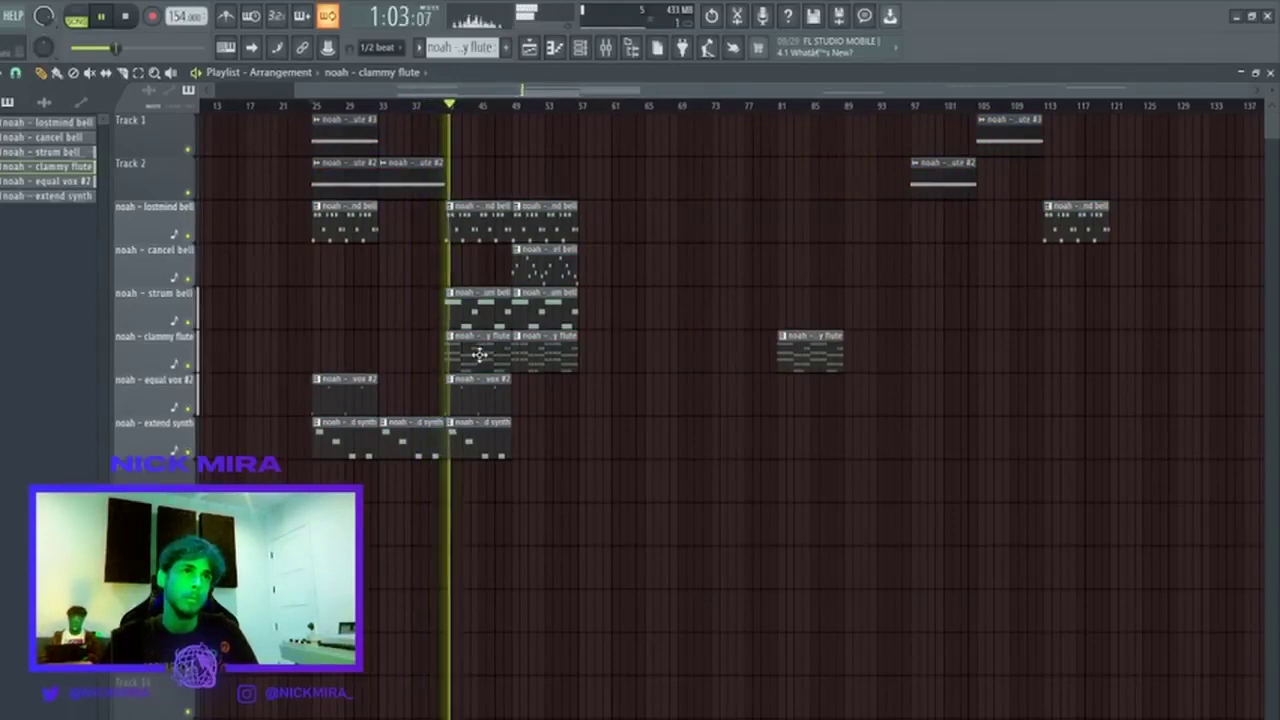
Play the arrangement from bar 25 and duplicate the lostmind bell clip at bar 25 to bar 33.
{"action": "left_click_drag", "start_coordinate": [480, 354], "coordinate": [460, 397]}
{"action": "left_click", "coordinate": [348, 258], "text": "ctrl"}
{"action": "key", "text": "space"}
{"action": "left_click", "coordinate": [317, 106]}
{"action": "key", "text": "space"}
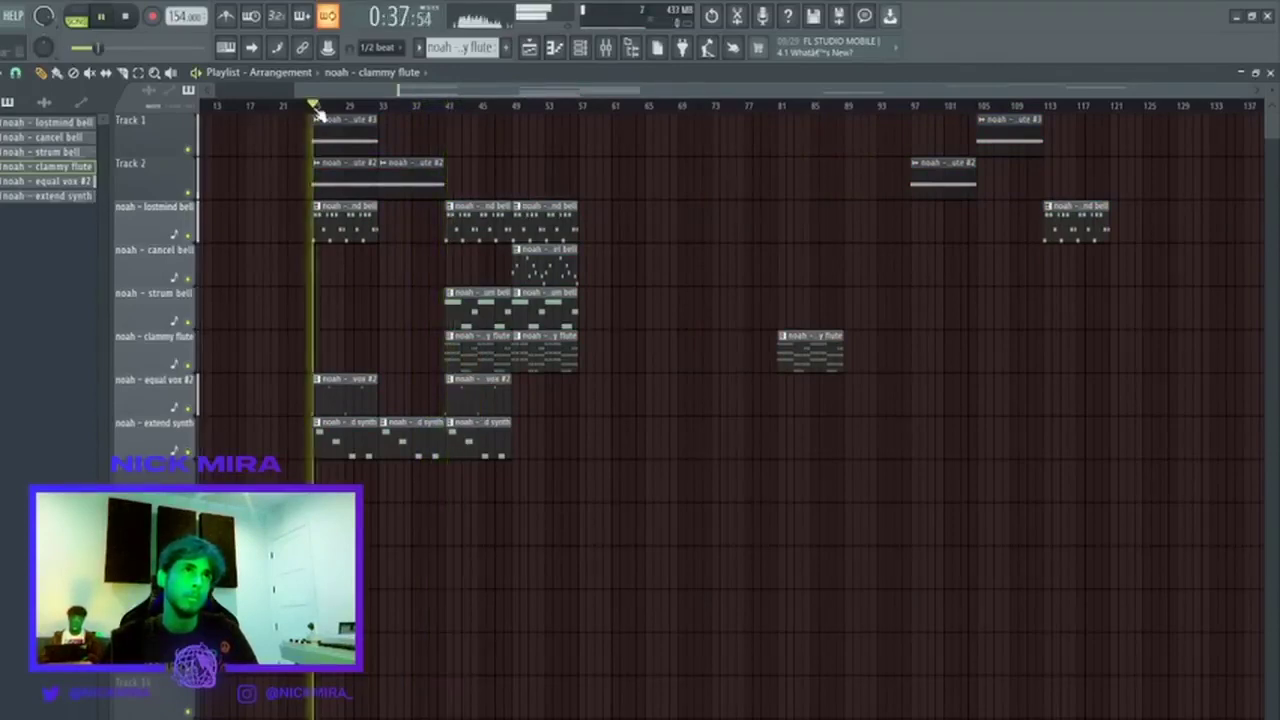
{"action": "left_click_drag", "start_coordinate": [358, 124], "coordinate": [334, 143]}
{"action": "left_click", "coordinate": [370, 215]}
{"action": "key", "text": "ctrl+b"}
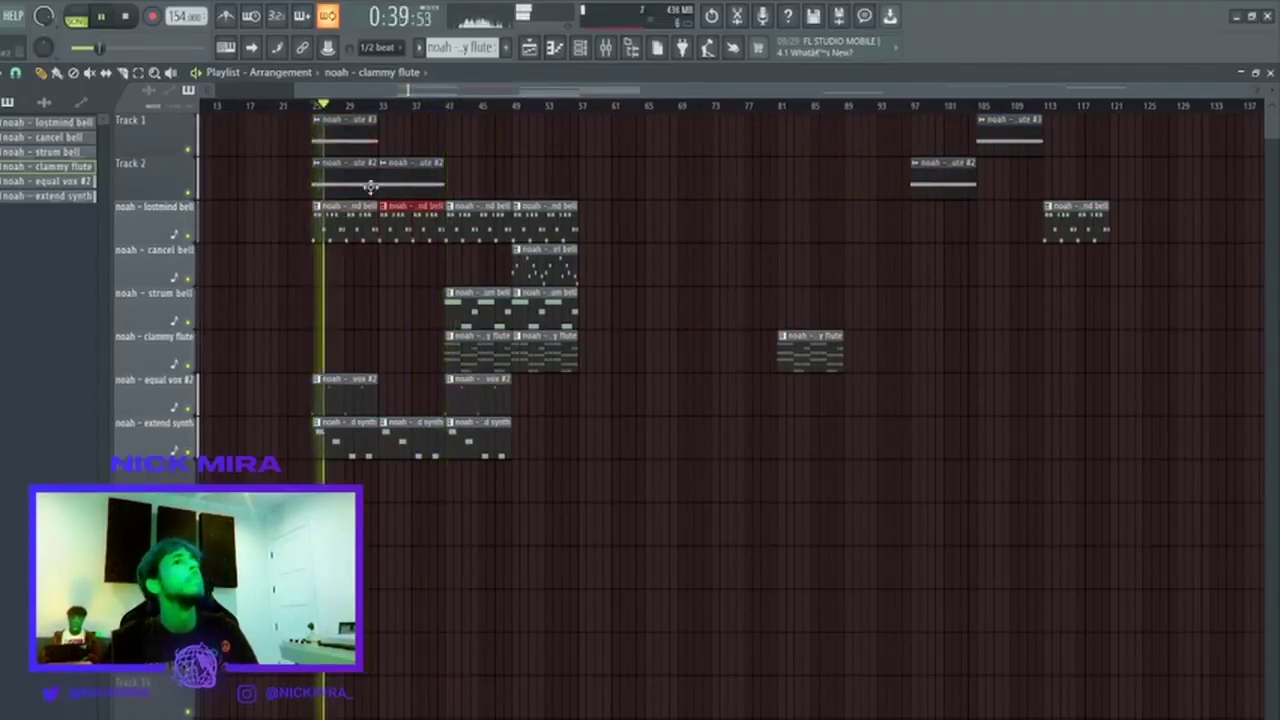
Copy the cancel bell clip from bar 49 to bars 33 and 25 and audition from both bars.
{"action": "left_click", "coordinate": [384, 107]}
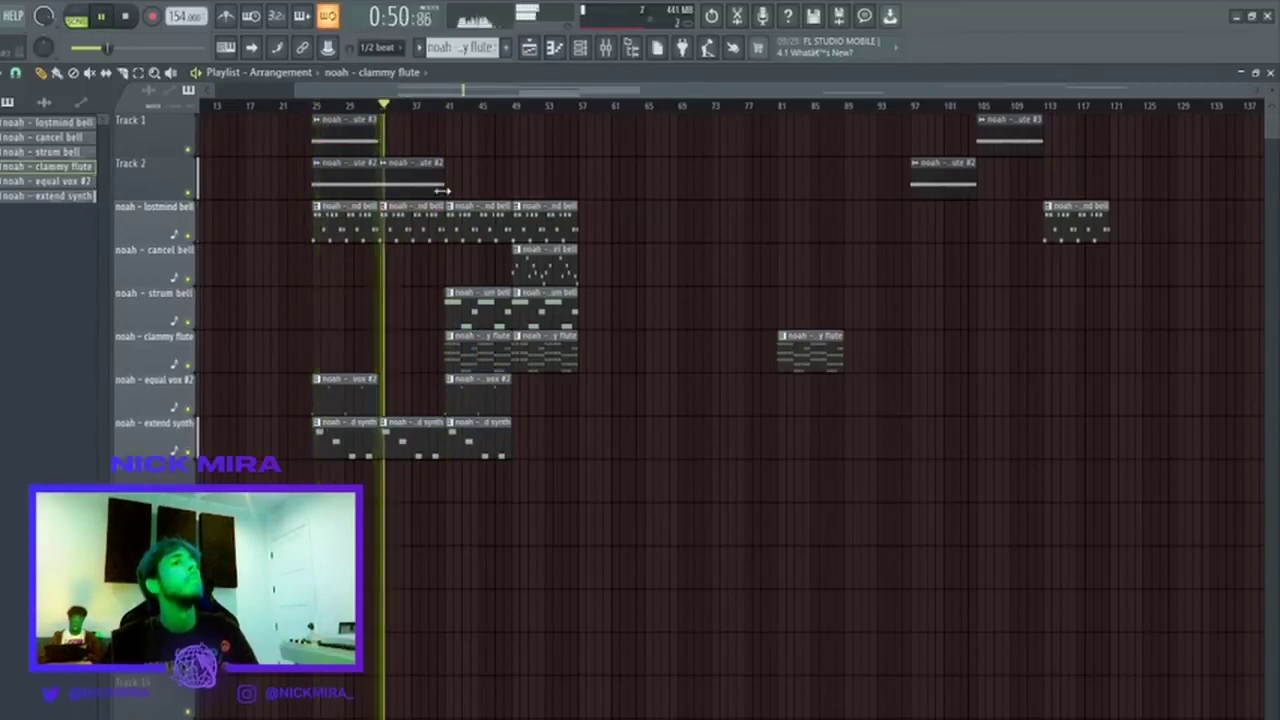
{"action": "left_click_drag", "start_coordinate": [550, 268], "coordinate": [418, 268]}
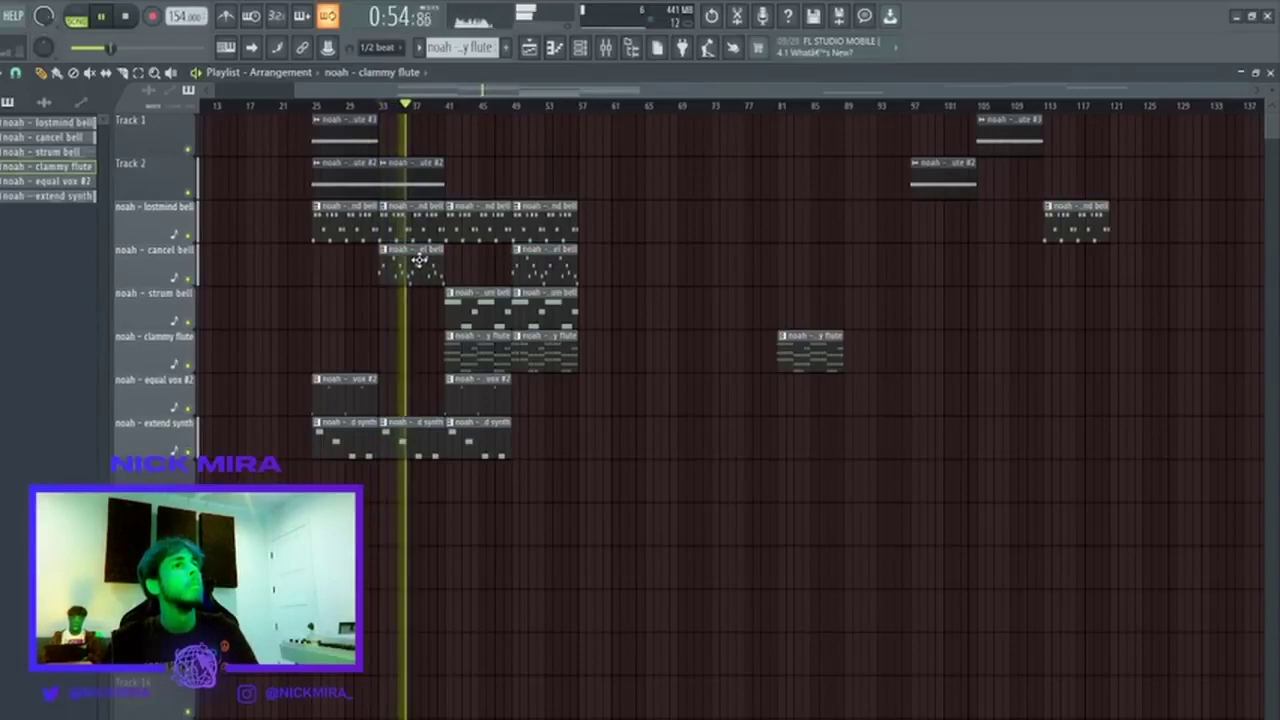
{"action": "left_click_drag", "start_coordinate": [400, 260], "coordinate": [345, 262]}
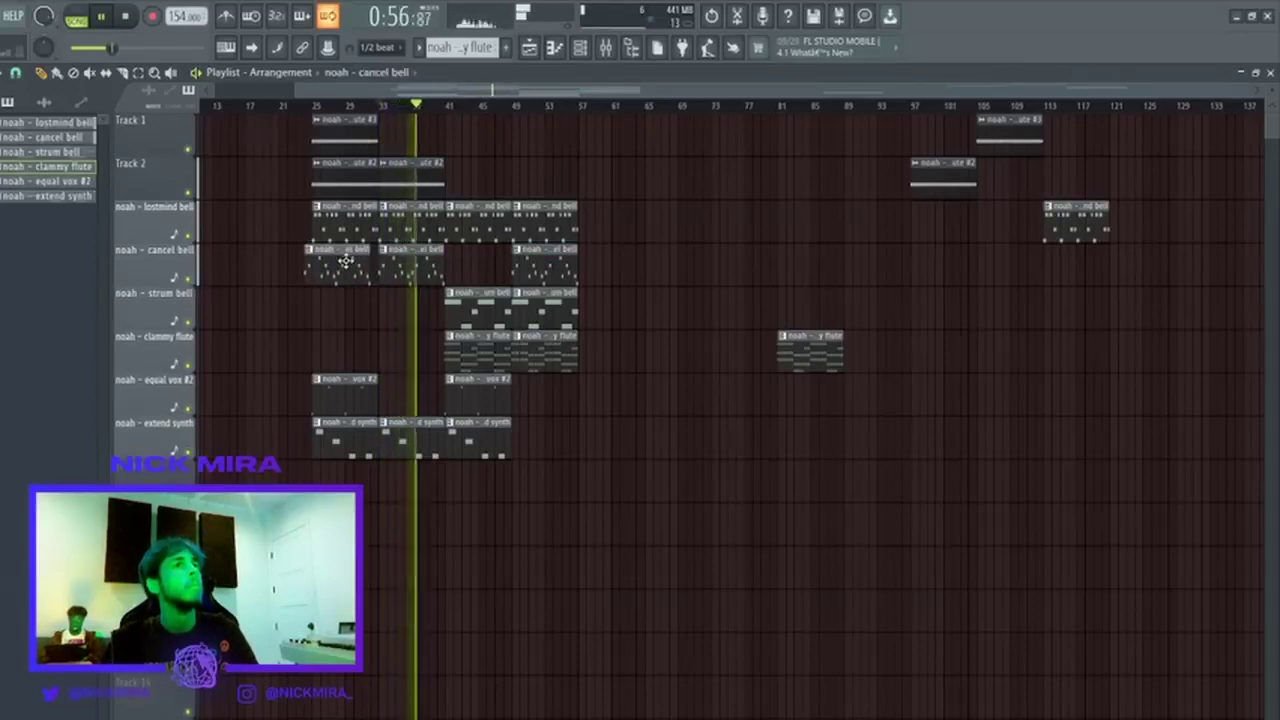
{"action": "left_click", "coordinate": [379, 107]}
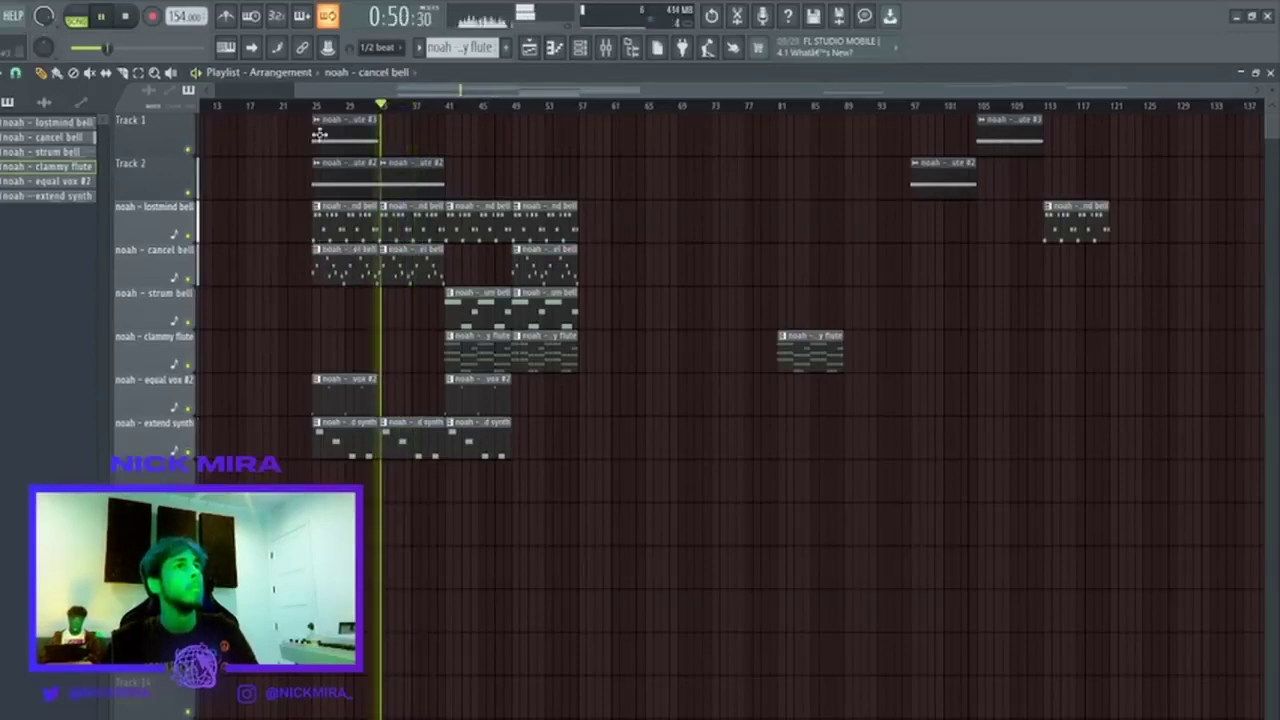
{"action": "left_click", "coordinate": [303, 107]}
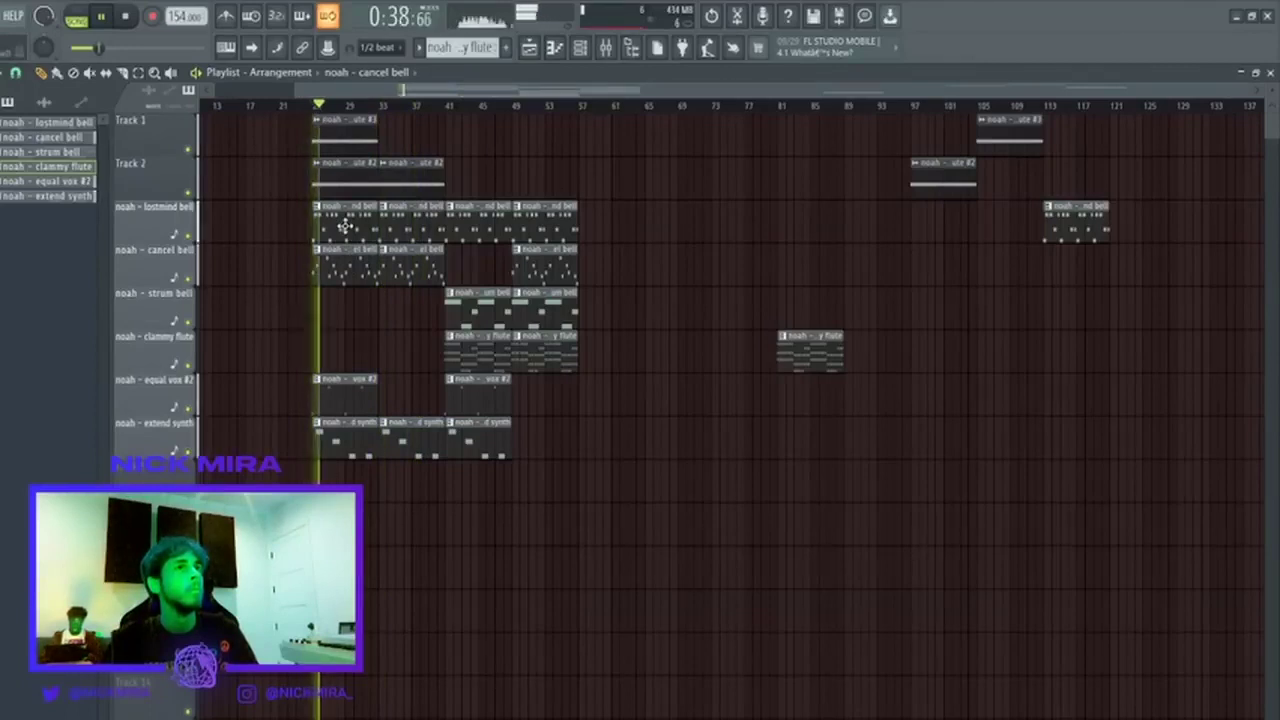
Delete the cancel bell clip at bar 33 and copy the strum bell clip from bar 41 to bar 33.
{"action": "right_click", "coordinate": [414, 277]}
{"action": "left_click", "coordinate": [466, 303], "text": "ctrl"}
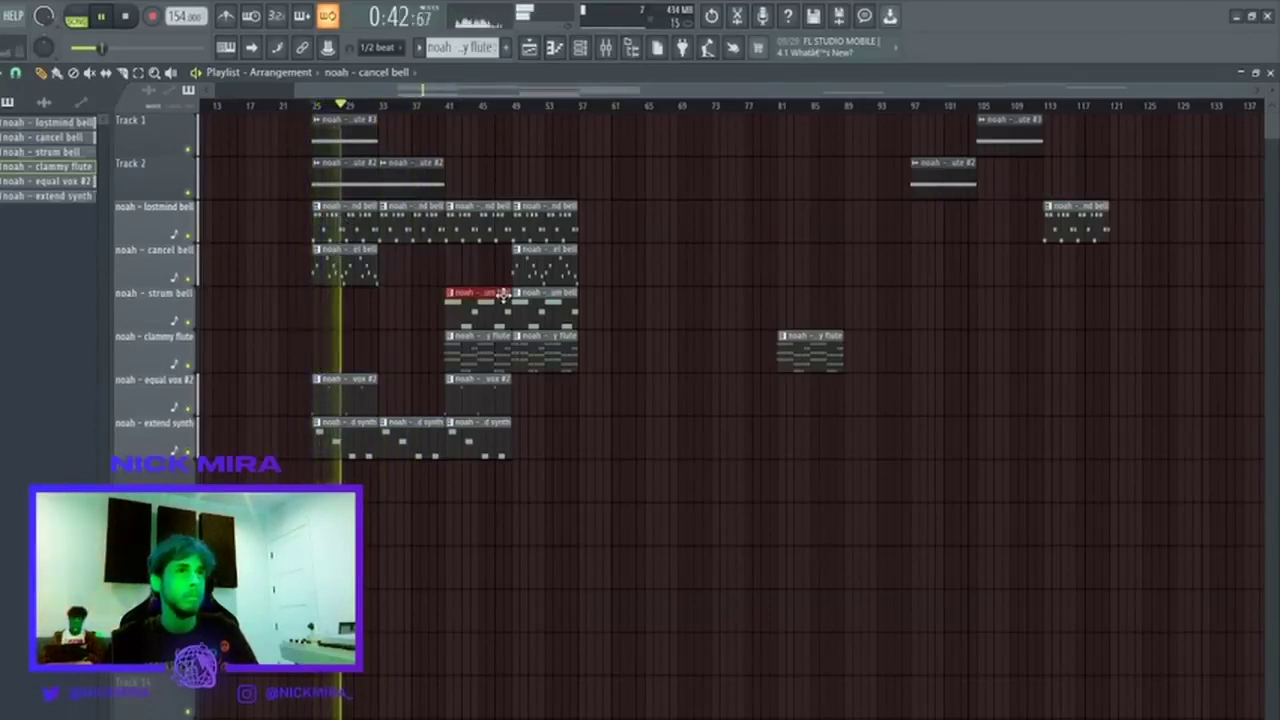
{"action": "left_click_drag", "start_coordinate": [495, 318], "coordinate": [418, 334]}
{"action": "left_click", "coordinate": [421, 352], "text": "ctrl"}
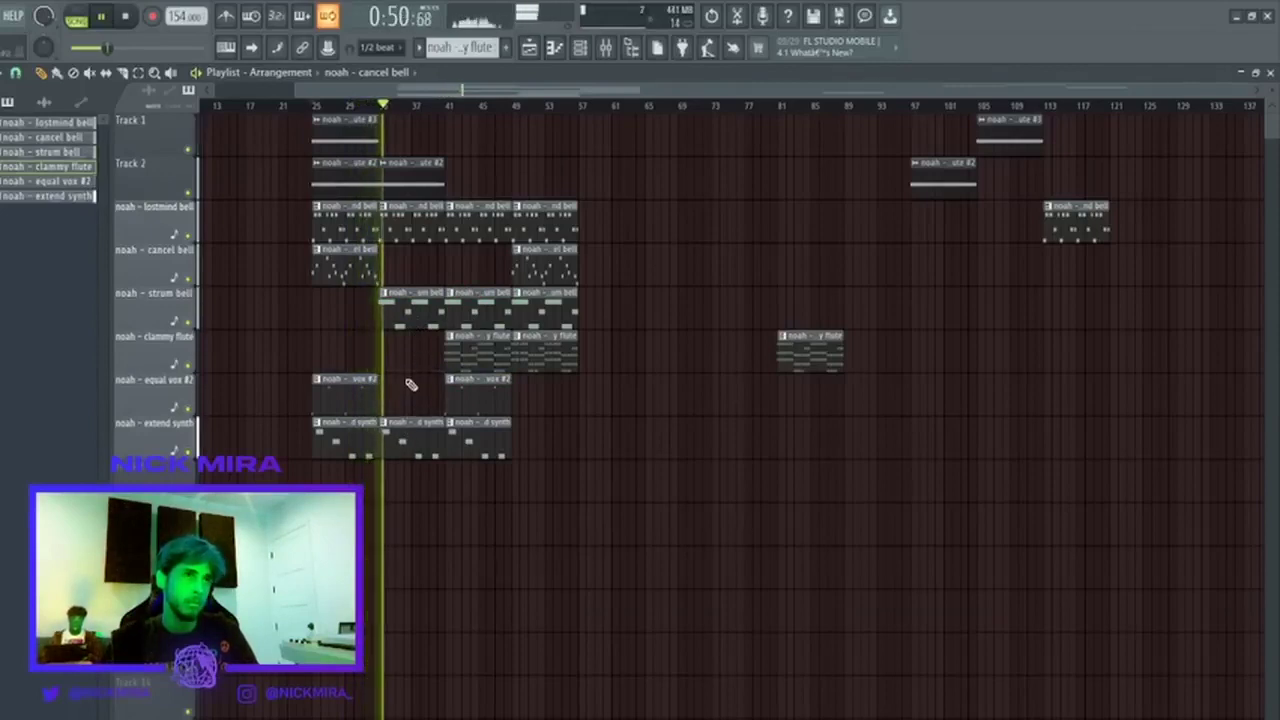
Remove the extend synth clip at bar 25 and replay the section from there.
{"action": "left_click_drag", "start_coordinate": [462, 98], "coordinate": [466, 106]}
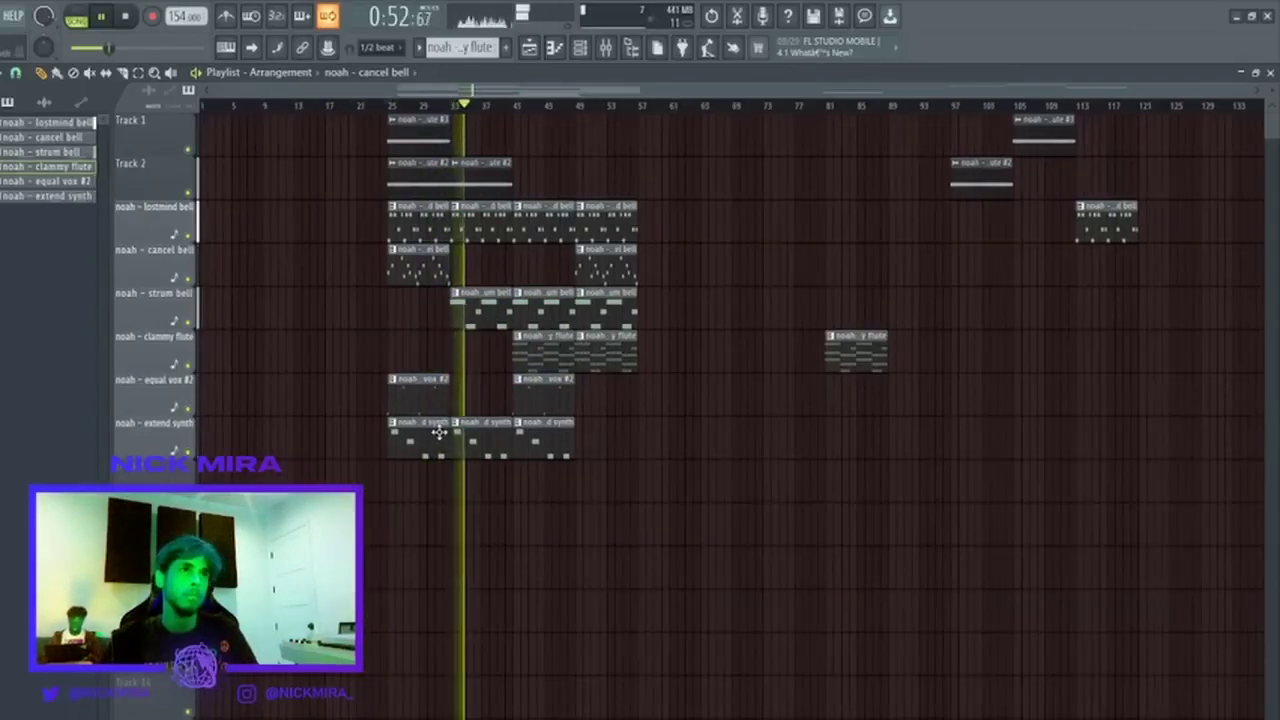
{"action": "right_click", "coordinate": [442, 436]}
{"action": "key", "text": "space"}
{"action": "key", "text": "space"}
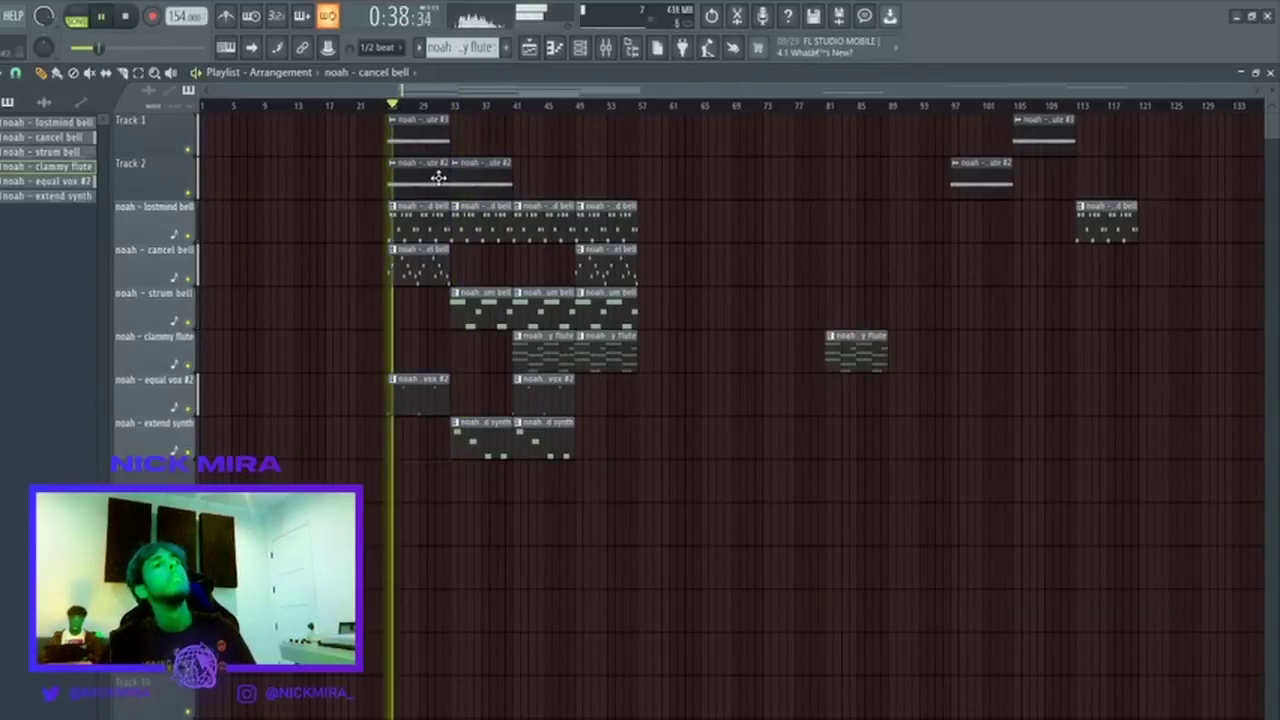
Try the section at bar 25 without its clammy flute #2 clip, and without its clammy flute #3 clip.
{"action": "right_click", "coordinate": [432, 178]}
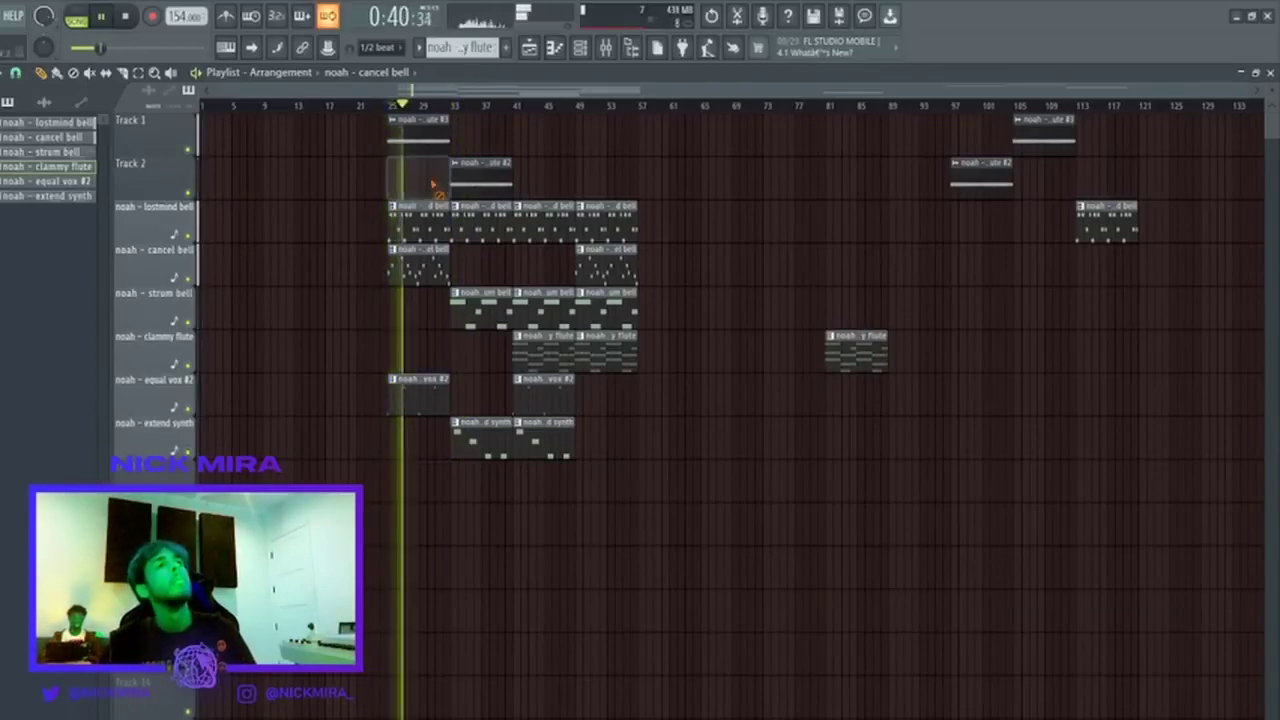
{"action": "key", "text": "ctrl+z"}
{"action": "right_click", "coordinate": [414, 144]}
{"action": "key", "text": "space"}
{"action": "key", "text": "space"}
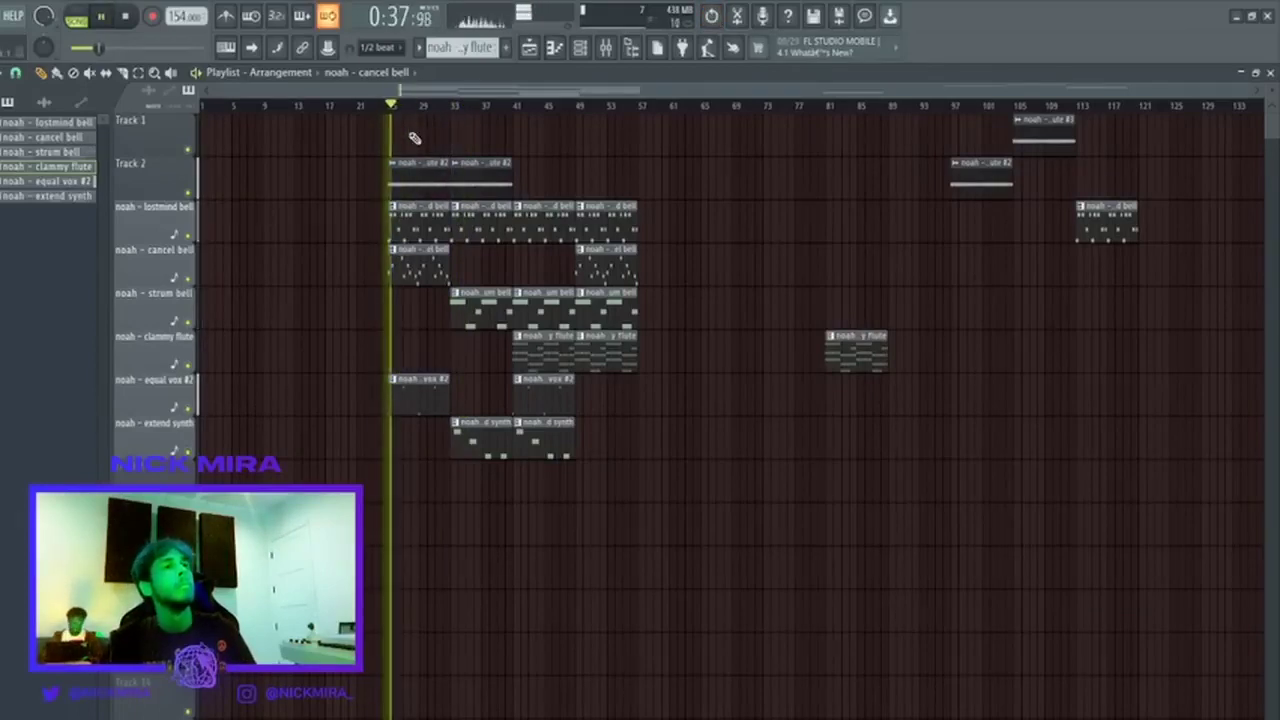
{"action": "key", "text": "ctrl+z"}
Duplicate the clammy flute #3 clip from bar 25 to bar 33 and delete the one at bar 25.
{"action": "left_click", "coordinate": [432, 134], "text": "ctrl"}
{"action": "key", "text": "ctrl+b"}
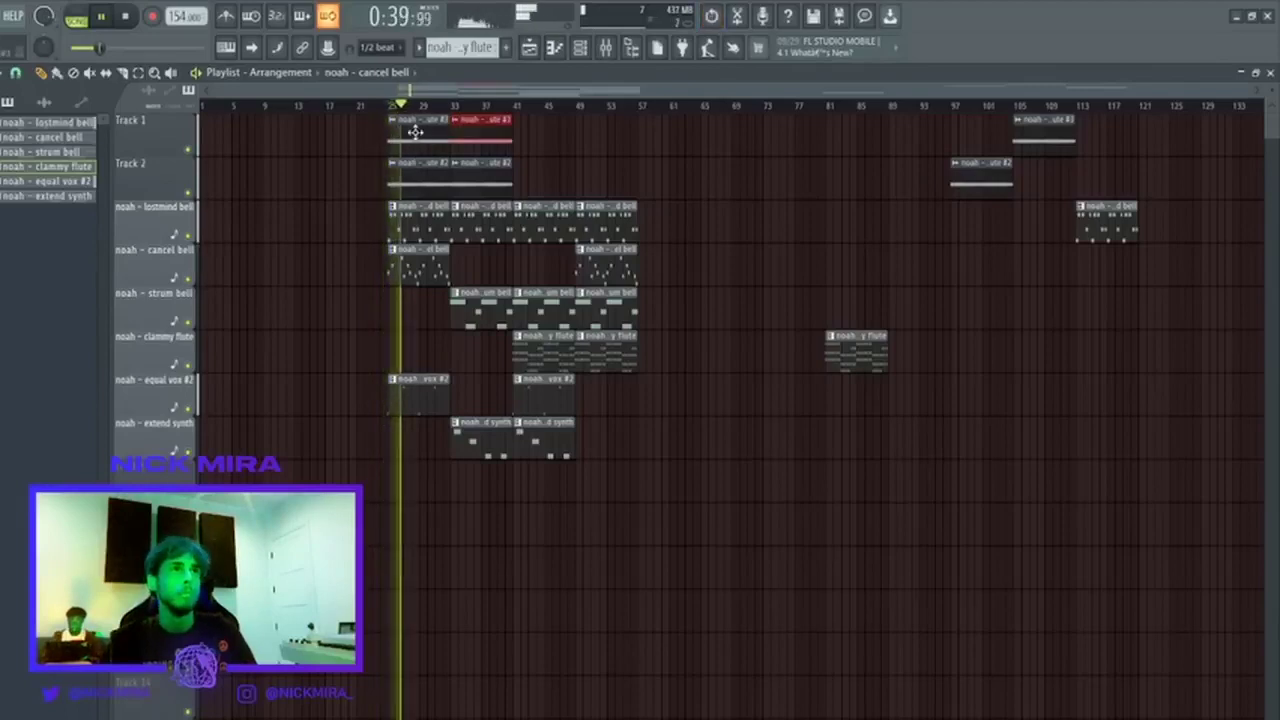
{"action": "right_click", "coordinate": [420, 144]}
Move the whole arrangement to start at bar 1 and audition it from bars 17, 9 and 25.
{"action": "key", "text": "ctrl+a"}
{"action": "left_click_drag", "start_coordinate": [470, 150], "coordinate": [124, 114]}
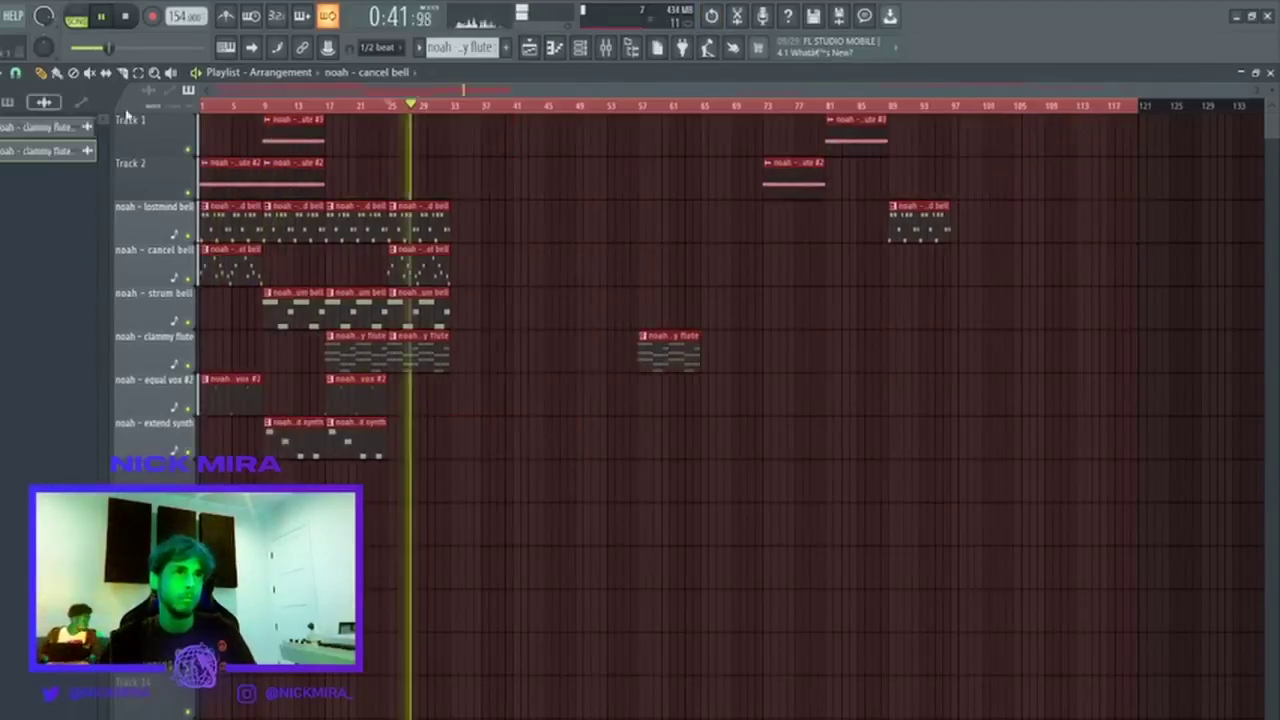
{"action": "key", "text": "space"}
{"action": "key", "text": "space"}
{"action": "left_click", "coordinate": [327, 108]}
{"action": "scroll", "coordinate": [340, 112], "scroll_direction": "up", "scroll_amount": 1}
{"action": "key", "text": "ctrl+d"}
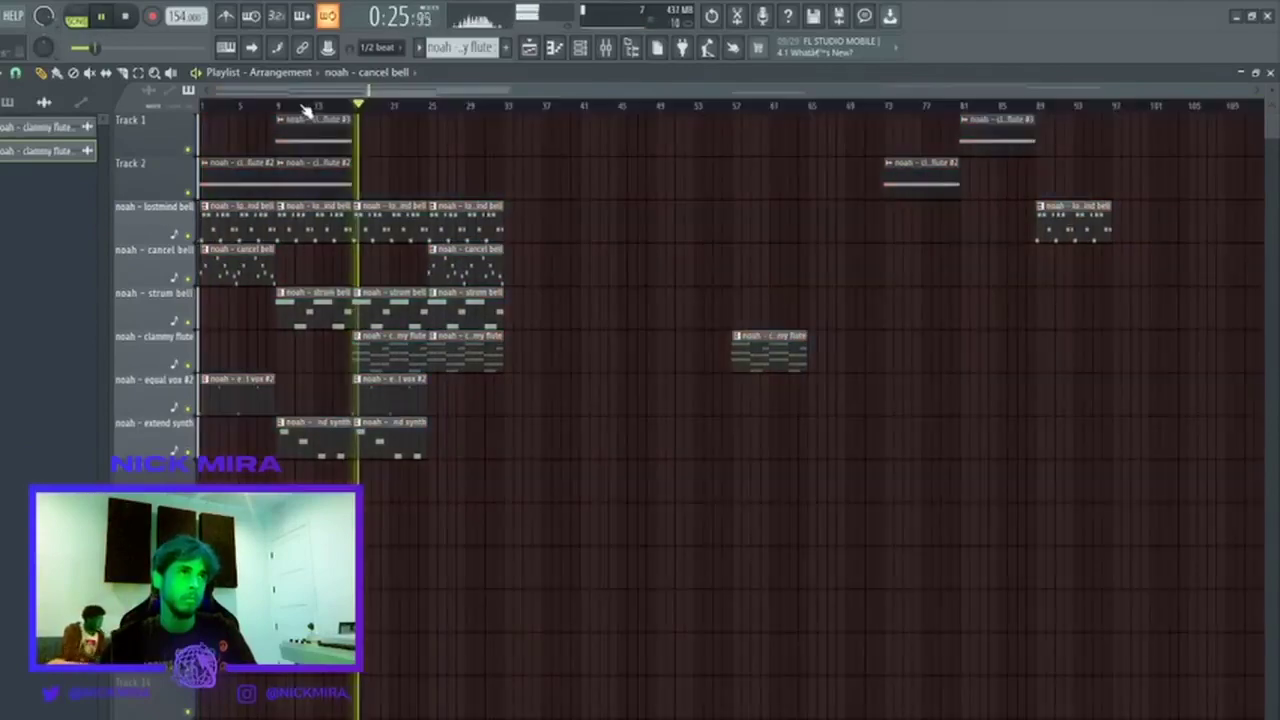
{"action": "left_click", "coordinate": [280, 106]}
{"action": "left_click", "coordinate": [429, 106]}
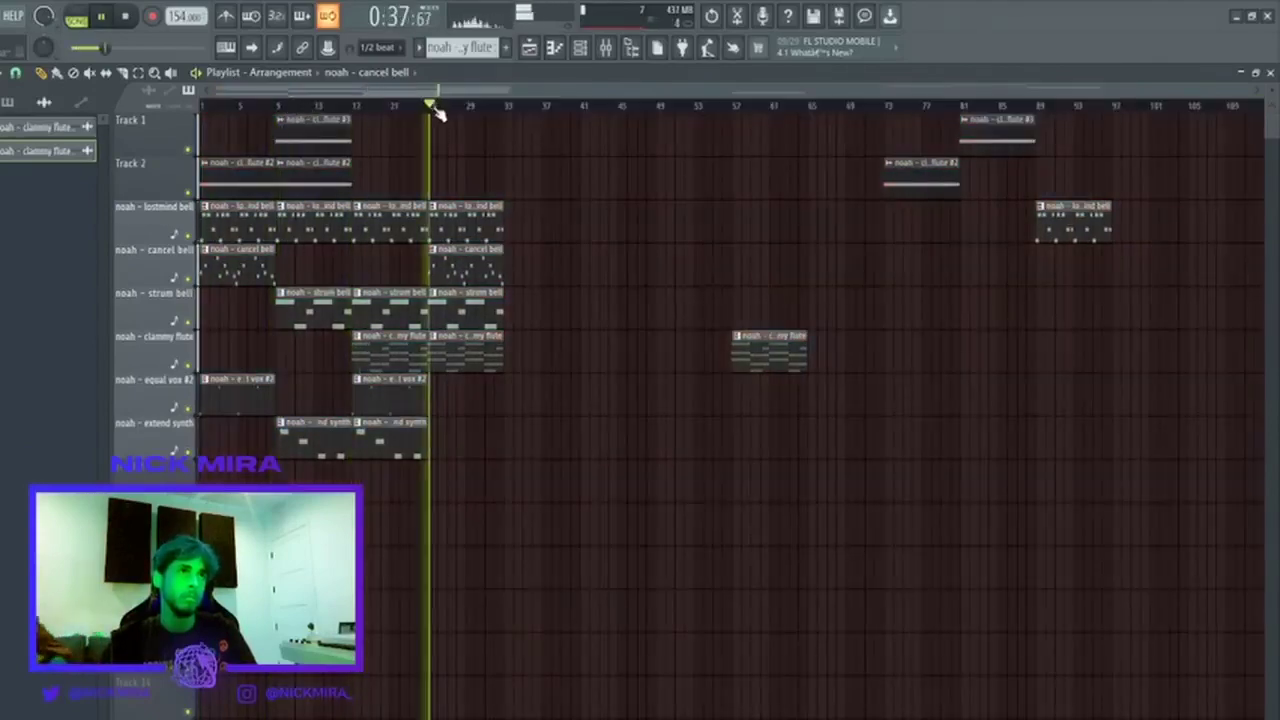
{"action": "left_click_drag", "start_coordinate": [486, 216], "coordinate": [389, 443]}
{"action": "key", "text": "ctrl+d"}
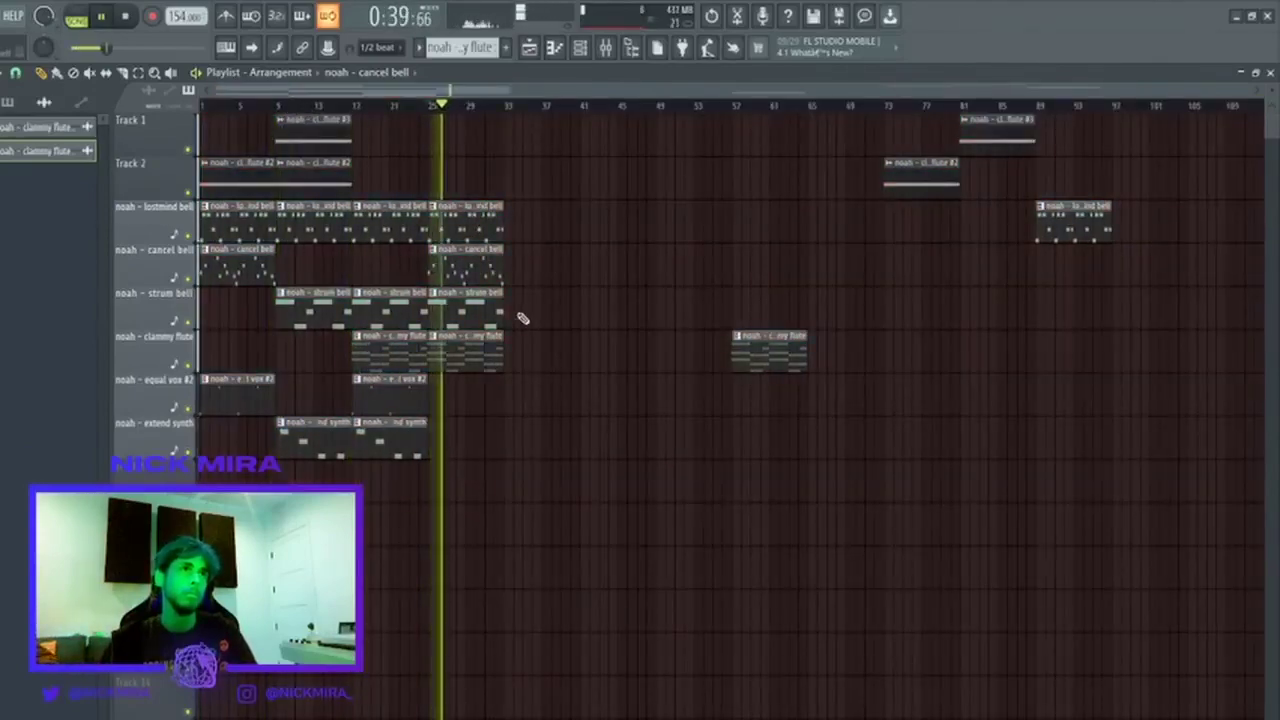
{"action": "left_click_drag", "start_coordinate": [523, 317], "coordinate": [215, 440]}
{"action": "key", "text": "ctrl+b"}
{"action": "key", "text": "Delete"}
Duplicate the strum bell, clammy flute, equal vox #2 and extend synth clips of bars 17 to 32 to bar 33.
{"action": "left_click_drag", "start_coordinate": [386, 288], "coordinate": [480, 498]}
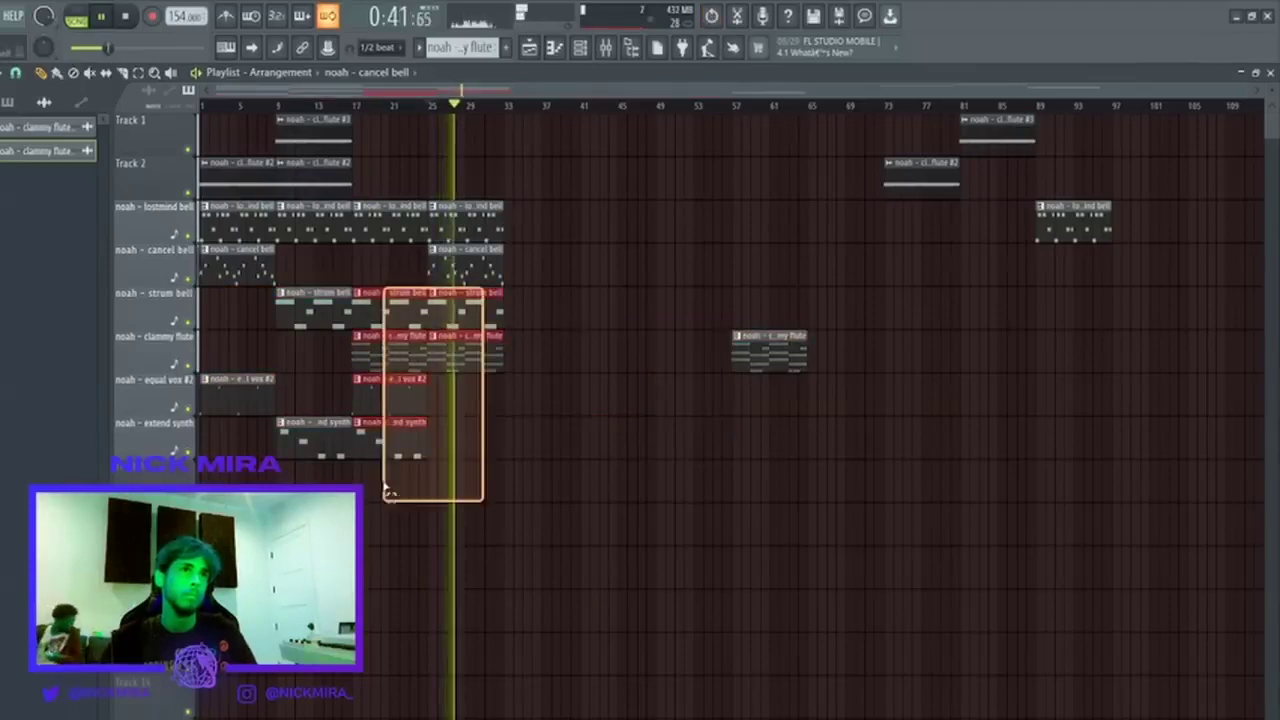
{"action": "key", "text": "ctrl+b"}
{"action": "left_click", "coordinate": [511, 106]}
{"action": "key", "text": "ctrl+d"}
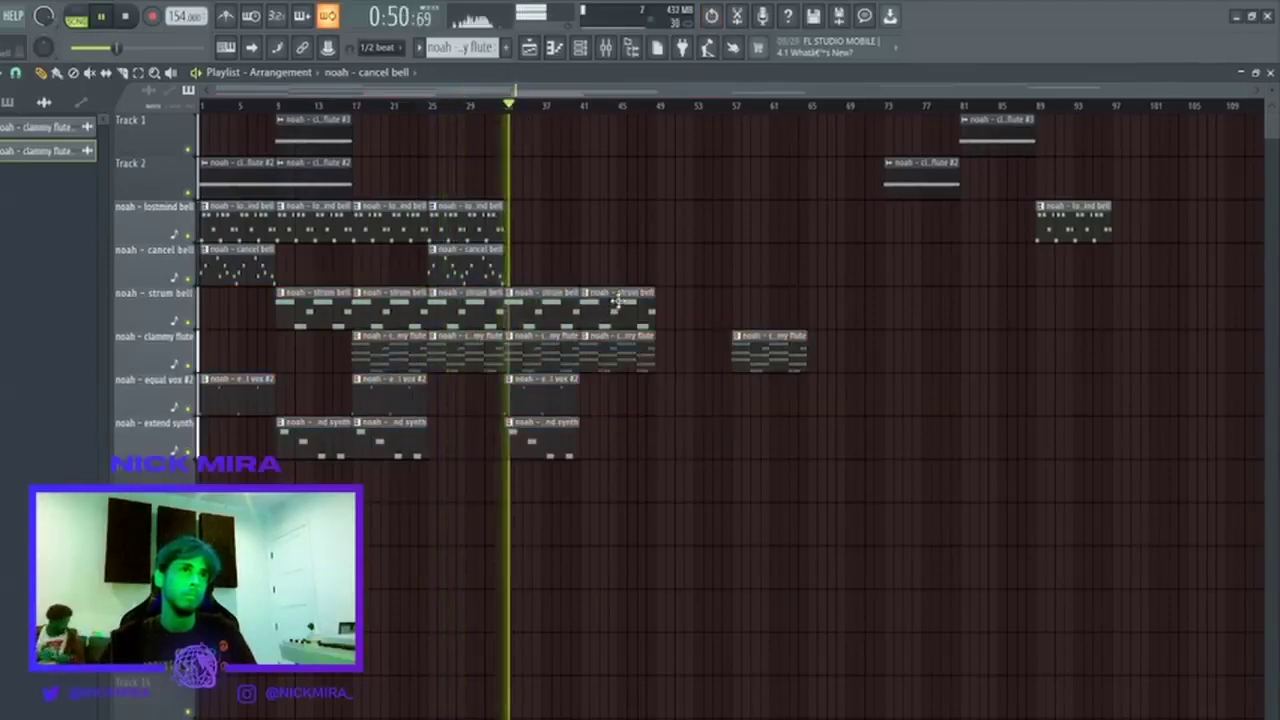
Delete the strum bell and clammy flute clips at bar 41.
{"action": "right_click", "coordinate": [616, 303]}
{"action": "right_click", "coordinate": [610, 345]}
{"action": "left_click_drag", "start_coordinate": [592, 312], "coordinate": [545, 436]}
{"action": "key", "text": "ctrl+d"}
Copy the clammy flute #2, clammy flute #3 and extend synth clips from bar 9 to bar 41, without strum bell, and play from there.
{"action": "left_click_drag", "start_coordinate": [322, 128], "coordinate": [340, 442]}
{"action": "left_click_drag", "start_coordinate": [333, 315], "coordinate": [629, 317]}
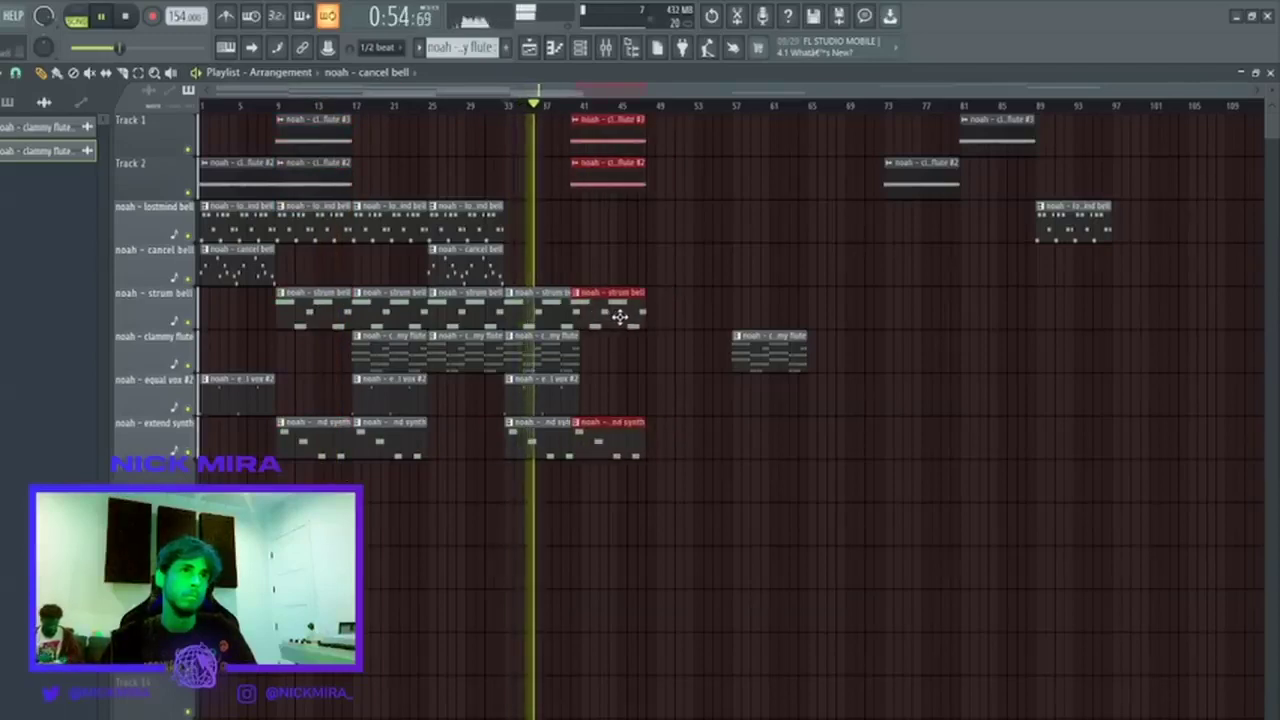
{"action": "key", "text": "ctrl+d"}
{"action": "right_click", "coordinate": [629, 317]}
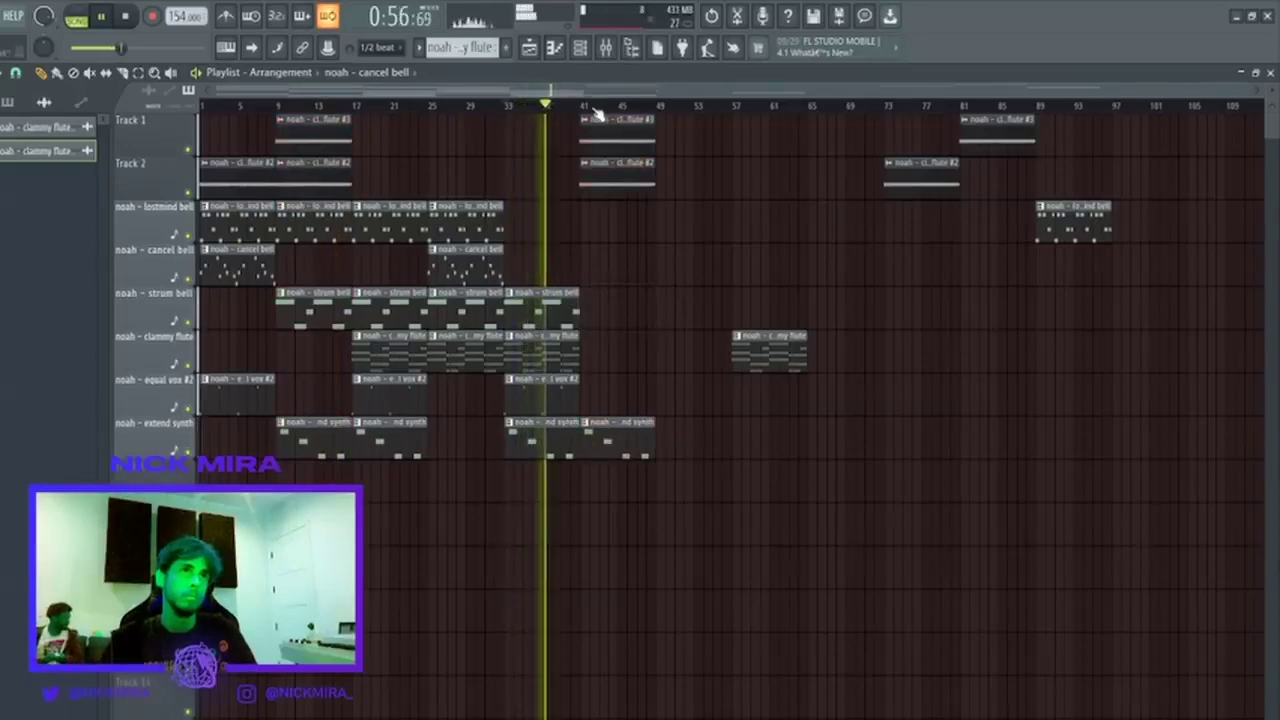
{"action": "left_click", "coordinate": [584, 106]}
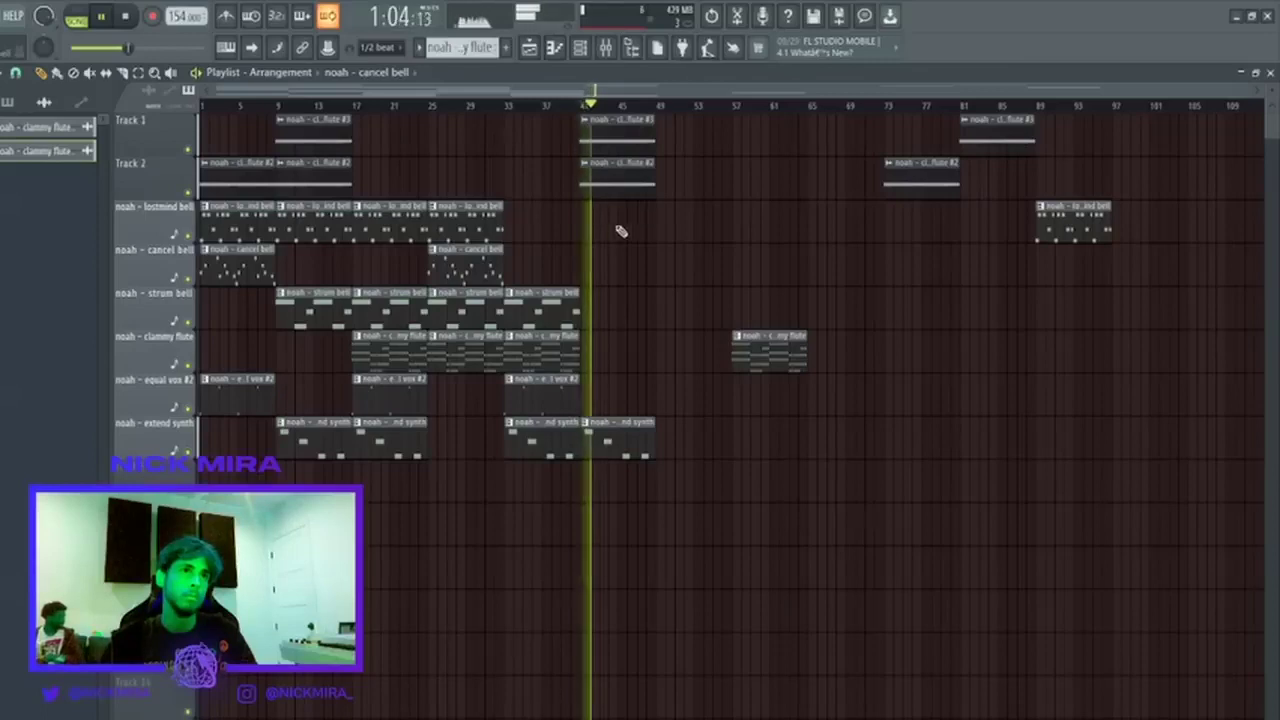
Duplicate the clammy flute #3 and clammy flute #2 audio clips at bar 41 to bar 49.
{"action": "left_click_drag", "start_coordinate": [634, 297], "coordinate": [636, 140]}
{"action": "key", "text": "ctrl+b"}
{"action": "key", "text": "ctrl+d"}
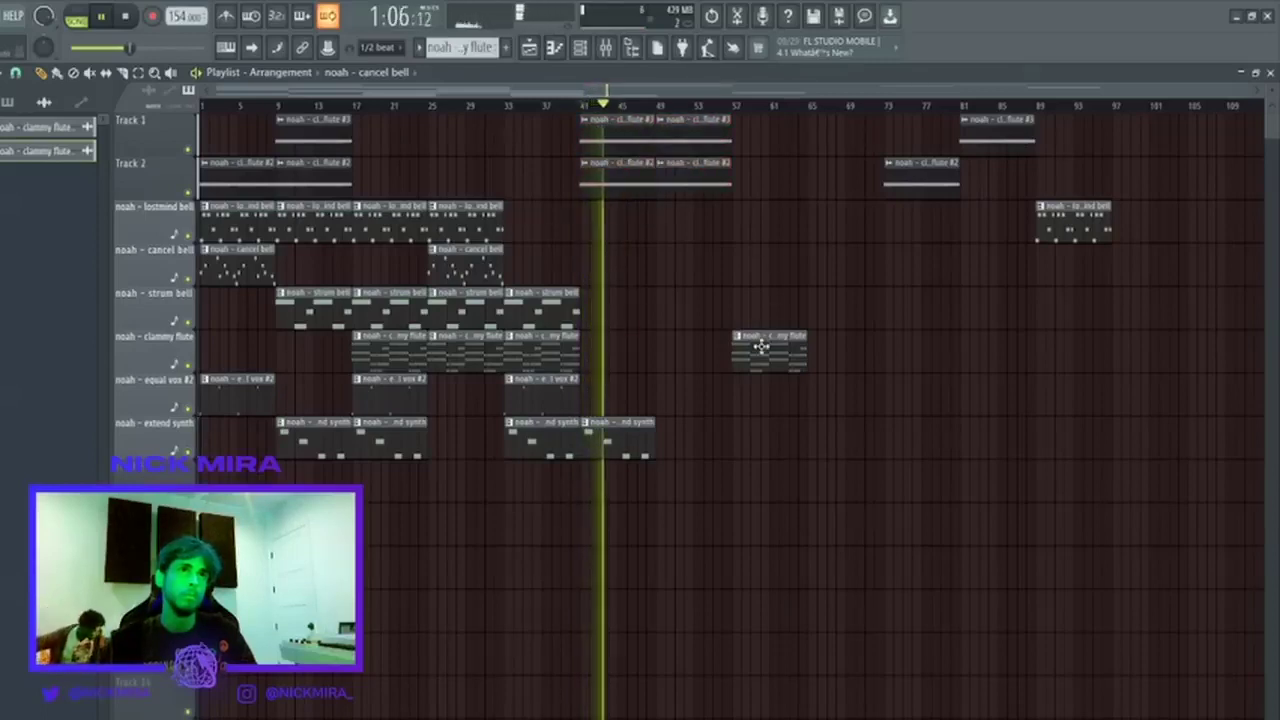
Replace the clammy flute clip at bar 57 with clammy flute #2 and delete the surplus flute audio clips at bars 49, 73 and 81.
{"action": "right_click", "coordinate": [762, 347]}
{"action": "left_click", "coordinate": [708, 194], "text": "ctrl"}
{"action": "key", "text": "ctrl+b"}
{"action": "key", "text": "ctrl+d"}
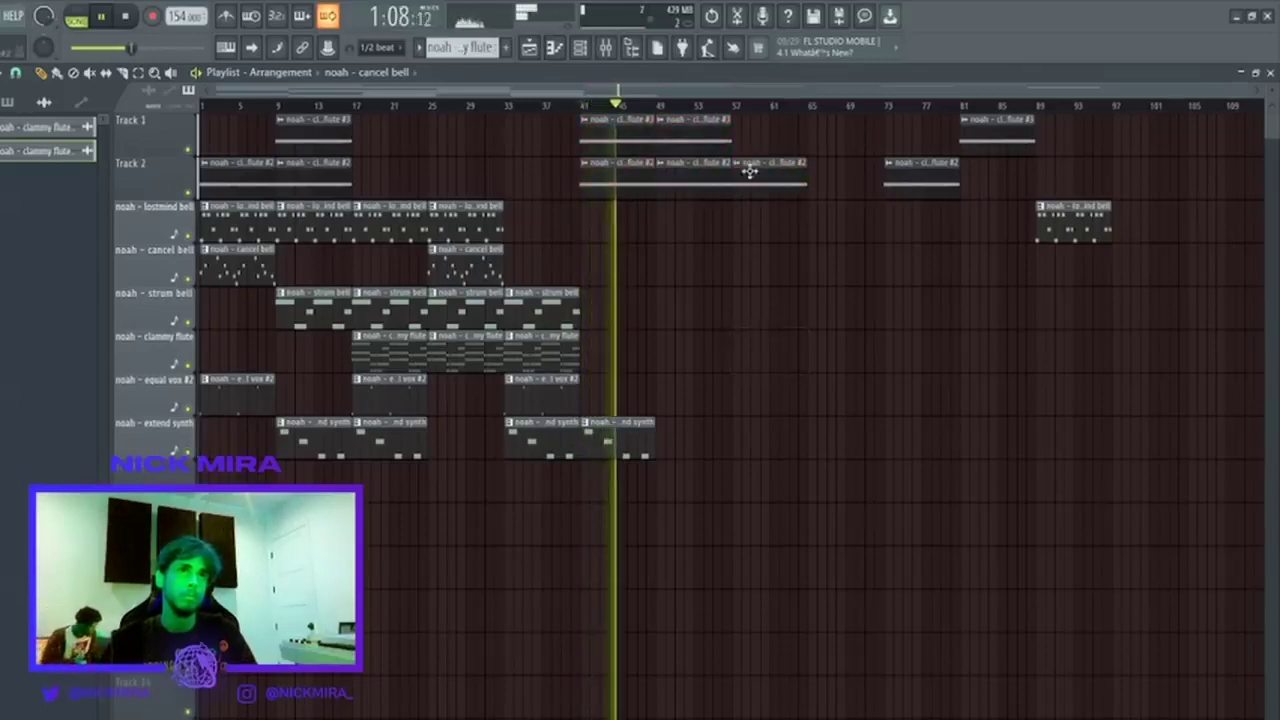
{"action": "right_click", "coordinate": [706, 180]}
{"action": "right_click", "coordinate": [903, 185]}
{"action": "right_click", "coordinate": [997, 130]}
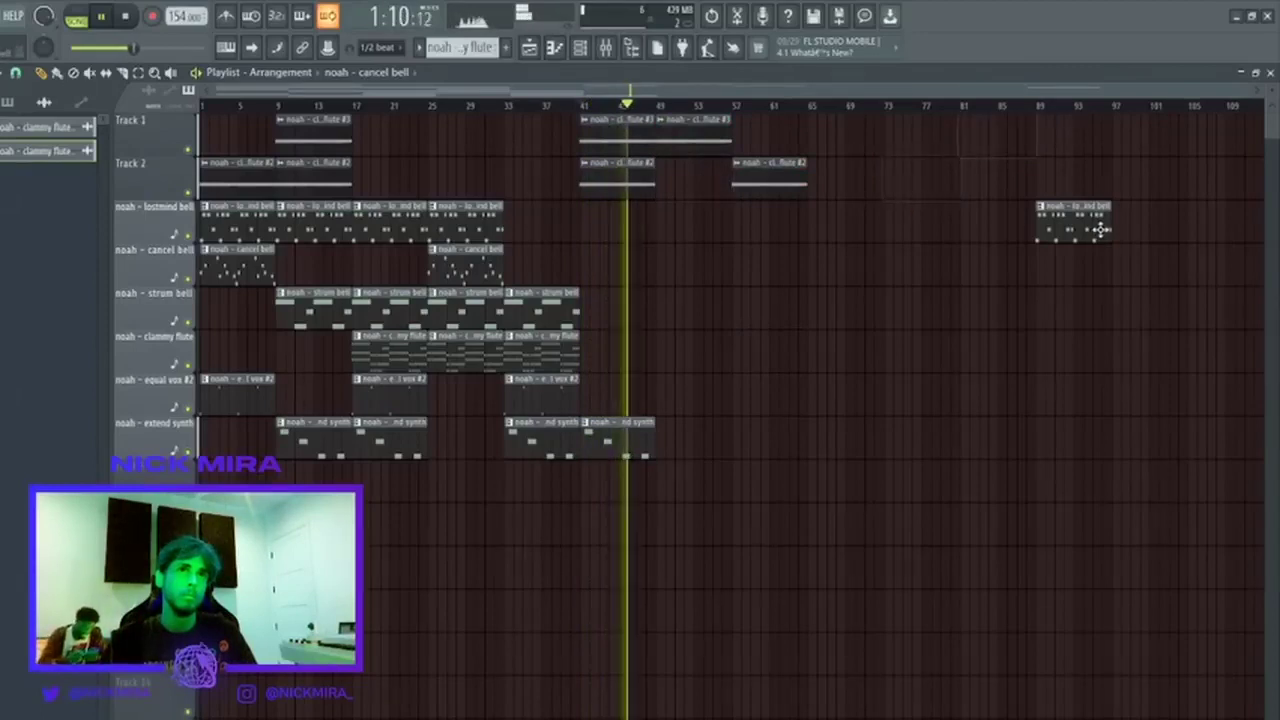
Copy the clammy flute clip from bar 33 to bar 65 and place the isolated lostmind bell clip at bar 73.
{"action": "left_click_drag", "start_coordinate": [1094, 223], "coordinate": [1167, 240]}
{"action": "left_click", "coordinate": [524, 350], "text": "ctrl"}
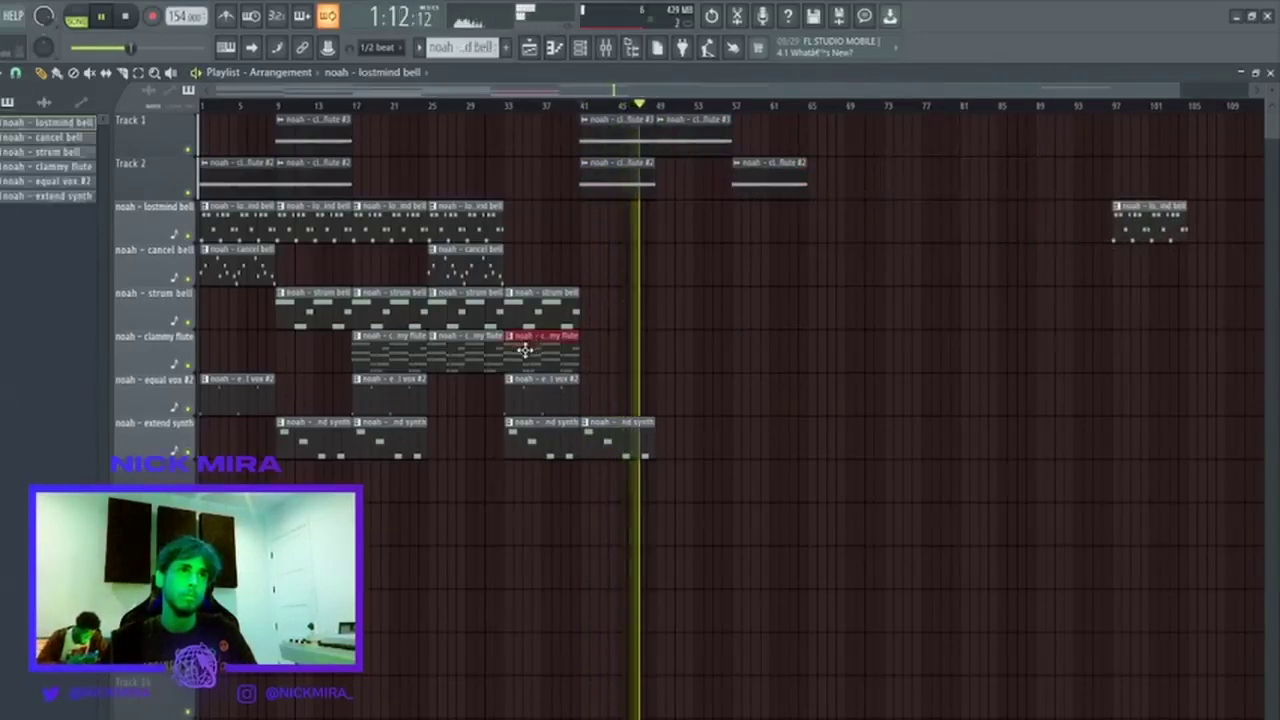
{"action": "left_click_drag", "start_coordinate": [525, 351], "coordinate": [825, 356]}
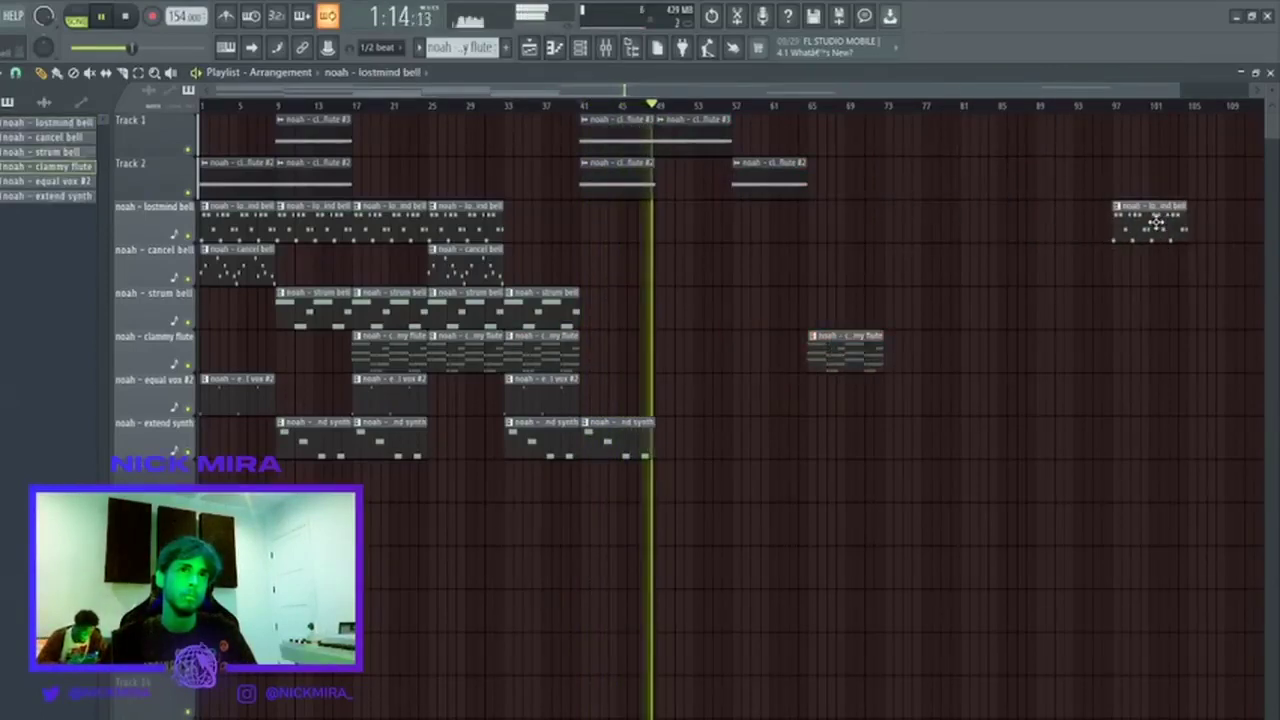
{"action": "left_click_drag", "start_coordinate": [1150, 228], "coordinate": [930, 240]}
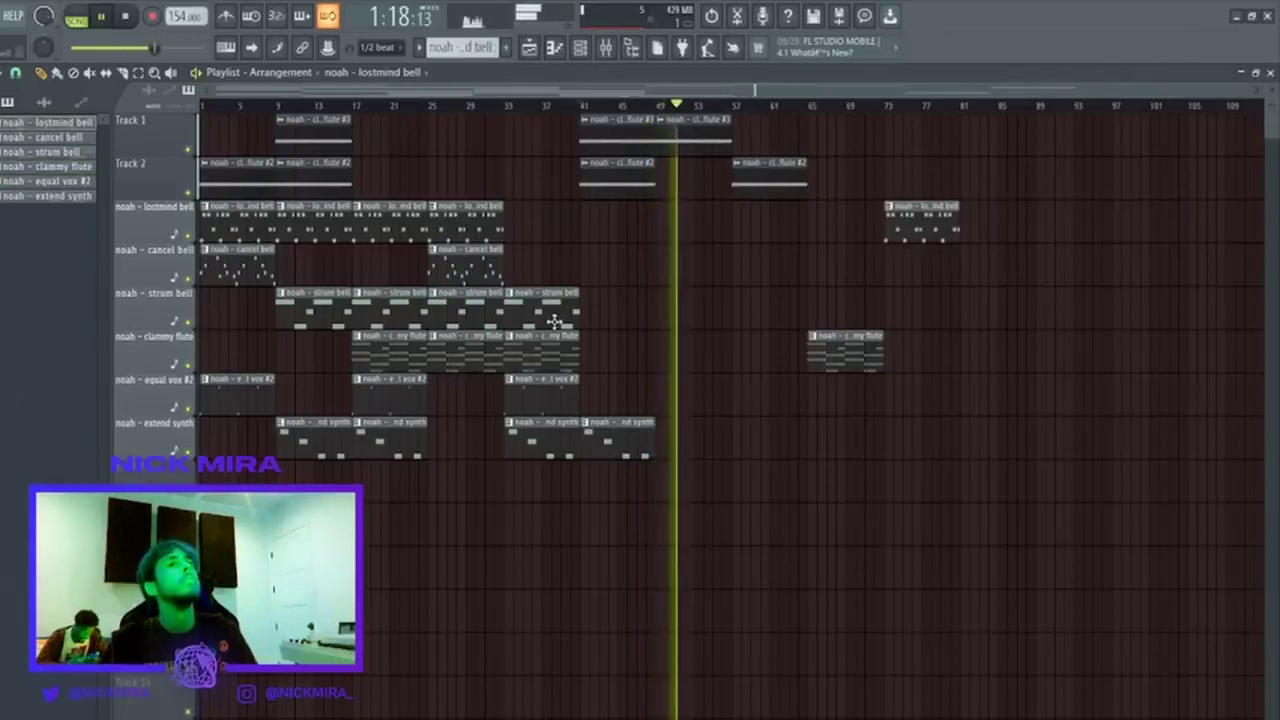
Copy the strum bell clip from bar 33 to bar 89 and shift the isolated lostmind bell clip to bar 77.
{"action": "left_click_drag", "start_coordinate": [532, 316], "coordinate": [991, 337], "text": "shift"}
{"action": "left_click_drag", "start_coordinate": [950, 226], "coordinate": [972, 220]}
{"action": "left_click_drag", "start_coordinate": [985, 312], "coordinate": [1061, 312]}
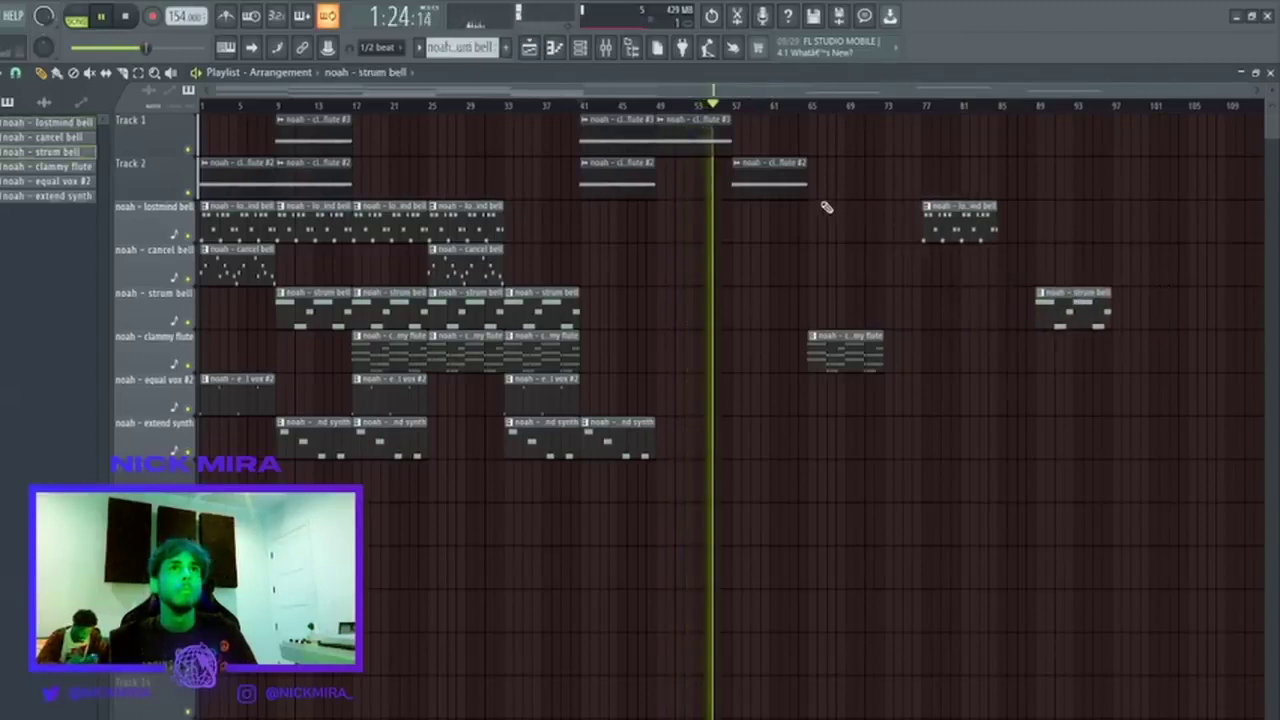
Space the isolated flute #3, flute #2, clammy flute, lostmind bell and strum bell clips four bars apart at bars 57, 69, 81, 93 and 105.
{"action": "left_click_drag", "start_coordinate": [812, 191], "coordinate": [1240, 426], "text": "ctrl"}
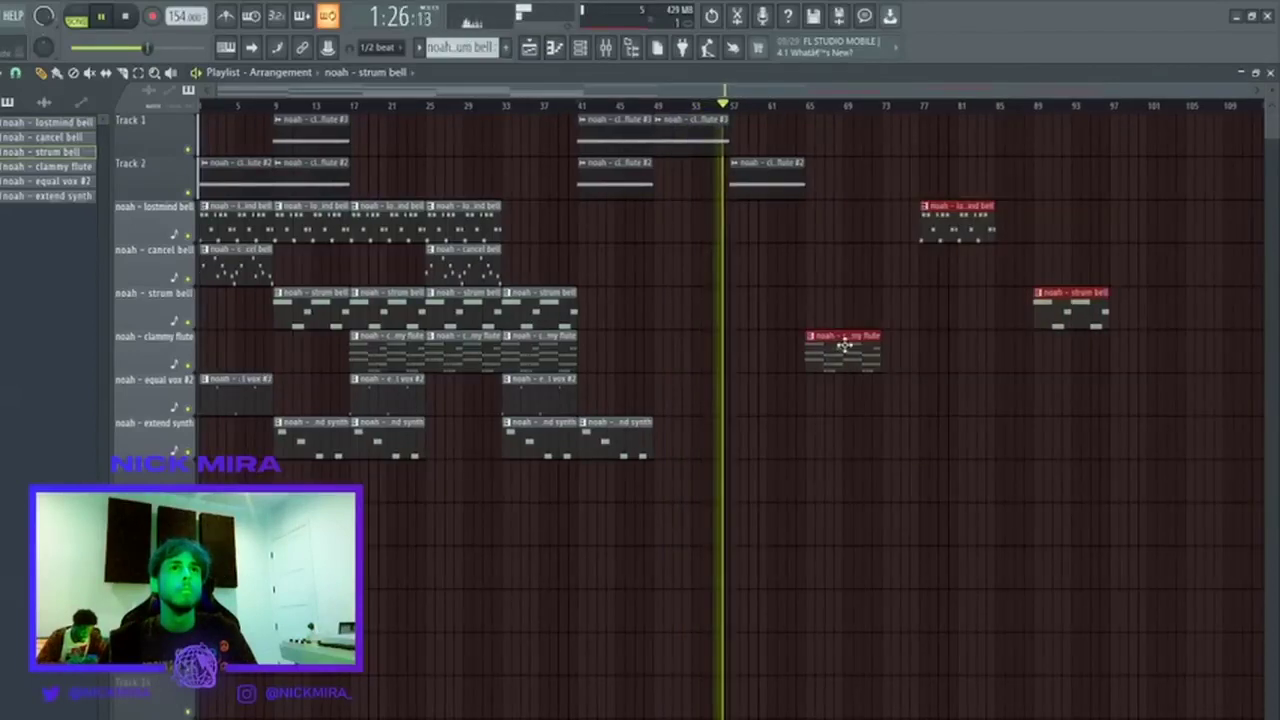
{"action": "left_click_drag", "start_coordinate": [843, 346], "coordinate": [880, 349]}
{"action": "left_click", "coordinate": [758, 177], "text": "ctrl+shift"}
{"action": "left_click_drag", "start_coordinate": [758, 177], "coordinate": [786, 178]}
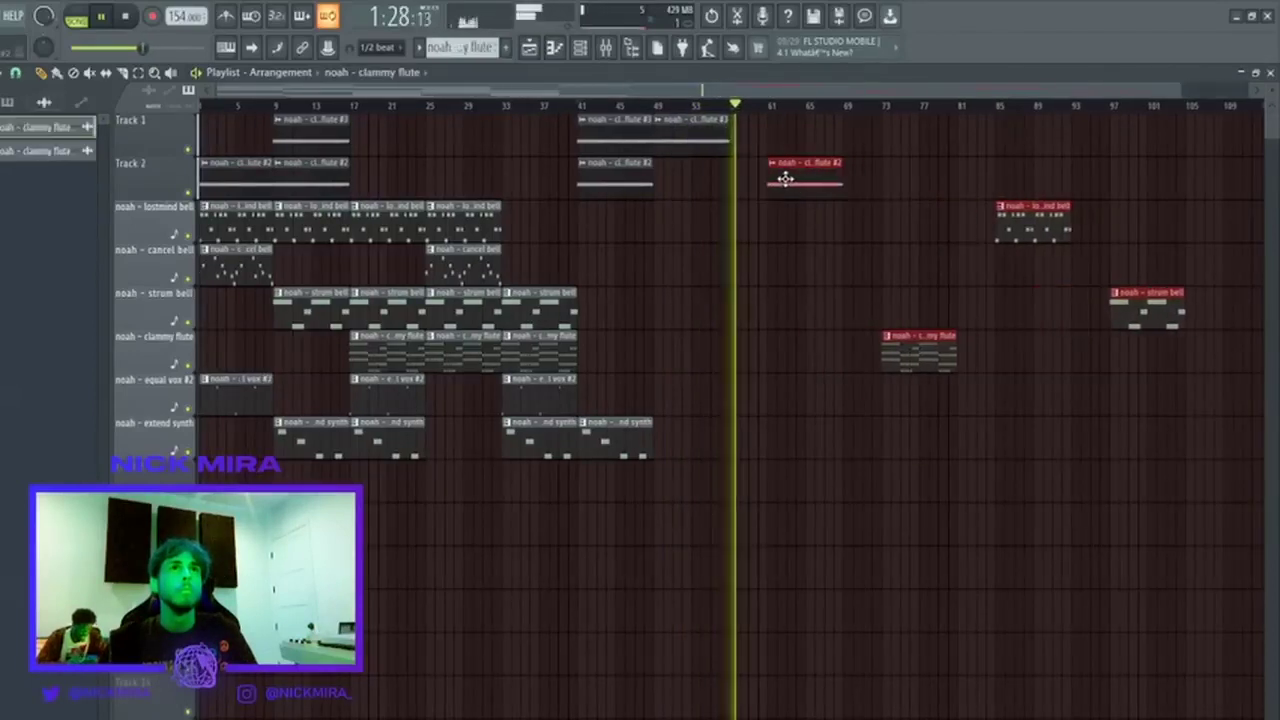
{"action": "left_click", "coordinate": [669, 145], "text": "ctrl+shift"}
{"action": "left_click_drag", "start_coordinate": [669, 145], "coordinate": [702, 139]}
{"action": "key", "text": "space"}
{"action": "key", "text": "space"}
{"action": "scroll", "coordinate": [485, 111], "scroll_direction": "down", "scroll_amount": 1}
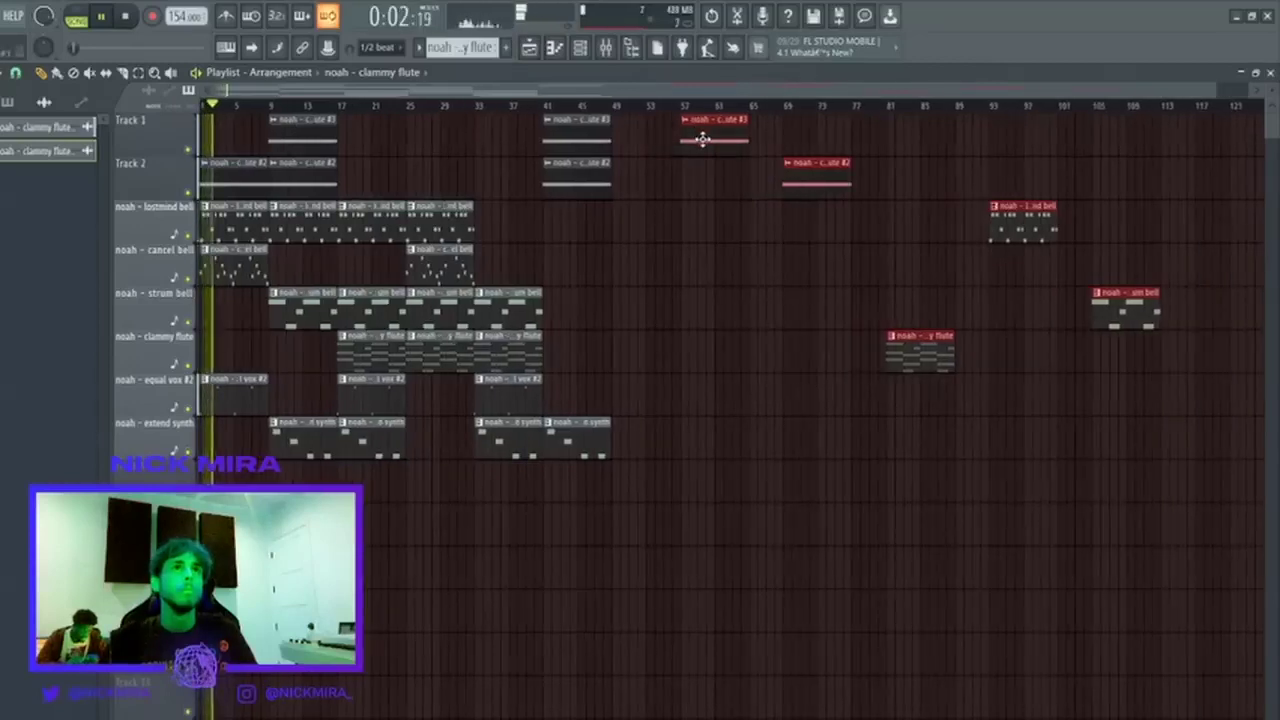
{"action": "key", "text": "ctrl+d"}
Copy single cancel bell, equal vox #2 and extend synth clips to bars 117, 129 and 141.
{"action": "left_click_drag", "start_coordinate": [438, 267], "coordinate": [1225, 312]}
{"action": "scroll", "coordinate": [1050, 107], "scroll_direction": "down", "scroll_amount": 2}
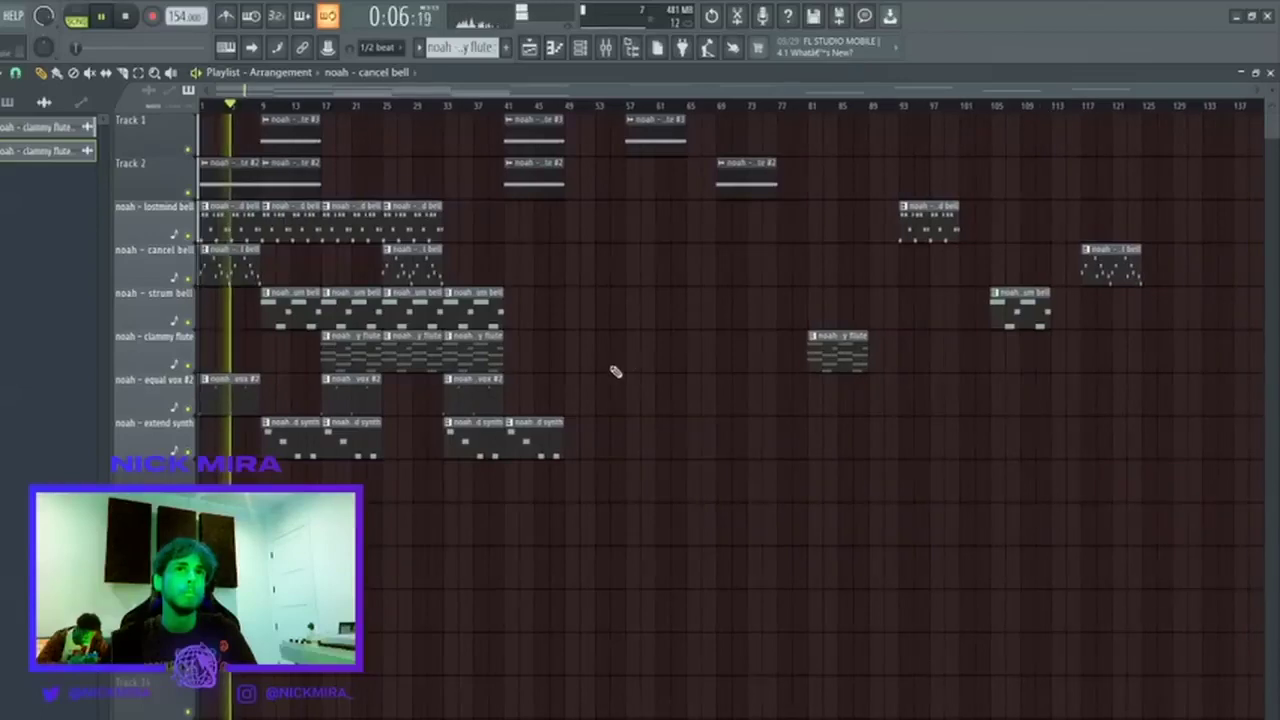
{"action": "left_click_drag", "start_coordinate": [491, 412], "coordinate": [1198, 396]}
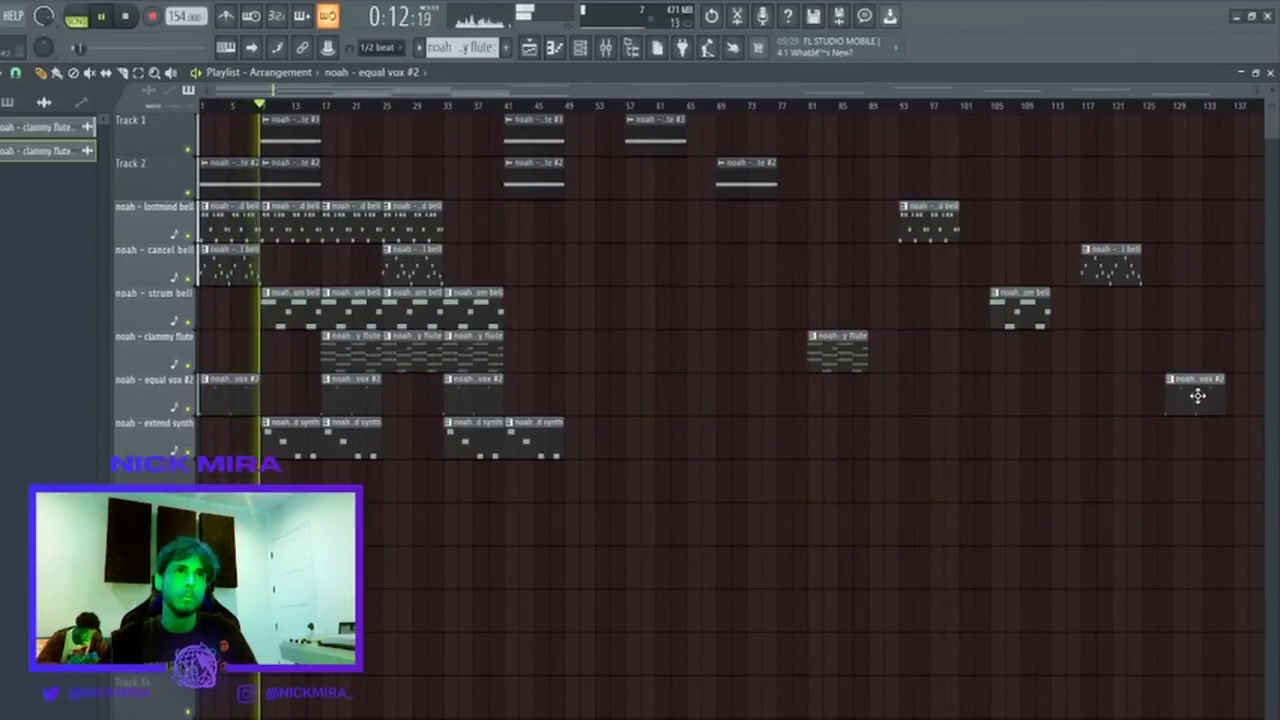
{"action": "left_click_drag", "start_coordinate": [1198, 396], "coordinate": [1203, 394]}
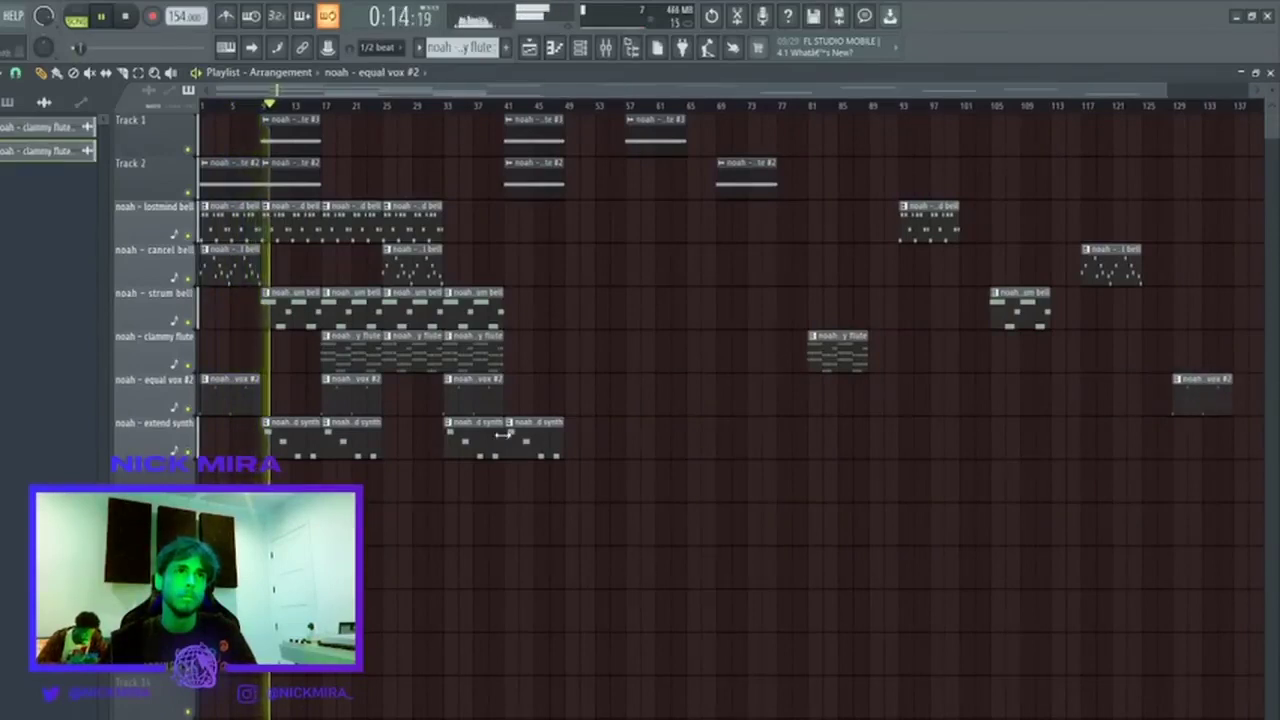
{"action": "left_click_drag", "start_coordinate": [545, 437], "coordinate": [1176, 449]}
Select the time range from bar 1 to bar 149 across all clips and play the arrangement from the start.
{"action": "scroll", "coordinate": [1186, 125], "scroll_direction": "down", "scroll_amount": 4}
{"action": "scroll", "coordinate": [1158, 113], "scroll_direction": "down", "scroll_amount": 2}
{"action": "key", "text": "space"}
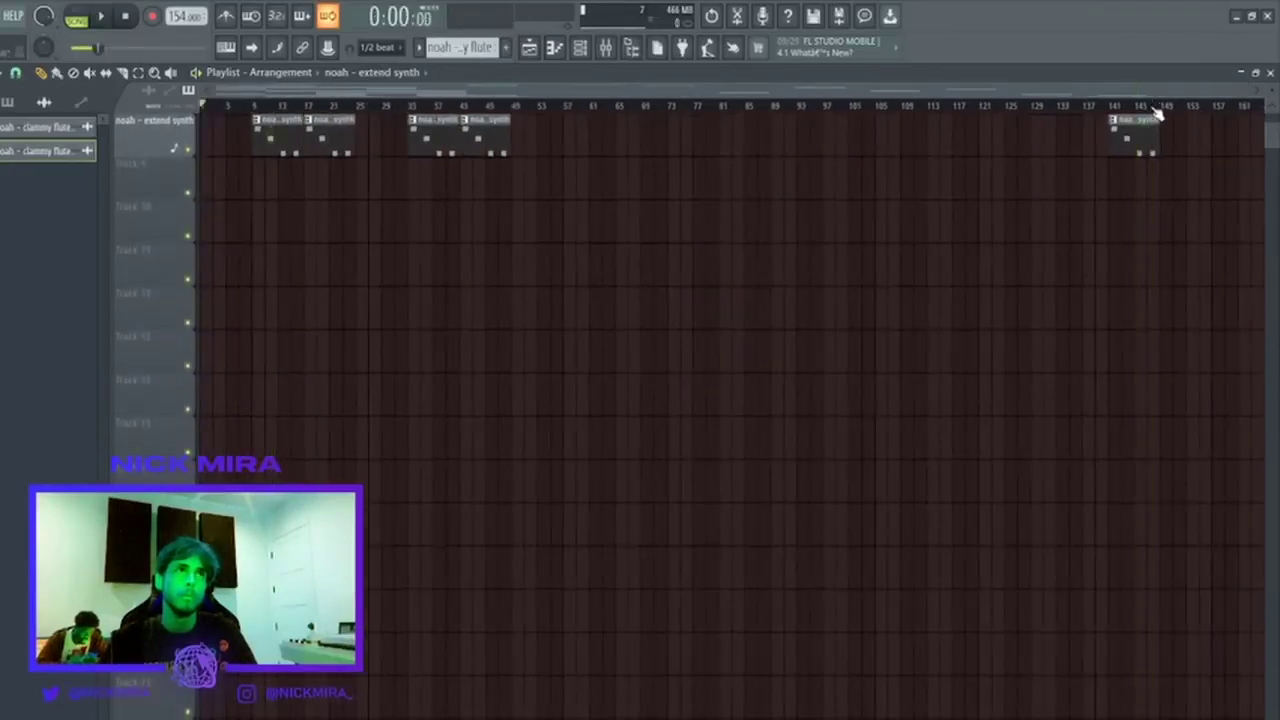
{"action": "left_click_drag", "start_coordinate": [1160, 107], "coordinate": [204, 200]}
{"action": "scroll", "coordinate": [651, 306], "scroll_direction": "up", "scroll_amount": 5}
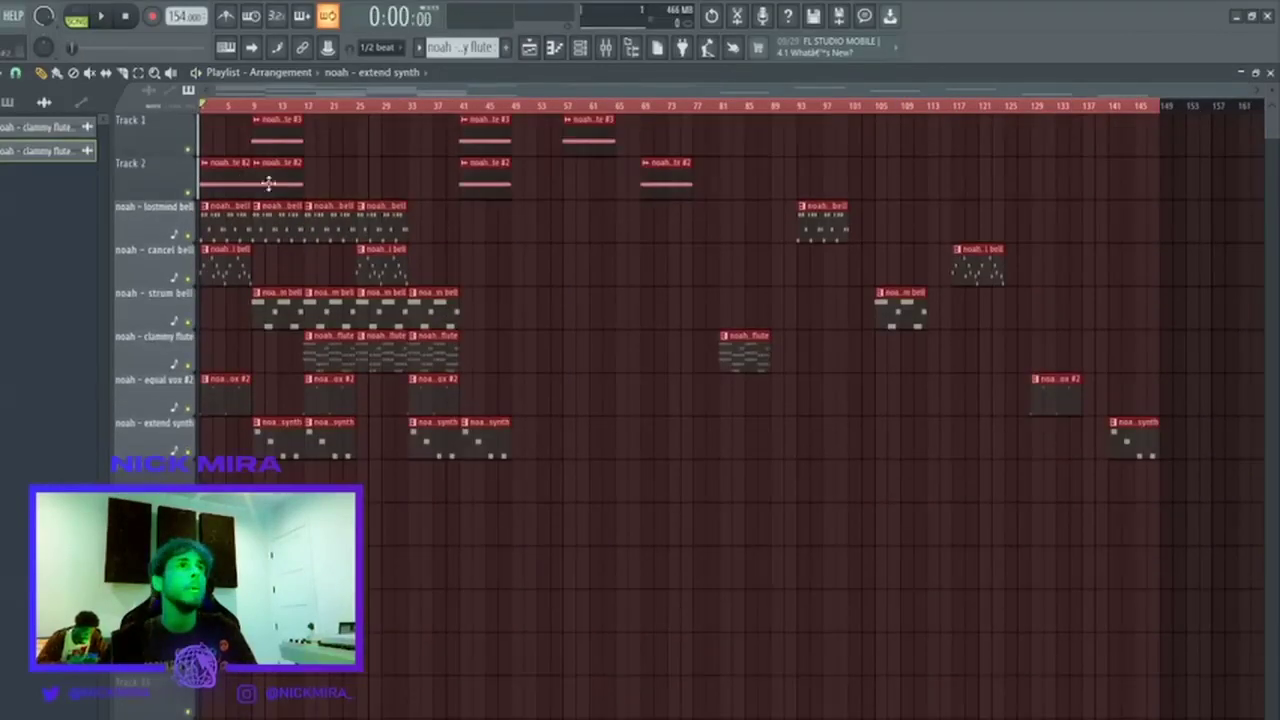
{"action": "key", "text": "space"}
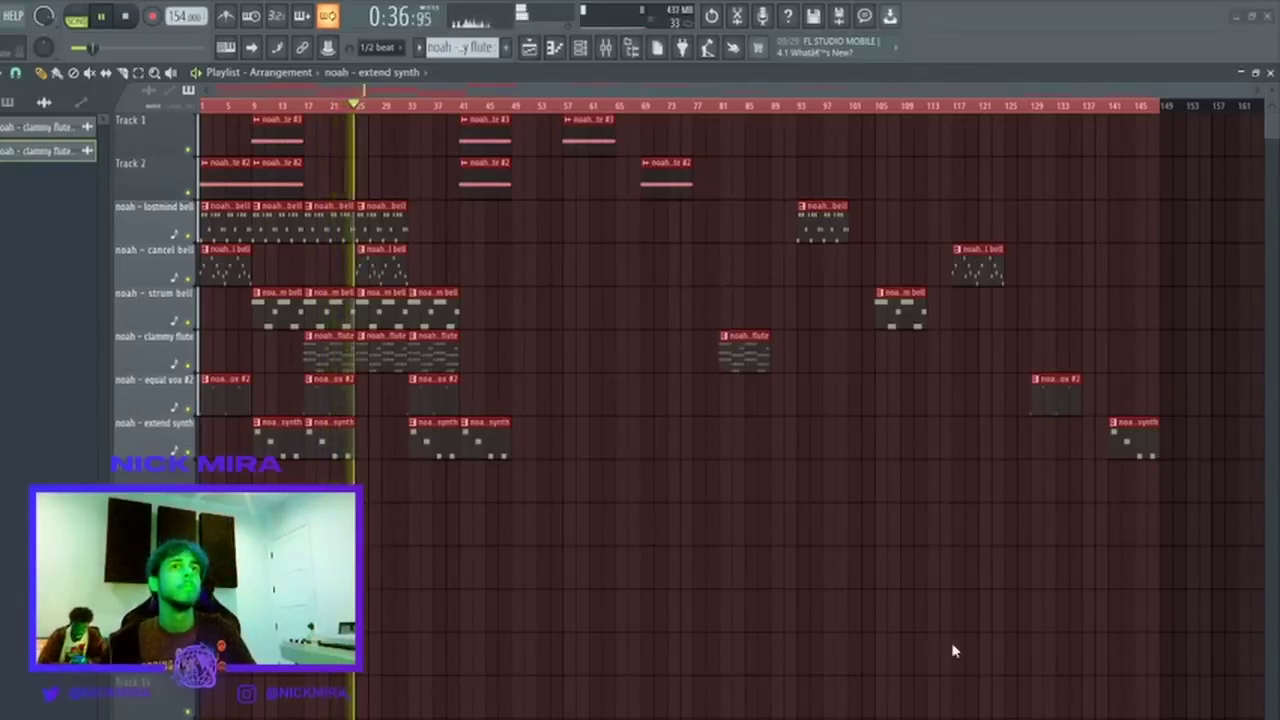
{"action": "key", "text": "space"}
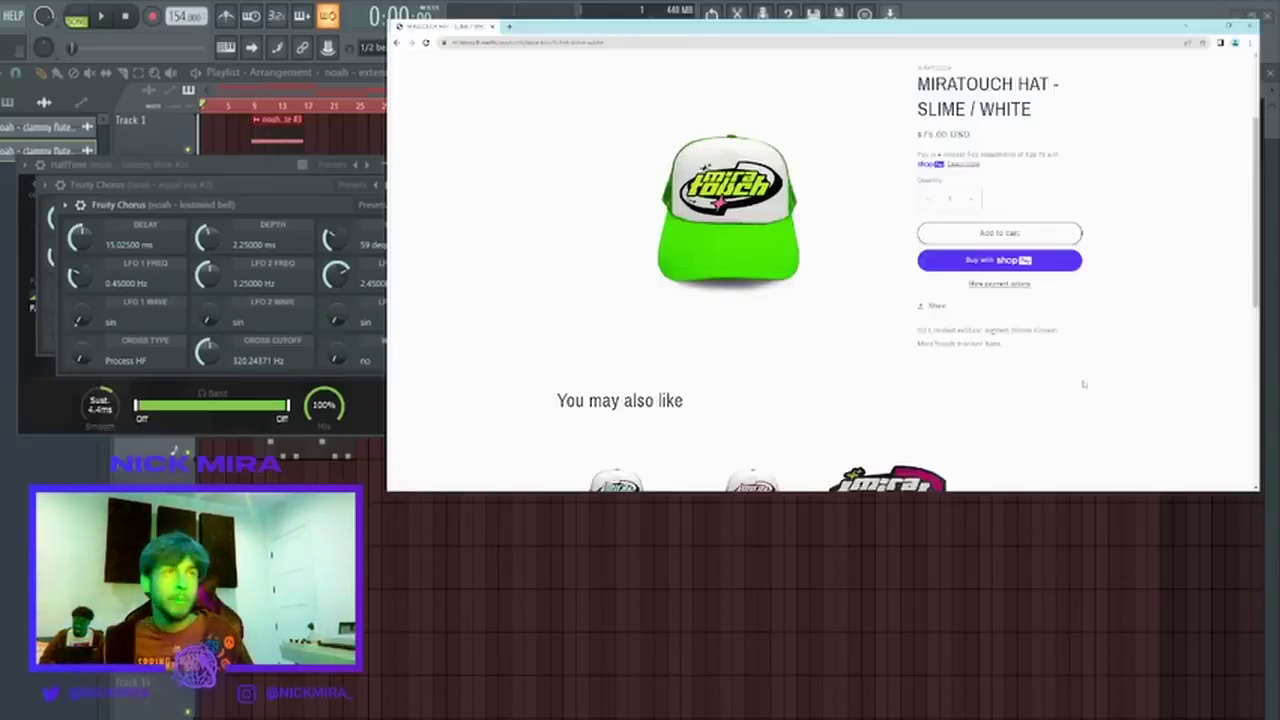
In the browser, examine the slime/white Miratouch hat page, including its announcement, related products and shipping terms.
{"action": "scroll", "coordinate": [894, 378], "scroll_direction": "up", "scroll_amount": 2}
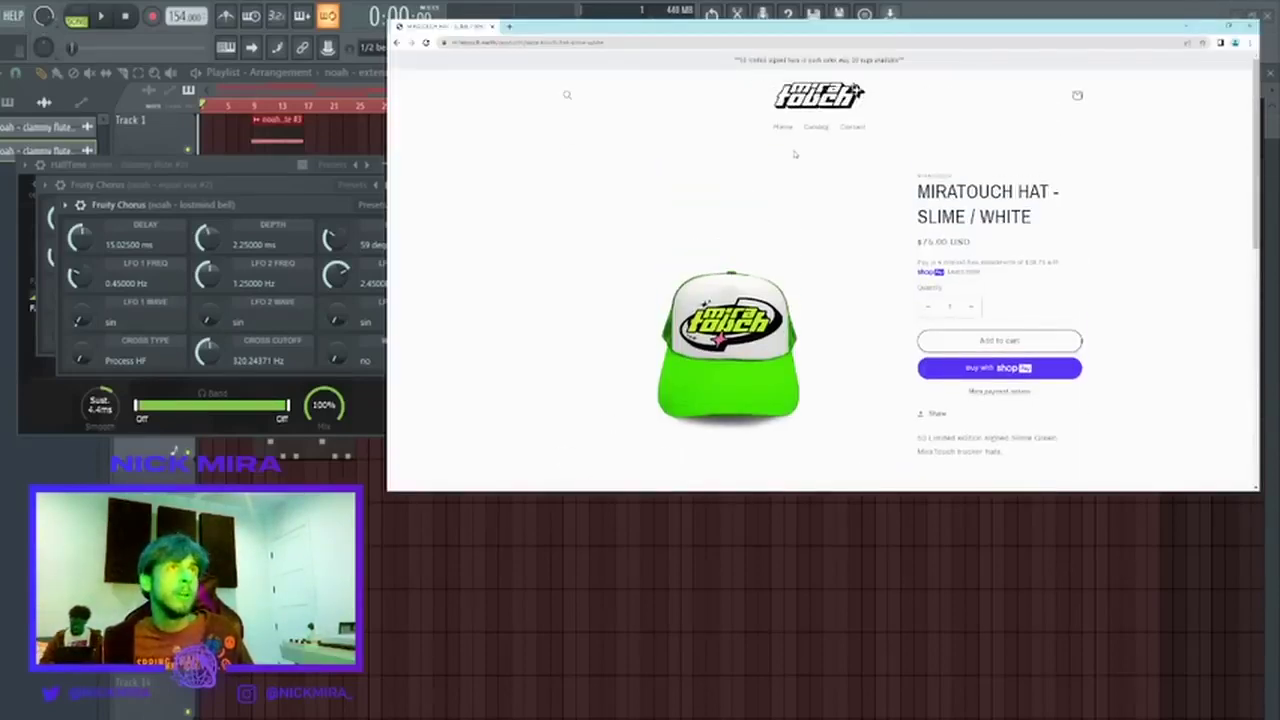
{"action": "left_click_drag", "start_coordinate": [729, 59], "coordinate": [903, 58]}
{"action": "left_click", "coordinate": [892, 80]}
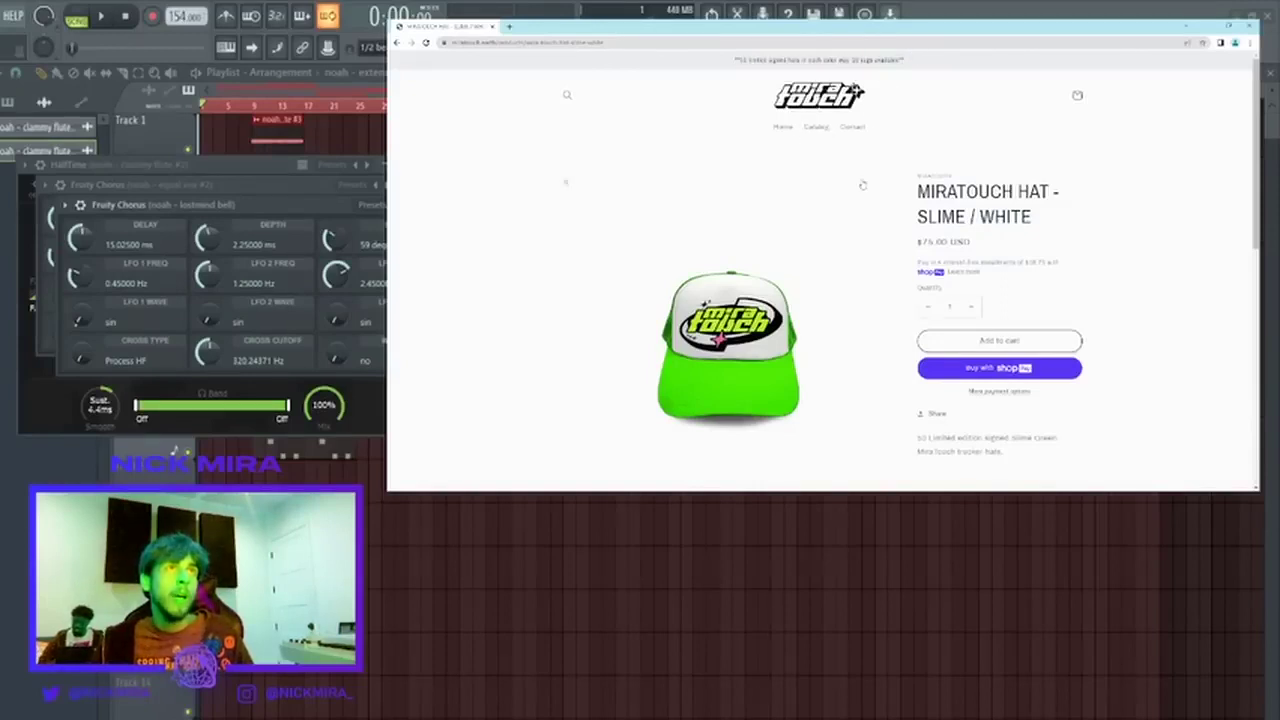
{"action": "scroll", "coordinate": [748, 318], "scroll_direction": "down", "scroll_amount": 3}
{"action": "scroll", "coordinate": [793, 265], "scroll_direction": "up", "scroll_amount": 3}
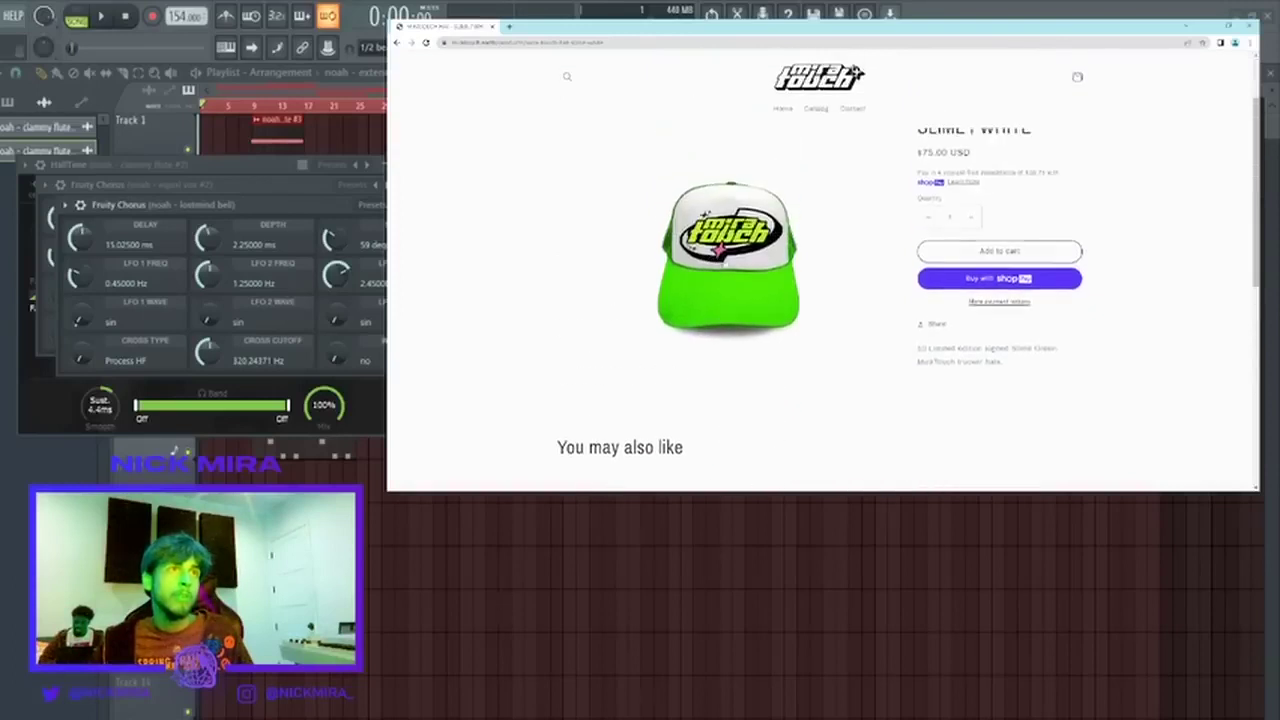
{"action": "scroll", "coordinate": [793, 265], "scroll_direction": "down", "scroll_amount": 3}
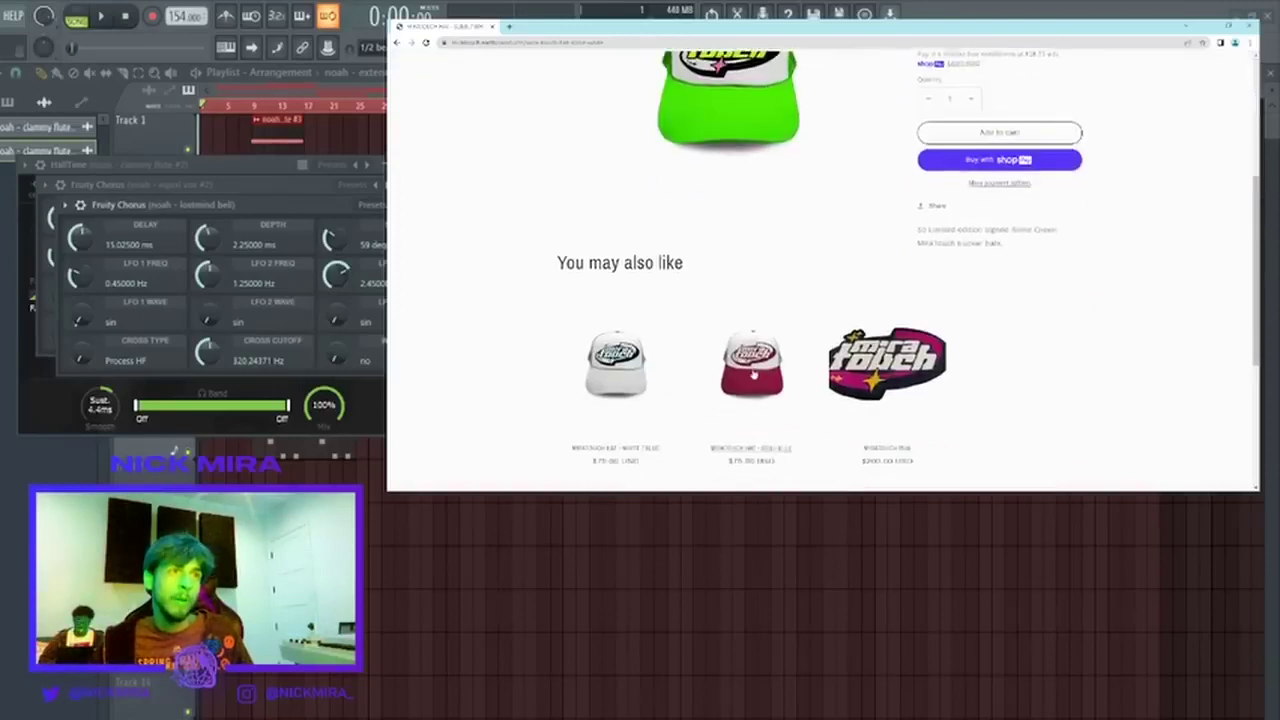
{"action": "scroll", "coordinate": [747, 358], "scroll_direction": "down", "scroll_amount": 1}
{"action": "scroll", "coordinate": [747, 358], "scroll_direction": "up", "scroll_amount": 5}
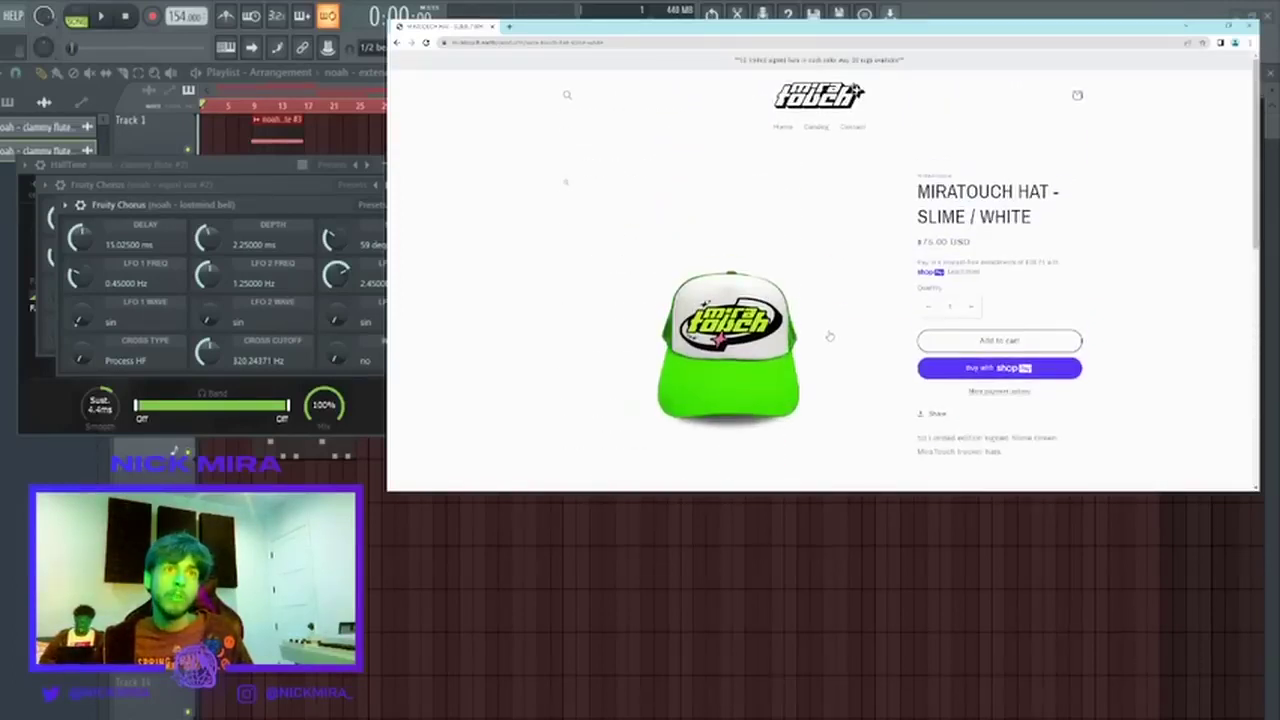
{"action": "scroll", "coordinate": [717, 232], "scroll_direction": "down", "scroll_amount": 10}
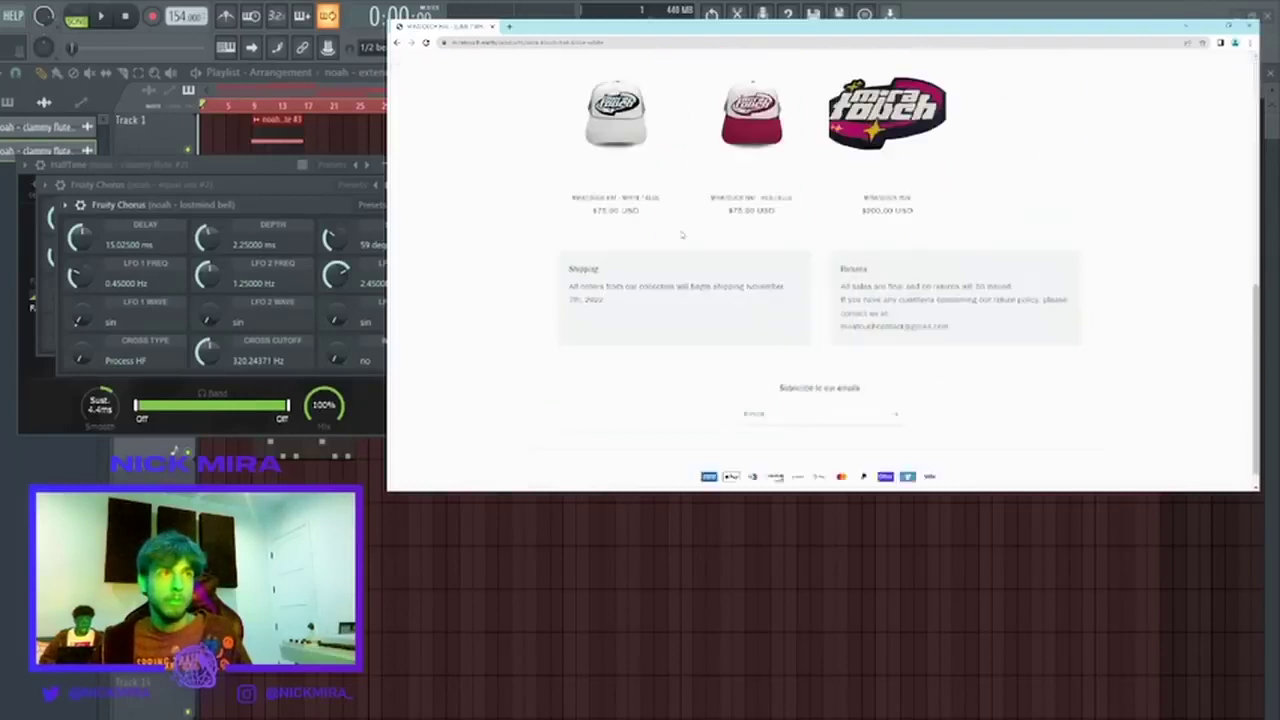
{"action": "scroll", "coordinate": [772, 292], "scroll_direction": "up", "scroll_amount": 2}
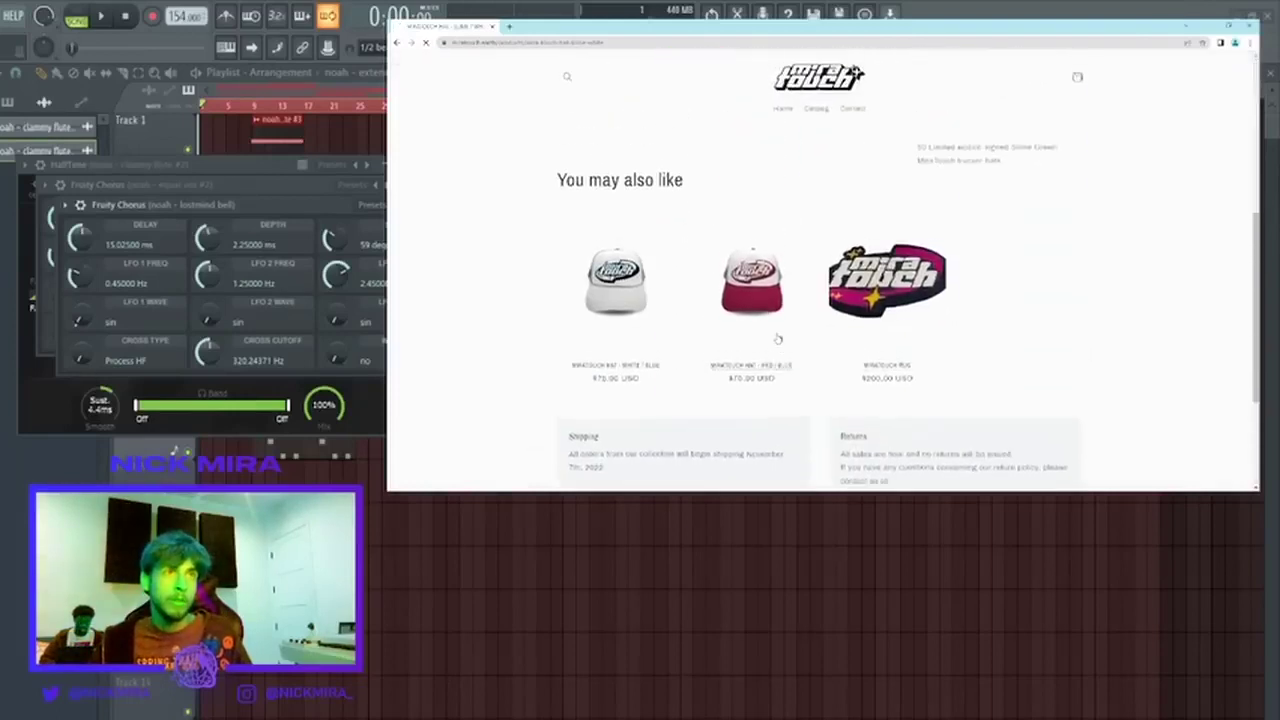
Open the Miratouch rug product page and look through its details, related hats and store policies.
{"action": "left_click", "coordinate": [886, 275]}
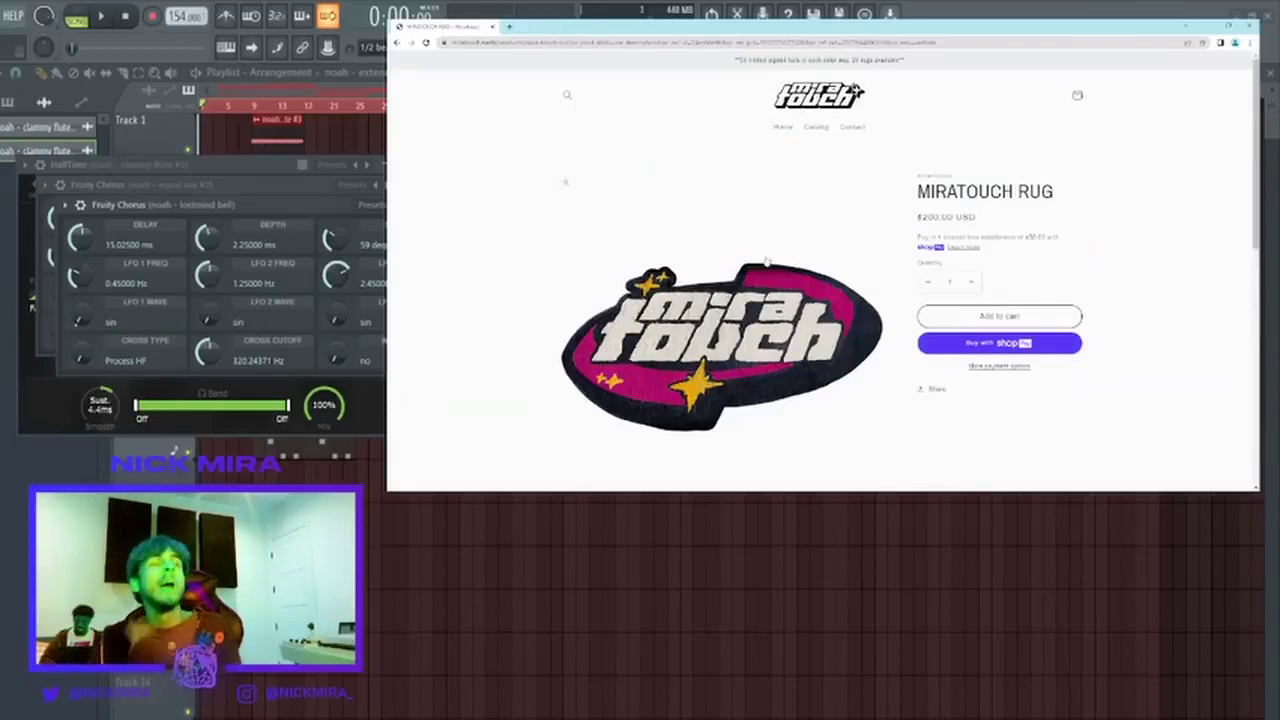
{"action": "scroll", "coordinate": [760, 270], "scroll_direction": "down", "scroll_amount": 2}
{"action": "scroll", "coordinate": [769, 255], "scroll_direction": "up", "scroll_amount": 3}
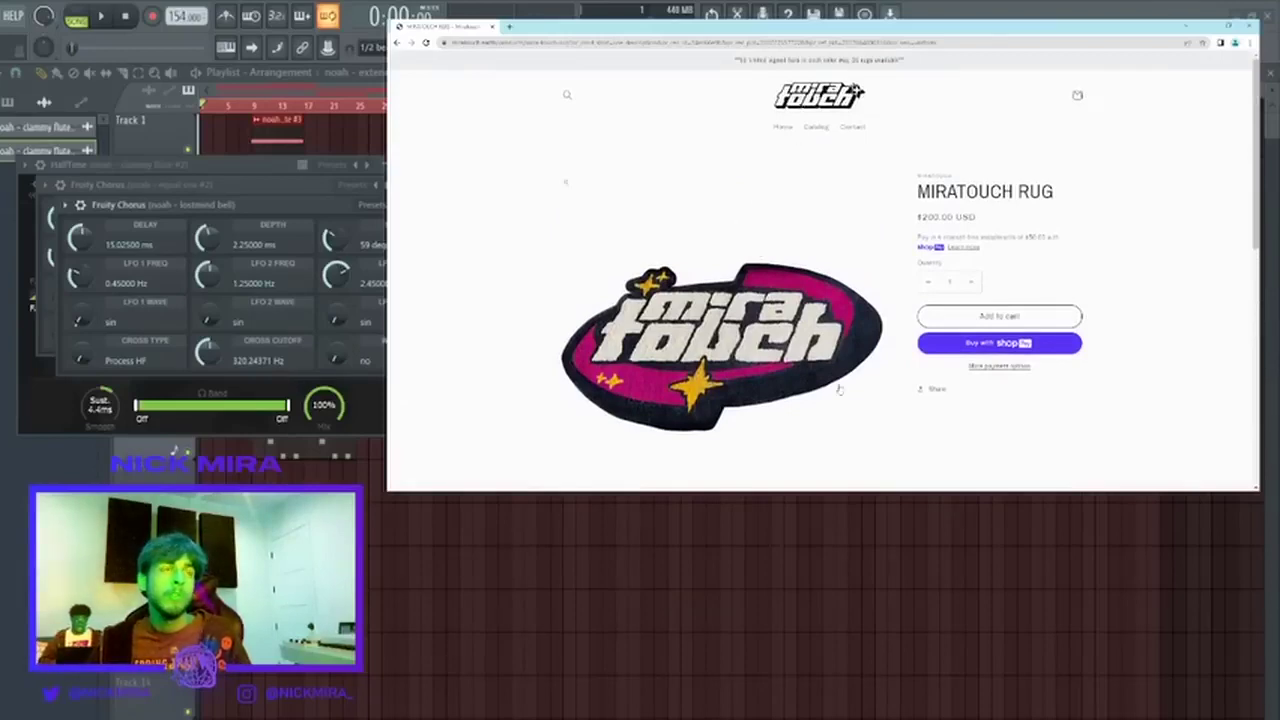
{"action": "scroll", "coordinate": [836, 385], "scroll_direction": "down", "scroll_amount": 5}
{"action": "scroll", "coordinate": [830, 343], "scroll_direction": "down", "scroll_amount": 2}
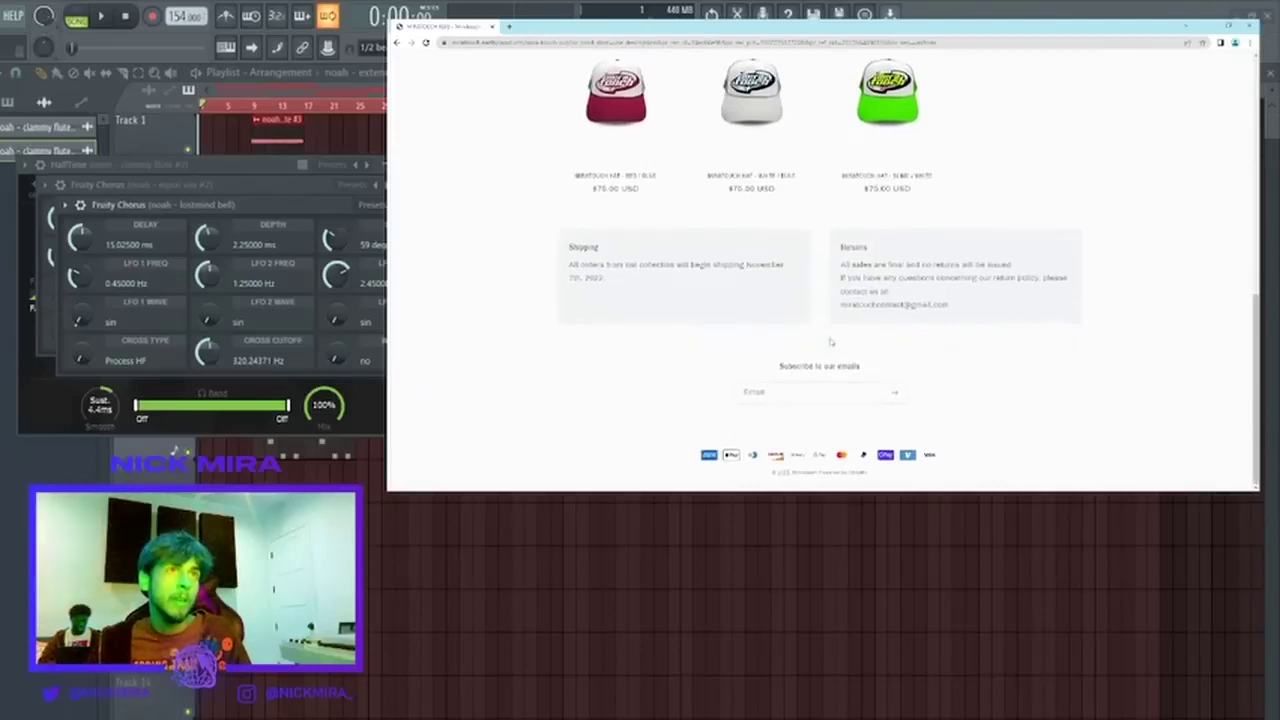
{"action": "scroll", "coordinate": [828, 342], "scroll_direction": "up", "scroll_amount": 3}
{"action": "scroll", "coordinate": [828, 342], "scroll_direction": "down", "scroll_amount": 2}
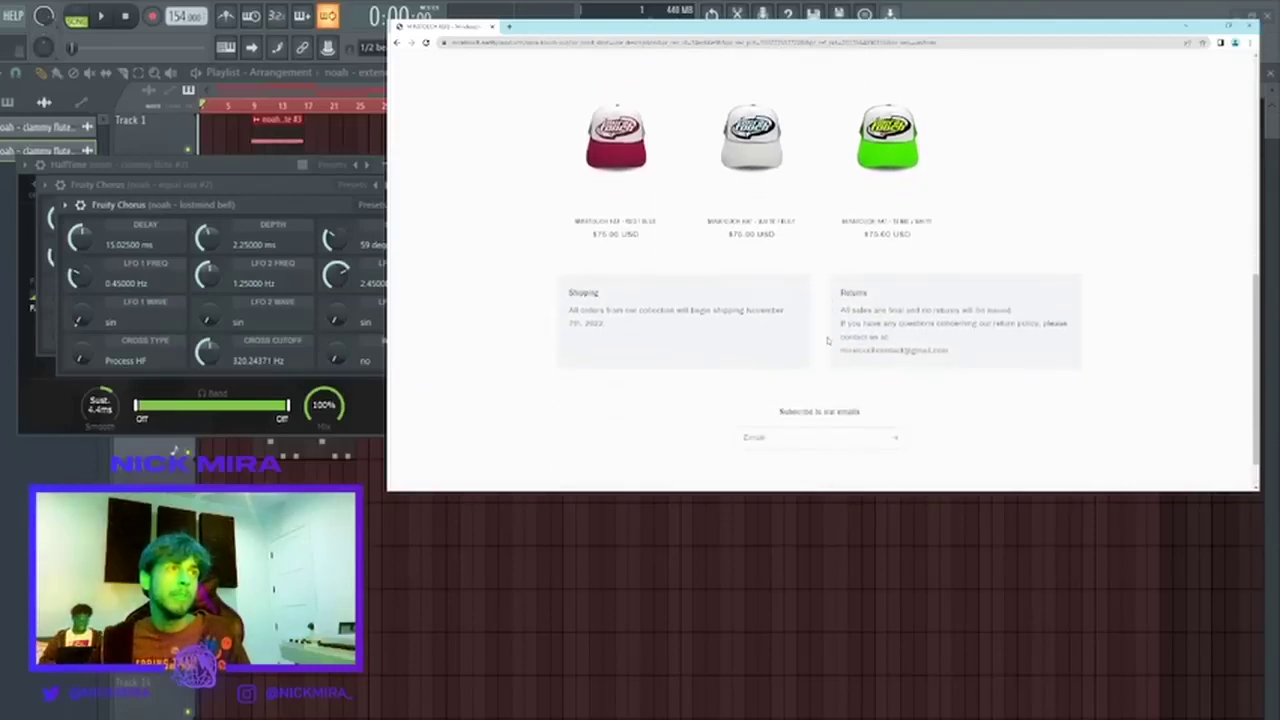
{"action": "scroll", "coordinate": [827, 340], "scroll_direction": "up", "scroll_amount": 8}
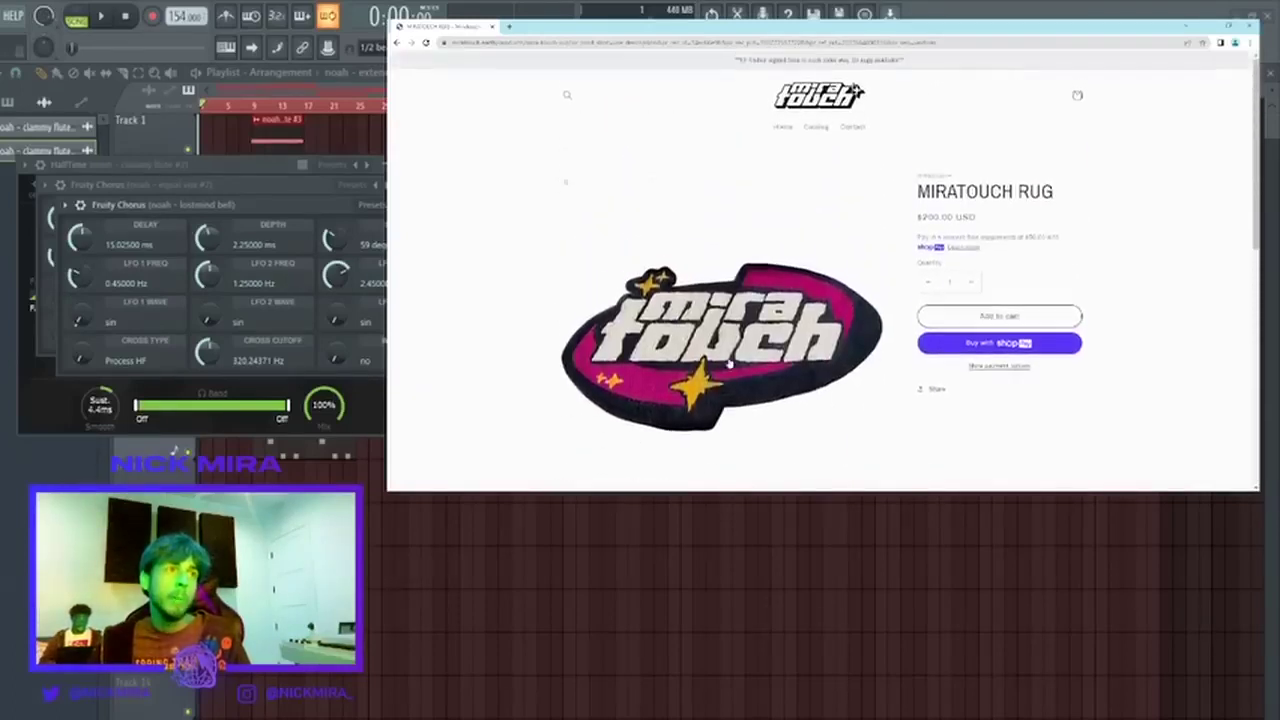
Highlight the shipping notice on the rug page to read it.
{"action": "scroll", "coordinate": [578, 396], "scroll_direction": "down", "scroll_amount": 5}
{"action": "scroll", "coordinate": [578, 396], "scroll_direction": "down", "scroll_amount": 4}
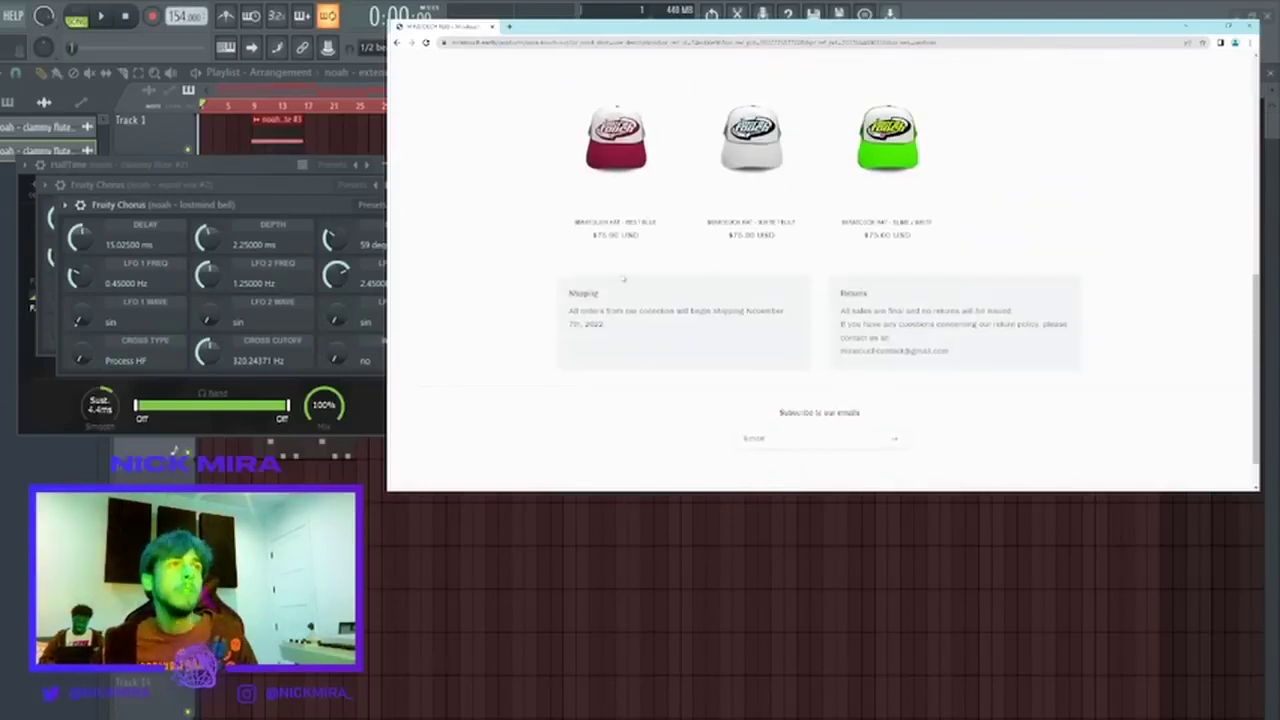
{"action": "left_click_drag", "start_coordinate": [557, 310], "coordinate": [768, 343]}
{"action": "left_click", "coordinate": [612, 324]}
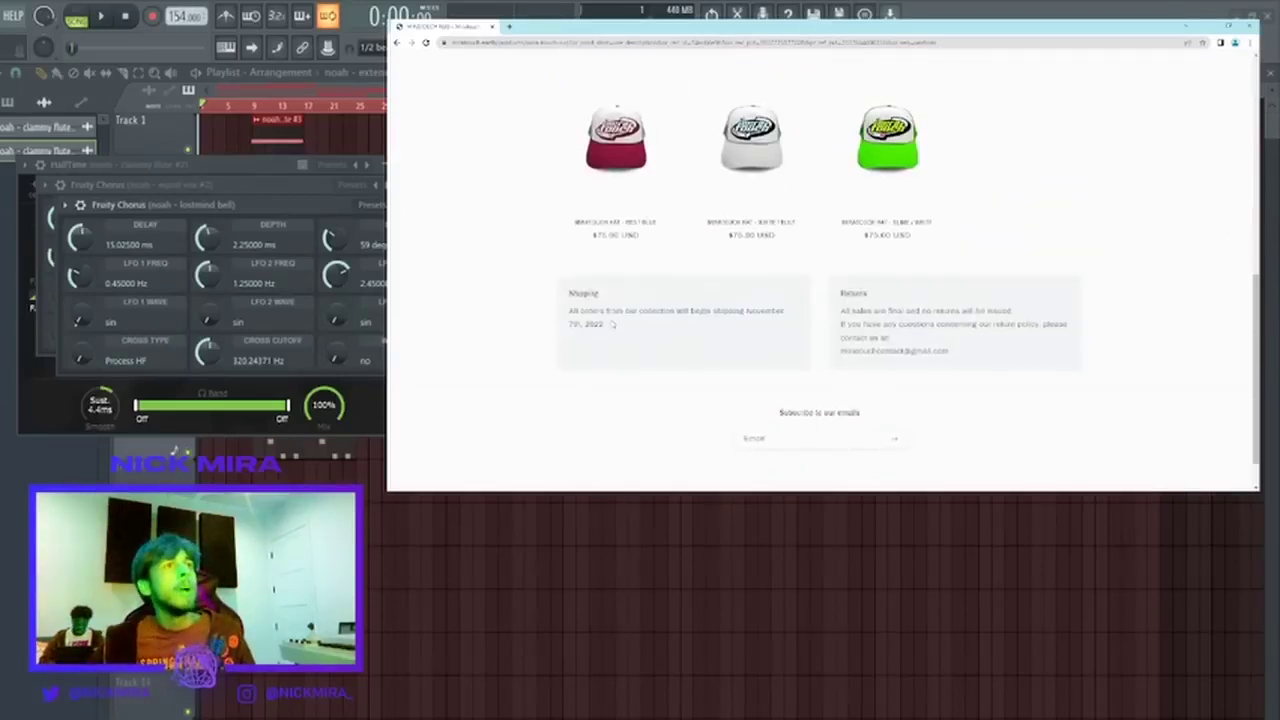
{"action": "left_click_drag", "start_coordinate": [563, 317], "coordinate": [663, 337]}
{"action": "left_click", "coordinate": [673, 340]}
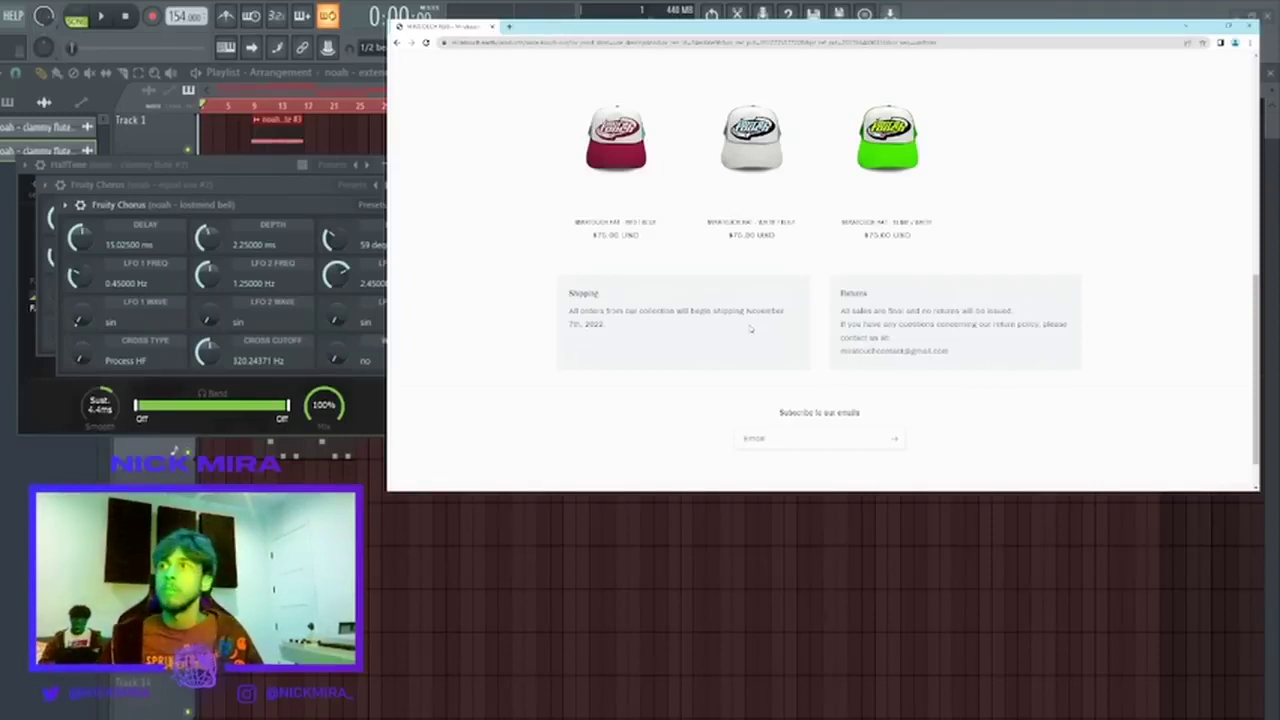
Return to the store's home page and view the hats and rug on offer.
{"action": "scroll", "coordinate": [841, 364], "scroll_direction": "down", "scroll_amount": 1}
{"action": "scroll", "coordinate": [841, 364], "scroll_direction": "up", "scroll_amount": 4}
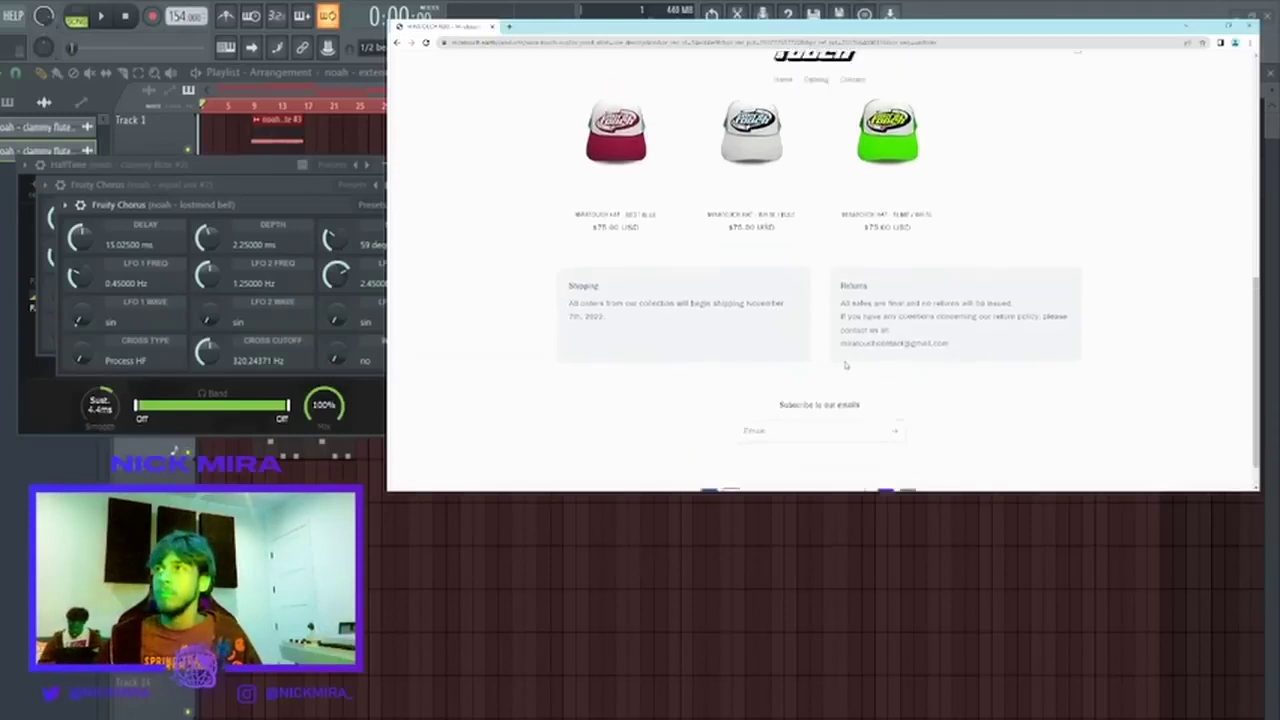
{"action": "scroll", "coordinate": [953, 330], "scroll_direction": "down", "scroll_amount": 2}
{"action": "scroll", "coordinate": [953, 330], "scroll_direction": "up", "scroll_amount": 5}
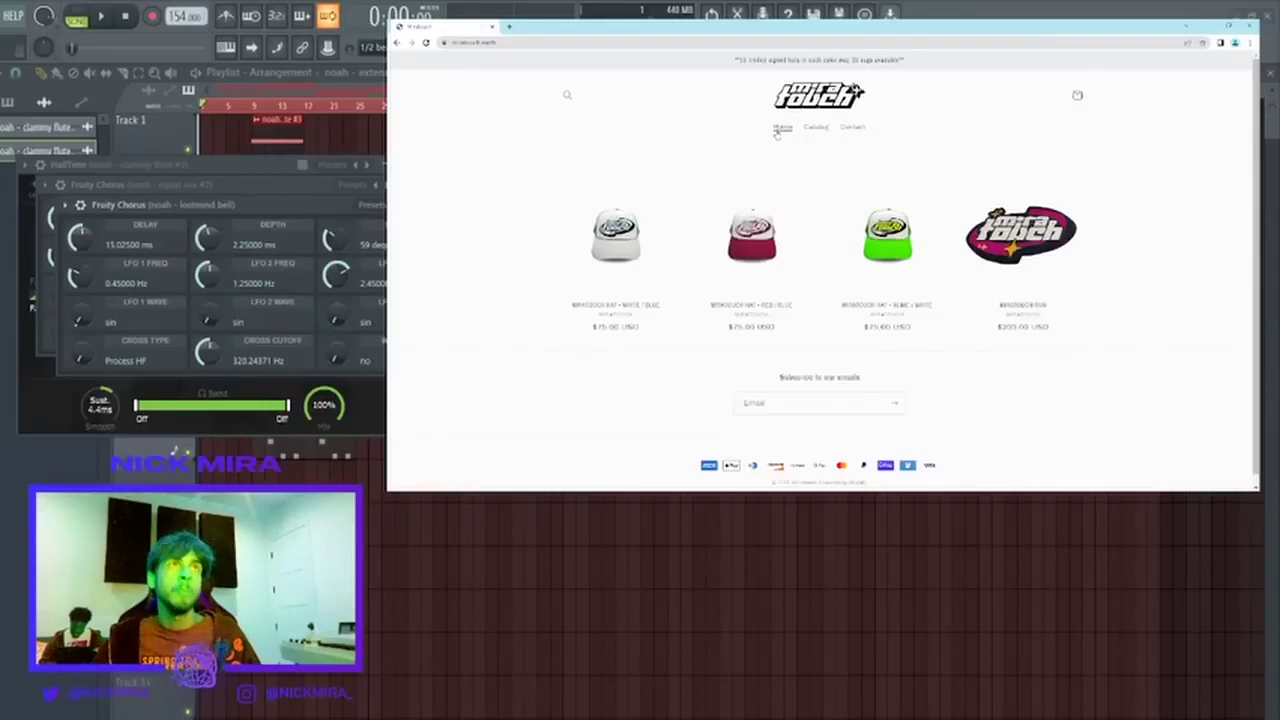
{"action": "scroll", "coordinate": [785, 180], "scroll_direction": "down", "scroll_amount": 1}
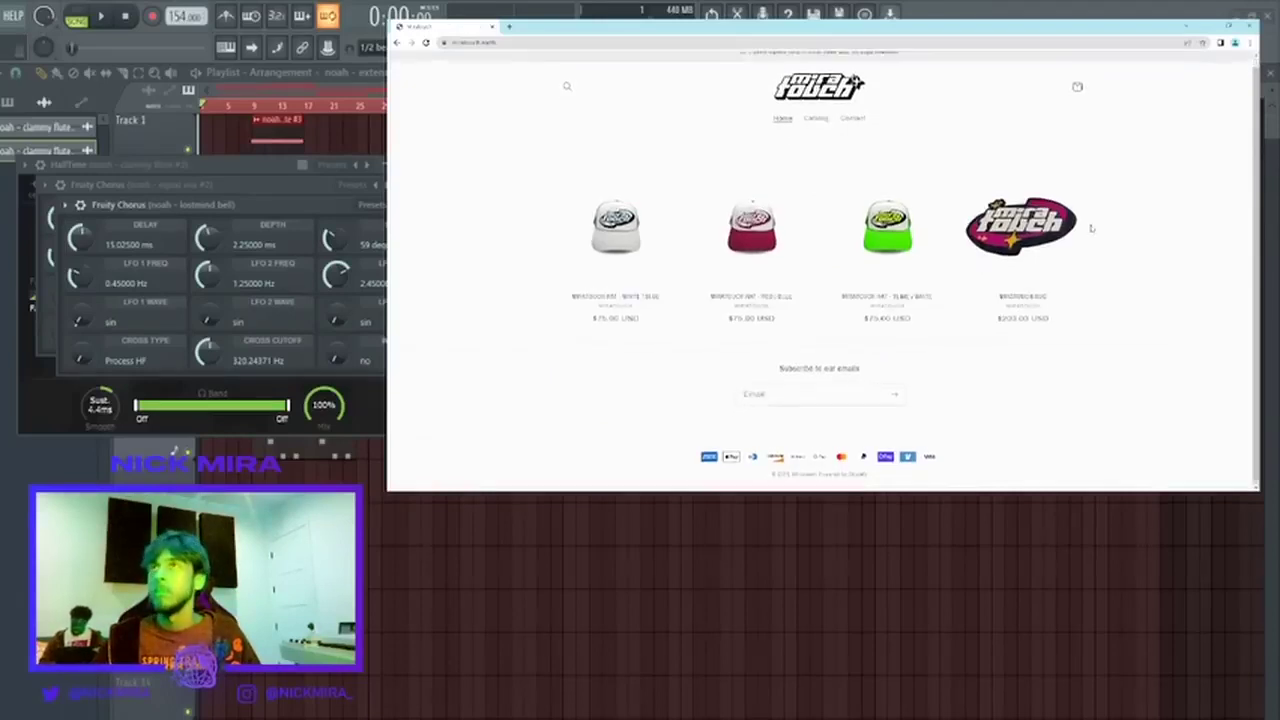
Close the store's browser window and all plugin windows covering the FL Studio playlist.
{"action": "scroll", "coordinate": [1118, 222], "scroll_direction": "up", "scroll_amount": 1}
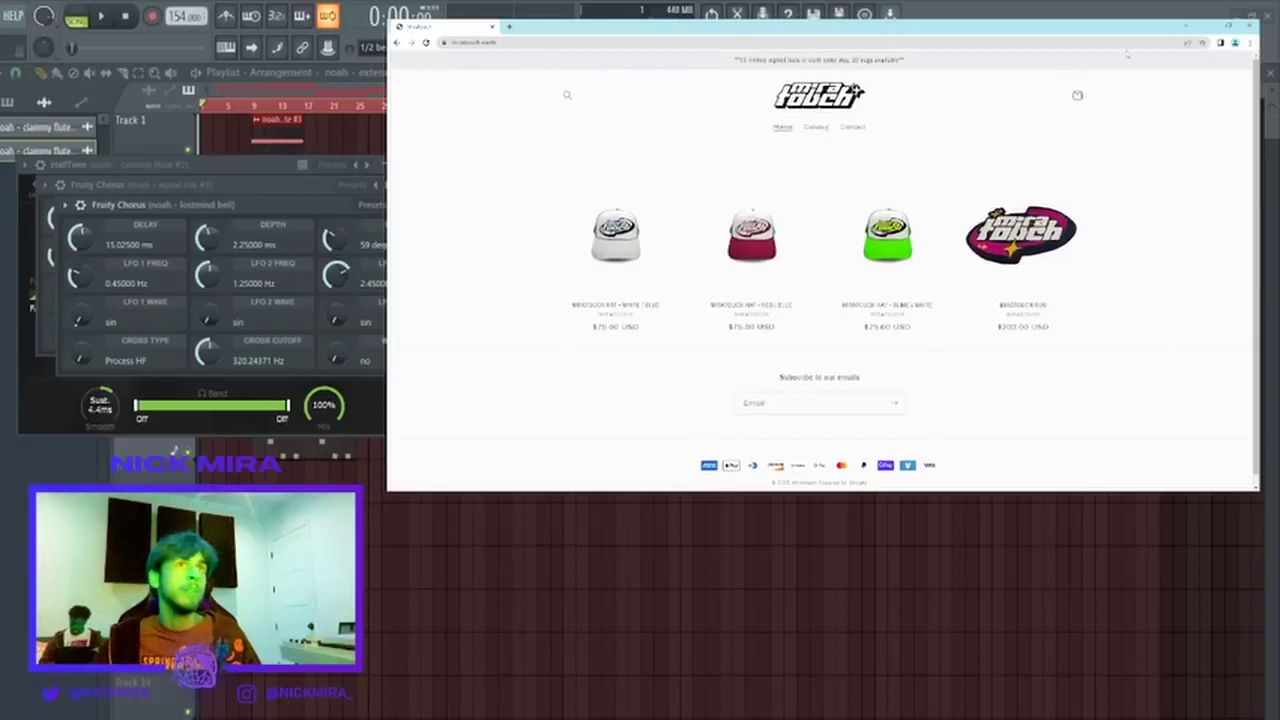
{"action": "left_click", "coordinate": [1208, 27]}
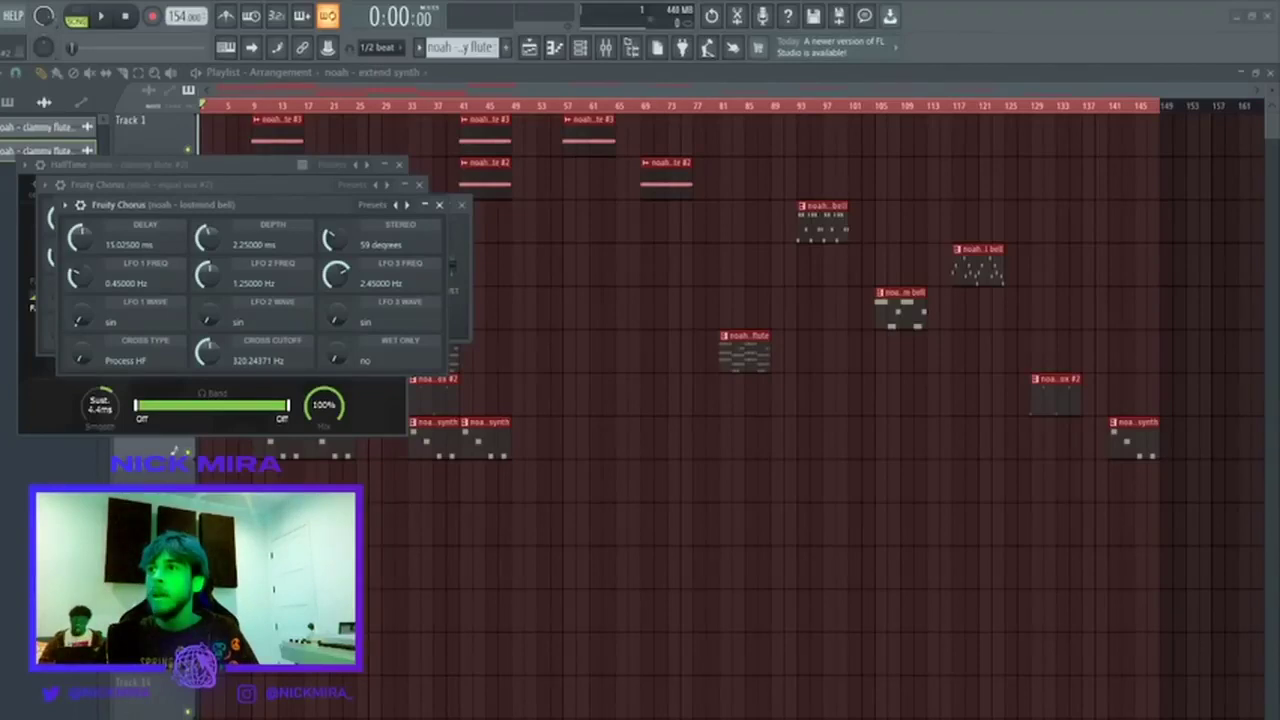
{"action": "key", "text": "F12"}
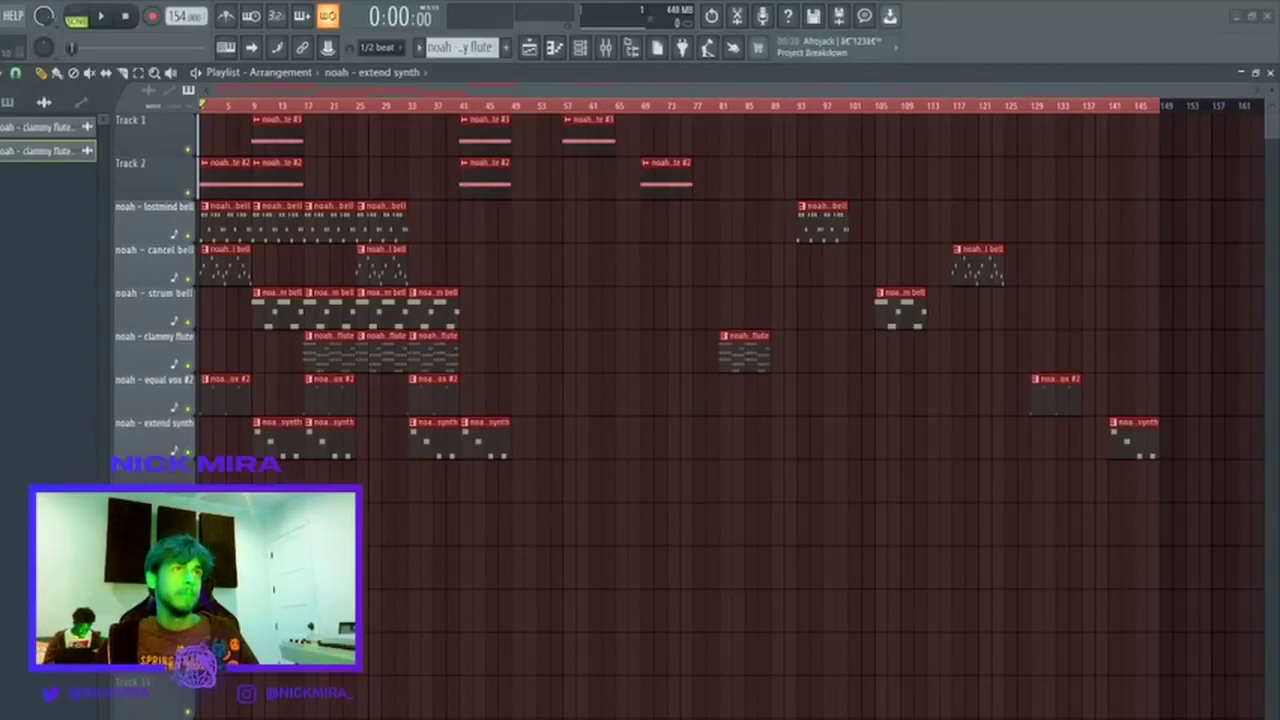
Place the (loop) 154 nice2meet (NM) audio at the start of track 9, solo that track and play it.
{"action": "left_click_drag", "start_coordinate": [252, 478], "coordinate": [204, 481]}
{"action": "left_click", "coordinate": [188, 494], "text": "ctrl"}
{"action": "key", "text": "space"}
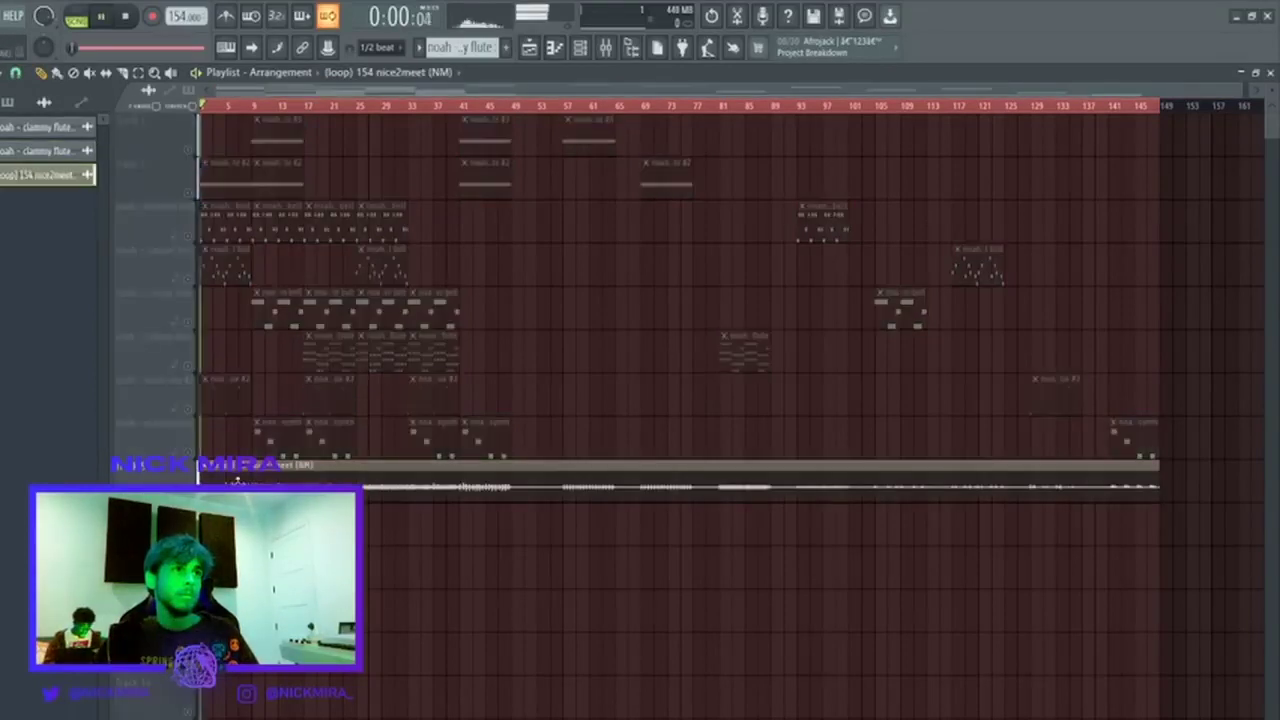
Stop playback and reverse the (loop) 154 nice2meet (NM) audio clip in its channel settings.
{"action": "key", "text": "space"}
{"action": "double_click", "coordinate": [238, 479]}
{"action": "left_click", "coordinate": [515, 371]}
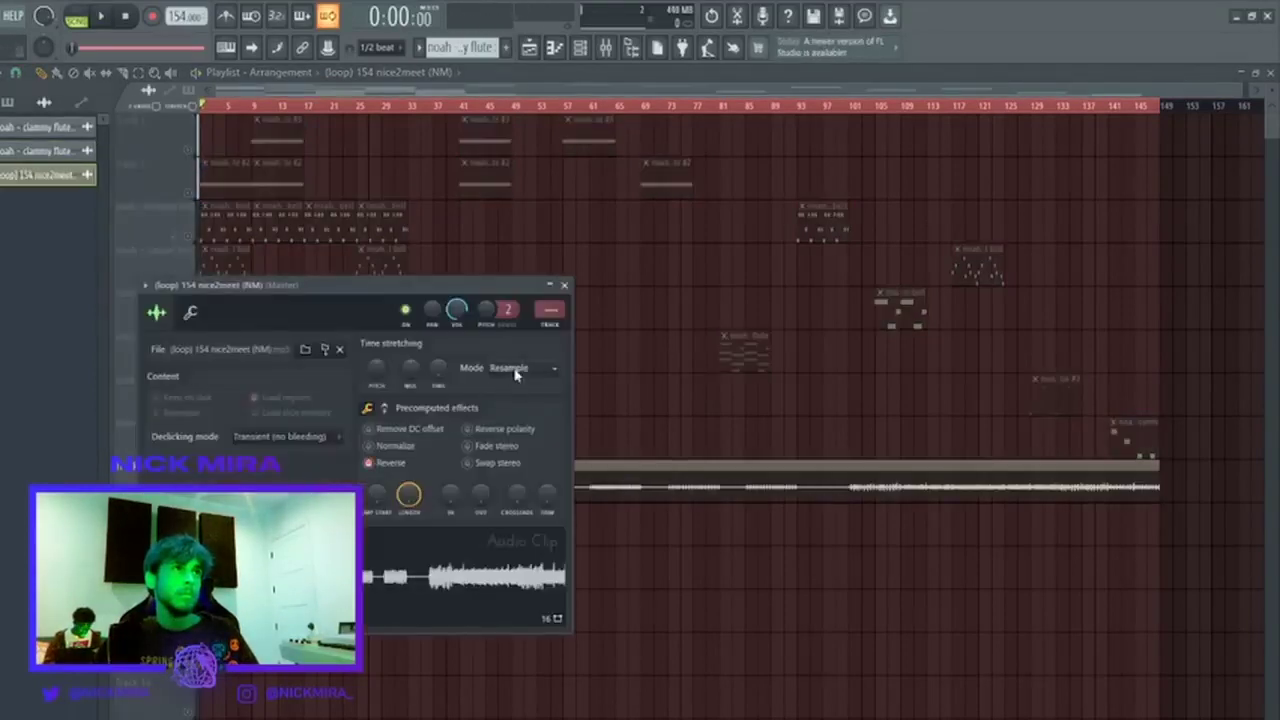
Listen to the reversed loop on track 9 from about bar 113.
{"action": "left_click", "coordinate": [937, 110]}
{"action": "key", "text": "space"}
{"action": "double_click", "coordinate": [968, 463]}
{"action": "left_click", "coordinate": [964, 464]}
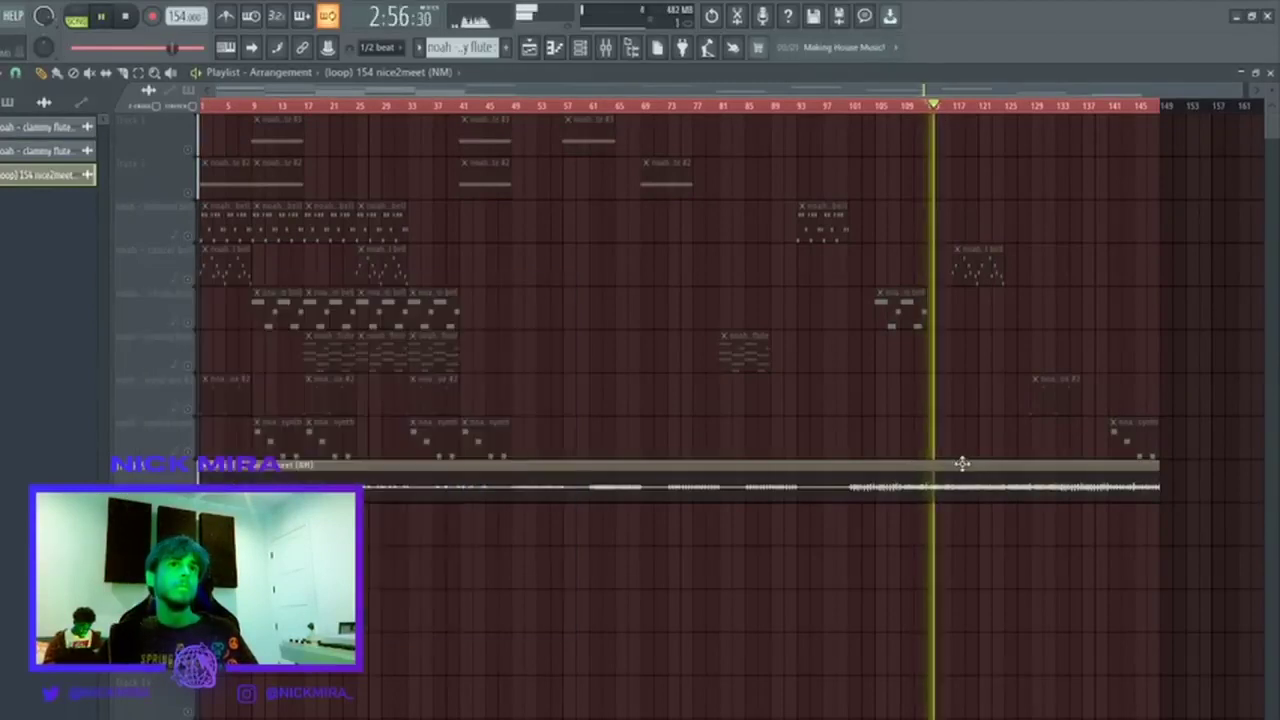
{"action": "key", "text": "space"}
{"action": "key", "text": "space"}
{"action": "left_click", "coordinate": [122, 73]}
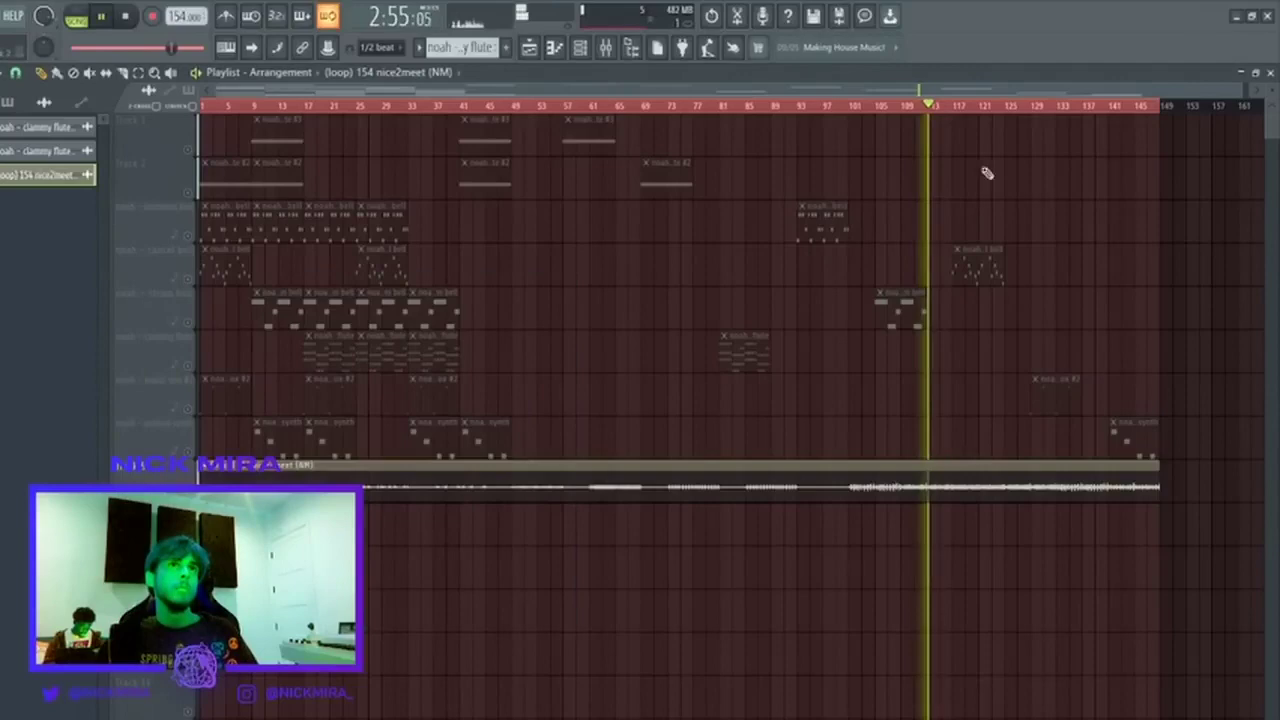
Listen to further sections of the reversed loop around bars 121 to 138, and stop playback.
{"action": "left_click", "coordinate": [977, 107]}
{"action": "left_click", "coordinate": [1032, 107]}
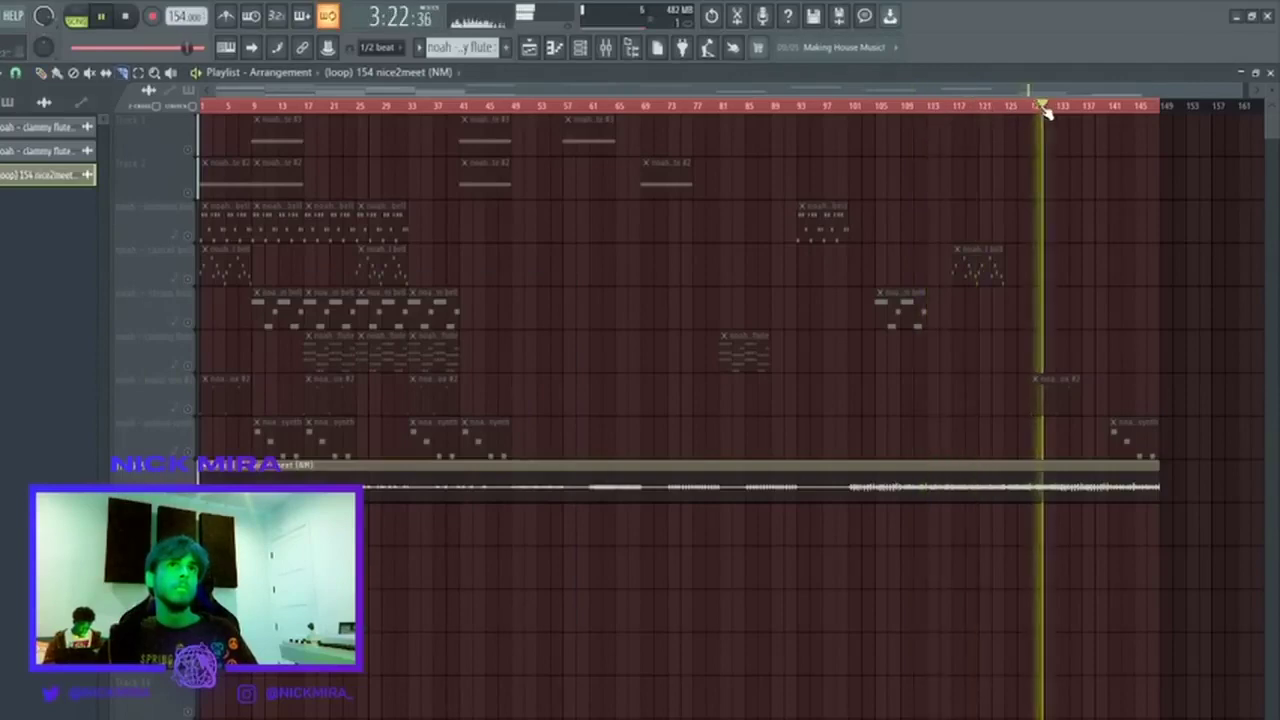
{"action": "scroll", "coordinate": [1043, 110], "scroll_direction": "up", "scroll_amount": 5}
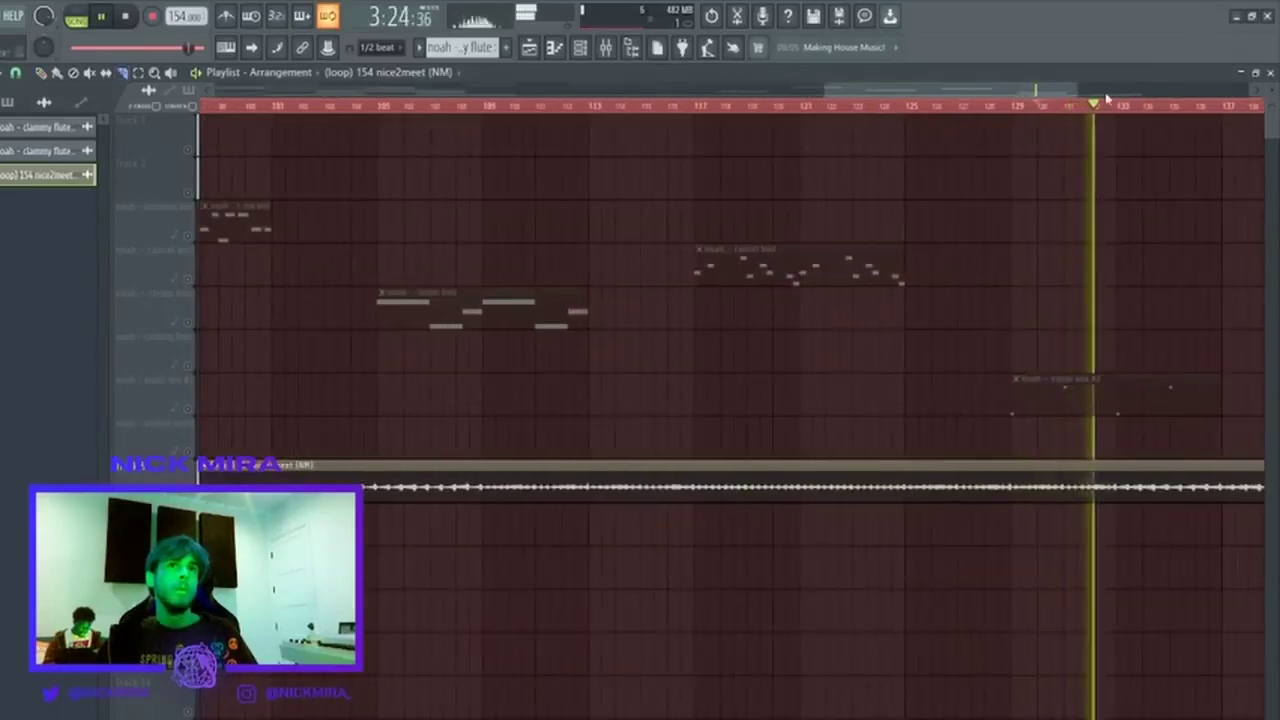
{"action": "scroll", "coordinate": [1110, 104], "scroll_direction": "down", "scroll_amount": 5}
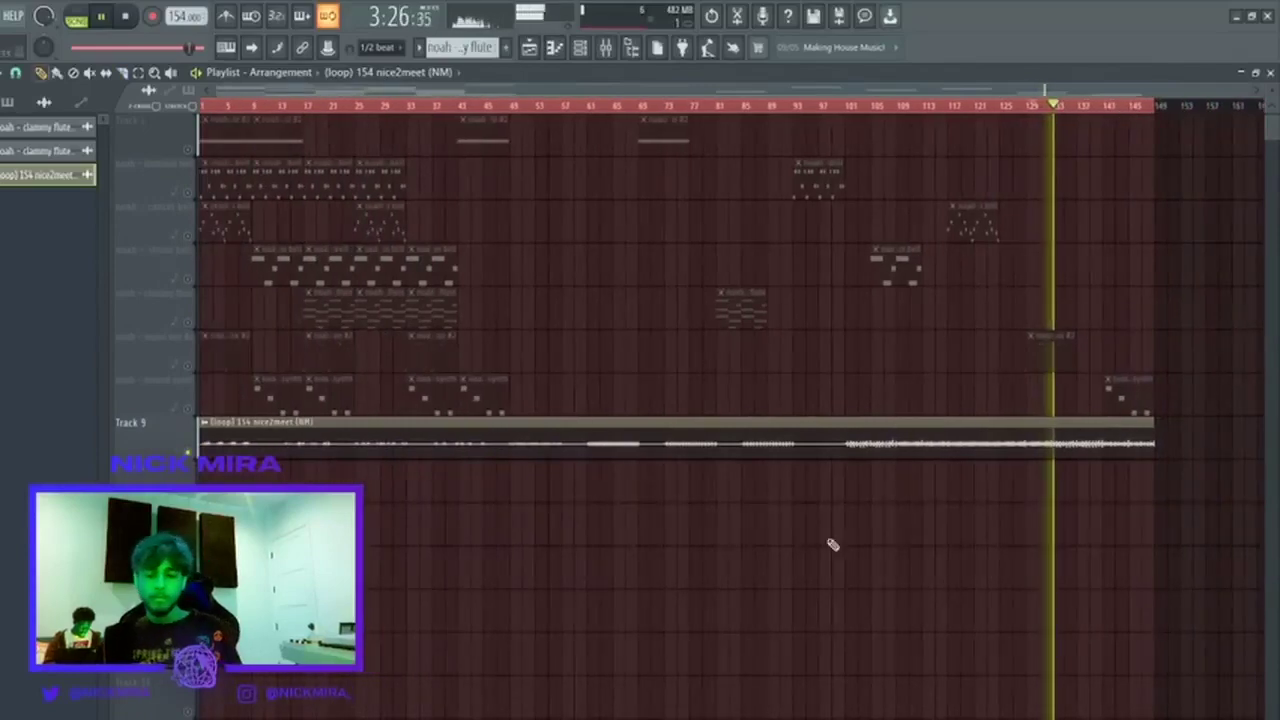
{"action": "left_click", "coordinate": [1088, 106]}
{"action": "key", "text": "space"}
{"action": "key", "text": "space"}
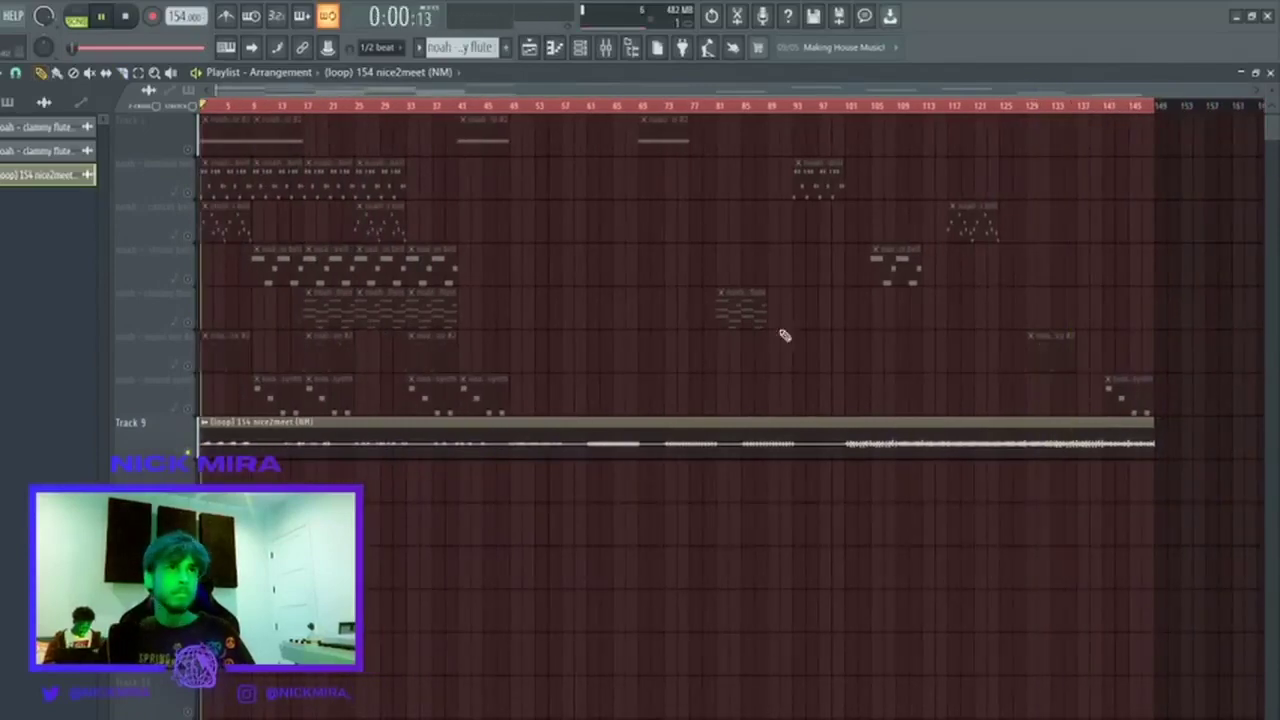
{"action": "key", "text": "space"}
Show all channels in the channel rack and add a Fruity Slicer channel.
{"action": "left_click", "coordinate": [556, 47]}
{"action": "left_click", "coordinate": [586, 46]}
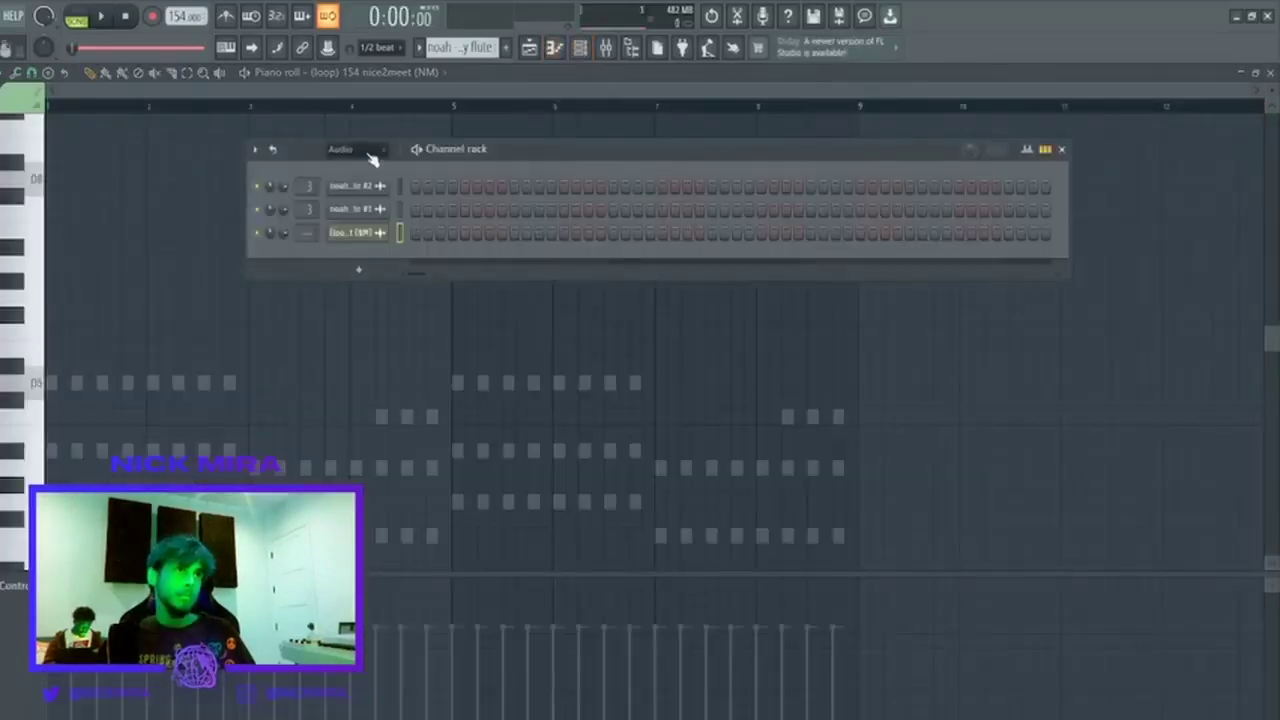
{"action": "left_click", "coordinate": [370, 152]}
{"action": "left_click", "coordinate": [378, 207]}
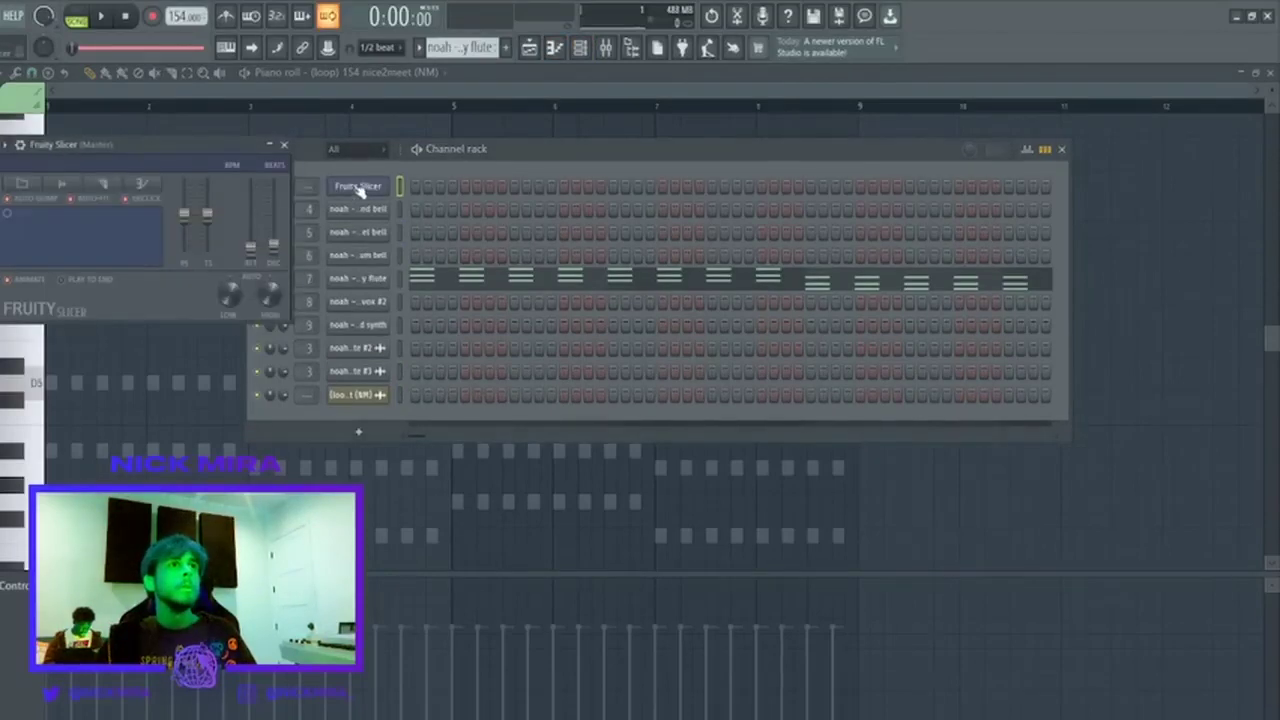
Load the (loop) 154 nice2meet (NM) sample from its audio channel into Fruity Slicer.
{"action": "left_click", "coordinate": [385, 394]}
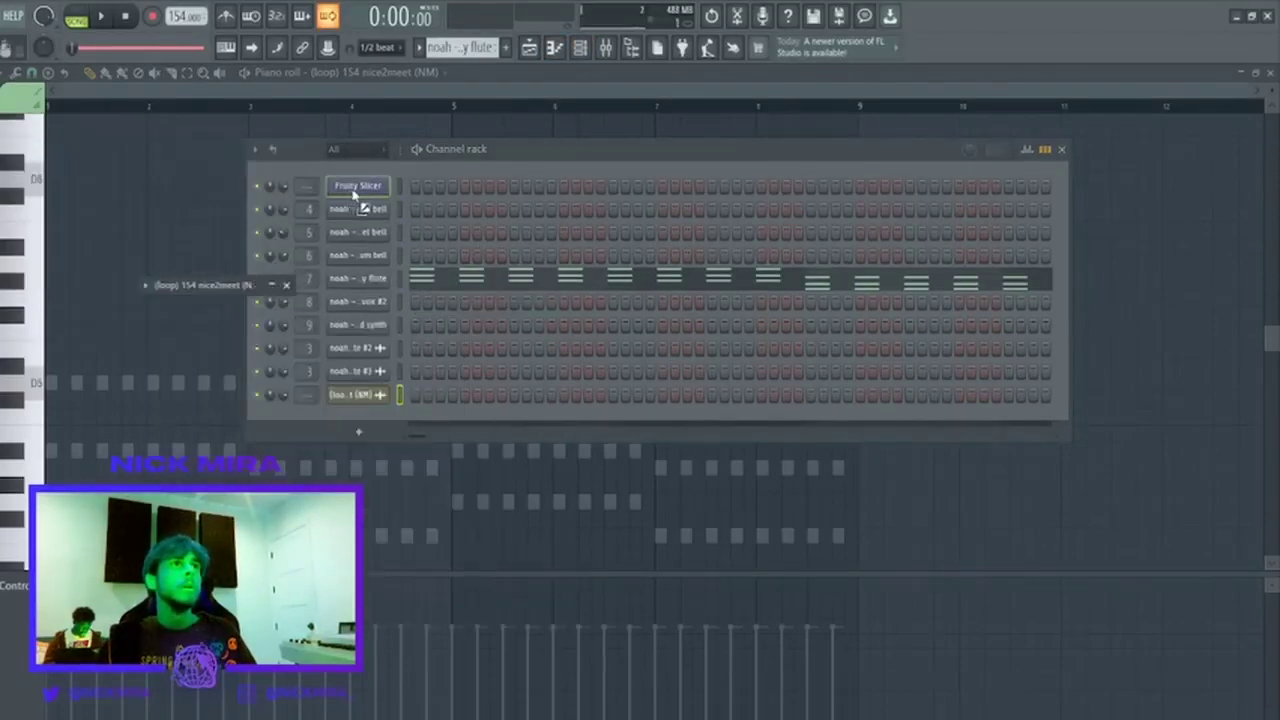
{"action": "left_click_drag", "start_coordinate": [353, 195], "coordinate": [355, 196]}
{"action": "left_click", "coordinate": [351, 188]}
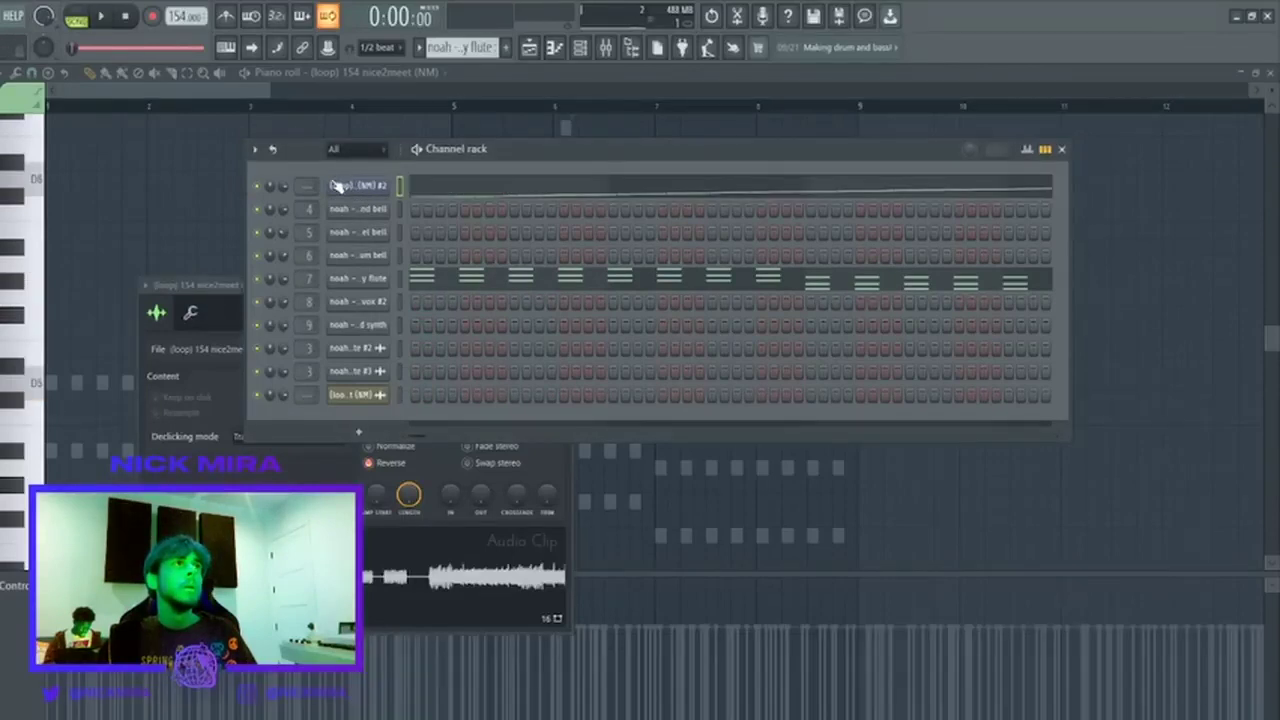
{"action": "left_click", "coordinate": [357, 184]}
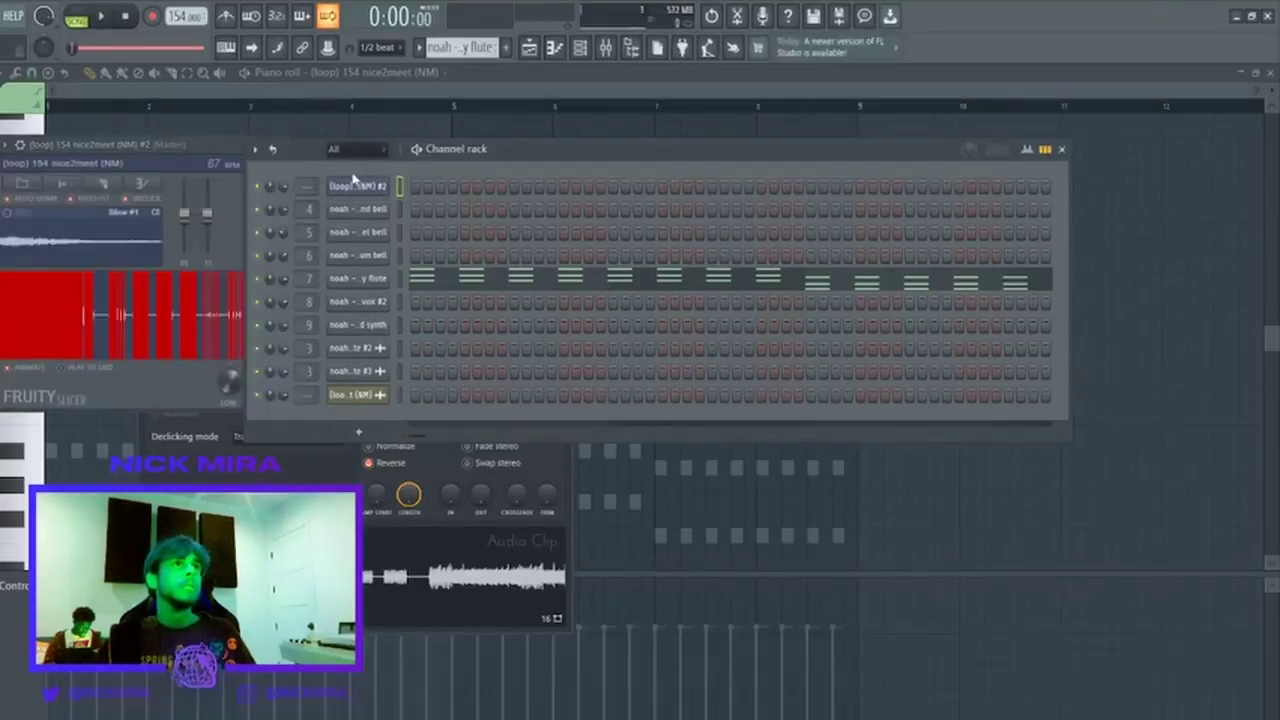
Slice the loop by beat in Fruity Slicer and cut the generated notes from the current pattern.
{"action": "left_click", "coordinate": [167, 160]}
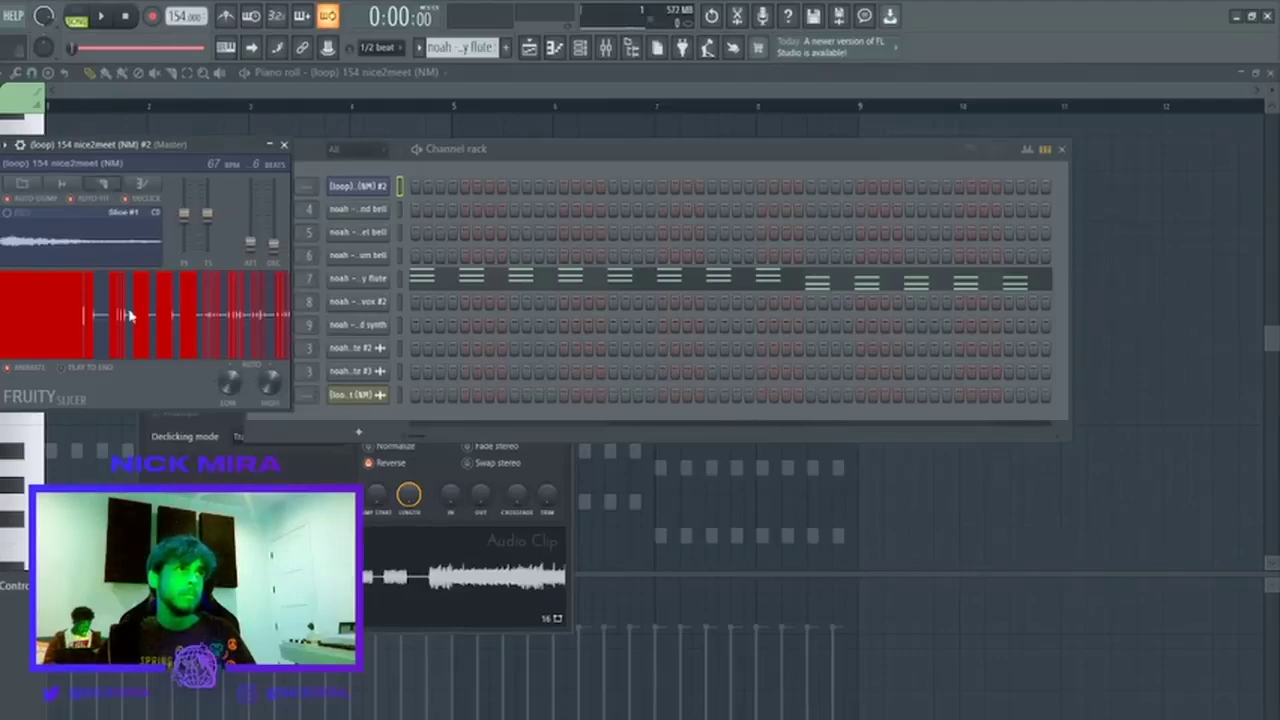
{"action": "left_click", "coordinate": [105, 199]}
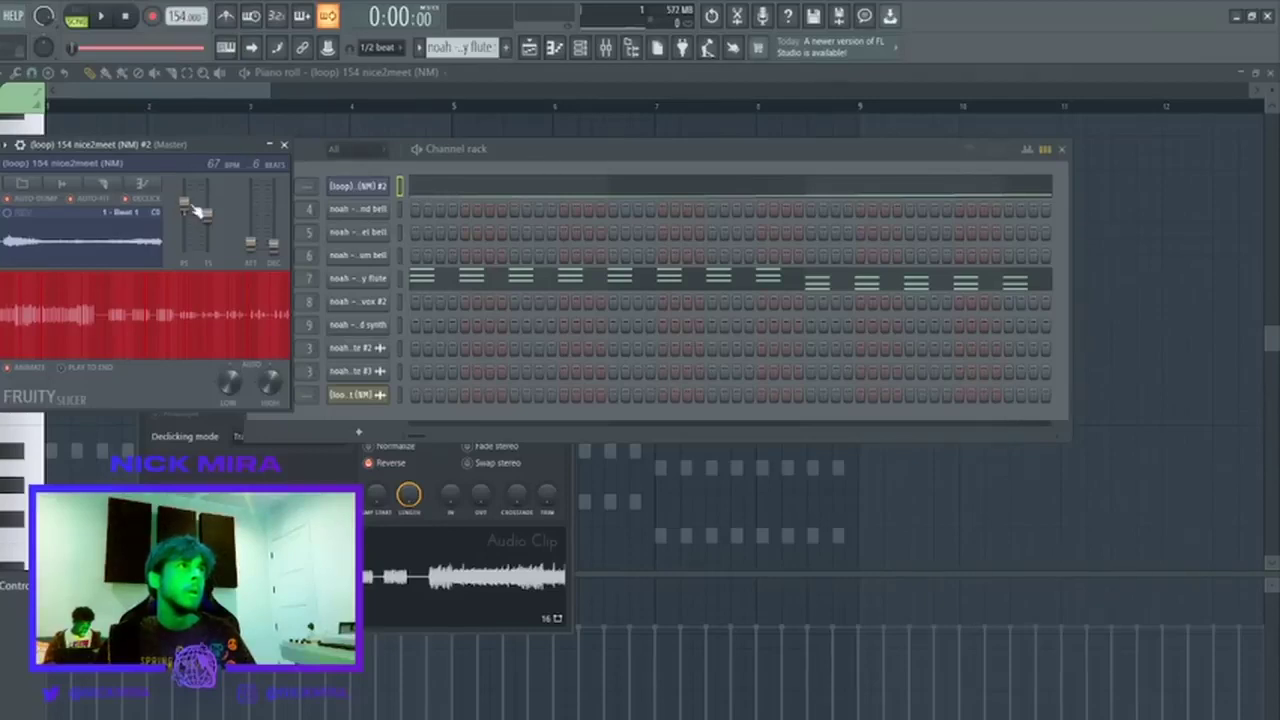
{"action": "left_click", "coordinate": [337, 176]}
{"action": "key", "text": "ctrl+x"}
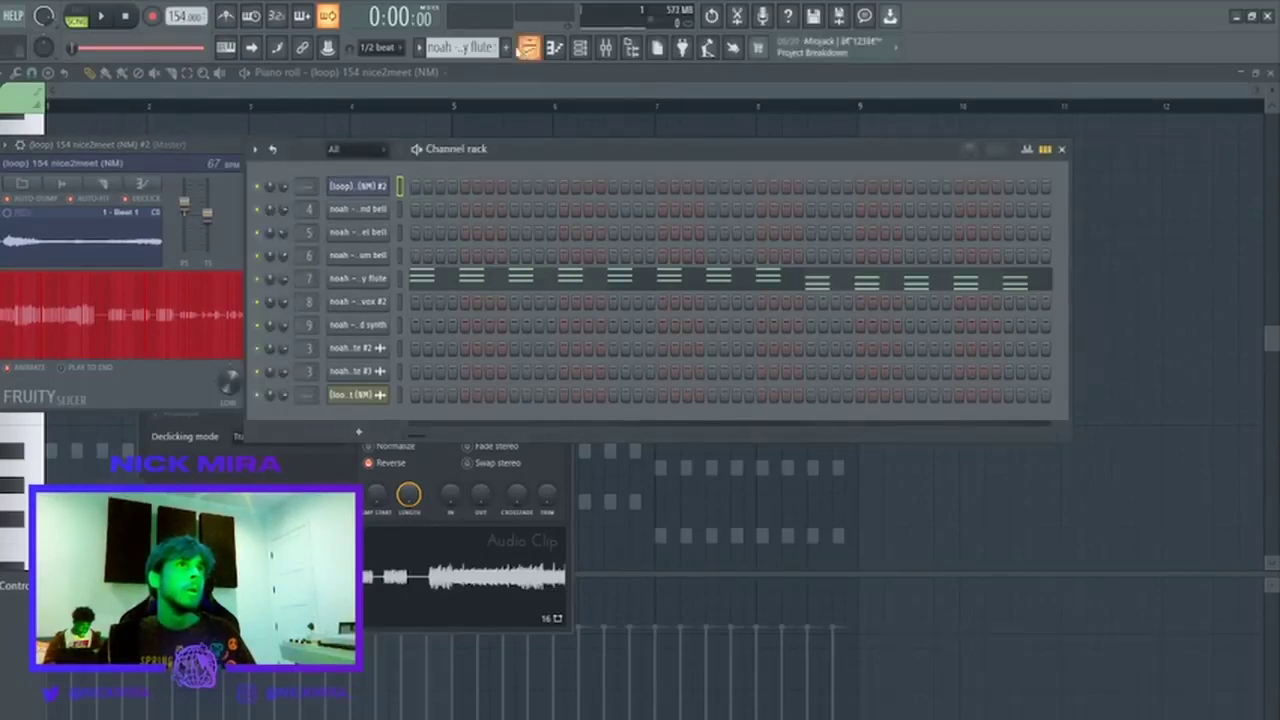
Select the empty Pattern 7, switch to pattern playback and open the sliced loop's piano roll.
{"action": "left_click", "coordinate": [507, 47]}
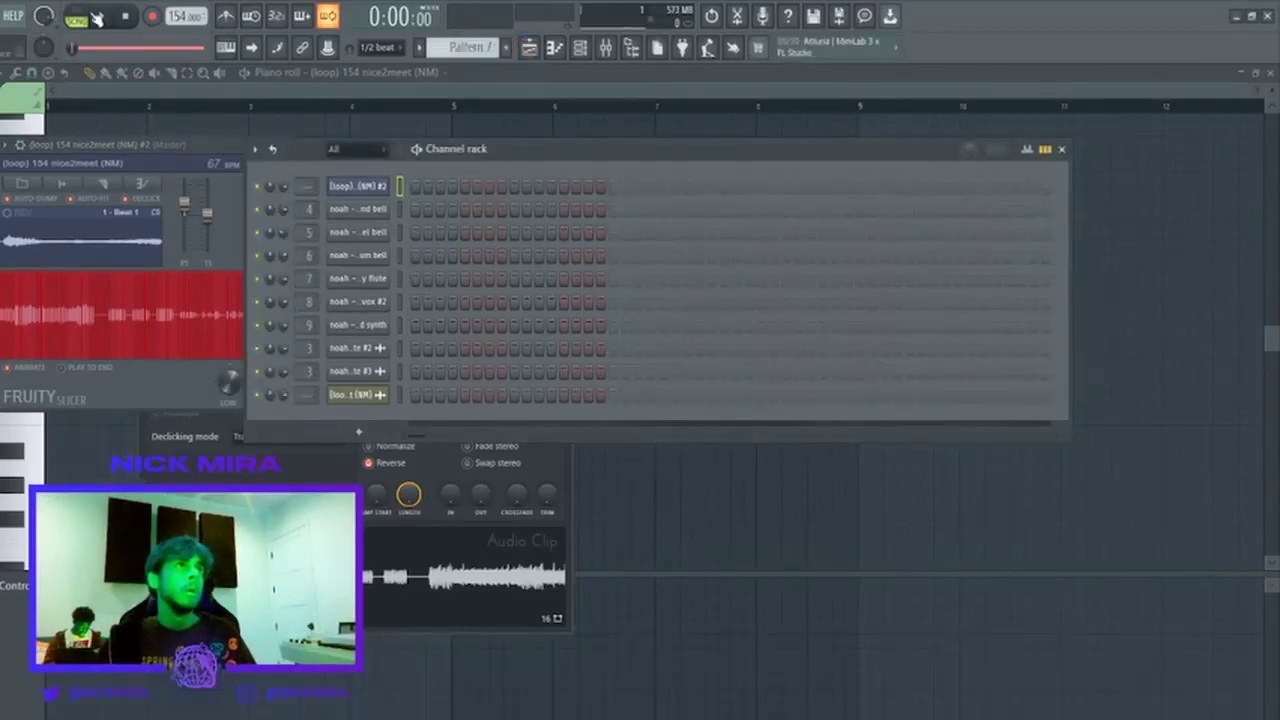
{"action": "left_click", "coordinate": [95, 17]}
{"action": "key", "text": "F7"}
Try out single slice notes at the start of the pattern, including Beat 59, while playing them back.
{"action": "left_click_drag", "start_coordinate": [129, 312], "coordinate": [101, 336]}
{"action": "key", "text": "space"}
{"action": "key", "text": "space"}
{"action": "key", "text": "space"}
{"action": "left_click", "coordinate": [90, 281]}
{"action": "key", "text": "space"}
{"action": "right_click", "coordinate": [99, 333]}
{"action": "right_click", "coordinate": [71, 315]}
{"action": "left_click", "coordinate": [72, 450]}
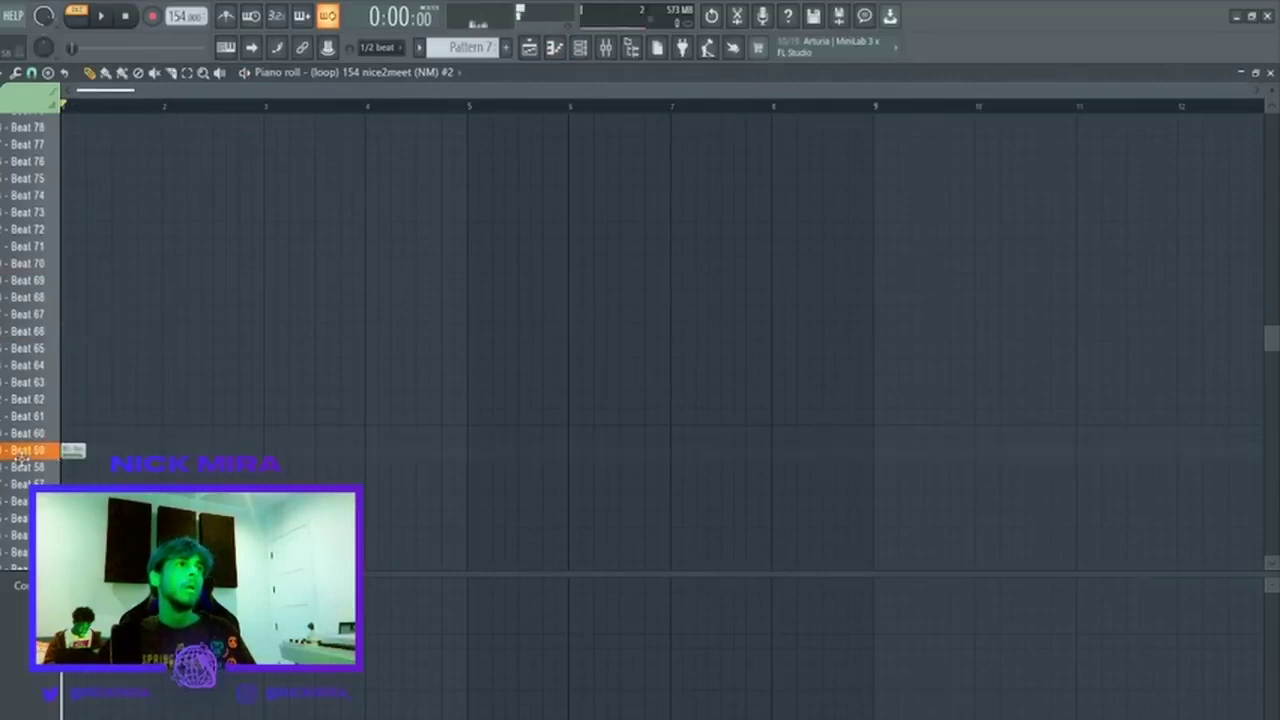
{"action": "key", "text": "space"}
Enter four consecutive ascending slice notes at the start of the pattern, ending on Beat 38, and play them.
{"action": "scroll", "coordinate": [118, 380], "scroll_direction": "down", "scroll_amount": 2}
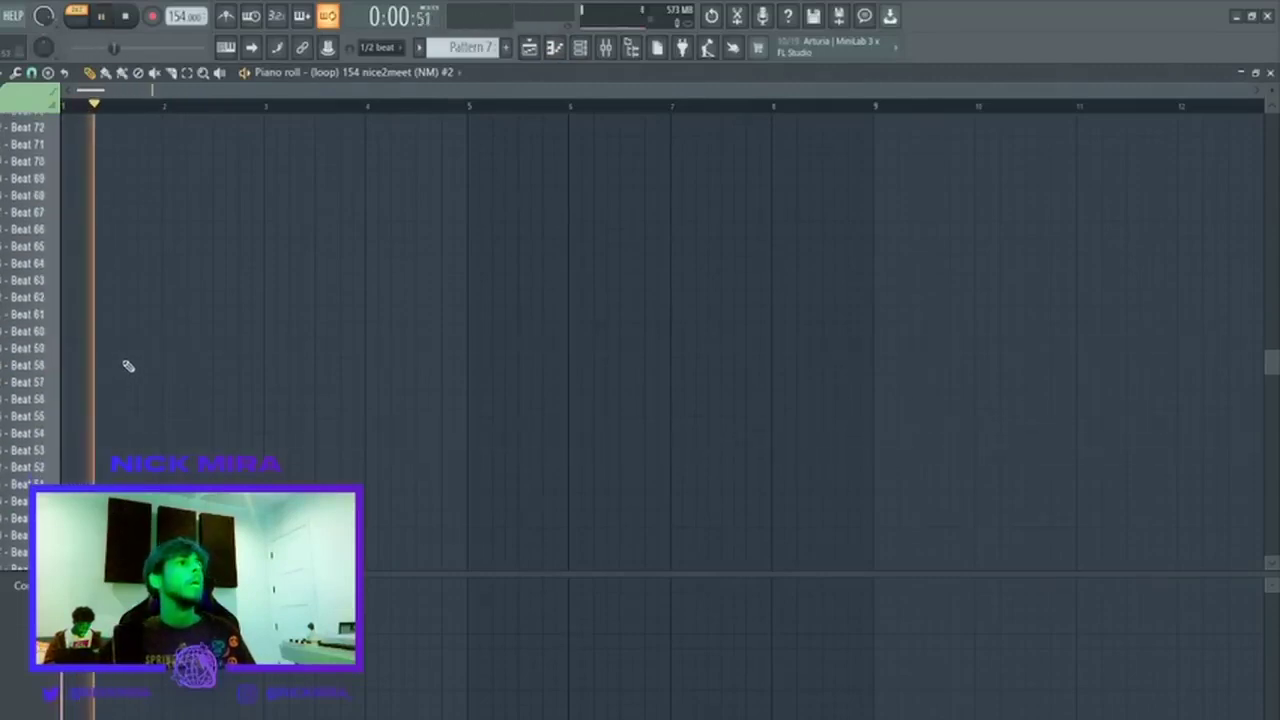
{"action": "scroll", "coordinate": [140, 350], "scroll_direction": "down", "scroll_amount": 5}
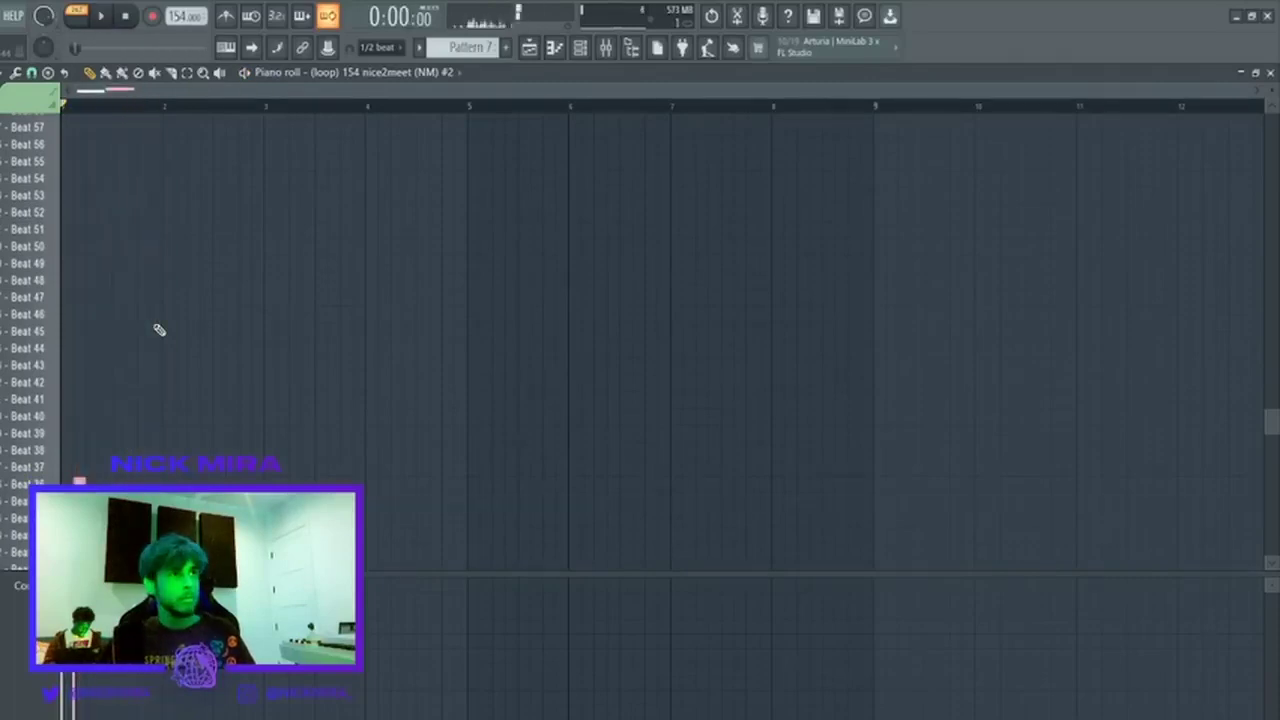
{"action": "key", "text": "space"}
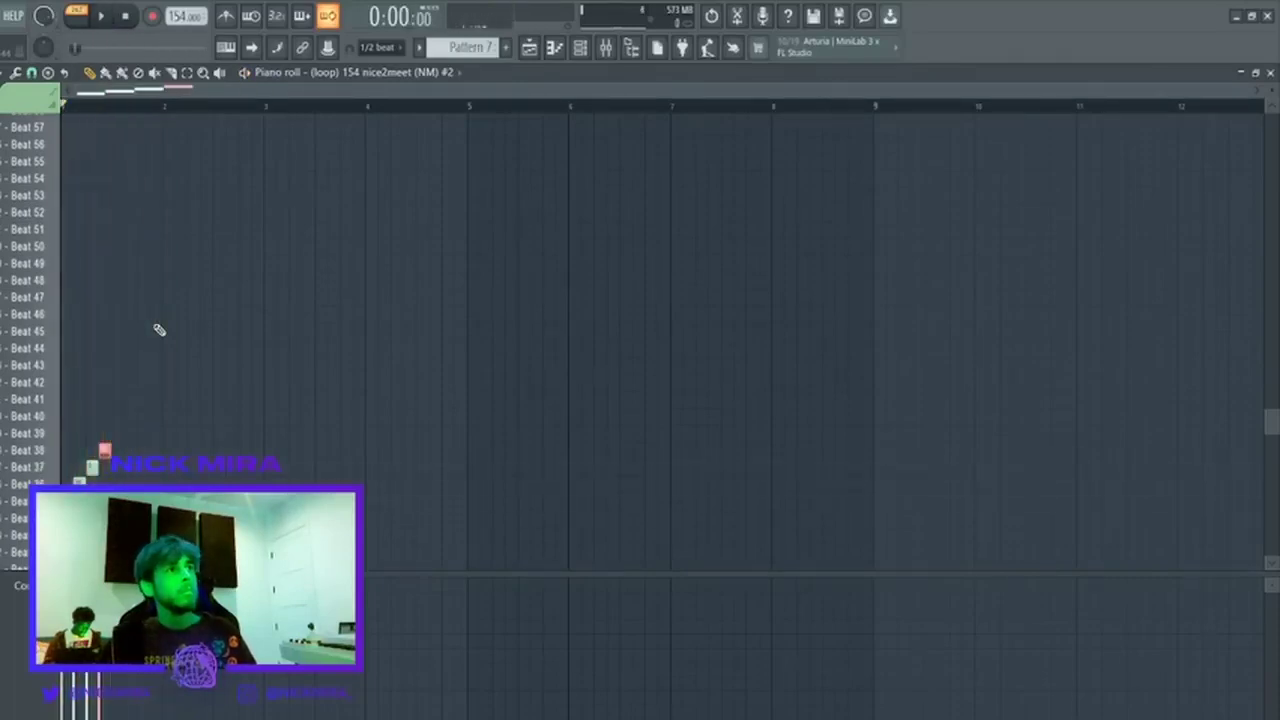
{"action": "key", "text": "space"}
Raise all four slice notes by one step and lengthen them to fill the first bar.
{"action": "key", "text": "ctrl+a"}
{"action": "key", "text": "space"}
{"action": "key", "text": "shift+Up"}
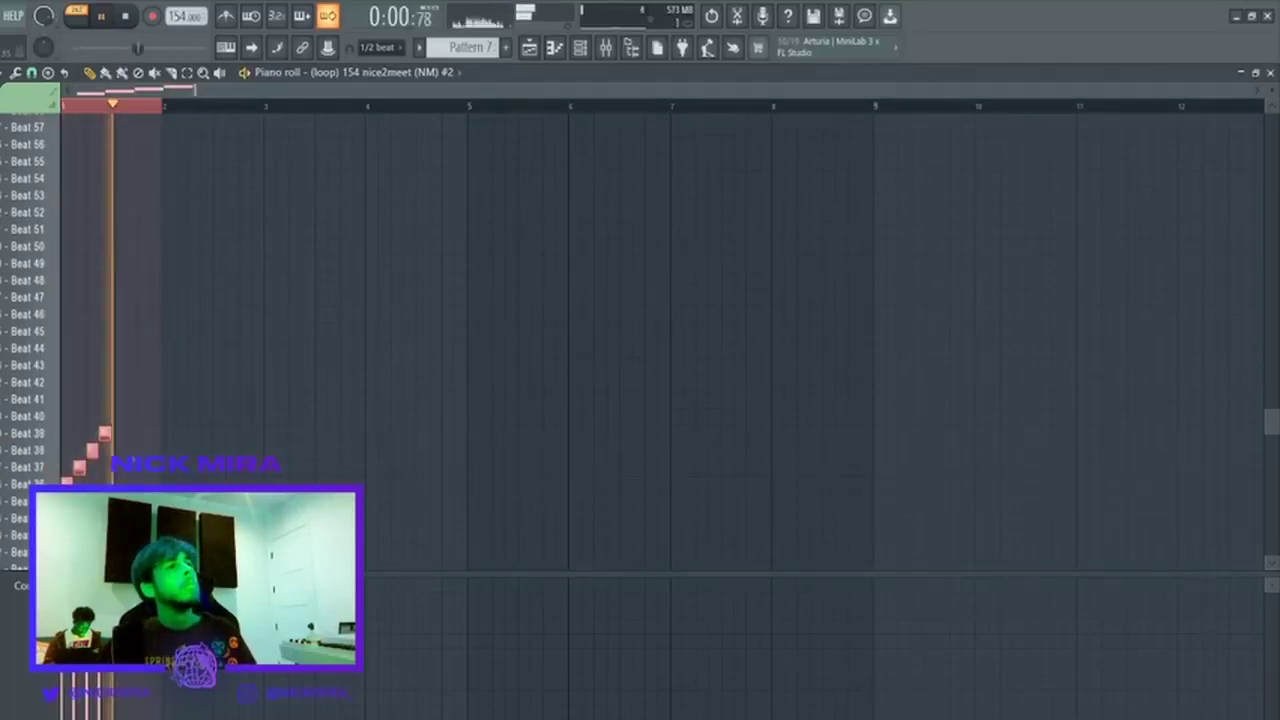
{"action": "key", "text": "space"}
{"action": "left_click_drag", "start_coordinate": [127, 440], "coordinate": [183, 451]}
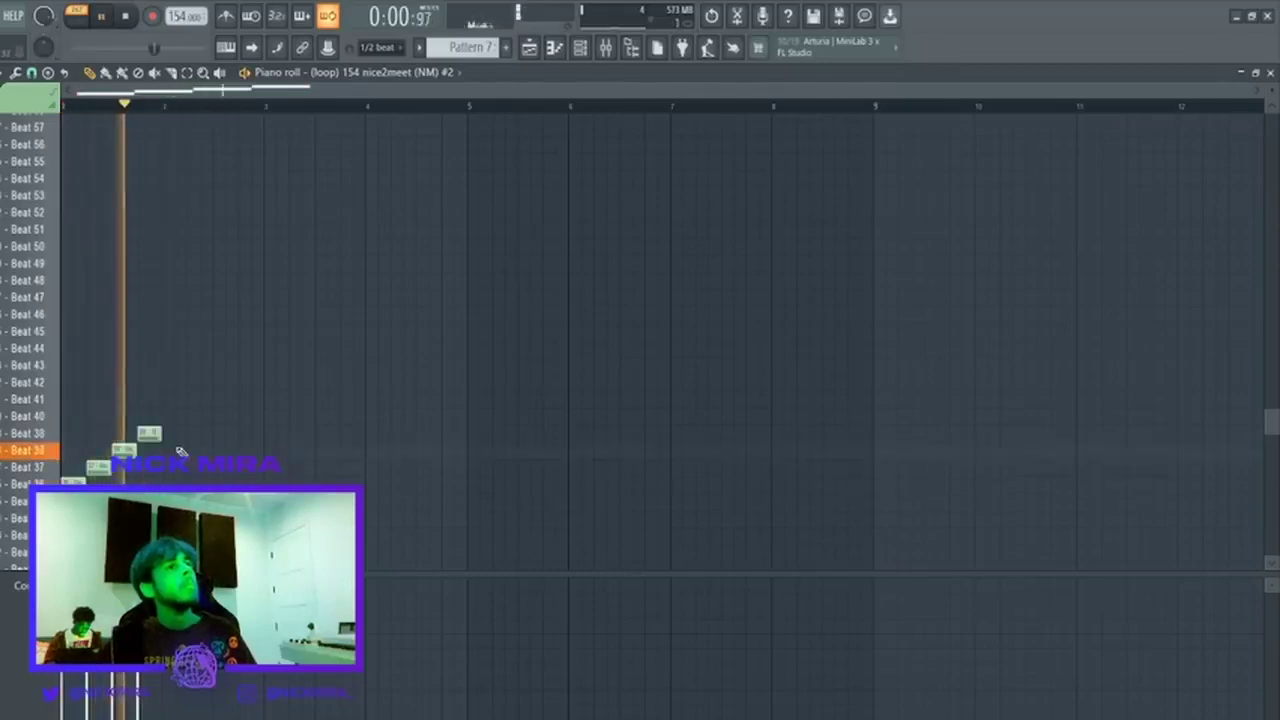
Raise the four slice notes step by step to Beats 50 through 53, listening to each position.
{"action": "key", "text": "shift+Up"}
{"action": "key", "text": "shift+Up"}
{"action": "key", "text": "shift+Up"}
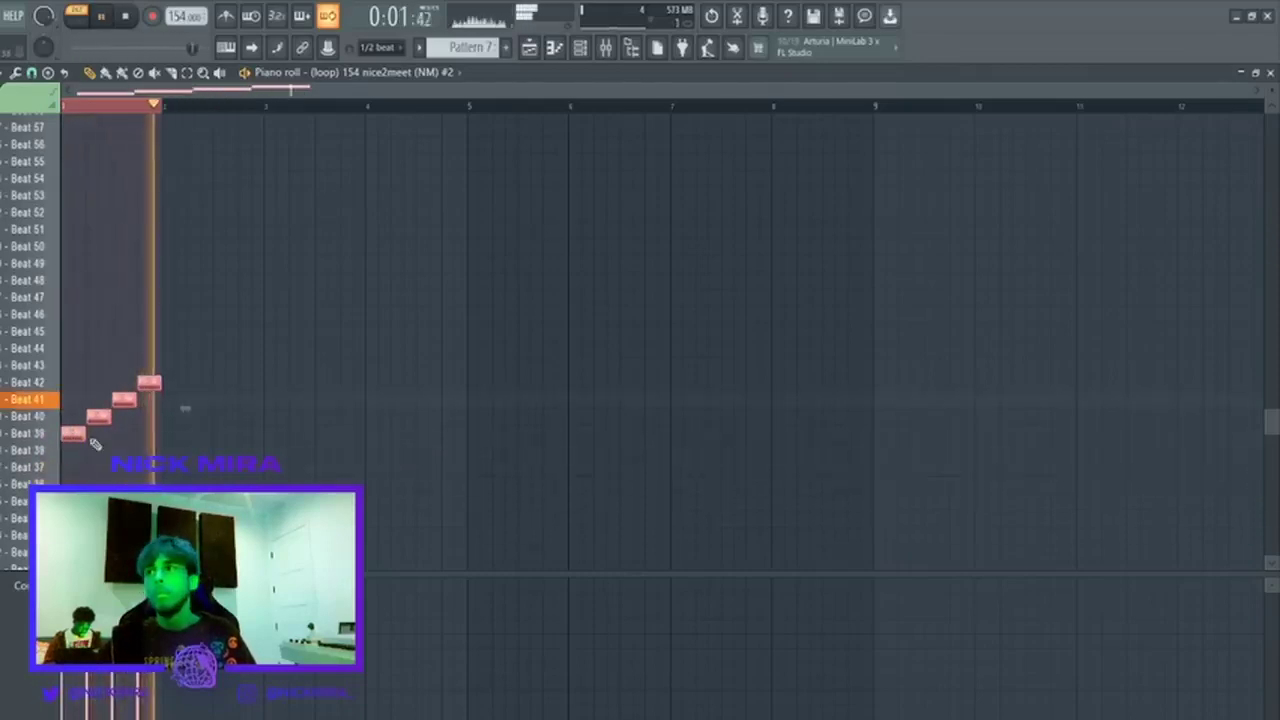
{"action": "key", "text": "shift+Up"}
{"action": "key", "text": "shift+Up"}
{"action": "key", "text": "shift+Up"}
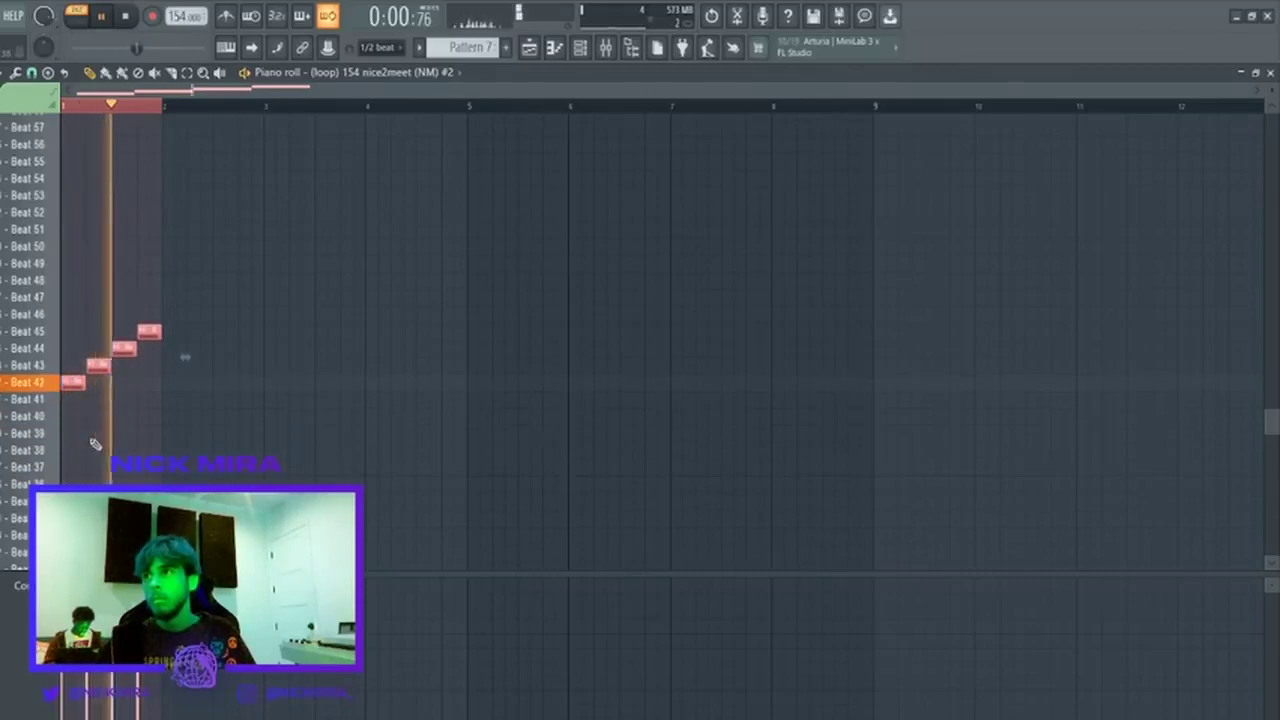
{"action": "key", "text": "shift+Up"}
{"action": "key", "text": "shift+Up"}
{"action": "key", "text": "space"}
{"action": "key", "text": "shift+Up"}
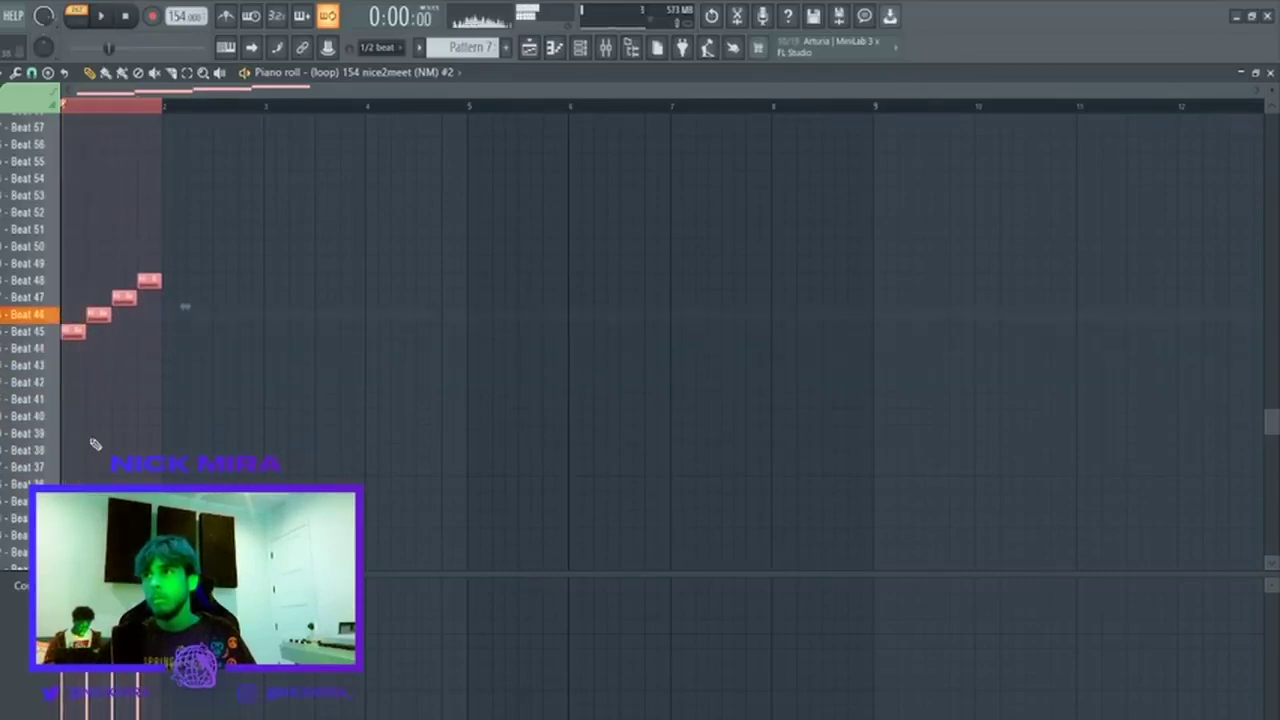
{"action": "key", "text": "space"}
{"action": "key", "text": "shift+Up"}
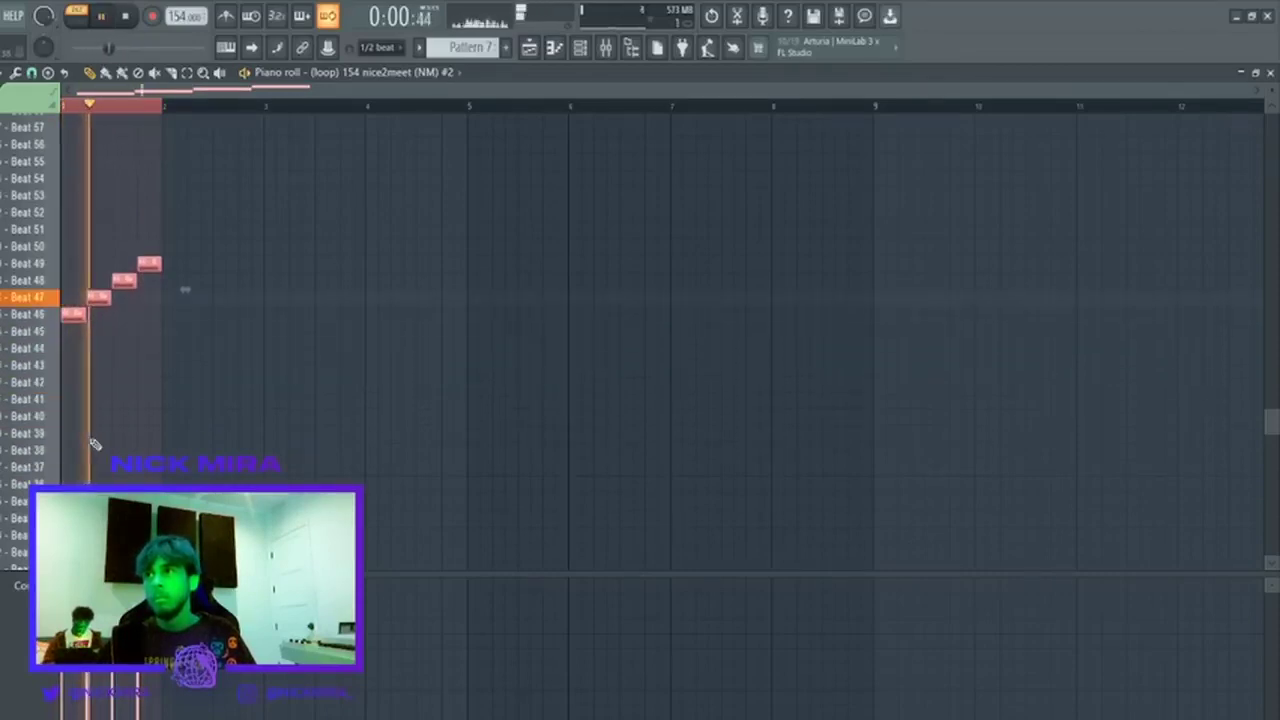
{"action": "key", "text": "space"}
{"action": "key", "text": "shift+Up"}
{"action": "key", "text": "shift+Up"}
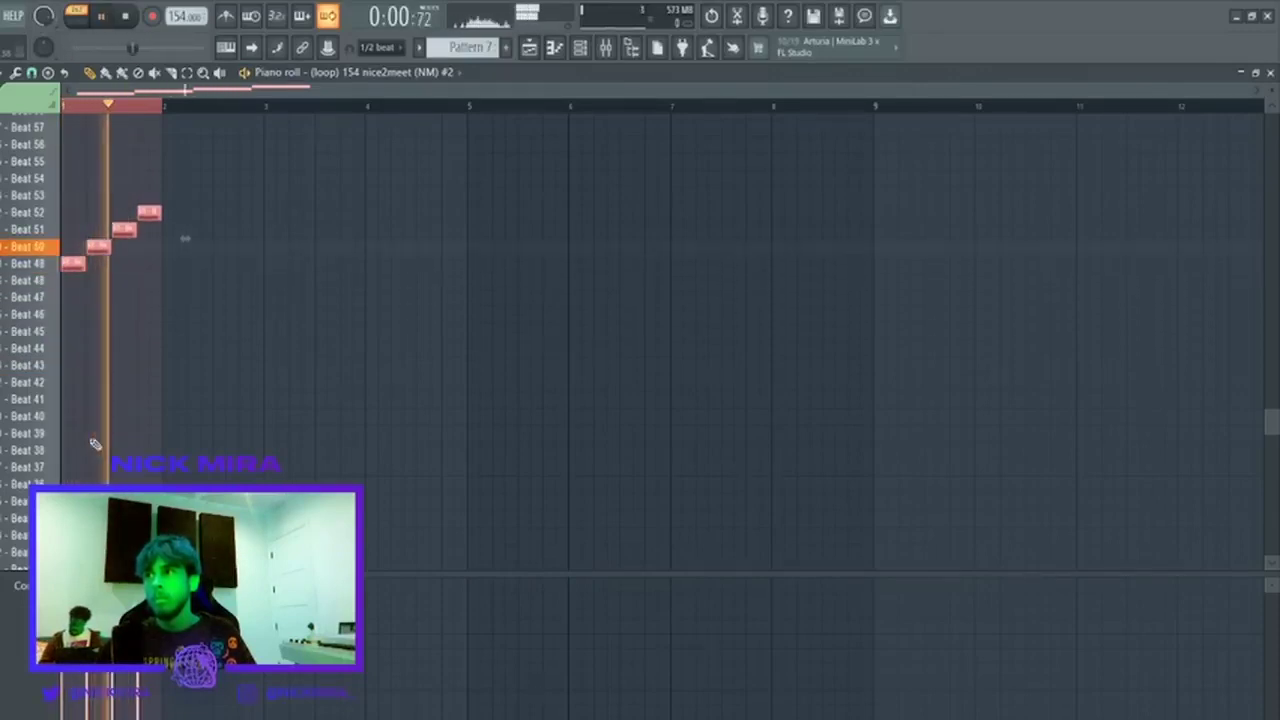
{"action": "key", "text": "shift+Up"}
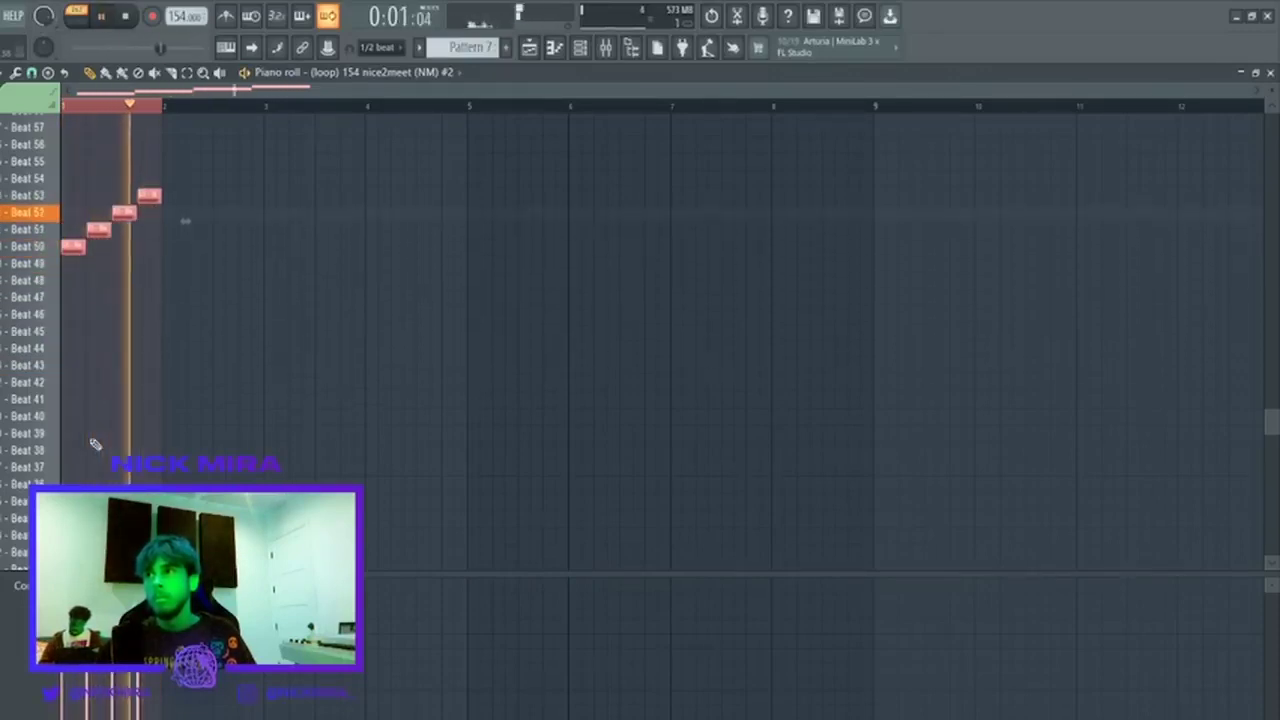
Compare the four notes an octave lower, and lower only the last two by an octave to Beats 40 and 41.
{"action": "key", "text": "ctrl+Down"}
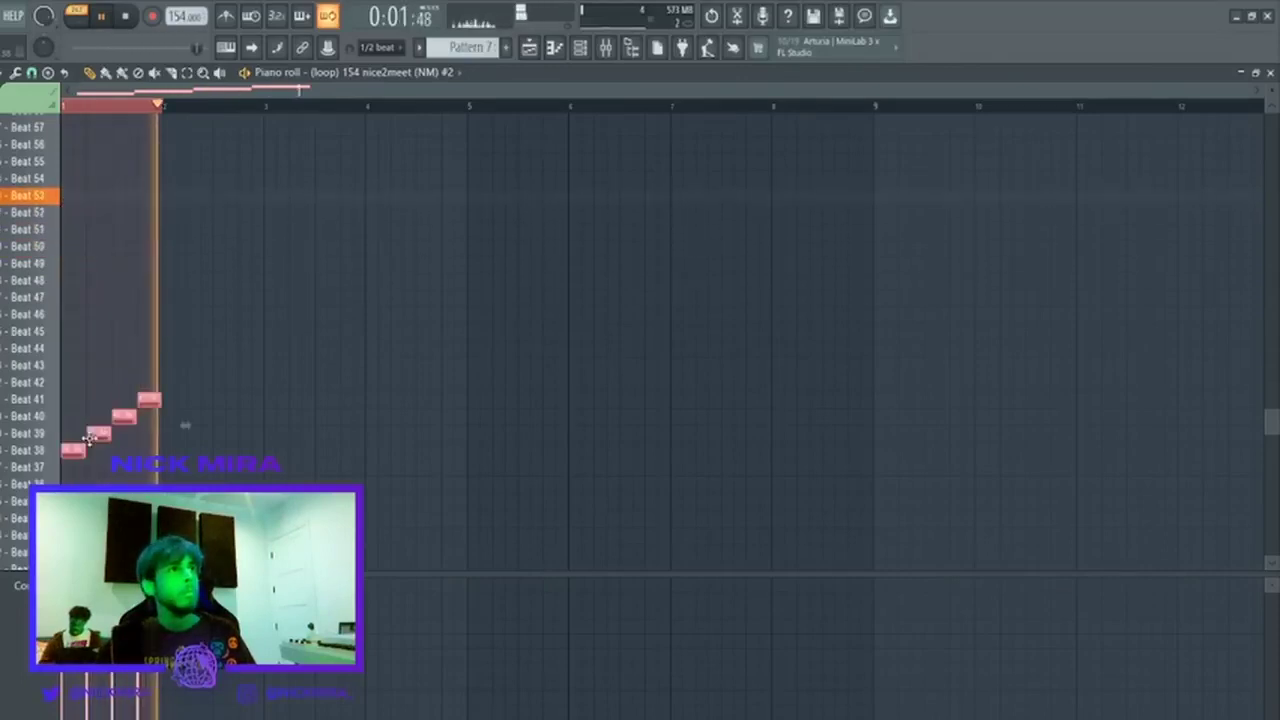
{"action": "key", "text": "ctrl+Up"}
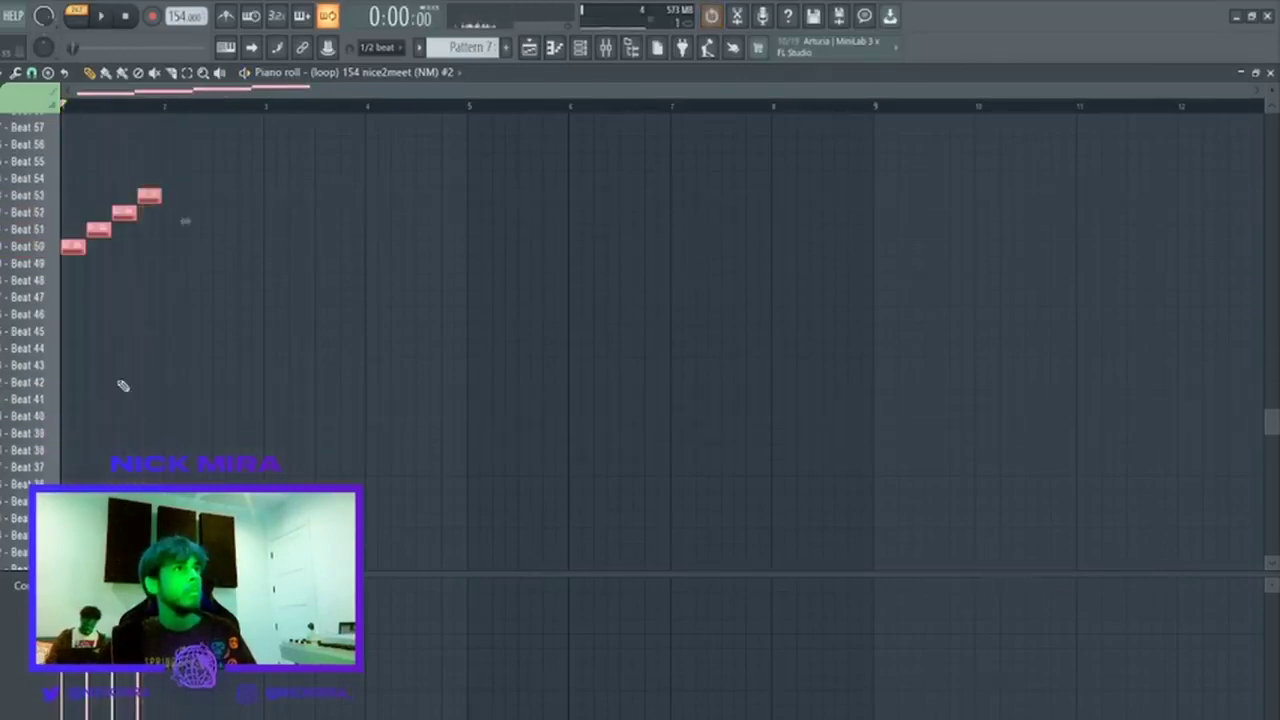
{"action": "key", "text": "ctrl+Down"}
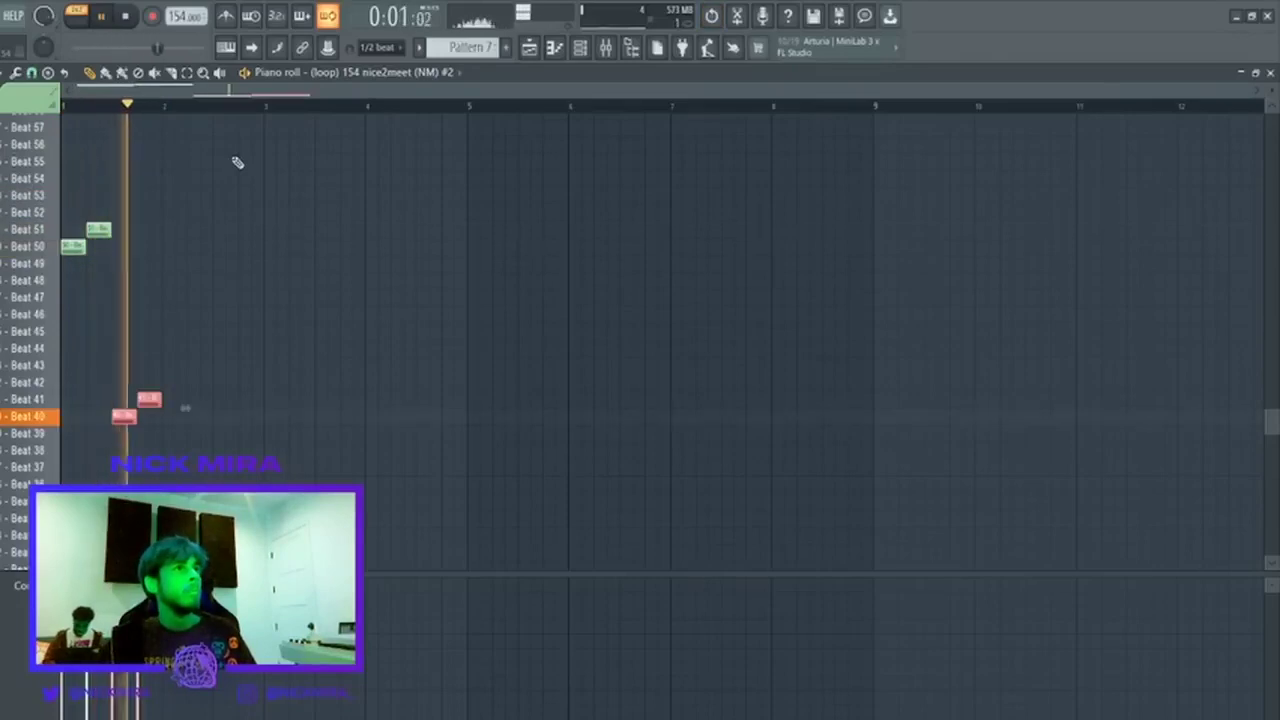
Compare the last two notes a couple of steps higher, and lower them to Beats 38 and 39.
{"action": "key", "text": "shift+Up"}
{"action": "key", "text": "shift+Up"}
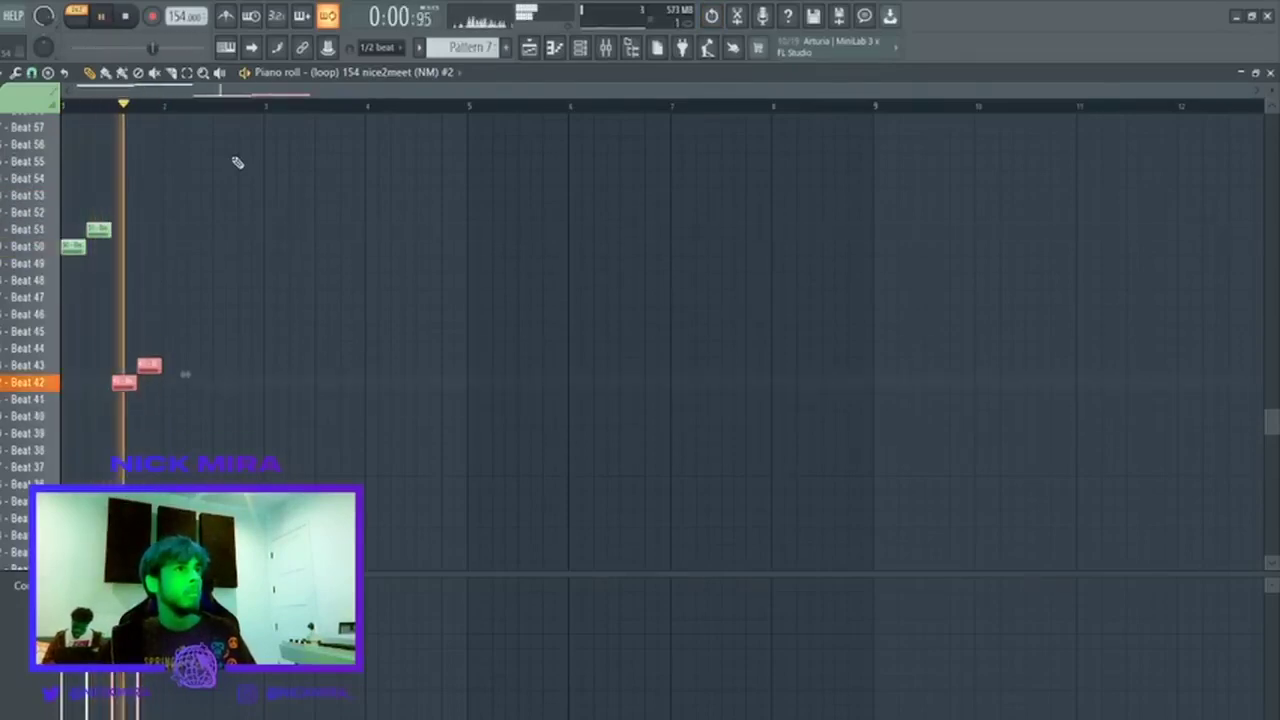
{"action": "key", "text": "shift+Down"}
{"action": "key", "text": "shift+Down"}
{"action": "key", "text": "shift+Down"}
{"action": "key", "text": "shift+Down"}
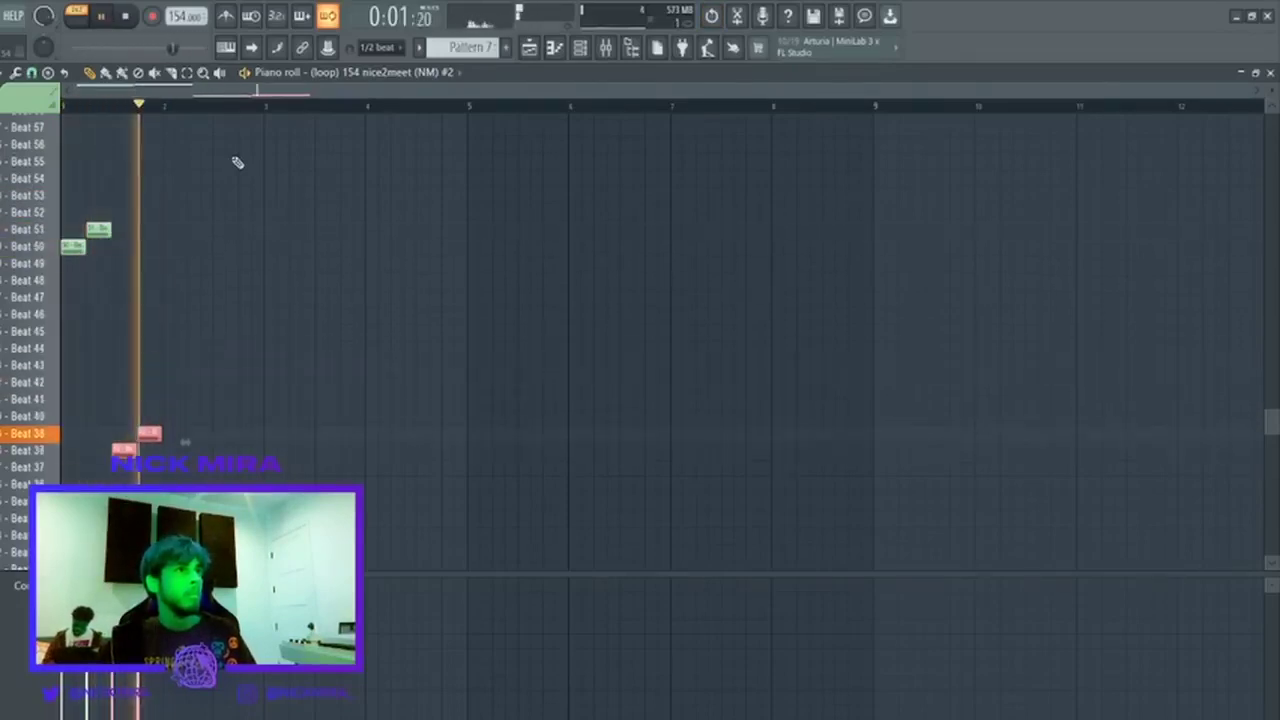
{"action": "key", "text": "ctrl+d"}
{"action": "key", "text": "shift+Down"}
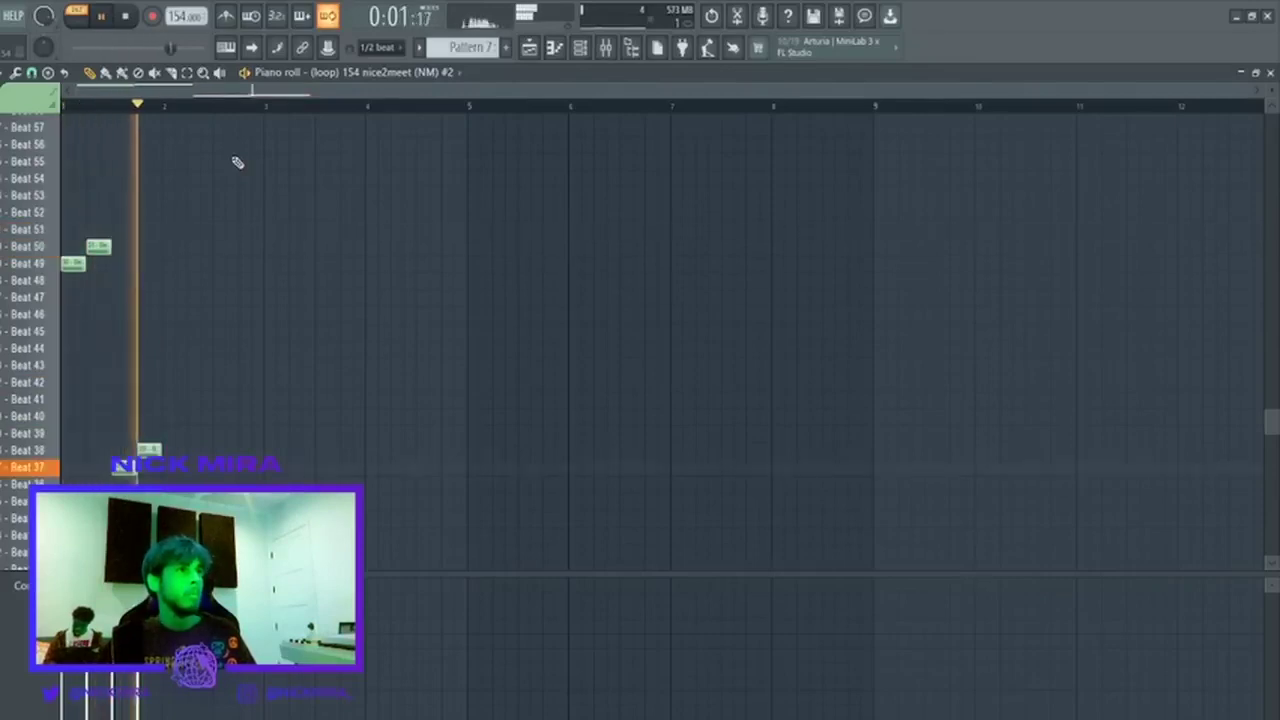
{"action": "key", "text": "shift+Up"}
{"action": "left_click_drag", "start_coordinate": [100, 365], "coordinate": [184, 450]}
{"action": "key", "text": "space"}
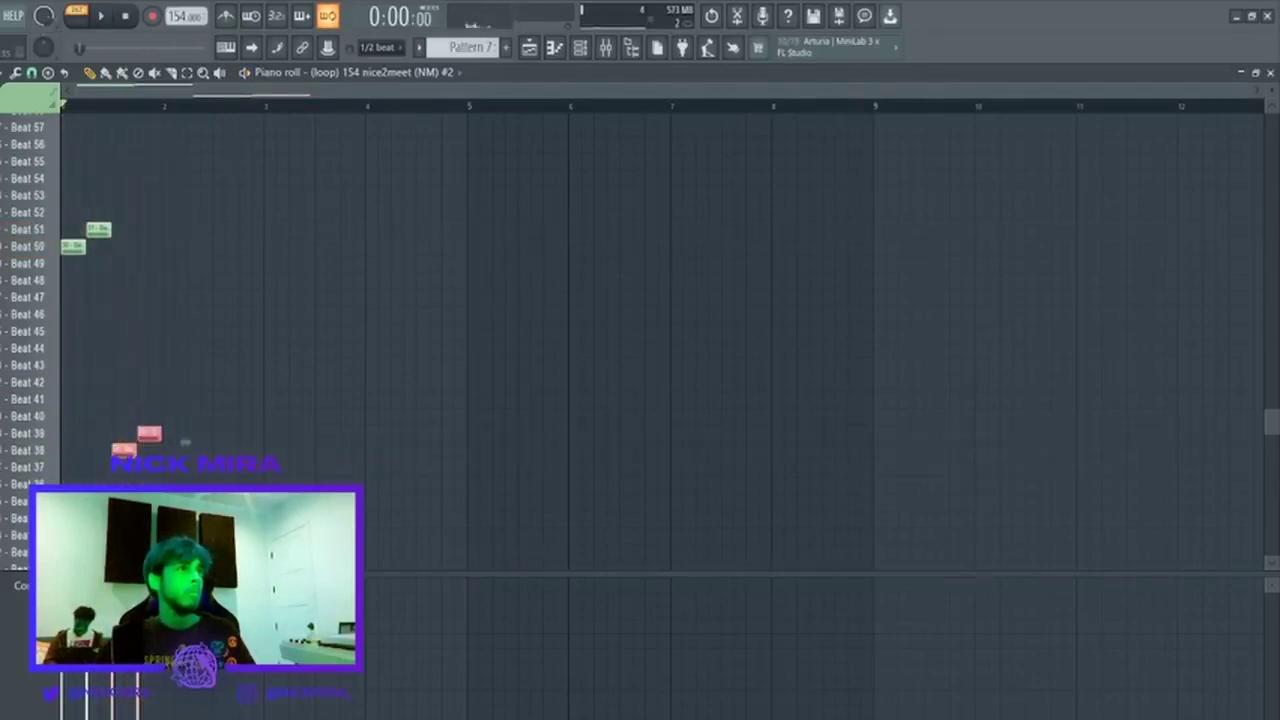
Lower only the fourth note to Beat 38 during playback, and duplicate the four-note phrase into bar 2.
{"action": "key", "text": "space"}
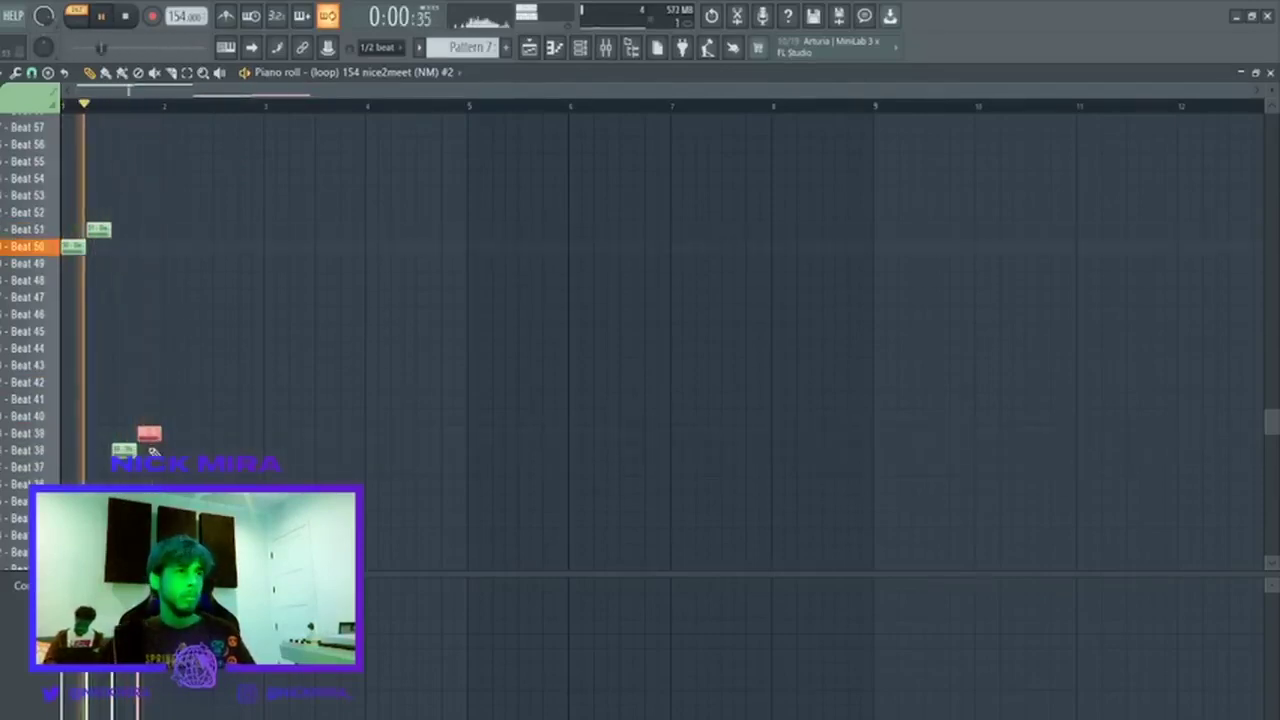
{"action": "key", "text": "shift+Down"}
{"action": "key", "text": "ctrl+d"}
{"action": "key", "text": "ctrl+b"}
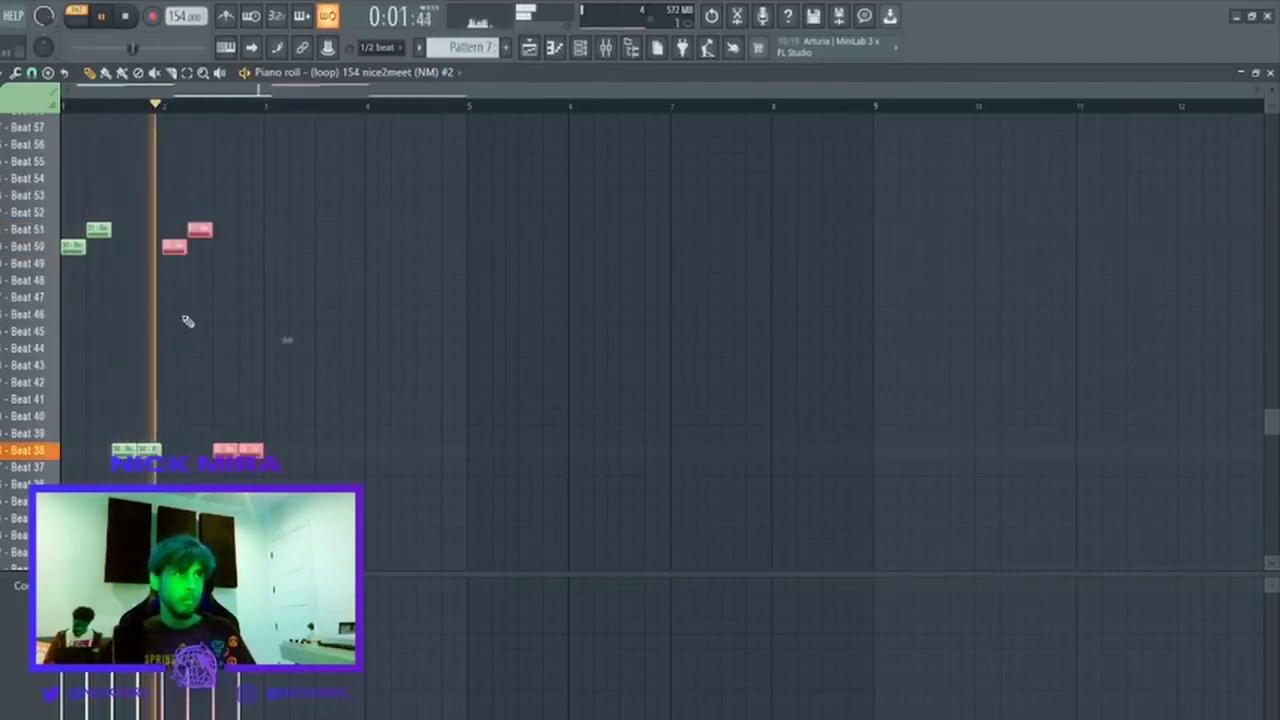
Duplicate the notes of the first two bars into bars 3 and 4.
{"action": "left_click_drag", "start_coordinate": [170, 267], "coordinate": [255, 217]}
{"action": "key", "text": "ctrl+d"}
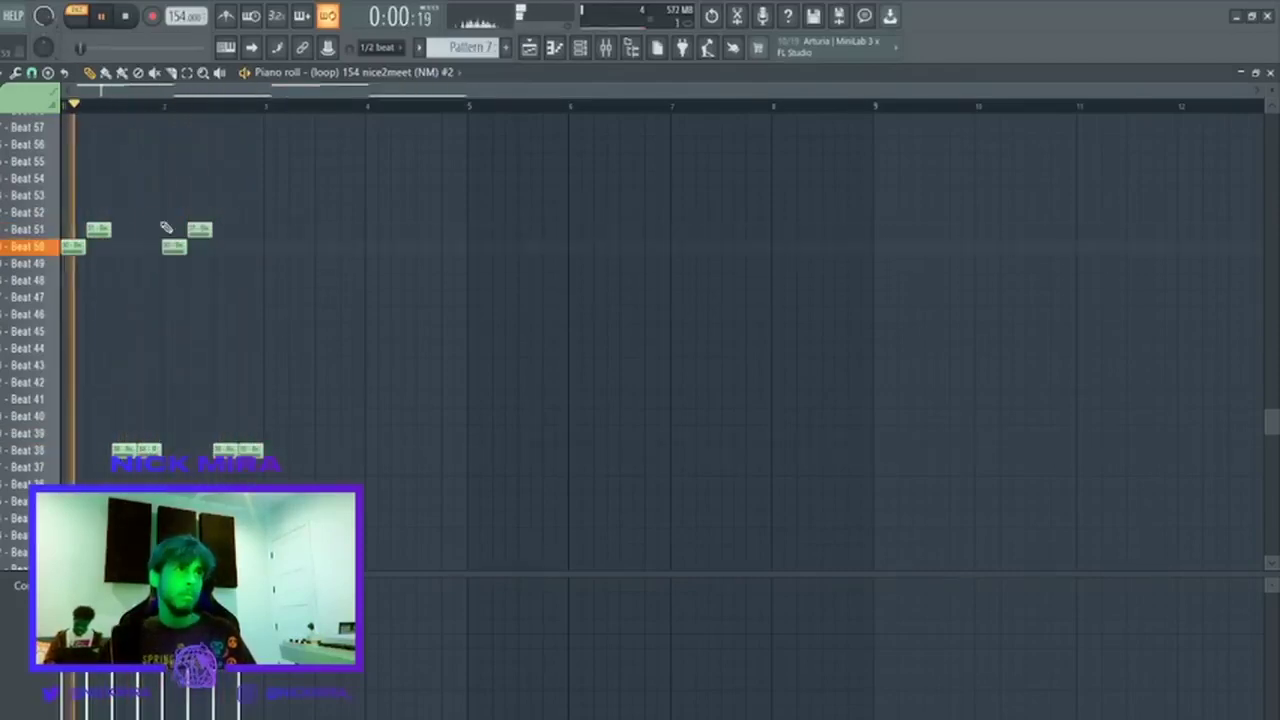
{"action": "left_click_drag", "start_coordinate": [154, 206], "coordinate": [290, 318]}
{"action": "key", "text": "ctrl+d"}
{"action": "key", "text": "ctrl+b"}
Lower the copied notes in bars 3 and 4 step by step during playback until their upper pairs reach Beats 41 and 42.
{"action": "key", "text": "shift+Down"}
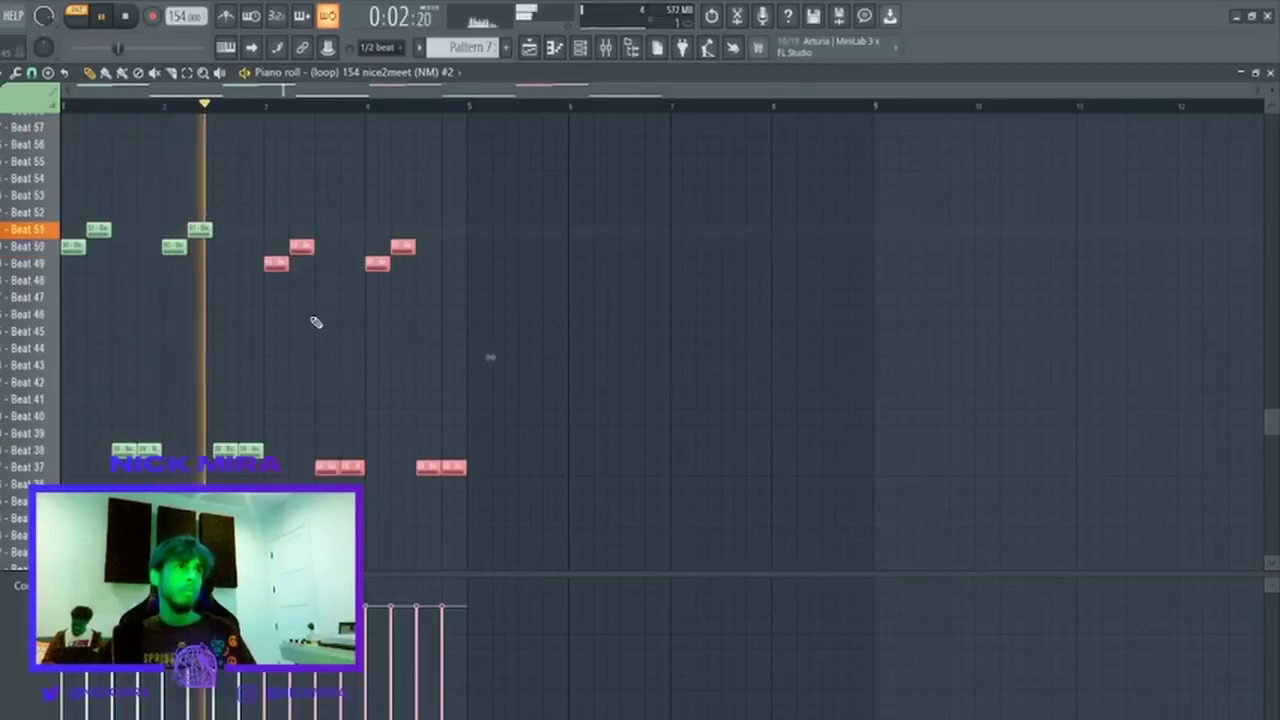
{"action": "key", "text": "shift+Down"}
{"action": "key", "text": "shift+Down"}
{"action": "key", "text": "shift+Down"}
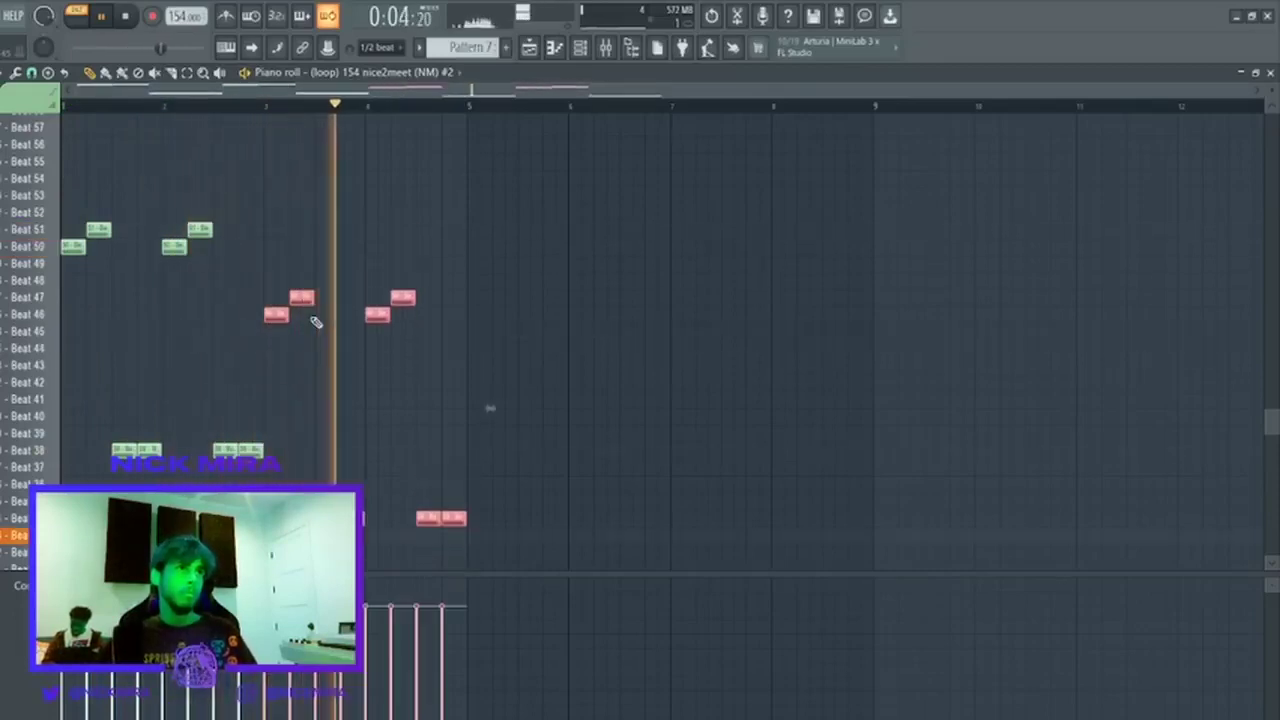
{"action": "key", "text": "shift+Up"}
{"action": "key", "text": "shift+Down"}
{"action": "key", "text": "shift+Down"}
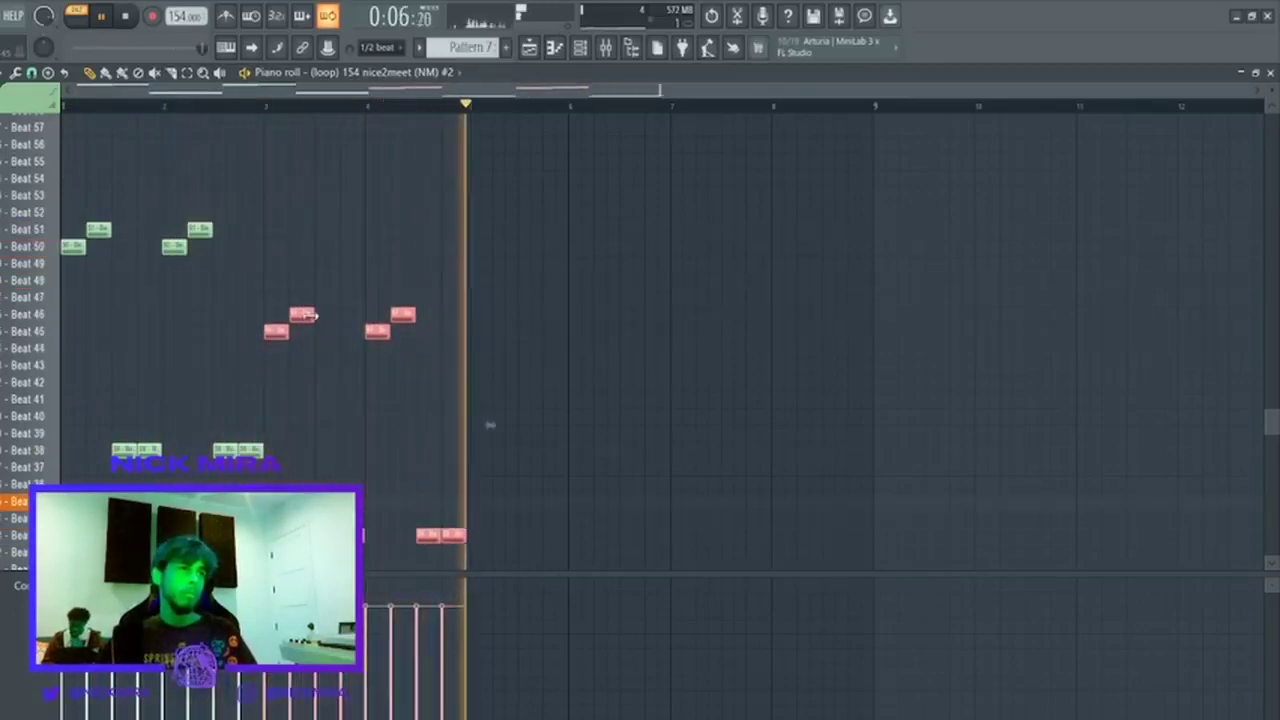
{"action": "key", "text": "shift+Down"}
{"action": "key", "text": "shift+Down"}
{"action": "key", "text": "shift+Down"}
{"action": "key", "text": "shift+Down"}
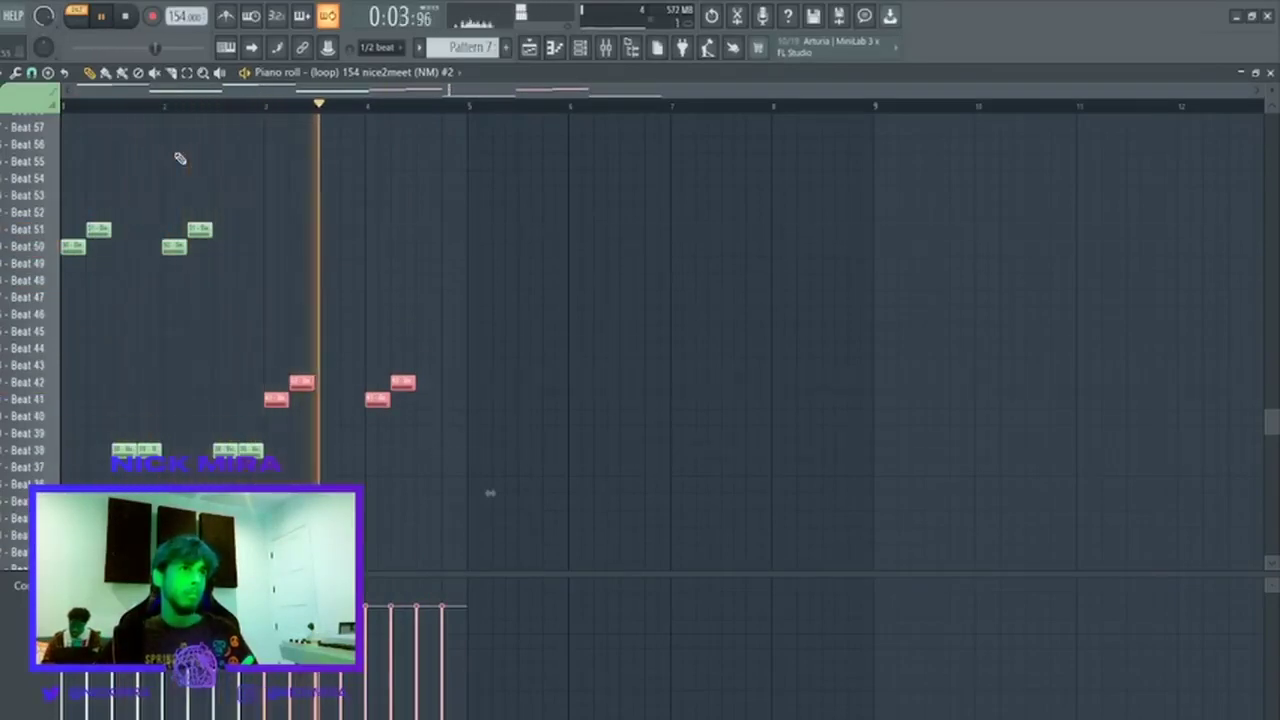
Lower the copied notes further until their upper pairs reach Beats 33 and 34, listening to the result.
{"action": "key", "text": "shift+Up"}
{"action": "key", "text": "shift+Down"}
{"action": "key", "text": "shift+Down"}
{"action": "key", "text": "shift+Down"}
{"action": "key", "text": "shift+Down"}
{"action": "key", "text": "shift+Down"}
{"action": "key", "text": "shift+Down"}
{"action": "key", "text": "shift+Down"}
{"action": "key", "text": "shift+Down"}
{"action": "key", "text": "shift+Down"}
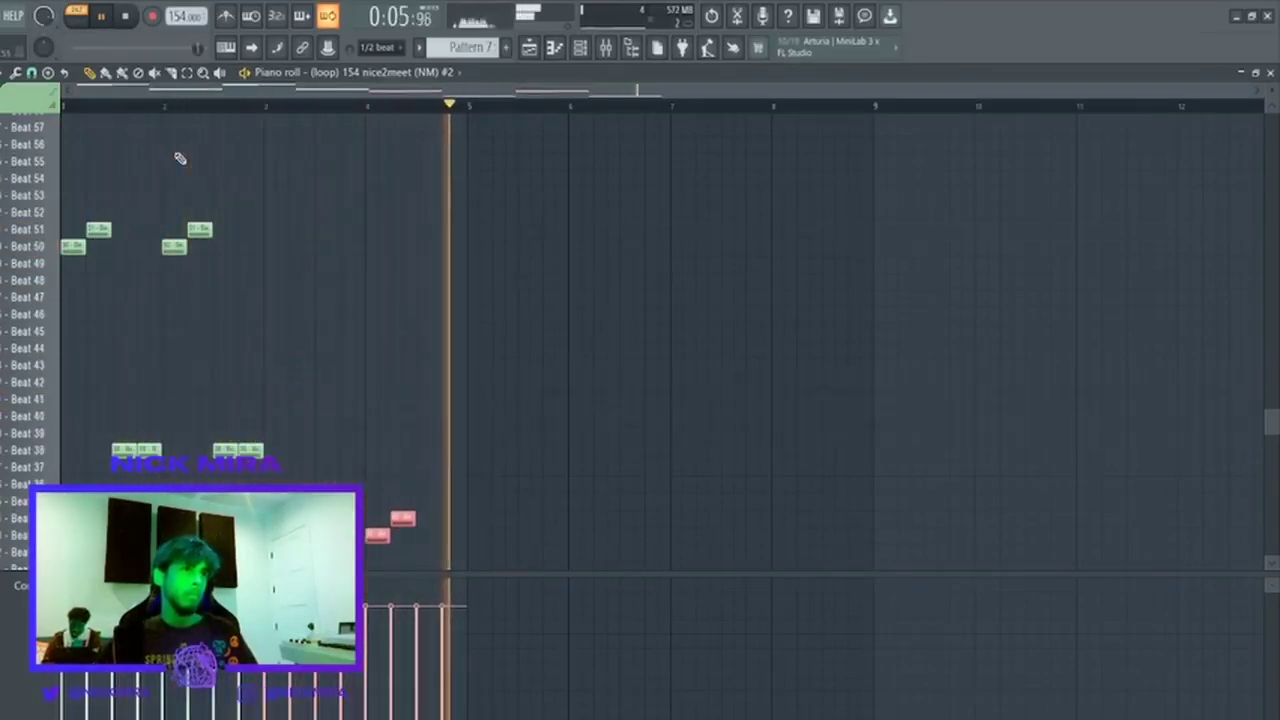
{"action": "scroll", "coordinate": [290, 140], "scroll_direction": "up", "scroll_amount": 2, "text": "ctrl"}
{"action": "scroll", "coordinate": [340, 190], "scroll_direction": "down", "scroll_amount": 3}
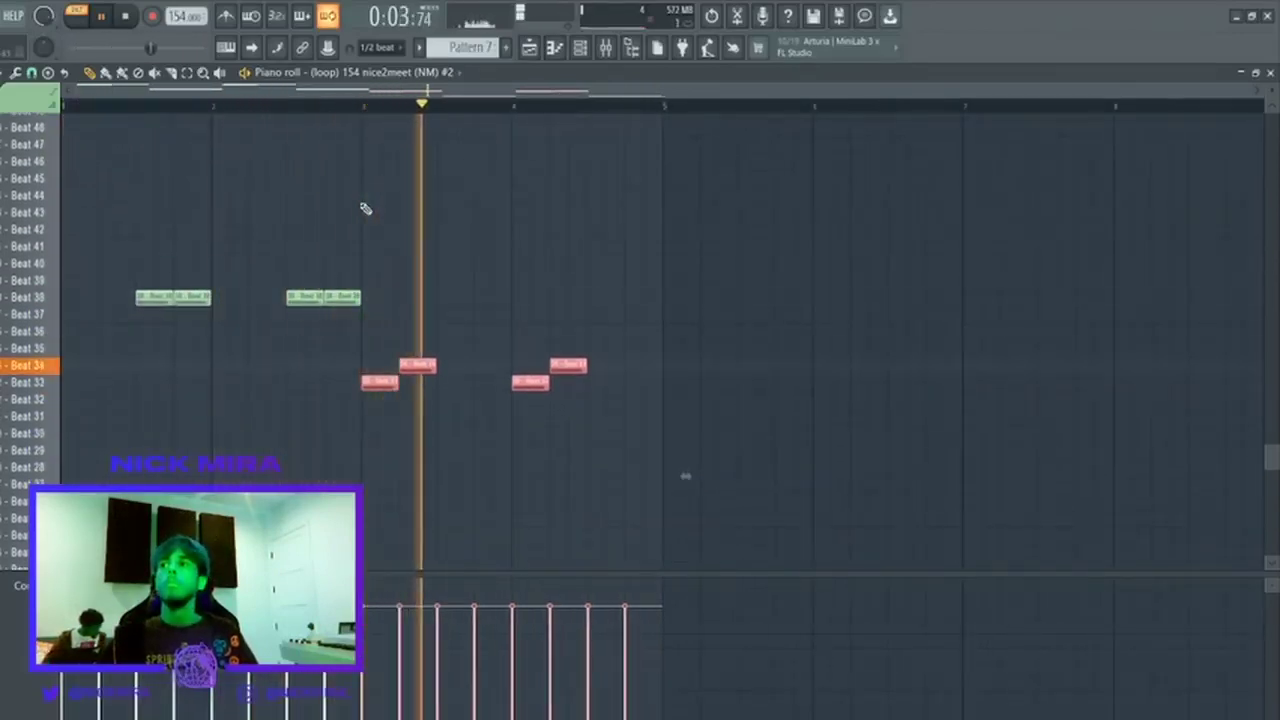
Compare the copied notes one step higher, and lower their upper pairs to Beats 28 and 29 while playing from bar 3.
{"action": "key", "text": "shift+Up"}
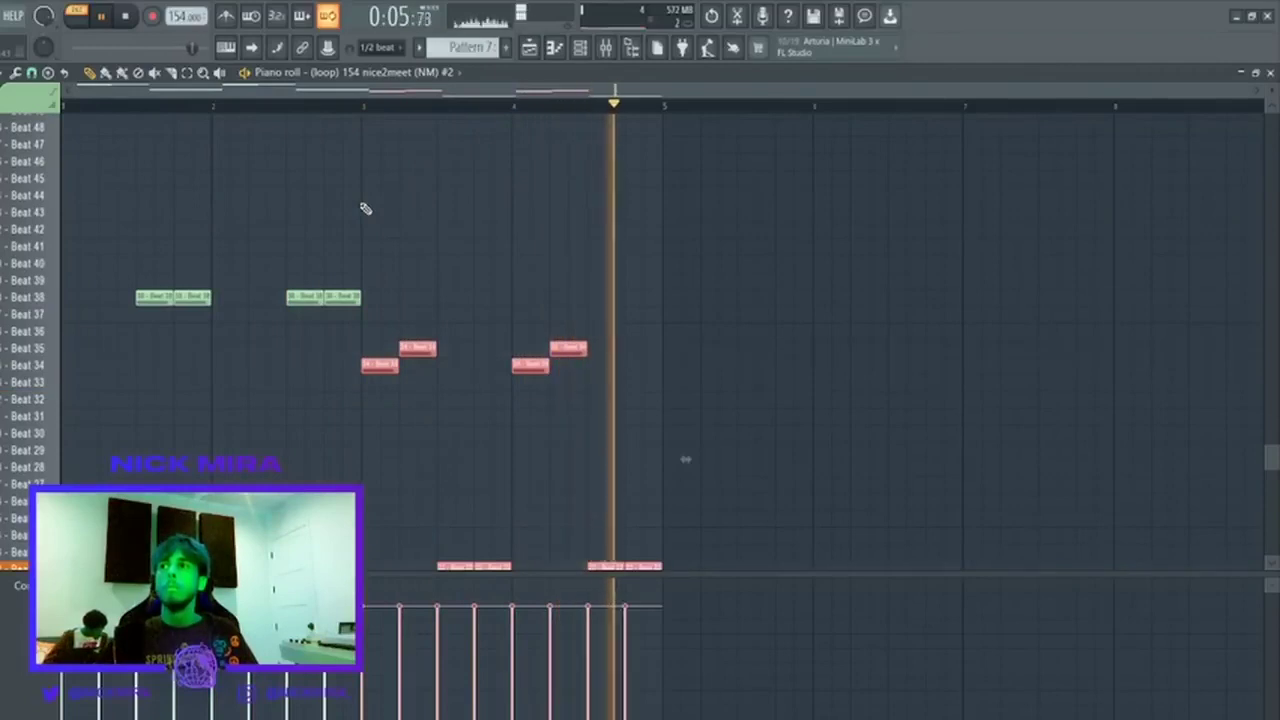
{"action": "key", "text": "shift+Down"}
{"action": "key", "text": "shift+Down"}
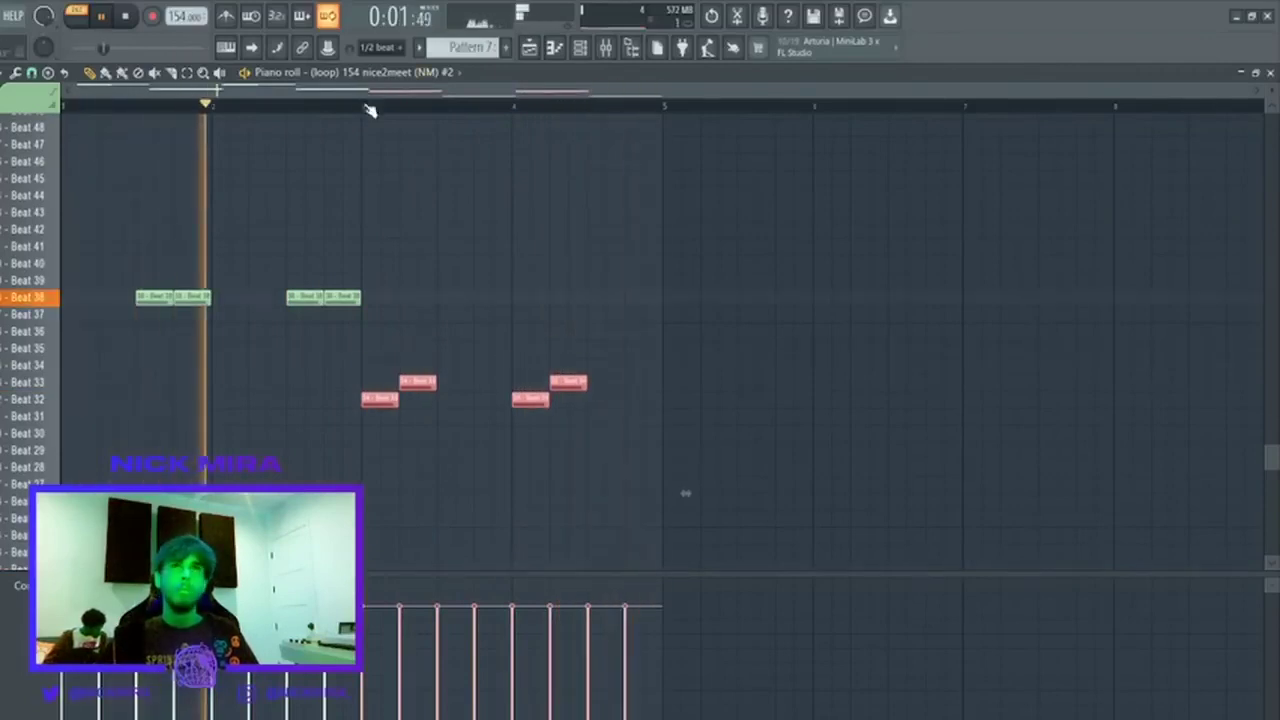
{"action": "key", "text": "shift+Down"}
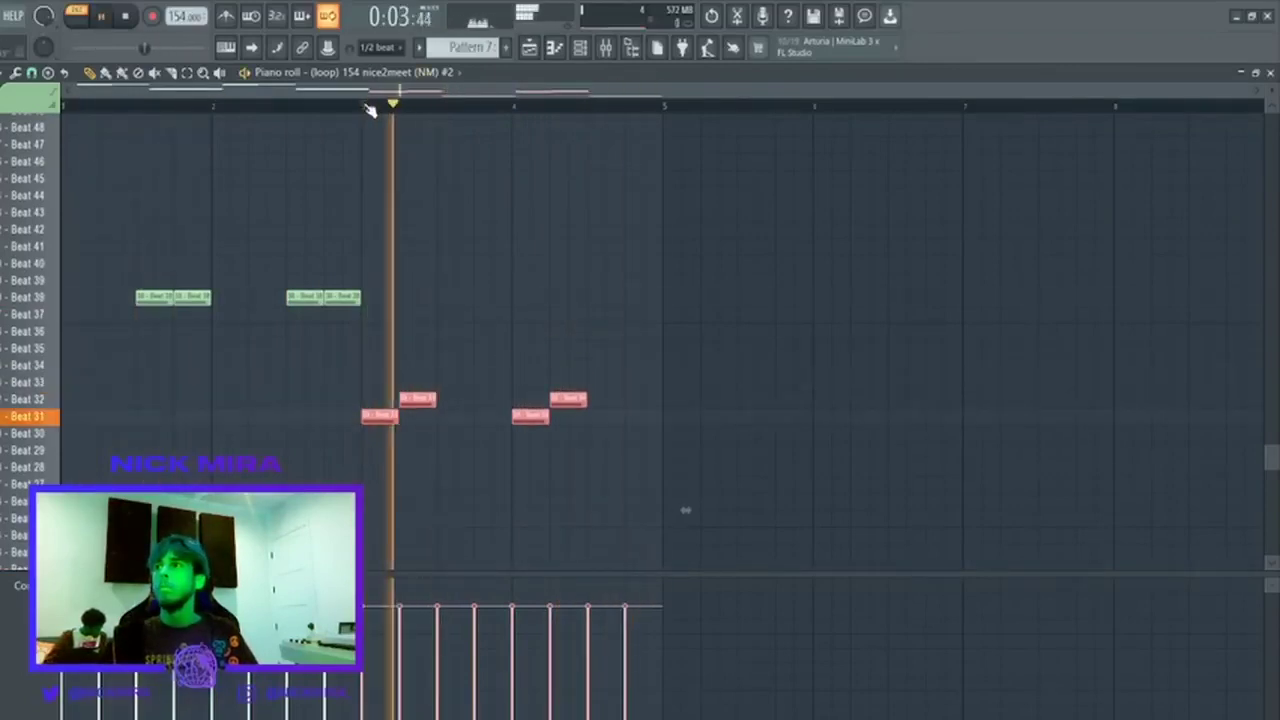
{"action": "key", "text": "shift+Down"}
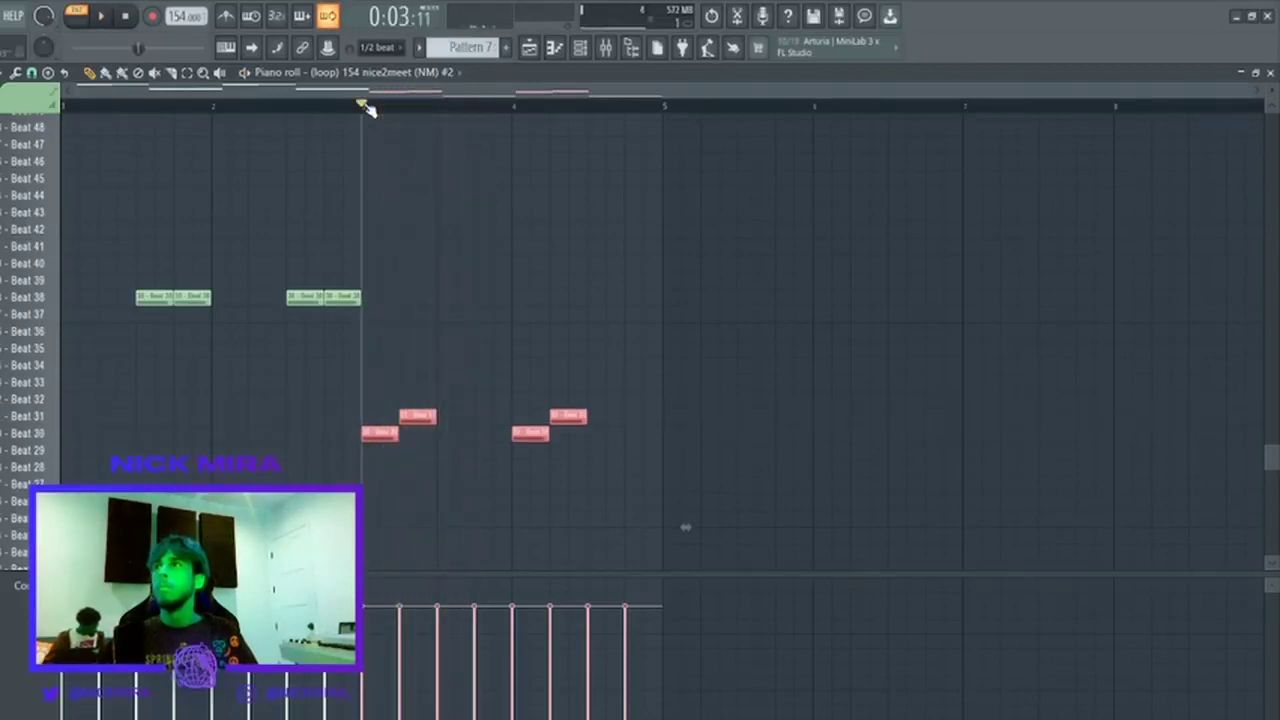
{"action": "key", "text": "shift+Down"}
{"action": "key", "text": "shift+Down"}
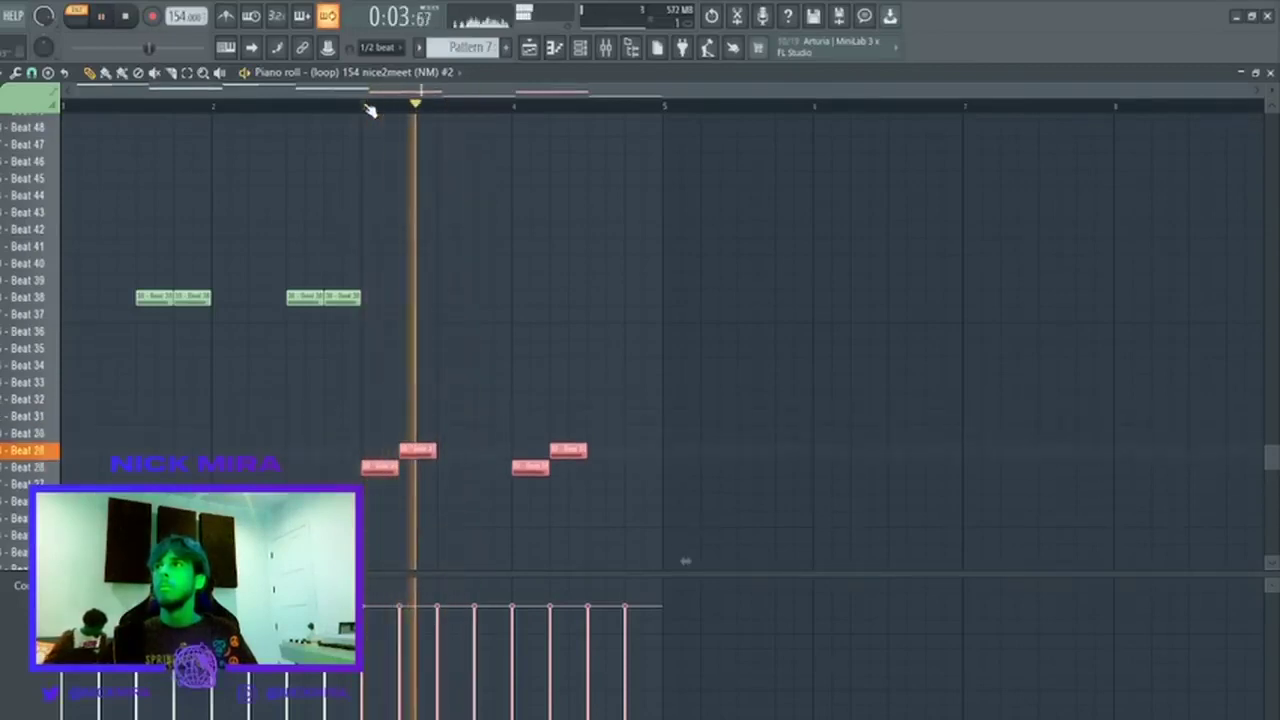
Lower the copied notes' upper pairs step by step to Beats 21 and 22, listening to each position.
{"action": "key", "text": "shift+Down"}
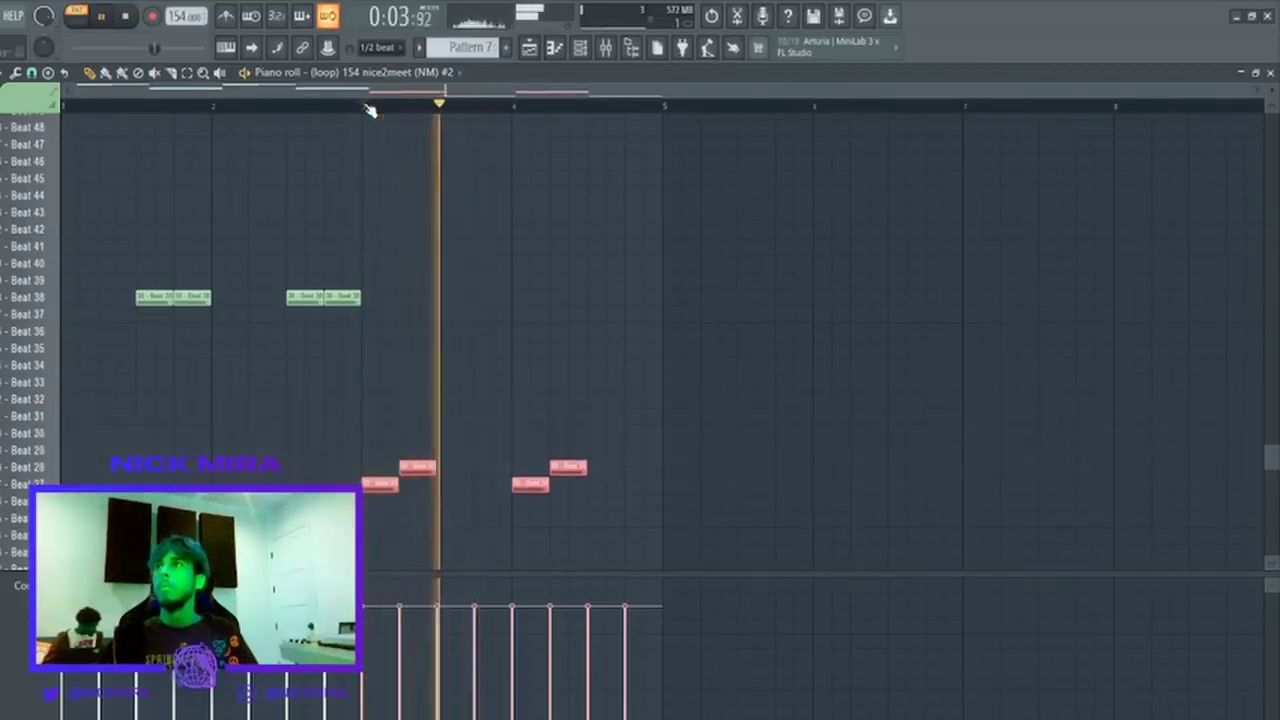
{"action": "key", "text": "shift+Down"}
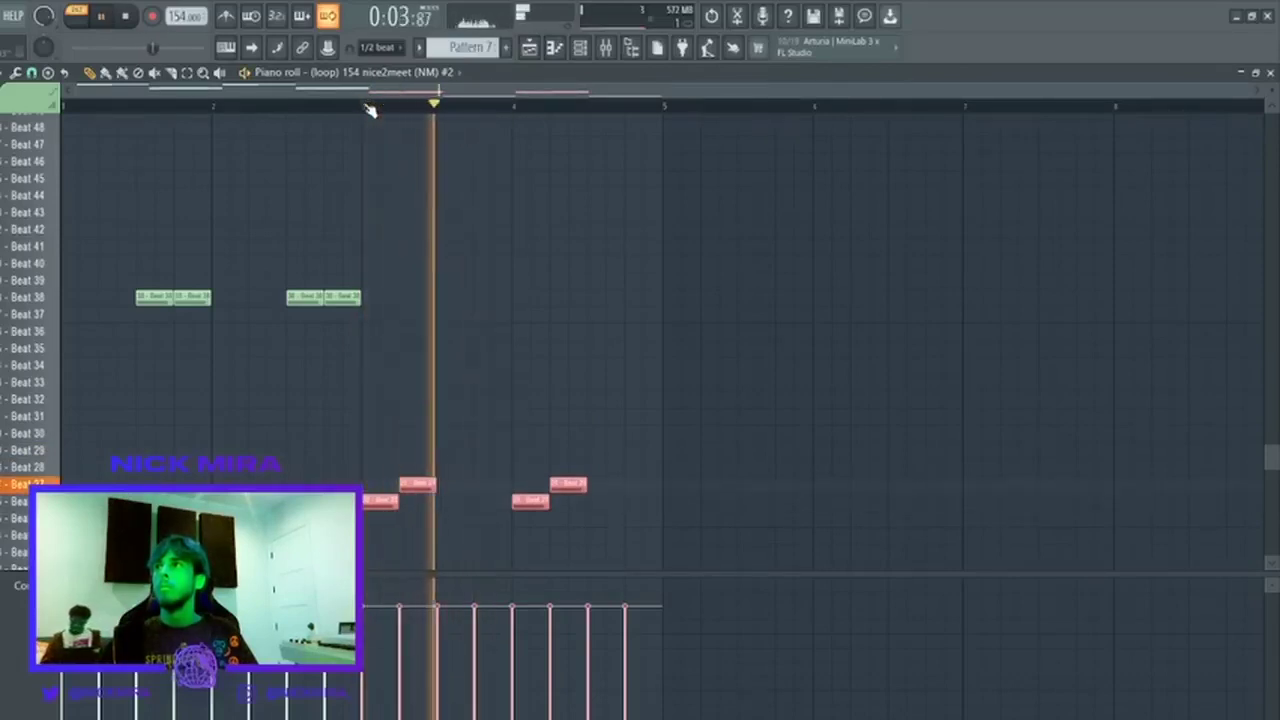
{"action": "key", "text": "shift+Down"}
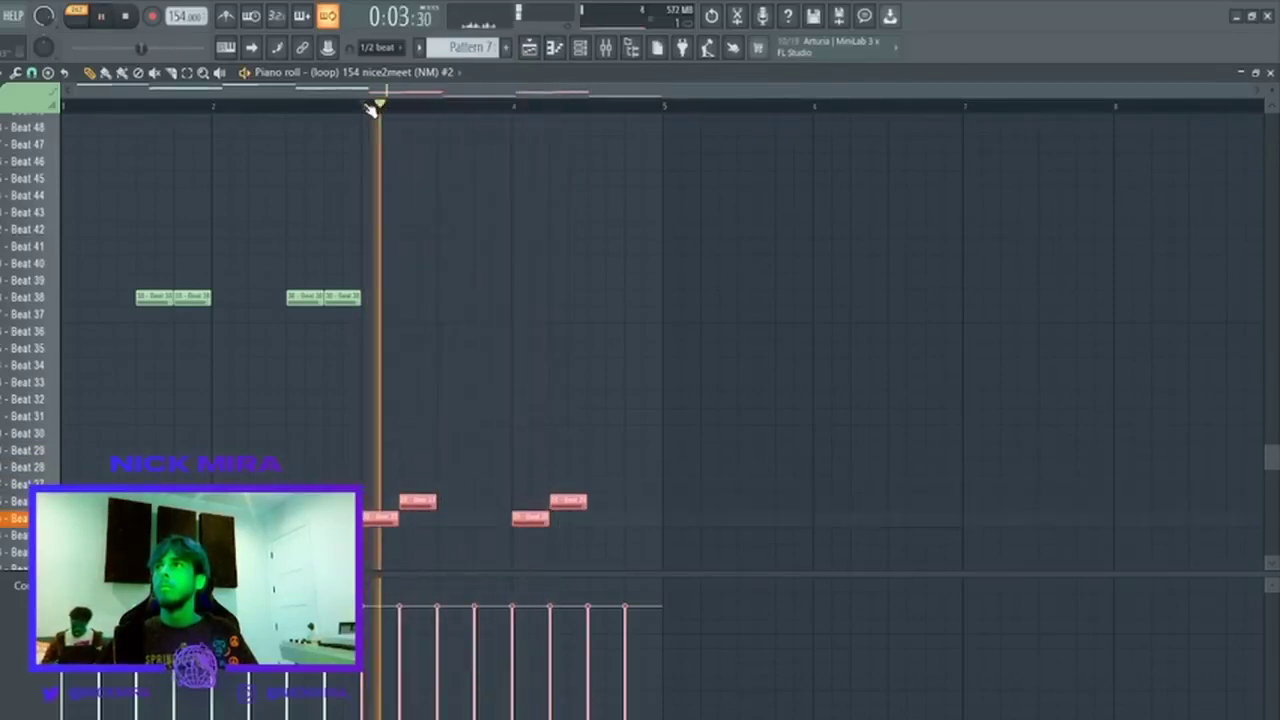
{"action": "key", "text": "shift+Down"}
{"action": "key", "text": "shift+Down"}
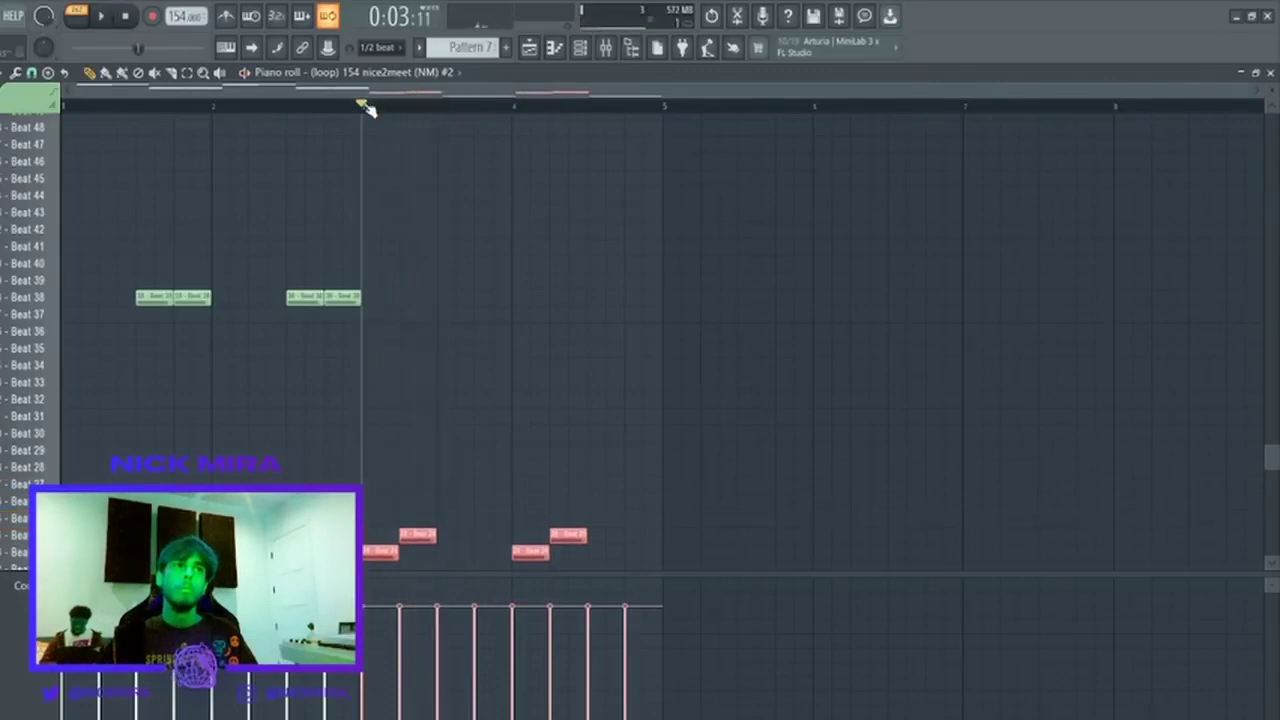
{"action": "key", "text": "shift+Down"}
{"action": "key", "text": "shift+Down"}
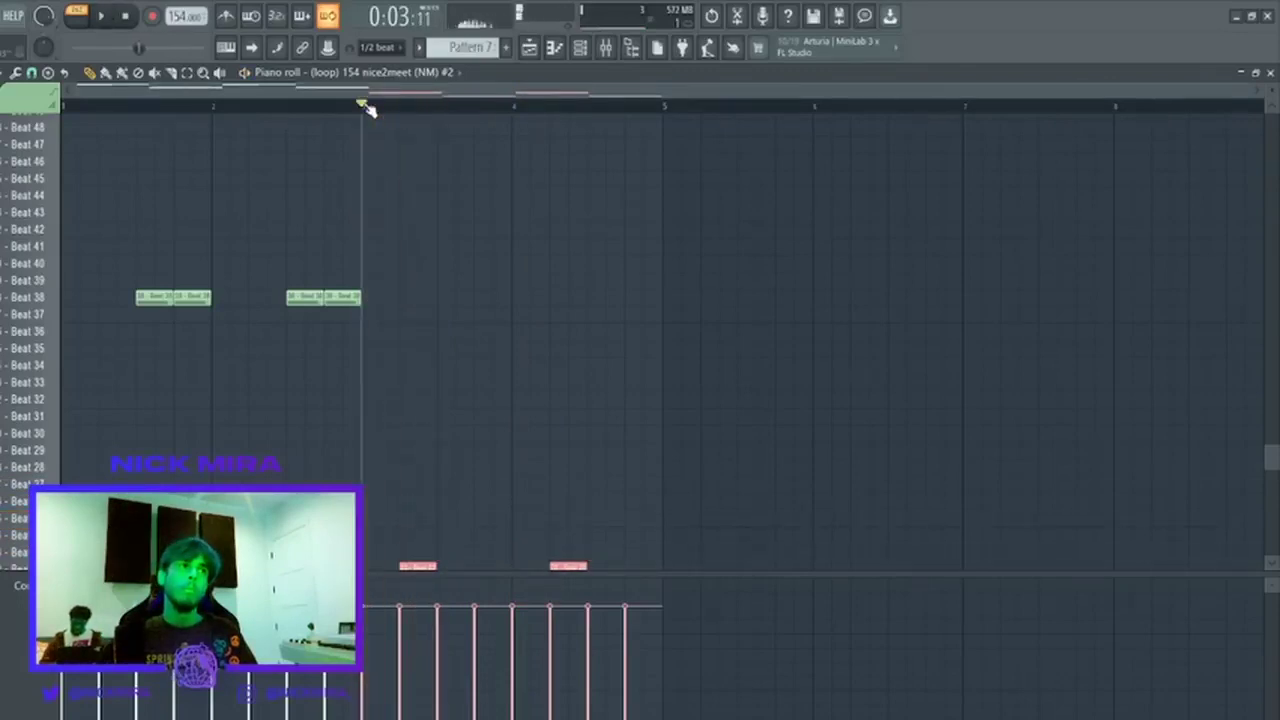
{"action": "key", "text": "space"}
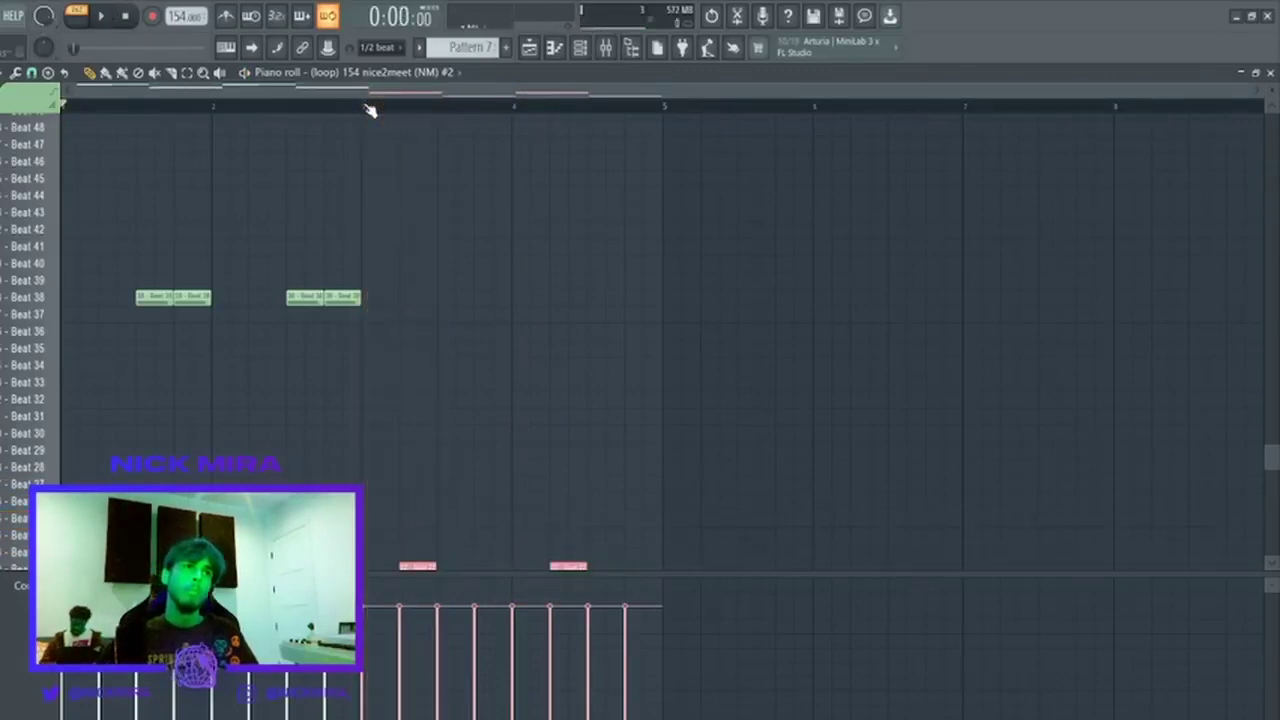
Delete the lowered copied notes in bars 3 and 4, keeping the two-bar phrase playing.
{"action": "key", "text": "space"}
{"action": "scroll", "coordinate": [309, 349], "scroll_direction": "down", "scroll_amount": 5}
{"action": "key", "text": "Delete"}
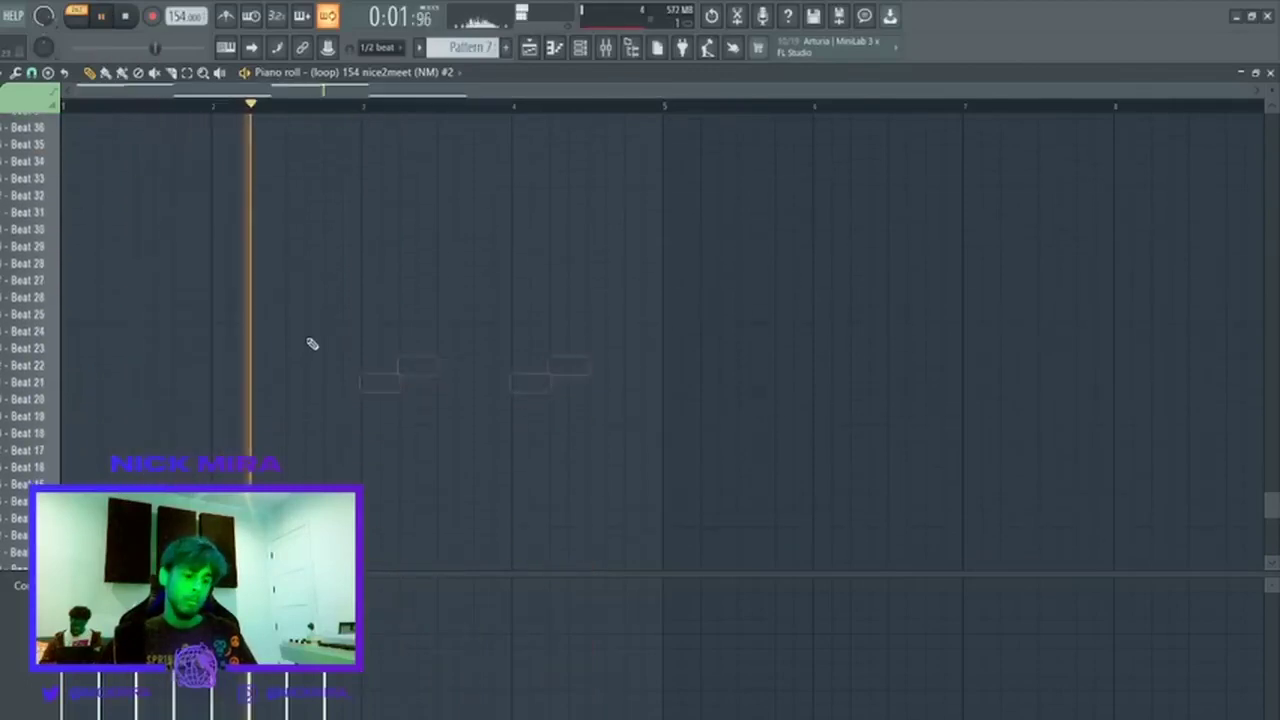
Route the sliced loop channel to mixer track 10 and load HalfTime in its fourth effect slot.
{"action": "key", "text": "F7"}
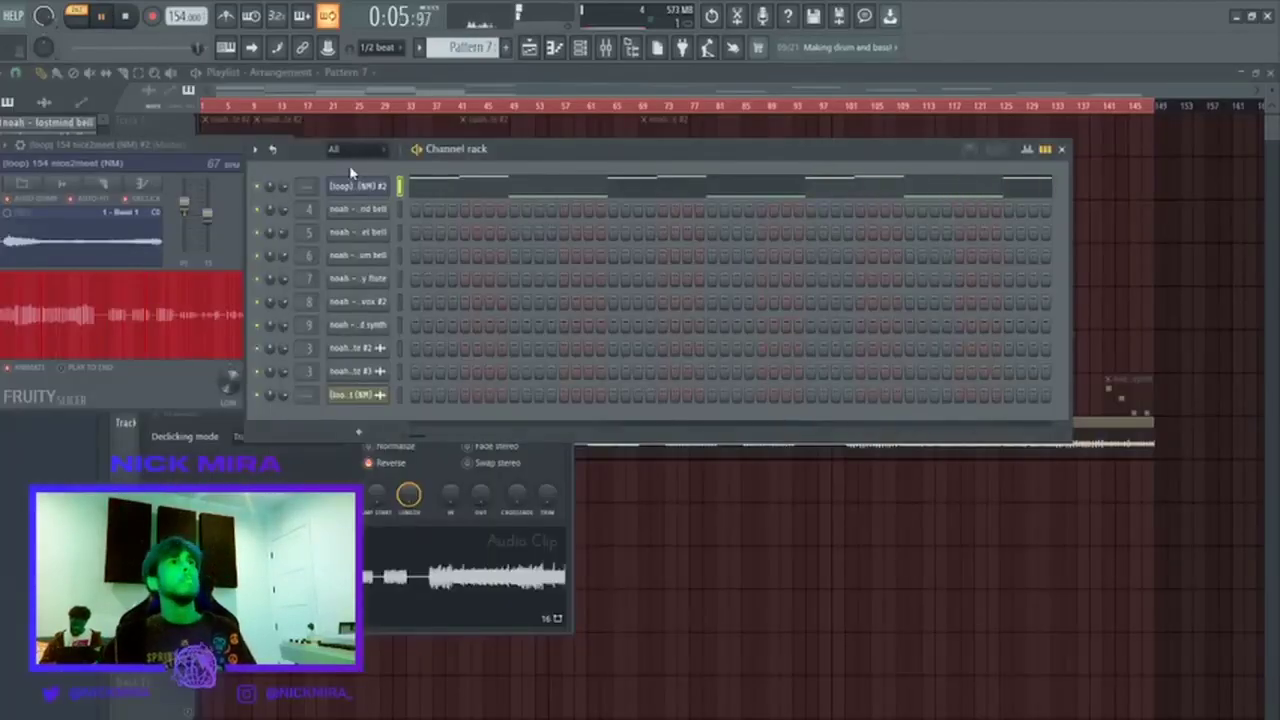
{"action": "key", "text": "F9"}
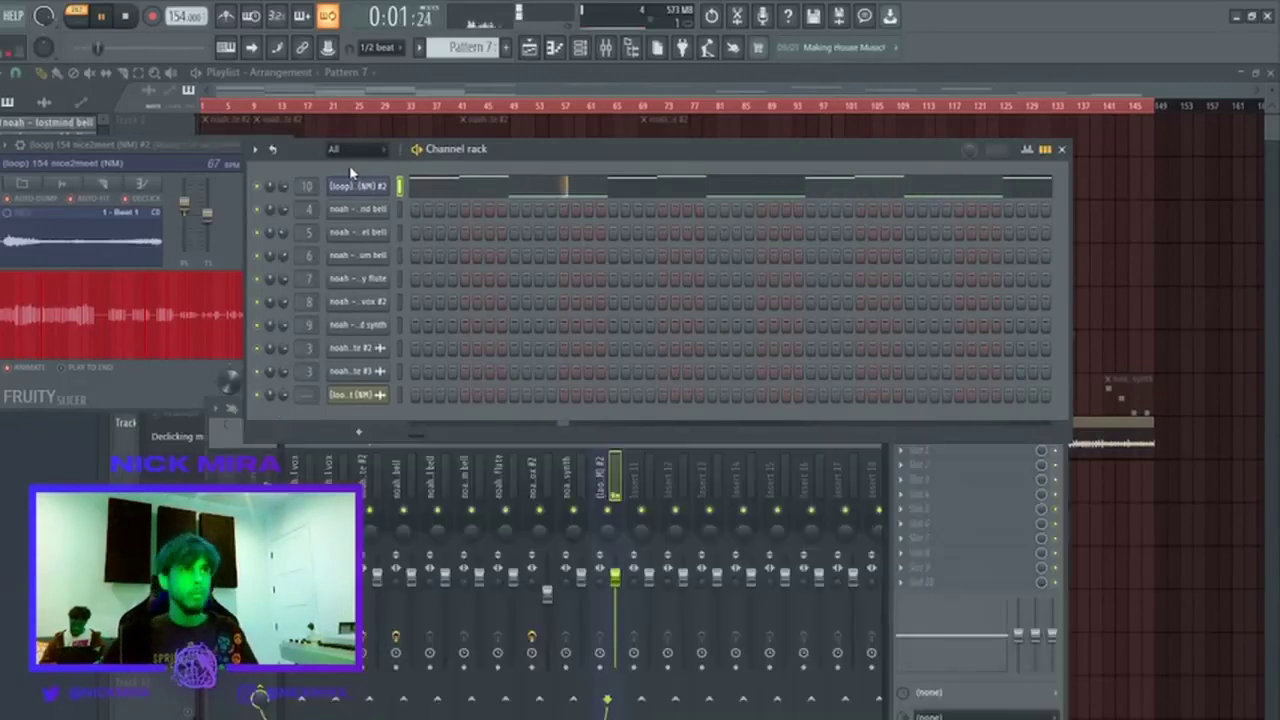
{"action": "left_click", "coordinate": [1023, 561]}
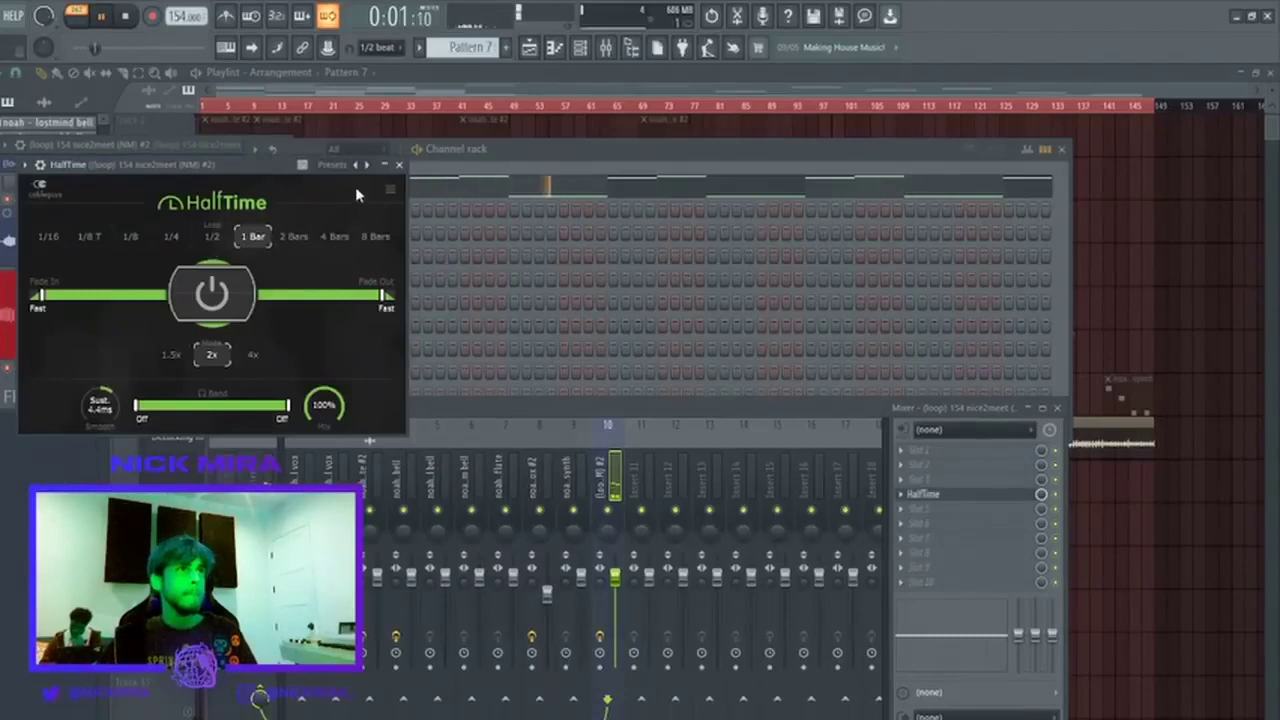
{"action": "left_click", "coordinate": [399, 165]}
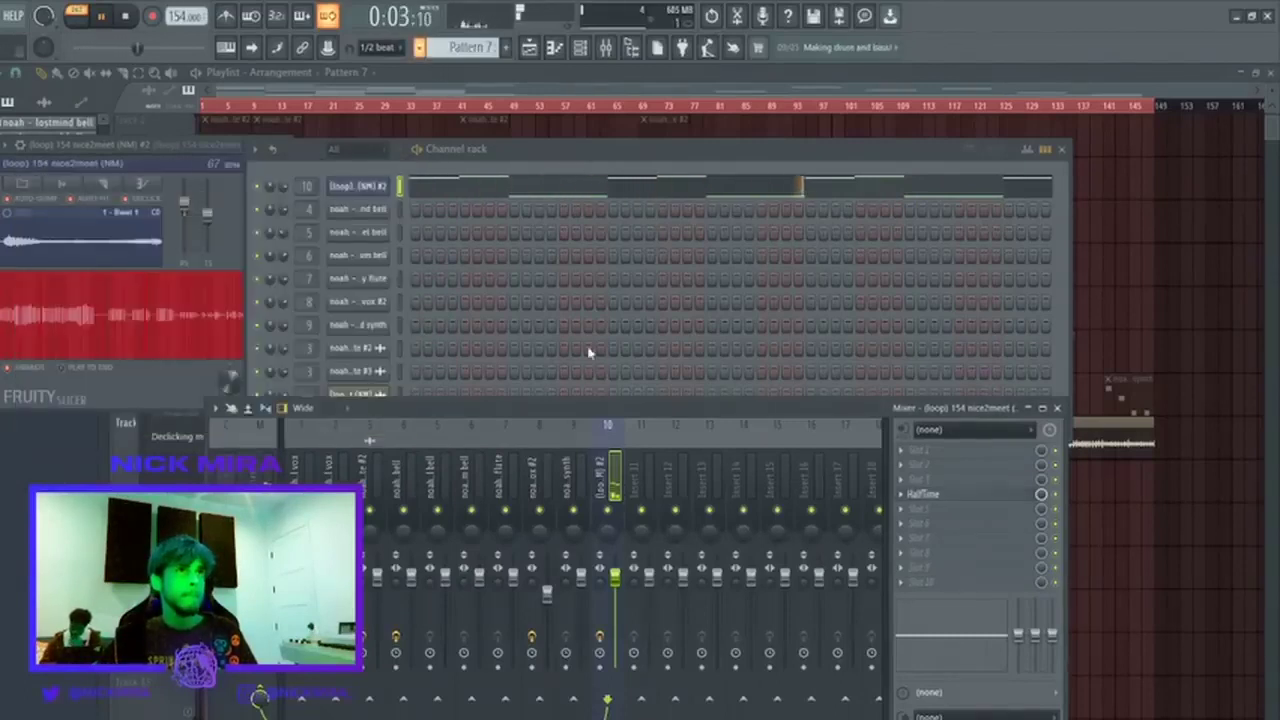
Stop playback, place Pattern 7 on an empty playlist track and render it as an audio clip.
{"action": "key", "text": "space"}
{"action": "left_click", "coordinate": [1118, 524]}
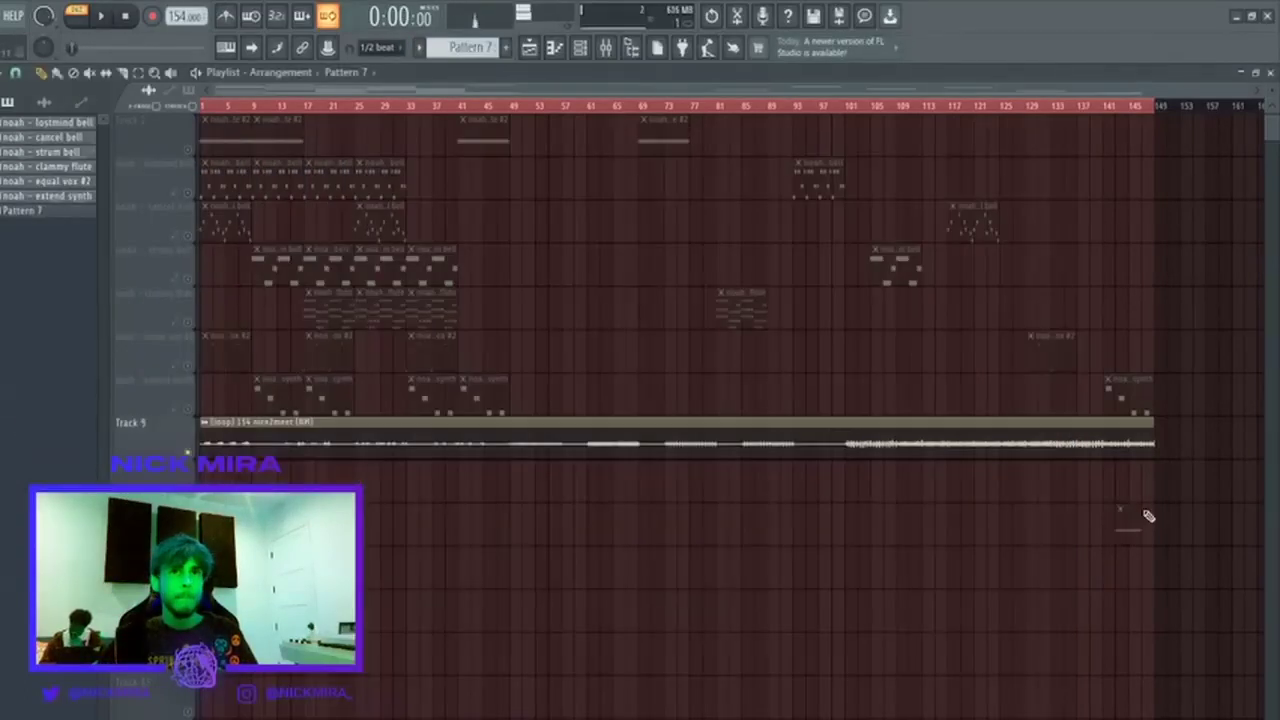
{"action": "left_click", "coordinate": [44, 102]}
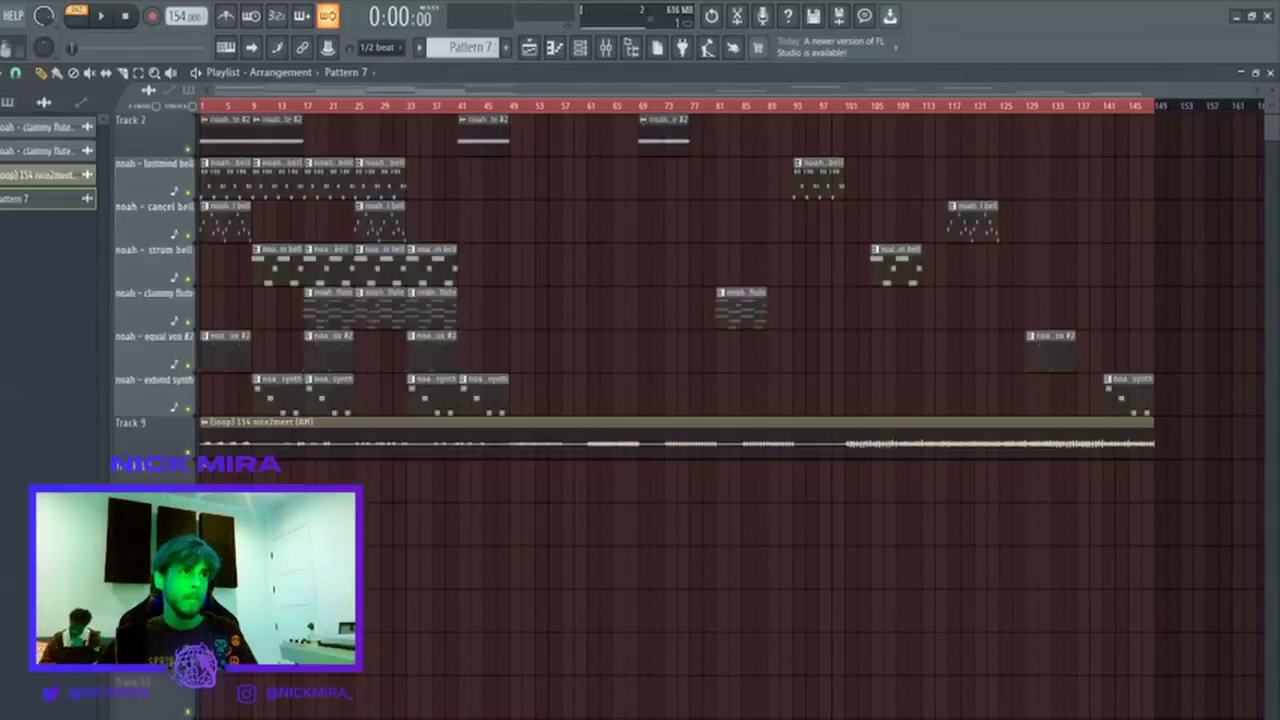
Clear the whole playlist, place the rendered Pattern 7 audio clip at the start of Track 1 and play the song.
{"action": "key", "text": "ctrl+a"}
{"action": "key", "text": "Delete"}
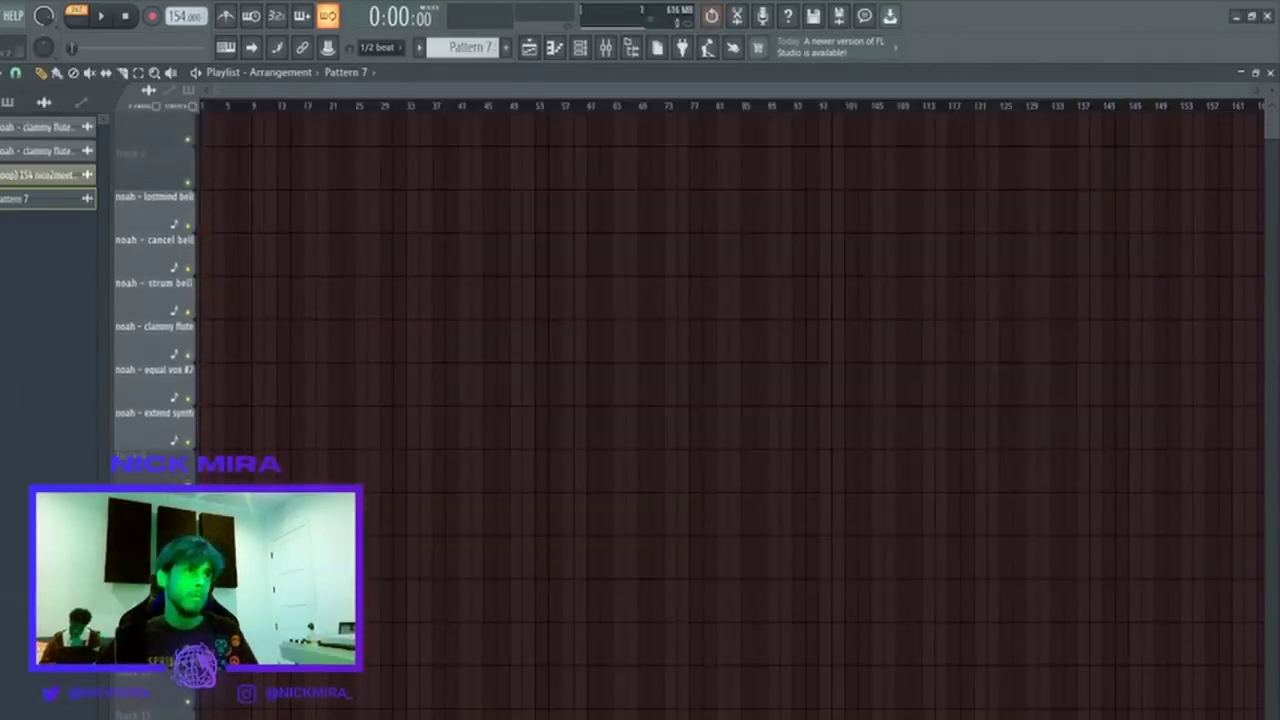
{"action": "scroll", "coordinate": [214, 120], "scroll_direction": "up", "scroll_amount": 1}
{"action": "key", "text": "space"}
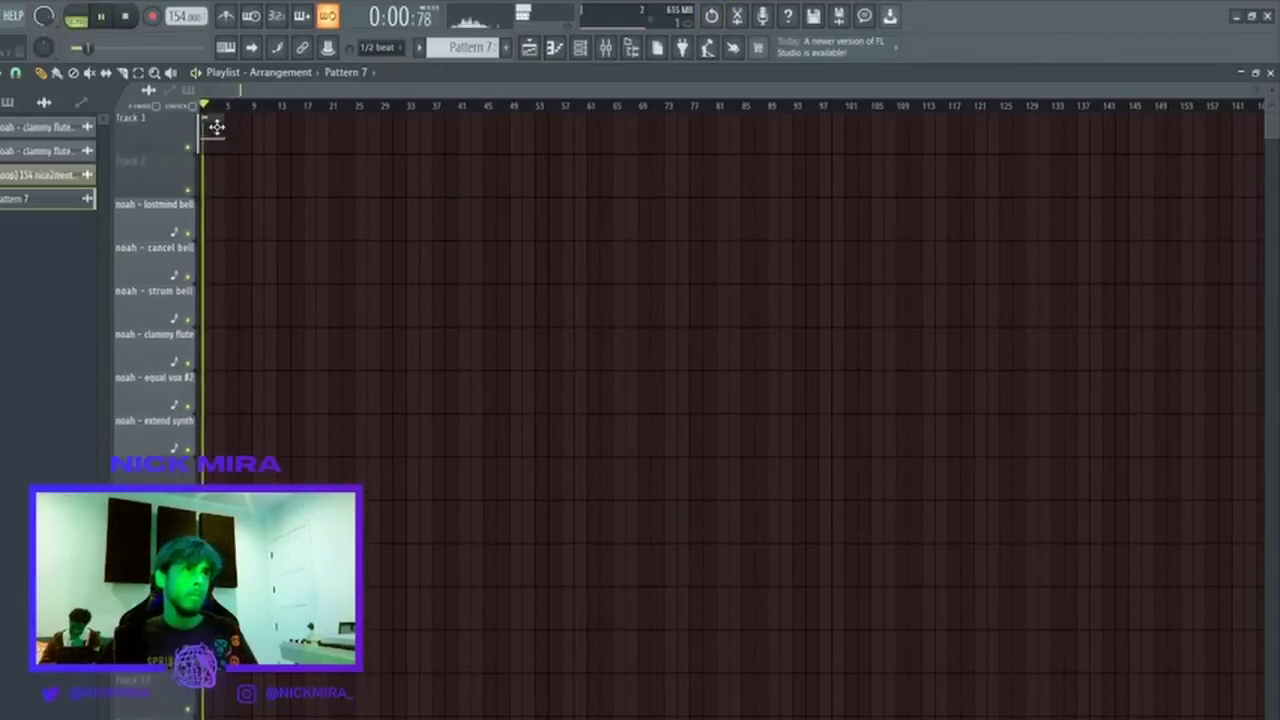
Normalize the Pattern 7 audio clip in its channel settings and route it to mixer track 11.
{"action": "double_click", "coordinate": [216, 126]}
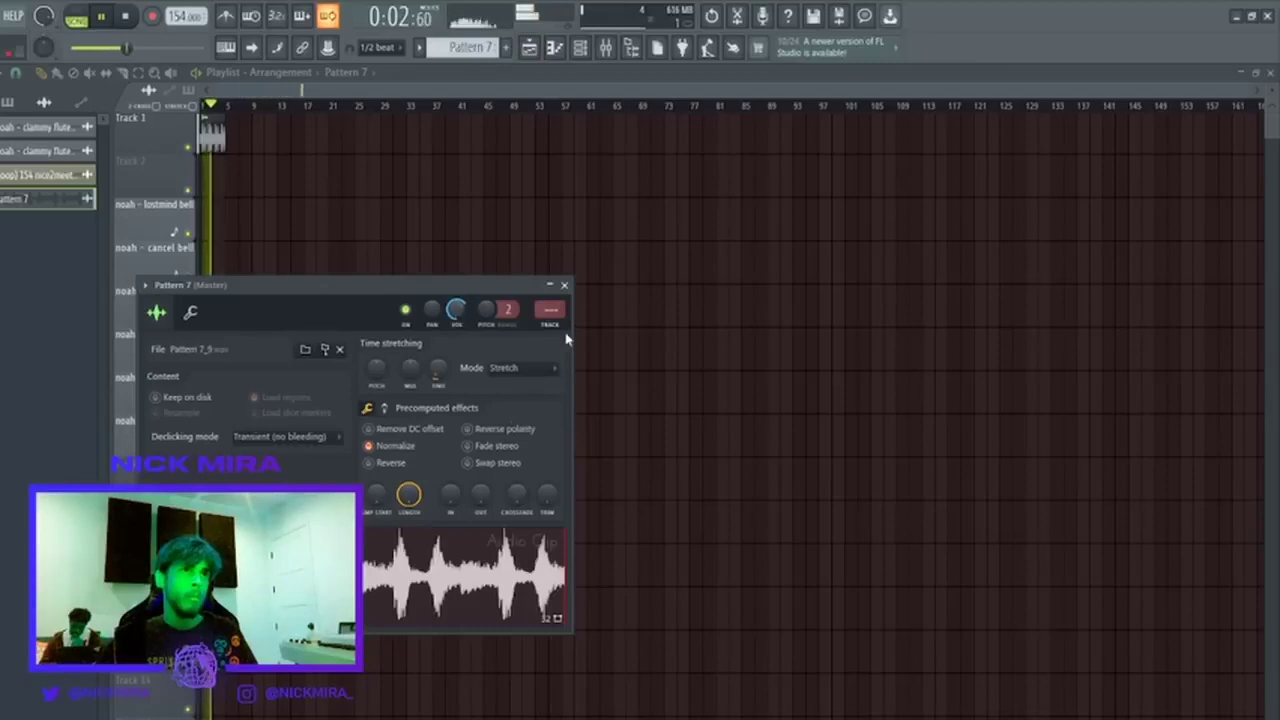
{"action": "key", "text": "ctrl+l"}
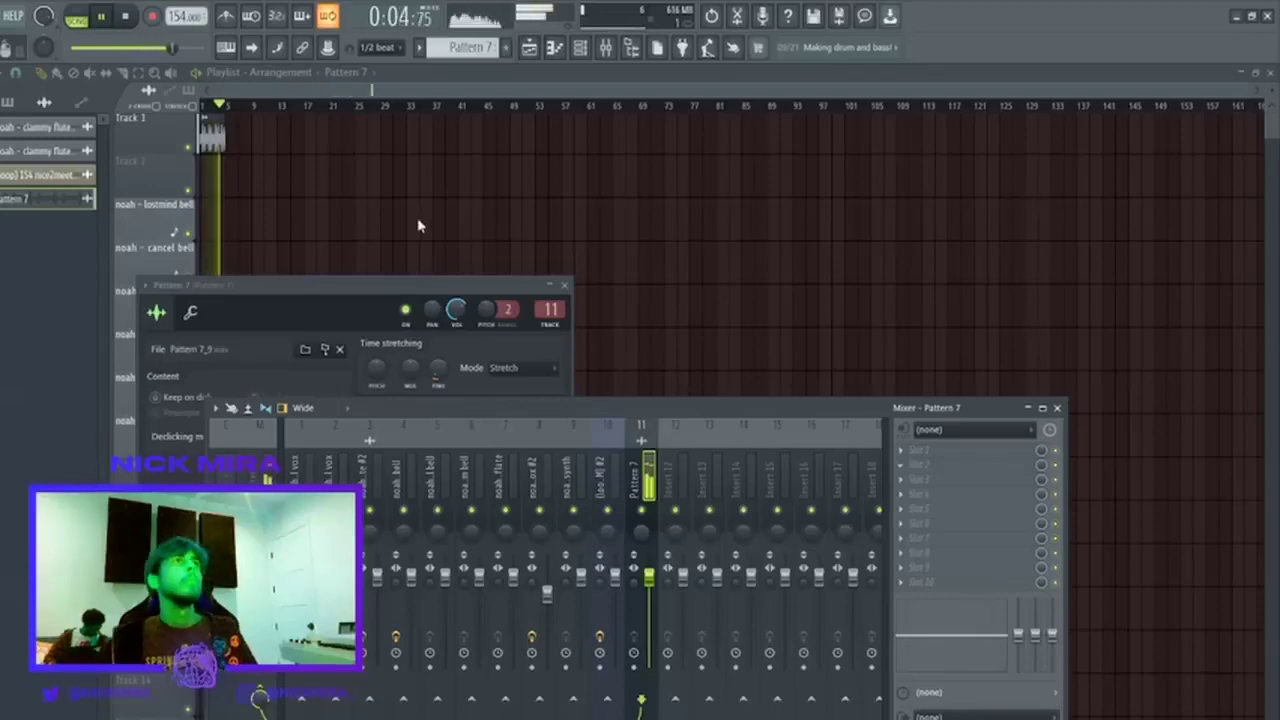
Repeat the Pattern 7 audio clip right after the first one on Track 1 and make the second clip unique.
{"action": "left_click_drag", "start_coordinate": [273, 140], "coordinate": [158, 150]}
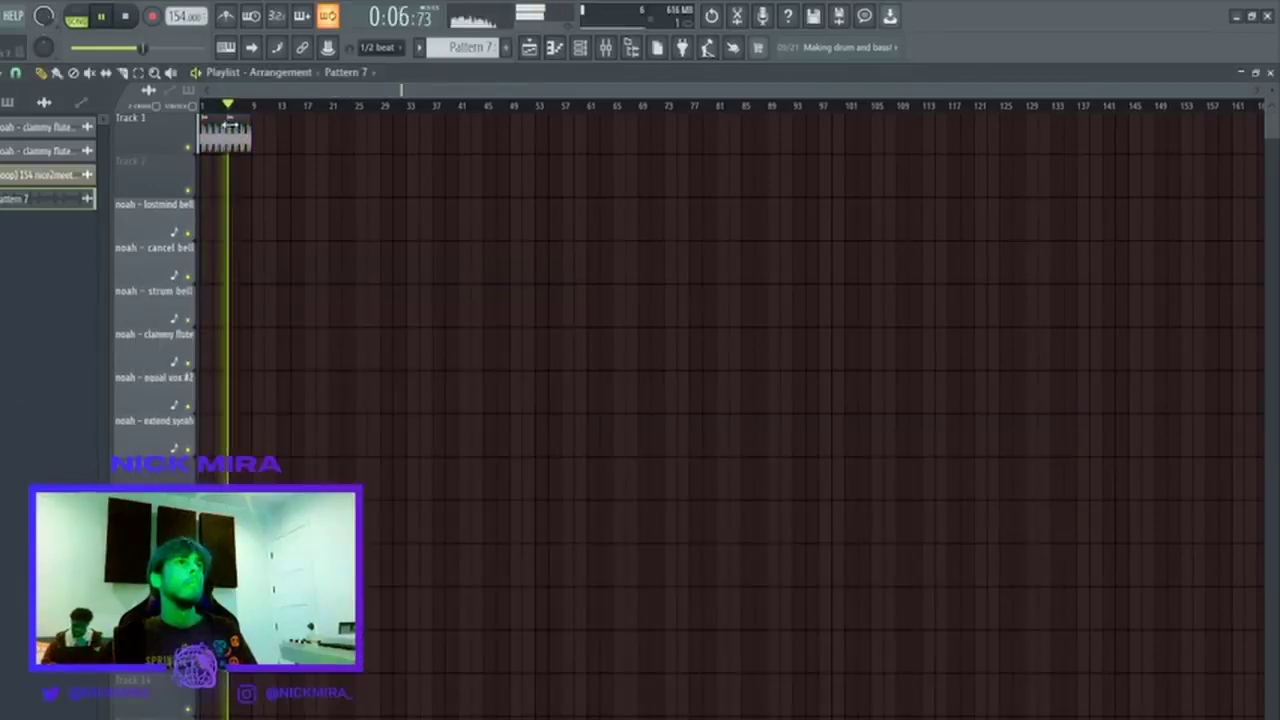
{"action": "left_click", "coordinate": [230, 119]}
{"action": "left_click", "coordinate": [303, 238]}
{"action": "left_click", "coordinate": [229, 104]}
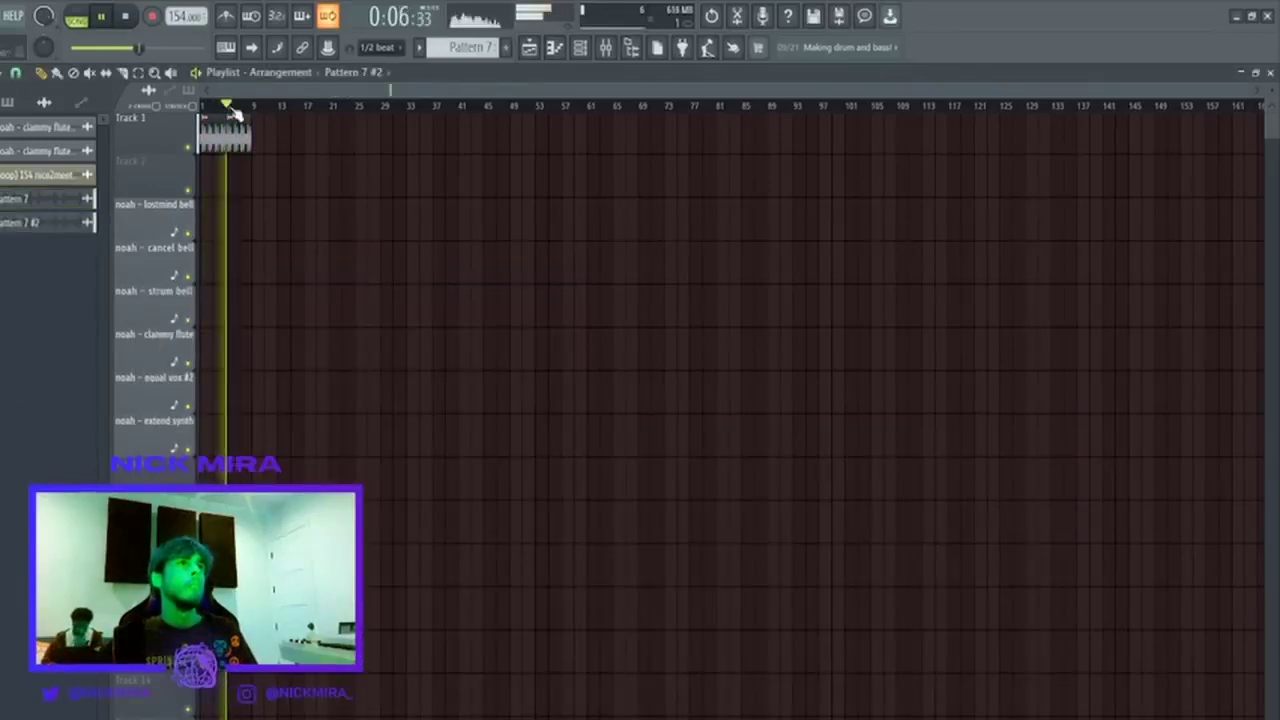
Set the second Pattern 7 clip's pitch range to 5, adjust its pitch and play back the song.
{"action": "double_click", "coordinate": [238, 120]}
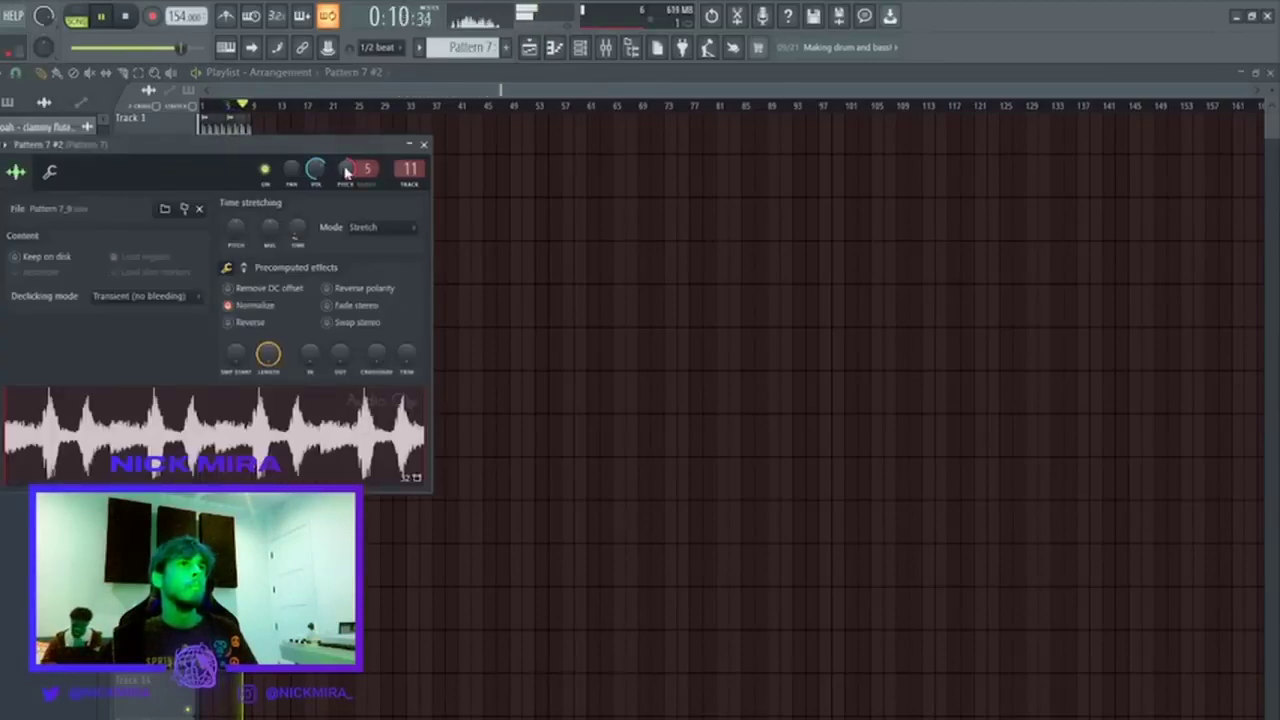
{"action": "key", "text": "space"}
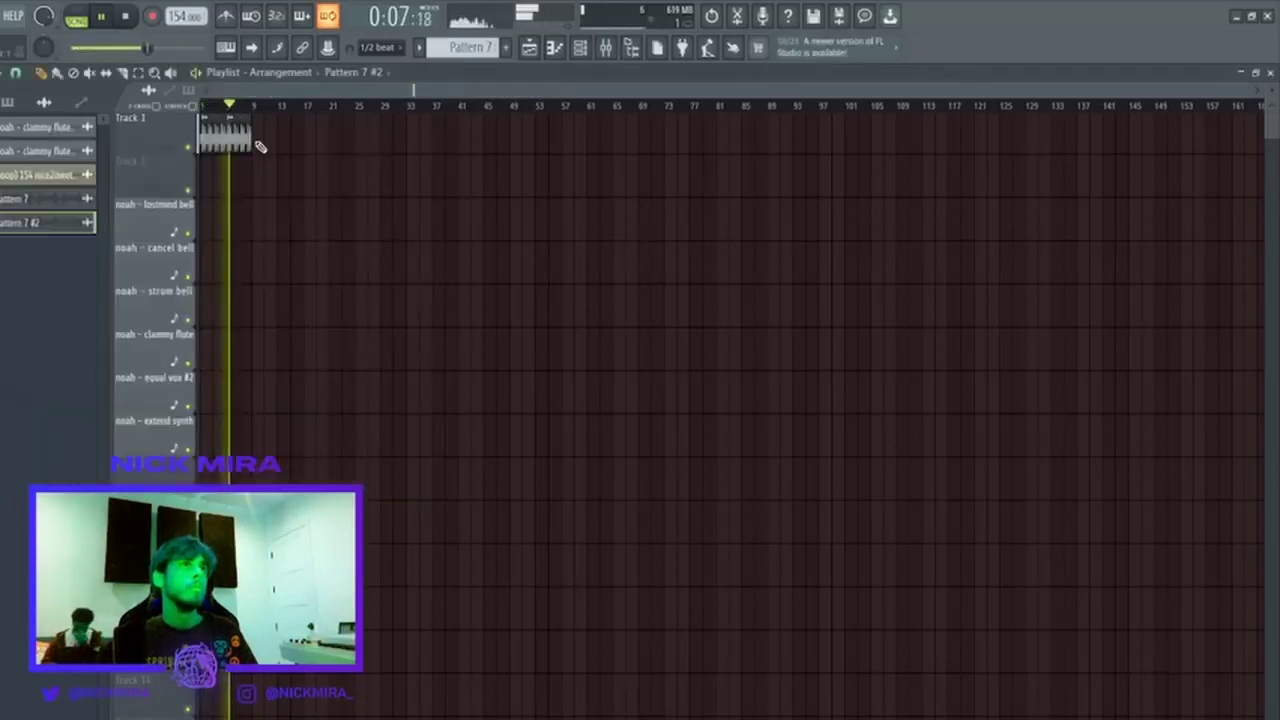
{"action": "double_click", "coordinate": [240, 125]}
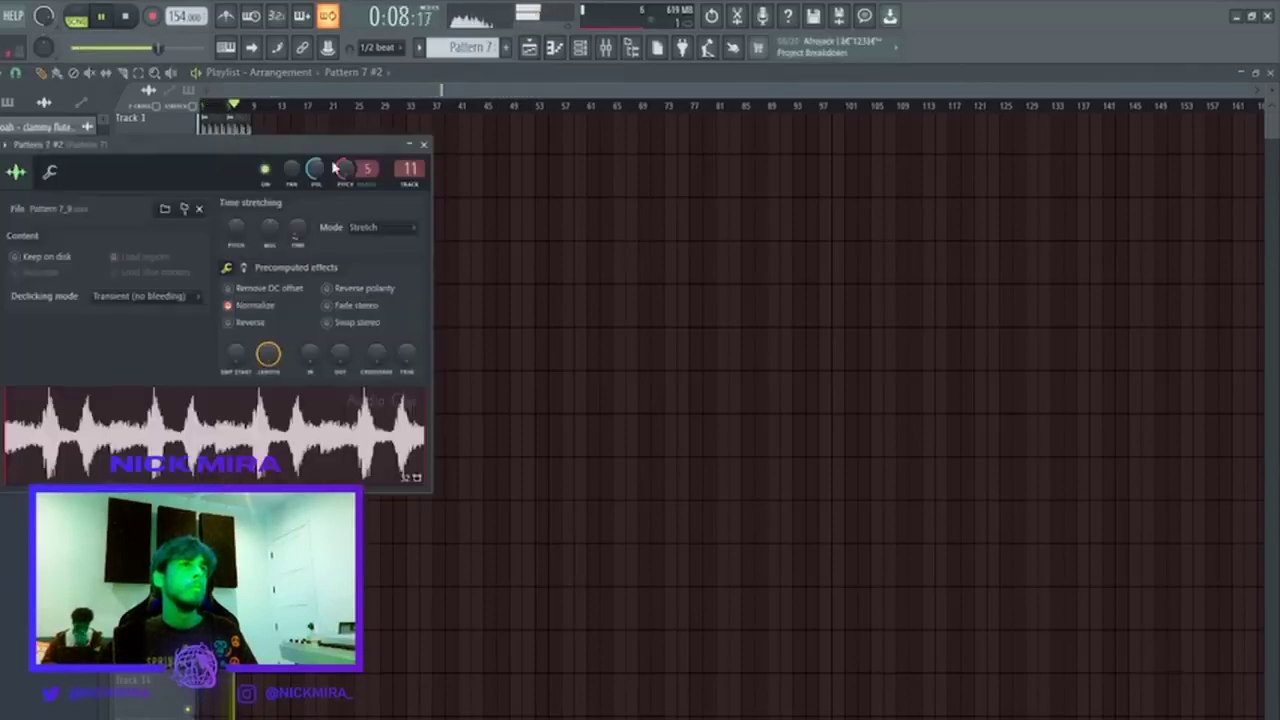
{"action": "key", "text": "space"}
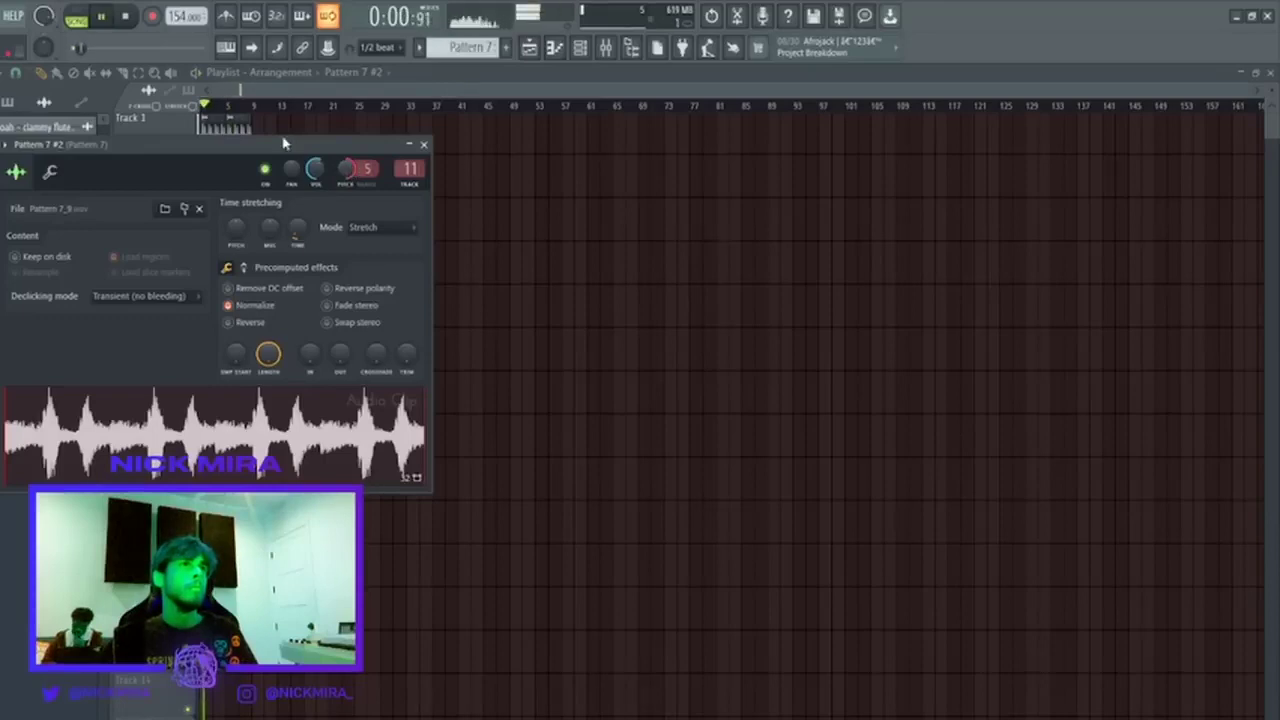
{"action": "key", "text": "Escape"}
{"action": "right_click", "coordinate": [241, 143]}
{"action": "left_click", "coordinate": [241, 143]}
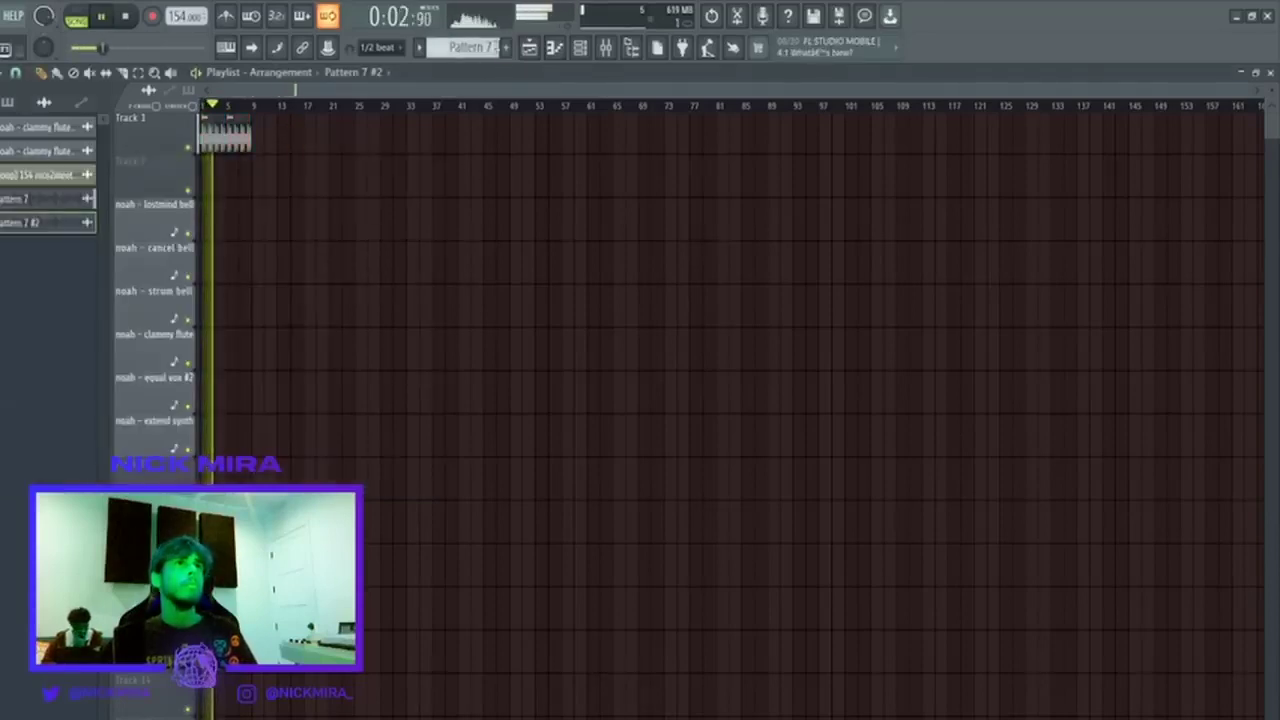
{"action": "key", "text": "space"}
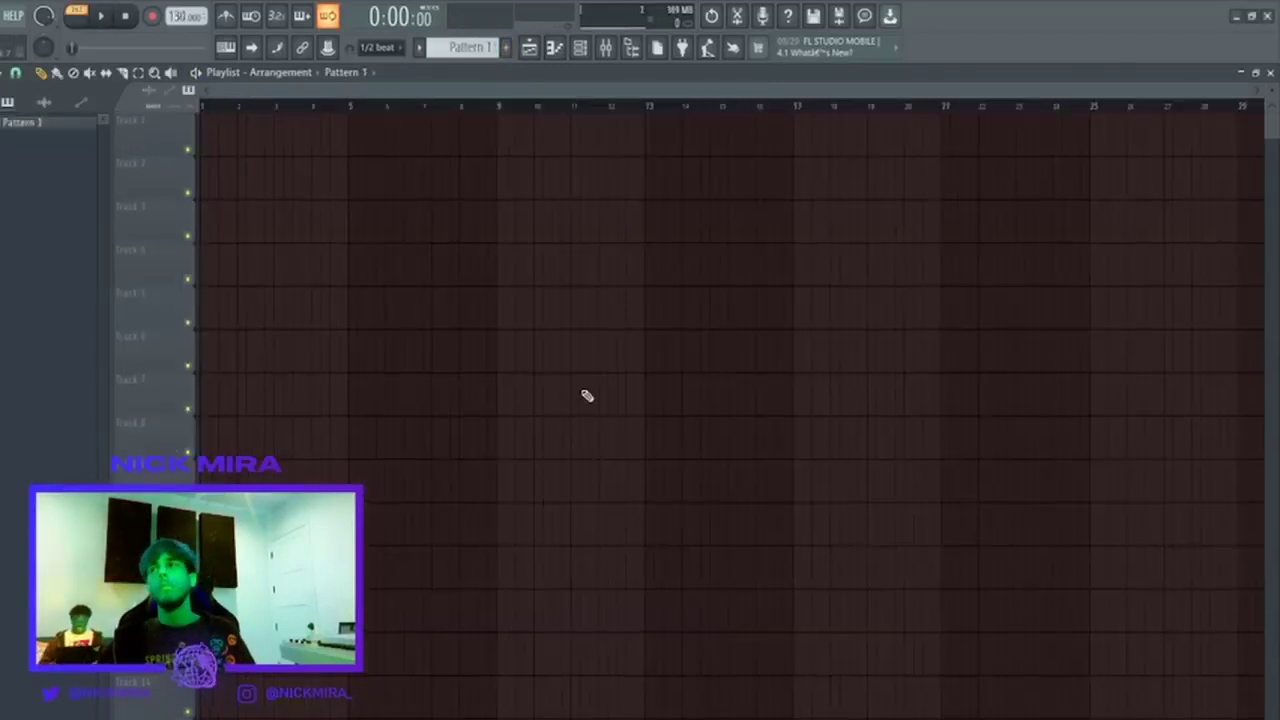
Open the channel rack, bring up the recorded FL Keys notes in the piano roll and play their final section around bar 41.
{"action": "left_click", "coordinate": [581, 49]}
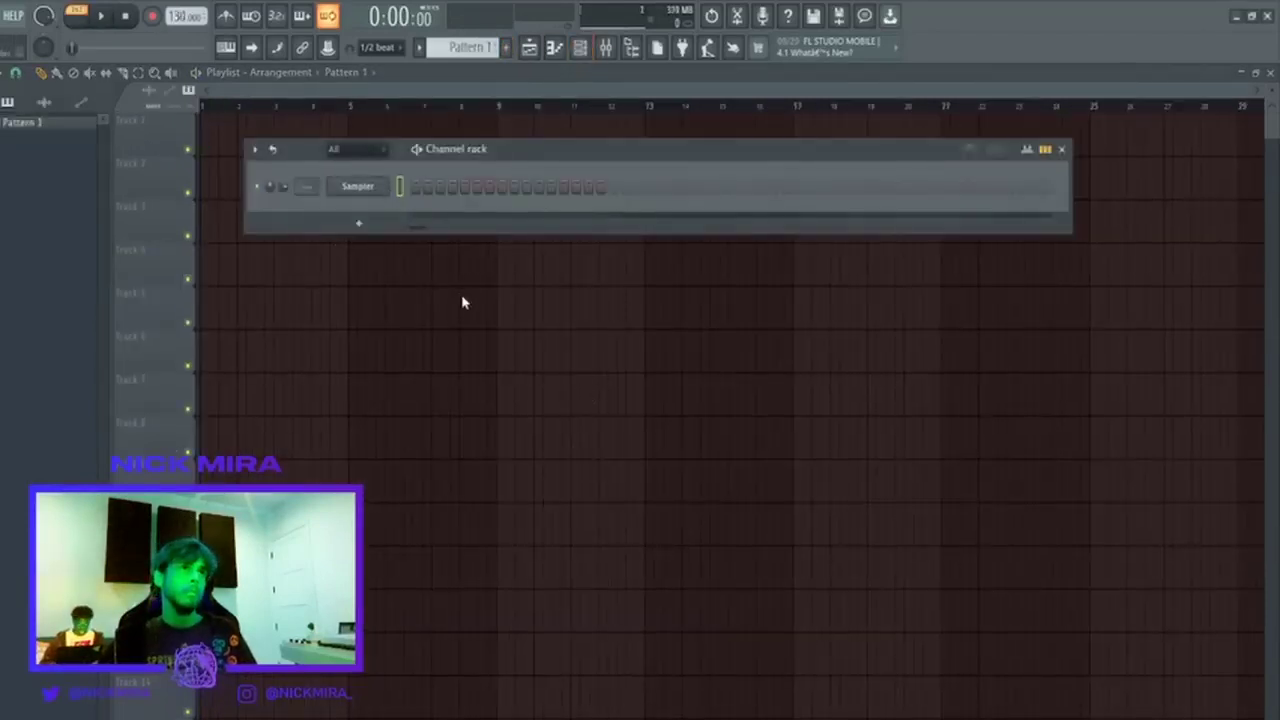
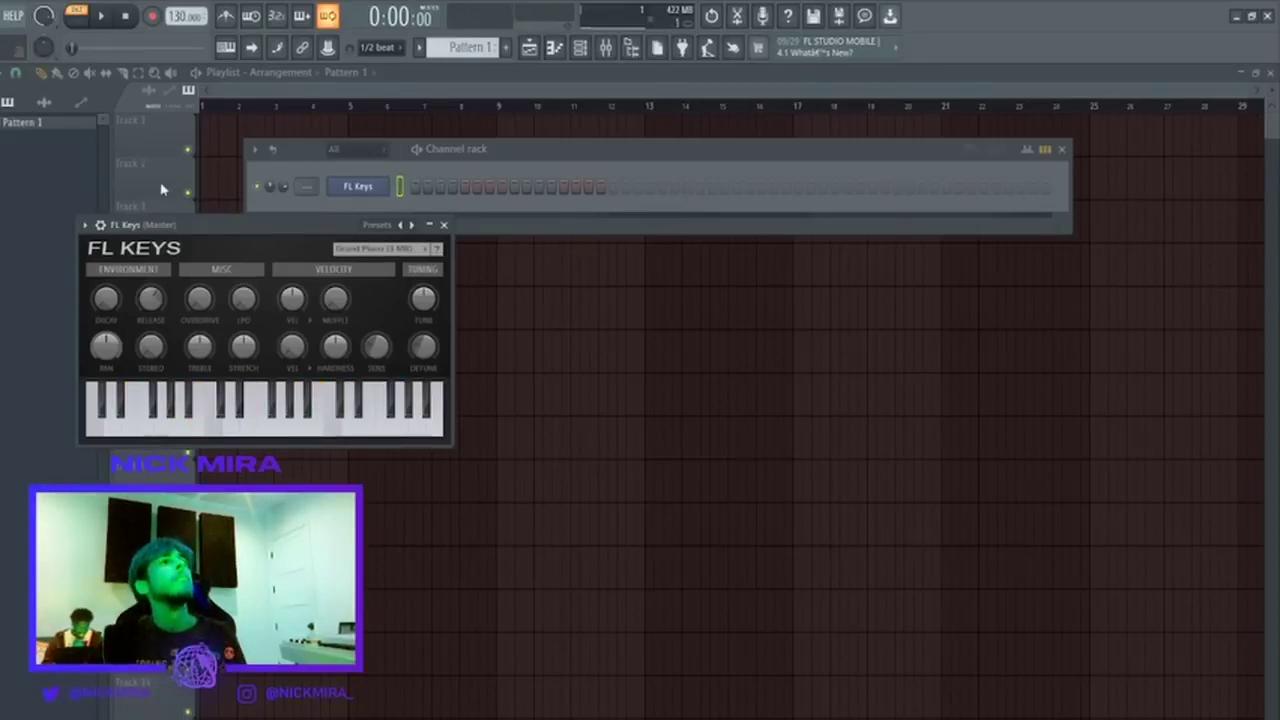
{"action": "left_click", "coordinate": [515, 192]}
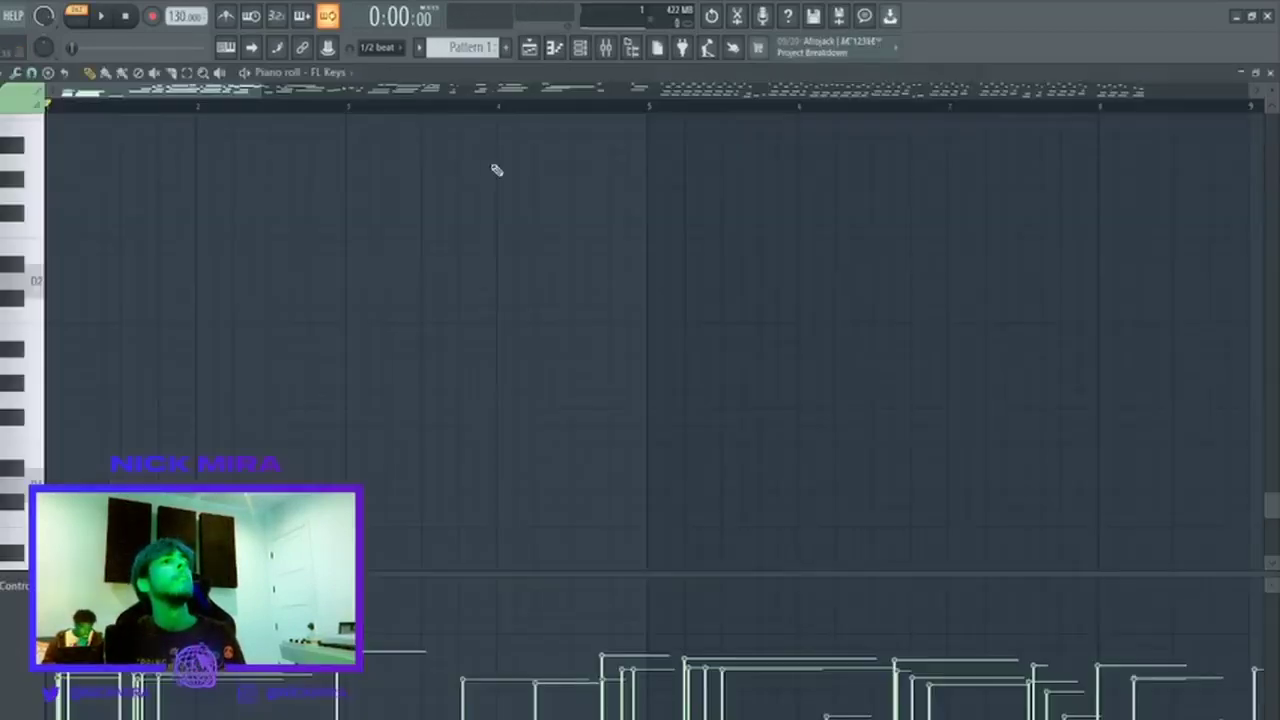
{"action": "scroll", "coordinate": [1137, 249], "scroll_direction": "up", "scroll_amount": 10}
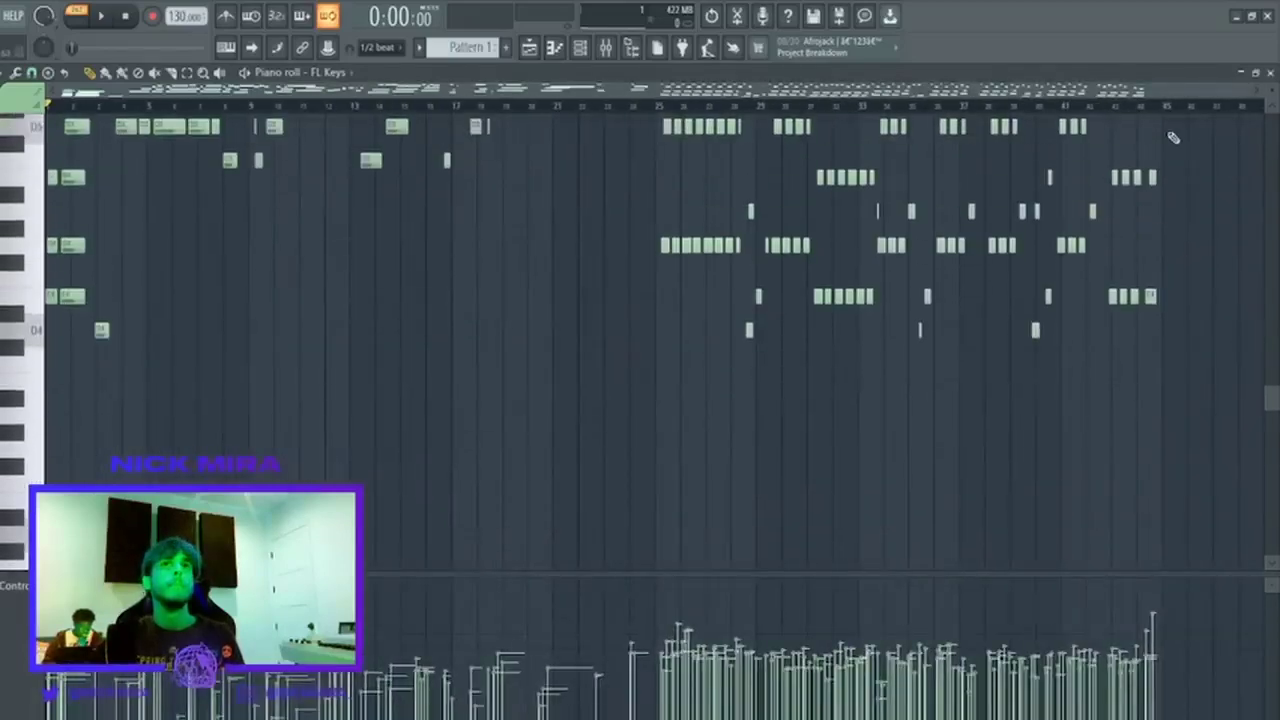
{"action": "left_click", "coordinate": [1158, 105]}
{"action": "scroll", "coordinate": [1214, 110], "scroll_direction": "up", "scroll_amount": 5}
{"action": "left_click_drag", "start_coordinate": [735, 108], "coordinate": [574, 130]}
{"action": "key", "text": "space"}
{"action": "scroll", "coordinate": [1060, 278], "scroll_direction": "up", "scroll_amount": 3}
{"action": "scroll", "coordinate": [1060, 278], "scroll_direction": "down", "scroll_amount": 3}
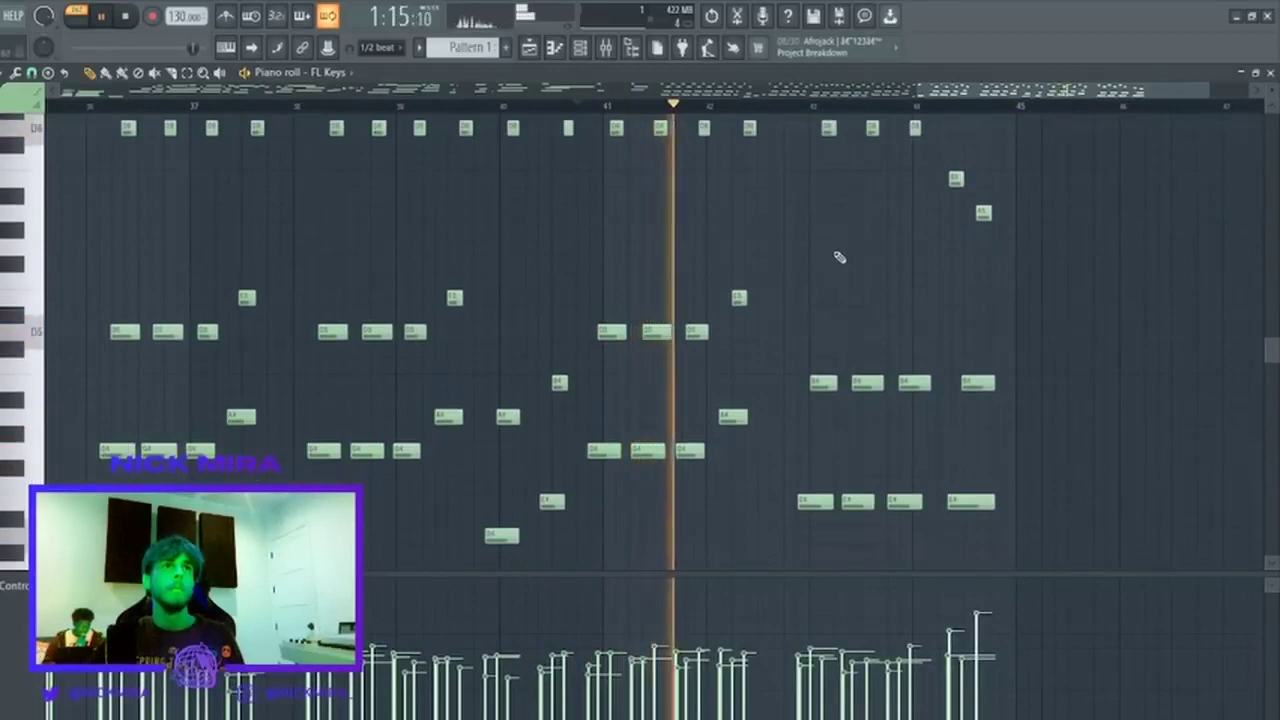
Keep only the final phrase of the FL Keys recording, from bar 41 on, and move it to the pattern's start.
{"action": "left_click_drag", "start_coordinate": [1111, 543], "coordinate": [590, 106]}
{"action": "key", "text": "Delete"}
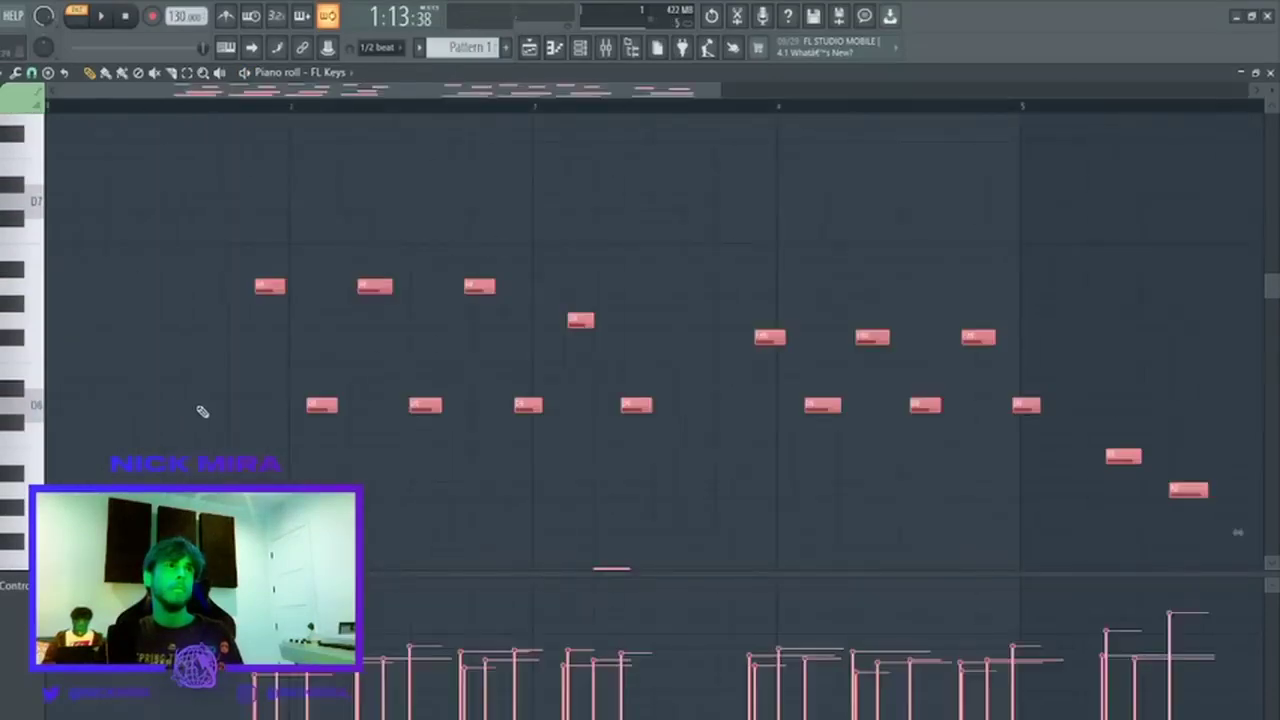
{"action": "key", "text": "space"}
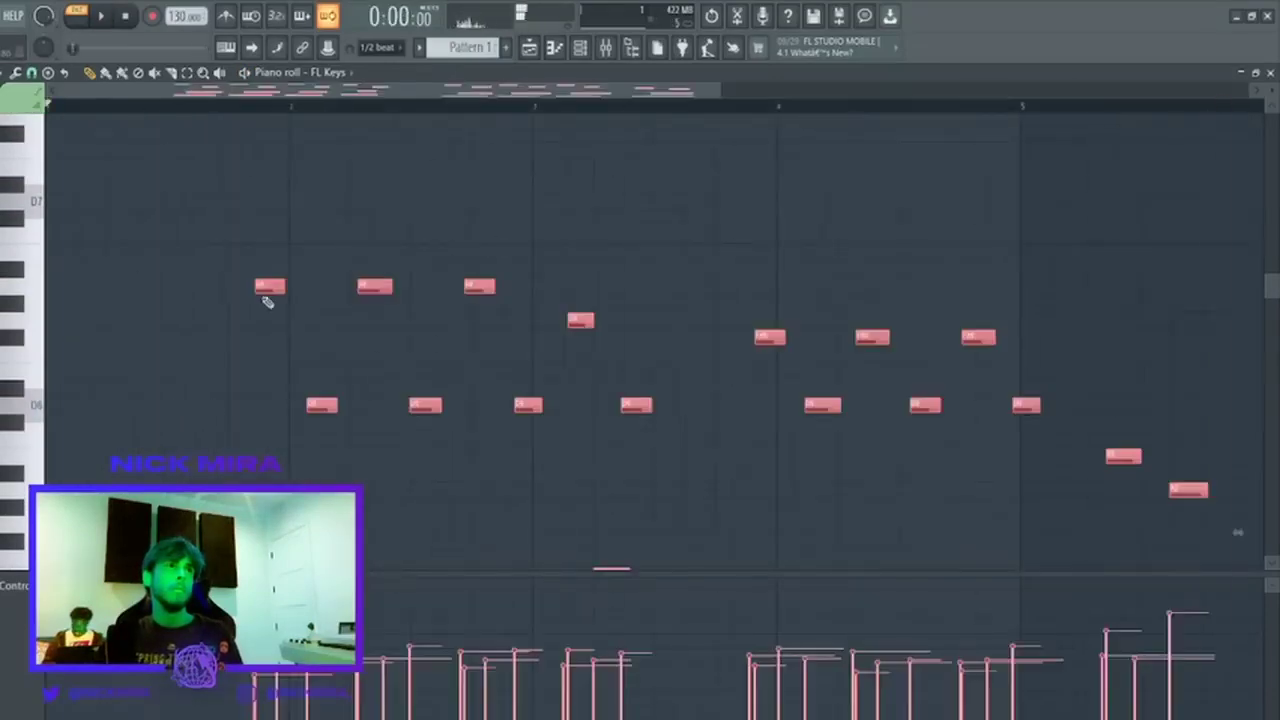
{"action": "key", "text": "space"}
{"action": "scroll", "coordinate": [209, 109], "scroll_direction": "down", "scroll_amount": 3}
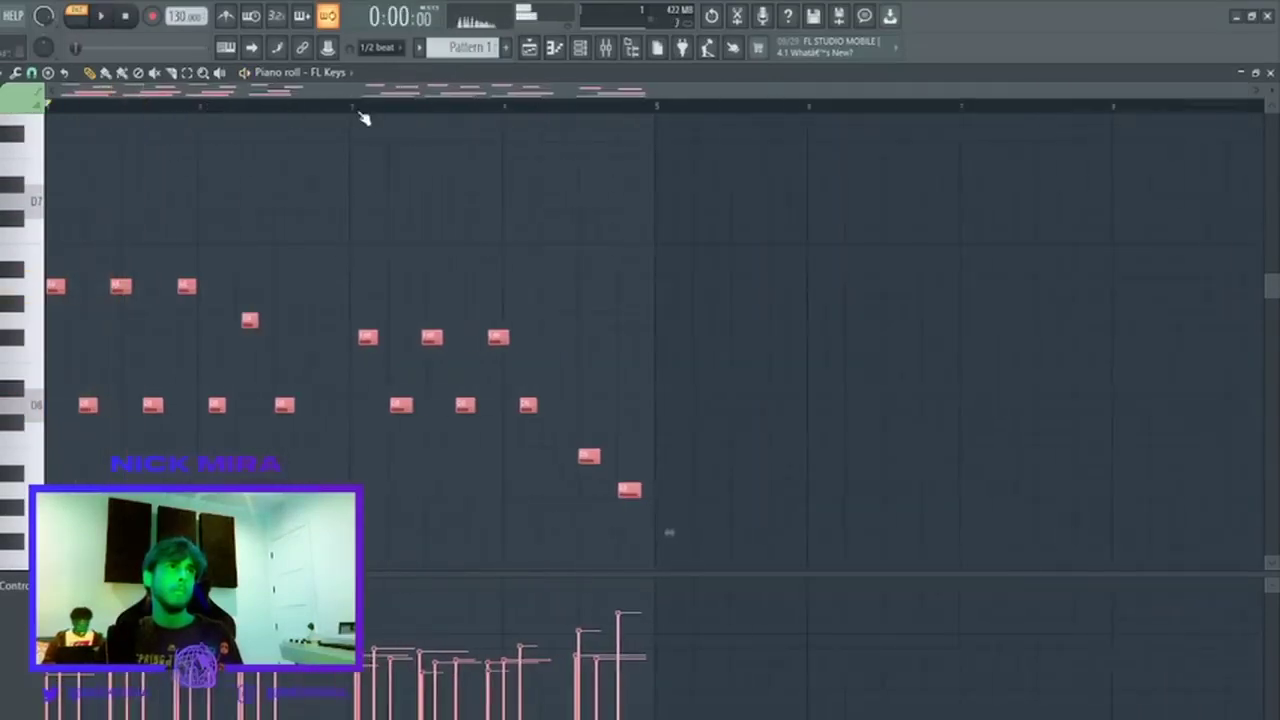
Select the phrase's notes in bars 3 and 4 and play them back from bar 3.
{"action": "scroll", "coordinate": [357, 257], "scroll_direction": "down", "scroll_amount": 5}
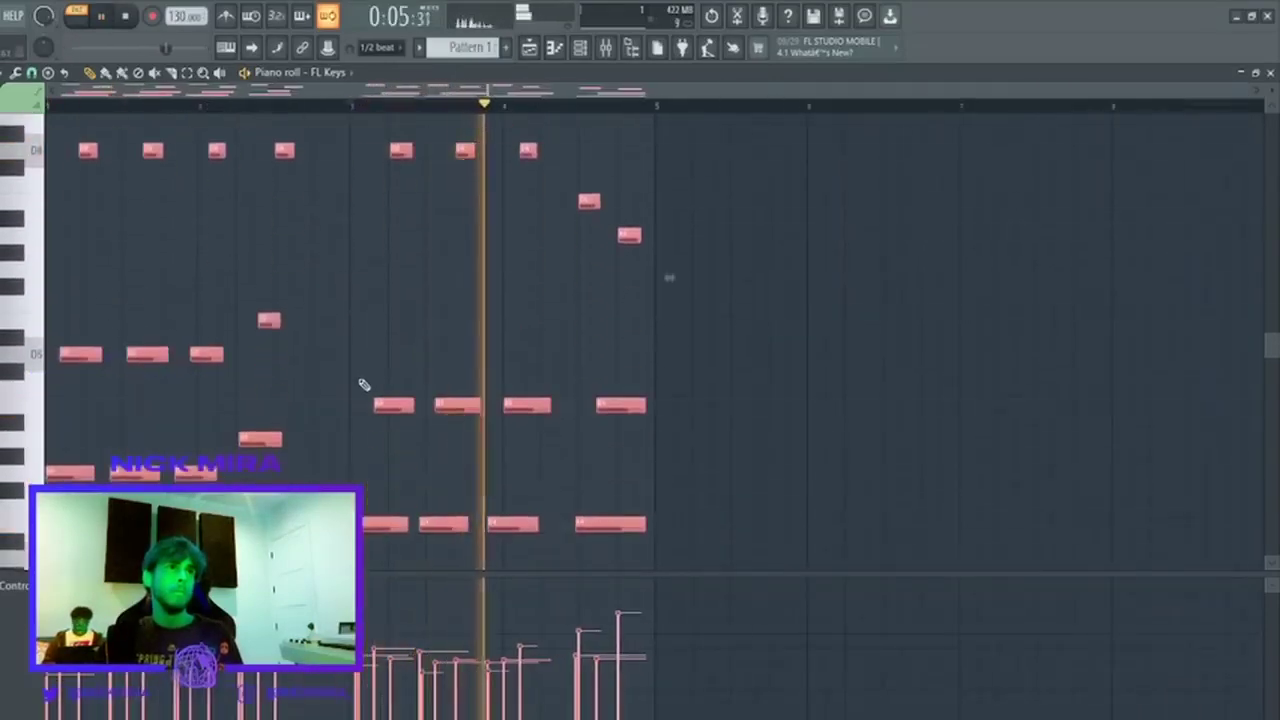
{"action": "scroll", "coordinate": [363, 400], "scroll_direction": "down", "scroll_amount": 1}
{"action": "left_click_drag", "start_coordinate": [358, 522], "coordinate": [848, 114]}
{"action": "key", "text": "space"}
{"action": "key", "text": "space"}
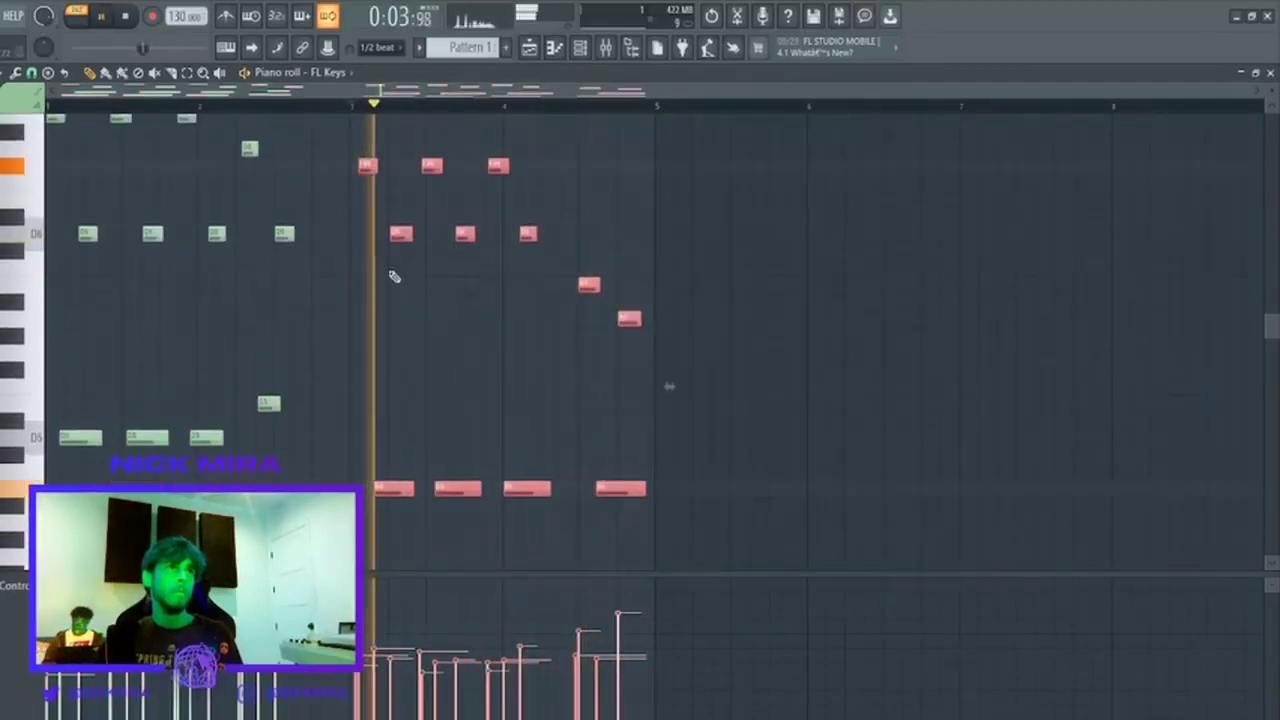
Try quantizing the selected notes in bars 3 and 4.
{"action": "key", "text": "shift+q"}
{"action": "key", "text": "space"}
{"action": "key", "text": "space"}
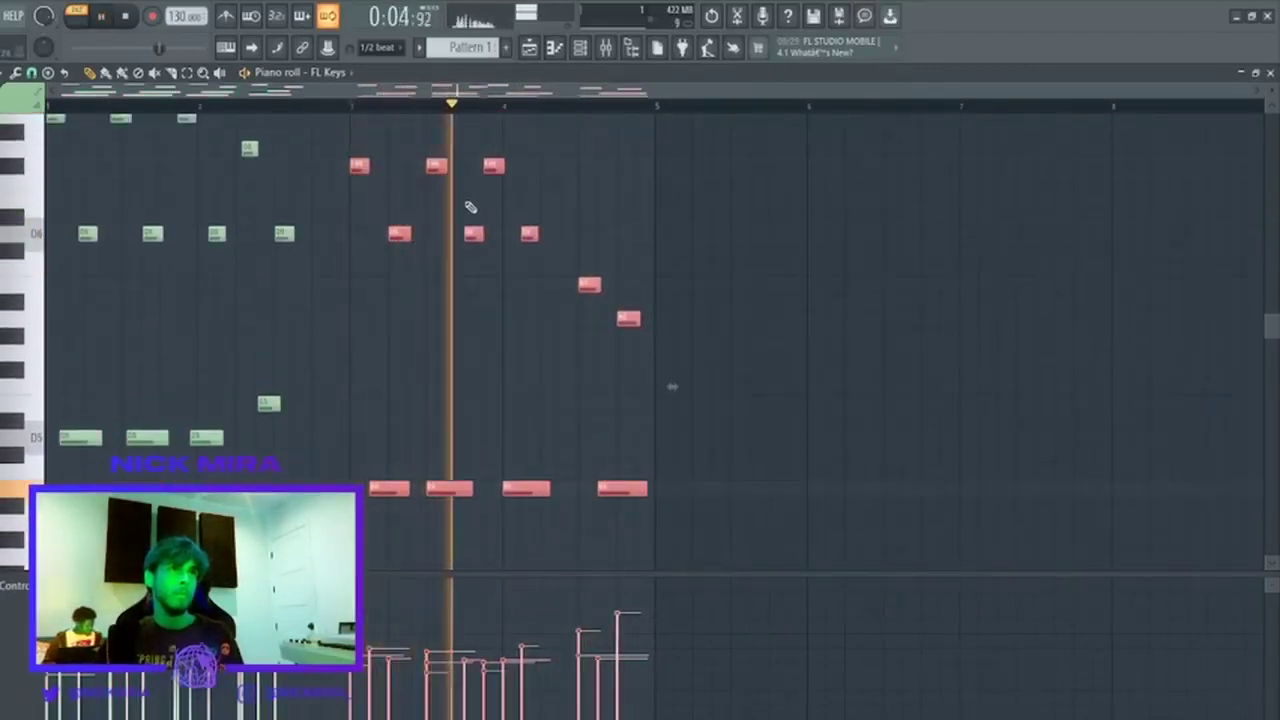
{"action": "key", "text": "ctrl+z"}
{"action": "key", "text": "space"}
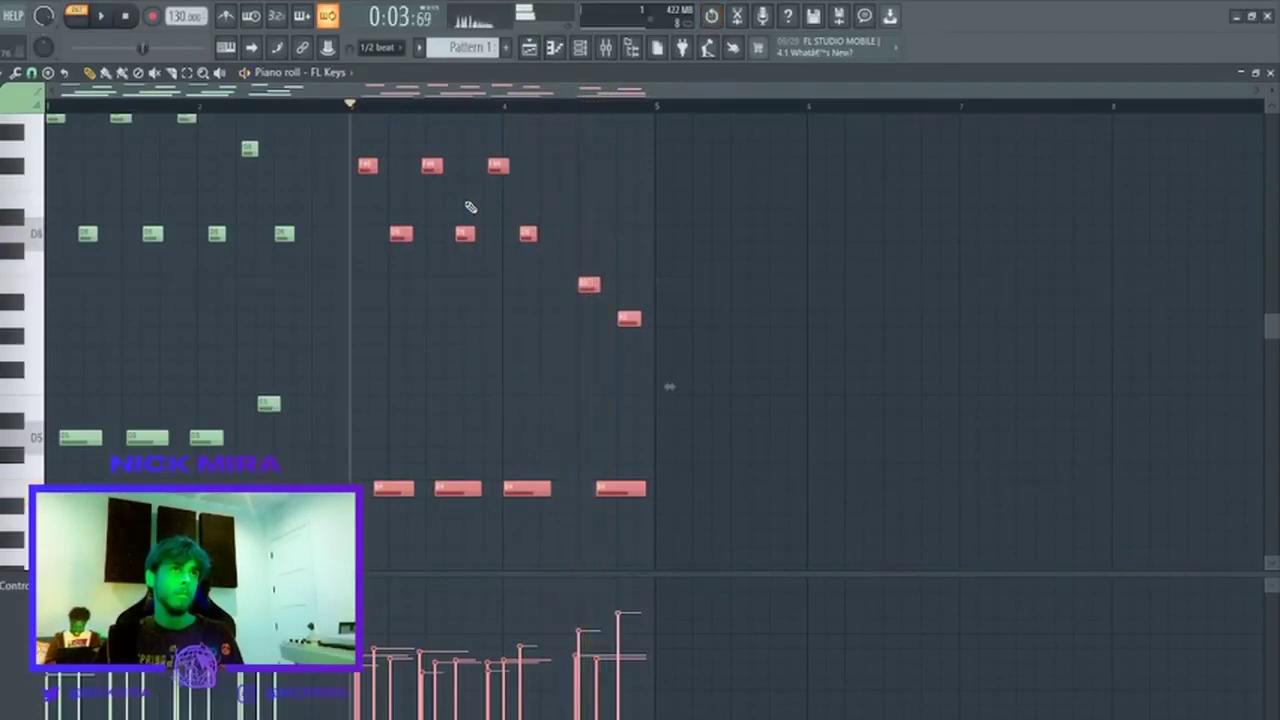
Stretch the selected notes of bars 3 and 4 so the group ends slightly past the start of bar 5.
{"action": "key", "text": "space"}
{"action": "scroll", "coordinate": [760, 393], "scroll_direction": "down", "scroll_amount": 3}
{"action": "scroll", "coordinate": [671, 300], "scroll_direction": "up", "scroll_amount": 2}
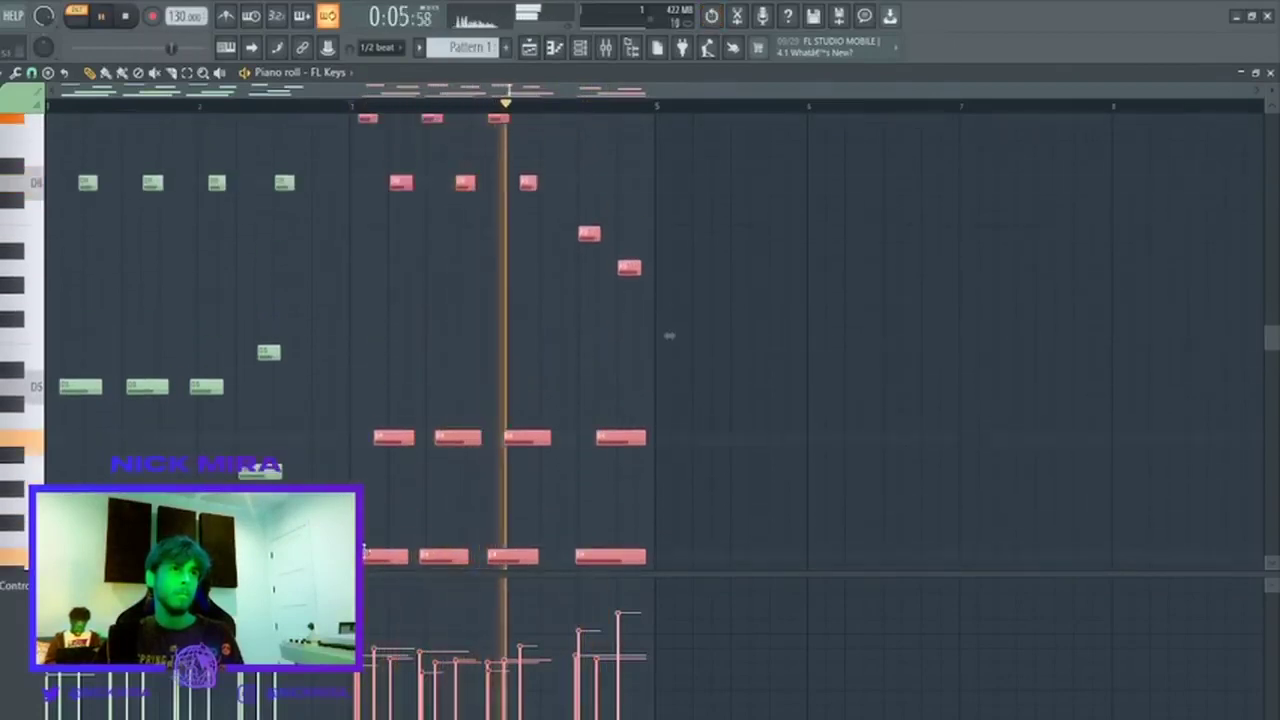
{"action": "left_click_drag", "start_coordinate": [666, 336], "coordinate": [706, 317]}
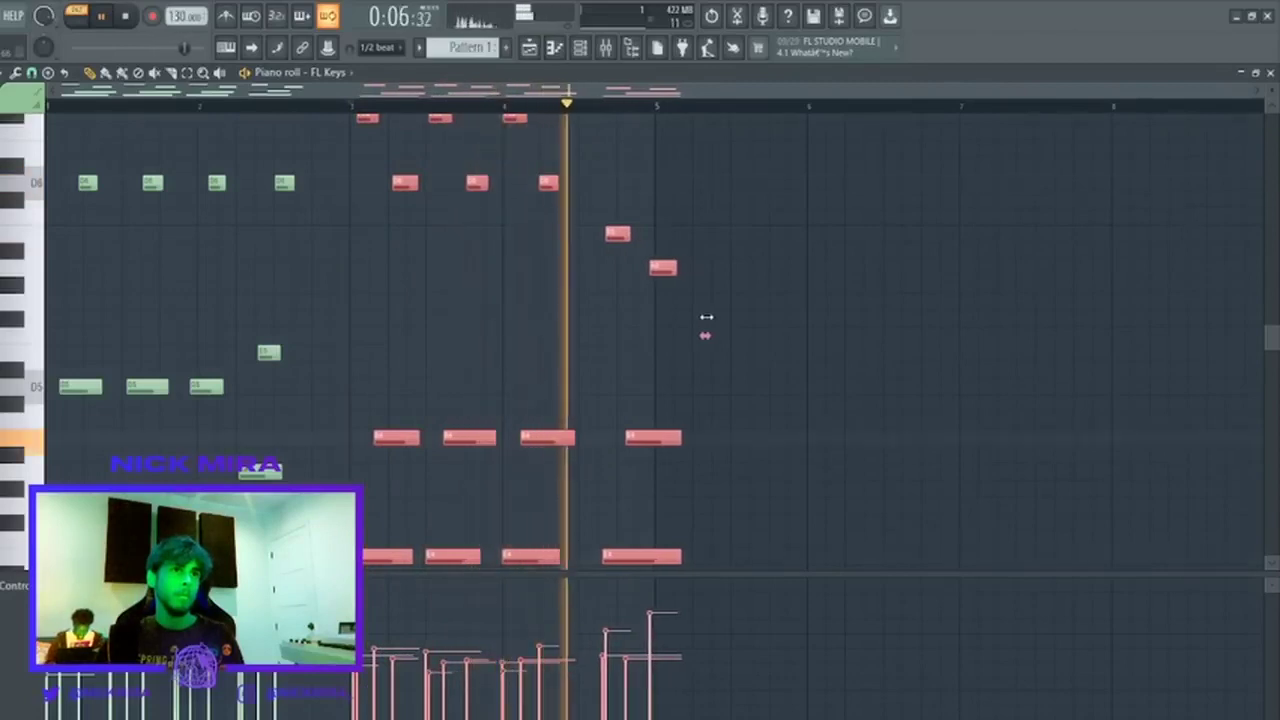
Try moving the last four notes of the phrase slightly earlier.
{"action": "left_click_drag", "start_coordinate": [585, 188], "coordinate": [849, 614]}
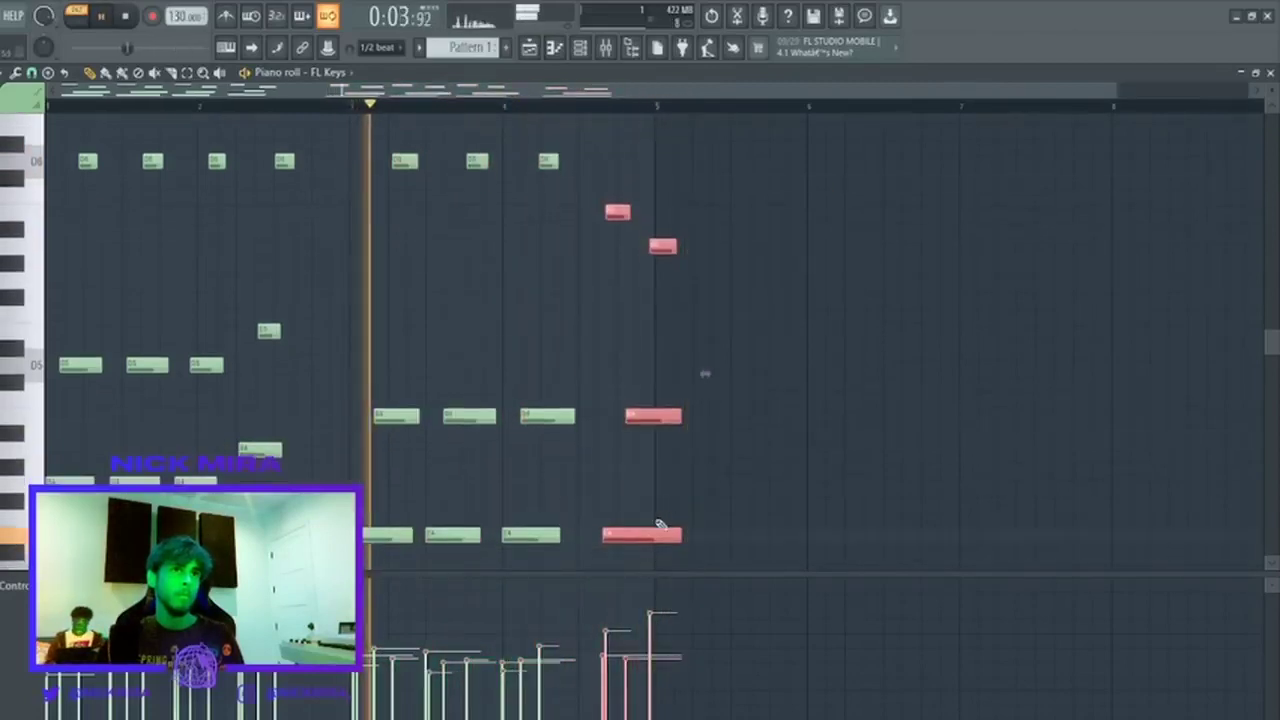
{"action": "left_click_drag", "start_coordinate": [652, 528], "coordinate": [631, 530]}
{"action": "key", "text": "ctrl+z"}
{"action": "key", "text": "ctrl+d"}
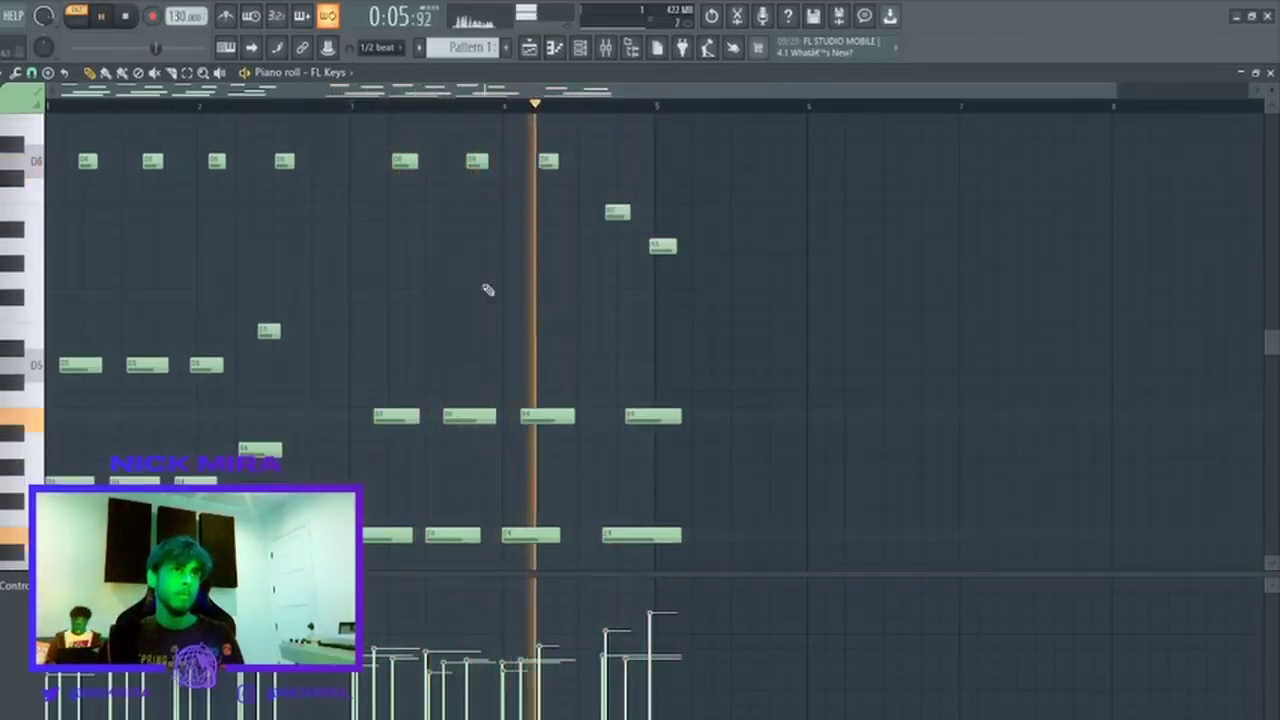
Quantize all the FL Keys notes and trim and shift the final ones to end at the start of bar 5.
{"action": "key", "text": "ctrl+q"}
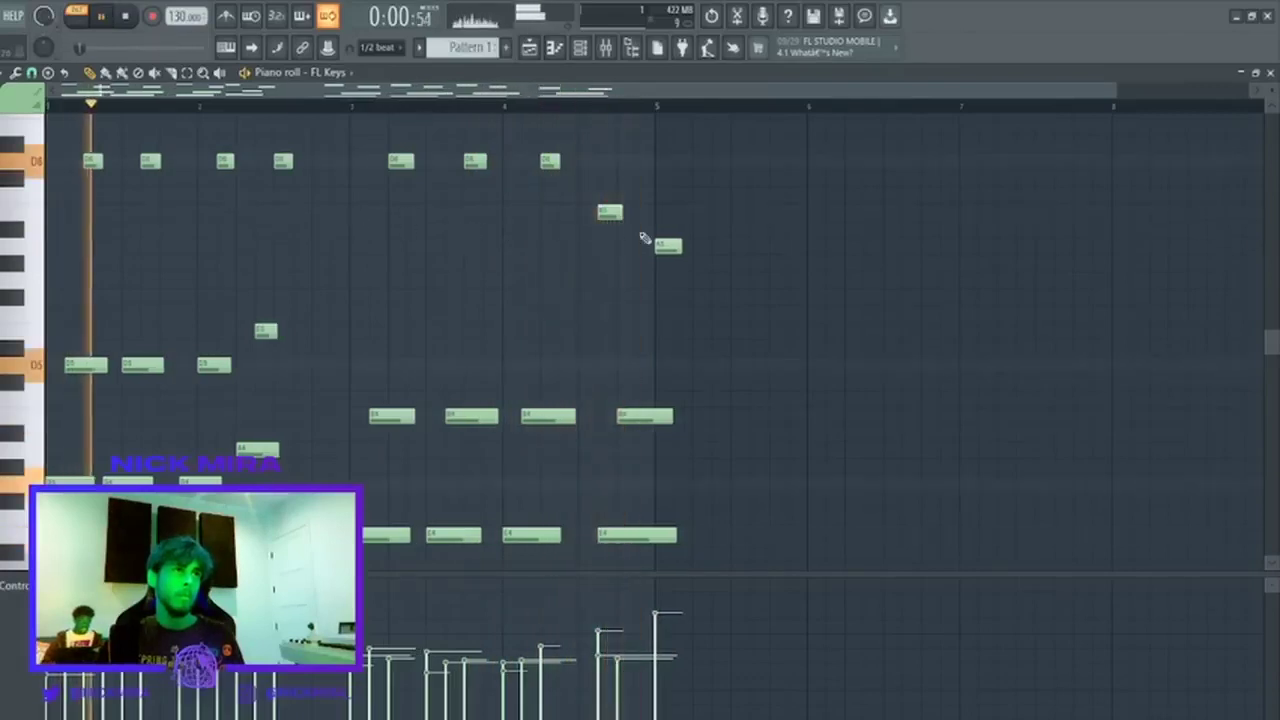
{"action": "key", "text": "c"}
{"action": "left_click_drag", "start_coordinate": [738, 186], "coordinate": [665, 620]}
{"action": "key", "text": "ctrl+z"}
{"action": "scroll", "coordinate": [722, 415], "scroll_direction": "up", "scroll_amount": 3}
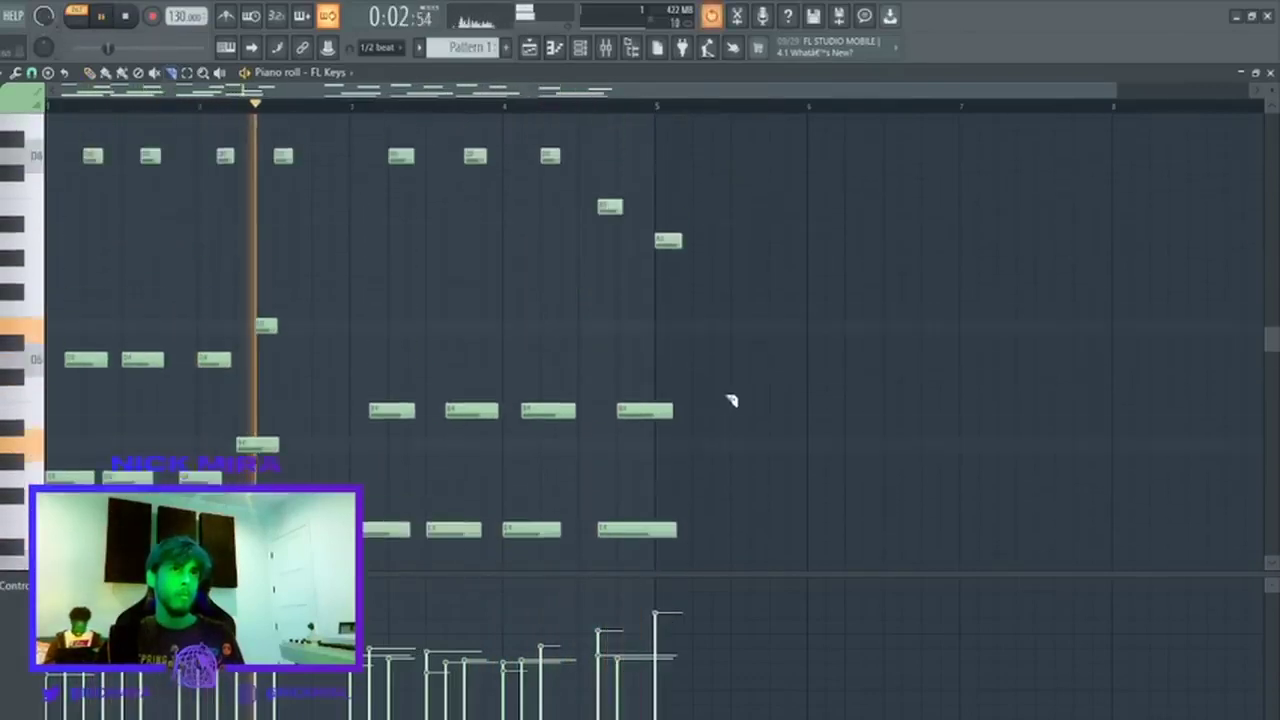
{"action": "left_click_drag", "start_coordinate": [757, 302], "coordinate": [677, 609]}
{"action": "scroll", "coordinate": [677, 577], "scroll_direction": "down", "scroll_amount": 3}
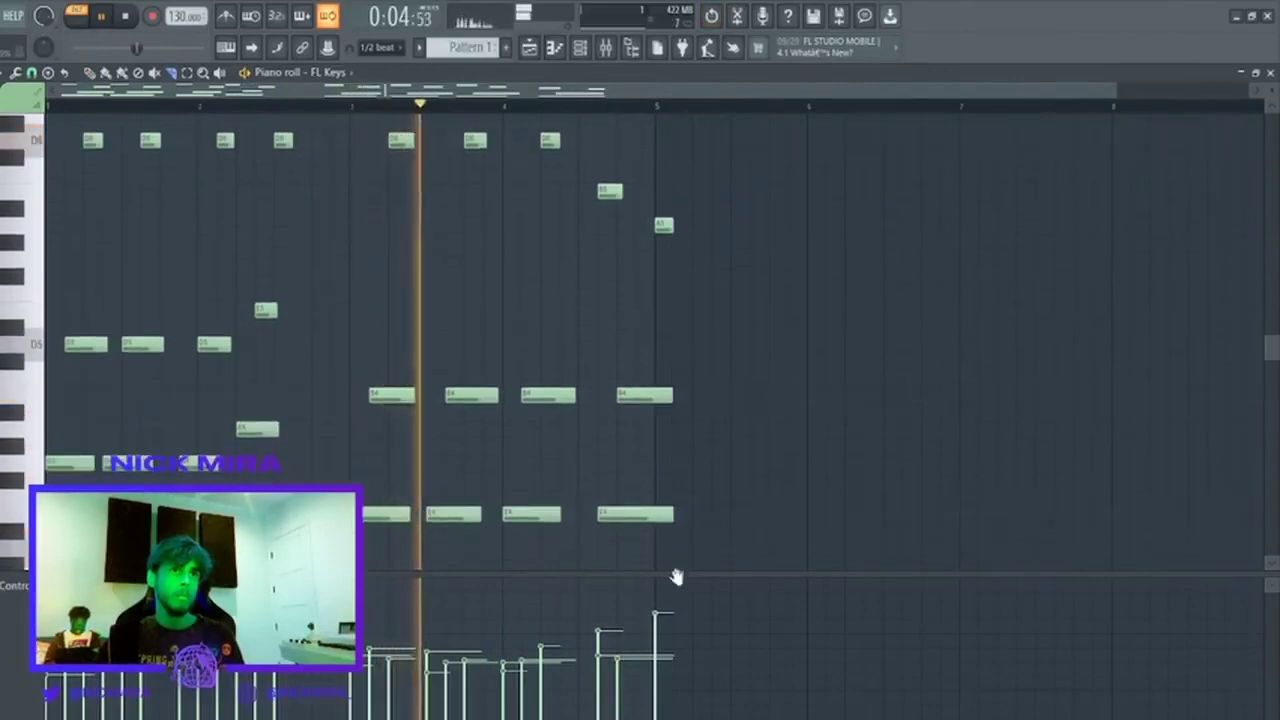
{"action": "left_click_drag", "start_coordinate": [690, 180], "coordinate": [668, 530]}
{"action": "left_click_drag", "start_coordinate": [685, 542], "coordinate": [666, 191]}
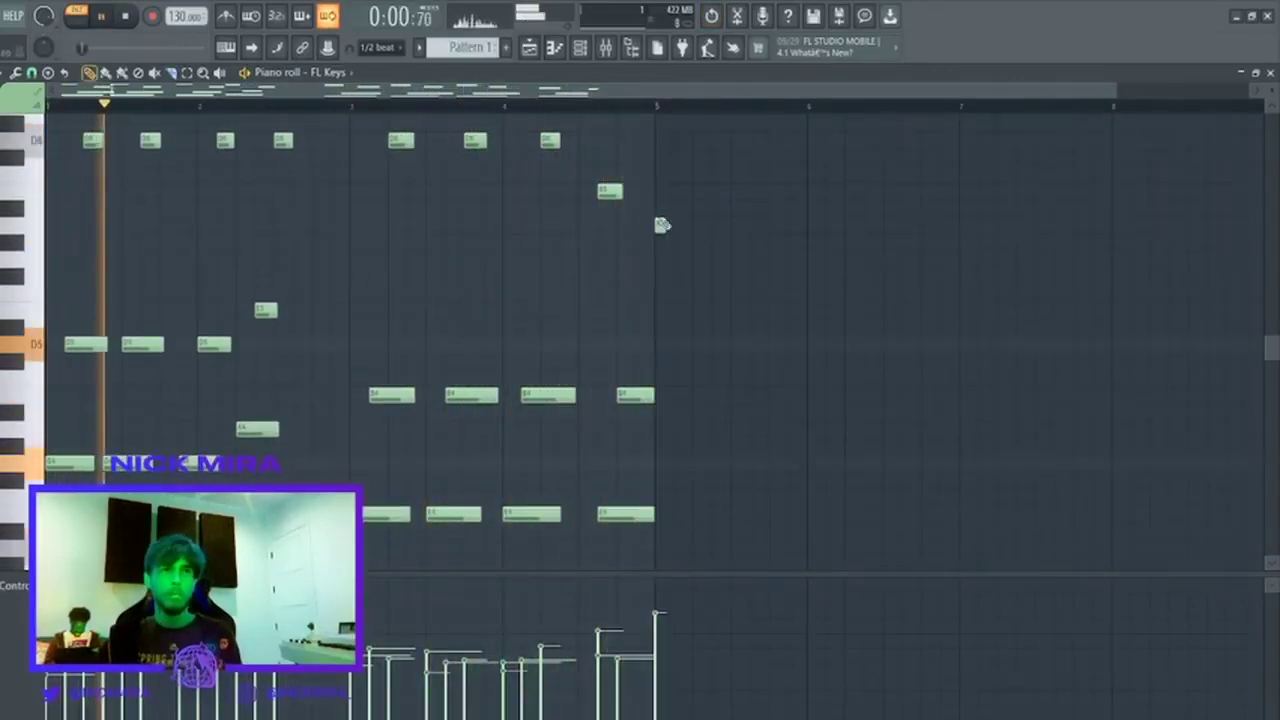
{"action": "scroll", "coordinate": [574, 437], "scroll_direction": "up", "scroll_amount": 3}
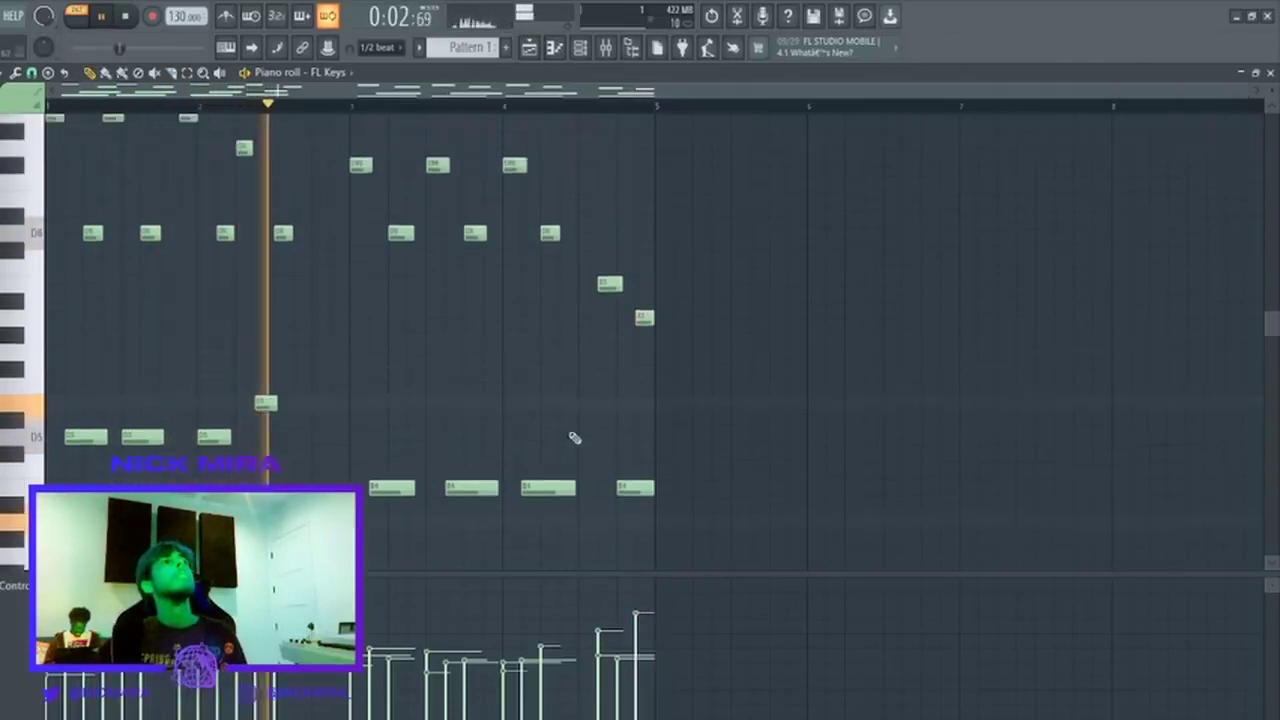
Lengthen and trim the A4 and E5 notes in bar 2, and duplicate the pair to fill the bar up to bar 3.
{"action": "scroll", "coordinate": [283, 384], "scroll_direction": "down", "scroll_amount": 3}
{"action": "left_click_drag", "start_coordinate": [279, 269], "coordinate": [295, 429]}
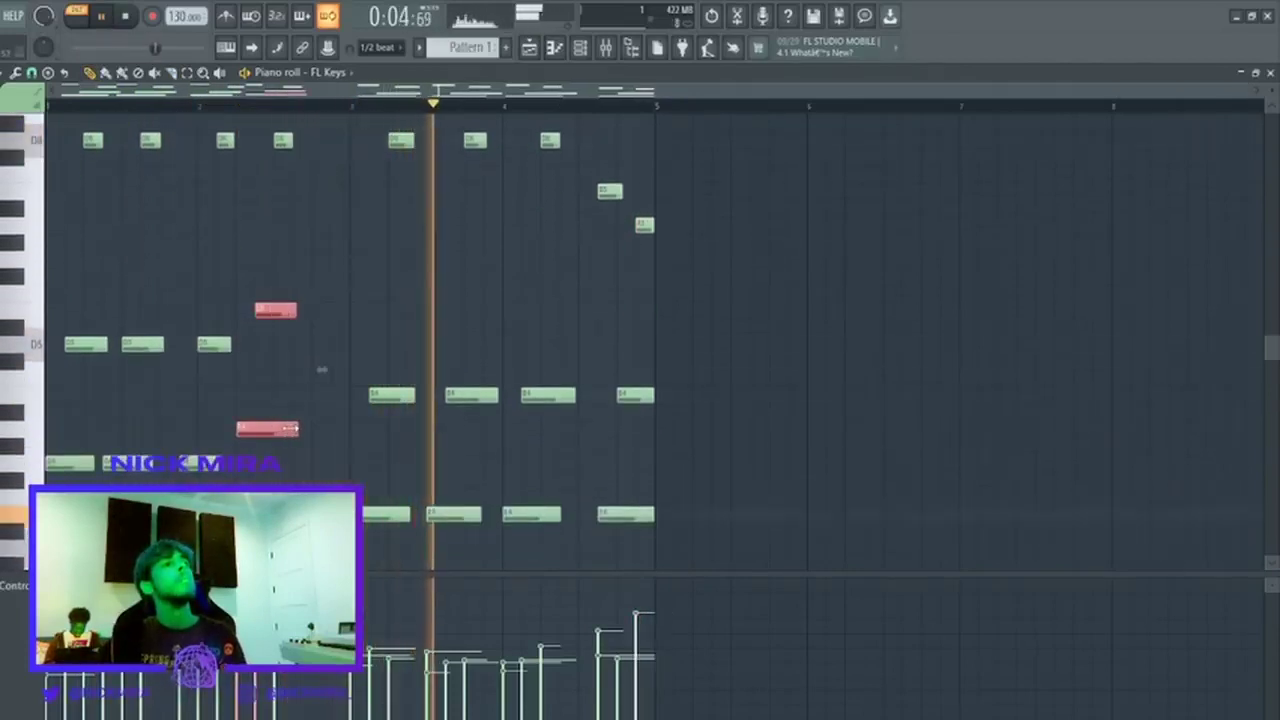
{"action": "key", "text": "c"}
{"action": "left_click_drag", "start_coordinate": [293, 298], "coordinate": [293, 452]}
{"action": "left_click_drag", "start_coordinate": [290, 449], "coordinate": [261, 301]}
{"action": "key", "text": "ctrl+b"}
{"action": "key", "text": "ctrl+d"}
{"action": "key", "text": "p"}
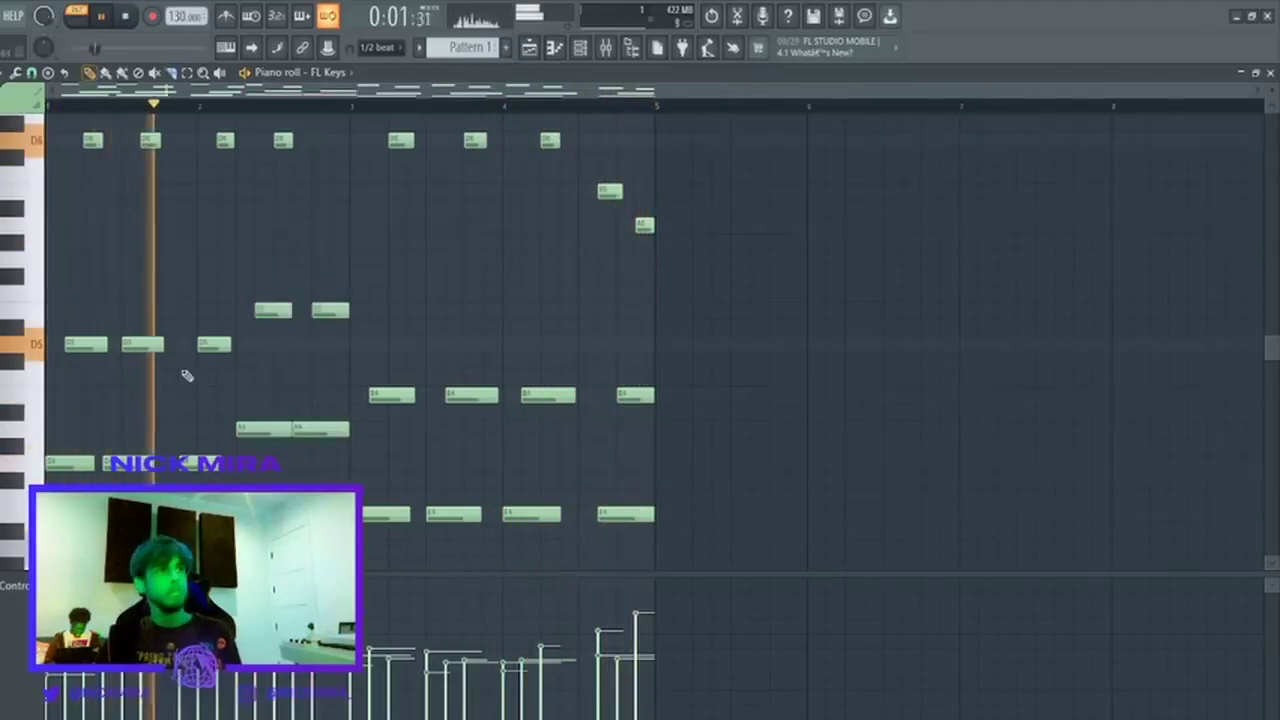
Delete the second G4 and D5 notes in bar 1 and lengthen the neighbouring G4 and D5 notes to fill the gap.
{"action": "key", "text": "space"}
{"action": "key", "text": "space"}
{"action": "right_click", "coordinate": [145, 345]}
{"action": "right_click", "coordinate": [125, 463]}
{"action": "left_click_drag", "start_coordinate": [192, 470], "coordinate": [238, 474]}
{"action": "key", "text": "ctrl+d"}
{"action": "key", "text": "c"}
{"action": "left_click_drag", "start_coordinate": [143, 286], "coordinate": [72, 470]}
{"action": "left_click_drag", "start_coordinate": [105, 344], "coordinate": [180, 338]}
{"action": "key", "text": "ctrl+d"}
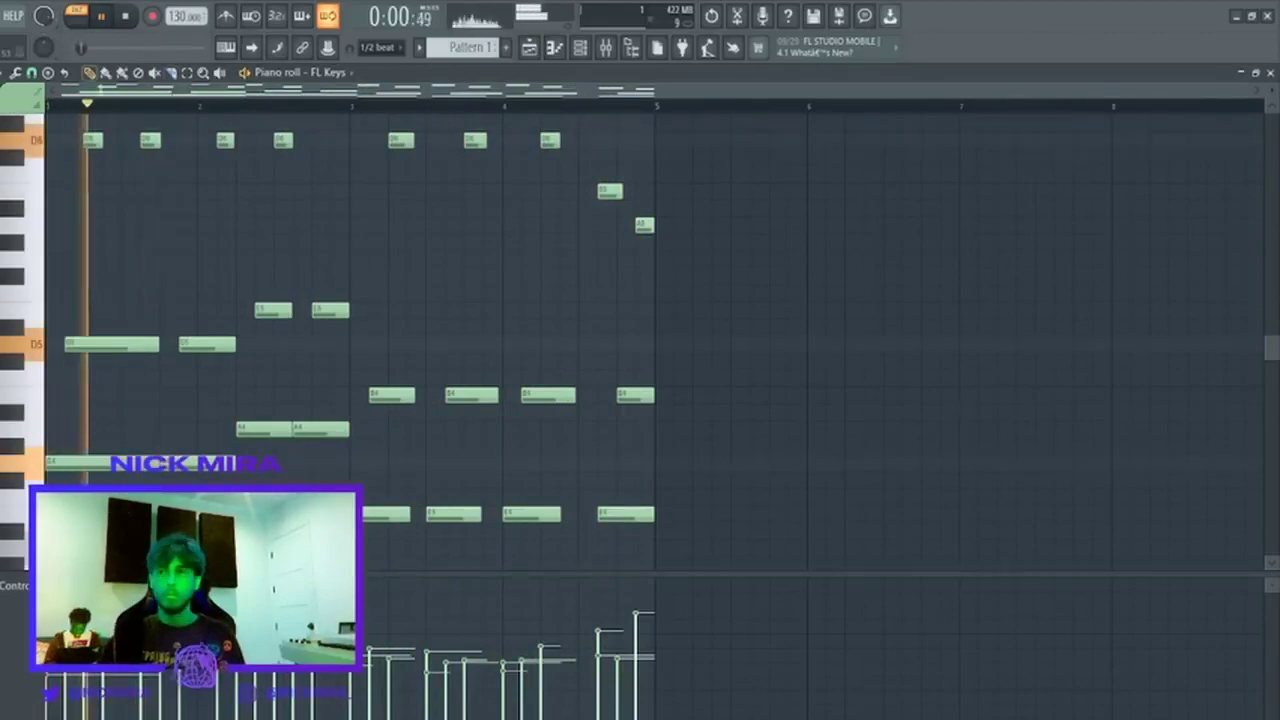
Try transposing all the FL Keys notes down one octave.
{"action": "scroll", "coordinate": [677, 471], "scroll_direction": "up", "scroll_amount": 4}
{"action": "key", "text": "ctrl+a"}
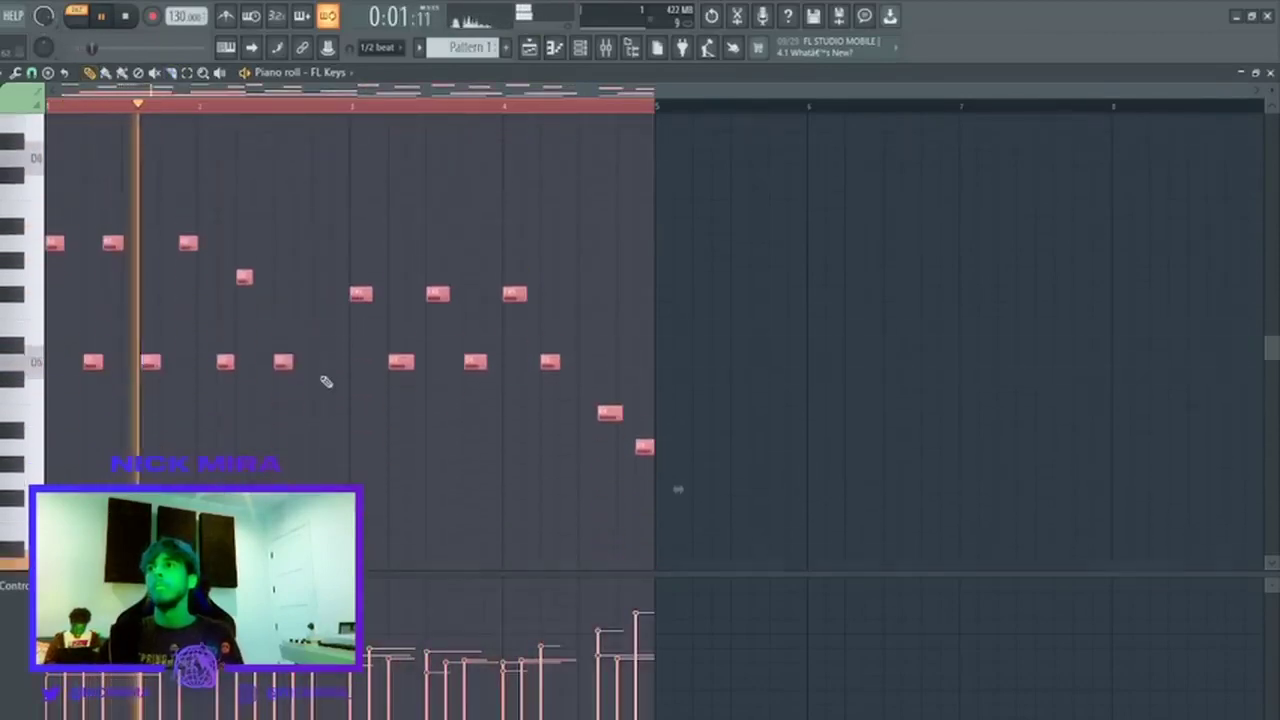
{"action": "key", "text": "ctrl+d"}
{"action": "scroll", "coordinate": [323, 257], "scroll_direction": "down", "scroll_amount": 4}
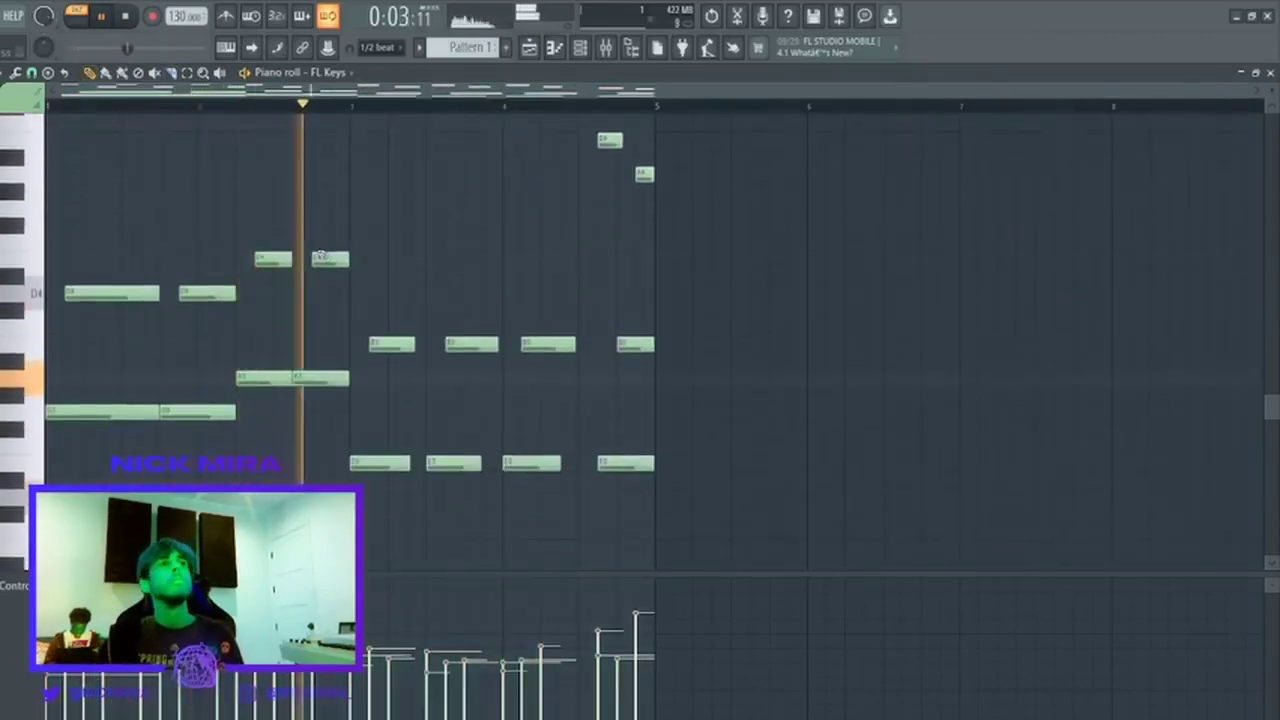
{"action": "scroll", "coordinate": [323, 256], "scroll_direction": "down", "scroll_amount": 3}
{"action": "scroll", "coordinate": [357, 109], "scroll_direction": "up", "scroll_amount": 2}
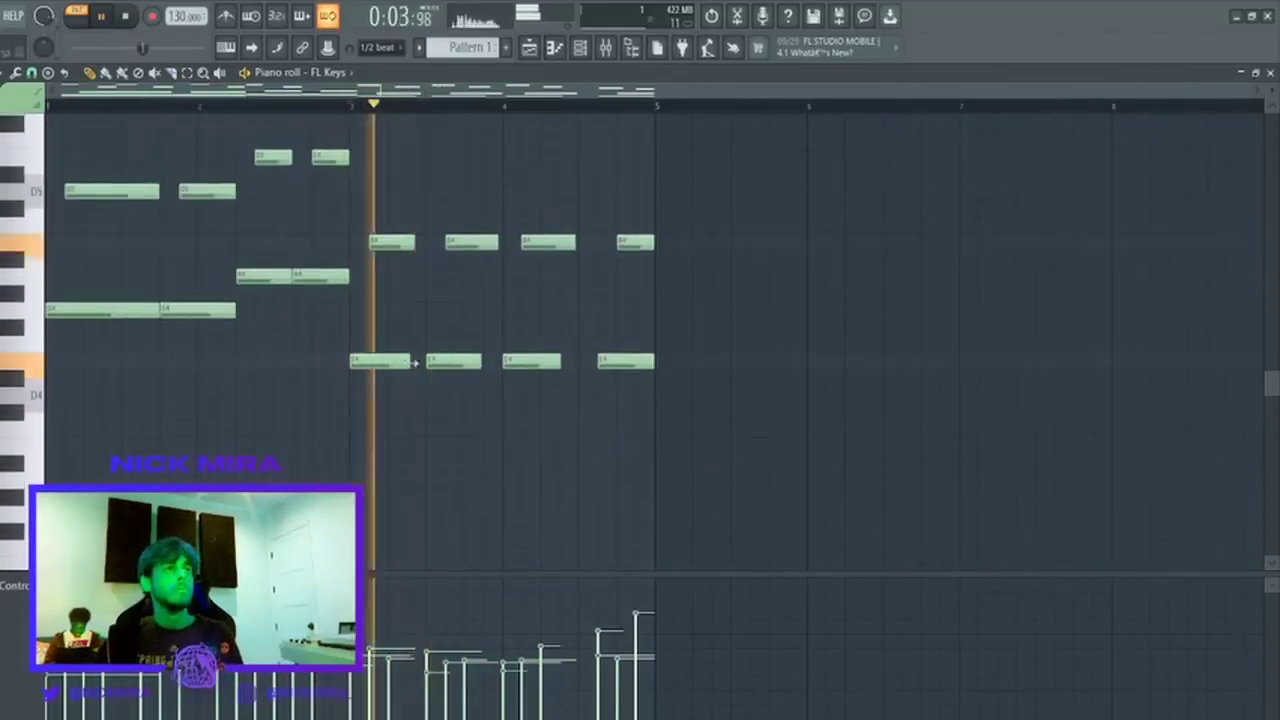
Move the notes of bars 1 and 2 to start at bar 5, and shift all notes two bars earlier to start at bar 1.
{"action": "scroll", "coordinate": [334, 483], "scroll_direction": "up", "scroll_amount": 3}
{"action": "left_click_drag", "start_coordinate": [334, 483], "coordinate": [47, 108]}
{"action": "left_click_drag", "start_coordinate": [149, 315], "coordinate": [740, 331]}
{"action": "scroll", "coordinate": [740, 331], "scroll_direction": "down", "scroll_amount": 3}
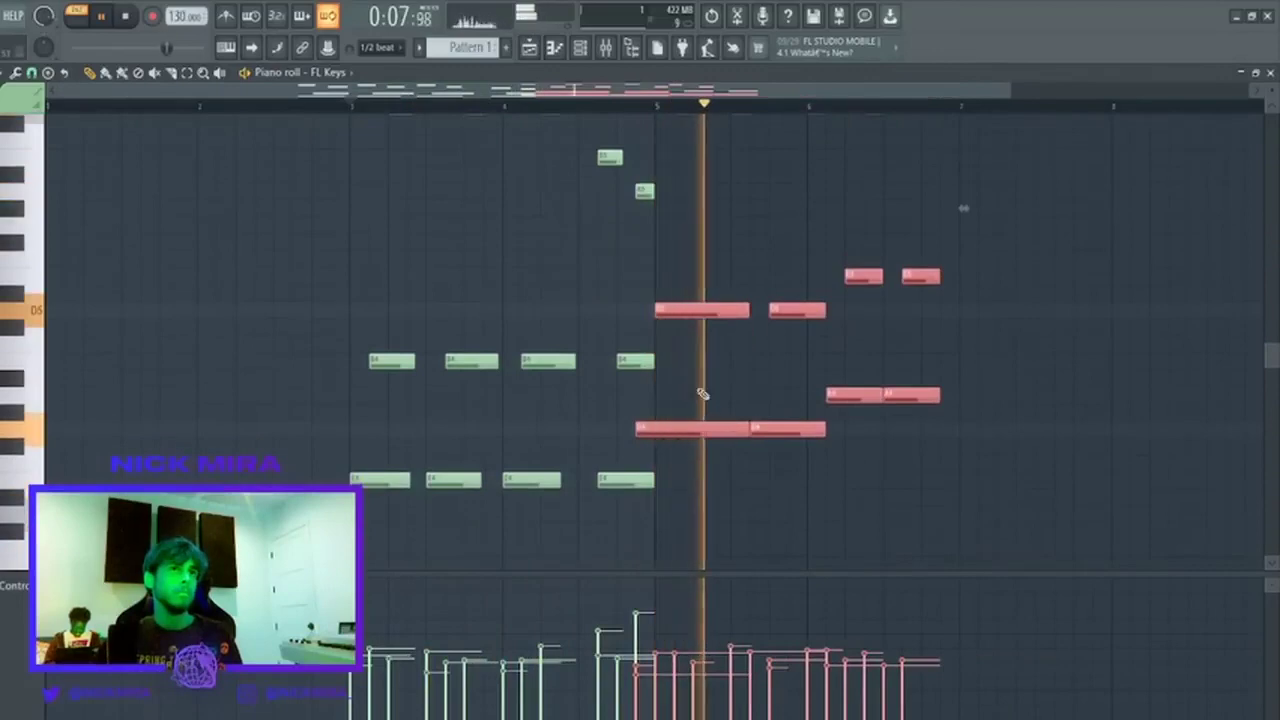
{"action": "left_click_drag", "start_coordinate": [672, 430], "coordinate": [690, 428]}
{"action": "key", "text": "ctrl+a"}
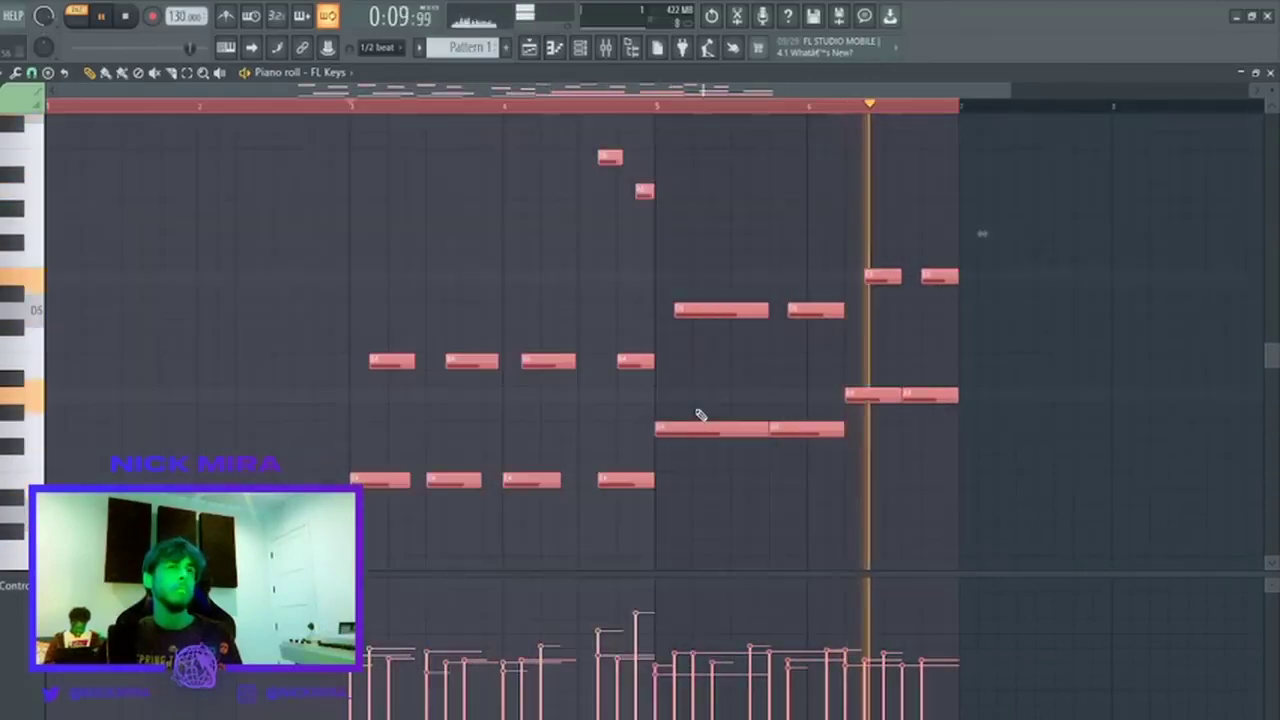
{"action": "scroll", "coordinate": [700, 415], "scroll_direction": "up", "scroll_amount": 3}
{"action": "left_click_drag", "start_coordinate": [720, 517], "coordinate": [414, 517]}
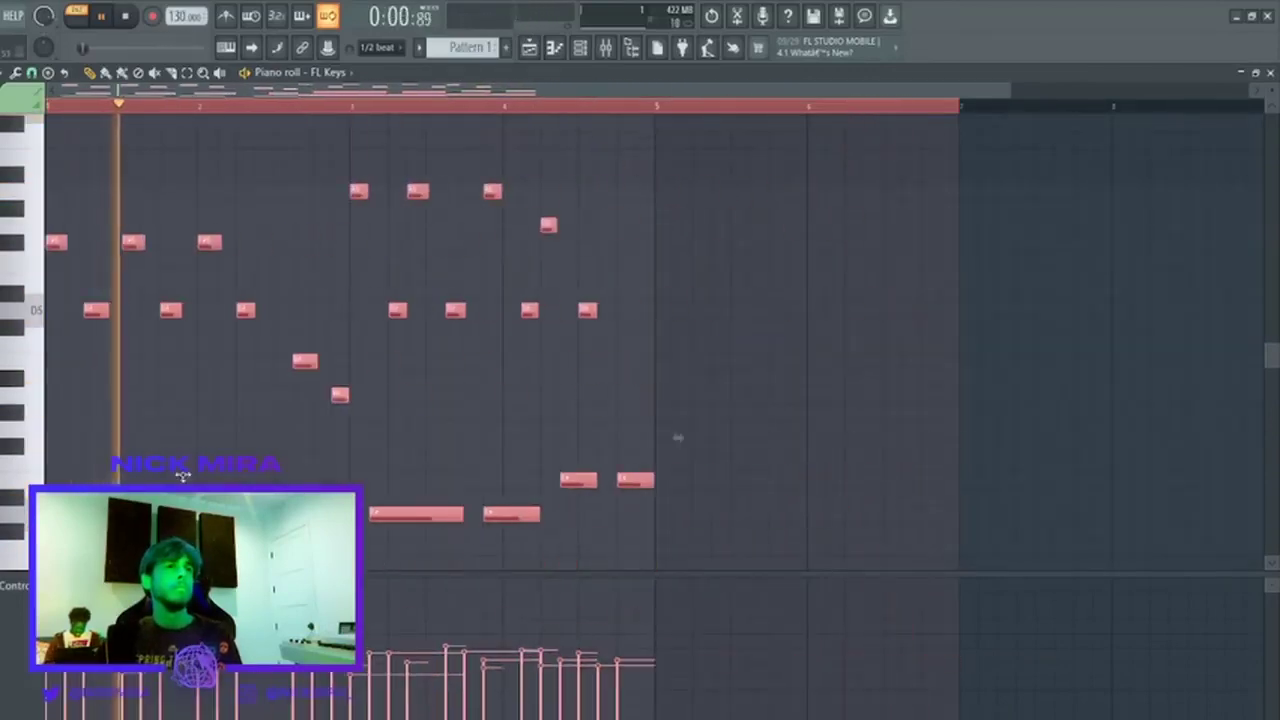
Transpose the last two low note pairs in bar 4 down two semitones to D4 and G3.
{"action": "scroll", "coordinate": [444, 333], "scroll_direction": "down", "scroll_amount": 3}
{"action": "scroll", "coordinate": [446, 333], "scroll_direction": "down", "scroll_amount": 3}
{"action": "key", "text": "ctrl+d"}
{"action": "left_click_drag", "start_coordinate": [564, 402], "coordinate": [713, 133]}
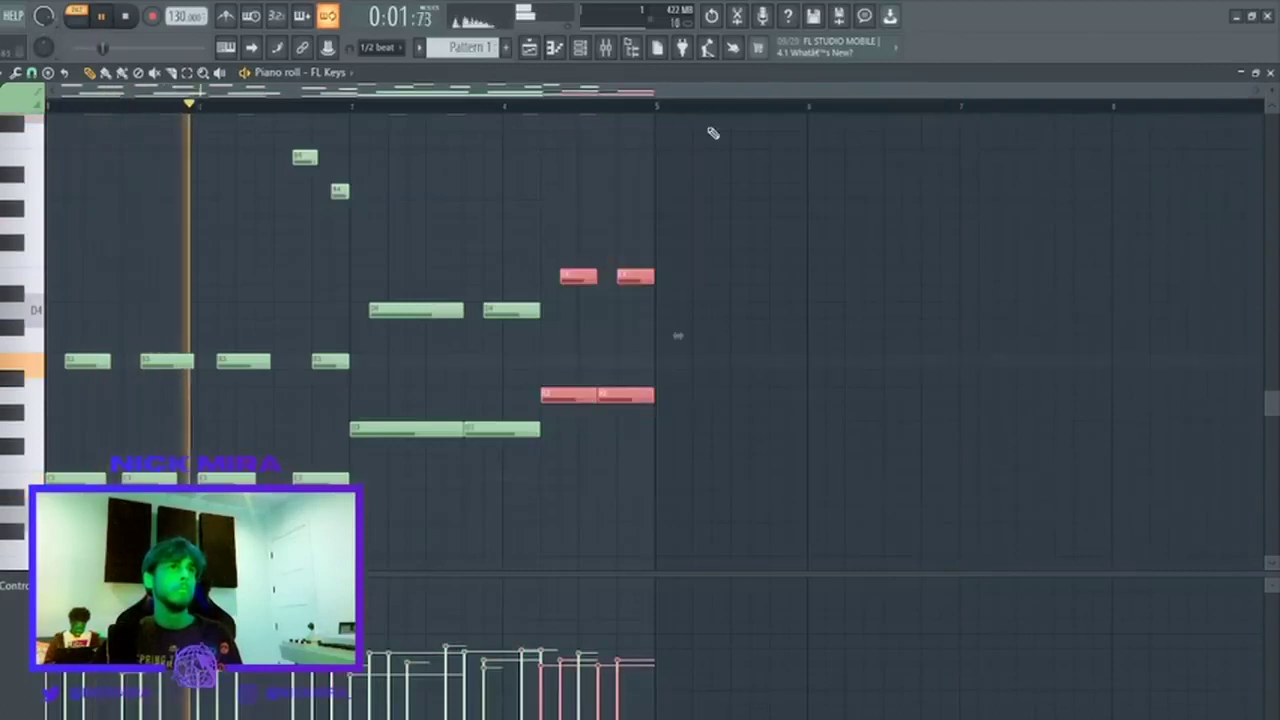
{"action": "key", "text": "shift+Down"}
{"action": "key", "text": "shift+Down"}
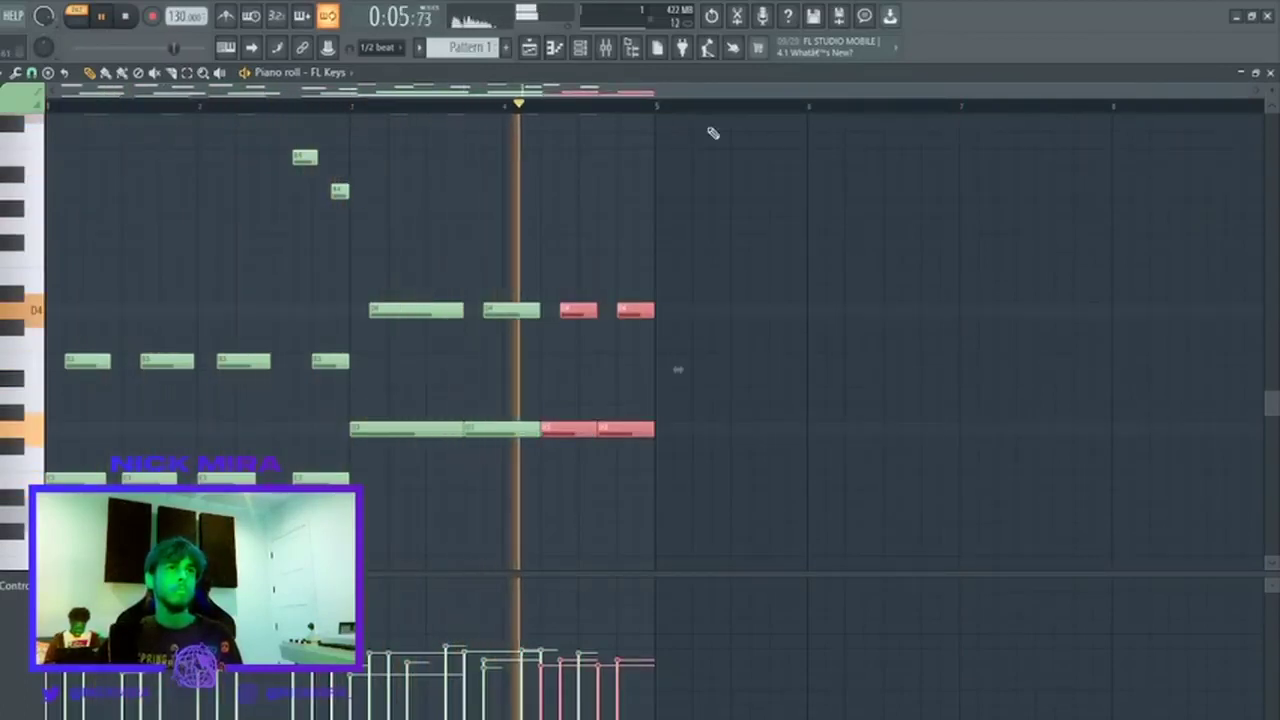
Duplicate the whole four-bar loop into bars 5 to 8 and clear the selection.
{"action": "key", "text": "ctrl+a"}
{"action": "key", "text": "ctrl+b"}
{"action": "key", "text": "ctrl+d"}
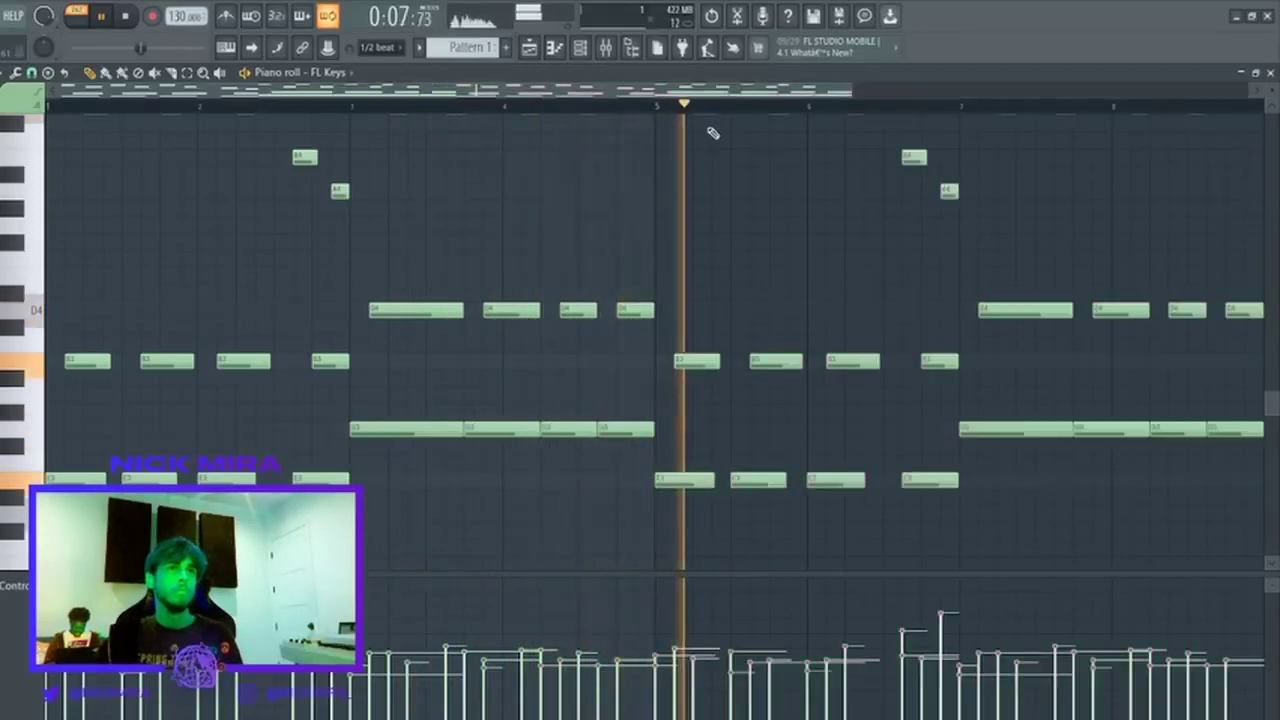
Select the final low note pair in bars 4 and 8 and try transposing it to A3 and D3.
{"action": "scroll", "coordinate": [718, 130], "scroll_direction": "down", "scroll_amount": 2}
{"action": "left_click_drag", "start_coordinate": [845, 275], "coordinate": [880, 450]}
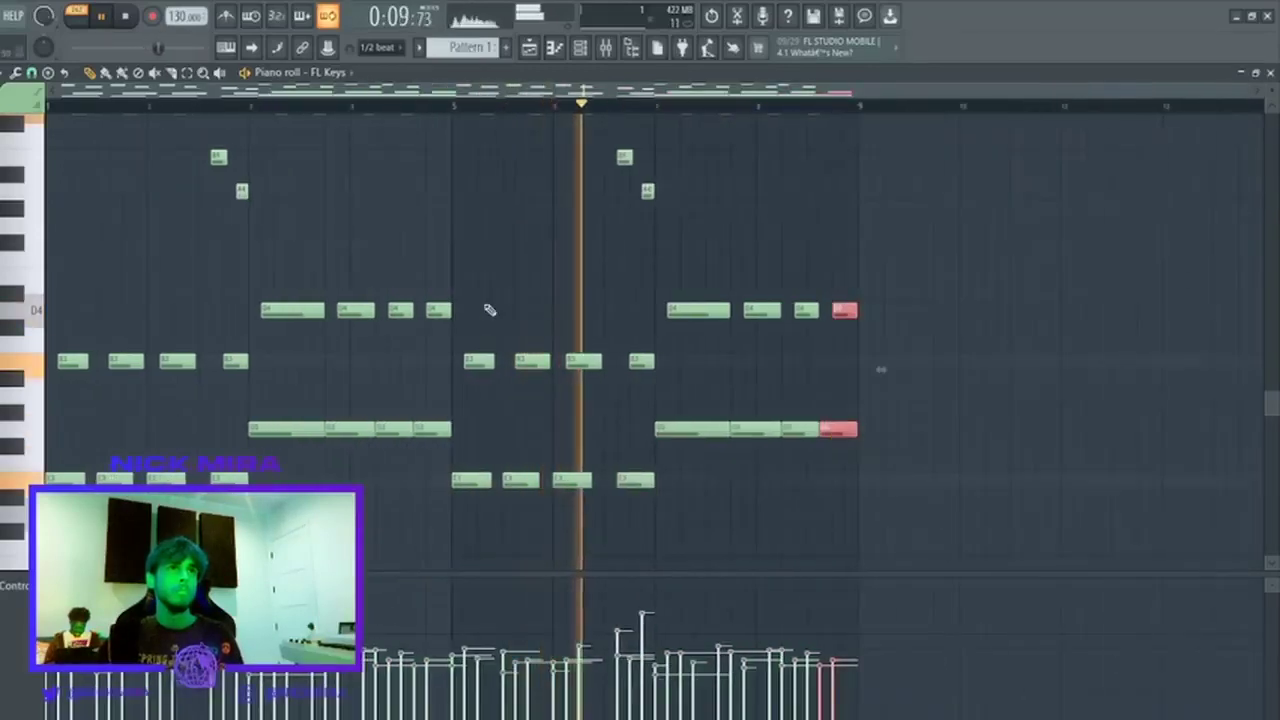
{"action": "left_click_drag", "start_coordinate": [459, 287], "coordinate": [436, 443]}
{"action": "key", "text": "shift+Up"}
{"action": "key", "text": "shift+Up"}
{"action": "key", "text": "shift+Up"}
{"action": "key", "text": "shift+Up"}
{"action": "key", "text": "shift+Up"}
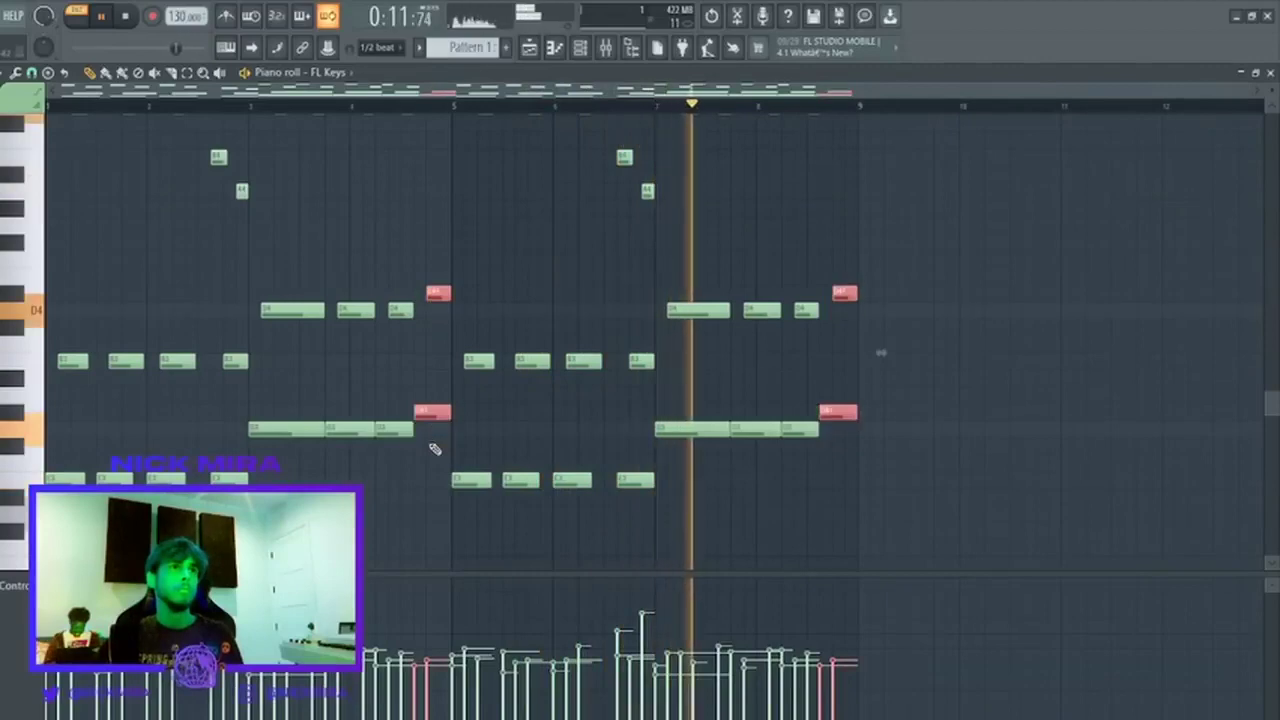
{"action": "key", "text": "ctrl+Down"}
{"action": "key", "text": "shift+Up"}
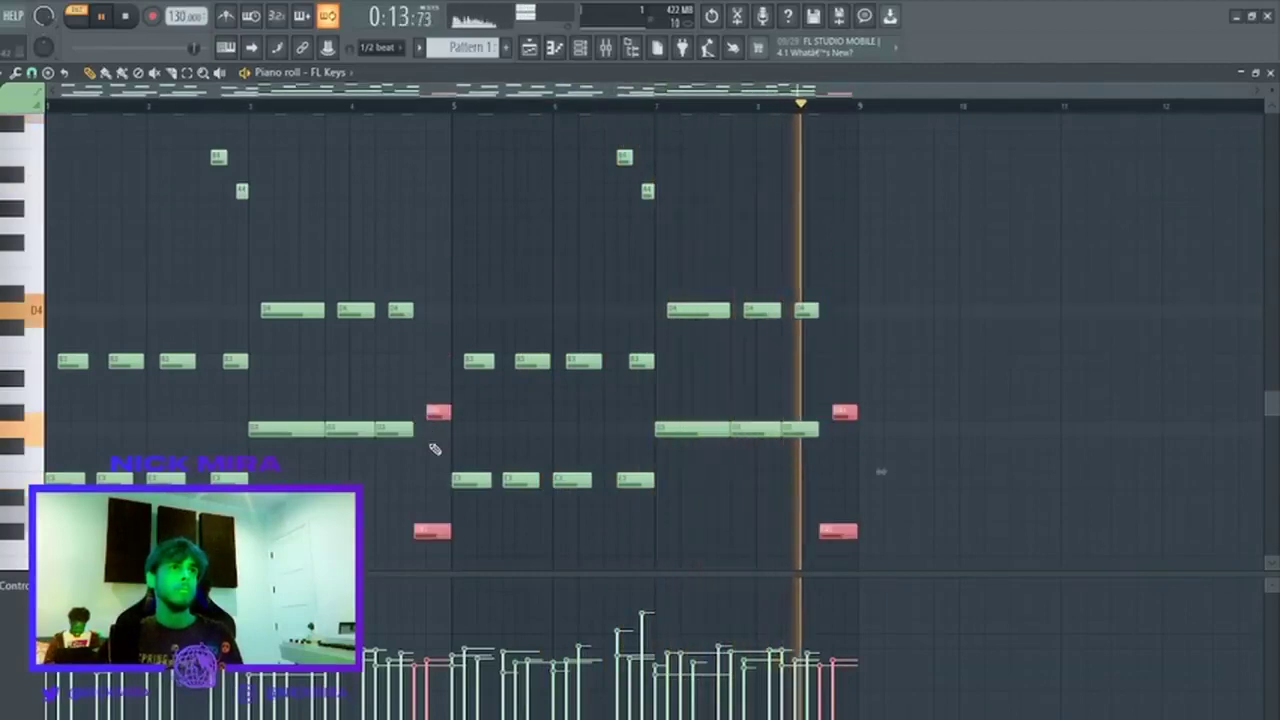
{"action": "key", "text": "shift+Up"}
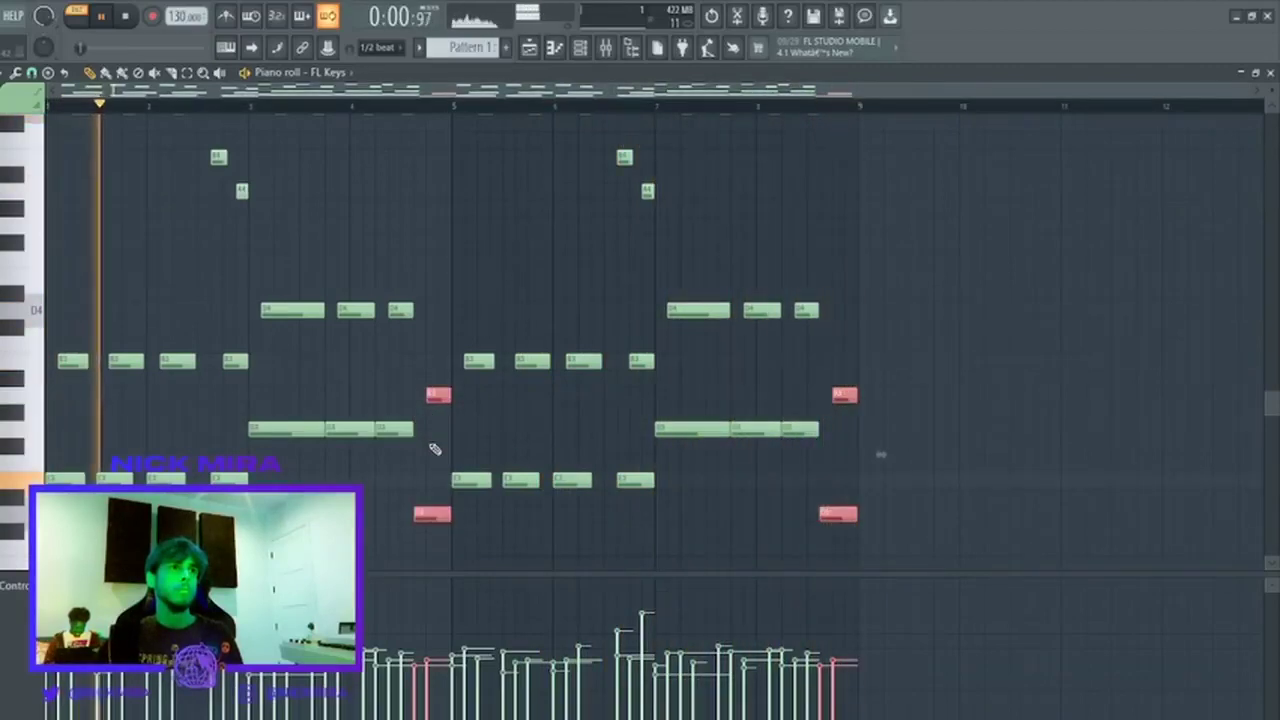
Audition from bar 3, transpose the selected final note pairs to G3 and C3, and clear the selection.
{"action": "left_click_drag", "start_coordinate": [418, 107], "coordinate": [265, 105]}
{"action": "key", "text": "shift+Down"}
{"action": "key", "text": "shift+Down"}
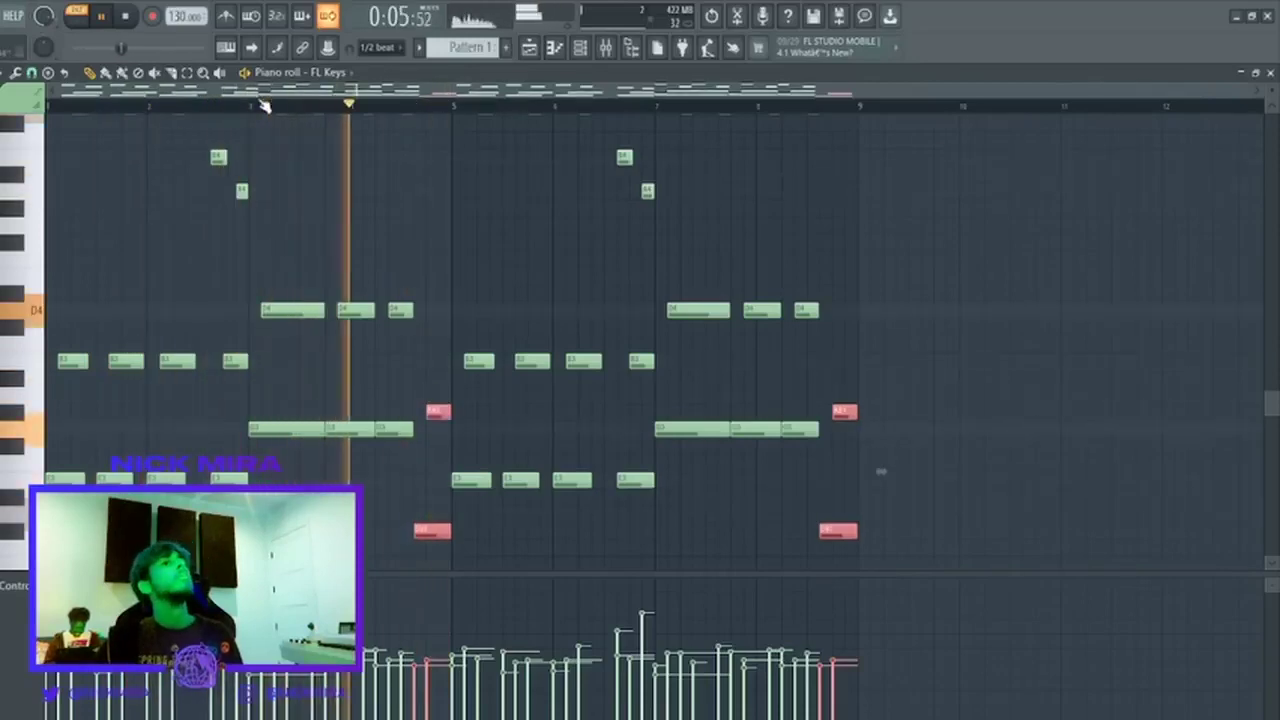
{"action": "key", "text": "shift+Up"}
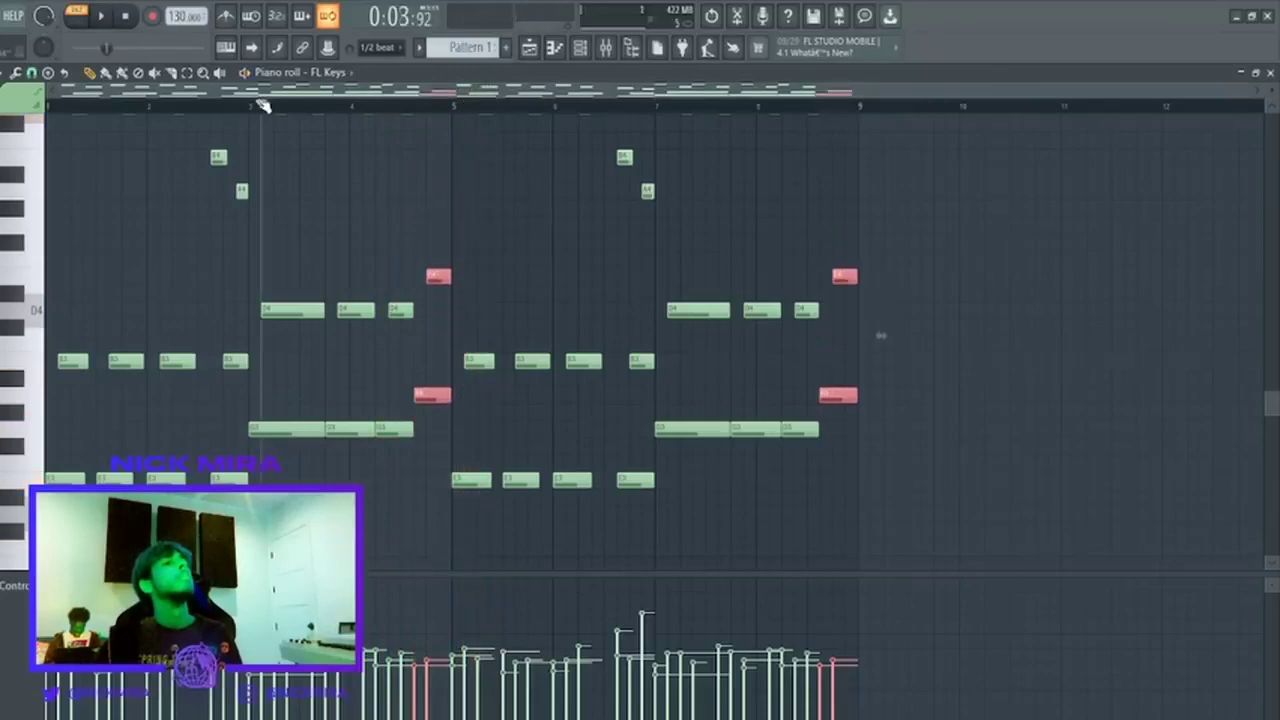
{"action": "left_click_drag", "start_coordinate": [263, 105], "coordinate": [261, 105]}
{"action": "key", "text": "shift+Up"}
{"action": "key", "text": "shift+Up"}
{"action": "key", "text": "shift+Up"}
{"action": "key", "text": "ctrl+Down"}
{"action": "key", "text": "ctrl+d"}
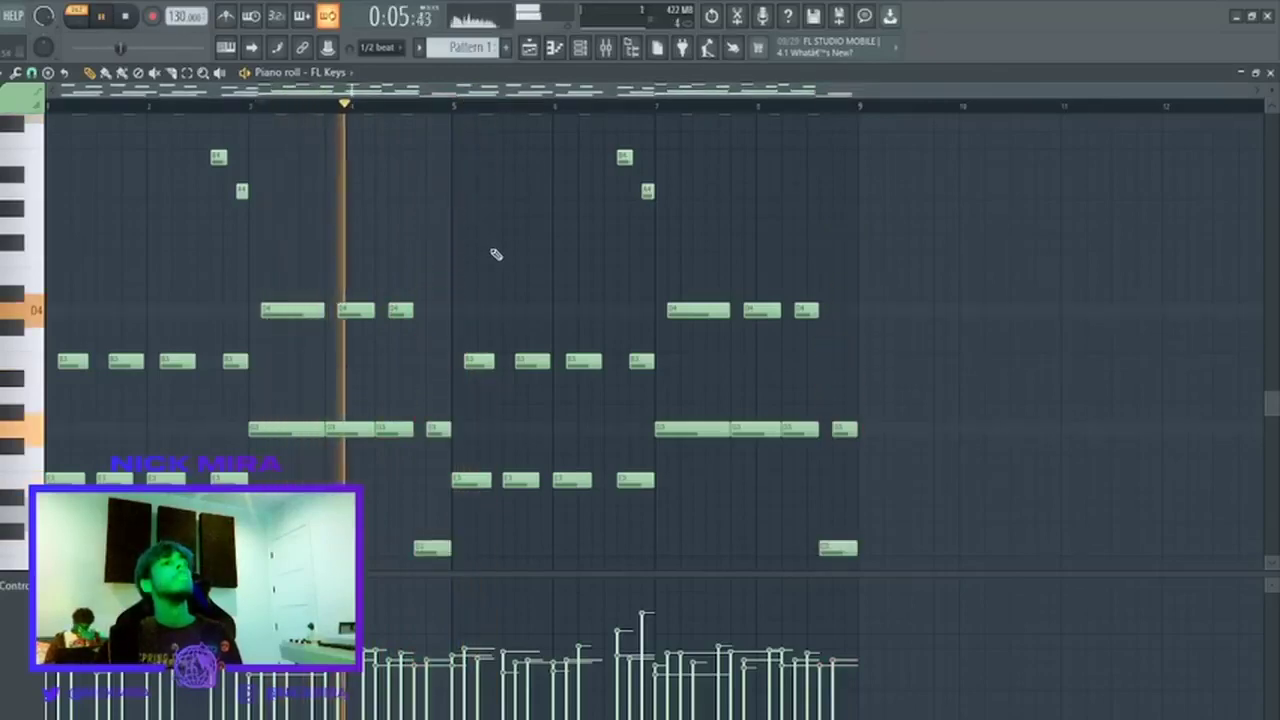
{"action": "left_click_drag", "start_coordinate": [811, 386], "coordinate": [931, 574]}
{"action": "left_click", "coordinate": [863, 402], "text": "ctrl"}
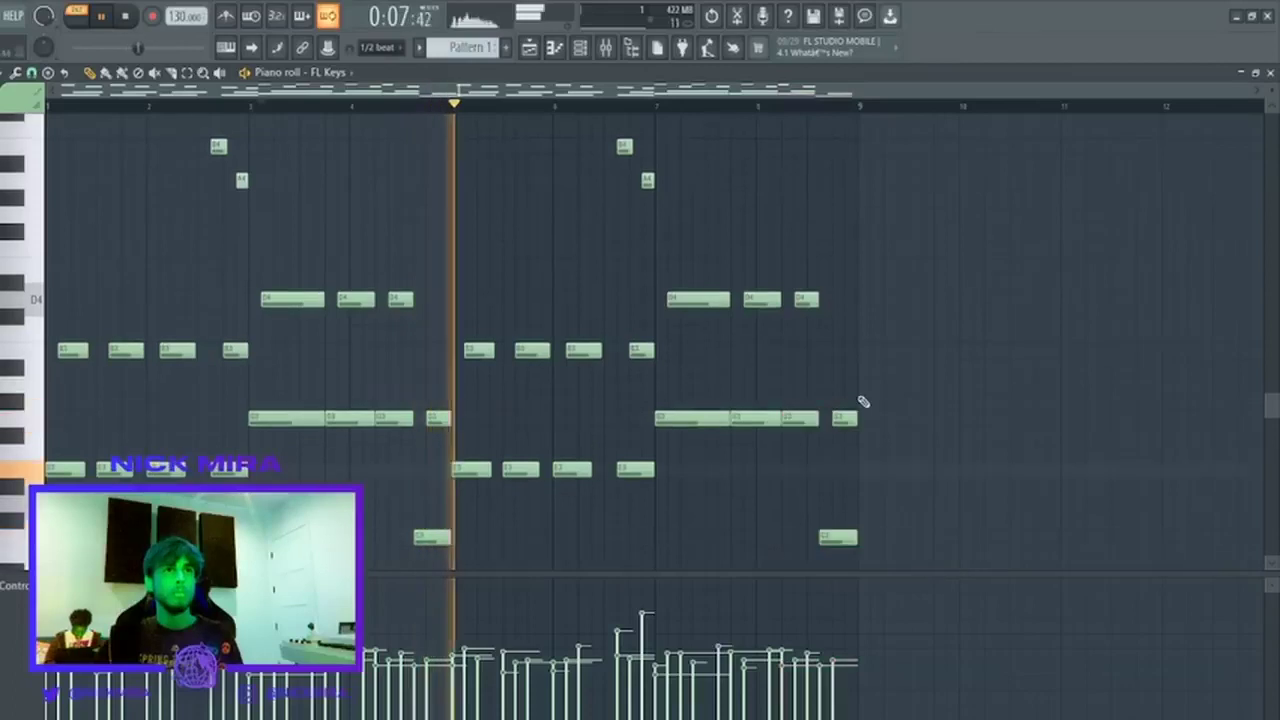
{"action": "scroll", "coordinate": [365, 260], "scroll_direction": "up", "scroll_amount": 4}
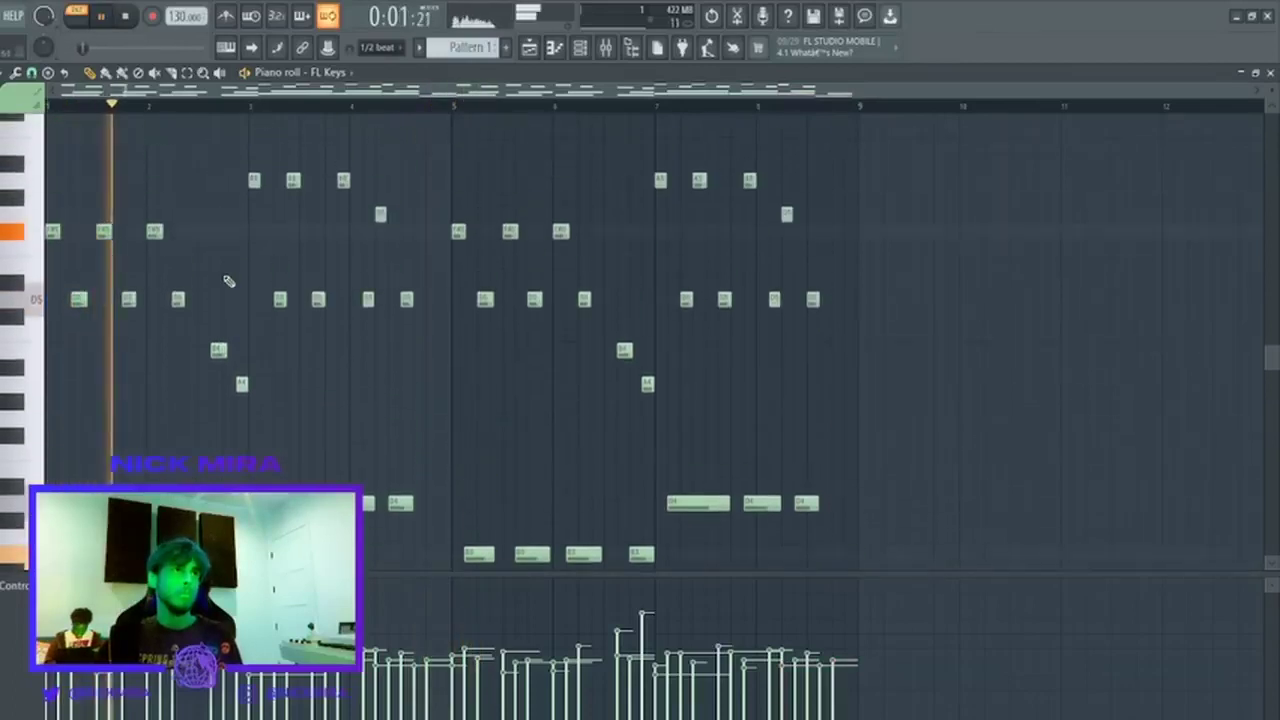
Move the FL Keys notes to a new noah - cups synth sampler channel and open the channel's settings.
{"action": "key", "text": "F7"}
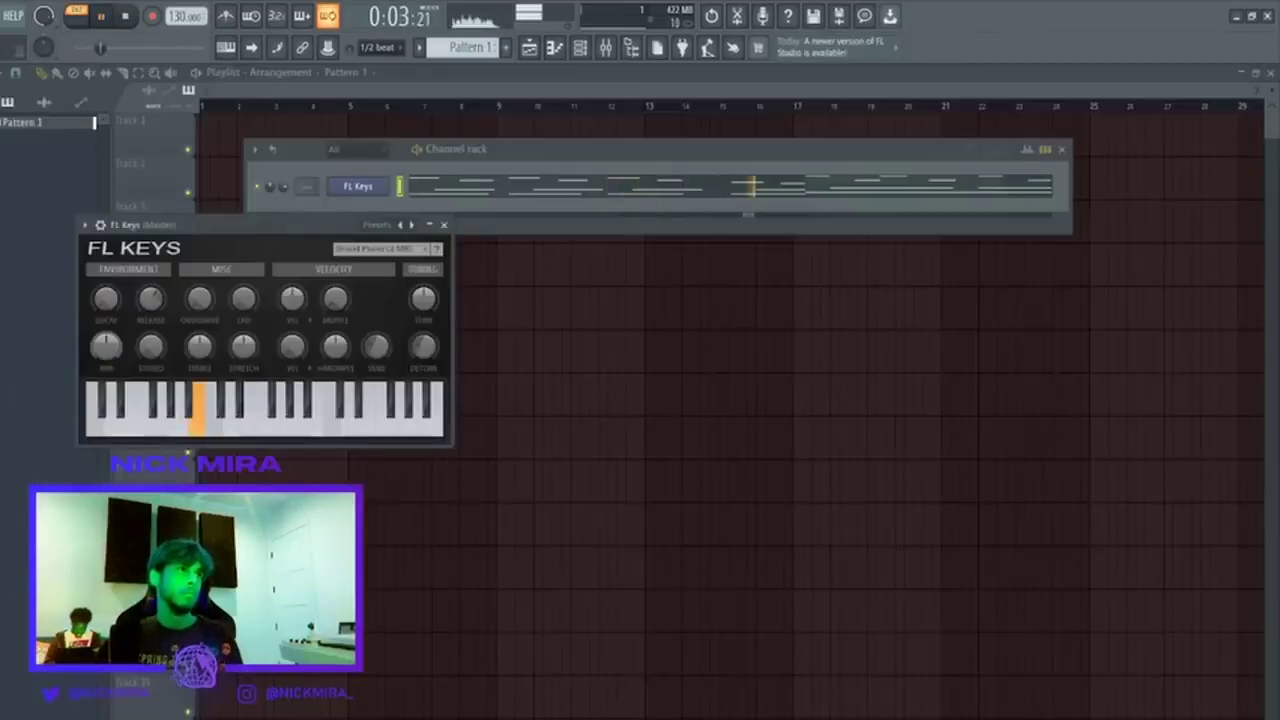
{"action": "left_click_drag", "start_coordinate": [355, 213], "coordinate": [422, 214]}
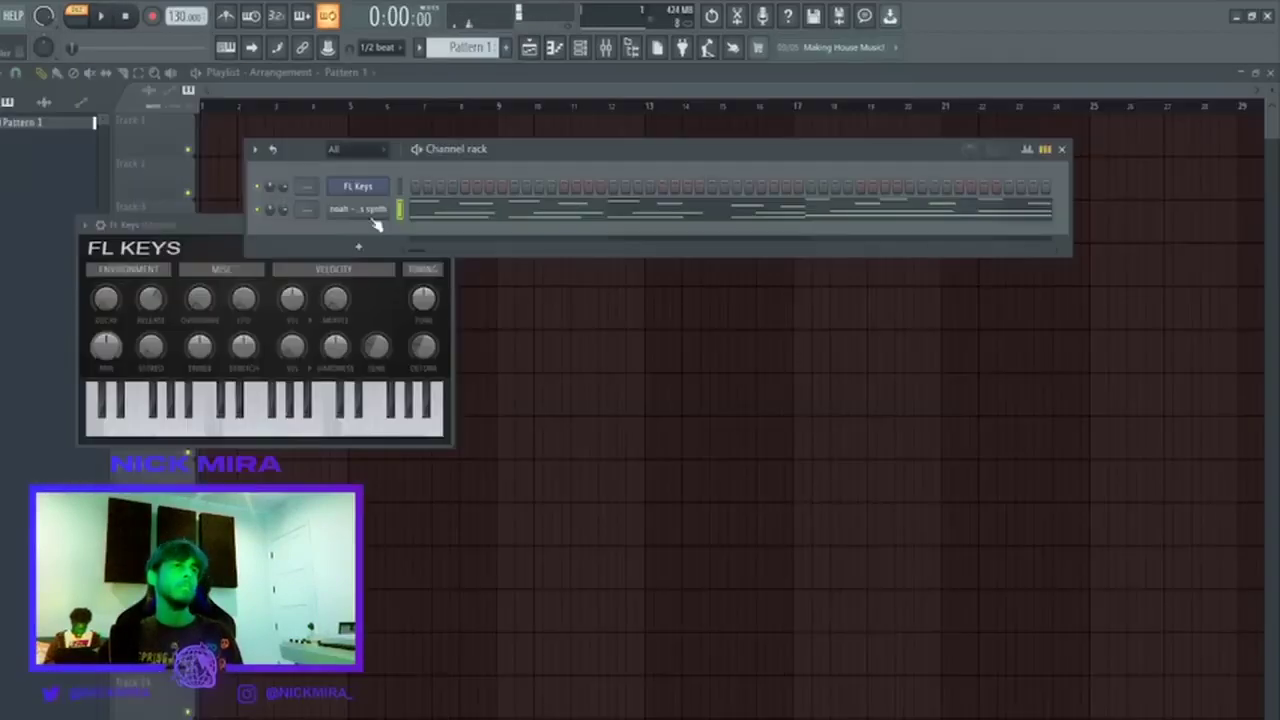
{"action": "left_click", "coordinate": [338, 214]}
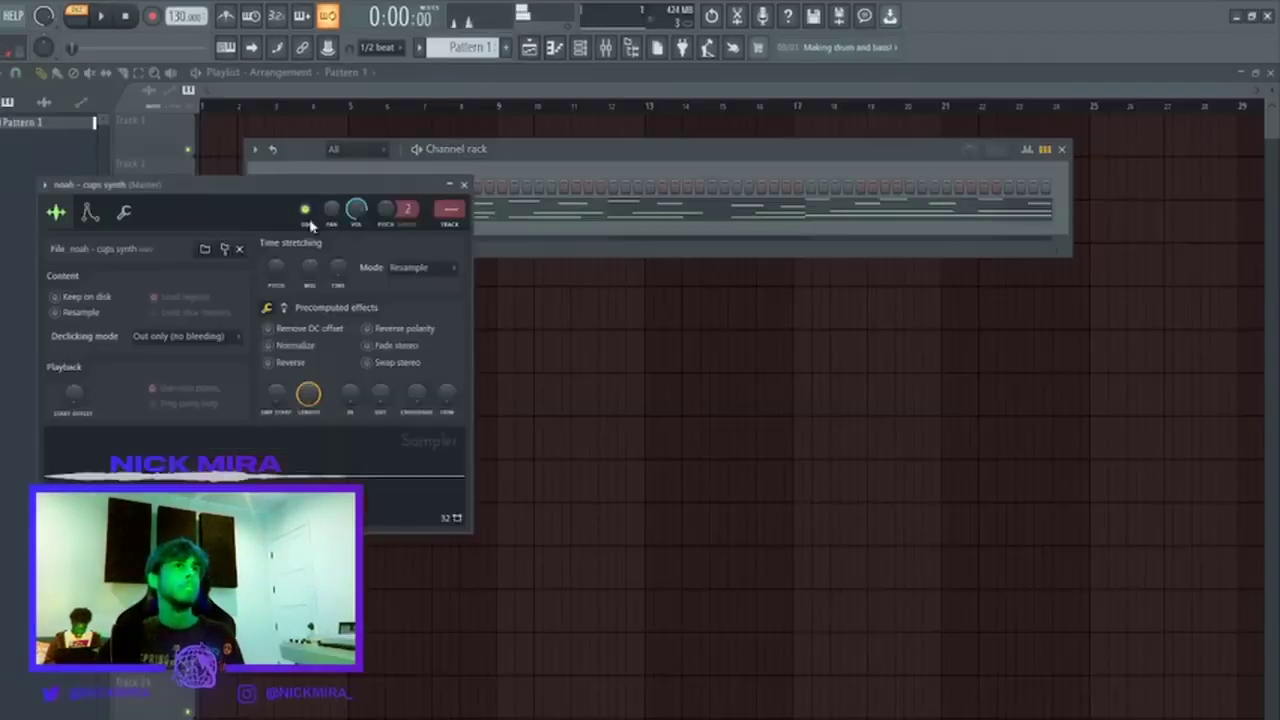
{"action": "left_click", "coordinate": [88, 213]}
{"action": "left_click", "coordinate": [55, 212]}
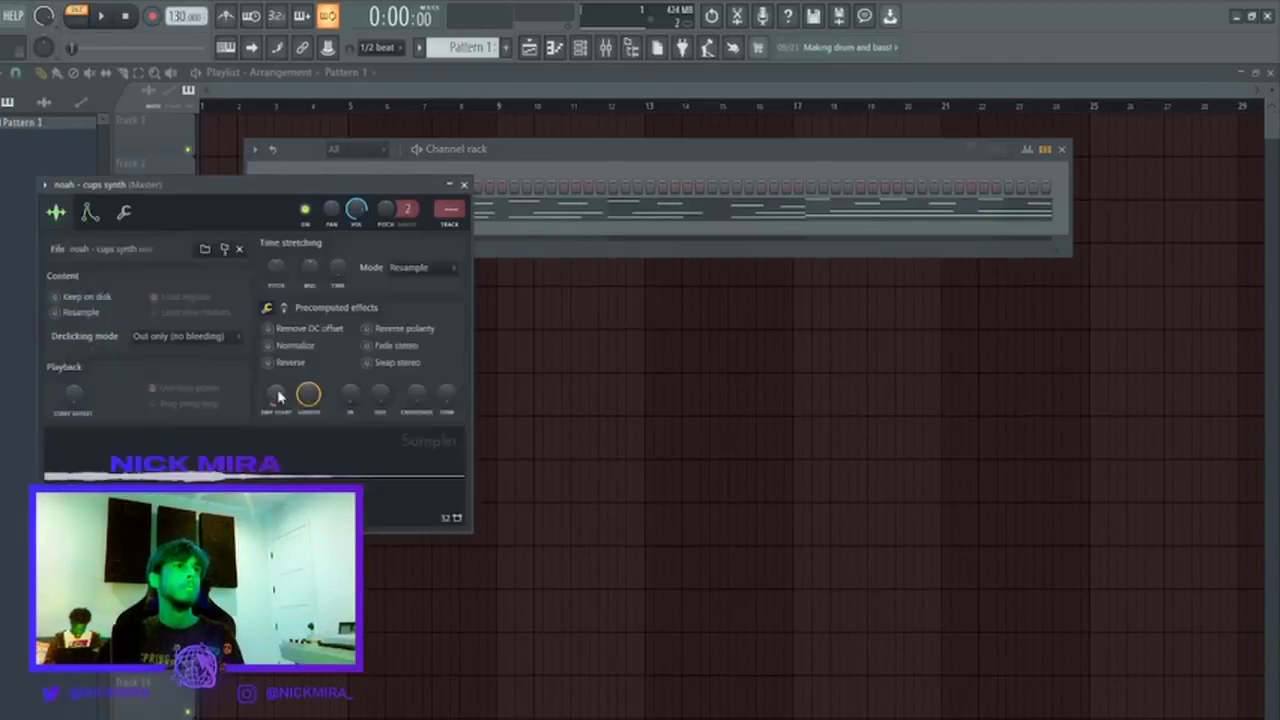
Raise the synth channel's notes one octave and audition them with the noah - jolly synth and noah - slept synth samples.
{"action": "left_click", "coordinate": [547, 208]}
{"action": "left_click", "coordinate": [535, 210]}
{"action": "key", "text": "space"}
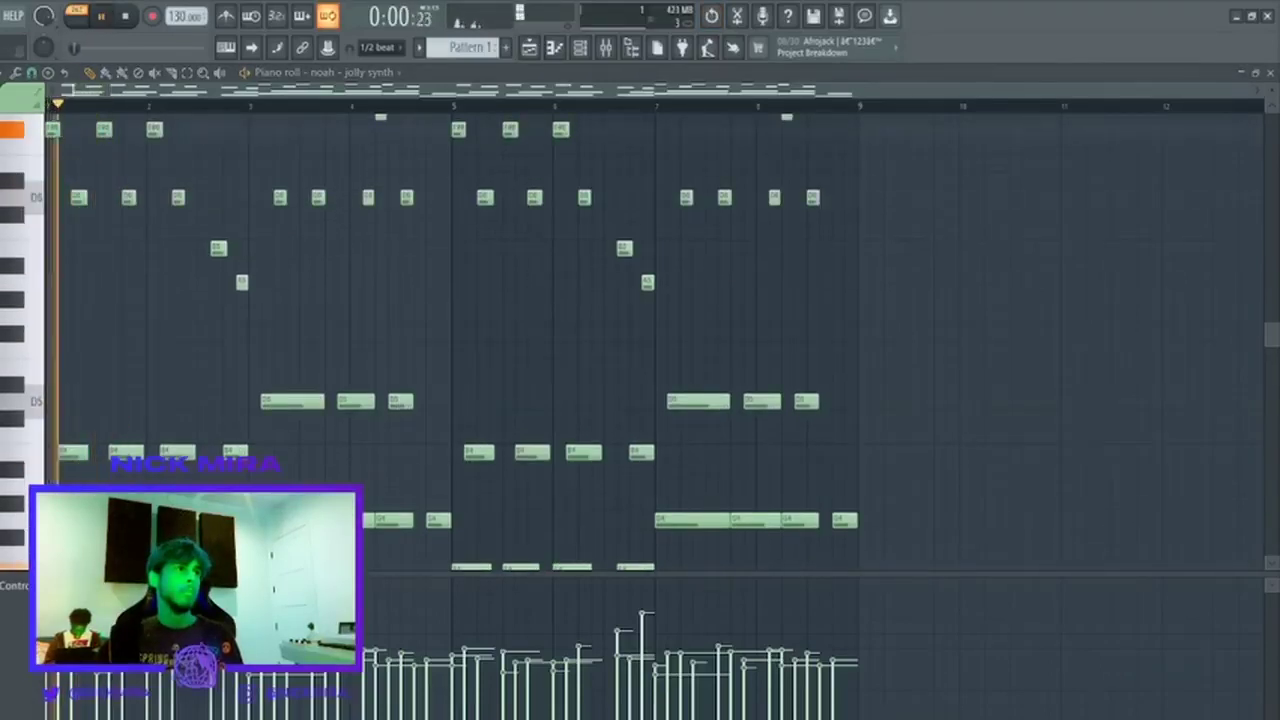
{"action": "key", "text": "space"}
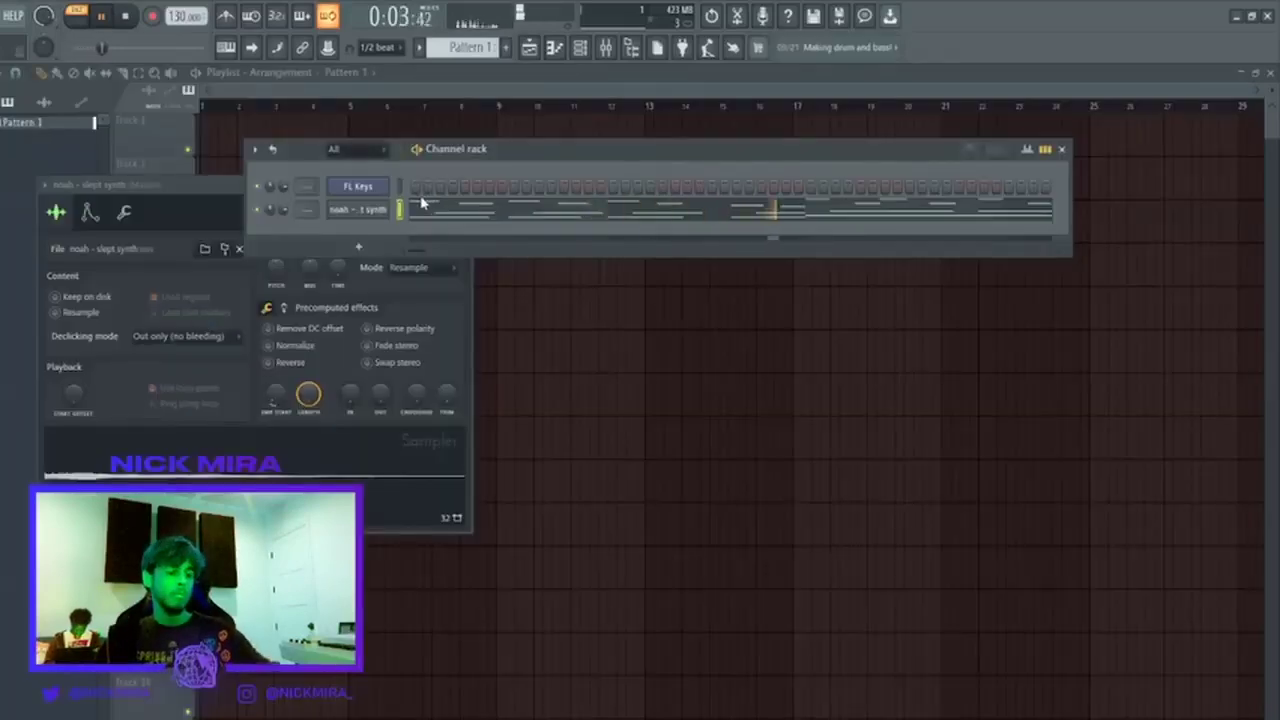
Enable the noah - slept synth sampler's volume envelope, set its time stretching mode to Stretch, and close its settings.
{"action": "left_click", "coordinate": [382, 212]}
{"action": "left_click", "coordinate": [382, 212]}
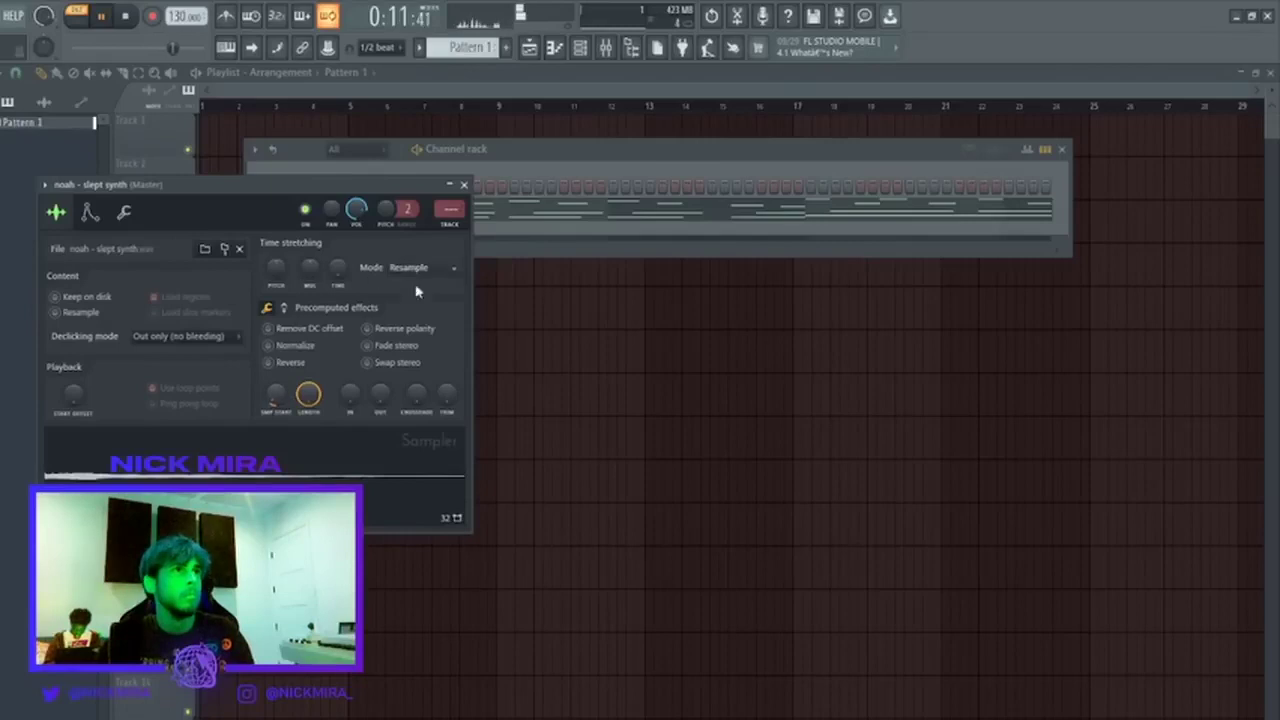
{"action": "left_click", "coordinate": [89, 212]}
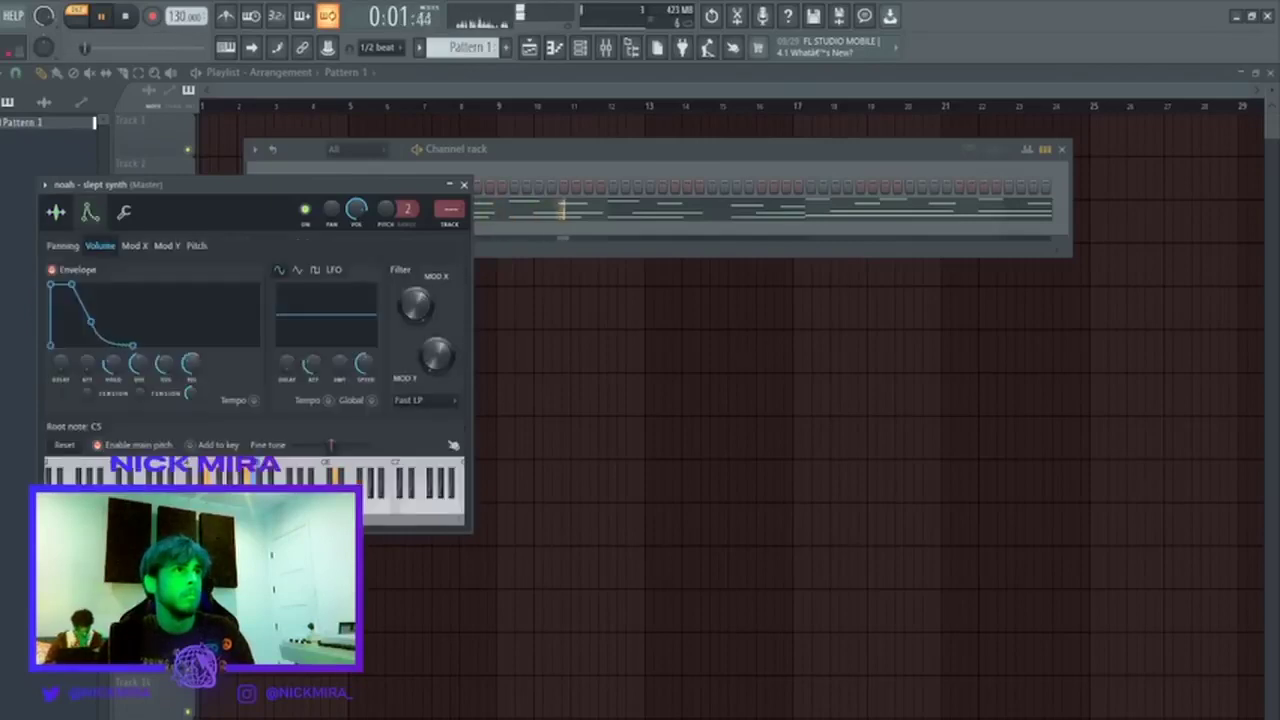
{"action": "left_click", "coordinate": [57, 213]}
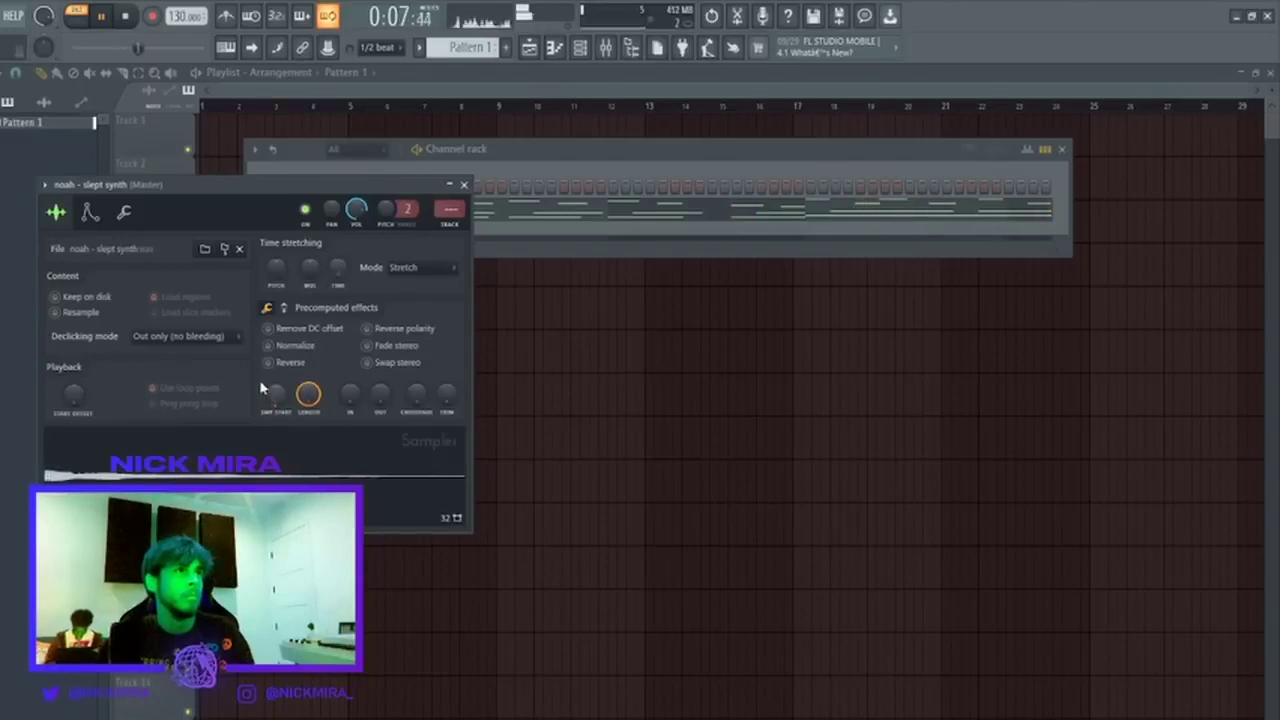
{"action": "left_click", "coordinate": [465, 188]}
{"action": "left_click", "coordinate": [463, 191]}
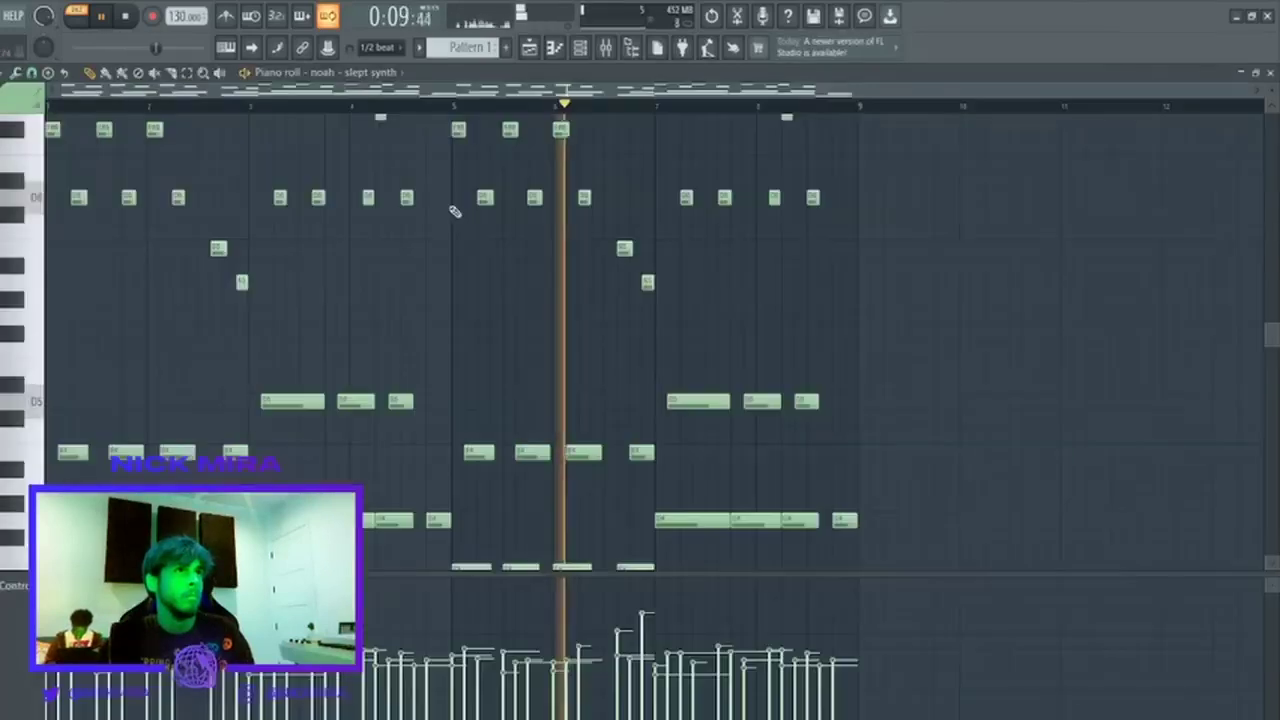
Shift the second A6 and D6 notes in bar 3 and the high notes following them half a beat later.
{"action": "scroll", "coordinate": [294, 303], "scroll_direction": "up", "scroll_amount": 3}
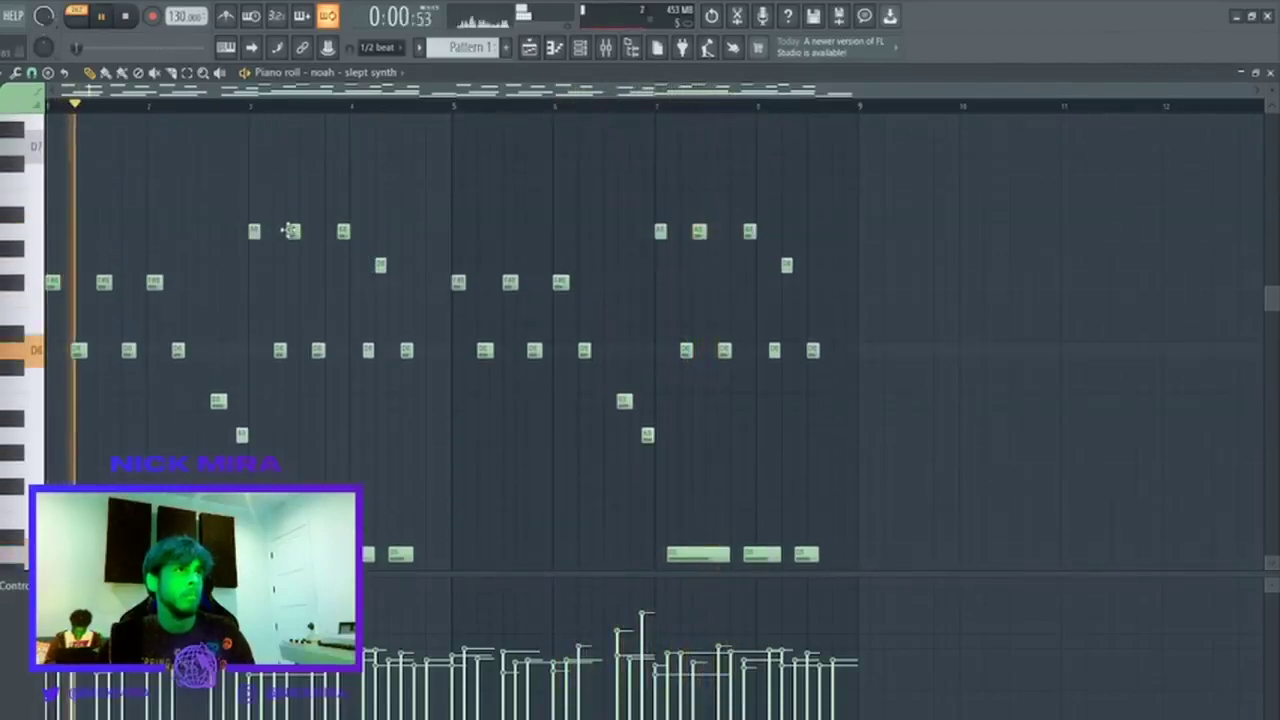
{"action": "left_click_drag", "start_coordinate": [281, 223], "coordinate": [315, 261]}
{"action": "left_click_drag", "start_coordinate": [296, 332], "coordinate": [329, 356]}
{"action": "left_click", "coordinate": [360, 233], "text": "ctrl"}
{"action": "left_click_drag", "start_coordinate": [338, 206], "coordinate": [416, 397]}
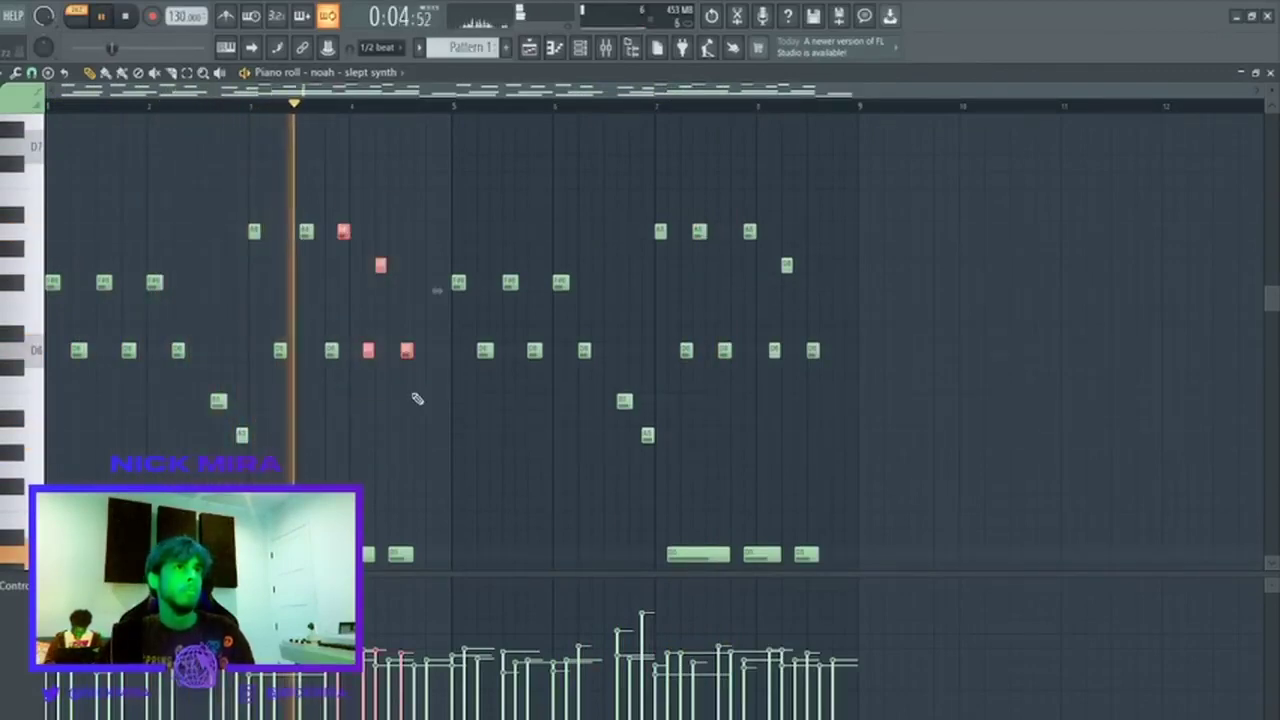
{"action": "key", "text": "shift+Right"}
Shift the G6 note and the final D6 note in bar 4 another half beat later.
{"action": "left_click", "coordinate": [407, 228], "text": "ctrl"}
{"action": "left_click_drag", "start_coordinate": [397, 240], "coordinate": [446, 368]}
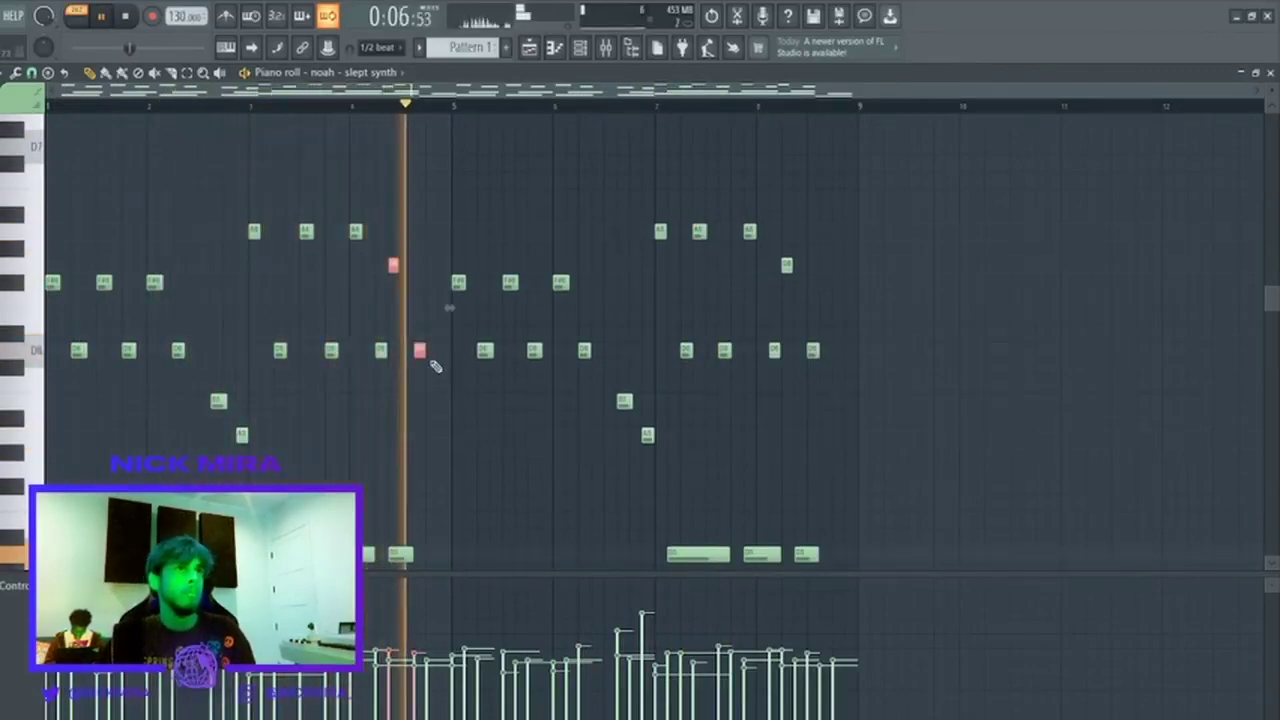
{"action": "key", "text": "ctrl+d"}
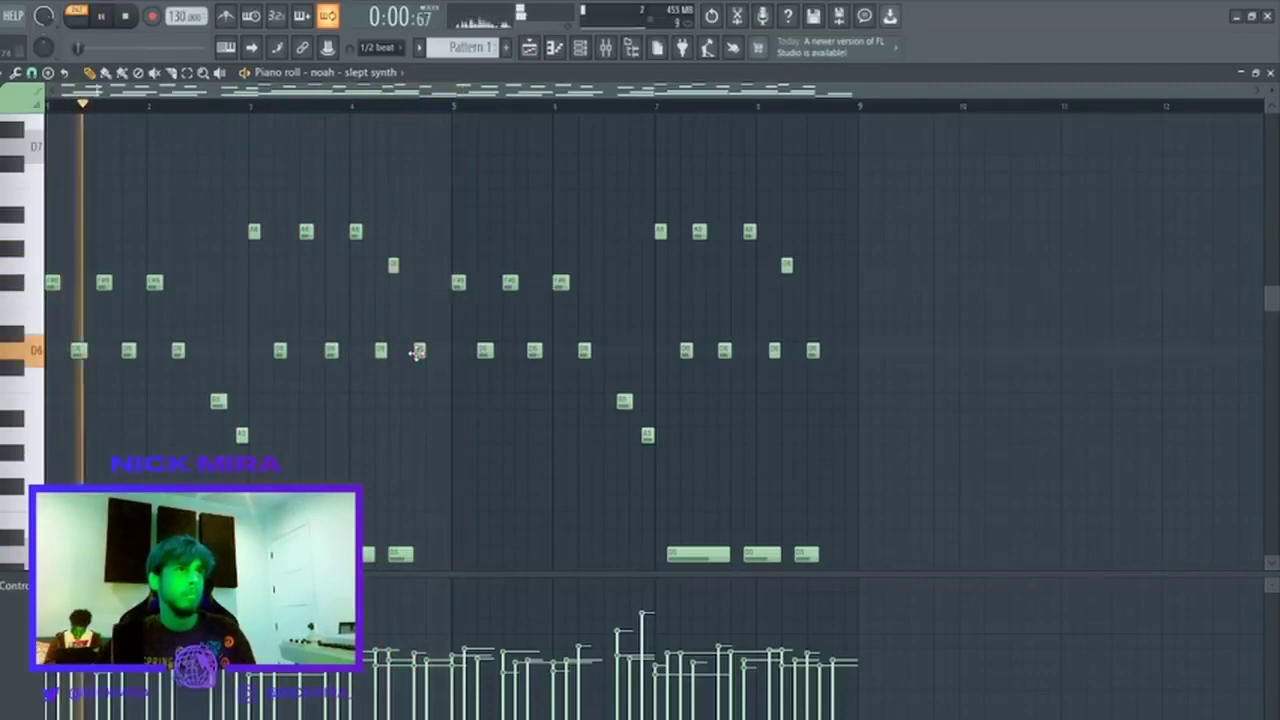
{"action": "left_click", "coordinate": [422, 351], "text": "ctrl"}
{"action": "left_click", "coordinate": [392, 266], "text": "ctrl"}
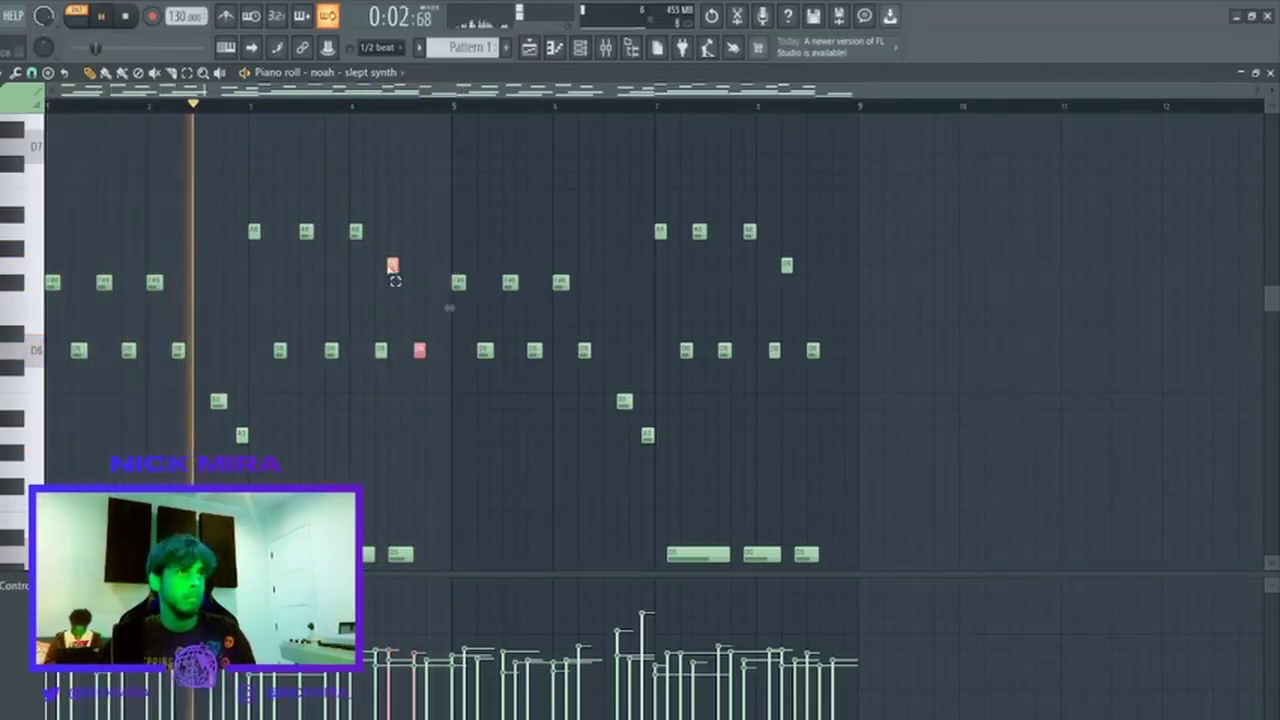
{"action": "key", "text": "shift+Right"}
{"action": "key", "text": "ctrl+d"}
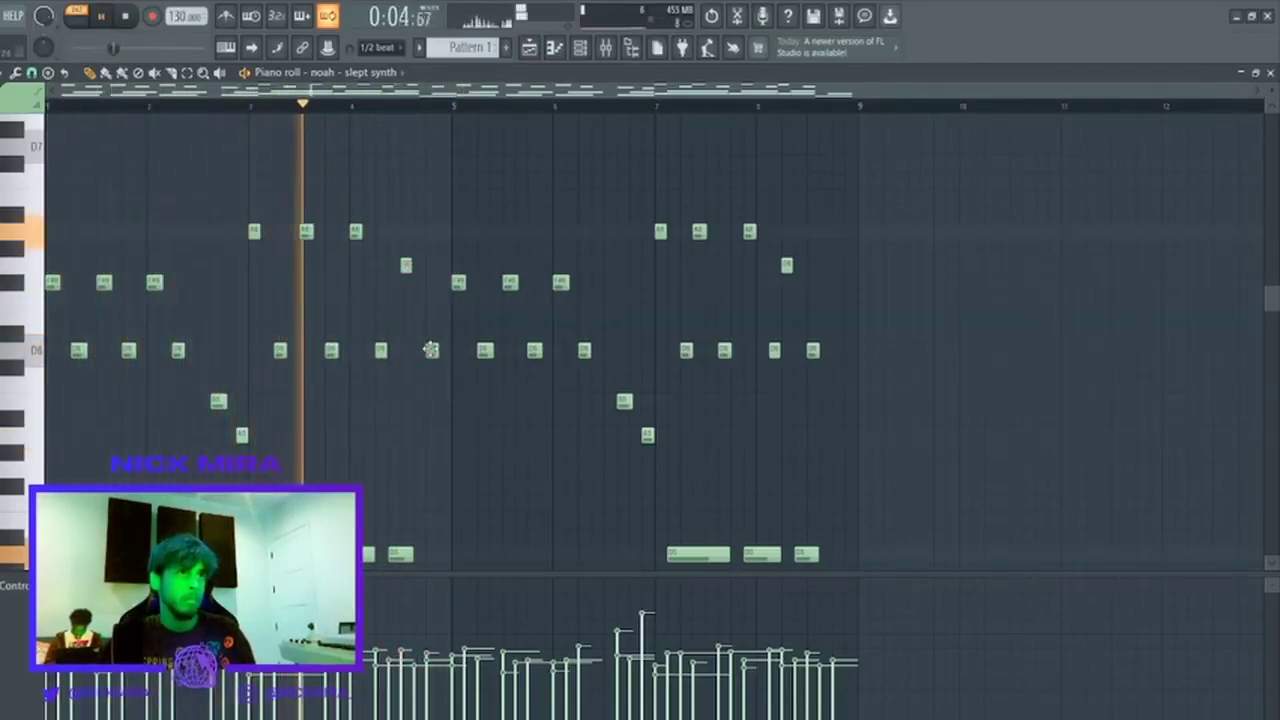
Add an F#6 note near the end of bar 4 and shift it together with the G6 note half a beat later.
{"action": "left_click", "coordinate": [408, 266], "text": "ctrl"}
{"action": "left_click", "coordinate": [433, 286], "text": "ctrl"}
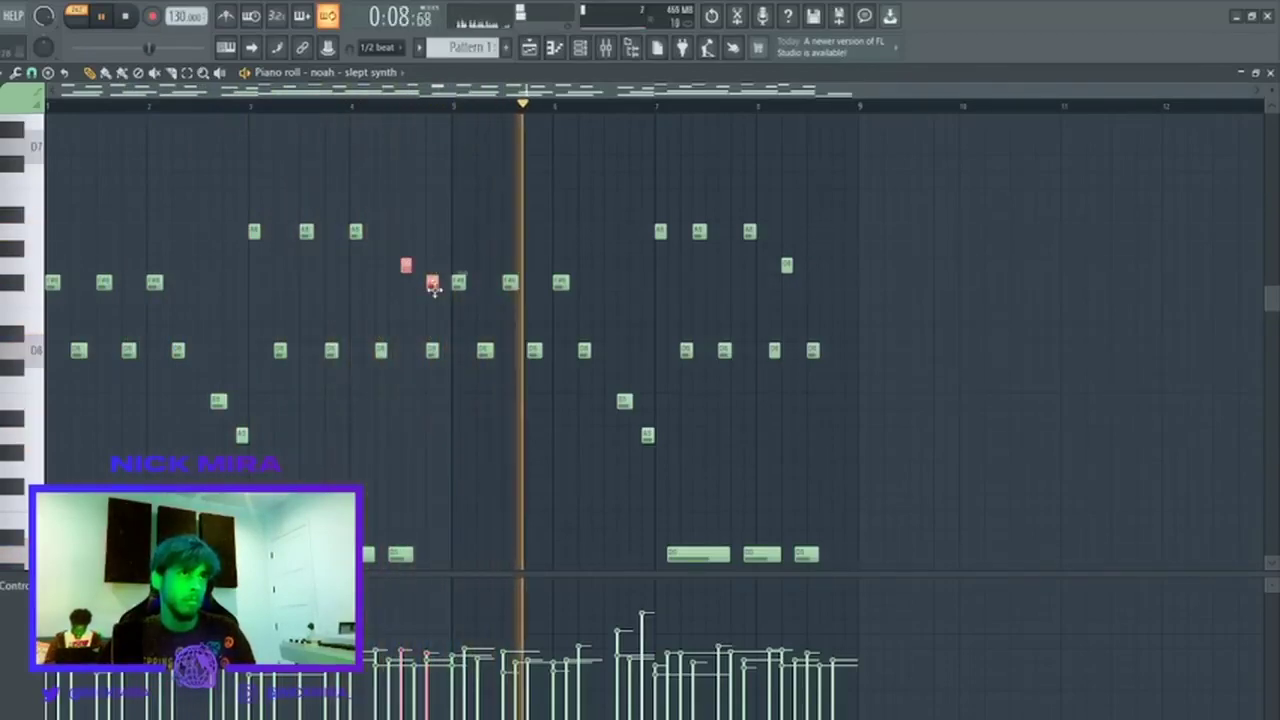
{"action": "left_click_drag", "start_coordinate": [433, 288], "coordinate": [445, 293]}
Delete all notes in bars 5 to 8 and duplicate the first four bars in their place.
{"action": "left_click_drag", "start_coordinate": [465, 208], "coordinate": [1121, 710]}
{"action": "key", "text": "Delete"}
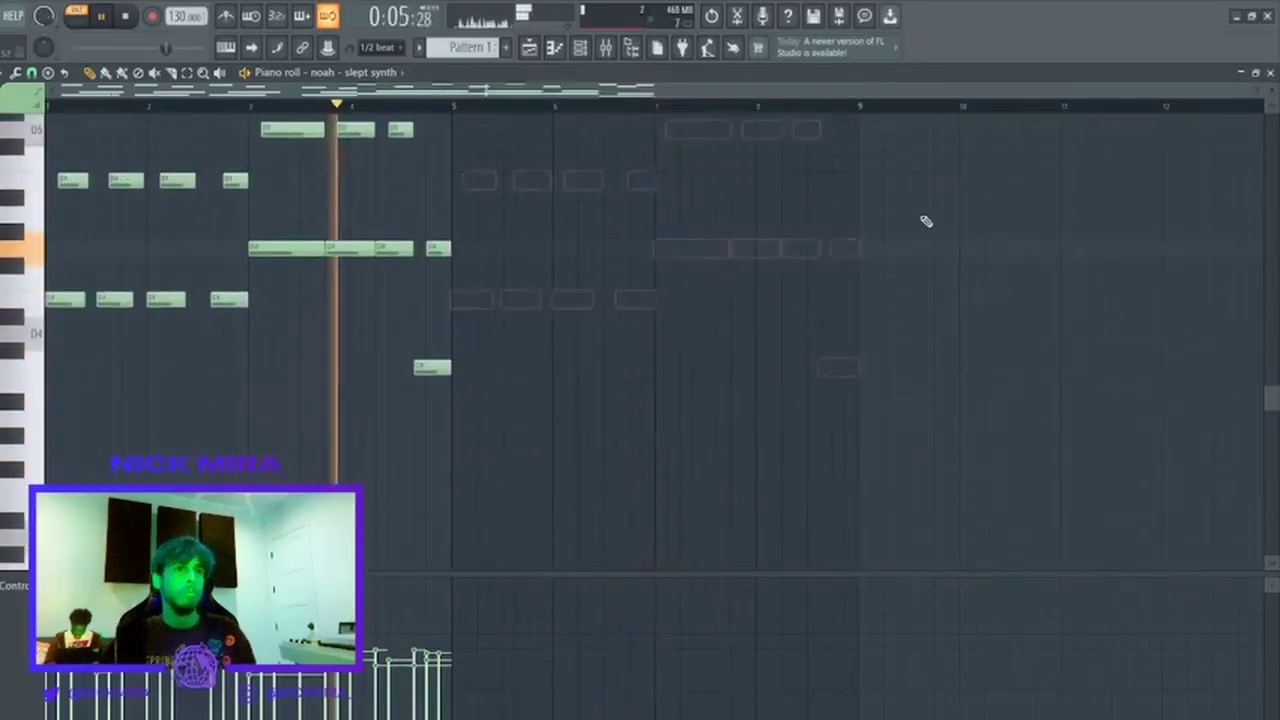
{"action": "scroll", "coordinate": [997, 366], "scroll_direction": "up", "scroll_amount": 5}
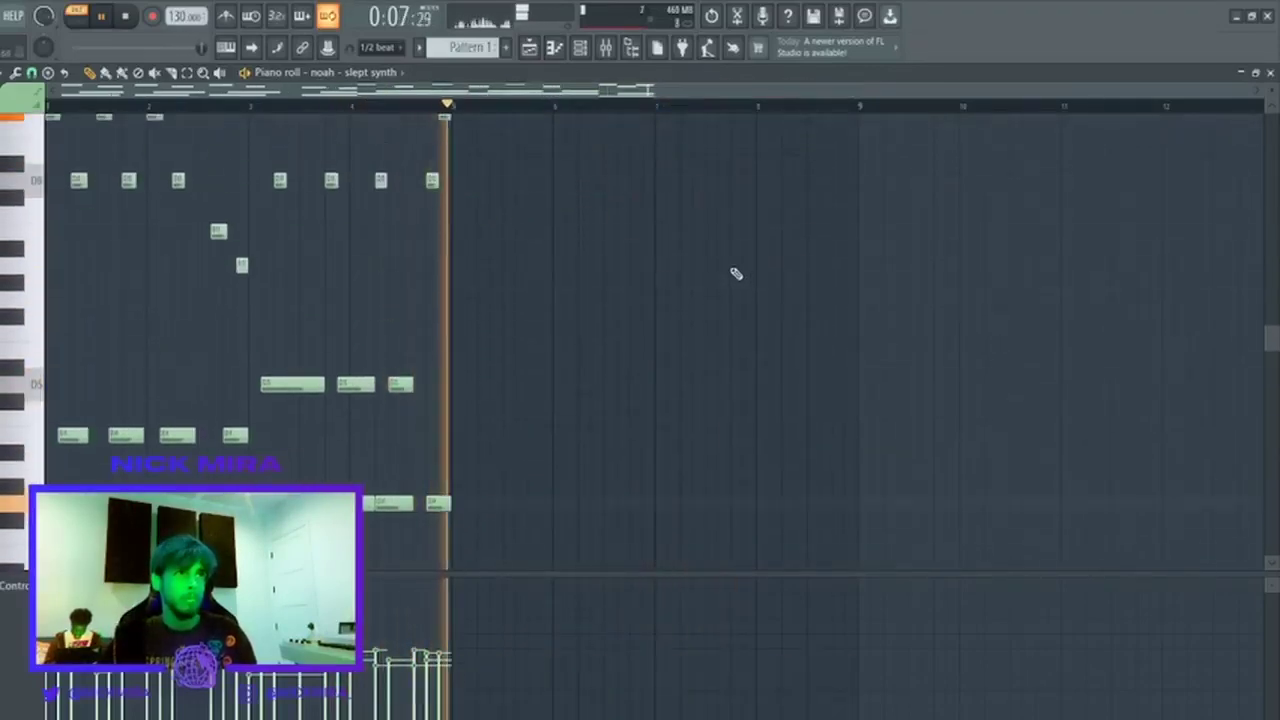
{"action": "key", "text": "ctrl+b"}
Lower the F#6 notes at the ends of bars 4 and 8 by one octave.
{"action": "scroll", "coordinate": [640, 285], "scroll_direction": "up", "scroll_amount": 3}
{"action": "left_click", "coordinate": [441, 265], "text": "ctrl"}
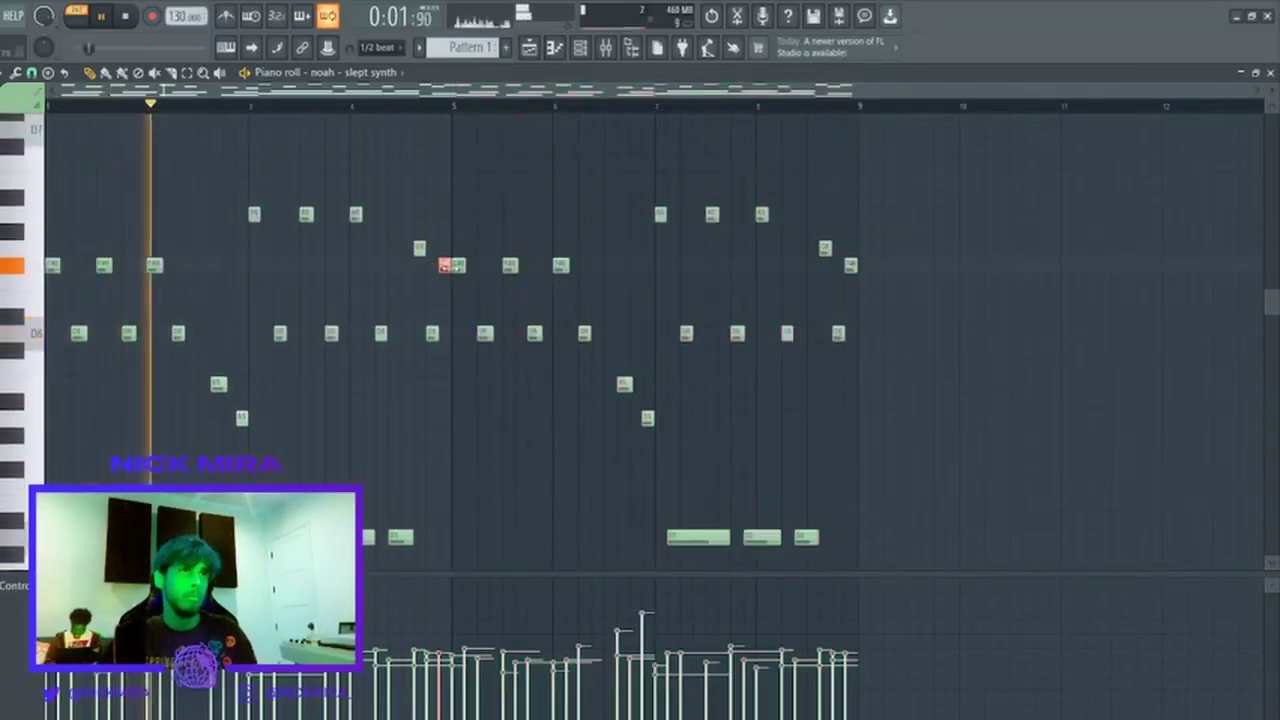
{"action": "left_click", "coordinate": [848, 267], "text": "ctrl+shift"}
{"action": "key", "text": "ctrl+Down"}
{"action": "left_click_drag", "start_coordinate": [865, 258], "coordinate": [33, 148]}
{"action": "scroll", "coordinate": [357, 166], "scroll_direction": "down", "scroll_amount": 6}
{"action": "key", "text": "space"}
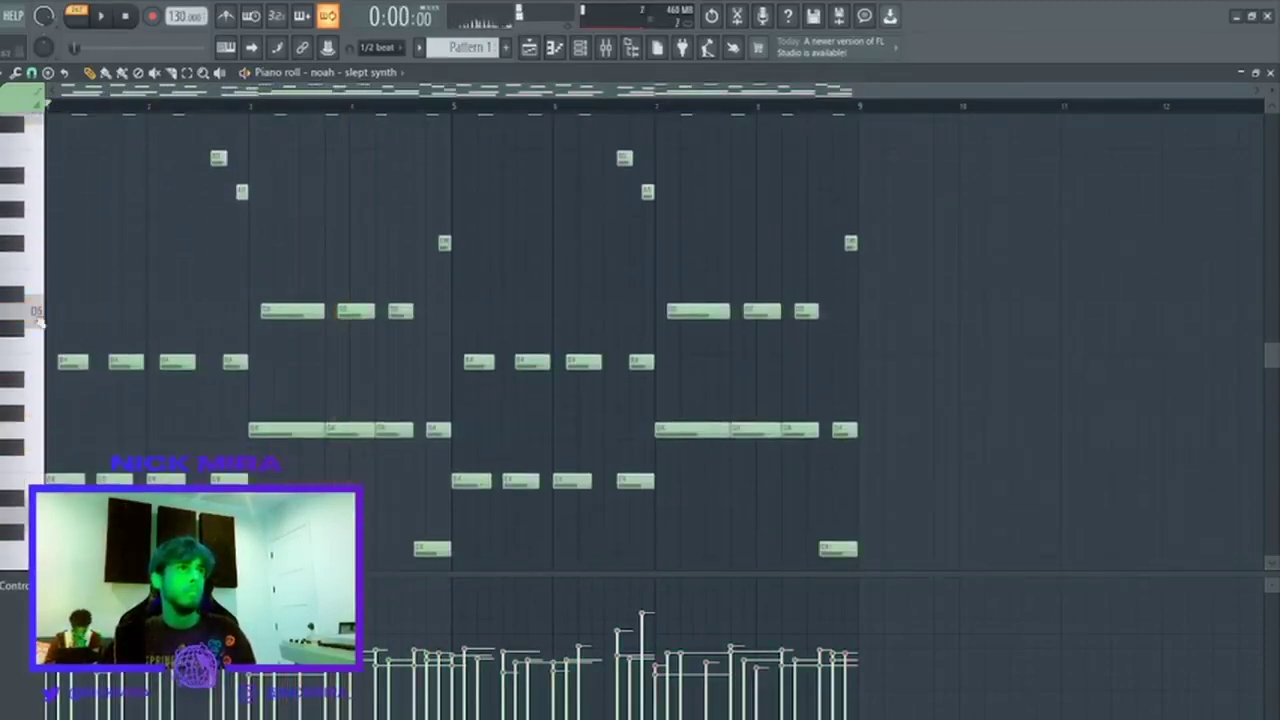
Raise all notes from D5 downward by one octave across the eight bars.
{"action": "key", "text": "space"}
{"action": "left_click_drag", "start_coordinate": [38, 313], "coordinate": [38, 572]}
{"action": "key", "text": "ctrl+Up"}
{"action": "scroll", "coordinate": [371, 349], "scroll_direction": "up", "scroll_amount": 4}
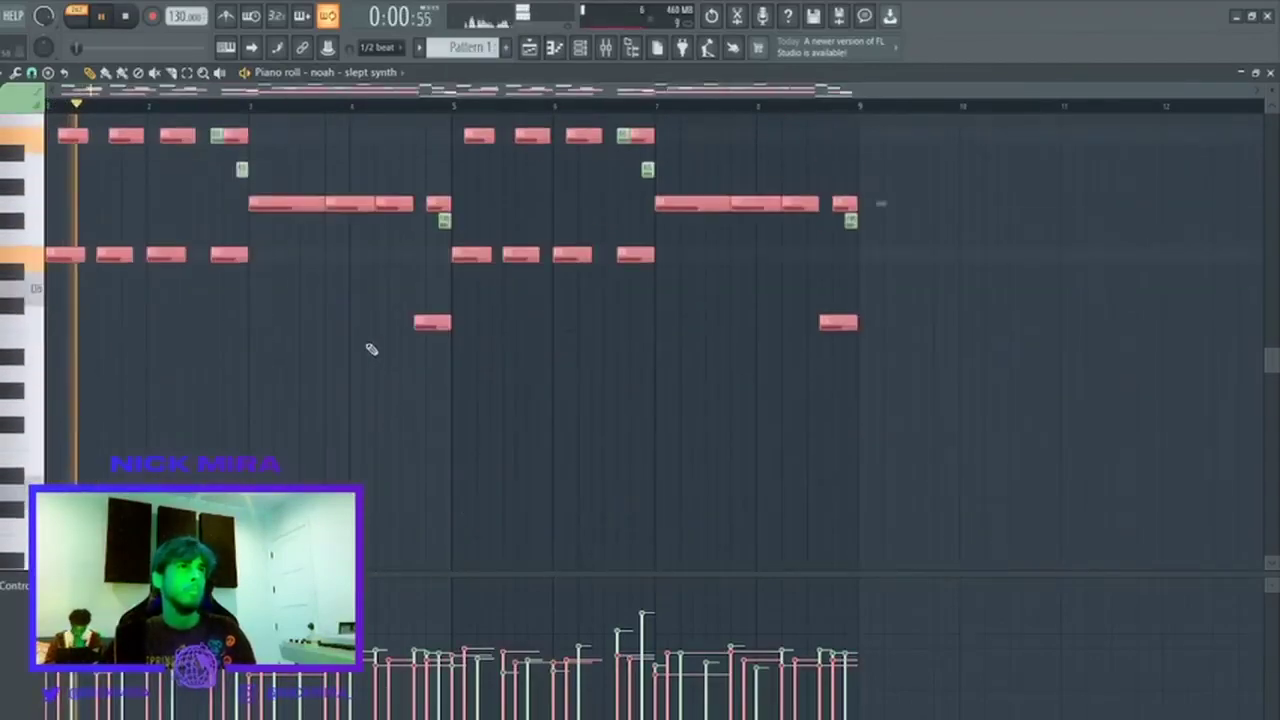
{"action": "scroll", "coordinate": [363, 338], "scroll_direction": "down", "scroll_amount": 1}
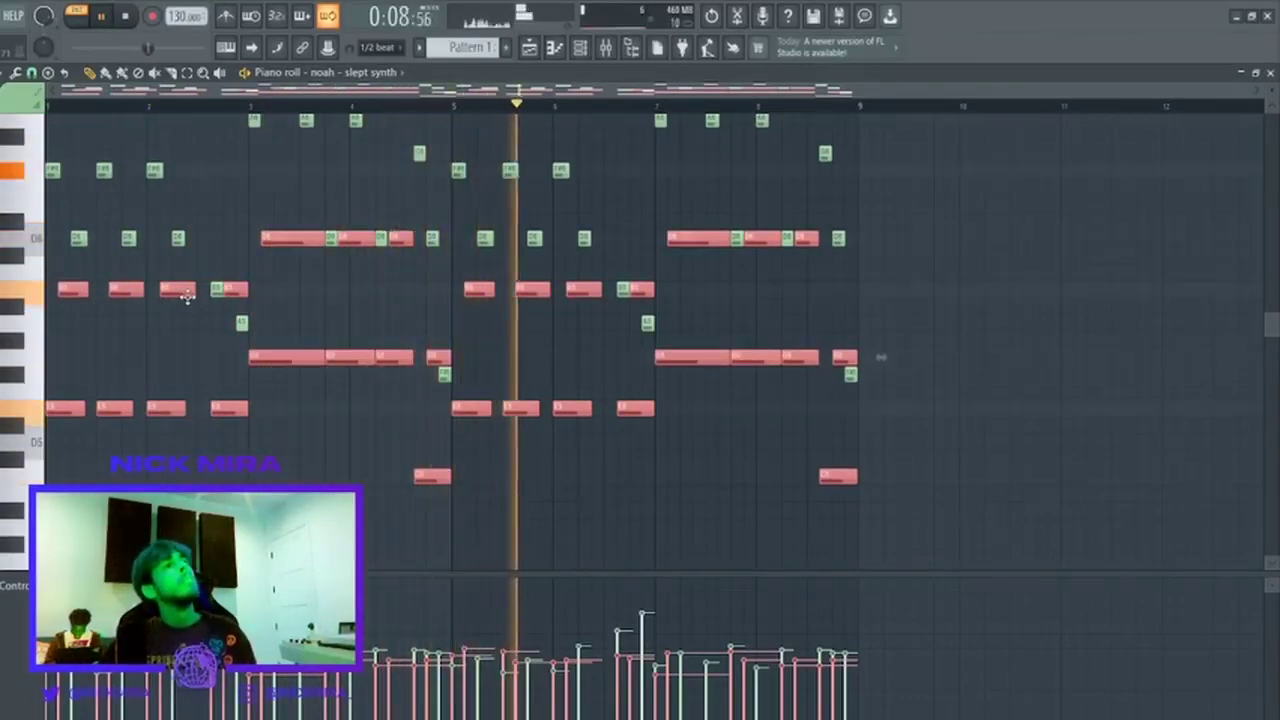
Lower the long D6 notes in bars 3–4 and 7–8, the long B5 notes in bars 5–6 and the last B5 in bar 2 by one octave.
{"action": "left_click_drag", "start_coordinate": [187, 296], "coordinate": [48, 476]}
{"action": "left_click", "coordinate": [230, 408], "text": "ctrl+shift"}
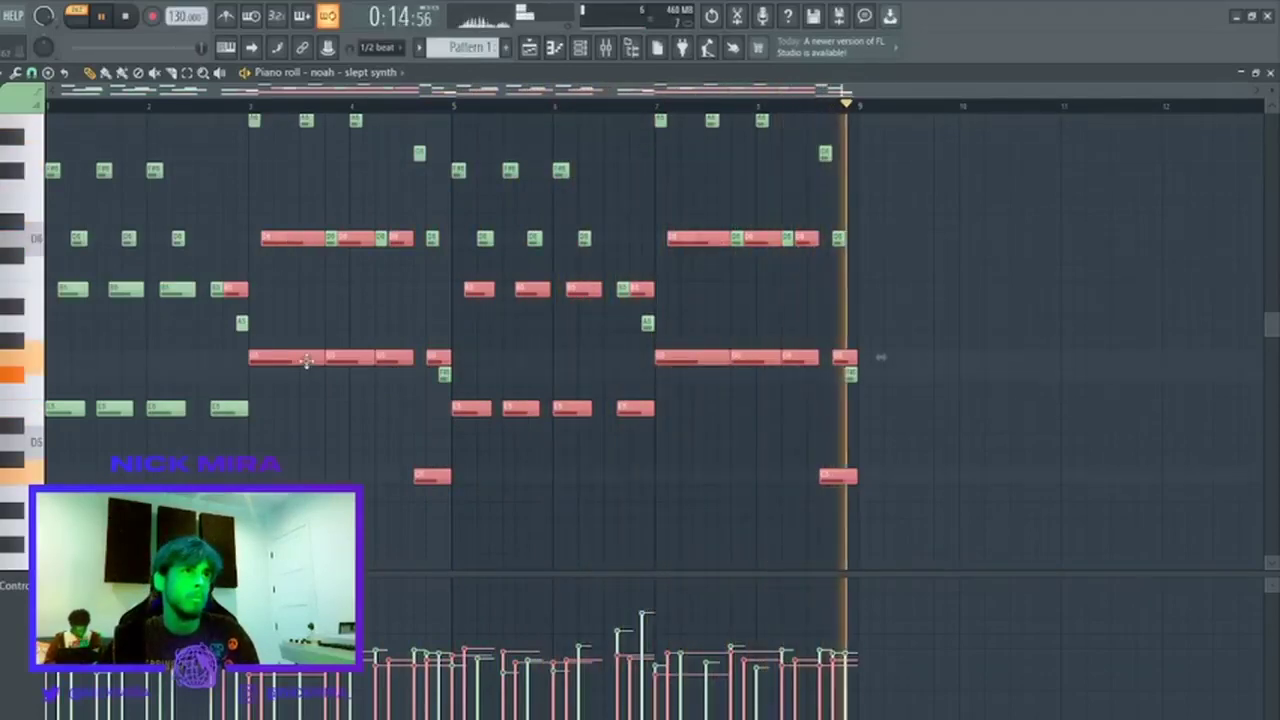
{"action": "left_click_drag", "start_coordinate": [305, 361], "coordinate": [391, 357]}
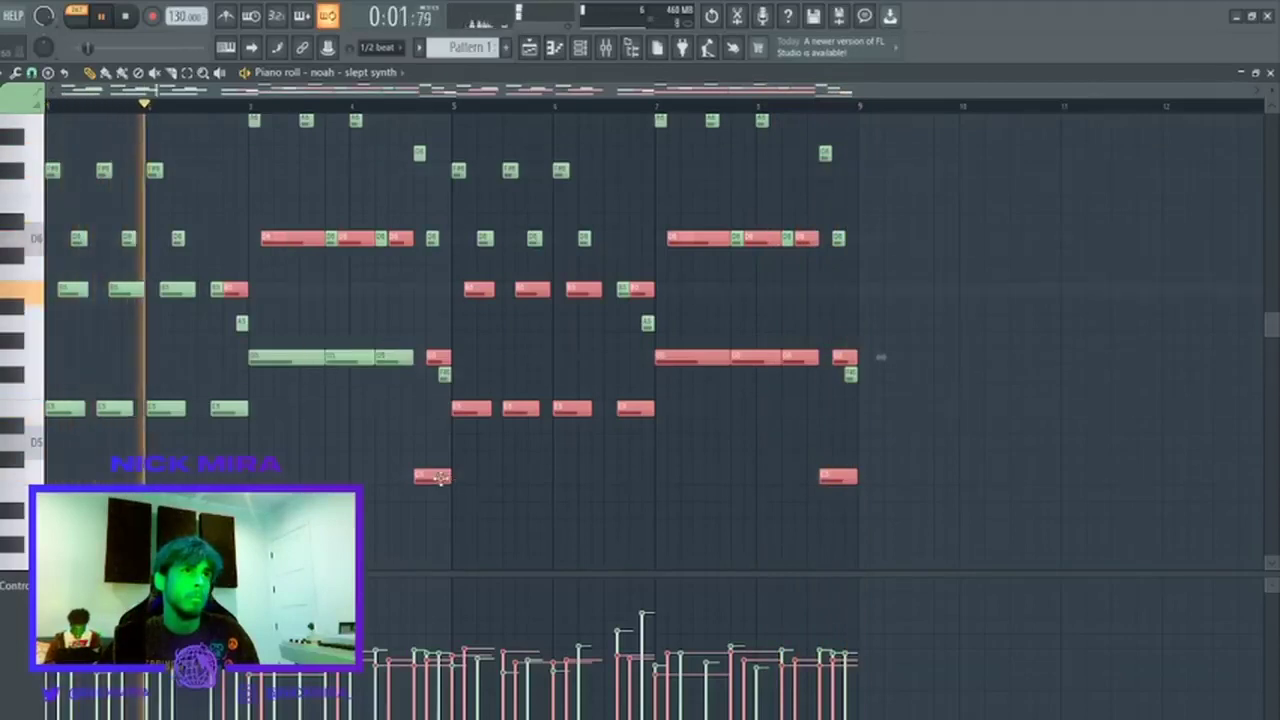
{"action": "left_click", "coordinate": [437, 477], "text": "ctrl+shift"}
{"action": "left_click_drag", "start_coordinate": [482, 444], "coordinate": [654, 400]}
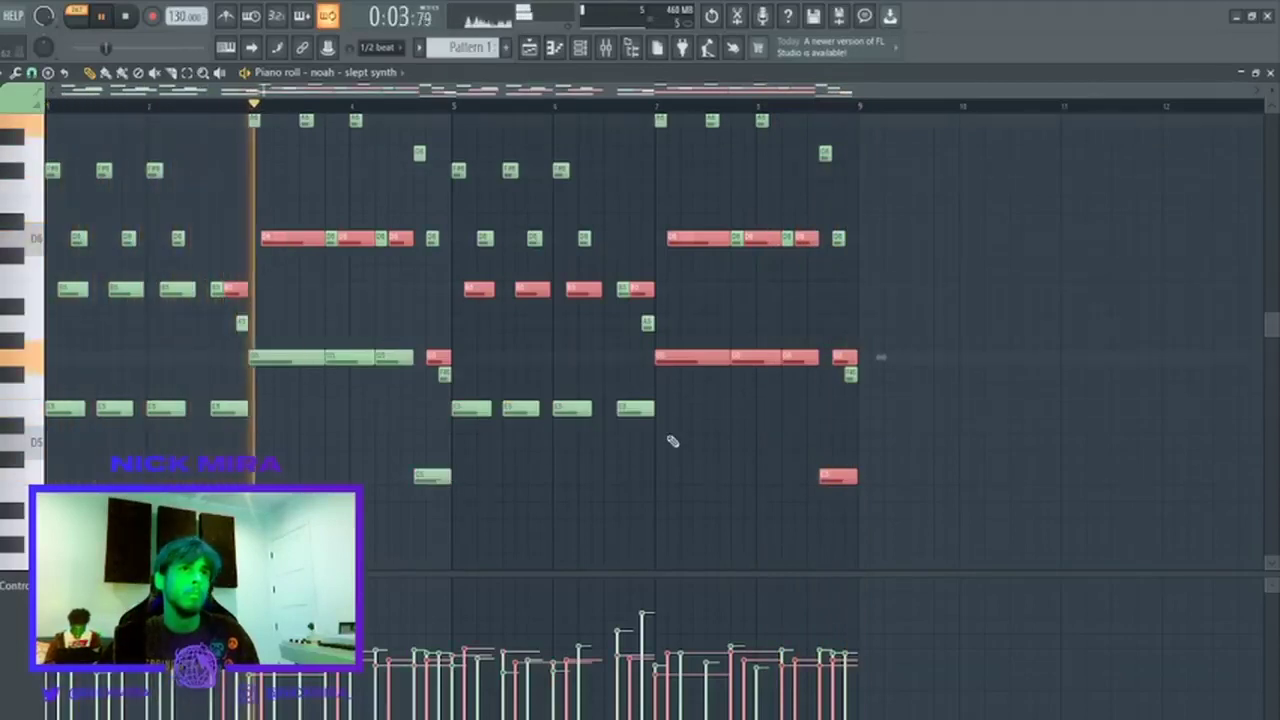
{"action": "left_click_drag", "start_coordinate": [710, 352], "coordinate": [806, 366]}
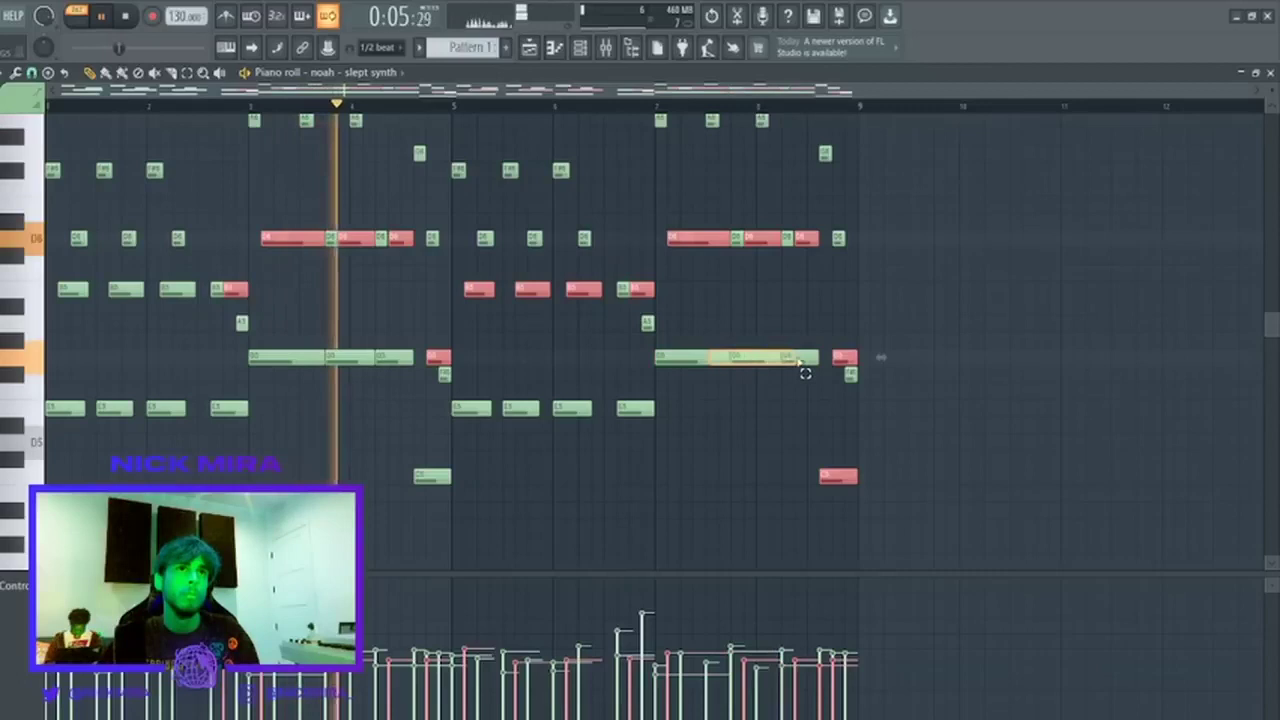
{"action": "left_click", "coordinate": [835, 474], "text": "ctrl+shift"}
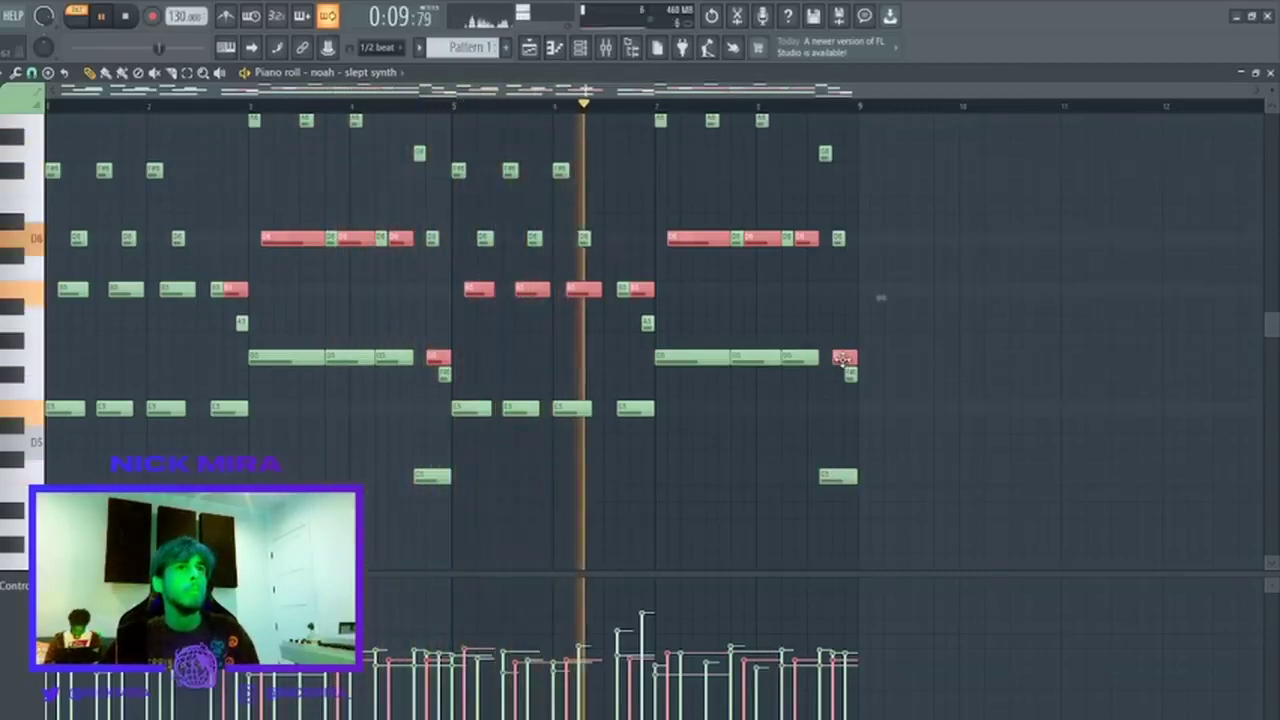
{"action": "left_click", "coordinate": [434, 359], "text": "ctrl+shift"}
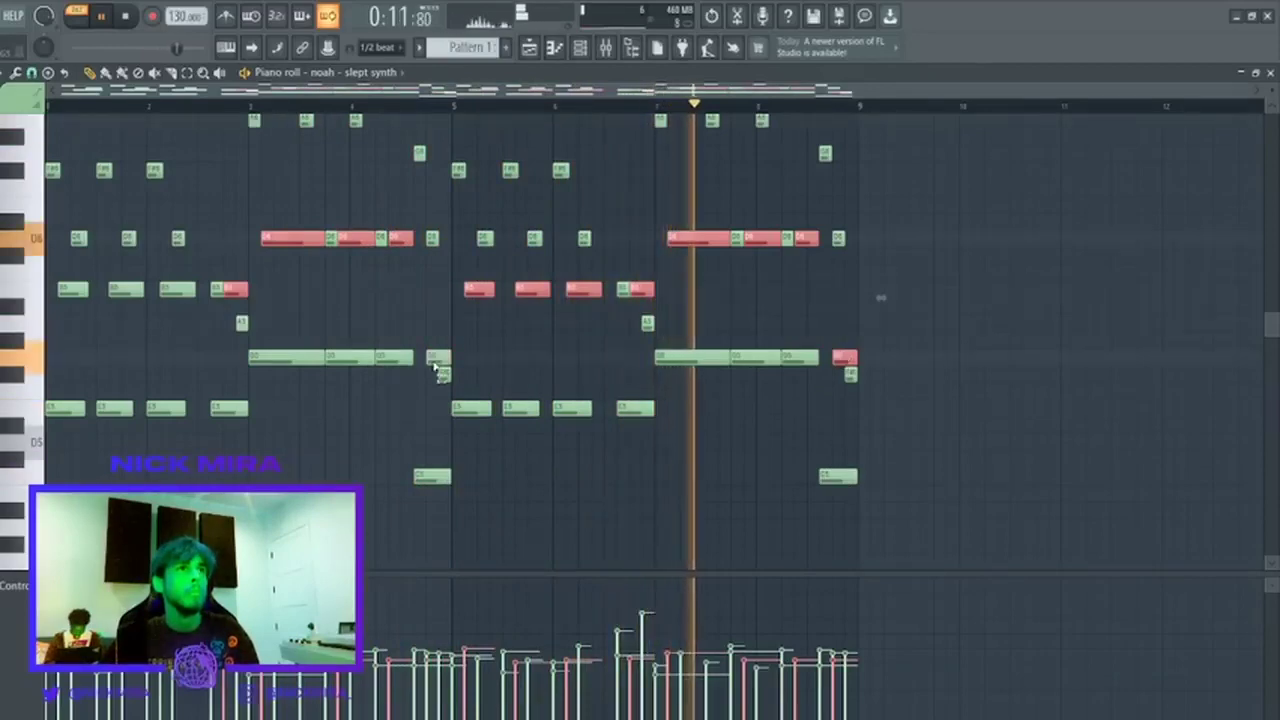
{"action": "left_click", "coordinate": [838, 358], "text": "ctrl+shift"}
{"action": "key", "text": "ctrl+Down"}
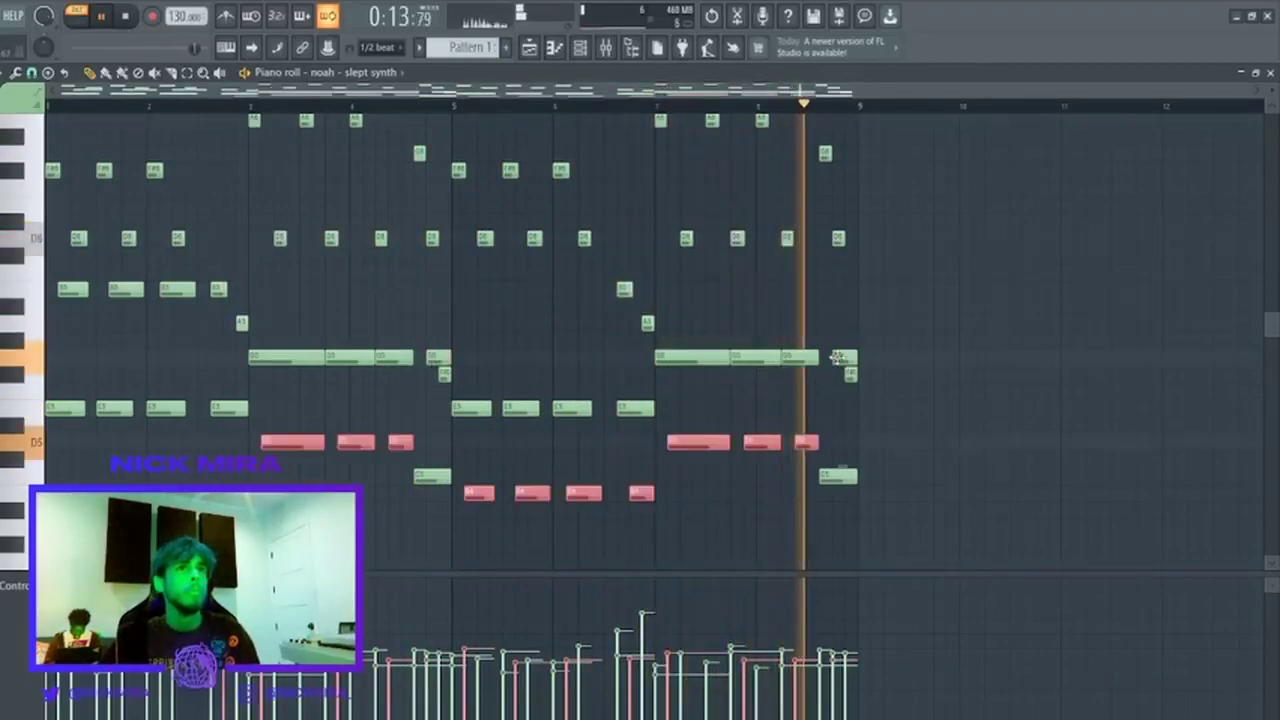
{"action": "key", "text": "ctrl+d"}
{"action": "scroll", "coordinate": [367, 375], "scroll_direction": "down", "scroll_amount": 3}
{"action": "scroll", "coordinate": [370, 378], "scroll_direction": "up", "scroll_amount": 2}
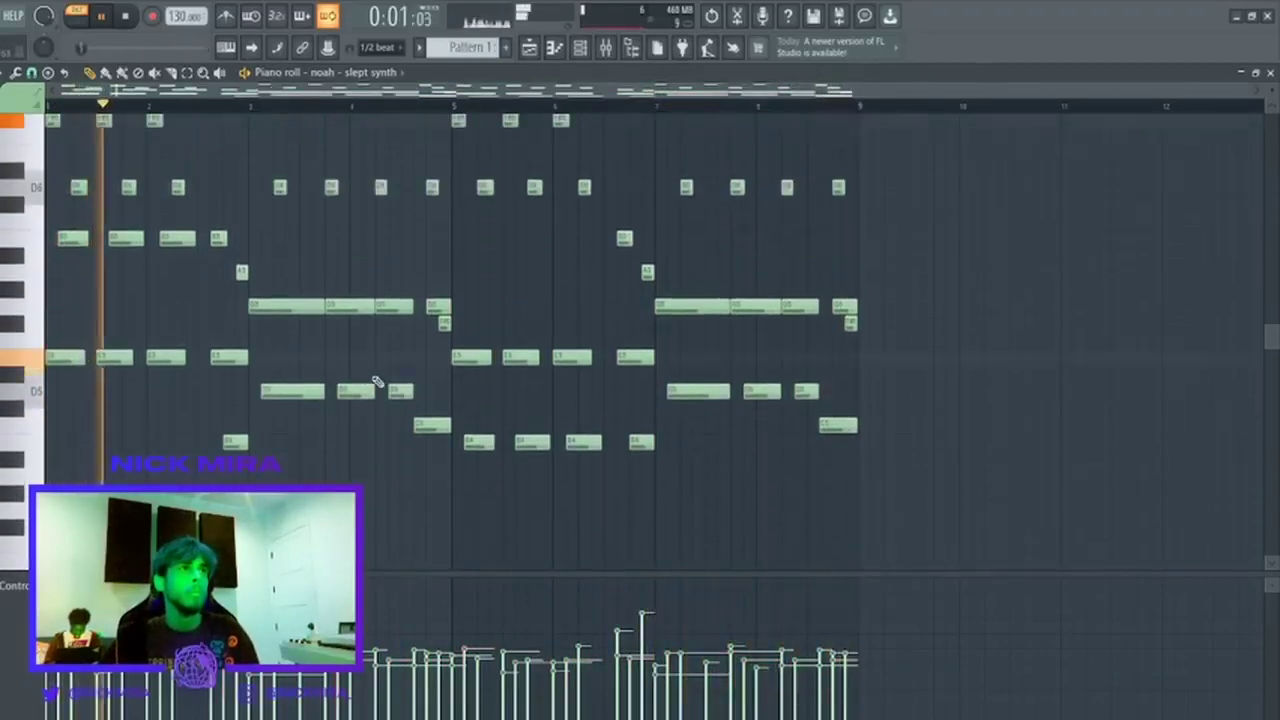
Add a pluck sample carrying the synth's notes and the empty noah - lobster pluck sample as new channels.
{"action": "key", "text": "F7"}
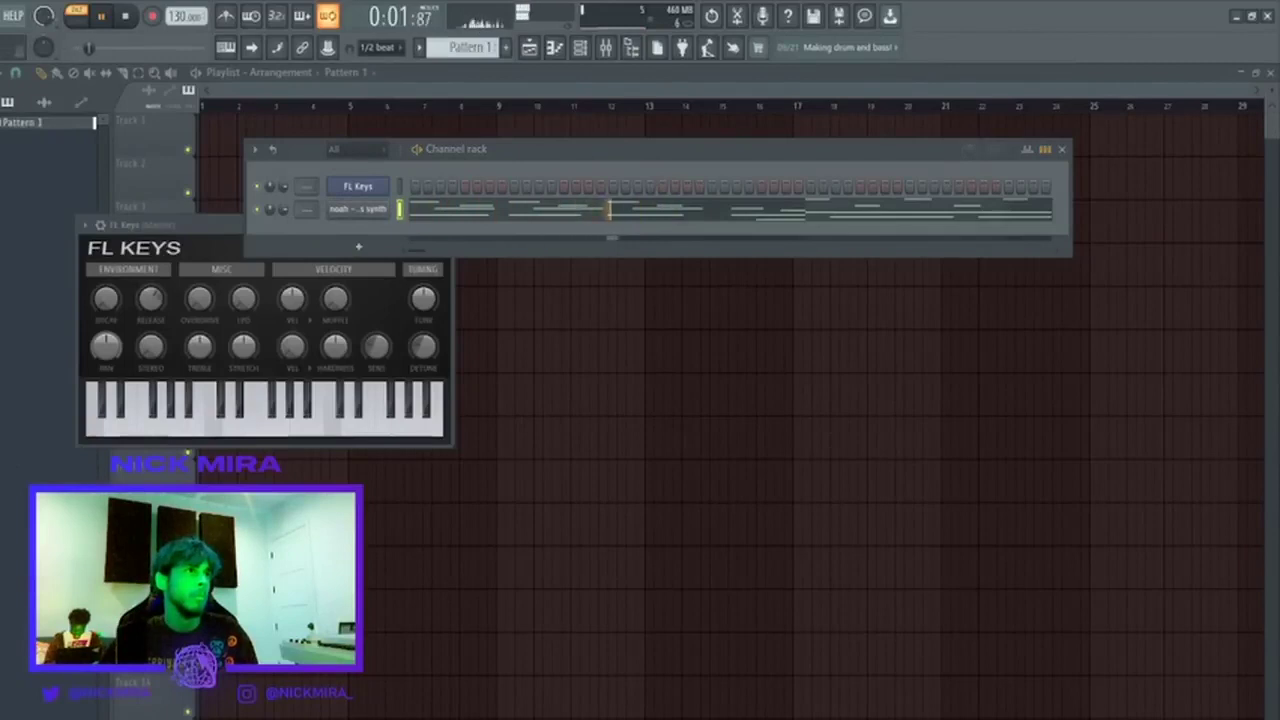
{"action": "left_click_drag", "start_coordinate": [312, 270], "coordinate": [378, 237]}
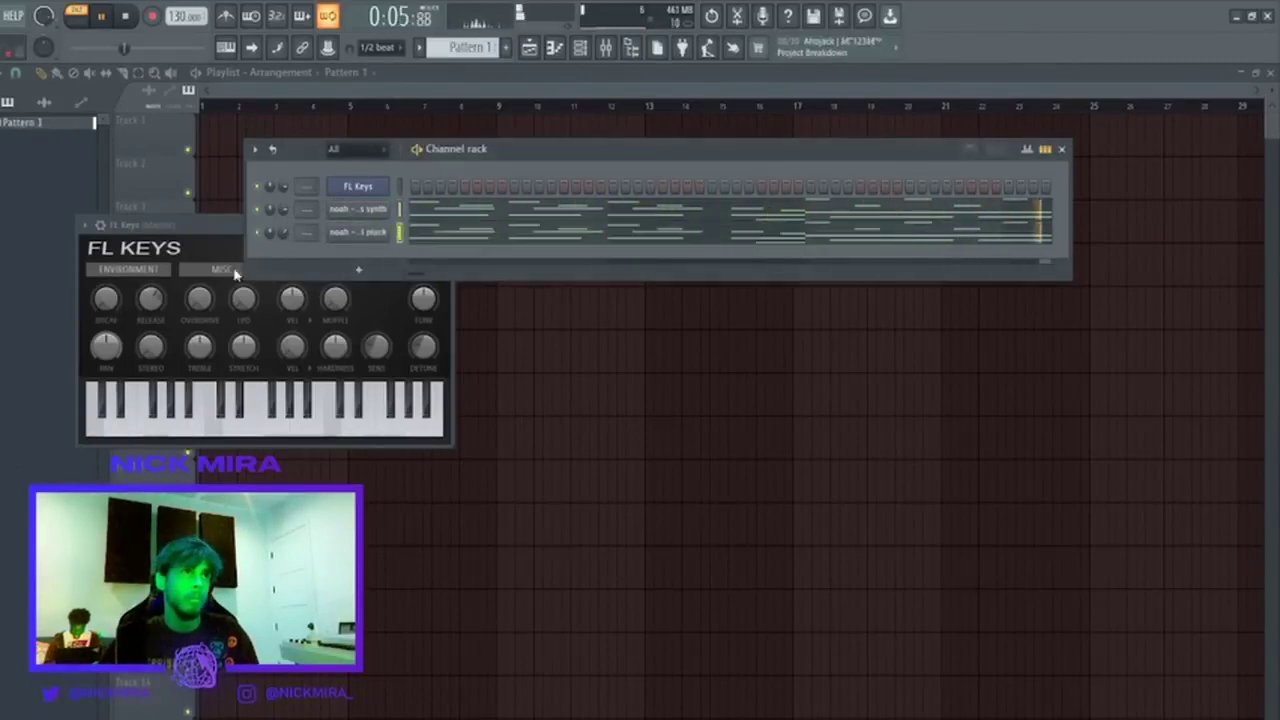
{"action": "left_click_drag", "start_coordinate": [348, 268], "coordinate": [356, 266]}
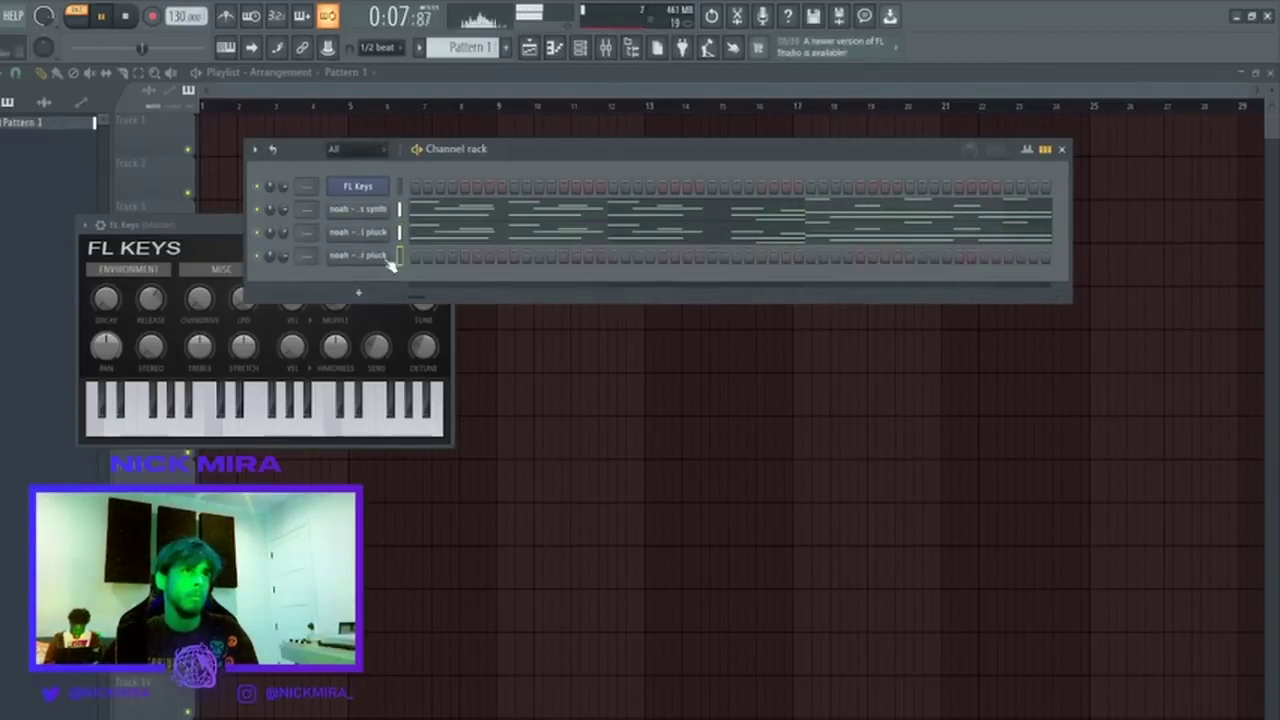
Enter a rising one-bar figure of E5, G5, A5 and B5, one note per beat, for the lobster pluck in bar 1.
{"action": "key", "text": "space"}
{"action": "key", "text": "F7"}
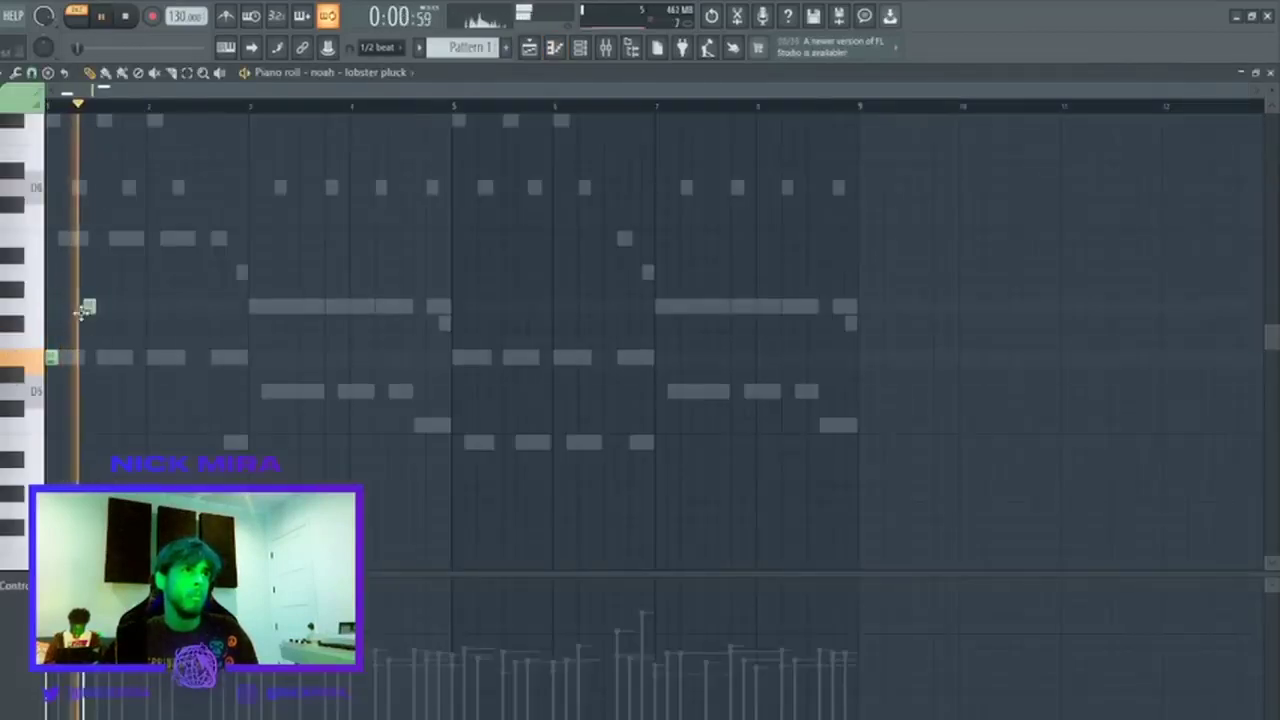
{"action": "key", "text": "space"}
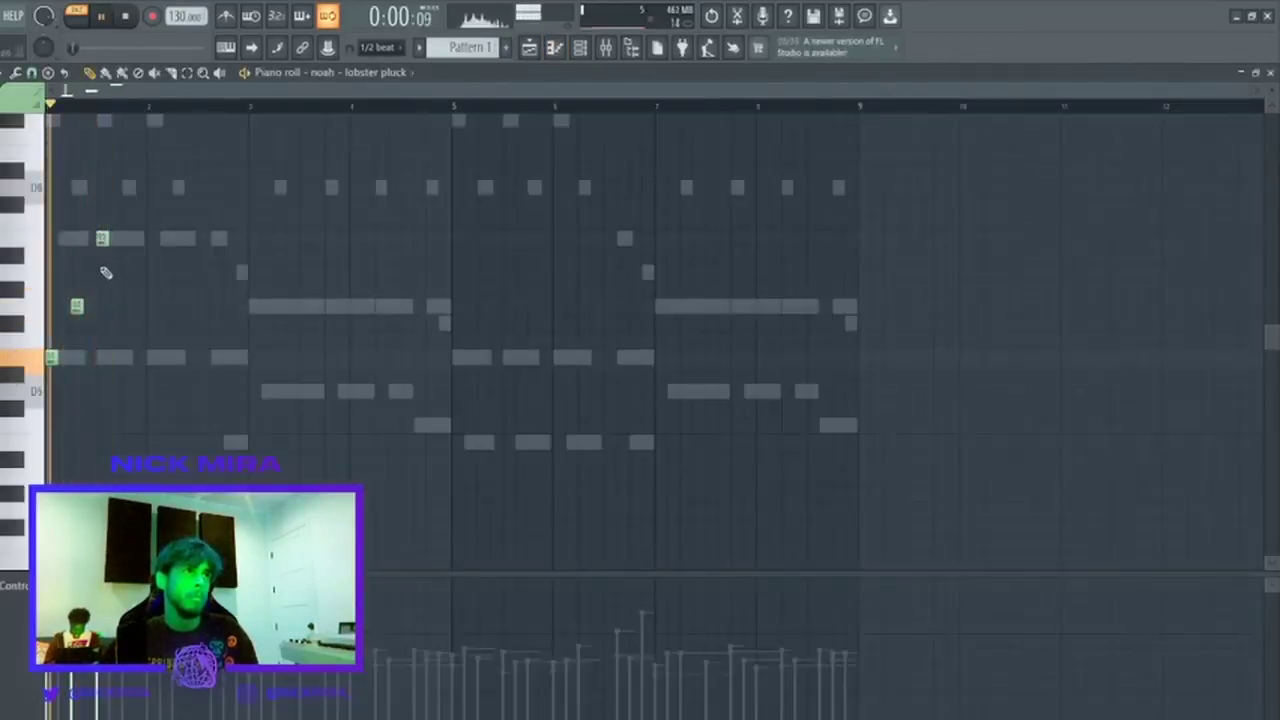
{"action": "left_click_drag", "start_coordinate": [103, 240], "coordinate": [105, 272]}
{"action": "left_click", "coordinate": [127, 240]}
{"action": "left_click_drag", "start_coordinate": [168, 106], "coordinate": [51, 112]}
{"action": "key", "text": "ctrl+b"}
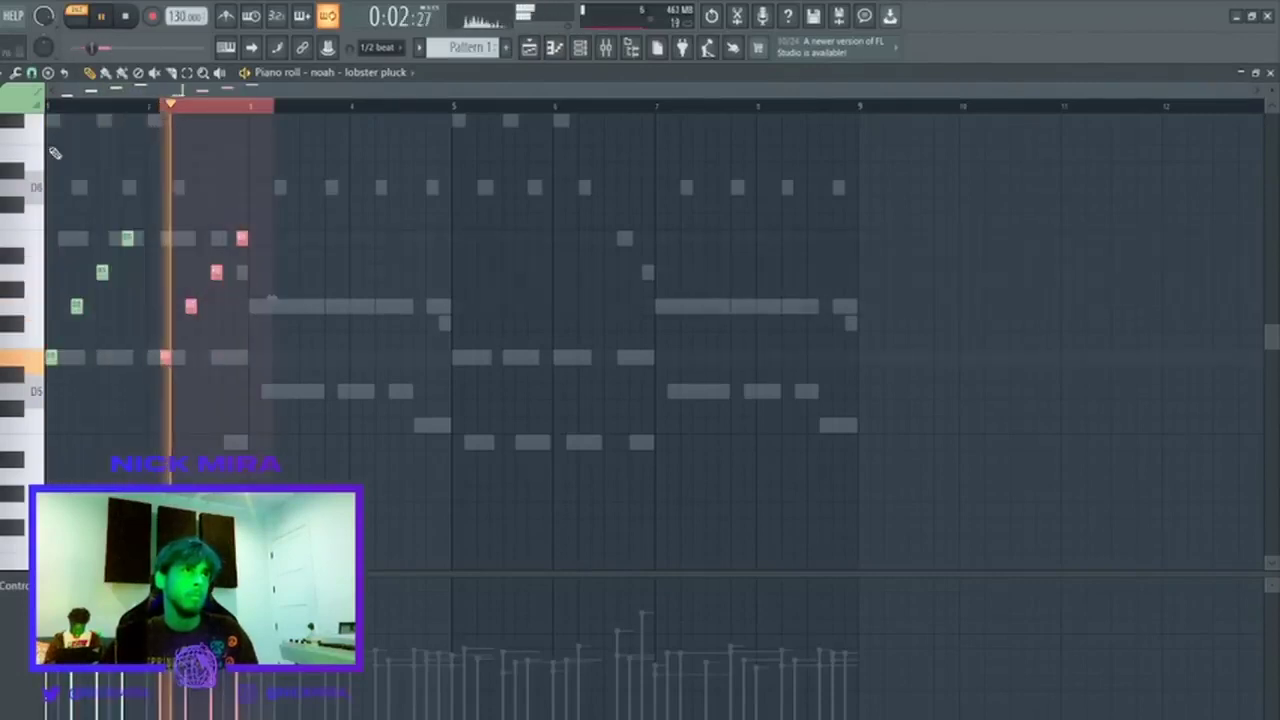
{"action": "key", "text": "ctrl+z"}
Duplicate the one-bar lobster pluck figure from bar 1 until it fills all eight bars.
{"action": "left_click_drag", "start_coordinate": [150, 107], "coordinate": [49, 109]}
{"action": "key", "text": "ctrl+b"}
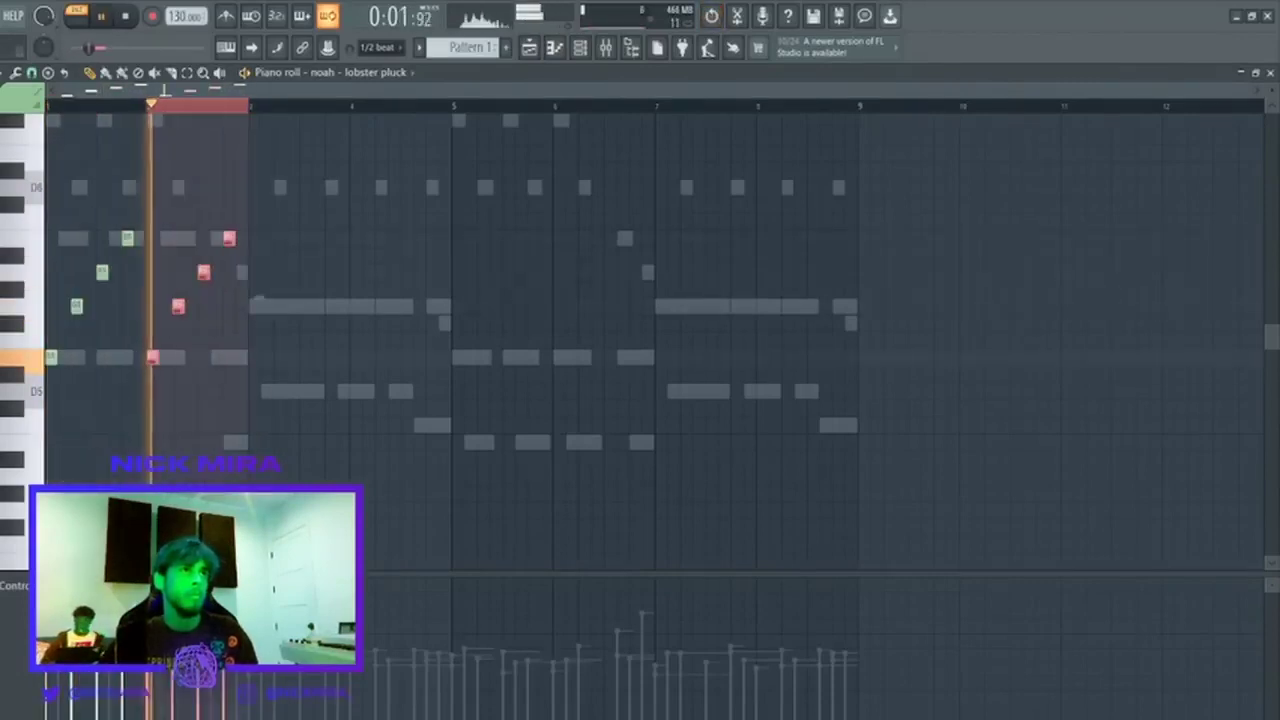
{"action": "key", "text": "ctrl+b"}
{"action": "key", "text": "ctrl+b"}
{"action": "key", "text": "ctrl+b"}
{"action": "key", "text": "ctrl+b"}
{"action": "key", "text": "ctrl+b"}
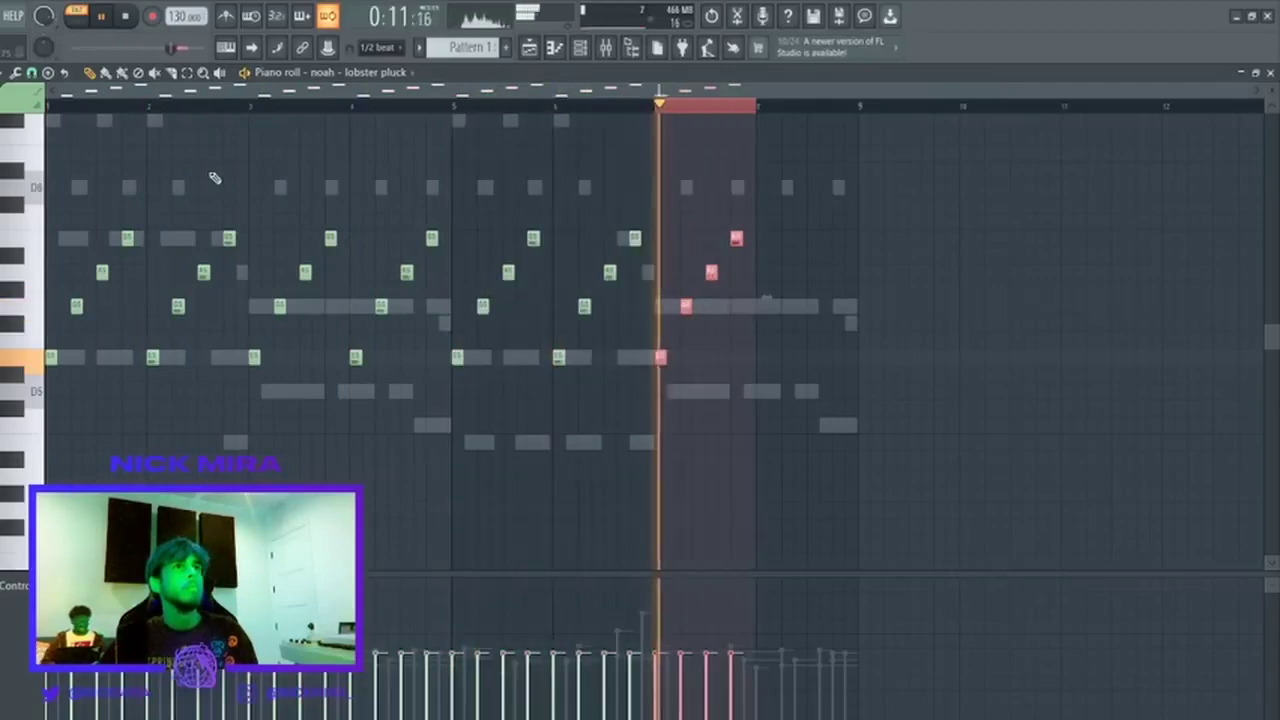
{"action": "key", "text": "ctrl+b"}
{"action": "key", "text": "ctrl+d"}
Raise the lobster pluck's E5 notes at the start of bars 3 and 4 to D6.
{"action": "left_click_drag", "start_coordinate": [234, 349], "coordinate": [425, 398]}
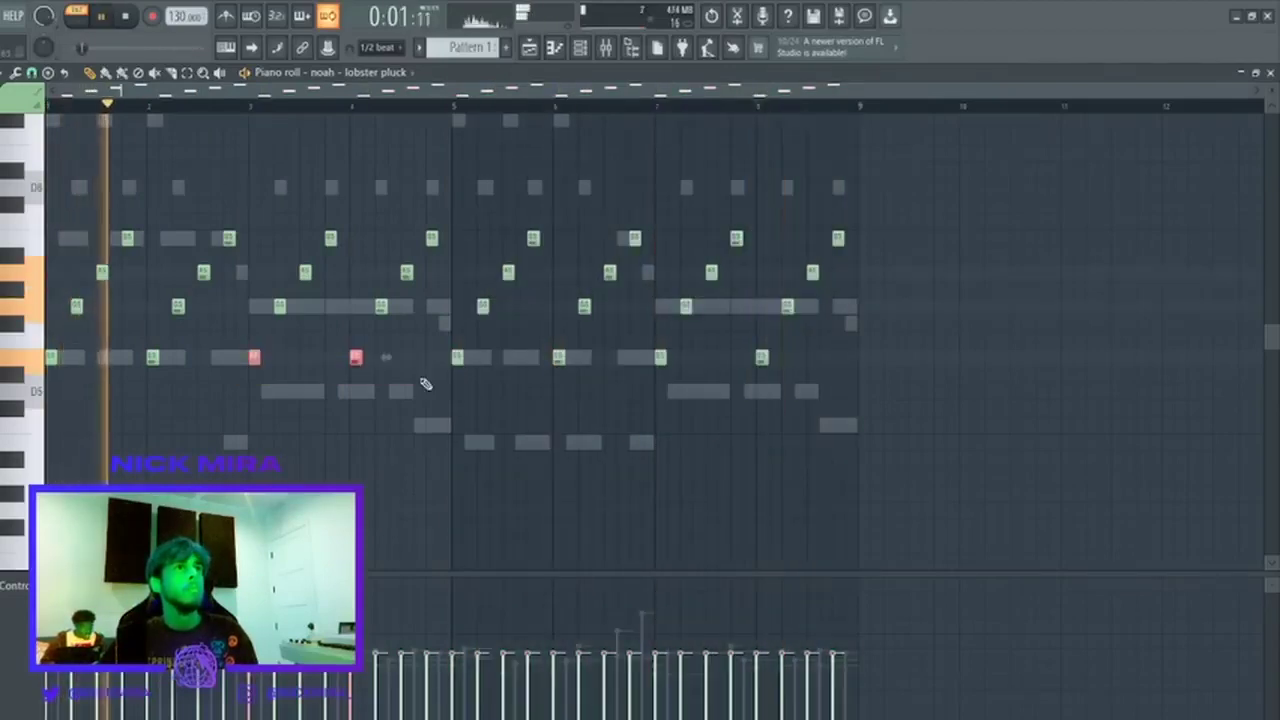
{"action": "key", "text": "ctrl+Up"}
{"action": "key", "text": "Down"}
{"action": "key", "text": "Down"}
Raise the lobster pluck's G5 notes in bars 3 and 4 by one octave and lower the A5 in bar 4 to G5.
{"action": "left_click_drag", "start_coordinate": [408, 296], "coordinate": [118, 326]}
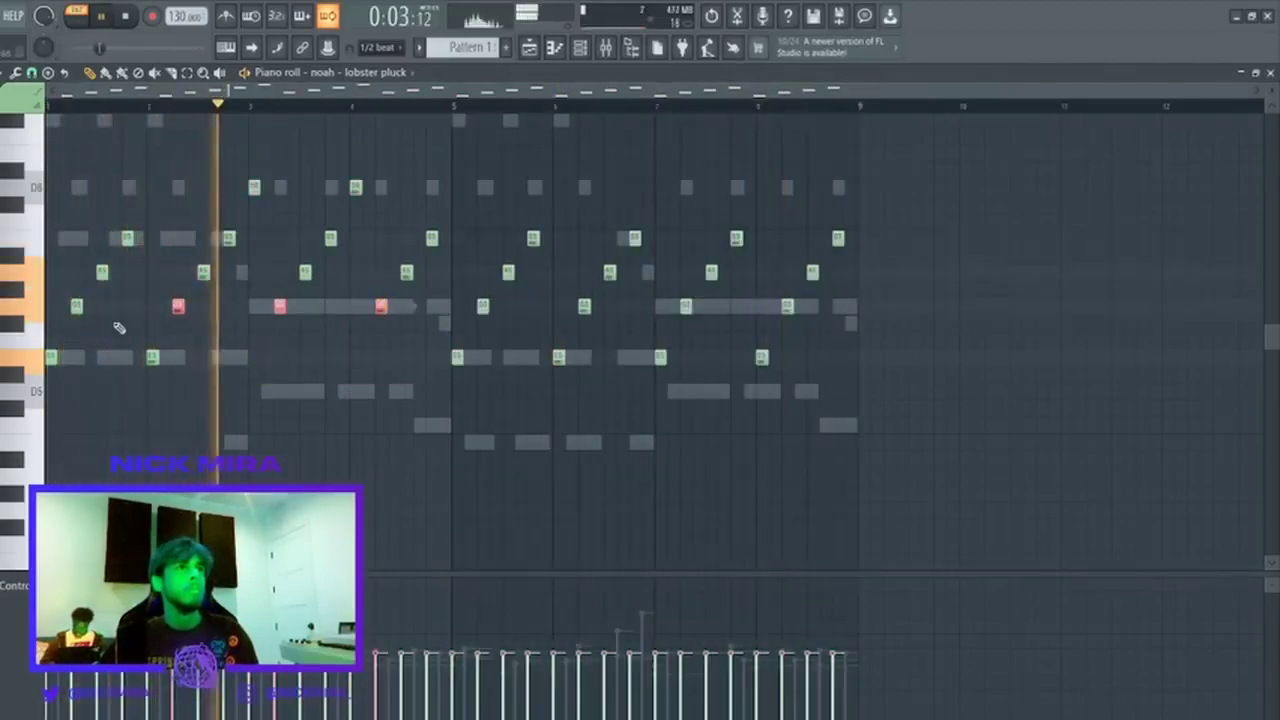
{"action": "key", "text": "ctrl+Up"}
{"action": "key", "text": "ctrl+Down"}
{"action": "left_click_drag", "start_coordinate": [396, 291], "coordinate": [262, 332]}
{"action": "key", "text": "ctrl+Up"}
{"action": "scroll", "coordinate": [377, 266], "scroll_direction": "up", "scroll_amount": 3}
Replace the lobster pluck notes in bars 5 to 8 with a copy of the first four bars.
{"action": "left_click", "coordinate": [614, 363], "text": "ctrl"}
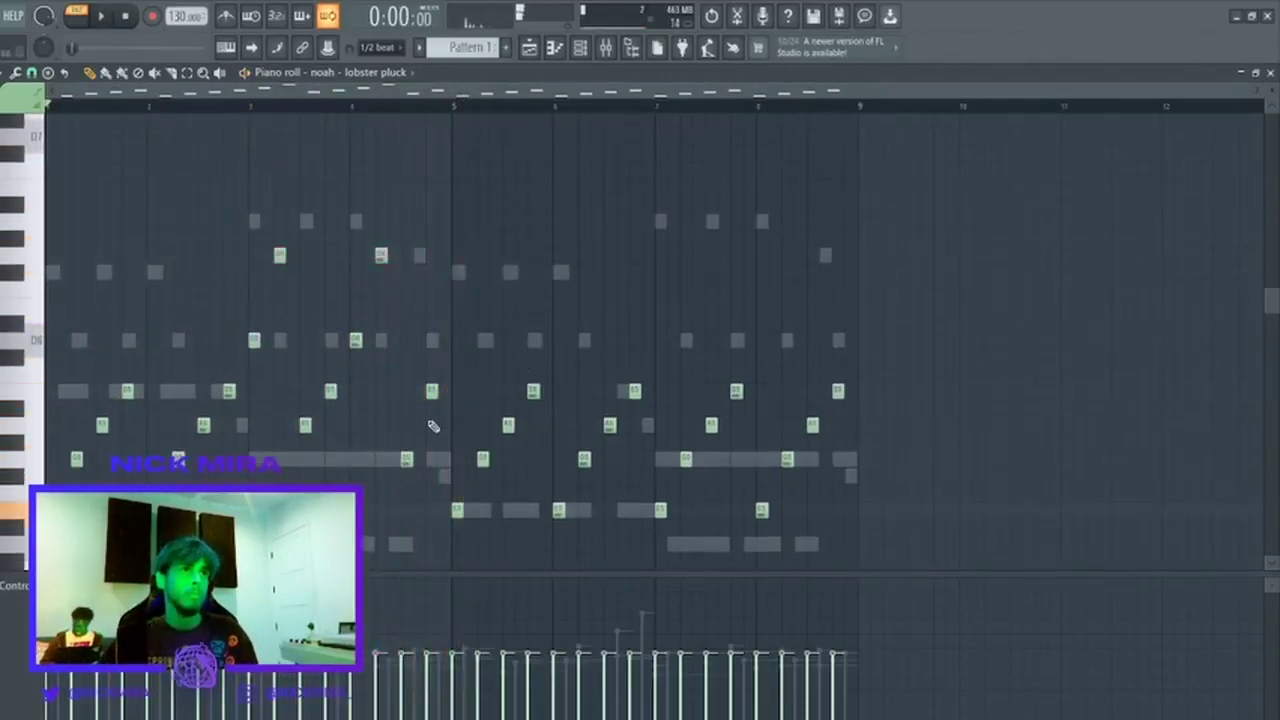
{"action": "left_click_drag", "start_coordinate": [456, 355], "coordinate": [1018, 640]}
{"action": "key", "text": "Delete"}
{"action": "key", "text": "ctrl+b"}
{"action": "key", "text": "ctrl+d"}
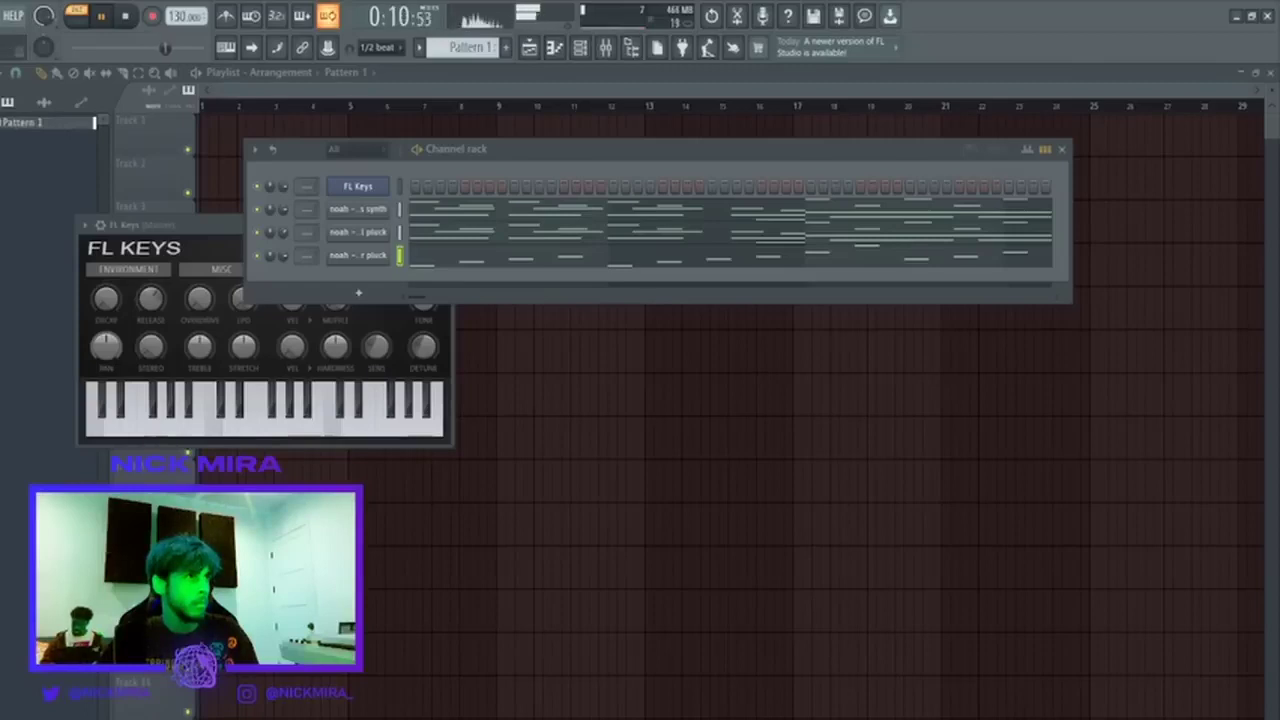
Add the noah - scream flute sample as a channel with a C5 note at the start of bar 1 and an A4 note at bar 3.
{"action": "left_click_drag", "start_coordinate": [343, 293], "coordinate": [350, 290]}
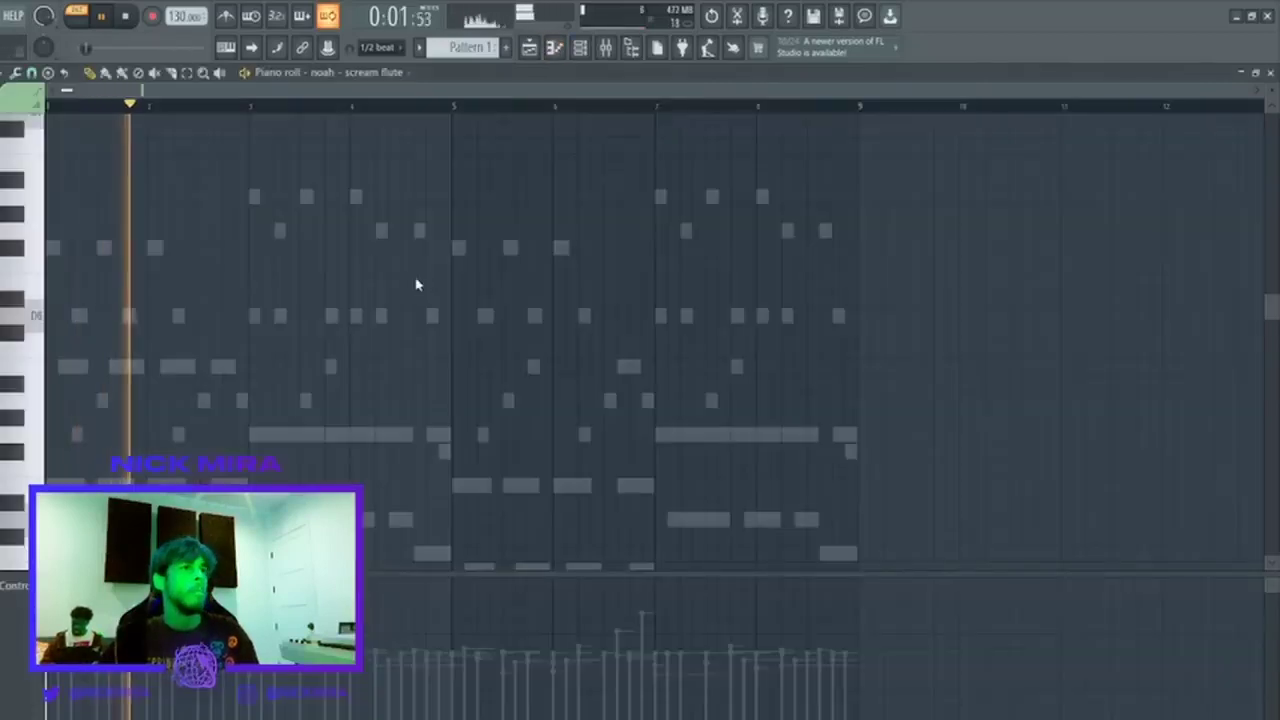
{"action": "scroll", "coordinate": [320, 330], "scroll_direction": "down", "scroll_amount": 3}
{"action": "left_click_drag", "start_coordinate": [254, 107], "coordinate": [46, 107]}
{"action": "key", "text": "ctrl+b"}
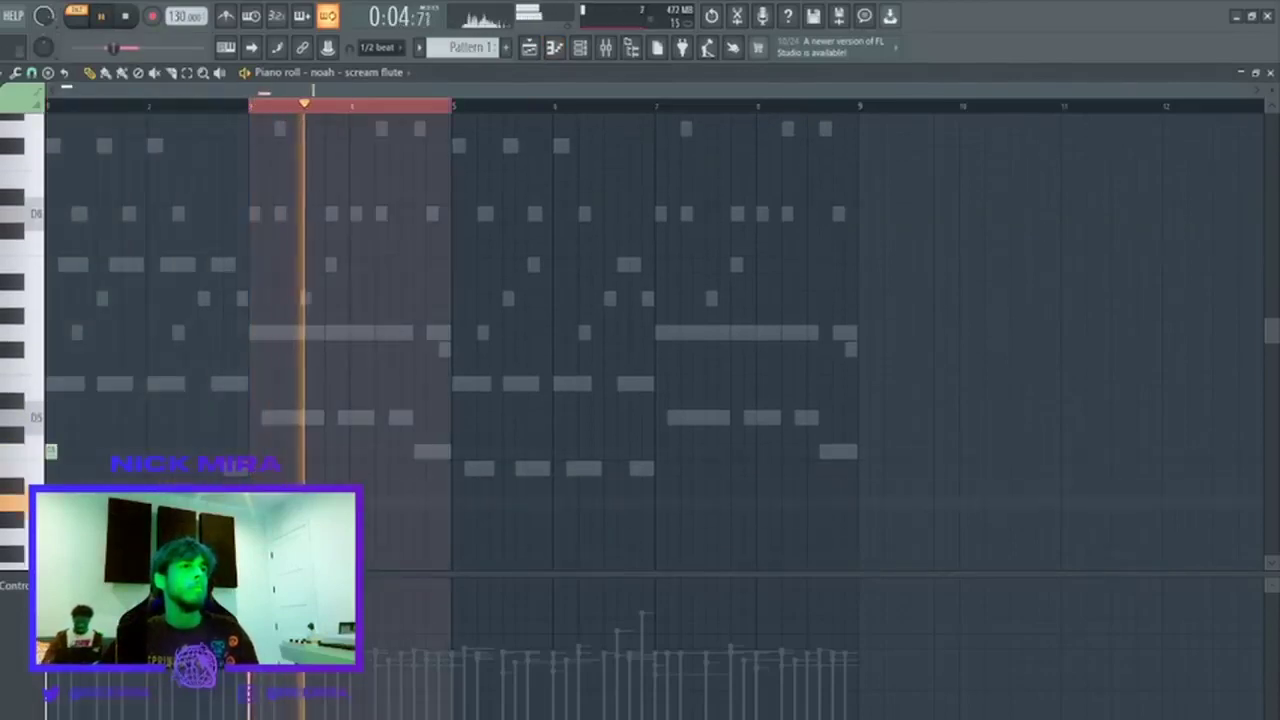
{"action": "key", "text": "ctrl+d"}
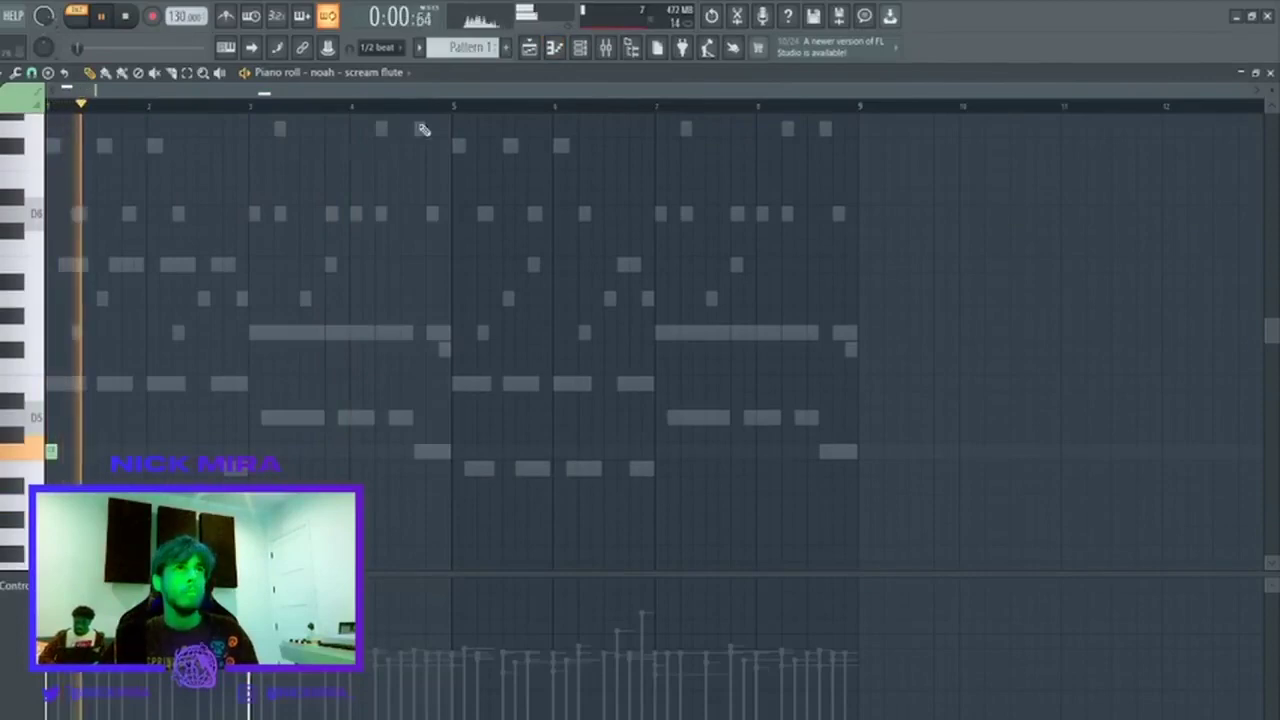
Duplicate the first four bars of the scream flute part into bars 5 to 8.
{"action": "left_click_drag", "start_coordinate": [462, 107], "coordinate": [46, 107]}
{"action": "key", "text": "ctrl+d"}
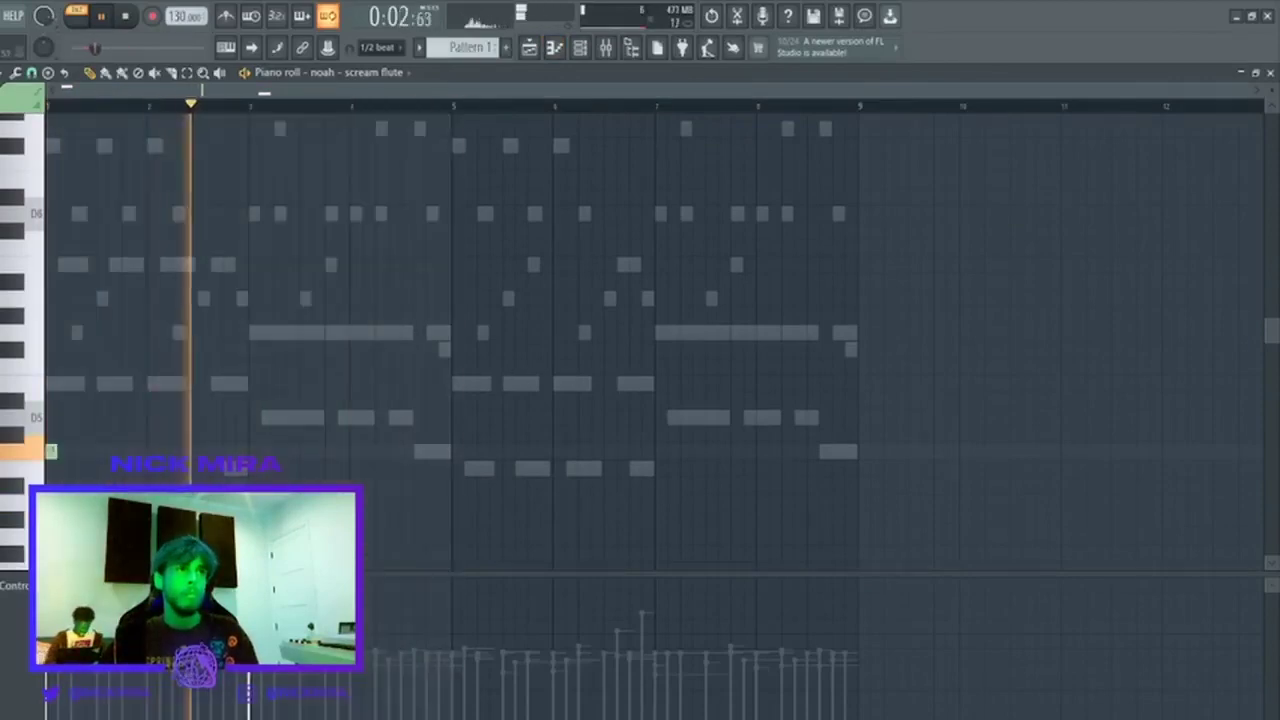
{"action": "key", "text": "ctrl+b"}
{"action": "key", "text": "ctrl+d"}
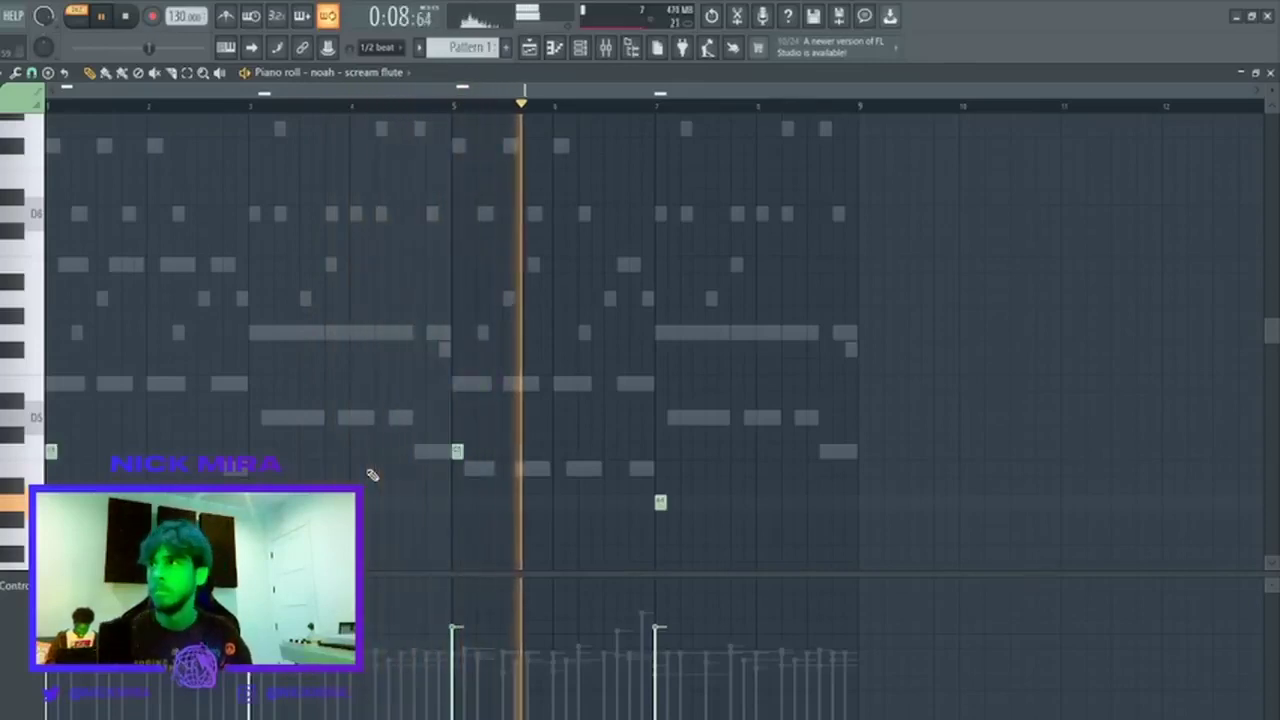
Lower the scream flute's C5 note at bar 5 by one octave and close the piano roll.
{"action": "left_click_drag", "start_coordinate": [489, 409], "coordinate": [456, 480]}
{"action": "key", "text": "ctrl+Down"}
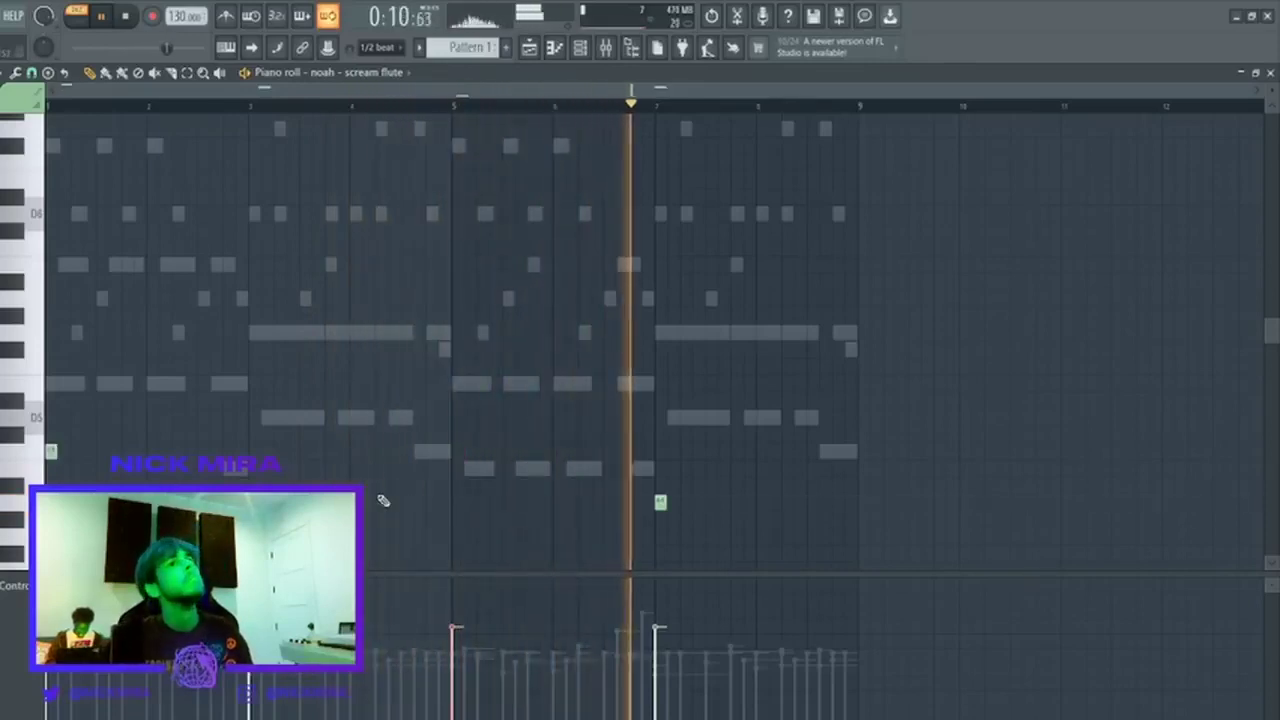
{"action": "key", "text": "ctrl+d"}
{"action": "scroll", "coordinate": [315, 431], "scroll_direction": "down", "scroll_amount": 3}
{"action": "key", "text": "Escape"}
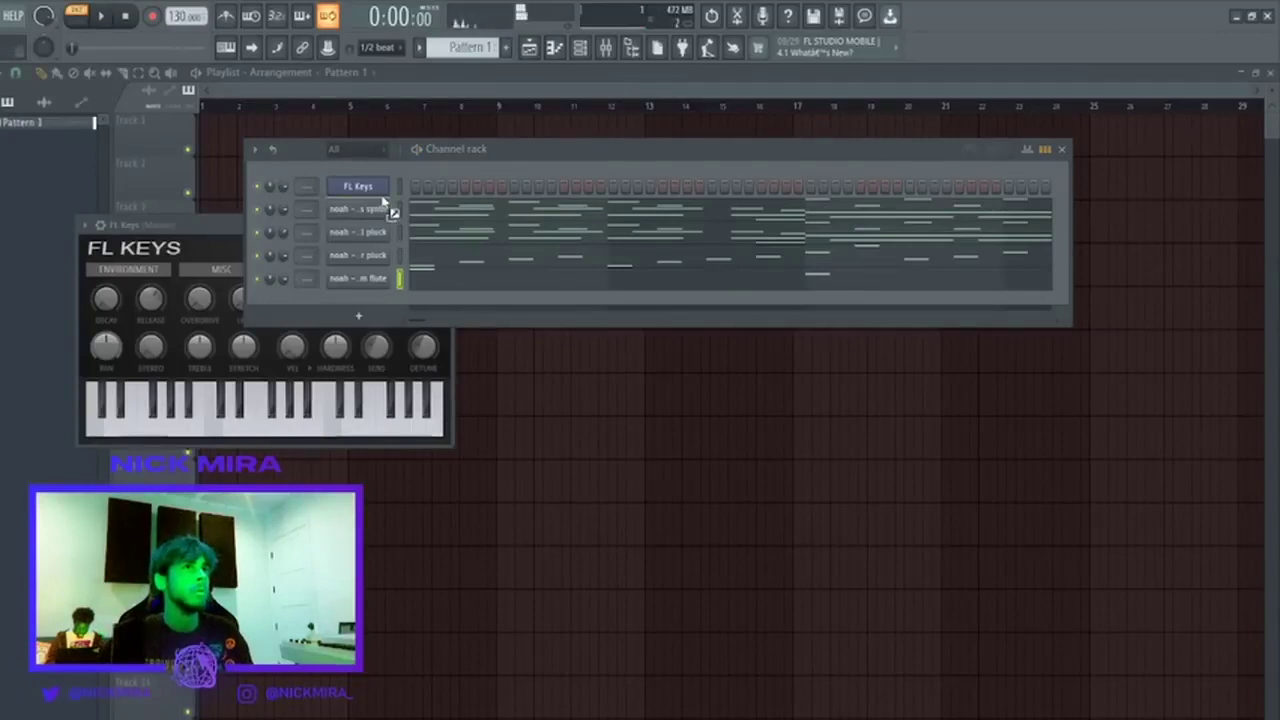
Add the noah - jumba bell sample as a channel carrying the synth's notes and open its envelope settings during playback.
{"action": "left_click_drag", "start_coordinate": [383, 202], "coordinate": [385, 204]}
{"action": "key", "text": "space"}
{"action": "left_click", "coordinate": [358, 209]}
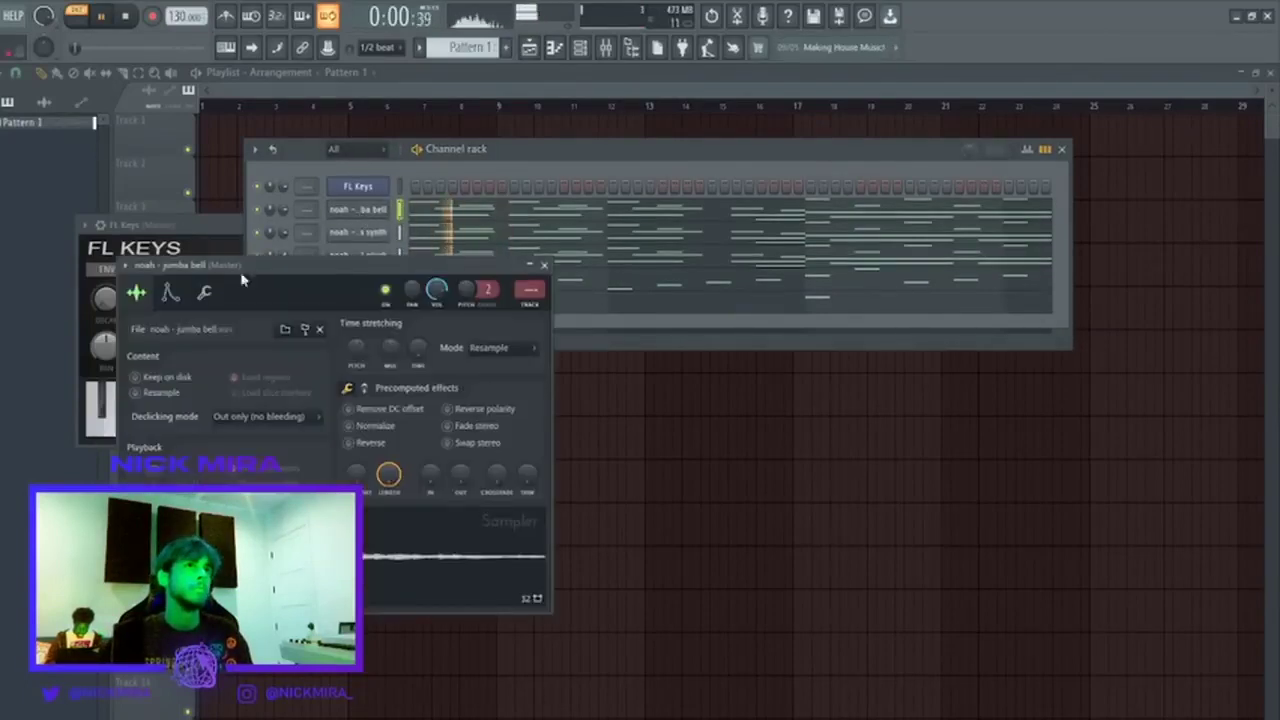
{"action": "left_click", "coordinate": [170, 293]}
Delete all notes from D6 upward in the jumba bell part.
{"action": "left_click", "coordinate": [432, 211]}
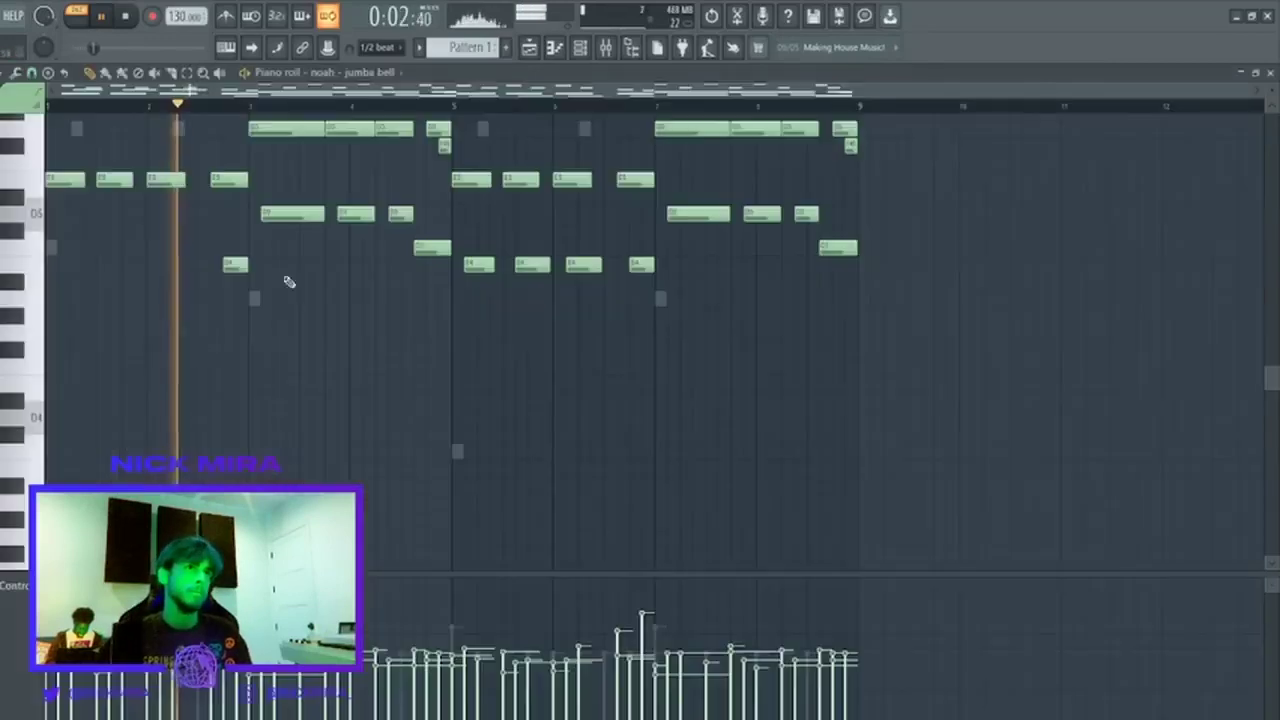
{"action": "scroll", "coordinate": [186, 396], "scroll_direction": "up", "scroll_amount": 6}
{"action": "left_click_drag", "start_coordinate": [26, 376], "coordinate": [40, 183]}
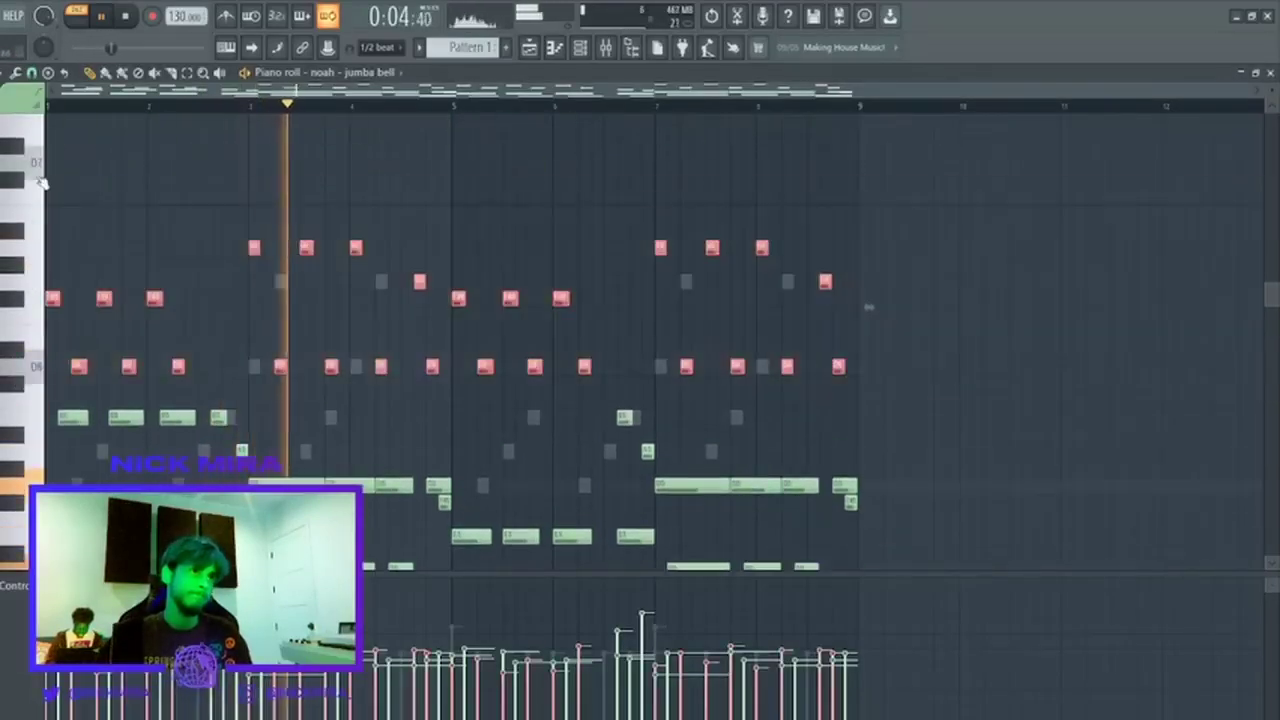
{"action": "key", "text": "Delete"}
{"action": "scroll", "coordinate": [290, 330], "scroll_direction": "down", "scroll_amount": 3}
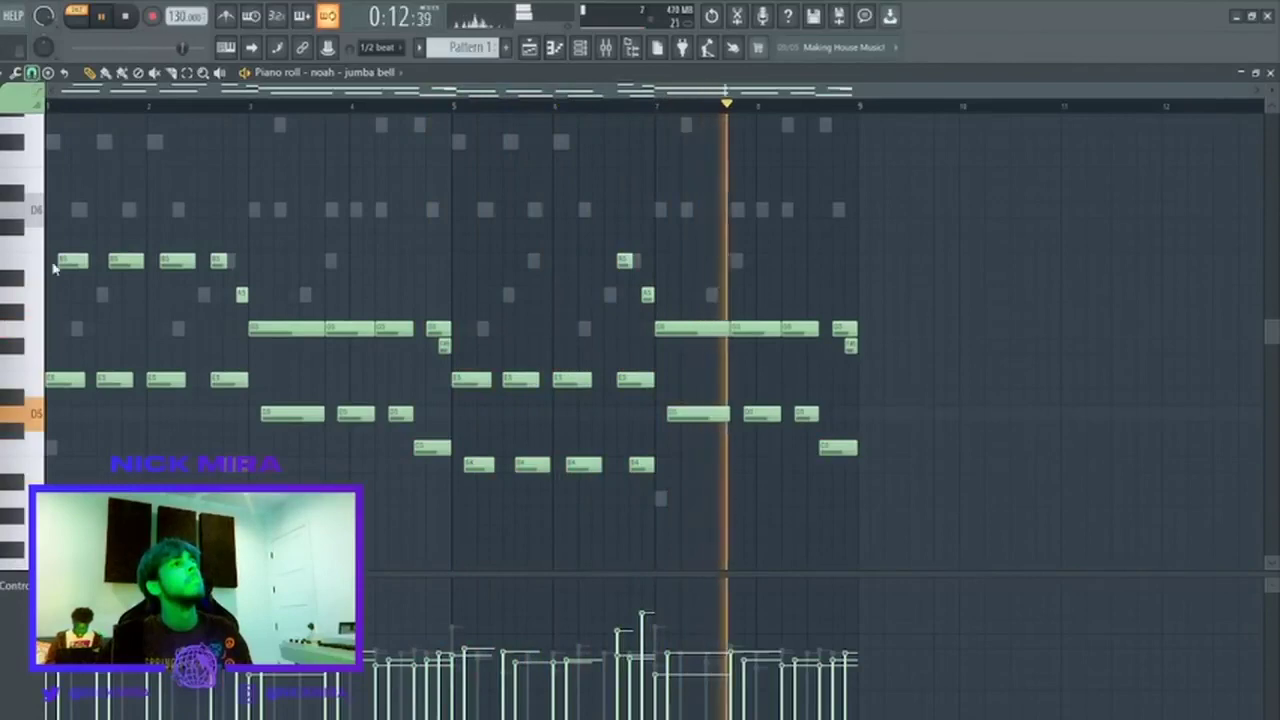
Quantize the start times of all notes in the jumba bell part and stop playback.
{"action": "key", "text": "shift+q"}
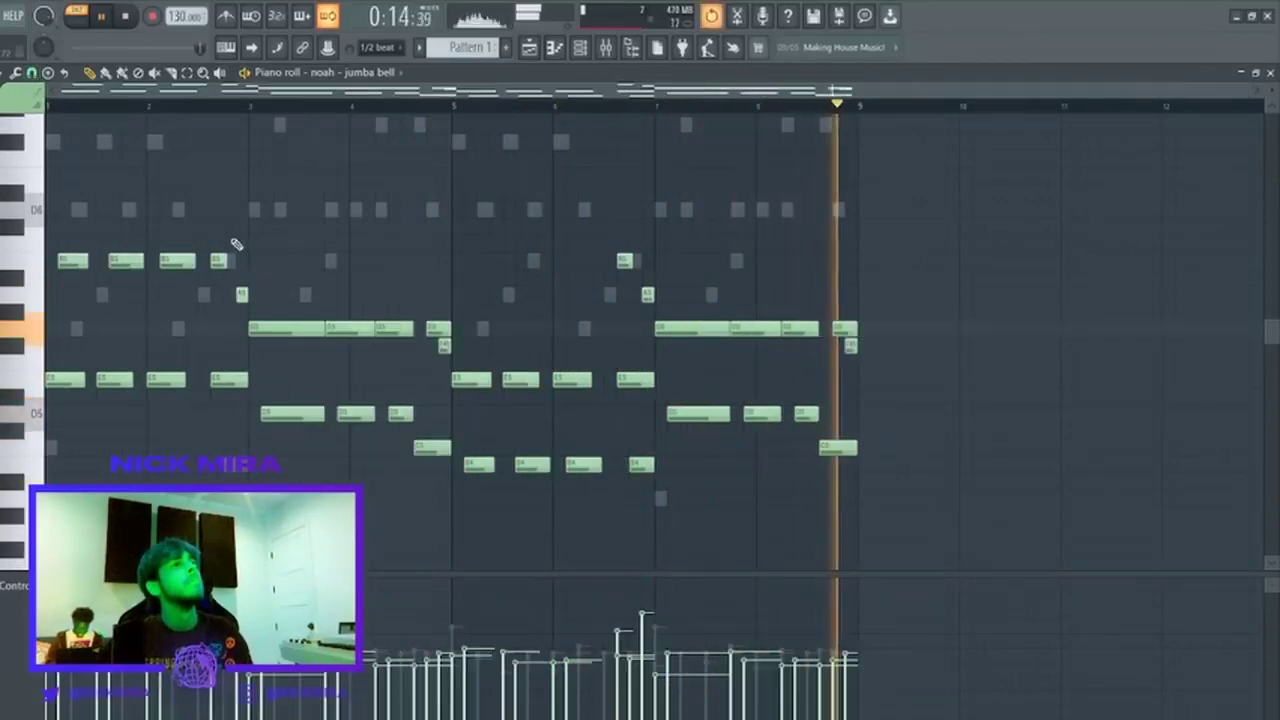
{"action": "key", "text": "ctrl+z"}
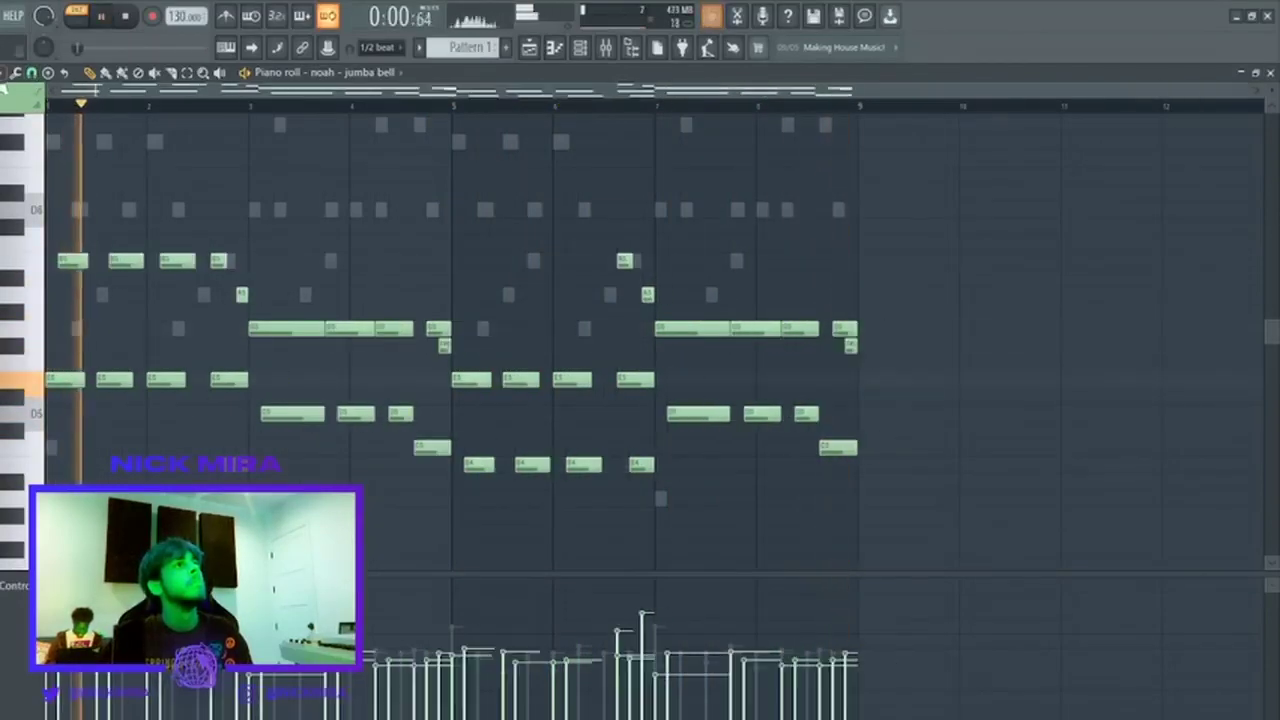
{"action": "key", "text": "shift+q"}
{"action": "key", "text": "space"}
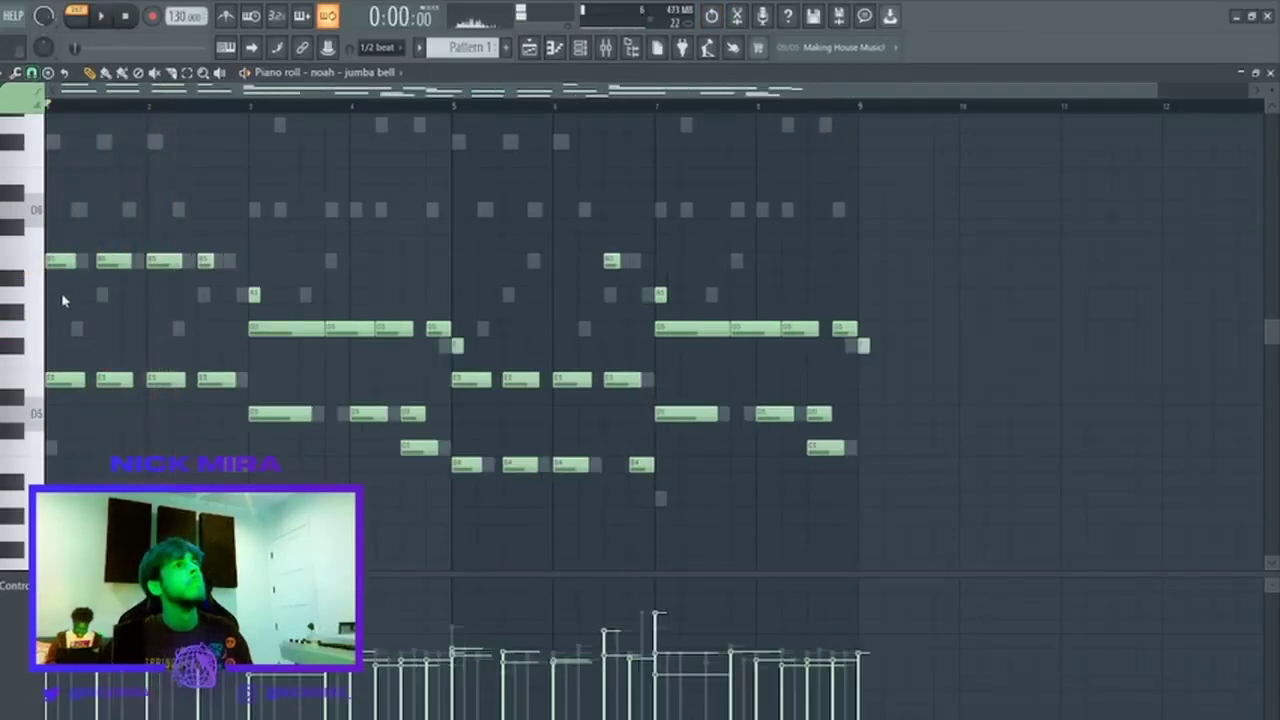
Delete the jumba bell's repeated notes in bars 1 and 2 and its extra A5, G5 and D5 notes in bars 3 and 4.
{"action": "key", "text": "space"}
{"action": "right_click", "coordinate": [115, 262]}
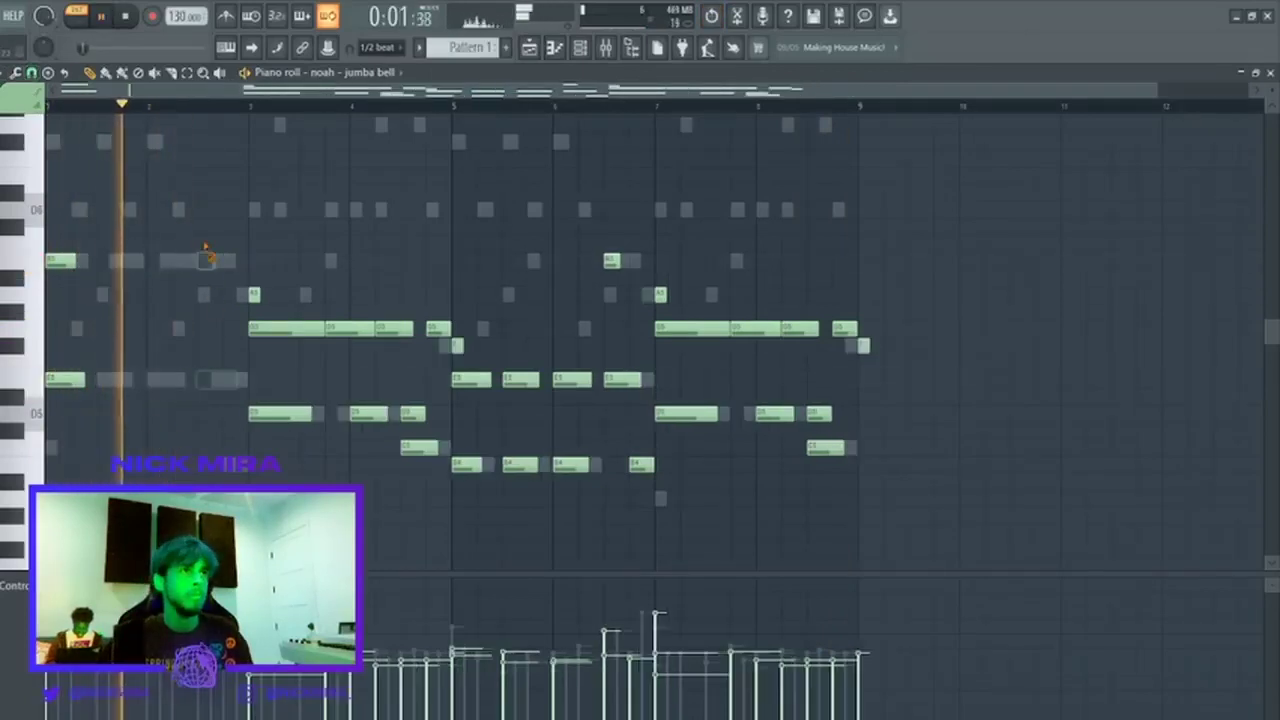
{"action": "right_click", "coordinate": [254, 295]}
{"action": "right_click", "coordinate": [352, 328]}
{"action": "right_click", "coordinate": [392, 328]}
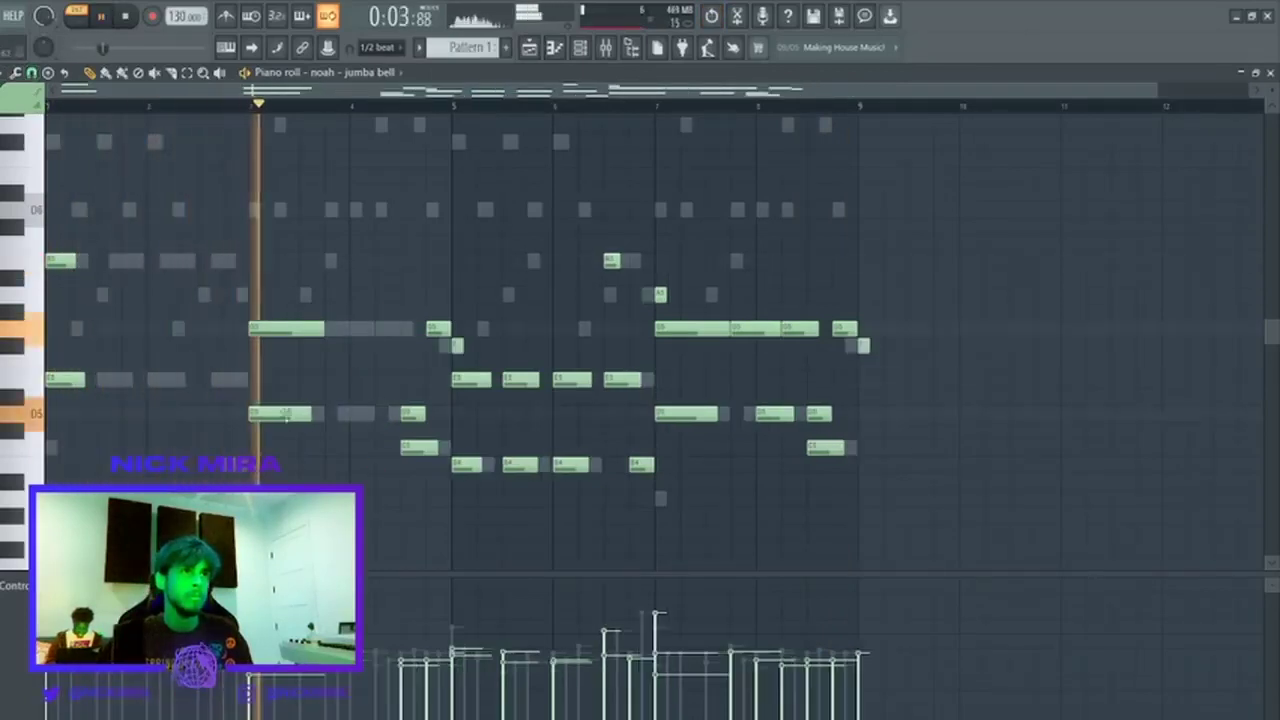
Raise the jumba bell's D5 note at bar 3 to D6 and its D5 note midway through bar 4 to G5.
{"action": "key", "text": "space"}
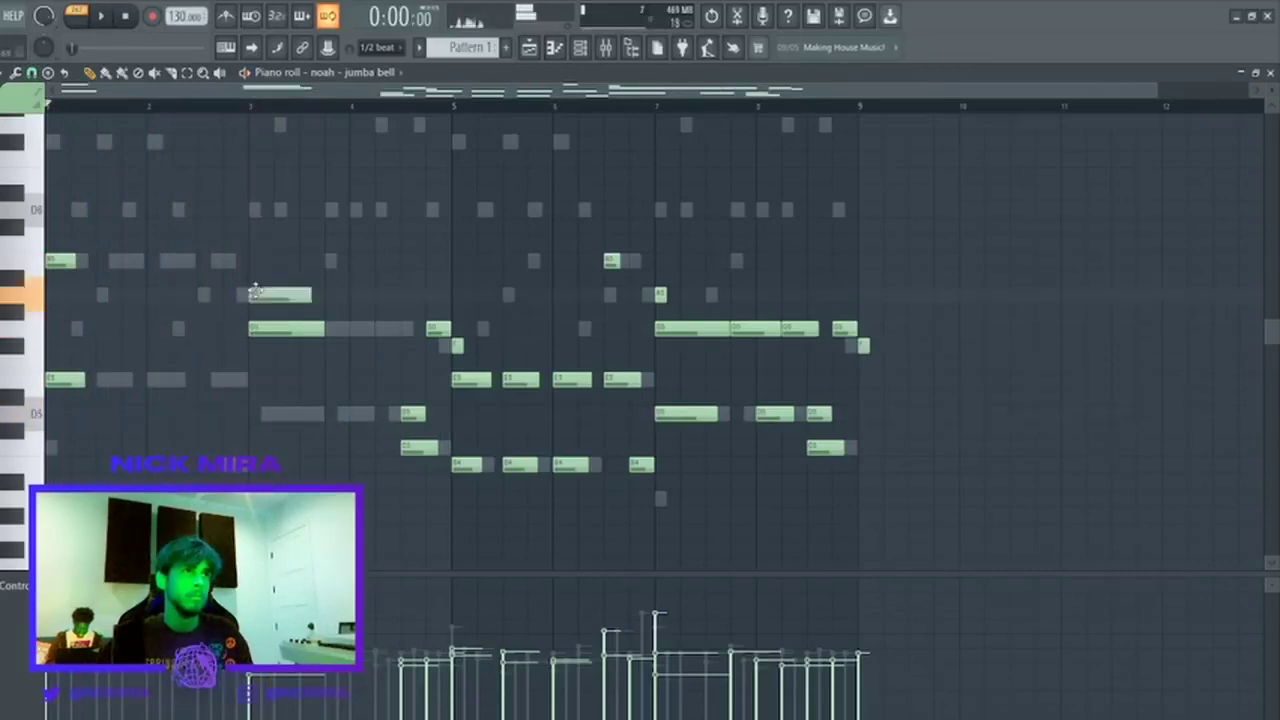
{"action": "left_click_drag", "start_coordinate": [253, 268], "coordinate": [279, 215]}
{"action": "key", "text": "space"}
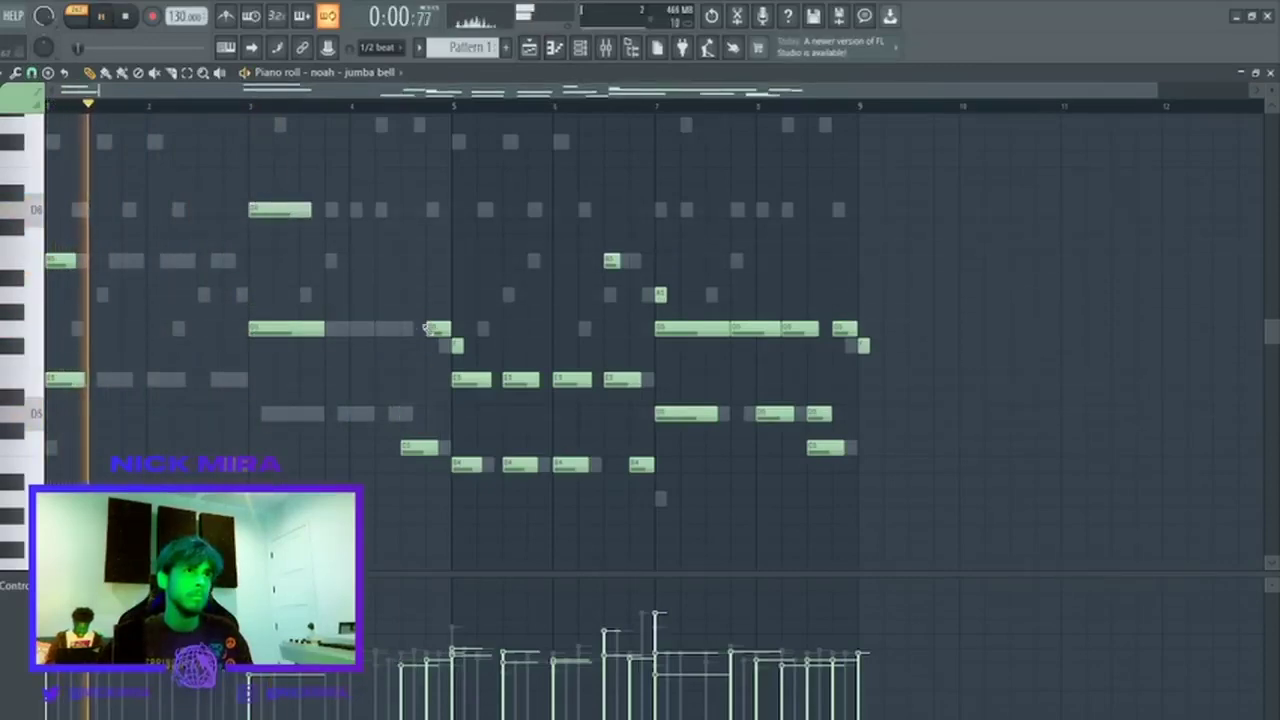
{"action": "left_click_drag", "start_coordinate": [408, 414], "coordinate": [407, 333]}
Review the tears synth and essential pluck parts and return to the jumba bell part.
{"action": "key", "text": "Down"}
{"action": "key", "text": "Down"}
{"action": "key", "text": "Down"}
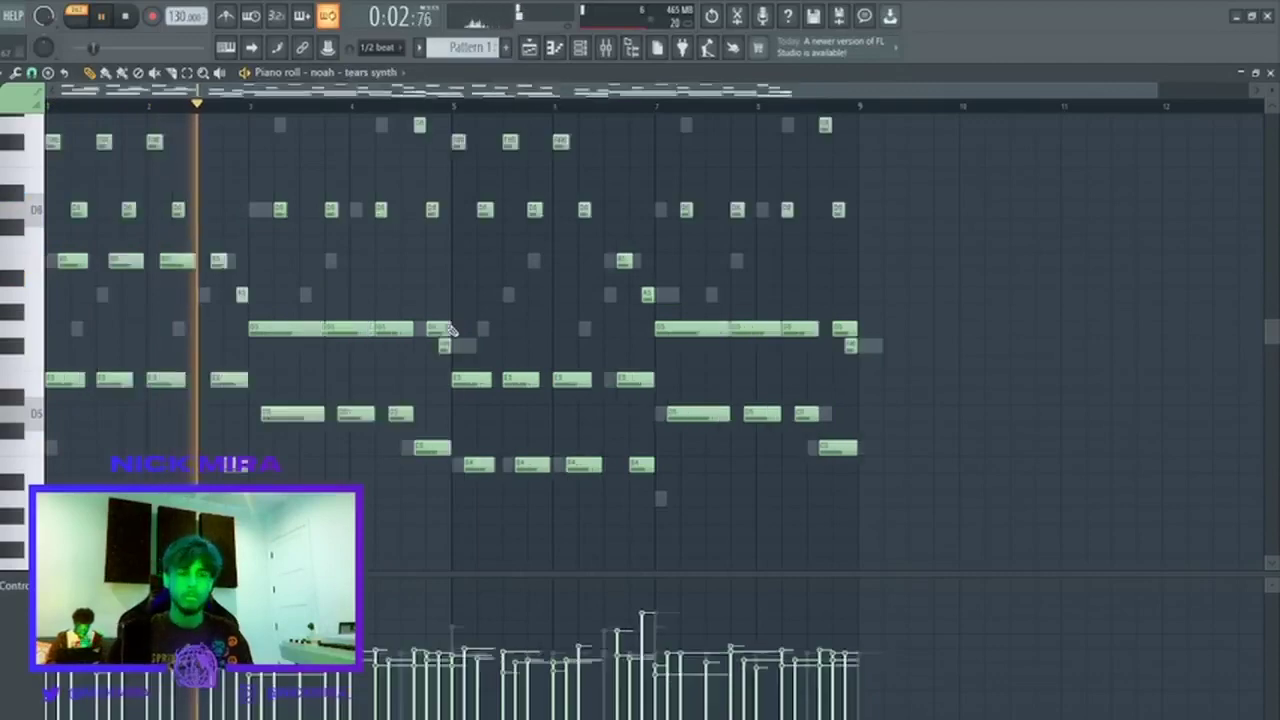
{"action": "key", "text": "Down"}
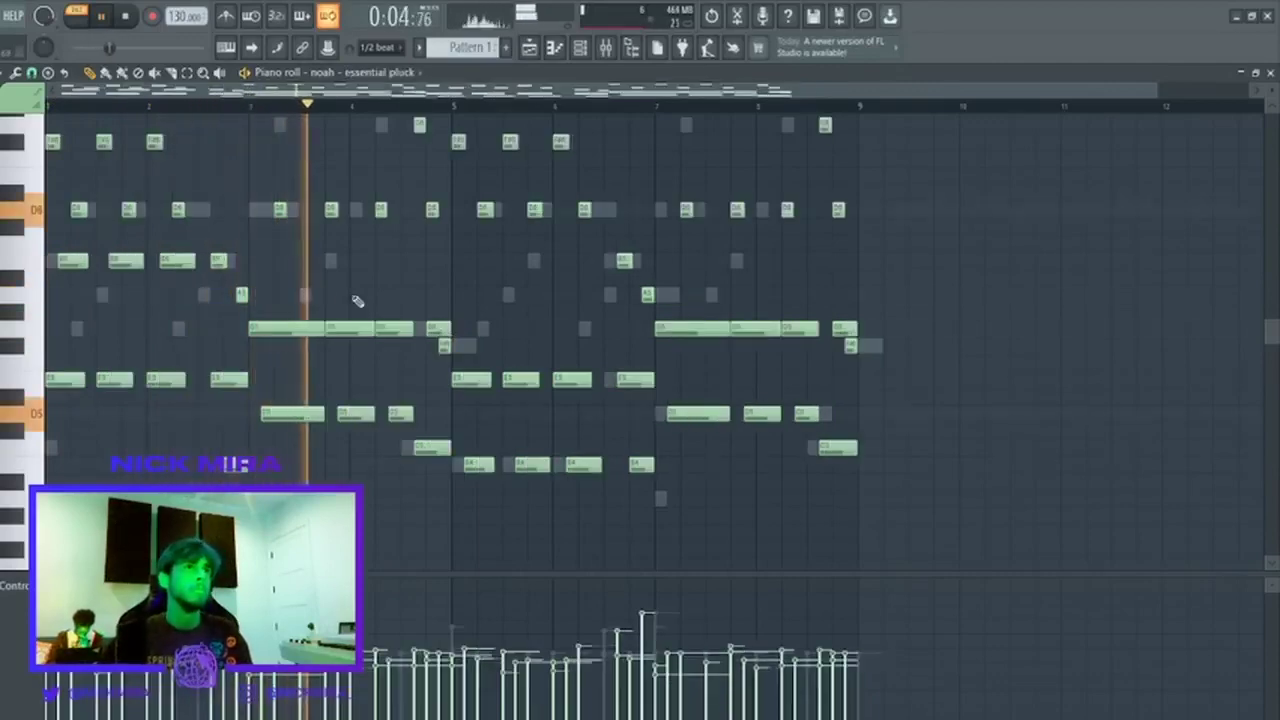
{"action": "key", "text": "F7"}
{"action": "key", "text": "F7"}
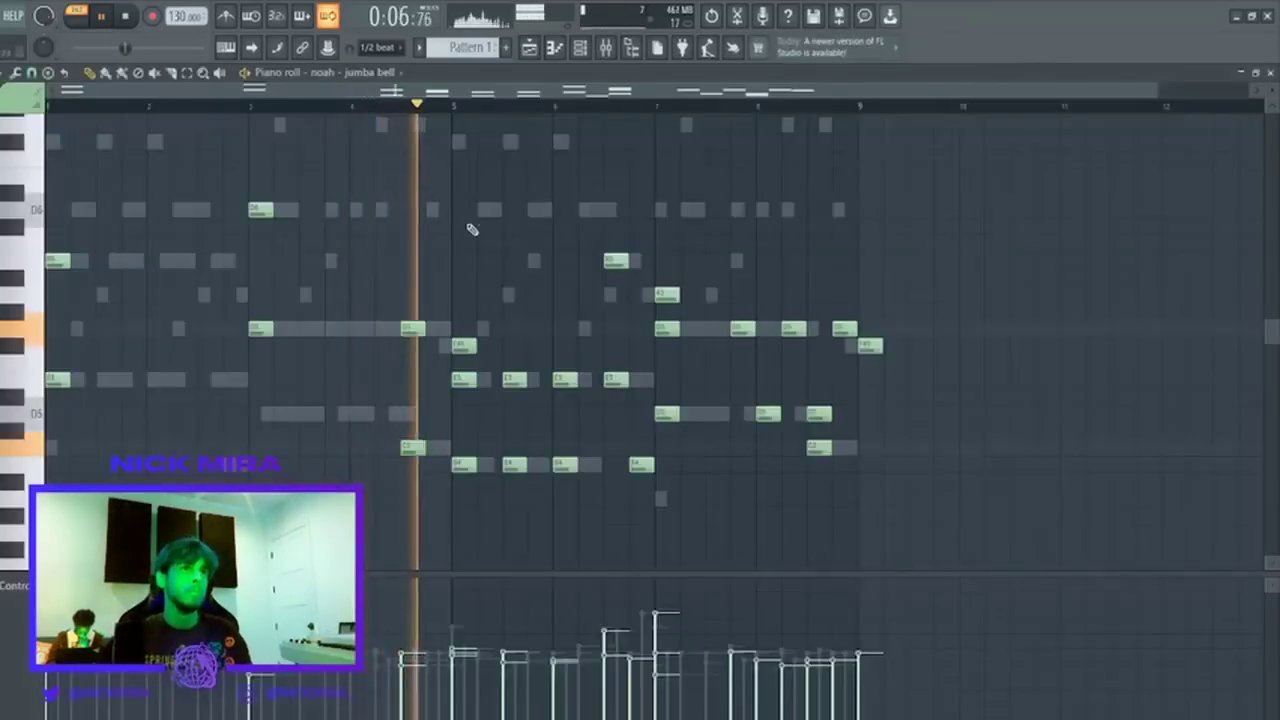
Make the jumba bell notes legato and replace bars 5 to 8 with a copy of its first four bars.
{"action": "key", "text": "ctrl+l"}
{"action": "key", "text": "space"}
{"action": "left_click_drag", "start_coordinate": [472, 220], "coordinate": [1142, 654]}
{"action": "key", "text": "Delete"}
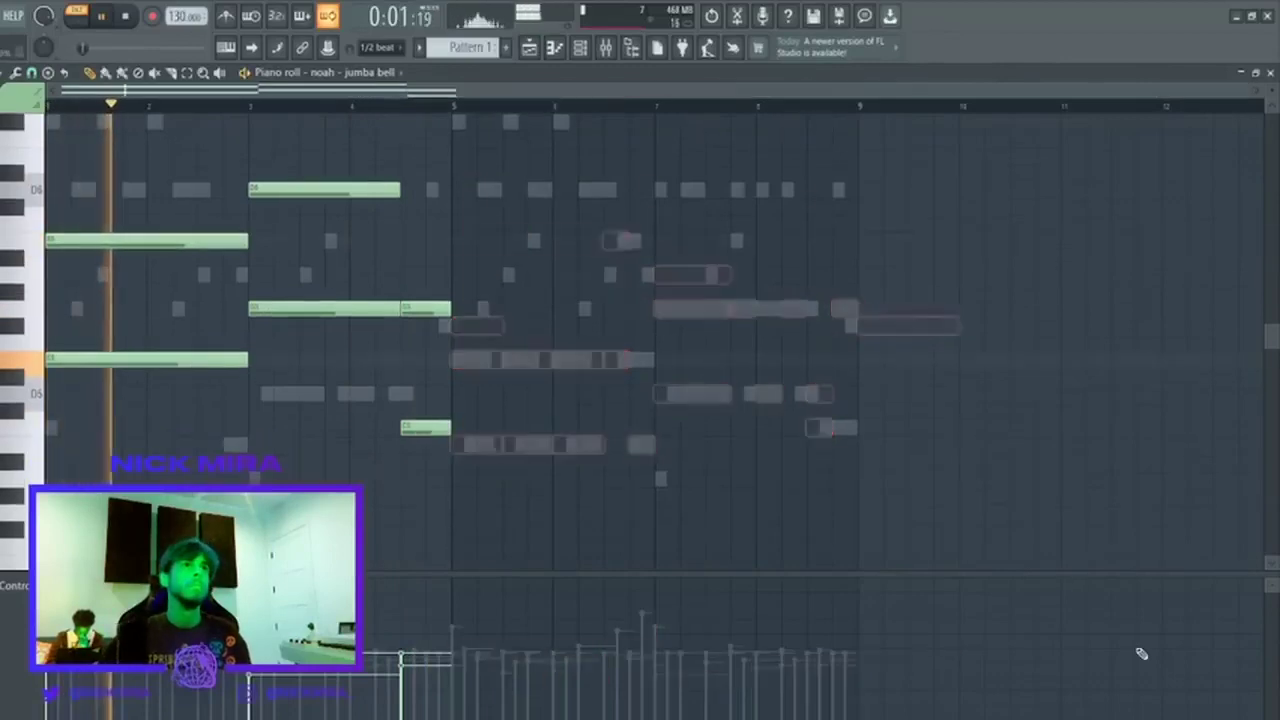
{"action": "key", "text": "ctrl+b"}
Try all jumba bell notes one octave lower during playback.
{"action": "key", "text": "ctrl+a"}
{"action": "key", "text": "space"}
{"action": "key", "text": "space"}
{"action": "key", "text": "ctrl+Down"}
{"action": "key", "text": "space"}
{"action": "key", "text": "space"}
{"action": "key", "text": "ctrl+d"}
Enable Reverse for the jumba bell sample and return to its volume envelope settings.
{"action": "key", "text": "F7"}
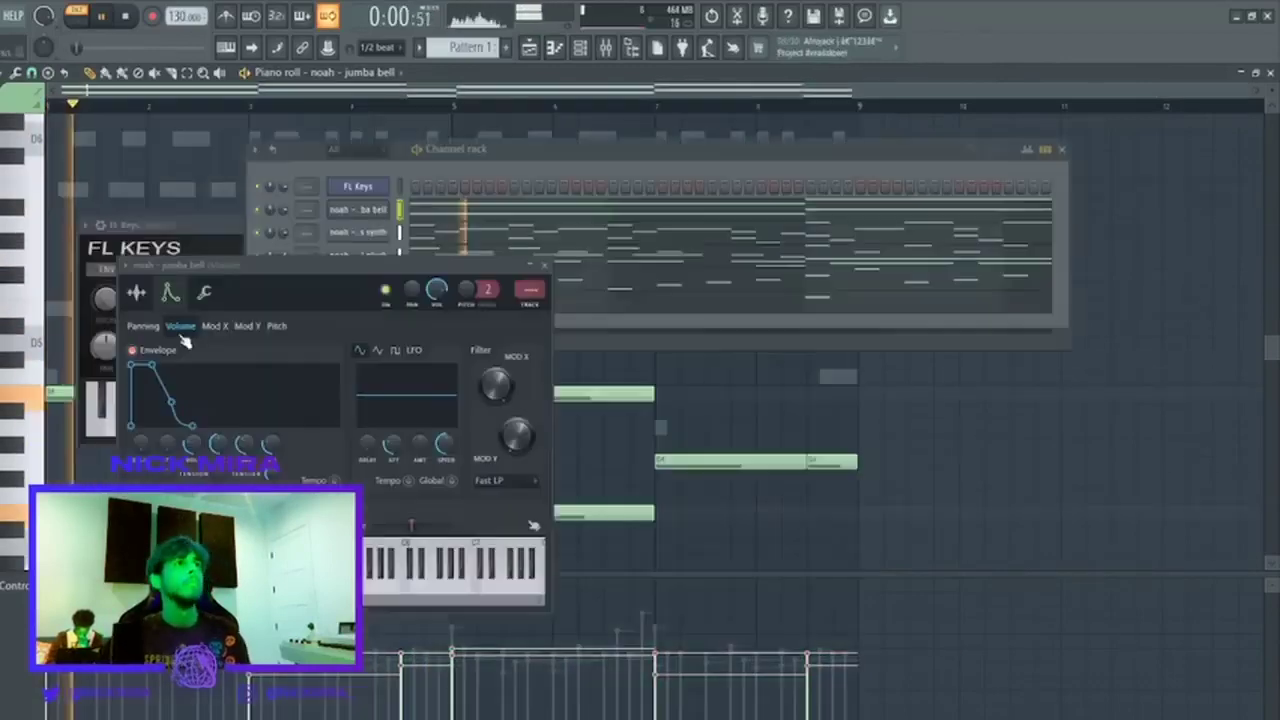
{"action": "left_click", "coordinate": [137, 293]}
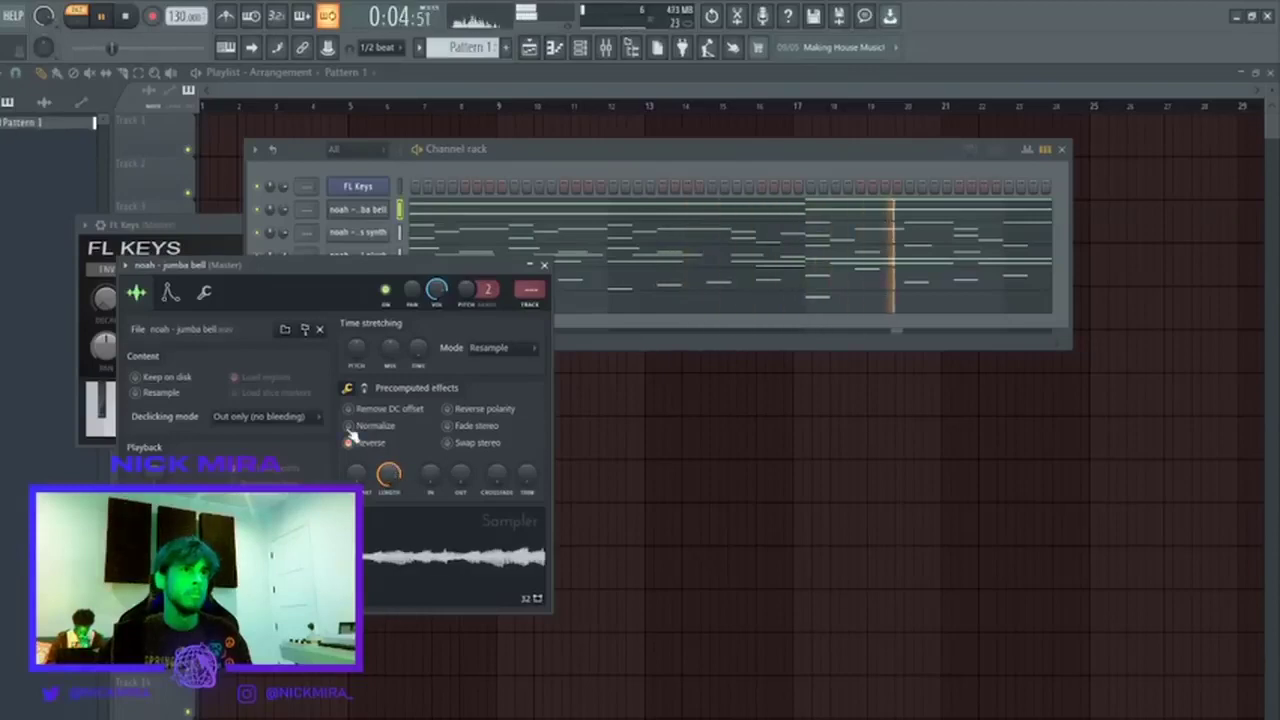
{"action": "left_click", "coordinate": [170, 293]}
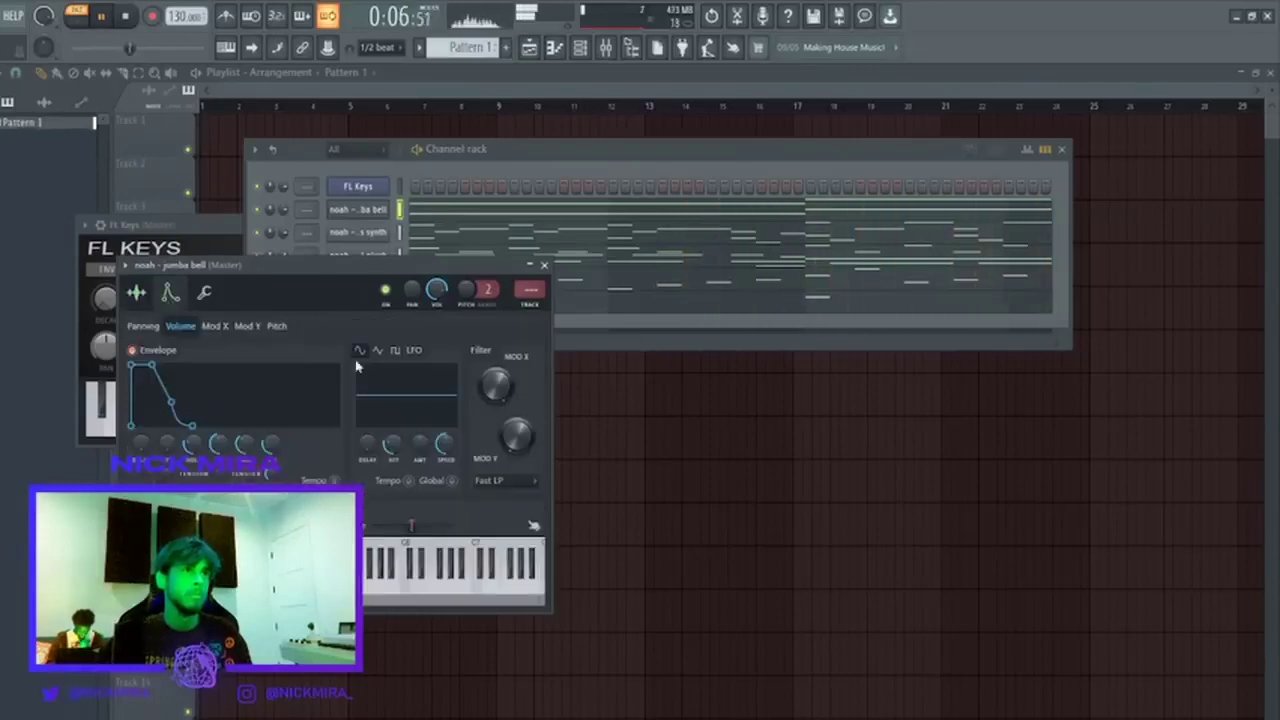
Raise all jumba bell notes by one octave in the piano roll.
{"action": "left_click", "coordinate": [468, 214]}
{"action": "key", "text": "ctrl+Up"}
{"action": "key", "text": "space"}
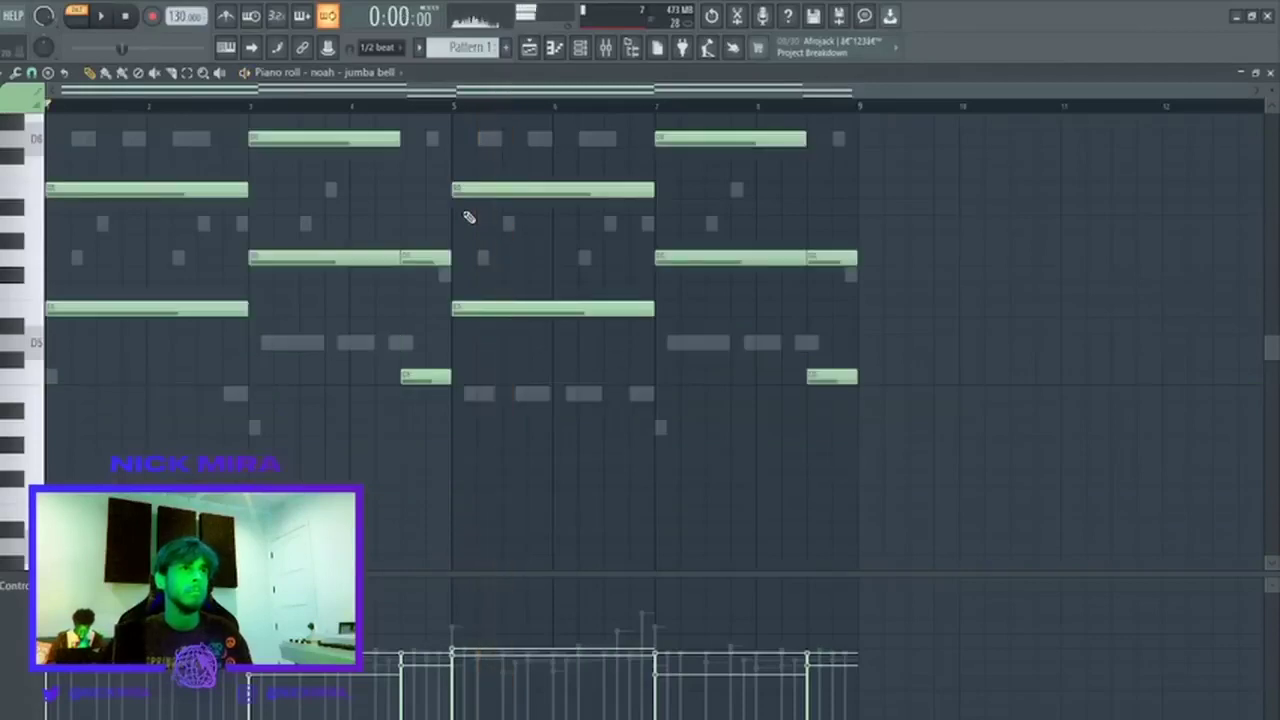
Add octave-higher copies of the lower chord notes to the jumba bell part.
{"action": "key", "text": "space"}
{"action": "key", "text": "ctrl+a"}
{"action": "key", "text": "ctrl+d"}
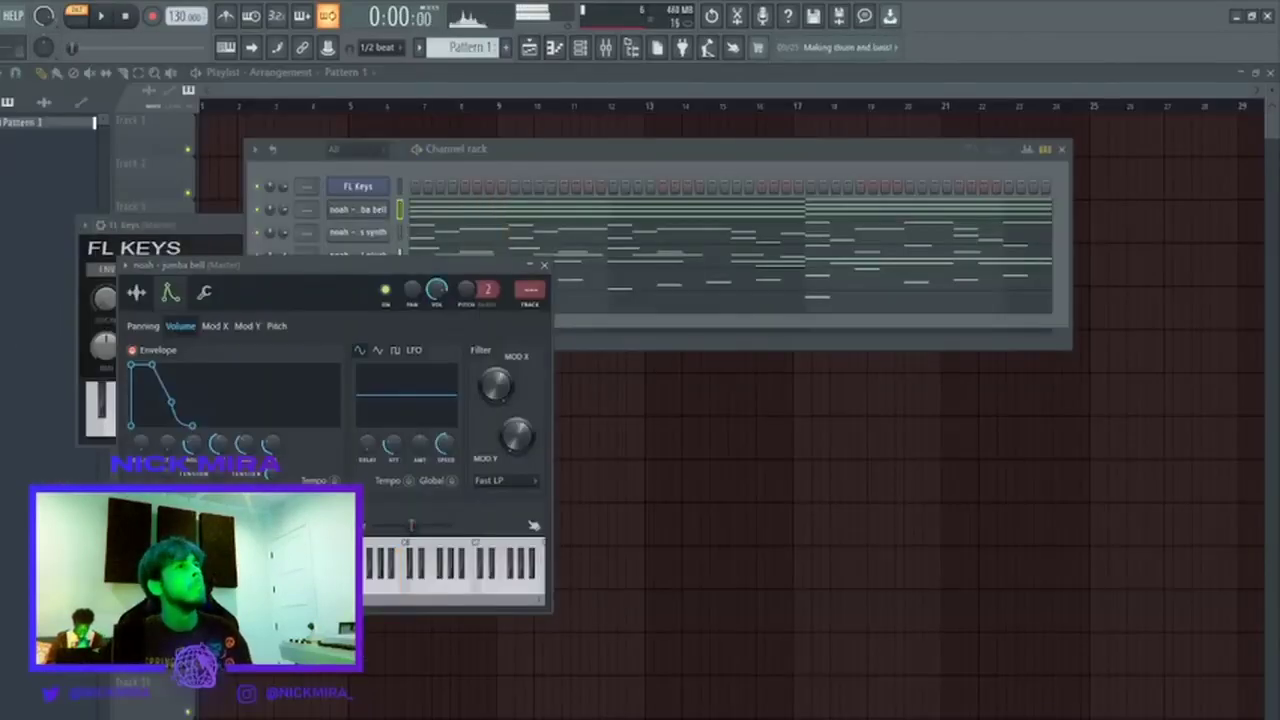
Add the noah - cool bell sample as a channel carrying the jumba bell's chords in a lower octave and open its piano roll.
{"action": "left_click", "coordinate": [381, 214]}
{"action": "key", "text": "space"}
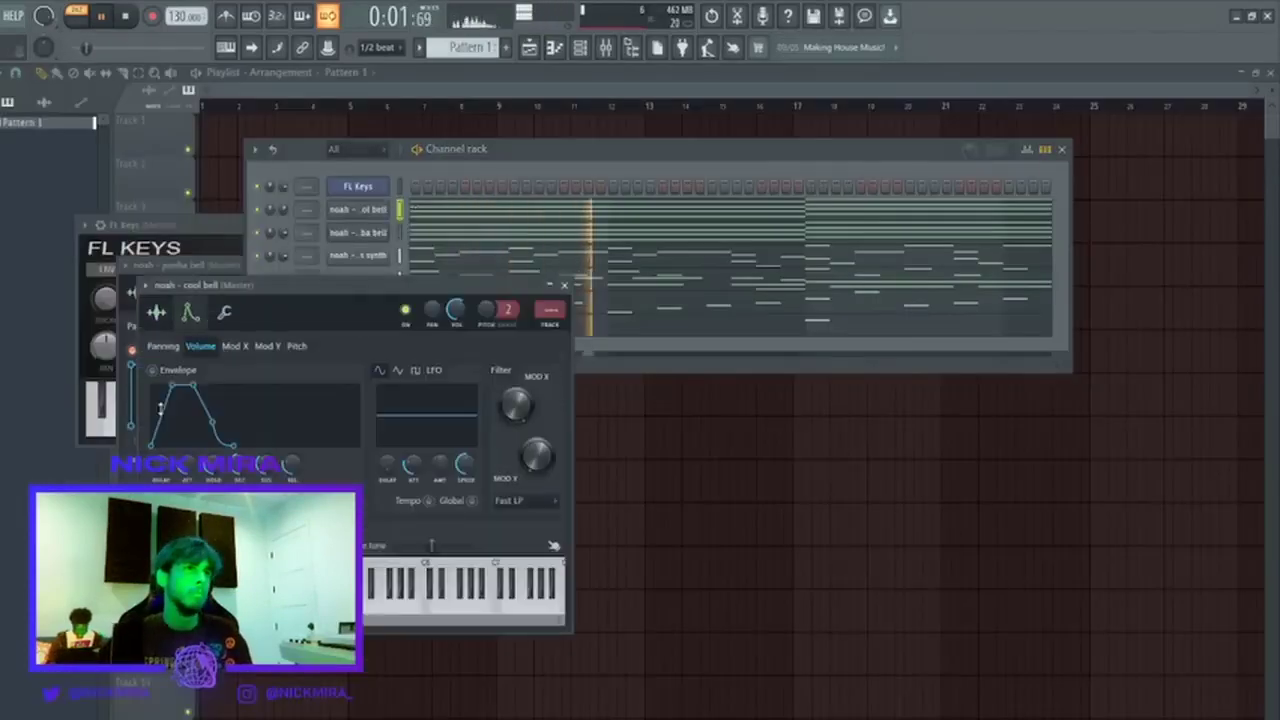
{"action": "left_click", "coordinate": [358, 210]}
{"action": "left_click", "coordinate": [469, 216]}
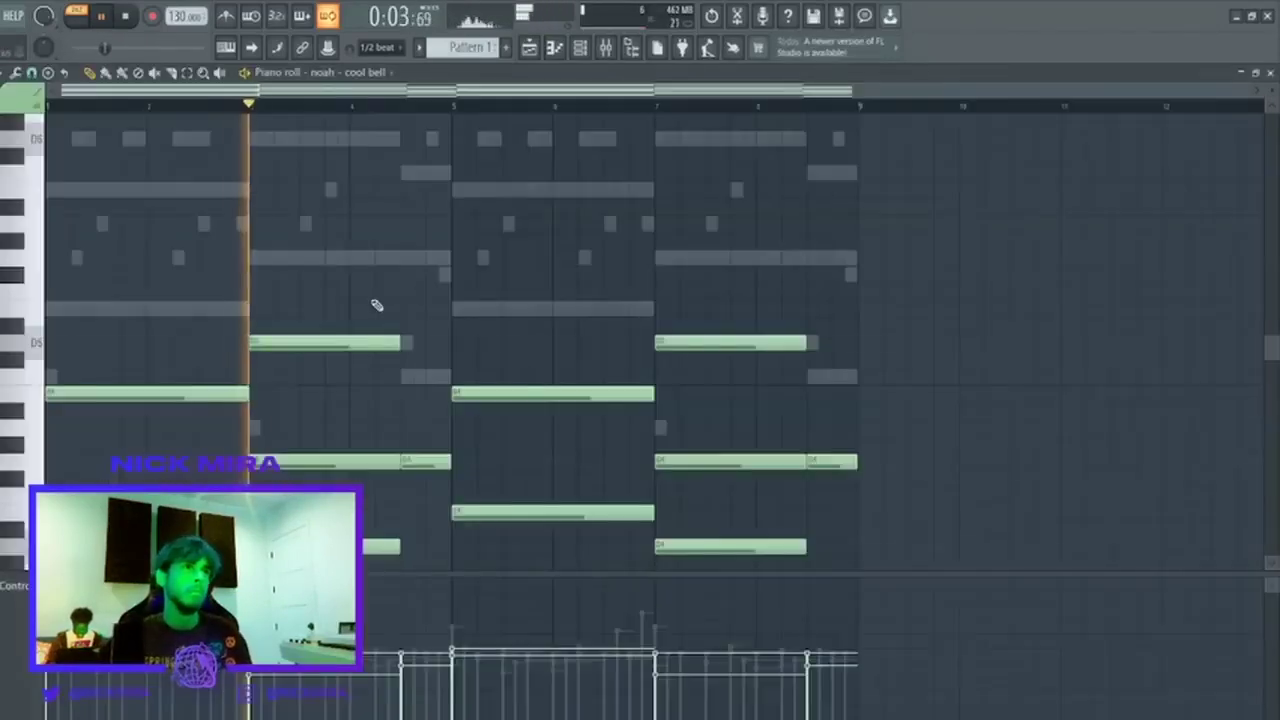
Lower the cool bell's chords at bars 1 and 3 by one octave.
{"action": "scroll", "coordinate": [478, 316], "scroll_direction": "down", "scroll_amount": 3}
{"action": "scroll", "coordinate": [480, 314], "scroll_direction": "down", "scroll_amount": 1}
{"action": "key", "text": "ctrl+Up"}
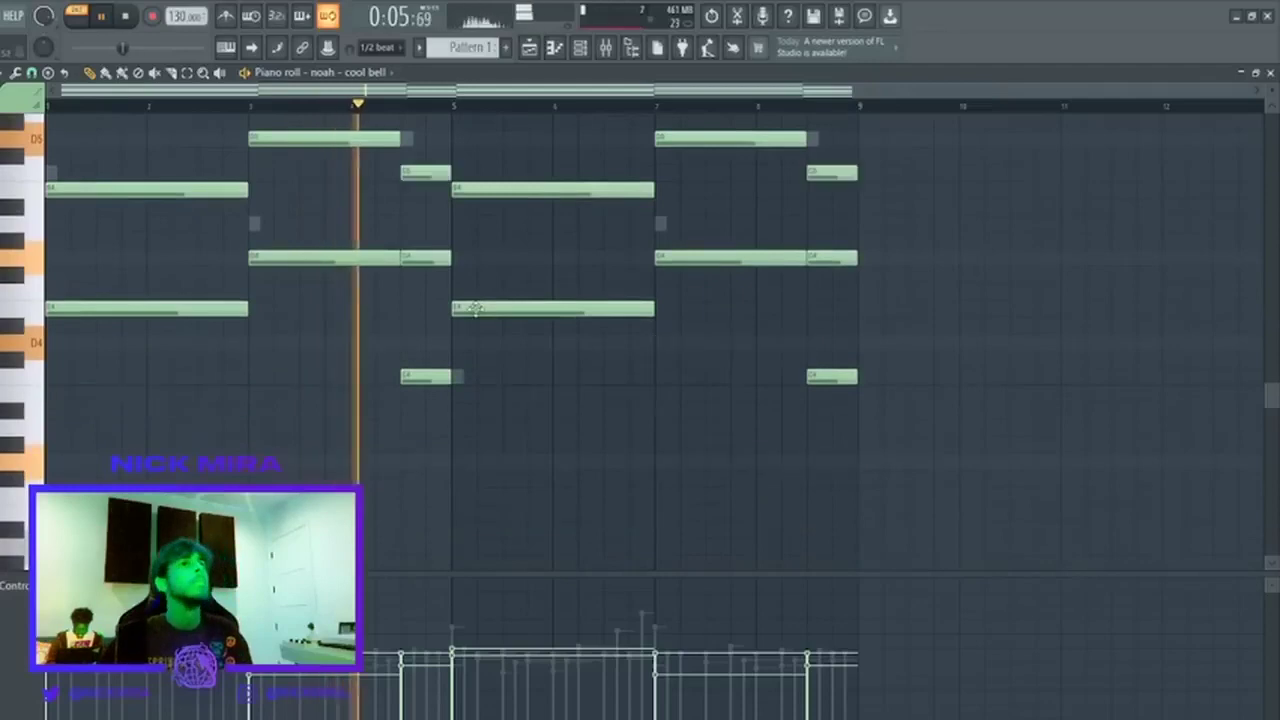
{"action": "scroll", "coordinate": [299, 478], "scroll_direction": "up", "scroll_amount": 3}
{"action": "left_click_drag", "start_coordinate": [299, 478], "coordinate": [205, 112]}
{"action": "key", "text": "ctrl+Down"}
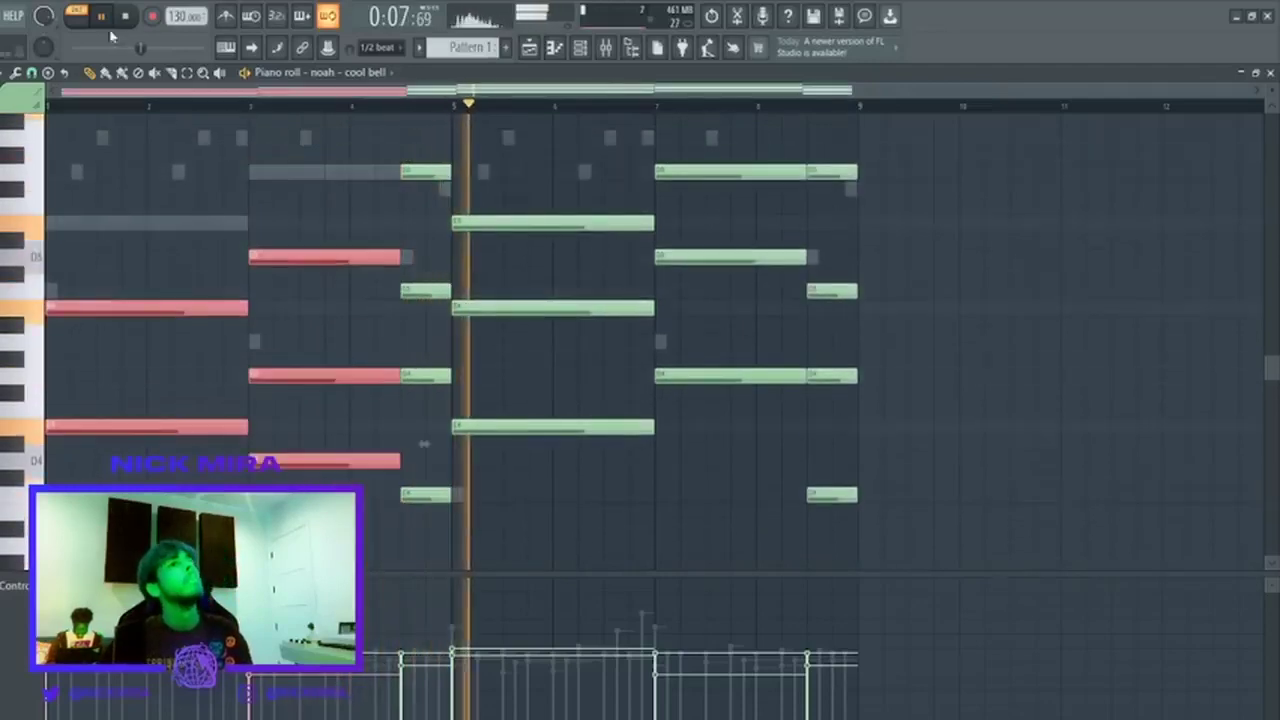
{"action": "key", "text": "ctrl+d"}
Lower the cool bell's chords at bars 5 and 7 by one octave and close the piano roll.
{"action": "left_click_drag", "start_coordinate": [609, 163], "coordinate": [700, 447]}
{"action": "scroll", "coordinate": [700, 447], "scroll_direction": "up", "scroll_amount": 3}
{"action": "left_click_drag", "start_coordinate": [714, 236], "coordinate": [551, 354]}
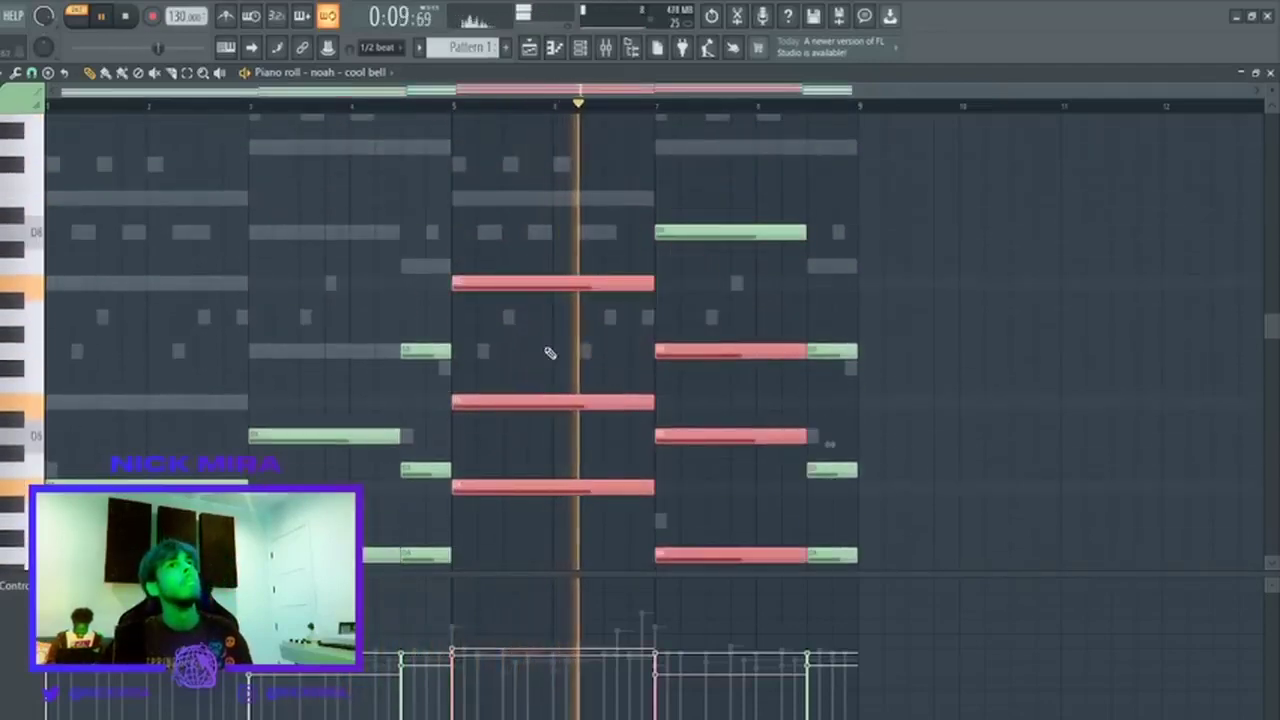
{"action": "key", "text": "Return"}
{"action": "left_click_drag", "start_coordinate": [917, 394], "coordinate": [796, 414]}
{"action": "key", "text": "ctrl+Down"}
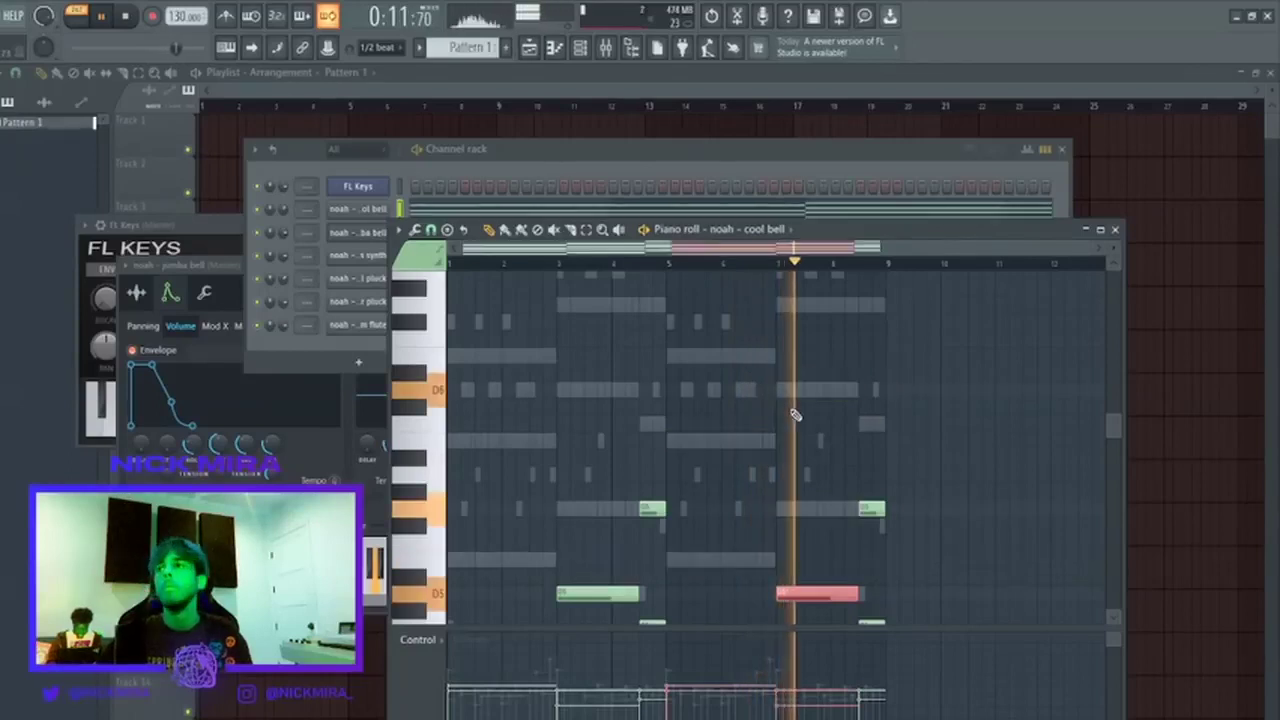
{"action": "key", "text": "ctrl+d"}
{"action": "key", "text": "Return"}
{"action": "key", "text": "Escape"}
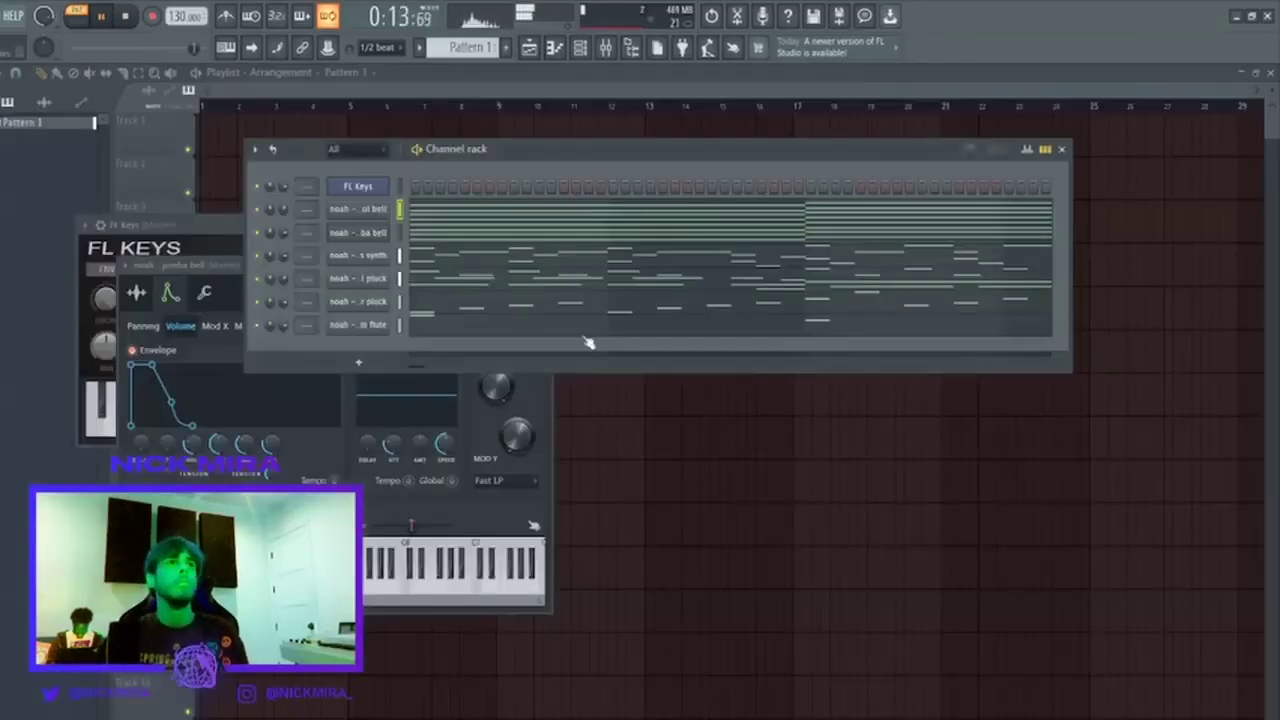
Split the pattern by channel and place the six instrument patterns on playlist tracks 1 to 6.
{"action": "key", "text": "F12"}
{"action": "left_click", "coordinate": [536, 299]}
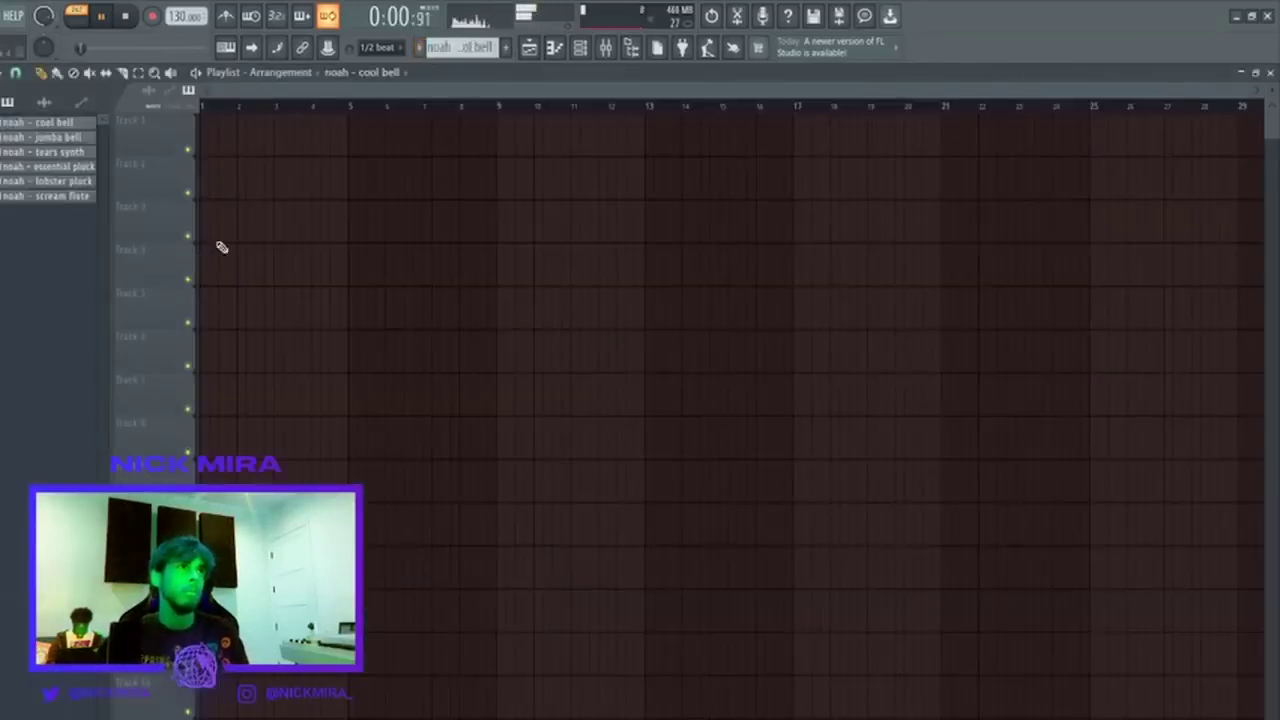
{"action": "left_click_drag", "start_coordinate": [68, 202], "coordinate": [114, 140]}
{"action": "key", "text": "ctrl+d"}
{"action": "key", "text": "l"}
{"action": "left_click_drag", "start_coordinate": [368, 118], "coordinate": [368, 350]}
Duplicate the six clips twice along the playlist to fill 24 bars.
{"action": "key", "text": "ctrl+b"}
{"action": "key", "text": "ctrl+b"}
{"action": "key", "text": "ctrl+d"}
Try the first eight bars without the tears synth, essential pluck and lobster pluck clips.
{"action": "right_click", "coordinate": [335, 222]}
{"action": "right_click", "coordinate": [330, 262]}
{"action": "right_click", "coordinate": [322, 308]}
{"action": "key", "text": "space"}
{"action": "key", "text": "space"}
{"action": "key", "text": "ctrl+z"}
Try the first eight bars without only the essential pluck clip.
{"action": "right_click", "coordinate": [410, 270]}
{"action": "key", "text": "space"}
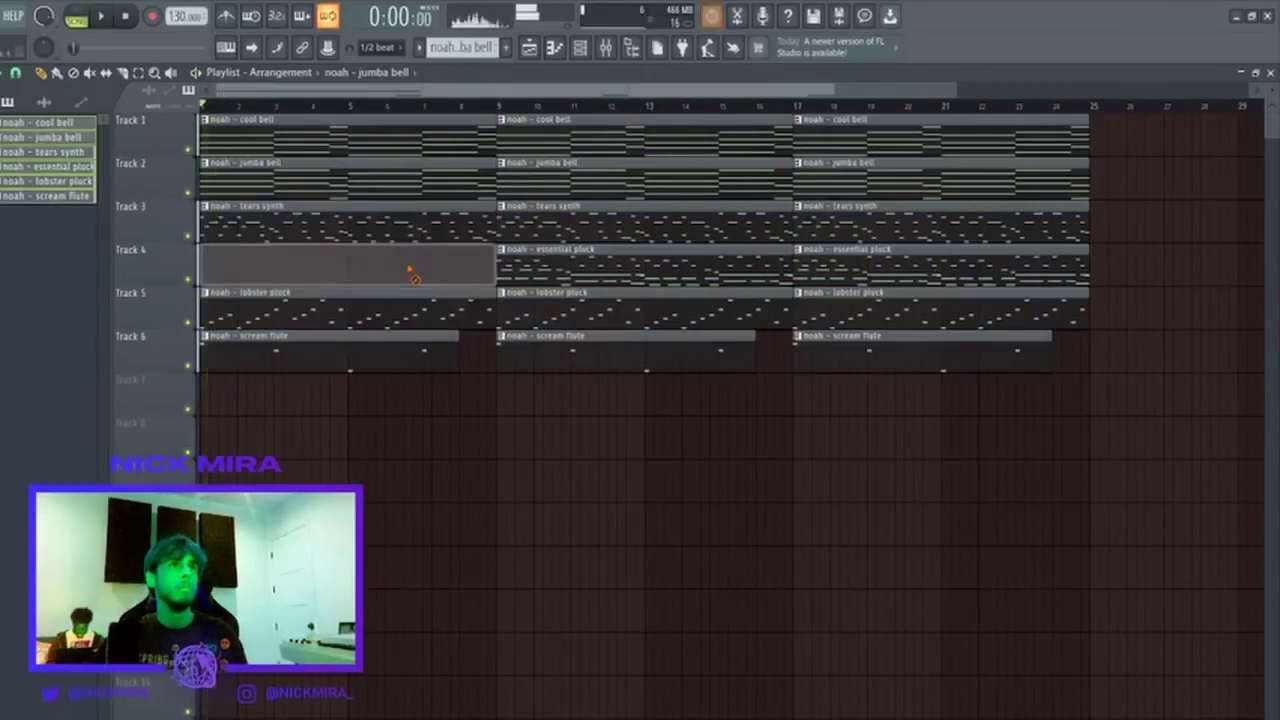
{"action": "key", "text": "space"}
{"action": "key", "text": "space"}
{"action": "key", "text": "ctrl+z"}
Delete the first tears synth clip and extend the first scream flute clip to bar 9.
{"action": "right_click", "coordinate": [415, 235]}
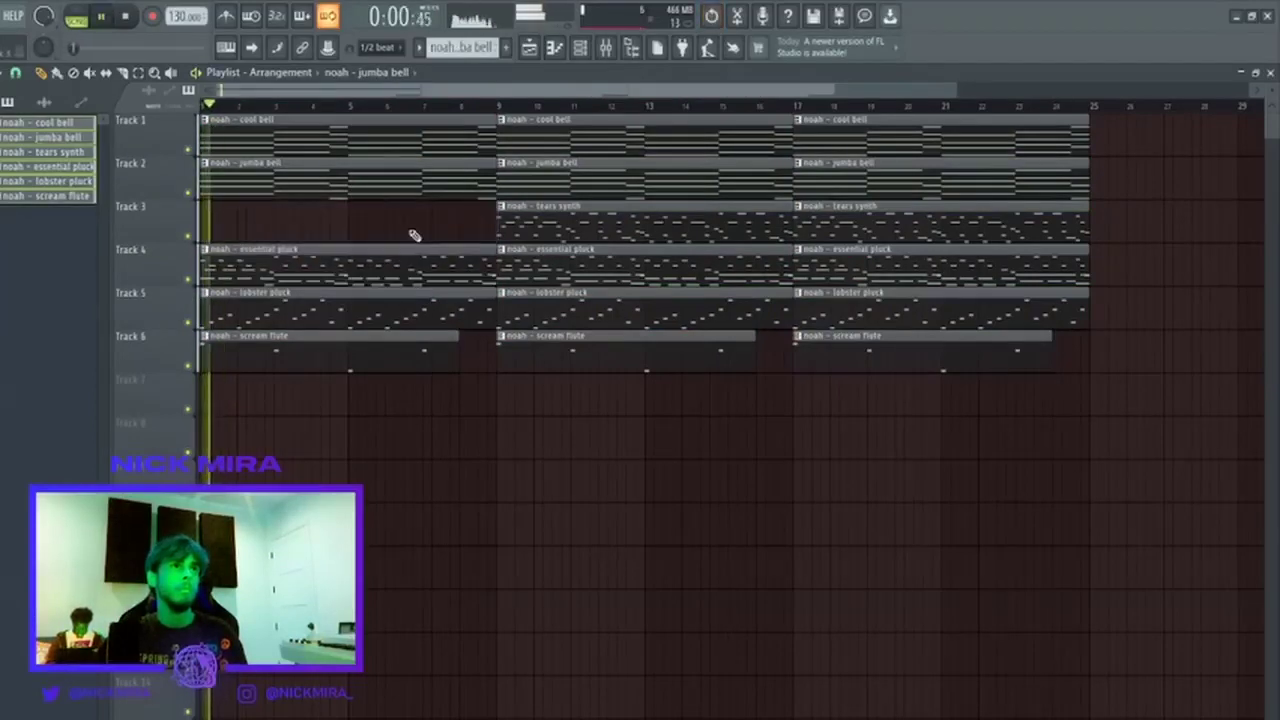
{"action": "left_click_drag", "start_coordinate": [455, 356], "coordinate": [484, 356]}
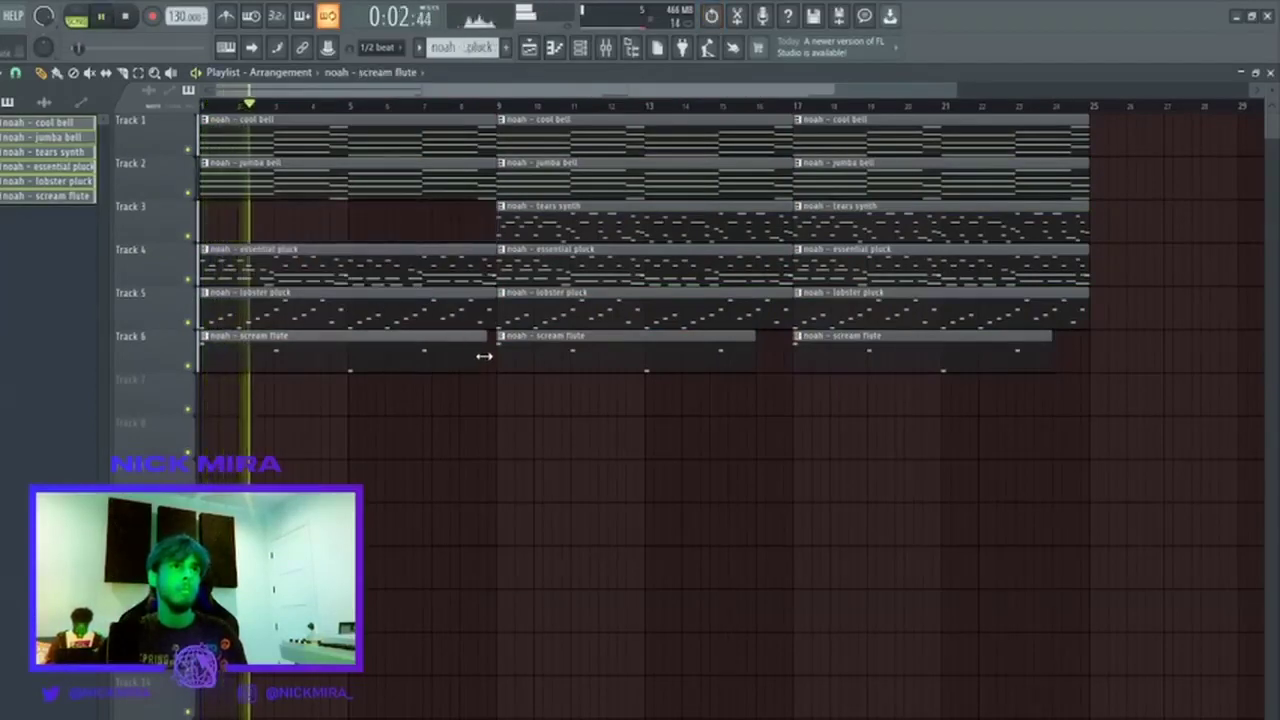
{"action": "scroll", "coordinate": [520, 114], "scroll_direction": "down", "scroll_amount": 2}
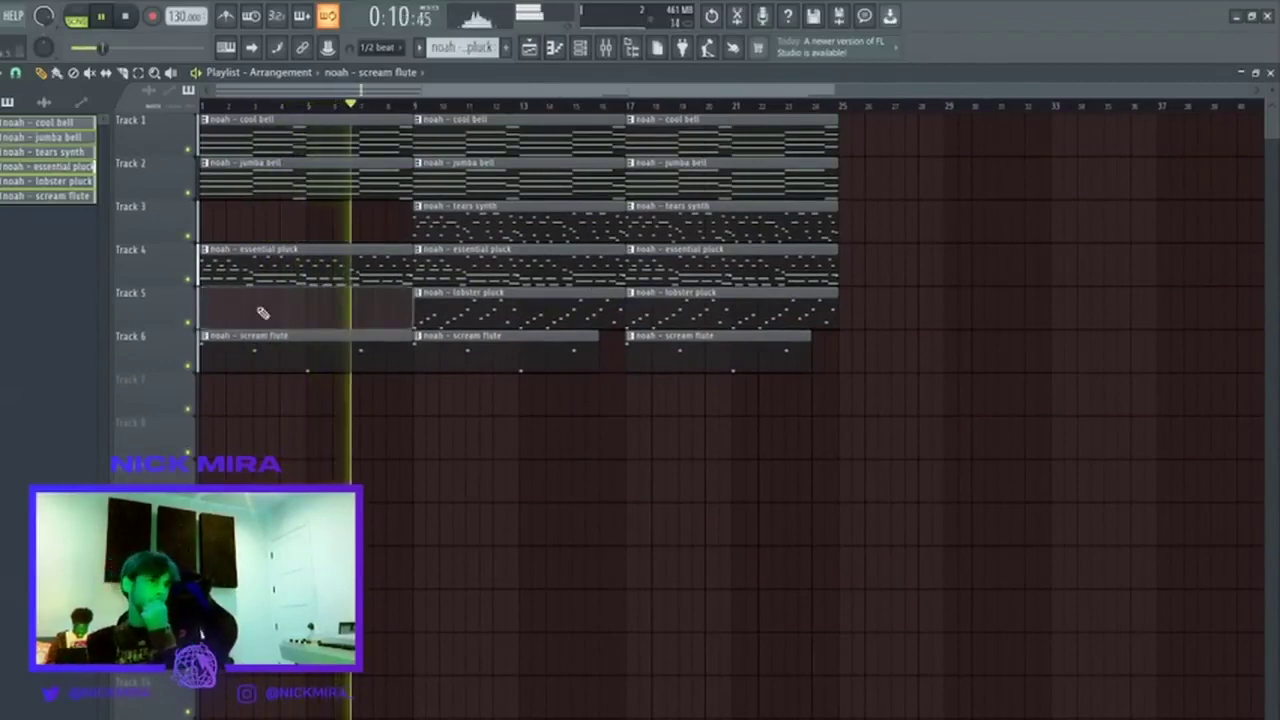
Delete the essential pluck clip from the first eight bars, keeping the lobster pluck clip.
{"action": "right_click", "coordinate": [263, 310]}
{"action": "key", "text": "ctrl+z"}
{"action": "right_click", "coordinate": [378, 274]}
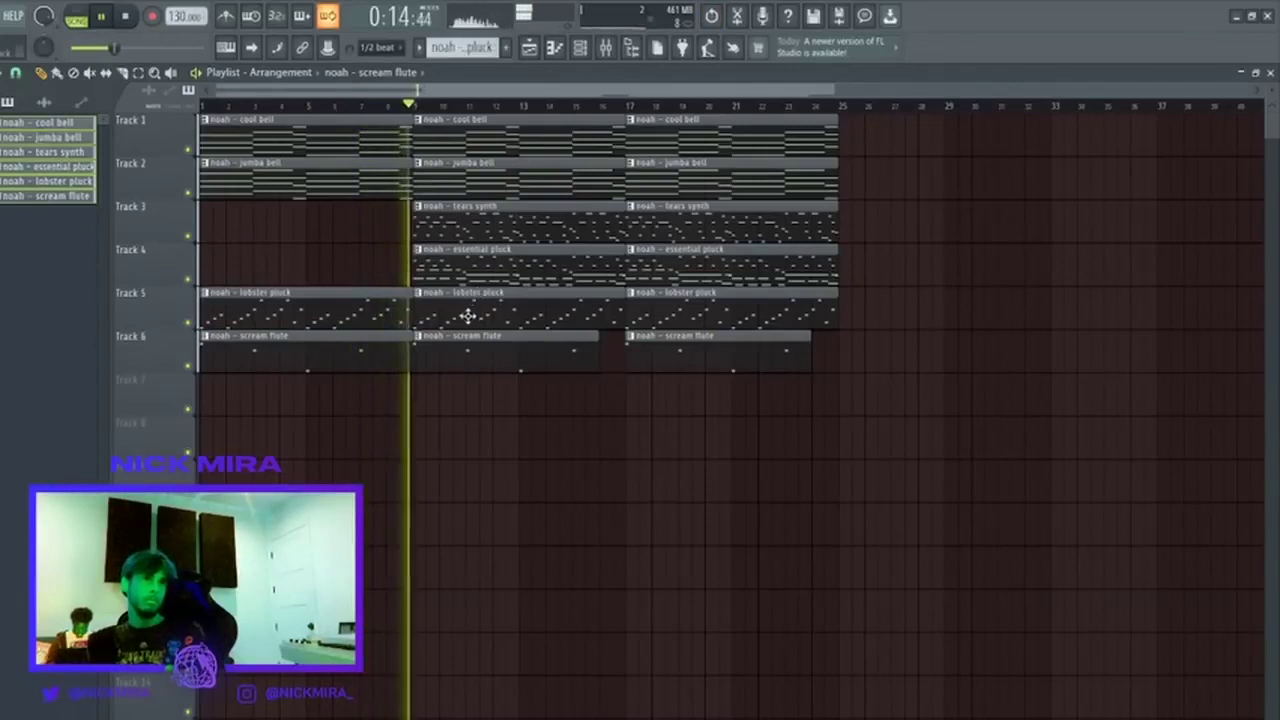
Try deleting the scream flute and lobster pluck clips from bars 9 to 16.
{"action": "right_click", "coordinate": [464, 350]}
{"action": "right_click", "coordinate": [457, 312]}
{"action": "key", "text": "ctrl+z"}
Delete the cool bell and jumba bell clips from bars 9 to 16 and stop playback.
{"action": "right_click", "coordinate": [464, 142]}
{"action": "right_click", "coordinate": [454, 173]}
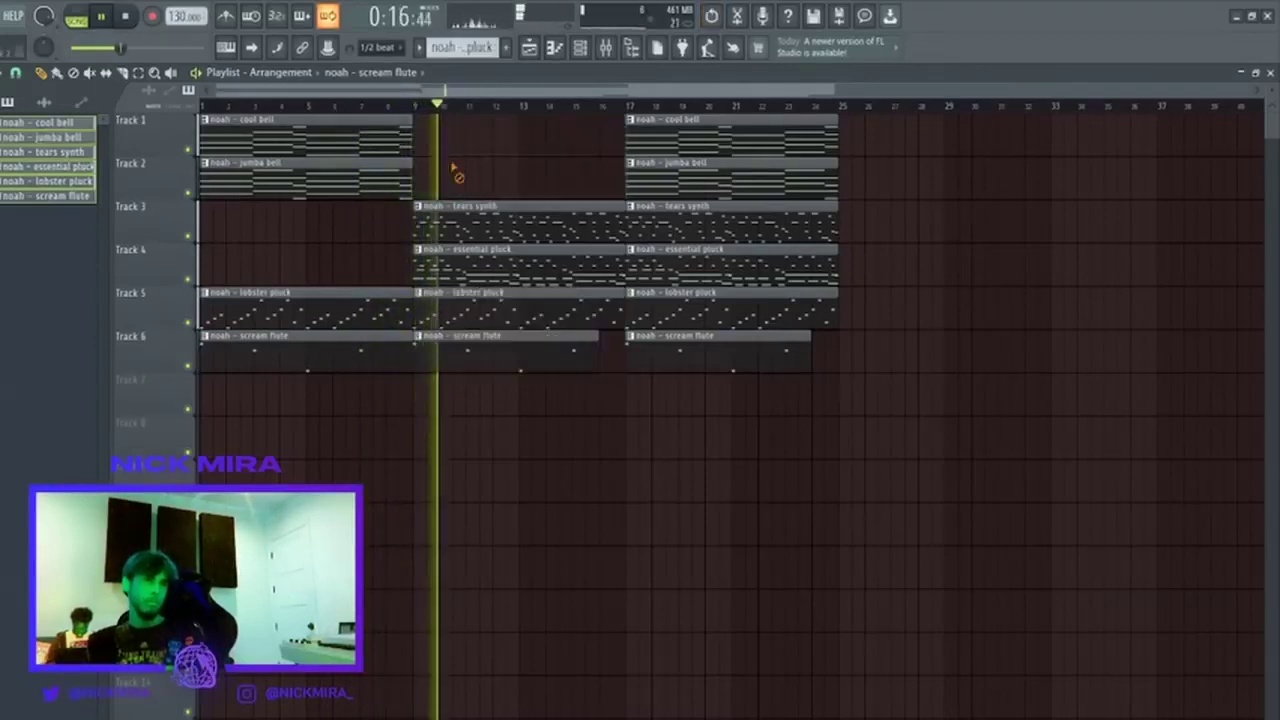
{"action": "key", "text": "space"}
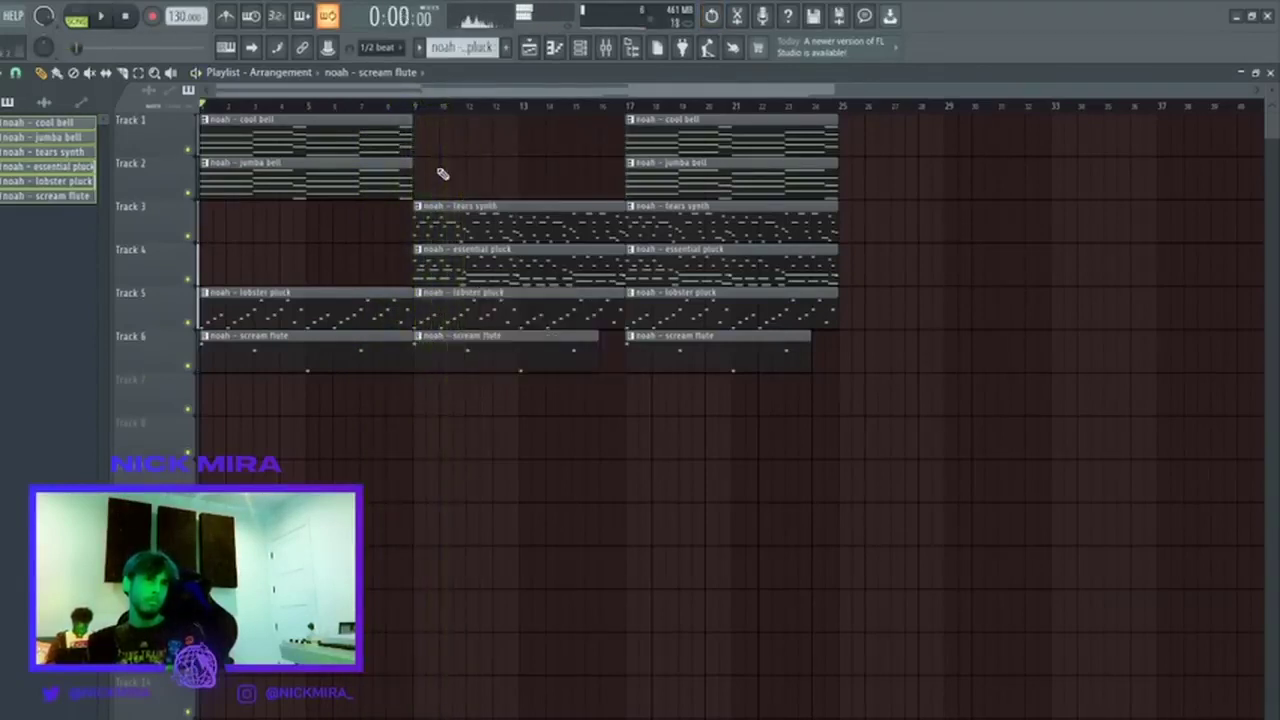
Try the first eight bars without the lobster pluck clip and with the tears synth clip restored.
{"action": "right_click", "coordinate": [400, 298]}
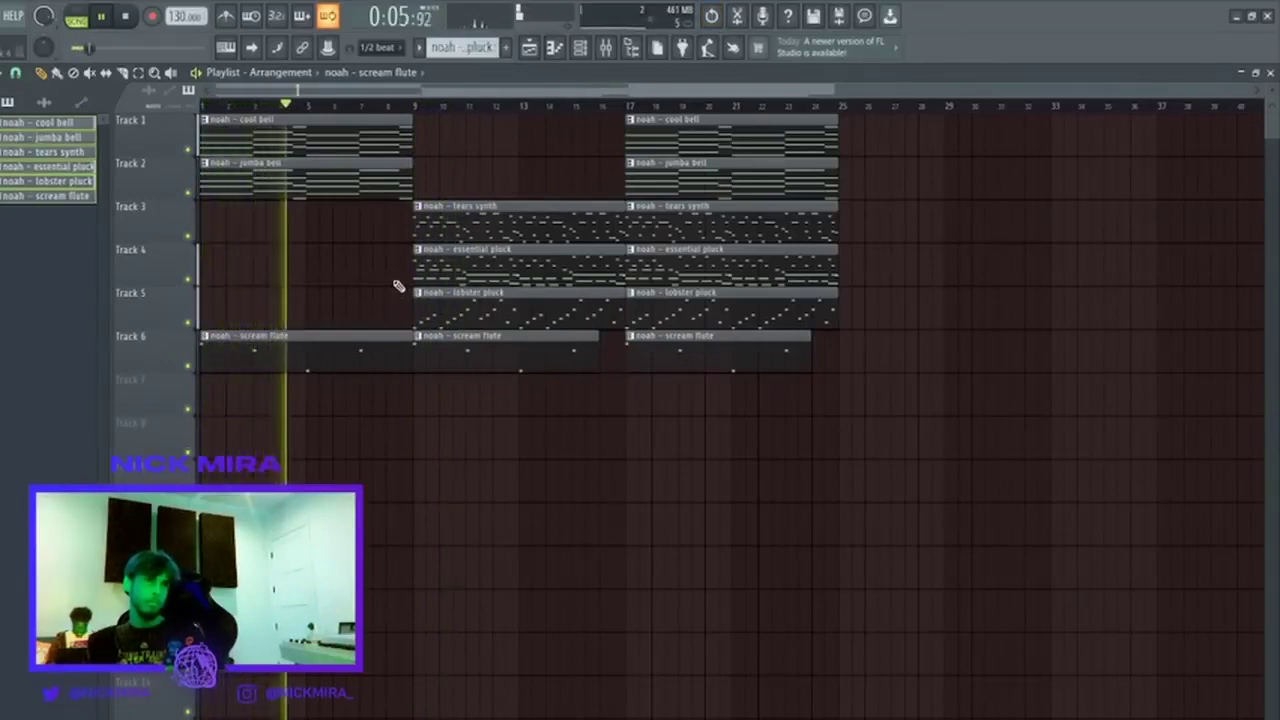
{"action": "key", "text": "ctrl+z"}
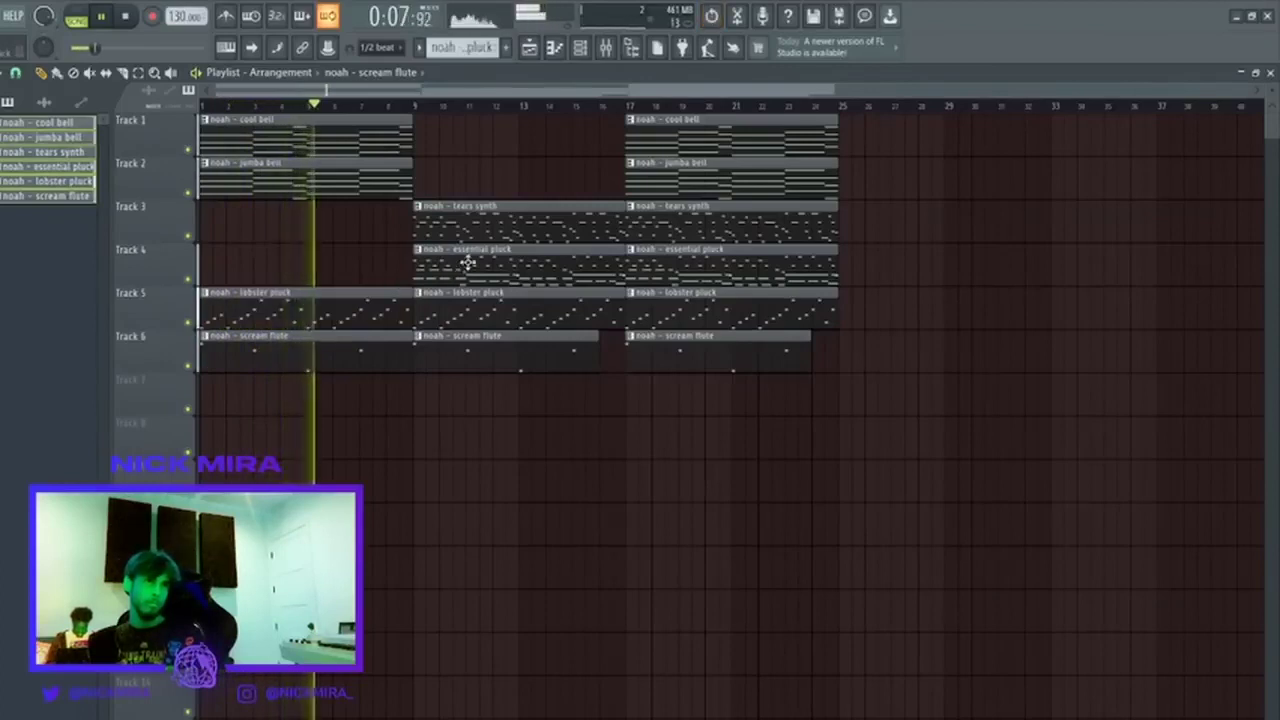
{"action": "key", "text": "ctrl+z"}
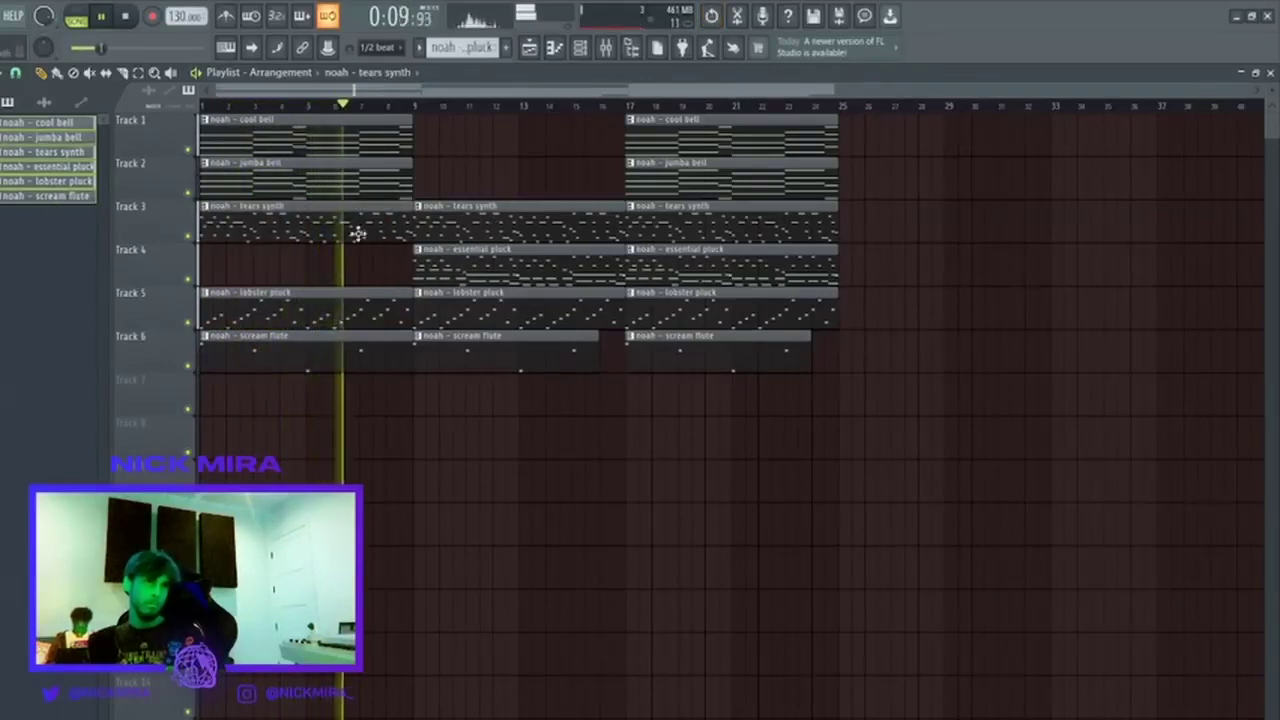
{"action": "key", "text": "ctrl+z"}
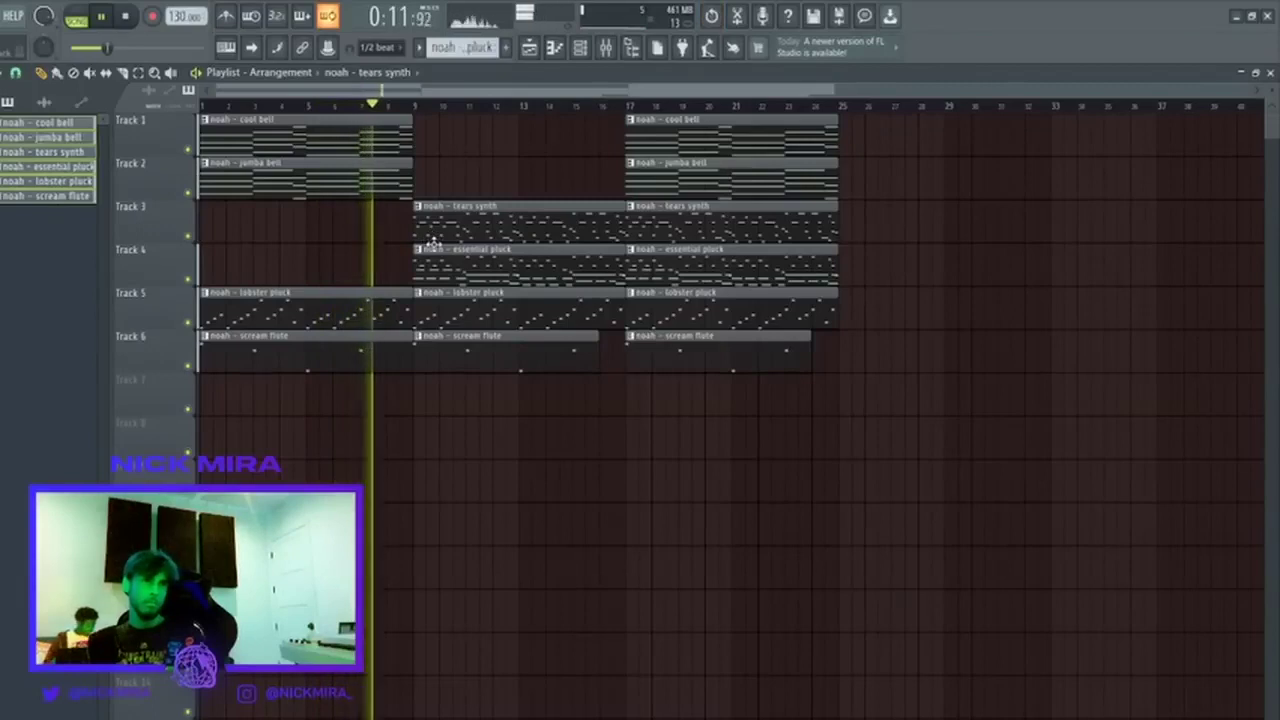
Restart the arrangement's playback from the beginning and check the lobster pluck channel in the channel rack.
{"action": "key", "text": "space"}
{"action": "key", "text": "space"}
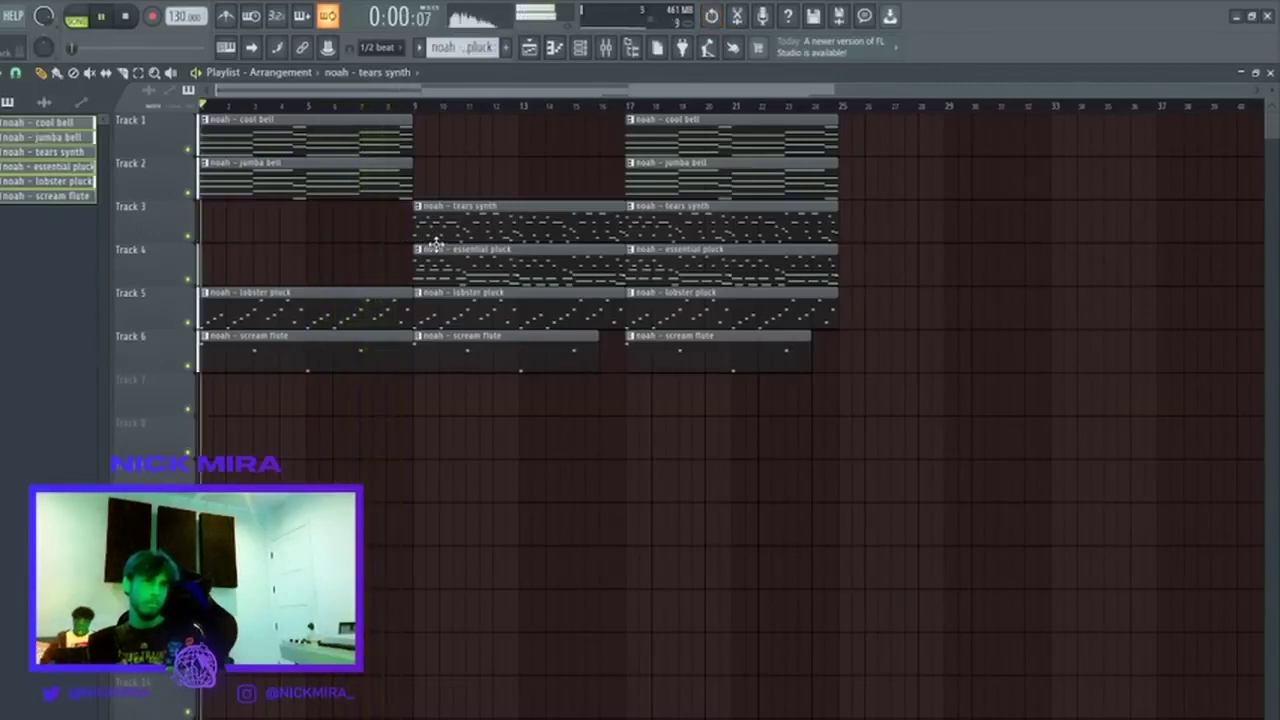
{"action": "left_click", "coordinate": [582, 49]}
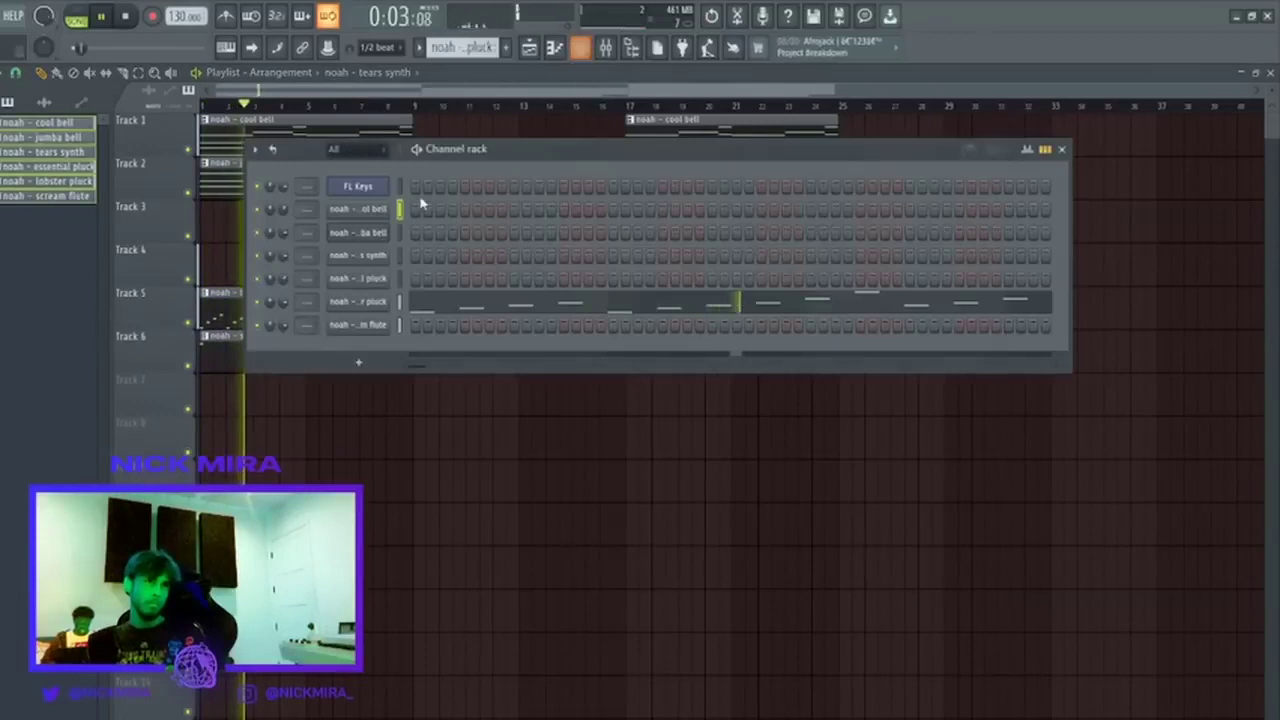
{"action": "left_click", "coordinate": [374, 300]}
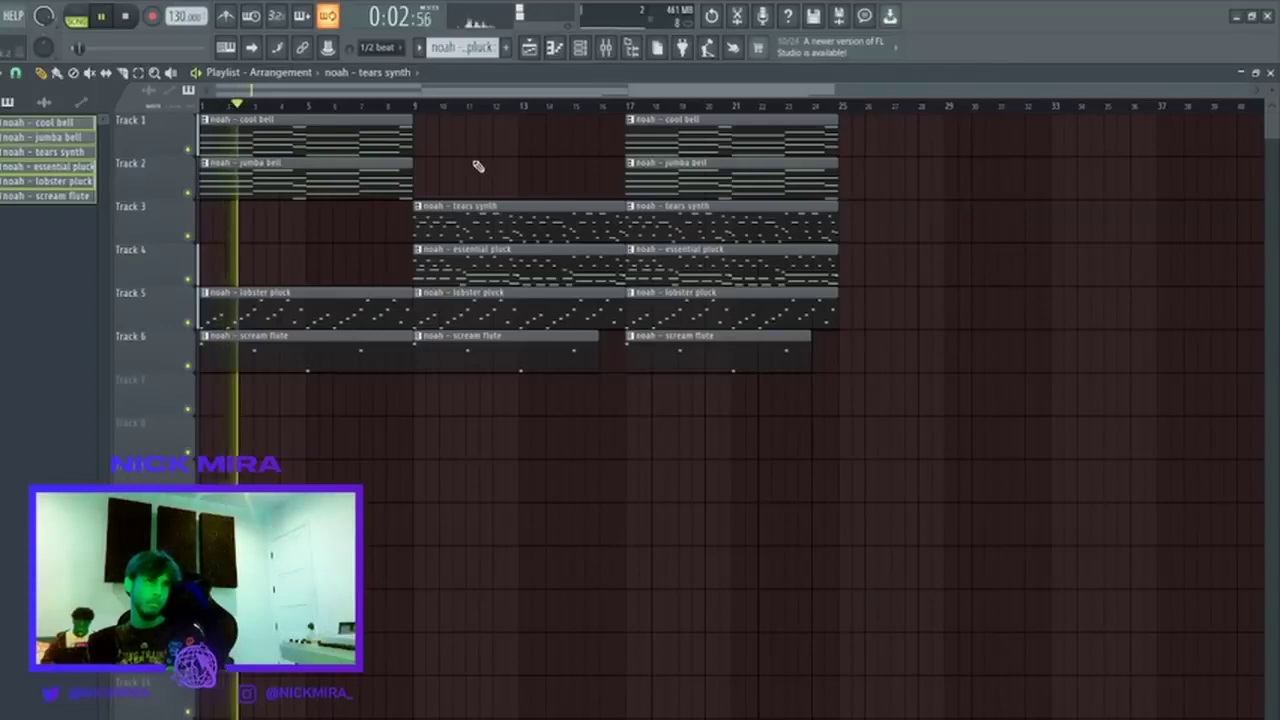
Duplicate all clips of bars 9 to 24 into bars 25 to 40 of the playlist.
{"action": "left_click_drag", "start_coordinate": [436, 140], "coordinate": [778, 398]}
{"action": "left_click", "coordinate": [811, 423], "text": "ctrl"}
{"action": "left_click_drag", "start_coordinate": [881, 445], "coordinate": [510, 76]}
{"action": "key", "text": "ctrl+b"}
{"action": "left_click", "coordinate": [922, 256], "text": "ctrl"}
{"action": "right_click", "coordinate": [917, 306]}
{"action": "right_click", "coordinate": [915, 342]}
{"action": "key", "text": "ctrl+z"}
{"action": "scroll", "coordinate": [735, 117], "scroll_direction": "right", "scroll_amount": 5}
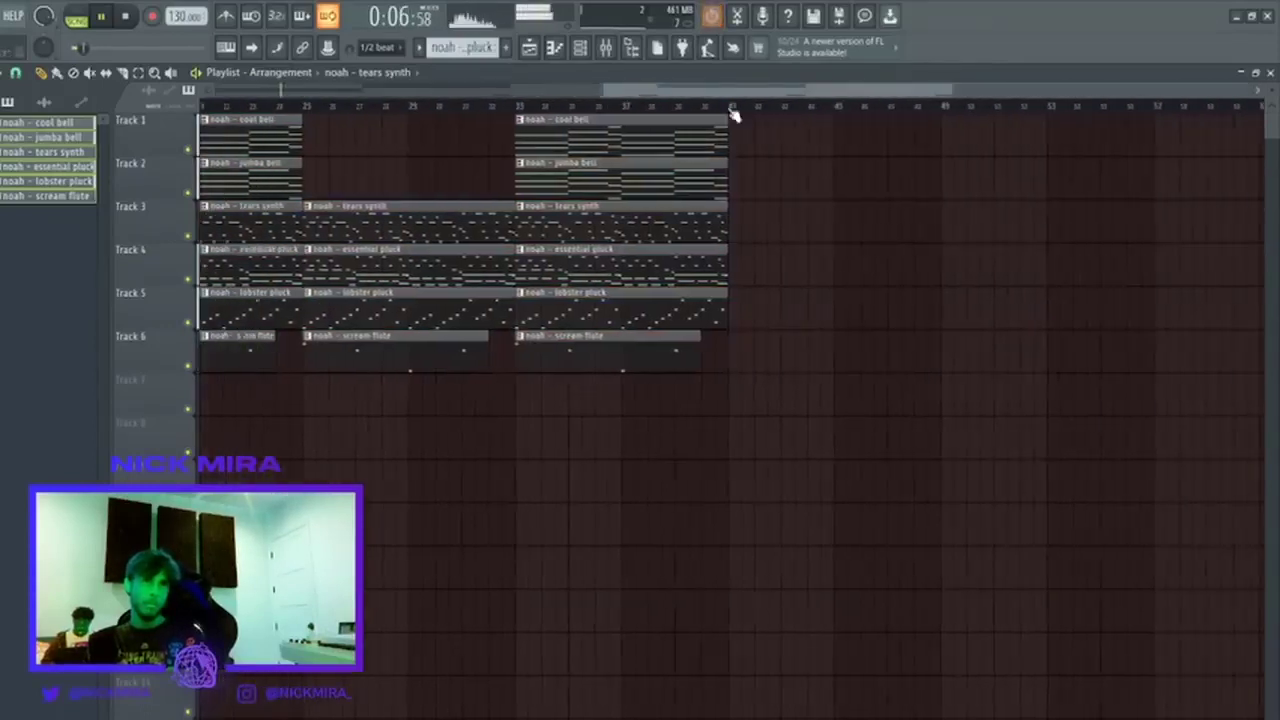
Duplicate the cool bell and jumba bell clips of bars 17–24 into bars 25–32, and try deleting the last scream flute clip.
{"action": "scroll", "coordinate": [734, 116], "scroll_direction": "left", "scroll_amount": 5}
{"action": "scroll", "coordinate": [727, 113], "scroll_direction": "down", "scroll_amount": 2}
{"action": "left_click_drag", "start_coordinate": [680, 182], "coordinate": [570, 112]}
{"action": "key", "text": "ctrl+b"}
{"action": "key", "text": "ctrl+d"}
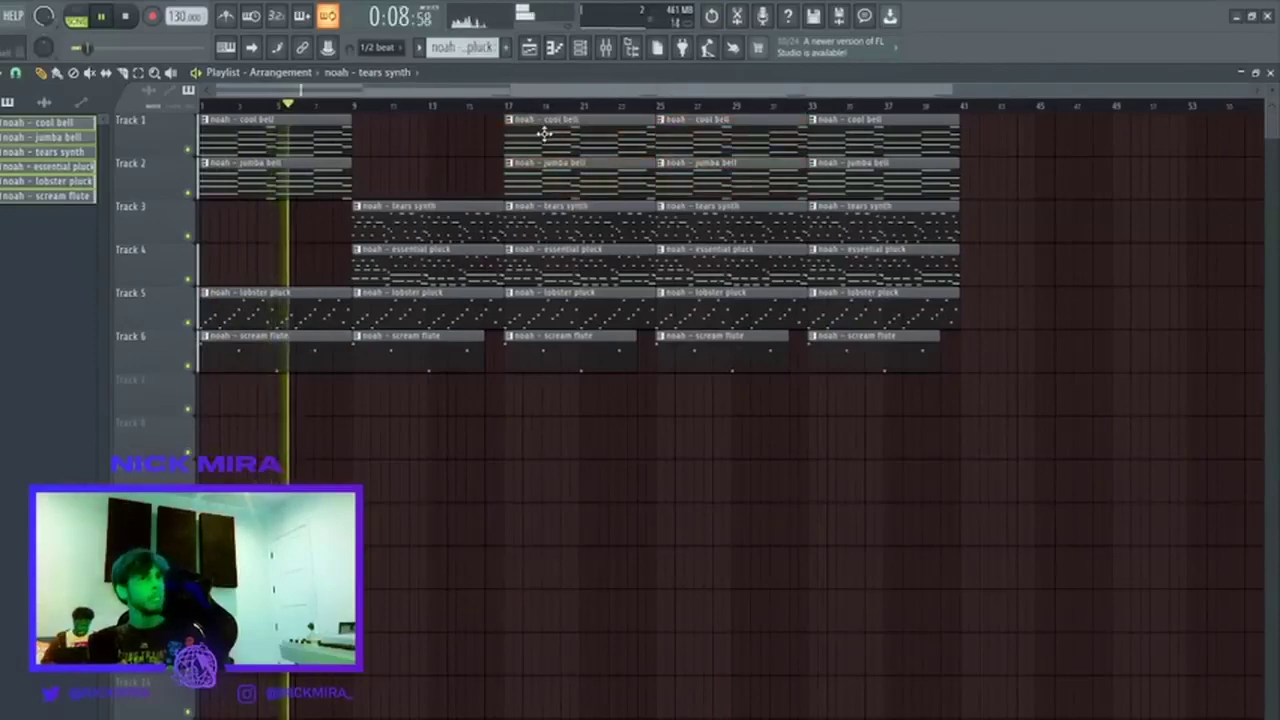
{"action": "right_click", "coordinate": [823, 354]}
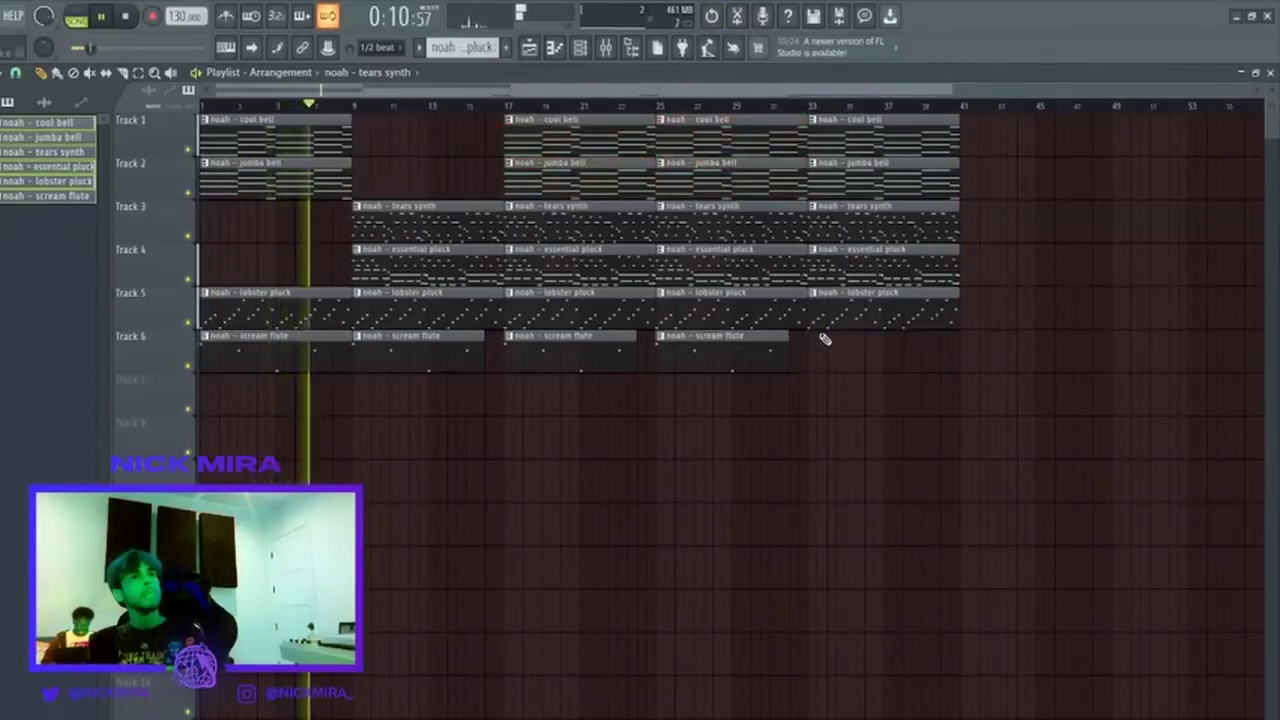
{"action": "key", "text": "ctrl+z"}
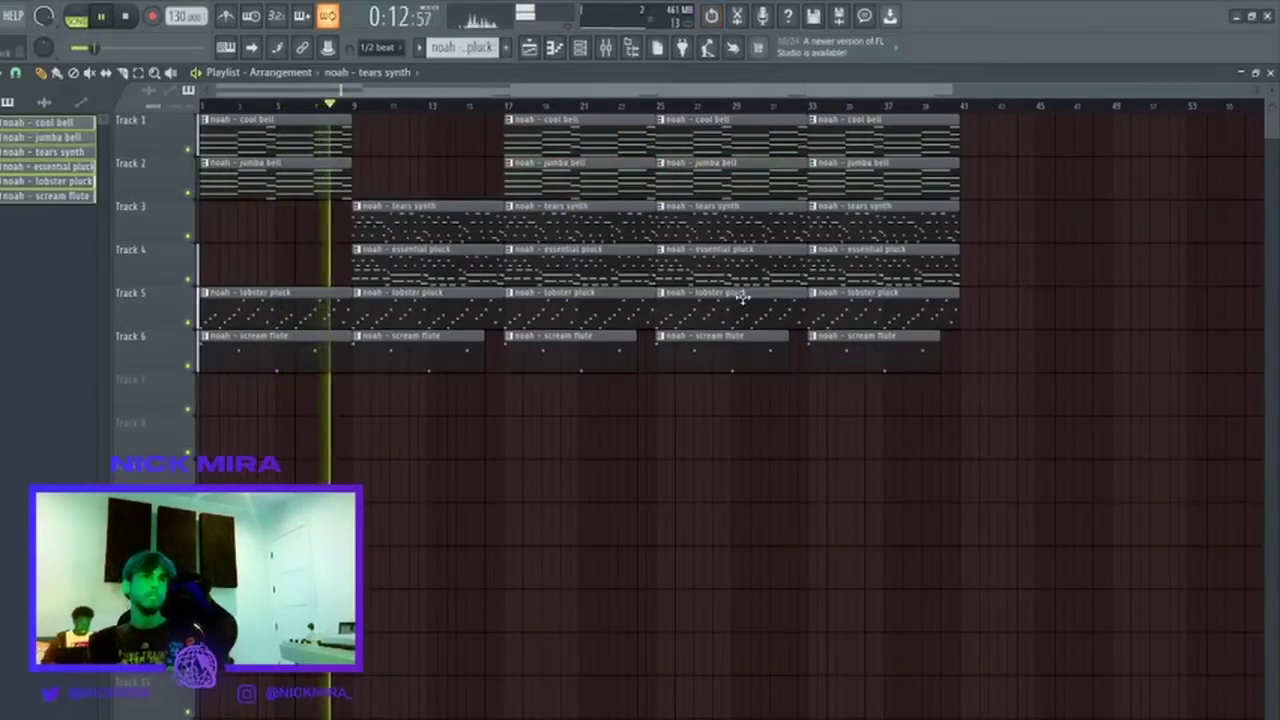
Delete the essential pluck, jumba bell and cool bell clips from bars 25 to 32.
{"action": "right_click", "coordinate": [695, 255]}
{"action": "right_click", "coordinate": [730, 175]}
{"action": "right_click", "coordinate": [749, 137]}
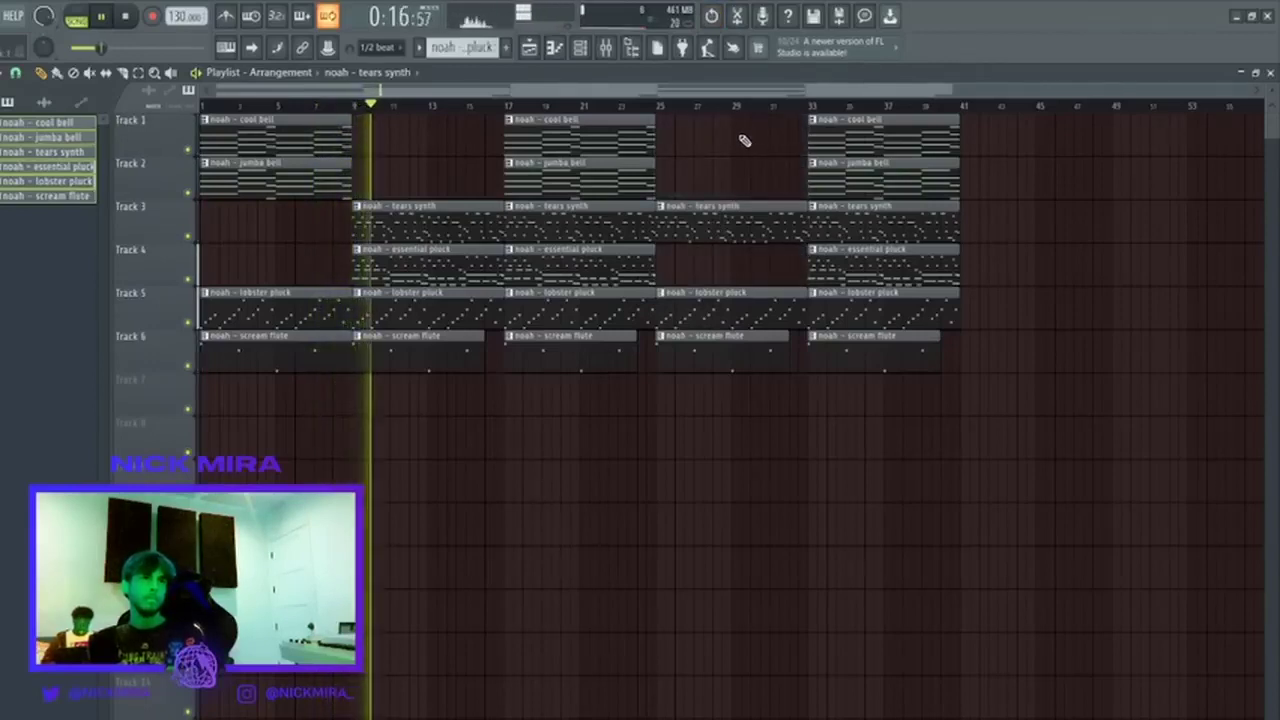
Duplicate the opening bell clips into bars 9 to 16 and delete the cool bell copy, keeping the jumba bell.
{"action": "left_click_drag", "start_coordinate": [364, 186], "coordinate": [290, 82]}
{"action": "key", "text": "ctrl+b"}
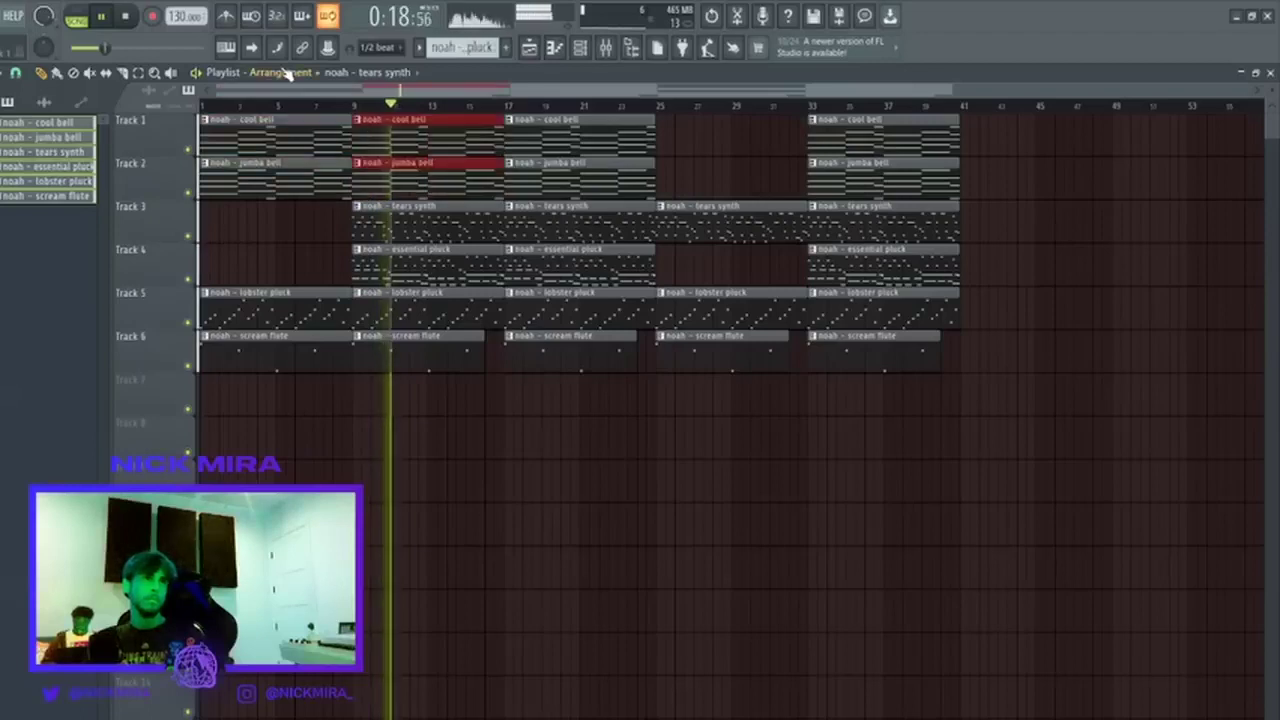
{"action": "key", "text": "ctrl+d"}
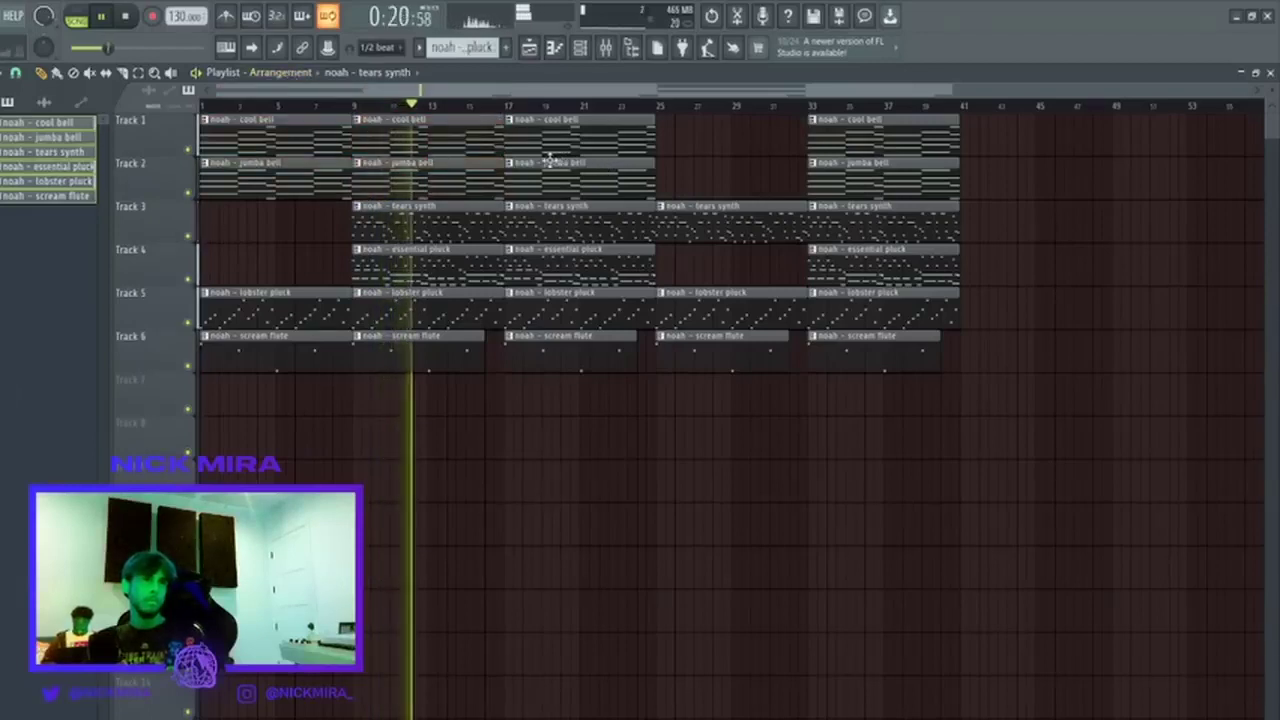
{"action": "right_click", "coordinate": [485, 185]}
{"action": "key", "text": "ctrl+z"}
{"action": "right_click", "coordinate": [458, 141]}
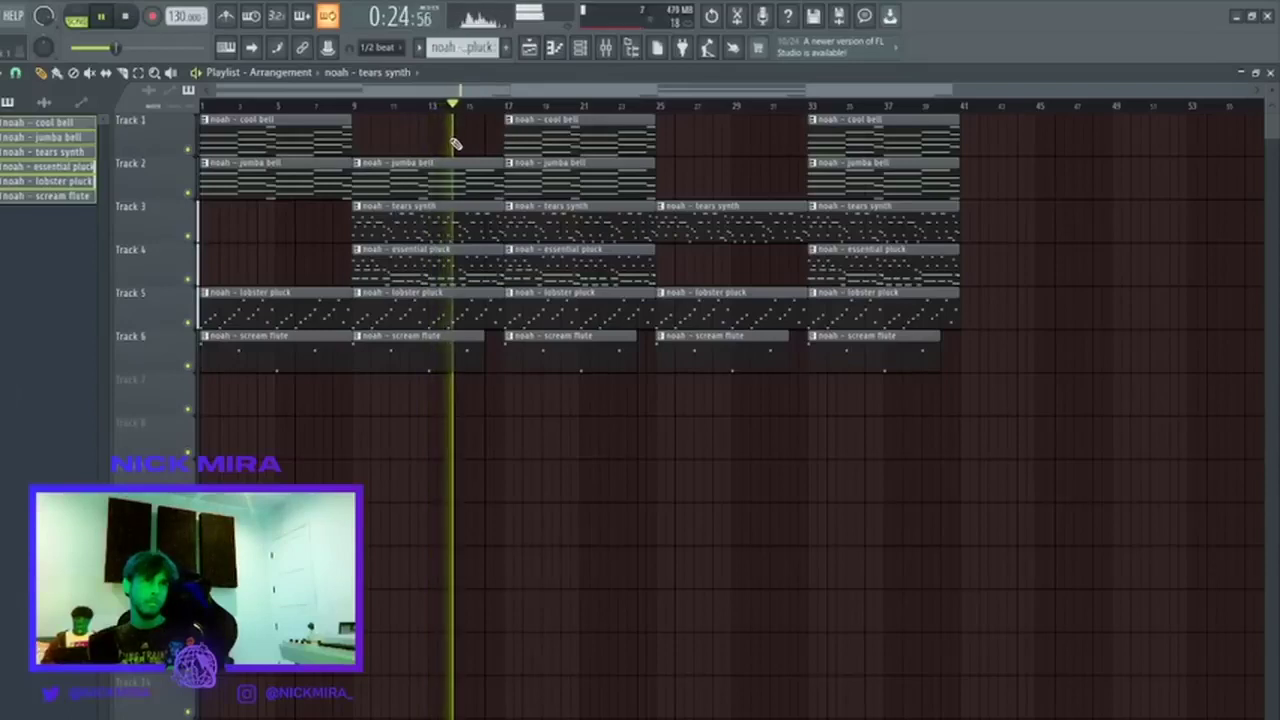
Delete the jumba bell clip from bars 17 to 24 and duplicate that section's cool bell clip into bars 25 to 32.
{"action": "right_click", "coordinate": [599, 182]}
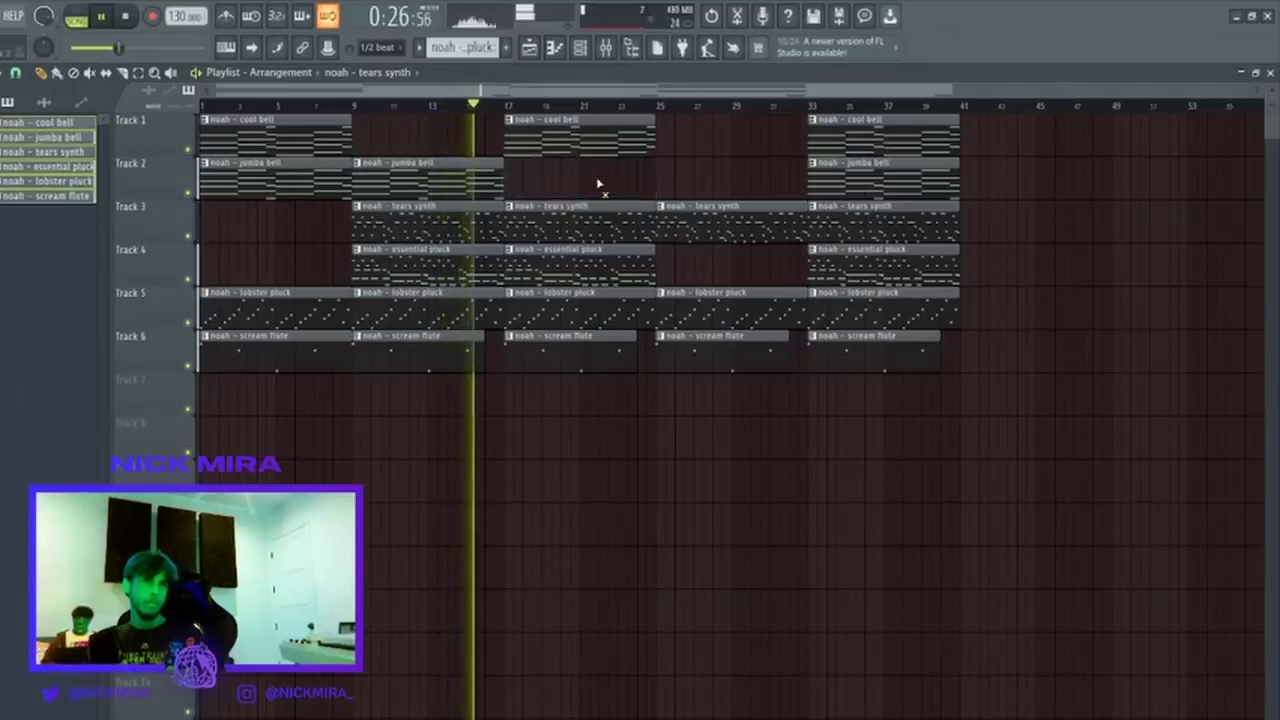
{"action": "left_click", "coordinate": [596, 142], "text": "ctrl"}
{"action": "key", "text": "ctrl+b"}
{"action": "key", "text": "ctrl+d"}
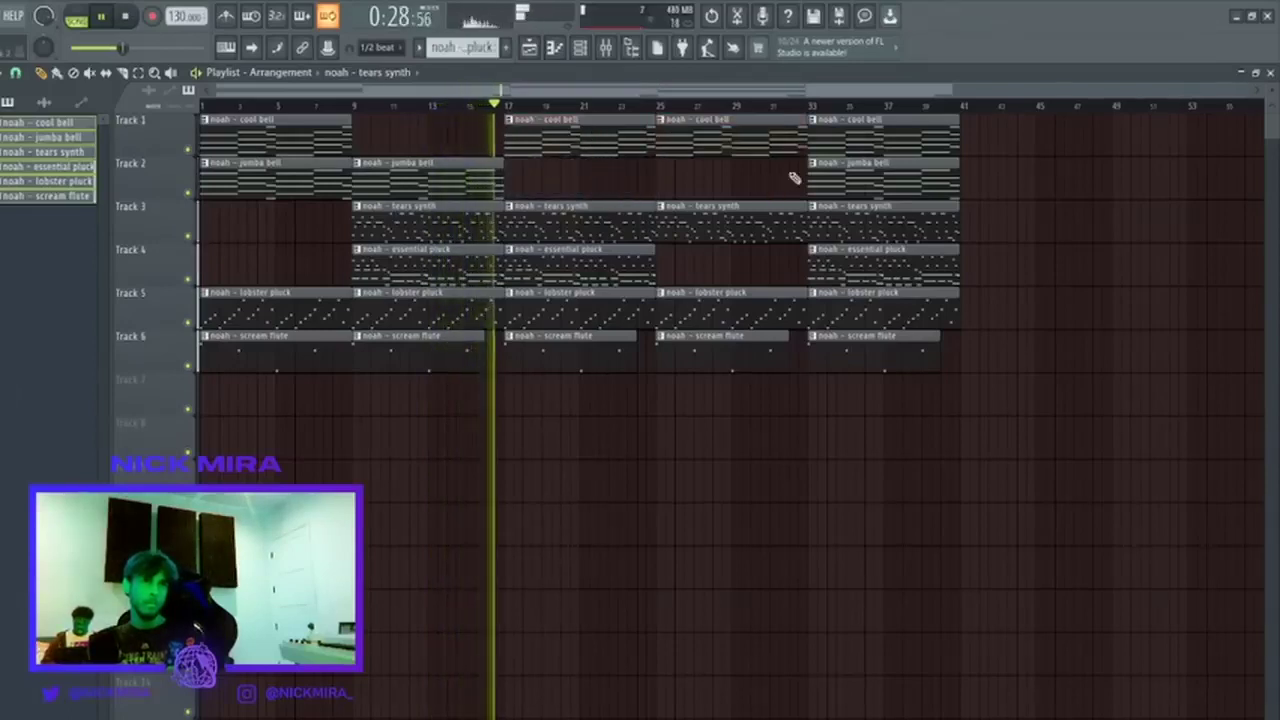
Delete the cool bell clip from bars 33 to 40 and duplicate that section's remaining clips into bars 41 to 48.
{"action": "right_click", "coordinate": [893, 140]}
{"action": "left_click_drag", "start_coordinate": [889, 246], "coordinate": [1153, 504]}
{"action": "key", "text": "ctrl+b"}
{"action": "left_click_drag", "start_coordinate": [872, 222], "coordinate": [922, 172]}
{"action": "key", "text": "ctrl+b"}
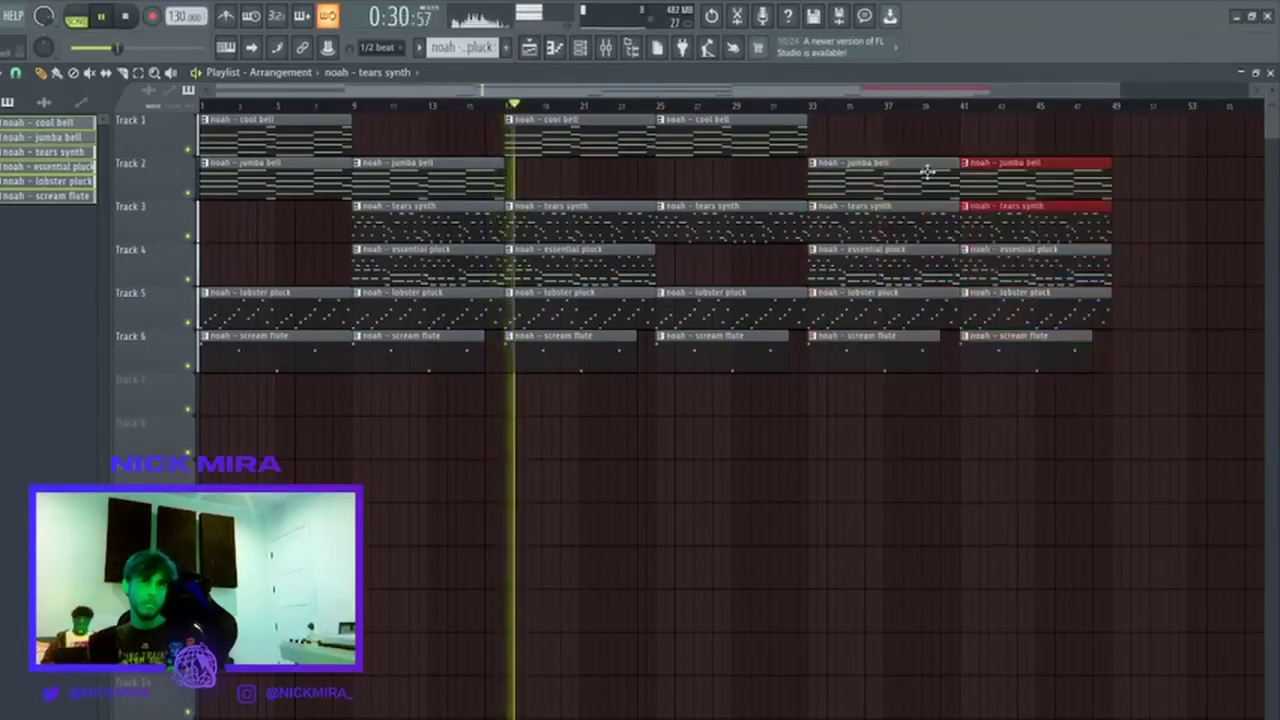
{"action": "key", "text": "ctrl+d"}
Delete the tears synth and jumba bell clips from bars 33 to 48.
{"action": "right_click", "coordinate": [909, 219]}
{"action": "right_click", "coordinate": [900, 180]}
{"action": "right_click", "coordinate": [1000, 222]}
{"action": "right_click", "coordinate": [994, 191]}
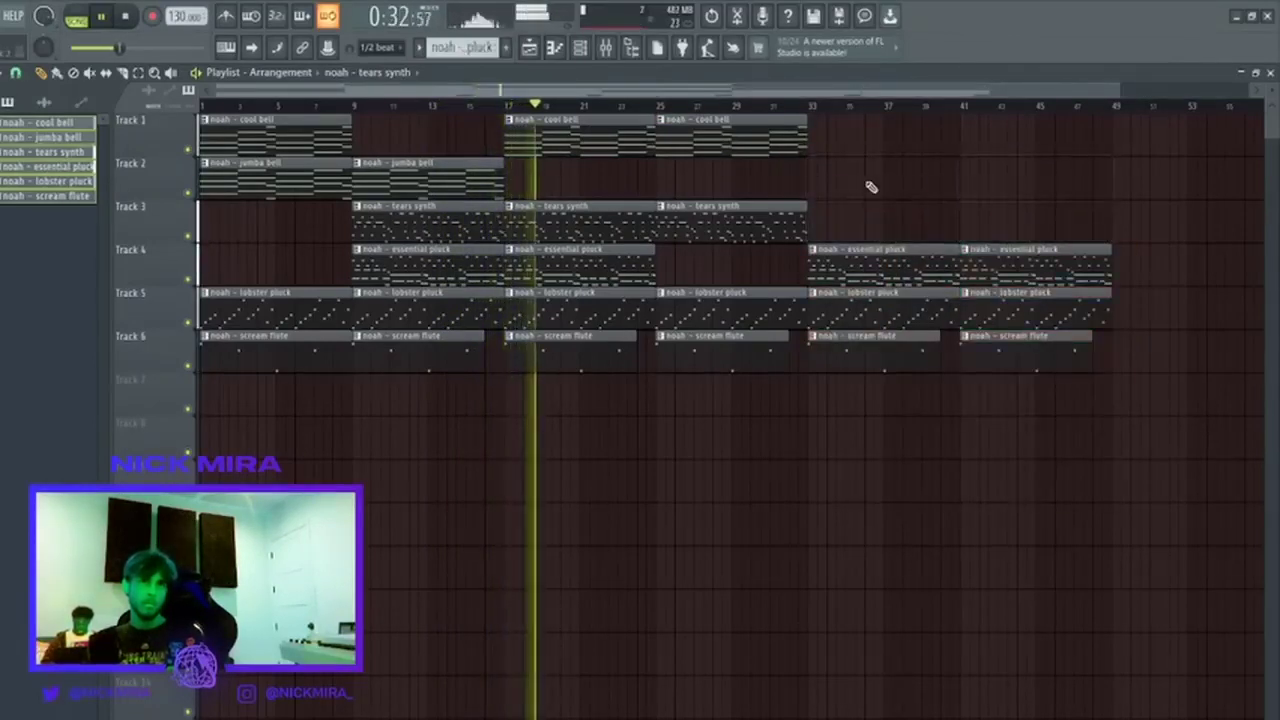
Replace the essential pluck, lobster pluck and scream flute clips in bars 41 to 48 with copies of the cool bell and tears synth clips.
{"action": "left_click_drag", "start_coordinate": [597, 170], "coordinate": [770, 132]}
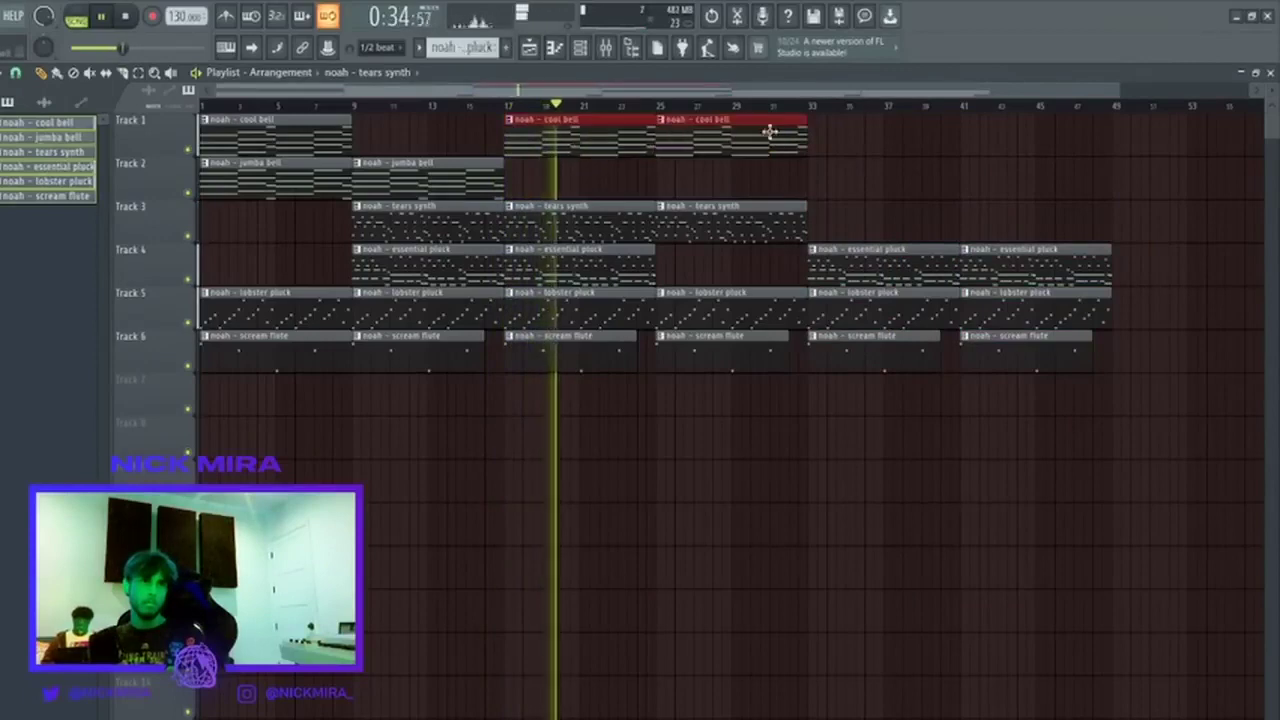
{"action": "left_click_drag", "start_coordinate": [591, 236], "coordinate": [1183, 163]}
{"action": "scroll", "coordinate": [1029, 122], "scroll_direction": "down", "scroll_amount": 5}
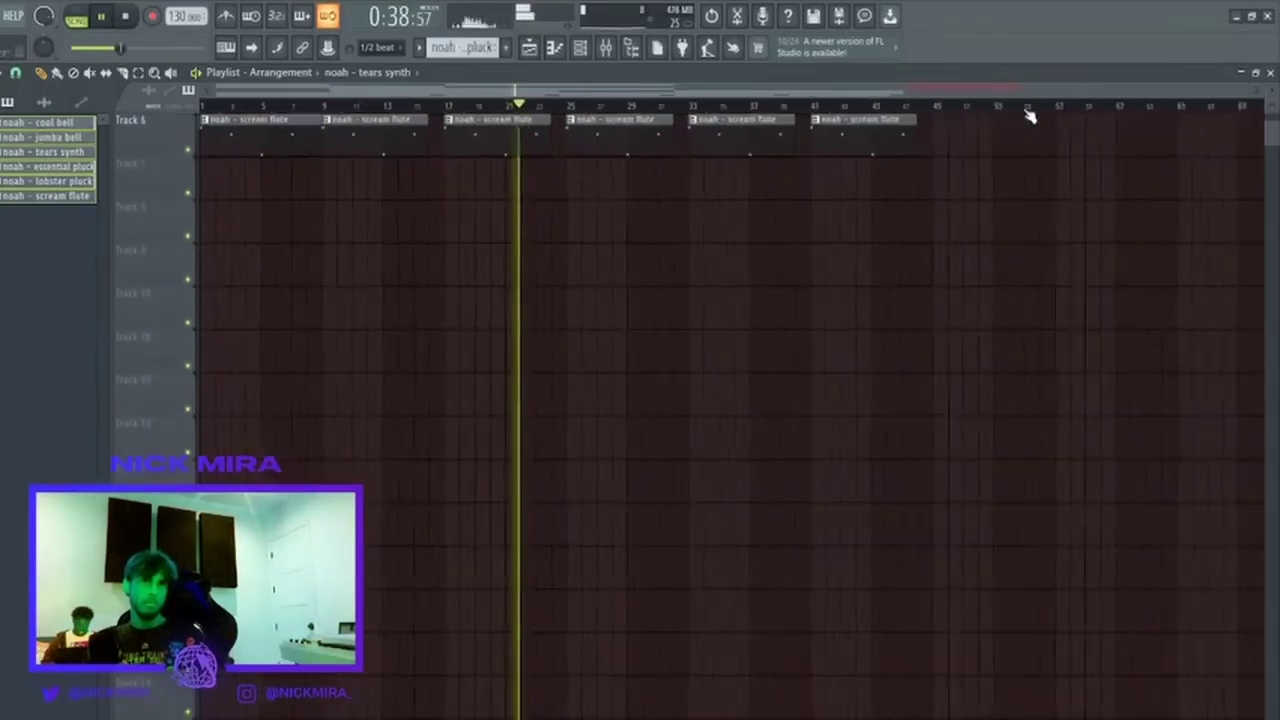
{"action": "scroll", "coordinate": [1029, 122], "scroll_direction": "up", "scroll_amount": 5}
{"action": "right_click", "coordinate": [854, 263]}
{"action": "right_click", "coordinate": [856, 306]}
{"action": "right_click", "coordinate": [856, 350]}
{"action": "left_click_drag", "start_coordinate": [981, 234], "coordinate": [839, 146]}
{"action": "left_click", "coordinate": [812, 113], "text": "ctrl"}
{"action": "scroll", "coordinate": [814, 114], "scroll_direction": "down", "scroll_amount": 2}
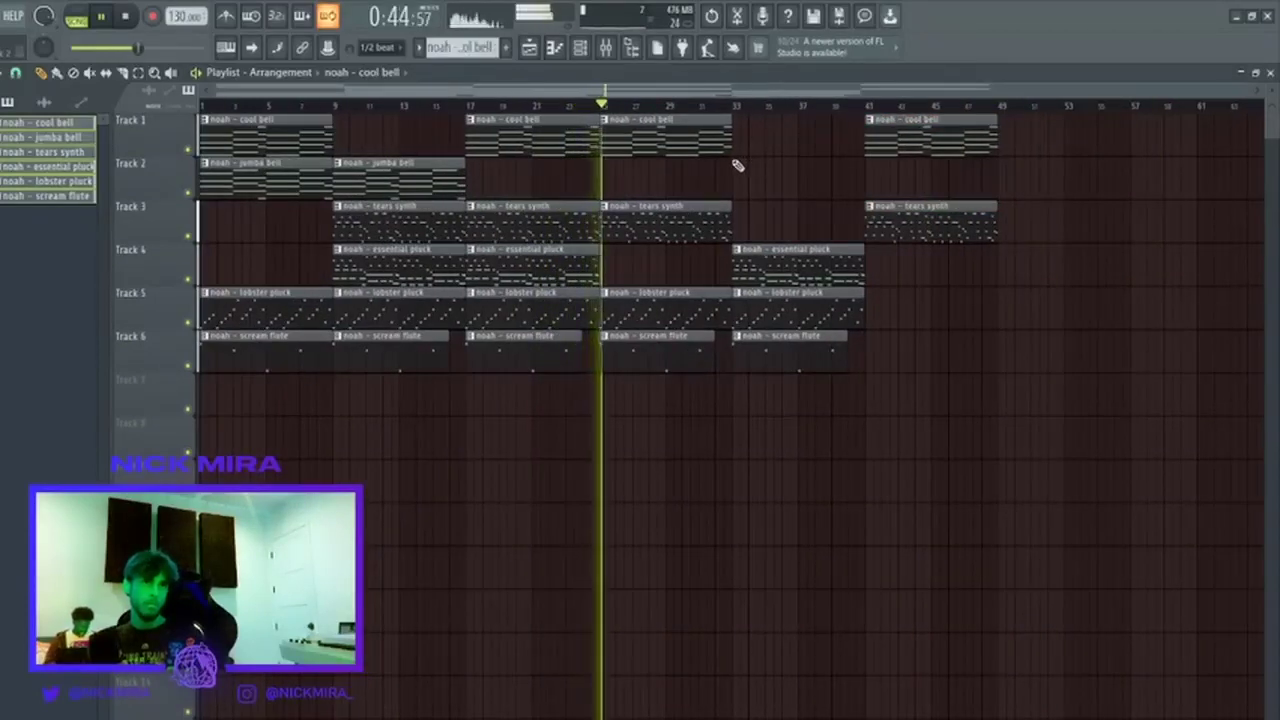
Delete the tears synth clips from bars 25–32 and 41–48 and the lobster pluck clip from bars 25–32, keeping the scream flute.
{"action": "right_click", "coordinate": [605, 238]}
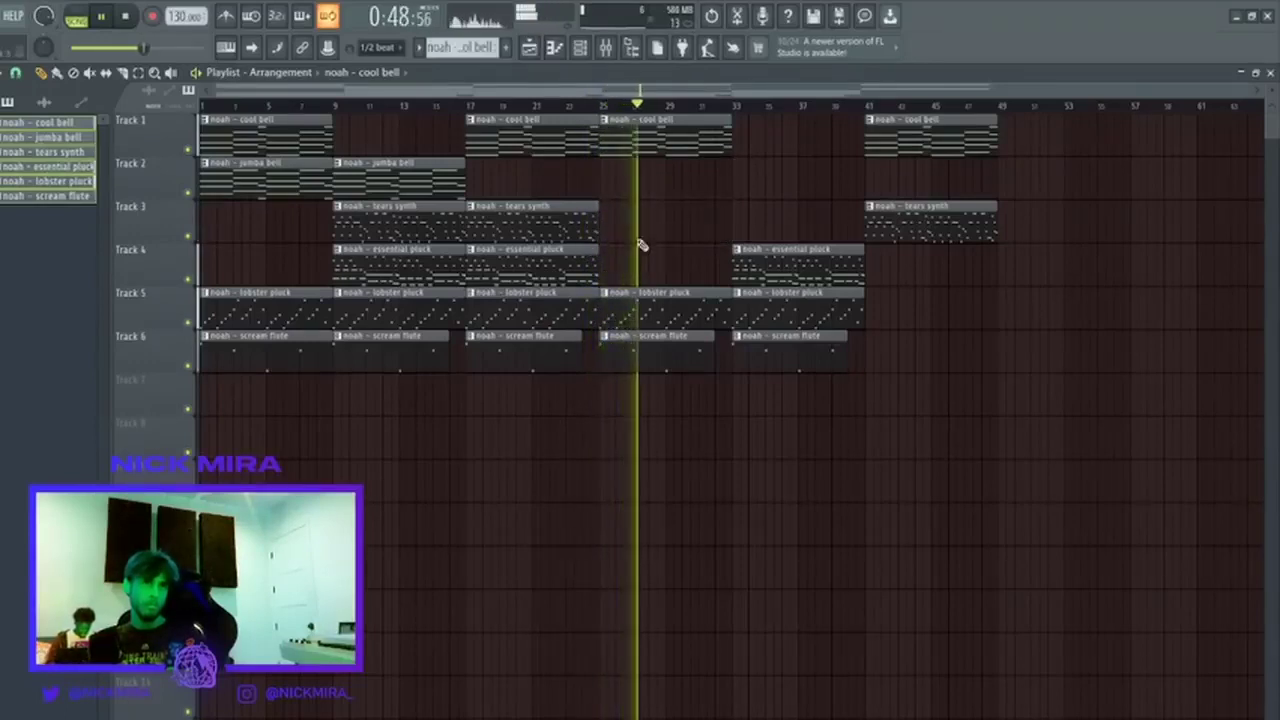
{"action": "right_click", "coordinate": [928, 226]}
{"action": "right_click", "coordinate": [655, 312]}
{"action": "right_click", "coordinate": [660, 352]}
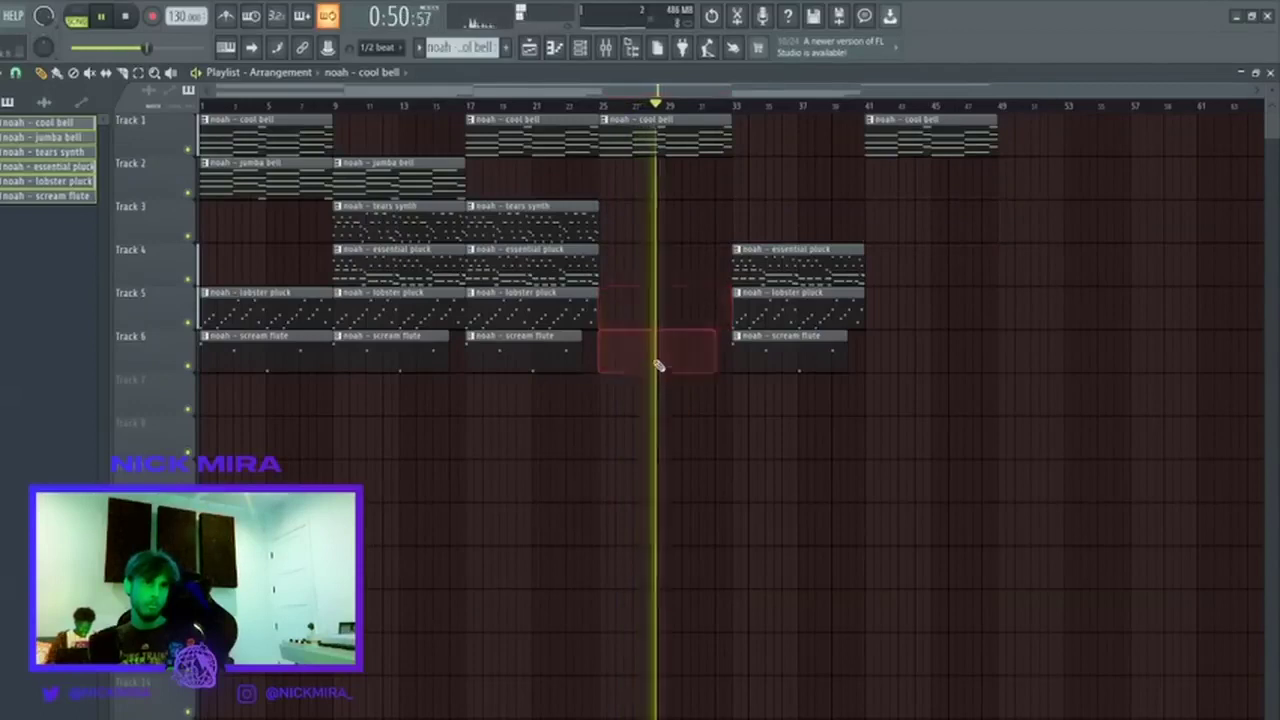
{"action": "key", "text": "ctrl+z"}
{"action": "right_click", "coordinate": [660, 309]}
Duplicate the essential pluck clip of bars 17 to 24 into bars 25 to 32, without a tears synth copy.
{"action": "left_click_drag", "start_coordinate": [609, 280], "coordinate": [569, 238]}
{"action": "key", "text": "ctrl+b"}
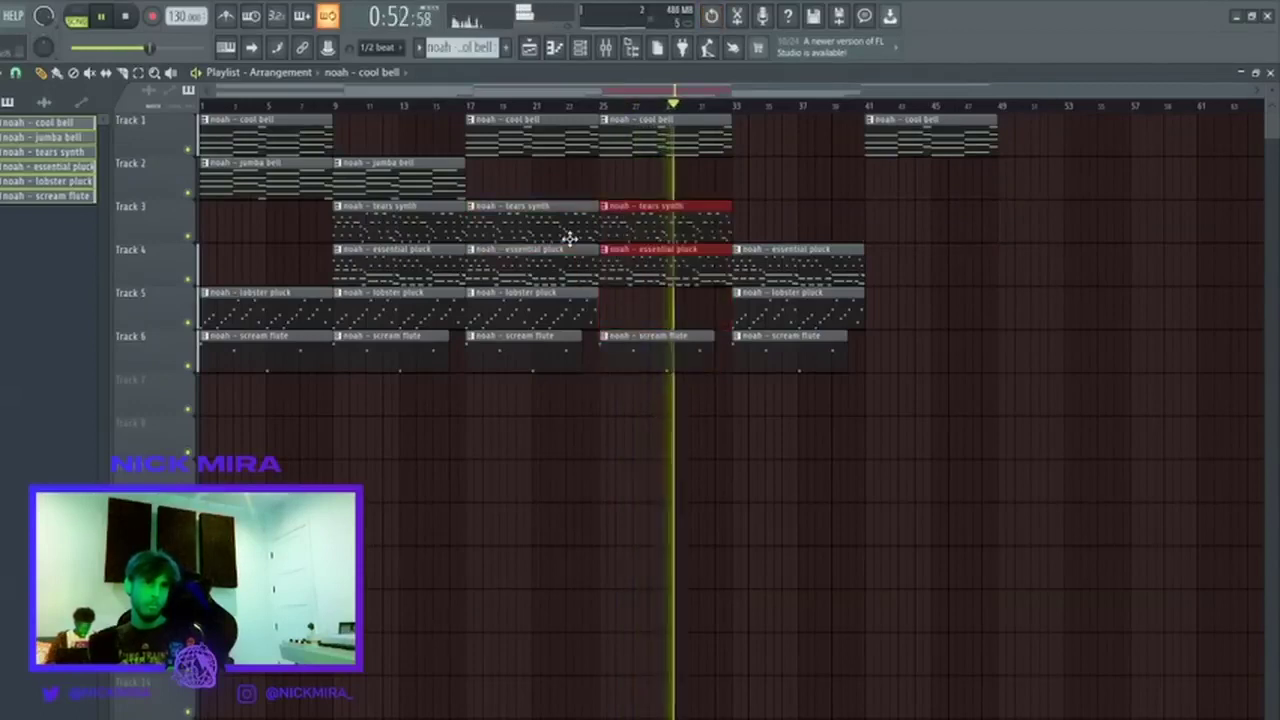
{"action": "right_click", "coordinate": [628, 208]}
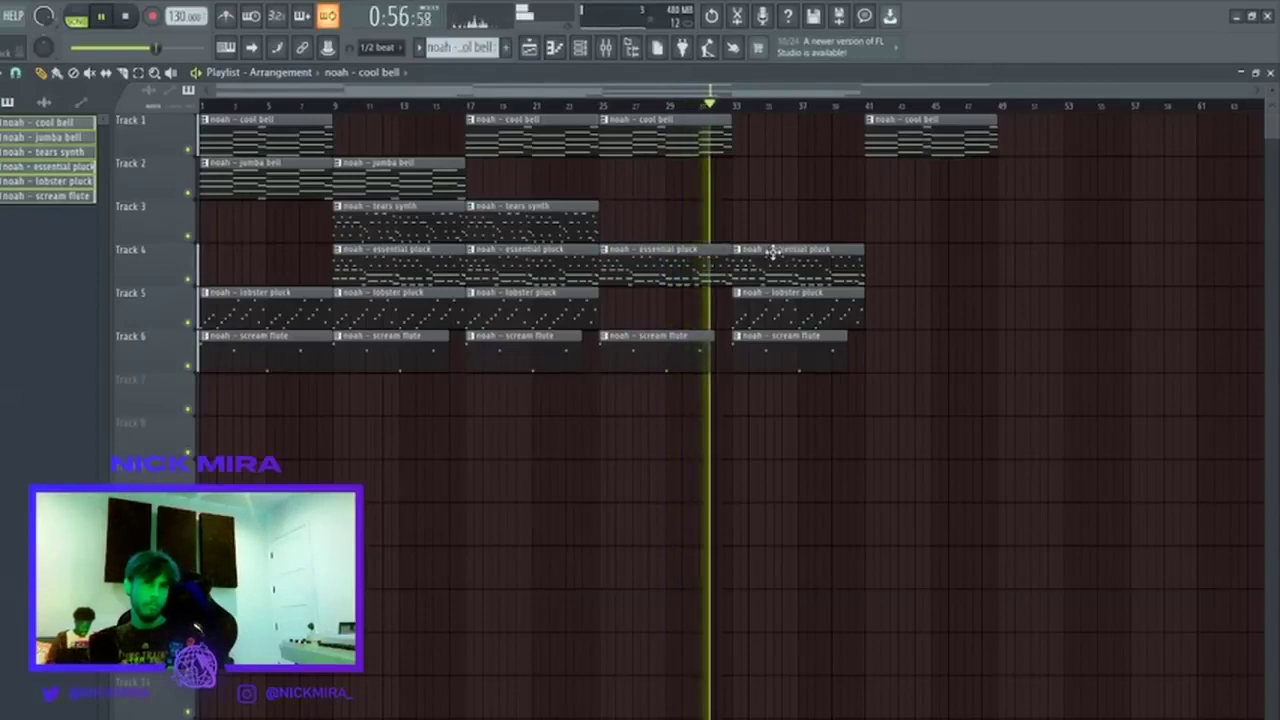
Delete the scream flute clip from bars 33 to 40 and put a copy of the tears synth clip in that section.
{"action": "right_click", "coordinate": [781, 358]}
{"action": "left_click_drag", "start_coordinate": [605, 240], "coordinate": [597, 214]}
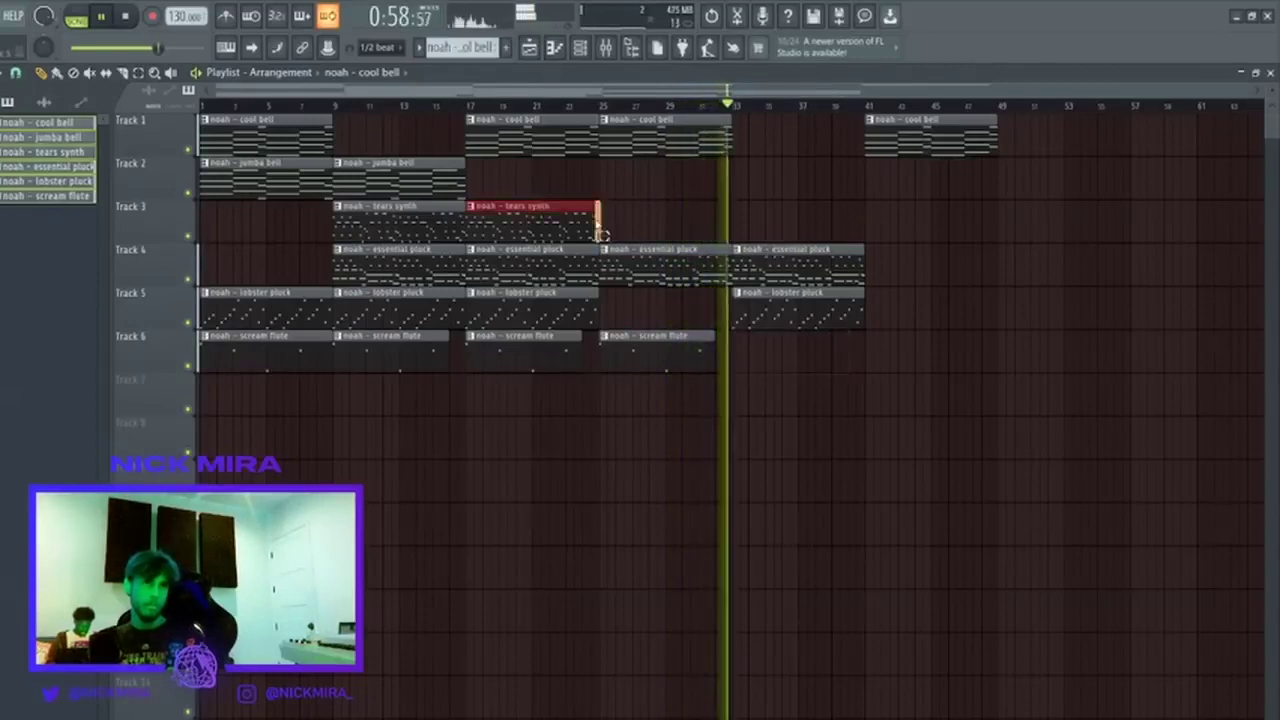
{"action": "key", "text": "ctrl+b"}
{"action": "key", "text": "ctrl+b"}
{"action": "right_click", "coordinate": [655, 232]}
Copy the jumba bell clip into bars 33 to 40 and delete that section's tears synth clip.
{"action": "left_click", "coordinate": [451, 180], "text": "ctrl"}
{"action": "key", "text": "ctrl+b"}
{"action": "key", "text": "ctrl+b"}
{"action": "key", "text": "ctrl+b"}
{"action": "right_click", "coordinate": [541, 181]}
{"action": "right_click", "coordinate": [640, 184]}
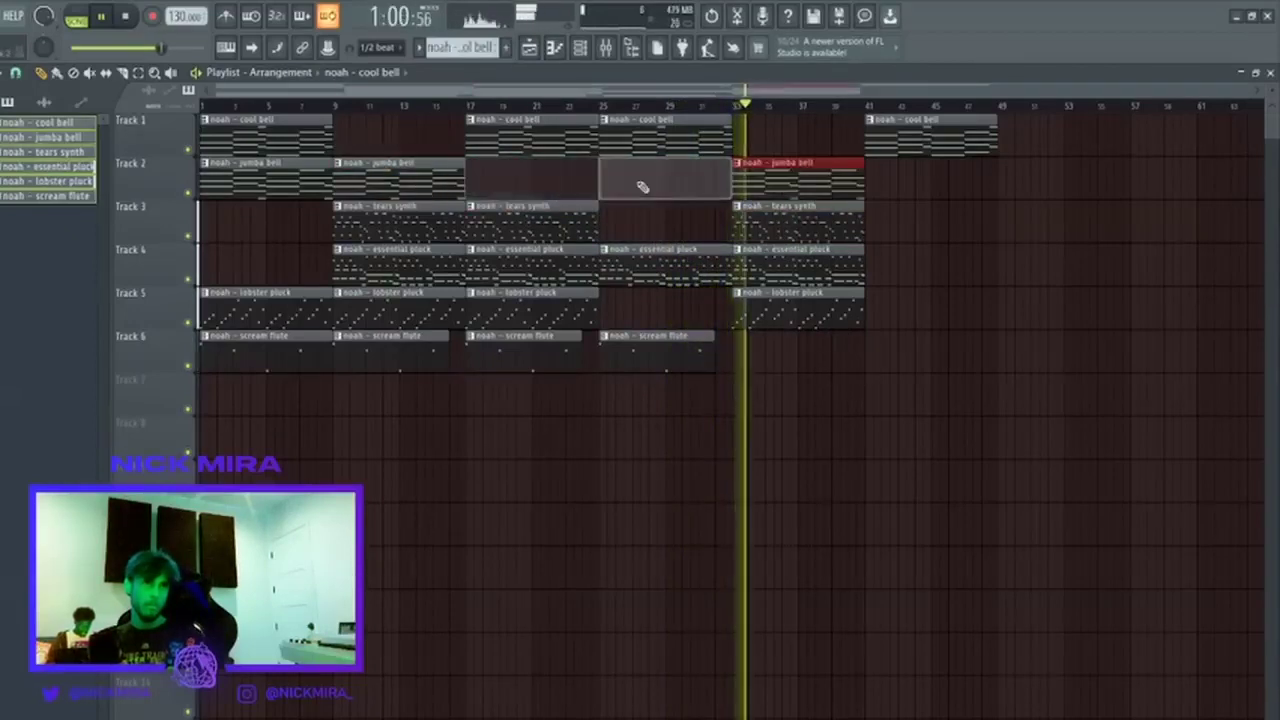
{"action": "right_click", "coordinate": [820, 232]}
{"action": "left_click", "coordinate": [918, 283], "text": "ctrl"}
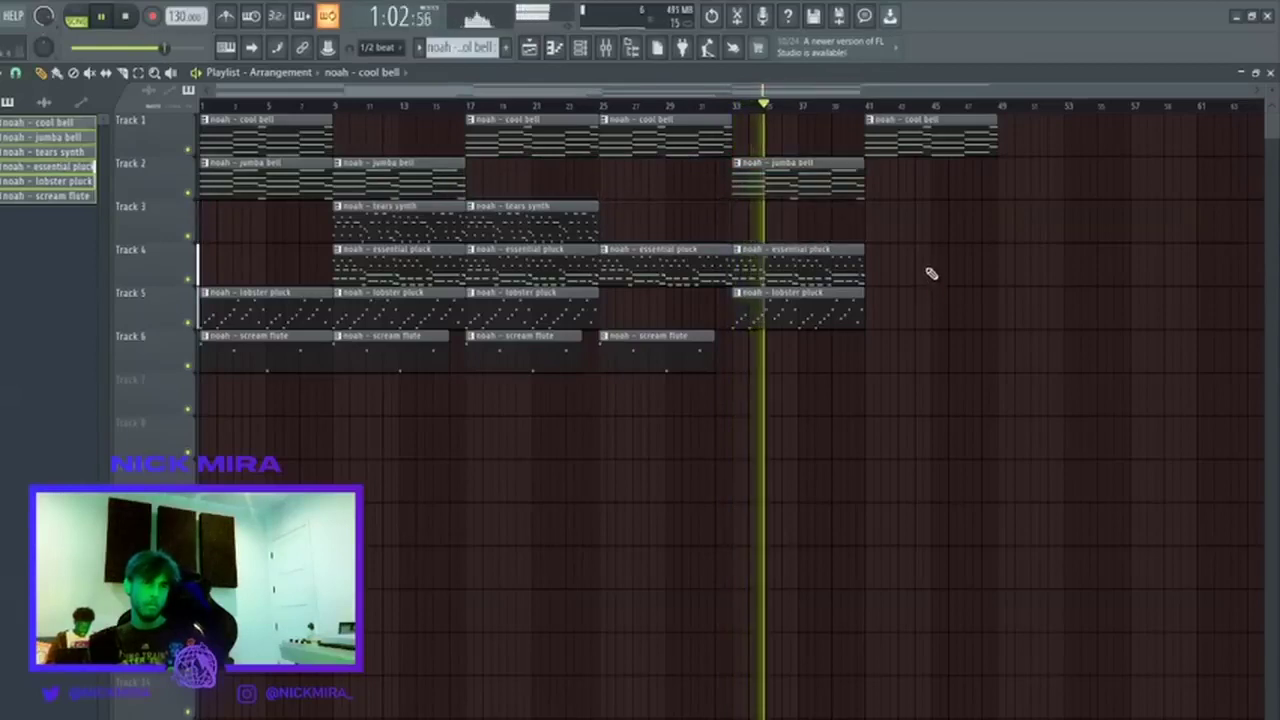
{"action": "left_click", "coordinate": [633, 141], "text": "ctrl"}
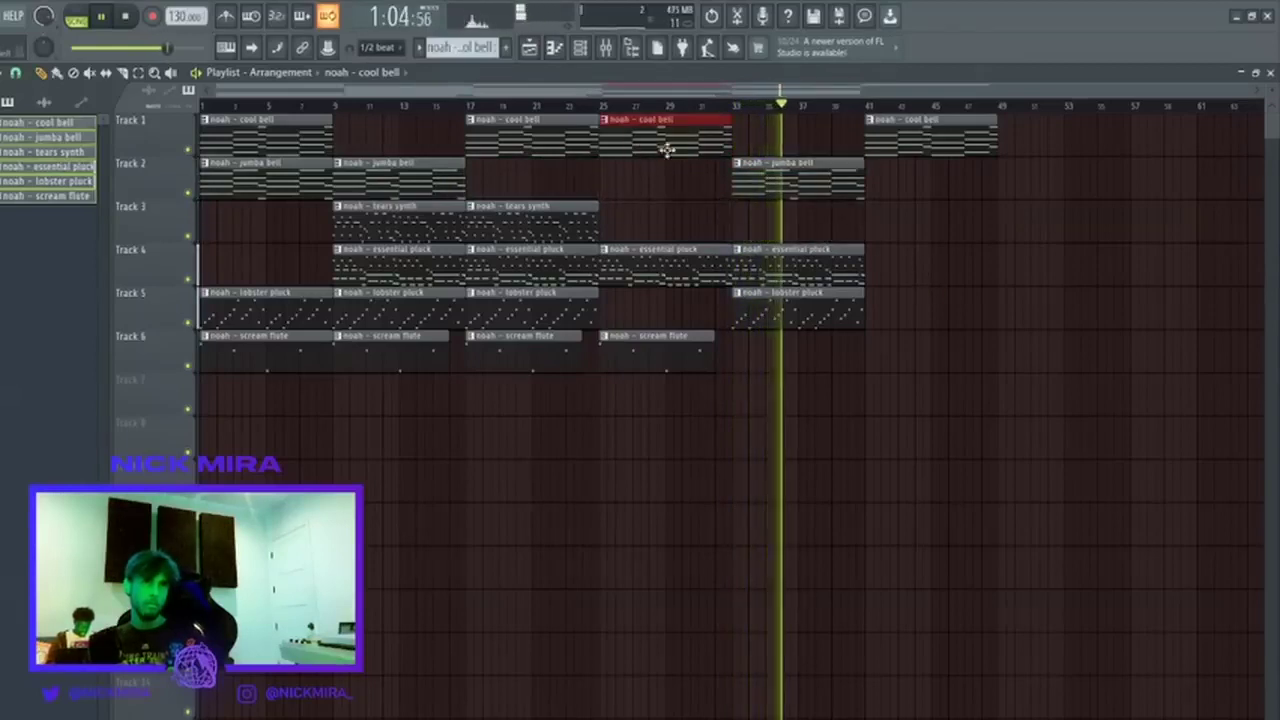
{"action": "left_click", "coordinate": [980, 189], "text": "ctrl"}
{"action": "left_click", "coordinate": [705, 141], "text": "ctrl"}
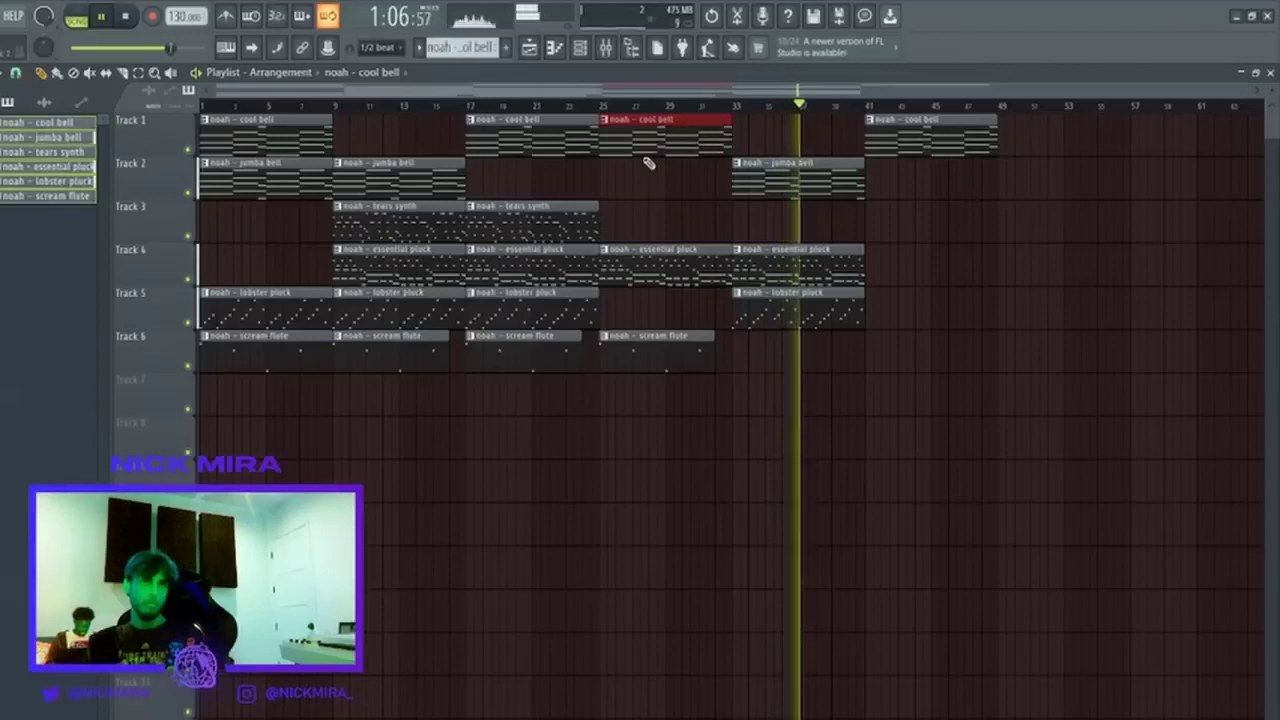
{"action": "left_click", "coordinate": [879, 189], "text": "ctrl"}
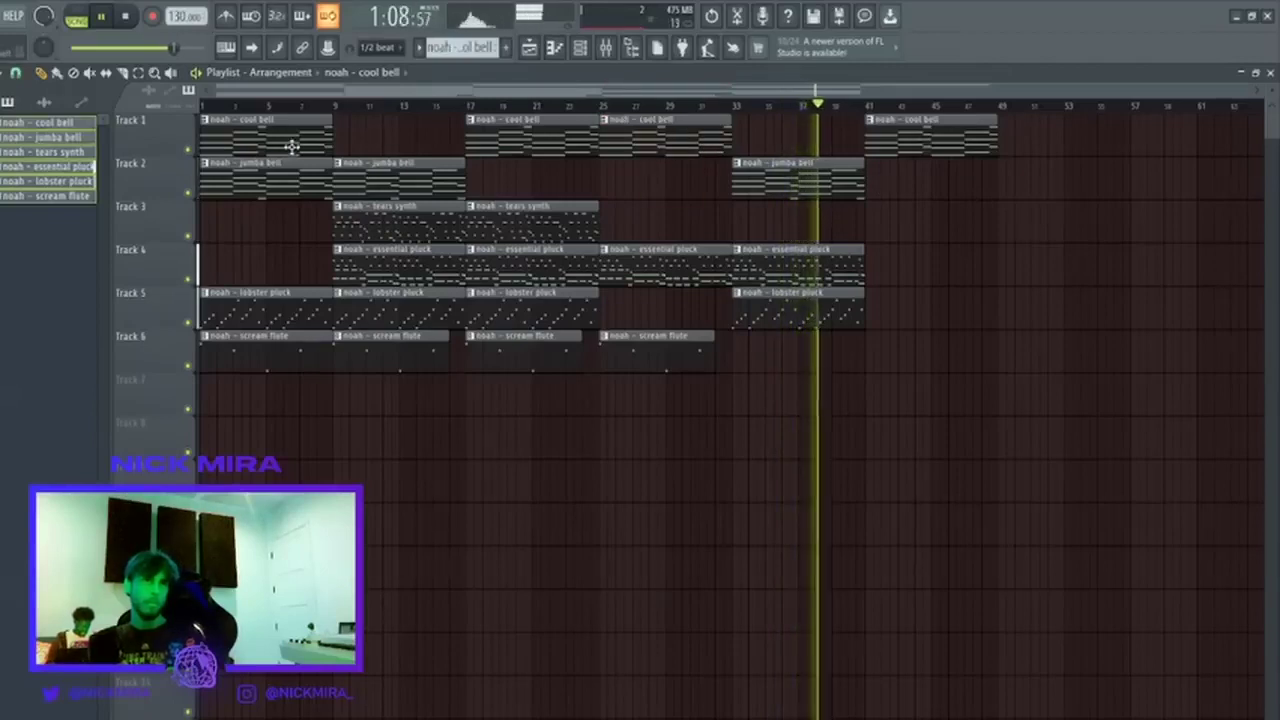
Place standalone copies of the cool bell clip at bar 53 and the jumba bell clip at bar 65.
{"action": "left_click_drag", "start_coordinate": [267, 146], "coordinate": [1123, 183]}
{"action": "scroll", "coordinate": [903, 108], "scroll_direction": "down", "scroll_amount": 1}
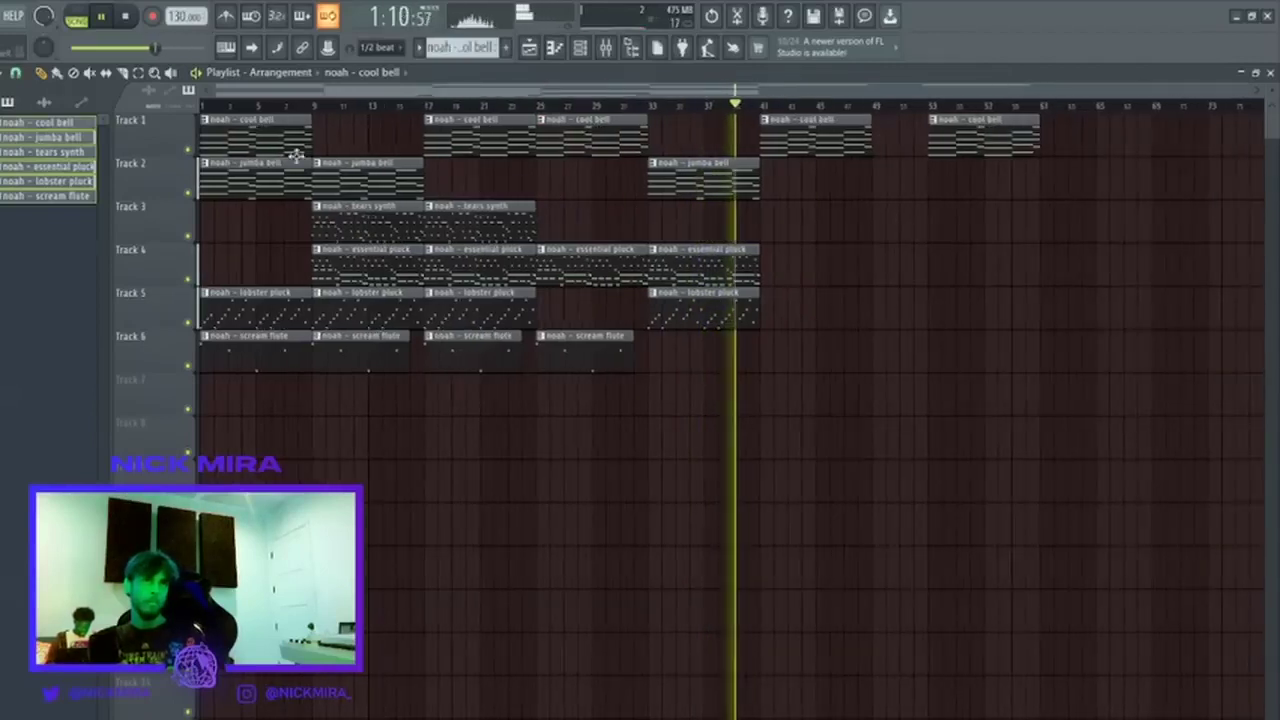
{"action": "left_click_drag", "start_coordinate": [241, 182], "coordinate": [1134, 207]}
{"action": "scroll", "coordinate": [943, 109], "scroll_direction": "down", "scroll_amount": 1}
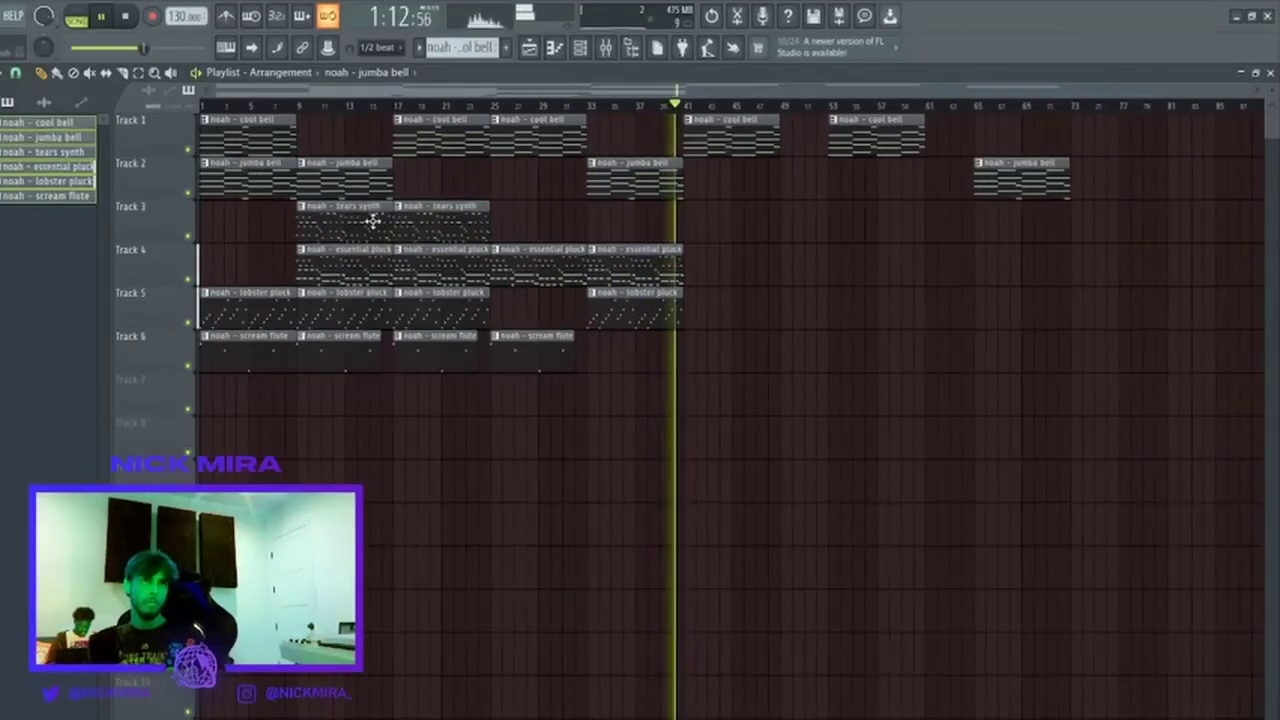
Place standalone copies of the tears synth clip at bar 77 and the essential pluck clip at bar 89.
{"action": "left_click_drag", "start_coordinate": [371, 220], "coordinate": [1057, 236]}
{"action": "scroll", "coordinate": [1052, 110], "scroll_direction": "down", "scroll_amount": 1}
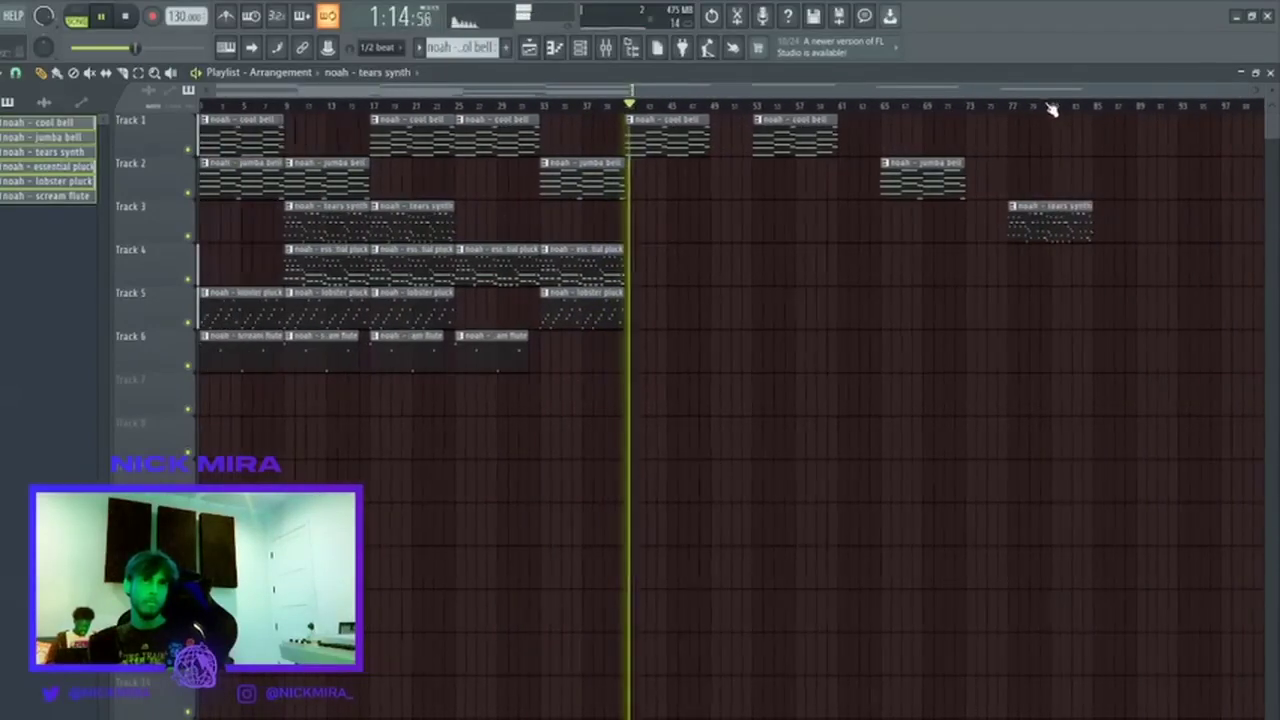
{"action": "left_click_drag", "start_coordinate": [336, 262], "coordinate": [1138, 248]}
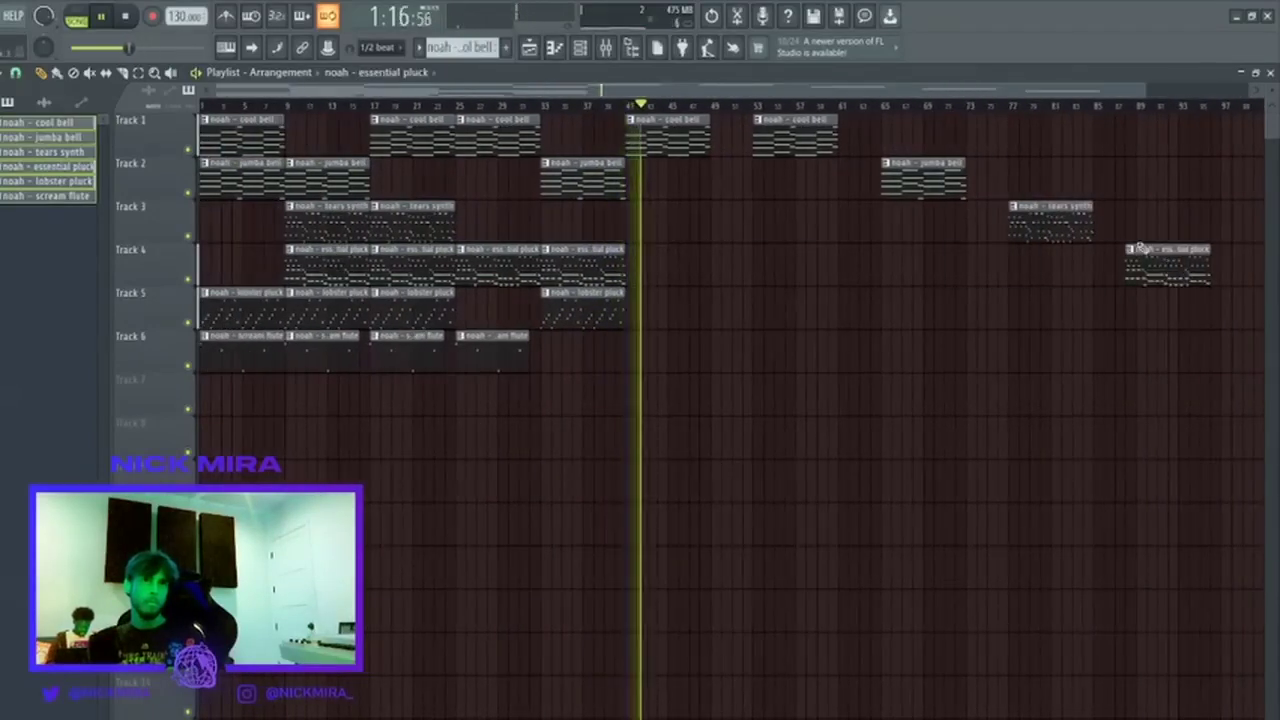
Place standalone copies of the lobster pluck clip at bar 101 and the scream flute clip at bar 113.
{"action": "scroll", "coordinate": [940, 135], "scroll_direction": "down", "scroll_amount": 1}
{"action": "scroll", "coordinate": [832, 108], "scroll_direction": "down", "scroll_amount": 1}
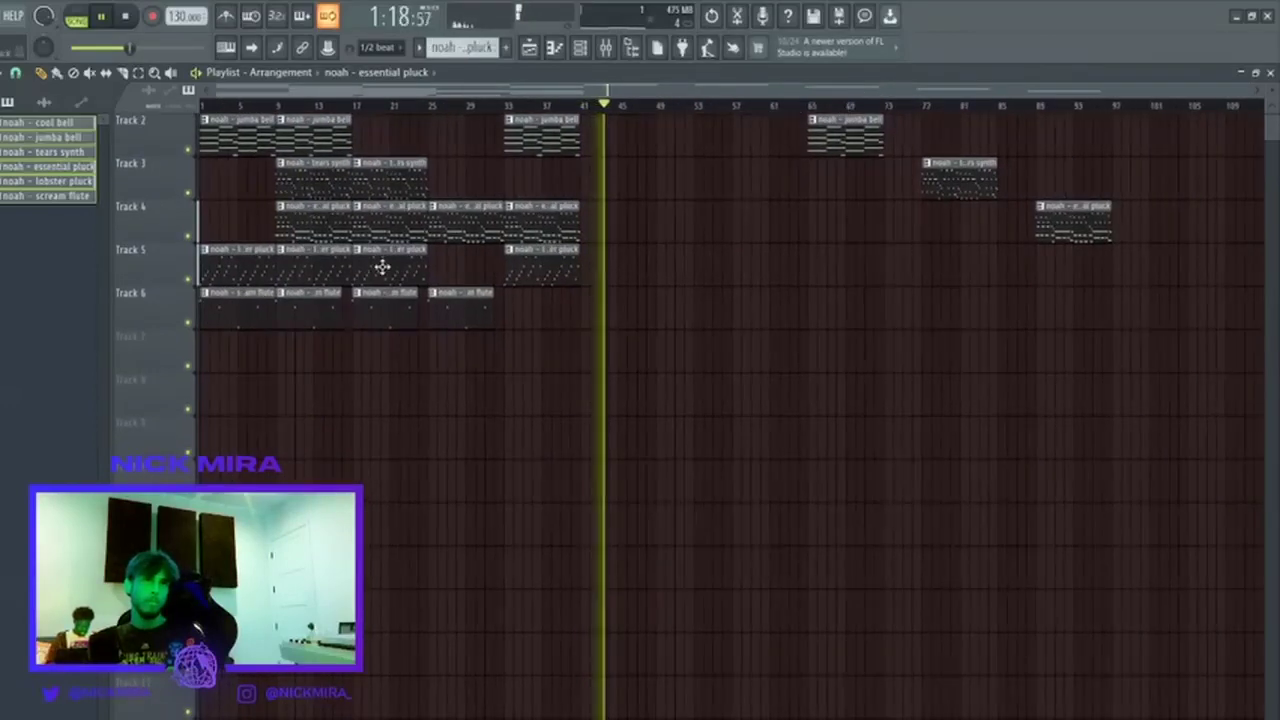
{"action": "left_click_drag", "start_coordinate": [381, 266], "coordinate": [1194, 302]}
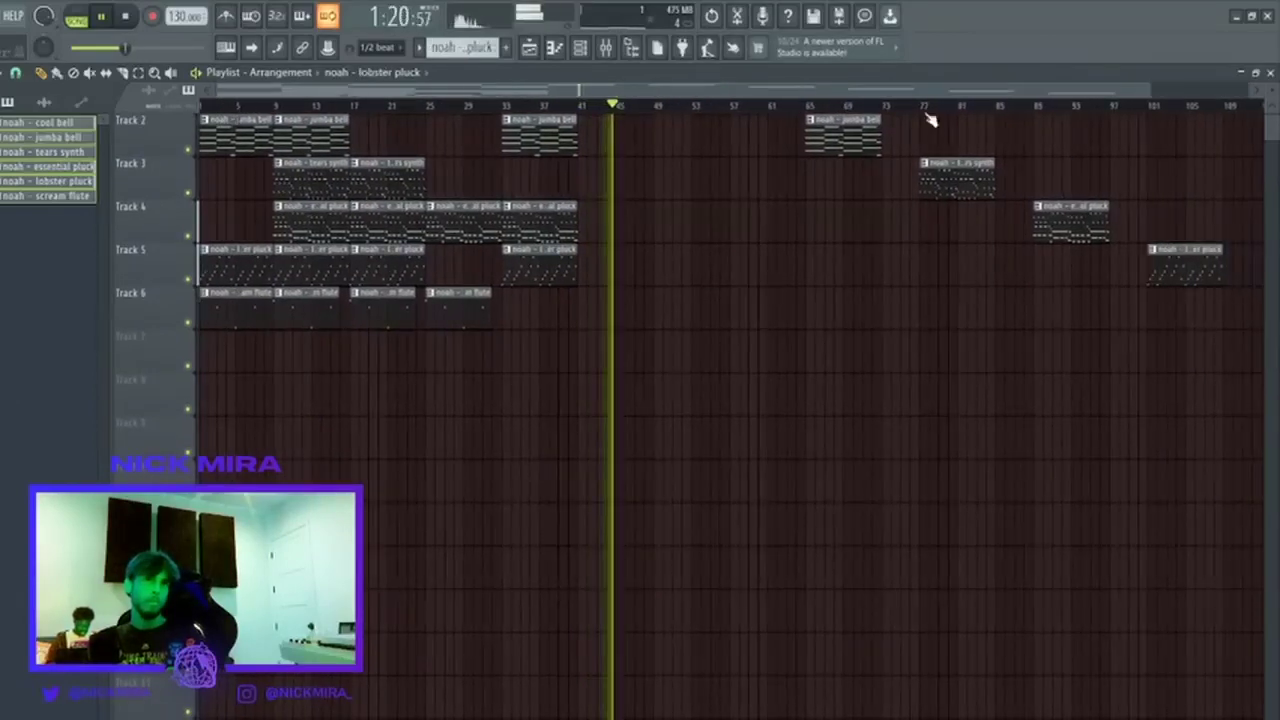
{"action": "scroll", "coordinate": [929, 117], "scroll_direction": "right", "scroll_amount": 3}
{"action": "scroll", "coordinate": [923, 111], "scroll_direction": "left", "scroll_amount": 3}
{"action": "scroll", "coordinate": [923, 109], "scroll_direction": "down", "scroll_amount": 1}
{"action": "mouse_move", "coordinate": [435, 298]}
{"action": "left_mouse_down"}
{"action": "mouse_move", "coordinate": [1223, 323]}
{"action": "mouse_move", "coordinate": [1194, 302]}
{"action": "left_mouse_up"}
{"action": "scroll", "coordinate": [1190, 120], "scroll_direction": "down", "scroll_amount": 1}
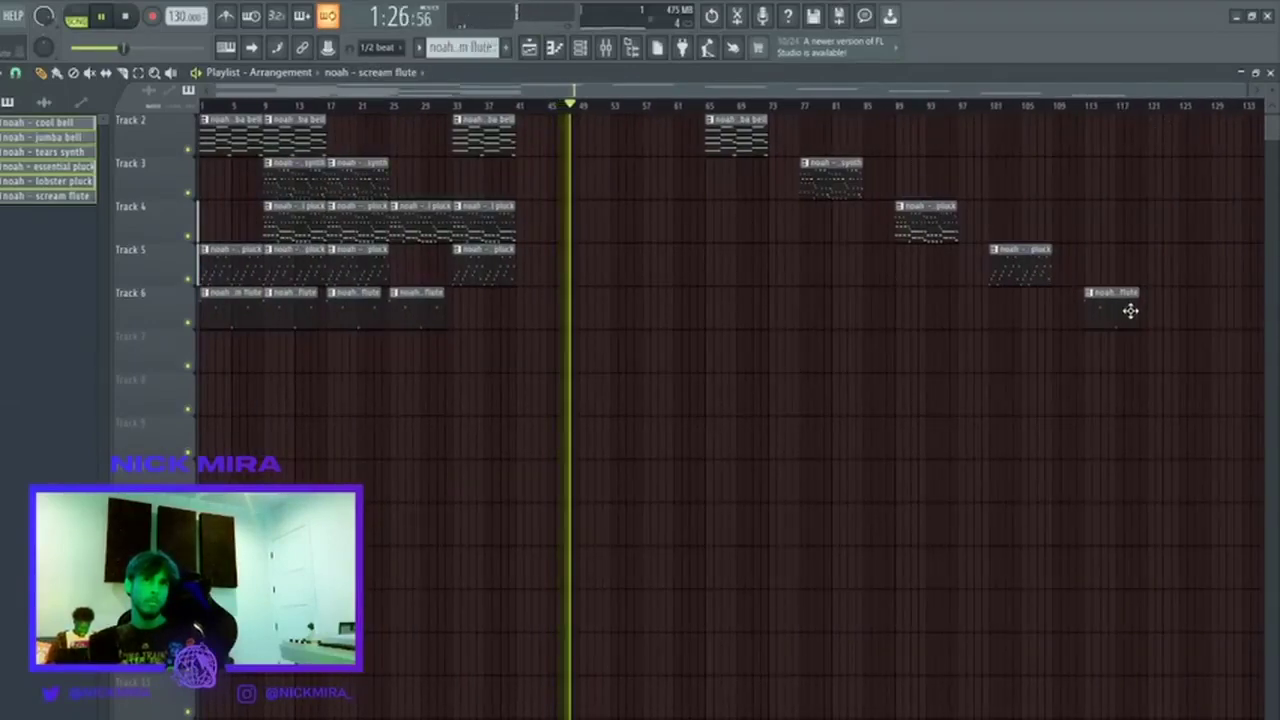
Lengthen the last scream flute clip on Track 6 to end at bar 121 and replay the arrangement.
{"action": "left_click_drag", "start_coordinate": [1137, 294], "coordinate": [1146, 294]}
{"action": "key", "text": "space"}
{"action": "key", "text": "space"}
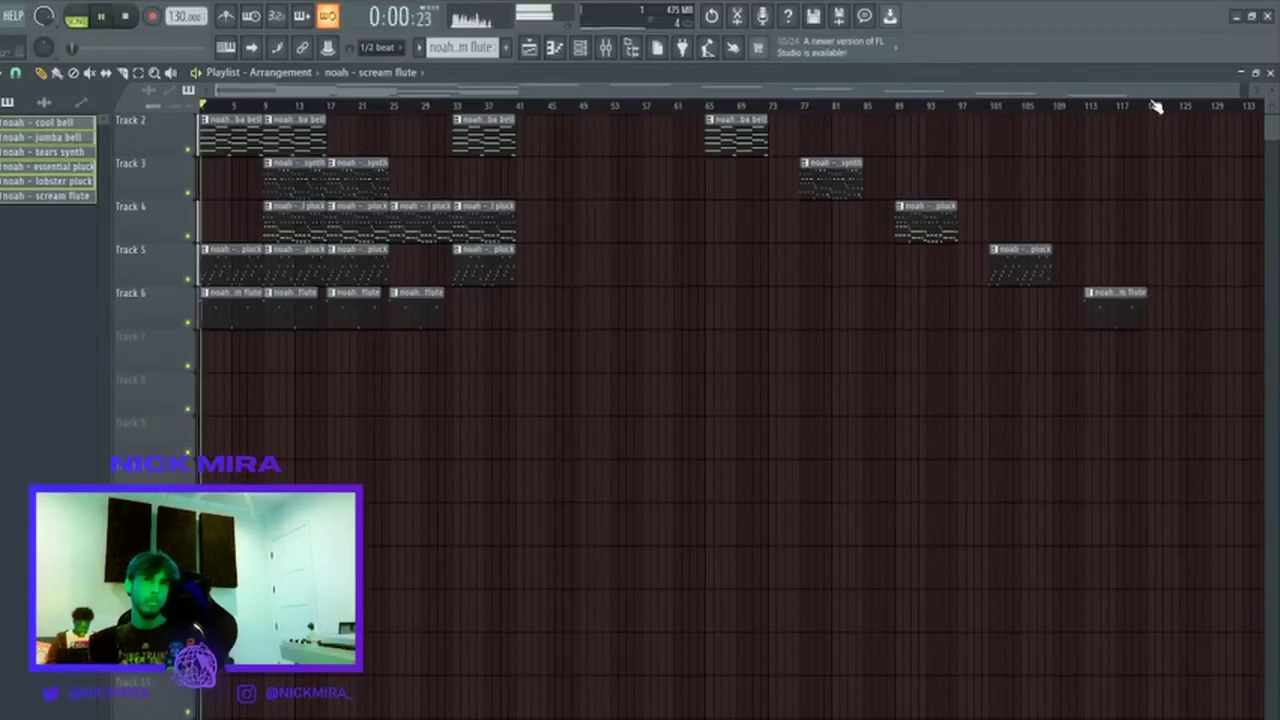
Mark bars 1 to 121 as the time selection, listen around bar 9, and clear the selection.
{"action": "left_click_drag", "start_coordinate": [1154, 106], "coordinate": [42, 160]}
{"action": "left_click", "coordinate": [586, 280], "text": "ctrl"}
{"action": "scroll", "coordinate": [538, 229], "scroll_direction": "up", "scroll_amount": 1}
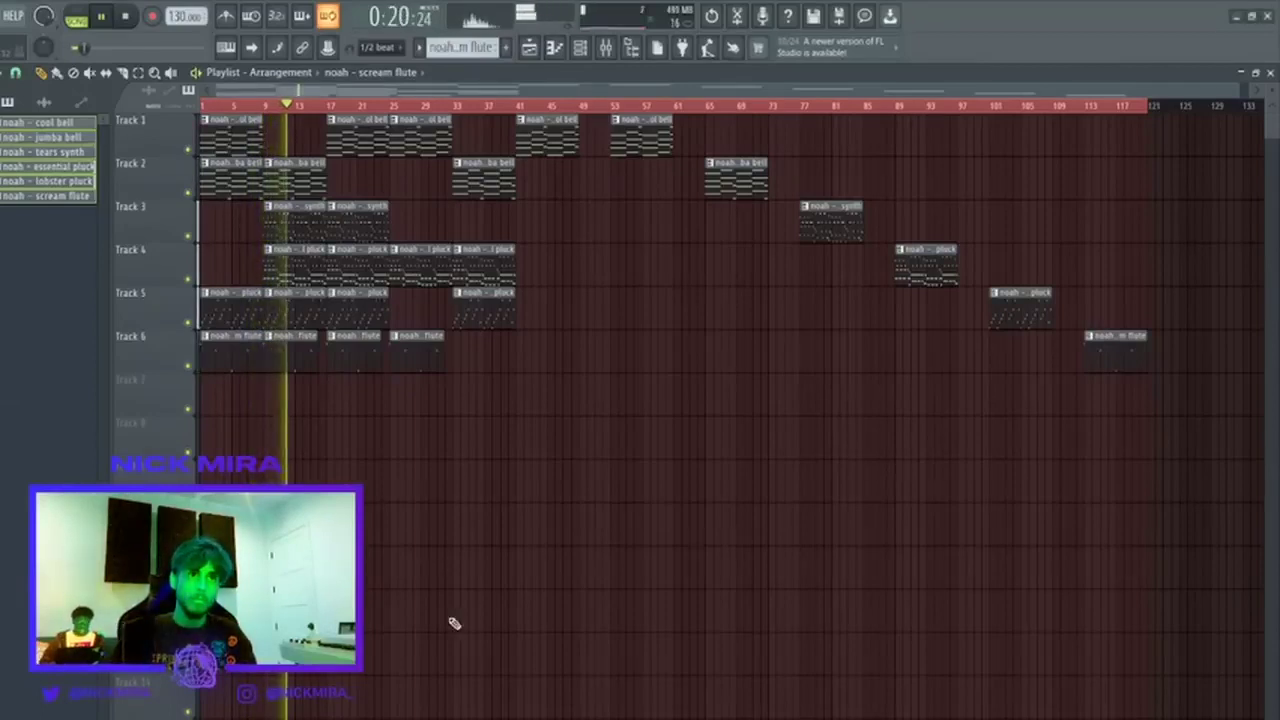
{"action": "left_click", "coordinate": [262, 107]}
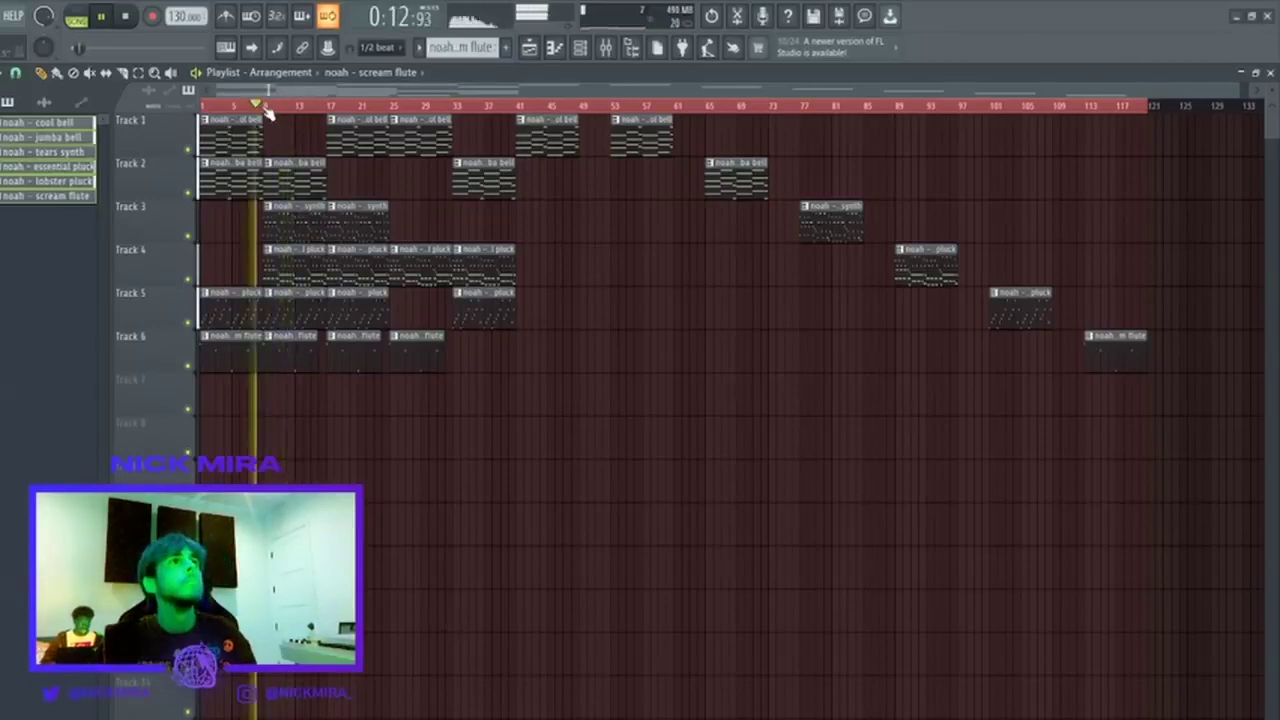
{"action": "left_click", "coordinate": [270, 107]}
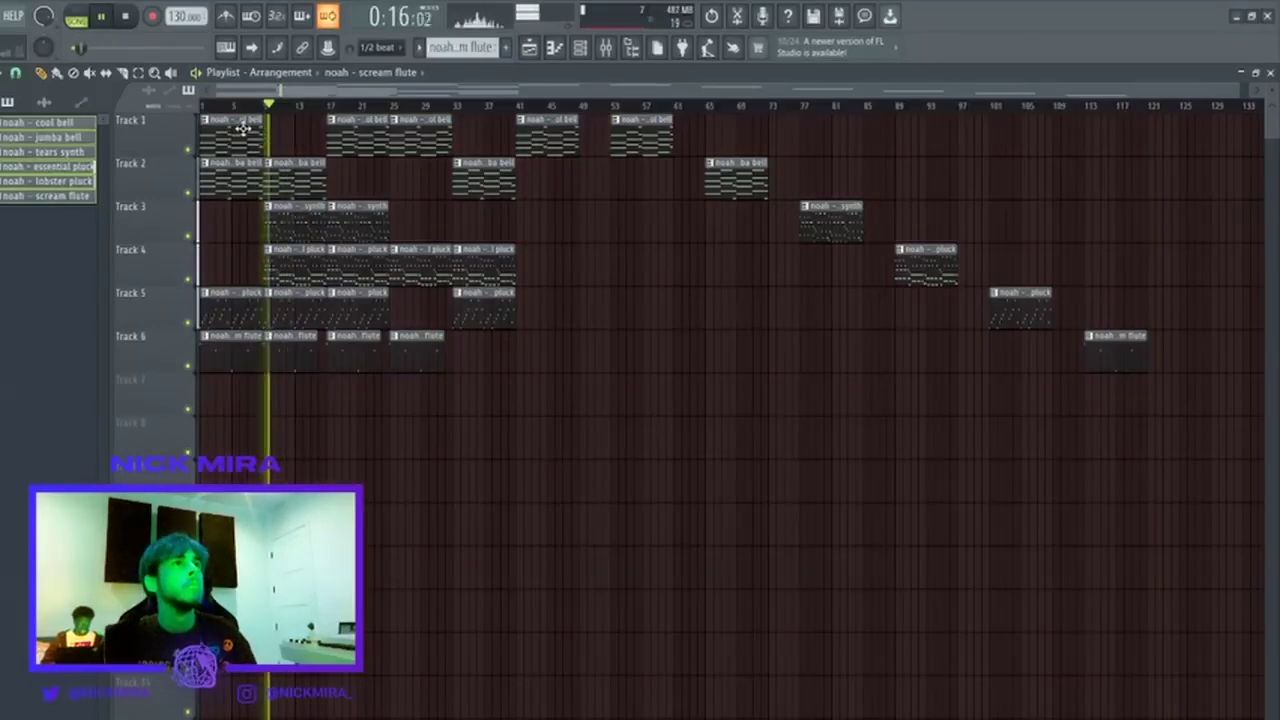
Try moving the opening cool bell, jumba bell, lobster pluck and scream flute clips from bar 1 to bar 49.
{"action": "key", "text": "space"}
{"action": "key", "text": "space"}
{"action": "left_click_drag", "start_coordinate": [235, 140], "coordinate": [597, 361]}
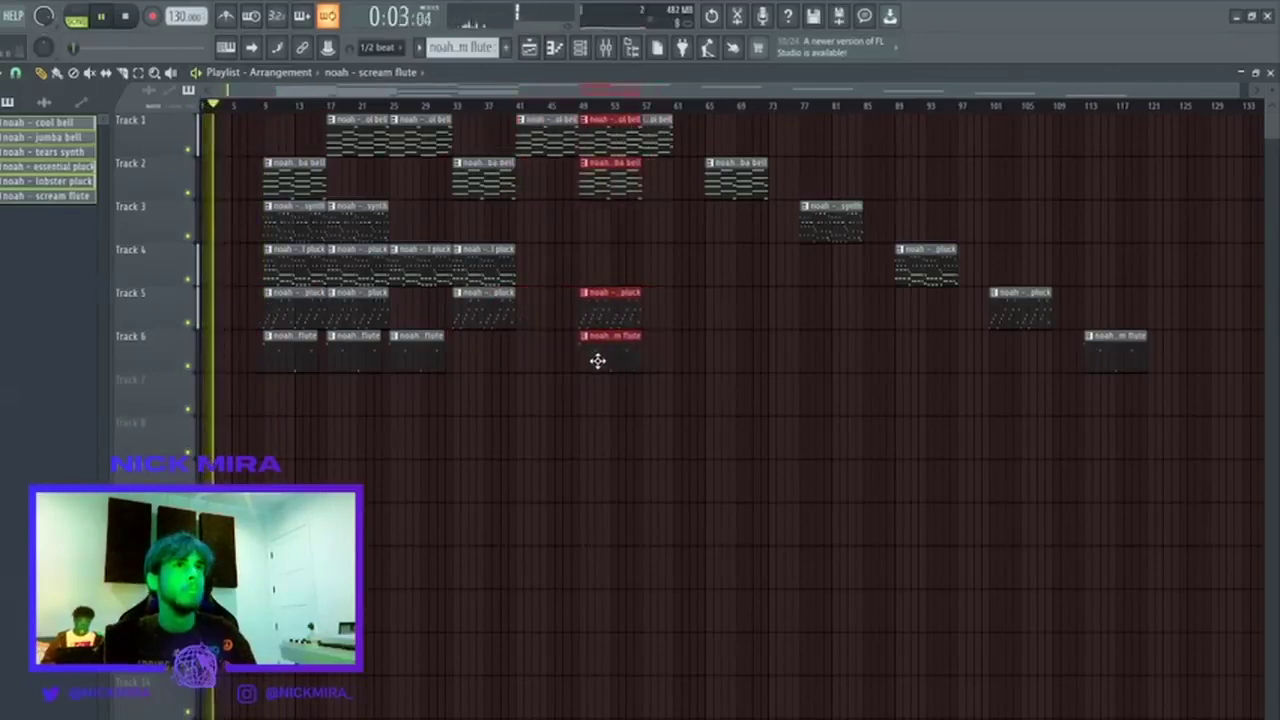
{"action": "key", "text": "ctrl+z"}
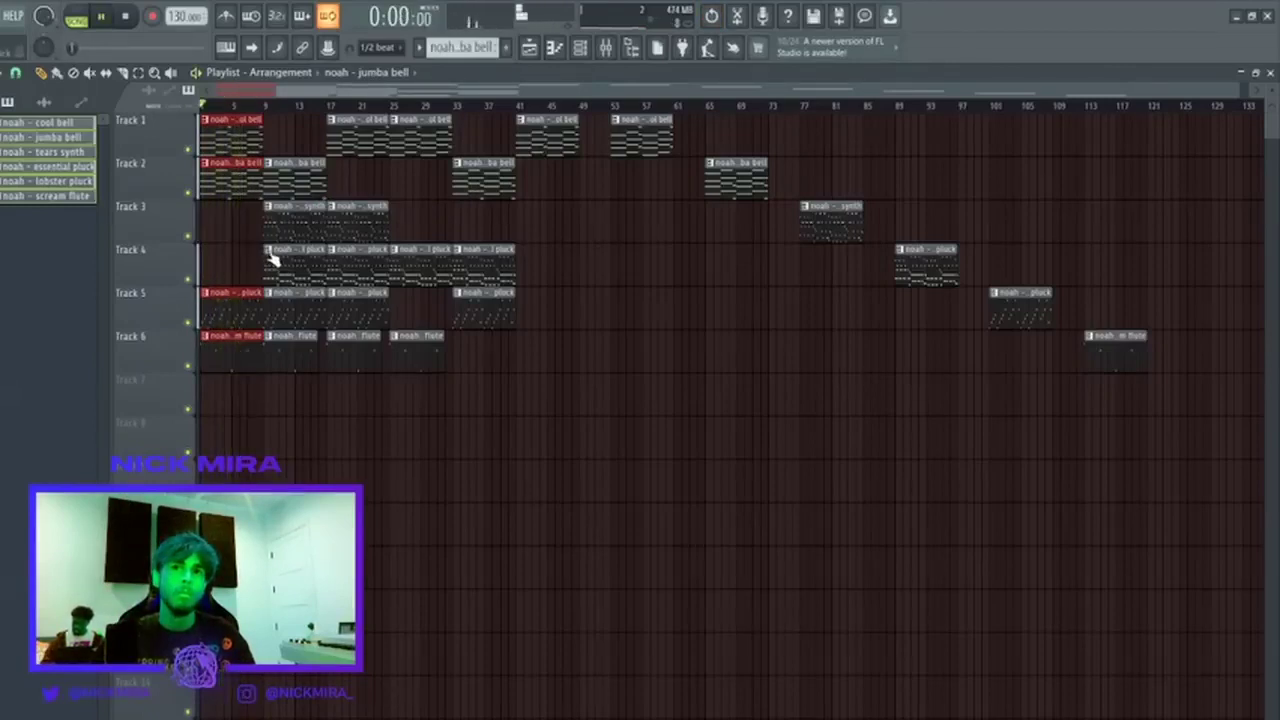
Delete the opening lobster pluck clip and move the opening cool bell, jumba bell and scream flute clips to bar 49.
{"action": "right_click", "coordinate": [252, 305]}
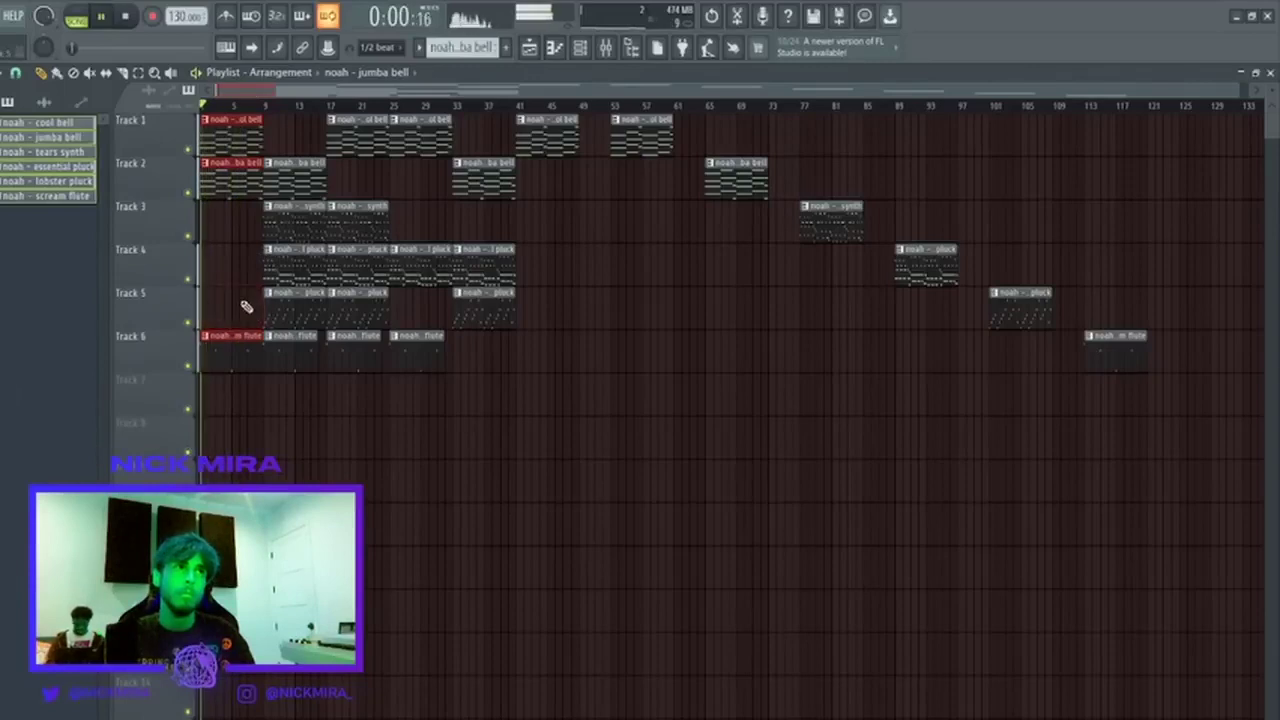
{"action": "left_click", "coordinate": [268, 105]}
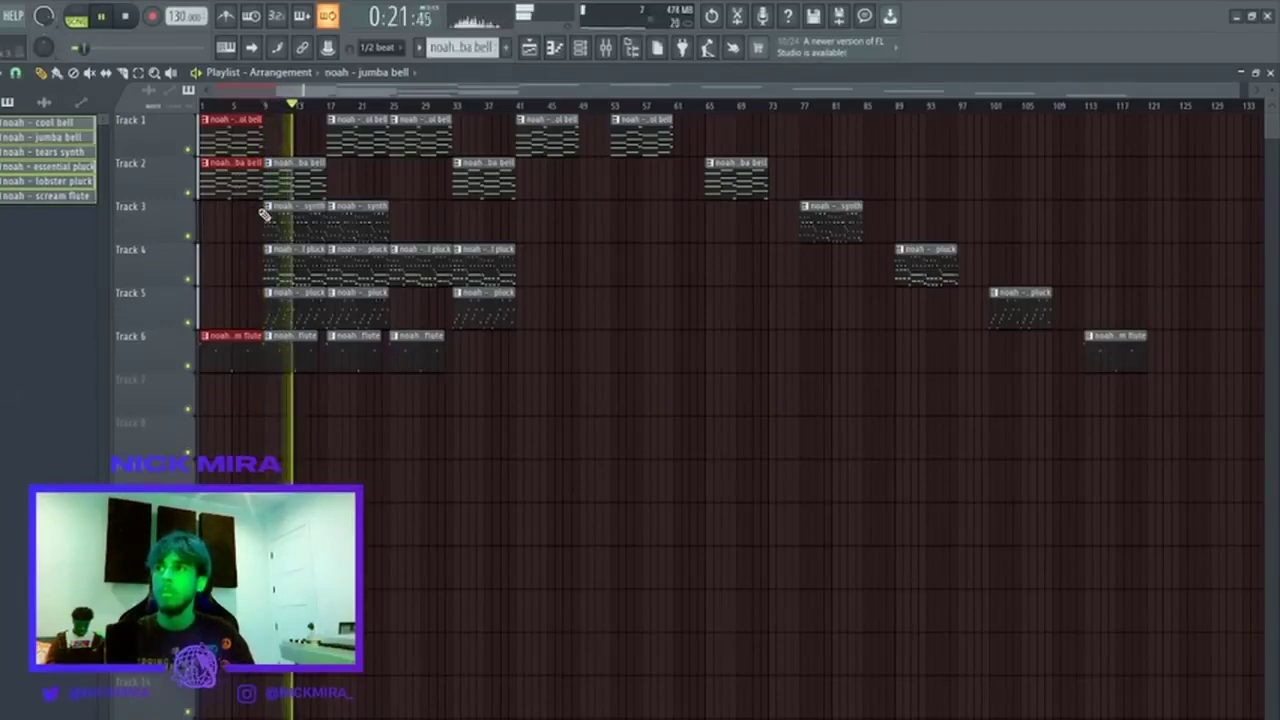
{"action": "left_click_drag", "start_coordinate": [264, 209], "coordinate": [609, 211]}
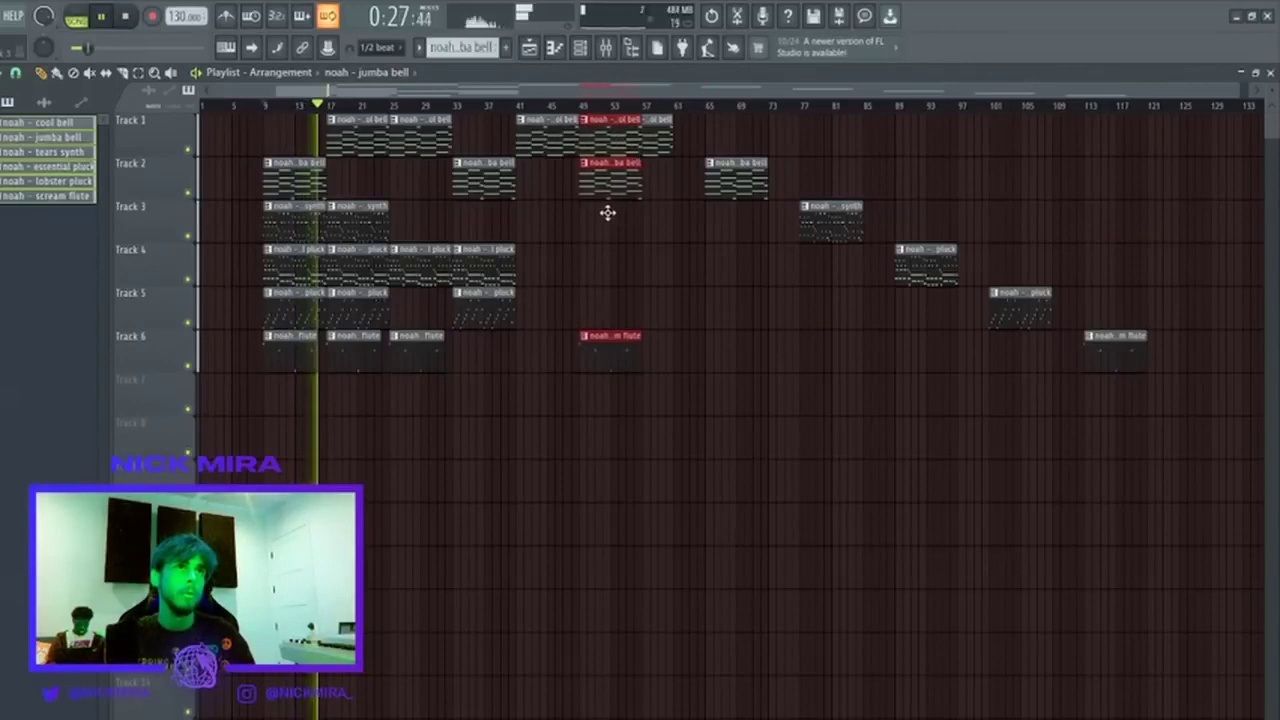
Move the staggered solo clips of Tracks 1 to 6 eight bars later, so the first begins at bar 61.
{"action": "left_click_drag", "start_coordinate": [648, 142], "coordinate": [1135, 350]}
{"action": "left_click", "coordinate": [686, 125]}
{"action": "scroll", "coordinate": [676, 114], "scroll_direction": "down", "scroll_amount": 1}
{"action": "left_click_drag", "start_coordinate": [680, 131], "coordinate": [651, 131]}
{"action": "key", "text": "ctrl+d"}
Shift all clips eight bars earlier so the arrangement begins at bar 1, and play it from the start.
{"action": "key", "text": "ctrl+a"}
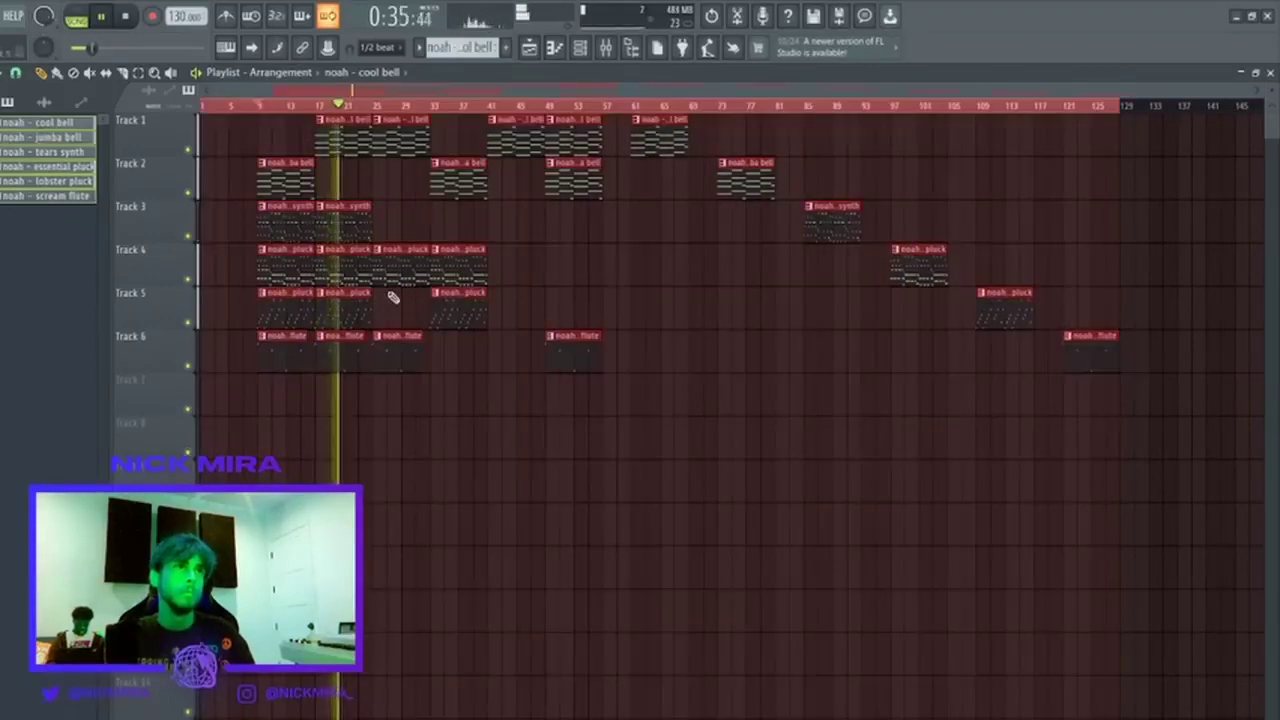
{"action": "key", "text": "ctrl+d"}
{"action": "key", "text": "ctrl+a"}
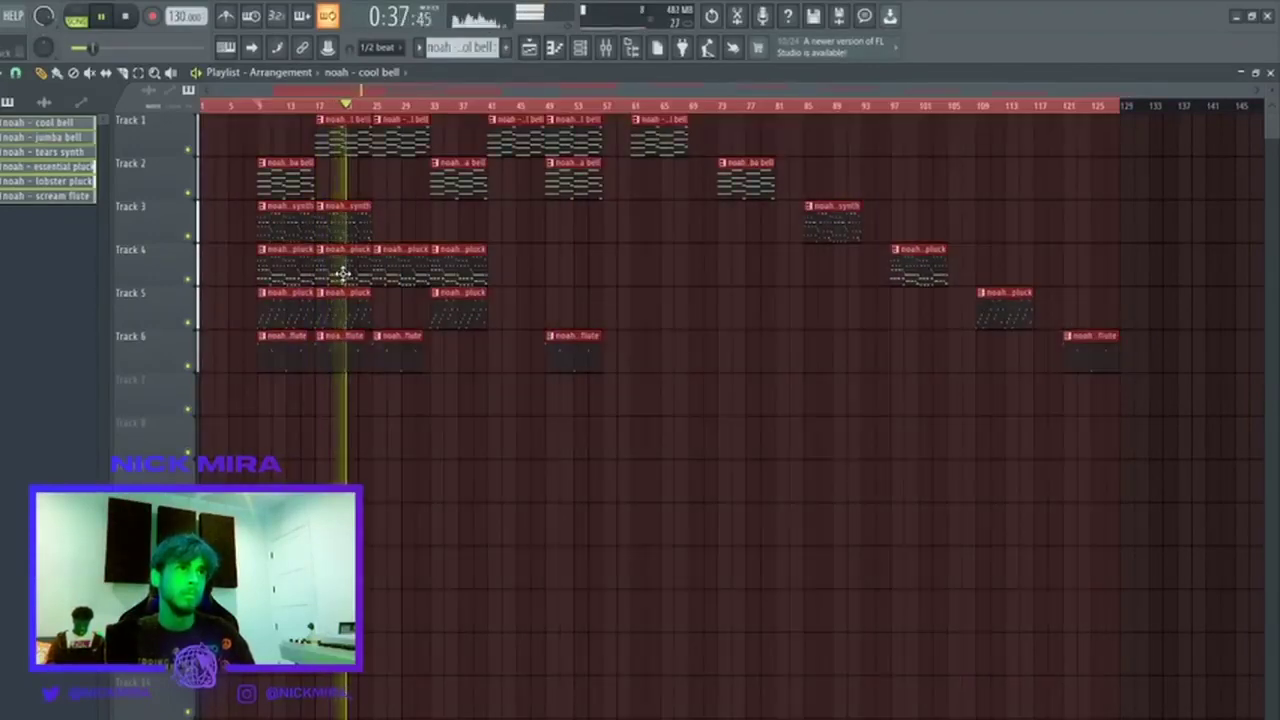
{"action": "left_click_drag", "start_coordinate": [343, 274], "coordinate": [160, 252]}
{"action": "key", "text": "ctrl+d"}
{"action": "key", "text": "space"}
{"action": "key", "text": "space"}
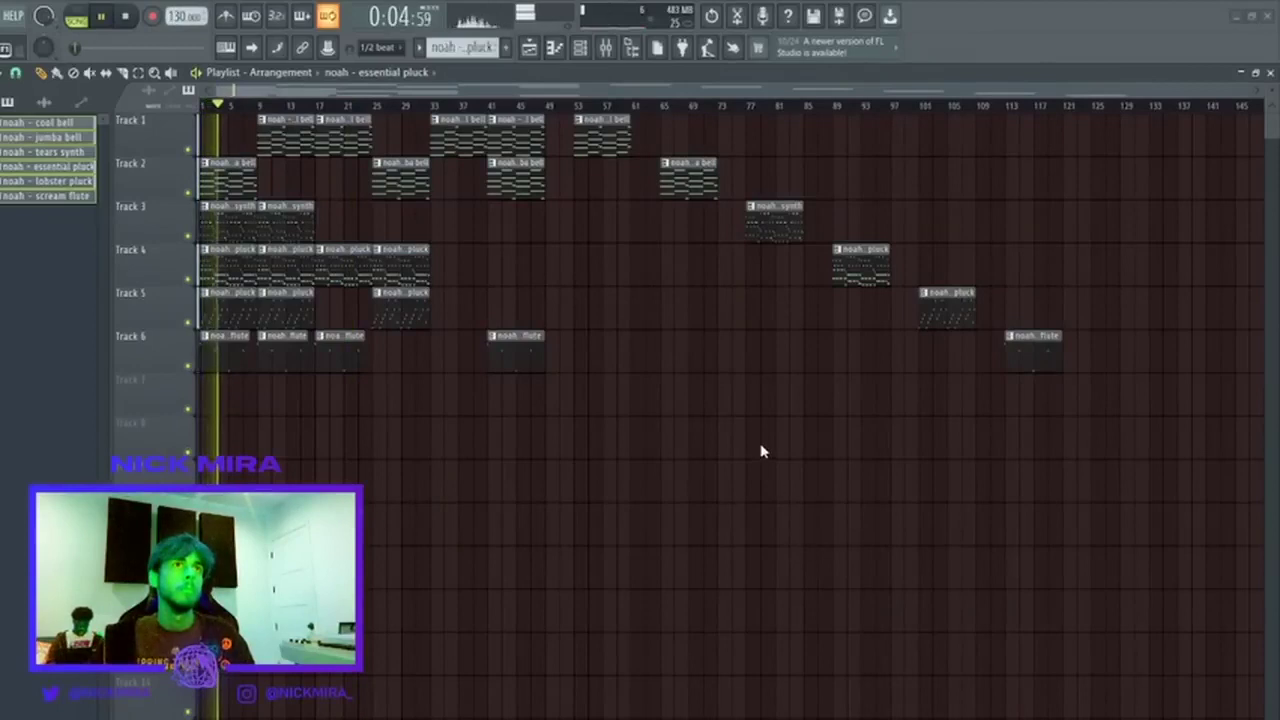
View the mixer and the channel rack, and close both windows.
{"action": "left_click", "coordinate": [605, 47]}
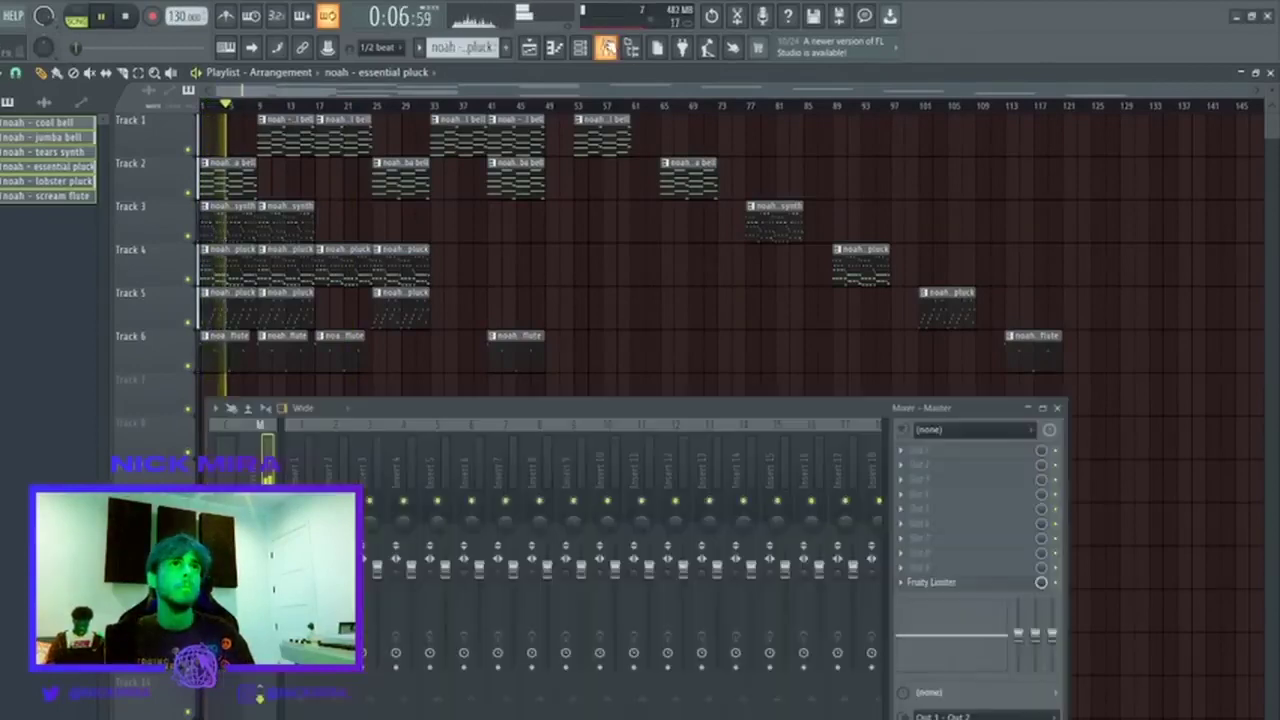
{"action": "left_click", "coordinate": [580, 47]}
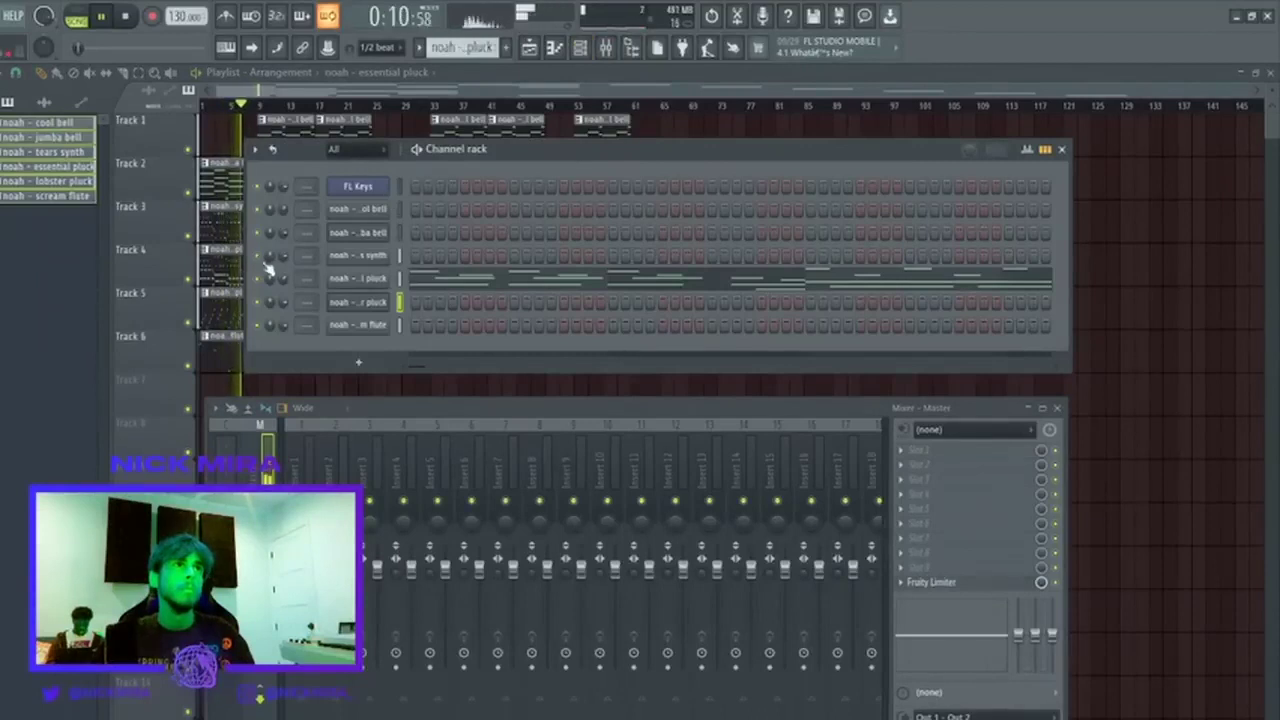
{"action": "key", "text": "F12"}
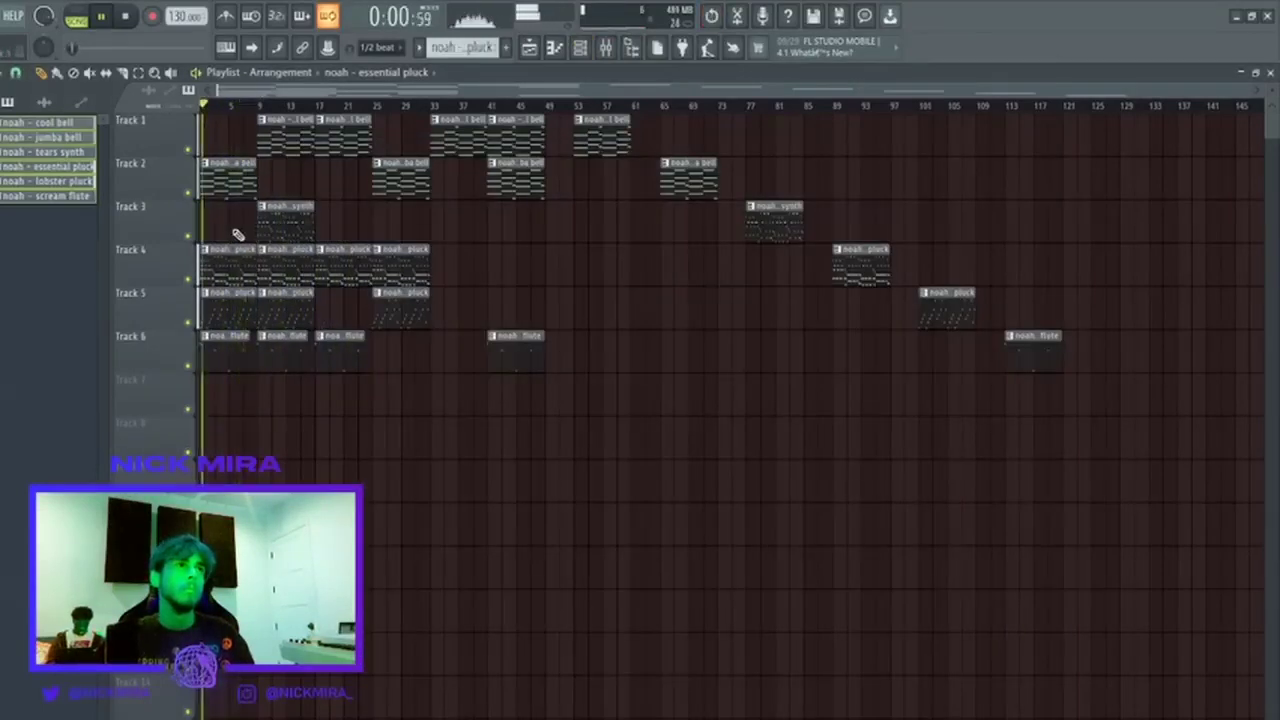
Restore the deleted tears synth clip at bar 1 and compare the playback with Track 3 muted and unmuted.
{"action": "key", "text": "ctrl+z"}
{"action": "key", "text": "space"}
{"action": "left_click", "coordinate": [189, 236]}
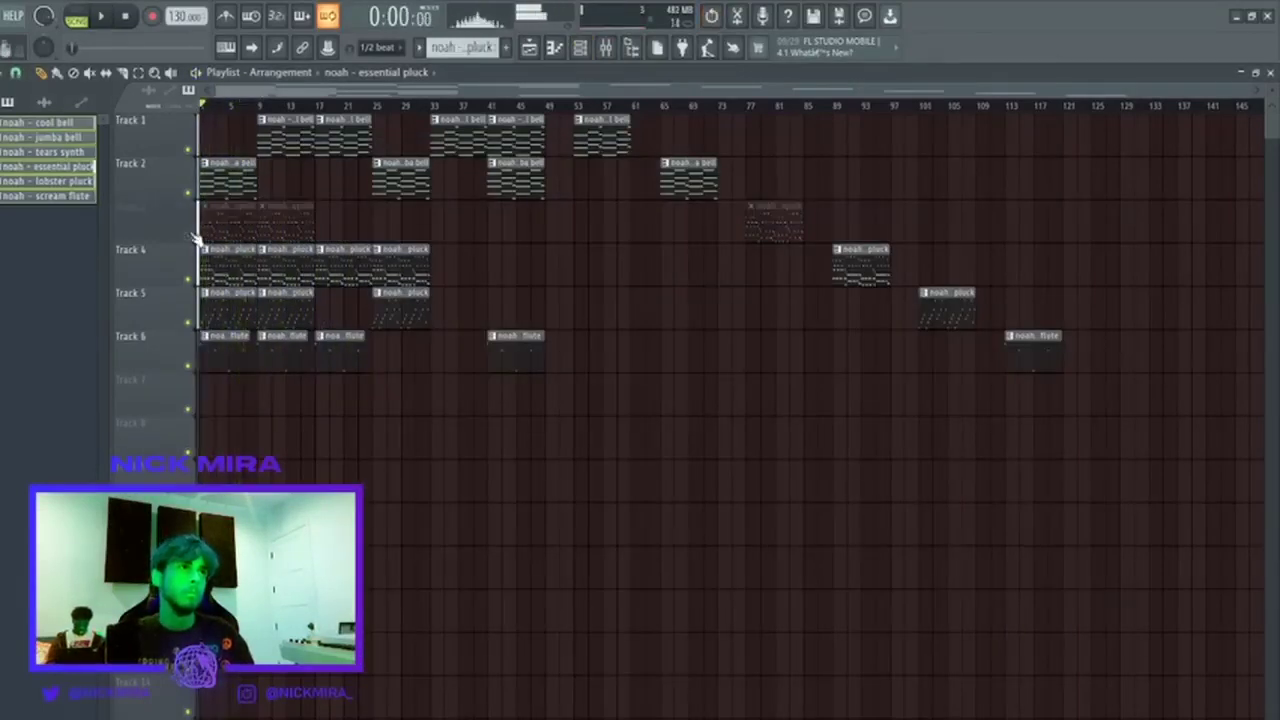
{"action": "key", "text": "space"}
{"action": "right_click", "coordinate": [189, 236]}
Lower all notes of the tears synth pattern by one octave, audition them, and return to the playlist.
{"action": "double_click", "coordinate": [222, 220]}
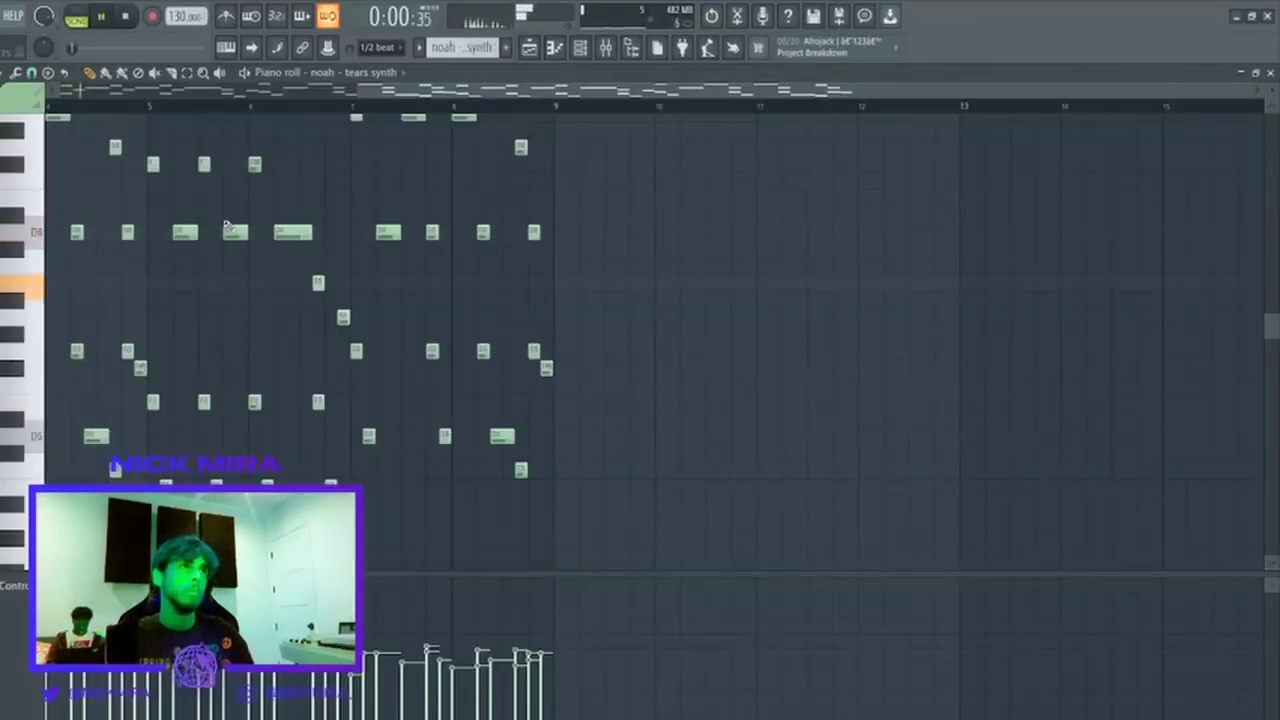
{"action": "left_click_drag", "start_coordinate": [14, 198], "coordinate": [38, 10]}
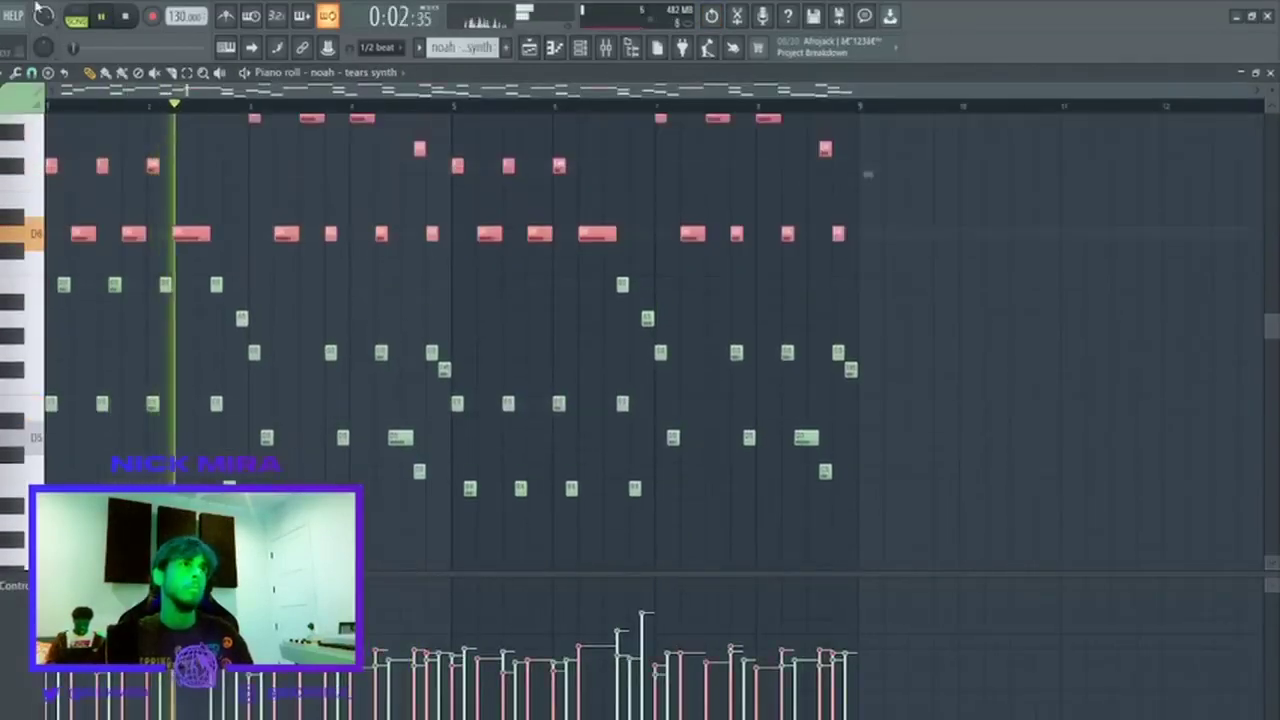
{"action": "key", "text": "ctrl+Down"}
{"action": "key", "text": "space"}
{"action": "key", "text": "space"}
{"action": "key", "text": "ctrl+Up"}
{"action": "key", "text": "ctrl+a"}
{"action": "key", "text": "ctrl+Down"}
{"action": "key", "text": "space"}
{"action": "key", "text": "space"}
{"action": "key", "text": "ctrl+d"}
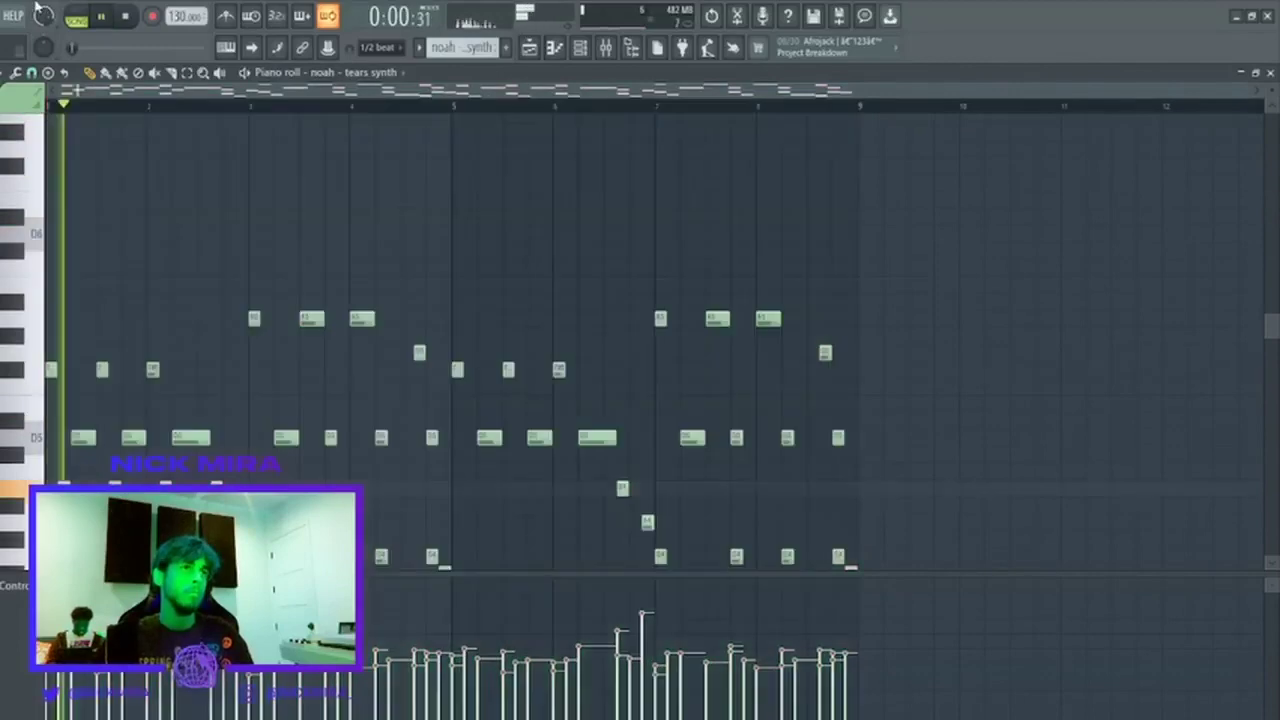
{"action": "key", "text": "Escape"}
{"action": "key", "text": "Escape"}
{"action": "left_click", "coordinate": [188, 235], "text": "ctrl"}
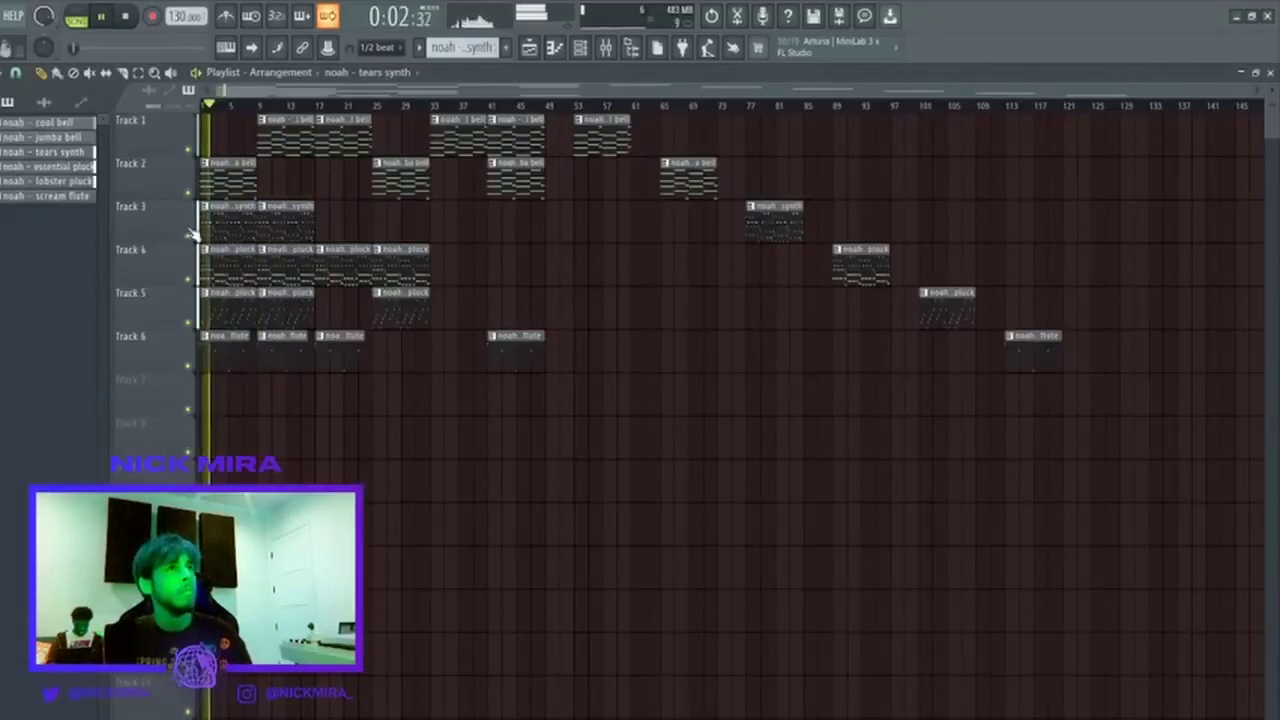
Inspect the notes of the opening essential pluck clip on Track 4 and try the arrangement without that clip.
{"action": "double_click", "coordinate": [231, 260]}
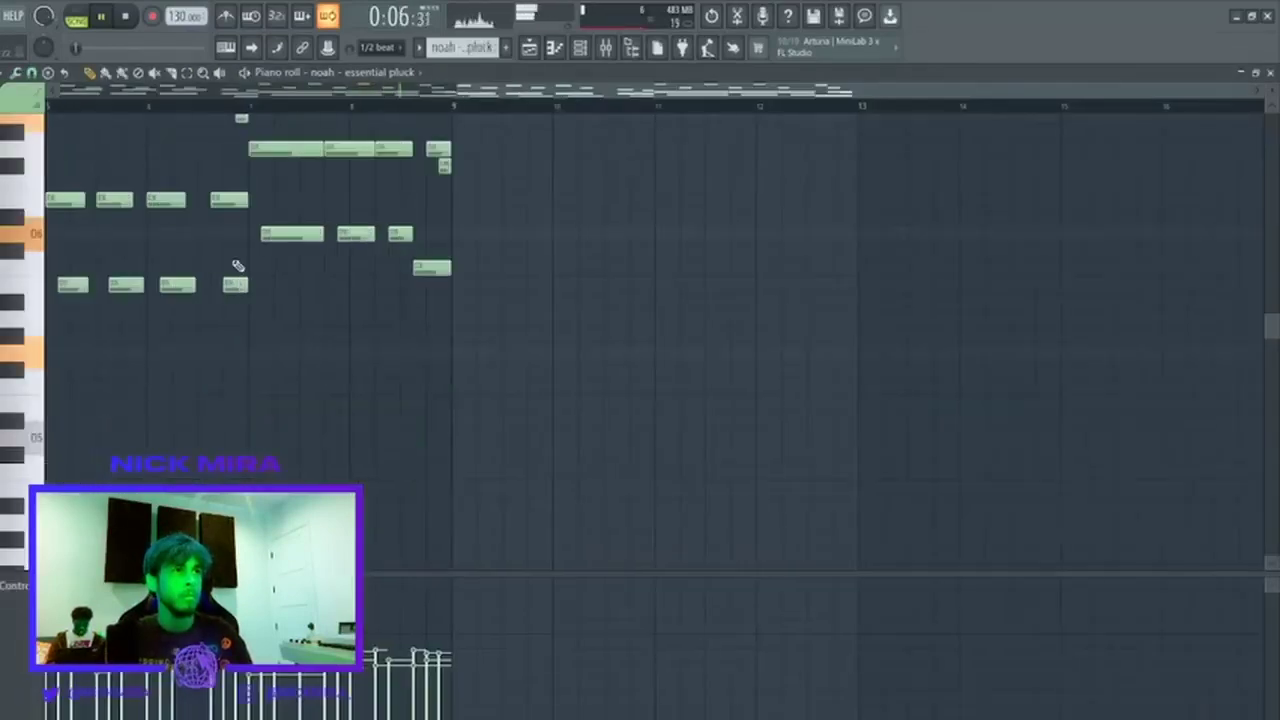
{"action": "key", "text": "F5"}
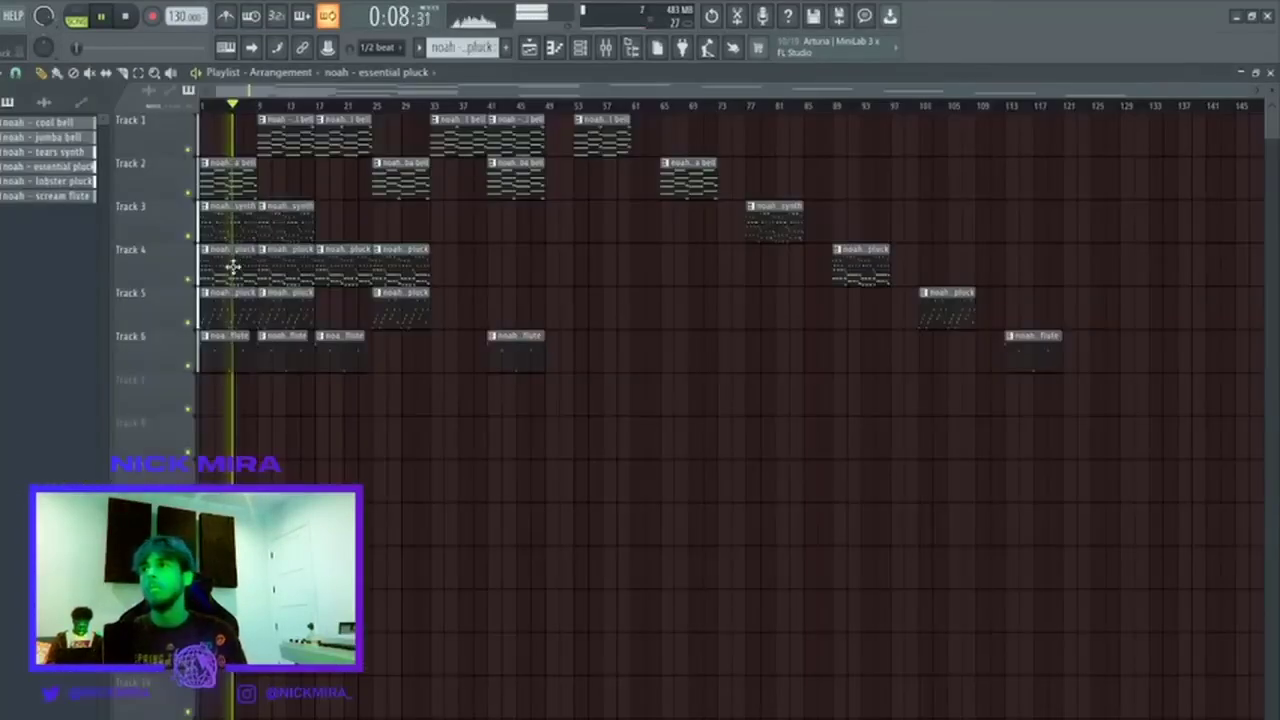
{"action": "right_click", "coordinate": [220, 272]}
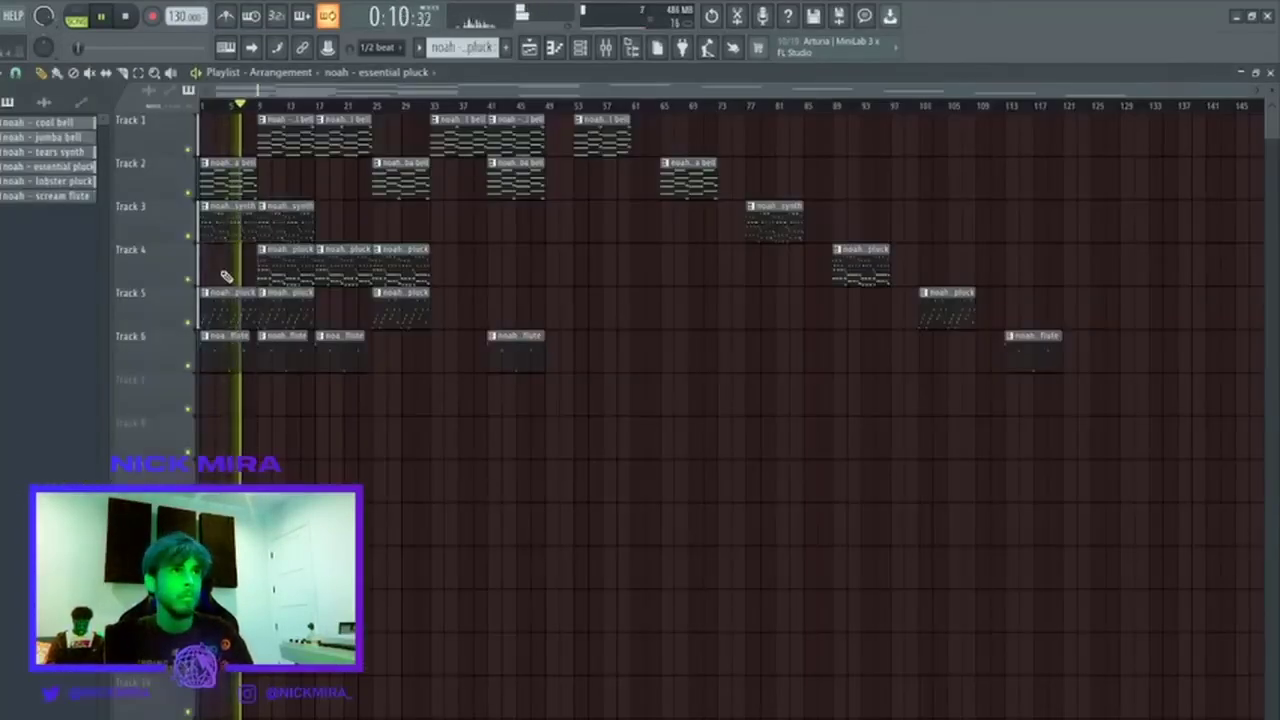
{"action": "key", "text": "ctrl+z"}
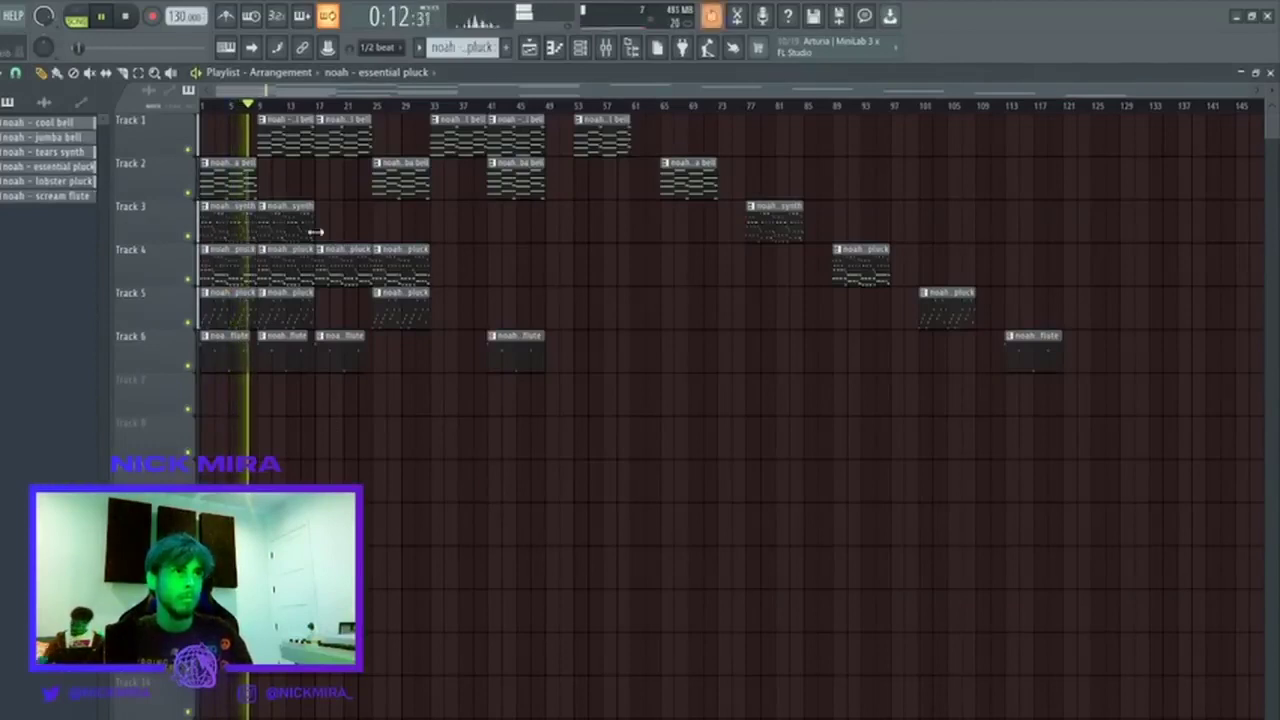
Make the opening tears synth clip on Track 3 a unique pattern and replay the arrangement from bar 1.
{"action": "double_click", "coordinate": [229, 232]}
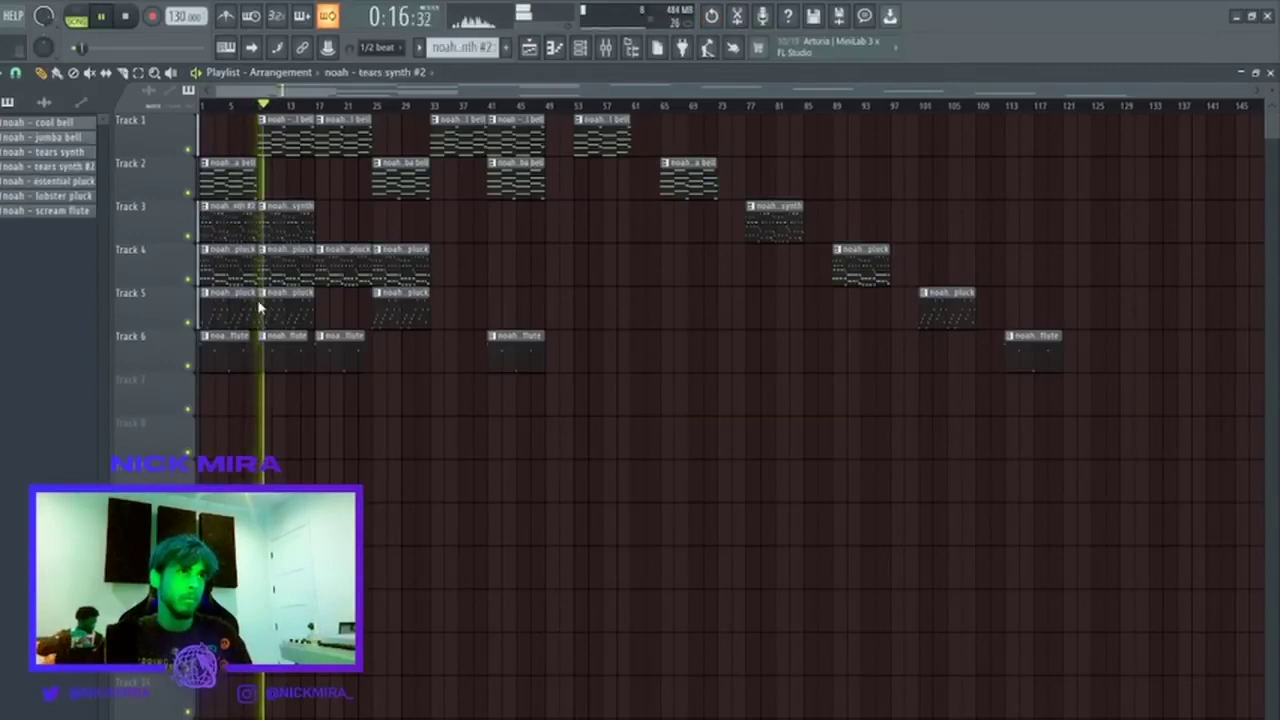
{"action": "scroll", "coordinate": [230, 230], "scroll_direction": "down", "scroll_amount": 4}
{"action": "key", "text": "space"}
{"action": "key", "text": "space"}
{"action": "key", "text": "Escape"}
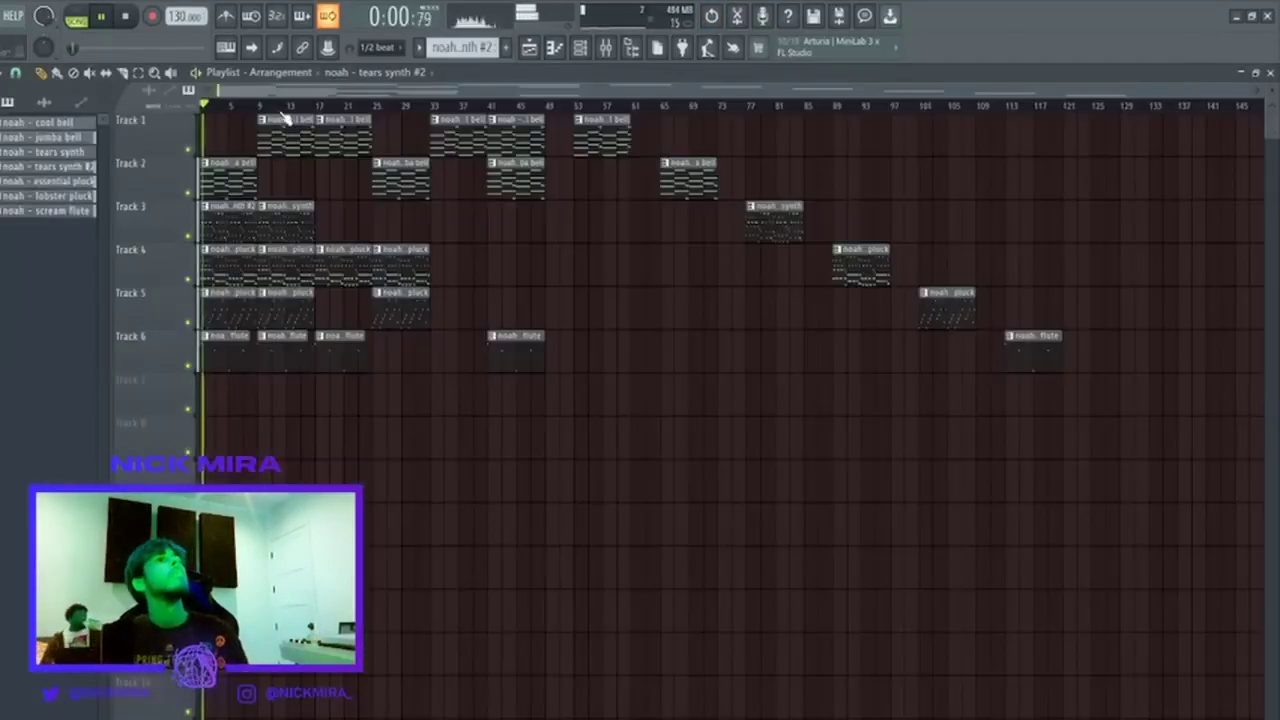
Play the section from bar 9 and compare it with the opening clips on Tracks 2 to 6.
{"action": "left_click", "coordinate": [261, 106]}
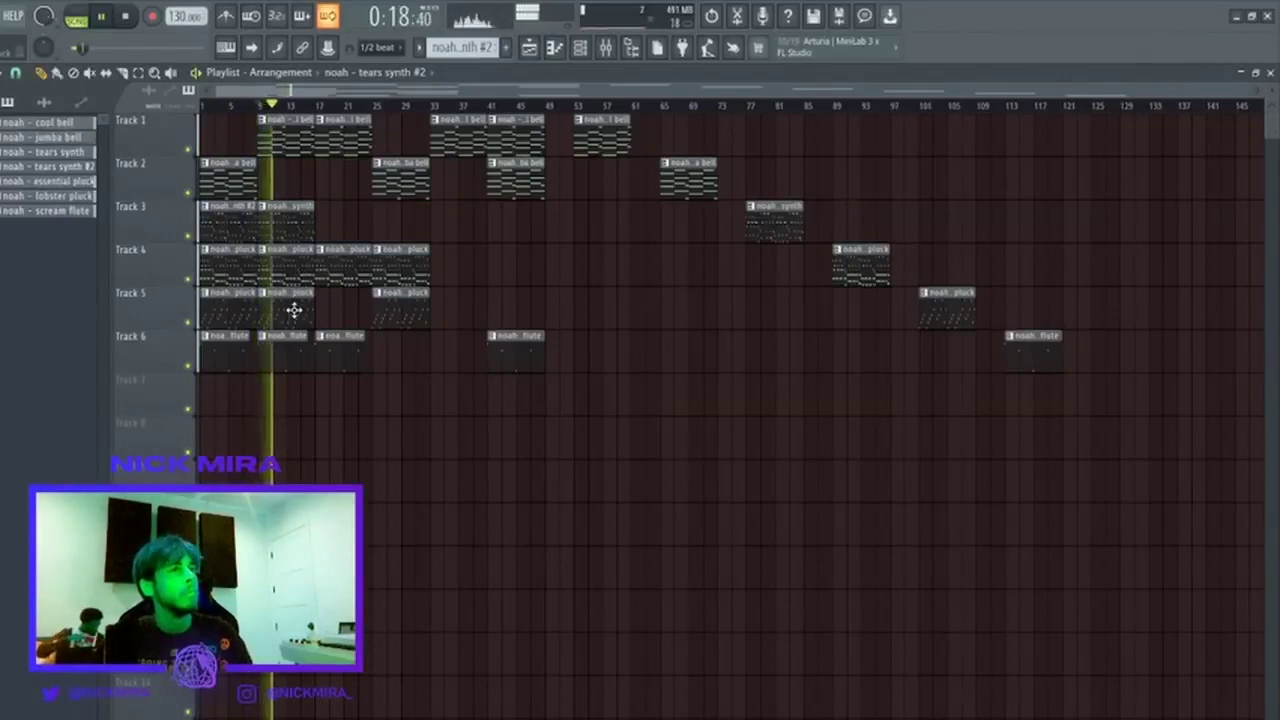
{"action": "left_click_drag", "start_coordinate": [240, 176], "coordinate": [229, 383]}
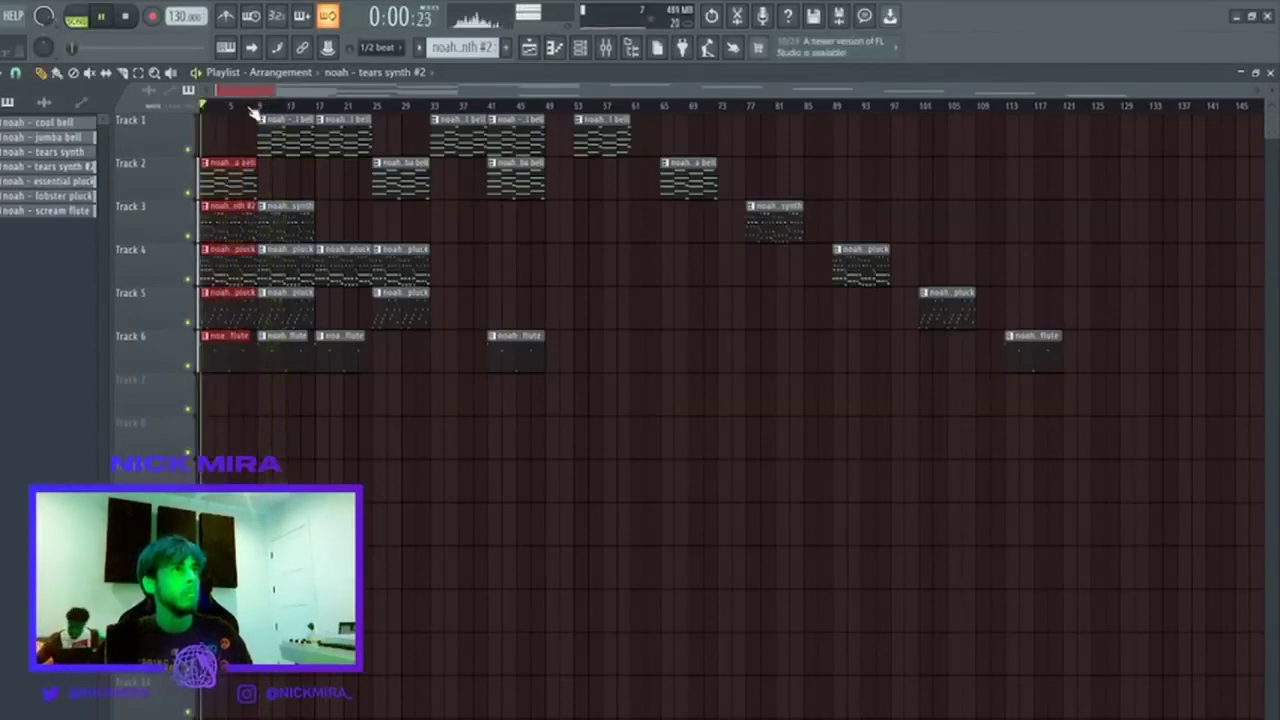
{"action": "scroll", "coordinate": [280, 104], "scroll_direction": "up", "scroll_amount": 1}
{"action": "left_click", "coordinate": [288, 102], "text": "ctrl"}
Remove the essential pluck clip at bar 25 and add cool bell and scream flute clips there on Tracks 1 and 6.
{"action": "left_click", "coordinate": [396, 106]}
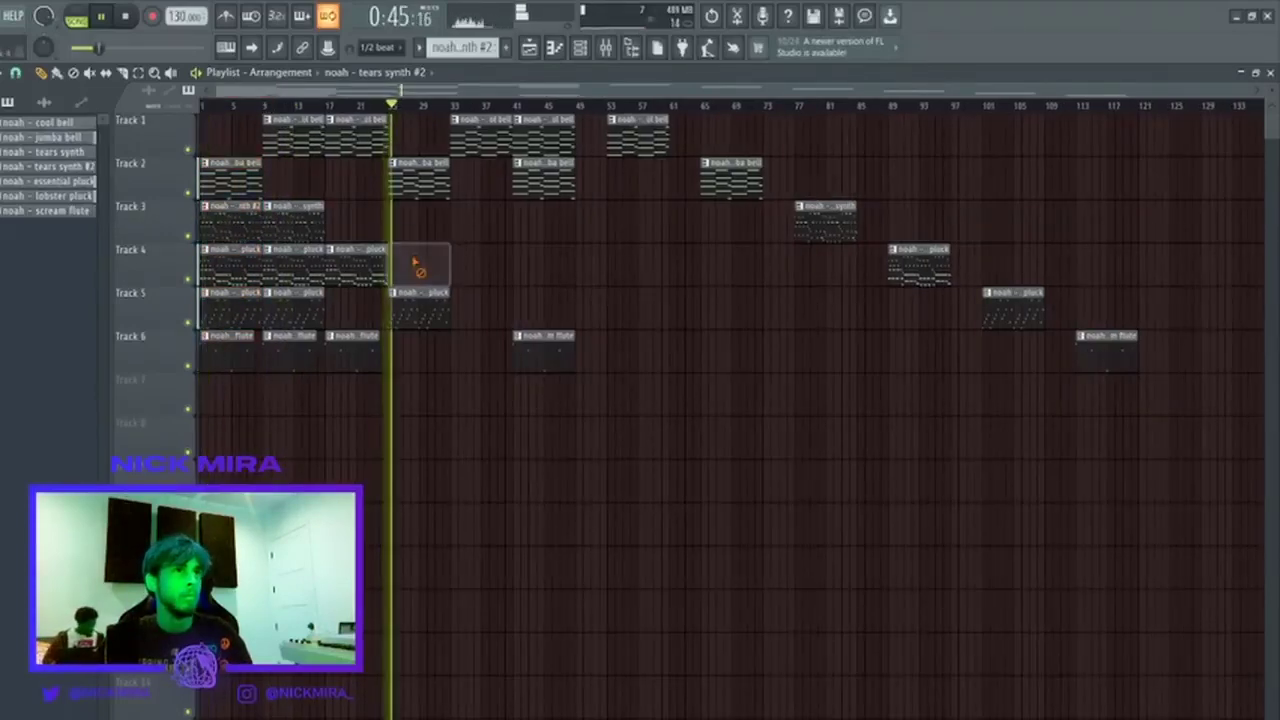
{"action": "left_click_drag", "start_coordinate": [370, 333], "coordinate": [345, 410]}
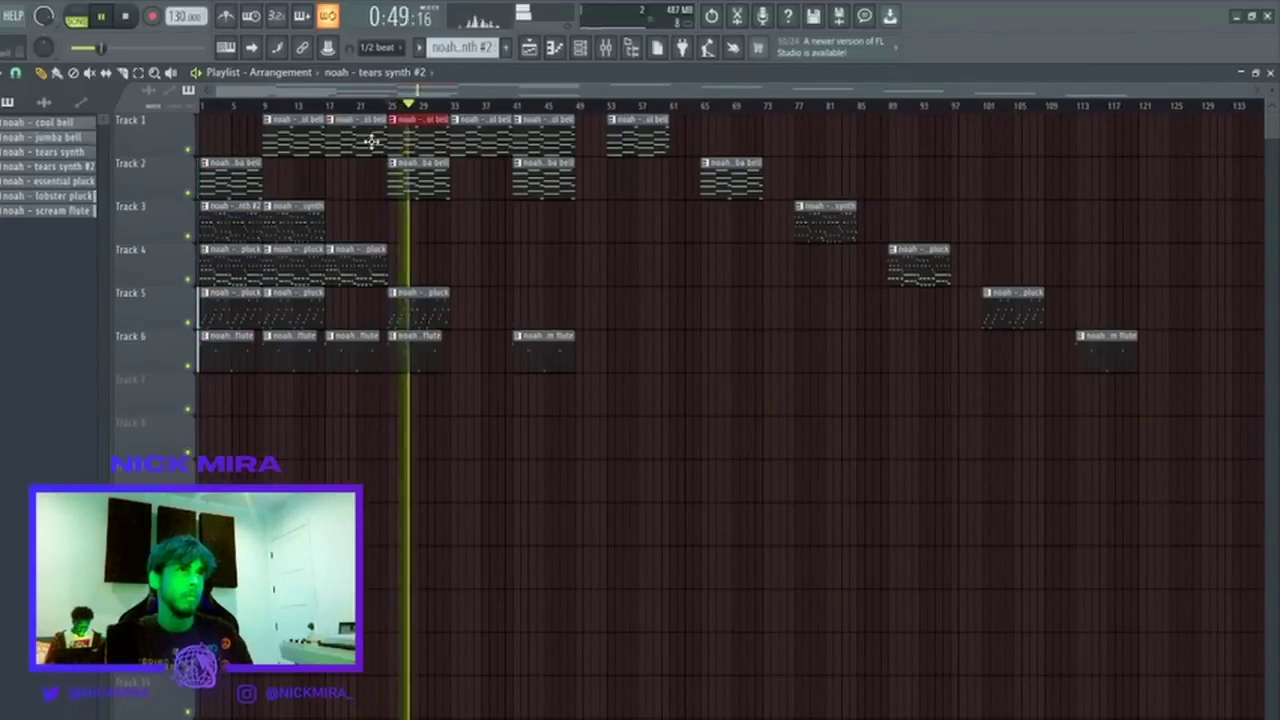
{"action": "key", "text": "space"}
{"action": "key", "text": "space"}
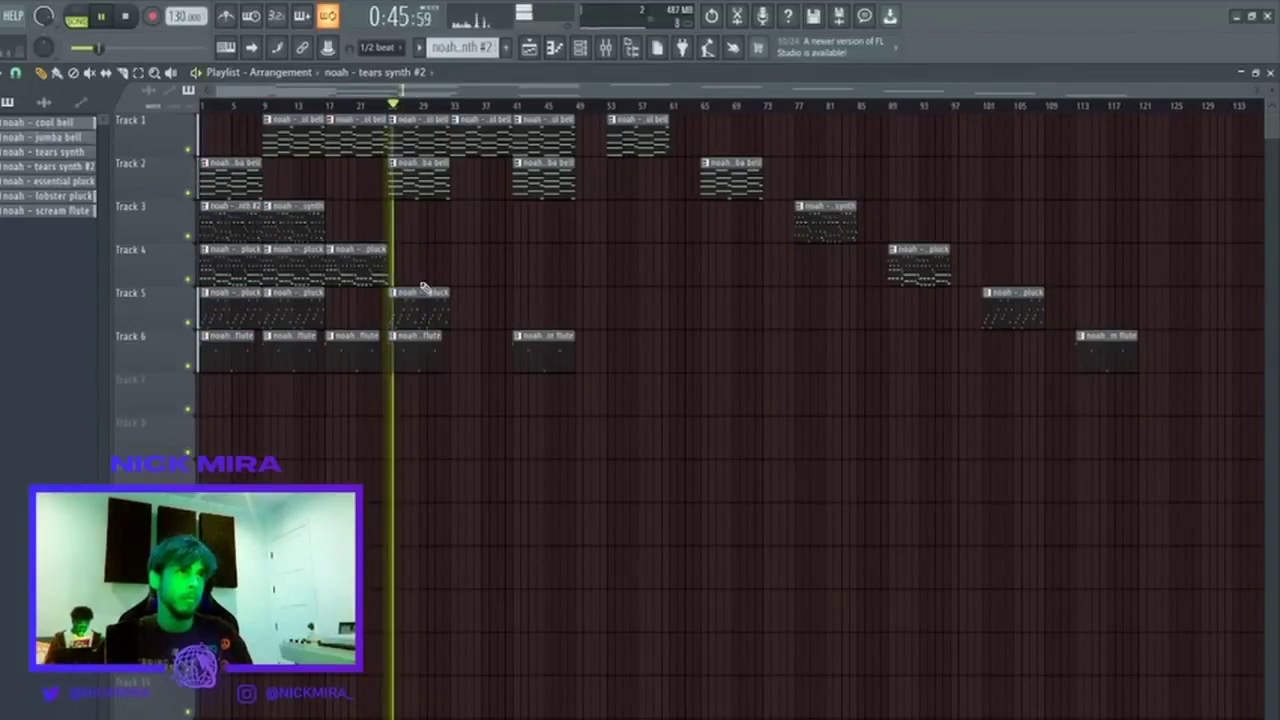
Delete the lobster pluck clip at bar 25 and extend the scream flute clip there to bar 33.
{"action": "key", "text": "space"}
{"action": "key", "text": "space"}
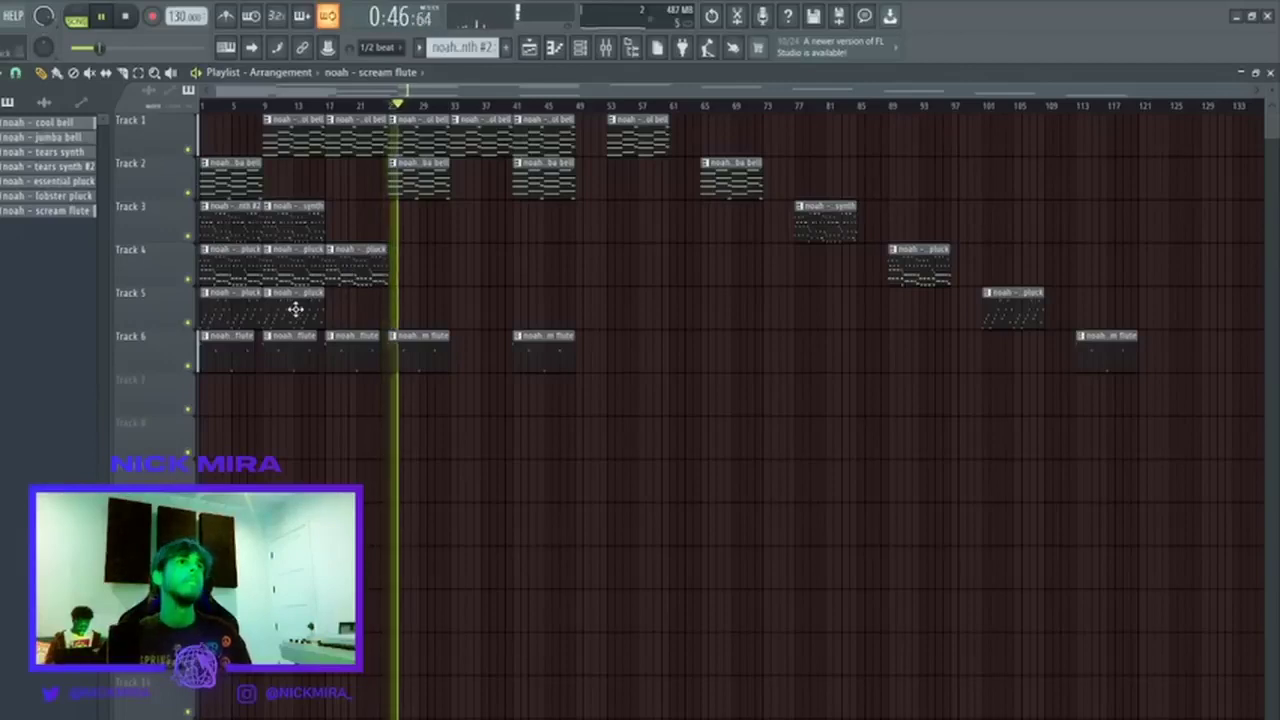
Add lobster pluck, tears synth and jumba bell clips at bar 33 on Tracks 5, 3 and 2 and play from there.
{"action": "left_click_drag", "start_coordinate": [292, 313], "coordinate": [485, 322]}
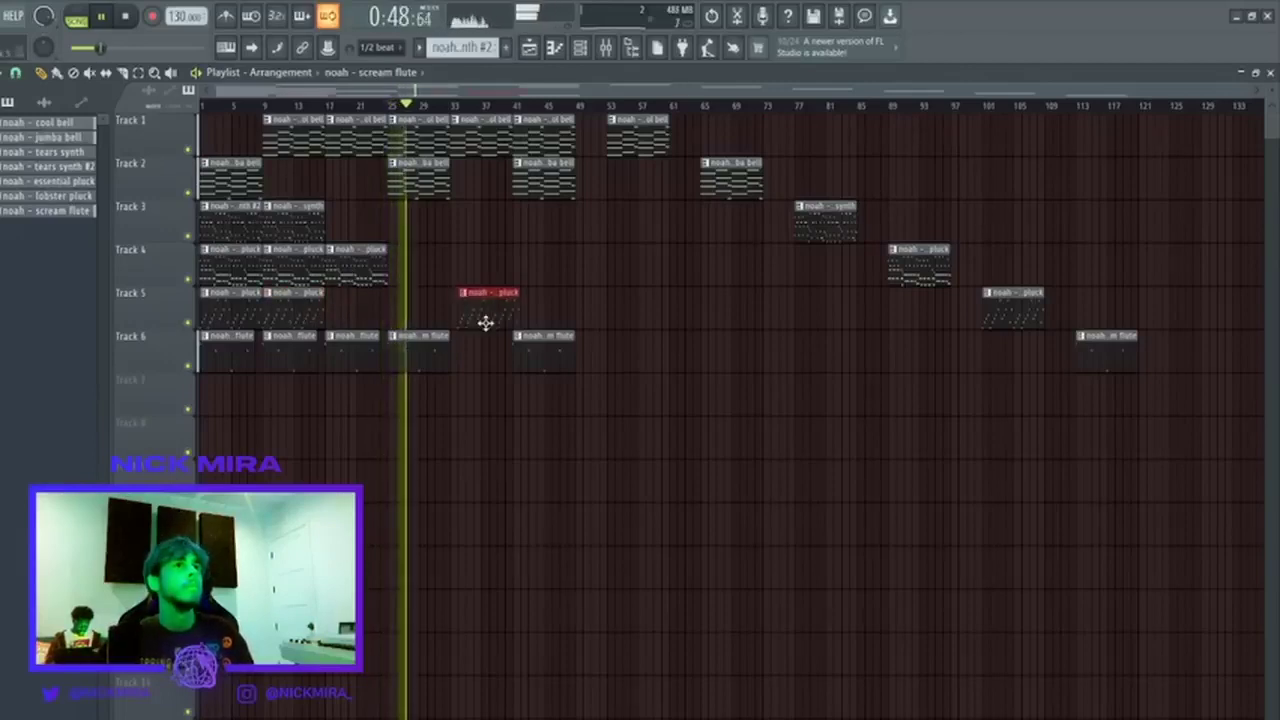
{"action": "left_click", "coordinate": [314, 219]}
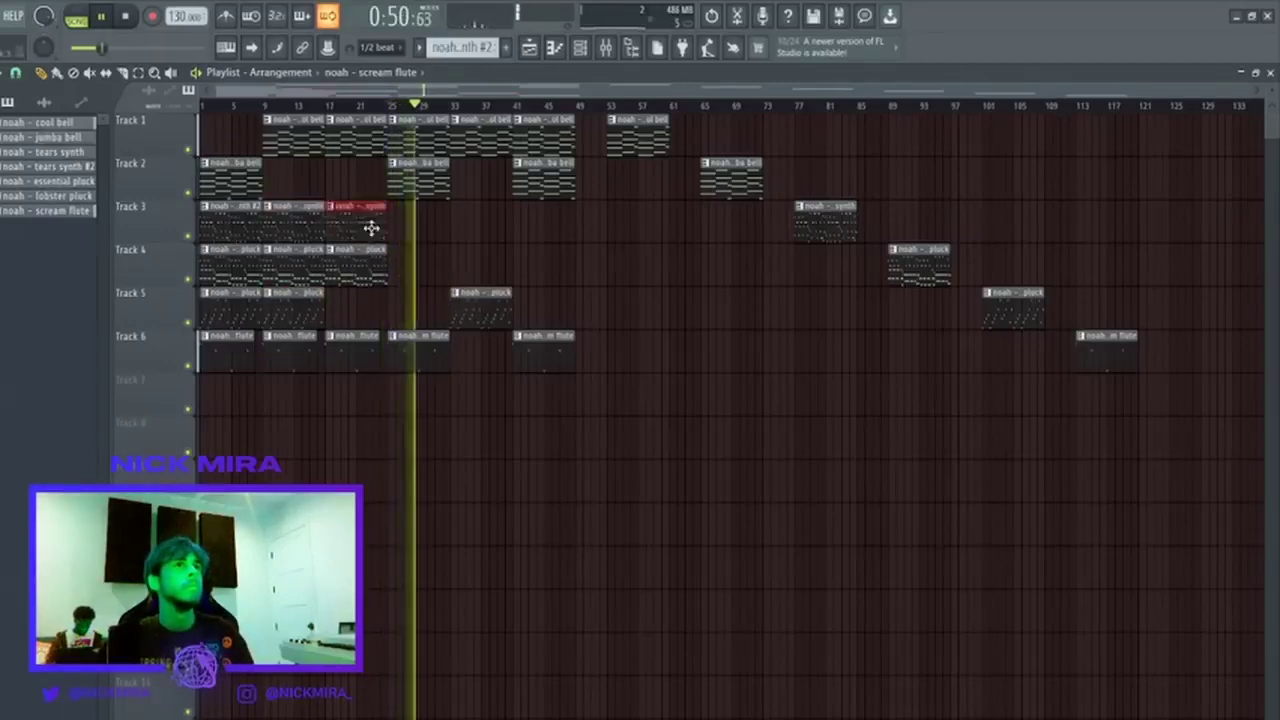
{"action": "left_click_drag", "start_coordinate": [371, 228], "coordinate": [489, 223]}
{"action": "left_click", "coordinate": [413, 185]}
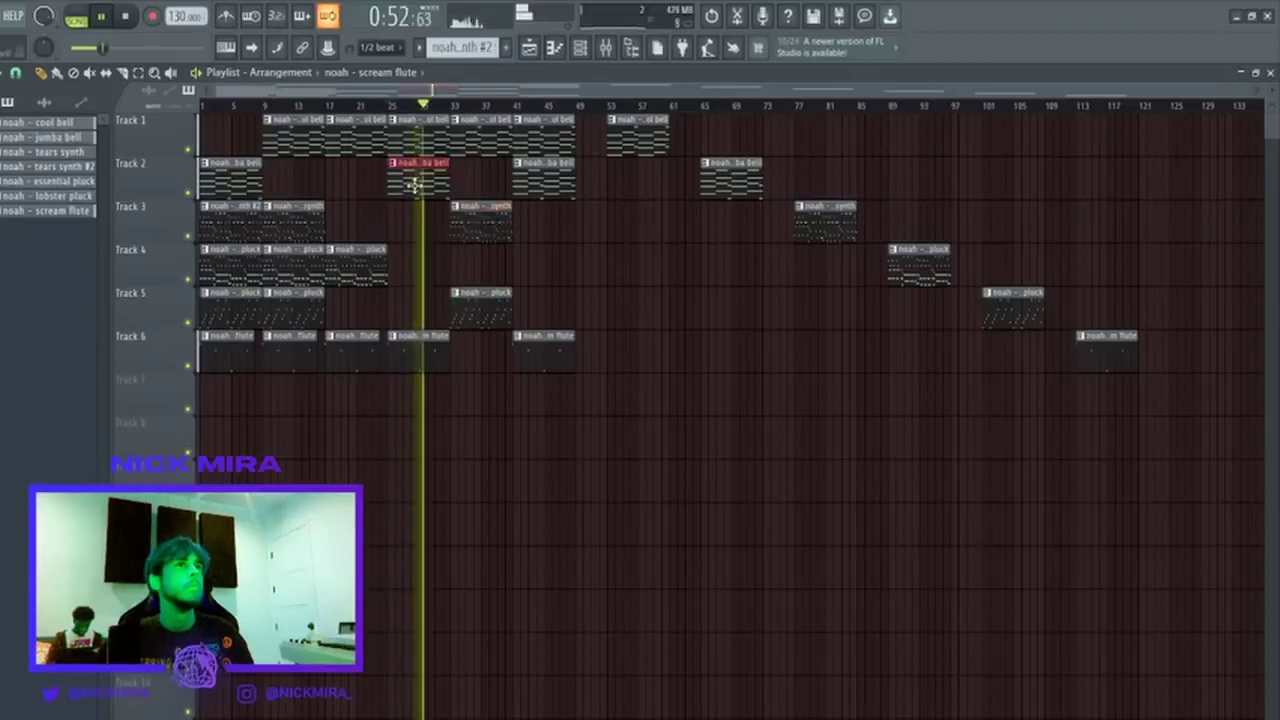
{"action": "left_click_drag", "start_coordinate": [413, 185], "coordinate": [477, 185]}
{"action": "left_click", "coordinate": [450, 104]}
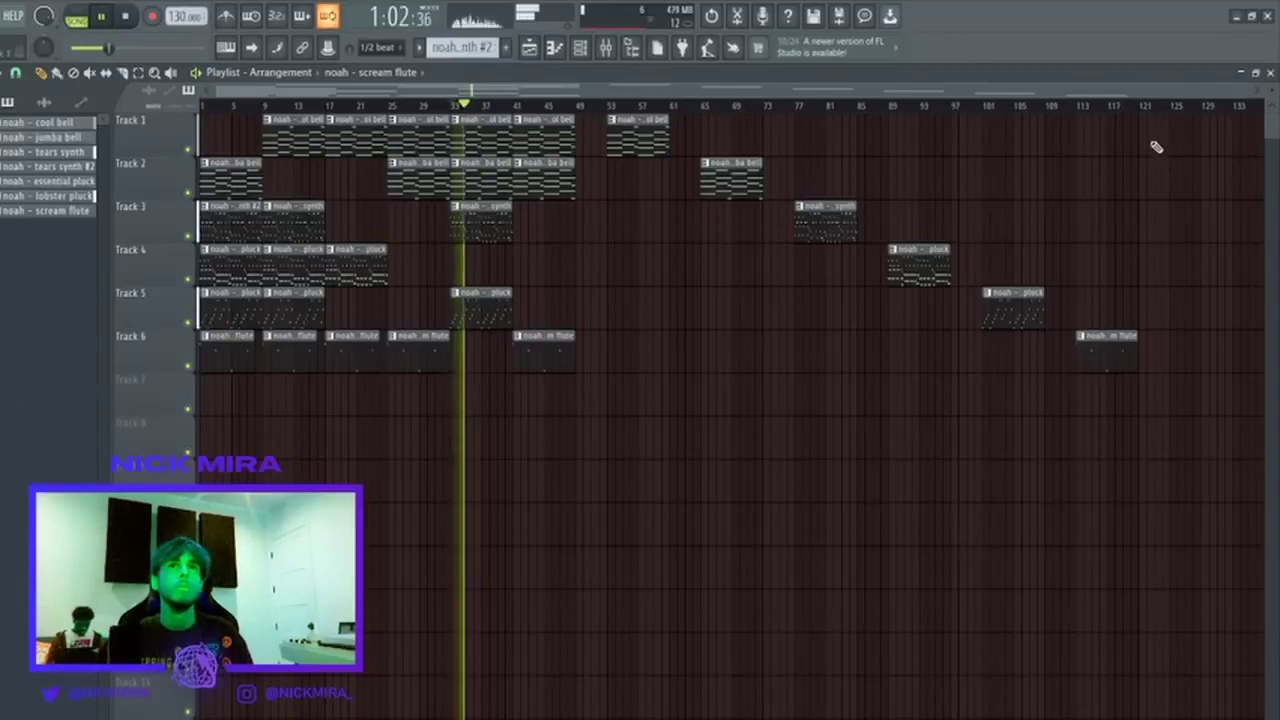
Select all clips on Tracks 1 to 6 across the whole arrangement, stop playback and return to the start.
{"action": "left_click_drag", "start_coordinate": [1156, 147], "coordinate": [229, 157]}
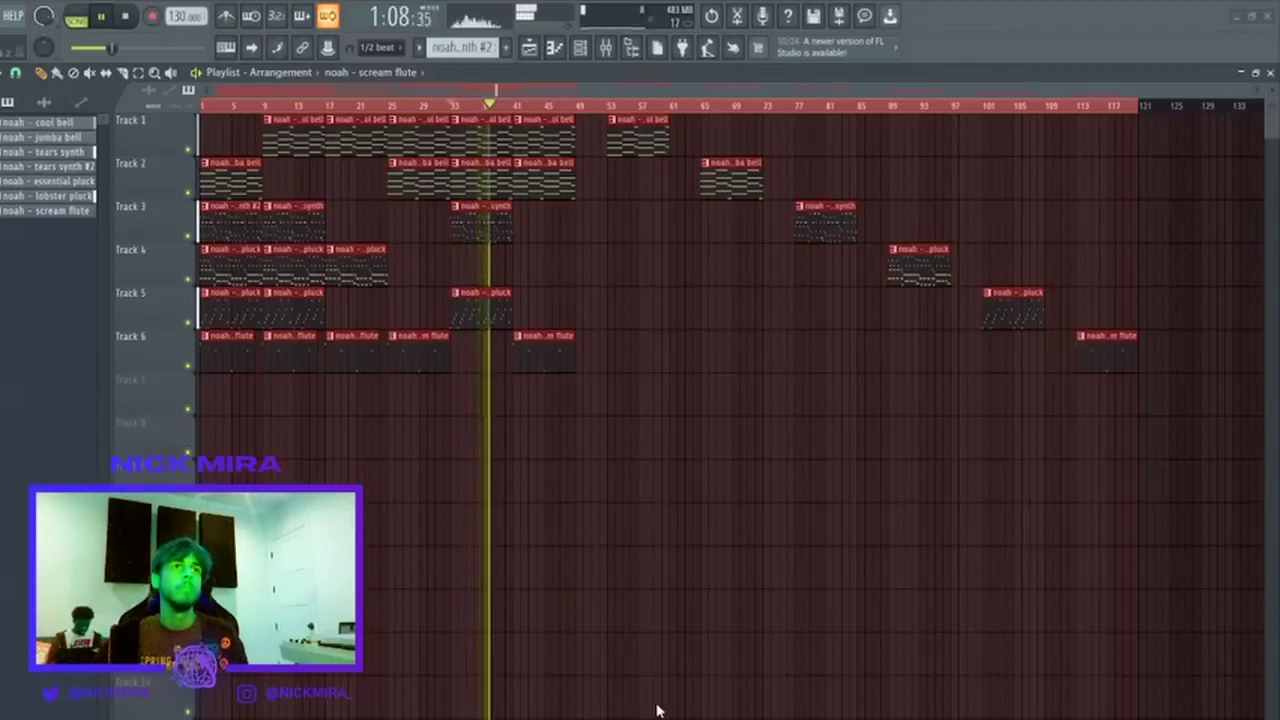
{"action": "key", "text": "space"}
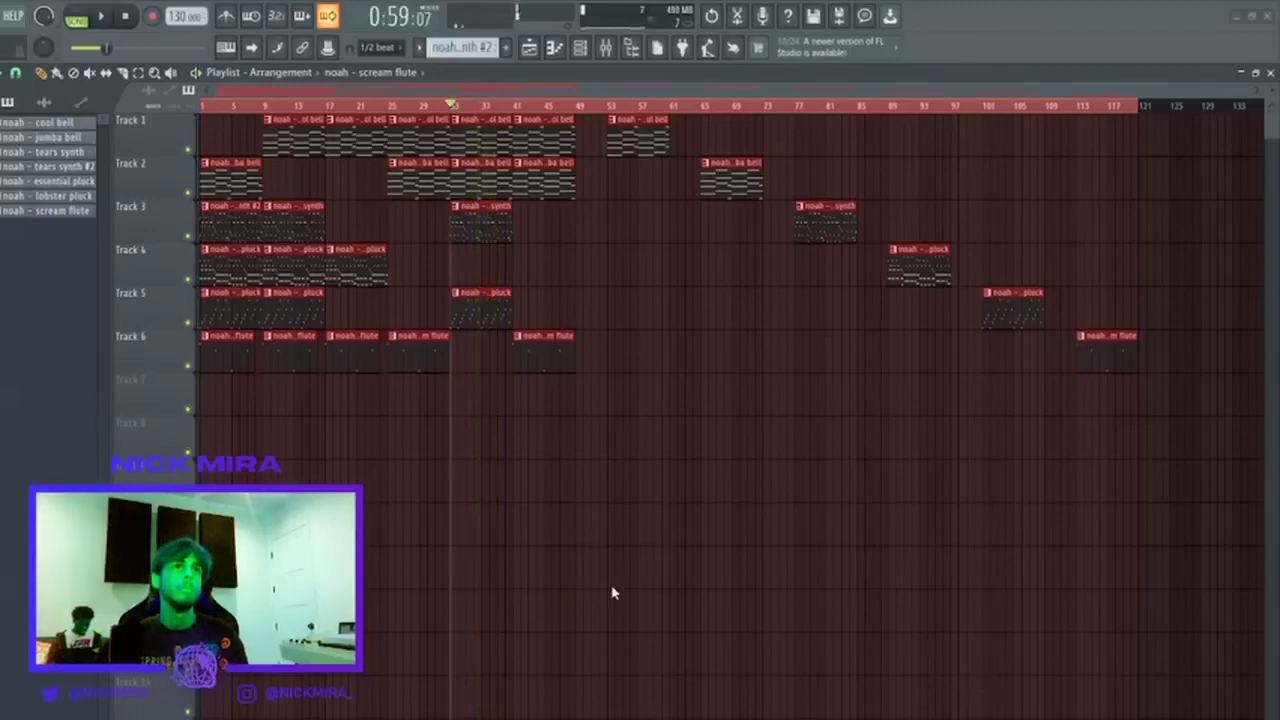
{"action": "key", "text": "Home"}
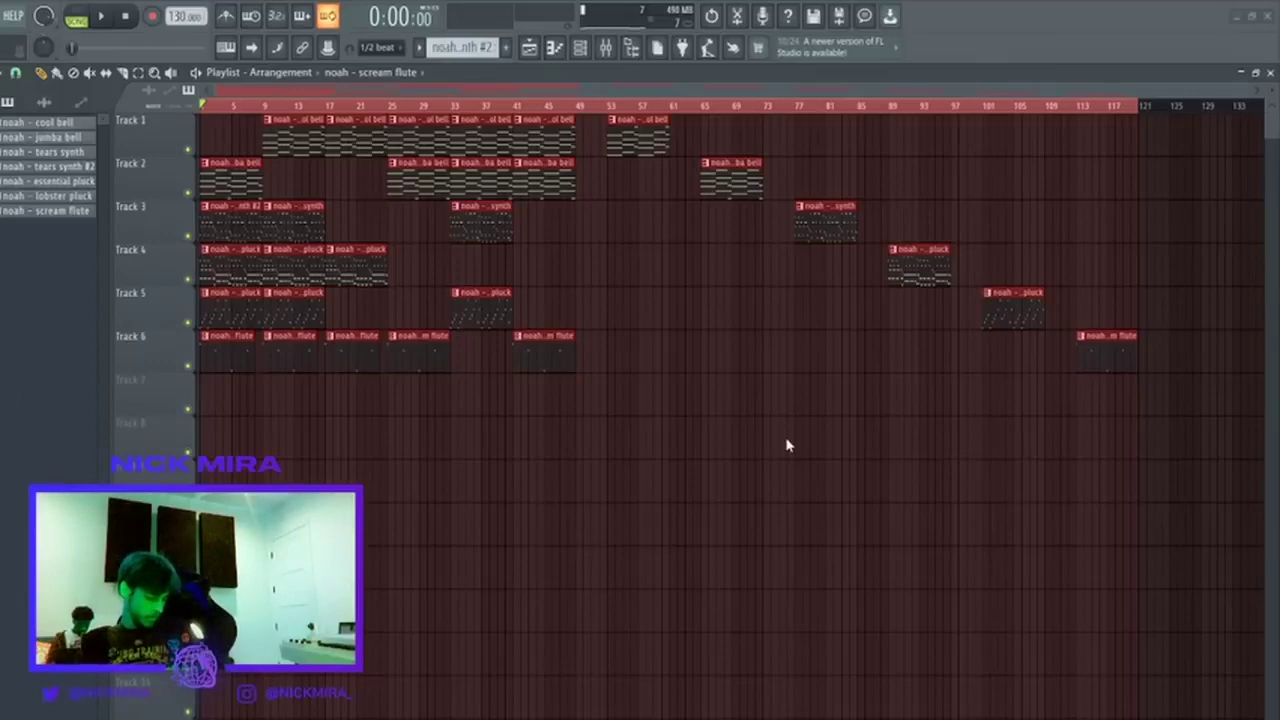
{"action": "key", "text": "alt+Tab"}
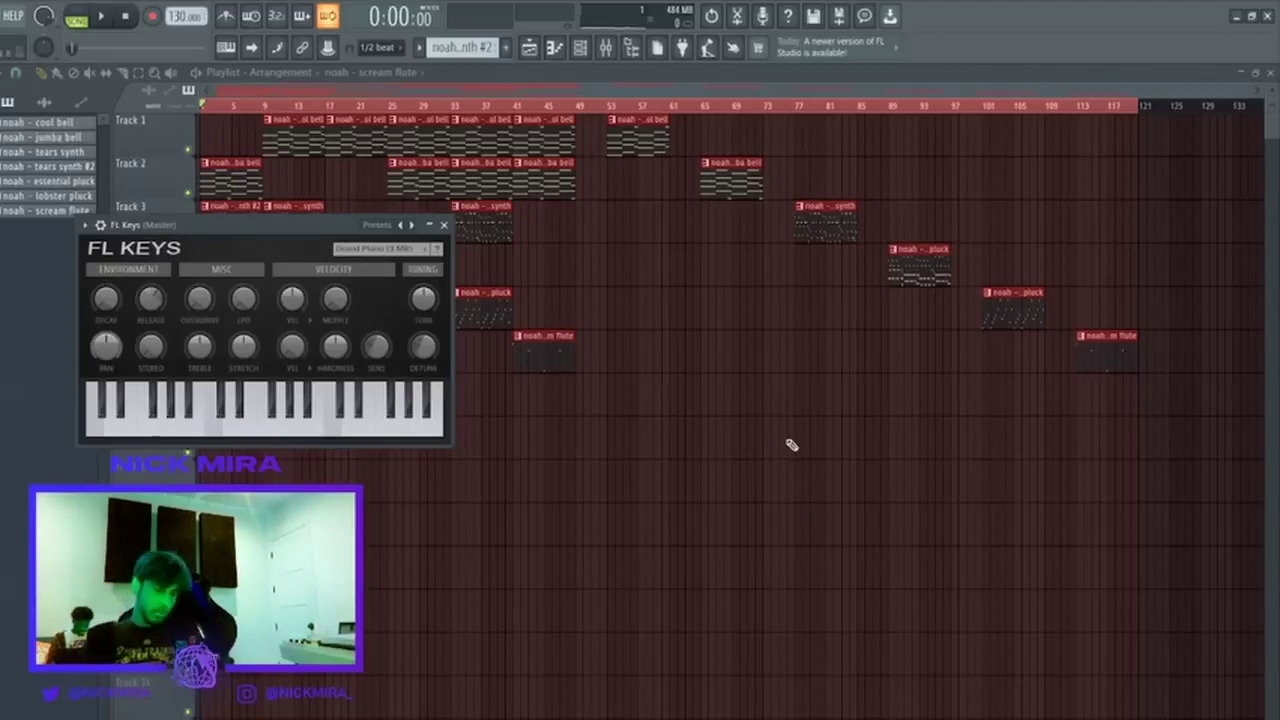
{"action": "left_click", "coordinate": [766, 429]}
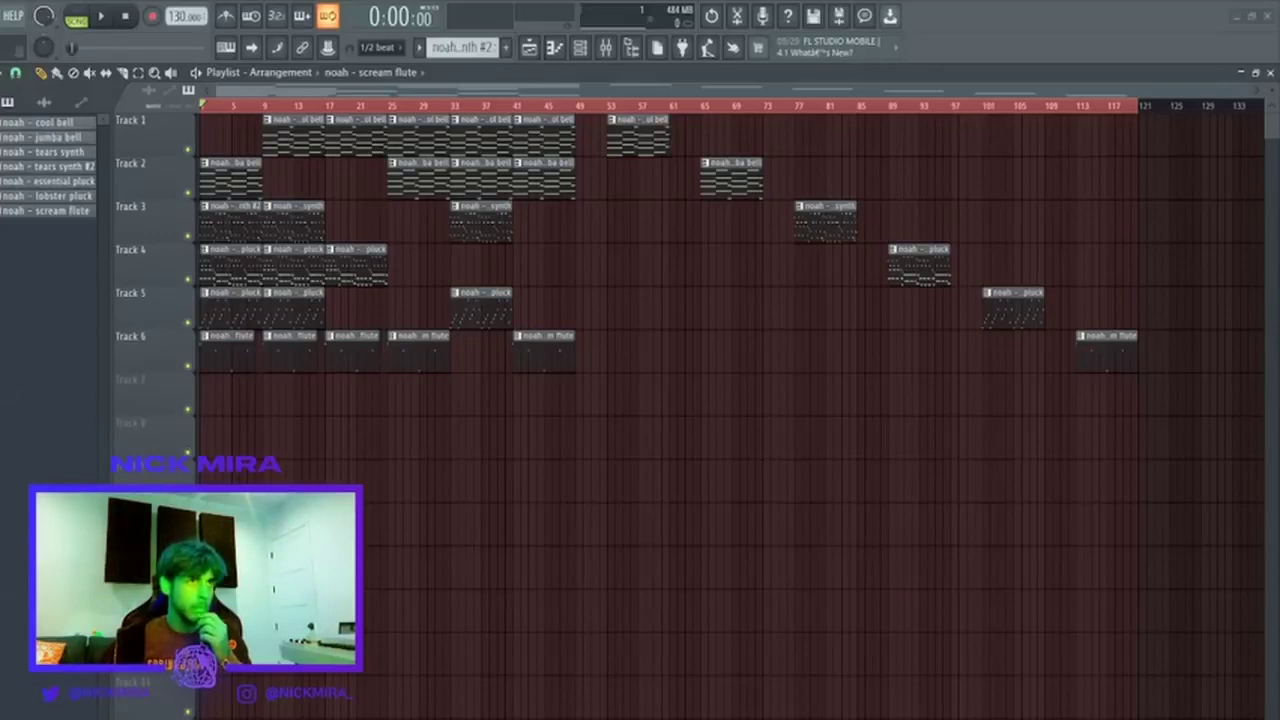
Place the (loop) 140_PoisonControl (NM) audio at bar 1 of a soloed Track 7 and set the tempo to 140 BPM.
{"action": "left_click_drag", "start_coordinate": [256, 432], "coordinate": [256, 404]}
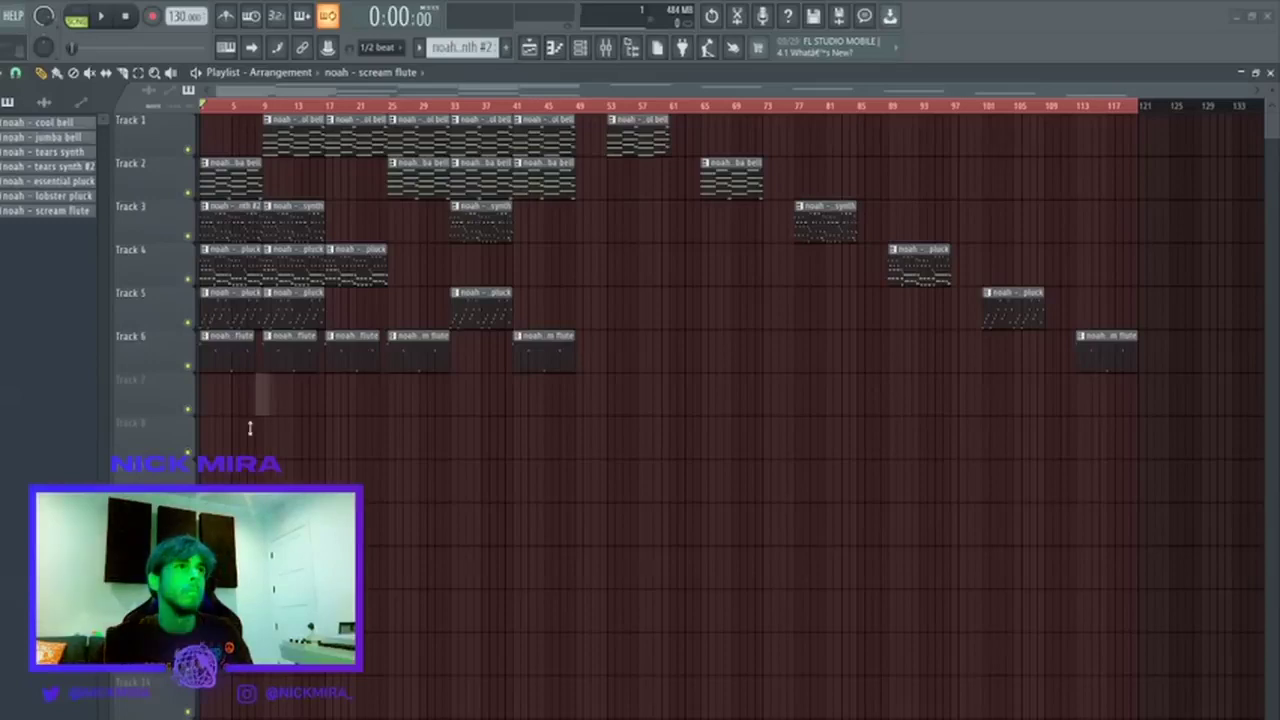
{"action": "right_click", "coordinate": [188, 408]}
{"action": "key", "text": "space"}
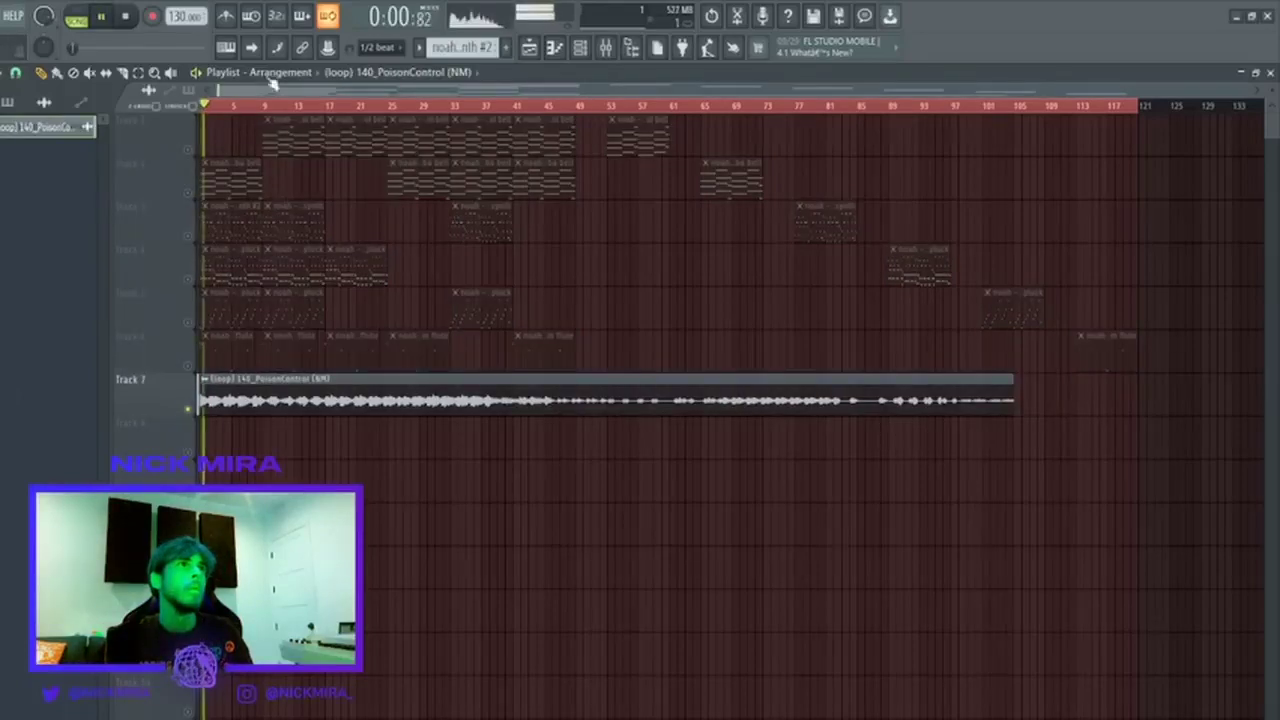
{"action": "mouse_move", "coordinate": [180, 16]}
{"action": "left_mouse_down"}
{"action": "mouse_move", "coordinate": [180, 4]}
{"action": "mouse_move", "coordinate": [180, 18]}
{"action": "left_mouse_up"}
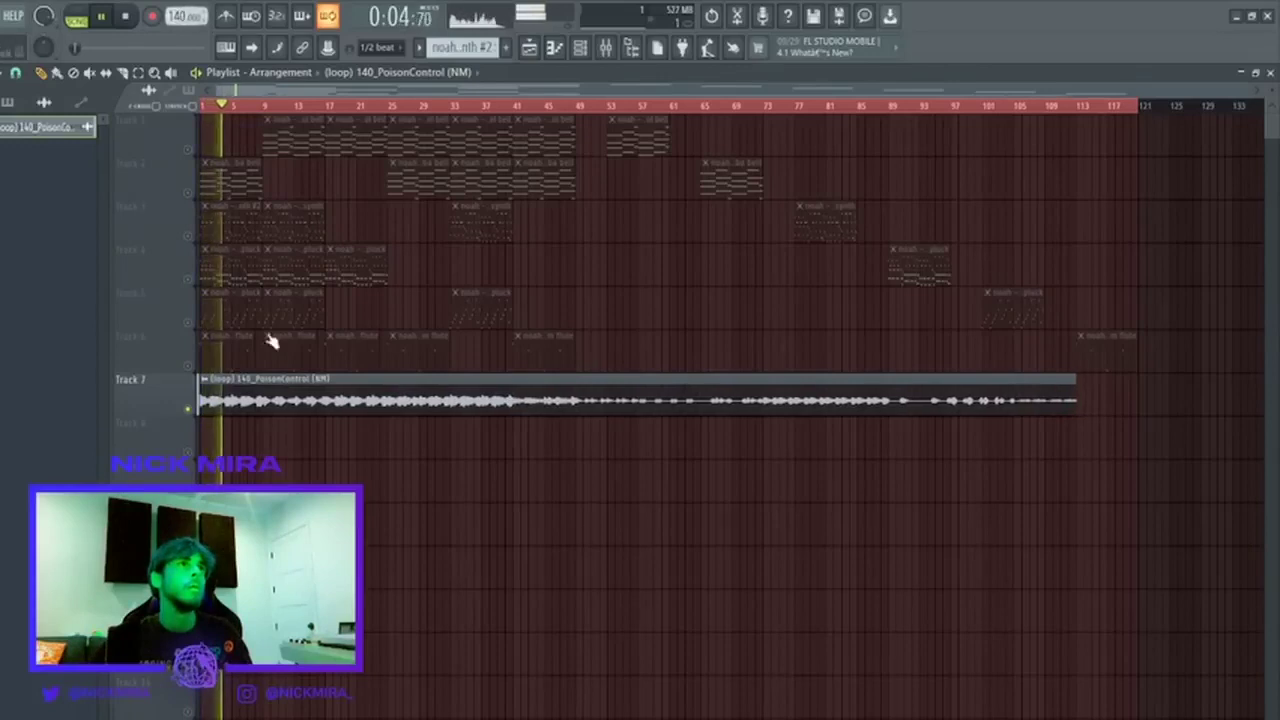
Open the PoisonControl audio clip's settings and set its time-stretching mode to Stretch.
{"action": "double_click", "coordinate": [332, 393]}
{"action": "left_click", "coordinate": [370, 229]}
{"action": "left_click", "coordinate": [373, 277]}
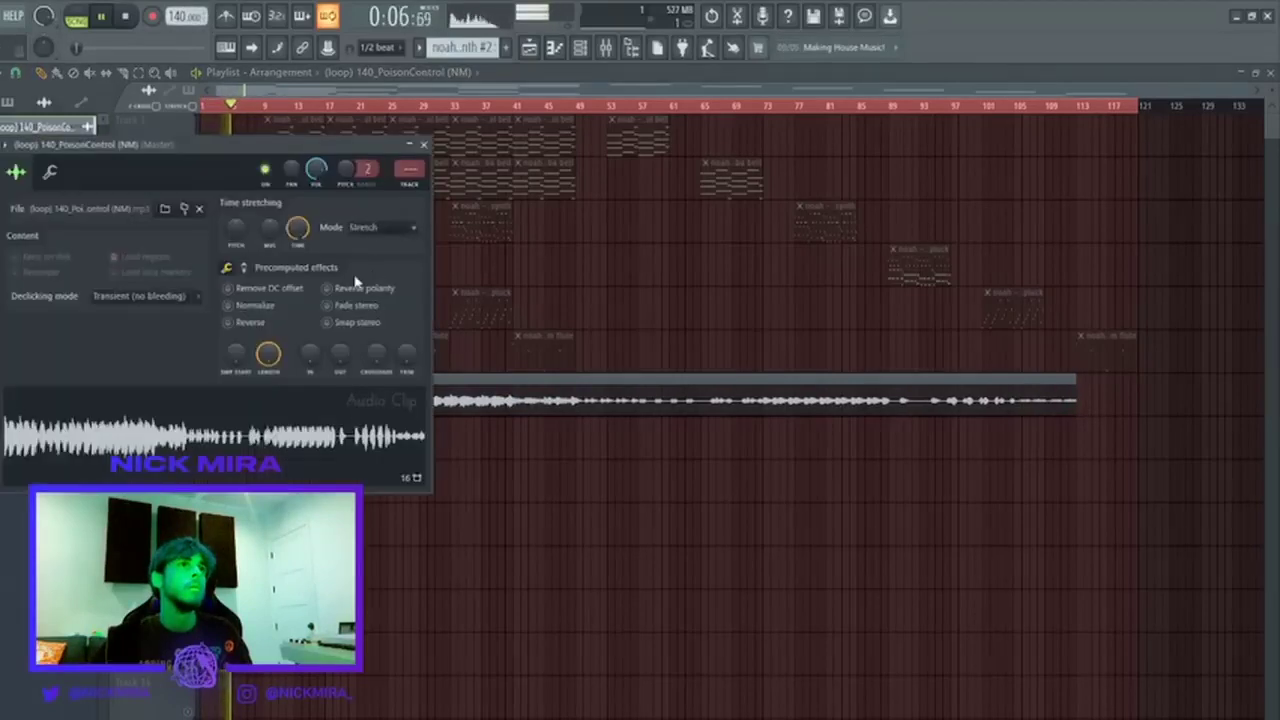
Route the PoisonControl loop to mixer track 1 and roll off its low frequencies with the track's EQ.
{"action": "right_click", "coordinate": [415, 170]}
{"action": "left_click", "coordinate": [417, 191]}
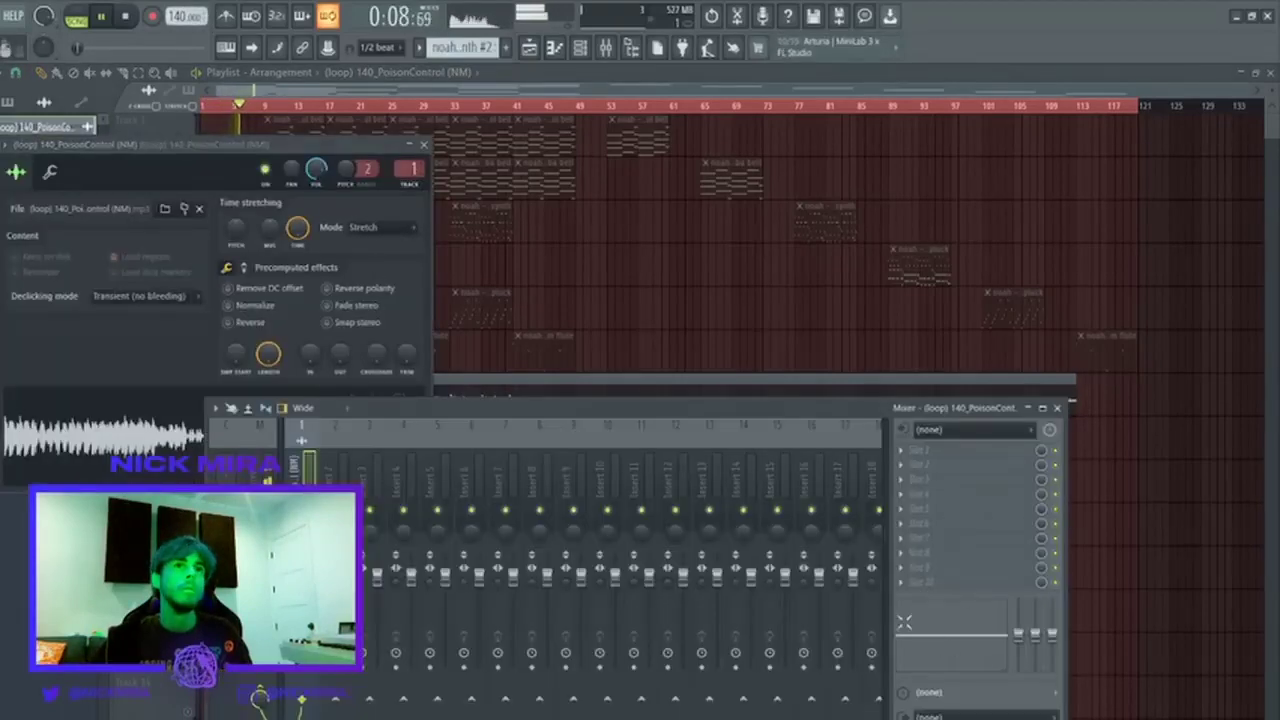
{"action": "left_click_drag", "start_coordinate": [907, 620], "coordinate": [938, 668]}
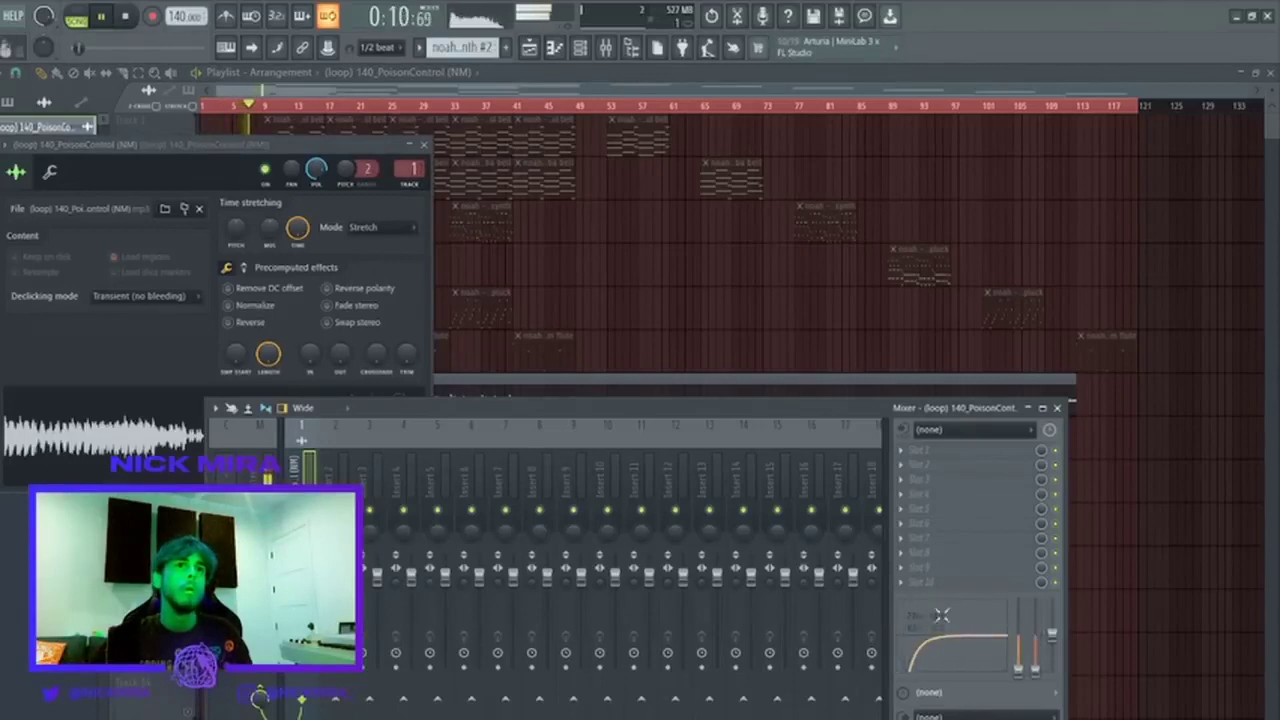
{"action": "right_click", "coordinate": [794, 326]}
Create an empty Pattern 8 and repeat its clip along Track 8 beneath the loop.
{"action": "left_click", "coordinate": [506, 48]}
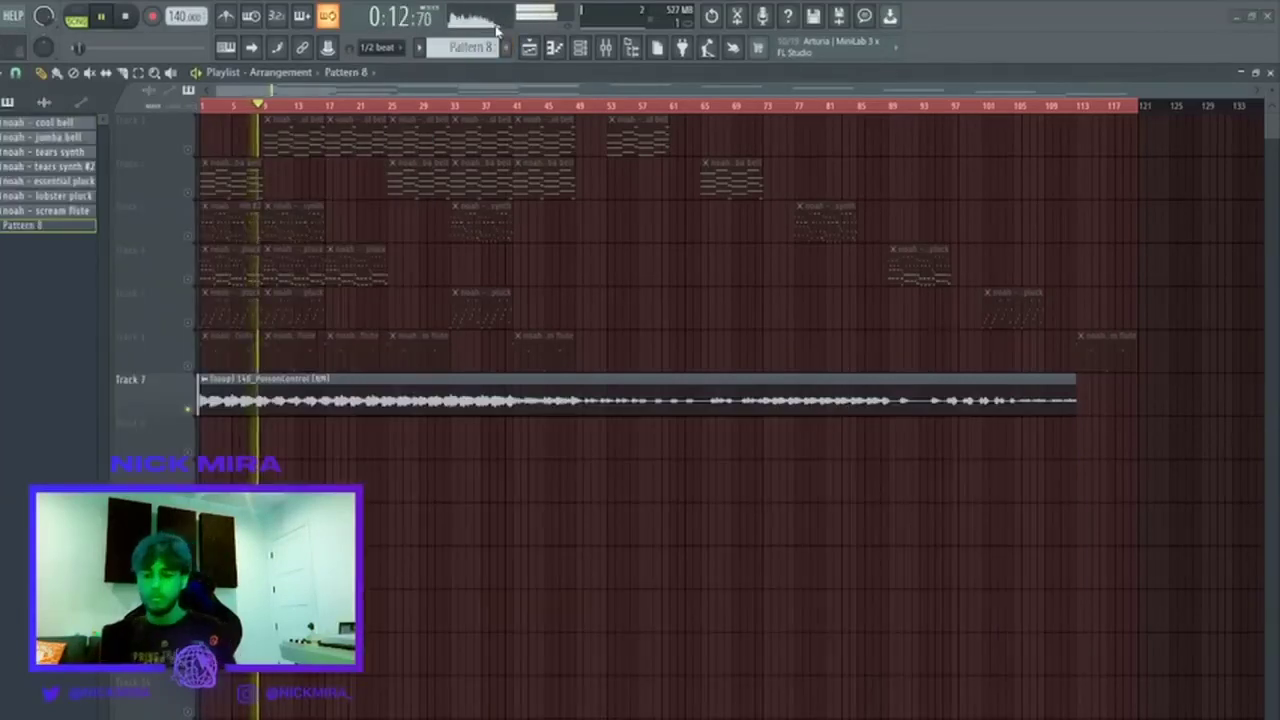
{"action": "left_click", "coordinate": [206, 423]}
{"action": "left_click_drag", "start_coordinate": [285, 434], "coordinate": [405, 463]}
{"action": "key", "text": "ctrl+b"}
{"action": "key", "text": "ctrl+b"}
{"action": "key", "text": "ctrl+b"}
{"action": "key", "text": "ctrl+b"}
{"action": "key", "text": "ctrl+b"}
{"action": "key", "text": "ctrl+d"}
Cut Tracks 7 and 8 at bar 57, delete everything after the cut and loop playback over bars 1 to 57.
{"action": "key", "text": "c"}
{"action": "left_click_drag", "start_coordinate": [637, 378], "coordinate": [644, 441]}
{"action": "key", "text": "p"}
{"action": "left_click_drag", "start_coordinate": [661, 389], "coordinate": [965, 425]}
{"action": "key", "text": "space"}
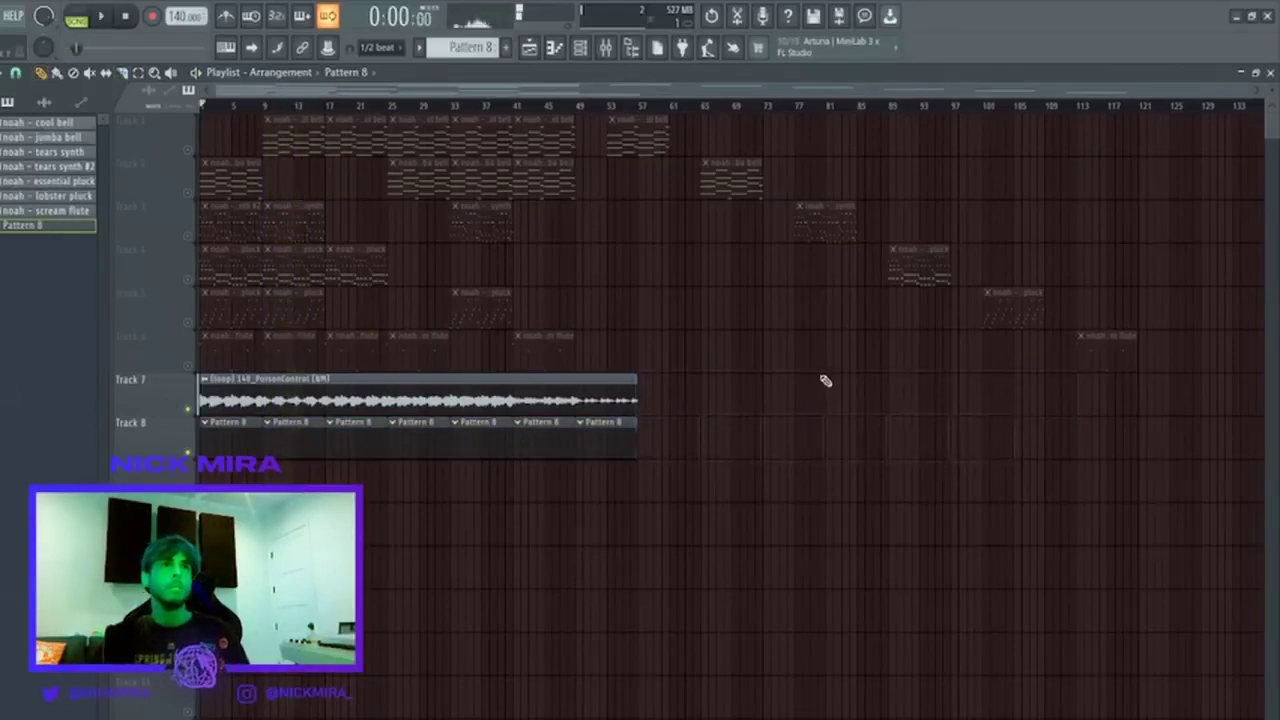
{"action": "key", "text": "space"}
{"action": "left_click_drag", "start_coordinate": [645, 107], "coordinate": [245, 193]}
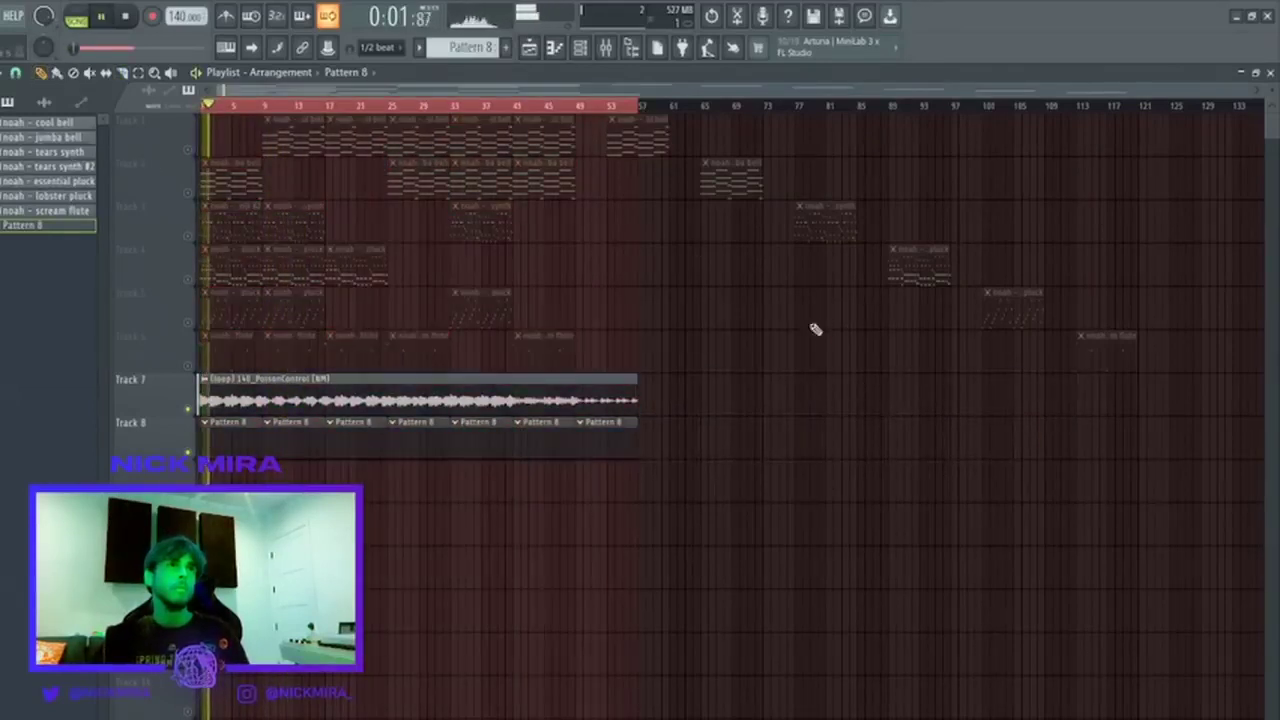
Show all channels in the channel rack and add the Industry Spinz 2 808 sample as a new channel.
{"action": "left_click", "coordinate": [580, 47]}
{"action": "left_click", "coordinate": [356, 151]}
{"action": "left_click", "coordinate": [352, 164]}
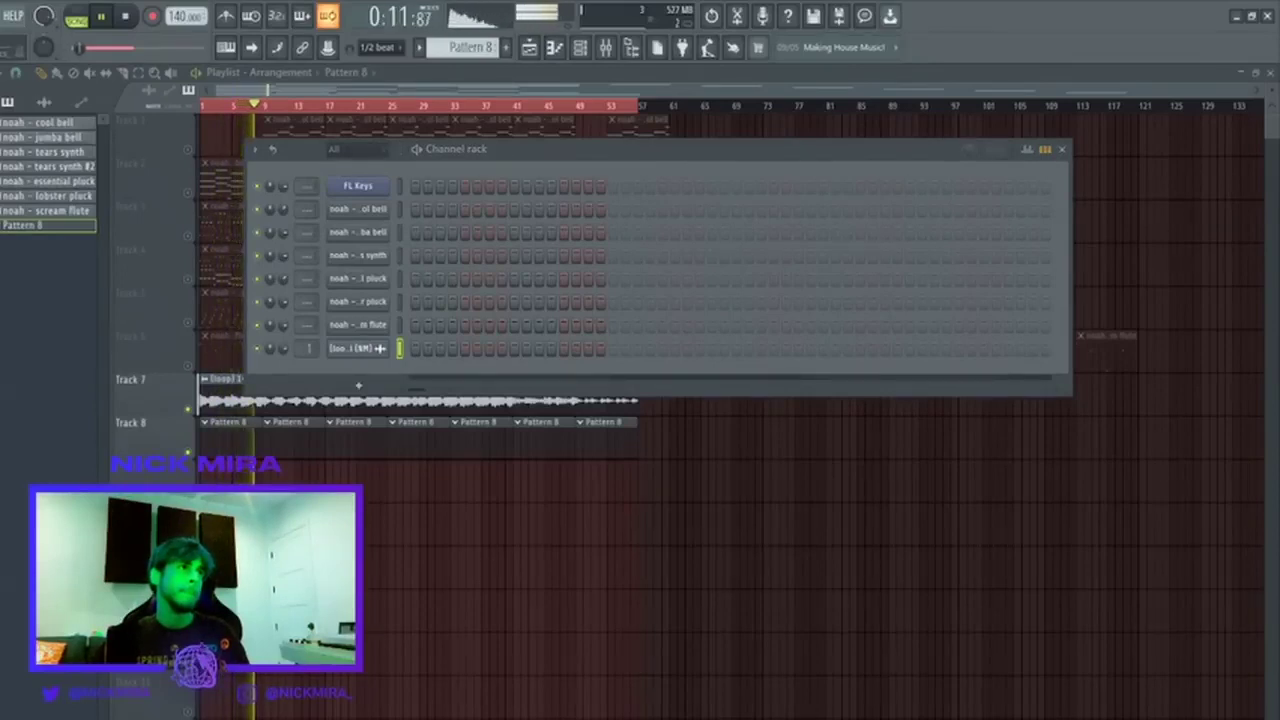
{"action": "left_click_drag", "start_coordinate": [231, 351], "coordinate": [346, 360]}
{"action": "key", "text": "space"}
{"action": "key", "text": "space"}
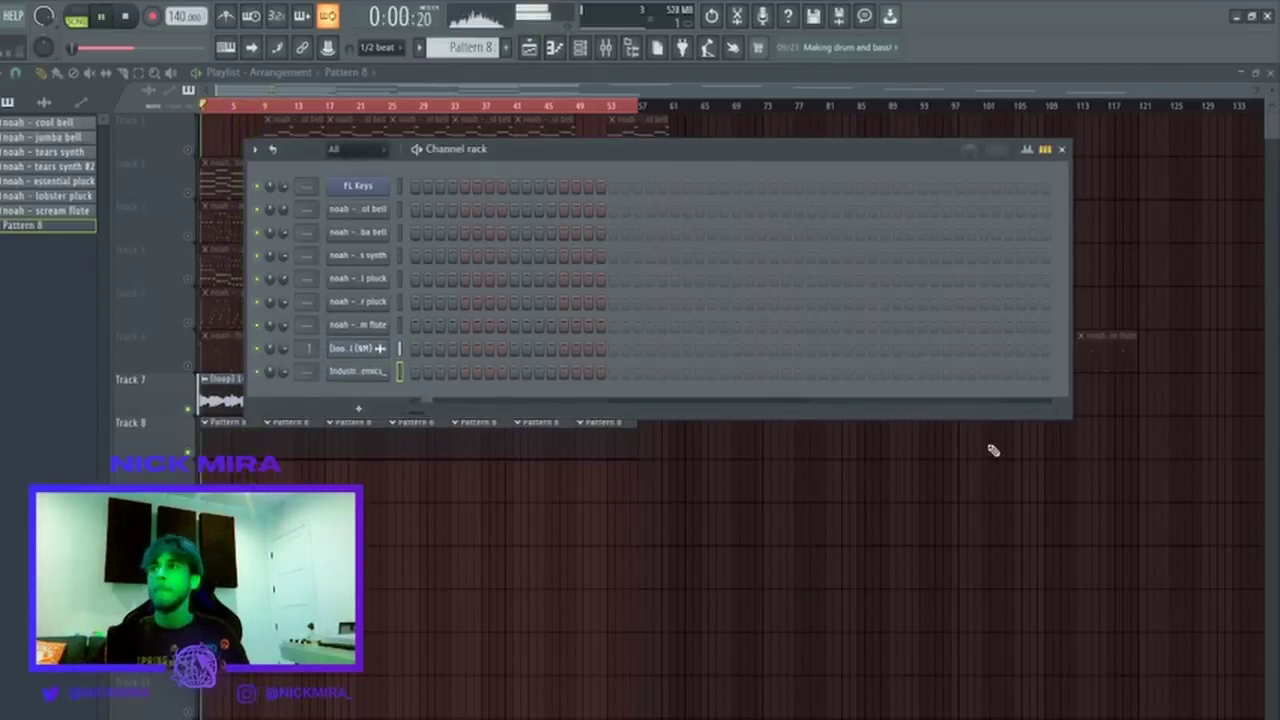
Draw 808 notes in Pattern 8: G#6 at the start of bar 1 and B6 on beat 2 of bar 2.
{"action": "key", "text": "F7"}
{"action": "key", "text": "space"}
{"action": "left_click", "coordinate": [72, 232]}
{"action": "left_click_drag", "start_coordinate": [61, 224], "coordinate": [35, 277]}
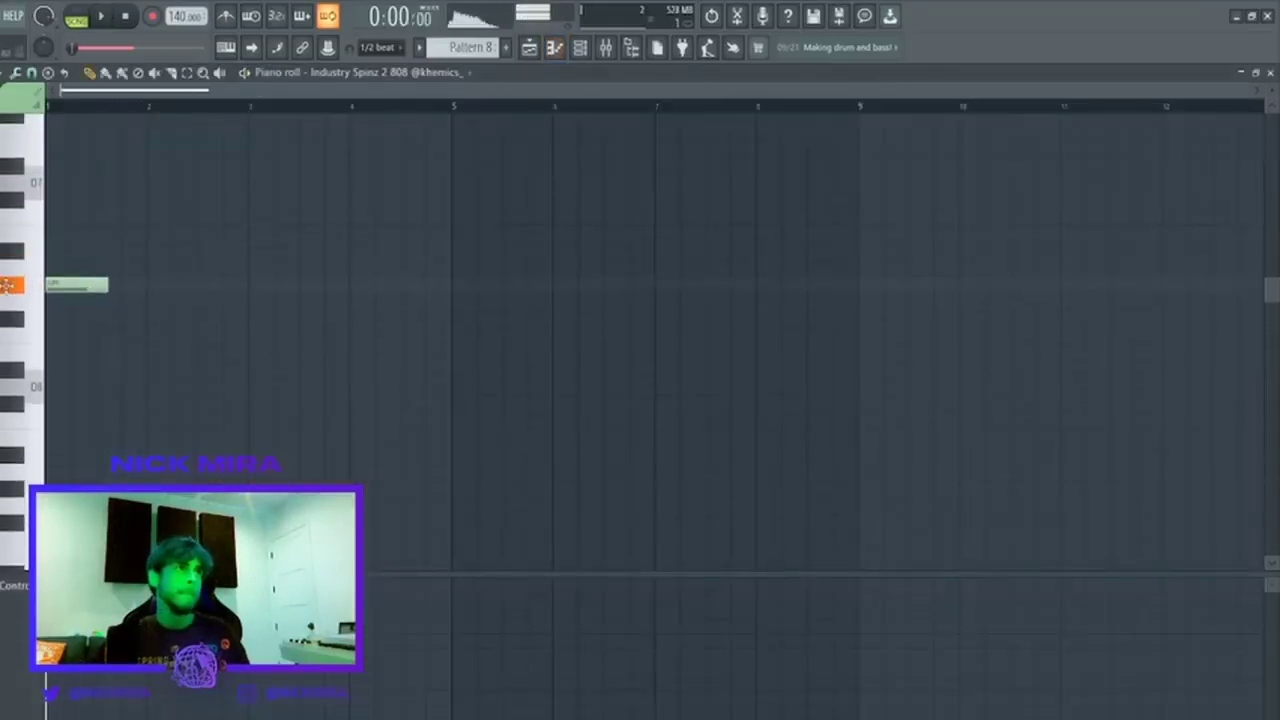
{"action": "key", "text": "space"}
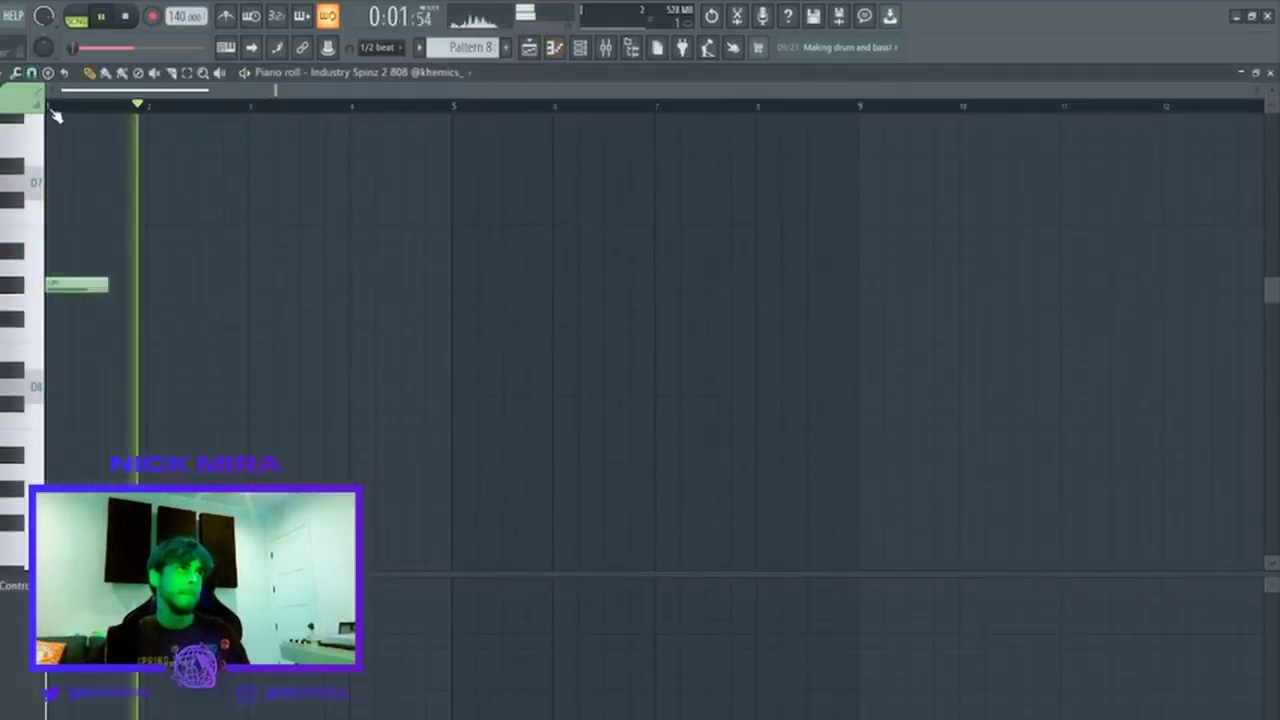
{"action": "scroll", "coordinate": [54, 116], "scroll_direction": "up", "scroll_amount": 4}
{"action": "key", "text": "space"}
{"action": "left_click", "coordinate": [541, 239]}
{"action": "key", "text": "space"}
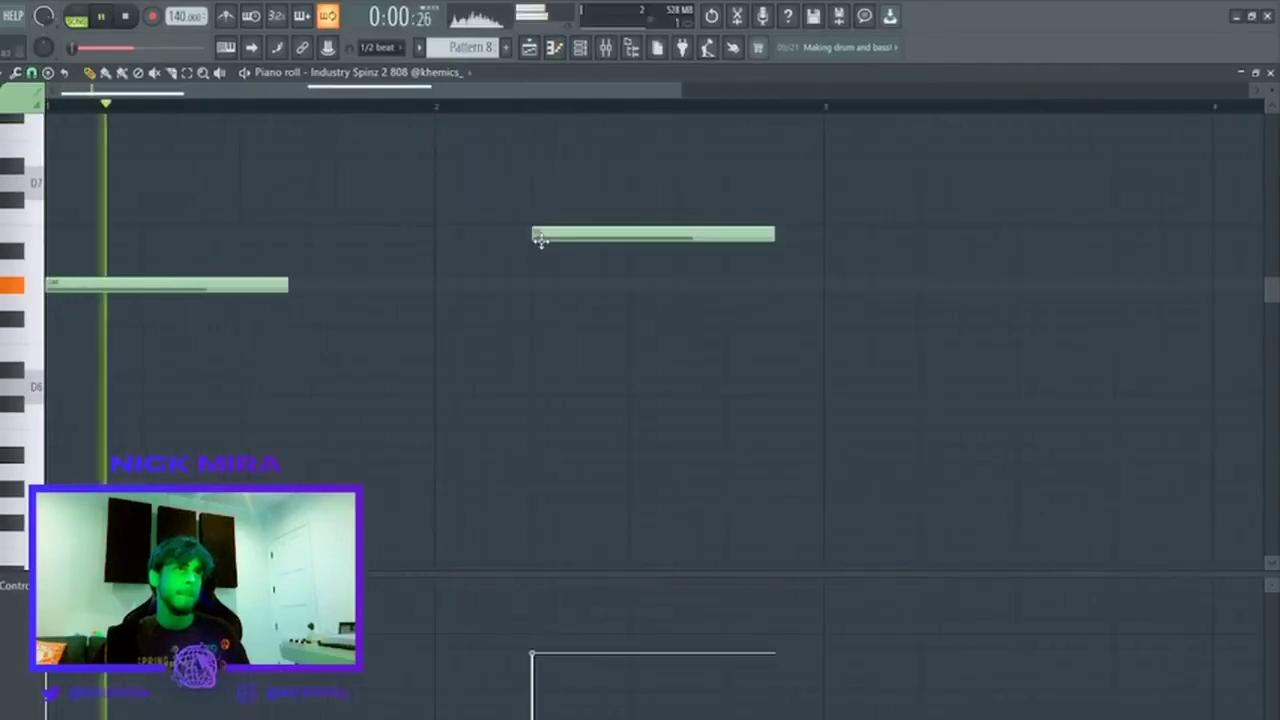
Check Pattern 8 against the loop in the playlist and duplicate its two-bar 808 phrase into bars 3 and 4.
{"action": "key", "text": "Escape"}
{"action": "key", "text": "Escape"}
{"action": "scroll", "coordinate": [211, 112], "scroll_direction": "up", "scroll_amount": 2}
{"action": "scroll", "coordinate": [211, 112], "scroll_direction": "up", "scroll_amount": 3}
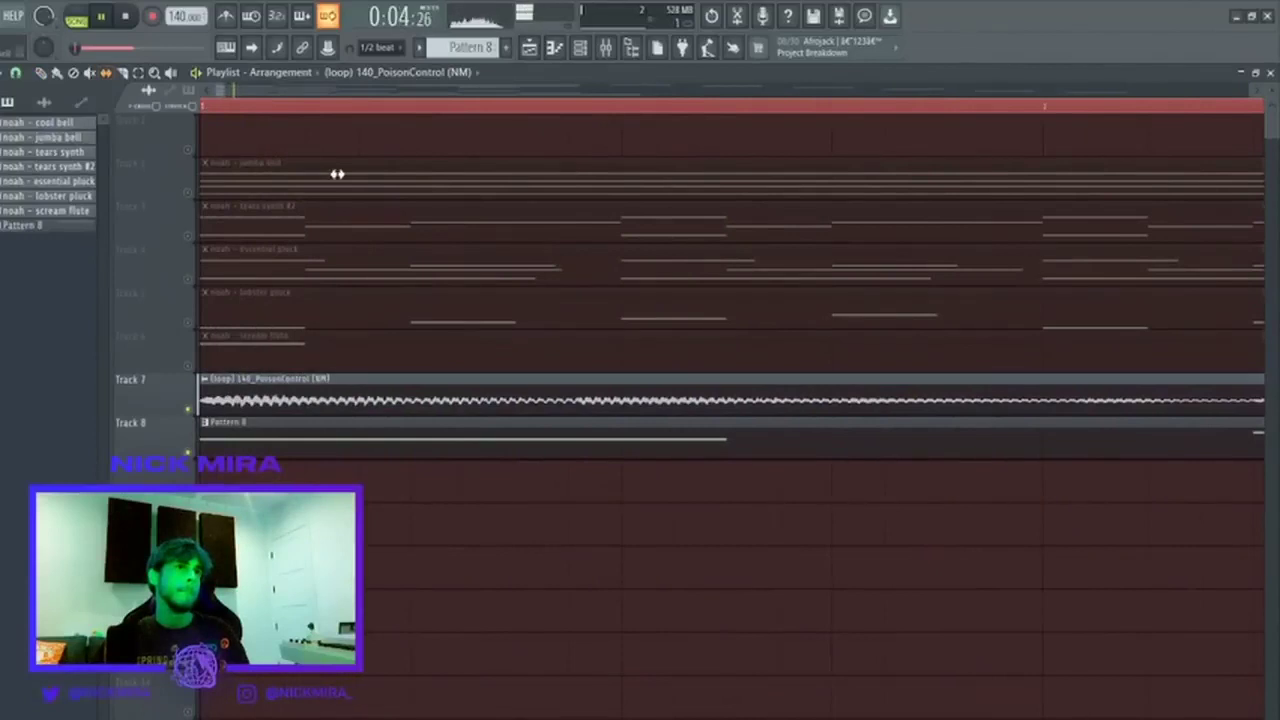
{"action": "scroll", "coordinate": [345, 92], "scroll_direction": "down", "scroll_amount": 3}
{"action": "left_click", "coordinate": [580, 47]}
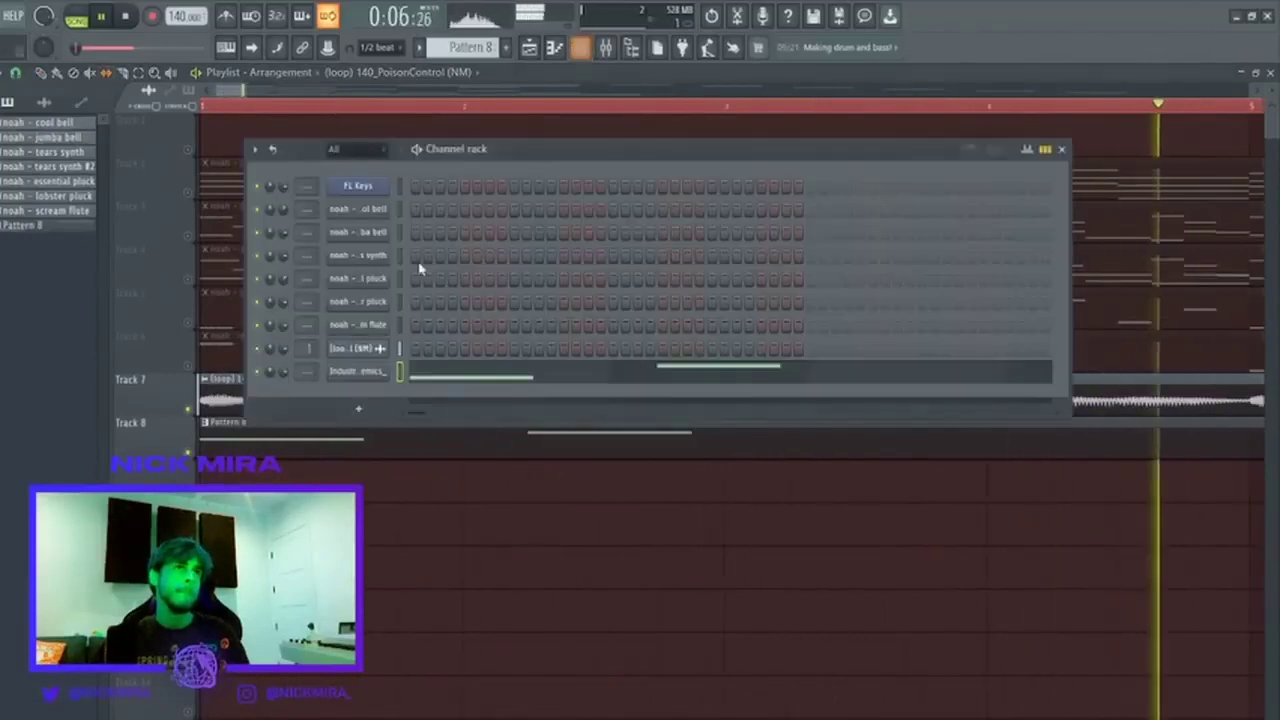
{"action": "left_click", "coordinate": [420, 266]}
{"action": "key", "text": "ctrl+b"}
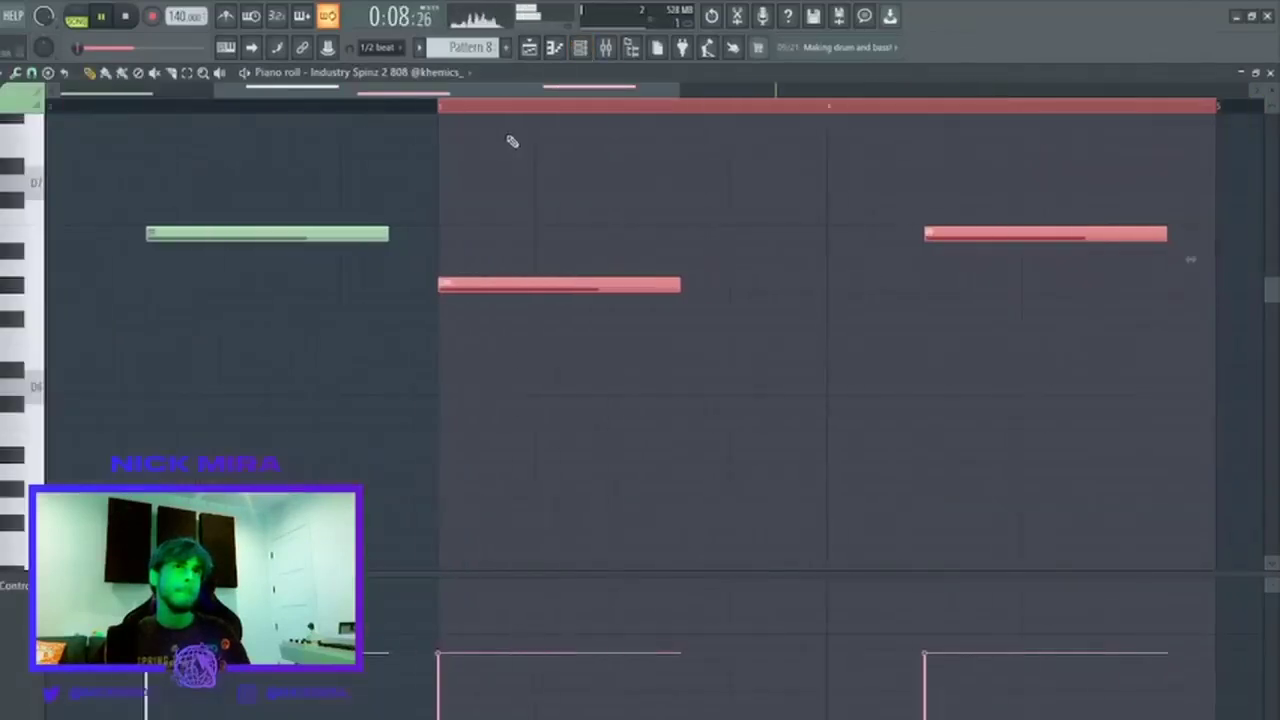
Transpose the last 808 note, in bar 4, down seven semitones to E6.
{"action": "scroll", "coordinate": [549, 108], "scroll_direction": "down", "scroll_amount": 3}
{"action": "left_click_drag", "start_coordinate": [597, 208], "coordinate": [603, 240]}
{"action": "key", "text": "shift+Down"}
{"action": "key", "text": "shift+Down"}
{"action": "key", "text": "shift+Down"}
{"action": "key", "text": "shift+Down"}
{"action": "key", "text": "shift+Down"}
{"action": "key", "text": "shift+Down"}
{"action": "key", "text": "shift+Down"}
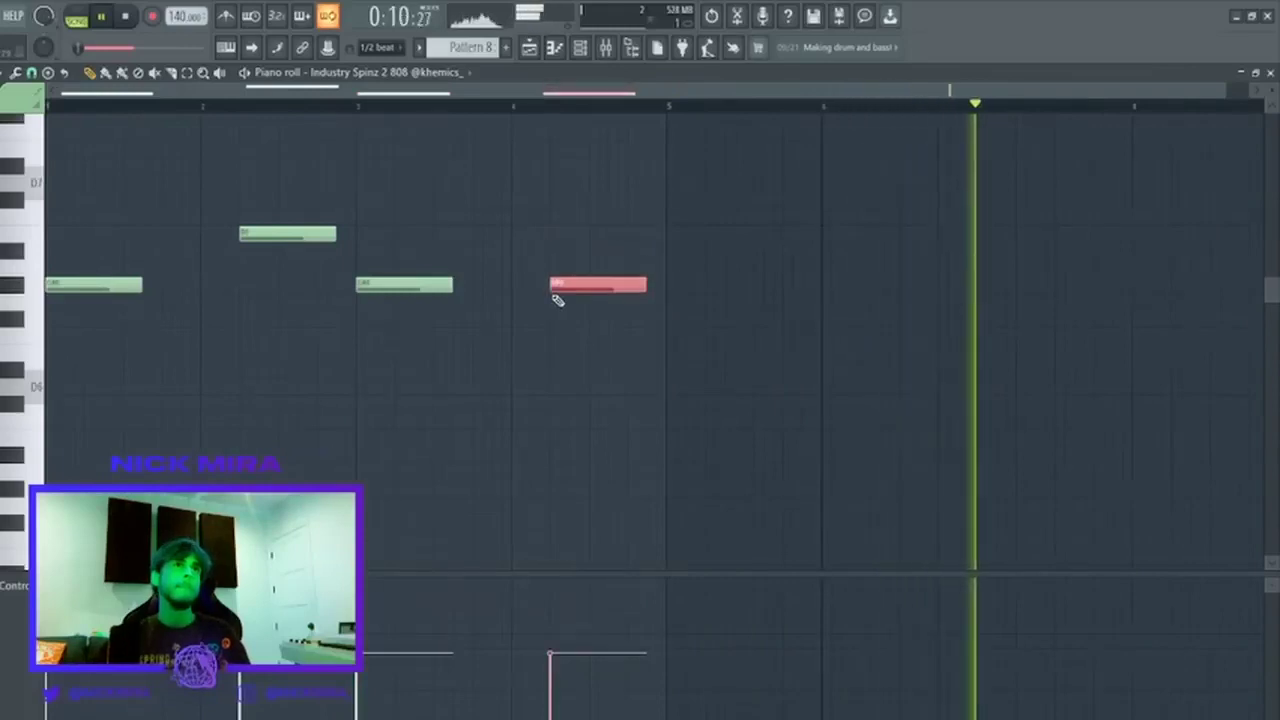
Raise the velocity of all four 808 notes to maximum and transpose them down one octave.
{"action": "key", "text": "ctrl+a"}
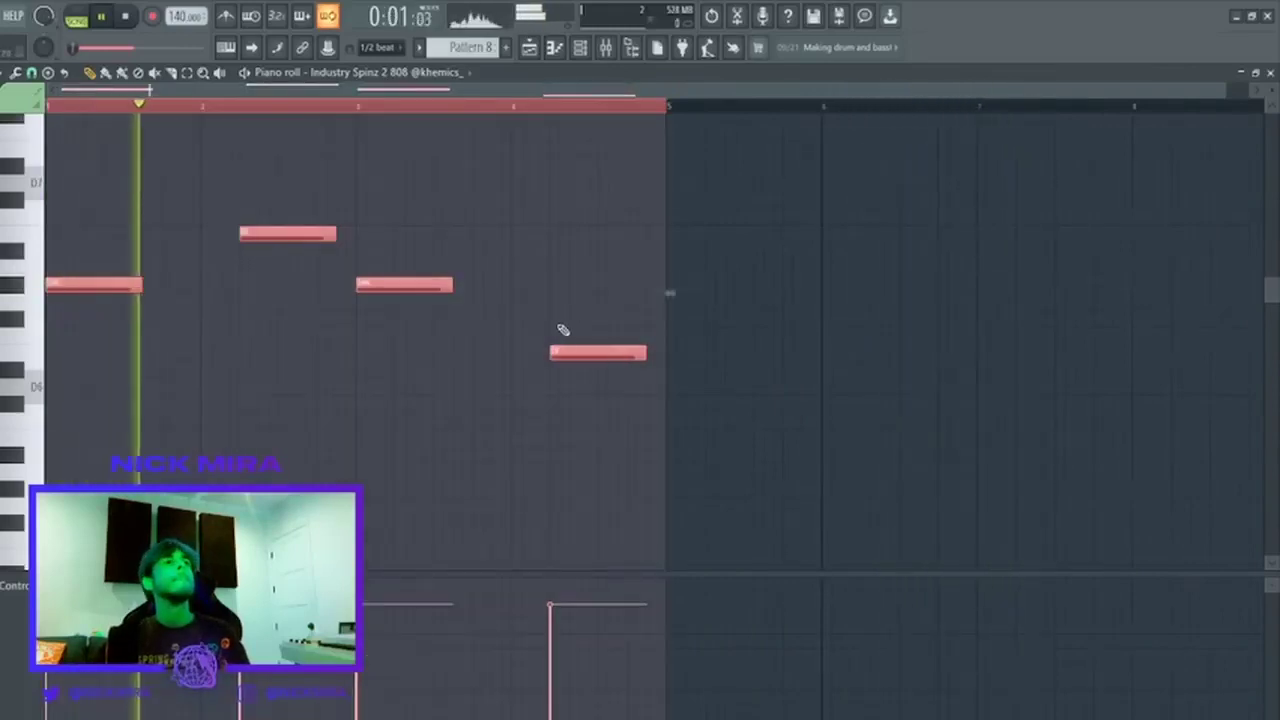
{"action": "key", "text": "ctrl+Down"}
{"action": "key", "text": "ctrl+d"}
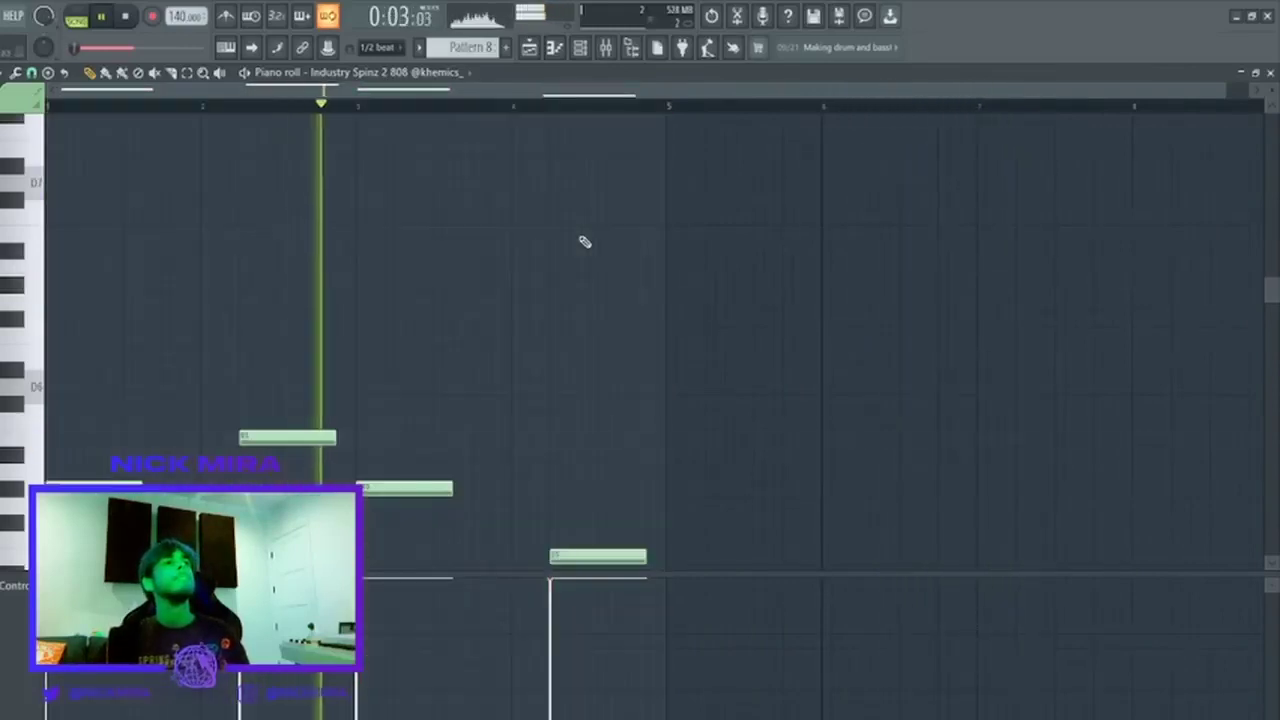
Lower the bar 2 note another octave to B4 and repeat the four-bar 808 phrase in bars 5 to 8.
{"action": "scroll", "coordinate": [431, 274], "scroll_direction": "down", "scroll_amount": 2}
{"action": "left_click_drag", "start_coordinate": [368, 292], "coordinate": [238, 378]}
{"action": "key", "text": "Delete"}
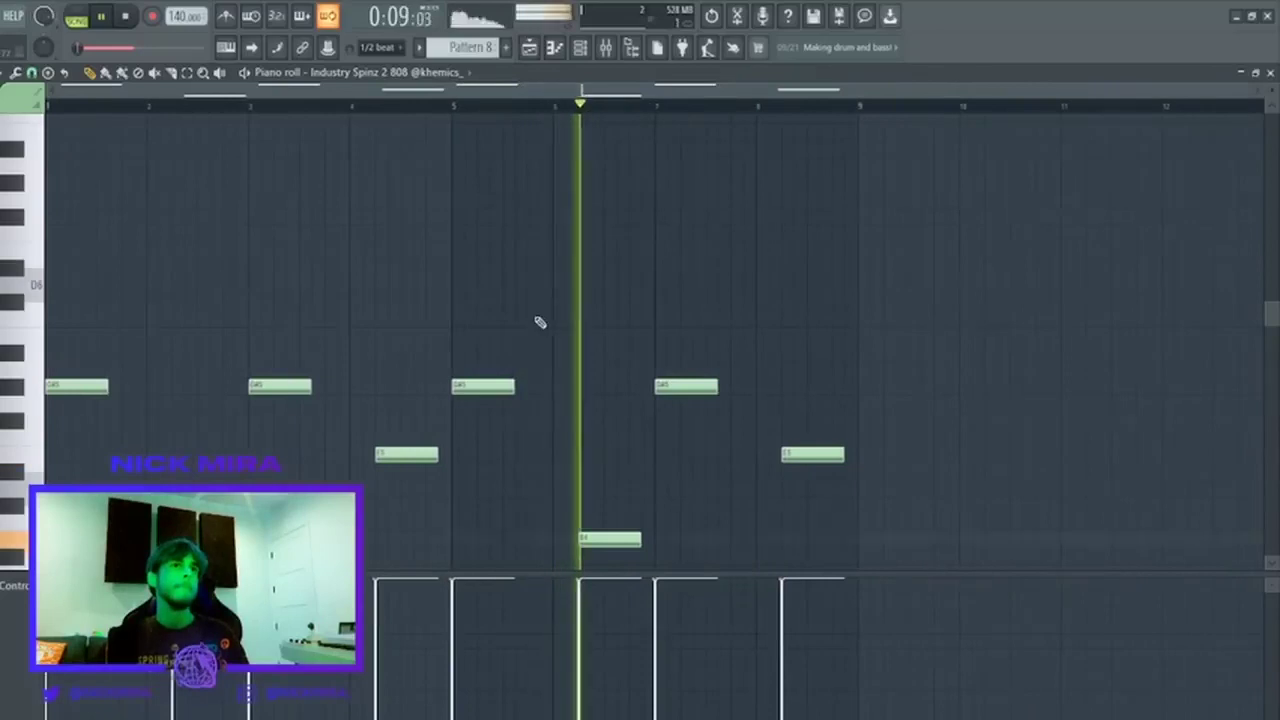
Copy every 808 note with an offset of about 1.5 beats and shorten all notes to about half a beat.
{"action": "key", "text": "ctrl+a"}
{"action": "left_click_drag", "start_coordinate": [463, 394], "coordinate": [501, 395]}
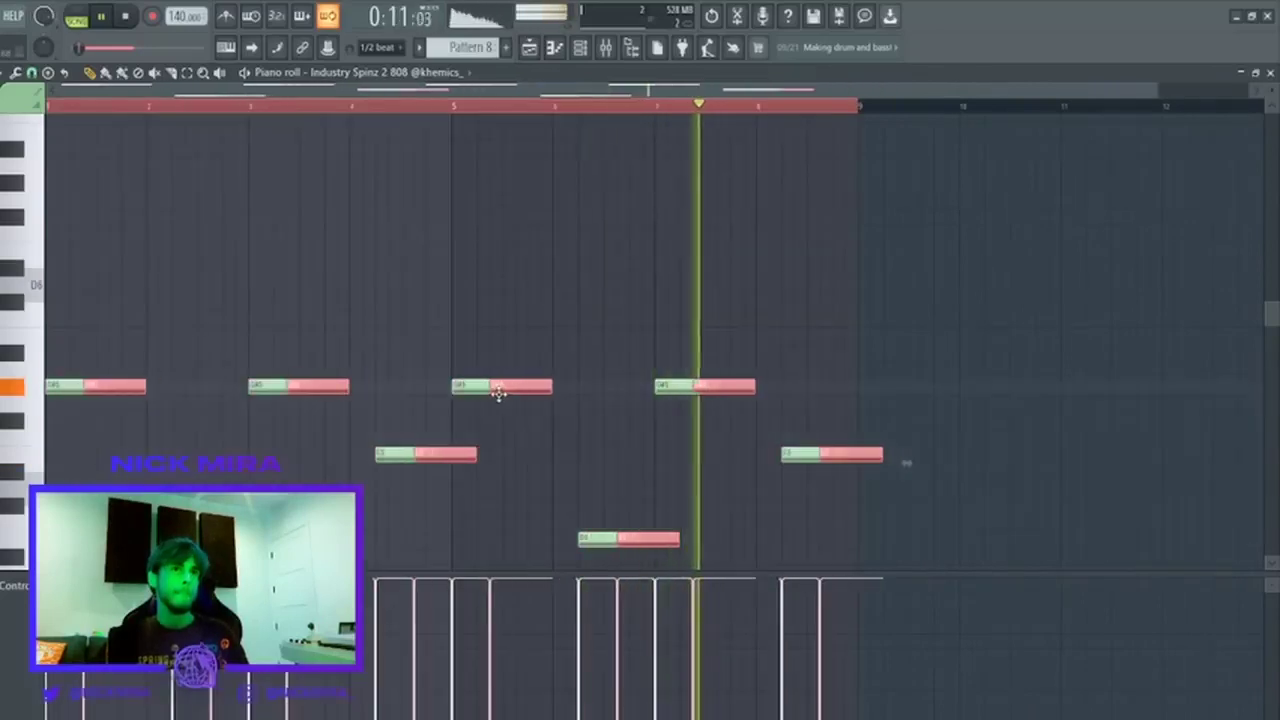
{"action": "key", "text": "ctrl+d"}
{"action": "key", "text": "shift+d"}
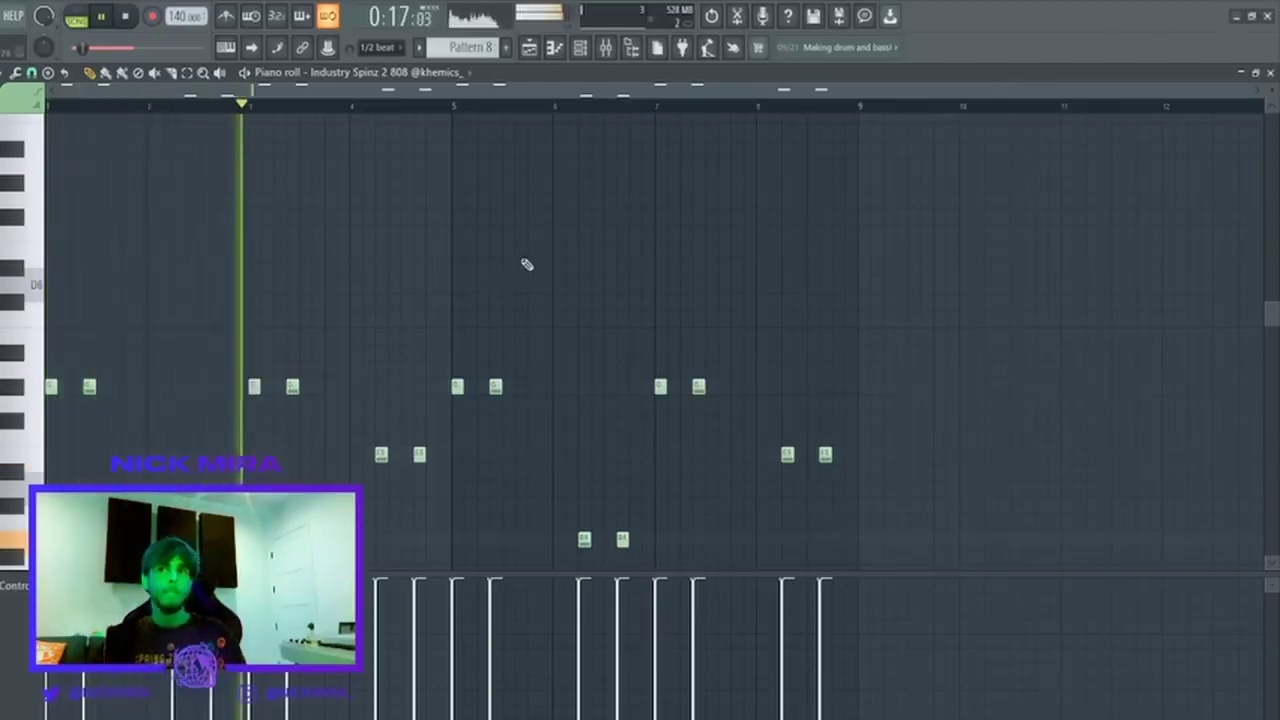
Return to the playlist and add another sample as a new channel below the 808 in the channel rack.
{"action": "key", "text": "F6"}
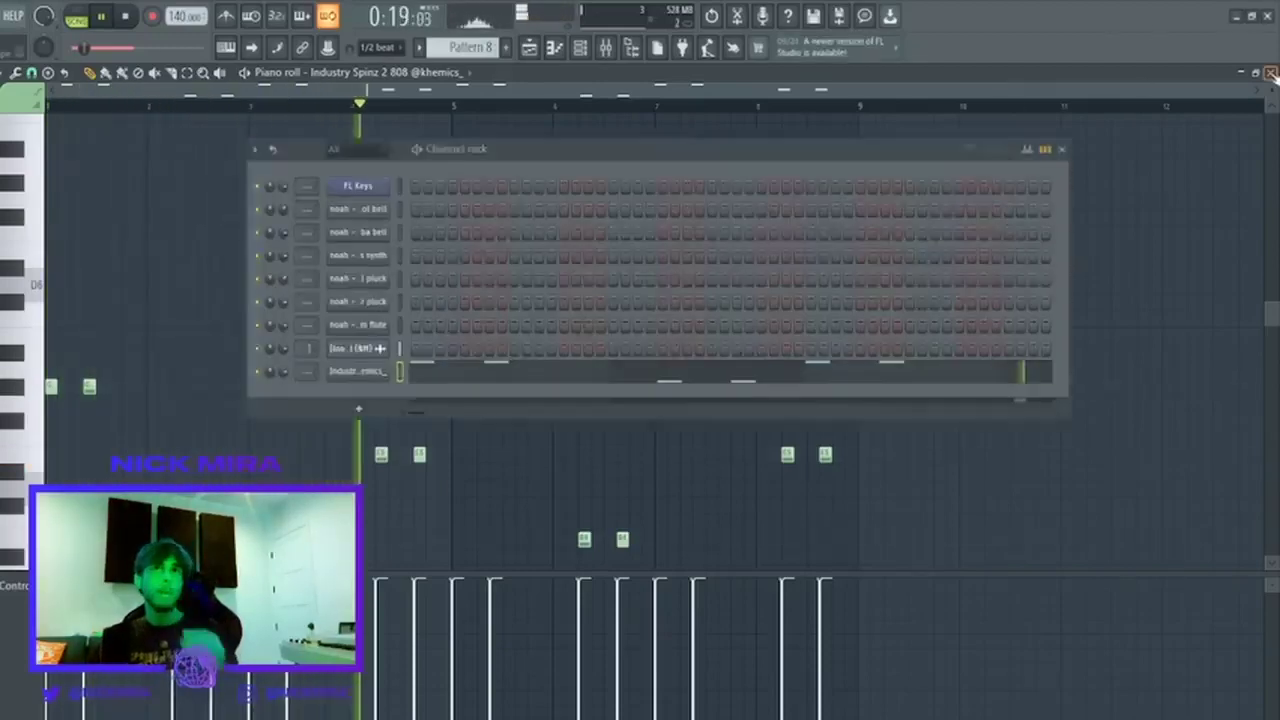
{"action": "key", "text": "F5"}
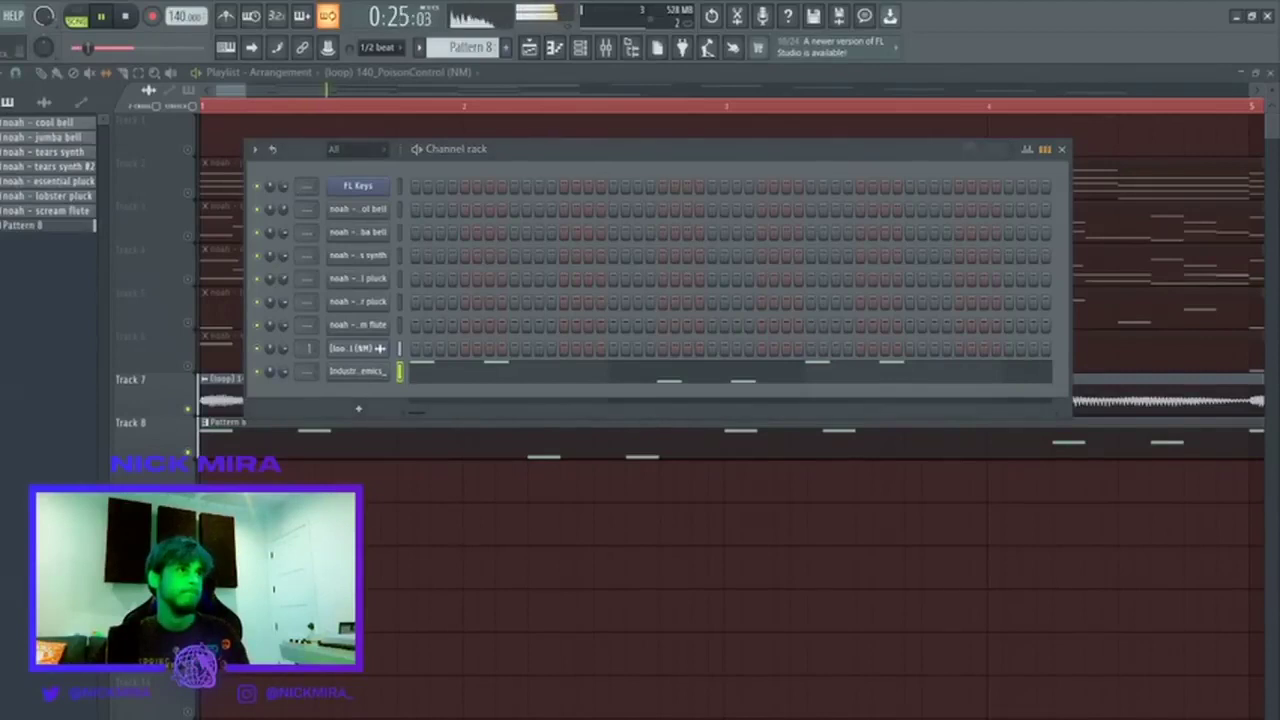
{"action": "left_click_drag", "start_coordinate": [352, 410], "coordinate": [355, 412]}
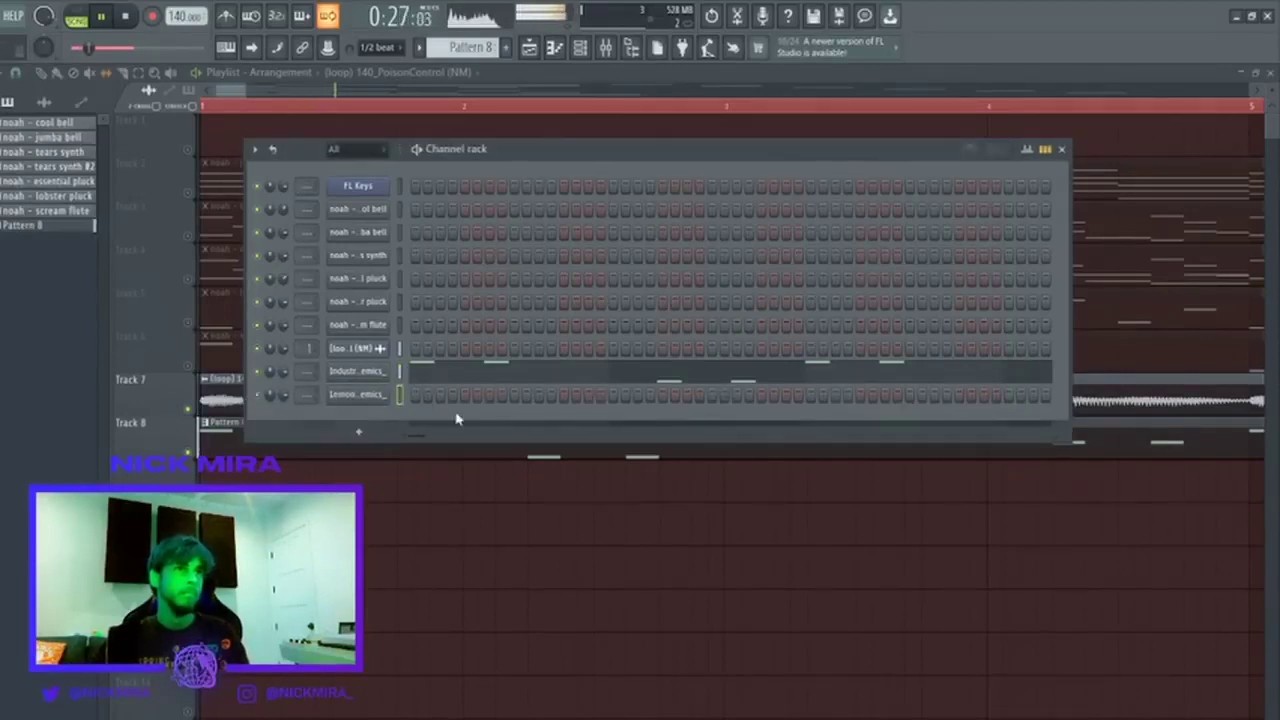
Place a Lemon Clap note on beat 3 of bar 1 and repeat it in every bar through bar 8.
{"action": "key", "text": "F7"}
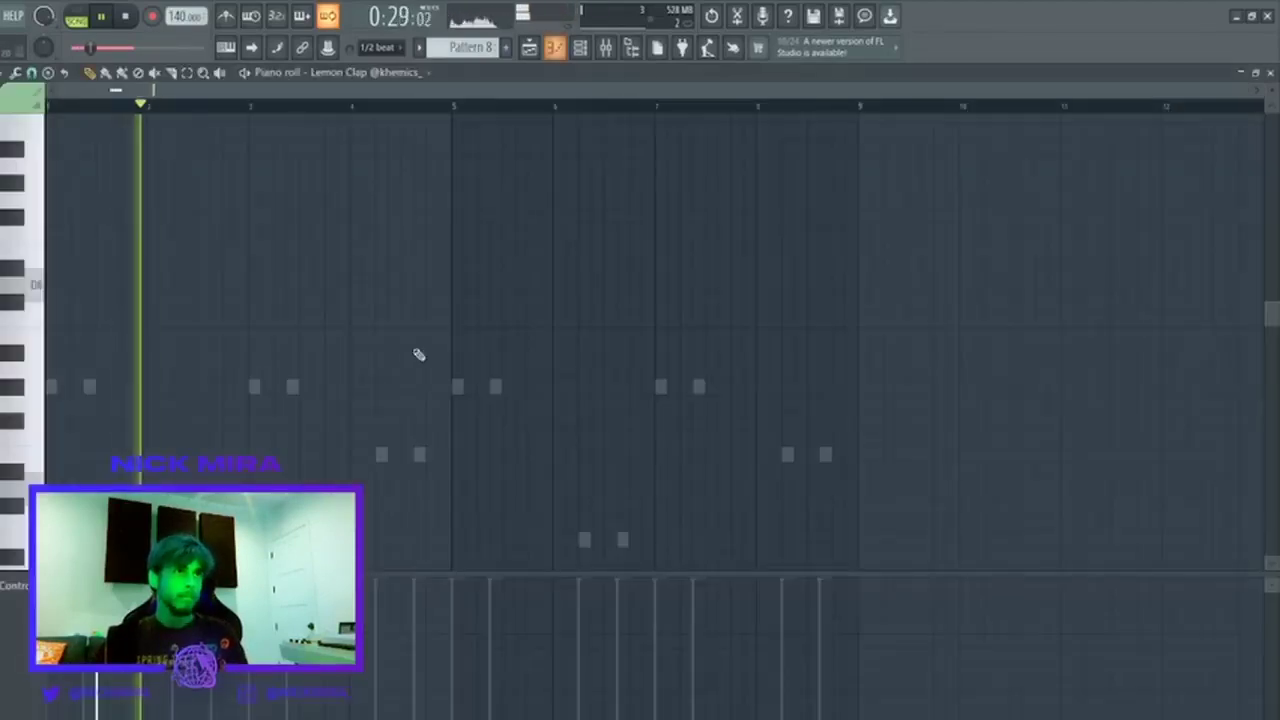
{"action": "left_click_drag", "start_coordinate": [147, 106], "coordinate": [47, 106]}
{"action": "key", "text": "ctrl+b"}
{"action": "key", "text": "ctrl+b"}
{"action": "key", "text": "ctrl+b"}
{"action": "key", "text": "ctrl+b"}
{"action": "key", "text": "ctrl+b"}
{"action": "key", "text": "ctrl+b"}
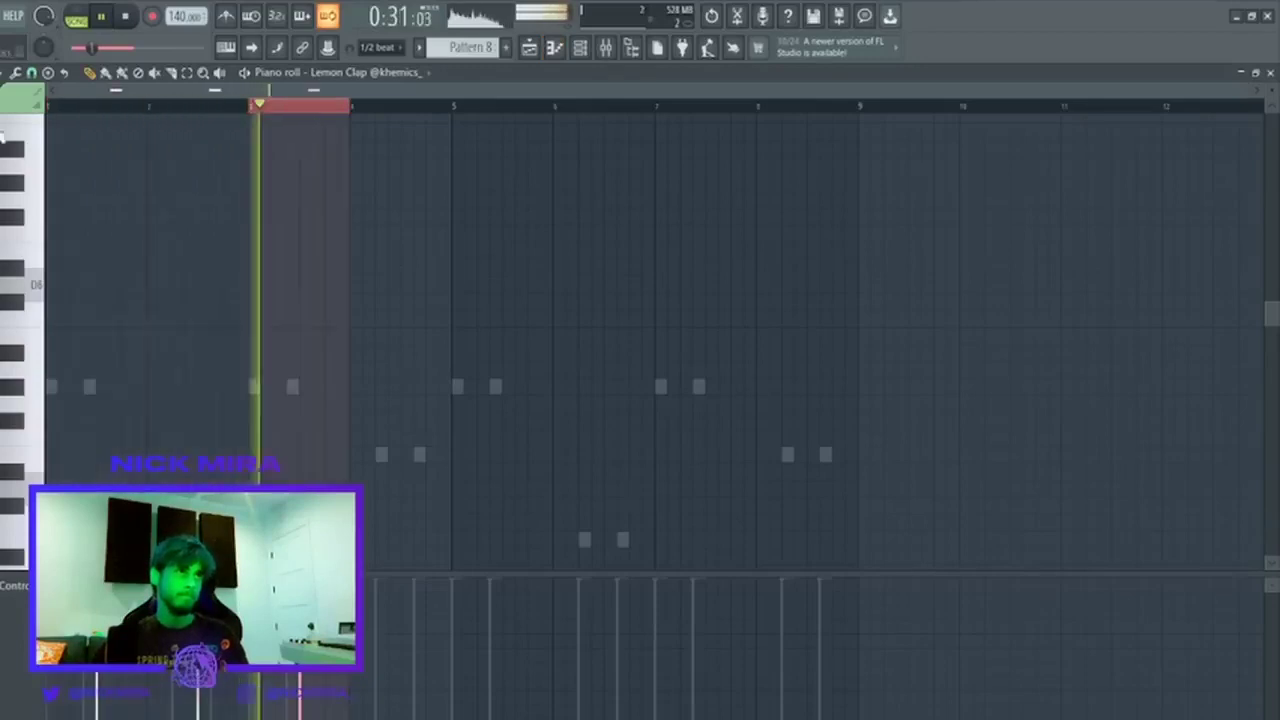
{"action": "key", "text": "ctrl+a"}
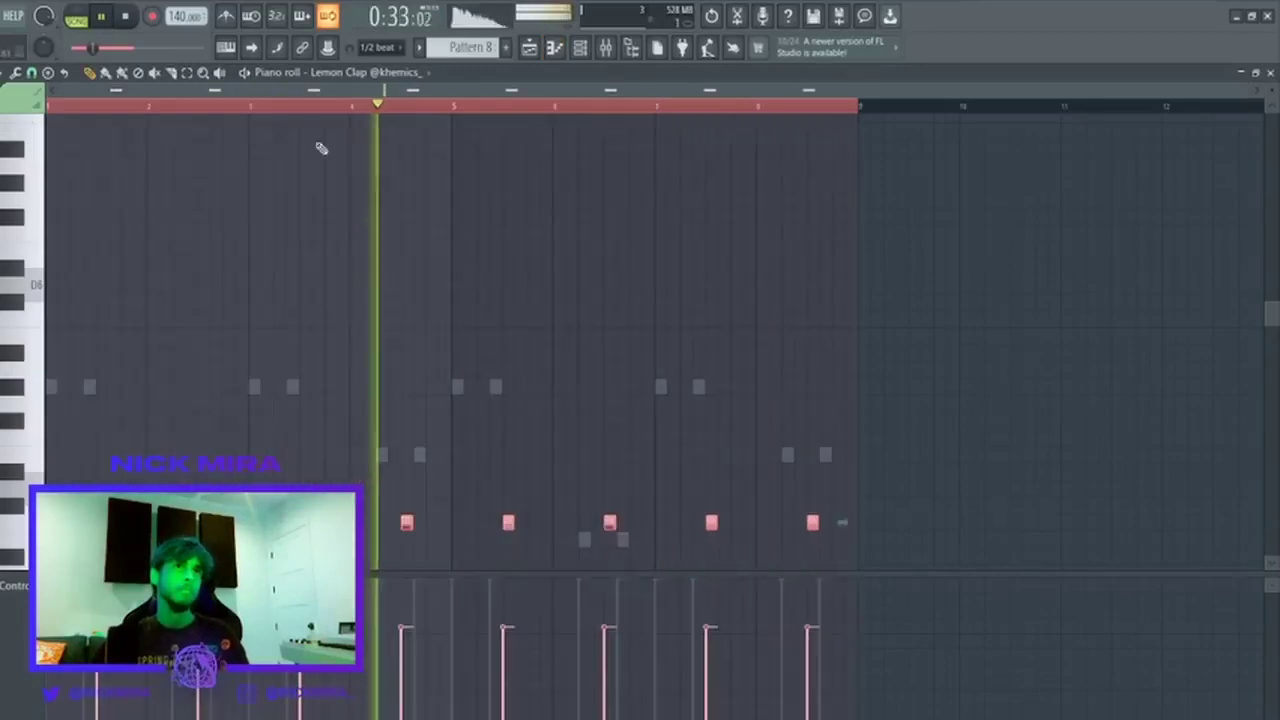
{"action": "scroll", "coordinate": [464, 206], "scroll_direction": "up", "scroll_amount": 3}
{"action": "key", "text": "ctrl+d"}
{"action": "key", "text": "Escape"}
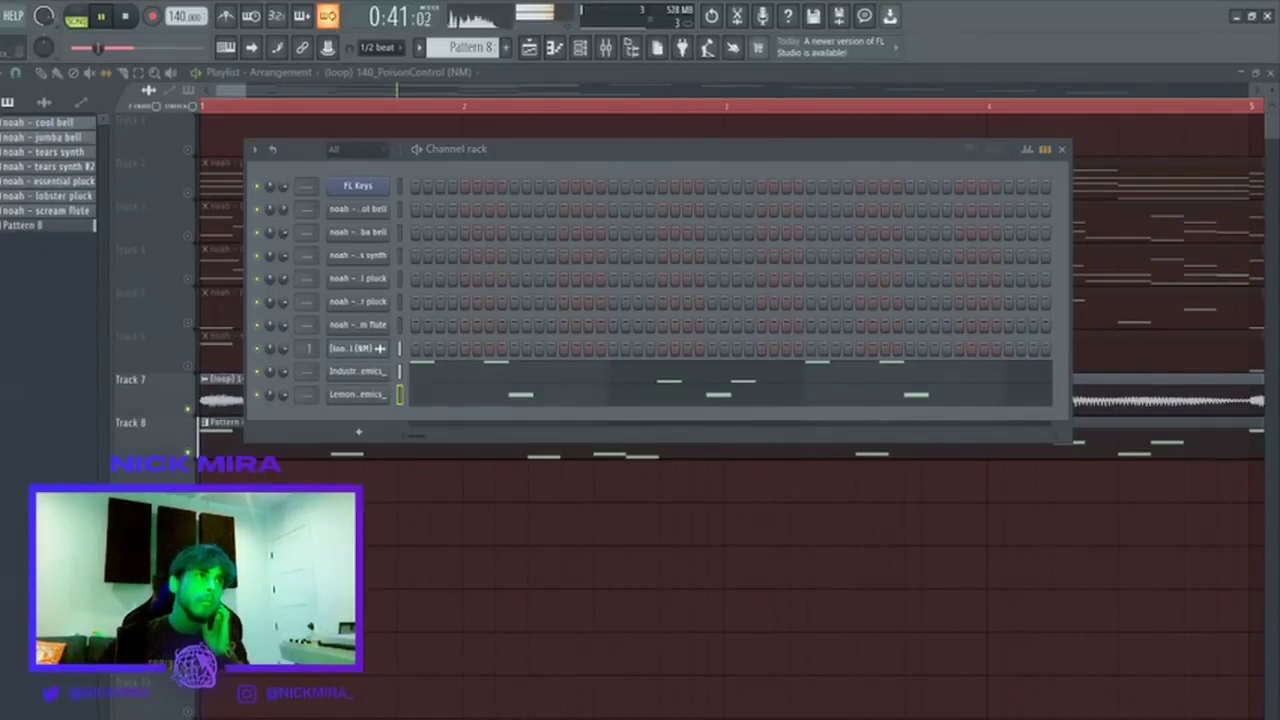
Add the Platinum HH sample as a channel with a hit on every second step and an extra hit on step 2.
{"action": "left_click_drag", "start_coordinate": [318, 418], "coordinate": [378, 434]}
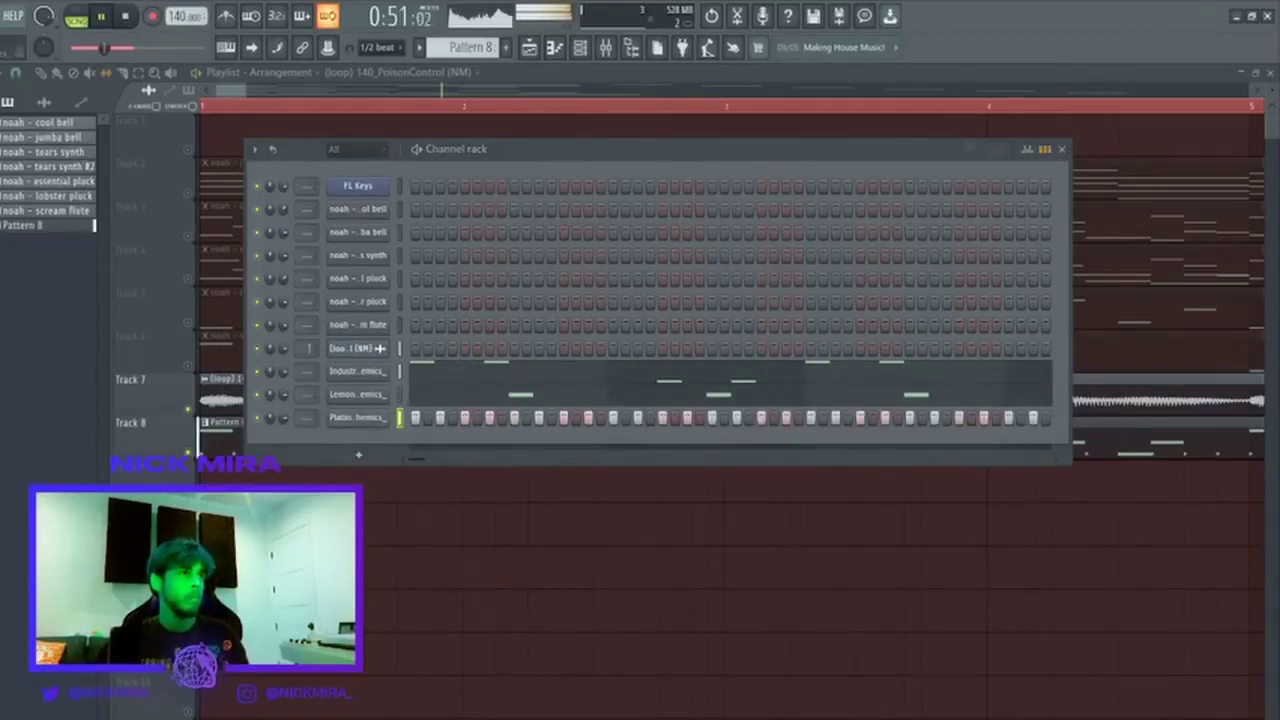
{"action": "left_click", "coordinate": [352, 418]}
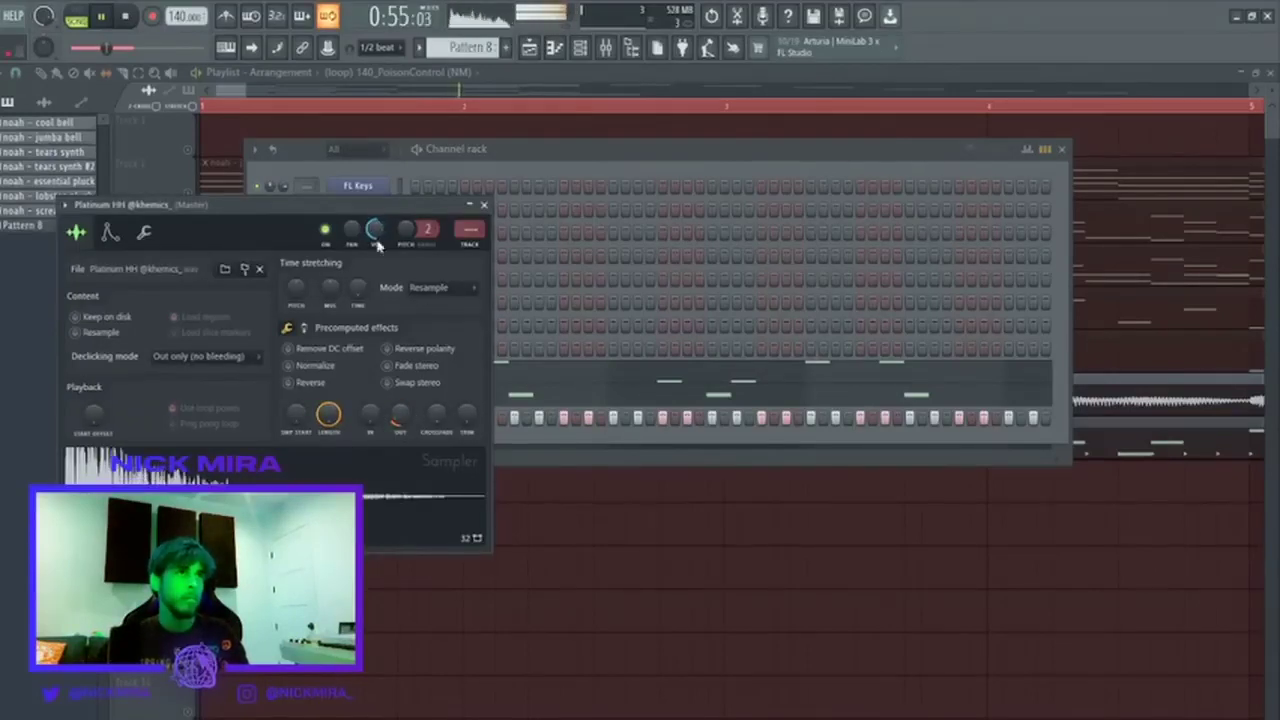
{"action": "left_click", "coordinate": [513, 425]}
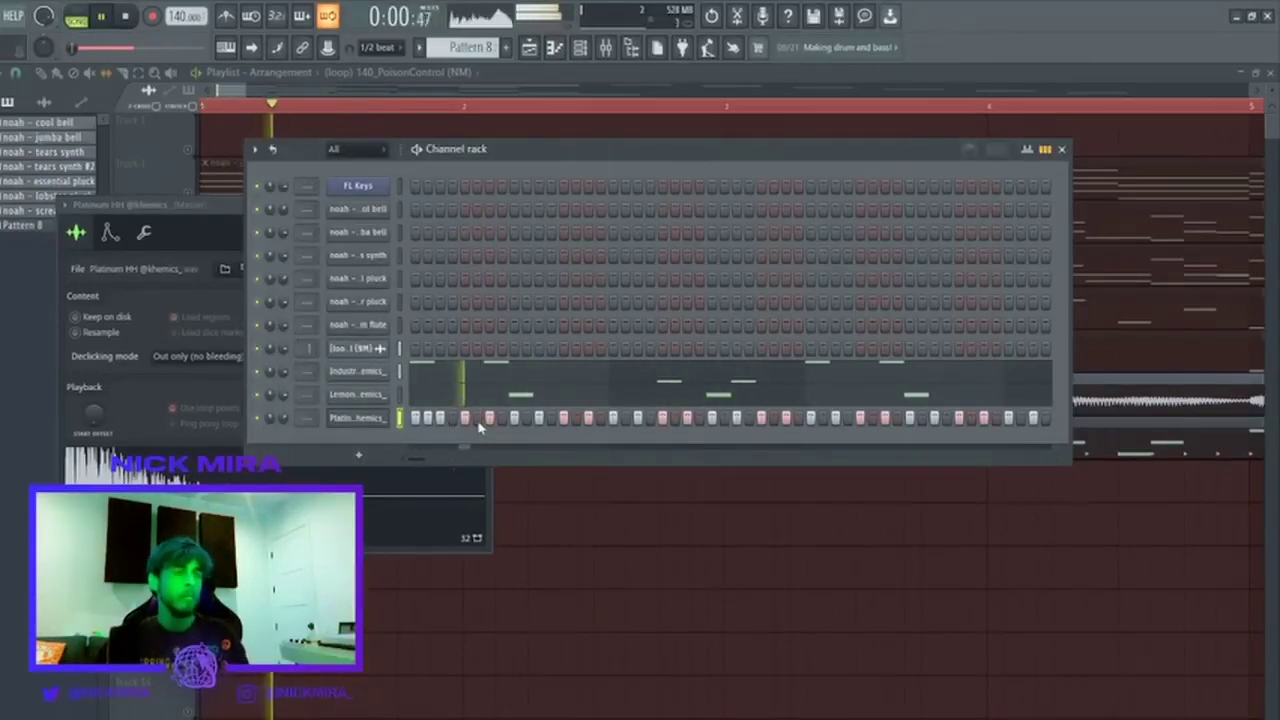
Open the Platinum HH piano roll and extend all hi-hat notes with legato so each reaches the next.
{"action": "key", "text": "space"}
{"action": "right_click", "coordinate": [380, 421]}
{"action": "left_click", "coordinate": [408, 425]}
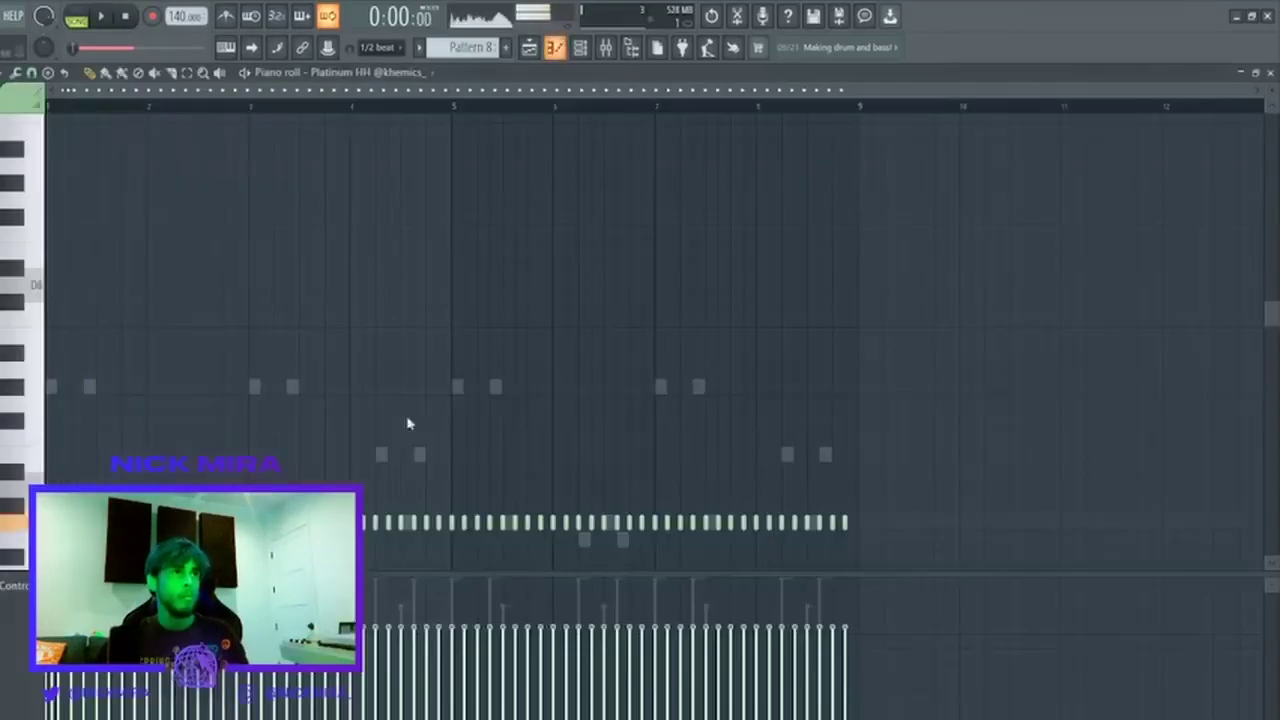
{"action": "key", "text": "space"}
{"action": "scroll", "coordinate": [109, 346], "scroll_direction": "down", "scroll_amount": 3}
{"action": "scroll", "coordinate": [91, 104], "scroll_direction": "up", "scroll_amount": 3}
{"action": "key", "text": "space"}
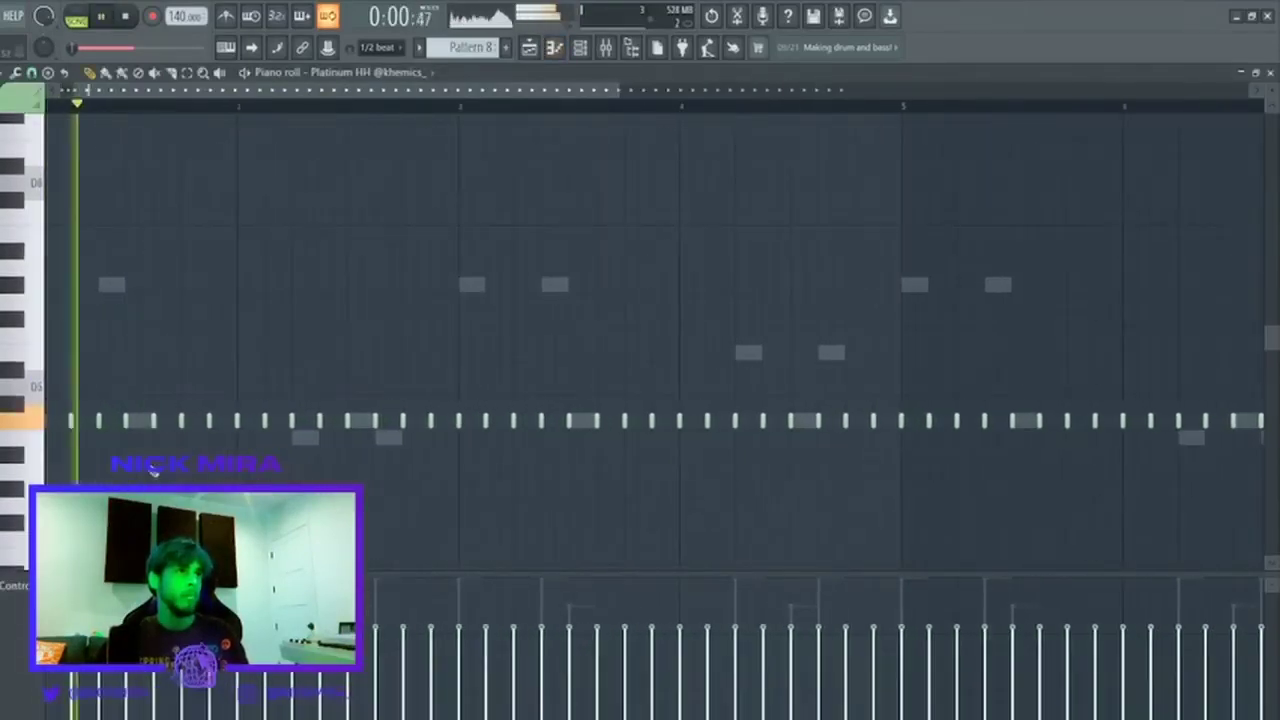
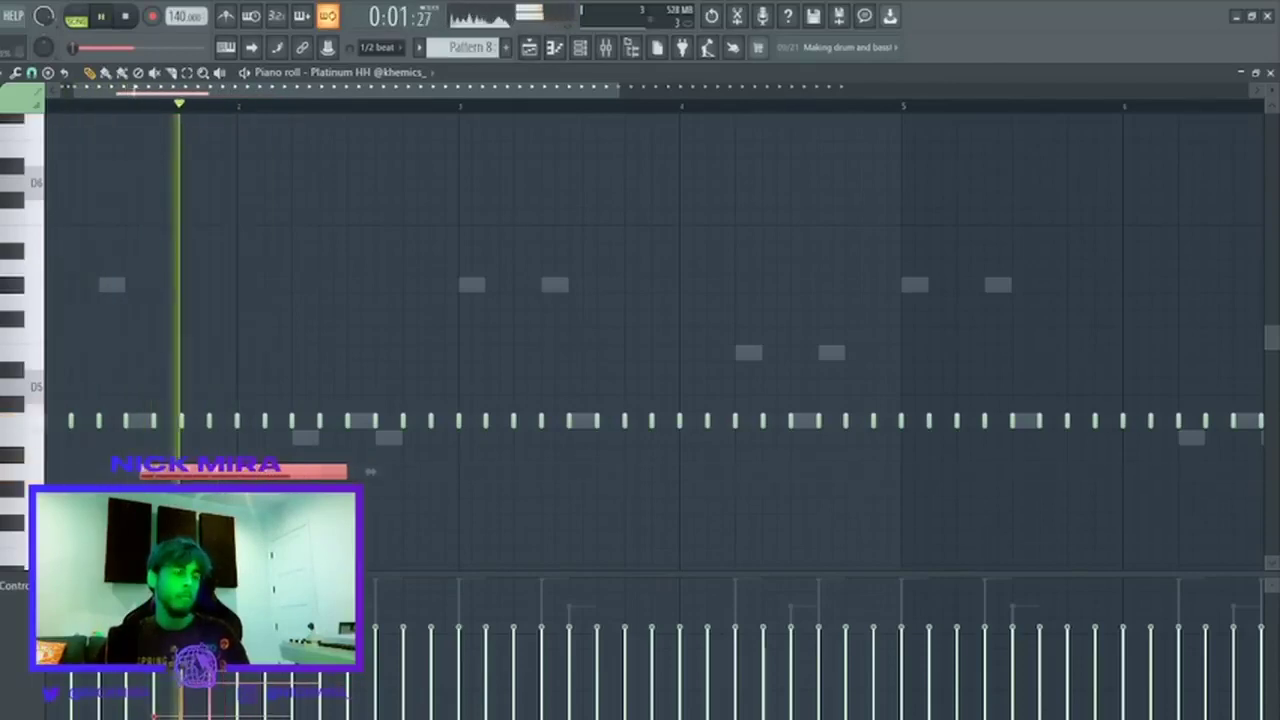
{"action": "left_click", "coordinate": [254, 406], "text": "ctrl"}
{"action": "key", "text": "ctrl+l"}
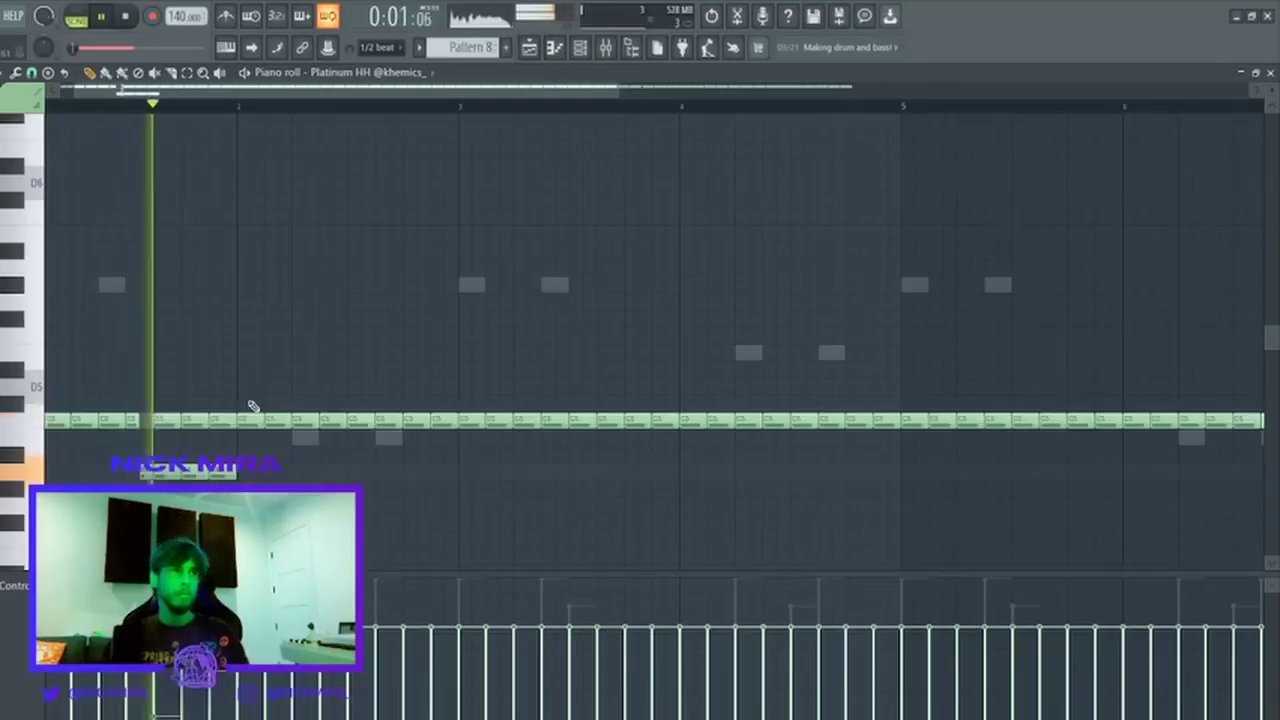
Split the hi-hat notes on beats 2 and 3 of bar 2 into two equal shorter hits.
{"action": "left_click", "coordinate": [314, 420]}
{"action": "left_click_drag", "start_coordinate": [373, 420], "coordinate": [361, 418]}
{"action": "left_click", "coordinate": [368, 421]}
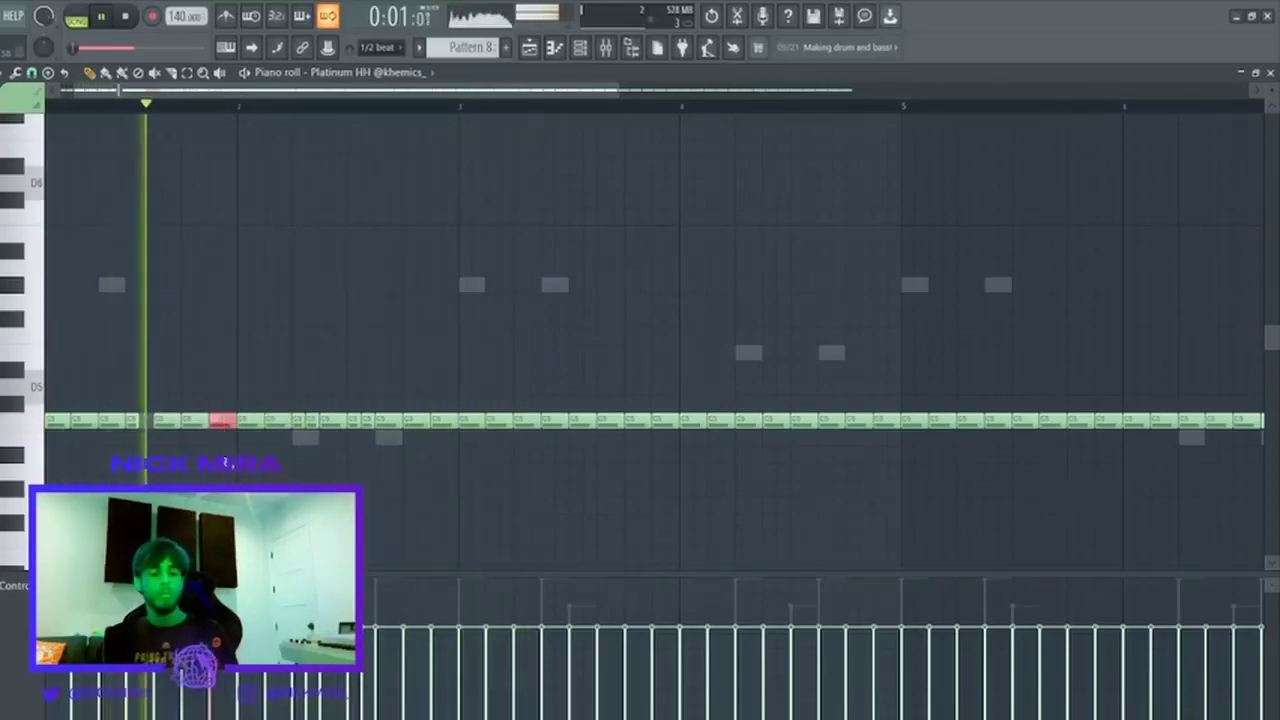
{"action": "key", "text": "space"}
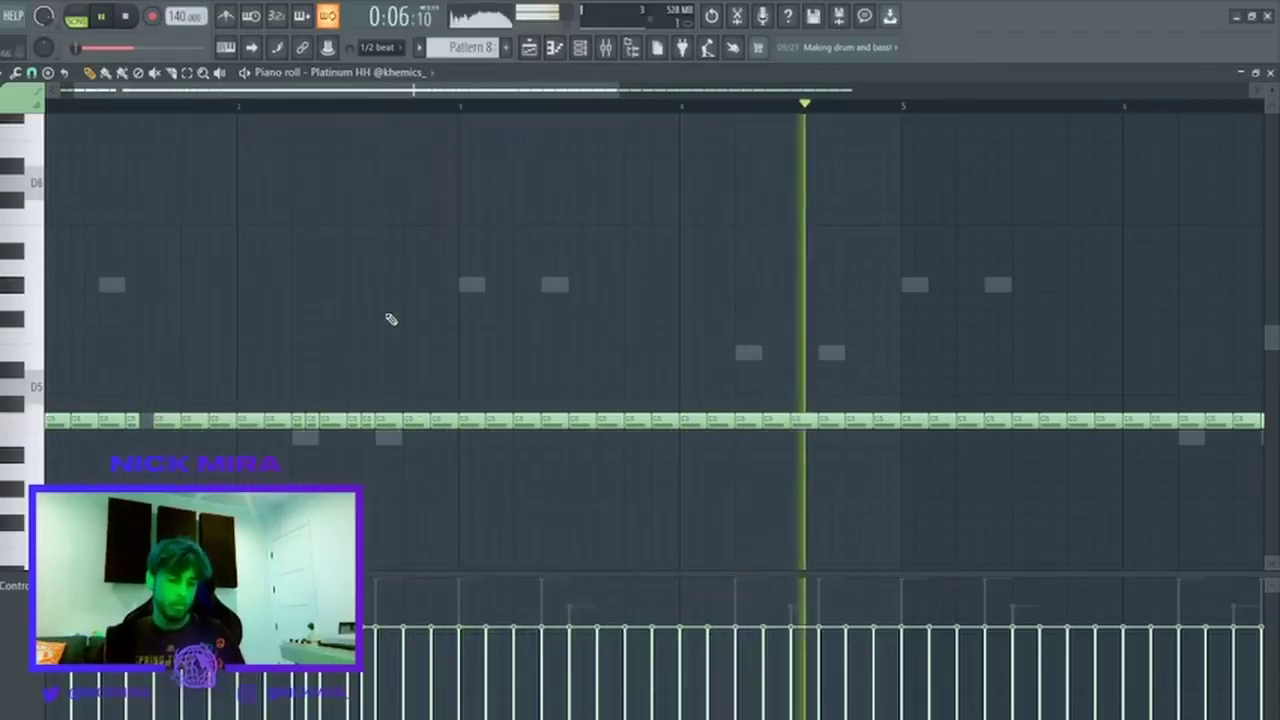
Chop the hi-hat note just before beat 2 of bar 4 into a fast roll and fill beat 4 with repeated short hits.
{"action": "left_click_drag", "start_coordinate": [713, 410], "coordinate": [734, 443]}
{"action": "key", "text": "ctrl+u"}
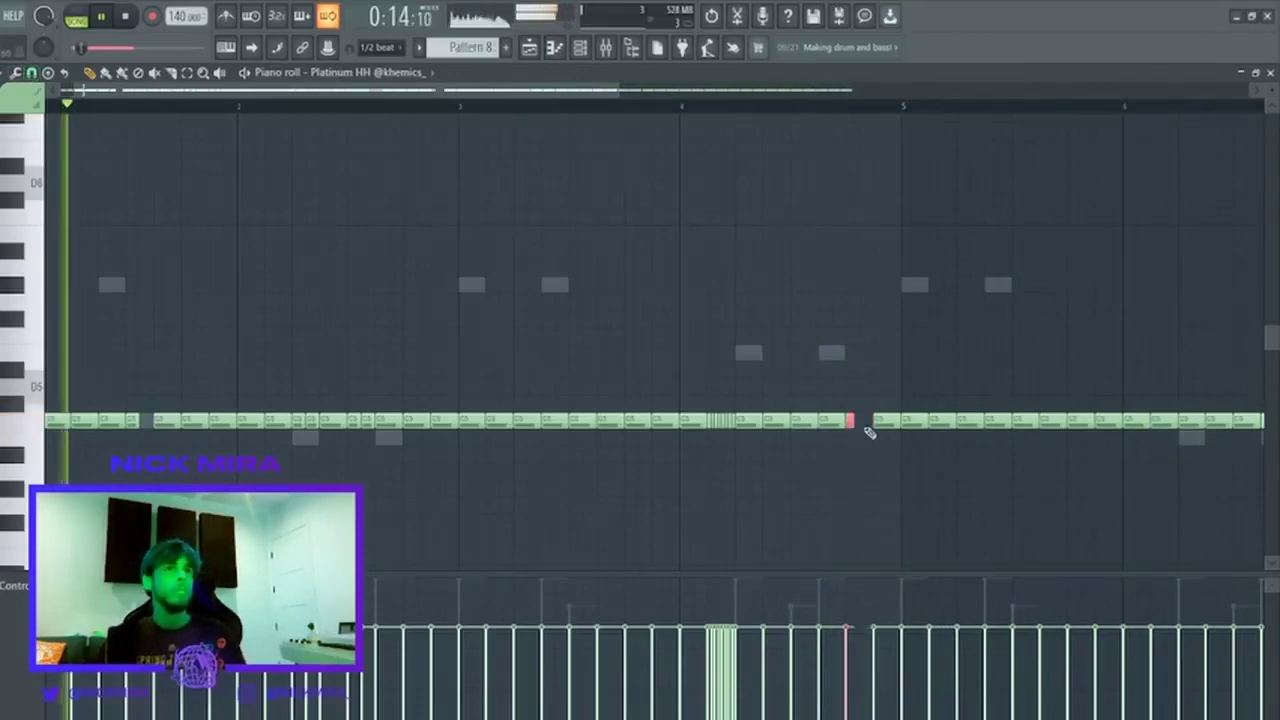
{"action": "key", "text": "ctrl+b"}
{"action": "key", "text": "ctrl+b"}
{"action": "key", "text": "ctrl+b"}
{"action": "key", "text": "ctrl+b"}
{"action": "key", "text": "ctrl+b"}
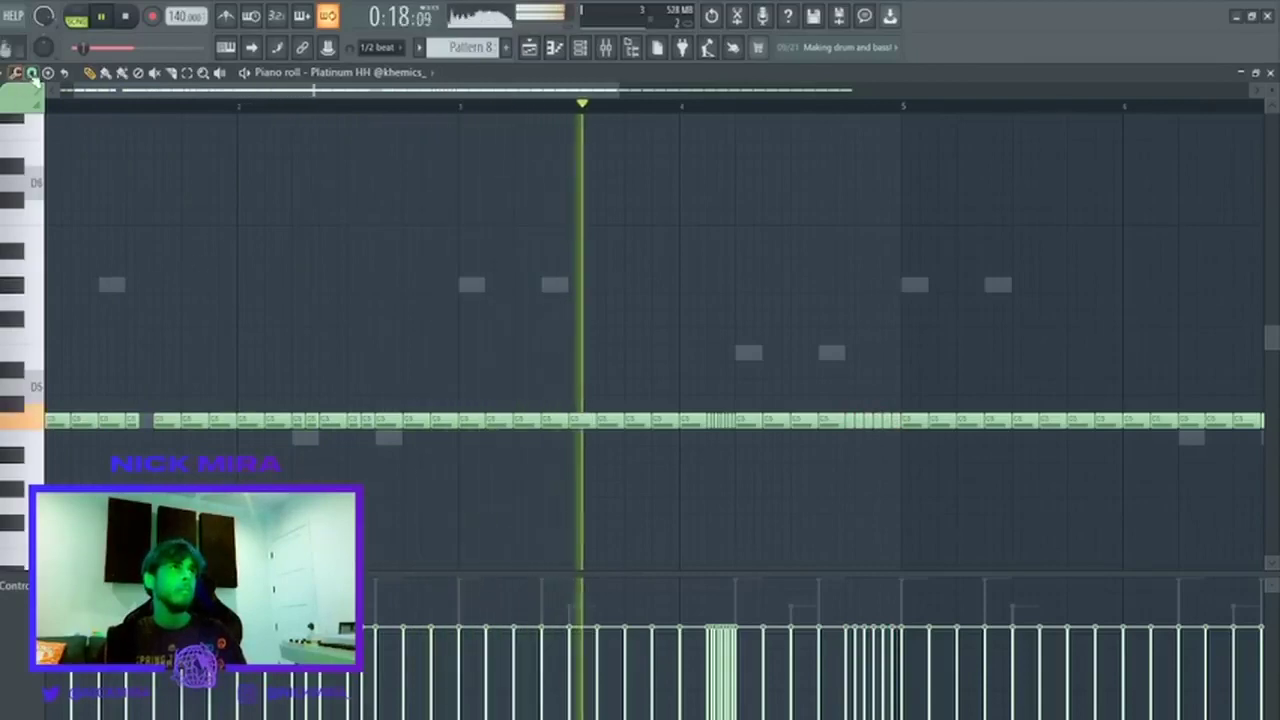
Split the first hi-hat note of bar 3 and repeat the four-bar hi-hat pattern in bars 5 to 8.
{"action": "left_click", "coordinate": [478, 420]}
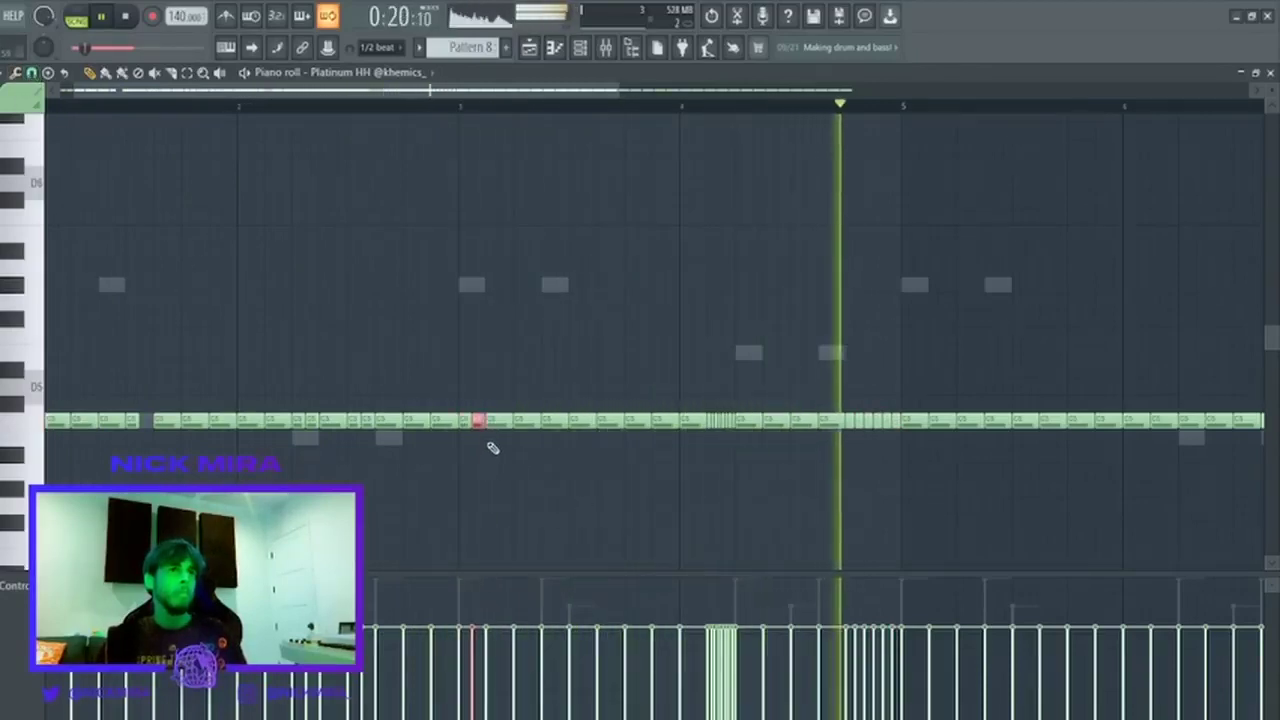
{"action": "key", "text": "ctrl+d"}
{"action": "left_click_drag", "start_coordinate": [386, 92], "coordinate": [63, 96]}
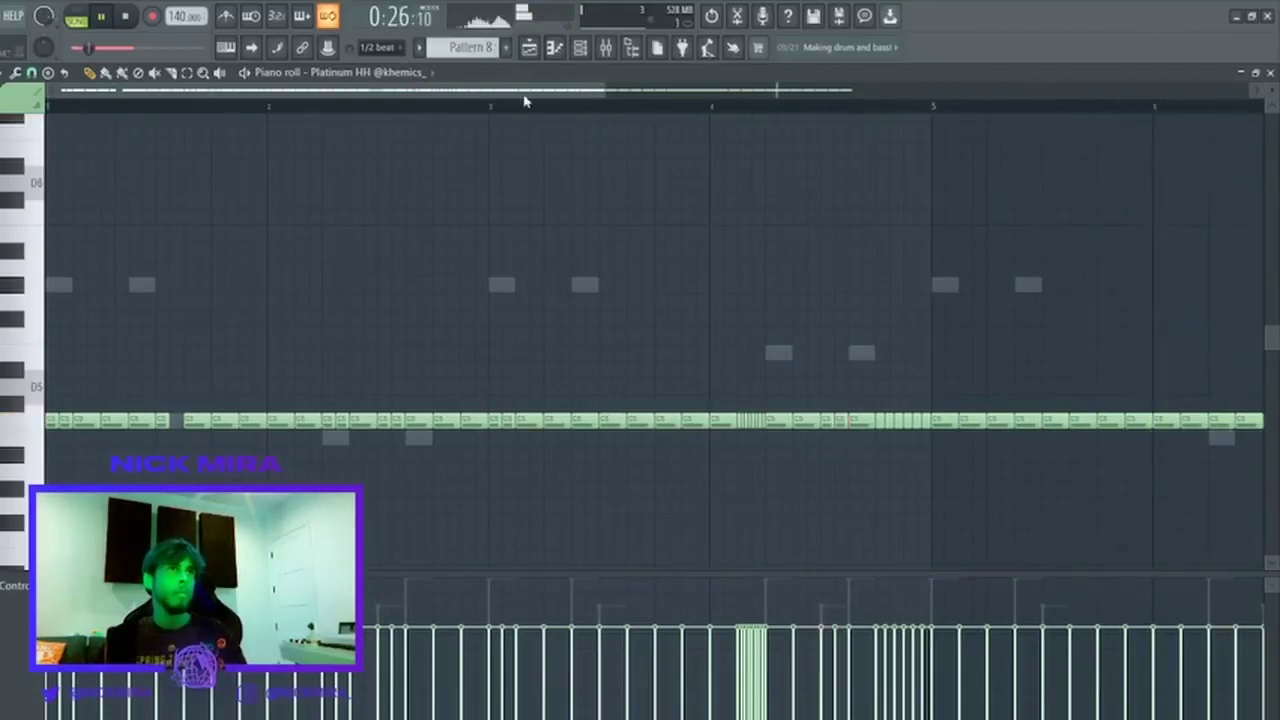
{"action": "scroll", "coordinate": [524, 101], "scroll_direction": "down", "scroll_amount": 3}
{"action": "left_click_drag", "start_coordinate": [465, 395], "coordinate": [1090, 566]}
{"action": "key", "text": "ctrl+d"}
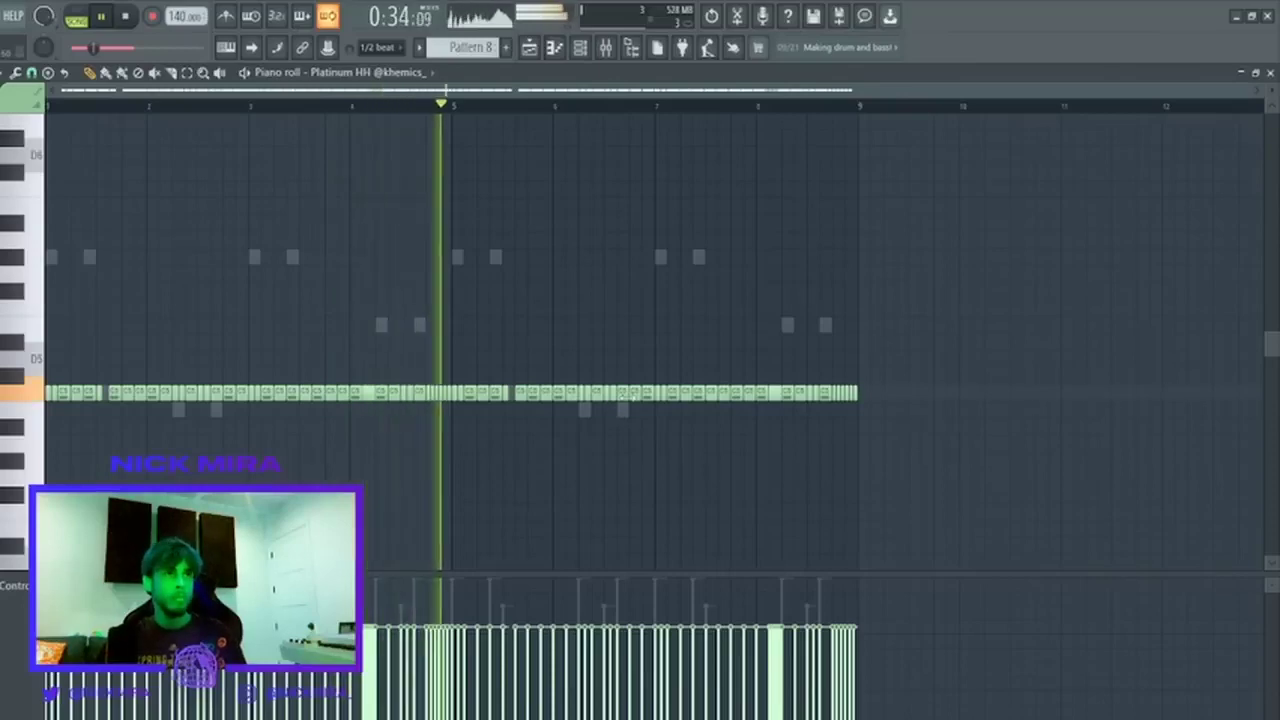
{"action": "key", "text": "Escape"}
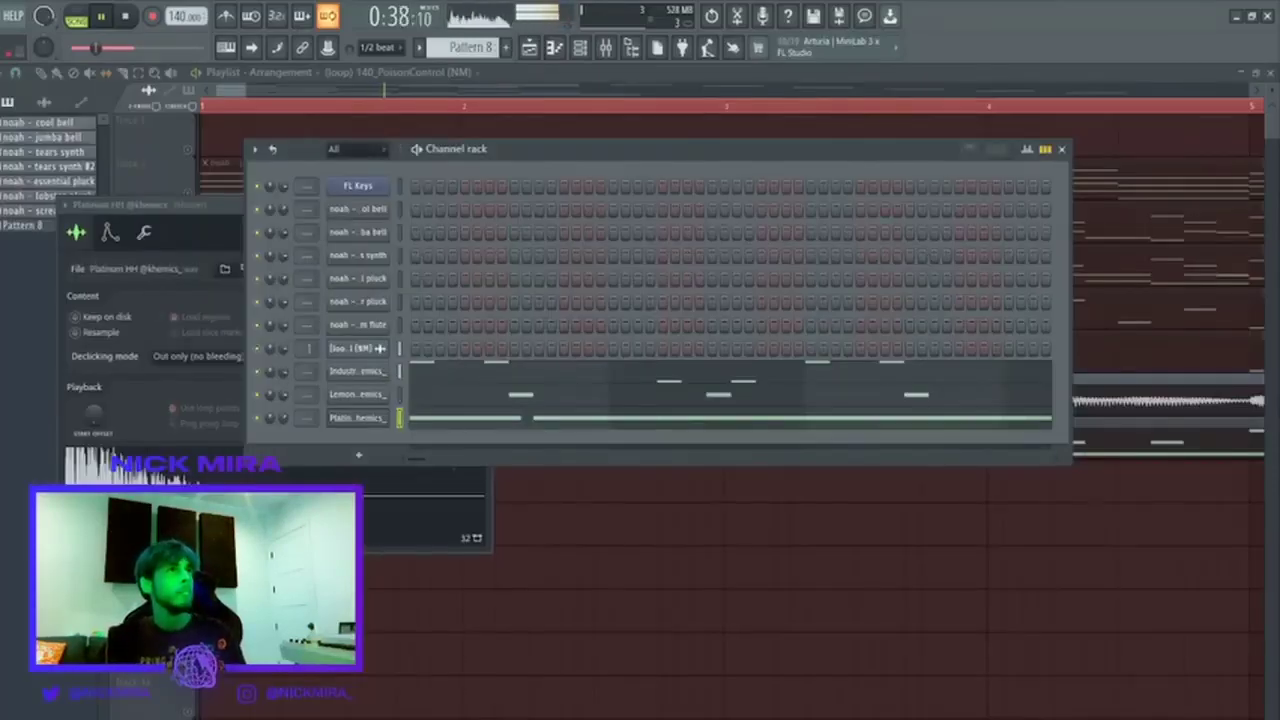
Add 808 notes on beat 4 of bars 1 and 3, with the bar 3 note at B5 and the bar 1 note lowered to C5.
{"action": "left_click", "coordinate": [450, 375]}
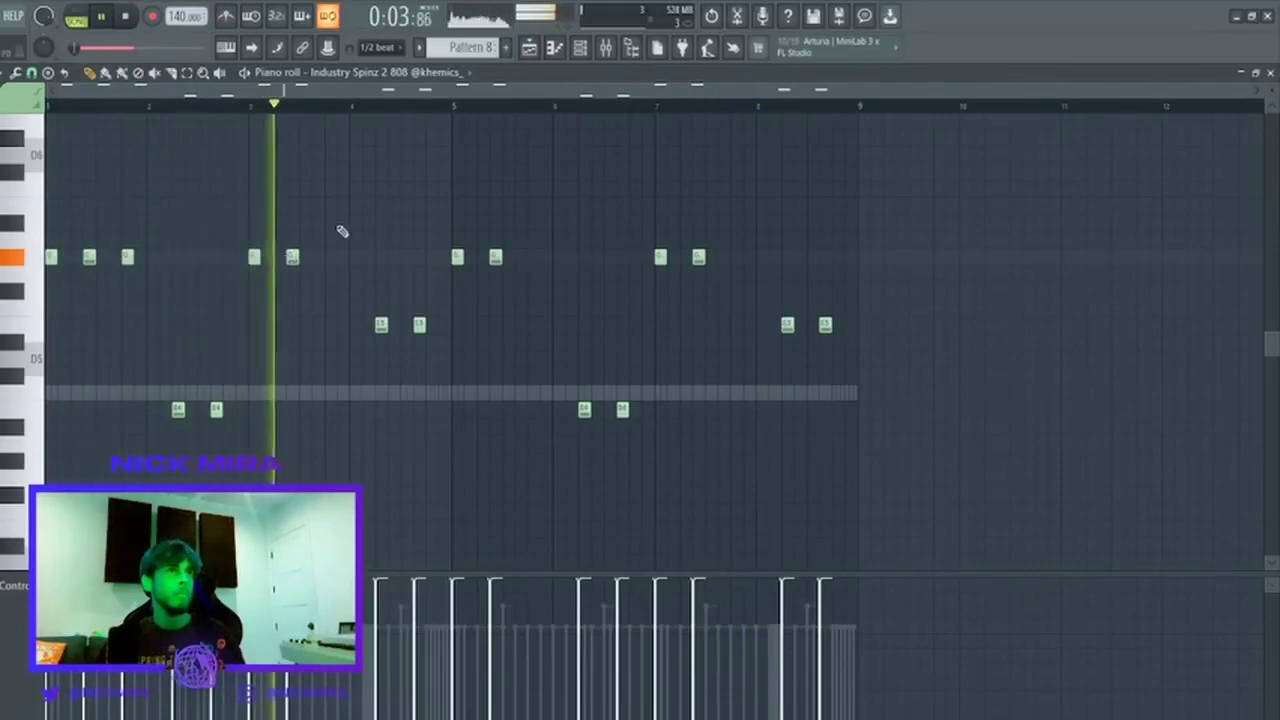
{"action": "left_click", "coordinate": [319, 207]}
{"action": "left_click_drag", "start_coordinate": [321, 208], "coordinate": [332, 207]}
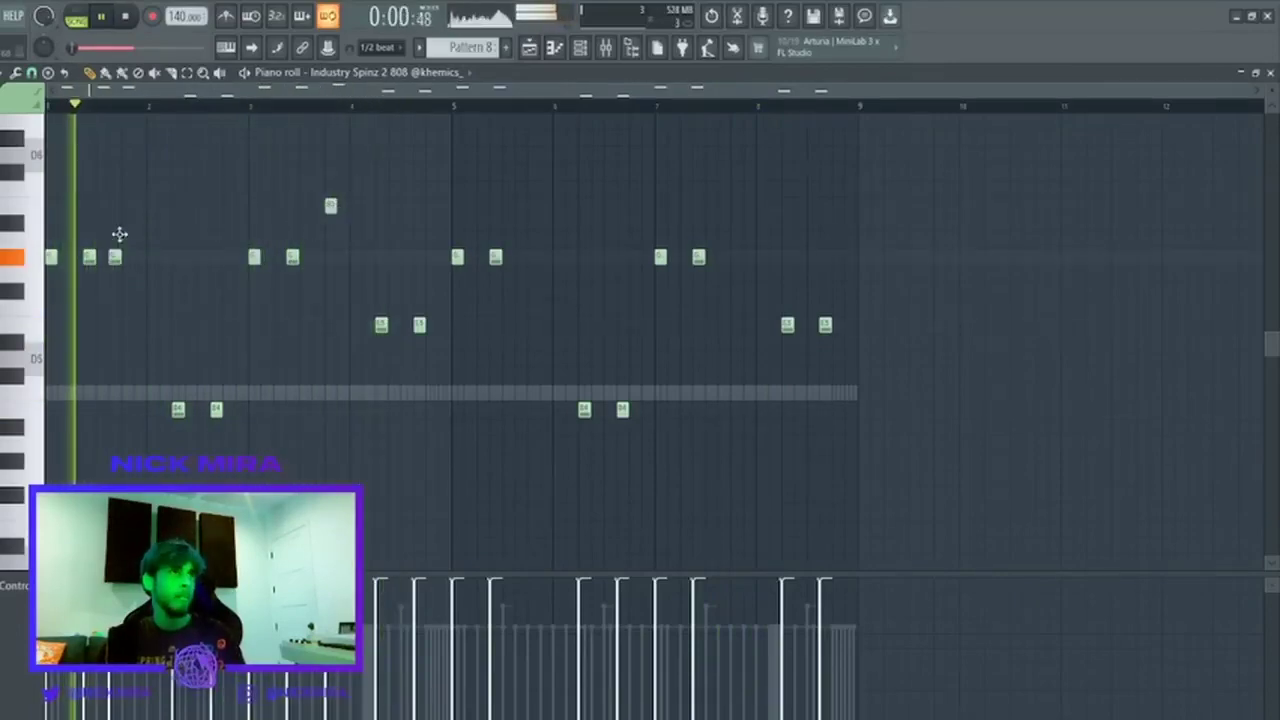
{"action": "left_click_drag", "start_coordinate": [127, 257], "coordinate": [129, 206]}
{"action": "key", "text": "space"}
{"action": "key", "text": "shift+Up"}
{"action": "key", "text": "shift+Up"}
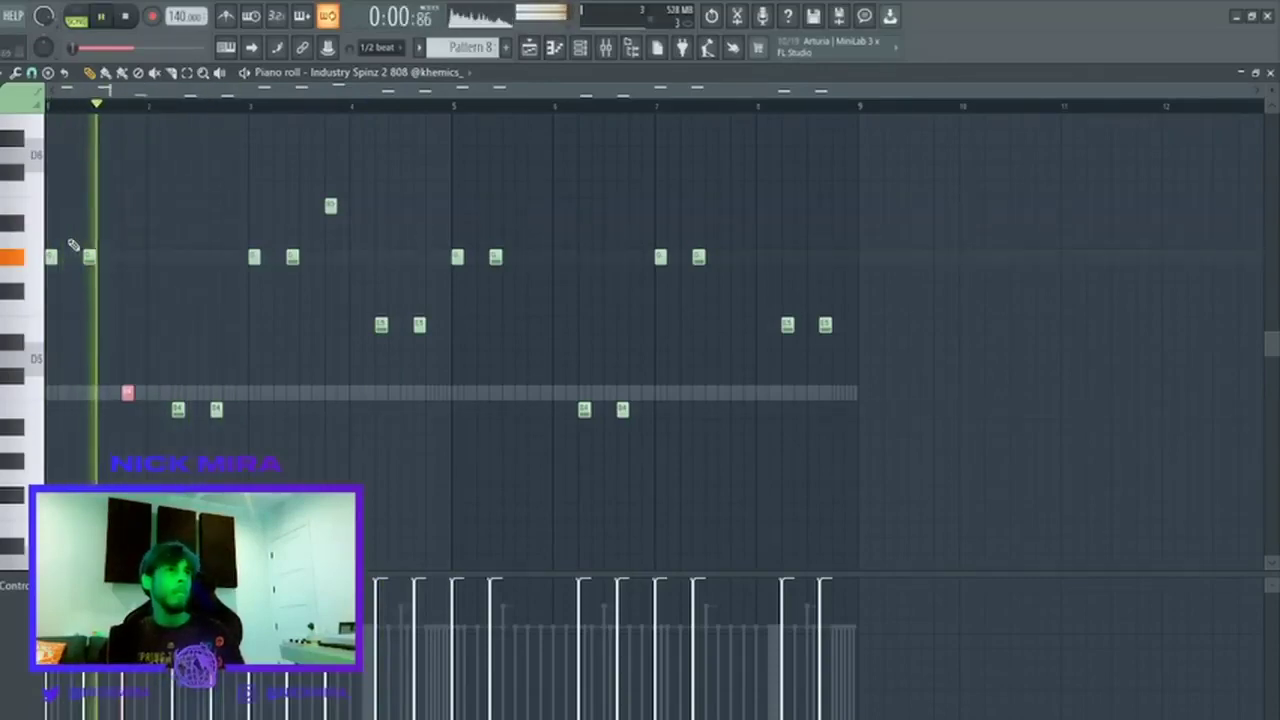
Transpose all 808 notes up one octave and play the pattern.
{"action": "key", "text": "ctrl+a"}
{"action": "key", "text": "ctrl+Up"}
{"action": "key", "text": "space"}
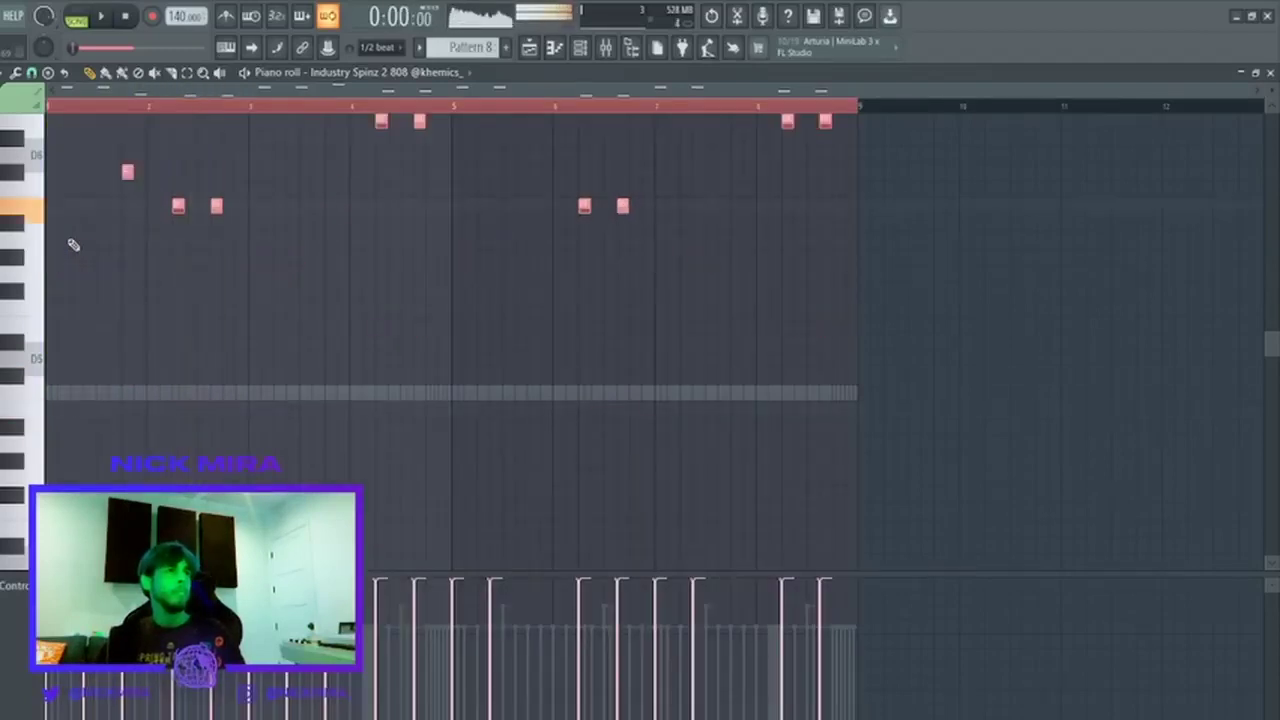
{"action": "key", "text": "ctrl+d"}
{"action": "key", "text": "space"}
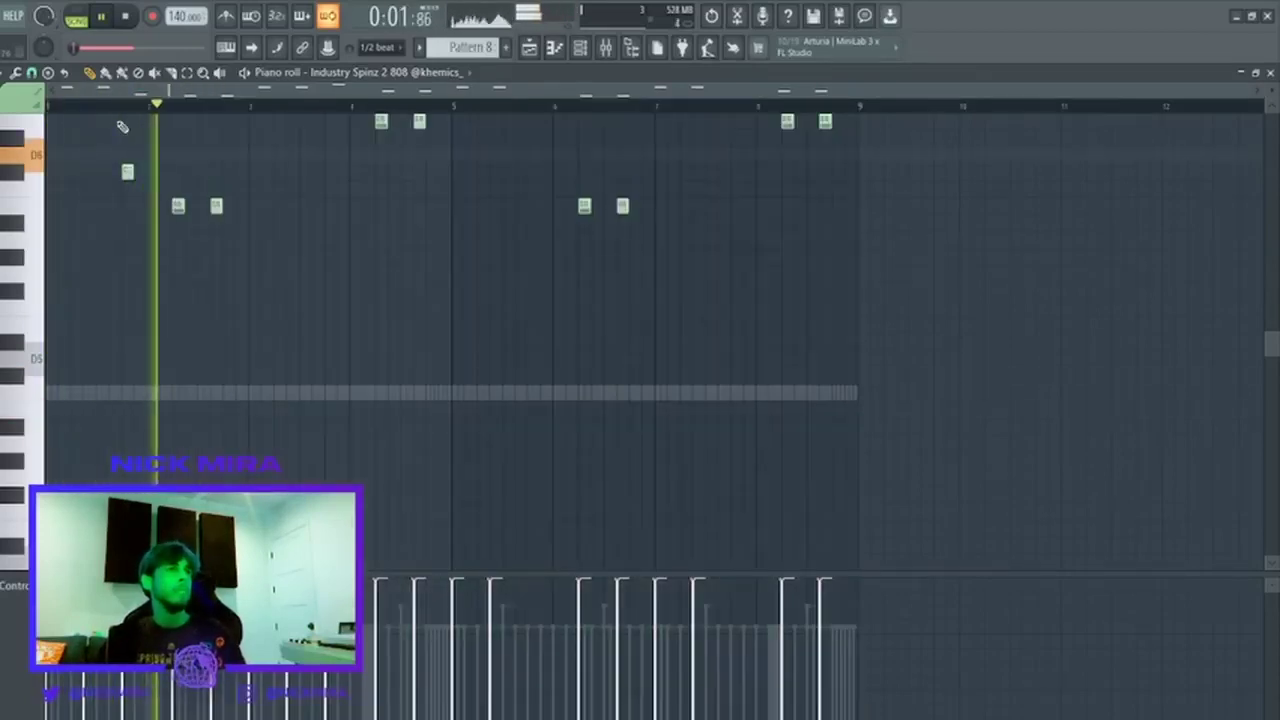
Raise the 808 note on beat 4 of bar 1 to D#6 and transpose all notes down one octave.
{"action": "left_click_drag", "start_coordinate": [118, 127], "coordinate": [147, 203]}
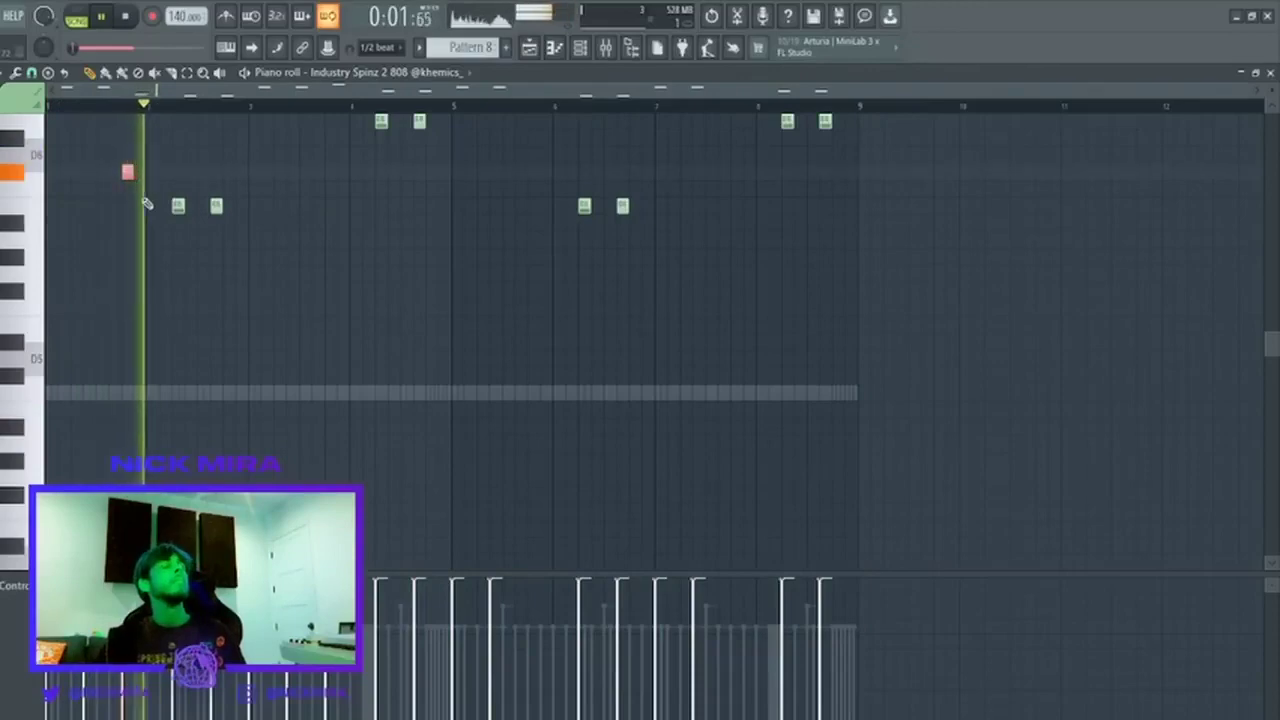
{"action": "scroll", "coordinate": [144, 208], "scroll_direction": "up", "scroll_amount": 3}
{"action": "key", "text": "space"}
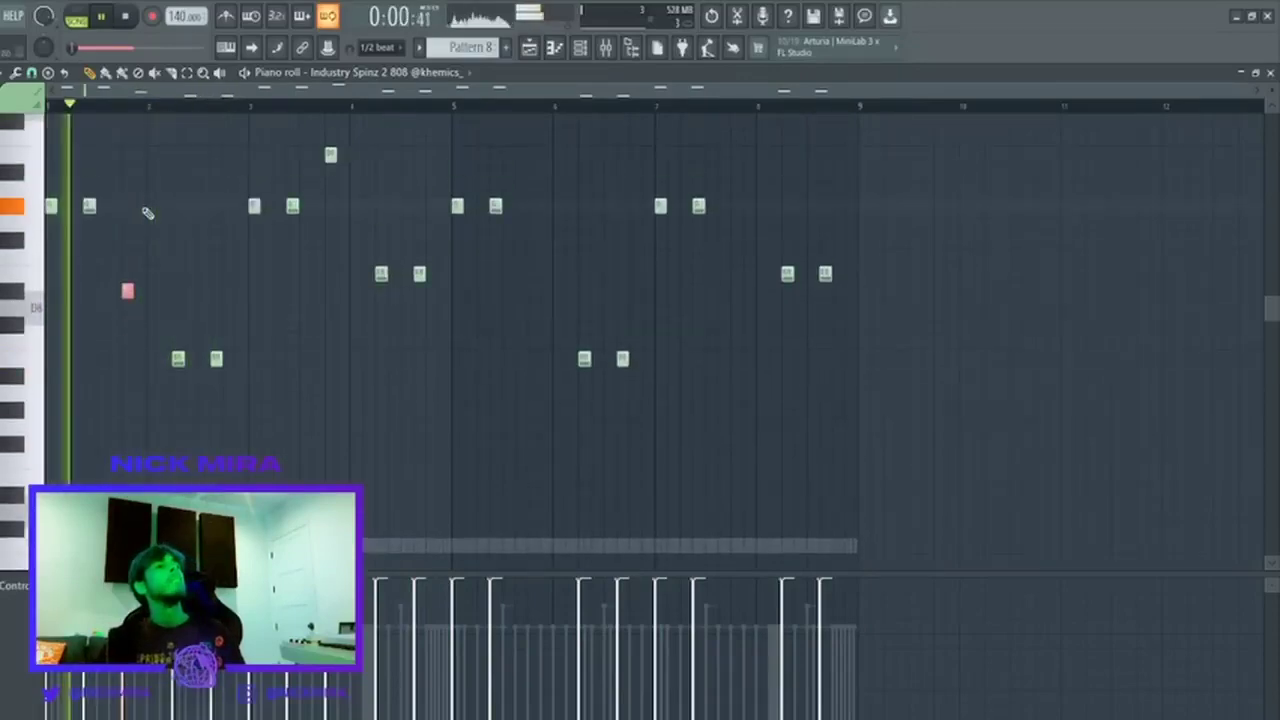
{"action": "key", "text": "ctrl+a"}
{"action": "key", "text": "ctrl+Down"}
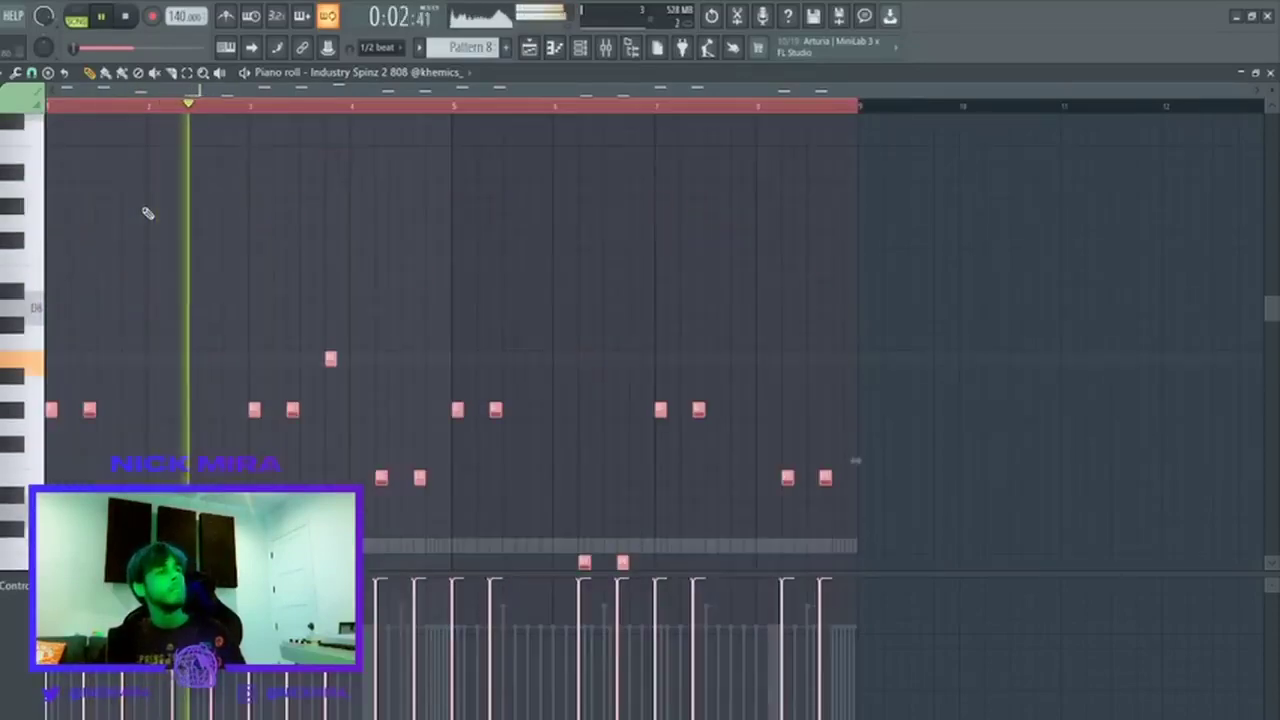
{"action": "key", "text": "space"}
{"action": "key", "text": "space"}
{"action": "key", "text": "ctrl+d"}
{"action": "scroll", "coordinate": [169, 327], "scroll_direction": "down", "scroll_amount": 4}
{"action": "scroll", "coordinate": [169, 327], "scroll_direction": "down", "scroll_amount": 1}
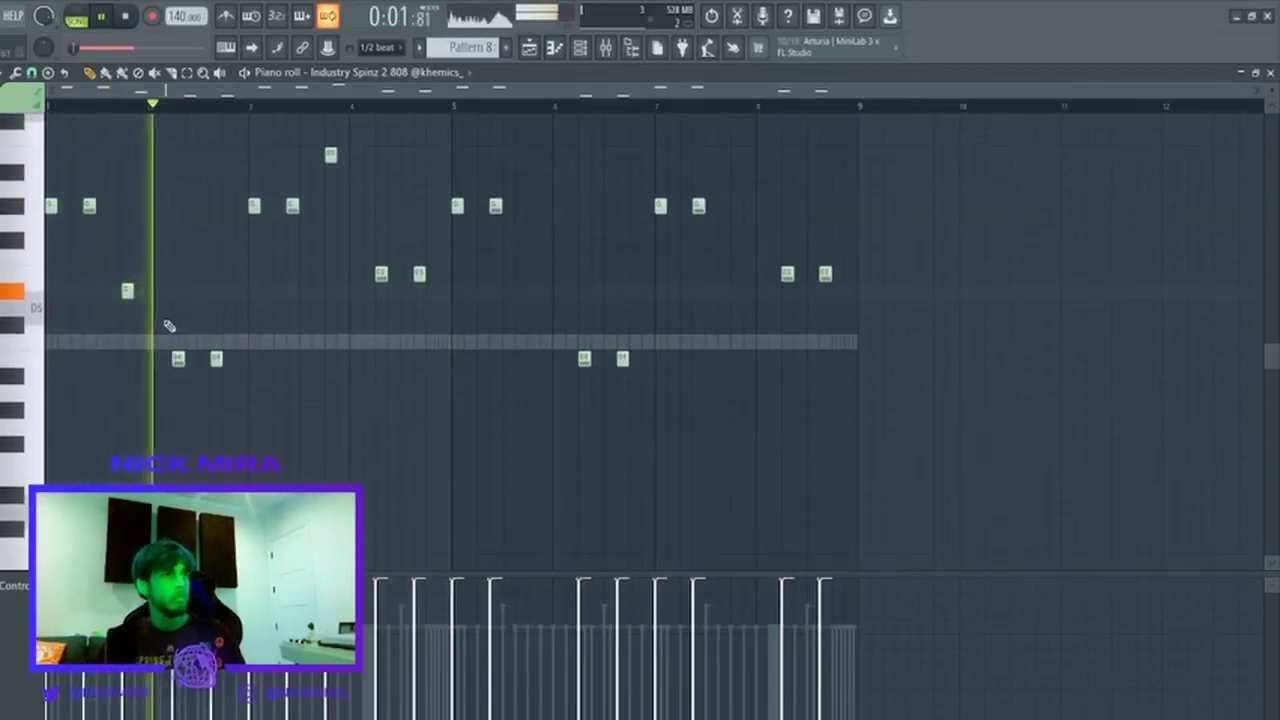
{"action": "scroll", "coordinate": [169, 326], "scroll_direction": "up", "scroll_amount": 4}
{"action": "scroll", "coordinate": [236, 347], "scroll_direction": "up", "scroll_amount": 2}
{"action": "scroll", "coordinate": [300, 346], "scroll_direction": "down", "scroll_amount": 5}
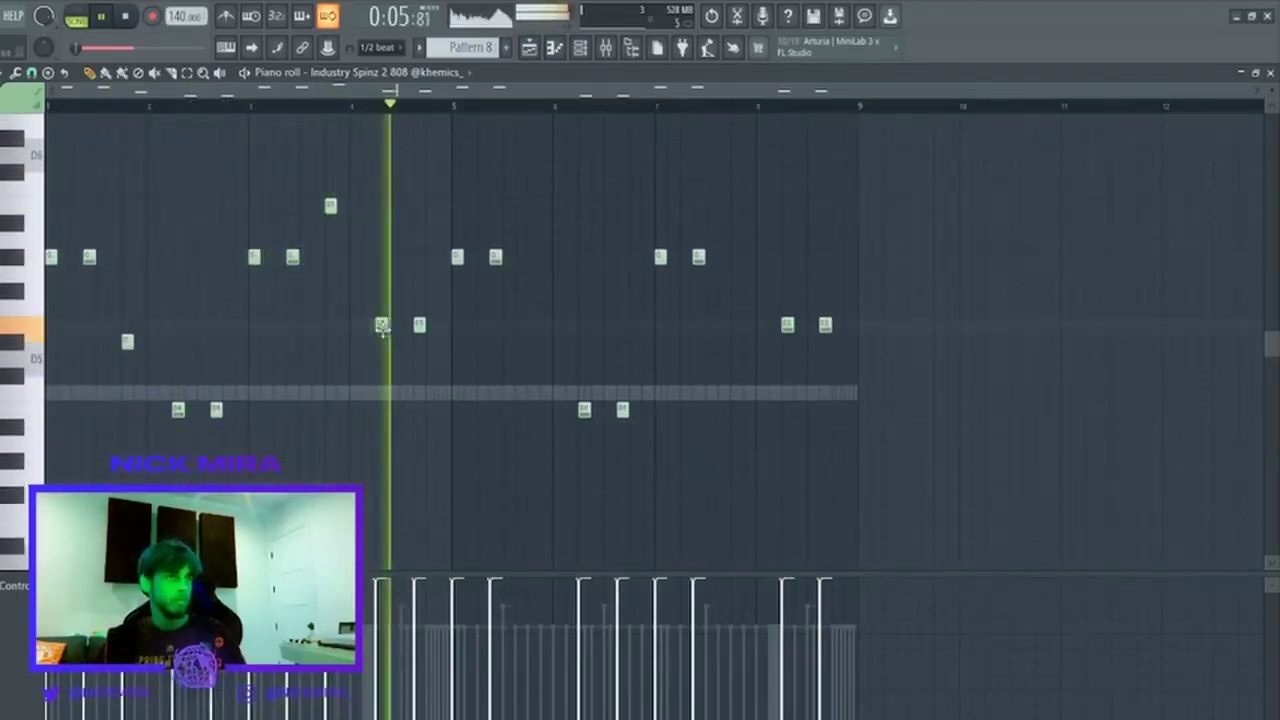
Lower the 808 note on beat 4 of bar 3 to D#5.
{"action": "key", "text": "space"}
{"action": "key", "text": "space"}
{"action": "left_click", "coordinate": [330, 206], "text": "ctrl"}
{"action": "key", "text": "ctrl+Down"}
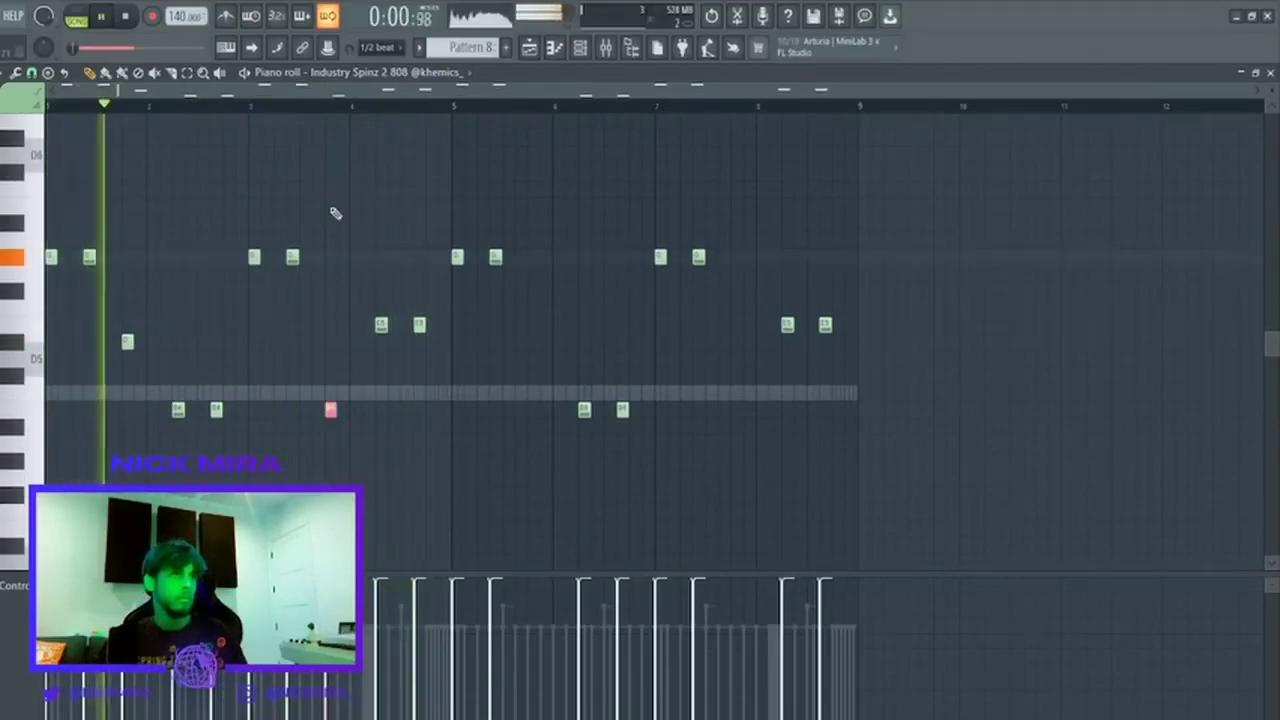
{"action": "key", "text": "shift+Up"}
{"action": "key", "text": "shift+Up"}
{"action": "key", "text": "shift+Up"}
{"action": "key", "text": "shift+Up"}
{"action": "key", "text": "shift+Up"}
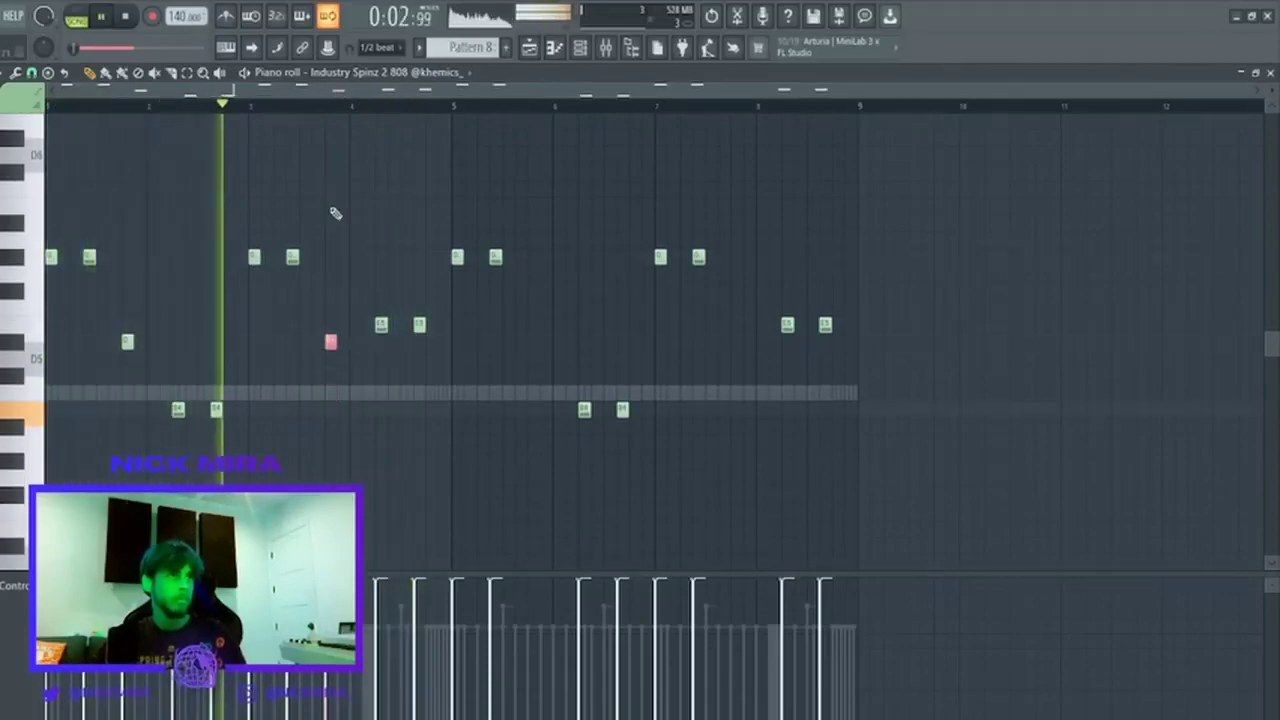
Try moving the bar 3 D#5 note half a beat later, and try raising it to E5.
{"action": "key", "text": "shift+Right"}
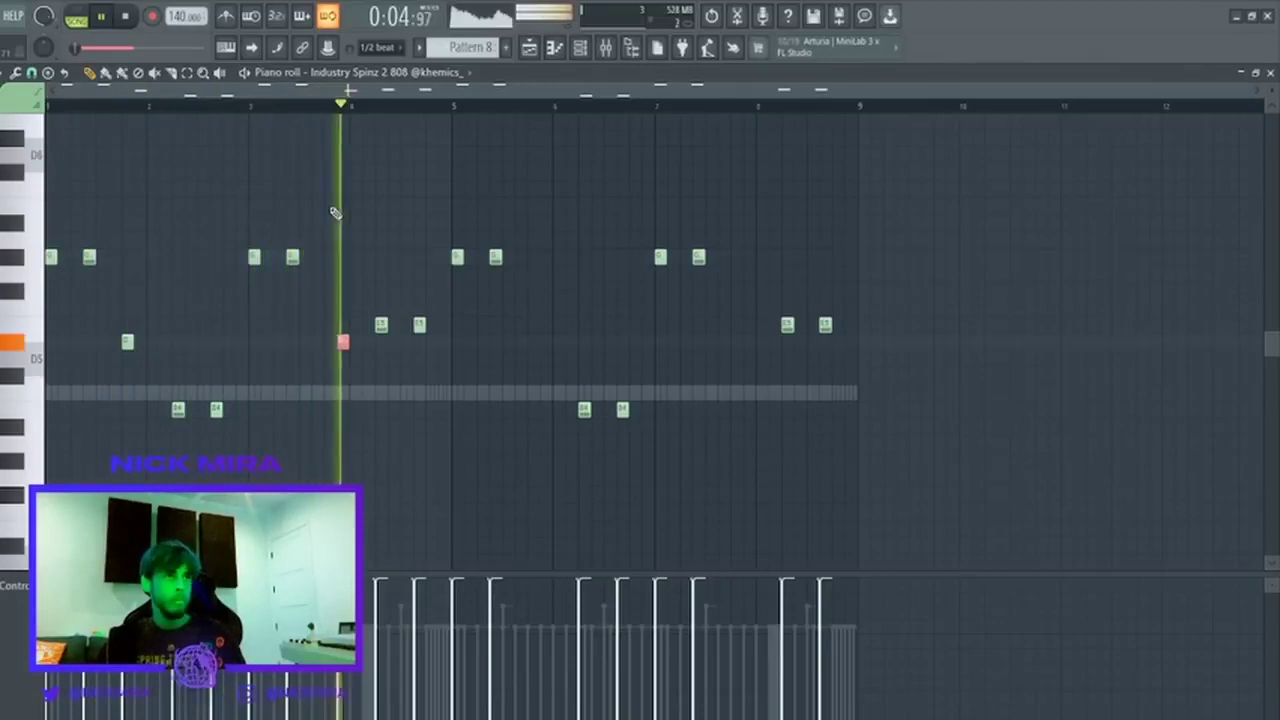
{"action": "key", "text": "shift+Left"}
{"action": "key", "text": "shift+Up"}
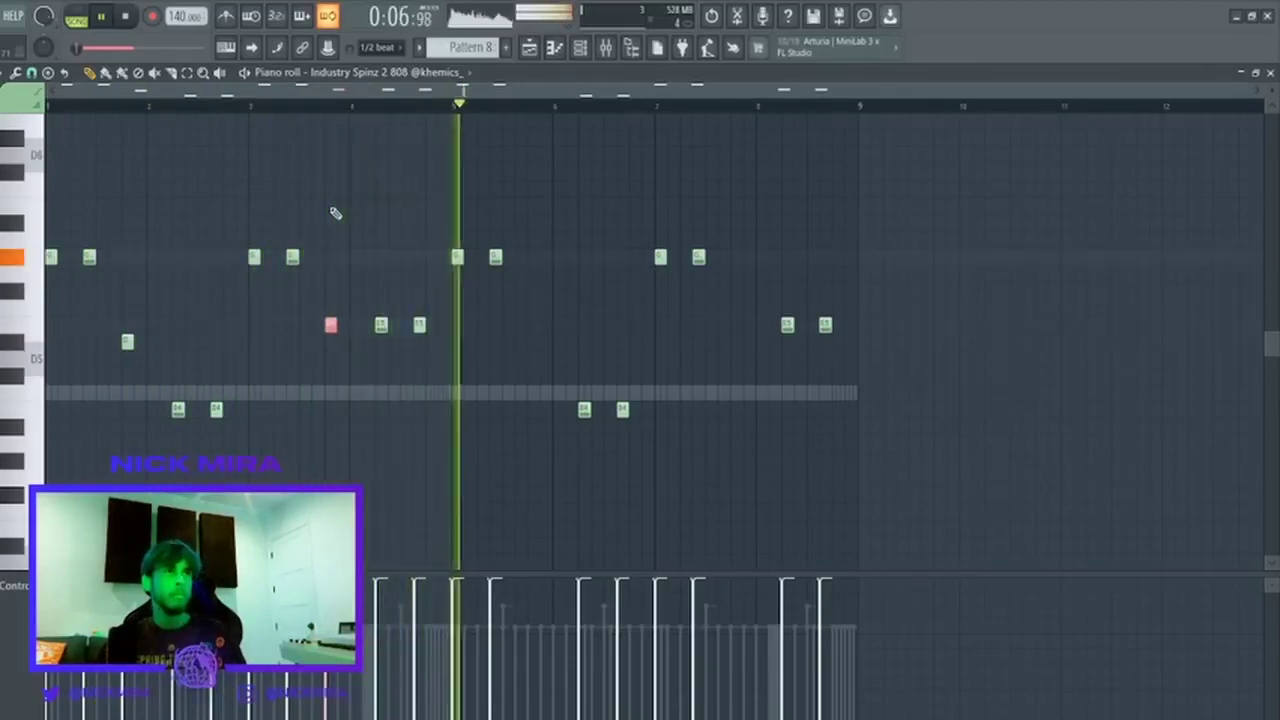
{"action": "key", "text": "shift+Down"}
Add matching D#5 808 notes on beat 4 of bars 5 and 7.
{"action": "key", "text": "ctrl+d"}
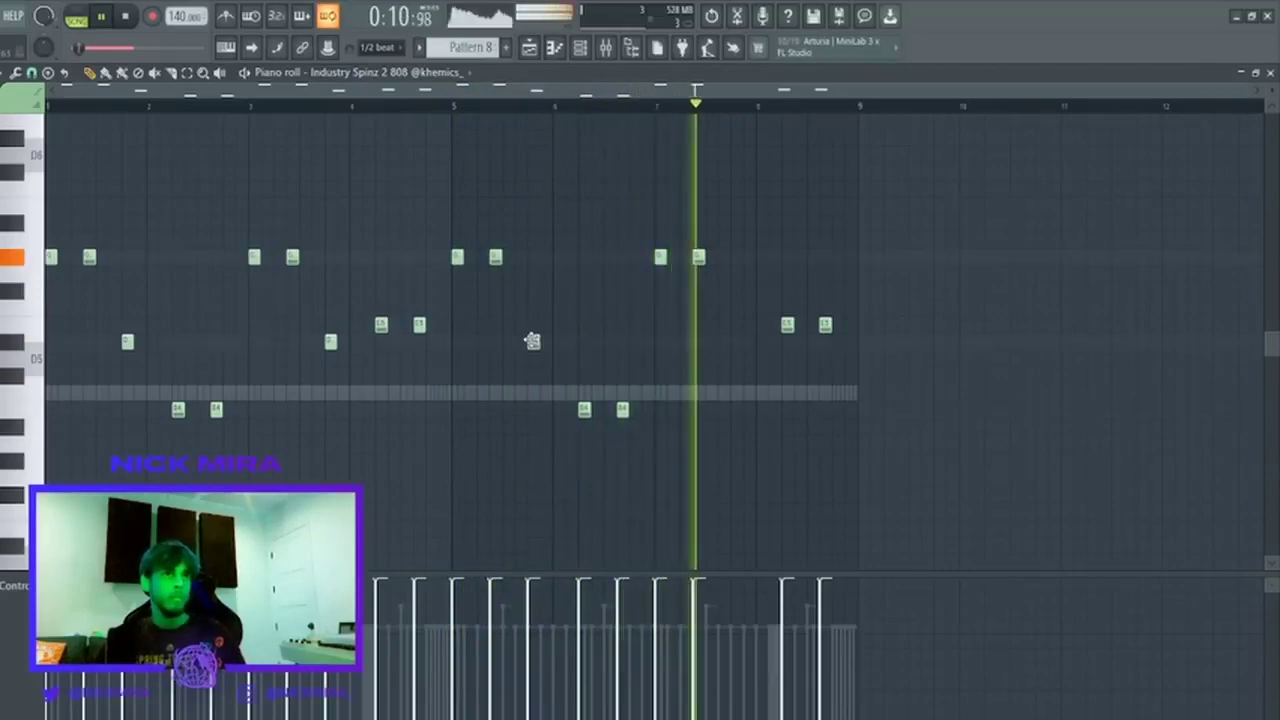
{"action": "left_click", "coordinate": [736, 341]}
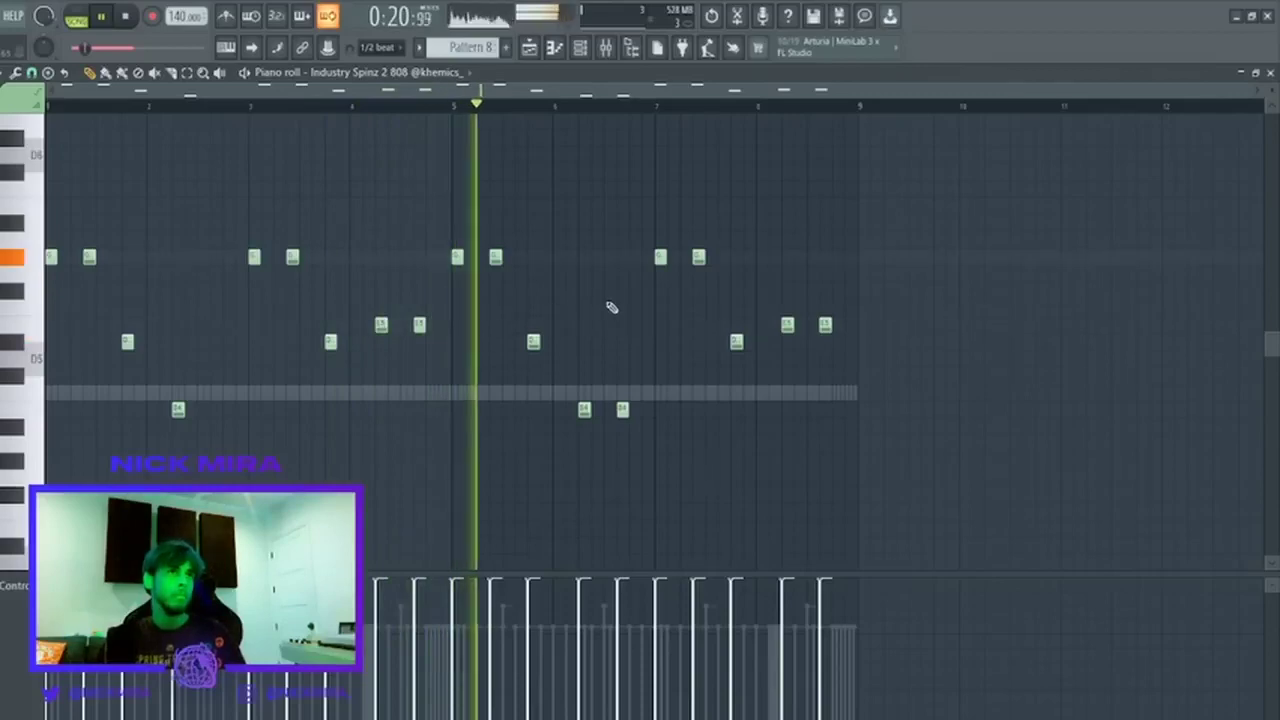
Add a D#5 808 note just before the first B4 note of bar 6 and an E5 note at the end of bar 8.
{"action": "left_click", "coordinate": [572, 409]}
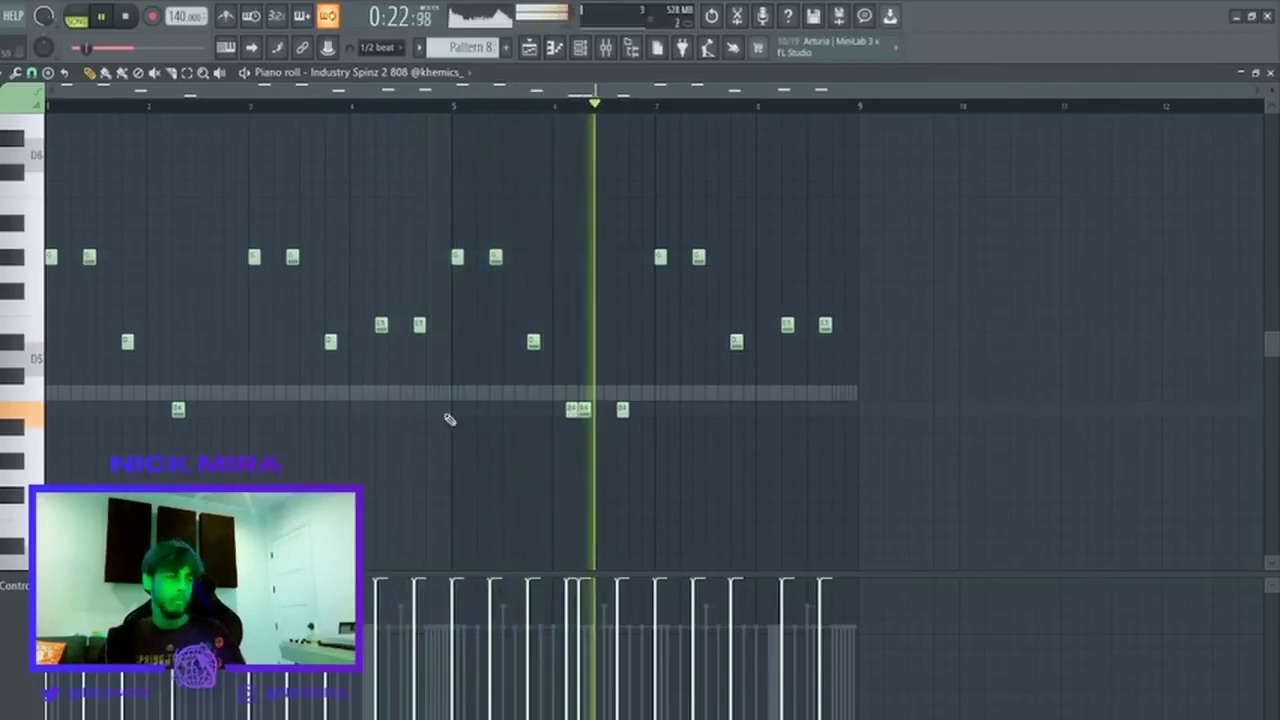
{"action": "key", "text": "ctrl+z"}
{"action": "left_click", "coordinate": [569, 342]}
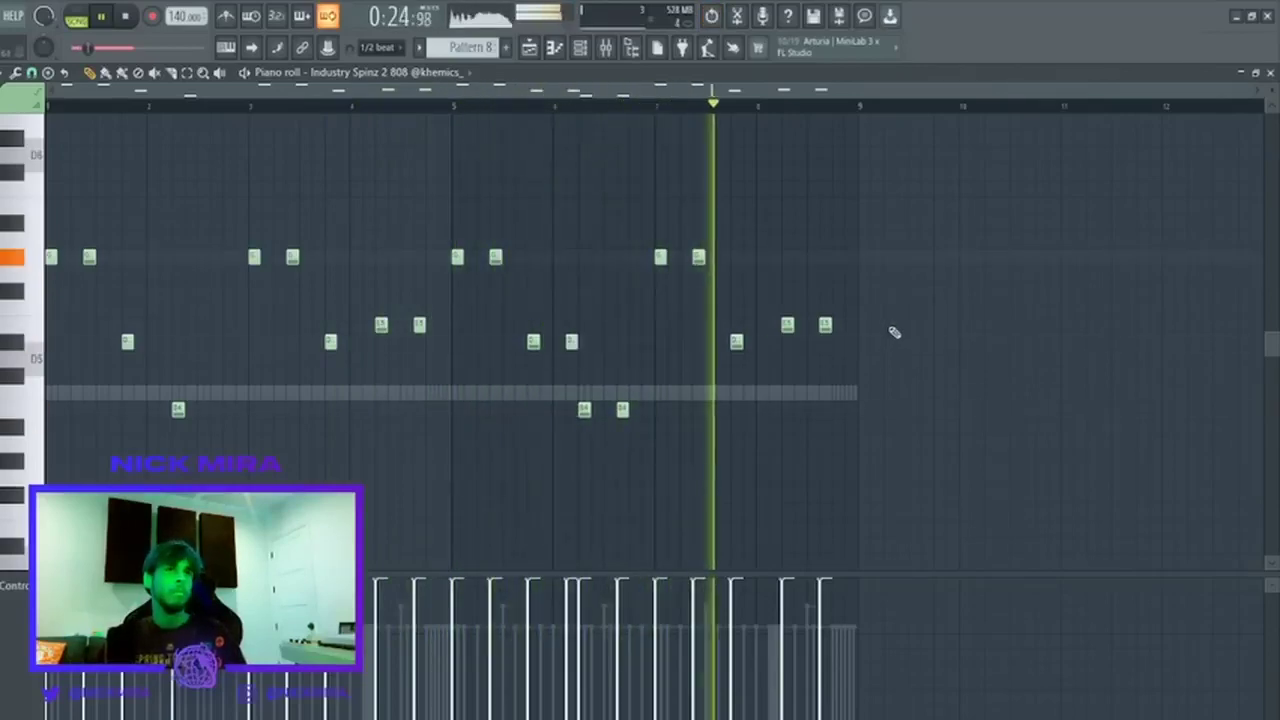
{"action": "left_click", "coordinate": [849, 325]}
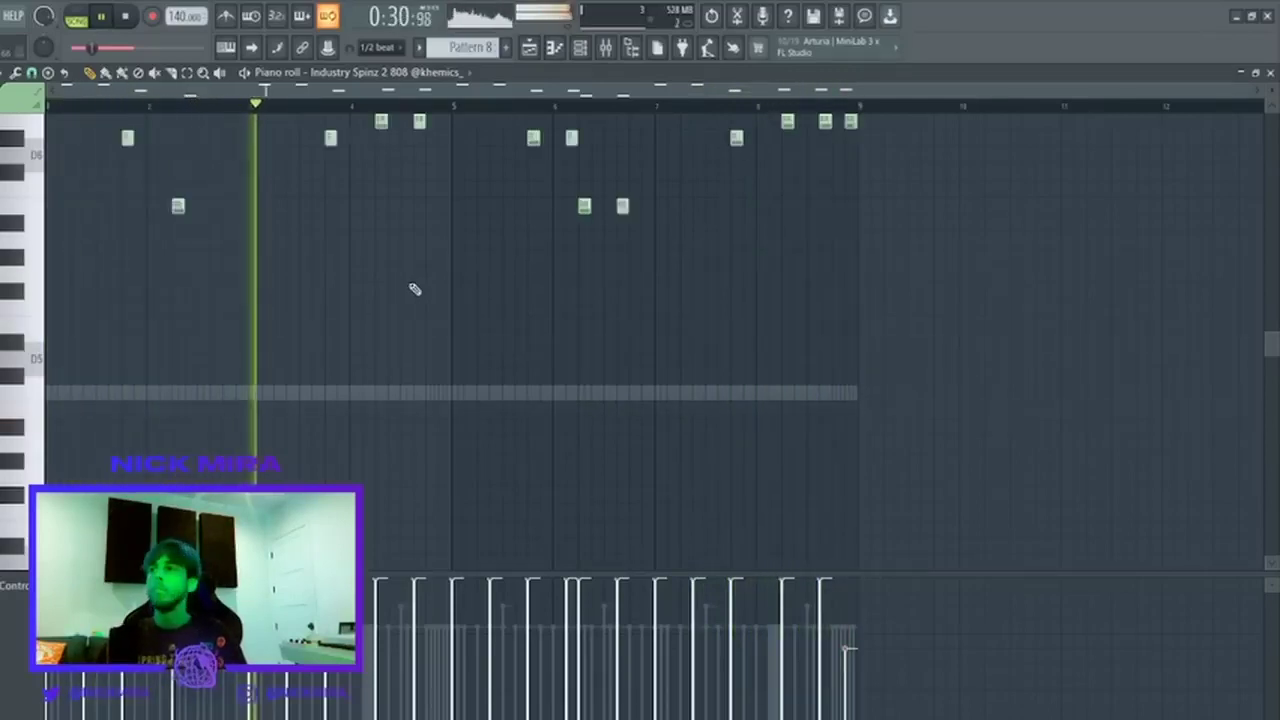
Try all the 808 notes one octave higher.
{"action": "scroll", "coordinate": [415, 289], "scroll_direction": "down", "scroll_amount": 4}
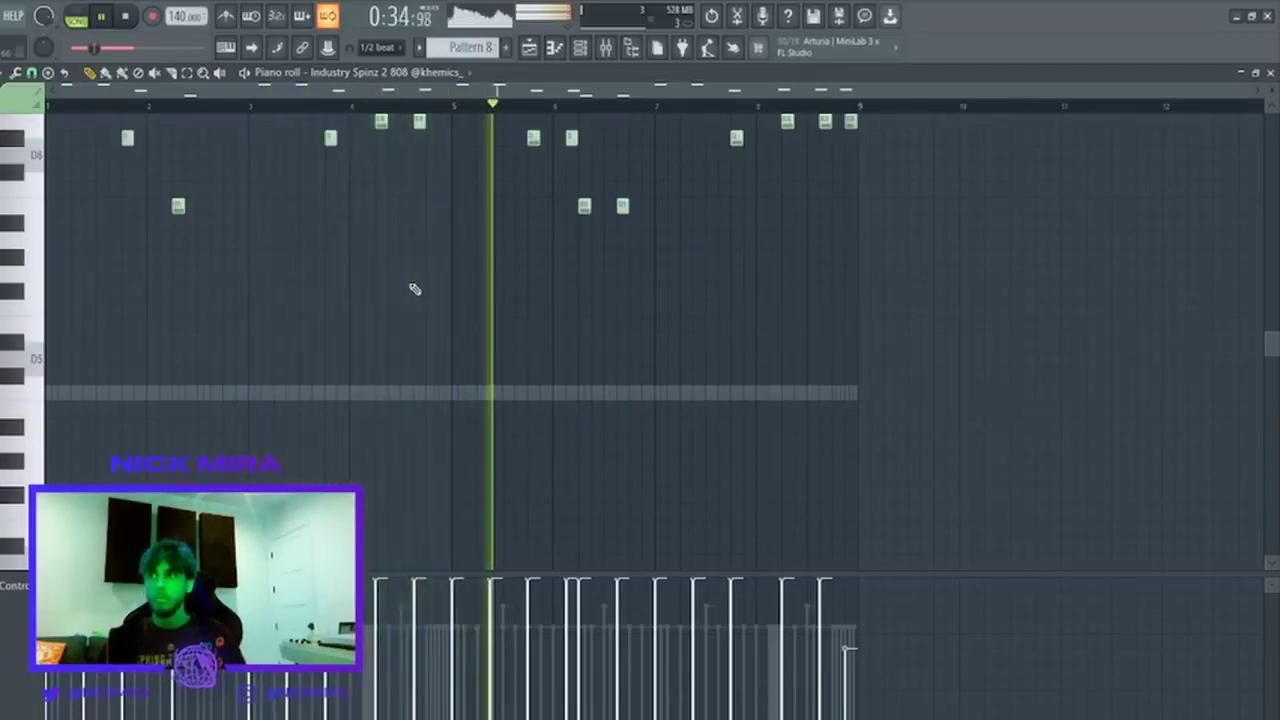
{"action": "scroll", "coordinate": [381, 272], "scroll_direction": "up", "scroll_amount": 3}
{"action": "scroll", "coordinate": [366, 289], "scroll_direction": "up", "scroll_amount": 3}
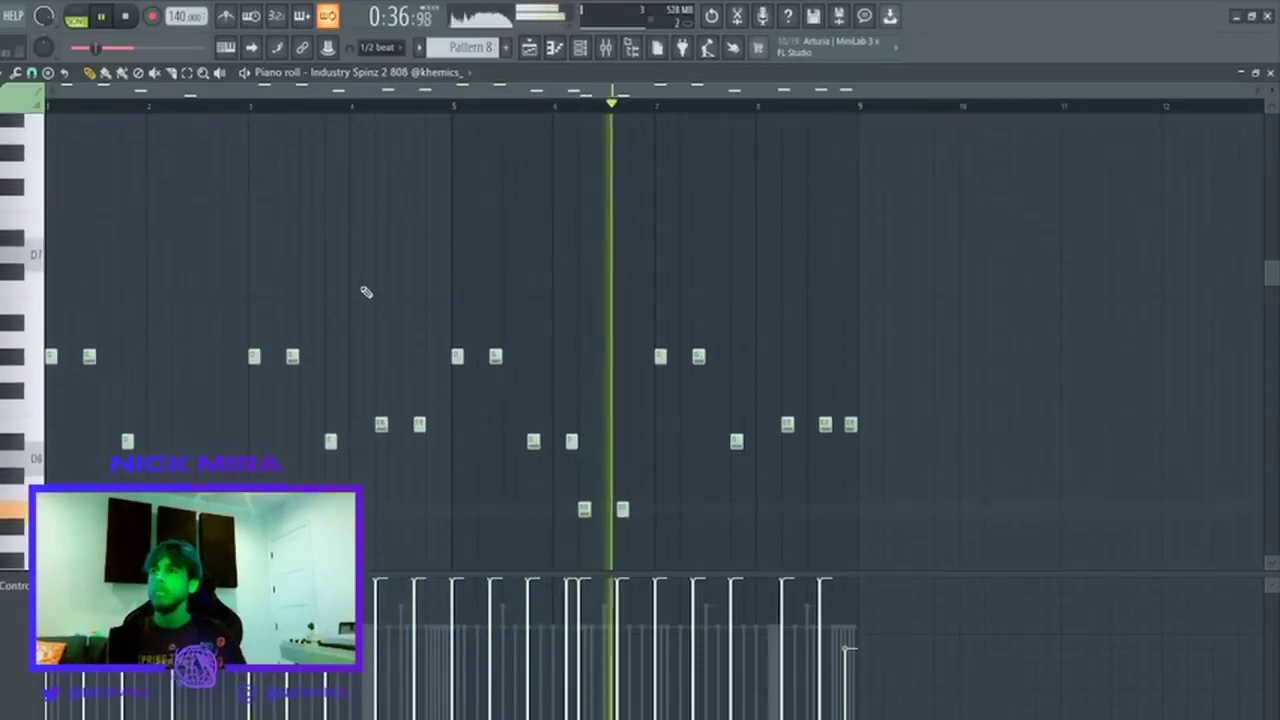
{"action": "scroll", "coordinate": [343, 349], "scroll_direction": "up", "scroll_amount": 1}
{"action": "scroll", "coordinate": [331, 323], "scroll_direction": "down", "scroll_amount": 2}
{"action": "scroll", "coordinate": [335, 310], "scroll_direction": "down", "scroll_amount": 2}
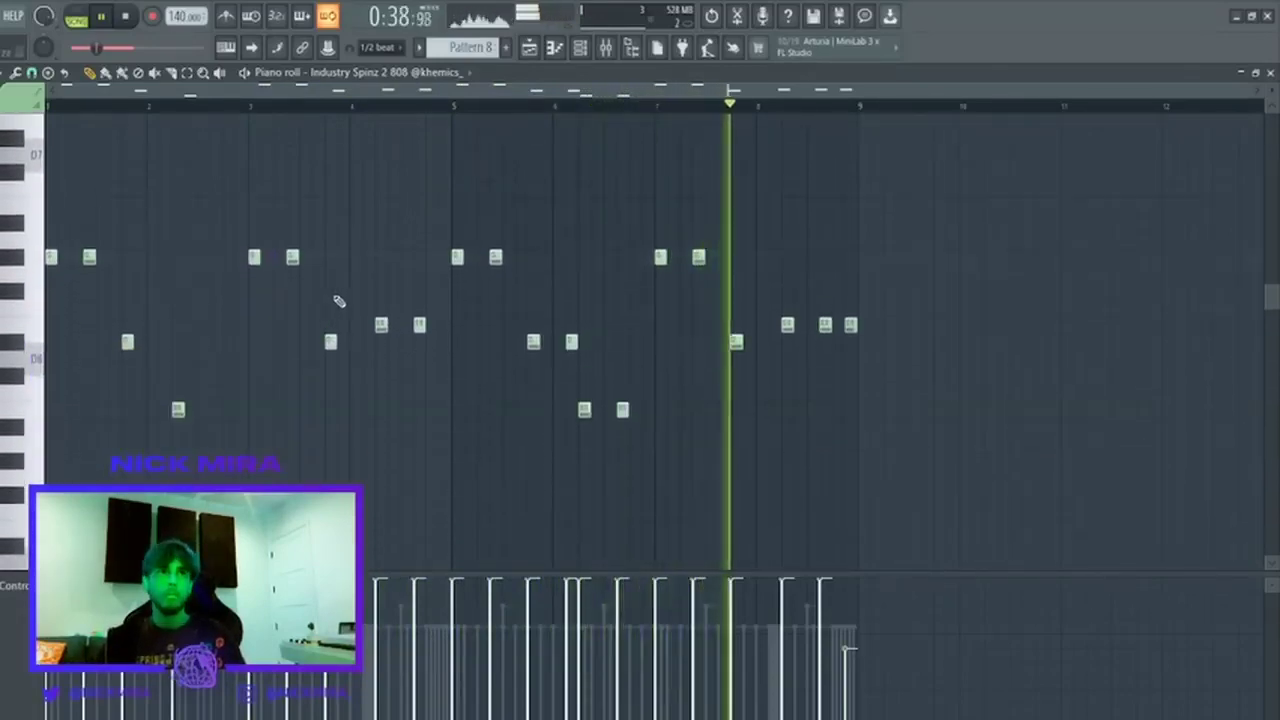
{"action": "scroll", "coordinate": [340, 299], "scroll_direction": "up", "scroll_amount": 4}
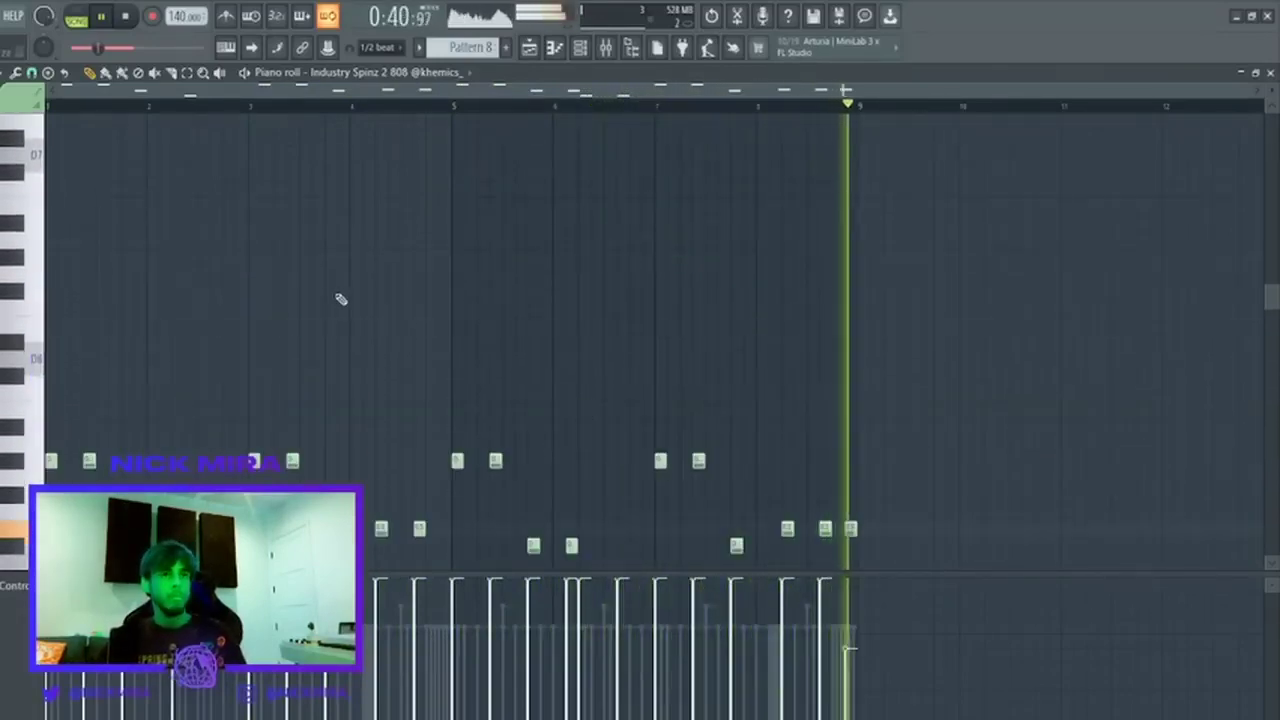
Set the project tempo to 144 BPM and open the settings of the PoisonControl loop clip.
{"action": "key", "text": "F7"}
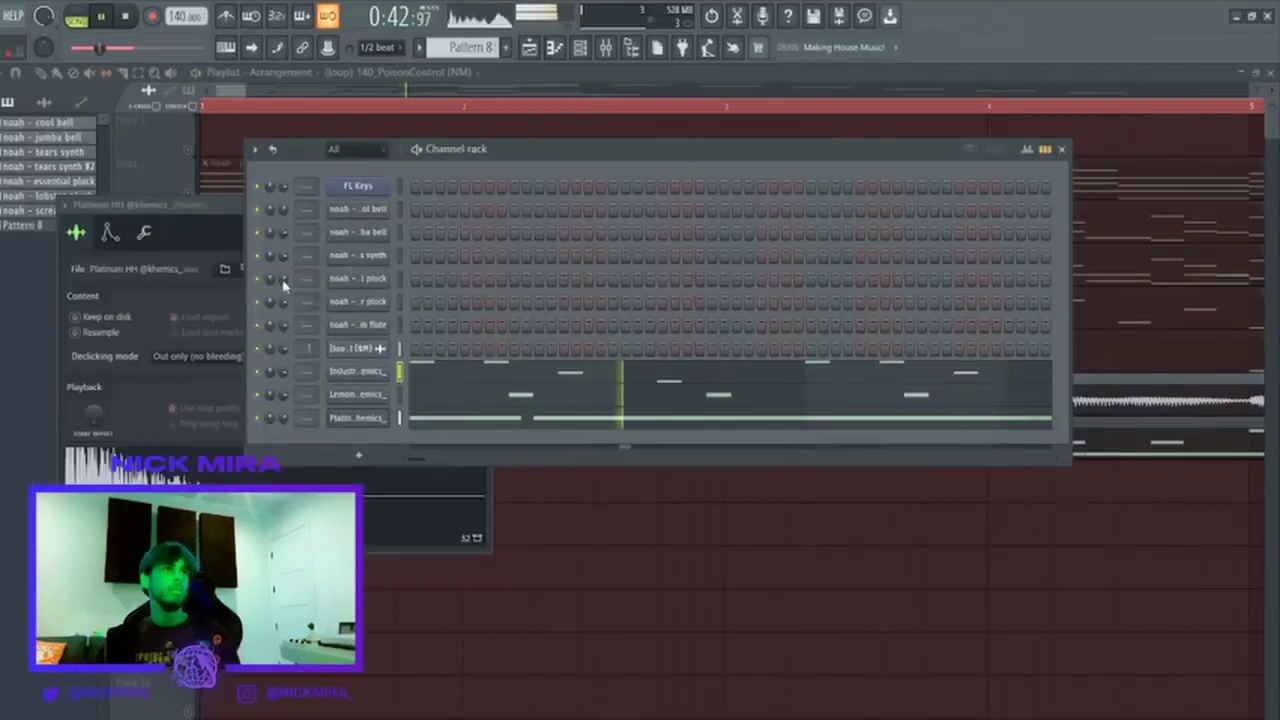
{"action": "right_click", "coordinate": [590, 547]}
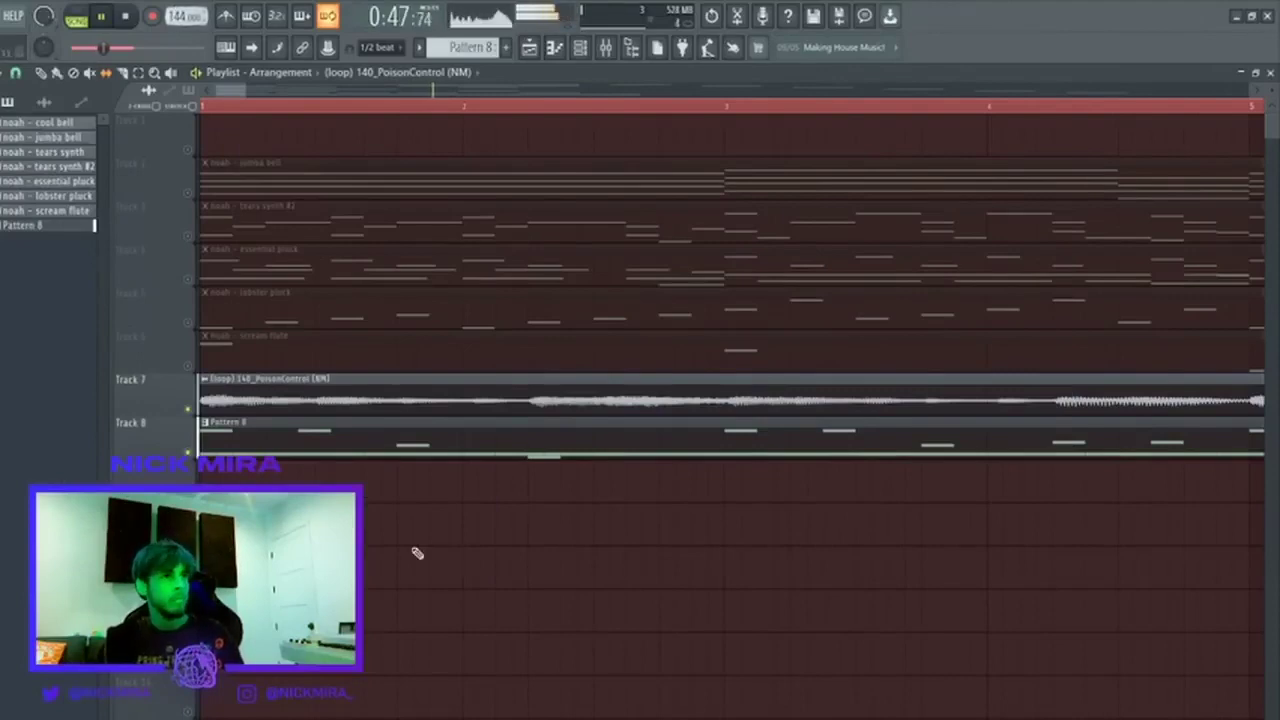
{"action": "double_click", "coordinate": [289, 392]}
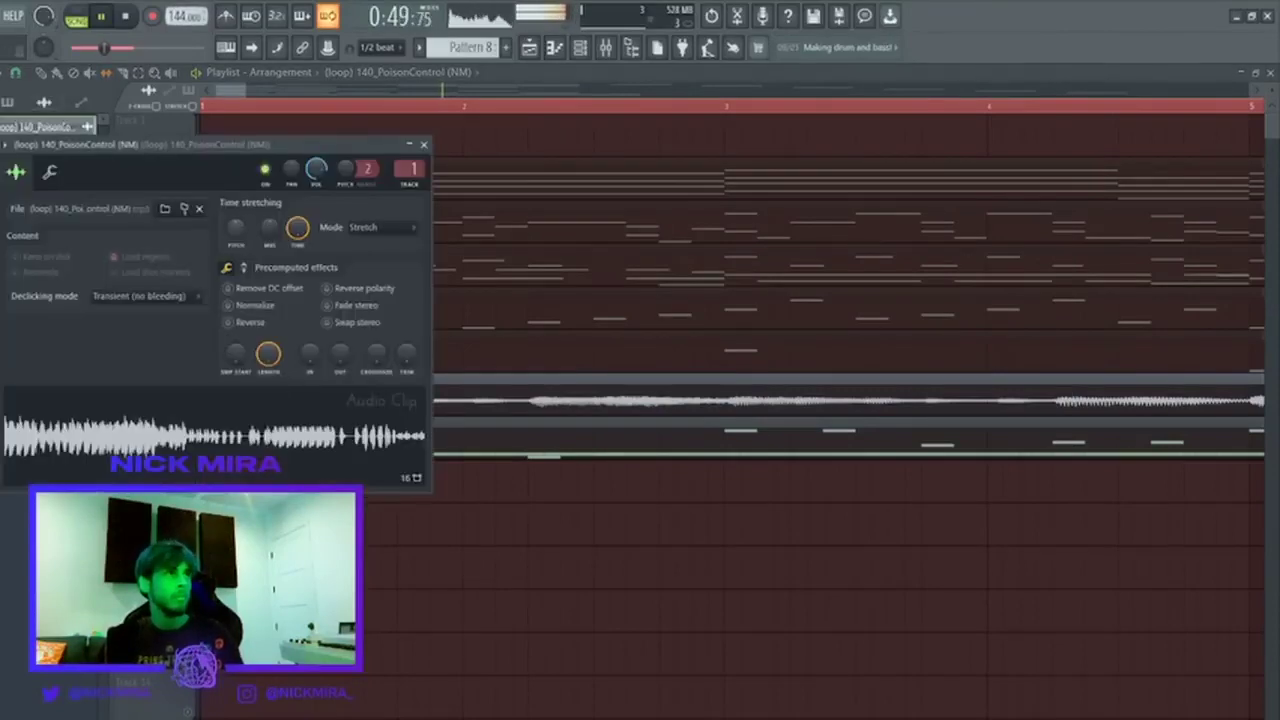
Raise all the 808 notes of Pattern 8 by one semitone.
{"action": "key", "text": "Escape"}
{"action": "key", "text": "F7"}
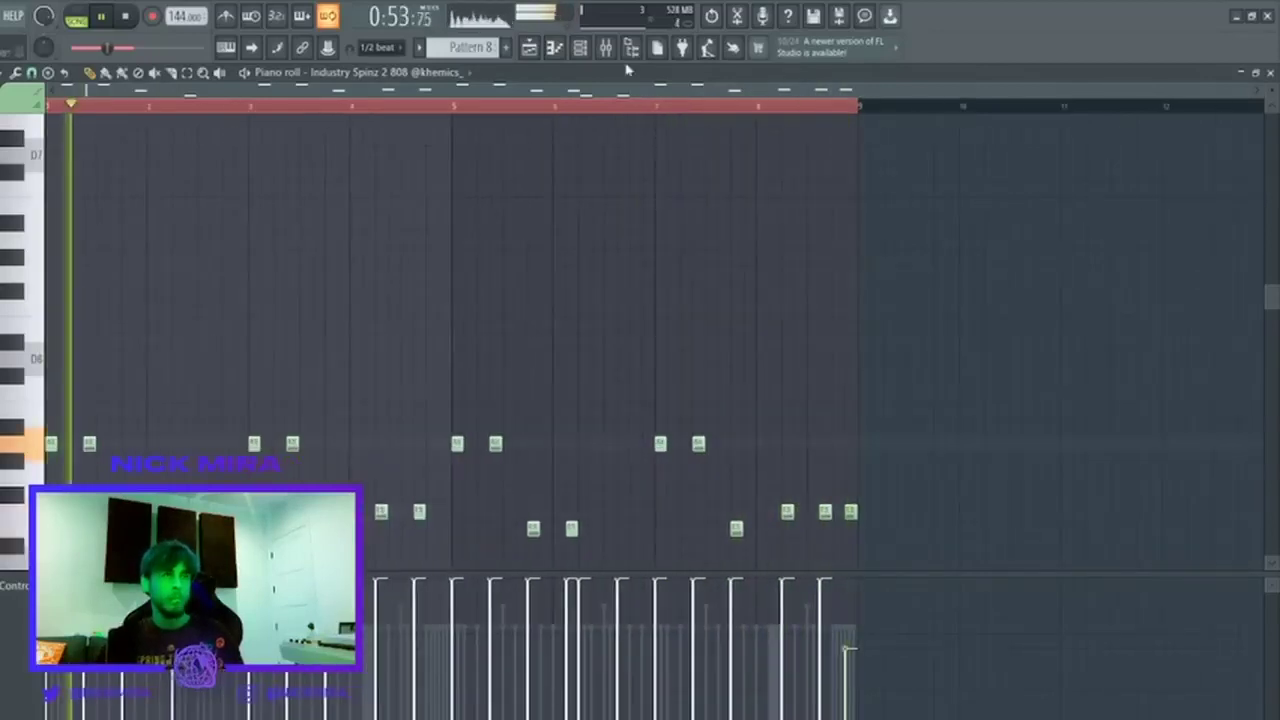
{"action": "left_click", "coordinate": [580, 55]}
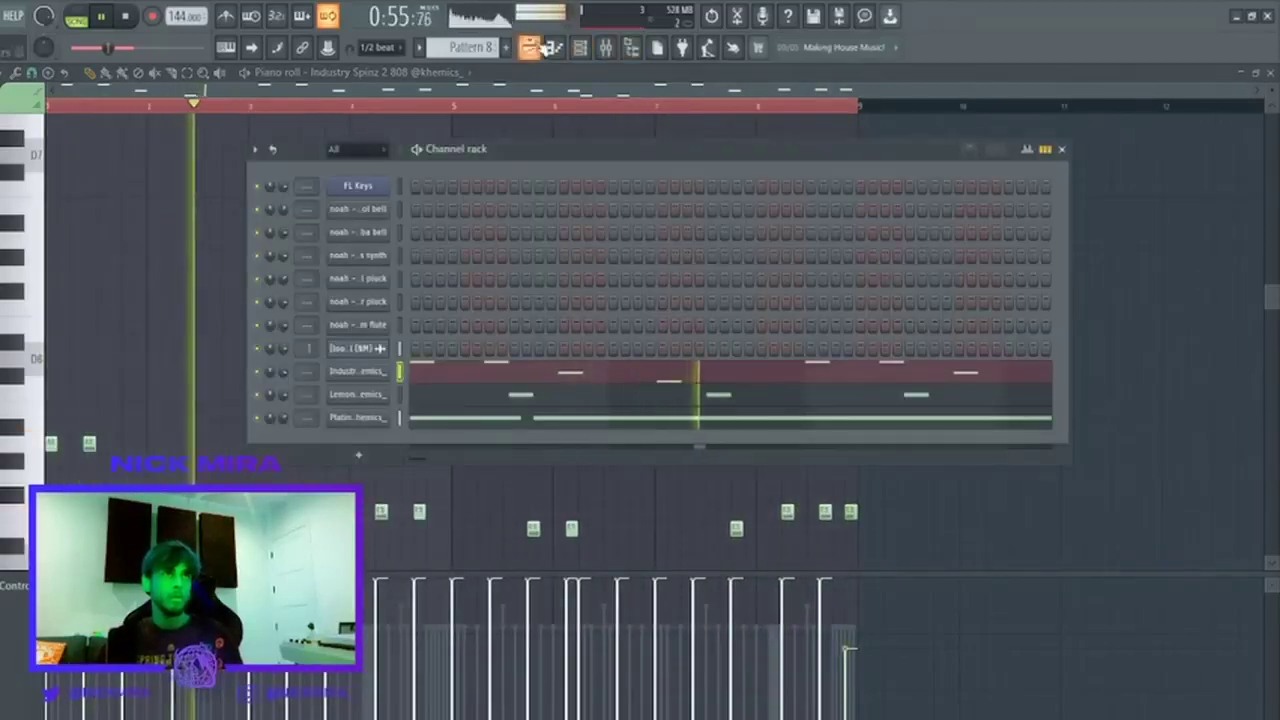
Split the PoisonControl loop clip on Track 7 at bars 25 and 33.
{"action": "key", "text": "F5"}
{"action": "key", "text": "space"}
{"action": "scroll", "coordinate": [480, 114], "scroll_direction": "down", "scroll_amount": 6}
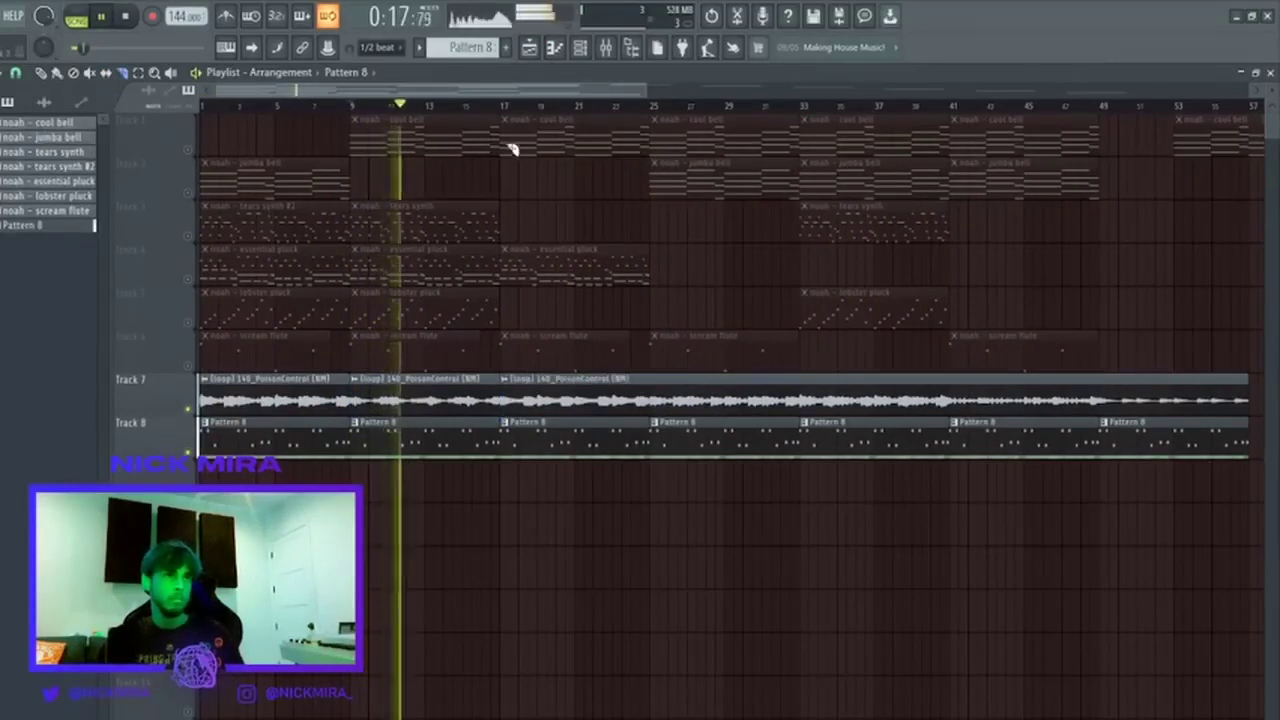
{"action": "left_click", "coordinate": [506, 106]}
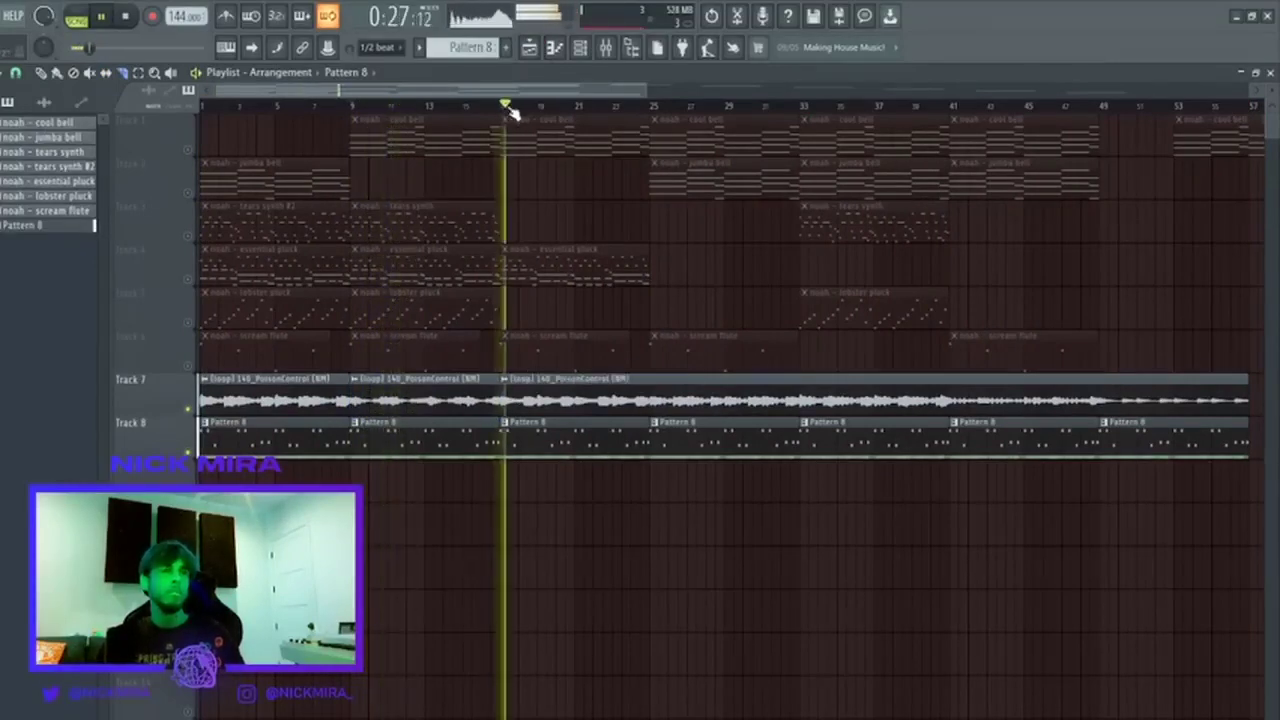
{"action": "left_click", "coordinate": [652, 105]}
{"action": "left_click", "coordinate": [649, 403]}
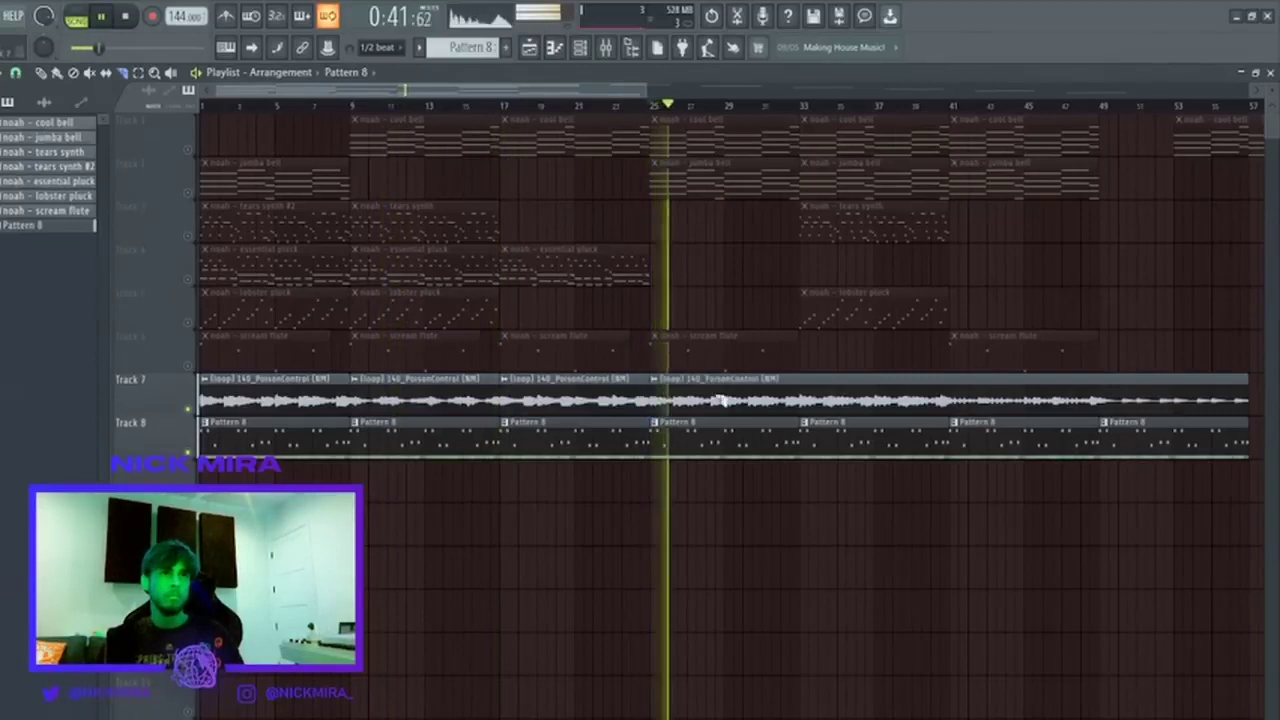
{"action": "left_click", "coordinate": [803, 398]}
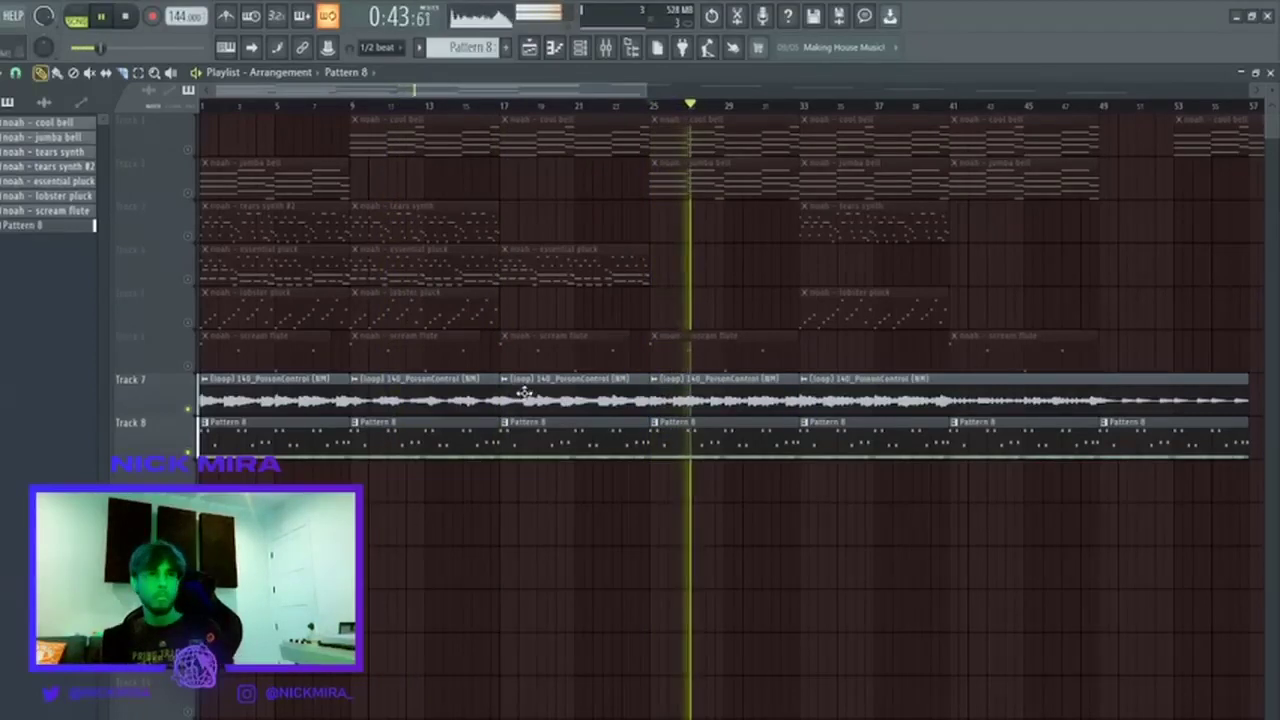
Make the loop clip at bar 25 unique and shift its pitch with the pitch range set to 12 semitones.
{"action": "left_click", "coordinate": [655, 379]}
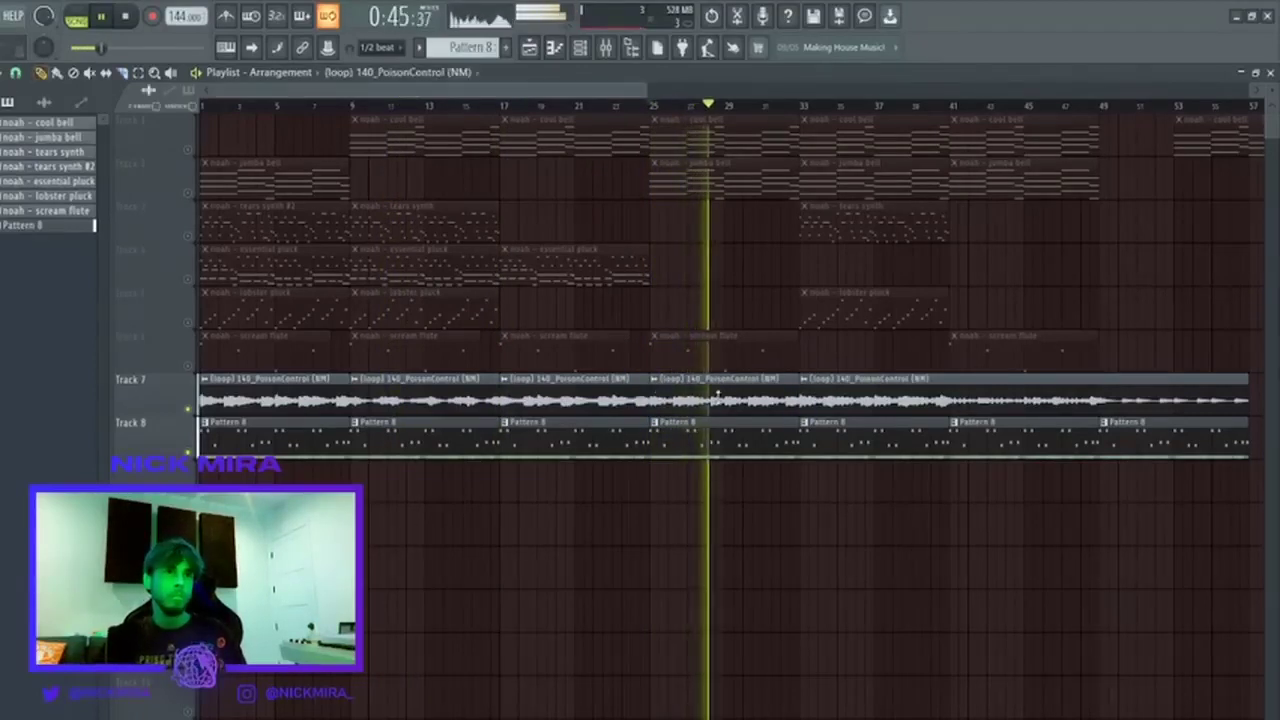
{"action": "left_click", "coordinate": [714, 400]}
{"action": "left_click_drag", "start_coordinate": [444, 252], "coordinate": [444, 232]}
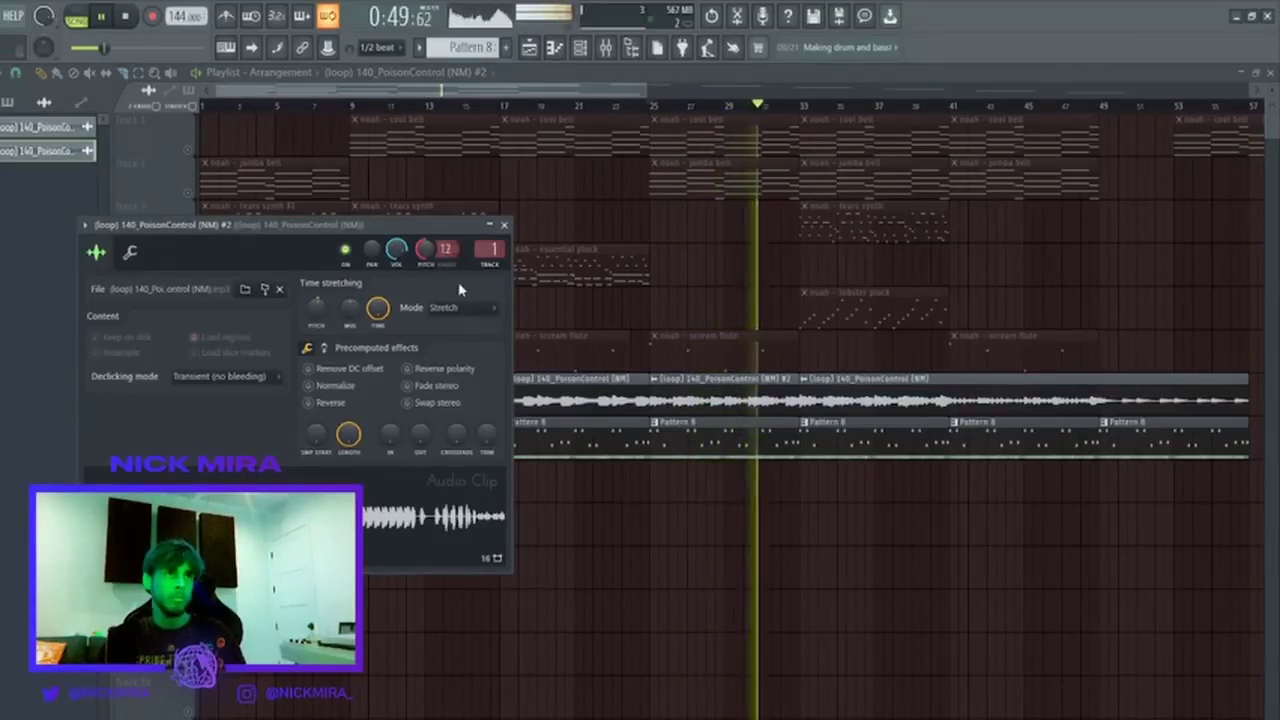
{"action": "double_click", "coordinate": [772, 398]}
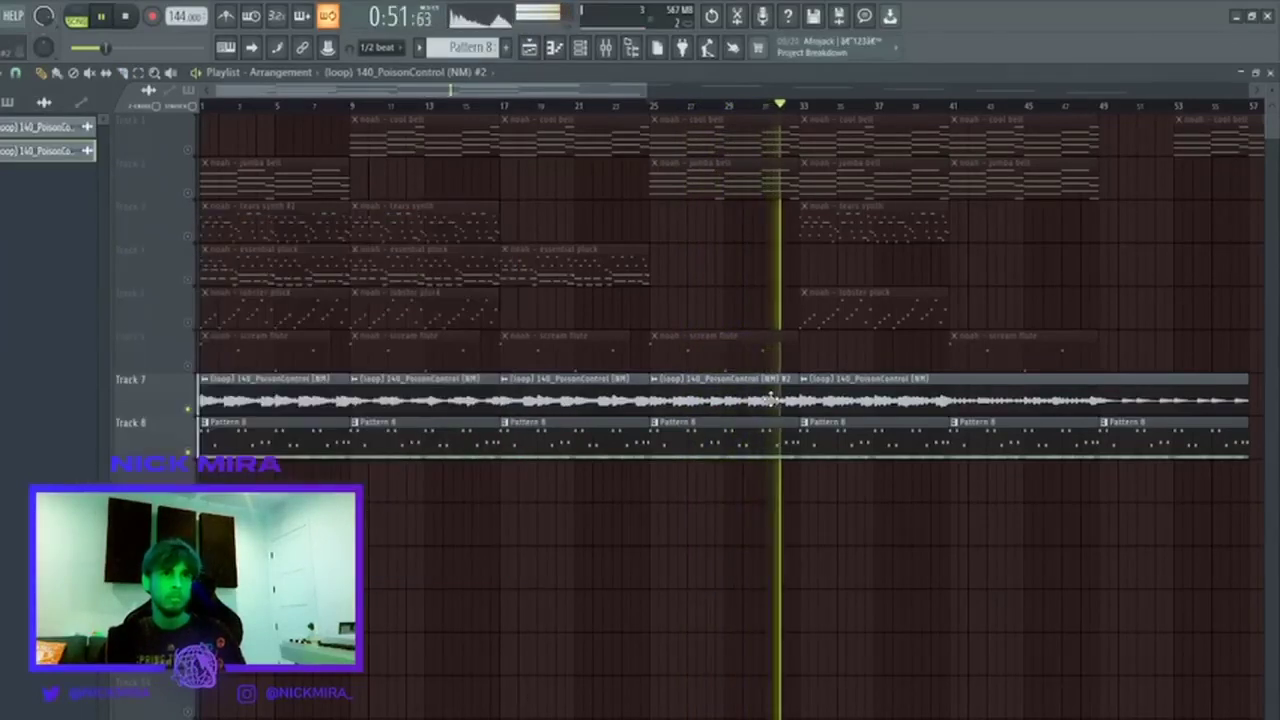
{"action": "double_click", "coordinate": [773, 384]}
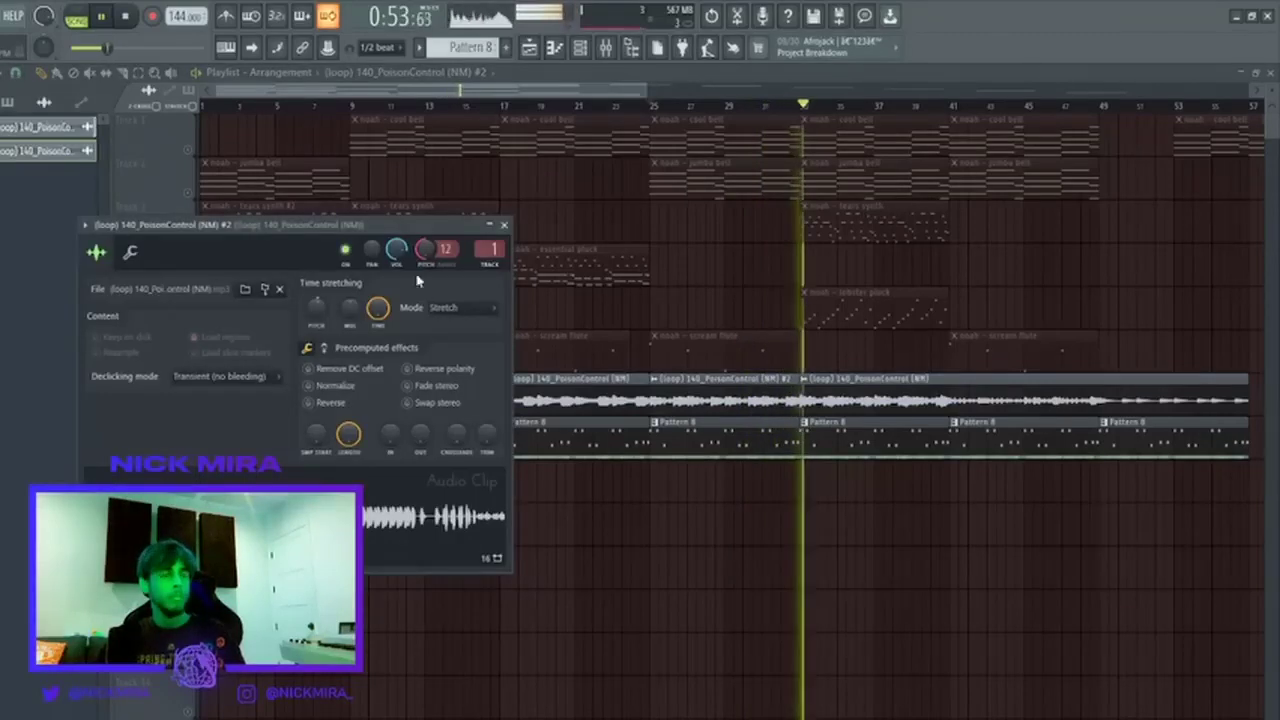
Split the remaining PoisonControl loop clip on Track 7 at bars 41 and 49.
{"action": "left_click", "coordinate": [889, 387]}
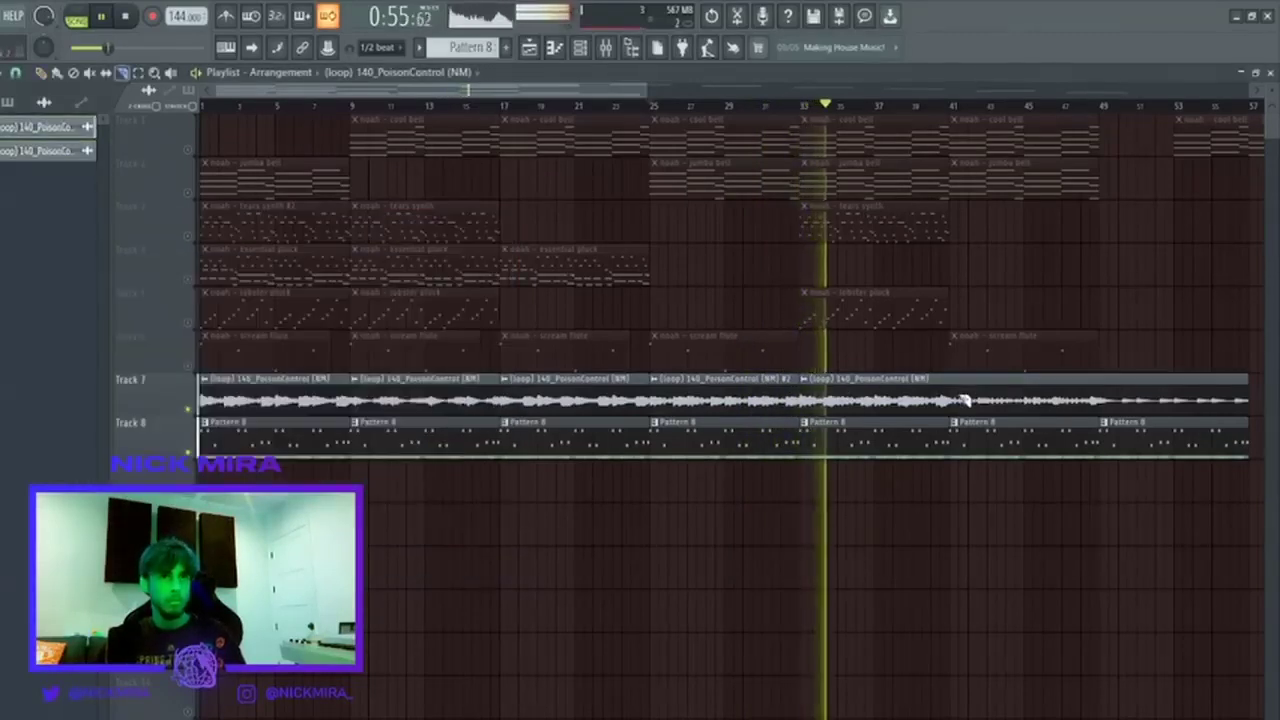
{"action": "left_click", "coordinate": [952, 104]}
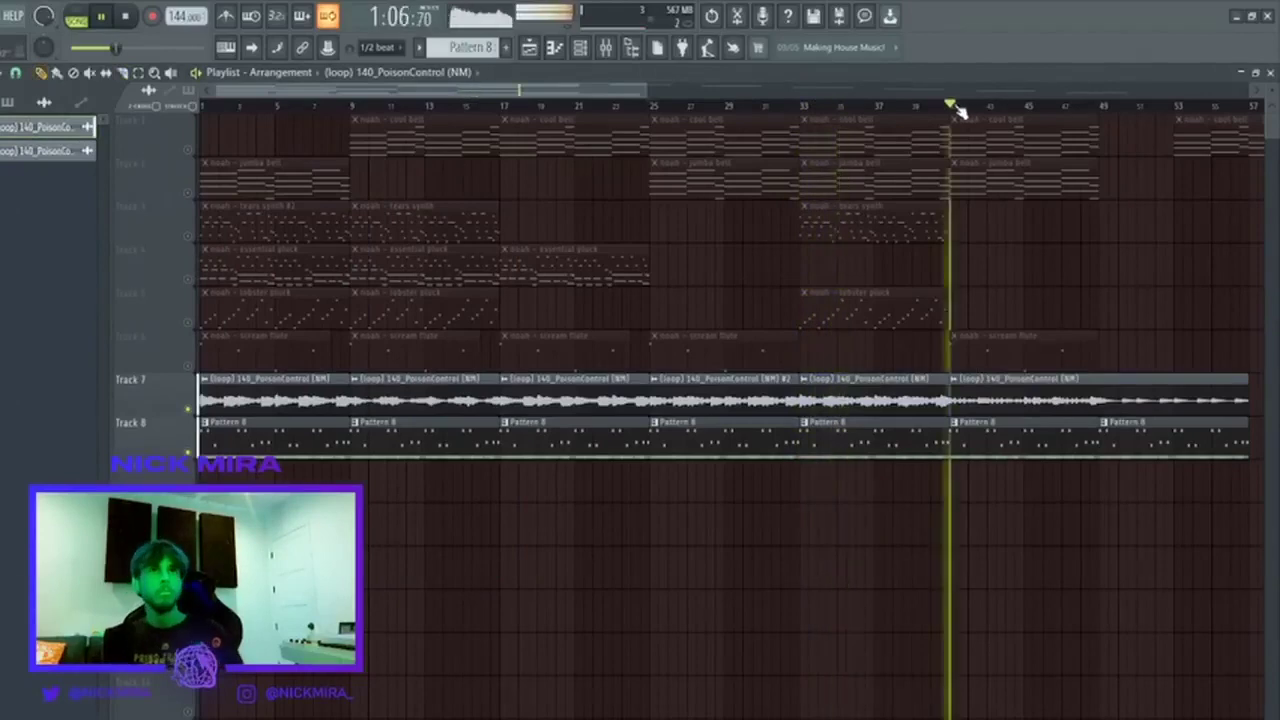
{"action": "scroll", "coordinate": [958, 106], "scroll_direction": "down", "scroll_amount": 4}
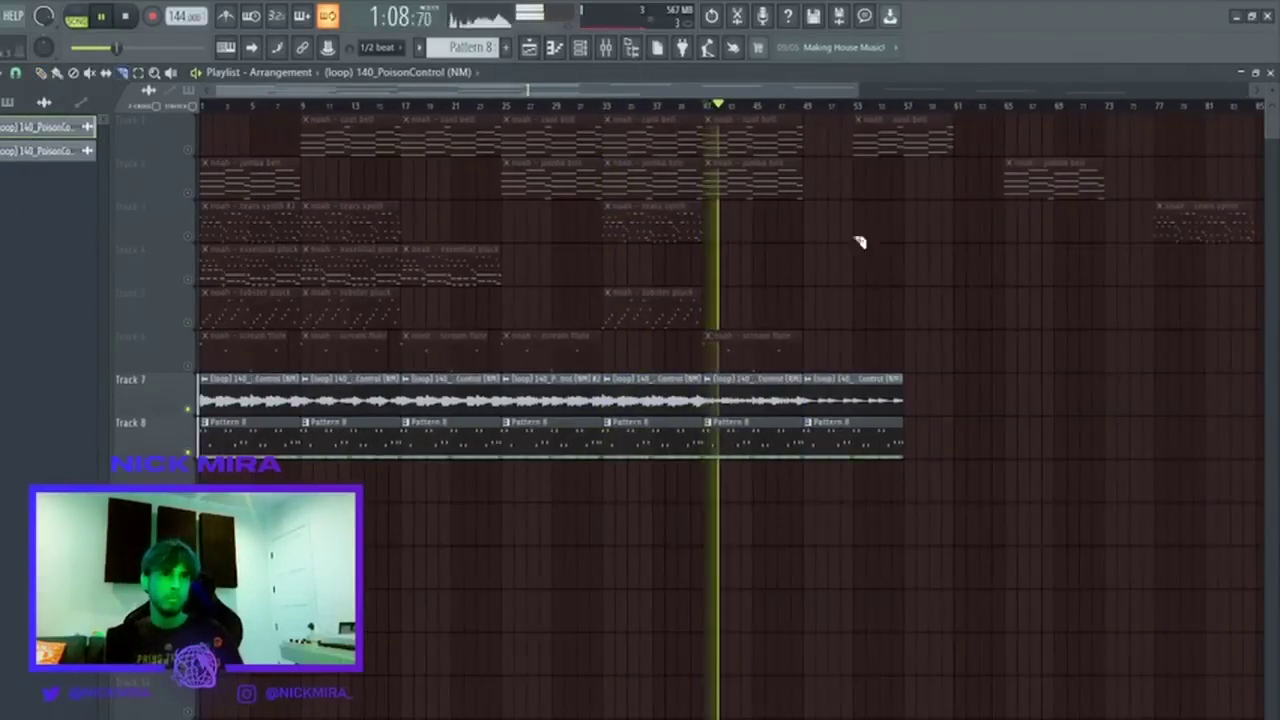
Play the arrangement from bar 49 while muting and unmuting Track 8, and restart playback from bar 1.
{"action": "left_click", "coordinate": [805, 105]}
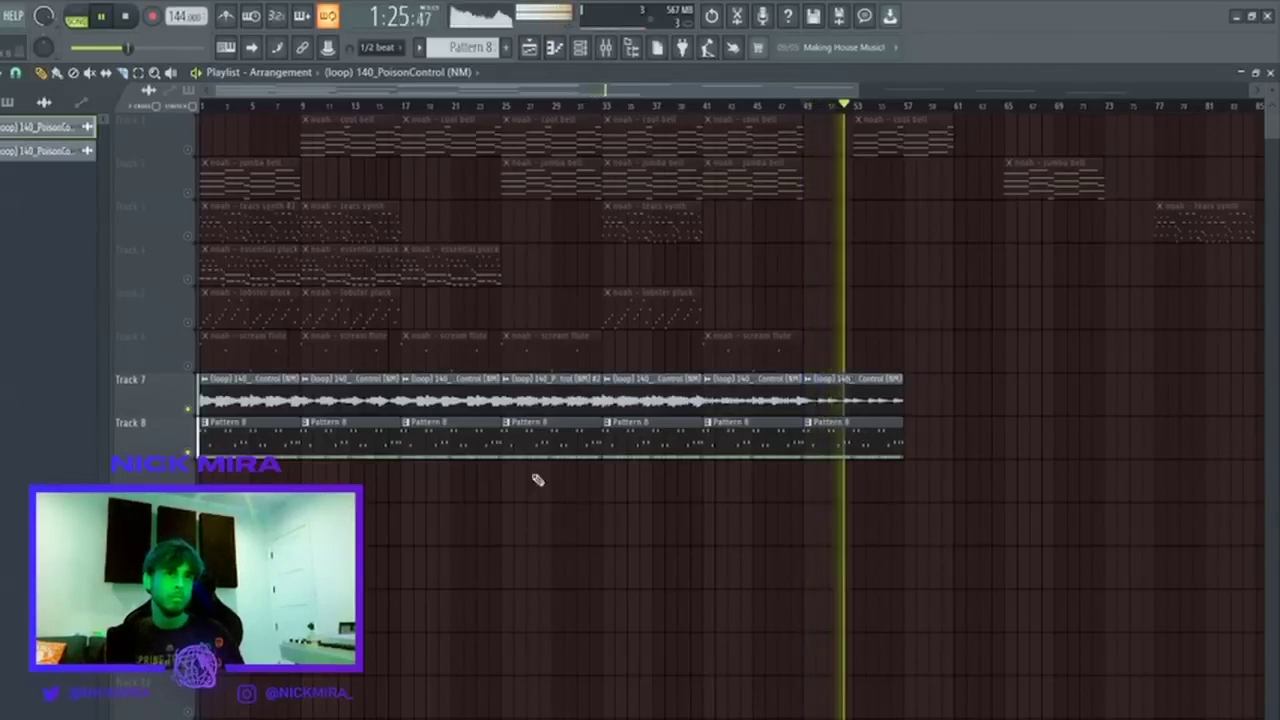
{"action": "left_click", "coordinate": [189, 449]}
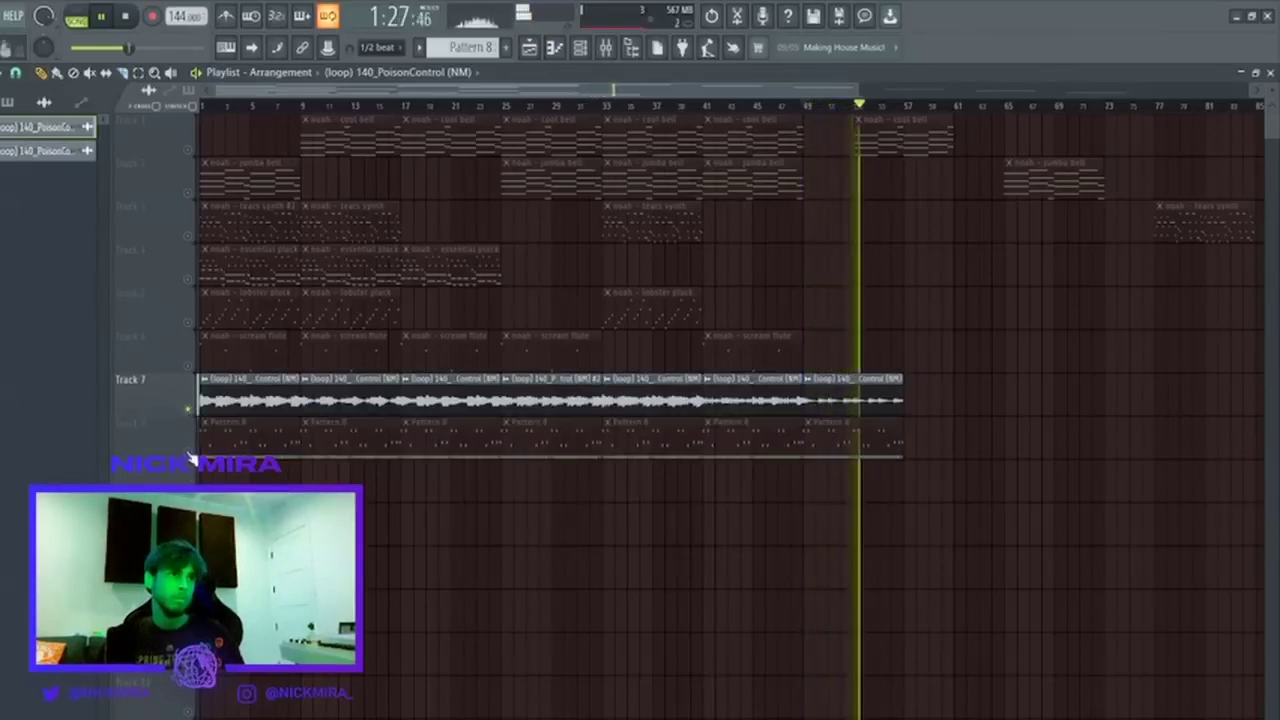
{"action": "left_click", "coordinate": [189, 451]}
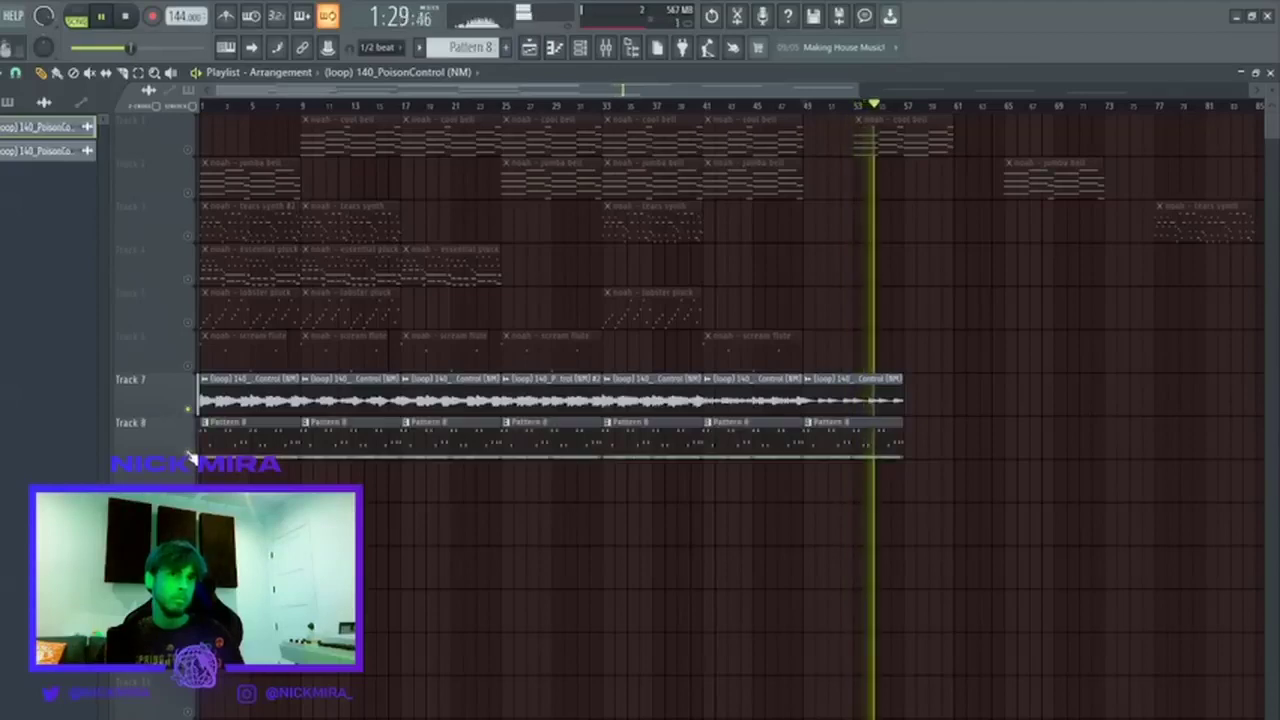
{"action": "key", "text": "space"}
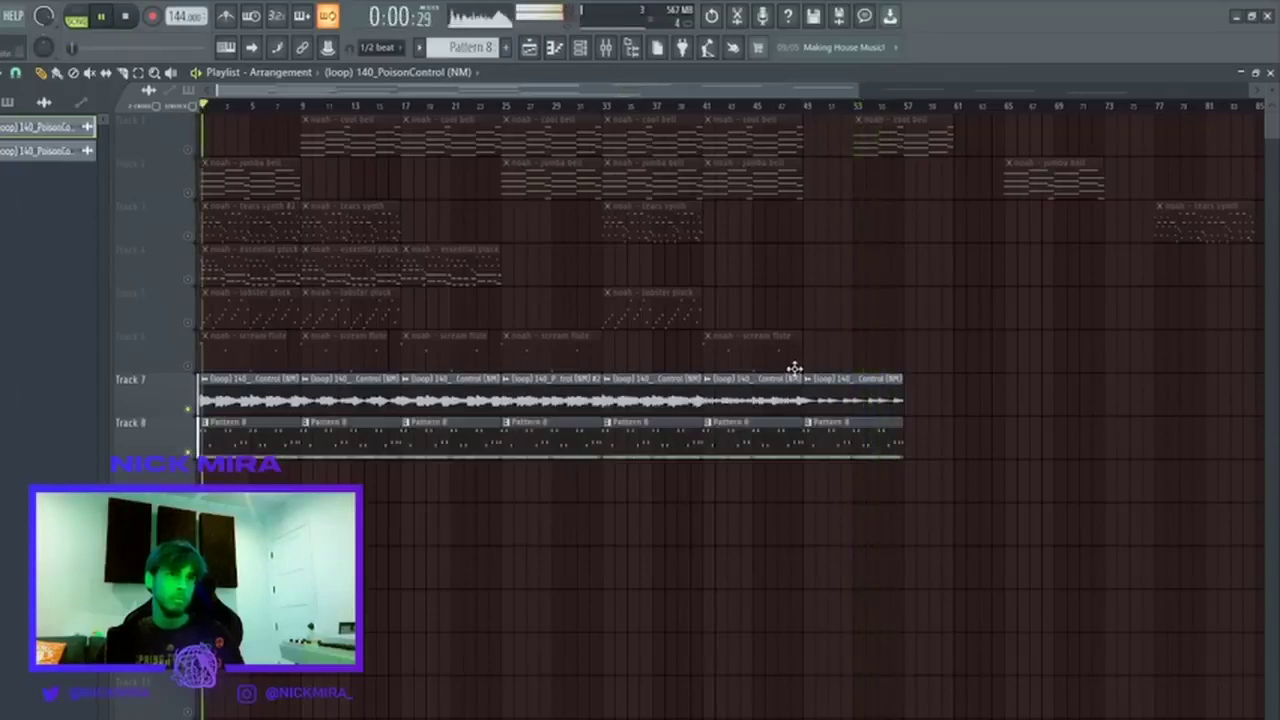
Delete the loop and Pattern 8 clips on Tracks 7 and 8 from bar 41 onwards.
{"action": "right_click", "coordinate": [850, 398]}
{"action": "right_click", "coordinate": [850, 440]}
{"action": "right_click", "coordinate": [796, 442]}
{"action": "right_click", "coordinate": [768, 405]}
Duplicate the first 40 bars of Tracks 7 and 8 to bar 41, keeping only the copied loop clip at bar 41.
{"action": "left_click_drag", "start_coordinate": [712, 396], "coordinate": [204, 470]}
{"action": "key", "text": "ctrl+b"}
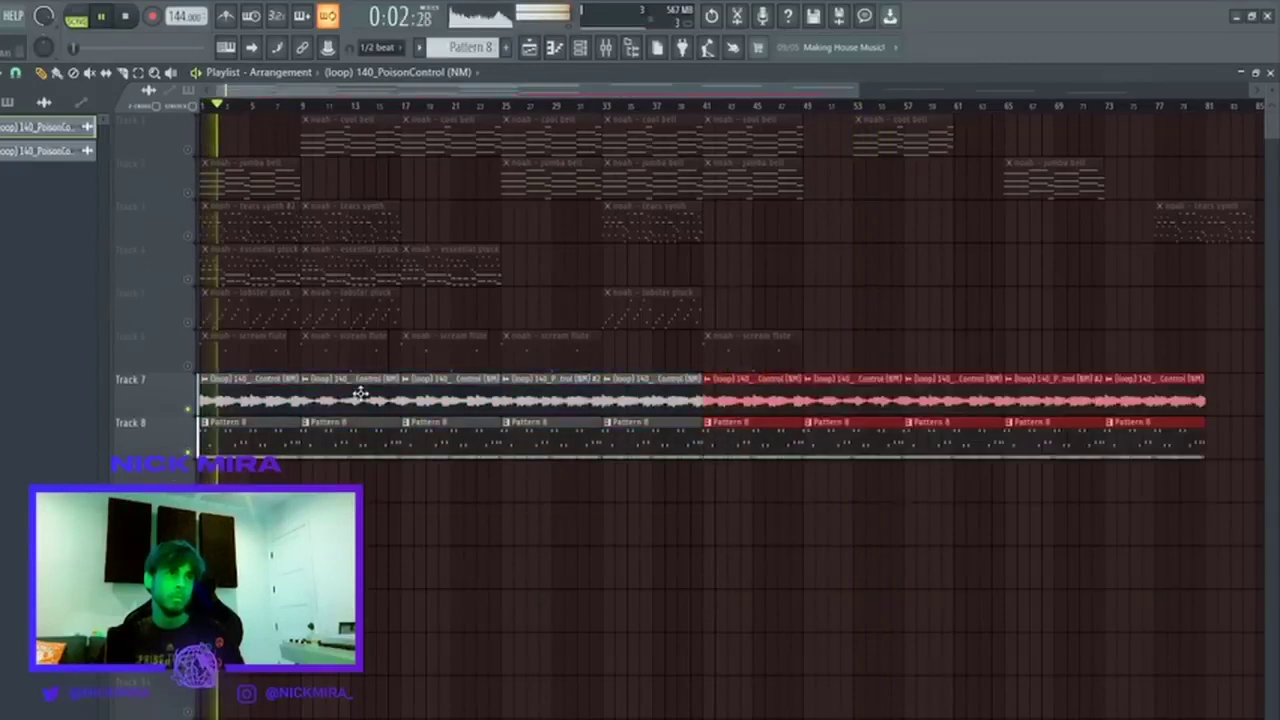
{"action": "key", "text": "ctrl+d"}
{"action": "right_click", "coordinate": [798, 432]}
{"action": "right_click", "coordinate": [845, 418]}
{"action": "right_click", "coordinate": [955, 392]}
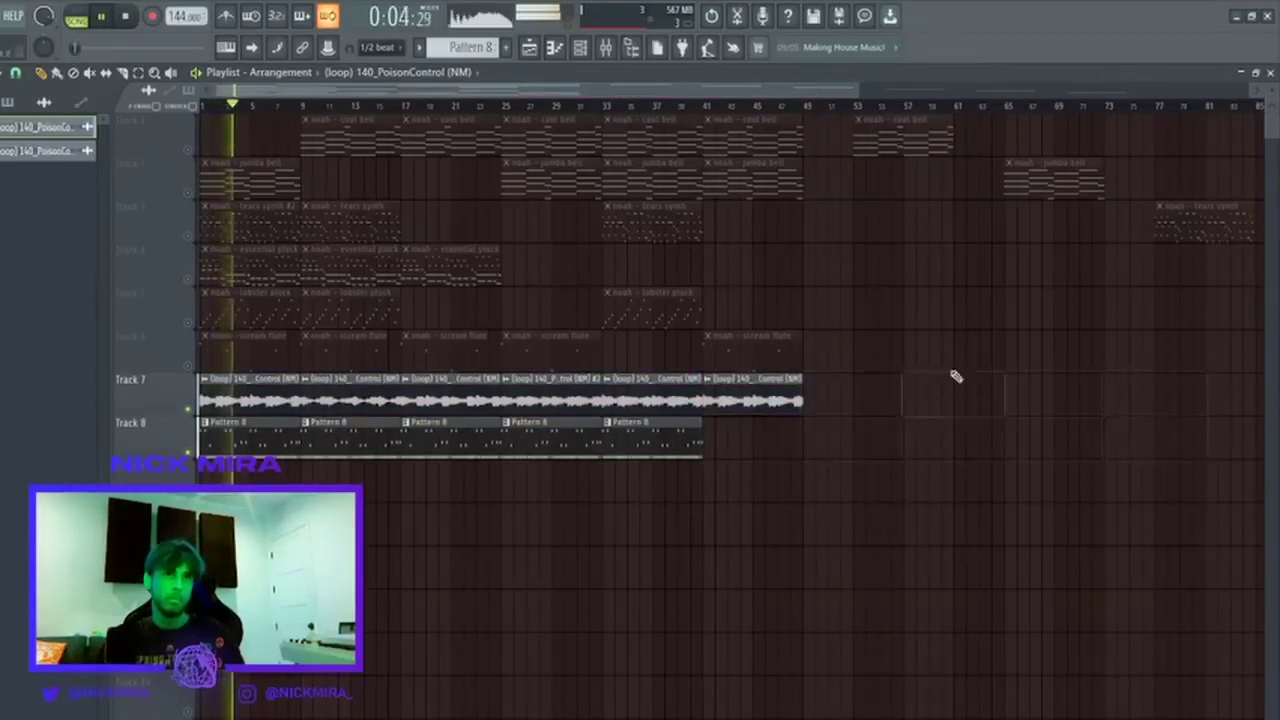
Duplicate the 48-bar arrangement on Tracks 7 and 8 so the copy starts at bar 49.
{"action": "left_click_drag", "start_coordinate": [805, 375], "coordinate": [284, 499]}
{"action": "key", "text": "ctrl+b"}
{"action": "key", "text": "ctrl+d"}
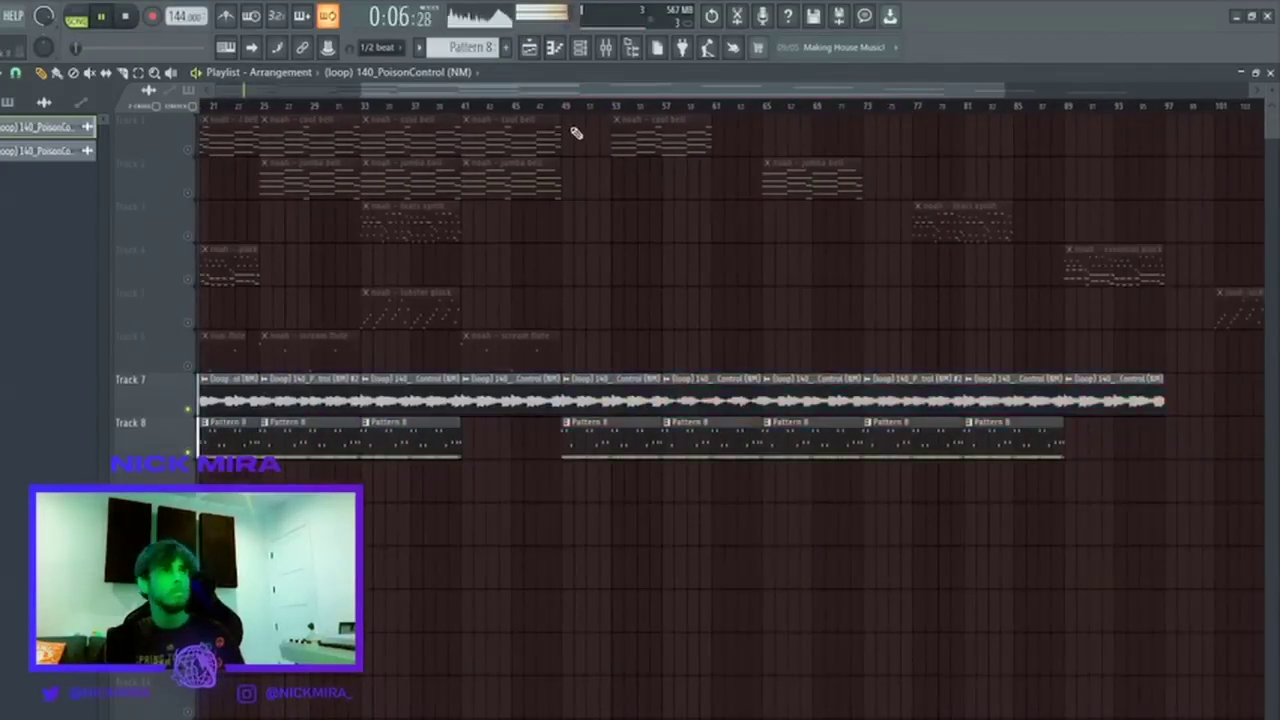
Duplicate the whole 96-bar arrangement on Tracks 7 and 8 so the copy starts at bar 97.
{"action": "scroll", "coordinate": [578, 102], "scroll_direction": "down", "scroll_amount": 5}
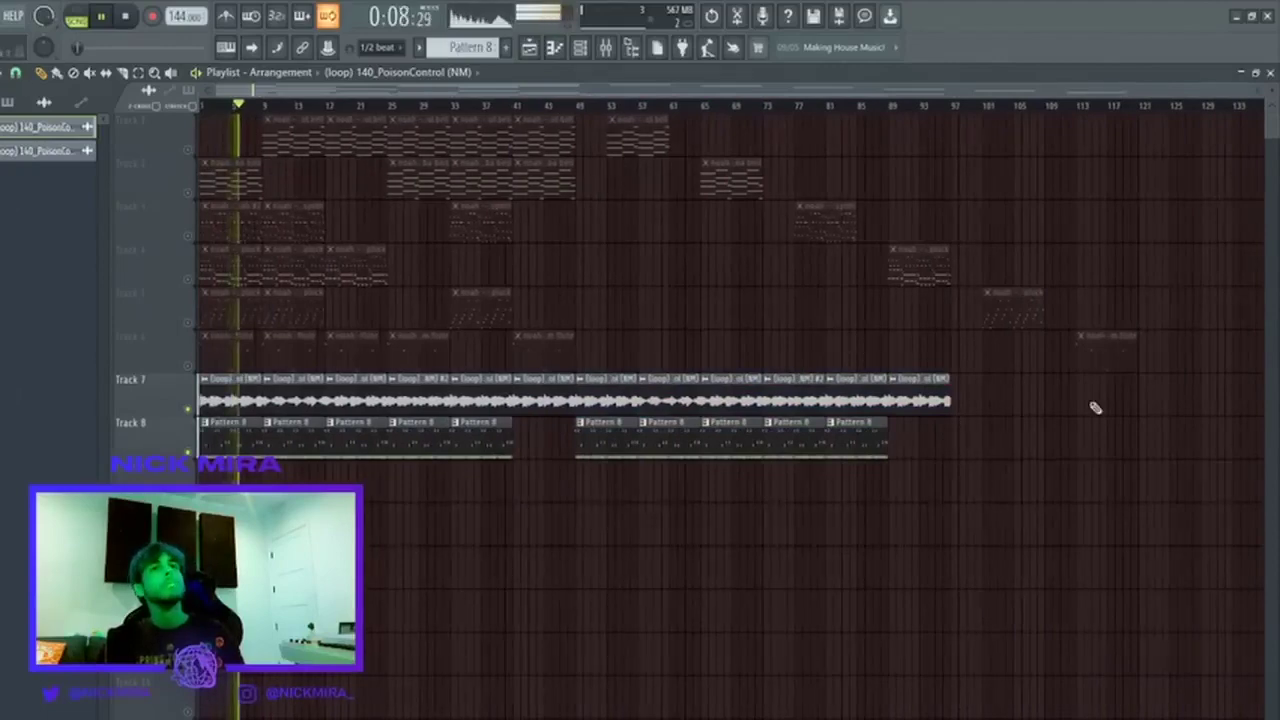
{"action": "left_click_drag", "start_coordinate": [1056, 470], "coordinate": [215, 345]}
{"action": "key", "text": "ctrl+b"}
{"action": "key", "text": "ctrl+d"}
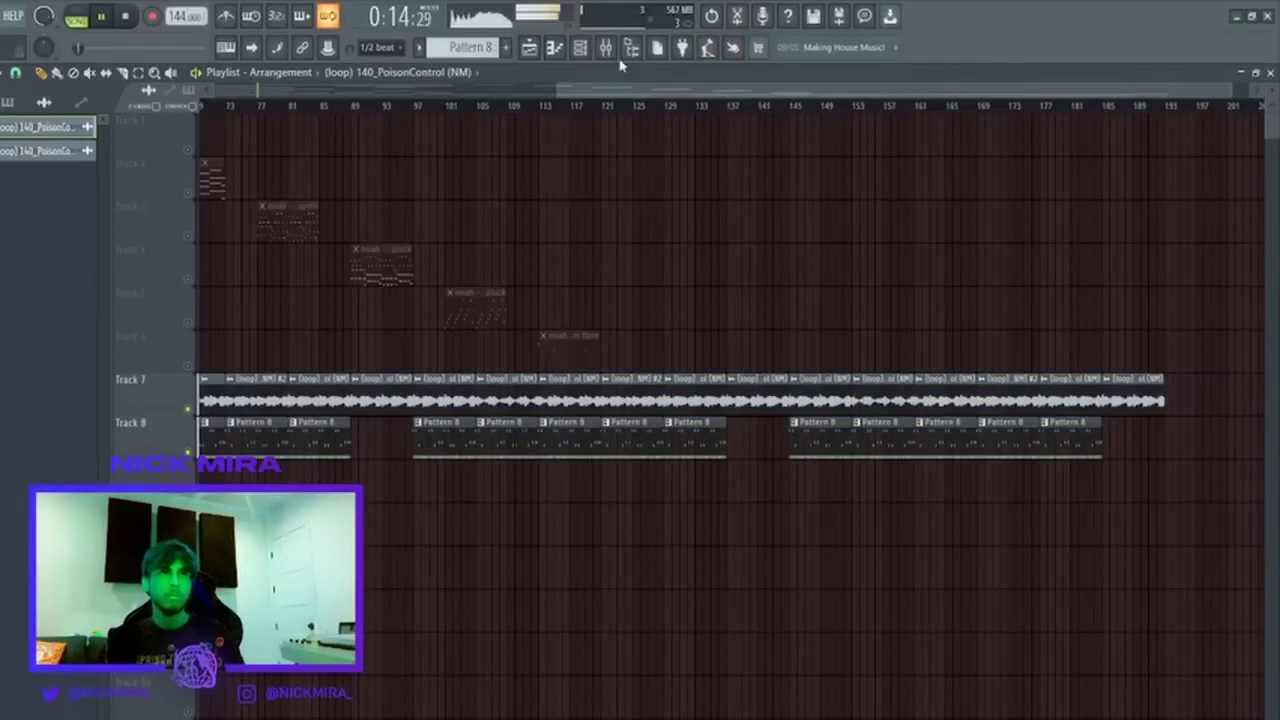
Replace the clap sample with ! Yes SN and add a C5 note half a beat before beat 3 of bar 1.
{"action": "left_click", "coordinate": [584, 50]}
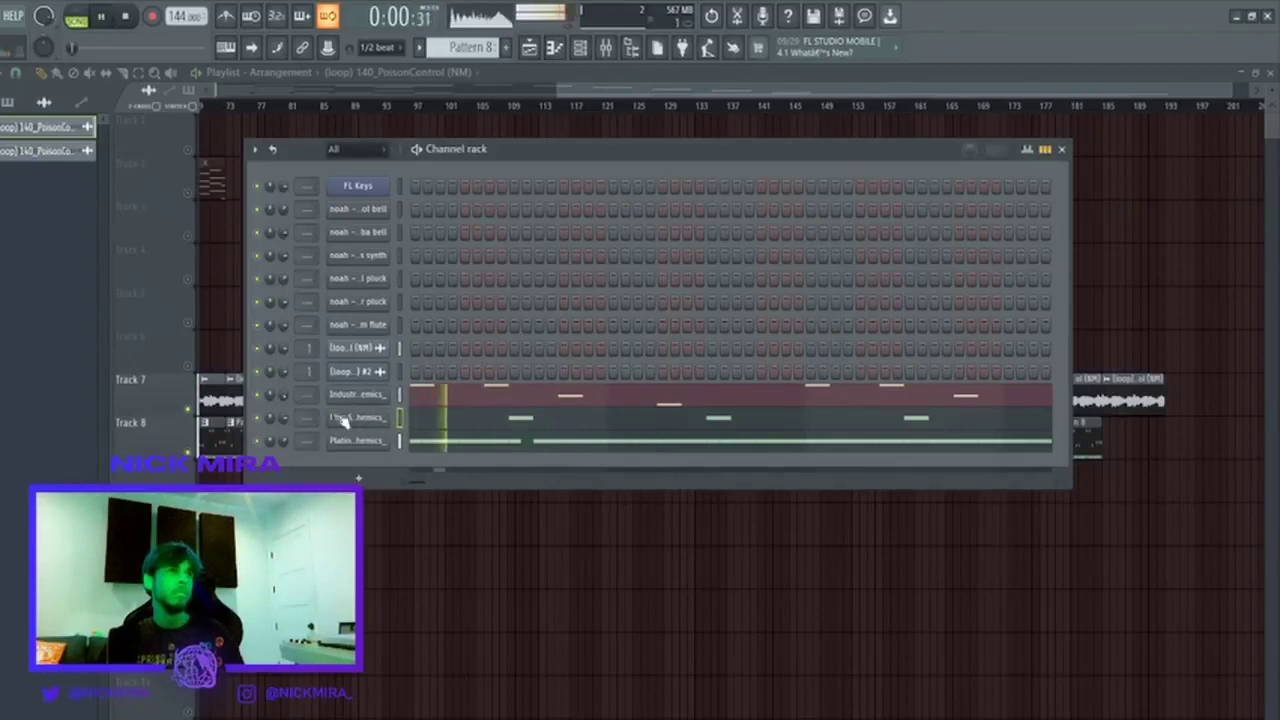
{"action": "left_click", "coordinate": [425, 421]}
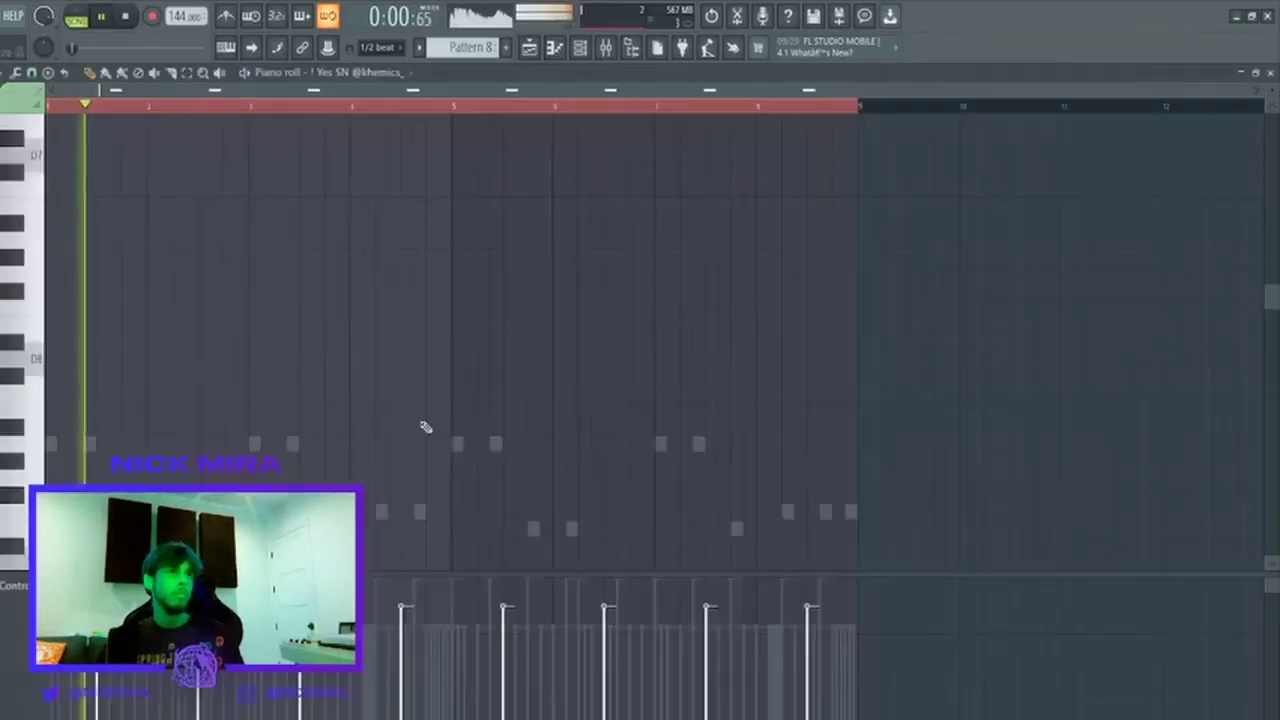
{"action": "scroll", "coordinate": [103, 431], "scroll_direction": "down", "scroll_amount": 4}
{"action": "left_click", "coordinate": [89, 393]}
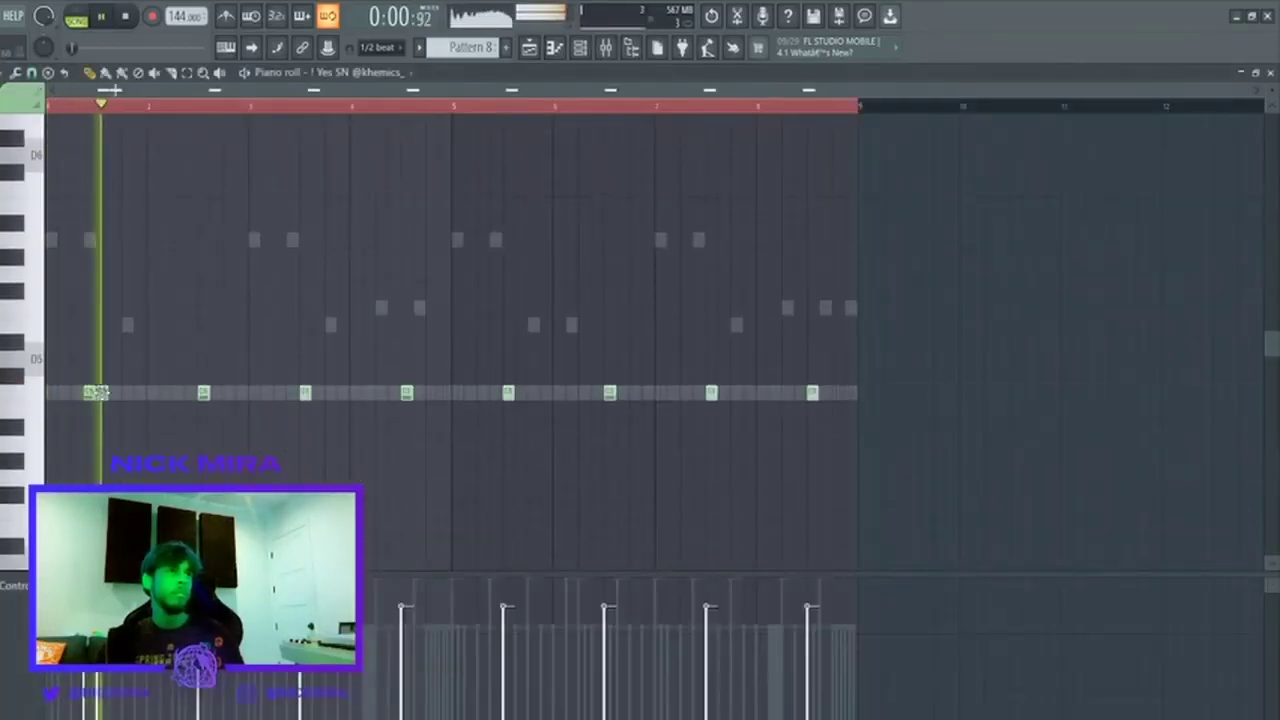
Move the extra C5 snare note to half a beat into bar 1 and add matching notes in bars 3, 5 and 7.
{"action": "right_click", "coordinate": [88, 393]}
{"action": "left_click", "coordinate": [64, 393]}
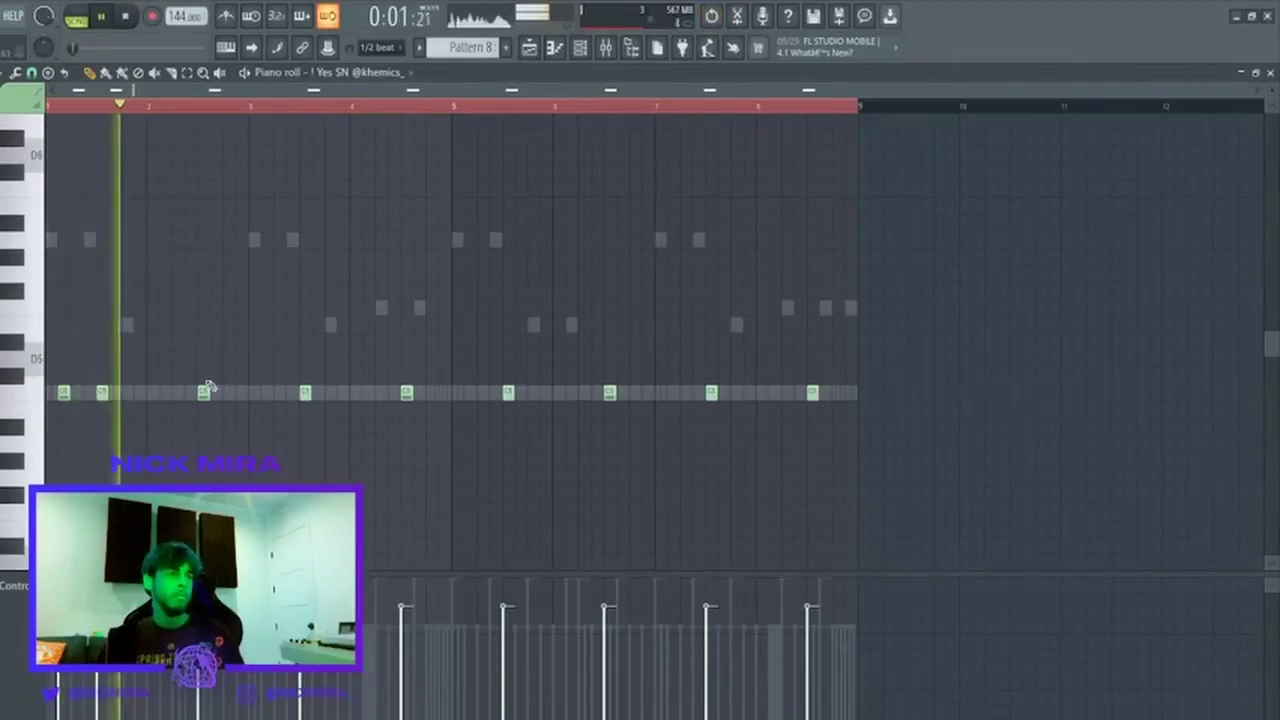
{"action": "key", "text": "ctrl+d"}
{"action": "left_click", "coordinate": [269, 393]}
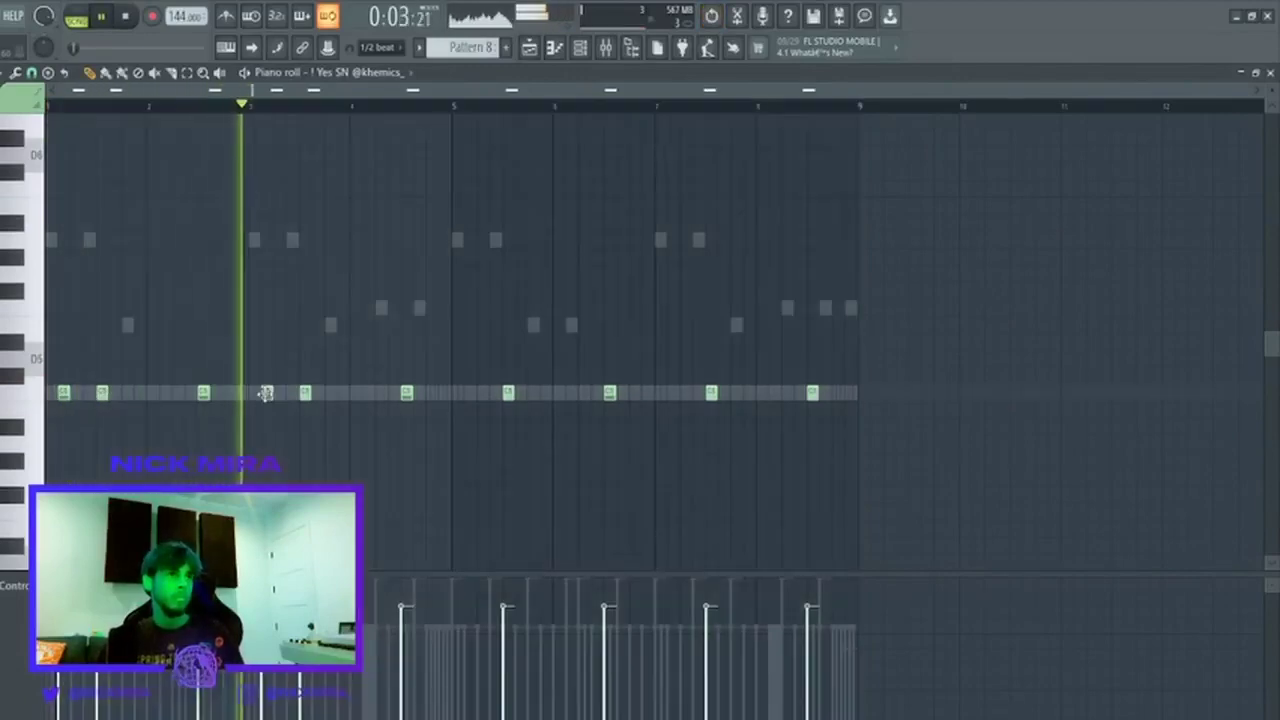
{"action": "left_click", "coordinate": [470, 393]}
{"action": "left_click", "coordinate": [673, 393]}
Lower the velocity of the extra snare notes at the starts of bars 1, 3, 5 and 7.
{"action": "left_click", "coordinate": [673, 394], "text": "ctrl+shift"}
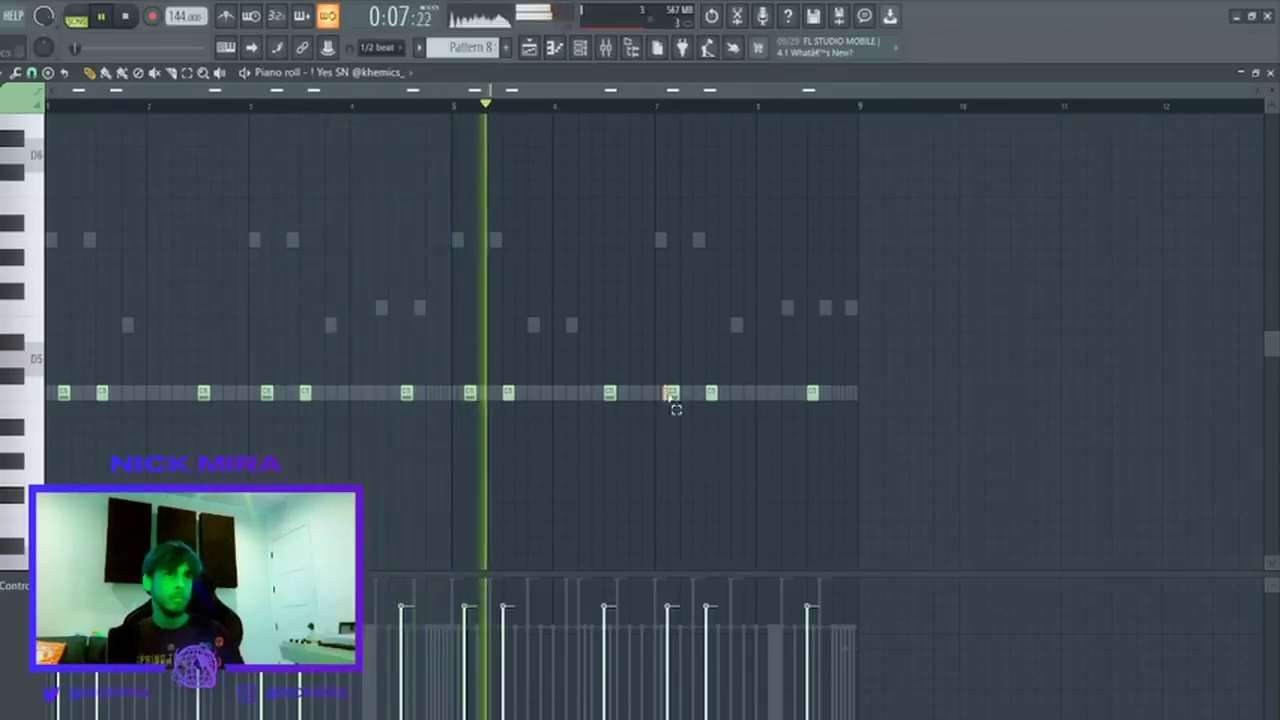
{"action": "left_click", "coordinate": [470, 394], "text": "ctrl+shift"}
{"action": "left_click_drag", "start_coordinate": [266, 378], "coordinate": [265, 393]}
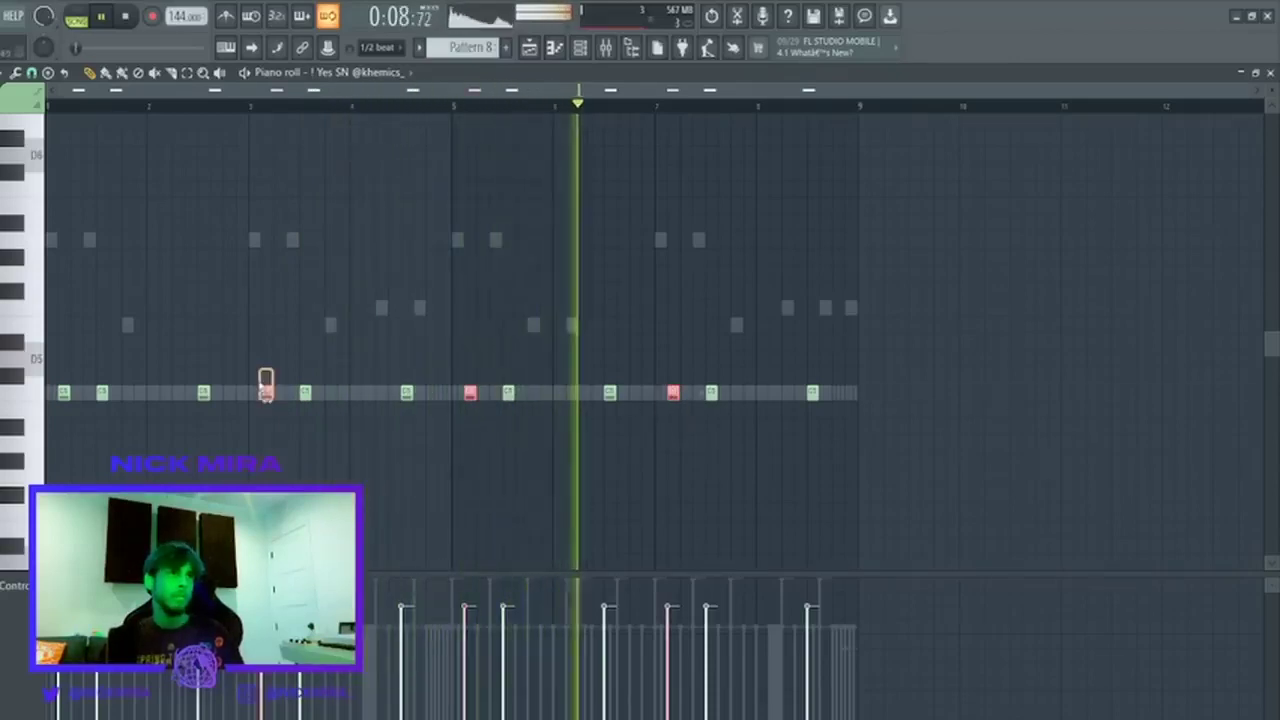
{"action": "left_click", "coordinate": [64, 393], "text": "ctrl+shift"}
{"action": "scroll", "coordinate": [64, 396], "scroll_direction": "down", "scroll_amount": 2}
{"action": "key", "text": "ctrl+d"}
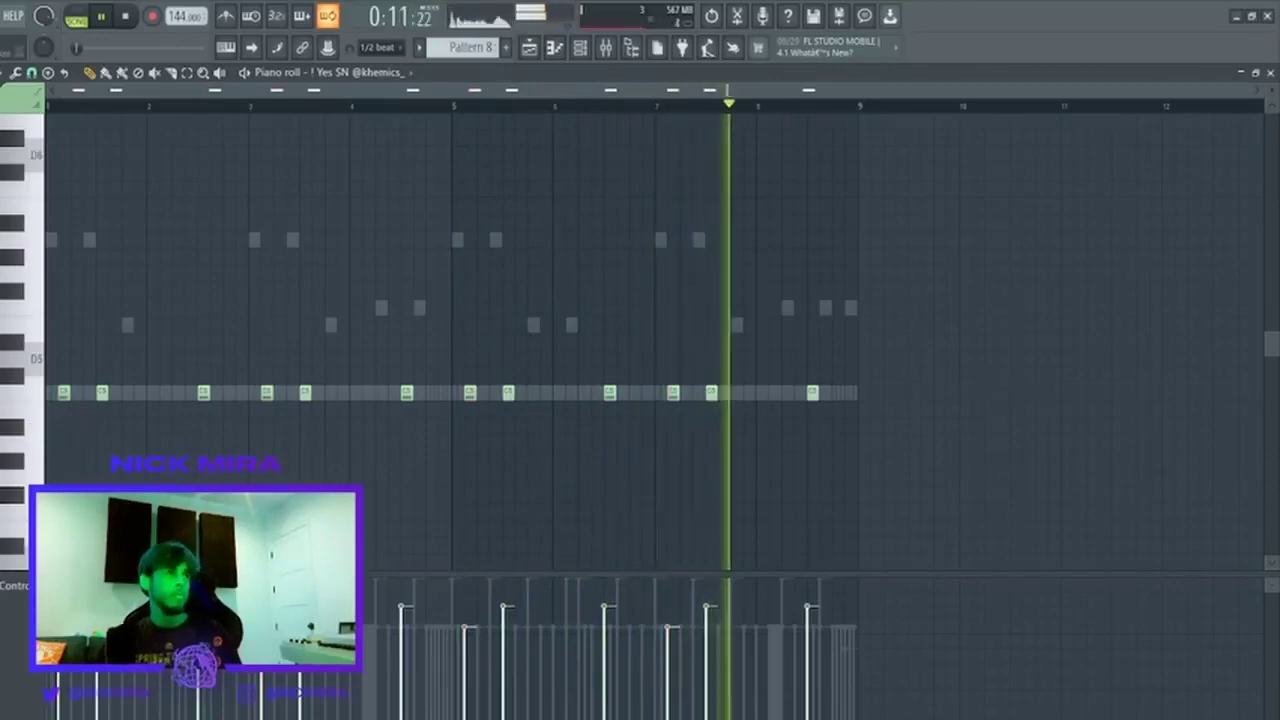
Add the Viper SN sample as a channel with two hits near the end of bar 2, transposed up to D#5.
{"action": "key", "text": "F7"}
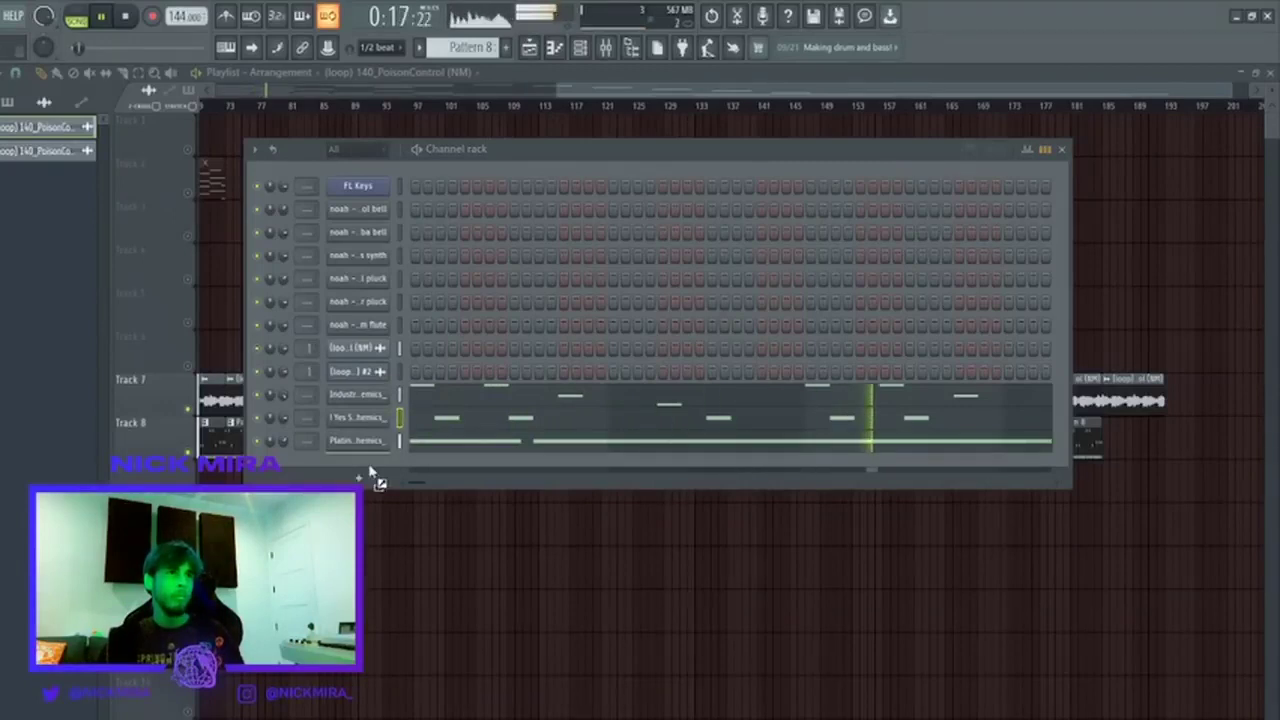
{"action": "left_click_drag", "start_coordinate": [370, 474], "coordinate": [478, 467]}
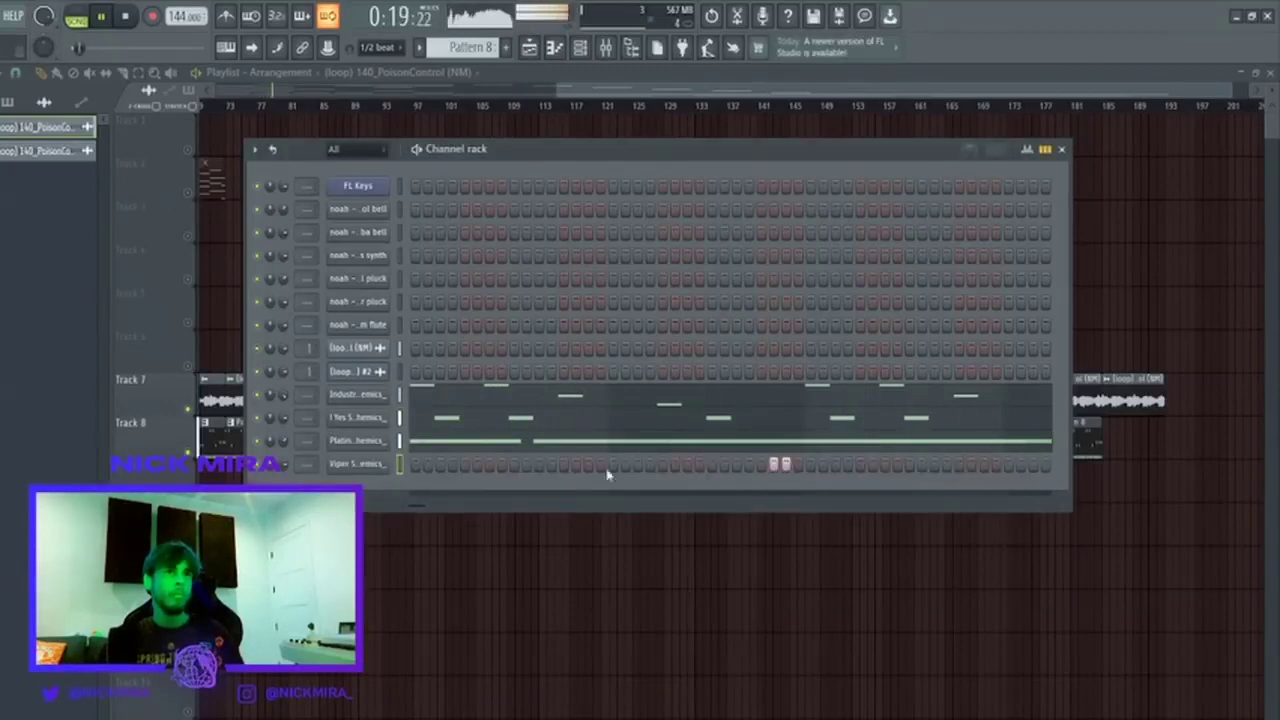
{"action": "key", "text": "F7"}
{"action": "key", "text": "shift+Up"}
{"action": "key", "text": "shift+Up"}
{"action": "key", "text": "shift+Up"}
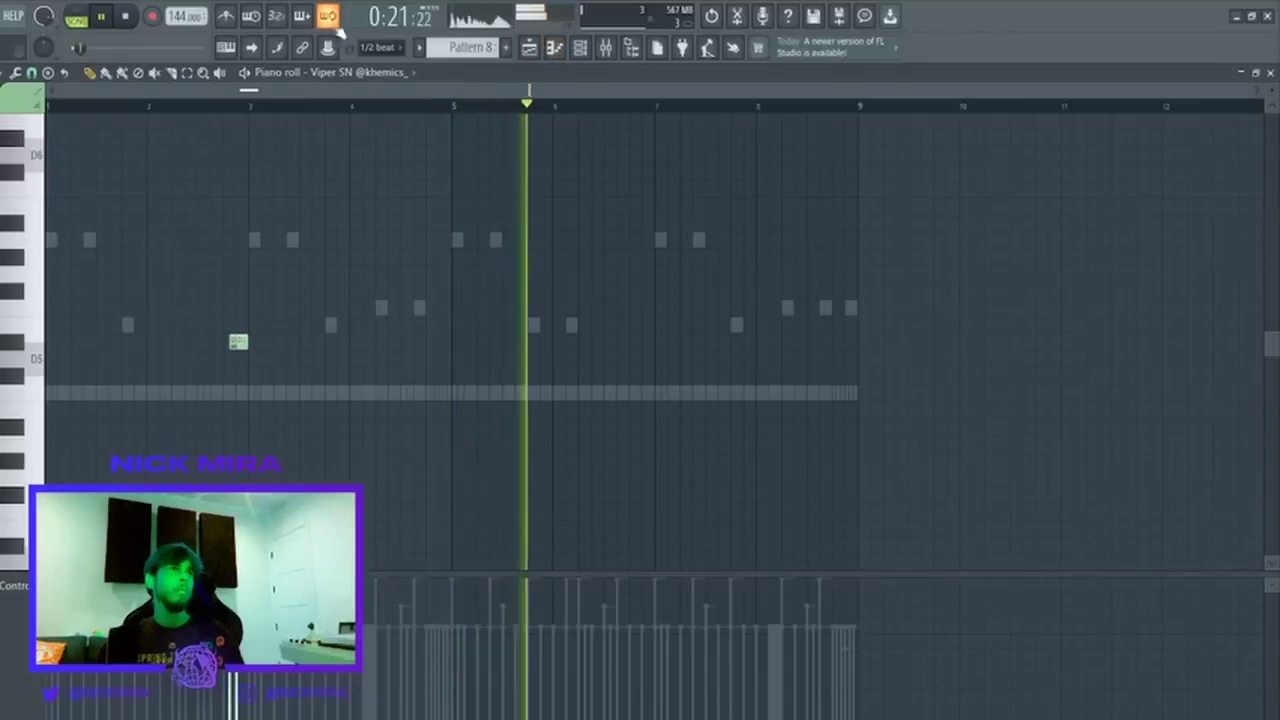
Repeat the Viper SN hits every two bars, at the ends of bars 4, 6 and 8.
{"action": "key", "text": "ctrl+a"}
{"action": "key", "text": "ctrl+b"}
{"action": "key", "text": "ctrl+b"}
{"action": "key", "text": "ctrl+b"}
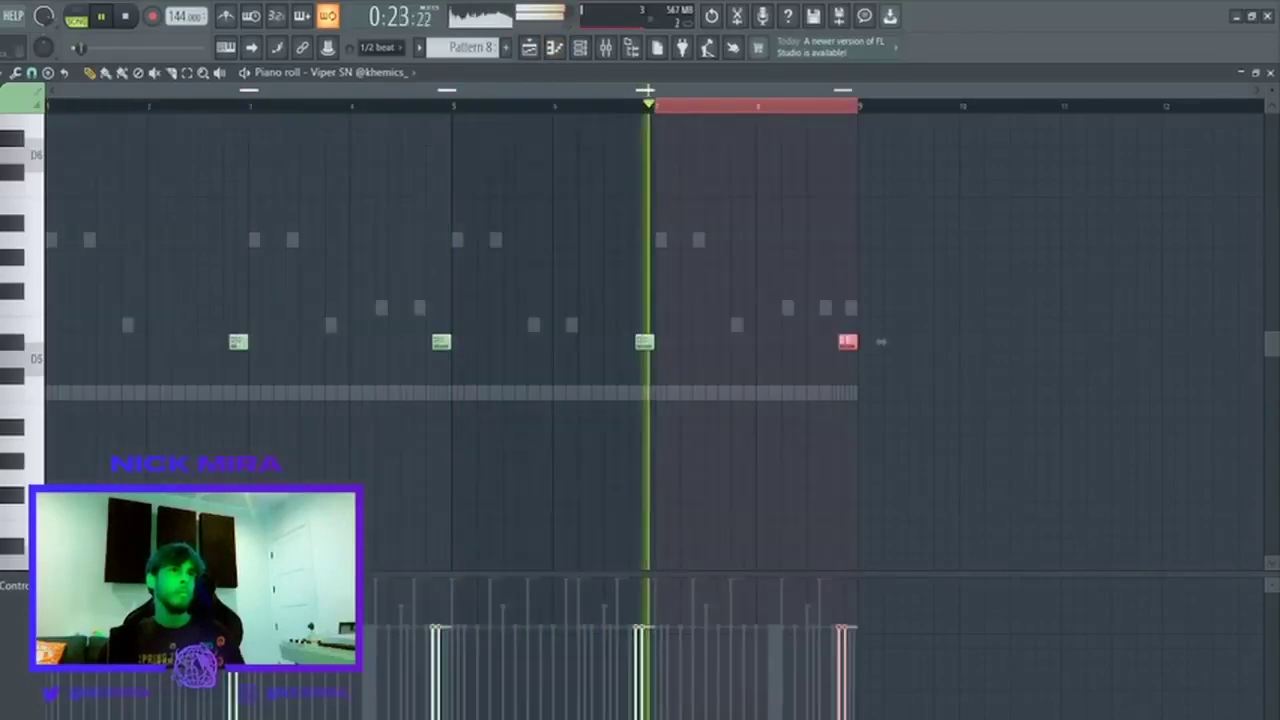
Lower the velocity of all Viper SN notes.
{"action": "key", "text": "ctrl+a"}
{"action": "key", "text": "ctrl+d"}
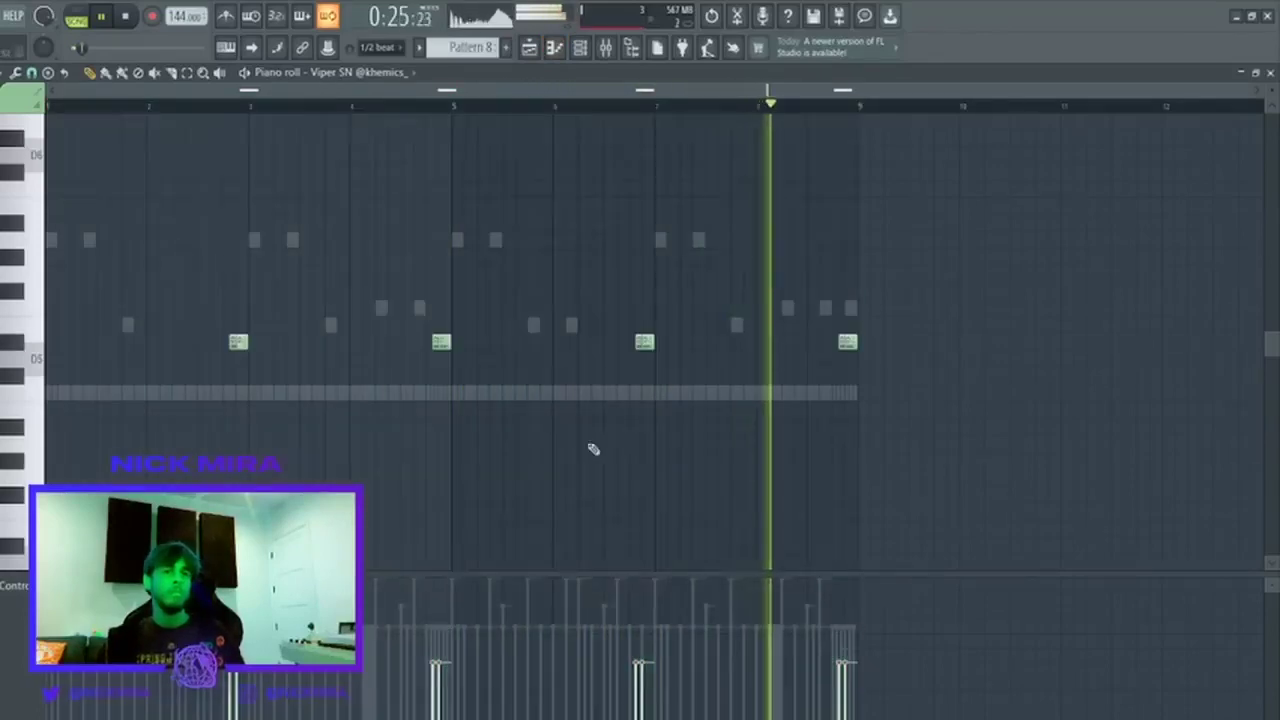
{"action": "key", "text": "ctrl+a"}
{"action": "key", "text": "ctrl+d"}
{"action": "key", "text": "ctrl+a"}
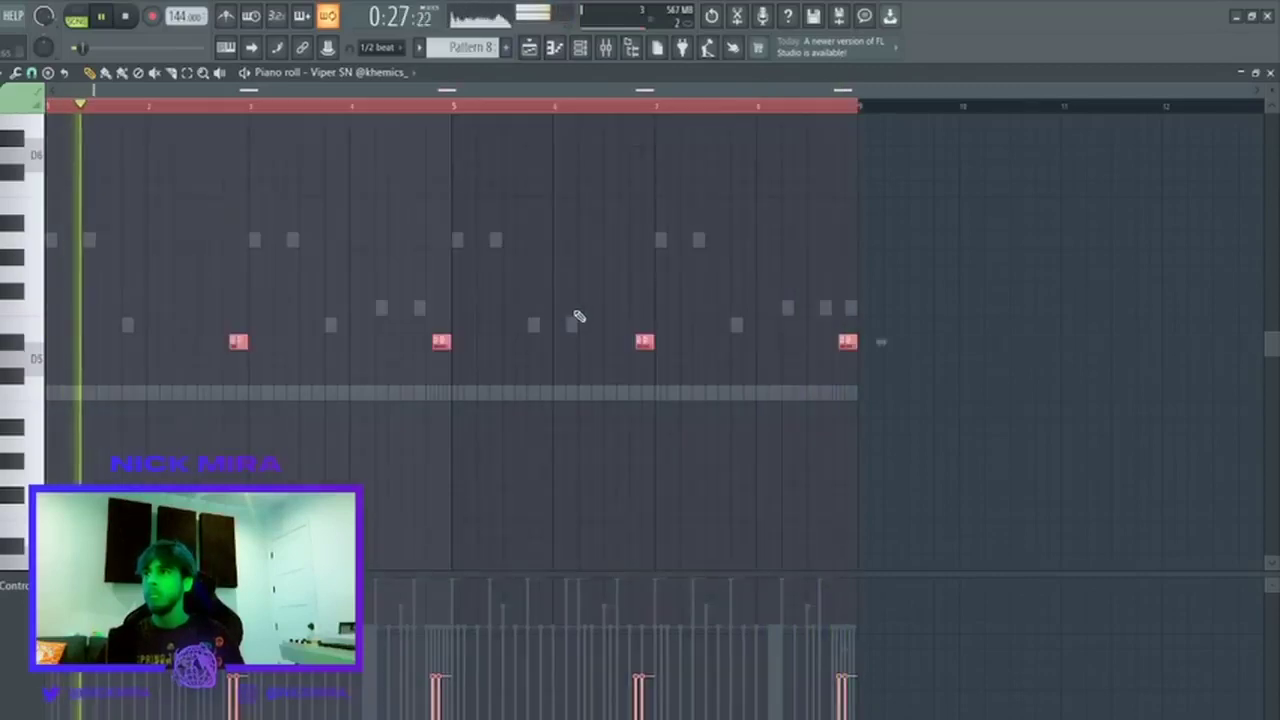
{"action": "key", "text": "ctrl+d"}
Route the 808, Yes SN, hi-hat and Viper SN channels to mixer tracks 2 to 5.
{"action": "key", "text": "Escape"}
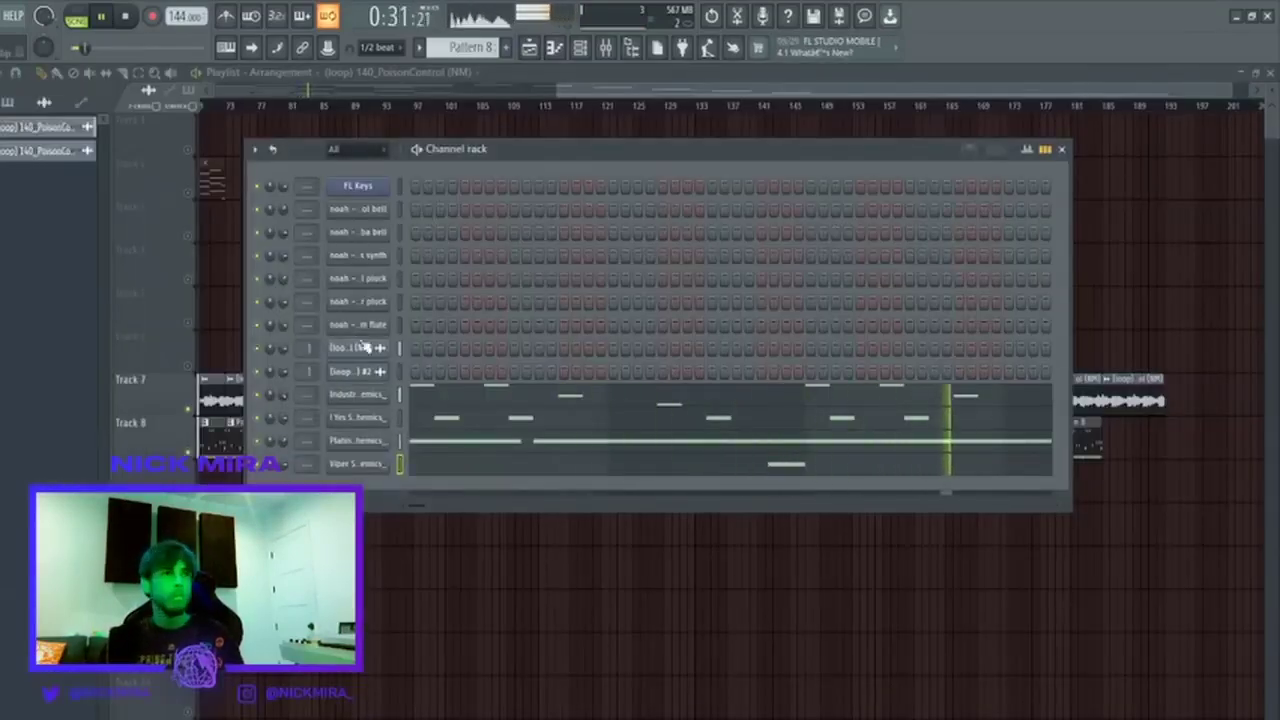
{"action": "key", "text": "F9"}
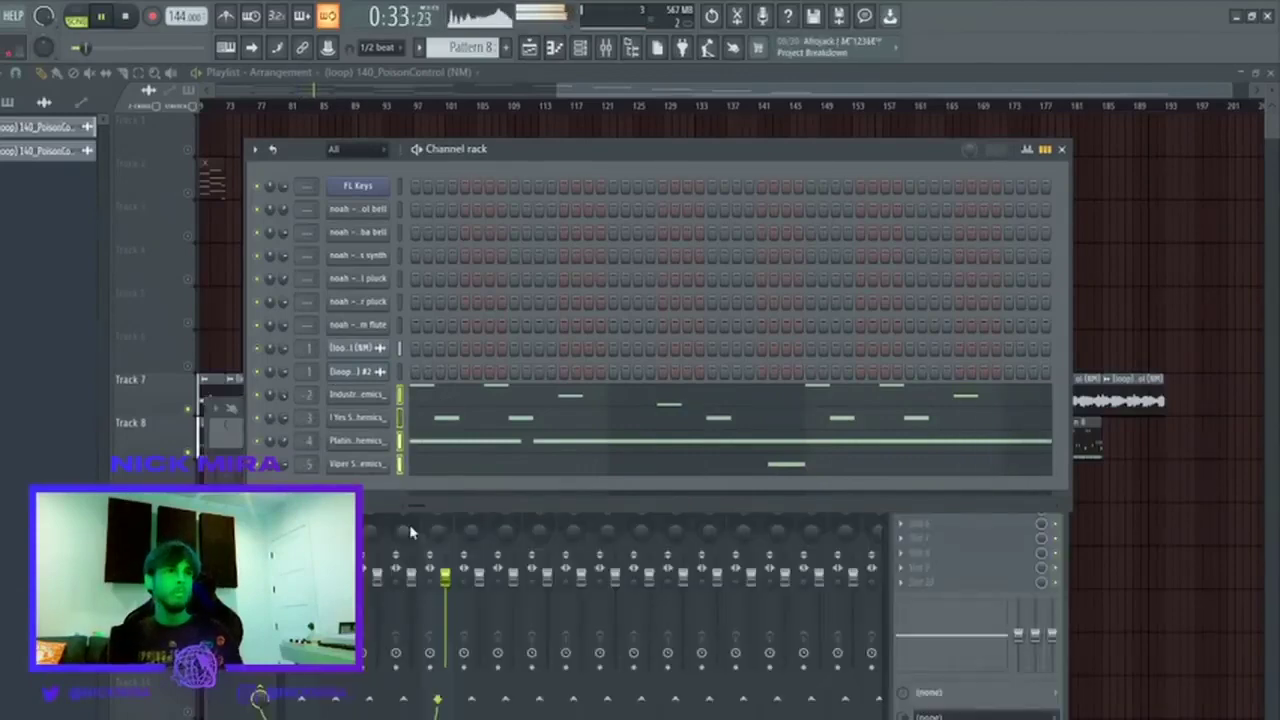
{"action": "key", "text": "F6"}
{"action": "key", "text": "F9"}
Try removing the loop and Pattern 8 clips between bars 17 and 25 on Tracks 7 and 8.
{"action": "scroll", "coordinate": [609, 121], "scroll_direction": "down", "scroll_amount": 3}
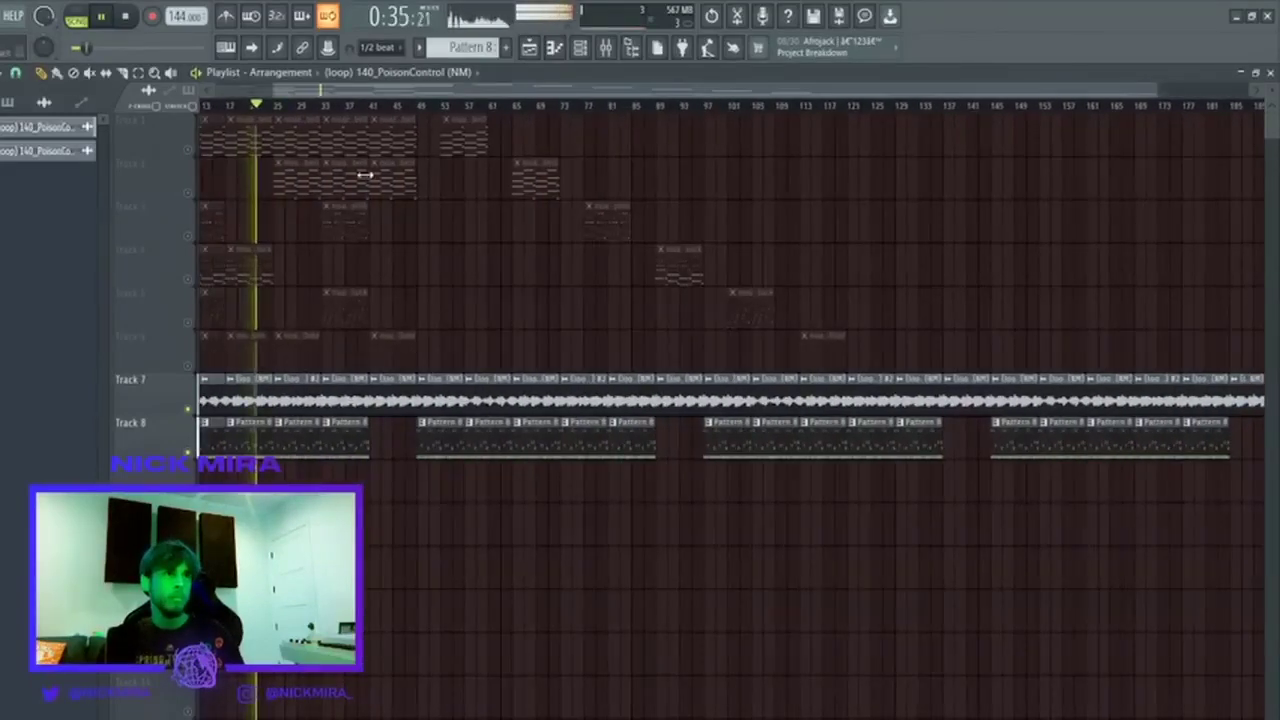
{"action": "scroll", "coordinate": [418, 119], "scroll_direction": "down", "scroll_amount": 2}
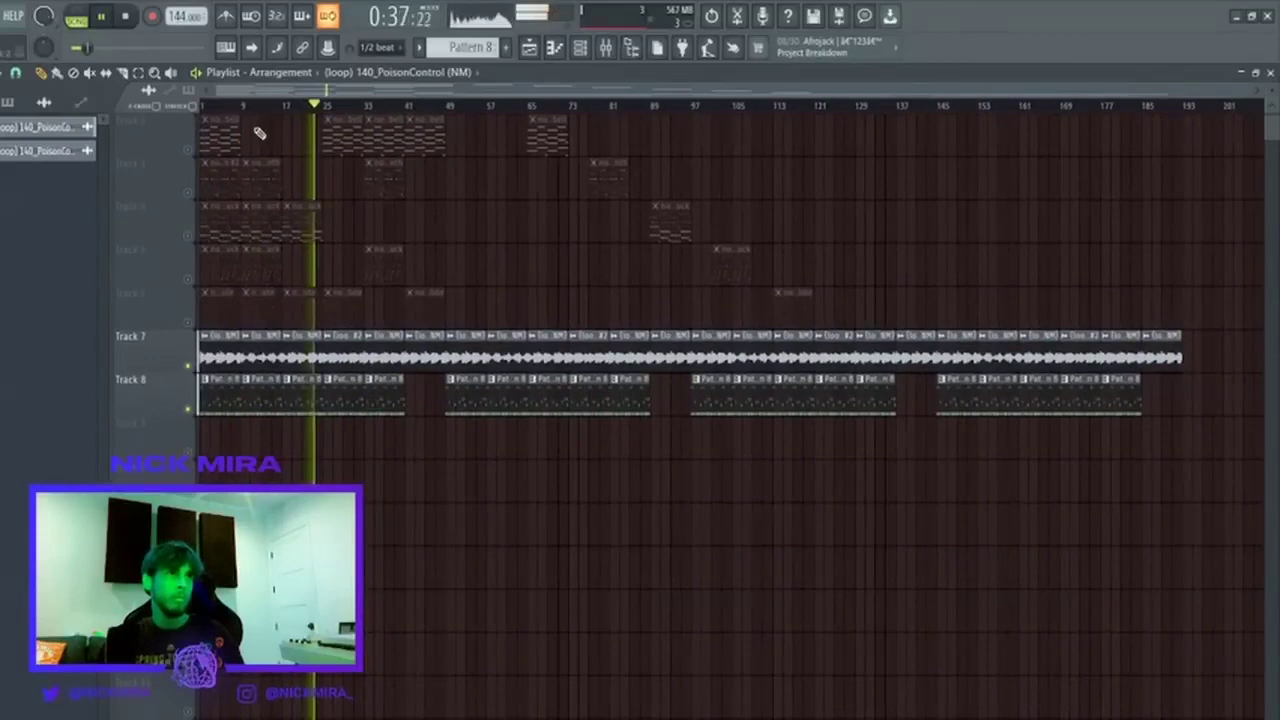
{"action": "left_click", "coordinate": [253, 105]}
{"action": "right_click", "coordinate": [306, 362]}
{"action": "right_click", "coordinate": [314, 385]}
{"action": "key", "text": "space"}
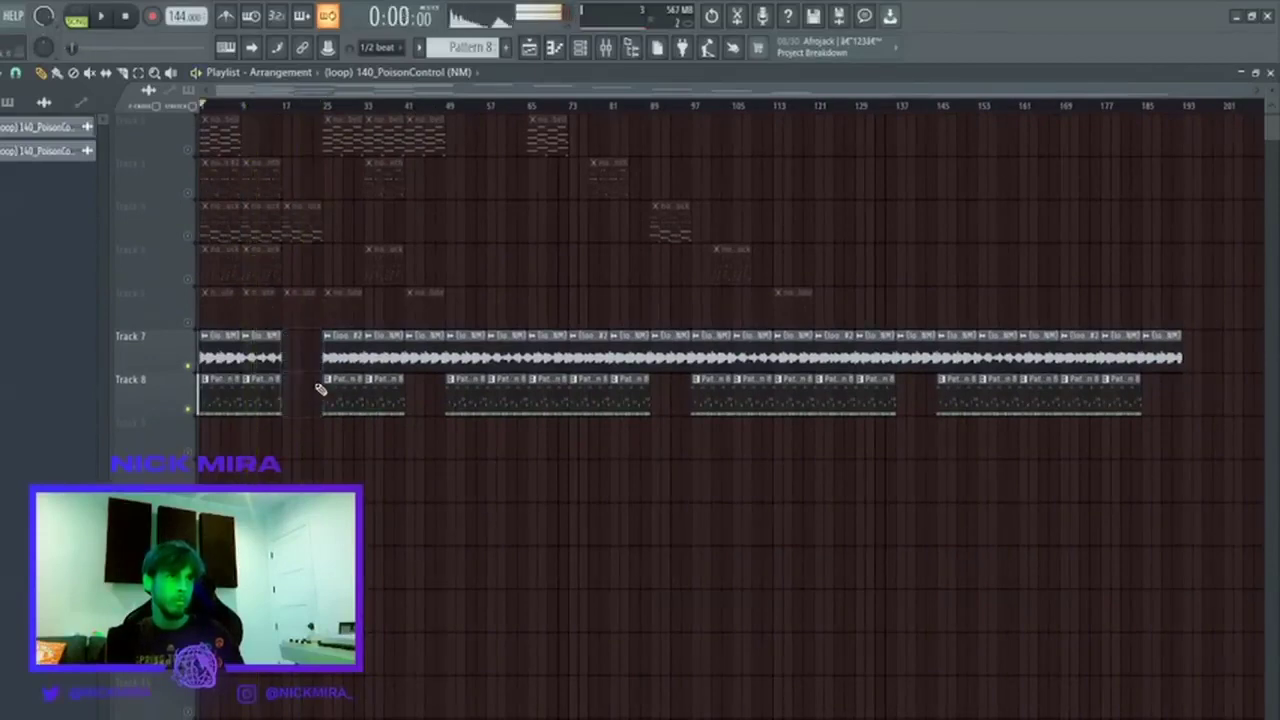
{"action": "right_click", "coordinate": [268, 357]}
{"action": "right_click", "coordinate": [265, 388]}
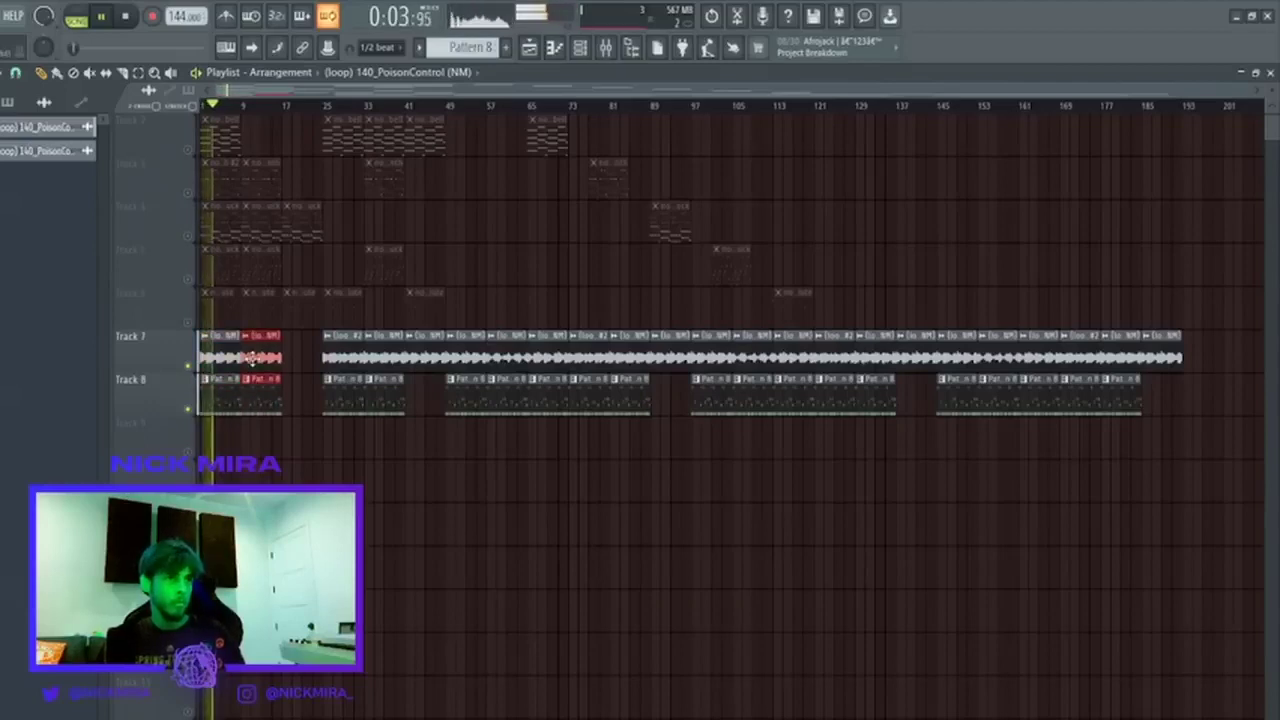
Check the PoisonControl loop's time-stretching settings and set the project tempo to 140 BPM.
{"action": "double_click", "coordinate": [227, 354]}
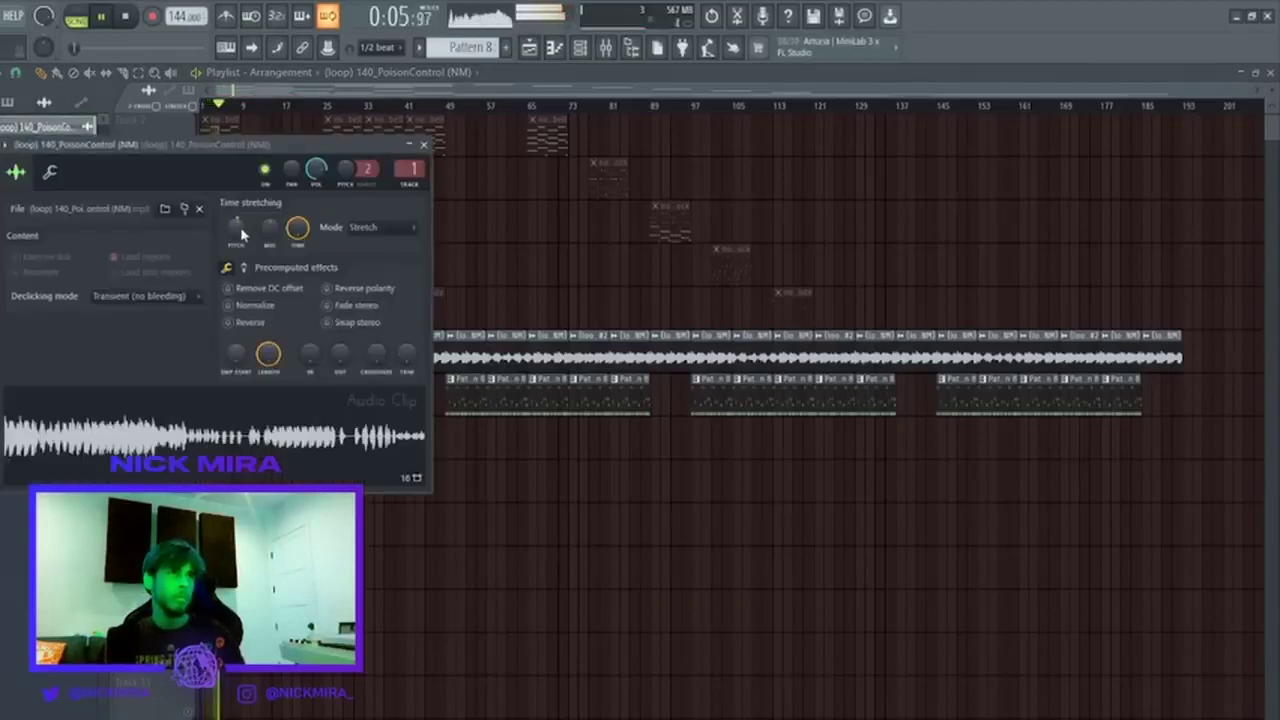
{"action": "key", "text": "Escape"}
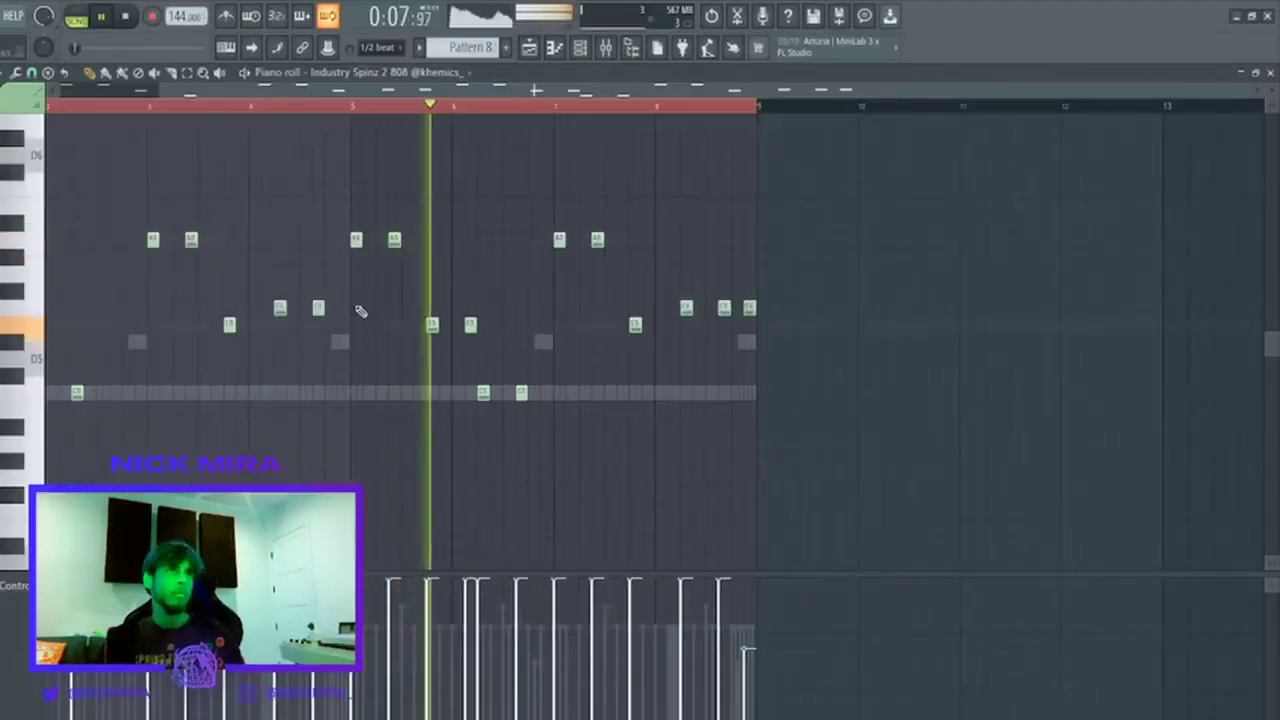
{"action": "key", "text": "F5"}
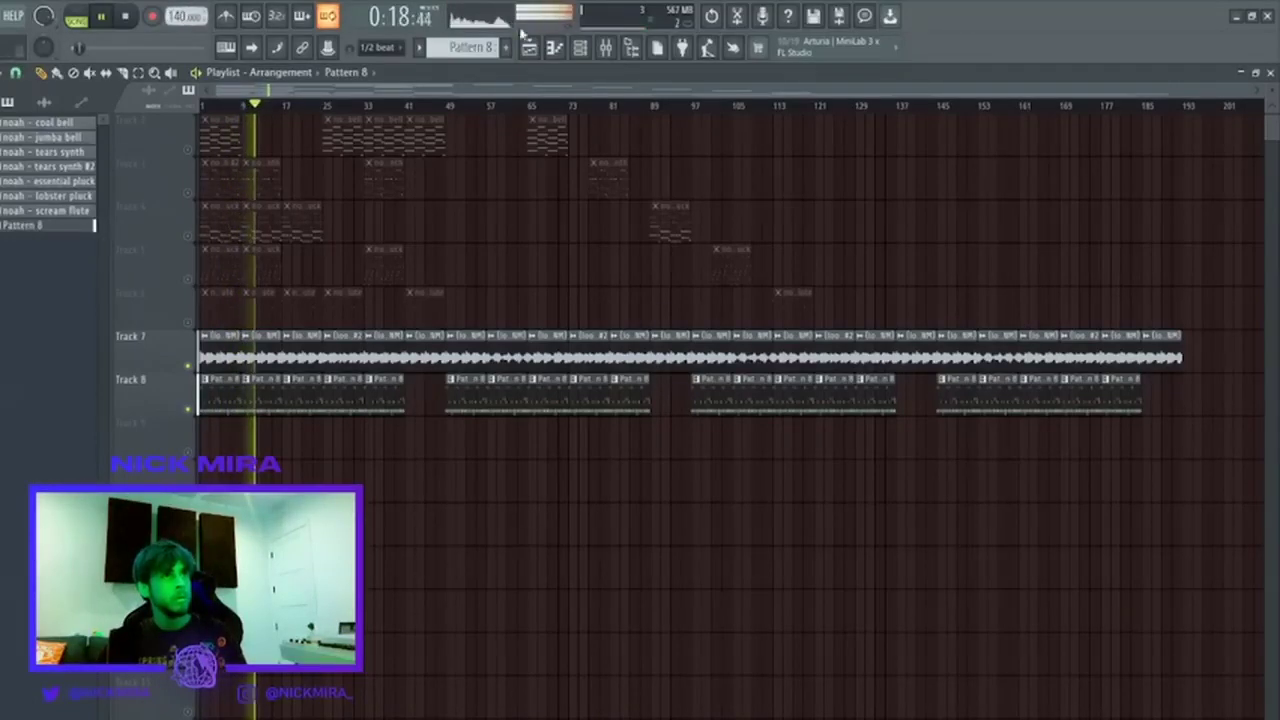
Replace the 808 sample with Spinz 808 and transpose its pattern down one semitone.
{"action": "left_click", "coordinate": [584, 48]}
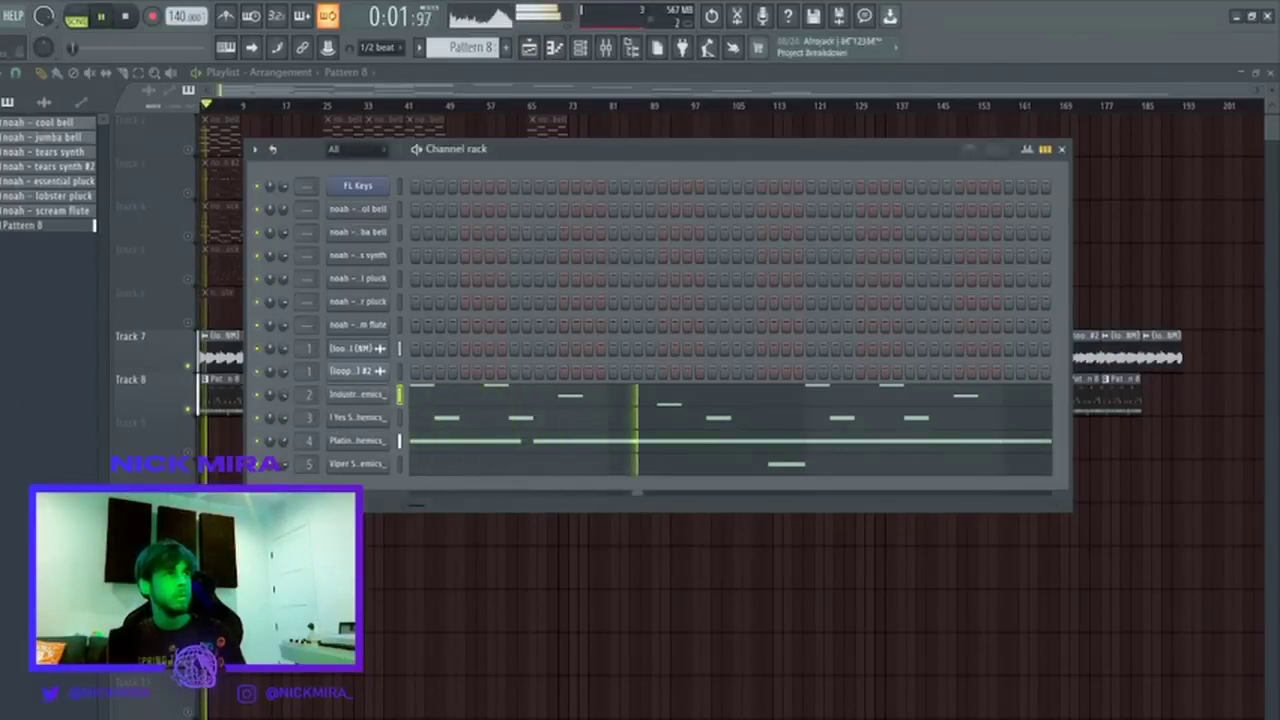
{"action": "key", "text": "space"}
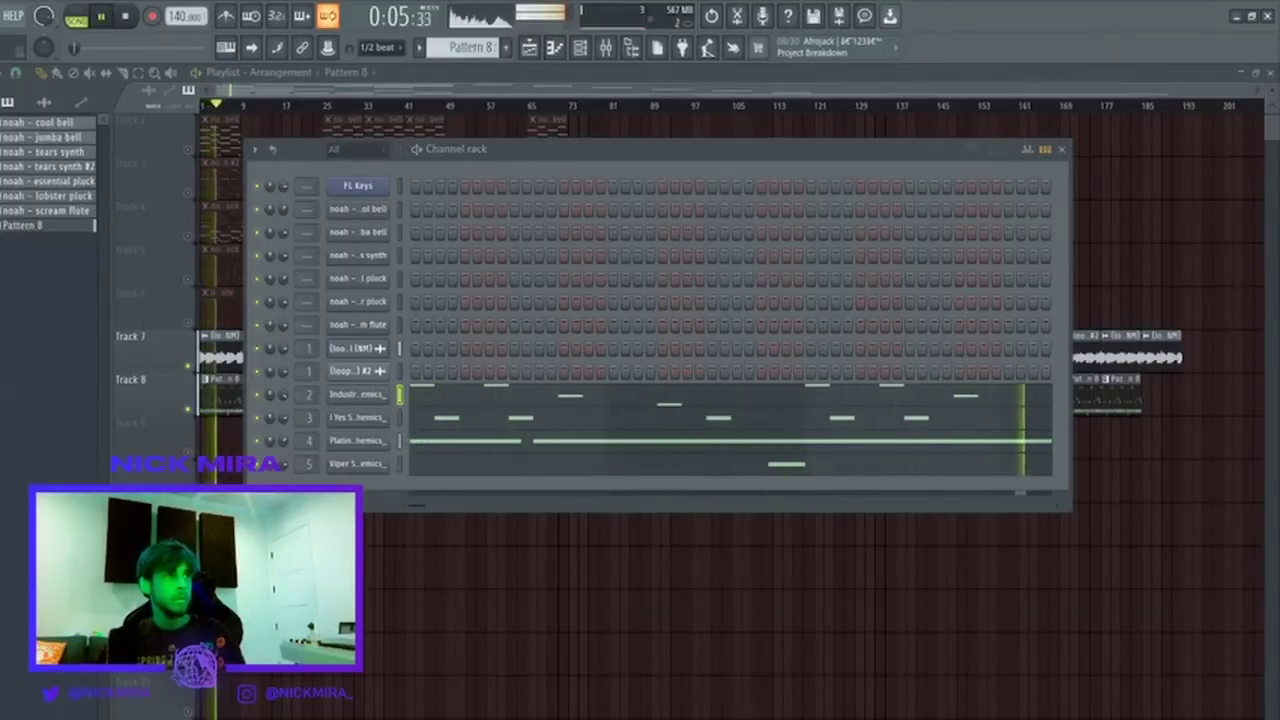
{"action": "left_click", "coordinate": [453, 394]}
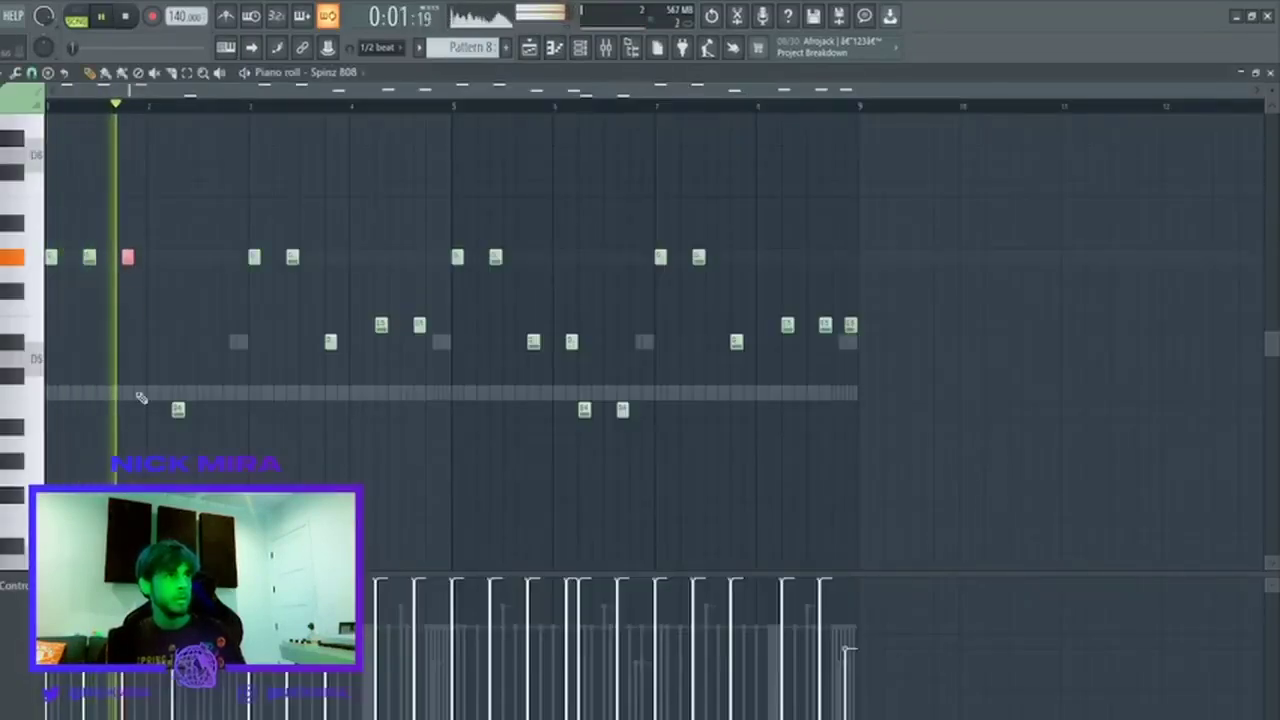
Set the third 808 note of bar 1 to F#5.
{"action": "key", "text": "space"}
{"action": "key", "text": "space"}
{"action": "key", "text": "shift+Down"}
{"action": "key", "text": "shift+Down"}
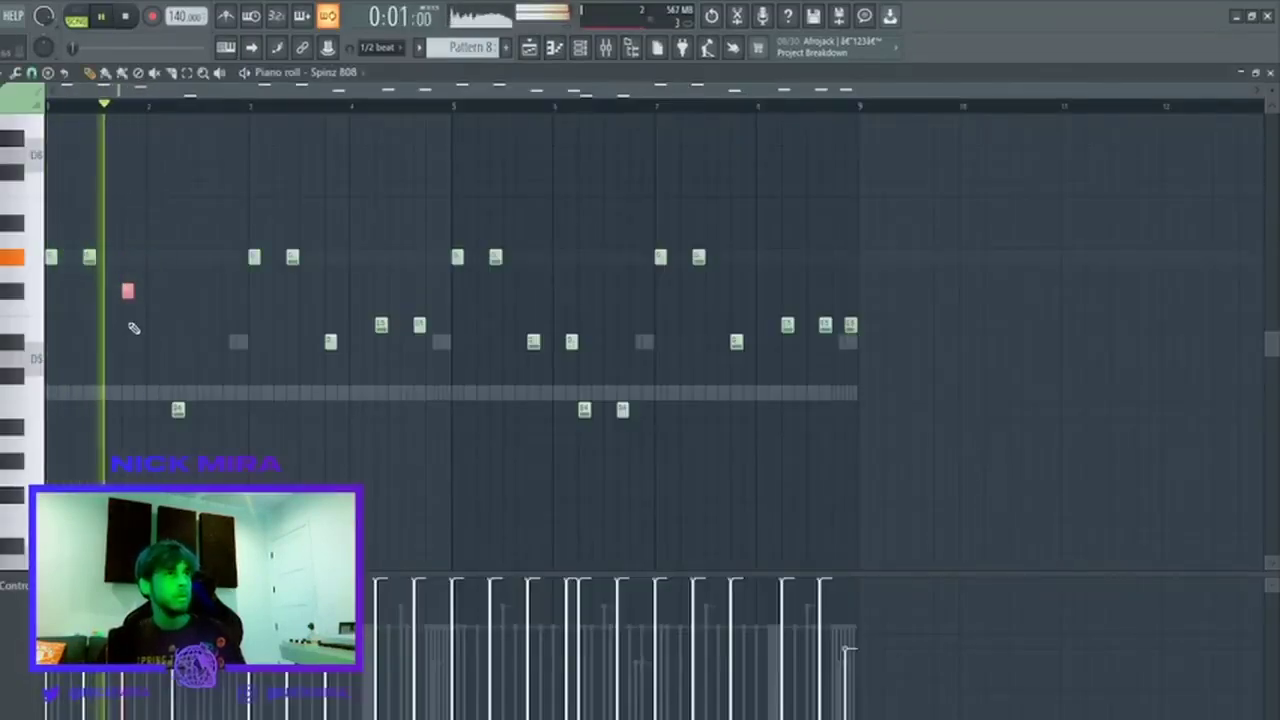
Move the 808 note on beat 2 of bar 2 to F#5 and replay the pattern.
{"action": "left_click", "coordinate": [178, 412]}
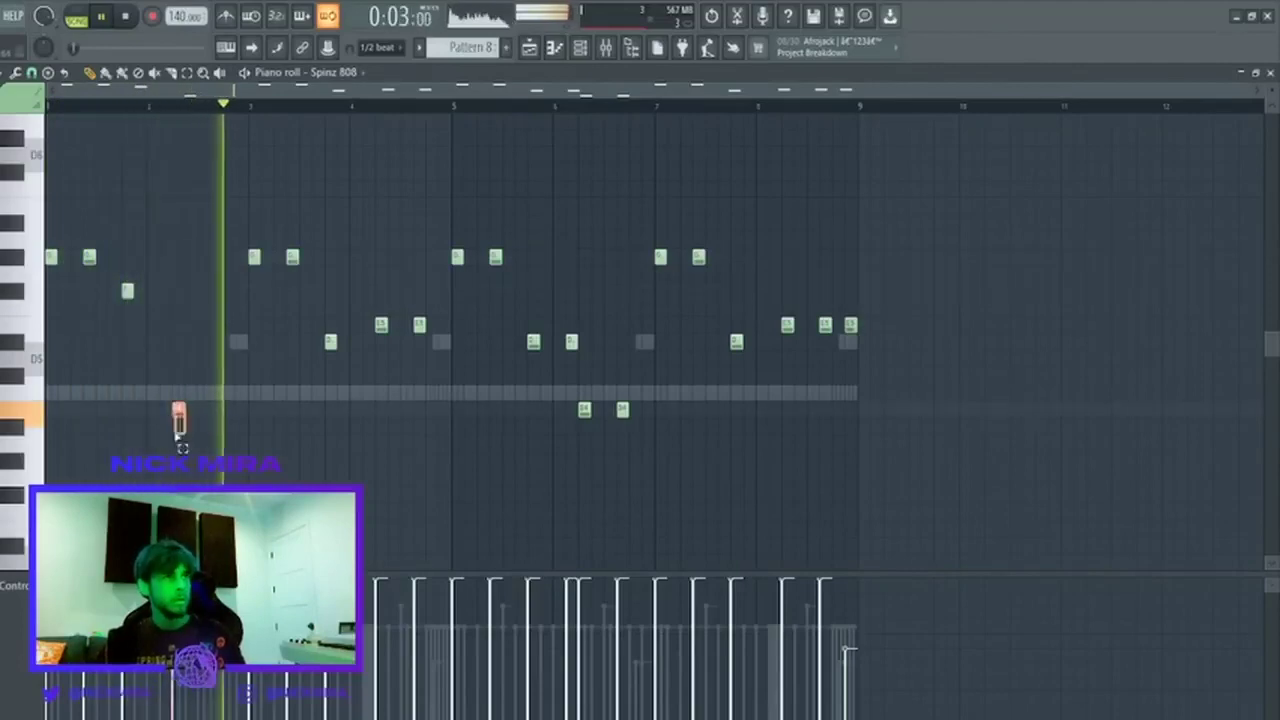
{"action": "left_click_drag", "start_coordinate": [175, 434], "coordinate": [132, 434]}
{"action": "key", "text": "ctrl+Up"}
{"action": "key", "text": "shift+Down"}
{"action": "key", "text": "shift+Down"}
{"action": "key", "text": "shift+Down"}
{"action": "key", "text": "shift+Down"}
{"action": "key", "text": "shift+Down"}
{"action": "key", "text": "space"}
{"action": "key", "text": "space"}
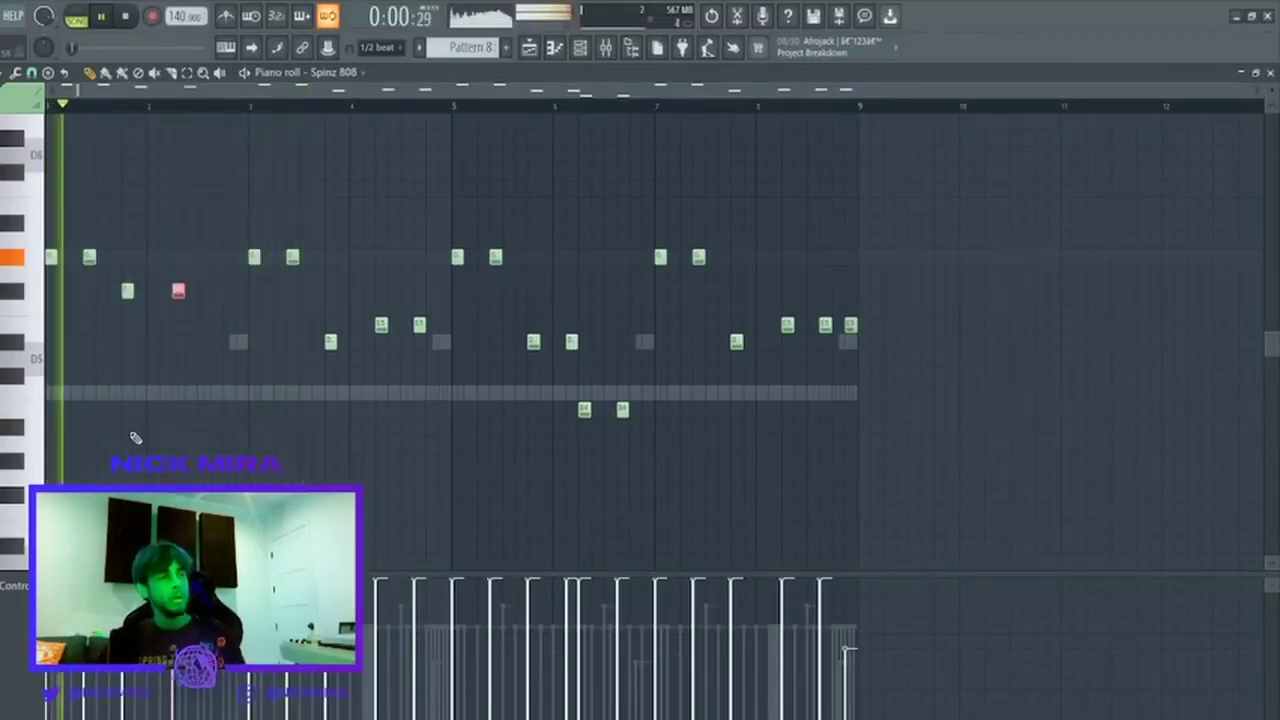
Add a second 808 note half a beat after beat 3 of bar 2 and transpose both bar 2 notes to B5.
{"action": "left_click", "coordinate": [216, 293]}
{"action": "left_click_drag", "start_coordinate": [163, 282], "coordinate": [268, 312]}
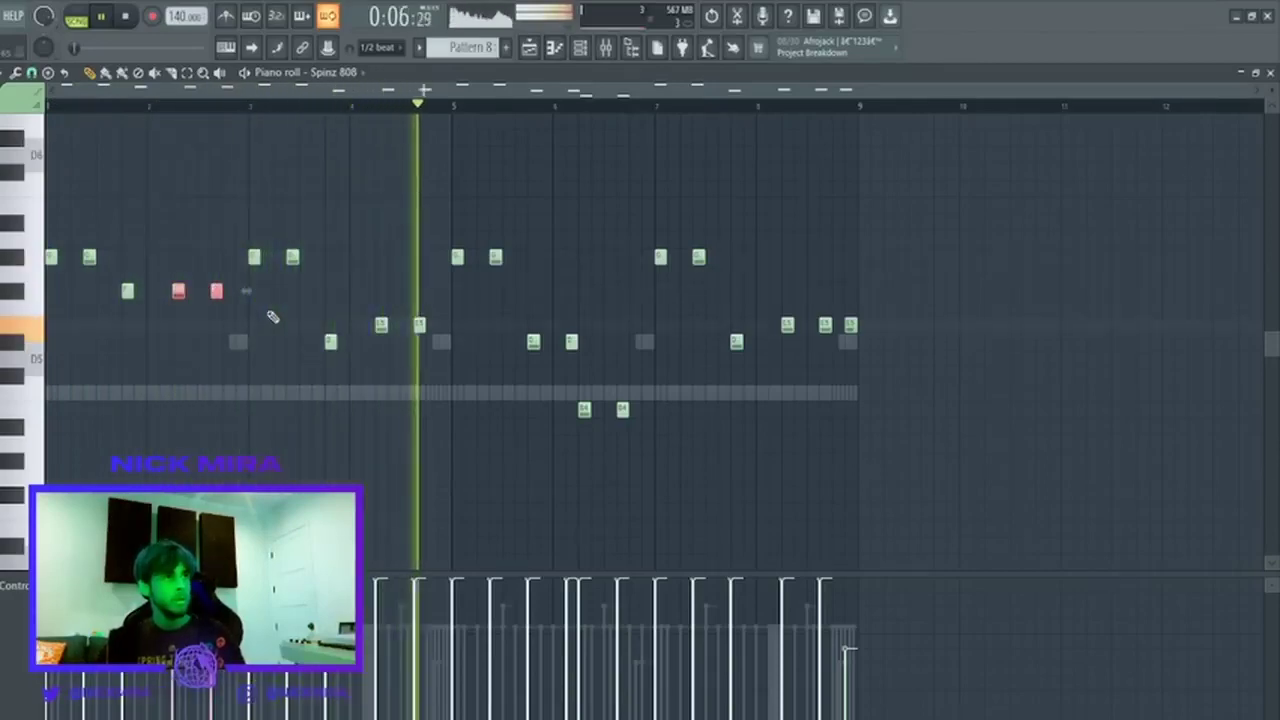
{"action": "key", "text": "shift+Down"}
{"action": "key", "text": "shift+Down"}
{"action": "key", "text": "space"}
{"action": "key", "text": "space"}
{"action": "key", "text": "shift+Up"}
{"action": "key", "text": "shift+Up"}
{"action": "key", "text": "shift+Up"}
{"action": "key", "text": "shift+Up"}
{"action": "key", "text": "shift+Up"}
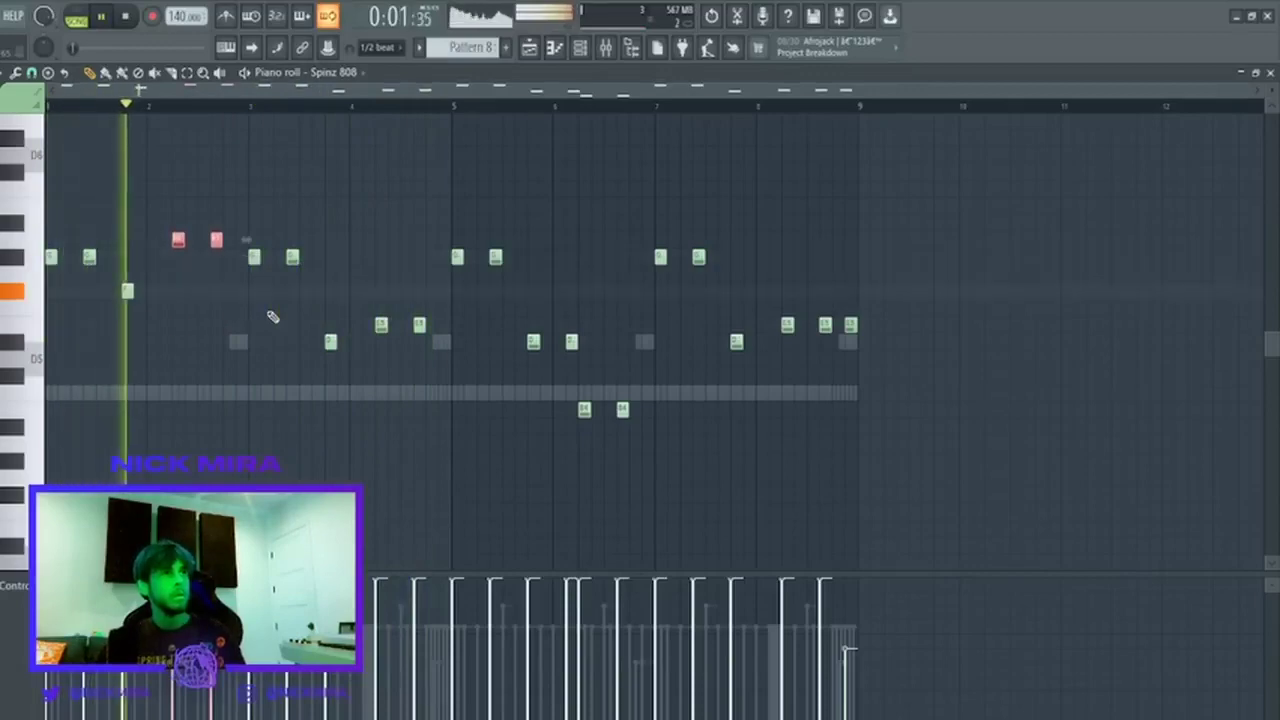
{"action": "key", "text": "shift+Up"}
{"action": "key", "text": "shift+Up"}
{"action": "key", "text": "ctrl+d"}
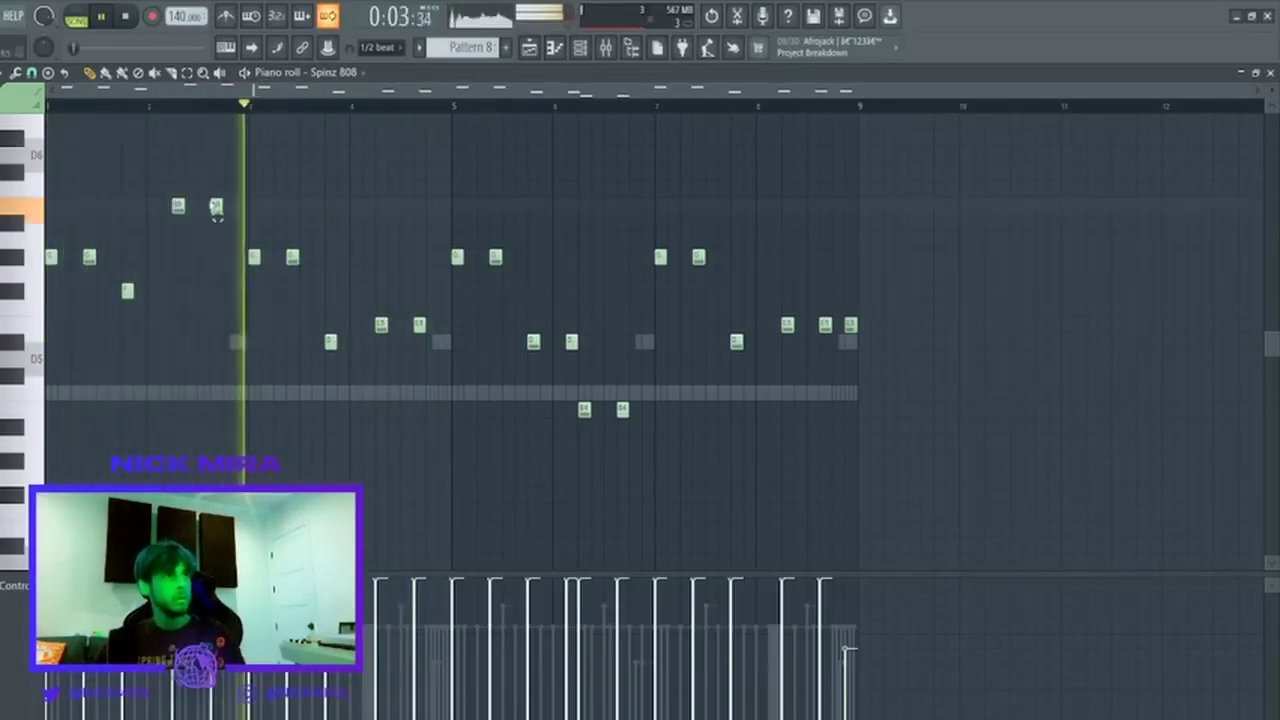
Transpose only the second 808 note of bar 2 down seven semitones to E5.
{"action": "left_click", "coordinate": [216, 206], "text": "ctrl"}
{"action": "key", "text": "space"}
{"action": "key", "text": "space"}
{"action": "key", "text": "shift+Down"}
{"action": "key", "text": "shift+Down"}
{"action": "key", "text": "shift+Down"}
{"action": "key", "text": "shift+Down"}
{"action": "key", "text": "shift+Down"}
{"action": "key", "text": "shift+Down"}
{"action": "key", "text": "shift+Down"}
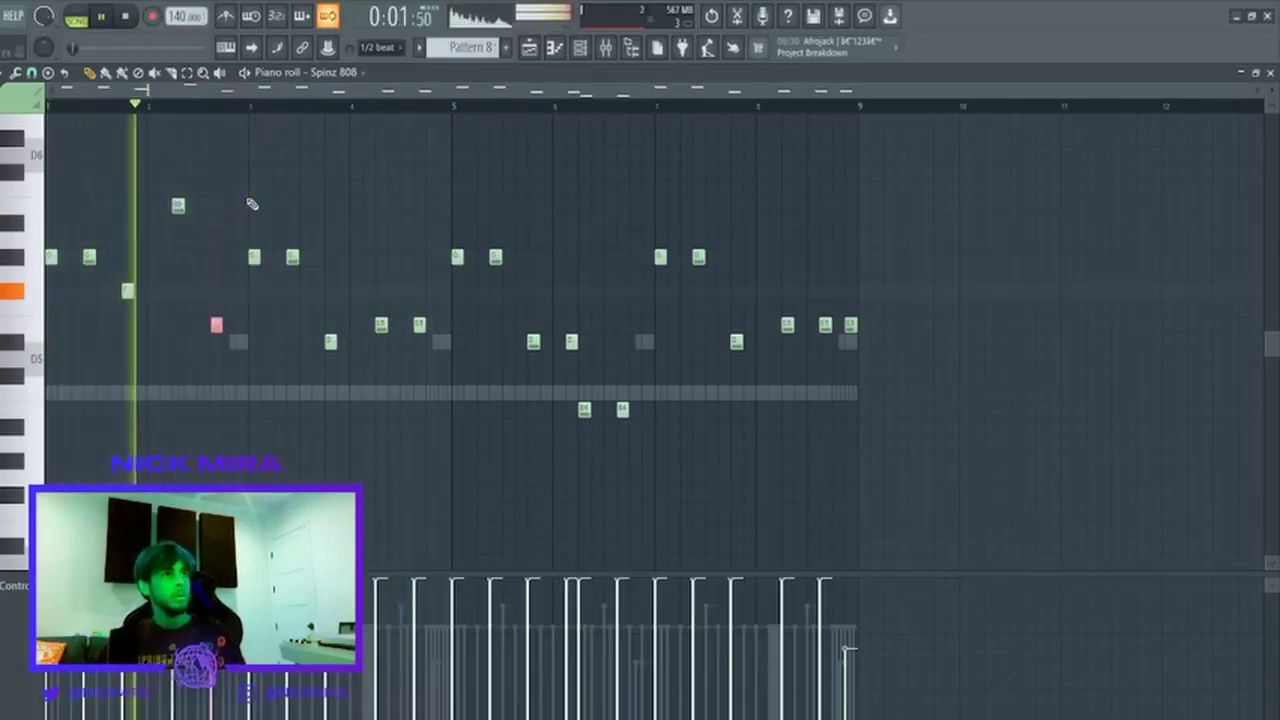
{"action": "key", "text": "ctrl+d"}
Drop the first 808 note of bar 2 by an octave to B4 and replay the pattern.
{"action": "left_click_drag", "start_coordinate": [237, 188], "coordinate": [30, 365]}
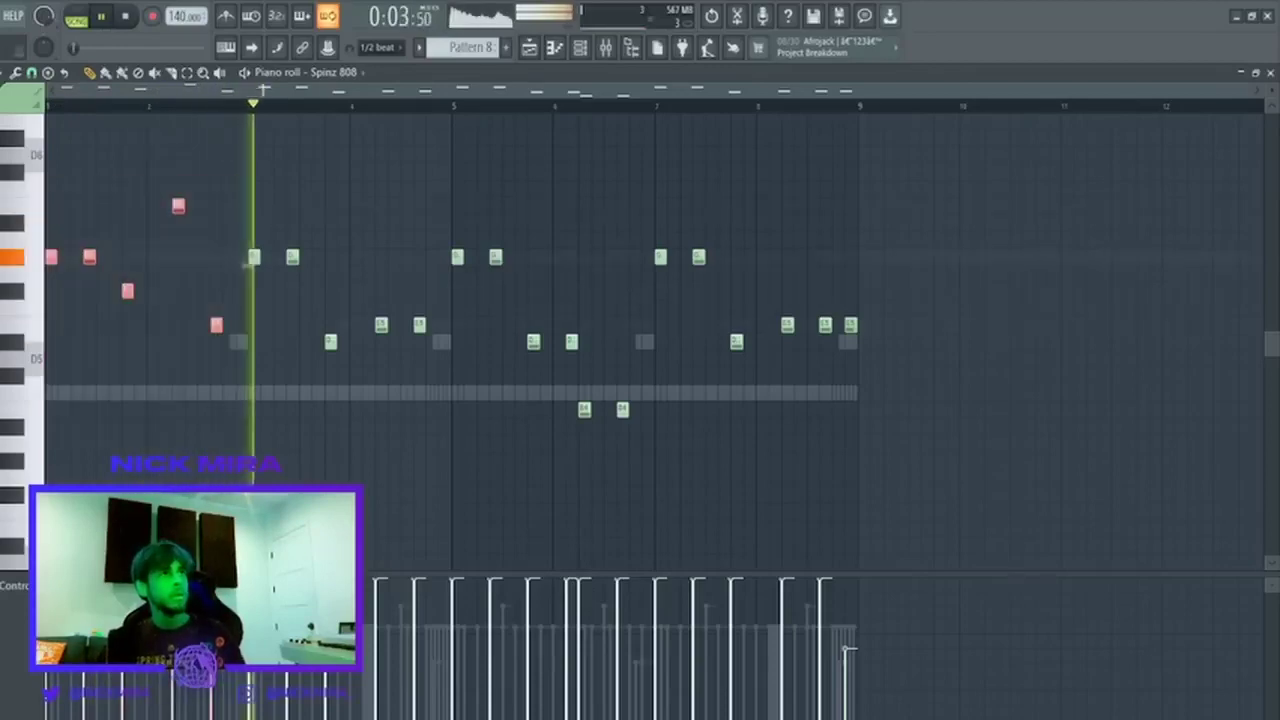
{"action": "key", "text": "ctrl+d"}
{"action": "left_click_drag", "start_coordinate": [240, 177], "coordinate": [131, 229]}
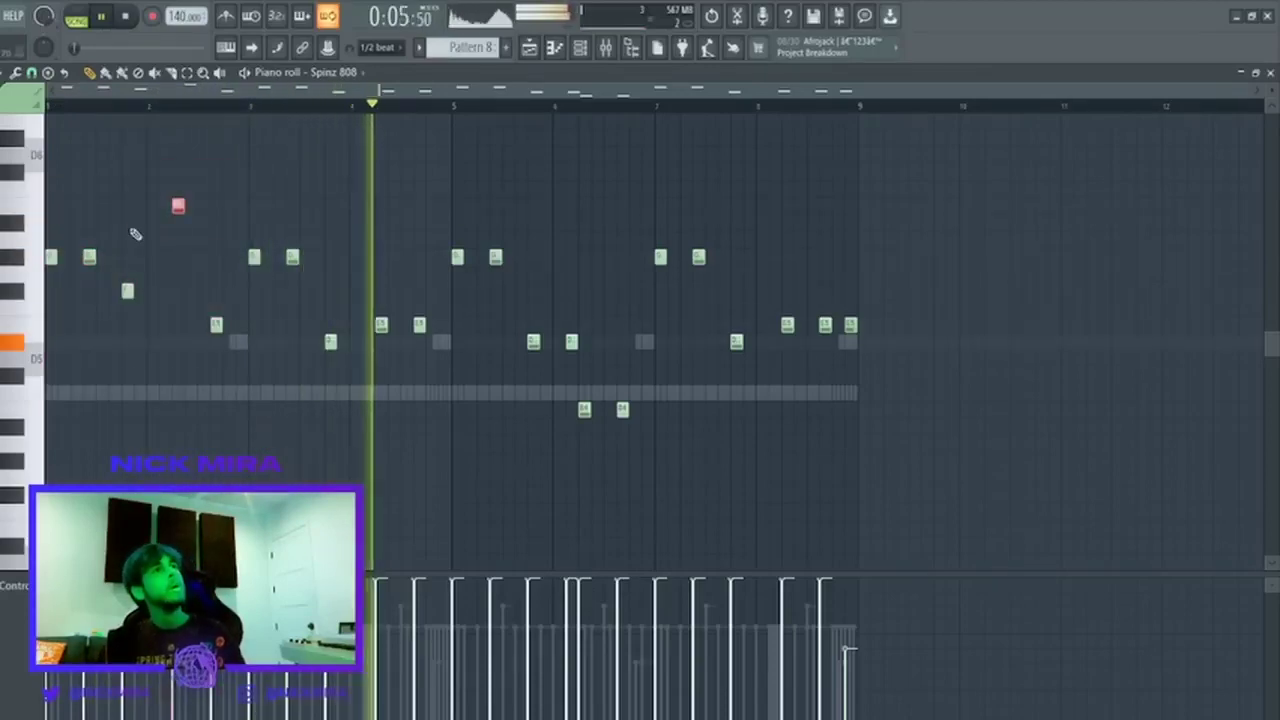
{"action": "key", "text": "ctrl+Down"}
{"action": "key", "text": "space"}
{"action": "key", "text": "space"}
{"action": "key", "text": "ctrl+d"}
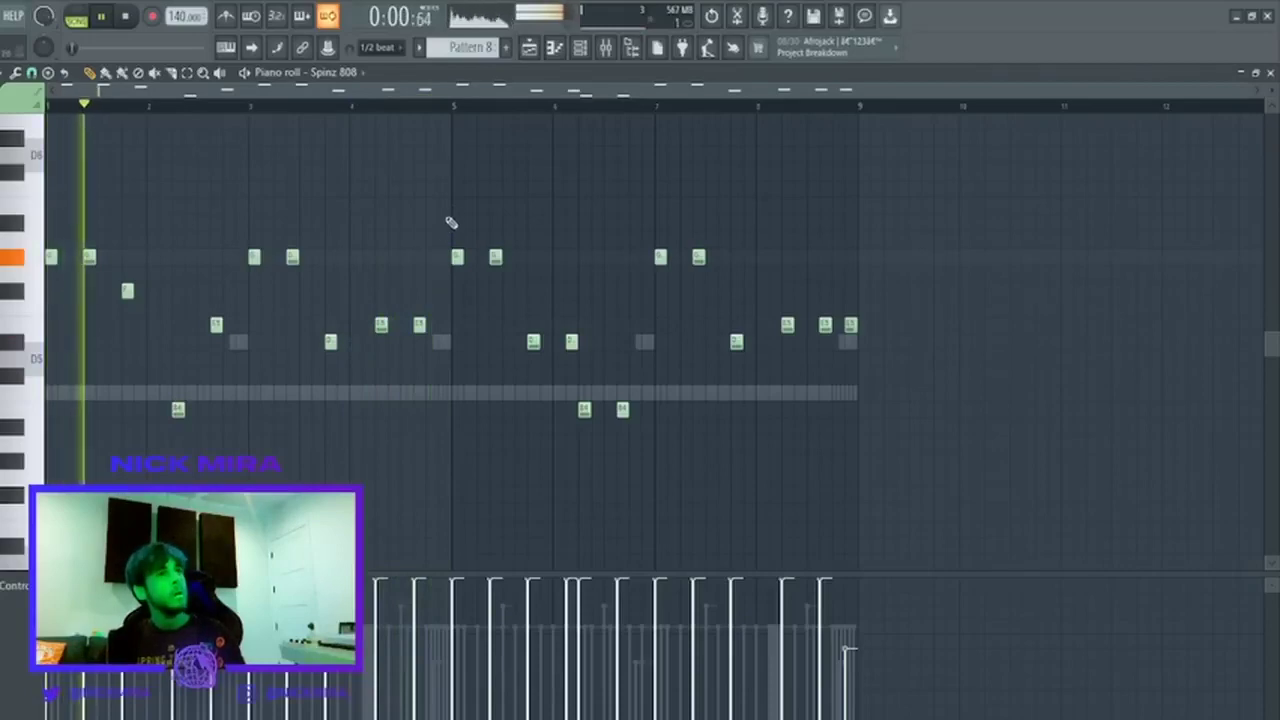
Replace the 808 notes in bars 5 to 8 with a copy of bars 1 to 4 starting at bar 5.
{"action": "left_click_drag", "start_coordinate": [451, 222], "coordinate": [1060, 591]}
{"action": "key", "text": "Delete"}
{"action": "key", "text": "ctrl+b"}
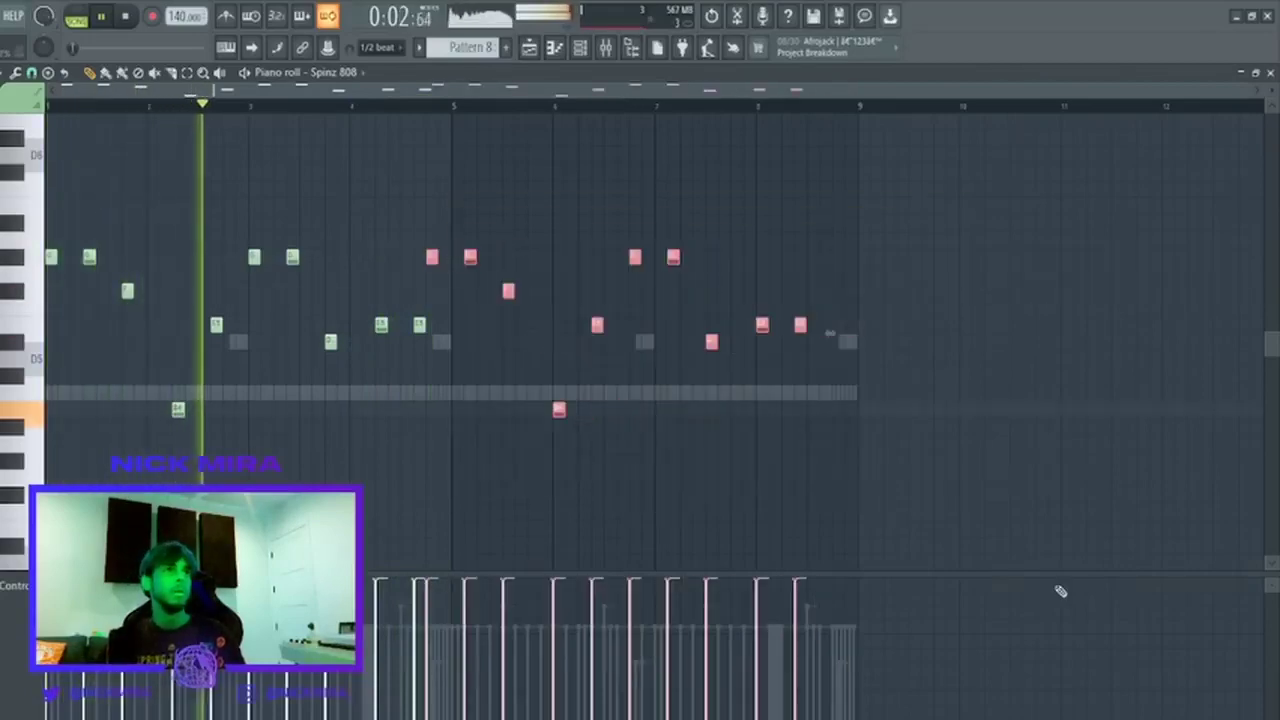
{"action": "key", "text": "shift+Right"}
{"action": "key", "text": "shift+Right"}
{"action": "key", "text": "ctrl+d"}
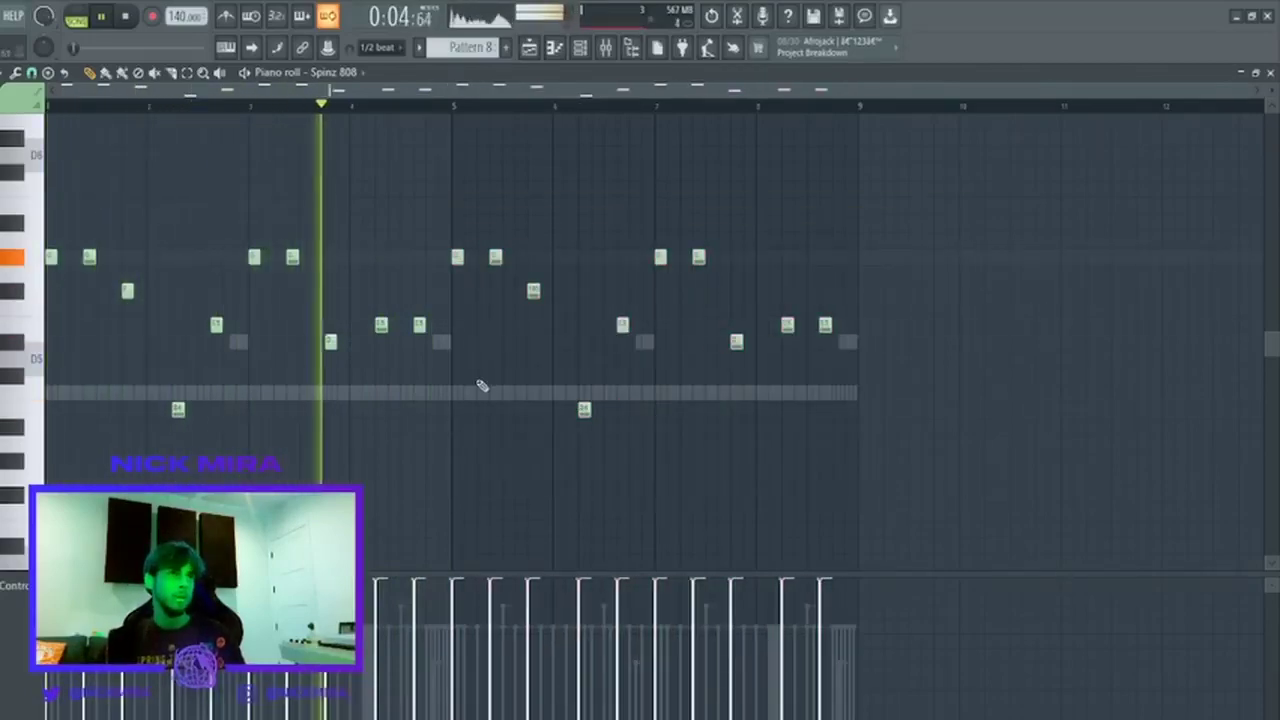
Raise the last 808 note of bar 3 and its counterpart in bar 7 one semitone to E5.
{"action": "left_click_drag", "start_coordinate": [323, 317], "coordinate": [334, 362], "text": "ctrl"}
{"action": "key", "text": "shift+Up"}
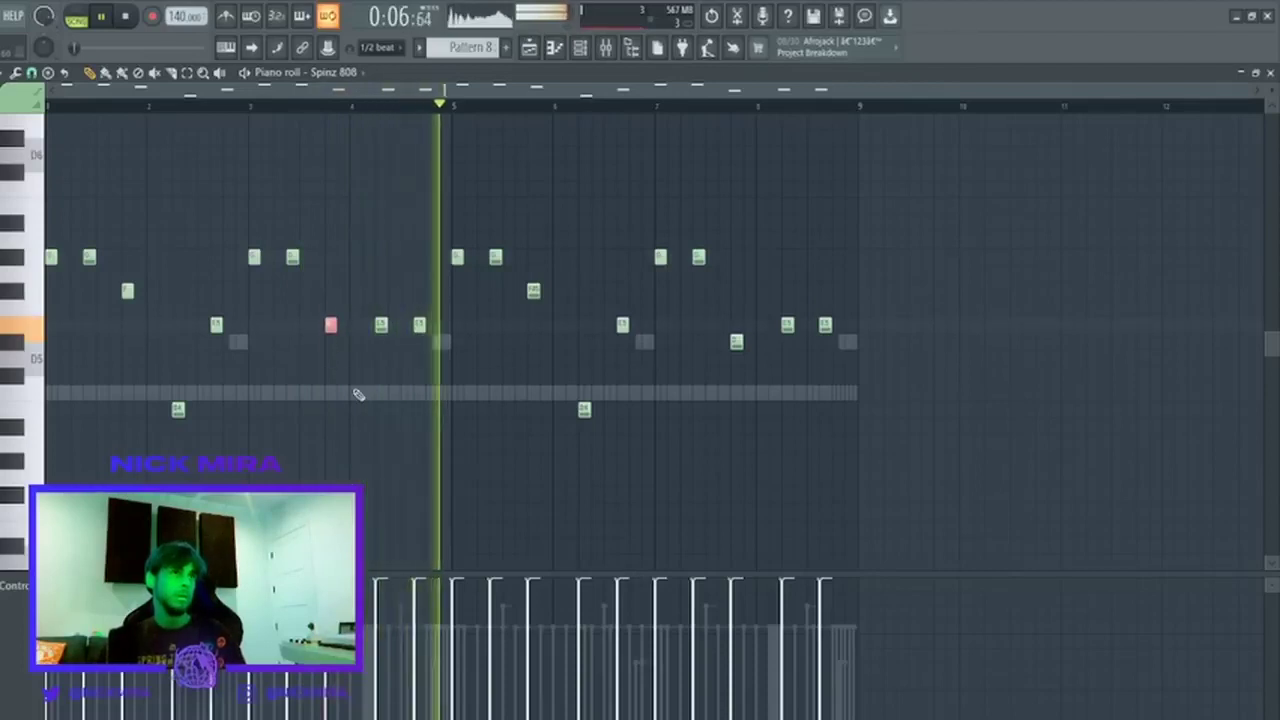
{"action": "left_click_drag", "start_coordinate": [714, 337], "coordinate": [766, 391], "text": "ctrl"}
{"action": "key", "text": "shift+Up"}
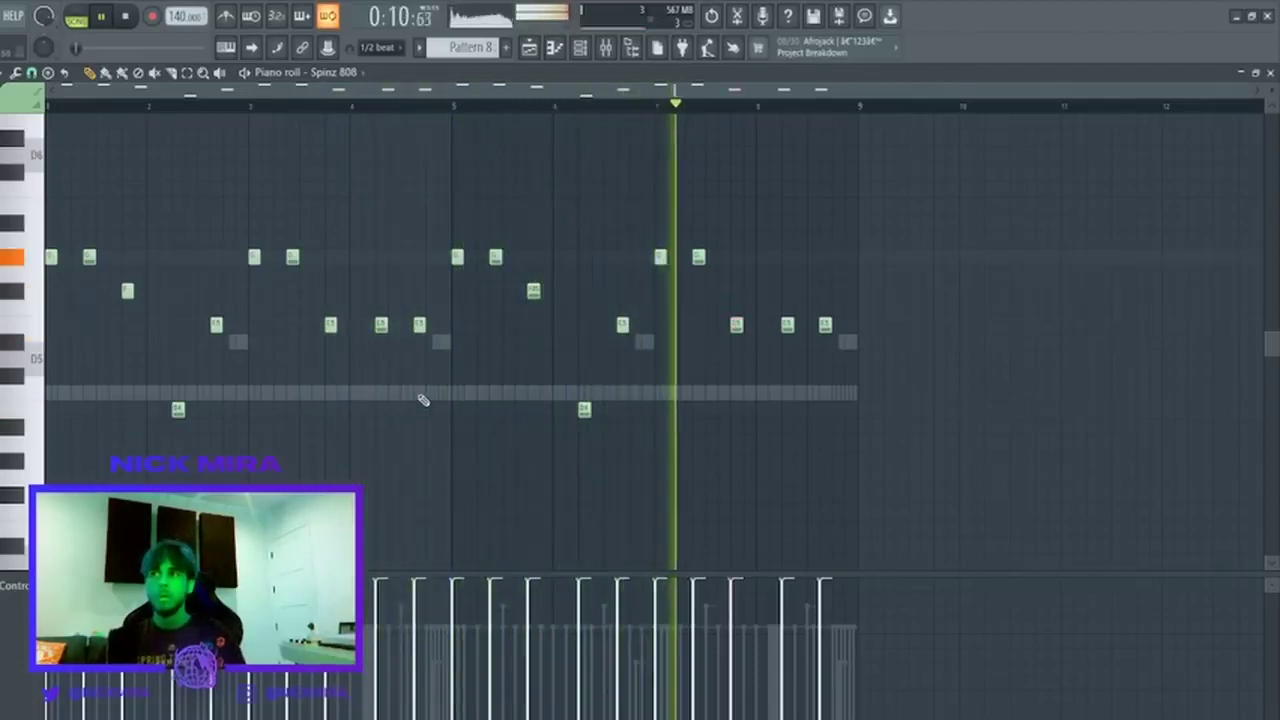
{"action": "key", "text": "ctrl+a"}
{"action": "key", "text": "ctrl+d"}
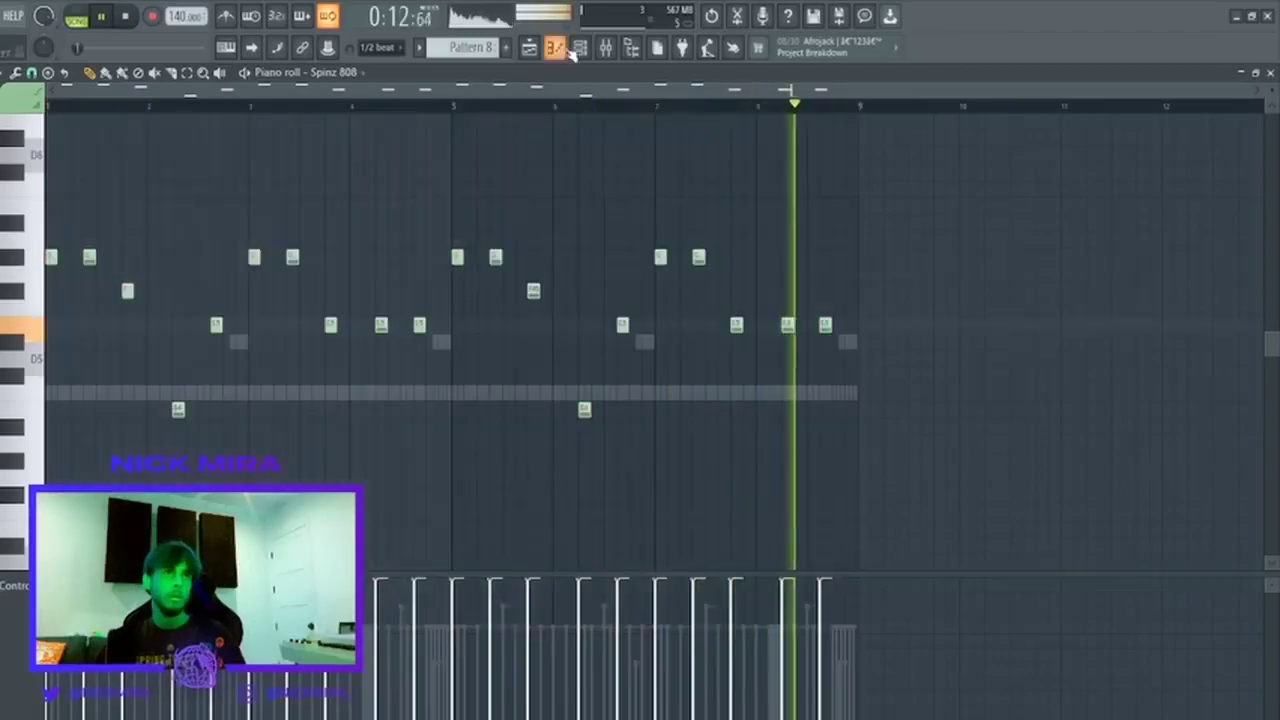
Raise the final 808 notes of bars 4 and 8 two semitones to F#5 and return to the playlist.
{"action": "left_click", "coordinate": [825, 325], "text": "ctrl"}
{"action": "left_click", "coordinate": [418, 325], "text": "ctrl"}
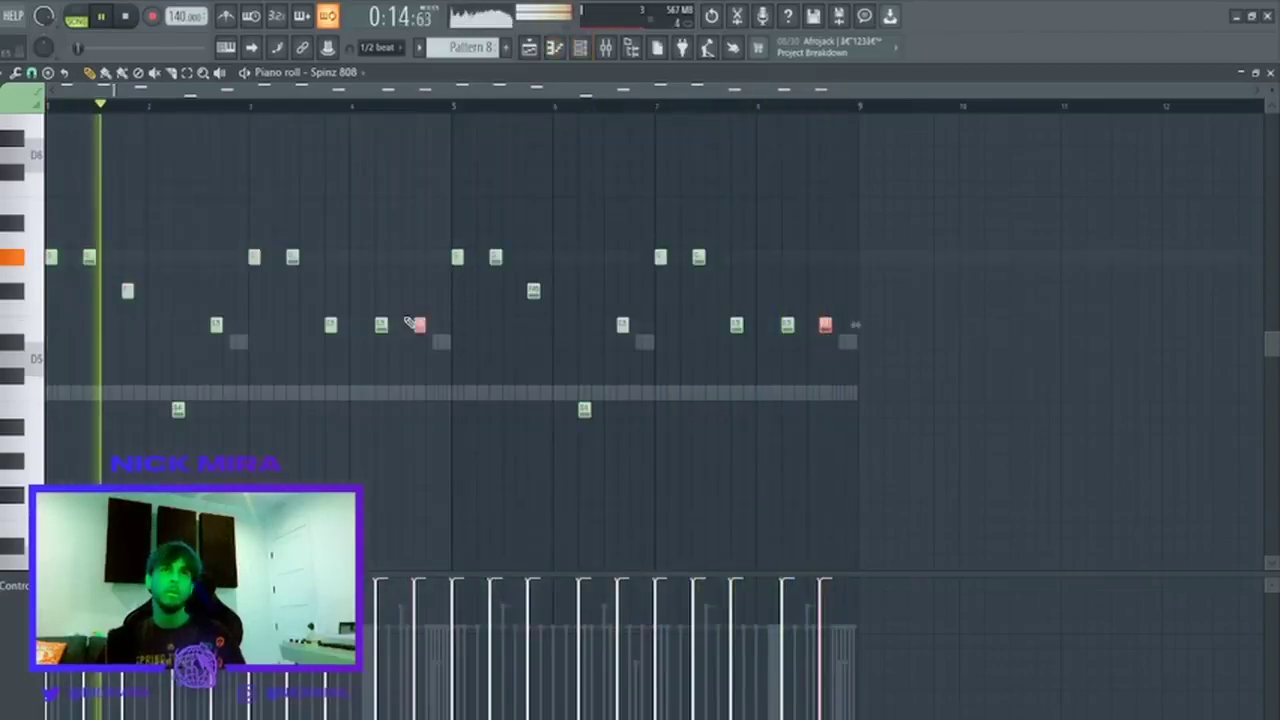
{"action": "key", "text": "shift+Up"}
{"action": "key", "text": "shift+Up"}
{"action": "key", "text": "ctrl+d"}
{"action": "key", "text": "Escape"}
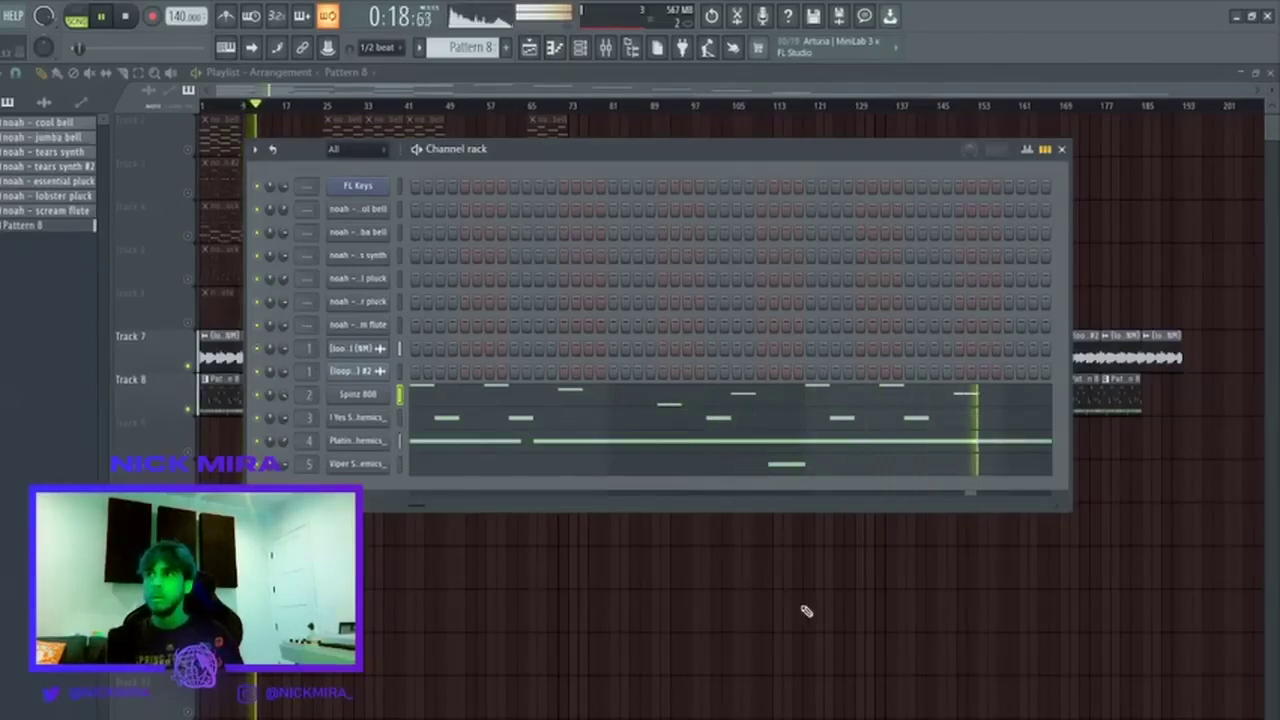
Set the tempo to 142 BPM and open the PoisonControl loop's audio clip settings.
{"action": "key", "text": "F6"}
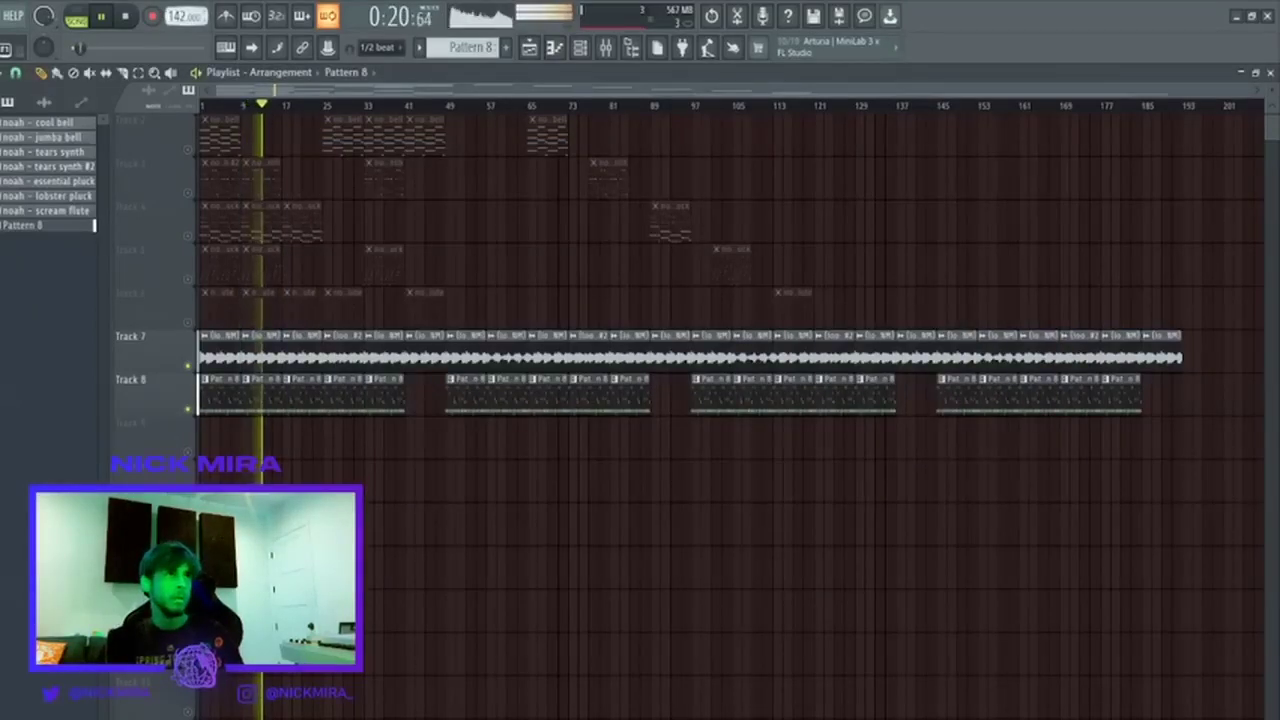
{"action": "double_click", "coordinate": [271, 349]}
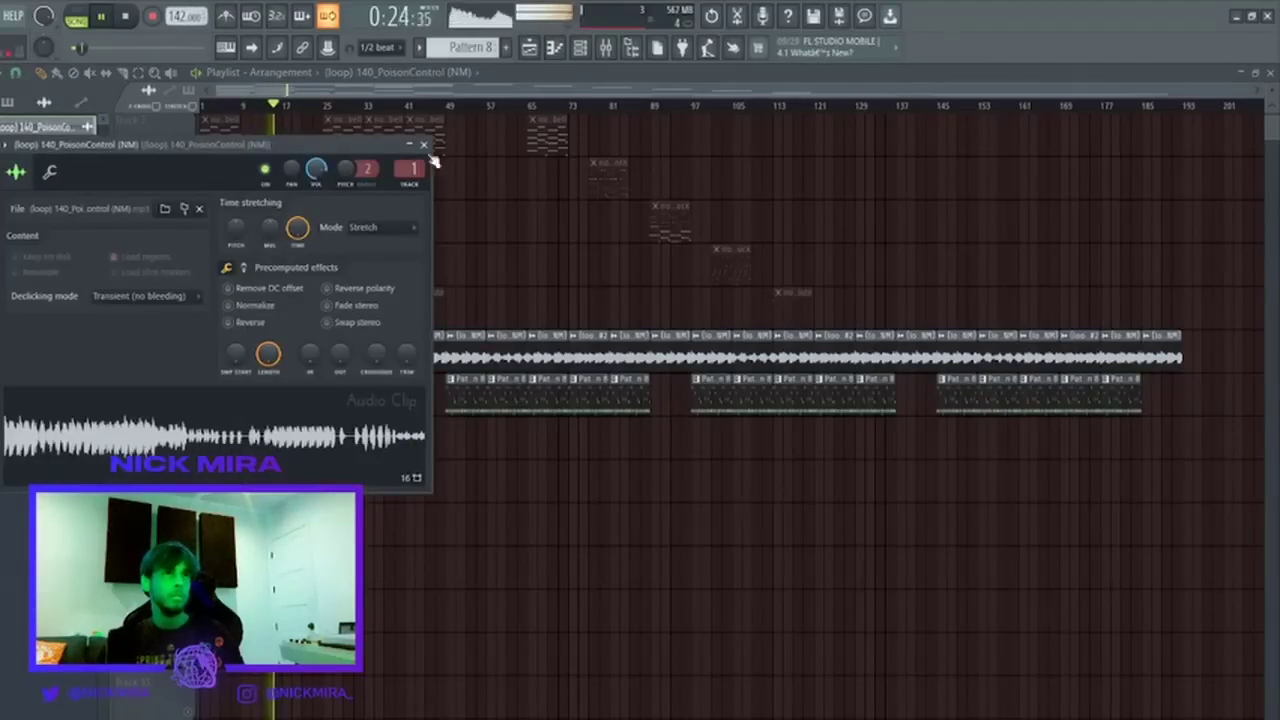
Isolate the 808 and drum tracks in the mixer during playback and lower the faders of tracks 3, 4 and 5.
{"action": "left_click", "coordinate": [607, 47]}
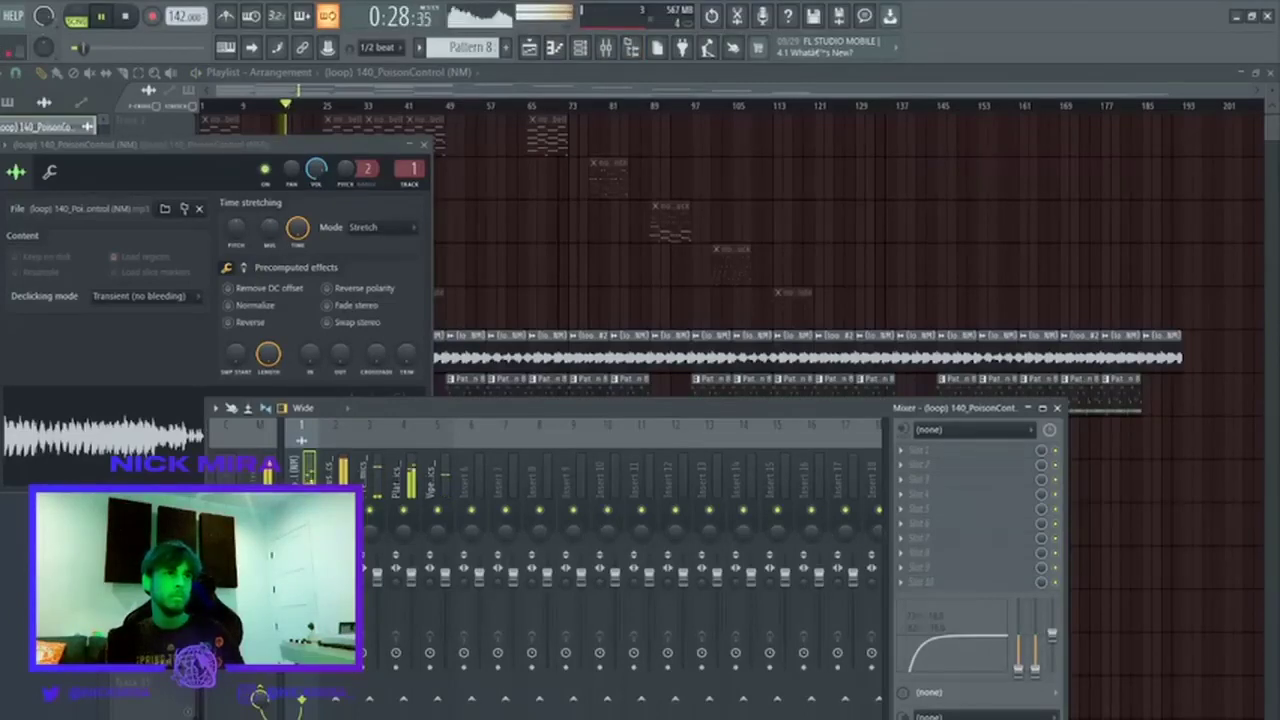
{"action": "right_click", "coordinate": [335, 510]}
{"action": "key", "text": "space"}
{"action": "key", "text": "space"}
{"action": "right_click", "coordinate": [335, 510]}
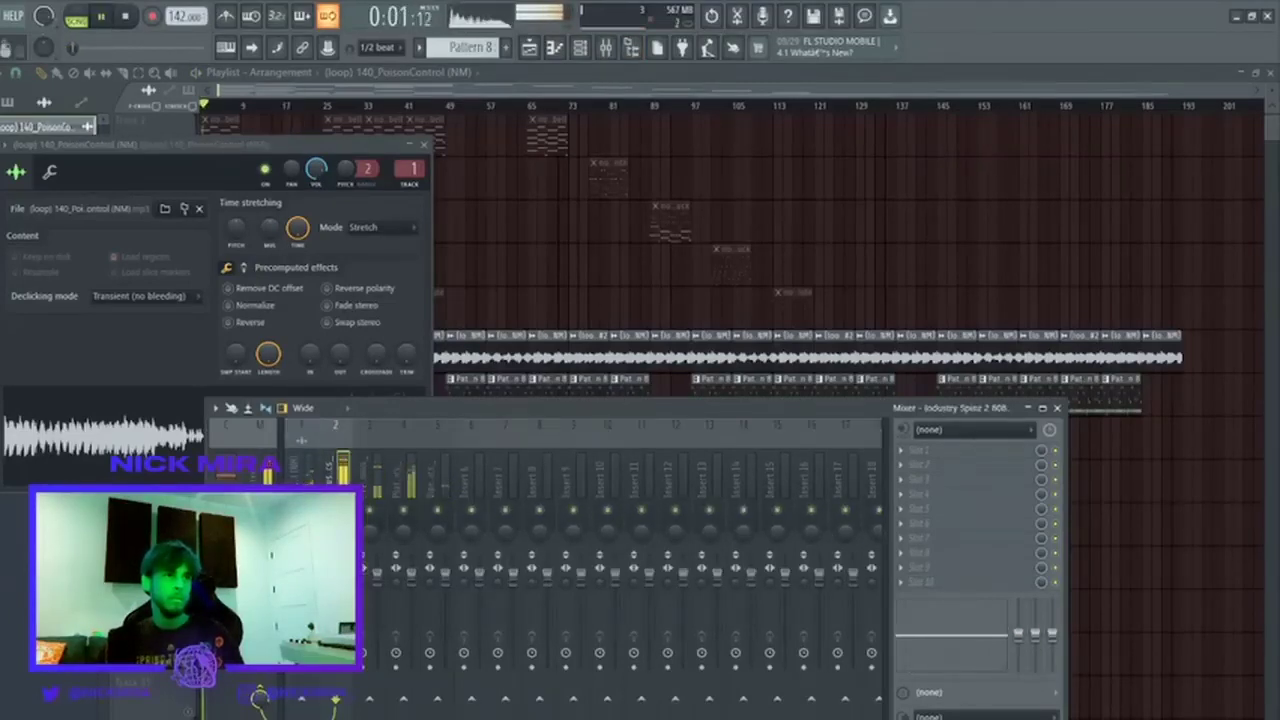
{"action": "key", "text": "space"}
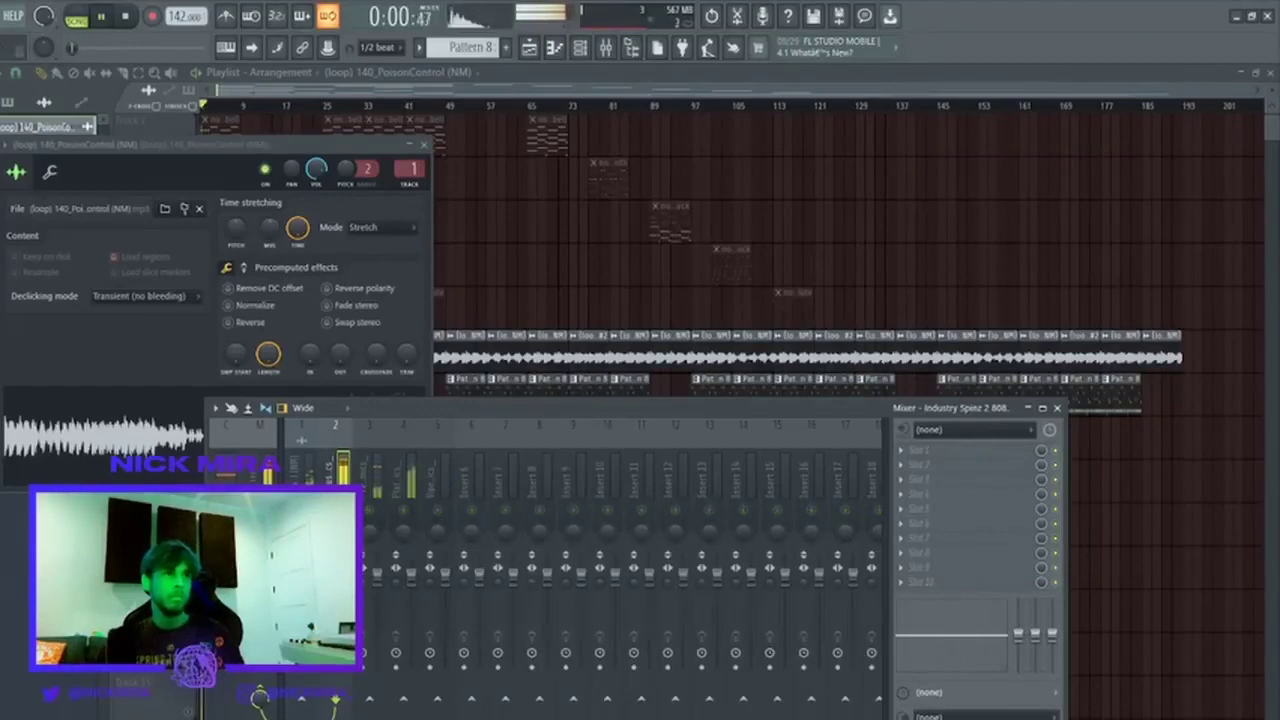
{"action": "left_click", "coordinate": [407, 578]}
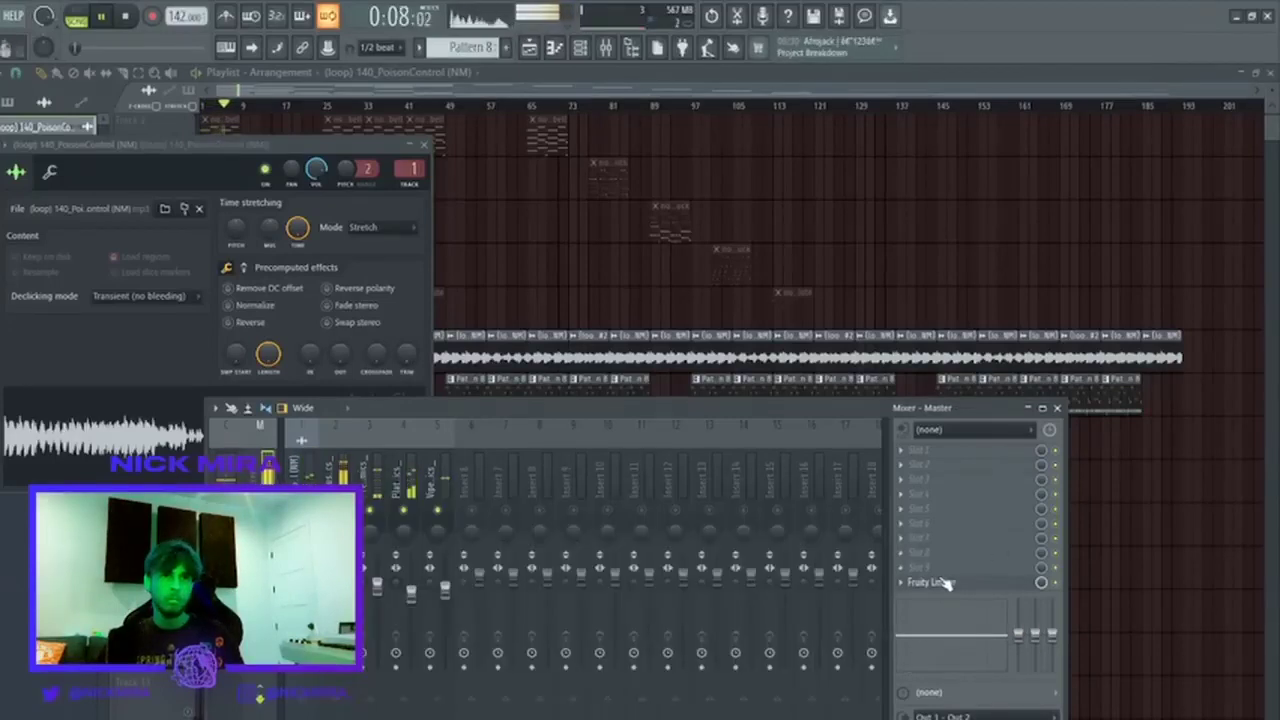
{"action": "left_click", "coordinate": [938, 583]}
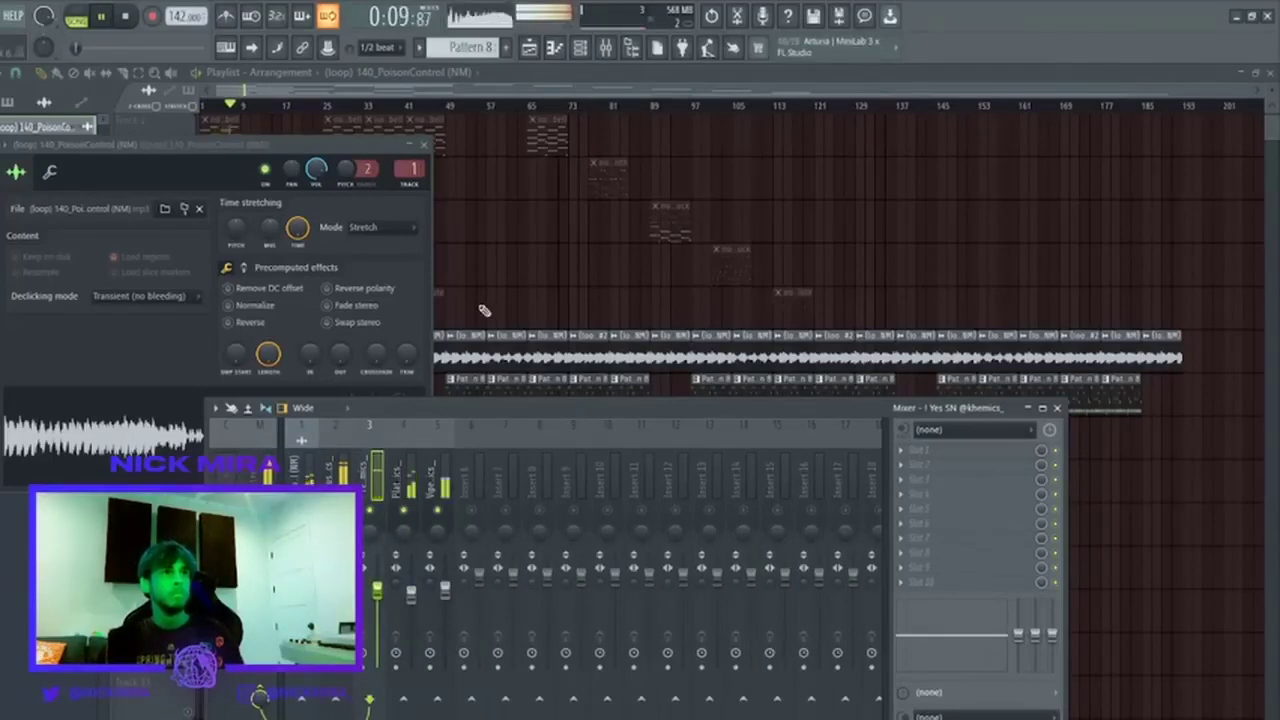
Close the mixer and check the PoisonControl loop's time stretching and pitch settings.
{"action": "key", "text": "F12"}
{"action": "double_click", "coordinate": [214, 348]}
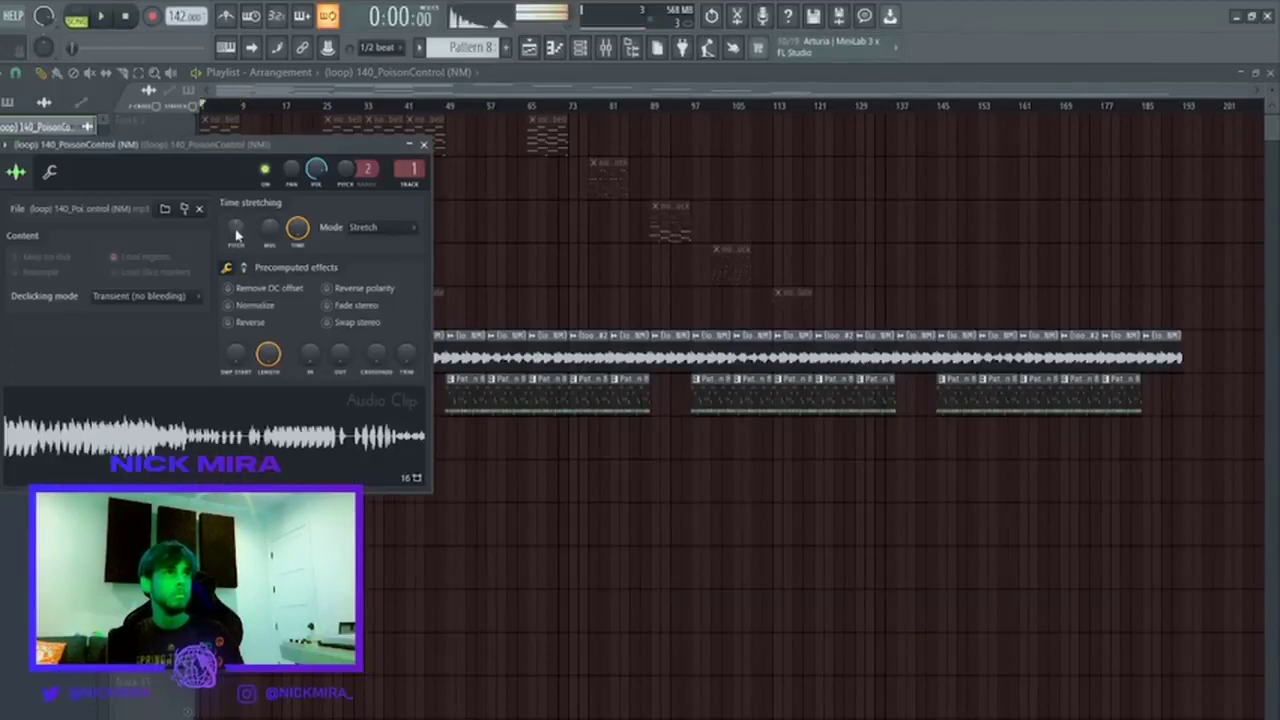
{"action": "key", "text": "Escape"}
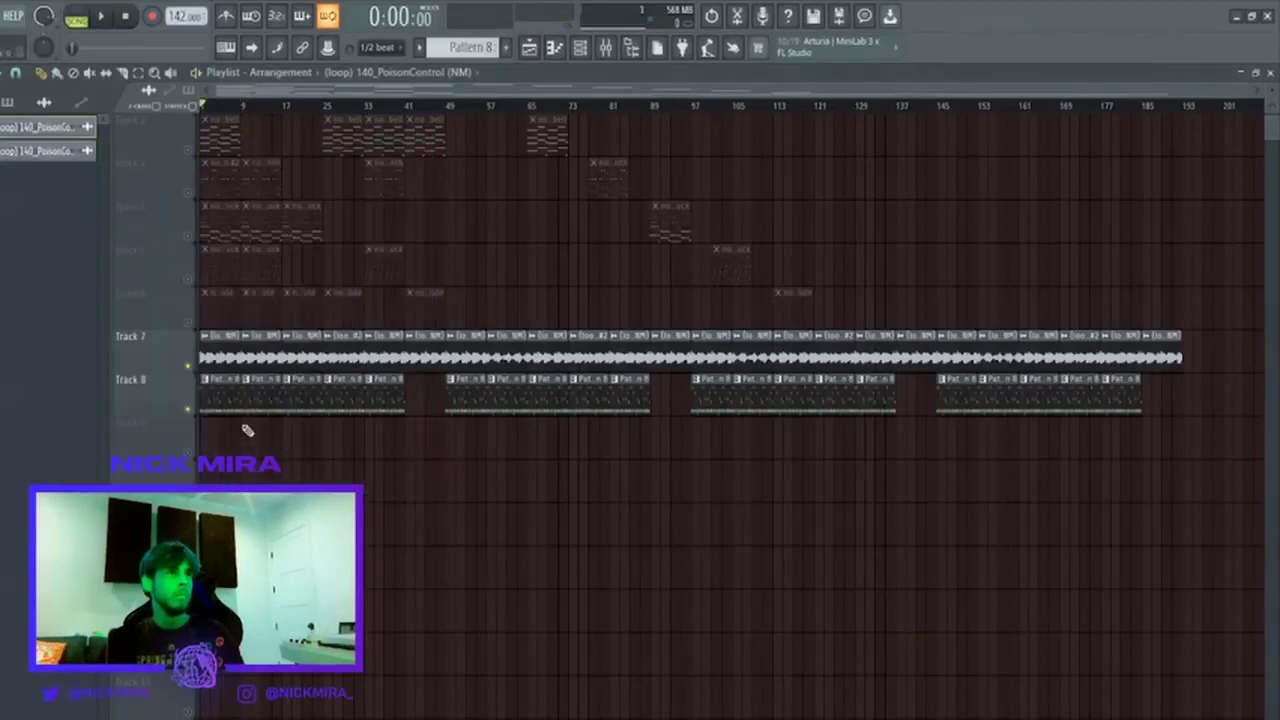
Open Pattern 8's 808 notes, transpose the whole melody down five semitones and play it.
{"action": "double_click", "coordinate": [206, 392]}
{"action": "key", "text": "shift+Down"}
{"action": "key", "text": "shift+Down"}
{"action": "key", "text": "shift+Down"}
{"action": "key", "text": "shift+Down"}
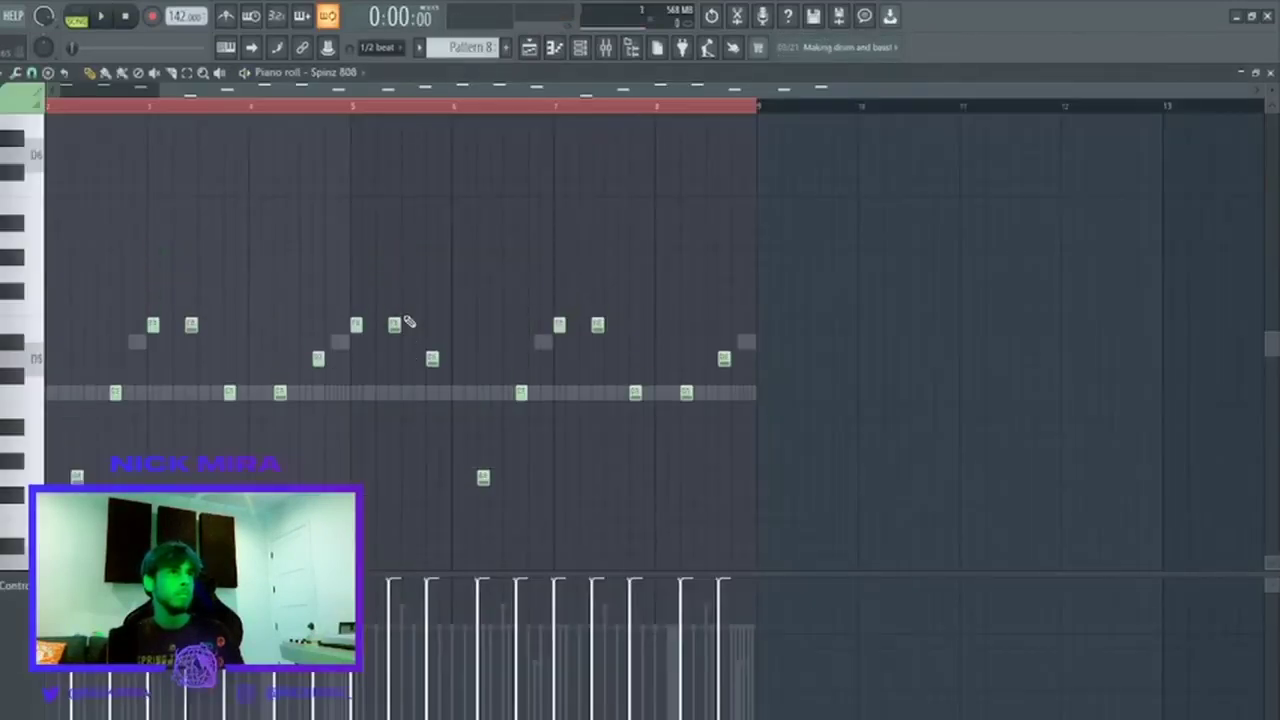
{"action": "key", "text": "space"}
Raise the low F#4 and B4 808 notes in bars 2, 3, 4 and 6 by an octave.
{"action": "left_click", "coordinate": [109, 403], "text": "ctrl"}
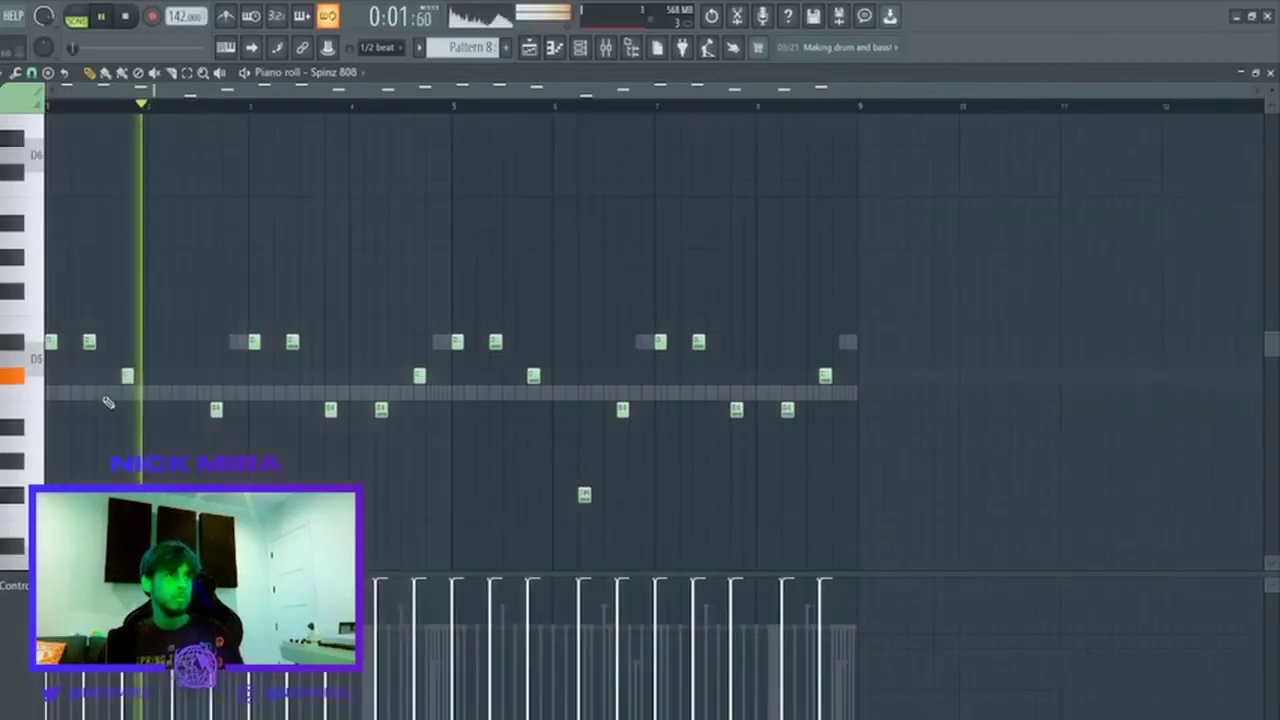
{"action": "left_click_drag", "start_coordinate": [109, 403], "coordinate": [657, 614]}
{"action": "key", "text": "ctrl+Up"}
{"action": "left_click", "coordinate": [119, 414], "text": "ctrl"}
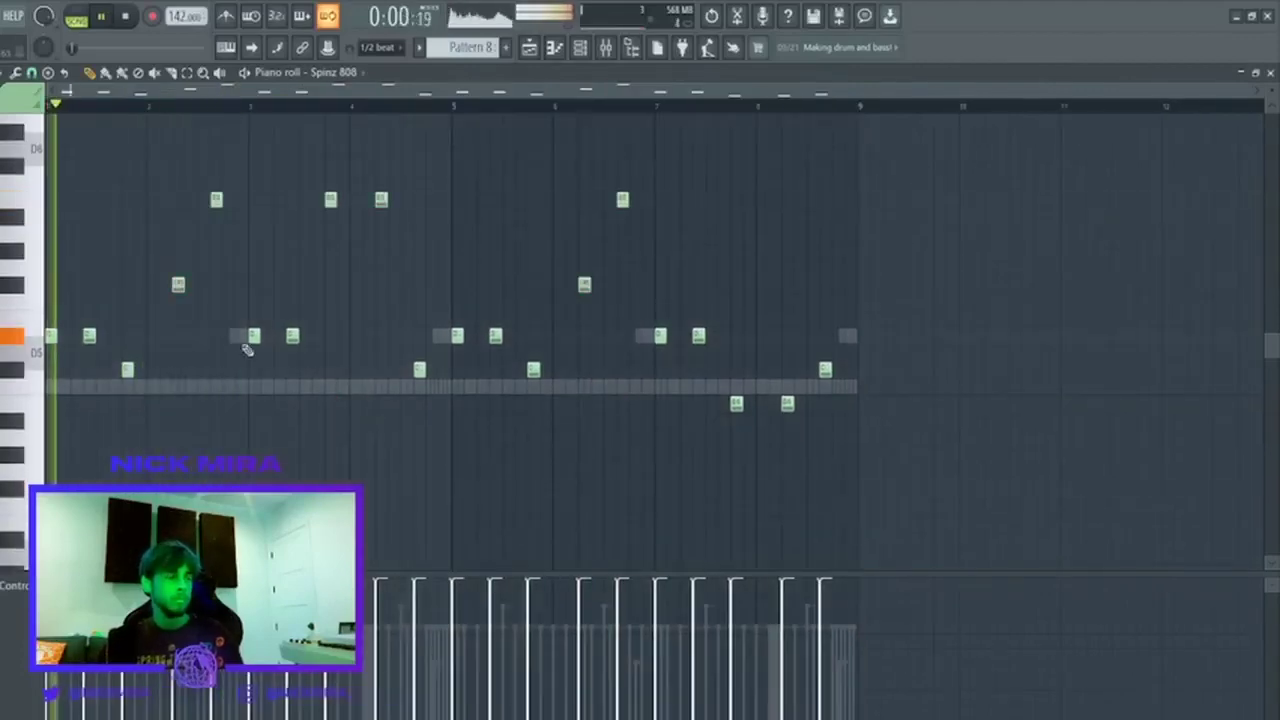
Lower the four B5 808 notes five semitones to F#5 and raise the third note of bar 1 to D#5.
{"action": "left_click_drag", "start_coordinate": [190, 235], "coordinate": [826, 117]}
{"action": "left_click", "coordinate": [268, 258], "text": "ctrl"}
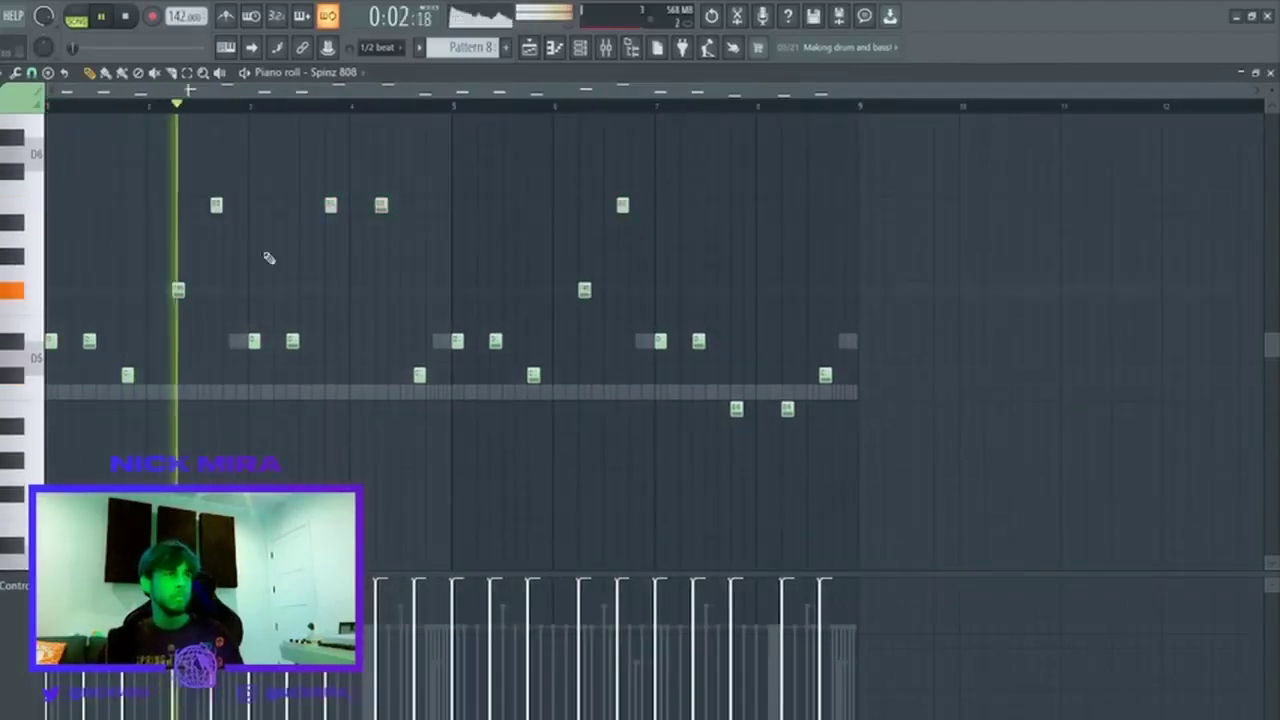
{"action": "left_click_drag", "start_coordinate": [204, 210], "coordinate": [650, 206]}
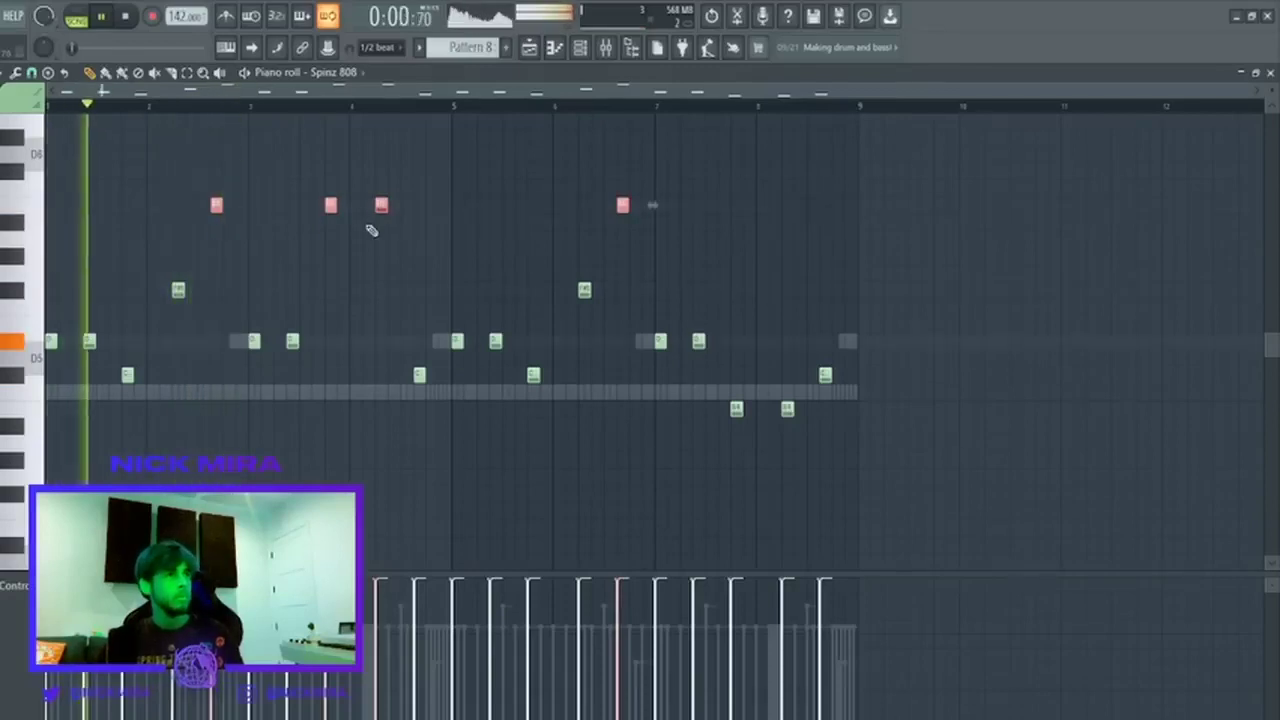
{"action": "key", "text": "Down"}
{"action": "key", "text": "Down"}
{"action": "key", "text": "Down"}
{"action": "key", "text": "Down"}
{"action": "key", "text": "Down"}
{"action": "left_click", "coordinate": [311, 309], "text": "ctrl"}
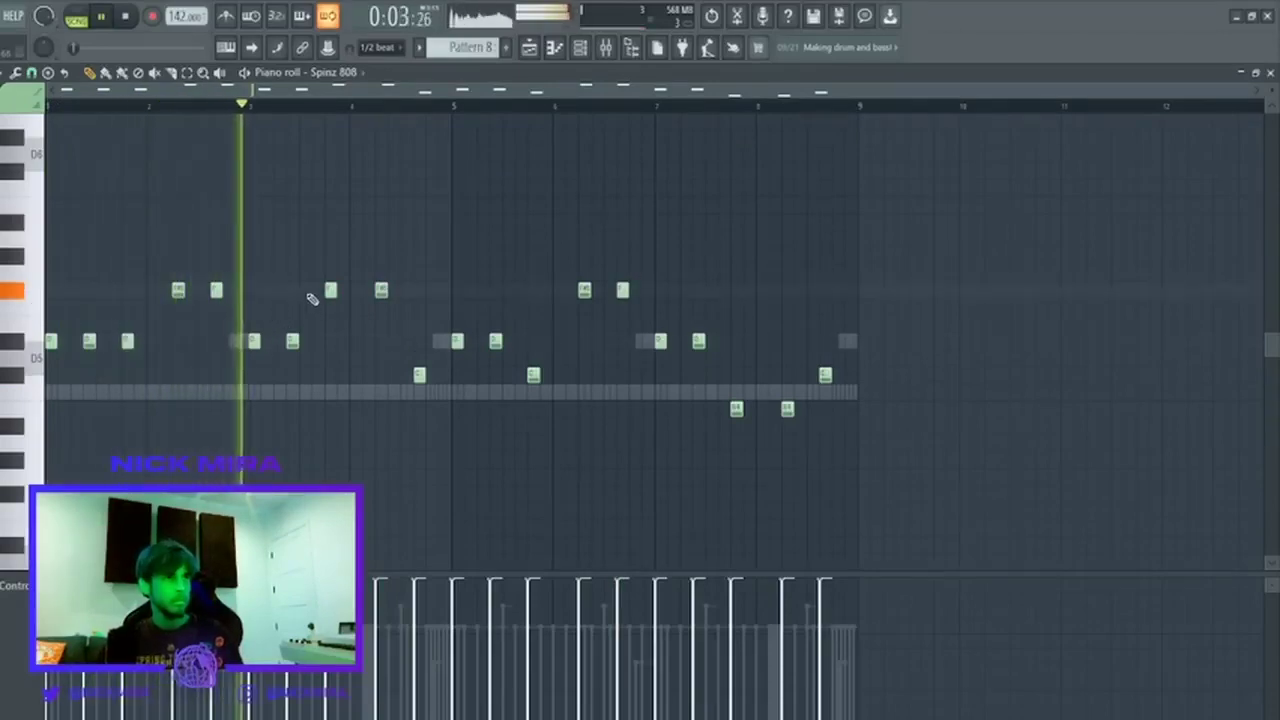
Retune the first 808 note of bar 4 to B4 and set the tempo to 144 BPM.
{"action": "left_click_drag", "start_coordinate": [308, 294], "coordinate": [414, 290]}
{"action": "key", "text": "ctrl+Down"}
{"action": "key", "text": "shift+Up"}
{"action": "key", "text": "shift+Up"}
{"action": "key", "text": "shift+Up"}
{"action": "key", "text": "shift+Up"}
{"action": "key", "text": "shift+Up"}
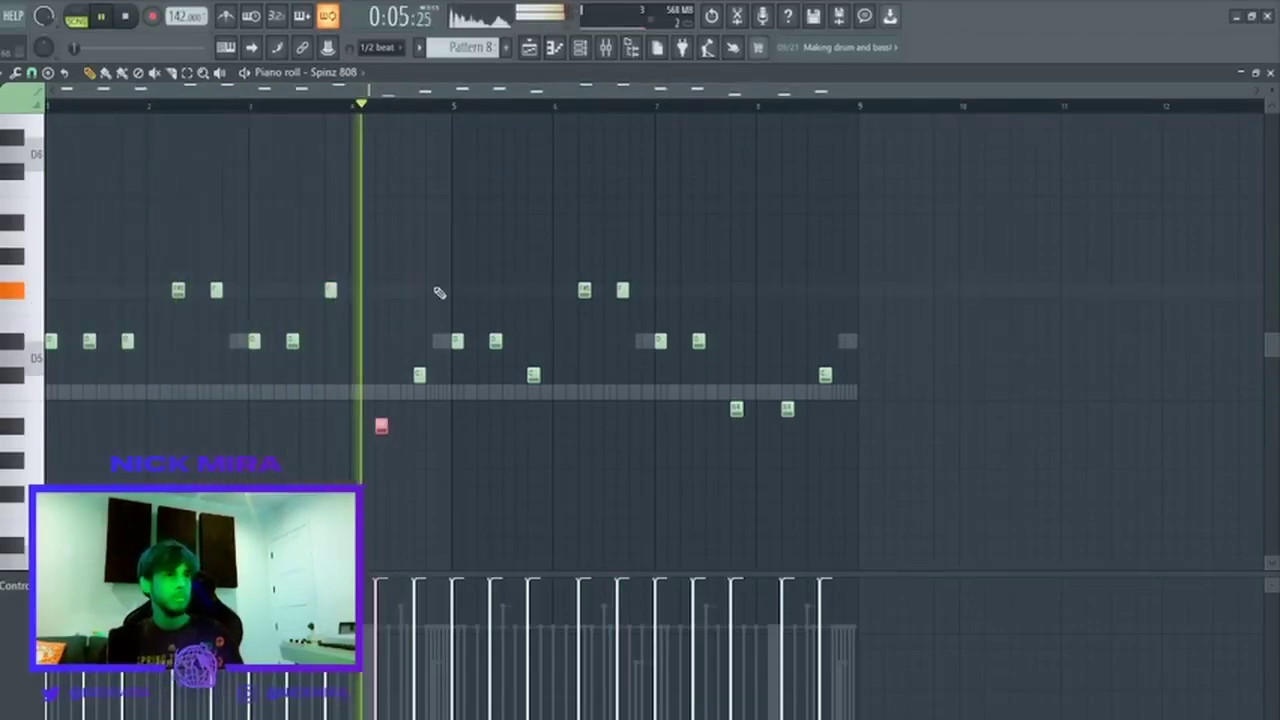
{"action": "key", "text": "ctrl+Up"}
{"action": "left_click", "coordinate": [440, 293], "text": "ctrl"}
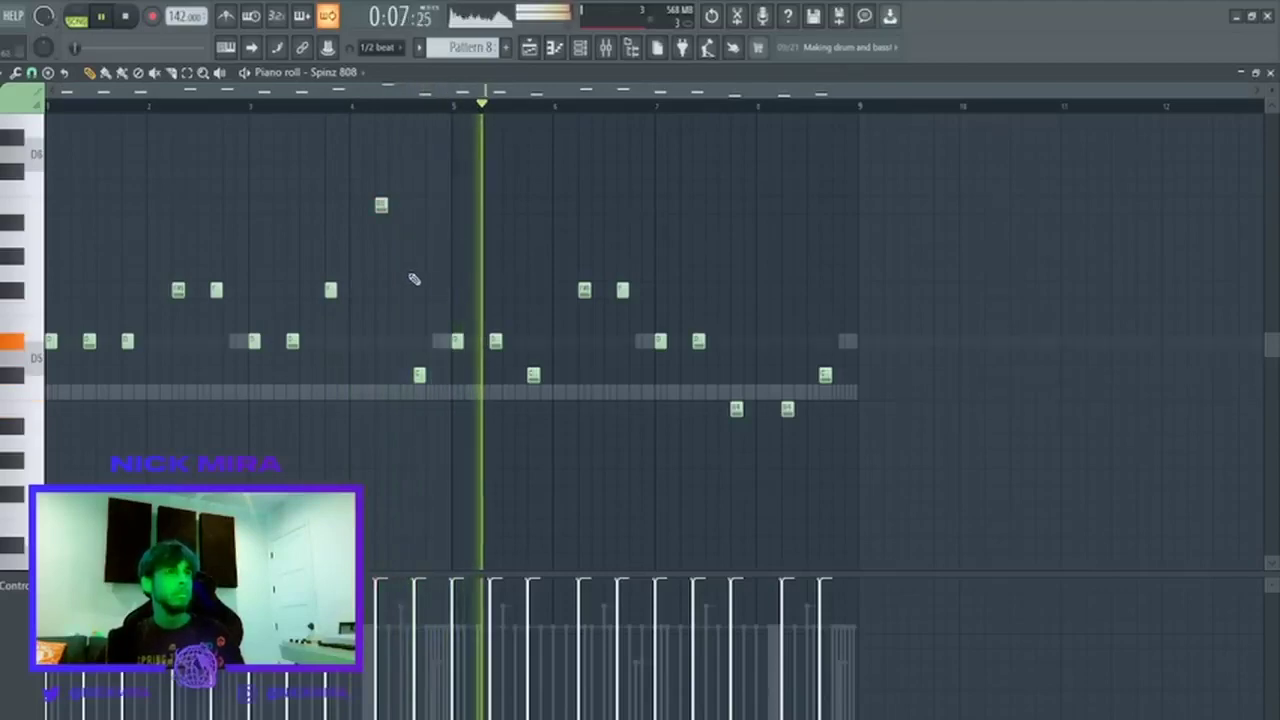
{"action": "left_click_drag", "start_coordinate": [414, 280], "coordinate": [329, 91]}
{"action": "key", "text": "ctrl+Down"}
{"action": "key", "text": "ctrl+d"}
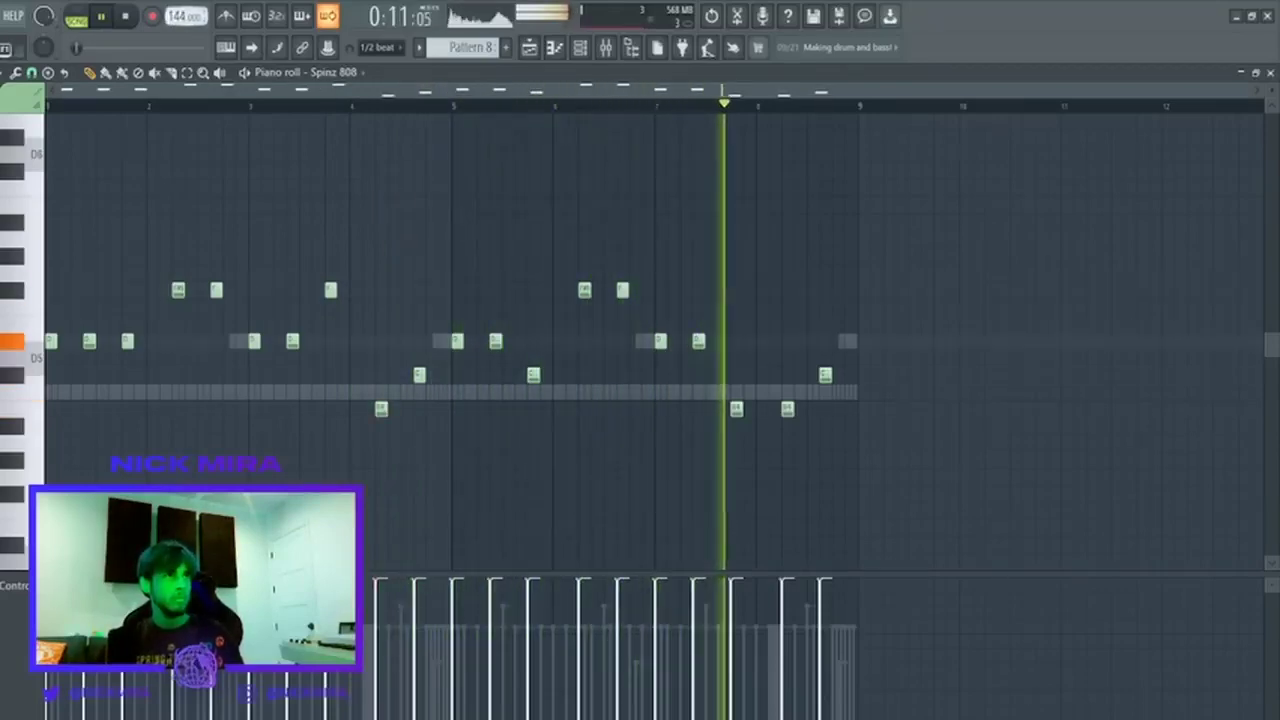
Extend the 808 notes to meet each other and try to replace bars 5 to 8 with a copy of bars 1 to 4.
{"action": "key", "text": "ctrl+l"}
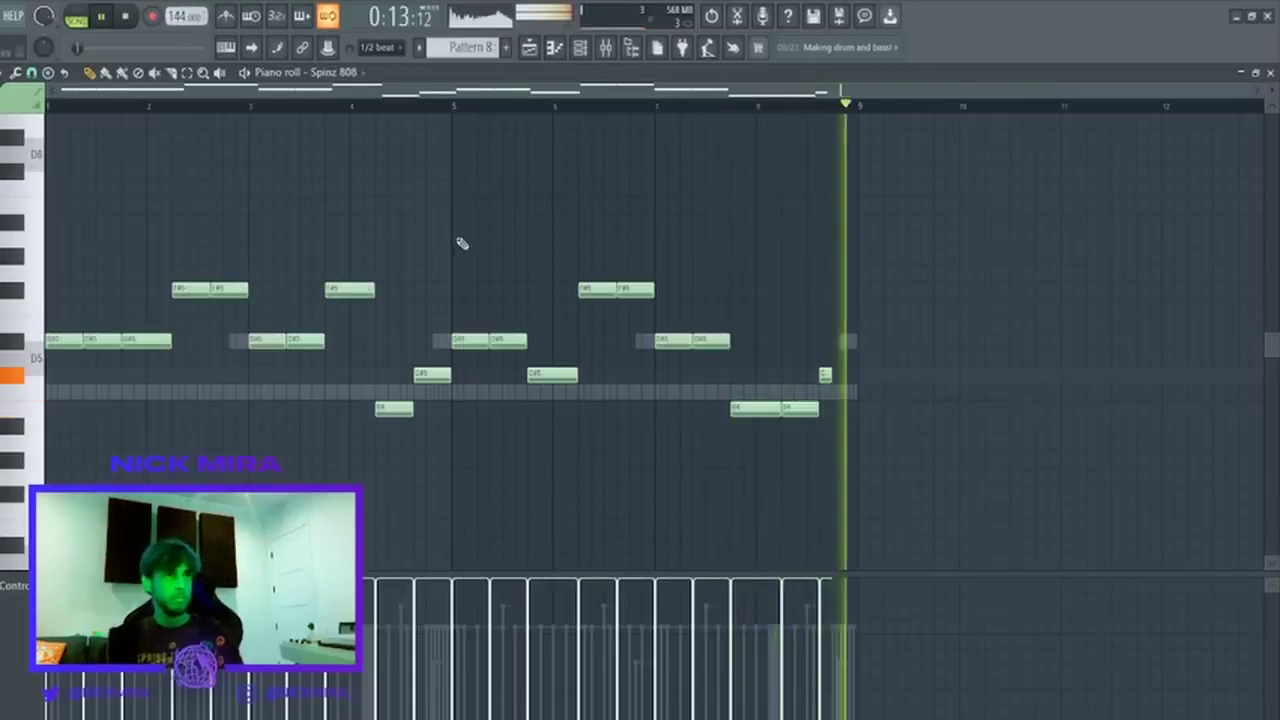
{"action": "left_click_drag", "start_coordinate": [495, 214], "coordinate": [1010, 481]}
{"action": "key", "text": "Delete"}
{"action": "key", "text": "ctrl+b"}
{"action": "key", "text": "ctrl+d"}
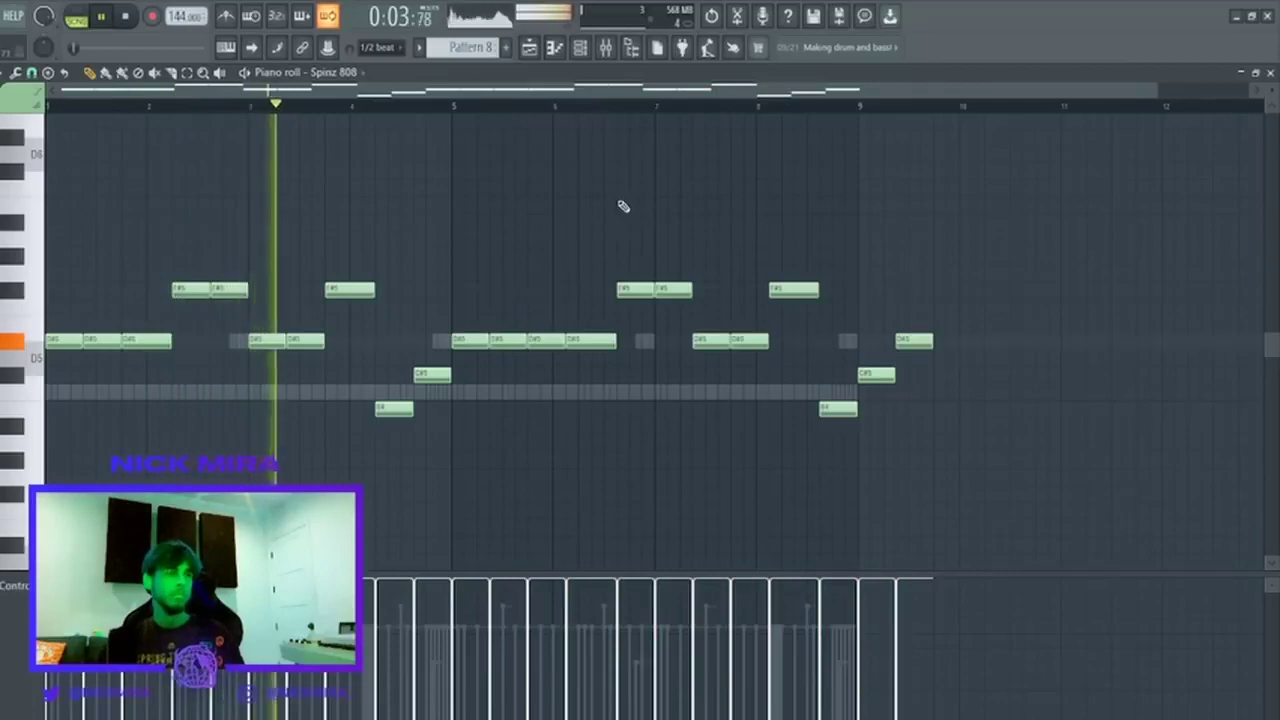
Lower the last 808 note of bar 4 to B4 and replace the misaligned second half with a copy of bars 1 to 4.
{"action": "left_click_drag", "start_coordinate": [440, 374], "coordinate": [440, 408]}
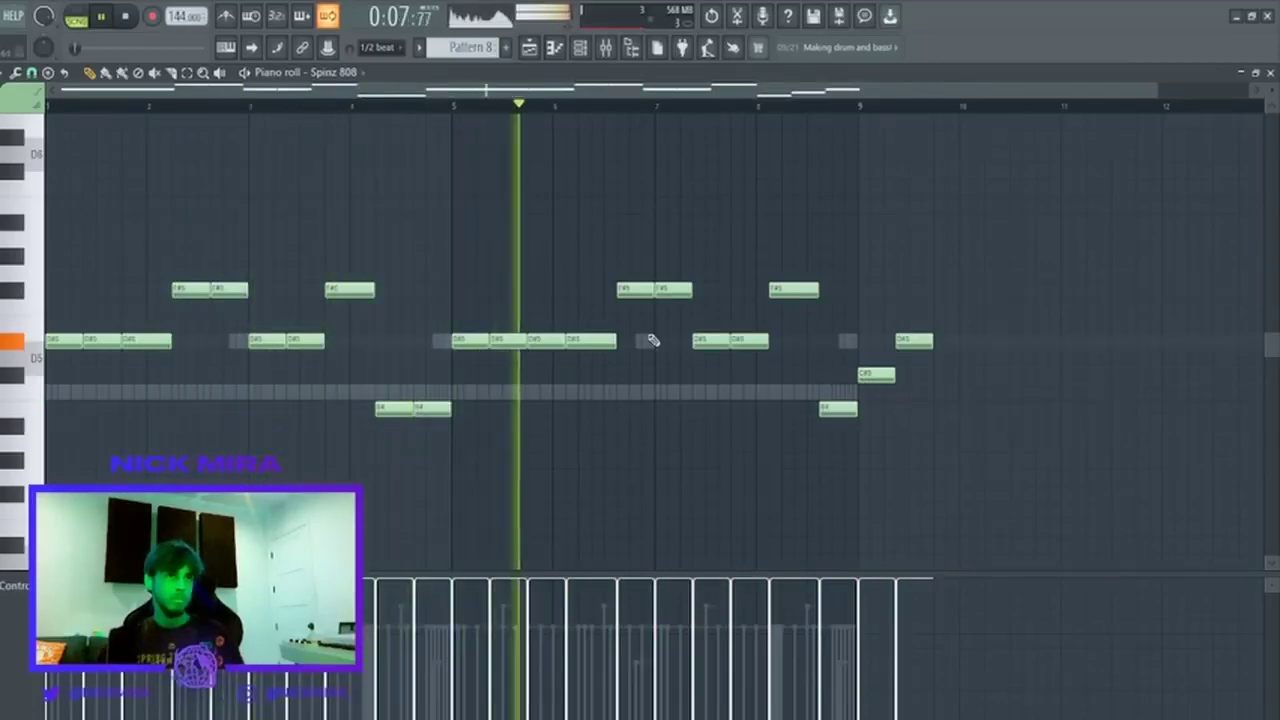
{"action": "left_click_drag", "start_coordinate": [635, 292], "coordinate": [623, 293]}
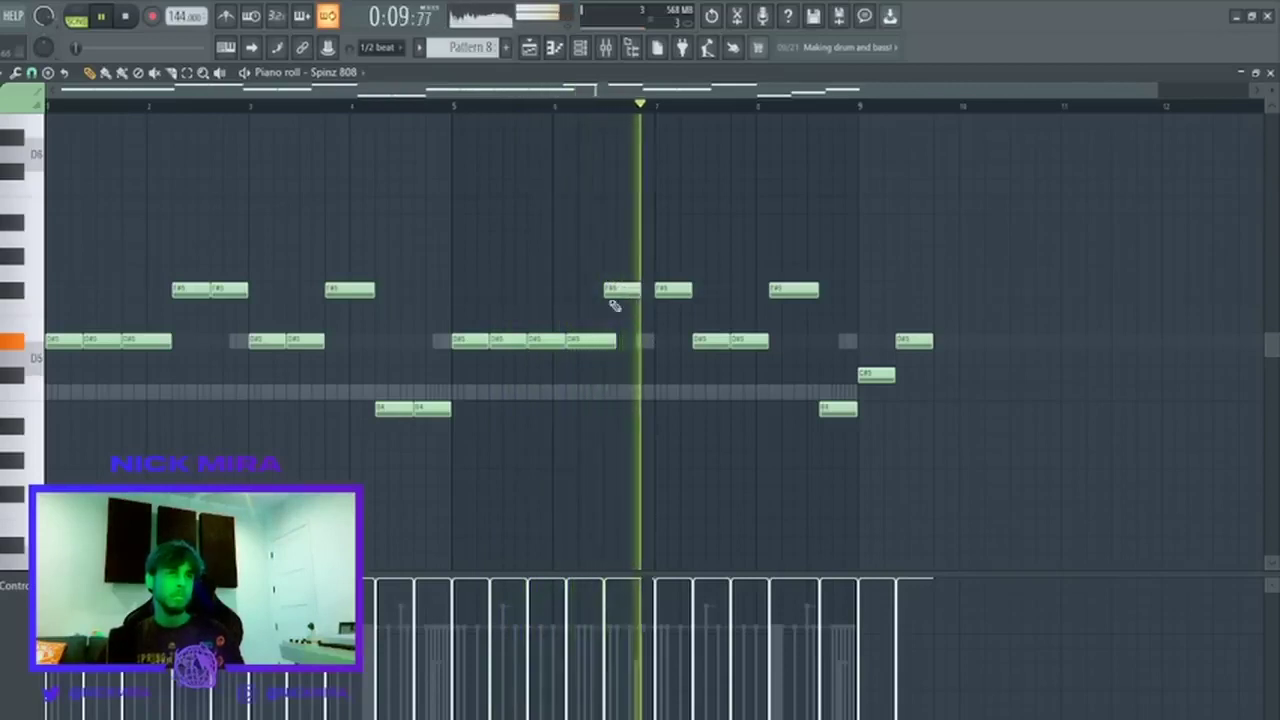
{"action": "left_click_drag", "start_coordinate": [480, 233], "coordinate": [1120, 617]}
{"action": "key", "text": "Delete"}
{"action": "key", "text": "ctrl+b"}
{"action": "key", "text": "ctrl+d"}
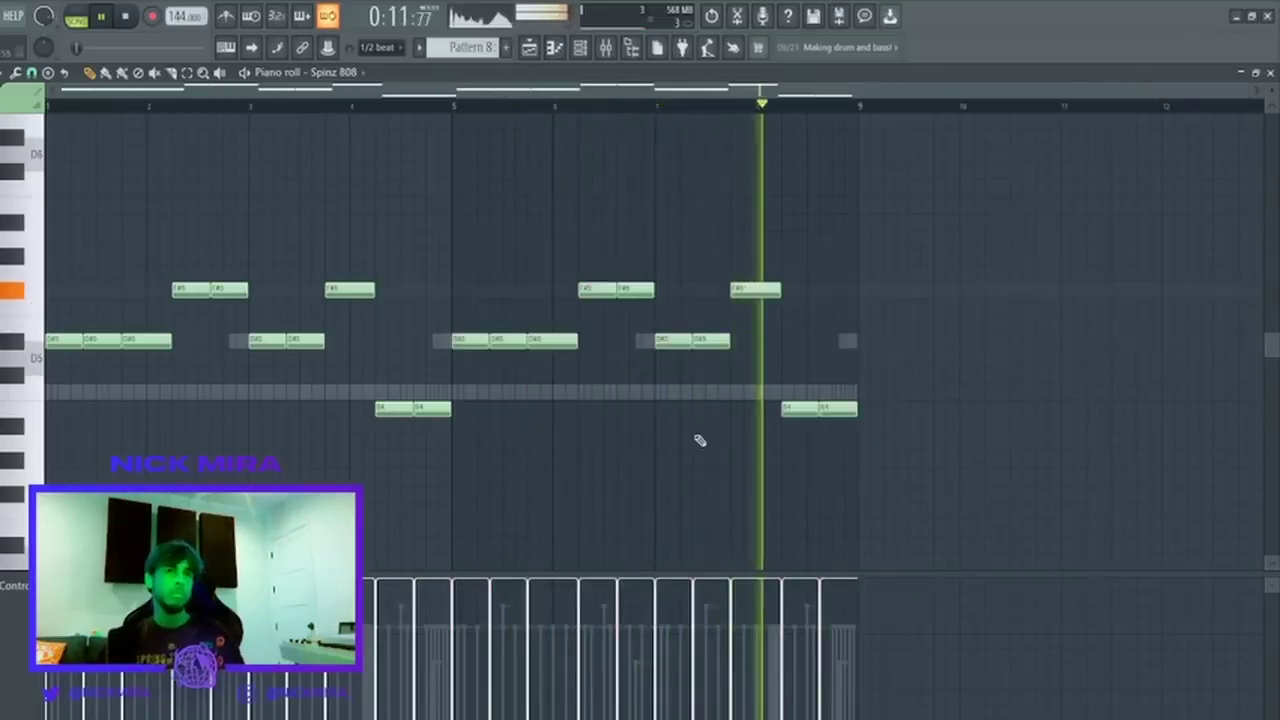
Try transposing the two D#5 808 notes at the start of bar 7 up to higher pitches such as F5.
{"action": "left_click_drag", "start_coordinate": [743, 334], "coordinate": [666, 374]}
{"action": "key", "text": "shift+Up"}
{"action": "key", "text": "shift+Up"}
{"action": "key", "text": "shift+Up"}
{"action": "key", "text": "shift+Down"}
{"action": "key", "text": "shift+Down"}
{"action": "key", "text": "shift+Down"}
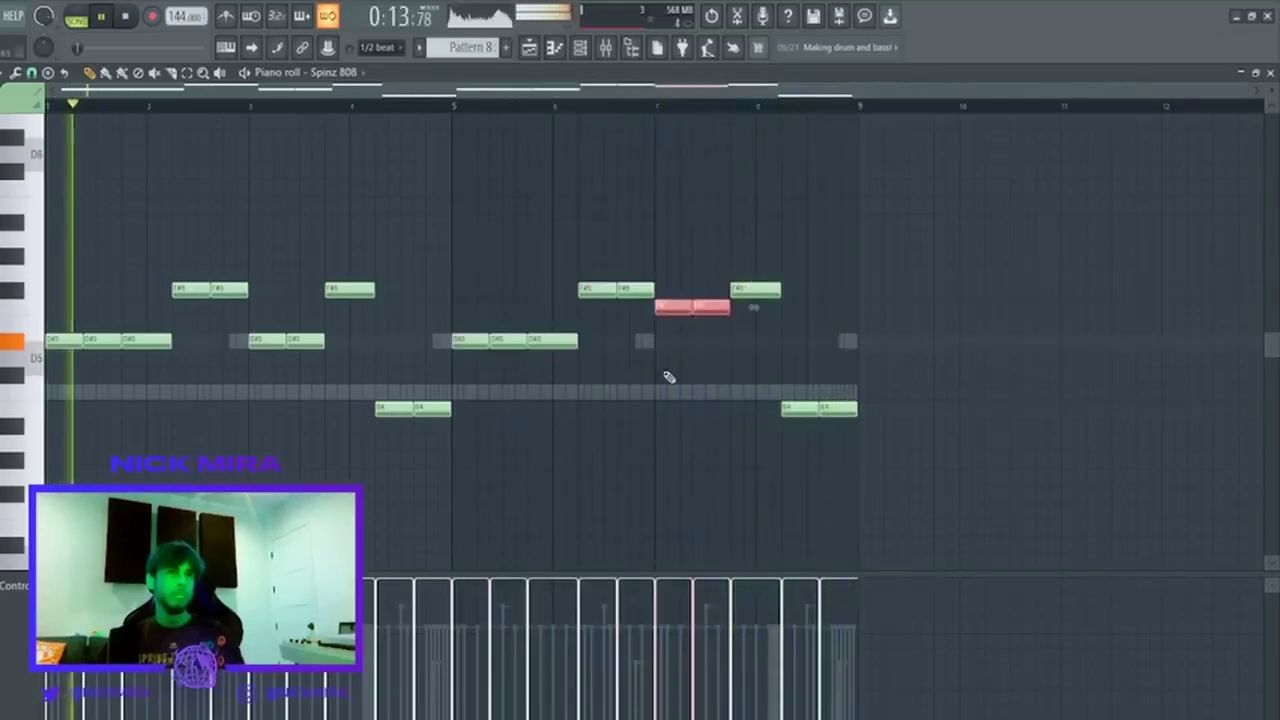
{"action": "key", "text": "ctrl+a"}
{"action": "key", "text": "ctrl+d"}
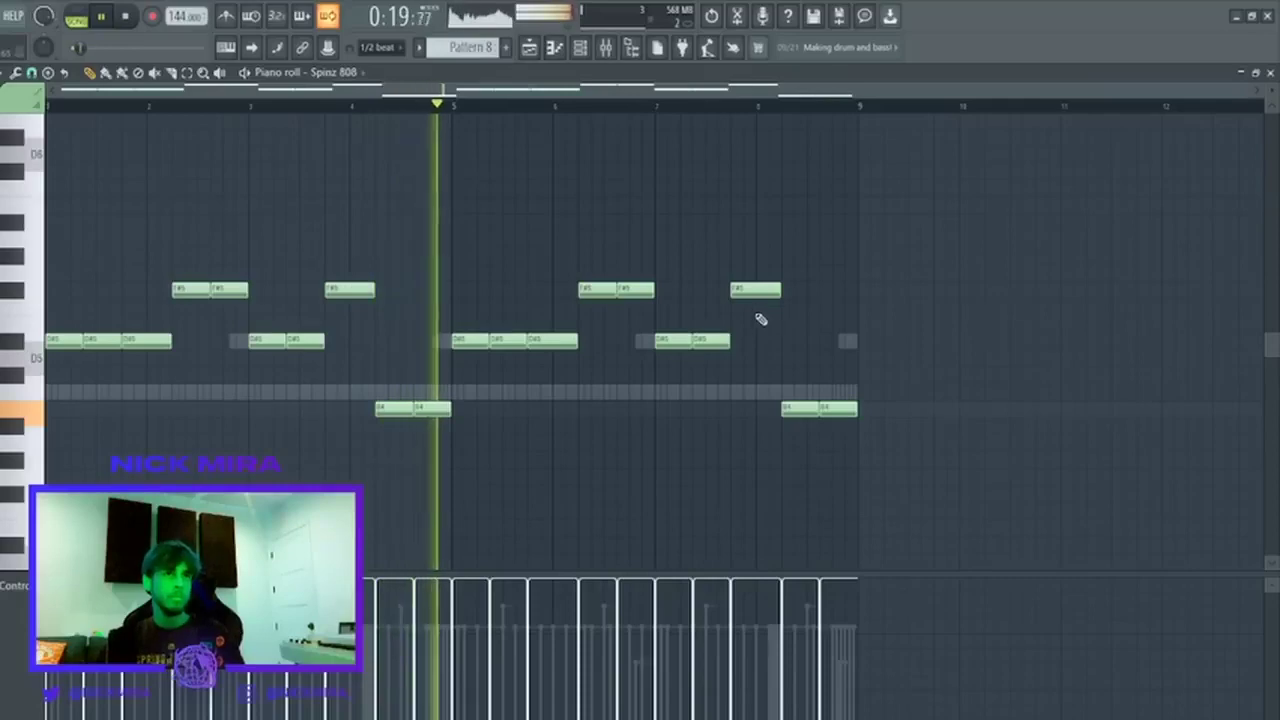
Transpose the 808 note spanning bars 7 and 8 from F#5 down to A#4.
{"action": "left_click_drag", "start_coordinate": [761, 319], "coordinate": [721, 267]}
{"action": "key", "text": "ctrl+Down"}
{"action": "key", "text": "shift+Up"}
{"action": "key", "text": "shift+Up"}
{"action": "key", "text": "shift+Up"}
{"action": "key", "text": "shift+Up"}
{"action": "key", "text": "shift+Up"}
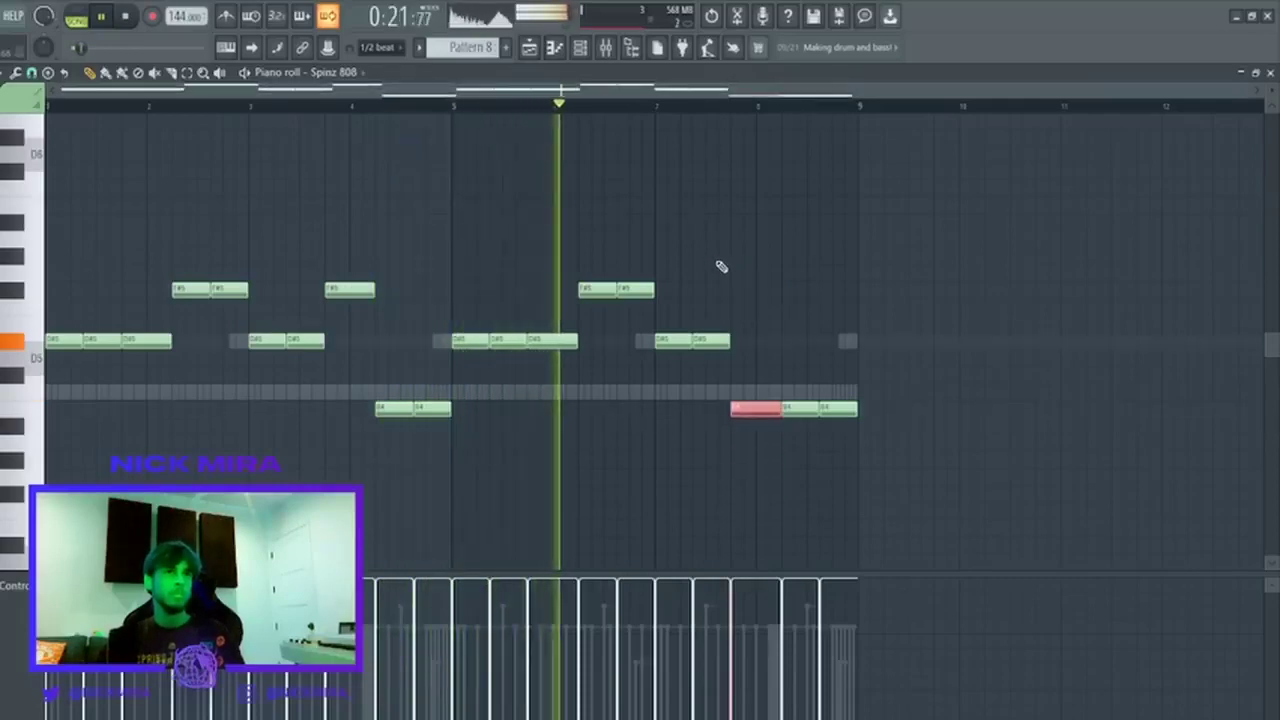
{"action": "key", "text": "shift+Down"}
{"action": "key", "text": "ctrl+d"}
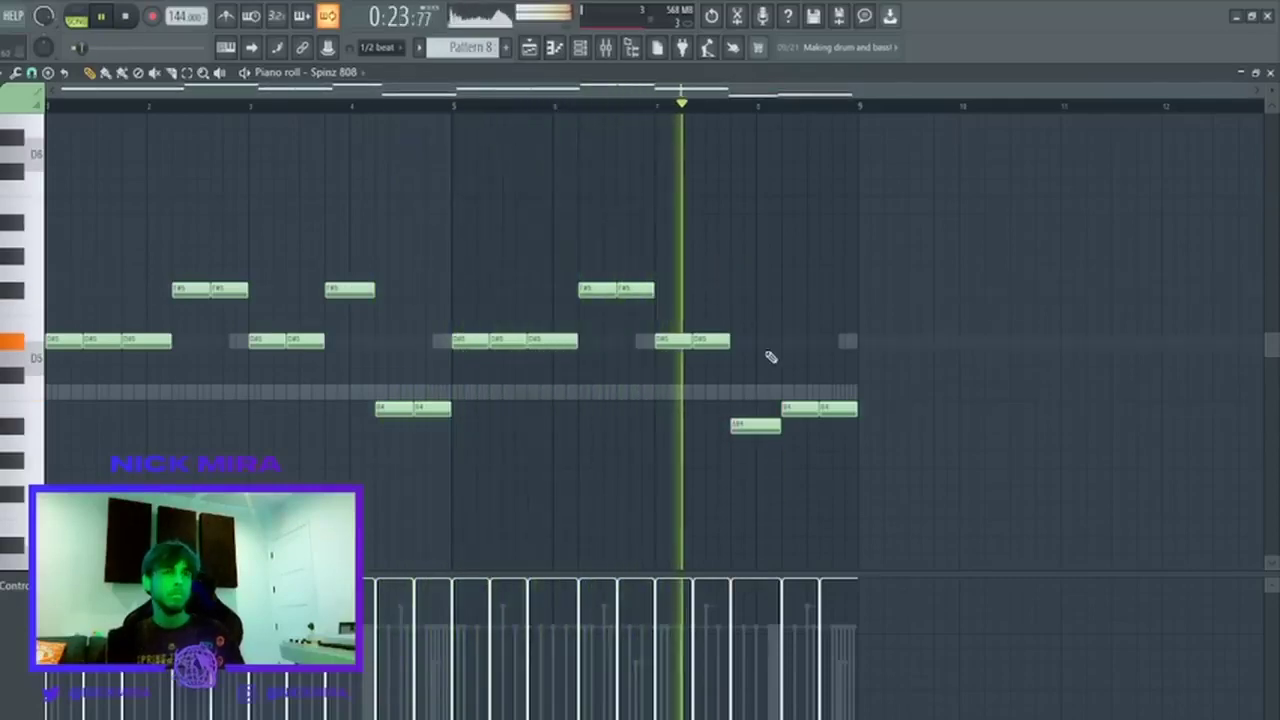
Raise the last three 808 notes an octave to A#5 and B5, replay them and slice the A#5 note near its end.
{"action": "left_click_drag", "start_coordinate": [766, 400], "coordinate": [937, 536]}
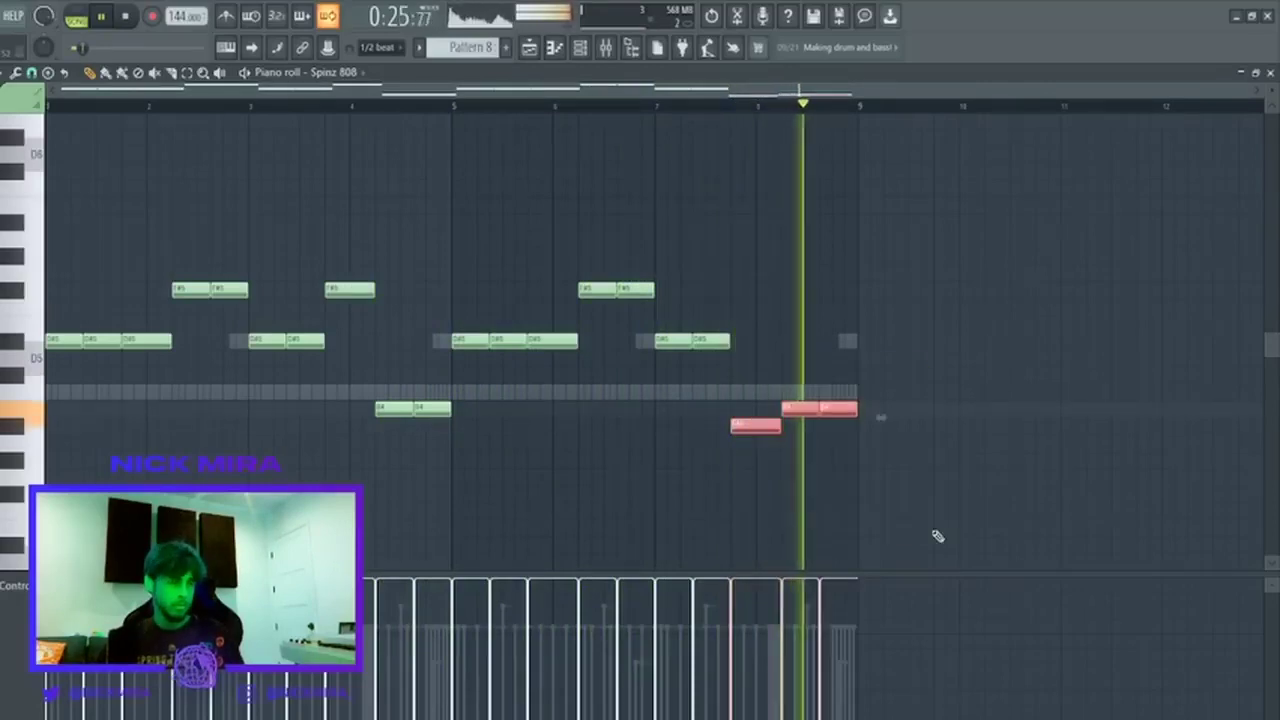
{"action": "key", "text": "ctrl+Up"}
{"action": "key", "text": "ctrl+d"}
{"action": "left_click", "coordinate": [668, 108]}
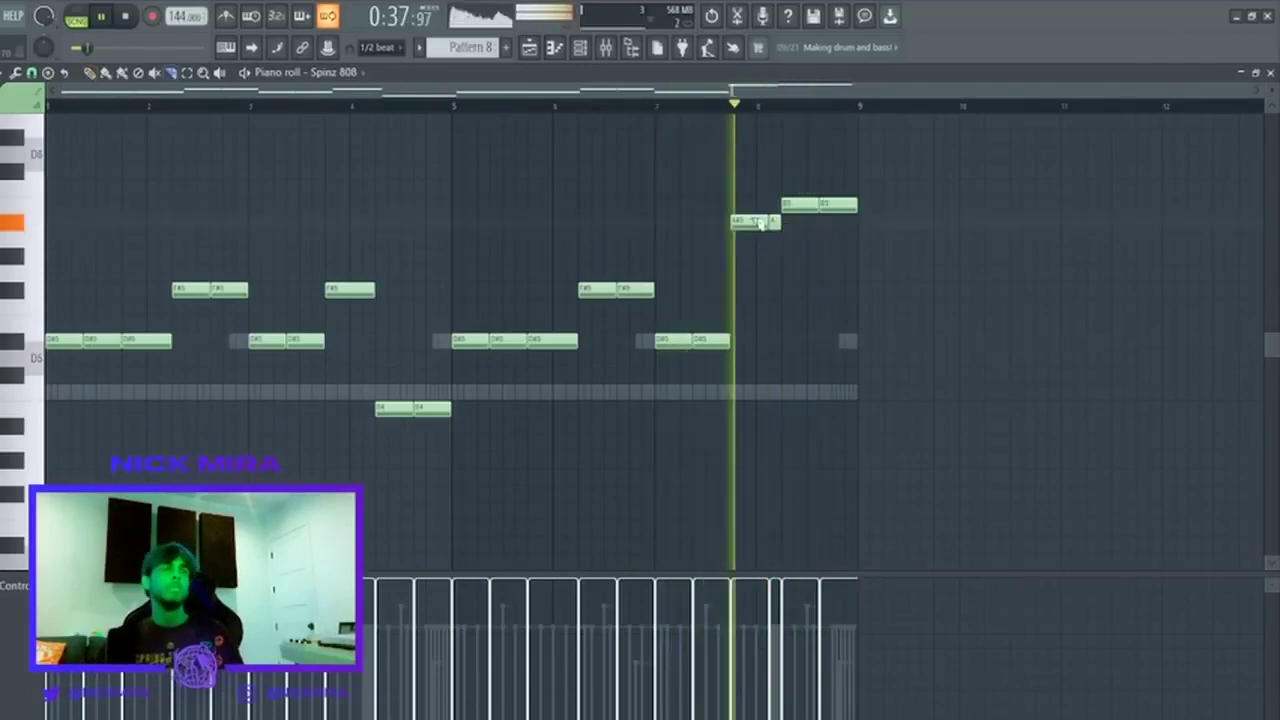
{"action": "key", "text": "Escape"}
{"action": "left_click", "coordinate": [456, 392]}
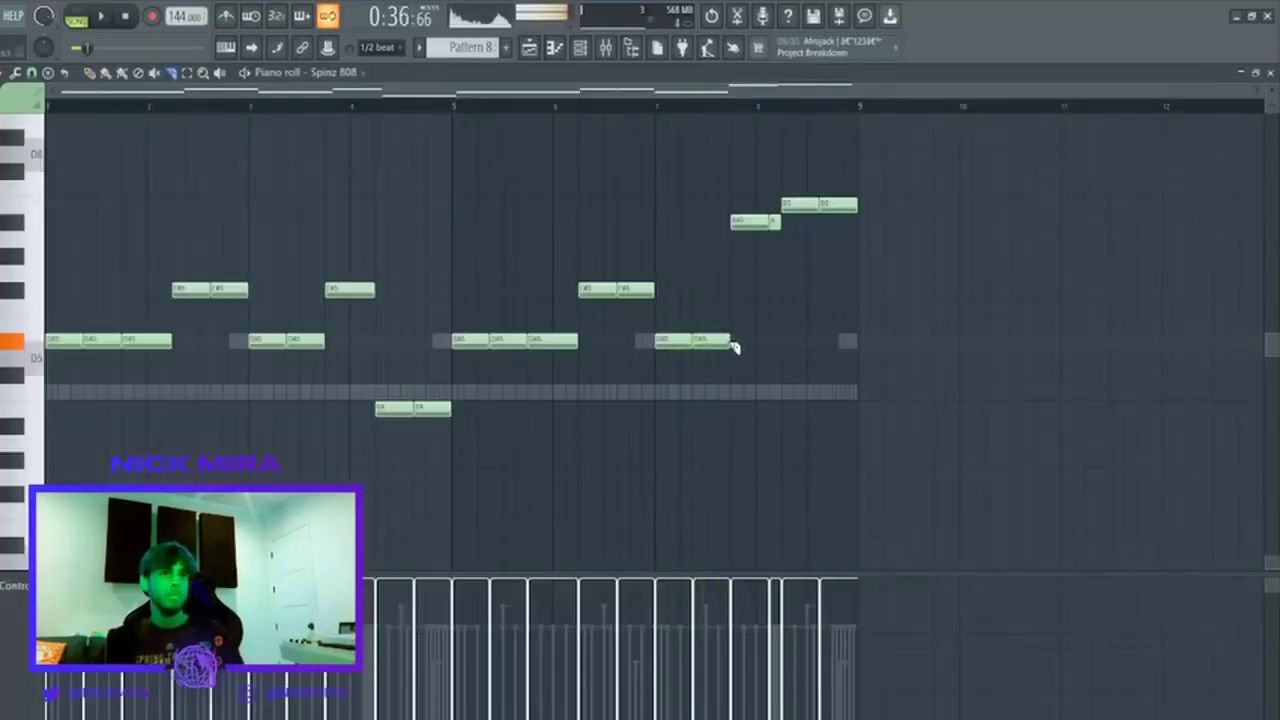
Slice the second D#5 808 note of bar 7 near its end and replay the passage from bar 7.
{"action": "key", "text": "Escape"}
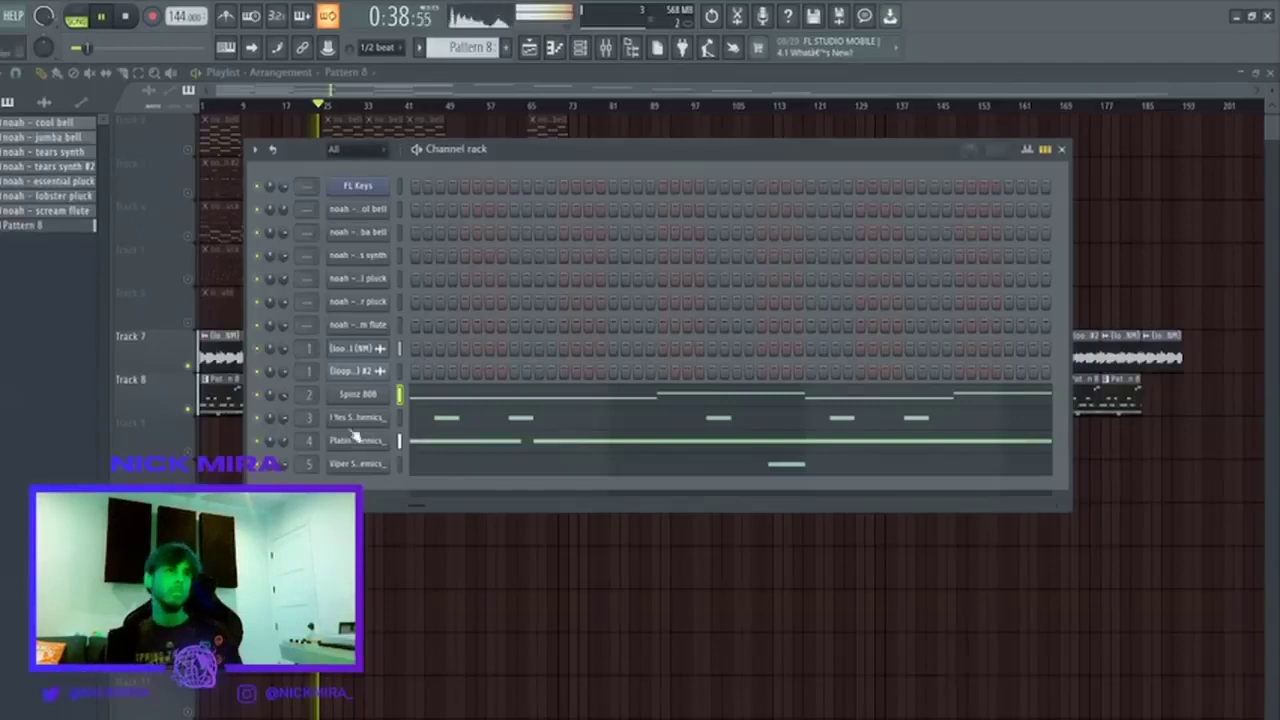
{"action": "left_click", "coordinate": [432, 402]}
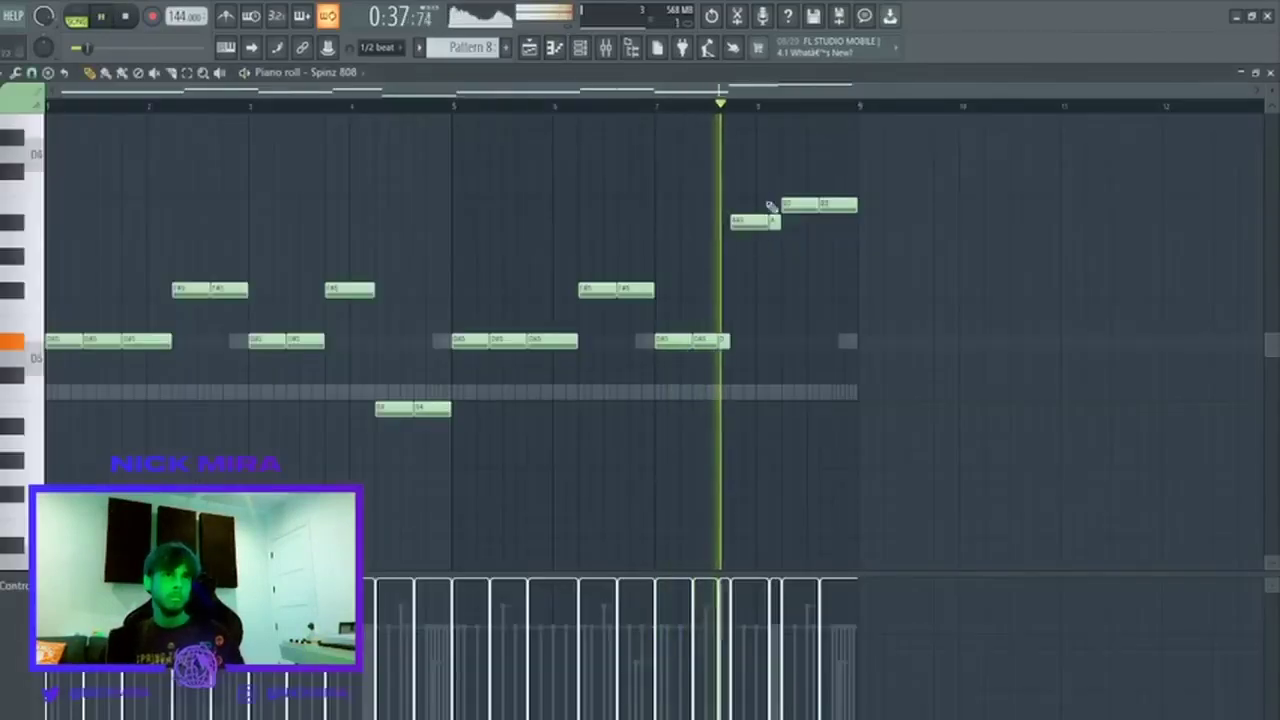
{"action": "left_click", "coordinate": [657, 100]}
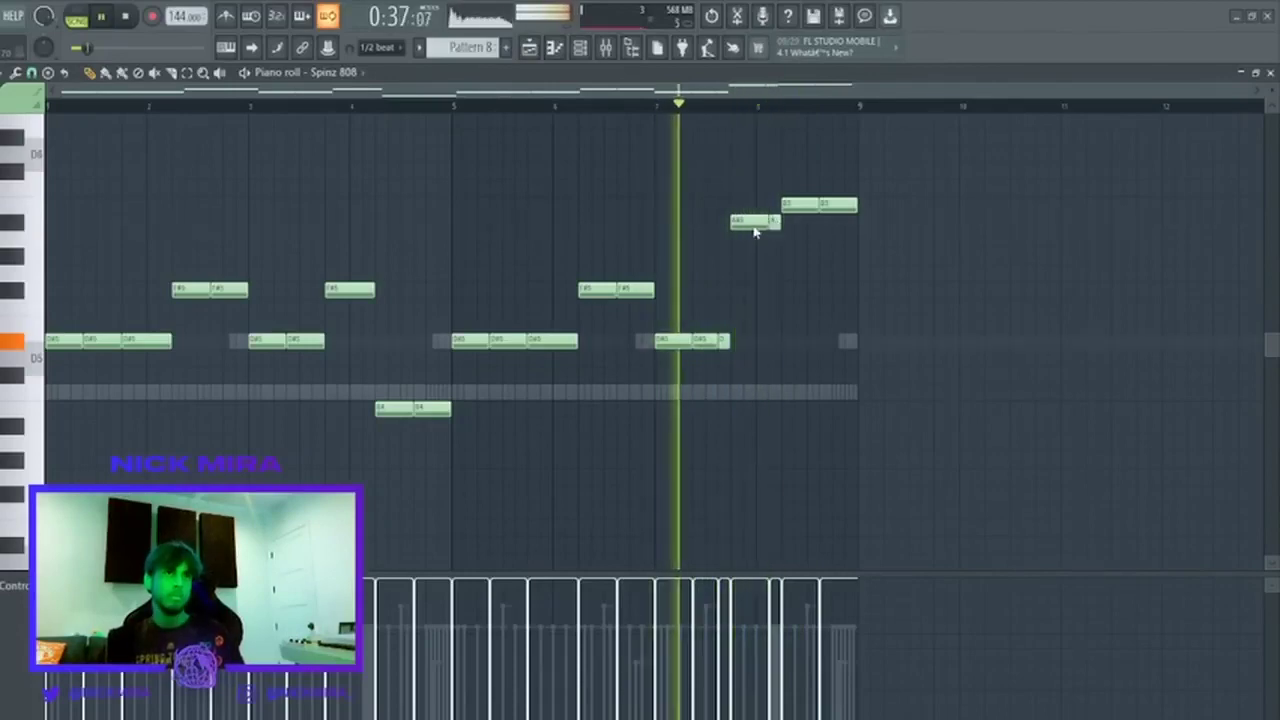
{"action": "key", "text": "space"}
{"action": "key", "text": "space"}
Shorten the A#5 808 notes around bar 8 and add a short B5 just ahead of the two B5 notes.
{"action": "left_click_drag", "start_coordinate": [773, 229], "coordinate": [794, 179], "text": "ctrl"}
{"action": "key", "text": "shift+Left"}
{"action": "key", "text": "ctrl+d"}
{"action": "key", "text": "ctrl+l"}
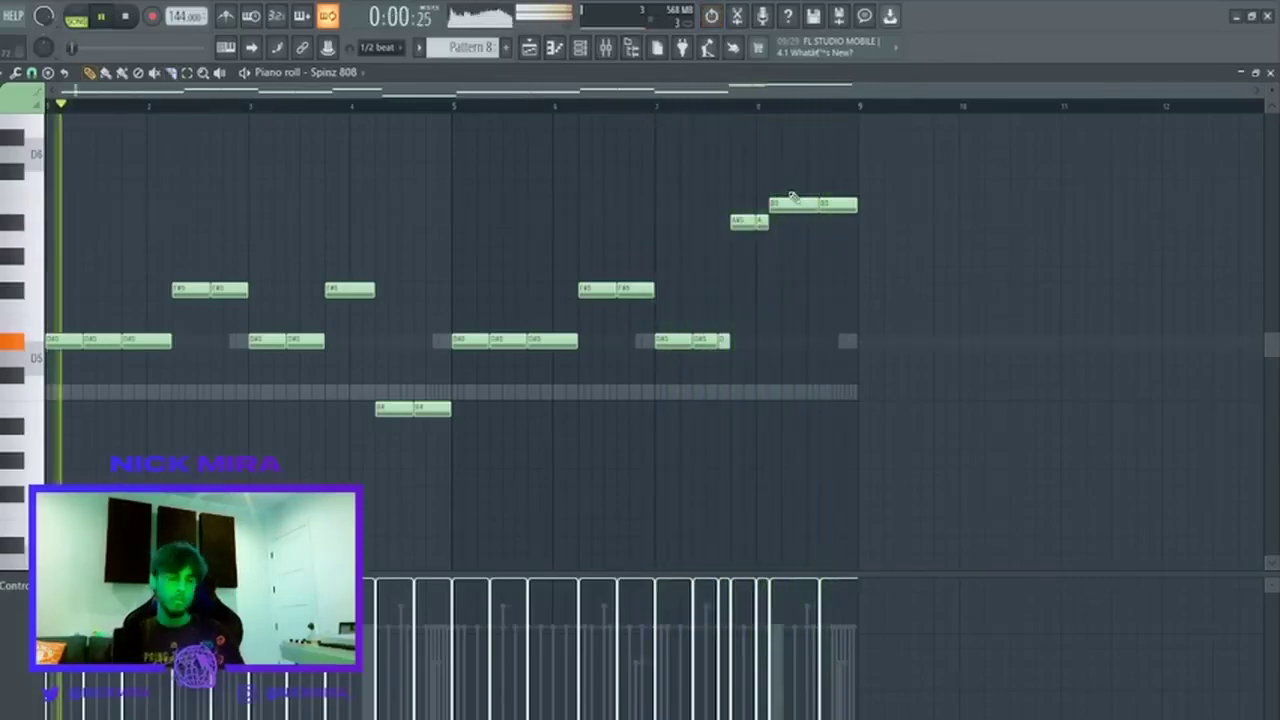
{"action": "right_click", "coordinate": [765, 223]}
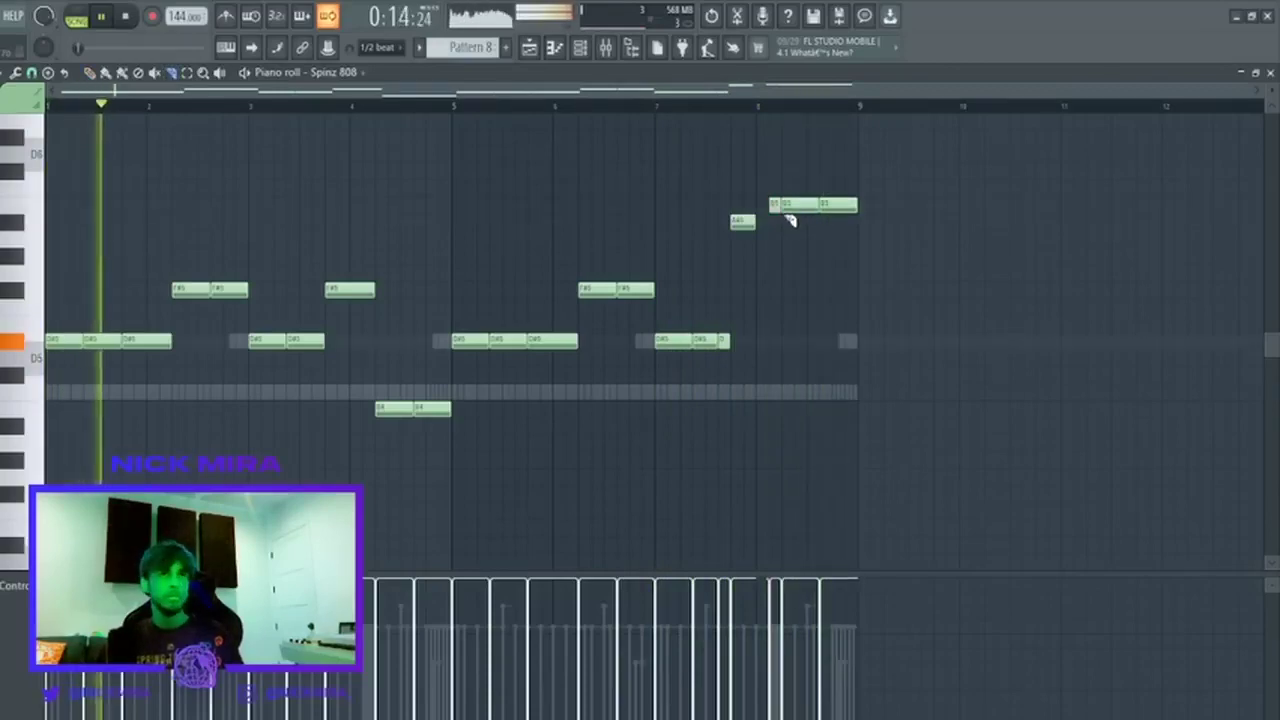
Transpose the last two B5 808 notes in bar 8 down an octave to B4.
{"action": "left_click_drag", "start_coordinate": [787, 216], "coordinate": [945, 249]}
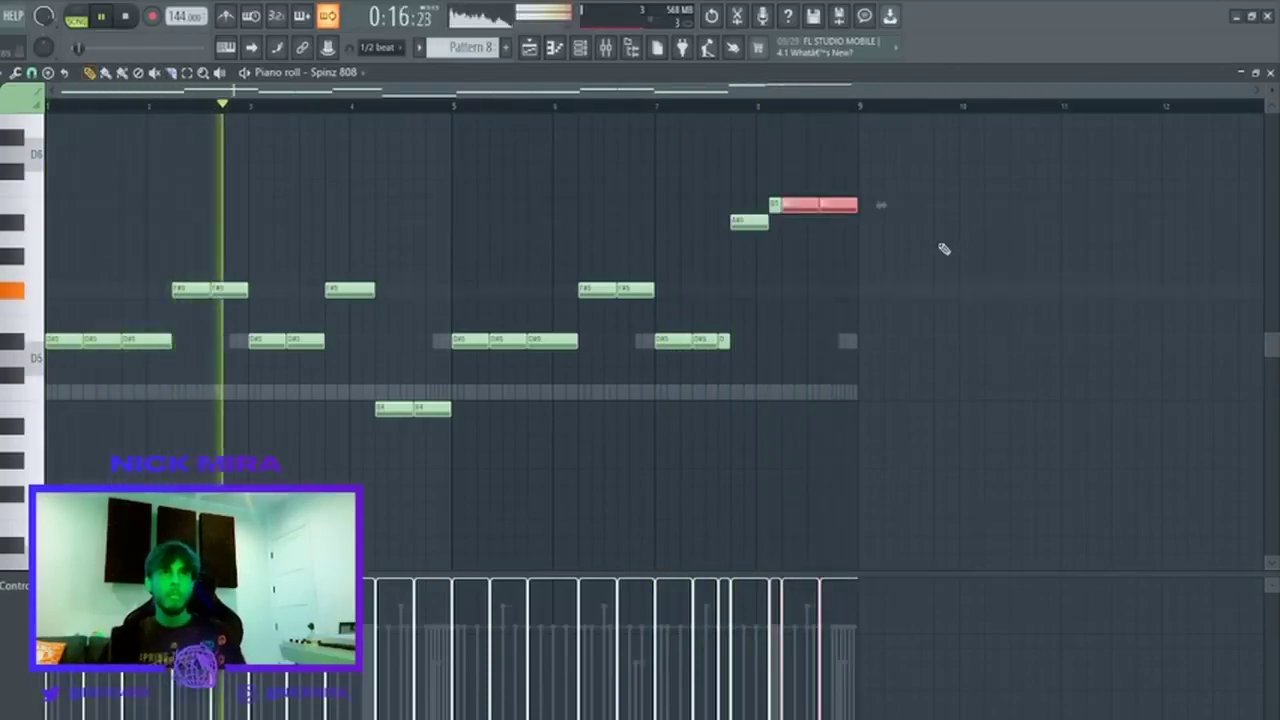
{"action": "key", "text": "Delete"}
{"action": "key", "text": "ctrl+z"}
{"action": "key", "text": "ctrl+Down"}
{"action": "key", "text": "ctrl+d"}
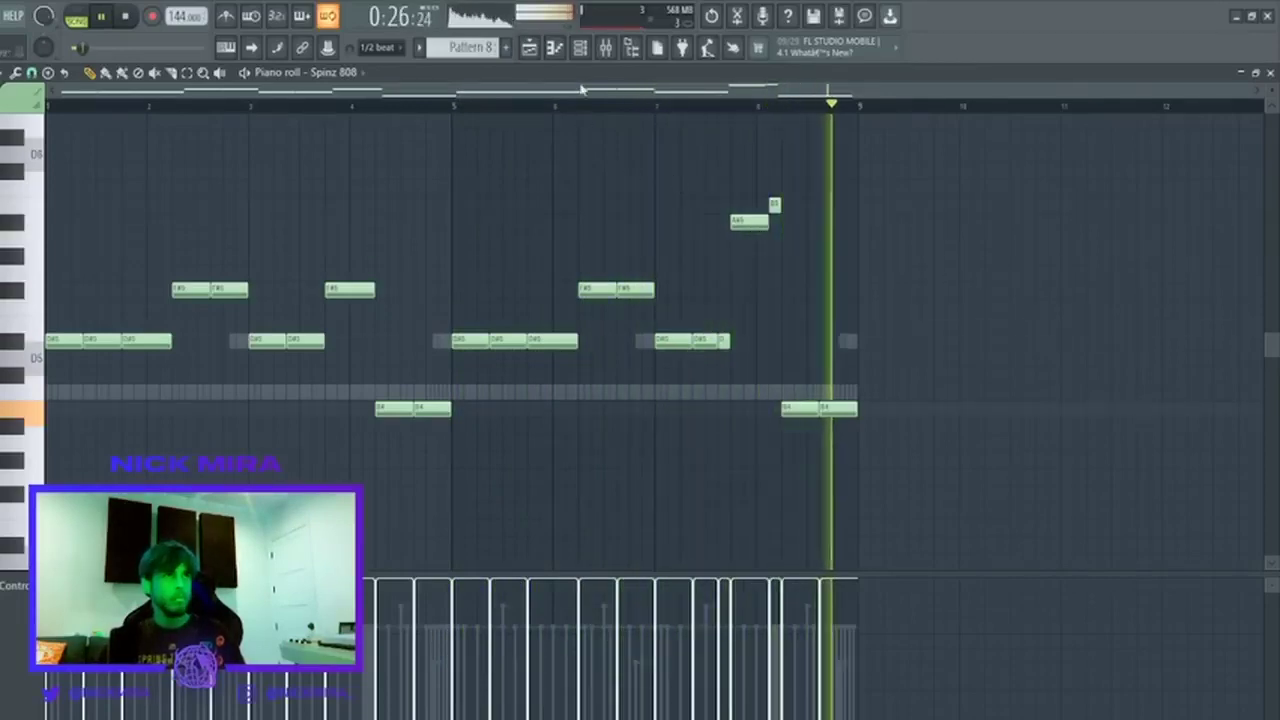
Select the FL Keys channel, open its piano roll and start recording with the metronome on.
{"action": "key", "text": "F6"}
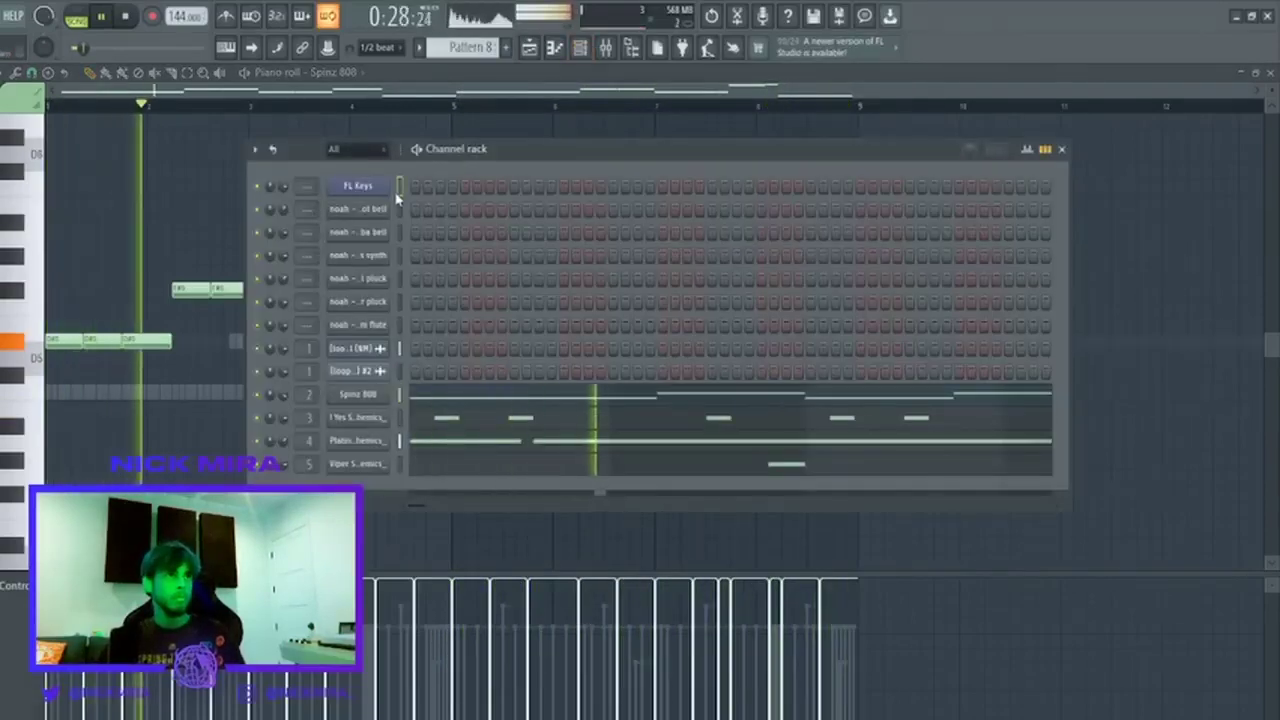
{"action": "key", "text": "space"}
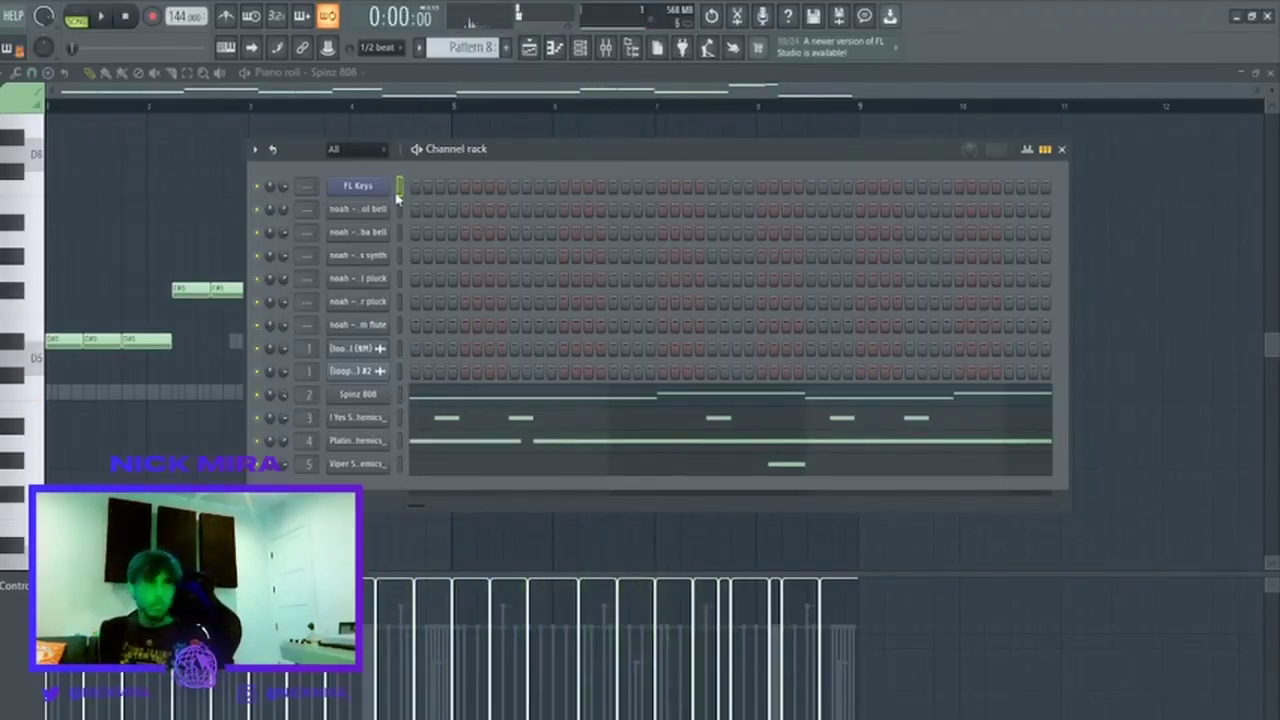
{"action": "key", "text": "F7"}
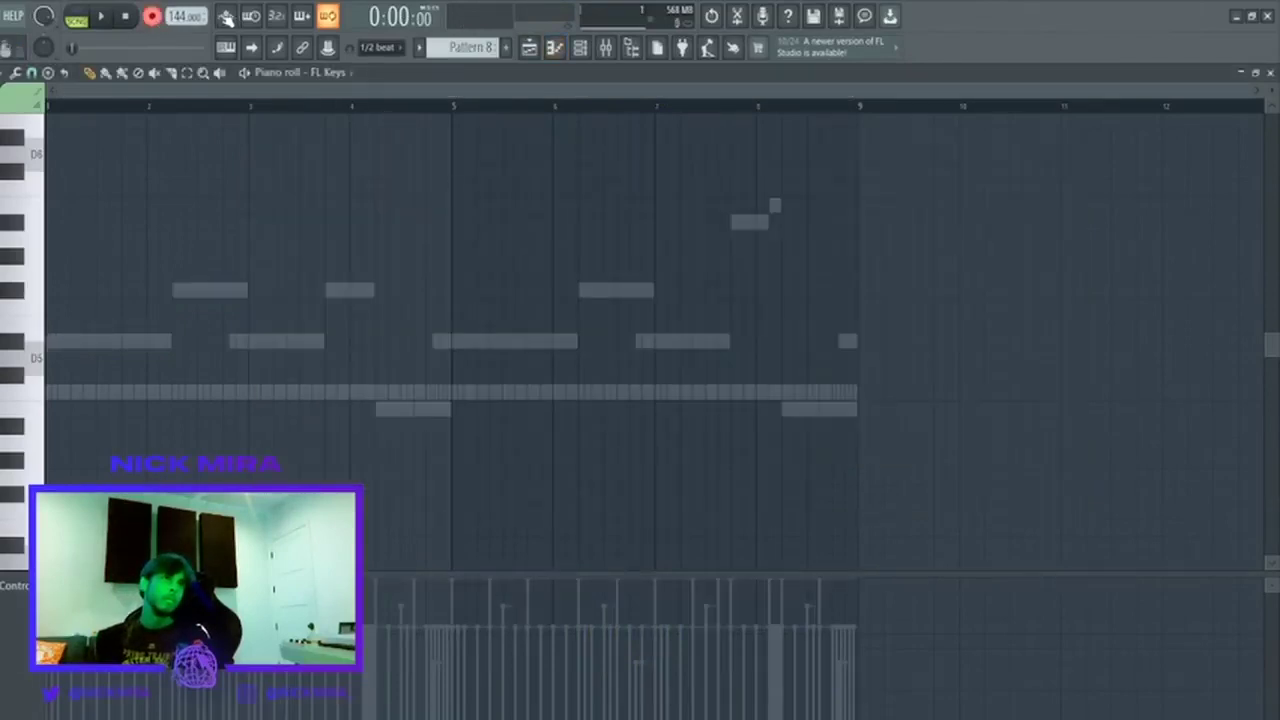
{"action": "left_click", "coordinate": [105, 17]}
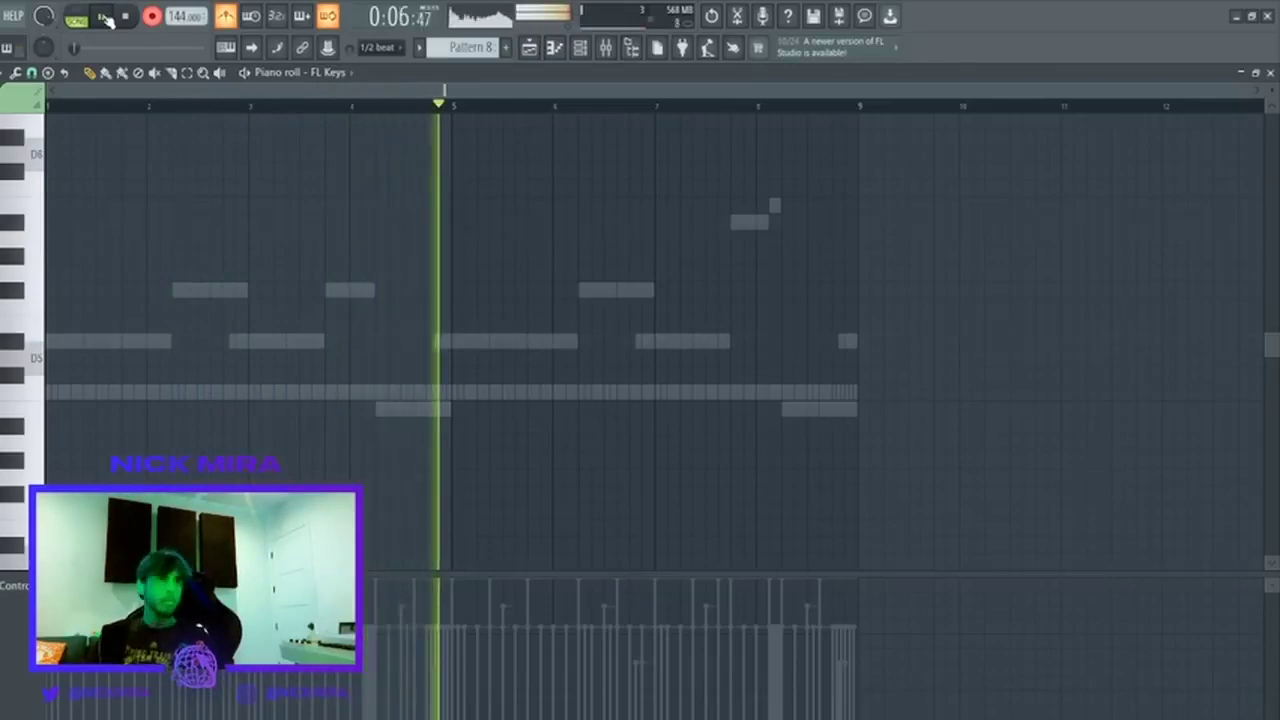
Record two FL Keys chords of D#5, A#5, F#6 and A#6 and shift them to the start of bar 1.
{"action": "key", "text": "space"}
{"action": "scroll", "coordinate": [160, 220], "scroll_direction": "up", "scroll_amount": 4}
{"action": "key", "text": "ctrl+a"}
{"action": "left_click_drag", "start_coordinate": [268, 427], "coordinate": [68, 420]}
{"action": "key", "text": "space"}
{"action": "scroll", "coordinate": [163, 310], "scroll_direction": "down", "scroll_amount": 1}
{"action": "key", "text": "ctrl+d"}
{"action": "key", "text": "space"}
{"action": "scroll", "coordinate": [175, 207], "scroll_direction": "down", "scroll_amount": 1}
{"action": "scroll", "coordinate": [173, 203], "scroll_direction": "up", "scroll_amount": 3}
{"action": "key", "text": "space"}
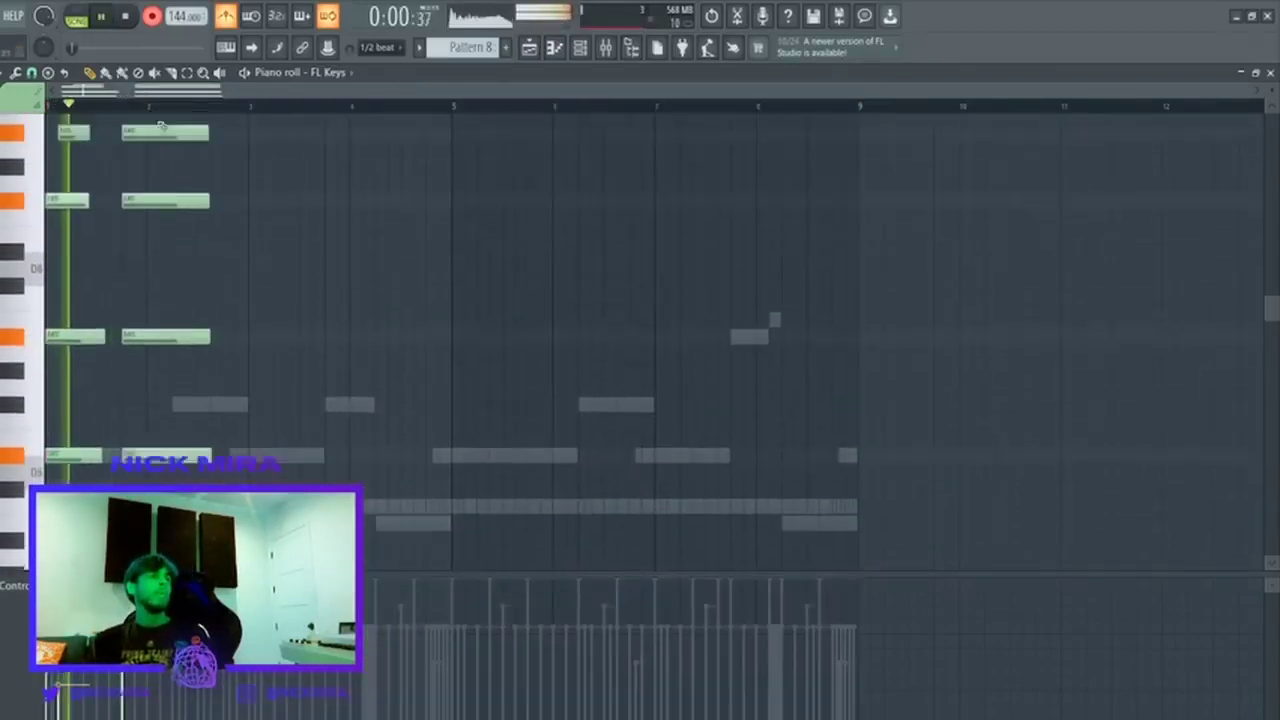
Disarm recording and switch playback from song mode to pattern mode.
{"action": "key", "text": "space"}
{"action": "left_click", "coordinate": [153, 16]}
{"action": "key", "text": "space"}
{"action": "left_click", "coordinate": [86, 14]}
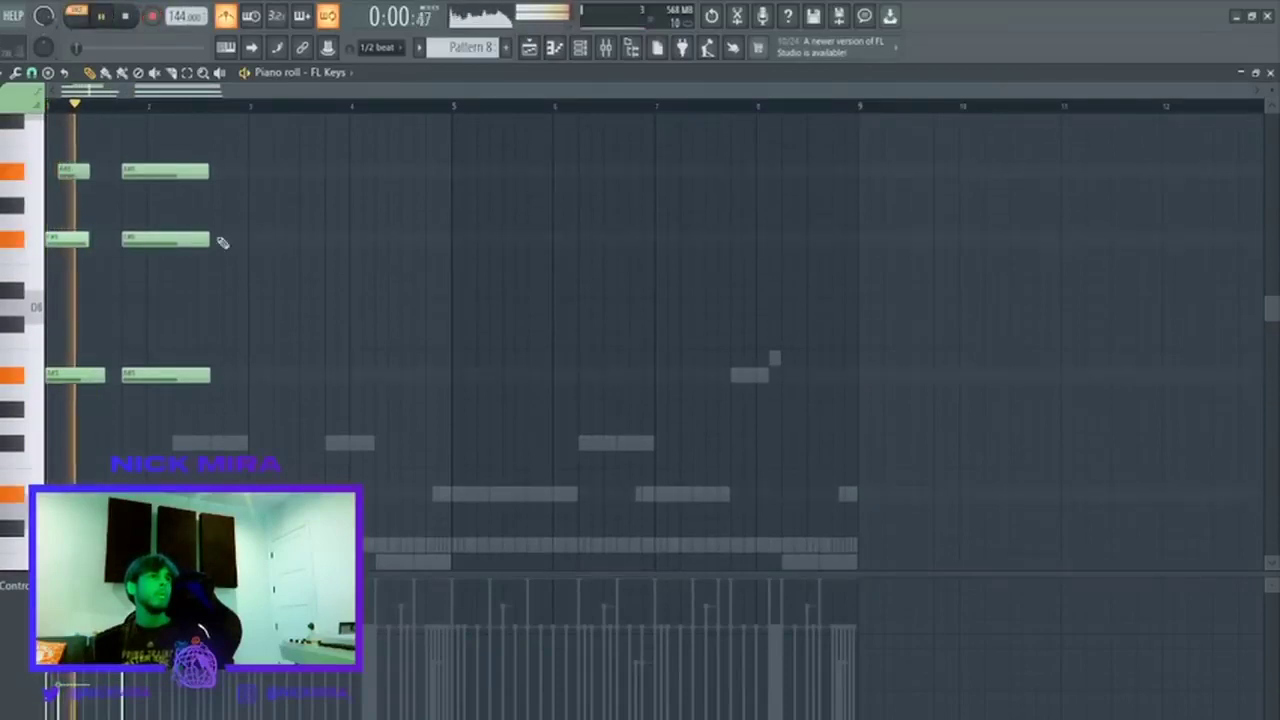
{"action": "key", "text": "space"}
Replace the second chord's two upper notes with a single F6 that starts slightly earlier in bar 1.
{"action": "left_click_drag", "start_coordinate": [134, 187], "coordinate": [108, 255]}
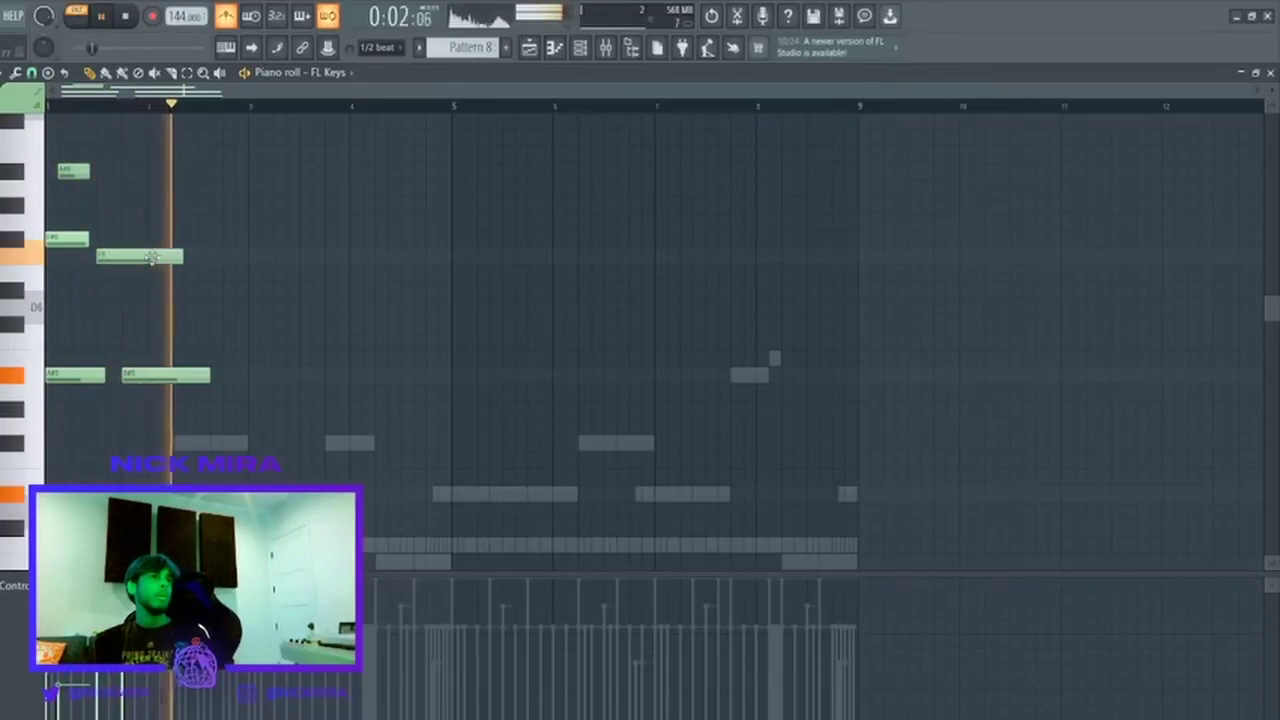
{"action": "scroll", "coordinate": [200, 228], "scroll_direction": "down", "scroll_amount": 4}
{"action": "scroll", "coordinate": [238, 350], "scroll_direction": "up", "scroll_amount": 3}
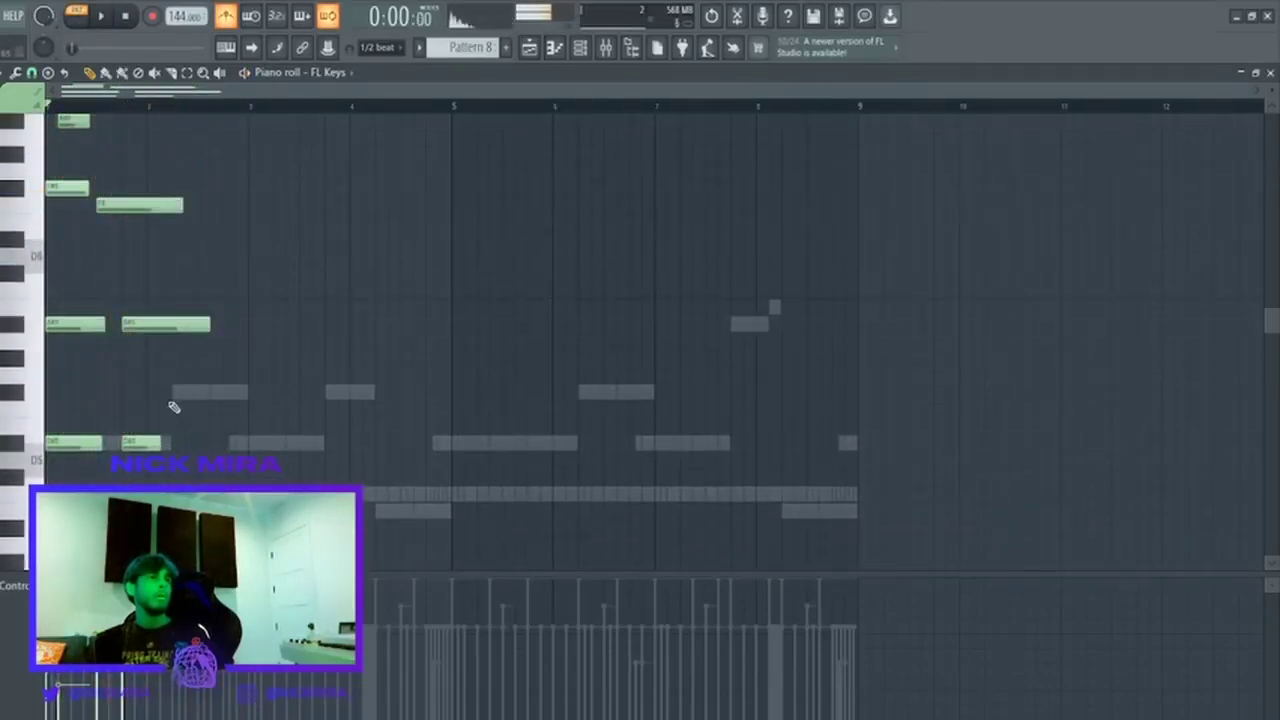
Move the second chord's two lower notes into bar 2 at F#5 and C#6, aligned with the 808 change.
{"action": "left_click_drag", "start_coordinate": [147, 439], "coordinate": [193, 277]}
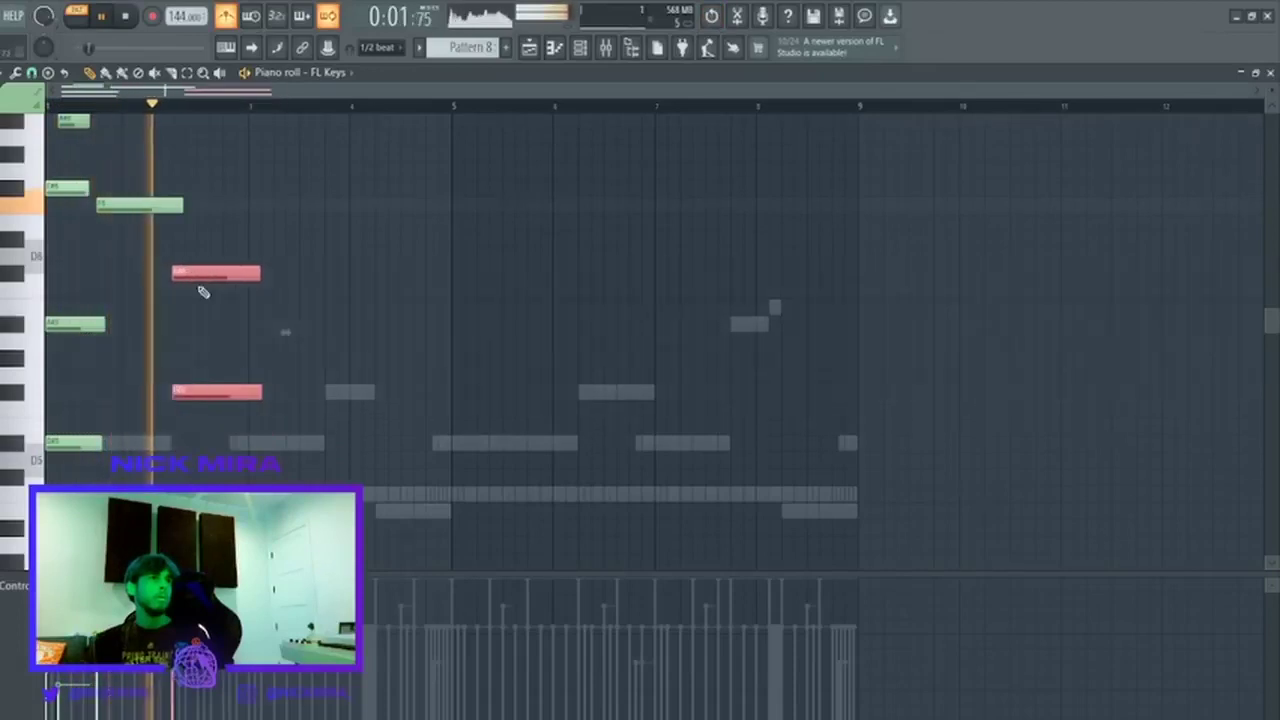
{"action": "left_click", "coordinate": [218, 302], "text": "ctrl"}
{"action": "key", "text": "space"}
Fill out the bar 2 chord with D#6, F#6 and a slightly delayed G#6, and place an F#6 at bar 3.
{"action": "scroll", "coordinate": [218, 380], "scroll_direction": "up", "scroll_amount": 3}
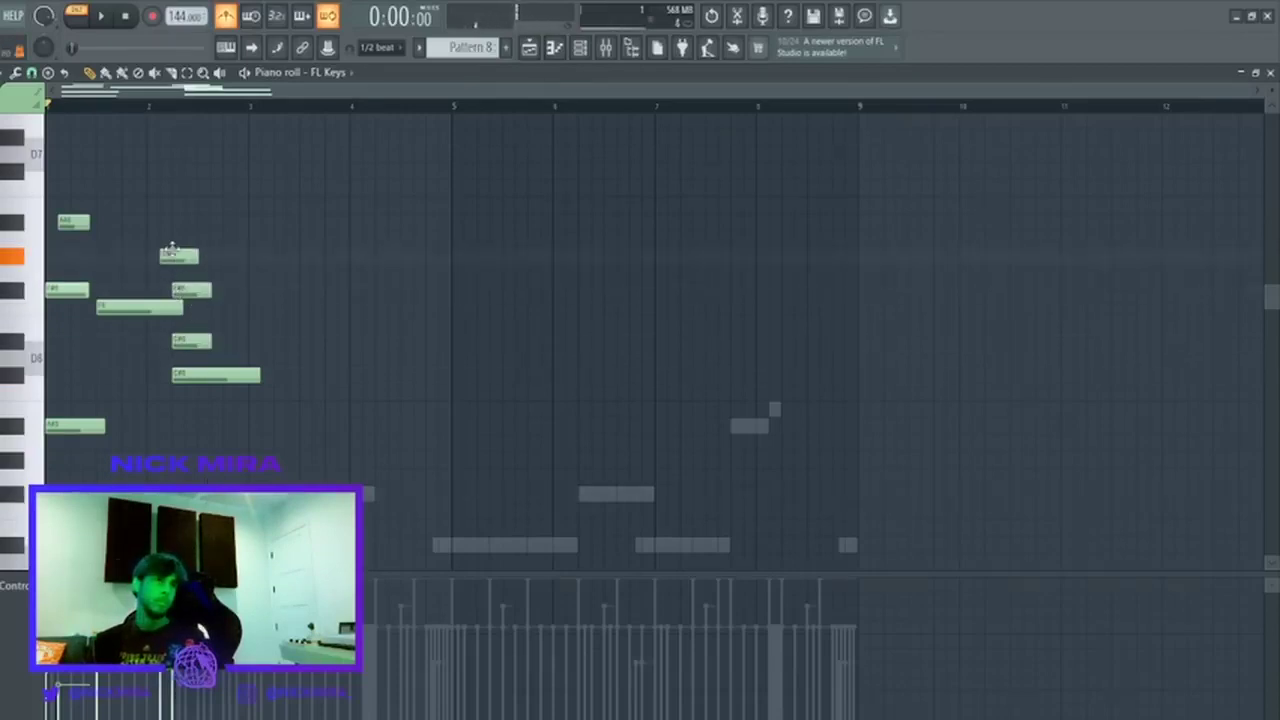
{"action": "key", "text": "space"}
{"action": "left_click_drag", "start_coordinate": [176, 250], "coordinate": [193, 253]}
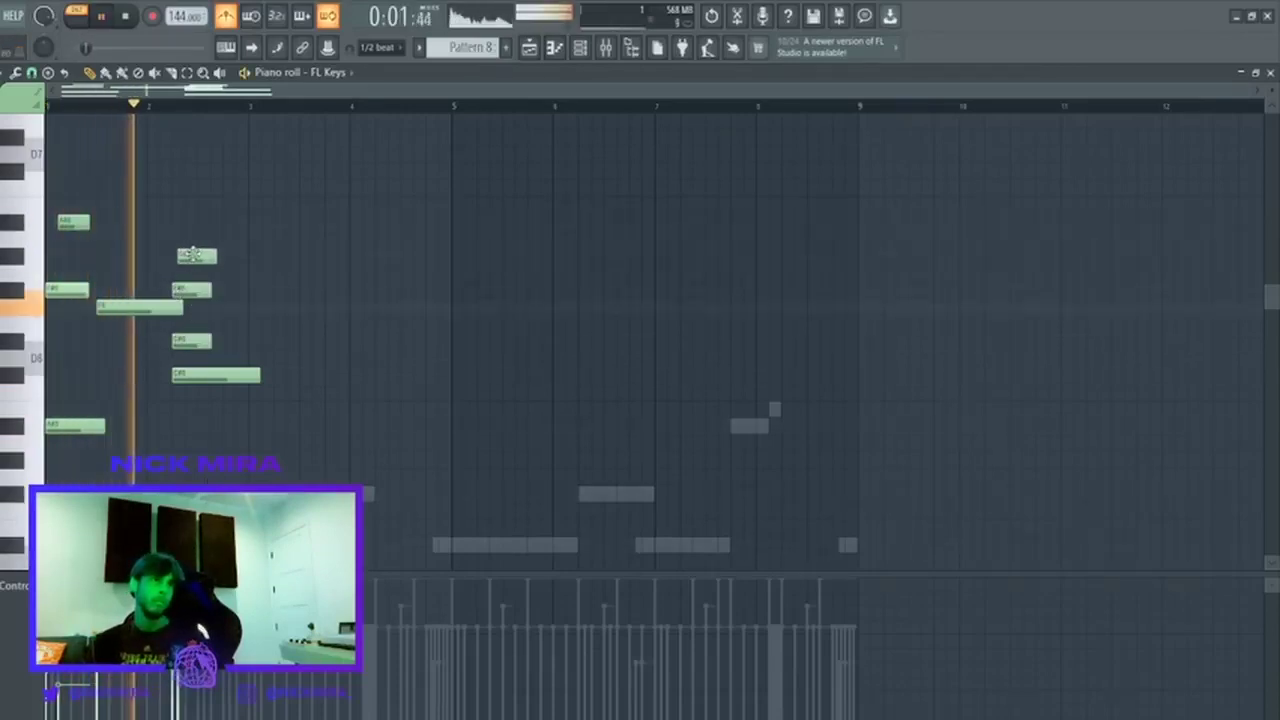
{"action": "left_click", "coordinate": [265, 290]}
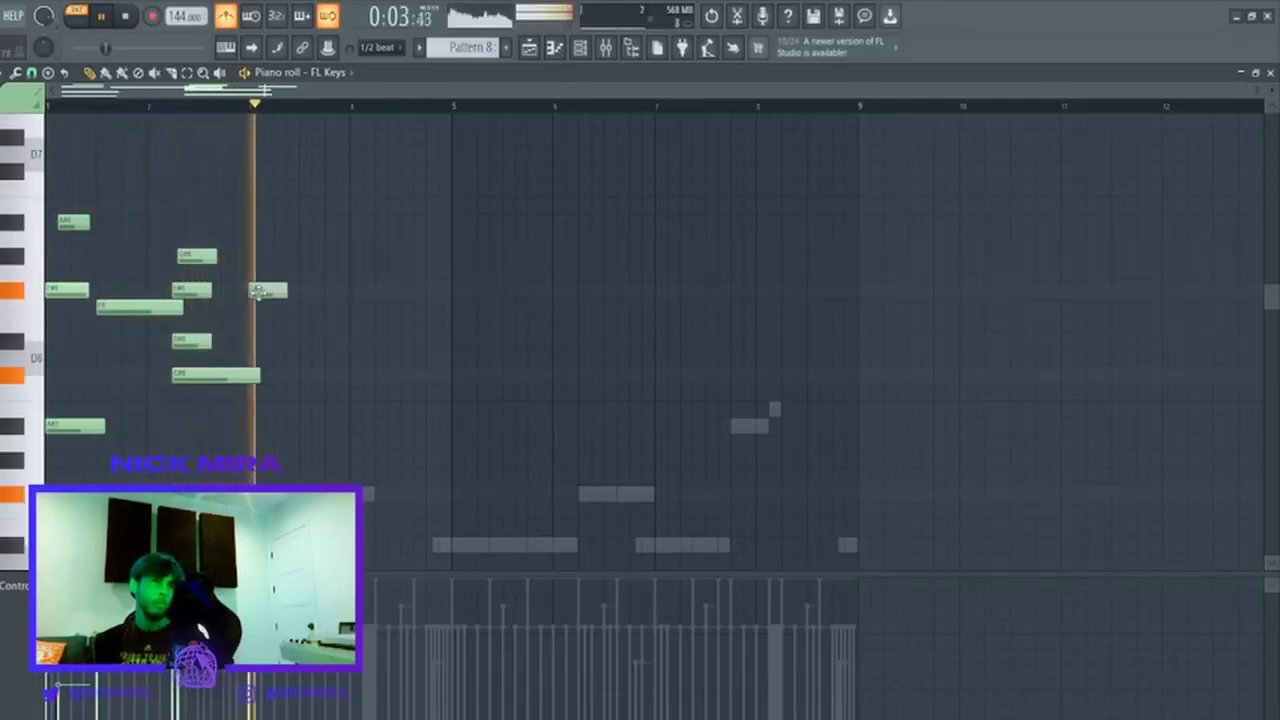
Select all FL Keys notes and shorten them to short, even lengths.
{"action": "scroll", "coordinate": [311, 316], "scroll_direction": "down", "scroll_amount": 2}
{"action": "key", "text": "ctrl+a"}
{"action": "scroll", "coordinate": [177, 380], "scroll_direction": "down", "scroll_amount": 3}
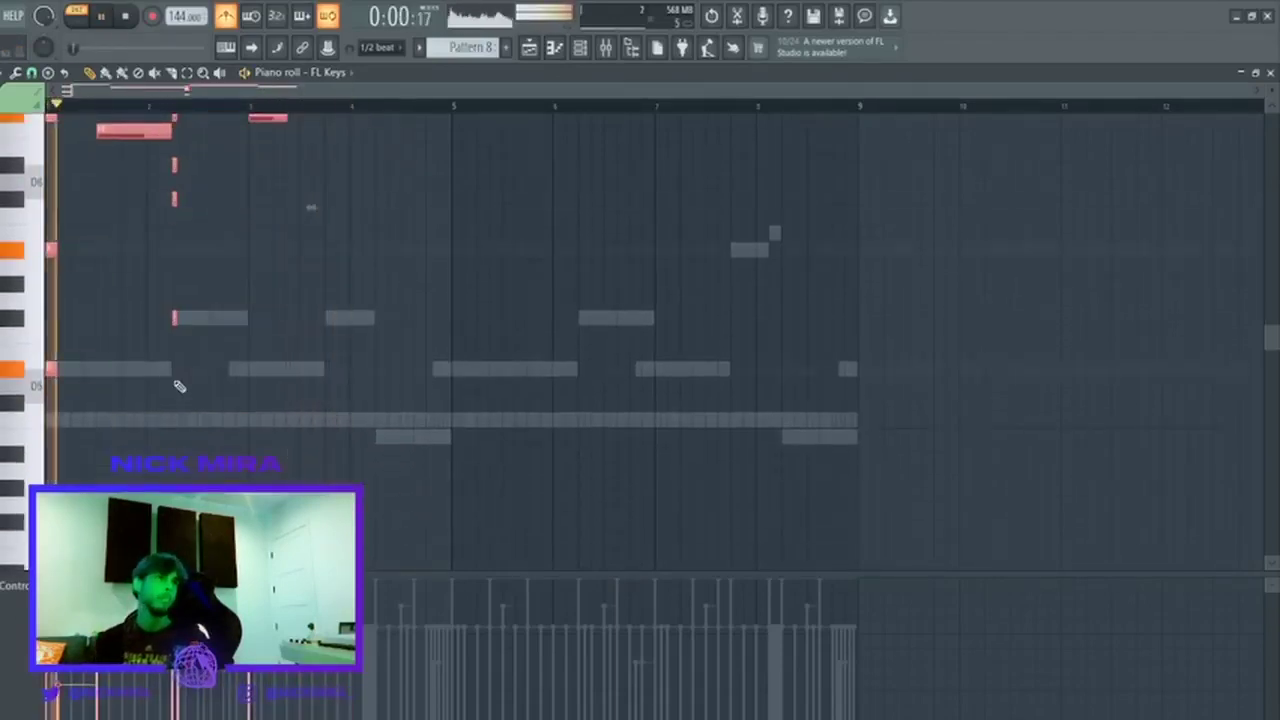
{"action": "scroll", "coordinate": [179, 386], "scroll_direction": "up", "scroll_amount": 4}
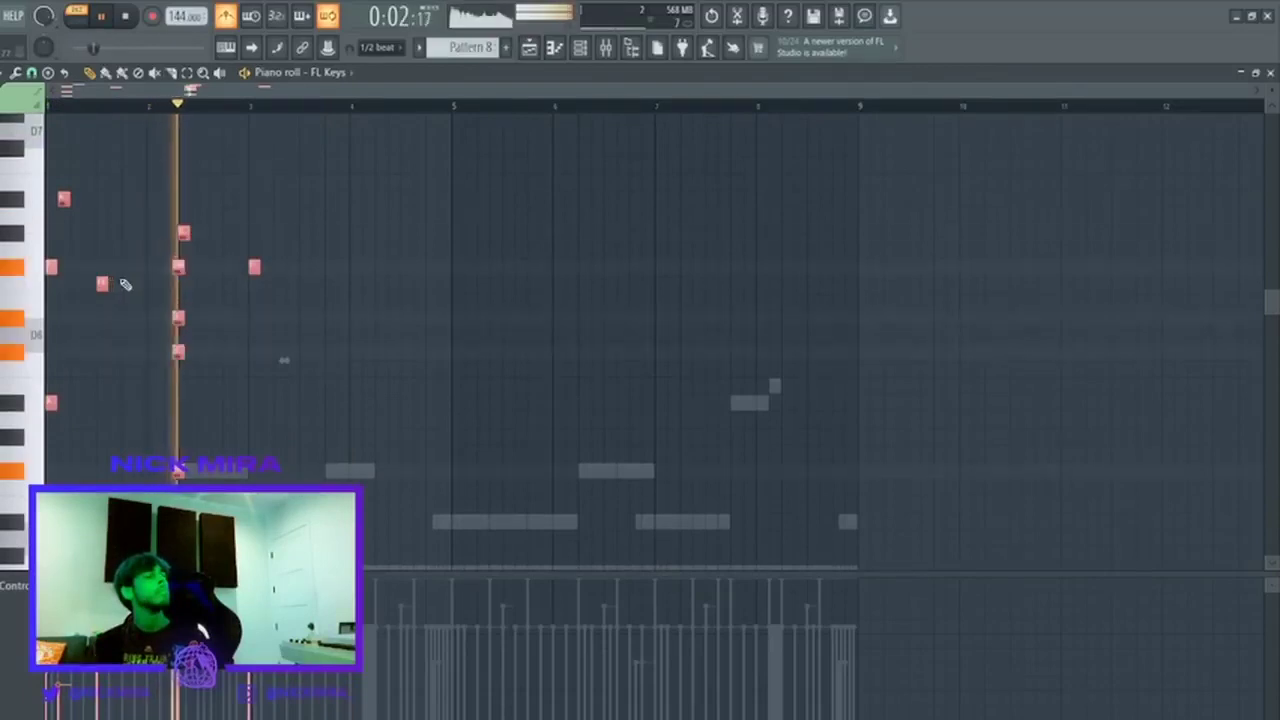
Select the bar 2 chord and the bar 3 note and stretch them together well into bar 4.
{"action": "left_click", "coordinate": [277, 234], "text": "ctrl"}
{"action": "left_click_drag", "start_coordinate": [214, 209], "coordinate": [323, 520]}
{"action": "left_click_drag", "start_coordinate": [214, 520], "coordinate": [170, 520]}
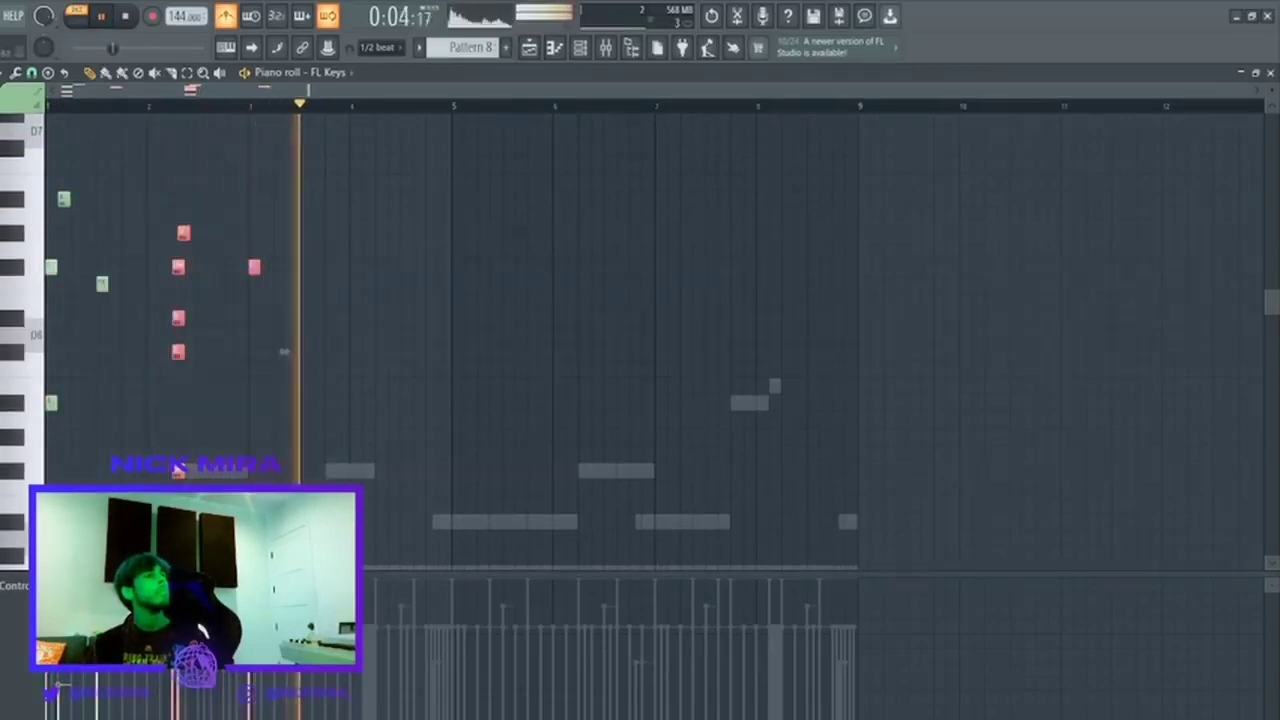
{"action": "left_click_drag", "start_coordinate": [184, 268], "coordinate": [361, 268]}
Slice the stretched chord notes at the start of bar 3 and delete everything after the cut.
{"action": "key", "text": "c"}
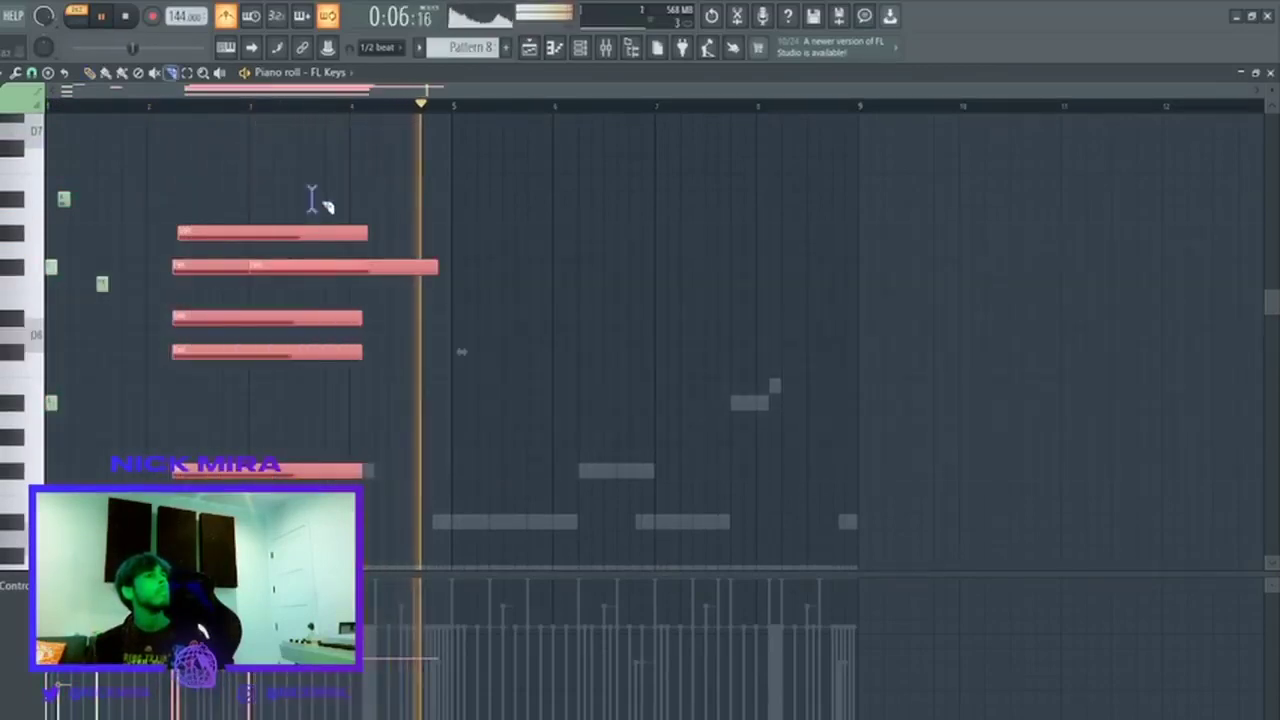
{"action": "left_click_drag", "start_coordinate": [249, 187], "coordinate": [249, 578]}
{"action": "left_click_drag", "start_coordinate": [272, 530], "coordinate": [422, 62]}
{"action": "key", "text": "Delete"}
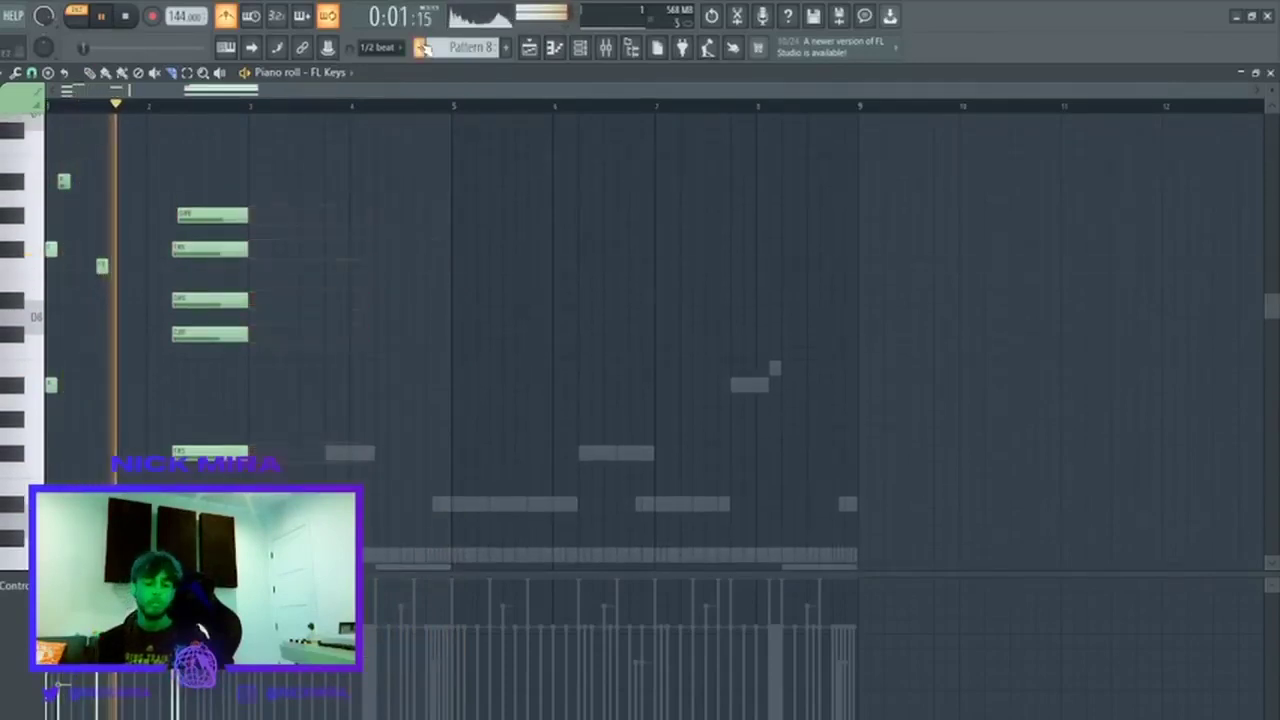
Lengthen the bar 1 chord up to the bar 2 chord and replace the short F6 with a longer C#6.
{"action": "left_click_drag", "start_coordinate": [79, 187], "coordinate": [44, 562]}
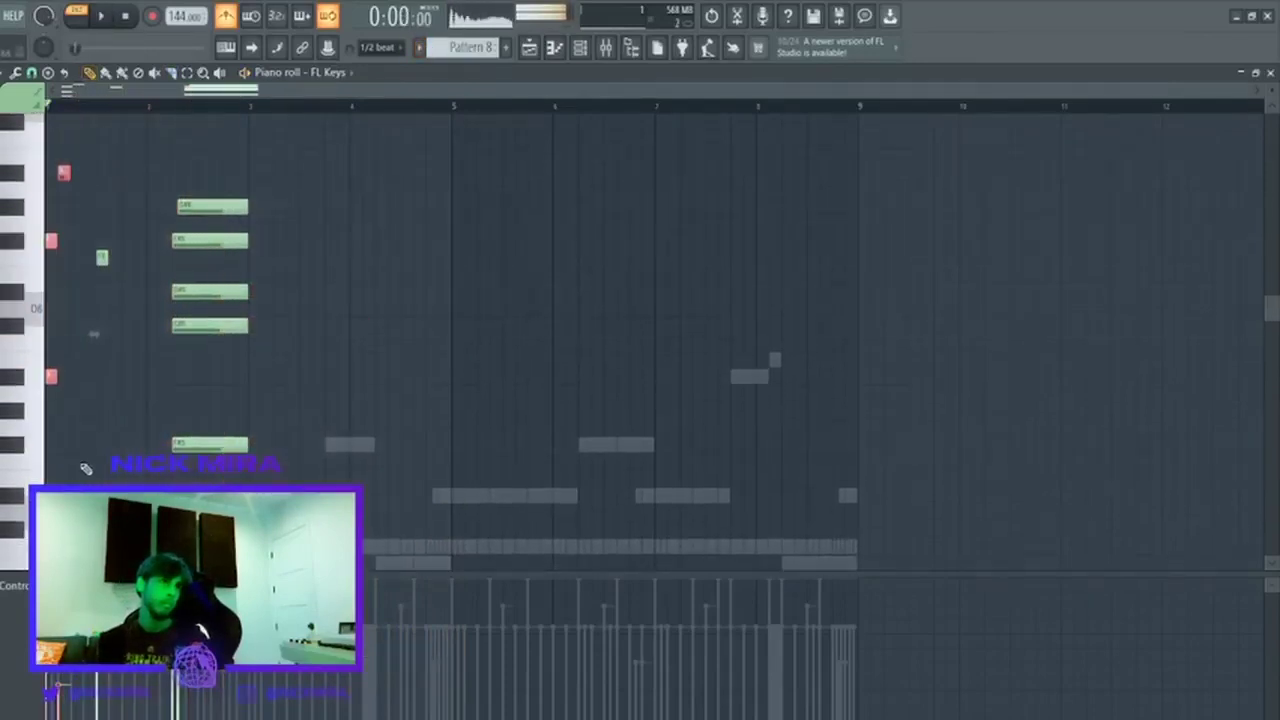
{"action": "left_click_drag", "start_coordinate": [57, 490], "coordinate": [171, 477]}
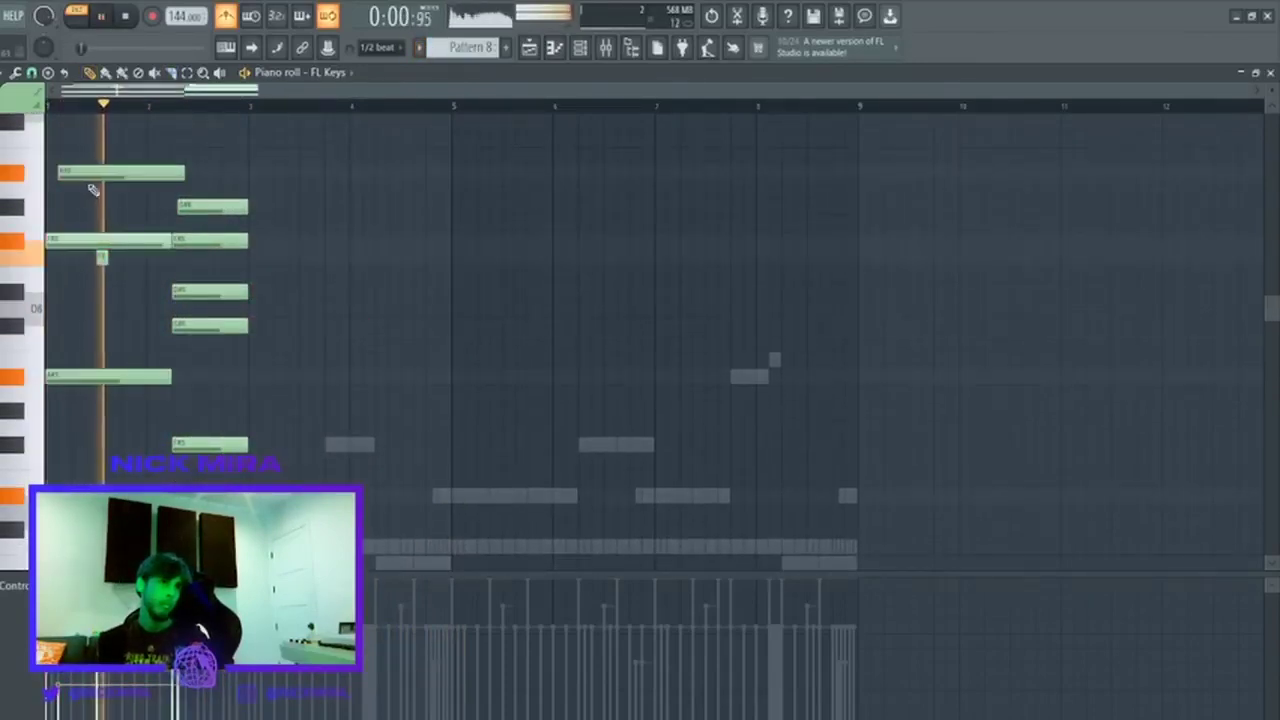
{"action": "left_click_drag", "start_coordinate": [104, 258], "coordinate": [107, 310]}
{"action": "key", "text": "space"}
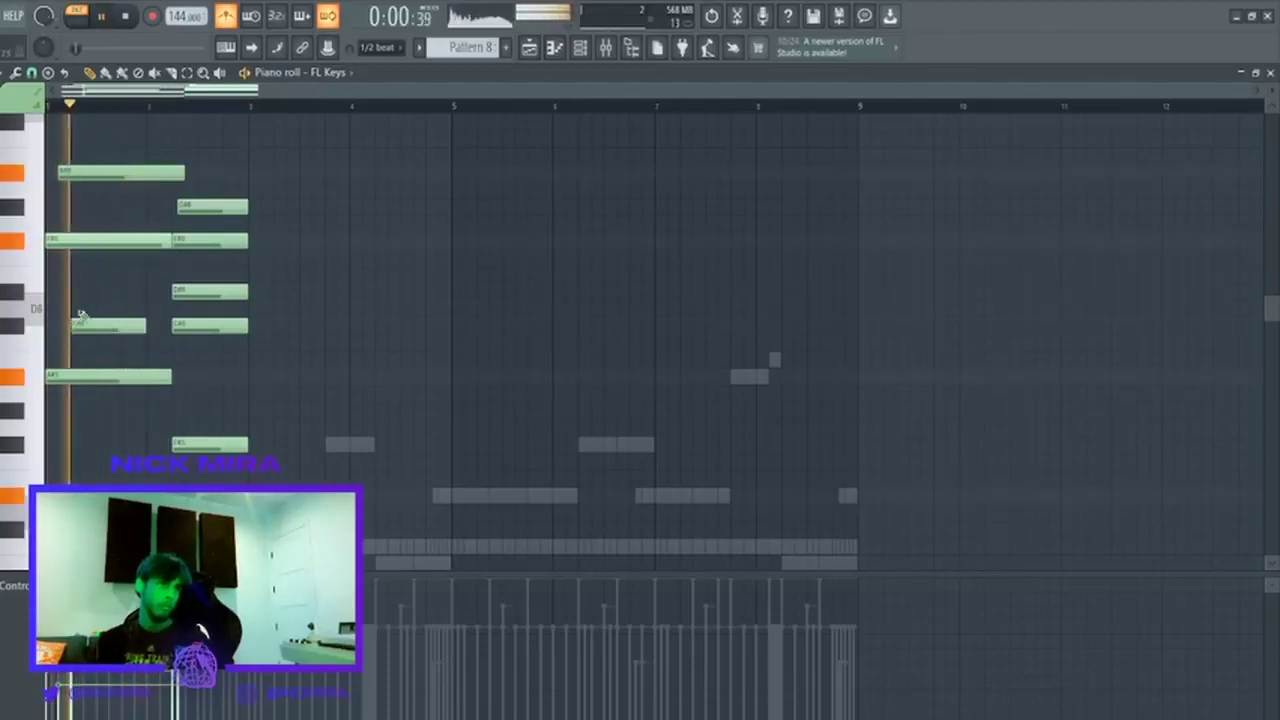
Add staggered F6 and D#6 melody notes after the C#6 in bar 1.
{"action": "left_click", "coordinate": [87, 259]}
{"action": "key", "text": "space"}
{"action": "left_click_drag", "start_coordinate": [106, 251], "coordinate": [108, 268]}
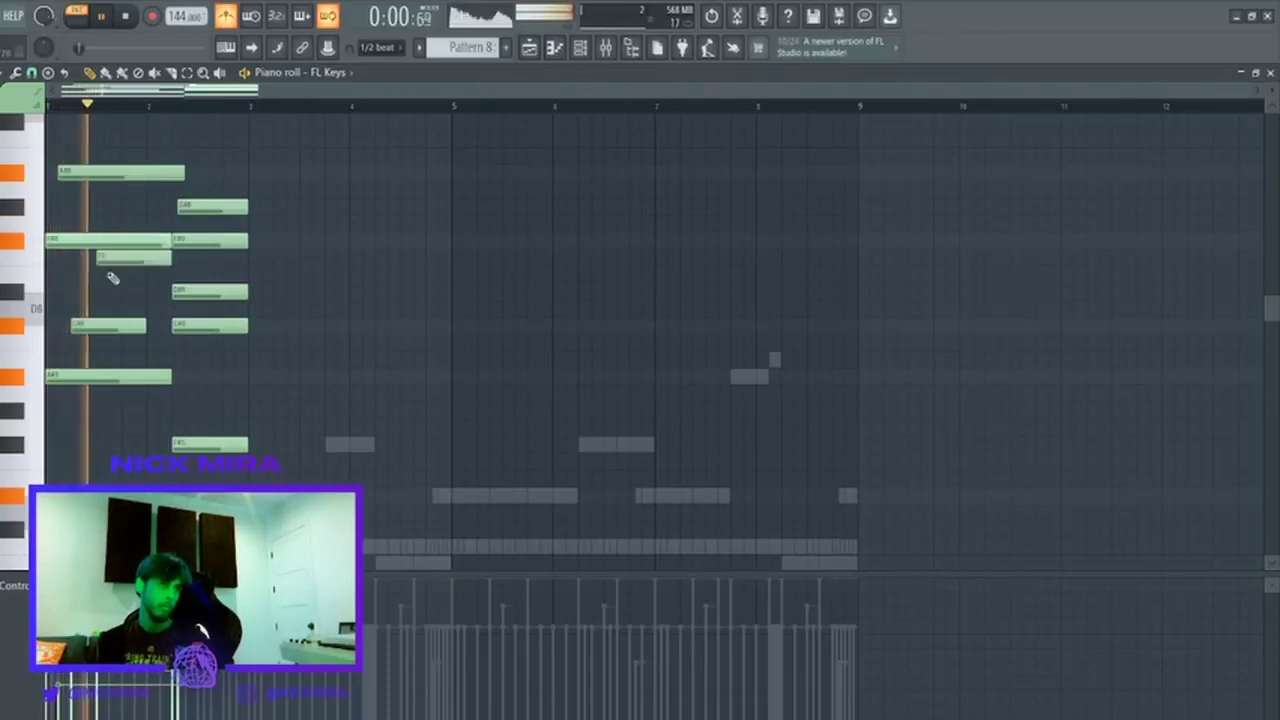
{"action": "mouse_move", "coordinate": [140, 335]}
{"action": "left_mouse_down"}
{"action": "mouse_move", "coordinate": [126, 279]}
{"action": "mouse_move", "coordinate": [159, 203]}
{"action": "mouse_move", "coordinate": [163, 358]}
{"action": "left_mouse_up"}
{"action": "key", "text": "space"}
Slice the upper bar 1 notes at the bar 2 line and delete the overhanging pieces.
{"action": "key", "text": "space"}
{"action": "scroll", "coordinate": [157, 208], "scroll_direction": "up", "scroll_amount": 3}
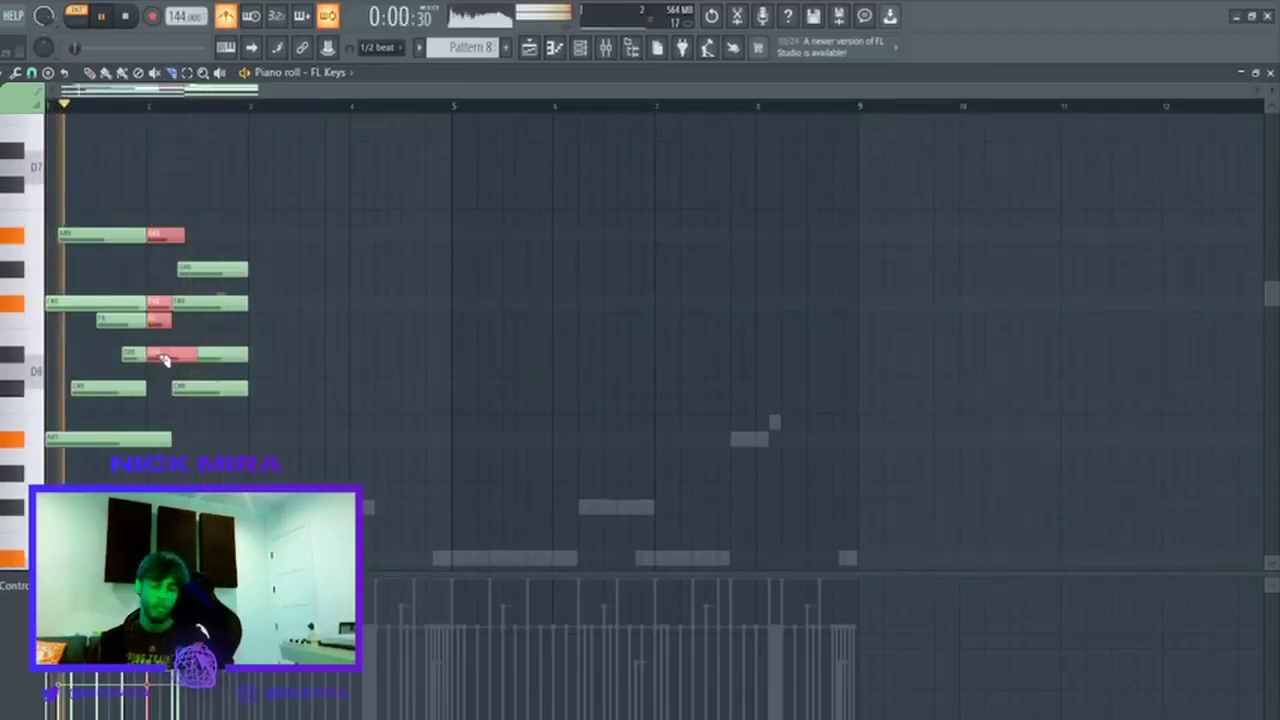
{"action": "key", "text": "Delete"}
Add an F#6 at the start of bar 2 and duplicate the two-bar FL Keys part into bars 3 and 4.
{"action": "key", "text": "p"}
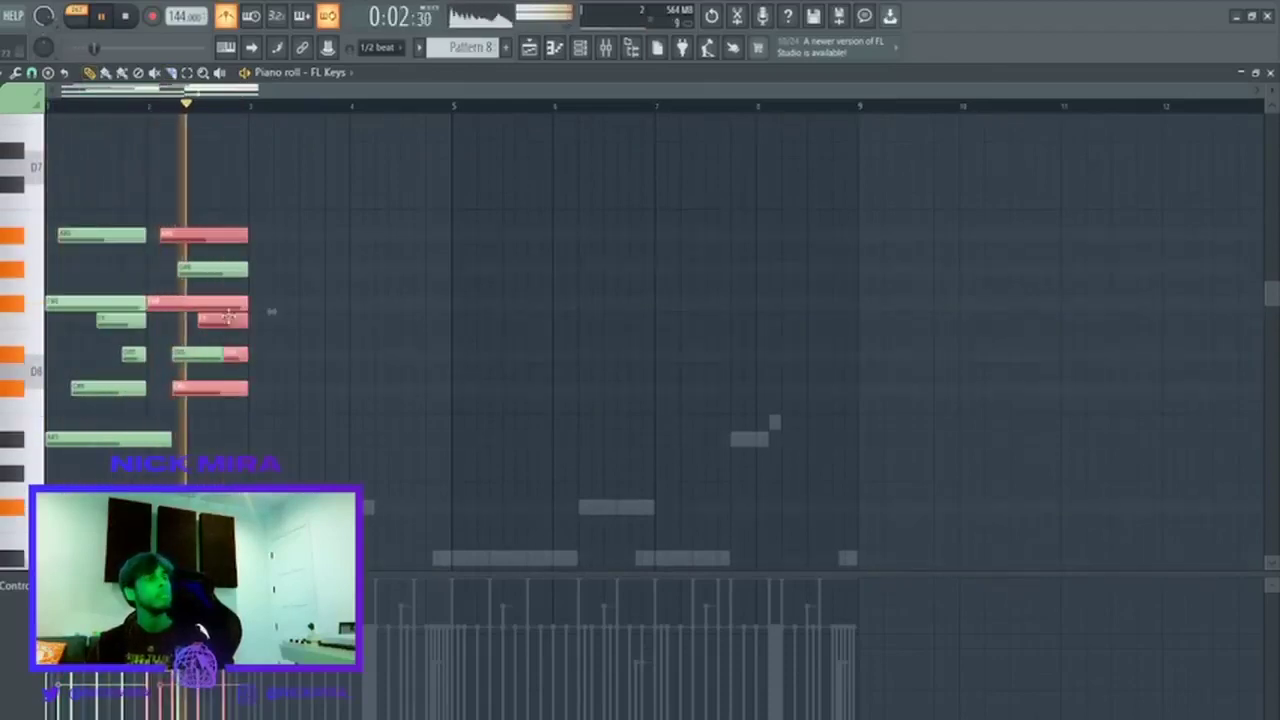
{"action": "left_click_drag", "start_coordinate": [193, 305], "coordinate": [169, 304]}
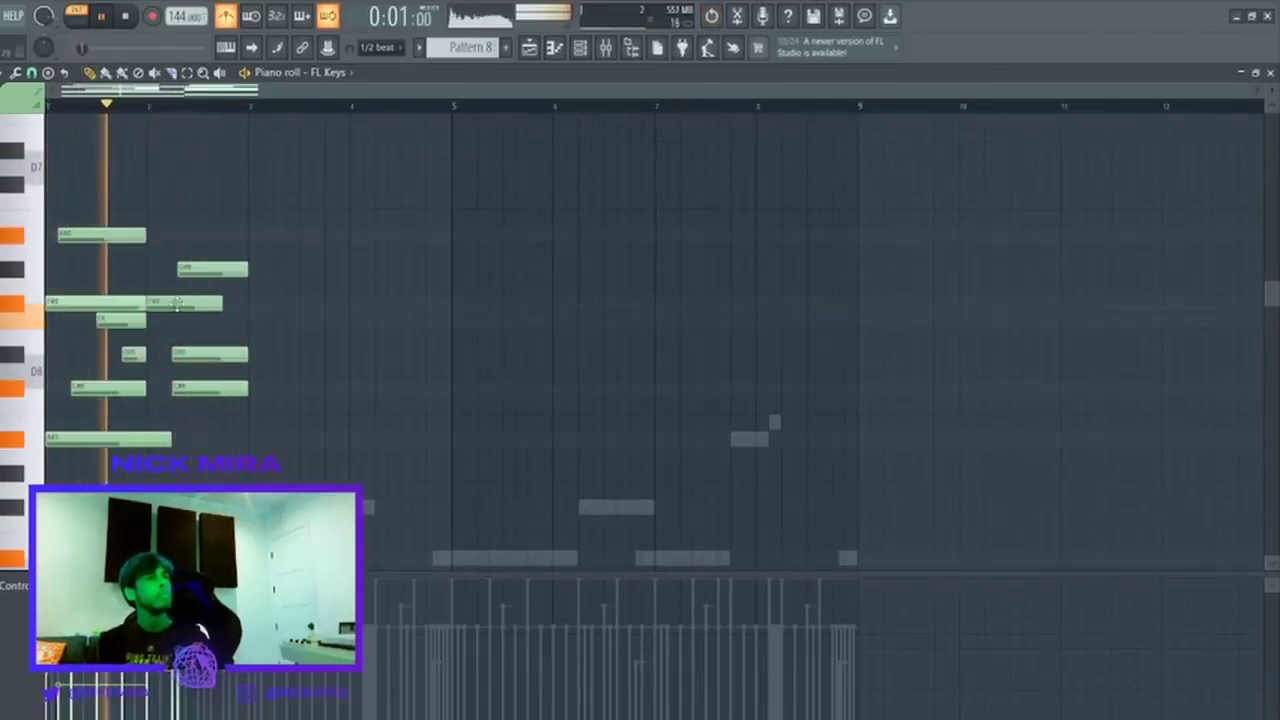
{"action": "key", "text": "ctrl+b"}
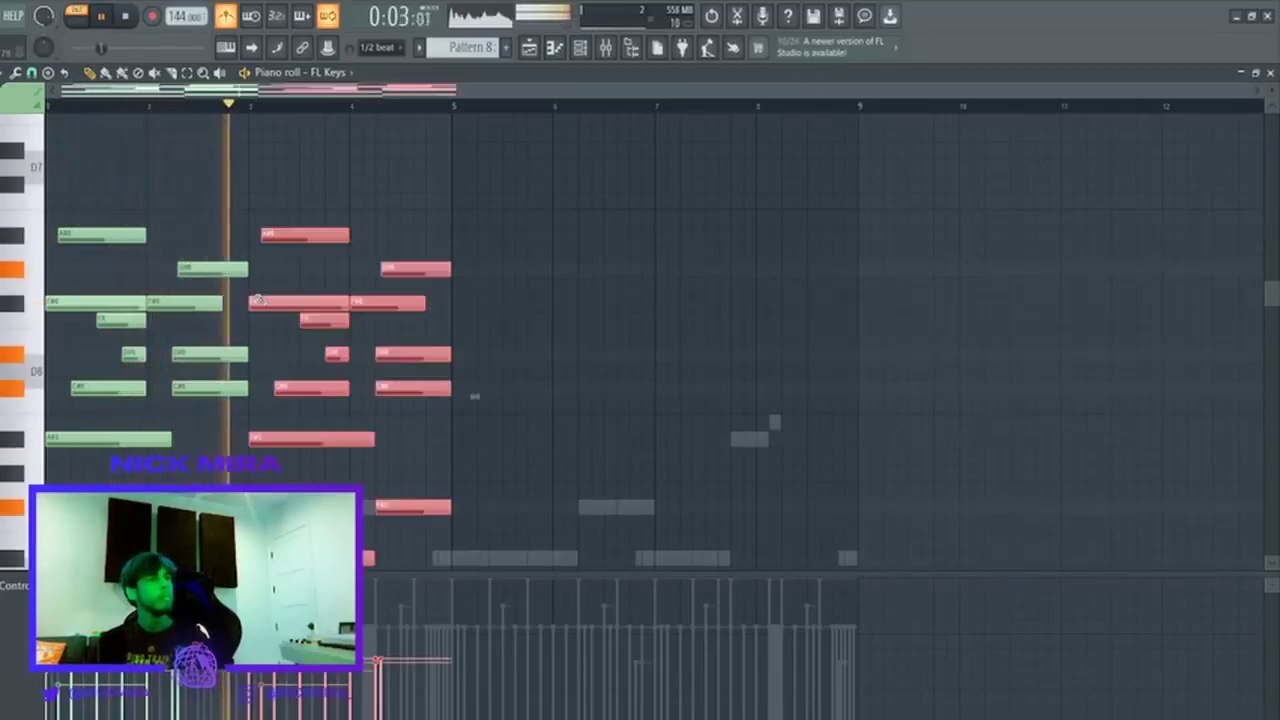
{"action": "left_click", "coordinate": [474, 395], "text": "ctrl"}
Lower the F#5 bass note of the bar 4 chord to B4 and stack D#5 and F#5 above it.
{"action": "scroll", "coordinate": [308, 314], "scroll_direction": "down", "scroll_amount": 3}
{"action": "left_click_drag", "start_coordinate": [392, 355], "coordinate": [392, 473]}
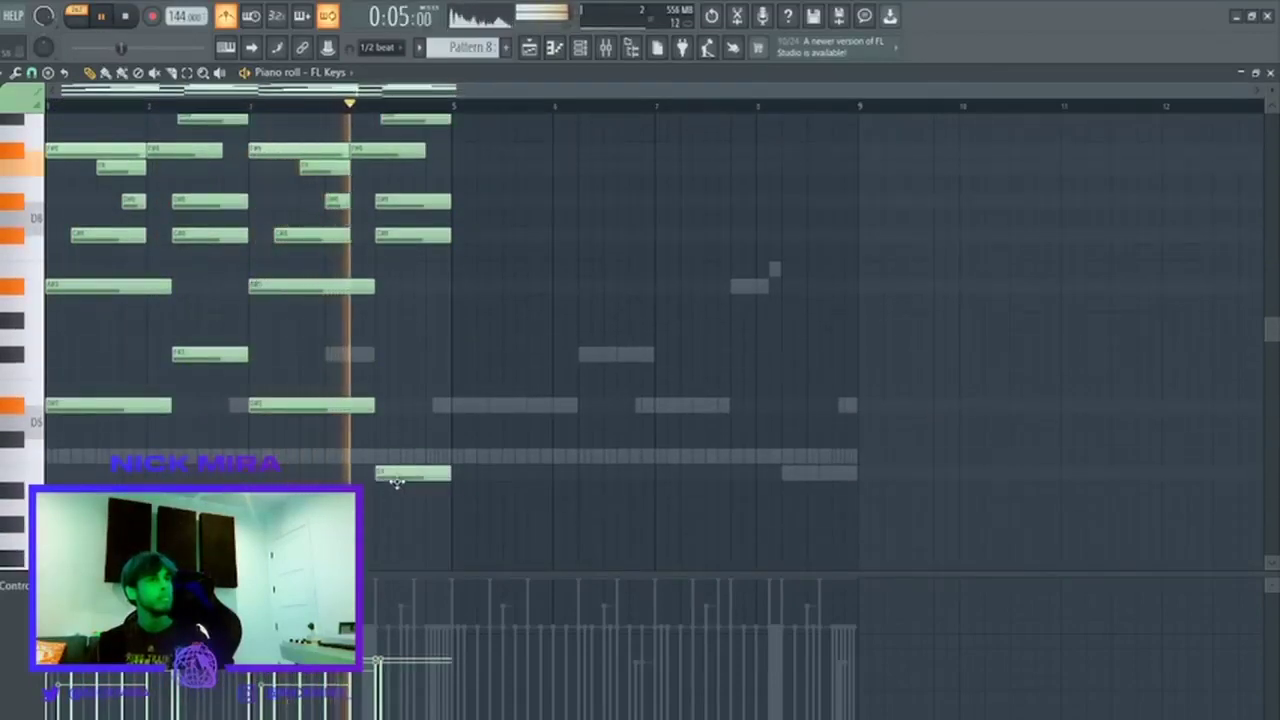
{"action": "key", "text": "space"}
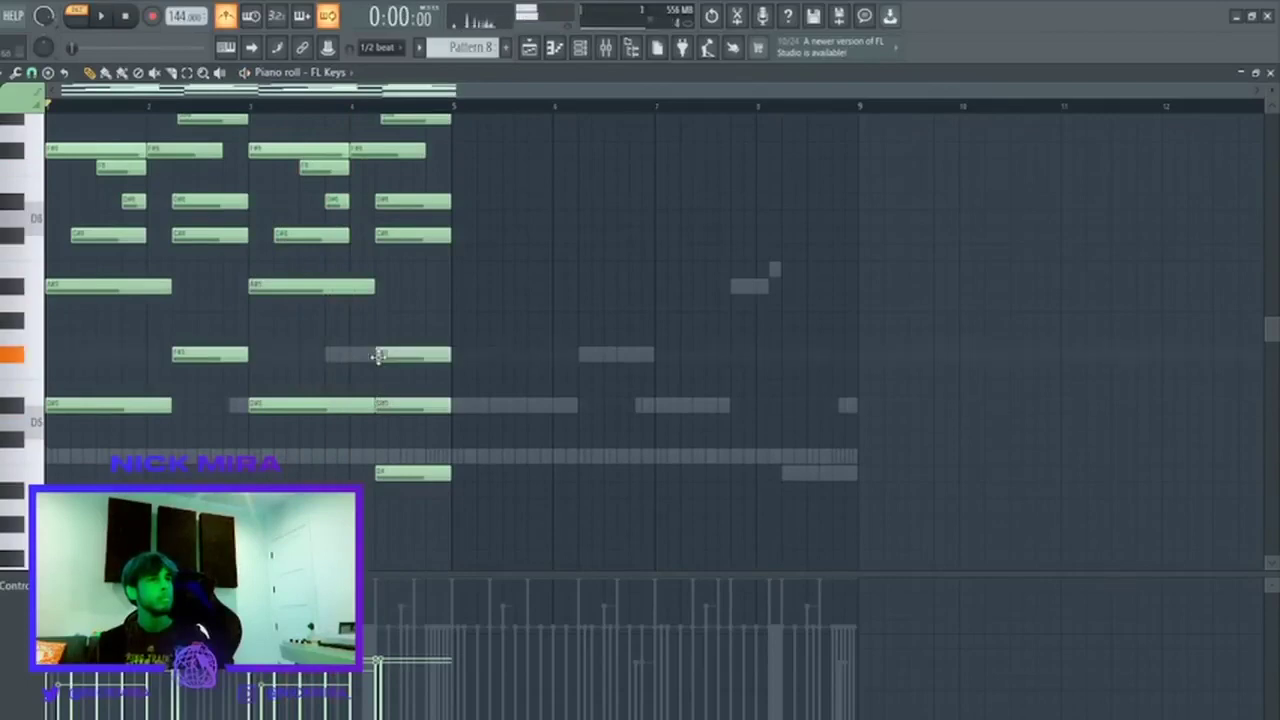
Add an A#5 to the bar 4 chord and delete its C#6, D#6, F#6 and G#6 notes.
{"action": "left_click_drag", "start_coordinate": [376, 293], "coordinate": [380, 277]}
{"action": "key", "text": "space"}
{"action": "right_click", "coordinate": [437, 236]}
{"action": "scroll", "coordinate": [437, 180], "scroll_direction": "up", "scroll_amount": 3}
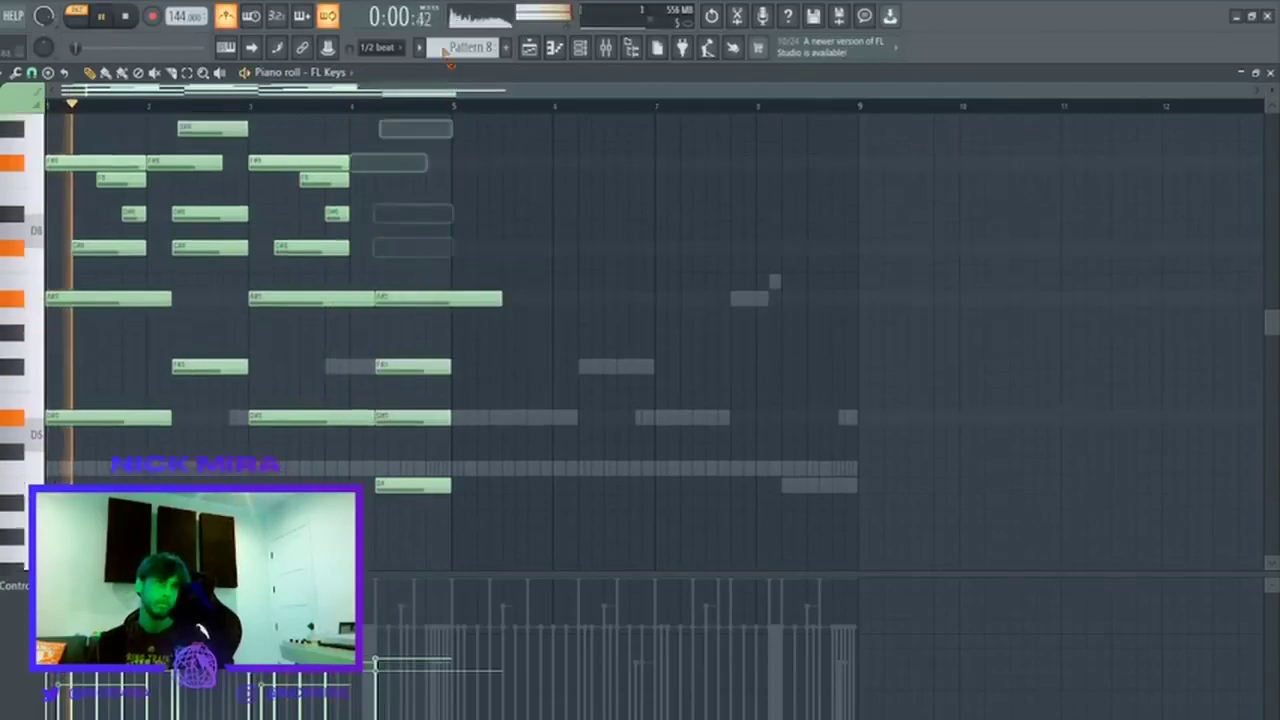
Restore the deleted F#6 in bar 4 and raise the bar 4 chord's A#5 and D#5 notes by an octave.
{"action": "key", "text": "ctrl+z"}
{"action": "right_click", "coordinate": [440, 268]}
{"action": "scroll", "coordinate": [447, 405], "scroll_direction": "down", "scroll_amount": 3}
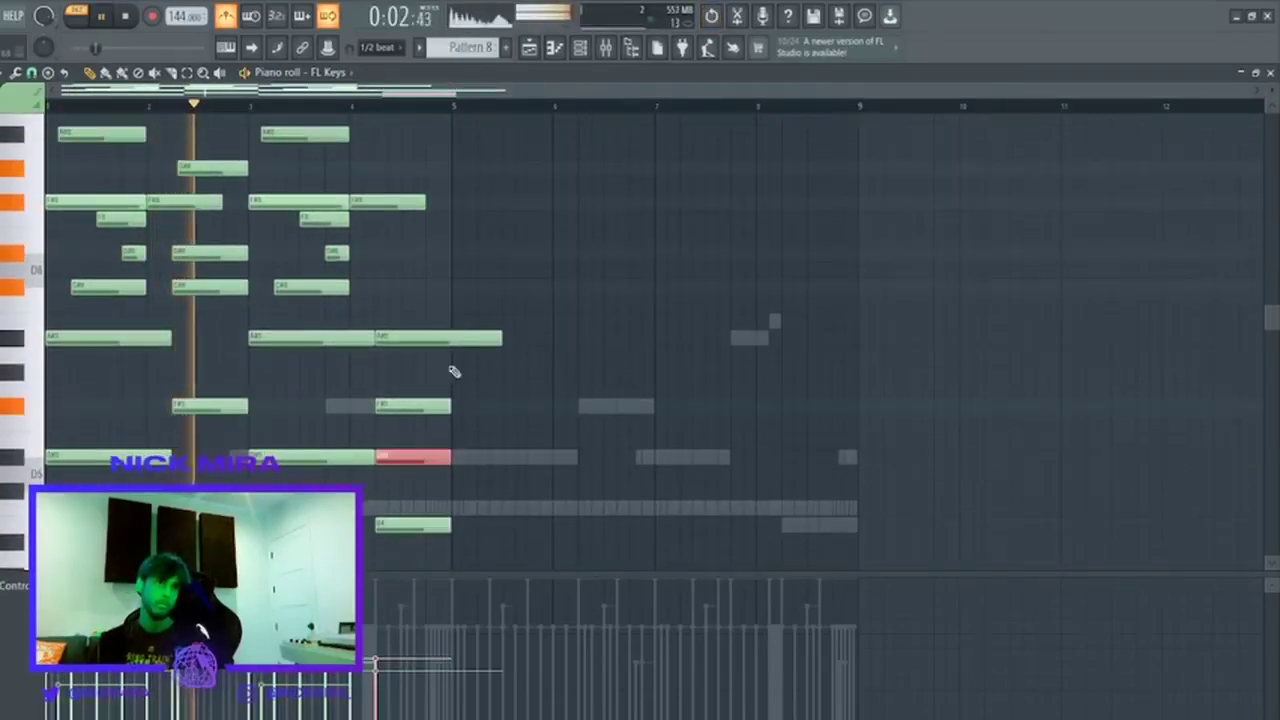
{"action": "key", "text": "ctrl+Up"}
{"action": "key", "text": "ctrl+d"}
{"action": "scroll", "coordinate": [485, 310], "scroll_direction": "up", "scroll_amount": 3}
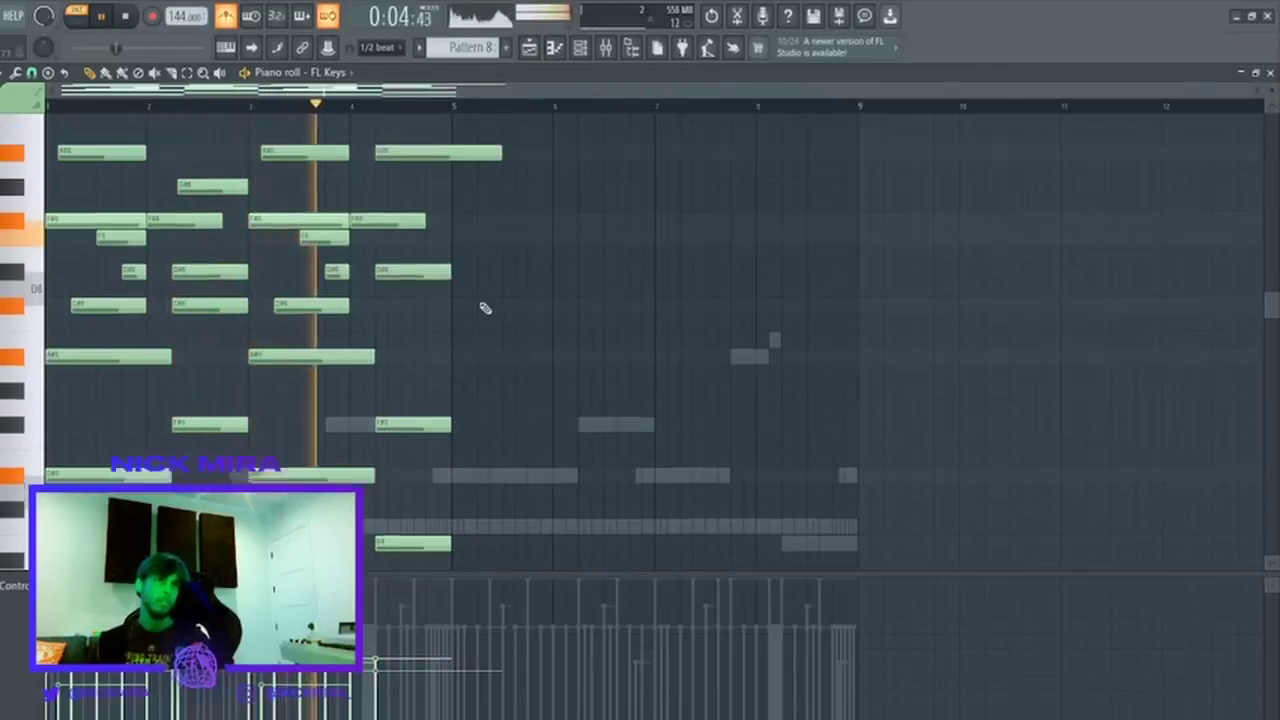
Slice the bar 4 A#6 at the bar 5 line and the F#6 at the chord's start, and delete the overhanging pieces.
{"action": "key", "text": "c"}
{"action": "left_click_drag", "start_coordinate": [541, 158], "coordinate": [376, 302]}
{"action": "scroll", "coordinate": [366, 304], "scroll_direction": "down", "scroll_amount": 5}
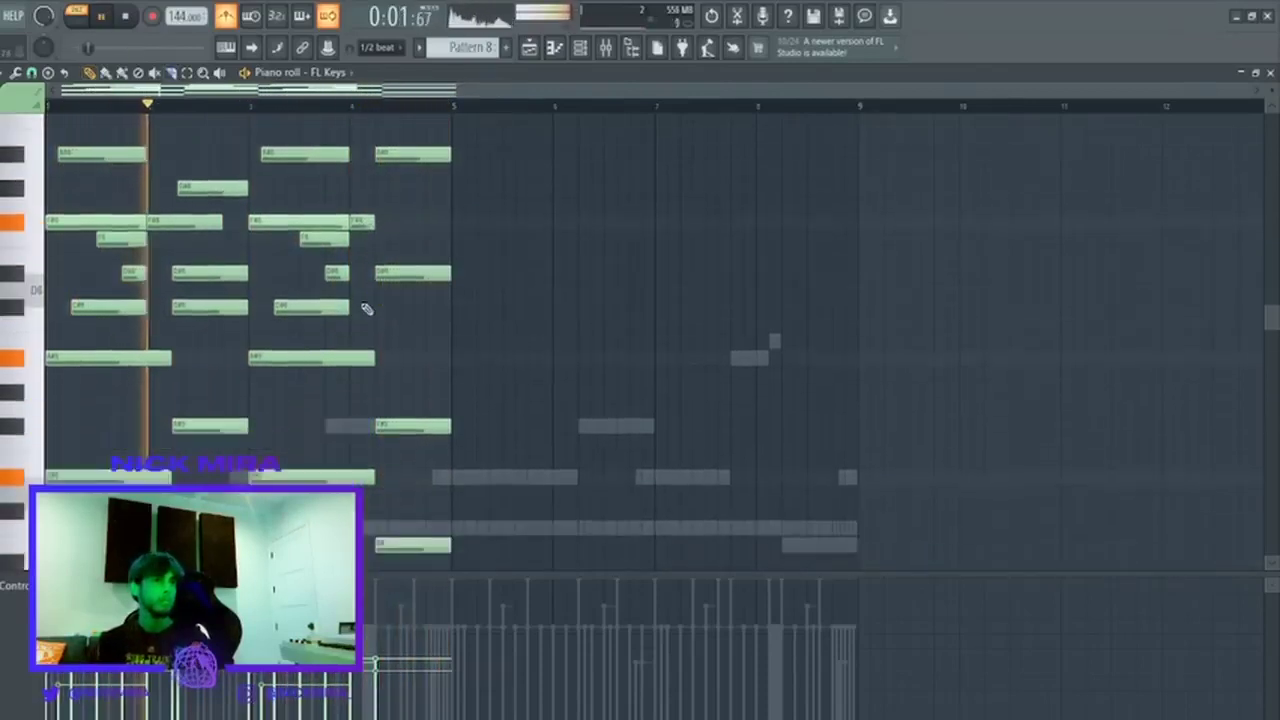
Duplicate the four-bar FL Keys part into bars 5 to 8.
{"action": "scroll", "coordinate": [307, 289], "scroll_direction": "up", "scroll_amount": 5}
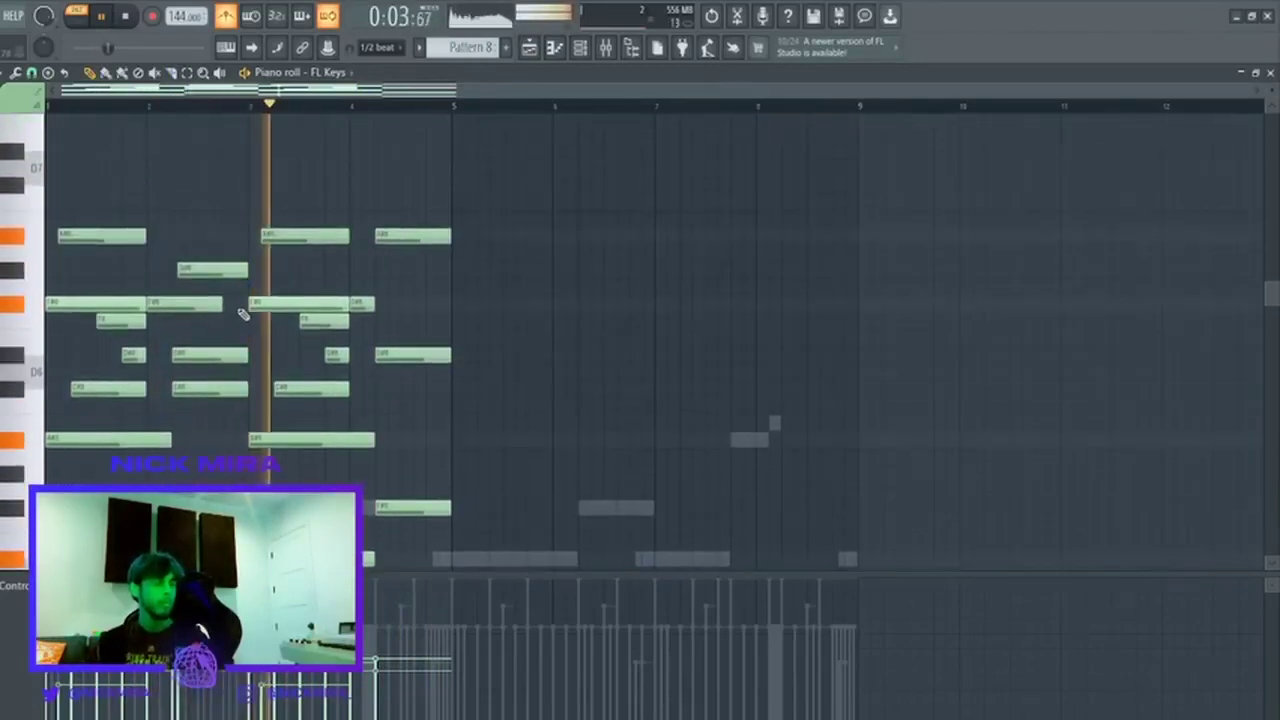
{"action": "scroll", "coordinate": [279, 290], "scroll_direction": "down", "scroll_amount": 1}
{"action": "scroll", "coordinate": [279, 290], "scroll_direction": "down", "scroll_amount": 2}
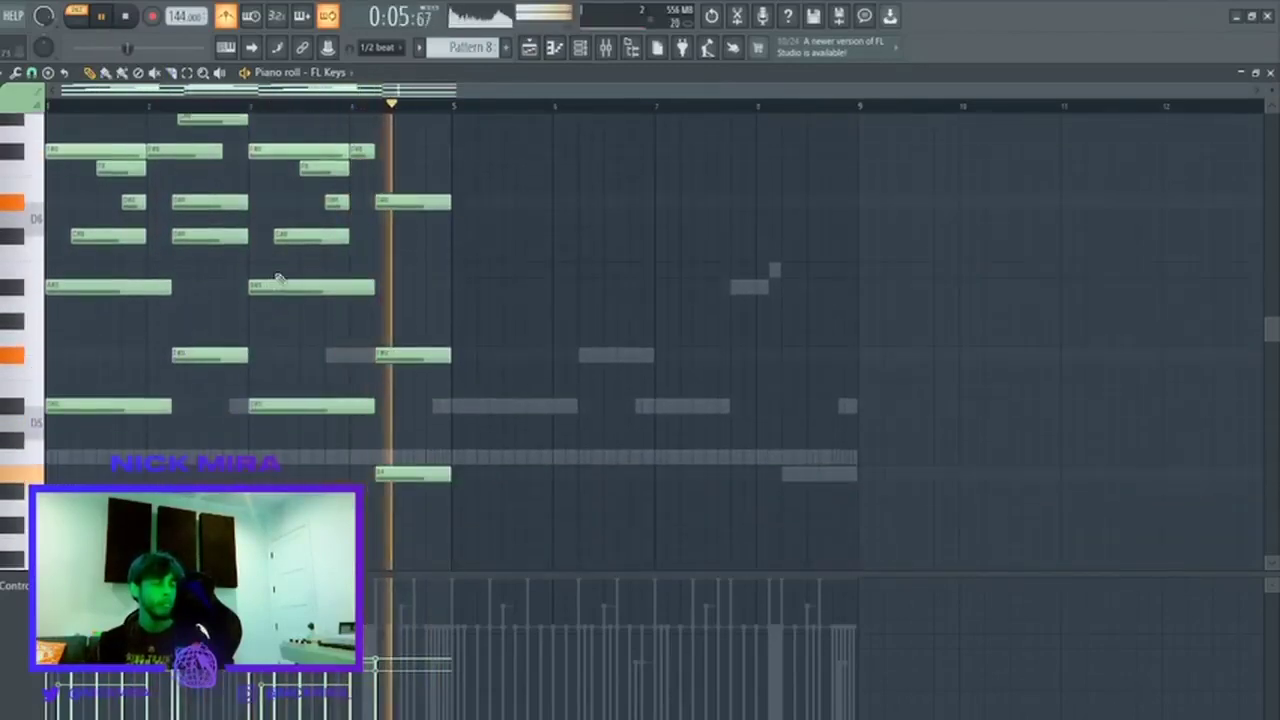
{"action": "key", "text": "ctrl+b"}
Try the whole eight-bar FL Keys part one octave lower.
{"action": "key", "text": "ctrl+a"}
{"action": "scroll", "coordinate": [391, 253], "scroll_direction": "up", "scroll_amount": 4}
{"action": "key", "text": "ctrl+d"}
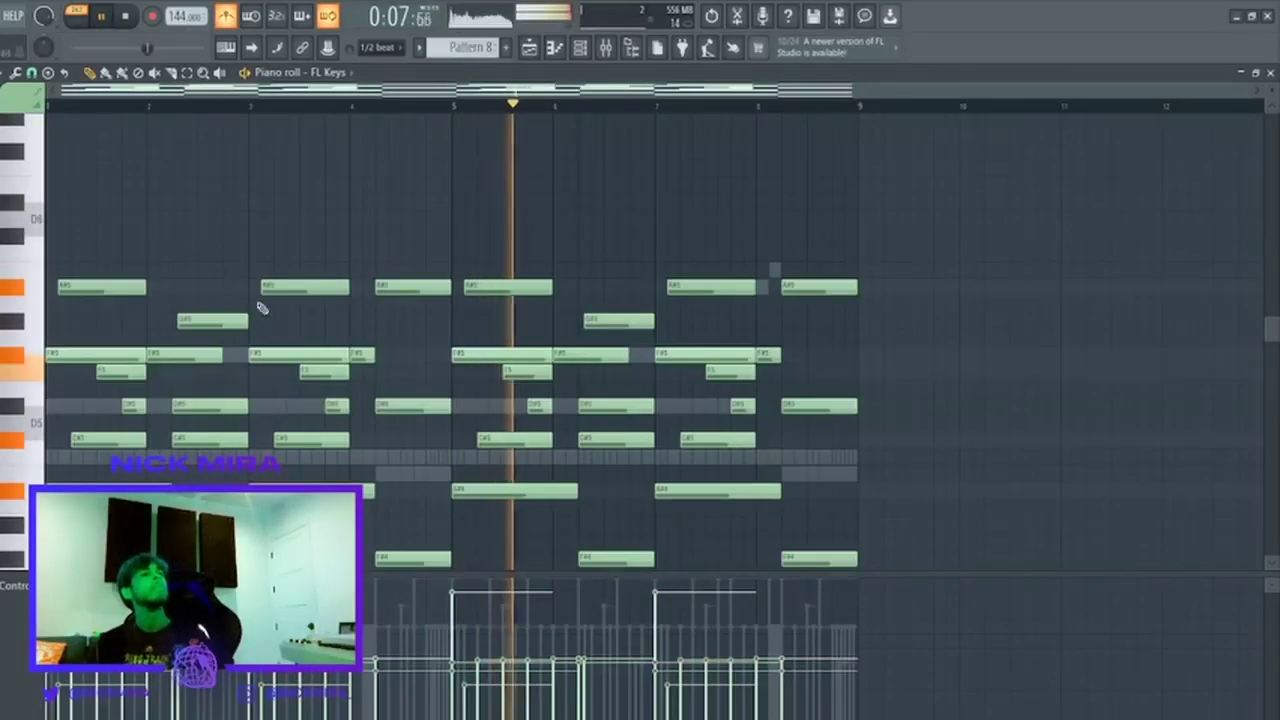
Lower the velocity of the F#5 notes at the start of bars 1, 3, 5 and 7 to the level of the other notes.
{"action": "key", "text": "space"}
{"action": "key", "text": "space"}
{"action": "left_click", "coordinate": [118, 356], "text": "ctrl+shift"}
{"action": "left_click", "coordinate": [279, 357], "text": "ctrl+shift"}
{"action": "left_click", "coordinate": [560, 358], "text": "ctrl+shift"}
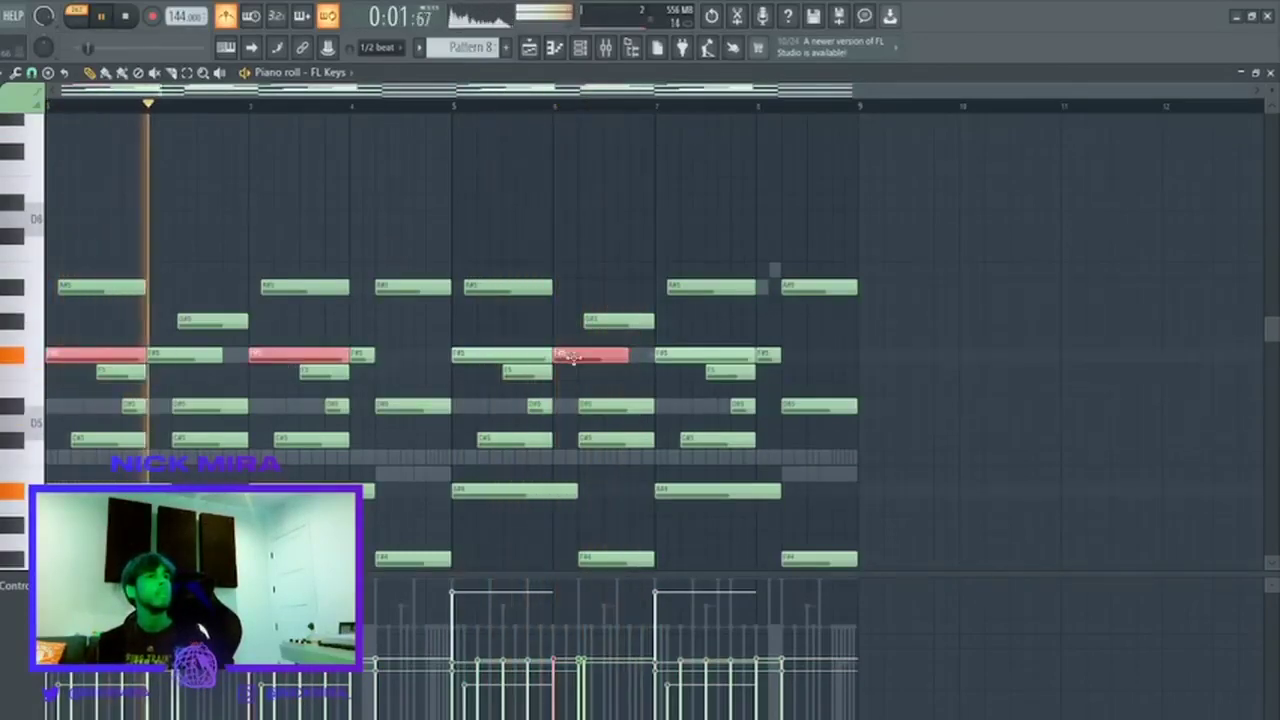
{"action": "left_click", "coordinate": [570, 358], "text": "ctrl+shift"}
{"action": "left_click", "coordinate": [525, 357], "text": "ctrl+shift"}
{"action": "left_click", "coordinate": [692, 358], "text": "ctrl+shift"}
{"action": "scroll", "coordinate": [690, 363], "scroll_direction": "down", "scroll_amount": 3}
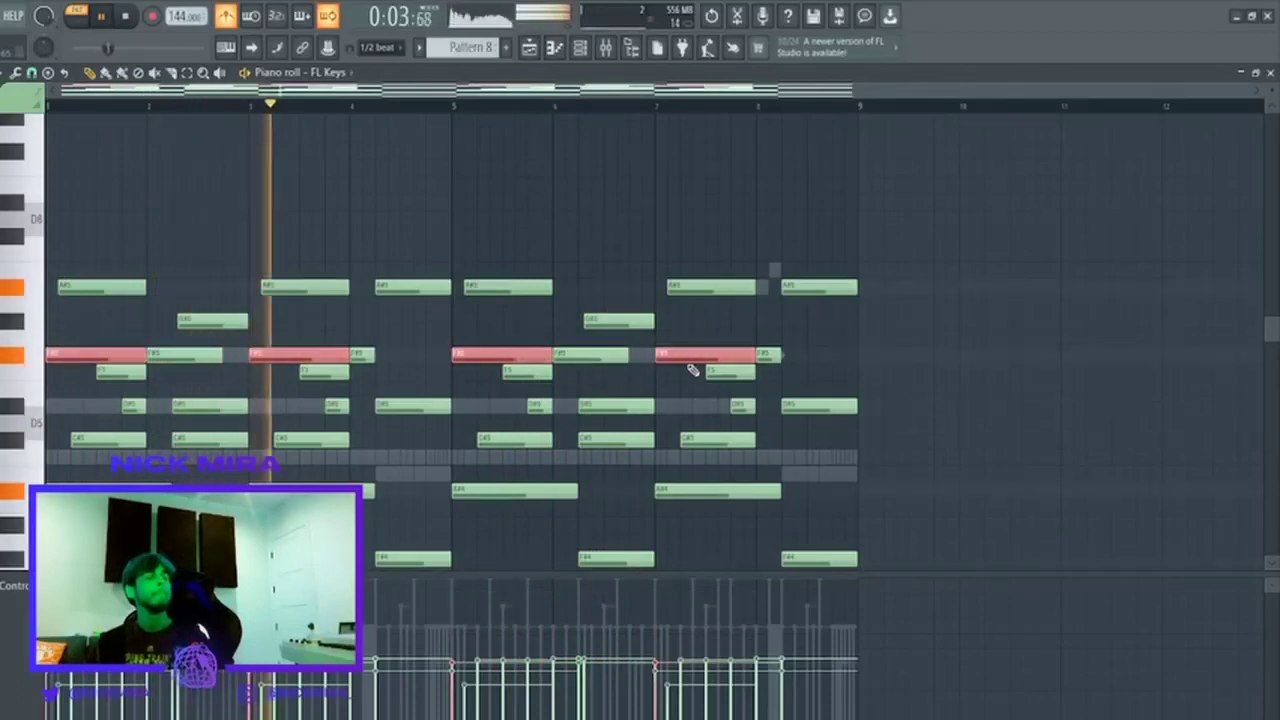
Move all notes of the eight-bar part back up one octave.
{"action": "key", "text": "ctrl+a"}
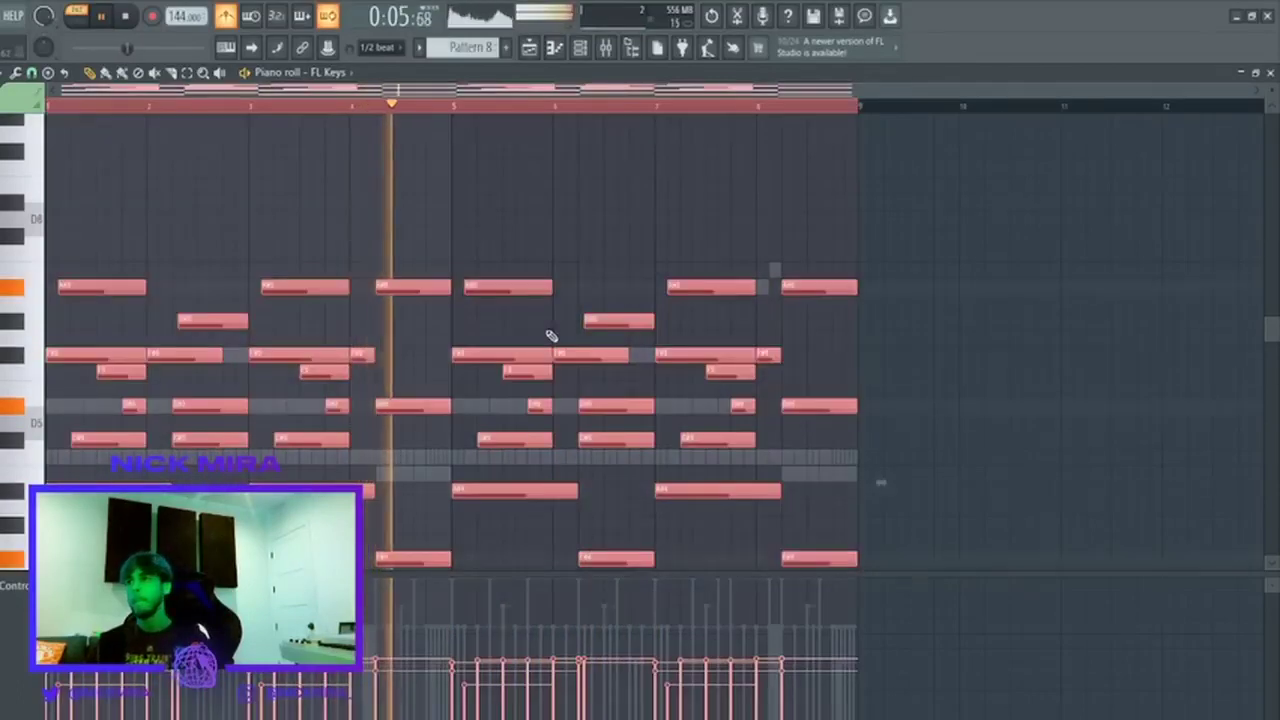
{"action": "key", "text": "ctrl+Up"}
{"action": "key", "text": "ctrl+d"}
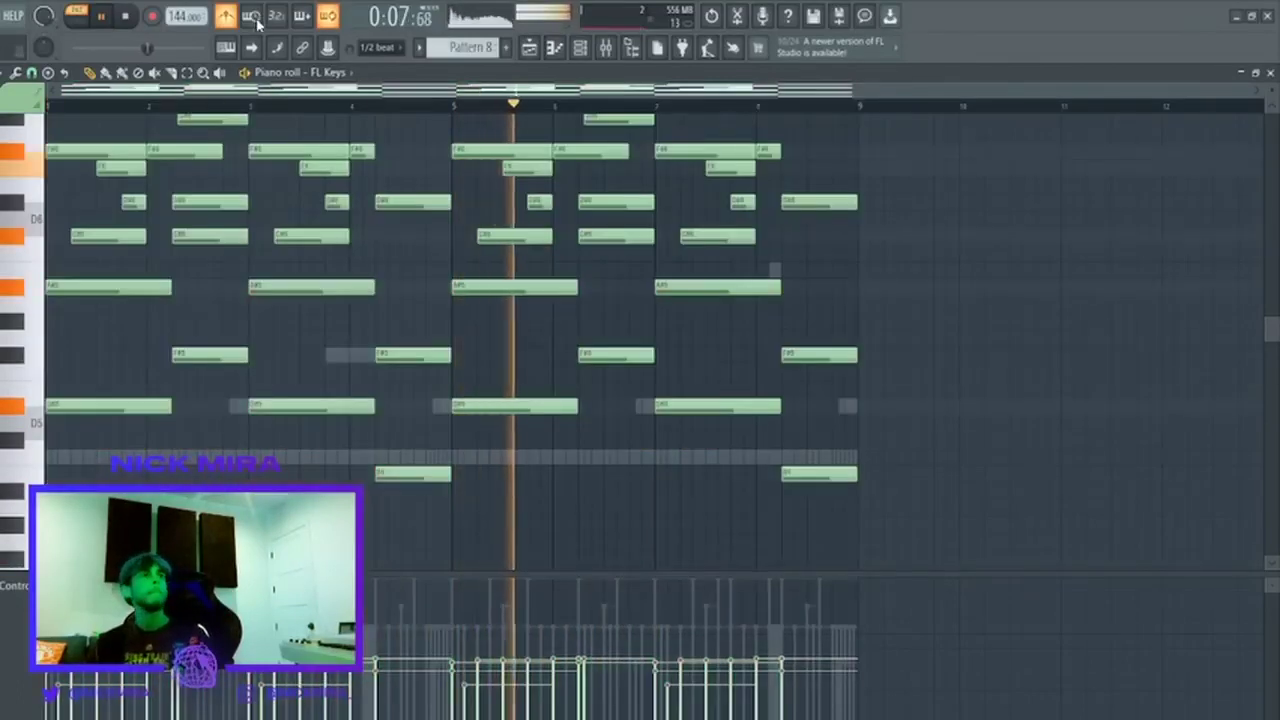
Turn off the metronome and move the FL Keys notes to the noah - cool bell channel.
{"action": "left_click", "coordinate": [226, 16]}
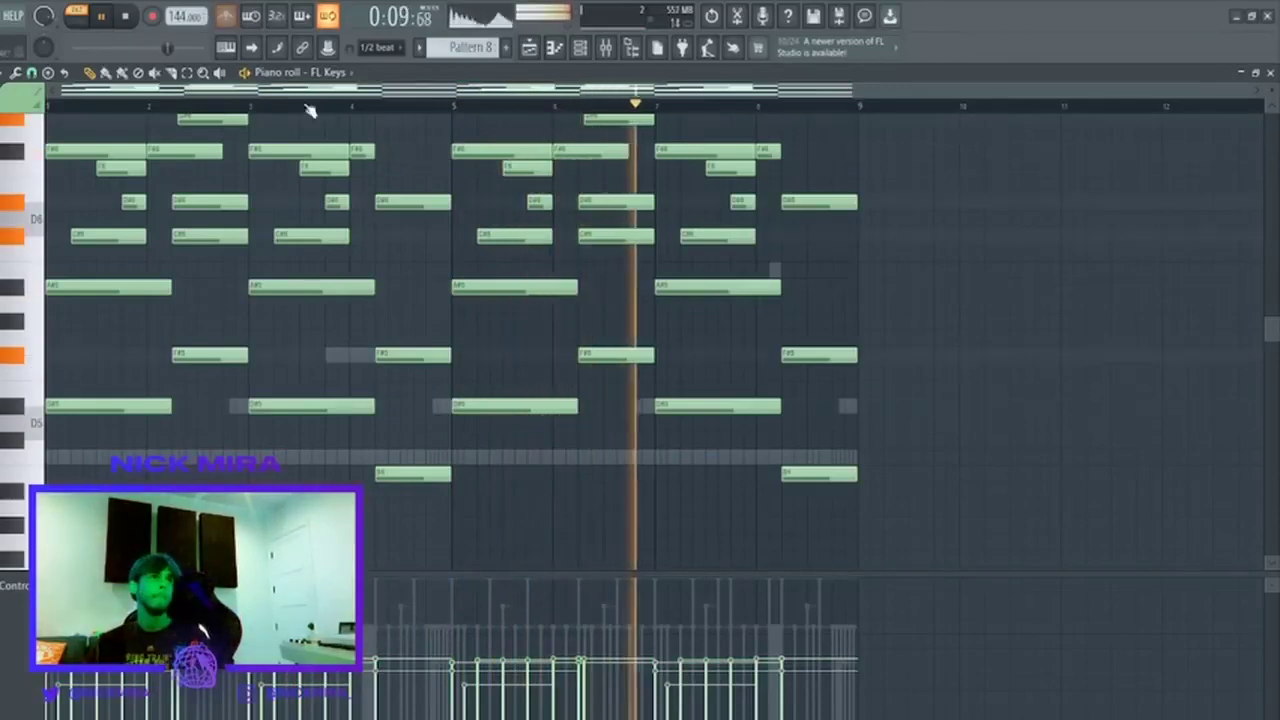
{"action": "key", "text": "F7"}
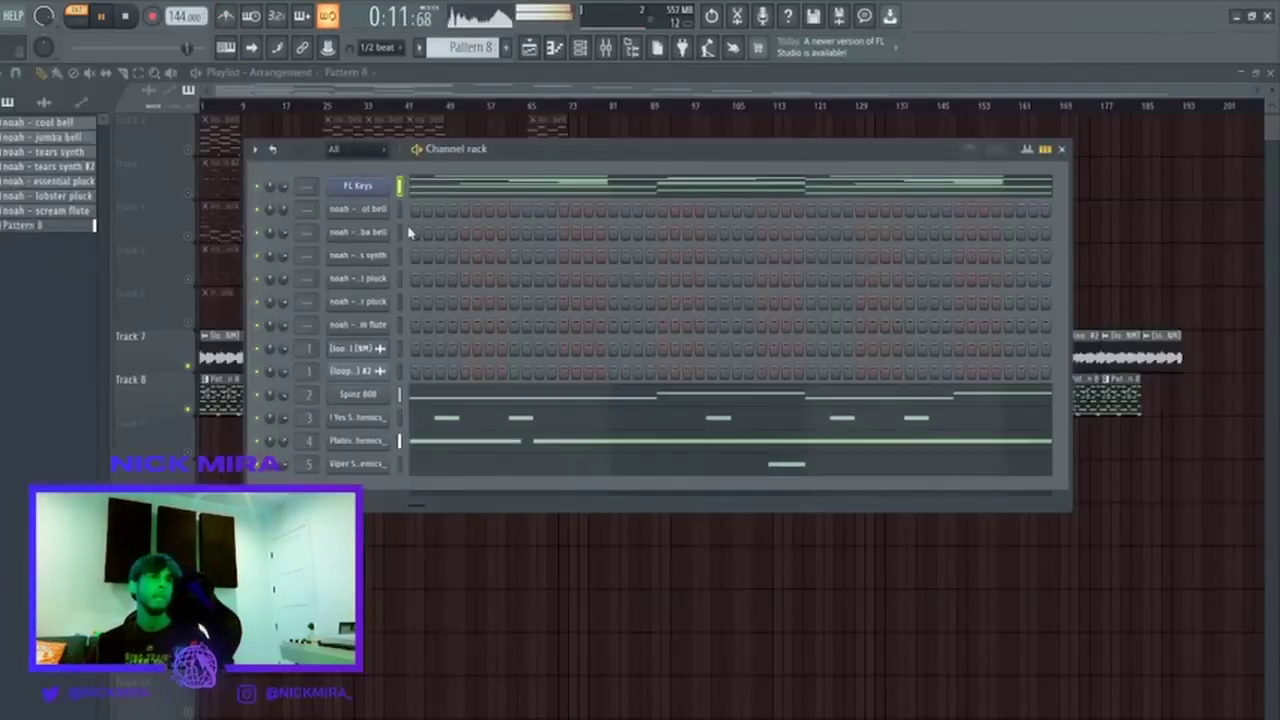
{"action": "key", "text": "ctrl+x"}
{"action": "left_click", "coordinate": [402, 209]}
{"action": "key", "text": "ctrl+v"}
Audition the part on the noah - jumba bell channel and on the noah - tears synth channel.
{"action": "key", "text": "ctrl+x"}
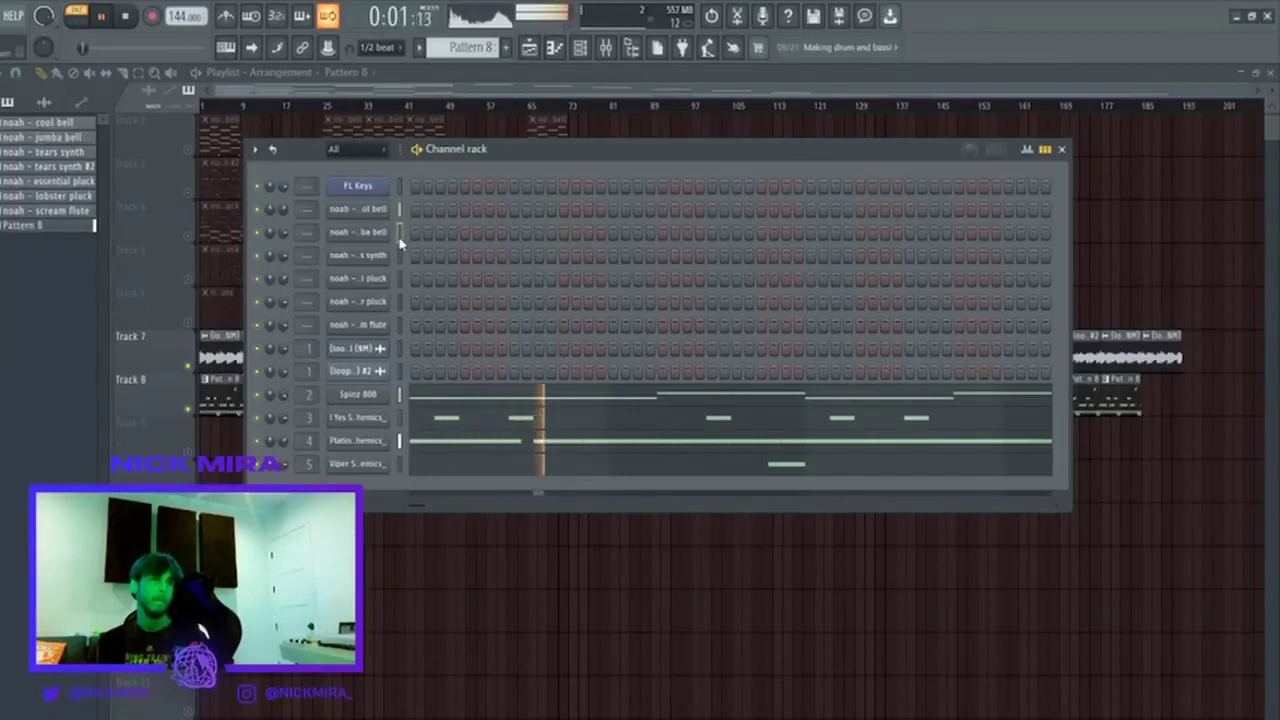
{"action": "left_click", "coordinate": [401, 232]}
{"action": "key", "text": "ctrl+v"}
{"action": "key", "text": "space"}
{"action": "key", "text": "ctrl+x"}
{"action": "left_click", "coordinate": [403, 255]}
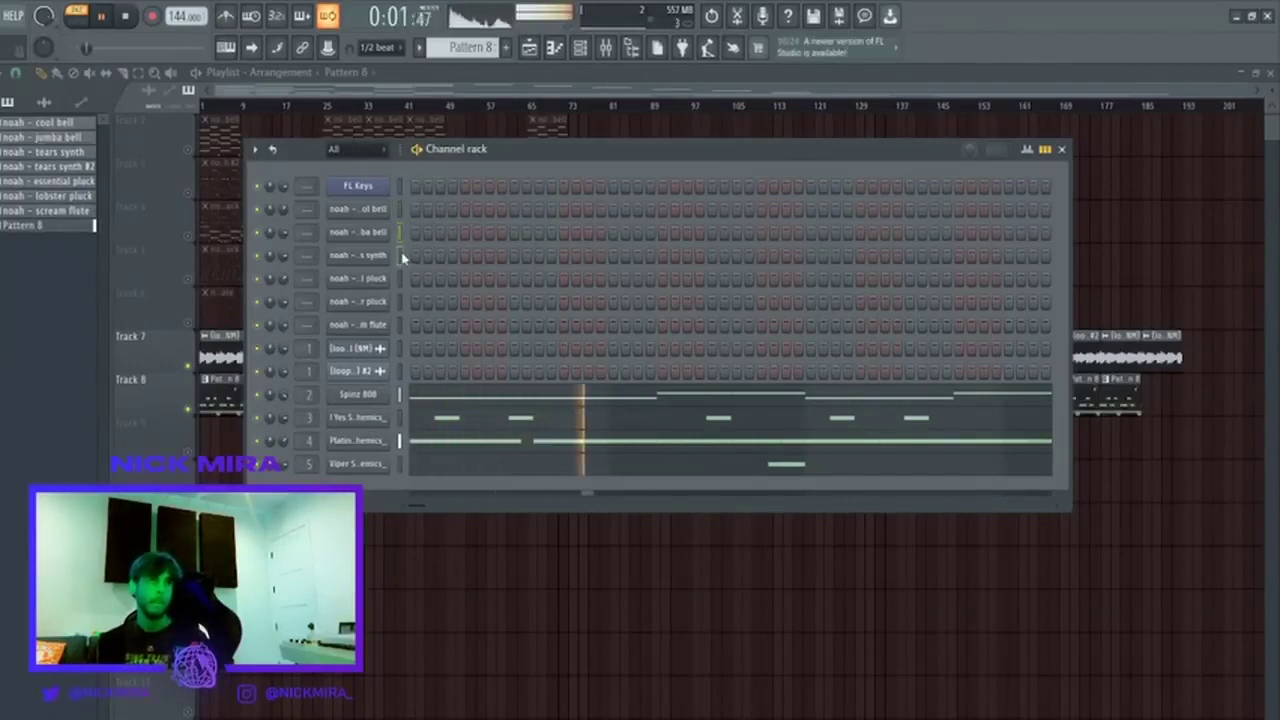
{"action": "key", "text": "ctrl+v"}
{"action": "key", "text": "space"}
{"action": "key", "text": "space"}
Audition the part on the noah - essential pluck channel and on the noah - lobster pluck channel.
{"action": "key", "text": "ctrl+x"}
{"action": "left_click", "coordinate": [400, 278]}
{"action": "key", "text": "ctrl+v"}
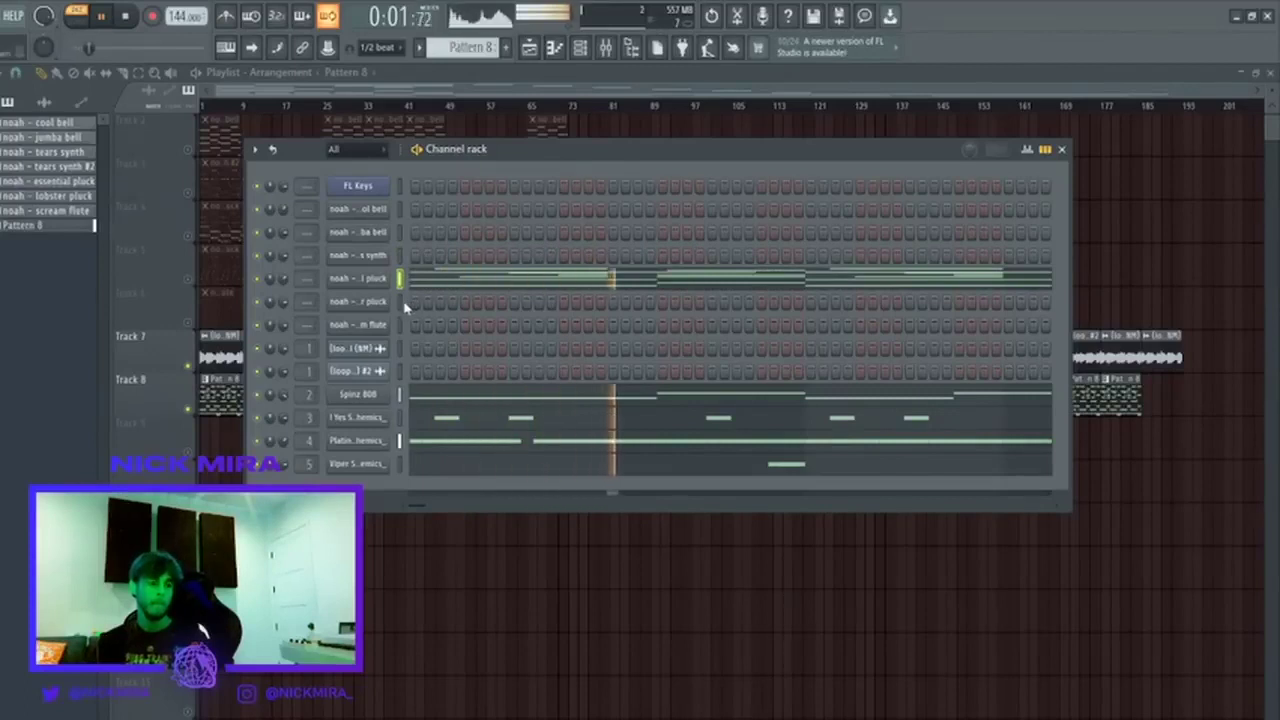
{"action": "key", "text": "ctrl+x"}
{"action": "left_click", "coordinate": [400, 302]}
{"action": "key", "text": "ctrl+v"}
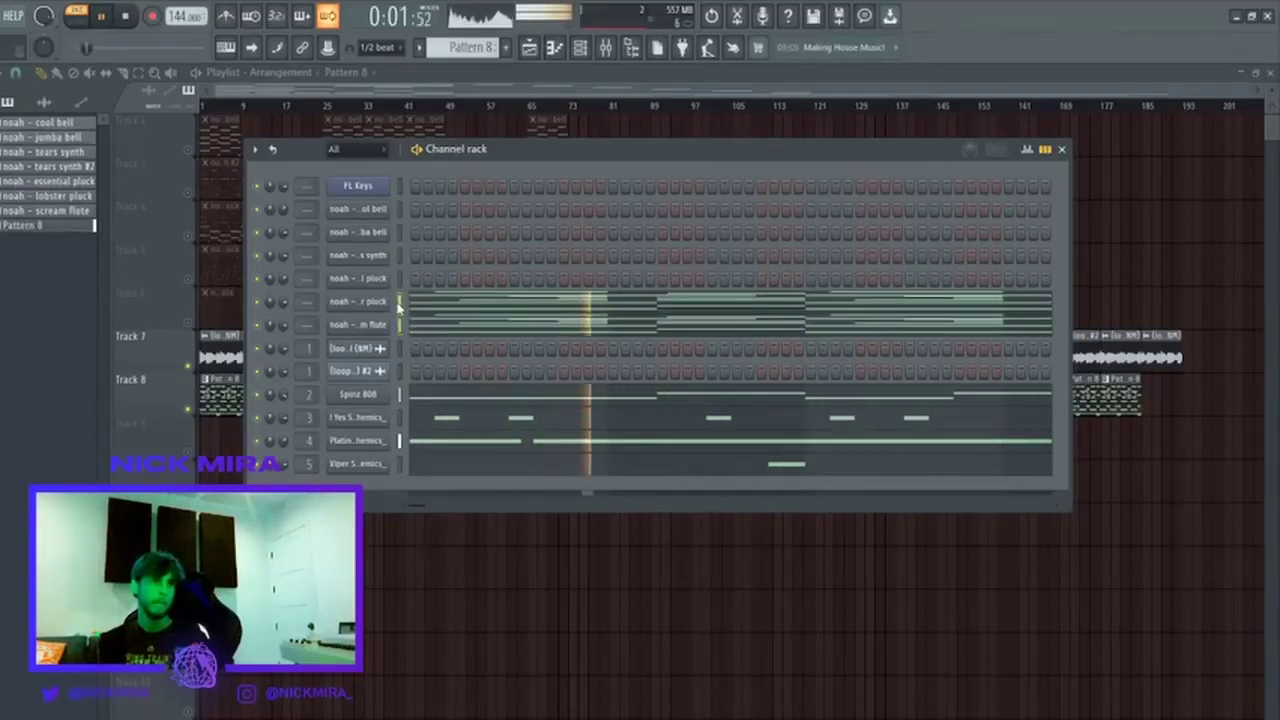
Audition the part on the noah - scream flute channel and once more on noah - jumba bell.
{"action": "key", "text": "ctrl+x"}
{"action": "left_click", "coordinate": [400, 325]}
{"action": "key", "text": "ctrl+v"}
{"action": "key", "text": "space"}
{"action": "key", "text": "ctrl+x"}
{"action": "left_click", "coordinate": [400, 232]}
{"action": "key", "text": "ctrl+v"}
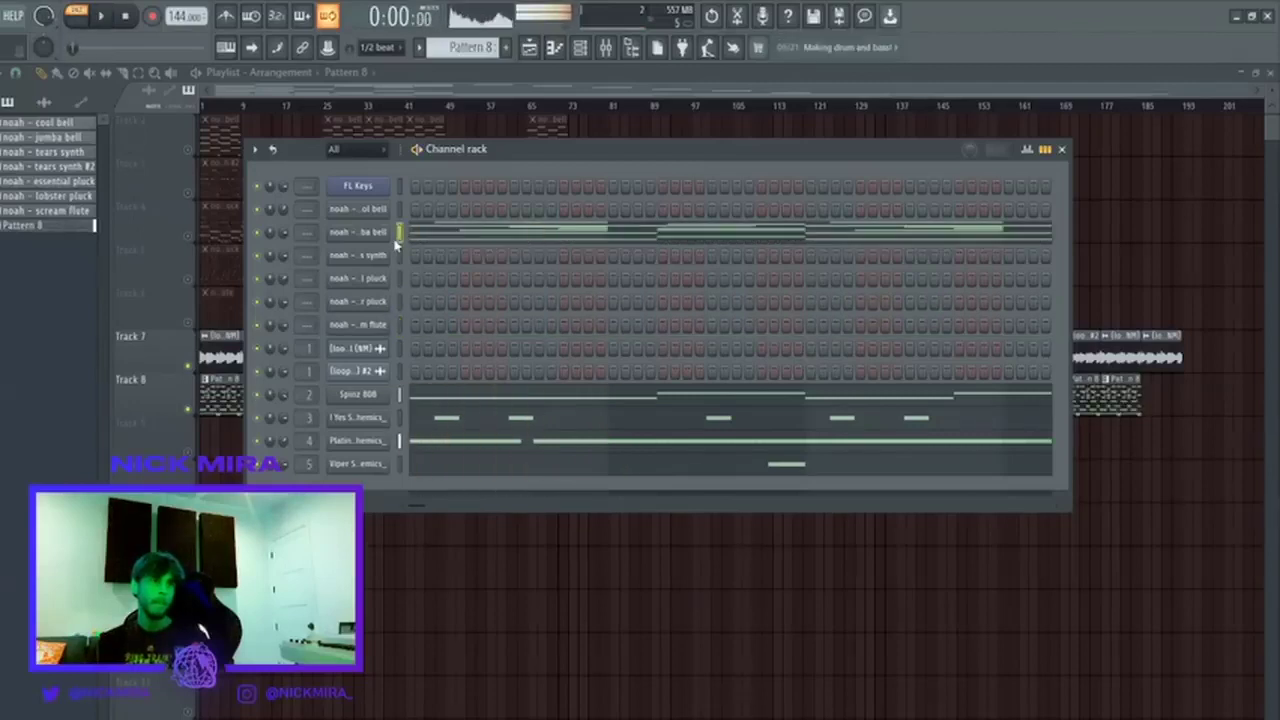
Move the notes from noah - jumba bell back to the noah - cool bell channel.
{"action": "key", "text": "ctrl+x"}
{"action": "left_click", "coordinate": [400, 209]}
{"action": "key", "text": "ctrl+v"}
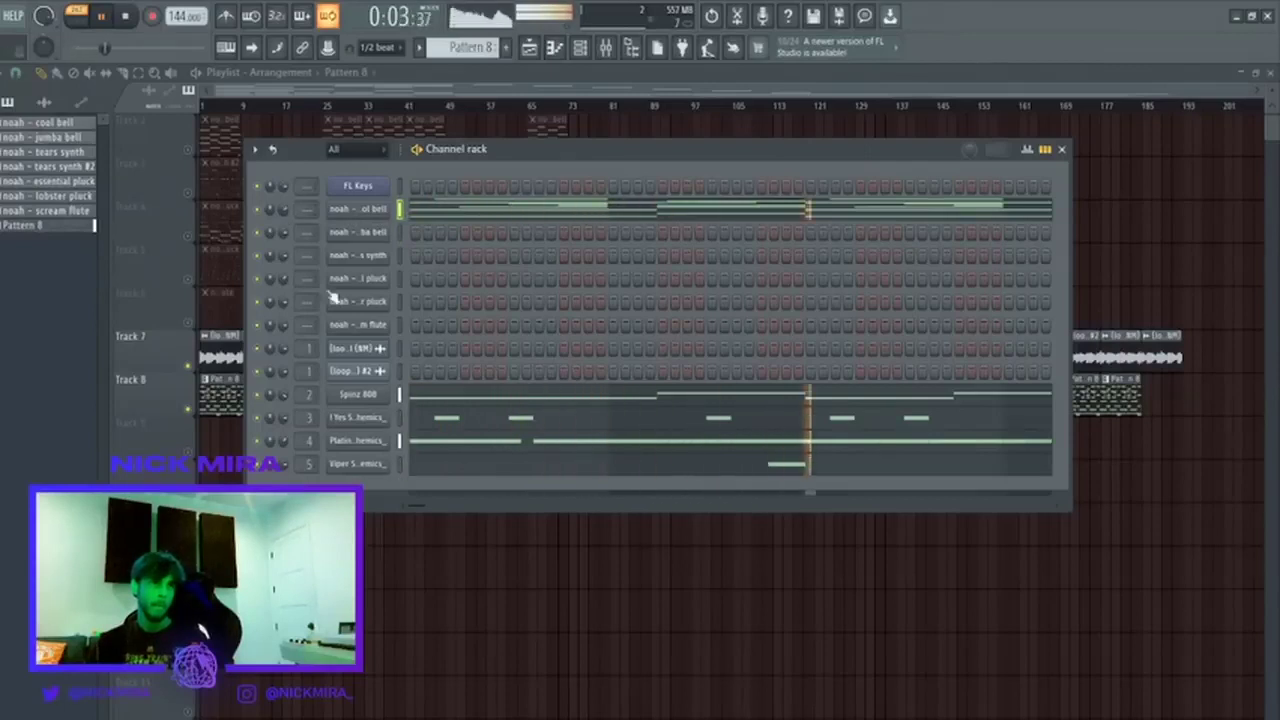
Route the noah - cool bell channel to mixer track 6 and return to the playlist in song mode.
{"action": "key", "text": "ctrl+l"}
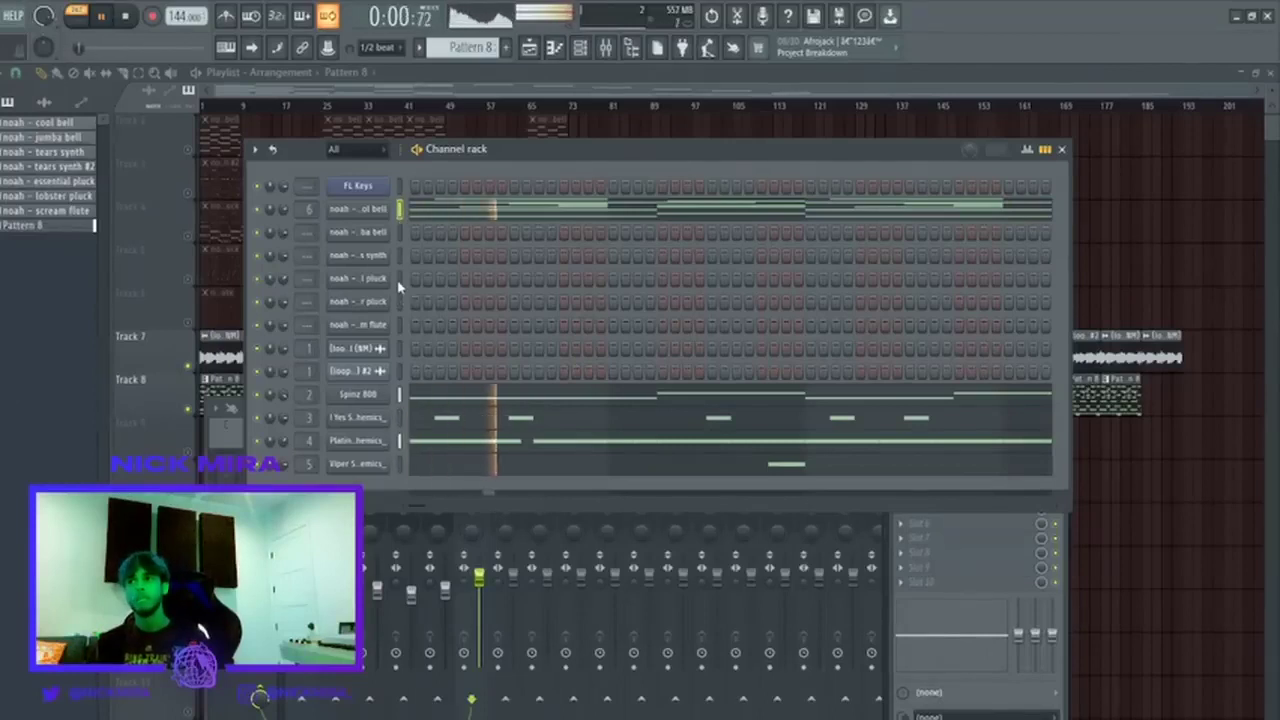
{"action": "left_click", "coordinate": [228, 480]}
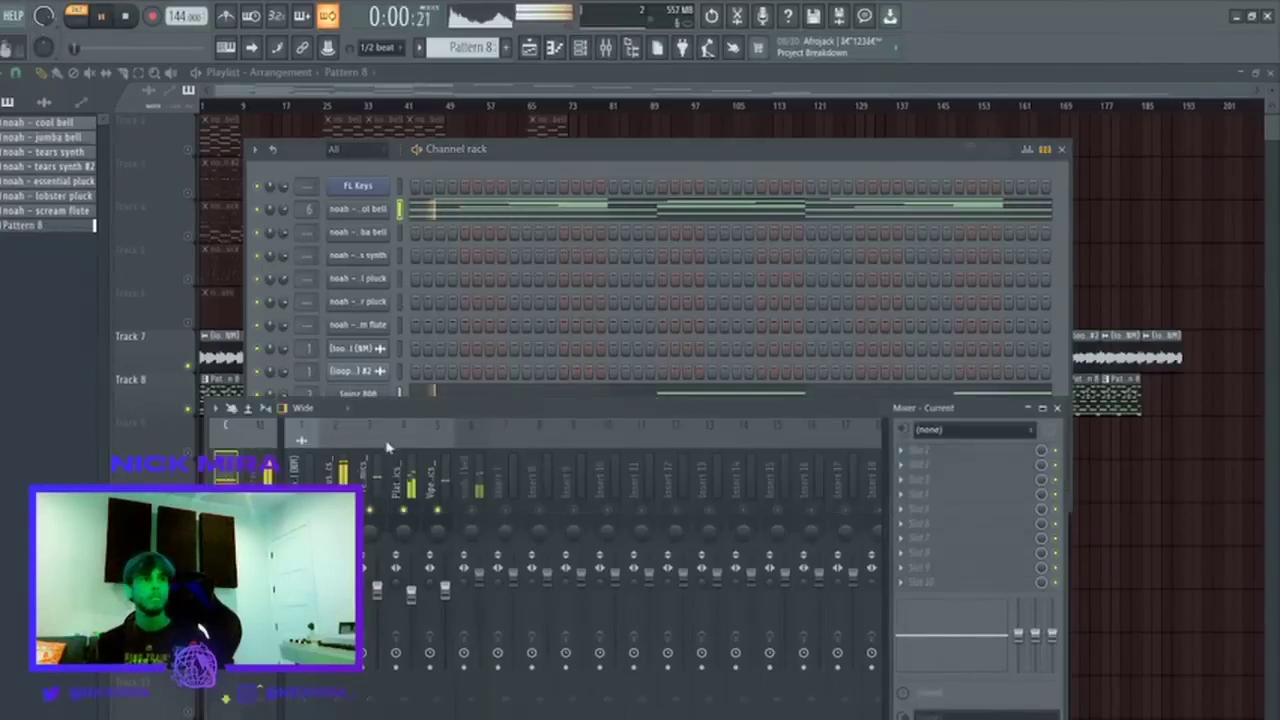
{"action": "left_click", "coordinate": [245, 106]}
{"action": "key", "text": "l"}
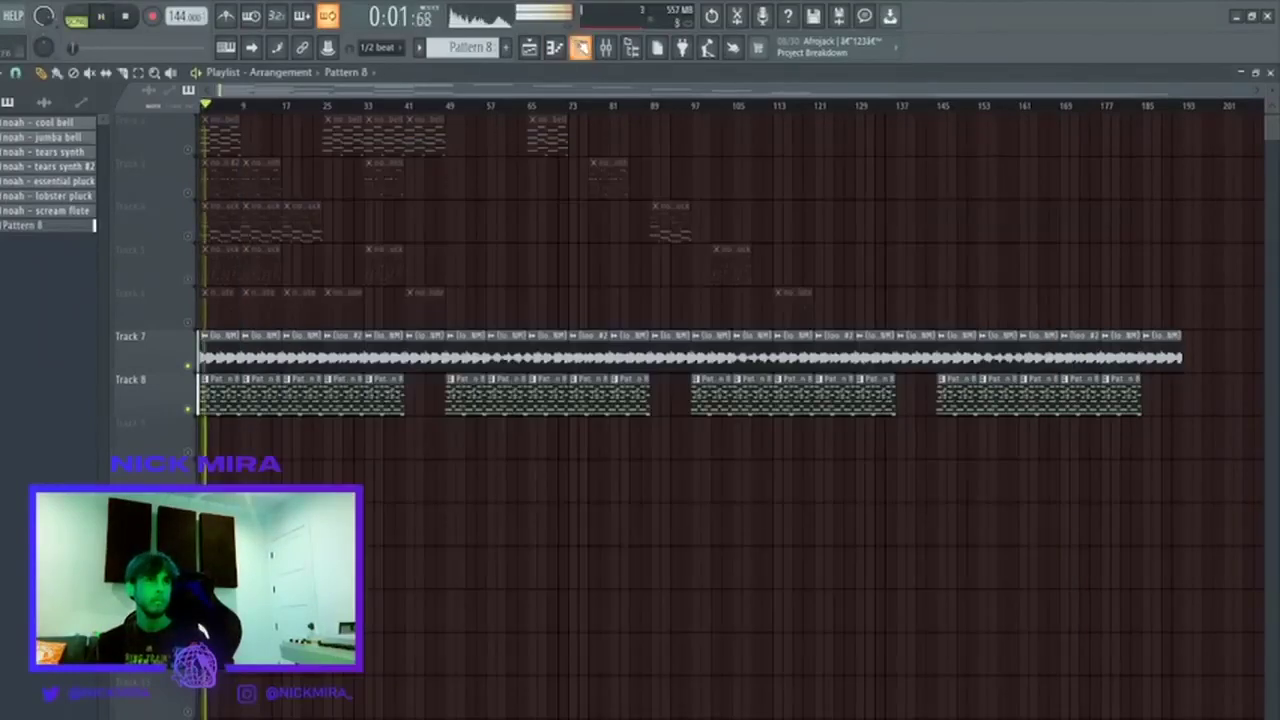
{"action": "key", "text": "F6"}
{"action": "key", "text": "F6"}
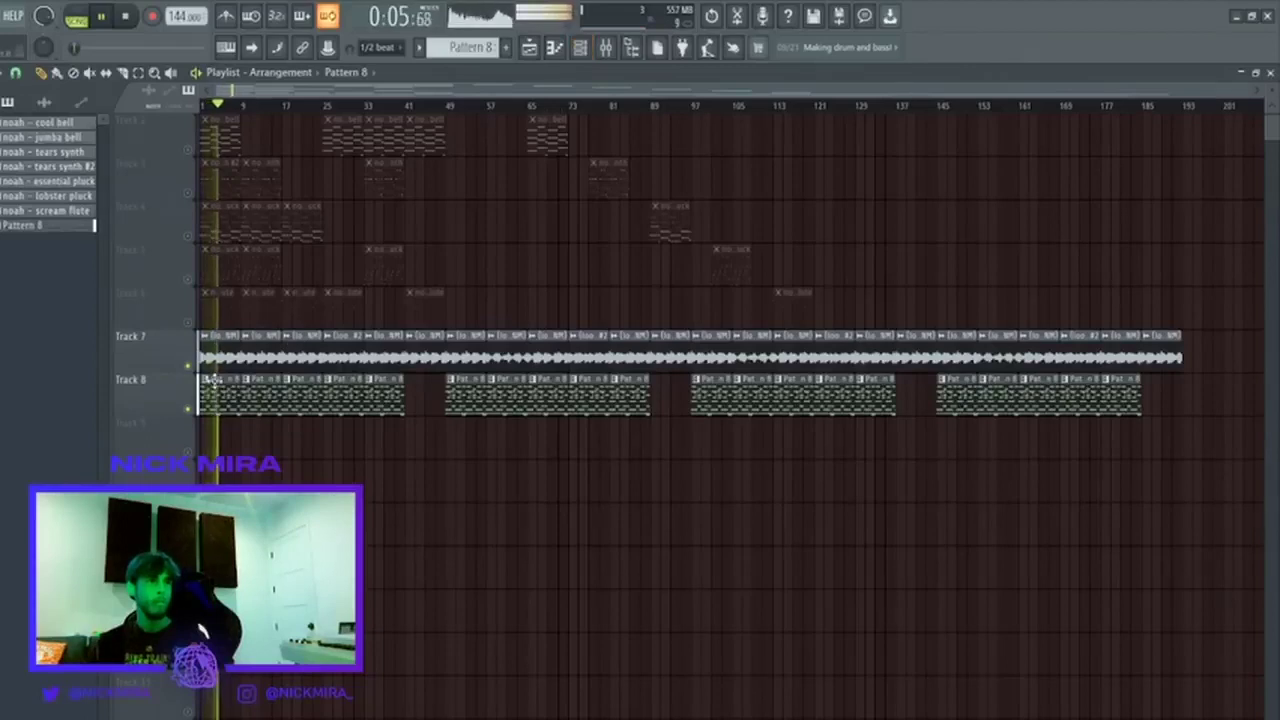
Mute Track 8 and listen to the PoisonControl loop on Track 7 from bars 17, 25 and 33.
{"action": "left_click", "coordinate": [243, 105]}
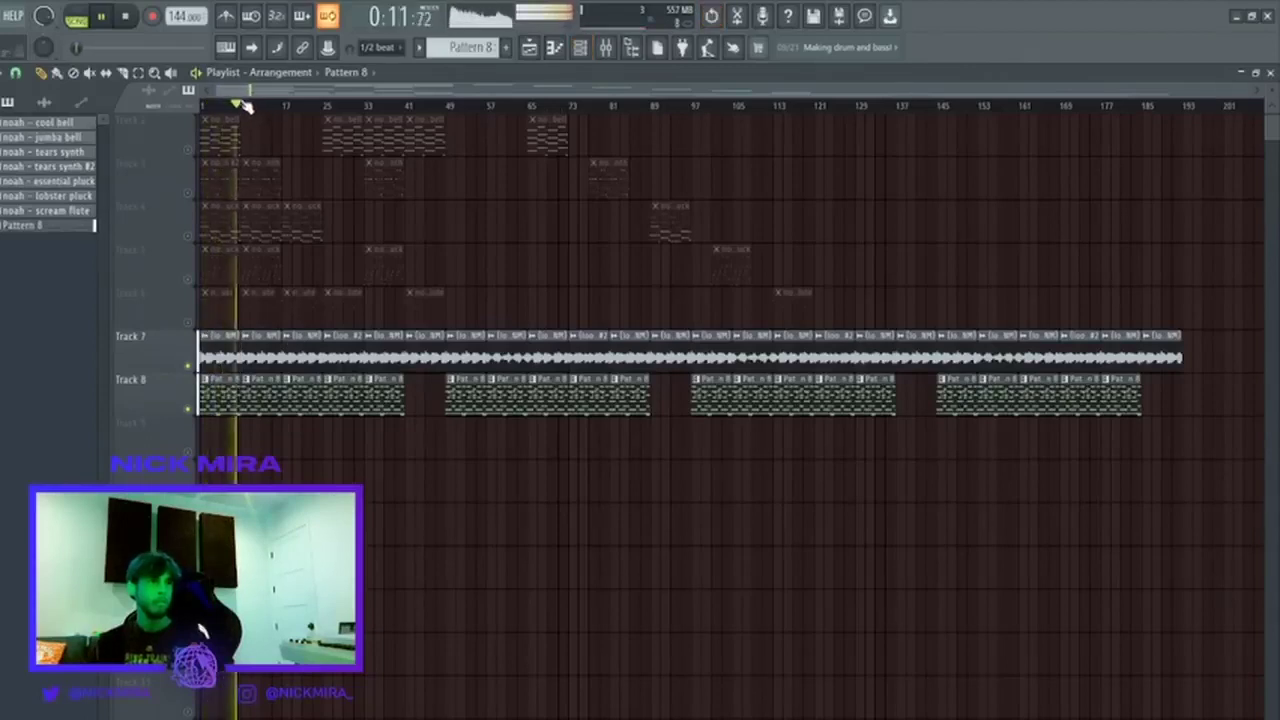
{"action": "right_click", "coordinate": [190, 369]}
{"action": "key", "text": "space"}
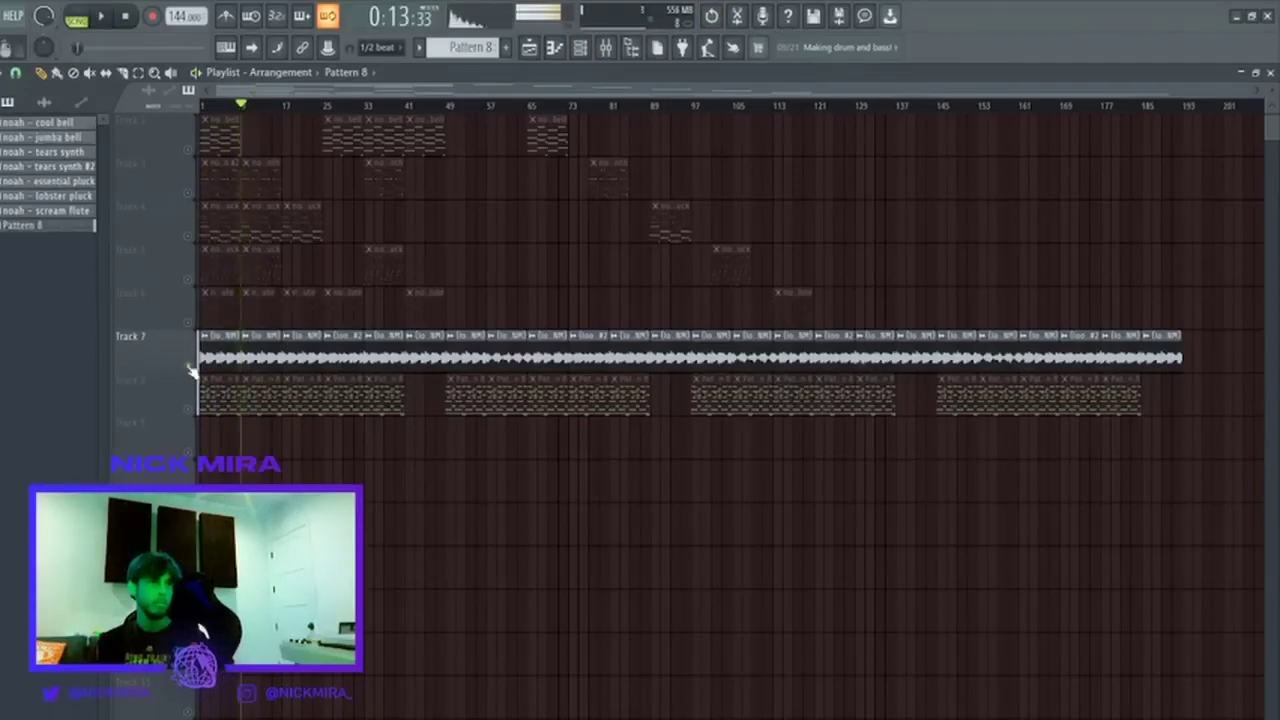
{"action": "left_click", "coordinate": [284, 105]}
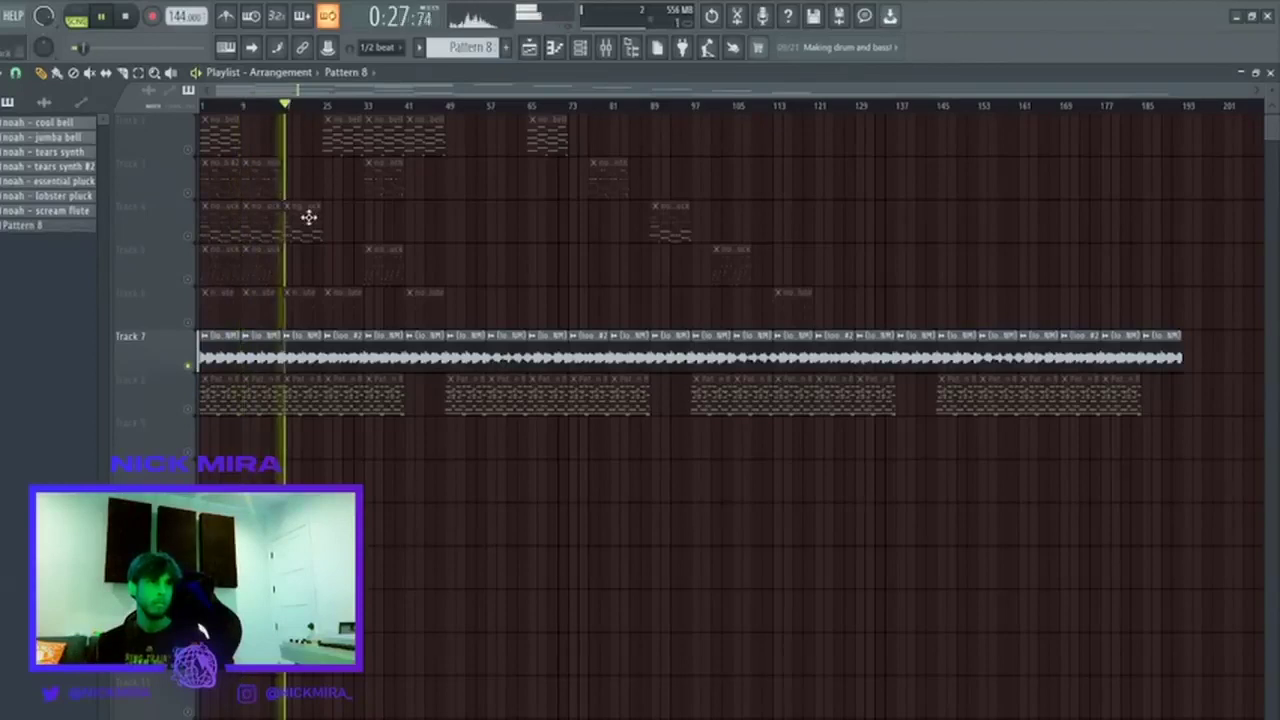
{"action": "left_click", "coordinate": [326, 105]}
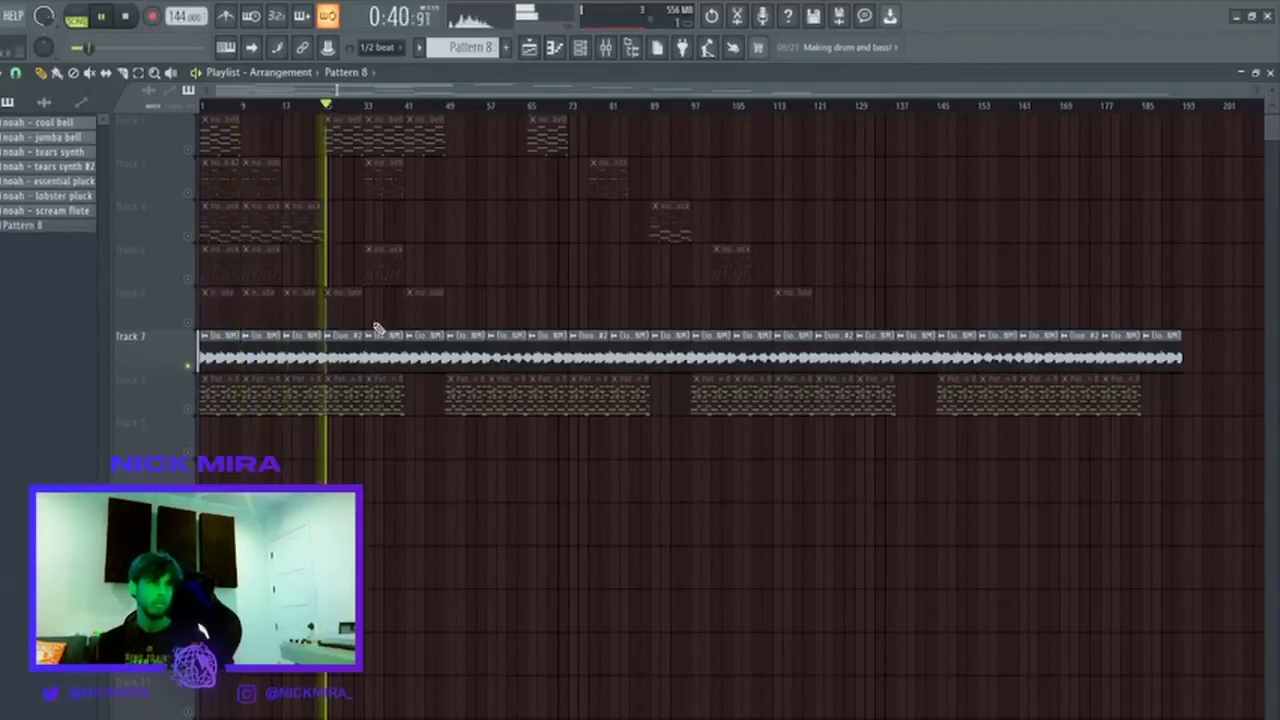
{"action": "left_click", "coordinate": [368, 106]}
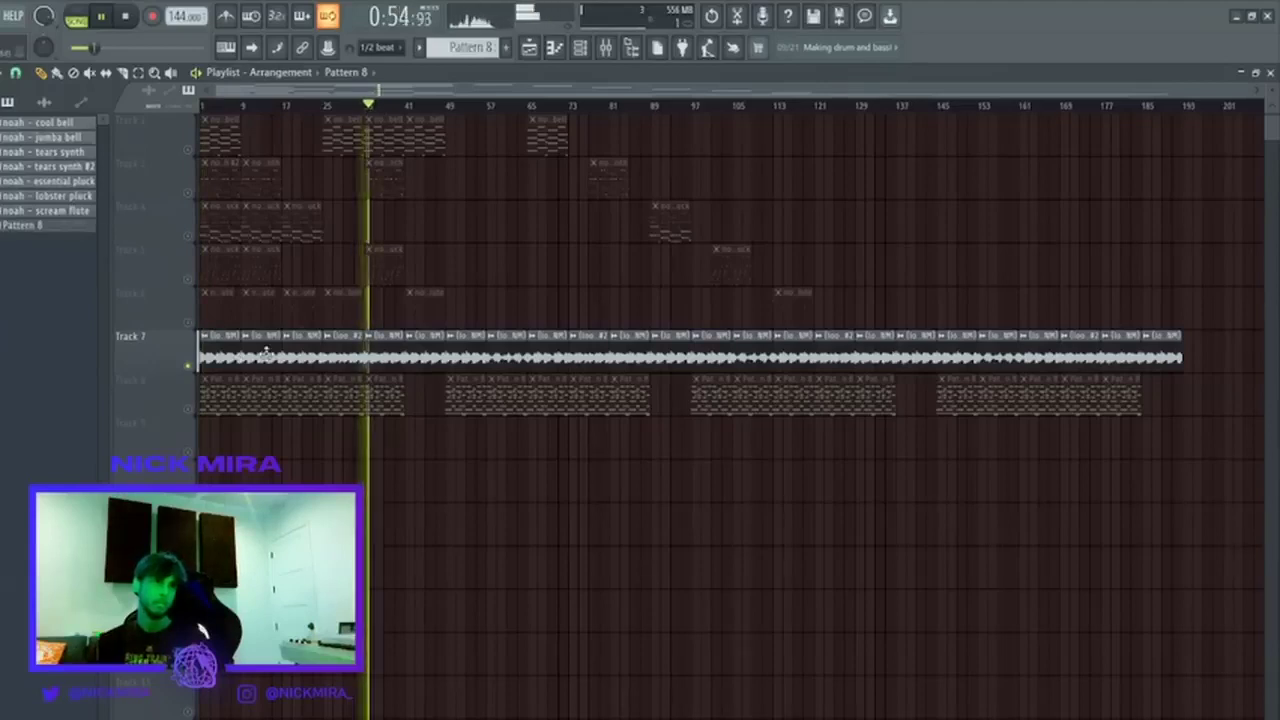
Delete the Track 7 loop clips between bars 9 and 33 and extend the first clip to bar 33.
{"action": "right_click", "coordinate": [327, 359]}
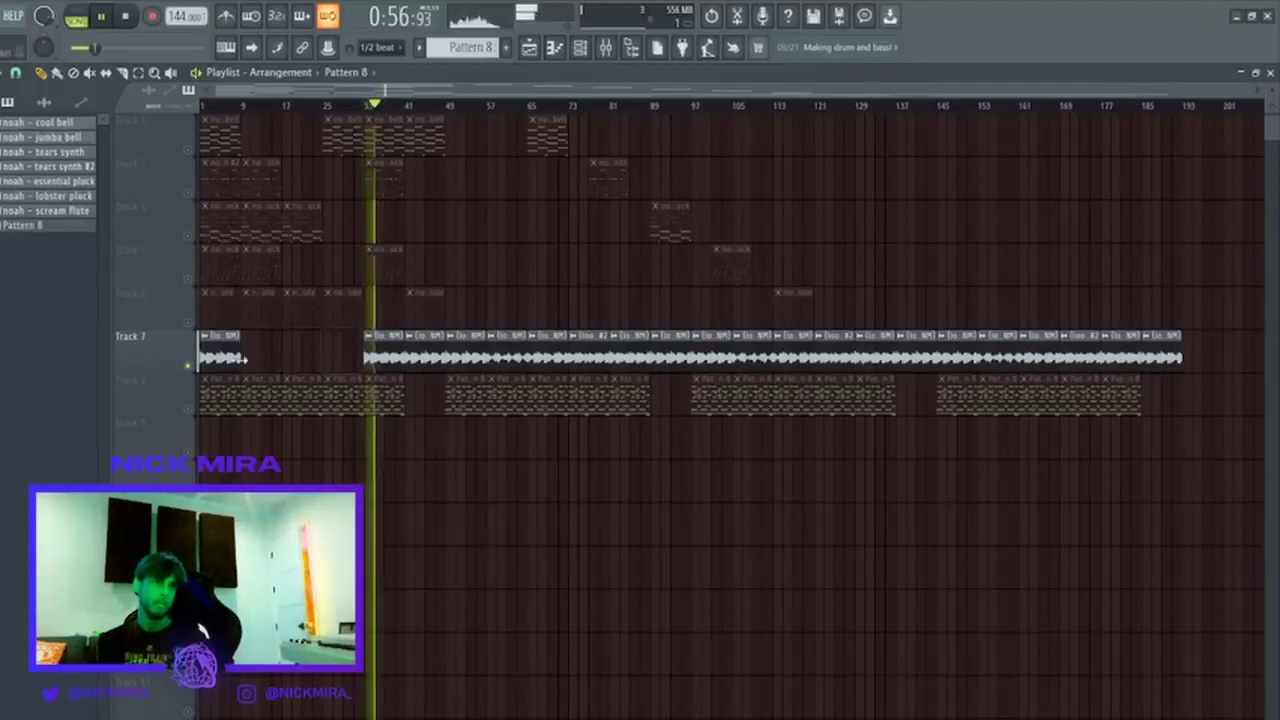
{"action": "left_click_drag", "start_coordinate": [241, 354], "coordinate": [362, 327]}
{"action": "key", "text": "space"}
{"action": "key", "text": "space"}
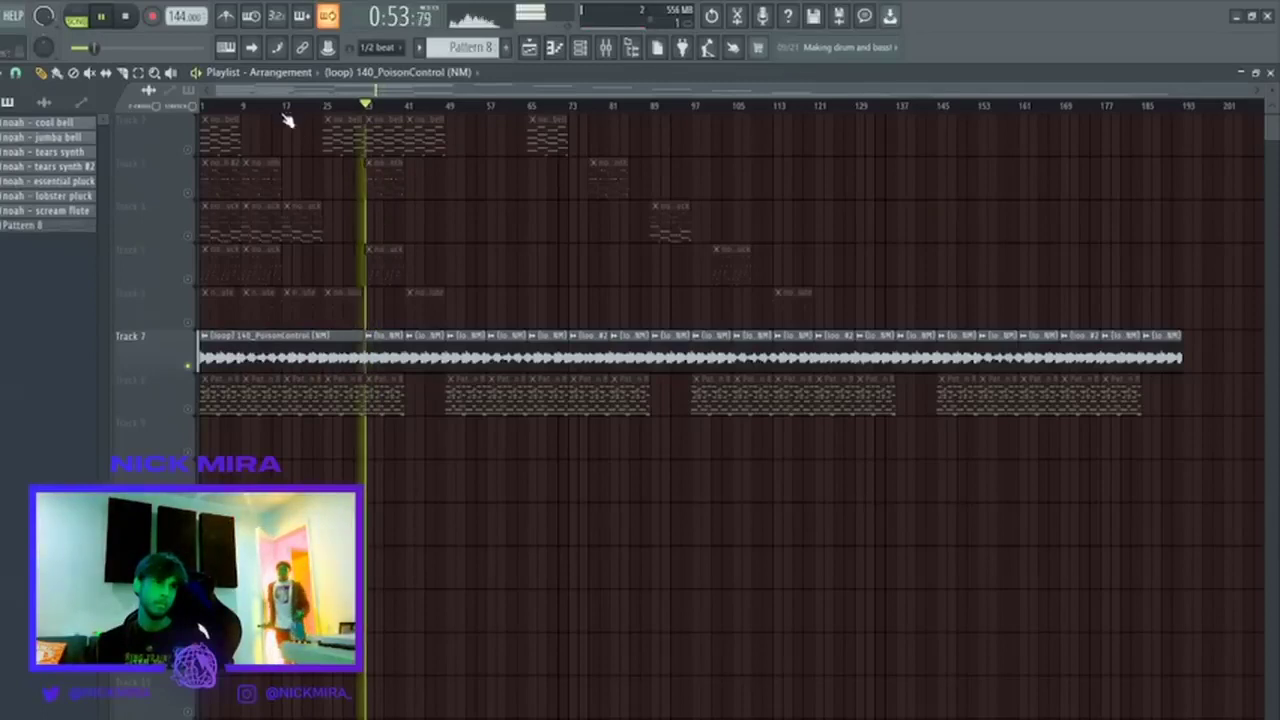
Check the extended loop clip from bars 17 and 25 and slice it at bar 17.
{"action": "left_click", "coordinate": [283, 105]}
{"action": "left_click", "coordinate": [326, 105]}
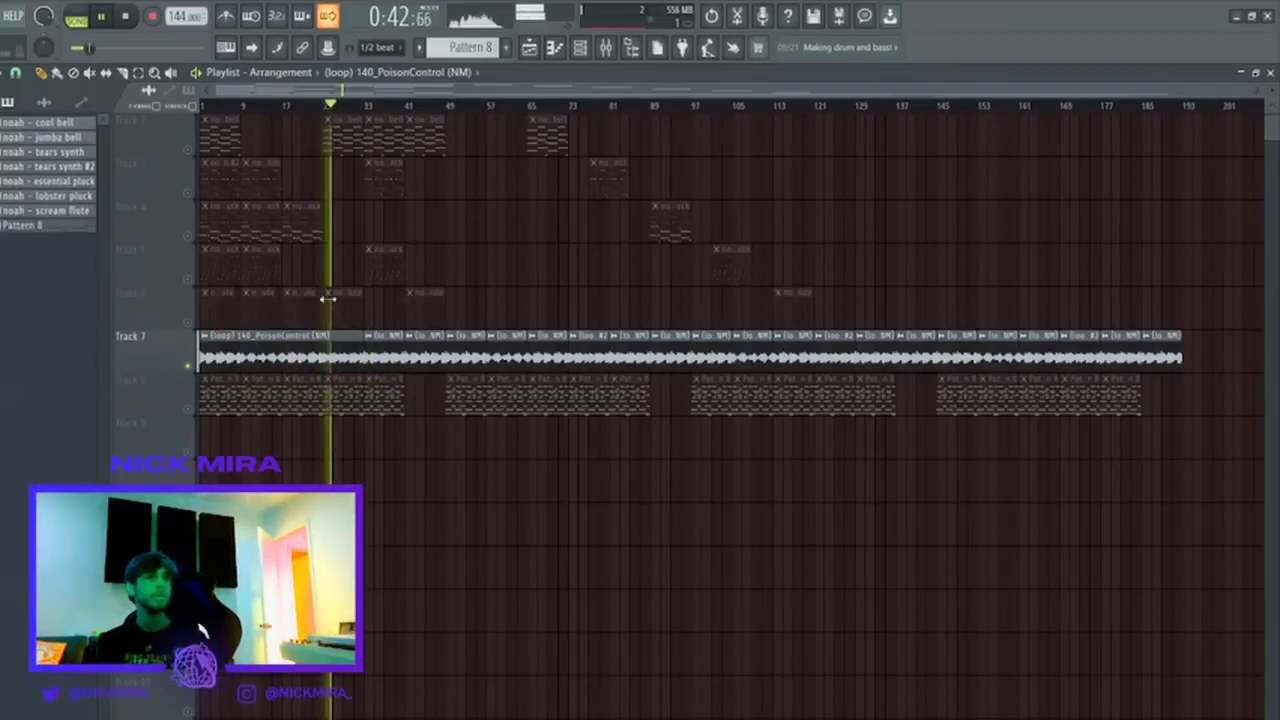
{"action": "left_click", "coordinate": [289, 353]}
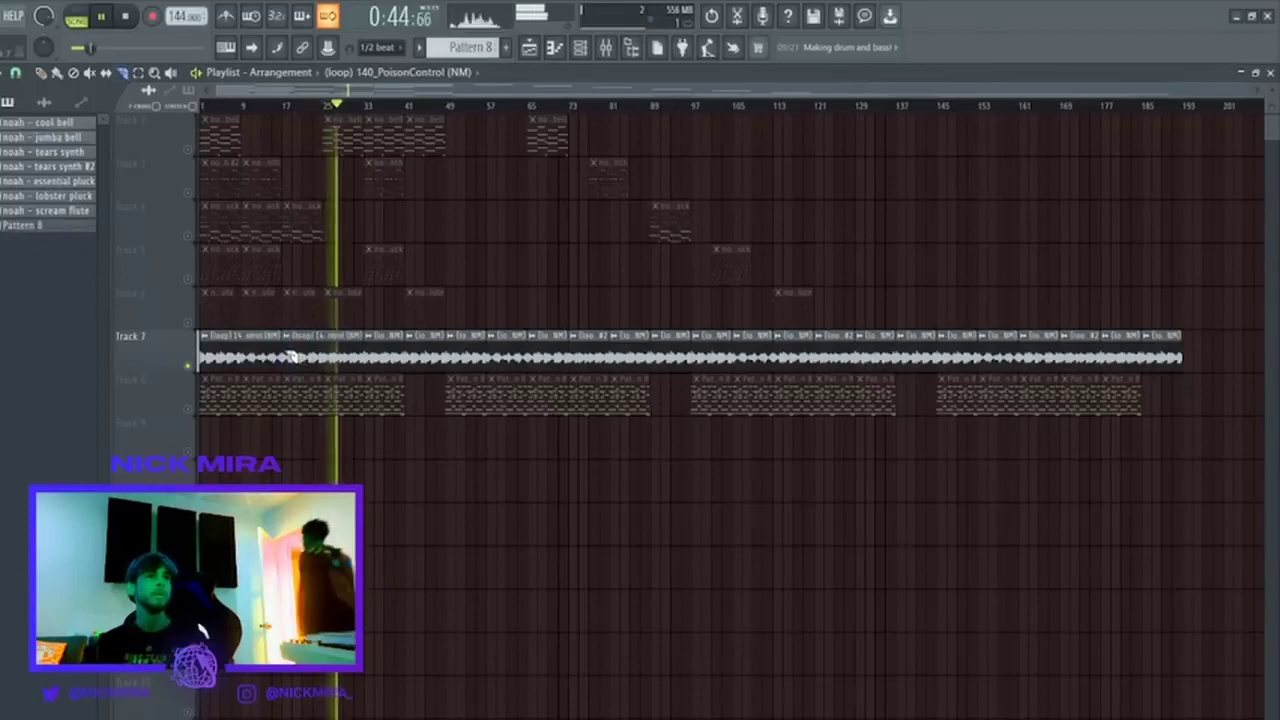
{"action": "right_click", "coordinate": [331, 353]}
{"action": "key", "text": "ctrl+z"}
{"action": "key", "text": "space"}
Slice the PoisonControl loop clip on Track 7 at bar 25.
{"action": "right_click", "coordinate": [325, 353]}
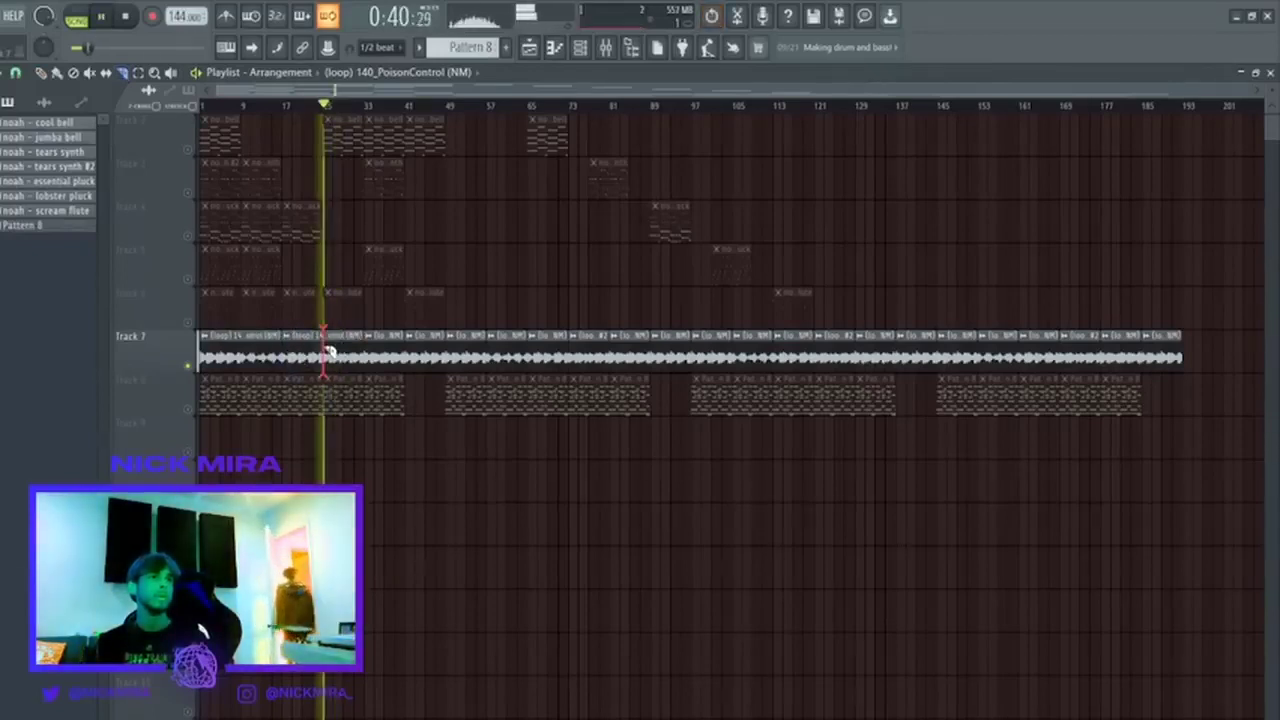
{"action": "key", "text": "space"}
{"action": "key", "text": "space"}
{"action": "right_click", "coordinate": [310, 351]}
{"action": "key", "text": "space"}
{"action": "key", "text": "ctrl+z"}
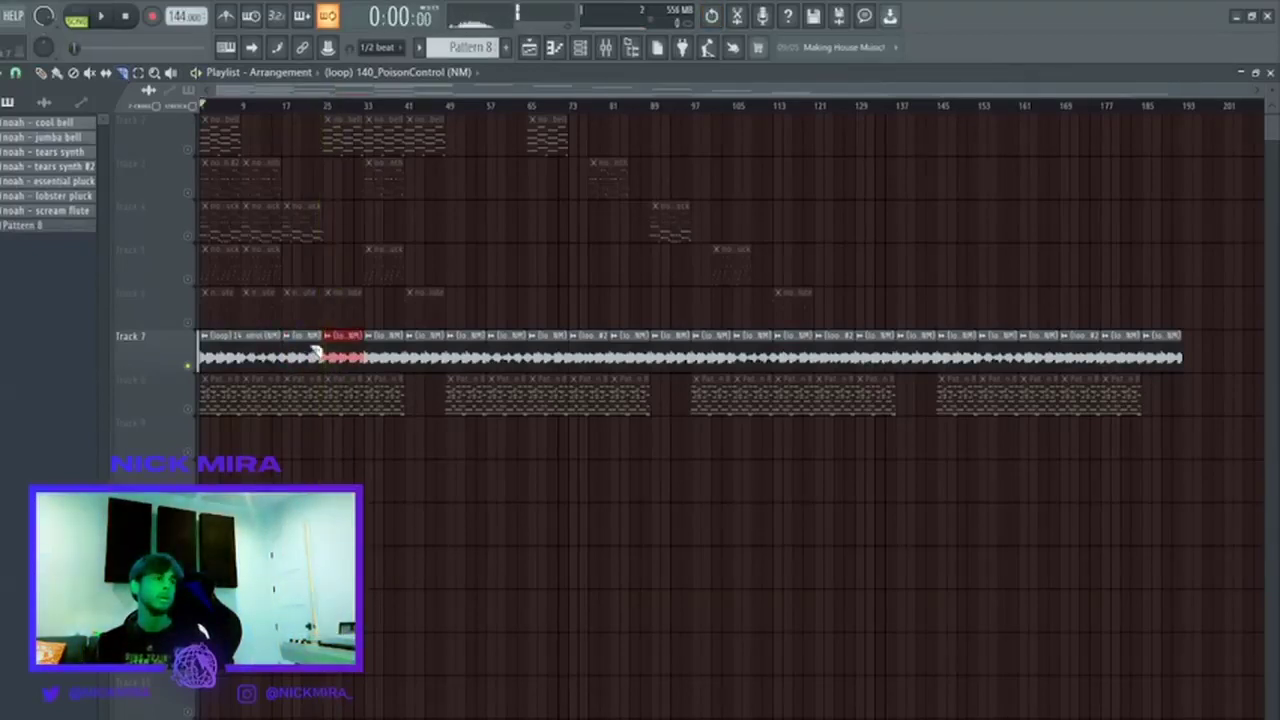
Unmute Track 8 and play the arrangement from bar 17.
{"action": "key", "text": "space"}
{"action": "left_click", "coordinate": [188, 409]}
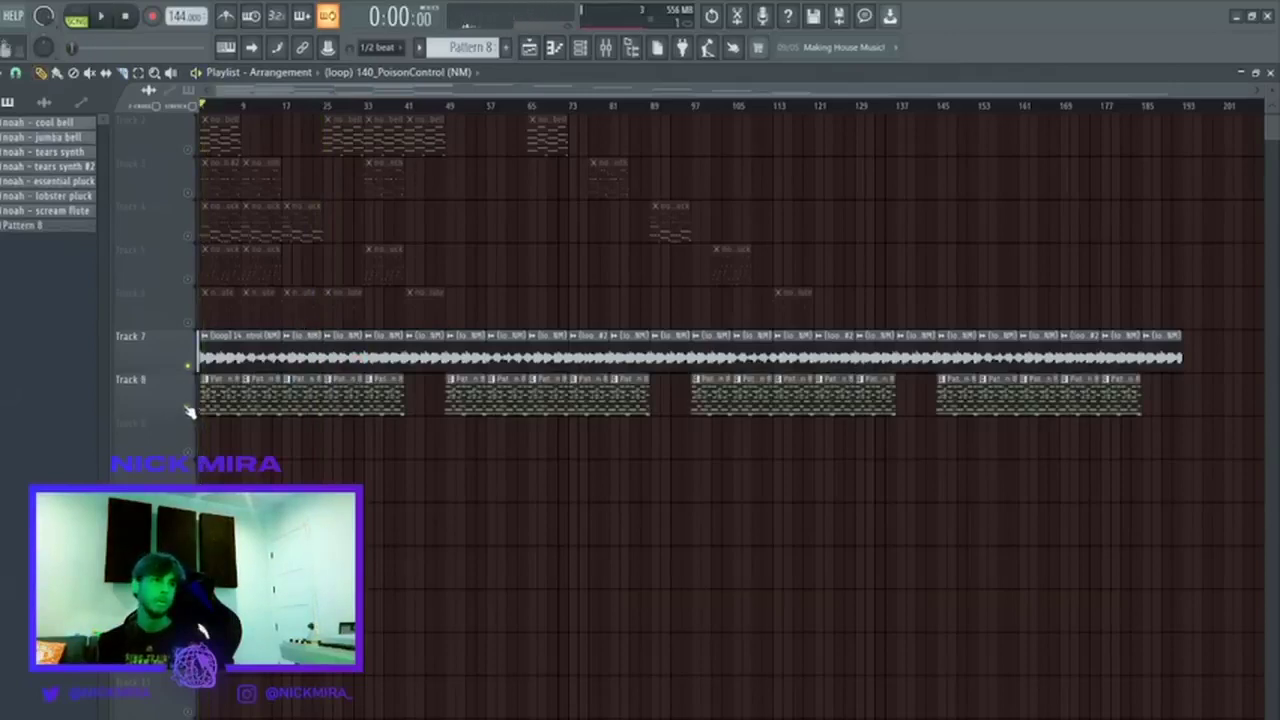
{"action": "left_click", "coordinate": [286, 106]}
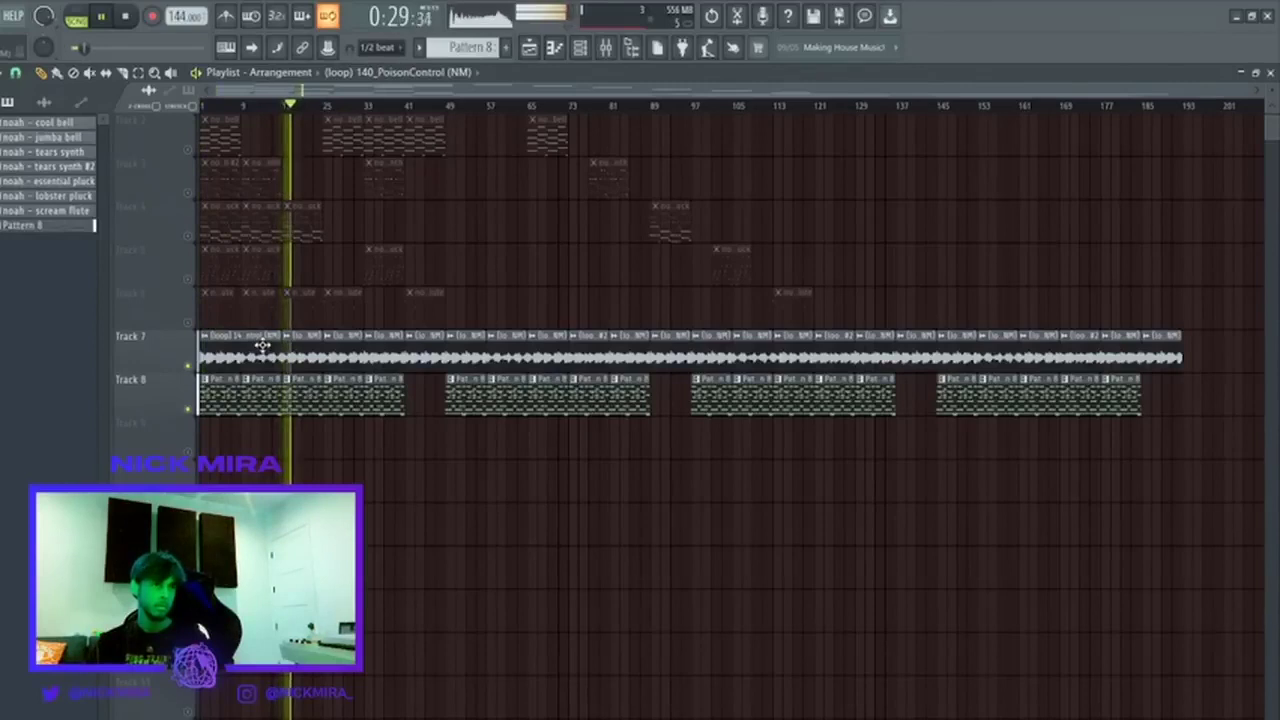
Play the arrangement around bars 17 and 25 and from the start to check the loop against Track 8.
{"action": "left_click", "coordinate": [253, 107]}
{"action": "left_click", "coordinate": [286, 107]}
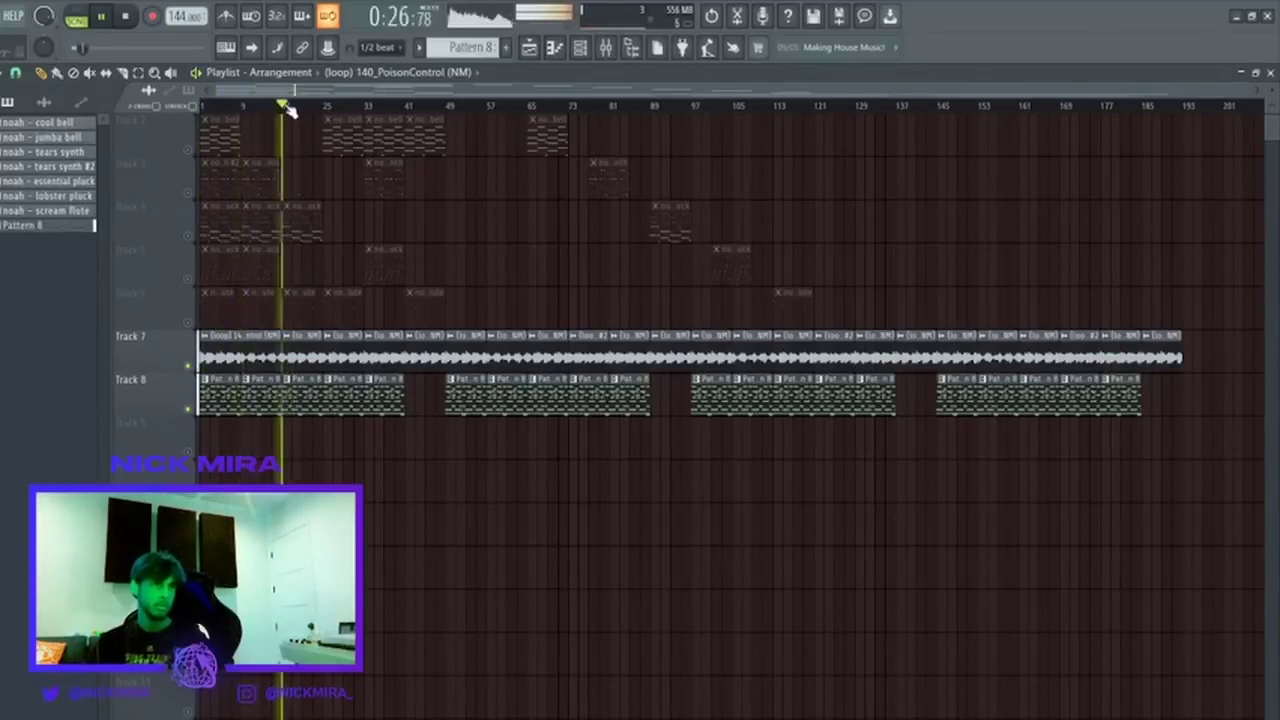
{"action": "left_click", "coordinate": [580, 49]}
{"action": "right_click", "coordinate": [457, 562]}
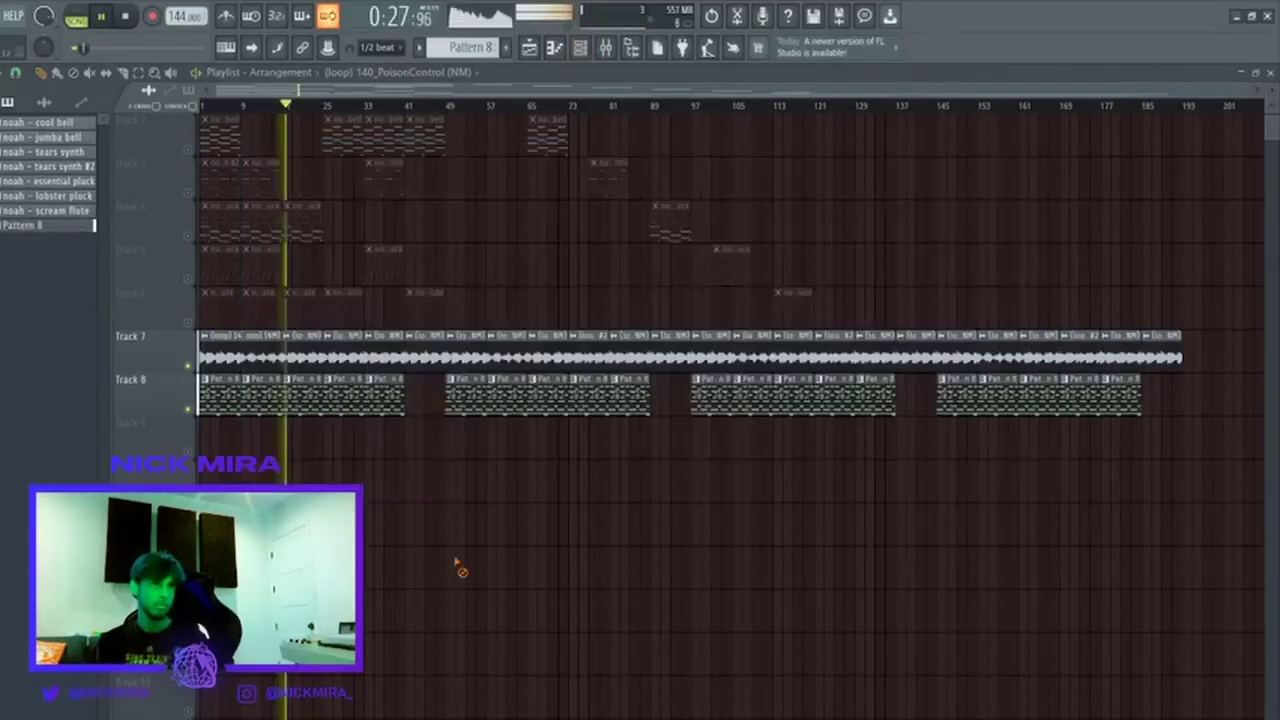
{"action": "left_click", "coordinate": [326, 107]}
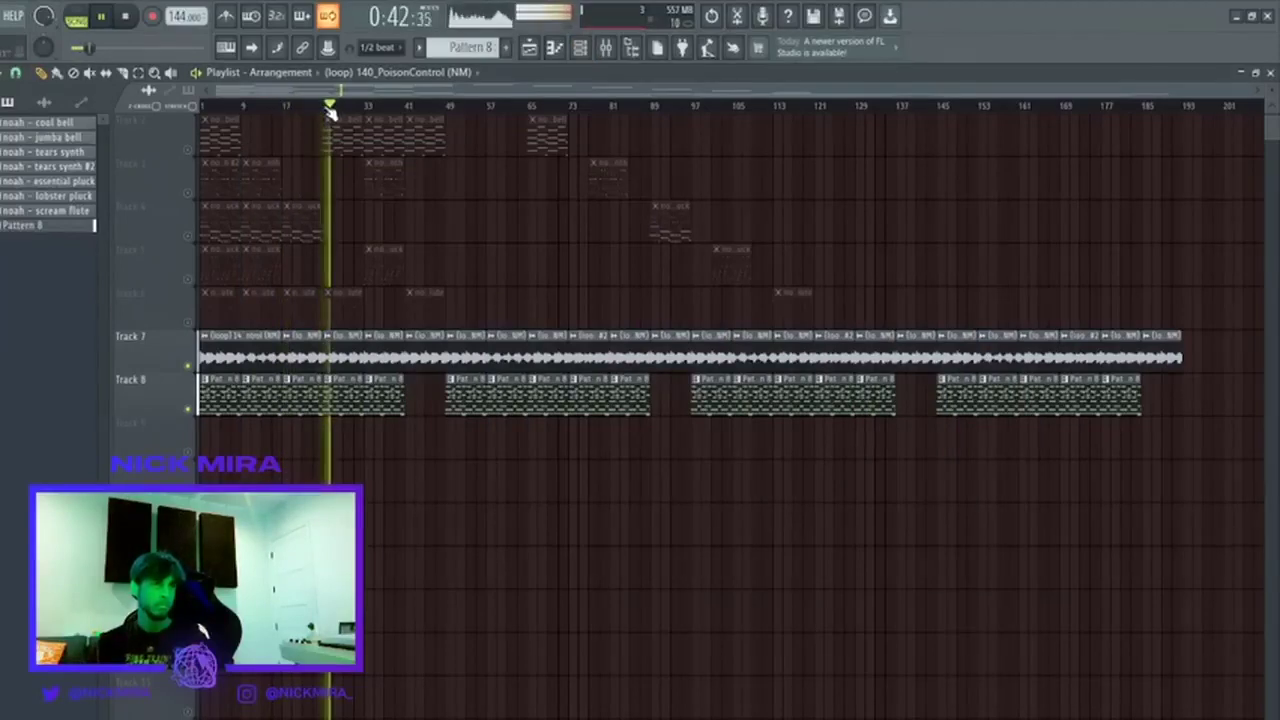
{"action": "left_click", "coordinate": [453, 106]}
{"action": "key", "text": "space"}
{"action": "key", "text": "space"}
{"action": "left_click", "coordinate": [582, 50]}
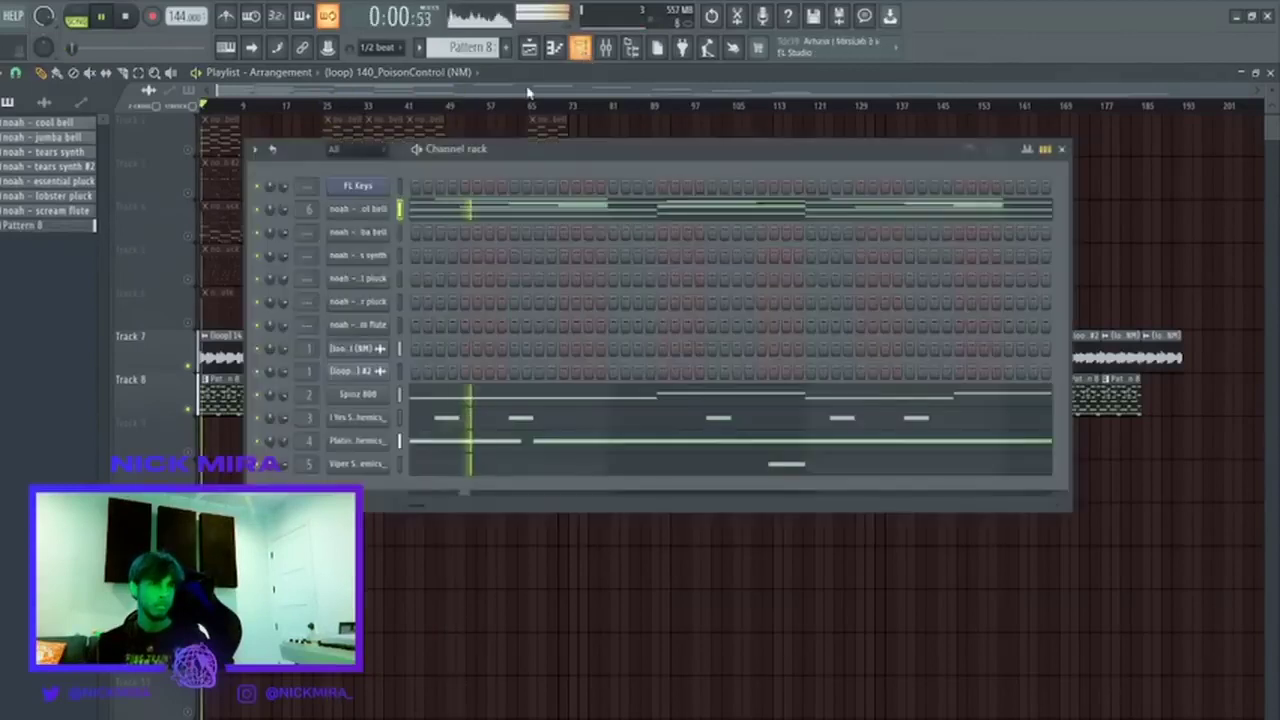
Mute the PoisonControl loop on Track 7 and play the arrangement from the start.
{"action": "key", "text": "space"}
{"action": "key", "text": "space"}
{"action": "right_click", "coordinate": [442, 592]}
{"action": "left_click", "coordinate": [188, 366]}
{"action": "key", "text": "space"}
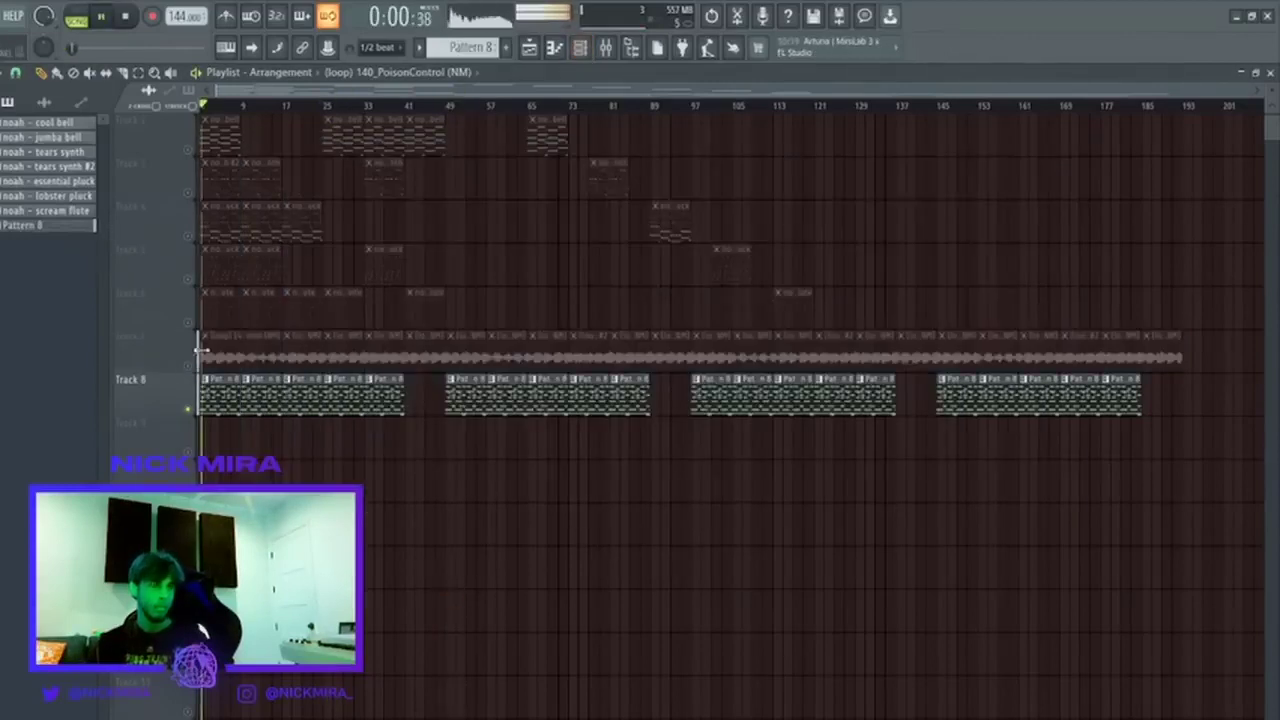
Enter a four-note melody of F#6, C#6, F6 and A#5 in the first bars of Pattern 8 on the jumba bell channel.
{"action": "left_click", "coordinate": [582, 50]}
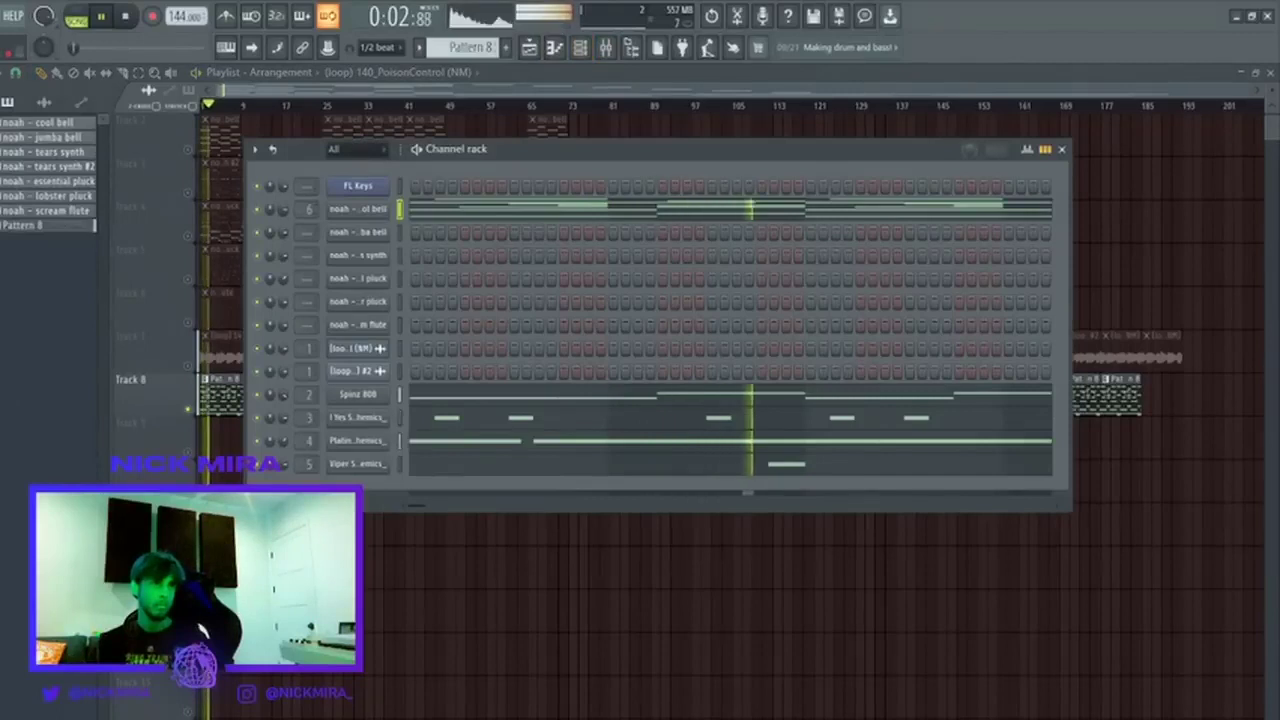
{"action": "left_click", "coordinate": [421, 236]}
{"action": "key", "text": "space"}
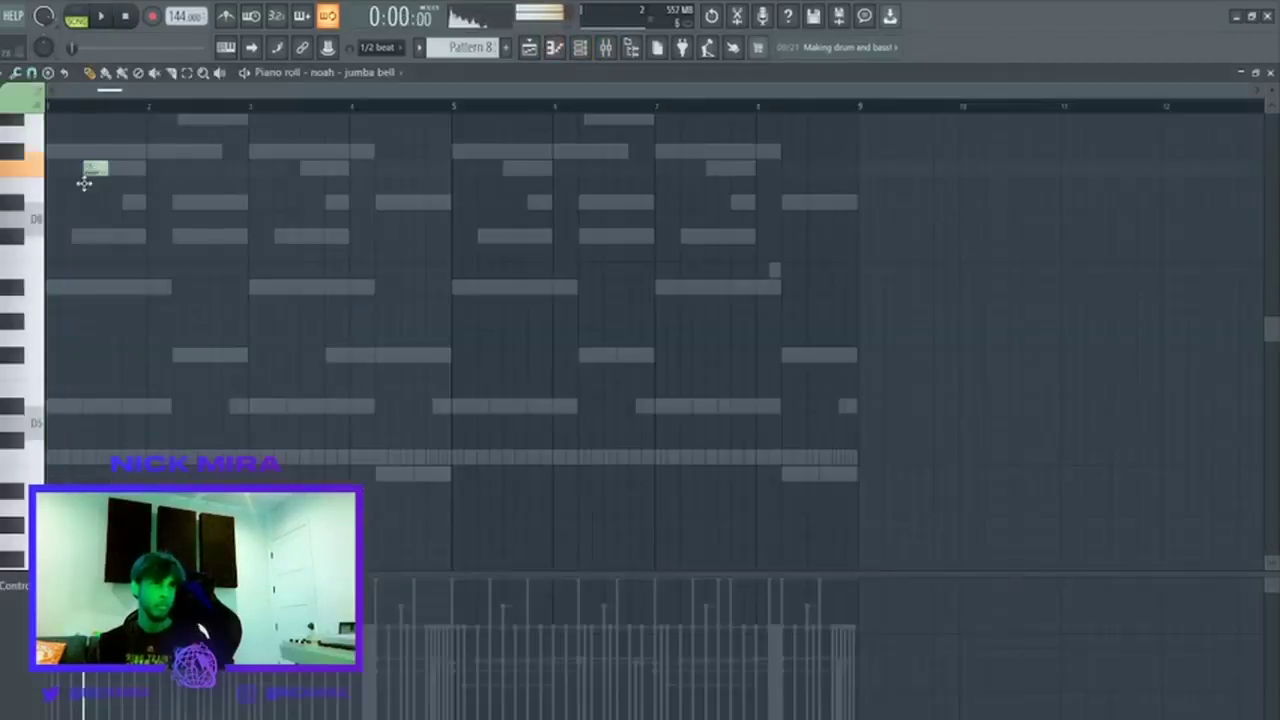
{"action": "scroll", "coordinate": [108, 174], "scroll_direction": "up", "scroll_amount": 3}
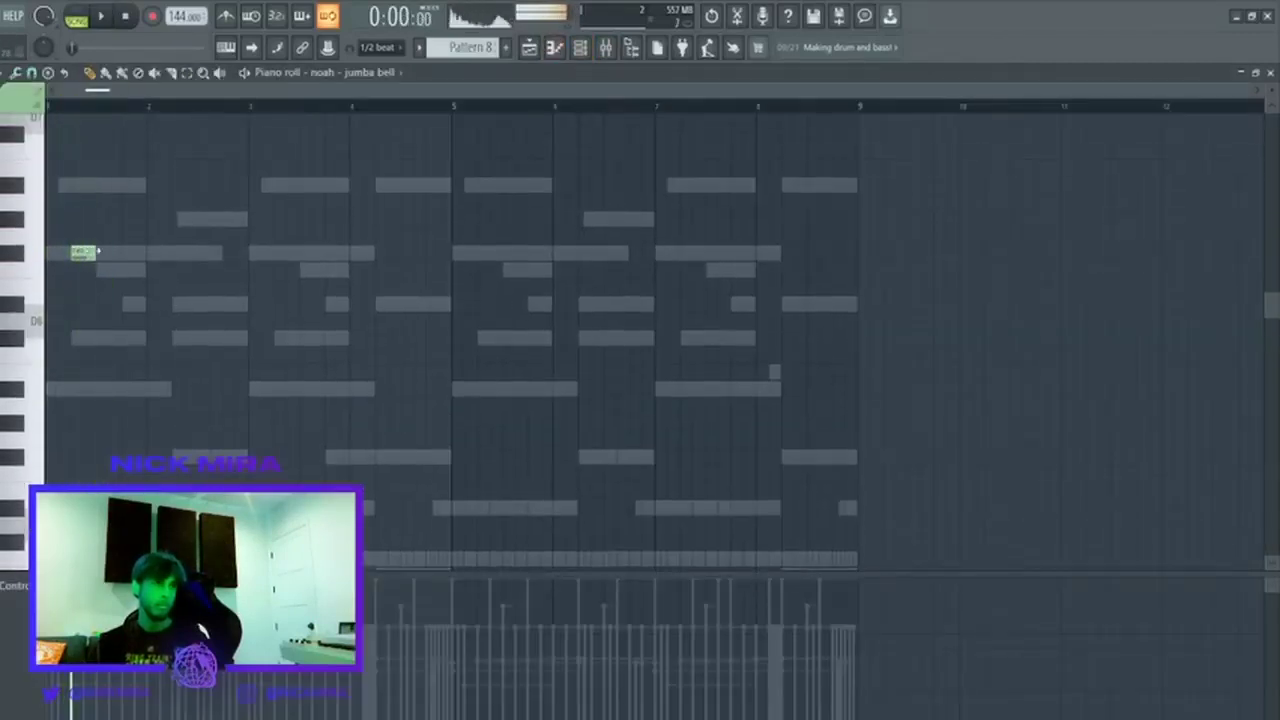
{"action": "left_click_drag", "start_coordinate": [95, 252], "coordinate": [122, 253]}
{"action": "left_click", "coordinate": [121, 337]}
{"action": "key", "text": "space"}
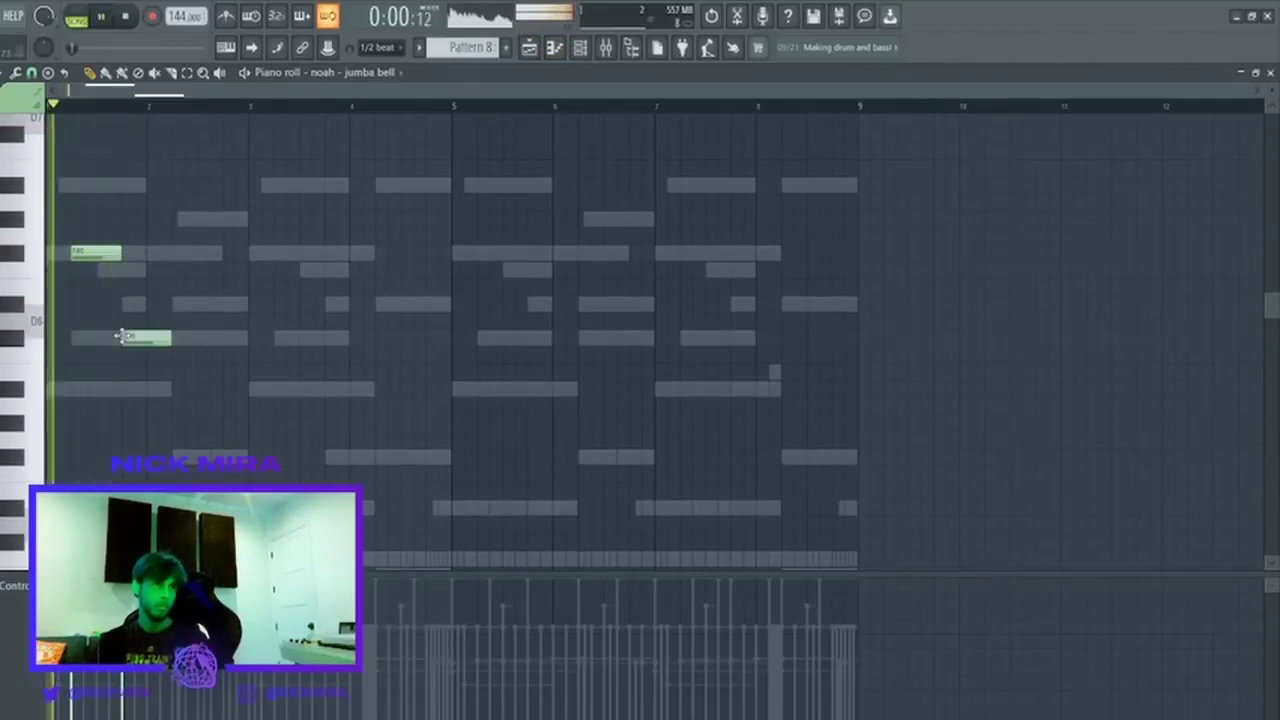
{"action": "key", "text": "space"}
{"action": "left_click", "coordinate": [176, 268]}
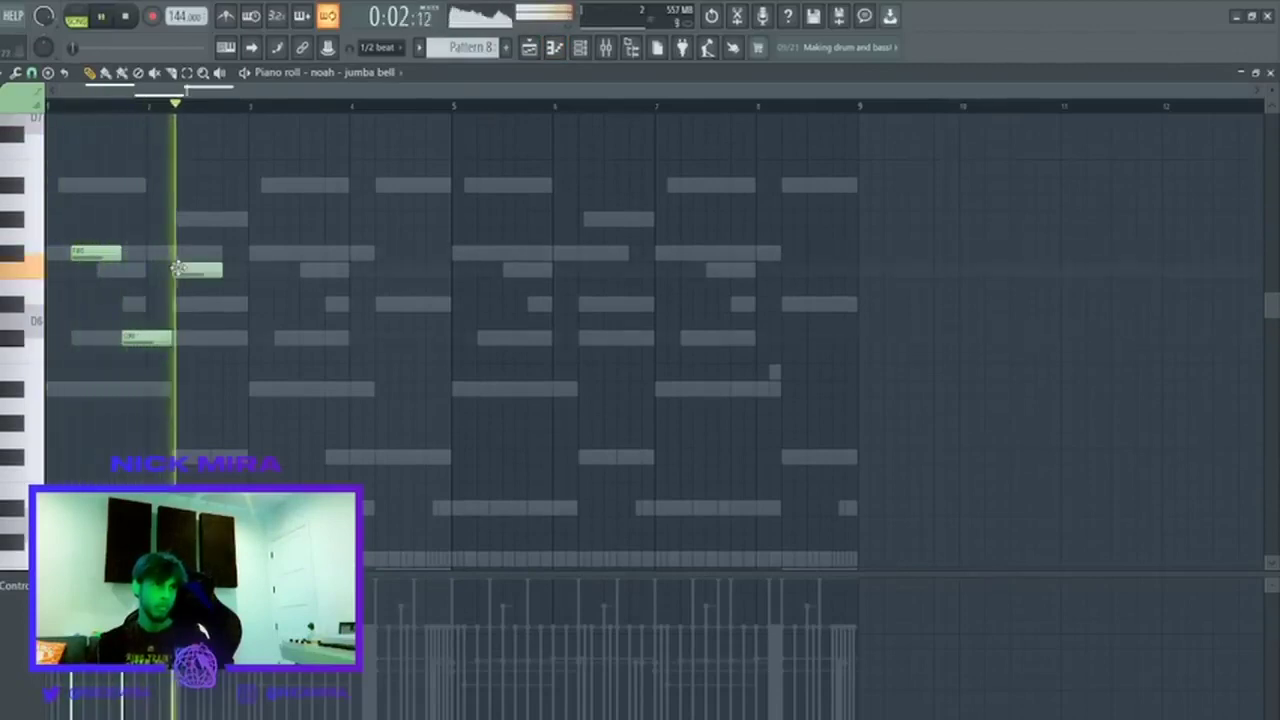
{"action": "left_click", "coordinate": [228, 390]}
{"action": "key", "text": "space"}
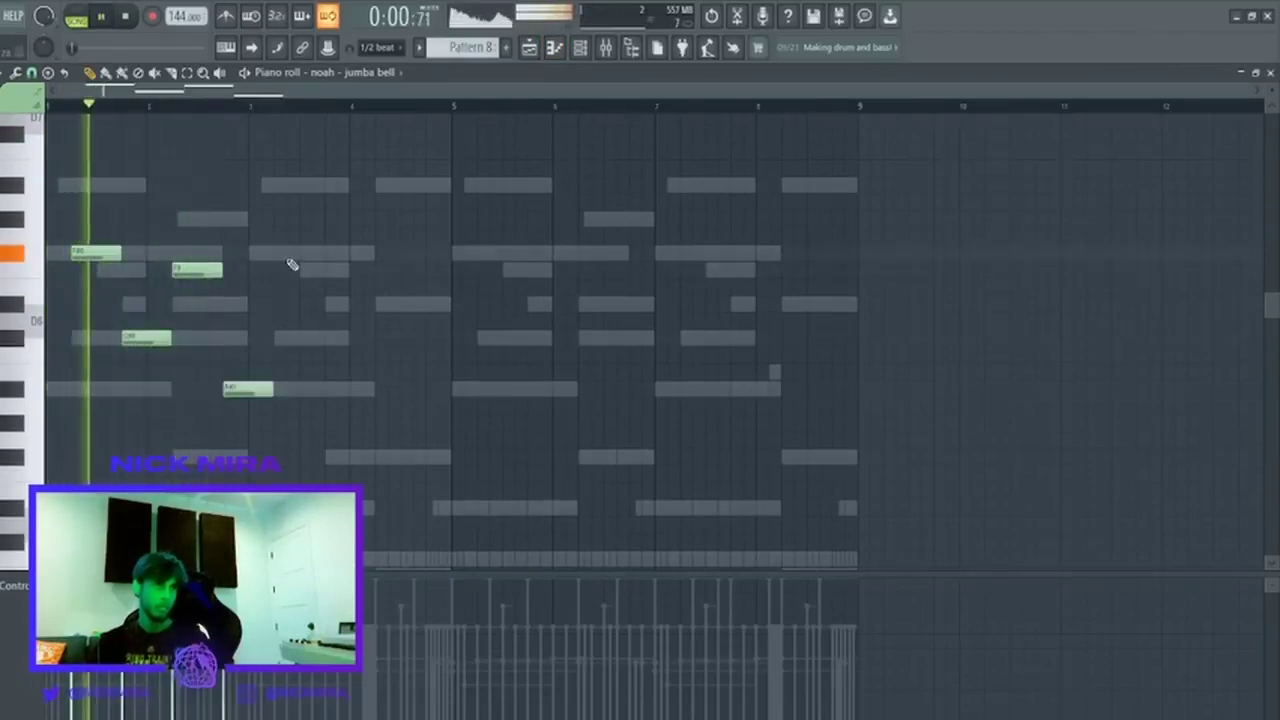
Duplicate the four-note jumba bell phrase three times to fill eight bars.
{"action": "key", "text": "ctrl+a"}
{"action": "key", "text": "ctrl+b"}
{"action": "key", "text": "ctrl+b"}
{"action": "key", "text": "ctrl+b"}
{"action": "key", "text": "ctrl+d"}
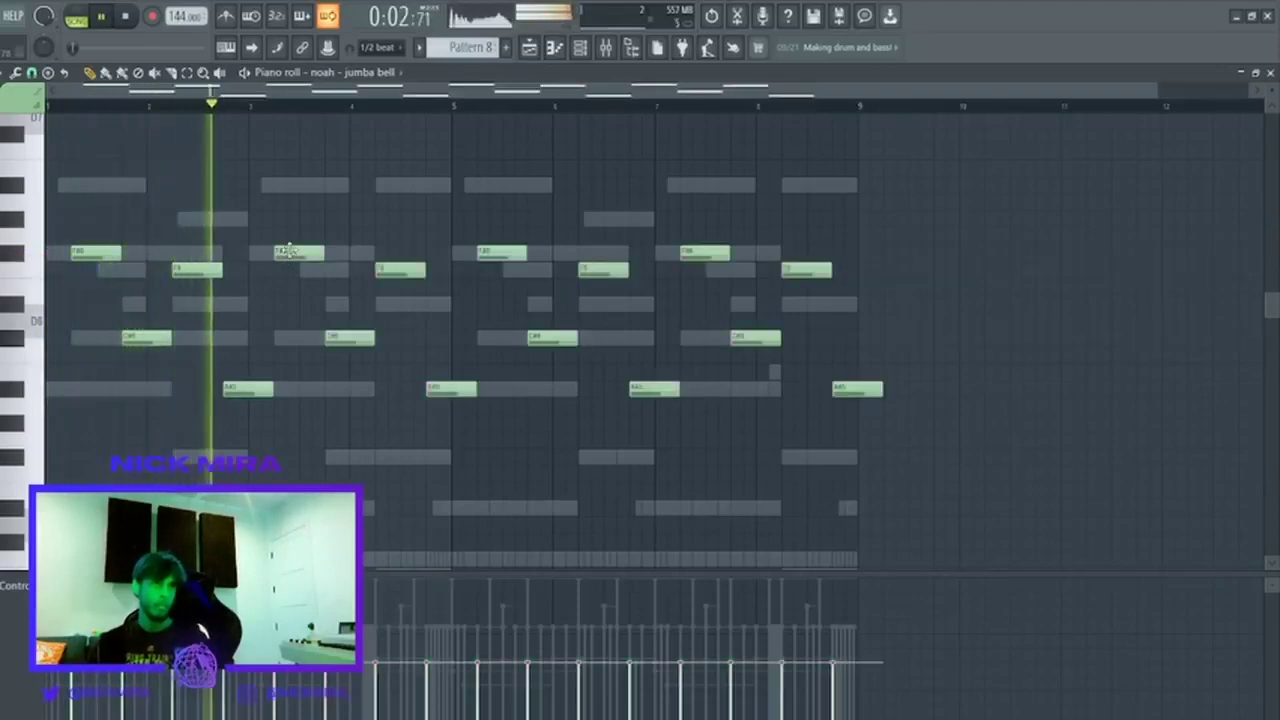
Lower the F#6 notes in bars 3 and 7 of the jumba bell melody by an octave to F#5.
{"action": "left_click_drag", "start_coordinate": [286, 252], "coordinate": [329, 250]}
{"action": "key", "text": "ctrl+Down"}
{"action": "key", "text": "ctrl+d"}
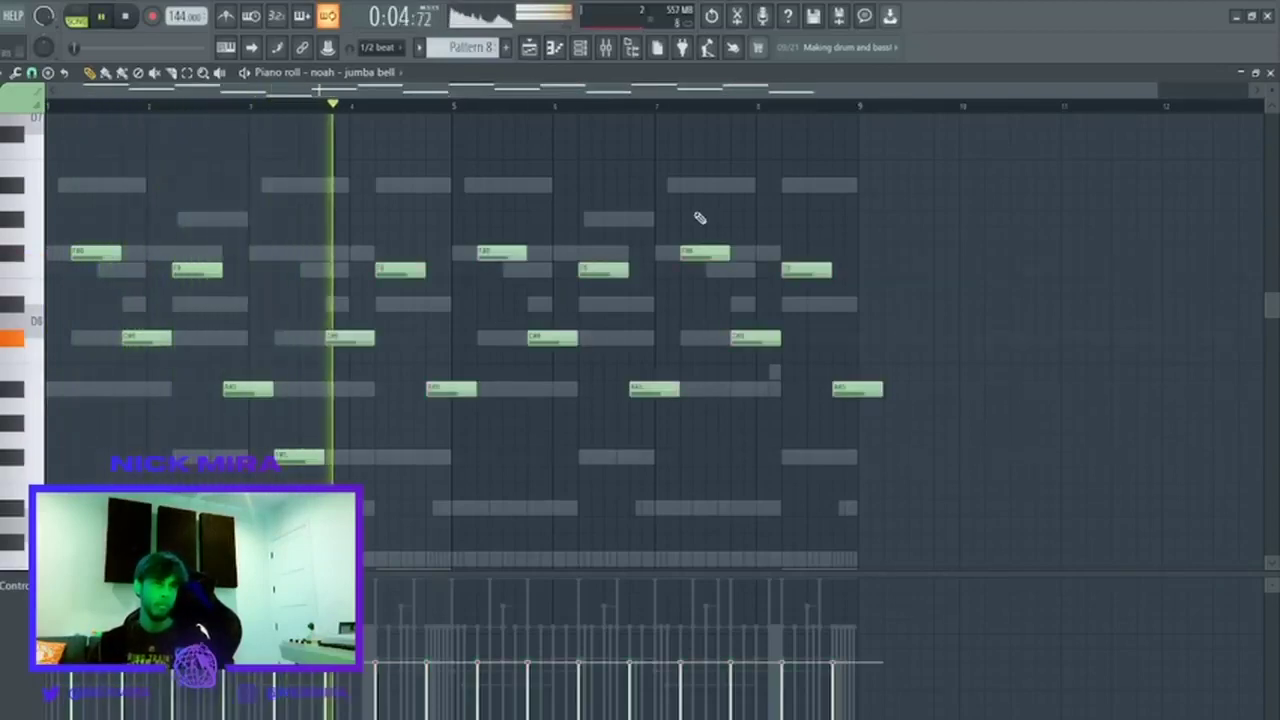
{"action": "left_click_drag", "start_coordinate": [694, 217], "coordinate": [697, 286]}
{"action": "key", "text": "ctrl+Down"}
{"action": "key", "text": "ctrl+d"}
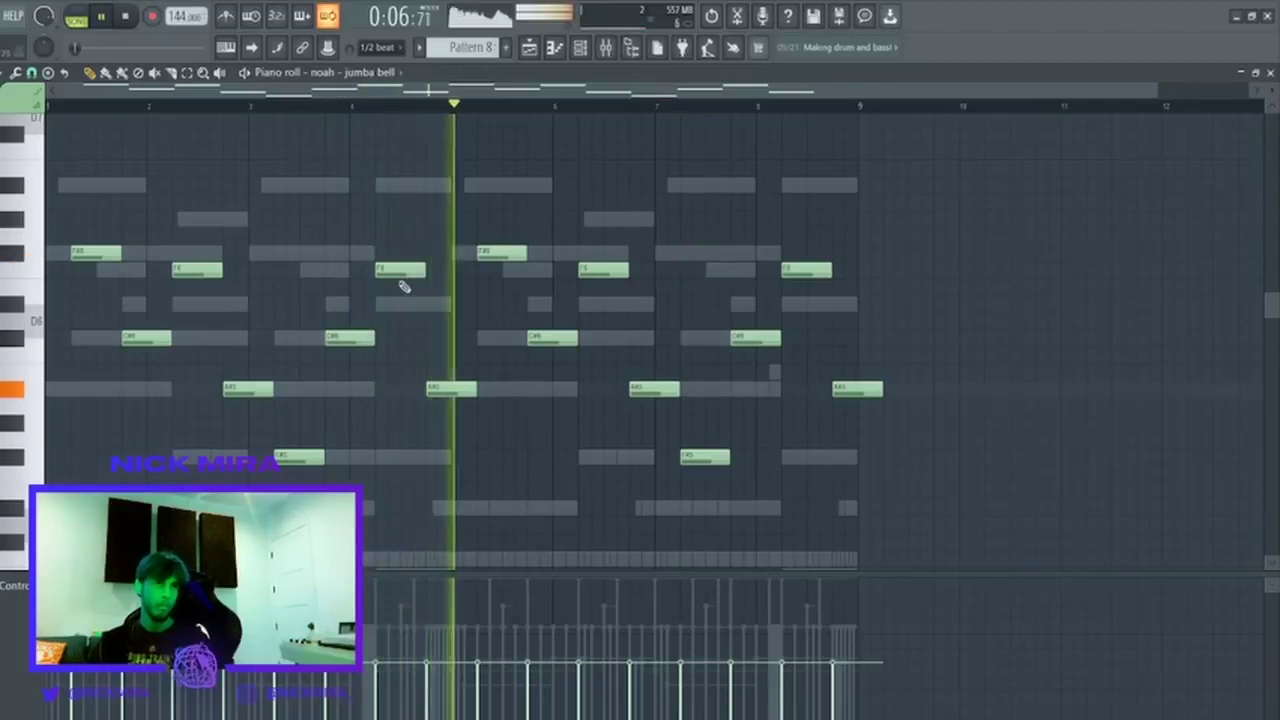
Change the F6 notes in bars 4 and 8 of the jumba bell melody to F#5.
{"action": "left_click_drag", "start_coordinate": [402, 282], "coordinate": [396, 256]}
{"action": "left_click_drag", "start_coordinate": [836, 285], "coordinate": [782, 218]}
{"action": "key", "text": "ctrl+Down"}
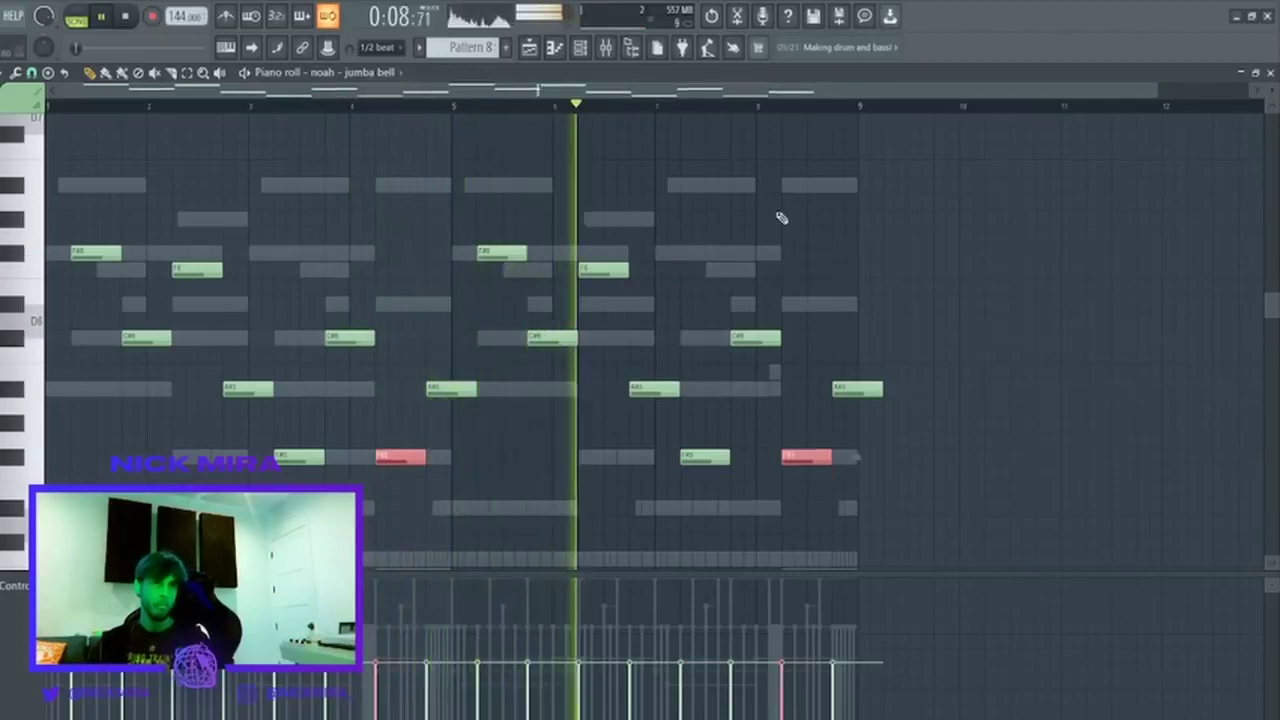
{"action": "key", "text": "ctrl+d"}
Shorten all the jumba bell melody notes to half their length and return to the channel rack.
{"action": "key", "text": "ctrl+a"}
{"action": "mouse_move", "coordinate": [882, 389]}
{"action": "left_mouse_down"}
{"action": "mouse_move", "coordinate": [847, 390]}
{"action": "mouse_move", "coordinate": [866, 389]}
{"action": "left_mouse_up"}
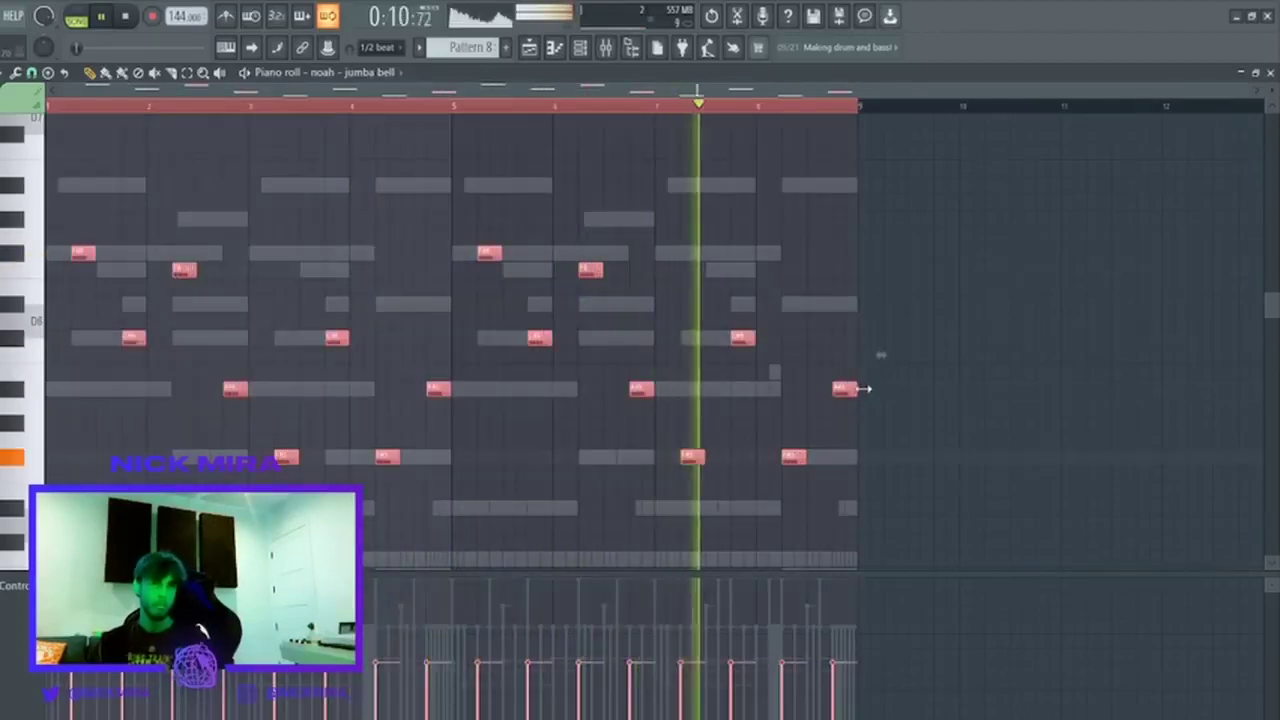
{"action": "key", "text": "ctrl+d"}
{"action": "key", "text": "Escape"}
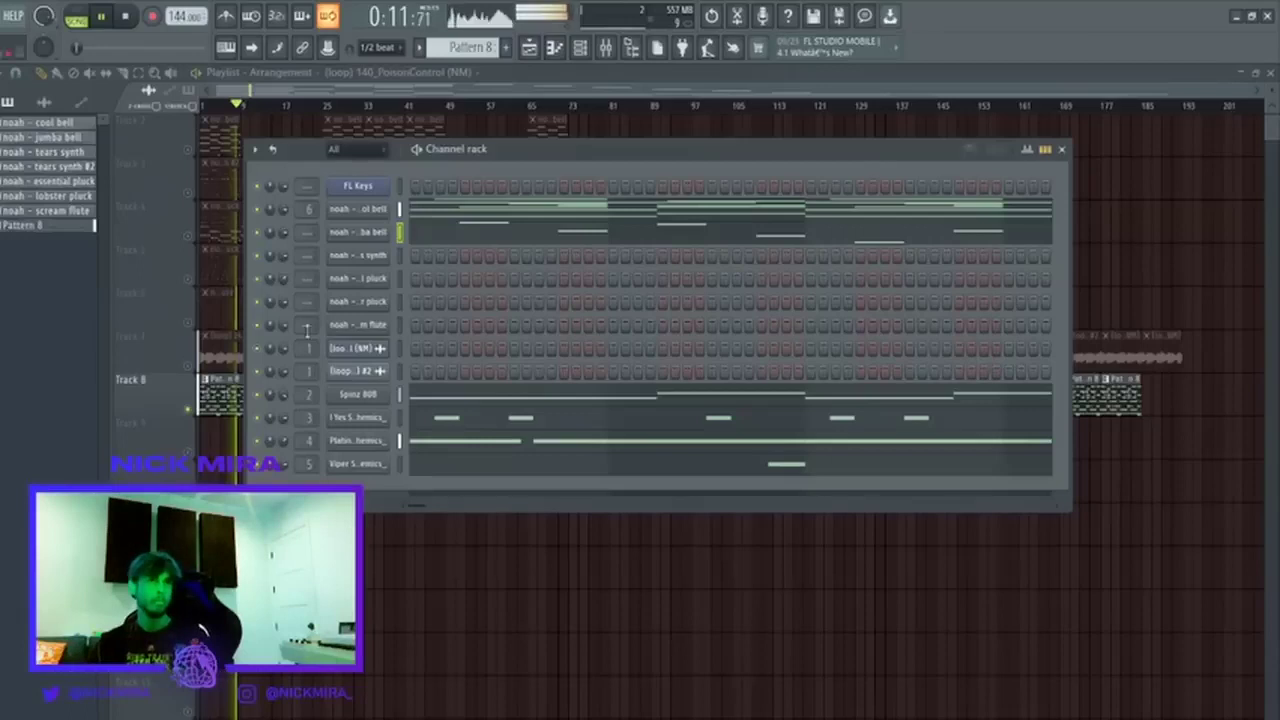
Move the melody to the tears synth channel and lower its F#6 and F6 notes by an octave.
{"action": "left_click", "coordinate": [397, 257]}
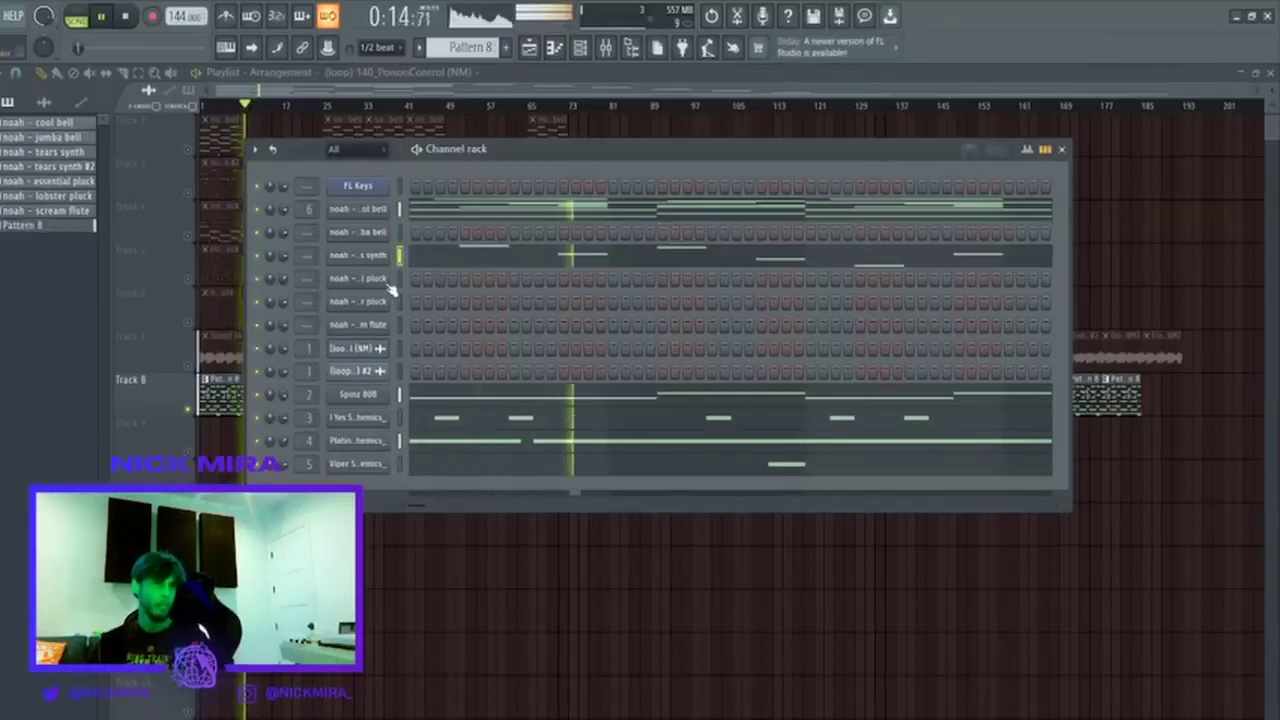
{"action": "key", "text": "F7"}
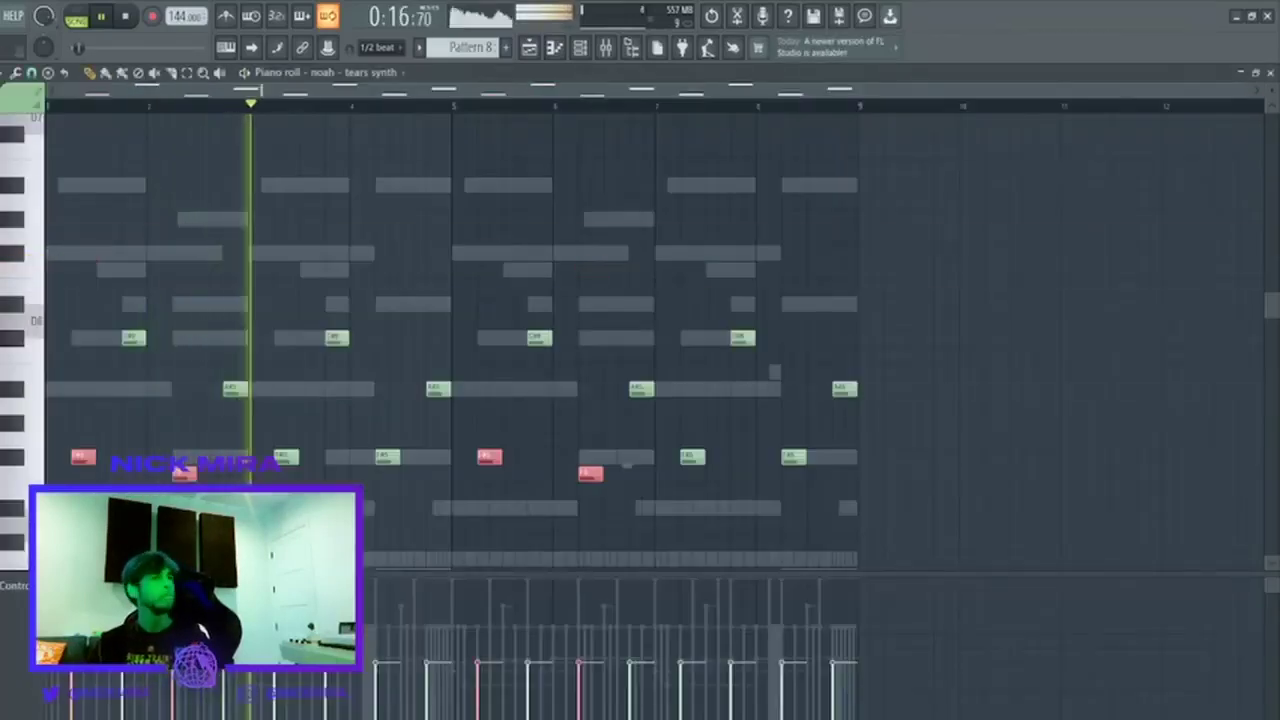
{"action": "key", "text": "ctrl+a"}
{"action": "key", "text": "ctrl+d"}
{"action": "key", "text": "F7"}
Move the melody to the essential pluck channel and position it to start on the second beat of bar 1.
{"action": "key", "text": "ctrl+x"}
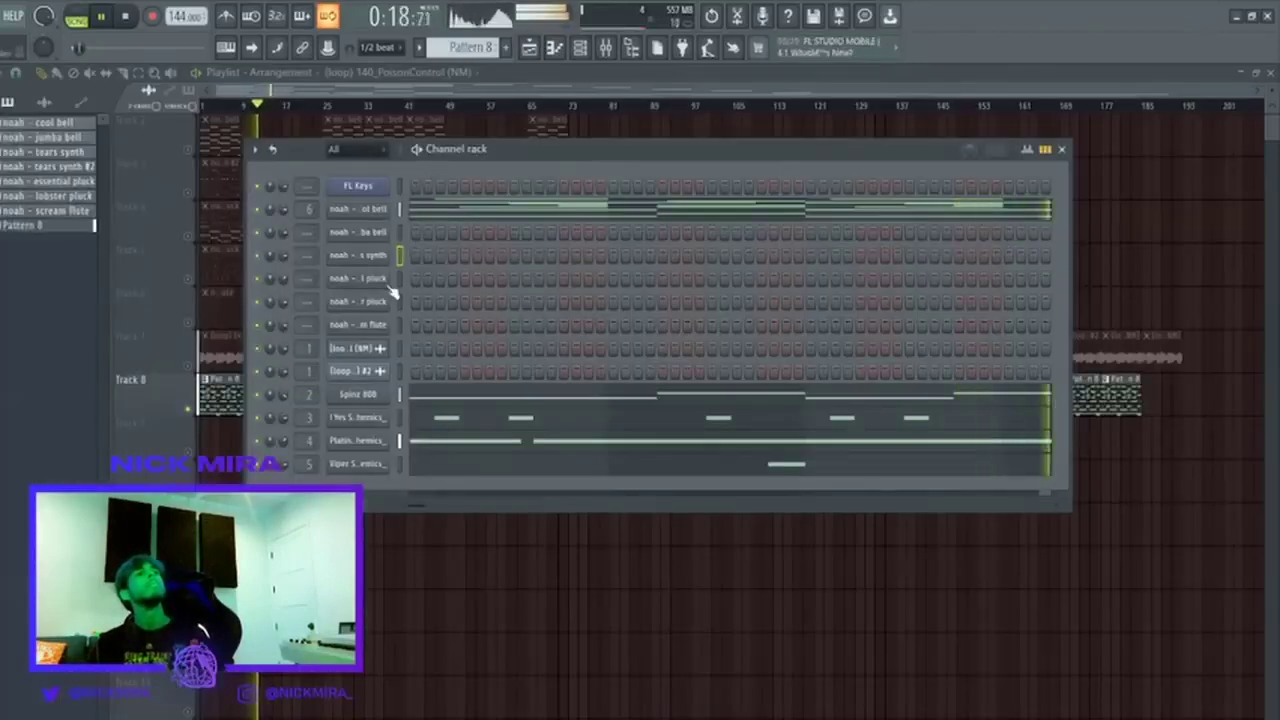
{"action": "left_click", "coordinate": [397, 280]}
{"action": "key", "text": "F7"}
{"action": "key", "text": "ctrl+a"}
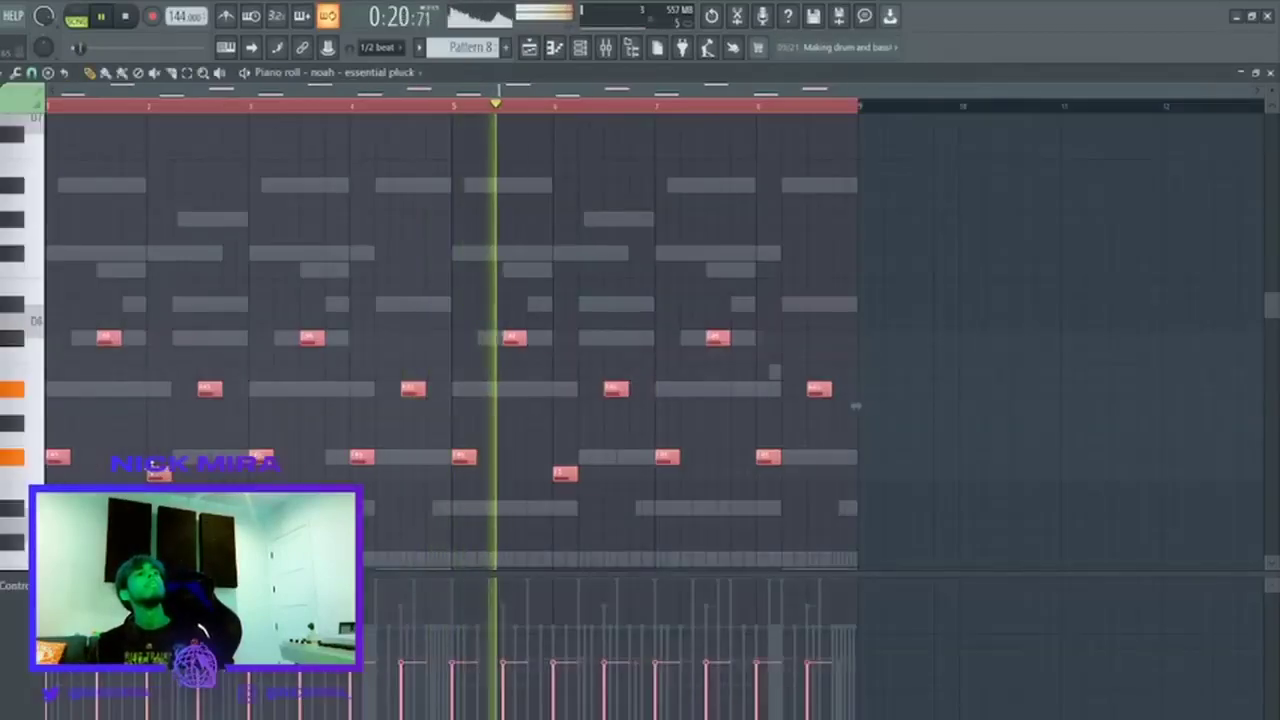
{"action": "key", "text": "shift+Right"}
{"action": "key", "text": "shift+Right"}
Lower all C#6 notes of the essential pluck melody by an octave and play it back.
{"action": "key", "text": "space"}
{"action": "key", "text": "space"}
{"action": "left_click", "coordinate": [86, 391], "text": "ctrl"}
{"action": "left_click", "coordinate": [36, 325], "text": "ctrl"}
{"action": "key", "text": "space"}
{"action": "key", "text": "space"}
{"action": "key", "text": "ctrl+Down"}
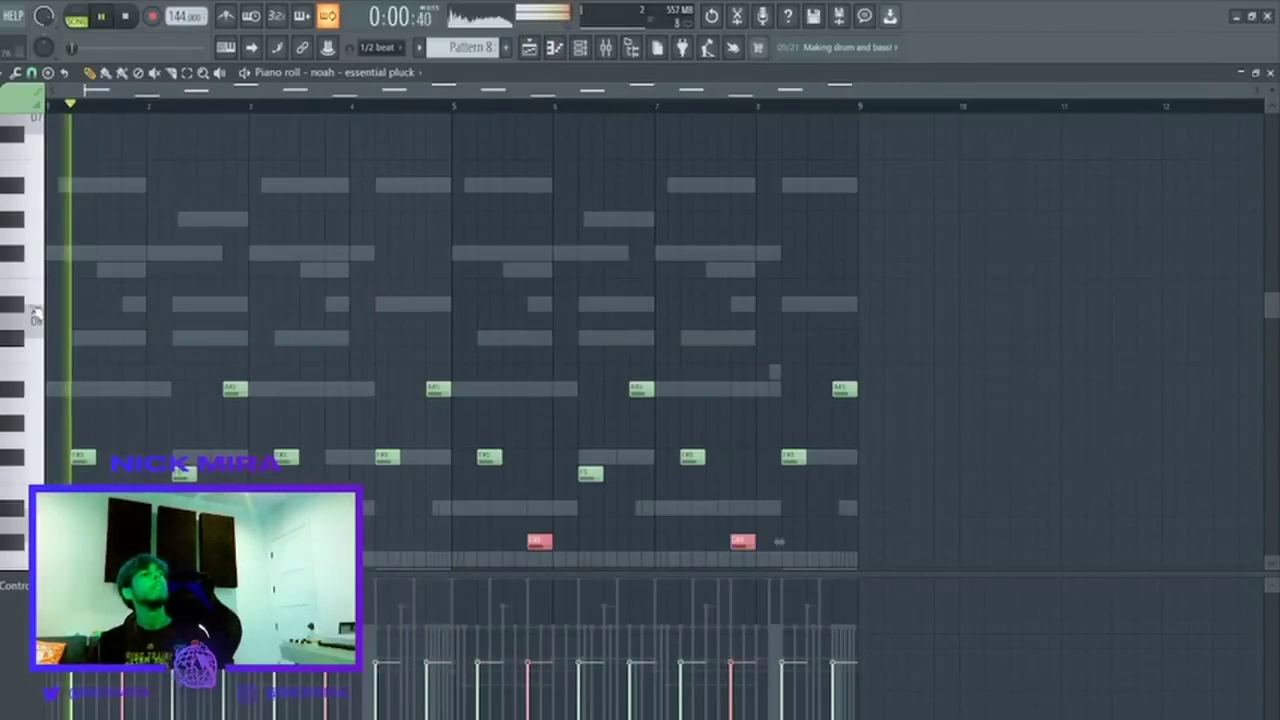
Lower all A#5 notes of the essential pluck melody by an octave to A#4.
{"action": "left_click", "coordinate": [260, 366], "text": "ctrl"}
{"action": "left_click", "coordinate": [12, 388], "text": "ctrl"}
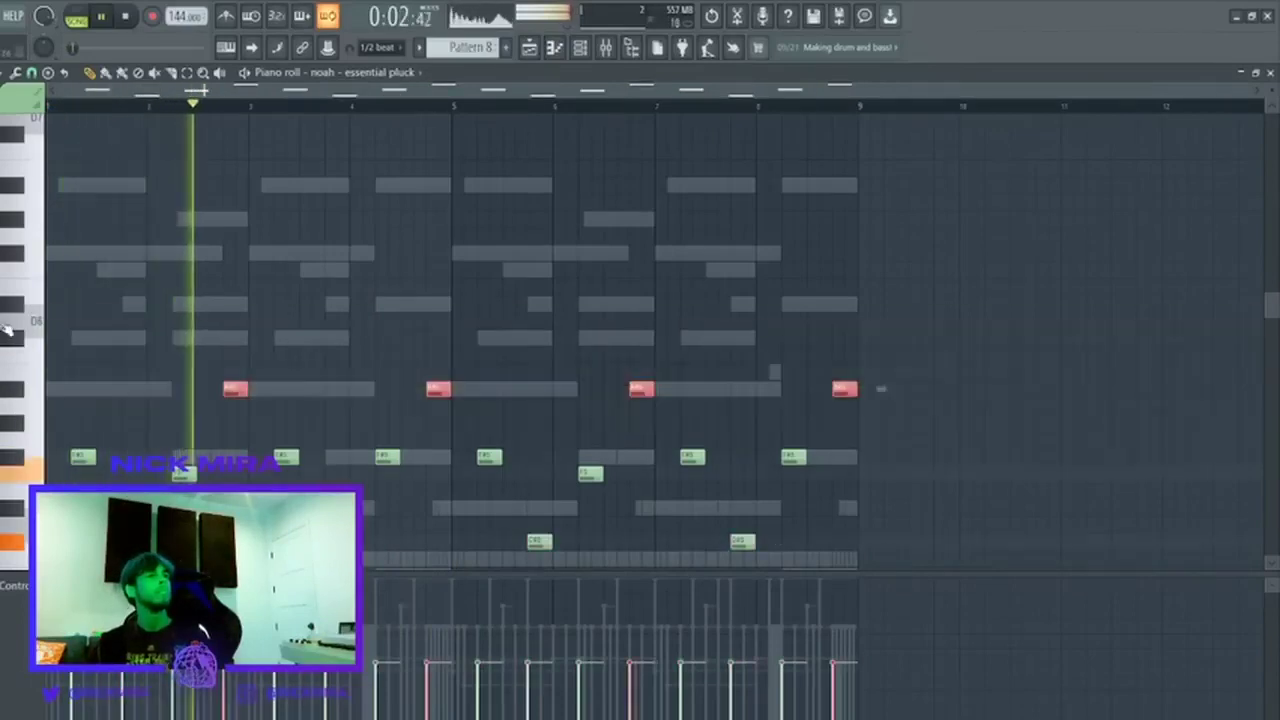
{"action": "key", "text": "ctrl+Down"}
{"action": "scroll", "coordinate": [323, 346], "scroll_direction": "down", "scroll_amount": 3}
{"action": "scroll", "coordinate": [325, 312], "scroll_direction": "down", "scroll_amount": 1}
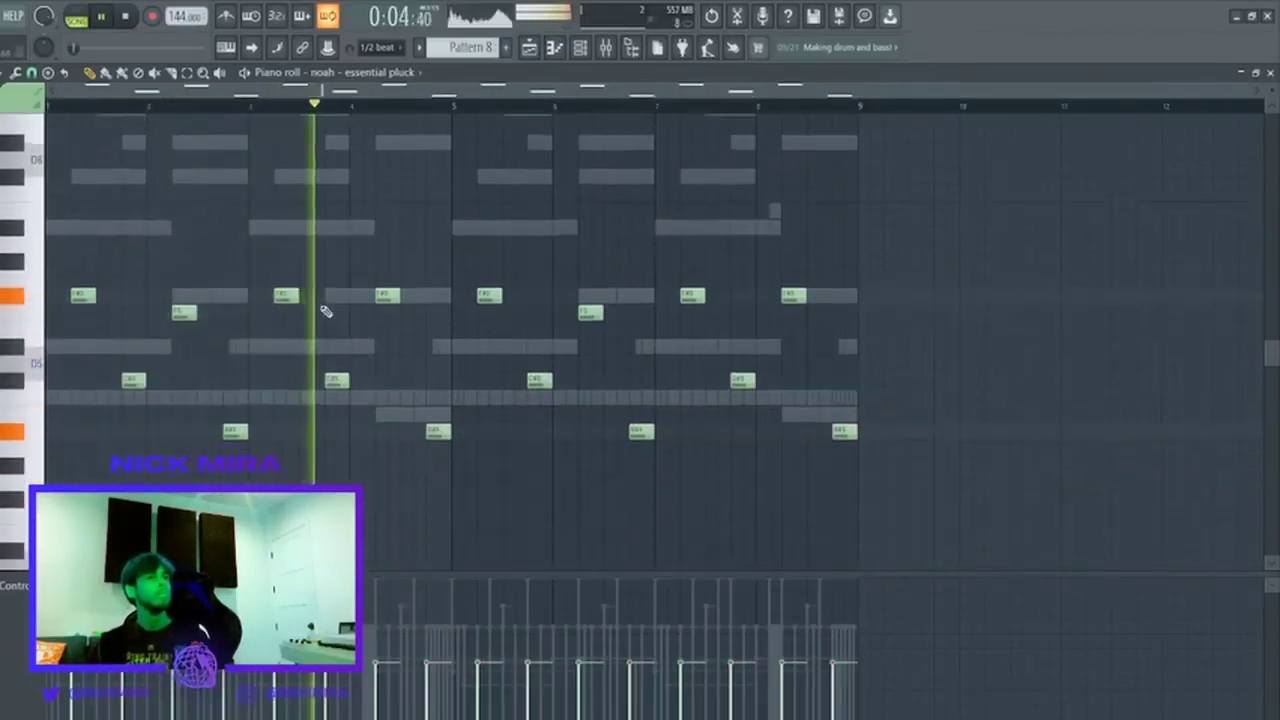
Move the melody from the essential pluck channel to the lobster pluck channel.
{"action": "key", "text": "Escape"}
{"action": "key", "text": "ctrl+x"}
{"action": "left_click", "coordinate": [399, 303]}
{"action": "key", "text": "ctrl+v"}
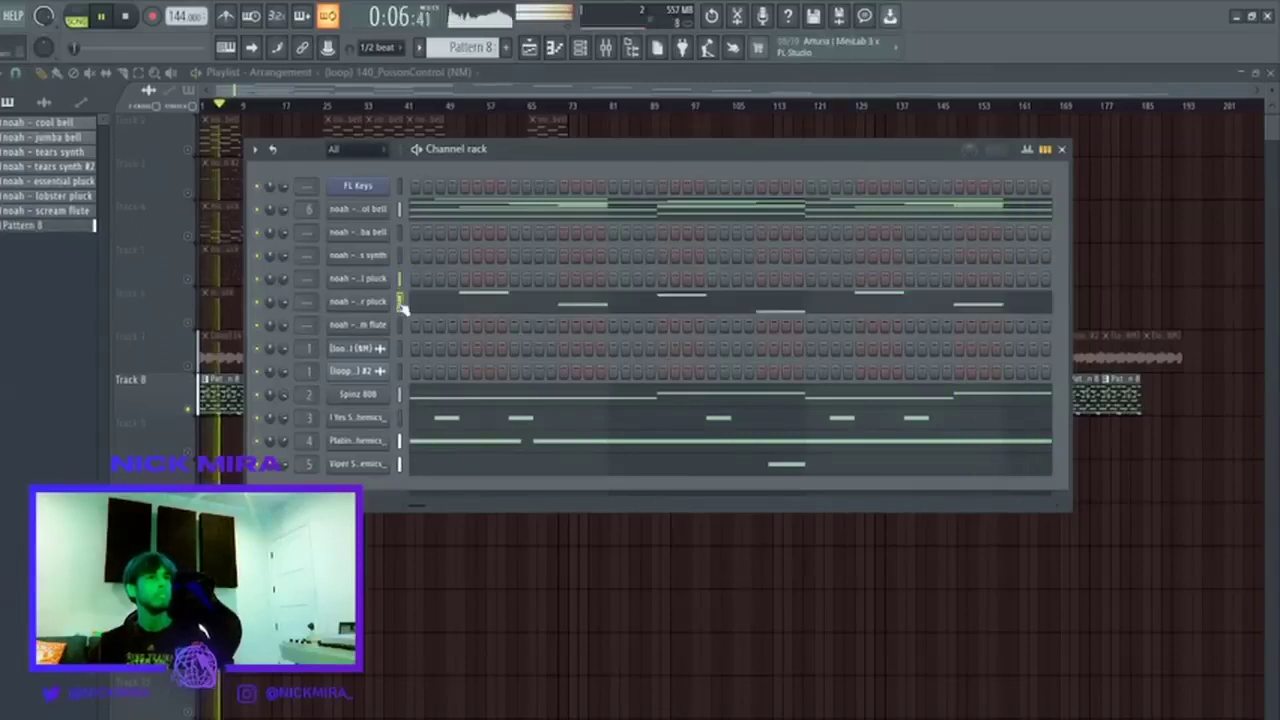
Move the chord part from the cool bell channel to the FL Keys channel.
{"action": "left_click", "coordinate": [399, 210]}
{"action": "key", "text": "ctrl+v"}
{"action": "key", "text": "ctrl+z"}
{"action": "key", "text": "ctrl+x"}
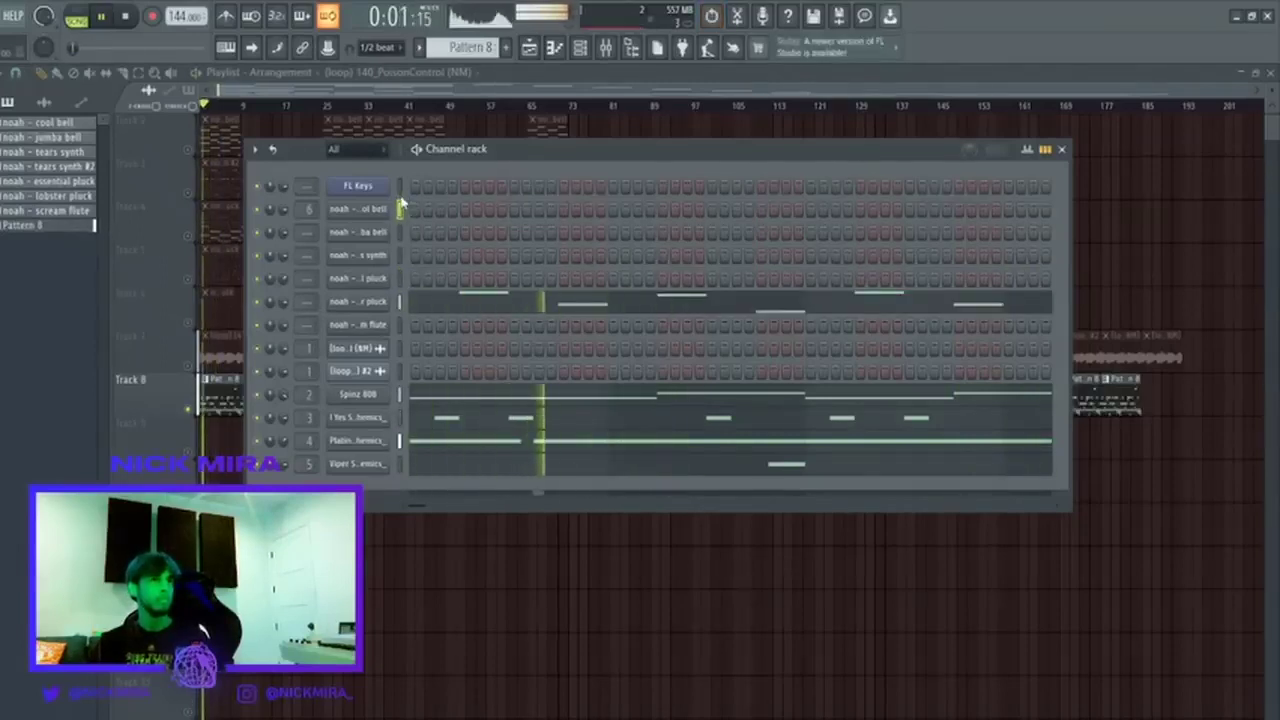
{"action": "left_click", "coordinate": [399, 187]}
{"action": "key", "text": "ctrl+v"}
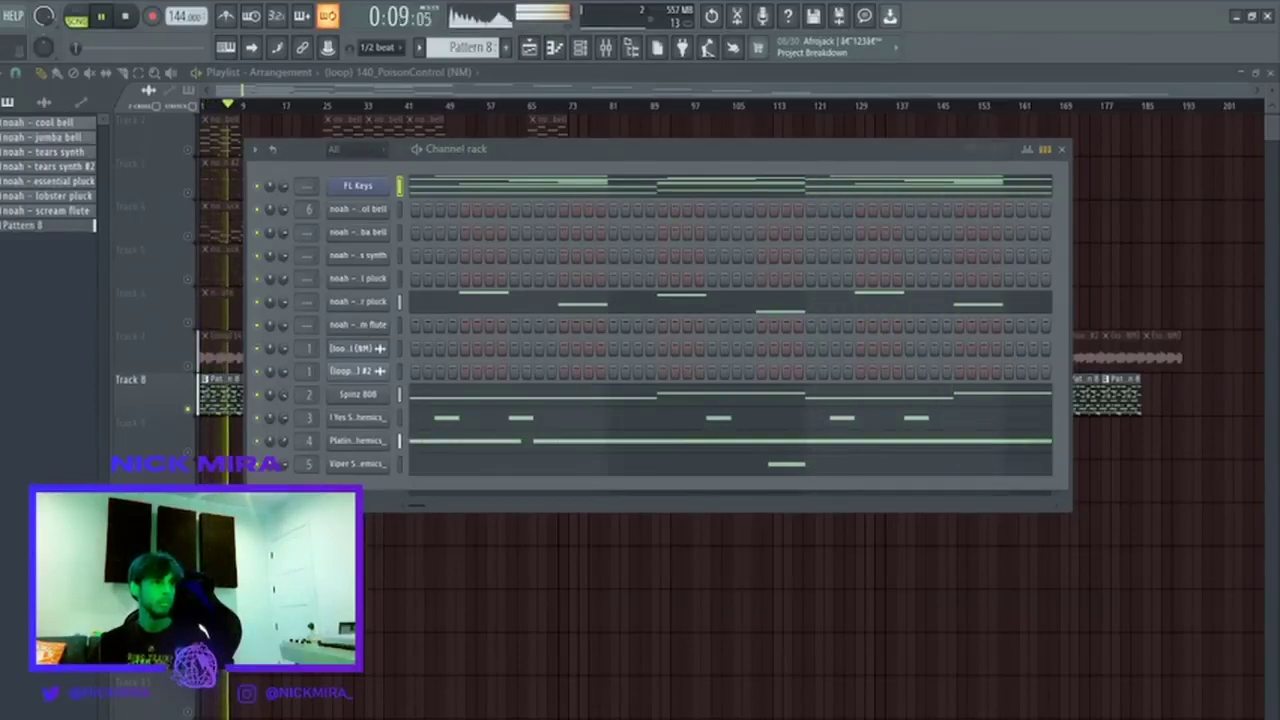
Move the chords onto a new Astral Oneshot Pluck channel and adjust its volume envelope.
{"action": "left_click_drag", "start_coordinate": [378, 245], "coordinate": [358, 181]}
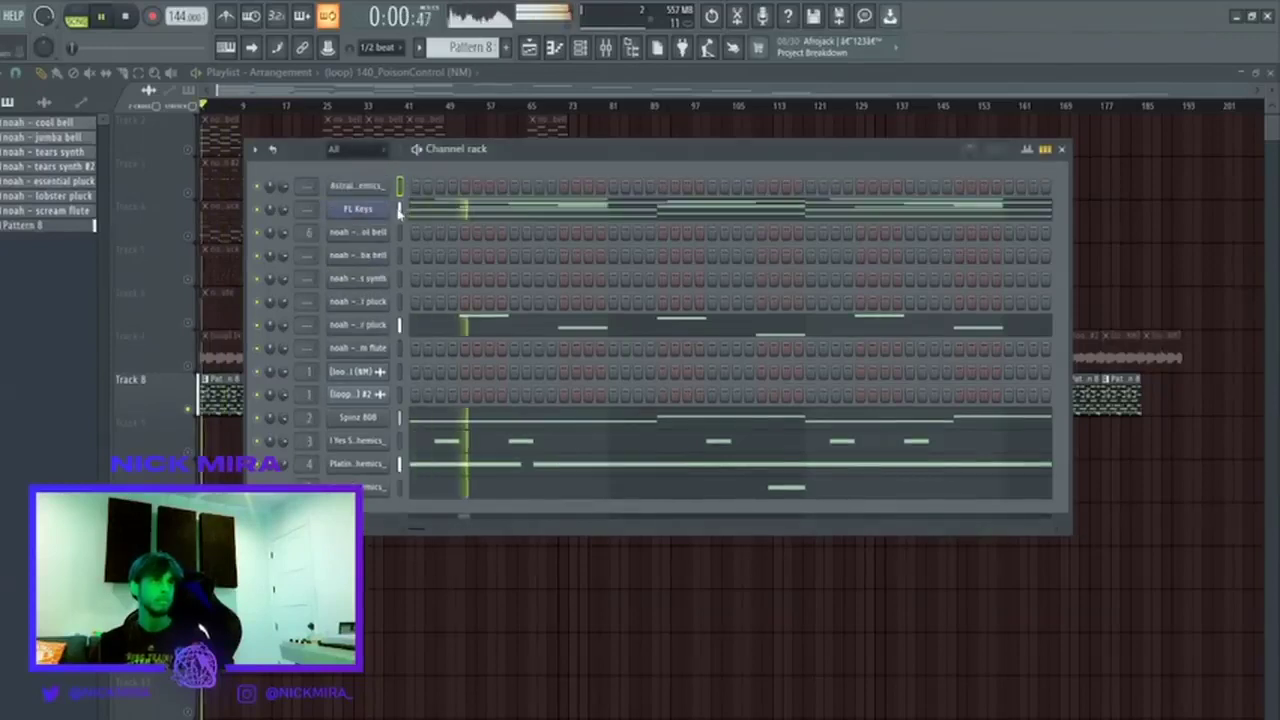
{"action": "left_click", "coordinate": [358, 188]}
{"action": "key", "text": "space"}
{"action": "left_click_drag", "start_coordinate": [167, 443], "coordinate": [165, 482]}
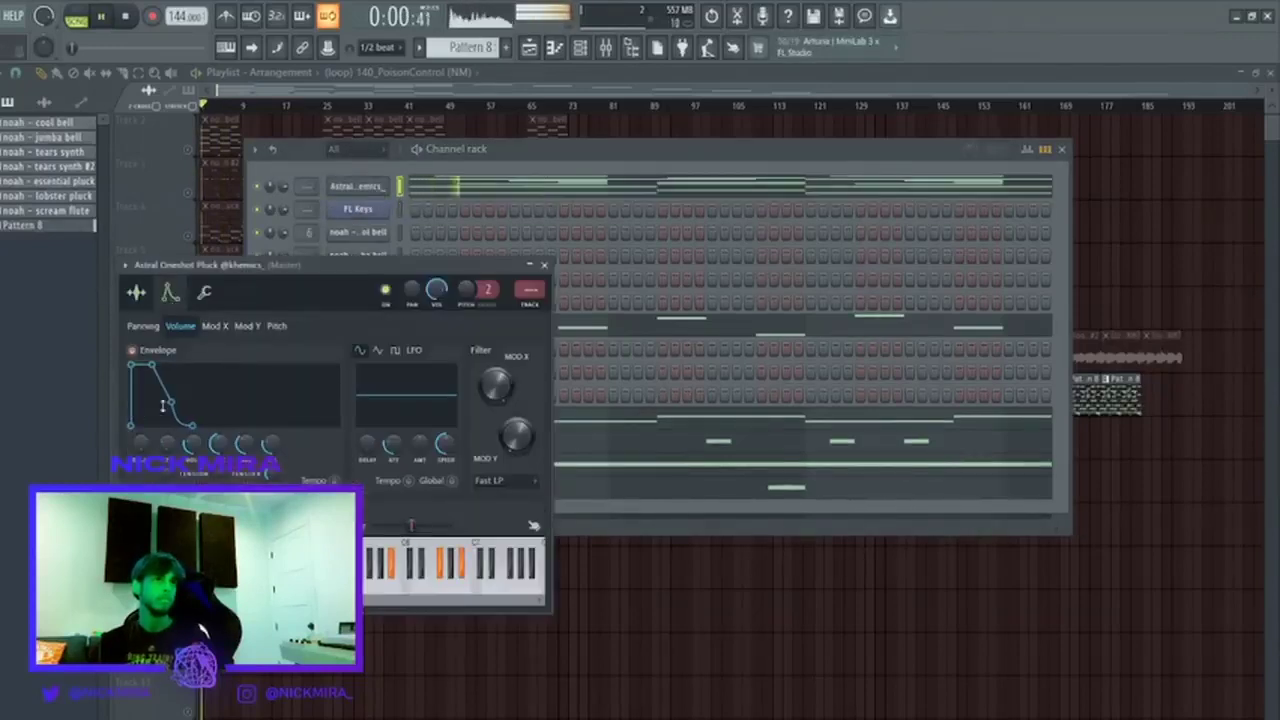
Transpose the Astral Oneshot Pluck chords down an octave and play them back.
{"action": "left_click", "coordinate": [442, 183]}
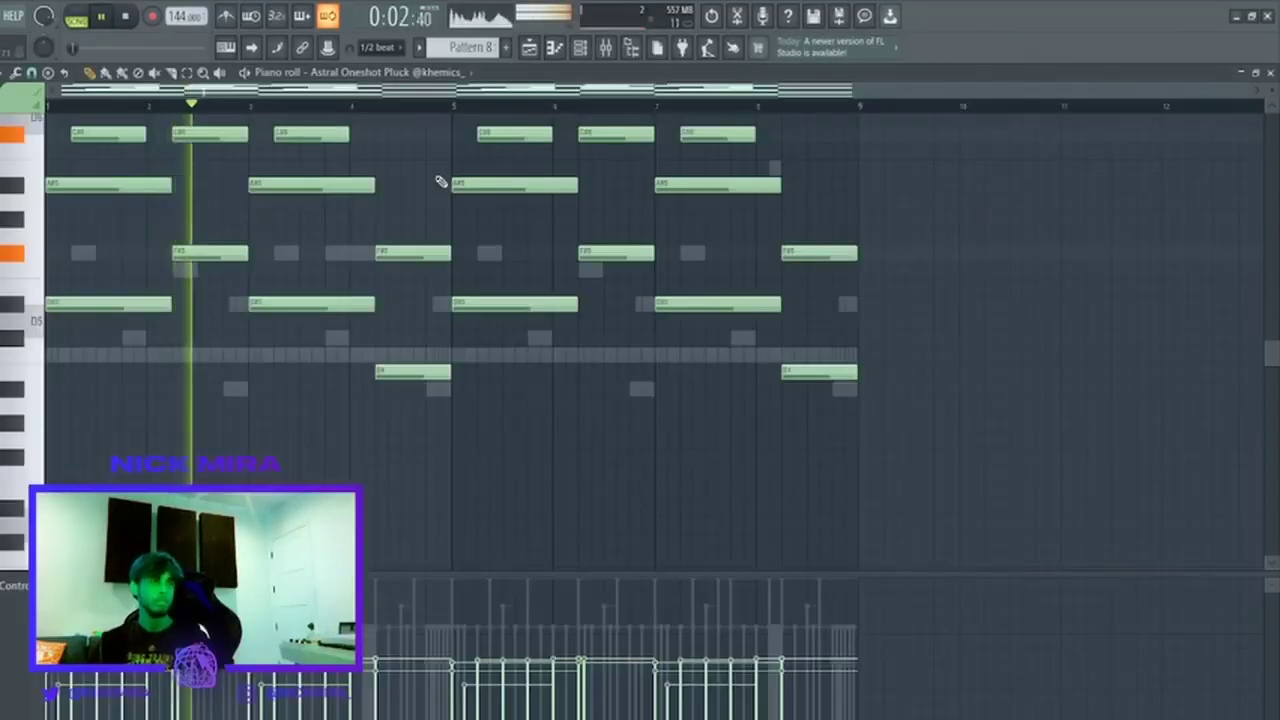
{"action": "key", "text": "ctrl+Down"}
{"action": "key", "text": "space"}
{"action": "key", "text": "space"}
{"action": "key", "text": "Escape"}
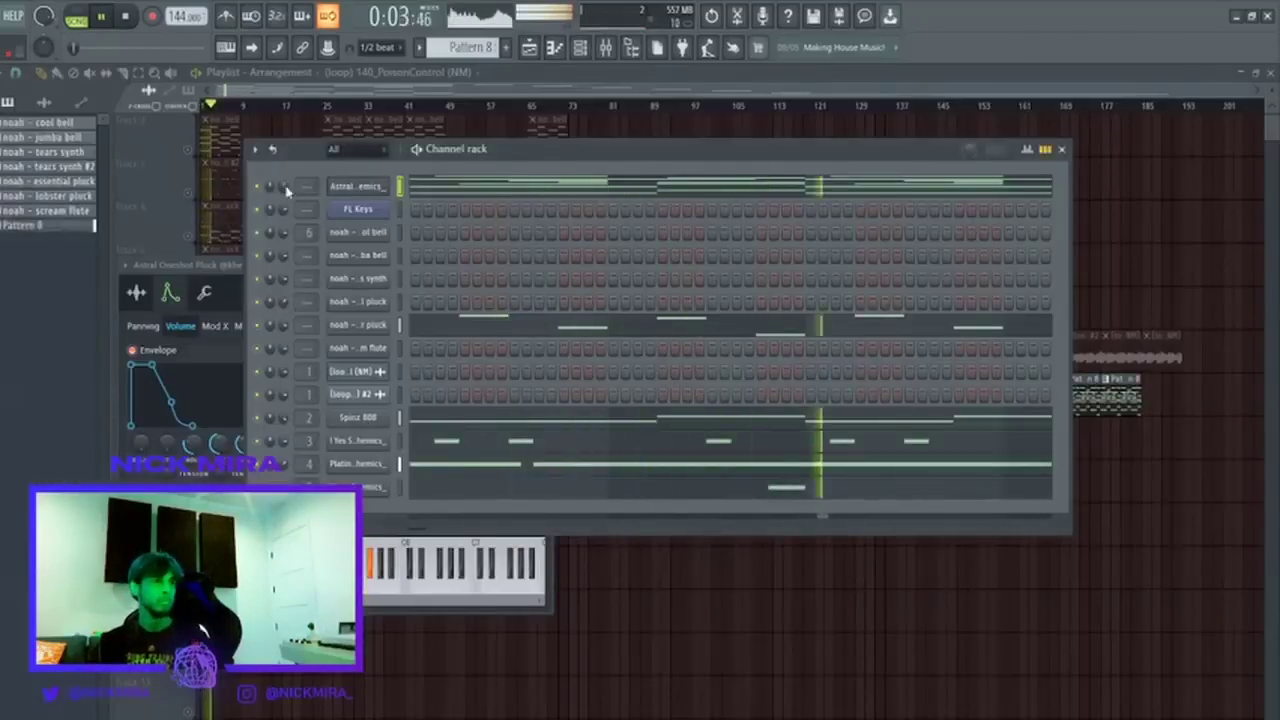
Add a Misty Oneshot Pluck channel and enter A#4, G#4, C#5 and F#4 at the starts of bars 1 to 4.
{"action": "key", "text": "space"}
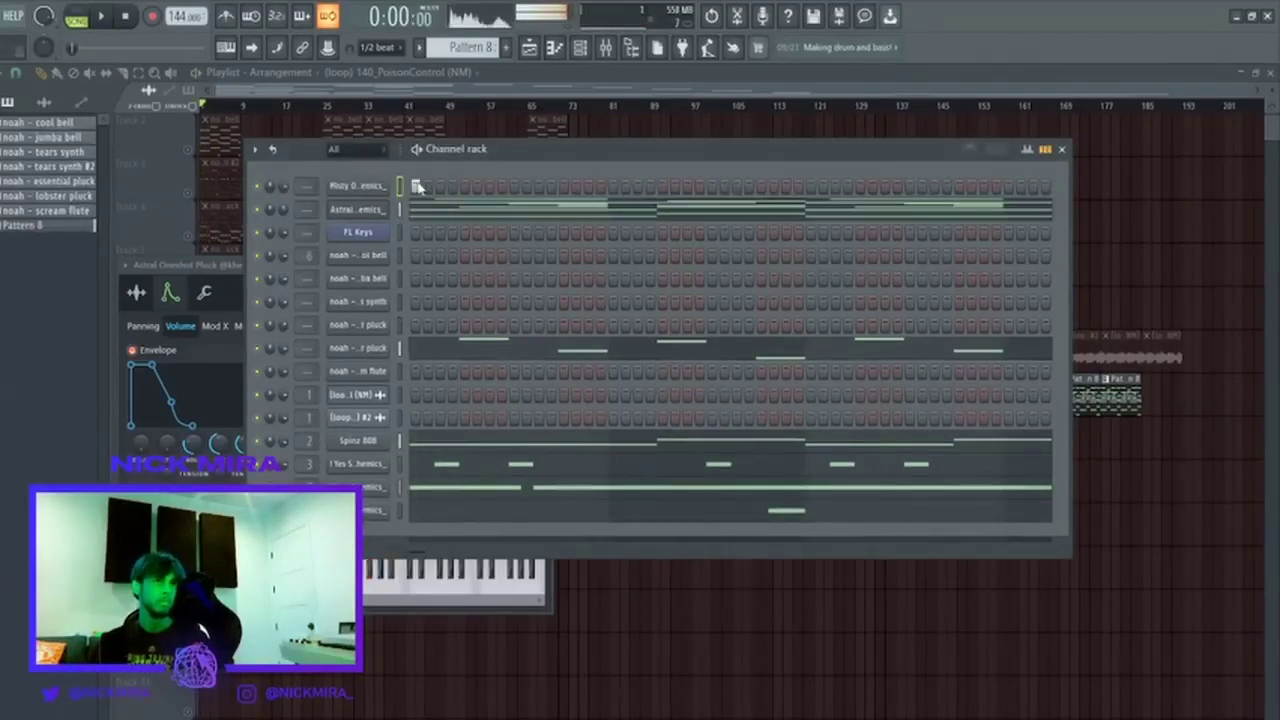
{"action": "left_click", "coordinate": [424, 186]}
{"action": "key", "text": "space"}
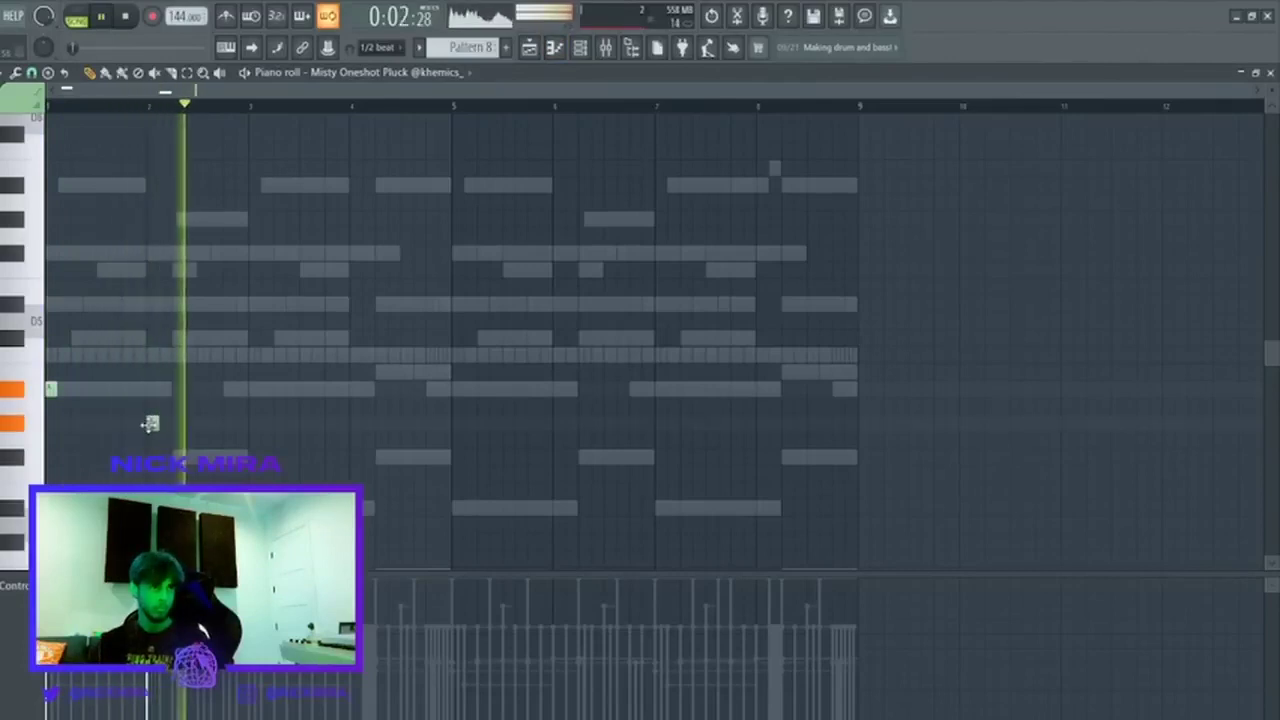
{"action": "left_click", "coordinate": [254, 340]}
{"action": "key", "text": "space"}
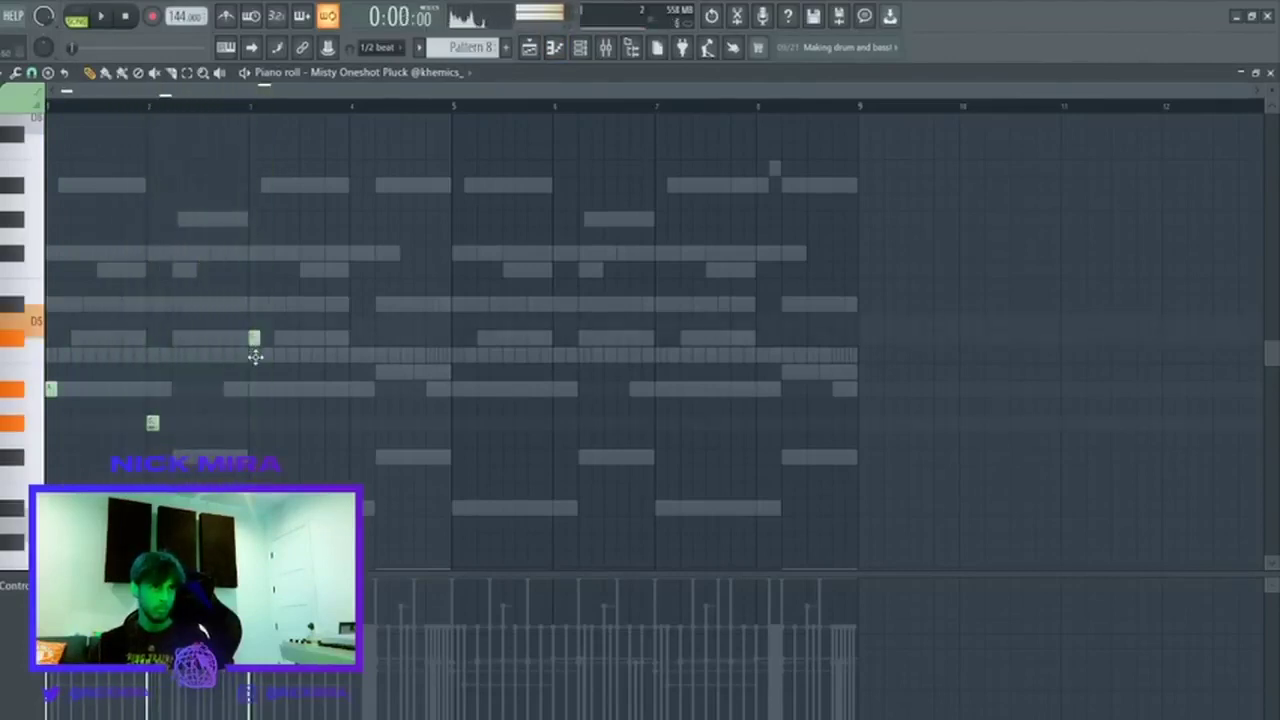
{"action": "left_click", "coordinate": [348, 456]}
{"action": "key", "text": "space"}
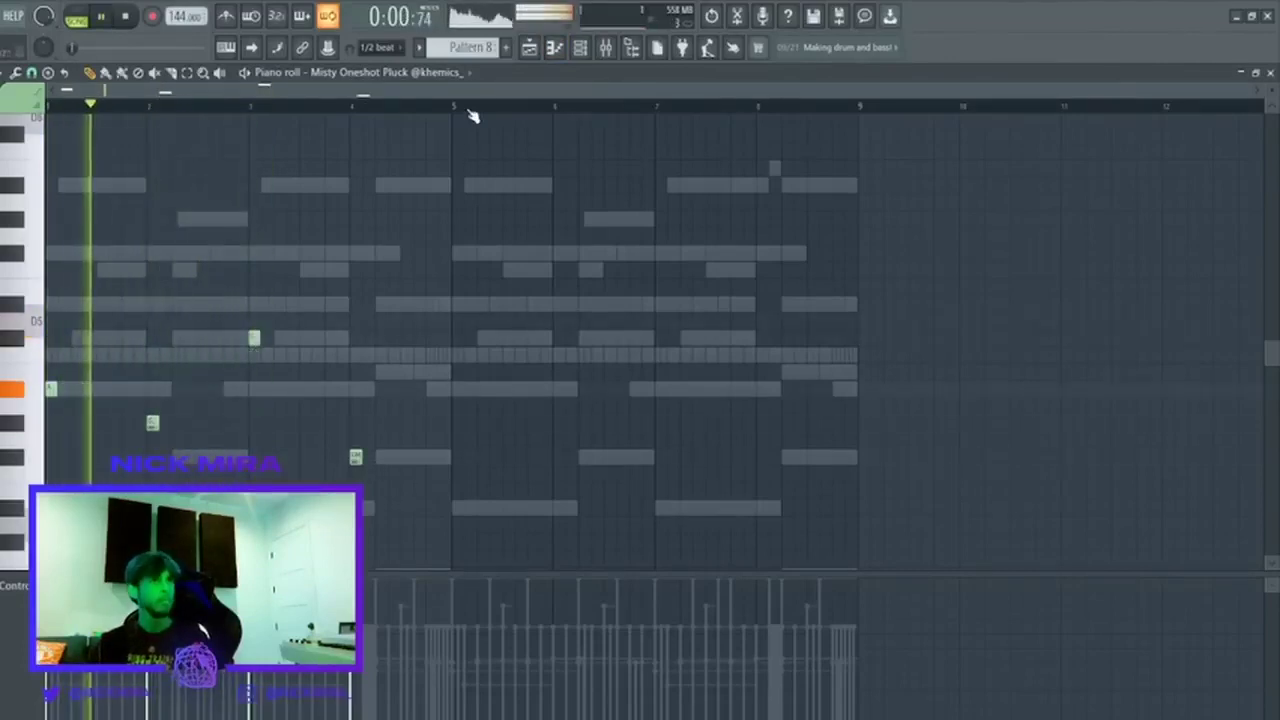
Duplicate the four Misty Oneshot Pluck notes from bars 1 to 4 into bars 5 to 8.
{"action": "key", "text": "ctrl+d"}
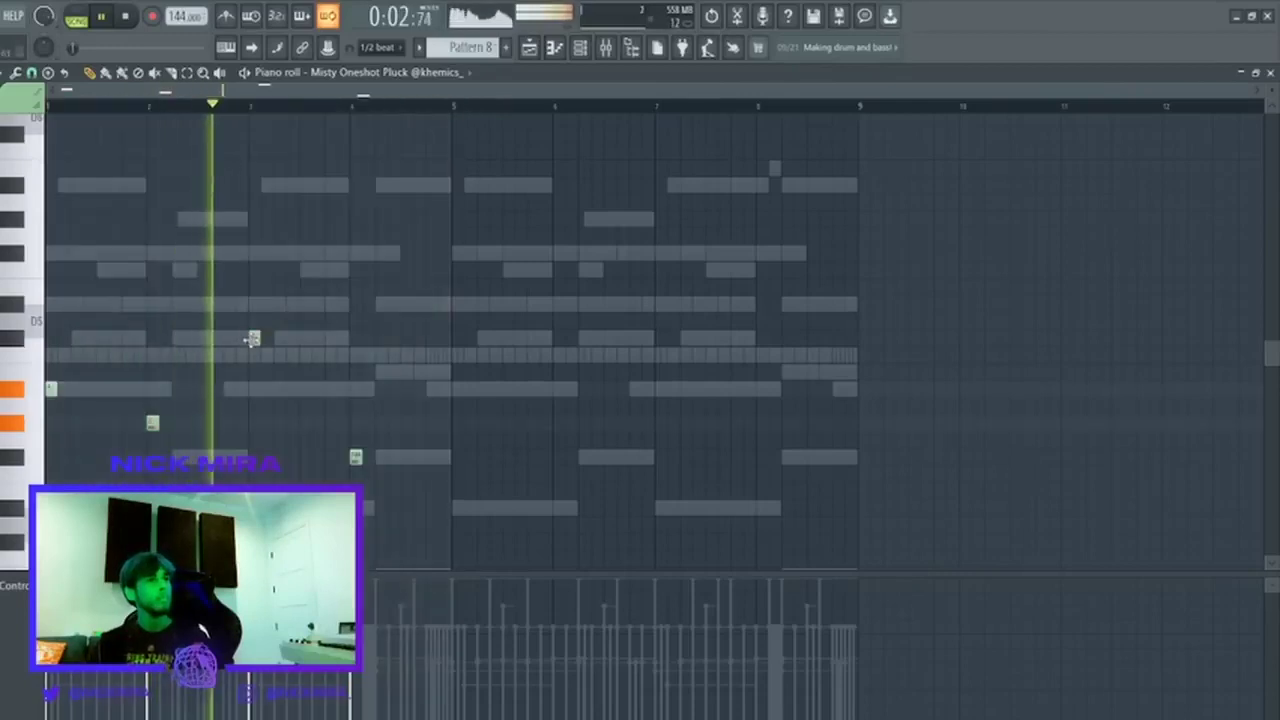
{"action": "key", "text": "ctrl+a"}
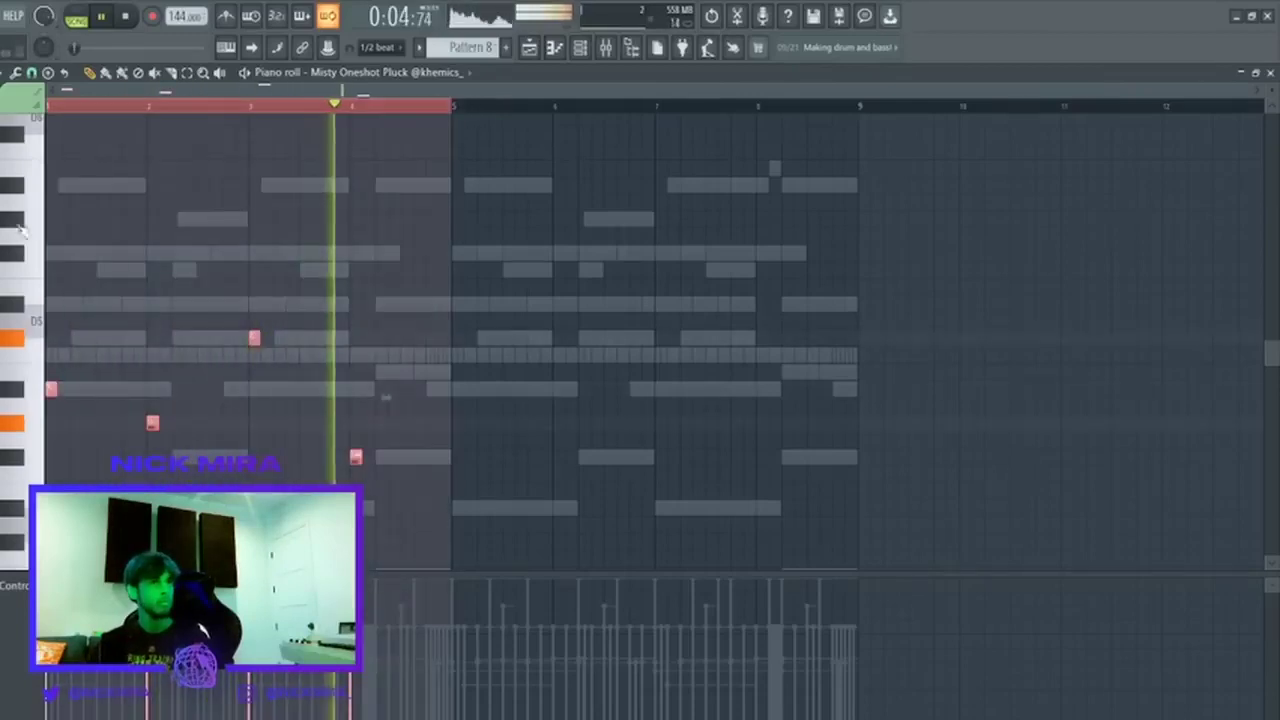
{"action": "key", "text": "ctrl+b"}
{"action": "key", "text": "ctrl+d"}
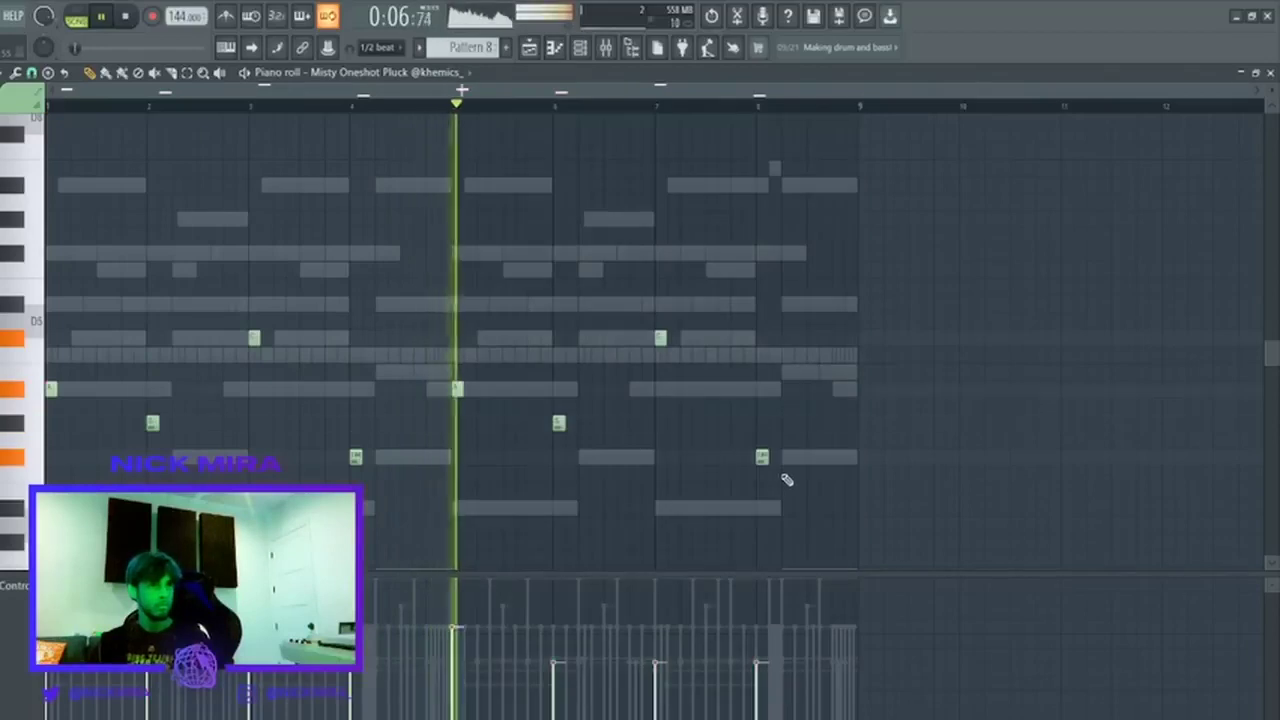
Add F4, F#4 and C#5 on beats 2, 3 and 4 of bar 7 in the Misty Oneshot Pluck part.
{"action": "key", "text": "shift+Left"}
{"action": "key", "text": "shift+Left"}
{"action": "key", "text": "shift+Left"}
{"action": "key", "text": "shift+Left"}
{"action": "key", "text": "shift+Left"}
{"action": "key", "text": "shift+Left"}
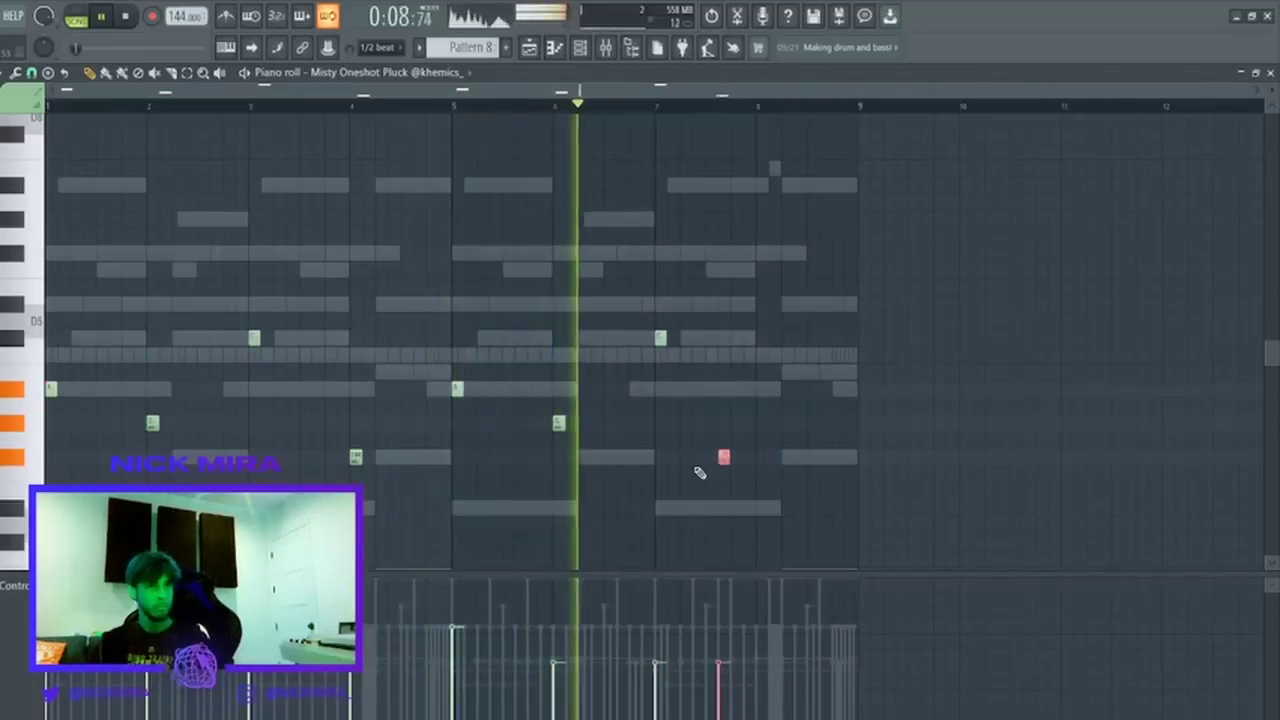
{"action": "key", "text": "shift+Down"}
{"action": "left_click", "coordinate": [711, 457]}
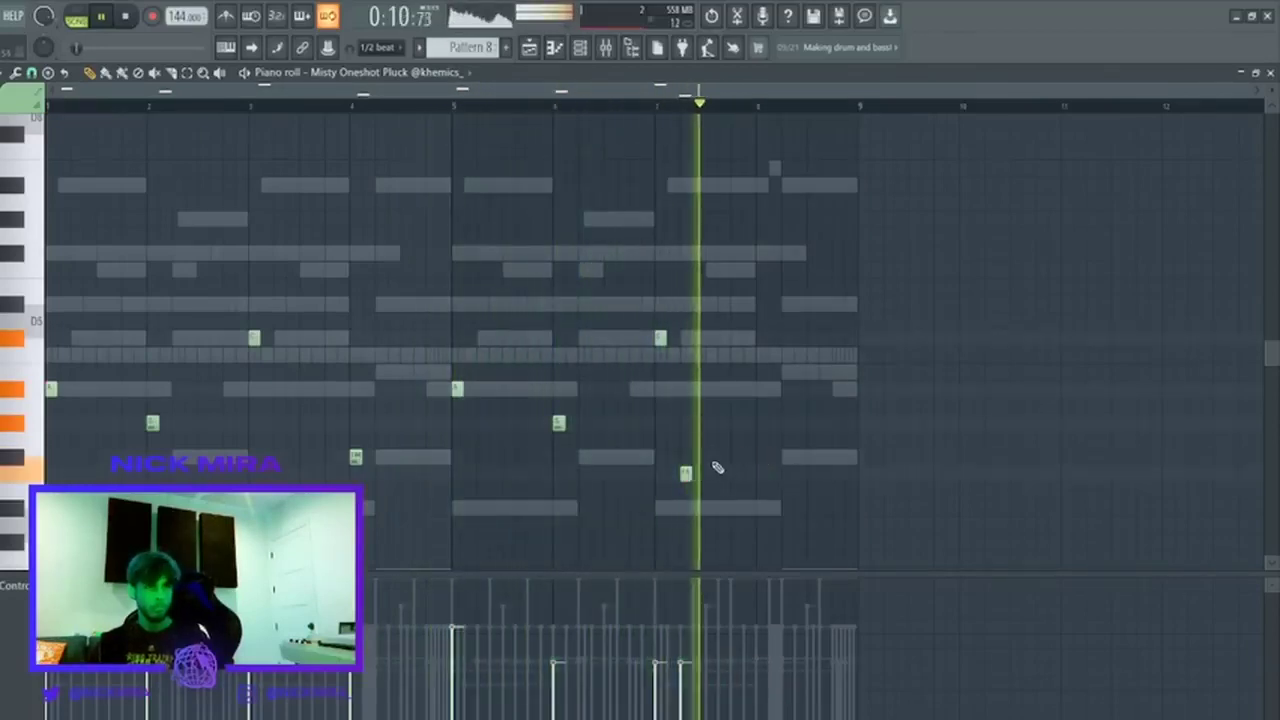
{"action": "key", "text": "space"}
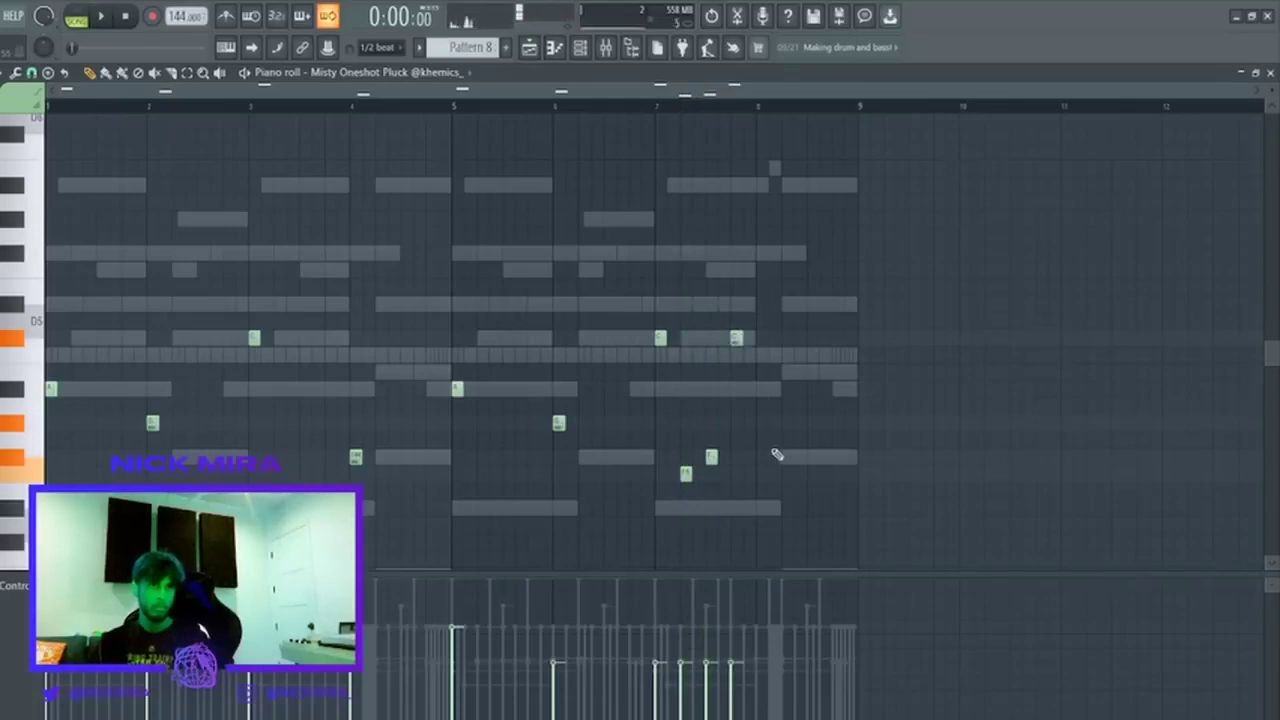
Fill bar 8 with a rising run of F#4, G#4, A#4 and C#5, one note per beat.
{"action": "left_click", "coordinate": [782, 420]}
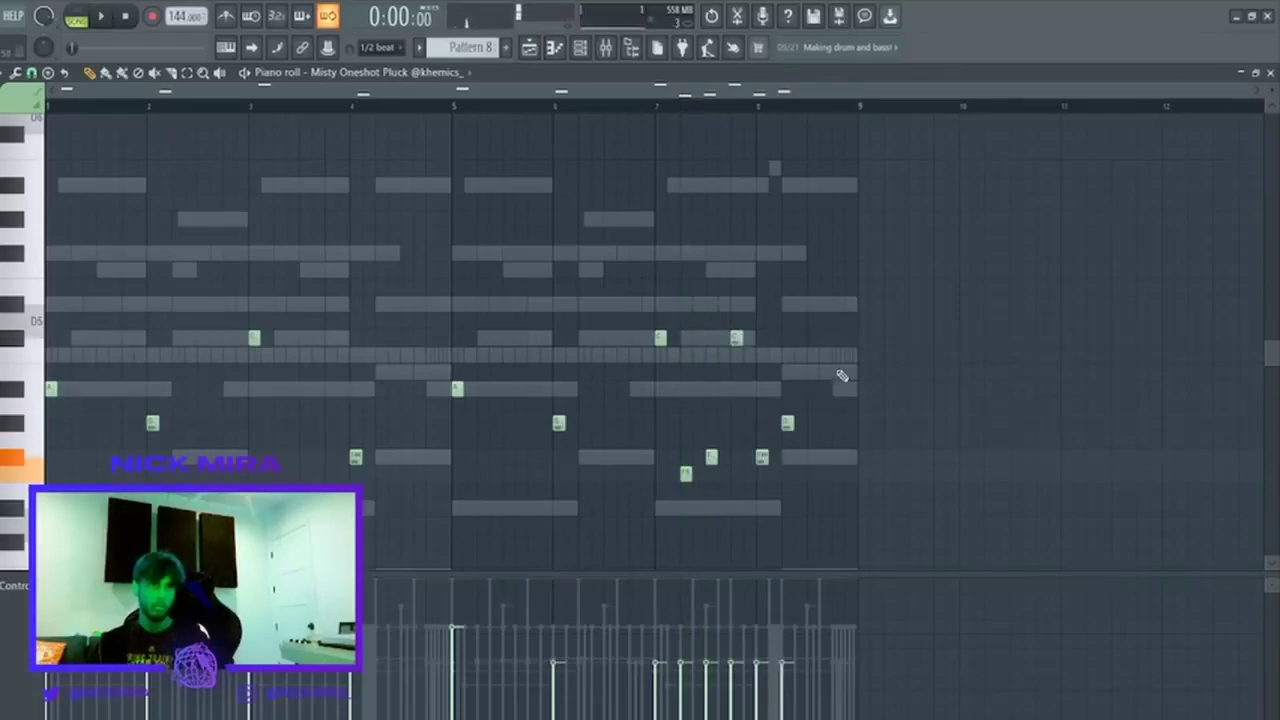
{"action": "left_click", "coordinate": [813, 390]}
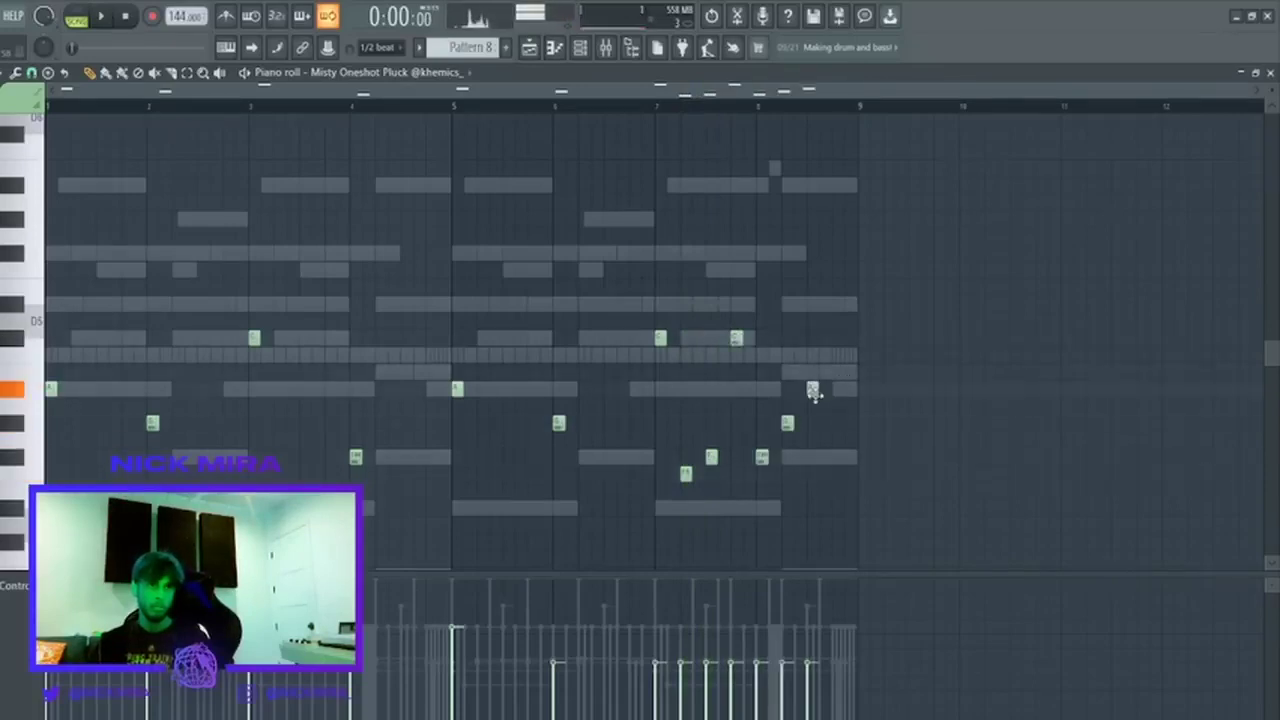
{"action": "key", "text": "space"}
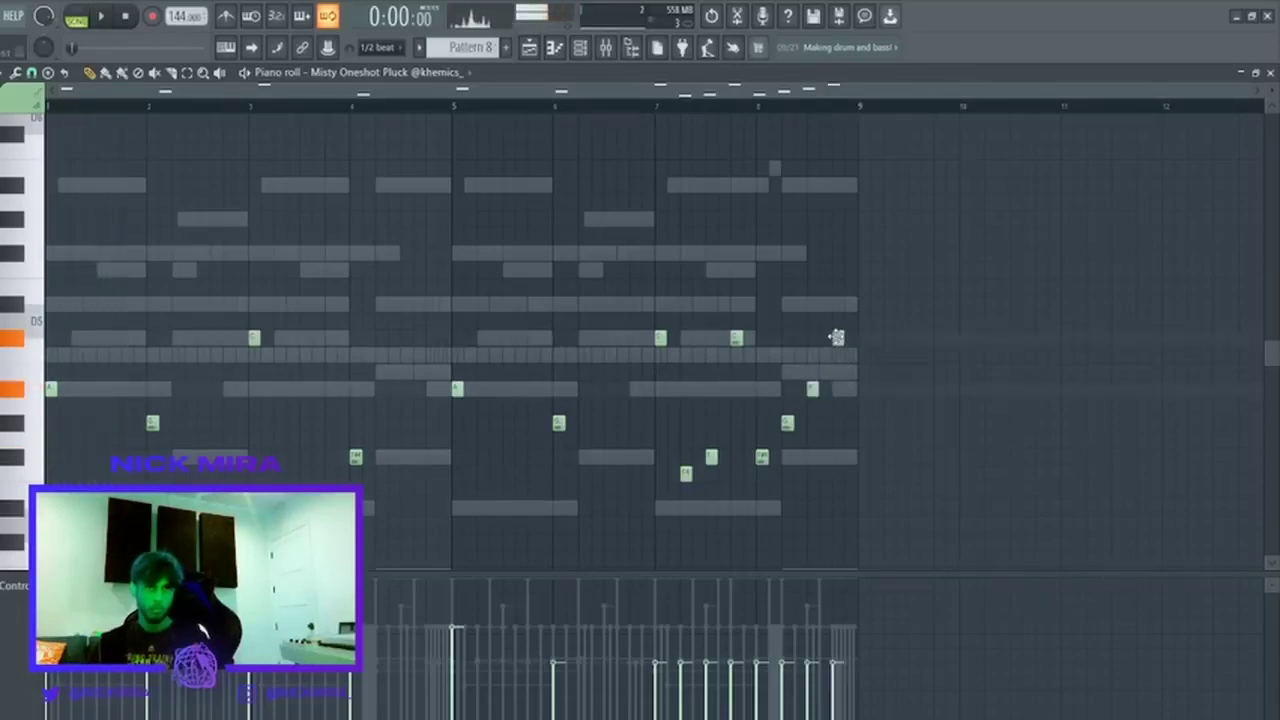
{"action": "key", "text": "space"}
{"action": "right_click", "coordinate": [838, 338]}
{"action": "right_click", "coordinate": [813, 390]}
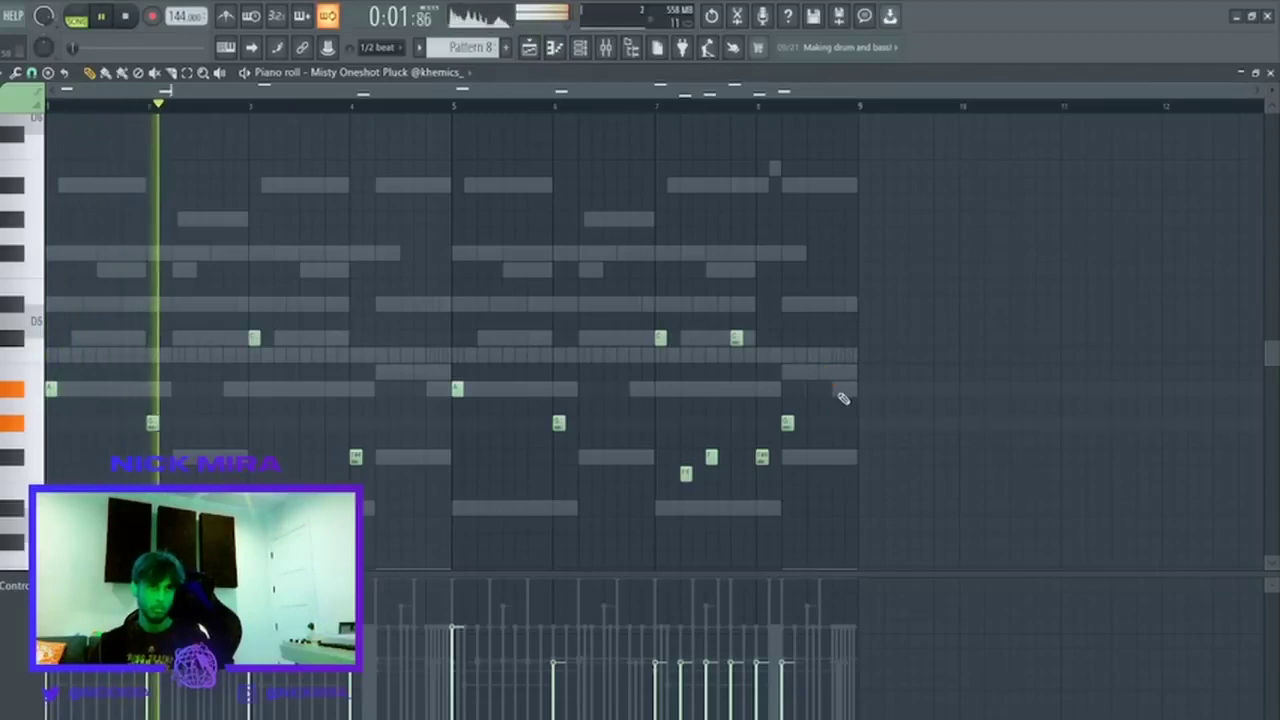
{"action": "left_click", "coordinate": [838, 389]}
{"action": "left_click", "coordinate": [813, 389]}
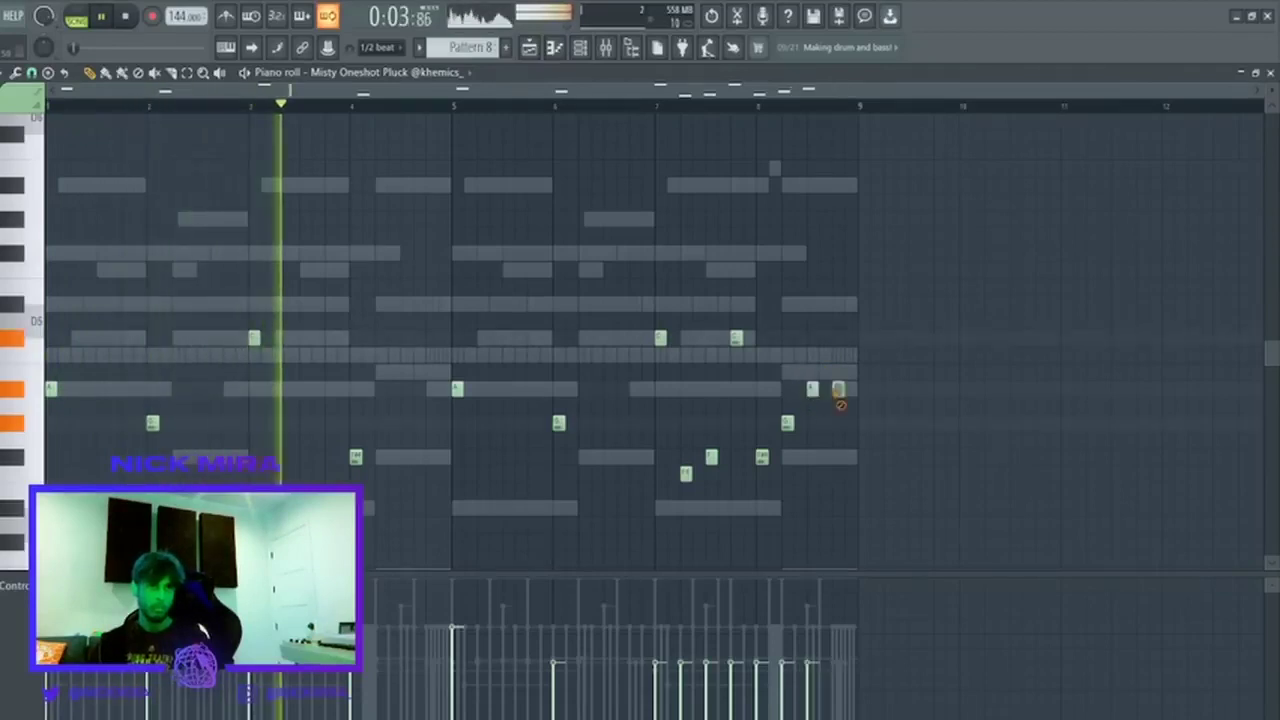
{"action": "left_click_drag", "start_coordinate": [838, 390], "coordinate": [838, 338]}
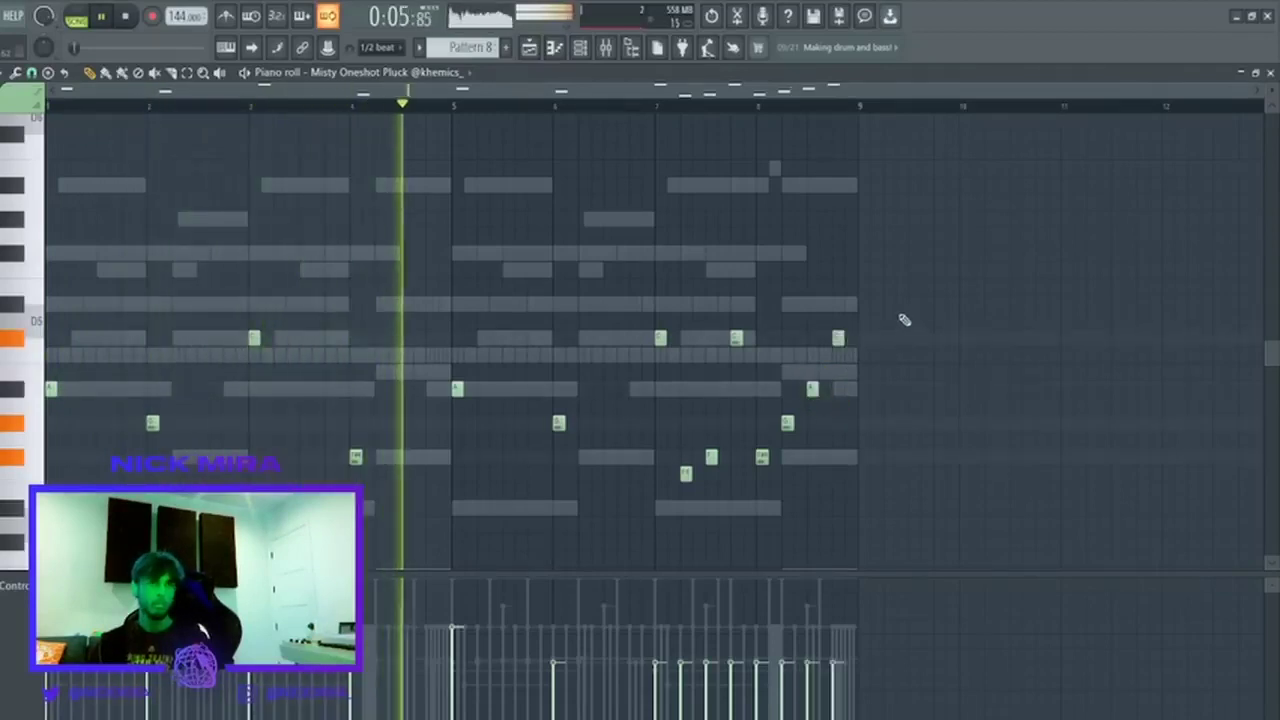
Lower the velocities of selected passing notes in bars 7 and 8 of the Misty Oneshot Pluck part.
{"action": "key", "text": "ctrl+a"}
{"action": "key", "text": "ctrl+d"}
{"action": "left_click", "coordinate": [680, 716]}
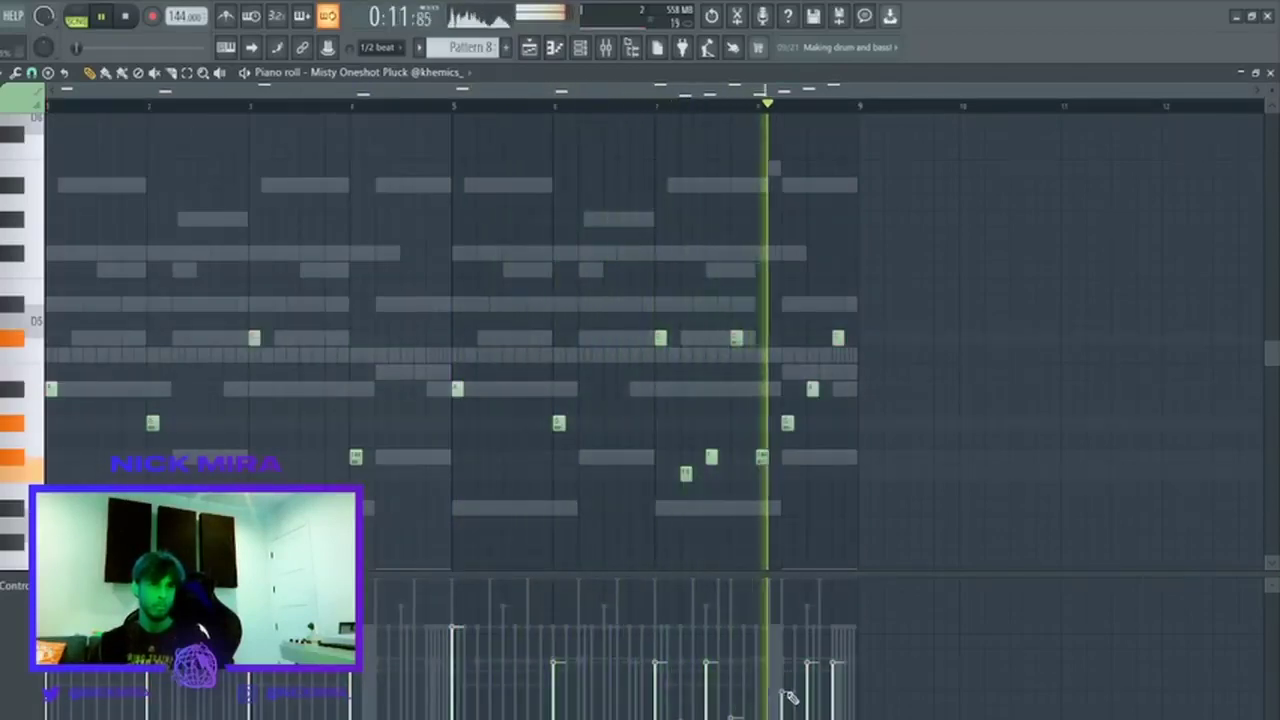
{"action": "key", "text": "Escape"}
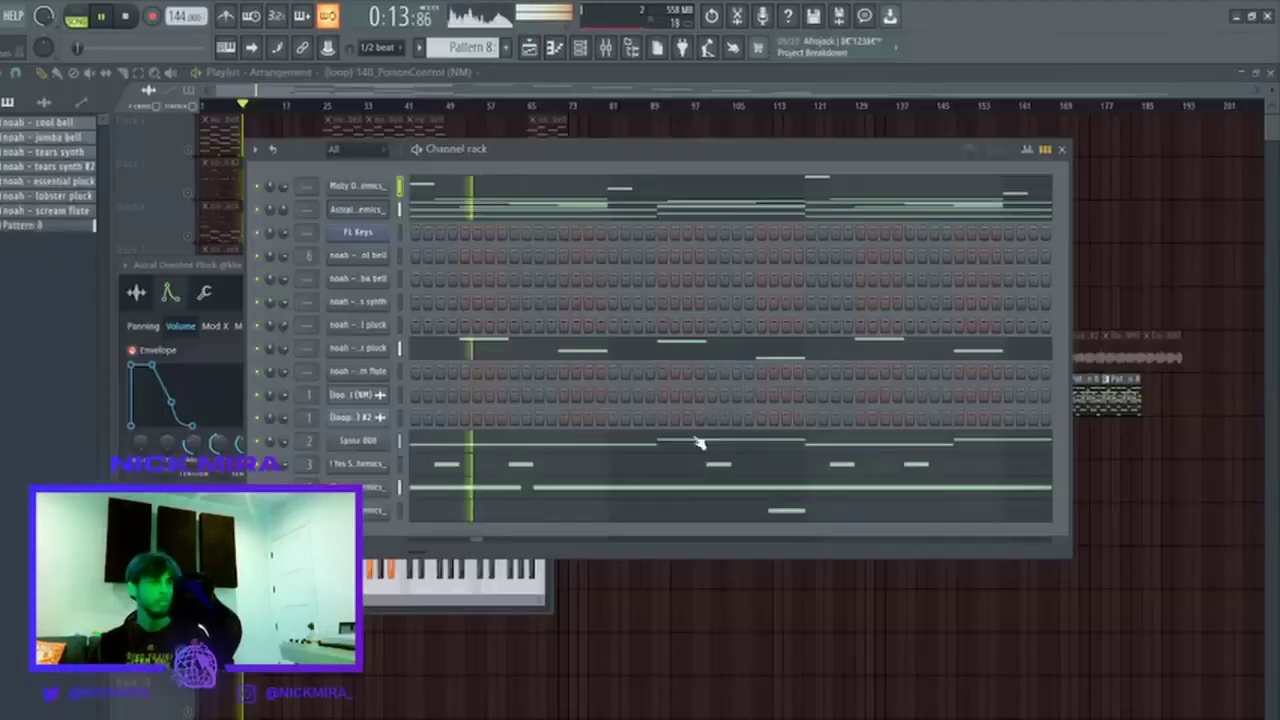
Enable the volume envelope on the Misty Oneshot Pluck channel.
{"action": "left_click", "coordinate": [372, 190]}
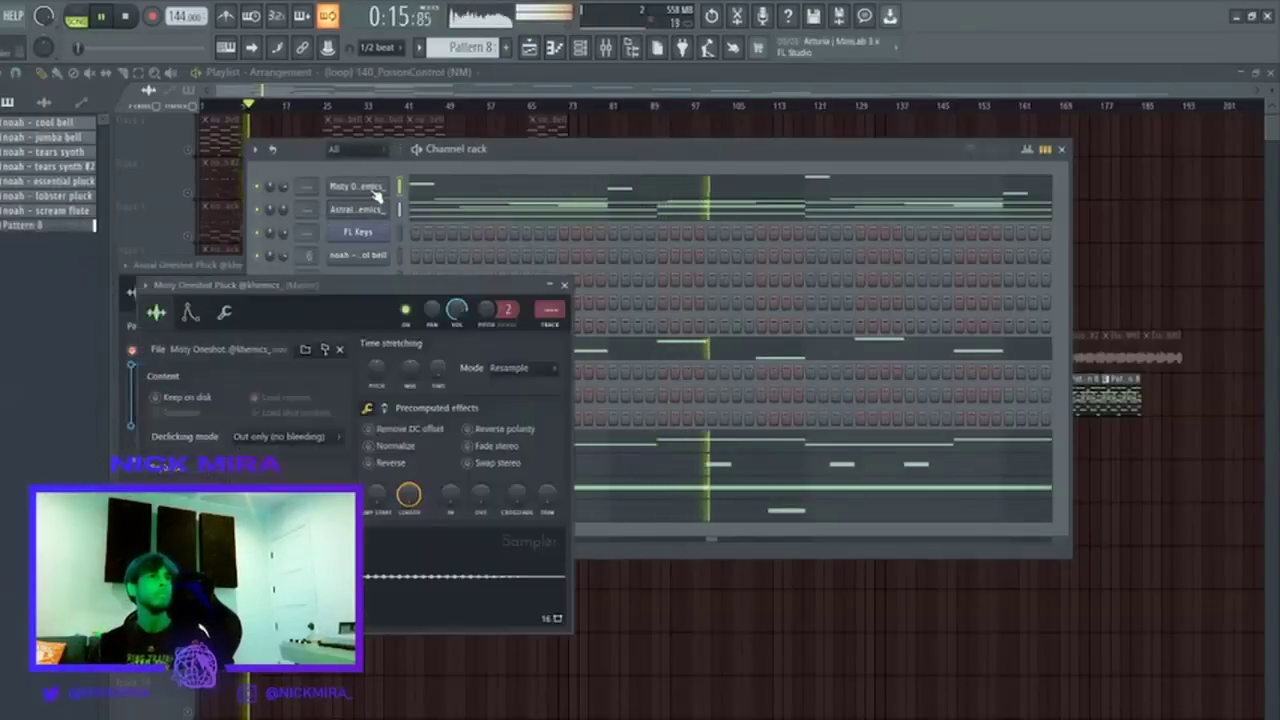
{"action": "left_click", "coordinate": [190, 313]}
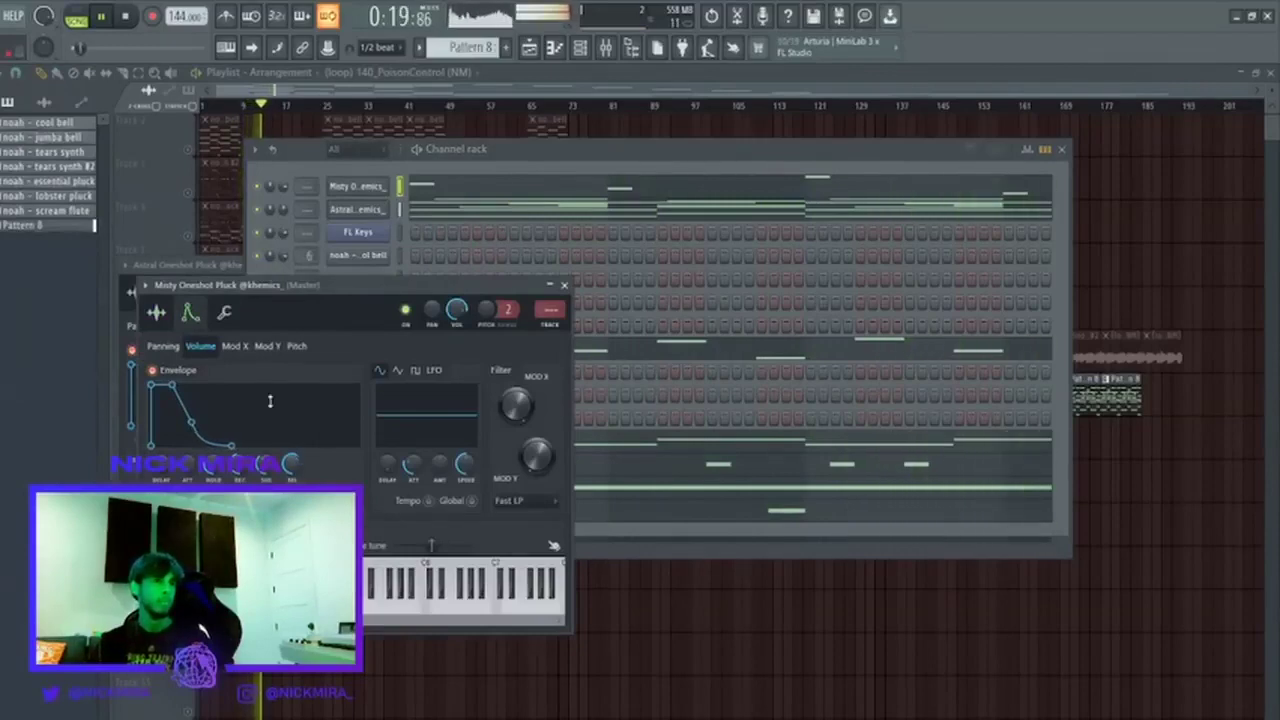
{"action": "left_click", "coordinate": [286, 191]}
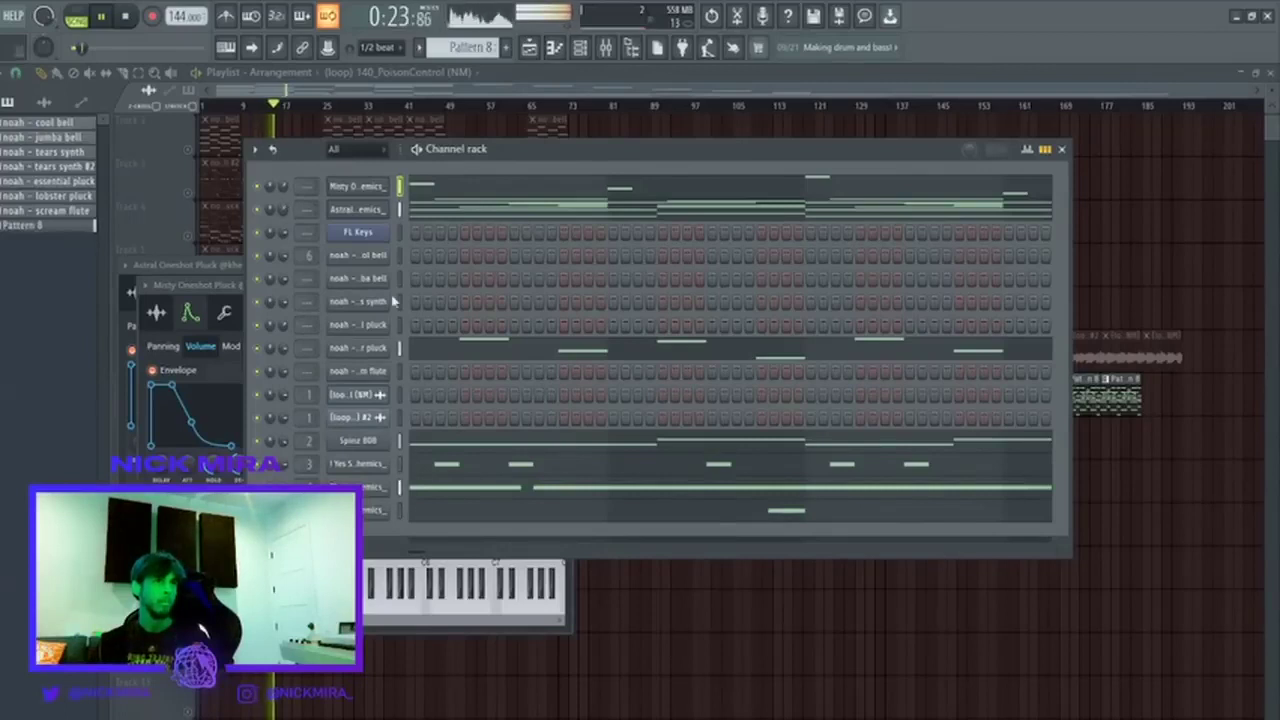
Copy the lobster pluck melody onto the tears synth channel, leaving the essential pluck channel empty, and listen to the result.
{"action": "left_click", "coordinate": [400, 349]}
{"action": "key", "text": "ctrl+c"}
{"action": "left_click", "coordinate": [401, 328]}
{"action": "key", "text": "ctrl+v"}
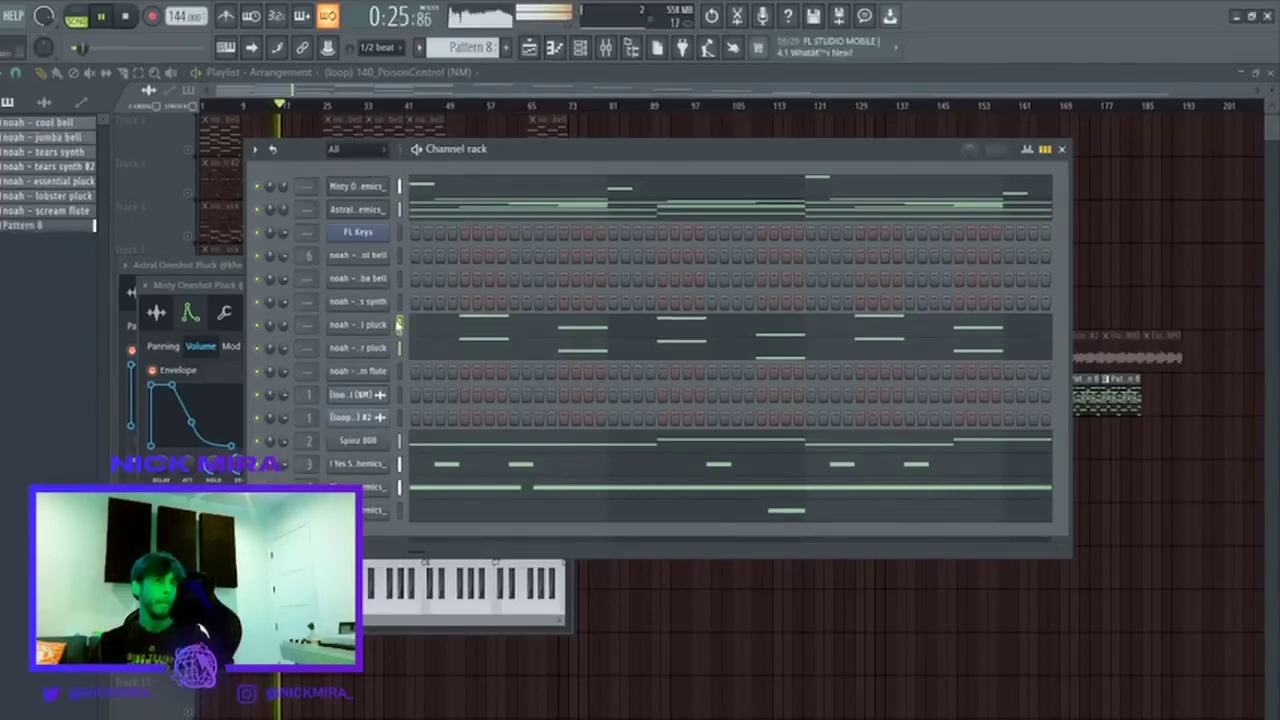
{"action": "left_click", "coordinate": [400, 302]}
{"action": "key", "text": "ctrl+v"}
{"action": "left_click", "coordinate": [449, 306]}
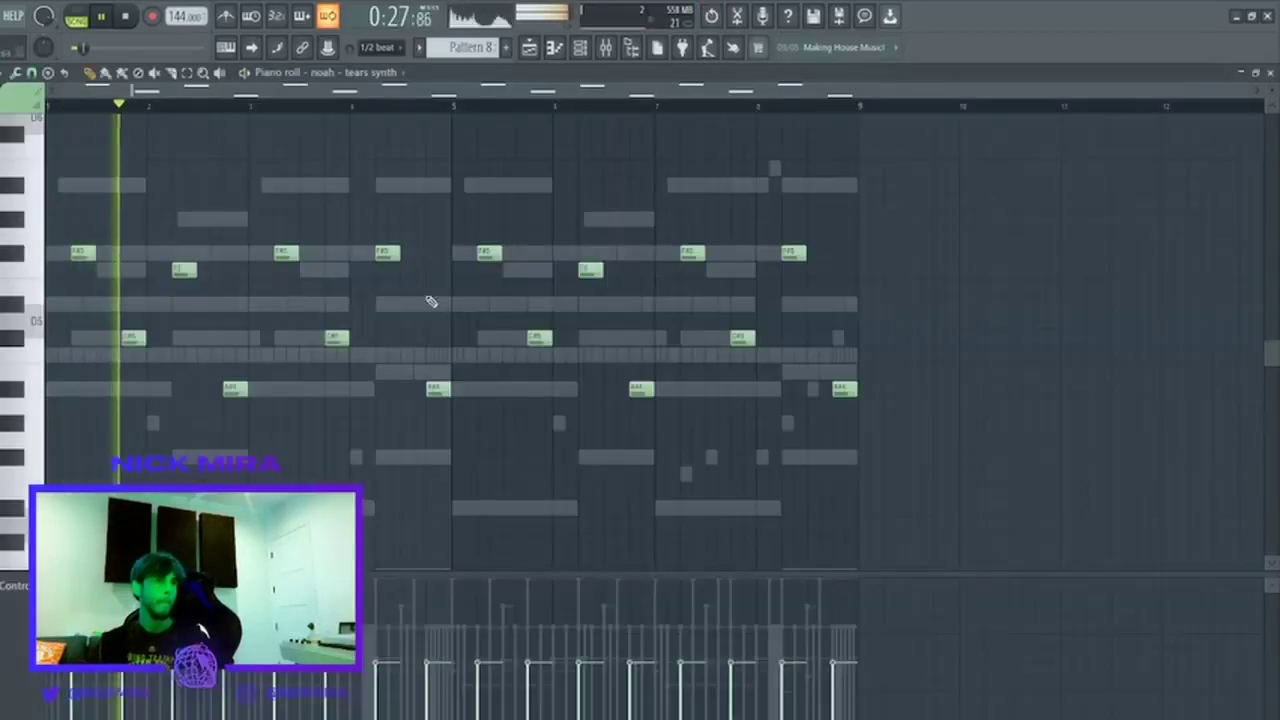
{"action": "key", "text": "F7"}
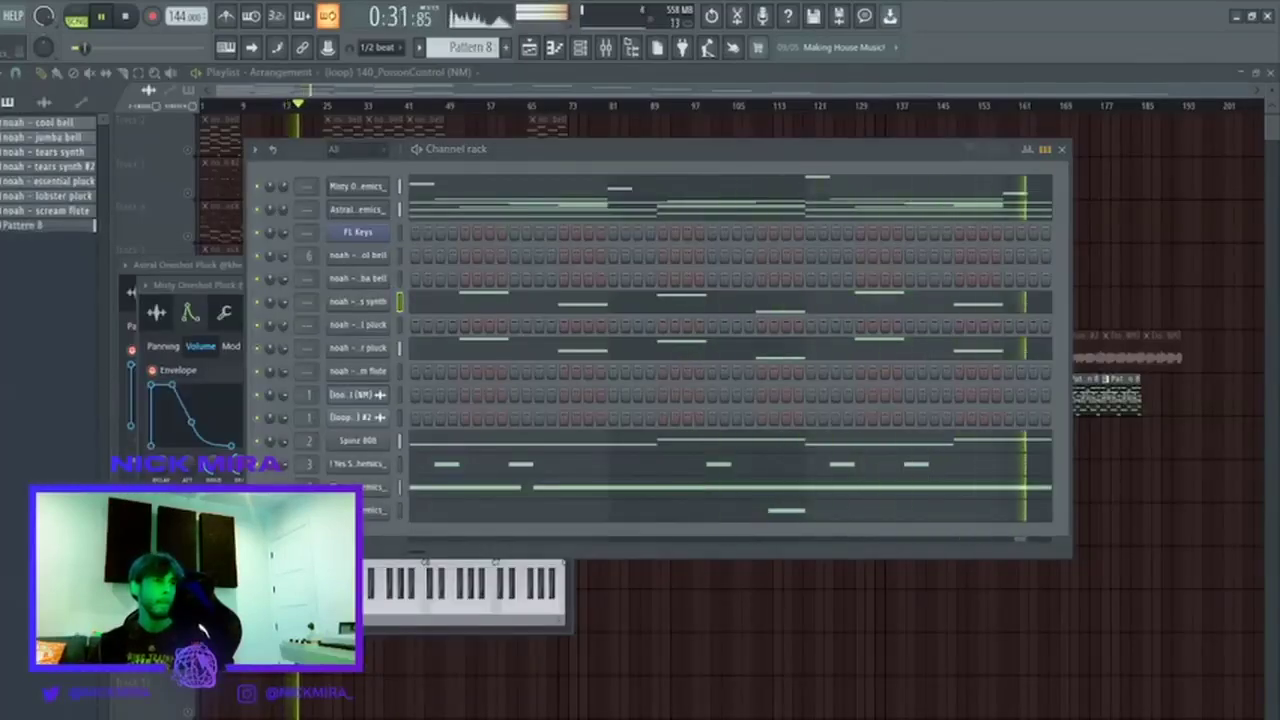
{"action": "key", "text": "space"}
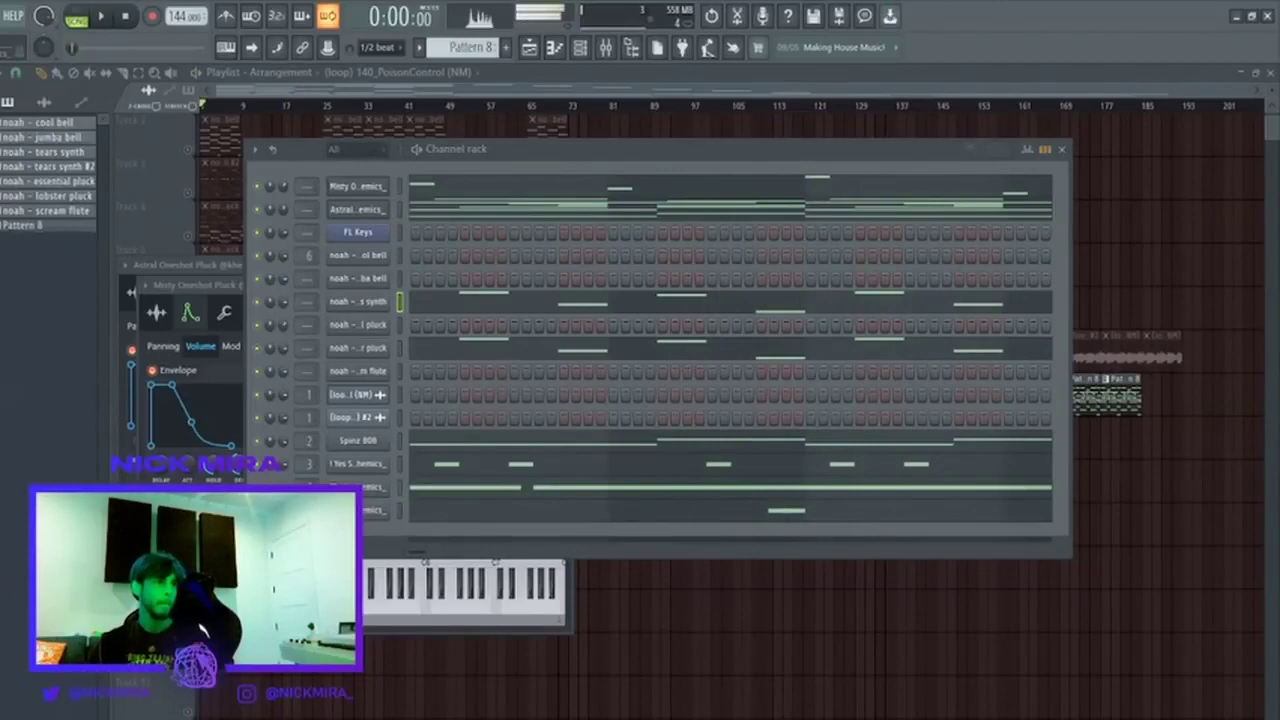
Replace the jumba bell channel with the Origin Oneshot Bells sample and place an A#4 at the start of bar 1.
{"action": "key", "text": "space"}
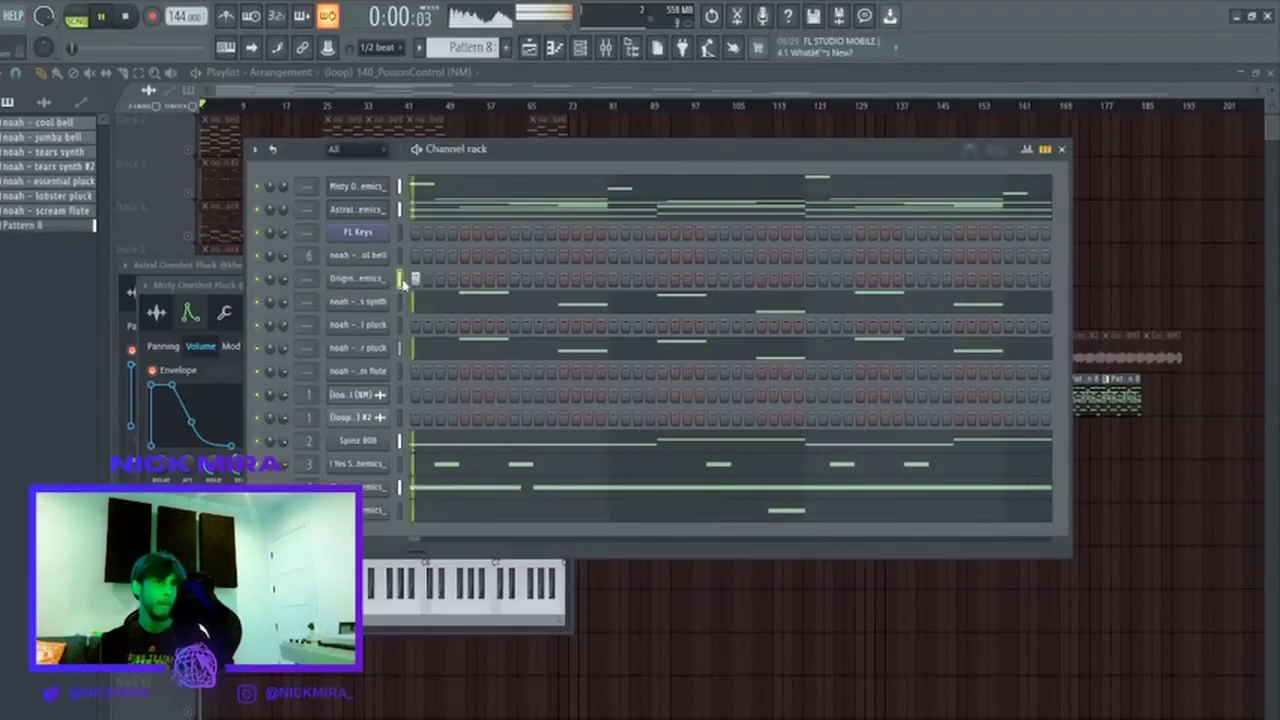
{"action": "left_click", "coordinate": [417, 280]}
{"action": "key", "text": "space"}
{"action": "key", "text": "shift+Down"}
{"action": "key", "text": "shift+Down"}
{"action": "key", "text": "space"}
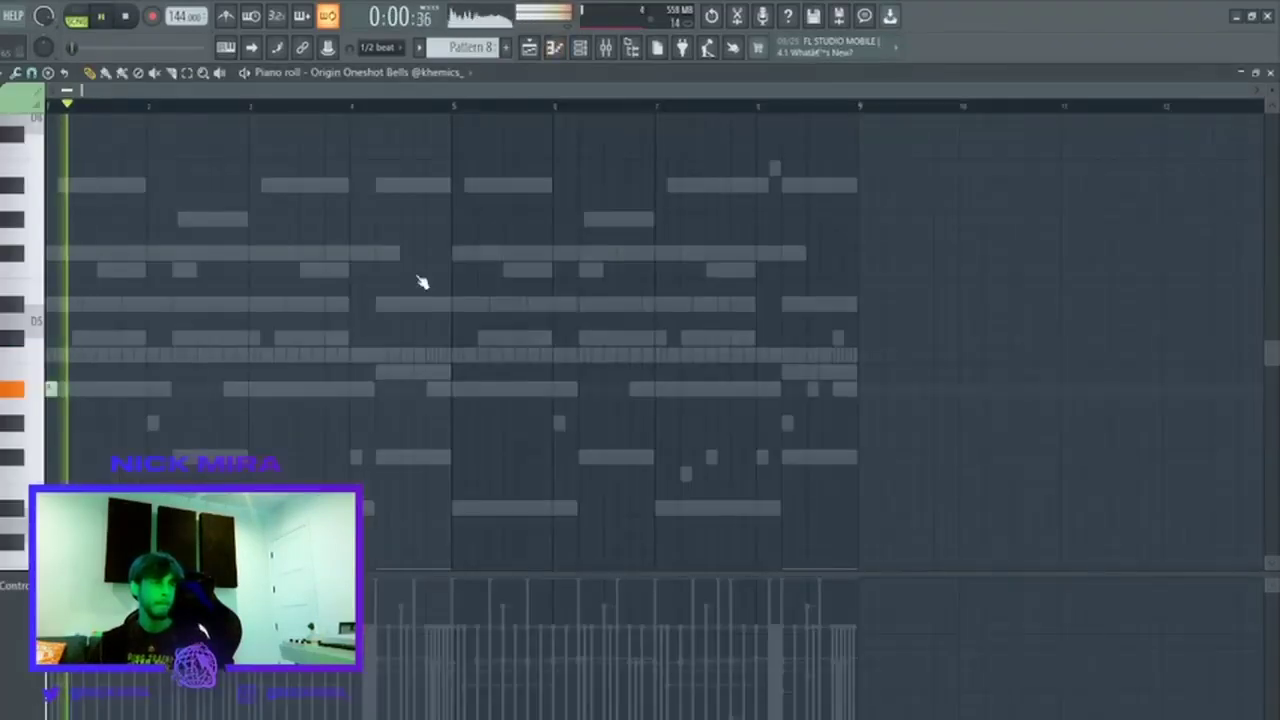
{"action": "key", "text": "space"}
{"action": "key", "text": "ctrl+Up"}
{"action": "key", "text": "space"}
{"action": "key", "text": "Escape"}
Try the Origin Oneshot Bells sample reversed during playback, then switch the reverse effect off again.
{"action": "left_click", "coordinate": [357, 278]}
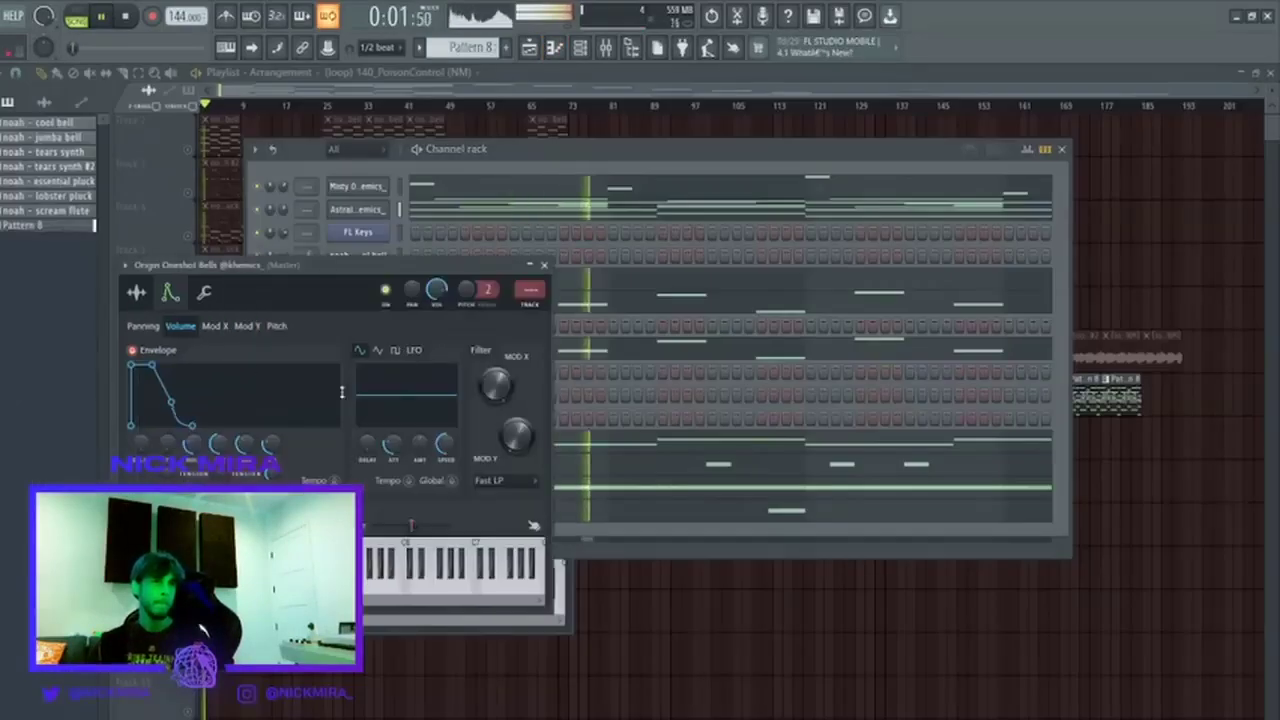
{"action": "left_click", "coordinate": [137, 292]}
{"action": "left_click", "coordinate": [358, 443]}
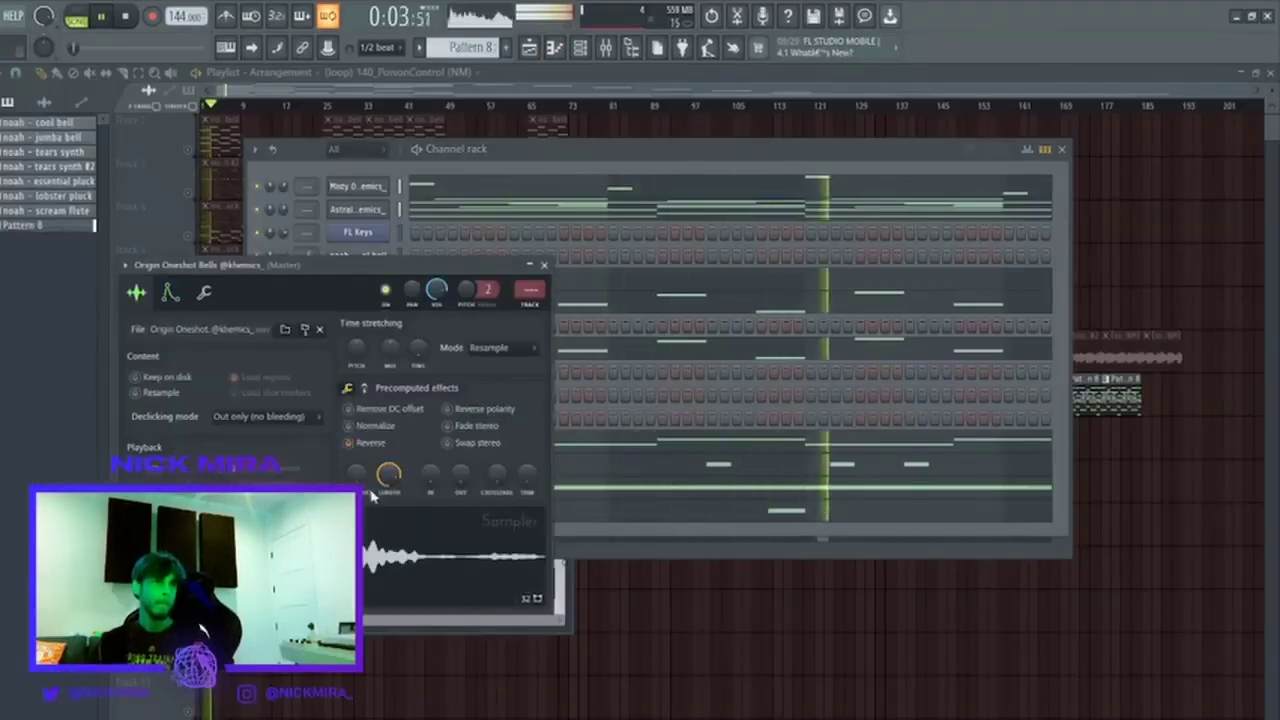
{"action": "key", "text": "space"}
{"action": "key", "text": "space"}
{"action": "key", "text": "Escape"}
{"action": "left_click", "coordinate": [374, 284]}
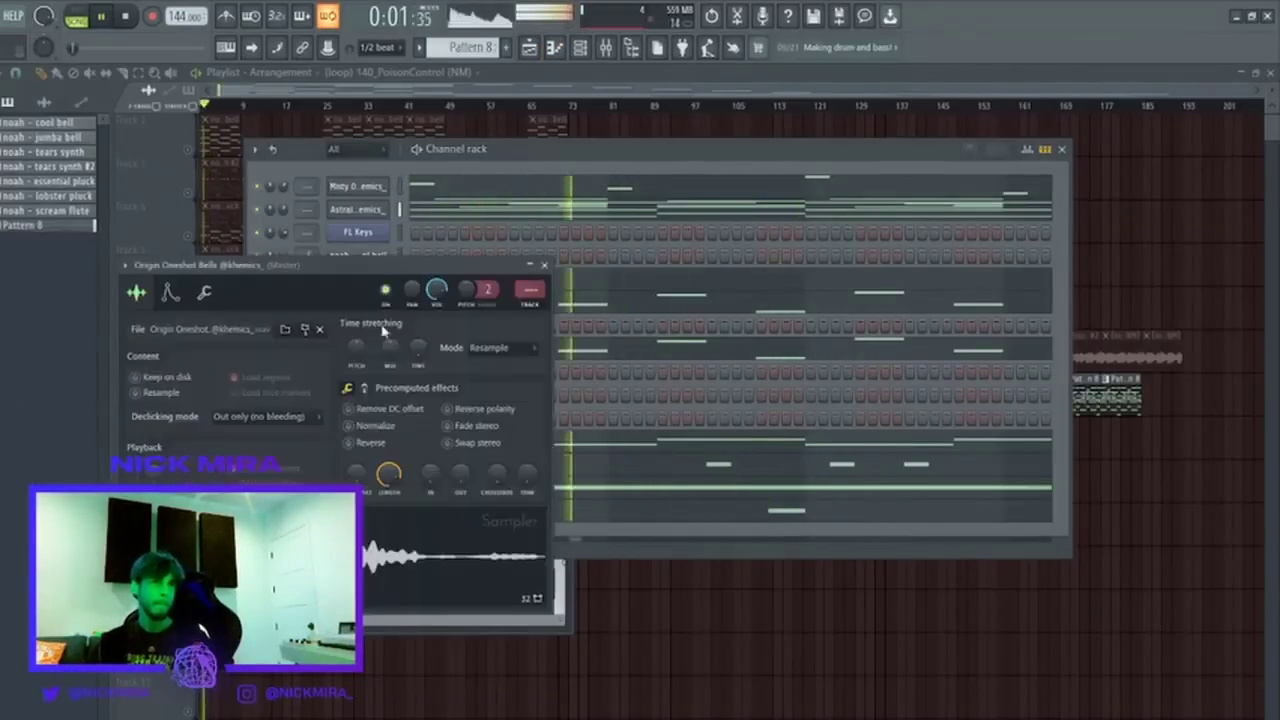
{"action": "key", "text": "space"}
{"action": "key", "text": "space"}
{"action": "key", "text": "space"}
{"action": "key", "text": "Escape"}
Enter A#4, G#4, A#4 and G#4 at the starts of bars 1 to 4 for Origin Oneshot Bells, plus D#4 midway through bar 4.
{"action": "left_click", "coordinate": [430, 283]}
{"action": "key", "text": "space"}
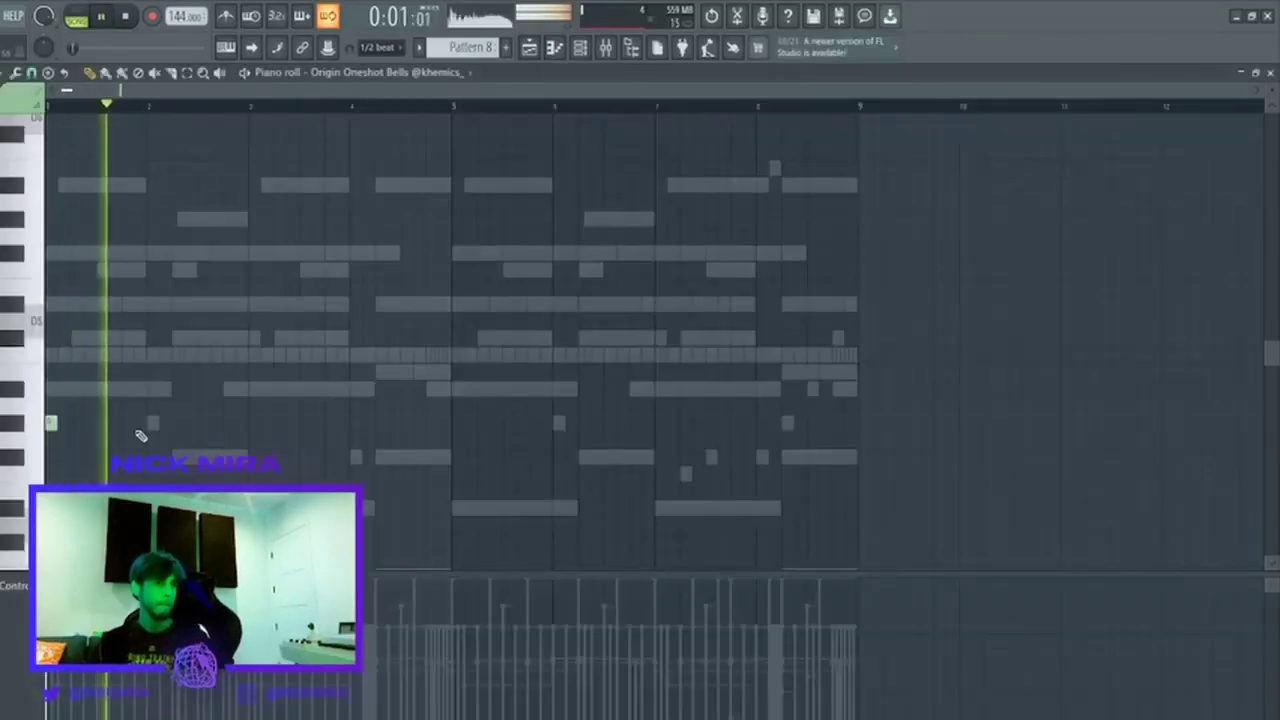
{"action": "key", "text": "space"}
{"action": "key", "text": "space"}
{"action": "key", "text": "space"}
{"action": "key", "text": "space"}
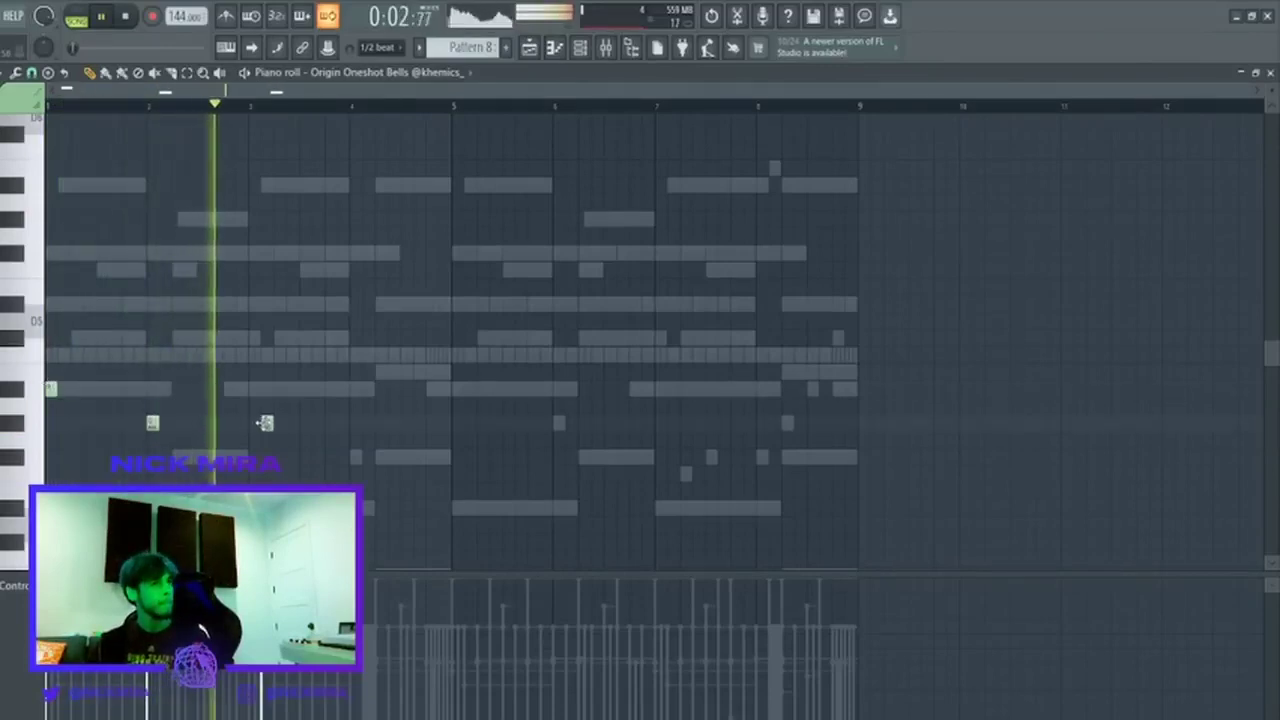
{"action": "left_click", "coordinate": [355, 422]}
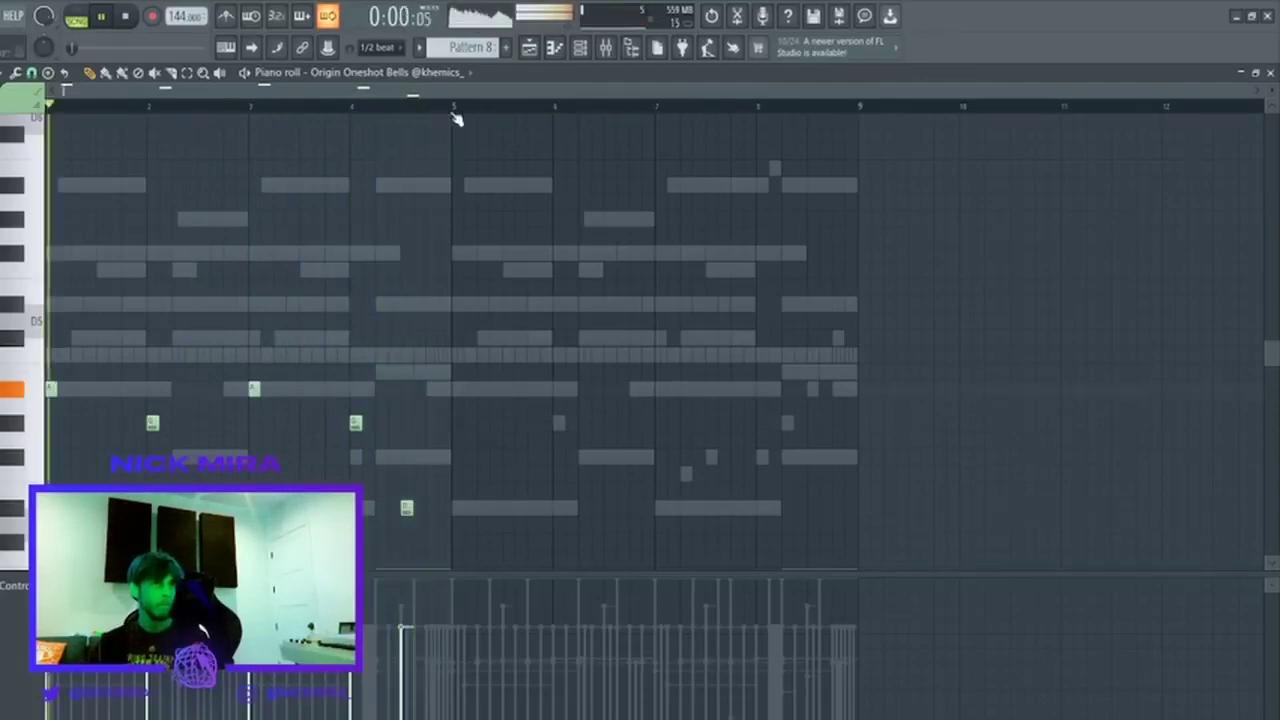
Duplicate the four-bar bell phrase into bars 5 to 8 and extend every note to reach the next one.
{"action": "left_click_drag", "start_coordinate": [455, 107], "coordinate": [46, 107]}
{"action": "key", "text": "ctrl+b"}
{"action": "key", "text": "ctrl+d"}
{"action": "key", "text": "ctrl+a"}
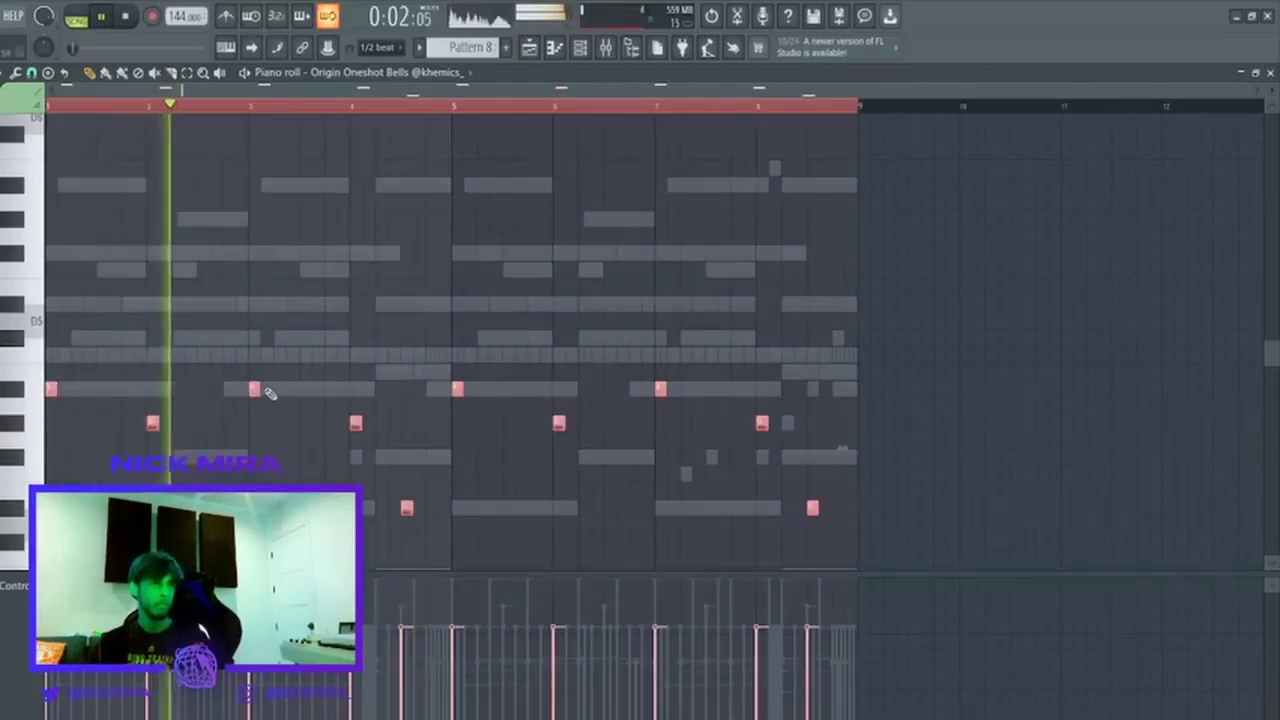
{"action": "key", "text": "ctrl+l"}
{"action": "key", "text": "ctrl+d"}
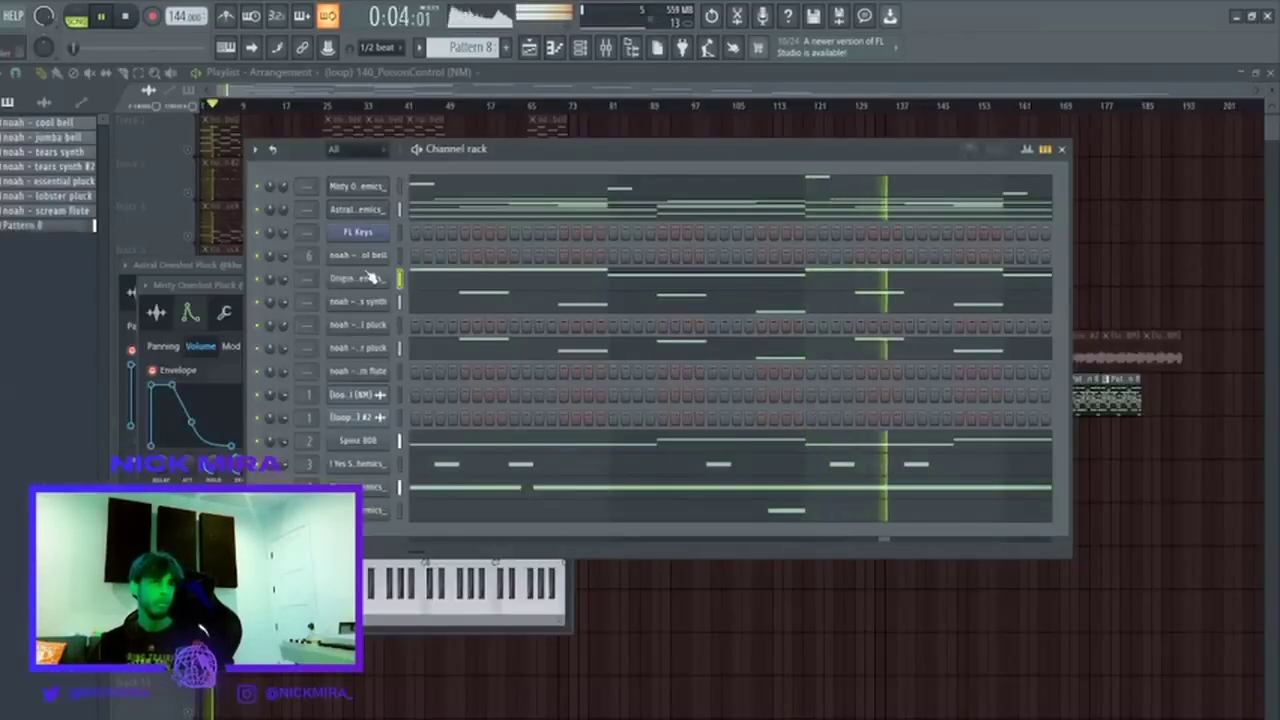
Normalize and reverse the Origin Oneshot Bells sample, lower the channel volume and shorten the sample length.
{"action": "left_click", "coordinate": [170, 292]}
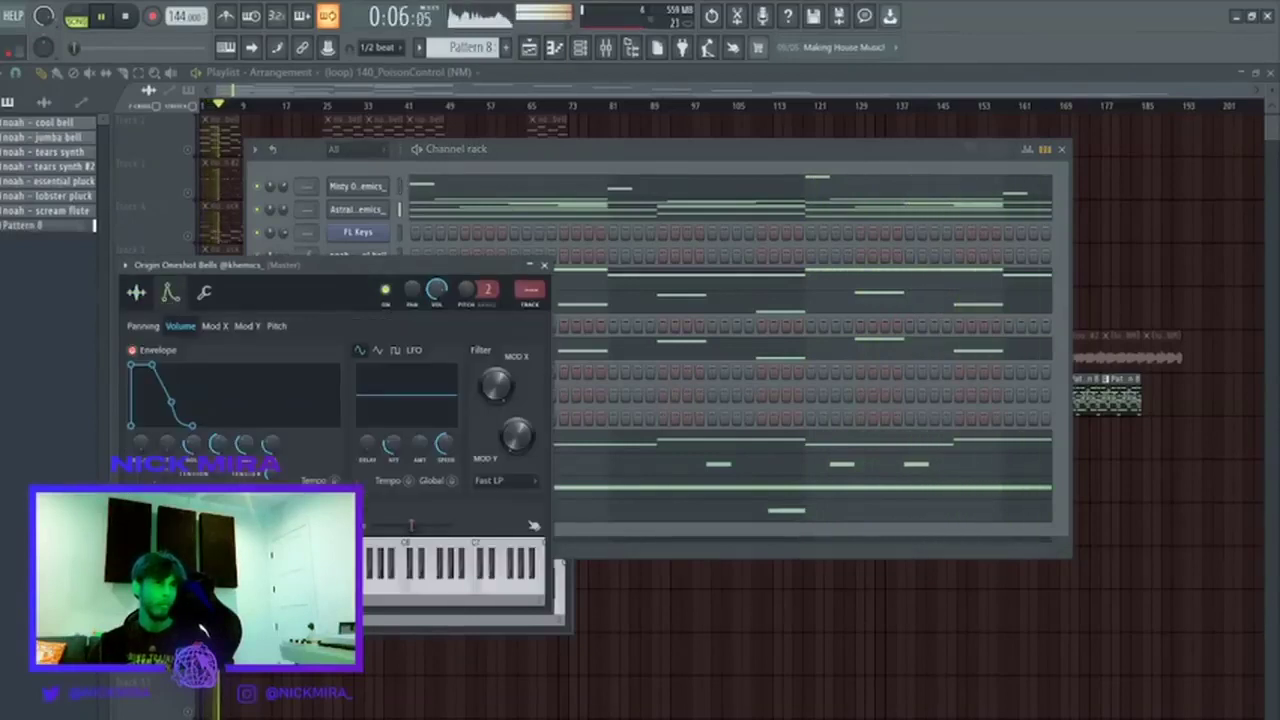
{"action": "left_click", "coordinate": [137, 292]}
{"action": "left_click", "coordinate": [370, 443]}
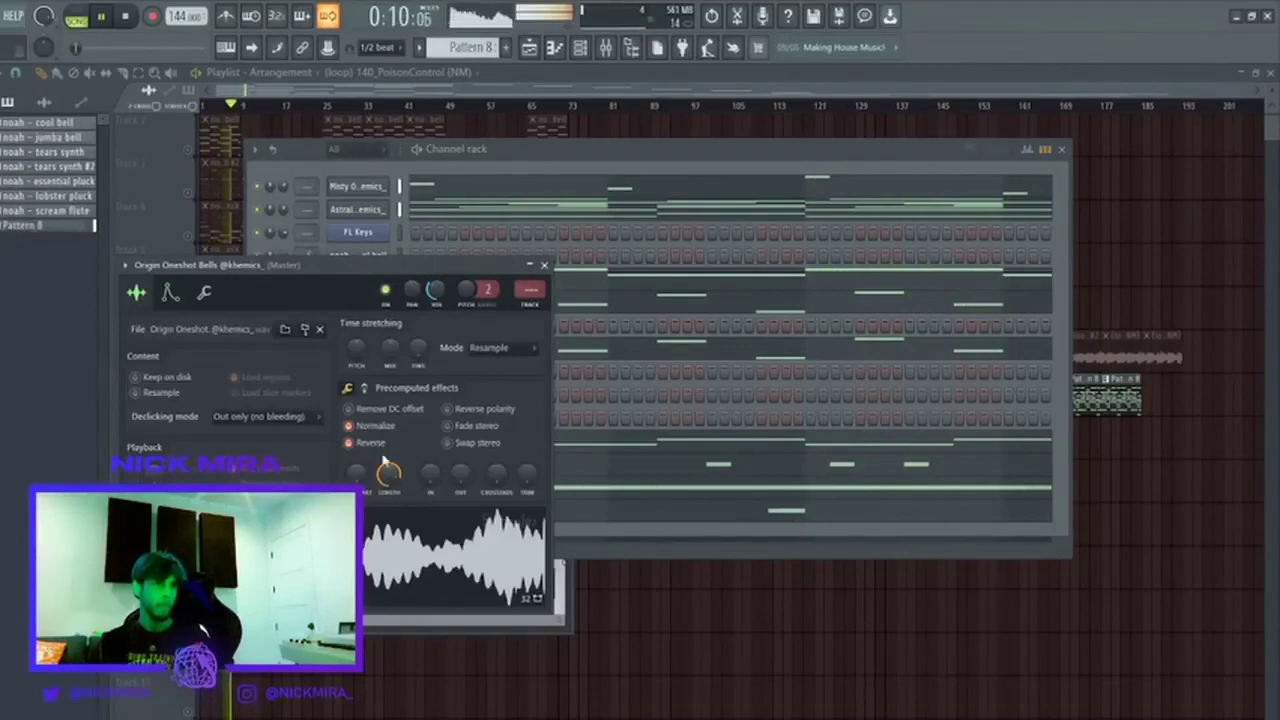
{"action": "key", "text": "space"}
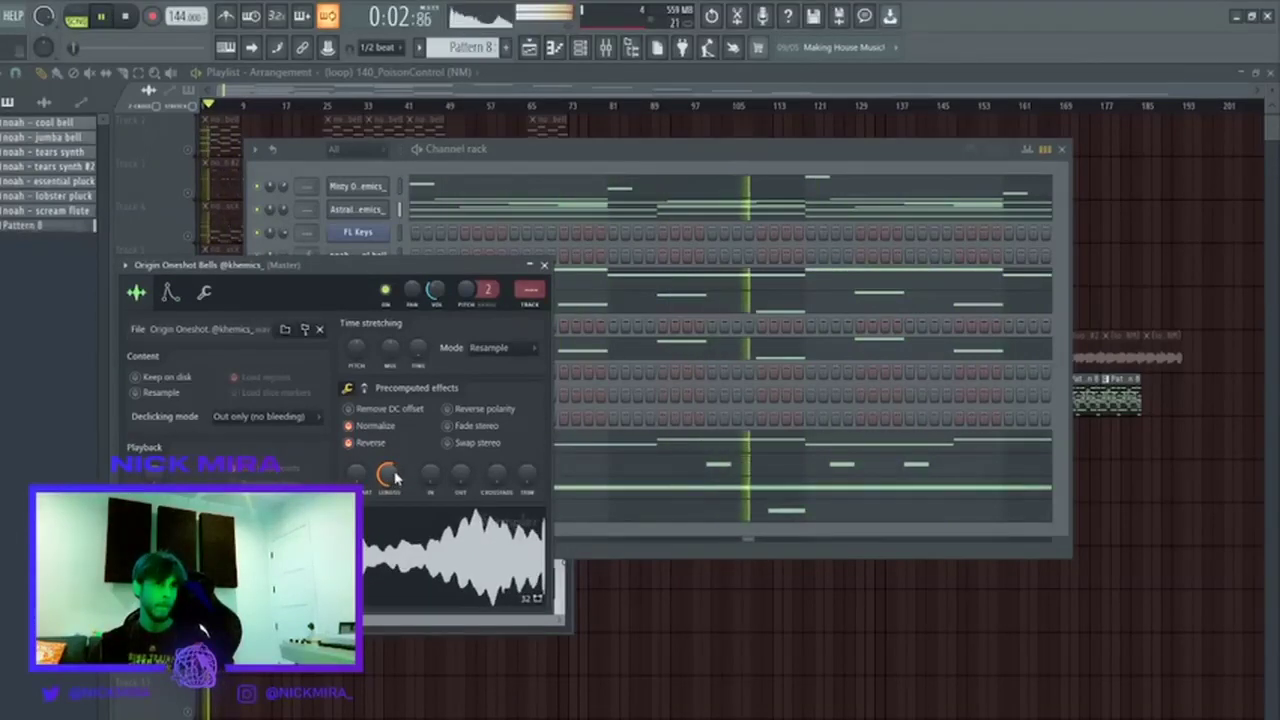
{"action": "key", "text": "space"}
{"action": "key", "text": "space"}
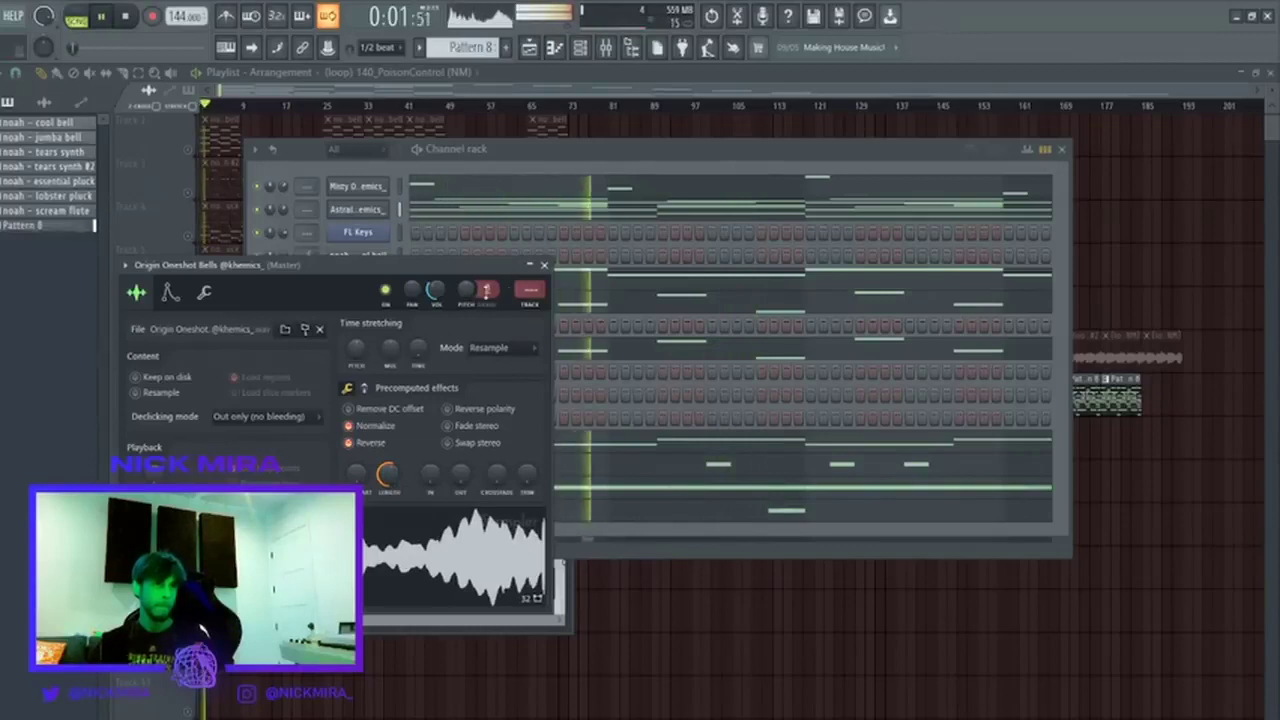
Set the Origin Oneshot Bells pitch range to 12, adjust its pitch, use Stretch mode and play the pattern through.
{"action": "left_click_drag", "start_coordinate": [486, 298], "coordinate": [486, 288]}
{"action": "key", "text": "space"}
{"action": "key", "text": "space"}
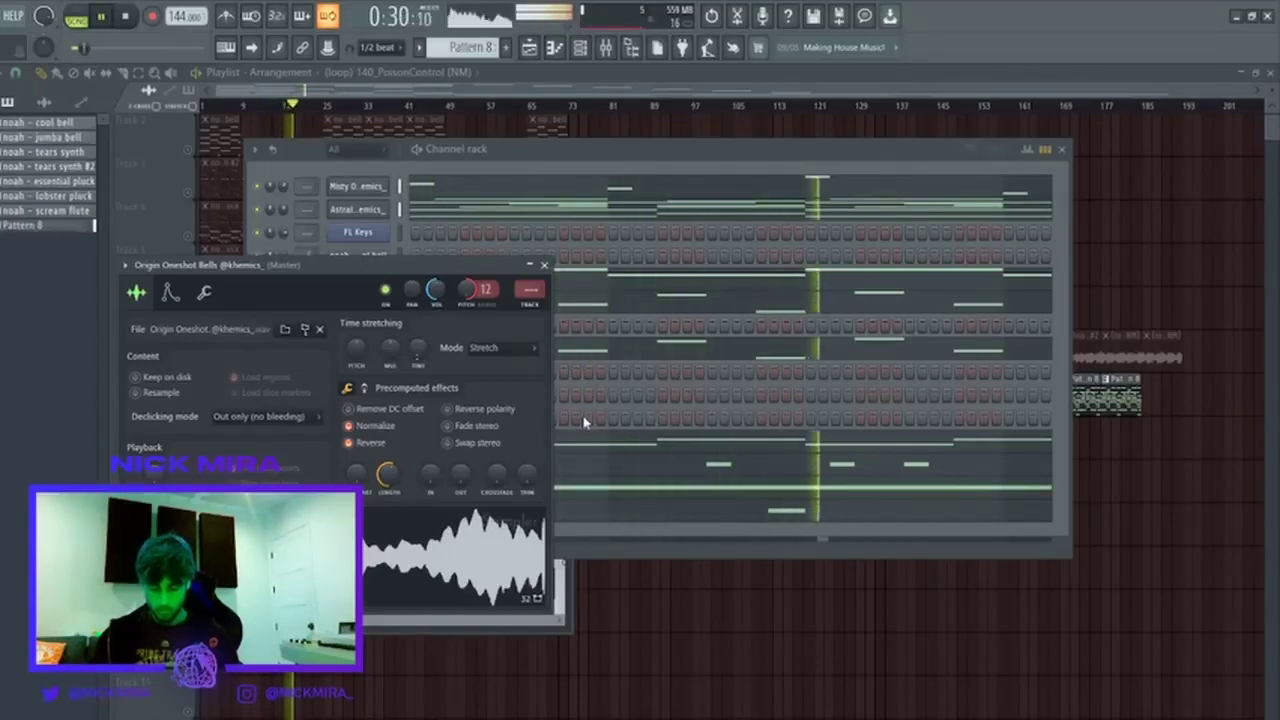
{"action": "left_click", "coordinate": [603, 528]}
{"action": "key", "text": "space"}
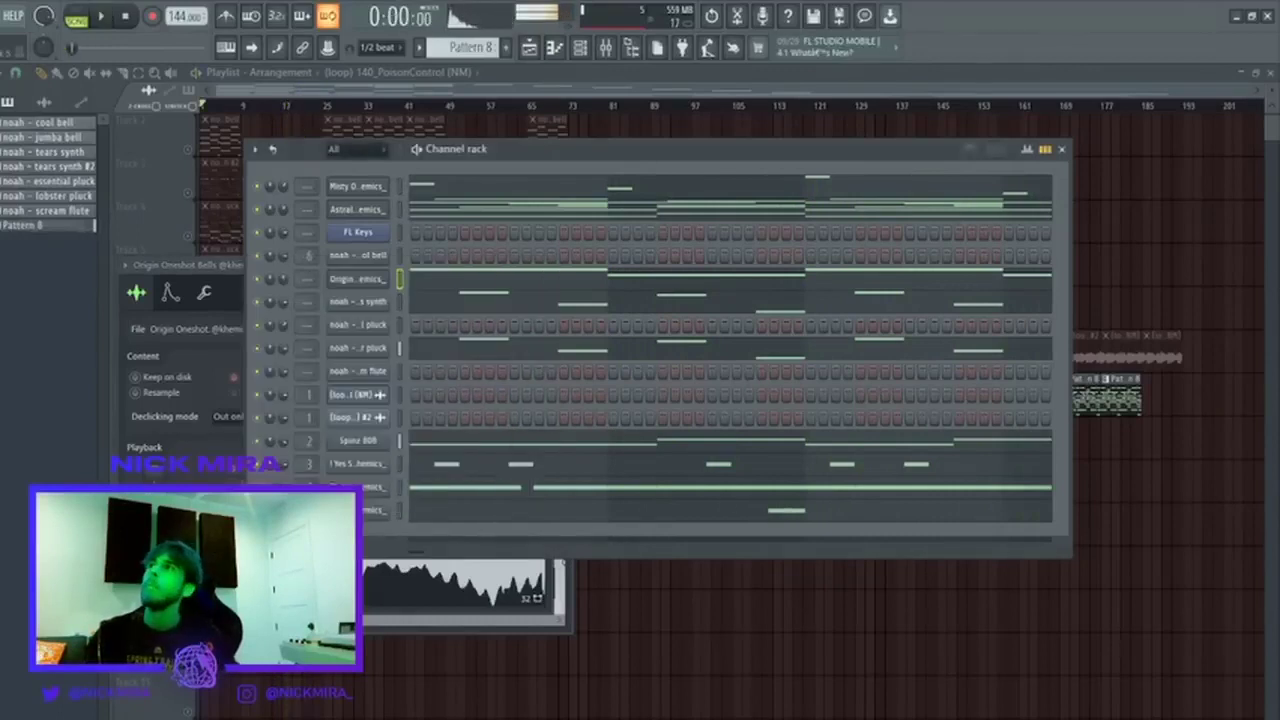